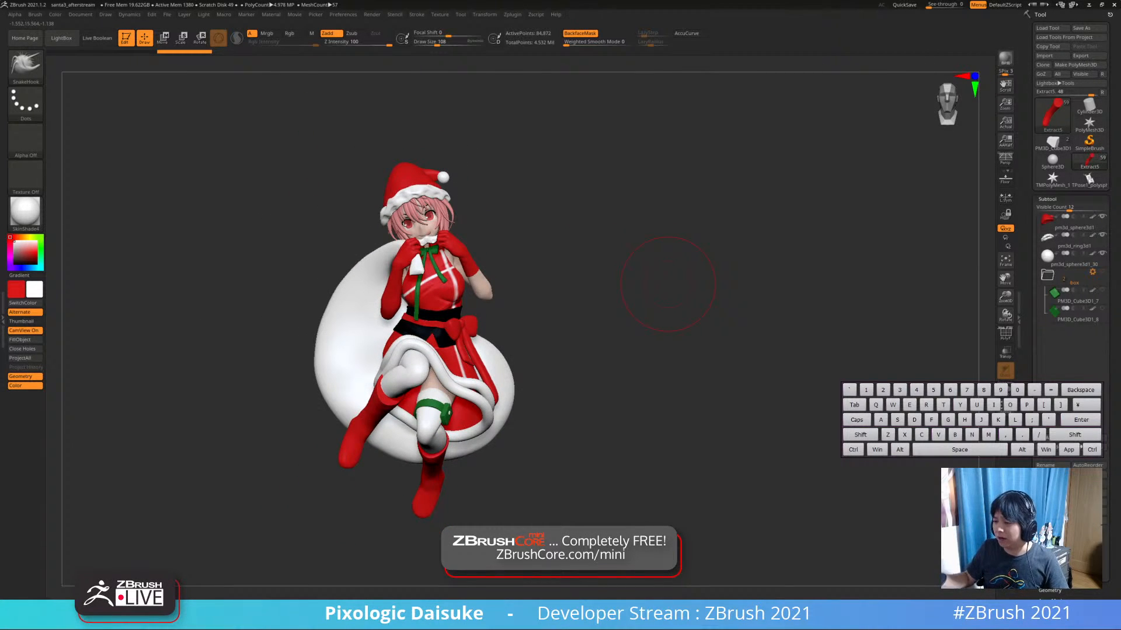
Open the recent project santa3.zpr and look over the character seated on the green throne chair
{"action": "left_click", "coordinate": [61, 38]}
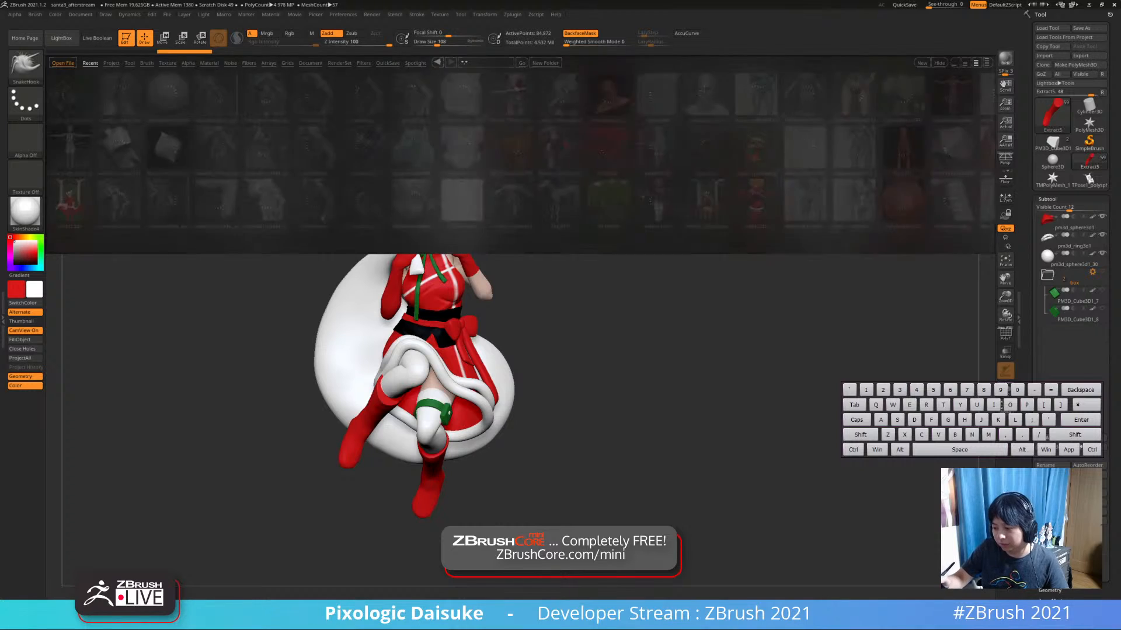
{"action": "double_click", "coordinate": [67, 202]}
{"action": "key", "text": "Return"}
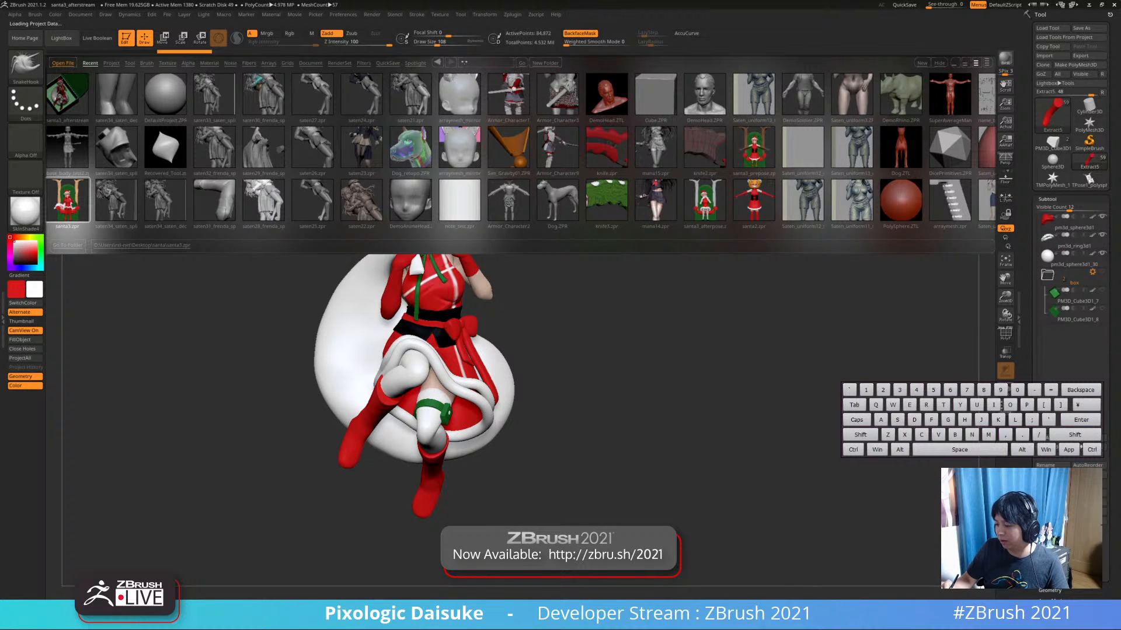
{"action": "mouse_move", "coordinate": [170, 283]}
{"action": "left_mouse_down"}
{"action": "mouse_move", "coordinate": [239, 263]}
{"action": "mouse_move", "coordinate": [181, 271]}
{"action": "mouse_move", "coordinate": [560, 342]}
{"action": "left_mouse_up"}
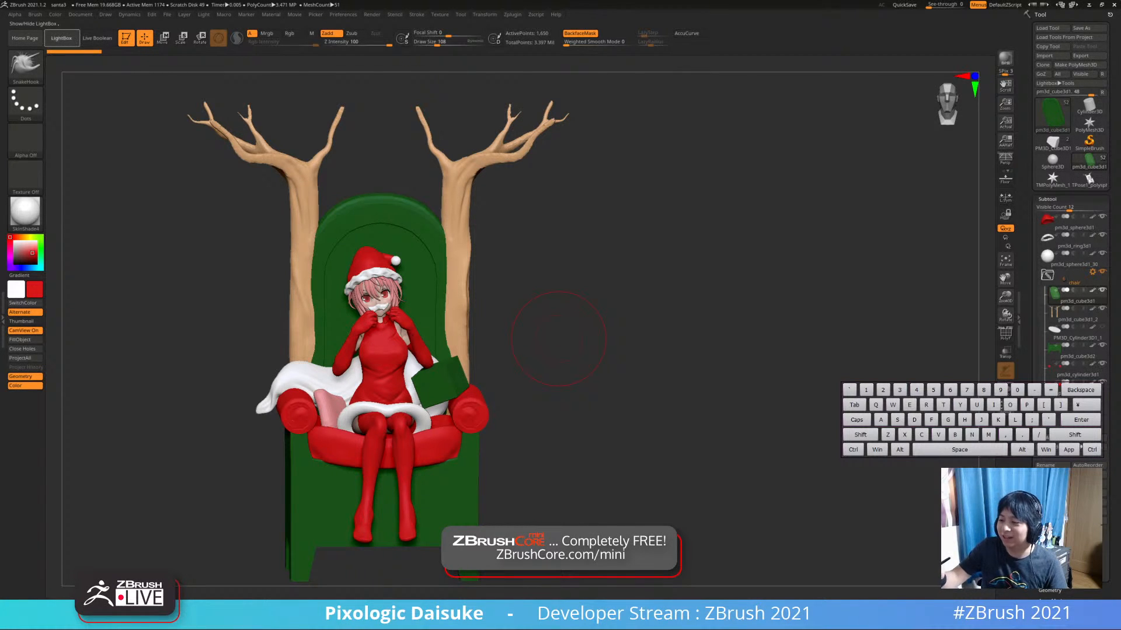
Reopen the santa3_afterstream project without saving the current one and view the gift box from behind and front
{"action": "left_click", "coordinate": [61, 38]}
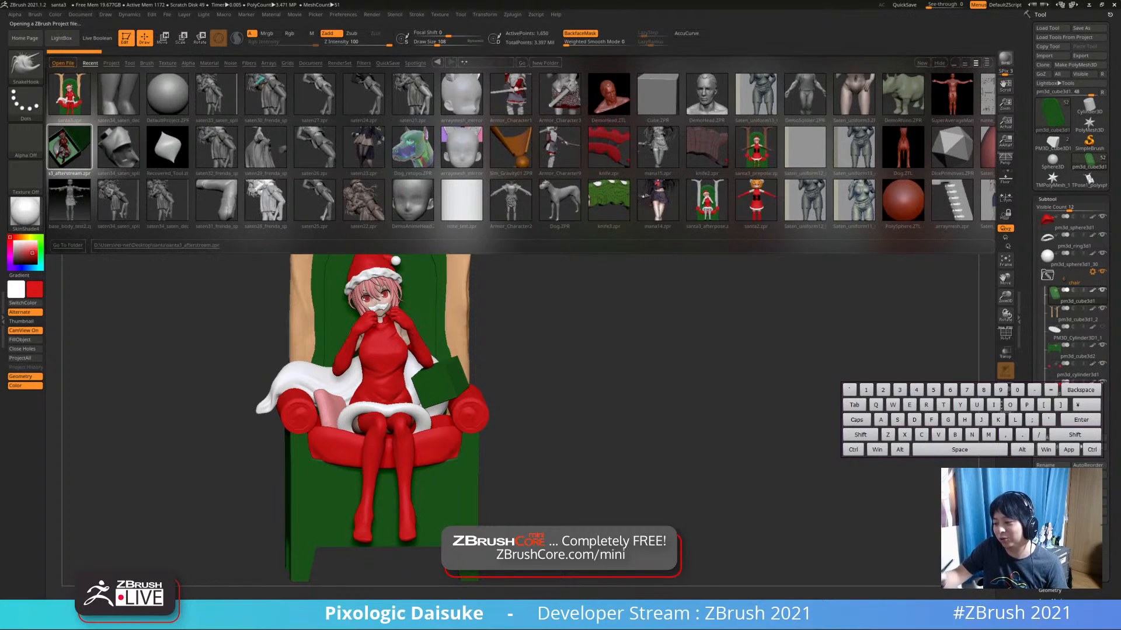
{"action": "key", "text": "n"}
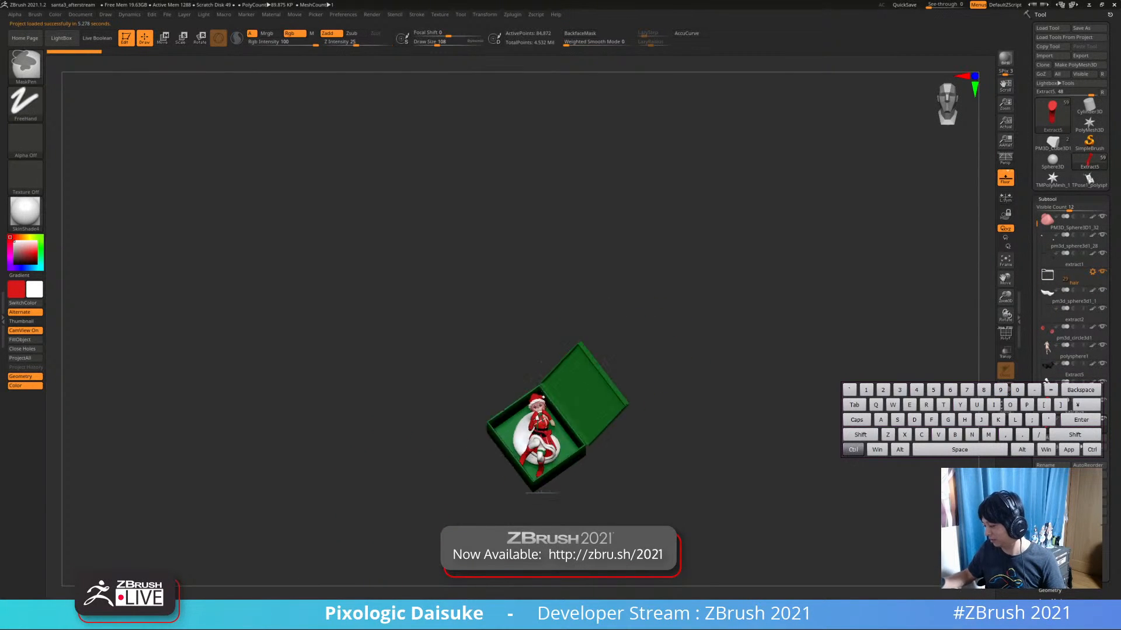
{"action": "mouse_move", "coordinate": [723, 409]}
{"action": "right_mouse_down", "text": "ctrl"}
{"action": "mouse_move", "coordinate": [735, 537]}
{"action": "mouse_move", "coordinate": [653, 291]}
{"action": "mouse_move", "coordinate": [508, 324]}
{"action": "right_mouse_up", "text": "ctrl"}
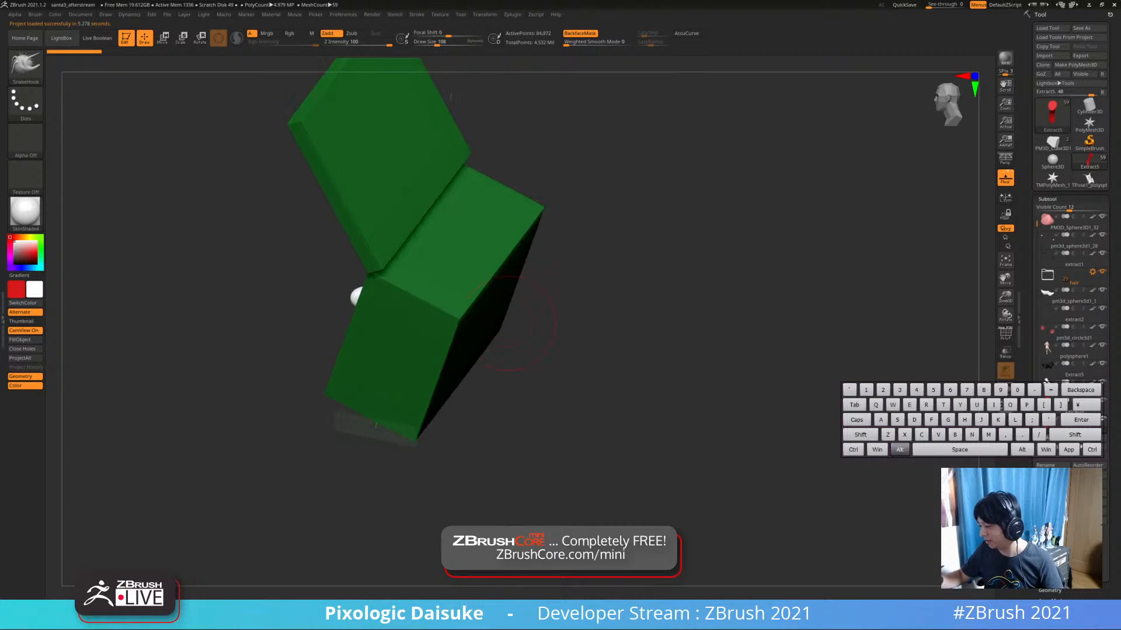
{"action": "right_click_drag", "start_coordinate": [408, 297], "coordinate": [712, 354]}
{"action": "mouse_move", "coordinate": [712, 353]}
{"action": "right_mouse_down"}
{"action": "mouse_move", "coordinate": [764, 356]}
{"action": "mouse_move", "coordinate": [703, 350]}
{"action": "mouse_move", "coordinate": [714, 350]}
{"action": "right_mouse_up"}
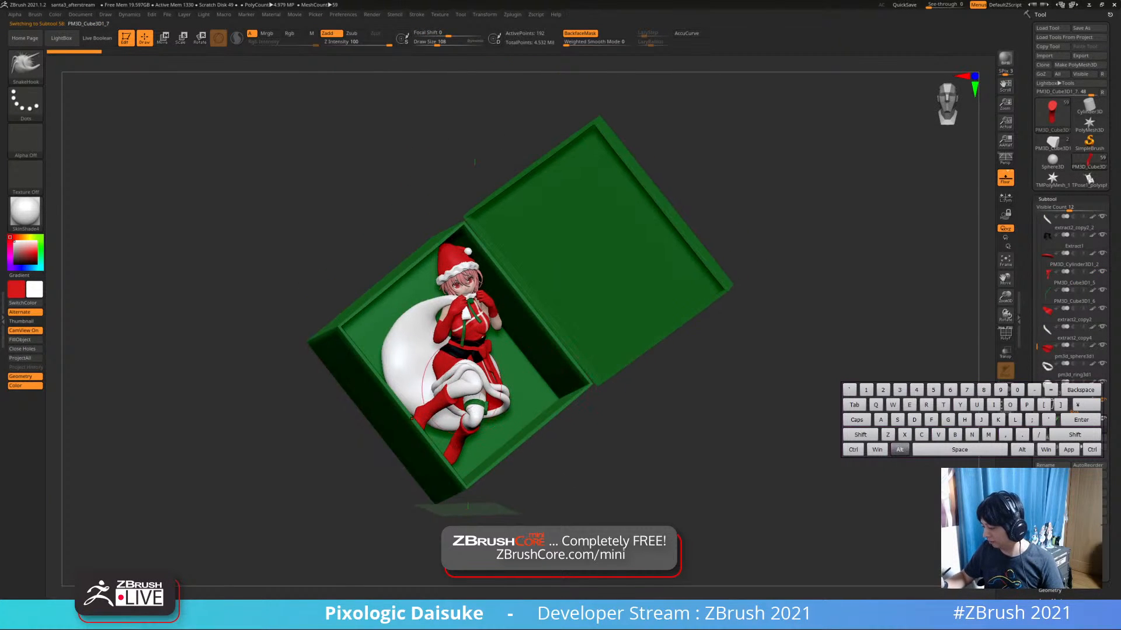
Examine the green gift box and its open lid around the character, selecting the base and lid pieces
{"action": "left_click", "coordinate": [452, 374], "text": "alt"}
{"action": "right_click_drag", "start_coordinate": [476, 153], "coordinate": [497, 303], "text": "ctrl"}
{"action": "mouse_move", "coordinate": [560, 403]}
{"action": "right_mouse_down"}
{"action": "mouse_move", "coordinate": [517, 408]}
{"action": "mouse_move", "coordinate": [527, 416]}
{"action": "mouse_move", "coordinate": [455, 402]}
{"action": "mouse_move", "coordinate": [476, 368]}
{"action": "mouse_move", "coordinate": [513, 397]}
{"action": "mouse_move", "coordinate": [552, 406]}
{"action": "mouse_move", "coordinate": [502, 377]}
{"action": "mouse_move", "coordinate": [589, 357]}
{"action": "mouse_move", "coordinate": [542, 350]}
{"action": "right_mouse_up"}
{"action": "right_click_drag", "start_coordinate": [543, 350], "coordinate": [527, 320], "text": "ctrl"}
{"action": "mouse_move", "coordinate": [544, 372]}
{"action": "right_mouse_down", "text": "alt"}
{"action": "mouse_move", "coordinate": [520, 420]}
{"action": "mouse_move", "coordinate": [528, 373]}
{"action": "right_mouse_up", "text": "alt"}
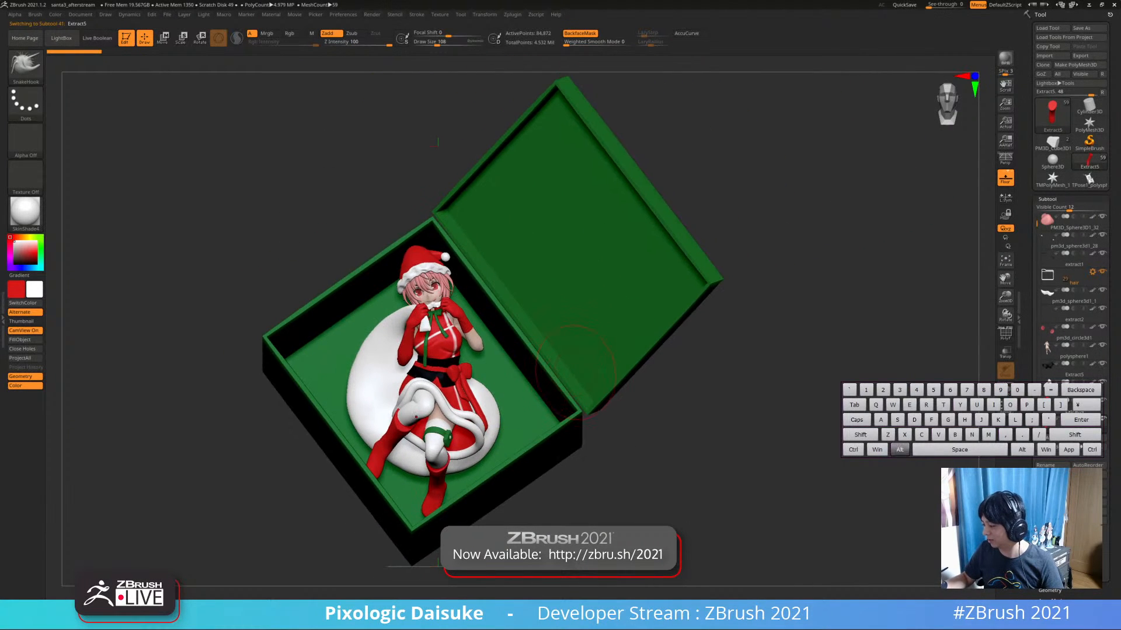
{"action": "left_click", "coordinate": [553, 334], "text": "alt"}
{"action": "mouse_move", "coordinate": [595, 341]}
{"action": "right_mouse_down"}
{"action": "mouse_move", "coordinate": [671, 329]}
{"action": "mouse_move", "coordinate": [601, 352]}
{"action": "right_mouse_up"}
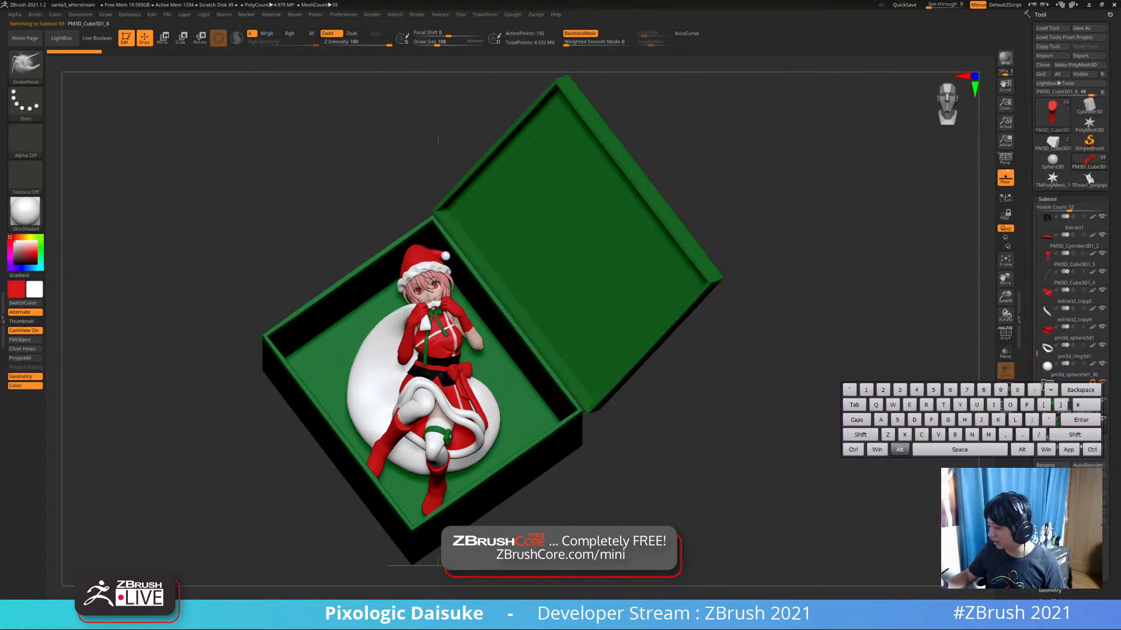
Isolate the character's white sack to examine its shape, and bring back the full scene
{"action": "right_click_drag", "start_coordinate": [437, 141], "coordinate": [478, 97]}
{"action": "left_click", "coordinate": [406, 334], "text": "alt"}
{"action": "left_click", "coordinate": [1005, 389]}
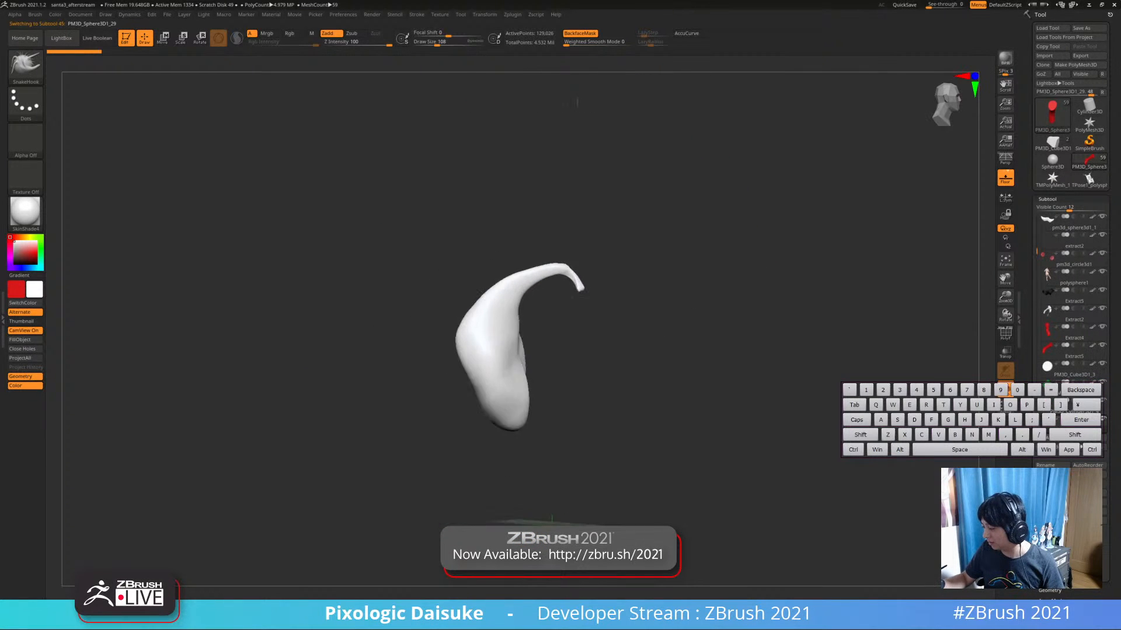
{"action": "right_click_drag", "start_coordinate": [479, 324], "coordinate": [549, 368]}
{"action": "right_click_drag", "start_coordinate": [548, 367], "coordinate": [799, 370], "text": "alt"}
{"action": "right_click_drag", "start_coordinate": [575, 327], "coordinate": [593, 325]}
{"action": "left_click", "coordinate": [1005, 389]}
{"action": "right_click_drag", "start_coordinate": [689, 421], "coordinate": [686, 362], "text": "ctrl"}
{"action": "right_click_drag", "start_coordinate": [686, 362], "coordinate": [790, 364]}
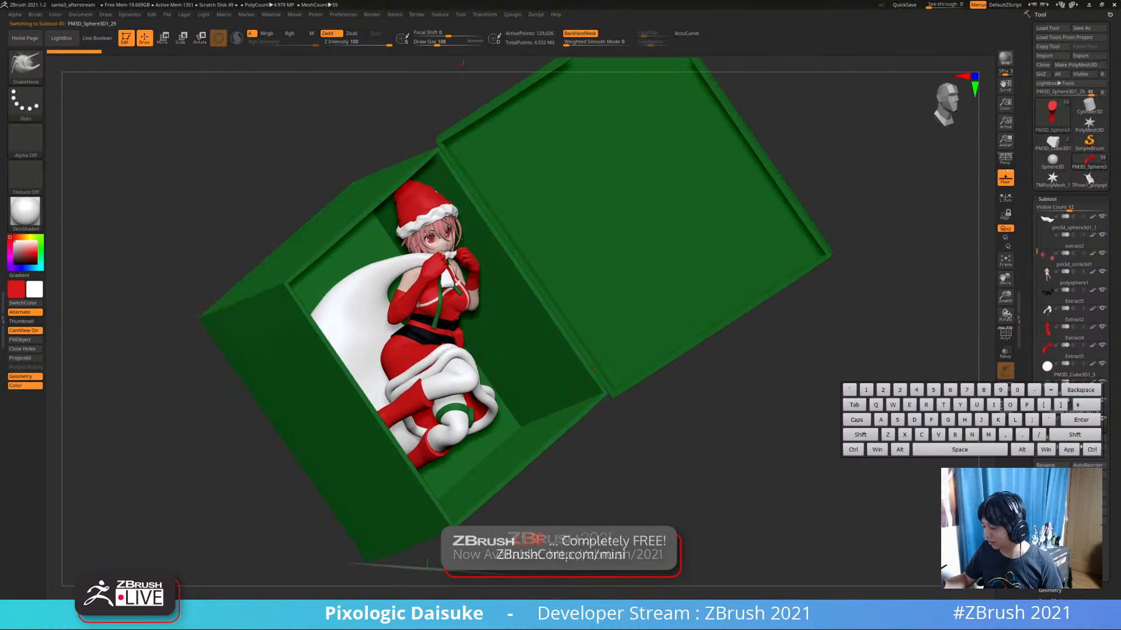
Compare the white sack on its own with its placement behind the character inside the box
{"action": "left_click", "coordinate": [1005, 389]}
{"action": "right_click_drag", "start_coordinate": [485, 343], "coordinate": [487, 385], "text": "ctrl"}
{"action": "right_click_drag", "start_coordinate": [487, 385], "coordinate": [516, 370]}
{"action": "right_click_drag", "start_coordinate": [516, 371], "coordinate": [528, 345], "text": "ctrl"}
{"action": "left_click", "coordinate": [1005, 389]}
{"action": "right_click_drag", "start_coordinate": [659, 385], "coordinate": [653, 327], "text": "ctrl"}
{"action": "right_click_drag", "start_coordinate": [654, 327], "coordinate": [612, 336]}
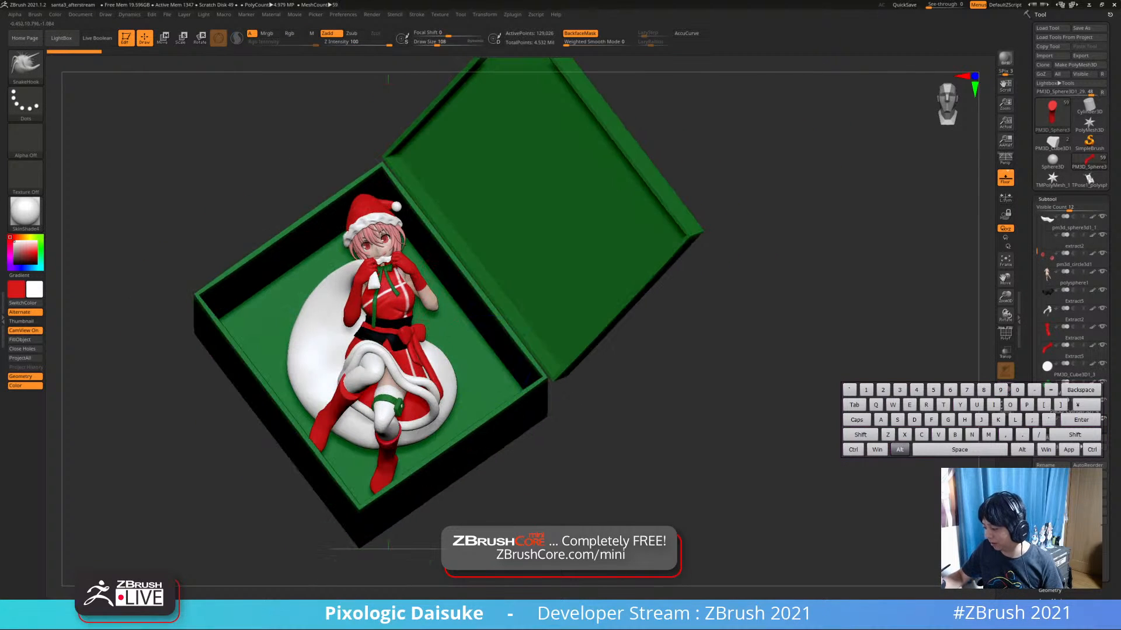
Isolate the character's body mesh without clothing, inspect it, and return to the full scene
{"action": "left_click", "coordinate": [433, 306], "text": "alt"}
{"action": "left_click", "coordinate": [1005, 389]}
{"action": "right_click_drag", "start_coordinate": [429, 283], "coordinate": [429, 233], "text": "ctrl"}
{"action": "right_click_drag", "start_coordinate": [429, 233], "coordinate": [444, 193], "text": "alt"}
{"action": "mouse_move", "coordinate": [543, 333]}
{"action": "right_mouse_down"}
{"action": "mouse_move", "coordinate": [647, 444]}
{"action": "mouse_move", "coordinate": [610, 435]}
{"action": "mouse_move", "coordinate": [514, 374]}
{"action": "mouse_move", "coordinate": [570, 406]}
{"action": "mouse_move", "coordinate": [516, 353]}
{"action": "mouse_move", "coordinate": [560, 388]}
{"action": "mouse_move", "coordinate": [467, 385]}
{"action": "mouse_move", "coordinate": [505, 385]}
{"action": "mouse_move", "coordinate": [538, 353]}
{"action": "mouse_move", "coordinate": [584, 368]}
{"action": "mouse_move", "coordinate": [529, 385]}
{"action": "mouse_move", "coordinate": [522, 356]}
{"action": "mouse_move", "coordinate": [584, 359]}
{"action": "mouse_move", "coordinate": [523, 362]}
{"action": "mouse_move", "coordinate": [537, 356]}
{"action": "right_mouse_up"}
{"action": "key", "text": "ctrl"}
{"action": "left_click", "coordinate": [1005, 388]}
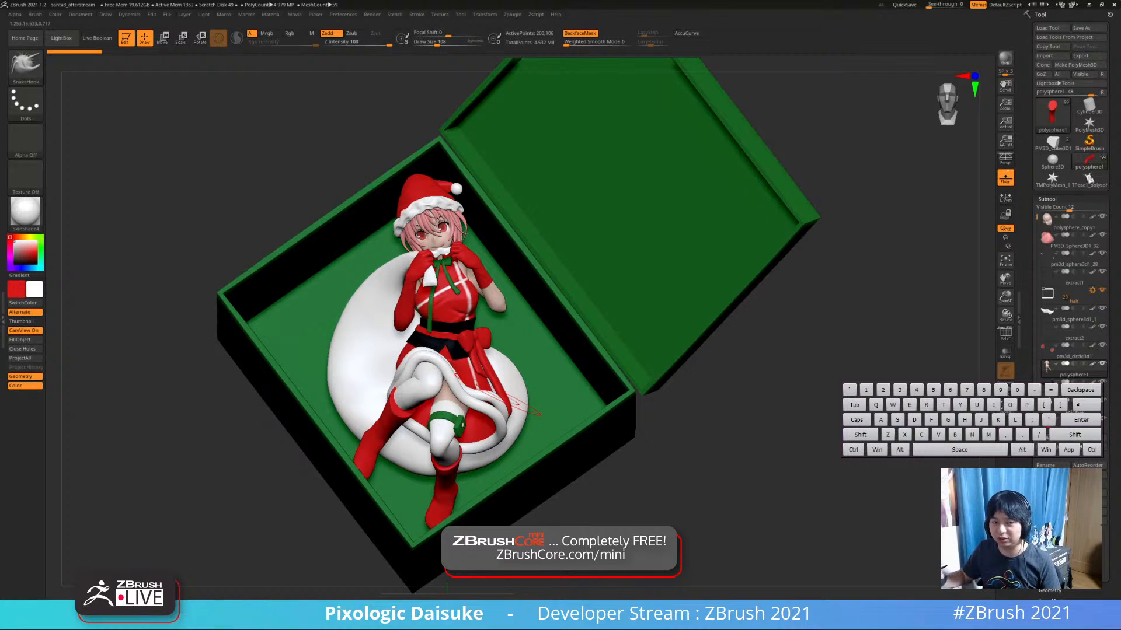
Select the box lid and switch off its Dynamic Subdiv to examine the underlying mesh
{"action": "right_click_drag", "start_coordinate": [536, 358], "coordinate": [671, 292]}
{"action": "right_click_drag", "start_coordinate": [489, 162], "coordinate": [490, 183], "text": "ctrl"}
{"action": "left_click", "coordinate": [632, 301], "text": "alt"}
{"action": "right_click_drag", "start_coordinate": [631, 301], "coordinate": [648, 234], "text": "ctrl"}
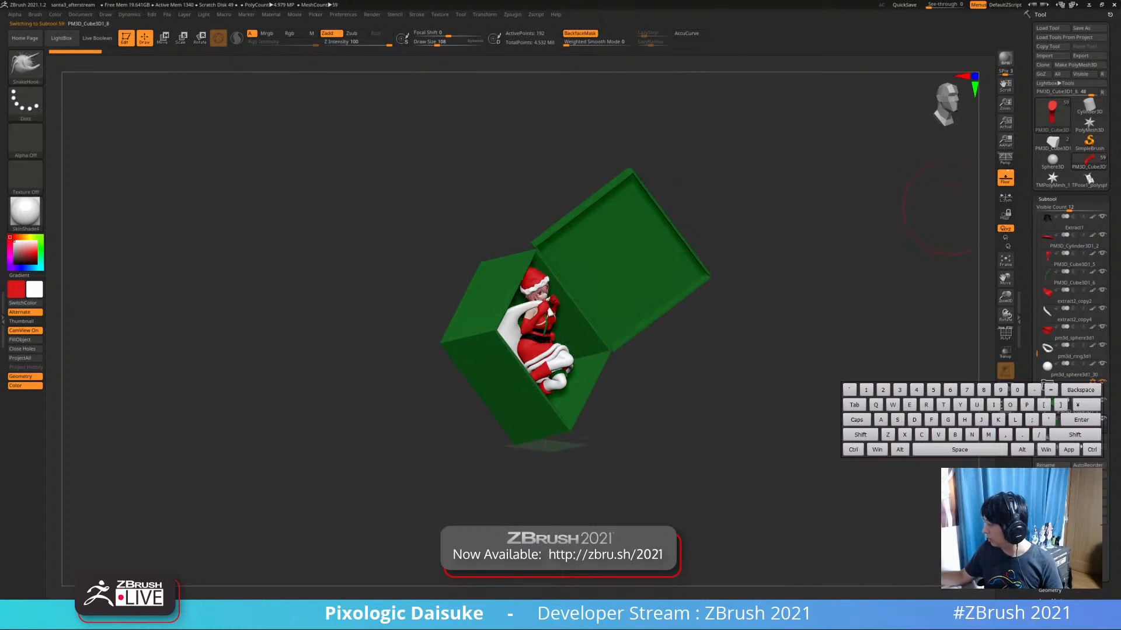
{"action": "right_click_drag", "start_coordinate": [657, 291], "coordinate": [648, 365], "text": "ctrl"}
{"action": "right_click_drag", "start_coordinate": [648, 365], "coordinate": [604, 371], "text": "alt"}
{"action": "left_click", "coordinate": [1049, 210]}
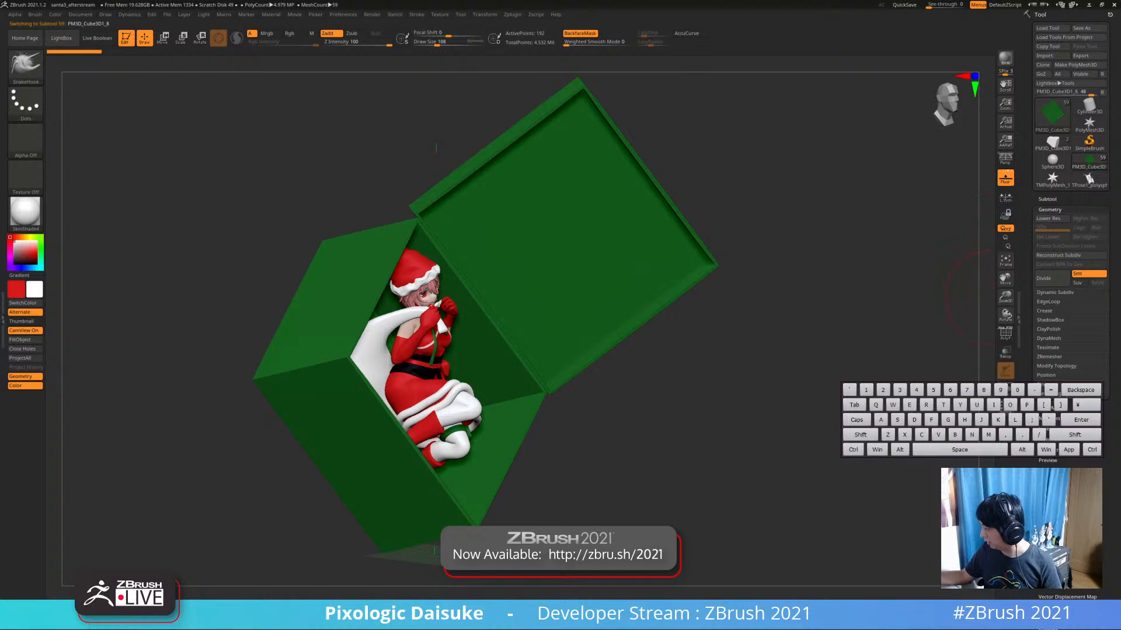
{"action": "left_click", "coordinate": [1049, 293]}
{"action": "key", "text": "shift+d"}
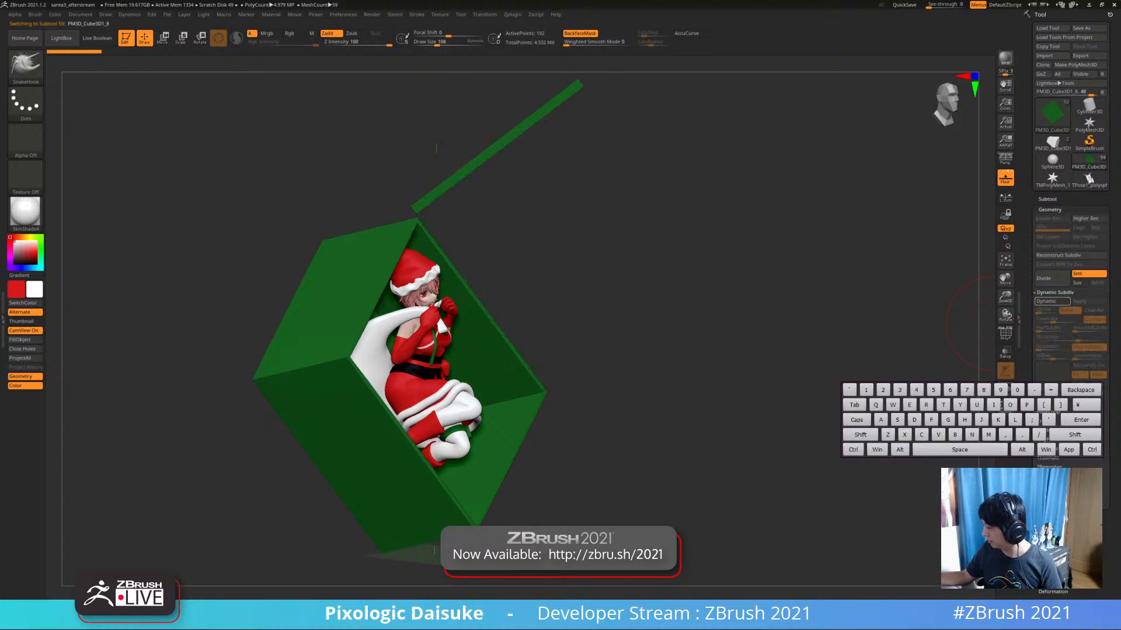
{"action": "left_click_drag", "start_coordinate": [435, 148], "coordinate": [417, 221]}
Turn Dynamic Subdiv back on for the box parts and check their thickened walls from another angle
{"action": "key", "text": "d"}
{"action": "key", "text": "d"}
{"action": "key", "text": "d"}
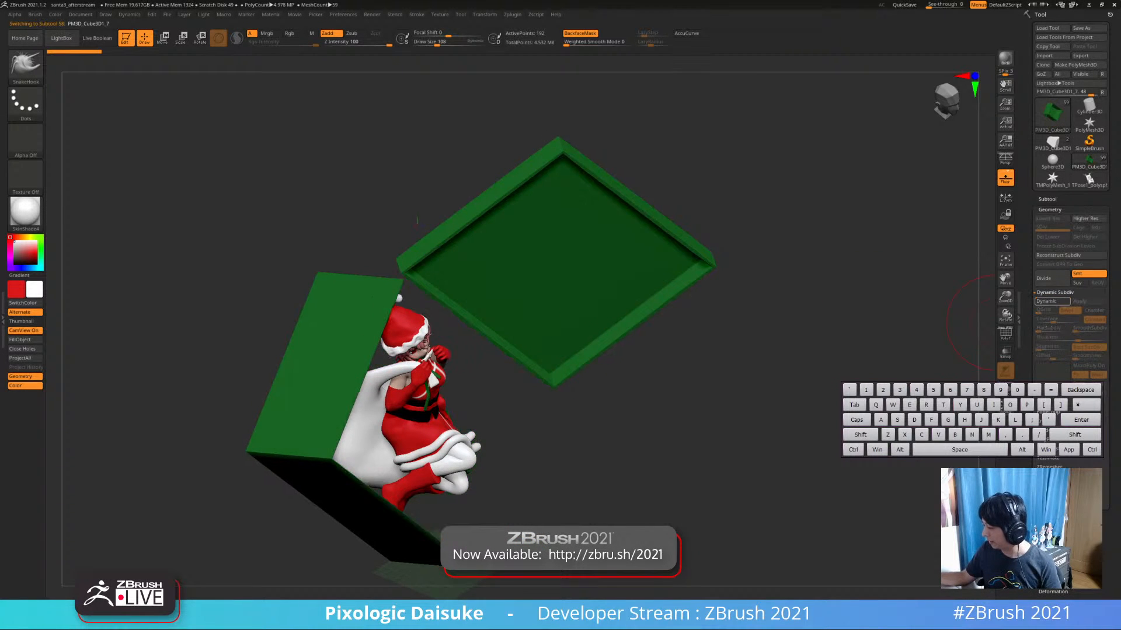
{"action": "left_click_drag", "start_coordinate": [417, 221], "coordinate": [595, 408]}
Hide the gift box lid and base so only the character and sack are shown
{"action": "left_click", "coordinate": [1047, 199]}
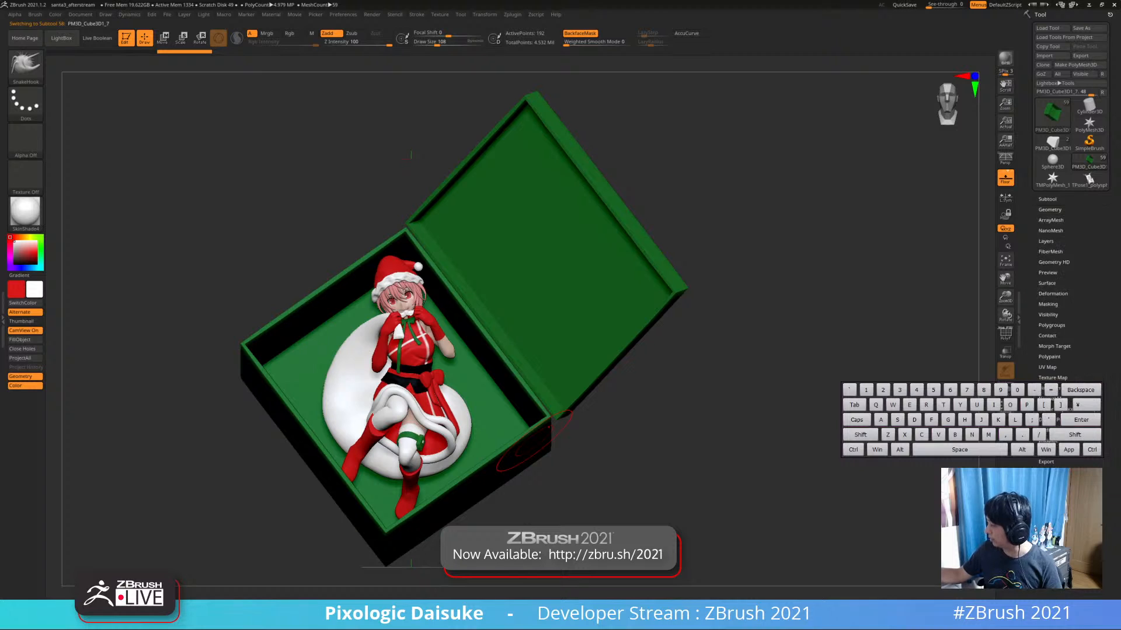
{"action": "left_click", "coordinate": [1103, 418]}
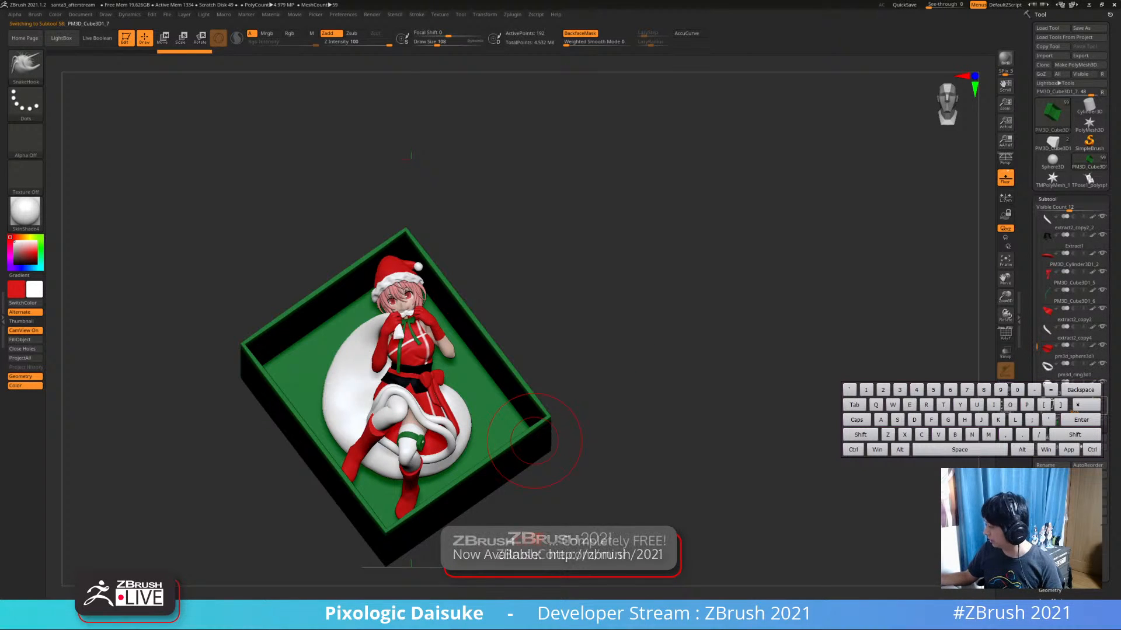
{"action": "left_click", "coordinate": [1102, 400]}
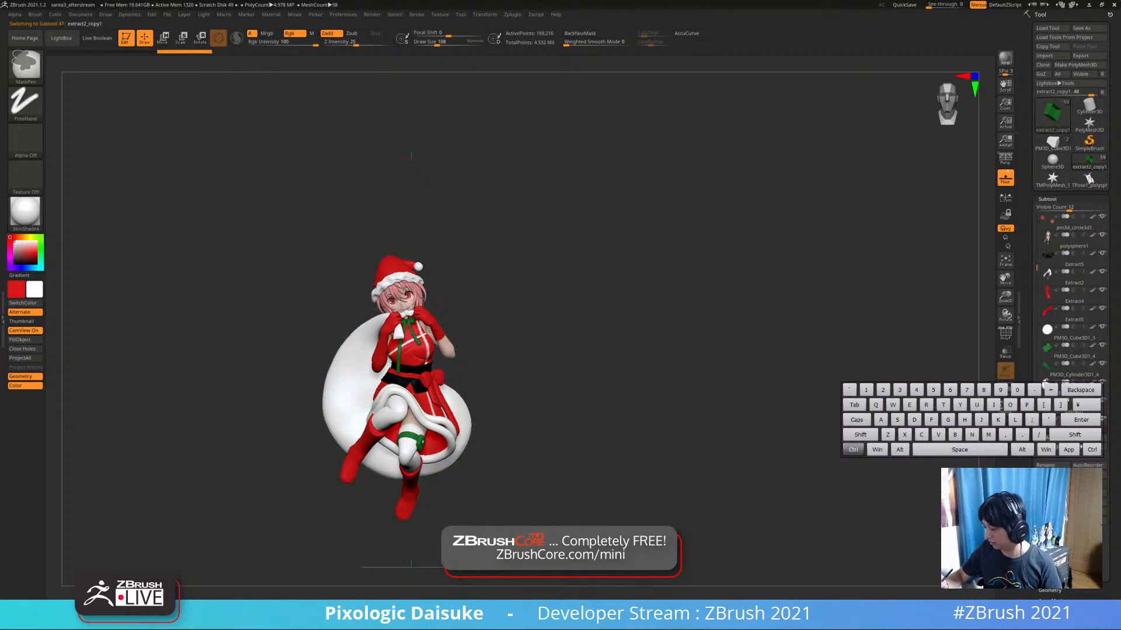
Select the white sack and examine the seated character and sack from the front and side
{"action": "mouse_move", "coordinate": [584, 327]}
{"action": "right_mouse_down", "text": "ctrl"}
{"action": "mouse_move", "coordinate": [598, 385]}
{"action": "mouse_move", "coordinate": [578, 335]}
{"action": "mouse_move", "coordinate": [622, 318]}
{"action": "mouse_move", "coordinate": [590, 366]}
{"action": "mouse_move", "coordinate": [605, 349]}
{"action": "right_mouse_up", "text": "ctrl"}
{"action": "left_click", "coordinate": [497, 426], "text": "alt"}
{"action": "right_click_drag", "start_coordinate": [606, 349], "coordinate": [604, 368], "text": "ctrl"}
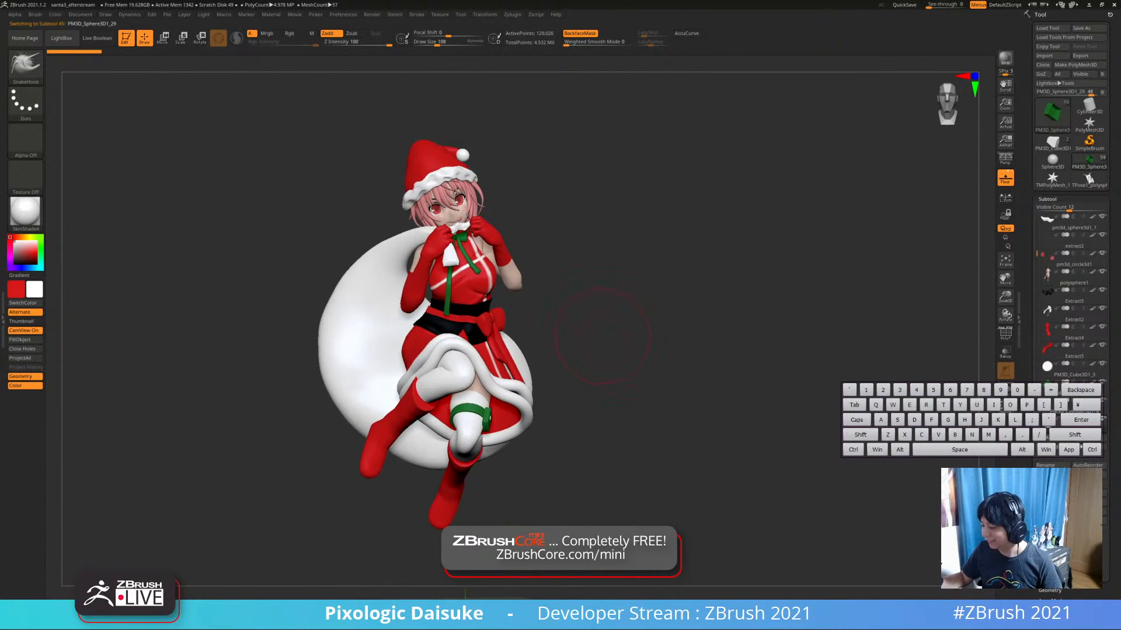
{"action": "right_click_drag", "start_coordinate": [611, 327], "coordinate": [642, 328]}
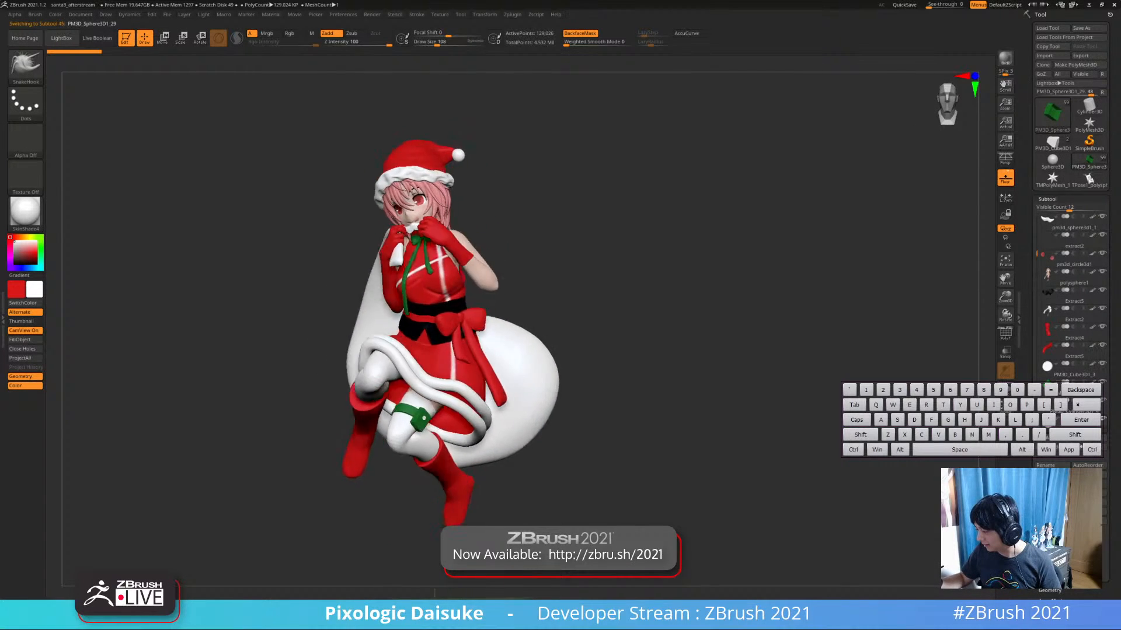
{"action": "right_click_drag", "start_coordinate": [642, 328], "coordinate": [432, 328]}
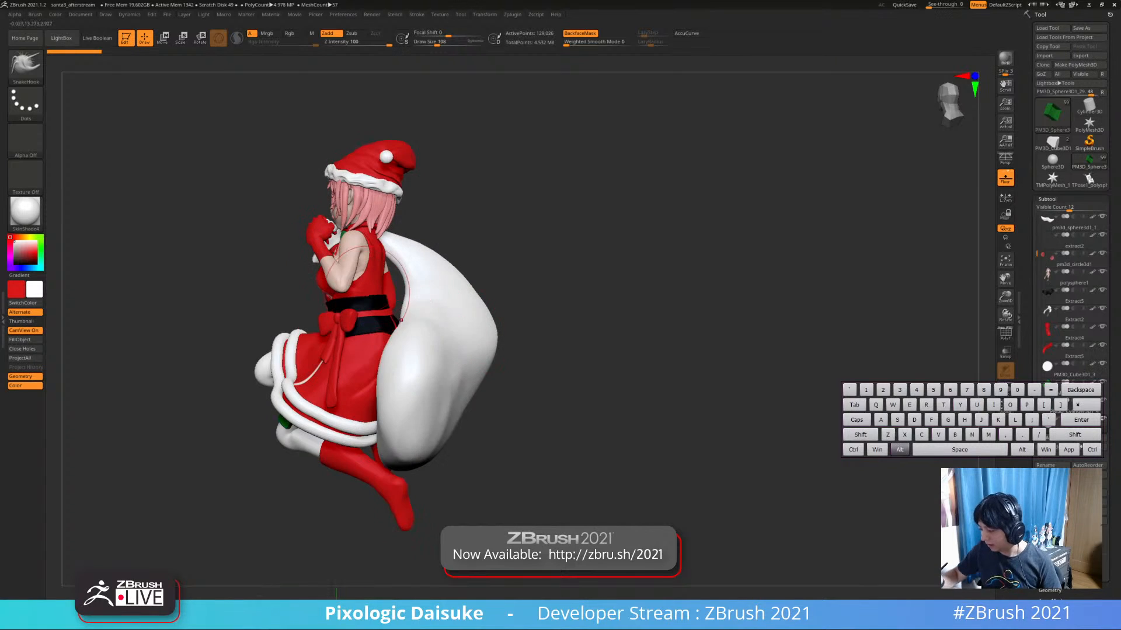
Select the red dress and inspect it in isolation from several angles, returning to the whole character
{"action": "left_click", "coordinate": [377, 299], "text": "alt"}
{"action": "right_click_drag", "start_coordinate": [377, 300], "coordinate": [490, 315], "text": "ctrl"}
{"action": "key", "text": "shift+s"}
{"action": "key", "text": "shift+s"}
{"action": "right_click_drag", "start_coordinate": [490, 316], "coordinate": [484, 292]}
{"action": "right_click_drag", "start_coordinate": [484, 292], "coordinate": [469, 387]}
{"action": "key", "text": "shift+s"}
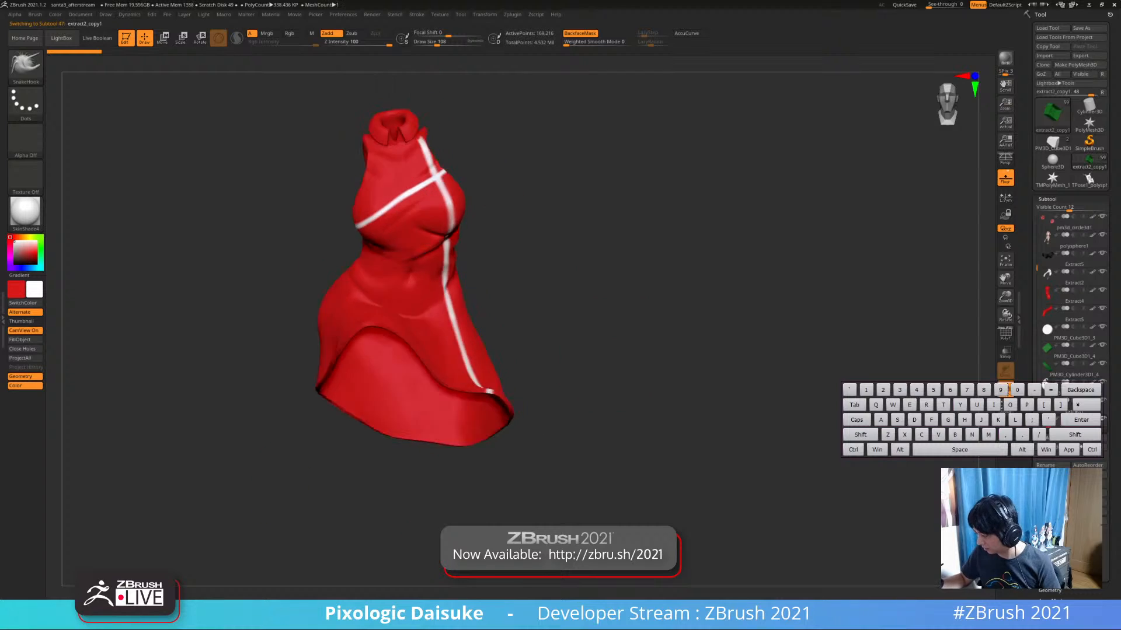
{"action": "key", "text": "shift+s"}
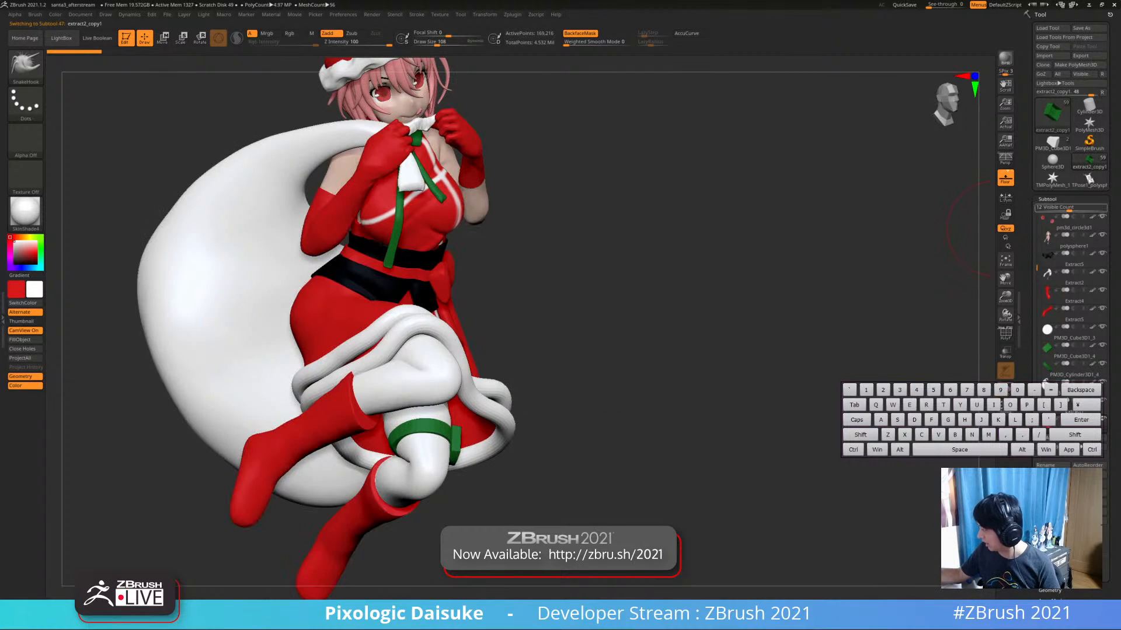
Compare the isolated red dress with Dynamic Subdiv off and on to examine its thickness
{"action": "left_click", "coordinate": [1047, 199]}
{"action": "left_click", "coordinate": [1049, 209]}
{"action": "key", "text": "shift+s"}
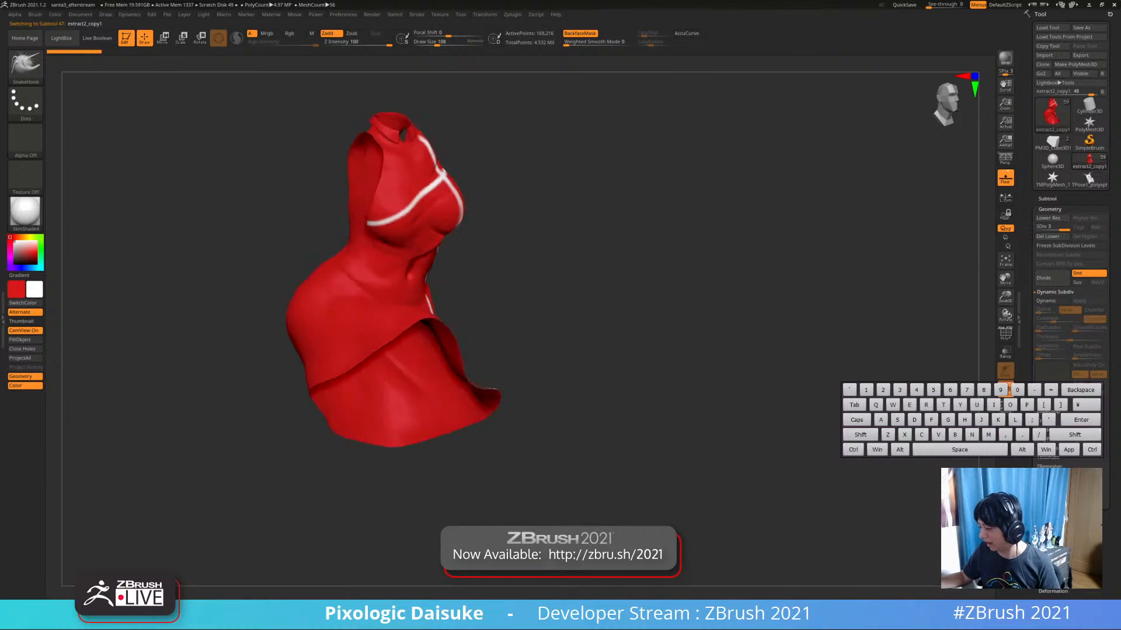
{"action": "left_click", "coordinate": [1052, 302]}
{"action": "left_click_drag", "start_coordinate": [747, 336], "coordinate": [665, 341]}
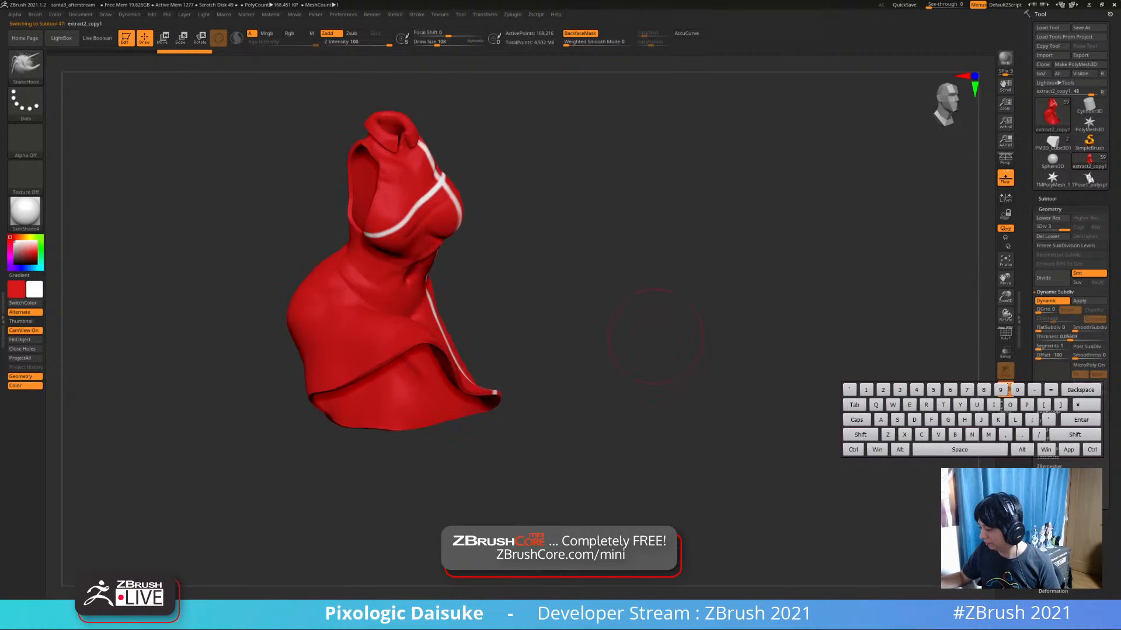
{"action": "left_click", "coordinate": [589, 350]}
{"action": "left_click_drag", "start_coordinate": [589, 351], "coordinate": [540, 347]}
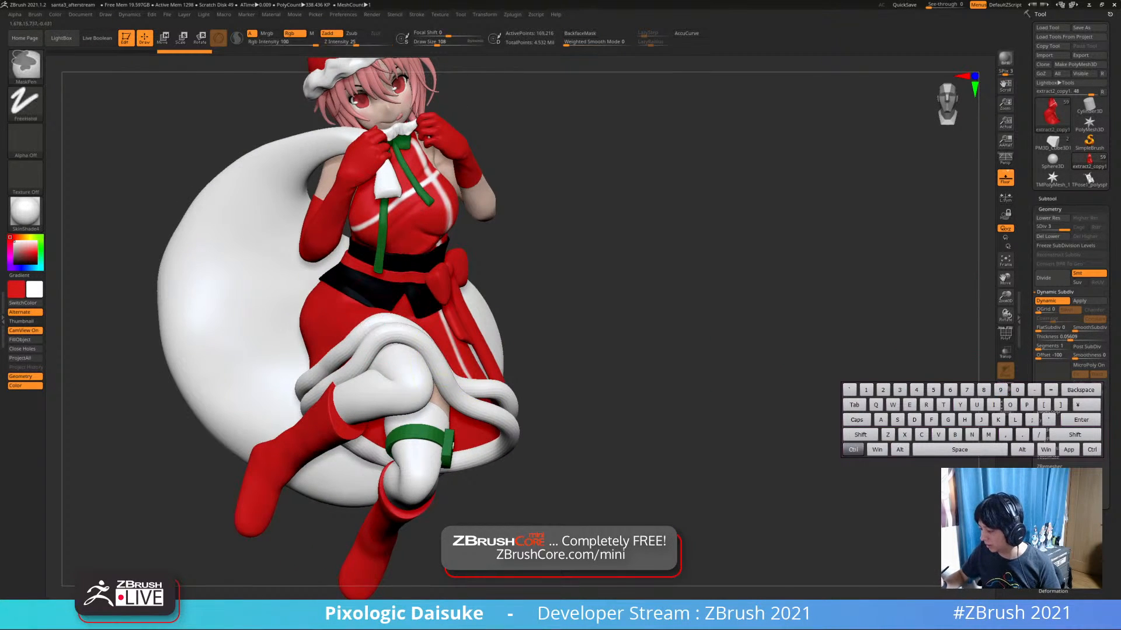
Examine the thickened dress from the front, side and rear, both alone and with the whole character
{"action": "right_click_drag", "start_coordinate": [589, 350], "coordinate": [587, 292], "text": "ctrl"}
{"action": "left_click_drag", "start_coordinate": [584, 339], "coordinate": [607, 339]}
{"action": "left_click", "coordinate": [589, 350]}
{"action": "right_click_drag", "start_coordinate": [590, 350], "coordinate": [590, 379], "text": "ctrl"}
{"action": "left_click_drag", "start_coordinate": [561, 350], "coordinate": [683, 338]}
{"action": "left_click_drag", "start_coordinate": [418, 365], "coordinate": [413, 369]}
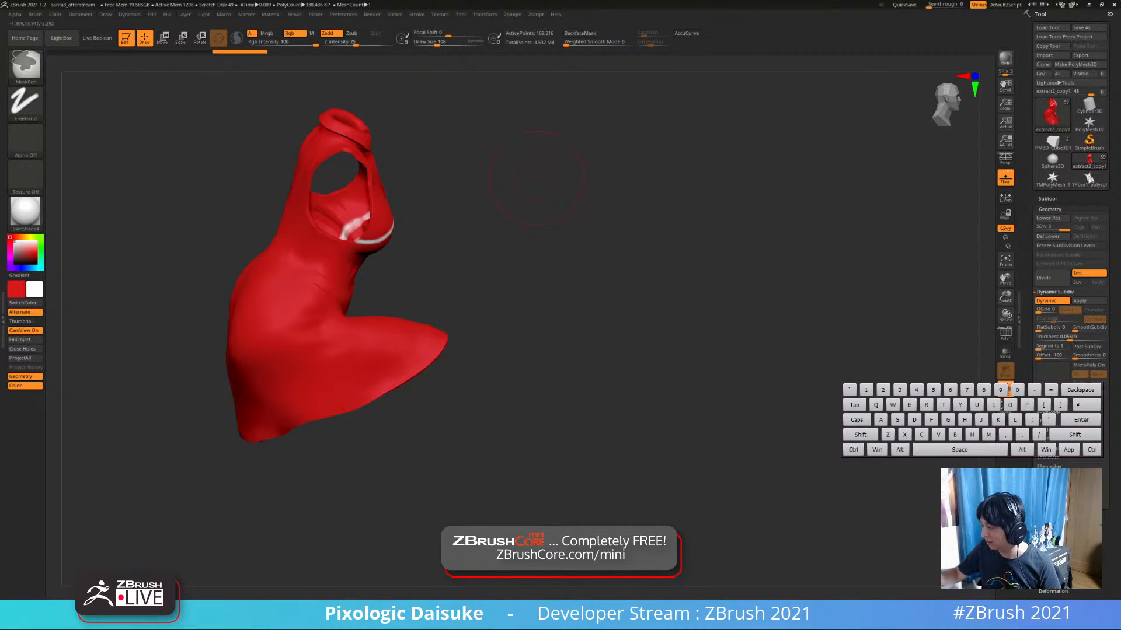
{"action": "key", "text": "ctrl+z"}
{"action": "left_click", "coordinate": [580, 33]}
{"action": "left_click_drag", "start_coordinate": [560, 175], "coordinate": [551, 242]}
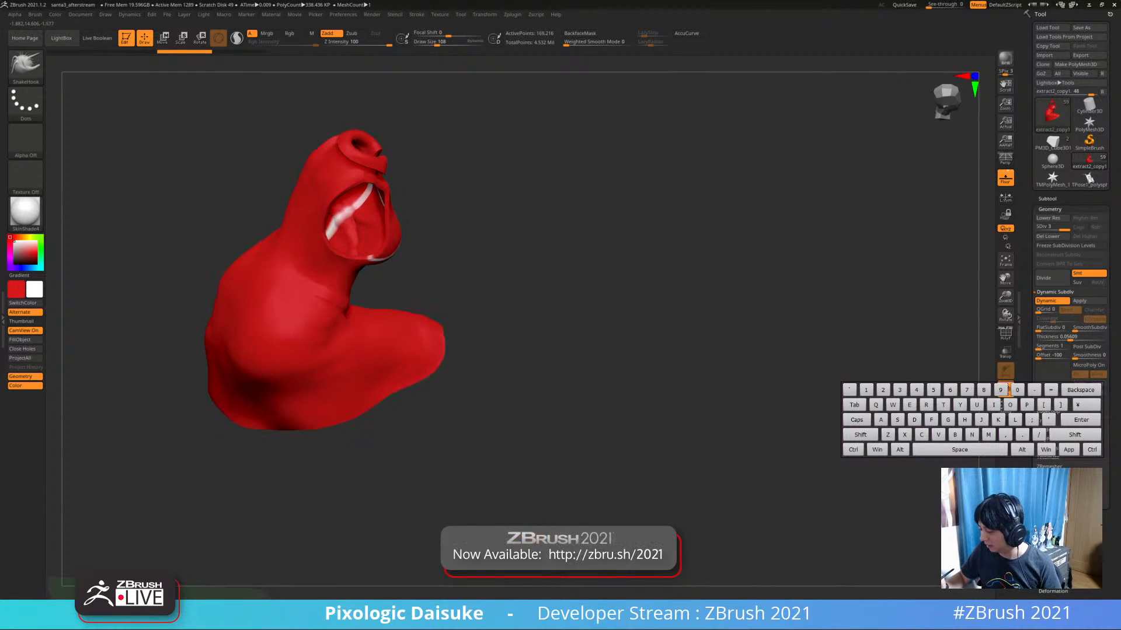
{"action": "left_click_drag", "start_coordinate": [467, 403], "coordinate": [447, 400]}
{"action": "left_click", "coordinate": [441, 394]}
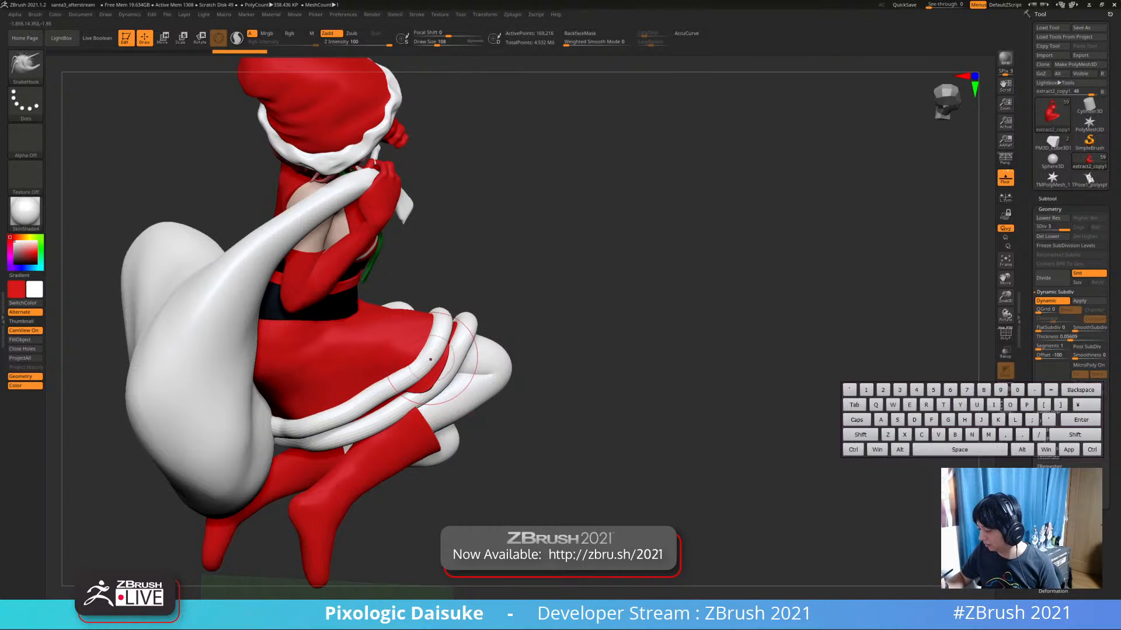
{"action": "mouse_move", "coordinate": [417, 360]}
{"action": "right_mouse_down"}
{"action": "mouse_move", "coordinate": [466, 363]}
{"action": "mouse_move", "coordinate": [431, 355]}
{"action": "right_mouse_up"}
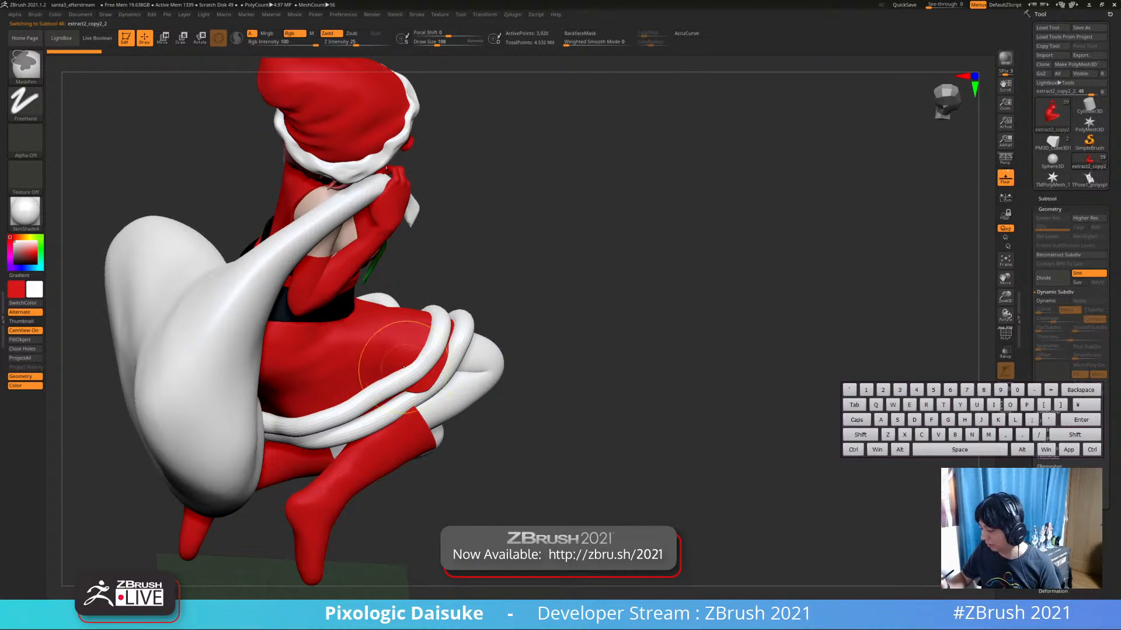
Delete both white fur trim subtools running along the hem of the red skirt
{"action": "left_click", "coordinate": [435, 382], "text": "alt"}
{"action": "left_click", "coordinate": [423, 365], "text": "alt"}
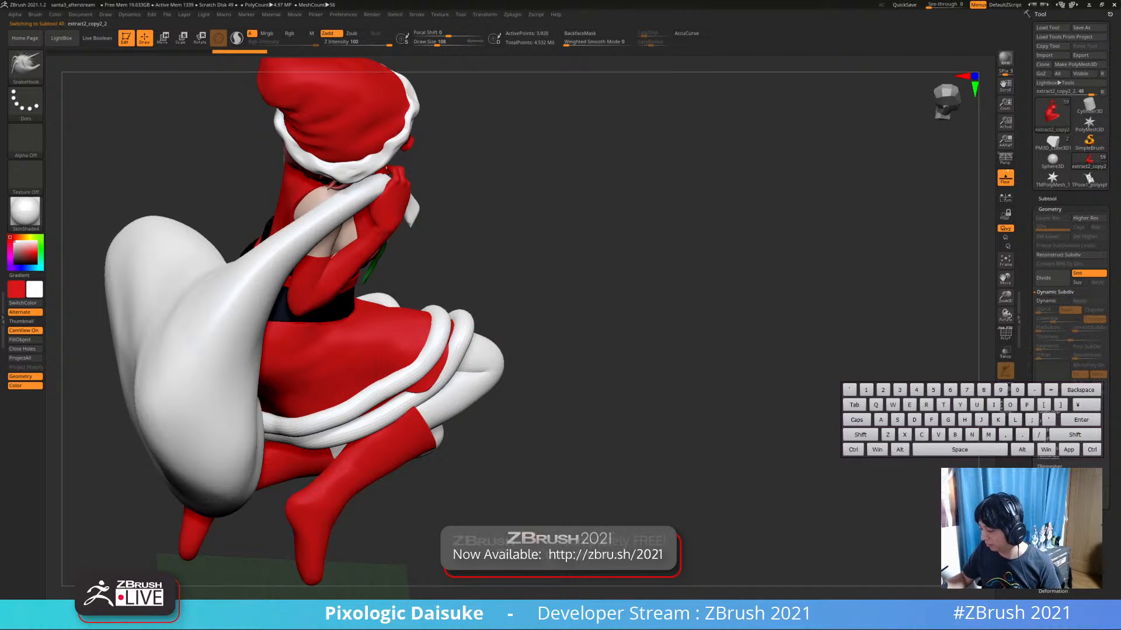
{"action": "right_click_drag", "start_coordinate": [423, 364], "coordinate": [465, 353]}
{"action": "key", "text": "alt"}
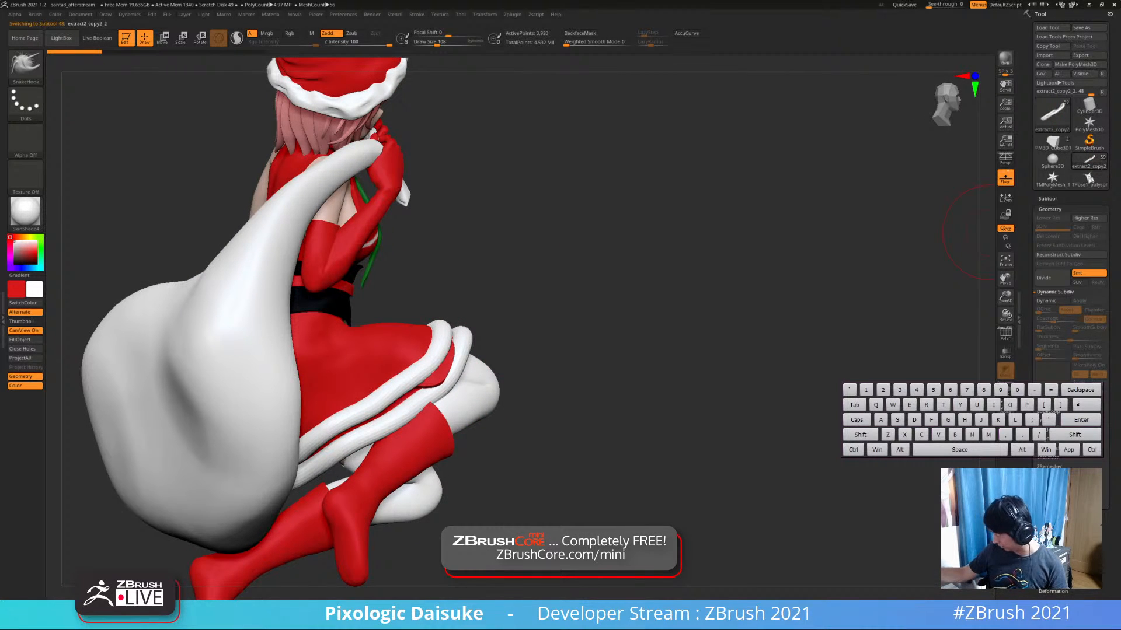
{"action": "left_click", "coordinate": [1047, 199]}
{"action": "left_click", "coordinate": [1051, 513]}
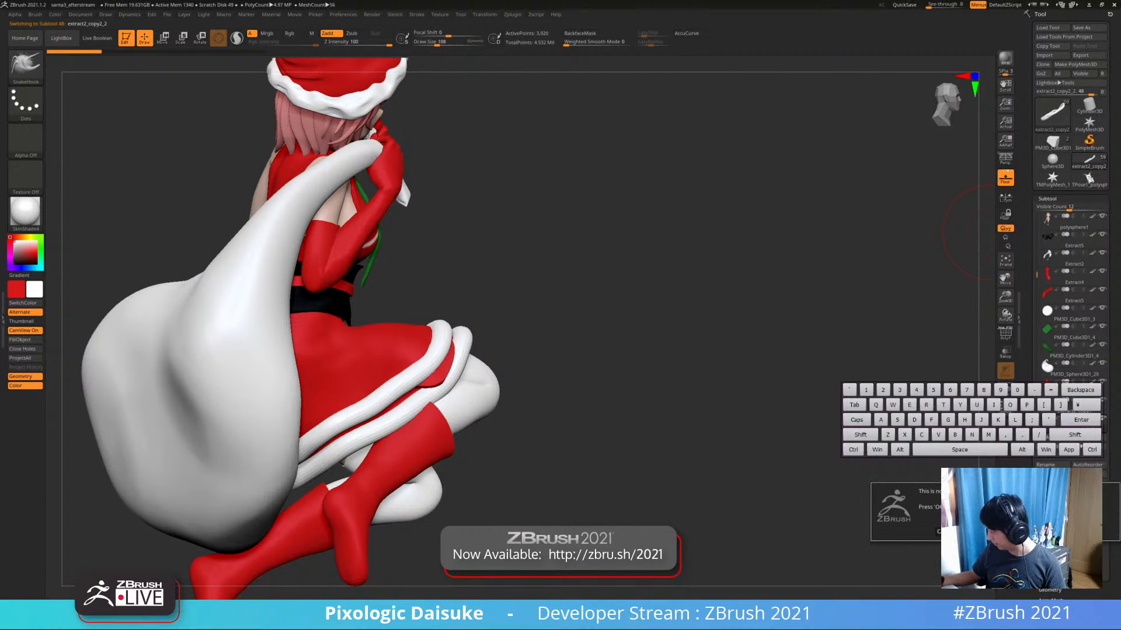
{"action": "key", "text": "Return"}
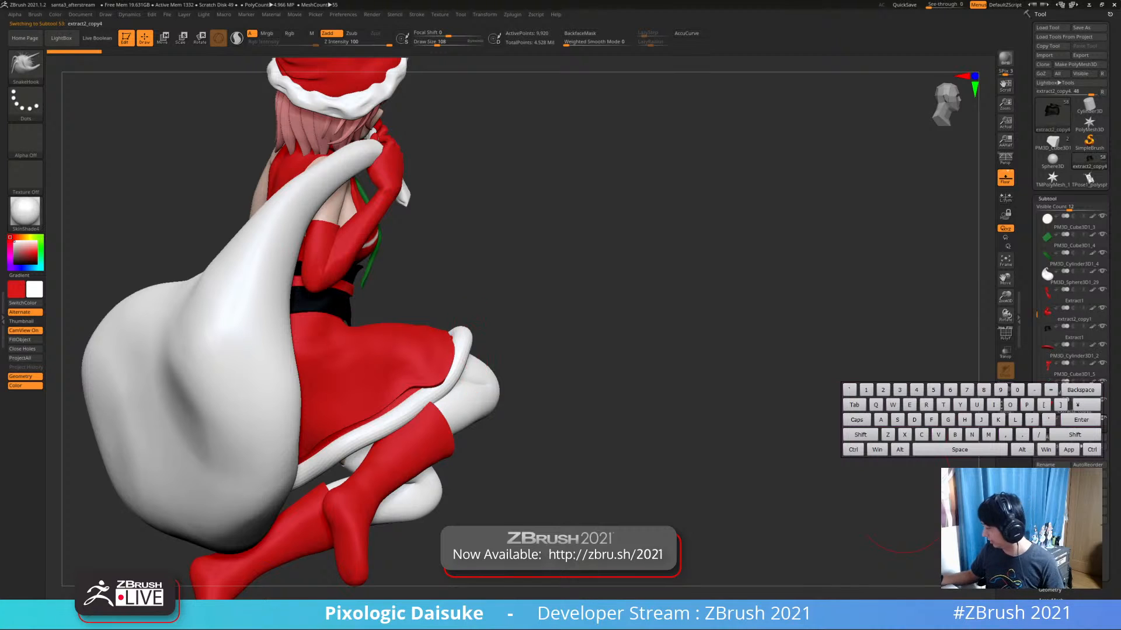
{"action": "left_click", "coordinate": [1051, 513]}
{"action": "key", "text": "Return"}
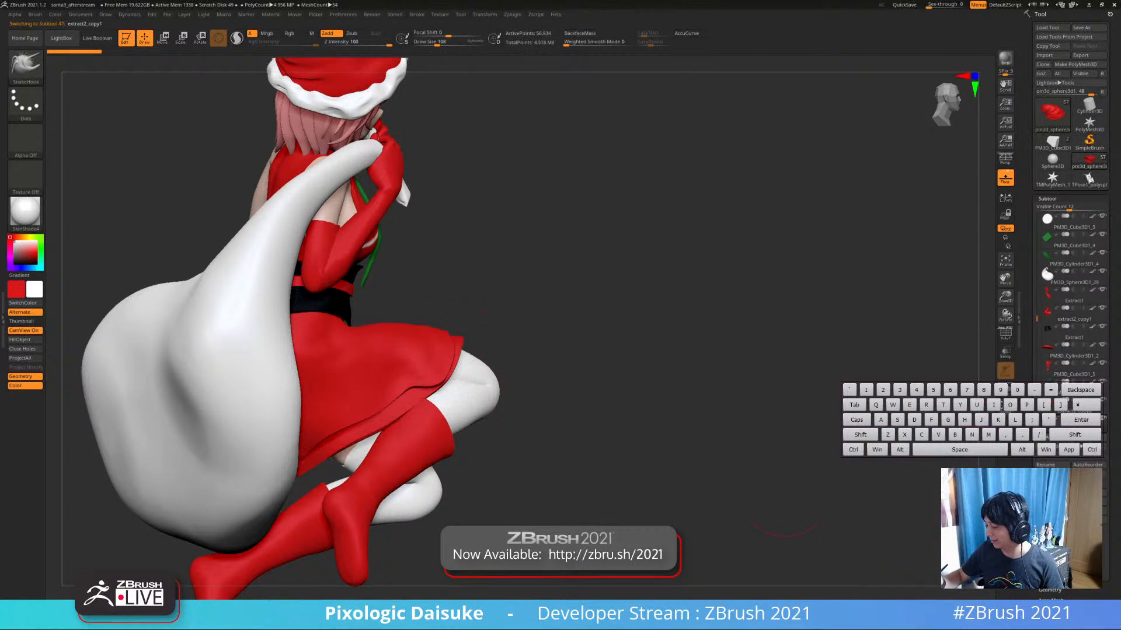
Select the white sack and switch to the ClayBuildup brush with a smaller draw size
{"action": "key", "text": "ctrl+z"}
{"action": "key", "text": "ctrl+z"}
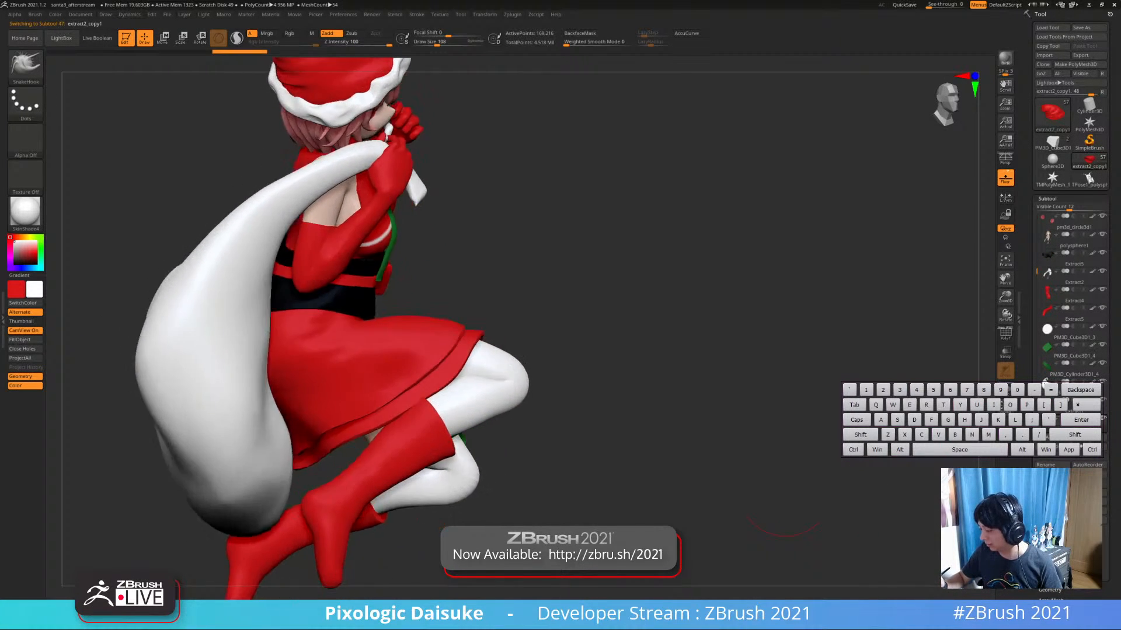
{"action": "left_click_drag", "start_coordinate": [783, 489], "coordinate": [577, 376]}
{"action": "left_click_drag", "start_coordinate": [782, 528], "coordinate": [484, 382]}
{"action": "left_click", "coordinate": [487, 374], "text": "alt"}
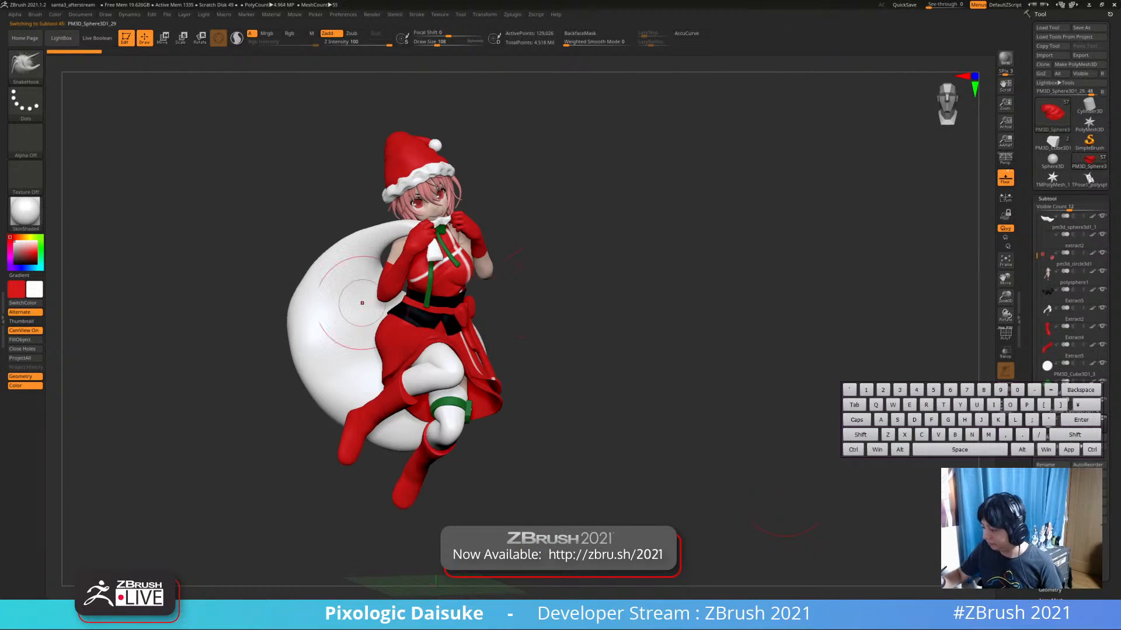
{"action": "left_click", "coordinate": [27, 66]}
{"action": "left_click", "coordinate": [147, 113]}
{"action": "left_click", "coordinate": [433, 42]}
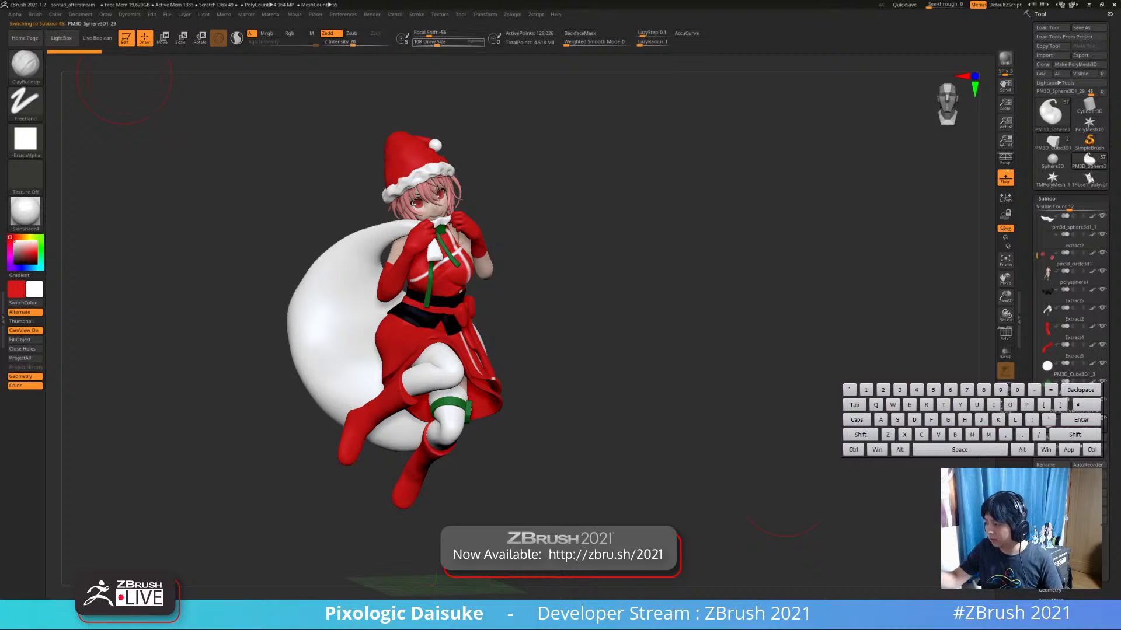
{"action": "mouse_move", "coordinate": [560, 187]}
{"action": "right_mouse_down", "text": "ctrl"}
{"action": "mouse_move", "coordinate": [563, 201]}
{"action": "mouse_move", "coordinate": [132, 260]}
{"action": "right_mouse_up", "text": "ctrl"}
Change the model's material to MatCap Gray and view the figure from the sack side
{"action": "left_click", "coordinate": [26, 211]}
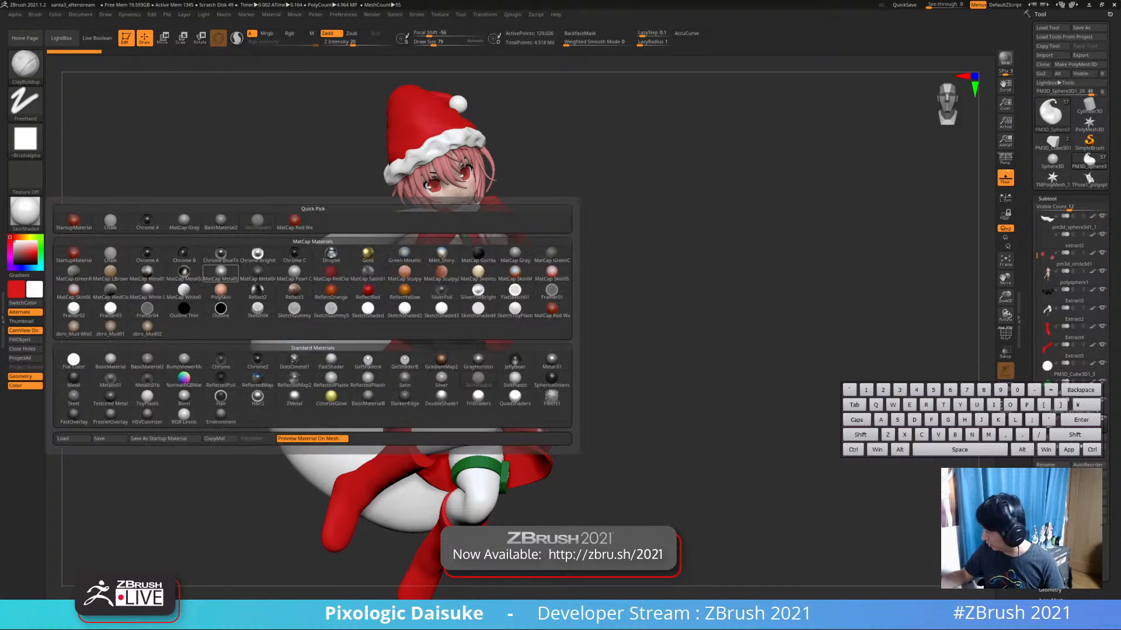
{"action": "left_click", "coordinate": [75, 221]}
{"action": "left_click", "coordinate": [25, 211]}
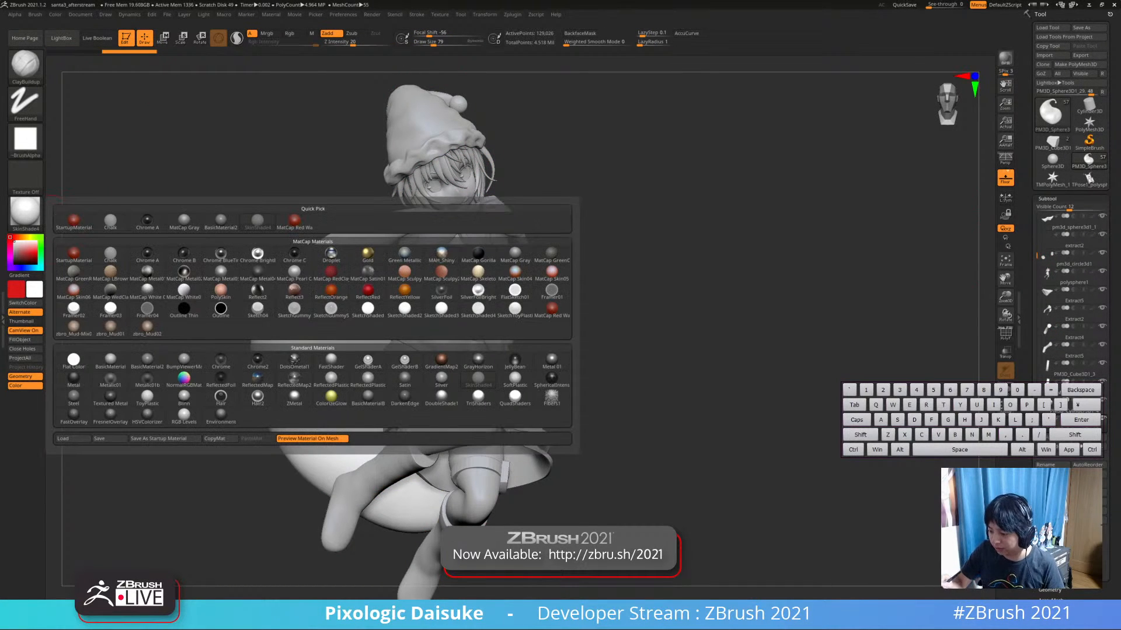
{"action": "left_click", "coordinate": [184, 221]}
{"action": "mouse_move", "coordinate": [429, 280]}
{"action": "right_mouse_down"}
{"action": "mouse_move", "coordinate": [362, 234]}
{"action": "mouse_move", "coordinate": [478, 280]}
{"action": "mouse_move", "coordinate": [379, 245]}
{"action": "right_mouse_up"}
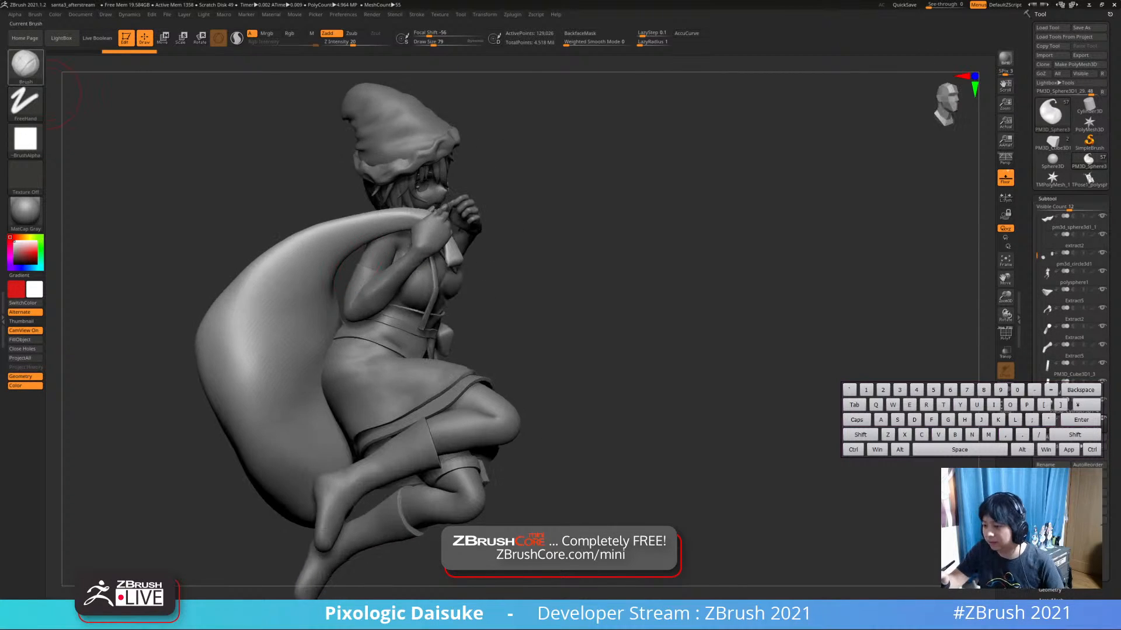
Choose the second MAHcut Mech brush and carve a crease along the sack's neck below the hands
{"action": "left_click", "coordinate": [26, 64]}
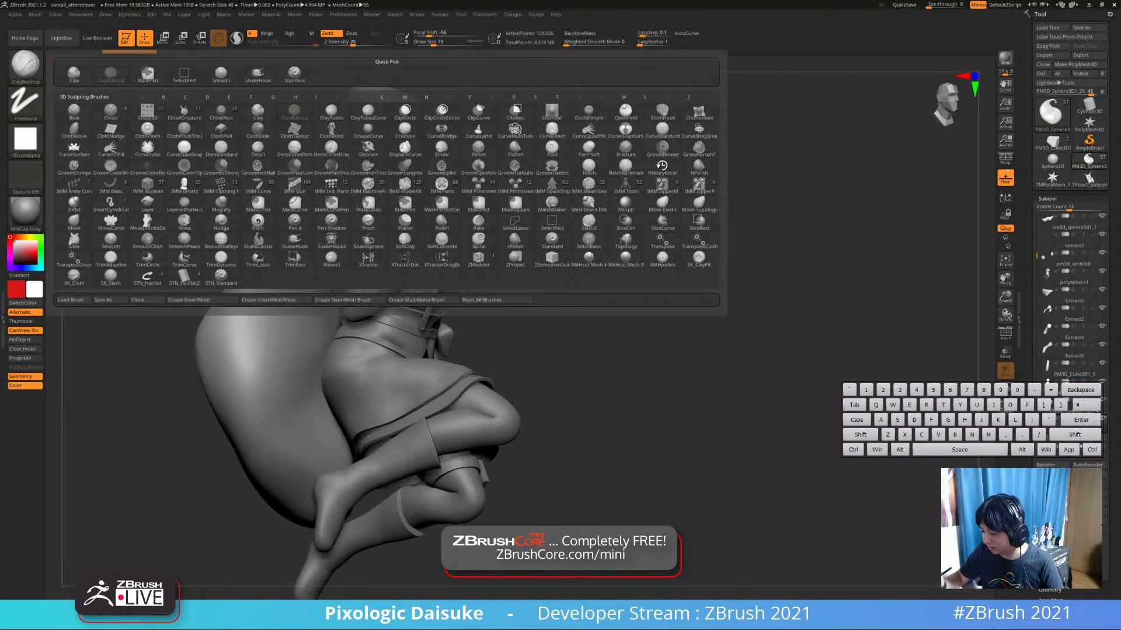
{"action": "left_click", "coordinate": [586, 257]}
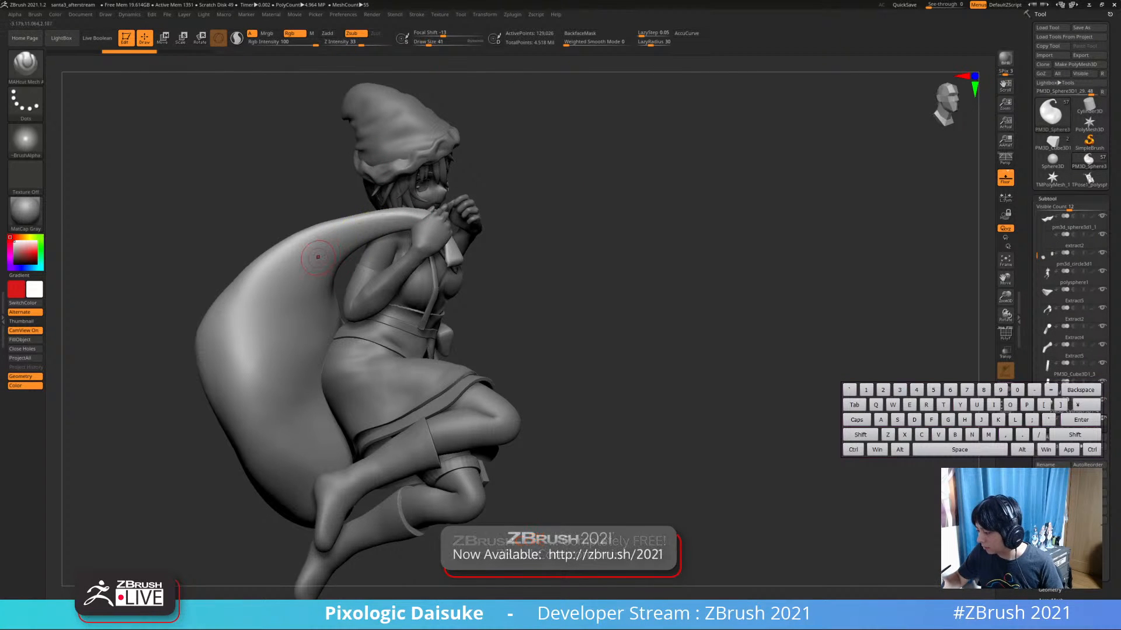
{"action": "left_click", "coordinate": [26, 64]}
{"action": "left_click", "coordinate": [625, 260]}
{"action": "left_click_drag", "start_coordinate": [306, 264], "coordinate": [369, 221]}
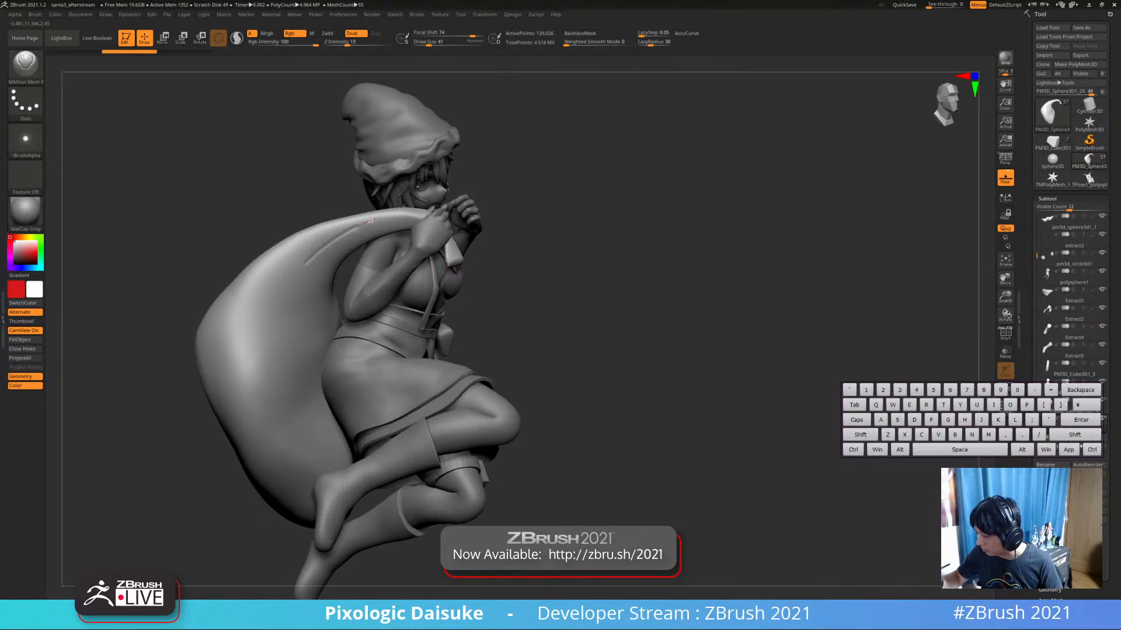
{"action": "mouse_move", "coordinate": [403, 216]}
{"action": "right_mouse_down"}
{"action": "mouse_move", "coordinate": [304, 275]}
{"action": "mouse_move", "coordinate": [331, 233]}
{"action": "mouse_move", "coordinate": [437, 191]}
{"action": "right_mouse_up"}
{"action": "key", "text": "alt"}
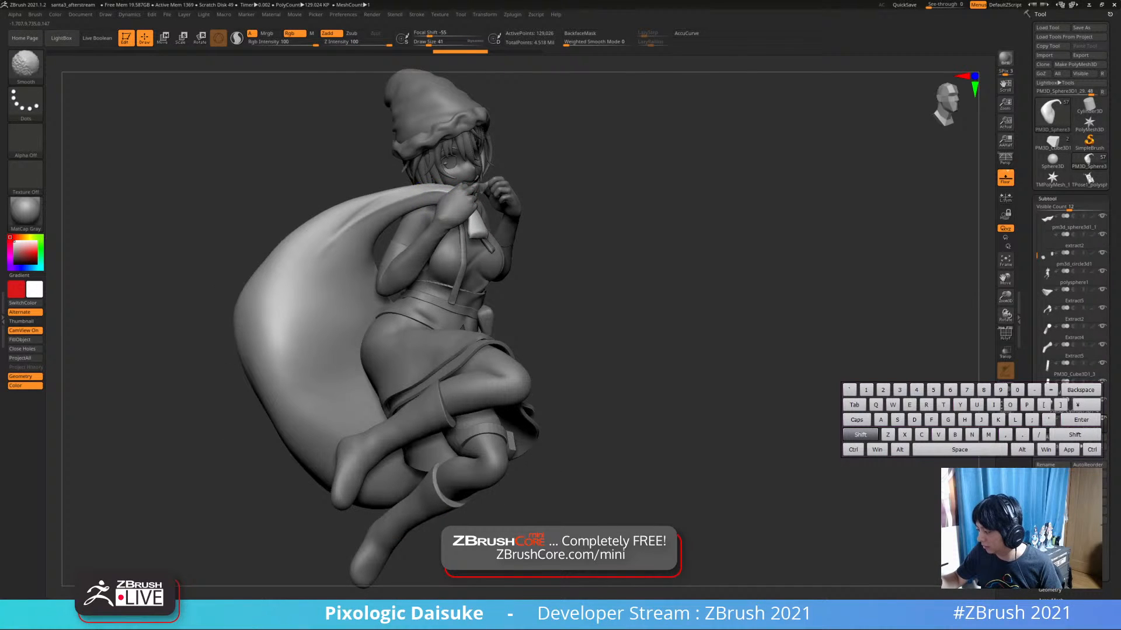
Carve fold lines on the sack beside the girl's arm and smooth them into the surface
{"action": "key", "text": "shift"}
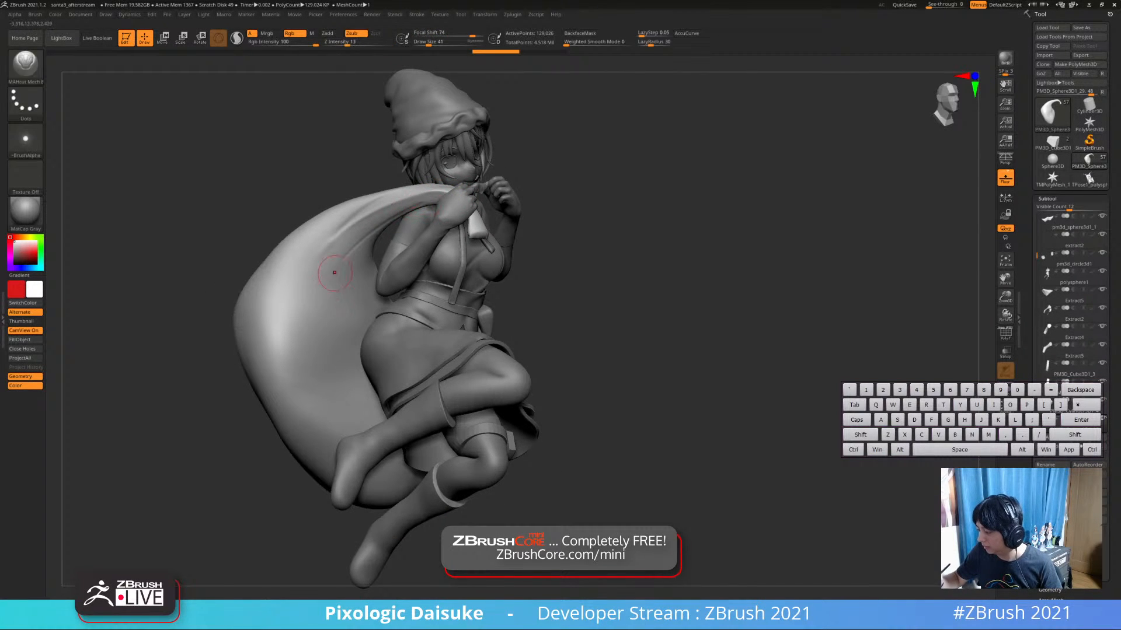
{"action": "mouse_move", "coordinate": [335, 272]}
{"action": "right_mouse_down", "text": "alt"}
{"action": "mouse_move", "coordinate": [349, 316]}
{"action": "mouse_move", "coordinate": [365, 241]}
{"action": "right_mouse_up", "text": "alt"}
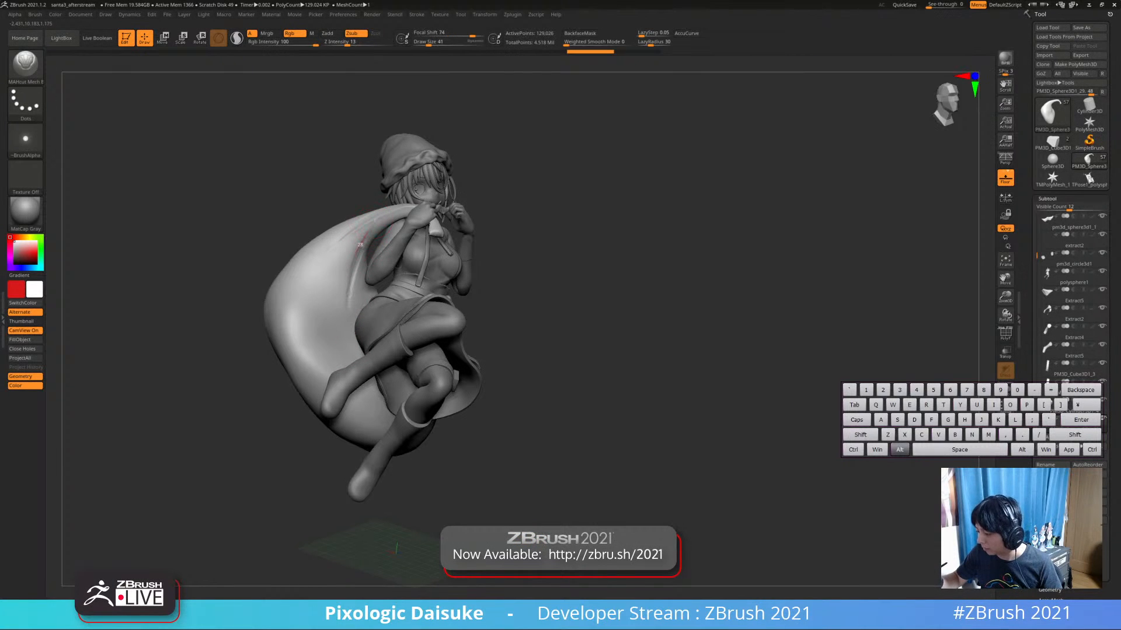
{"action": "key", "text": "shift"}
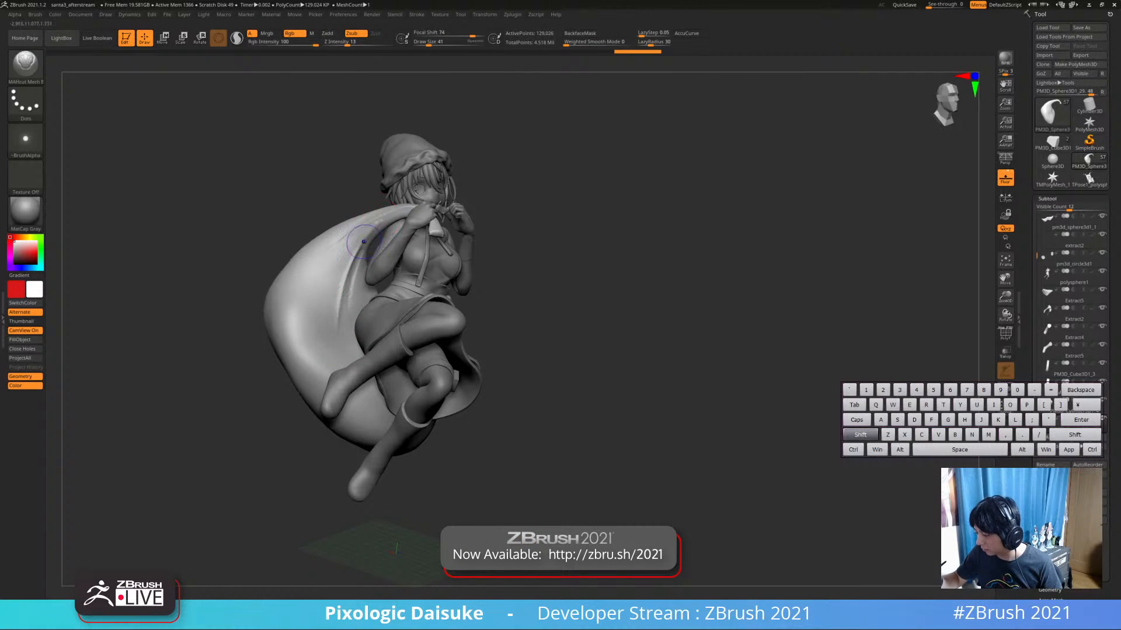
{"action": "left_click_drag", "start_coordinate": [343, 311], "coordinate": [345, 271], "text": "shift"}
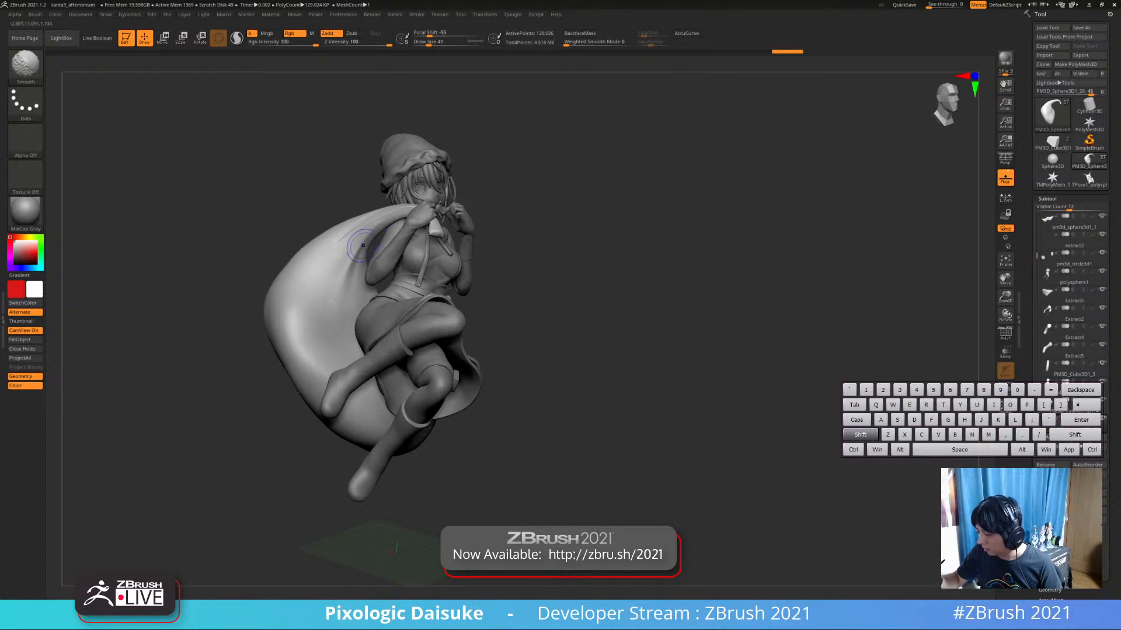
{"action": "left_click_drag", "start_coordinate": [363, 246], "coordinate": [338, 294], "text": "shift"}
{"action": "right_click_drag", "start_coordinate": [338, 294], "coordinate": [333, 257]}
{"action": "left_click_drag", "start_coordinate": [331, 248], "coordinate": [328, 272], "text": "shift"}
{"action": "mouse_move", "coordinate": [328, 257]}
{"action": "right_mouse_down"}
{"action": "mouse_move", "coordinate": [367, 283]}
{"action": "mouse_move", "coordinate": [345, 272]}
{"action": "mouse_move", "coordinate": [373, 233]}
{"action": "mouse_move", "coordinate": [336, 277]}
{"action": "mouse_move", "coordinate": [250, 281]}
{"action": "mouse_move", "coordinate": [392, 275]}
{"action": "mouse_move", "coordinate": [344, 260]}
{"action": "mouse_move", "coordinate": [335, 226]}
{"action": "right_mouse_up"}
Undo the trial strokes and carve a long crease down the rear of the sack from its neck
{"action": "key", "text": "ctrl+z"}
{"action": "left_click_drag", "start_coordinate": [348, 215], "coordinate": [304, 304], "text": "alt"}
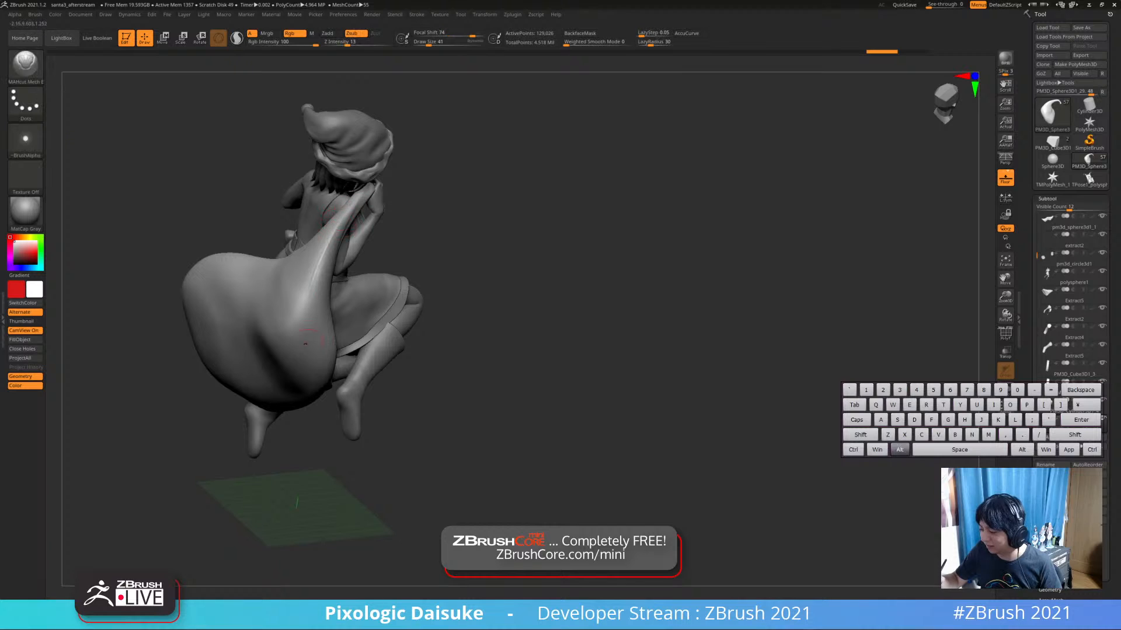
{"action": "key", "text": "ctrl+z"}
{"action": "left_click_drag", "start_coordinate": [350, 210], "coordinate": [302, 309], "text": "alt"}
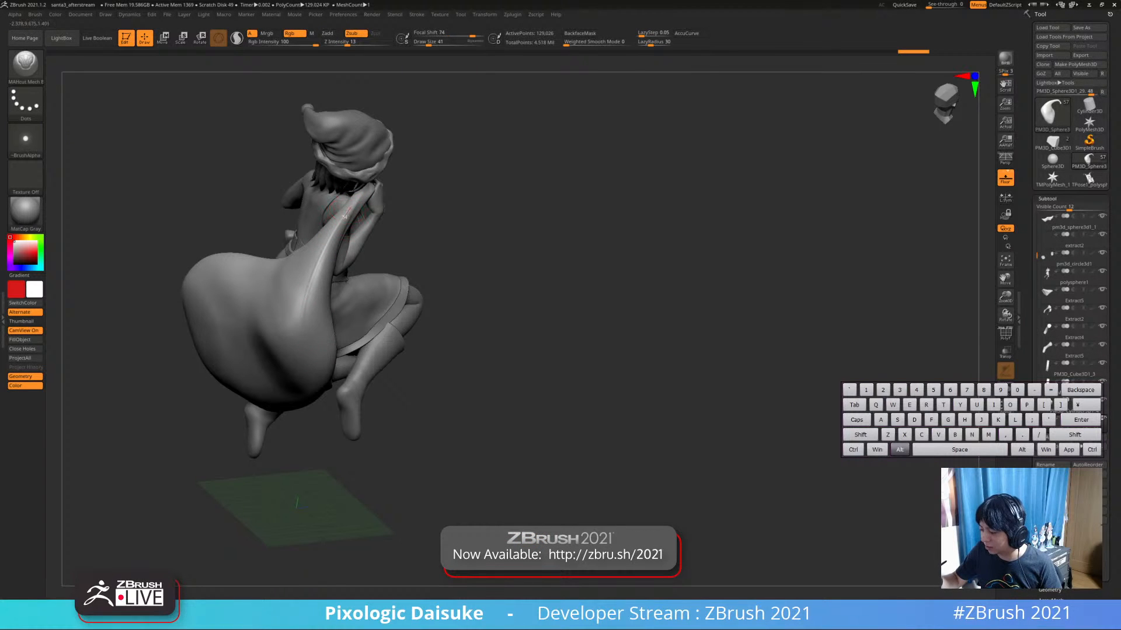
Smooth the creases along the sack's neck and upper body from the rear and side
{"action": "right_click_drag", "start_coordinate": [345, 216], "coordinate": [321, 234], "text": "ctrl"}
{"action": "left_click_drag", "start_coordinate": [308, 289], "coordinate": [315, 269], "text": "shift"}
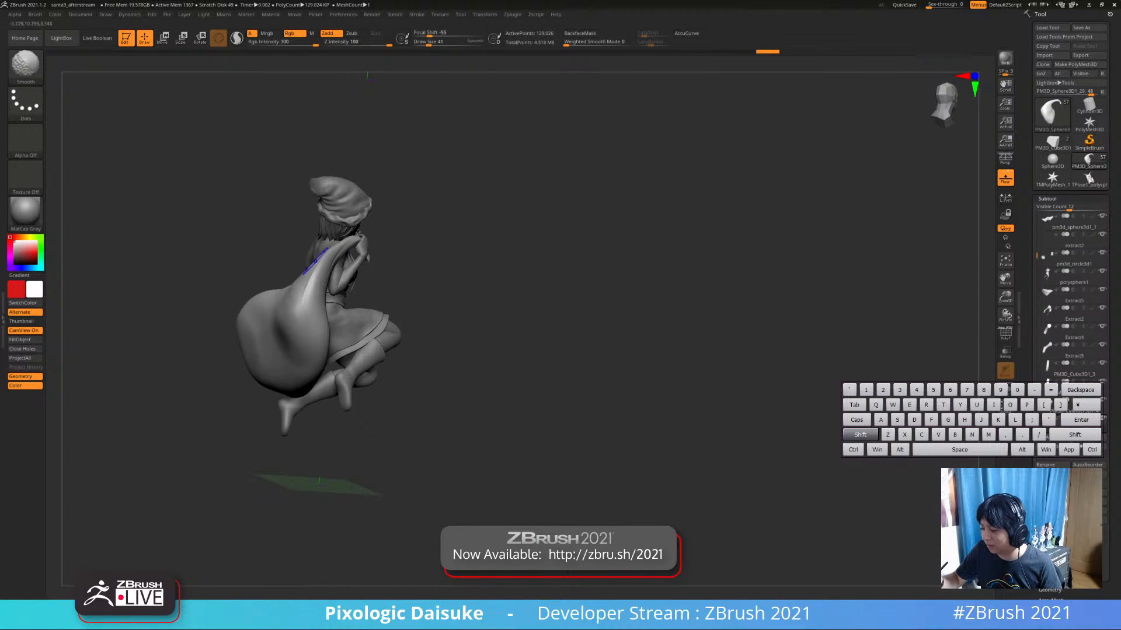
{"action": "right_click_drag", "start_coordinate": [315, 261], "coordinate": [302, 293]}
{"action": "left_click_drag", "start_coordinate": [338, 251], "coordinate": [327, 274], "text": "shift"}
{"action": "right_click_drag", "start_coordinate": [318, 274], "coordinate": [365, 271]}
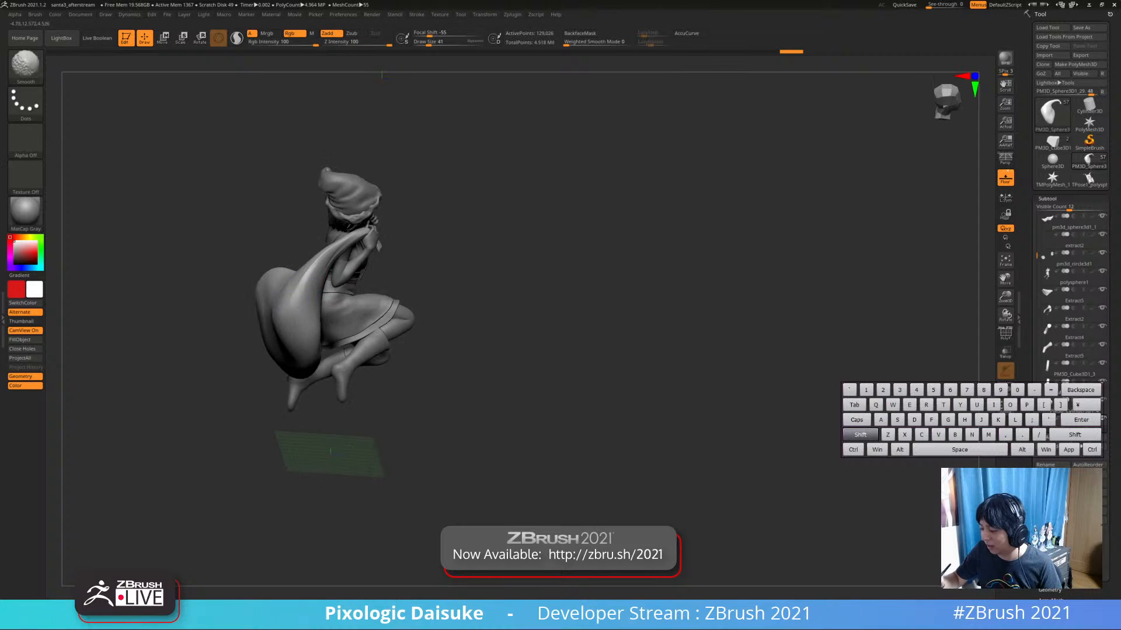
{"action": "left_click_drag", "start_coordinate": [350, 236], "coordinate": [319, 280], "text": "shift"}
{"action": "right_click_drag", "start_coordinate": [352, 233], "coordinate": [345, 262], "text": "ctrl"}
{"action": "left_click_drag", "start_coordinate": [326, 257], "coordinate": [303, 280], "text": "shift"}
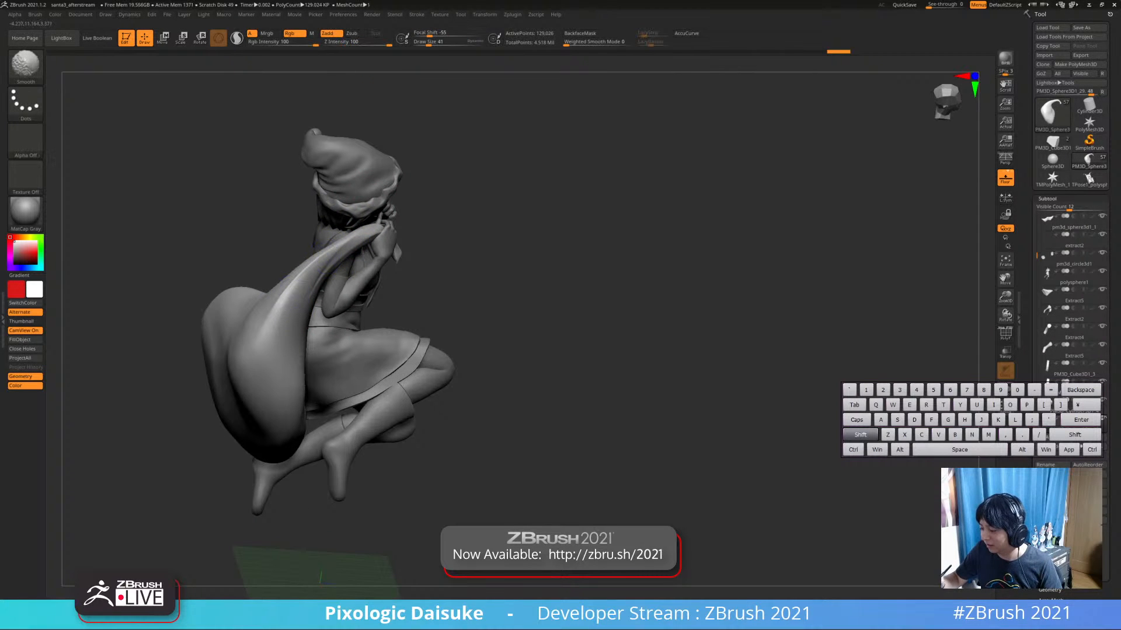
{"action": "left_click_drag", "start_coordinate": [344, 233], "coordinate": [374, 227], "text": "shift"}
Carve crossing diagonal creases on the front of the sack with the MAHcut Mech brush
{"action": "mouse_move", "coordinate": [344, 257]}
{"action": "right_mouse_down"}
{"action": "mouse_move", "coordinate": [268, 251]}
{"action": "mouse_move", "coordinate": [284, 274]}
{"action": "mouse_move", "coordinate": [254, 257]}
{"action": "right_mouse_up"}
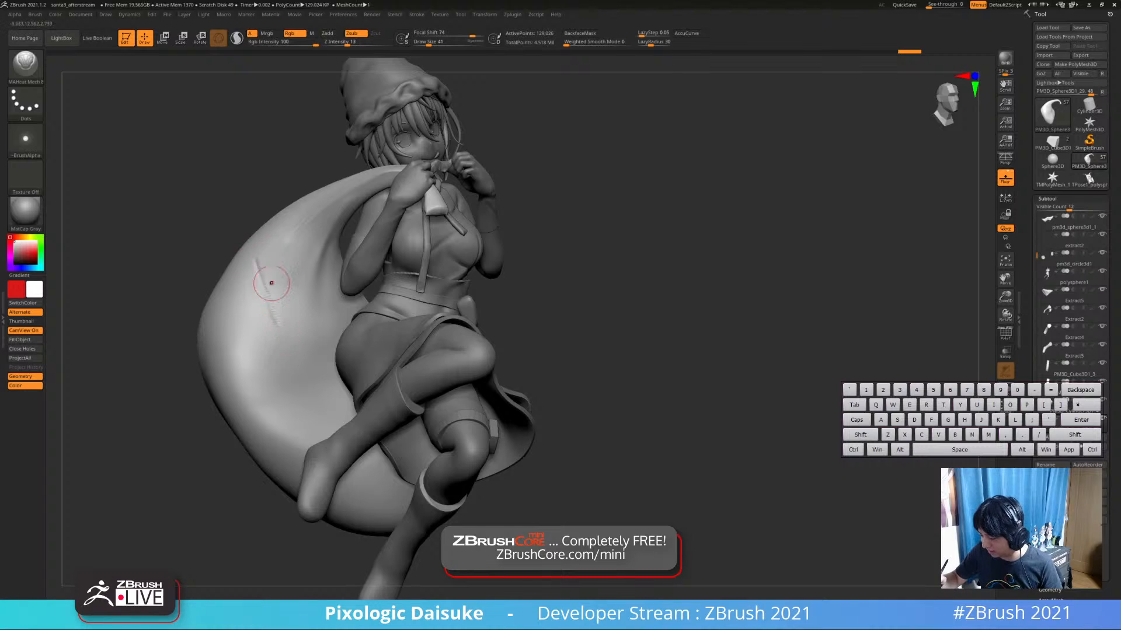
{"action": "left_click_drag", "start_coordinate": [271, 283], "coordinate": [250, 260], "text": "shift"}
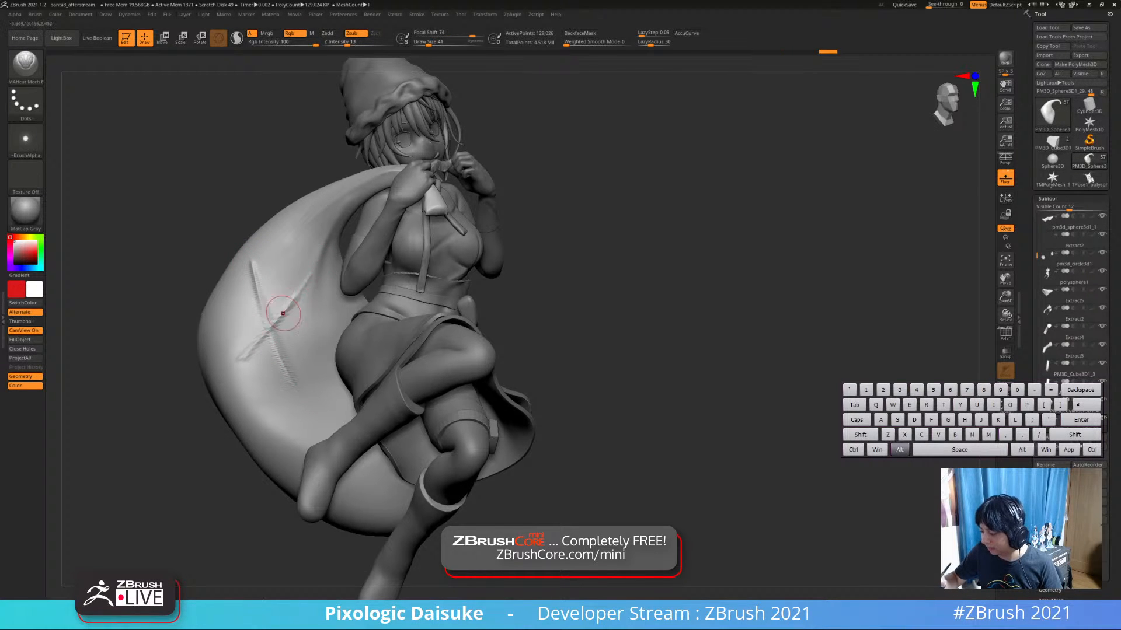
{"action": "left_click_drag", "start_coordinate": [286, 315], "coordinate": [257, 261], "text": "alt"}
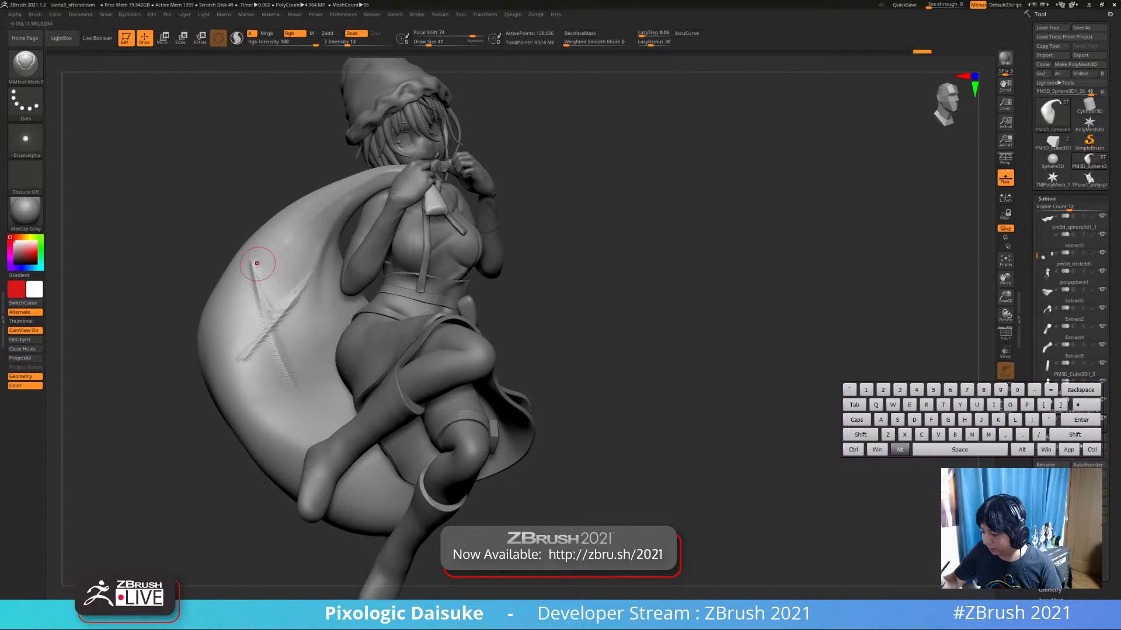
Switch to the Standard brush with a draw size of 65
{"action": "left_click", "coordinate": [25, 63]}
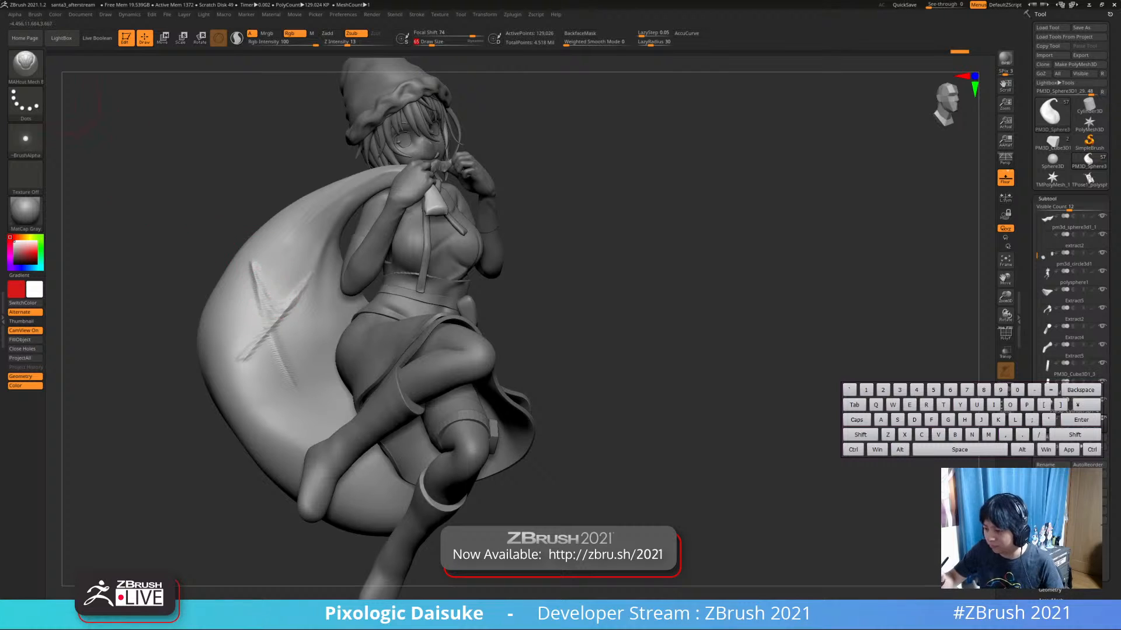
{"action": "key", "text": "b"}
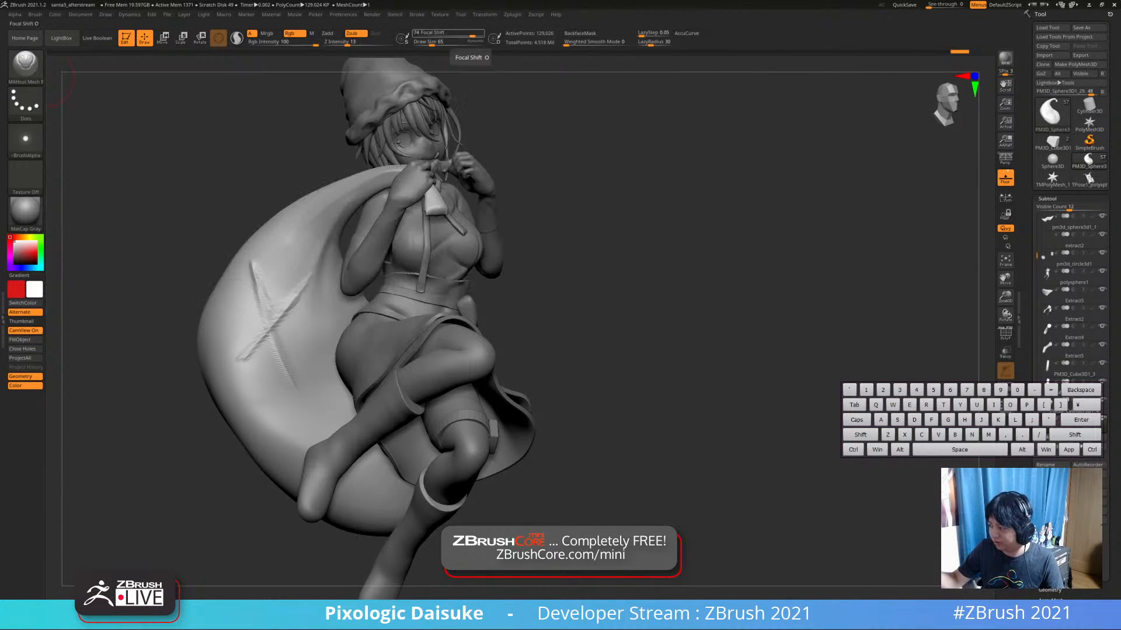
{"action": "key", "text": "b"}
{"action": "key", "text": "s"}
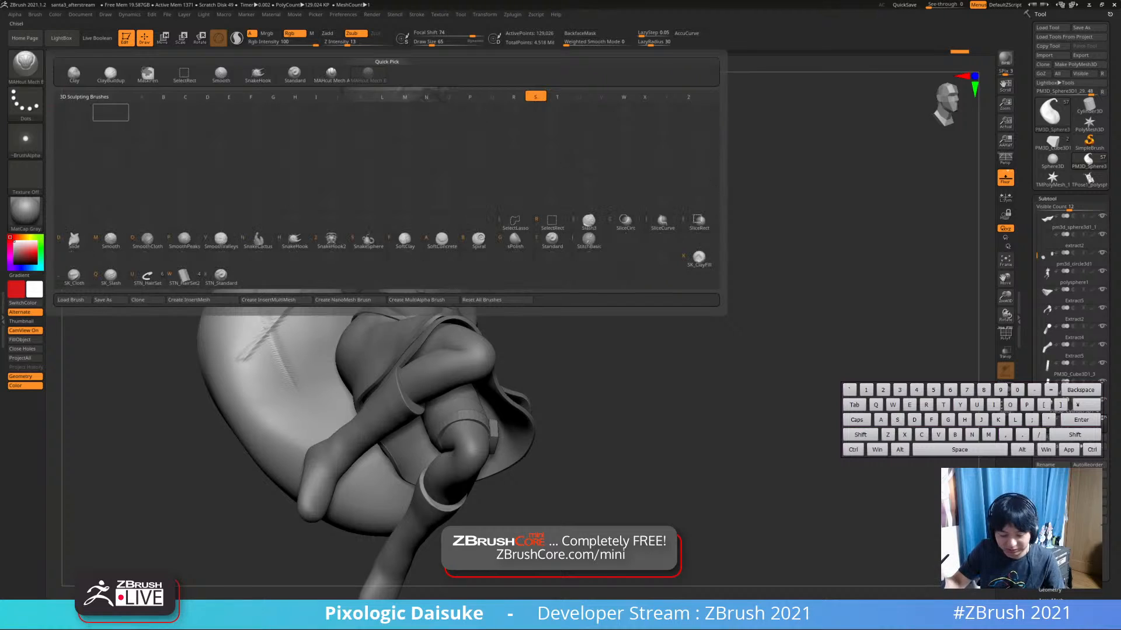
{"action": "key", "text": "t"}
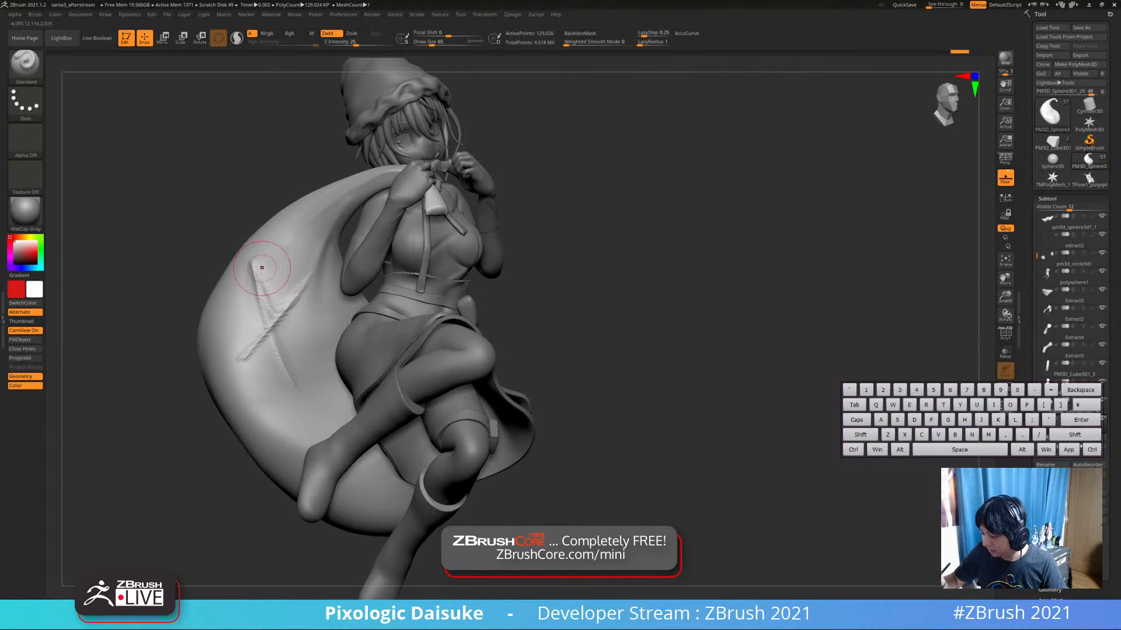
Try Standard brush strokes around the crossing creases on the sack, and undo them
{"action": "left_click_drag", "start_coordinate": [309, 275], "coordinate": [265, 318]}
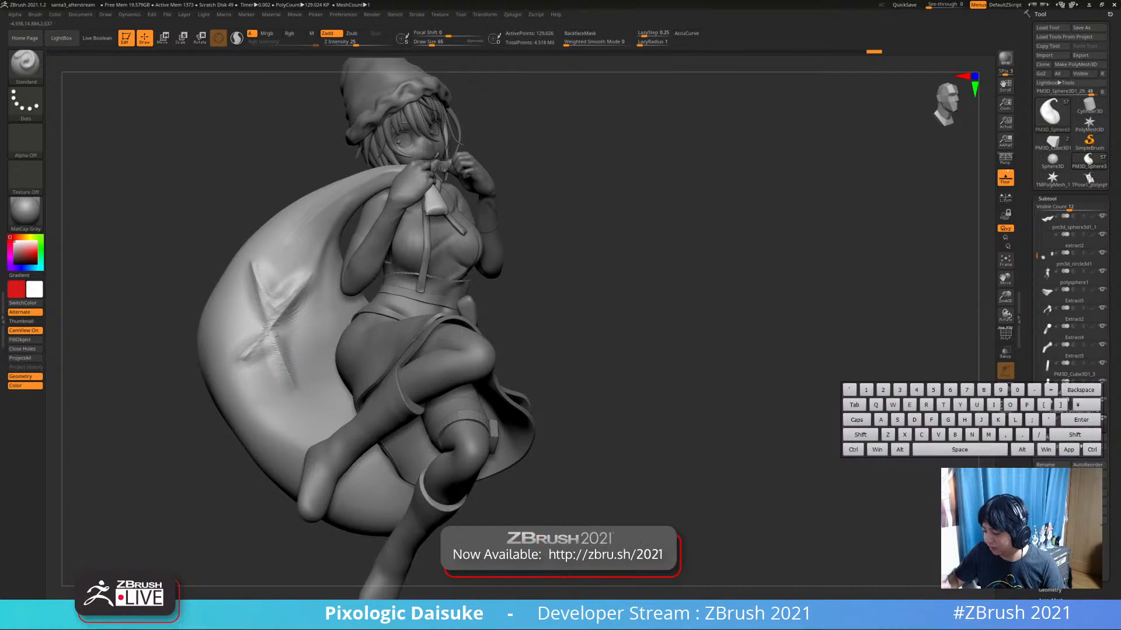
{"action": "key", "text": "ctrl+z"}
{"action": "key", "text": "ctrl+z"}
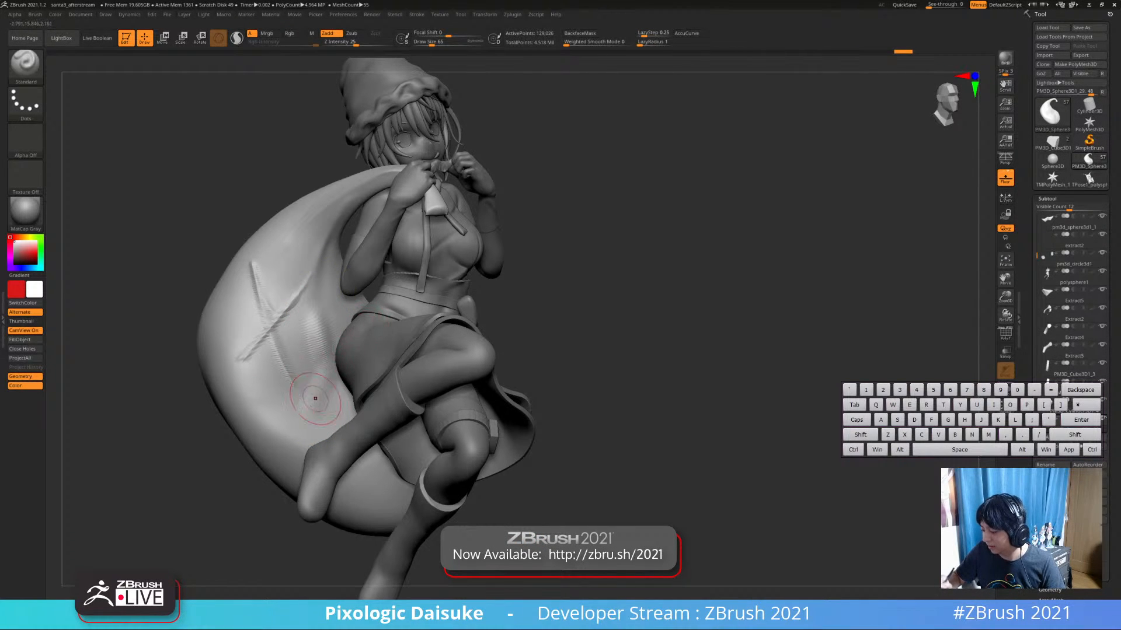
Isolate the sack and sculpt broad folds beside the crossing creases with the Standard brush
{"action": "key", "text": "9"}
{"action": "mouse_move", "coordinate": [338, 336]}
{"action": "left_mouse_down"}
{"action": "mouse_move", "coordinate": [332, 382]}
{"action": "mouse_move", "coordinate": [311, 411]}
{"action": "left_mouse_up"}
{"action": "right_click_drag", "start_coordinate": [368, 336], "coordinate": [339, 332]}
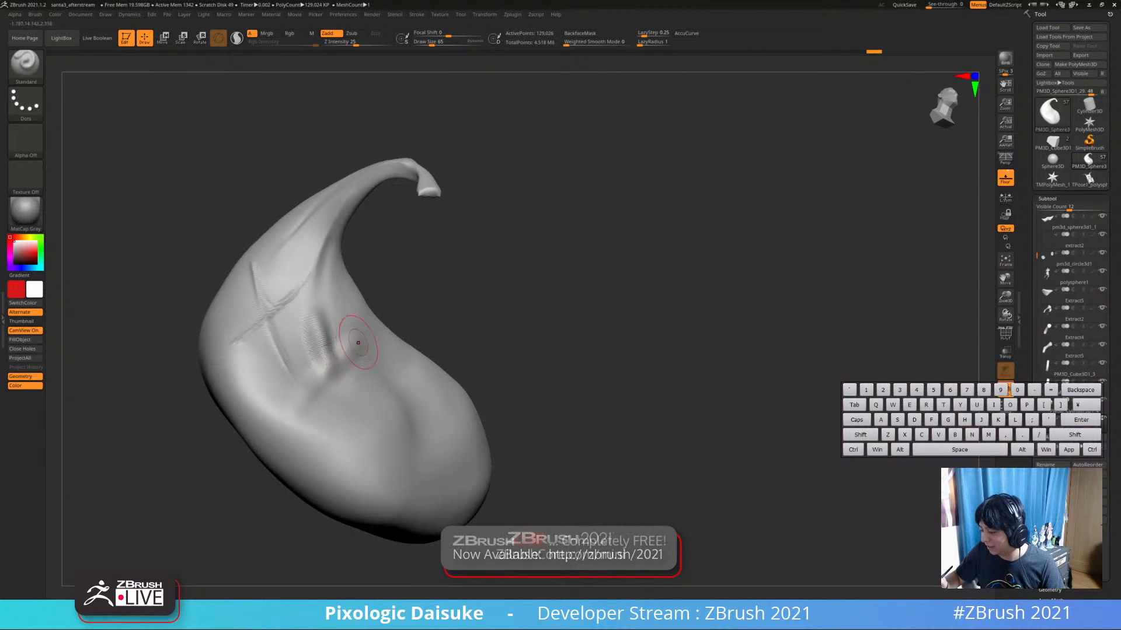
{"action": "mouse_move", "coordinate": [358, 377]}
{"action": "right_mouse_down"}
{"action": "mouse_move", "coordinate": [358, 395]}
{"action": "mouse_move", "coordinate": [335, 310]}
{"action": "right_mouse_up"}
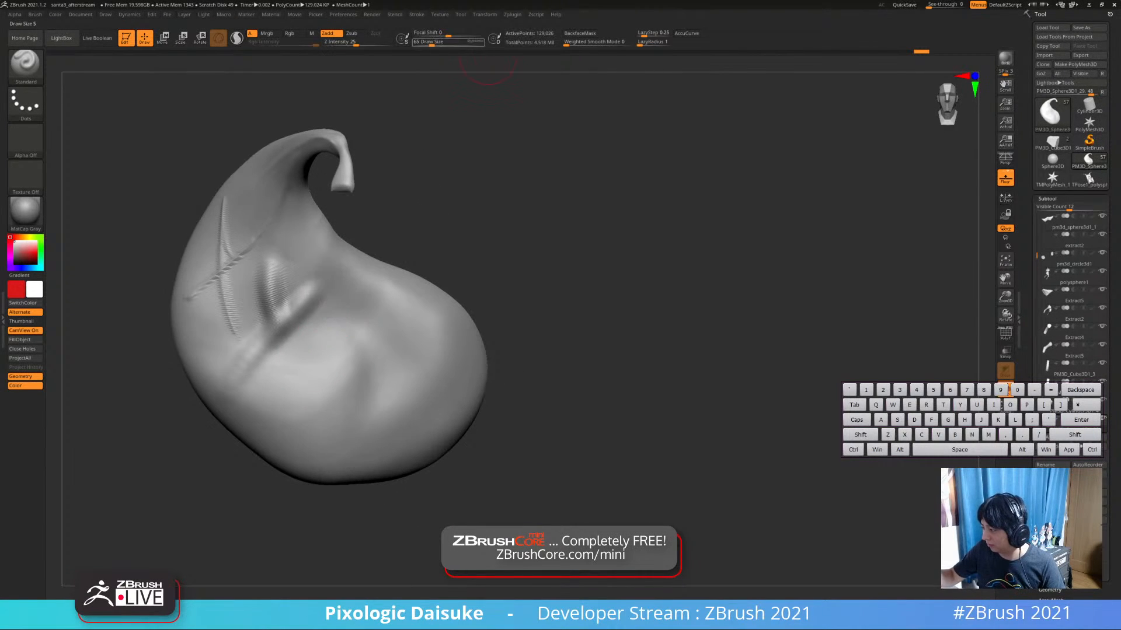
Try a zigzag of thin creases on the lower front of the sack with the Standard brush at a draw size of 19
{"action": "left_click_drag", "start_coordinate": [487, 42], "coordinate": [424, 42]}
{"action": "left_click_drag", "start_coordinate": [320, 415], "coordinate": [417, 394]}
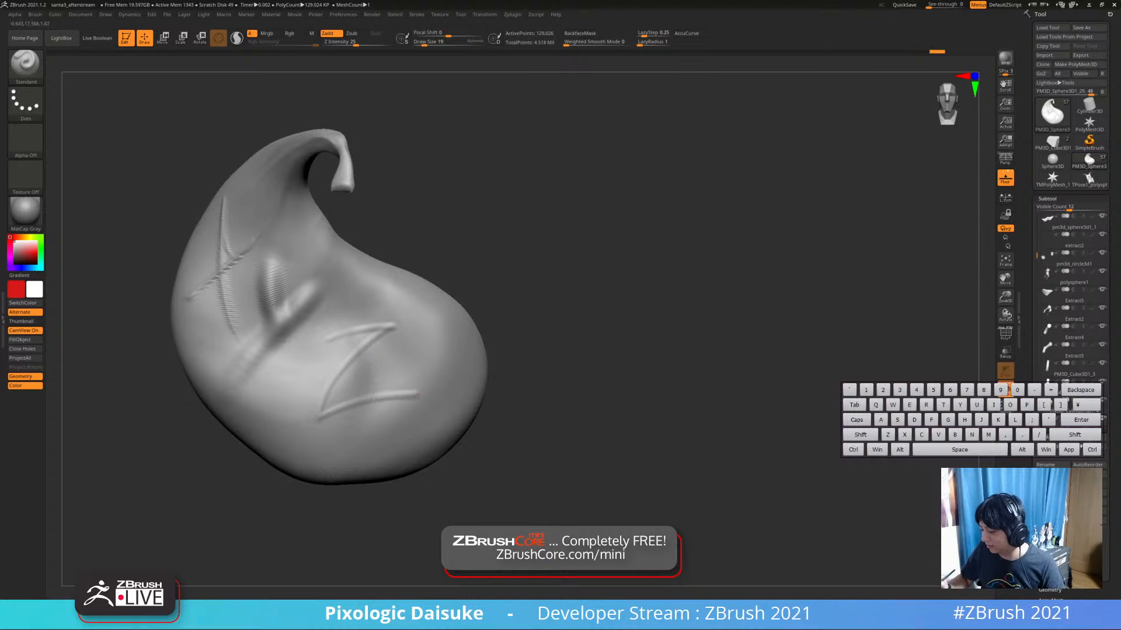
{"action": "left_click_drag", "start_coordinate": [387, 327], "coordinate": [333, 395]}
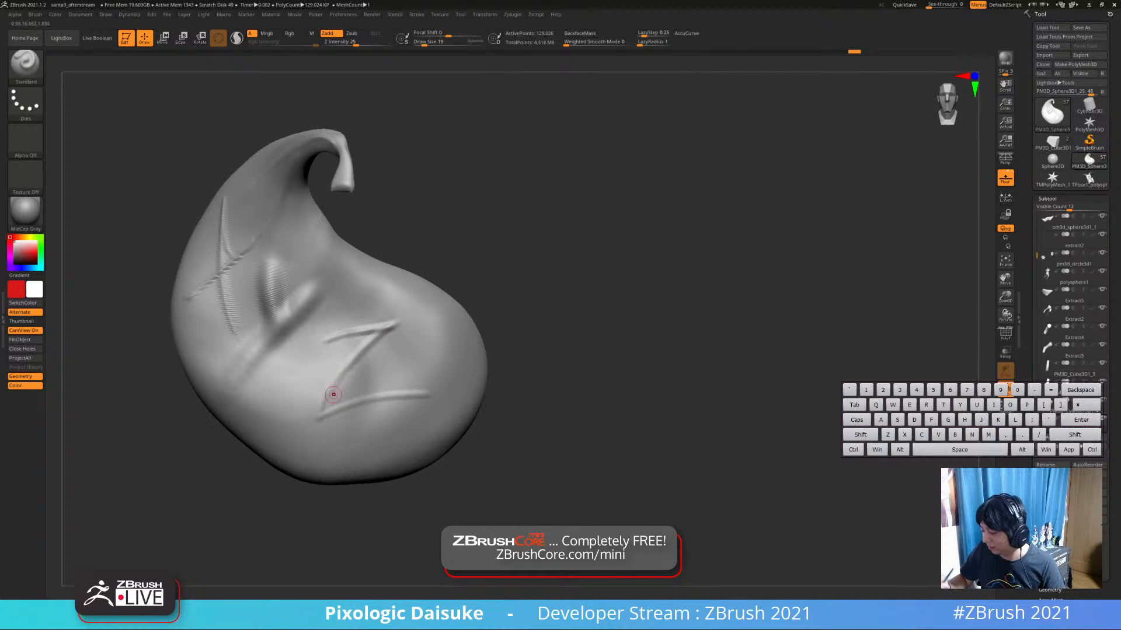
{"action": "left_click_drag", "start_coordinate": [359, 357], "coordinate": [324, 411]}
Undo the zigzag strokes, the broad folds and the crossing creases to return the sack to its uncreased state
{"action": "key", "text": "ctrl+z"}
{"action": "key", "text": "ctrl+z"}
{"action": "key", "text": "ctrl+z"}
{"action": "key", "text": "ctrl+z"}
{"action": "key", "text": "ctrl+z"}
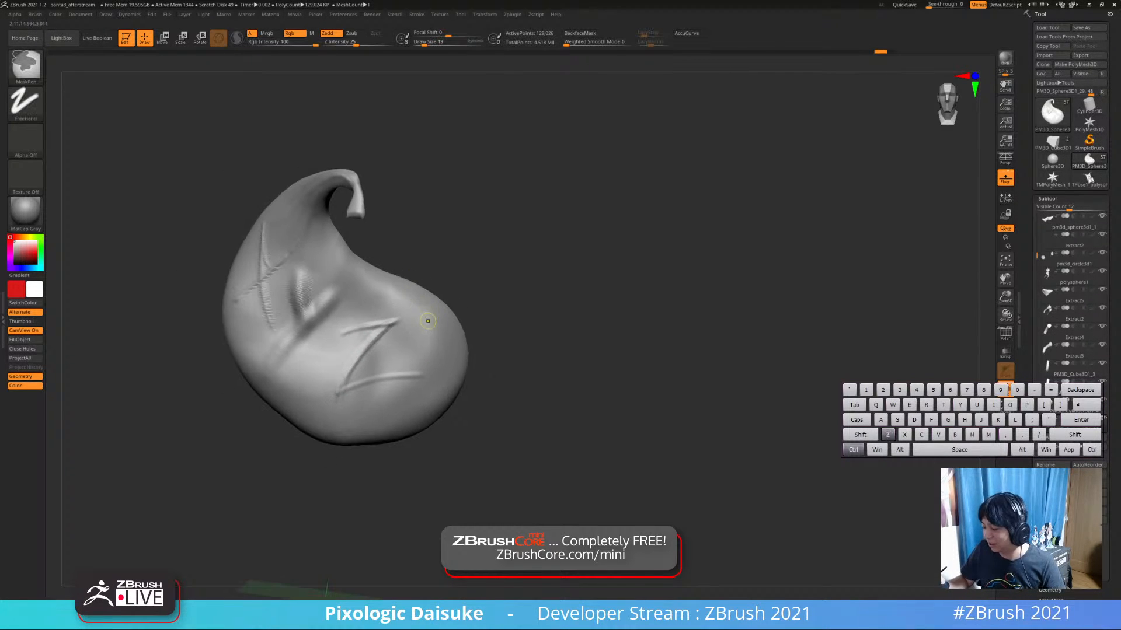
{"action": "key", "text": "ctrl+z"}
{"action": "key", "text": "ctrl+z"}
{"action": "key", "text": "ctrl+z"}
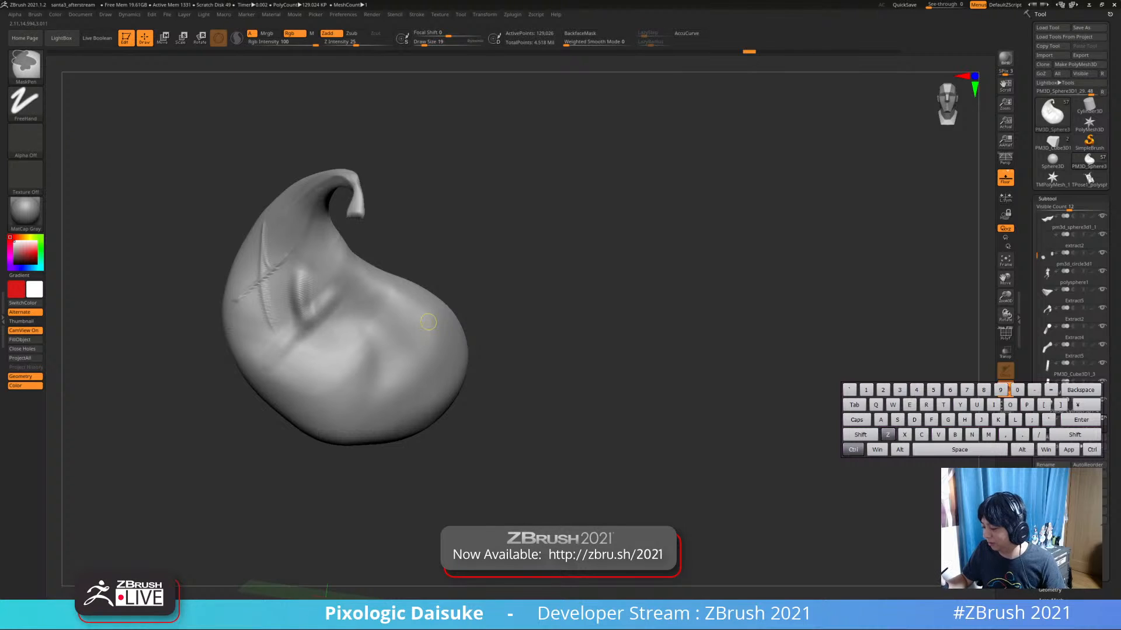
{"action": "key", "text": "ctrl+z"}
{"action": "key", "text": "ctrl+z"}
{"action": "key", "text": "ctrl+z"}
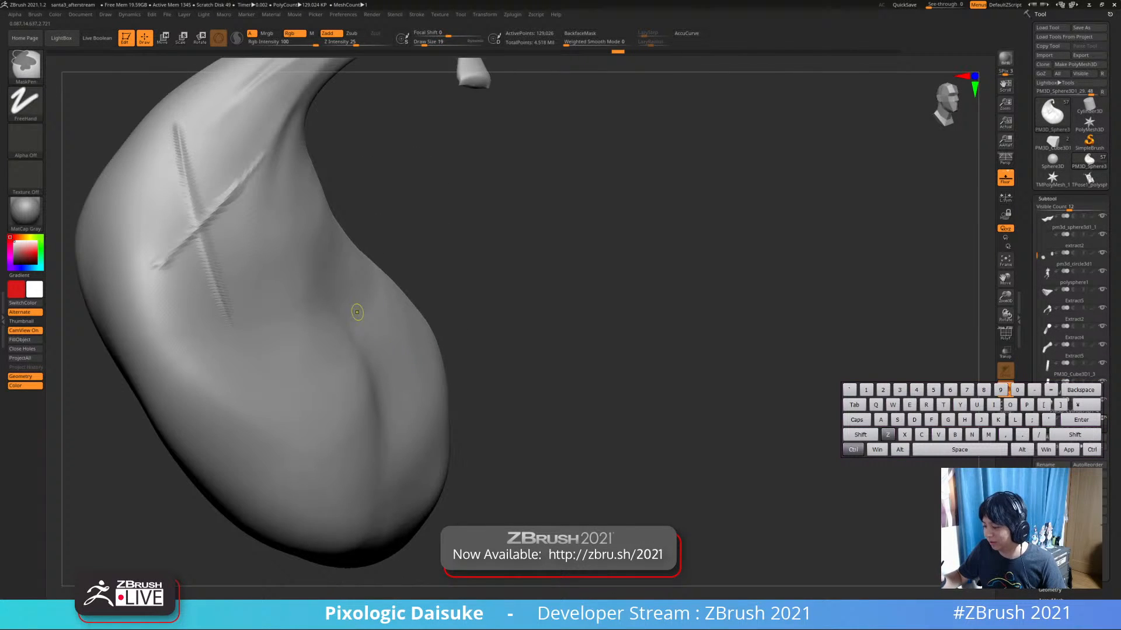
{"action": "key", "text": "ctrl+z"}
{"action": "key", "text": "ctrl+z"}
{"action": "key", "text": "ctrl+z"}
{"action": "key", "text": "ctrl+z"}
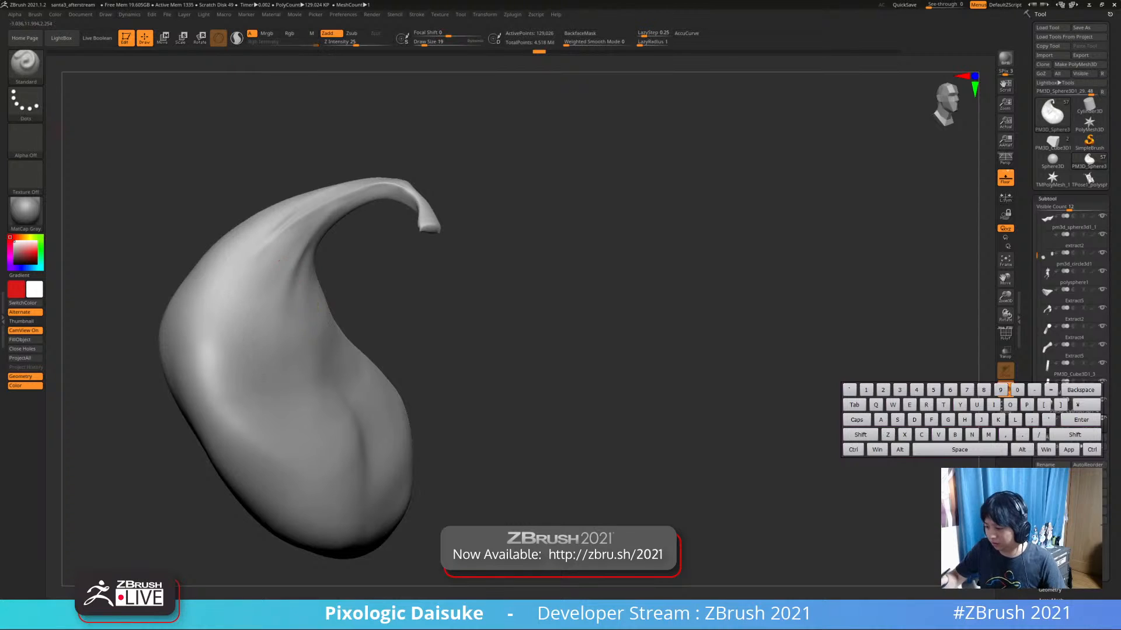
Switch to the MAHcut Mech brush at a draw size of 72 and carve creases running down from the sack's neck
{"action": "key", "text": "b"}
{"action": "left_click", "coordinate": [331, 75]}
{"action": "left_click", "coordinate": [433, 44]}
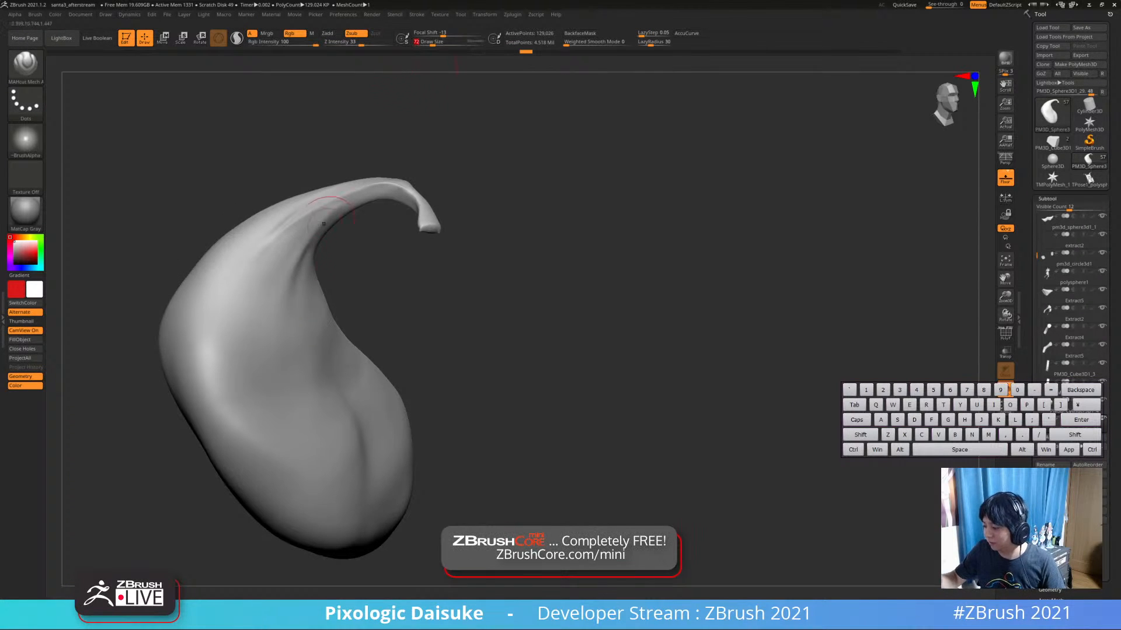
{"action": "left_click_drag", "start_coordinate": [561, 280], "coordinate": [502, 280]}
{"action": "left_click_drag", "start_coordinate": [349, 209], "coordinate": [285, 338]}
{"action": "left_click", "coordinate": [291, 378]}
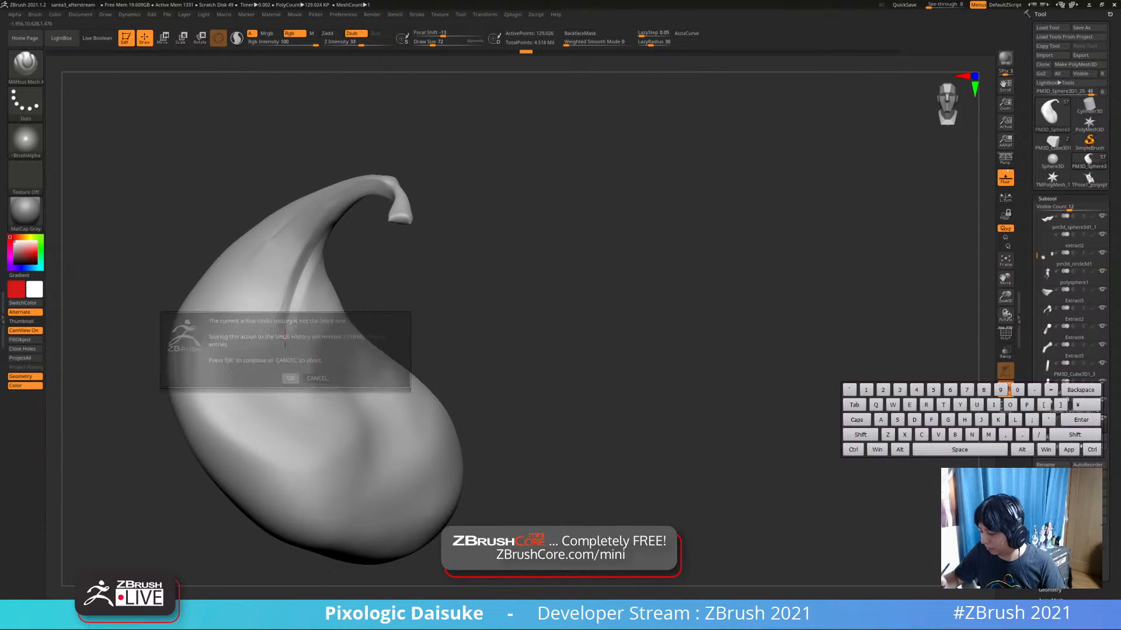
{"action": "right_click_drag", "start_coordinate": [320, 291], "coordinate": [336, 214]}
{"action": "left_click_drag", "start_coordinate": [336, 215], "coordinate": [280, 344]}
{"action": "mouse_move", "coordinate": [297, 315]}
{"action": "right_mouse_down", "text": "ctrl"}
{"action": "mouse_move", "coordinate": [306, 263]}
{"action": "mouse_move", "coordinate": [302, 301]}
{"action": "right_mouse_up", "text": "ctrl"}
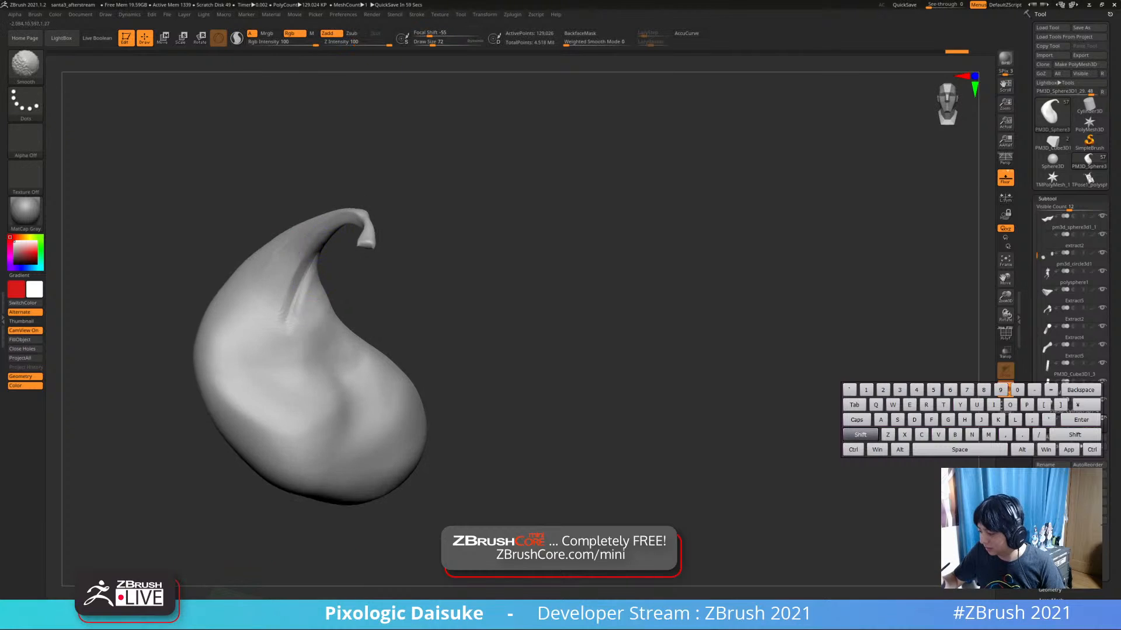
Smooth the carved creases below the sack's neck and undo the last smoothing stroke
{"action": "left_click_drag", "start_coordinate": [288, 309], "coordinate": [299, 289], "text": "shift"}
{"action": "mouse_move", "coordinate": [302, 257]}
{"action": "right_mouse_down", "text": "alt"}
{"action": "mouse_move", "coordinate": [296, 188]}
{"action": "mouse_move", "coordinate": [292, 268]}
{"action": "mouse_move", "coordinate": [294, 235]}
{"action": "right_mouse_up", "text": "alt"}
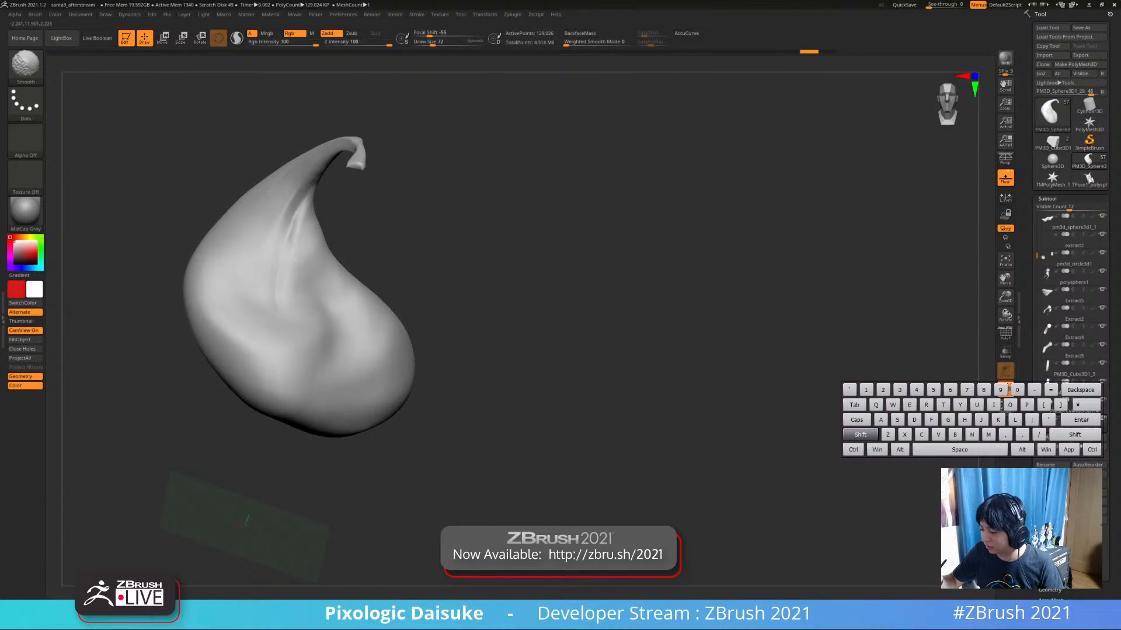
{"action": "left_click_drag", "start_coordinate": [293, 225], "coordinate": [281, 259], "text": "shift"}
{"action": "mouse_move", "coordinate": [281, 258]}
{"action": "right_mouse_down"}
{"action": "mouse_move", "coordinate": [297, 263]}
{"action": "mouse_move", "coordinate": [283, 258]}
{"action": "mouse_move", "coordinate": [299, 283]}
{"action": "mouse_move", "coordinate": [318, 215]}
{"action": "mouse_move", "coordinate": [298, 254]}
{"action": "mouse_move", "coordinate": [292, 234]}
{"action": "mouse_move", "coordinate": [315, 225]}
{"action": "right_mouse_up"}
{"action": "mouse_move", "coordinate": [299, 225]}
{"action": "left_mouse_down", "text": "shift"}
{"action": "mouse_move", "coordinate": [308, 209]}
{"action": "mouse_move", "coordinate": [258, 318]}
{"action": "left_mouse_up", "text": "shift"}
{"action": "key", "text": "ctrl+z"}
Carve a long crease from the neck down the sack's body and soften it with the Smooth brush
{"action": "left_click_drag", "start_coordinate": [335, 194], "coordinate": [243, 297]}
{"action": "right_click_drag", "start_coordinate": [243, 297], "coordinate": [251, 251]}
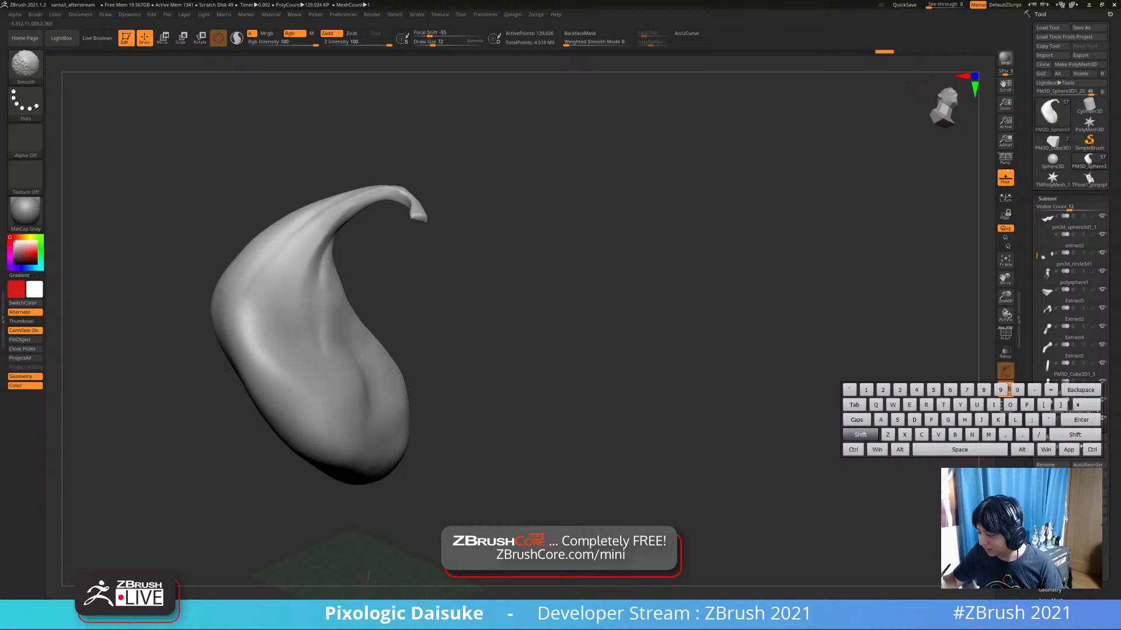
{"action": "left_click_drag", "start_coordinate": [270, 257], "coordinate": [292, 248], "text": "shift"}
Add an inverted MAHcut Mech stroke along the inner curve of the sack and smooth it into the neck area
{"action": "mouse_move", "coordinate": [293, 254]}
{"action": "right_mouse_down", "text": "alt"}
{"action": "mouse_move", "coordinate": [292, 200]}
{"action": "mouse_move", "coordinate": [270, 211]}
{"action": "mouse_move", "coordinate": [298, 205]}
{"action": "mouse_move", "coordinate": [334, 233]}
{"action": "mouse_move", "coordinate": [344, 225]}
{"action": "mouse_move", "coordinate": [303, 225]}
{"action": "mouse_move", "coordinate": [304, 249]}
{"action": "right_mouse_up", "text": "alt"}
{"action": "key", "text": "alt+s"}
{"action": "key", "text": "alt+s"}
{"action": "right_click_drag", "start_coordinate": [304, 248], "coordinate": [324, 231], "text": "alt"}
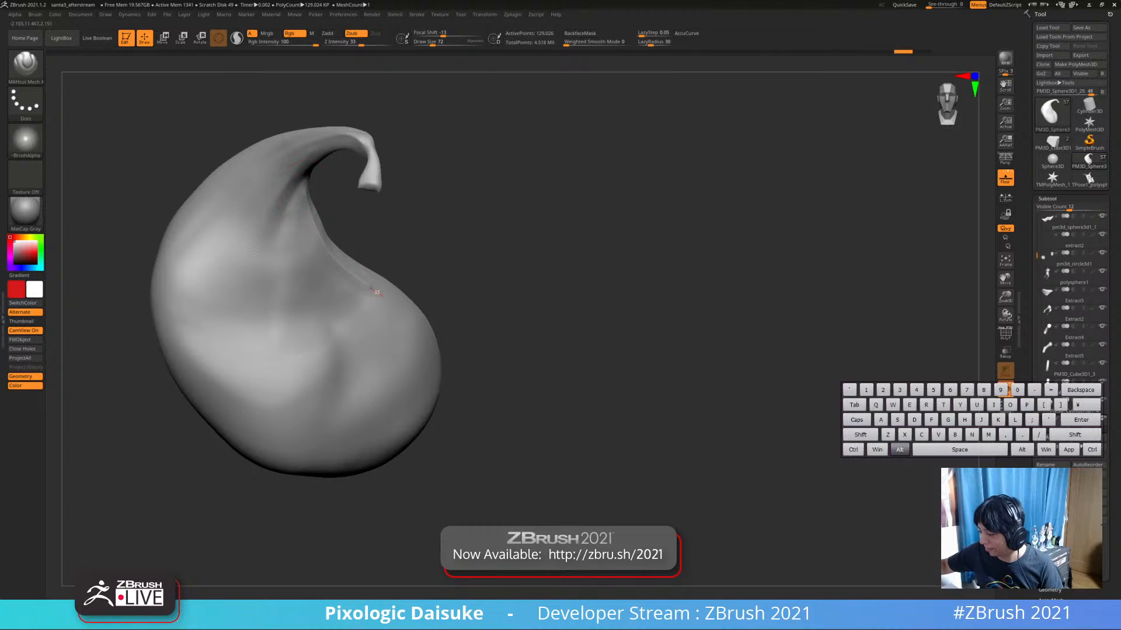
{"action": "mouse_move", "coordinate": [377, 292]}
{"action": "left_mouse_down", "text": "alt"}
{"action": "mouse_move", "coordinate": [423, 363]}
{"action": "mouse_move", "coordinate": [404, 352]}
{"action": "left_mouse_up", "text": "alt"}
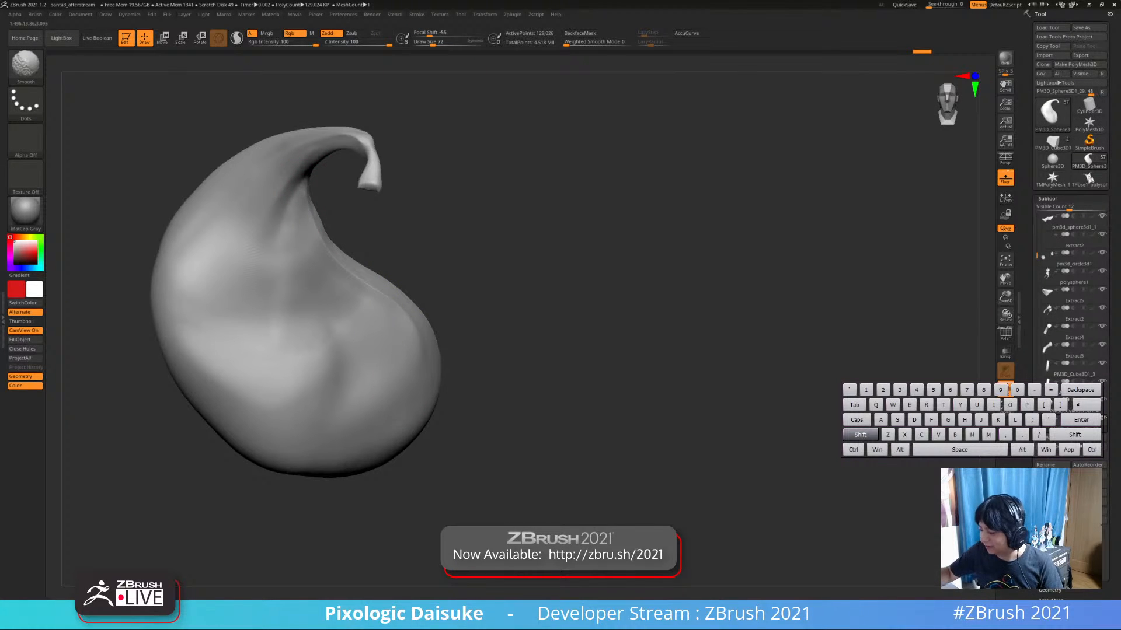
{"action": "right_click_drag", "start_coordinate": [329, 248], "coordinate": [307, 201]}
{"action": "left_click_drag", "start_coordinate": [317, 219], "coordinate": [310, 186], "text": "shift"}
{"action": "left_click_drag", "start_coordinate": [302, 257], "coordinate": [293, 225], "text": "shift"}
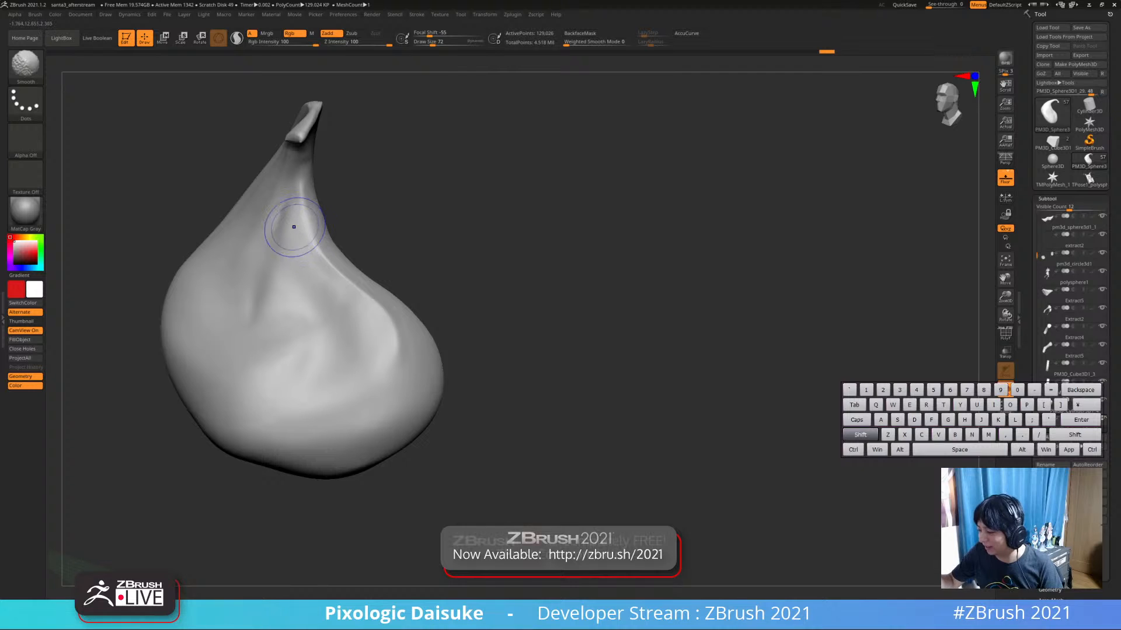
Smooth the lower ends of the creases beneath the sack's neck
{"action": "right_click_drag", "start_coordinate": [284, 225], "coordinate": [353, 229]}
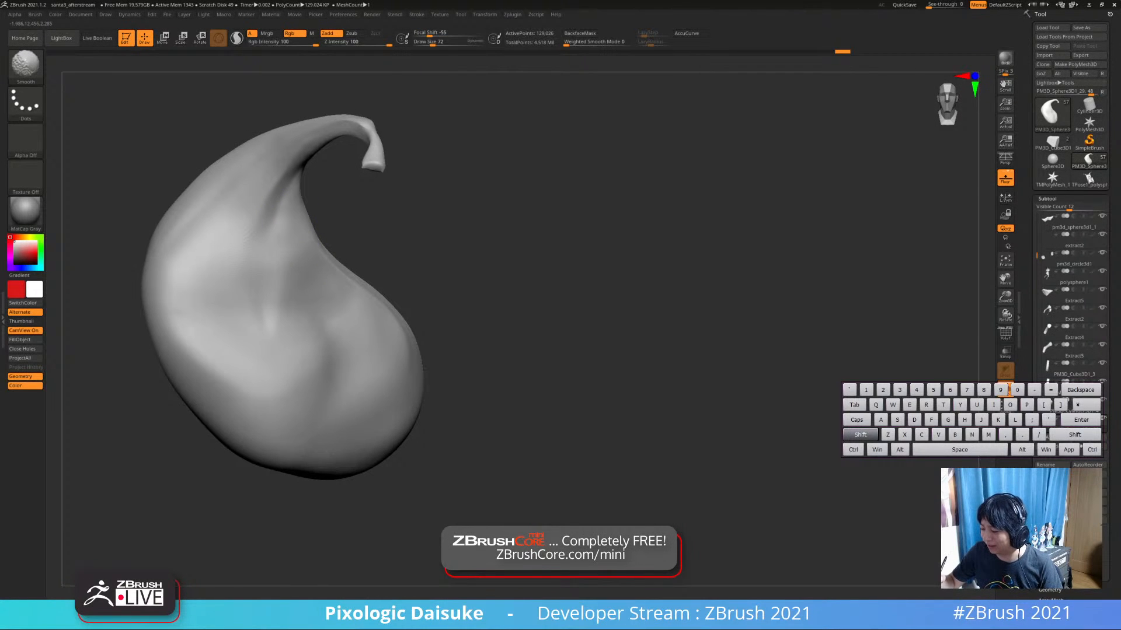
{"action": "left_click_drag", "start_coordinate": [273, 201], "coordinate": [265, 218], "text": "shift"}
{"action": "left_click_drag", "start_coordinate": [265, 218], "coordinate": [267, 238], "text": "shift"}
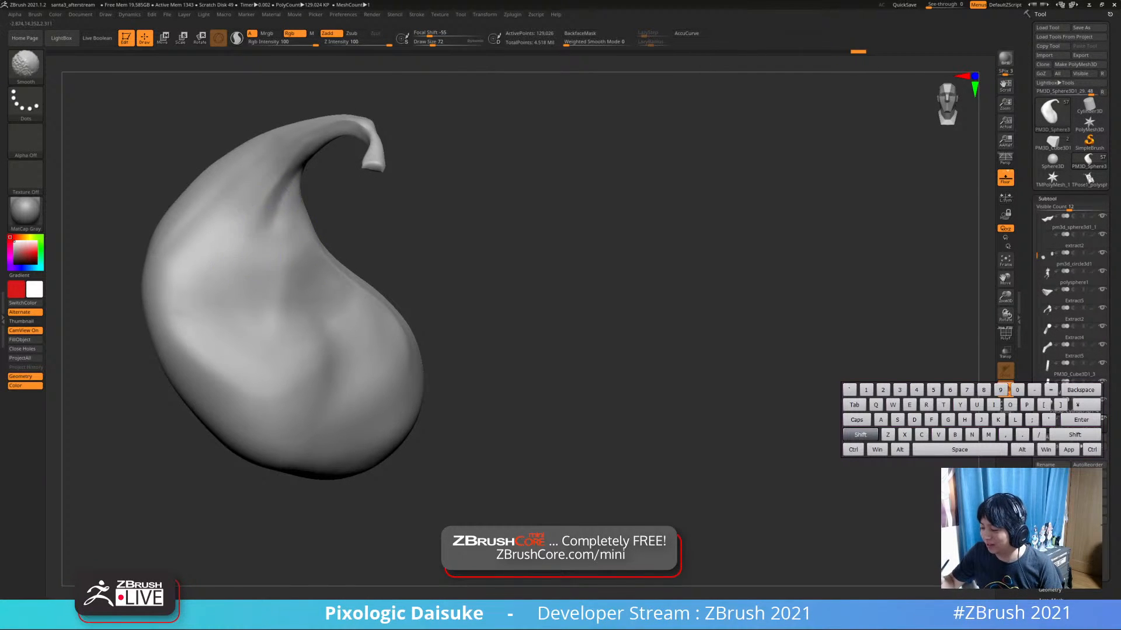
{"action": "mouse_move", "coordinate": [267, 238]}
{"action": "right_mouse_down", "text": "alt"}
{"action": "mouse_move", "coordinate": [251, 216]}
{"action": "mouse_move", "coordinate": [292, 239]}
{"action": "mouse_move", "coordinate": [250, 237]}
{"action": "right_mouse_up", "text": "alt"}
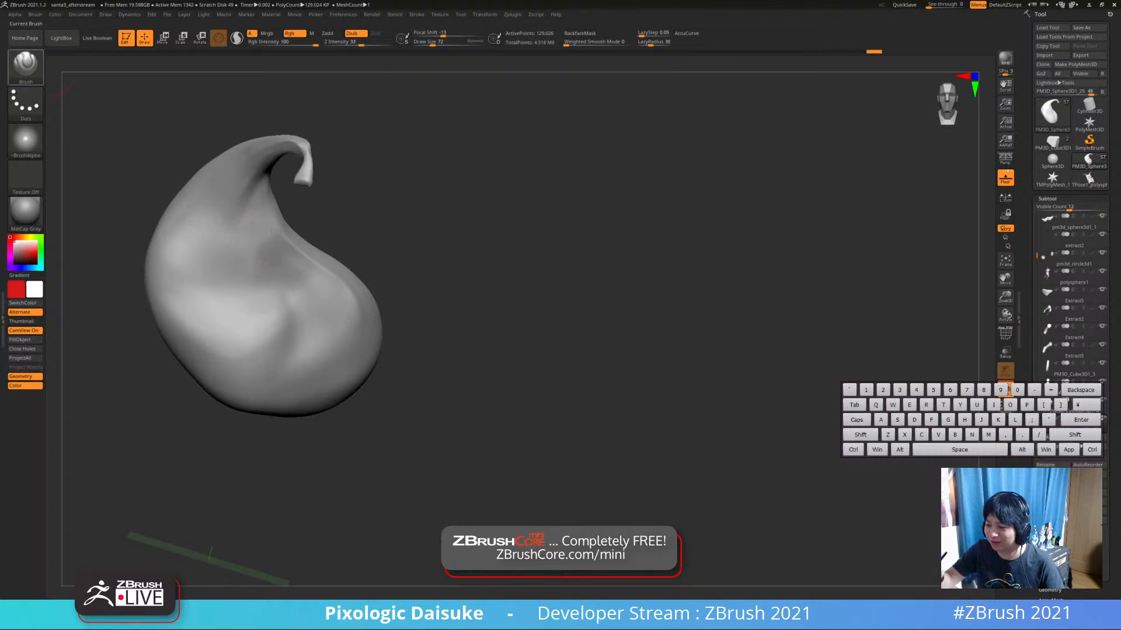
Switch to the ClayBuildup brush at a draw size of 140 and build up the sack's front below the neck, undoing the last strokes
{"action": "key", "text": "b"}
{"action": "key", "text": "c"}
{"action": "key", "text": "b"}
{"action": "right_click_drag", "start_coordinate": [420, 94], "coordinate": [289, 258], "text": "alt"}
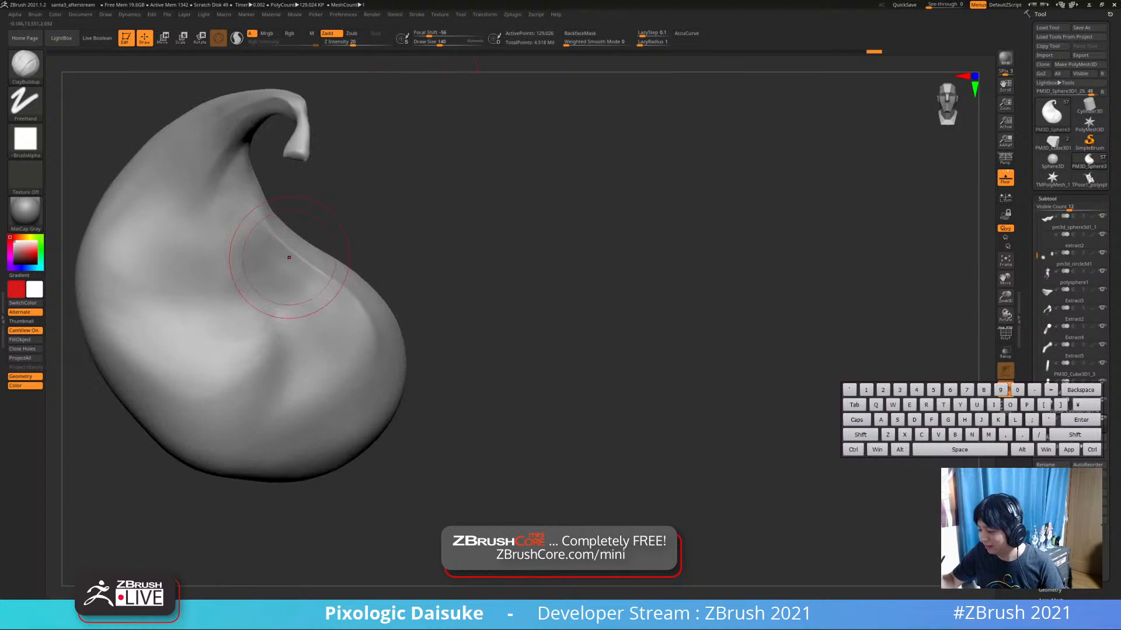
{"action": "left_click_drag", "start_coordinate": [236, 210], "coordinate": [259, 323]}
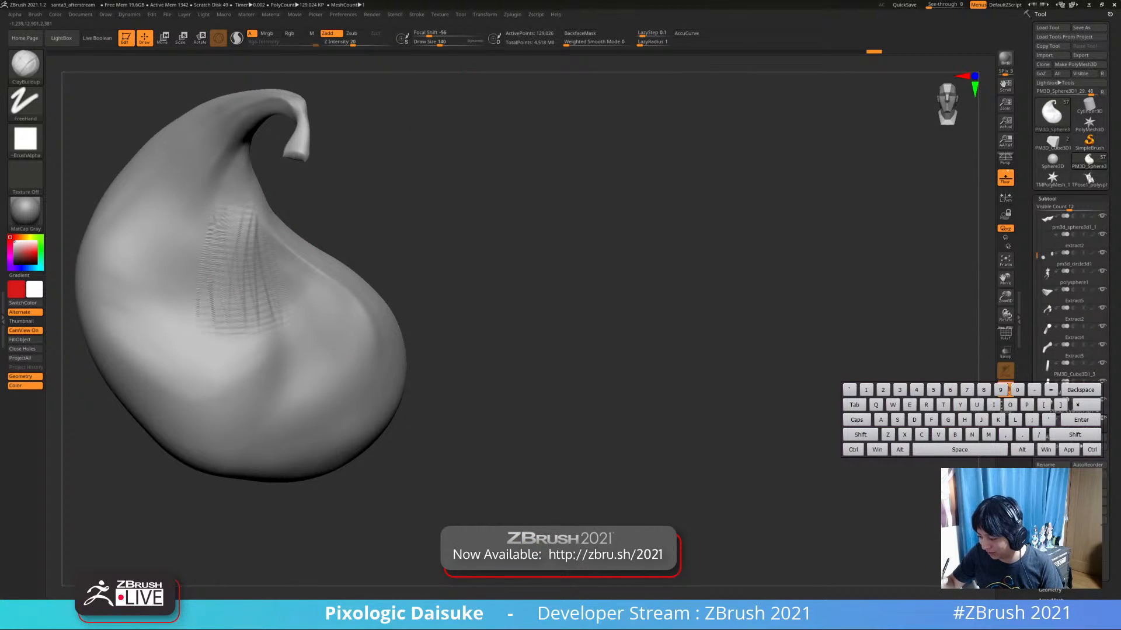
{"action": "right_click_drag", "start_coordinate": [199, 305], "coordinate": [243, 212], "text": "ctrl"}
{"action": "mouse_move", "coordinate": [234, 196]}
{"action": "left_mouse_down"}
{"action": "mouse_move", "coordinate": [231, 228]}
{"action": "mouse_move", "coordinate": [248, 239]}
{"action": "left_mouse_up"}
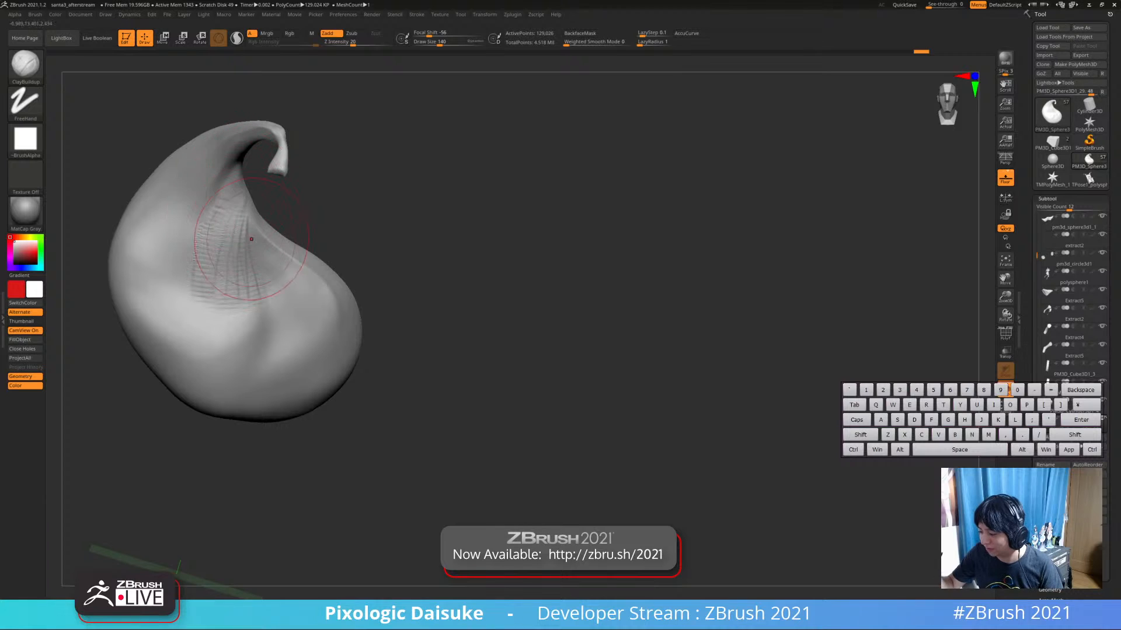
{"action": "key", "text": "ctrl+z"}
{"action": "key", "text": "ctrl+z"}
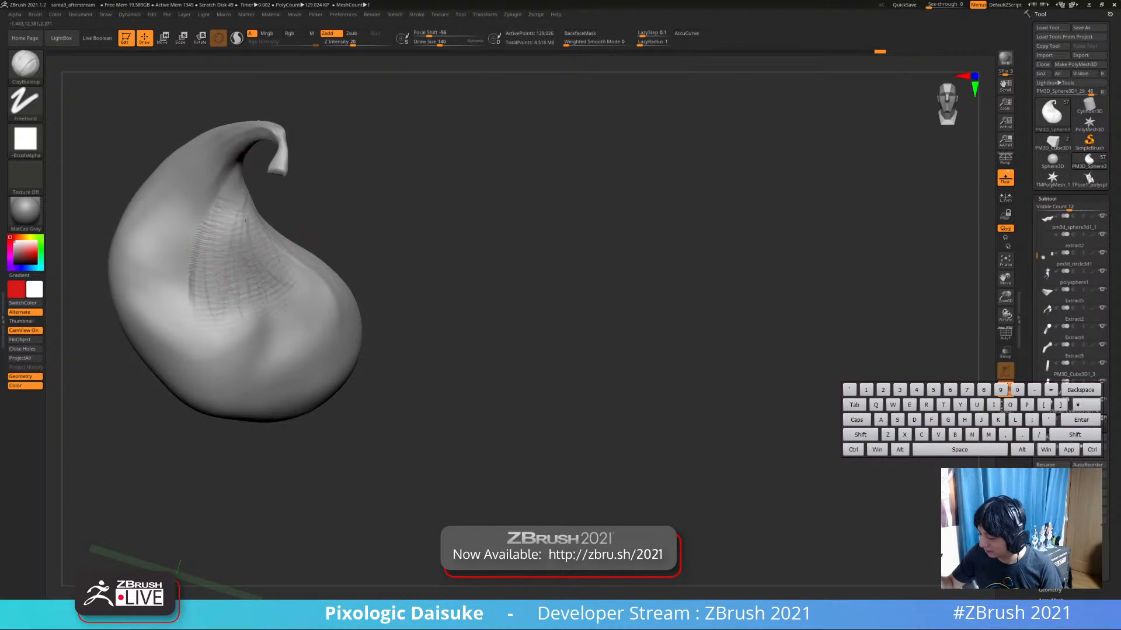
Reduce the ClayBuildup draw size to 52 and sculpt narrow folds radiating from the neck down the sack's front
{"action": "left_click_drag", "start_coordinate": [440, 43], "coordinate": [429, 42]}
{"action": "left_click_drag", "start_coordinate": [237, 196], "coordinate": [257, 274], "text": "alt"}
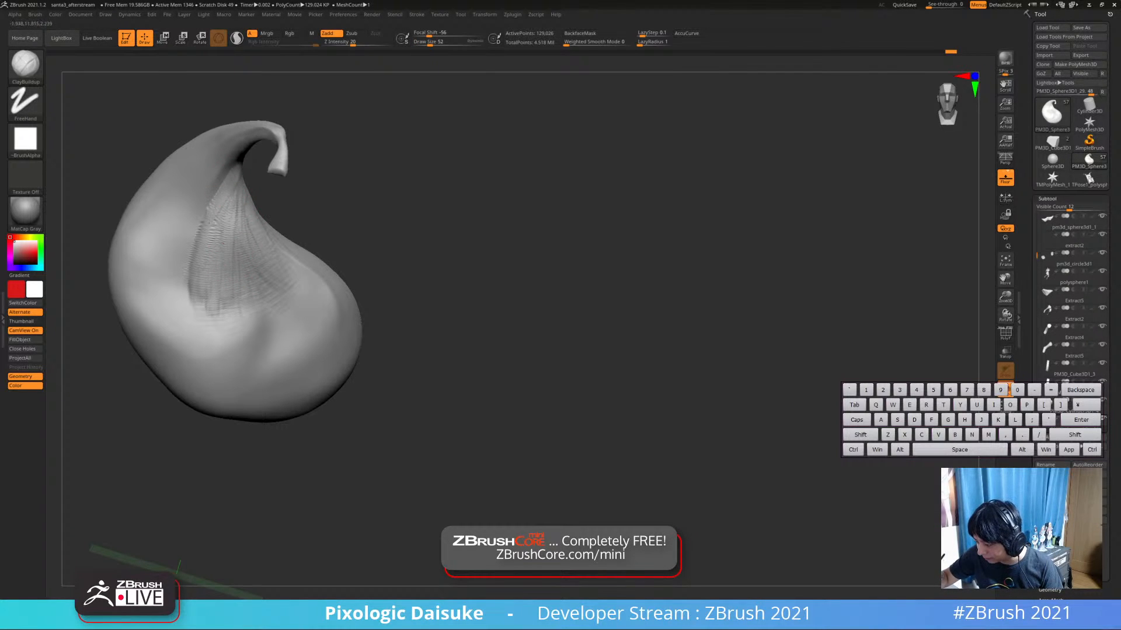
{"action": "left_click_drag", "start_coordinate": [240, 303], "coordinate": [248, 344]}
{"action": "mouse_move", "coordinate": [408, 327]}
{"action": "left_mouse_down"}
{"action": "mouse_move", "coordinate": [402, 292]}
{"action": "mouse_move", "coordinate": [409, 325]}
{"action": "left_mouse_up"}
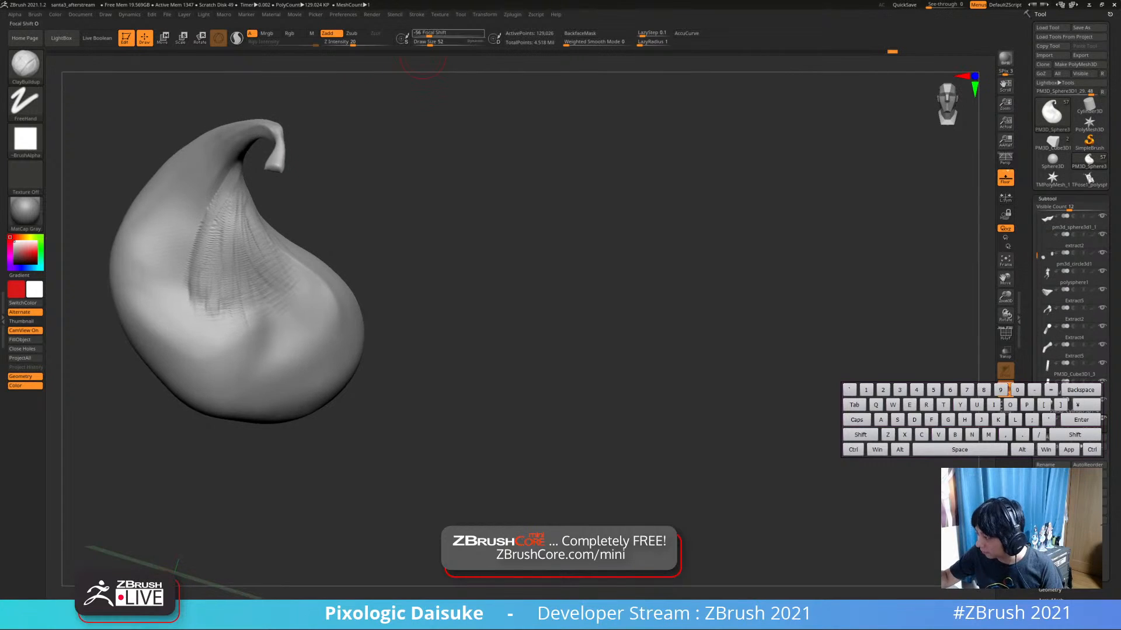
Enlarge the ClayBuildup draw size to 177 and add broader volume to the folds on the sack's front
{"action": "left_click_drag", "start_coordinate": [429, 43], "coordinate": [436, 43]}
{"action": "right_click_drag", "start_coordinate": [278, 301], "coordinate": [276, 270], "text": "ctrl"}
{"action": "left_click", "coordinate": [443, 43]}
{"action": "mouse_move", "coordinate": [261, 266]}
{"action": "left_mouse_down"}
{"action": "mouse_move", "coordinate": [245, 318]}
{"action": "mouse_move", "coordinate": [232, 318]}
{"action": "mouse_move", "coordinate": [285, 303]}
{"action": "left_mouse_up"}
{"action": "mouse_move", "coordinate": [277, 301]}
{"action": "right_mouse_down"}
{"action": "mouse_move", "coordinate": [265, 210]}
{"action": "mouse_move", "coordinate": [261, 260]}
{"action": "right_mouse_up"}
{"action": "left_click_drag", "start_coordinate": [246, 266], "coordinate": [293, 310]}
Bring back the whole figure and sculpt long folds along the sack's outer side with BackfaceMask on and a draw size of 95
{"action": "key", "text": "alt+s"}
{"action": "right_click_drag", "start_coordinate": [410, 251], "coordinate": [439, 270]}
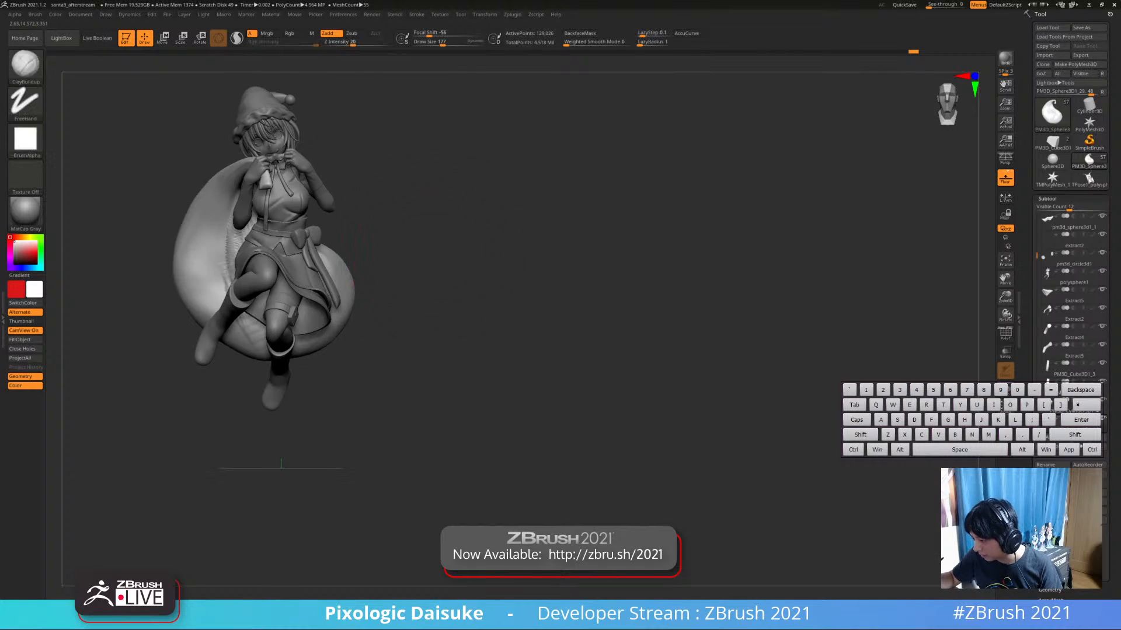
{"action": "key", "text": "alt+s"}
{"action": "key", "text": "alt+s"}
{"action": "left_click", "coordinate": [435, 43]}
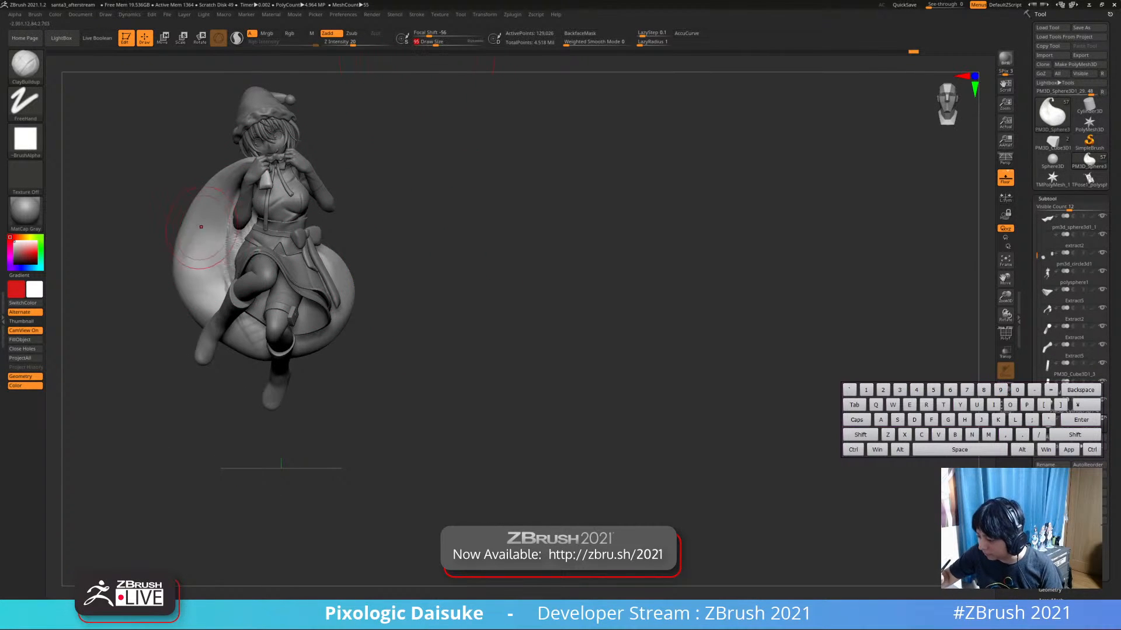
{"action": "right_click_drag", "start_coordinate": [213, 217], "coordinate": [235, 227], "text": "alt"}
{"action": "left_click_drag", "start_coordinate": [245, 323], "coordinate": [241, 299]}
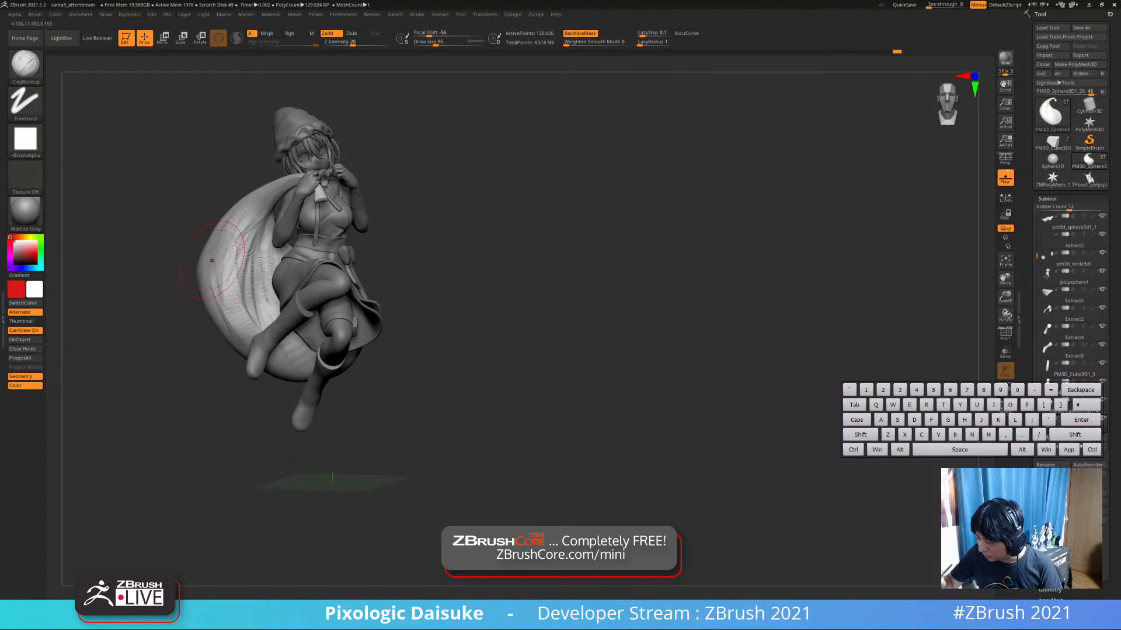
{"action": "mouse_move", "coordinate": [212, 260]}
{"action": "right_mouse_down"}
{"action": "mouse_move", "coordinate": [259, 210]}
{"action": "mouse_move", "coordinate": [269, 253]}
{"action": "mouse_move", "coordinate": [227, 229]}
{"action": "mouse_move", "coordinate": [237, 208]}
{"action": "mouse_move", "coordinate": [195, 251]}
{"action": "mouse_move", "coordinate": [221, 268]}
{"action": "mouse_move", "coordinate": [257, 257]}
{"action": "mouse_move", "coordinate": [232, 267]}
{"action": "right_mouse_up"}
{"action": "key", "text": "ctrl"}
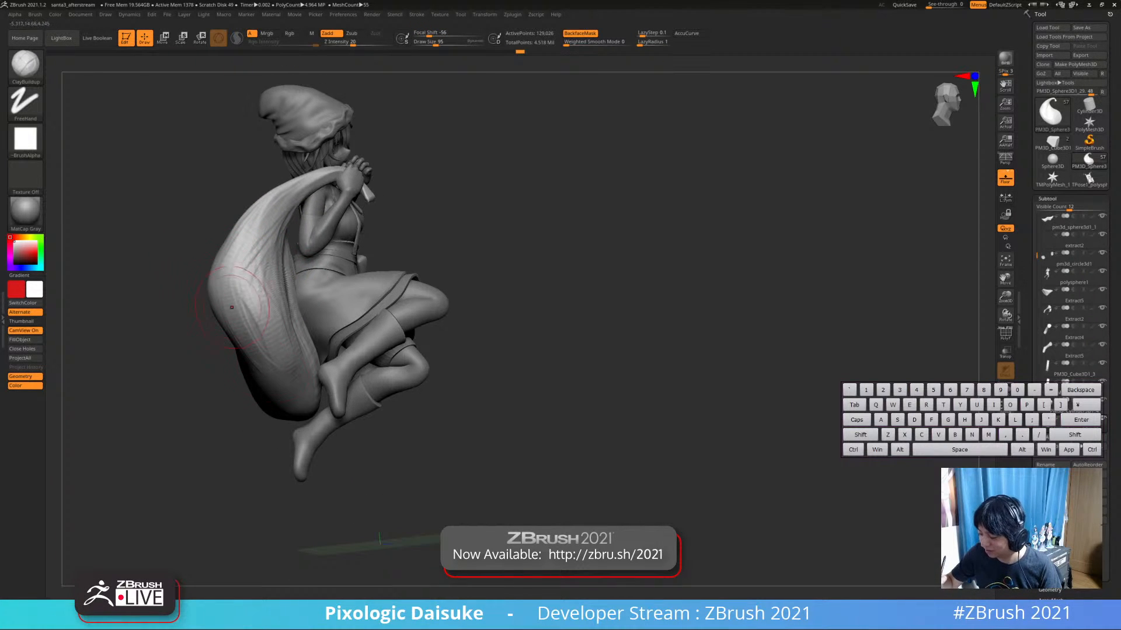
Build up long vertical ClayBuildup strokes over the upper back of the sack
{"action": "right_click_drag", "start_coordinate": [231, 307], "coordinate": [298, 271]}
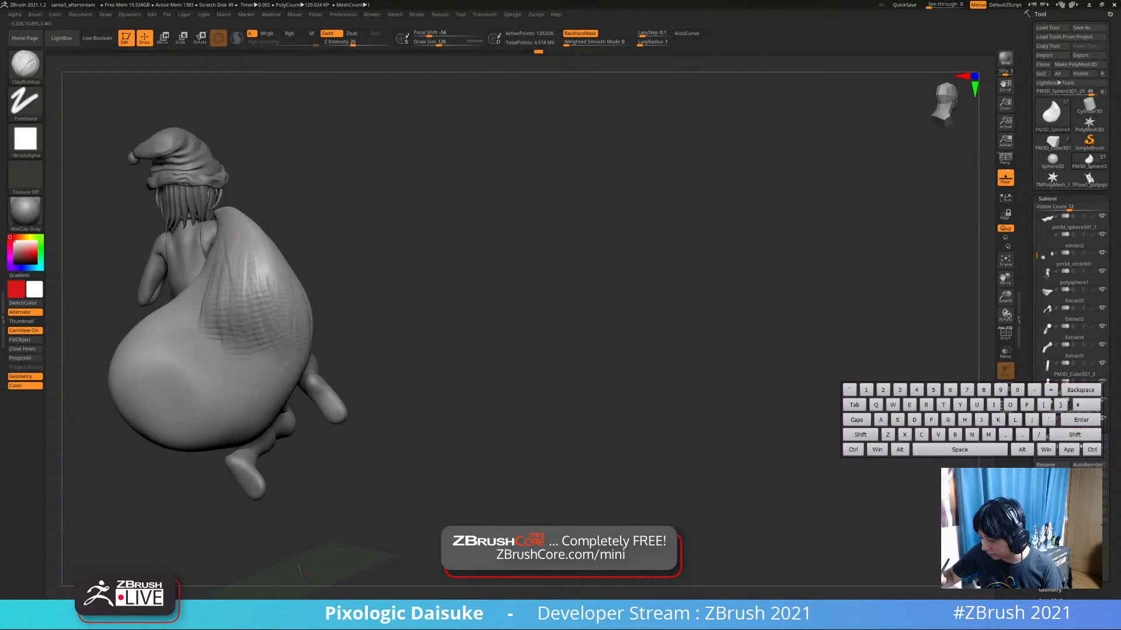
{"action": "left_click_drag", "start_coordinate": [252, 286], "coordinate": [260, 361]}
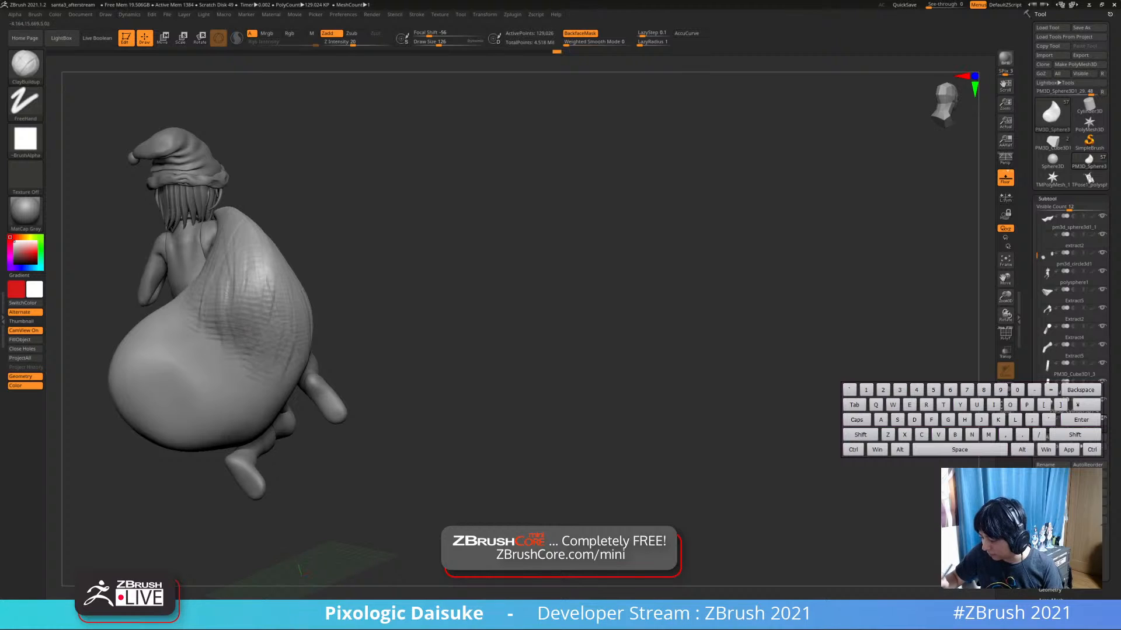
{"action": "mouse_move", "coordinate": [269, 268]}
{"action": "left_mouse_down"}
{"action": "mouse_move", "coordinate": [277, 350]}
{"action": "mouse_move", "coordinate": [246, 270]}
{"action": "mouse_move", "coordinate": [230, 339]}
{"action": "left_mouse_up"}
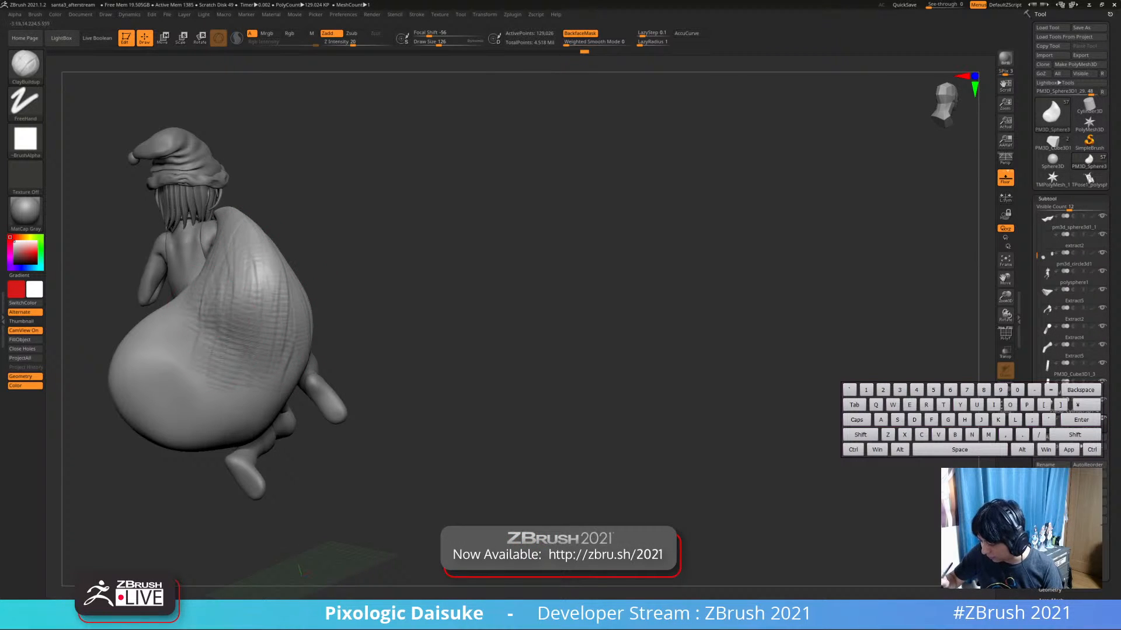
{"action": "right_click_drag", "start_coordinate": [339, 327], "coordinate": [263, 333]}
{"action": "left_click_drag", "start_coordinate": [287, 333], "coordinate": [285, 391]}
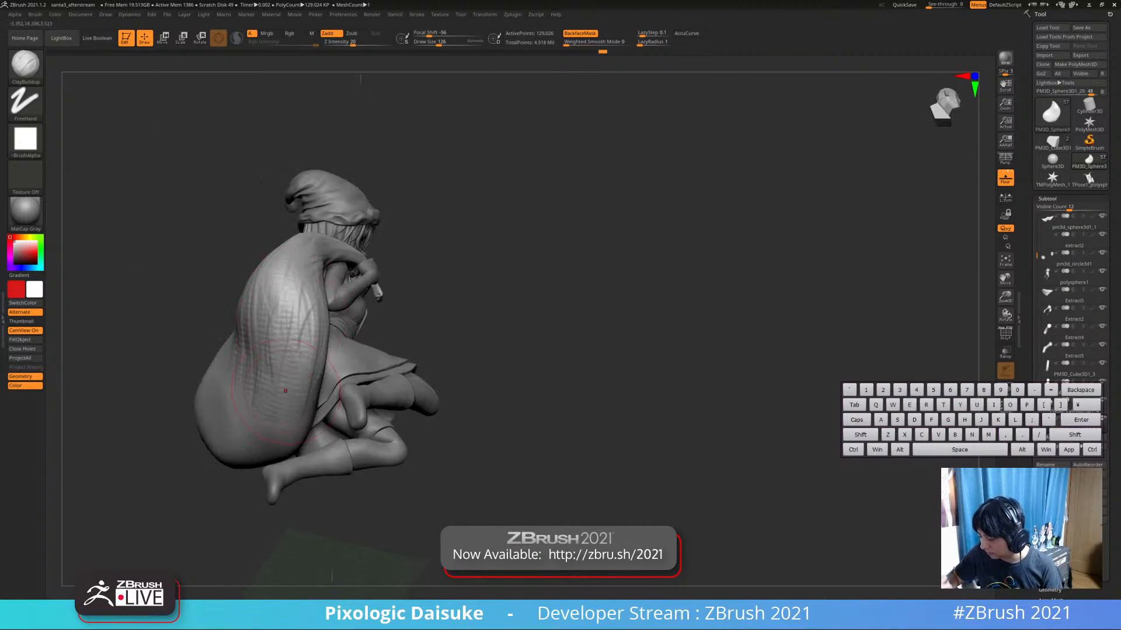
Extend the clay strokes across the middle and lower bulge of the sack's back, and smooth the upper part
{"action": "right_click_drag", "start_coordinate": [269, 344], "coordinate": [248, 325]}
{"action": "mouse_move", "coordinate": [224, 294]}
{"action": "left_mouse_down"}
{"action": "mouse_move", "coordinate": [188, 320]}
{"action": "mouse_move", "coordinate": [281, 367]}
{"action": "left_mouse_up"}
{"action": "mouse_move", "coordinate": [257, 326]}
{"action": "left_mouse_down"}
{"action": "mouse_move", "coordinate": [198, 304]}
{"action": "mouse_move", "coordinate": [263, 292]}
{"action": "mouse_move", "coordinate": [251, 327]}
{"action": "mouse_move", "coordinate": [269, 316]}
{"action": "left_mouse_up"}
{"action": "right_click_drag", "start_coordinate": [269, 317], "coordinate": [286, 300]}
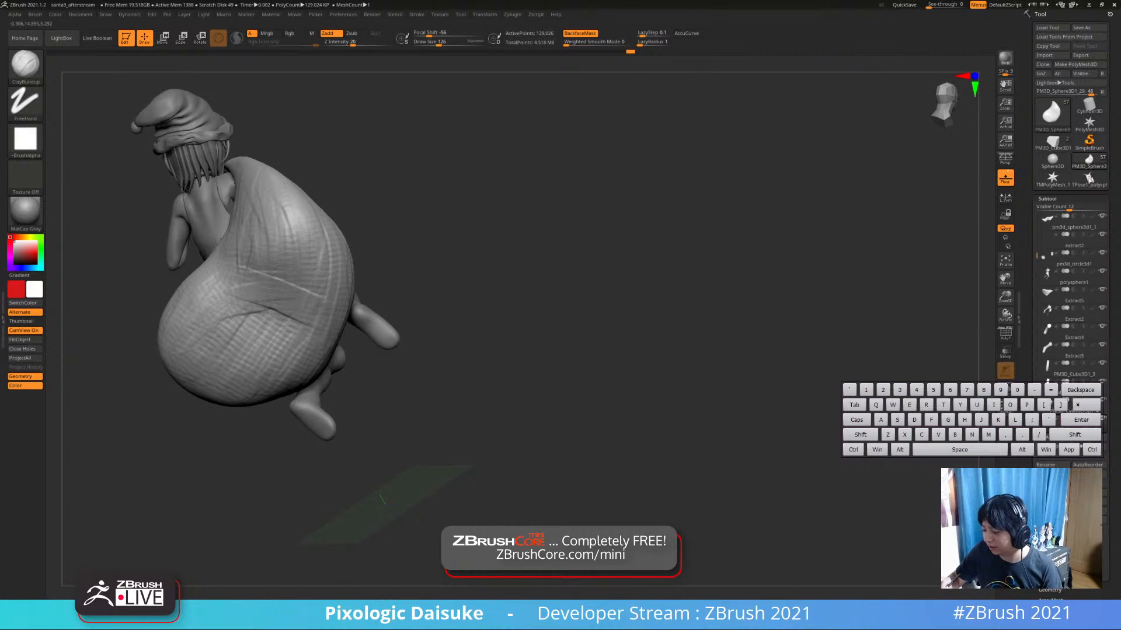
{"action": "left_click_drag", "start_coordinate": [242, 313], "coordinate": [305, 345]}
{"action": "mouse_move", "coordinate": [292, 298]}
{"action": "right_mouse_down"}
{"action": "mouse_move", "coordinate": [271, 330]}
{"action": "mouse_move", "coordinate": [280, 335]}
{"action": "right_mouse_up"}
{"action": "mouse_move", "coordinate": [268, 289]}
{"action": "left_mouse_down", "text": "shift"}
{"action": "mouse_move", "coordinate": [277, 292]}
{"action": "mouse_move", "coordinate": [251, 292]}
{"action": "mouse_move", "coordinate": [256, 239]}
{"action": "left_mouse_up", "text": "shift"}
{"action": "right_click_drag", "start_coordinate": [244, 225], "coordinate": [213, 218]}
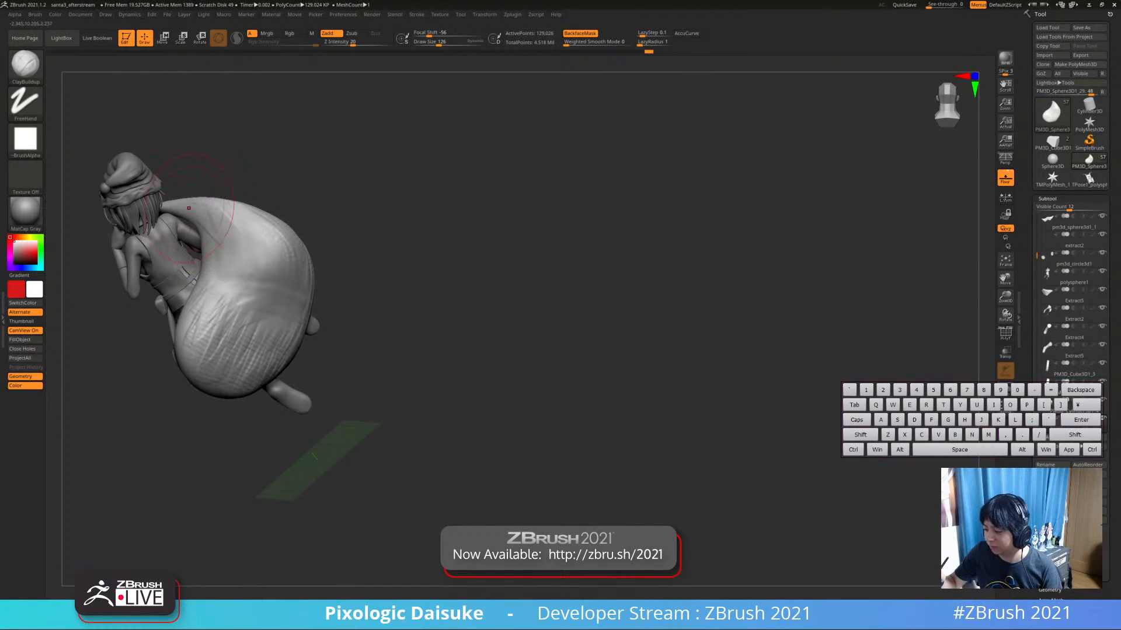
Undo the last clay stroke on the sack's upper back and rework the area with finer strokes at a draw size of 44
{"action": "left_click_drag", "start_coordinate": [241, 252], "coordinate": [234, 261]}
{"action": "key", "text": "ctrl+z"}
{"action": "left_click", "coordinate": [428, 42]}
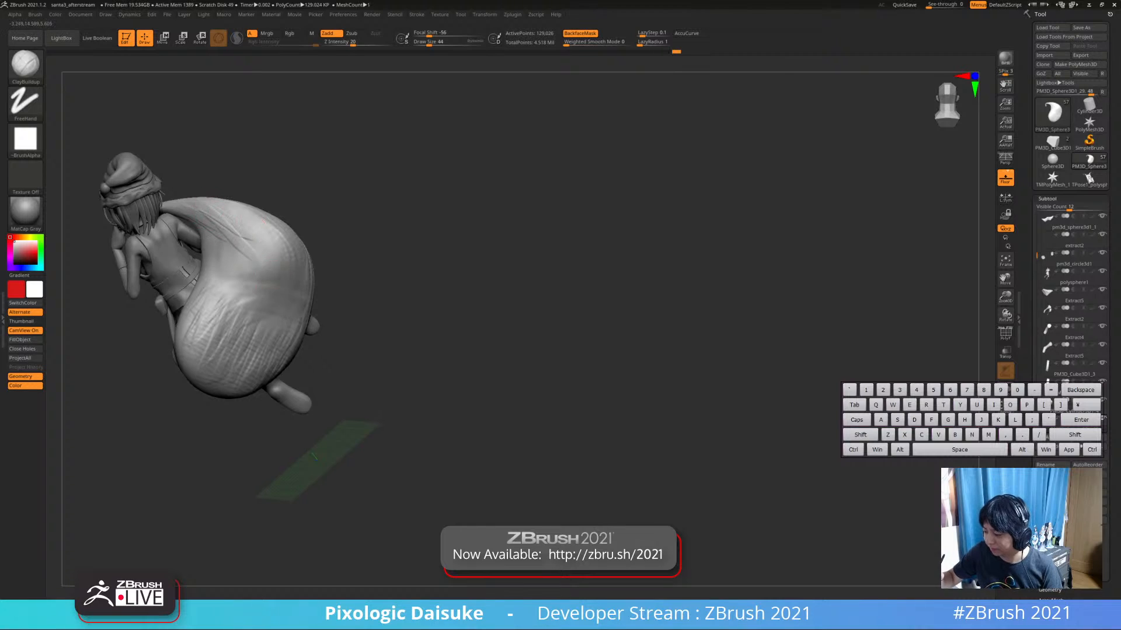
{"action": "right_click_drag", "start_coordinate": [264, 221], "coordinate": [257, 206]}
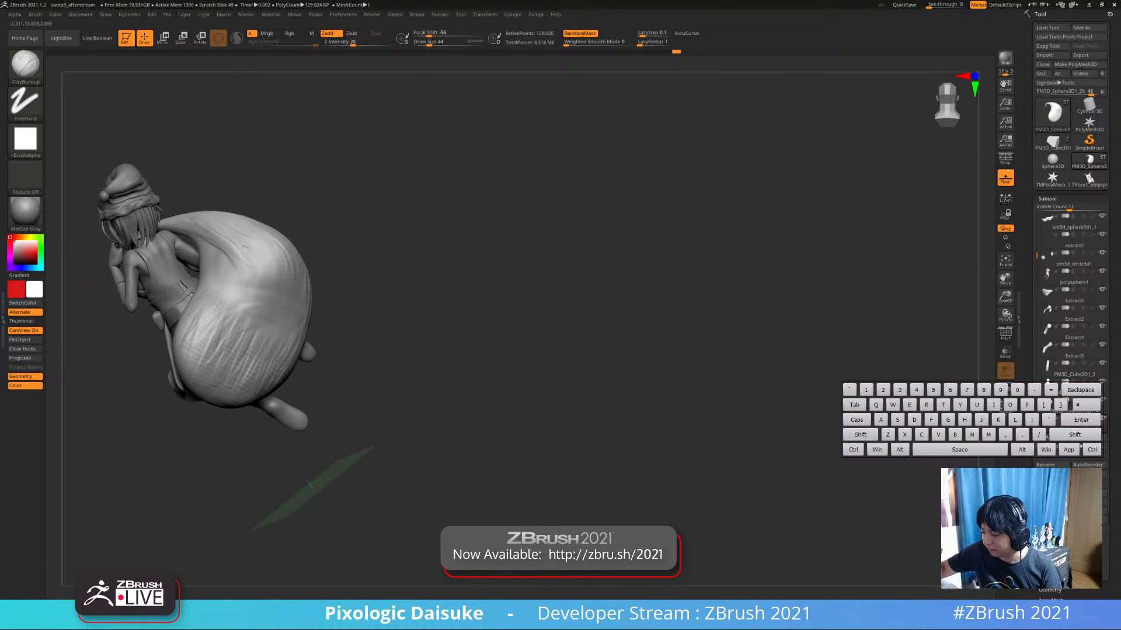
Build up broad ClayBuildup strokes across the back and lower bulge of the sack, enlarging the draw size to 135
{"action": "right_click_drag", "start_coordinate": [228, 241], "coordinate": [309, 252]}
{"action": "left_click", "coordinate": [432, 42]}
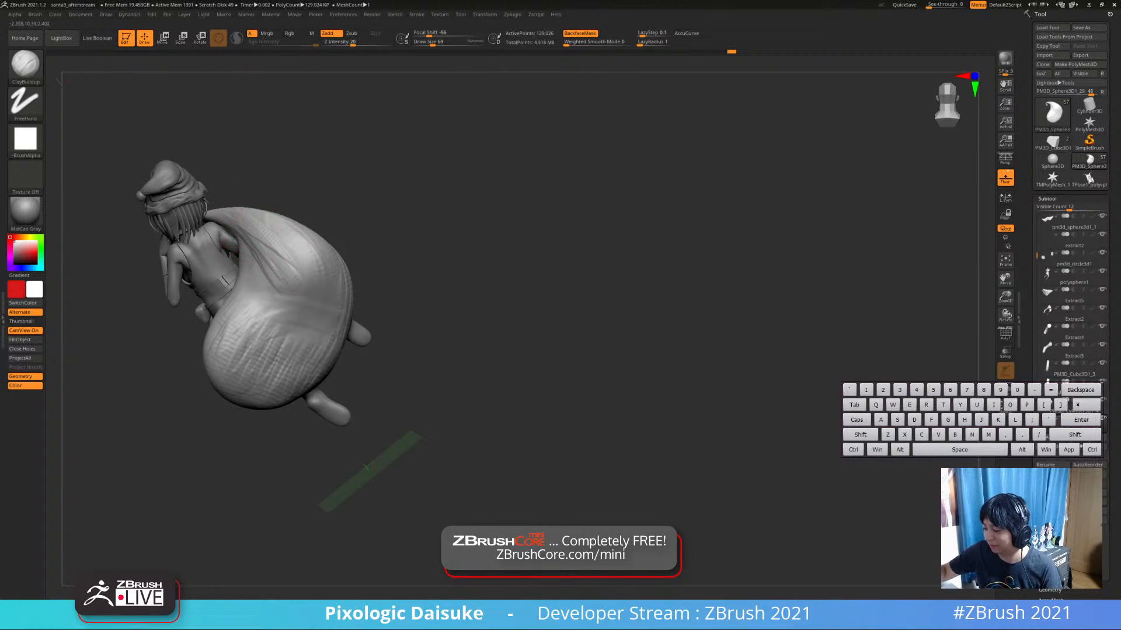
{"action": "right_click_drag", "start_coordinate": [308, 267], "coordinate": [260, 333]}
{"action": "left_click", "coordinate": [439, 42]}
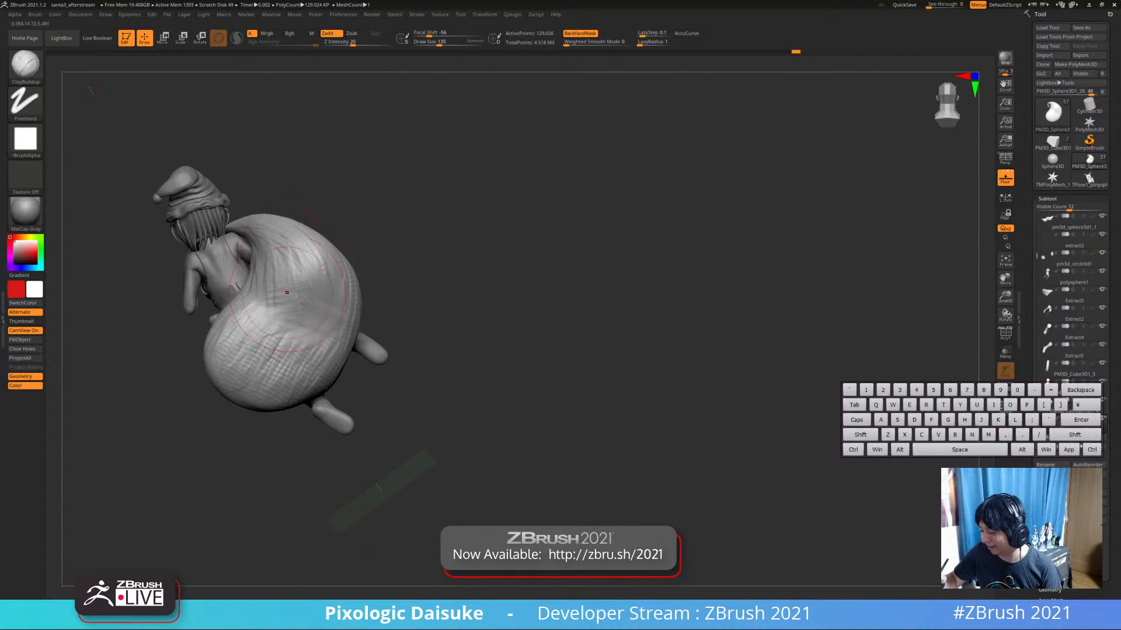
{"action": "right_click_drag", "start_coordinate": [325, 274], "coordinate": [321, 310]}
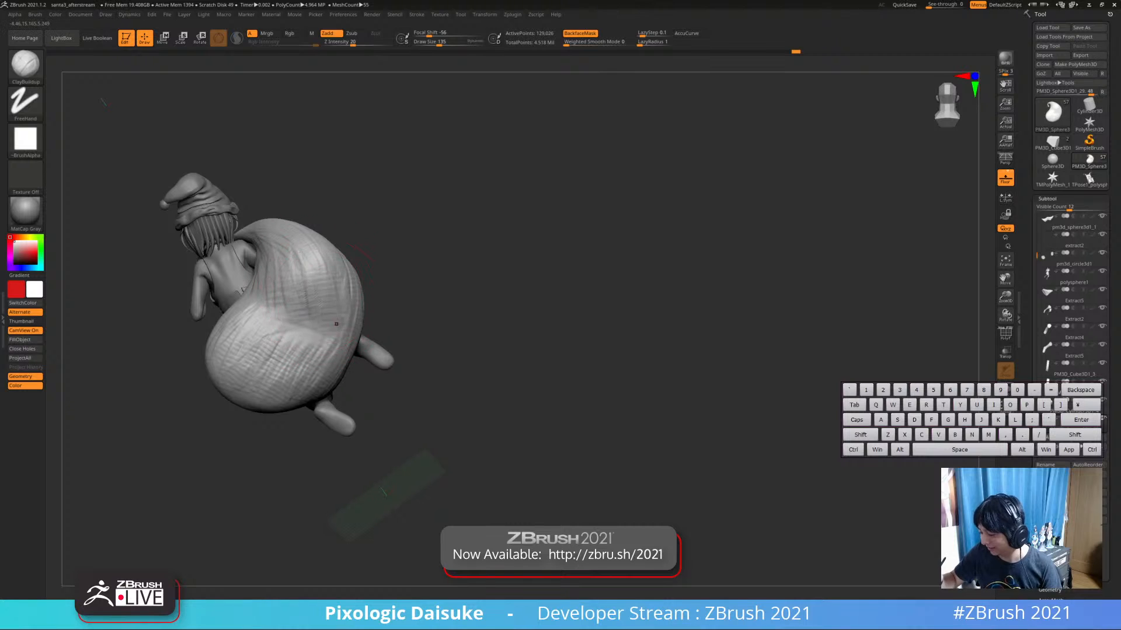
{"action": "right_click_drag", "start_coordinate": [384, 492], "coordinate": [390, 435]}
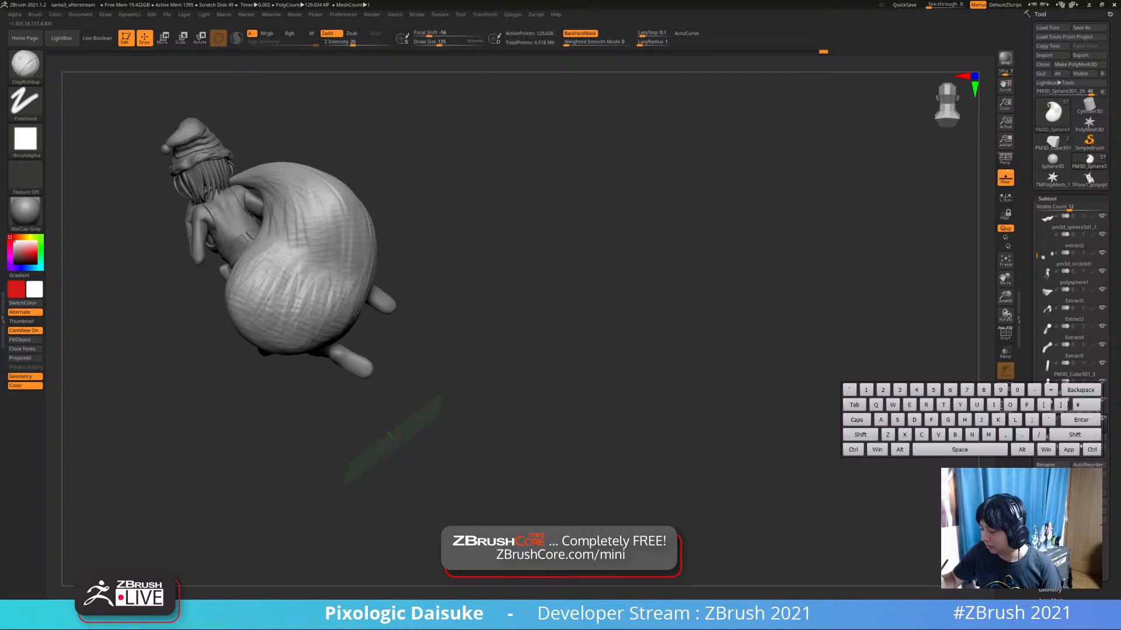
{"action": "mouse_move", "coordinate": [390, 434]}
{"action": "right_mouse_down"}
{"action": "mouse_move", "coordinate": [242, 250]}
{"action": "mouse_move", "coordinate": [235, 264]}
{"action": "right_mouse_up"}
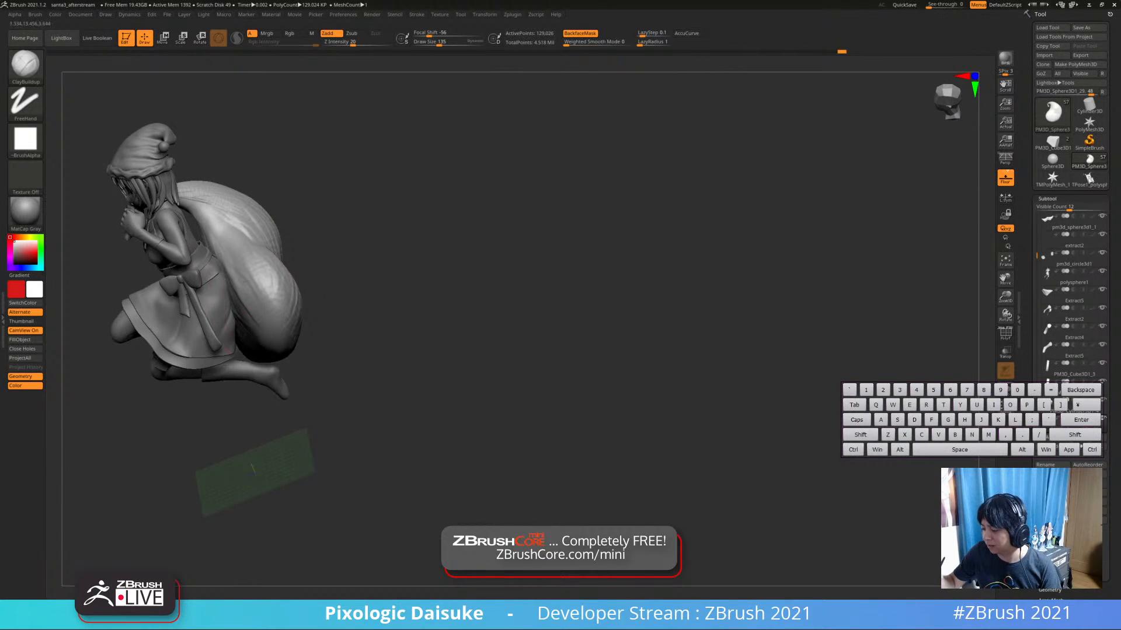
{"action": "mouse_move", "coordinate": [226, 345]}
{"action": "right_mouse_down"}
{"action": "mouse_move", "coordinate": [220, 267]}
{"action": "mouse_move", "coordinate": [227, 300]}
{"action": "mouse_move", "coordinate": [261, 281]}
{"action": "mouse_move", "coordinate": [412, 369]}
{"action": "right_mouse_up"}
{"action": "mouse_move", "coordinate": [513, 376]}
{"action": "right_mouse_down"}
{"action": "mouse_move", "coordinate": [357, 391]}
{"action": "mouse_move", "coordinate": [327, 327]}
{"action": "mouse_move", "coordinate": [245, 245]}
{"action": "mouse_move", "coordinate": [143, 178]}
{"action": "right_mouse_up"}
Reshape the outline of the sack's bulge and back with the SnakeHook brush at a draw size of 135
{"action": "left_click", "coordinate": [25, 64]}
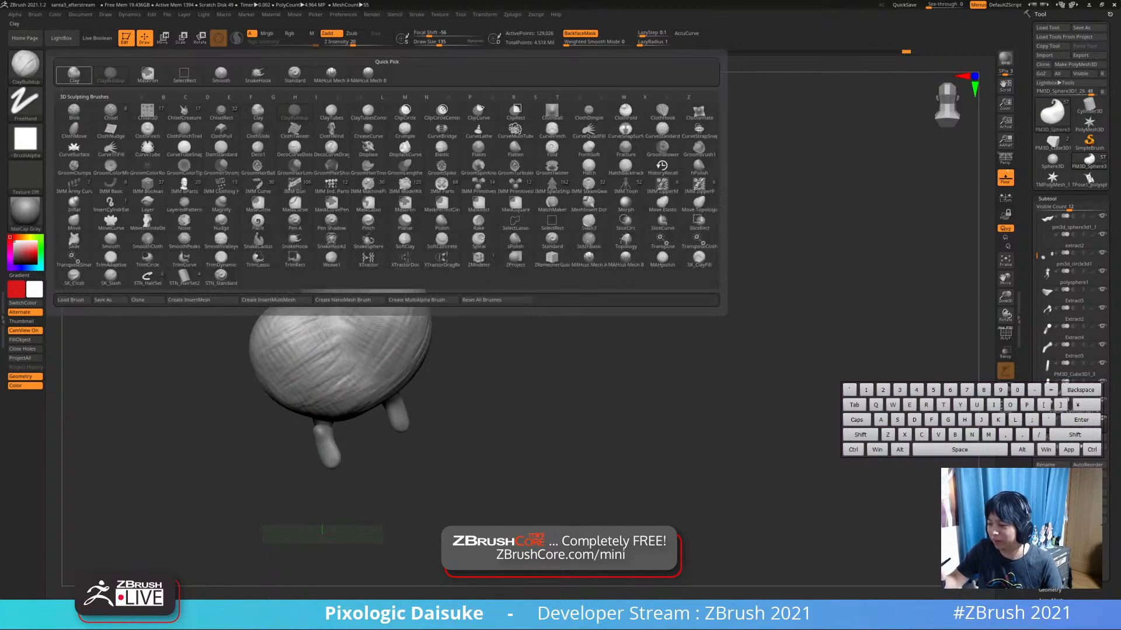
{"action": "left_click", "coordinate": [257, 74]}
{"action": "mouse_move", "coordinate": [374, 327]}
{"action": "right_mouse_down"}
{"action": "mouse_move", "coordinate": [317, 378]}
{"action": "mouse_move", "coordinate": [324, 274]}
{"action": "mouse_move", "coordinate": [123, 87]}
{"action": "mouse_move", "coordinate": [324, 89]}
{"action": "mouse_move", "coordinate": [238, 120]}
{"action": "mouse_move", "coordinate": [183, 121]}
{"action": "mouse_move", "coordinate": [155, 163]}
{"action": "right_mouse_up"}
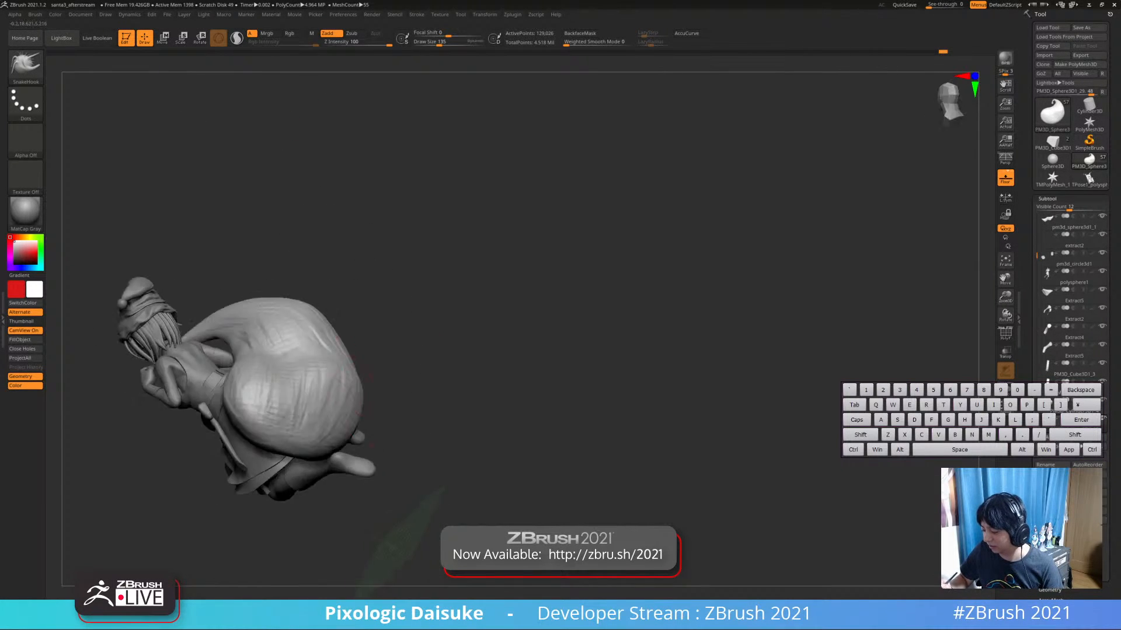
{"action": "mouse_move", "coordinate": [358, 415]}
{"action": "right_mouse_down"}
{"action": "mouse_move", "coordinate": [334, 404]}
{"action": "mouse_move", "coordinate": [344, 391]}
{"action": "mouse_move", "coordinate": [325, 379]}
{"action": "right_mouse_up"}
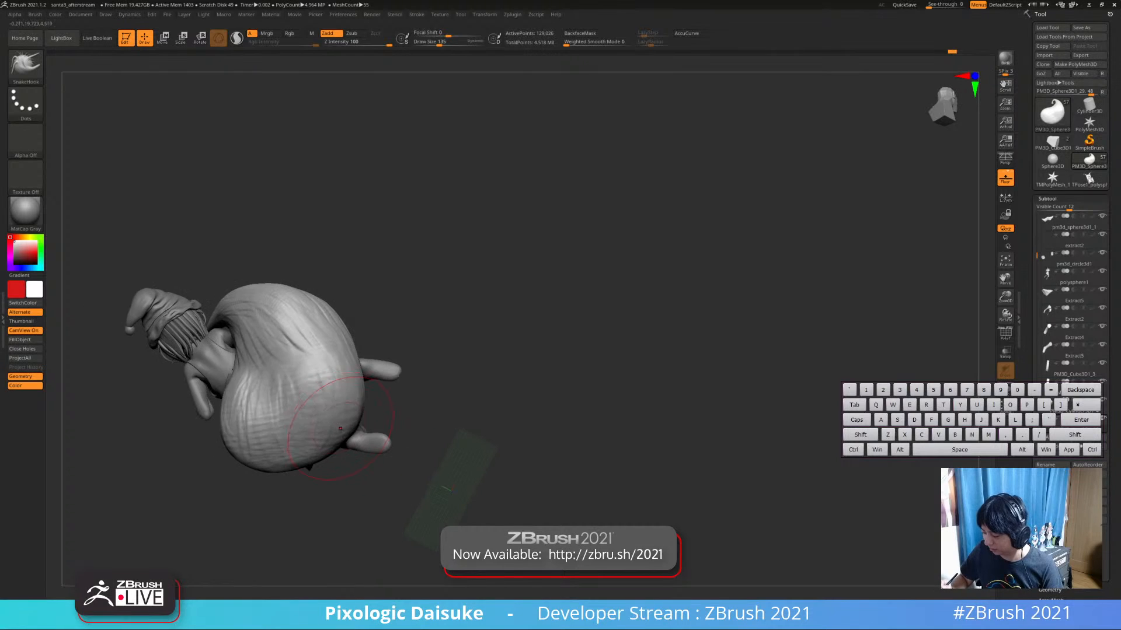
{"action": "left_click_drag", "start_coordinate": [324, 379], "coordinate": [327, 392]}
{"action": "mouse_move", "coordinate": [327, 405]}
{"action": "right_mouse_down"}
{"action": "mouse_move", "coordinate": [322, 453]}
{"action": "mouse_move", "coordinate": [323, 436]}
{"action": "right_mouse_up"}
{"action": "mouse_move", "coordinate": [342, 374]}
{"action": "right_mouse_down"}
{"action": "mouse_move", "coordinate": [347, 410]}
{"action": "mouse_move", "coordinate": [200, 390]}
{"action": "mouse_move", "coordinate": [251, 357]}
{"action": "right_mouse_up"}
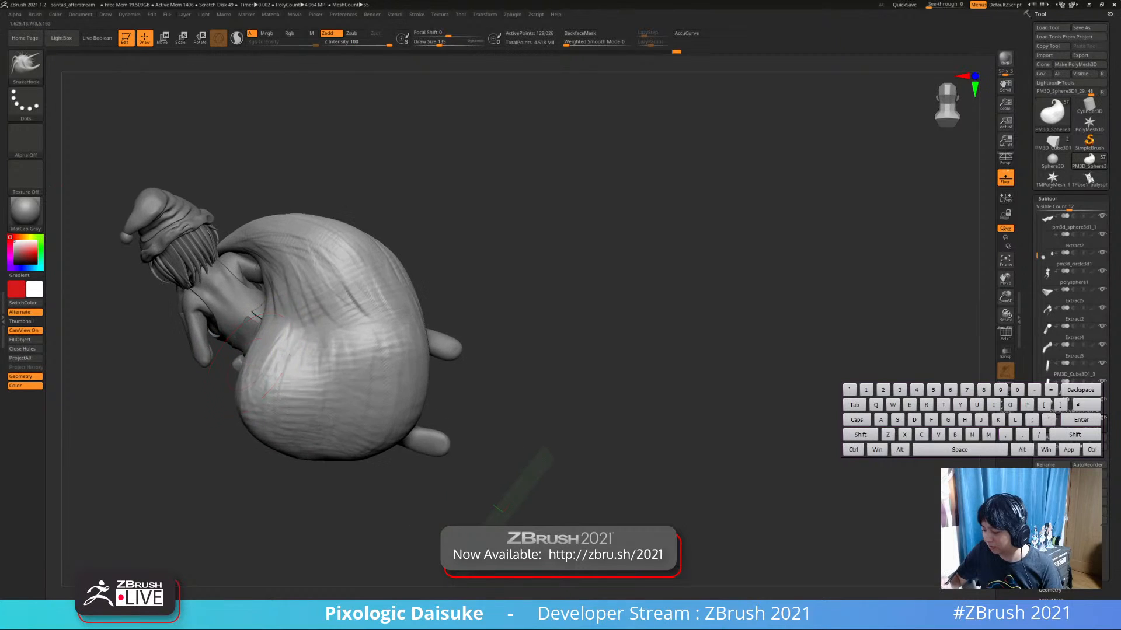
{"action": "mouse_move", "coordinate": [255, 402]}
{"action": "right_mouse_down"}
{"action": "mouse_move", "coordinate": [301, 251]}
{"action": "mouse_move", "coordinate": [350, 256]}
{"action": "mouse_move", "coordinate": [263, 327]}
{"action": "mouse_move", "coordinate": [302, 349]}
{"action": "mouse_move", "coordinate": [286, 374]}
{"action": "mouse_move", "coordinate": [263, 324]}
{"action": "mouse_move", "coordinate": [234, 315]}
{"action": "mouse_move", "coordinate": [344, 292]}
{"action": "mouse_move", "coordinate": [353, 303]}
{"action": "mouse_move", "coordinate": [335, 286]}
{"action": "mouse_move", "coordinate": [344, 269]}
{"action": "right_mouse_up"}
Isolate the sack and smooth the clay texture on its upper side below the neck
{"action": "key", "text": "shift+alt+s"}
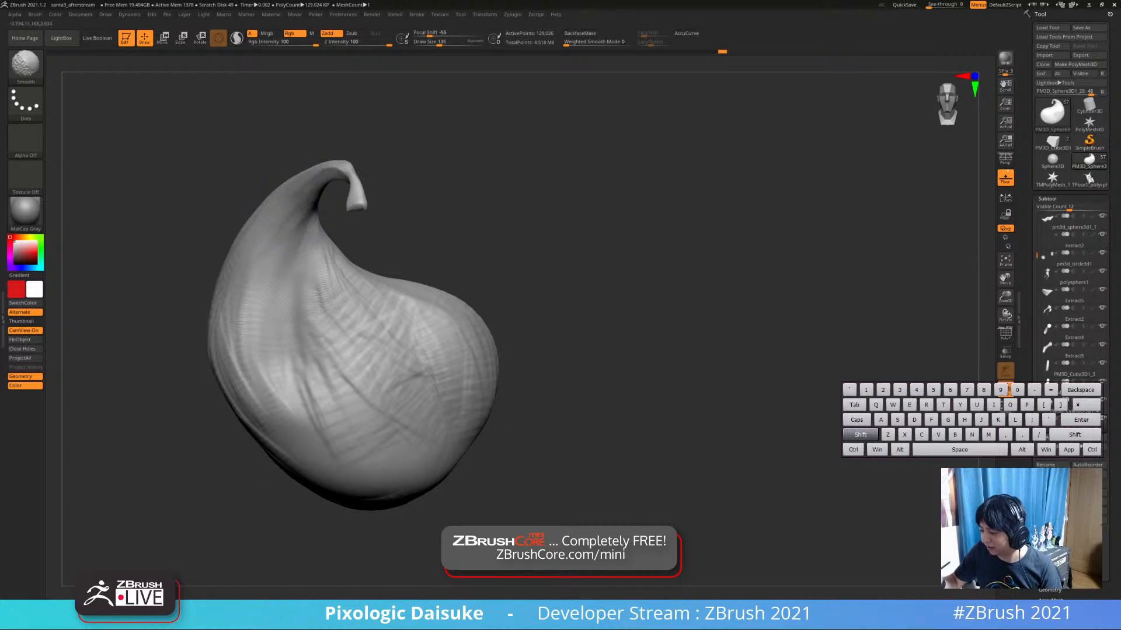
{"action": "right_click_drag", "start_coordinate": [242, 196], "coordinate": [281, 194], "text": "shift"}
{"action": "mouse_move", "coordinate": [218, 327]}
{"action": "right_mouse_down", "text": "shift"}
{"action": "mouse_move", "coordinate": [186, 329]}
{"action": "mouse_move", "coordinate": [242, 297]}
{"action": "mouse_move", "coordinate": [278, 233]}
{"action": "right_mouse_up", "text": "shift"}
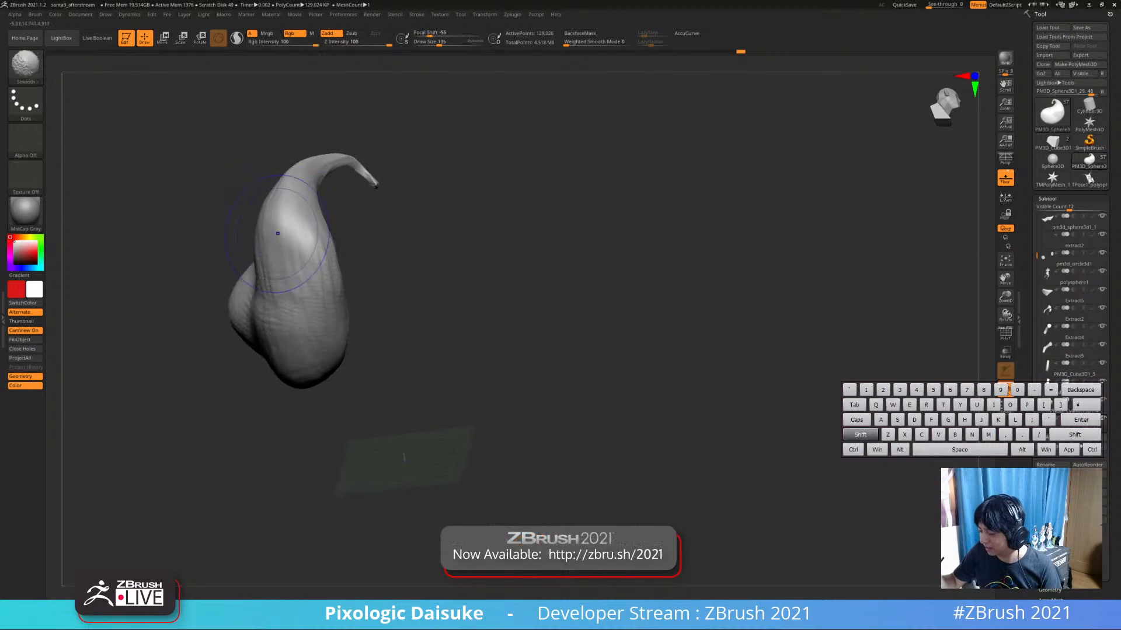
{"action": "right_click_drag", "start_coordinate": [292, 311], "coordinate": [336, 251], "text": "shift"}
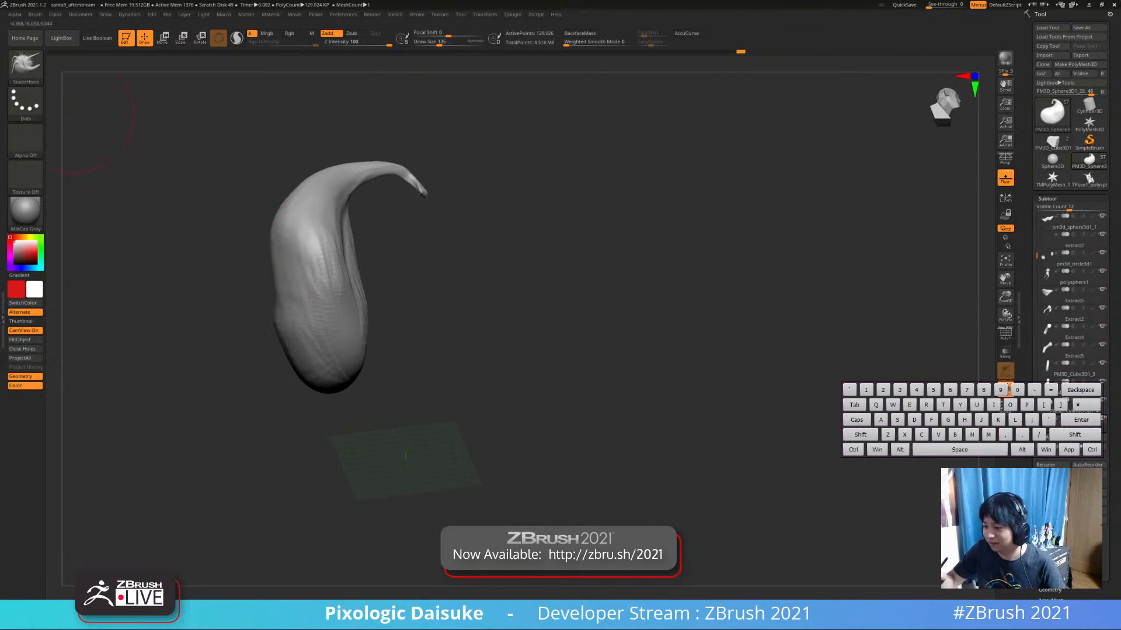
Carve a broad crease into the sack's side with the MAHcut Mesh A brush at a draw size of 130
{"action": "key", "text": "b"}
{"action": "left_click", "coordinate": [331, 74]}
{"action": "right_click_drag", "start_coordinate": [350, 82], "coordinate": [482, 65]}
{"action": "left_click_drag", "start_coordinate": [302, 282], "coordinate": [367, 292]}
{"action": "key", "text": "ctrl+z"}
{"action": "left_click", "coordinate": [429, 43]}
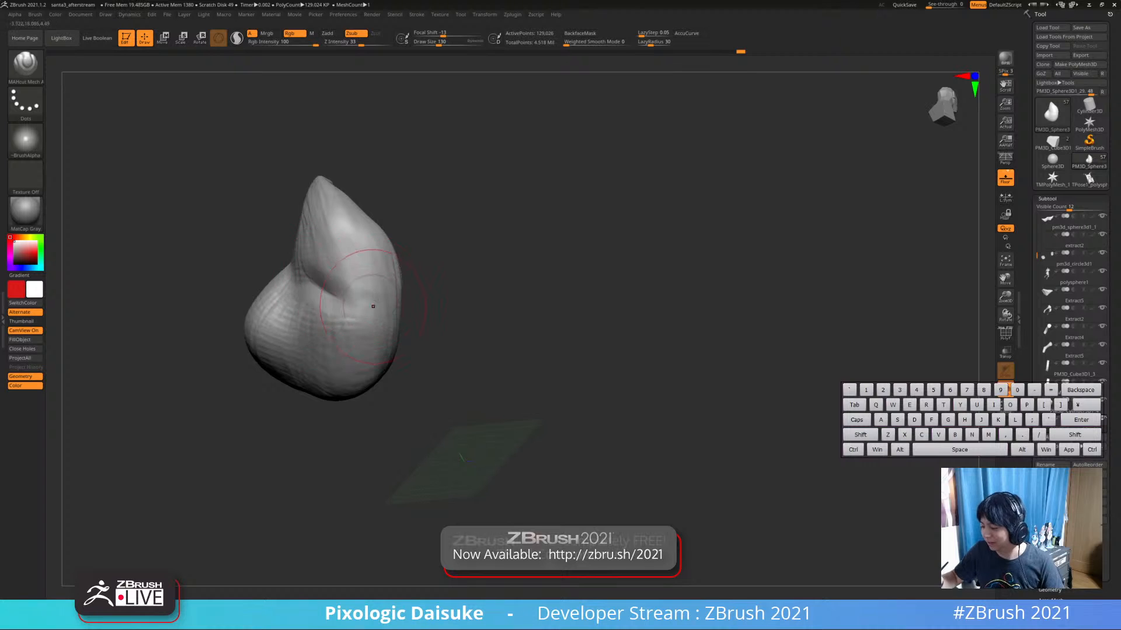
{"action": "right_click_drag", "start_coordinate": [367, 292], "coordinate": [327, 257]}
Smooth the sack's upper back around the crease and reduce the draw size to 91
{"action": "key", "text": "shift"}
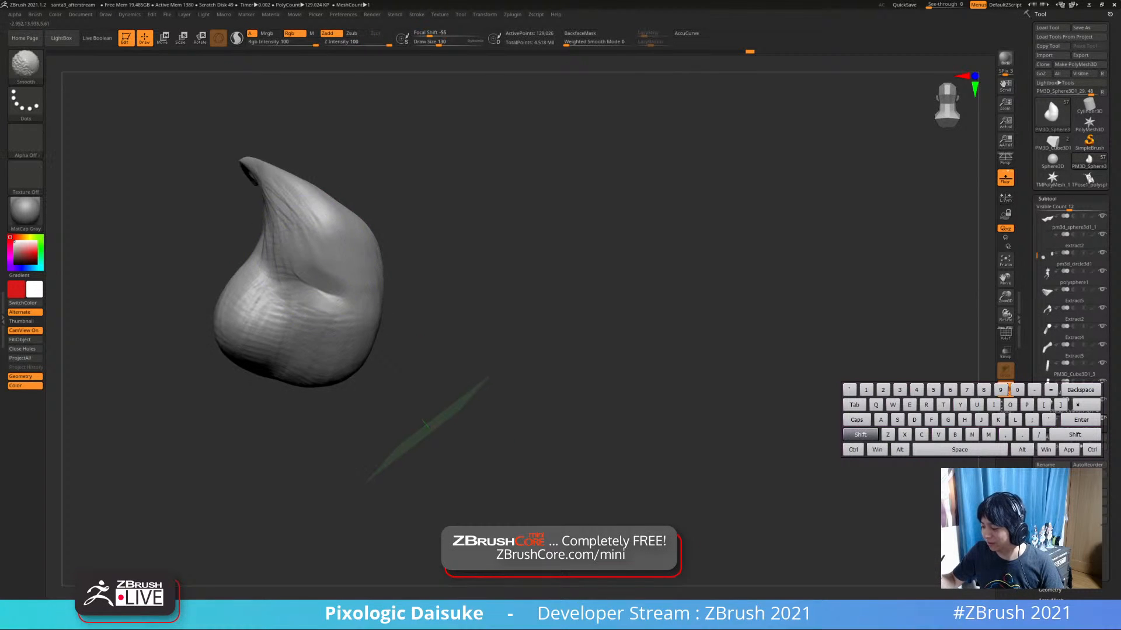
{"action": "left_click_drag", "start_coordinate": [302, 198], "coordinate": [284, 226], "text": "shift"}
{"action": "mouse_move", "coordinate": [283, 225]}
{"action": "right_mouse_down"}
{"action": "mouse_move", "coordinate": [316, 245]}
{"action": "mouse_move", "coordinate": [255, 286]}
{"action": "mouse_move", "coordinate": [280, 245]}
{"action": "mouse_move", "coordinate": [309, 242]}
{"action": "right_mouse_up"}
{"action": "left_click", "coordinate": [435, 43]}
{"action": "mouse_move", "coordinate": [249, 248]}
{"action": "left_mouse_down", "text": "shift"}
{"action": "mouse_move", "coordinate": [259, 272]}
{"action": "mouse_move", "coordinate": [280, 247]}
{"action": "left_mouse_up", "text": "shift"}
{"action": "mouse_move", "coordinate": [280, 247]}
{"action": "right_mouse_down"}
{"action": "mouse_move", "coordinate": [306, 260]}
{"action": "mouse_move", "coordinate": [277, 257]}
{"action": "mouse_move", "coordinate": [289, 211]}
{"action": "right_mouse_up"}
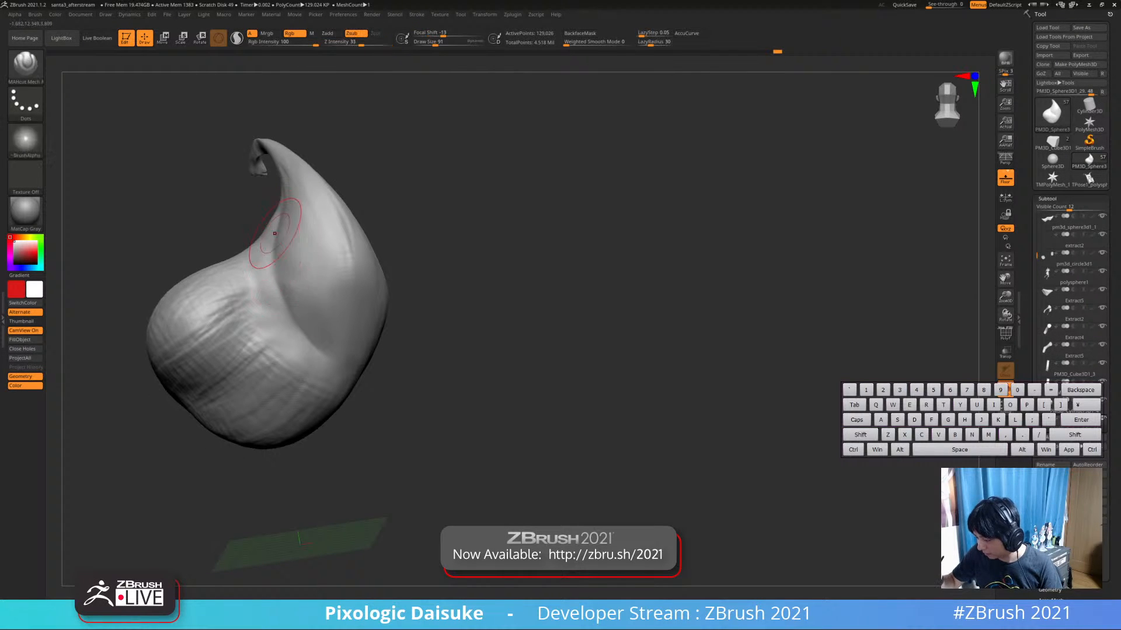
Cut long folds from the inside of the sack's neck down toward the bulge, undoing the strokes that miss
{"action": "key", "text": "ctrl"}
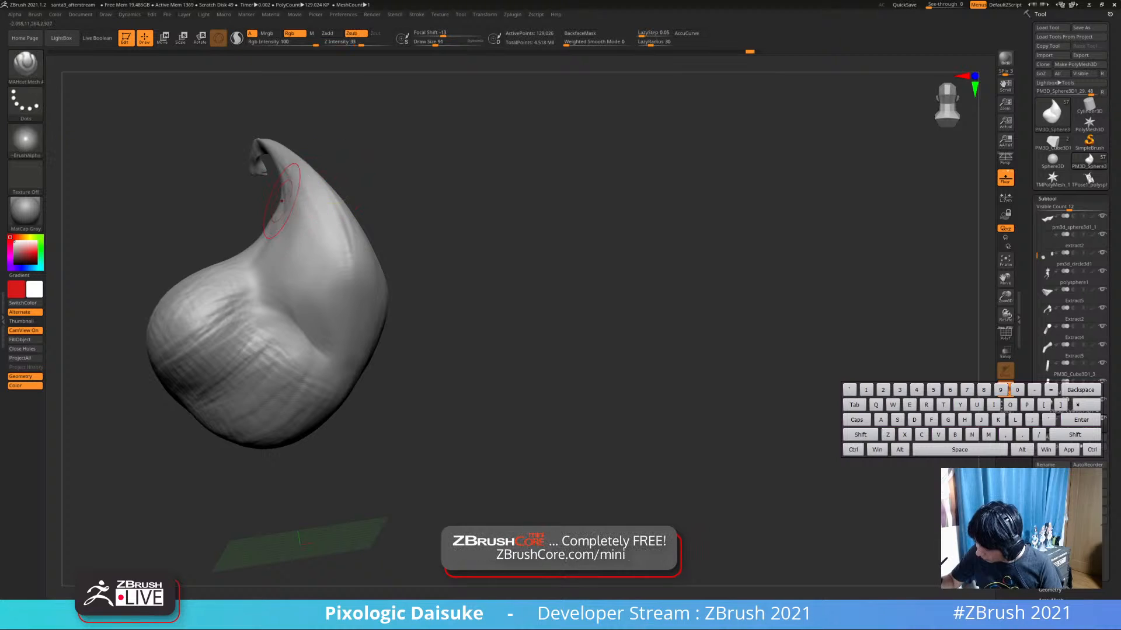
{"action": "mouse_move", "coordinate": [225, 246]}
{"action": "left_mouse_down"}
{"action": "mouse_move", "coordinate": [239, 221]}
{"action": "mouse_move", "coordinate": [262, 224]}
{"action": "left_mouse_up"}
{"action": "key", "text": "ctrl"}
{"action": "left_click_drag", "start_coordinate": [256, 269], "coordinate": [286, 292], "text": "shift"}
{"action": "left_click_drag", "start_coordinate": [280, 210], "coordinate": [257, 186], "text": "alt"}
{"action": "mouse_move", "coordinate": [257, 186]}
{"action": "left_mouse_down"}
{"action": "mouse_move", "coordinate": [266, 165]}
{"action": "mouse_move", "coordinate": [287, 286]}
{"action": "left_mouse_up"}
{"action": "key", "text": "ctrl+z"}
{"action": "mouse_move", "coordinate": [268, 163]}
{"action": "left_mouse_down", "text": "alt"}
{"action": "mouse_move", "coordinate": [288, 263]}
{"action": "mouse_move", "coordinate": [268, 357]}
{"action": "mouse_move", "coordinate": [268, 313]}
{"action": "mouse_move", "coordinate": [280, 350]}
{"action": "left_mouse_up", "text": "alt"}
{"action": "key", "text": "ctrl+z"}
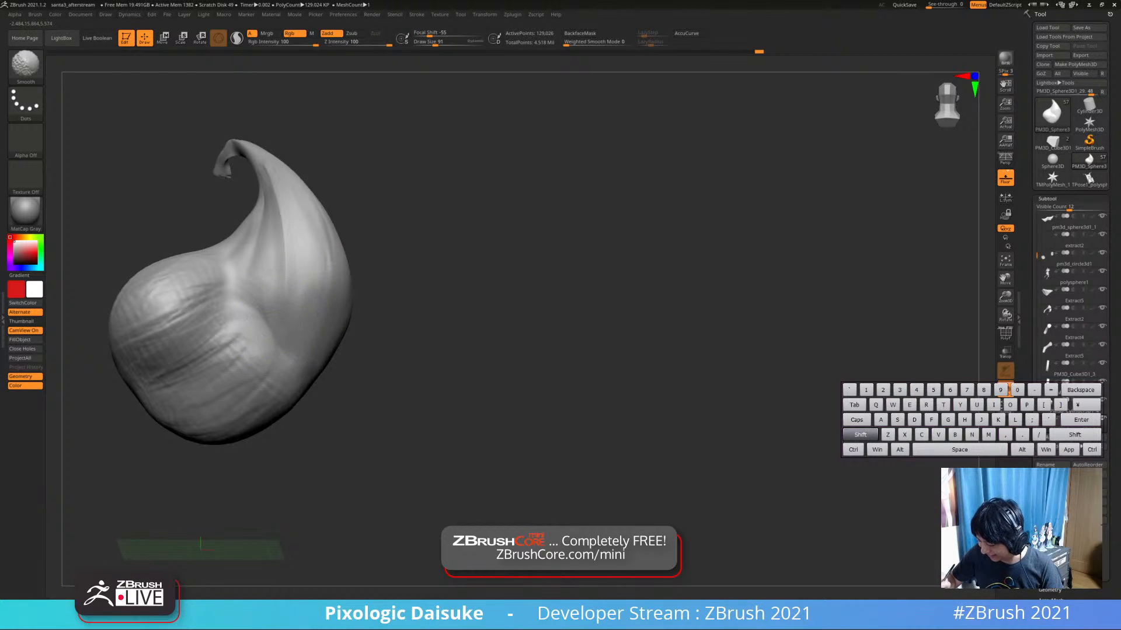
{"action": "mouse_move", "coordinate": [229, 281]}
{"action": "left_mouse_down"}
{"action": "mouse_move", "coordinate": [224, 321]}
{"action": "mouse_move", "coordinate": [190, 366]}
{"action": "left_mouse_up"}
{"action": "key", "text": "ctrl+z"}
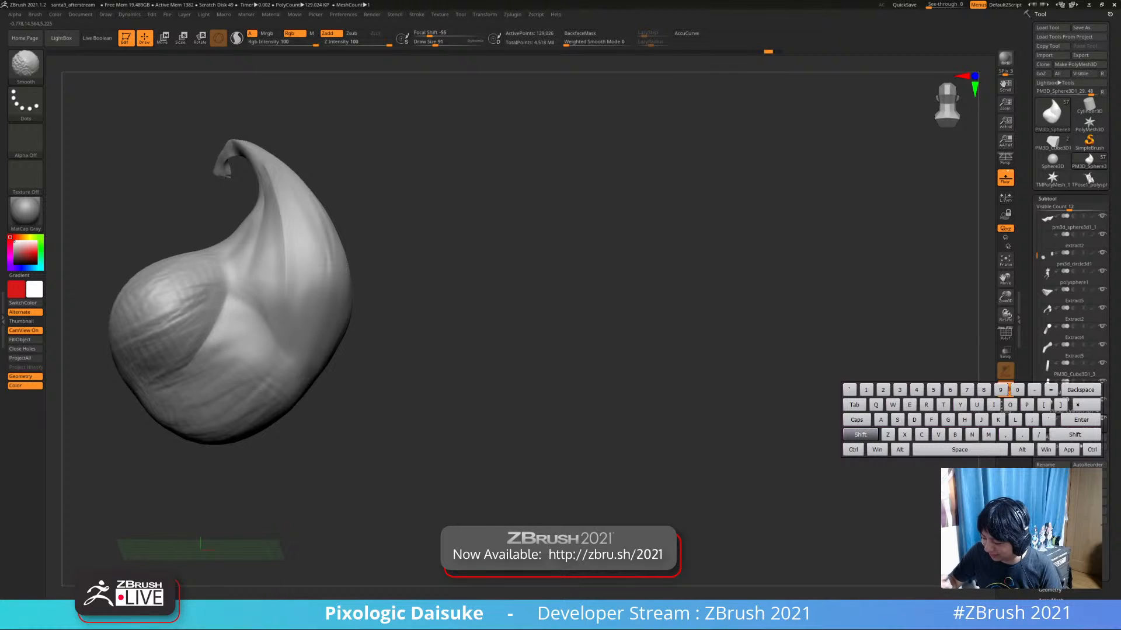
Deepen the diagonal fold running from the sack's neck into the bulge and smooth its edges
{"action": "mouse_move", "coordinate": [266, 304]}
{"action": "right_mouse_down"}
{"action": "mouse_move", "coordinate": [262, 263]}
{"action": "mouse_move", "coordinate": [248, 292]}
{"action": "right_mouse_up"}
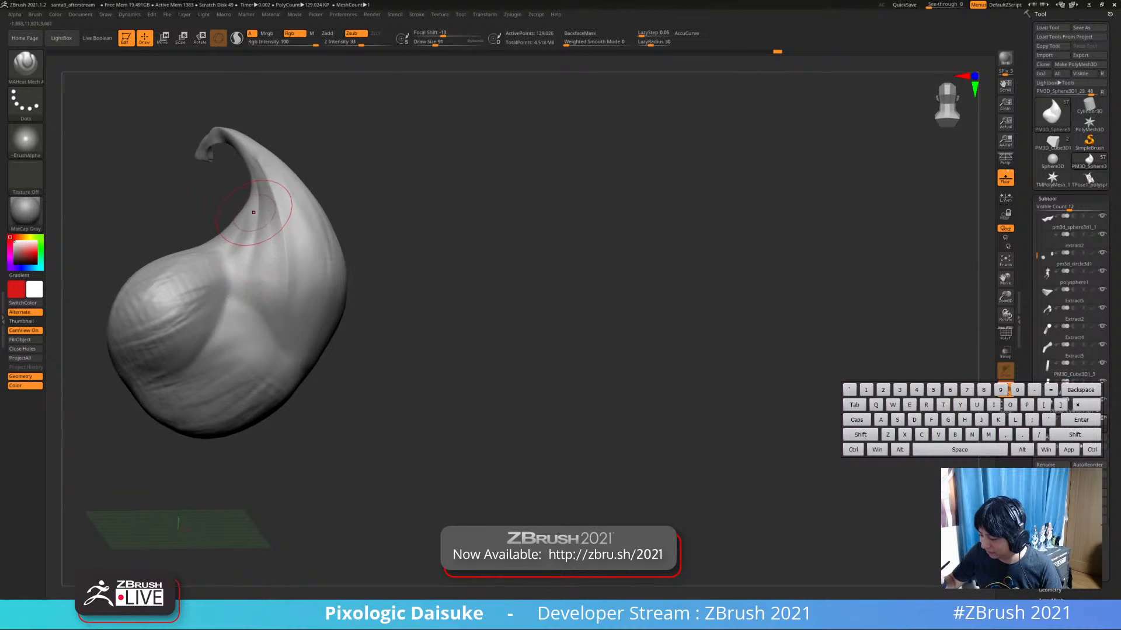
{"action": "left_click_drag", "start_coordinate": [255, 206], "coordinate": [226, 318]}
{"action": "right_click_drag", "start_coordinate": [222, 312], "coordinate": [221, 280]}
{"action": "left_click_drag", "start_coordinate": [273, 195], "coordinate": [198, 376]}
{"action": "left_click_drag", "start_coordinate": [237, 227], "coordinate": [237, 292], "text": "shift"}
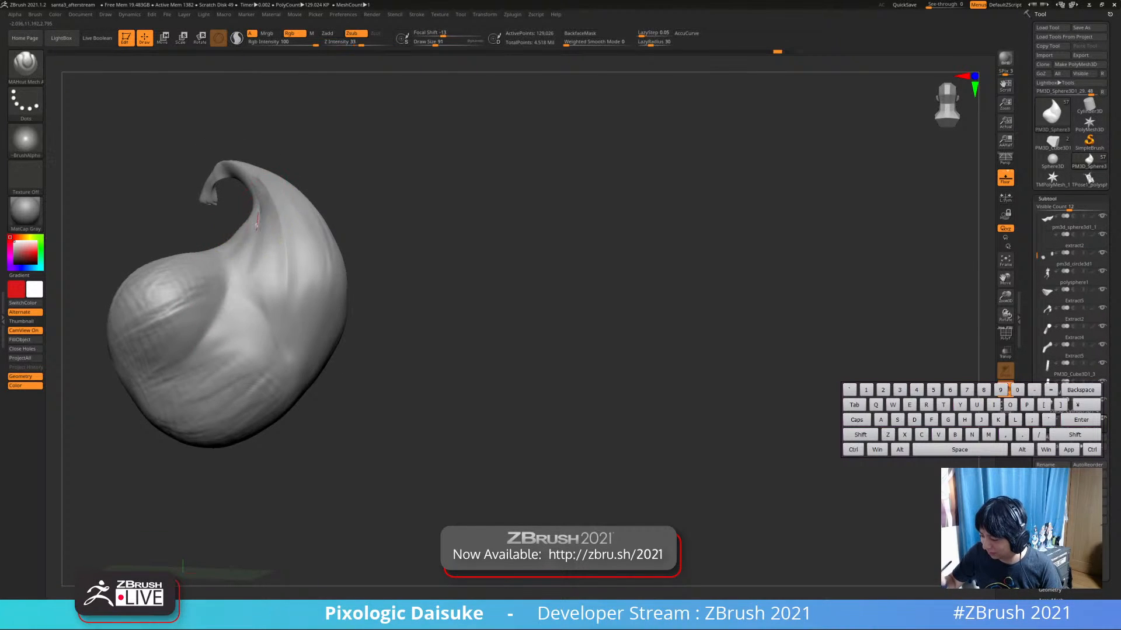
{"action": "right_click_drag", "start_coordinate": [261, 281], "coordinate": [241, 293]}
{"action": "left_click_drag", "start_coordinate": [242, 293], "coordinate": [224, 344], "text": "shift"}
{"action": "right_click_drag", "start_coordinate": [240, 315], "coordinate": [213, 304]}
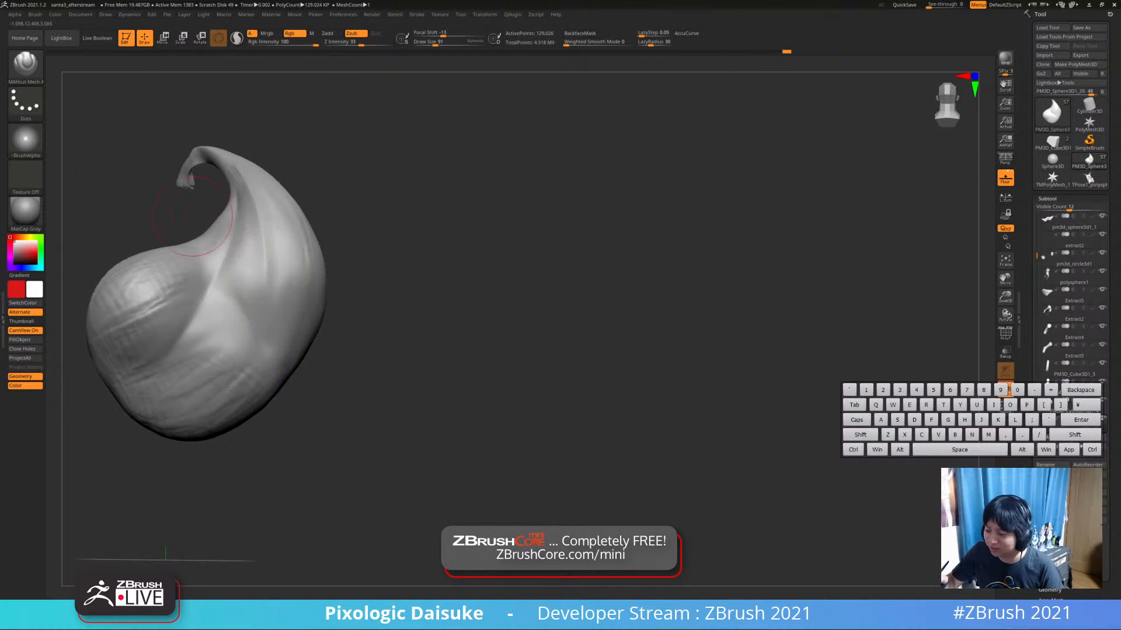
Switch to ClayBuildup with a draw size of 91 and fill the area beside the diagonal fold with short strokes
{"action": "key", "text": "b"}
{"action": "left_click", "coordinate": [110, 75]}
{"action": "right_click_drag", "start_coordinate": [234, 289], "coordinate": [285, 305], "text": "alt"}
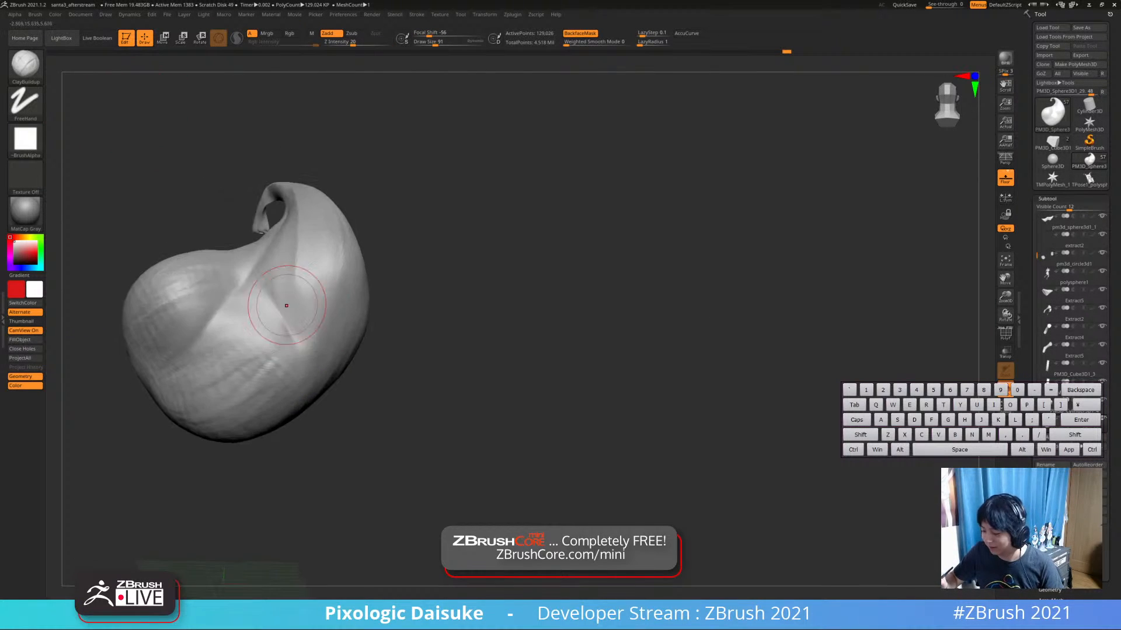
{"action": "left_click_drag", "start_coordinate": [285, 306], "coordinate": [280, 343]}
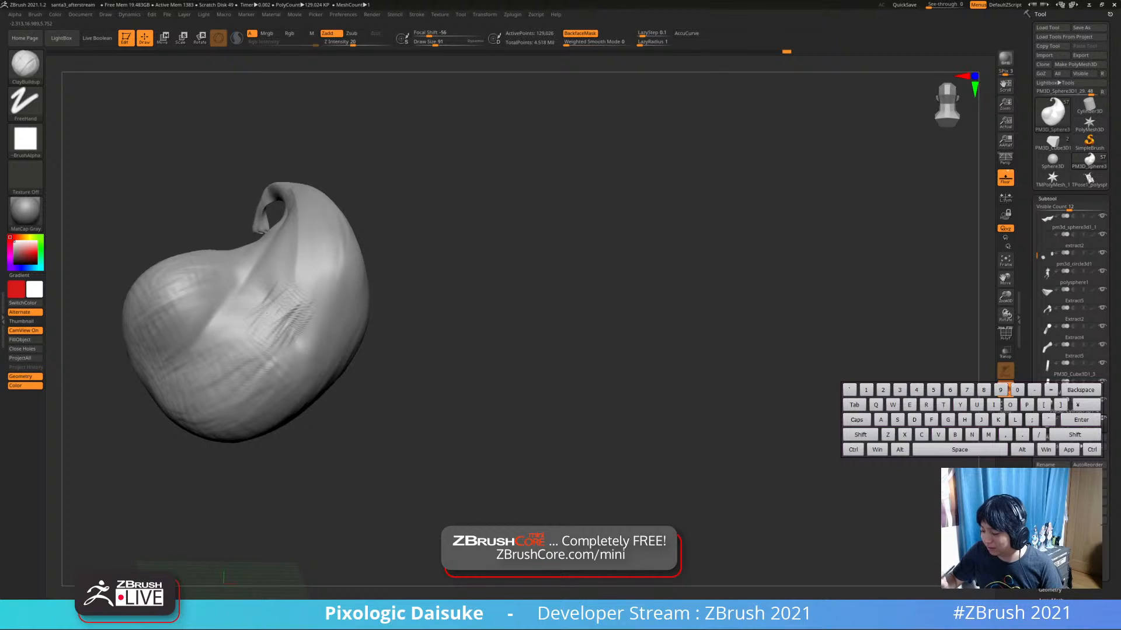
{"action": "right_click_drag", "start_coordinate": [284, 263], "coordinate": [293, 310]}
{"action": "left_click_drag", "start_coordinate": [287, 233], "coordinate": [267, 298]}
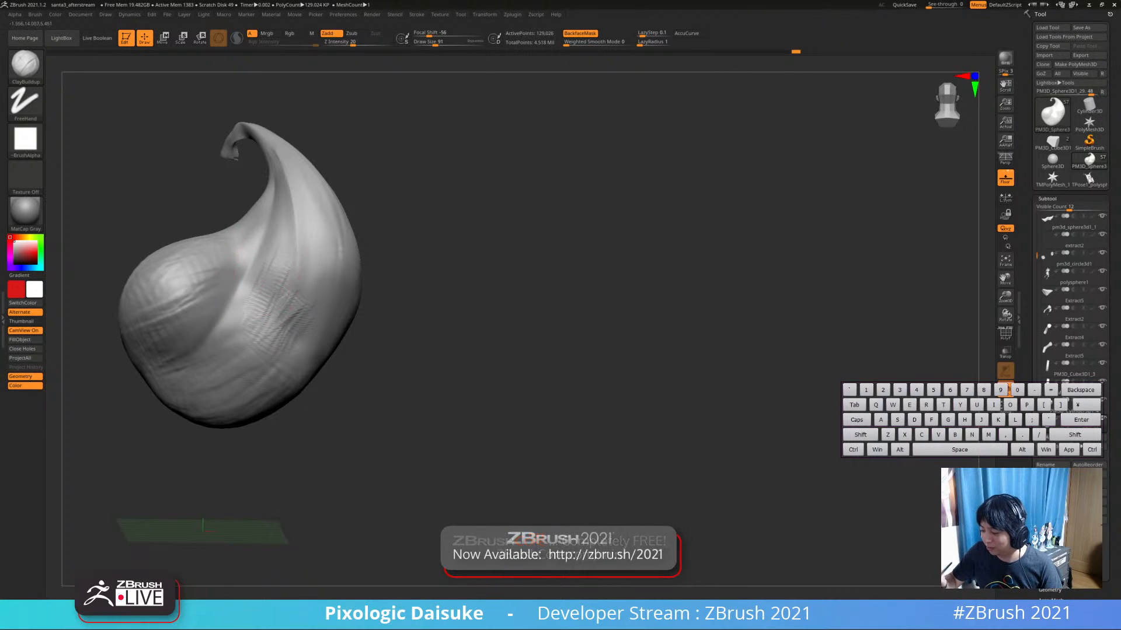
Extend the clay strokes along the diagonal fold and down over the sack's lower side
{"action": "right_click_drag", "start_coordinate": [301, 314], "coordinate": [337, 331]}
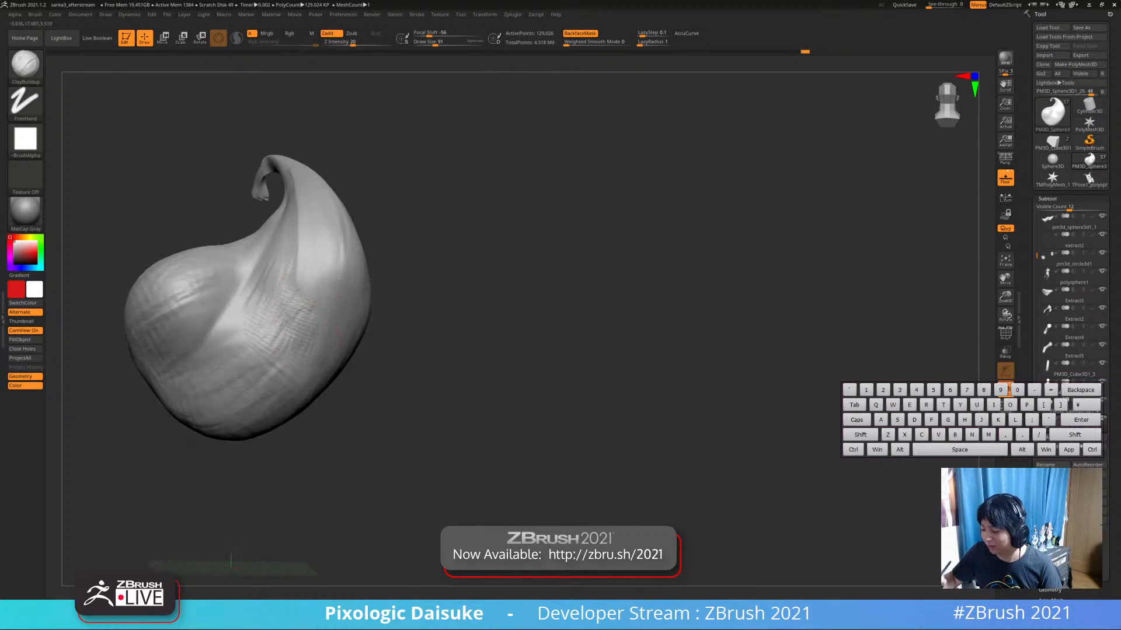
{"action": "mouse_move", "coordinate": [264, 277]}
{"action": "right_mouse_down"}
{"action": "mouse_move", "coordinate": [280, 318]}
{"action": "mouse_move", "coordinate": [264, 254]}
{"action": "right_mouse_up"}
{"action": "left_click_drag", "start_coordinate": [265, 253], "coordinate": [234, 322]}
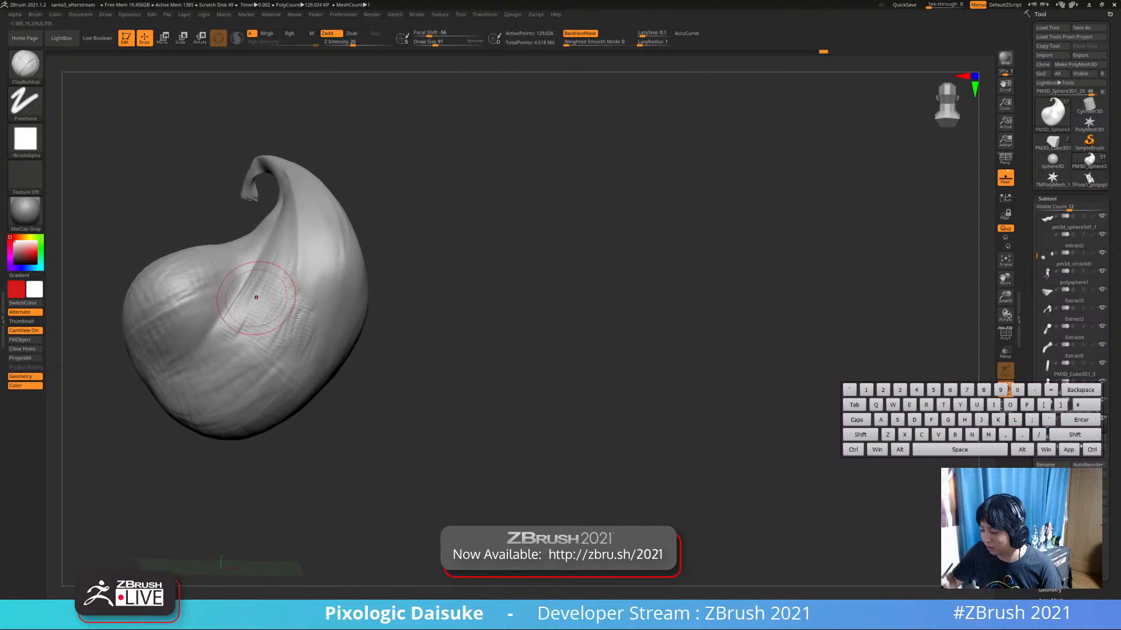
{"action": "mouse_move", "coordinate": [256, 296]}
{"action": "right_mouse_down"}
{"action": "mouse_move", "coordinate": [301, 327]}
{"action": "mouse_move", "coordinate": [315, 298]}
{"action": "mouse_move", "coordinate": [305, 274]}
{"action": "mouse_move", "coordinate": [305, 294]}
{"action": "right_mouse_up"}
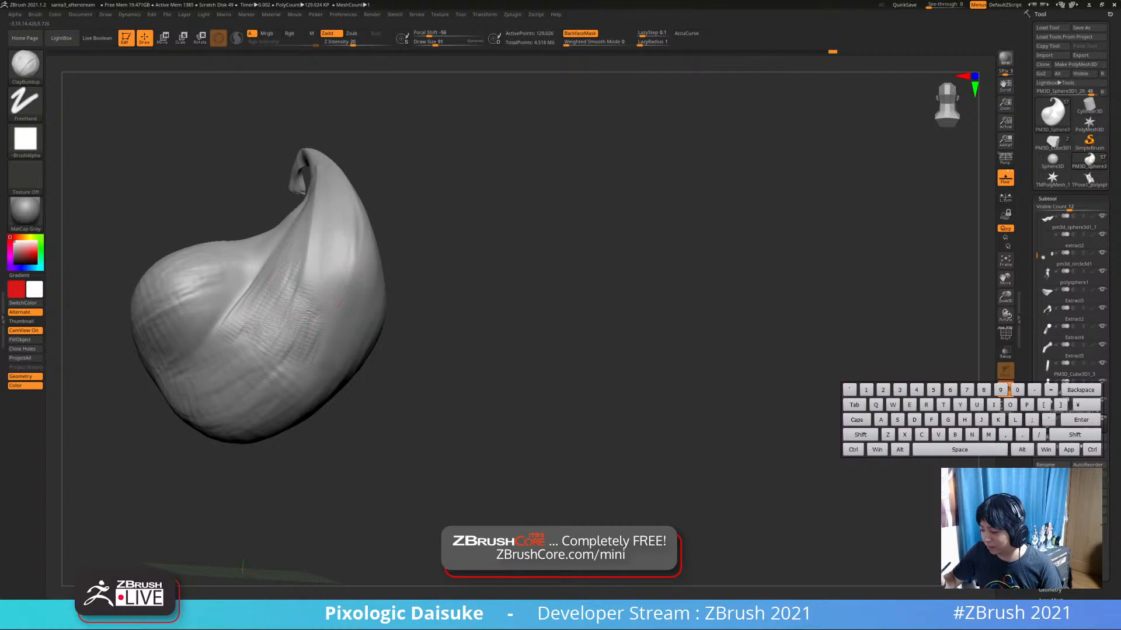
{"action": "right_click_drag", "start_coordinate": [282, 376], "coordinate": [317, 287]}
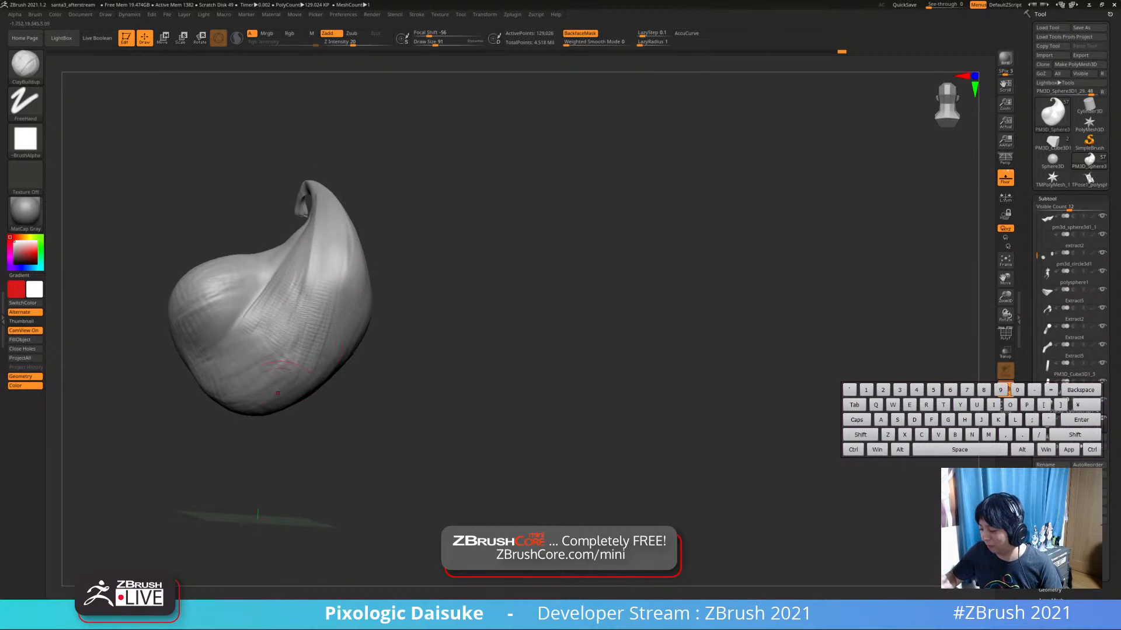
{"action": "right_click_drag", "start_coordinate": [277, 370], "coordinate": [326, 280]}
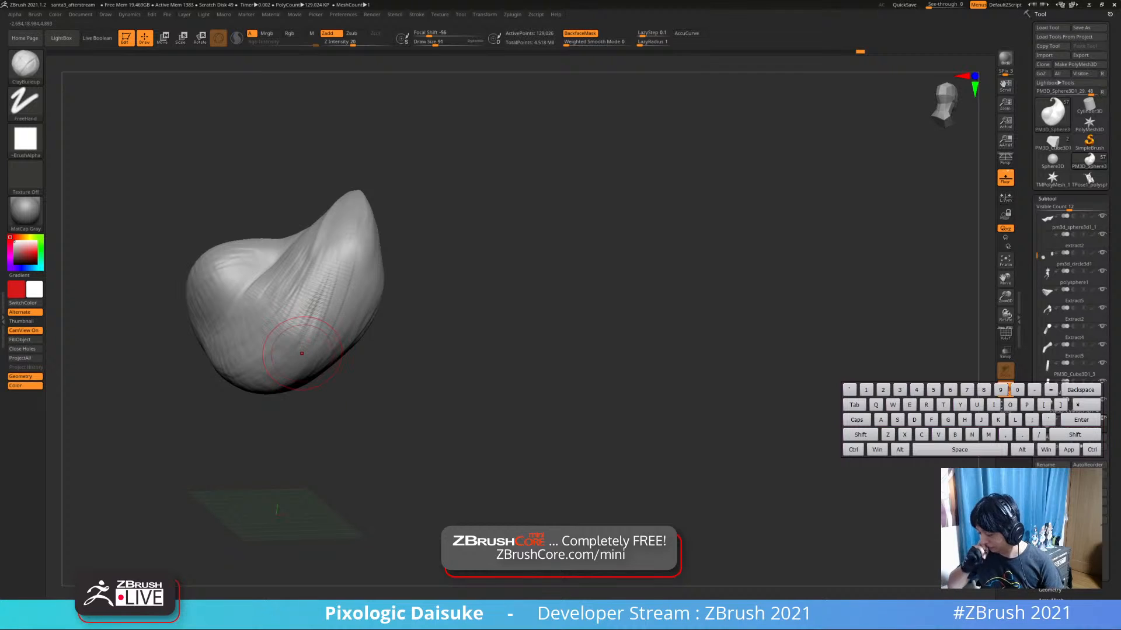
Bring back the whole figure and pull the sack's bulge outward behind the skirt with SnakeHook at a draw size of 161
{"action": "mouse_move", "coordinate": [302, 353]}
{"action": "right_mouse_down"}
{"action": "mouse_move", "coordinate": [444, 318]}
{"action": "mouse_move", "coordinate": [271, 265]}
{"action": "mouse_move", "coordinate": [292, 274]}
{"action": "mouse_move", "coordinate": [560, 262]}
{"action": "mouse_move", "coordinate": [683, 286]}
{"action": "mouse_move", "coordinate": [525, 250]}
{"action": "right_mouse_up"}
{"action": "key", "text": "shift+alt+s"}
{"action": "key", "text": "shift+alt+s"}
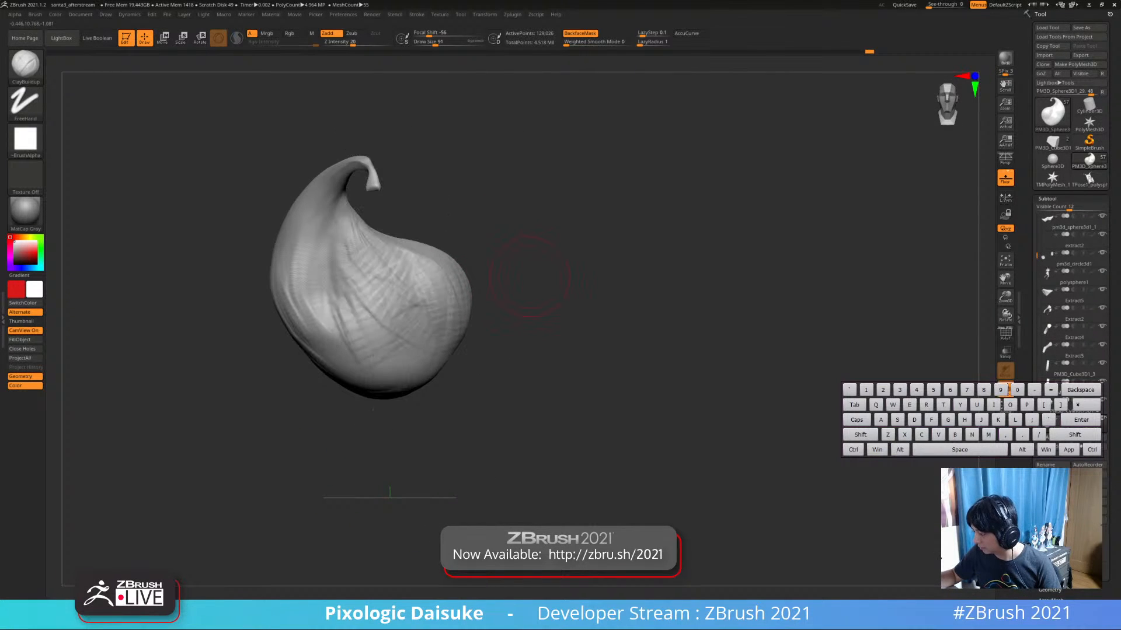
{"action": "left_click", "coordinate": [25, 64]}
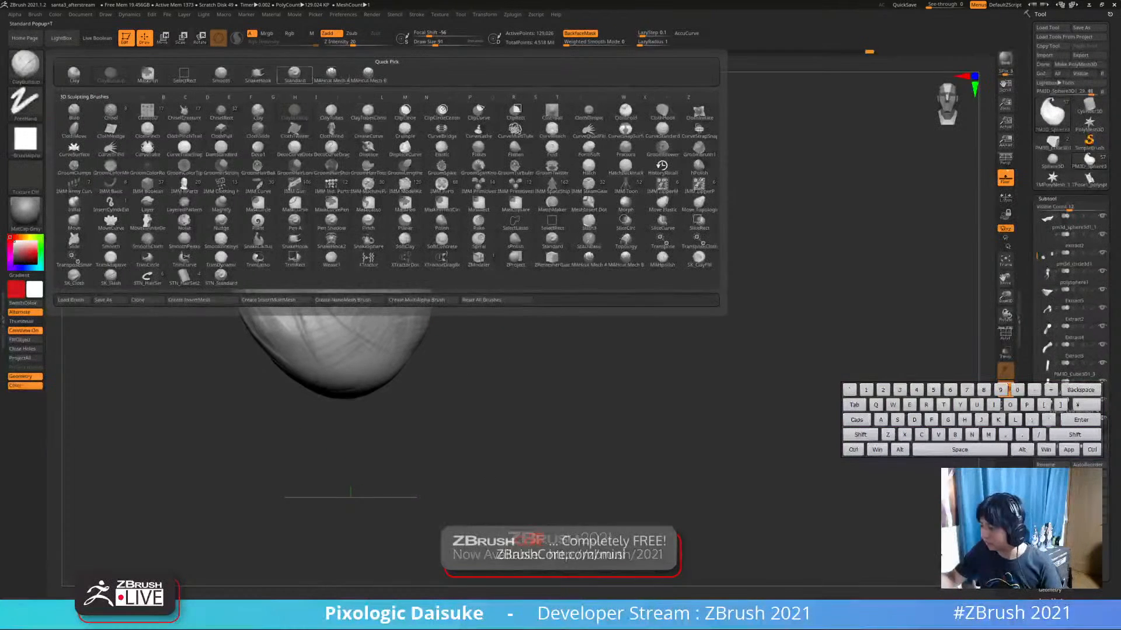
{"action": "left_click", "coordinate": [257, 74]}
{"action": "key", "text": "shift+alt+s"}
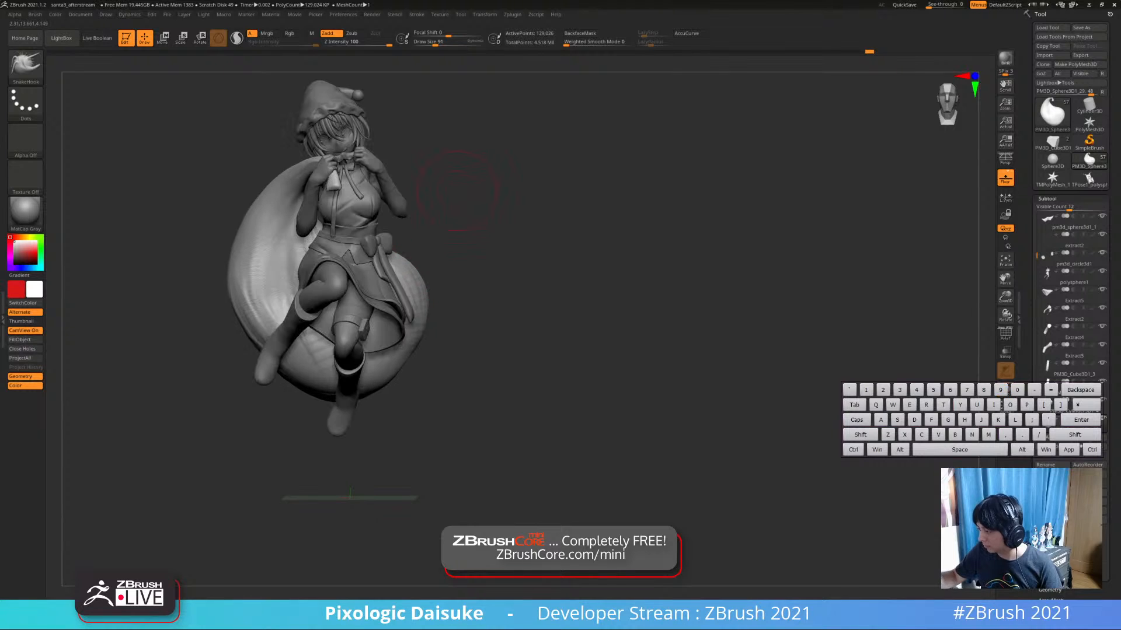
{"action": "right_click_drag", "start_coordinate": [412, 265], "coordinate": [430, 290]}
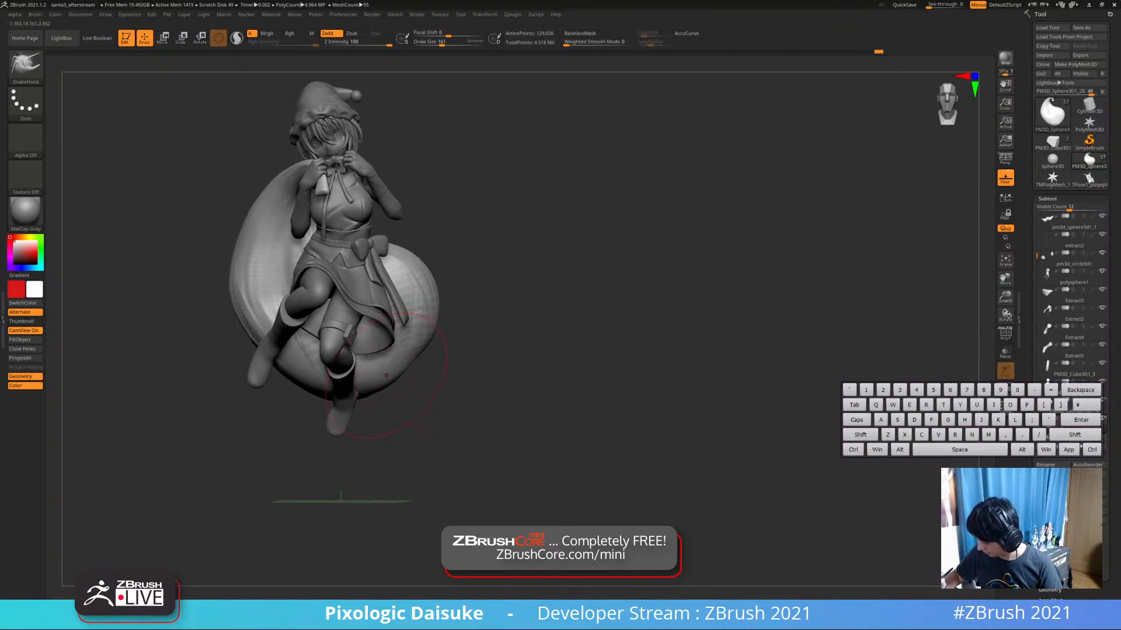
{"action": "right_click_drag", "start_coordinate": [386, 375], "coordinate": [413, 358]}
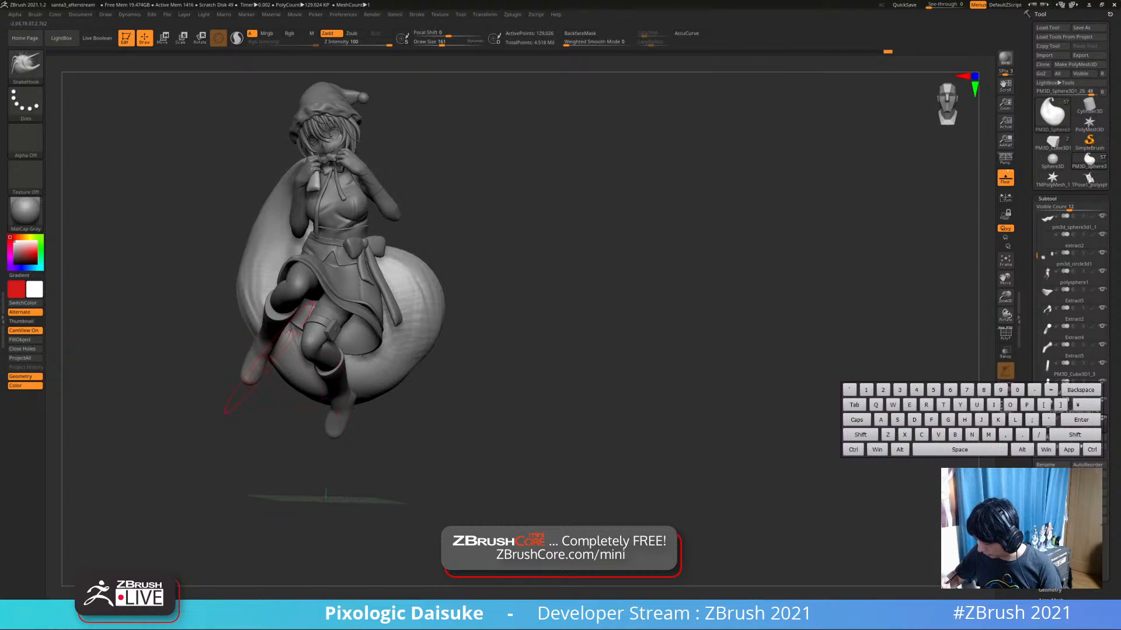
Refine the sack's outline around the legs and upper back with SnakeHook, reducing the draw size to 83
{"action": "mouse_move", "coordinate": [281, 351]}
{"action": "right_mouse_down"}
{"action": "mouse_move", "coordinate": [267, 333]}
{"action": "mouse_move", "coordinate": [281, 382]}
{"action": "mouse_move", "coordinate": [320, 217]}
{"action": "mouse_move", "coordinate": [313, 233]}
{"action": "mouse_move", "coordinate": [327, 239]}
{"action": "mouse_move", "coordinate": [310, 244]}
{"action": "mouse_move", "coordinate": [333, 261]}
{"action": "mouse_move", "coordinate": [328, 241]}
{"action": "mouse_move", "coordinate": [336, 278]}
{"action": "mouse_move", "coordinate": [297, 224]}
{"action": "right_mouse_up"}
{"action": "mouse_move", "coordinate": [272, 275]}
{"action": "right_mouse_down"}
{"action": "mouse_move", "coordinate": [303, 202]}
{"action": "mouse_move", "coordinate": [327, 251]}
{"action": "right_mouse_up"}
{"action": "key", "text": "shift"}
{"action": "key", "text": "shift"}
{"action": "right_click_drag", "start_coordinate": [315, 300], "coordinate": [336, 153]}
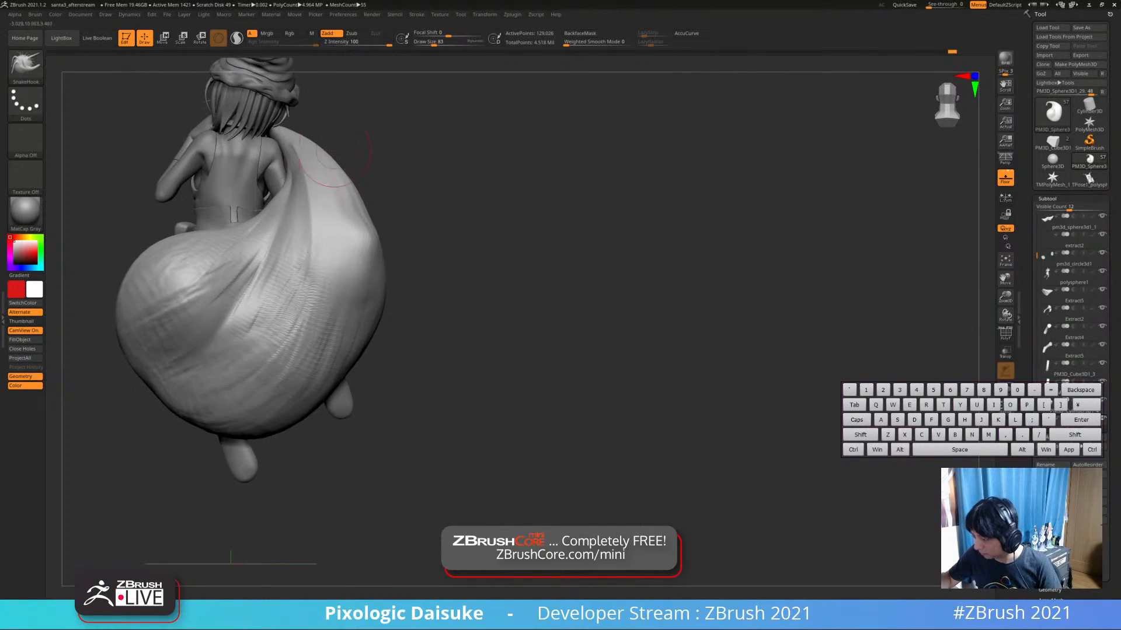
Cut a fold into the sack's upper outer side with MAHcut Mech A at a draw size of 55 and smooth it
{"action": "key", "text": "b"}
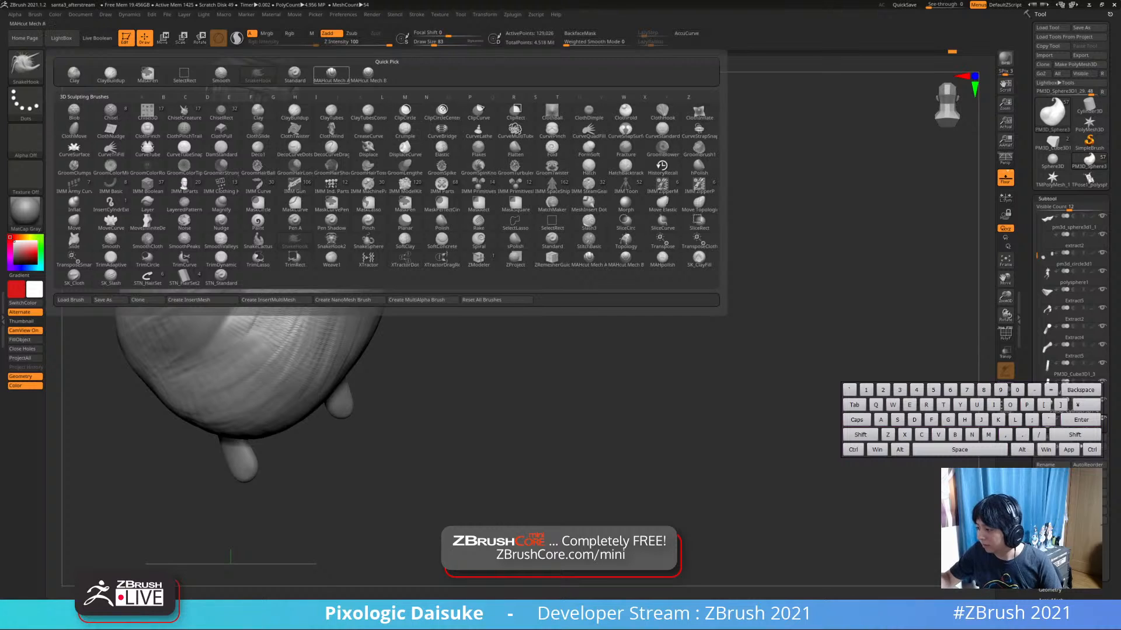
{"action": "left_click", "coordinate": [330, 74]}
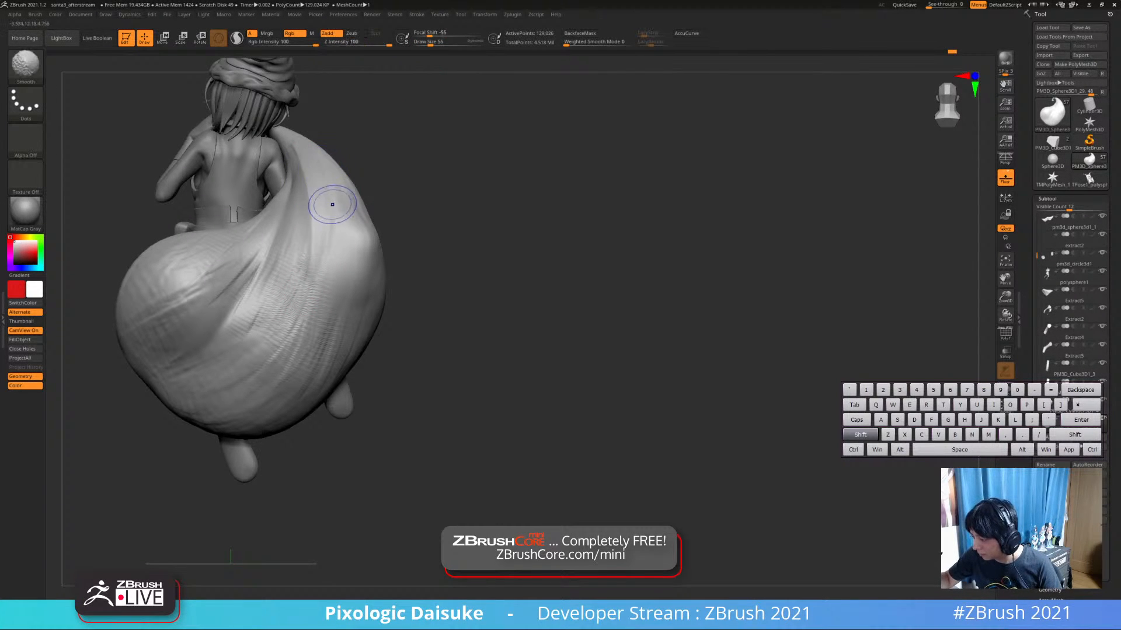
{"action": "key", "text": "shift"}
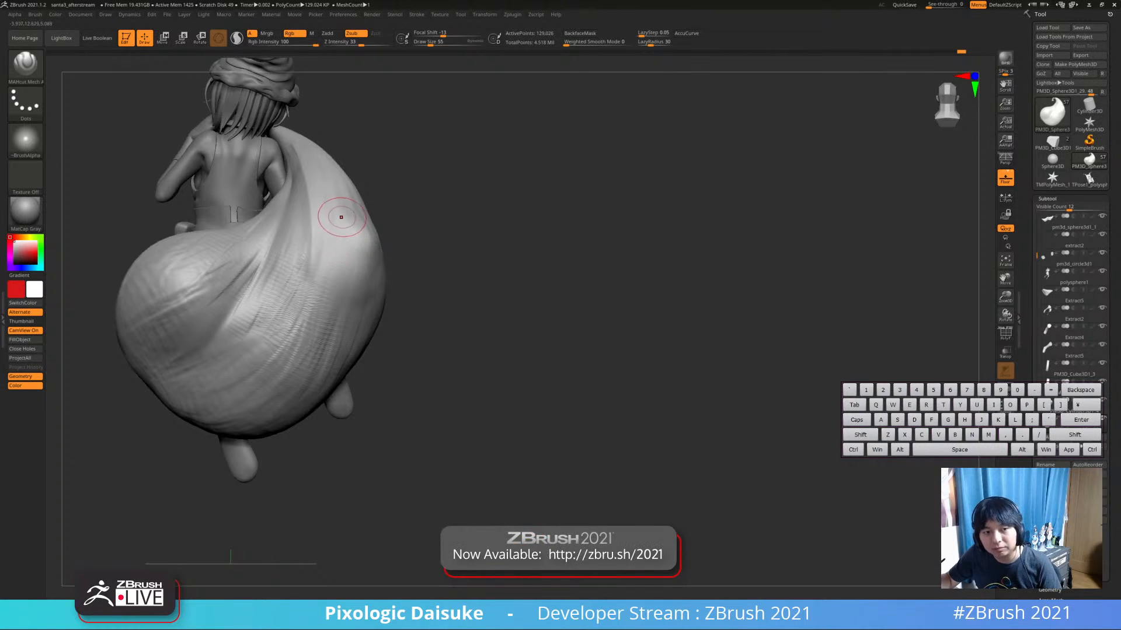
{"action": "right_click_drag", "start_coordinate": [348, 215], "coordinate": [328, 269]}
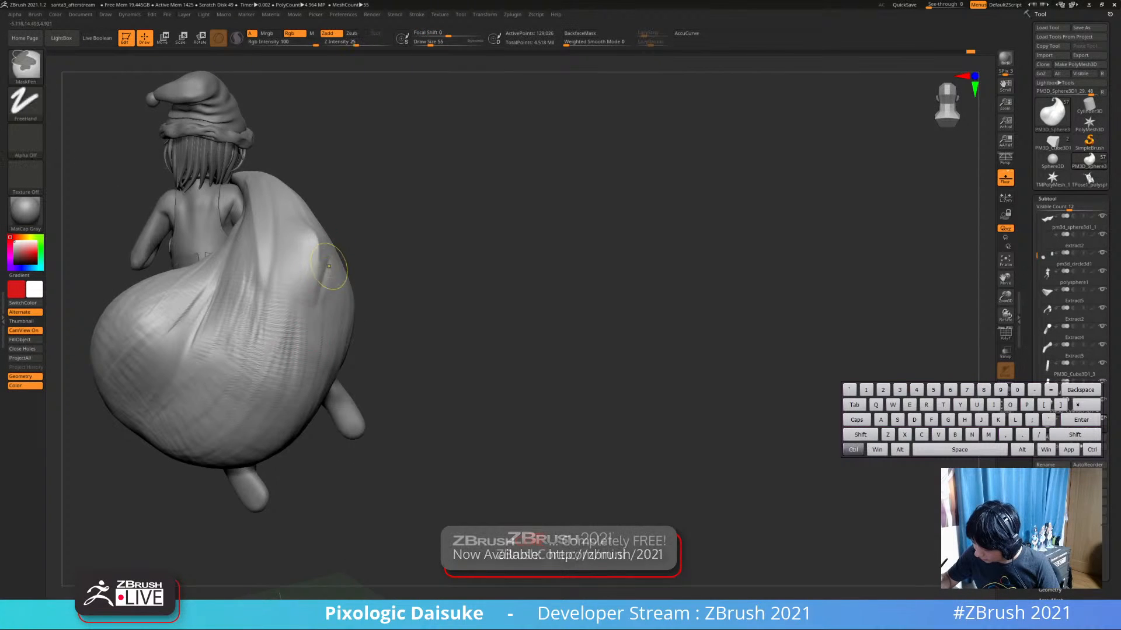
{"action": "key", "text": "shift"}
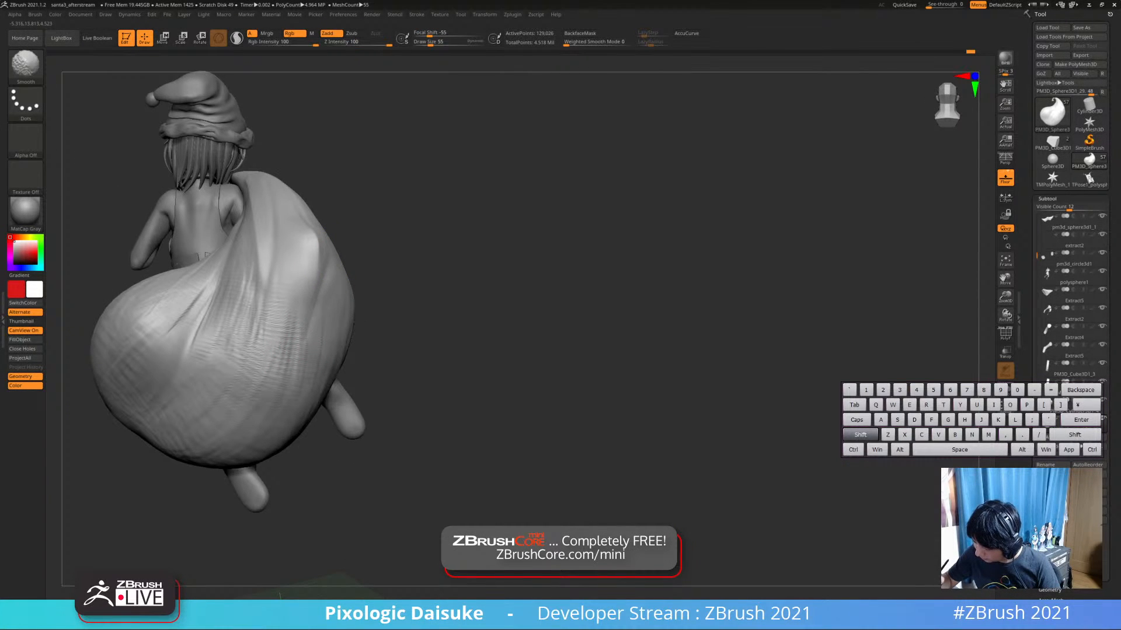
{"action": "mouse_move", "coordinate": [350, 327]}
{"action": "right_mouse_down", "text": "ctrl"}
{"action": "mouse_move", "coordinate": [345, 303]}
{"action": "mouse_move", "coordinate": [374, 326]}
{"action": "mouse_move", "coordinate": [298, 366]}
{"action": "mouse_move", "coordinate": [273, 342]}
{"action": "mouse_move", "coordinate": [327, 344]}
{"action": "right_mouse_up", "text": "ctrl"}
{"action": "mouse_move", "coordinate": [327, 345]}
{"action": "right_mouse_down"}
{"action": "mouse_move", "coordinate": [374, 318]}
{"action": "mouse_move", "coordinate": [279, 330]}
{"action": "right_mouse_up"}
Switch to SnakeHook and adjust the sack's outline behind and beside the figure
{"action": "left_click", "coordinate": [25, 65]}
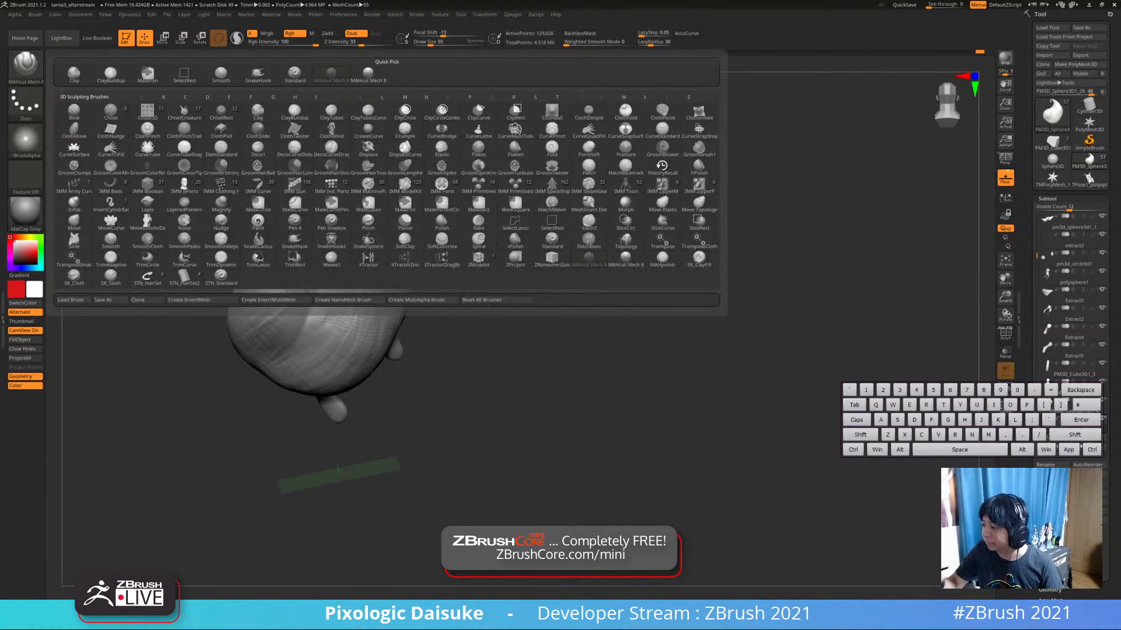
{"action": "left_click", "coordinate": [259, 75]}
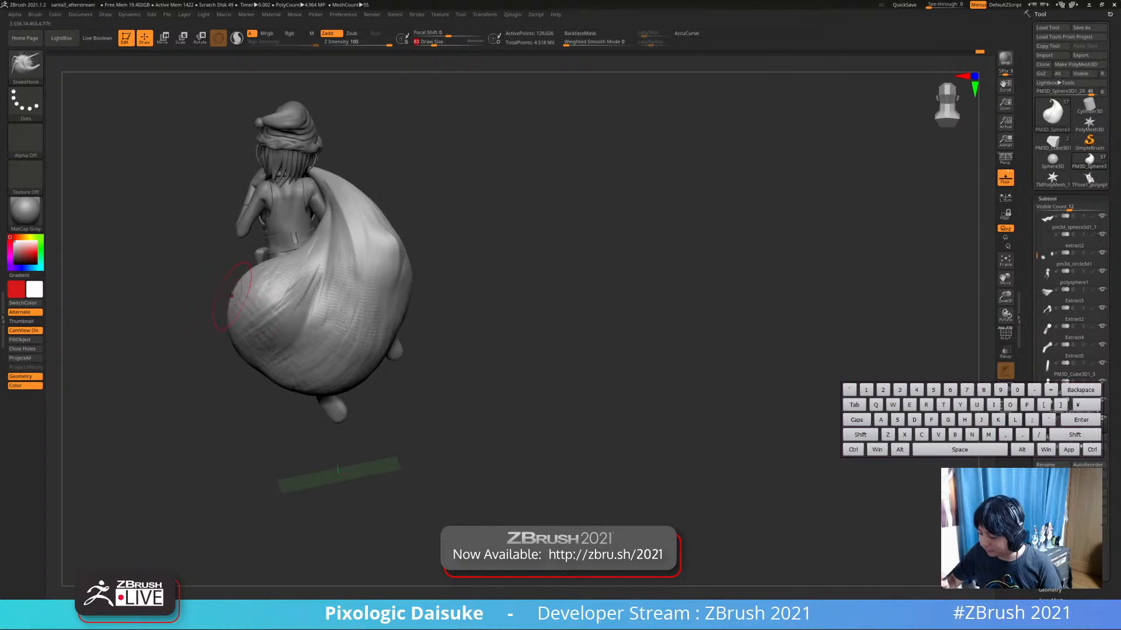
{"action": "mouse_move", "coordinate": [248, 344]}
{"action": "right_mouse_down"}
{"action": "mouse_move", "coordinate": [222, 314]}
{"action": "mouse_move", "coordinate": [234, 333]}
{"action": "mouse_move", "coordinate": [222, 339]}
{"action": "mouse_move", "coordinate": [285, 321]}
{"action": "mouse_move", "coordinate": [386, 194]}
{"action": "mouse_move", "coordinate": [358, 267]}
{"action": "mouse_move", "coordinate": [371, 328]}
{"action": "right_mouse_up"}
{"action": "left_click", "coordinate": [318, 219], "text": "alt"}
{"action": "right_click_drag", "start_coordinate": [318, 219], "coordinate": [327, 286], "text": "ctrl"}
{"action": "right_click_drag", "start_coordinate": [327, 245], "coordinate": [292, 234], "text": "alt"}
{"action": "right_click_drag", "start_coordinate": [286, 219], "coordinate": [348, 201]}
Make the arms the active subtool and check them alone and against the whole figure from the front
{"action": "left_click", "coordinate": [361, 218], "text": "alt"}
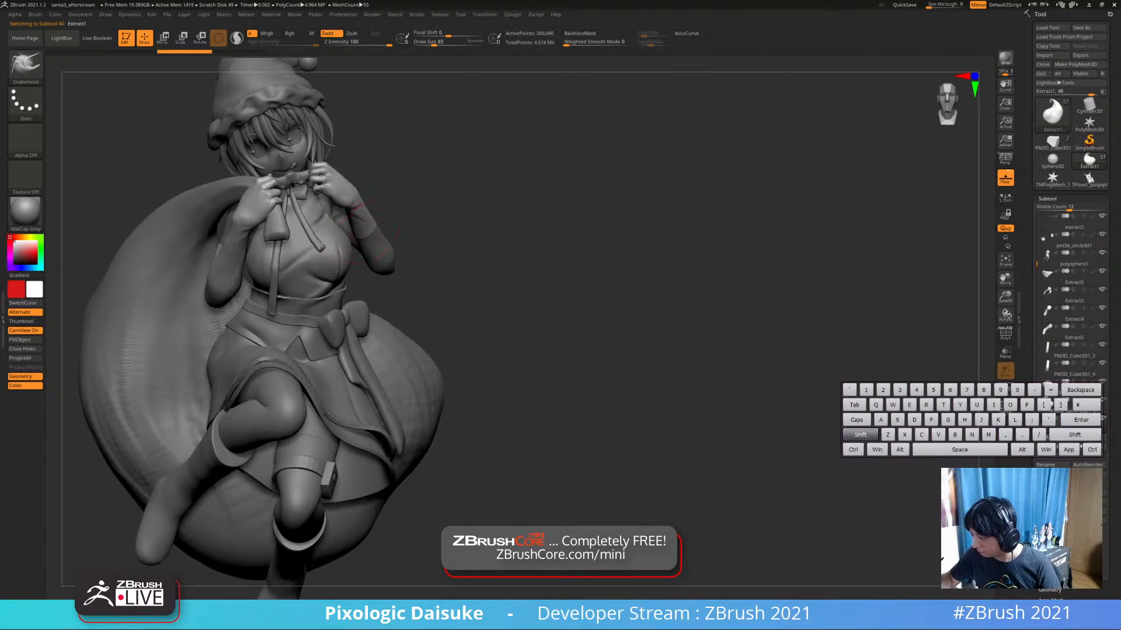
{"action": "right_click_drag", "start_coordinate": [403, 266], "coordinate": [465, 309], "text": "shift"}
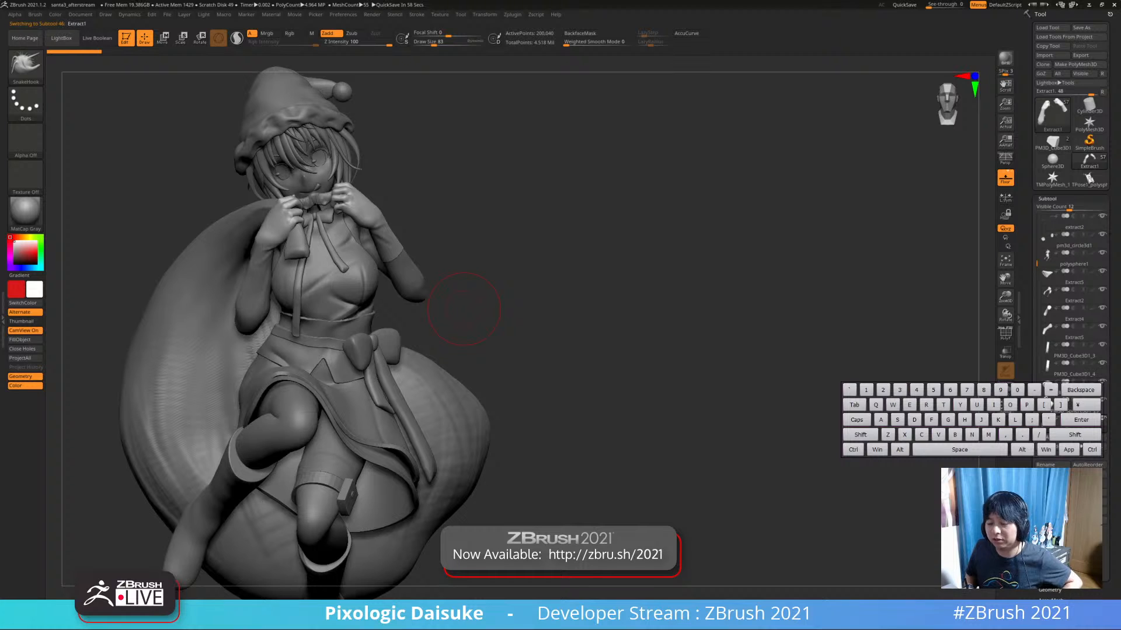
{"action": "right_click_drag", "start_coordinate": [527, 311], "coordinate": [619, 250], "text": "ctrl"}
{"action": "right_click_drag", "start_coordinate": [619, 250], "coordinate": [709, 251], "text": "ctrl"}
{"action": "left_click", "coordinate": [1005, 389]}
{"action": "left_click", "coordinate": [1005, 389]}
{"action": "mouse_move", "coordinate": [636, 321]}
{"action": "right_mouse_down"}
{"action": "mouse_move", "coordinate": [721, 318]}
{"action": "mouse_move", "coordinate": [613, 322]}
{"action": "mouse_move", "coordinate": [639, 324]}
{"action": "right_mouse_up"}
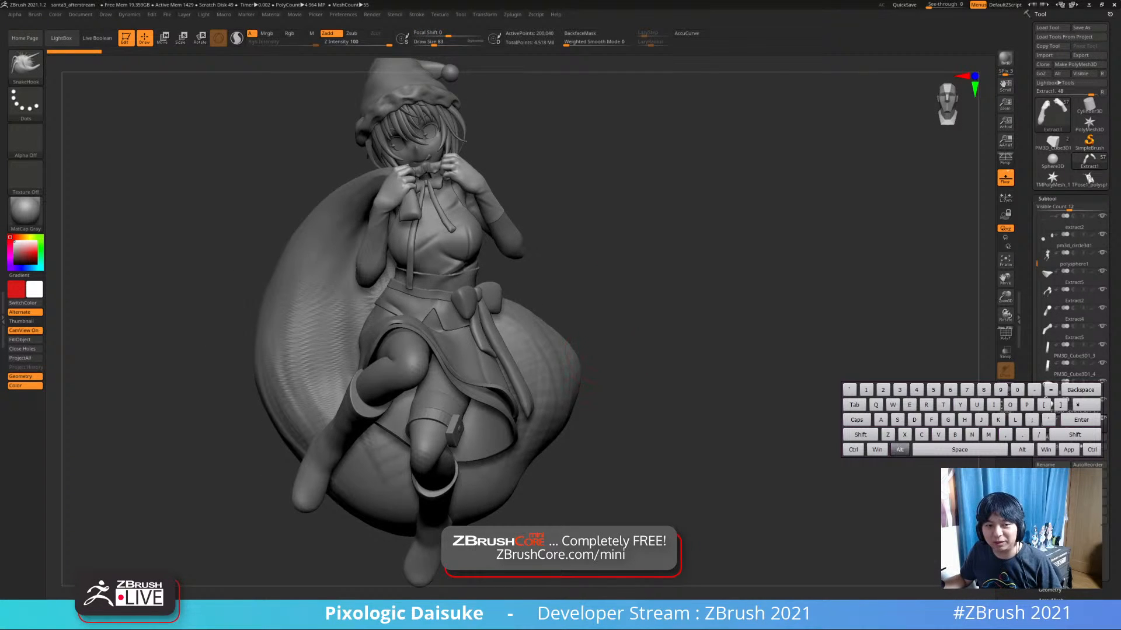
{"action": "right_click_drag", "start_coordinate": [575, 356], "coordinate": [589, 350], "text": "alt"}
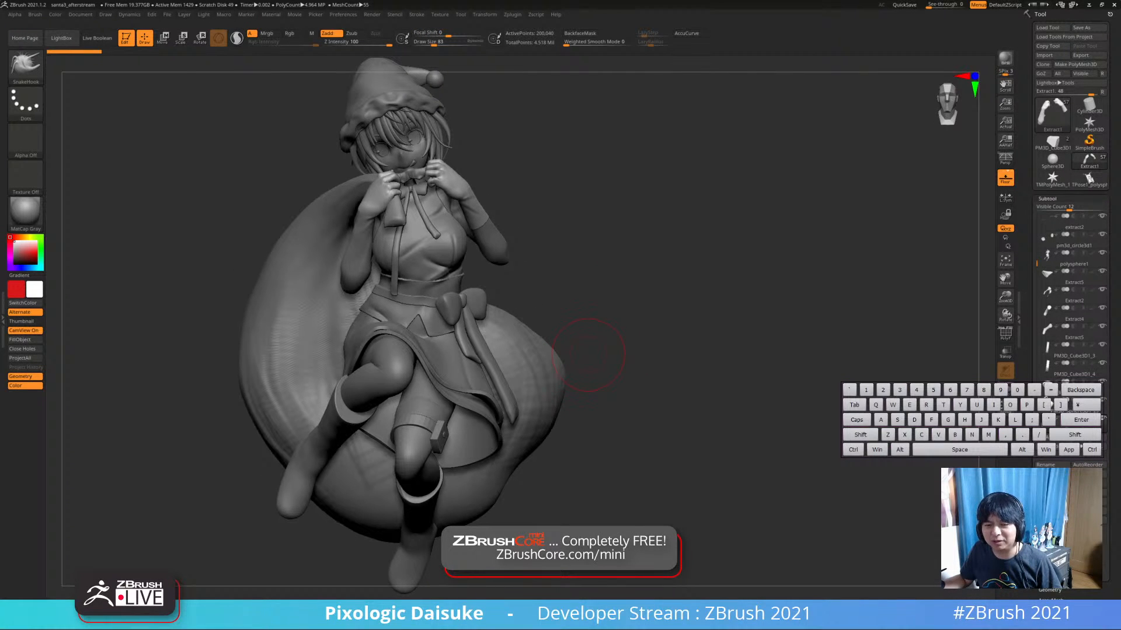
Isolate the arms and refine the figure's left wrist and knuckles with MAHcut Mech A at a draw size of 31, smoothing the surface
{"action": "left_click", "coordinate": [26, 64]}
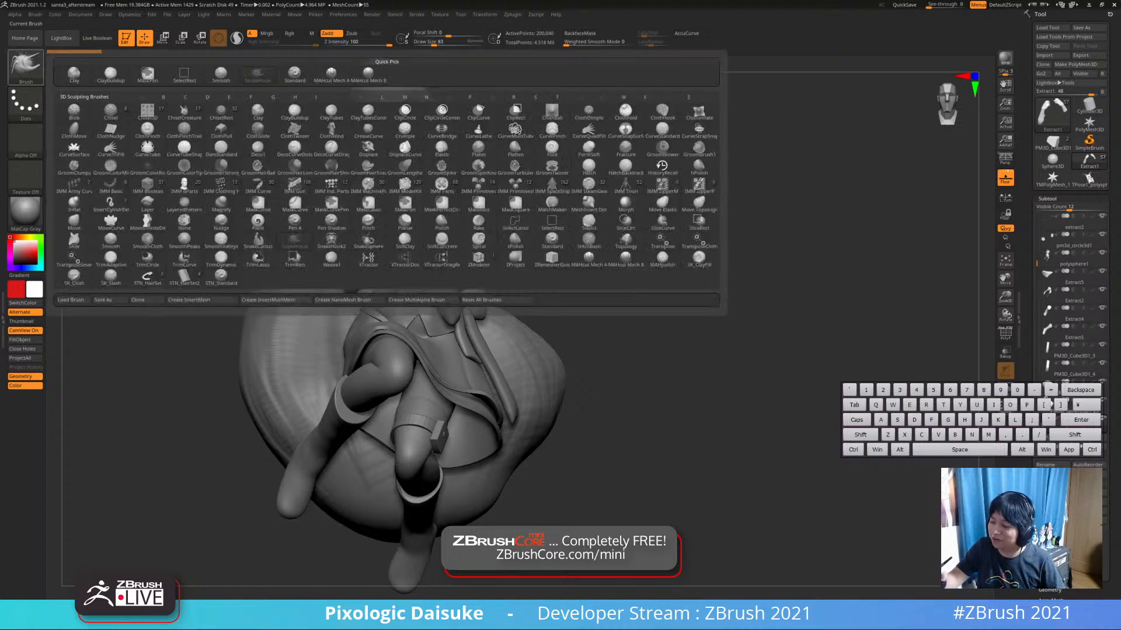
{"action": "left_click", "coordinate": [331, 73]}
{"action": "right_click_drag", "start_coordinate": [438, 72], "coordinate": [467, 74]}
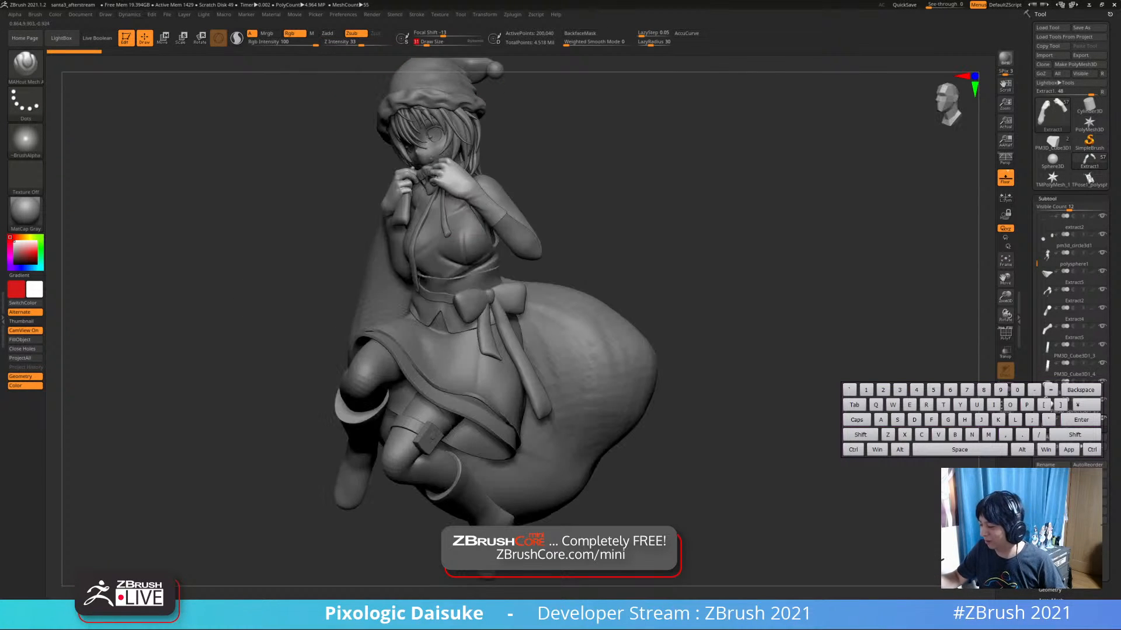
{"action": "mouse_move", "coordinate": [492, 221]}
{"action": "right_mouse_down"}
{"action": "mouse_move", "coordinate": [514, 221]}
{"action": "mouse_move", "coordinate": [412, 210]}
{"action": "mouse_move", "coordinate": [421, 201]}
{"action": "right_mouse_up"}
{"action": "key", "text": "shift+alt+s"}
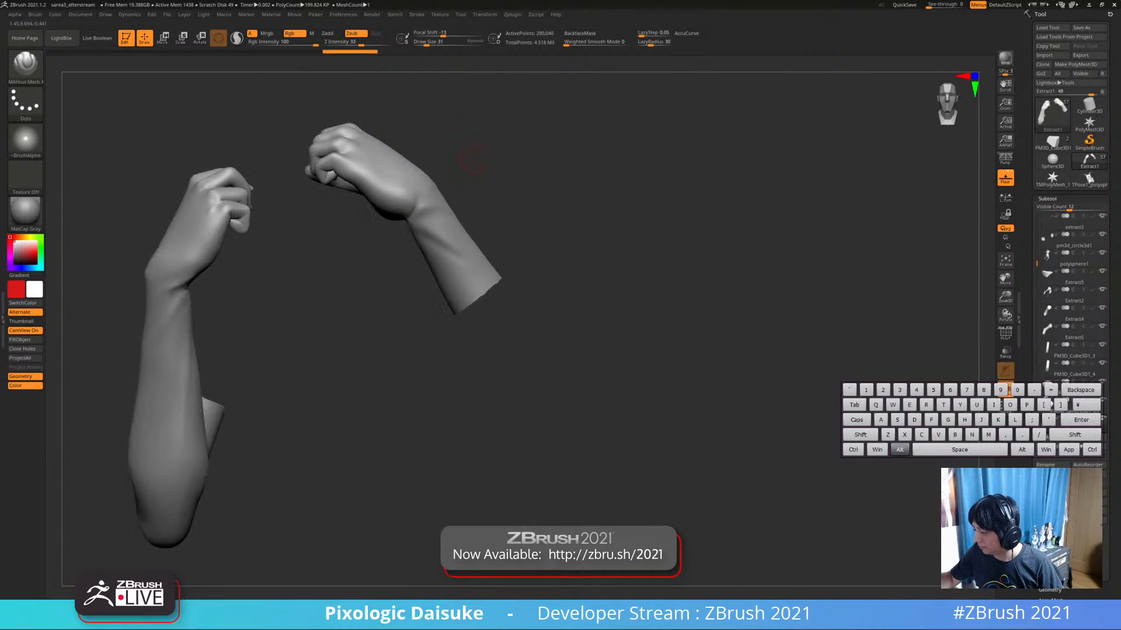
{"action": "right_click_drag", "start_coordinate": [467, 160], "coordinate": [434, 212], "text": "alt"}
{"action": "mouse_move", "coordinate": [433, 212]}
{"action": "right_mouse_down", "text": "ctrl"}
{"action": "mouse_move", "coordinate": [379, 272]}
{"action": "mouse_move", "coordinate": [394, 248]}
{"action": "mouse_move", "coordinate": [378, 265]}
{"action": "mouse_move", "coordinate": [379, 254]}
{"action": "right_mouse_up", "text": "ctrl"}
{"action": "right_click_drag", "start_coordinate": [378, 254], "coordinate": [381, 246]}
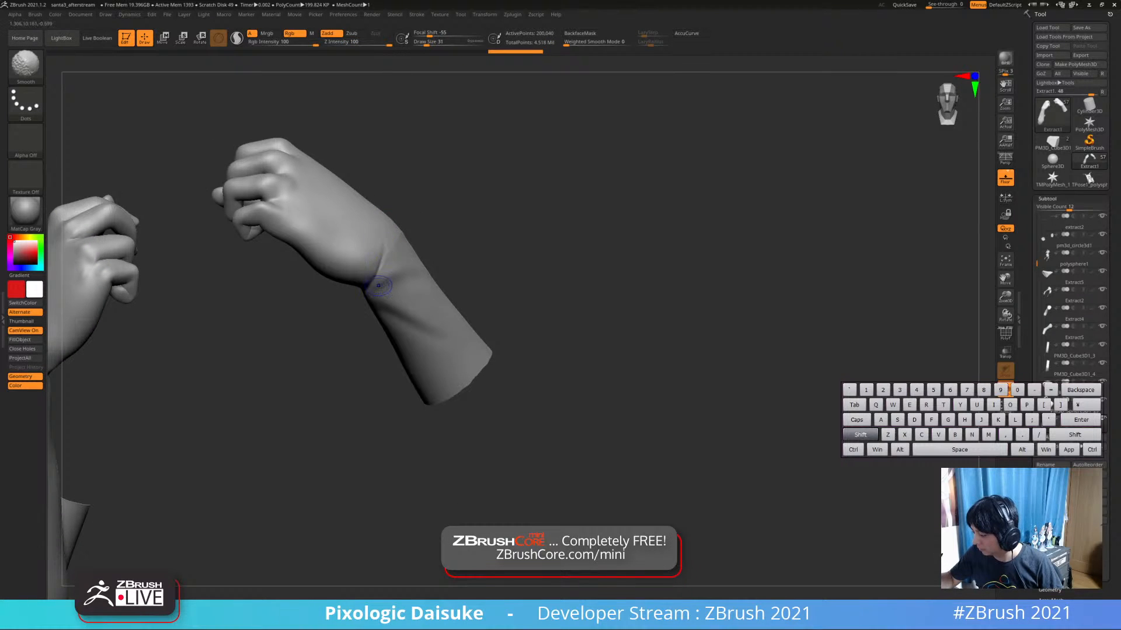
{"action": "mouse_move", "coordinate": [378, 285]}
{"action": "right_mouse_down"}
{"action": "mouse_move", "coordinate": [388, 230]}
{"action": "mouse_move", "coordinate": [305, 206]}
{"action": "mouse_move", "coordinate": [325, 249]}
{"action": "mouse_move", "coordinate": [340, 255]}
{"action": "right_mouse_up"}
{"action": "key", "text": "shift"}
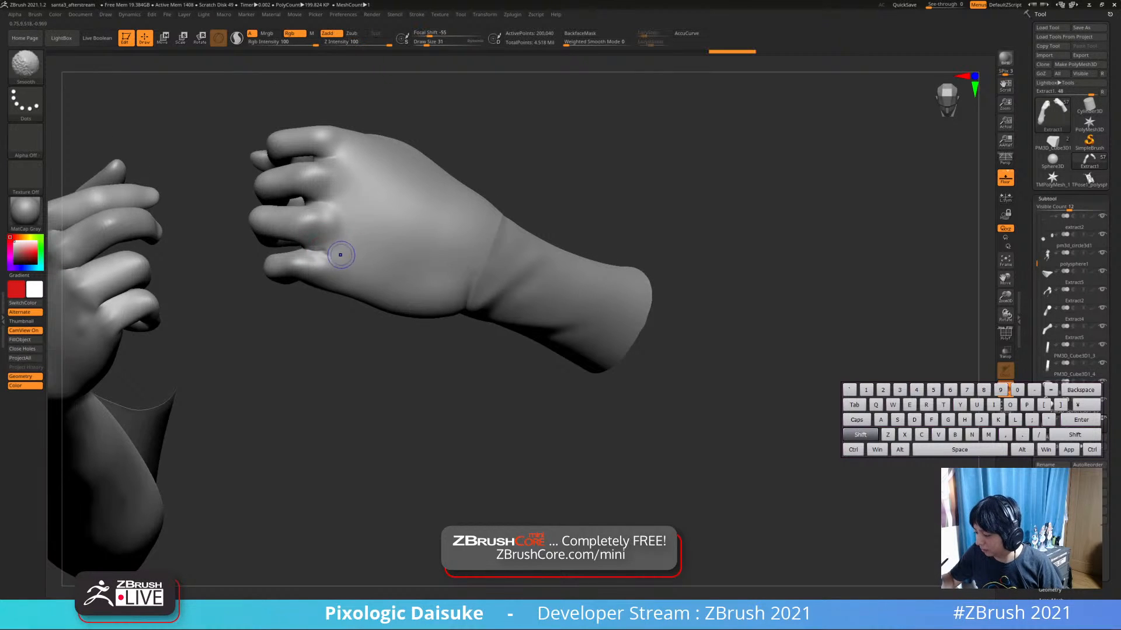
Undo the latest strokes and carve short grooves from the finger gaps onto the back of the figure's left hand
{"action": "key", "text": "ctrl+z"}
{"action": "key", "text": "ctrl+z"}
{"action": "key", "text": "ctrl+z"}
{"action": "key", "text": "ctrl+z"}
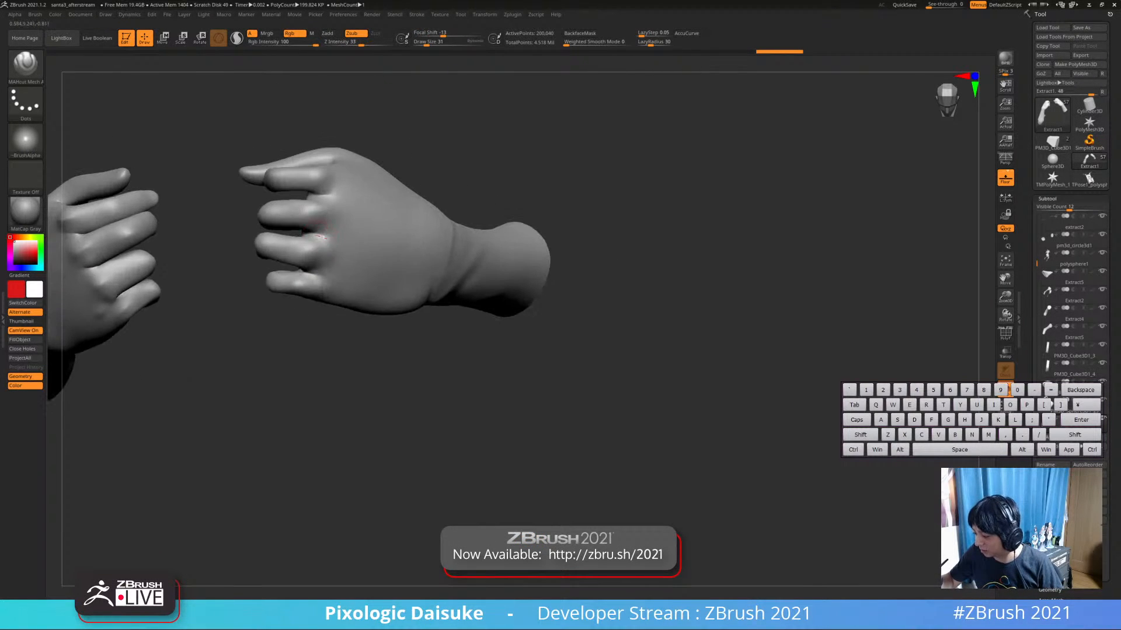
{"action": "left_click_drag", "start_coordinate": [316, 233], "coordinate": [339, 232]}
{"action": "right_click_drag", "start_coordinate": [345, 240], "coordinate": [324, 233]}
{"action": "left_click_drag", "start_coordinate": [325, 232], "coordinate": [355, 230]}
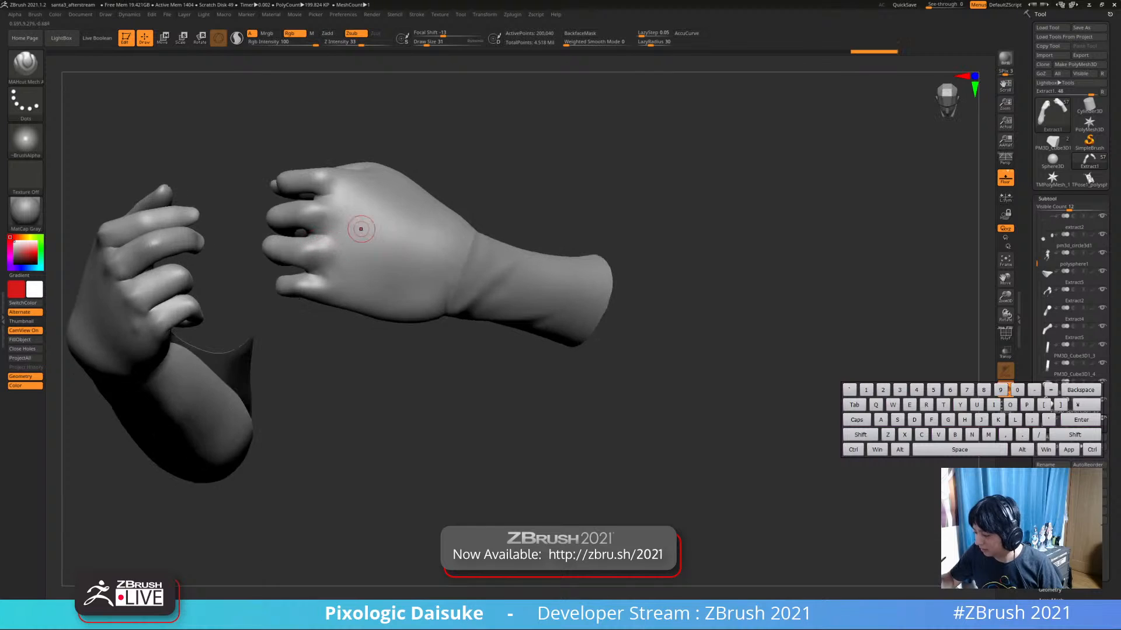
Build up the left hand's lower knuckles with ClayBuildup at a draw size of 52 and smooth them
{"action": "key", "text": "b"}
{"action": "key", "text": "c"}
{"action": "key", "text": "b"}
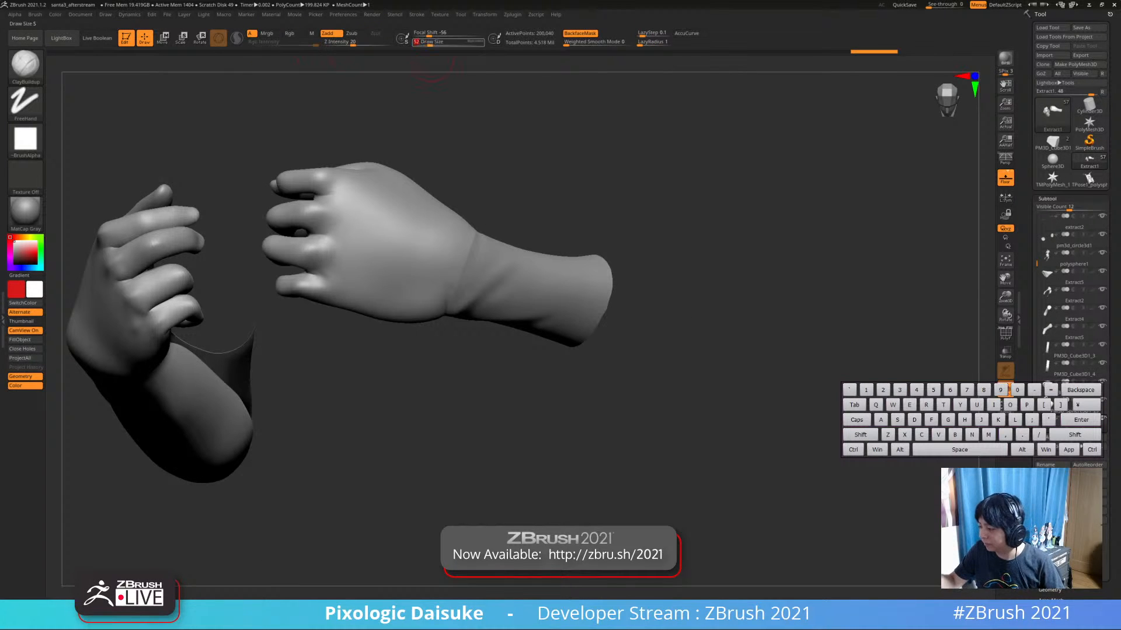
{"action": "mouse_move", "coordinate": [334, 254]}
{"action": "right_mouse_down"}
{"action": "mouse_move", "coordinate": [319, 246]}
{"action": "mouse_move", "coordinate": [338, 278]}
{"action": "right_mouse_up"}
{"action": "left_click_drag", "start_coordinate": [338, 277], "coordinate": [337, 282], "text": "shift"}
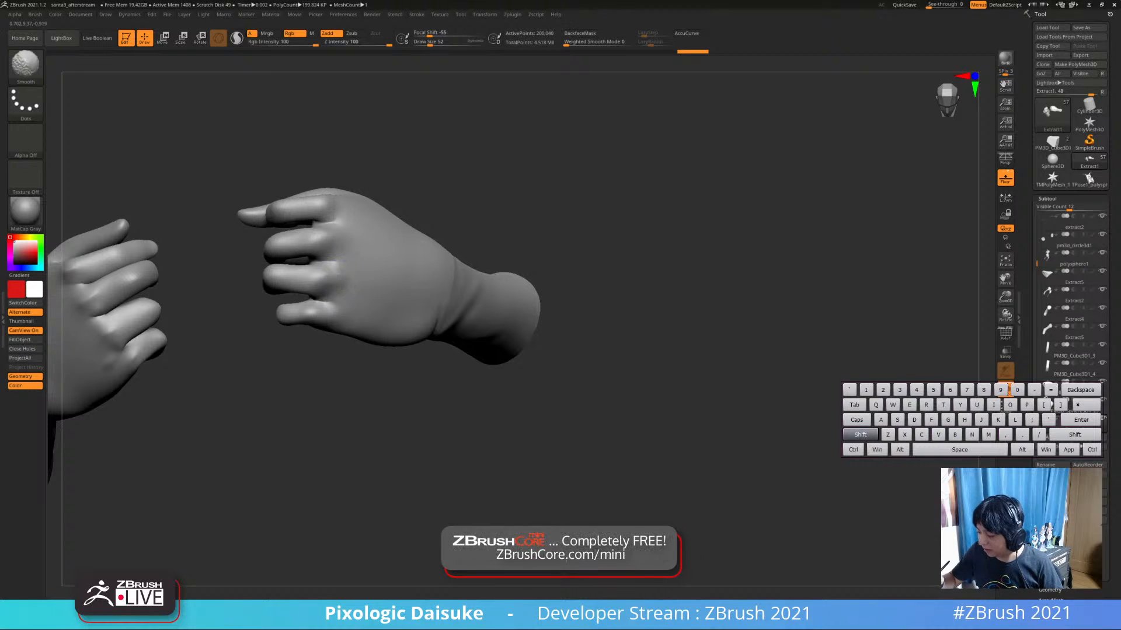
{"action": "mouse_move", "coordinate": [336, 281]}
{"action": "right_mouse_down"}
{"action": "mouse_move", "coordinate": [320, 238]}
{"action": "mouse_move", "coordinate": [347, 238]}
{"action": "right_mouse_up"}
{"action": "key", "text": "shift"}
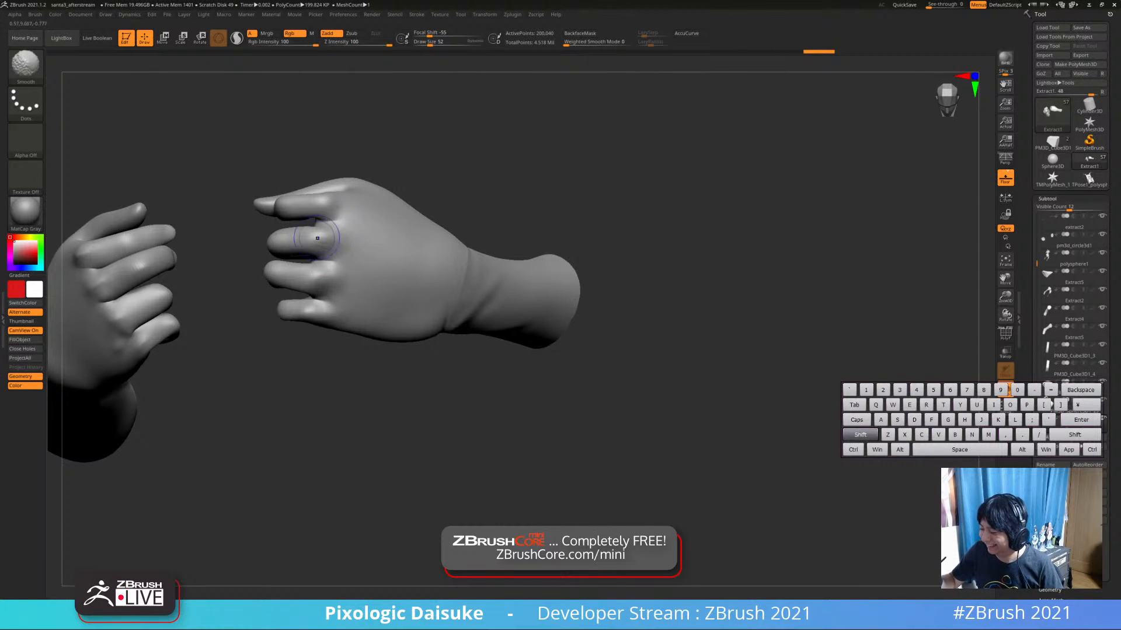
Add clay strokes along the left hand's index finger knuckle
{"action": "left_click_drag", "start_coordinate": [322, 206], "coordinate": [334, 211]}
{"action": "right_click_drag", "start_coordinate": [333, 225], "coordinate": [315, 201]}
{"action": "left_click_drag", "start_coordinate": [327, 204], "coordinate": [338, 208]}
{"action": "mouse_move", "coordinate": [338, 208]}
{"action": "right_mouse_down"}
{"action": "mouse_move", "coordinate": [321, 190]}
{"action": "mouse_move", "coordinate": [336, 208]}
{"action": "mouse_move", "coordinate": [349, 190]}
{"action": "right_mouse_up"}
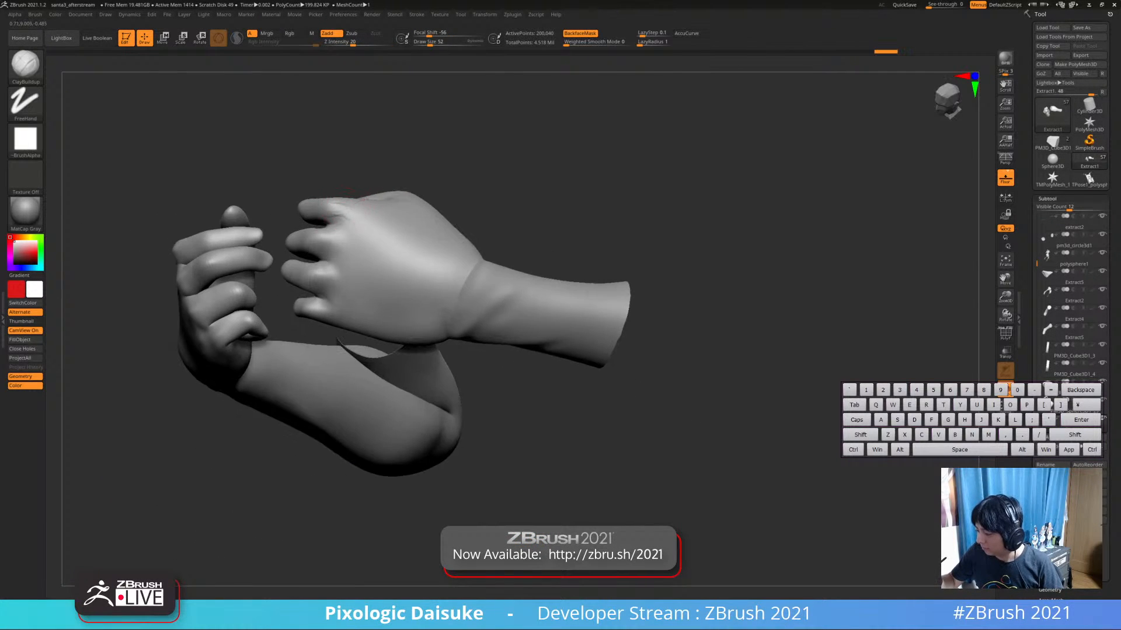
Step back and forth through the latest clay strokes to compare the left hand's knuckles from several angles
{"action": "key", "text": "ctrl+z"}
{"action": "key", "text": "ctrl+z"}
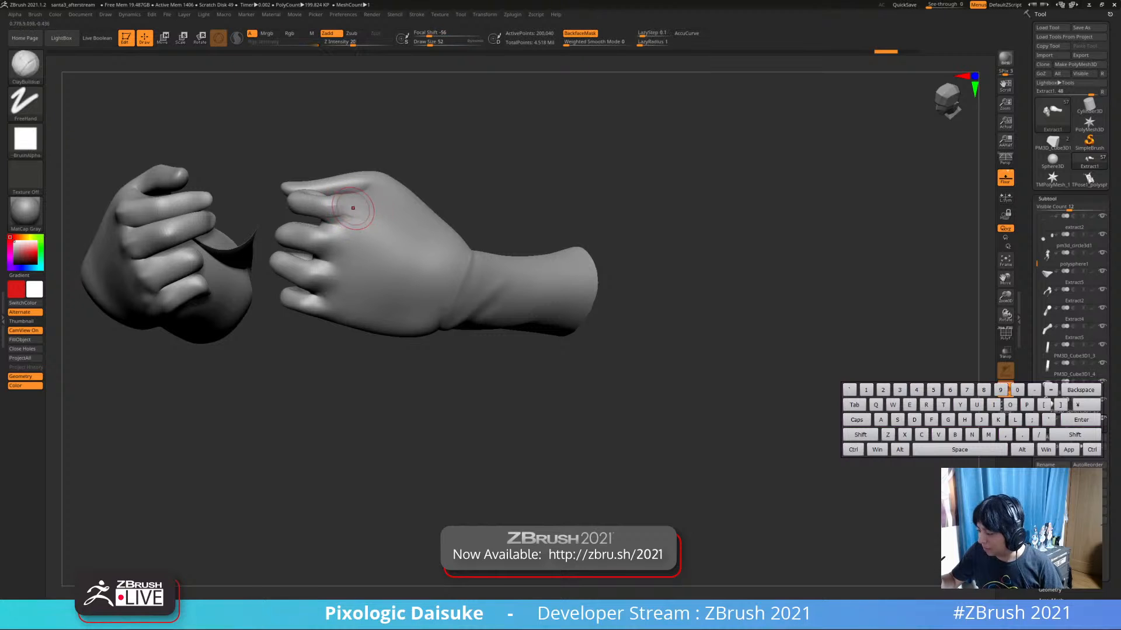
{"action": "key", "text": "ctrl+shift+z"}
{"action": "key", "text": "ctrl+shift+z"}
{"action": "key", "text": "ctrl+z"}
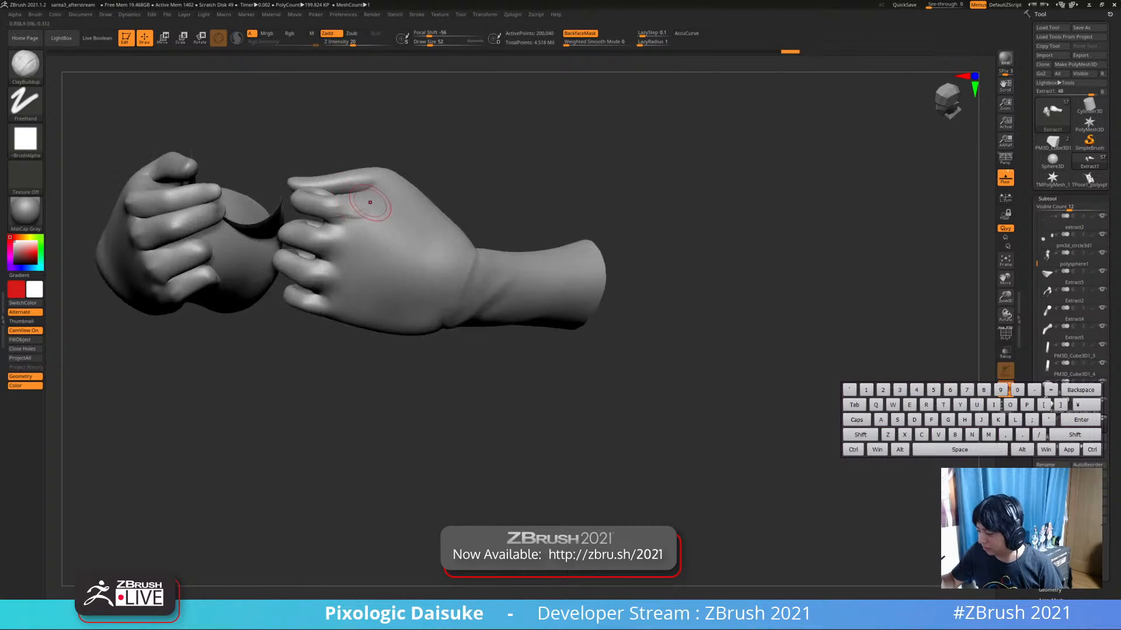
{"action": "key", "text": "ctrl+shift+z"}
{"action": "key", "text": "ctrl+shift+z"}
{"action": "key", "text": "ctrl+shift+z"}
{"action": "key", "text": "ctrl+shift+z"}
{"action": "key", "text": "ctrl+shift+z"}
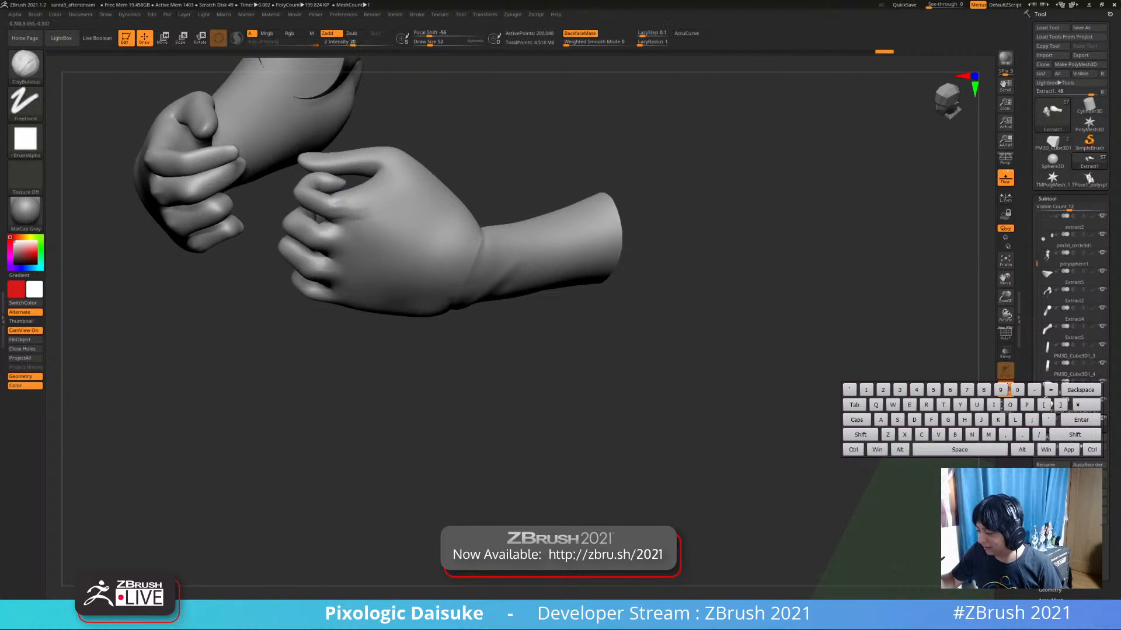
{"action": "mouse_move", "coordinate": [325, 221]}
{"action": "right_mouse_down"}
{"action": "mouse_move", "coordinate": [350, 229]}
{"action": "mouse_move", "coordinate": [359, 213]}
{"action": "right_mouse_up"}
{"action": "right_click_drag", "start_coordinate": [359, 213], "coordinate": [326, 225]}
{"action": "key", "text": "ctrl+shift+z"}
{"action": "key", "text": "ctrl+shift+z"}
{"action": "key", "text": "ctrl+shift+z"}
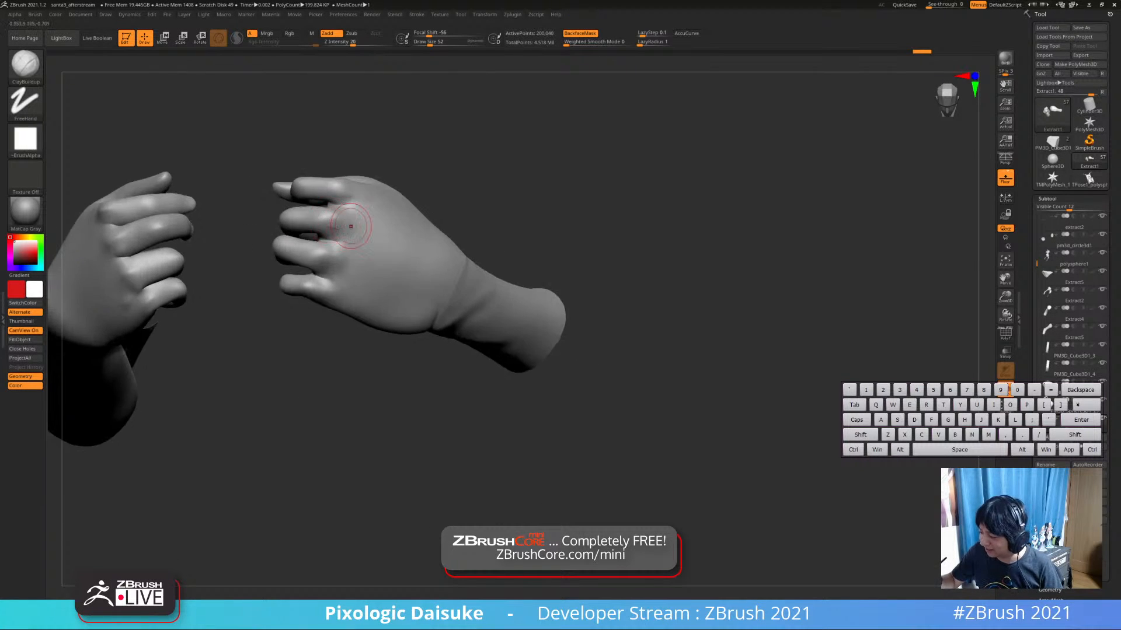
Undo the recent strokes and rework the left hand's knuckles and finger gaps with ClayBuildup
{"action": "key", "text": "ctrl+z"}
{"action": "key", "text": "ctrl+z"}
{"action": "key", "text": "ctrl+z"}
{"action": "key", "text": "ctrl+z"}
{"action": "key", "text": "ctrl+z"}
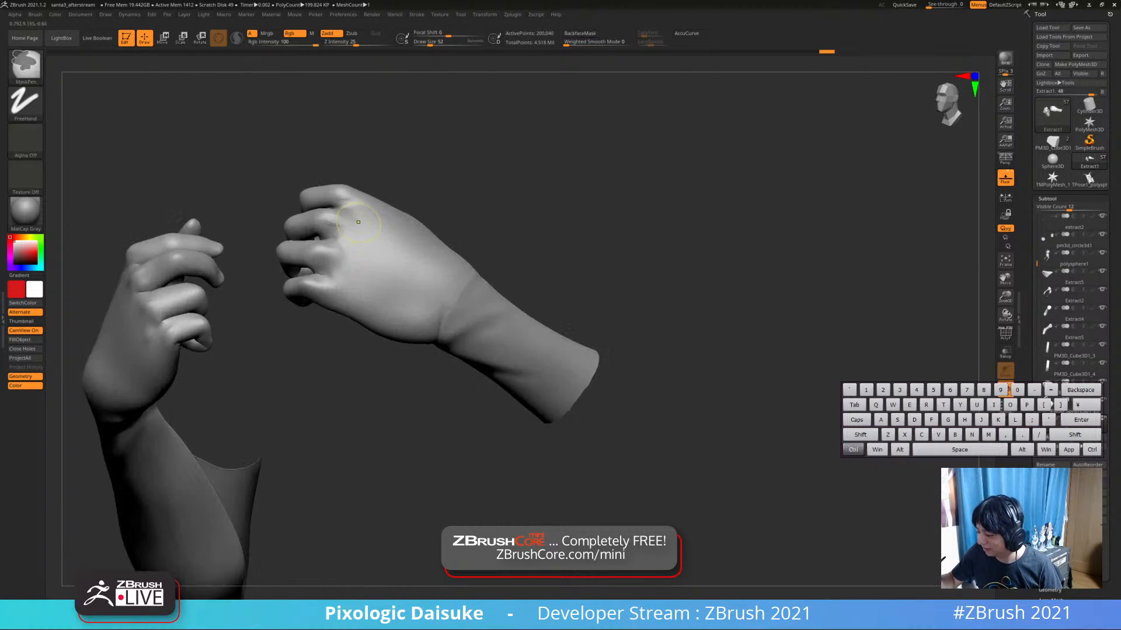
{"action": "right_click_drag", "start_coordinate": [370, 238], "coordinate": [350, 257]}
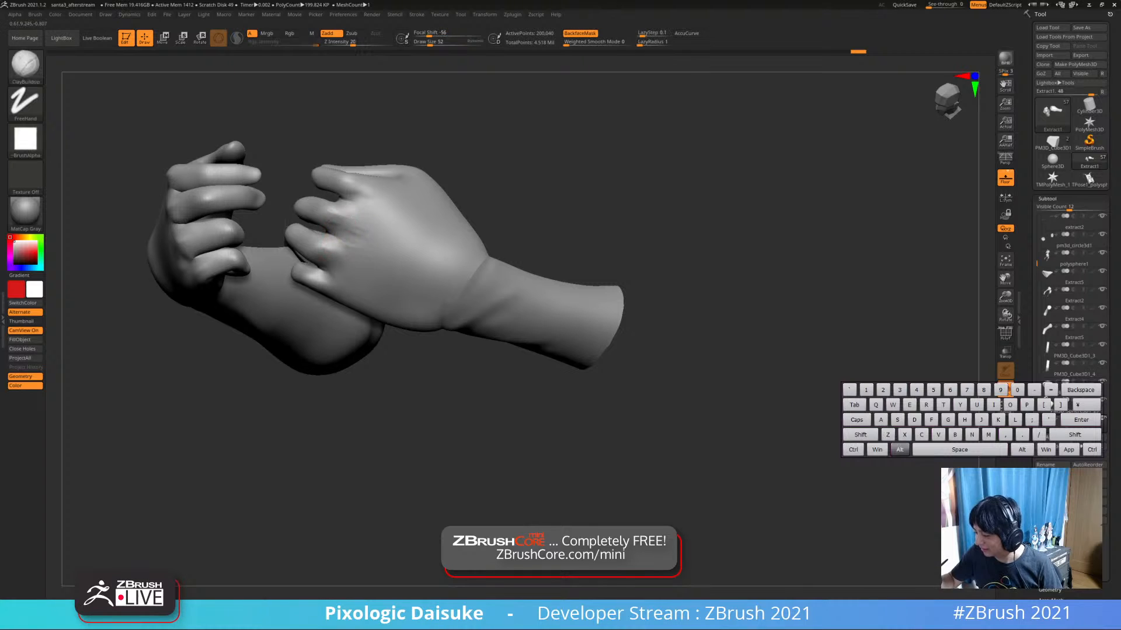
{"action": "right_click_drag", "start_coordinate": [353, 197], "coordinate": [378, 219]}
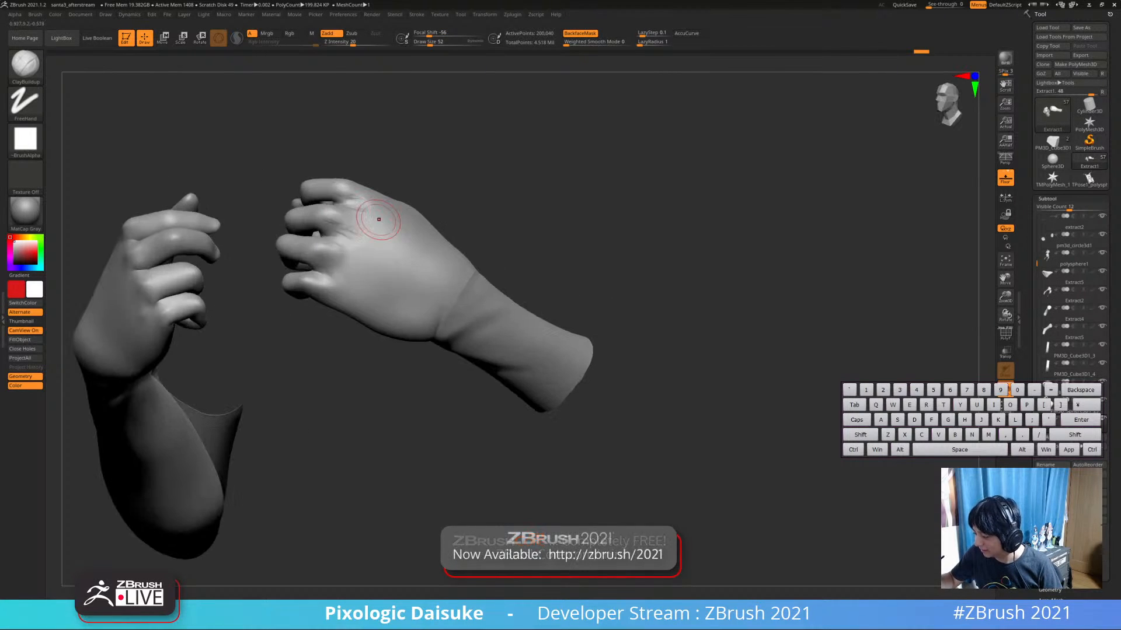
Undo and restore the newest knuckle strokes to compare the back of the left hand up close
{"action": "key", "text": "ctrl+z"}
{"action": "key", "text": "ctrl+z"}
{"action": "key", "text": "ctrl+z"}
{"action": "key", "text": "ctrl+z"}
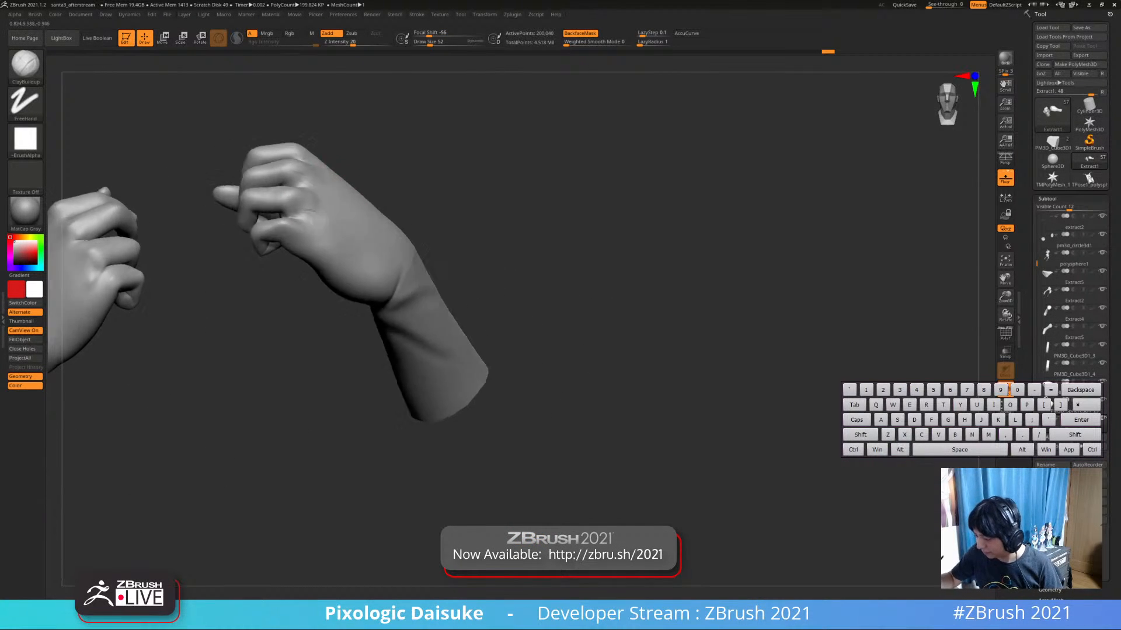
{"action": "key", "text": "ctrl+shift+z"}
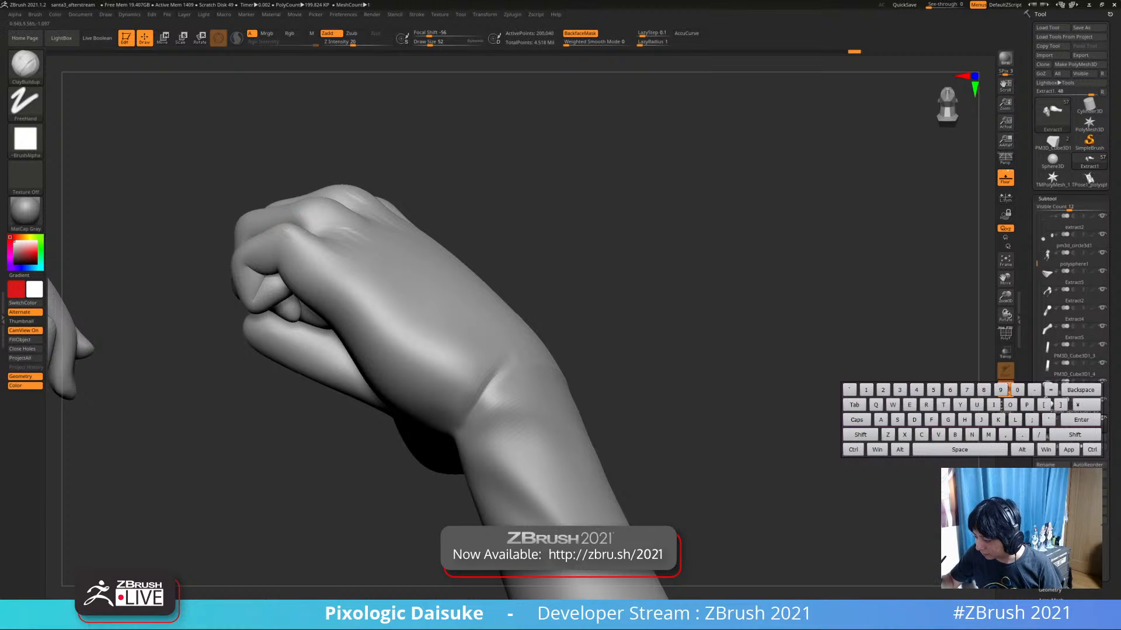
{"action": "key", "text": "ctrl+shift+z"}
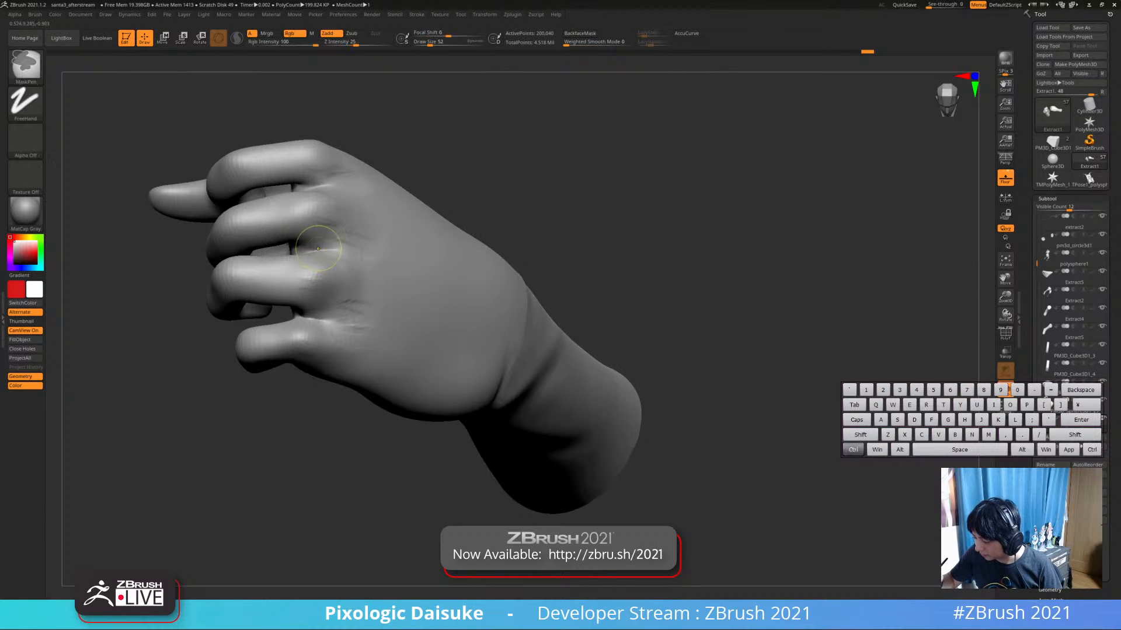
{"action": "key", "text": "ctrl+shift+z"}
Isolate the left hand's index finger with a topological mask and rotate it to adjust its bend
{"action": "mouse_move", "coordinate": [327, 251]}
{"action": "right_mouse_down"}
{"action": "mouse_move", "coordinate": [292, 251]}
{"action": "mouse_move", "coordinate": [358, 250]}
{"action": "mouse_move", "coordinate": [315, 234]}
{"action": "right_mouse_up"}
{"action": "right_click_drag", "start_coordinate": [315, 233], "coordinate": [263, 222], "text": "ctrl"}
{"action": "key", "text": "w"}
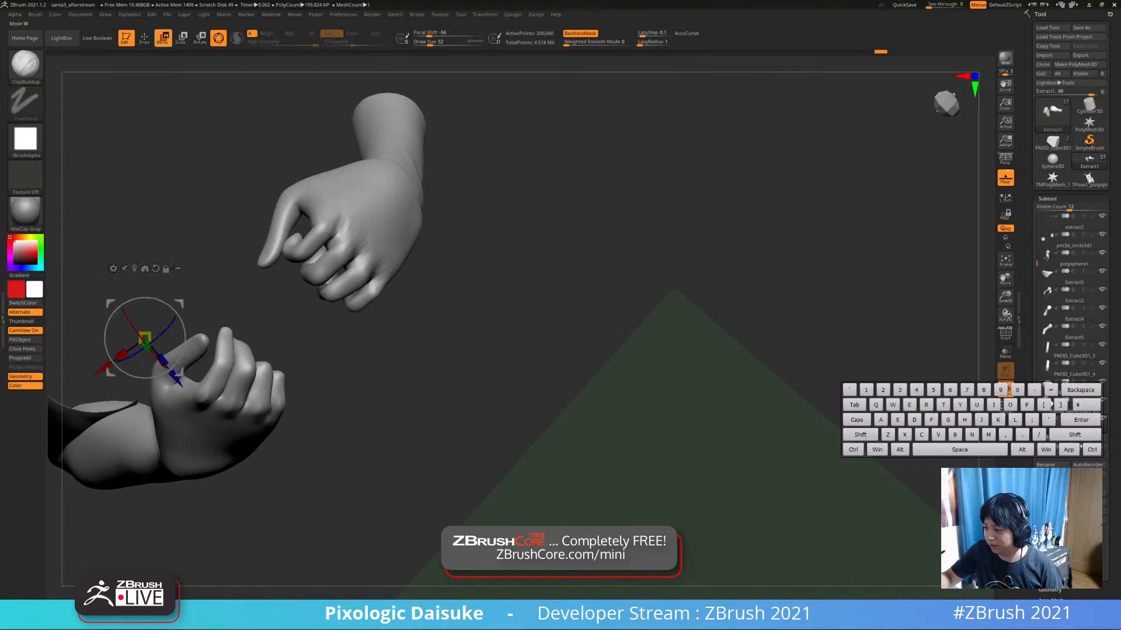
{"action": "right_click_drag", "start_coordinate": [332, 222], "coordinate": [332, 250], "text": "ctrl"}
{"action": "left_click_drag", "start_coordinate": [325, 228], "coordinate": [316, 238], "text": "ctrl"}
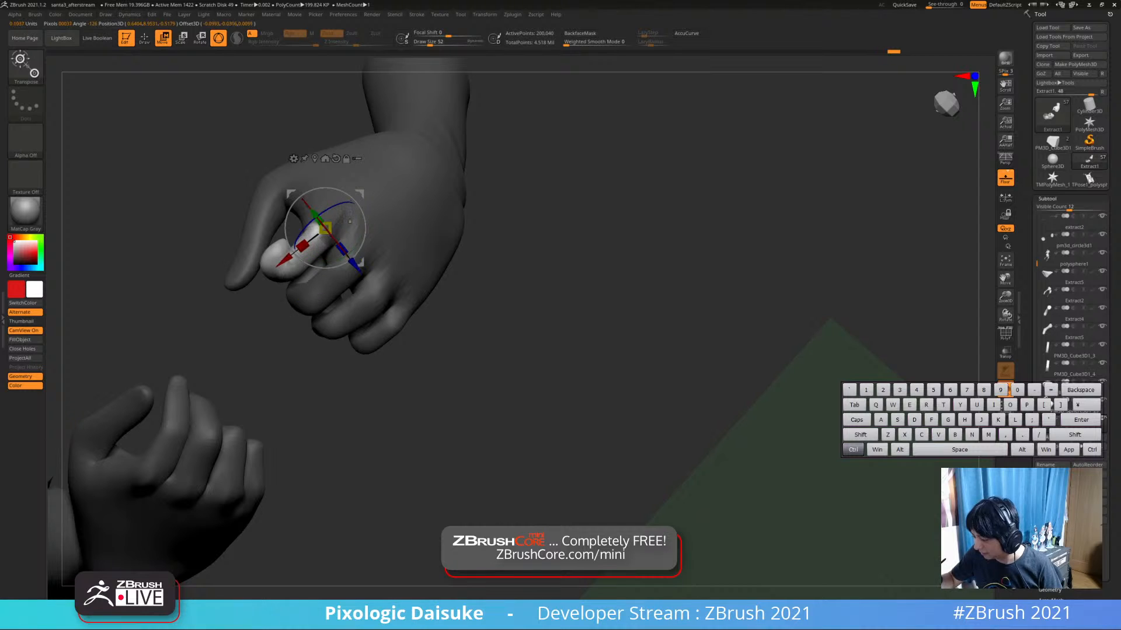
{"action": "right_click_drag", "start_coordinate": [409, 263], "coordinate": [449, 271]}
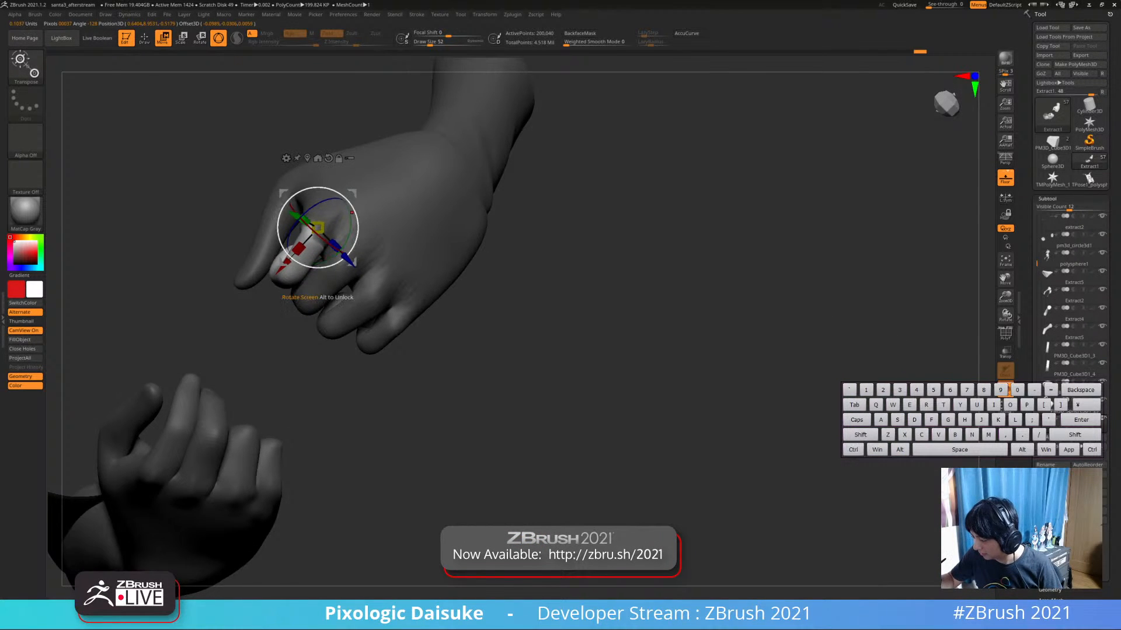
{"action": "right_click_drag", "start_coordinate": [321, 295], "coordinate": [338, 330]}
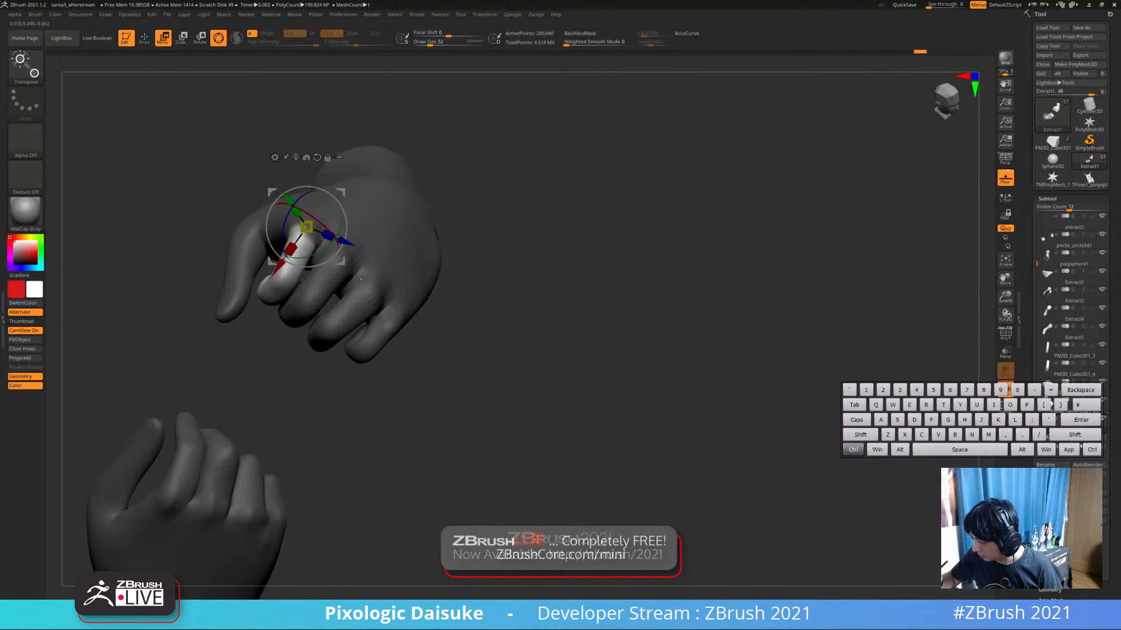
Isolate the left hand's ring finger with a topological mask and adjust its position
{"action": "mouse_move", "coordinate": [371, 290]}
{"action": "left_mouse_down", "text": "ctrl"}
{"action": "mouse_move", "coordinate": [358, 298]}
{"action": "mouse_move", "coordinate": [392, 308]}
{"action": "mouse_move", "coordinate": [368, 301]}
{"action": "left_mouse_up", "text": "ctrl"}
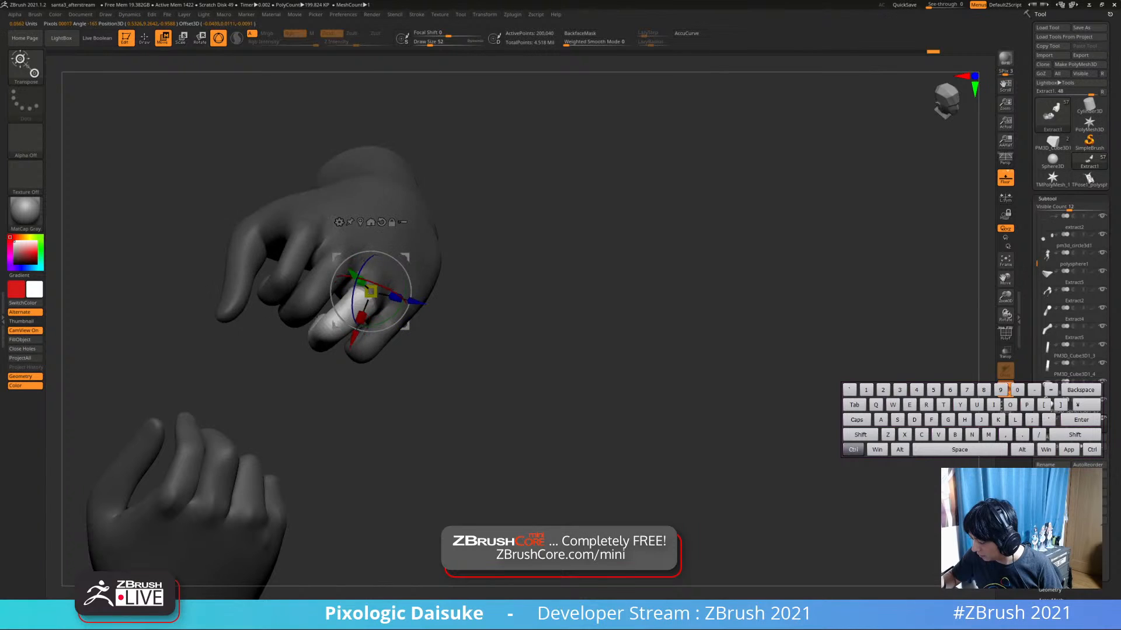
{"action": "mouse_move", "coordinate": [373, 297]}
{"action": "right_mouse_down", "text": "alt"}
{"action": "mouse_move", "coordinate": [344, 255]}
{"action": "mouse_move", "coordinate": [371, 247]}
{"action": "mouse_move", "coordinate": [370, 301]}
{"action": "right_mouse_up", "text": "alt"}
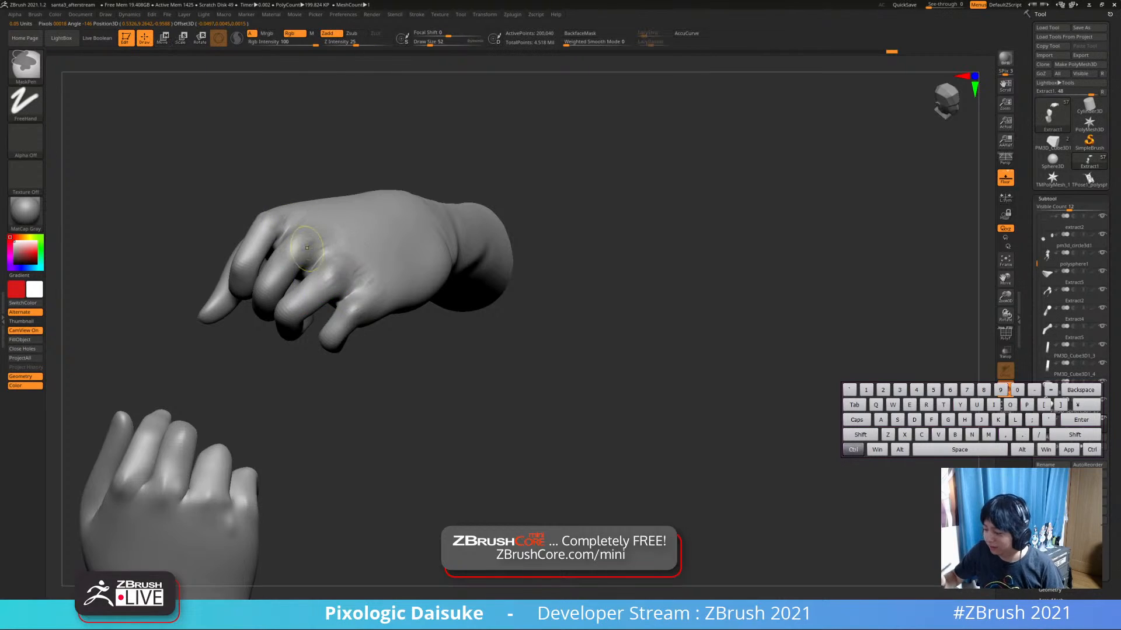
{"action": "right_click_drag", "start_coordinate": [307, 247], "coordinate": [306, 222], "text": "ctrl"}
Mask everything except the left hand's little finger, rotate the finger to adjust its pose, and clear the mask
{"action": "key", "text": "w"}
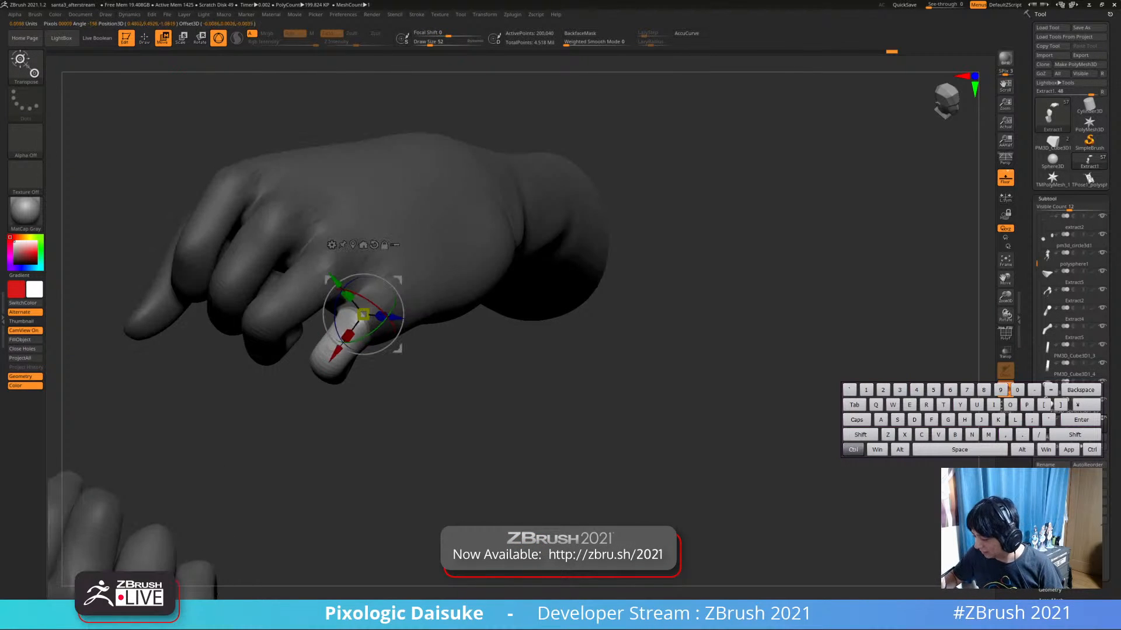
{"action": "left_click_drag", "start_coordinate": [361, 316], "coordinate": [362, 320], "text": "ctrl"}
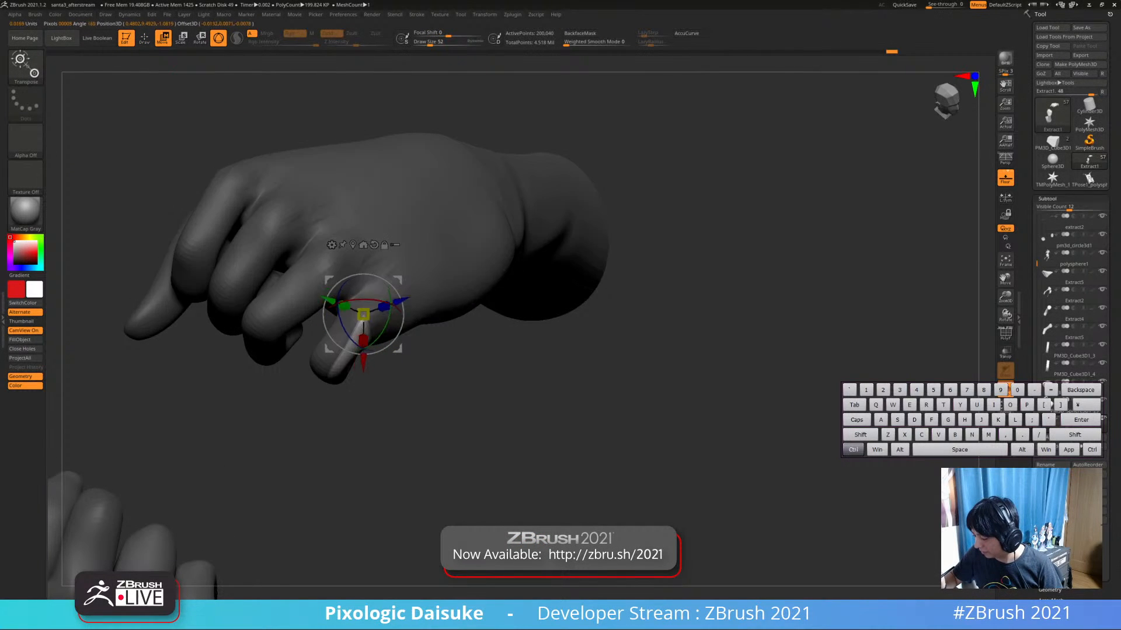
{"action": "right_click_drag", "start_coordinate": [361, 320], "coordinate": [374, 263]}
{"action": "right_click_drag", "start_coordinate": [356, 291], "coordinate": [351, 321], "text": "ctrl"}
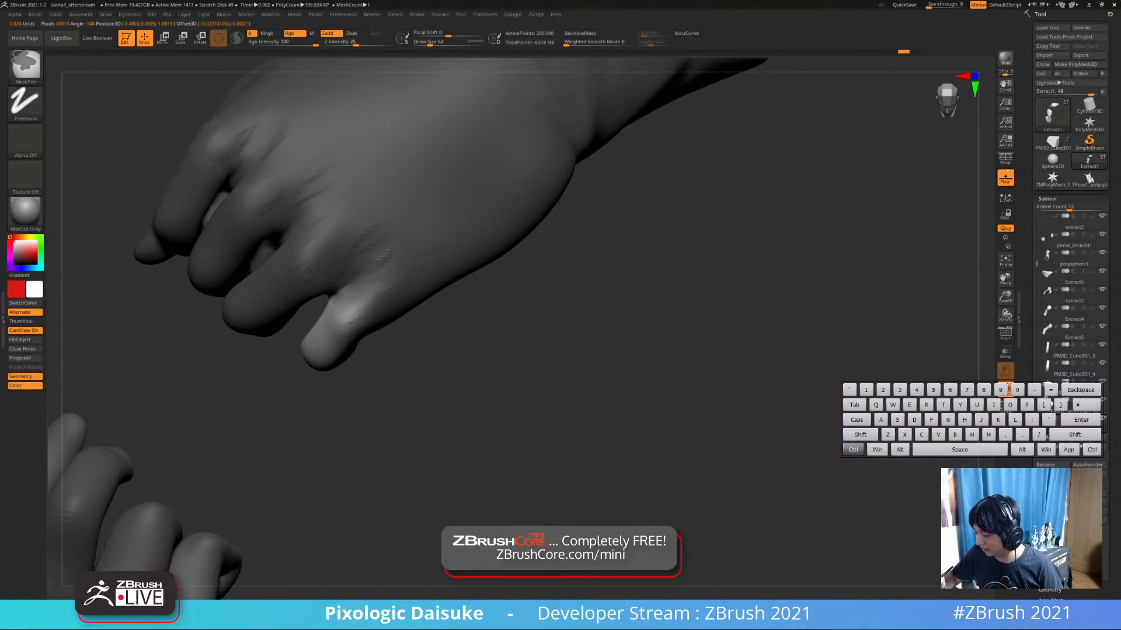
{"action": "key", "text": "r"}
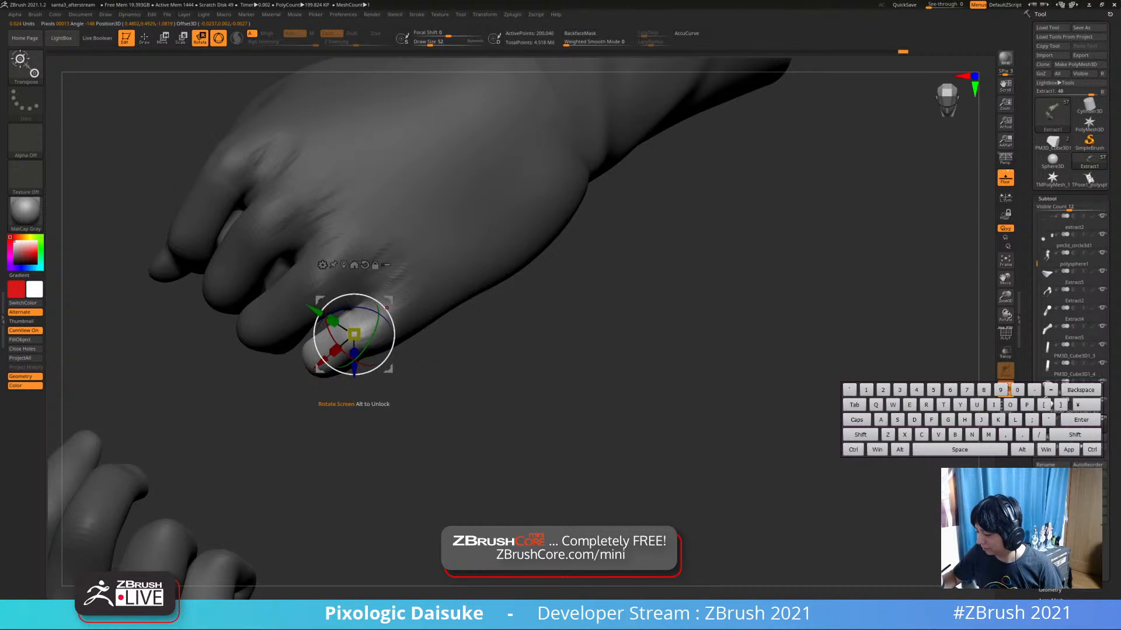
{"action": "right_click_drag", "start_coordinate": [364, 326], "coordinate": [367, 292], "text": "ctrl"}
{"action": "key", "text": "ctrl+z"}
{"action": "left_click_drag", "start_coordinate": [480, 305], "coordinate": [487, 325], "text": "ctrl"}
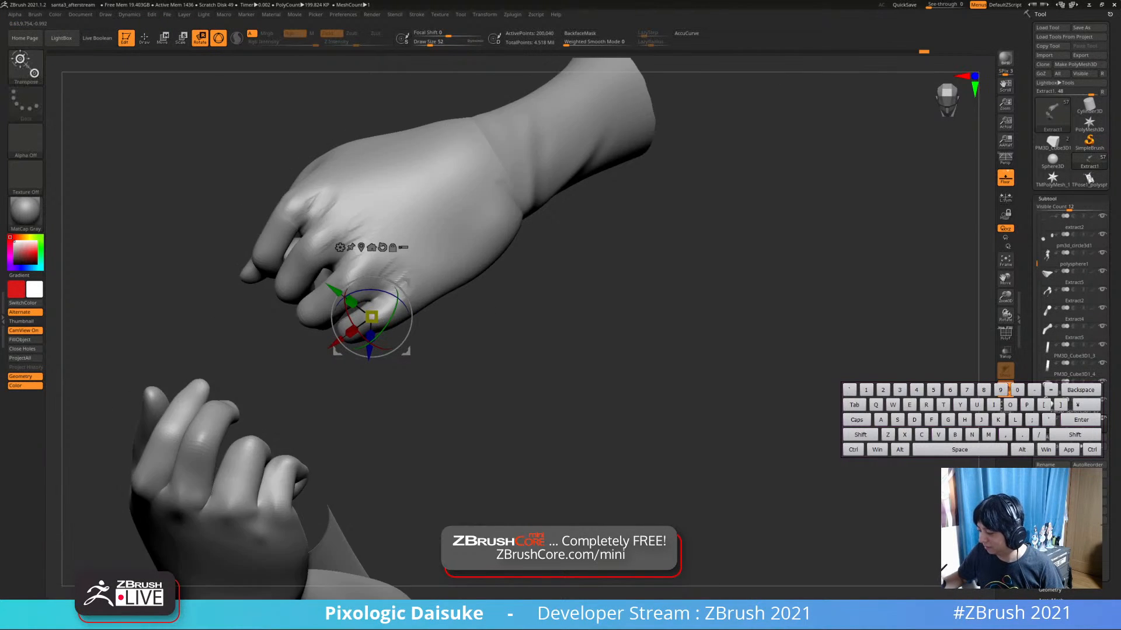
{"action": "right_click_drag", "start_coordinate": [487, 326], "coordinate": [455, 327]}
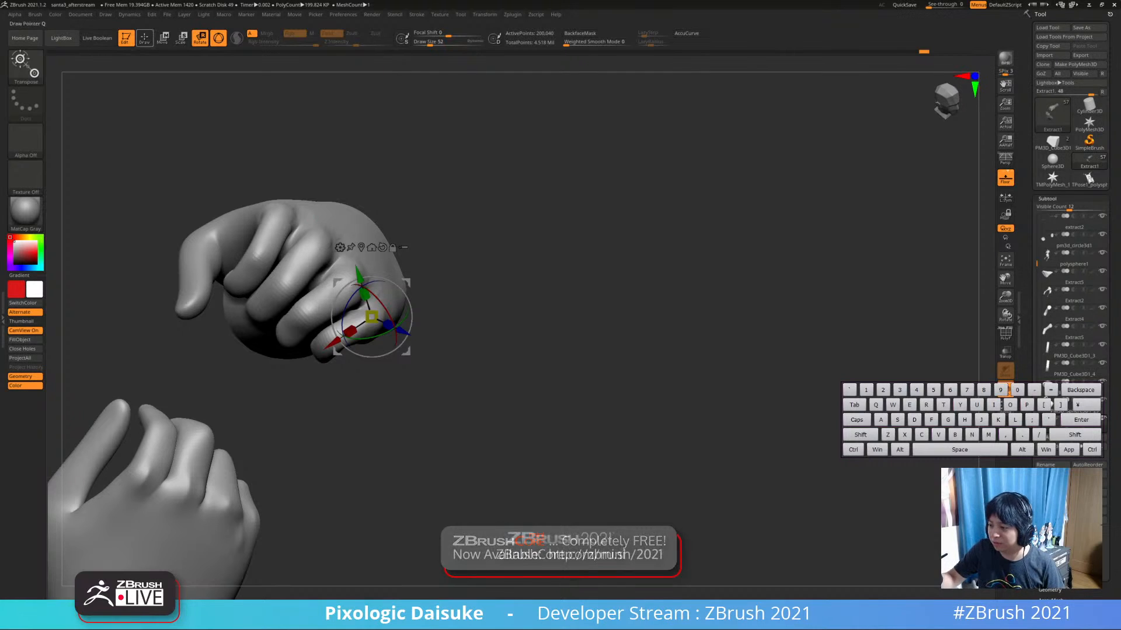
Reshape the masked-out little finger of the left hand with the SnakeHook brush and BackfaceMask on, undoing the last pull
{"action": "key", "text": "q"}
{"action": "key", "text": "b"}
{"action": "key", "text": "s"}
{"action": "key", "text": "h"}
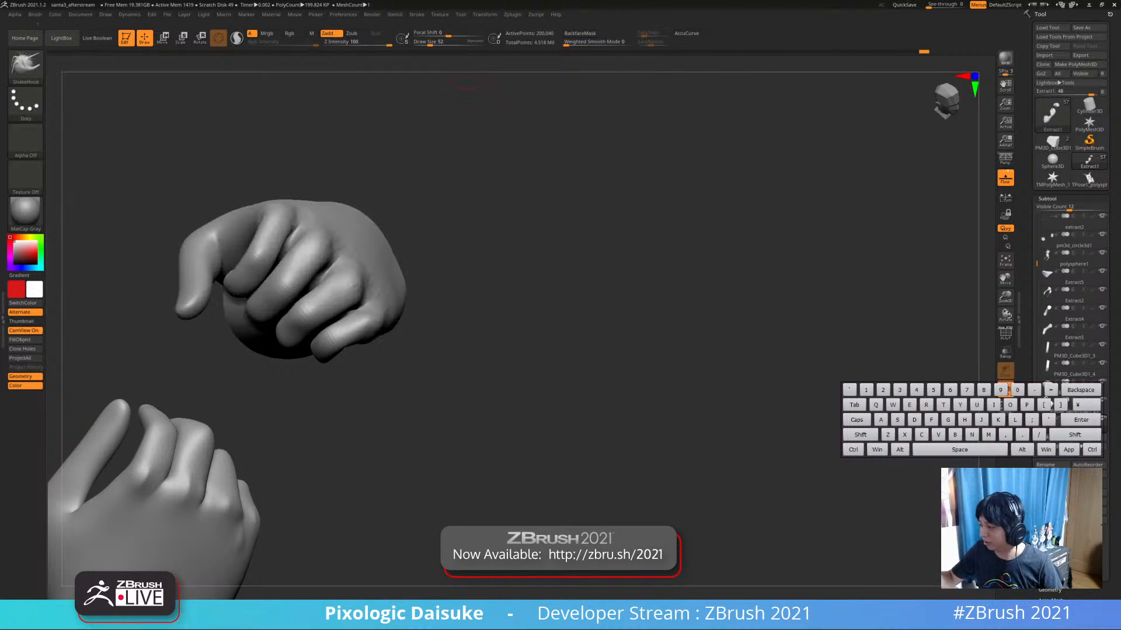
{"action": "left_click_drag", "start_coordinate": [415, 146], "coordinate": [357, 338]}
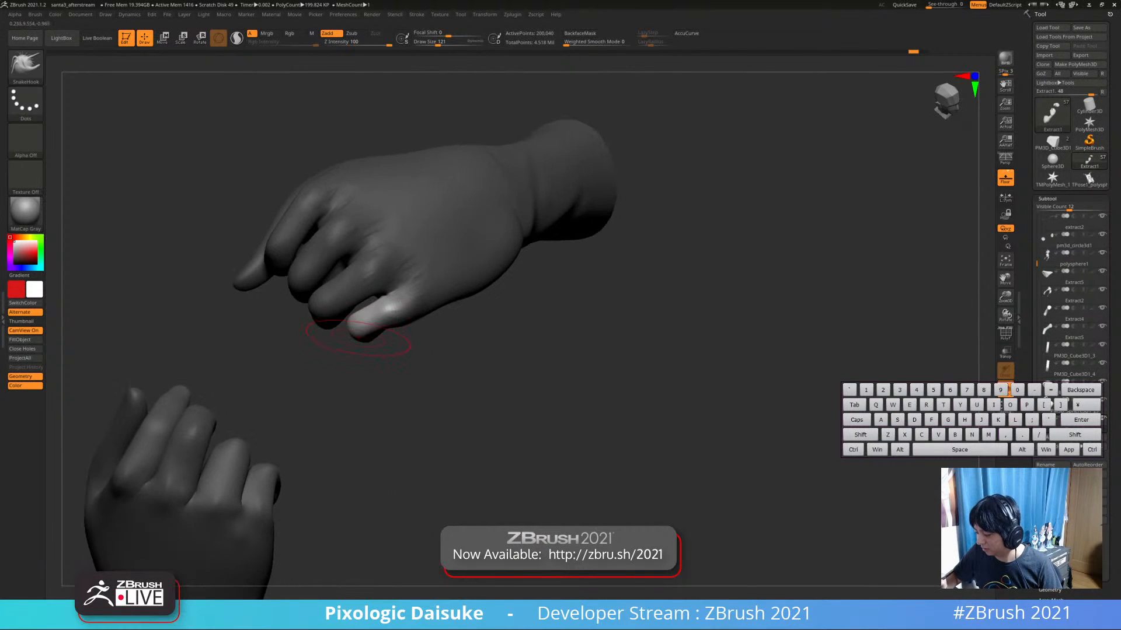
{"action": "mouse_move", "coordinate": [409, 365]}
{"action": "left_mouse_down"}
{"action": "mouse_move", "coordinate": [413, 270]}
{"action": "mouse_move", "coordinate": [372, 339]}
{"action": "mouse_move", "coordinate": [392, 374]}
{"action": "mouse_move", "coordinate": [340, 385]}
{"action": "left_mouse_up"}
{"action": "left_click", "coordinate": [579, 33]}
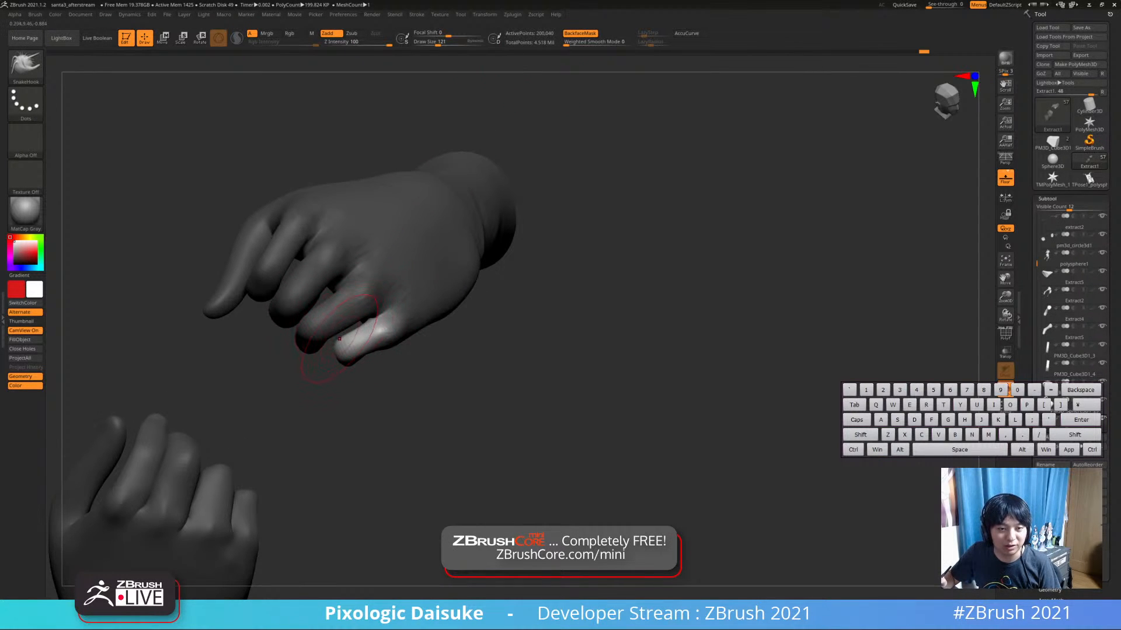
{"action": "mouse_move", "coordinate": [350, 344]}
{"action": "left_mouse_down"}
{"action": "mouse_move", "coordinate": [362, 328]}
{"action": "mouse_move", "coordinate": [348, 322]}
{"action": "left_mouse_up"}
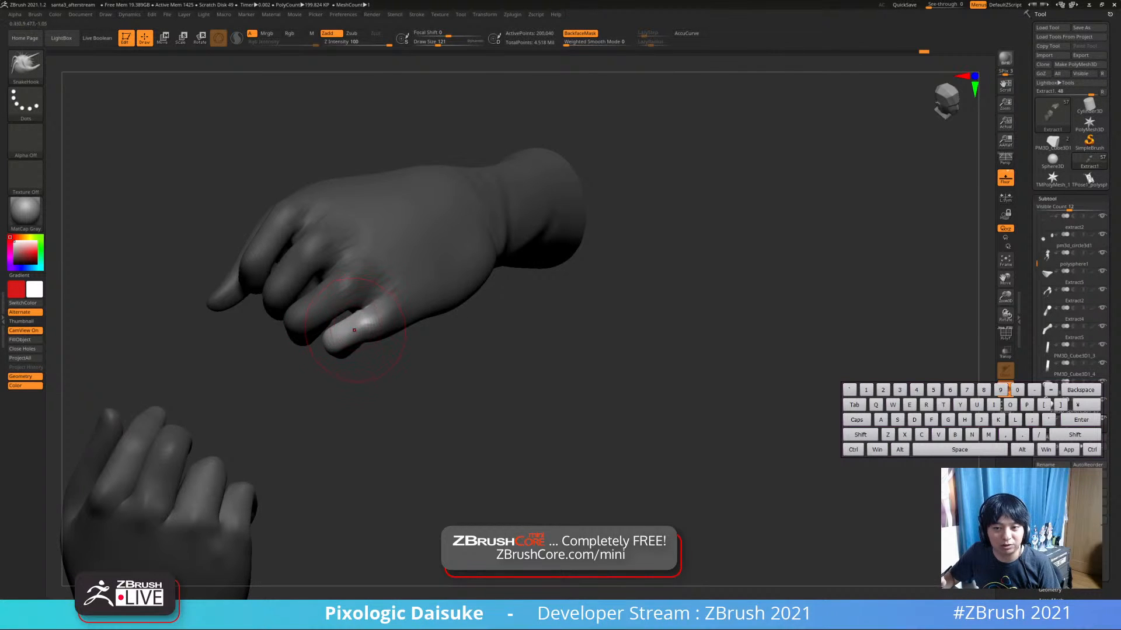
{"action": "mouse_move", "coordinate": [357, 327]}
{"action": "left_mouse_down"}
{"action": "mouse_move", "coordinate": [420, 315]}
{"action": "mouse_move", "coordinate": [432, 359]}
{"action": "mouse_move", "coordinate": [335, 348]}
{"action": "mouse_move", "coordinate": [343, 298]}
{"action": "mouse_move", "coordinate": [344, 315]}
{"action": "mouse_move", "coordinate": [395, 195]}
{"action": "mouse_move", "coordinate": [315, 350]}
{"action": "mouse_move", "coordinate": [288, 387]}
{"action": "mouse_move", "coordinate": [286, 377]}
{"action": "mouse_move", "coordinate": [285, 403]}
{"action": "mouse_move", "coordinate": [282, 386]}
{"action": "mouse_move", "coordinate": [275, 403]}
{"action": "mouse_move", "coordinate": [282, 324]}
{"action": "mouse_move", "coordinate": [242, 263]}
{"action": "mouse_move", "coordinate": [213, 257]}
{"action": "mouse_move", "coordinate": [257, 328]}
{"action": "mouse_move", "coordinate": [237, 302]}
{"action": "mouse_move", "coordinate": [257, 303]}
{"action": "left_mouse_up"}
{"action": "key", "text": "ctrl+z"}
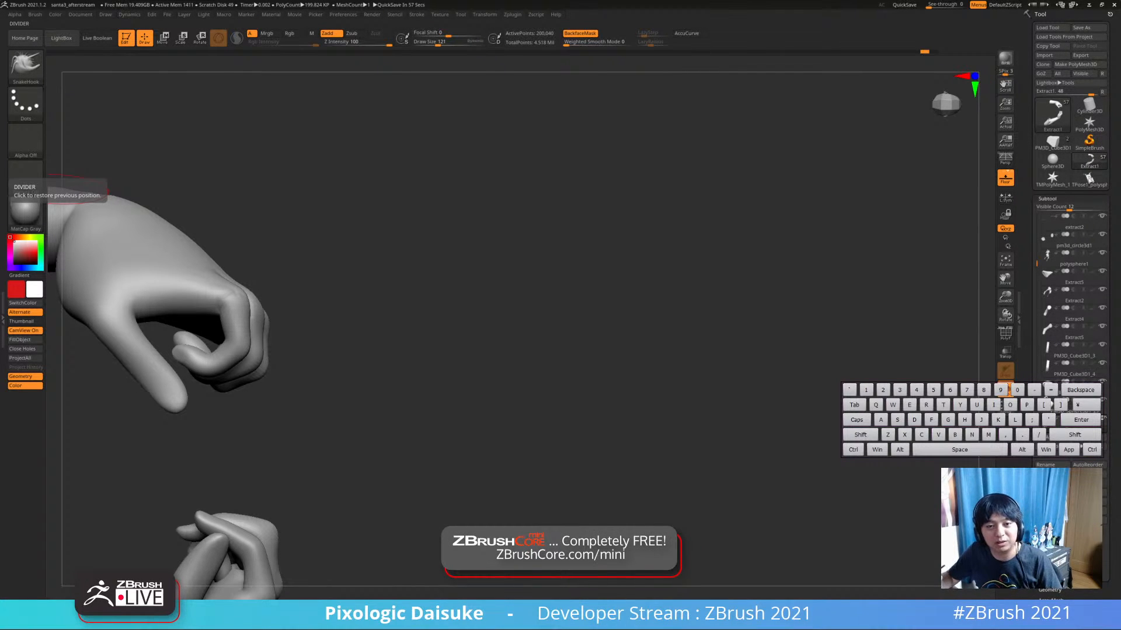
Smooth the gap between the left hand's ring and little fingers and refine the curled fingers using SnakeHook without BackfaceMask
{"action": "mouse_move", "coordinate": [49, 178]}
{"action": "left_mouse_down"}
{"action": "mouse_move", "coordinate": [362, 250]}
{"action": "mouse_move", "coordinate": [325, 237]}
{"action": "mouse_move", "coordinate": [235, 288]}
{"action": "left_mouse_up"}
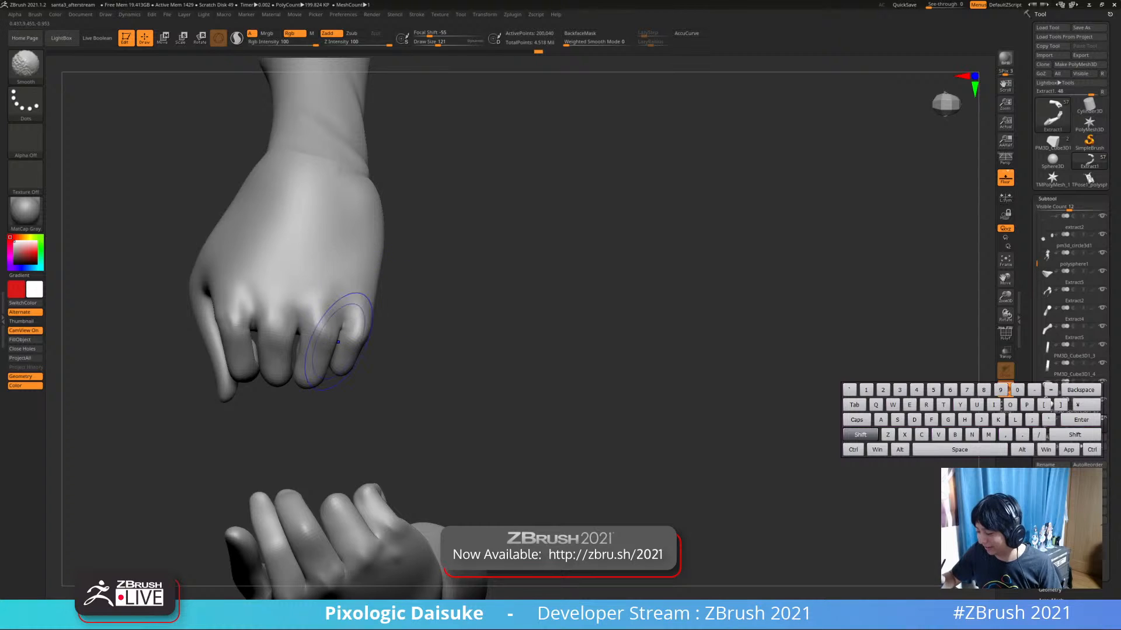
{"action": "mouse_move", "coordinate": [338, 342]}
{"action": "left_mouse_down"}
{"action": "mouse_move", "coordinate": [315, 246]}
{"action": "mouse_move", "coordinate": [362, 319]}
{"action": "left_mouse_up"}
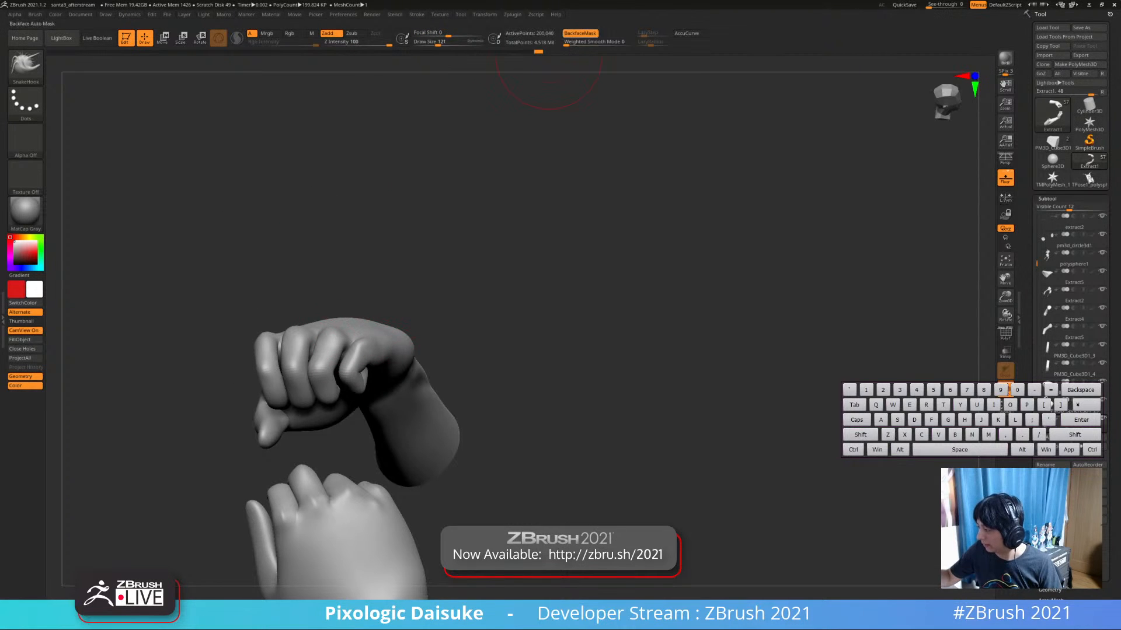
{"action": "left_click", "coordinate": [579, 34]}
{"action": "right_click_drag", "start_coordinate": [327, 350], "coordinate": [403, 320]}
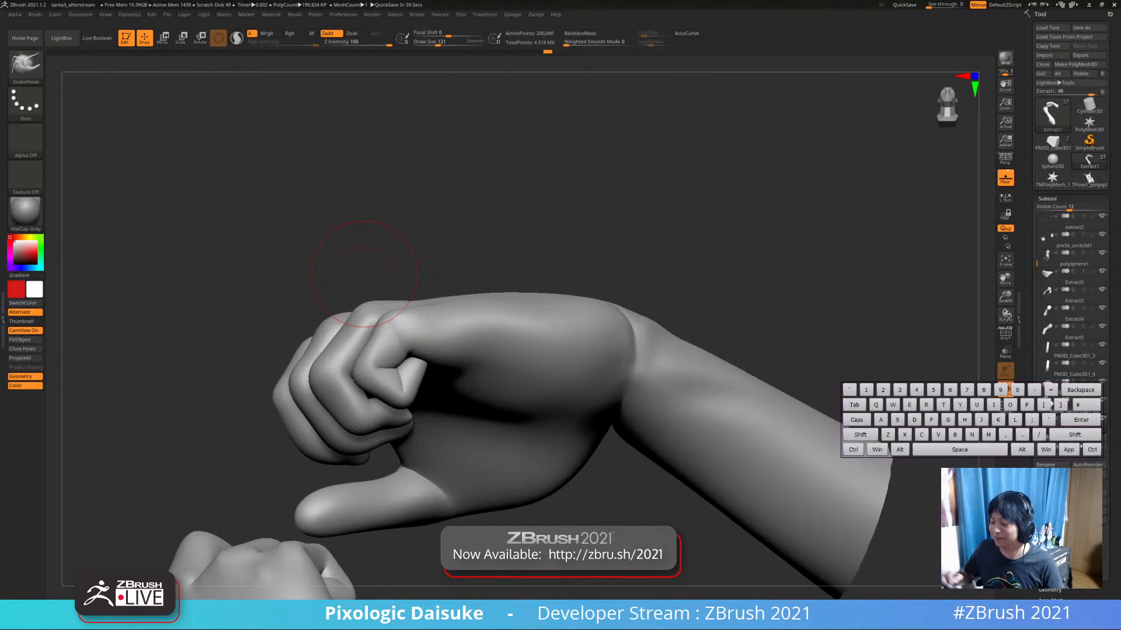
{"action": "left_click_drag", "start_coordinate": [364, 274], "coordinate": [338, 350]}
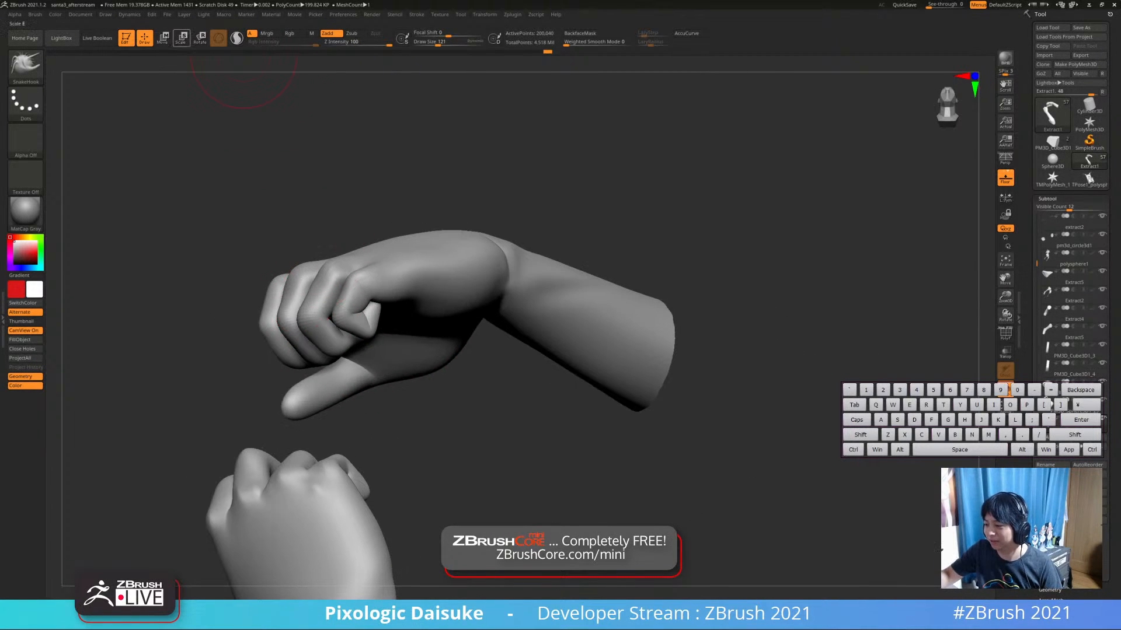
Isolate the left hand's ring fingertip with a topological mask and adjust its curl toward the palm
{"action": "key", "text": "w"}
{"action": "right_click_drag", "start_coordinate": [341, 353], "coordinate": [345, 357], "text": "ctrl"}
{"action": "left_click_drag", "start_coordinate": [349, 348], "coordinate": [375, 245], "text": "ctrl"}
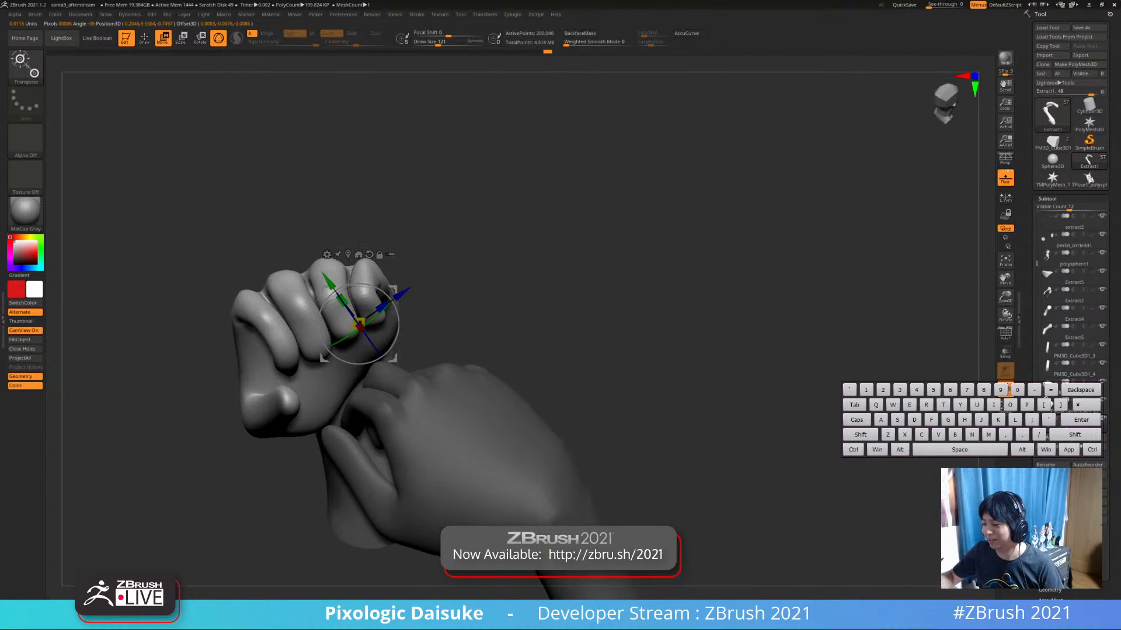
{"action": "mouse_move", "coordinate": [367, 298]}
{"action": "right_mouse_down", "text": "ctrl"}
{"action": "mouse_move", "coordinate": [398, 302]}
{"action": "mouse_move", "coordinate": [248, 317]}
{"action": "right_mouse_up", "text": "ctrl"}
{"action": "key", "text": "q"}
{"action": "left_click", "coordinate": [364, 223], "text": "ctrl"}
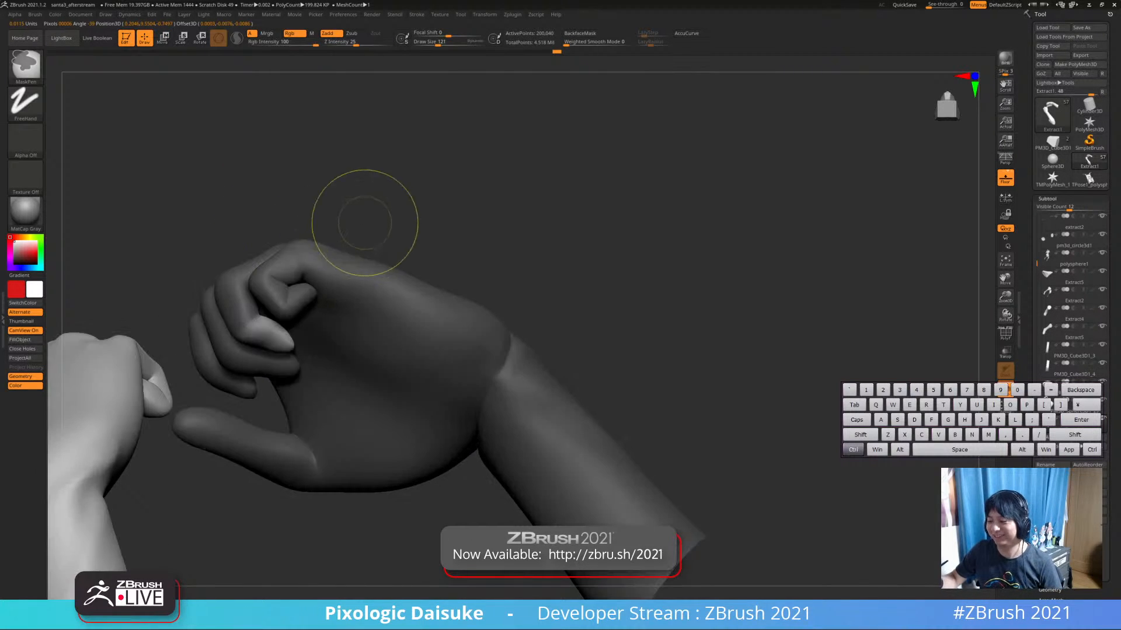
{"action": "mouse_move", "coordinate": [316, 317]}
{"action": "right_mouse_down"}
{"action": "mouse_move", "coordinate": [350, 322]}
{"action": "mouse_move", "coordinate": [306, 328]}
{"action": "mouse_move", "coordinate": [304, 300]}
{"action": "right_mouse_up"}
{"action": "mouse_move", "coordinate": [303, 301]}
{"action": "right_mouse_down", "text": "ctrl"}
{"action": "mouse_move", "coordinate": [298, 325]}
{"action": "mouse_move", "coordinate": [314, 339]}
{"action": "mouse_move", "coordinate": [297, 336]}
{"action": "mouse_move", "coordinate": [310, 345]}
{"action": "mouse_move", "coordinate": [375, 202]}
{"action": "mouse_move", "coordinate": [368, 281]}
{"action": "mouse_move", "coordinate": [347, 278]}
{"action": "mouse_move", "coordinate": [309, 314]}
{"action": "mouse_move", "coordinate": [346, 329]}
{"action": "right_mouse_up", "text": "ctrl"}
{"action": "key", "text": "ctrl+z"}
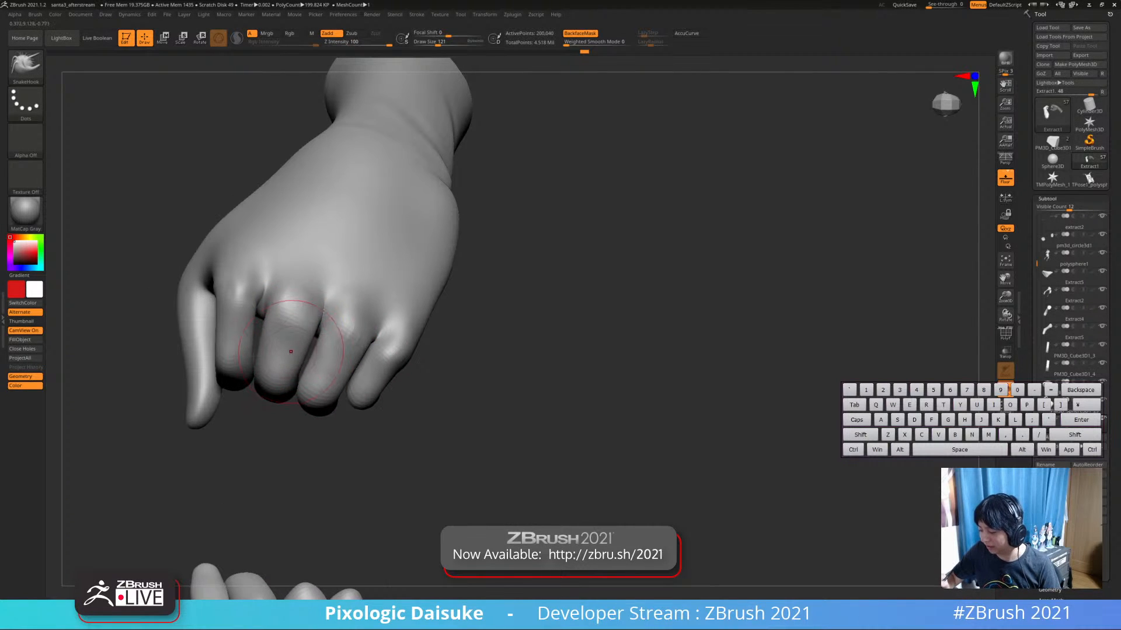
Pull the inner bend of the left hand's index finger into shape with SnakeHook
{"action": "mouse_move", "coordinate": [291, 351]}
{"action": "right_mouse_down"}
{"action": "mouse_move", "coordinate": [283, 365]}
{"action": "mouse_move", "coordinate": [293, 341]}
{"action": "mouse_move", "coordinate": [335, 316]}
{"action": "mouse_move", "coordinate": [339, 287]}
{"action": "mouse_move", "coordinate": [328, 352]}
{"action": "right_mouse_up"}
{"action": "mouse_move", "coordinate": [295, 257]}
{"action": "right_mouse_down"}
{"action": "mouse_move", "coordinate": [293, 280]}
{"action": "mouse_move", "coordinate": [315, 325]}
{"action": "right_mouse_up"}
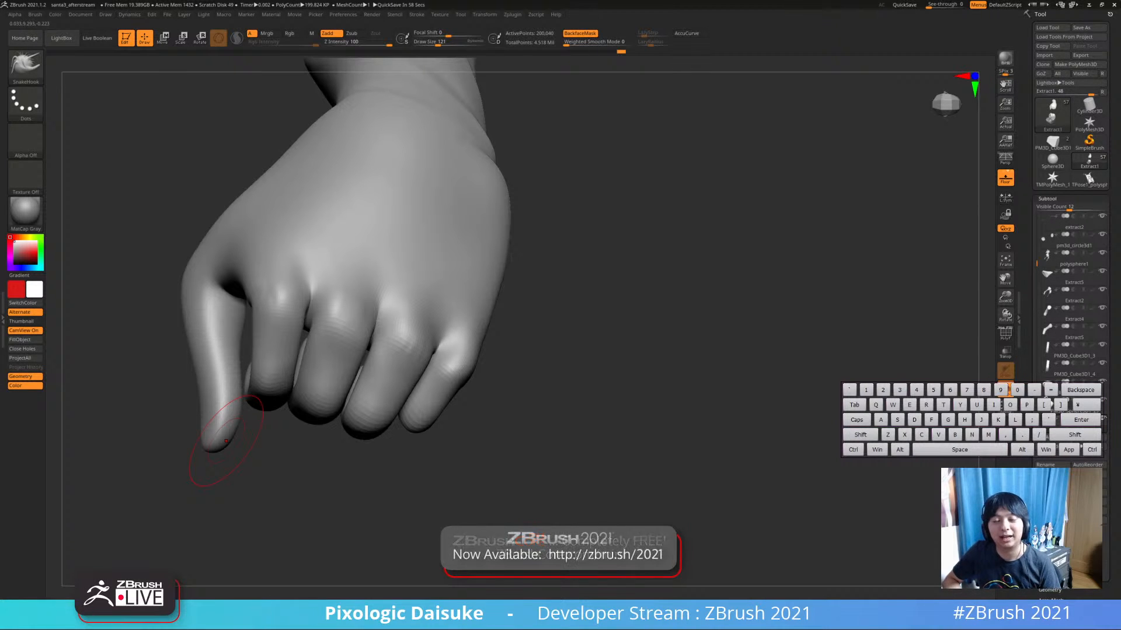
{"action": "mouse_move", "coordinate": [226, 441]}
{"action": "right_mouse_down"}
{"action": "mouse_move", "coordinate": [229, 382]}
{"action": "mouse_move", "coordinate": [295, 347]}
{"action": "mouse_move", "coordinate": [291, 377]}
{"action": "mouse_move", "coordinate": [286, 305]}
{"action": "right_mouse_up"}
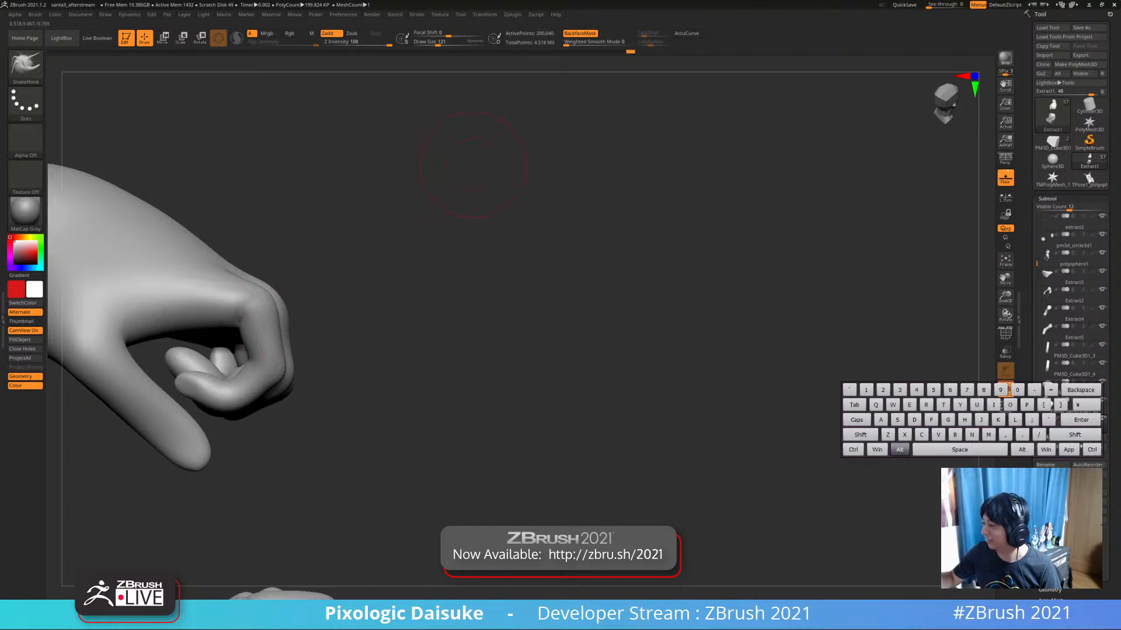
{"action": "right_click_drag", "start_coordinate": [495, 168], "coordinate": [578, 110], "text": "alt"}
{"action": "right_click_drag", "start_coordinate": [613, 75], "coordinate": [621, 137], "text": "ctrl"}
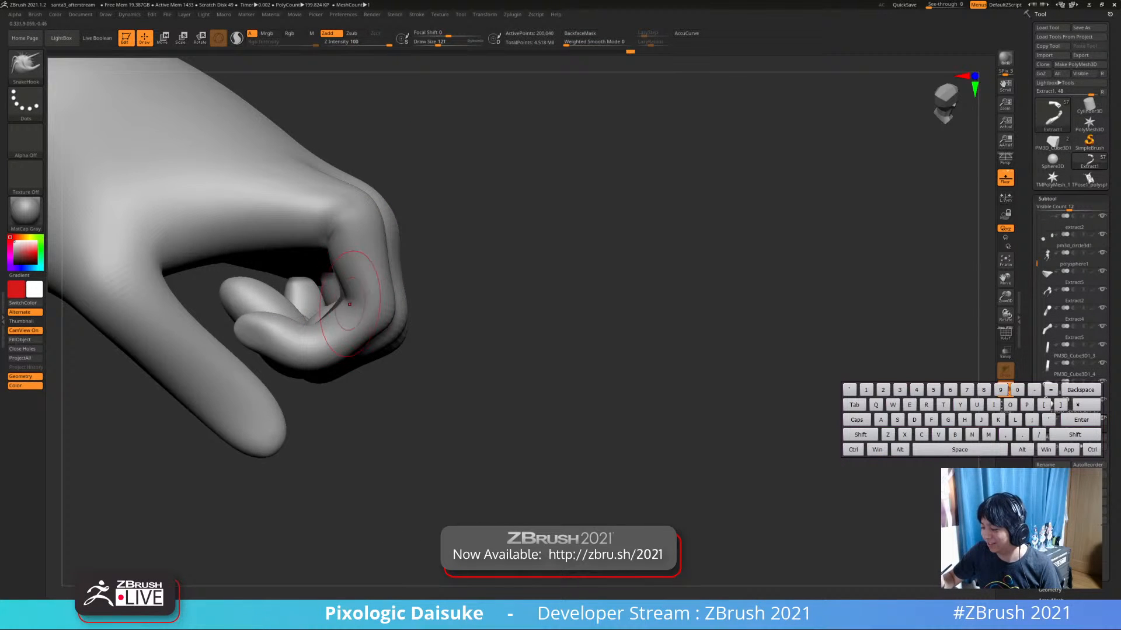
{"action": "left_click_drag", "start_coordinate": [349, 304], "coordinate": [353, 302]}
{"action": "mouse_move", "coordinate": [352, 302]}
{"action": "right_mouse_down", "text": "ctrl"}
{"action": "mouse_move", "coordinate": [342, 232]}
{"action": "mouse_move", "coordinate": [354, 287]}
{"action": "mouse_move", "coordinate": [369, 231]}
{"action": "mouse_move", "coordinate": [375, 273]}
{"action": "mouse_move", "coordinate": [408, 303]}
{"action": "mouse_move", "coordinate": [366, 323]}
{"action": "mouse_move", "coordinate": [369, 289]}
{"action": "right_mouse_up", "text": "ctrl"}
Toggle BackfaceMask and reshape the end of the curled left index finger with SnakeHook
{"action": "left_click", "coordinate": [579, 33]}
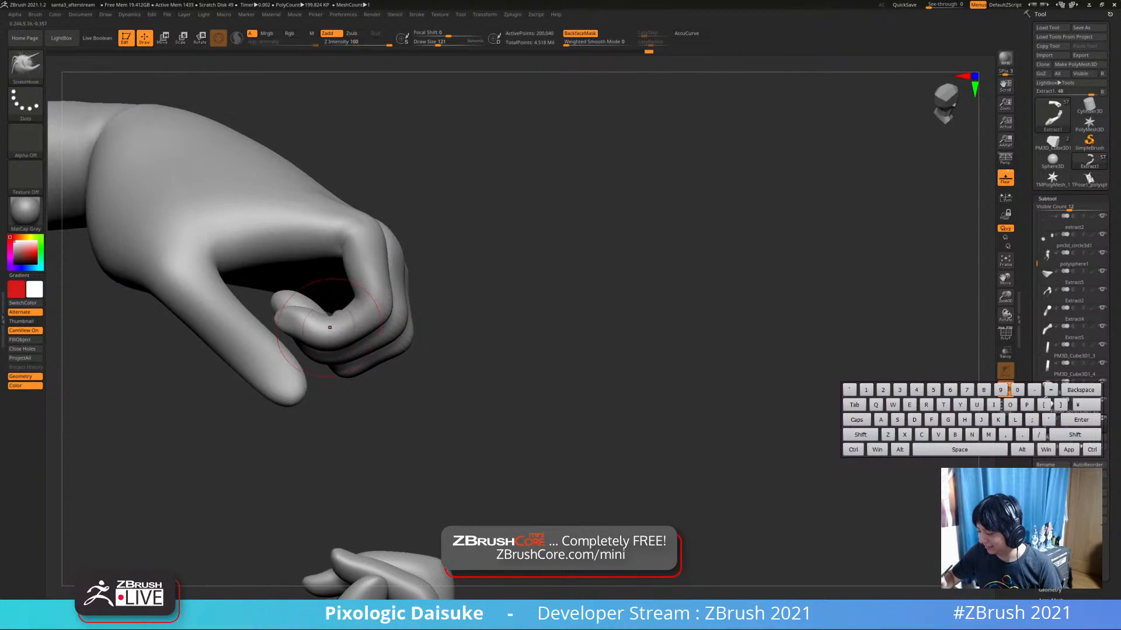
{"action": "right_click_drag", "start_coordinate": [329, 326], "coordinate": [326, 364], "text": "ctrl"}
{"action": "left_click_drag", "start_coordinate": [305, 337], "coordinate": [318, 334]}
{"action": "mouse_move", "coordinate": [327, 333]}
{"action": "right_mouse_down"}
{"action": "mouse_move", "coordinate": [356, 310]}
{"action": "mouse_move", "coordinate": [444, 303]}
{"action": "mouse_move", "coordinate": [514, 245]}
{"action": "mouse_move", "coordinate": [525, 175]}
{"action": "right_mouse_up"}
{"action": "mouse_move", "coordinate": [630, 193]}
{"action": "right_mouse_down", "text": "alt"}
{"action": "mouse_move", "coordinate": [493, 211]}
{"action": "mouse_move", "coordinate": [539, 141]}
{"action": "mouse_move", "coordinate": [333, 308]}
{"action": "mouse_move", "coordinate": [338, 376]}
{"action": "mouse_move", "coordinate": [420, 370]}
{"action": "mouse_move", "coordinate": [447, 356]}
{"action": "mouse_move", "coordinate": [391, 351]}
{"action": "mouse_move", "coordinate": [452, 309]}
{"action": "right_mouse_up", "text": "alt"}
Toggle BackfaceMask again and reshape the left index fingertip behind the thumb with SnakeHook from the palm side
{"action": "left_click", "coordinate": [579, 33]}
{"action": "mouse_move", "coordinate": [336, 286]}
{"action": "right_mouse_down", "text": "ctrl"}
{"action": "mouse_move", "coordinate": [340, 320]}
{"action": "mouse_move", "coordinate": [376, 336]}
{"action": "mouse_move", "coordinate": [350, 315]}
{"action": "mouse_move", "coordinate": [362, 318]}
{"action": "mouse_move", "coordinate": [321, 310]}
{"action": "mouse_move", "coordinate": [333, 339]}
{"action": "right_mouse_up", "text": "ctrl"}
{"action": "key", "text": "ctrl"}
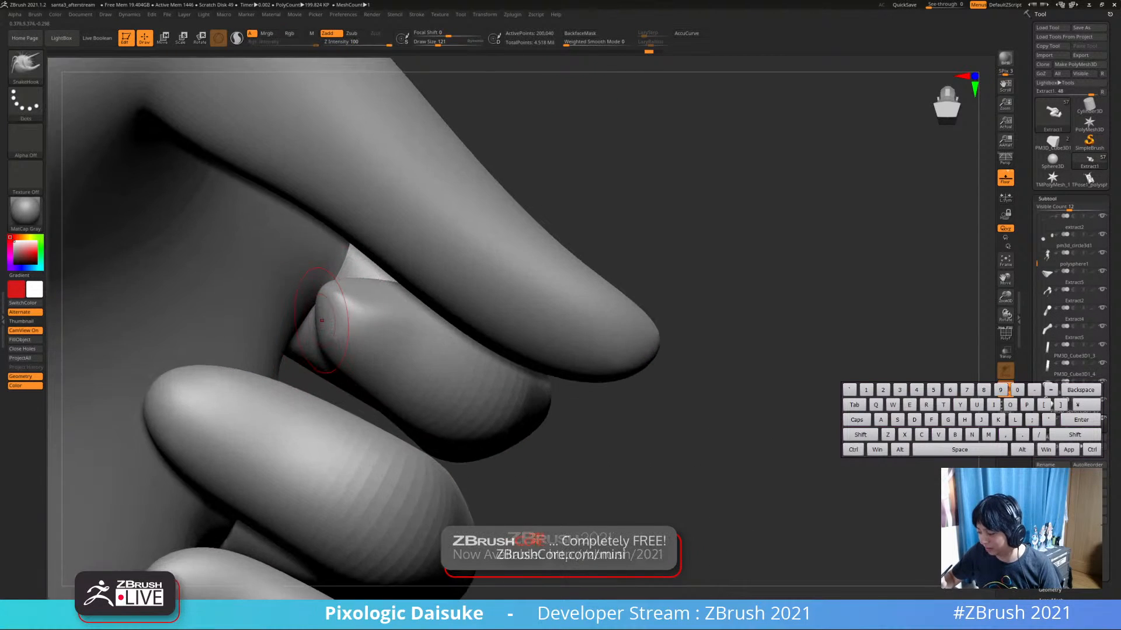
{"action": "left_click_drag", "start_coordinate": [344, 307], "coordinate": [331, 293]}
{"action": "mouse_move", "coordinate": [348, 305]}
{"action": "right_mouse_down", "text": "ctrl"}
{"action": "mouse_move", "coordinate": [350, 267]}
{"action": "mouse_move", "coordinate": [328, 340]}
{"action": "mouse_move", "coordinate": [440, 418]}
{"action": "mouse_move", "coordinate": [393, 260]}
{"action": "mouse_move", "coordinate": [335, 338]}
{"action": "mouse_move", "coordinate": [315, 295]}
{"action": "mouse_move", "coordinate": [324, 333]}
{"action": "mouse_move", "coordinate": [341, 308]}
{"action": "right_mouse_up", "text": "ctrl"}
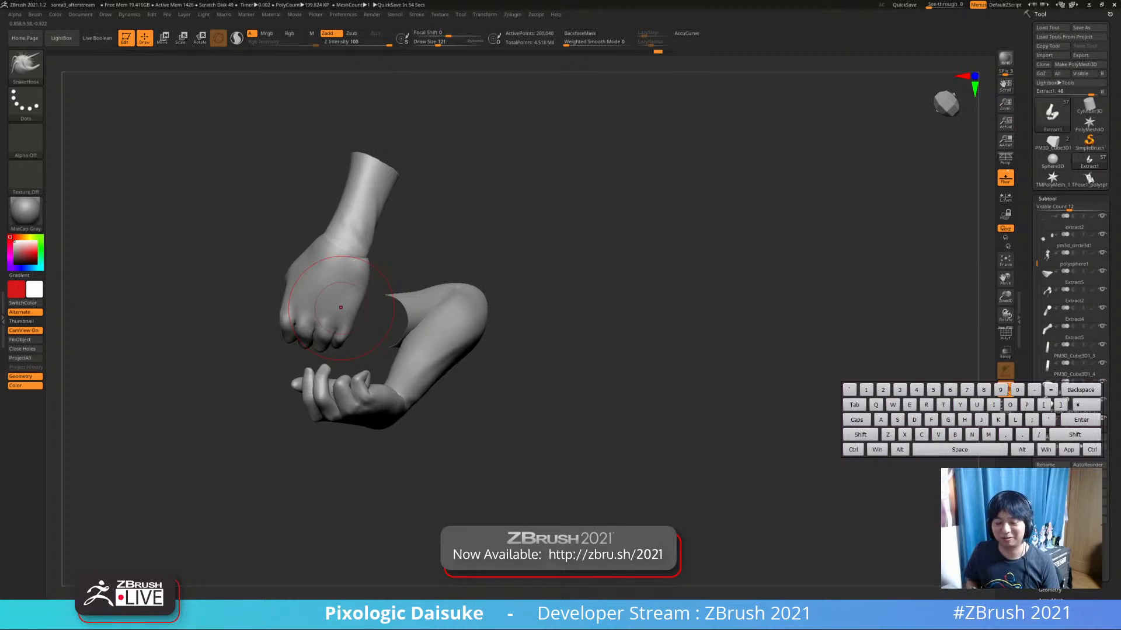
Try to pull the left index fingertip with SnakeHook after switching BackfaceMask, and undo the pull
{"action": "right_click_drag", "start_coordinate": [340, 308], "coordinate": [383, 347]}
{"action": "left_click", "coordinate": [580, 33]}
{"action": "right_click_drag", "start_coordinate": [382, 347], "coordinate": [385, 374], "text": "ctrl"}
{"action": "mouse_move", "coordinate": [304, 338]}
{"action": "right_mouse_down", "text": "ctrl"}
{"action": "mouse_move", "coordinate": [303, 358]}
{"action": "mouse_move", "coordinate": [301, 332]}
{"action": "right_mouse_up", "text": "ctrl"}
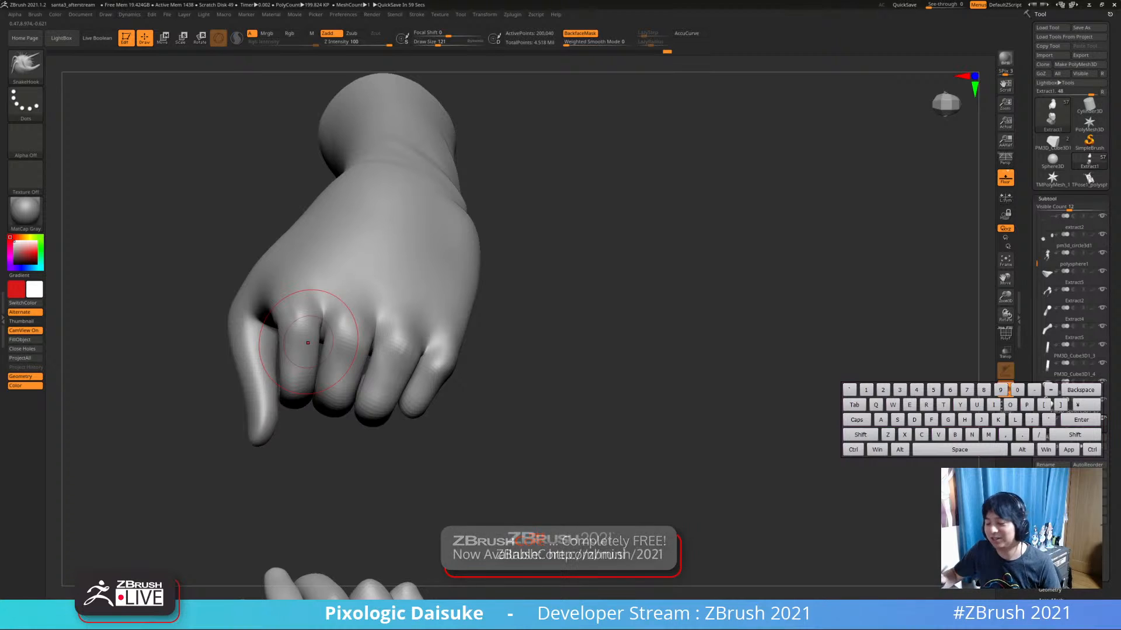
{"action": "mouse_move", "coordinate": [307, 343]}
{"action": "right_mouse_down"}
{"action": "mouse_move", "coordinate": [280, 318]}
{"action": "mouse_move", "coordinate": [281, 356]}
{"action": "mouse_move", "coordinate": [307, 394]}
{"action": "mouse_move", "coordinate": [311, 365]}
{"action": "mouse_move", "coordinate": [289, 344]}
{"action": "mouse_move", "coordinate": [243, 412]}
{"action": "right_mouse_up"}
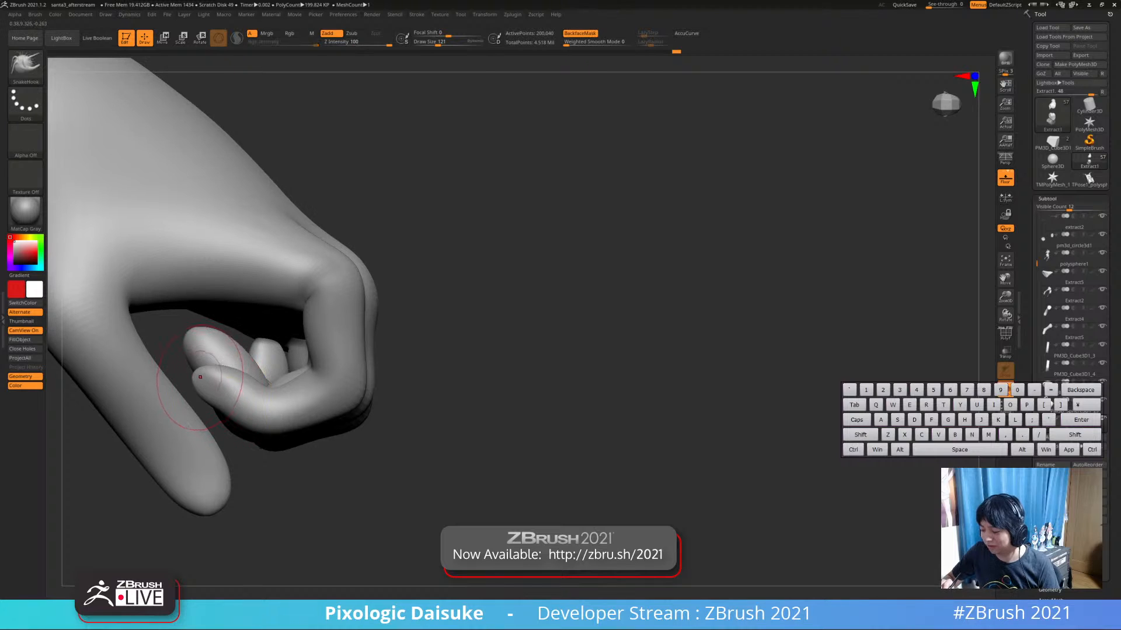
{"action": "left_click_drag", "start_coordinate": [217, 390], "coordinate": [215, 371]}
{"action": "key", "text": "ctrl+z"}
Examine the left hand's palm, finger curl and wrist from several angles
{"action": "right_click_drag", "start_coordinate": [218, 367], "coordinate": [234, 385], "text": "ctrl"}
{"action": "mouse_move", "coordinate": [234, 385]}
{"action": "right_mouse_down"}
{"action": "mouse_move", "coordinate": [245, 389]}
{"action": "mouse_move", "coordinate": [238, 398]}
{"action": "mouse_move", "coordinate": [192, 422]}
{"action": "mouse_move", "coordinate": [296, 299]}
{"action": "mouse_move", "coordinate": [287, 327]}
{"action": "right_mouse_up"}
{"action": "mouse_move", "coordinate": [287, 326]}
{"action": "right_mouse_down", "text": "ctrl"}
{"action": "mouse_move", "coordinate": [303, 290]}
{"action": "mouse_move", "coordinate": [286, 248]}
{"action": "mouse_move", "coordinate": [338, 233]}
{"action": "mouse_move", "coordinate": [318, 283]}
{"action": "mouse_move", "coordinate": [543, 105]}
{"action": "right_mouse_up", "text": "ctrl"}
{"action": "mouse_move", "coordinate": [259, 307]}
{"action": "right_mouse_down", "text": "ctrl"}
{"action": "mouse_move", "coordinate": [278, 323]}
{"action": "mouse_move", "coordinate": [290, 298]}
{"action": "right_mouse_up", "text": "ctrl"}
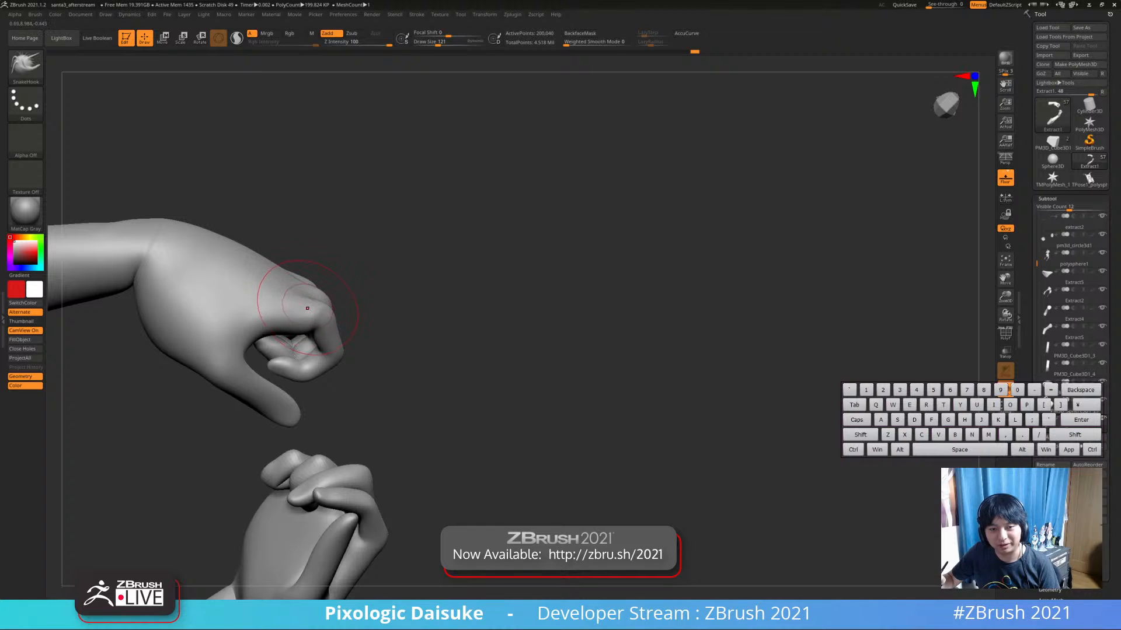
{"action": "mouse_move", "coordinate": [305, 307]}
{"action": "right_mouse_down"}
{"action": "mouse_move", "coordinate": [332, 316]}
{"action": "mouse_move", "coordinate": [342, 306]}
{"action": "mouse_move", "coordinate": [248, 322]}
{"action": "right_mouse_up"}
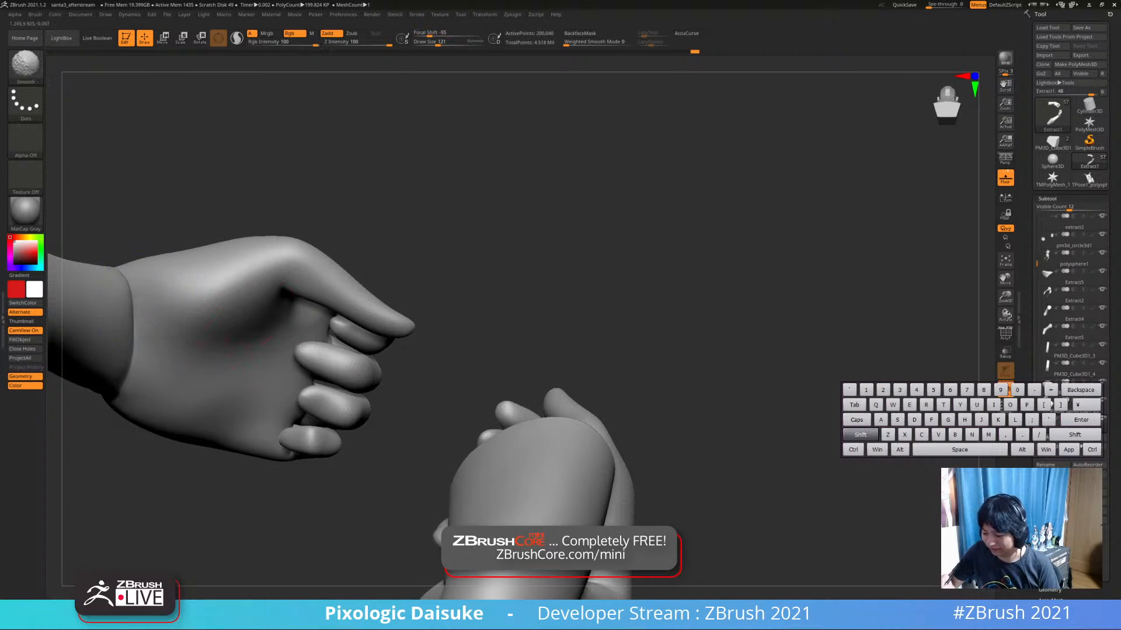
{"action": "mouse_move", "coordinate": [134, 345]}
{"action": "right_mouse_down"}
{"action": "mouse_move", "coordinate": [213, 336]}
{"action": "mouse_move", "coordinate": [164, 274]}
{"action": "mouse_move", "coordinate": [212, 326]}
{"action": "mouse_move", "coordinate": [202, 313]}
{"action": "right_mouse_up"}
{"action": "key", "text": "ctrl"}
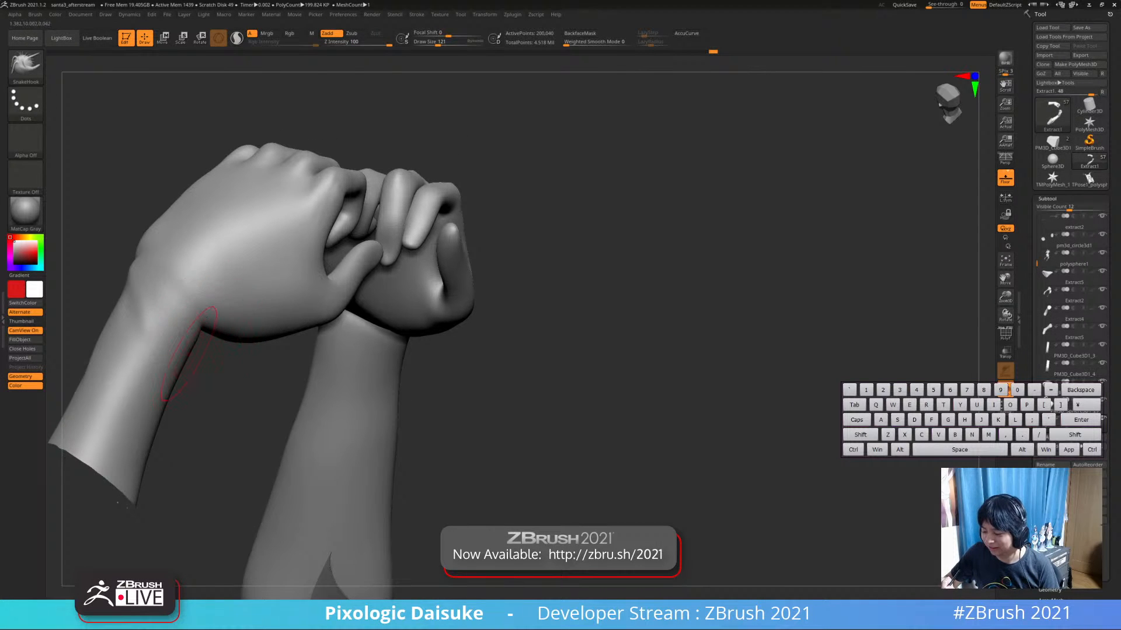
Mask the left hand and arm so that only the thumb stays free, and place the rotation gizmo at the thumb's base
{"action": "mouse_move", "coordinate": [188, 354]}
{"action": "right_mouse_down"}
{"action": "mouse_move", "coordinate": [216, 290]}
{"action": "mouse_move", "coordinate": [248, 347]}
{"action": "mouse_move", "coordinate": [329, 300]}
{"action": "mouse_move", "coordinate": [287, 346]}
{"action": "right_mouse_up"}
{"action": "key", "text": "ctrl"}
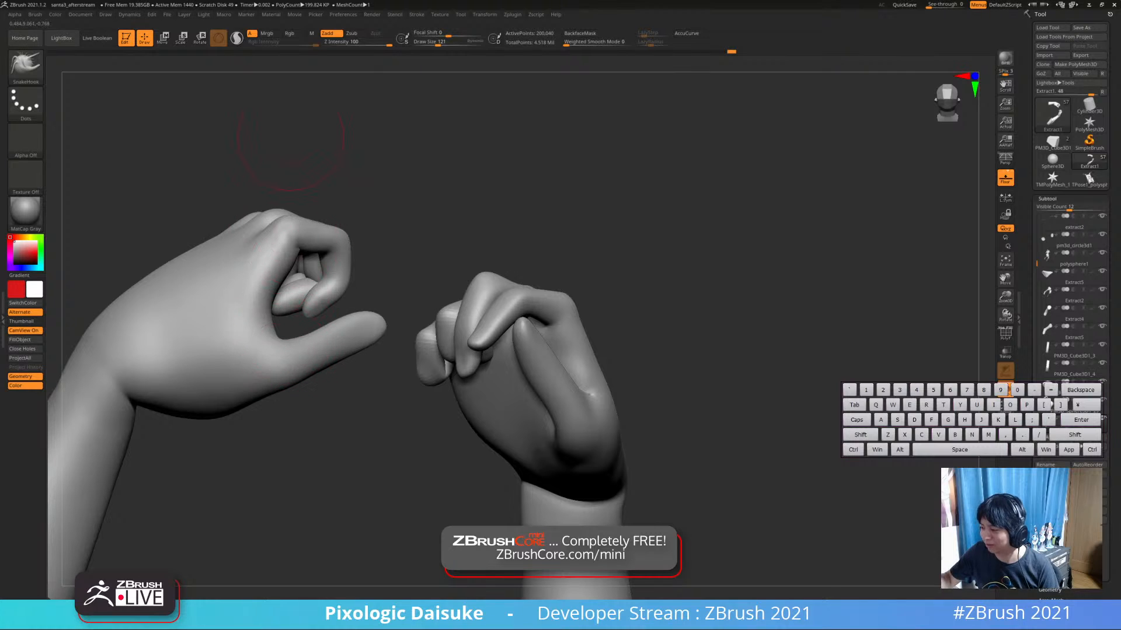
{"action": "key", "text": "r"}
{"action": "left_click", "coordinate": [288, 361], "text": "ctrl"}
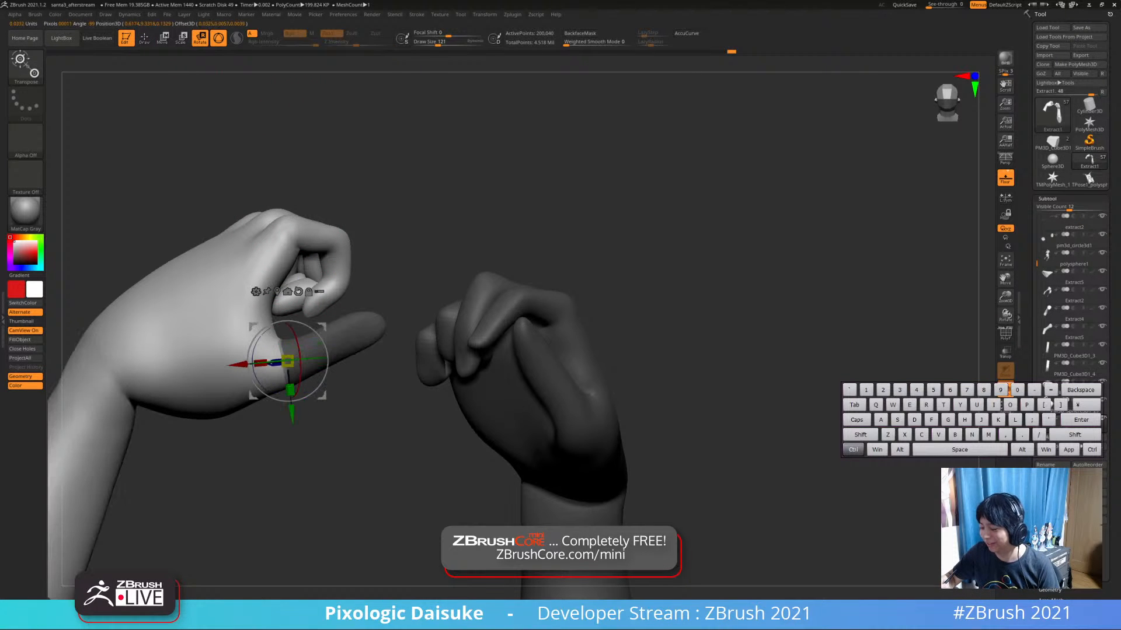
{"action": "key", "text": "q"}
{"action": "right_click_drag", "start_coordinate": [325, 312], "coordinate": [273, 379]}
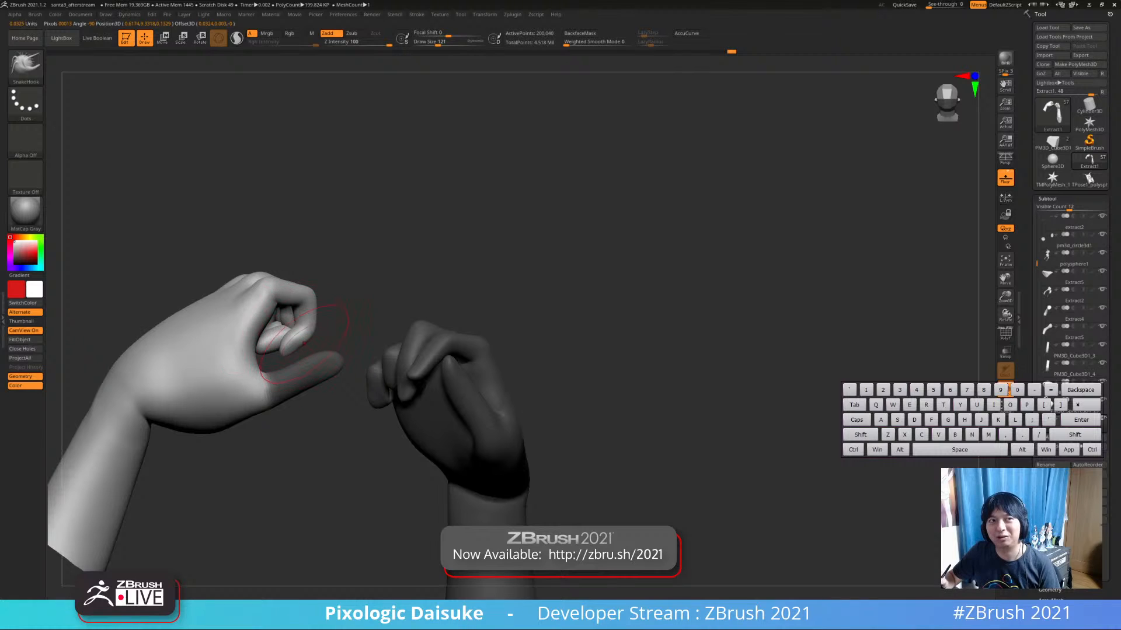
{"action": "left_click", "coordinate": [355, 309], "text": "ctrl"}
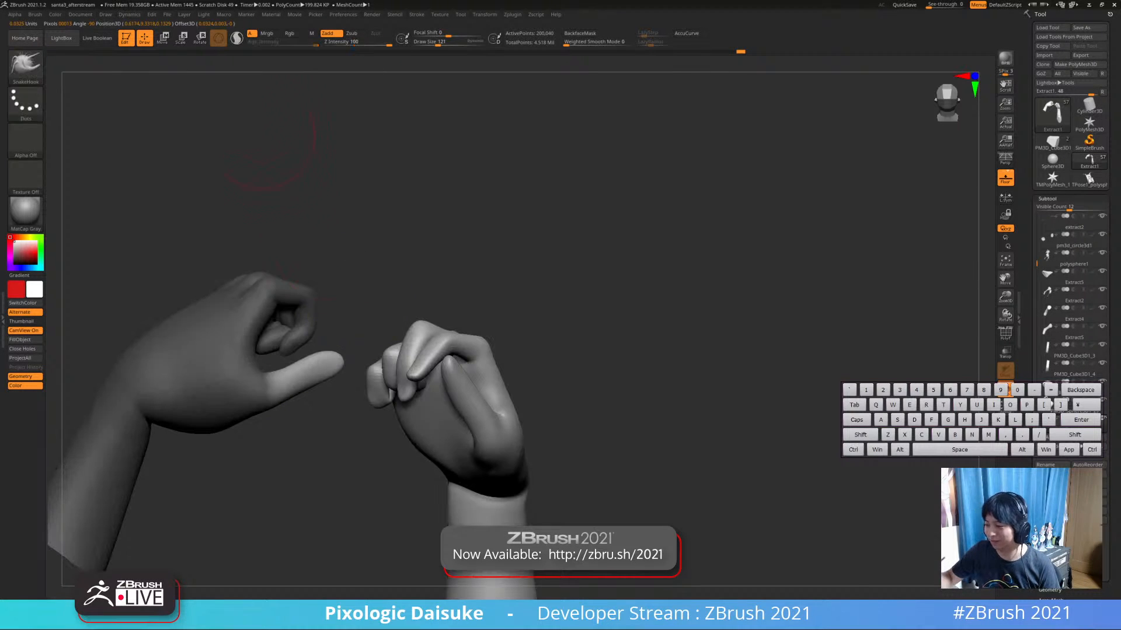
{"action": "key", "text": "r"}
{"action": "key", "text": "ctrl"}
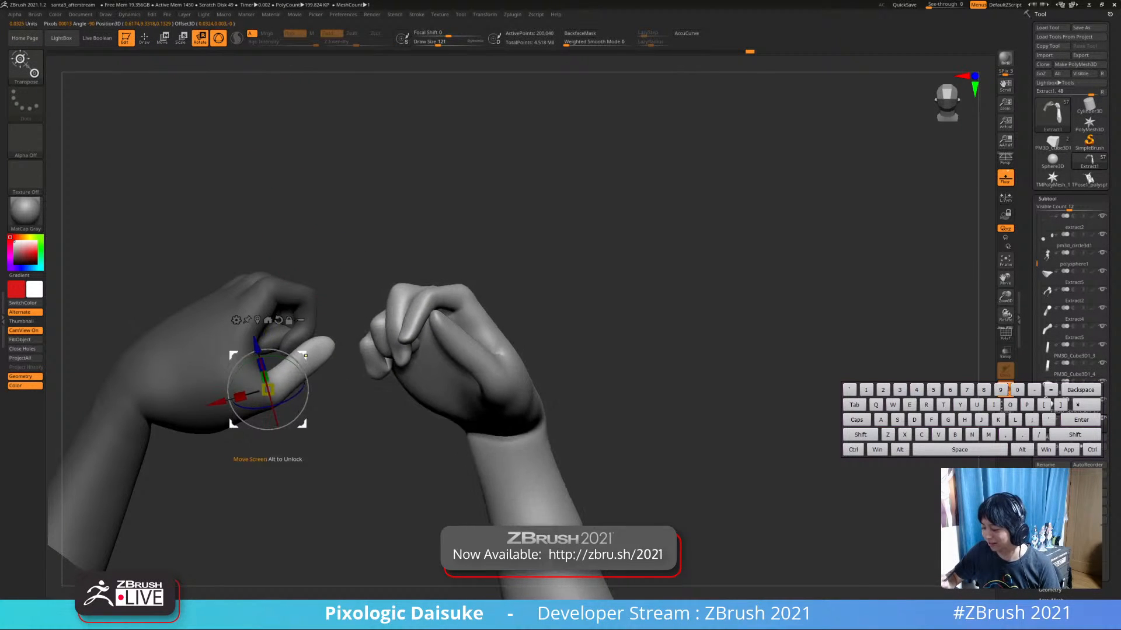
Mask the other arm as well, covering its forearm with MaskPen and its fingers with MaskLasso
{"action": "mouse_move", "coordinate": [435, 374]}
{"action": "right_mouse_down", "text": "ctrl"}
{"action": "mouse_move", "coordinate": [436, 331]}
{"action": "mouse_move", "coordinate": [407, 268]}
{"action": "right_mouse_up", "text": "ctrl"}
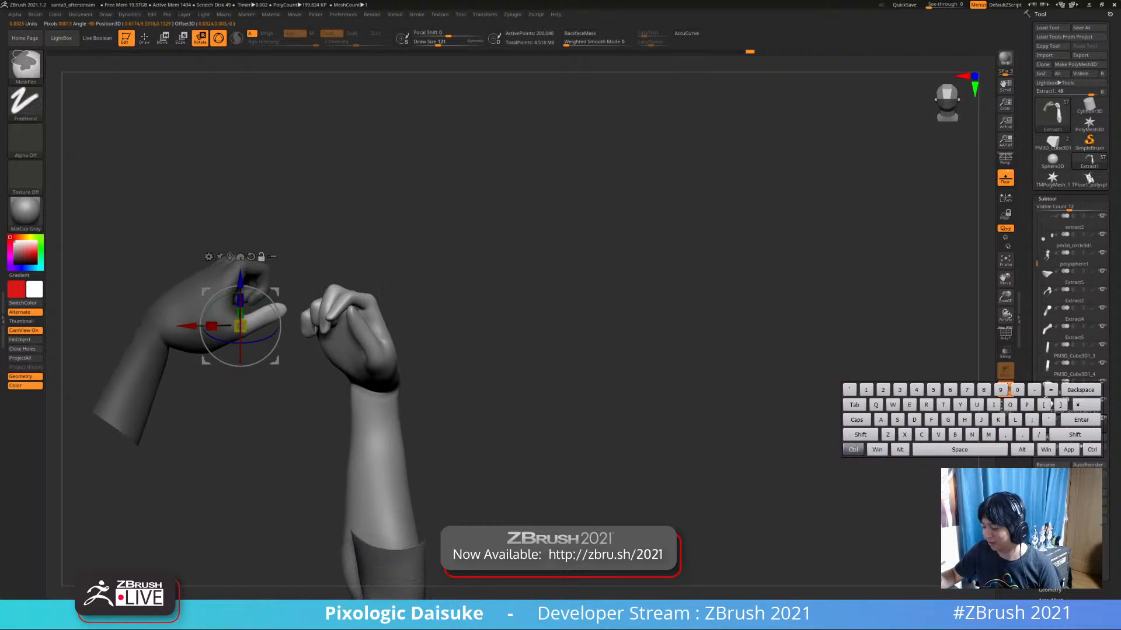
{"action": "mouse_move", "coordinate": [407, 269]}
{"action": "left_mouse_down", "text": "ctrl"}
{"action": "mouse_move", "coordinate": [284, 322]}
{"action": "mouse_move", "coordinate": [327, 593]}
{"action": "left_mouse_up", "text": "ctrl"}
{"action": "right_click_drag", "start_coordinate": [417, 417], "coordinate": [424, 301], "text": "ctrl"}
{"action": "left_click", "coordinate": [25, 66], "text": "ctrl"}
{"action": "left_click", "coordinate": [185, 111], "text": "ctrl"}
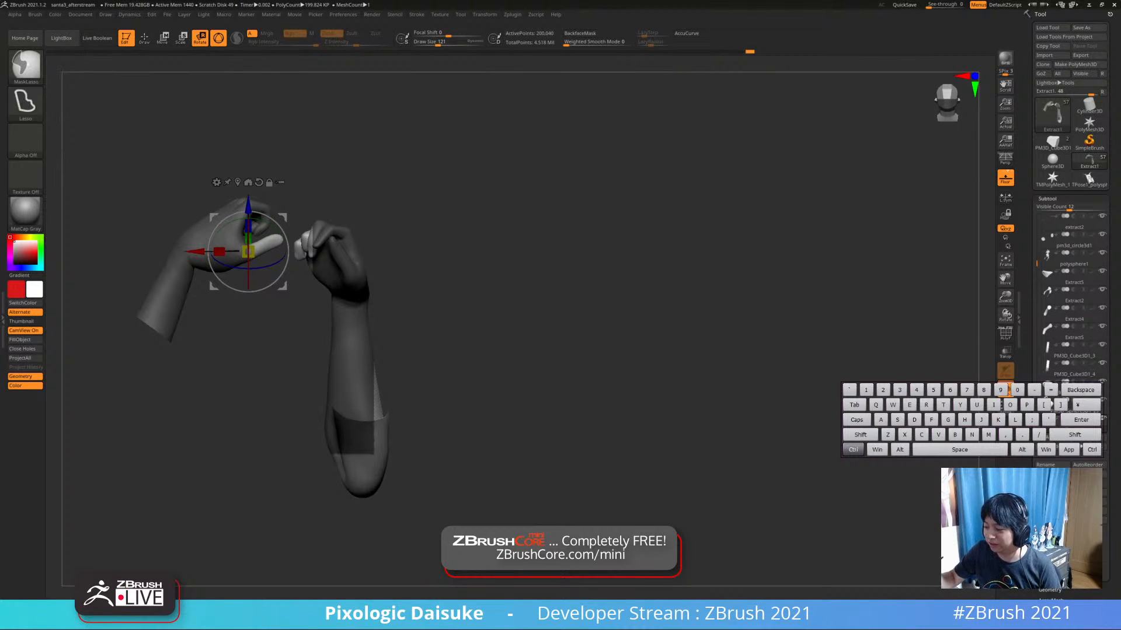
{"action": "mouse_move", "coordinate": [290, 229]}
{"action": "left_mouse_down", "text": "ctrl"}
{"action": "mouse_move", "coordinate": [292, 345]}
{"action": "mouse_move", "coordinate": [392, 201]}
{"action": "mouse_move", "coordinate": [379, 190]}
{"action": "left_mouse_up", "text": "ctrl"}
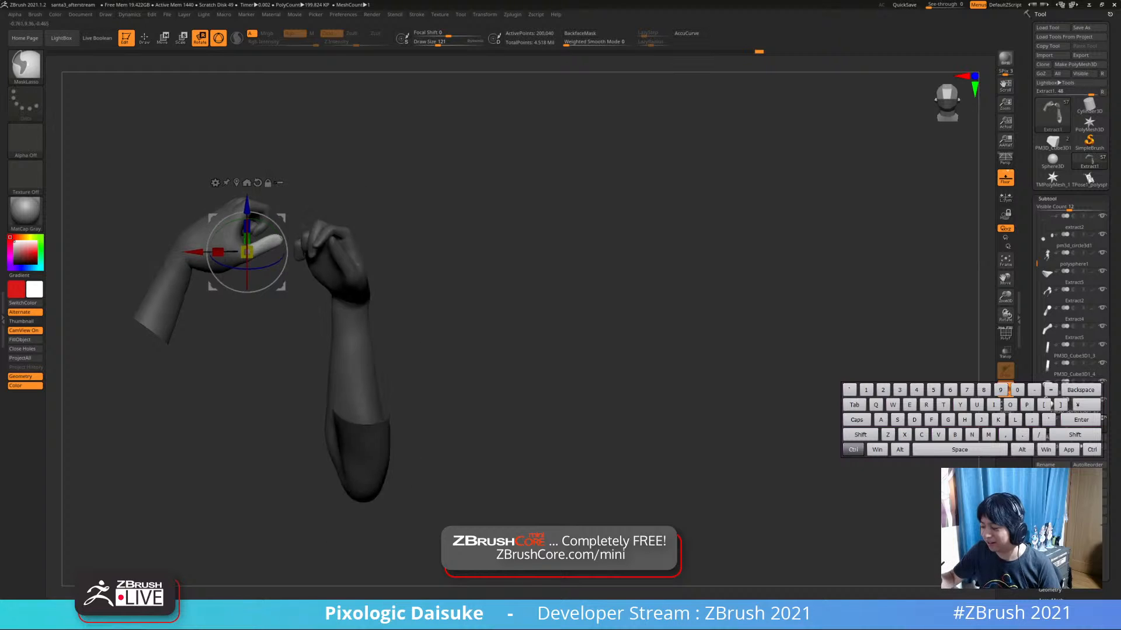
{"action": "right_click_drag", "start_coordinate": [409, 184], "coordinate": [419, 223], "text": "ctrl"}
{"action": "right_click_drag", "start_coordinate": [321, 235], "coordinate": [327, 235], "text": "ctrl"}
Rotate the free left thumb around its base in several small turns to refine its pose beside the curled fingers, and clear the mask
{"action": "left_click_drag", "start_coordinate": [320, 254], "coordinate": [317, 243]}
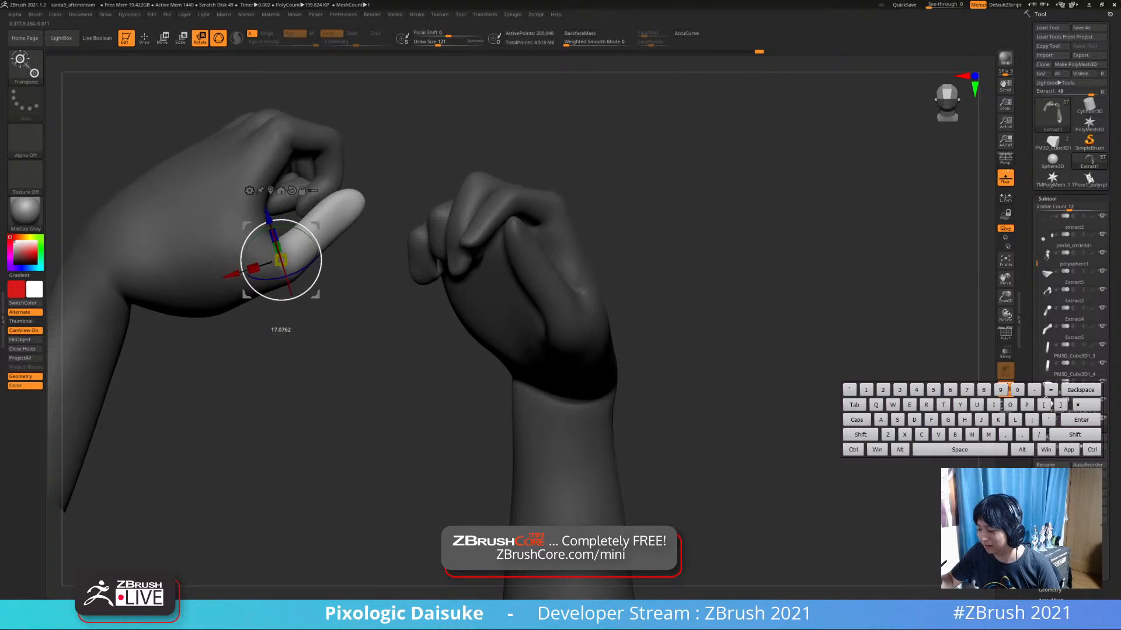
{"action": "right_click_drag", "start_coordinate": [374, 233], "coordinate": [218, 251]}
{"action": "right_click_drag", "start_coordinate": [219, 251], "coordinate": [318, 245], "text": "alt"}
{"action": "left_click_drag", "start_coordinate": [213, 283], "coordinate": [223, 289], "text": "alt"}
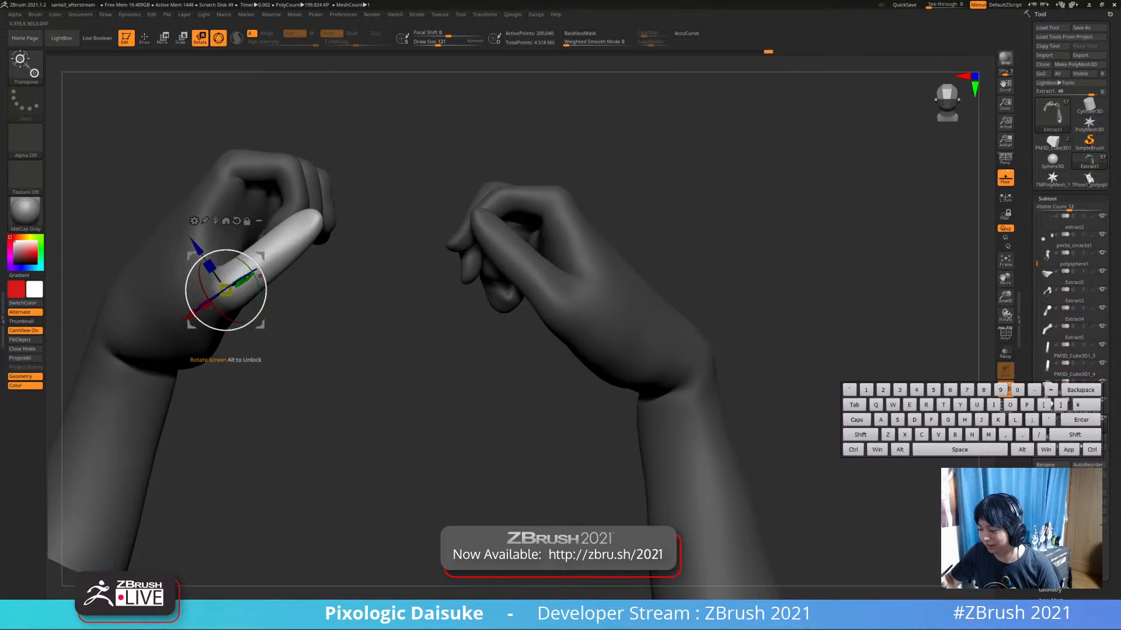
{"action": "right_click_drag", "start_coordinate": [240, 281], "coordinate": [236, 284]}
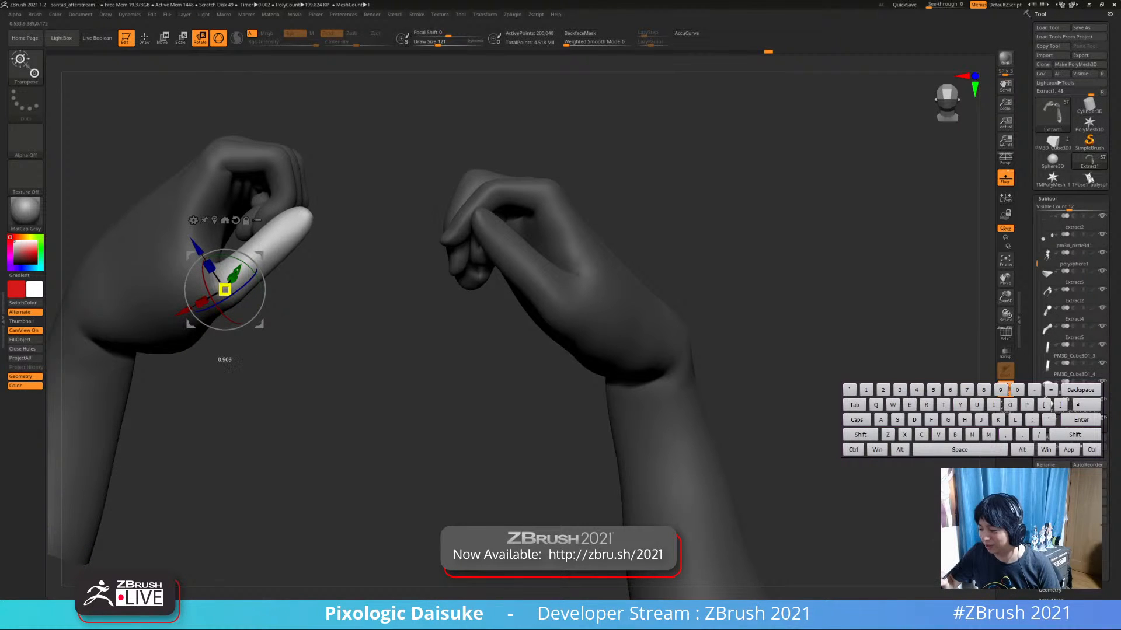
{"action": "left_click_drag", "start_coordinate": [236, 284], "coordinate": [239, 286]}
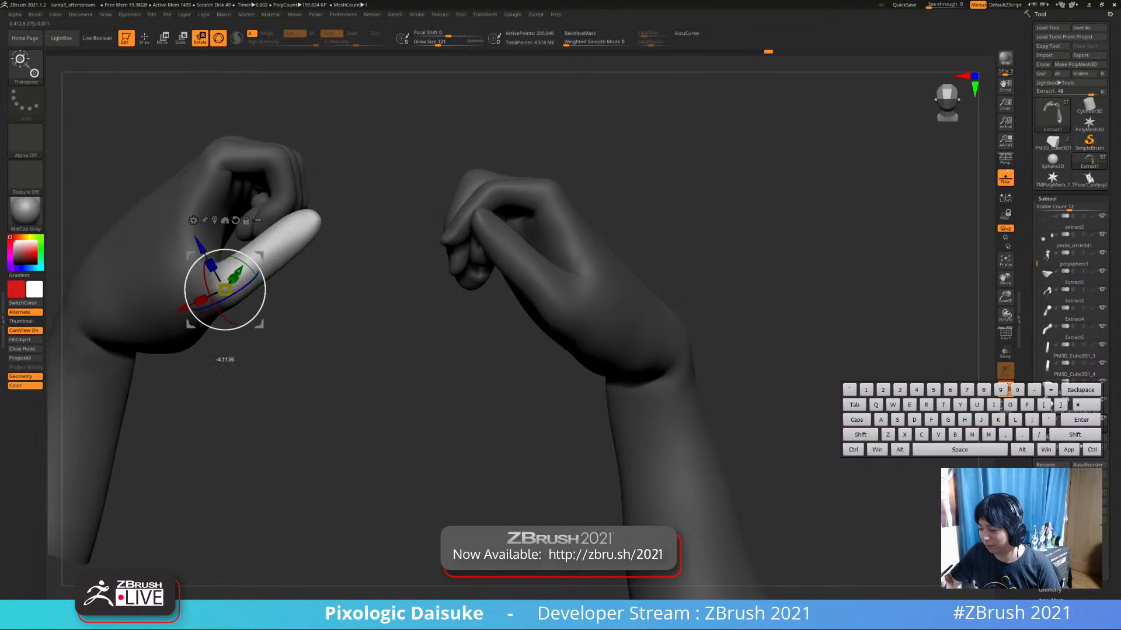
{"action": "right_click_drag", "start_coordinate": [225, 289], "coordinate": [234, 295]}
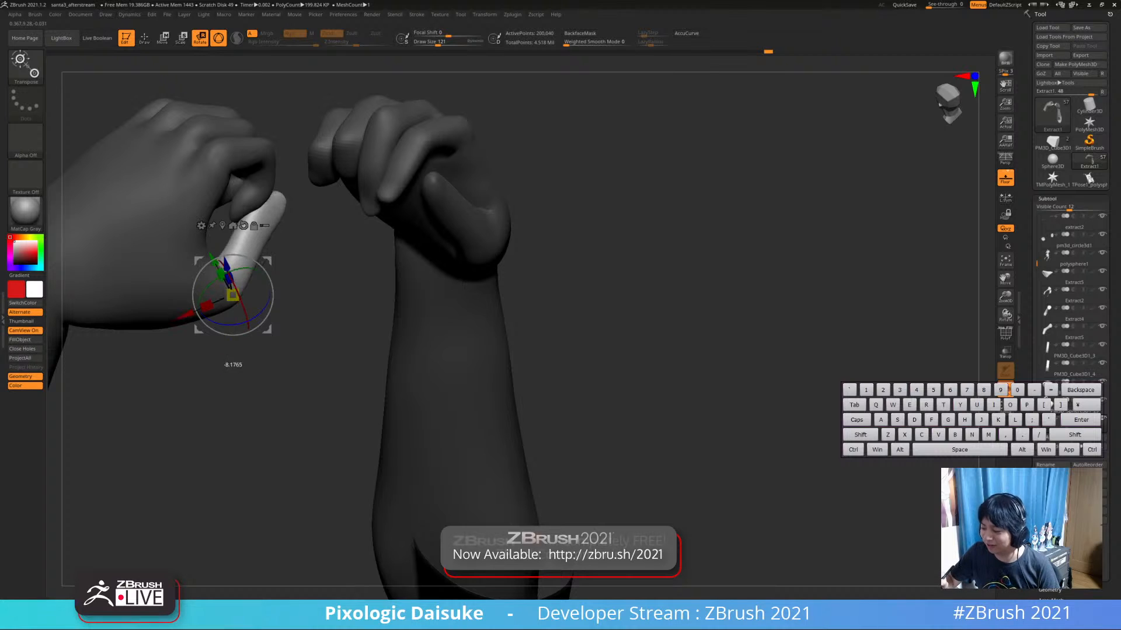
{"action": "mouse_move", "coordinate": [261, 223]}
{"action": "right_mouse_down"}
{"action": "mouse_move", "coordinate": [281, 215]}
{"action": "mouse_move", "coordinate": [282, 174]}
{"action": "mouse_move", "coordinate": [299, 223]}
{"action": "right_mouse_up"}
{"action": "left_click_drag", "start_coordinate": [312, 198], "coordinate": [326, 217], "text": "ctrl"}
Undo the last stroke and make a small SnakeHook adjustment to the left hand's shape
{"action": "mouse_move", "coordinate": [251, 338]}
{"action": "right_mouse_down", "text": "alt"}
{"action": "mouse_move", "coordinate": [251, 321]}
{"action": "mouse_move", "coordinate": [295, 339]}
{"action": "mouse_move", "coordinate": [312, 248]}
{"action": "mouse_move", "coordinate": [275, 317]}
{"action": "mouse_move", "coordinate": [254, 275]}
{"action": "mouse_move", "coordinate": [303, 210]}
{"action": "right_mouse_up", "text": "alt"}
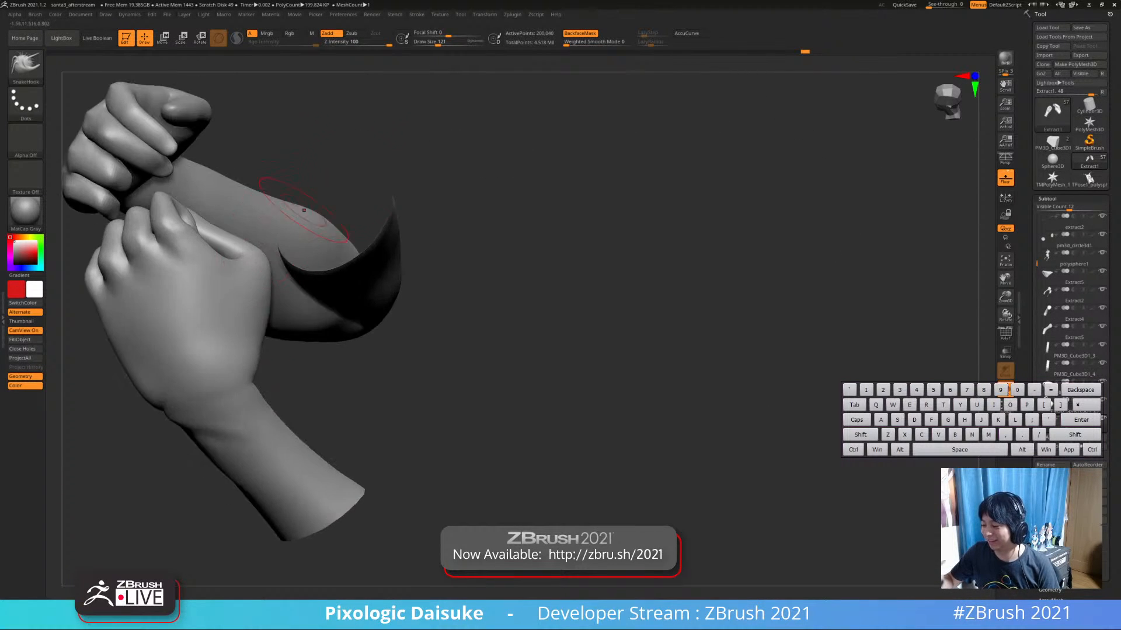
{"action": "mouse_move", "coordinate": [560, 87]}
{"action": "right_mouse_down"}
{"action": "mouse_move", "coordinate": [409, 234]}
{"action": "mouse_move", "coordinate": [241, 315]}
{"action": "mouse_move", "coordinate": [243, 301]}
{"action": "mouse_move", "coordinate": [190, 272]}
{"action": "mouse_move", "coordinate": [204, 304]}
{"action": "mouse_move", "coordinate": [218, 305]}
{"action": "mouse_move", "coordinate": [242, 267]}
{"action": "mouse_move", "coordinate": [278, 291]}
{"action": "mouse_move", "coordinate": [257, 287]}
{"action": "mouse_move", "coordinate": [292, 279]}
{"action": "mouse_move", "coordinate": [274, 255]}
{"action": "mouse_move", "coordinate": [287, 296]}
{"action": "mouse_move", "coordinate": [344, 255]}
{"action": "mouse_move", "coordinate": [314, 286]}
{"action": "mouse_move", "coordinate": [289, 278]}
{"action": "mouse_move", "coordinate": [295, 200]}
{"action": "mouse_move", "coordinate": [308, 262]}
{"action": "mouse_move", "coordinate": [287, 261]}
{"action": "mouse_move", "coordinate": [303, 270]}
{"action": "mouse_move", "coordinate": [299, 250]}
{"action": "mouse_move", "coordinate": [322, 240]}
{"action": "mouse_move", "coordinate": [323, 218]}
{"action": "mouse_move", "coordinate": [323, 246]}
{"action": "mouse_move", "coordinate": [306, 249]}
{"action": "mouse_move", "coordinate": [325, 261]}
{"action": "mouse_move", "coordinate": [328, 207]}
{"action": "mouse_move", "coordinate": [306, 198]}
{"action": "mouse_move", "coordinate": [288, 230]}
{"action": "mouse_move", "coordinate": [280, 199]}
{"action": "mouse_move", "coordinate": [282, 273]}
{"action": "mouse_move", "coordinate": [327, 248]}
{"action": "mouse_move", "coordinate": [409, 257]}
{"action": "mouse_move", "coordinate": [471, 206]}
{"action": "mouse_move", "coordinate": [392, 153]}
{"action": "mouse_move", "coordinate": [373, 332]}
{"action": "mouse_move", "coordinate": [461, 310]}
{"action": "mouse_move", "coordinate": [346, 280]}
{"action": "mouse_move", "coordinate": [394, 255]}
{"action": "right_mouse_up"}
{"action": "key", "text": "shift"}
{"action": "key", "text": "ctrl+z"}
{"action": "left_click_drag", "start_coordinate": [377, 258], "coordinate": [383, 253]}
{"action": "mouse_move", "coordinate": [403, 240]}
{"action": "right_mouse_down", "text": "ctrl"}
{"action": "mouse_move", "coordinate": [415, 128]}
{"action": "mouse_move", "coordinate": [405, 260]}
{"action": "mouse_move", "coordinate": [437, 242]}
{"action": "mouse_move", "coordinate": [327, 300]}
{"action": "mouse_move", "coordinate": [327, 387]}
{"action": "mouse_move", "coordinate": [338, 344]}
{"action": "mouse_move", "coordinate": [327, 329]}
{"action": "mouse_move", "coordinate": [394, 292]}
{"action": "mouse_move", "coordinate": [508, 257]}
{"action": "mouse_move", "coordinate": [438, 298]}
{"action": "mouse_move", "coordinate": [429, 266]}
{"action": "right_mouse_up", "text": "ctrl"}
Smooth the inner crease at the base of the left index finger and turn off BackfaceMask
{"action": "right_click_drag", "start_coordinate": [187, 318], "coordinate": [184, 329], "text": "ctrl"}
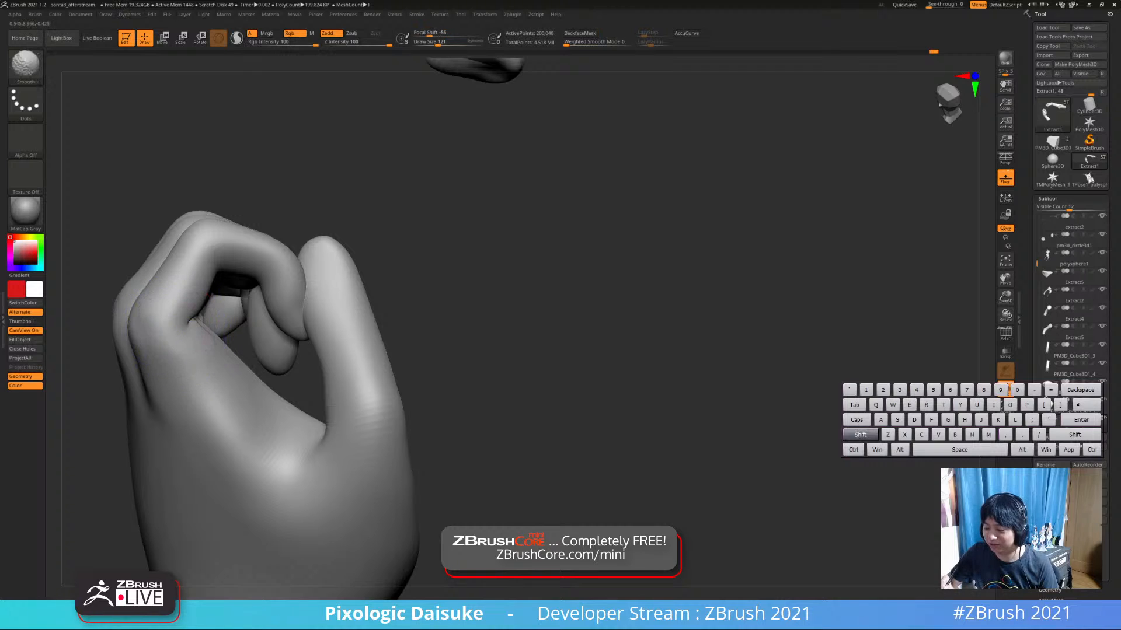
{"action": "left_click_drag", "start_coordinate": [183, 324], "coordinate": [195, 333], "text": "shift"}
{"action": "right_click_drag", "start_coordinate": [195, 333], "coordinate": [189, 310], "text": "ctrl"}
{"action": "mouse_move", "coordinate": [189, 310]}
{"action": "right_mouse_down"}
{"action": "mouse_move", "coordinate": [304, 283]}
{"action": "mouse_move", "coordinate": [268, 262]}
{"action": "right_mouse_up"}
{"action": "mouse_move", "coordinate": [268, 262]}
{"action": "right_mouse_down"}
{"action": "mouse_move", "coordinate": [255, 267]}
{"action": "mouse_move", "coordinate": [267, 284]}
{"action": "mouse_move", "coordinate": [233, 263]}
{"action": "mouse_move", "coordinate": [230, 229]}
{"action": "mouse_move", "coordinate": [254, 262]}
{"action": "mouse_move", "coordinate": [293, 267]}
{"action": "mouse_move", "coordinate": [353, 236]}
{"action": "right_mouse_up"}
{"action": "left_click", "coordinate": [580, 33]}
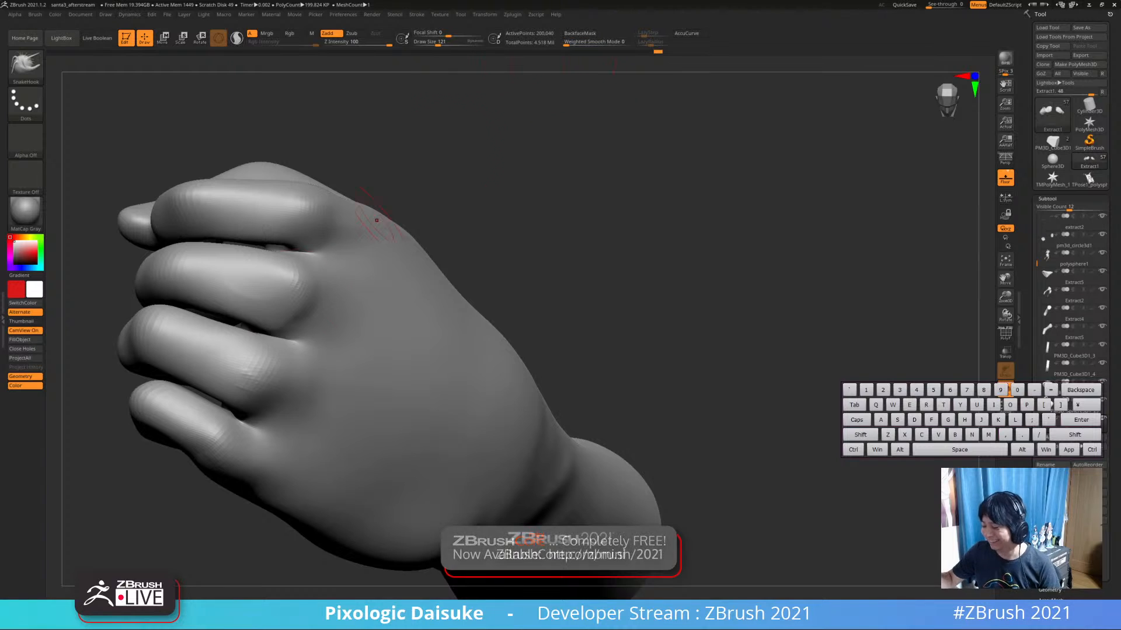
Show the rest of the figure again, select the body subtool polysphere1 and check the body surface against the left glove's fingers
{"action": "mouse_move", "coordinate": [257, 295]}
{"action": "right_mouse_down"}
{"action": "mouse_move", "coordinate": [403, 292]}
{"action": "mouse_move", "coordinate": [246, 310]}
{"action": "mouse_move", "coordinate": [253, 333]}
{"action": "right_mouse_up"}
{"action": "mouse_move", "coordinate": [276, 378]}
{"action": "right_mouse_down"}
{"action": "mouse_move", "coordinate": [304, 403]}
{"action": "mouse_move", "coordinate": [250, 335]}
{"action": "mouse_move", "coordinate": [267, 334]}
{"action": "mouse_move", "coordinate": [236, 205]}
{"action": "mouse_move", "coordinate": [263, 257]}
{"action": "mouse_move", "coordinate": [309, 280]}
{"action": "mouse_move", "coordinate": [446, 236]}
{"action": "mouse_move", "coordinate": [432, 257]}
{"action": "mouse_move", "coordinate": [414, 192]}
{"action": "right_mouse_up"}
{"action": "key", "text": "alt+s"}
{"action": "right_click_drag", "start_coordinate": [402, 143], "coordinate": [360, 273]}
{"action": "left_click", "coordinate": [362, 281], "text": "alt"}
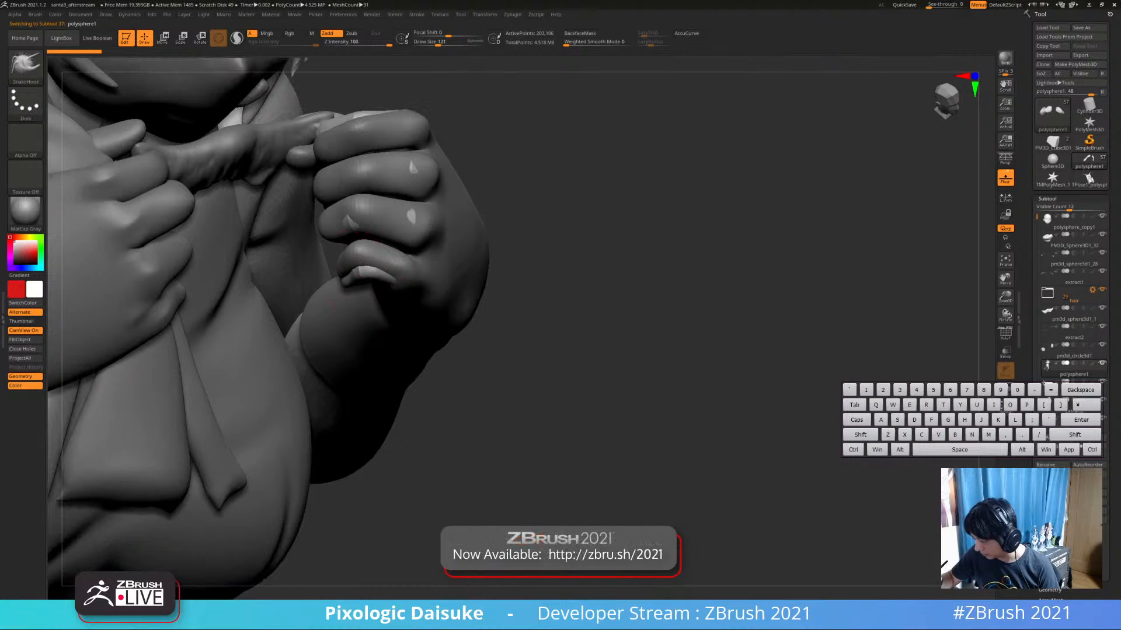
{"action": "key", "text": "ctrl+z"}
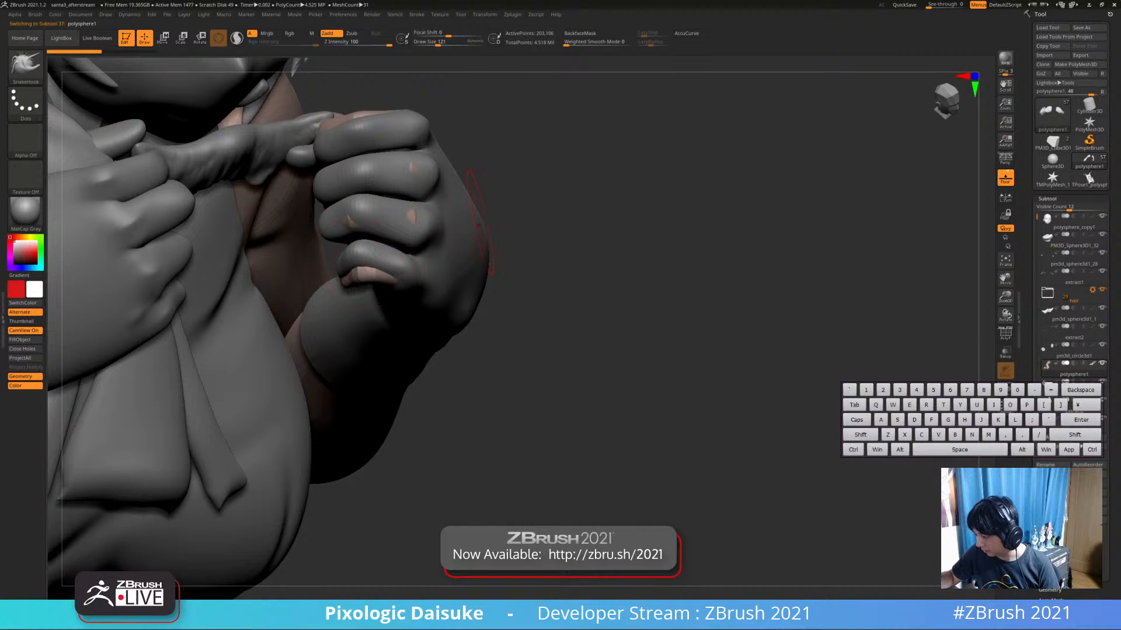
{"action": "mouse_move", "coordinate": [361, 278]}
{"action": "right_mouse_down"}
{"action": "mouse_move", "coordinate": [365, 262]}
{"action": "mouse_move", "coordinate": [373, 274]}
{"action": "mouse_move", "coordinate": [361, 281]}
{"action": "mouse_move", "coordinate": [363, 196]}
{"action": "mouse_move", "coordinate": [416, 207]}
{"action": "mouse_move", "coordinate": [399, 222]}
{"action": "right_mouse_up"}
{"action": "key", "text": "shift"}
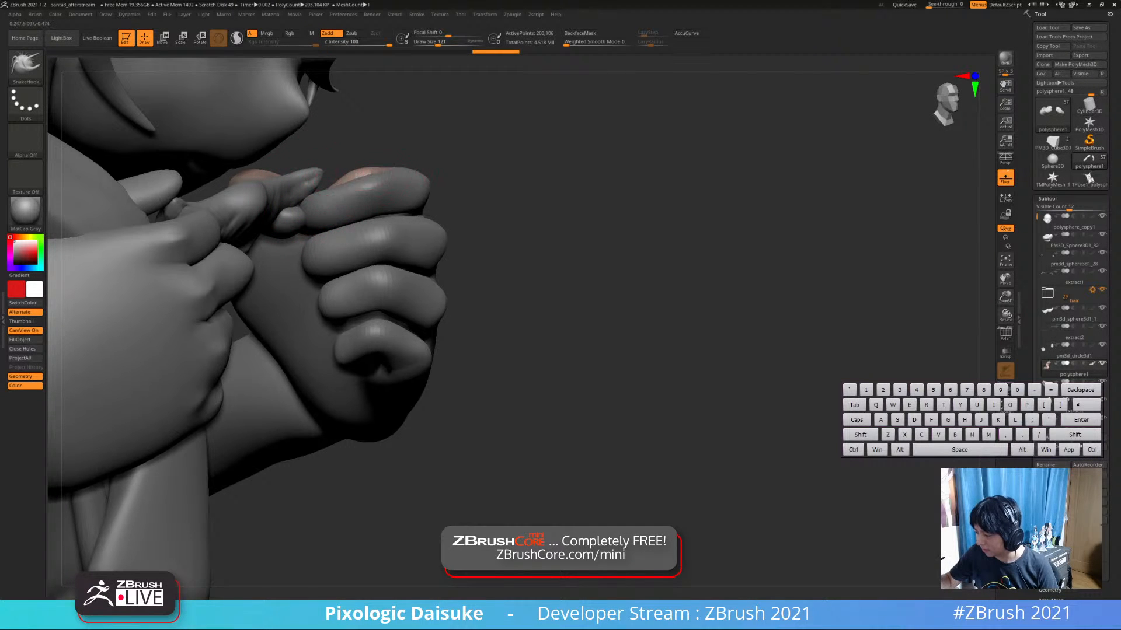
{"action": "mouse_move", "coordinate": [400, 222]}
{"action": "right_mouse_down"}
{"action": "mouse_move", "coordinate": [401, 164]}
{"action": "mouse_move", "coordinate": [359, 236]}
{"action": "mouse_move", "coordinate": [365, 213]}
{"action": "mouse_move", "coordinate": [365, 224]}
{"action": "right_mouse_up"}
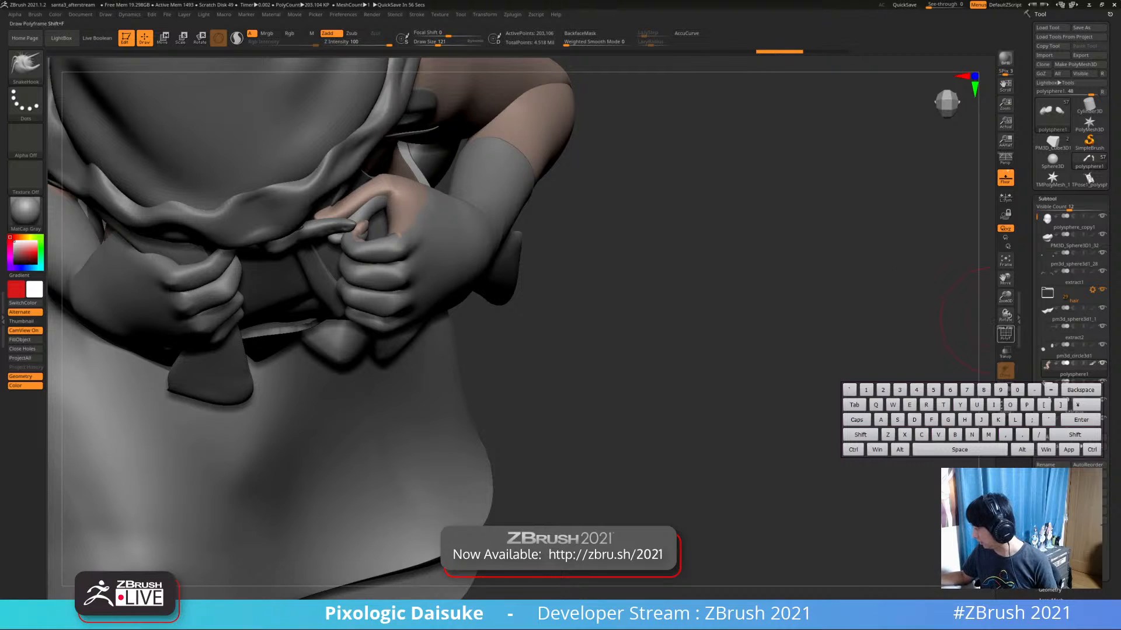
Turn on PolyFrame, try isolating the body's left forearm polygroups, and restore full visibility
{"action": "left_click", "coordinate": [1003, 332]}
{"action": "left_click_drag", "start_coordinate": [846, 326], "coordinate": [688, 251]}
{"action": "left_click", "coordinate": [525, 268], "text": "ctrl+shift"}
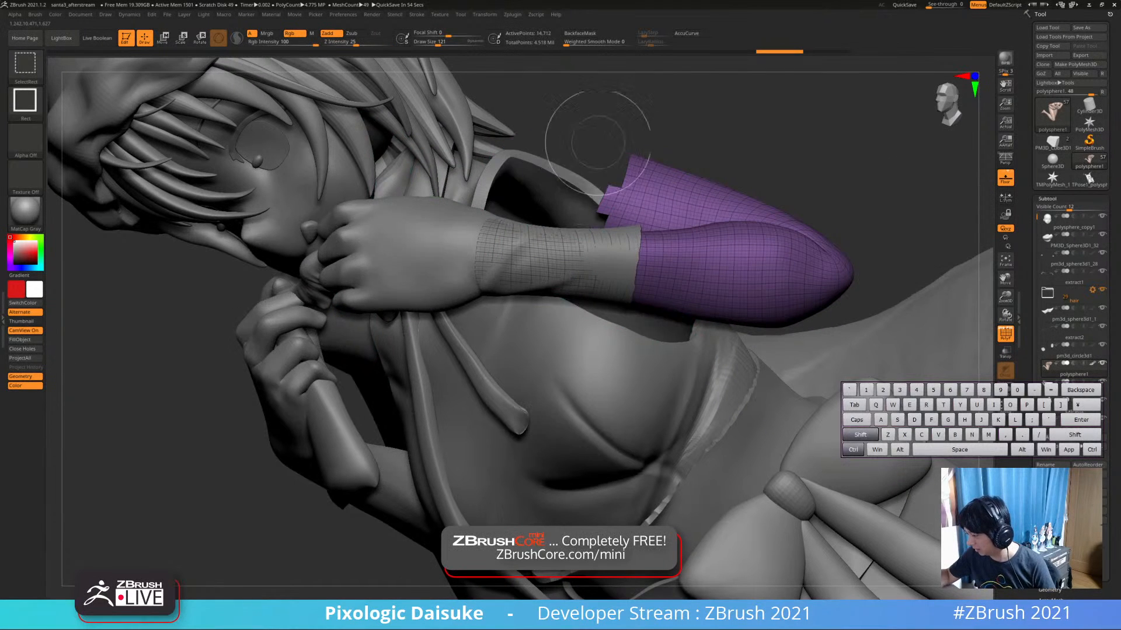
{"action": "left_click_drag", "start_coordinate": [616, 147], "coordinate": [531, 155], "text": "ctrl+shift"}
{"action": "left_click", "coordinate": [530, 156], "text": "ctrl+shift"}
{"action": "left_click_drag", "start_coordinate": [571, 200], "coordinate": [589, 265]}
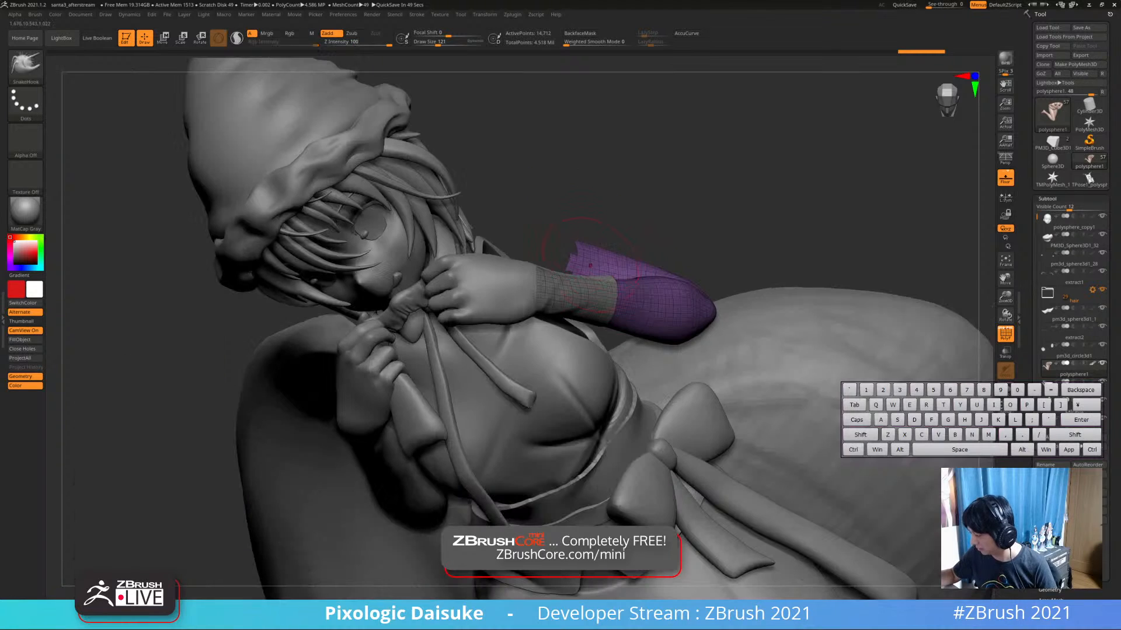
{"action": "left_click_drag", "start_coordinate": [607, 200], "coordinate": [613, 182], "text": "ctrl+shift"}
{"action": "left_click", "coordinate": [598, 204], "text": "ctrl+shift"}
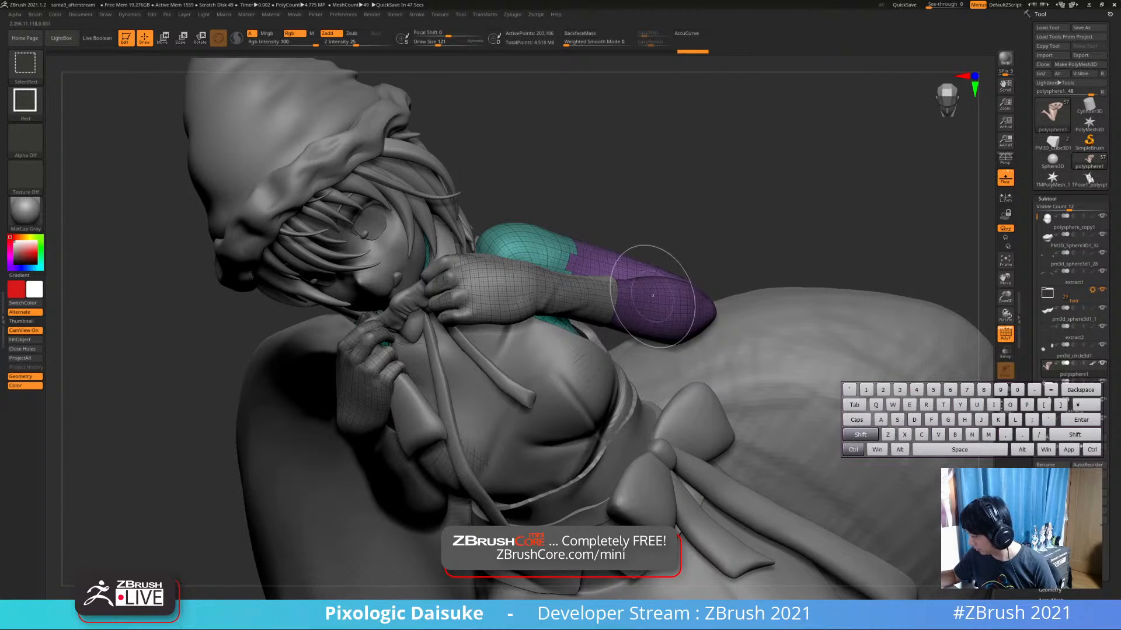
Isolate the body's hand polygroup under the glove, invert the visibility to hide it, and turn off PolyFrame
{"action": "left_click", "coordinate": [560, 250], "text": "ctrl+shift"}
{"action": "left_click", "coordinate": [587, 225], "text": "ctrl+shift"}
{"action": "left_click", "coordinate": [499, 285], "text": "ctrl+shift"}
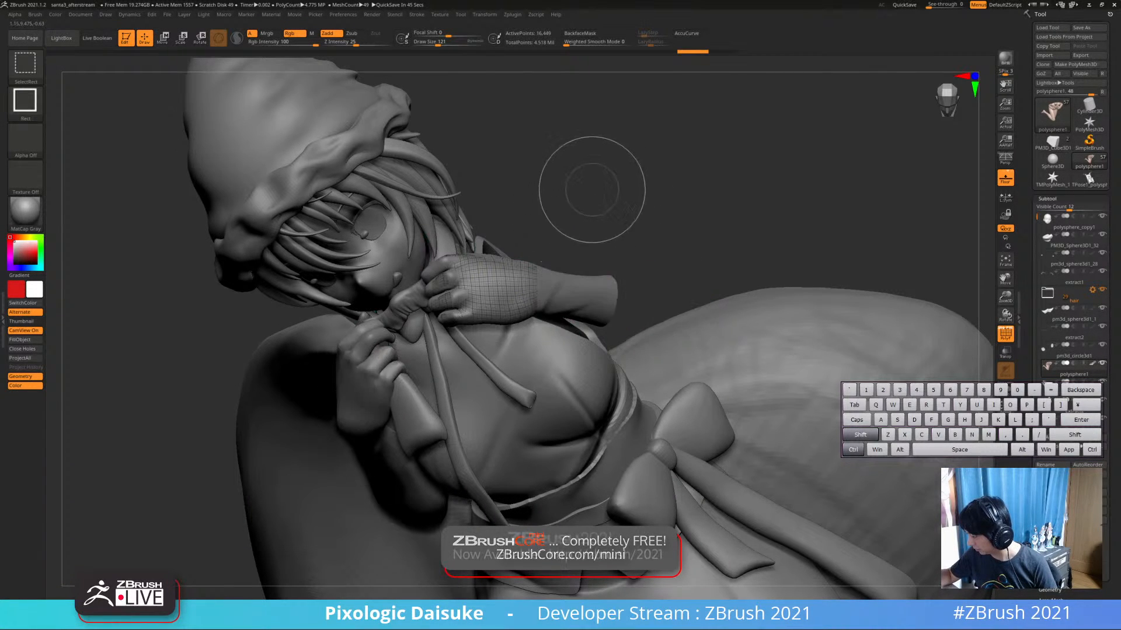
{"action": "left_click_drag", "start_coordinate": [593, 191], "coordinate": [598, 203], "text": "ctrl+shift"}
{"action": "left_click_drag", "start_coordinate": [575, 252], "coordinate": [315, 233]}
{"action": "left_click_drag", "start_coordinate": [587, 233], "coordinate": [587, 187], "text": "alt"}
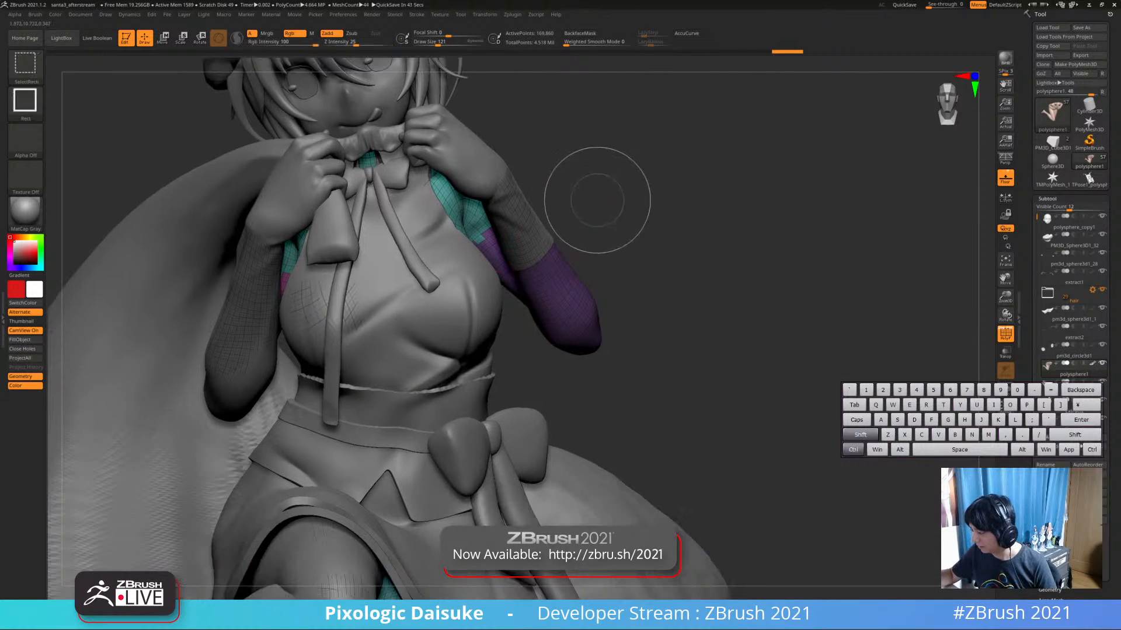
{"action": "left_click_drag", "start_coordinate": [565, 263], "coordinate": [642, 339], "text": "alt"}
{"action": "key", "text": "shift+f"}
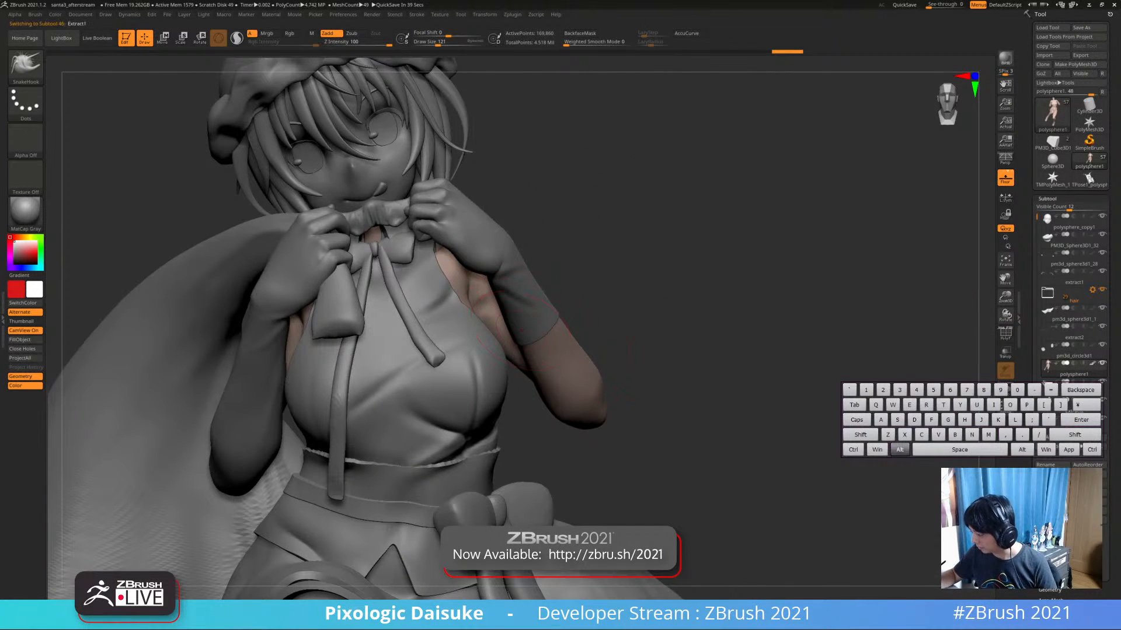
Select the glove subtool Extract1 and sculpt its left index knuckle area with the Standard brush at draw size 55, smoothing the strokes
{"action": "left_click", "coordinate": [521, 331], "text": "alt"}
{"action": "right_click_drag", "start_coordinate": [539, 292], "coordinate": [538, 357], "text": "ctrl"}
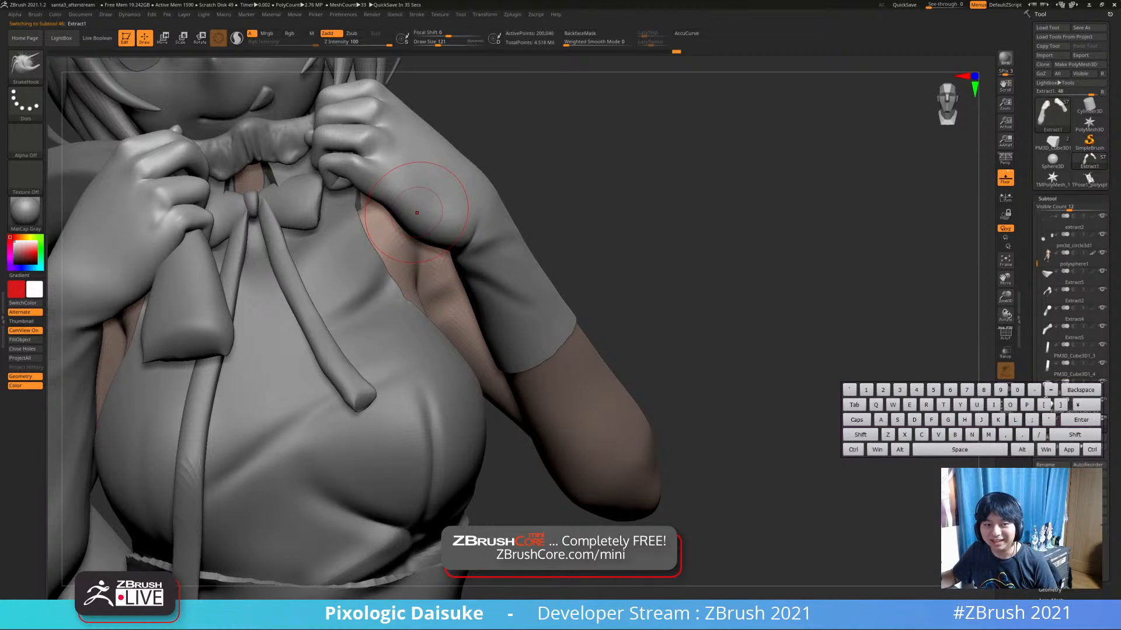
{"action": "left_click", "coordinate": [26, 64]}
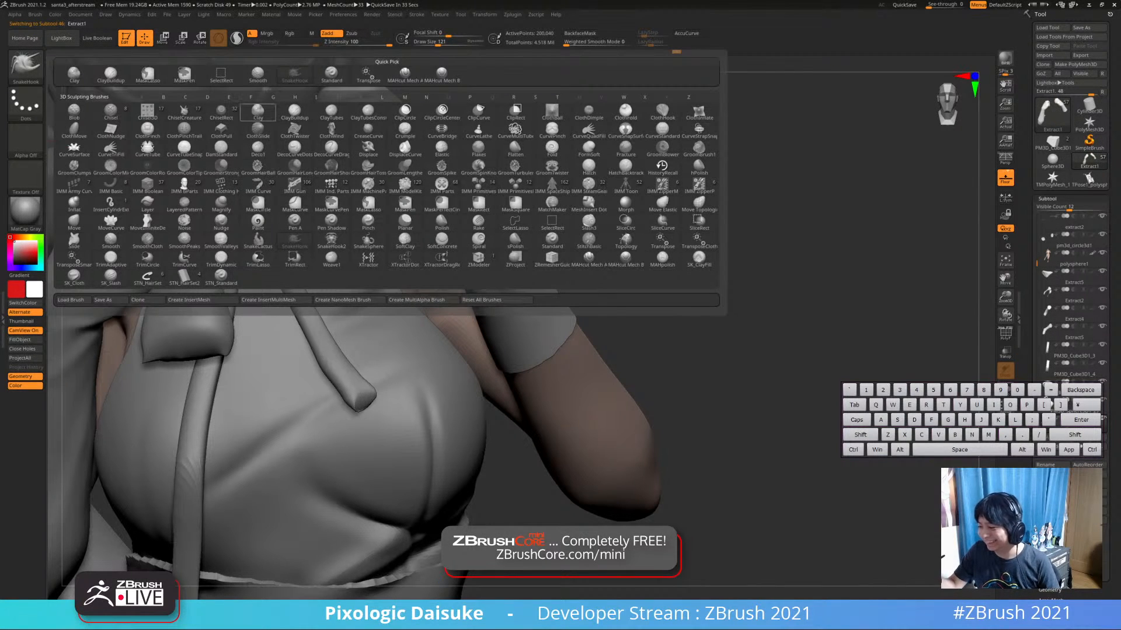
{"action": "left_click", "coordinate": [332, 73]}
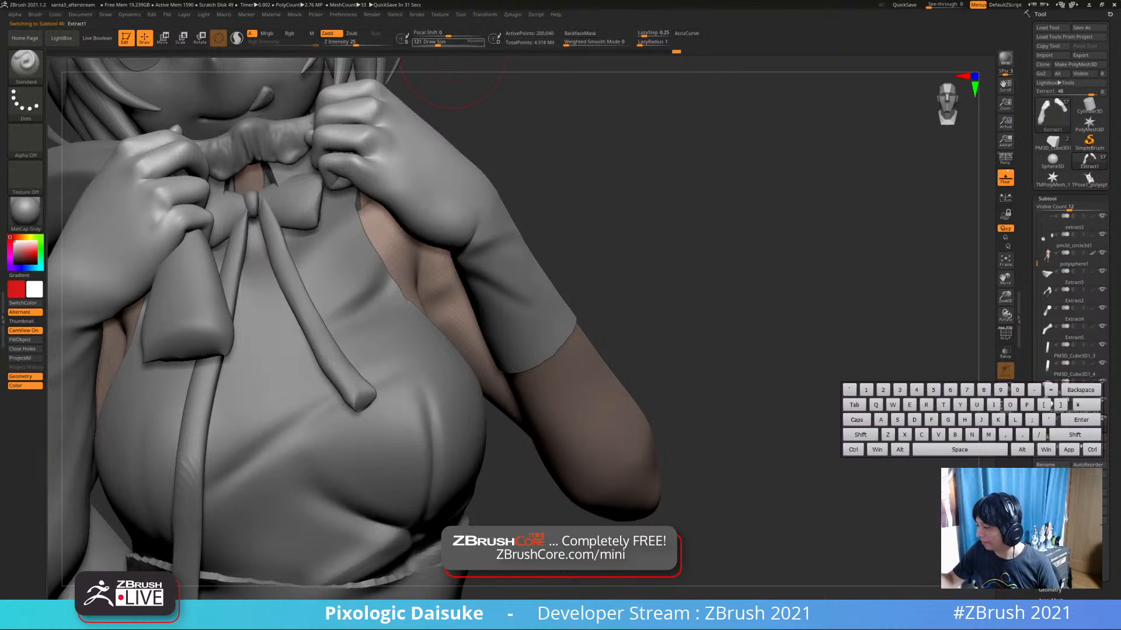
{"action": "mouse_move", "coordinate": [409, 234]}
{"action": "right_mouse_down"}
{"action": "mouse_move", "coordinate": [379, 193]}
{"action": "mouse_move", "coordinate": [376, 204]}
{"action": "mouse_move", "coordinate": [373, 158]}
{"action": "mouse_move", "coordinate": [386, 199]}
{"action": "mouse_move", "coordinate": [364, 238]}
{"action": "mouse_move", "coordinate": [396, 187]}
{"action": "right_mouse_up"}
{"action": "key", "text": "shift"}
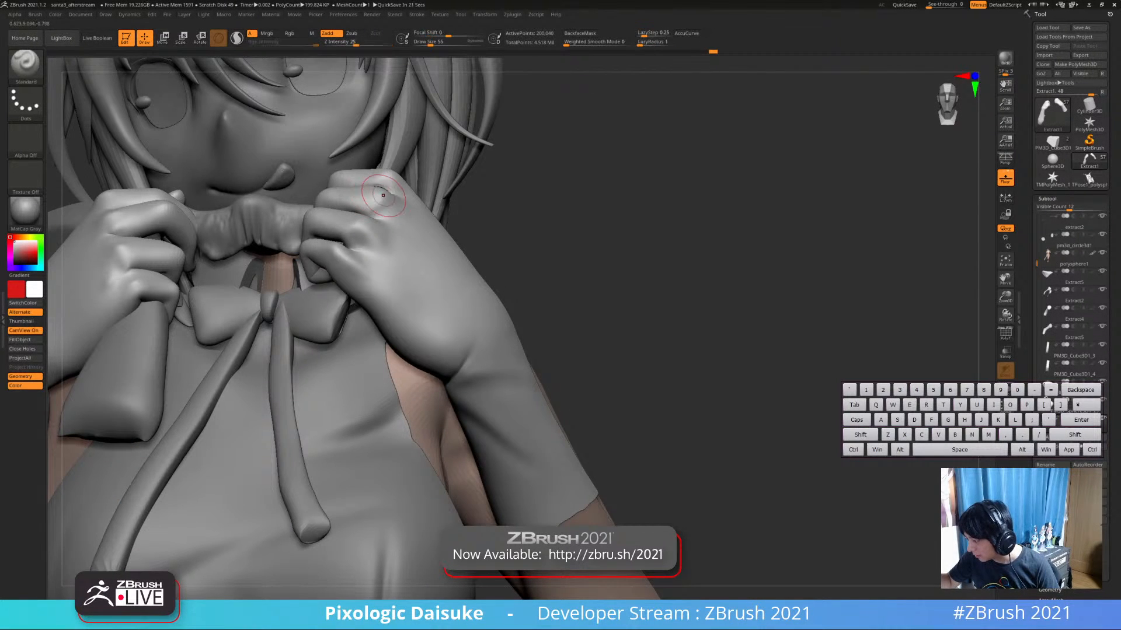
{"action": "key", "text": "shift"}
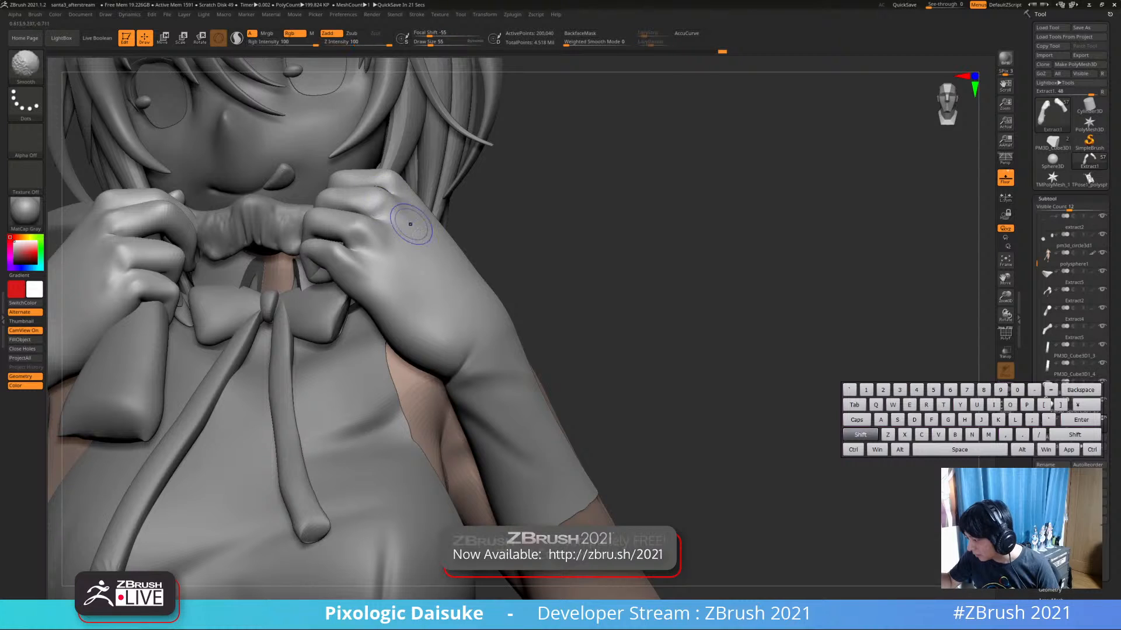
Carve the hollows between the left hand's knuckles with the Standard brush and smooth the transitions onto the back of the hand
{"action": "right_click_drag", "start_coordinate": [386, 200], "coordinate": [443, 207]}
{"action": "key", "text": "alt"}
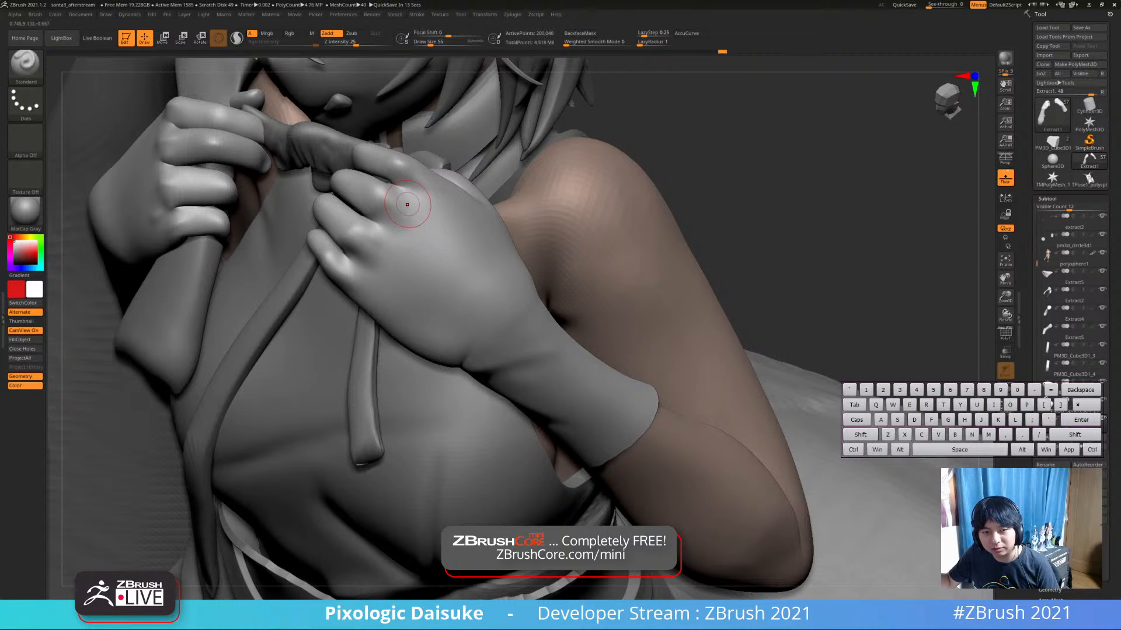
{"action": "key", "text": "alt"}
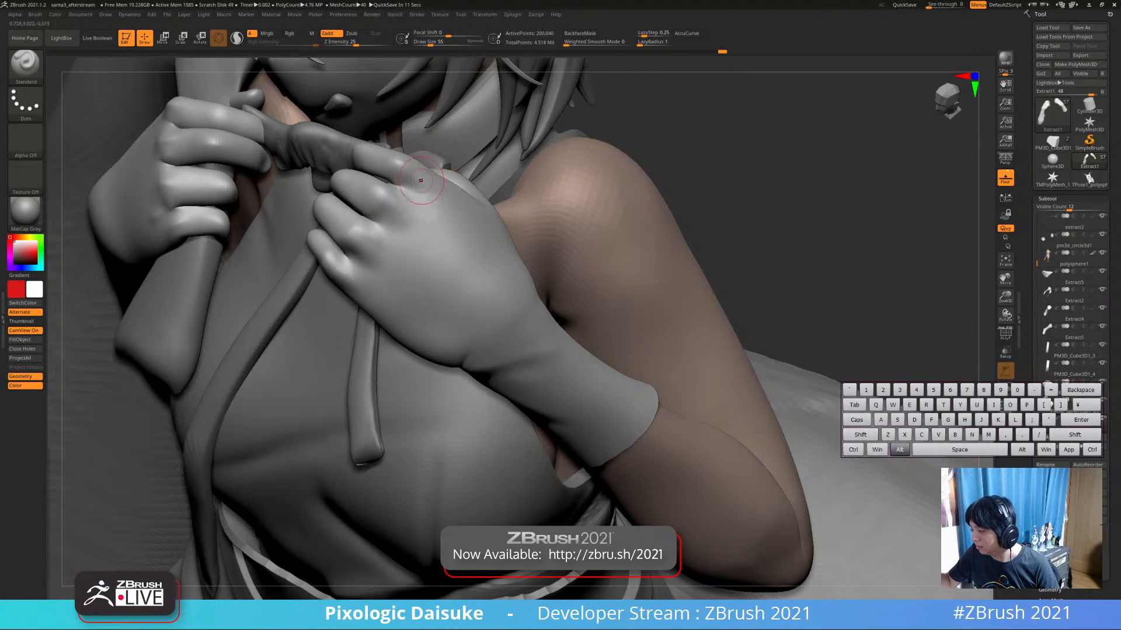
{"action": "key", "text": "shift"}
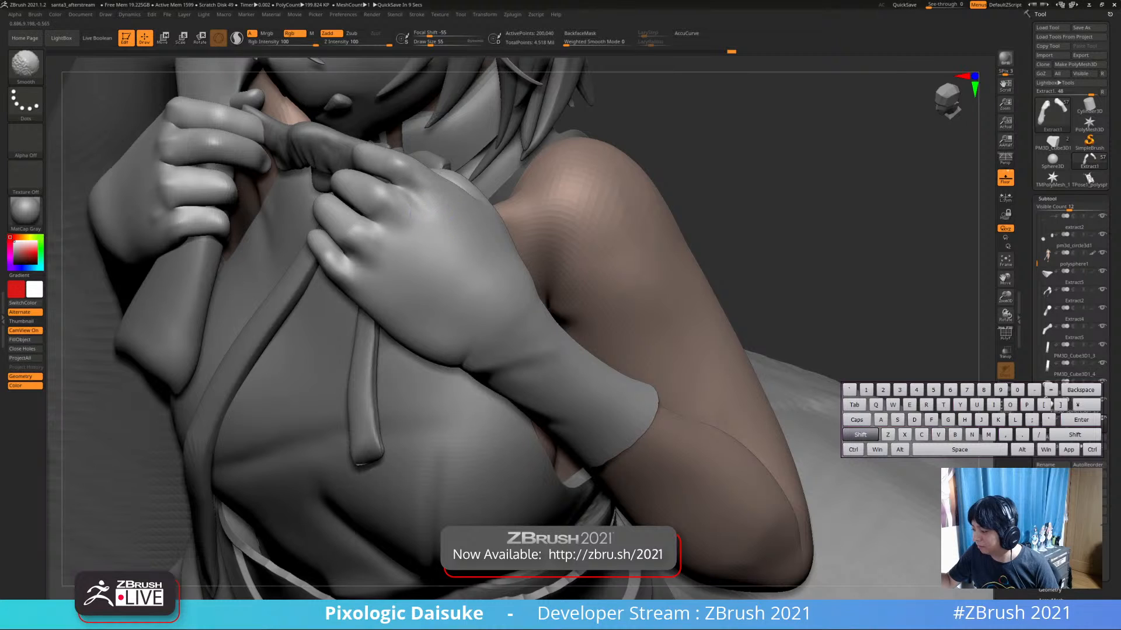
{"action": "key", "text": "alt"}
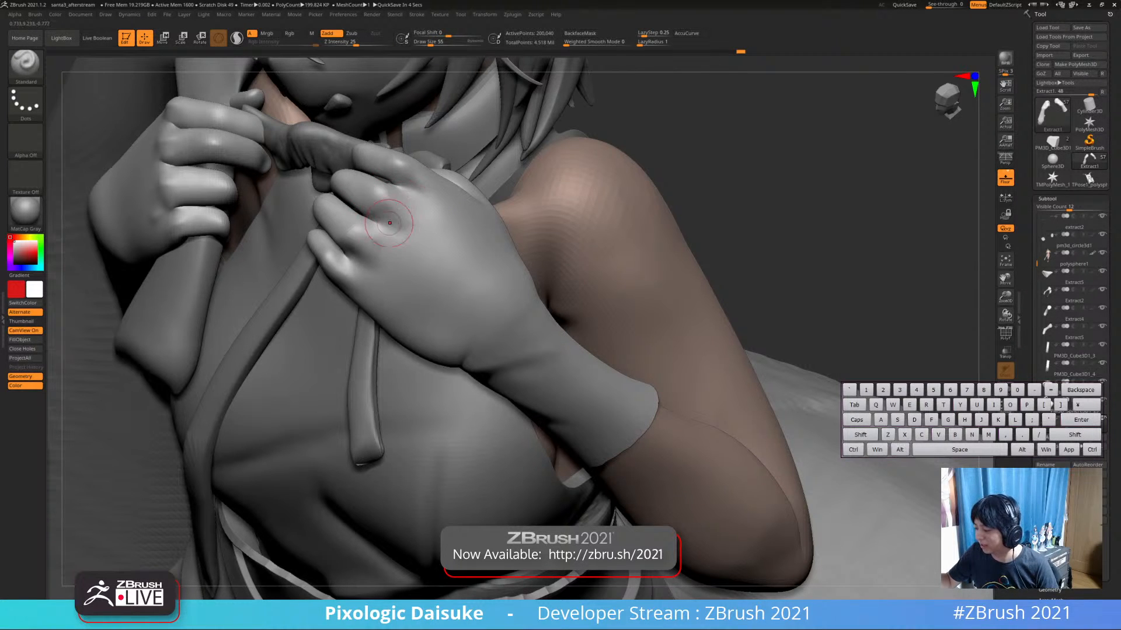
Choose the SnakeHook brush, try a stroke on the left glove's fingers, undo it, and turn off BackfaceMask
{"action": "key", "text": "shift"}
{"action": "right_click_drag", "start_coordinate": [393, 201], "coordinate": [494, 174]}
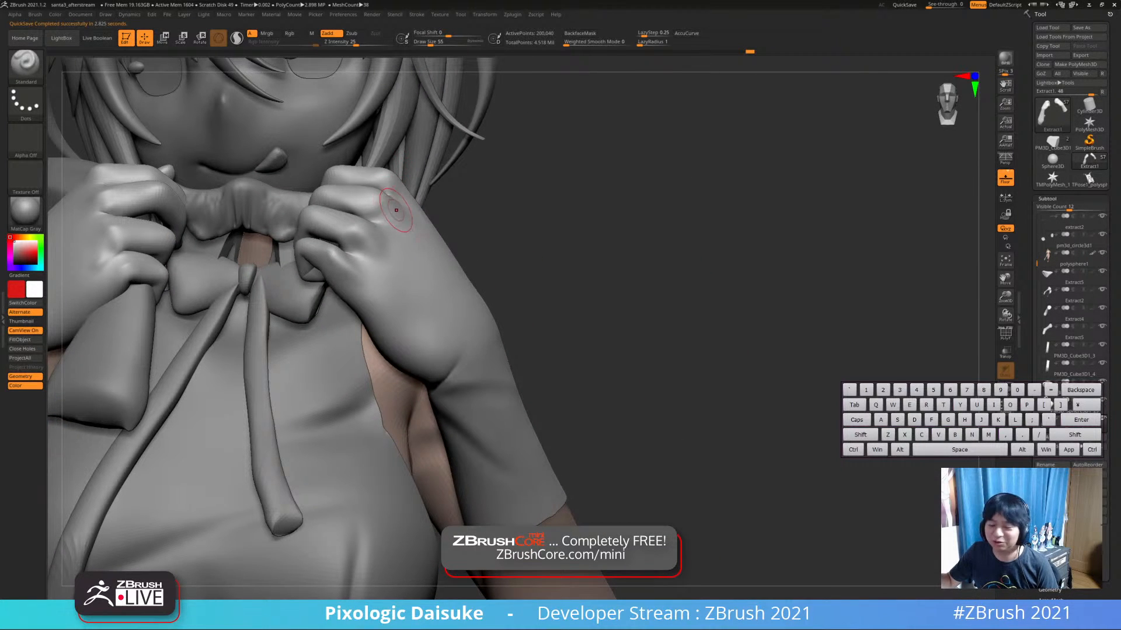
{"action": "mouse_move", "coordinate": [396, 210]}
{"action": "right_mouse_down"}
{"action": "mouse_move", "coordinate": [367, 185]}
{"action": "mouse_move", "coordinate": [338, 207]}
{"action": "mouse_move", "coordinate": [306, 195]}
{"action": "right_mouse_up"}
{"action": "key", "text": "b"}
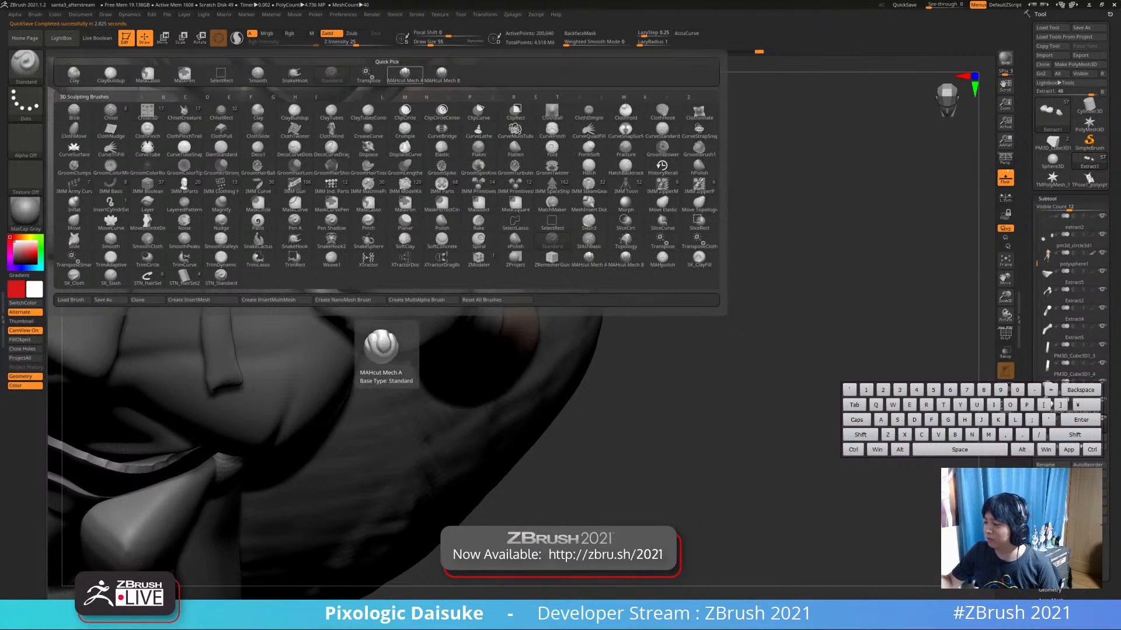
{"action": "left_click", "coordinate": [406, 76]}
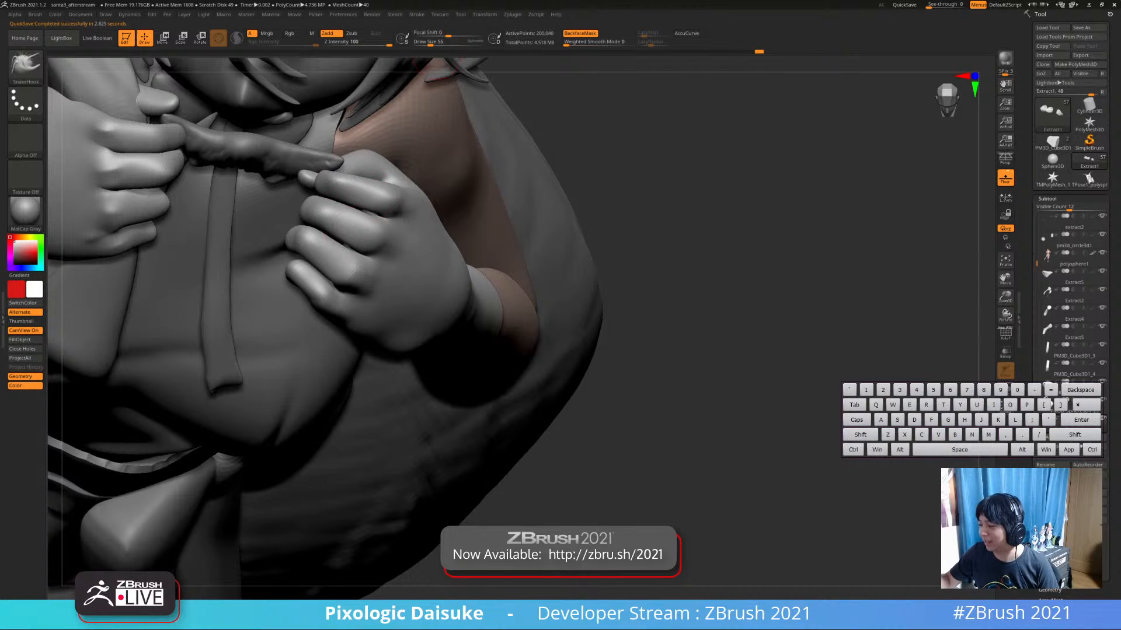
{"action": "mouse_move", "coordinate": [390, 190]}
{"action": "right_mouse_down"}
{"action": "mouse_move", "coordinate": [355, 175]}
{"action": "mouse_move", "coordinate": [375, 200]}
{"action": "right_mouse_up"}
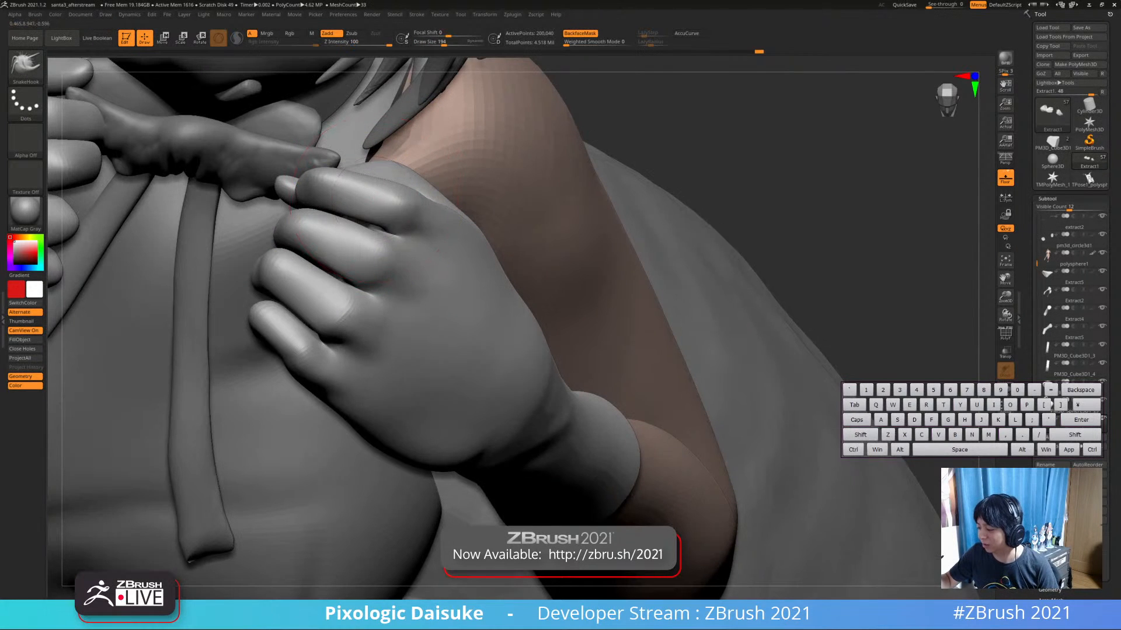
{"action": "mouse_move", "coordinate": [339, 277]}
{"action": "right_mouse_down"}
{"action": "mouse_move", "coordinate": [353, 227]}
{"action": "mouse_move", "coordinate": [346, 255]}
{"action": "mouse_move", "coordinate": [331, 238]}
{"action": "mouse_move", "coordinate": [360, 229]}
{"action": "mouse_move", "coordinate": [363, 250]}
{"action": "mouse_move", "coordinate": [354, 205]}
{"action": "mouse_move", "coordinate": [336, 245]}
{"action": "right_mouse_up"}
{"action": "key", "text": "ctrl+z"}
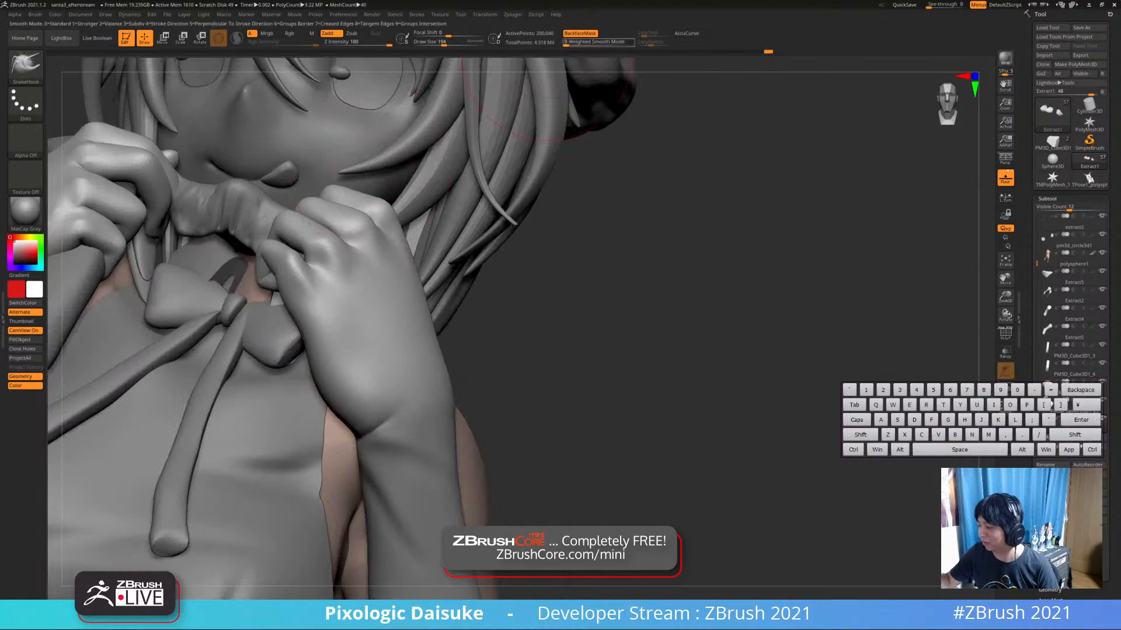
{"action": "left_click", "coordinate": [581, 34]}
{"action": "mouse_move", "coordinate": [351, 161]}
{"action": "right_mouse_down", "text": "ctrl"}
{"action": "mouse_move", "coordinate": [329, 213]}
{"action": "mouse_move", "coordinate": [300, 170]}
{"action": "mouse_move", "coordinate": [326, 193]}
{"action": "mouse_move", "coordinate": [326, 181]}
{"action": "right_mouse_up", "text": "ctrl"}
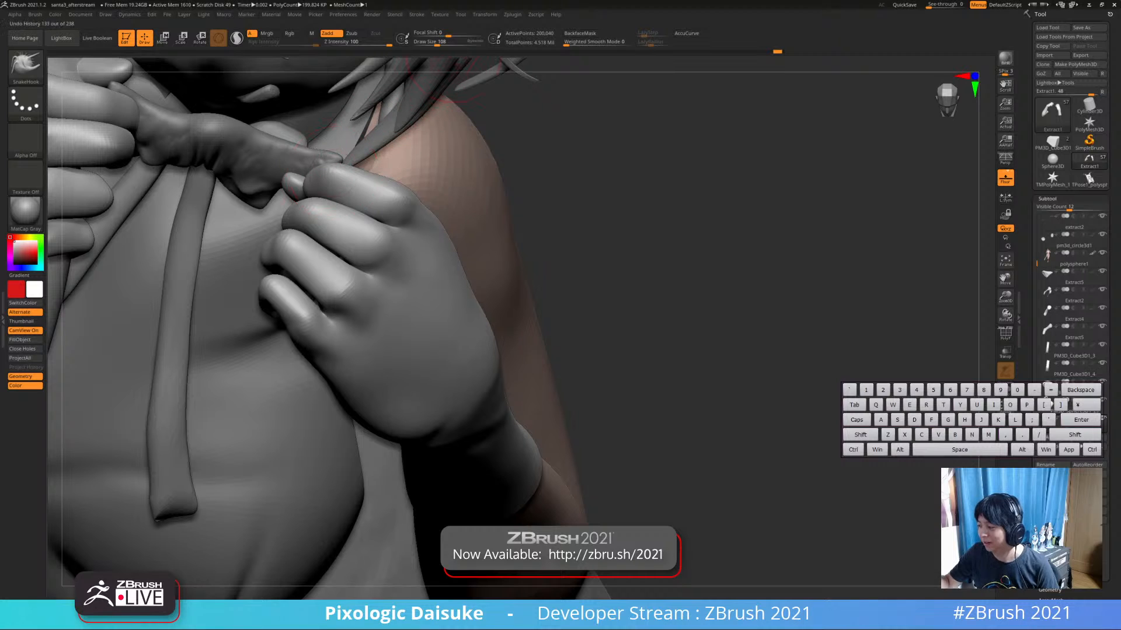
Adjust the shape of the left glove's curled fingers with the SnakeHook brush, reducing the draw size to 72
{"action": "mouse_move", "coordinate": [326, 182]}
{"action": "right_mouse_down"}
{"action": "mouse_move", "coordinate": [353, 191]}
{"action": "mouse_move", "coordinate": [312, 153]}
{"action": "mouse_move", "coordinate": [331, 177]}
{"action": "right_mouse_up"}
{"action": "mouse_move", "coordinate": [318, 133]}
{"action": "right_mouse_down"}
{"action": "mouse_move", "coordinate": [336, 180]}
{"action": "mouse_move", "coordinate": [365, 204]}
{"action": "mouse_move", "coordinate": [402, 214]}
{"action": "mouse_move", "coordinate": [422, 201]}
{"action": "mouse_move", "coordinate": [382, 185]}
{"action": "mouse_move", "coordinate": [368, 215]}
{"action": "mouse_move", "coordinate": [379, 237]}
{"action": "mouse_move", "coordinate": [325, 248]}
{"action": "mouse_move", "coordinate": [341, 191]}
{"action": "mouse_move", "coordinate": [303, 338]}
{"action": "mouse_move", "coordinate": [315, 254]}
{"action": "mouse_move", "coordinate": [386, 251]}
{"action": "mouse_move", "coordinate": [466, 353]}
{"action": "mouse_move", "coordinate": [409, 318]}
{"action": "right_mouse_up"}
{"action": "key", "text": "shift+s"}
{"action": "key", "text": "shift"}
{"action": "key", "text": "alt+s"}
Select the gathered cloth strip held between the hands and rotate it slightly with the gizmo to fit the left fingers
{"action": "left_click", "coordinate": [310, 299], "text": "alt"}
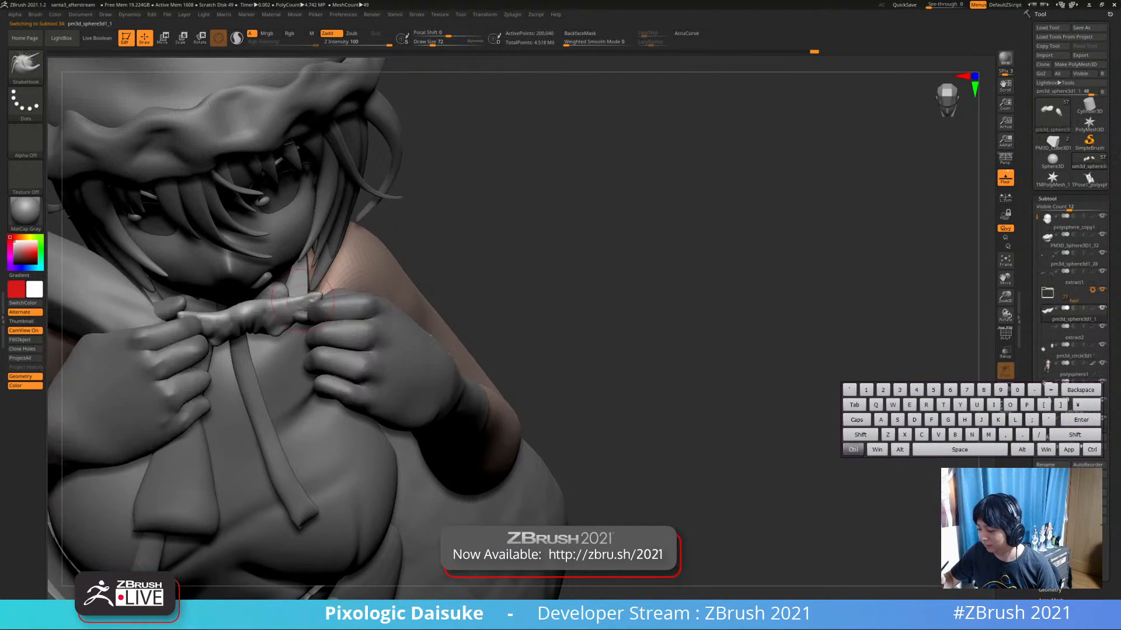
{"action": "right_click_drag", "start_coordinate": [314, 297], "coordinate": [318, 199], "text": "ctrl"}
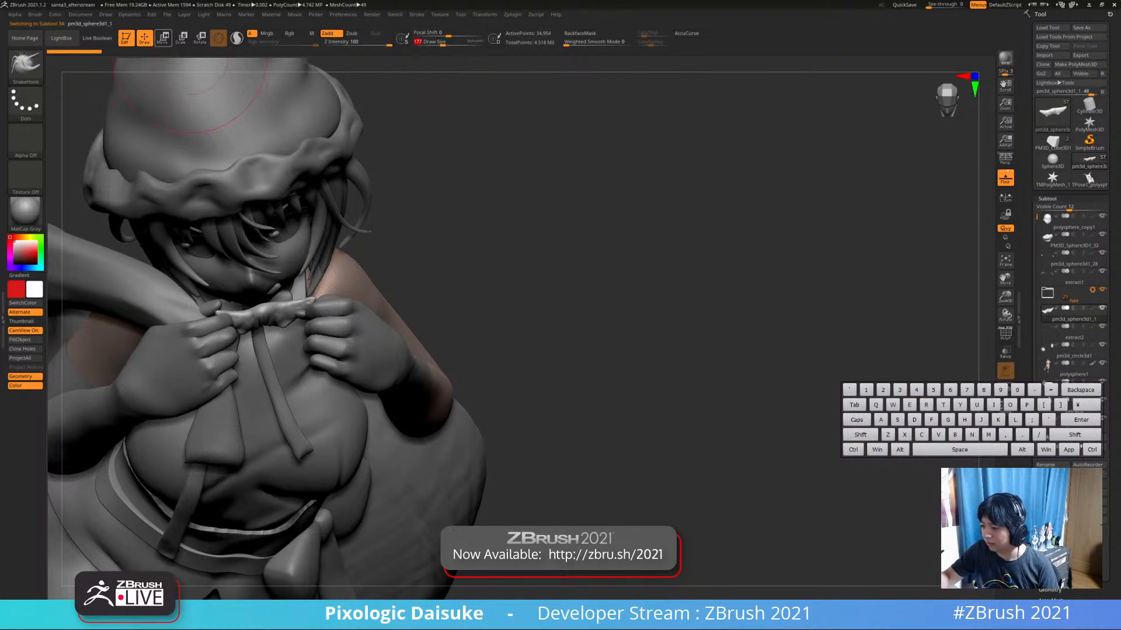
{"action": "left_click", "coordinate": [164, 39]}
{"action": "right_click_drag", "start_coordinate": [270, 239], "coordinate": [281, 330], "text": "ctrl"}
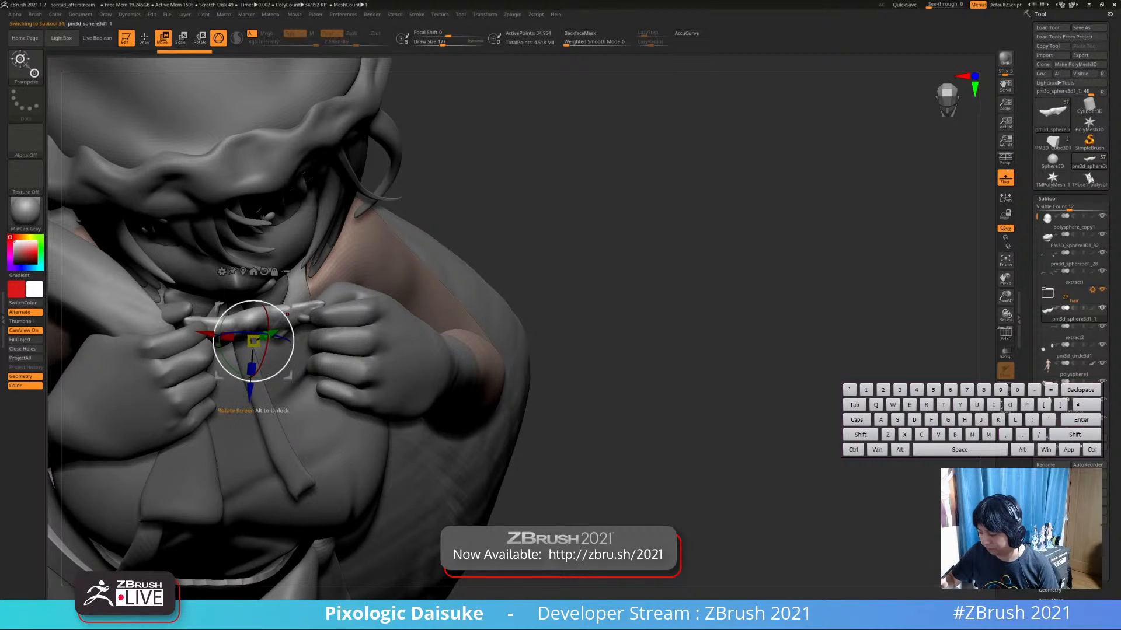
{"action": "left_click_drag", "start_coordinate": [286, 308], "coordinate": [288, 327]}
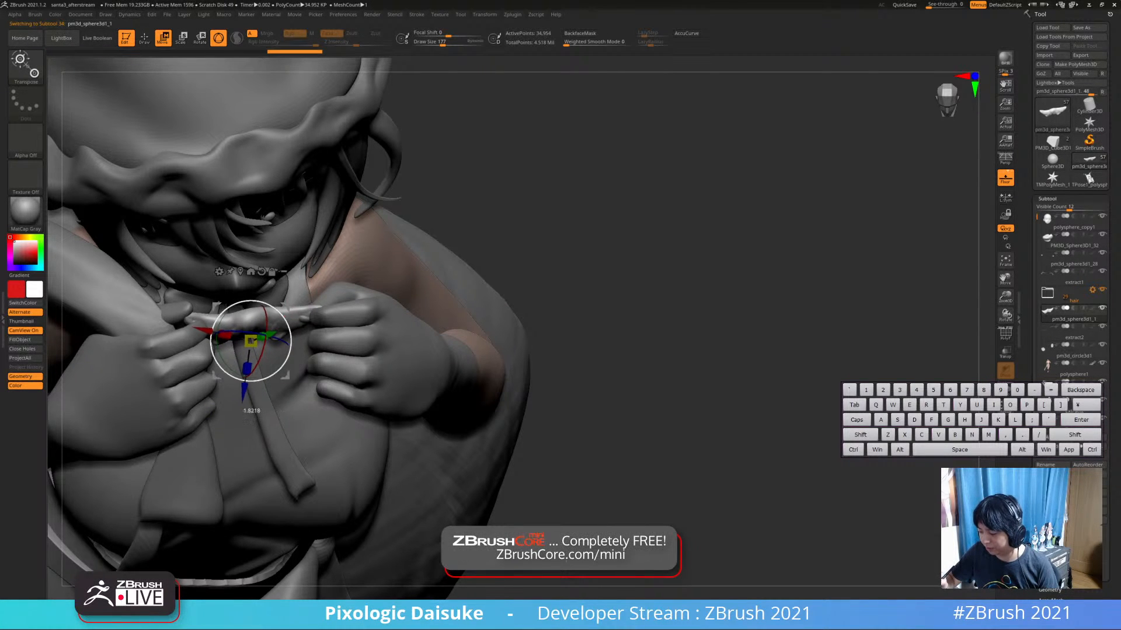
{"action": "right_click_drag", "start_coordinate": [279, 322], "coordinate": [225, 241]}
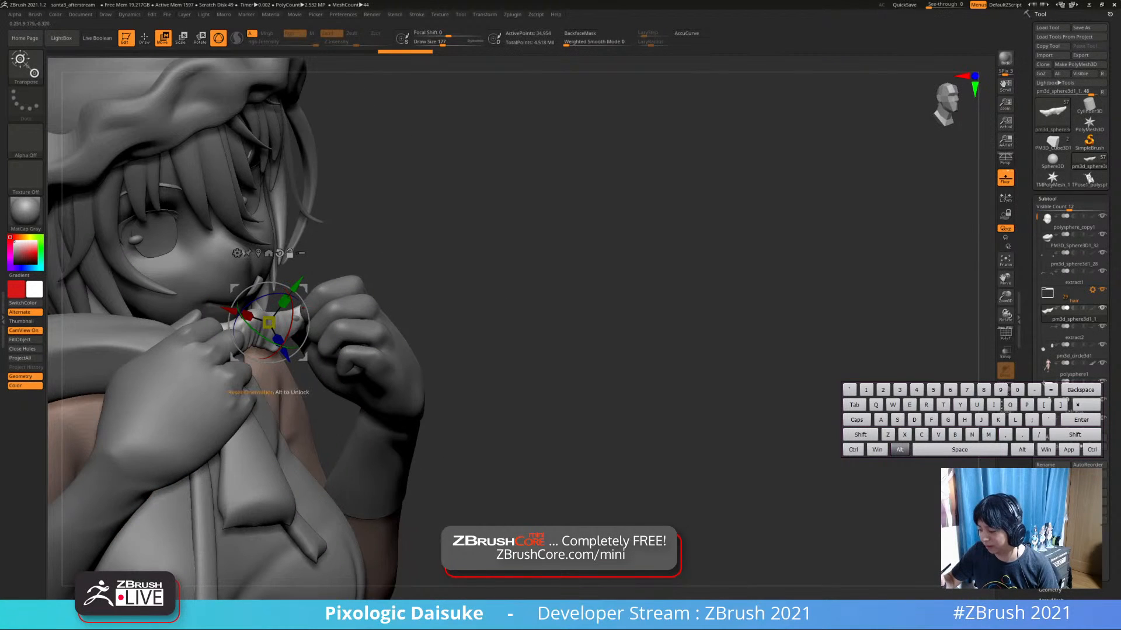
{"action": "mouse_move", "coordinate": [288, 334]}
{"action": "right_mouse_down"}
{"action": "mouse_move", "coordinate": [314, 354]}
{"action": "mouse_move", "coordinate": [318, 309]}
{"action": "mouse_move", "coordinate": [328, 321]}
{"action": "mouse_move", "coordinate": [350, 303]}
{"action": "right_mouse_up"}
{"action": "key", "text": "q"}
Reselect the glove subtool Extract1 and refine the right hand's knuckles with the MAHcut Mech A brush, smoothing the strokes
{"action": "left_click", "coordinate": [327, 321], "text": "alt"}
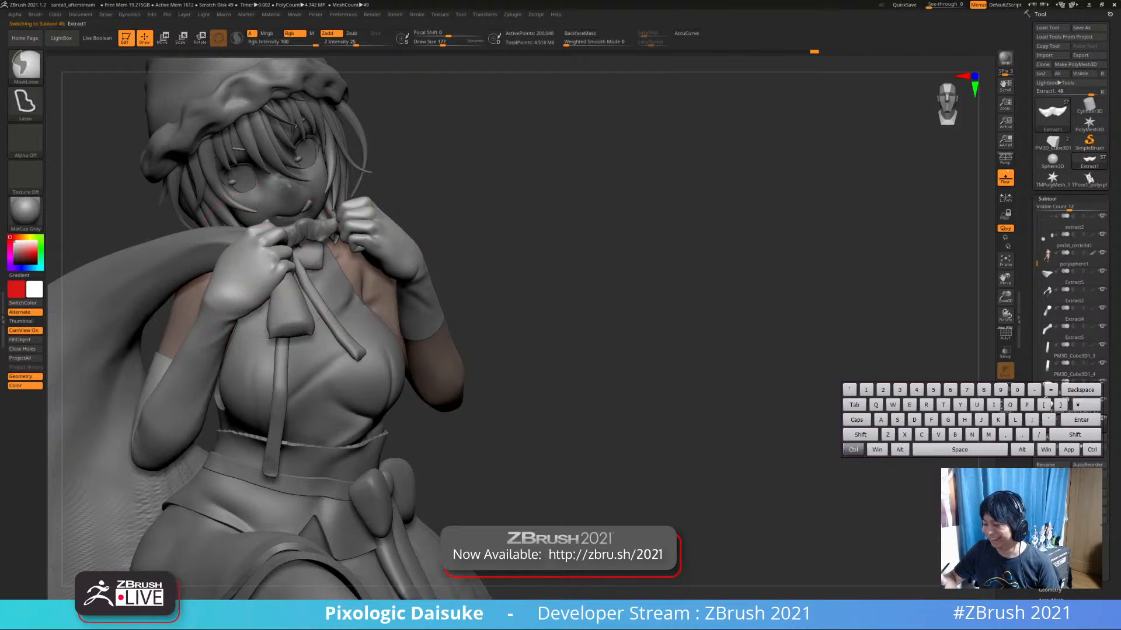
{"action": "mouse_move", "coordinate": [207, 234]}
{"action": "right_mouse_down", "text": "ctrl"}
{"action": "mouse_move", "coordinate": [210, 291]}
{"action": "mouse_move", "coordinate": [350, 280]}
{"action": "right_mouse_up", "text": "ctrl"}
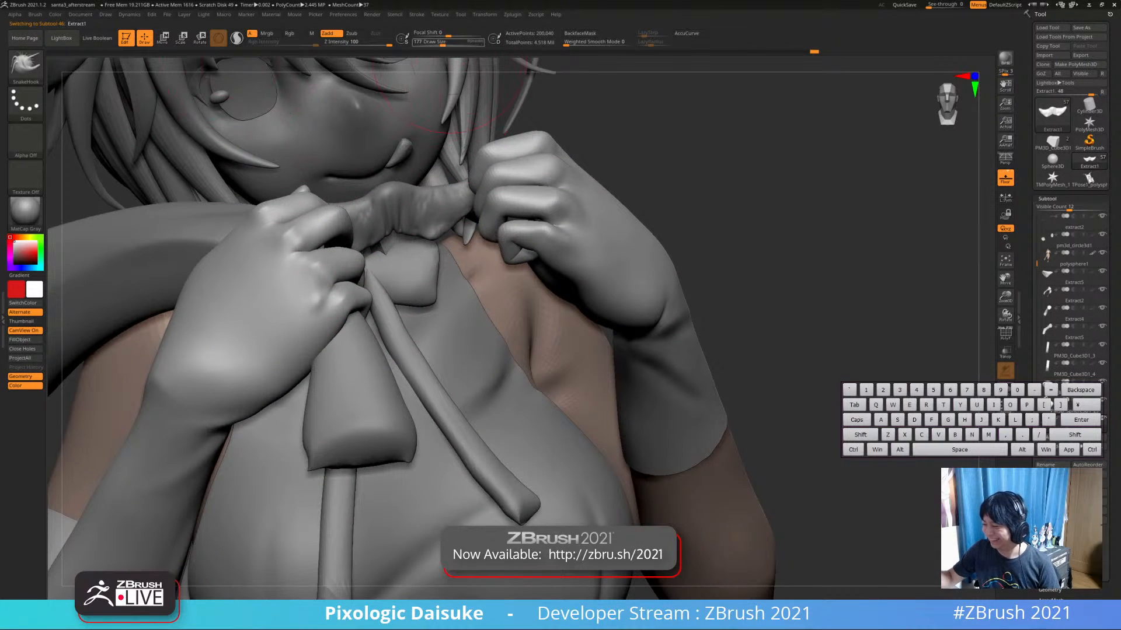
{"action": "key", "text": "shift"}
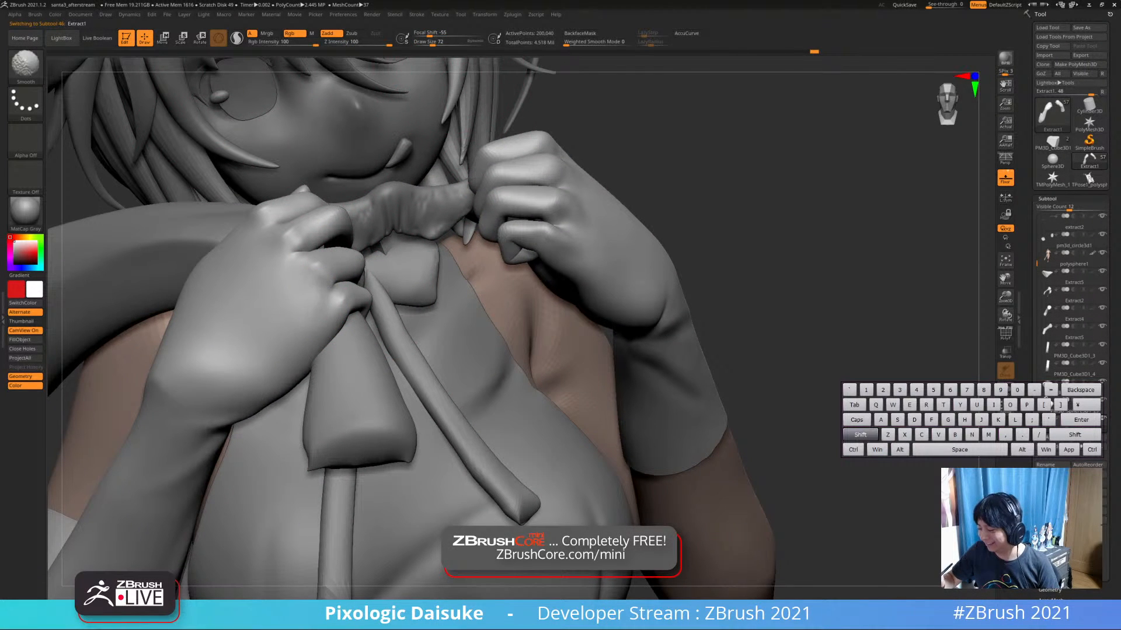
{"action": "right_click_drag", "start_coordinate": [336, 256], "coordinate": [406, 261]}
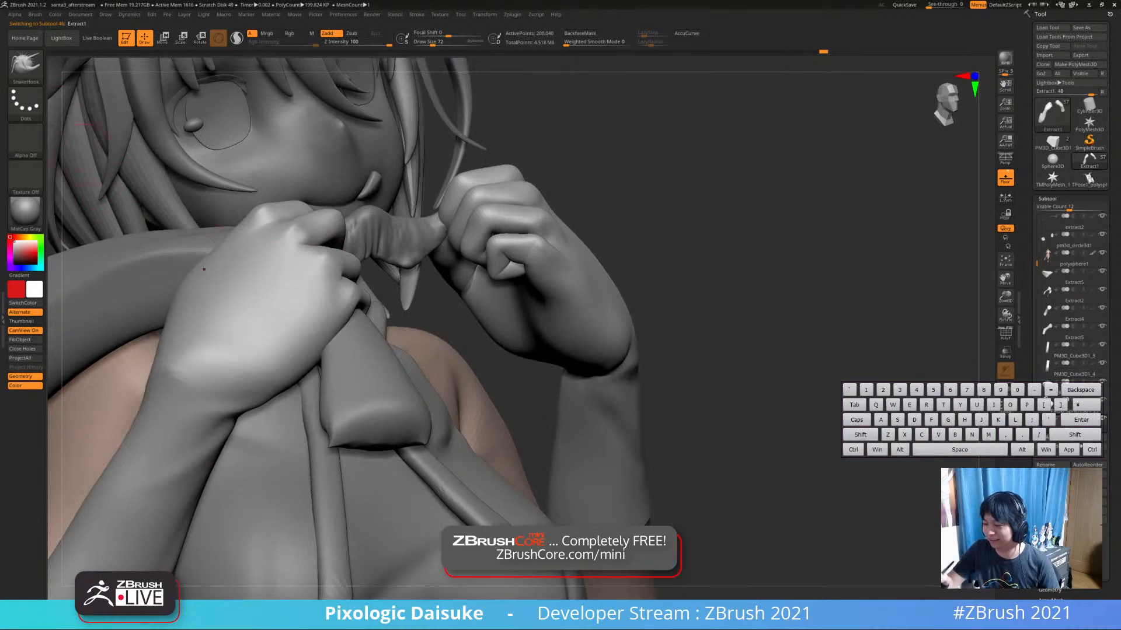
{"action": "left_click", "coordinate": [26, 64]}
{"action": "left_click", "coordinate": [404, 73]}
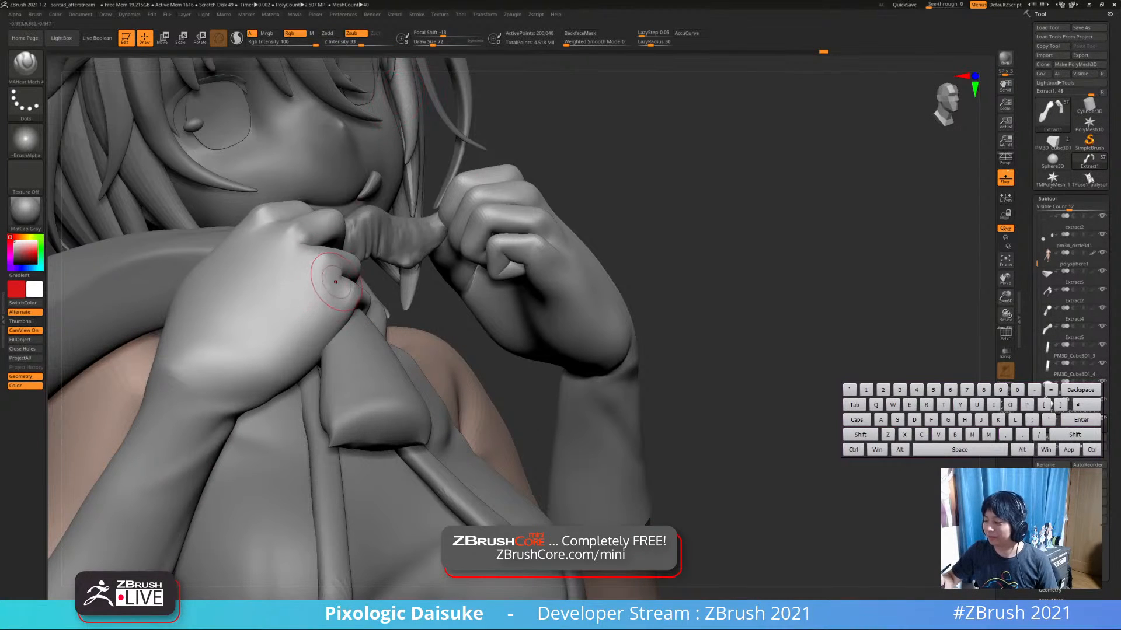
{"action": "mouse_move", "coordinate": [315, 302]}
{"action": "right_mouse_down"}
{"action": "mouse_move", "coordinate": [346, 263]}
{"action": "mouse_move", "coordinate": [391, 261]}
{"action": "right_mouse_up"}
{"action": "key", "text": "shift"}
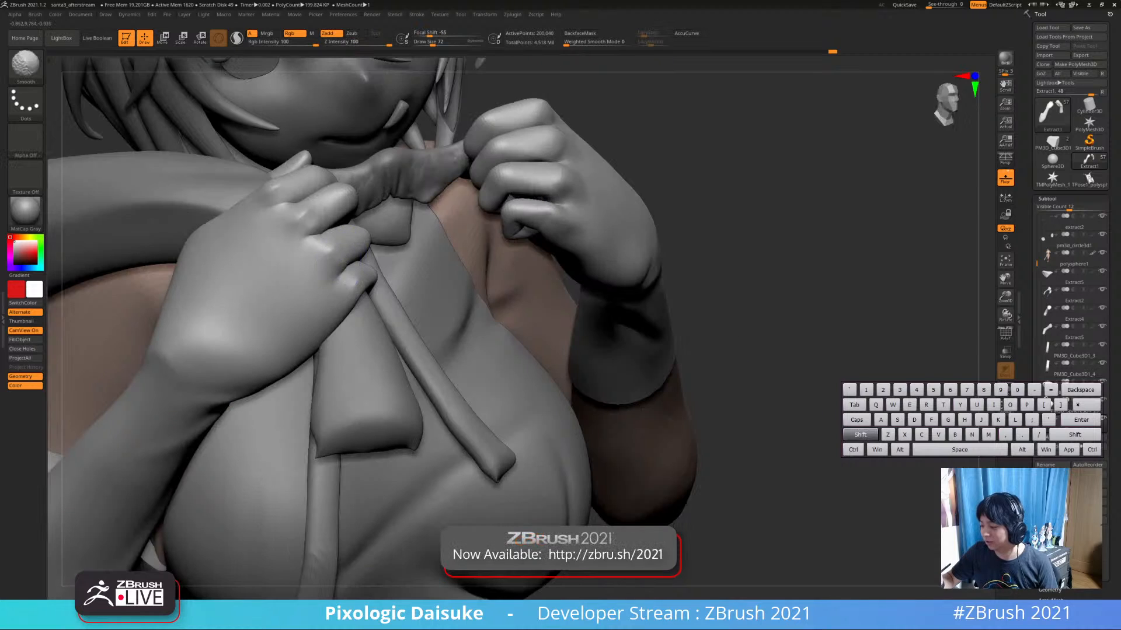
Try smoothing the right glove around the wrist and undo the stroke
{"action": "right_click_drag", "start_coordinate": [322, 289], "coordinate": [190, 333]}
{"action": "key", "text": "shift"}
{"action": "mouse_move", "coordinate": [186, 349]}
{"action": "left_mouse_down"}
{"action": "mouse_move", "coordinate": [204, 361]}
{"action": "mouse_move", "coordinate": [243, 359]}
{"action": "mouse_move", "coordinate": [244, 349]}
{"action": "mouse_move", "coordinate": [197, 357]}
{"action": "left_mouse_up"}
{"action": "key", "text": "ctrl+z"}
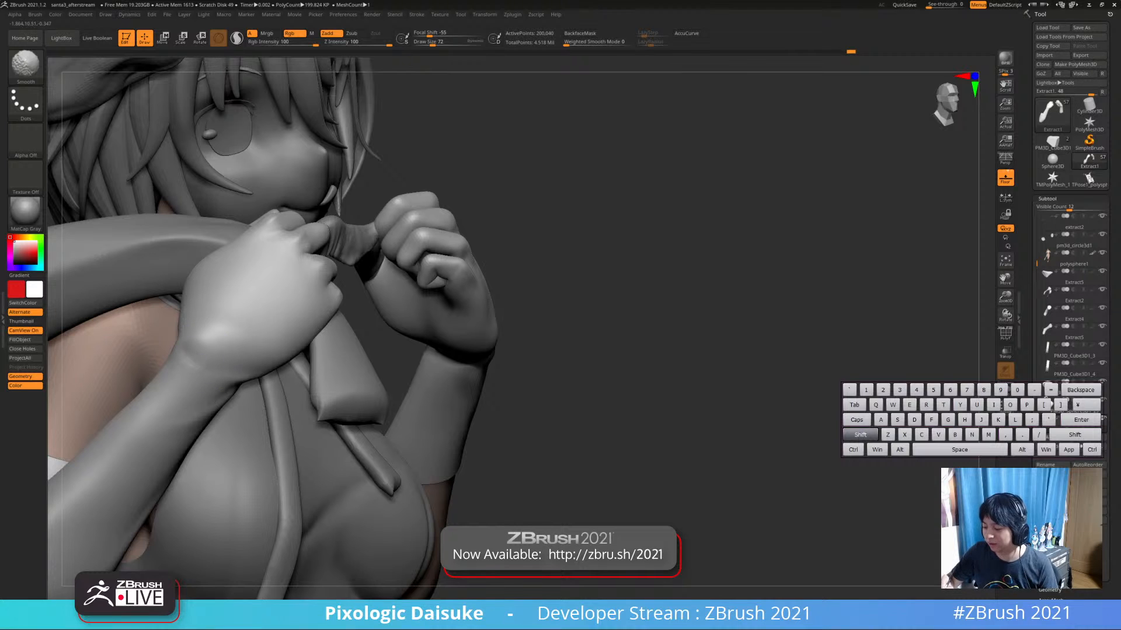
Smooth the right glove's inner elbow fold, undoing a MAHcut Mech A stroke made over the elbow
{"action": "mouse_move", "coordinate": [265, 334]}
{"action": "right_mouse_down"}
{"action": "mouse_move", "coordinate": [267, 307]}
{"action": "mouse_move", "coordinate": [327, 310]}
{"action": "mouse_move", "coordinate": [338, 289]}
{"action": "mouse_move", "coordinate": [330, 222]}
{"action": "mouse_move", "coordinate": [271, 286]}
{"action": "mouse_move", "coordinate": [234, 269]}
{"action": "mouse_move", "coordinate": [258, 280]}
{"action": "mouse_move", "coordinate": [156, 400]}
{"action": "right_mouse_up"}
{"action": "key", "text": "shift"}
{"action": "mouse_move", "coordinate": [158, 400]}
{"action": "left_mouse_down"}
{"action": "mouse_move", "coordinate": [148, 436]}
{"action": "mouse_move", "coordinate": [164, 377]}
{"action": "left_mouse_up"}
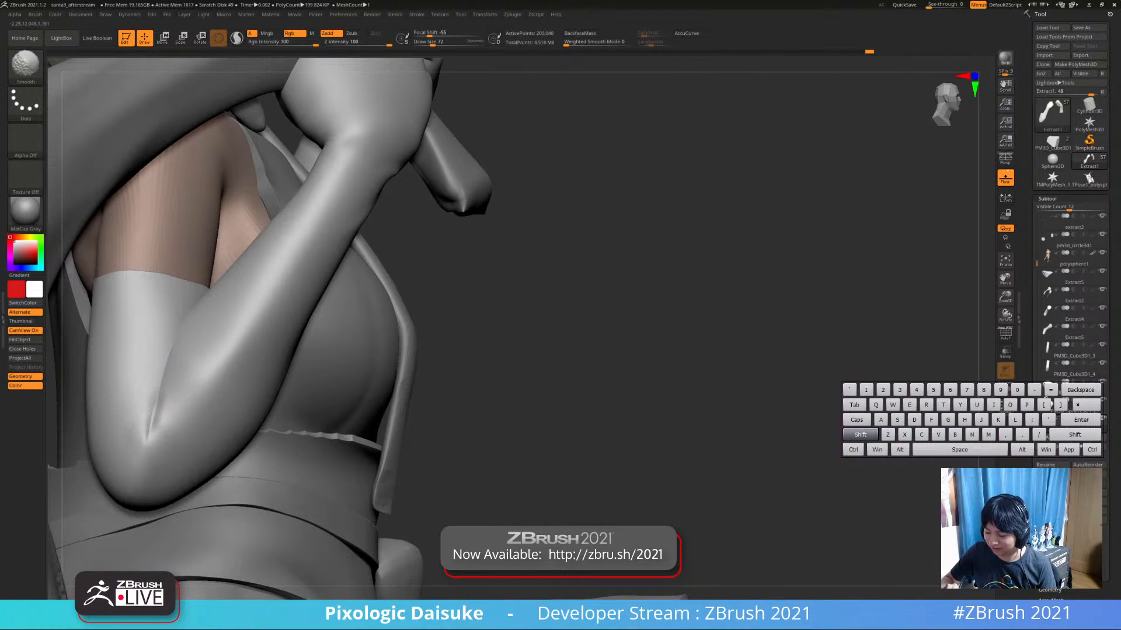
{"action": "right_click_drag", "start_coordinate": [163, 397], "coordinate": [162, 382], "text": "ctrl"}
{"action": "right_click_drag", "start_coordinate": [161, 382], "coordinate": [162, 399]}
{"action": "left_click_drag", "start_coordinate": [162, 401], "coordinate": [140, 436]}
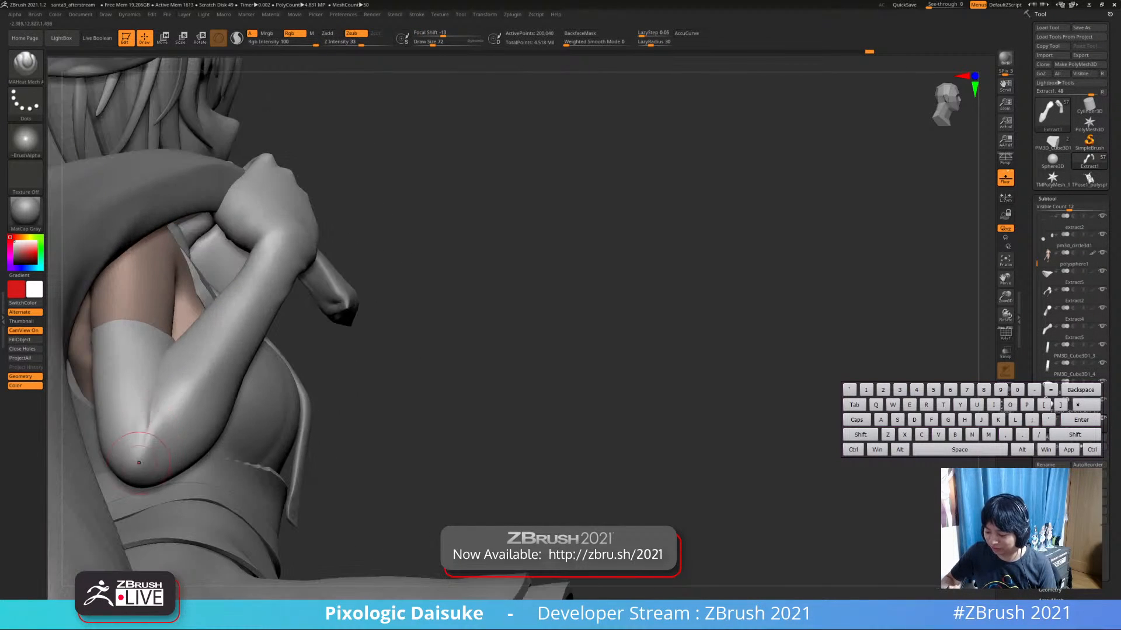
{"action": "key", "text": "ctrl+z"}
{"action": "key", "text": "shift"}
{"action": "left_click_drag", "start_coordinate": [181, 351], "coordinate": [189, 338], "text": "shift"}
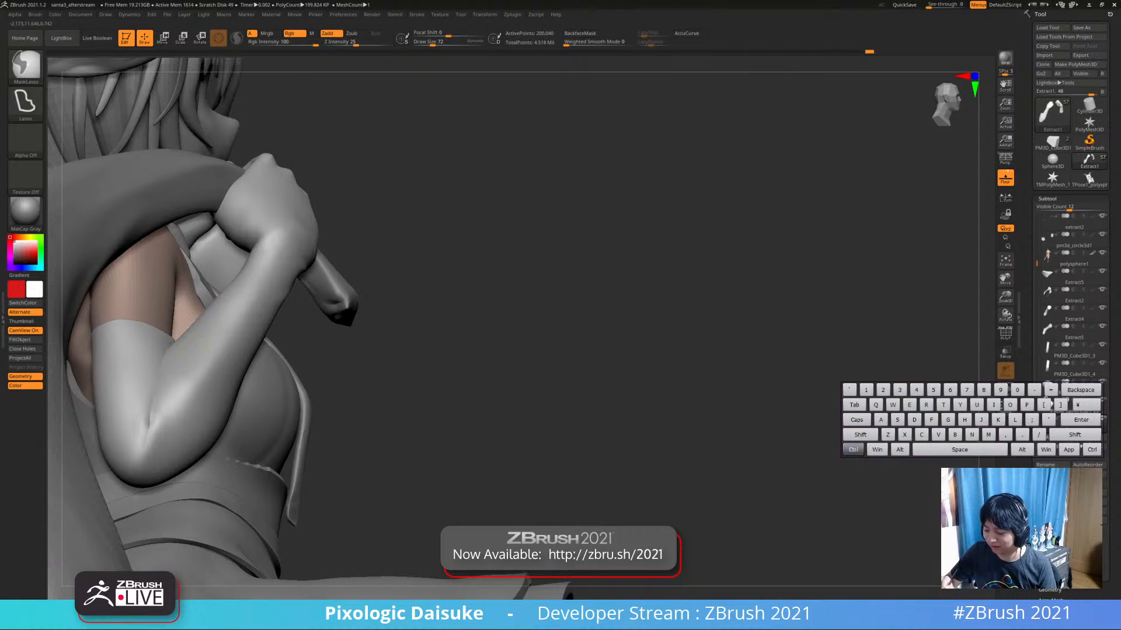
Flatten the pinched crease on the right glove's elbow and smooth it into the forearm
{"action": "right_click_drag", "start_coordinate": [170, 397], "coordinate": [164, 390], "text": "alt"}
{"action": "left_click_drag", "start_coordinate": [155, 392], "coordinate": [144, 424]}
{"action": "right_click_drag", "start_coordinate": [157, 389], "coordinate": [150, 421]}
{"action": "key", "text": "shift"}
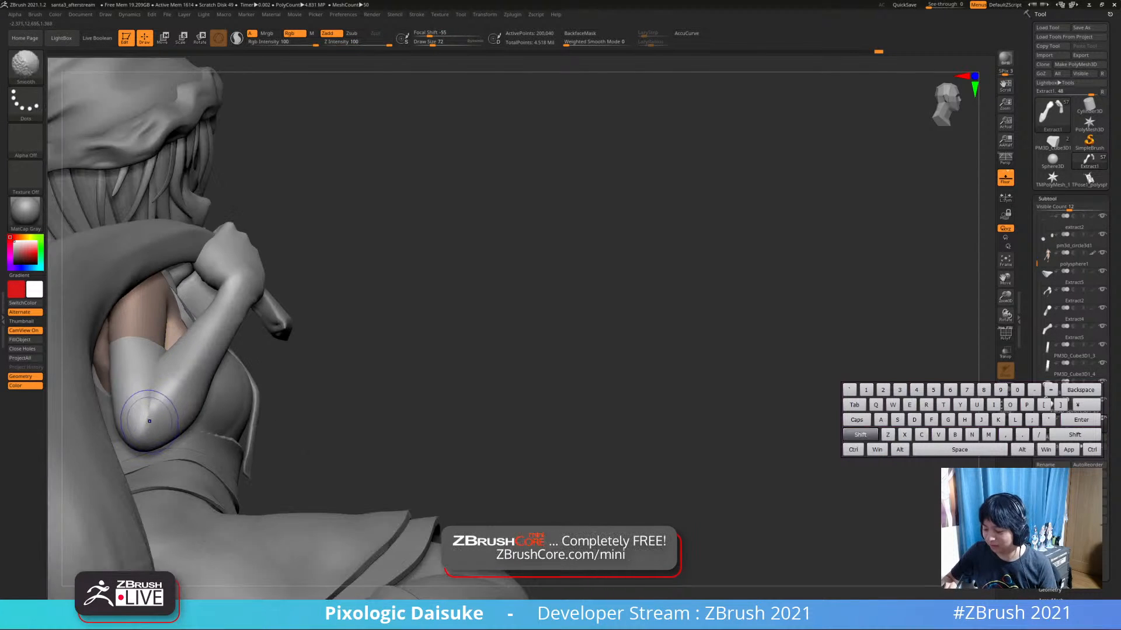
{"action": "left_click_drag", "start_coordinate": [170, 358], "coordinate": [201, 343], "text": "shift"}
{"action": "right_click_drag", "start_coordinate": [203, 349], "coordinate": [102, 334]}
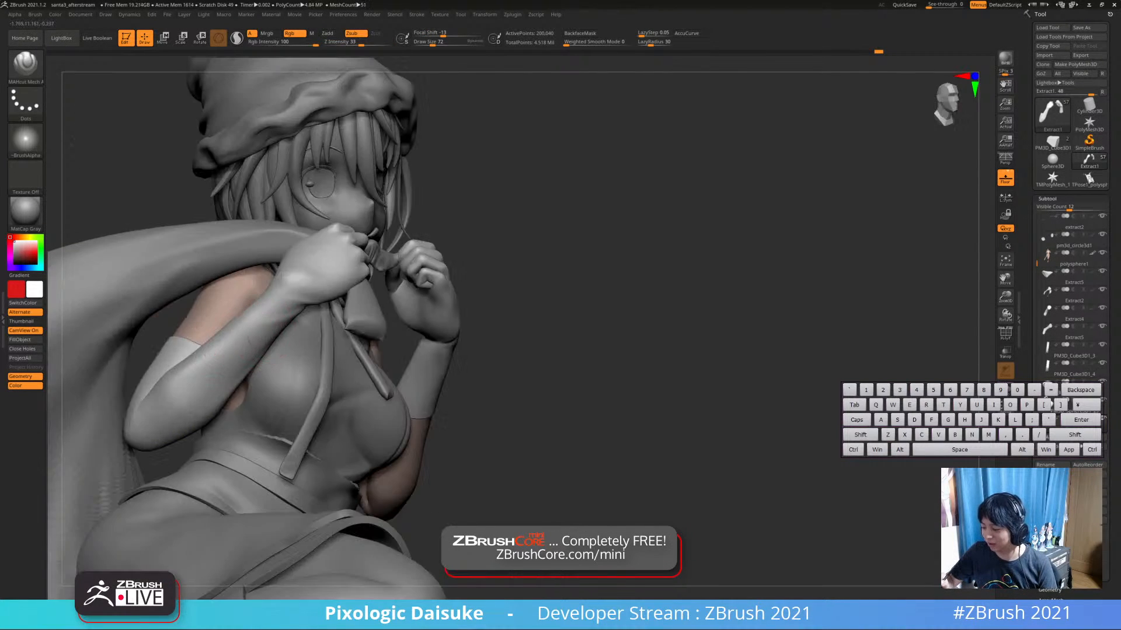
Reduce the draw size to 33 and sculpt the right glove's wrist crease with MAHcut Mech A, redoing one stroke
{"action": "mouse_move", "coordinate": [327, 320]}
{"action": "right_mouse_down"}
{"action": "mouse_move", "coordinate": [268, 310]}
{"action": "mouse_move", "coordinate": [270, 286]}
{"action": "mouse_move", "coordinate": [308, 279]}
{"action": "right_mouse_up"}
{"action": "left_click_drag", "start_coordinate": [432, 44], "coordinate": [427, 43]}
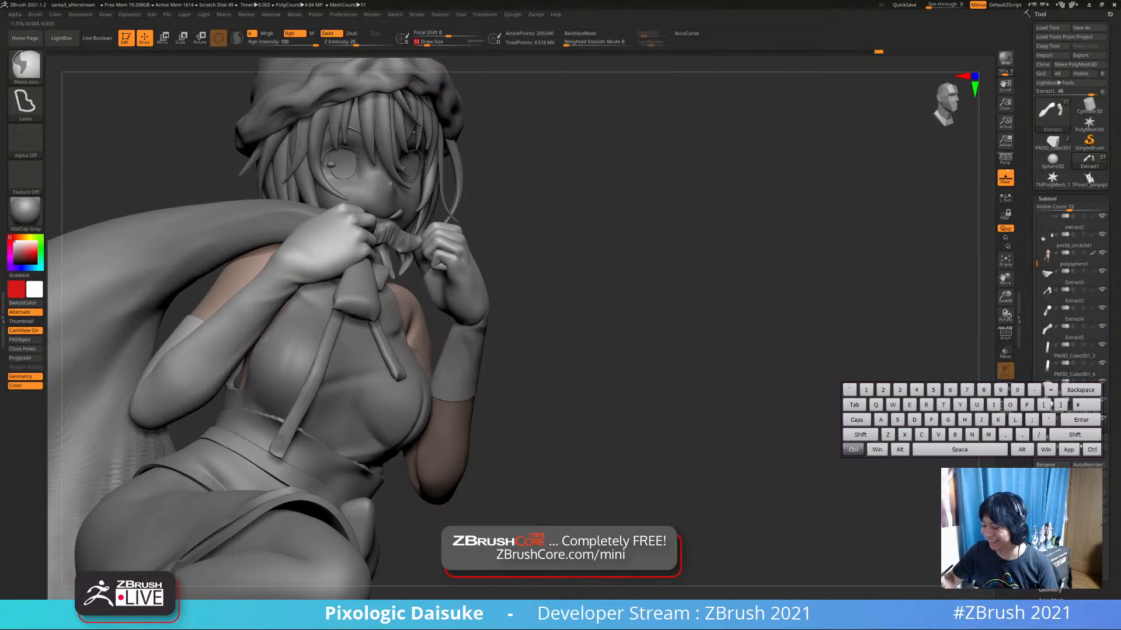
{"action": "right_click_drag", "start_coordinate": [287, 260], "coordinate": [282, 287], "text": "ctrl"}
{"action": "mouse_move", "coordinate": [295, 279]}
{"action": "left_mouse_down", "text": "shift"}
{"action": "mouse_move", "coordinate": [277, 284]}
{"action": "mouse_move", "coordinate": [310, 287]}
{"action": "mouse_move", "coordinate": [268, 282]}
{"action": "left_mouse_up", "text": "shift"}
{"action": "mouse_move", "coordinate": [268, 281]}
{"action": "right_mouse_down"}
{"action": "mouse_move", "coordinate": [280, 274]}
{"action": "mouse_move", "coordinate": [263, 277]}
{"action": "right_mouse_up"}
{"action": "key", "text": "ctrl+z"}
{"action": "mouse_move", "coordinate": [267, 276]}
{"action": "left_mouse_down"}
{"action": "mouse_move", "coordinate": [306, 289]}
{"action": "mouse_move", "coordinate": [281, 279]}
{"action": "left_mouse_up"}
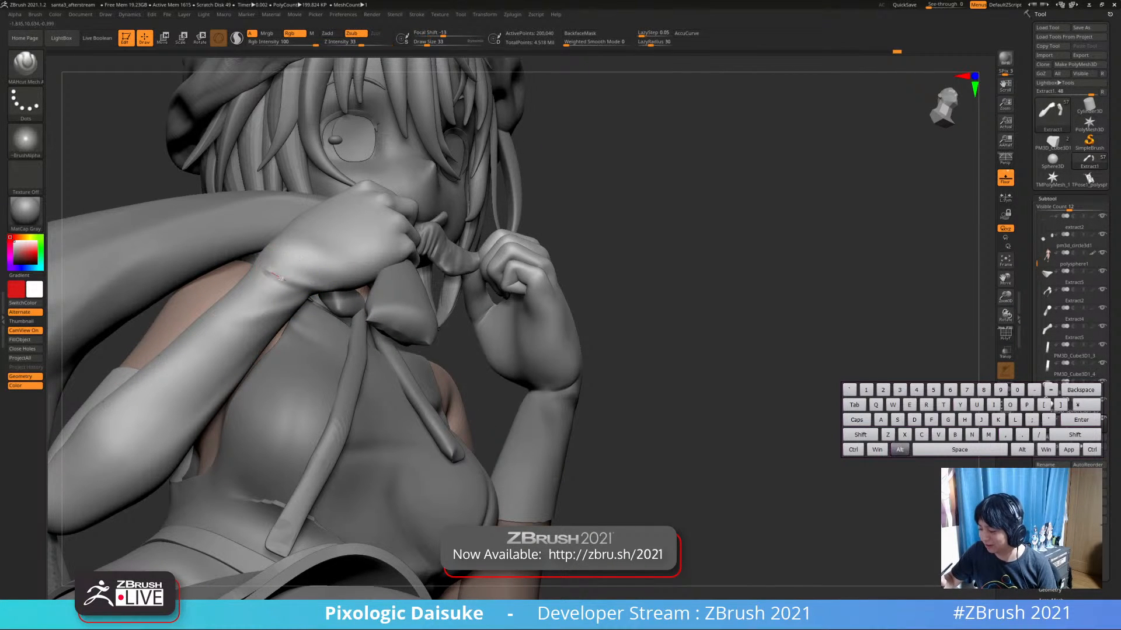
{"action": "key", "text": "shift"}
{"action": "mouse_move", "coordinate": [360, 272]}
{"action": "right_mouse_down", "text": "ctrl"}
{"action": "mouse_move", "coordinate": [357, 204]}
{"action": "mouse_move", "coordinate": [250, 221]}
{"action": "right_mouse_up", "text": "ctrl"}
{"action": "key", "text": "shift"}
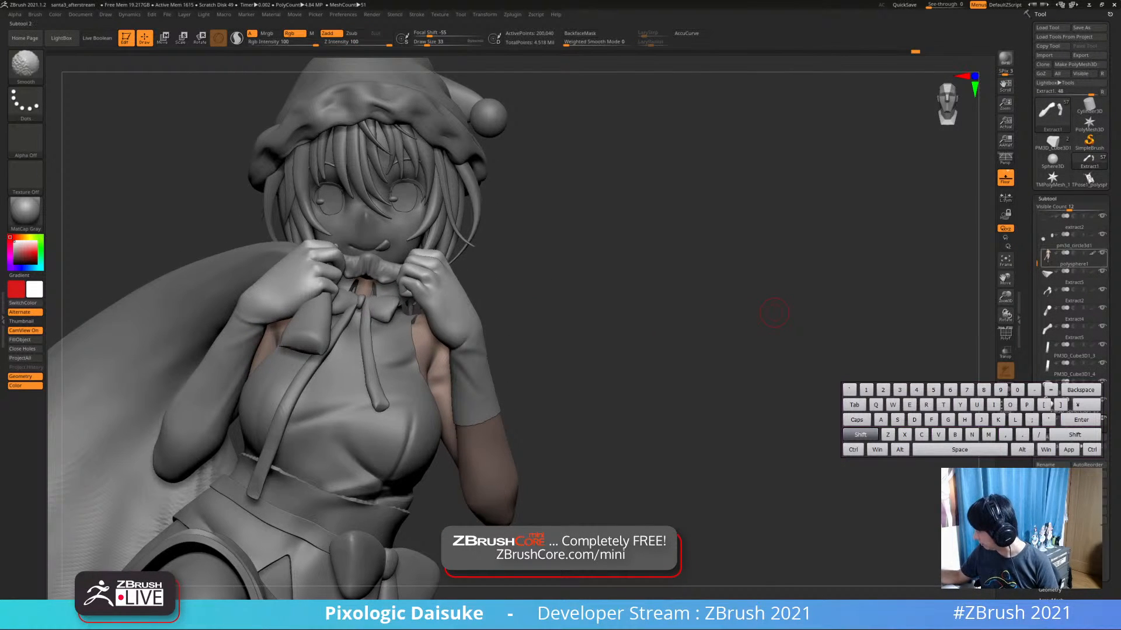
Turn off the body's polypaint display and isolate the body to inspect its shoulders and upper arms
{"action": "right_click_drag", "start_coordinate": [431, 368], "coordinate": [441, 289], "text": "alt"}
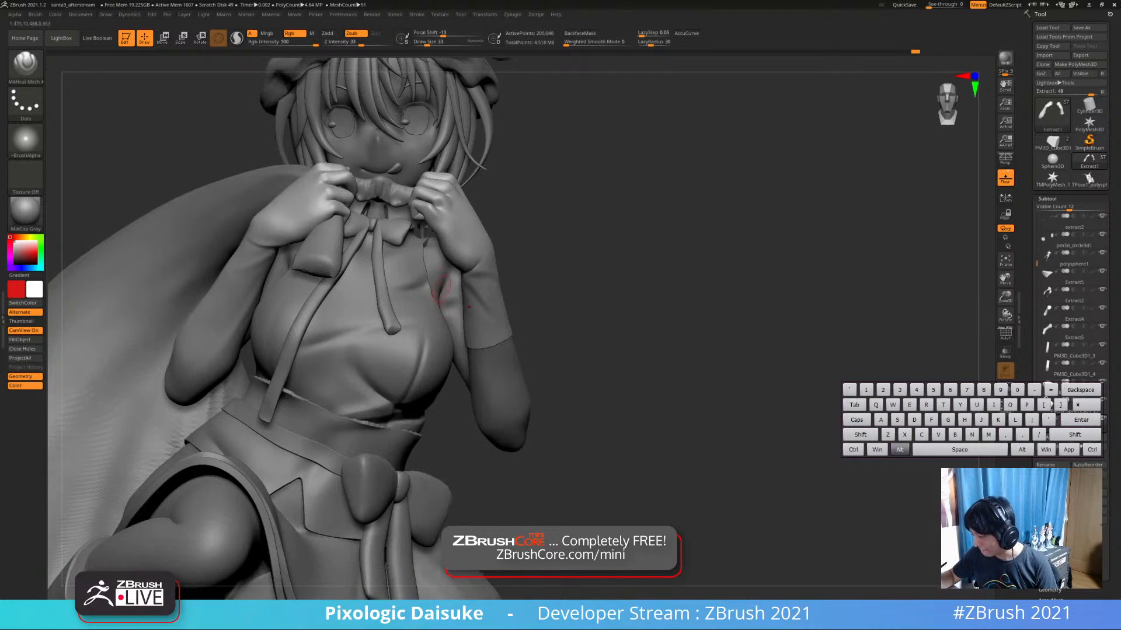
{"action": "left_click", "coordinate": [441, 289], "text": "alt"}
{"action": "left_click", "coordinate": [1005, 390]}
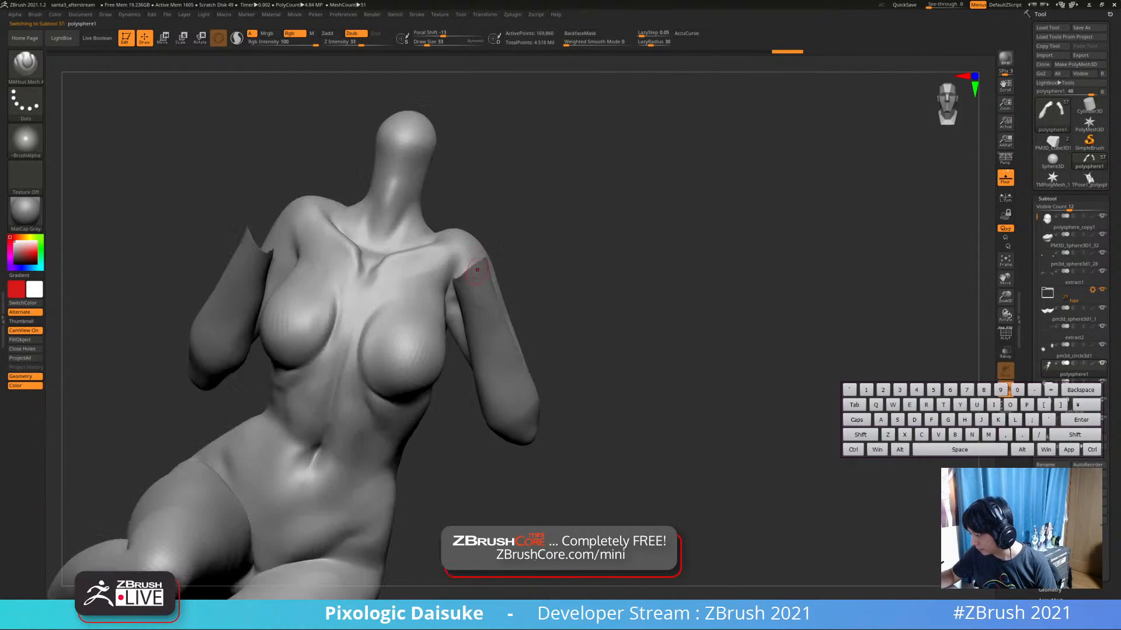
{"action": "right_click_drag", "start_coordinate": [455, 263], "coordinate": [467, 315], "text": "ctrl"}
{"action": "right_click_drag", "start_coordinate": [467, 316], "coordinate": [467, 267]}
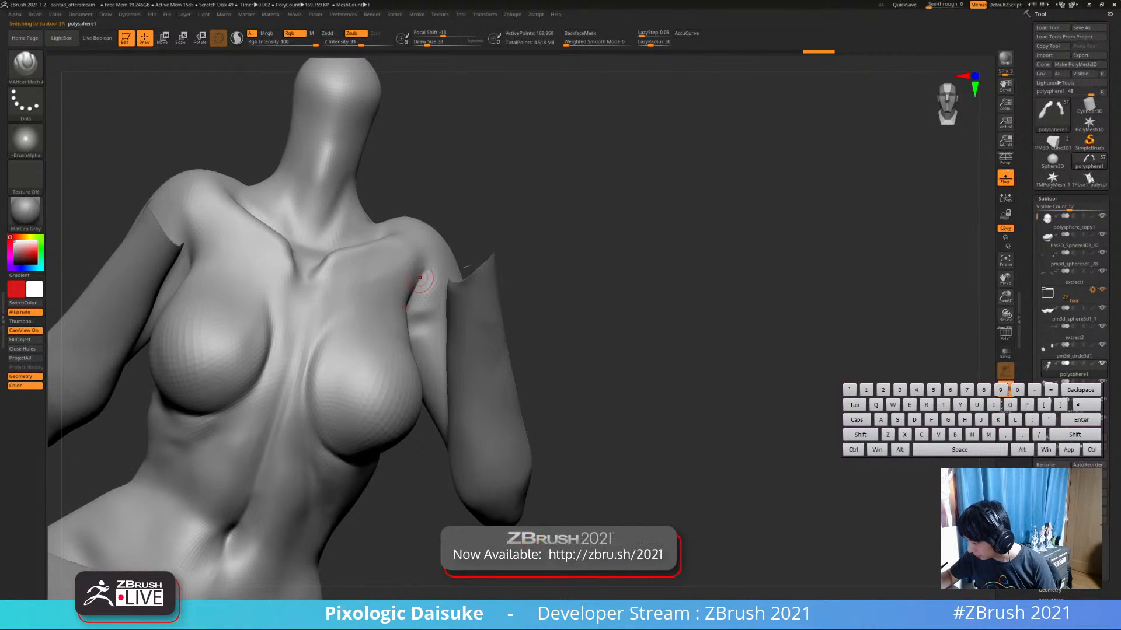
{"action": "right_click_drag", "start_coordinate": [401, 304], "coordinate": [333, 286]}
{"action": "right_click_drag", "start_coordinate": [344, 327], "coordinate": [342, 268], "text": "ctrl"}
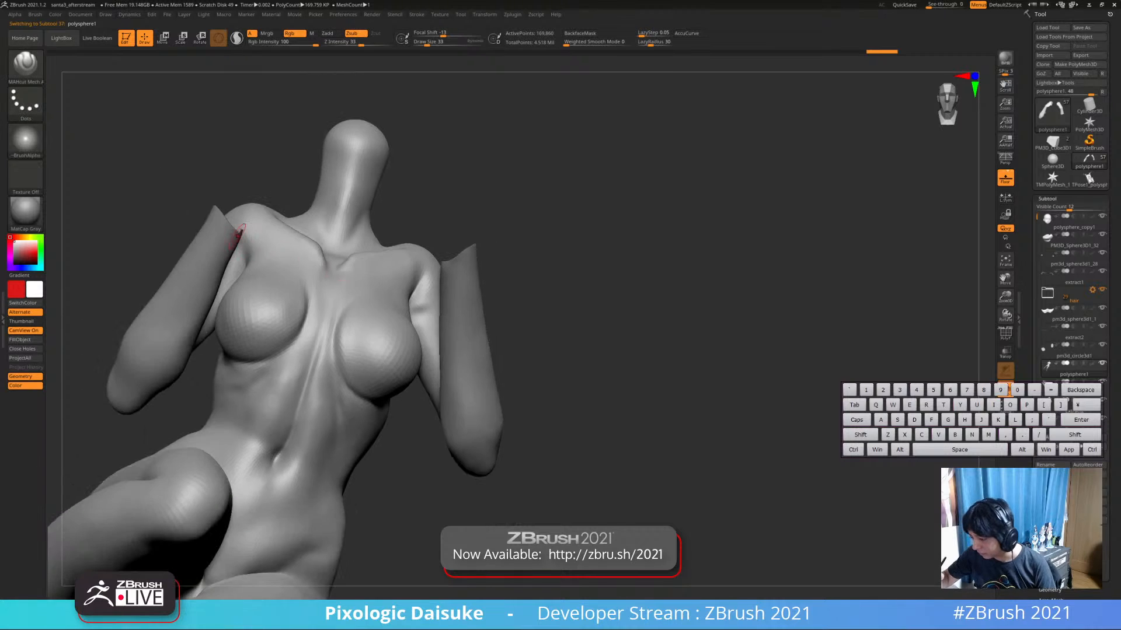
{"action": "mouse_move", "coordinate": [238, 231]}
{"action": "right_mouse_down"}
{"action": "mouse_move", "coordinate": [321, 286]}
{"action": "mouse_move", "coordinate": [322, 244]}
{"action": "right_mouse_up"}
{"action": "left_click", "coordinate": [1005, 389]}
Select the dress subtool extract2_copy1, turn off its polypaint display, and isolate it
{"action": "right_click_drag", "start_coordinate": [453, 234], "coordinate": [408, 234], "text": "ctrl"}
{"action": "left_click", "coordinate": [358, 289], "text": "alt"}
{"action": "right_click_drag", "start_coordinate": [378, 280], "coordinate": [293, 295], "text": "ctrl"}
{"action": "key", "text": "ctrl+shift+s"}
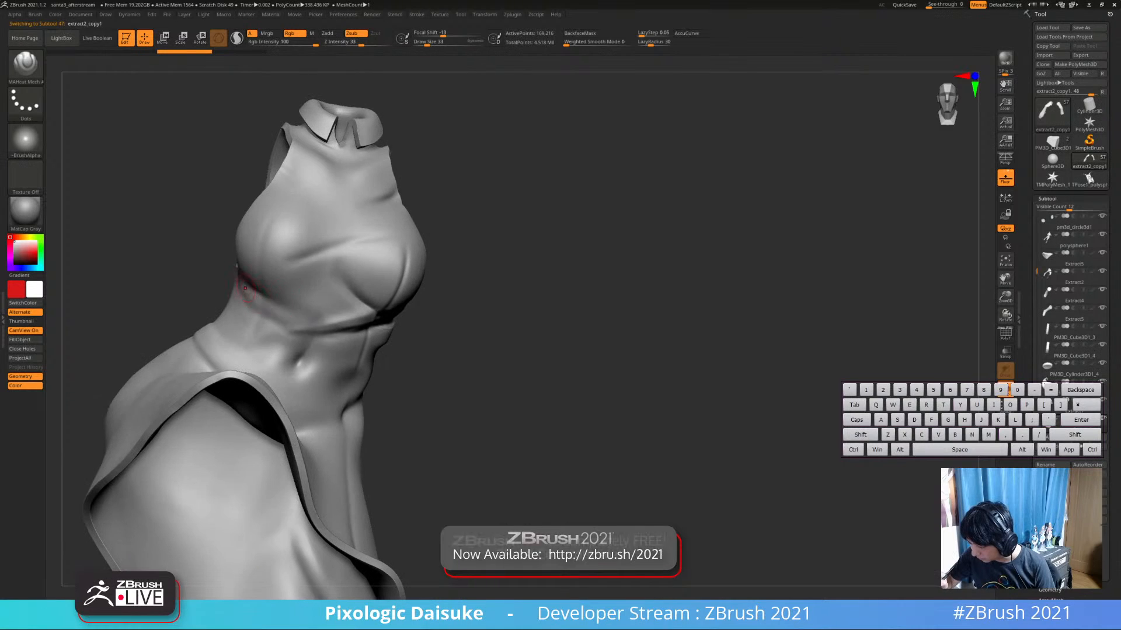
{"action": "key", "text": "ctrl+z"}
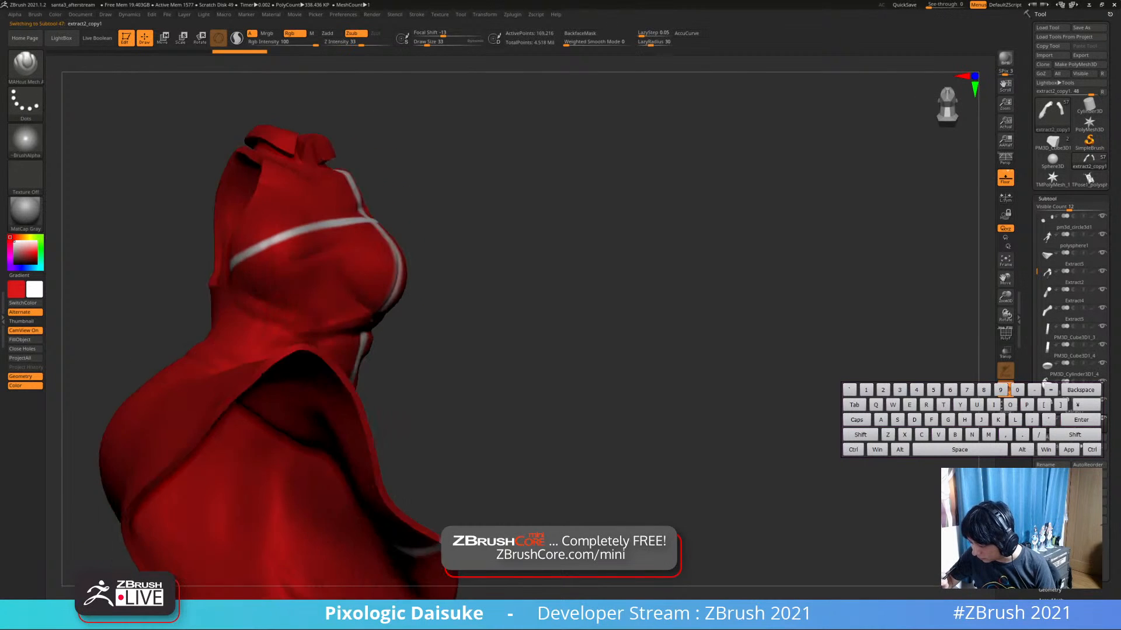
{"action": "right_click_drag", "start_coordinate": [350, 286], "coordinate": [315, 313]}
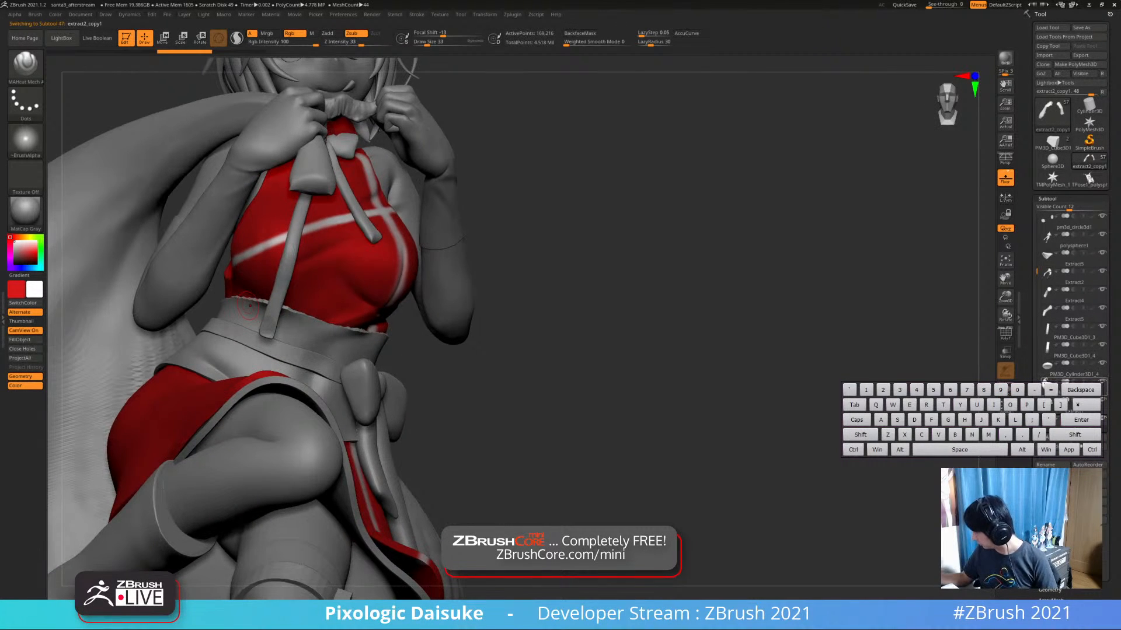
{"action": "left_click", "coordinate": [1092, 418]}
{"action": "key", "text": "ctrl+shift+z"}
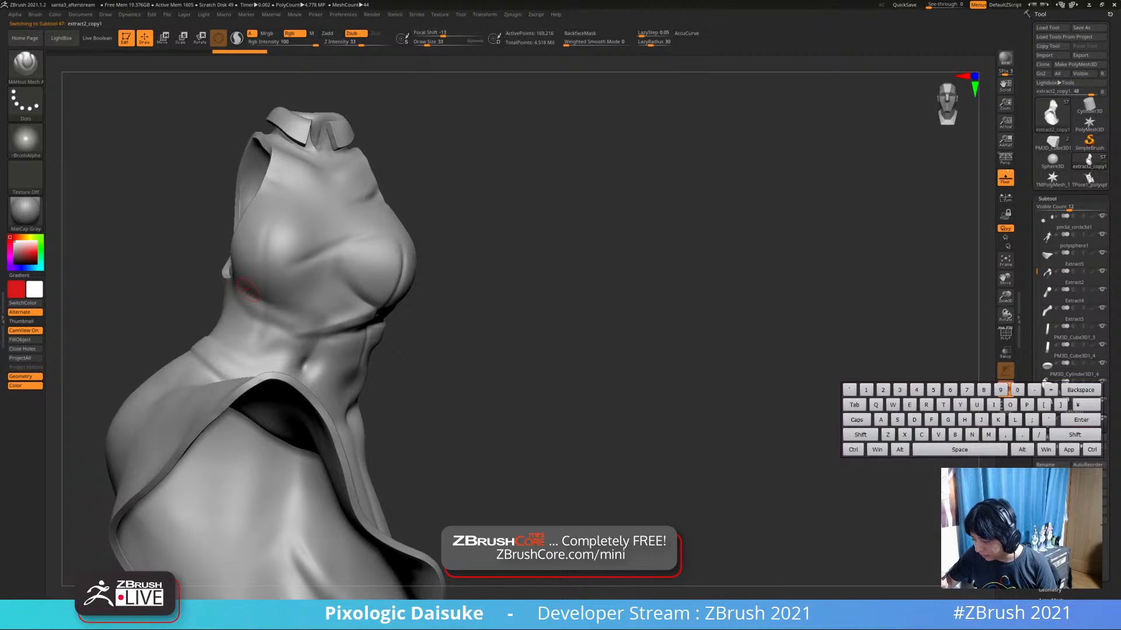
{"action": "key", "text": "shift"}
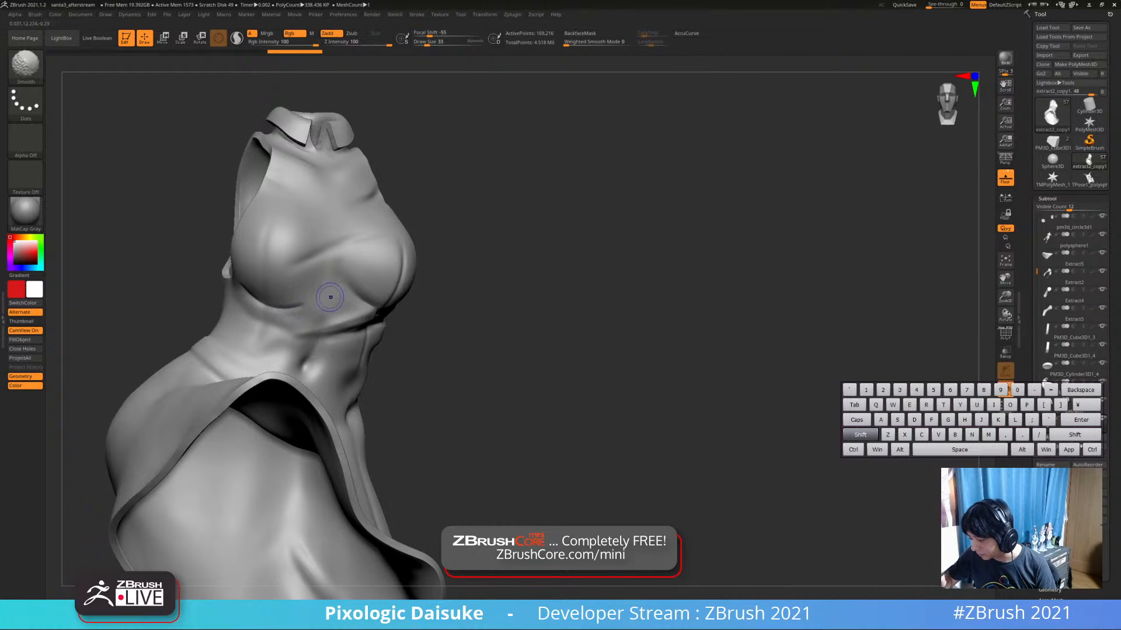
Smooth the dress beneath the bust and cut a diagonal fold across the chest with MAHcut Mech A
{"action": "right_click_drag", "start_coordinate": [232, 249], "coordinate": [234, 270]}
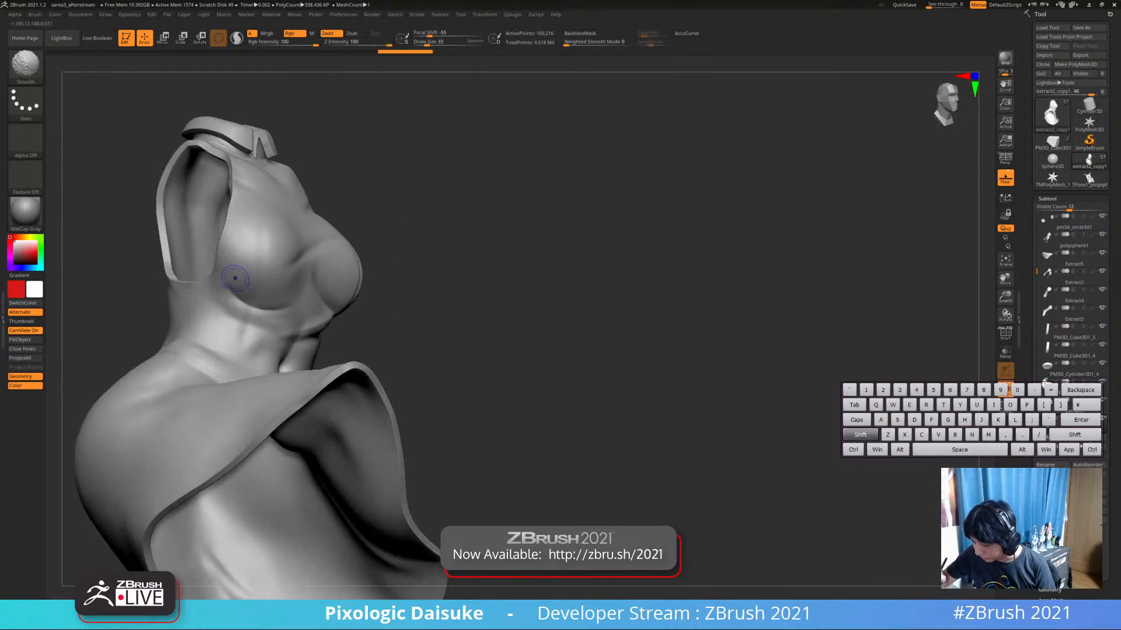
{"action": "key", "text": "shift"}
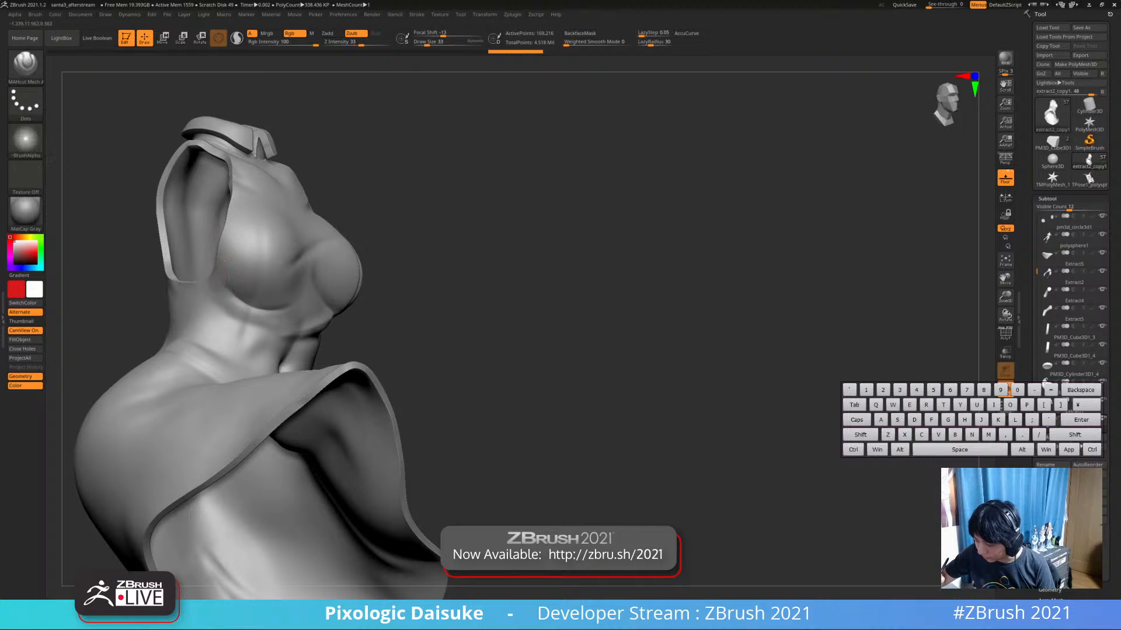
{"action": "key", "text": "shift"}
{"action": "left_click_drag", "start_coordinate": [249, 308], "coordinate": [280, 284], "text": "shift"}
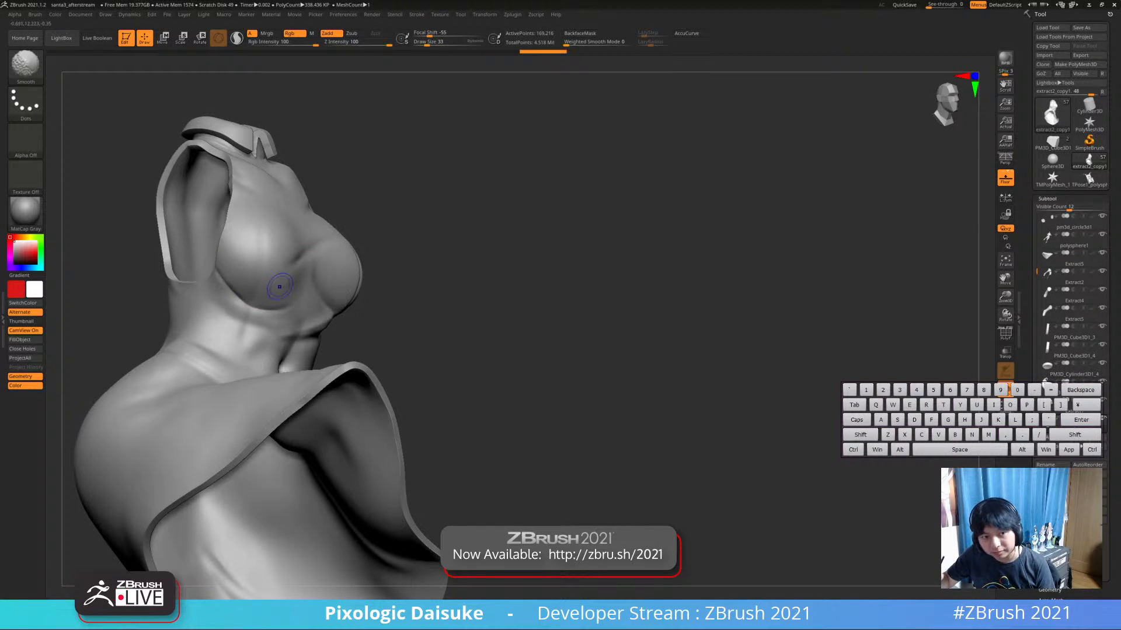
{"action": "right_click_drag", "start_coordinate": [280, 283], "coordinate": [252, 276]}
{"action": "left_click_drag", "start_coordinate": [295, 262], "coordinate": [344, 231]}
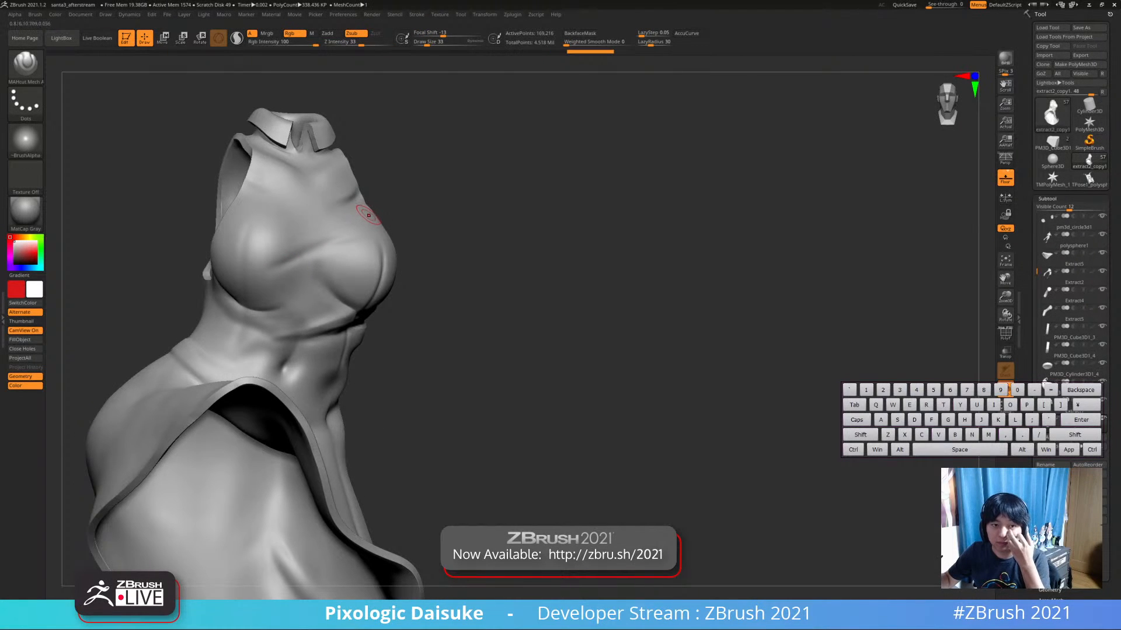
Show the whole figure again and examine the dress's chest folds together with the arms and ribbon
{"action": "mouse_move", "coordinate": [378, 222]}
{"action": "right_mouse_down"}
{"action": "mouse_move", "coordinate": [368, 229]}
{"action": "mouse_move", "coordinate": [383, 230]}
{"action": "mouse_move", "coordinate": [350, 233]}
{"action": "mouse_move", "coordinate": [396, 212]}
{"action": "right_mouse_up"}
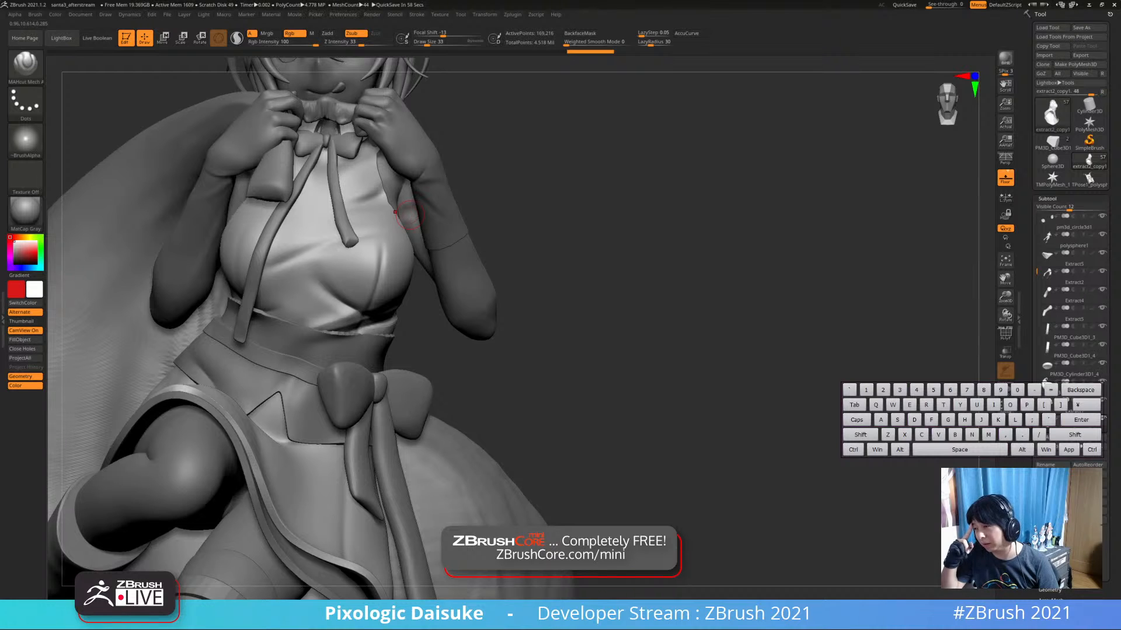
{"action": "mouse_move", "coordinate": [463, 238]}
{"action": "right_mouse_down"}
{"action": "mouse_move", "coordinate": [485, 232]}
{"action": "mouse_move", "coordinate": [468, 226]}
{"action": "right_mouse_up"}
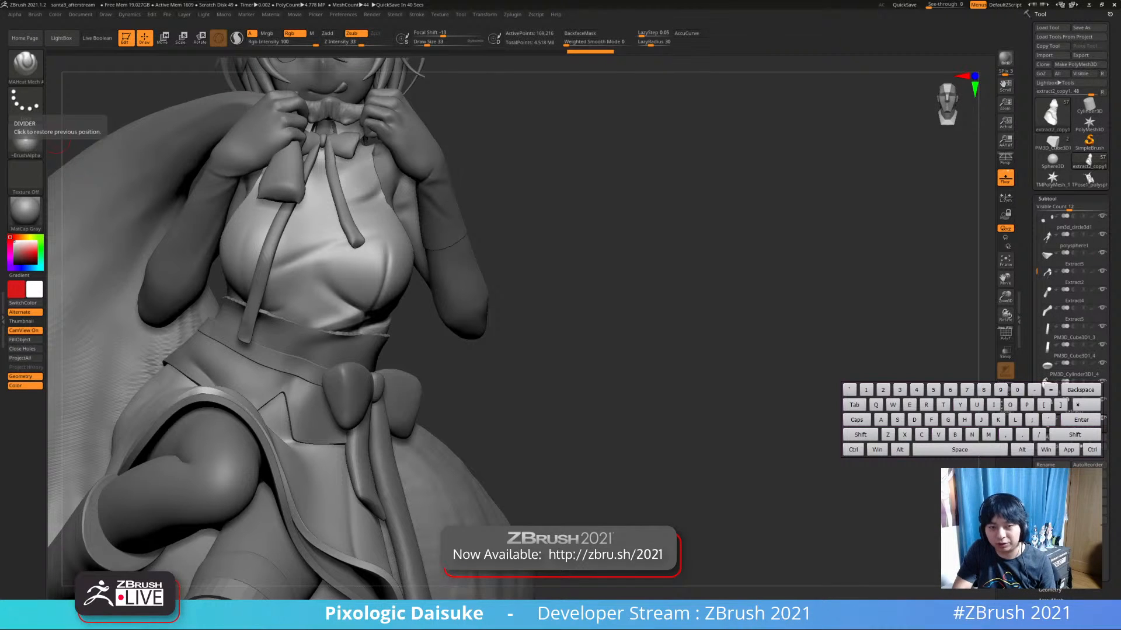
{"action": "key", "text": "ctrl+v"}
{"action": "key", "text": "Return"}
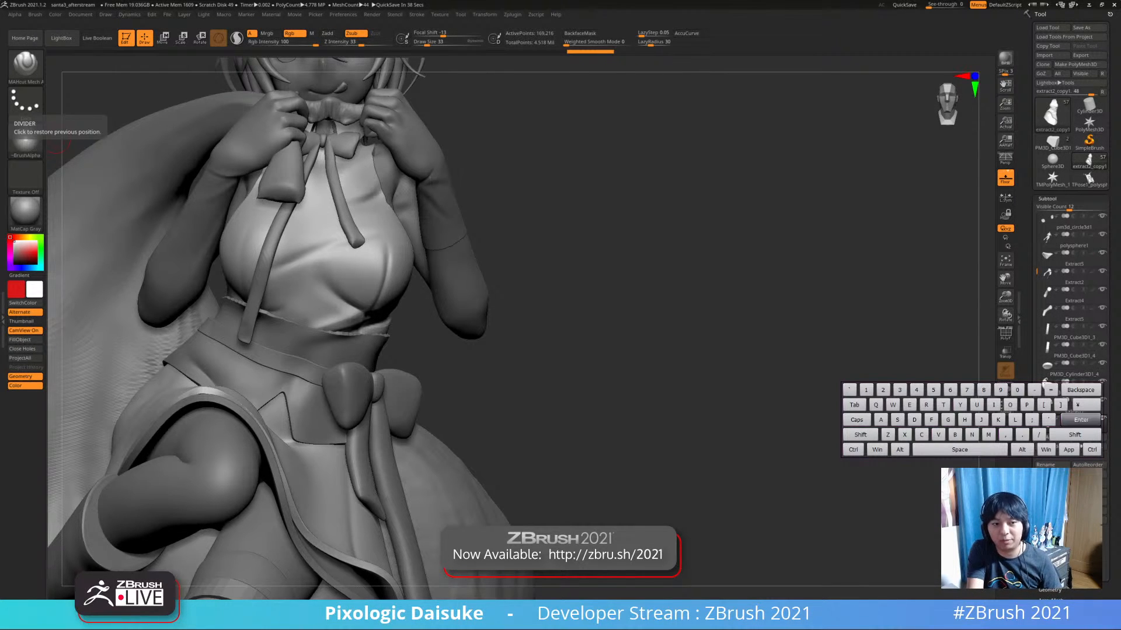
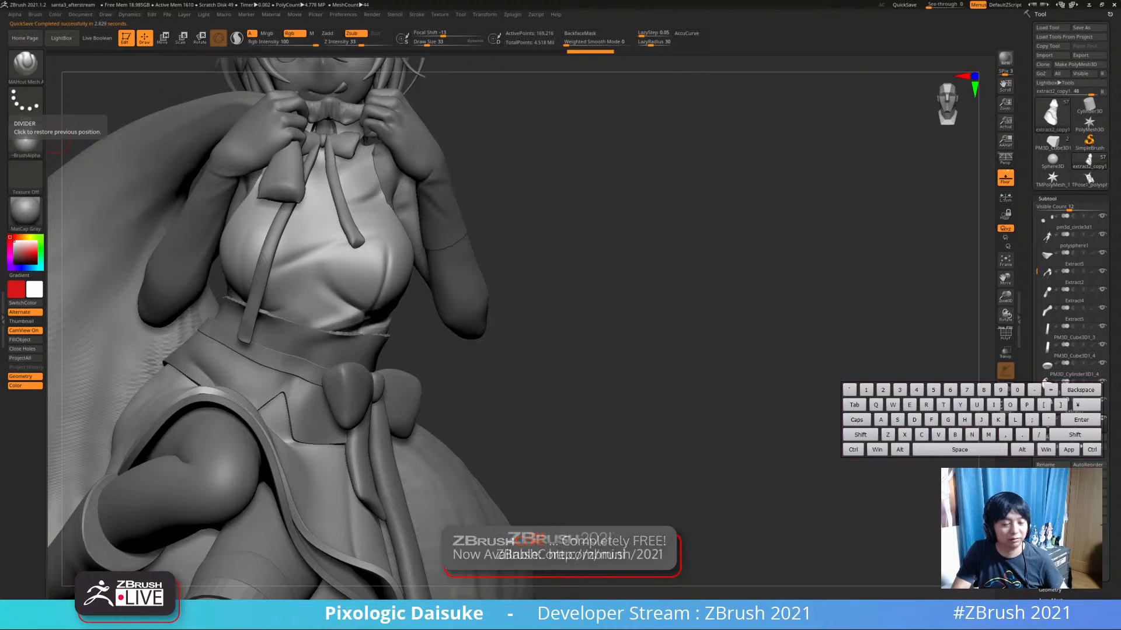
{"action": "right_click_drag", "start_coordinate": [286, 233], "coordinate": [383, 240]}
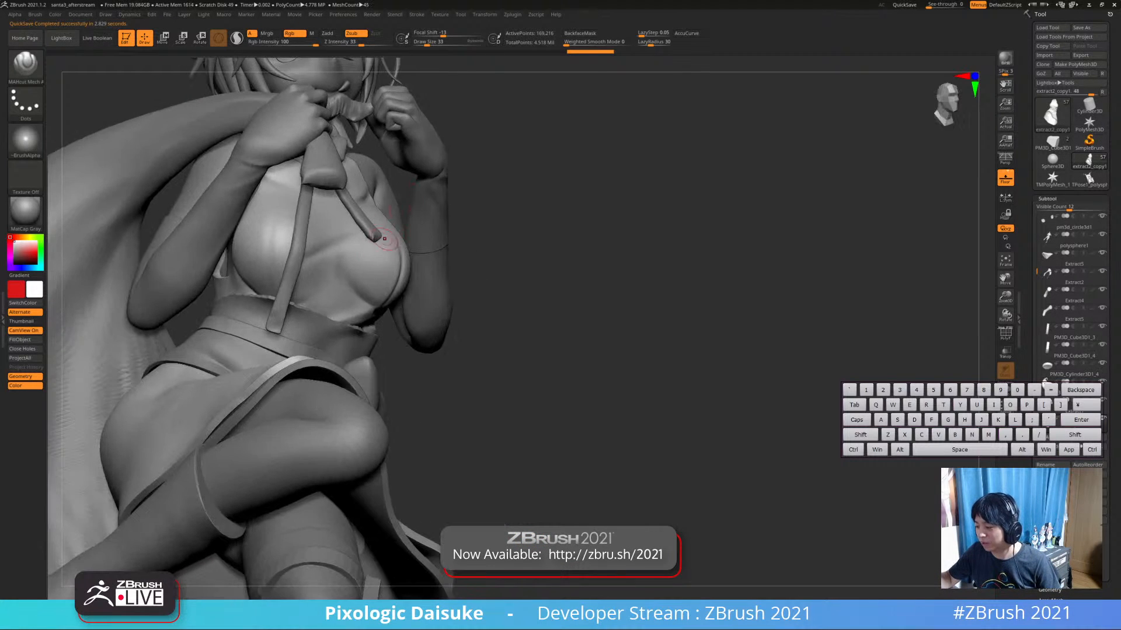
{"action": "key", "text": "alt+shift+s"}
Sculpt the crease running inward from the dress's left armhole, smoothing its outer end and adding an inverted stroke along it
{"action": "right_click_drag", "start_coordinate": [414, 198], "coordinate": [345, 192]}
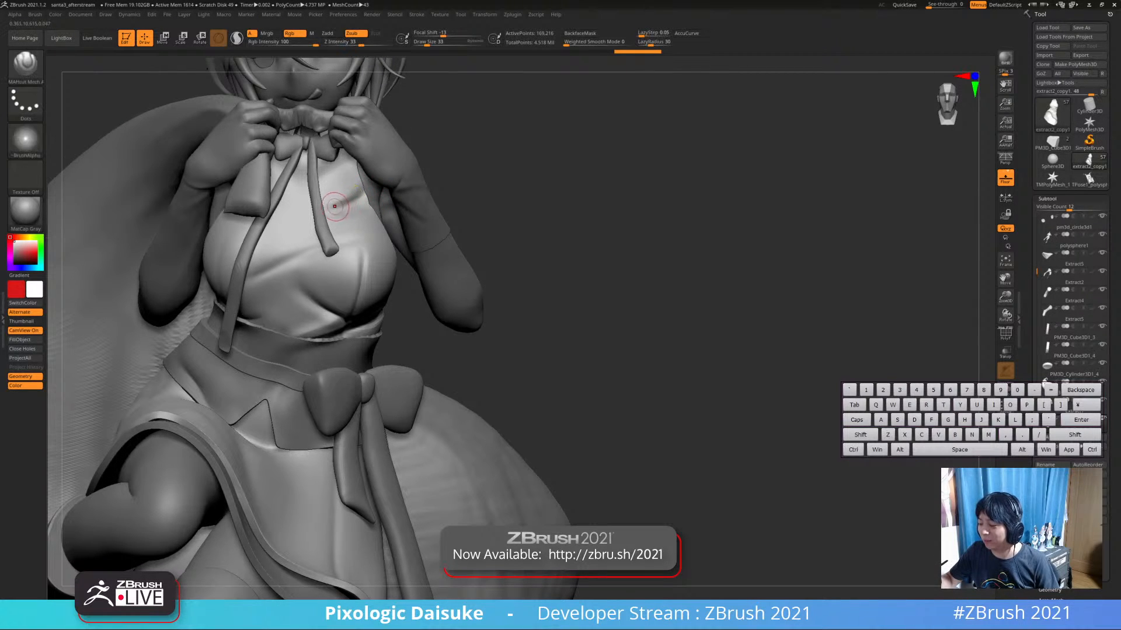
{"action": "key", "text": "shift"}
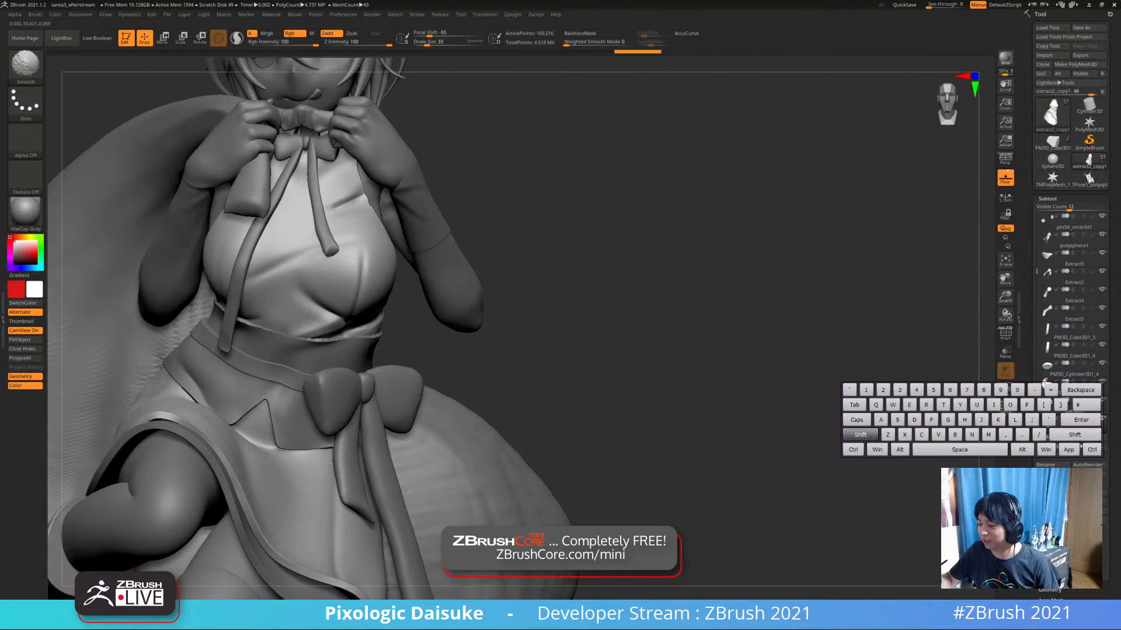
{"action": "left_click_drag", "start_coordinate": [361, 192], "coordinate": [359, 200], "text": "shift"}
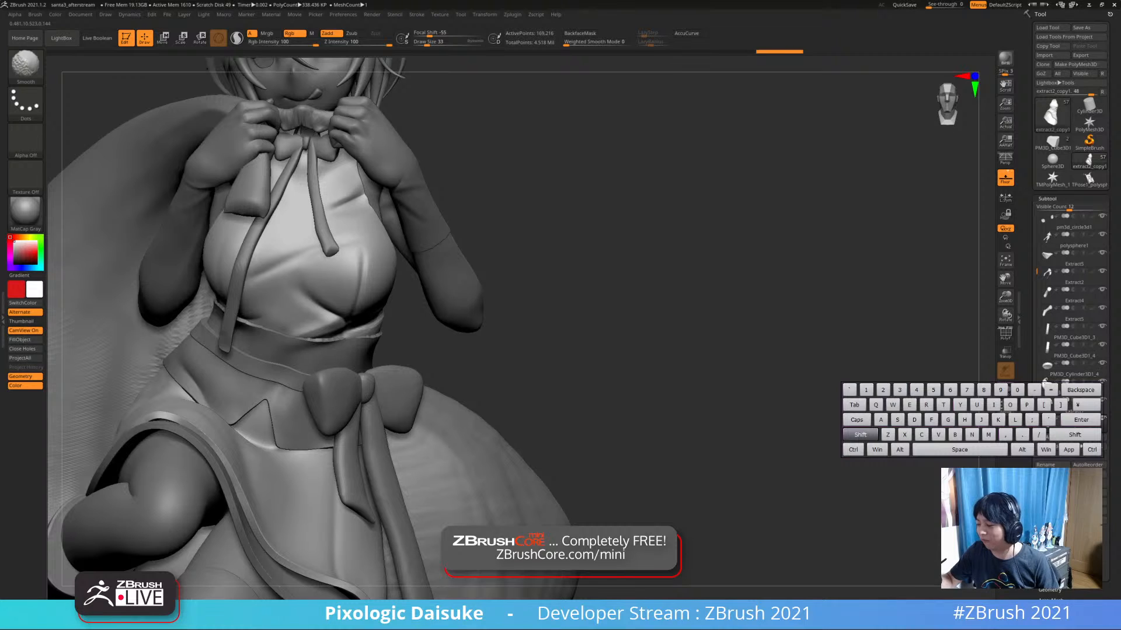
{"action": "key", "text": "alt"}
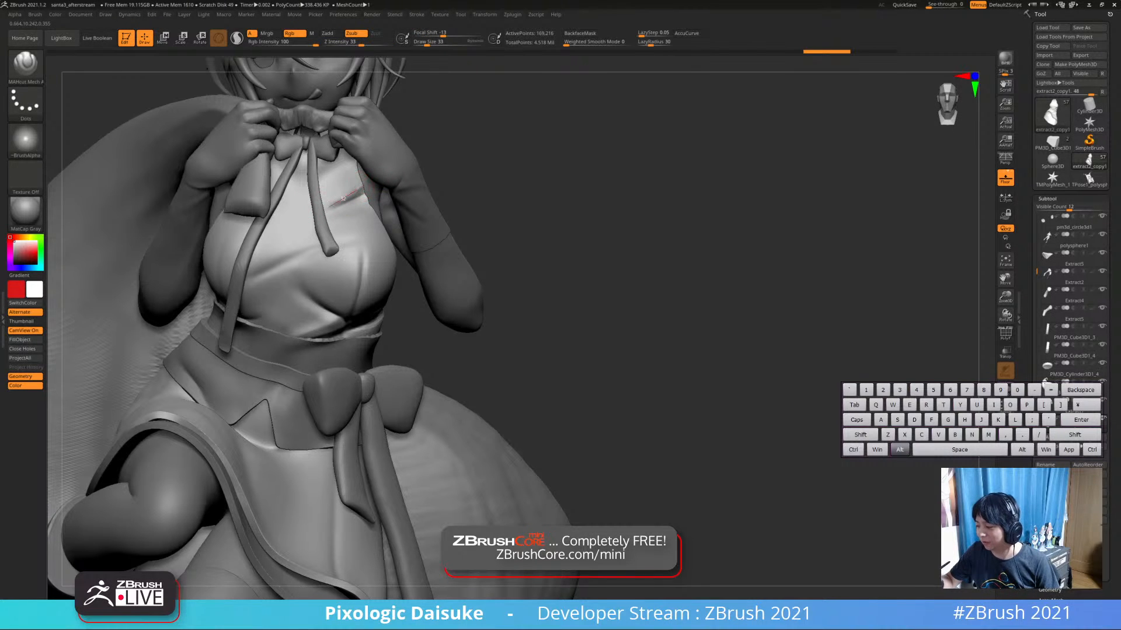
{"action": "mouse_move", "coordinate": [343, 199]}
{"action": "left_mouse_down", "text": "alt"}
{"action": "mouse_move", "coordinate": [331, 206]}
{"action": "mouse_move", "coordinate": [360, 190]}
{"action": "left_mouse_up", "text": "alt"}
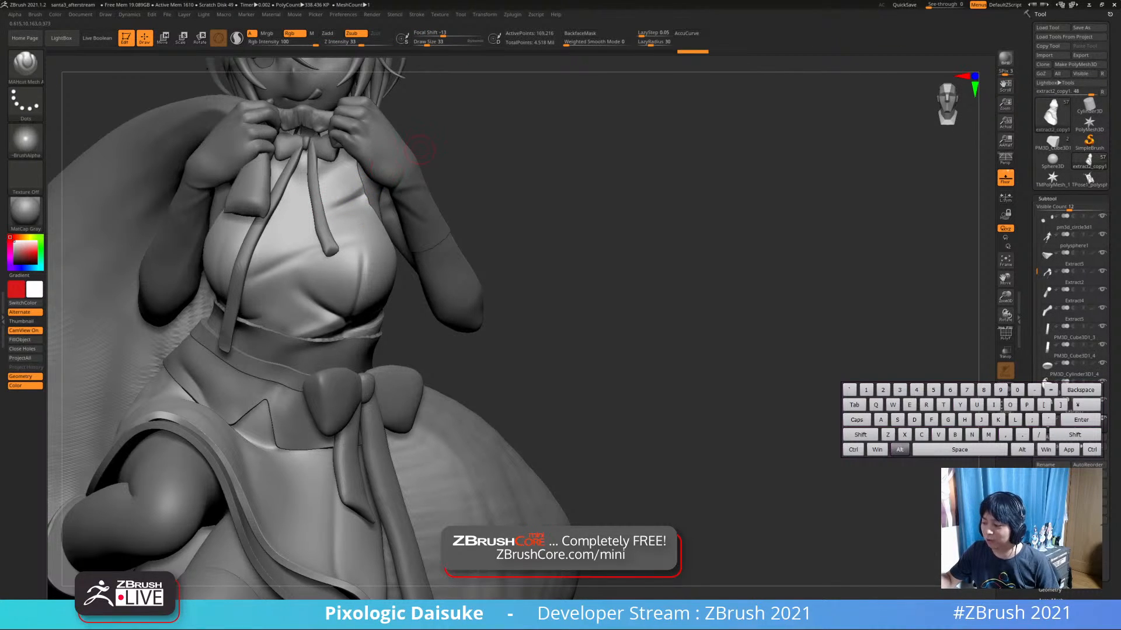
Isolate the dress, cut and smooth a matching crease at its right armhole, and check it against the full figure
{"action": "mouse_move", "coordinate": [413, 141]}
{"action": "left_mouse_down", "text": "alt"}
{"action": "mouse_move", "coordinate": [421, 175]}
{"action": "mouse_move", "coordinate": [280, 240]}
{"action": "mouse_move", "coordinate": [257, 210]}
{"action": "mouse_move", "coordinate": [285, 245]}
{"action": "left_mouse_up", "text": "alt"}
{"action": "left_click", "coordinate": [420, 175]}
{"action": "key", "text": "shift"}
{"action": "left_click_drag", "start_coordinate": [265, 205], "coordinate": [261, 211], "text": "shift"}
{"action": "left_click_drag", "start_coordinate": [263, 204], "coordinate": [260, 199], "text": "shift"}
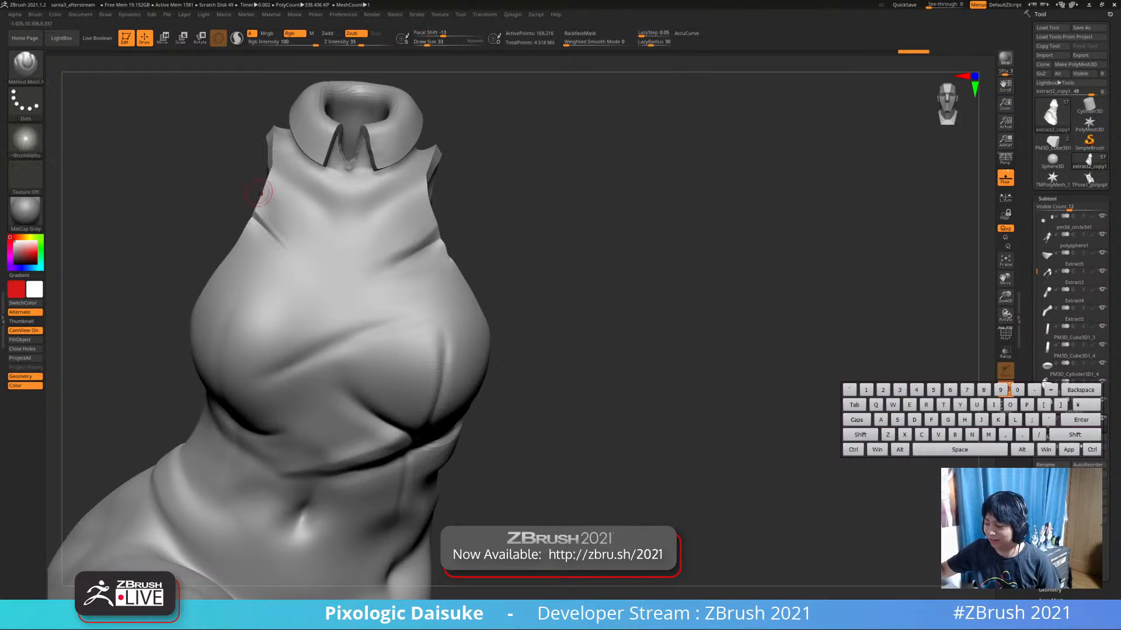
{"action": "mouse_move", "coordinate": [262, 193]}
{"action": "right_mouse_down", "text": "ctrl"}
{"action": "mouse_move", "coordinate": [352, 134]}
{"action": "mouse_move", "coordinate": [387, 186]}
{"action": "mouse_move", "coordinate": [365, 203]}
{"action": "mouse_move", "coordinate": [367, 183]}
{"action": "mouse_move", "coordinate": [395, 175]}
{"action": "right_mouse_up", "text": "ctrl"}
{"action": "left_click", "coordinate": [418, 184], "text": "ctrl+shift"}
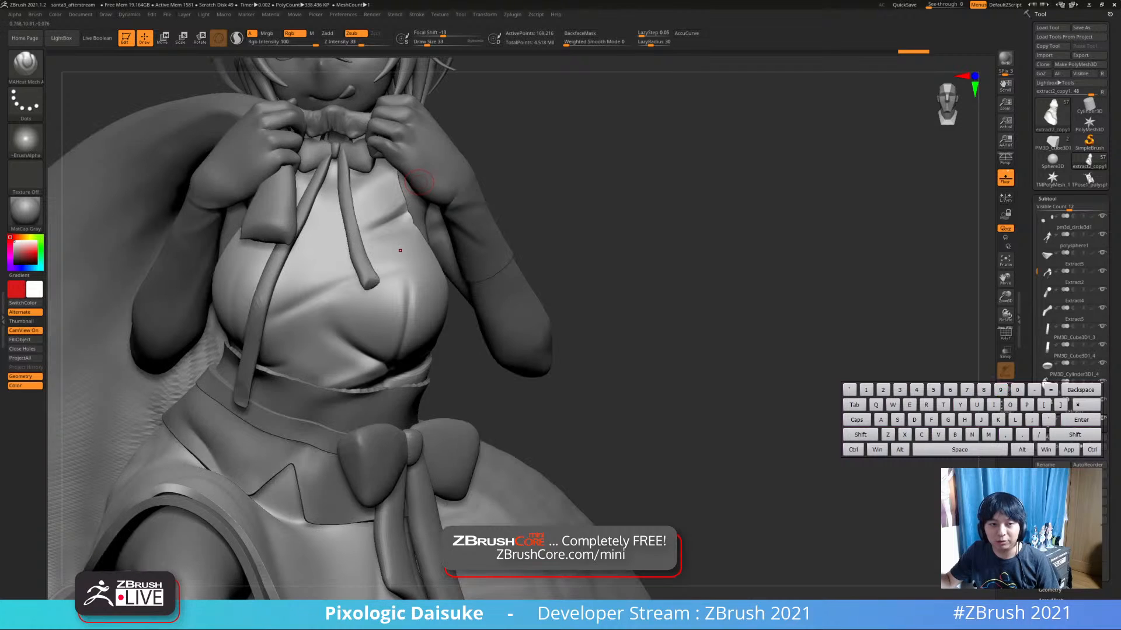
{"action": "key", "text": "ctrl+z"}
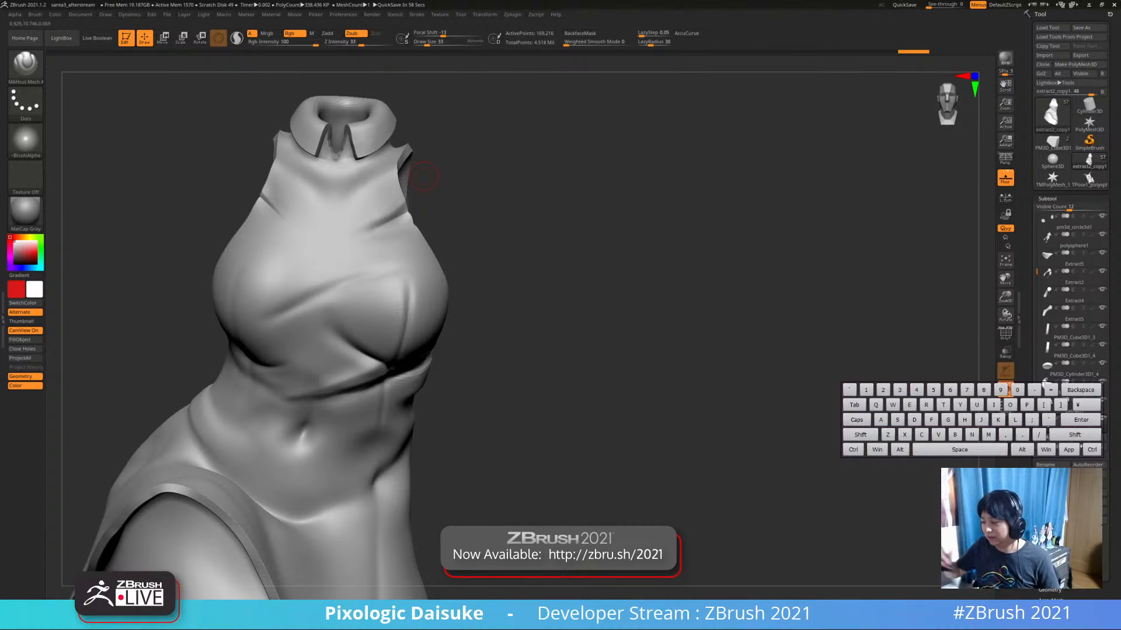
{"action": "right_click_drag", "start_coordinate": [424, 176], "coordinate": [525, 166]}
{"action": "key", "text": "alt+s"}
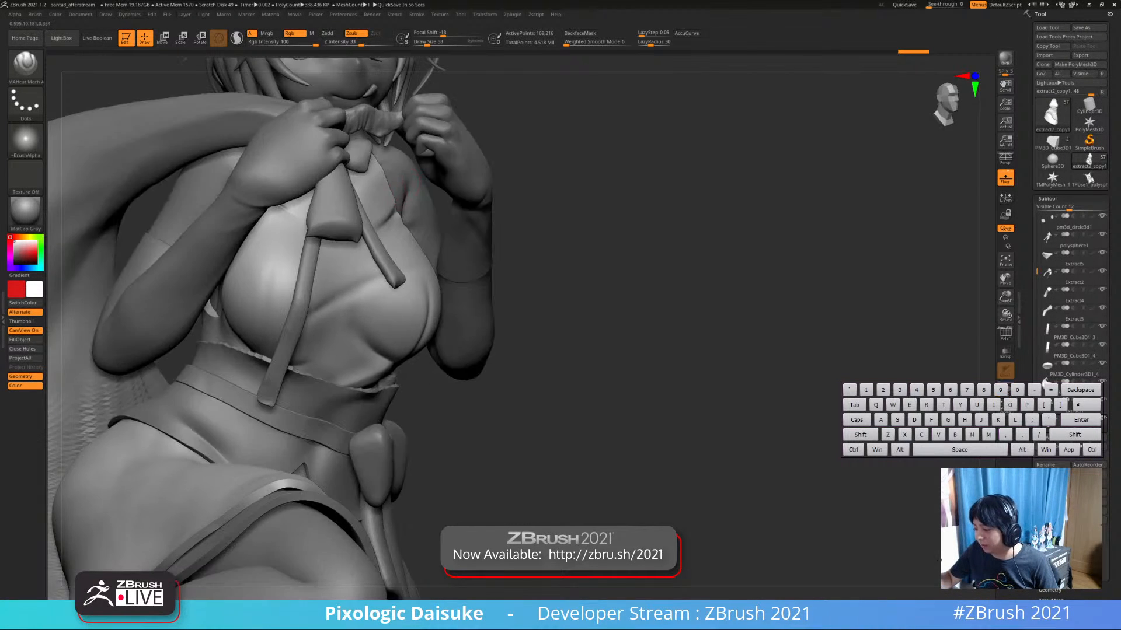
{"action": "right_click_drag", "start_coordinate": [374, 146], "coordinate": [285, 138]}
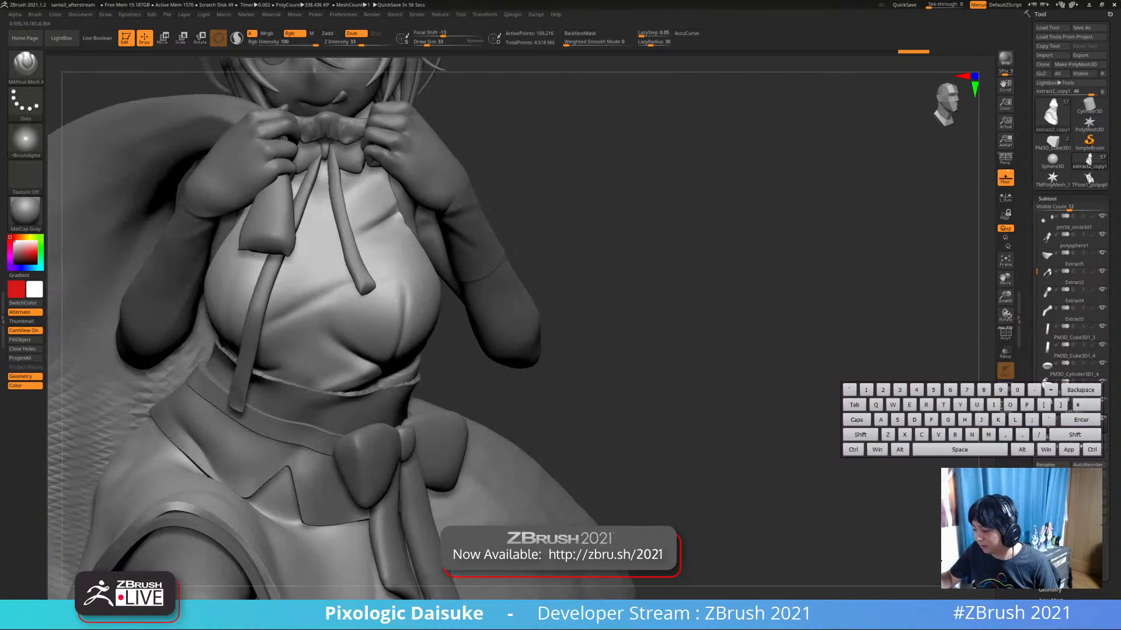
Select the neck ribbon subtool PM3D_Cube3D1_6 and reshape the area around its knot with the Move Topological brush
{"action": "left_click", "coordinate": [342, 197], "text": "alt"}
{"action": "left_click", "coordinate": [25, 65]}
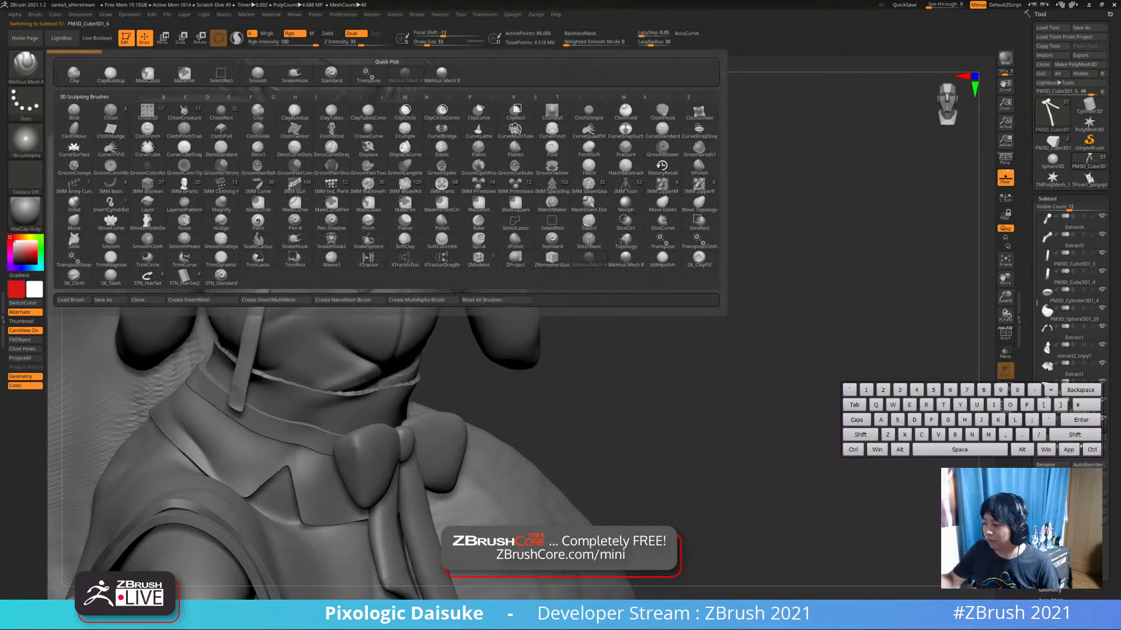
{"action": "left_click", "coordinate": [295, 75]}
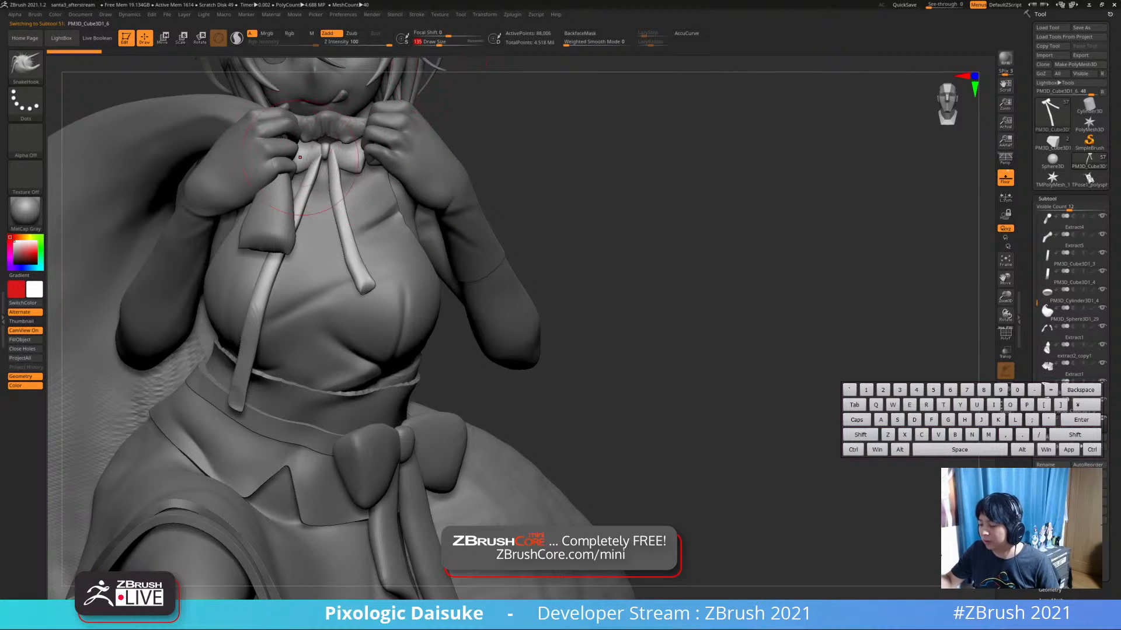
{"action": "left_click", "coordinate": [1005, 335]}
{"action": "left_click", "coordinate": [1005, 334]}
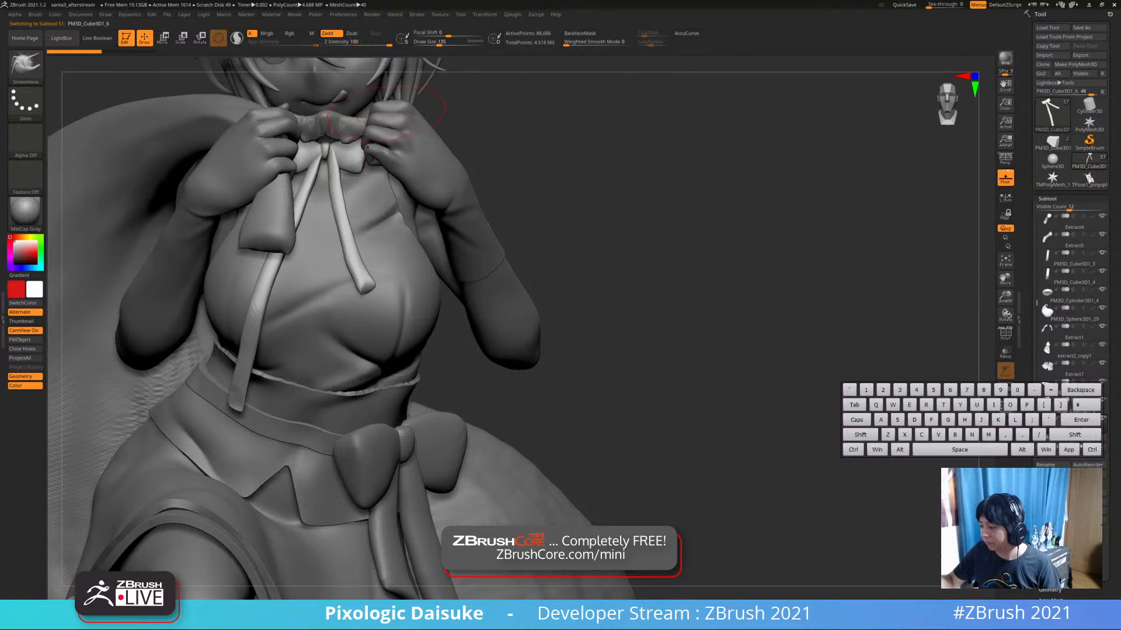
{"action": "key", "text": "b"}
{"action": "key", "text": "m"}
{"action": "key", "text": "t"}
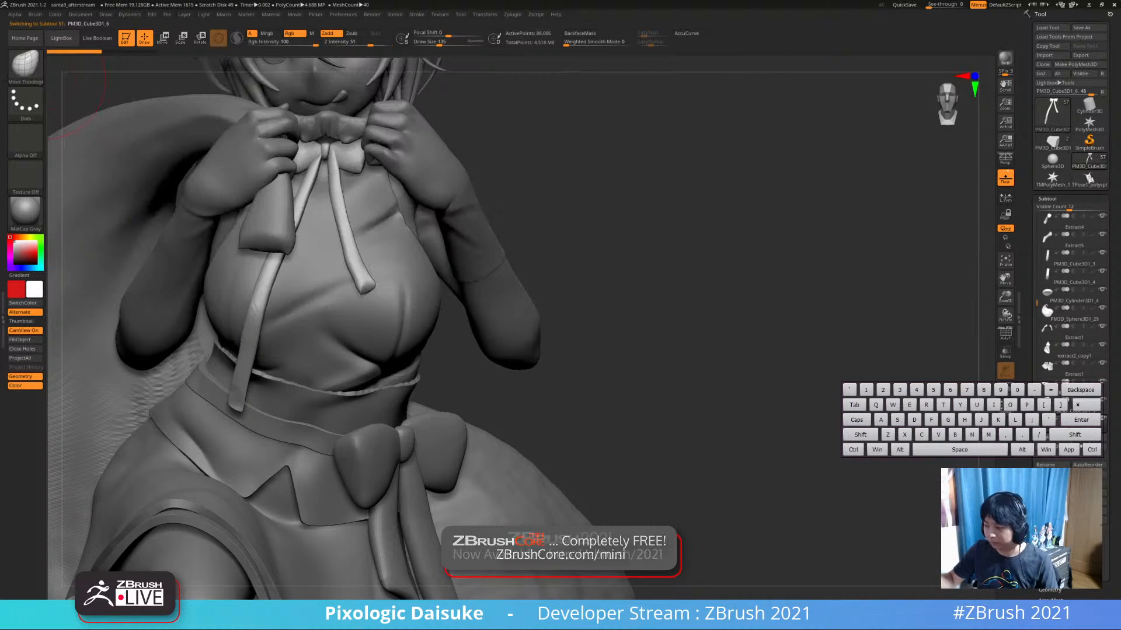
{"action": "left_click_drag", "start_coordinate": [334, 162], "coordinate": [335, 164]}
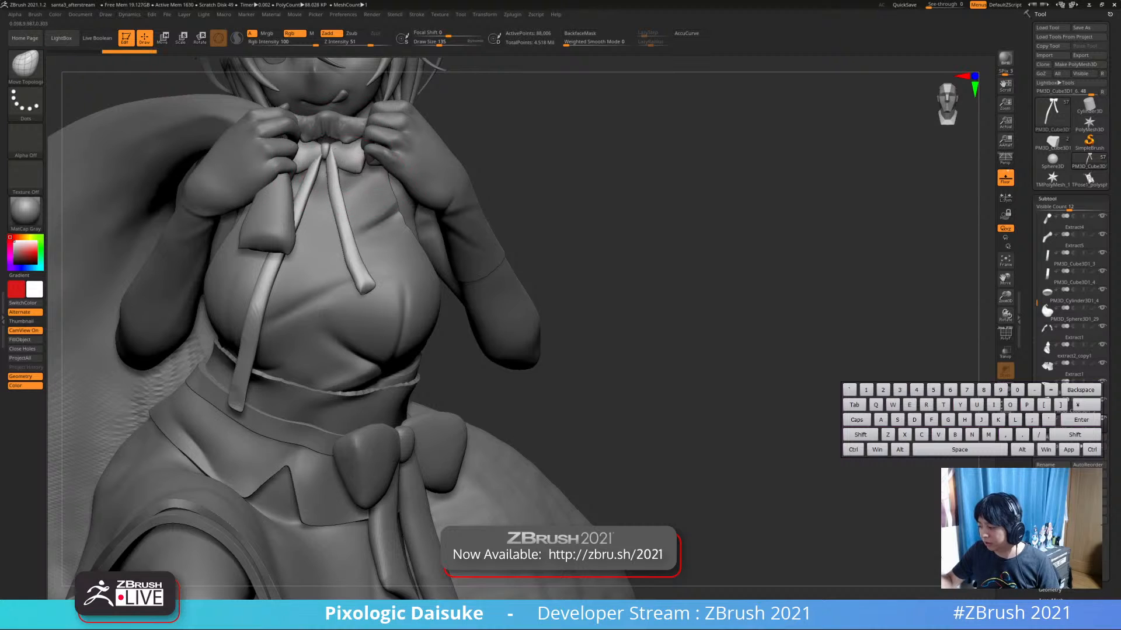
{"action": "mouse_move", "coordinate": [335, 164]}
{"action": "right_mouse_down"}
{"action": "mouse_move", "coordinate": [370, 160]}
{"action": "mouse_move", "coordinate": [338, 141]}
{"action": "mouse_move", "coordinate": [328, 169]}
{"action": "right_mouse_up"}
{"action": "left_click_drag", "start_coordinate": [328, 169], "coordinate": [337, 145]}
{"action": "right_click_drag", "start_coordinate": [341, 143], "coordinate": [344, 126], "text": "ctrl"}
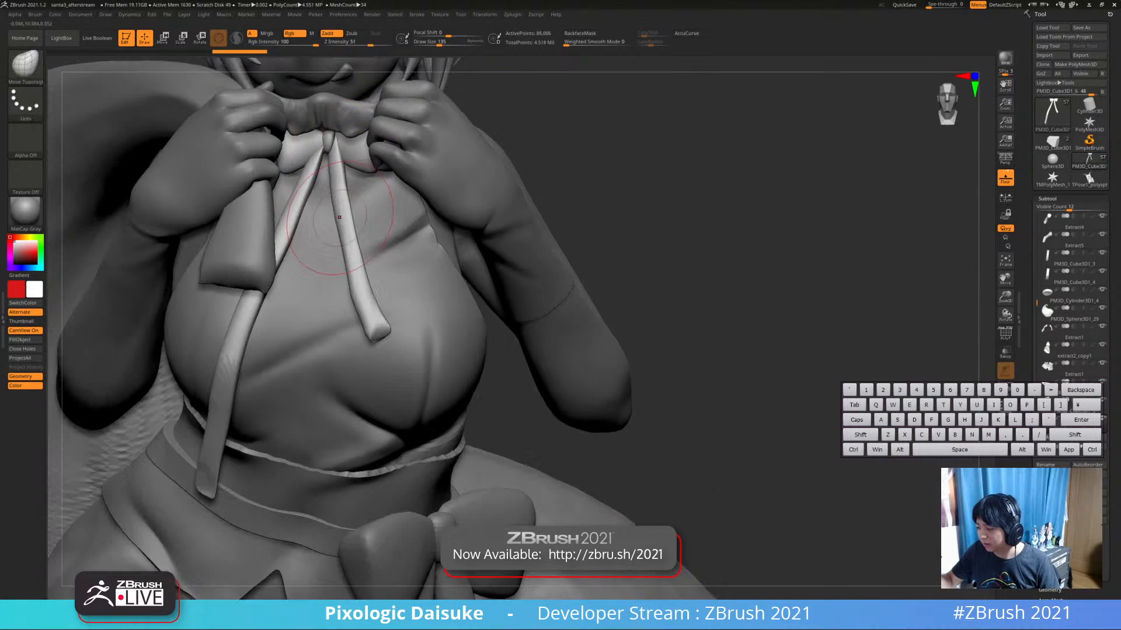
Smooth and reposition the lower end of the ribbon's short tail over the left side of the bust
{"action": "right_click_drag", "start_coordinate": [365, 309], "coordinate": [368, 272], "text": "ctrl"}
{"action": "left_click_drag", "start_coordinate": [363, 286], "coordinate": [373, 302], "text": "shift"}
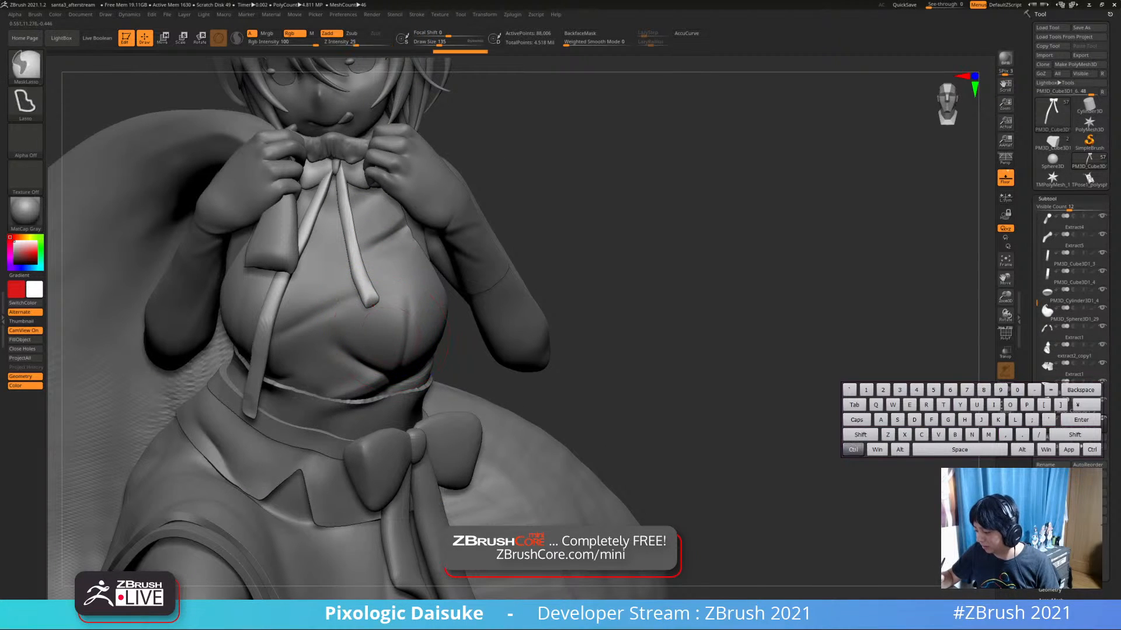
{"action": "mouse_move", "coordinate": [373, 303]}
{"action": "right_mouse_down", "text": "ctrl"}
{"action": "mouse_move", "coordinate": [403, 316]}
{"action": "mouse_move", "coordinate": [405, 305]}
{"action": "right_mouse_up", "text": "ctrl"}
{"action": "left_click_drag", "start_coordinate": [377, 291], "coordinate": [388, 295]}
{"action": "right_click_drag", "start_coordinate": [400, 296], "coordinate": [398, 270], "text": "ctrl"}
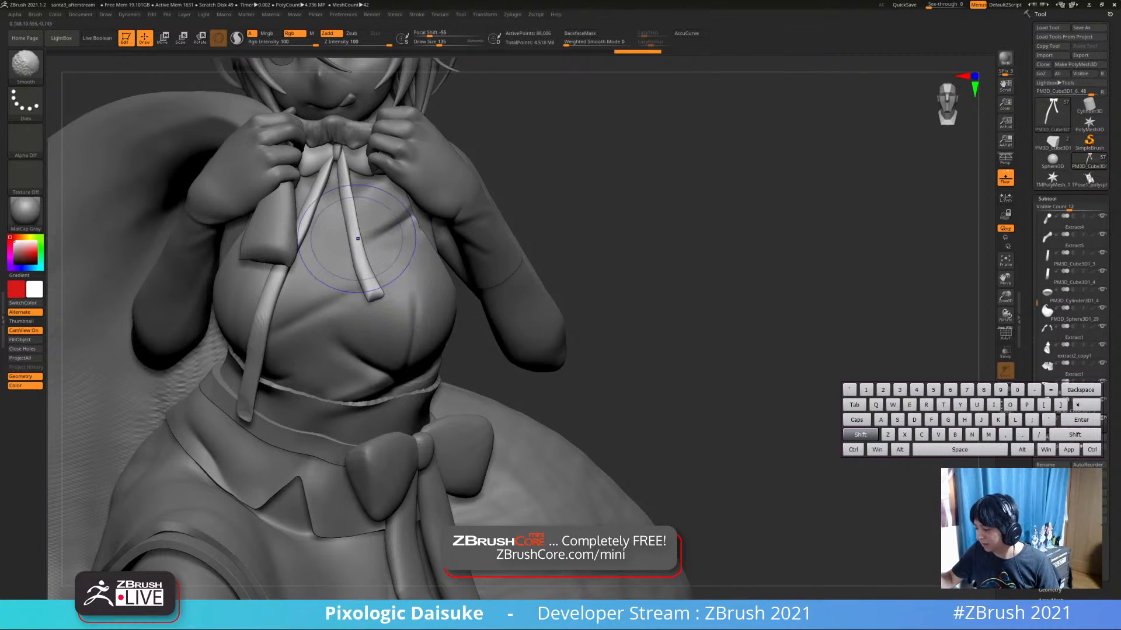
Smooth both ribbon tails along their length and refine the lower end of the long tail
{"action": "left_click_drag", "start_coordinate": [369, 244], "coordinate": [353, 225], "text": "shift"}
{"action": "left_click_drag", "start_coordinate": [271, 284], "coordinate": [249, 379], "text": "shift"}
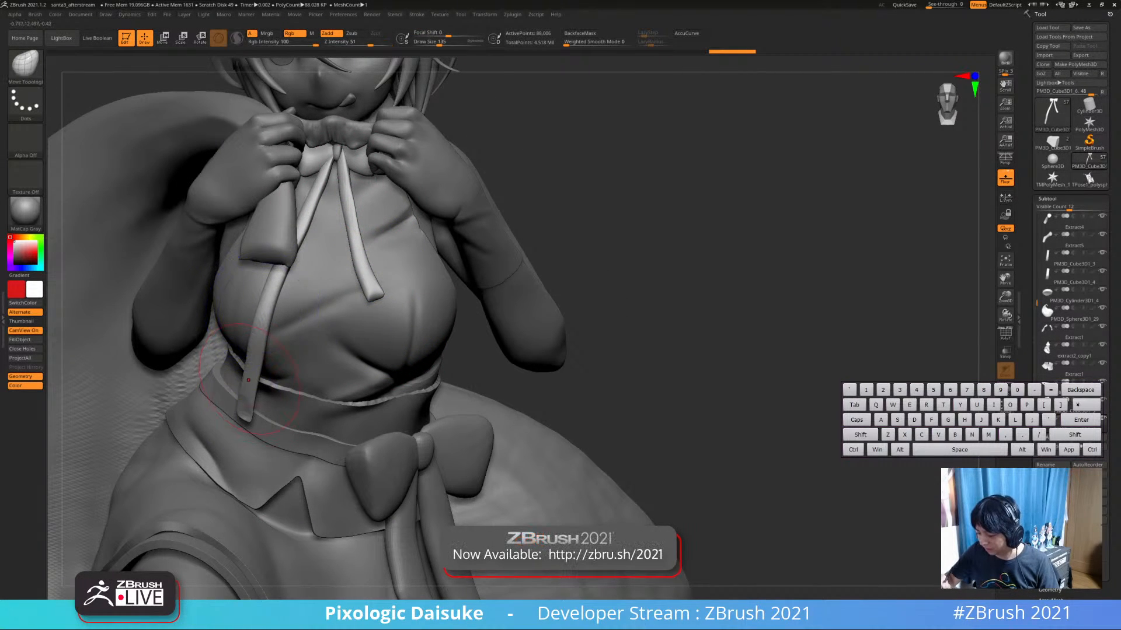
{"action": "right_click_drag", "start_coordinate": [243, 443], "coordinate": [257, 409]}
{"action": "left_click_drag", "start_coordinate": [259, 412], "coordinate": [255, 423], "text": "shift"}
{"action": "right_click_drag", "start_coordinate": [256, 421], "coordinate": [259, 380], "text": "ctrl"}
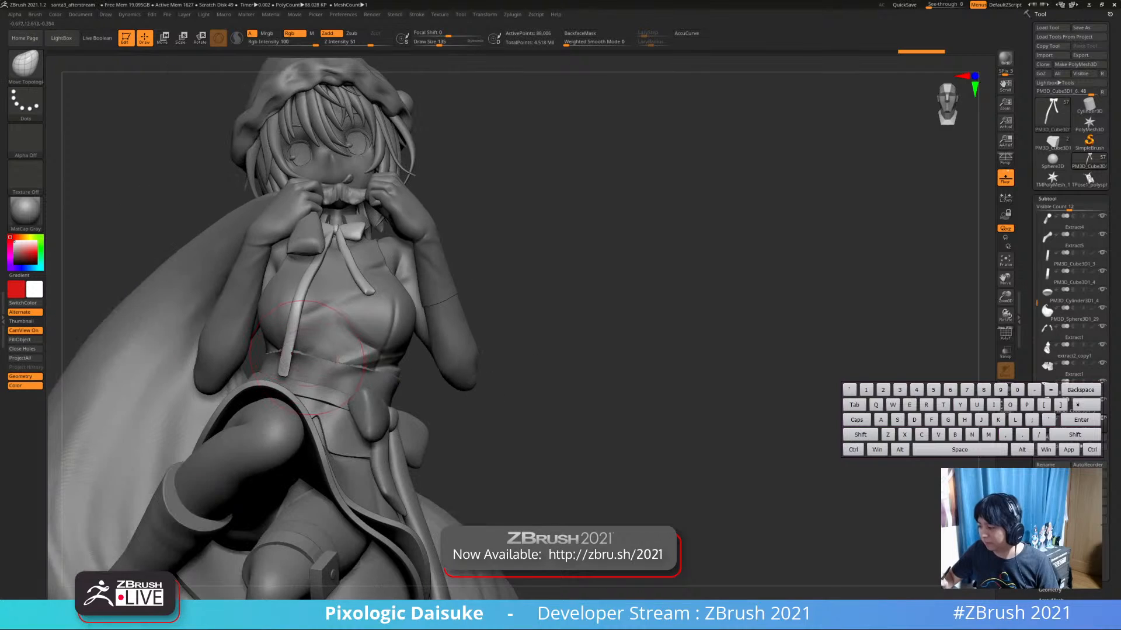
Reselect the dress subtool extract2_copy1 and refine its chest creases with MAHcut Mech A at draw size 27, redoing one stroke
{"action": "left_click", "coordinate": [350, 315], "text": "alt"}
{"action": "key", "text": "b"}
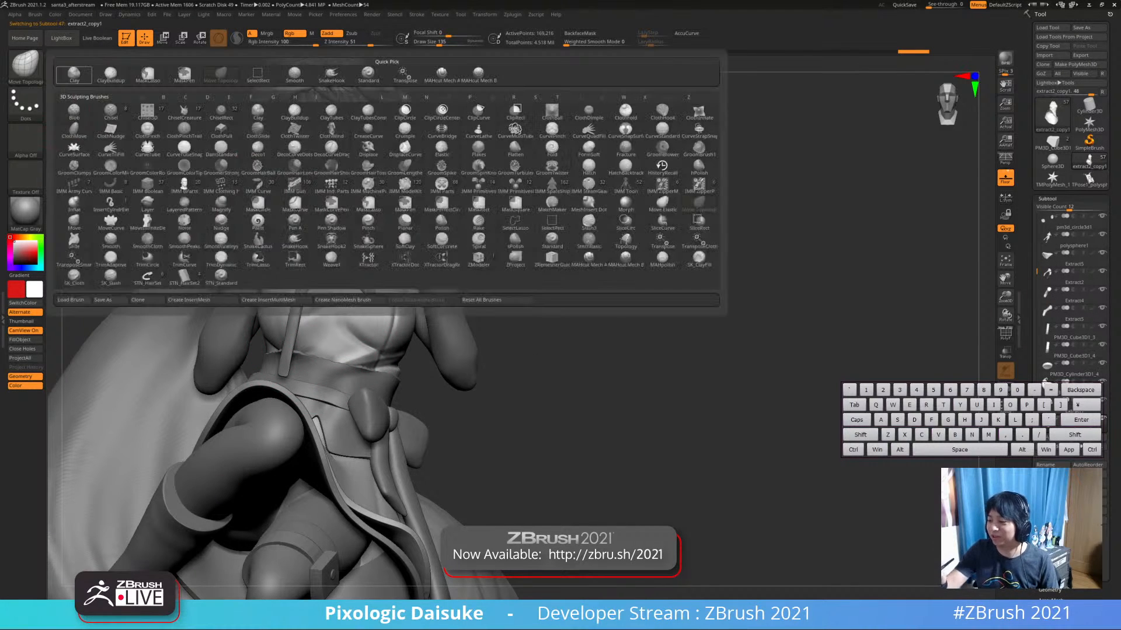
{"action": "left_click", "coordinate": [441, 72]}
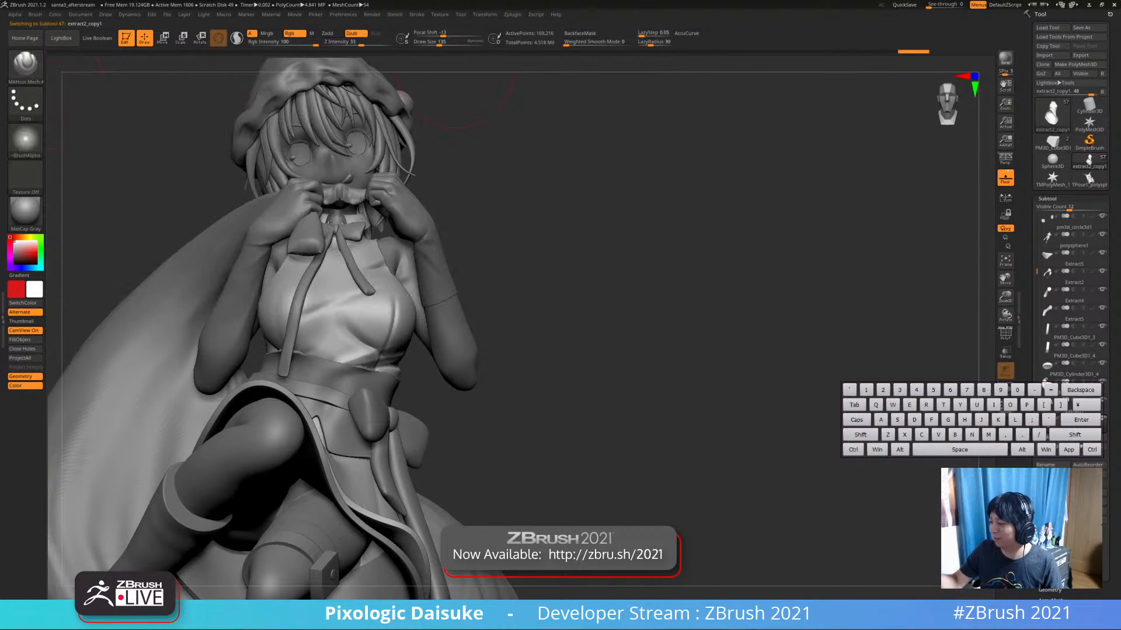
{"action": "left_click", "coordinate": [385, 304], "text": "ctrl+shift"}
{"action": "right_click_drag", "start_coordinate": [385, 305], "coordinate": [391, 244]}
{"action": "key", "text": "ctrl+z"}
{"action": "left_click_drag", "start_coordinate": [430, 220], "coordinate": [392, 244], "text": "alt"}
{"action": "right_click_drag", "start_coordinate": [452, 190], "coordinate": [468, 190], "text": "ctrl"}
{"action": "left_click", "coordinate": [468, 190], "text": "ctrl+shift"}
{"action": "mouse_move", "coordinate": [431, 231]}
{"action": "right_mouse_down", "text": "ctrl"}
{"action": "mouse_move", "coordinate": [428, 241]}
{"action": "mouse_move", "coordinate": [413, 220]}
{"action": "right_mouse_up", "text": "ctrl"}
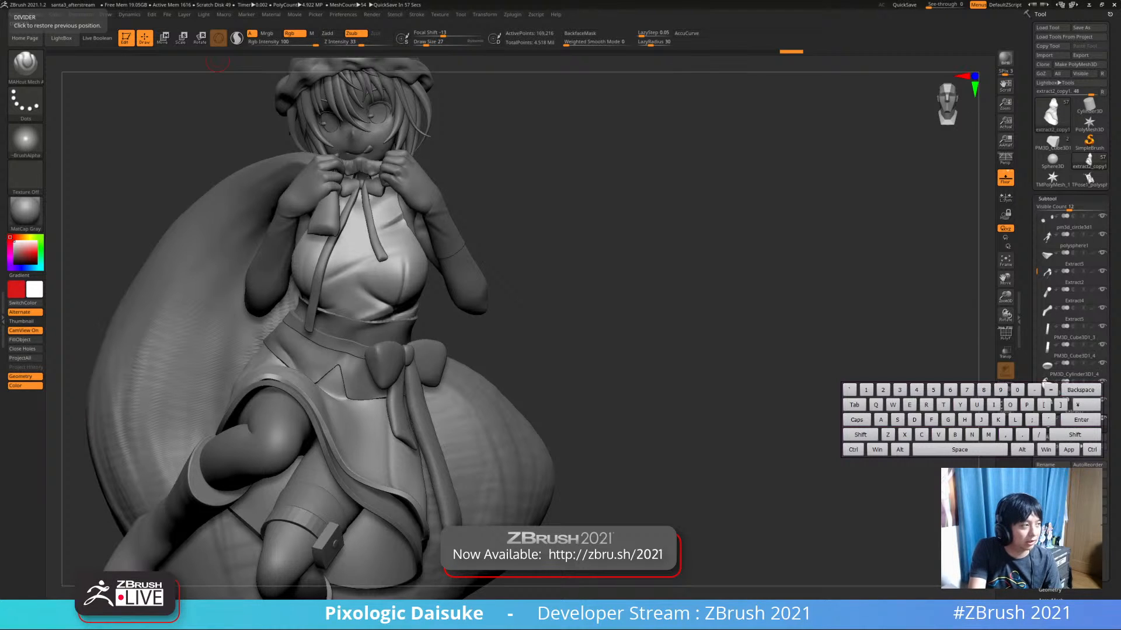
{"action": "key", "text": "l"}
{"action": "key", "text": "m"}
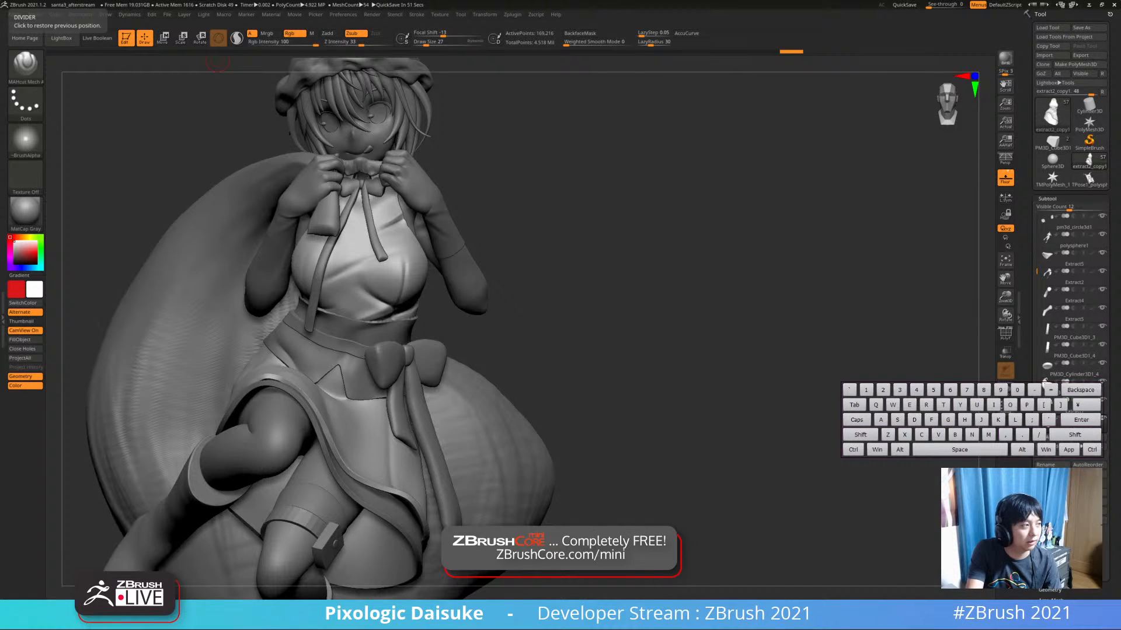
{"action": "key", "text": "shift"}
{"action": "key", "text": "Return"}
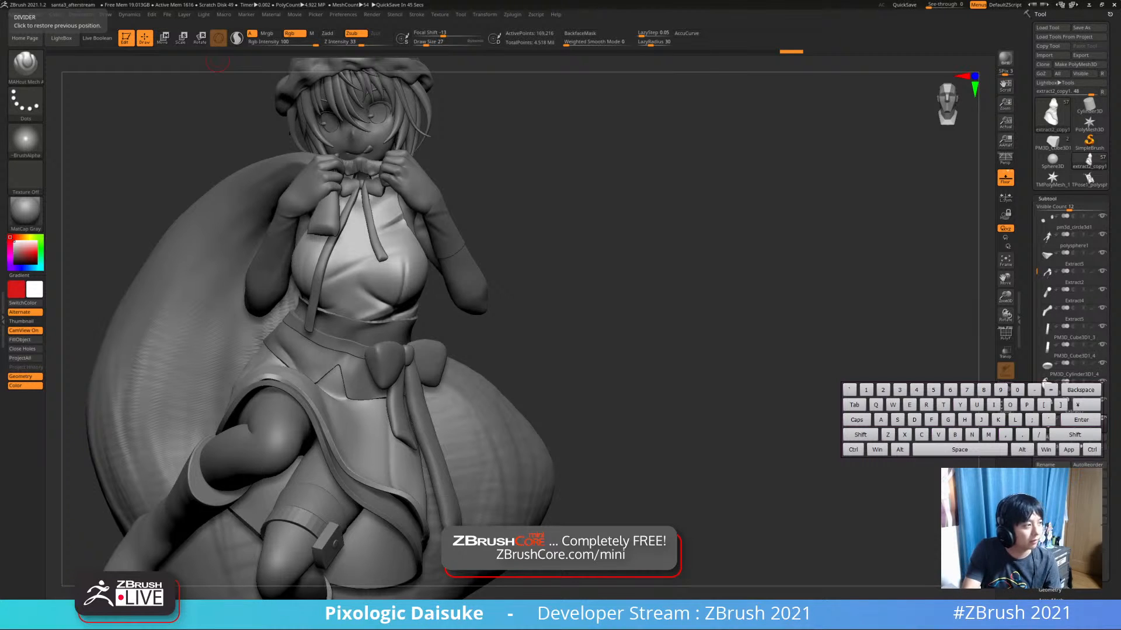
{"action": "key", "text": "x"}
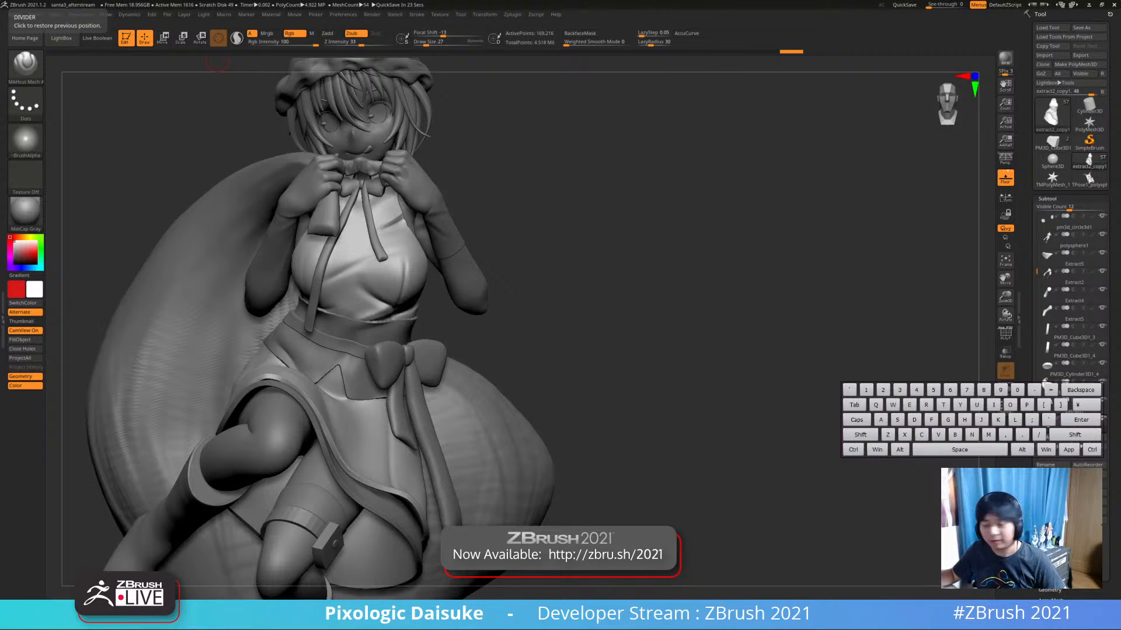
Isolate the dress subtool and rework the short diagonal fold on the upper chest below the collar, smoothing it
{"action": "mouse_move", "coordinate": [551, 258]}
{"action": "left_mouse_down"}
{"action": "mouse_move", "coordinate": [525, 245]}
{"action": "mouse_move", "coordinate": [548, 247]}
{"action": "left_mouse_up"}
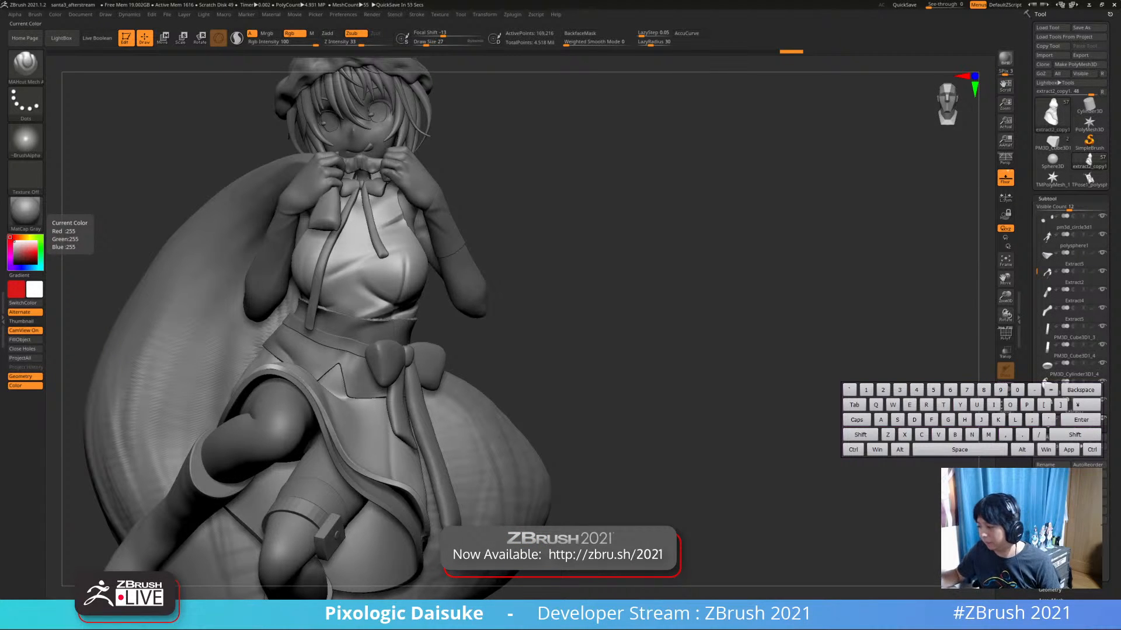
{"action": "mouse_move", "coordinate": [642, 327]}
{"action": "left_mouse_down"}
{"action": "mouse_move", "coordinate": [701, 324]}
{"action": "mouse_move", "coordinate": [648, 338]}
{"action": "left_mouse_up"}
{"action": "left_click", "coordinate": [1005, 389]}
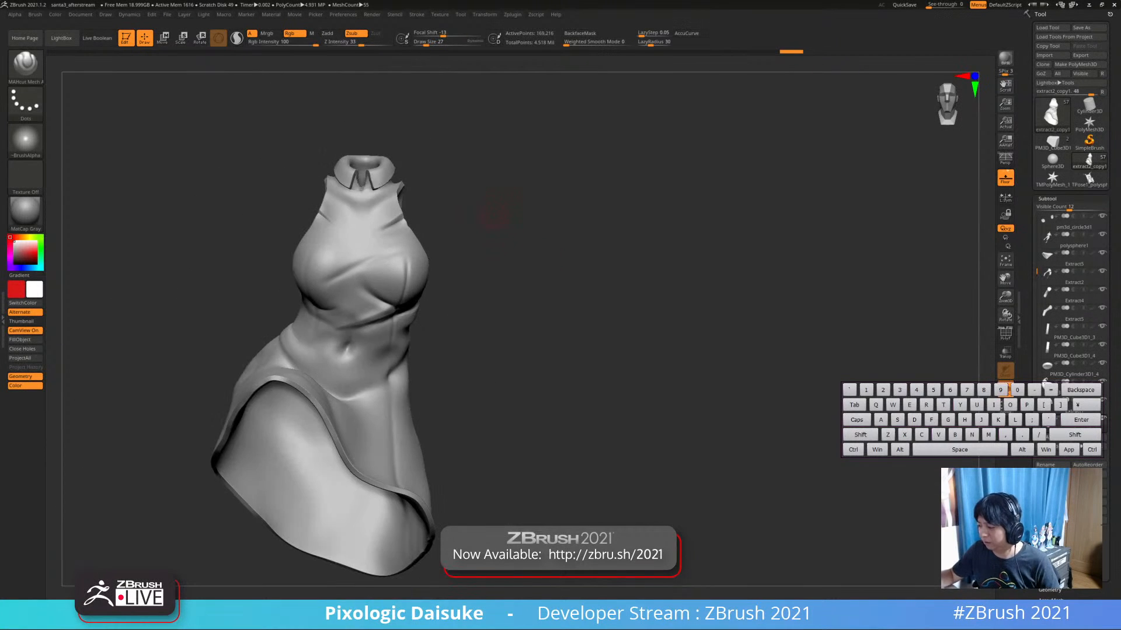
{"action": "right_click_drag", "start_coordinate": [493, 210], "coordinate": [455, 295]}
{"action": "mouse_move", "coordinate": [456, 234]}
{"action": "right_mouse_down"}
{"action": "mouse_move", "coordinate": [425, 193]}
{"action": "mouse_move", "coordinate": [409, 201]}
{"action": "mouse_move", "coordinate": [402, 263]}
{"action": "mouse_move", "coordinate": [382, 274]}
{"action": "mouse_move", "coordinate": [390, 286]}
{"action": "right_mouse_up"}
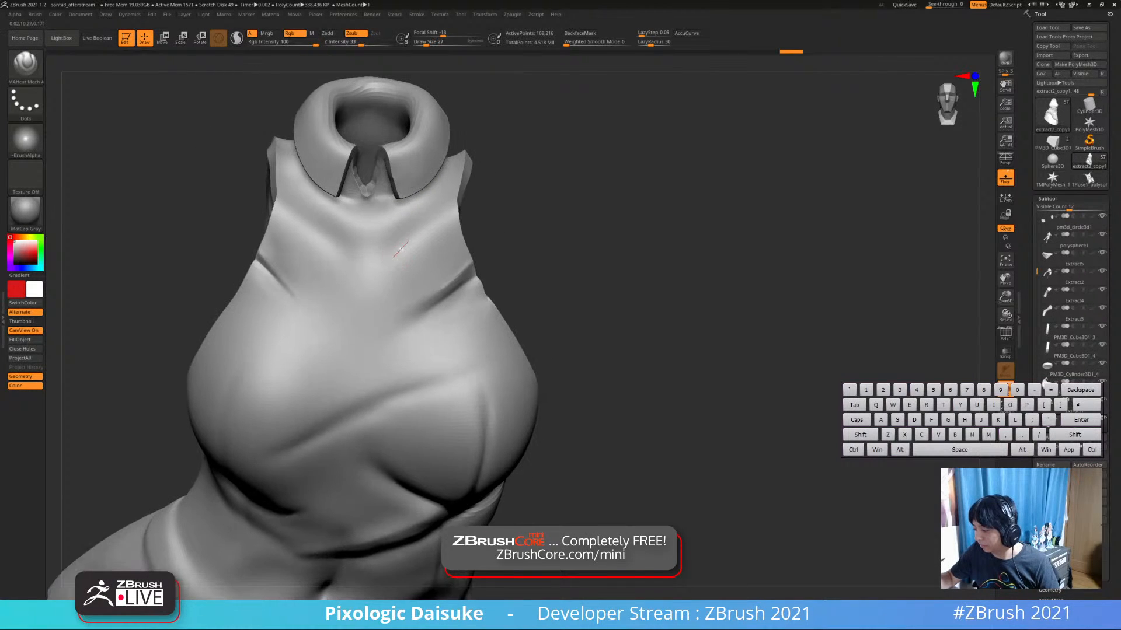
{"action": "key", "text": "ctrl+z"}
{"action": "mouse_move", "coordinate": [397, 253]}
{"action": "left_mouse_down"}
{"action": "mouse_move", "coordinate": [456, 210]}
{"action": "mouse_move", "coordinate": [404, 239]}
{"action": "left_mouse_up"}
{"action": "key", "text": "ctrl+z"}
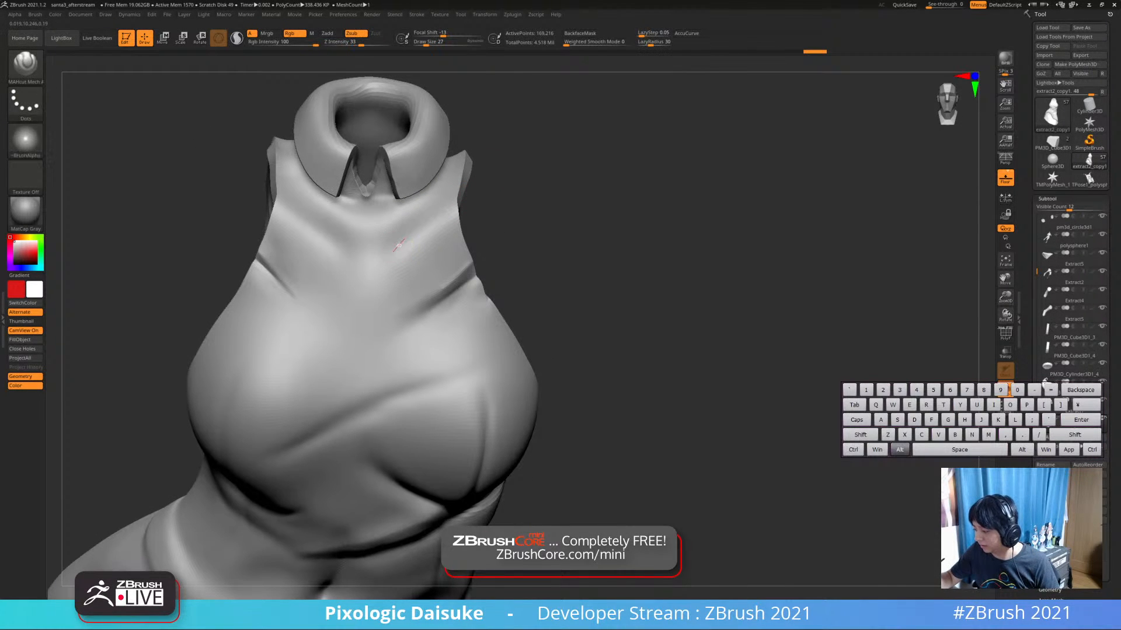
{"action": "right_click_drag", "start_coordinate": [480, 191], "coordinate": [438, 200]}
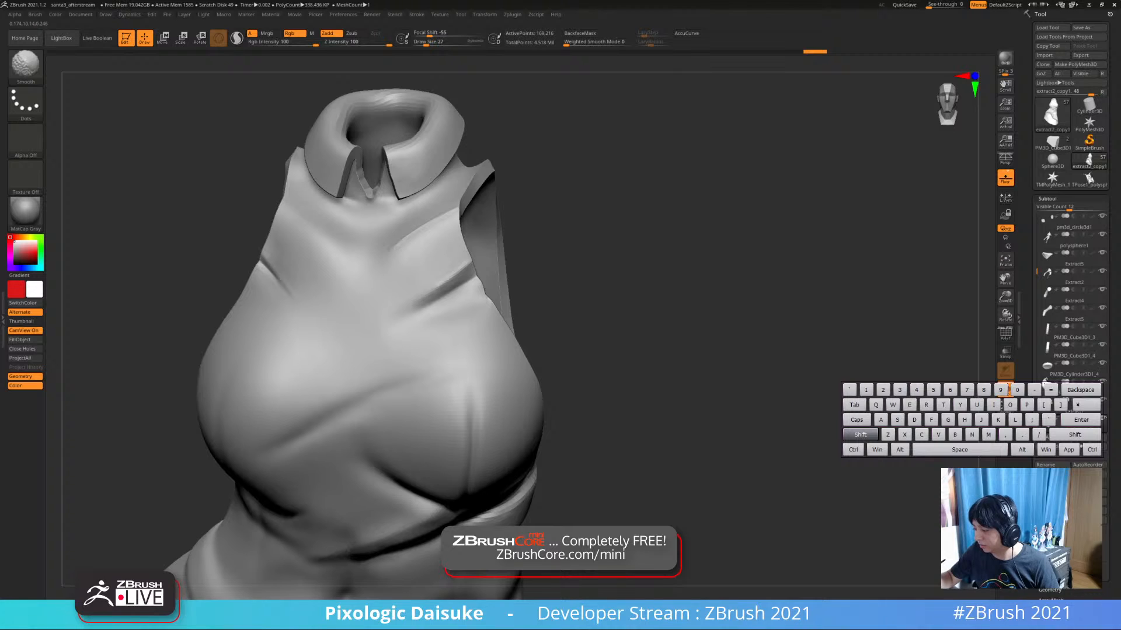
{"action": "left_click_drag", "start_coordinate": [393, 249], "coordinate": [412, 236], "text": "shift"}
{"action": "mouse_move", "coordinate": [412, 235]}
{"action": "right_mouse_down", "text": "shift"}
{"action": "mouse_move", "coordinate": [438, 229]}
{"action": "mouse_move", "coordinate": [426, 230]}
{"action": "right_mouse_up", "text": "shift"}
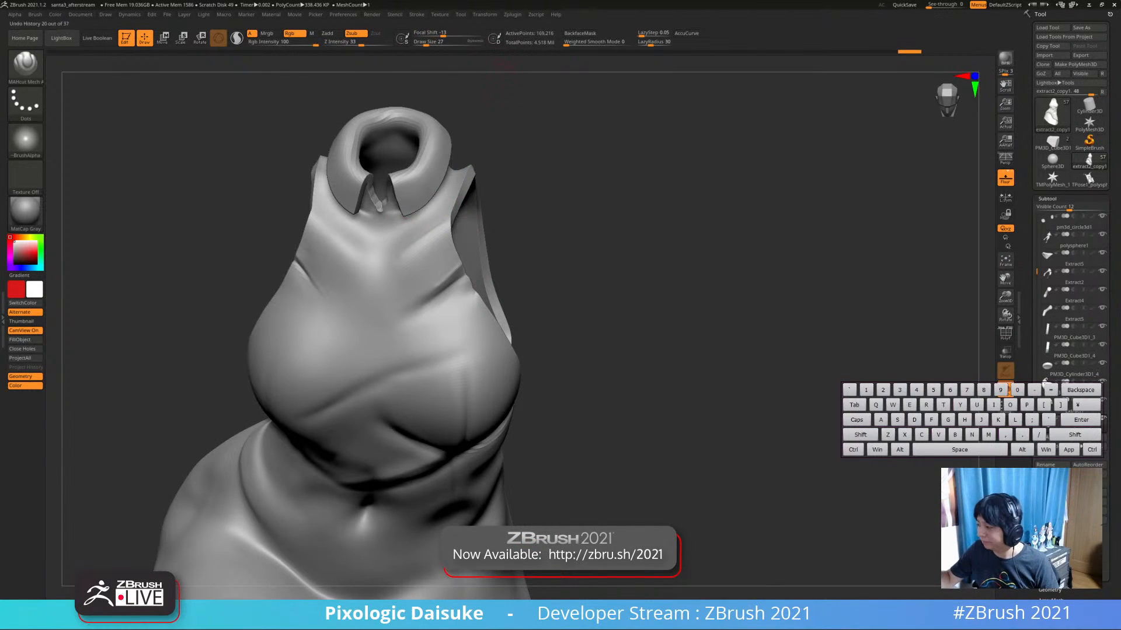
Carve a vertical seam down the side of her right breast at draw size 55, redoing the stroke and smoothing its upper end
{"action": "mouse_move", "coordinate": [425, 257]}
{"action": "right_mouse_down", "text": "shift"}
{"action": "mouse_move", "coordinate": [400, 251]}
{"action": "mouse_move", "coordinate": [440, 188]}
{"action": "right_mouse_up", "text": "shift"}
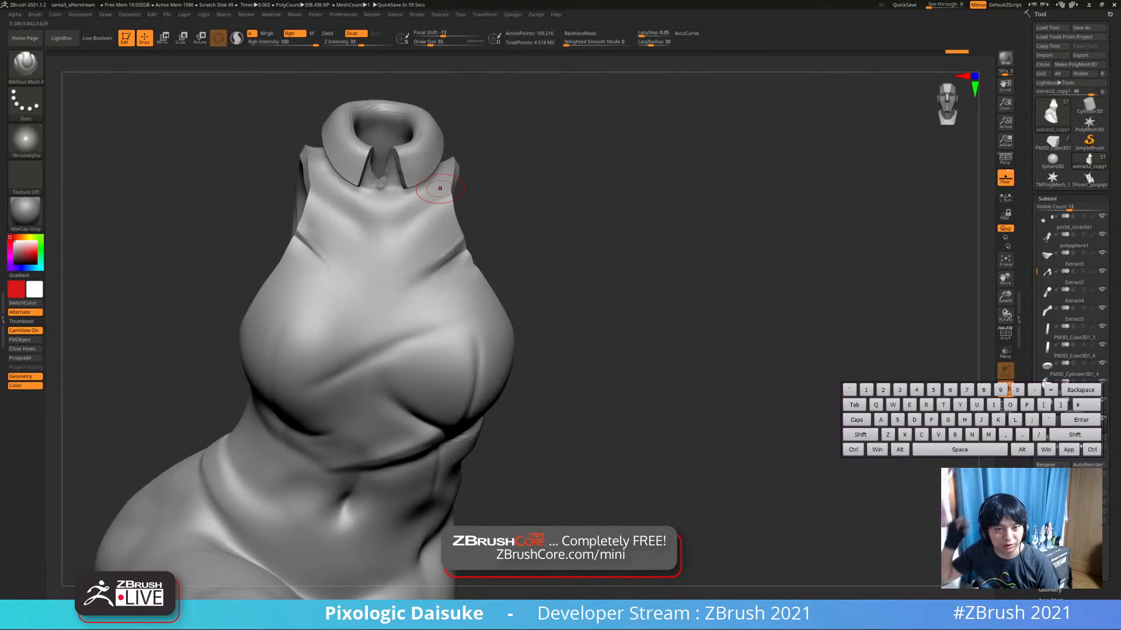
{"action": "right_click_drag", "start_coordinate": [420, 194], "coordinate": [432, 163]}
{"action": "right_click_drag", "start_coordinate": [394, 233], "coordinate": [391, 205], "text": "alt"}
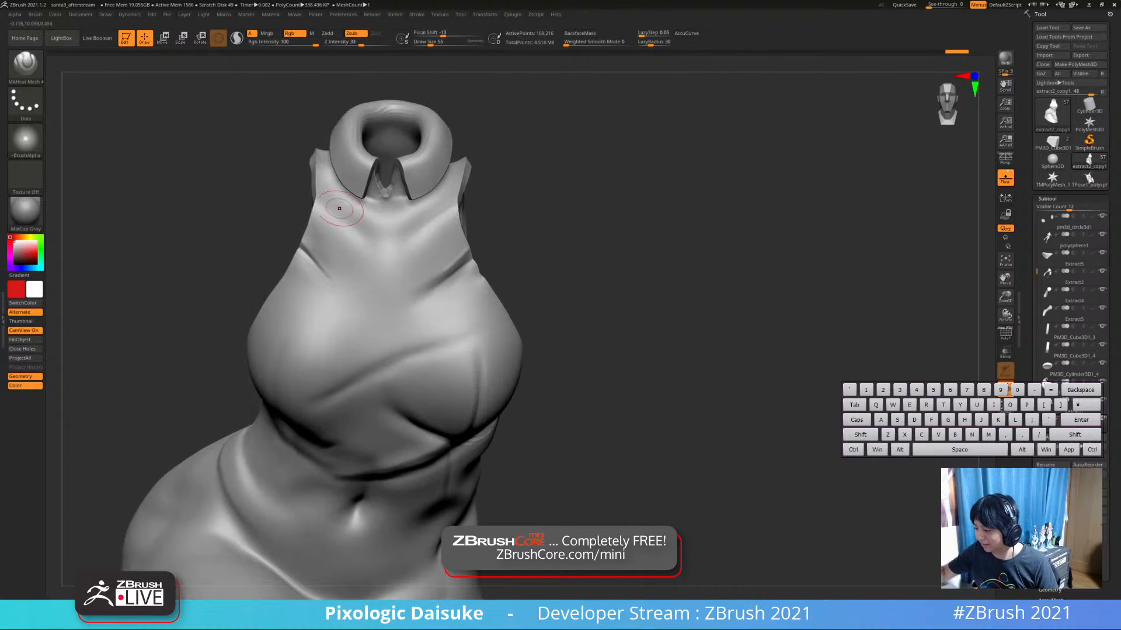
{"action": "right_click_drag", "start_coordinate": [297, 201], "coordinate": [374, 233]}
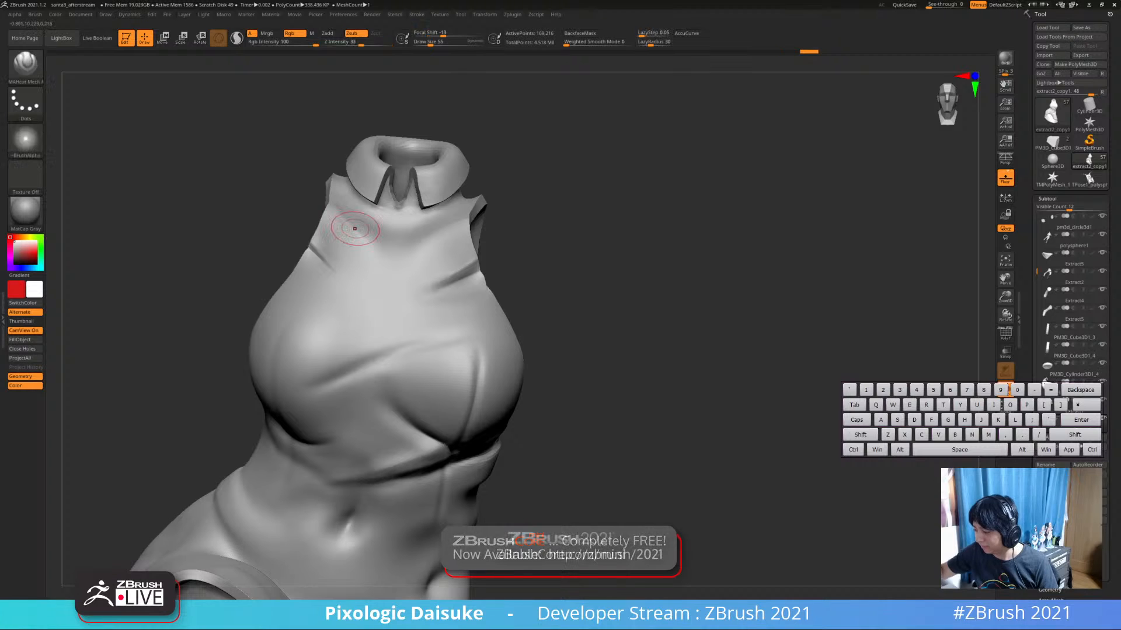
{"action": "right_click_drag", "start_coordinate": [484, 282], "coordinate": [340, 263], "text": "alt"}
{"action": "left_click_drag", "start_coordinate": [337, 252], "coordinate": [323, 374]}
{"action": "key", "text": "ctrl+z"}
{"action": "left_click_drag", "start_coordinate": [334, 252], "coordinate": [308, 394]}
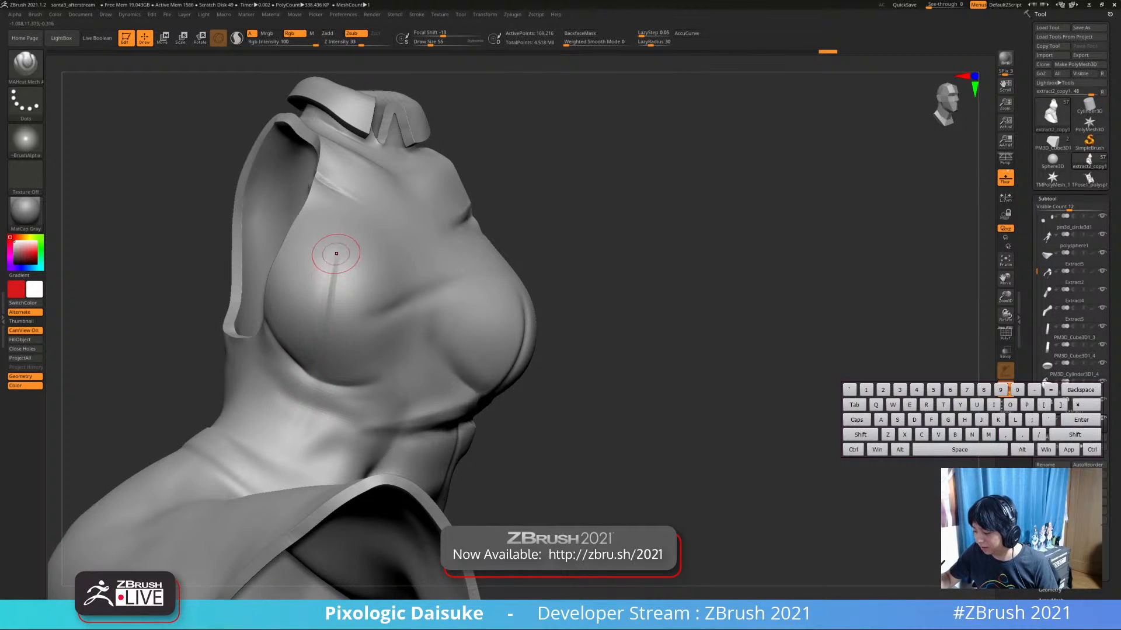
{"action": "right_click_drag", "start_coordinate": [339, 251], "coordinate": [379, 250]}
{"action": "mouse_move", "coordinate": [342, 248]}
{"action": "left_mouse_down", "text": "shift"}
{"action": "mouse_move", "coordinate": [328, 267]}
{"action": "mouse_move", "coordinate": [331, 300]}
{"action": "mouse_move", "coordinate": [335, 251]}
{"action": "left_mouse_up", "text": "shift"}
Extend the vertical seam from under her right breast onto the waist and smooth along it
{"action": "right_click_drag", "start_coordinate": [335, 251], "coordinate": [324, 353]}
{"action": "key", "text": "ctrl+z"}
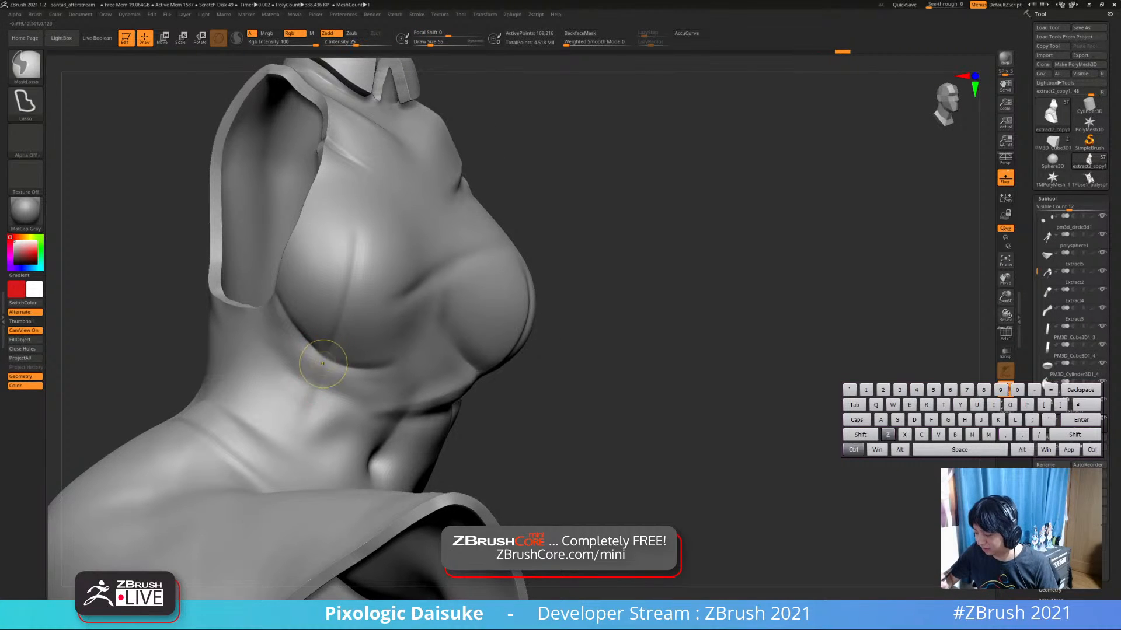
{"action": "left_click_drag", "start_coordinate": [328, 357], "coordinate": [303, 403]}
{"action": "right_click_drag", "start_coordinate": [303, 403], "coordinate": [314, 392]}
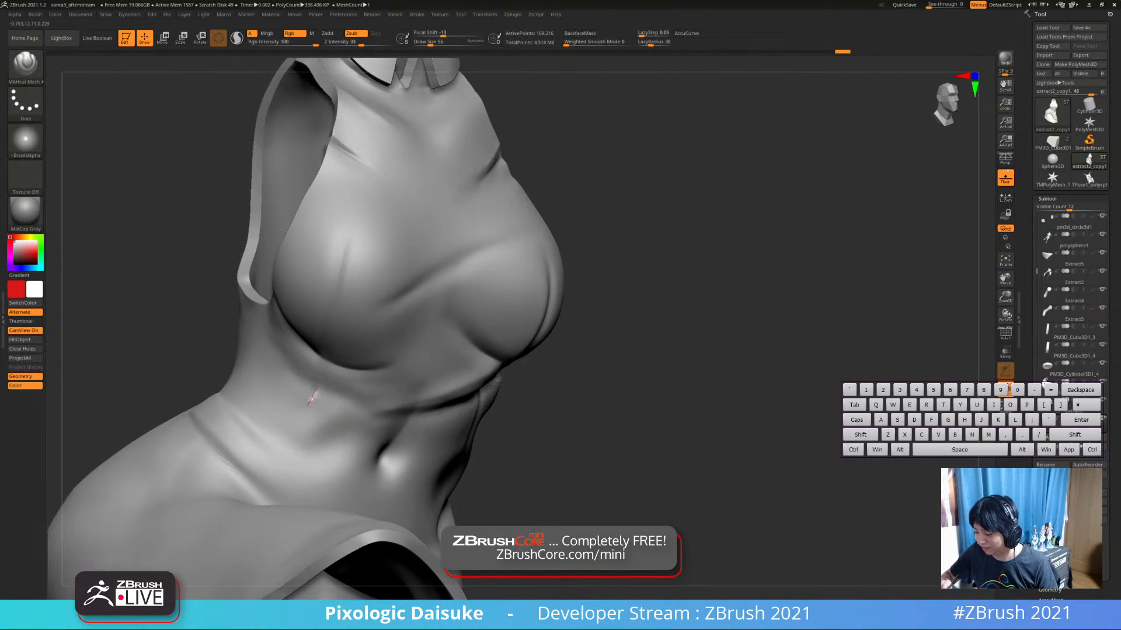
{"action": "key", "text": "shift"}
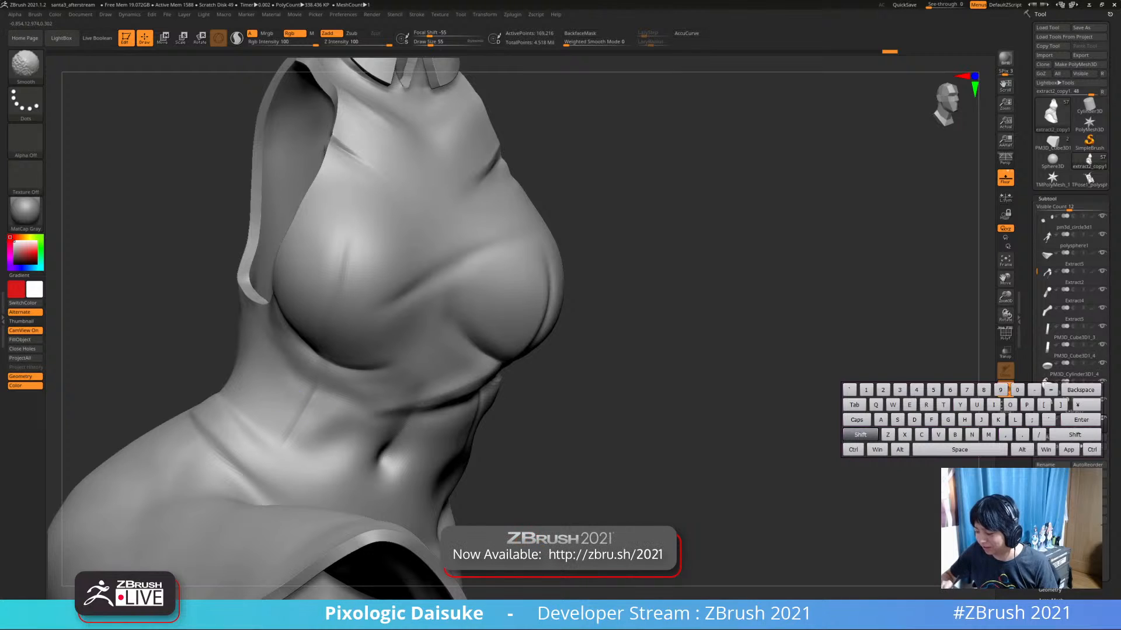
{"action": "left_click_drag", "start_coordinate": [324, 360], "coordinate": [321, 339], "text": "shift"}
{"action": "right_click_drag", "start_coordinate": [321, 338], "coordinate": [348, 304], "text": "ctrl"}
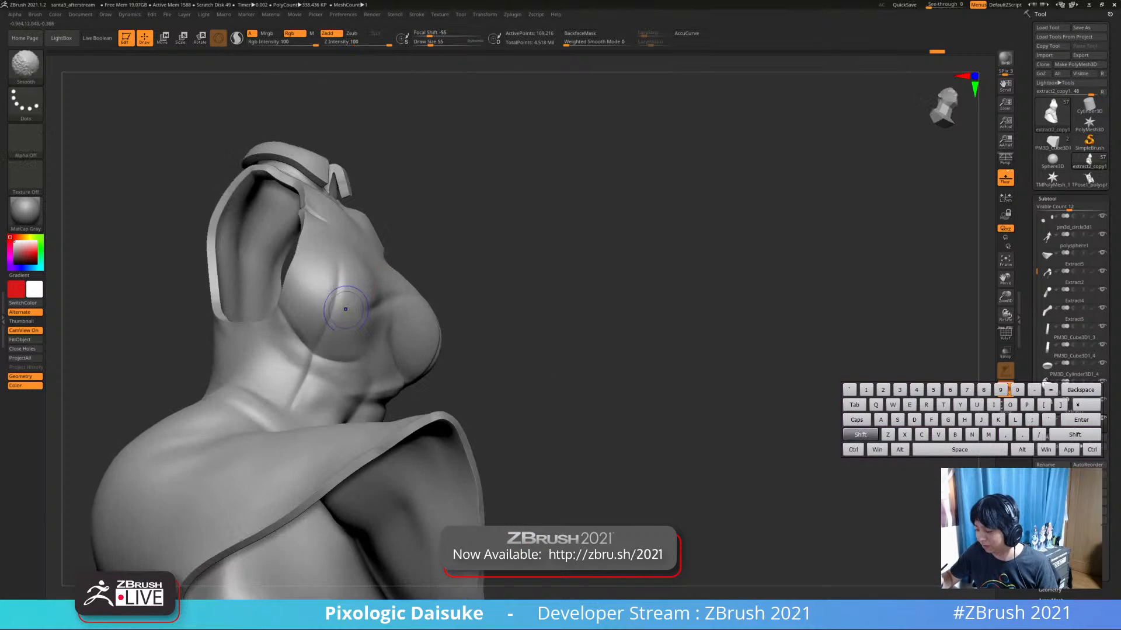
{"action": "left_click_drag", "start_coordinate": [348, 305], "coordinate": [297, 388], "text": "shift"}
{"action": "right_click_drag", "start_coordinate": [297, 387], "coordinate": [315, 346]}
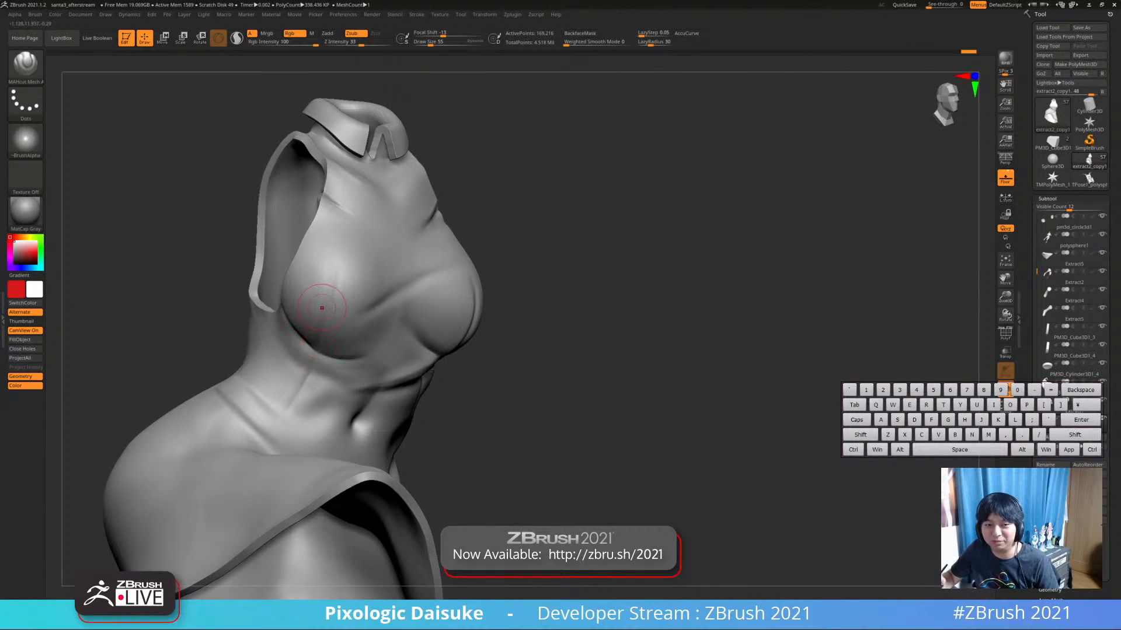
Smooth the base of the collar's front opening on the dress, undoing the last stroke
{"action": "right_click_drag", "start_coordinate": [321, 307], "coordinate": [425, 248]}
{"action": "right_click_drag", "start_coordinate": [494, 171], "coordinate": [476, 196], "text": "ctrl"}
{"action": "mouse_move", "coordinate": [475, 196]}
{"action": "right_mouse_down", "text": "alt"}
{"action": "mouse_move", "coordinate": [450, 188]}
{"action": "mouse_move", "coordinate": [354, 243]}
{"action": "right_mouse_up", "text": "alt"}
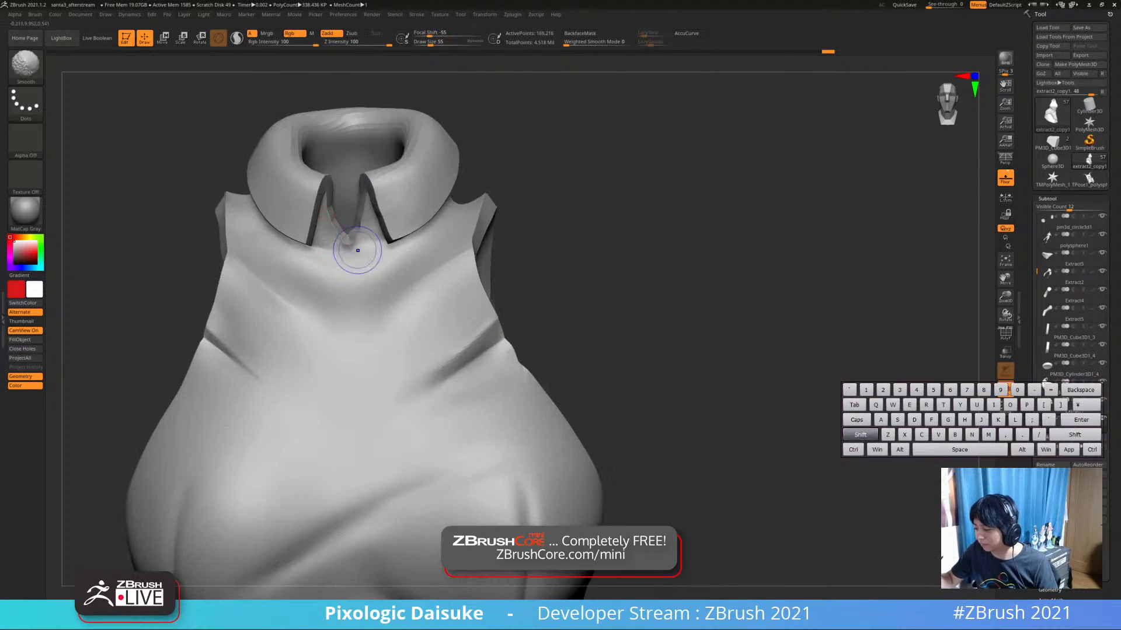
{"action": "left_click_drag", "start_coordinate": [357, 250], "coordinate": [377, 216], "text": "shift"}
{"action": "right_click_drag", "start_coordinate": [356, 272], "coordinate": [354, 242], "text": "ctrl"}
{"action": "left_click_drag", "start_coordinate": [354, 239], "coordinate": [361, 202], "text": "shift"}
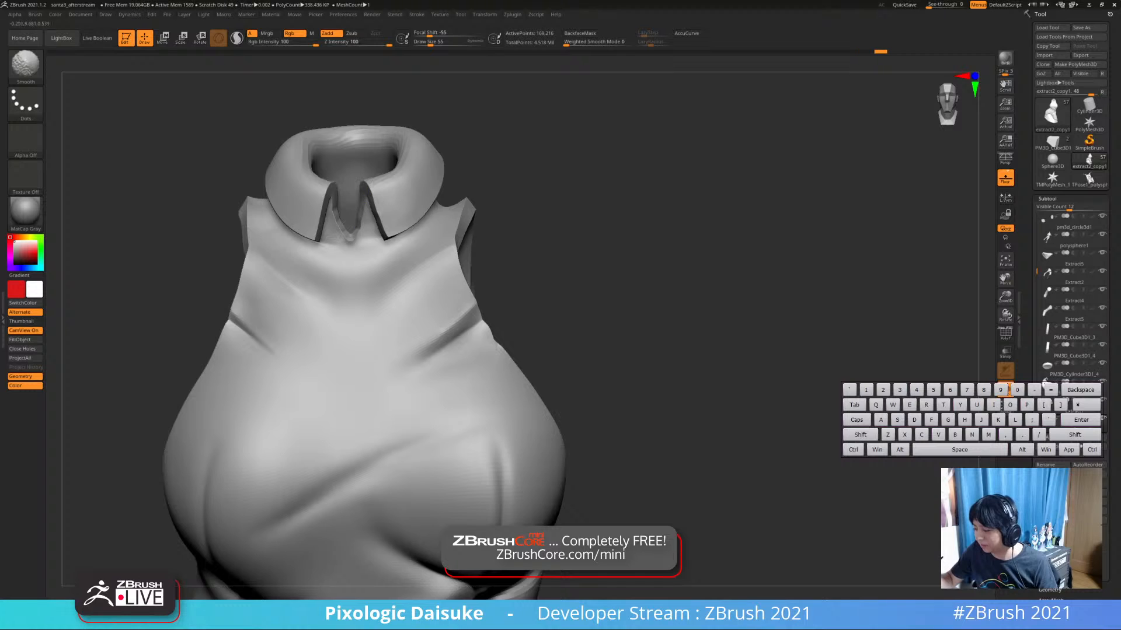
{"action": "right_click_drag", "start_coordinate": [362, 201], "coordinate": [403, 178]}
{"action": "left_click_drag", "start_coordinate": [353, 225], "coordinate": [359, 186], "text": "shift"}
{"action": "right_click_drag", "start_coordinate": [380, 186], "coordinate": [339, 213]}
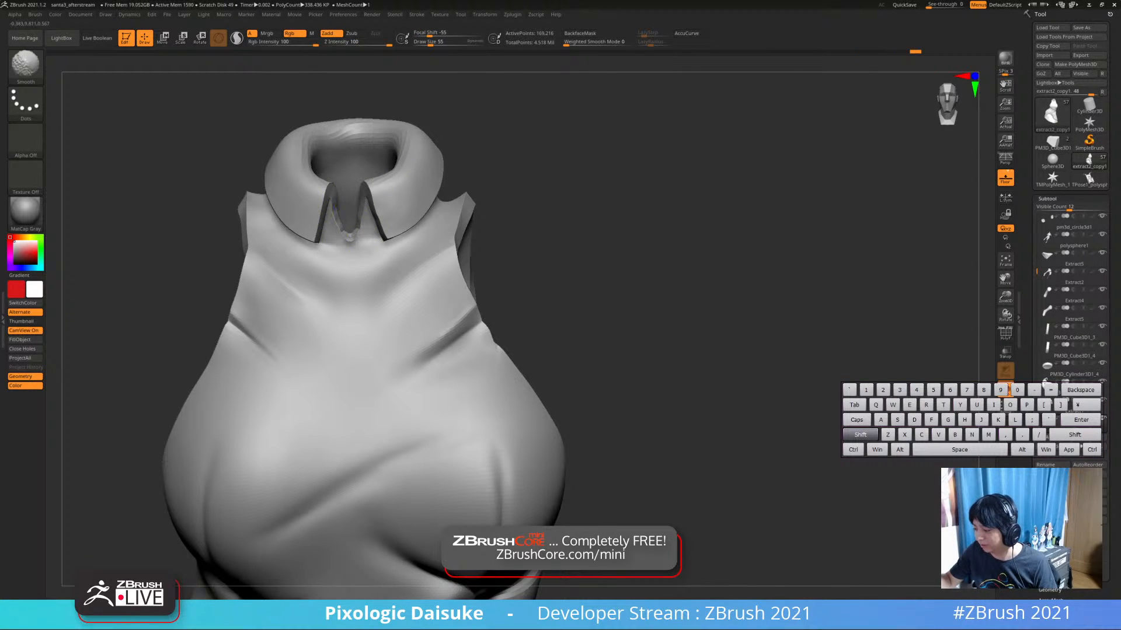
{"action": "right_click_drag", "start_coordinate": [351, 268], "coordinate": [352, 241], "text": "ctrl"}
{"action": "key", "text": "ctrl+z"}
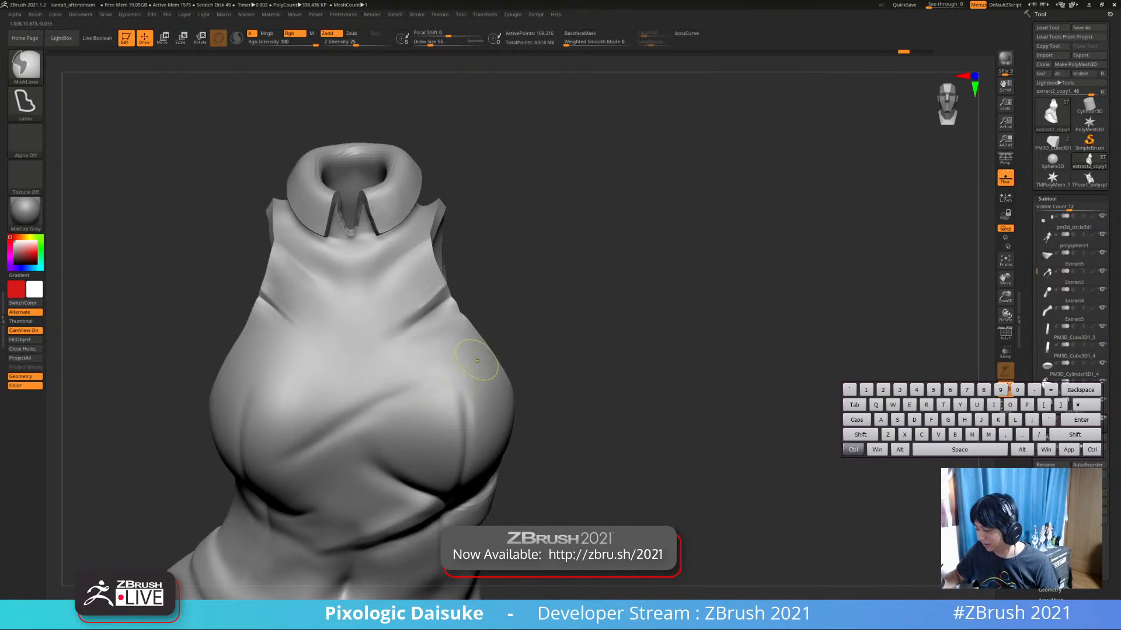
Bring back the full figure and go over the dress's bust with the Standard brush
{"action": "right_click_drag", "start_coordinate": [477, 360], "coordinate": [476, 335], "text": "ctrl"}
{"action": "mouse_move", "coordinate": [476, 335]}
{"action": "right_mouse_down", "text": "alt"}
{"action": "mouse_move", "coordinate": [430, 270]}
{"action": "mouse_move", "coordinate": [395, 275]}
{"action": "right_mouse_up", "text": "alt"}
{"action": "key", "text": "1"}
{"action": "left_click", "coordinate": [26, 66]}
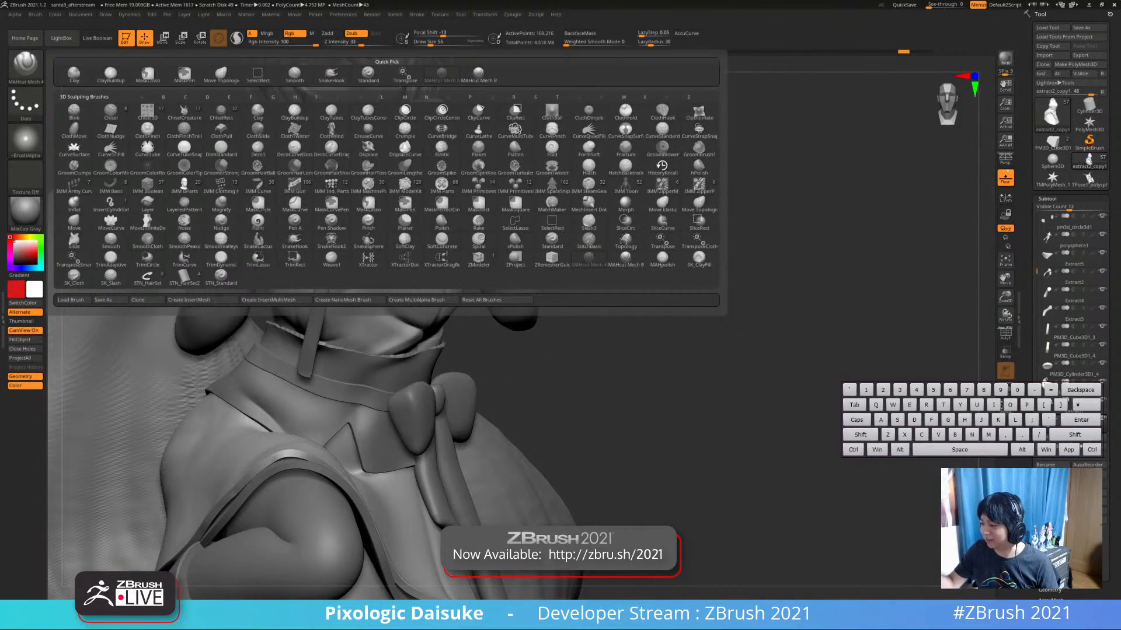
{"action": "left_click", "coordinate": [368, 73]}
{"action": "left_click_drag", "start_coordinate": [294, 311], "coordinate": [319, 255]}
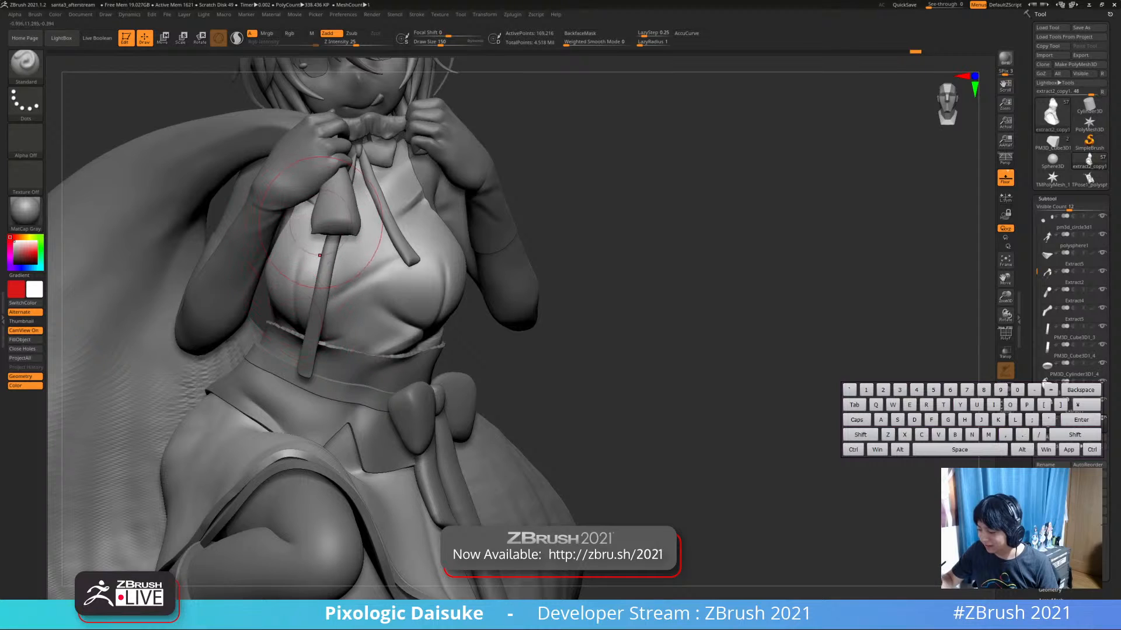
Isolate the dress and deepen the vertical seams over both breasts with MAHcut Mech A, redoing one stroke on her right breast
{"action": "key", "text": "b"}
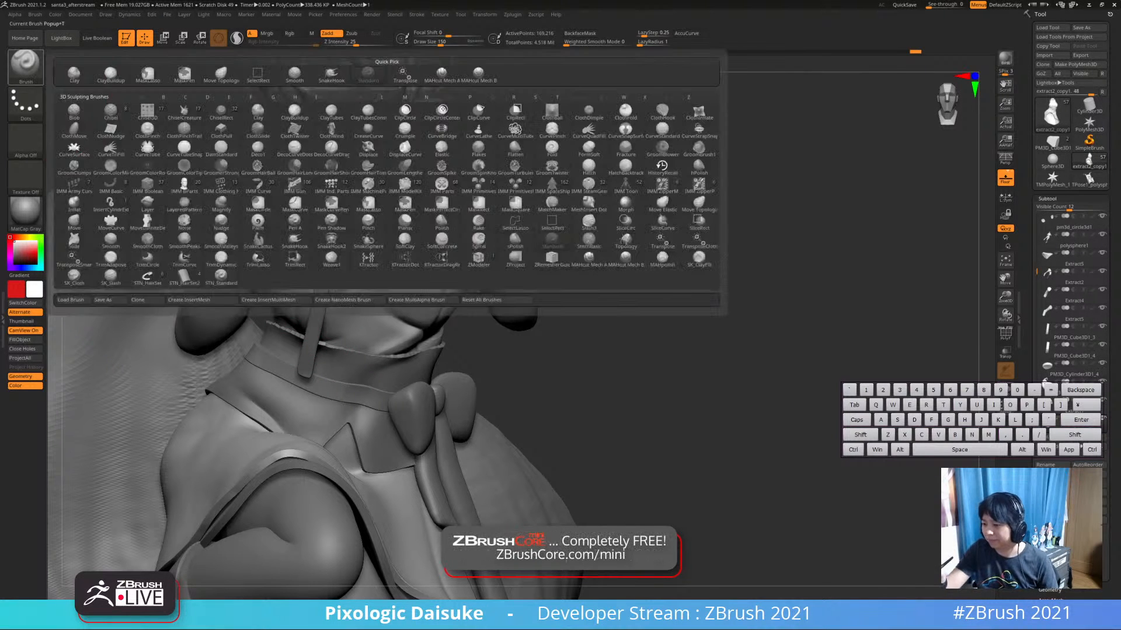
{"action": "left_click", "coordinate": [442, 74]}
{"action": "left_click_drag", "start_coordinate": [506, 295], "coordinate": [507, 280]}
{"action": "right_click_drag", "start_coordinate": [507, 279], "coordinate": [503, 251]}
{"action": "mouse_move", "coordinate": [424, 243]}
{"action": "right_mouse_down", "text": "ctrl"}
{"action": "mouse_move", "coordinate": [427, 279]}
{"action": "mouse_move", "coordinate": [428, 248]}
{"action": "right_mouse_up", "text": "ctrl"}
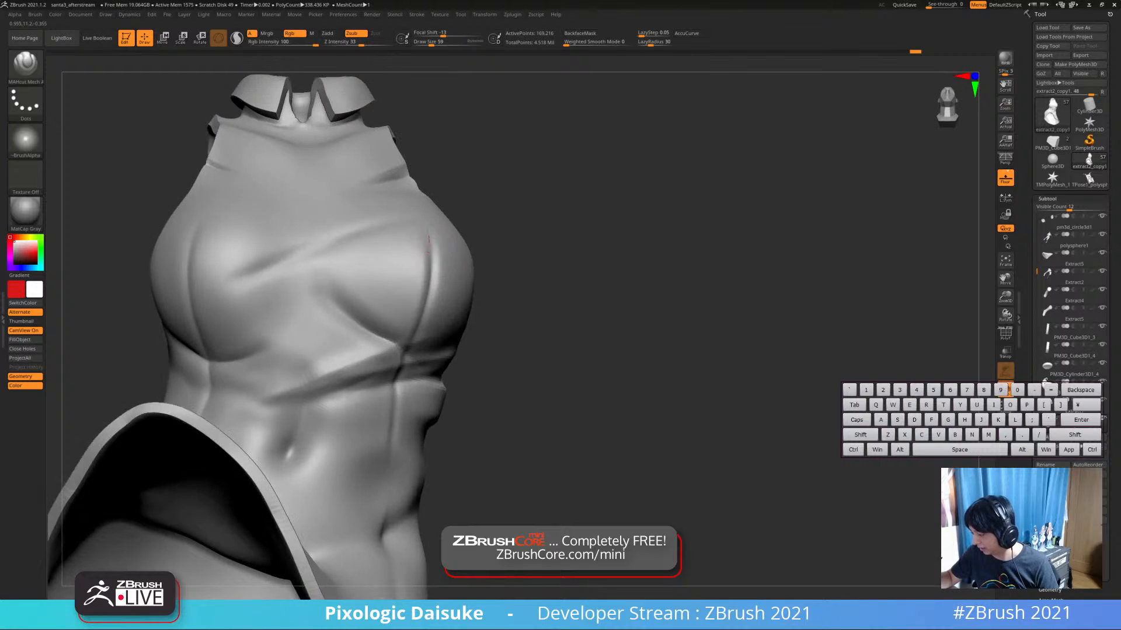
{"action": "right_click_drag", "start_coordinate": [187, 245], "coordinate": [212, 239]}
{"action": "mouse_move", "coordinate": [188, 232]}
{"action": "left_mouse_down"}
{"action": "mouse_move", "coordinate": [190, 292]}
{"action": "mouse_move", "coordinate": [186, 240]}
{"action": "left_mouse_up"}
{"action": "right_click_drag", "start_coordinate": [186, 342], "coordinate": [189, 280]}
{"action": "left_click_drag", "start_coordinate": [190, 235], "coordinate": [189, 304]}
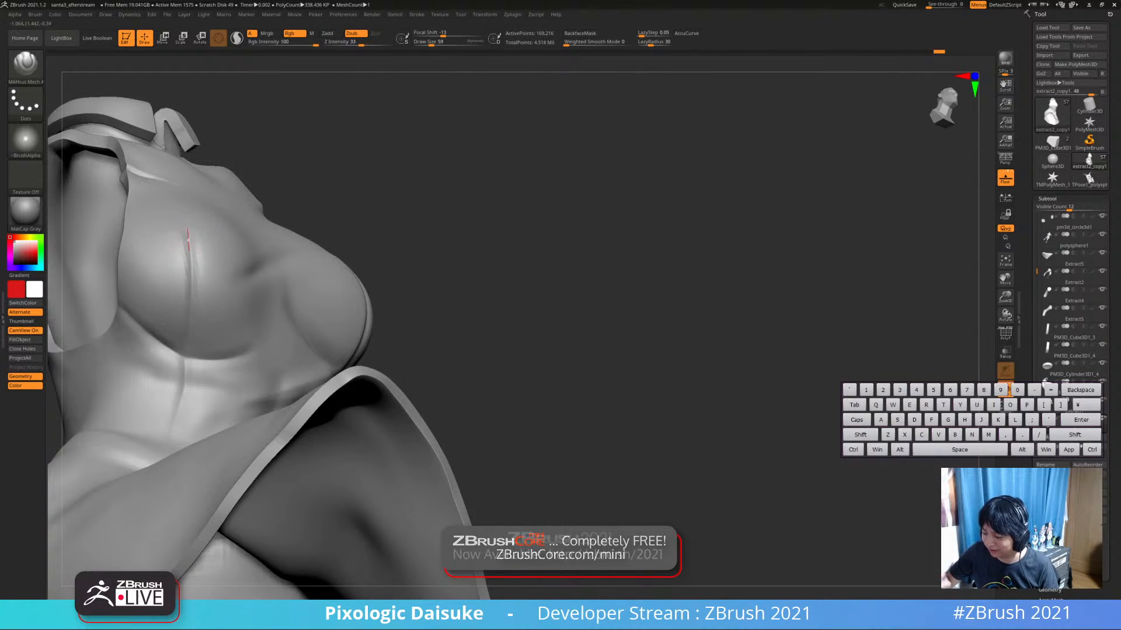
{"action": "key", "text": "ctrl+z"}
{"action": "left_click_drag", "start_coordinate": [187, 233], "coordinate": [189, 245]}
{"action": "mouse_move", "coordinate": [195, 309]}
{"action": "right_mouse_down"}
{"action": "mouse_move", "coordinate": [182, 203]}
{"action": "mouse_move", "coordinate": [243, 285]}
{"action": "mouse_move", "coordinate": [232, 270]}
{"action": "mouse_move", "coordinate": [225, 295]}
{"action": "mouse_move", "coordinate": [236, 323]}
{"action": "mouse_move", "coordinate": [242, 313]}
{"action": "right_mouse_up"}
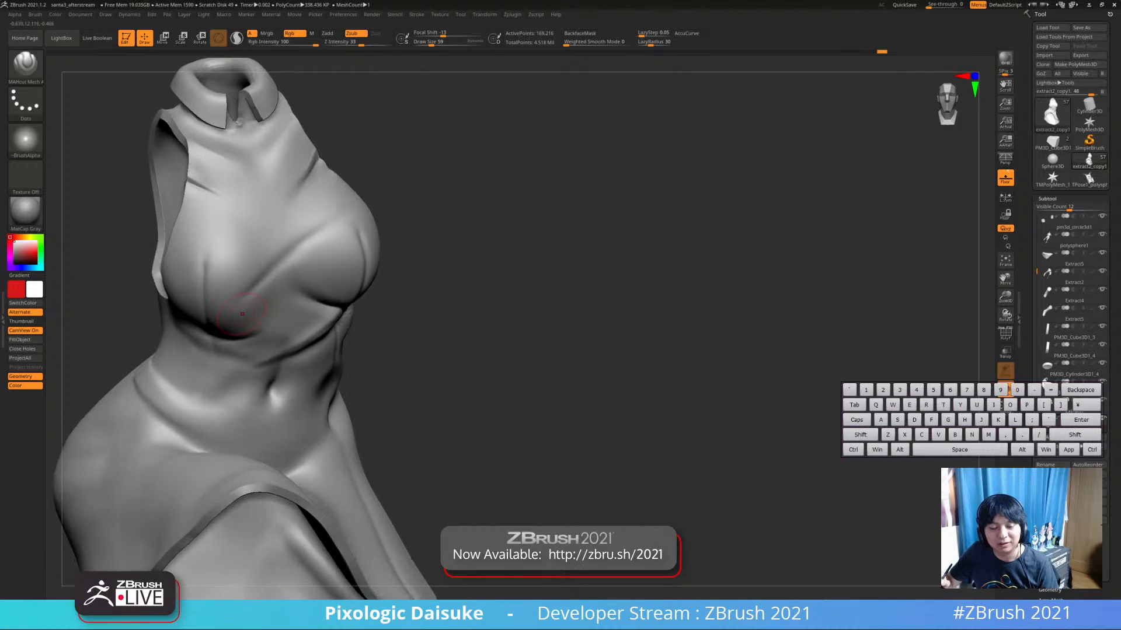
{"action": "right_click_drag", "start_coordinate": [358, 315], "coordinate": [435, 236]}
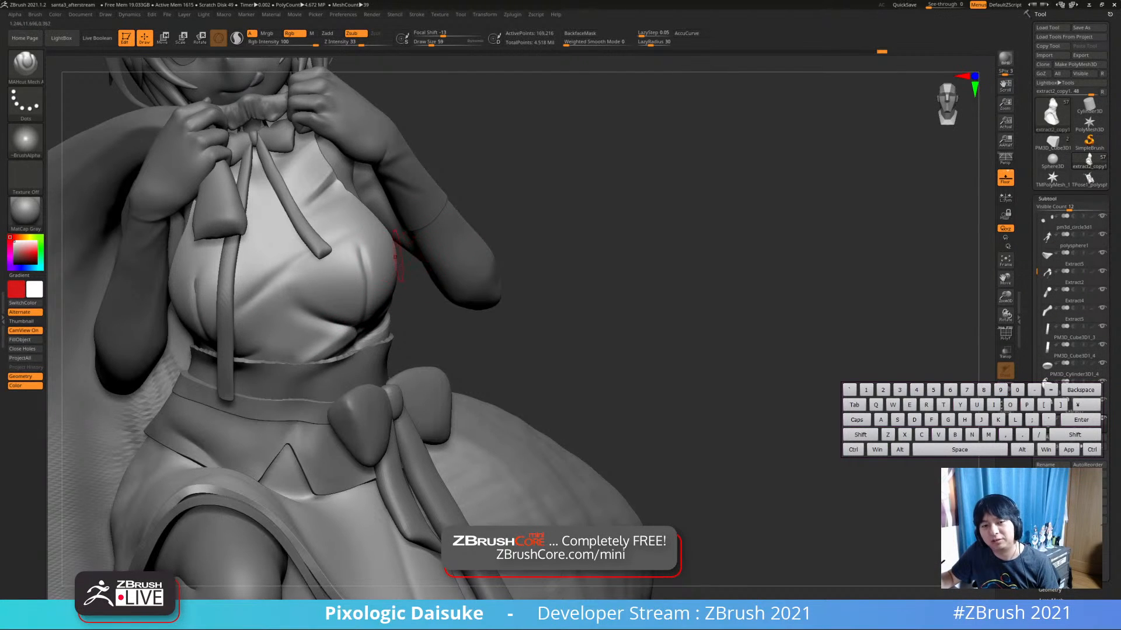
{"action": "key", "text": "b"}
{"action": "key", "text": "s"}
{"action": "key", "text": "h"}
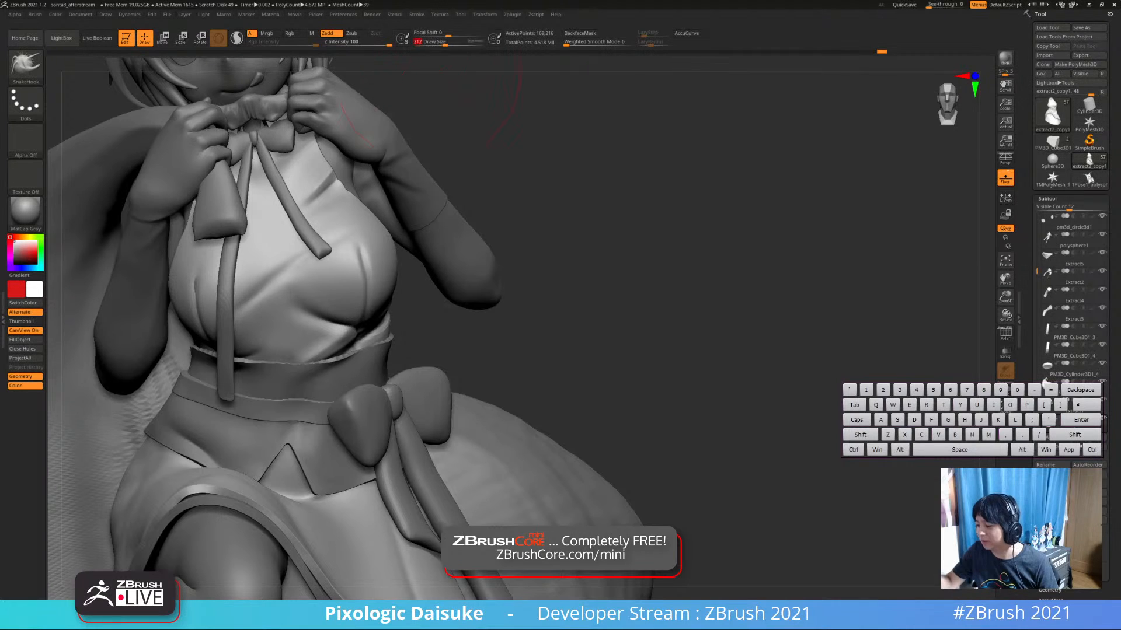
{"action": "mouse_move", "coordinate": [432, 94]}
{"action": "right_mouse_down"}
{"action": "mouse_move", "coordinate": [204, 296]}
{"action": "mouse_move", "coordinate": [376, 167]}
{"action": "mouse_move", "coordinate": [390, 170]}
{"action": "right_mouse_up"}
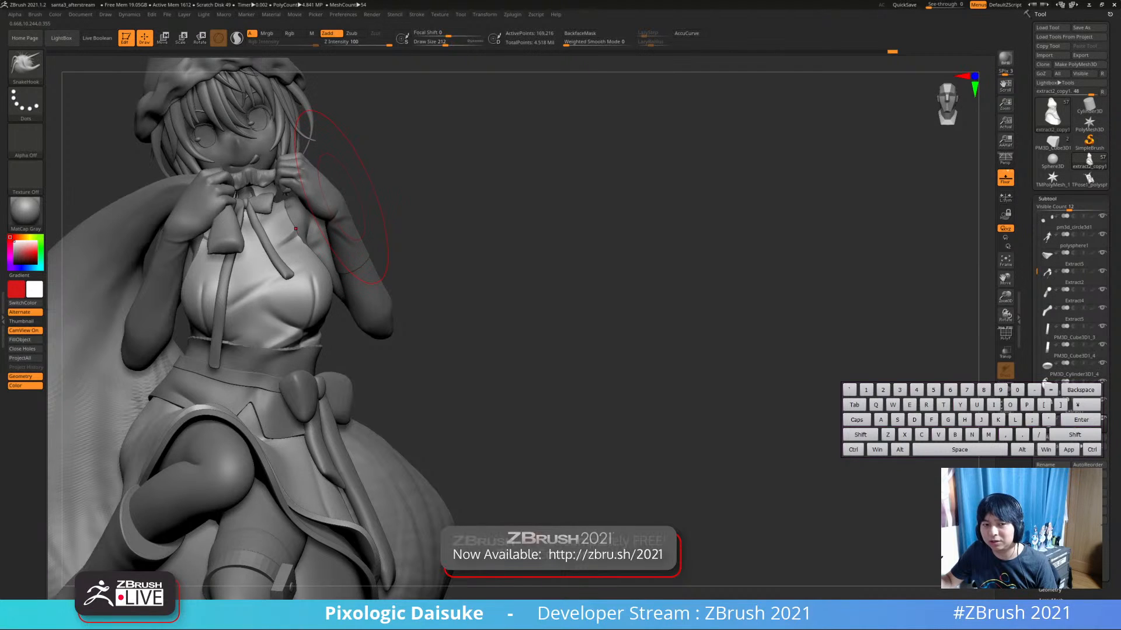
Isolate the dress and sculpt a horizontal tension fold across the upper chest between the breasts with MAHcut Mech A
{"action": "left_click", "coordinate": [25, 63]}
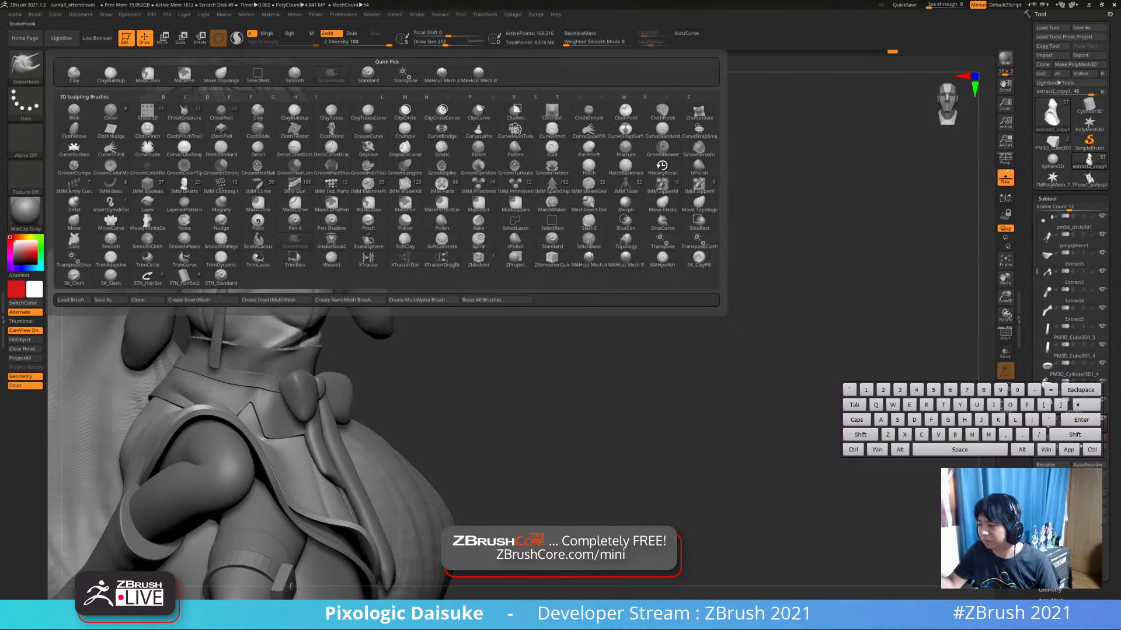
{"action": "left_click", "coordinate": [442, 75]}
{"action": "left_click", "coordinate": [433, 43]}
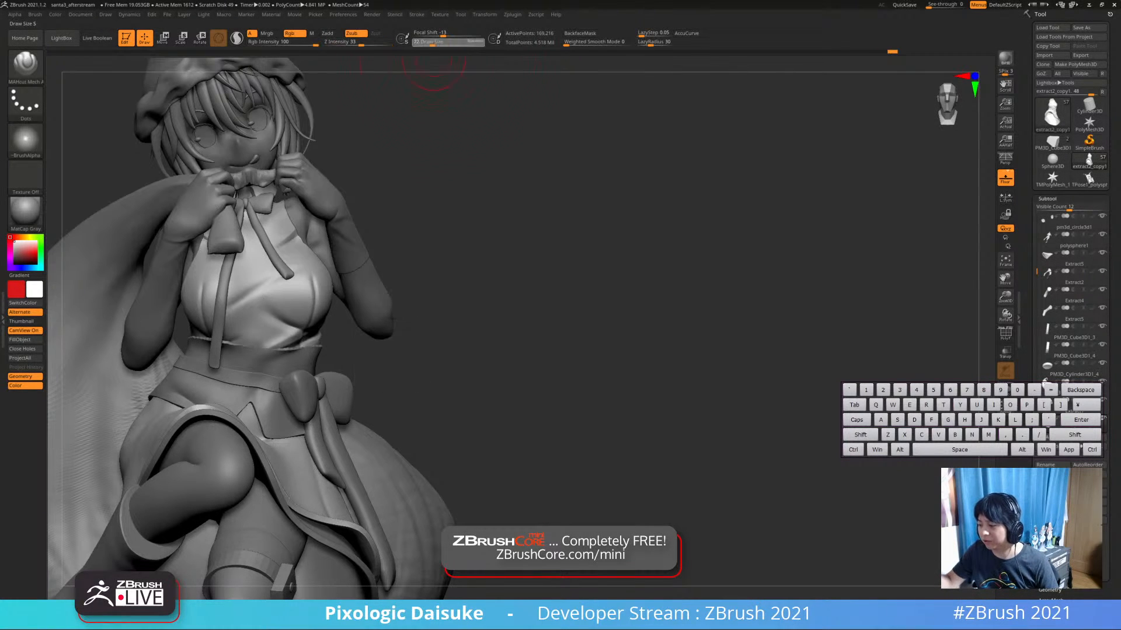
{"action": "key", "text": "alt+shift+s"}
{"action": "right_click_drag", "start_coordinate": [292, 234], "coordinate": [251, 267], "text": "ctrl"}
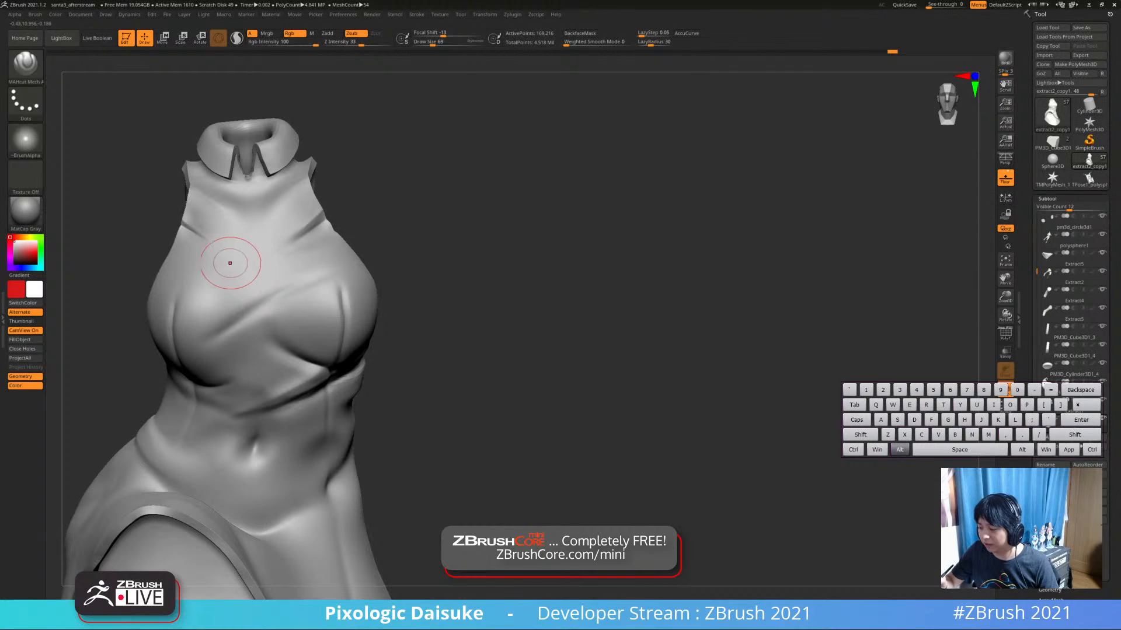
{"action": "left_click_drag", "start_coordinate": [227, 265], "coordinate": [316, 266], "text": "alt"}
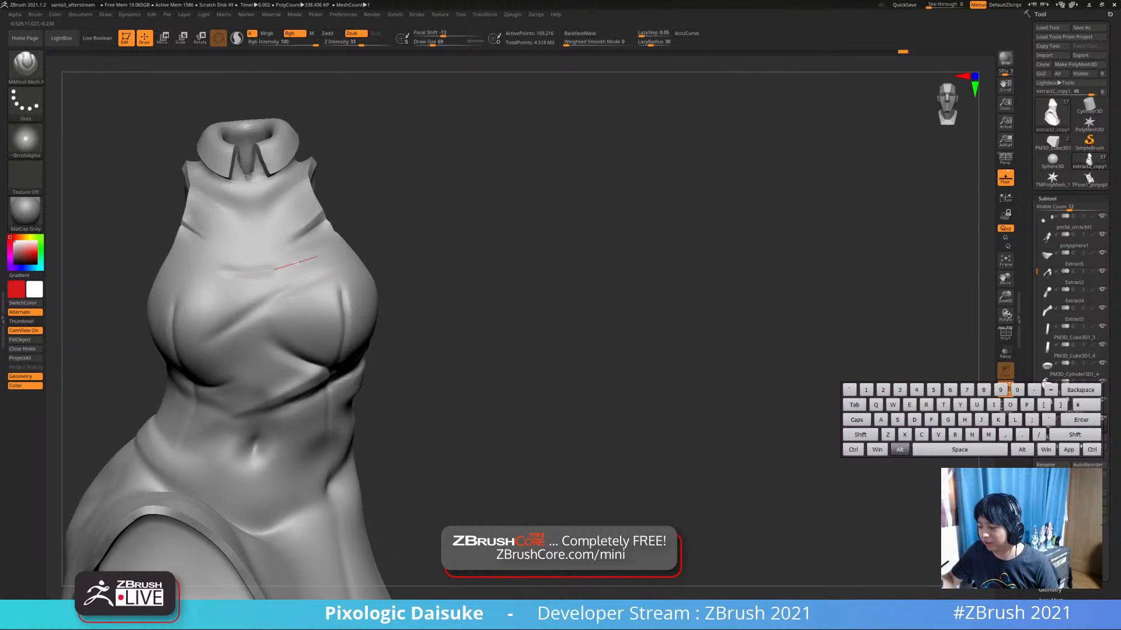
Smooth the horizontal chest fold and its ends so it blends into the surrounding cloth
{"action": "key", "text": "shift"}
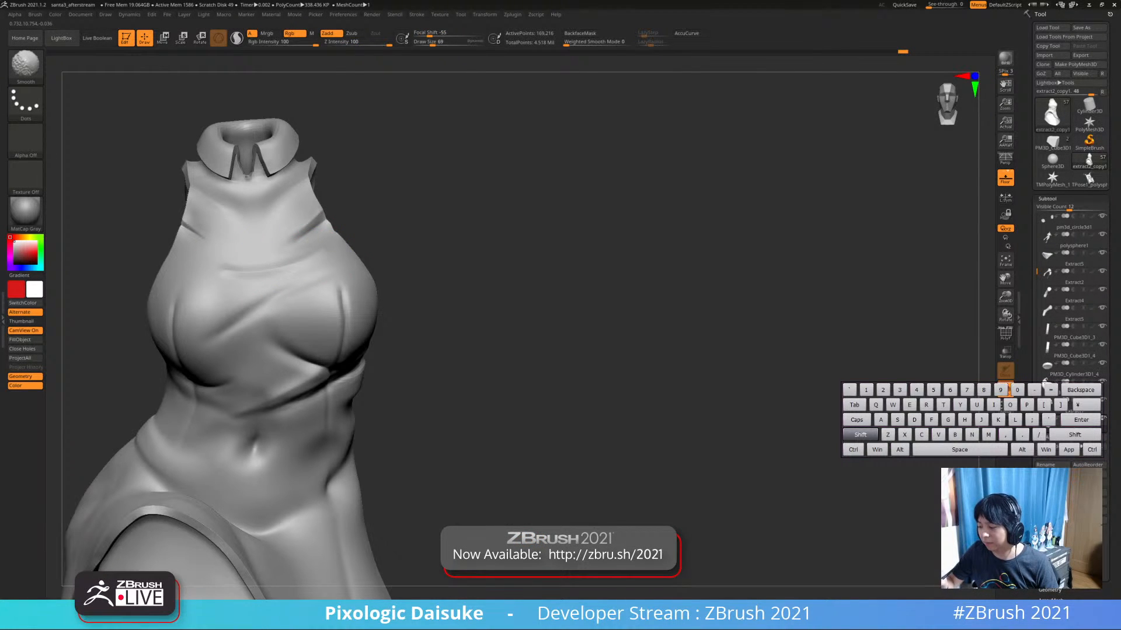
{"action": "left_click_drag", "start_coordinate": [311, 267], "coordinate": [274, 256], "text": "shift"}
{"action": "right_click_drag", "start_coordinate": [242, 261], "coordinate": [220, 253]}
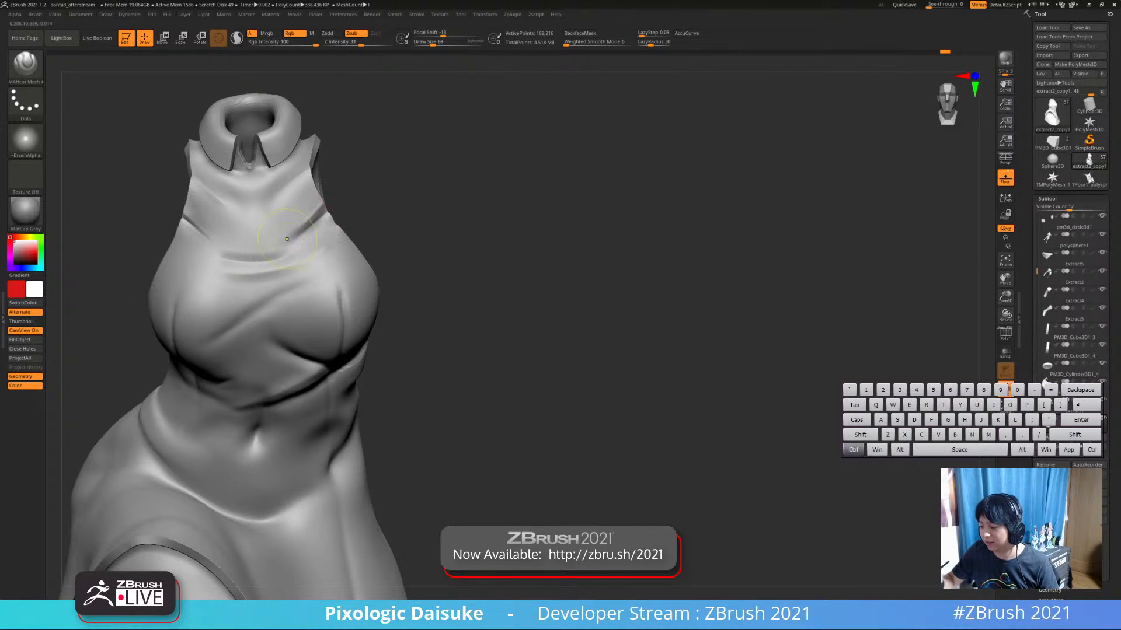
{"action": "key", "text": "shift"}
{"action": "left_click_drag", "start_coordinate": [292, 250], "coordinate": [234, 233], "text": "shift"}
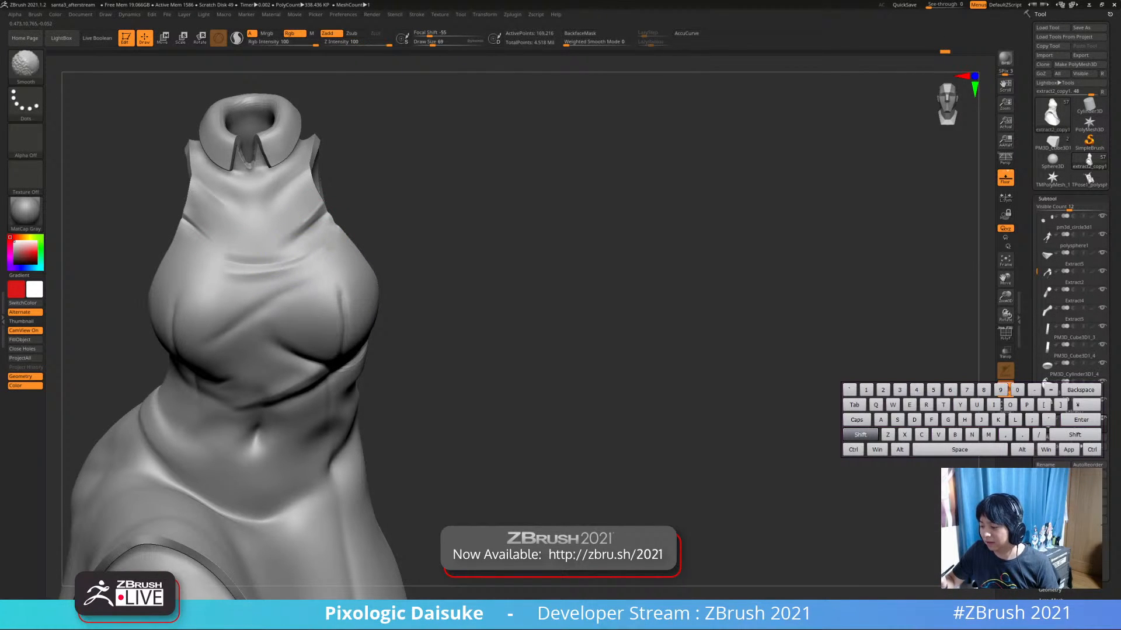
Sculpt a short fold just below the horizontal chest fold with MAHcut Mech A, redoing the first stroke, and smooth it into the cloth
{"action": "mouse_move", "coordinate": [233, 234]}
{"action": "right_mouse_down"}
{"action": "mouse_move", "coordinate": [249, 232]}
{"action": "mouse_move", "coordinate": [266, 265]}
{"action": "mouse_move", "coordinate": [257, 266]}
{"action": "right_mouse_up"}
{"action": "left_click_drag", "start_coordinate": [266, 262], "coordinate": [253, 278], "text": "shift"}
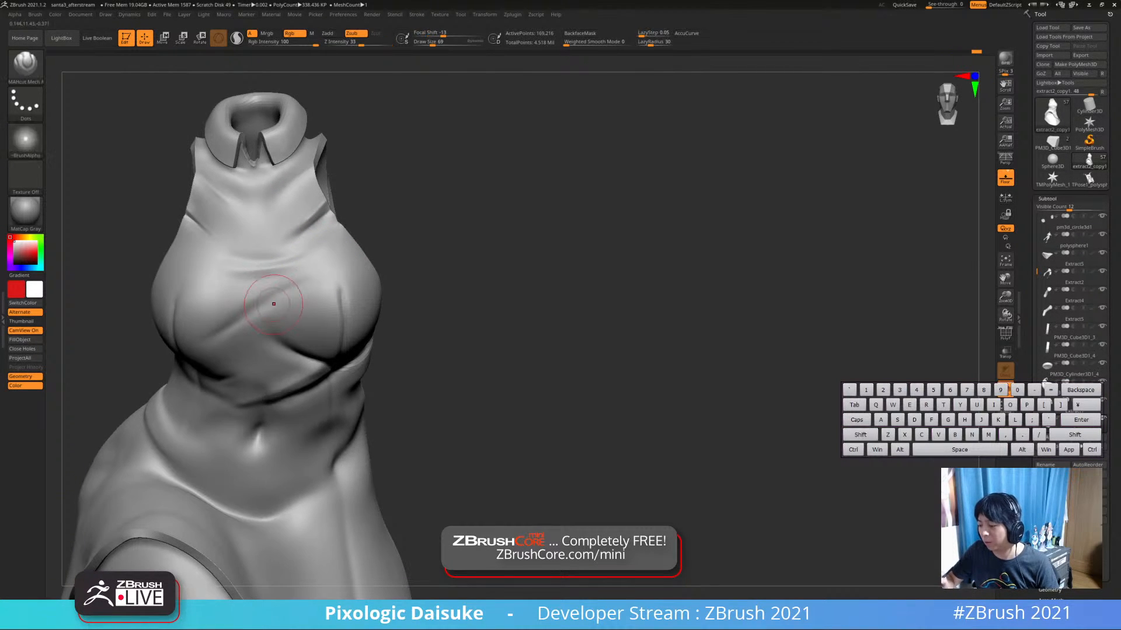
{"action": "right_click_drag", "start_coordinate": [273, 303], "coordinate": [252, 291]}
{"action": "left_click_drag", "start_coordinate": [232, 287], "coordinate": [324, 266]}
{"action": "key", "text": "ctrl+z"}
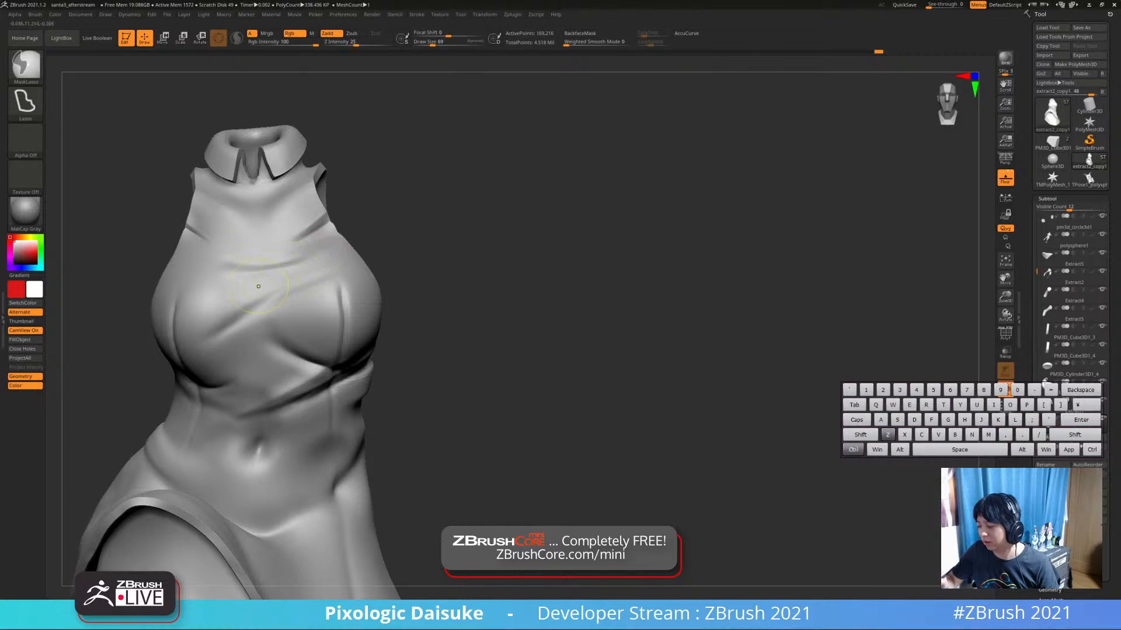
{"action": "key", "text": "ctrl+z"}
{"action": "mouse_move", "coordinate": [248, 288]}
{"action": "left_mouse_down"}
{"action": "mouse_move", "coordinate": [326, 267]}
{"action": "mouse_move", "coordinate": [255, 288]}
{"action": "left_mouse_up"}
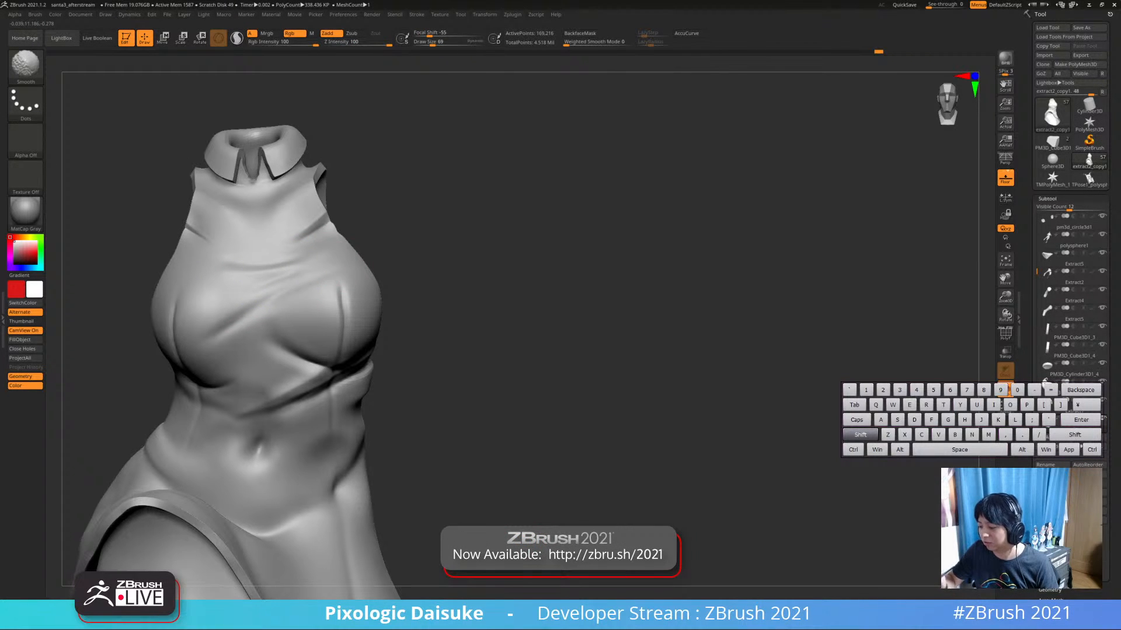
{"action": "mouse_move", "coordinate": [333, 242]}
{"action": "right_mouse_down", "text": "ctrl"}
{"action": "mouse_move", "coordinate": [356, 169]}
{"action": "mouse_move", "coordinate": [373, 197]}
{"action": "mouse_move", "coordinate": [325, 242]}
{"action": "right_mouse_up", "text": "ctrl"}
{"action": "key", "text": "shift"}
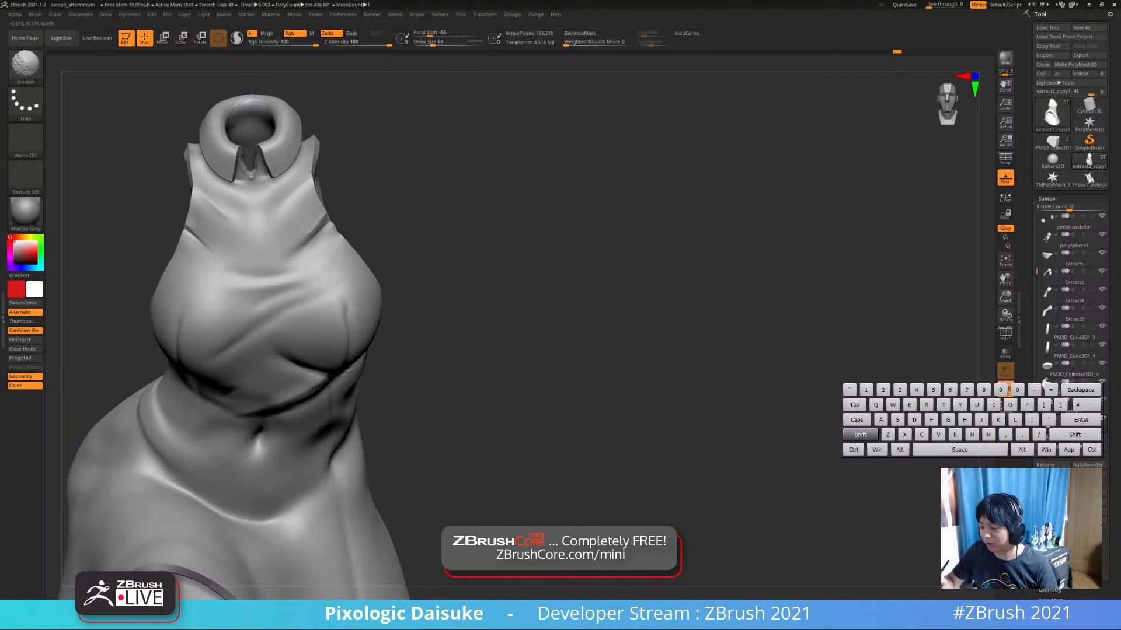
Deepen the diagonal fold running across the upper belly beneath the bust with MAHcut Mech A and smooth its edges
{"action": "mouse_move", "coordinate": [330, 326]}
{"action": "right_mouse_down", "text": "ctrl"}
{"action": "mouse_move", "coordinate": [311, 205]}
{"action": "mouse_move", "coordinate": [325, 225]}
{"action": "right_mouse_up", "text": "ctrl"}
{"action": "right_click_drag", "start_coordinate": [407, 229], "coordinate": [431, 223]}
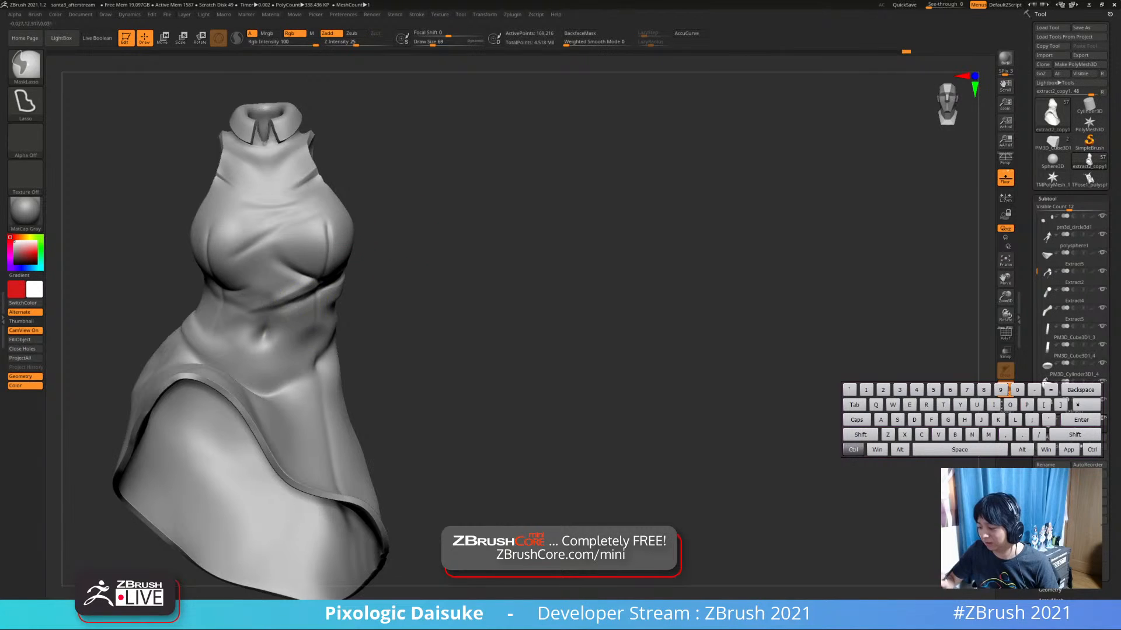
{"action": "right_click_drag", "start_coordinate": [406, 231], "coordinate": [408, 281], "text": "ctrl"}
{"action": "left_click_drag", "start_coordinate": [252, 298], "coordinate": [226, 304]}
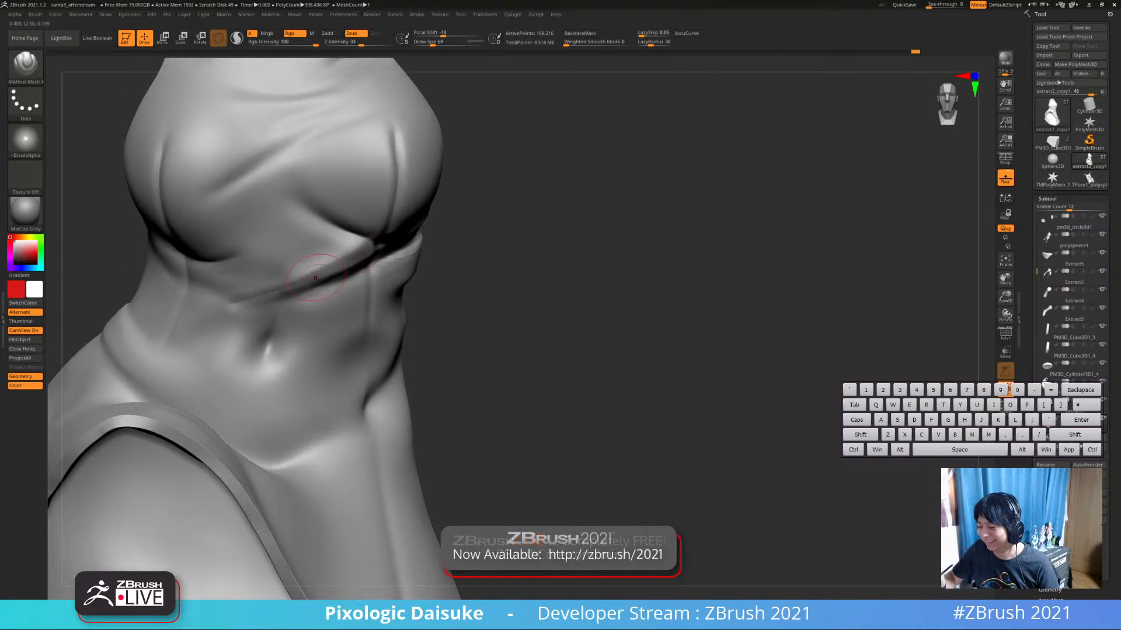
{"action": "key", "text": "alt"}
{"action": "mouse_move", "coordinate": [289, 284]}
{"action": "right_mouse_down", "text": "ctrl"}
{"action": "mouse_move", "coordinate": [285, 257]}
{"action": "mouse_move", "coordinate": [286, 286]}
{"action": "mouse_move", "coordinate": [230, 282]}
{"action": "right_mouse_up", "text": "ctrl"}
{"action": "key", "text": "shift"}
{"action": "key", "text": "ctrl"}
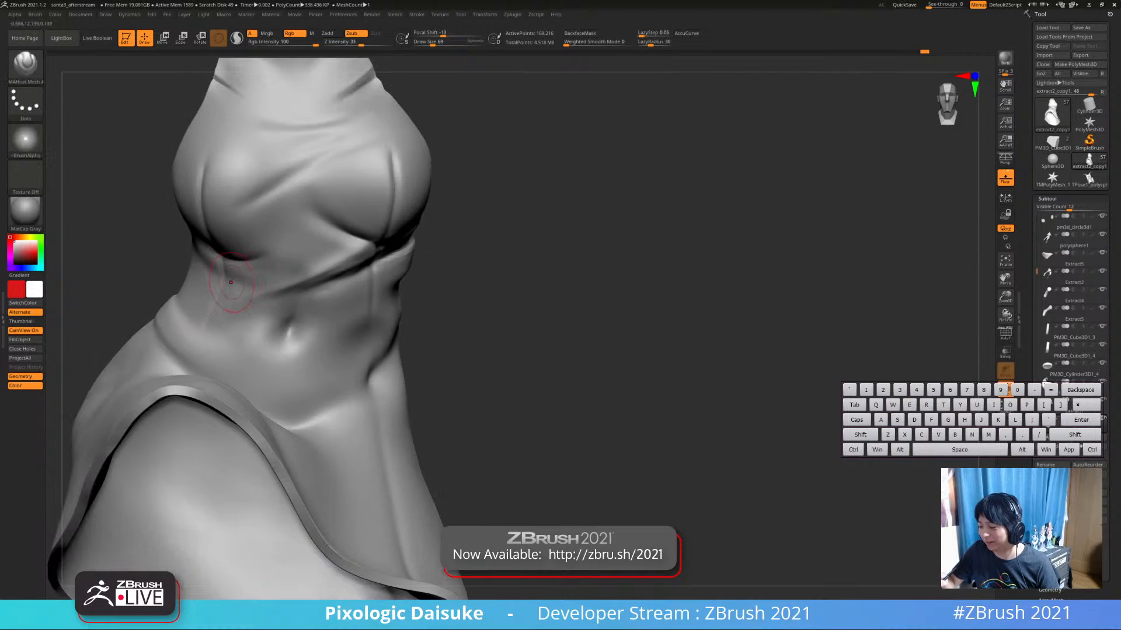
{"action": "key", "text": "shift"}
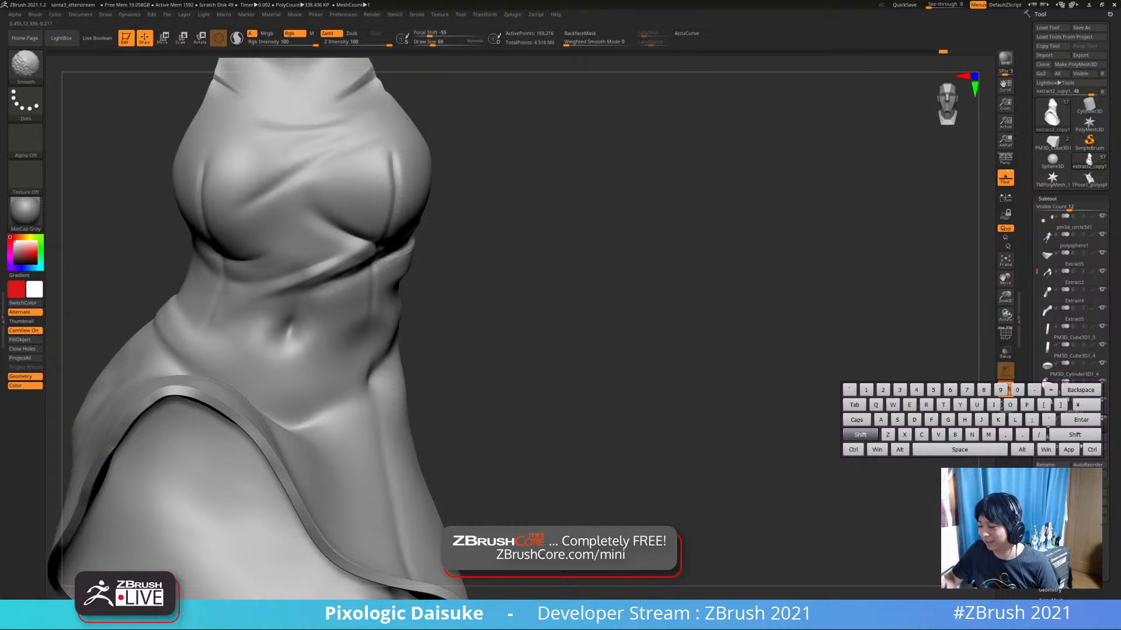
{"action": "left_click_drag", "start_coordinate": [275, 283], "coordinate": [288, 292], "text": "shift"}
{"action": "right_click_drag", "start_coordinate": [288, 293], "coordinate": [267, 294], "text": "ctrl"}
Extend the diagonal underbust fold towards the area above the navel, undo one stroke, and smooth the fold's ends
{"action": "mouse_move", "coordinate": [333, 274]}
{"action": "right_mouse_down"}
{"action": "mouse_move", "coordinate": [325, 227]}
{"action": "mouse_move", "coordinate": [292, 230]}
{"action": "right_mouse_up"}
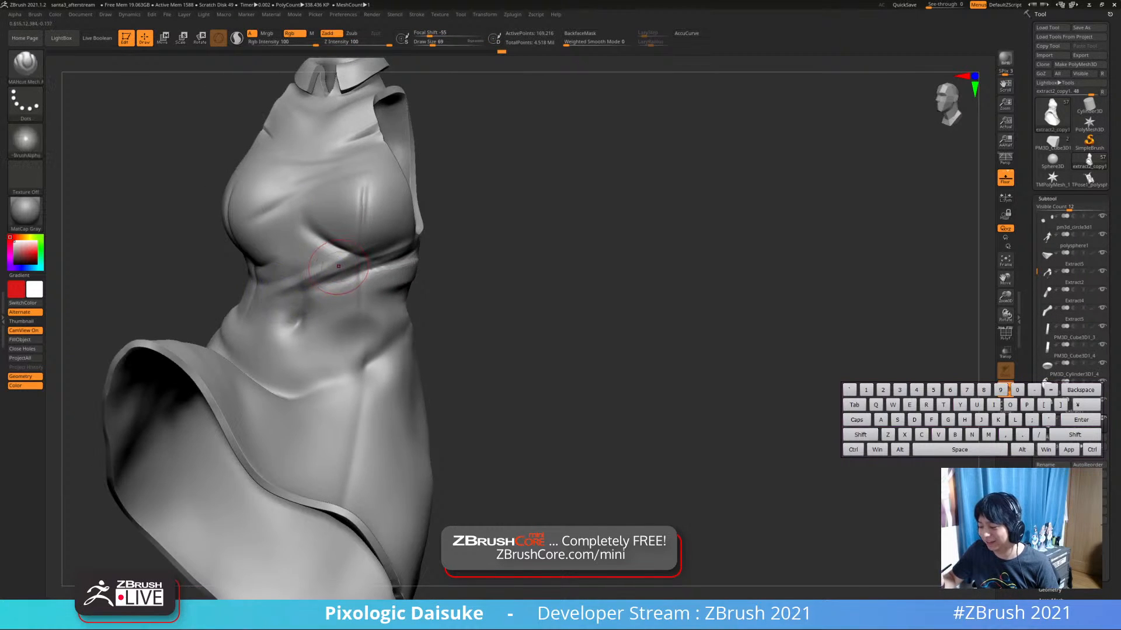
{"action": "mouse_move", "coordinate": [339, 266]}
{"action": "right_mouse_down"}
{"action": "mouse_move", "coordinate": [363, 264]}
{"action": "mouse_move", "coordinate": [332, 251]}
{"action": "mouse_move", "coordinate": [330, 219]}
{"action": "right_mouse_up"}
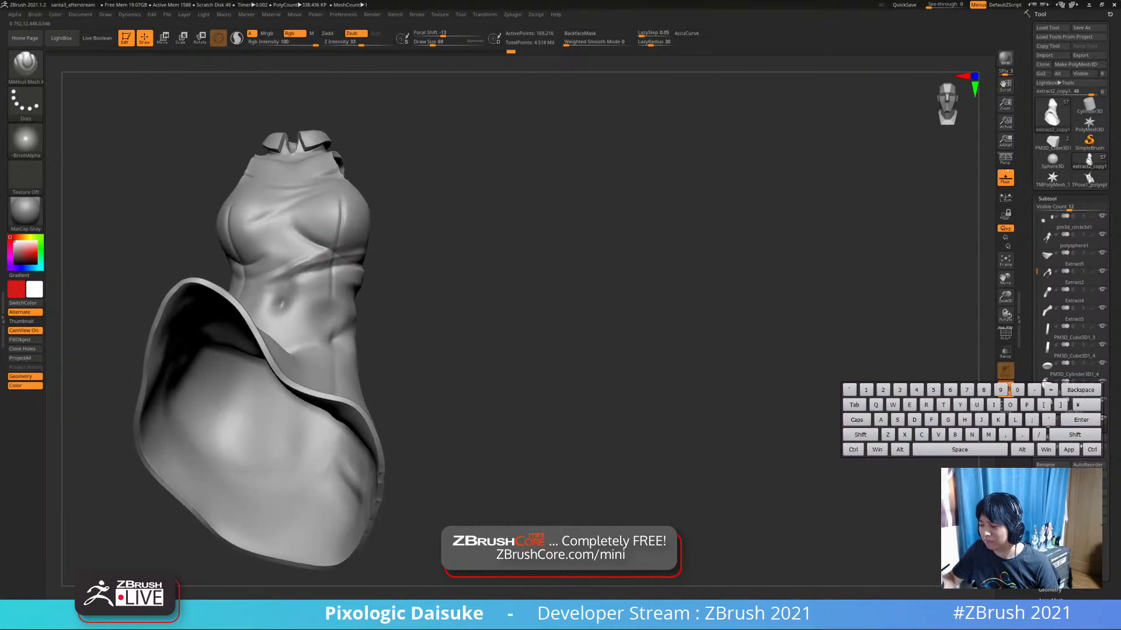
{"action": "mouse_move", "coordinate": [304, 274]}
{"action": "right_mouse_down"}
{"action": "mouse_move", "coordinate": [319, 251]}
{"action": "mouse_move", "coordinate": [290, 307]}
{"action": "right_mouse_up"}
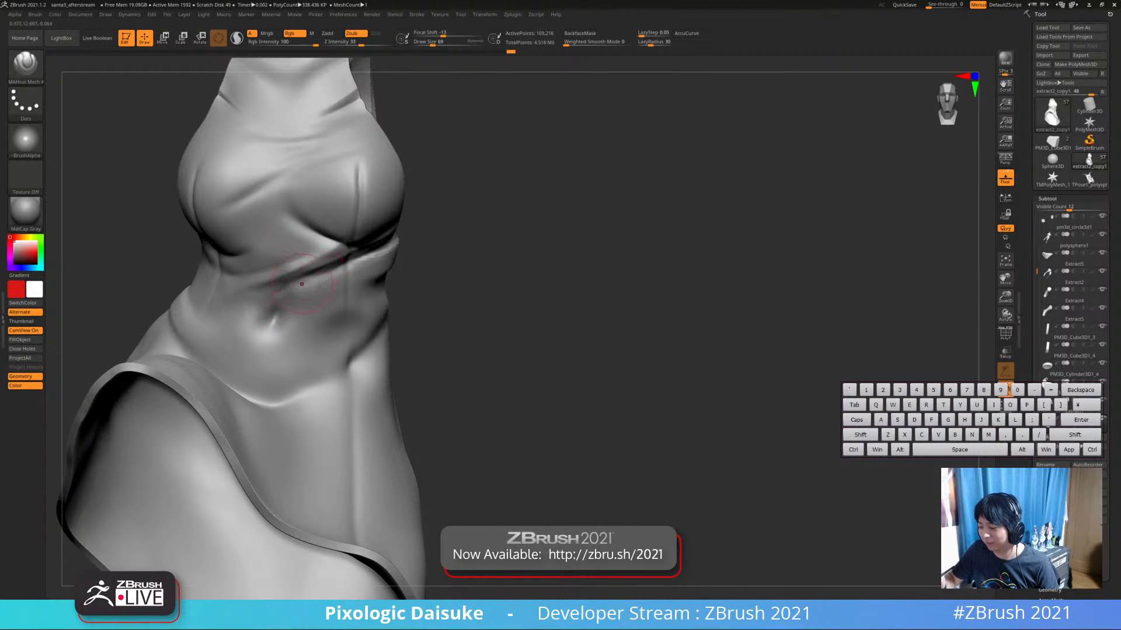
{"action": "right_click_drag", "start_coordinate": [298, 286], "coordinate": [273, 294]}
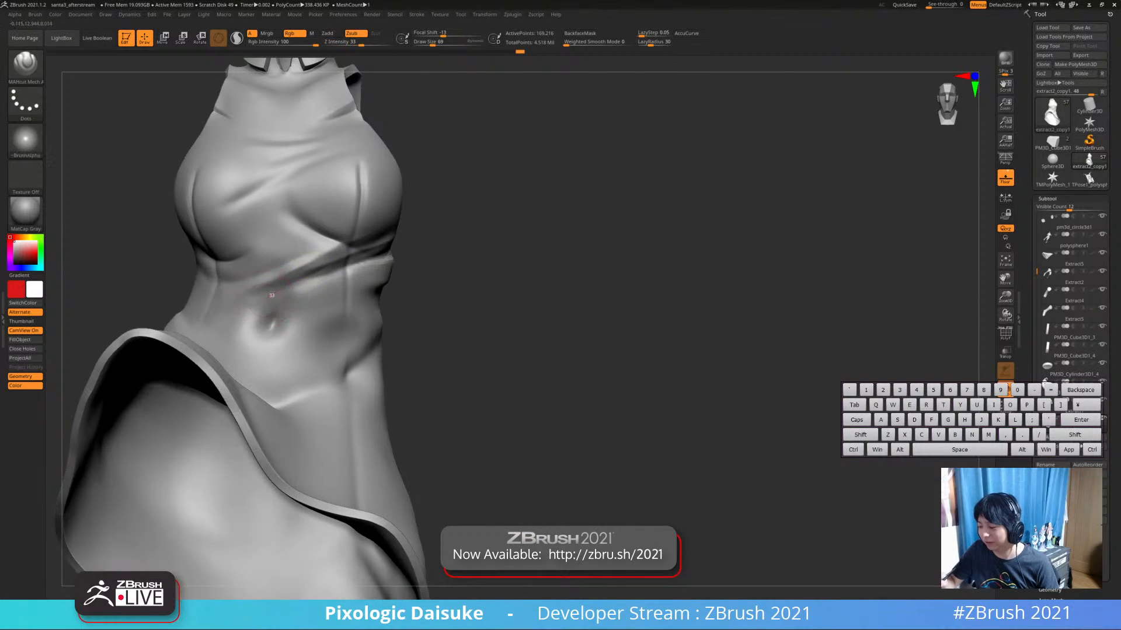
{"action": "left_click_drag", "start_coordinate": [251, 300], "coordinate": [274, 315], "text": "shift"}
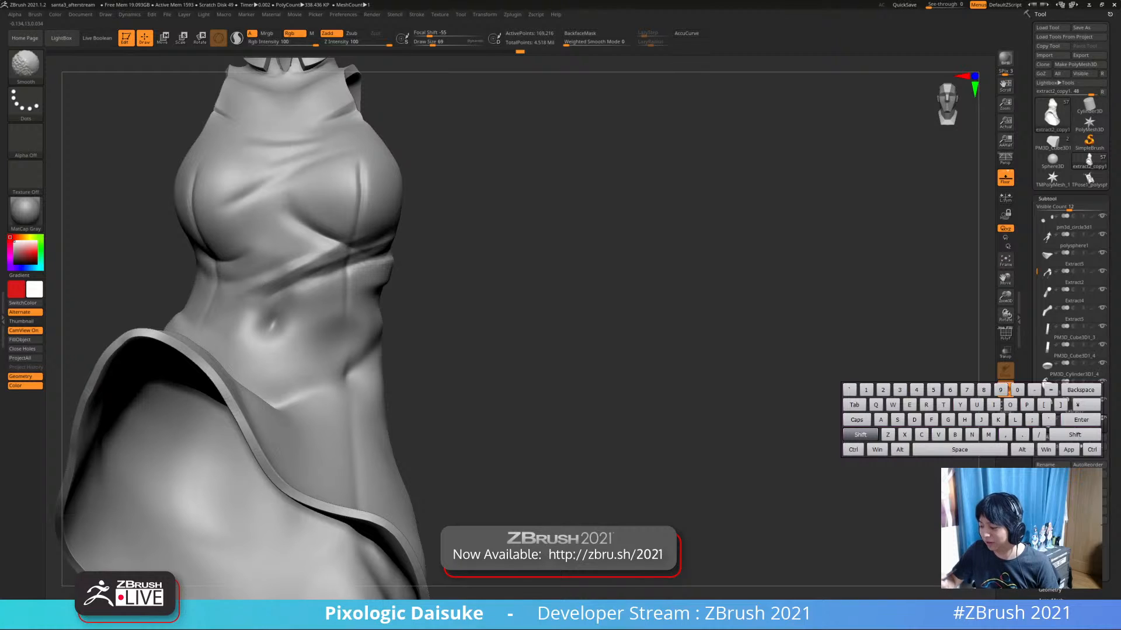
{"action": "right_click_drag", "start_coordinate": [309, 271], "coordinate": [280, 283], "text": "ctrl"}
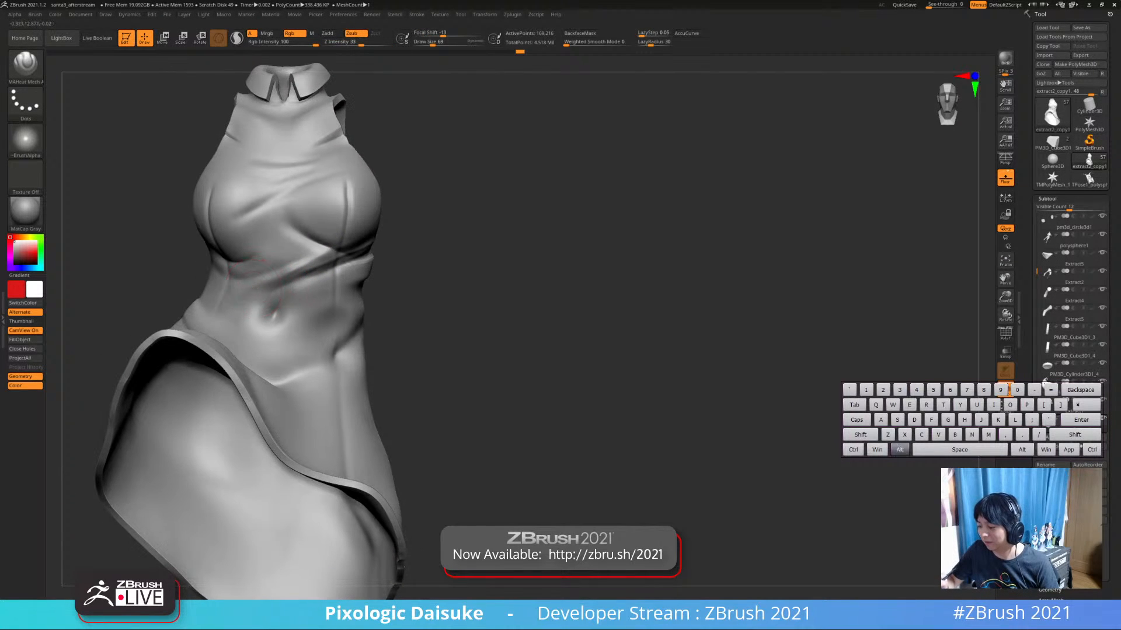
{"action": "key", "text": "ctrl+z"}
{"action": "key", "text": "shift"}
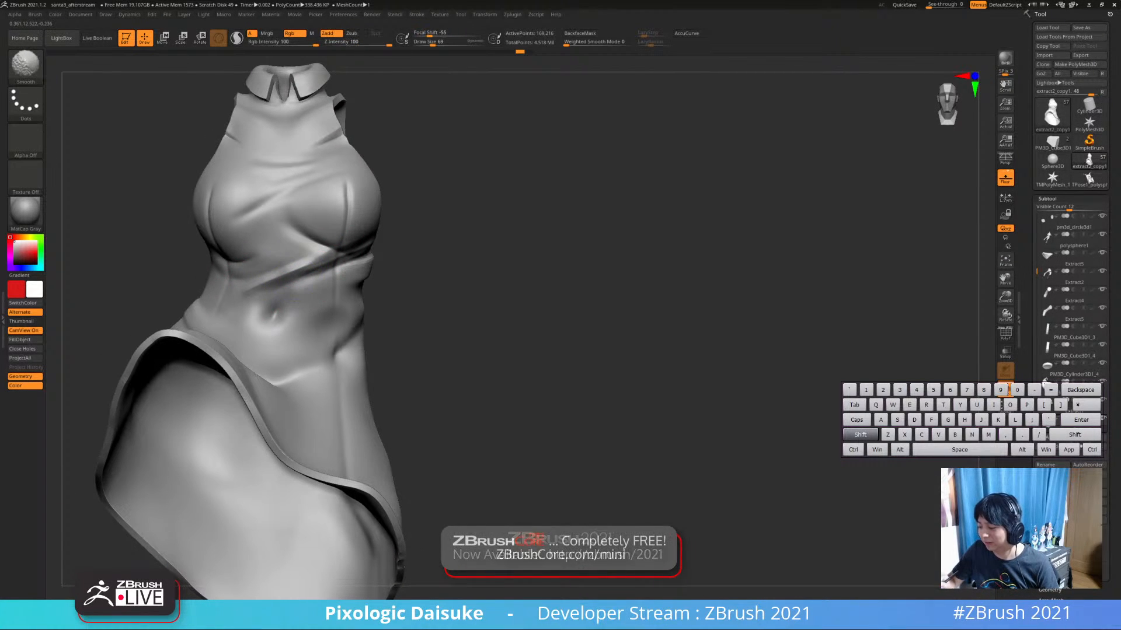
{"action": "left_click_drag", "start_coordinate": [343, 252], "coordinate": [326, 258], "text": "shift"}
{"action": "right_click_drag", "start_coordinate": [338, 257], "coordinate": [315, 242]}
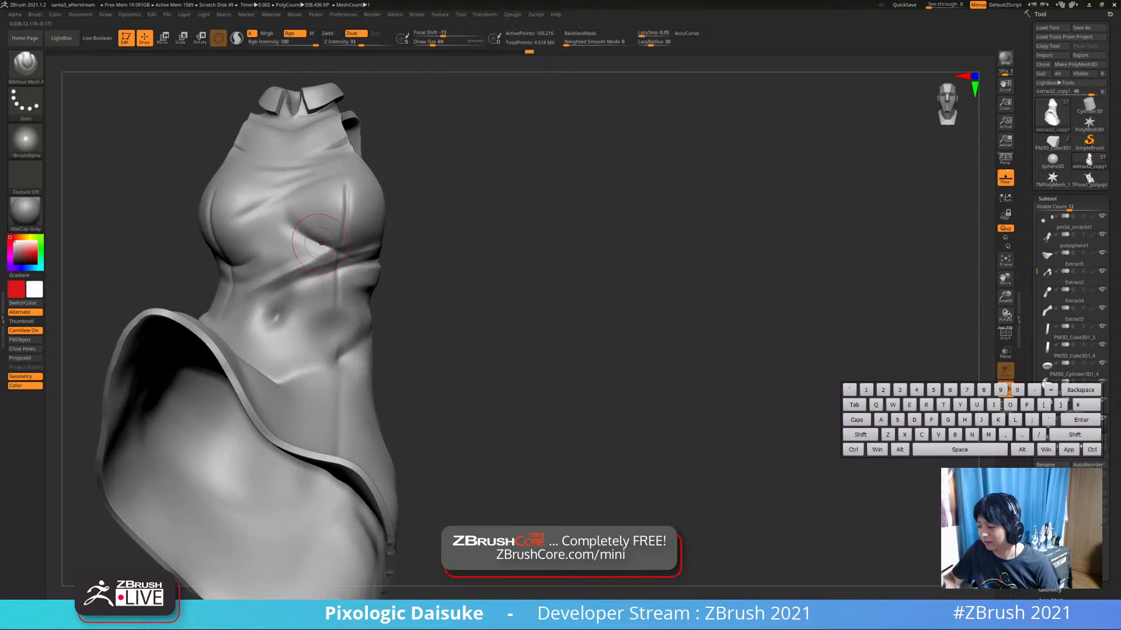
{"action": "left_click_drag", "start_coordinate": [327, 249], "coordinate": [299, 245]}
{"action": "key", "text": "ctrl+z"}
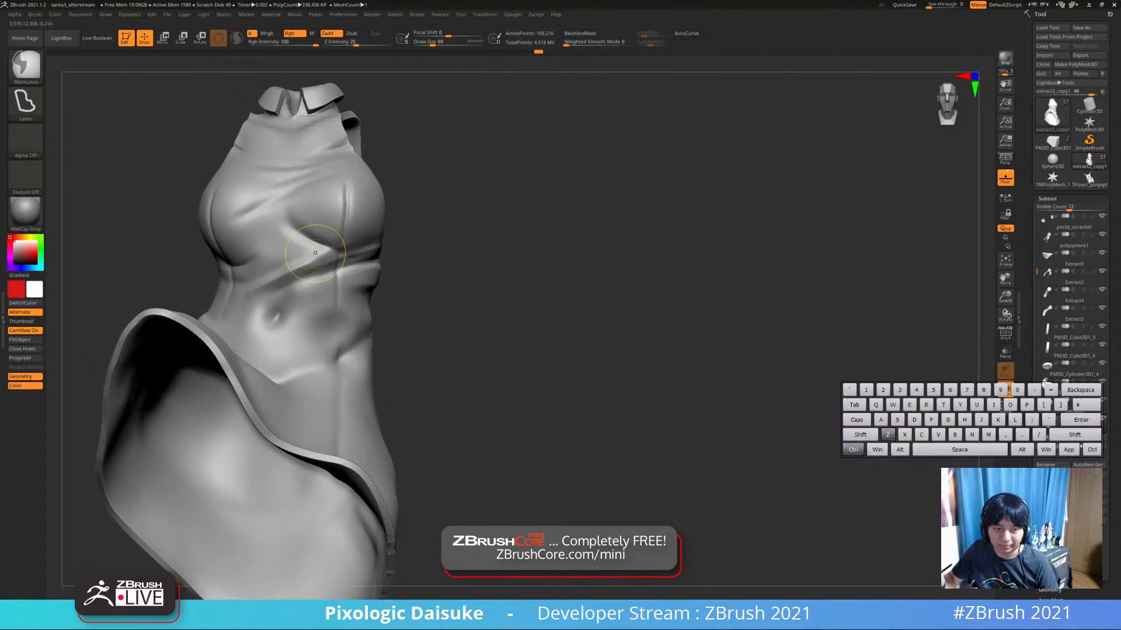
Reduce the brush size and carve the vertical seam down the dress's waist on her left side, from the underbust fold to the hip
{"action": "mouse_move", "coordinate": [315, 248]}
{"action": "right_mouse_down"}
{"action": "mouse_move", "coordinate": [325, 255]}
{"action": "mouse_move", "coordinate": [267, 216]}
{"action": "mouse_move", "coordinate": [276, 229]}
{"action": "mouse_move", "coordinate": [253, 224]}
{"action": "right_mouse_up"}
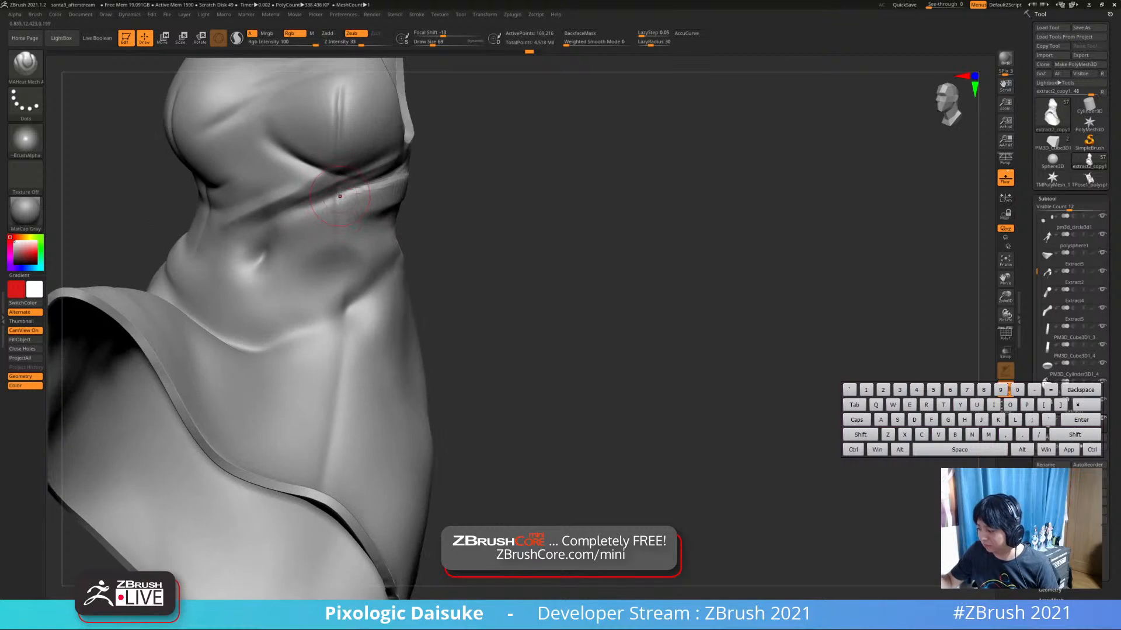
{"action": "left_click", "coordinate": [427, 43]}
{"action": "left_click_drag", "start_coordinate": [336, 204], "coordinate": [341, 279]}
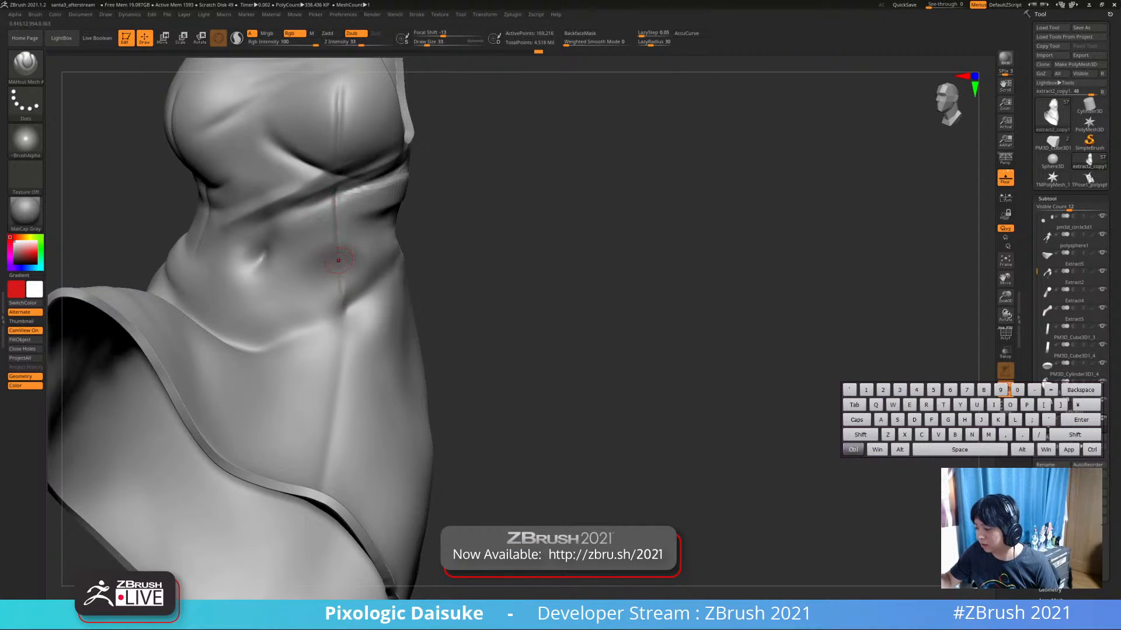
{"action": "right_click_drag", "start_coordinate": [338, 258], "coordinate": [338, 214], "text": "ctrl"}
{"action": "mouse_move", "coordinate": [338, 258]}
{"action": "right_mouse_down", "text": "alt"}
{"action": "mouse_move", "coordinate": [338, 205]}
{"action": "mouse_move", "coordinate": [342, 254]}
{"action": "right_mouse_up", "text": "alt"}
{"action": "left_click_drag", "start_coordinate": [342, 230], "coordinate": [334, 257]}
{"action": "key", "text": "ctrl+z"}
Carve the seam on her left side from the hip down the skirt towards the hem with MAHcut Mech A
{"action": "right_click_drag", "start_coordinate": [334, 257], "coordinate": [344, 166], "text": "alt"}
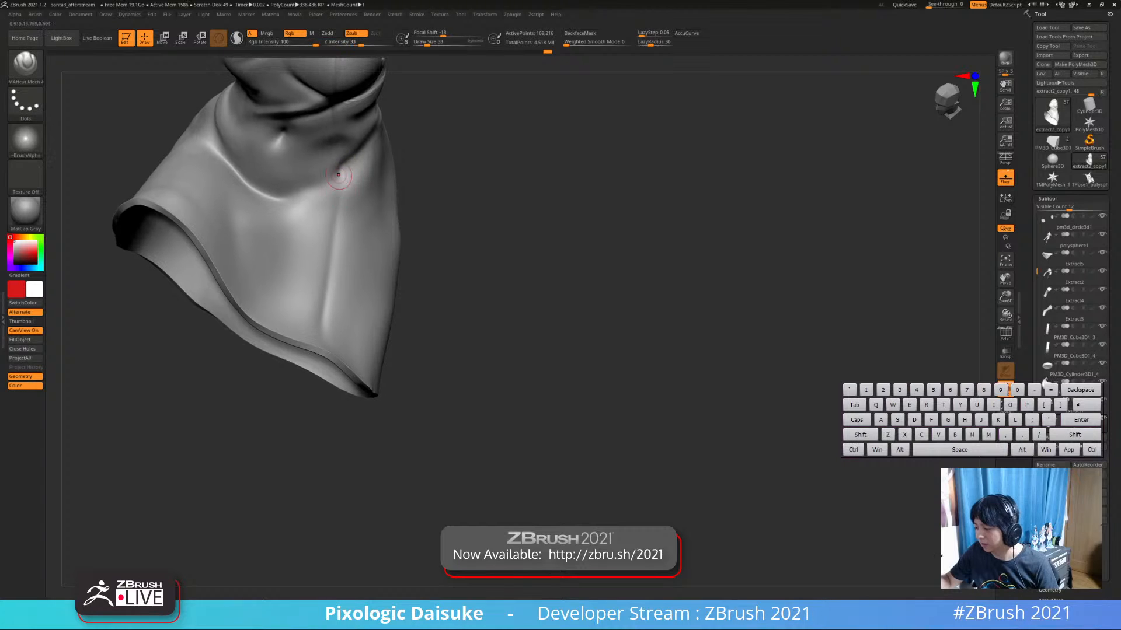
{"action": "left_click_drag", "start_coordinate": [341, 174], "coordinate": [336, 217]}
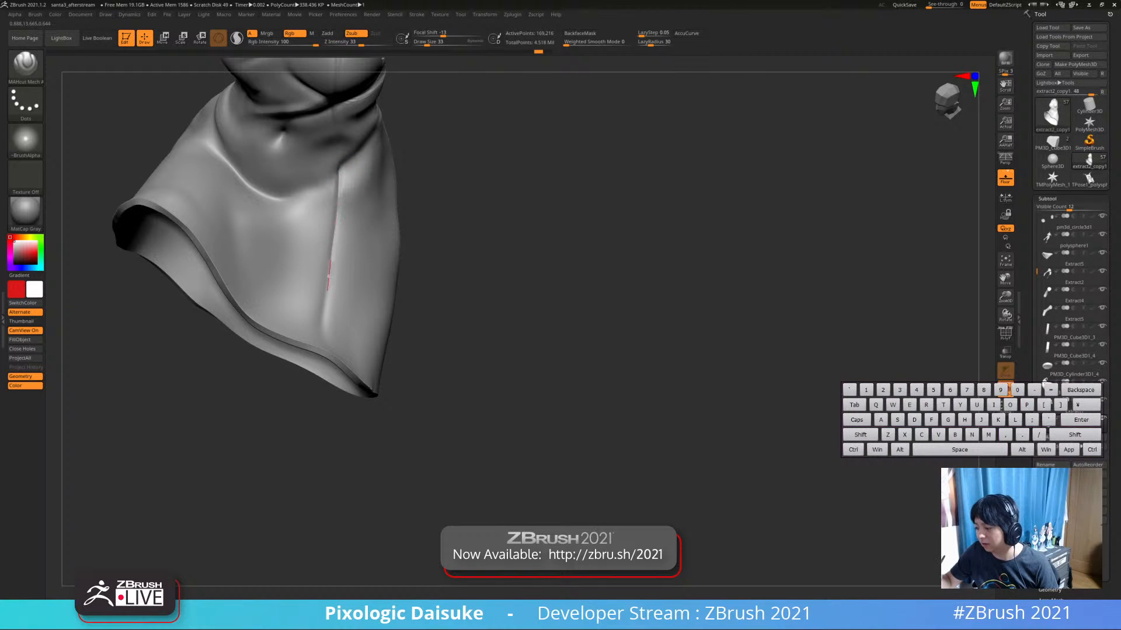
{"action": "left_click_drag", "start_coordinate": [328, 280], "coordinate": [324, 327]}
{"action": "right_click_drag", "start_coordinate": [318, 350], "coordinate": [326, 187]}
{"action": "left_click_drag", "start_coordinate": [339, 181], "coordinate": [317, 347]}
Carve a matching vertical seam down the skirt to the hem on her right side
{"action": "mouse_move", "coordinate": [315, 306]}
{"action": "right_mouse_down"}
{"action": "mouse_move", "coordinate": [375, 249]}
{"action": "mouse_move", "coordinate": [325, 225]}
{"action": "mouse_move", "coordinate": [334, 205]}
{"action": "mouse_move", "coordinate": [293, 257]}
{"action": "right_mouse_up"}
{"action": "left_click_drag", "start_coordinate": [278, 266], "coordinate": [269, 300]}
{"action": "left_click_drag", "start_coordinate": [269, 342], "coordinate": [267, 397]}
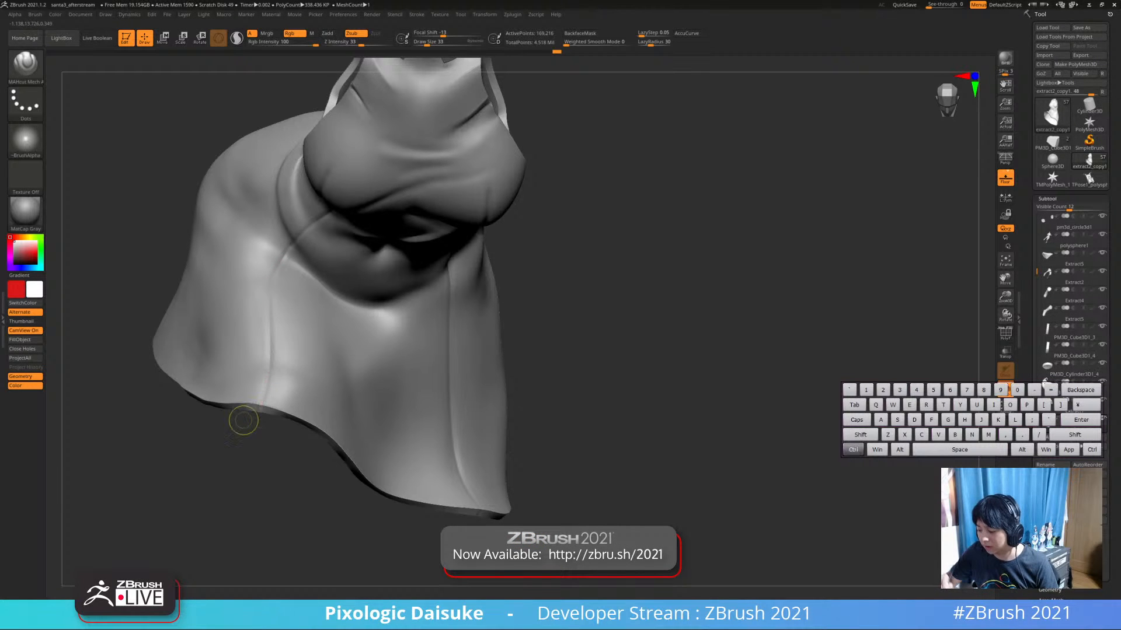
Carve the waist seam on her right side from beneath the breast to the hip crease, undoing the extra inverted strokes
{"action": "mouse_move", "coordinate": [242, 417]}
{"action": "right_mouse_down"}
{"action": "mouse_move", "coordinate": [283, 210]}
{"action": "mouse_move", "coordinate": [289, 219]}
{"action": "mouse_move", "coordinate": [338, 205]}
{"action": "mouse_move", "coordinate": [263, 260]}
{"action": "right_mouse_up"}
{"action": "right_click_drag", "start_coordinate": [222, 311], "coordinate": [204, 337]}
{"action": "key", "text": "alt"}
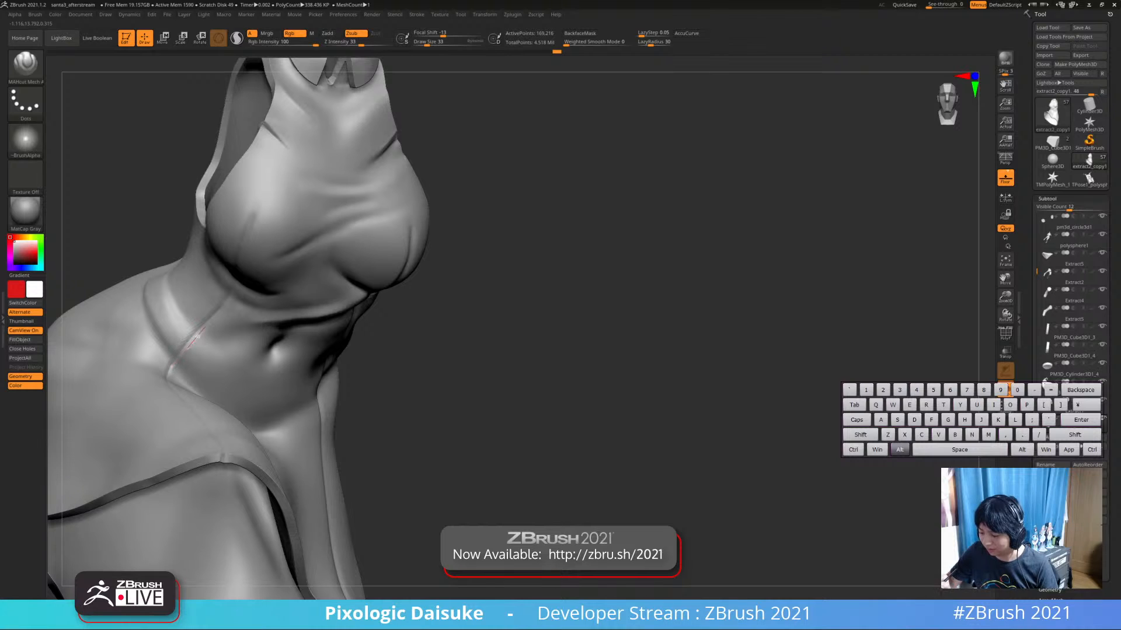
{"action": "key", "text": "ctrl+z"}
{"action": "left_click_drag", "start_coordinate": [174, 371], "coordinate": [200, 330], "text": "alt"}
{"action": "key", "text": "ctrl+z"}
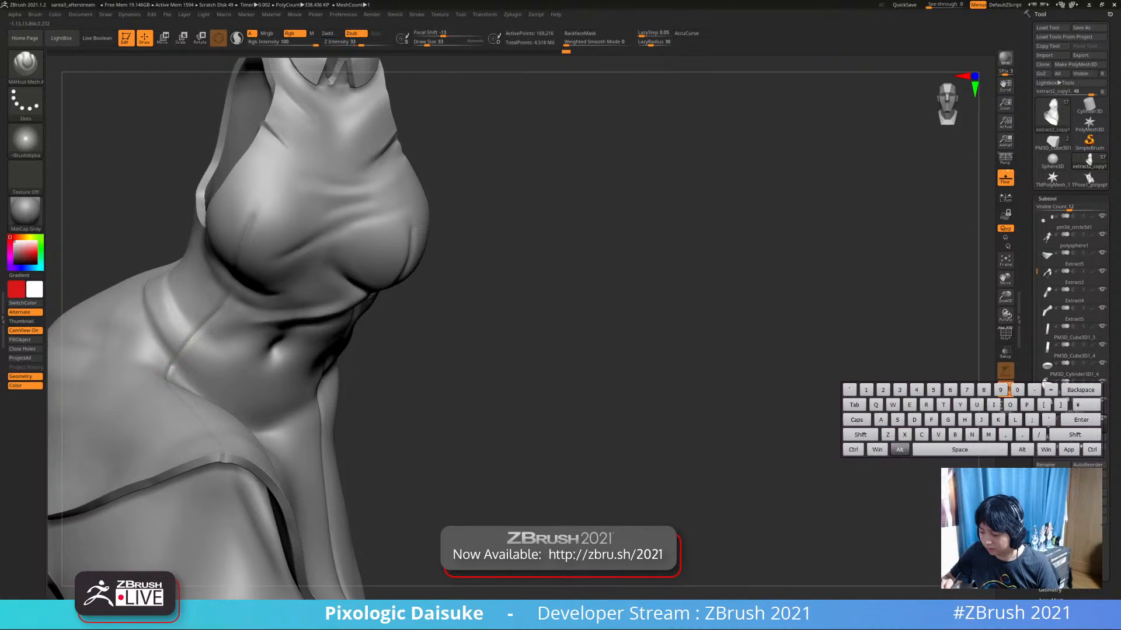
{"action": "right_click_drag", "start_coordinate": [201, 338], "coordinate": [157, 306]}
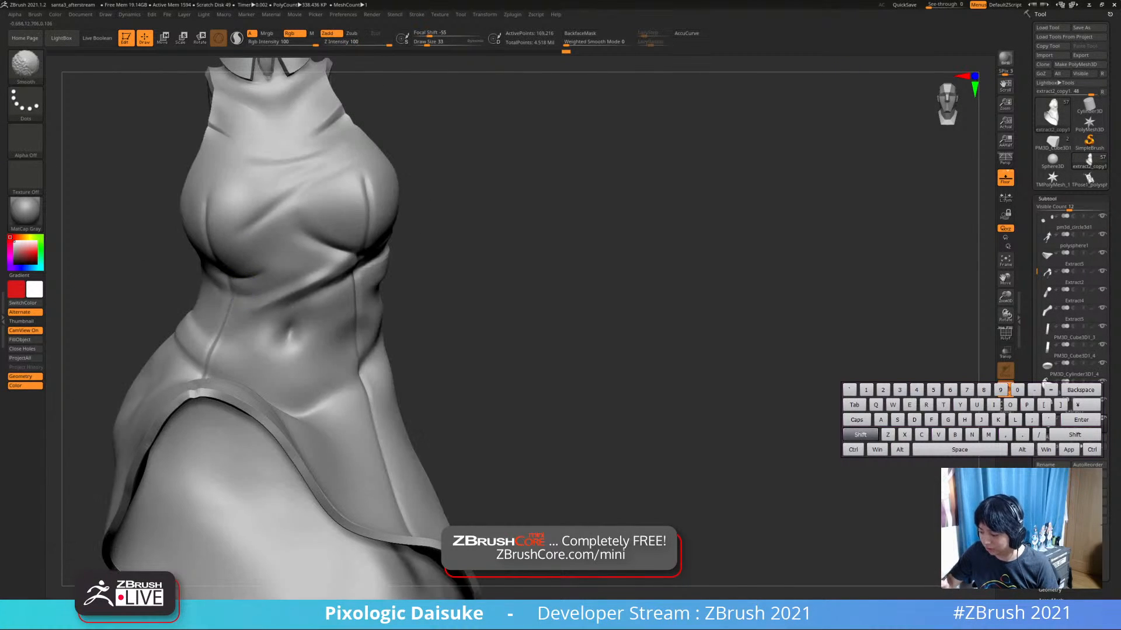
Smooth the waist seam on her right side and the crease across the hips, and touch up the crease at her left hip
{"action": "right_click_drag", "start_coordinate": [226, 296], "coordinate": [222, 327]}
{"action": "right_click_drag", "start_coordinate": [210, 367], "coordinate": [279, 362], "text": "shift"}
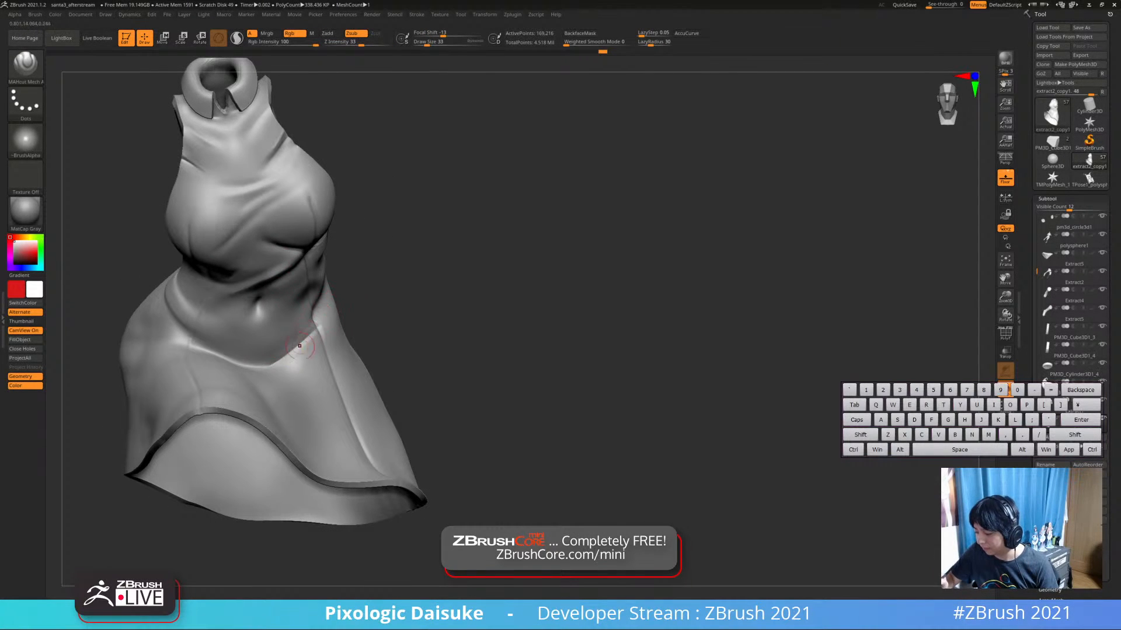
{"action": "right_click_drag", "start_coordinate": [286, 356], "coordinate": [338, 297], "text": "shift"}
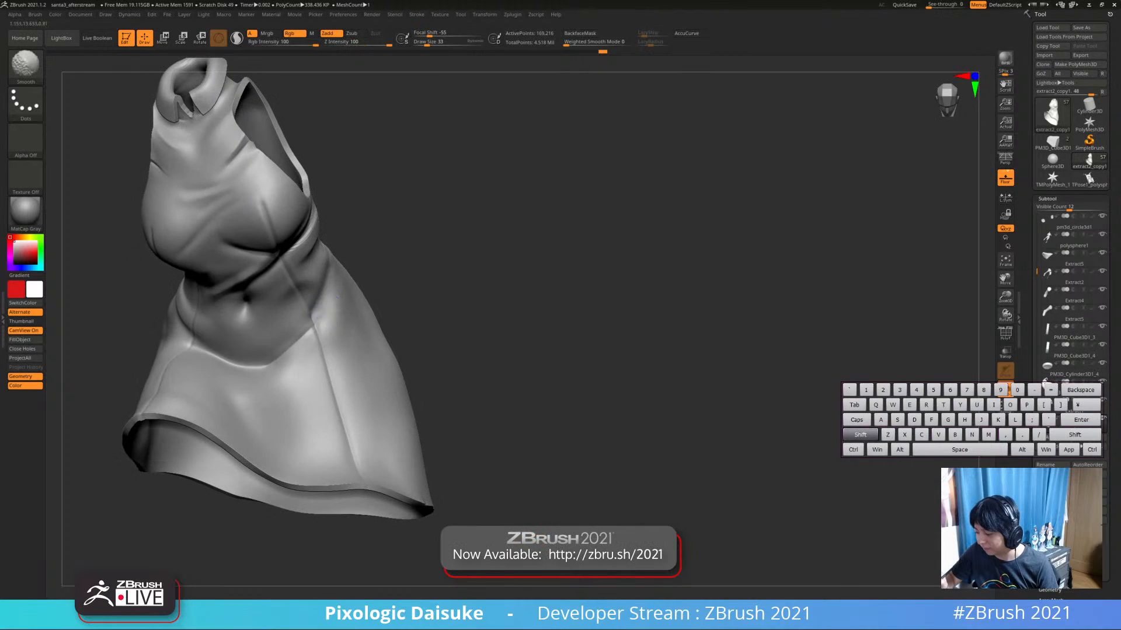
{"action": "left_click_drag", "start_coordinate": [337, 297], "coordinate": [273, 355], "text": "shift"}
{"action": "left_click_drag", "start_coordinate": [316, 324], "coordinate": [345, 272]}
Bring back the full figure and check the dress's seams and folds together with the body and accessories
{"action": "mouse_move", "coordinate": [333, 315]}
{"action": "right_mouse_down", "text": "ctrl"}
{"action": "mouse_move", "coordinate": [338, 202]}
{"action": "mouse_move", "coordinate": [404, 189]}
{"action": "right_mouse_up", "text": "ctrl"}
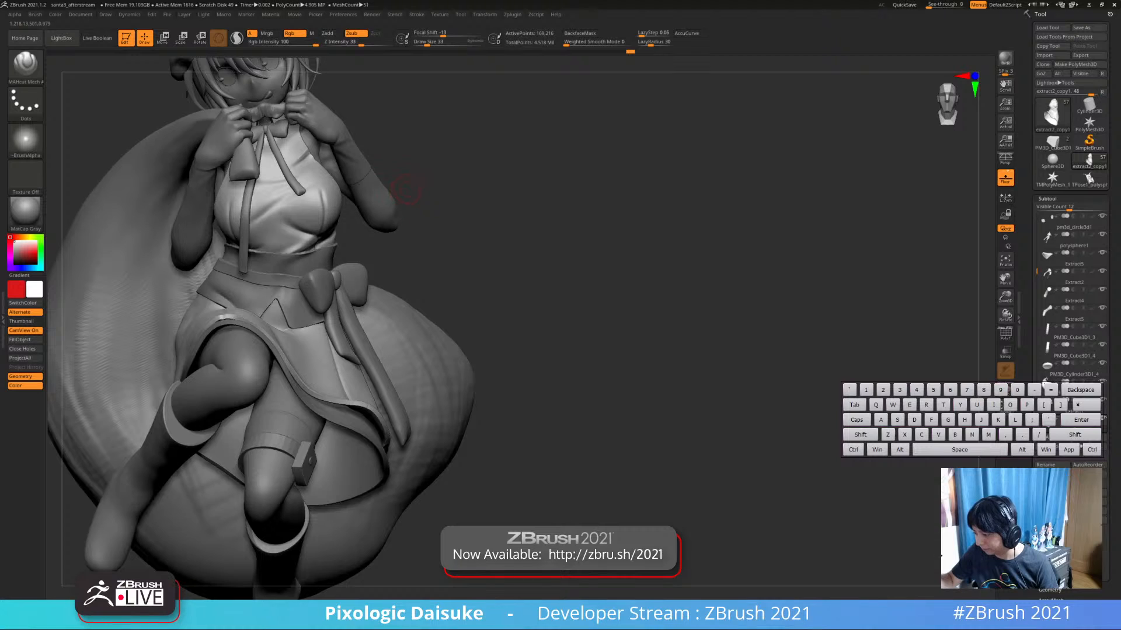
{"action": "key", "text": "9"}
{"action": "key", "text": "9"}
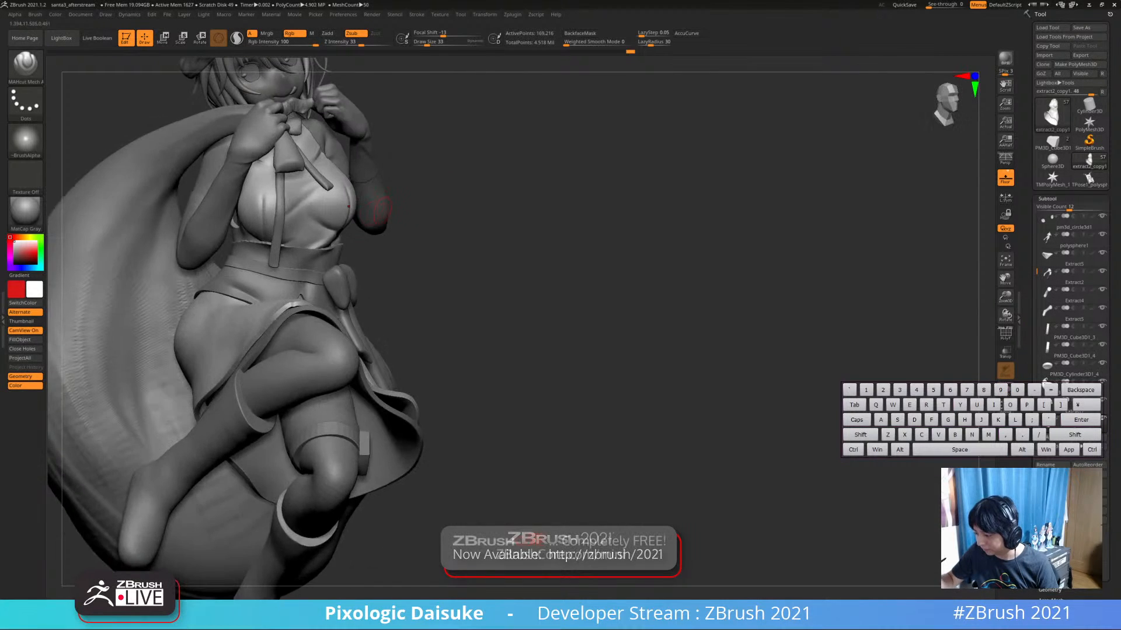
{"action": "key", "text": "9"}
{"action": "left_click_drag", "start_coordinate": [273, 239], "coordinate": [316, 226]}
{"action": "key", "text": "ctrl+z"}
{"action": "key", "text": "shift"}
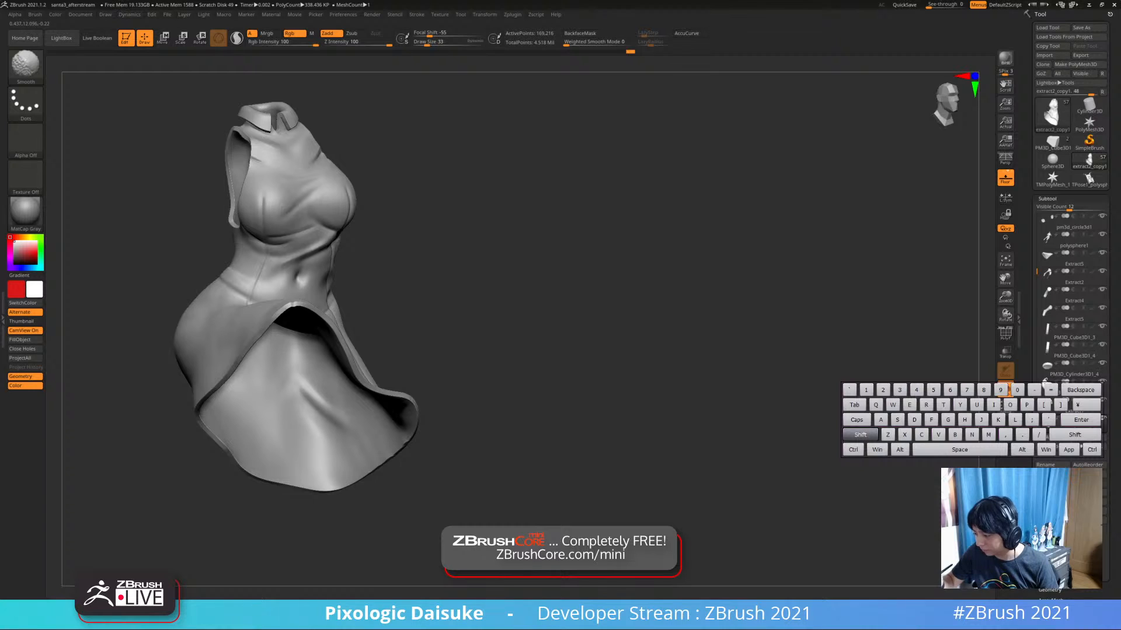
{"action": "right_click_drag", "start_coordinate": [322, 232], "coordinate": [309, 270], "text": "alt"}
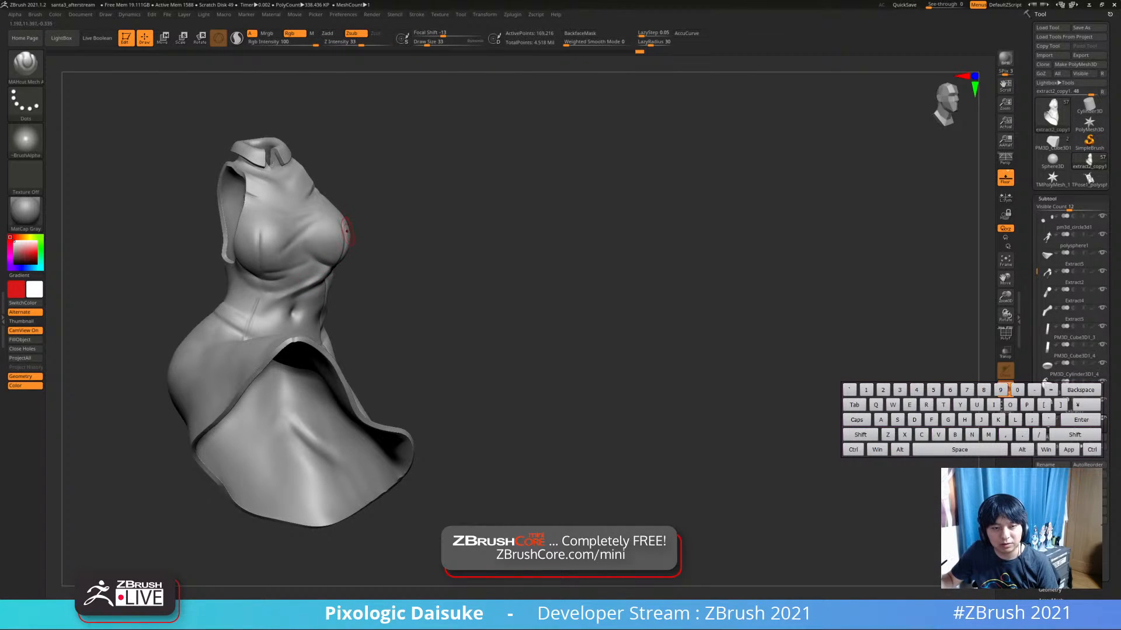
Show the full figure again and inspect it with the sack from her right side
{"action": "left_click", "coordinate": [414, 206]}
{"action": "left_click", "coordinate": [419, 207]}
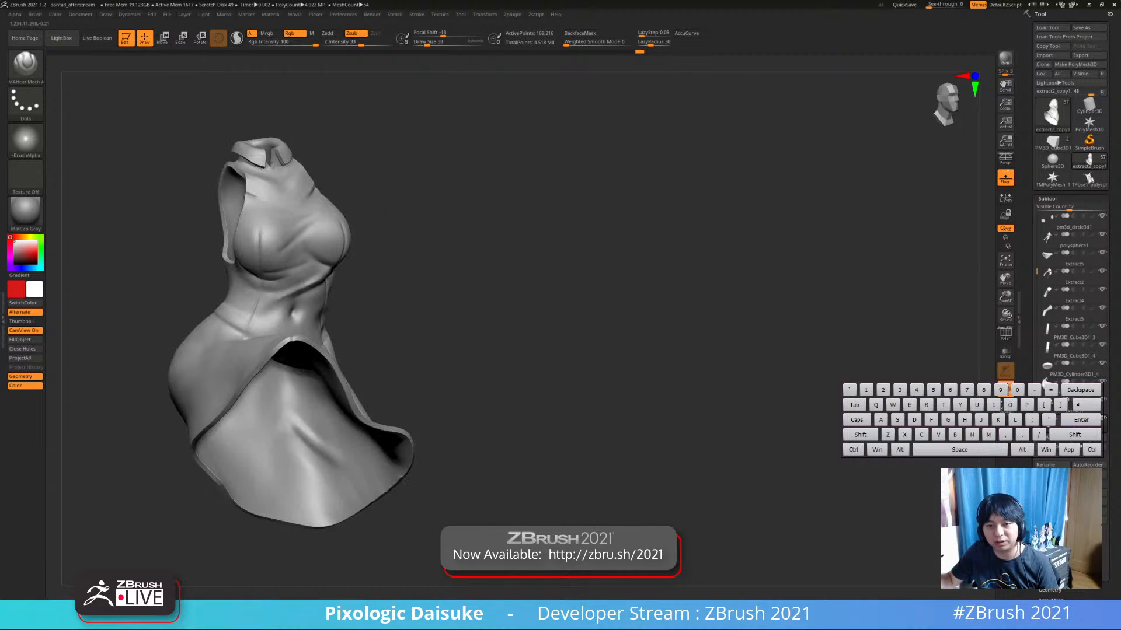
{"action": "left_click", "coordinate": [418, 210]}
{"action": "left_click", "coordinate": [416, 219]}
{"action": "left_click", "coordinate": [414, 229]}
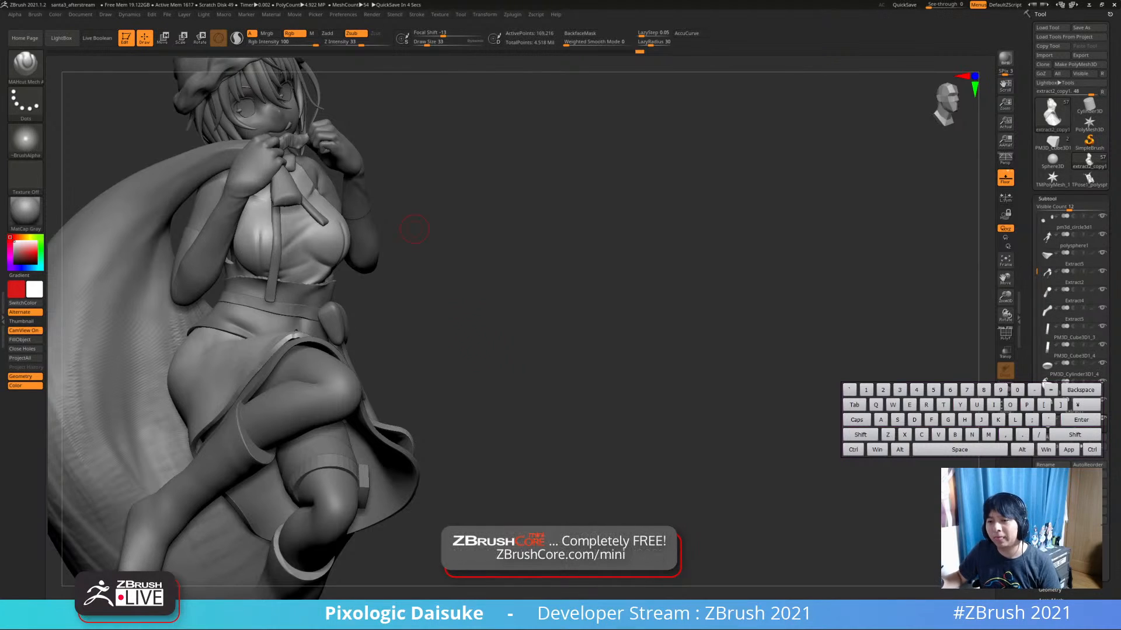
{"action": "right_click_drag", "start_coordinate": [296, 333], "coordinate": [432, 234]}
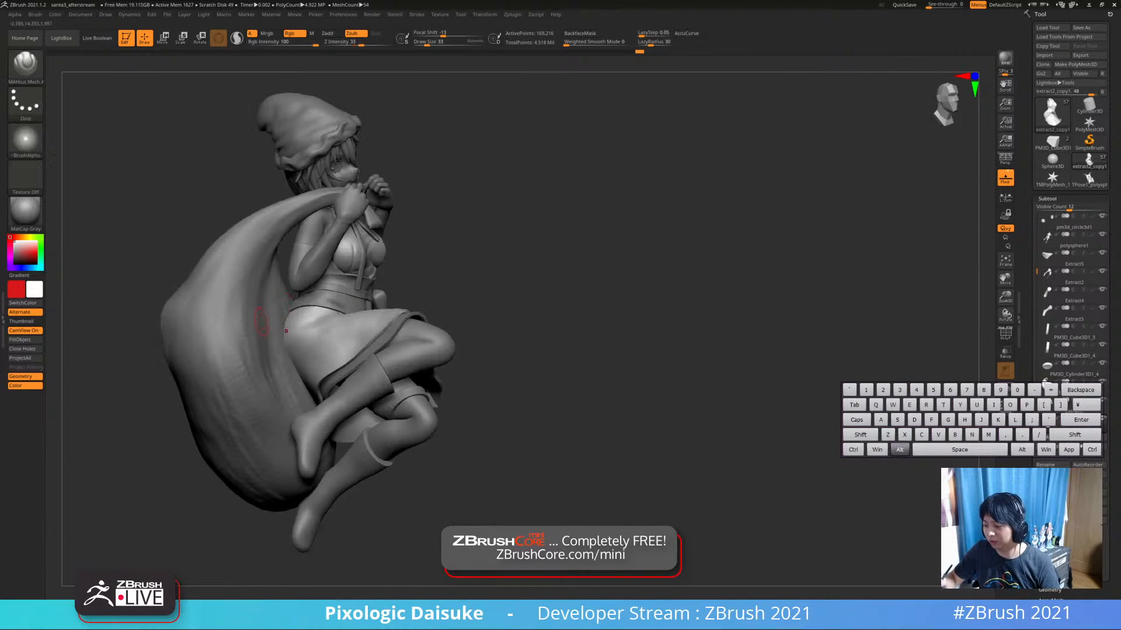
Select the sack and smooth the gathered end that hangs below the character's hand
{"action": "left_click", "coordinate": [261, 317], "text": "alt"}
{"action": "right_click_drag", "start_coordinate": [286, 304], "coordinate": [388, 248]}
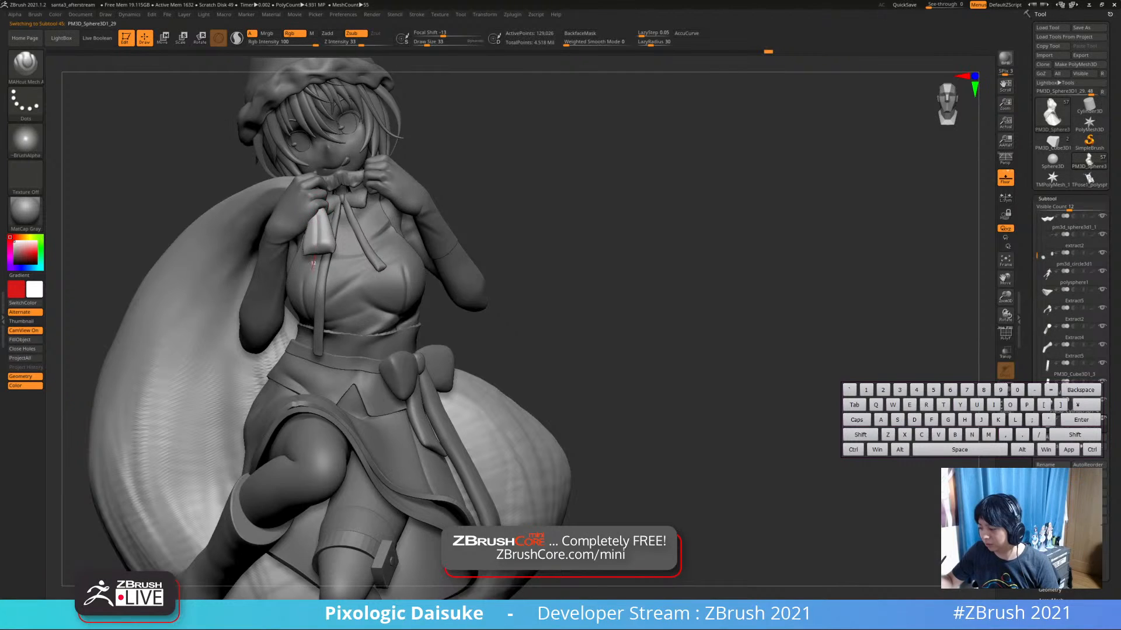
{"action": "right_click_drag", "start_coordinate": [317, 237], "coordinate": [322, 316], "text": "ctrl"}
{"action": "left_click_drag", "start_coordinate": [316, 223], "coordinate": [309, 285], "text": "shift"}
{"action": "right_click_drag", "start_coordinate": [311, 286], "coordinate": [317, 230], "text": "ctrl"}
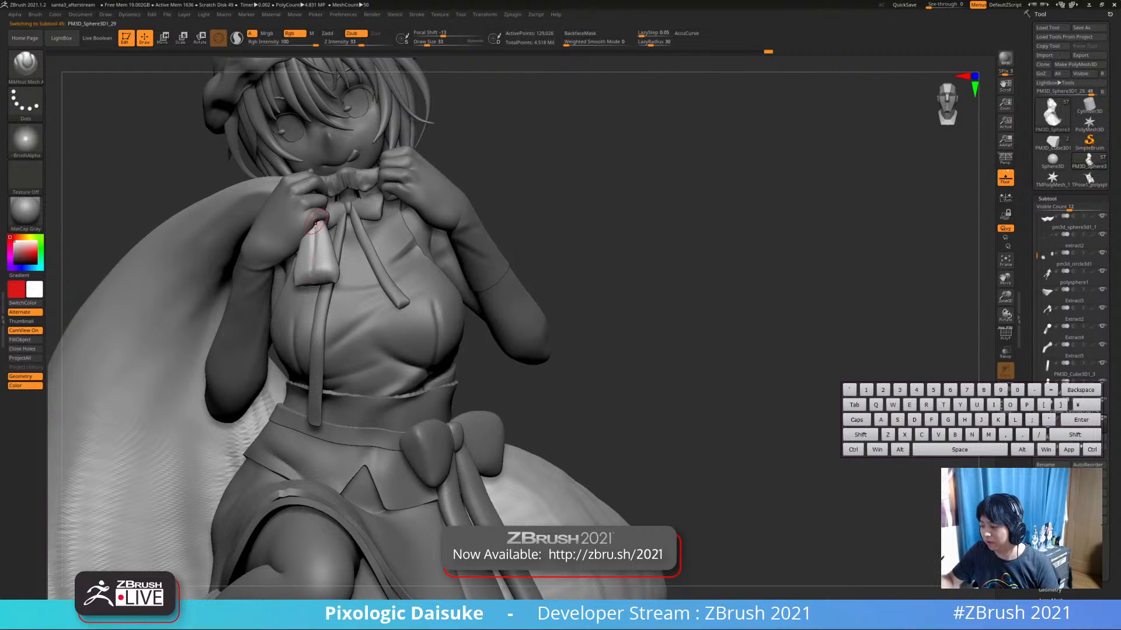
Sculpt a lengthwise crease into the sack's gathered end and soften it with smoothing strokes
{"action": "right_click_drag", "start_coordinate": [317, 224], "coordinate": [307, 279]}
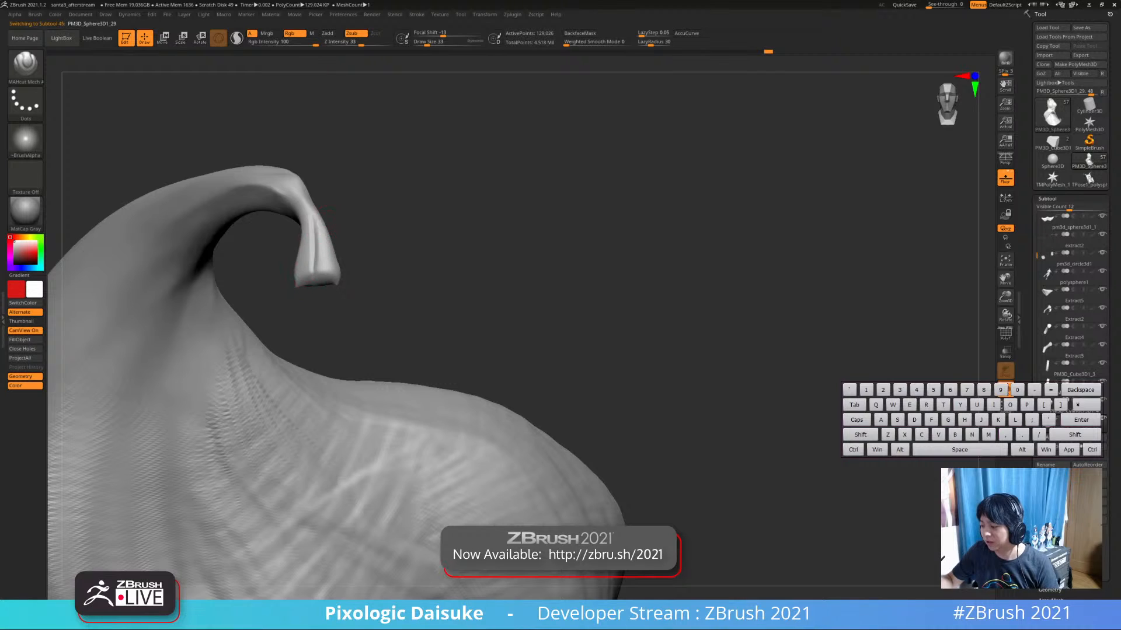
{"action": "left_click_drag", "start_coordinate": [314, 227], "coordinate": [313, 265]}
{"action": "left_click_drag", "start_coordinate": [317, 219], "coordinate": [311, 228], "text": "shift"}
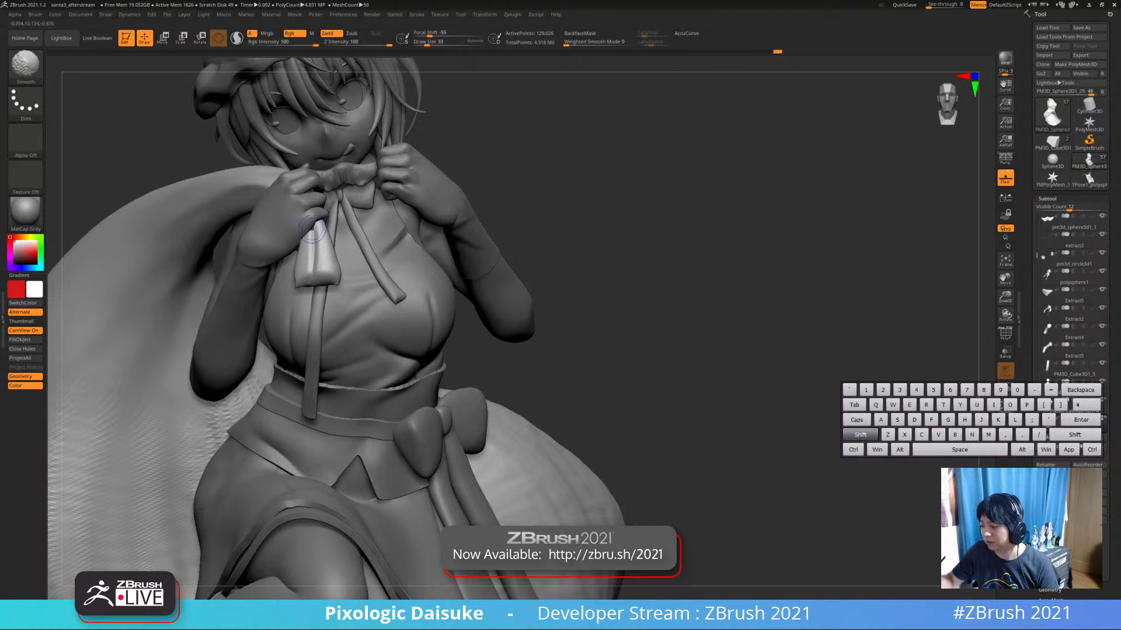
{"action": "right_click_drag", "start_coordinate": [312, 229], "coordinate": [317, 215]}
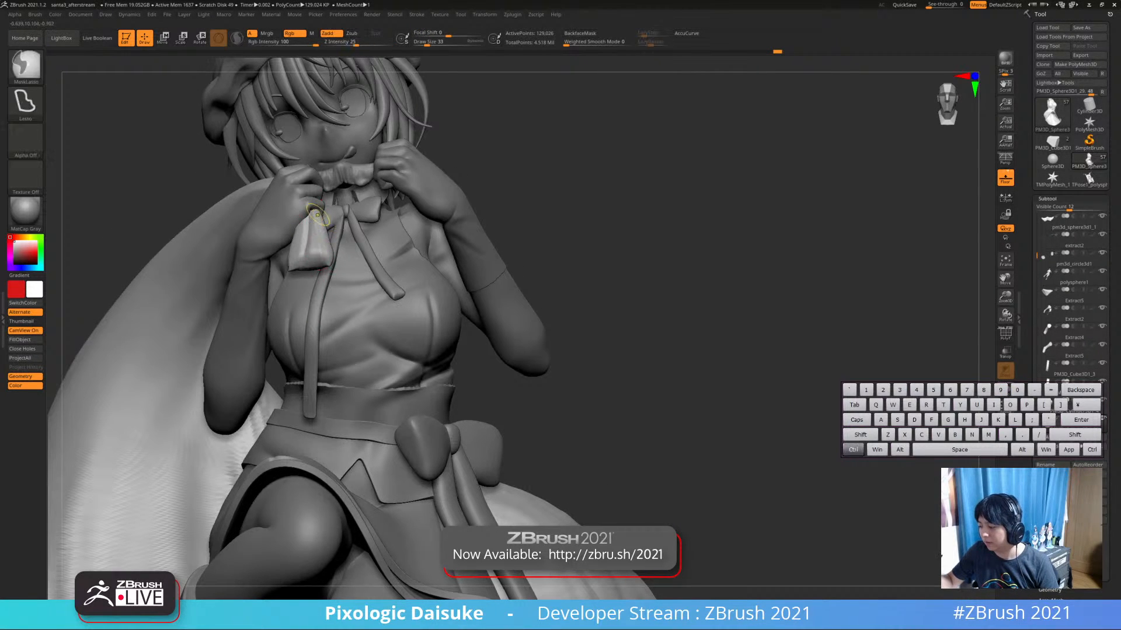
{"action": "left_click_drag", "start_coordinate": [317, 216], "coordinate": [315, 257], "text": "shift"}
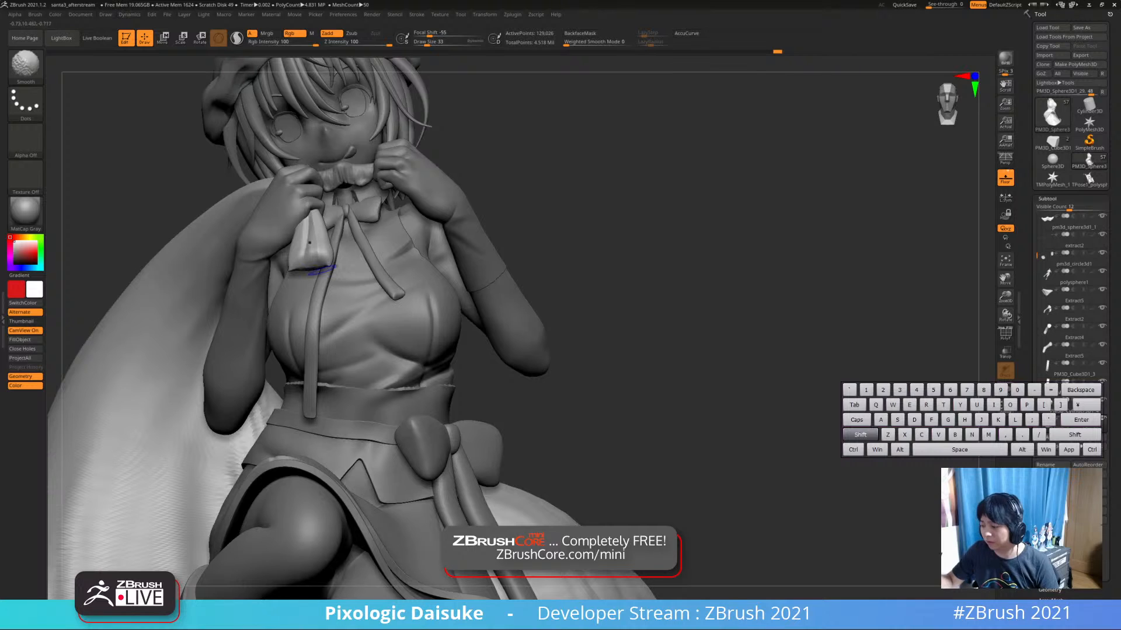
{"action": "right_click_drag", "start_coordinate": [309, 242], "coordinate": [305, 187], "text": "ctrl"}
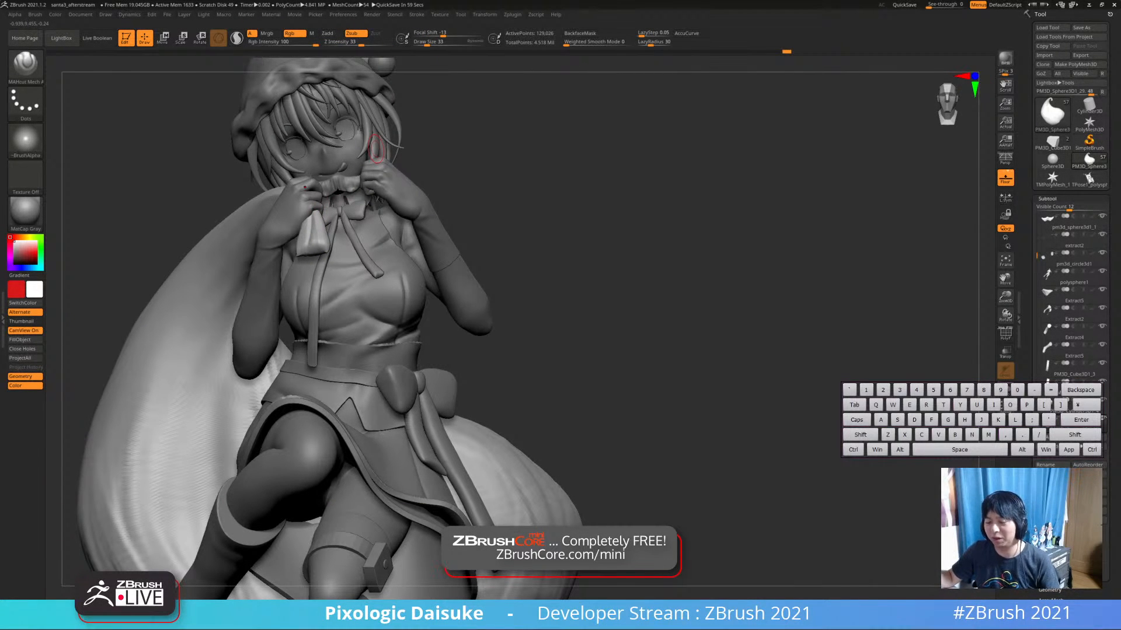
Select the dress, isolate it and carve a crease running from the armhole across the upper chest
{"action": "left_click", "coordinate": [400, 268], "text": "alt"}
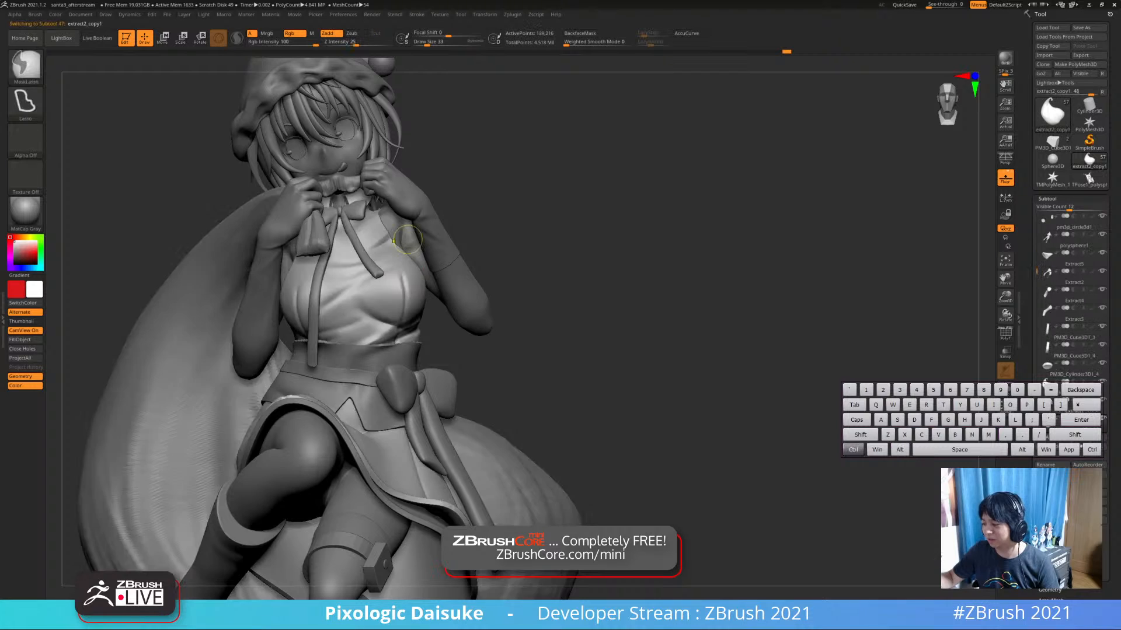
{"action": "mouse_move", "coordinate": [407, 245]}
{"action": "right_mouse_down", "text": "ctrl"}
{"action": "mouse_move", "coordinate": [473, 225]}
{"action": "mouse_move", "coordinate": [458, 229]}
{"action": "mouse_move", "coordinate": [454, 257]}
{"action": "mouse_move", "coordinate": [438, 247]}
{"action": "mouse_move", "coordinate": [467, 249]}
{"action": "mouse_move", "coordinate": [450, 230]}
{"action": "right_mouse_up", "text": "ctrl"}
{"action": "key", "text": "ctrl+shift+s"}
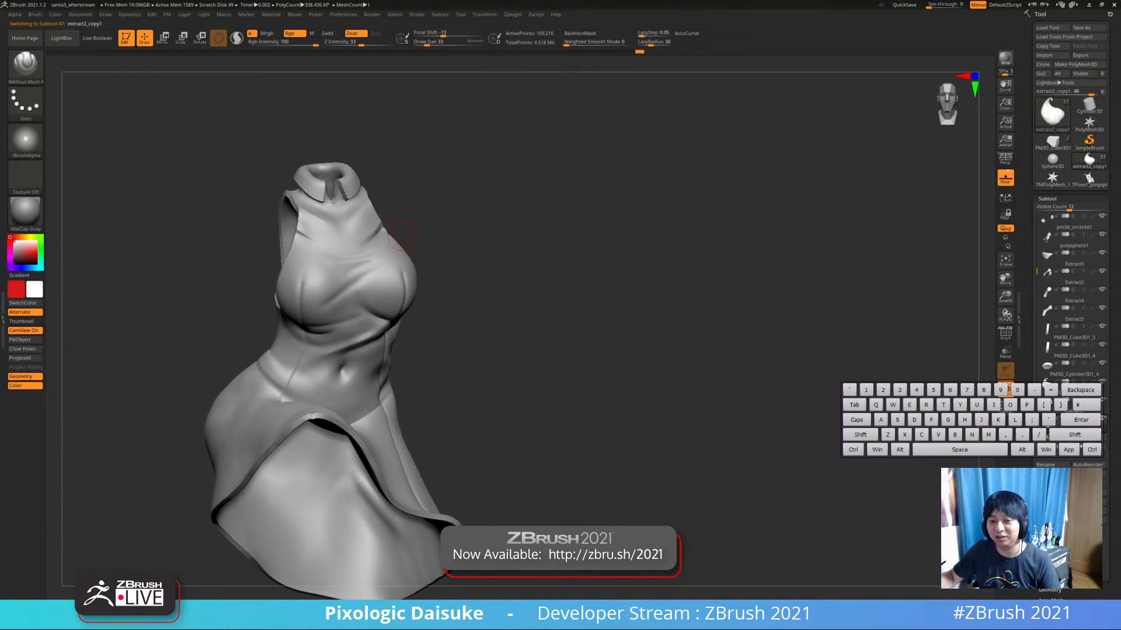
{"action": "key", "text": "ctrl+shift+s"}
{"action": "key", "text": "ctrl+shift+s"}
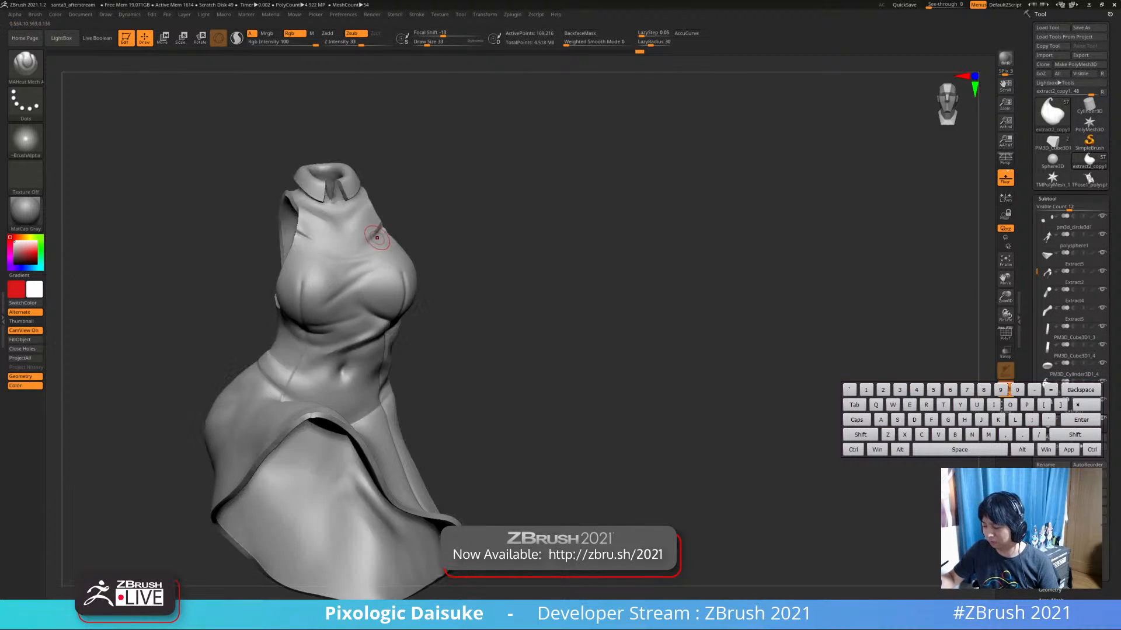
{"action": "mouse_move", "coordinate": [377, 233]}
{"action": "right_mouse_down"}
{"action": "mouse_move", "coordinate": [392, 217]}
{"action": "mouse_move", "coordinate": [383, 236]}
{"action": "mouse_move", "coordinate": [353, 248]}
{"action": "mouse_move", "coordinate": [365, 253]}
{"action": "mouse_move", "coordinate": [376, 233]}
{"action": "right_mouse_up"}
{"action": "left_click_drag", "start_coordinate": [357, 250], "coordinate": [352, 254]}
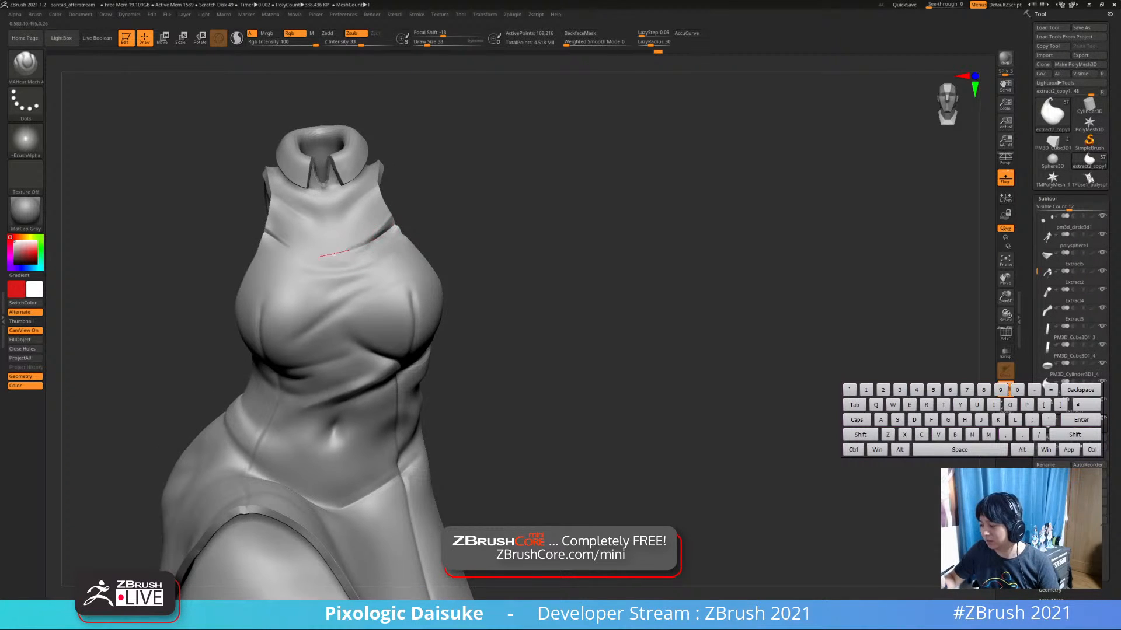
Smooth and re-carve the wrinkles on the dress's upper chest, and restore the display of the whole figure
{"action": "right_click_drag", "start_coordinate": [349, 252], "coordinate": [345, 251]}
{"action": "key", "text": "shift"}
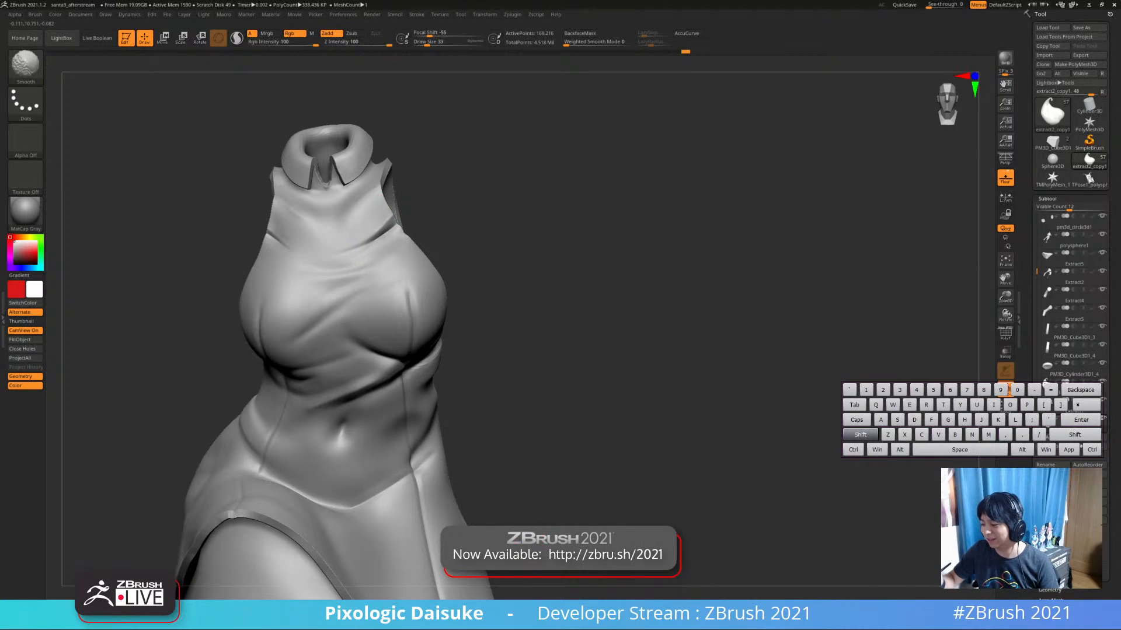
{"action": "key", "text": "alt"}
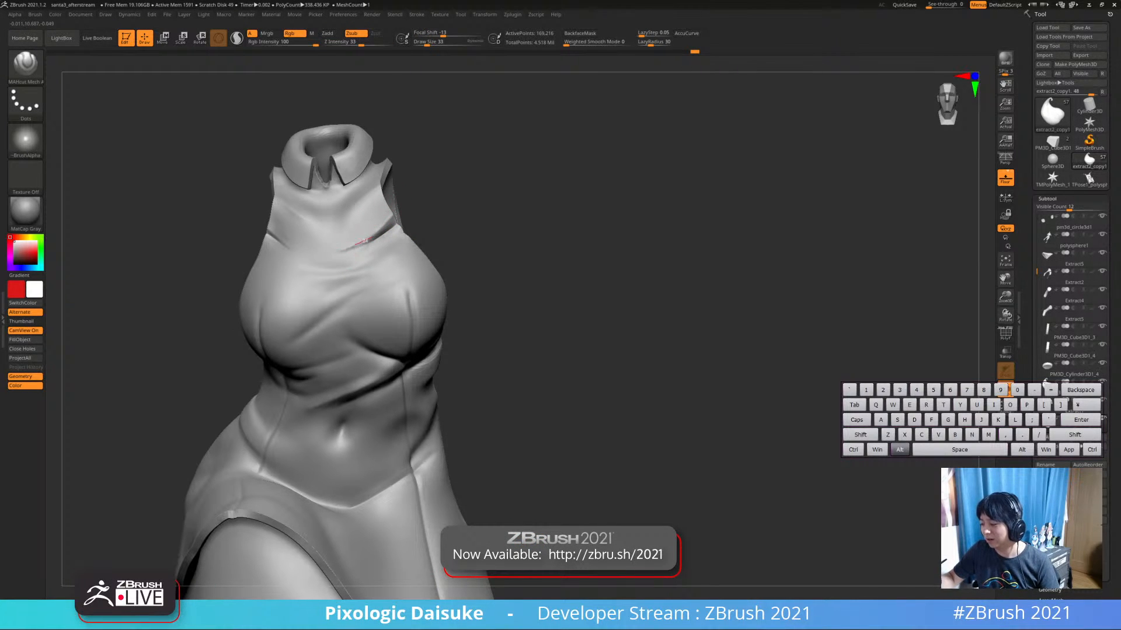
{"action": "key", "text": "shift"}
{"action": "right_click_drag", "start_coordinate": [364, 224], "coordinate": [358, 202]}
{"action": "mouse_move", "coordinate": [419, 206]}
{"action": "right_mouse_down"}
{"action": "mouse_move", "coordinate": [401, 183]}
{"action": "mouse_move", "coordinate": [403, 195]}
{"action": "mouse_move", "coordinate": [435, 183]}
{"action": "right_mouse_up"}
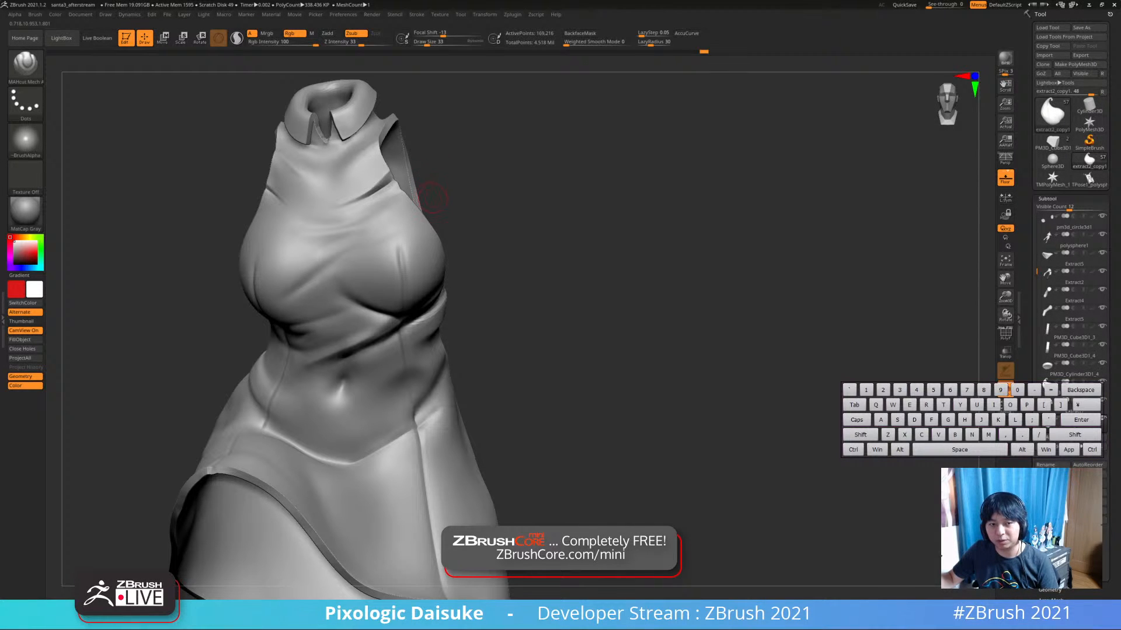
{"action": "mouse_move", "coordinate": [436, 198]}
{"action": "right_mouse_down"}
{"action": "mouse_move", "coordinate": [418, 204]}
{"action": "mouse_move", "coordinate": [438, 211]}
{"action": "mouse_move", "coordinate": [438, 225]}
{"action": "right_mouse_up"}
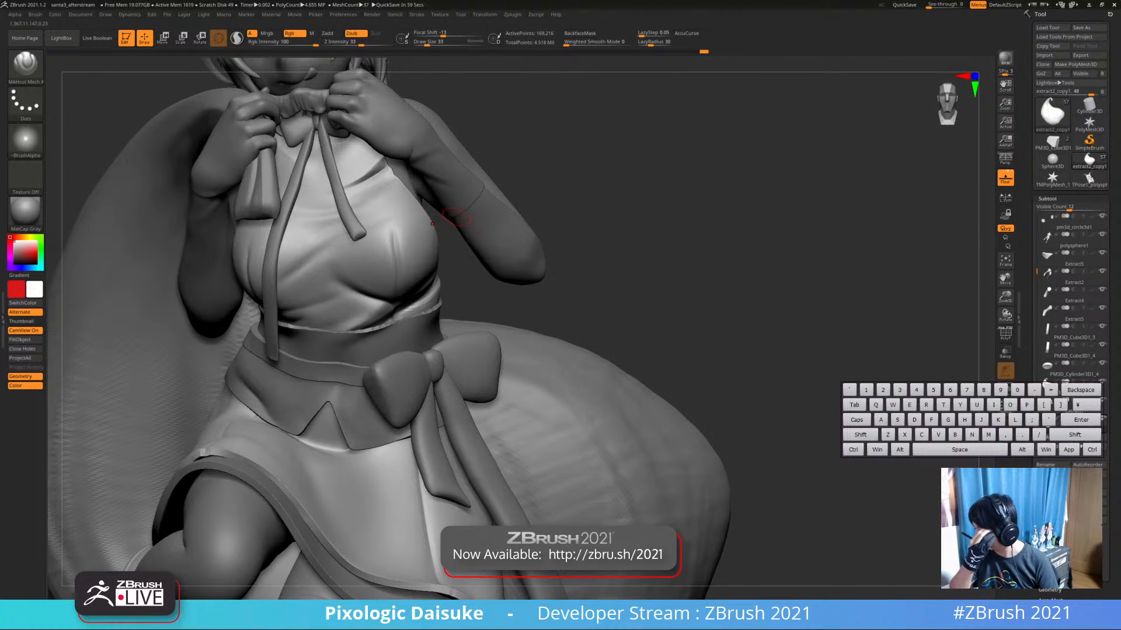
Select the waist piece above the skirt and enlarge the brush to a draw size of 59
{"action": "left_click", "coordinate": [417, 317], "text": "alt"}
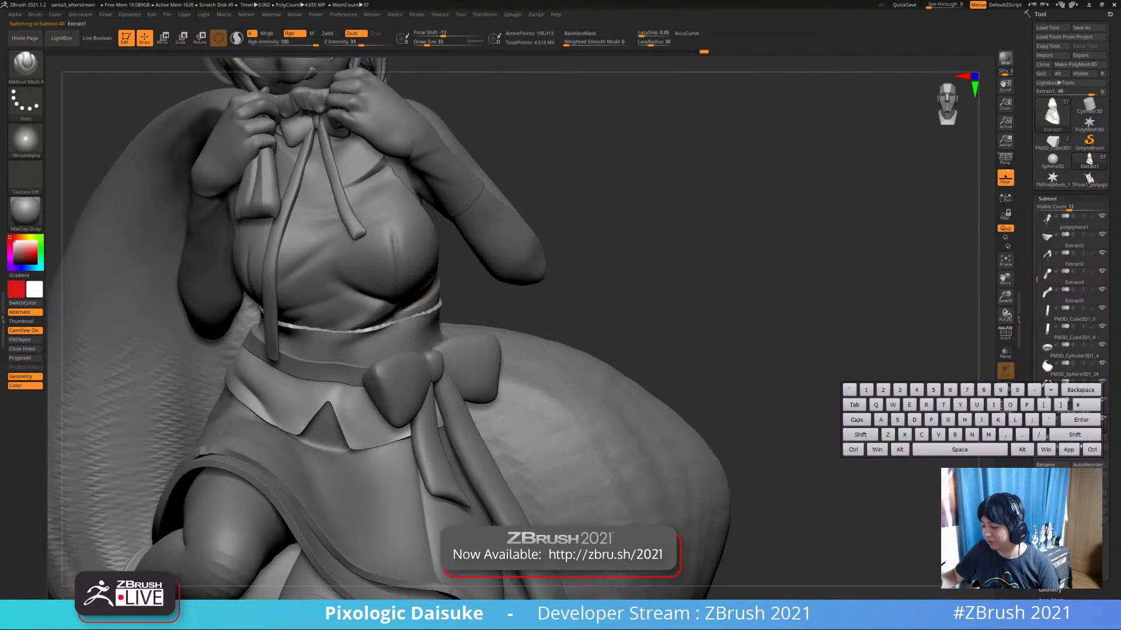
{"action": "right_click_drag", "start_coordinate": [440, 308], "coordinate": [523, 367]}
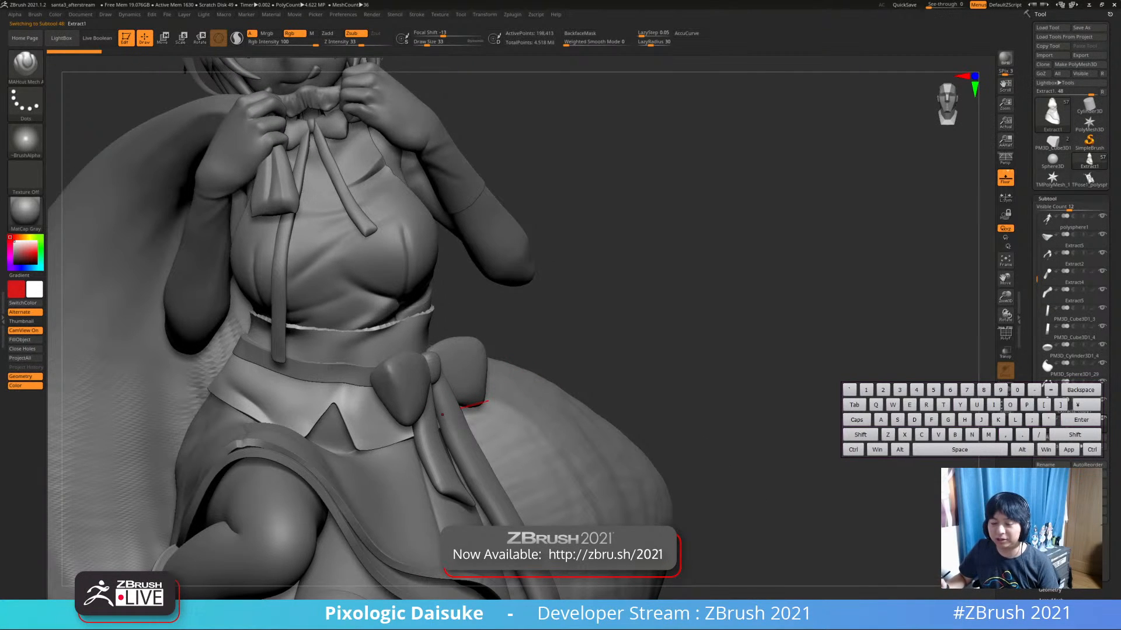
{"action": "key", "text": "shift"}
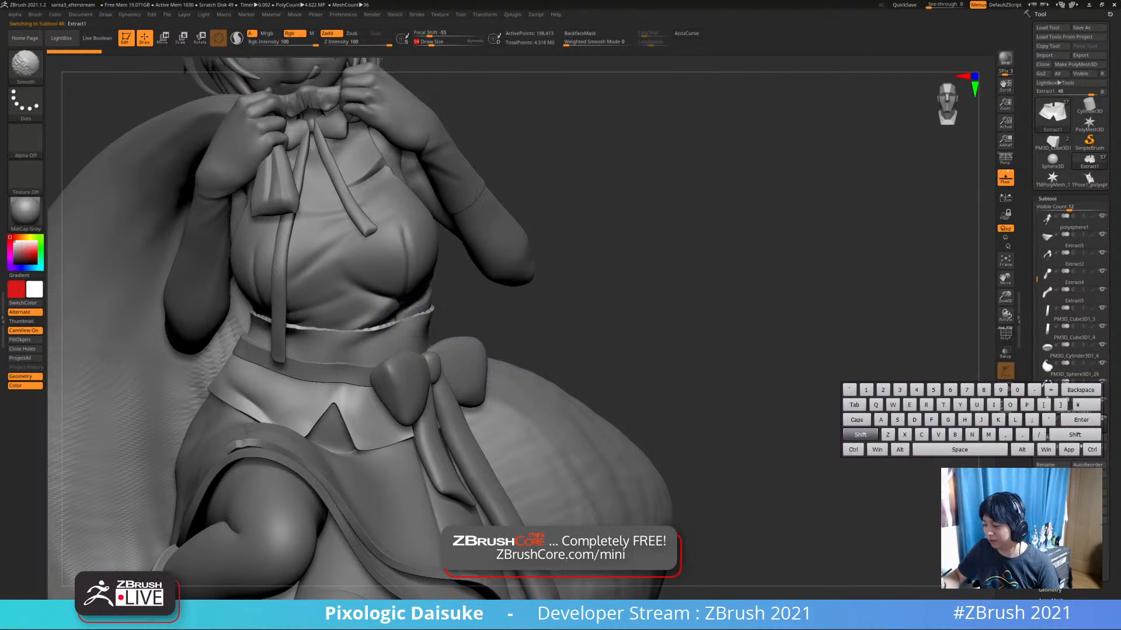
{"action": "left_click", "coordinate": [502, 324]}
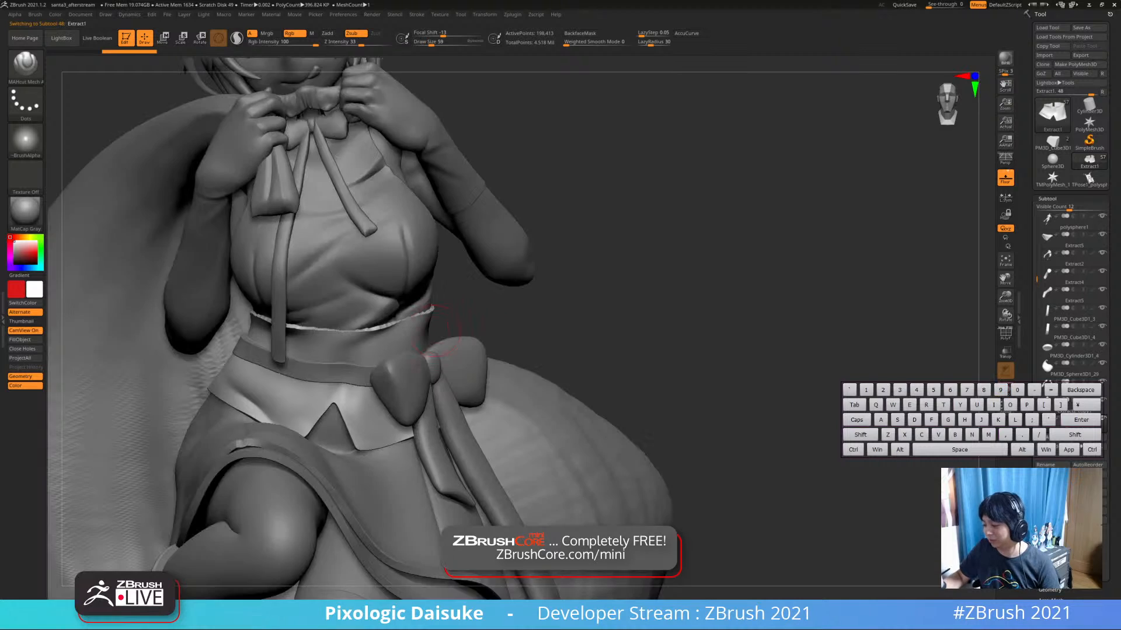
{"action": "left_click_drag", "start_coordinate": [502, 324], "coordinate": [450, 327]}
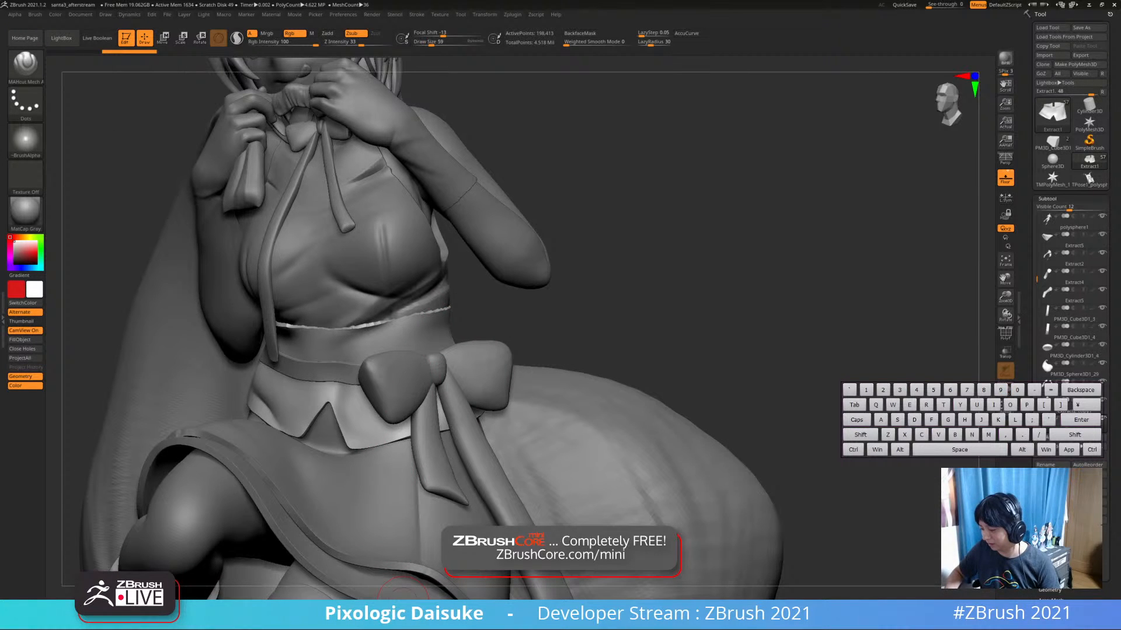
Step the waist piece down to its lowest subdivision level and delete its higher levels to clean up the rough surface
{"action": "key", "text": "shift+d"}
{"action": "key", "text": "shift+d"}
{"action": "key", "text": "shift+d"}
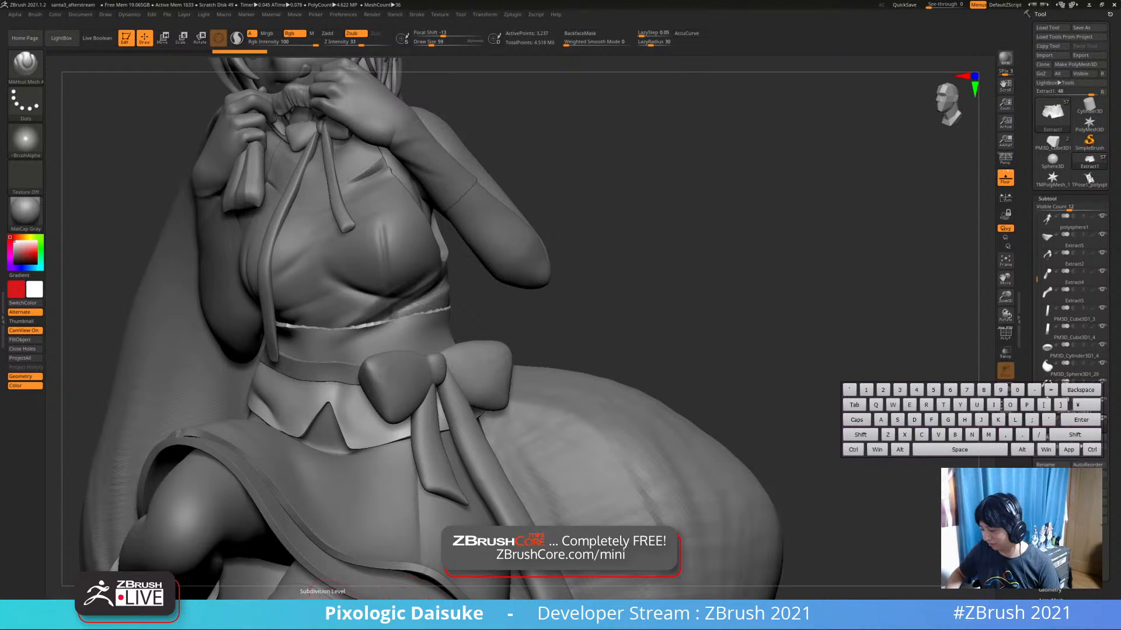
{"action": "left_click", "coordinate": [353, 608]}
{"action": "left_click", "coordinate": [352, 608]}
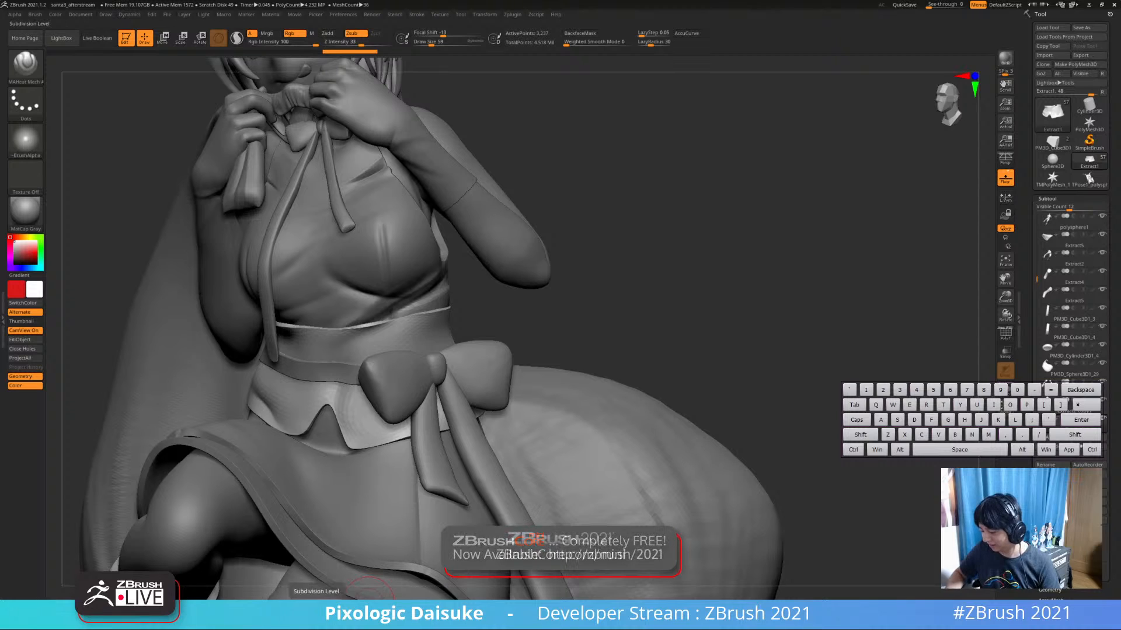
{"action": "key", "text": "ctrl+z"}
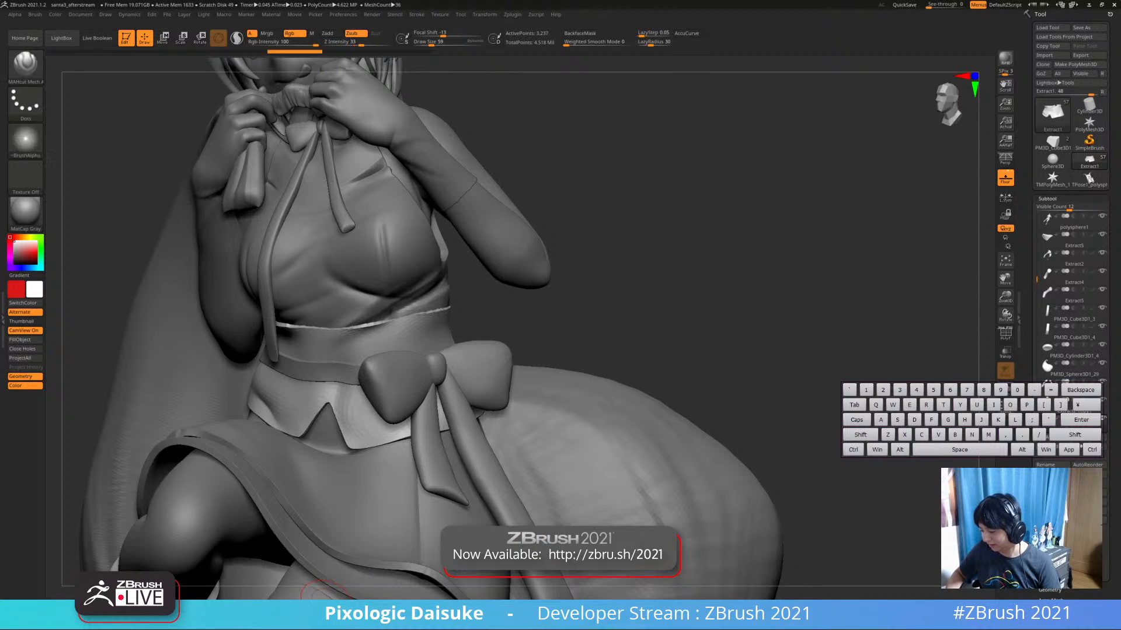
{"action": "key", "text": "ctrl+shift+z"}
{"action": "key", "text": "ctrl+shift+z"}
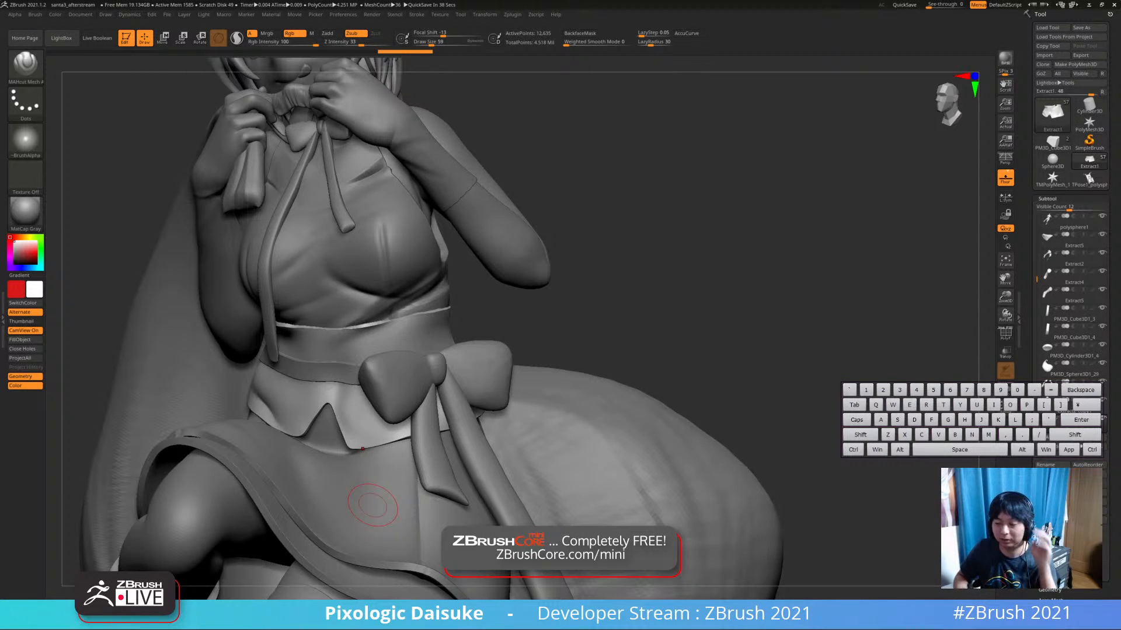
Select the sack and sculpt a long fold down its side beside the character's arm
{"action": "right_click_drag", "start_coordinate": [373, 505], "coordinate": [490, 505]}
{"action": "right_click_drag", "start_coordinate": [386, 314], "coordinate": [306, 316], "text": "ctrl"}
{"action": "left_click", "coordinate": [291, 316], "text": "alt"}
{"action": "left_click_drag", "start_coordinate": [296, 235], "coordinate": [257, 349]}
{"action": "key", "text": "ctrl+z"}
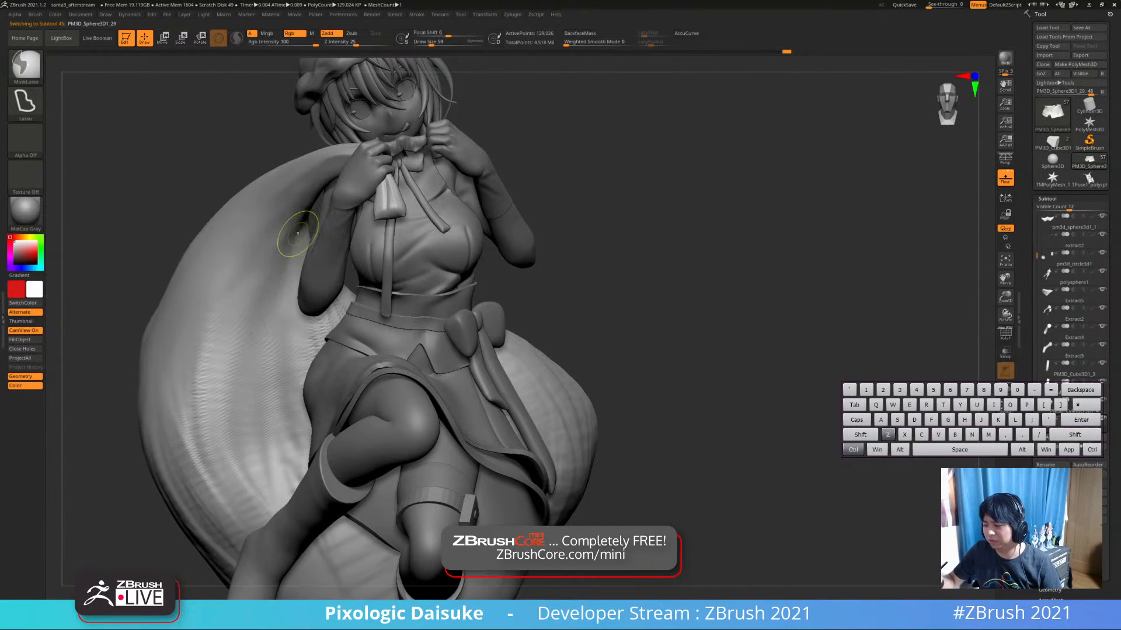
{"action": "left_click_drag", "start_coordinate": [297, 231], "coordinate": [269, 343]}
{"action": "right_click_drag", "start_coordinate": [269, 343], "coordinate": [268, 327], "text": "ctrl"}
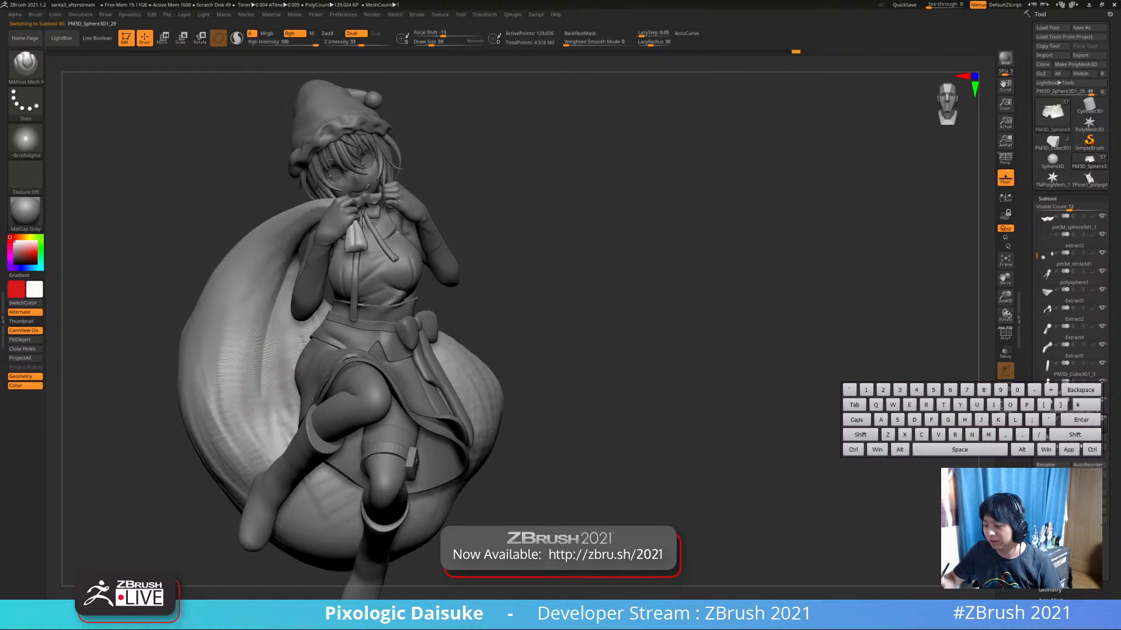
Build up and carve the folds running down the sack's side toward the boot, smoothing their upper parts
{"action": "right_click_drag", "start_coordinate": [264, 350], "coordinate": [250, 370]}
{"action": "key", "text": "shift"}
{"action": "mouse_move", "coordinate": [273, 297]}
{"action": "left_mouse_down"}
{"action": "mouse_move", "coordinate": [275, 404]}
{"action": "mouse_move", "coordinate": [269, 395]}
{"action": "left_mouse_up"}
{"action": "right_click_drag", "start_coordinate": [269, 373], "coordinate": [241, 382]}
{"action": "mouse_move", "coordinate": [283, 283]}
{"action": "left_mouse_down", "text": "shift"}
{"action": "mouse_move", "coordinate": [275, 350]}
{"action": "mouse_move", "coordinate": [276, 323]}
{"action": "left_mouse_up", "text": "shift"}
{"action": "left_click_drag", "start_coordinate": [282, 276], "coordinate": [260, 403], "text": "alt"}
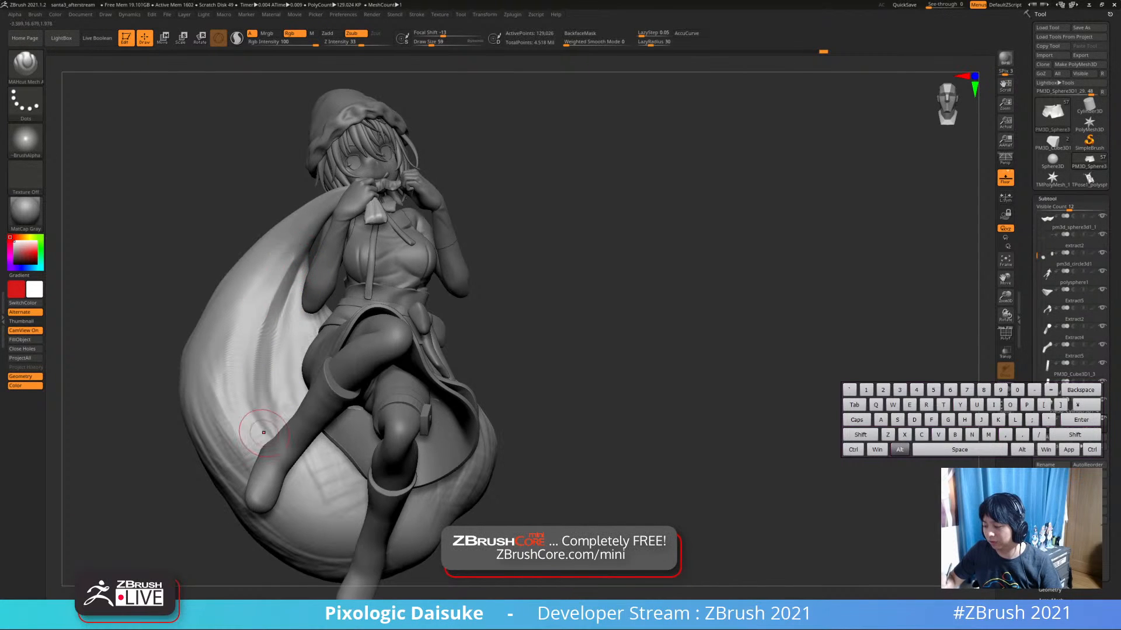
{"action": "mouse_move", "coordinate": [276, 287]}
{"action": "left_mouse_down", "text": "shift"}
{"action": "mouse_move", "coordinate": [258, 415]}
{"action": "mouse_move", "coordinate": [252, 355]}
{"action": "mouse_move", "coordinate": [266, 321]}
{"action": "left_mouse_up", "text": "shift"}
{"action": "mouse_move", "coordinate": [303, 284]}
{"action": "right_mouse_down"}
{"action": "mouse_move", "coordinate": [346, 269]}
{"action": "mouse_move", "coordinate": [294, 291]}
{"action": "mouse_move", "coordinate": [268, 319]}
{"action": "right_mouse_up"}
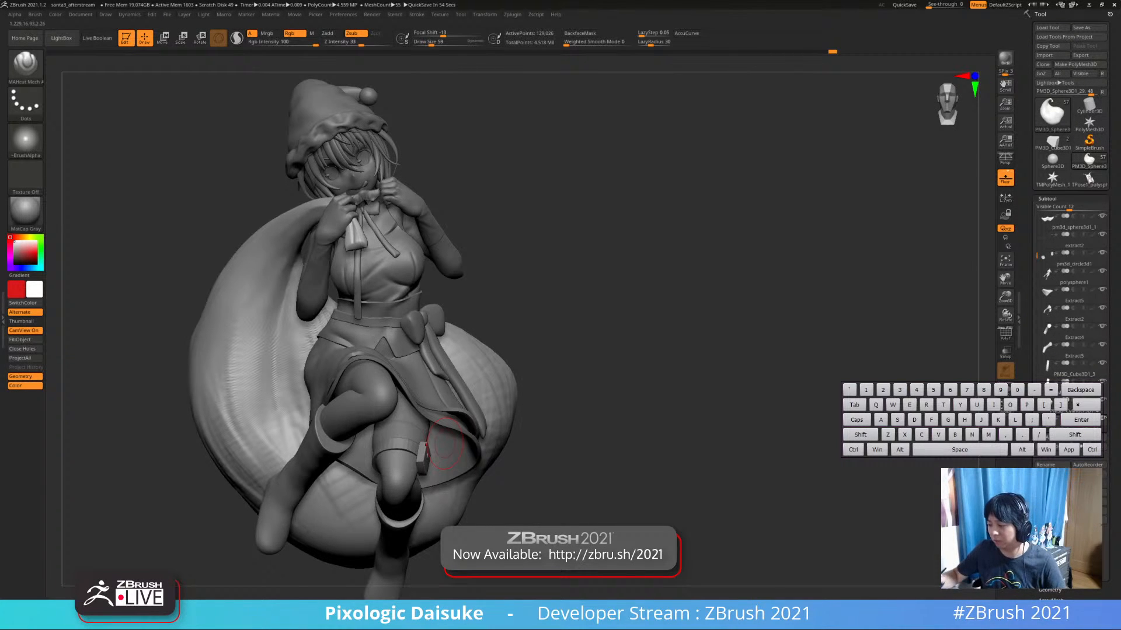
Rework the long fold on the sack from the elbow down toward the boot and smooth along it
{"action": "mouse_move", "coordinate": [443, 444]}
{"action": "left_mouse_down"}
{"action": "mouse_move", "coordinate": [286, 294]}
{"action": "mouse_move", "coordinate": [278, 380]}
{"action": "left_mouse_up"}
{"action": "key", "text": "ctrl"}
{"action": "key", "text": "ctrl+z"}
{"action": "left_click_drag", "start_coordinate": [288, 292], "coordinate": [288, 437]}
{"action": "right_click_drag", "start_coordinate": [310, 289], "coordinate": [287, 287]}
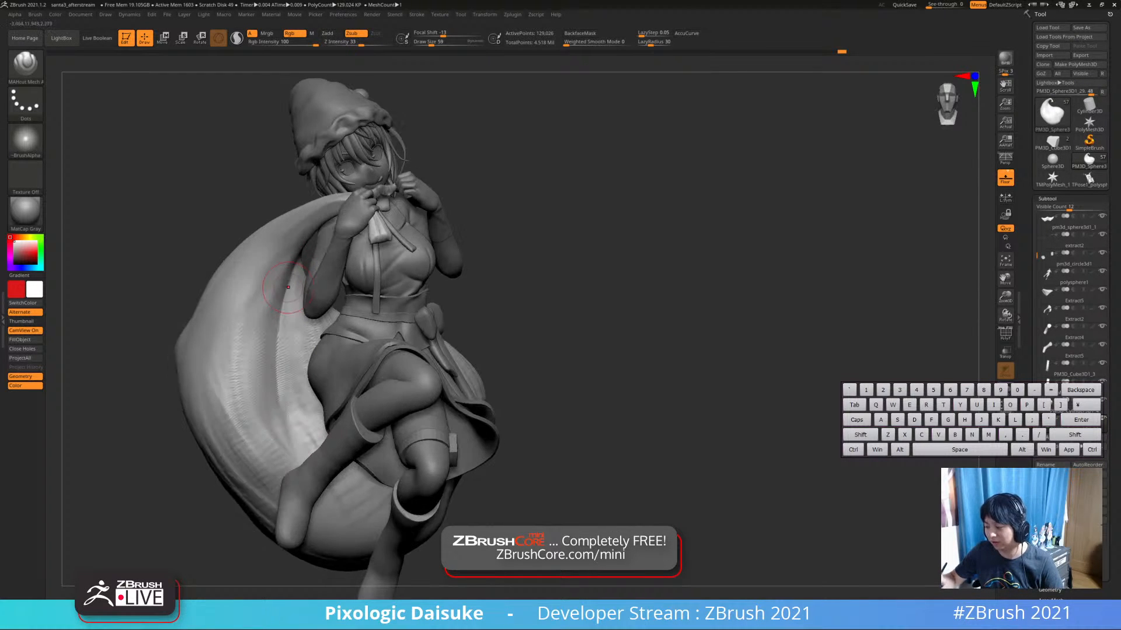
{"action": "key", "text": "shift"}
{"action": "left_click_drag", "start_coordinate": [283, 293], "coordinate": [287, 402], "text": "shift"}
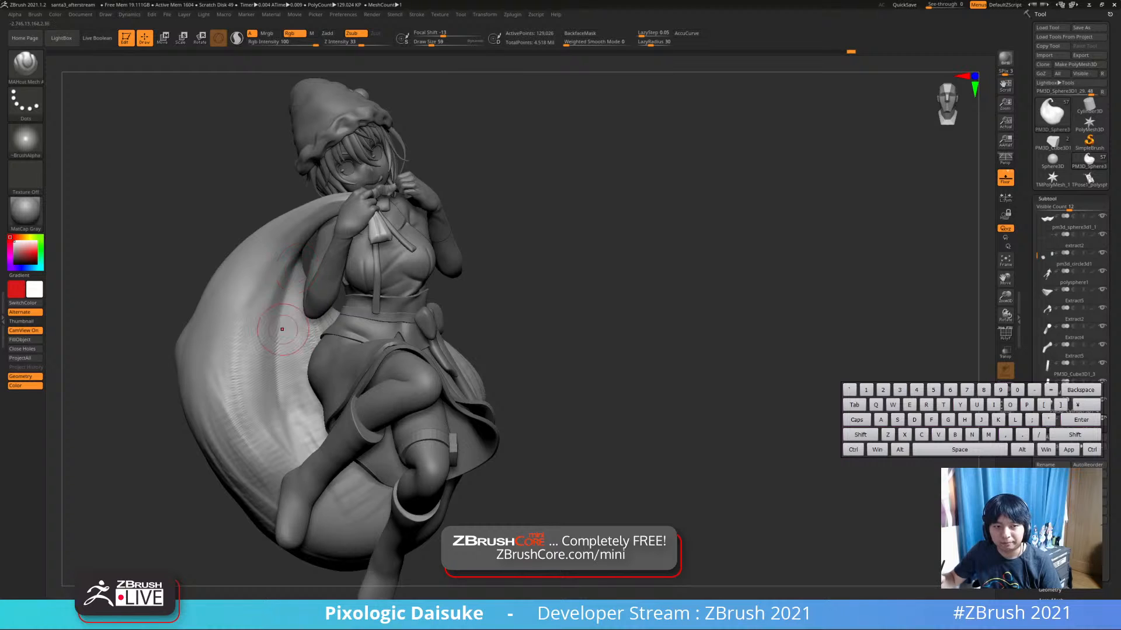
{"action": "mouse_move", "coordinate": [285, 345]}
{"action": "right_mouse_down"}
{"action": "mouse_move", "coordinate": [270, 319]}
{"action": "mouse_move", "coordinate": [281, 318]}
{"action": "right_mouse_up"}
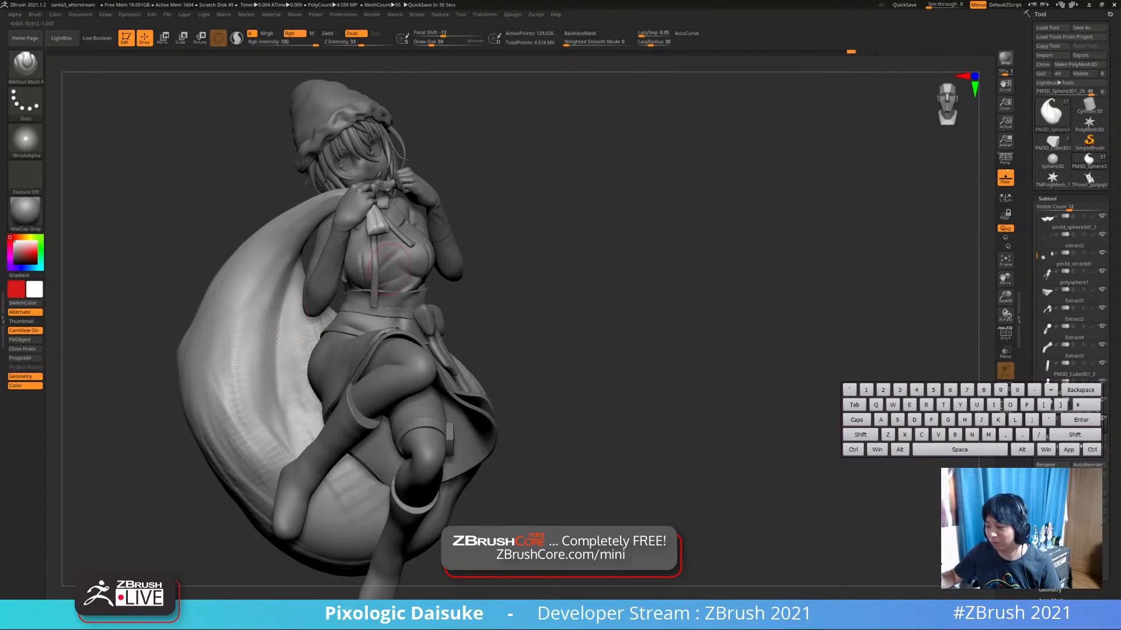
Isolate the forearms and the neck ribbon in turn and examine their shapes against the whole figure
{"action": "right_click_drag", "start_coordinate": [385, 258], "coordinate": [286, 260]}
{"action": "left_click", "coordinate": [371, 277], "text": "alt"}
{"action": "right_click_drag", "start_coordinate": [417, 202], "coordinate": [432, 231]}
{"action": "key", "text": "shift+s"}
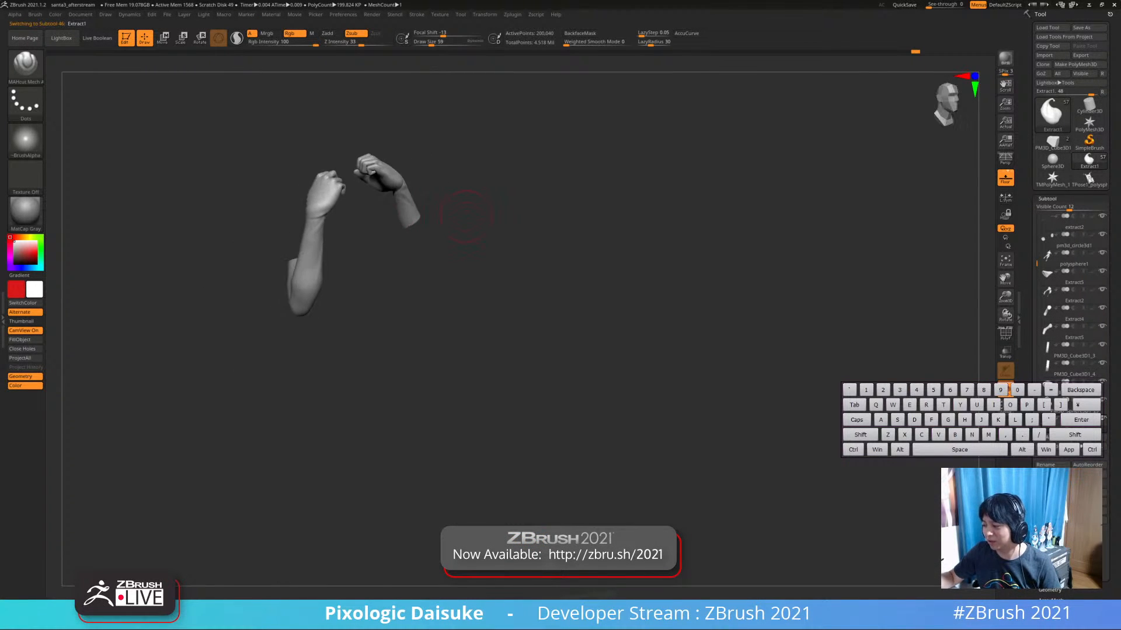
{"action": "key", "text": "shift+s"}
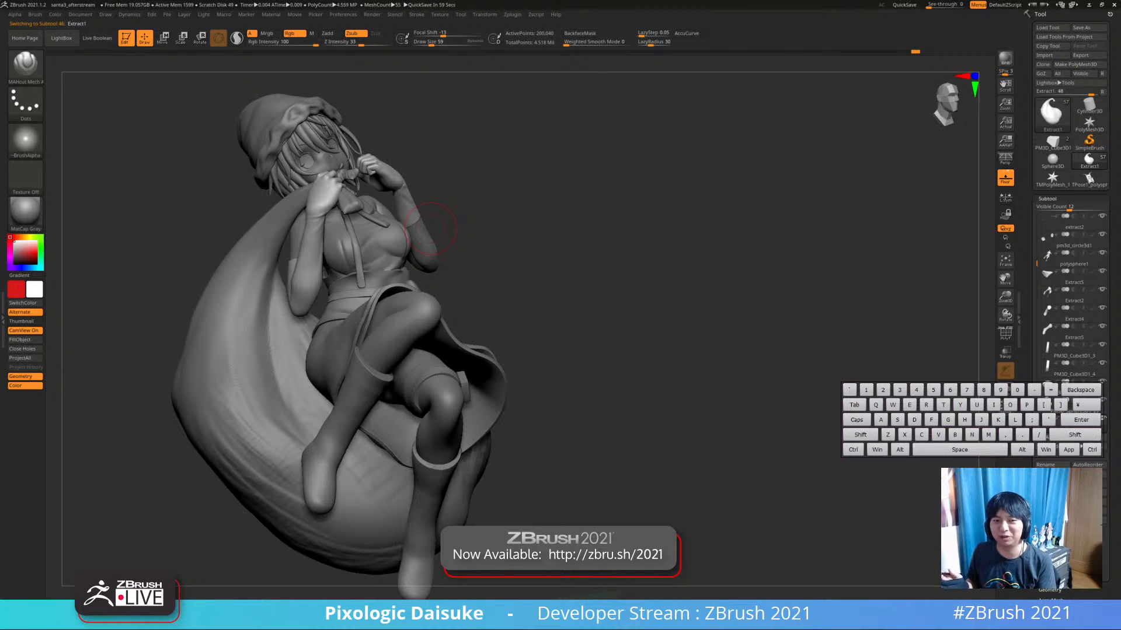
{"action": "right_click_drag", "start_coordinate": [431, 228], "coordinate": [411, 263]}
{"action": "left_click", "coordinate": [369, 223], "text": "alt"}
{"action": "key", "text": "shift+s"}
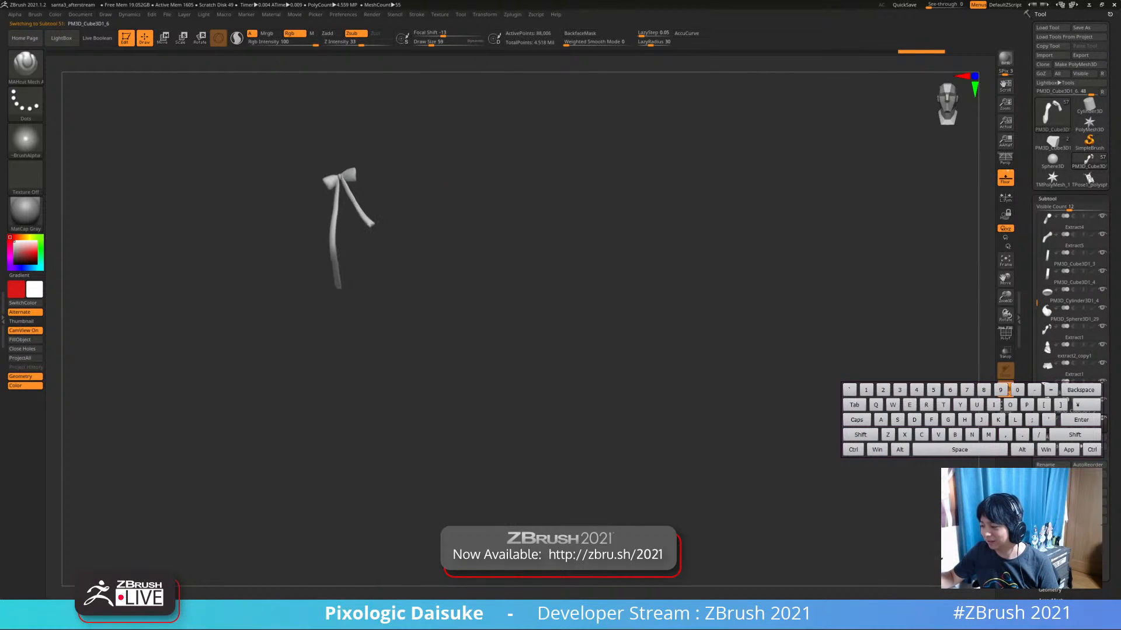
{"action": "key", "text": "shift+s"}
{"action": "right_click_drag", "start_coordinate": [433, 224], "coordinate": [375, 333]}
{"action": "left_click", "coordinate": [453, 322], "text": "alt"}
{"action": "left_click", "coordinate": [329, 194], "text": "alt"}
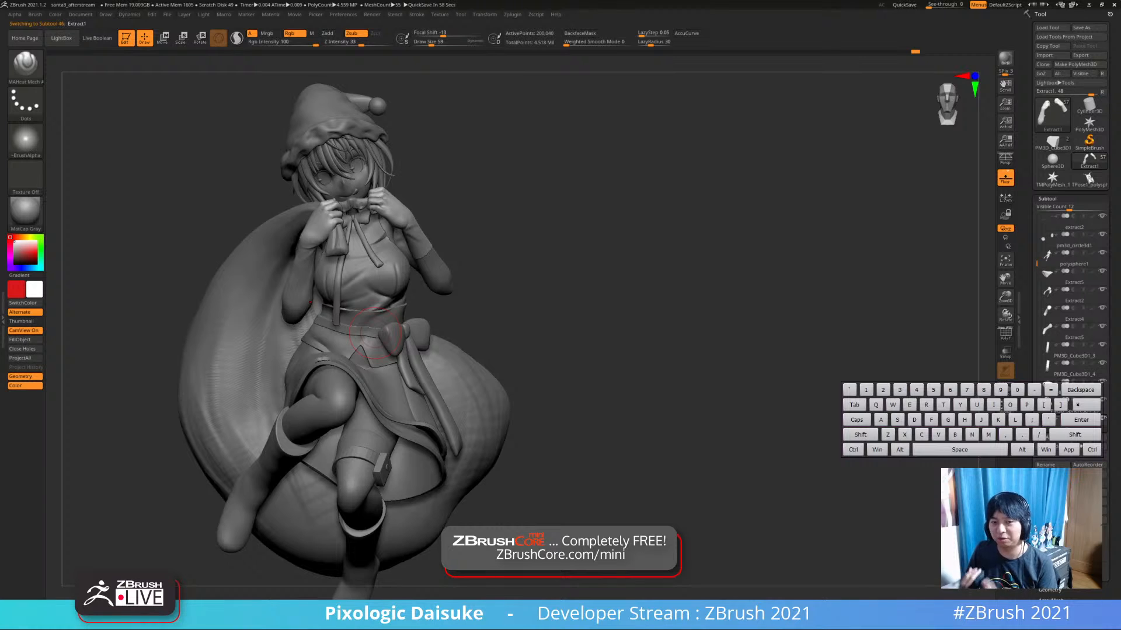
Try to carve a fold across the raised forearm on the bow side, just above the glove's edge line
{"action": "right_click_drag", "start_coordinate": [376, 333], "coordinate": [400, 264], "text": "alt"}
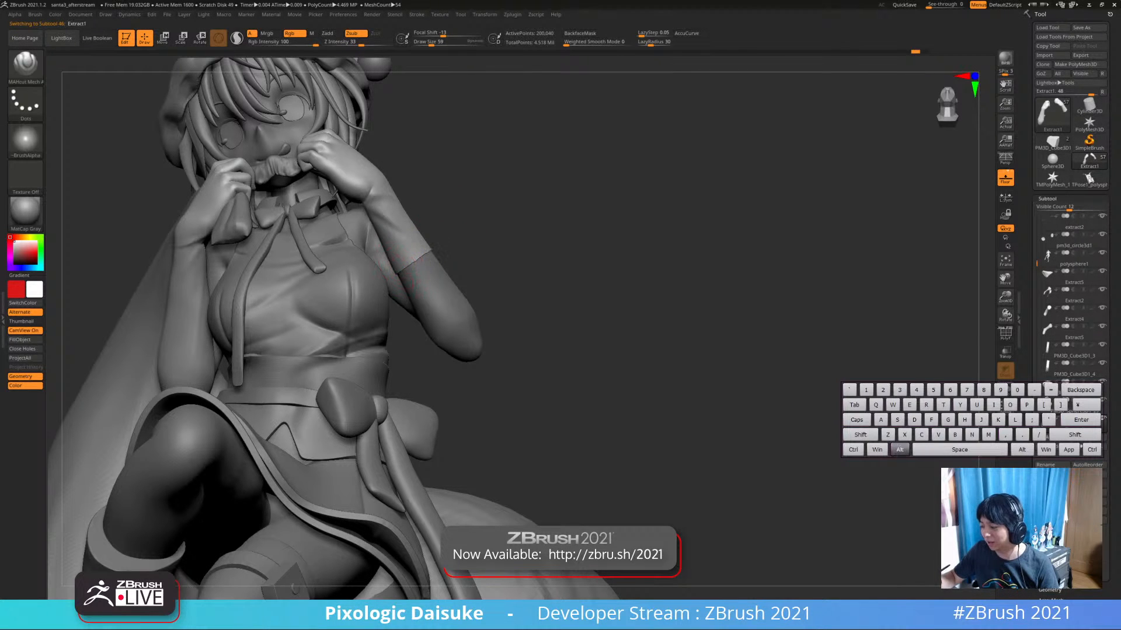
{"action": "key", "text": "shift"}
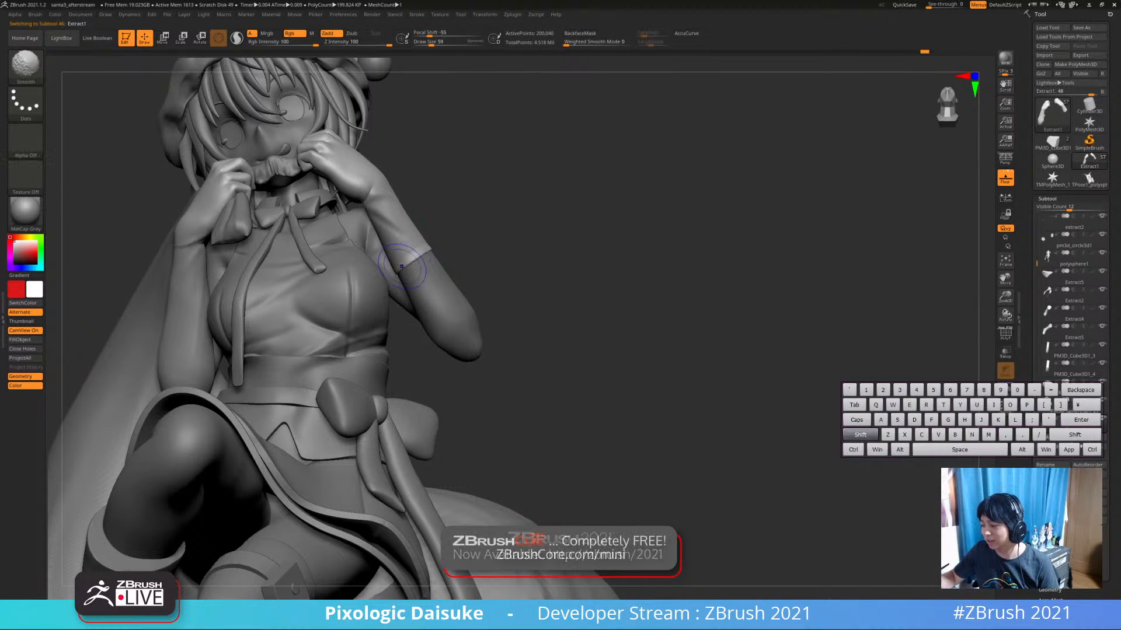
{"action": "mouse_move", "coordinate": [431, 239]}
{"action": "right_mouse_down"}
{"action": "mouse_move", "coordinate": [257, 234]}
{"action": "mouse_move", "coordinate": [237, 248]}
{"action": "right_mouse_up"}
{"action": "key", "text": "ctrl"}
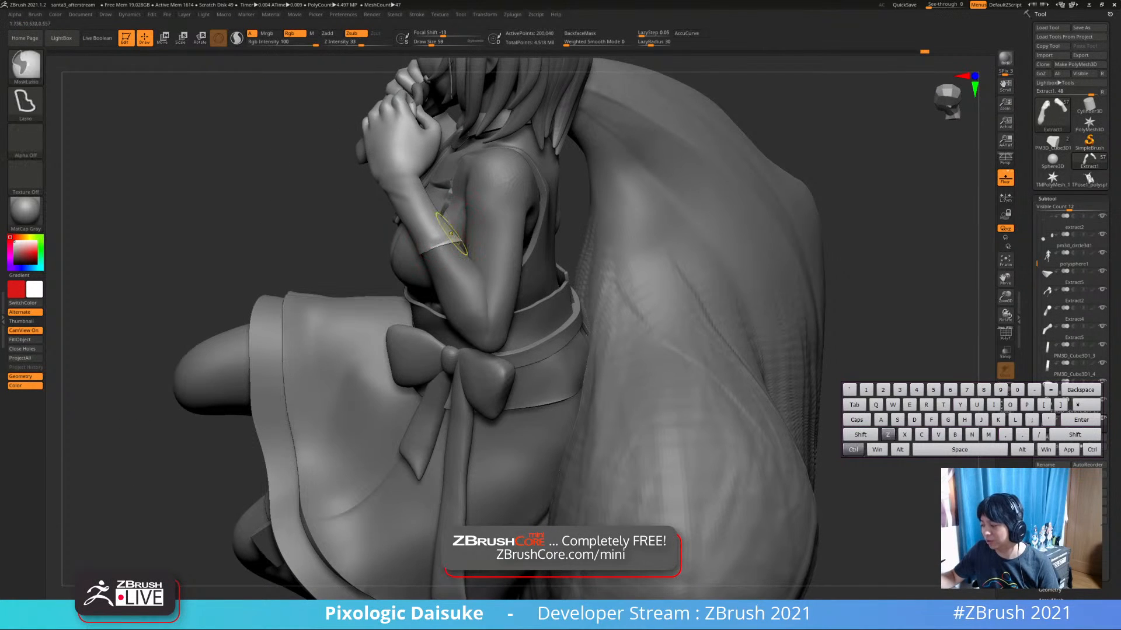
{"action": "mouse_move", "coordinate": [448, 241]}
{"action": "right_mouse_down"}
{"action": "mouse_move", "coordinate": [403, 274]}
{"action": "mouse_move", "coordinate": [431, 237]}
{"action": "right_mouse_up"}
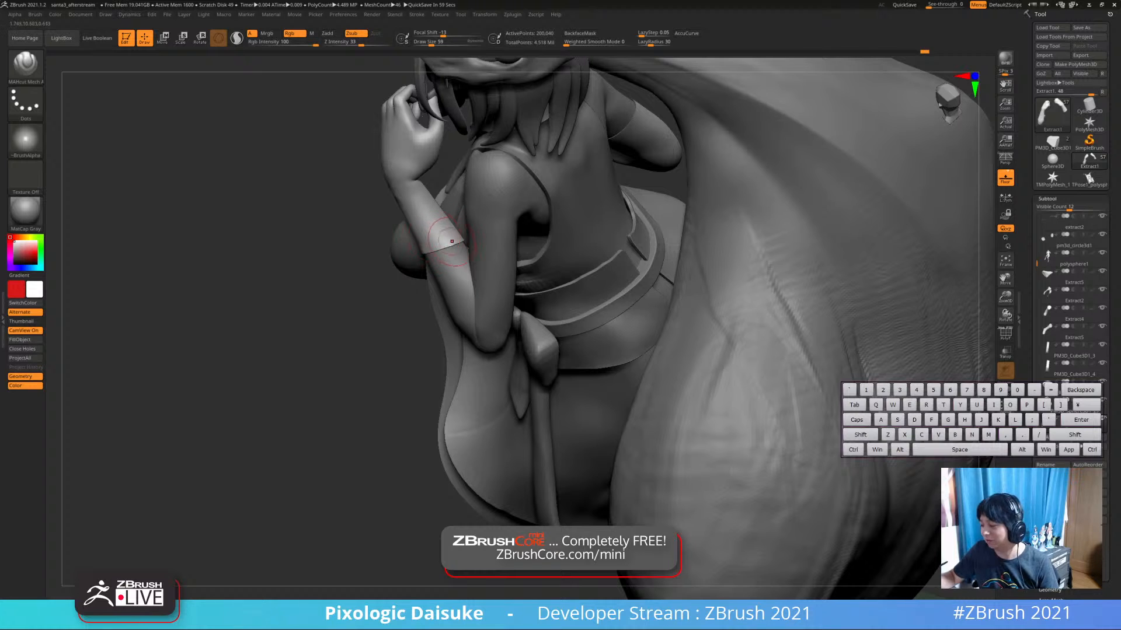
{"action": "key", "text": "alt"}
{"action": "left_click_drag", "start_coordinate": [462, 240], "coordinate": [425, 253], "text": "alt"}
{"action": "key", "text": "ctrl+z"}
Try to carve a fold lengthwise down the inner side of the same forearm, from the wrist toward the edge line
{"action": "mouse_move", "coordinate": [425, 253]}
{"action": "right_mouse_down"}
{"action": "mouse_move", "coordinate": [461, 210]}
{"action": "mouse_move", "coordinate": [371, 276]}
{"action": "right_mouse_up"}
{"action": "left_click_drag", "start_coordinate": [367, 266], "coordinate": [385, 297], "text": "alt"}
{"action": "key", "text": "ctrl+z"}
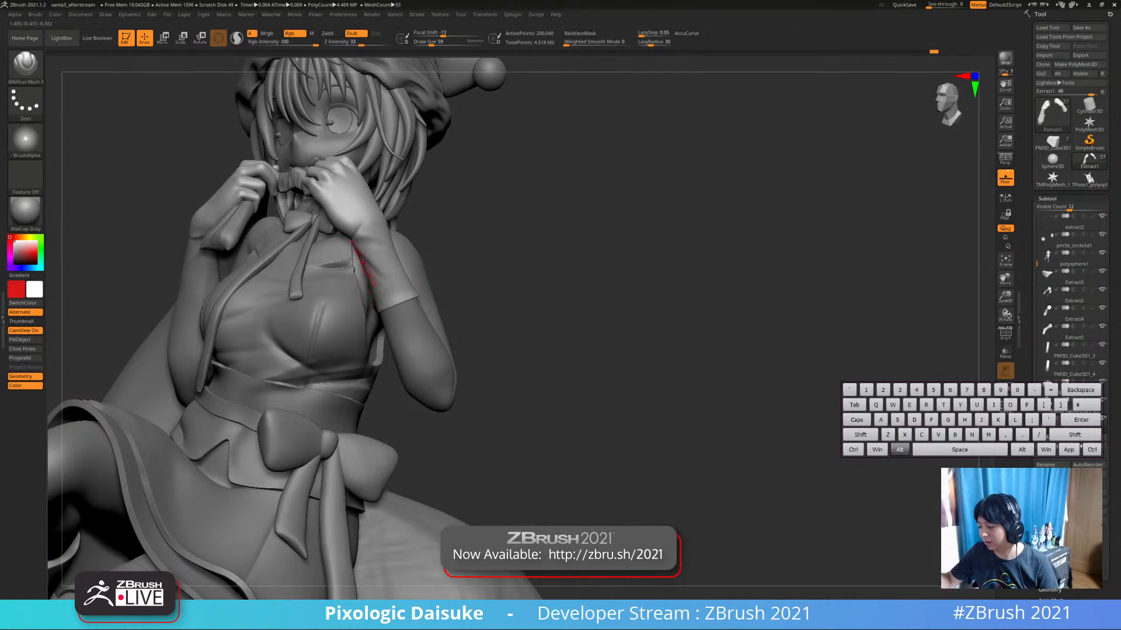
{"action": "left_click_drag", "start_coordinate": [361, 253], "coordinate": [385, 294], "text": "alt"}
{"action": "key", "text": "ctrl+z"}
{"action": "right_click_drag", "start_coordinate": [382, 282], "coordinate": [365, 270]}
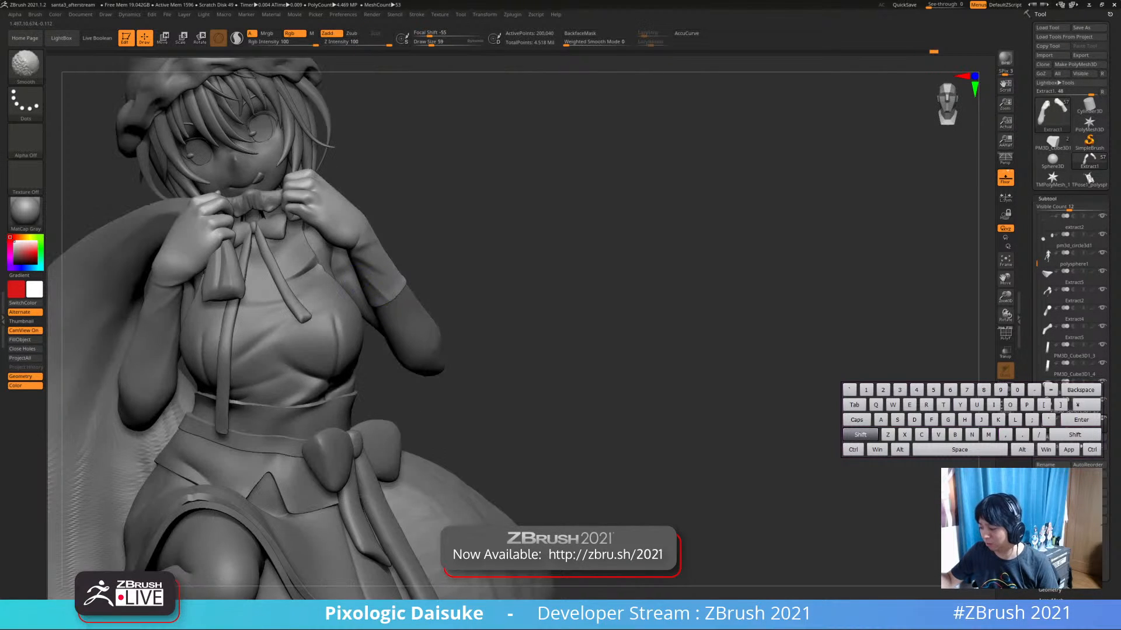
{"action": "key", "text": "ctrl+z"}
Redraw the lengthwise fold on the inner forearm between the wrist and the edge line, smoothing around it
{"action": "left_click_drag", "start_coordinate": [357, 254], "coordinate": [384, 305]}
{"action": "key", "text": "ctrl+z"}
{"action": "left_click_drag", "start_coordinate": [356, 257], "coordinate": [383, 302]}
{"action": "right_click_drag", "start_coordinate": [387, 303], "coordinate": [375, 279]}
{"action": "left_click_drag", "start_coordinate": [380, 303], "coordinate": [354, 269], "text": "shift"}
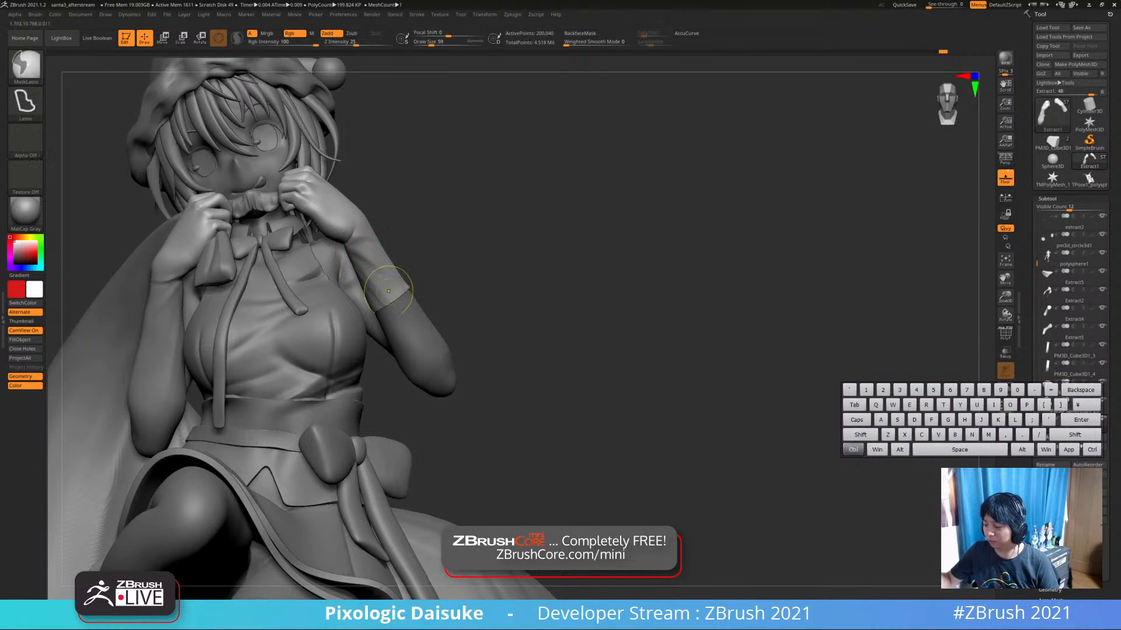
{"action": "key", "text": "ctrl+z"}
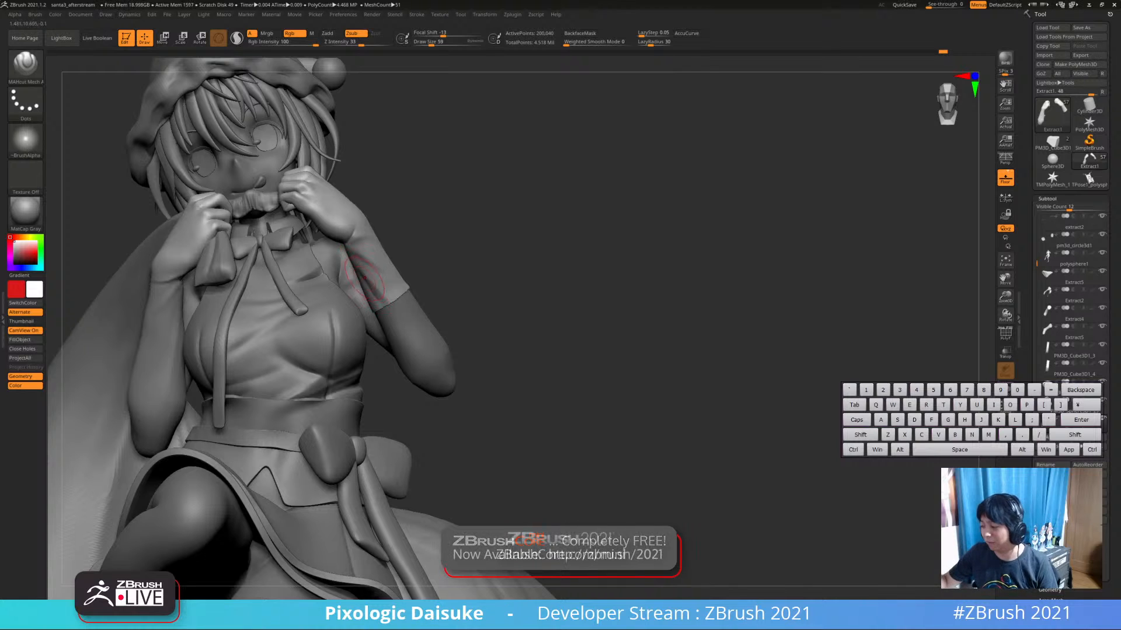
{"action": "key", "text": "shift"}
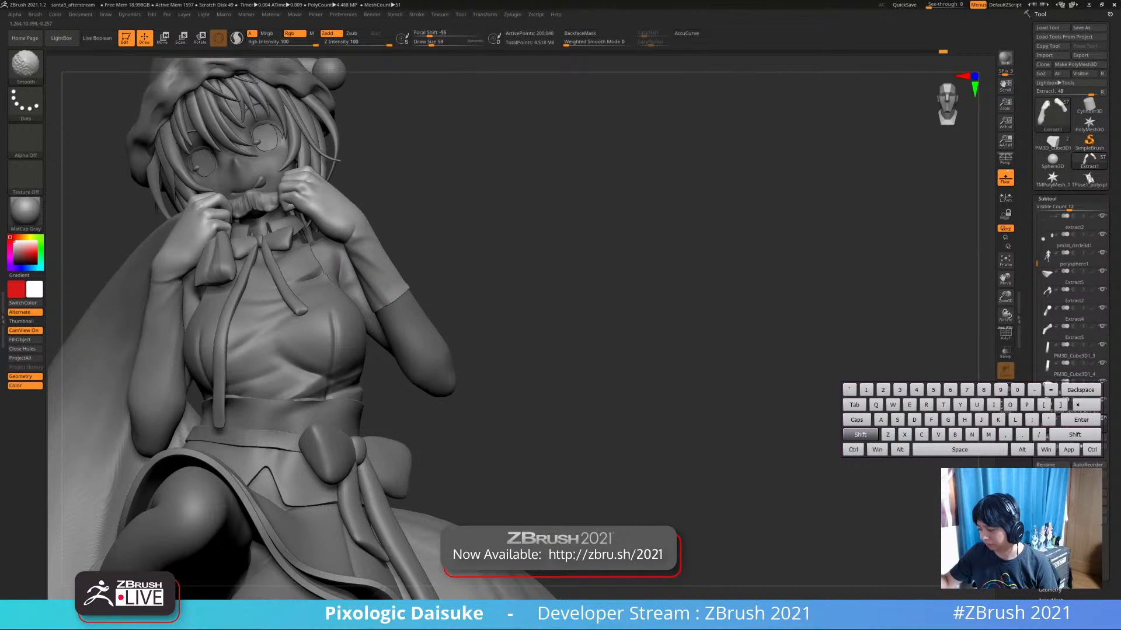
{"action": "mouse_move", "coordinate": [350, 249]}
{"action": "right_mouse_down"}
{"action": "mouse_move", "coordinate": [365, 253]}
{"action": "mouse_move", "coordinate": [349, 258]}
{"action": "mouse_move", "coordinate": [368, 283]}
{"action": "right_mouse_up"}
{"action": "key", "text": "ctrl+z"}
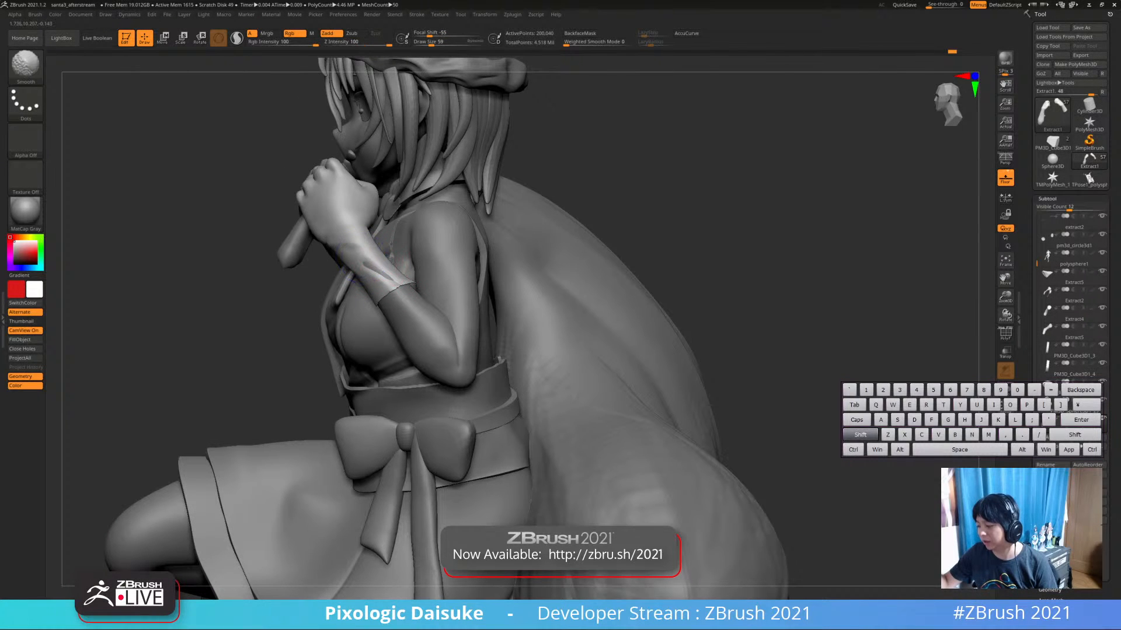
Reshape the forearm's contour just below the wrist with the SnakeHook brush
{"action": "key", "text": "b"}
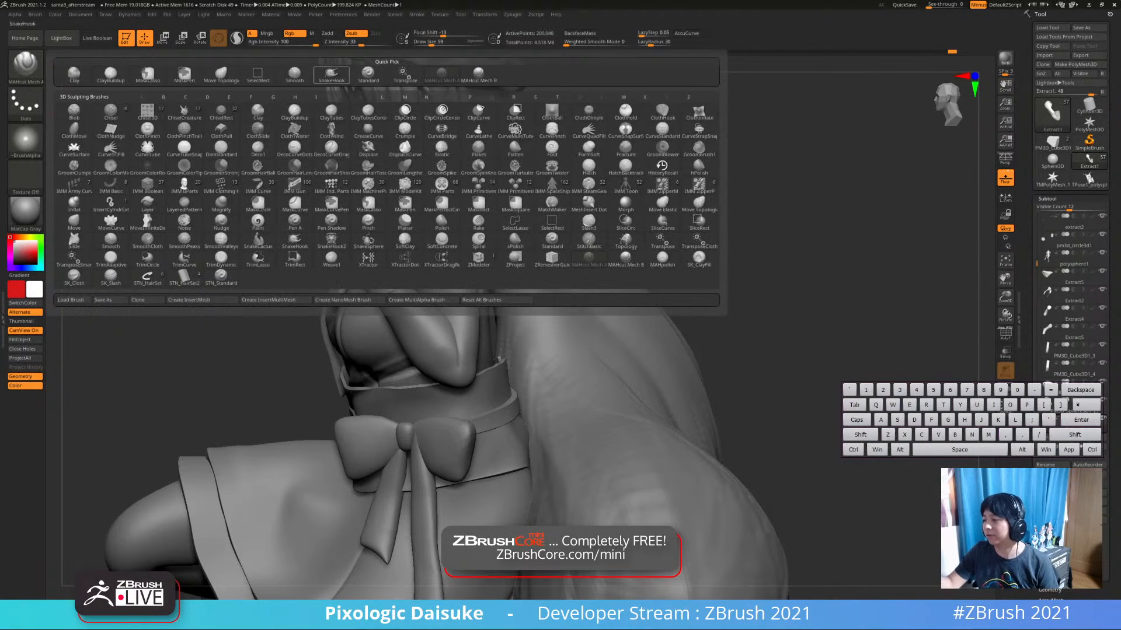
{"action": "key", "text": "m"}
{"action": "key", "text": "l"}
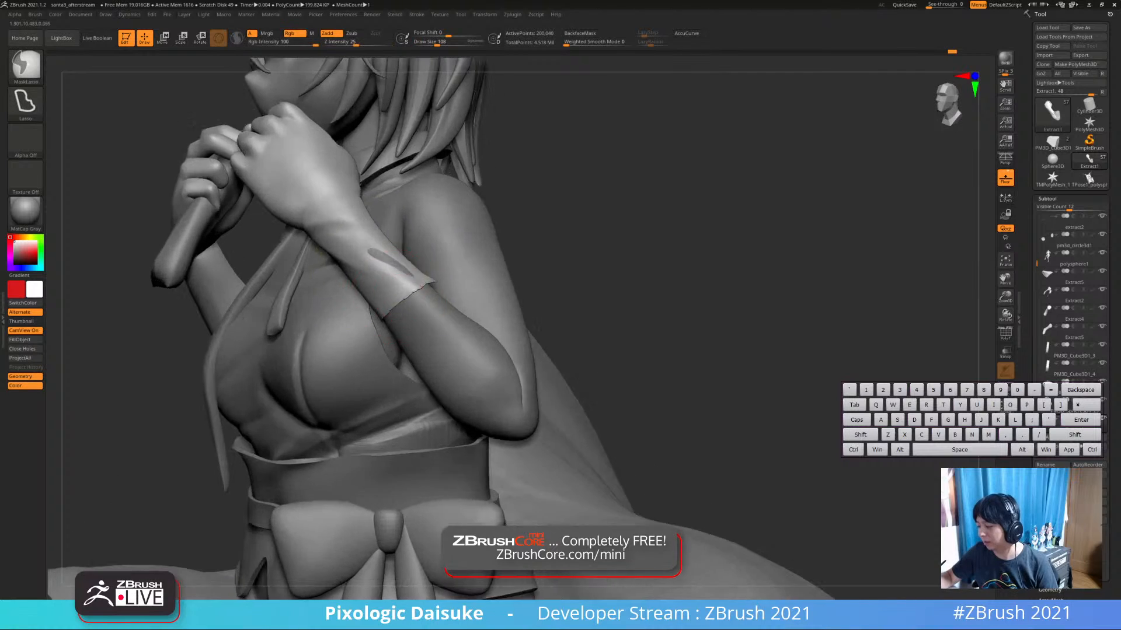
{"action": "right_click_drag", "start_coordinate": [374, 262], "coordinate": [388, 263]}
{"action": "key", "text": "ctrl+z"}
{"action": "left_click_drag", "start_coordinate": [372, 247], "coordinate": [379, 245]}
{"action": "mouse_move", "coordinate": [353, 248]}
{"action": "right_mouse_down"}
{"action": "mouse_move", "coordinate": [382, 251]}
{"action": "mouse_move", "coordinate": [409, 276]}
{"action": "mouse_move", "coordinate": [278, 215]}
{"action": "right_mouse_up"}
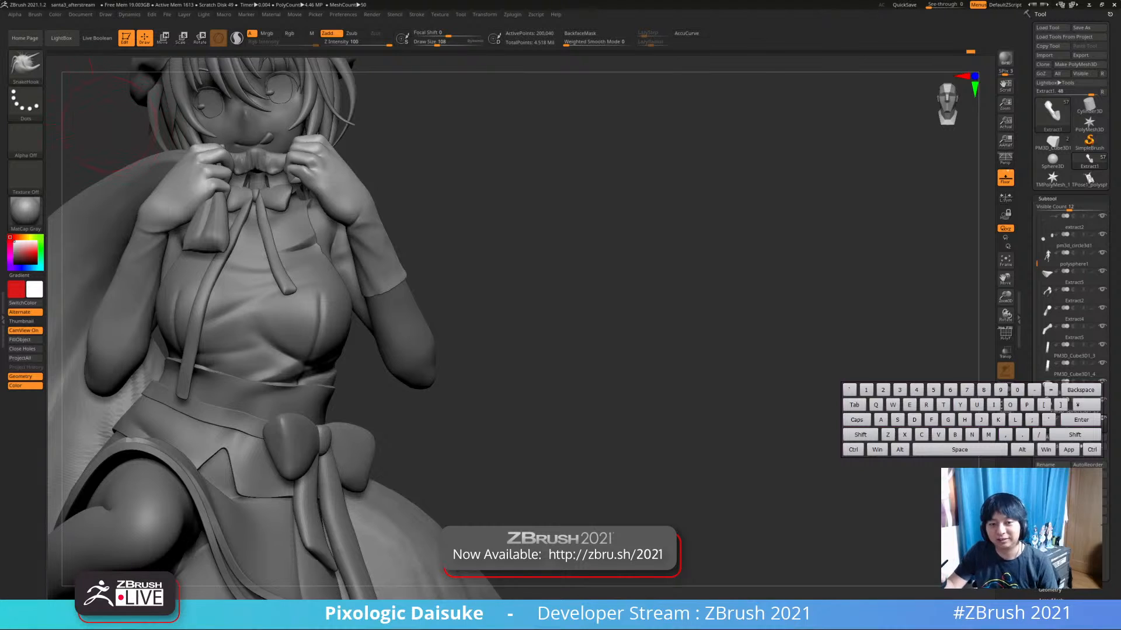
Carve creases at the wrist of the bow-side hand with the DamStandard brush, starting at Draw Size 27
{"action": "key", "text": "b"}
{"action": "key", "text": "d"}
{"action": "key", "text": "s"}
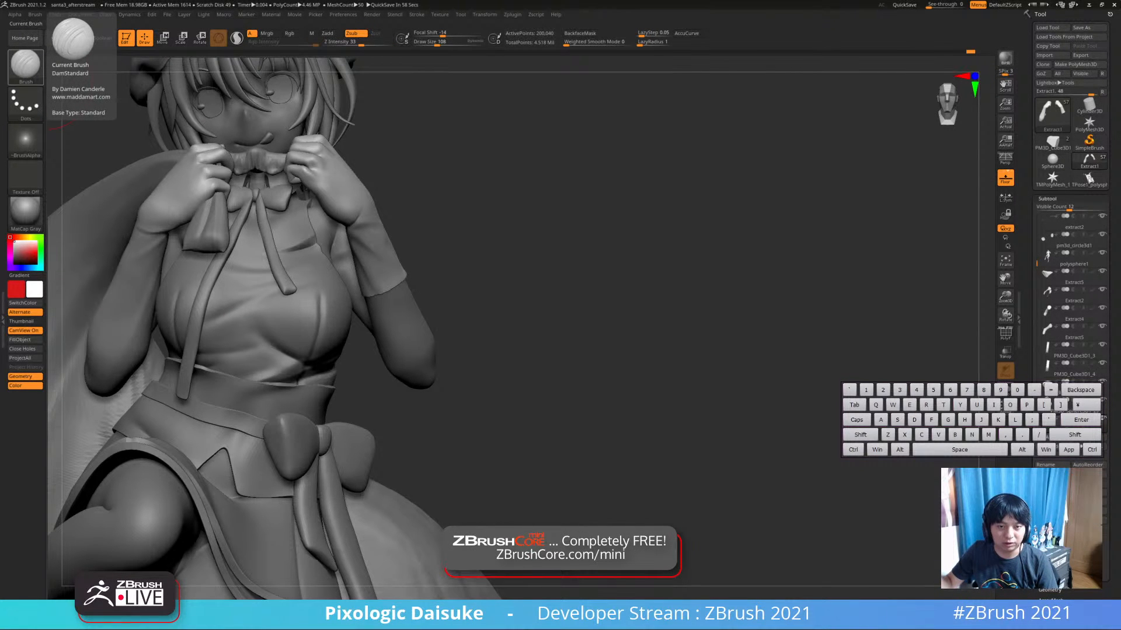
{"action": "left_click", "coordinate": [425, 43]}
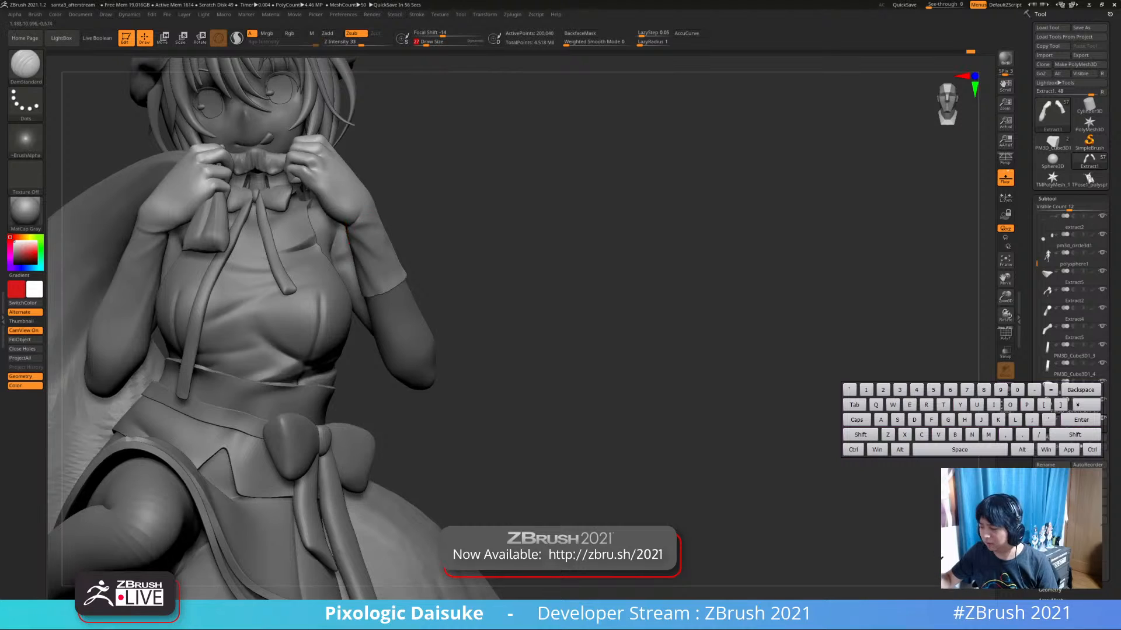
{"action": "right_click_drag", "start_coordinate": [348, 233], "coordinate": [356, 209]}
{"action": "key", "text": "shift"}
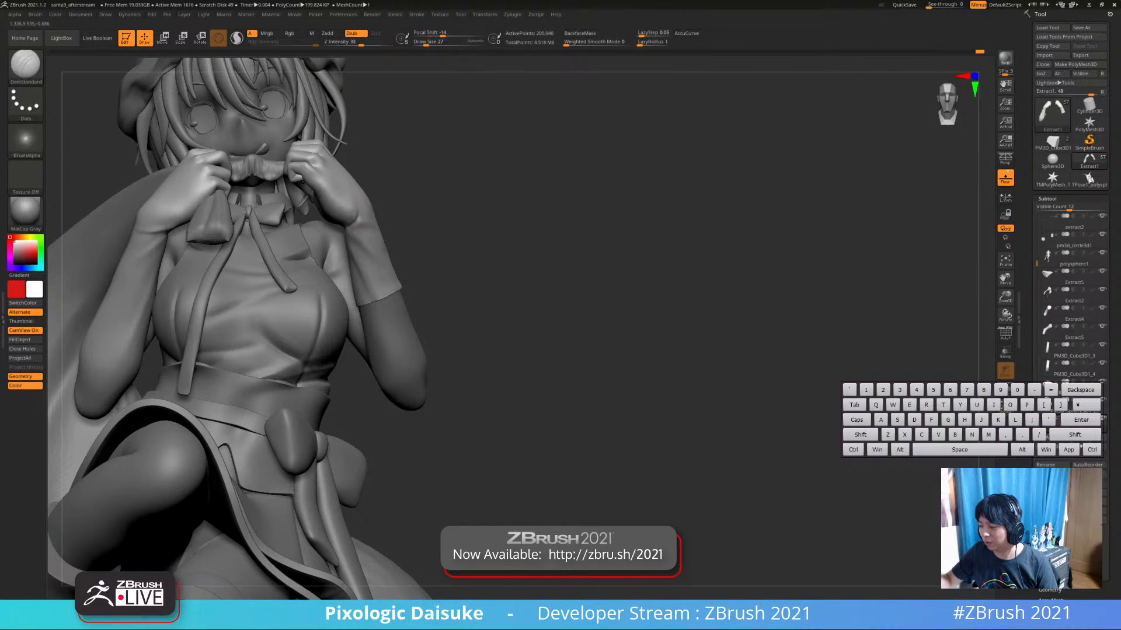
{"action": "mouse_move", "coordinate": [353, 219]}
{"action": "right_mouse_down"}
{"action": "mouse_move", "coordinate": [359, 202]}
{"action": "mouse_move", "coordinate": [327, 304]}
{"action": "mouse_move", "coordinate": [280, 373]}
{"action": "right_mouse_up"}
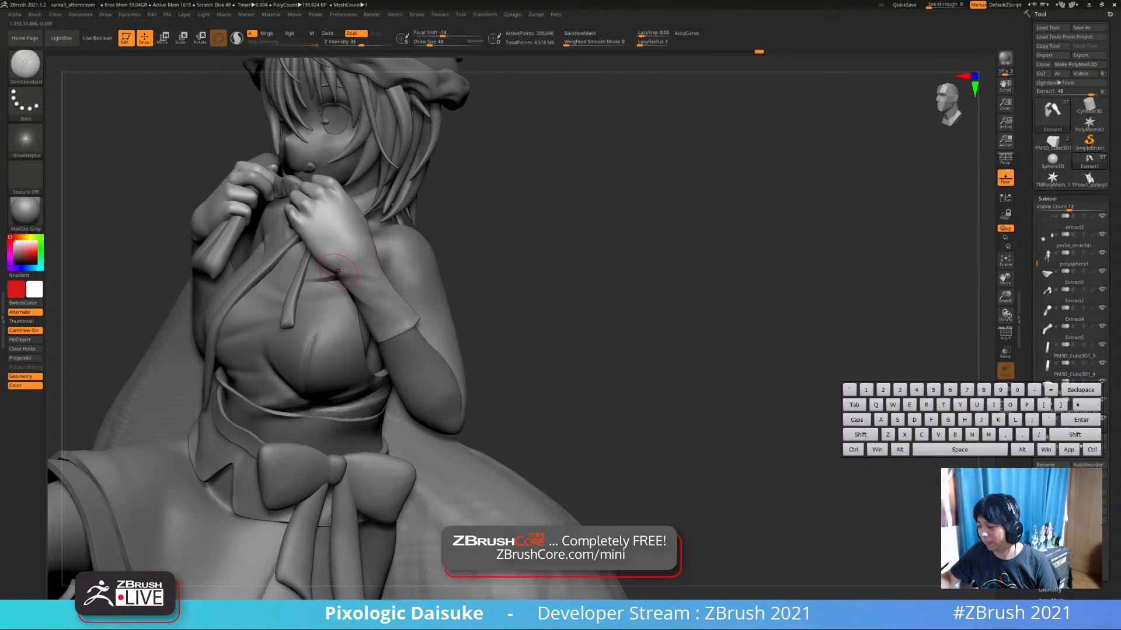
{"action": "mouse_move", "coordinate": [327, 257]}
{"action": "right_mouse_down"}
{"action": "mouse_move", "coordinate": [345, 230]}
{"action": "mouse_move", "coordinate": [323, 234]}
{"action": "mouse_move", "coordinate": [411, 232]}
{"action": "mouse_move", "coordinate": [361, 251]}
{"action": "mouse_move", "coordinate": [370, 257]}
{"action": "mouse_move", "coordinate": [363, 243]}
{"action": "mouse_move", "coordinate": [345, 257]}
{"action": "right_mouse_up"}
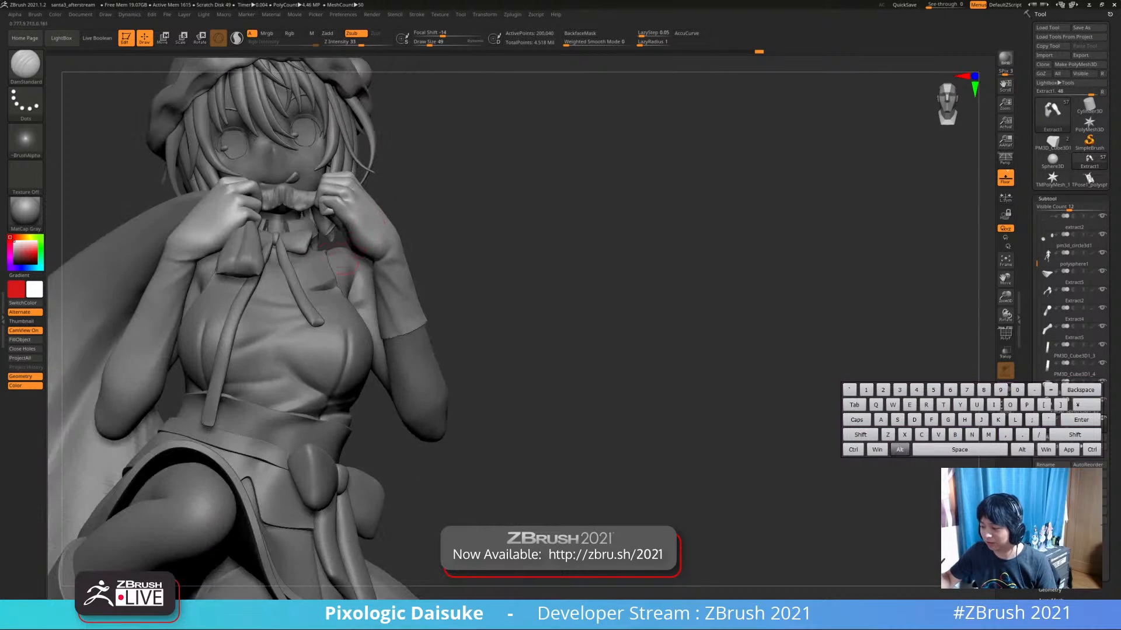
Carve a crease at the wrist of the sack-side hand and smooth it into the back of the hand
{"action": "right_click_drag", "start_coordinate": [217, 230], "coordinate": [267, 276]}
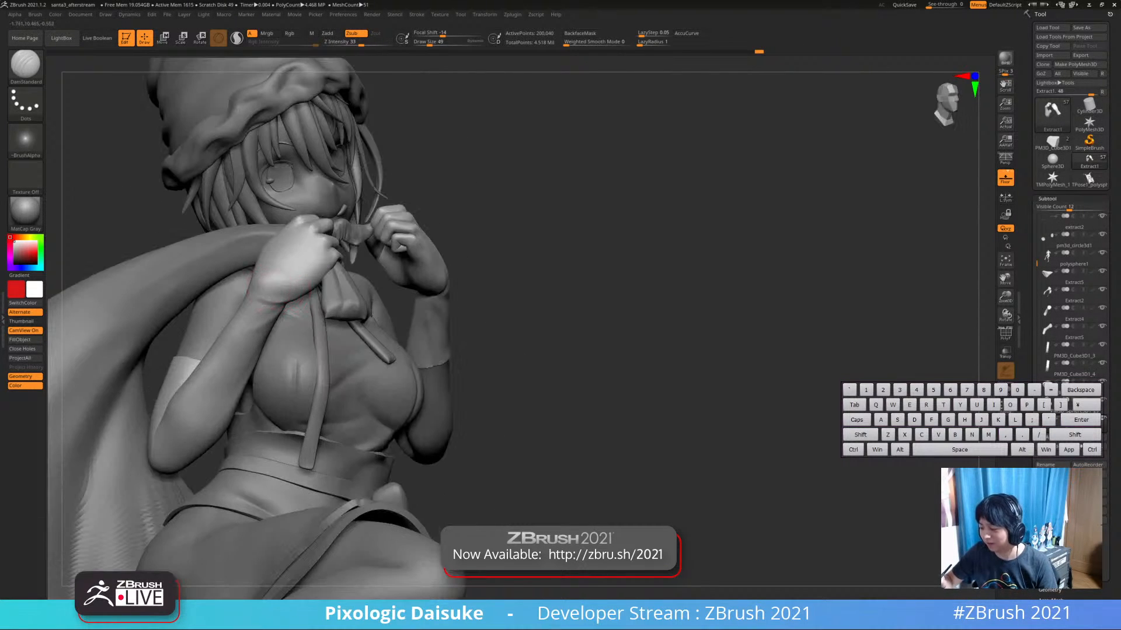
{"action": "key", "text": "ctrl"}
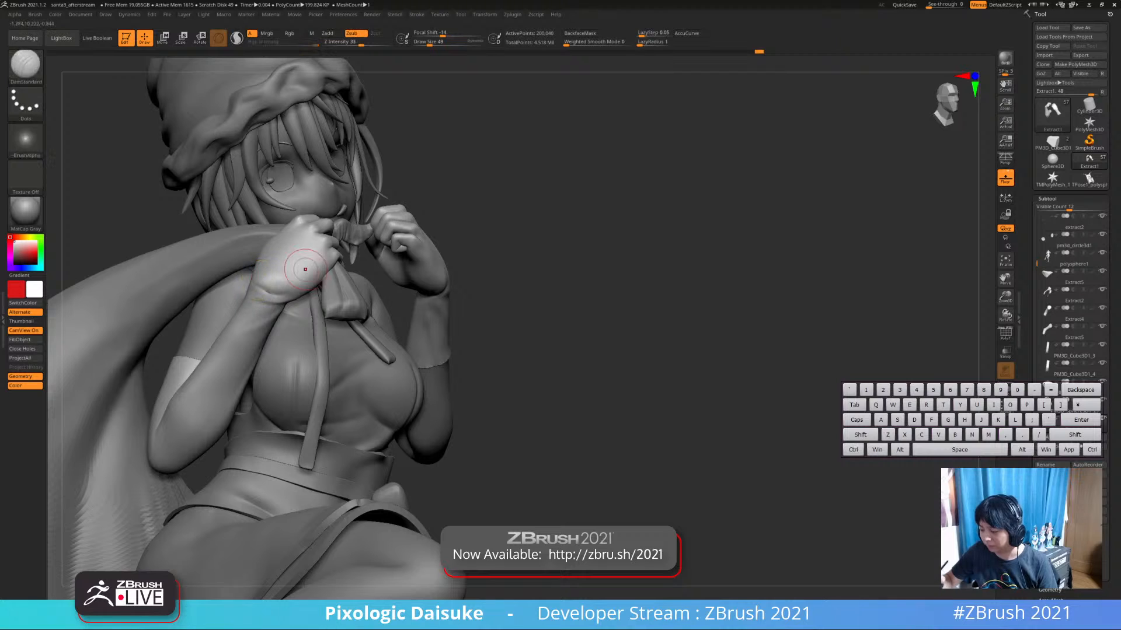
{"action": "key", "text": "shift"}
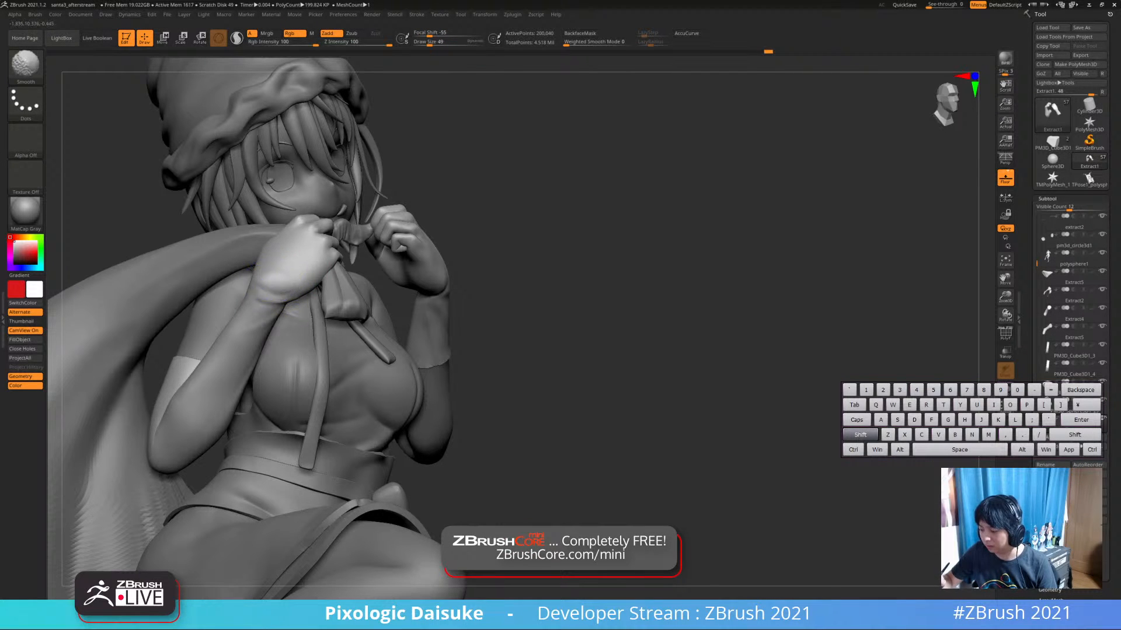
{"action": "right_click_drag", "start_coordinate": [247, 278], "coordinate": [253, 274]}
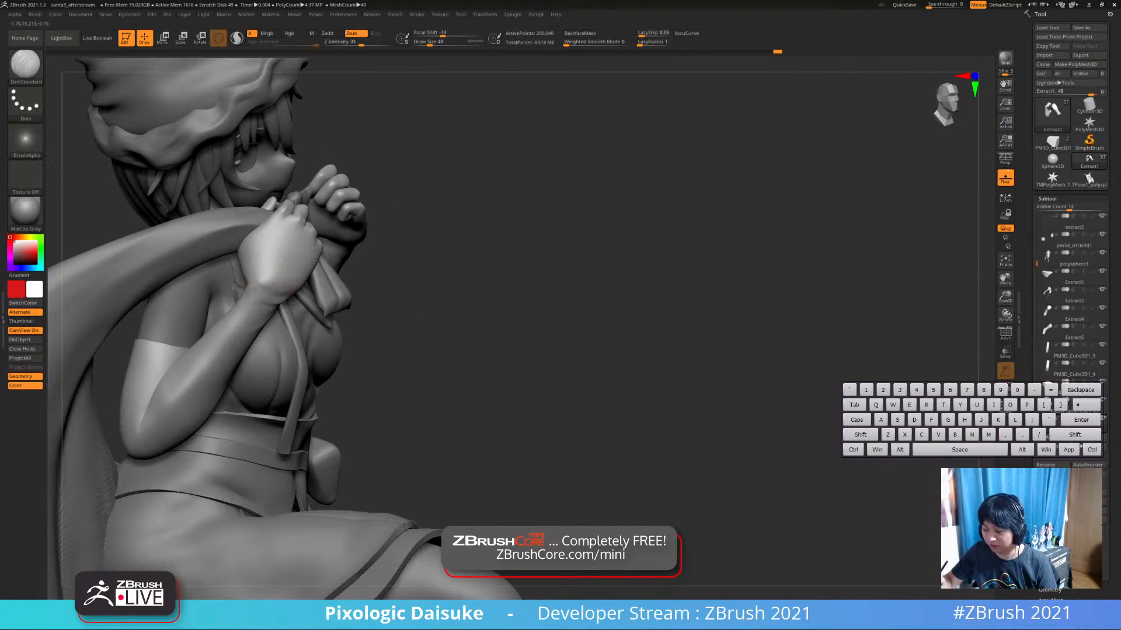
{"action": "key", "text": "shift"}
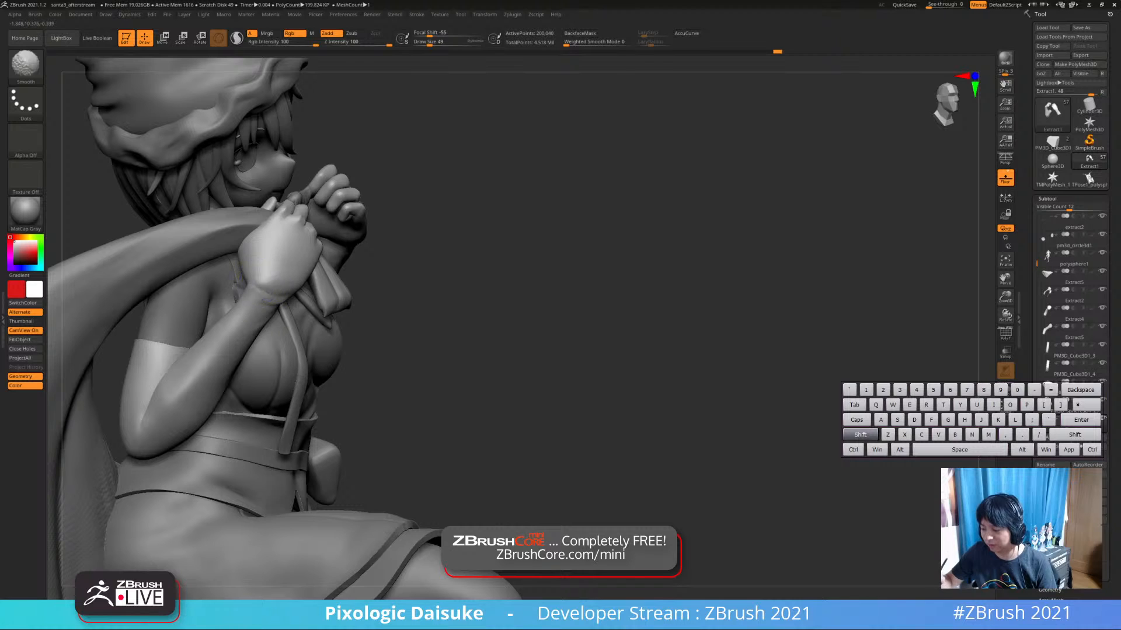
{"action": "right_click_drag", "start_coordinate": [309, 257], "coordinate": [318, 252]}
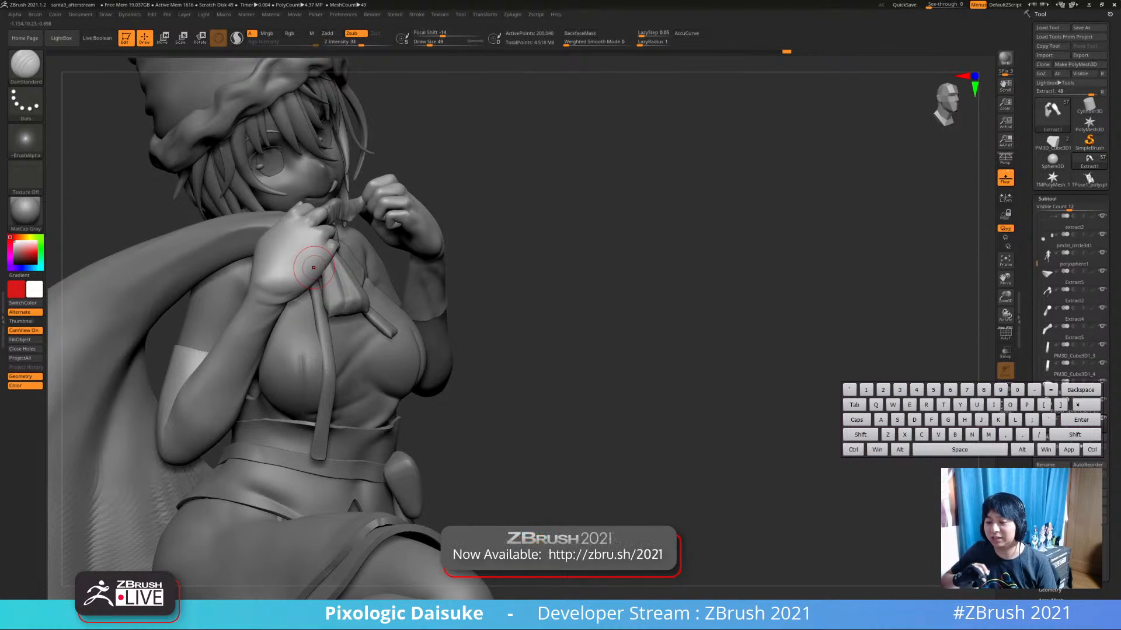
{"action": "key", "text": "shift"}
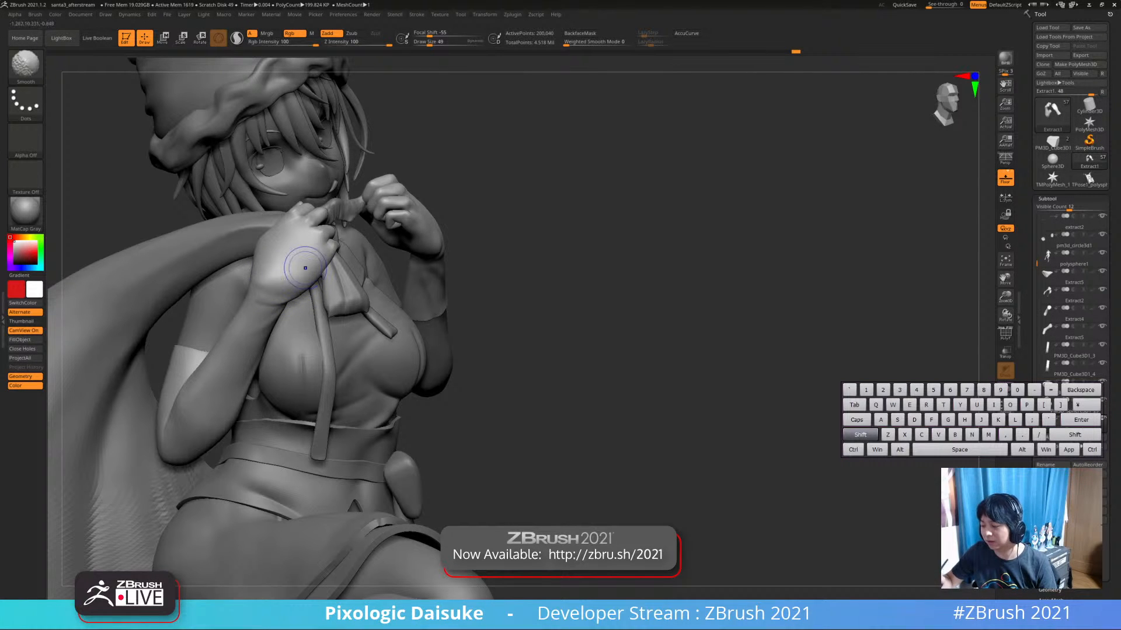
Define the creases between the curled fingers of the sack-side hand and smooth the knuckle area
{"action": "mouse_move", "coordinate": [324, 265]}
{"action": "right_mouse_down"}
{"action": "mouse_move", "coordinate": [292, 251]}
{"action": "mouse_move", "coordinate": [335, 233]}
{"action": "right_mouse_up"}
{"action": "key", "text": "ctrl+z"}
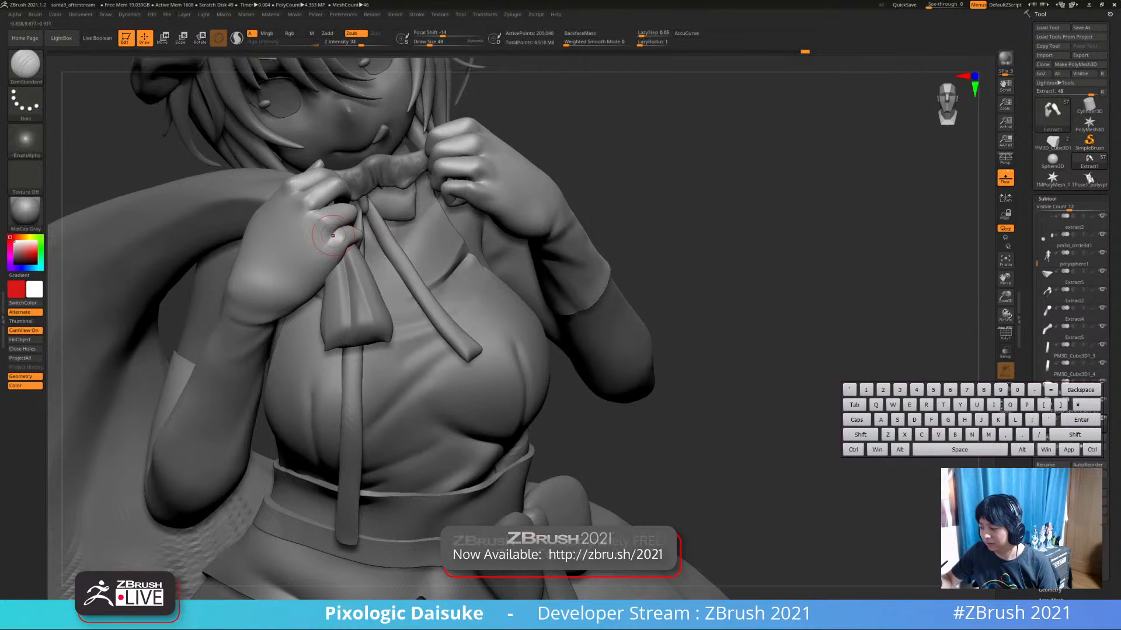
{"action": "left_click_drag", "start_coordinate": [339, 238], "coordinate": [335, 240]}
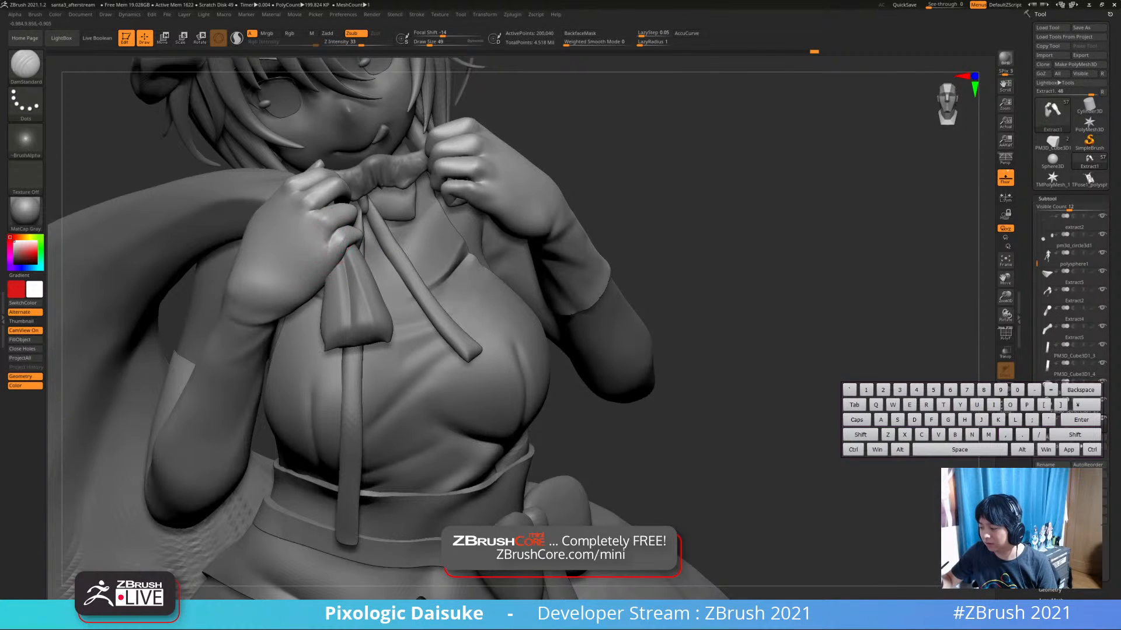
{"action": "key", "text": "shift"}
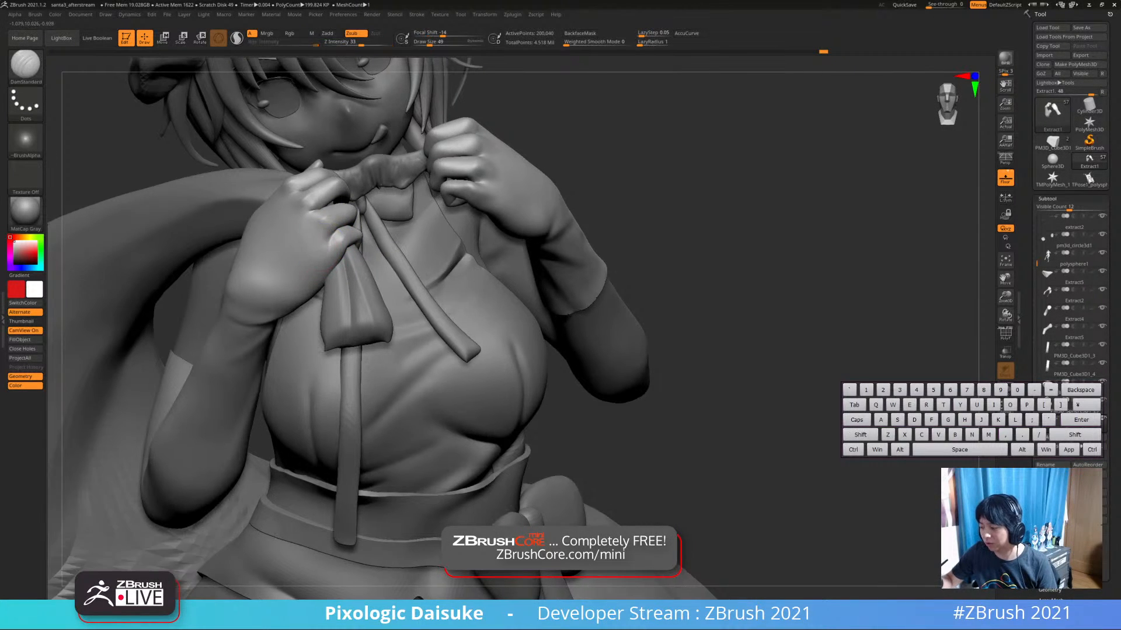
{"action": "right_click_drag", "start_coordinate": [323, 244], "coordinate": [308, 218]}
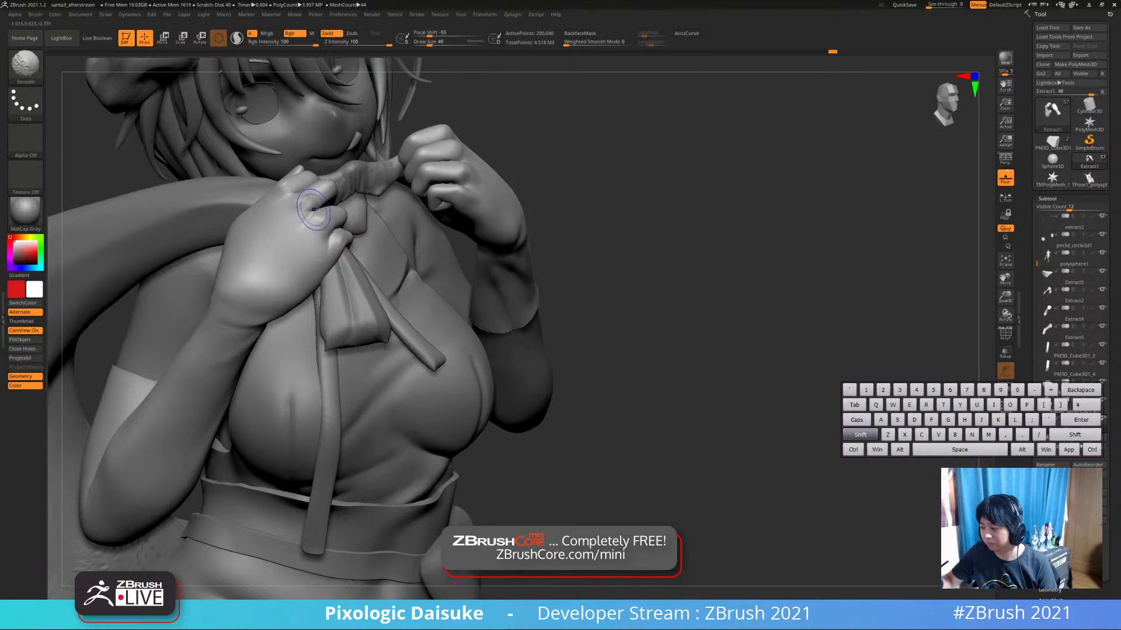
{"action": "left_click_drag", "start_coordinate": [311, 215], "coordinate": [305, 218], "text": "shift"}
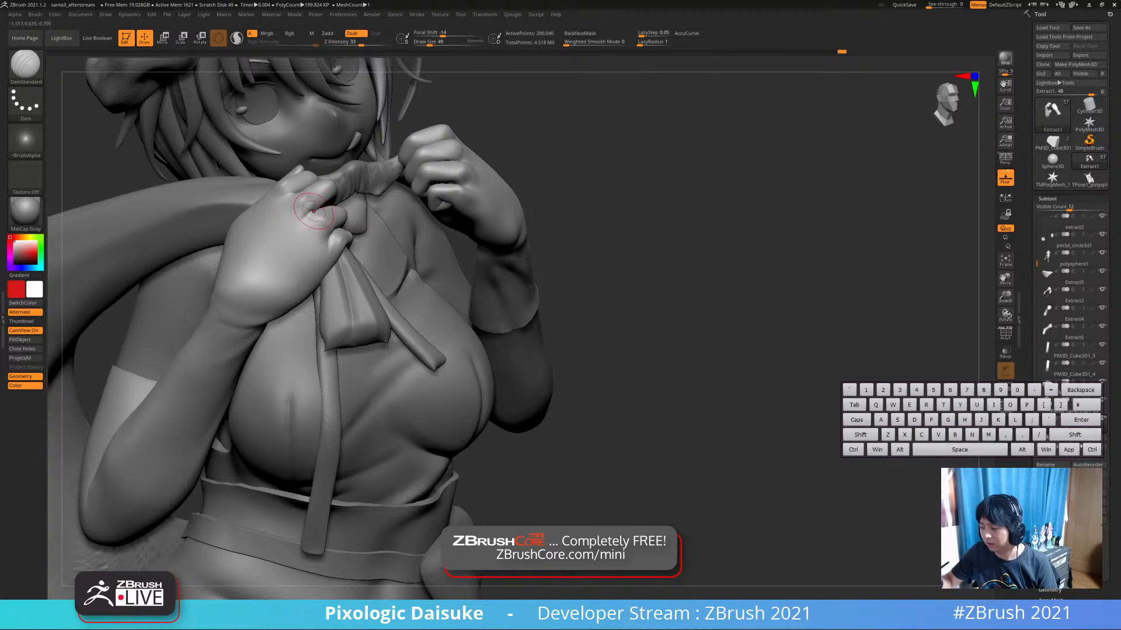
{"action": "key", "text": "shift"}
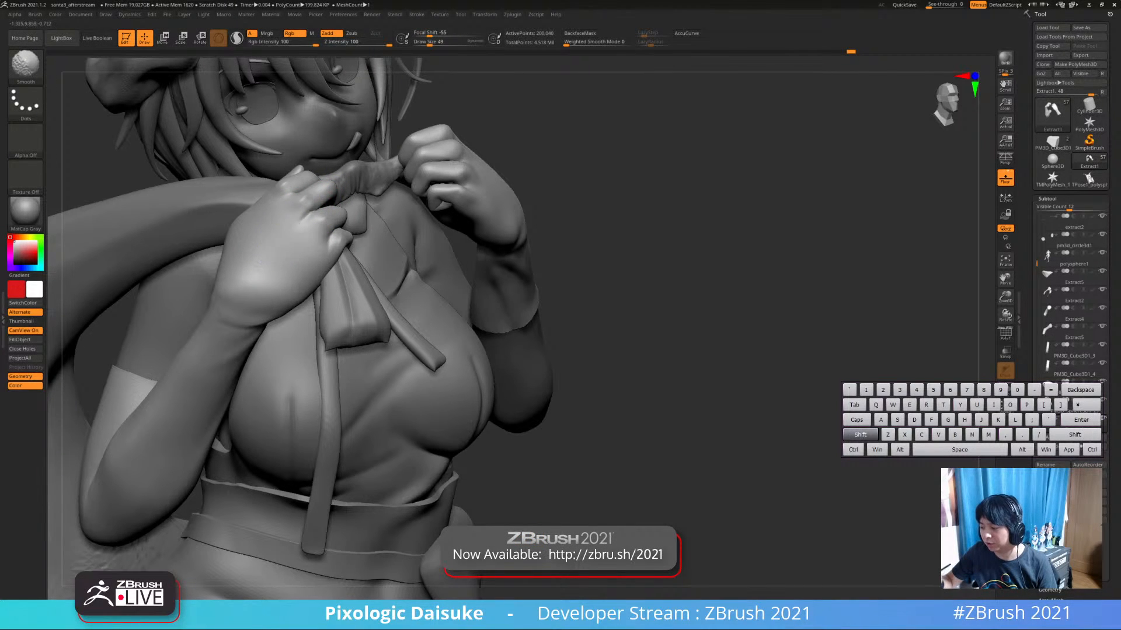
{"action": "left_click_drag", "start_coordinate": [314, 197], "coordinate": [325, 205], "text": "shift"}
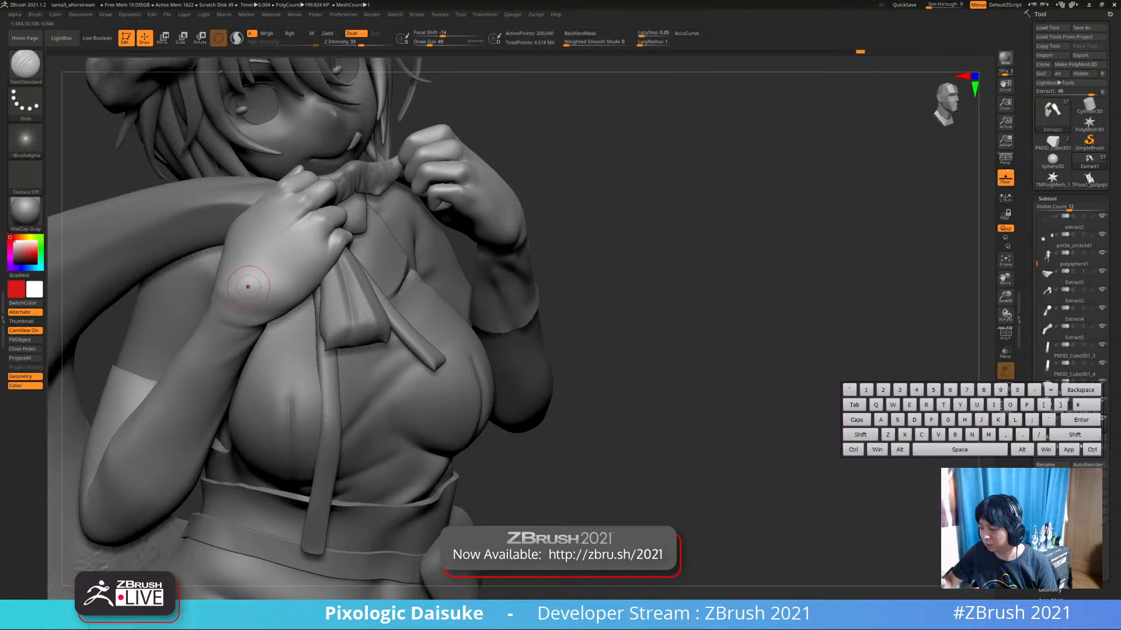
Smooth the back of the sack-side hand and isolate the arms subtool
{"action": "right_click_drag", "start_coordinate": [248, 287], "coordinate": [217, 277]}
{"action": "left_click_drag", "start_coordinate": [274, 236], "coordinate": [268, 253], "text": "shift"}
{"action": "mouse_move", "coordinate": [268, 252]}
{"action": "right_mouse_down"}
{"action": "mouse_move", "coordinate": [170, 256]}
{"action": "mouse_move", "coordinate": [278, 197]}
{"action": "mouse_move", "coordinate": [327, 202]}
{"action": "mouse_move", "coordinate": [298, 201]}
{"action": "right_mouse_up"}
{"action": "key", "text": "alt+s"}
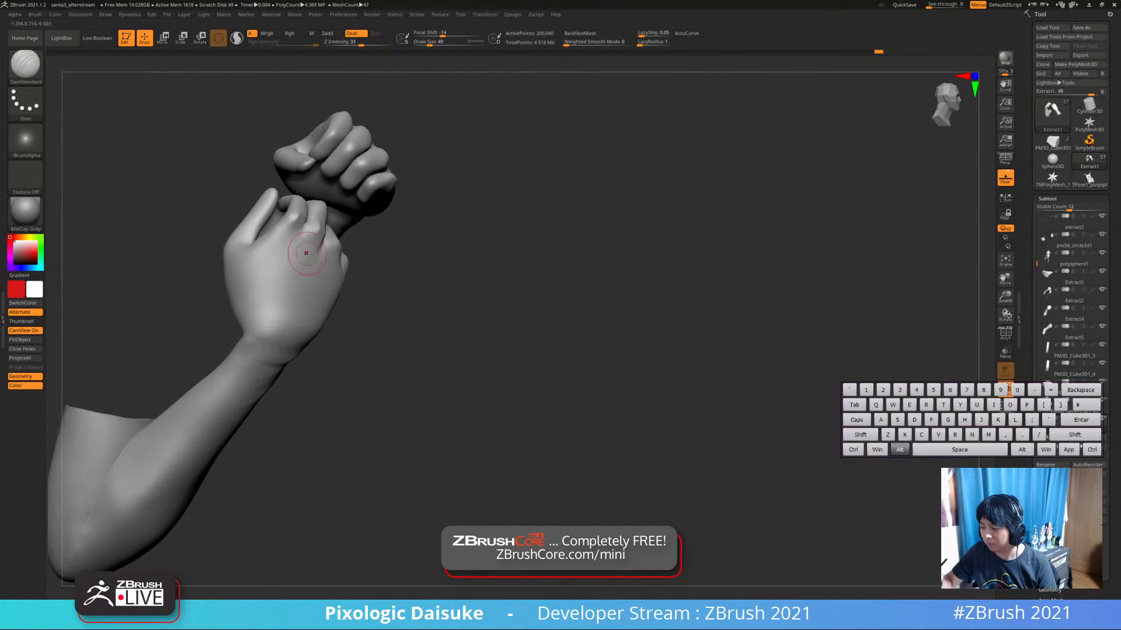
Smooth the web between the thumb and index finger of the sack-side hand
{"action": "right_click_drag", "start_coordinate": [306, 243], "coordinate": [302, 283]}
{"action": "mouse_move", "coordinate": [249, 244]}
{"action": "right_mouse_down"}
{"action": "mouse_move", "coordinate": [241, 231]}
{"action": "mouse_move", "coordinate": [236, 281]}
{"action": "mouse_move", "coordinate": [248, 295]}
{"action": "mouse_move", "coordinate": [232, 316]}
{"action": "right_mouse_up"}
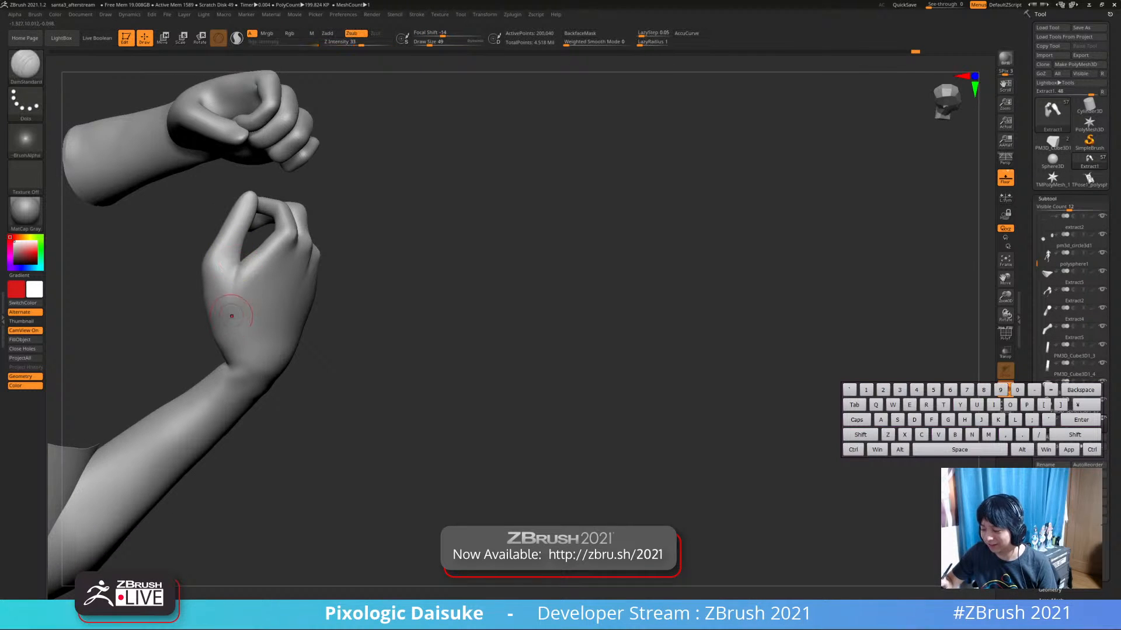
{"action": "right_click_drag", "start_coordinate": [244, 260], "coordinate": [248, 270]}
{"action": "left_click_drag", "start_coordinate": [248, 271], "coordinate": [244, 256], "text": "shift"}
{"action": "right_click", "coordinate": [245, 252]}
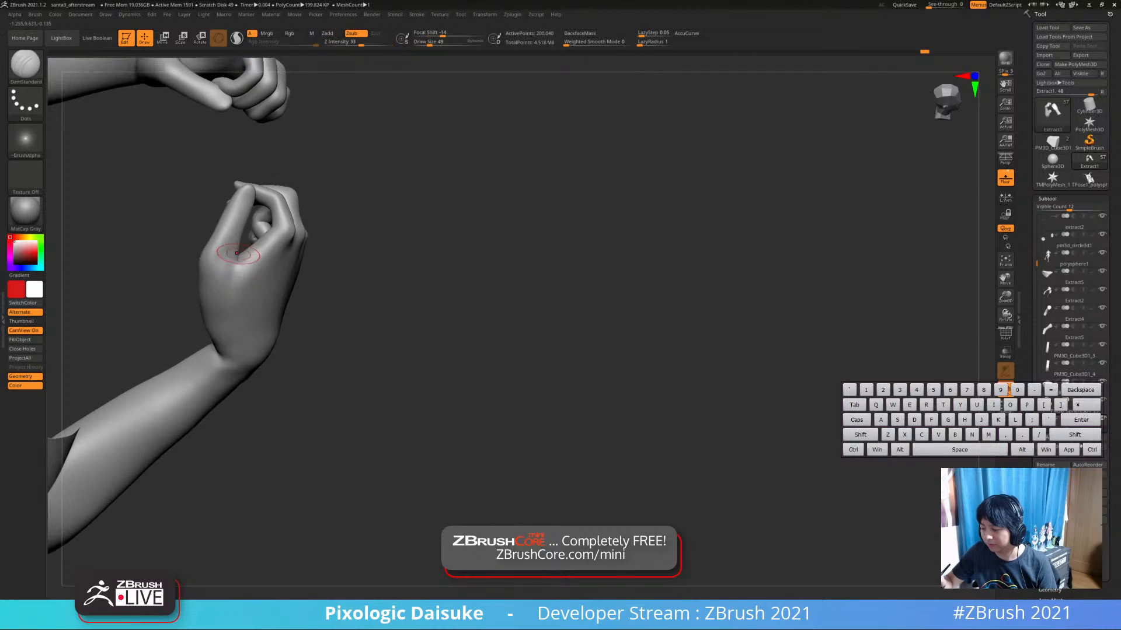
{"action": "mouse_move", "coordinate": [245, 251]}
{"action": "right_mouse_down"}
{"action": "mouse_move", "coordinate": [256, 257]}
{"action": "mouse_move", "coordinate": [310, 215]}
{"action": "right_mouse_up"}
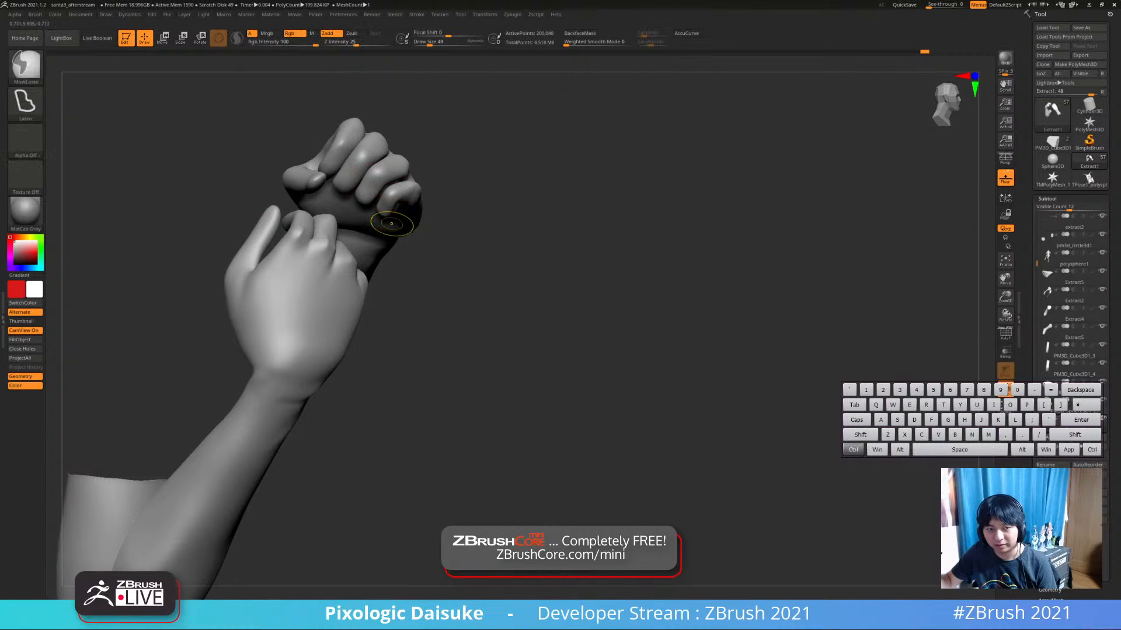
Reshape the outer contour of the sack-side thumb with the SnakeHook brush at Draw Size 95
{"action": "mouse_move", "coordinate": [401, 220]}
{"action": "right_mouse_down", "text": "ctrl"}
{"action": "mouse_move", "coordinate": [405, 195]}
{"action": "mouse_move", "coordinate": [466, 168]}
{"action": "right_mouse_up", "text": "ctrl"}
{"action": "key", "text": "alt+s"}
{"action": "mouse_move", "coordinate": [466, 168]}
{"action": "right_mouse_down"}
{"action": "mouse_move", "coordinate": [425, 141]}
{"action": "mouse_move", "coordinate": [472, 161]}
{"action": "mouse_move", "coordinate": [504, 154]}
{"action": "right_mouse_up"}
{"action": "mouse_move", "coordinate": [333, 240]}
{"action": "right_mouse_down"}
{"action": "mouse_move", "coordinate": [413, 270]}
{"action": "mouse_move", "coordinate": [352, 258]}
{"action": "mouse_move", "coordinate": [366, 256]}
{"action": "mouse_move", "coordinate": [351, 235]}
{"action": "mouse_move", "coordinate": [332, 282]}
{"action": "mouse_move", "coordinate": [305, 291]}
{"action": "mouse_move", "coordinate": [327, 274]}
{"action": "mouse_move", "coordinate": [297, 226]}
{"action": "mouse_move", "coordinate": [299, 275]}
{"action": "mouse_move", "coordinate": [299, 231]}
{"action": "mouse_move", "coordinate": [315, 263]}
{"action": "mouse_move", "coordinate": [303, 215]}
{"action": "mouse_move", "coordinate": [570, 68]}
{"action": "right_mouse_up"}
{"action": "key", "text": "alt+shift+s"}
{"action": "key", "text": "b"}
{"action": "key", "text": "s"}
{"action": "key", "text": "h"}
{"action": "left_click", "coordinate": [580, 33]}
{"action": "left_click", "coordinate": [579, 34]}
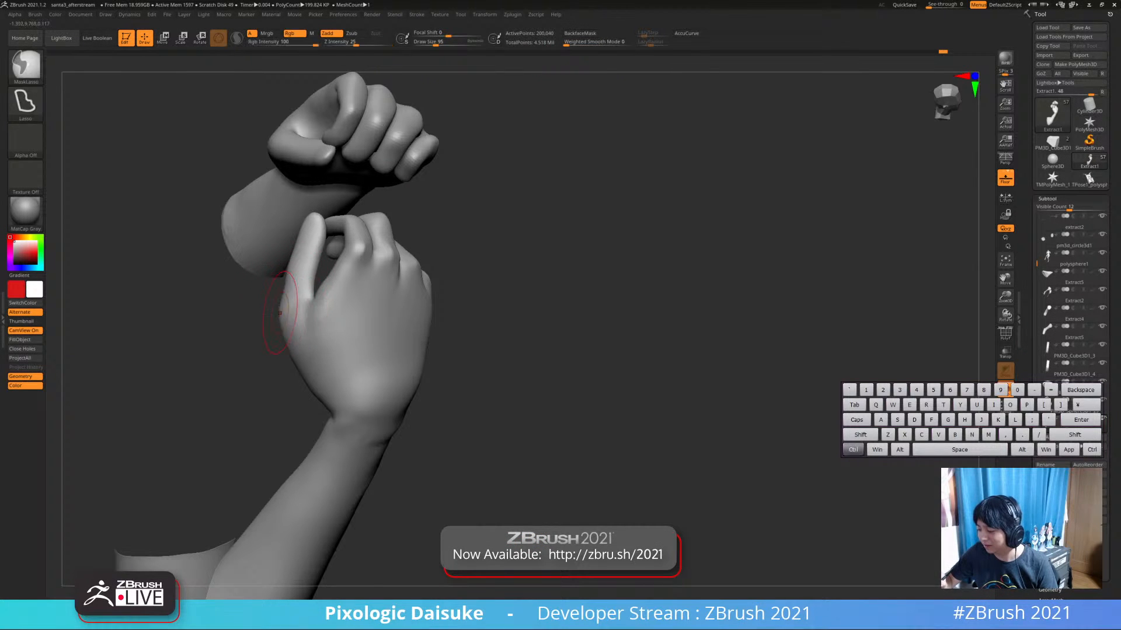
{"action": "key", "text": "shift"}
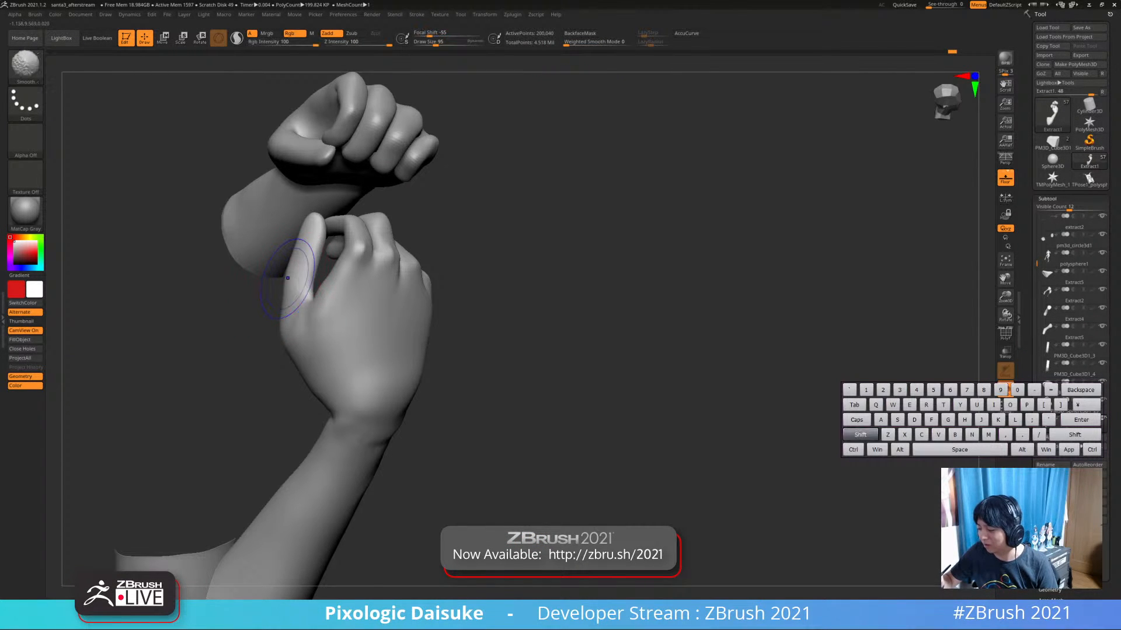
{"action": "mouse_move", "coordinate": [291, 275]}
{"action": "right_mouse_down"}
{"action": "mouse_move", "coordinate": [303, 315]}
{"action": "mouse_move", "coordinate": [295, 281]}
{"action": "right_mouse_up"}
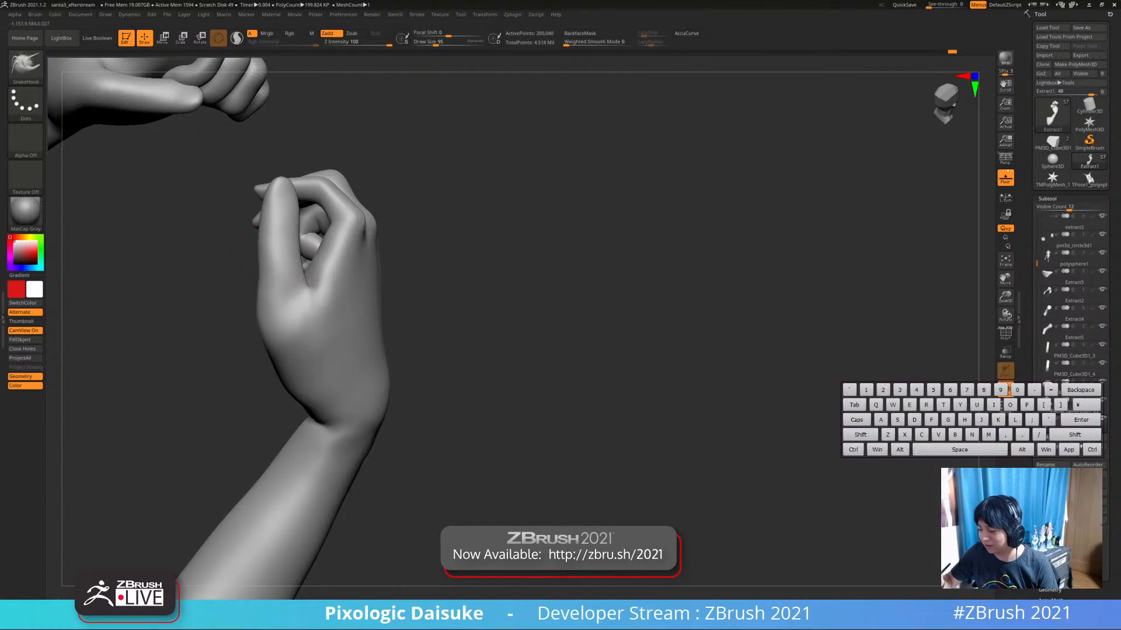
{"action": "left_click_drag", "start_coordinate": [260, 256], "coordinate": [264, 258]}
{"action": "key", "text": "shift"}
{"action": "mouse_move", "coordinate": [258, 262]}
{"action": "right_mouse_down", "text": "ctrl"}
{"action": "mouse_move", "coordinate": [285, 336]}
{"action": "mouse_move", "coordinate": [301, 337]}
{"action": "right_mouse_up", "text": "ctrl"}
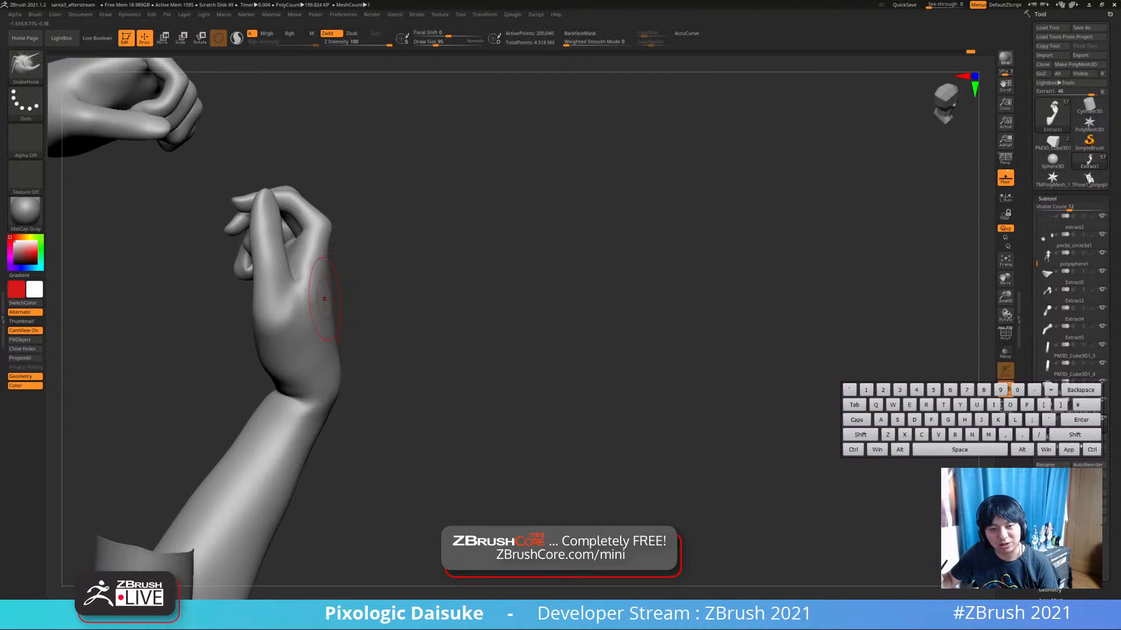
{"action": "mouse_move", "coordinate": [324, 299]}
{"action": "right_mouse_down"}
{"action": "mouse_move", "coordinate": [333, 327]}
{"action": "mouse_move", "coordinate": [323, 308]}
{"action": "right_mouse_up"}
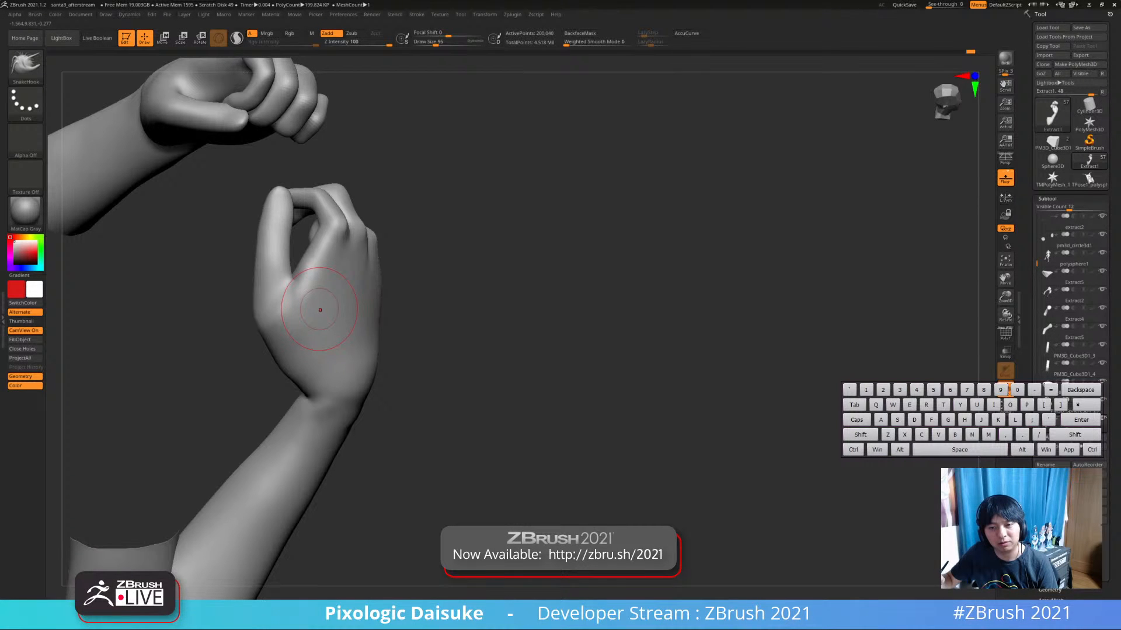
Cap the open upper end of the sack-side sleeve with Close Holes and check the closed surface
{"action": "right_click_drag", "start_coordinate": [327, 315], "coordinate": [445, 327], "text": "alt"}
{"action": "mouse_move", "coordinate": [445, 327]}
{"action": "right_mouse_down", "text": "alt"}
{"action": "mouse_move", "coordinate": [562, 304]}
{"action": "mouse_move", "coordinate": [586, 372]}
{"action": "mouse_move", "coordinate": [574, 384]}
{"action": "mouse_move", "coordinate": [589, 461]}
{"action": "mouse_move", "coordinate": [610, 437]}
{"action": "mouse_move", "coordinate": [604, 415]}
{"action": "right_mouse_up", "text": "alt"}
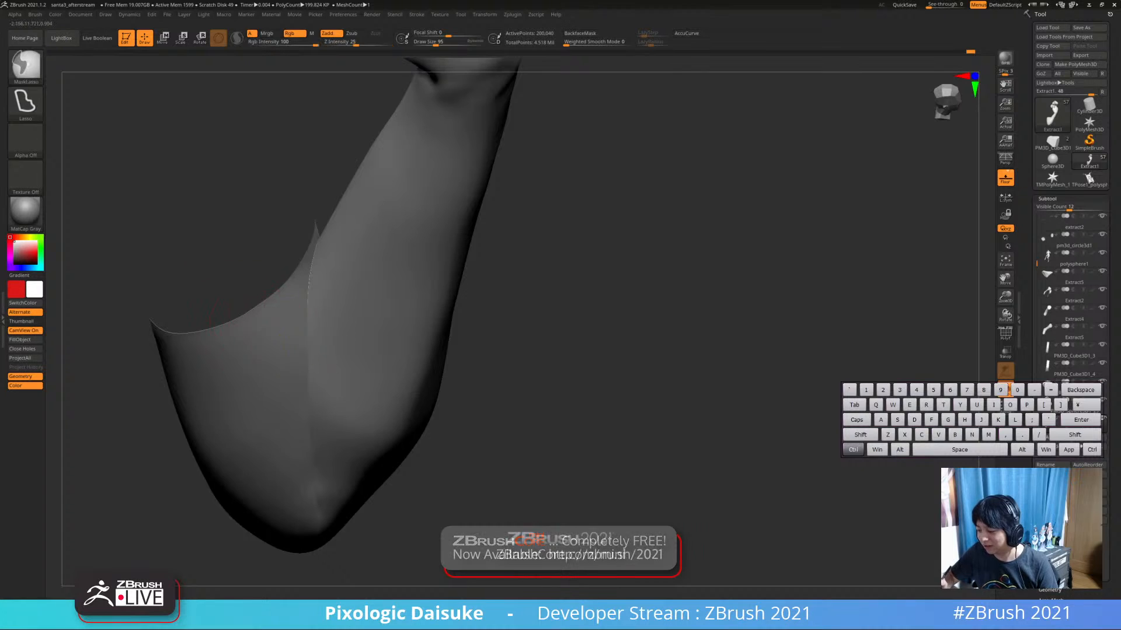
{"action": "mouse_move", "coordinate": [247, 307]}
{"action": "right_mouse_down", "text": "ctrl"}
{"action": "mouse_move", "coordinate": [248, 251]}
{"action": "mouse_move", "coordinate": [248, 286]}
{"action": "right_mouse_up", "text": "ctrl"}
{"action": "right_click_drag", "start_coordinate": [248, 286], "coordinate": [298, 292]}
{"action": "left_click", "coordinate": [528, 339], "text": "ctrl+shift"}
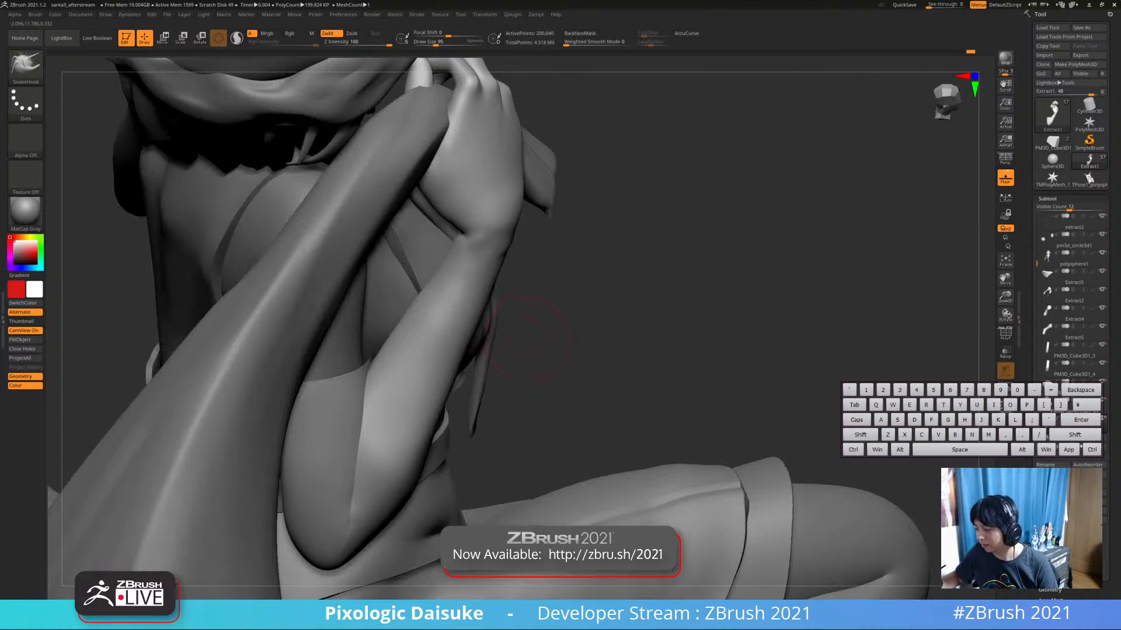
{"action": "right_click_drag", "start_coordinate": [567, 339], "coordinate": [601, 345]}
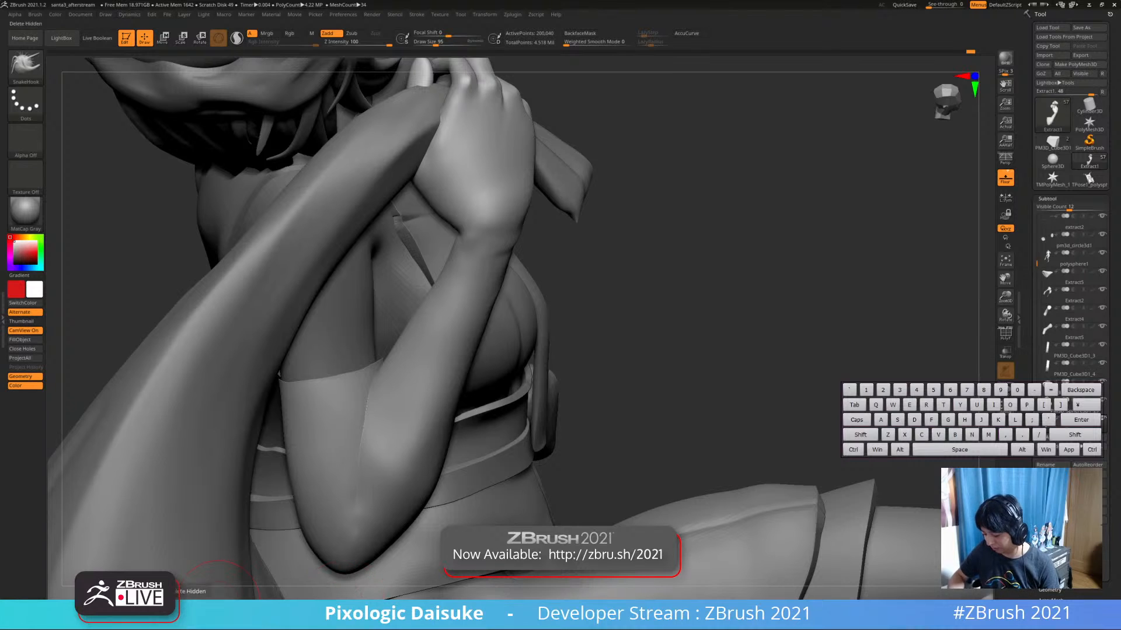
{"action": "left_click", "coordinate": [1047, 199]}
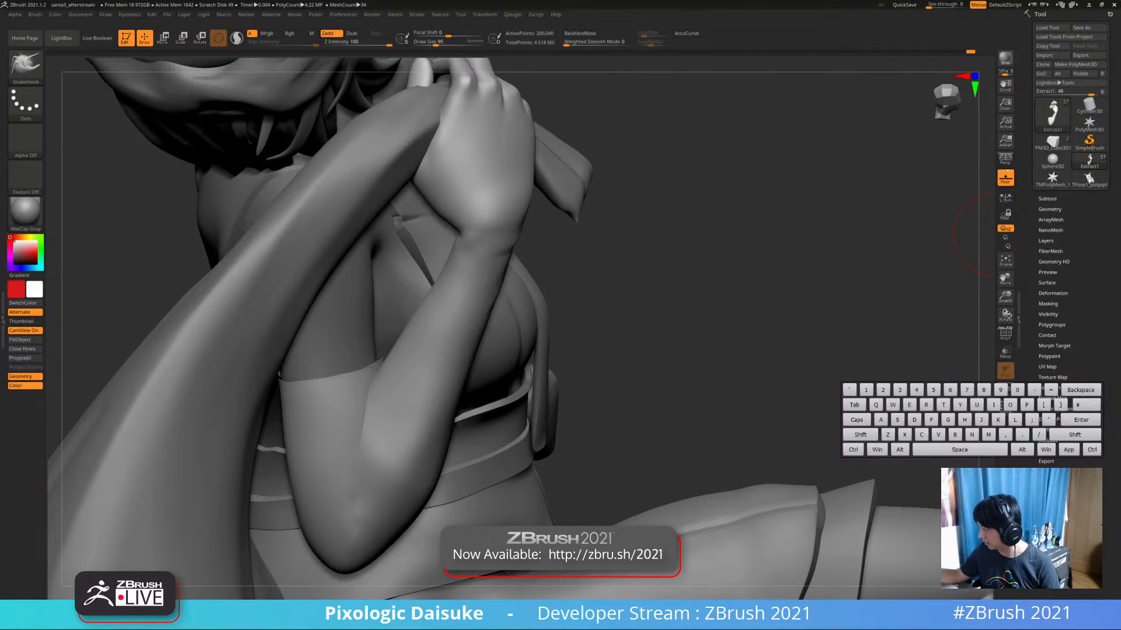
{"action": "left_click", "coordinate": [1049, 210]}
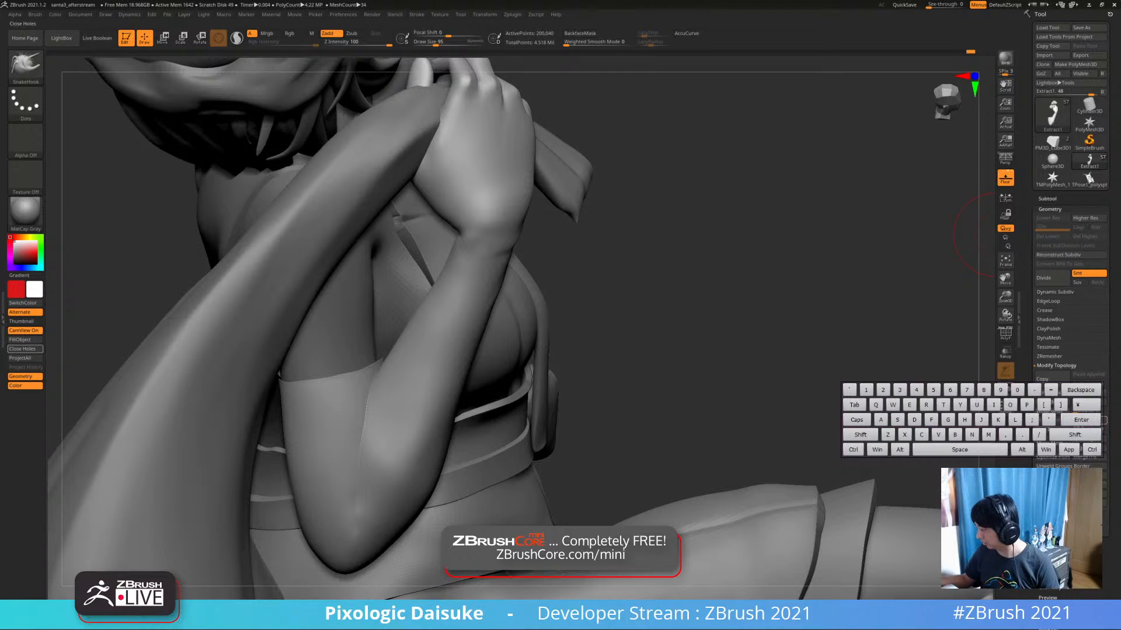
{"action": "left_click", "coordinate": [18, 349]}
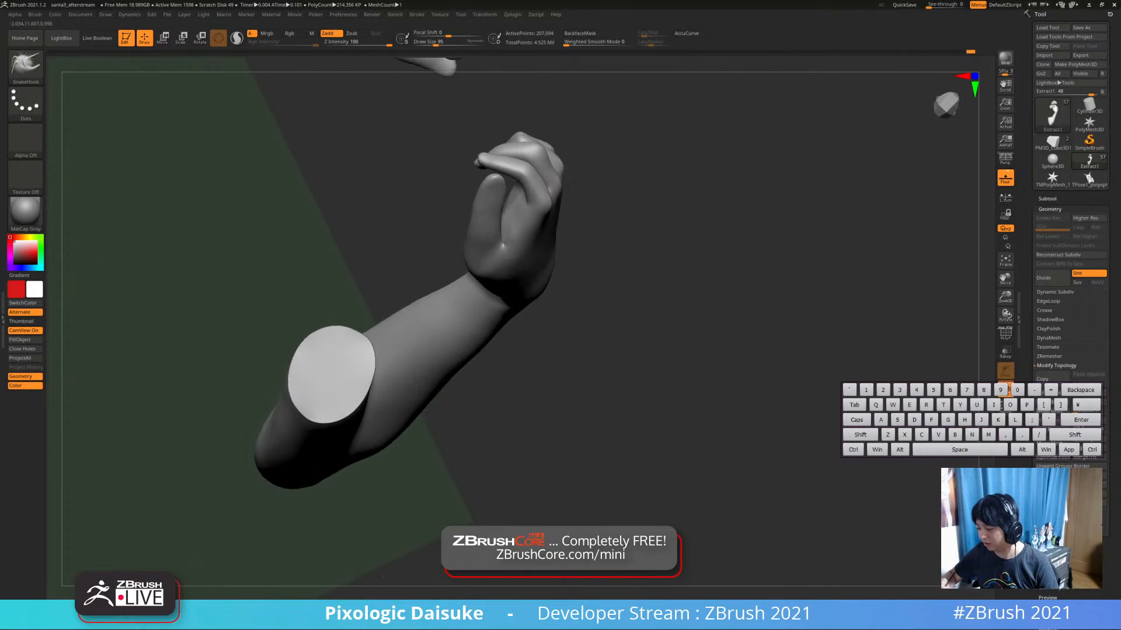
{"action": "key", "text": "ctrl"}
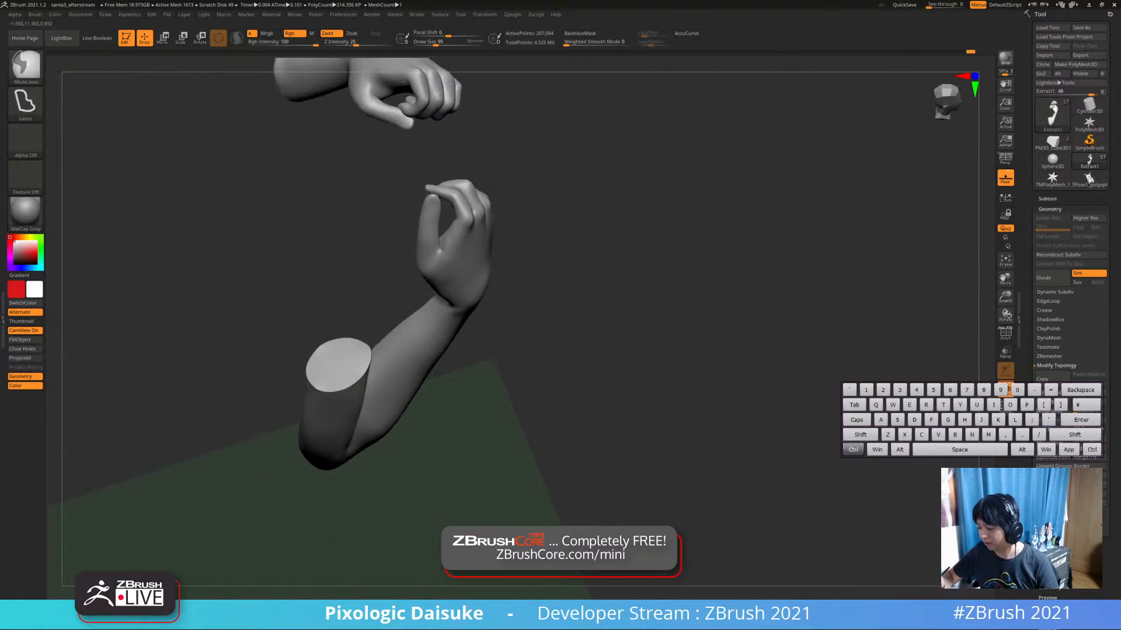
{"action": "left_click_drag", "start_coordinate": [282, 192], "coordinate": [291, 104]}
Start carving diagonal wrinkles at the sack-side sleeve's upper edge with the DamStandard brush at Draw Size 49
{"action": "key", "text": "ctrl+shift"}
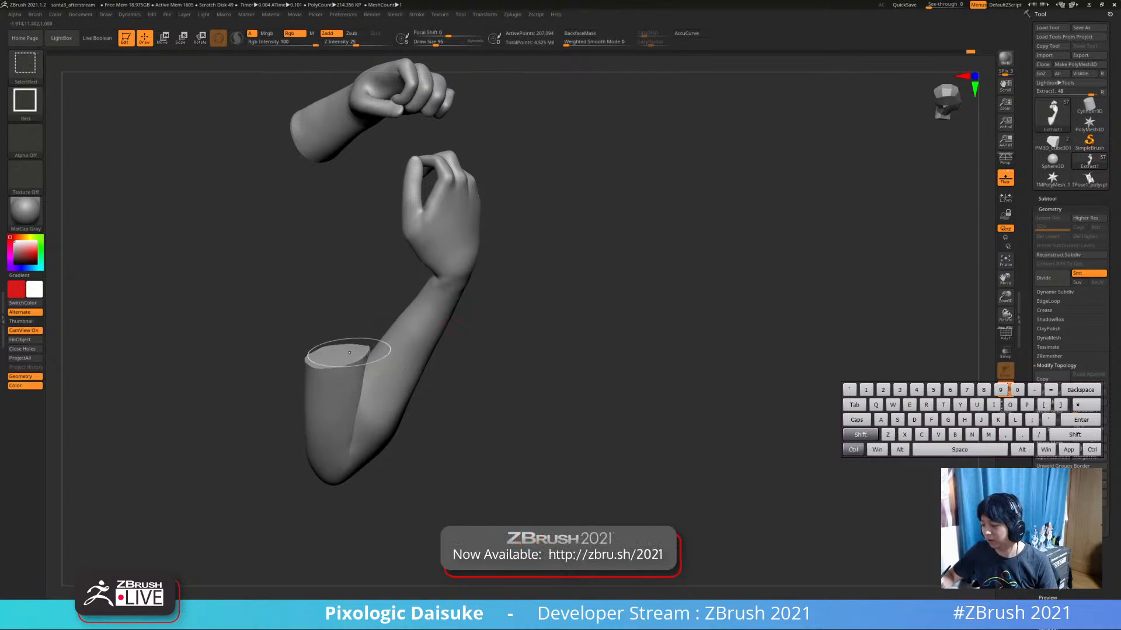
{"action": "left_click", "coordinate": [26, 65]}
{"action": "left_click", "coordinate": [146, 79]}
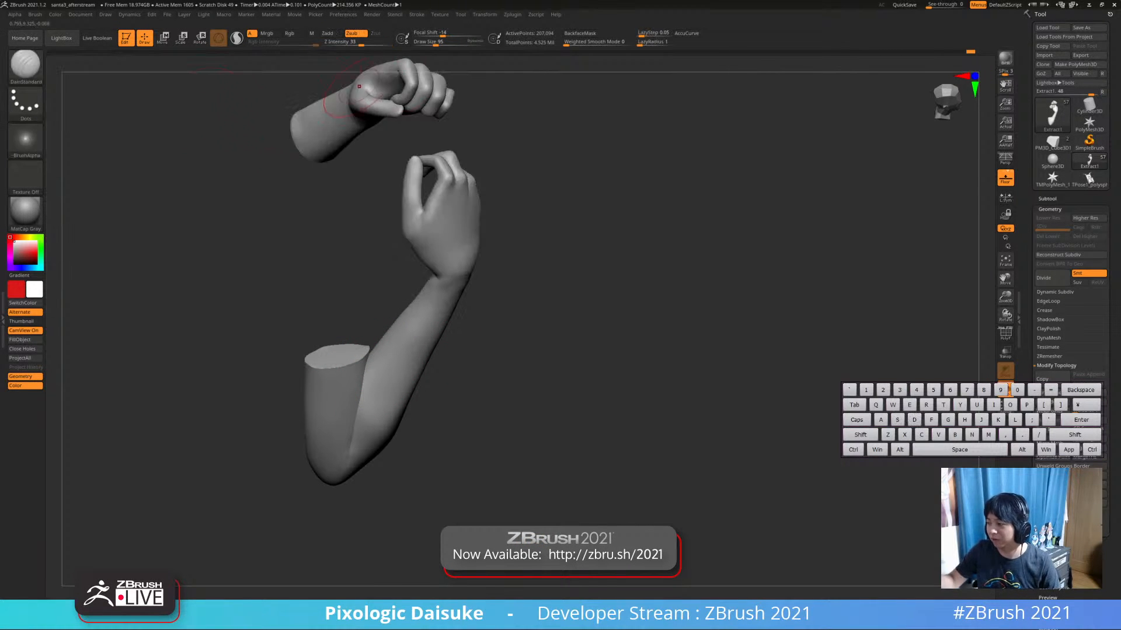
{"action": "left_click", "coordinate": [430, 44]}
{"action": "mouse_move", "coordinate": [379, 156]}
{"action": "right_mouse_down", "text": "ctrl"}
{"action": "mouse_move", "coordinate": [382, 234]}
{"action": "mouse_move", "coordinate": [384, 211]}
{"action": "right_mouse_up", "text": "ctrl"}
{"action": "right_click_drag", "start_coordinate": [366, 411], "coordinate": [364, 383], "text": "ctrl"}
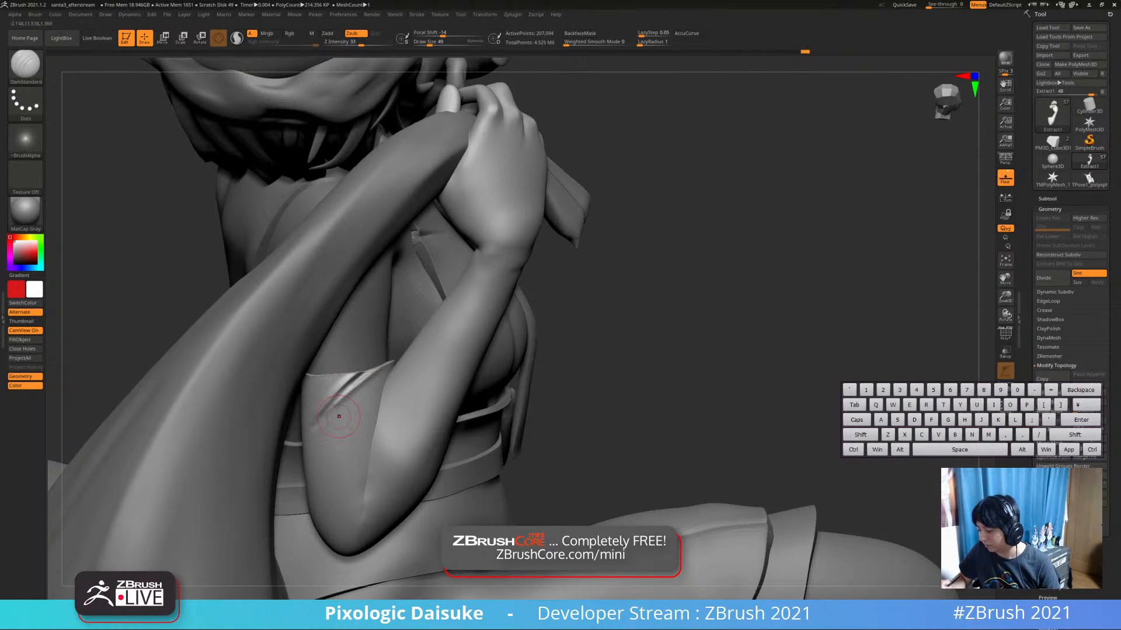
Carve further wrinkles across the sack-side sleeve and a crease near the elbow
{"action": "left_click_drag", "start_coordinate": [369, 414], "coordinate": [378, 407]}
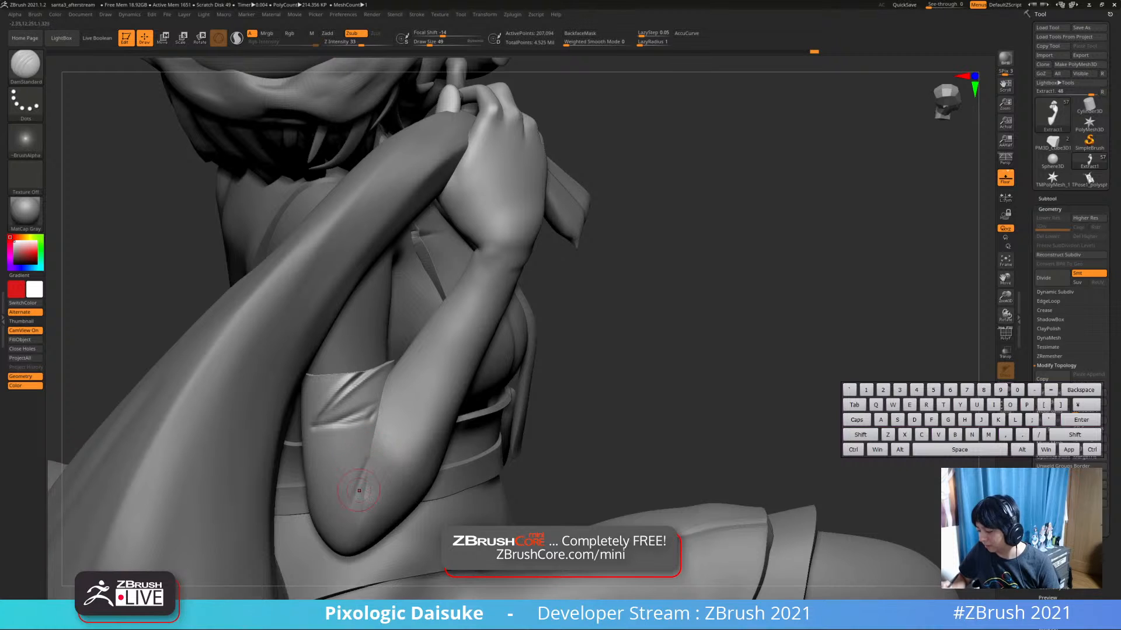
{"action": "left_click_drag", "start_coordinate": [365, 484], "coordinate": [352, 510]}
{"action": "right_click_drag", "start_coordinate": [373, 501], "coordinate": [374, 449], "text": "ctrl"}
Isolate the arms subtool and delete the flat cap closing the sack-side sleeve's upper end
{"action": "left_click", "coordinate": [1005, 389]}
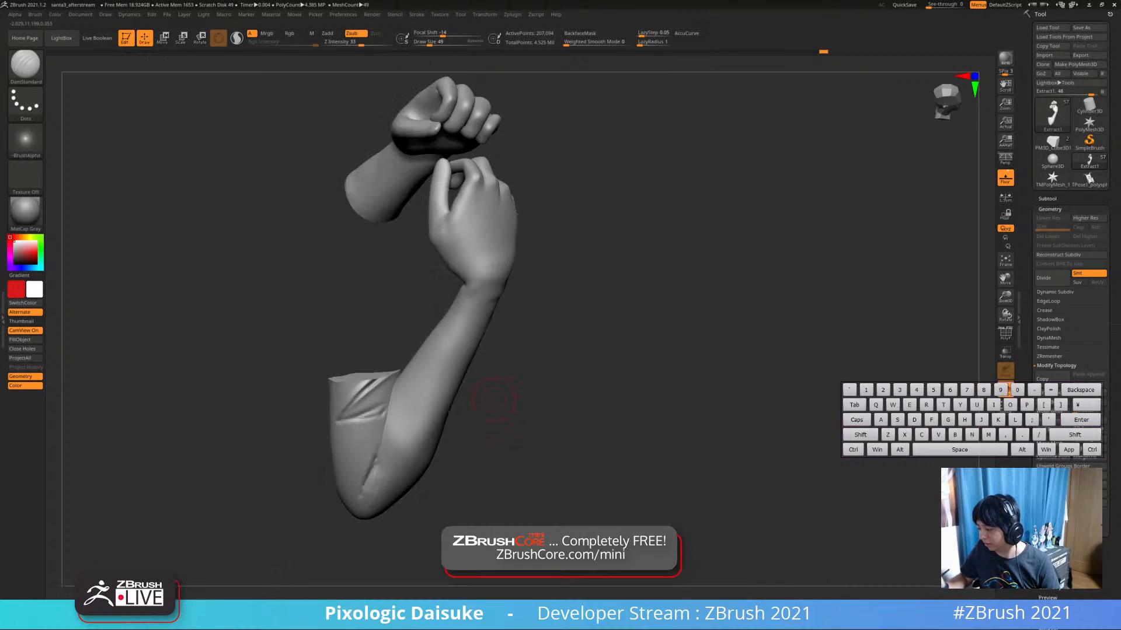
{"action": "right_click_drag", "start_coordinate": [584, 327], "coordinate": [572, 379]}
{"action": "right_click_drag", "start_coordinate": [467, 374], "coordinate": [466, 411]}
{"action": "left_click", "coordinate": [362, 372], "text": "ctrl+shift"}
{"action": "left_click_drag", "start_coordinate": [502, 403], "coordinate": [520, 423], "text": "ctrl+shift"}
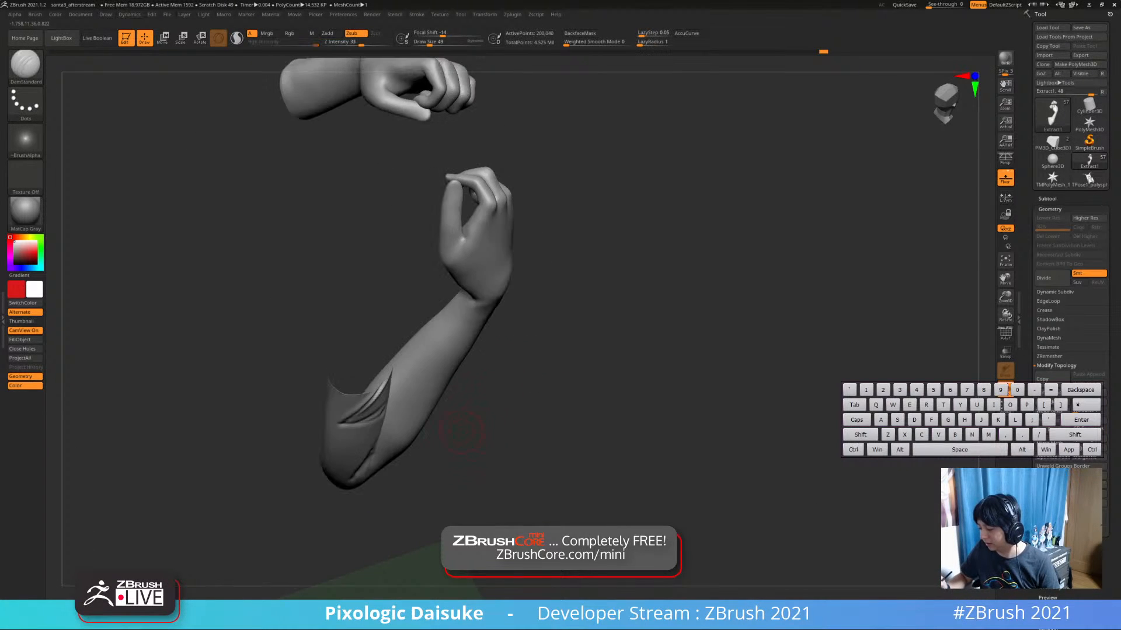
{"action": "right_click_drag", "start_coordinate": [458, 441], "coordinate": [475, 350]}
{"action": "right_click_drag", "start_coordinate": [195, 230], "coordinate": [202, 576]}
{"action": "right_click_drag", "start_coordinate": [575, 372], "coordinate": [666, 314], "text": "alt"}
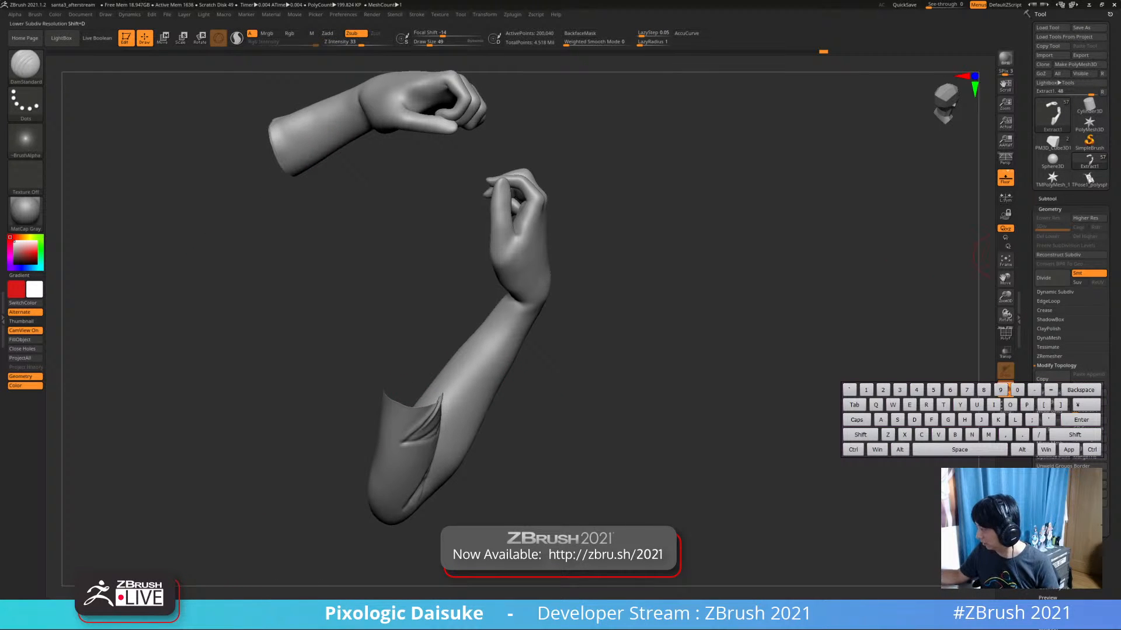
Enable Dynamic Subdiv on the arms and give the sleeve a thickness of 0.01048 with offset -100
{"action": "left_click", "coordinate": [1050, 209]}
{"action": "left_click", "coordinate": [1049, 209]}
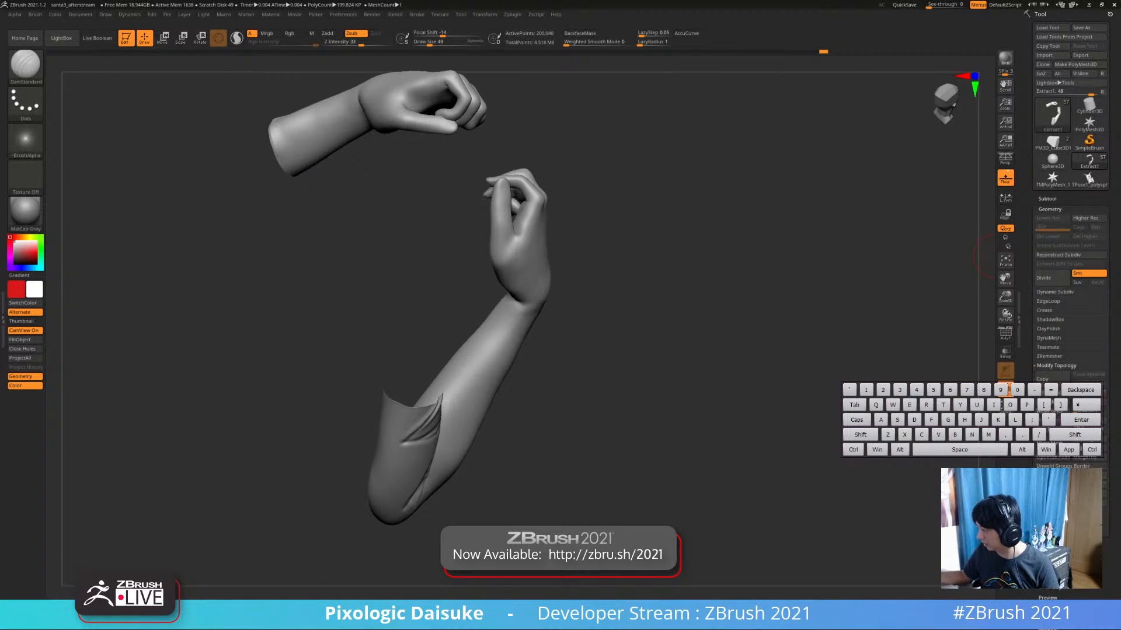
{"action": "left_click", "coordinate": [1051, 300]}
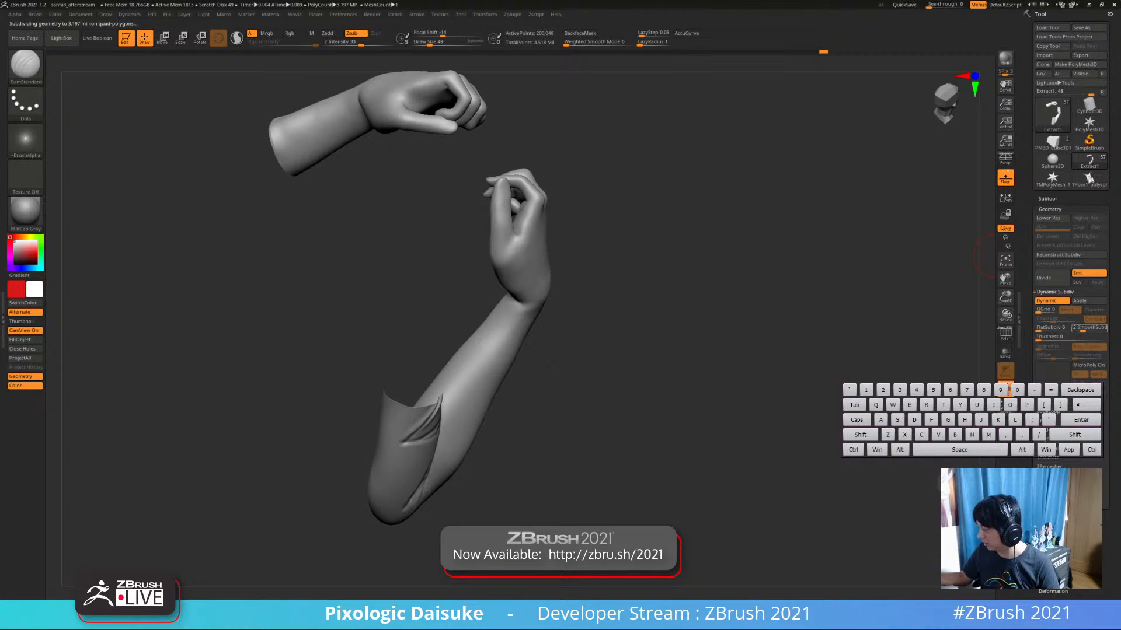
{"action": "left_click", "coordinate": [1059, 338]}
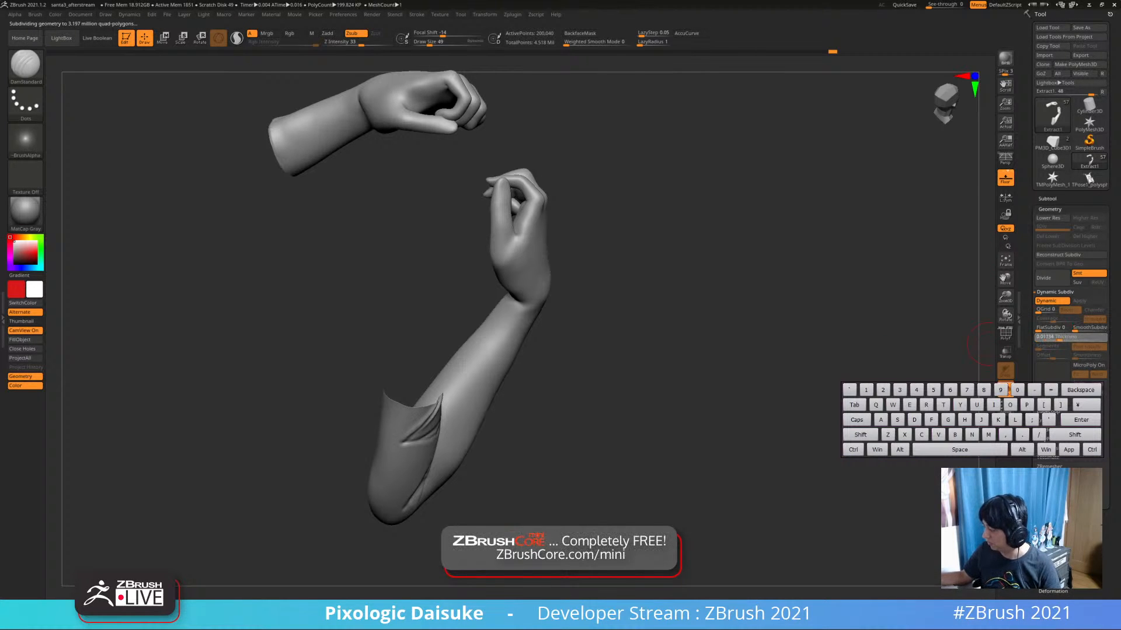
{"action": "left_click_drag", "start_coordinate": [1067, 338], "coordinate": [1057, 337]}
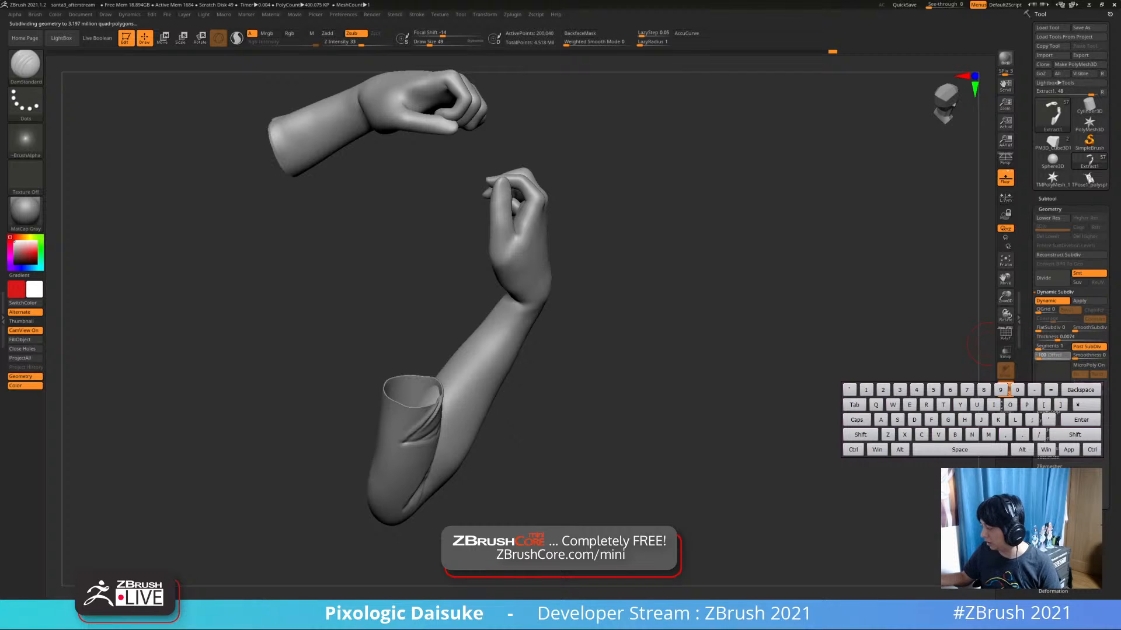
{"action": "mouse_move", "coordinate": [480, 400]}
{"action": "right_mouse_down", "text": "ctrl"}
{"action": "mouse_move", "coordinate": [447, 467]}
{"action": "mouse_move", "coordinate": [408, 450]}
{"action": "mouse_move", "coordinate": [426, 446]}
{"action": "right_mouse_up", "text": "ctrl"}
{"action": "left_click_drag", "start_coordinate": [1042, 337], "coordinate": [1059, 337]}
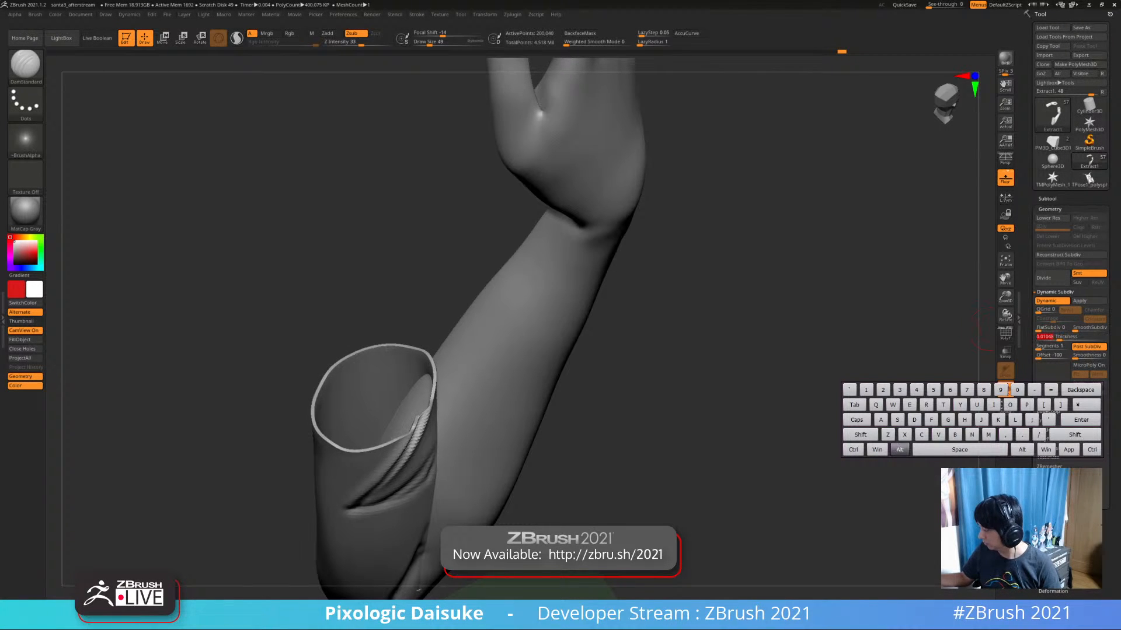
Smooth the crease along the thickened sleeve near the elbow and inspect the sleeve opening from above
{"action": "right_click_drag", "start_coordinate": [510, 411], "coordinate": [502, 268], "text": "alt"}
{"action": "mouse_move", "coordinate": [456, 467]}
{"action": "right_mouse_down"}
{"action": "mouse_move", "coordinate": [408, 432]}
{"action": "mouse_move", "coordinate": [411, 499]}
{"action": "right_mouse_up"}
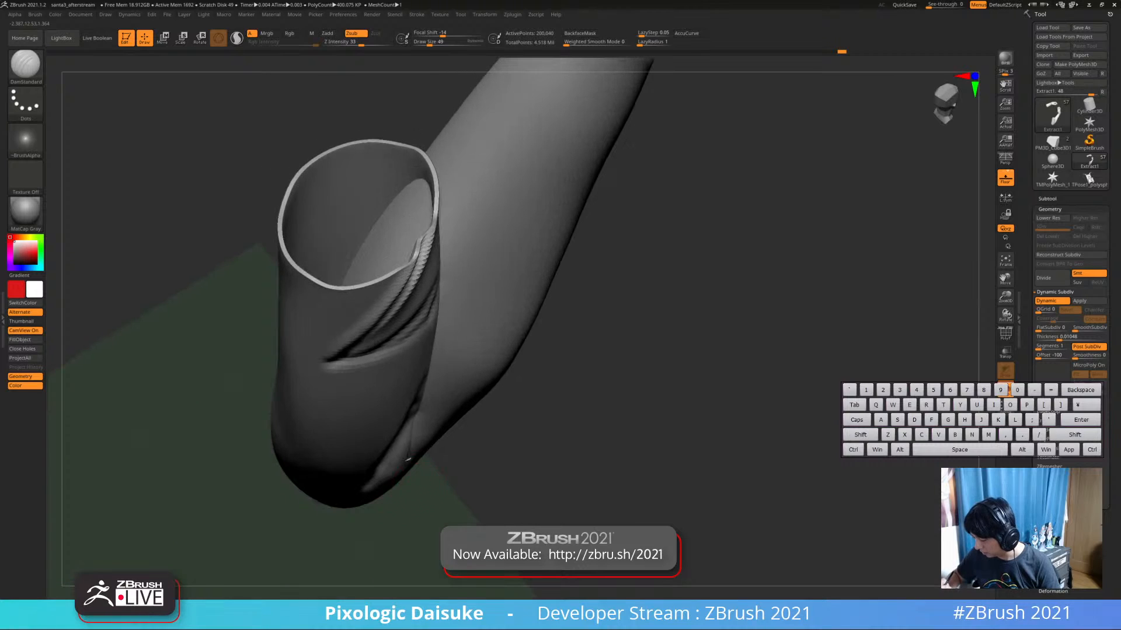
{"action": "mouse_move", "coordinate": [412, 432]}
{"action": "left_mouse_down", "text": "shift"}
{"action": "mouse_move", "coordinate": [402, 467]}
{"action": "mouse_move", "coordinate": [411, 438]}
{"action": "left_mouse_up", "text": "shift"}
{"action": "mouse_move", "coordinate": [413, 511]}
{"action": "right_mouse_down"}
{"action": "mouse_move", "coordinate": [433, 421]}
{"action": "mouse_move", "coordinate": [411, 417]}
{"action": "mouse_move", "coordinate": [405, 453]}
{"action": "mouse_move", "coordinate": [385, 364]}
{"action": "right_mouse_up"}
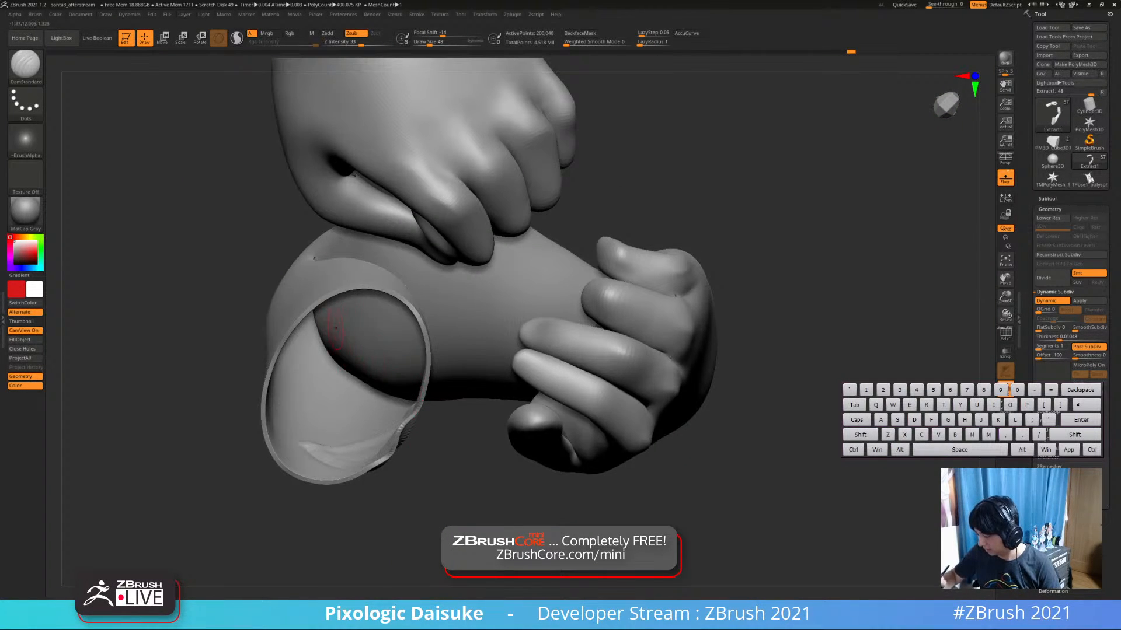
{"action": "mouse_move", "coordinate": [335, 328]}
{"action": "right_mouse_down", "text": "ctrl"}
{"action": "mouse_move", "coordinate": [342, 289]}
{"action": "mouse_move", "coordinate": [374, 402]}
{"action": "mouse_move", "coordinate": [353, 345]}
{"action": "mouse_move", "coordinate": [355, 368]}
{"action": "mouse_move", "coordinate": [395, 413]}
{"action": "mouse_move", "coordinate": [391, 461]}
{"action": "mouse_move", "coordinate": [385, 391]}
{"action": "mouse_move", "coordinate": [307, 374]}
{"action": "mouse_move", "coordinate": [335, 353]}
{"action": "mouse_move", "coordinate": [323, 363]}
{"action": "right_mouse_up", "text": "ctrl"}
Toggle Dynamic Subdiv off and on, and examine the thickened sleeve together with the whole figure
{"action": "key", "text": "shift+d"}
{"action": "right_click_drag", "start_coordinate": [452, 331], "coordinate": [452, 387], "text": "alt"}
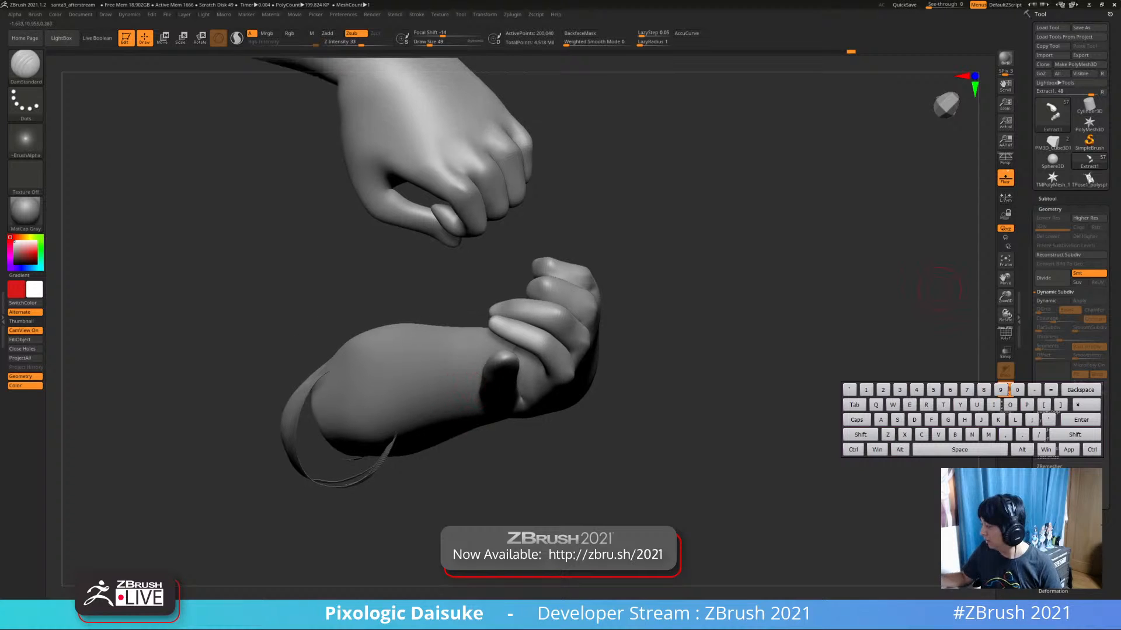
{"action": "key", "text": "d"}
{"action": "right_click_drag", "start_coordinate": [490, 350], "coordinate": [715, 304]}
{"action": "right_click_drag", "start_coordinate": [715, 303], "coordinate": [694, 261], "text": "alt"}
{"action": "left_click", "coordinate": [1005, 389]}
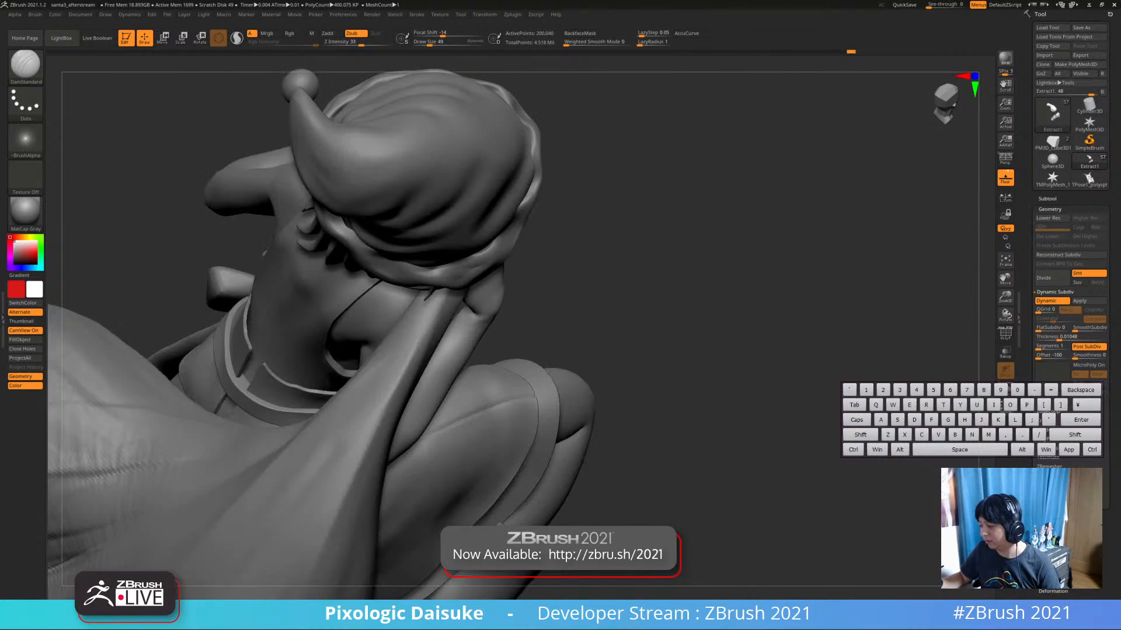
{"action": "right_click_drag", "start_coordinate": [712, 350], "coordinate": [873, 303]}
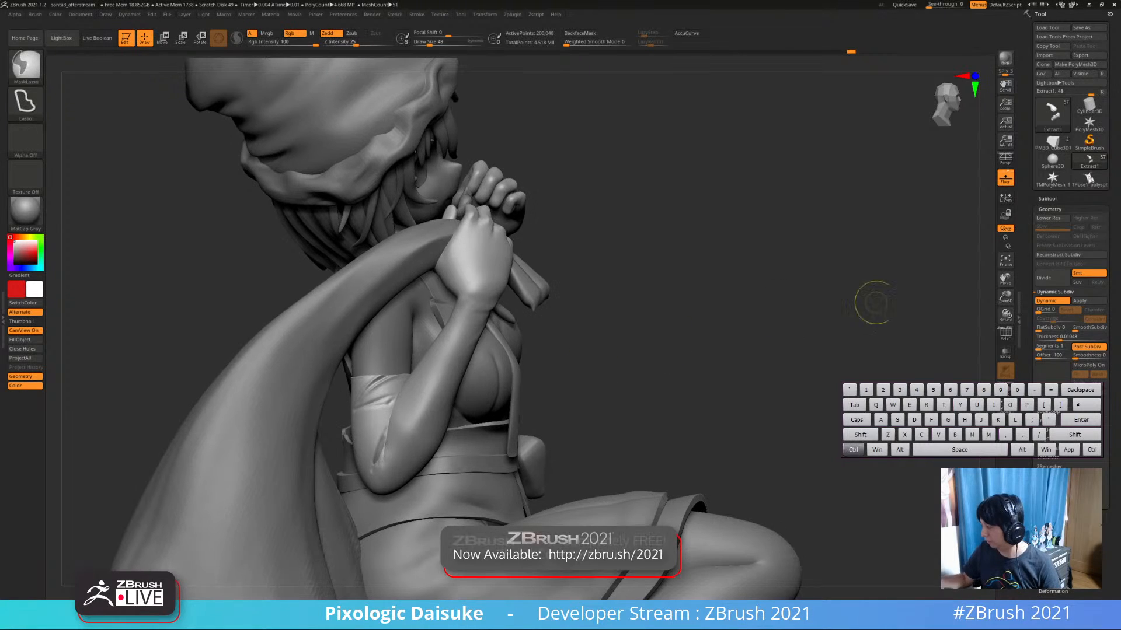
Undo the sleeve thickness, the cap deletion and the latest wrinkle strokes on the sack-side sleeve
{"action": "key", "text": "ctrl+z"}
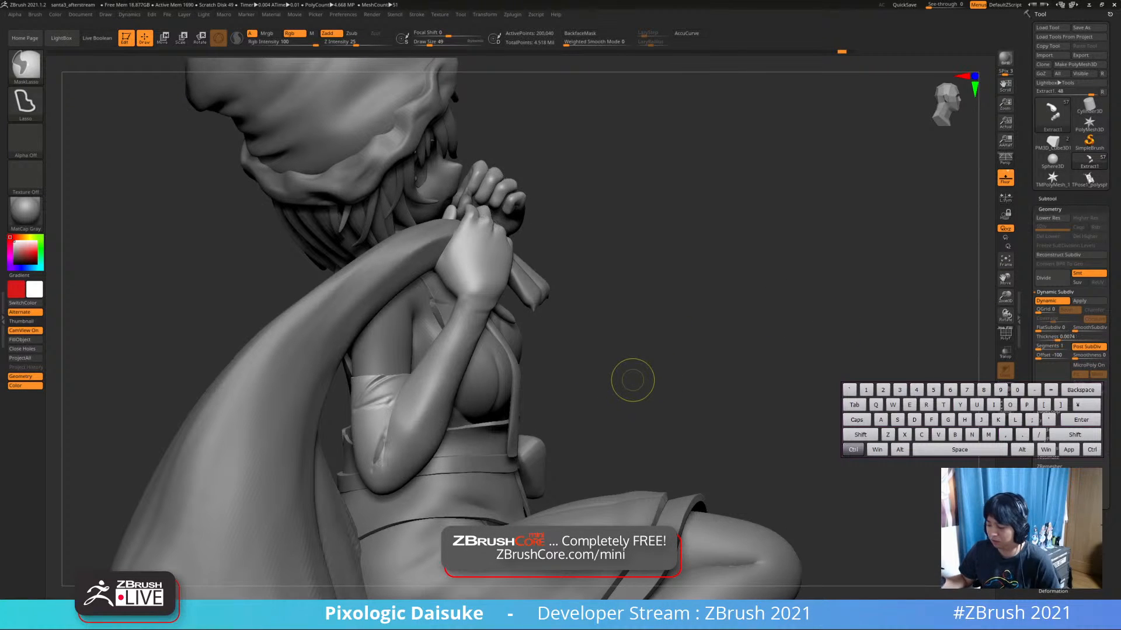
{"action": "key", "text": "ctrl+z"}
{"action": "key", "text": "ctrl+z"}
{"action": "key", "text": "ctrl+z"}
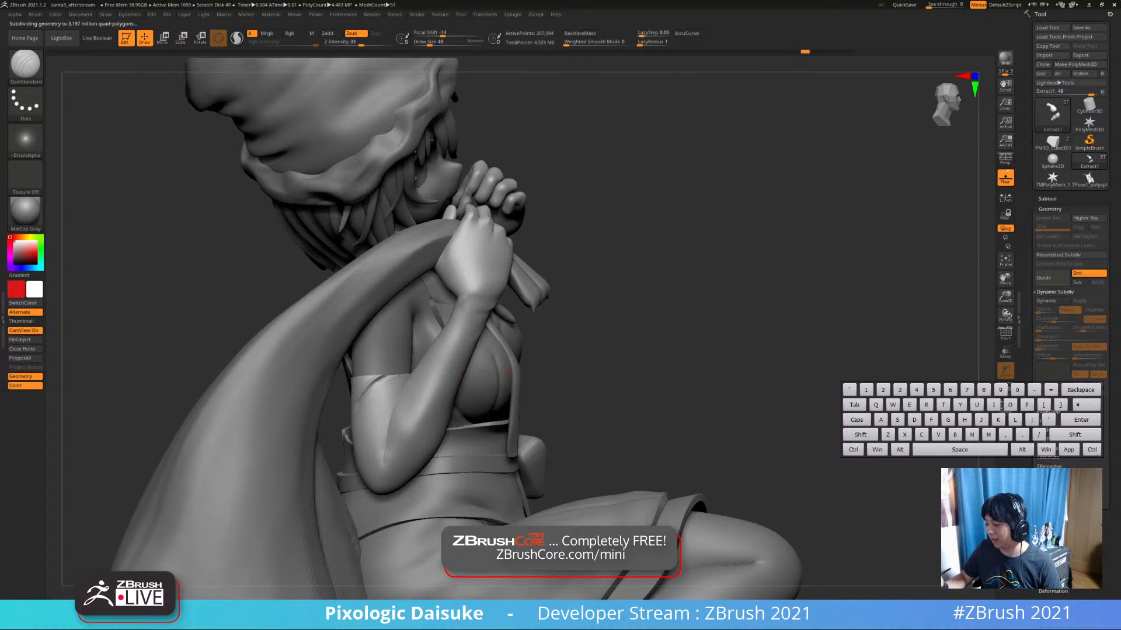
Examine the sack-side forearm and the crease at its sleeve opening, both isolated and together with the whole figure
{"action": "right_click_drag", "start_coordinate": [490, 383], "coordinate": [399, 444], "text": "ctrl"}
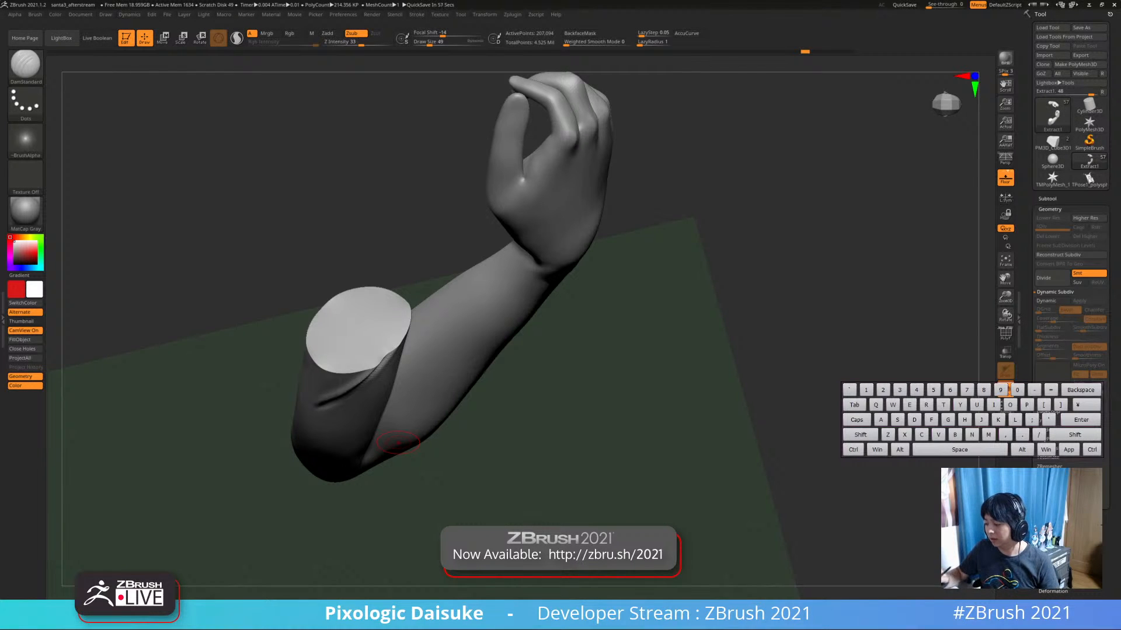
{"action": "right_click_drag", "start_coordinate": [399, 443], "coordinate": [496, 387]}
{"action": "key", "text": "alt+s"}
{"action": "mouse_move", "coordinate": [363, 344]}
{"action": "right_mouse_down"}
{"action": "mouse_move", "coordinate": [369, 360]}
{"action": "mouse_move", "coordinate": [347, 332]}
{"action": "right_mouse_up"}
{"action": "key", "text": "alt+s"}
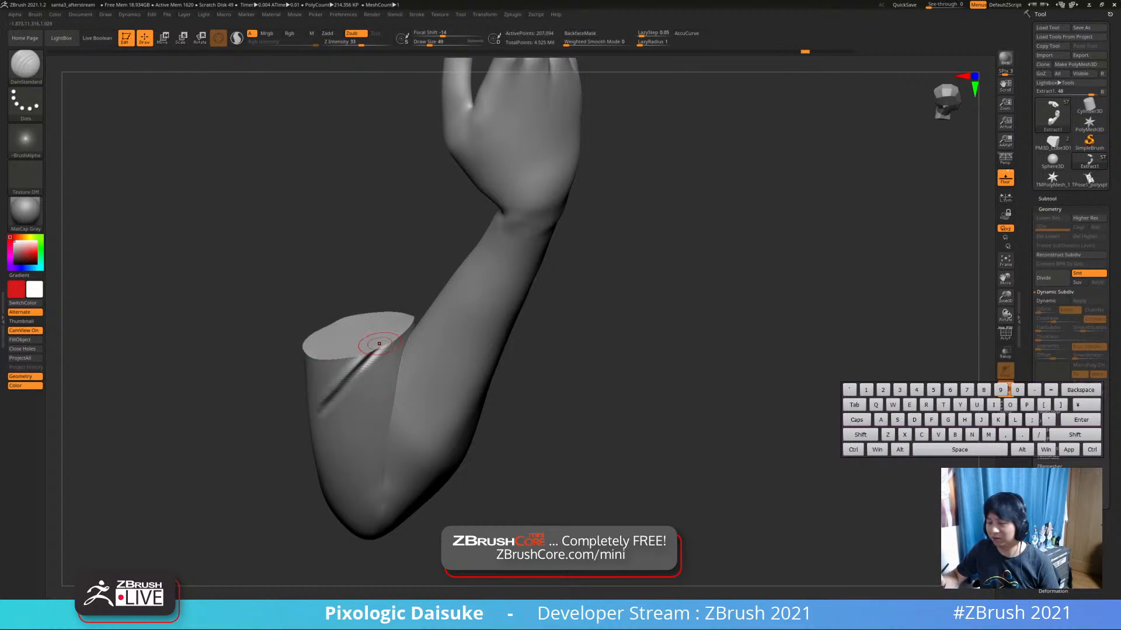
{"action": "right_click_drag", "start_coordinate": [412, 388], "coordinate": [416, 303], "text": "ctrl"}
{"action": "right_click_drag", "start_coordinate": [416, 304], "coordinate": [461, 307], "text": "ctrl"}
{"action": "key", "text": "alt+s"}
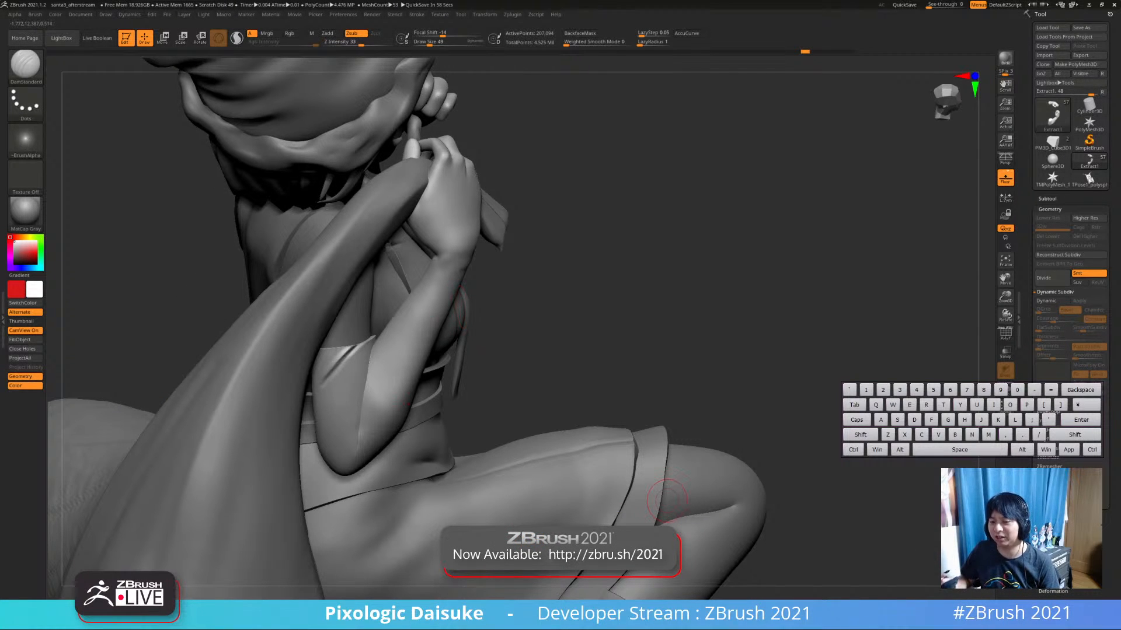
{"action": "right_click_drag", "start_coordinate": [470, 371], "coordinate": [467, 318], "text": "ctrl"}
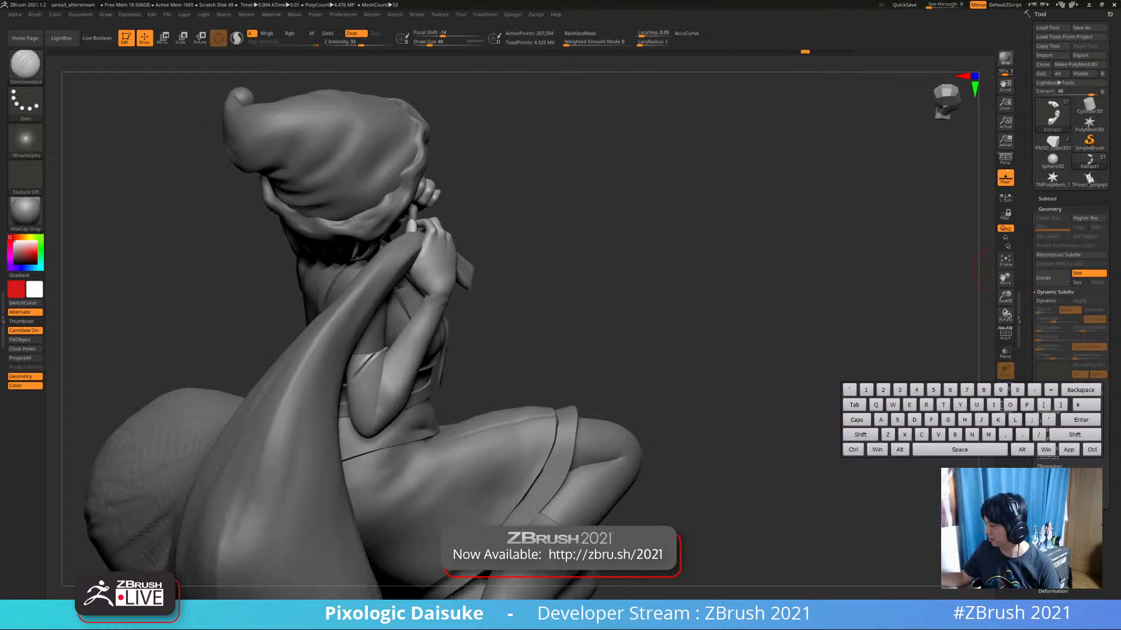
{"action": "key", "text": "shift"}
{"action": "right_click_drag", "start_coordinate": [371, 376], "coordinate": [347, 390], "text": "ctrl"}
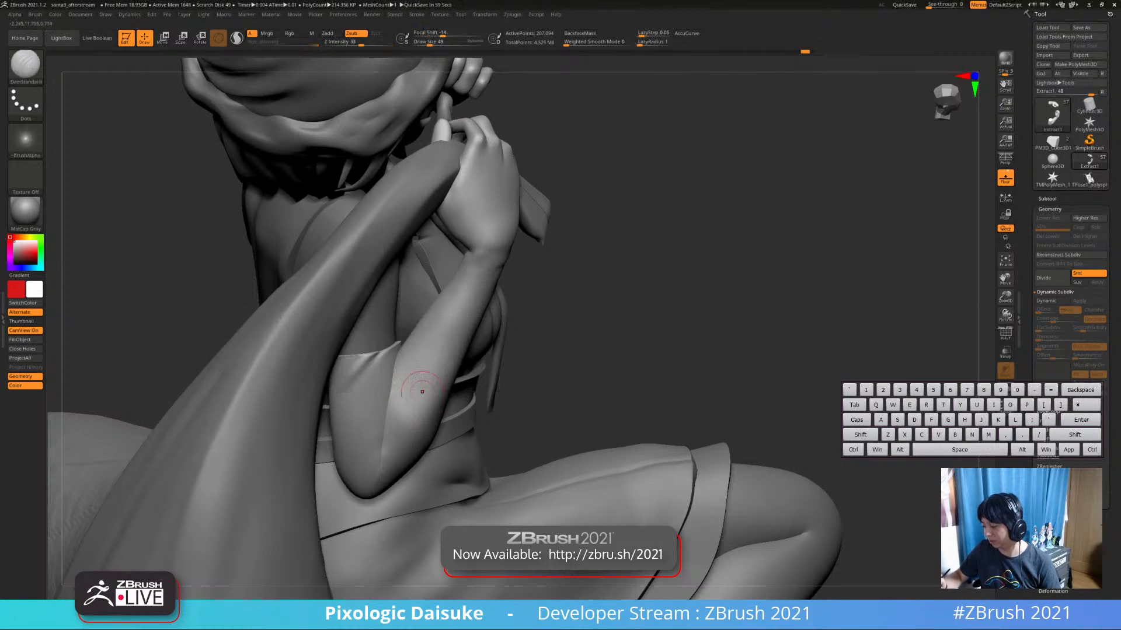
Isolate the dress, enable Dynamic Subdiv on it and set its thickness to 0.02918
{"action": "mouse_move", "coordinate": [373, 356]}
{"action": "right_mouse_down"}
{"action": "mouse_move", "coordinate": [500, 318]}
{"action": "mouse_move", "coordinate": [460, 322]}
{"action": "mouse_move", "coordinate": [509, 231]}
{"action": "mouse_move", "coordinate": [600, 287]}
{"action": "mouse_move", "coordinate": [593, 263]}
{"action": "right_mouse_up"}
{"action": "left_click", "coordinate": [460, 321], "text": "alt"}
{"action": "key", "text": "shift+s"}
{"action": "right_click_drag", "start_coordinate": [593, 262], "coordinate": [619, 210], "text": "ctrl"}
{"action": "mouse_move", "coordinate": [631, 259]}
{"action": "right_mouse_down"}
{"action": "mouse_move", "coordinate": [607, 304]}
{"action": "mouse_move", "coordinate": [572, 294]}
{"action": "mouse_move", "coordinate": [582, 334]}
{"action": "mouse_move", "coordinate": [593, 314]}
{"action": "mouse_move", "coordinate": [611, 321]}
{"action": "mouse_move", "coordinate": [565, 305]}
{"action": "mouse_move", "coordinate": [516, 309]}
{"action": "mouse_move", "coordinate": [624, 300]}
{"action": "mouse_move", "coordinate": [642, 334]}
{"action": "right_mouse_up"}
{"action": "key", "text": "shift+d"}
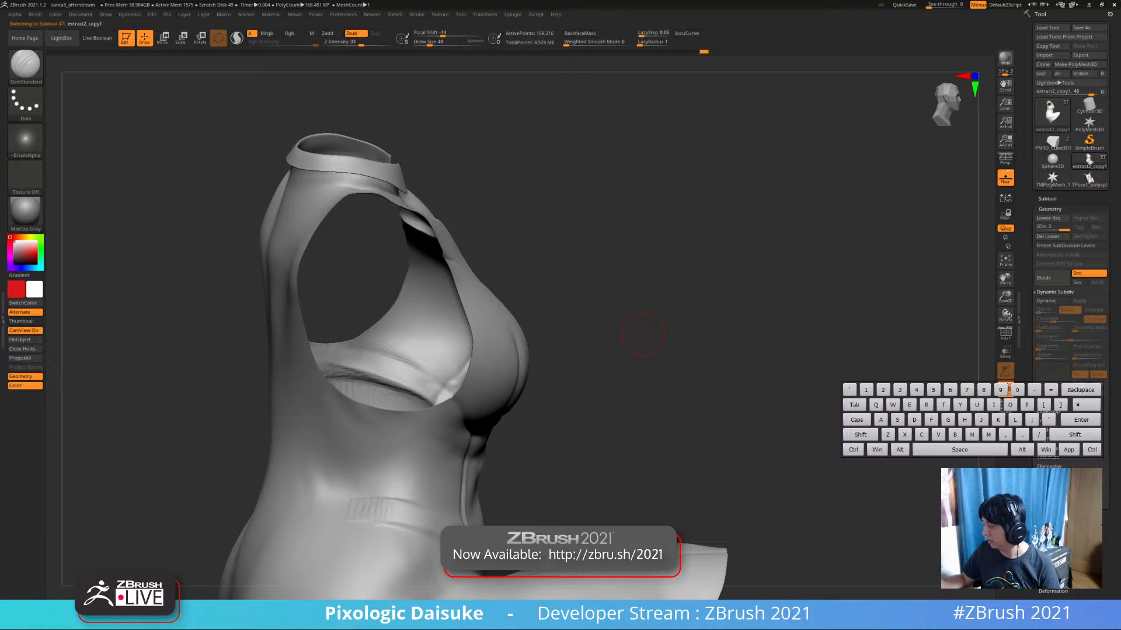
{"action": "key", "text": "d"}
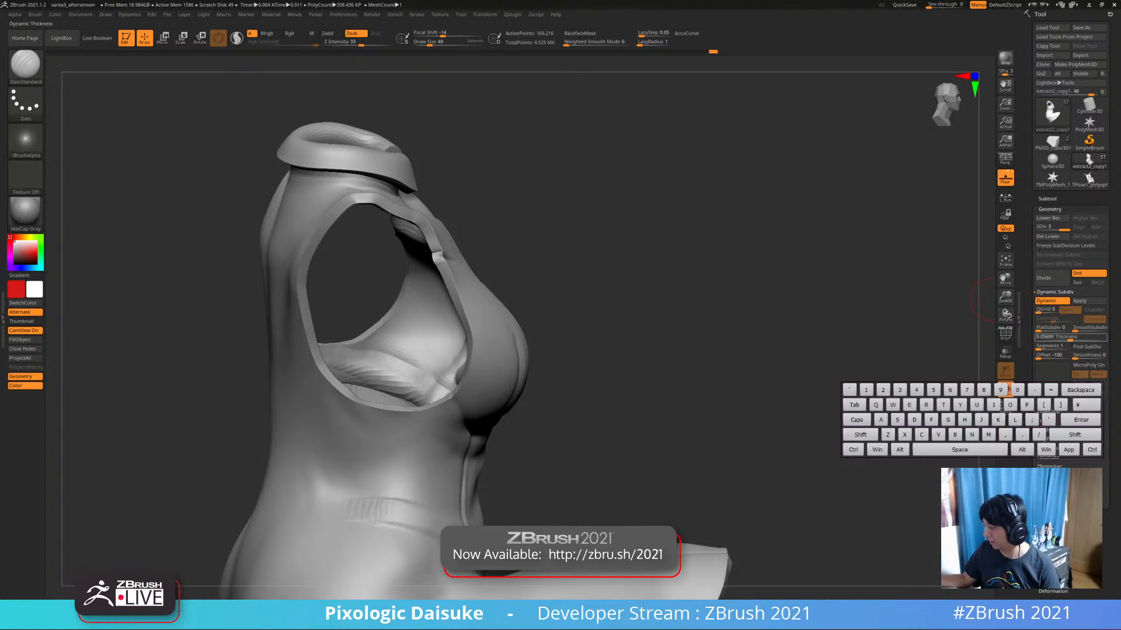
{"action": "mouse_move", "coordinate": [625, 355]}
{"action": "right_mouse_down"}
{"action": "mouse_move", "coordinate": [680, 369]}
{"action": "mouse_move", "coordinate": [631, 361]}
{"action": "right_mouse_up"}
{"action": "left_click_drag", "start_coordinate": [1055, 337], "coordinate": [1064, 337]}
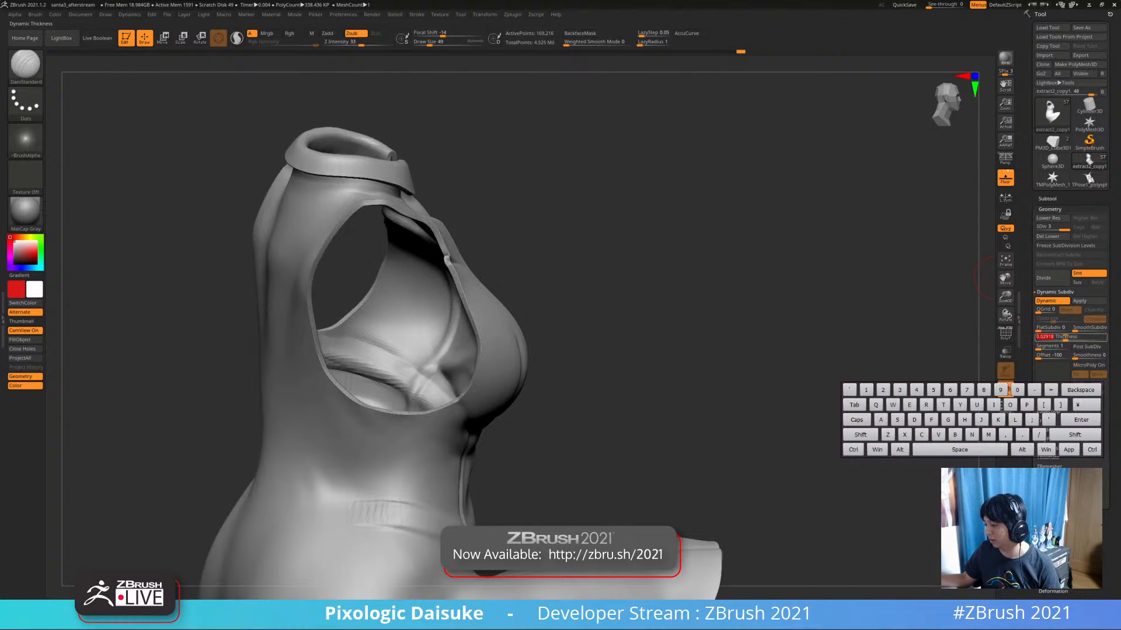
Toggle Dynamic Subdiv off and on for the dress, and inspect its armhole edges alone and on the whole figure
{"action": "left_click_drag", "start_coordinate": [922, 330], "coordinate": [840, 333]}
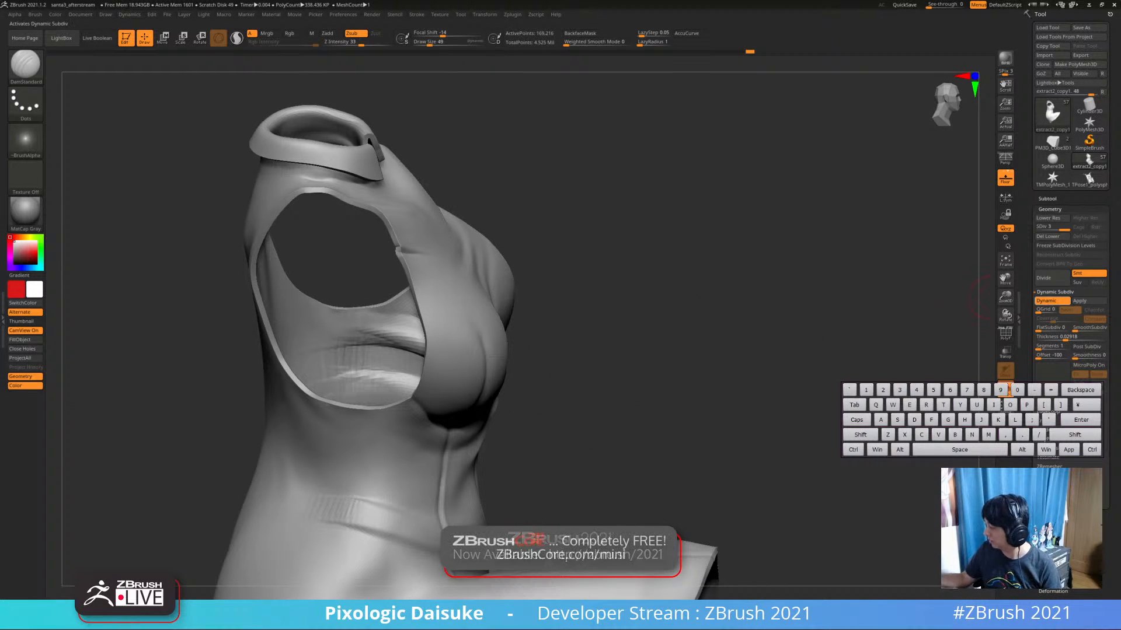
{"action": "key", "text": "shift+d"}
{"action": "mouse_move", "coordinate": [582, 362]}
{"action": "left_mouse_down"}
{"action": "mouse_move", "coordinate": [616, 344]}
{"action": "mouse_move", "coordinate": [572, 367]}
{"action": "mouse_move", "coordinate": [584, 344]}
{"action": "left_mouse_up"}
{"action": "left_click", "coordinate": [1051, 300]}
{"action": "left_click_drag", "start_coordinate": [584, 344], "coordinate": [628, 374]}
{"action": "key", "text": "ctrl+shift+s"}
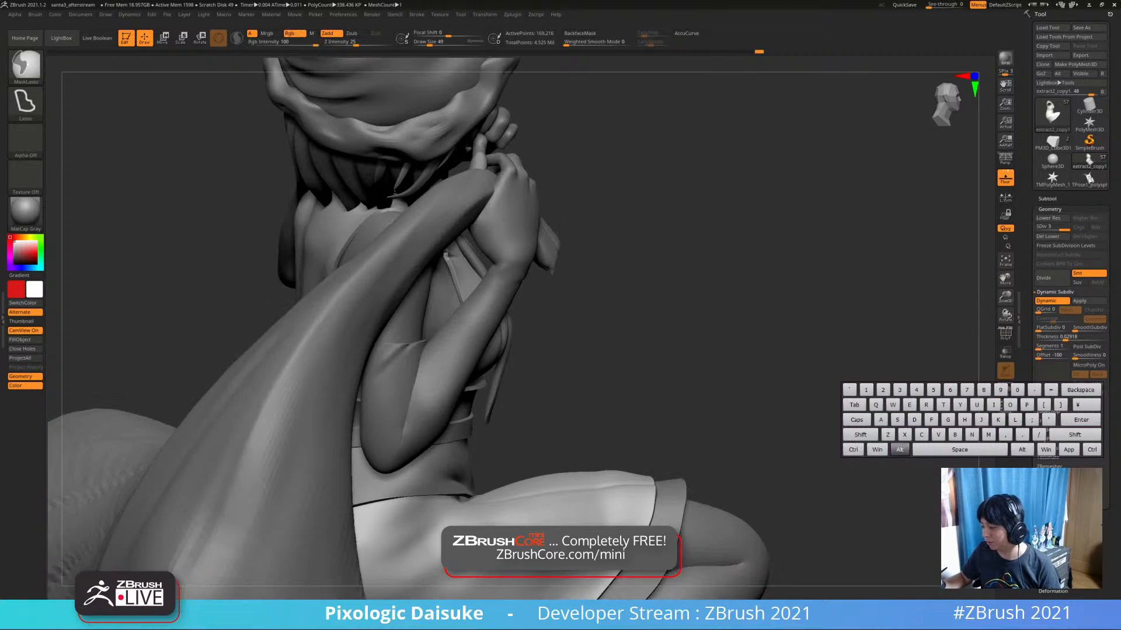
{"action": "left_click_drag", "start_coordinate": [729, 350], "coordinate": [595, 297], "text": "alt"}
{"action": "right_click_drag", "start_coordinate": [549, 485], "coordinate": [432, 424], "text": "ctrl"}
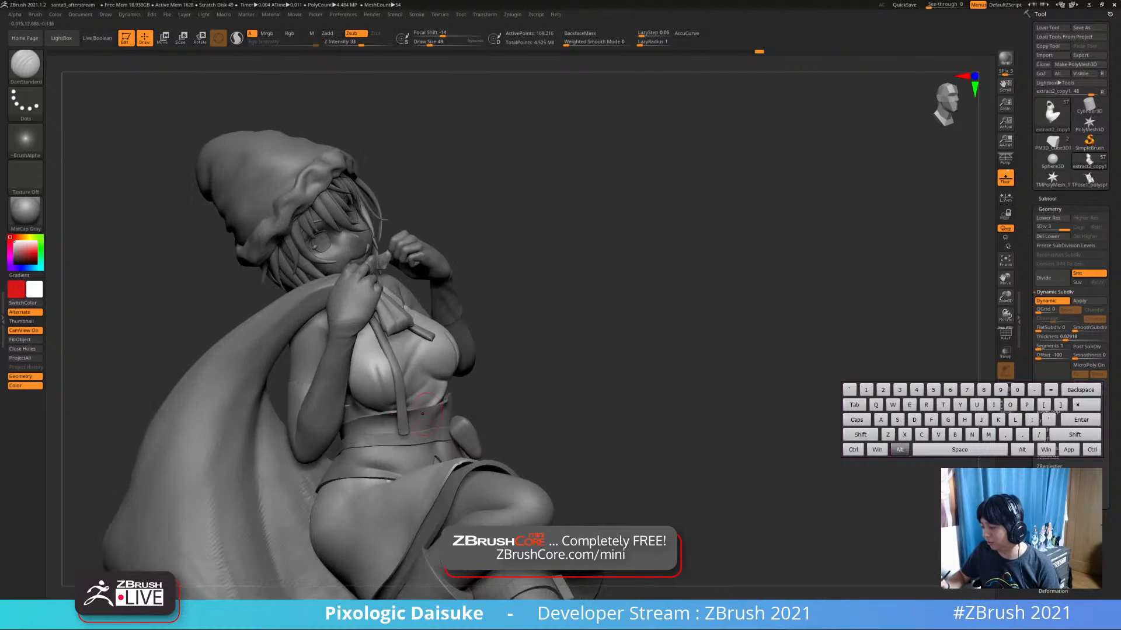
Select the arms subtool and examine both forearms, isolated and against the whole figure from the front
{"action": "left_click", "coordinate": [355, 291], "text": "alt"}
{"action": "right_click_drag", "start_coordinate": [354, 291], "coordinate": [443, 319], "text": "alt"}
{"action": "key", "text": "alt+s"}
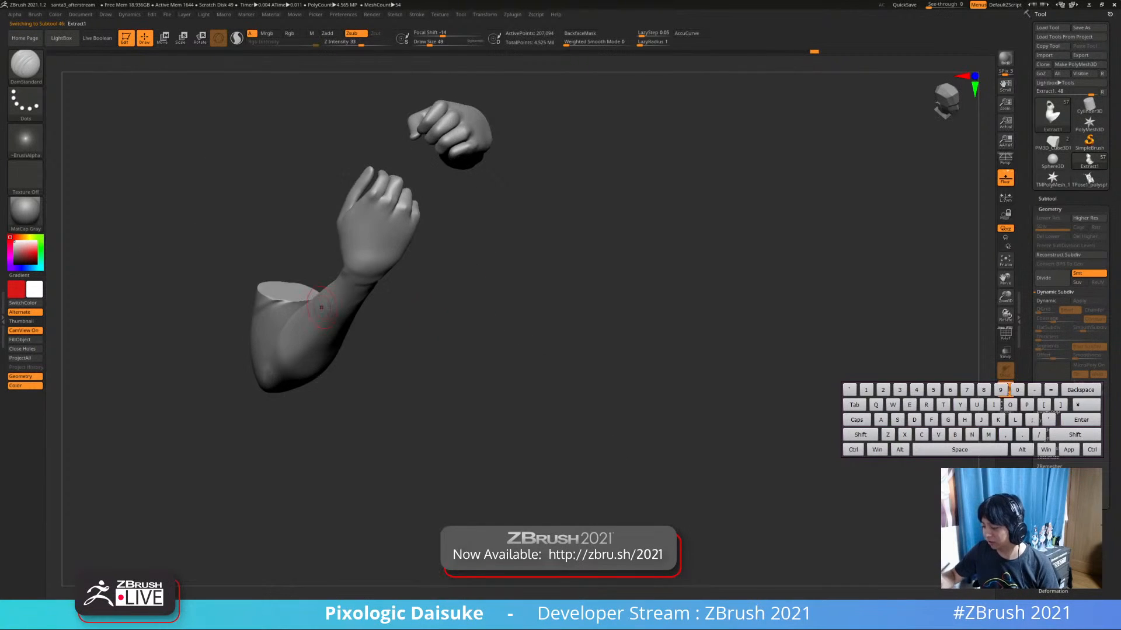
{"action": "mouse_move", "coordinate": [321, 308]}
{"action": "right_mouse_down"}
{"action": "mouse_move", "coordinate": [330, 281]}
{"action": "mouse_move", "coordinate": [321, 305]}
{"action": "mouse_move", "coordinate": [339, 271]}
{"action": "mouse_move", "coordinate": [348, 286]}
{"action": "mouse_move", "coordinate": [357, 269]}
{"action": "right_mouse_up"}
{"action": "key", "text": "alt+s"}
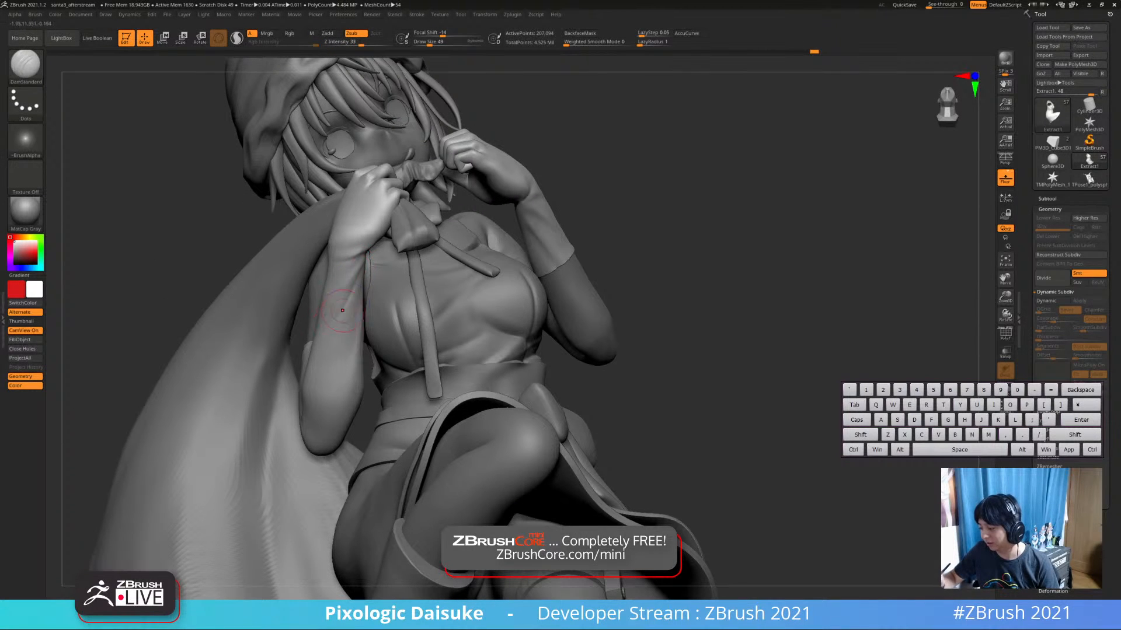
{"action": "key", "text": "shift"}
{"action": "right_click_drag", "start_coordinate": [409, 222], "coordinate": [465, 193]}
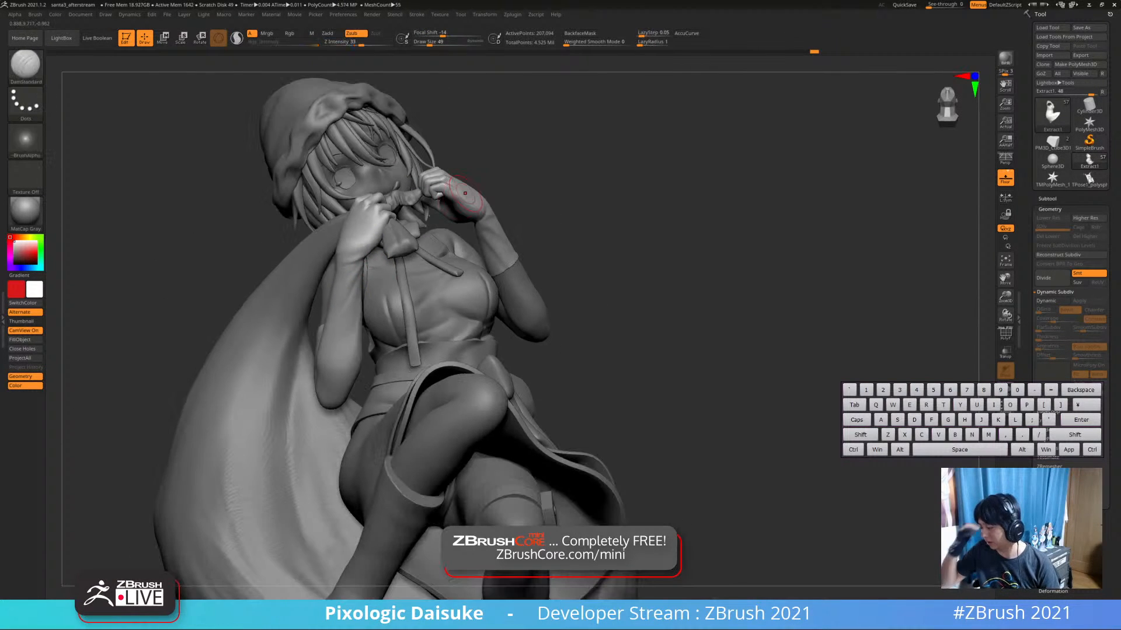
Select the skirt's hem band, compare it without Dynamic Subdiv, leave Dynamic Subdiv enabled and switch to the SnakeHook brush
{"action": "left_click", "coordinate": [549, 443], "text": "alt"}
{"action": "left_click_drag", "start_coordinate": [557, 281], "coordinate": [631, 245]}
{"action": "left_click_drag", "start_coordinate": [875, 298], "coordinate": [948, 312]}
{"action": "left_click", "coordinate": [1050, 301]}
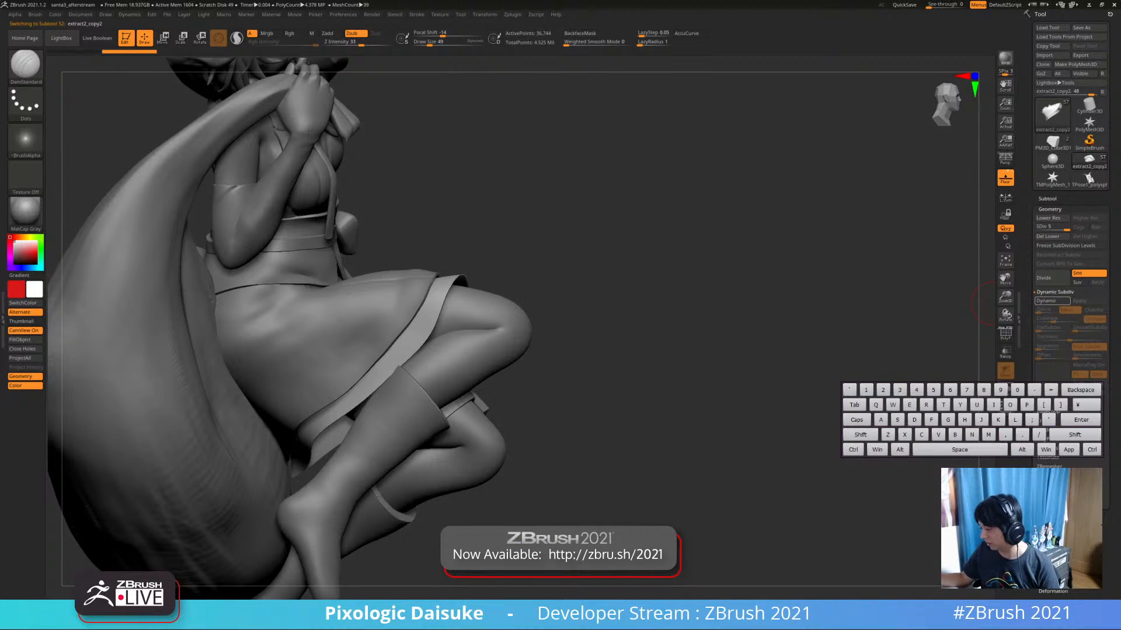
{"action": "left_click", "coordinate": [1051, 301]}
{"action": "left_click", "coordinate": [1050, 301]}
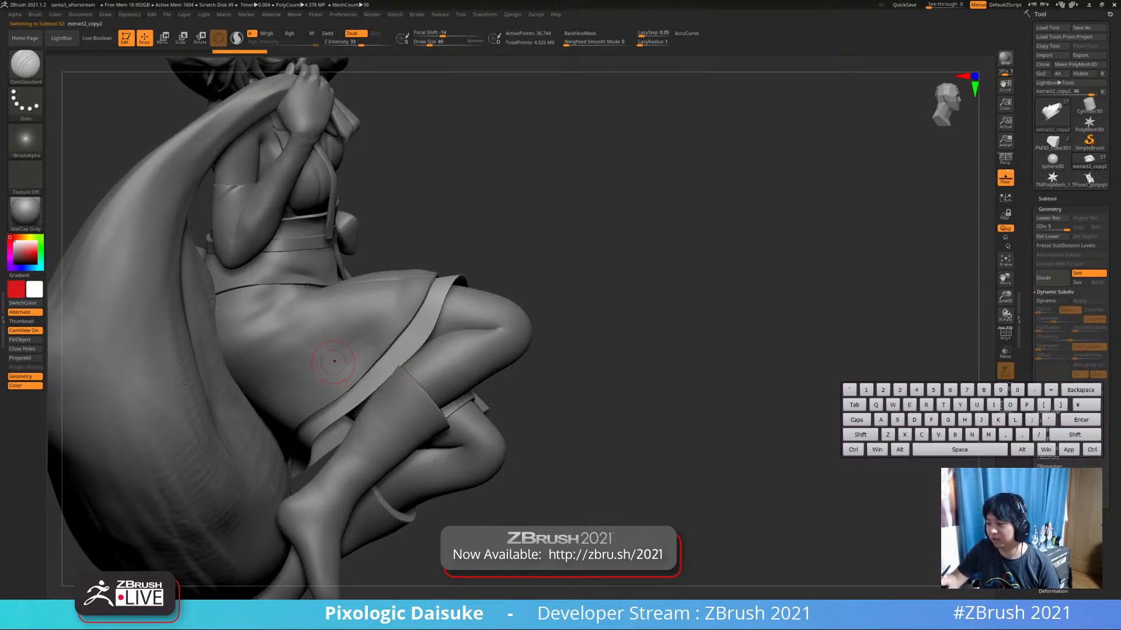
{"action": "key", "text": "b"}
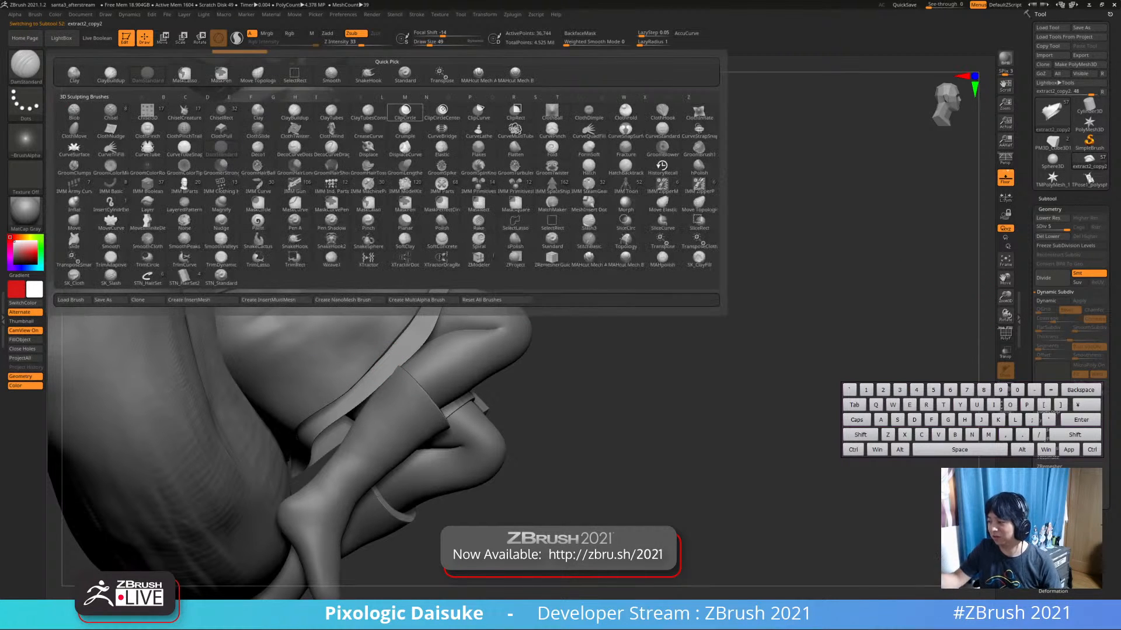
{"action": "key", "text": "s"}
{"action": "key", "text": "h"}
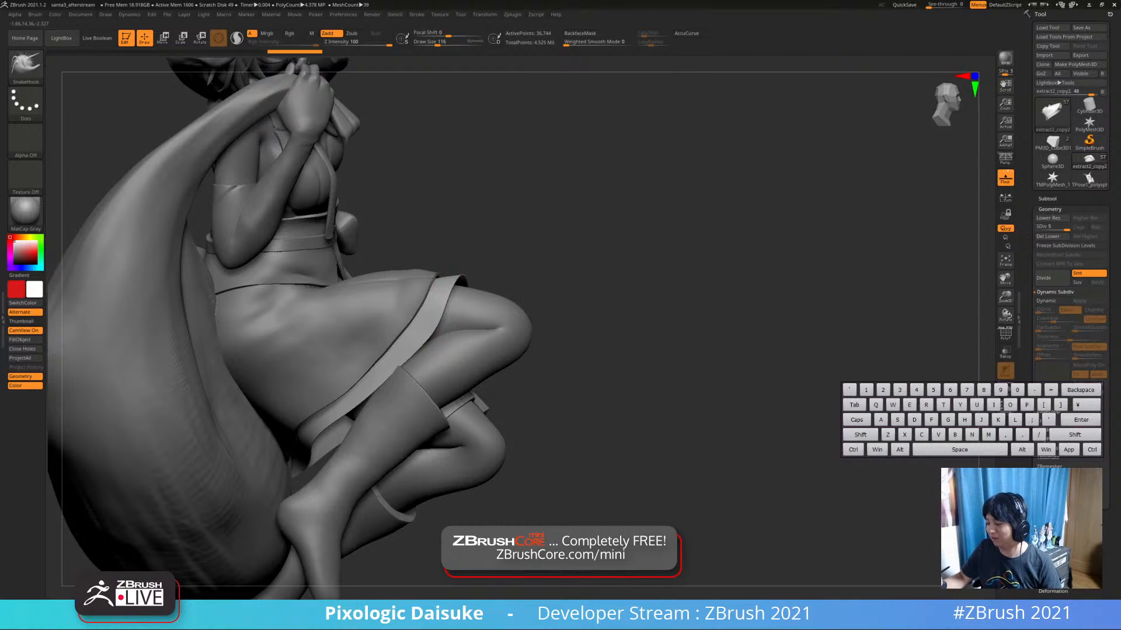
{"action": "left_click", "coordinate": [1046, 301]}
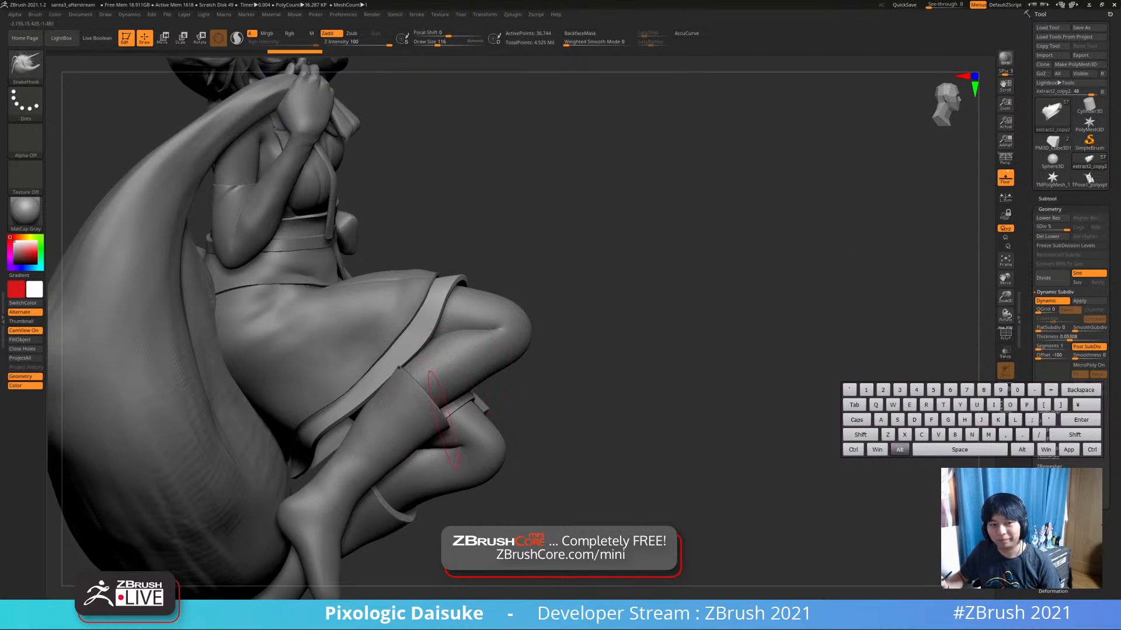
Select the legs and adjust the fold at the raised knee slightly with the SnakeHook brush
{"action": "right_click_drag", "start_coordinate": [443, 420], "coordinate": [465, 403], "text": "alt"}
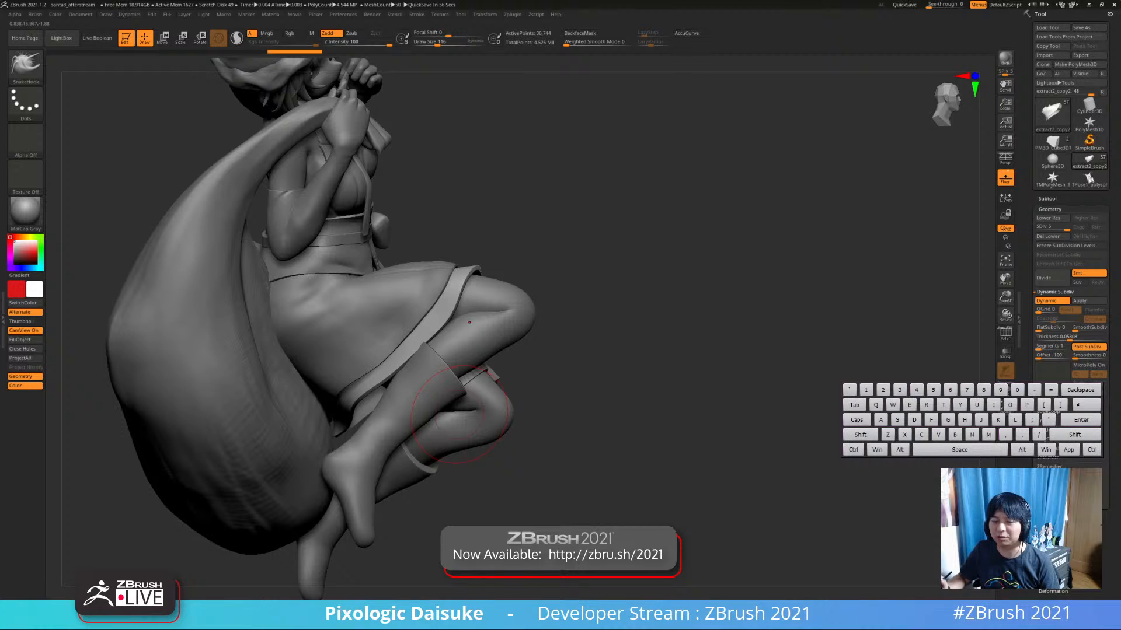
{"action": "mouse_move", "coordinate": [487, 292]}
{"action": "right_mouse_down", "text": "ctrl"}
{"action": "mouse_move", "coordinate": [526, 309]}
{"action": "mouse_move", "coordinate": [497, 282]}
{"action": "mouse_move", "coordinate": [453, 292]}
{"action": "right_mouse_up", "text": "ctrl"}
{"action": "left_click", "coordinate": [548, 310], "text": "alt"}
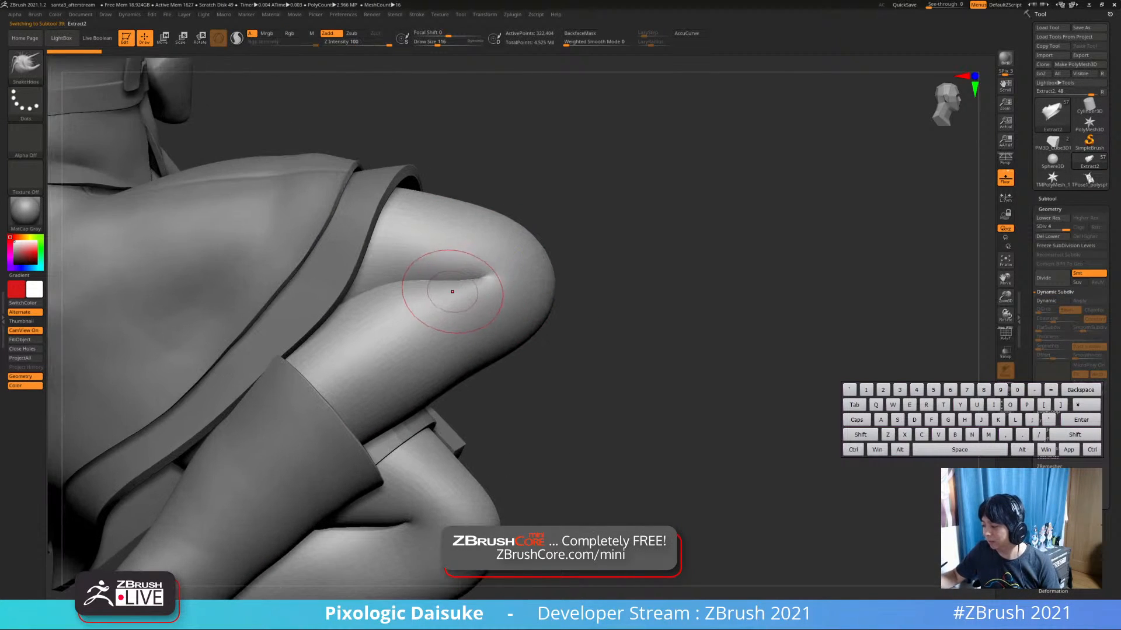
{"action": "key", "text": "ctrl+z"}
{"action": "mouse_move", "coordinate": [448, 279]}
{"action": "left_mouse_down"}
{"action": "mouse_move", "coordinate": [446, 290]}
{"action": "mouse_move", "coordinate": [466, 279]}
{"action": "left_mouse_up"}
{"action": "mouse_move", "coordinate": [453, 250]}
{"action": "right_mouse_down"}
{"action": "mouse_move", "coordinate": [411, 261]}
{"action": "mouse_move", "coordinate": [428, 286]}
{"action": "mouse_move", "coordinate": [439, 275]}
{"action": "mouse_move", "coordinate": [438, 350]}
{"action": "mouse_move", "coordinate": [444, 303]}
{"action": "mouse_move", "coordinate": [366, 283]}
{"action": "right_mouse_up"}
Isolate the legs, try a lasso mask below the calf, undo it and show the whole figure again
{"action": "key", "text": "shift+alt+s"}
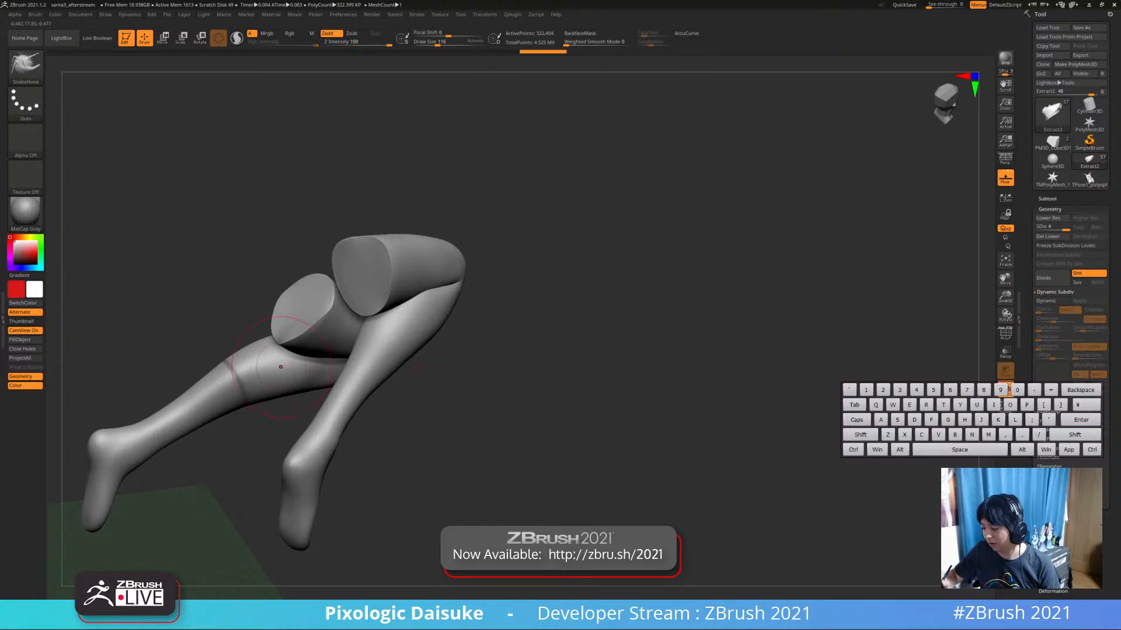
{"action": "right_click_drag", "start_coordinate": [262, 411], "coordinate": [313, 350], "text": "alt"}
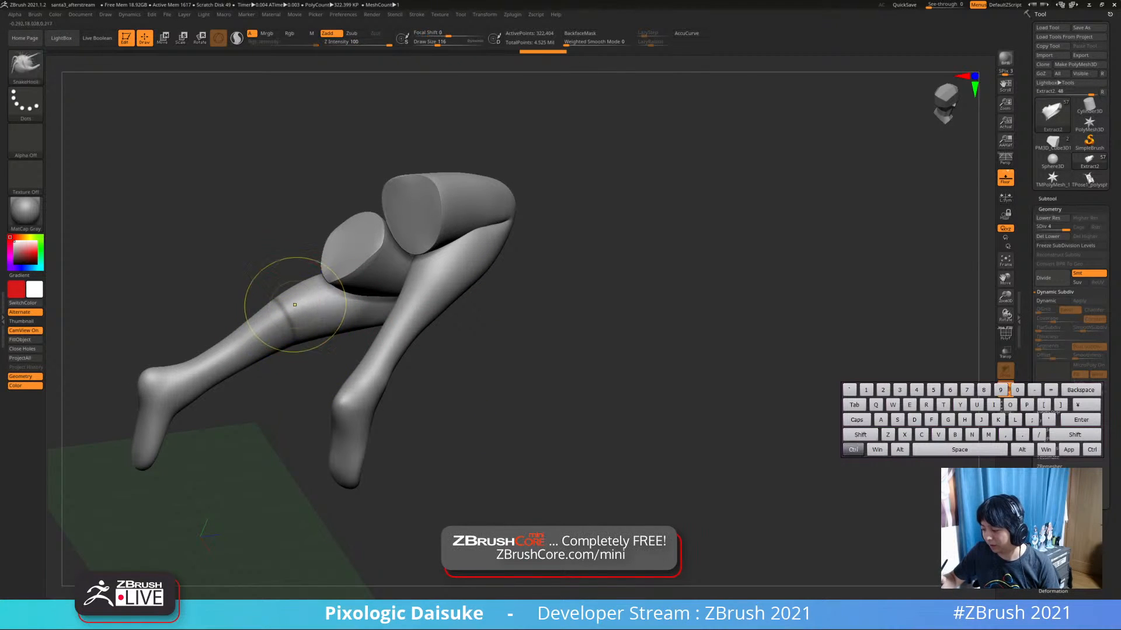
{"action": "mouse_move", "coordinate": [301, 377]}
{"action": "left_mouse_down", "text": "ctrl"}
{"action": "mouse_move", "coordinate": [316, 386]}
{"action": "mouse_move", "coordinate": [276, 407]}
{"action": "mouse_move", "coordinate": [285, 408]}
{"action": "left_mouse_up", "text": "ctrl"}
{"action": "key", "text": "ctrl+z"}
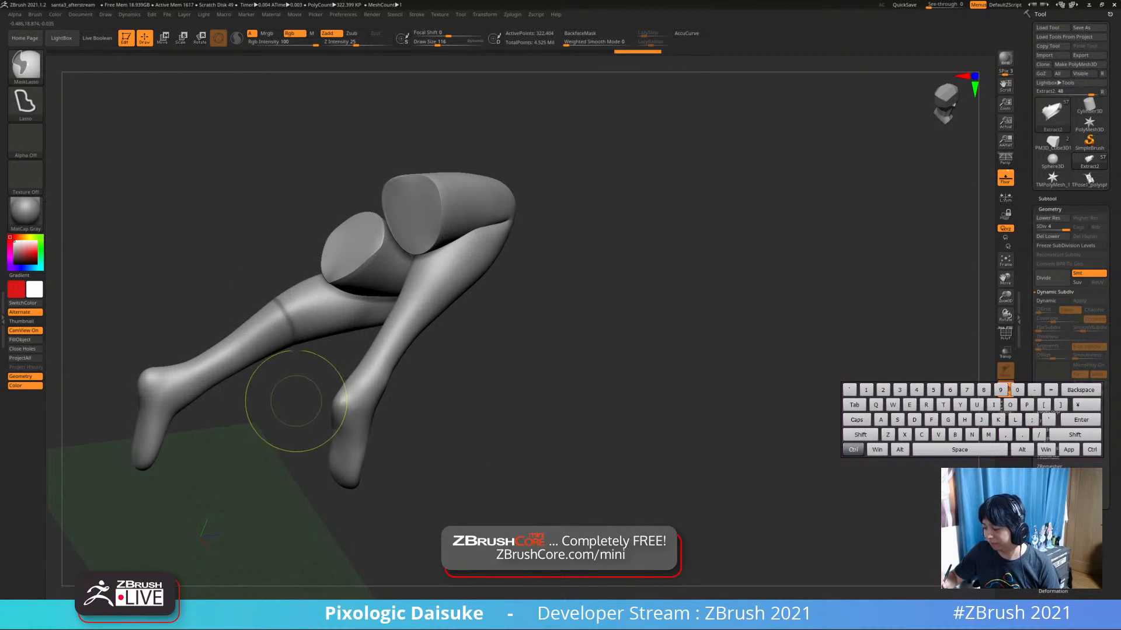
{"action": "right_click_drag", "start_coordinate": [298, 400], "coordinate": [363, 406], "text": "alt"}
{"action": "right_click_drag", "start_coordinate": [474, 384], "coordinate": [327, 356], "text": "alt"}
{"action": "key", "text": "shift+s"}
{"action": "right_click_drag", "start_coordinate": [446, 291], "coordinate": [407, 327]}
Select the lower boot's cuff, the legs and the dress in turn, and examine them from the side and above
{"action": "left_click", "coordinate": [386, 382], "text": "alt"}
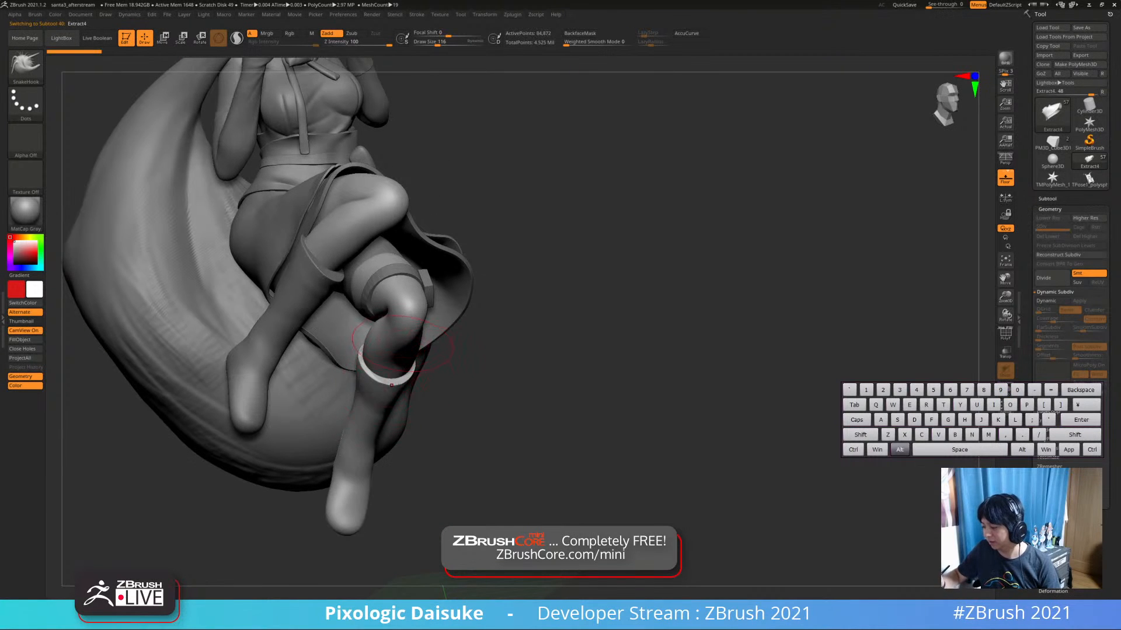
{"action": "left_click", "coordinate": [380, 407], "text": "alt"}
{"action": "left_click_drag", "start_coordinate": [525, 362], "coordinate": [595, 397], "text": "alt"}
{"action": "right_click_drag", "start_coordinate": [584, 397], "coordinate": [666, 350], "text": "ctrl"}
{"action": "left_click_drag", "start_coordinate": [584, 362], "coordinate": [583, 408], "text": "alt"}
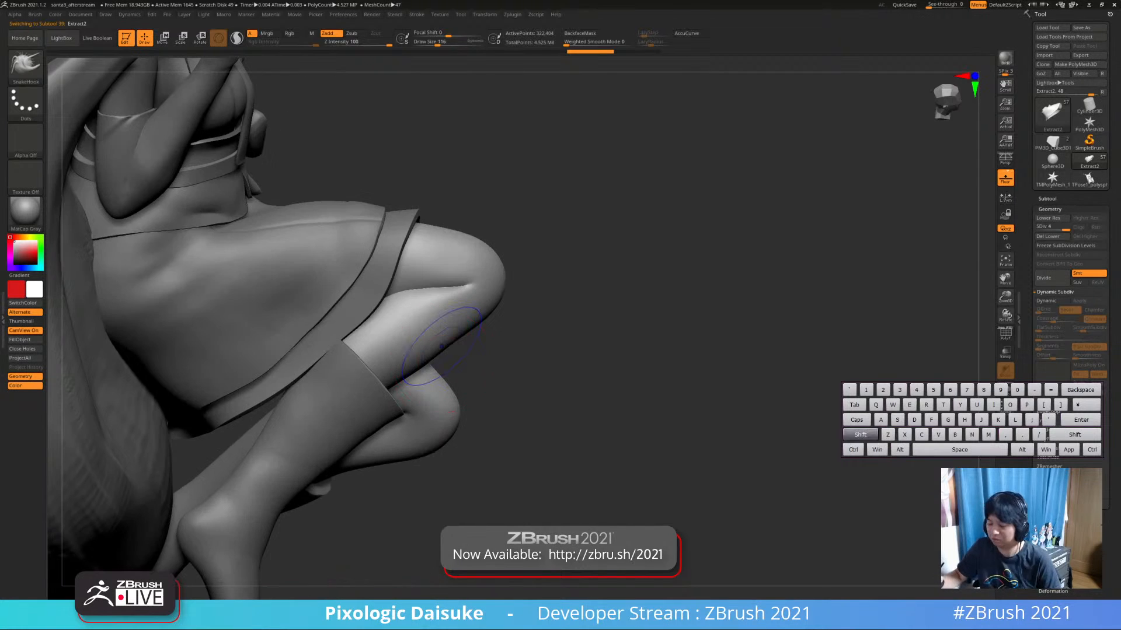
{"action": "key", "text": "shift+s"}
{"action": "key", "text": "shift+s"}
{"action": "left_click", "coordinate": [322, 299], "text": "alt"}
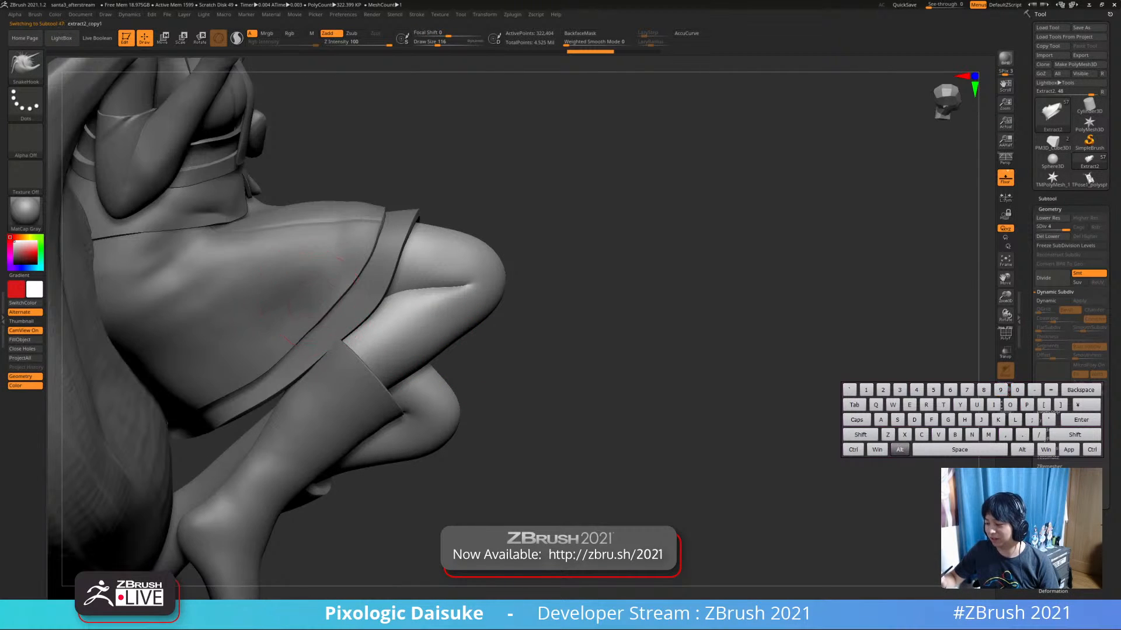
{"action": "right_click_drag", "start_coordinate": [322, 300], "coordinate": [528, 454], "text": "alt"}
{"action": "right_click_drag", "start_coordinate": [345, 327], "coordinate": [338, 367]}
{"action": "right_click_drag", "start_coordinate": [339, 368], "coordinate": [397, 350]}
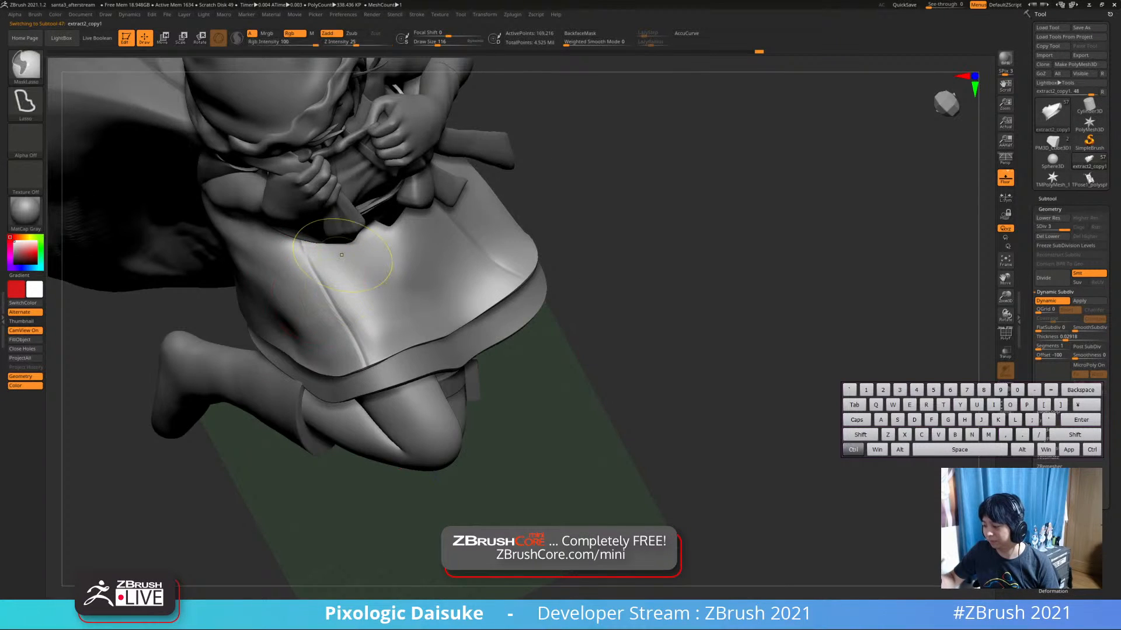
{"action": "mouse_move", "coordinate": [327, 233]}
{"action": "right_mouse_down", "text": "ctrl"}
{"action": "mouse_move", "coordinate": [307, 114]}
{"action": "mouse_move", "coordinate": [438, 365]}
{"action": "mouse_move", "coordinate": [735, 353]}
{"action": "mouse_move", "coordinate": [556, 81]}
{"action": "right_mouse_up", "text": "ctrl"}
Select the sack, enable BackfaceMask, enlarge the brush to about 200 and smooth the folds near the shoulder
{"action": "left_click", "coordinate": [437, 365], "text": "alt"}
{"action": "left_click", "coordinate": [579, 33]}
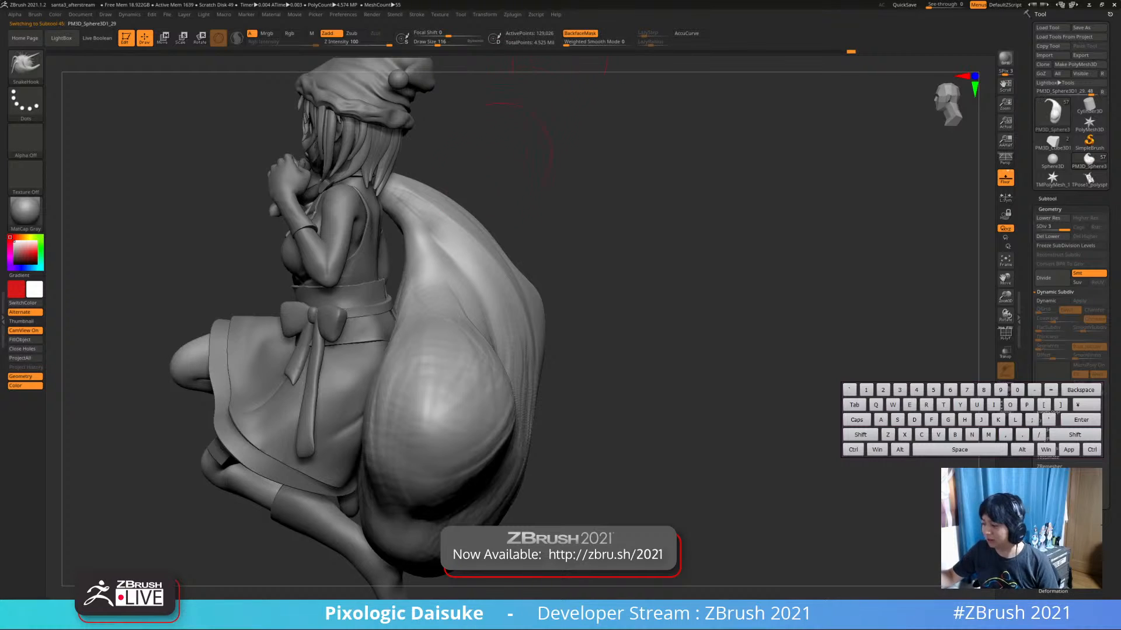
{"action": "mouse_move", "coordinate": [497, 169]}
{"action": "right_mouse_down"}
{"action": "mouse_move", "coordinate": [438, 195]}
{"action": "mouse_move", "coordinate": [416, 245]}
{"action": "mouse_move", "coordinate": [406, 203]}
{"action": "right_mouse_up"}
{"action": "left_click", "coordinate": [444, 43]}
{"action": "key", "text": "ctrl"}
{"action": "key", "text": "shift"}
{"action": "left_click_drag", "start_coordinate": [433, 236], "coordinate": [438, 246], "text": "shift"}
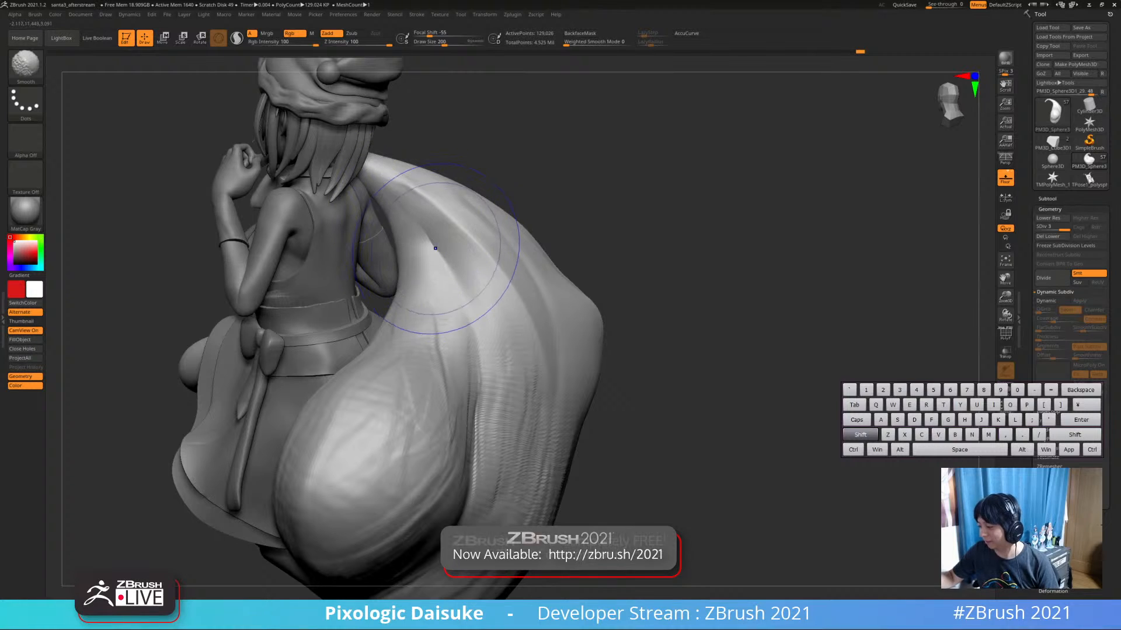
Reselect the arms, switch to the DamStandard brush and set the draw size to 44
{"action": "mouse_move", "coordinate": [439, 247]}
{"action": "right_mouse_down", "text": "ctrl"}
{"action": "mouse_move", "coordinate": [437, 218]}
{"action": "mouse_move", "coordinate": [554, 219]}
{"action": "mouse_move", "coordinate": [501, 222]}
{"action": "right_mouse_up", "text": "ctrl"}
{"action": "right_click_drag", "start_coordinate": [502, 222], "coordinate": [499, 193], "text": "ctrl"}
{"action": "right_click_drag", "start_coordinate": [467, 196], "coordinate": [493, 203]}
{"action": "mouse_move", "coordinate": [493, 203]}
{"action": "right_mouse_down", "text": "alt"}
{"action": "mouse_move", "coordinate": [400, 251]}
{"action": "mouse_move", "coordinate": [373, 244]}
{"action": "right_mouse_up", "text": "alt"}
{"action": "left_click", "coordinate": [376, 223], "text": "alt"}
{"action": "left_click", "coordinate": [26, 66]}
{"action": "left_click", "coordinate": [51, 85]}
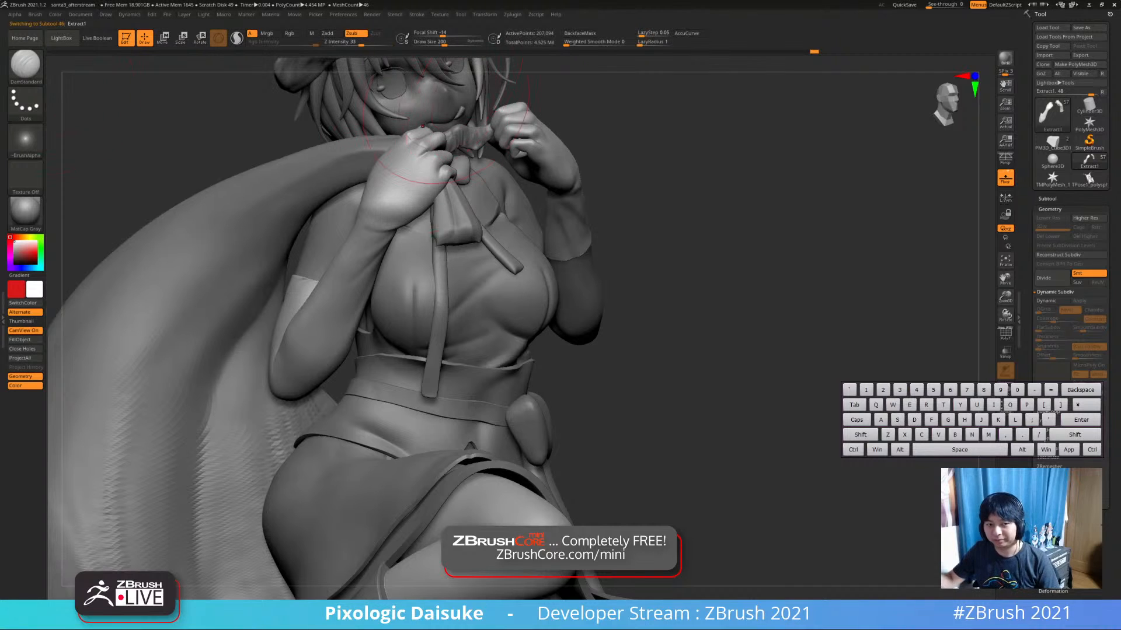
{"action": "left_click_drag", "start_coordinate": [443, 43], "coordinate": [429, 43]}
Smooth the surface of the sack-side forearm below the wrist and check it from the front and side
{"action": "right_click_drag", "start_coordinate": [363, 253], "coordinate": [379, 254]}
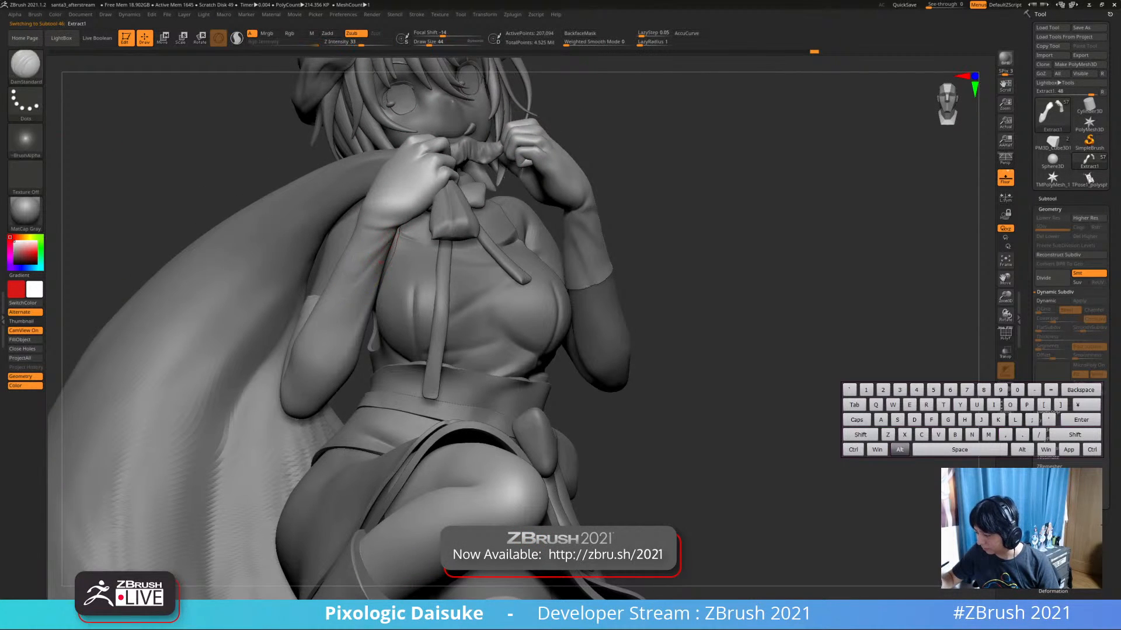
{"action": "right_click_drag", "start_coordinate": [388, 280], "coordinate": [368, 286]}
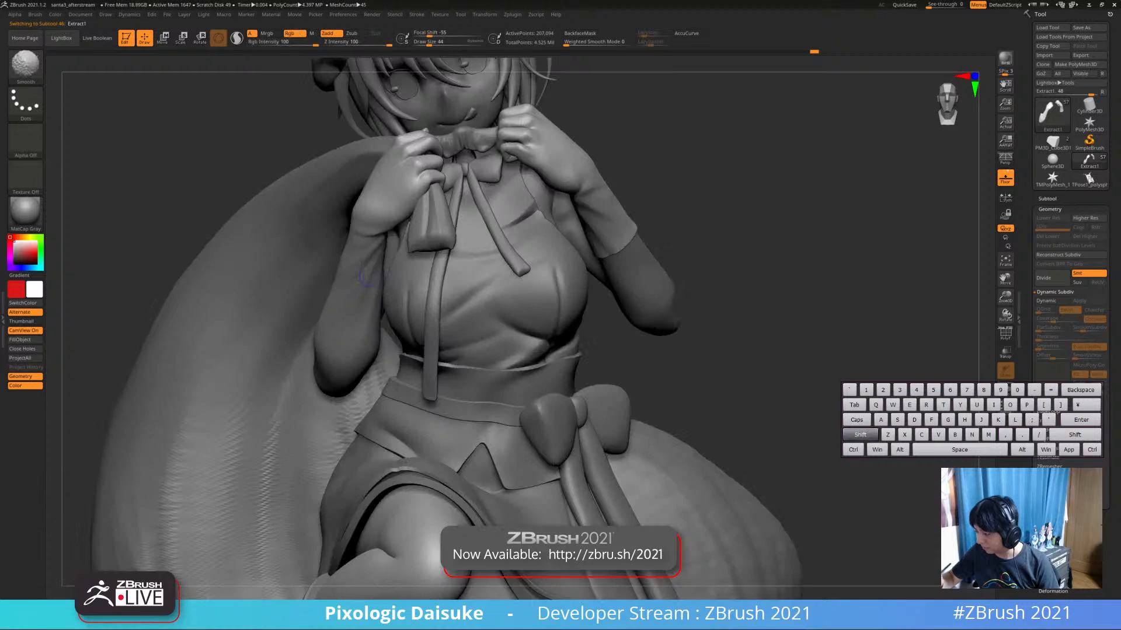
{"action": "left_click_drag", "start_coordinate": [368, 286], "coordinate": [363, 299], "text": "shift"}
{"action": "mouse_move", "coordinate": [356, 310]}
{"action": "right_mouse_down", "text": "ctrl"}
{"action": "mouse_move", "coordinate": [350, 292]}
{"action": "mouse_move", "coordinate": [358, 309]}
{"action": "right_mouse_up", "text": "ctrl"}
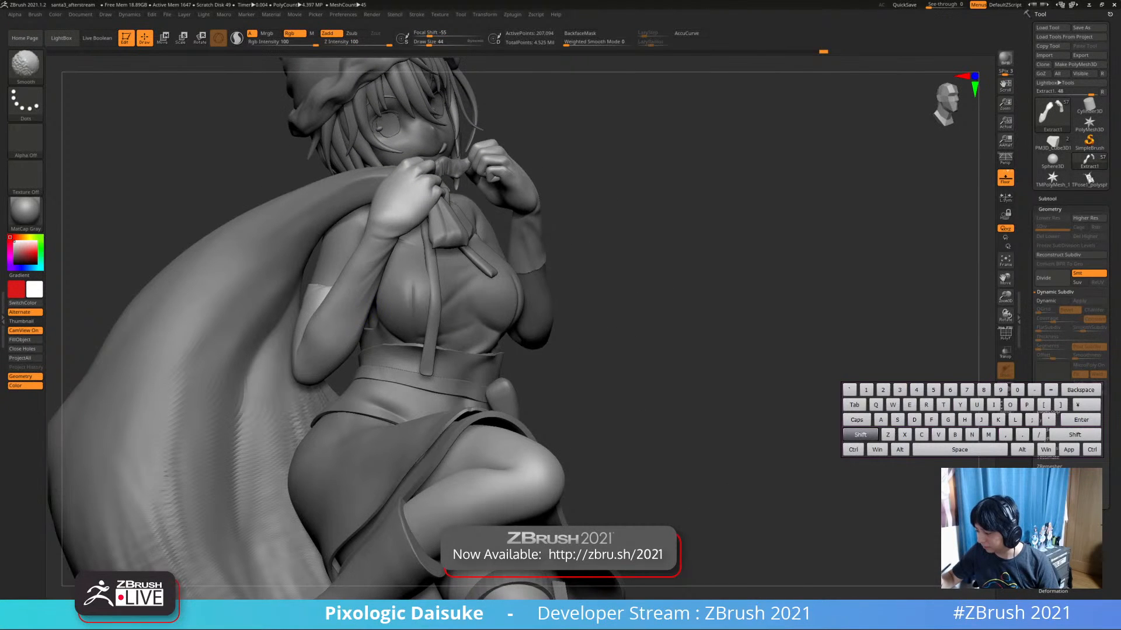
{"action": "right_click_drag", "start_coordinate": [380, 251], "coordinate": [358, 304], "text": "alt"}
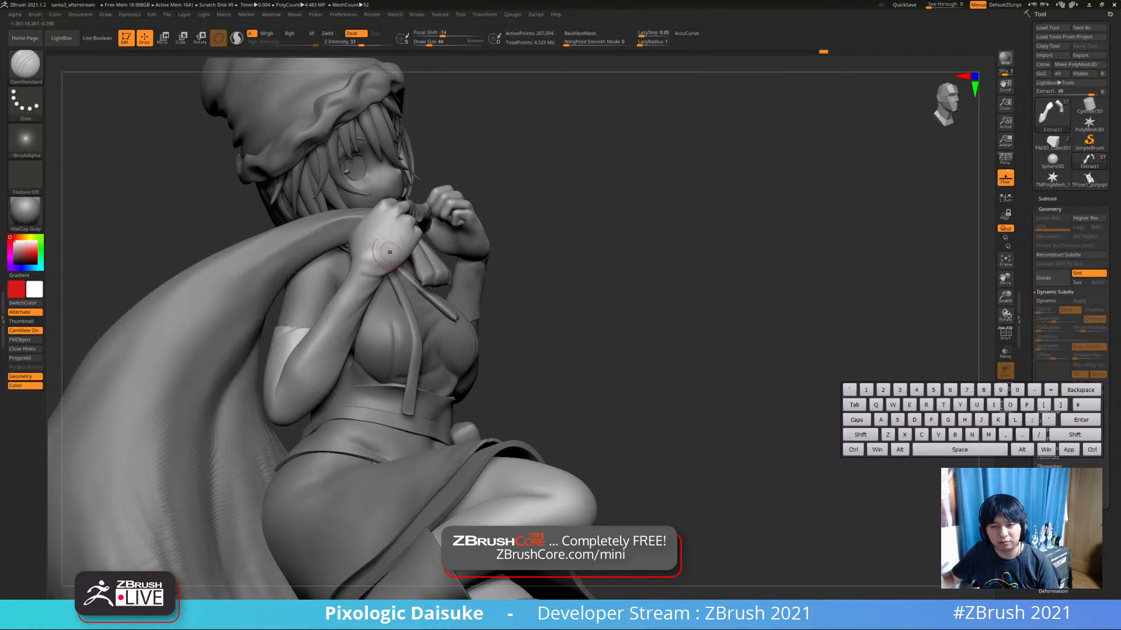
Isolate the arms, restore the full figure, and examine the sack-side arm from the front and side
{"action": "key", "text": "shift+s"}
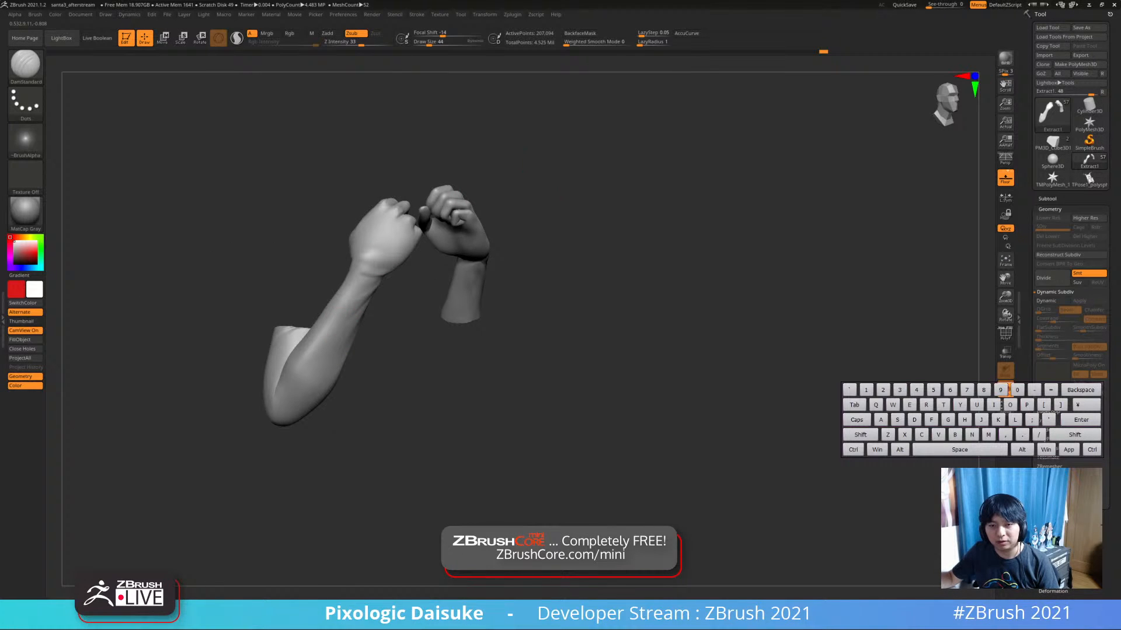
{"action": "key", "text": "shift+s"}
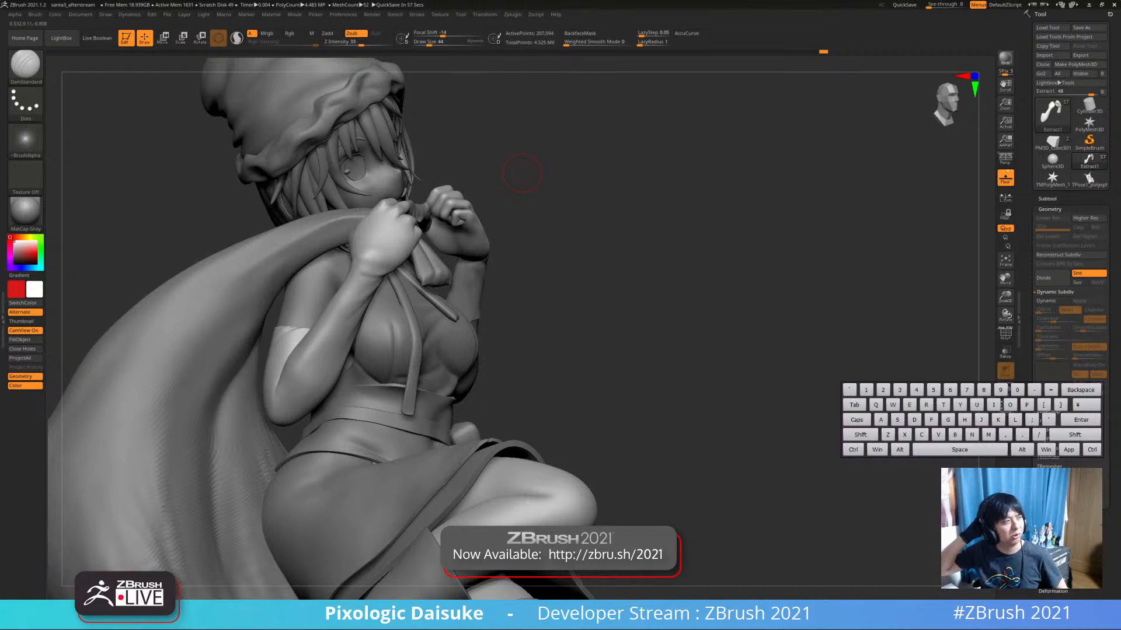
{"action": "left_click_drag", "start_coordinate": [522, 174], "coordinate": [627, 181]}
{"action": "mouse_move", "coordinate": [584, 210]}
{"action": "left_mouse_down"}
{"action": "mouse_move", "coordinate": [549, 208]}
{"action": "mouse_move", "coordinate": [572, 222]}
{"action": "mouse_move", "coordinate": [630, 222]}
{"action": "mouse_move", "coordinate": [617, 223]}
{"action": "left_mouse_up"}
{"action": "left_click", "coordinate": [349, 206], "text": "alt"}
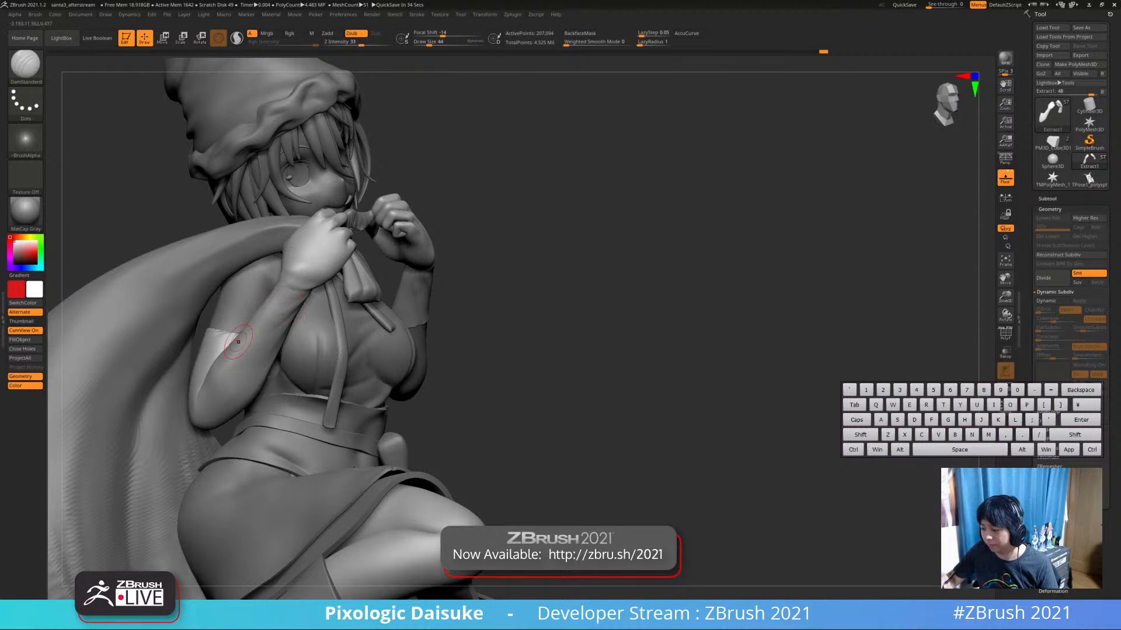
Carve creases on the sack-side arm below the sleeve edge and along the elbow bend with the DamStandard brush
{"action": "mouse_move", "coordinate": [235, 345]}
{"action": "right_mouse_down"}
{"action": "mouse_move", "coordinate": [298, 344]}
{"action": "mouse_move", "coordinate": [301, 377]}
{"action": "mouse_move", "coordinate": [246, 356]}
{"action": "right_mouse_up"}
{"action": "right_click_drag", "start_coordinate": [246, 356], "coordinate": [277, 356]}
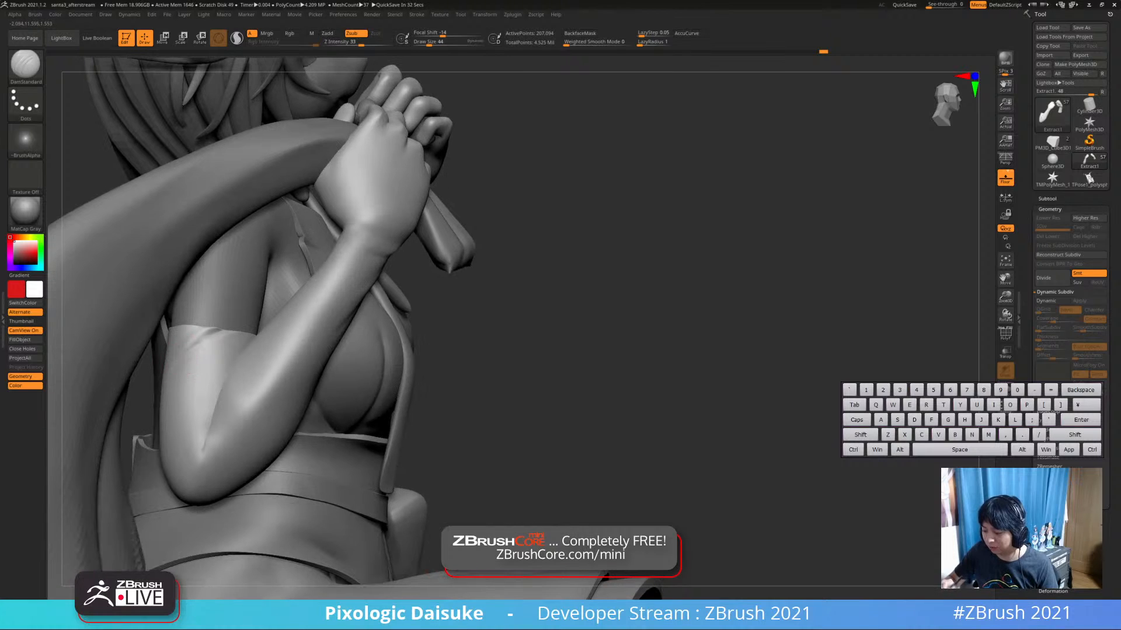
{"action": "mouse_move", "coordinate": [192, 352]}
{"action": "left_mouse_down"}
{"action": "mouse_move", "coordinate": [224, 334]}
{"action": "mouse_move", "coordinate": [211, 336]}
{"action": "left_mouse_up"}
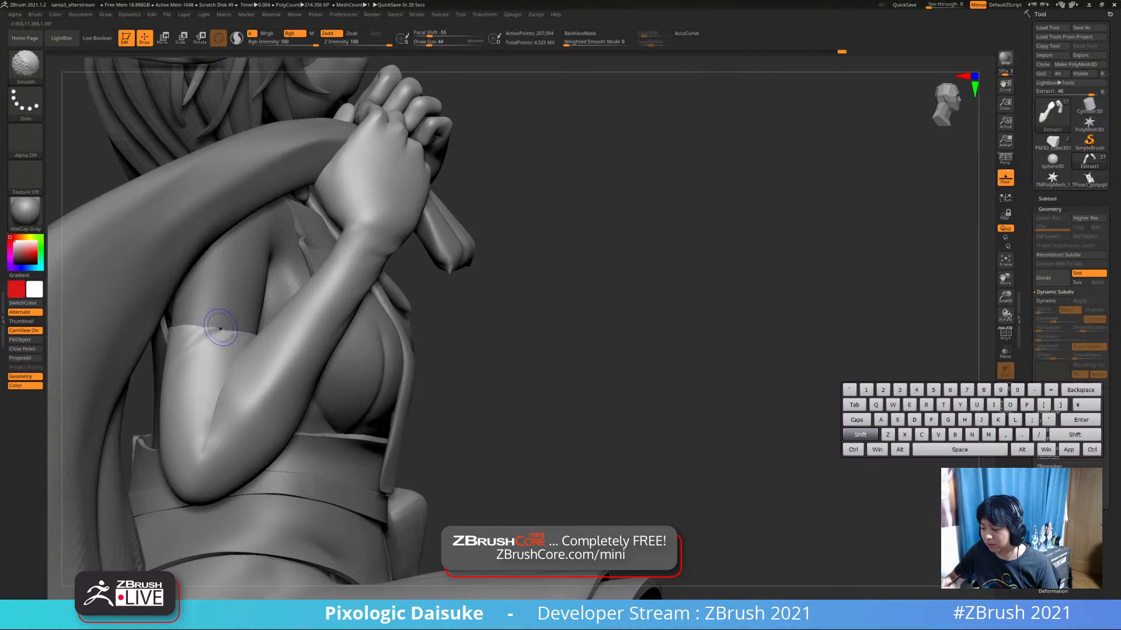
{"action": "right_click_drag", "start_coordinate": [242, 316], "coordinate": [222, 386], "text": "ctrl"}
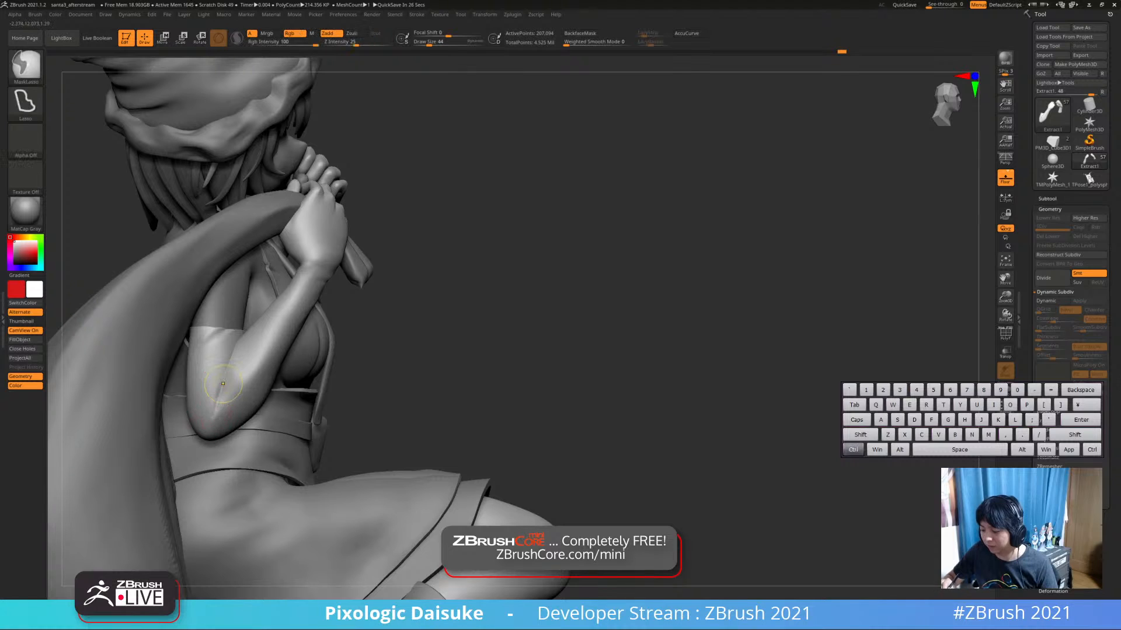
{"action": "key", "text": "ctrl+z"}
{"action": "left_click_drag", "start_coordinate": [214, 414], "coordinate": [225, 381]}
{"action": "right_click_drag", "start_coordinate": [224, 378], "coordinate": [221, 388]}
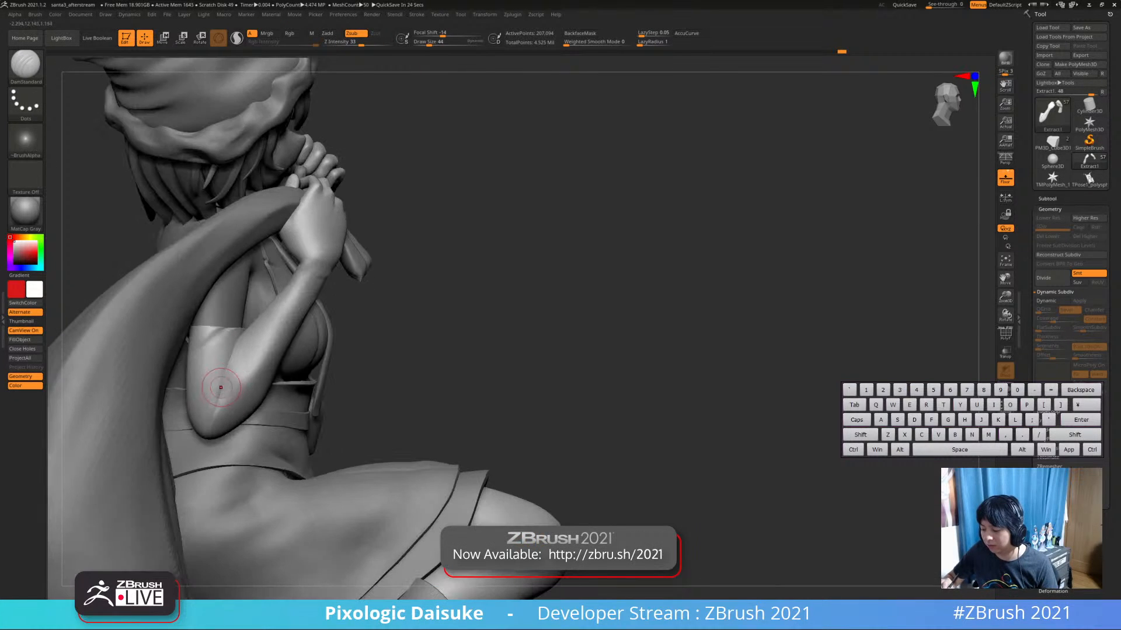
Smooth the crease between the upper arm and forearm on the sack-side arm
{"action": "key", "text": "shift"}
{"action": "left_click_drag", "start_coordinate": [254, 326], "coordinate": [220, 372], "text": "shift"}
{"action": "mouse_move", "coordinate": [321, 258]}
{"action": "right_mouse_down"}
{"action": "mouse_move", "coordinate": [294, 280]}
{"action": "mouse_move", "coordinate": [325, 264]}
{"action": "right_mouse_up"}
{"action": "key", "text": "shift"}
{"action": "key", "text": "shift"}
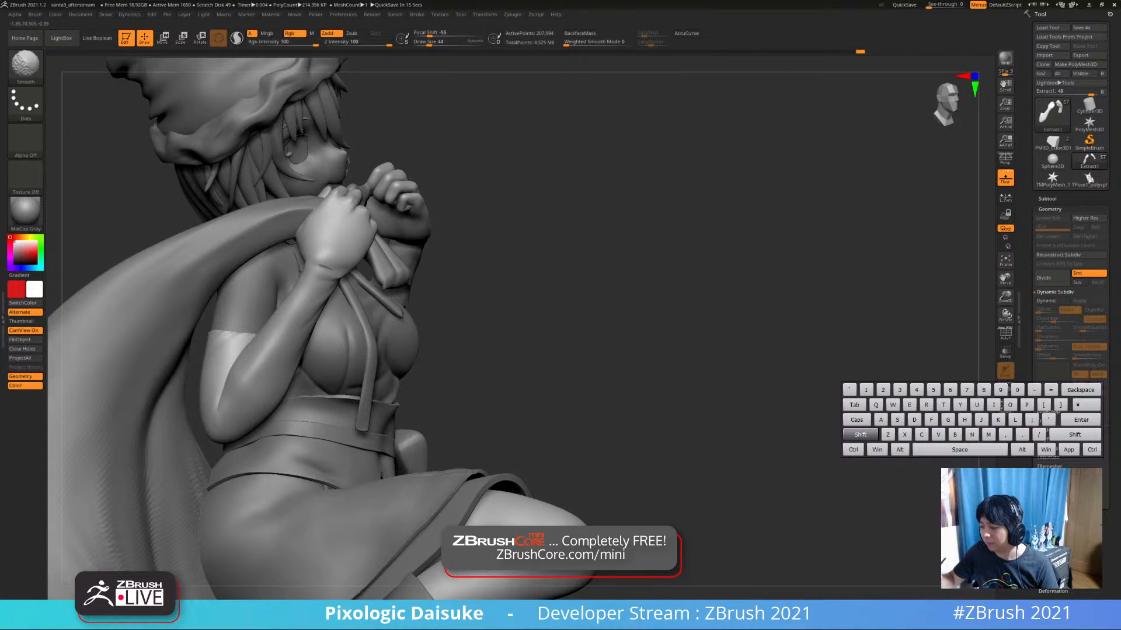
{"action": "mouse_move", "coordinate": [359, 234]}
{"action": "right_mouse_down"}
{"action": "mouse_move", "coordinate": [341, 257]}
{"action": "mouse_move", "coordinate": [353, 195]}
{"action": "mouse_move", "coordinate": [321, 272]}
{"action": "right_mouse_up"}
Adjust the outer contour of the sack-side wrist with the SnakeHook brush and check the pose from the side
{"action": "key", "text": "b"}
{"action": "key", "text": "s"}
{"action": "key", "text": "h"}
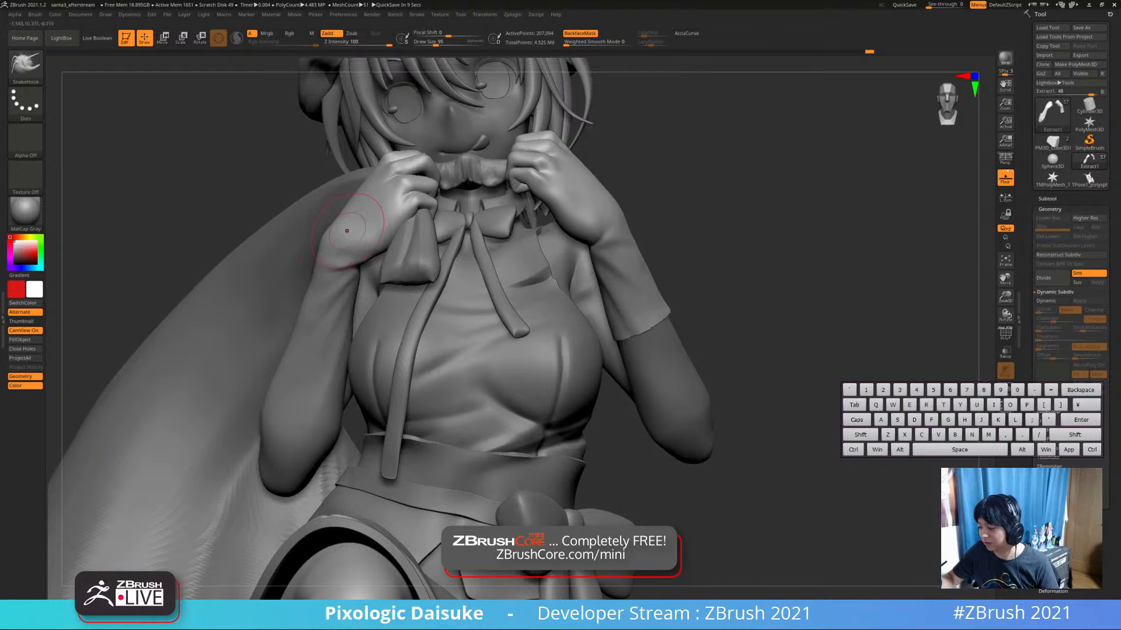
{"action": "mouse_move", "coordinate": [346, 230]}
{"action": "right_mouse_down"}
{"action": "mouse_move", "coordinate": [333, 263]}
{"action": "mouse_move", "coordinate": [349, 207]}
{"action": "mouse_move", "coordinate": [382, 209]}
{"action": "mouse_move", "coordinate": [358, 212]}
{"action": "mouse_move", "coordinate": [354, 201]}
{"action": "right_mouse_up"}
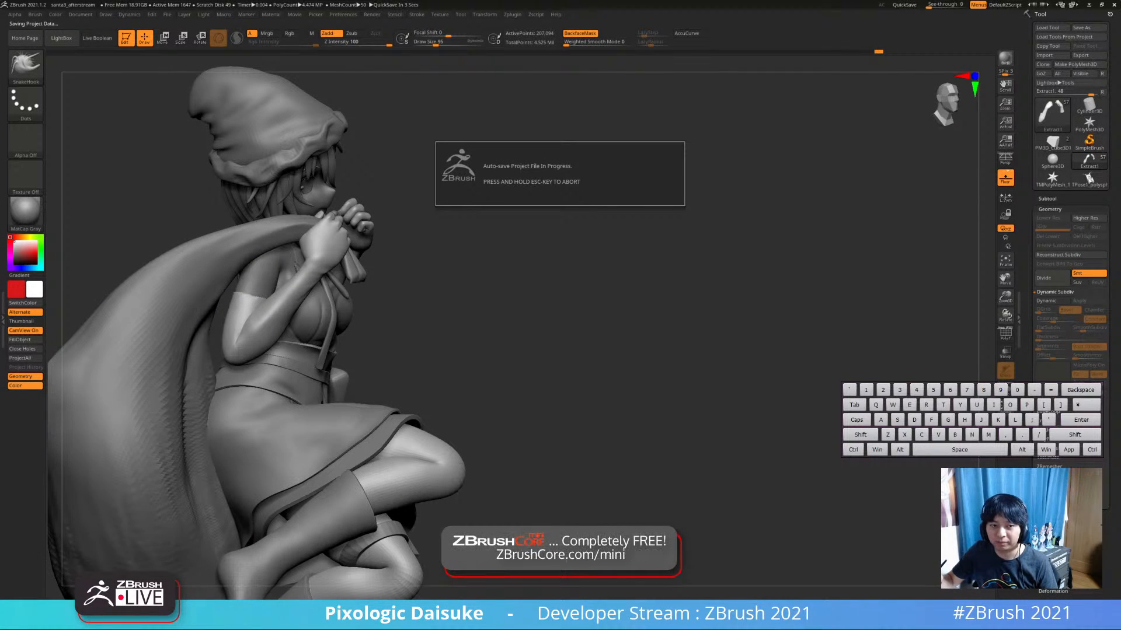
{"action": "right_click_drag", "start_coordinate": [307, 236], "coordinate": [323, 269]}
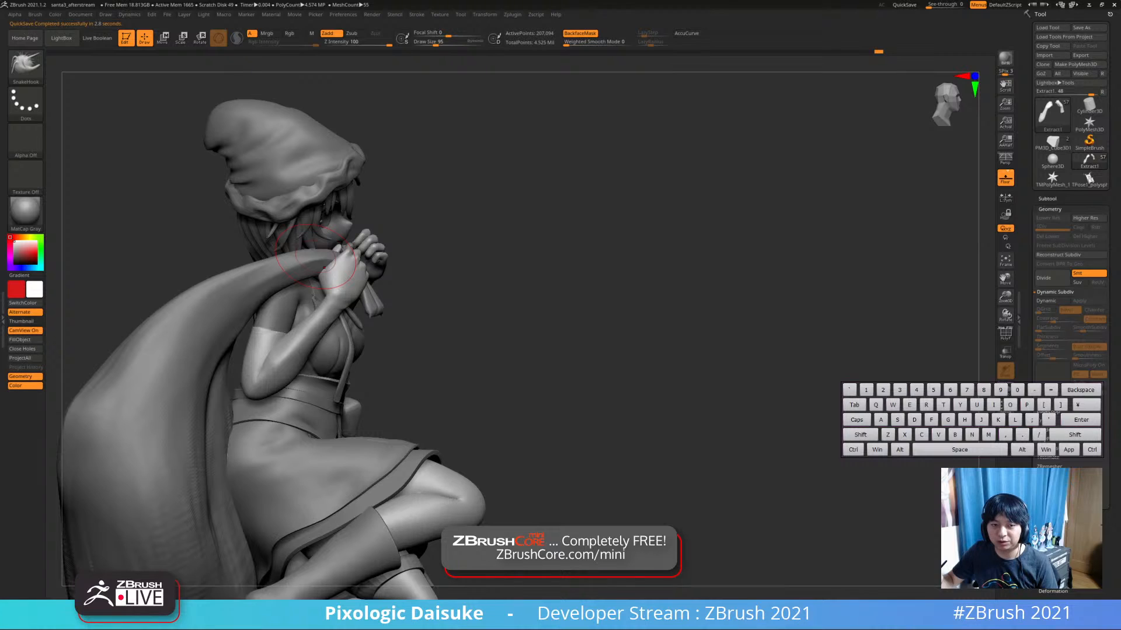
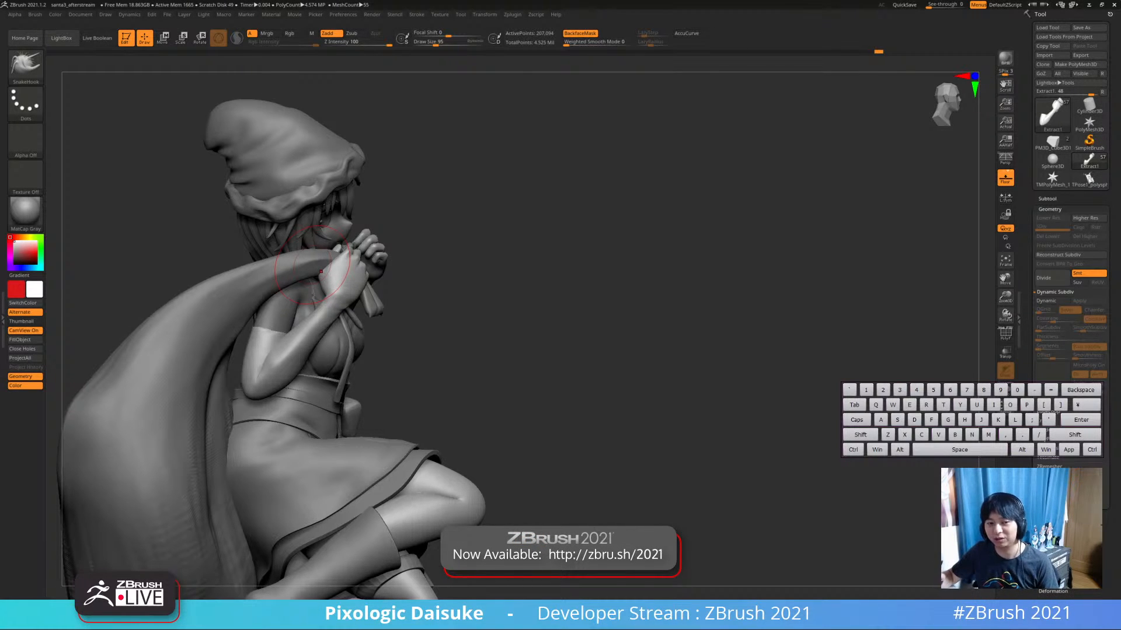
{"action": "right_click_drag", "start_coordinate": [357, 282], "coordinate": [354, 231], "text": "ctrl"}
{"action": "mouse_move", "coordinate": [420, 272]}
{"action": "right_mouse_down"}
{"action": "mouse_move", "coordinate": [379, 280]}
{"action": "mouse_move", "coordinate": [385, 227]}
{"action": "right_mouse_up"}
Select the sack, set the SnakeHook draw size to 116, and reshape and smooth the fold beside the girl's back
{"action": "left_click", "coordinate": [438, 42]}
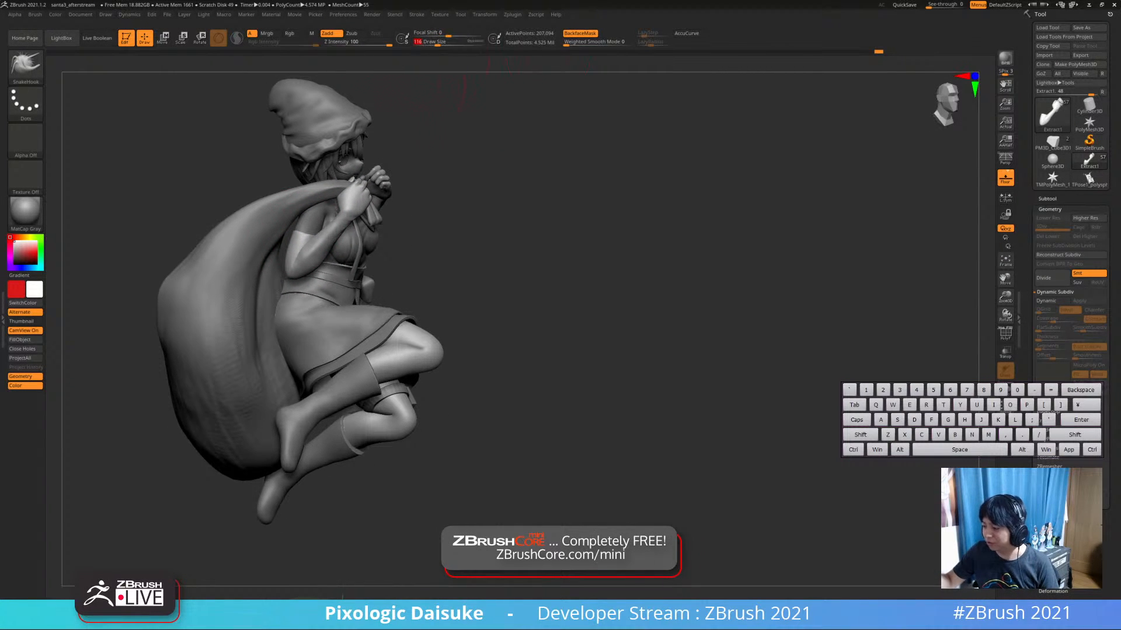
{"action": "left_click", "coordinate": [252, 269], "text": "alt"}
{"action": "right_click_drag", "start_coordinate": [261, 260], "coordinate": [260, 239], "text": "ctrl"}
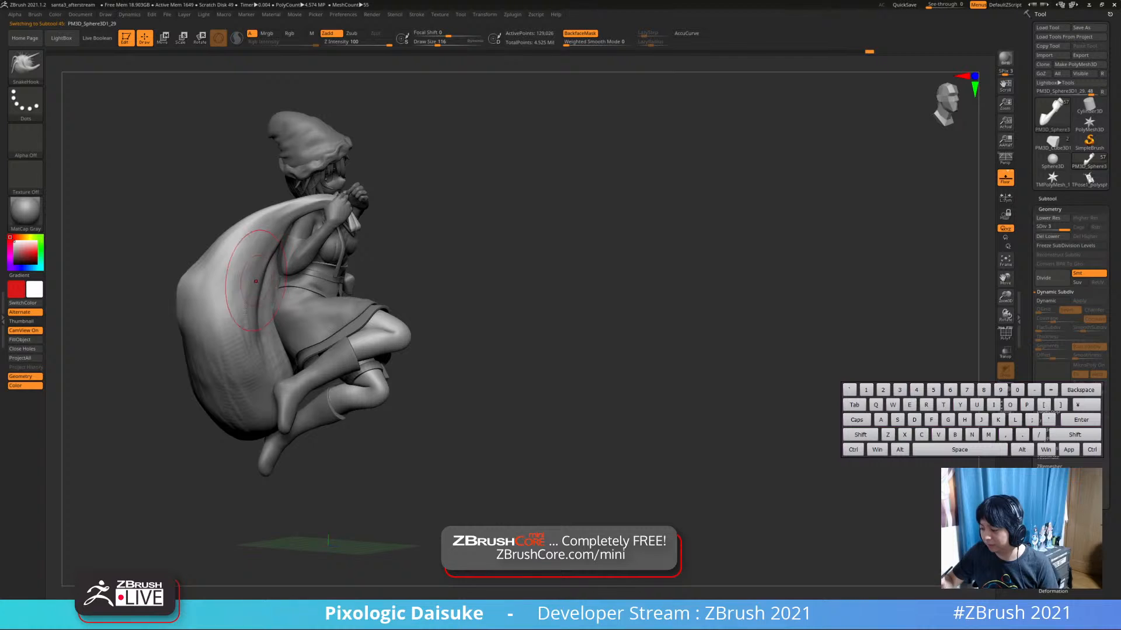
{"action": "left_click_drag", "start_coordinate": [255, 304], "coordinate": [279, 279]}
{"action": "mouse_move", "coordinate": [275, 257]}
{"action": "right_mouse_down"}
{"action": "mouse_move", "coordinate": [252, 236]}
{"action": "mouse_move", "coordinate": [253, 339]}
{"action": "mouse_move", "coordinate": [256, 324]}
{"action": "mouse_move", "coordinate": [265, 347]}
{"action": "right_mouse_up"}
{"action": "left_click_drag", "start_coordinate": [254, 327], "coordinate": [250, 295], "text": "shift"}
{"action": "mouse_move", "coordinate": [250, 296]}
{"action": "right_mouse_down"}
{"action": "mouse_move", "coordinate": [287, 237]}
{"action": "mouse_move", "coordinate": [284, 247]}
{"action": "right_mouse_up"}
Refine the sack's fold near the elbow, smooth its lower surface beside the boots, and check the silhouette from the front
{"action": "left_click_drag", "start_coordinate": [284, 247], "coordinate": [269, 262]}
{"action": "right_click_drag", "start_coordinate": [290, 263], "coordinate": [282, 255]}
{"action": "right_click_drag", "start_coordinate": [269, 382], "coordinate": [254, 385]}
{"action": "mouse_move", "coordinate": [254, 386]}
{"action": "left_mouse_down", "text": "shift"}
{"action": "mouse_move", "coordinate": [233, 406]}
{"action": "mouse_move", "coordinate": [225, 382]}
{"action": "left_mouse_up", "text": "shift"}
{"action": "right_click_drag", "start_coordinate": [182, 385], "coordinate": [158, 371], "text": "ctrl"}
{"action": "mouse_move", "coordinate": [158, 370]}
{"action": "right_mouse_down"}
{"action": "mouse_move", "coordinate": [187, 368]}
{"action": "mouse_move", "coordinate": [217, 300]}
{"action": "mouse_move", "coordinate": [327, 342]}
{"action": "mouse_move", "coordinate": [272, 373]}
{"action": "mouse_move", "coordinate": [260, 353]}
{"action": "mouse_move", "coordinate": [315, 350]}
{"action": "mouse_move", "coordinate": [309, 327]}
{"action": "mouse_move", "coordinate": [338, 301]}
{"action": "mouse_move", "coordinate": [403, 286]}
{"action": "right_mouse_up"}
{"action": "mouse_move", "coordinate": [402, 286]}
{"action": "right_mouse_down"}
{"action": "mouse_move", "coordinate": [436, 284]}
{"action": "mouse_move", "coordinate": [431, 308]}
{"action": "mouse_move", "coordinate": [384, 293]}
{"action": "right_mouse_up"}
{"action": "right_click_drag", "start_coordinate": [384, 293], "coordinate": [376, 273]}
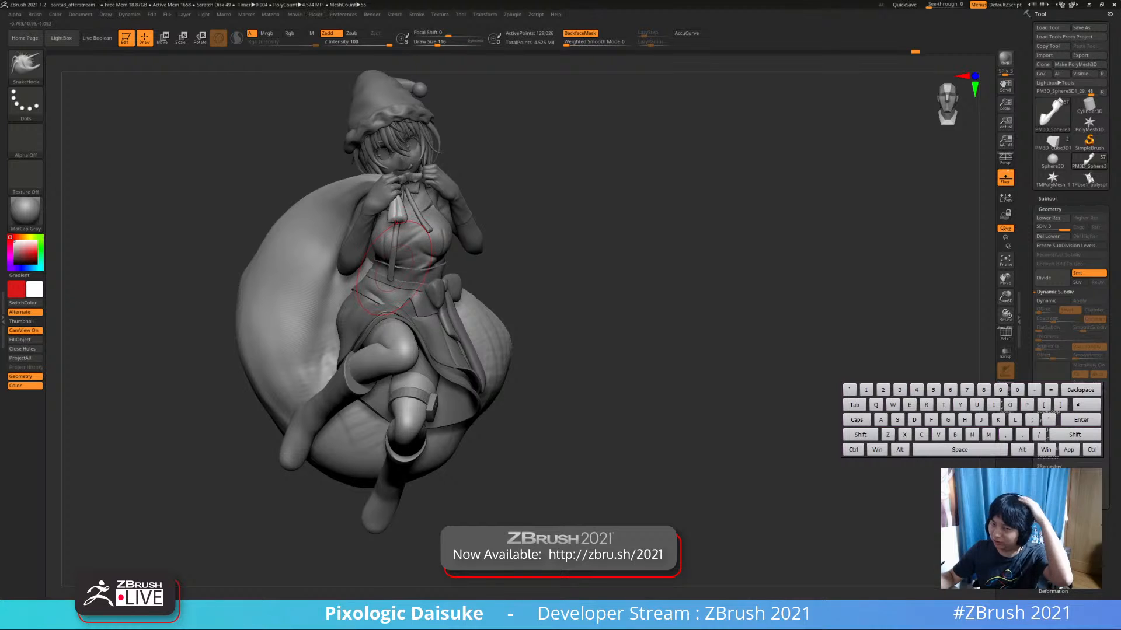
{"action": "mouse_move", "coordinate": [417, 230]}
{"action": "right_mouse_down"}
{"action": "mouse_move", "coordinate": [435, 217]}
{"action": "mouse_move", "coordinate": [424, 233]}
{"action": "mouse_move", "coordinate": [403, 231]}
{"action": "mouse_move", "coordinate": [435, 220]}
{"action": "right_mouse_up"}
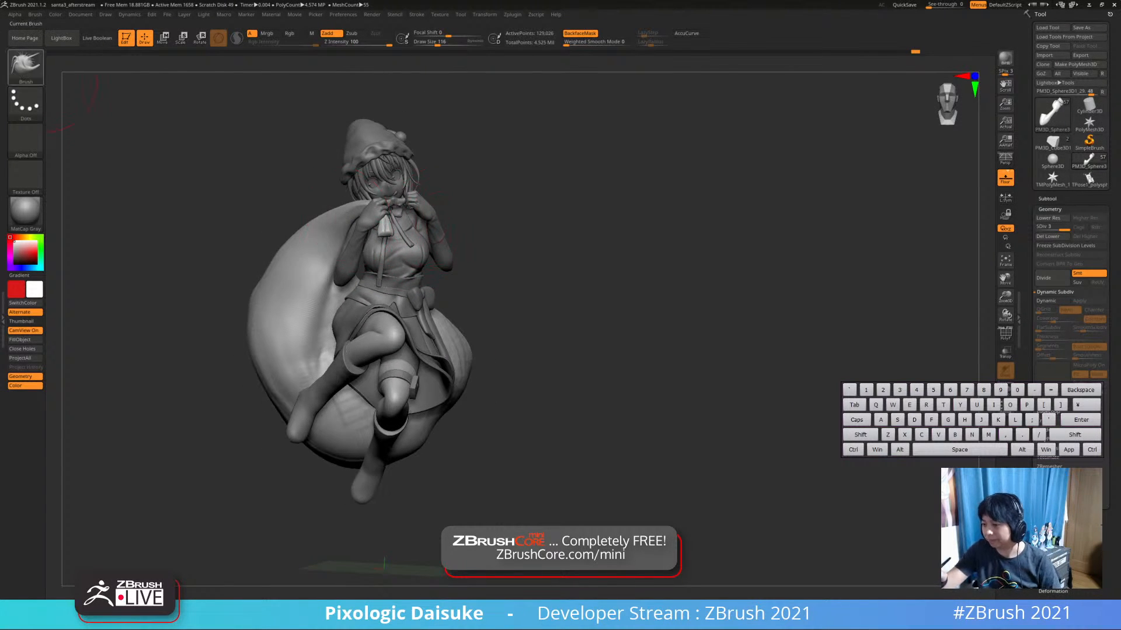
Sculpt long folds down the sack's side with the Standard brush at draw size 52, then isolate the sack and smooth them
{"action": "key", "text": "b"}
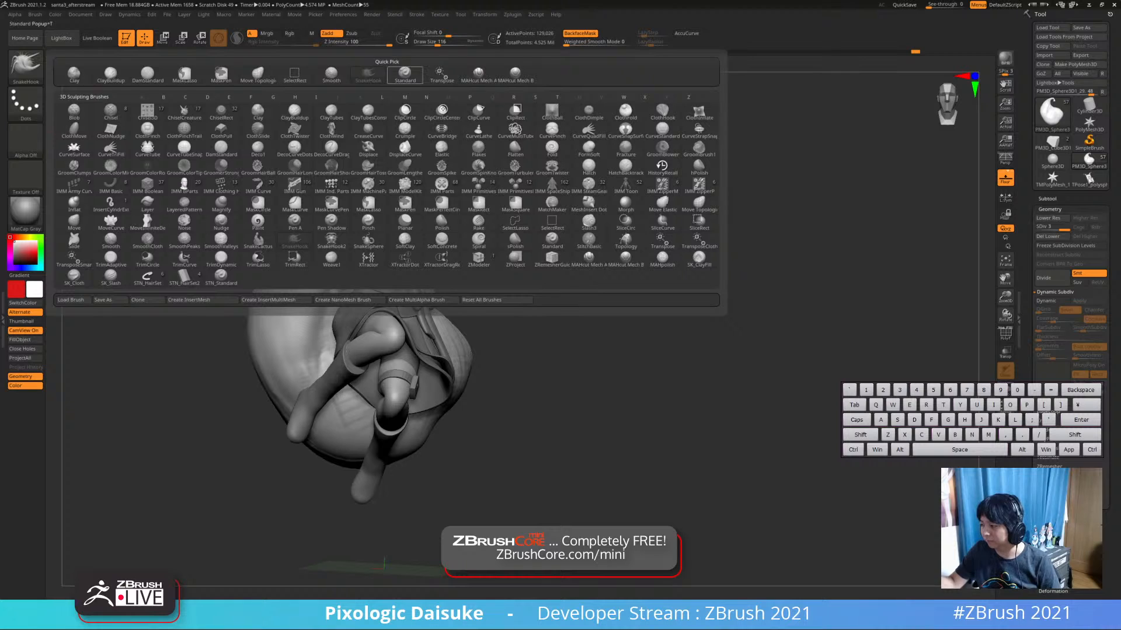
{"action": "left_click", "coordinate": [405, 75]}
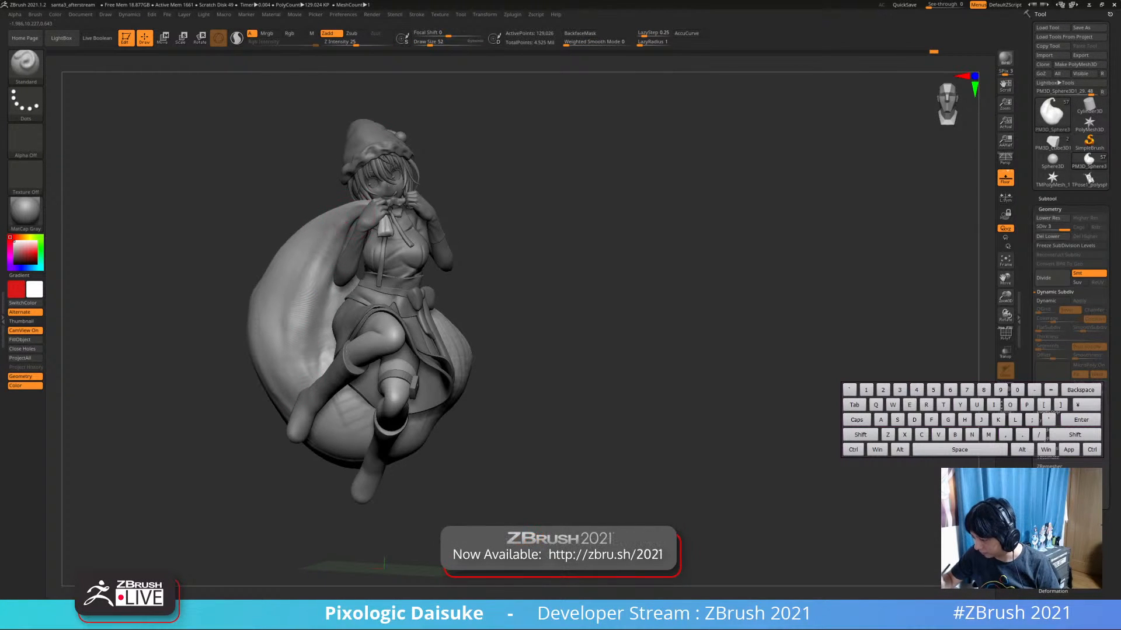
{"action": "key", "text": "shift"}
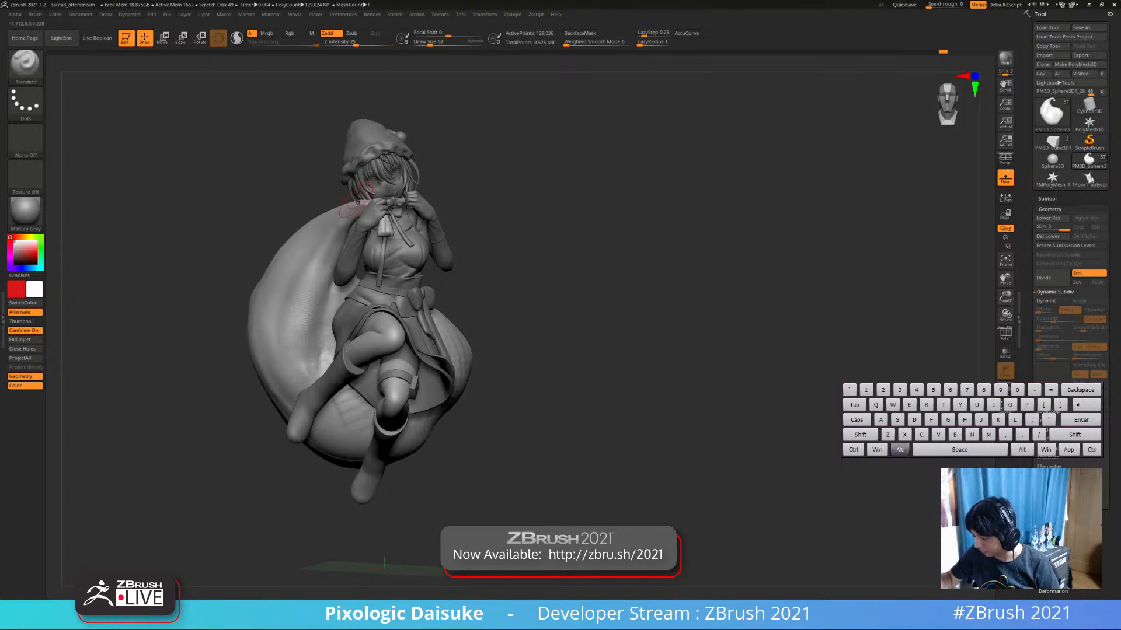
{"action": "right_click_drag", "start_coordinate": [306, 352], "coordinate": [288, 345], "text": "alt"}
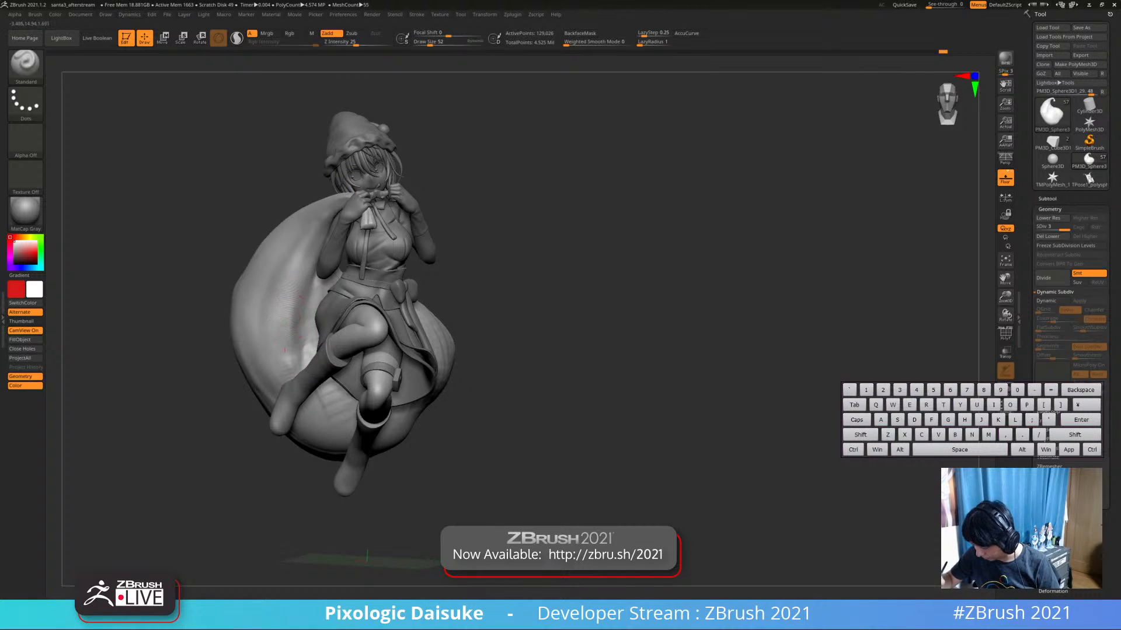
{"action": "left_click", "coordinate": [1005, 389]}
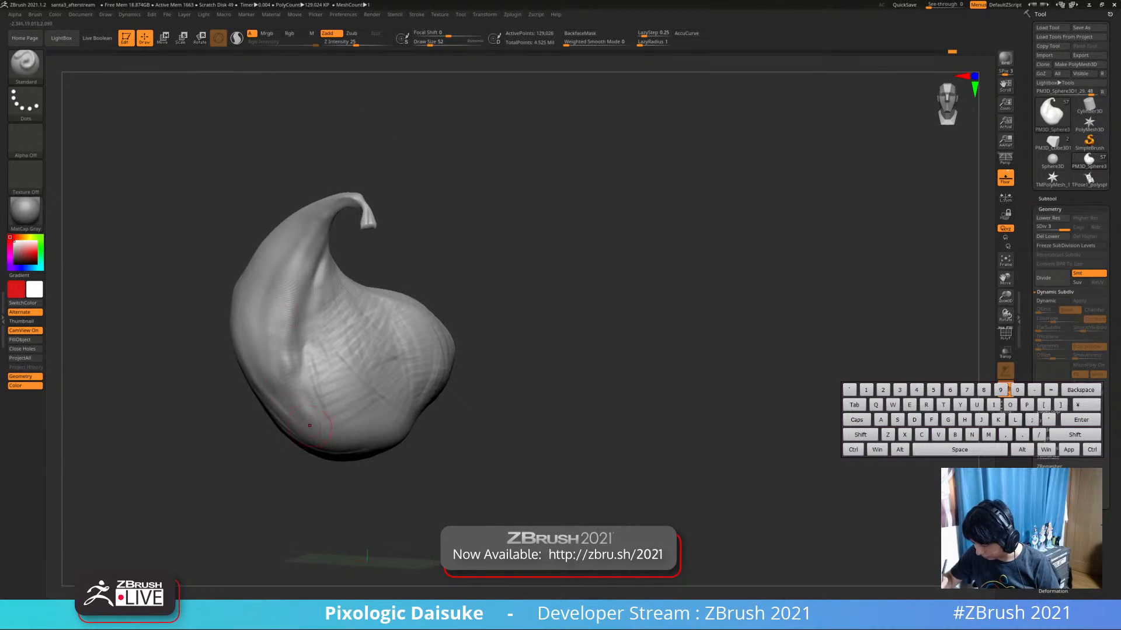
{"action": "key", "text": "shift"}
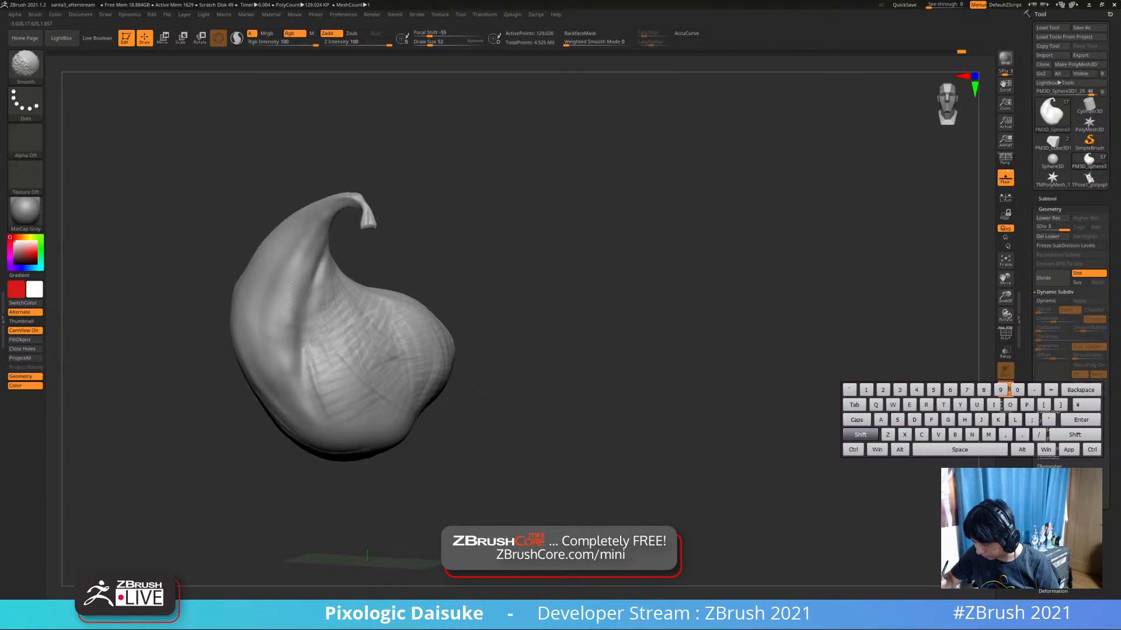
Display the isolated sack's wireframe and rebuild its mesh with ZRemesher
{"action": "right_click_drag", "start_coordinate": [362, 283], "coordinate": [461, 288]}
{"action": "mouse_move", "coordinate": [461, 288]}
{"action": "right_mouse_down", "text": "alt"}
{"action": "mouse_move", "coordinate": [545, 288]}
{"action": "mouse_move", "coordinate": [525, 344]}
{"action": "mouse_move", "coordinate": [380, 312]}
{"action": "mouse_move", "coordinate": [362, 269]}
{"action": "mouse_move", "coordinate": [370, 211]}
{"action": "right_mouse_up", "text": "alt"}
{"action": "key", "text": "shift+f"}
{"action": "key", "text": "ctrl"}
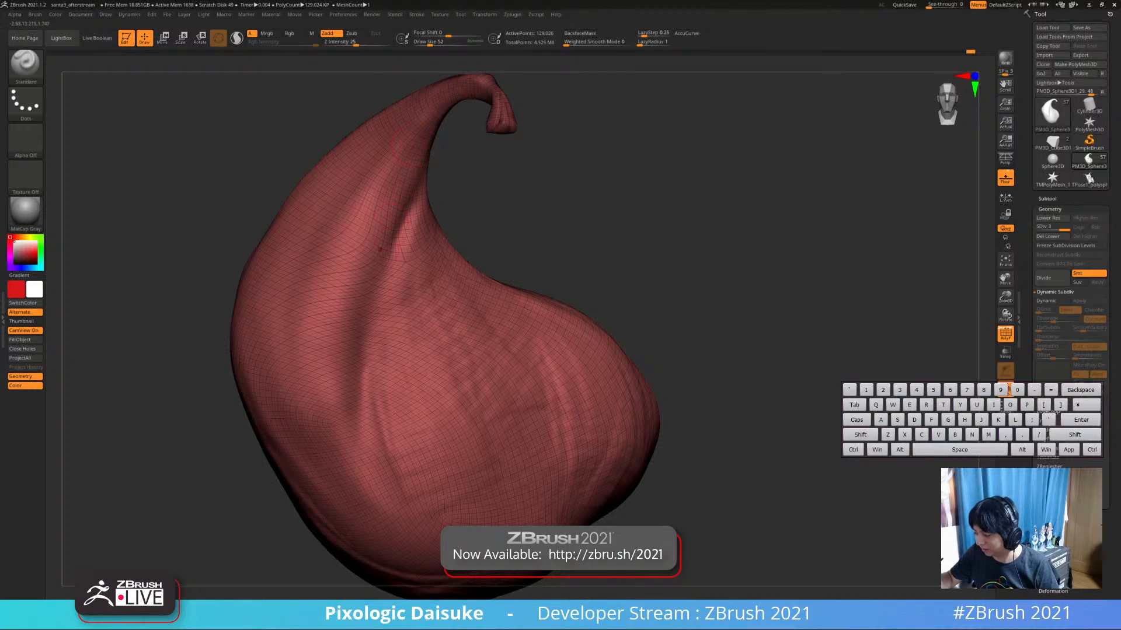
{"action": "mouse_move", "coordinate": [313, 333]}
{"action": "right_mouse_down"}
{"action": "mouse_move", "coordinate": [428, 213]}
{"action": "mouse_move", "coordinate": [475, 245]}
{"action": "right_mouse_up"}
{"action": "key", "text": "ctrl"}
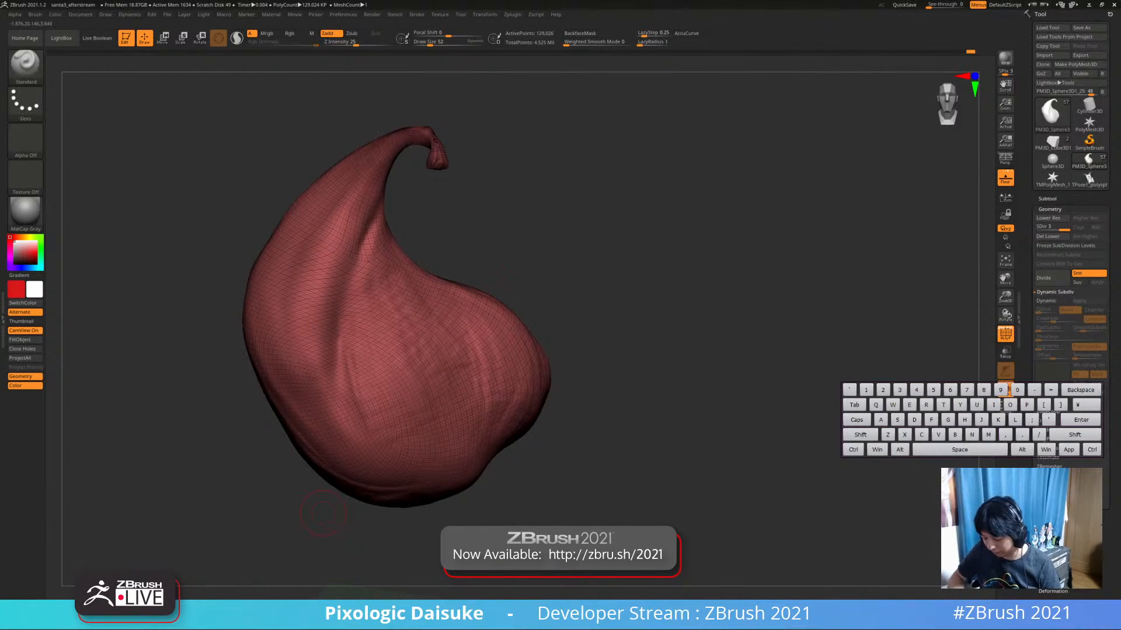
{"action": "left_click", "coordinate": [1050, 478]}
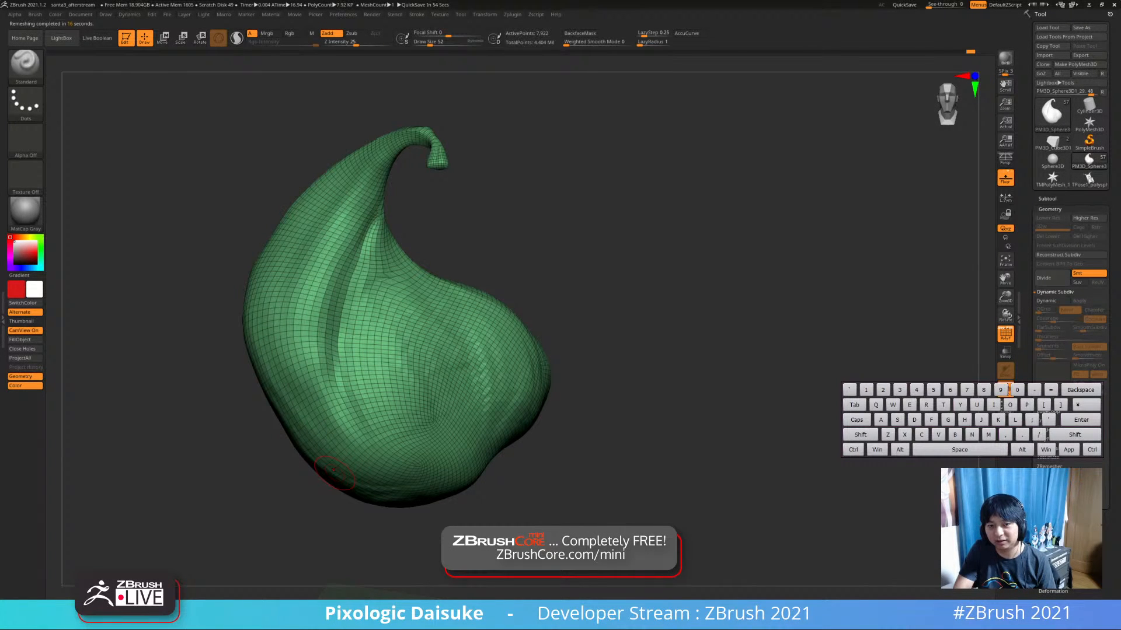
Turn off BackfaceMask and even out the pinched polygons at the base of the sack's neck with the SnakeHook brush
{"action": "left_click_drag", "start_coordinate": [249, 386], "coordinate": [244, 424]}
{"action": "left_click_drag", "start_coordinate": [581, 318], "coordinate": [621, 318]}
{"action": "mouse_move", "coordinate": [621, 318]}
{"action": "left_mouse_down", "text": "alt"}
{"action": "mouse_move", "coordinate": [616, 264]}
{"action": "mouse_move", "coordinate": [615, 316]}
{"action": "left_mouse_up", "text": "alt"}
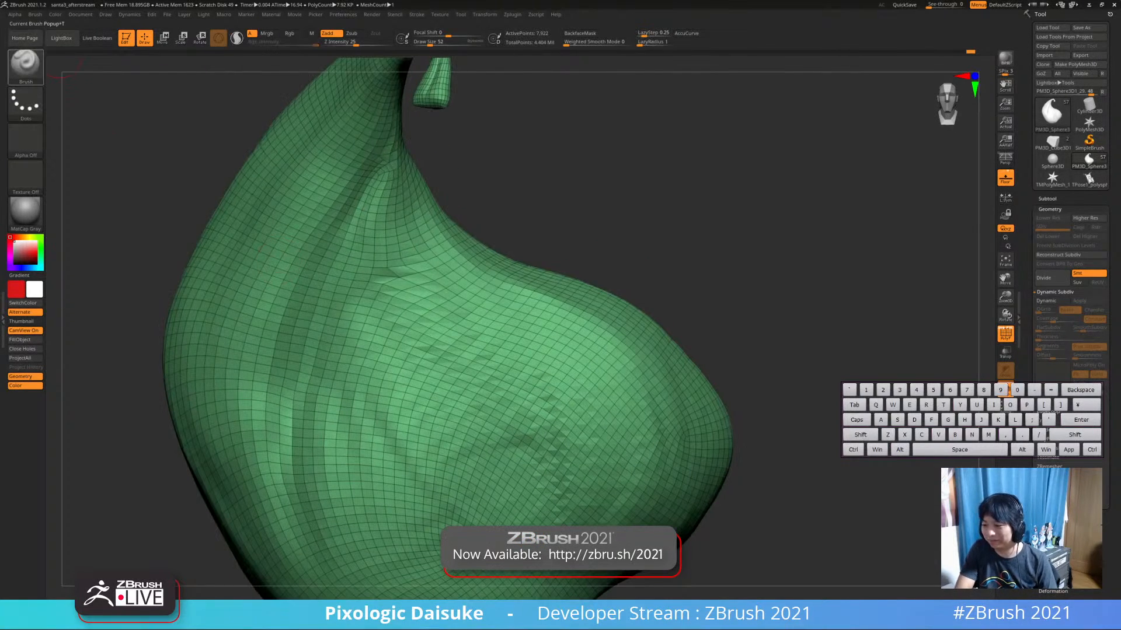
{"action": "key", "text": "b"}
{"action": "key", "text": "s"}
{"action": "key", "text": "h"}
{"action": "mouse_move", "coordinate": [406, 306]}
{"action": "right_mouse_down", "text": "ctrl"}
{"action": "mouse_move", "coordinate": [405, 356]}
{"action": "mouse_move", "coordinate": [385, 350]}
{"action": "right_mouse_up", "text": "ctrl"}
{"action": "key", "text": "ctrl+z"}
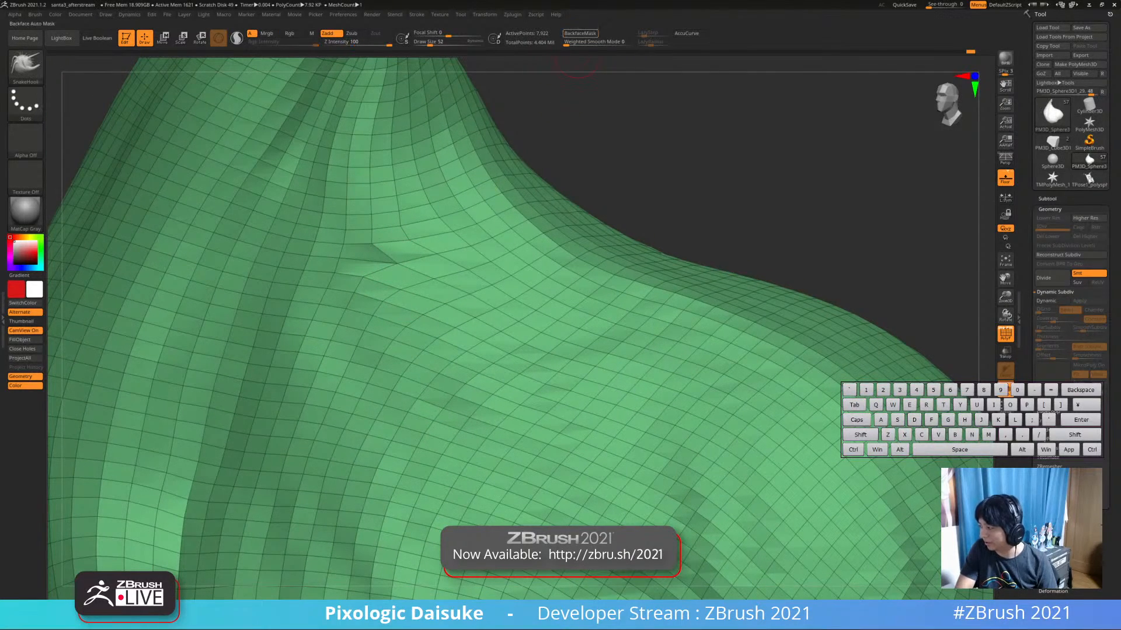
{"action": "mouse_move", "coordinate": [379, 257]}
{"action": "left_mouse_down"}
{"action": "mouse_move", "coordinate": [413, 256]}
{"action": "mouse_move", "coordinate": [367, 260]}
{"action": "left_mouse_up"}
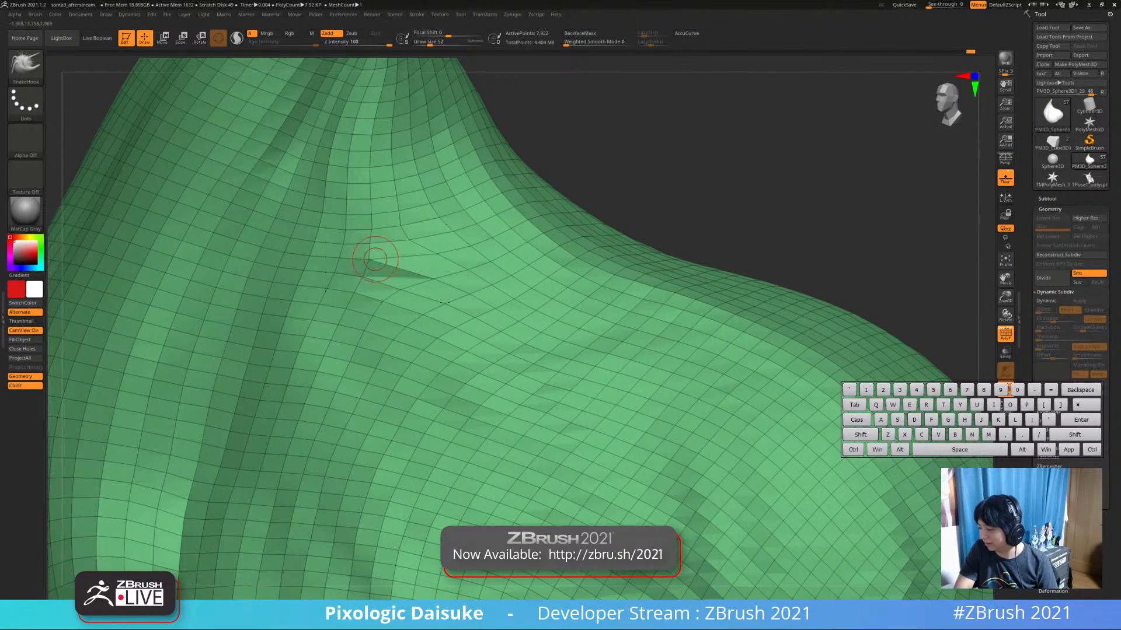
{"action": "mouse_move", "coordinate": [375, 259]}
{"action": "right_mouse_down"}
{"action": "mouse_move", "coordinate": [402, 255]}
{"action": "mouse_move", "coordinate": [401, 275]}
{"action": "right_mouse_up"}
{"action": "mouse_move", "coordinate": [402, 274]}
{"action": "right_mouse_down"}
{"action": "mouse_move", "coordinate": [385, 273]}
{"action": "mouse_move", "coordinate": [490, 242]}
{"action": "mouse_move", "coordinate": [443, 226]}
{"action": "right_mouse_up"}
Draw ZRemesherGuides curves down the sack's neck and body and across its front, and run ZRemesher again
{"action": "key", "text": "b"}
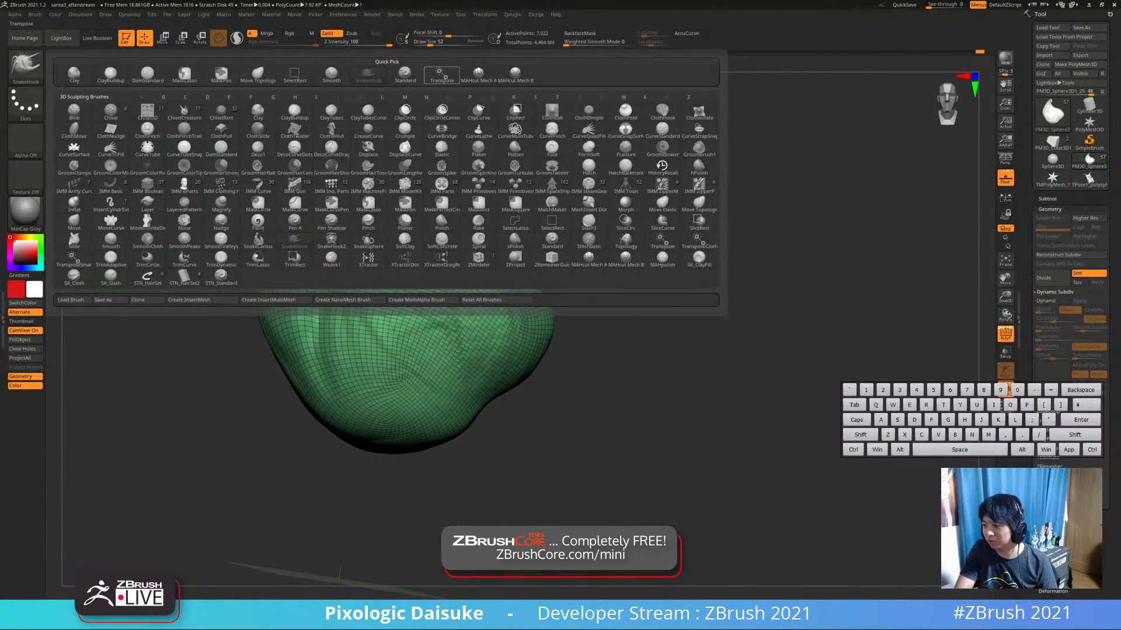
{"action": "key", "text": "z"}
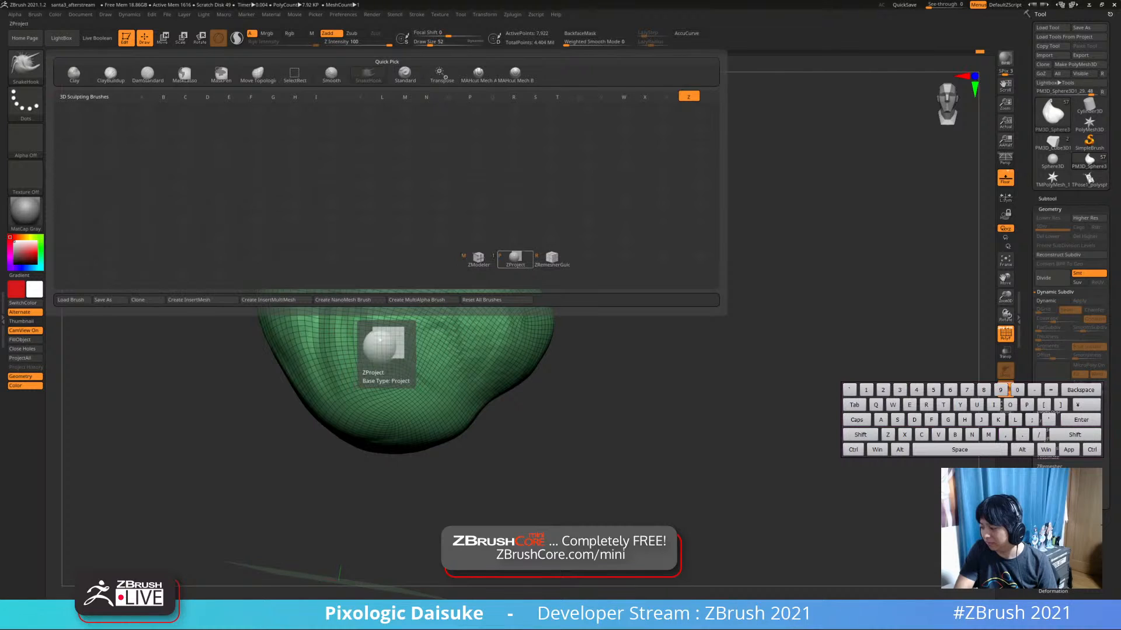
{"action": "key", "text": "p"}
{"action": "key", "text": "ctrl"}
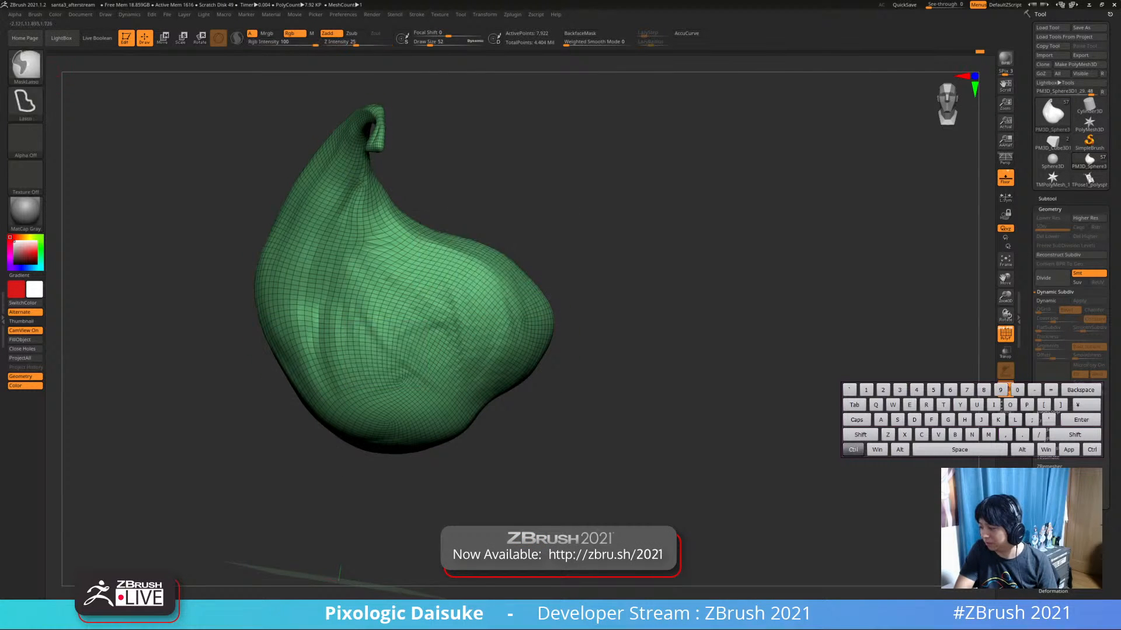
{"action": "right_click_drag", "start_coordinate": [351, 190], "coordinate": [361, 154], "text": "ctrl"}
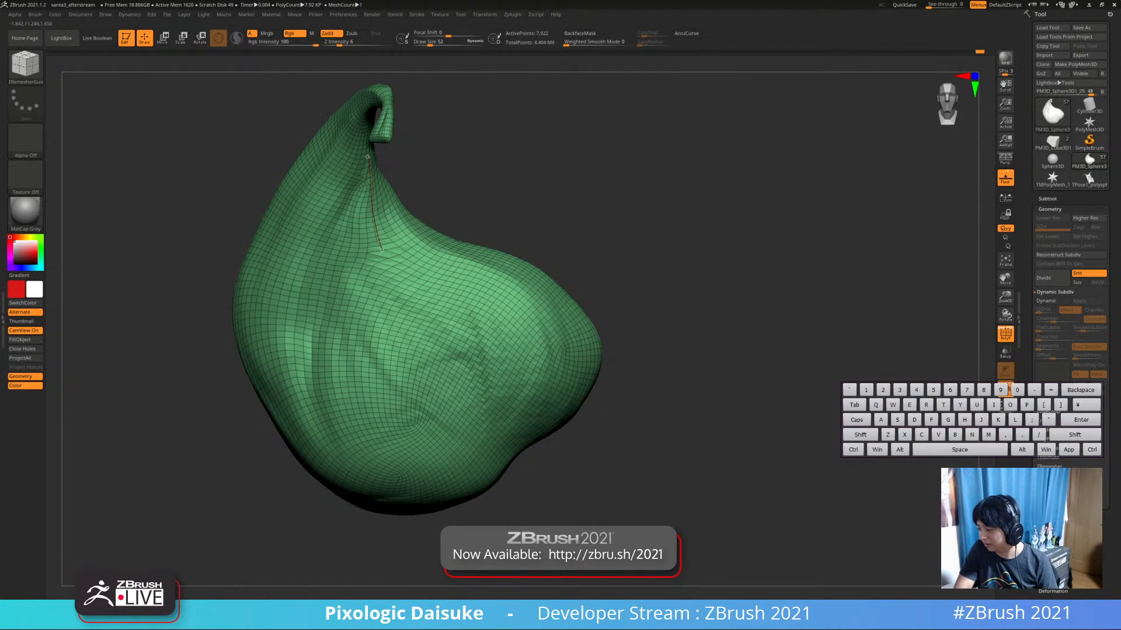
{"action": "left_click_drag", "start_coordinate": [506, 431], "coordinate": [506, 430]}
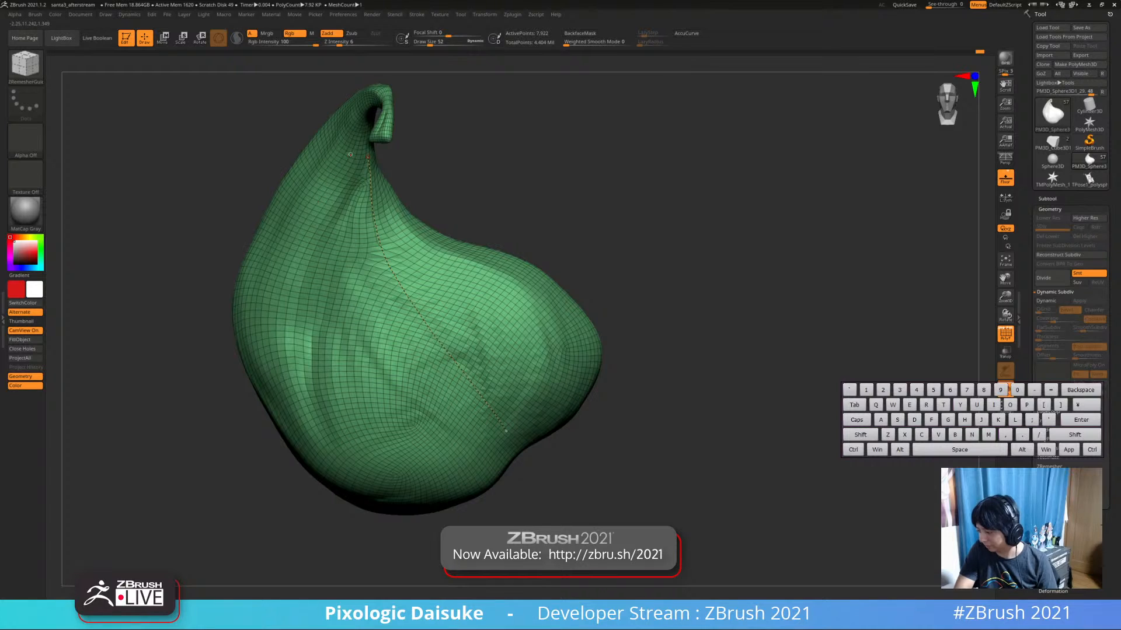
{"action": "left_click_drag", "start_coordinate": [353, 319], "coordinate": [433, 448]}
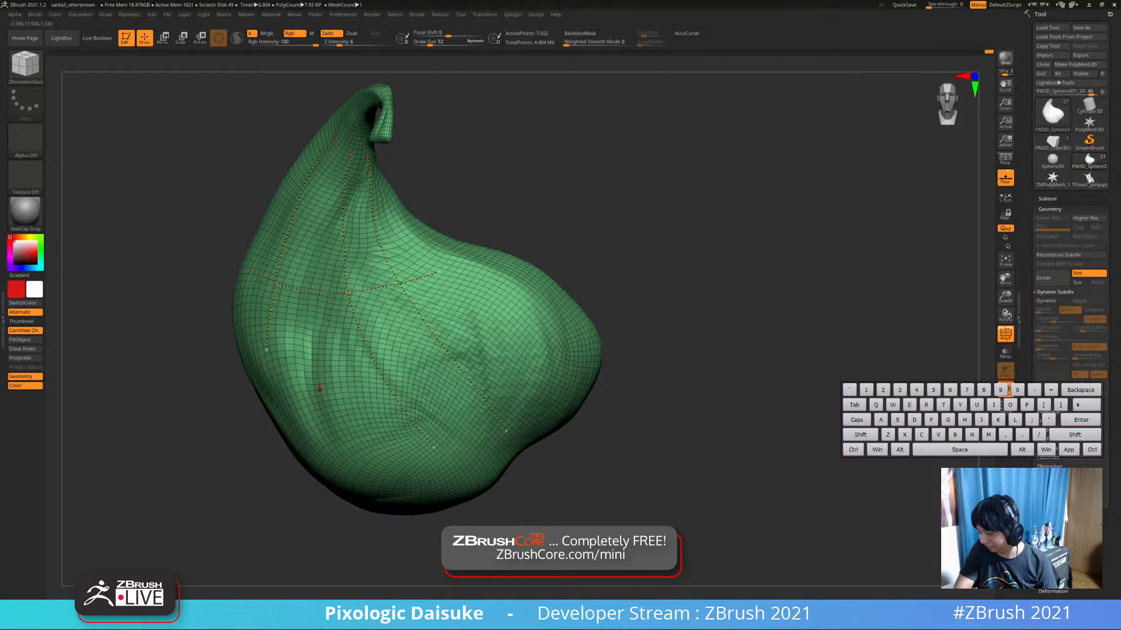
{"action": "left_click", "coordinate": [1052, 480]}
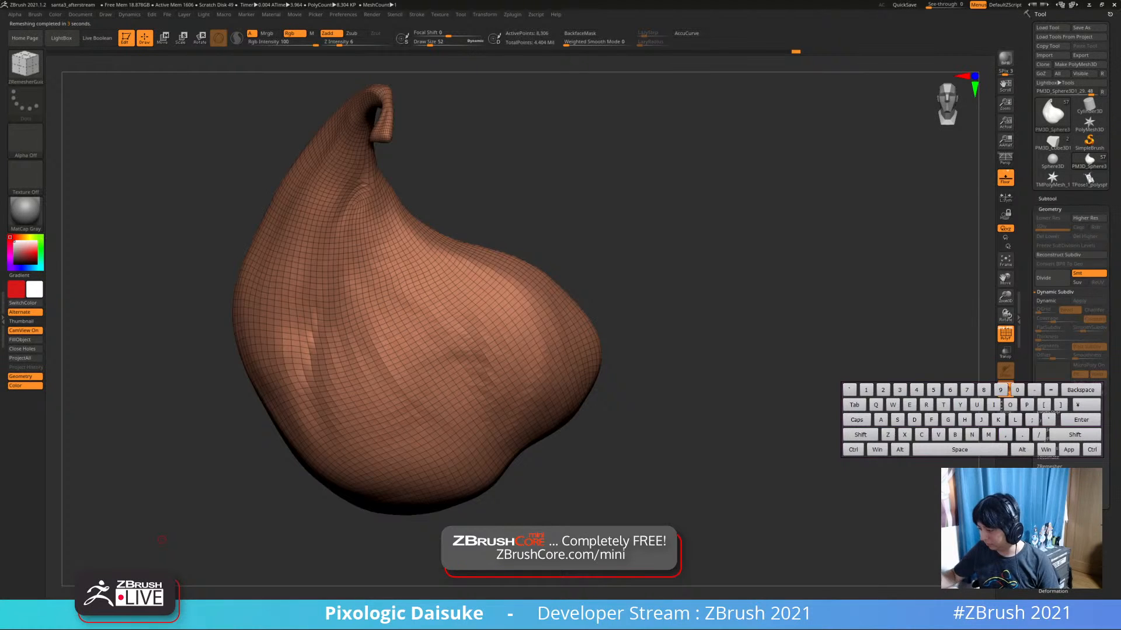
Mark the sack's detailed earlier state in the undo history as the projection source and return to the remeshed state
{"action": "left_click_drag", "start_coordinate": [161, 539], "coordinate": [301, 531]}
{"action": "key", "text": "b"}
{"action": "key", "text": "s"}
{"action": "key", "text": "k"}
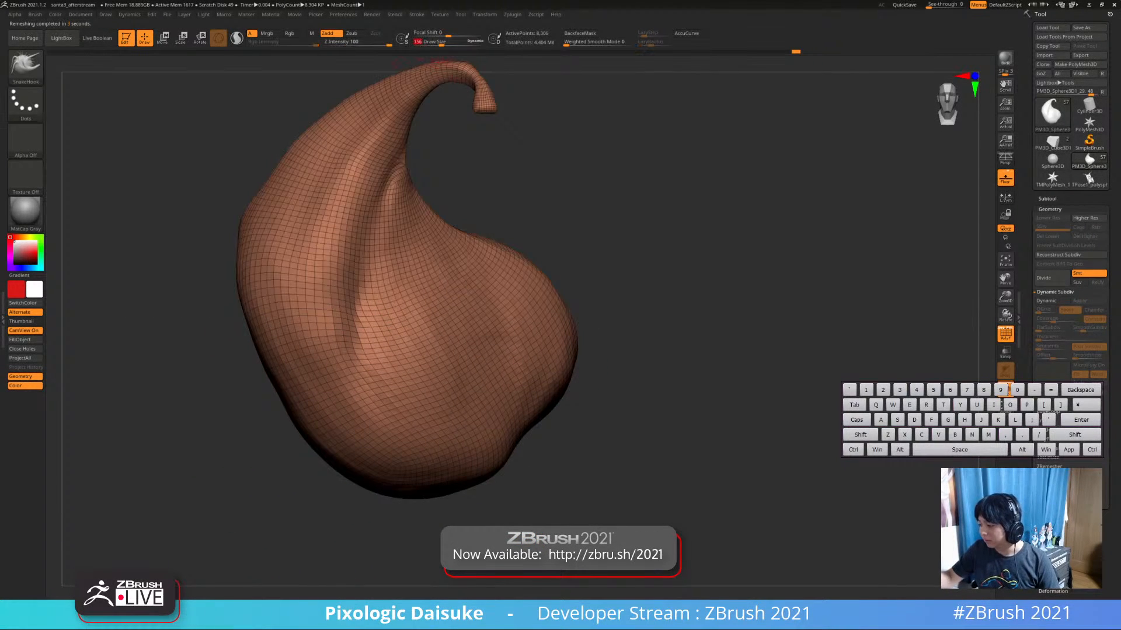
{"action": "left_click_drag", "start_coordinate": [410, 63], "coordinate": [425, 173], "text": "alt"}
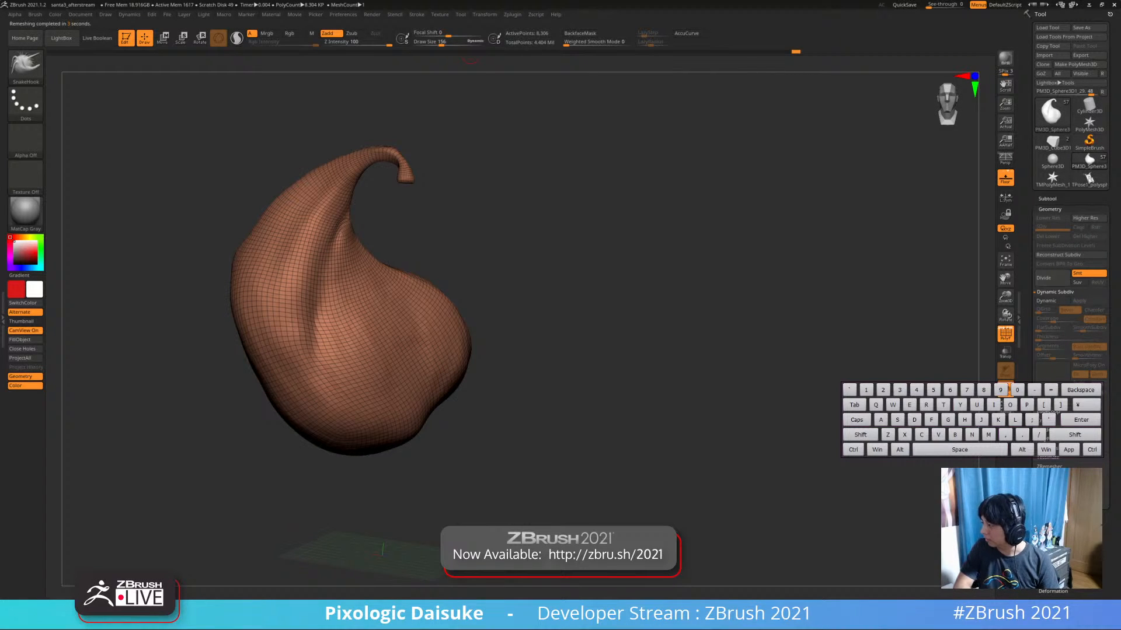
{"action": "left_click", "coordinate": [713, 51]}
{"action": "left_click", "coordinate": [712, 52], "text": "ctrl"}
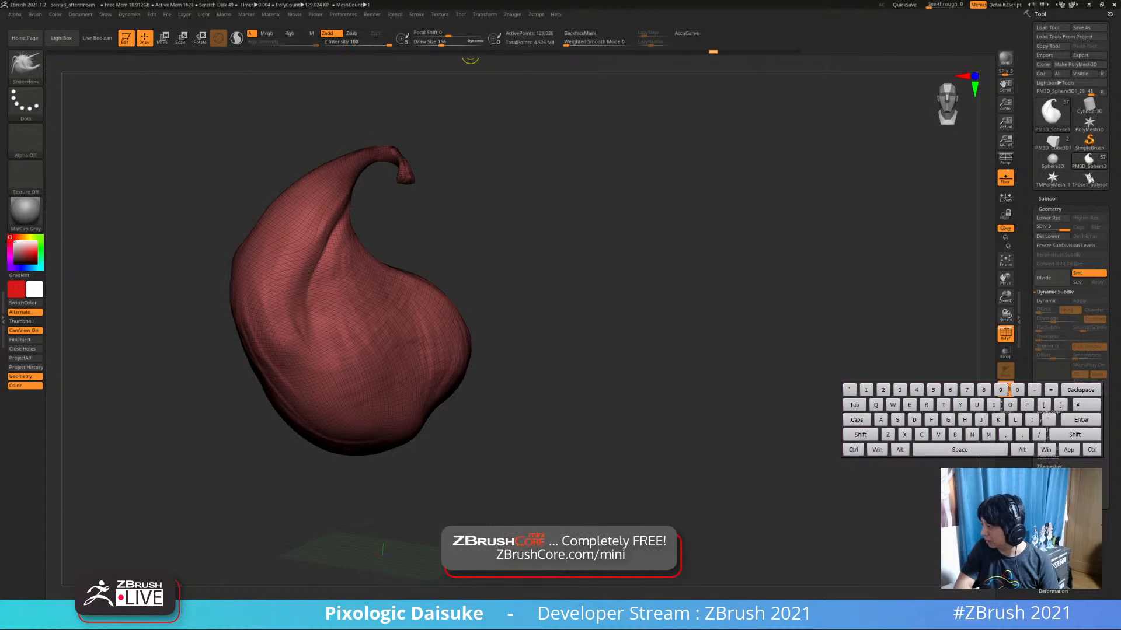
{"action": "left_click", "coordinate": [796, 51]}
{"action": "left_click_drag", "start_coordinate": [550, 191], "coordinate": [560, 205]}
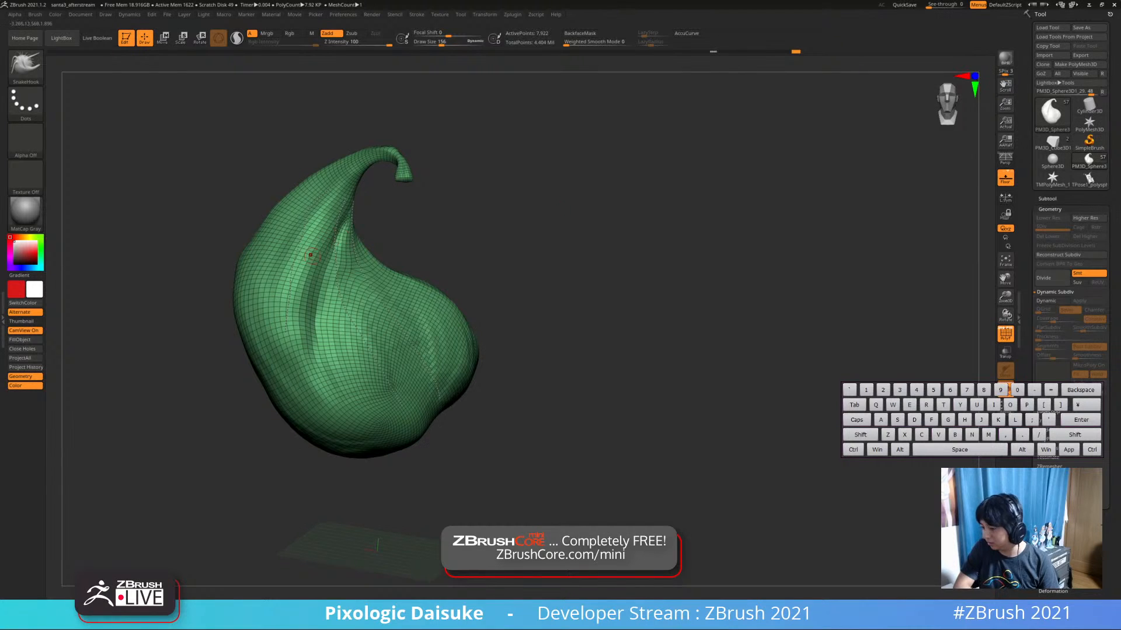
Select the MAHcut Mech B brush and show the full figure around the sack
{"action": "left_click", "coordinate": [26, 65]}
{"action": "left_click", "coordinate": [478, 75]}
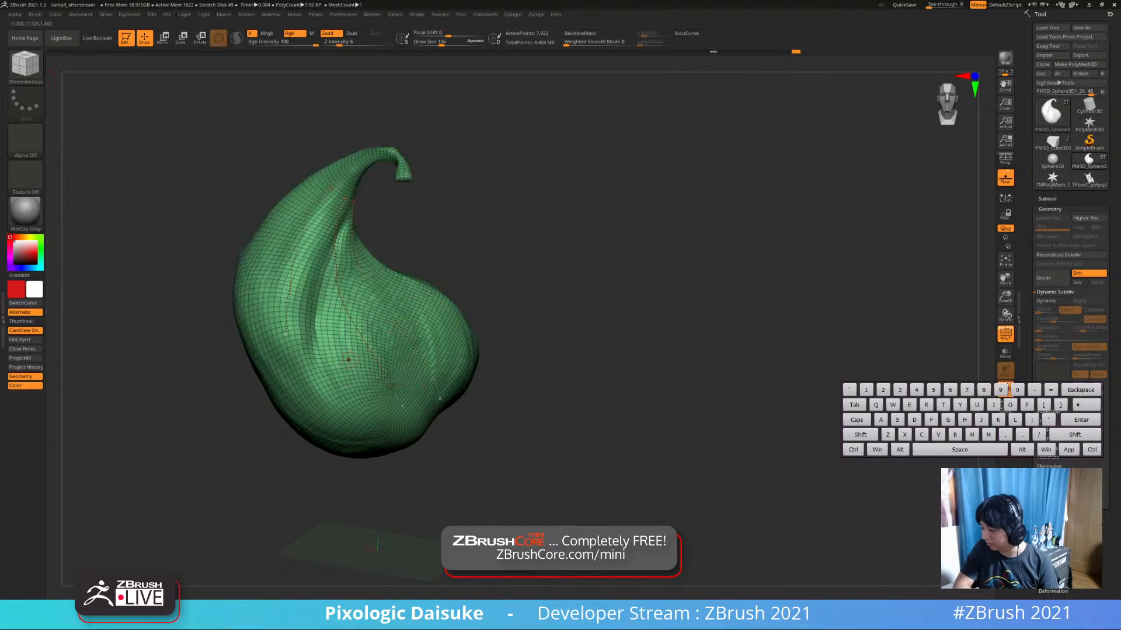
{"action": "left_click", "coordinate": [26, 64]}
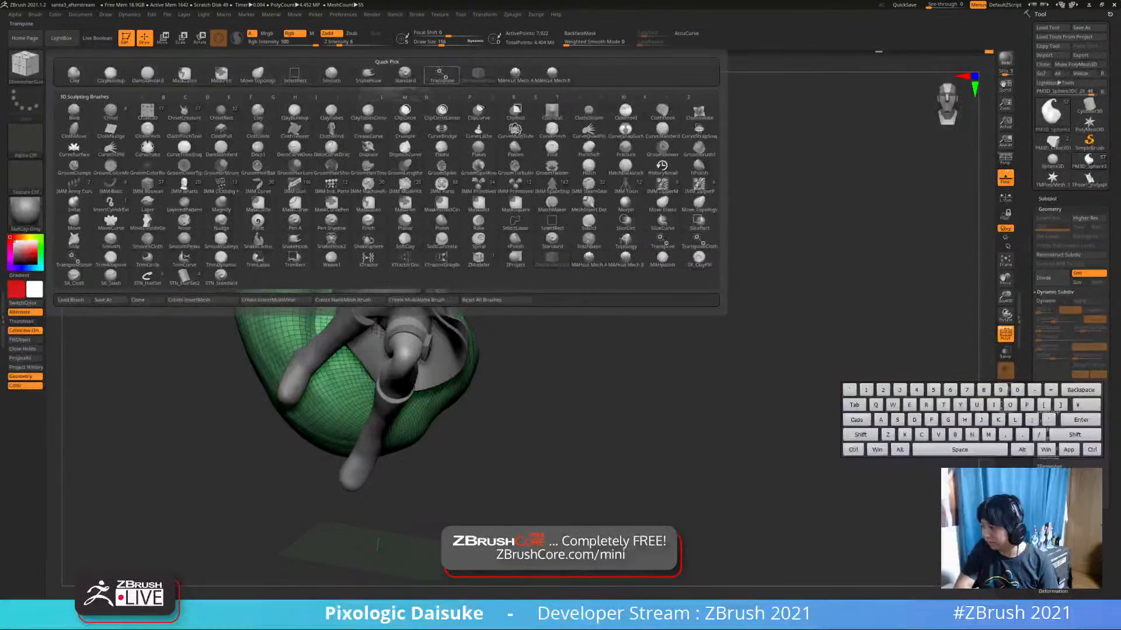
{"action": "left_click", "coordinate": [552, 73]}
Subdivide the remeshed sack twice and project the marked history state onto it with Project History
{"action": "left_click", "coordinate": [1047, 198]}
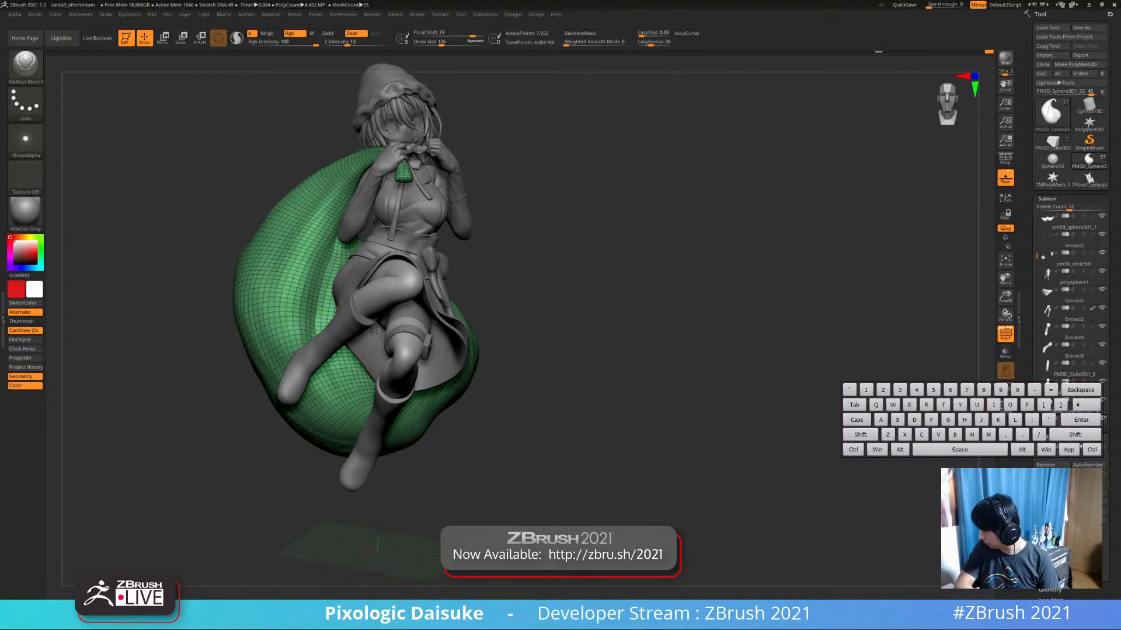
{"action": "left_click_drag", "start_coordinate": [1111, 514], "coordinate": [1111, 462]}
{"action": "key", "text": "ctrl+d"}
{"action": "key", "text": "ctrl+d"}
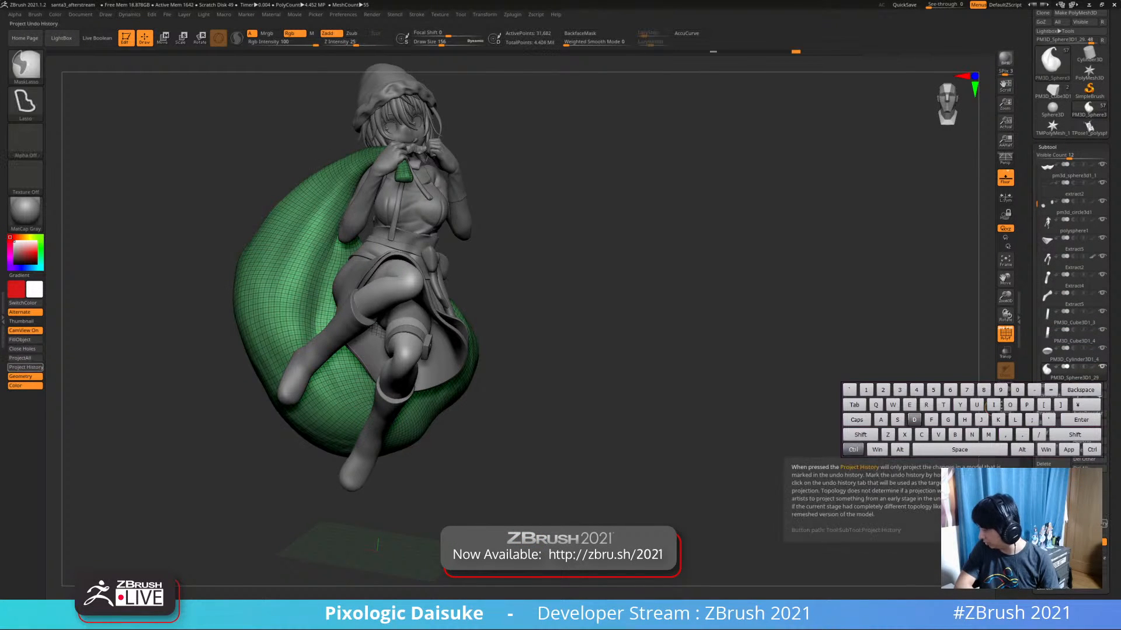
{"action": "left_click", "coordinate": [26, 367]}
Undo a trial cut on the sack's side and show the sack alone without its wireframe
{"action": "left_click_drag", "start_coordinate": [320, 252], "coordinate": [295, 314]}
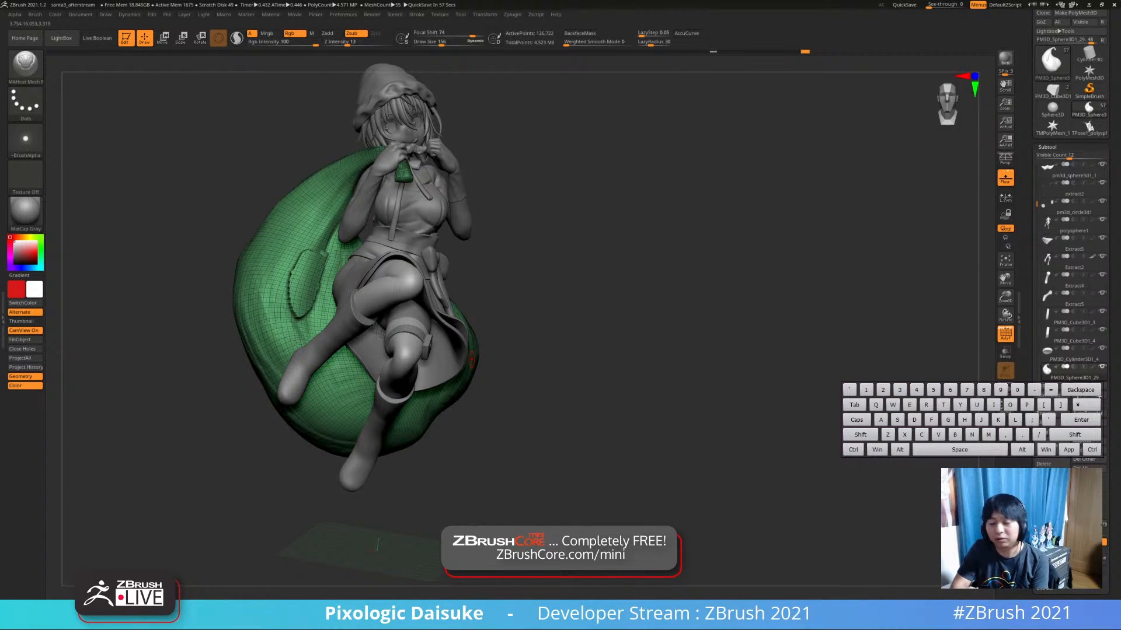
{"action": "key", "text": "ctrl+z"}
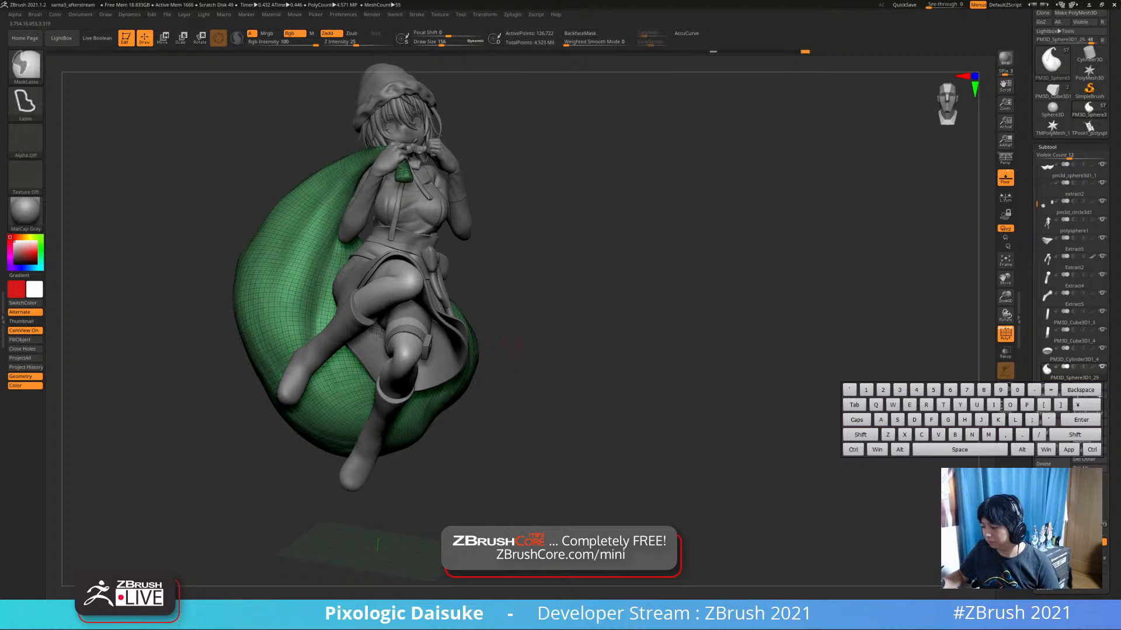
{"action": "mouse_move", "coordinate": [390, 271]}
{"action": "right_mouse_down", "text": "ctrl"}
{"action": "mouse_move", "coordinate": [390, 310]}
{"action": "mouse_move", "coordinate": [462, 248]}
{"action": "right_mouse_up", "text": "ctrl"}
{"action": "key", "text": "ctrl"}
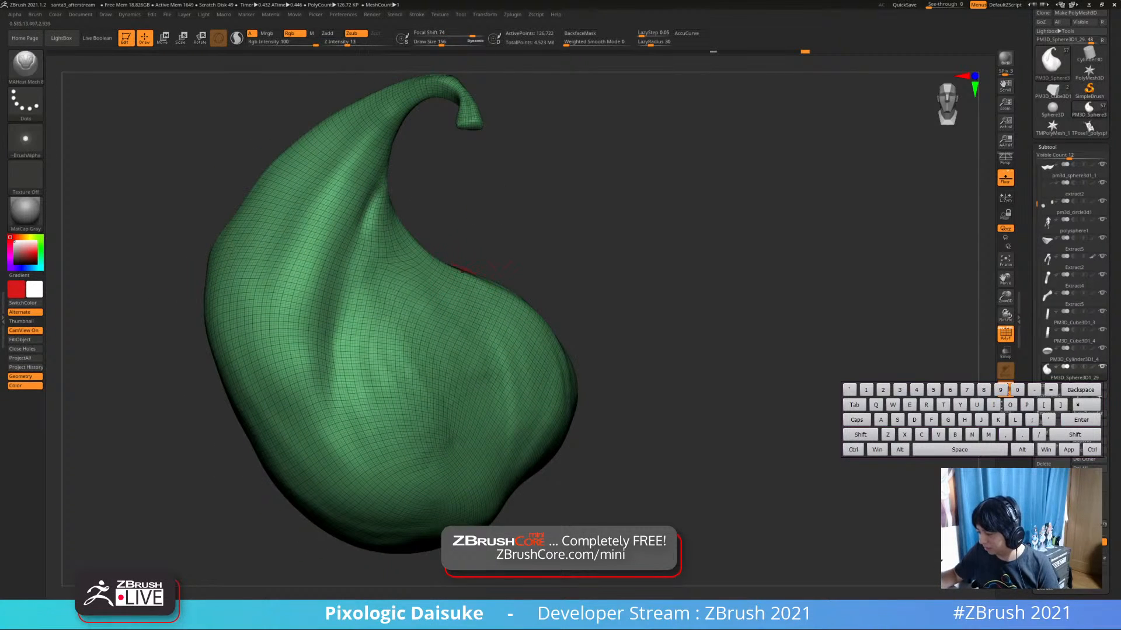
{"action": "mouse_move", "coordinate": [374, 176]}
{"action": "right_mouse_down"}
{"action": "mouse_move", "coordinate": [378, 146]}
{"action": "mouse_move", "coordinate": [411, 109]}
{"action": "right_mouse_up"}
{"action": "key", "text": "shift+f"}
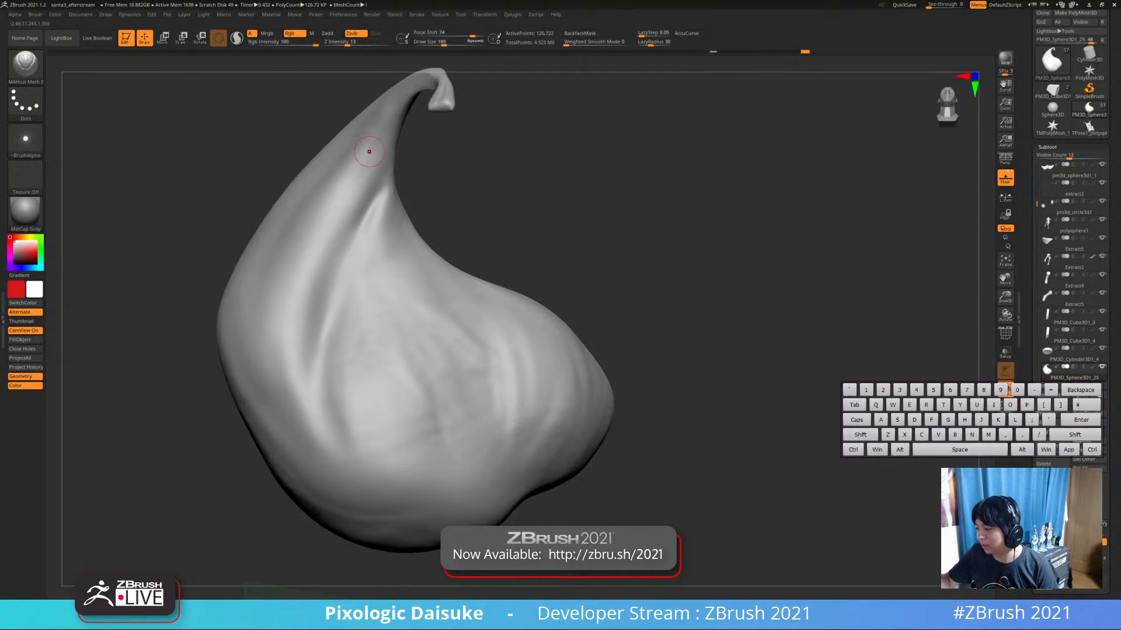
Try MAHcut Mech B strokes down the sack's front folds at draw sizes 189, 271 and 369, undoing each one
{"action": "left_click_drag", "start_coordinate": [350, 242], "coordinate": [326, 318]}
{"action": "key", "text": "ctrl+z"}
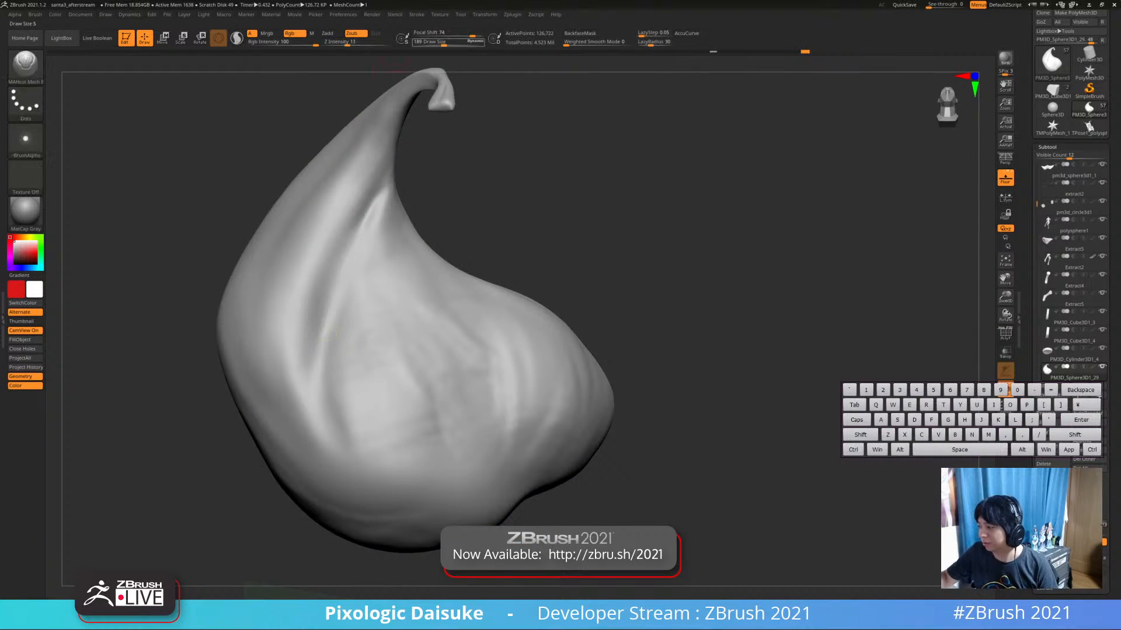
{"action": "left_click_drag", "start_coordinate": [444, 44], "coordinate": [449, 43]}
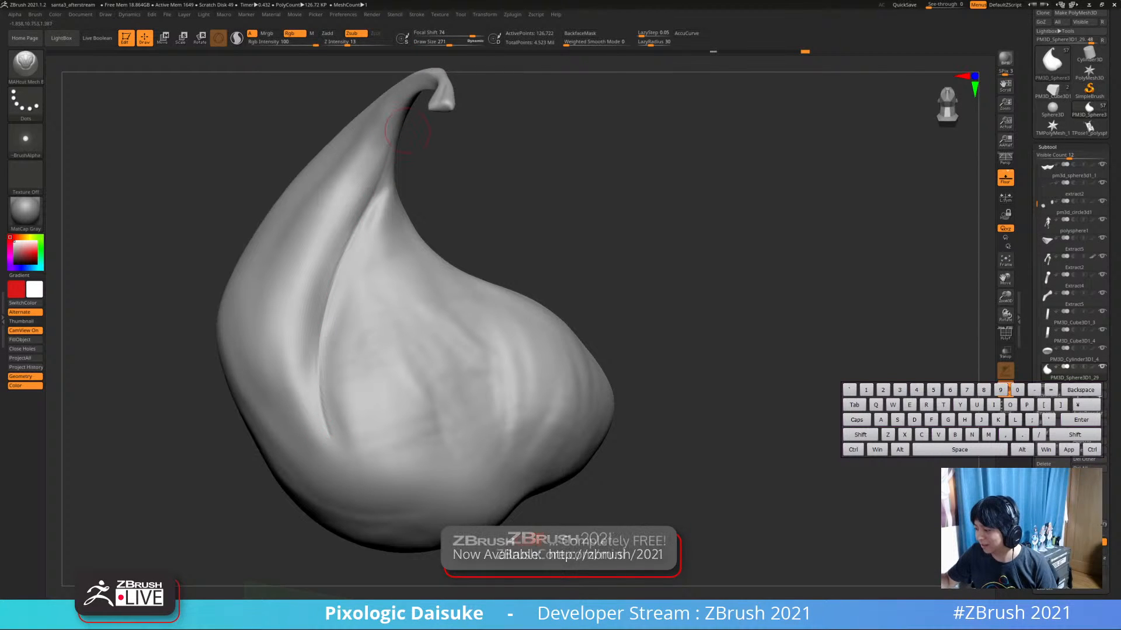
{"action": "key", "text": "shift"}
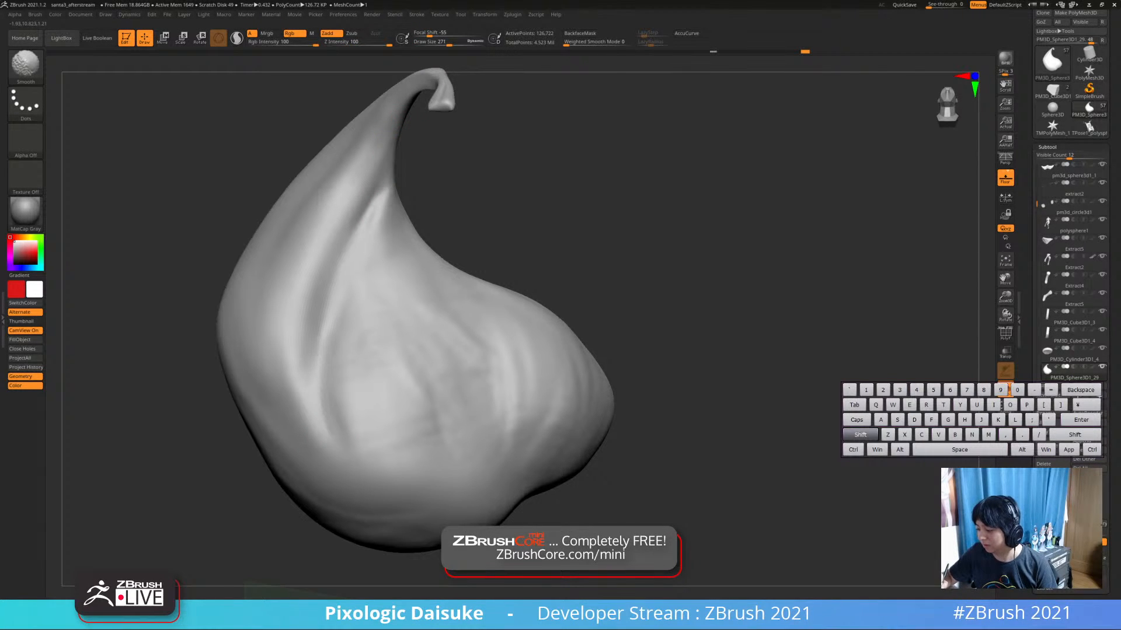
{"action": "left_click", "coordinate": [455, 43]}
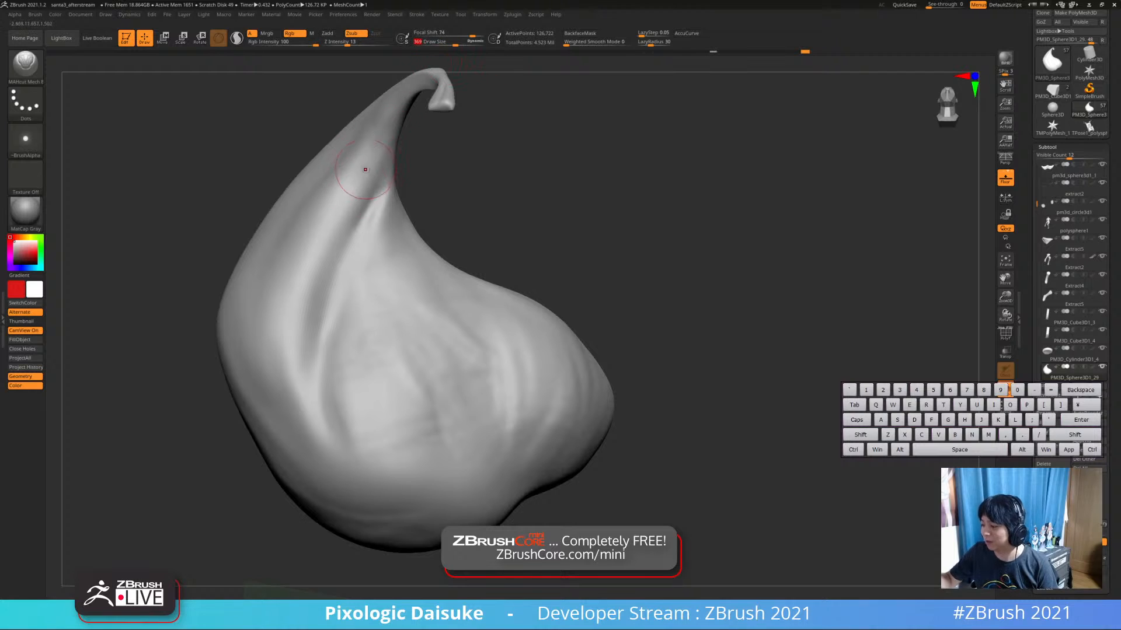
{"action": "mouse_move", "coordinate": [355, 189]}
{"action": "left_mouse_down"}
{"action": "mouse_move", "coordinate": [297, 316]}
{"action": "mouse_move", "coordinate": [290, 392]}
{"action": "left_mouse_up"}
{"action": "key", "text": "ctrl+z"}
{"action": "key", "text": "ctrl+z"}
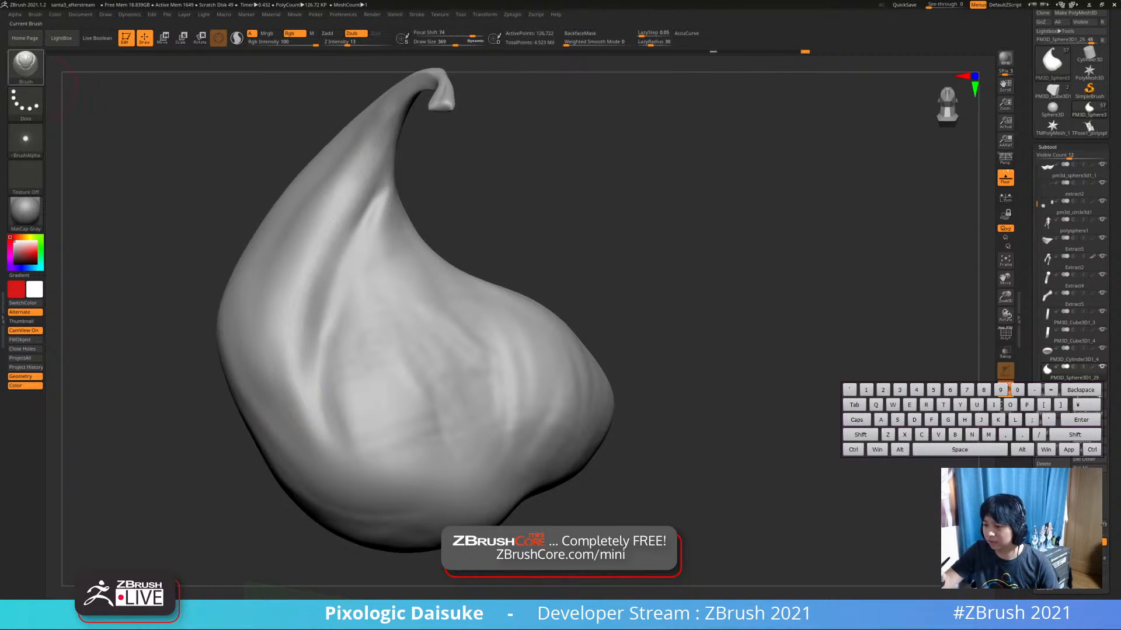
Carve a long crease from the neck down the sack's side with the DamStandard brush and subdivide the sack twice more
{"action": "left_click", "coordinate": [26, 64]}
{"action": "left_click", "coordinate": [114, 105]}
{"action": "left_click", "coordinate": [25, 64]}
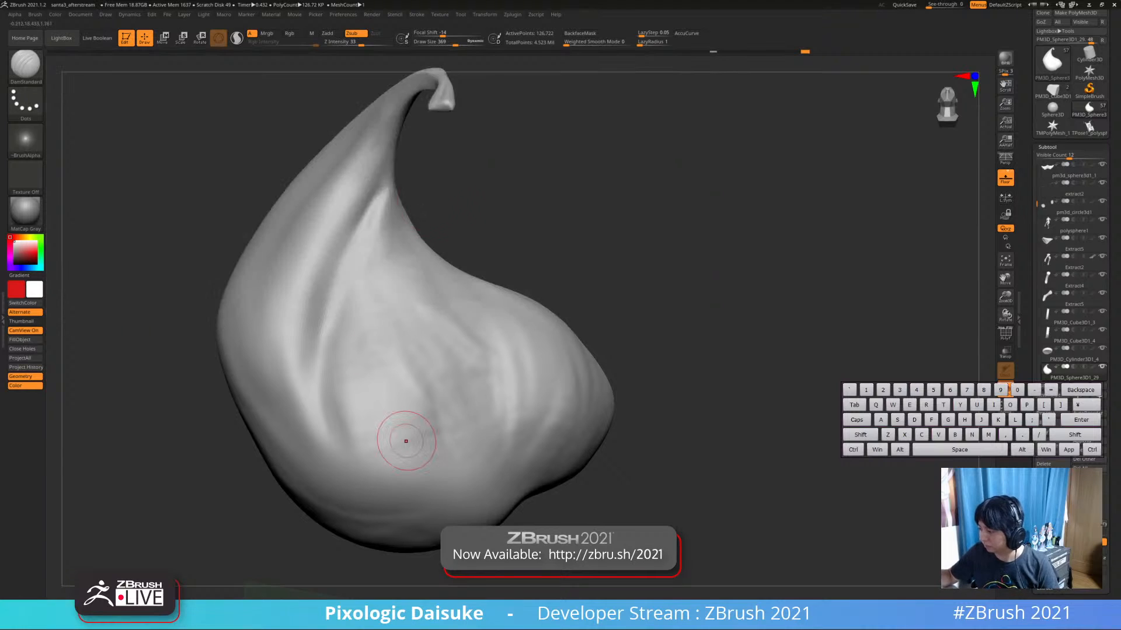
{"action": "key", "text": "ctrl+z"}
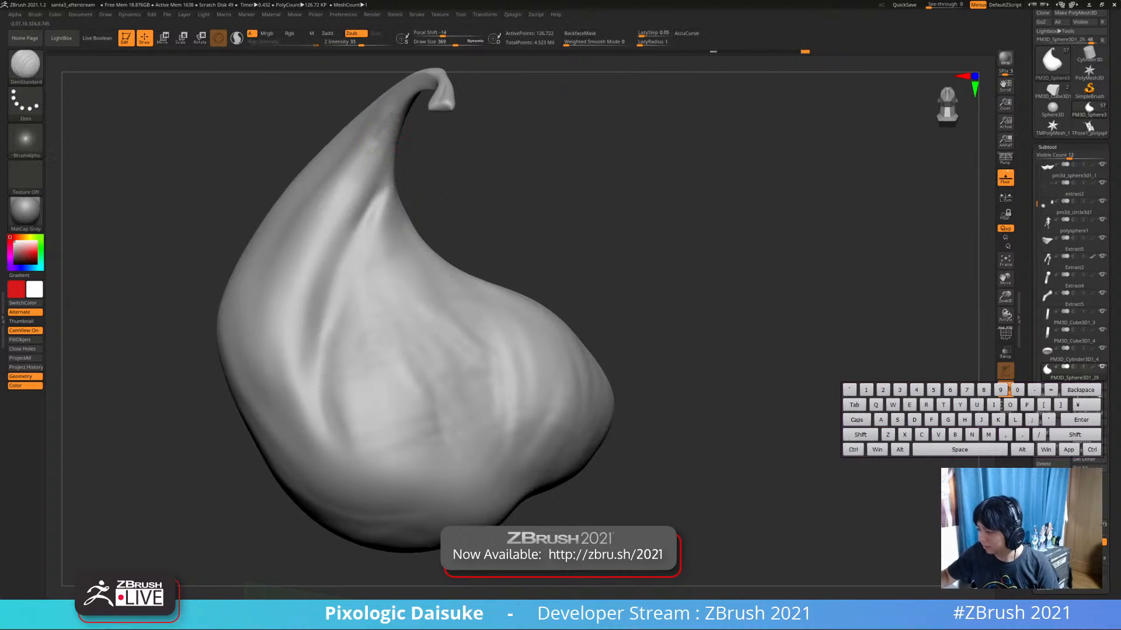
{"action": "mouse_move", "coordinate": [388, 125]}
{"action": "left_mouse_down"}
{"action": "mouse_move", "coordinate": [307, 248]}
{"action": "mouse_move", "coordinate": [286, 387]}
{"action": "left_mouse_up"}
{"action": "right_click_drag", "start_coordinate": [286, 385], "coordinate": [283, 408]}
{"action": "mouse_move", "coordinate": [386, 116]}
{"action": "left_mouse_down"}
{"action": "mouse_move", "coordinate": [334, 210]}
{"action": "mouse_move", "coordinate": [285, 393]}
{"action": "left_mouse_up"}
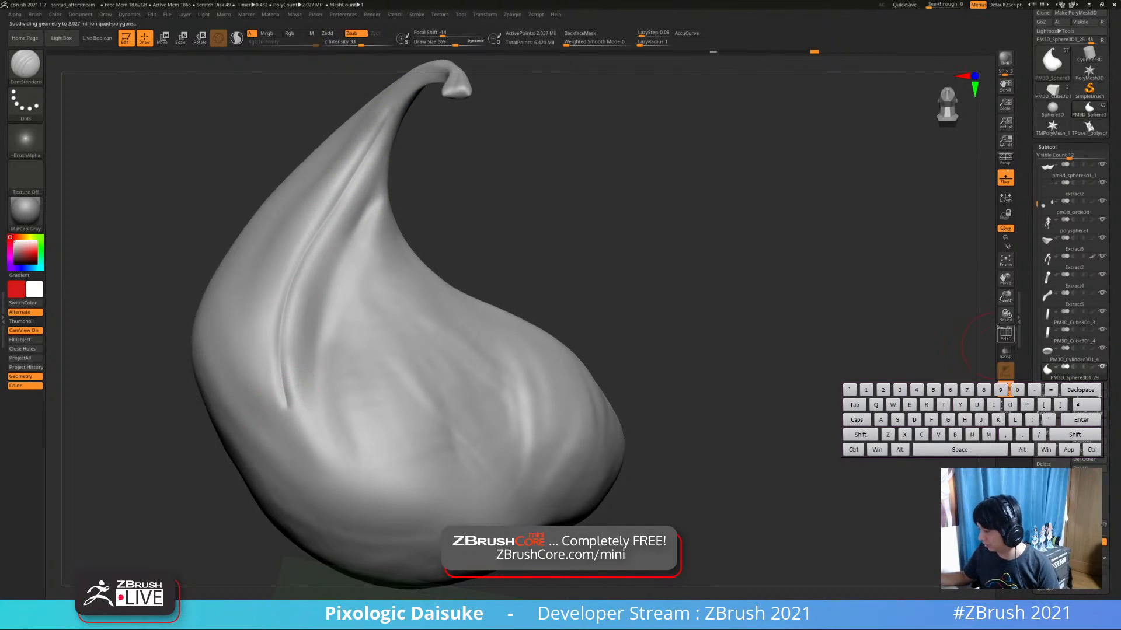
Inspect the sack's polygon flow around the new crease by switching the wireframe on and off
{"action": "left_click", "coordinate": [1005, 333]}
{"action": "left_click", "coordinate": [1004, 336]}
{"action": "left_click", "coordinate": [1003, 336]}
{"action": "left_click", "coordinate": [1004, 335]}
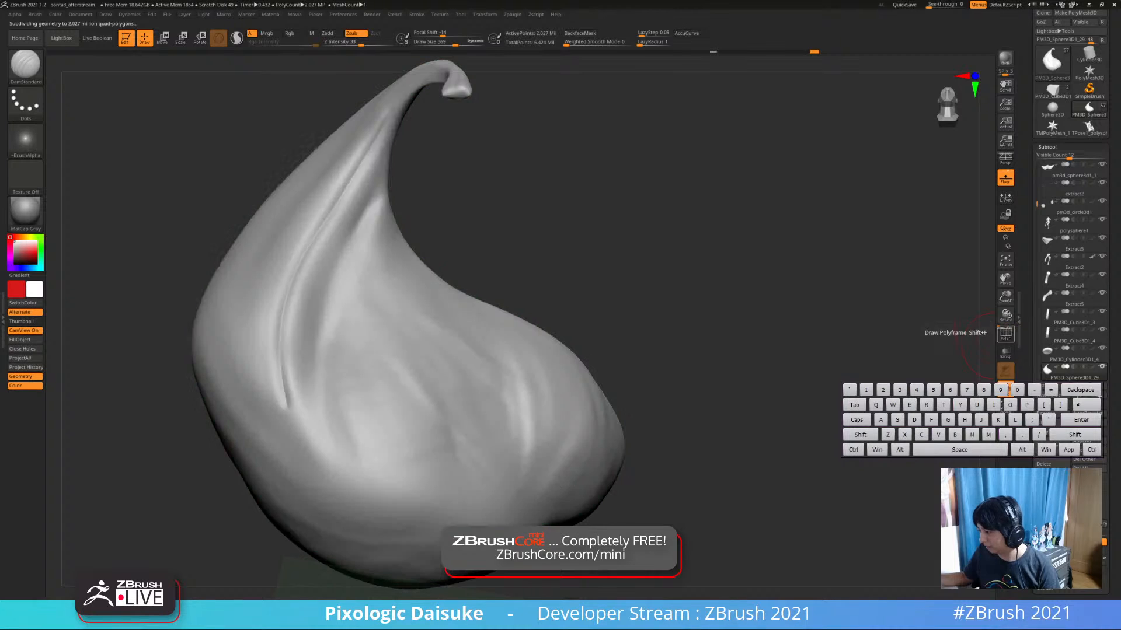
{"action": "right_click_drag", "start_coordinate": [374, 179], "coordinate": [362, 154], "text": "alt"}
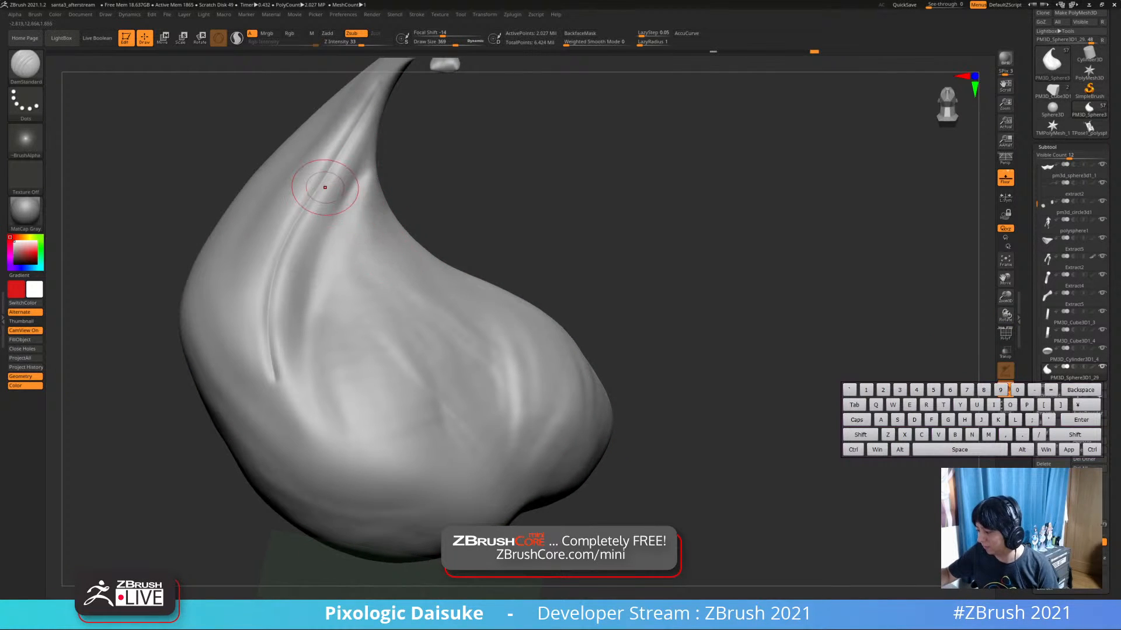
{"action": "key", "text": "shift+f"}
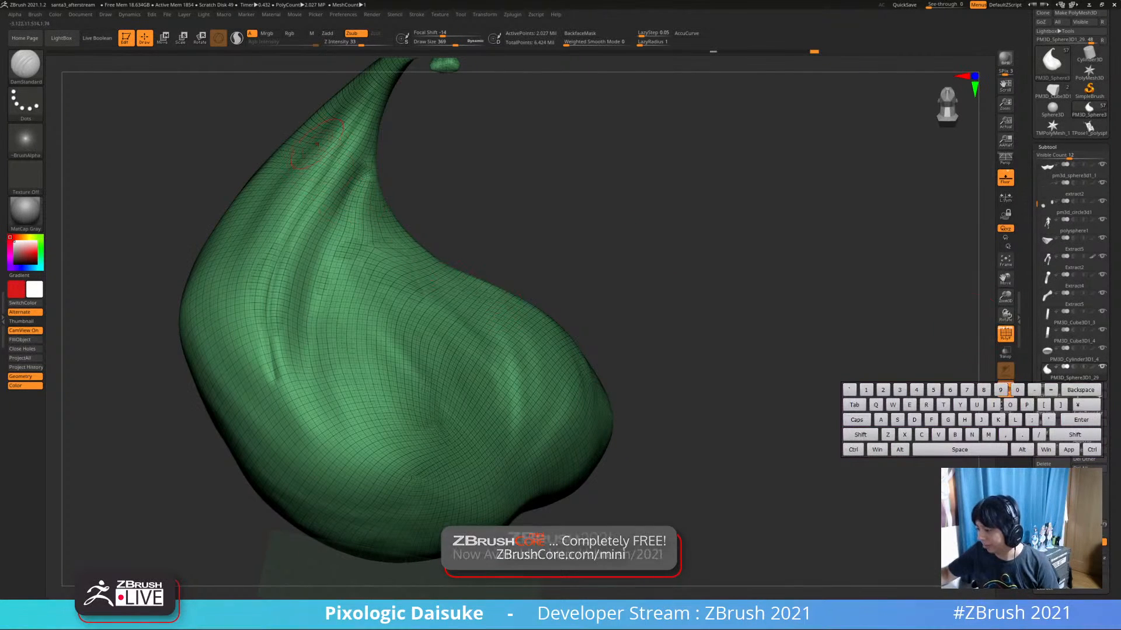
{"action": "key", "text": "shift+f"}
Try a long DamStandard crease from the neck across the sack's front and undo it
{"action": "left_click_drag", "start_coordinate": [326, 140], "coordinate": [335, 251]}
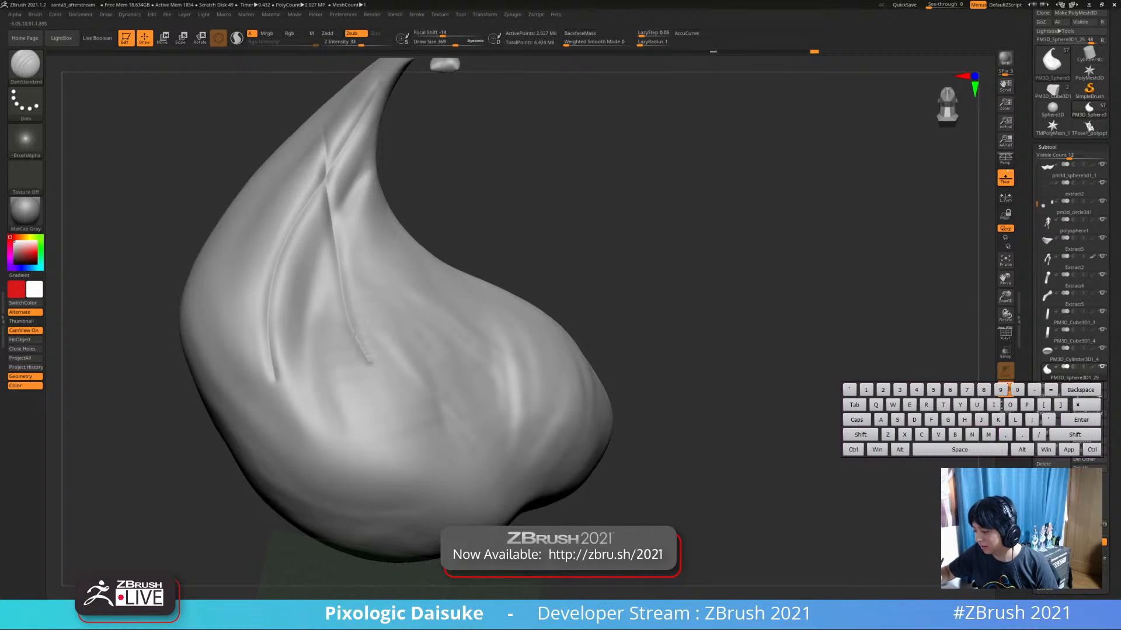
{"action": "left_click_drag", "start_coordinate": [370, 362], "coordinate": [392, 417]}
{"action": "mouse_move", "coordinate": [397, 404]}
{"action": "right_mouse_down"}
{"action": "mouse_move", "coordinate": [401, 365]}
{"action": "mouse_move", "coordinate": [392, 395]}
{"action": "right_mouse_up"}
{"action": "mouse_move", "coordinate": [389, 351]}
{"action": "right_mouse_down"}
{"action": "mouse_move", "coordinate": [394, 341]}
{"action": "mouse_move", "coordinate": [413, 356]}
{"action": "mouse_move", "coordinate": [398, 354]}
{"action": "mouse_move", "coordinate": [391, 236]}
{"action": "right_mouse_up"}
{"action": "key", "text": "ctrl+z"}
{"action": "key", "text": "ctrl+z"}
Carve a DamStandard crease along the fold below the sack's neck and smooth it into the surface
{"action": "mouse_move", "coordinate": [392, 236]}
{"action": "right_mouse_down", "text": "alt"}
{"action": "mouse_move", "coordinate": [382, 321]}
{"action": "mouse_move", "coordinate": [378, 215]}
{"action": "right_mouse_up", "text": "alt"}
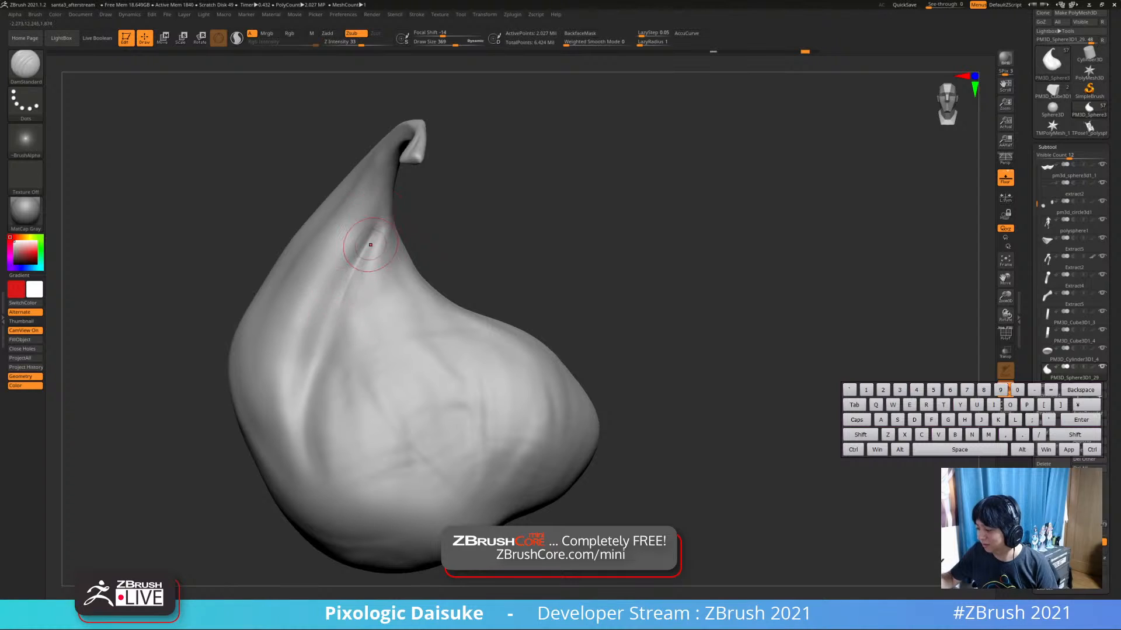
{"action": "left_click_drag", "start_coordinate": [370, 245], "coordinate": [314, 382]}
{"action": "mouse_move", "coordinate": [313, 383]}
{"action": "right_mouse_down", "text": "ctrl"}
{"action": "mouse_move", "coordinate": [318, 345]}
{"action": "mouse_move", "coordinate": [338, 341]}
{"action": "right_mouse_up", "text": "ctrl"}
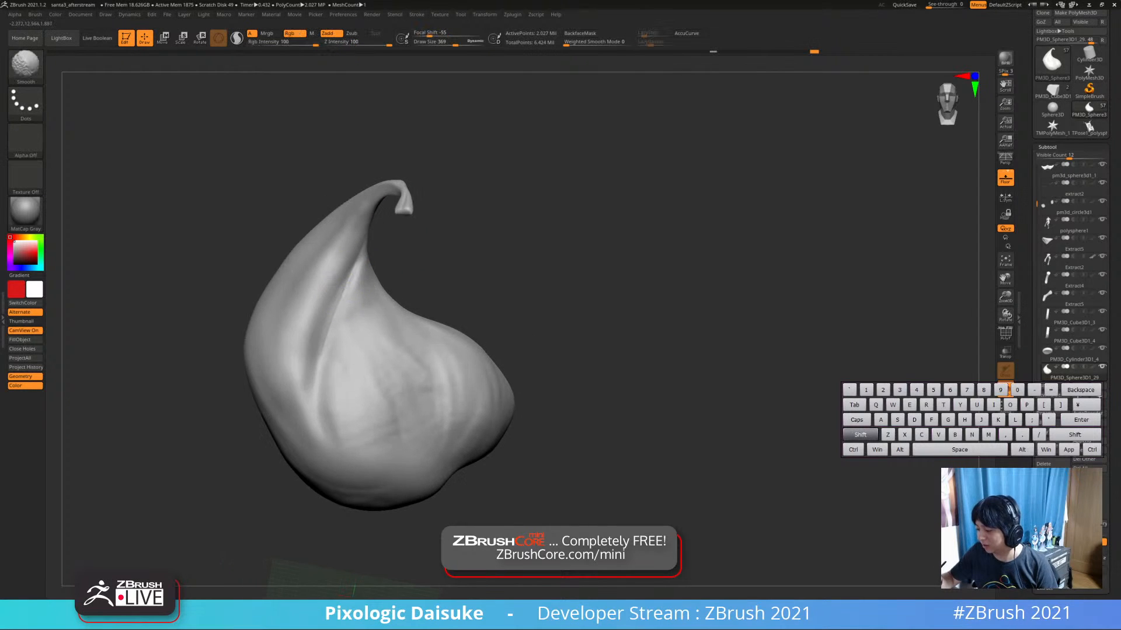
{"action": "left_click_drag", "start_coordinate": [360, 263], "coordinate": [325, 354], "text": "shift"}
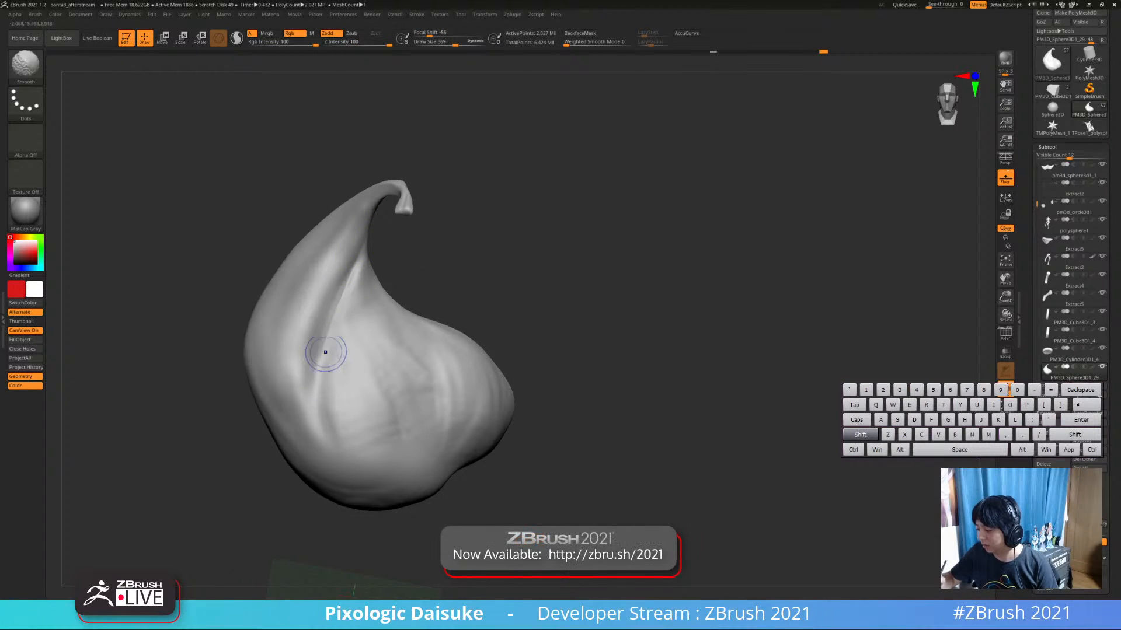
Set the draw size to 481 and carve a short crease up from the dent in the sack's lower edge
{"action": "right_click_drag", "start_coordinate": [332, 344], "coordinate": [344, 292], "text": "alt"}
{"action": "mouse_move", "coordinate": [344, 292]}
{"action": "right_mouse_down"}
{"action": "mouse_move", "coordinate": [348, 226]}
{"action": "mouse_move", "coordinate": [320, 181]}
{"action": "mouse_move", "coordinate": [353, 175]}
{"action": "right_mouse_up"}
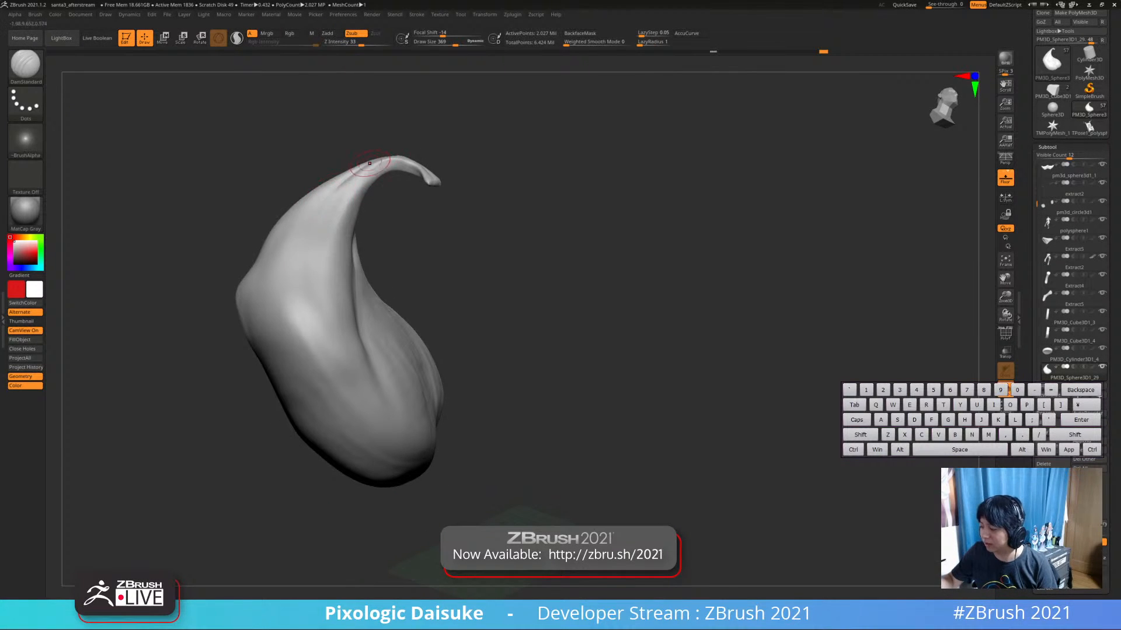
{"action": "mouse_move", "coordinate": [369, 164]}
{"action": "right_mouse_down"}
{"action": "mouse_move", "coordinate": [350, 210]}
{"action": "mouse_move", "coordinate": [359, 277]}
{"action": "mouse_move", "coordinate": [375, 288]}
{"action": "mouse_move", "coordinate": [333, 308]}
{"action": "mouse_move", "coordinate": [347, 303]}
{"action": "right_mouse_up"}
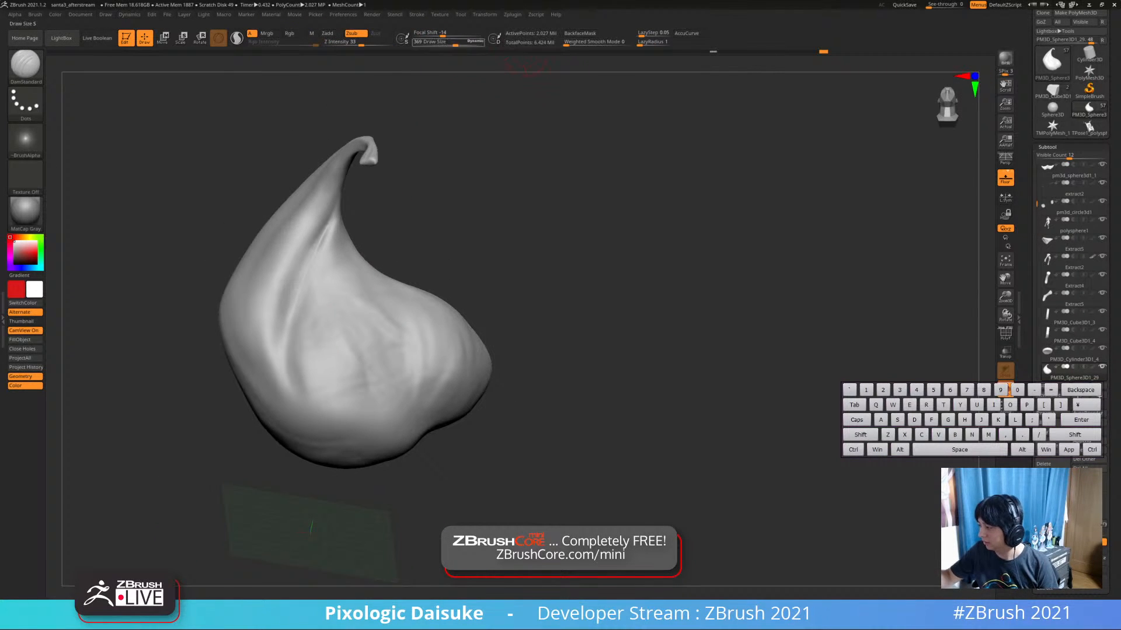
{"action": "key", "text": "ctrl"}
{"action": "left_click_drag", "start_coordinate": [417, 441], "coordinate": [408, 387]}
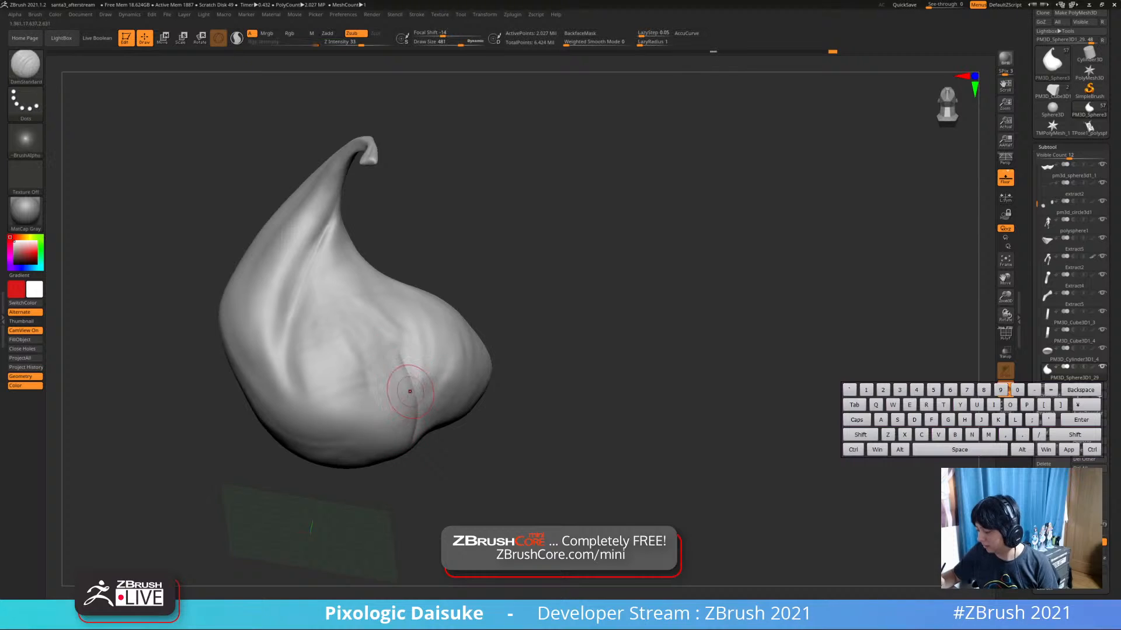
Turn off Rgb for the Smooth brush and soften the lower crease at draw size 568
{"action": "right_click_drag", "start_coordinate": [408, 382], "coordinate": [412, 405]}
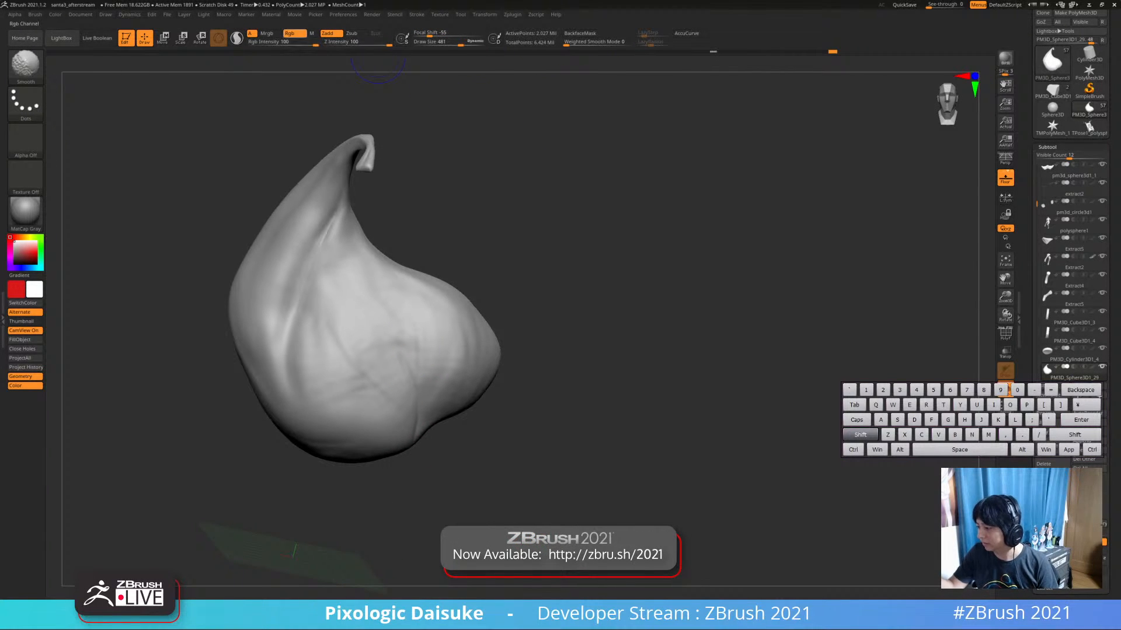
{"action": "left_click", "coordinate": [289, 34]}
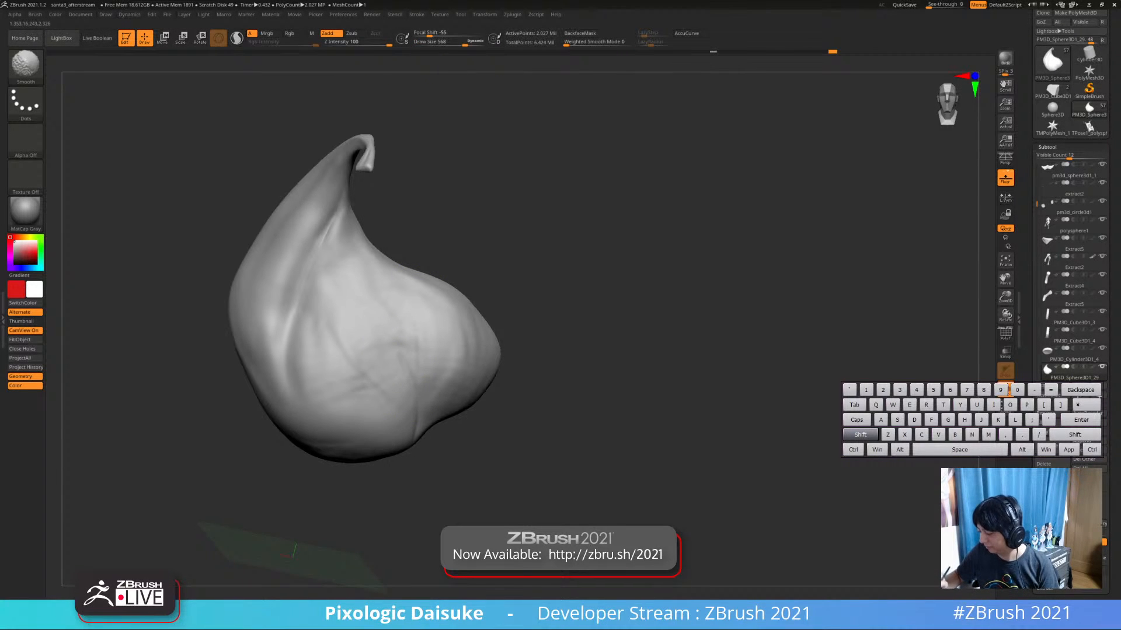
{"action": "left_click_drag", "start_coordinate": [416, 399], "coordinate": [417, 426], "text": "shift"}
Check the sack together with the whole figure, isolate it again and switch it to a lower subdivision level
{"action": "left_click", "coordinate": [506, 397]}
{"action": "left_click_drag", "start_coordinate": [506, 397], "coordinate": [513, 374], "text": "alt"}
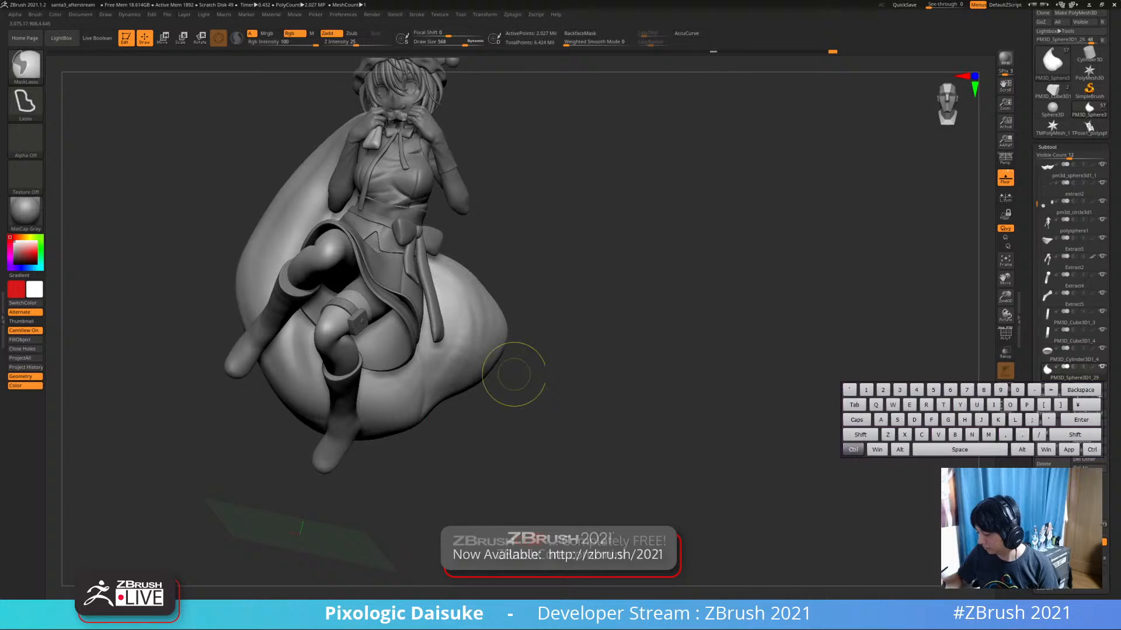
{"action": "left_click", "coordinate": [434, 439]}
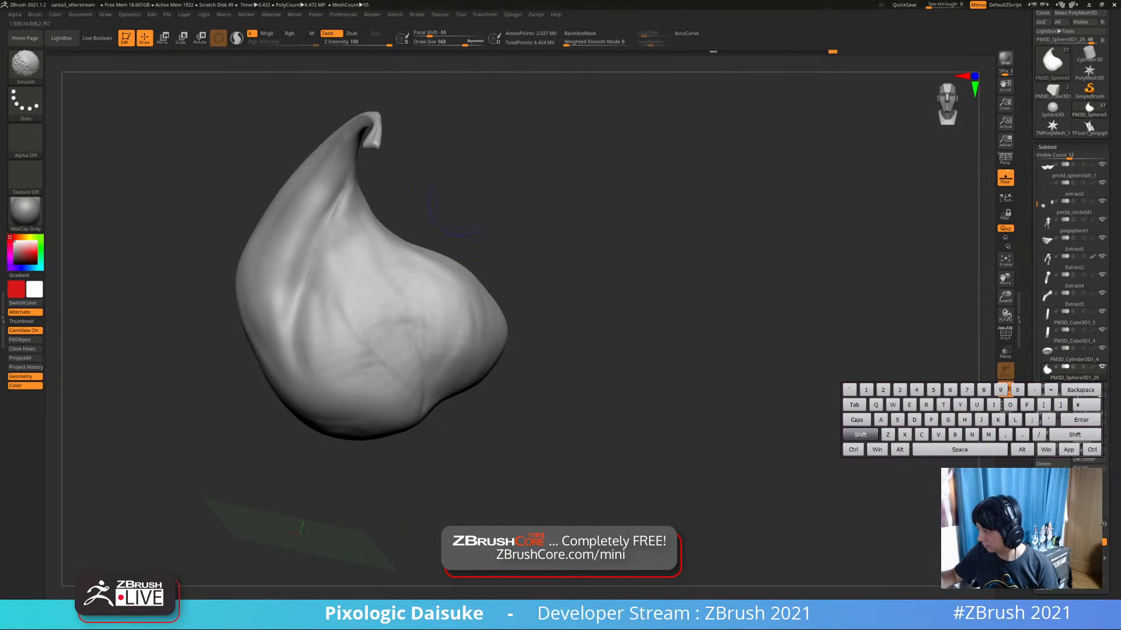
{"action": "key", "text": "shift"}
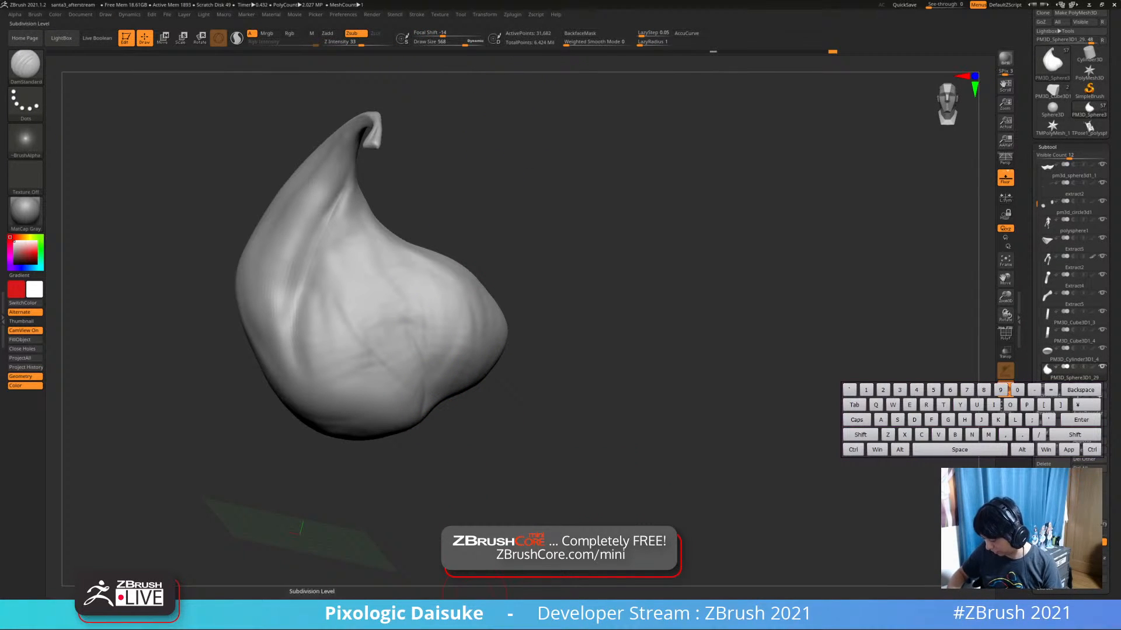
Smooth away the wrinkles on the front of the sack and along the fold leading up to its neck
{"action": "left_click_drag", "start_coordinate": [382, 443], "coordinate": [428, 467], "text": "alt"}
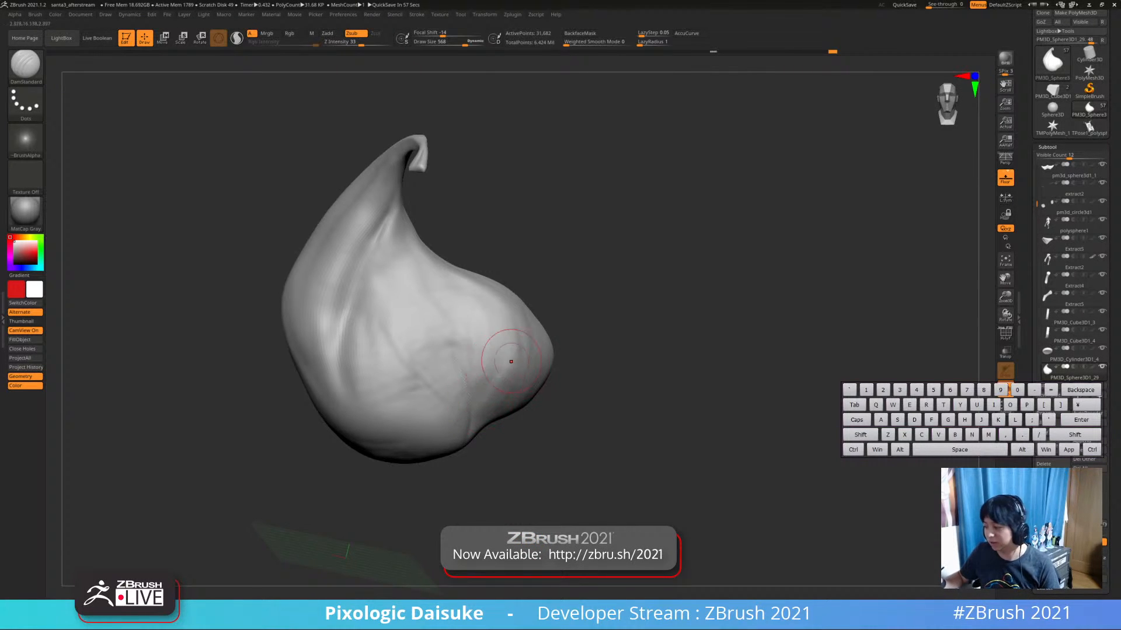
{"action": "mouse_move", "coordinate": [511, 361]}
{"action": "right_mouse_down"}
{"action": "mouse_move", "coordinate": [545, 370]}
{"action": "mouse_move", "coordinate": [420, 340]}
{"action": "right_mouse_up"}
{"action": "right_click_drag", "start_coordinate": [420, 340], "coordinate": [385, 316], "text": "alt"}
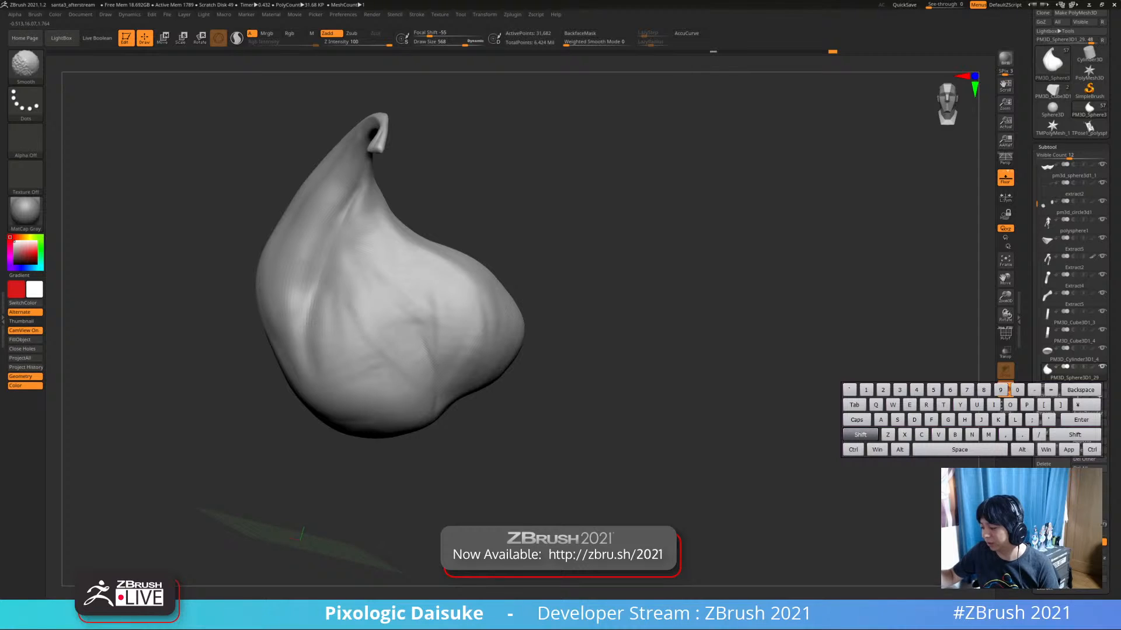
{"action": "mouse_move", "coordinate": [327, 302]}
{"action": "left_mouse_down", "text": "shift"}
{"action": "mouse_move", "coordinate": [328, 356]}
{"action": "mouse_move", "coordinate": [346, 366]}
{"action": "left_mouse_up", "text": "shift"}
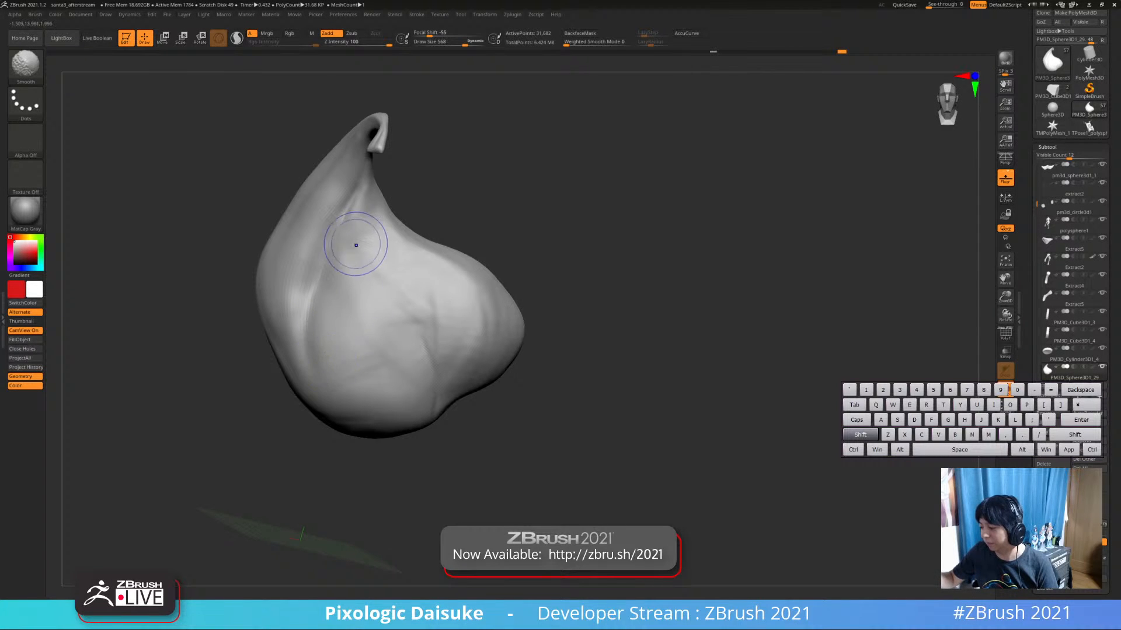
{"action": "mouse_move", "coordinate": [354, 245]}
{"action": "left_mouse_down", "text": "shift"}
{"action": "mouse_move", "coordinate": [368, 243]}
{"action": "mouse_move", "coordinate": [374, 283]}
{"action": "mouse_move", "coordinate": [356, 237]}
{"action": "left_mouse_up", "text": "shift"}
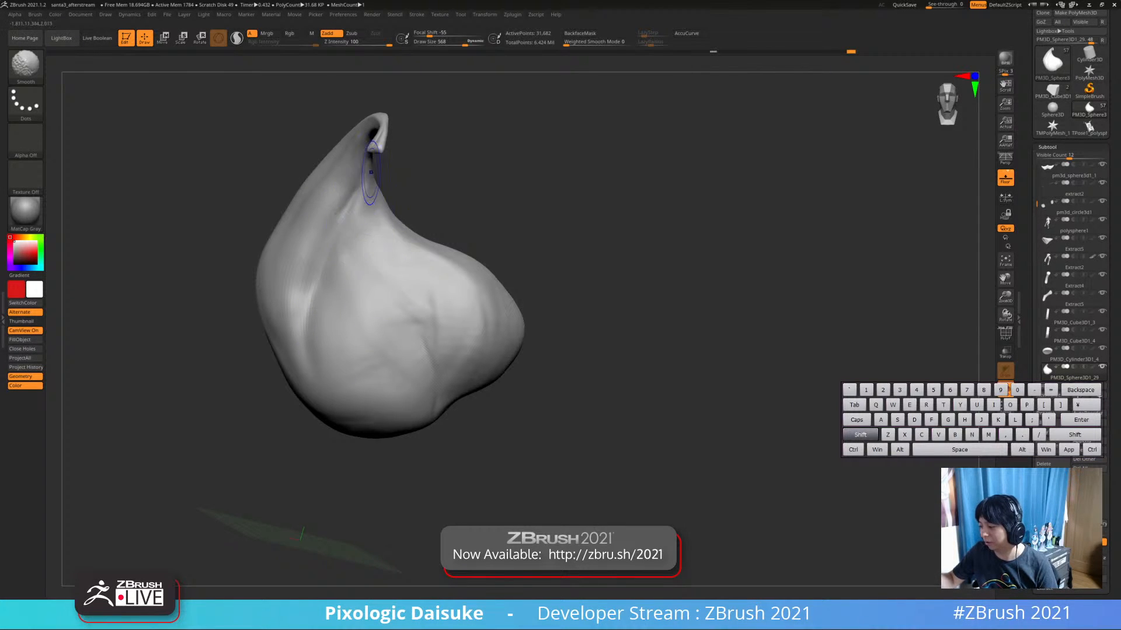
Carve a DamStandard crease running down the sack from just below its neck
{"action": "mouse_move", "coordinate": [371, 172]}
{"action": "right_mouse_down"}
{"action": "mouse_move", "coordinate": [403, 187]}
{"action": "mouse_move", "coordinate": [355, 155]}
{"action": "right_mouse_up"}
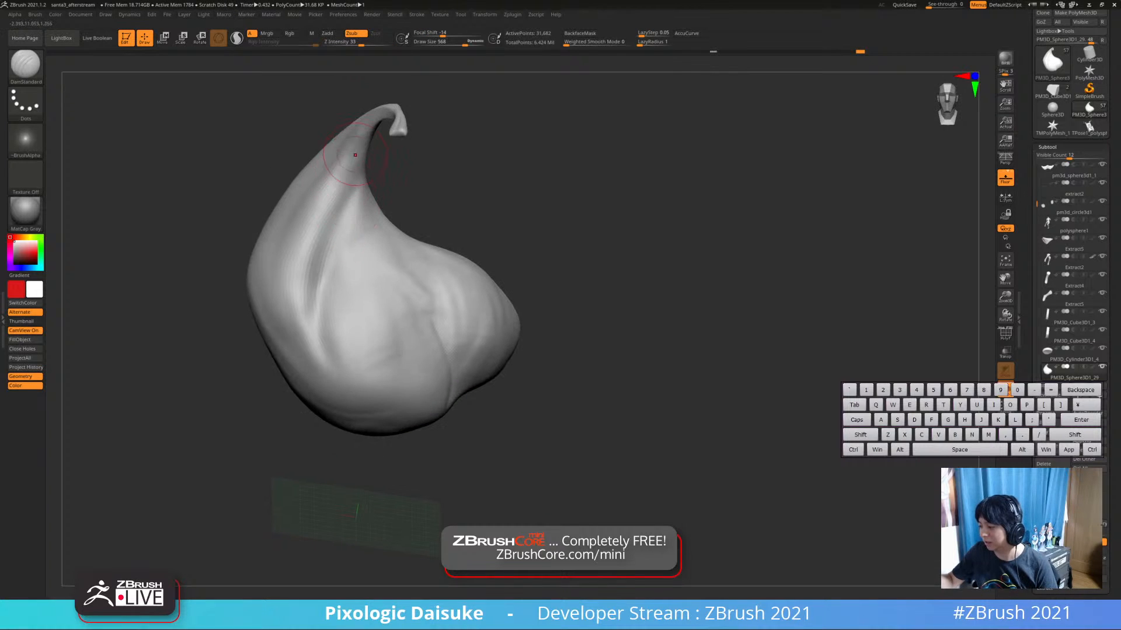
{"action": "left_click_drag", "start_coordinate": [352, 174], "coordinate": [339, 216]}
{"action": "mouse_move", "coordinate": [327, 280]}
{"action": "right_mouse_down", "text": "ctrl"}
{"action": "mouse_move", "coordinate": [327, 234]}
{"action": "mouse_move", "coordinate": [362, 251]}
{"action": "right_mouse_up", "text": "ctrl"}
{"action": "mouse_move", "coordinate": [362, 251]}
{"action": "right_mouse_down", "text": "ctrl"}
{"action": "mouse_move", "coordinate": [361, 280]}
{"action": "mouse_move", "coordinate": [337, 241]}
{"action": "mouse_move", "coordinate": [343, 214]}
{"action": "mouse_move", "coordinate": [319, 296]}
{"action": "mouse_move", "coordinate": [331, 284]}
{"action": "mouse_move", "coordinate": [333, 317]}
{"action": "mouse_move", "coordinate": [350, 274]}
{"action": "mouse_move", "coordinate": [269, 276]}
{"action": "right_mouse_up", "text": "ctrl"}
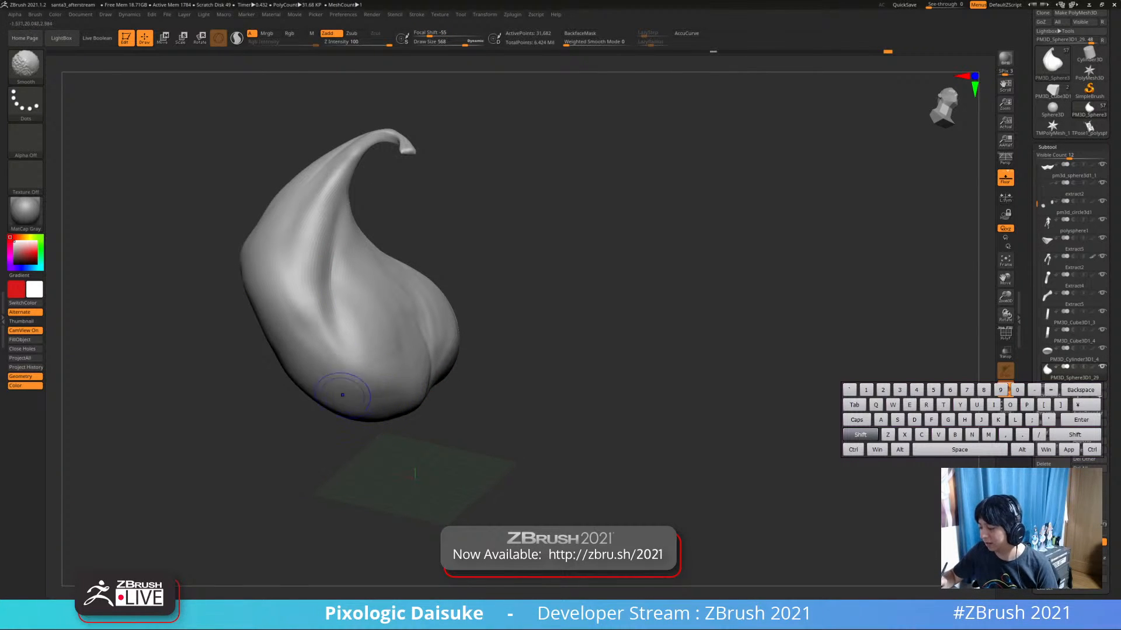
Enlarge the Smooth brush and soften the broad folds across the sack's body and upper side
{"action": "right_click_drag", "start_coordinate": [342, 395], "coordinate": [425, 363]}
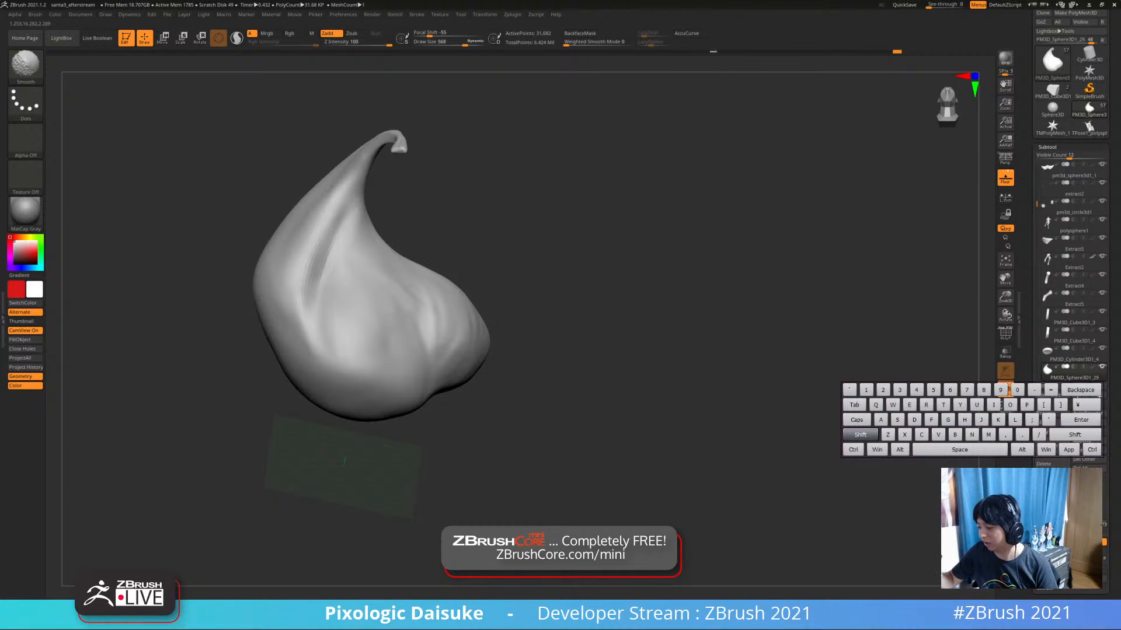
{"action": "left_click", "coordinate": [469, 43]}
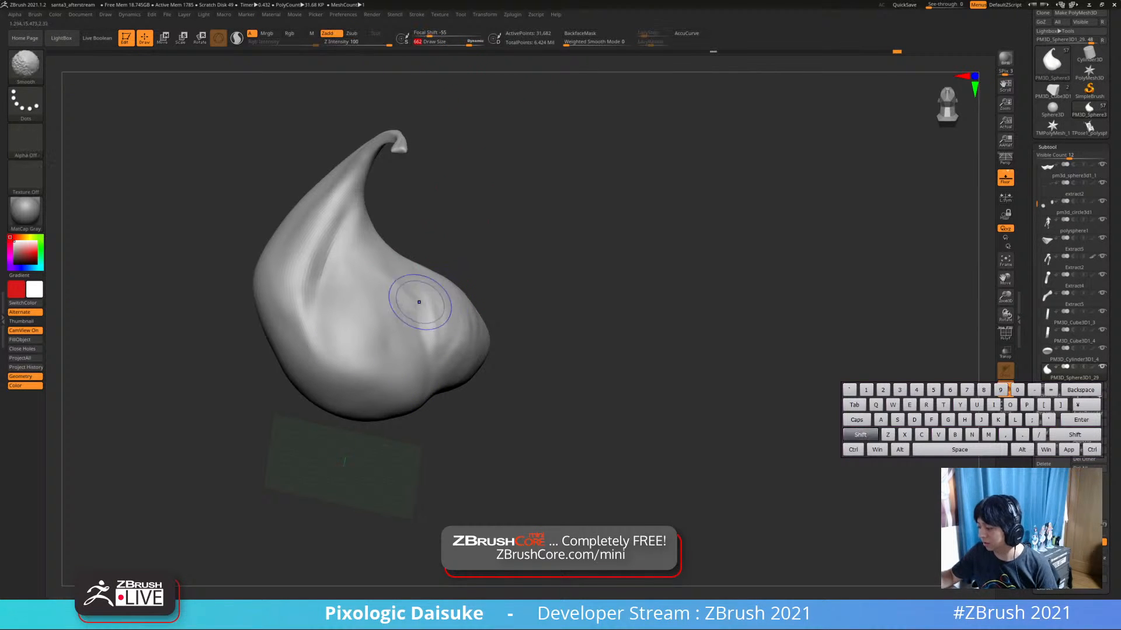
{"action": "key", "text": "shift"}
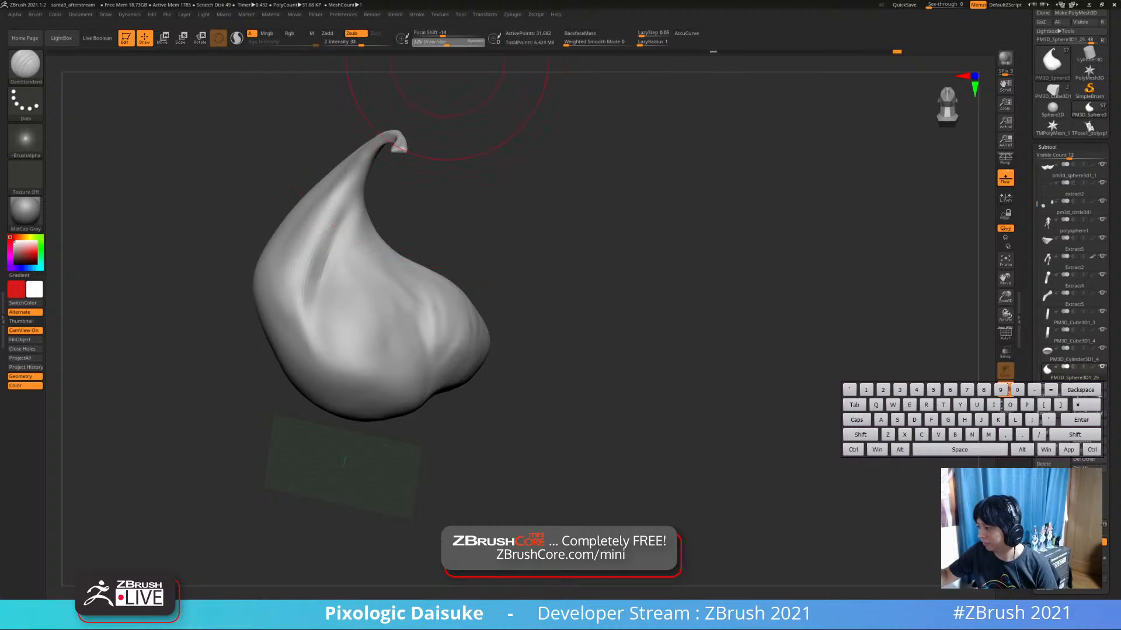
{"action": "key", "text": "shift"}
{"action": "right_click_drag", "start_coordinate": [444, 327], "coordinate": [482, 325], "text": "shift"}
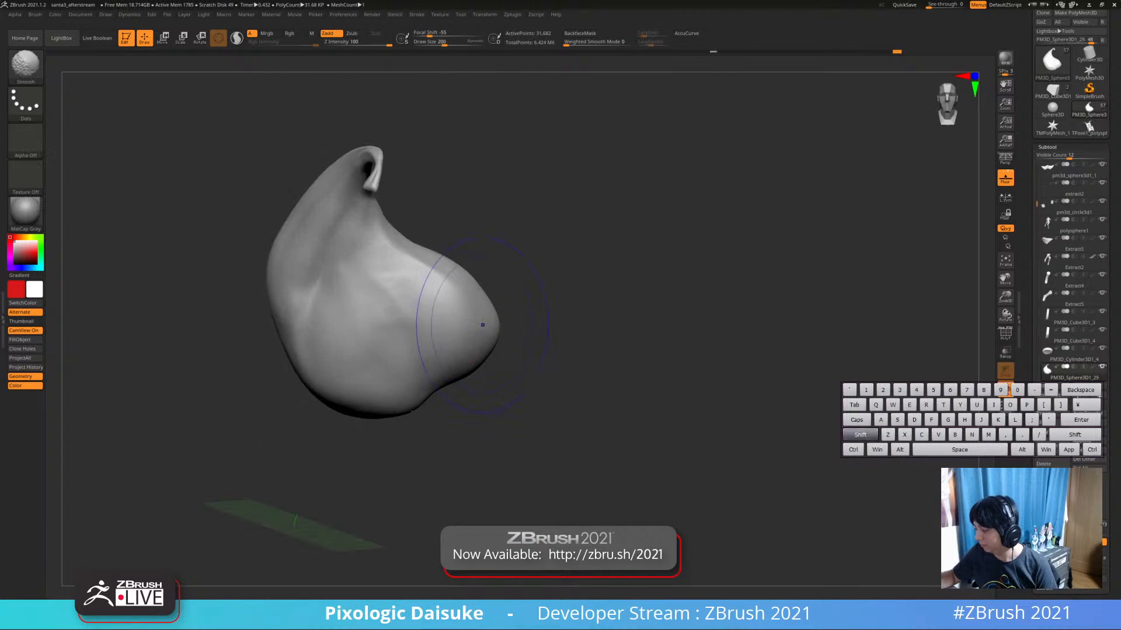
{"action": "left_click_drag", "start_coordinate": [418, 269], "coordinate": [377, 247], "text": "shift"}
{"action": "right_click_drag", "start_coordinate": [309, 240], "coordinate": [351, 232]}
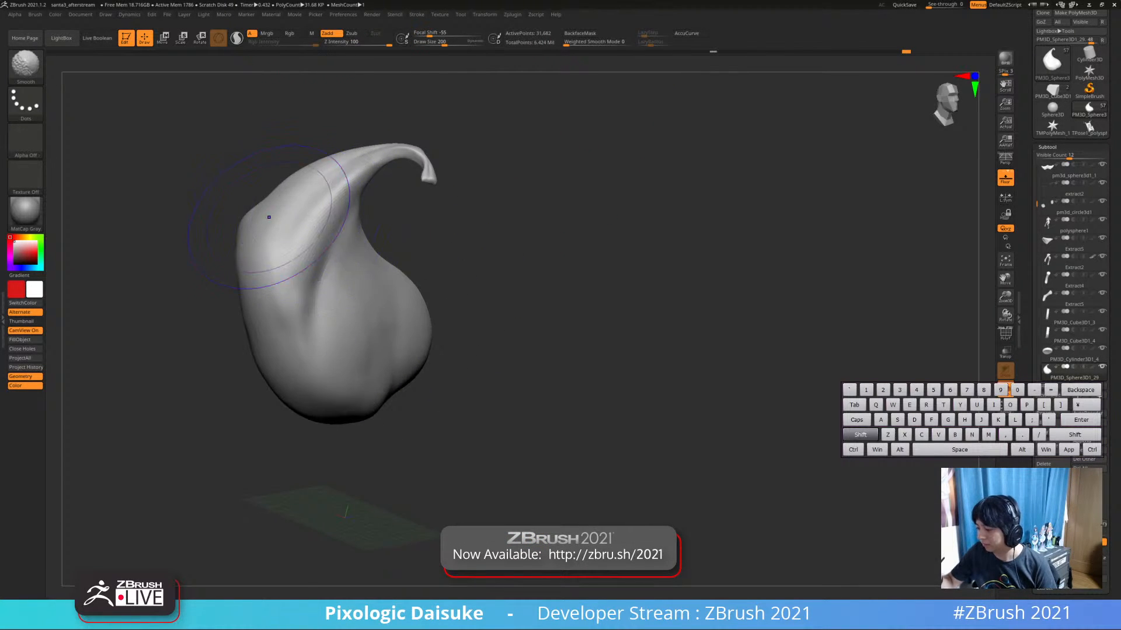
{"action": "right_click_drag", "start_coordinate": [270, 217], "coordinate": [301, 219]}
{"action": "right_click_drag", "start_coordinate": [232, 209], "coordinate": [309, 230], "text": "shift"}
Pull the sack's upper back outward with the SnakeHook brush at draw size 212 to round its silhouette
{"action": "key", "text": "b"}
{"action": "left_click", "coordinate": [368, 74]}
{"action": "left_click", "coordinate": [446, 43]}
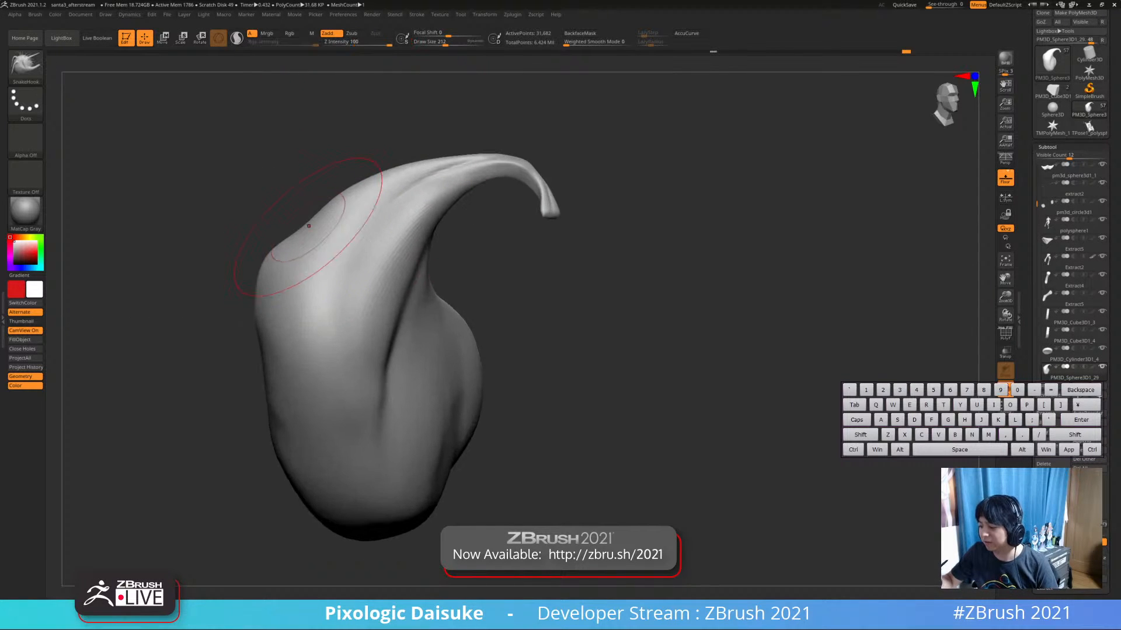
{"action": "left_click_drag", "start_coordinate": [328, 229], "coordinate": [312, 235]}
{"action": "right_click_drag", "start_coordinate": [312, 237], "coordinate": [304, 234], "text": "ctrl"}
{"action": "left_click_drag", "start_coordinate": [302, 232], "coordinate": [285, 227]}
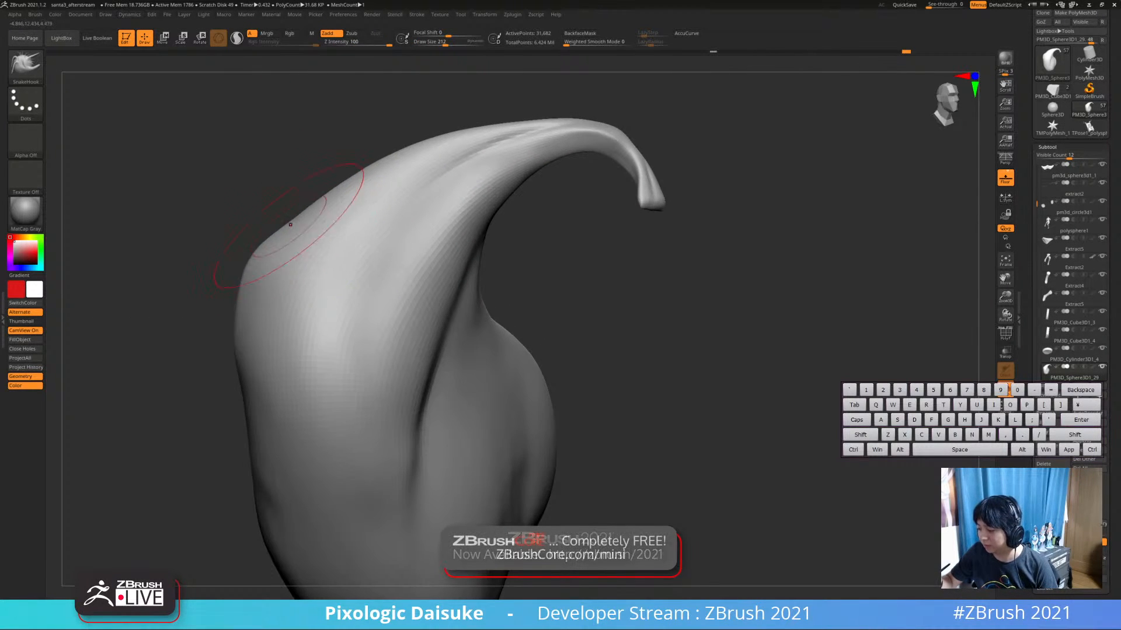
{"action": "mouse_move", "coordinate": [286, 228]}
{"action": "right_mouse_down", "text": "ctrl"}
{"action": "mouse_move", "coordinate": [301, 227]}
{"action": "mouse_move", "coordinate": [284, 226]}
{"action": "right_mouse_up", "text": "ctrl"}
{"action": "left_click_drag", "start_coordinate": [288, 230], "coordinate": [280, 224]}
{"action": "mouse_move", "coordinate": [286, 225]}
{"action": "right_mouse_down"}
{"action": "mouse_move", "coordinate": [309, 222]}
{"action": "mouse_move", "coordinate": [297, 227]}
{"action": "right_mouse_up"}
{"action": "left_click_drag", "start_coordinate": [296, 226], "coordinate": [291, 221]}
{"action": "right_click_drag", "start_coordinate": [299, 225], "coordinate": [315, 229], "text": "ctrl"}
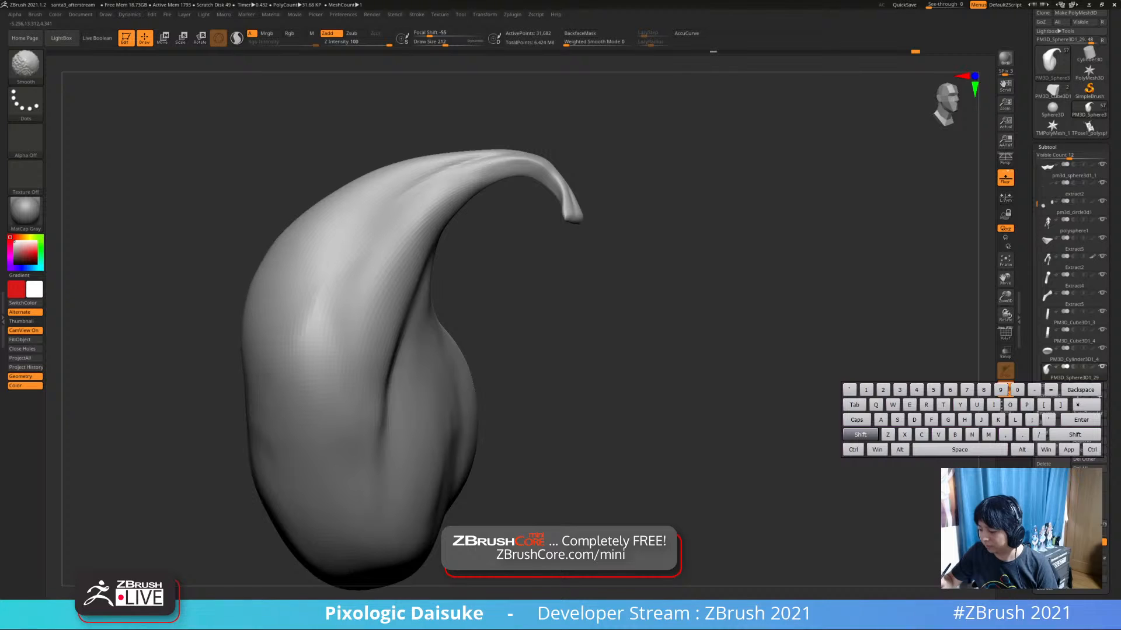
Show the whole figure again and smooth the folds on the back of the sack in context
{"action": "mouse_move", "coordinate": [443, 327]}
{"action": "right_mouse_down"}
{"action": "mouse_move", "coordinate": [377, 331]}
{"action": "mouse_move", "coordinate": [356, 350]}
{"action": "right_mouse_up"}
{"action": "key", "text": "shift"}
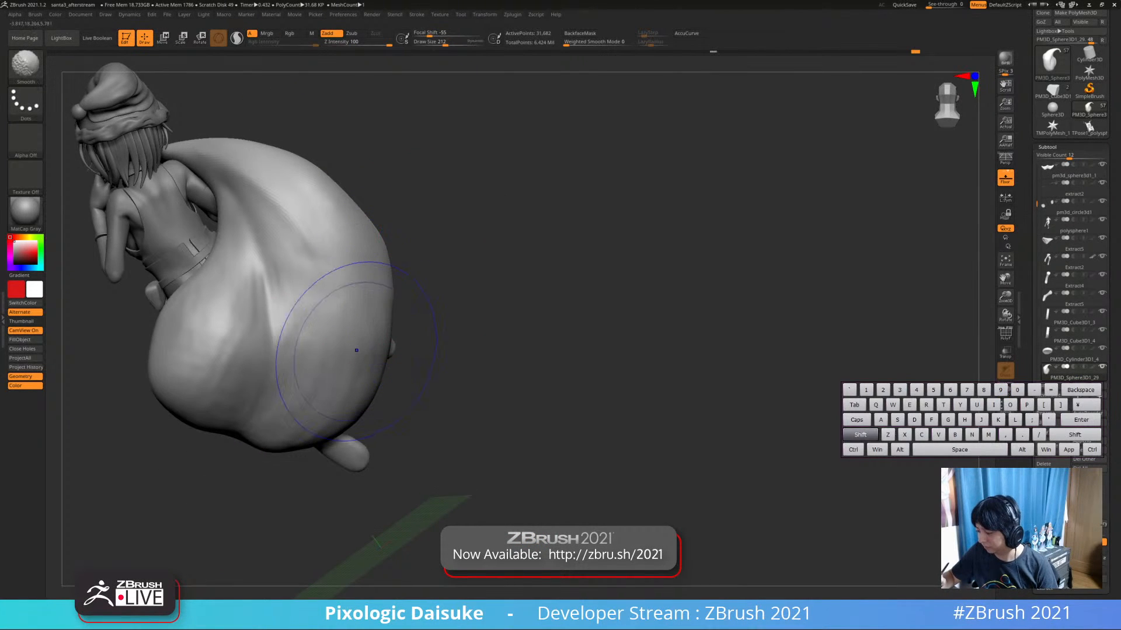
{"action": "left_click_drag", "start_coordinate": [356, 350], "coordinate": [345, 333], "text": "shift"}
{"action": "right_click_drag", "start_coordinate": [350, 351], "coordinate": [339, 334], "text": "alt"}
{"action": "left_click_drag", "start_coordinate": [280, 307], "coordinate": [254, 336], "text": "shift"}
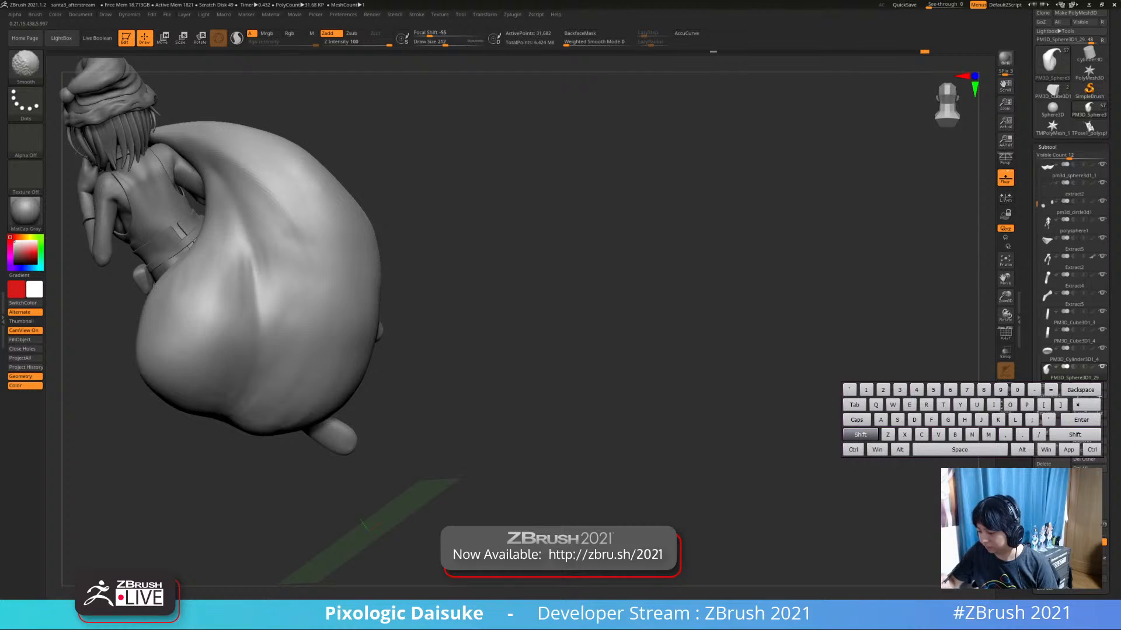
{"action": "mouse_move", "coordinate": [251, 274]}
{"action": "left_mouse_down", "text": "shift"}
{"action": "mouse_move", "coordinate": [257, 234]}
{"action": "mouse_move", "coordinate": [292, 265]}
{"action": "left_mouse_up", "text": "shift"}
{"action": "right_click_drag", "start_coordinate": [303, 280], "coordinate": [344, 326]}
{"action": "mouse_move", "coordinate": [344, 327]}
{"action": "right_mouse_down", "text": "ctrl"}
{"action": "mouse_move", "coordinate": [342, 315]}
{"action": "mouse_move", "coordinate": [368, 365]}
{"action": "right_mouse_up", "text": "ctrl"}
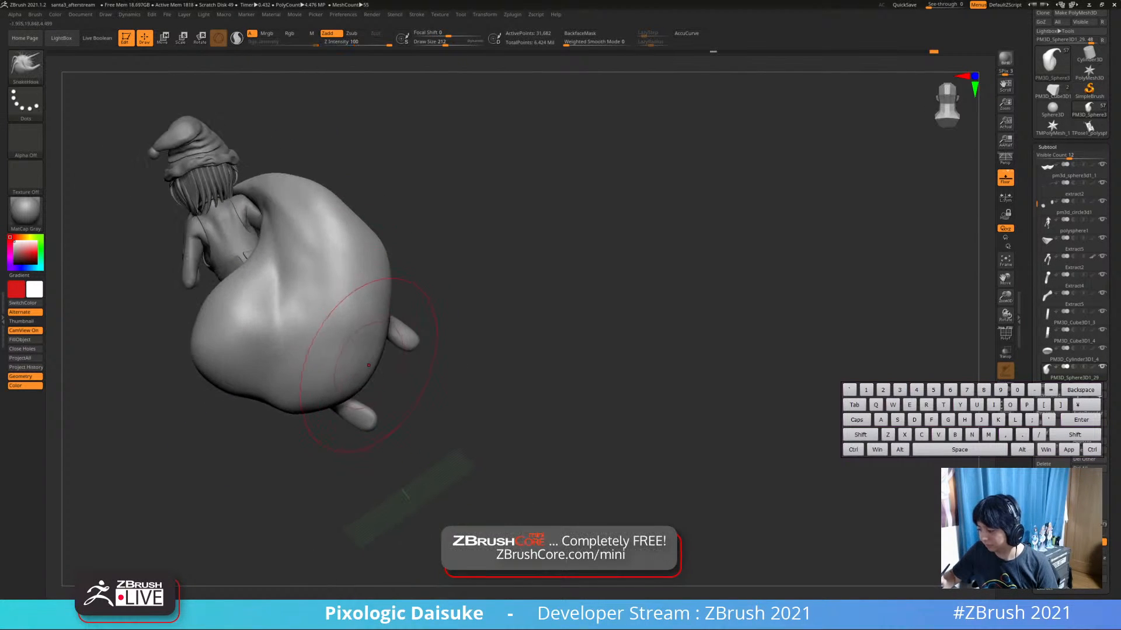
Switch to the legs subtool and reshape the crossed leg's knee with the SnakeHook brush at draw size 145
{"action": "right_click_drag", "start_coordinate": [362, 325], "coordinate": [281, 233]}
{"action": "right_click_drag", "start_coordinate": [630, 356], "coordinate": [525, 345]}
{"action": "mouse_move", "coordinate": [549, 371]}
{"action": "right_mouse_down"}
{"action": "mouse_move", "coordinate": [525, 372]}
{"action": "mouse_move", "coordinate": [569, 377]}
{"action": "mouse_move", "coordinate": [541, 377]}
{"action": "right_mouse_up"}
{"action": "left_click", "coordinate": [433, 359], "text": "alt"}
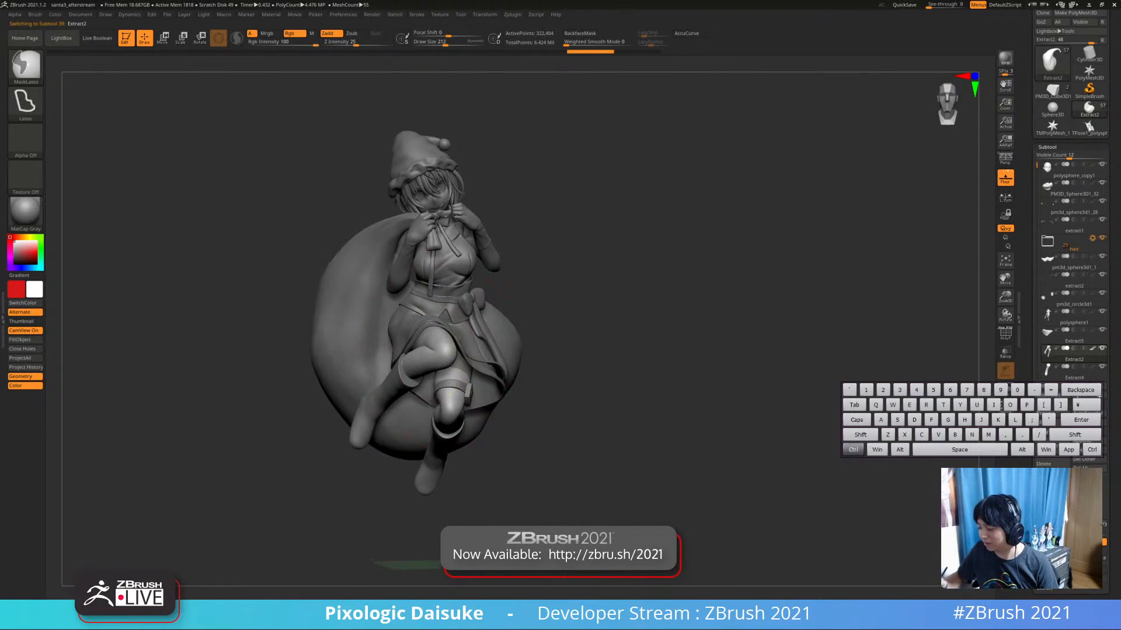
{"action": "mouse_move", "coordinate": [433, 359]}
{"action": "right_mouse_down", "text": "ctrl"}
{"action": "mouse_move", "coordinate": [488, 374]}
{"action": "mouse_move", "coordinate": [414, 251]}
{"action": "mouse_move", "coordinate": [359, 232]}
{"action": "right_mouse_up", "text": "ctrl"}
{"action": "left_click", "coordinate": [441, 42]}
{"action": "mouse_move", "coordinate": [381, 327]}
{"action": "right_mouse_down", "text": "ctrl"}
{"action": "mouse_move", "coordinate": [390, 350]}
{"action": "mouse_move", "coordinate": [375, 353]}
{"action": "right_mouse_up", "text": "ctrl"}
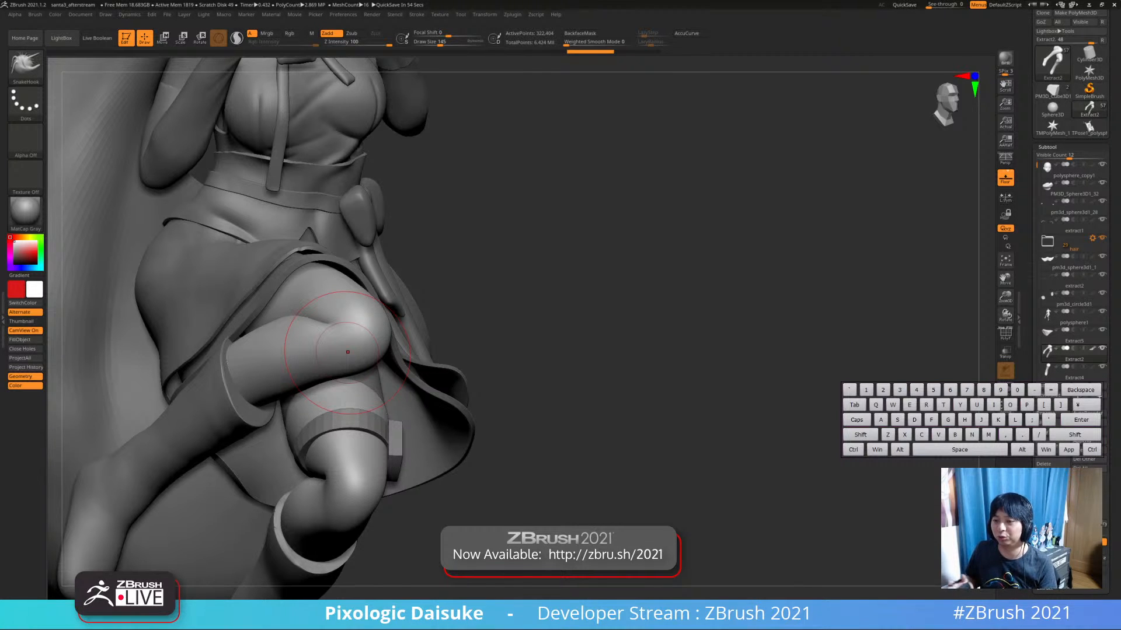
{"action": "mouse_move", "coordinate": [347, 352]}
{"action": "right_mouse_down"}
{"action": "mouse_move", "coordinate": [274, 332]}
{"action": "mouse_move", "coordinate": [263, 310]}
{"action": "mouse_move", "coordinate": [350, 320]}
{"action": "mouse_move", "coordinate": [334, 370]}
{"action": "mouse_move", "coordinate": [360, 325]}
{"action": "mouse_move", "coordinate": [362, 275]}
{"action": "right_mouse_up"}
{"action": "key", "text": "ctrl"}
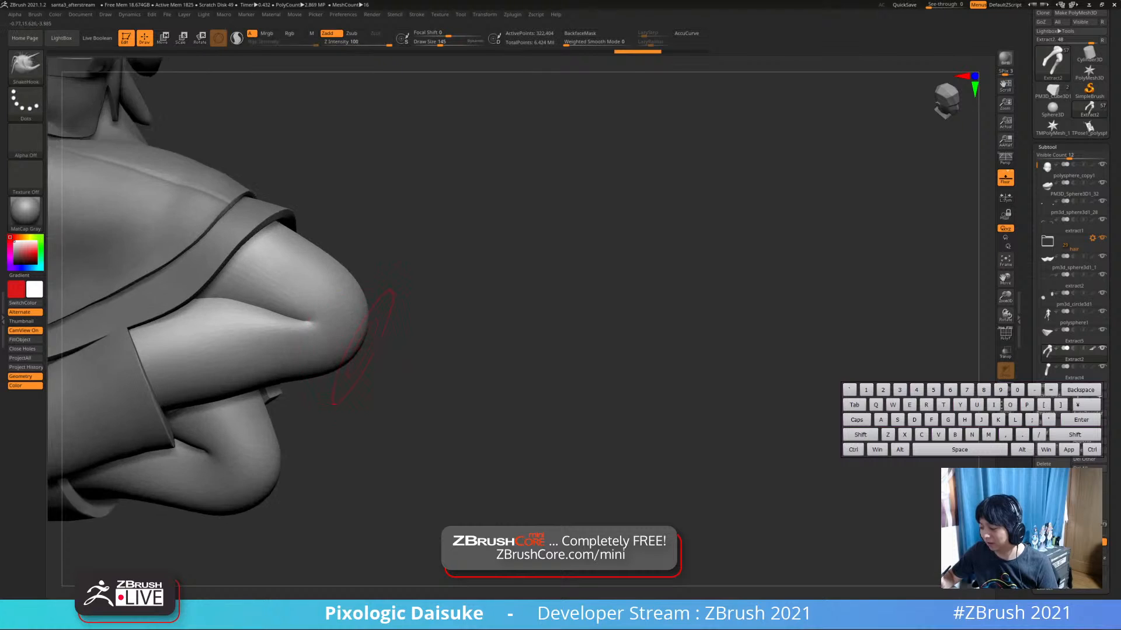
{"action": "mouse_move", "coordinate": [375, 312]}
{"action": "right_mouse_down", "text": "ctrl"}
{"action": "mouse_move", "coordinate": [359, 353]}
{"action": "mouse_move", "coordinate": [353, 274]}
{"action": "mouse_move", "coordinate": [371, 279]}
{"action": "mouse_move", "coordinate": [343, 242]}
{"action": "mouse_move", "coordinate": [344, 260]}
{"action": "mouse_move", "coordinate": [375, 263]}
{"action": "mouse_move", "coordinate": [349, 213]}
{"action": "mouse_move", "coordinate": [337, 230]}
{"action": "mouse_move", "coordinate": [330, 217]}
{"action": "mouse_move", "coordinate": [359, 266]}
{"action": "mouse_move", "coordinate": [350, 251]}
{"action": "mouse_move", "coordinate": [363, 230]}
{"action": "mouse_move", "coordinate": [376, 280]}
{"action": "right_mouse_up", "text": "ctrl"}
{"action": "key", "text": "shift+s"}
{"action": "key", "text": "shift+s"}
{"action": "right_click_drag", "start_coordinate": [376, 280], "coordinate": [368, 217]}
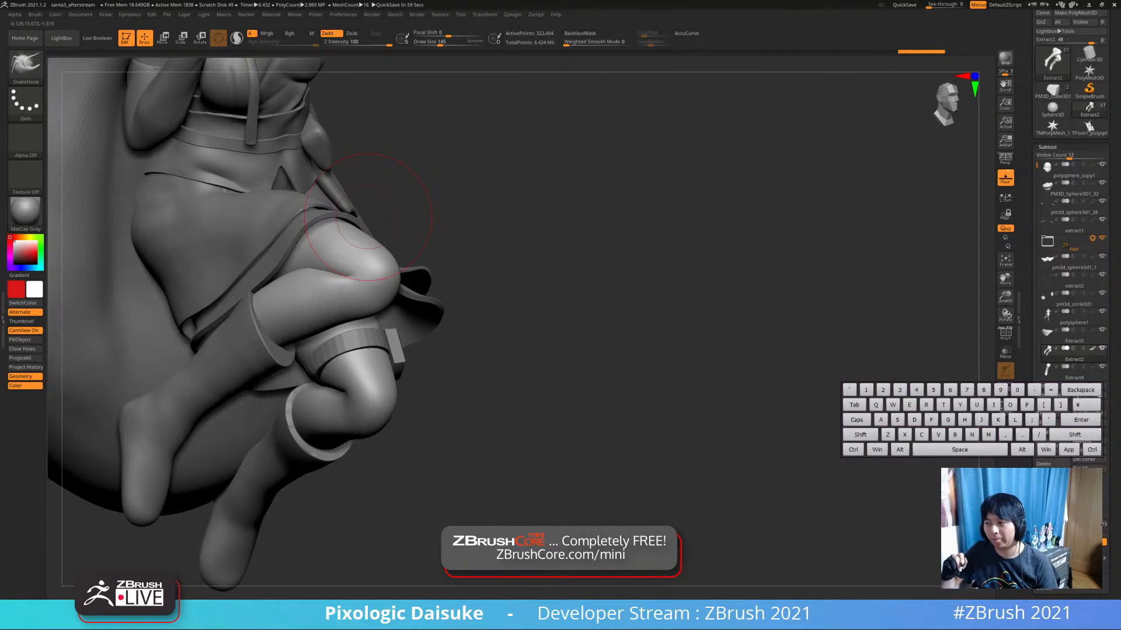
Turn on BackfaceMask and refine the contours of both legs around the knees and calves with SnakeHook
{"action": "mouse_move", "coordinate": [318, 274]}
{"action": "right_mouse_down"}
{"action": "mouse_move", "coordinate": [330, 176]}
{"action": "mouse_move", "coordinate": [283, 188]}
{"action": "right_mouse_up"}
{"action": "left_click", "coordinate": [579, 34]}
{"action": "right_click_drag", "start_coordinate": [262, 238], "coordinate": [295, 260], "text": "ctrl"}
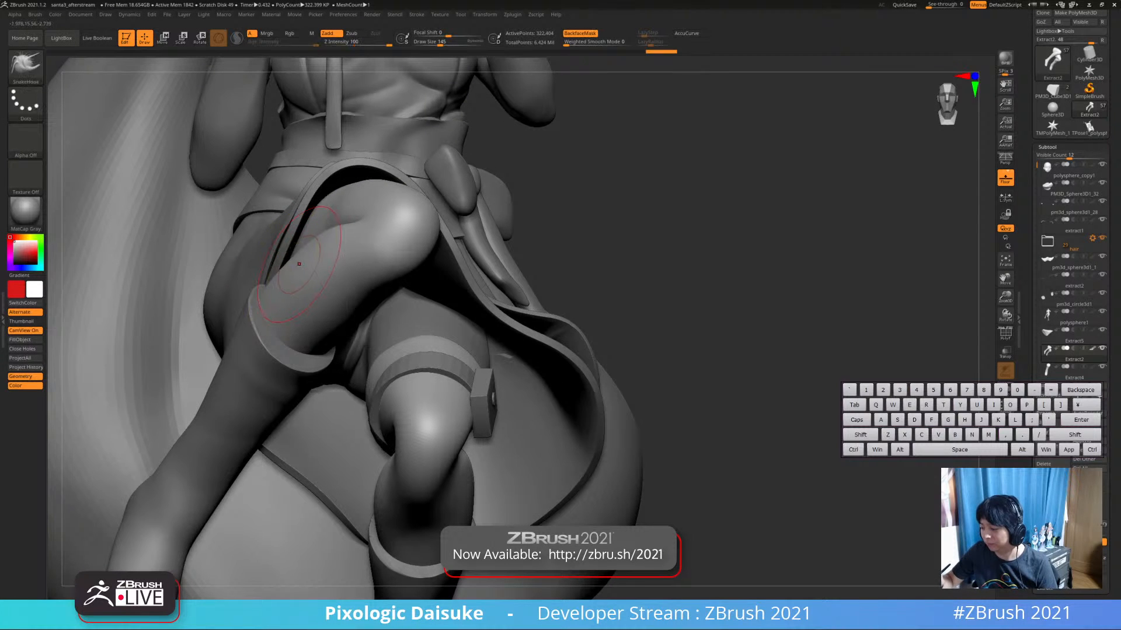
{"action": "mouse_move", "coordinate": [304, 251]}
{"action": "right_mouse_down"}
{"action": "mouse_move", "coordinate": [257, 242]}
{"action": "mouse_move", "coordinate": [322, 262]}
{"action": "mouse_move", "coordinate": [332, 305]}
{"action": "mouse_move", "coordinate": [300, 319]}
{"action": "mouse_move", "coordinate": [295, 346]}
{"action": "mouse_move", "coordinate": [334, 327]}
{"action": "mouse_move", "coordinate": [284, 338]}
{"action": "mouse_move", "coordinate": [280, 287]}
{"action": "right_mouse_up"}
{"action": "key", "text": "shift+s"}
{"action": "mouse_move", "coordinate": [288, 225]}
{"action": "right_mouse_down"}
{"action": "mouse_move", "coordinate": [320, 270]}
{"action": "mouse_move", "coordinate": [251, 272]}
{"action": "right_mouse_up"}
{"action": "mouse_move", "coordinate": [341, 312]}
{"action": "right_mouse_down"}
{"action": "mouse_move", "coordinate": [363, 311]}
{"action": "mouse_move", "coordinate": [335, 309]}
{"action": "right_mouse_up"}
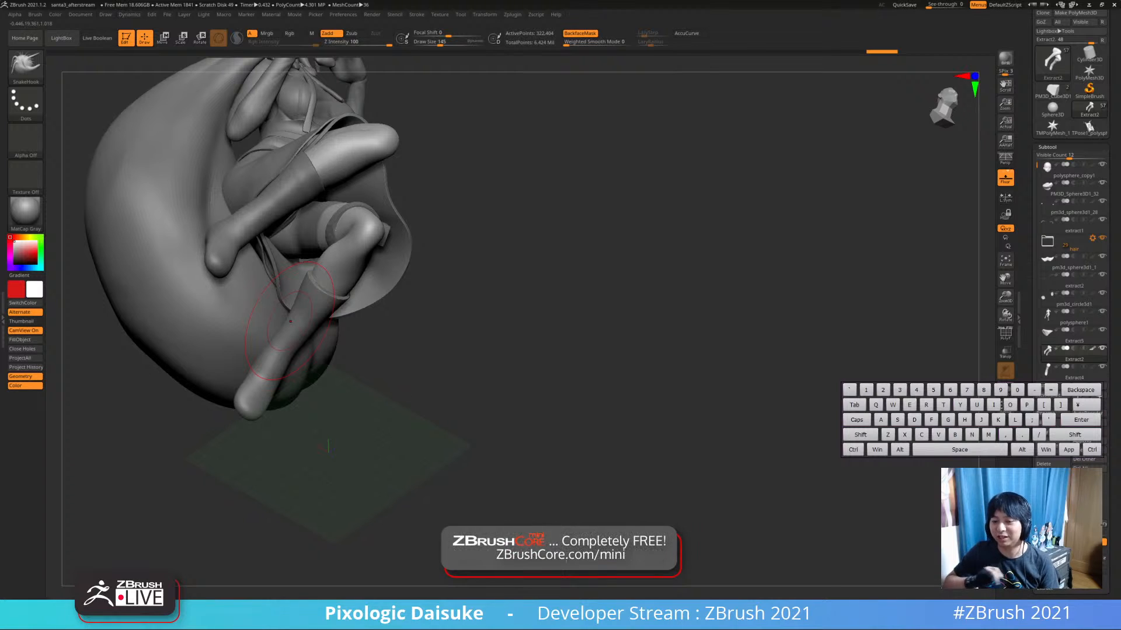
{"action": "right_click_drag", "start_coordinate": [354, 306], "coordinate": [324, 274], "text": "ctrl"}
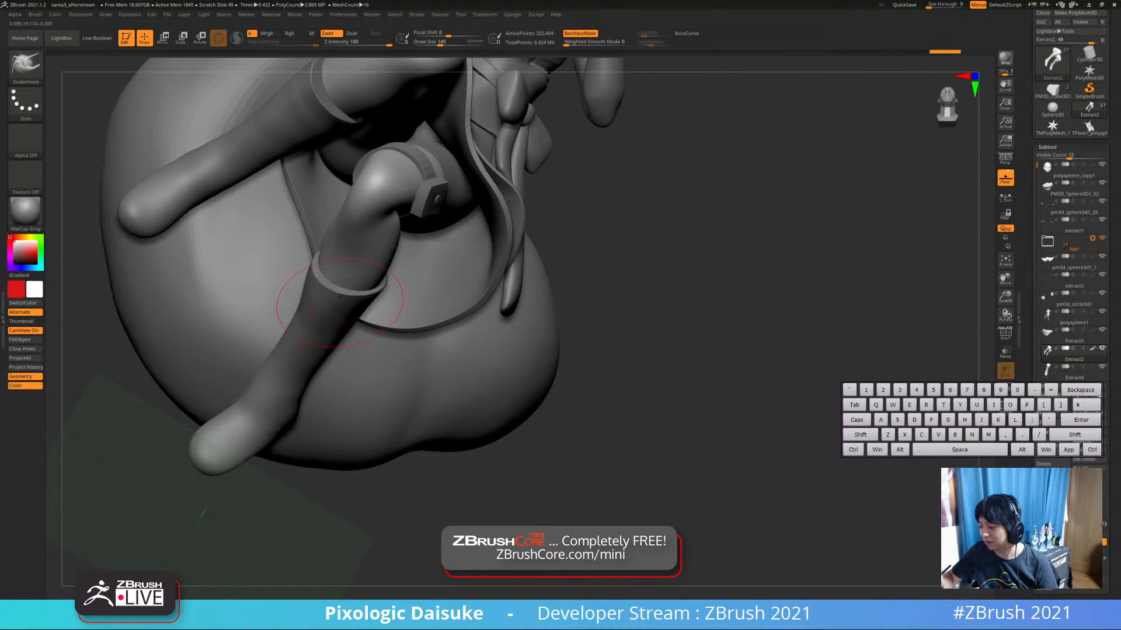
{"action": "mouse_move", "coordinate": [330, 309]}
{"action": "right_mouse_down"}
{"action": "mouse_move", "coordinate": [334, 296]}
{"action": "mouse_move", "coordinate": [387, 336]}
{"action": "mouse_move", "coordinate": [325, 311]}
{"action": "right_mouse_up"}
Select the thigh band subtool and subdivide it for a smoother surface
{"action": "left_click", "coordinate": [320, 296], "text": "alt"}
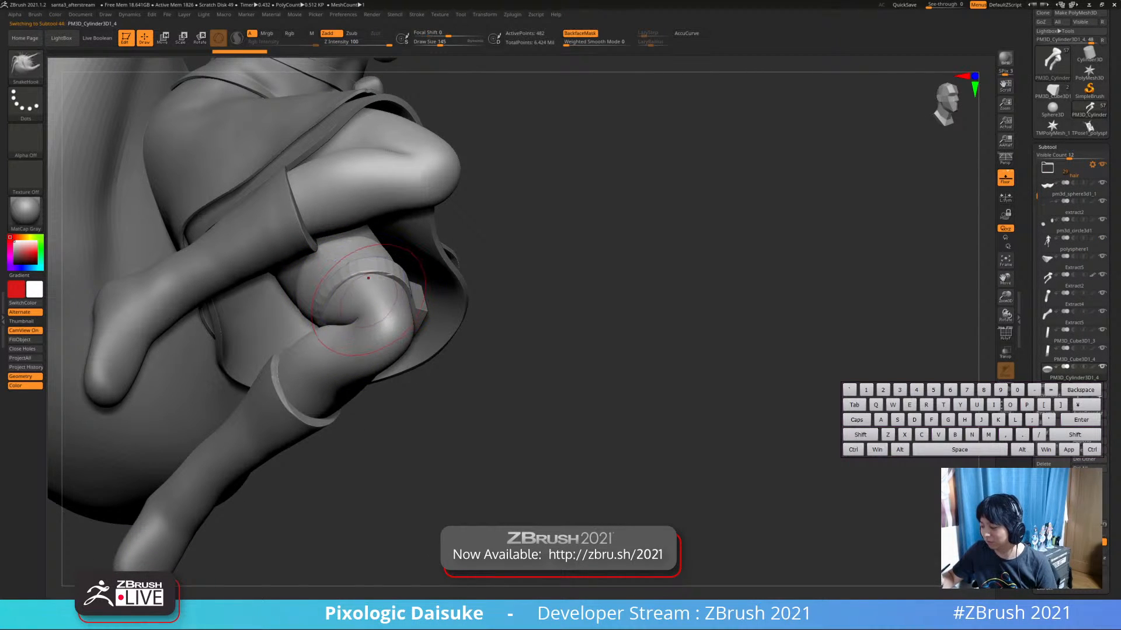
{"action": "key", "text": "ctrl"}
{"action": "key", "text": "ctrl+d"}
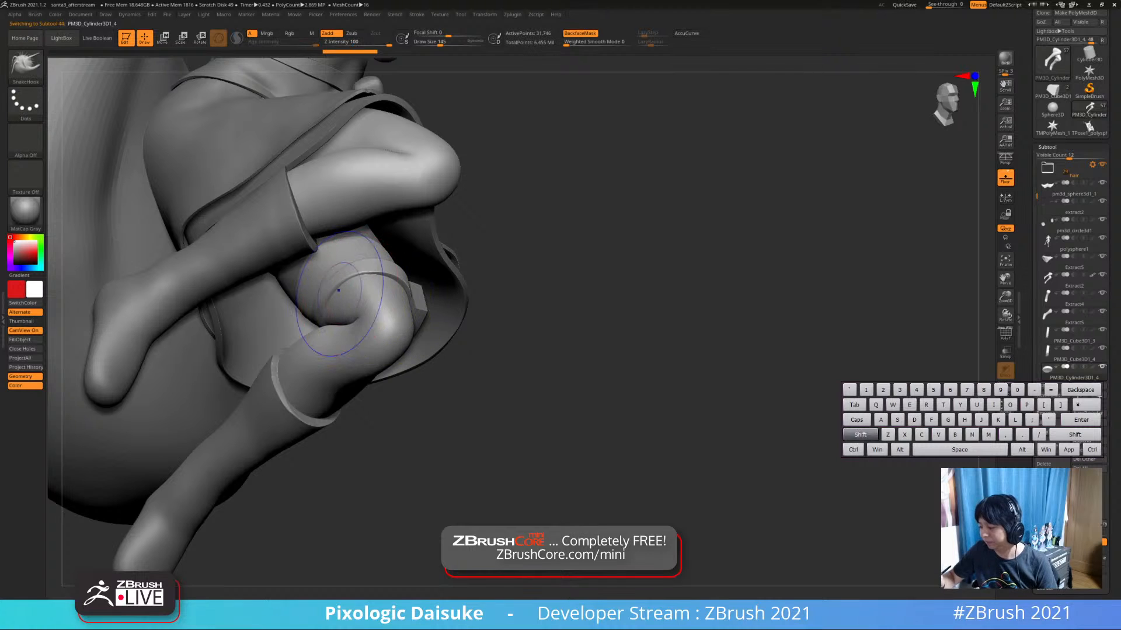
{"action": "mouse_move", "coordinate": [380, 313]}
{"action": "right_mouse_down"}
{"action": "mouse_move", "coordinate": [280, 303]}
{"action": "mouse_move", "coordinate": [277, 291]}
{"action": "right_mouse_up"}
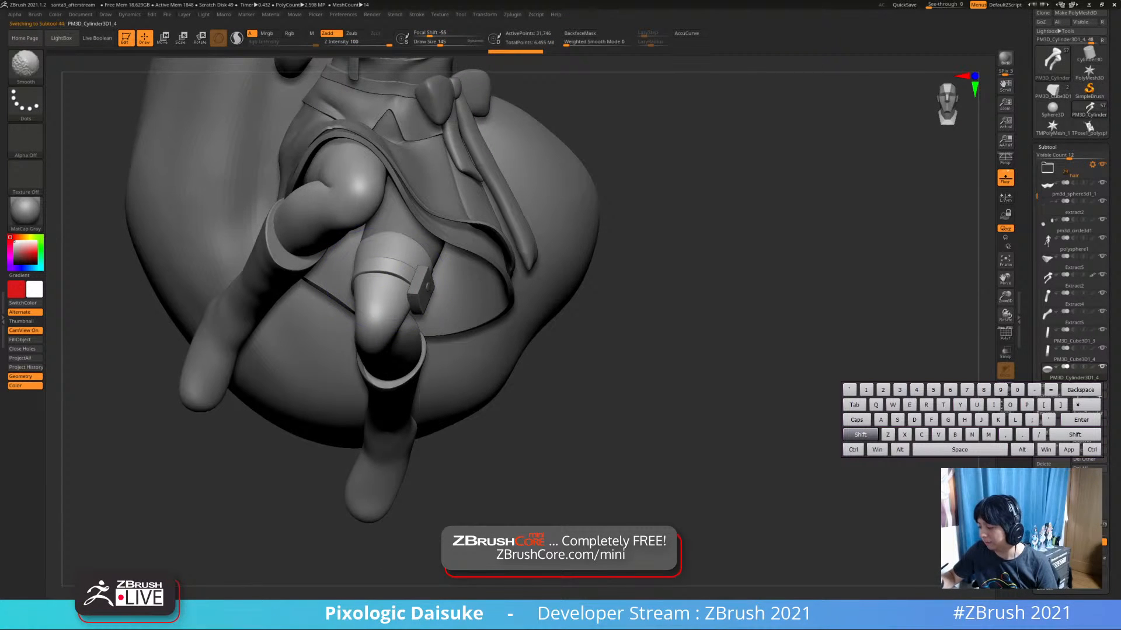
Select the dress subtool and work on the skirt's front folds with the MAHcut Mech A brush
{"action": "right_click_drag", "start_coordinate": [364, 199], "coordinate": [319, 289], "text": "alt"}
{"action": "left_click", "coordinate": [320, 240], "text": "alt"}
{"action": "left_click", "coordinate": [338, 280], "text": "alt"}
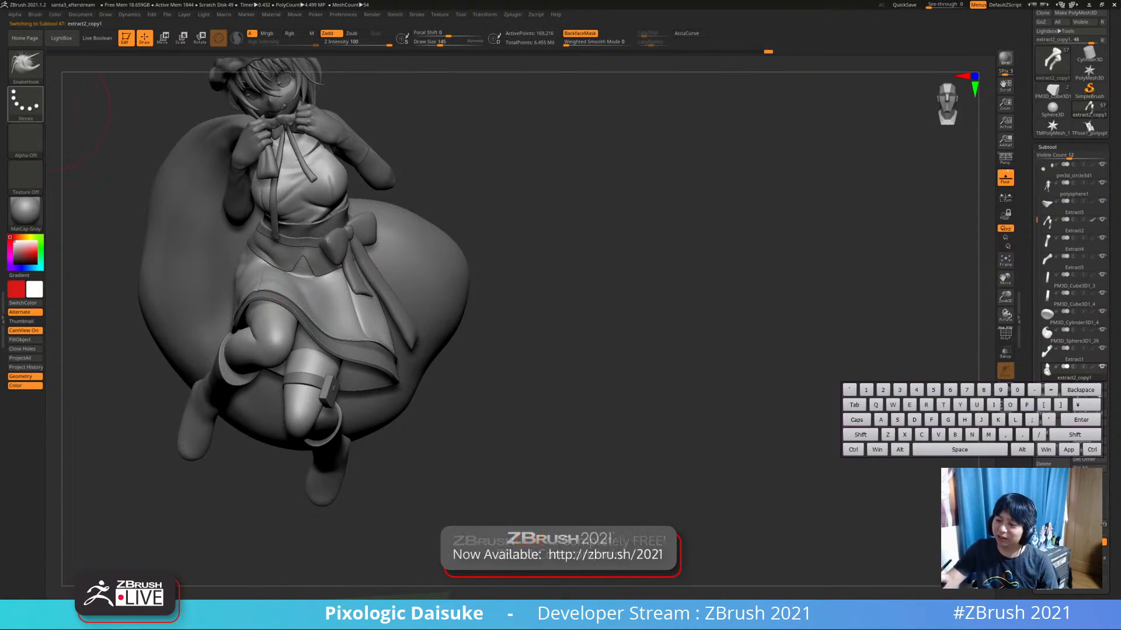
{"action": "key", "text": "b"}
{"action": "left_click", "coordinate": [515, 73]}
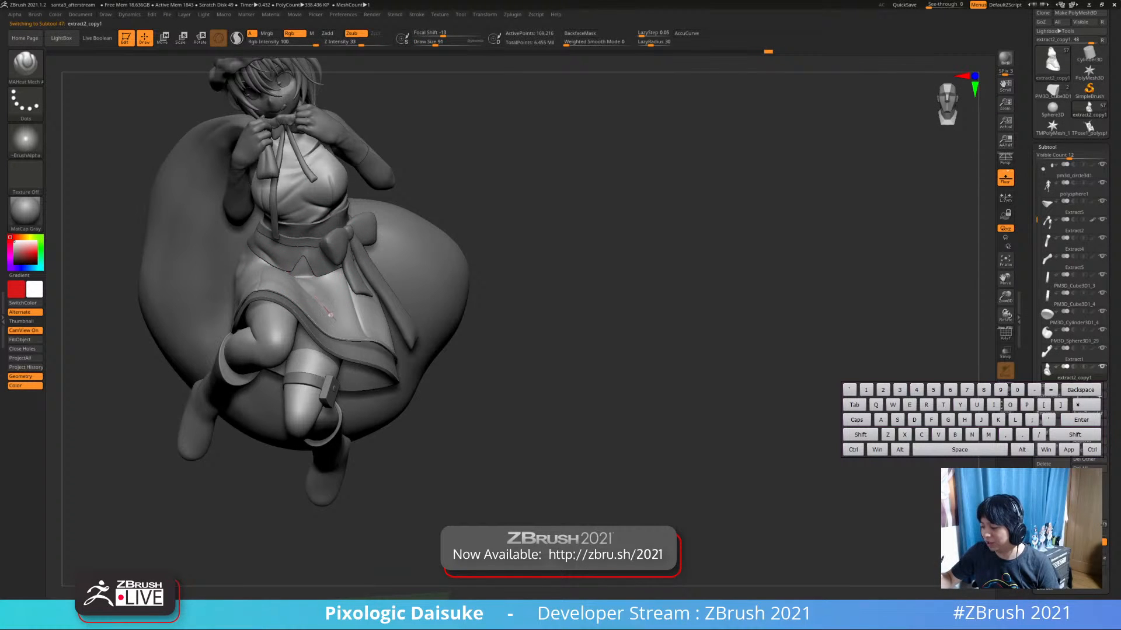
{"action": "right_click_drag", "start_coordinate": [318, 288], "coordinate": [298, 321]}
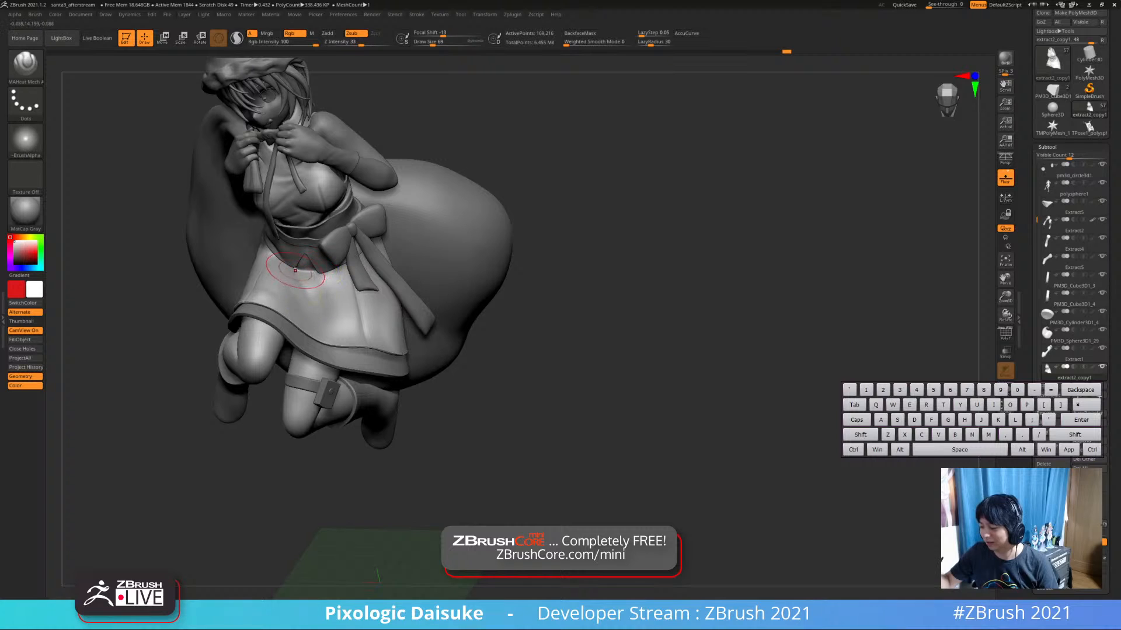
{"action": "key", "text": "shift"}
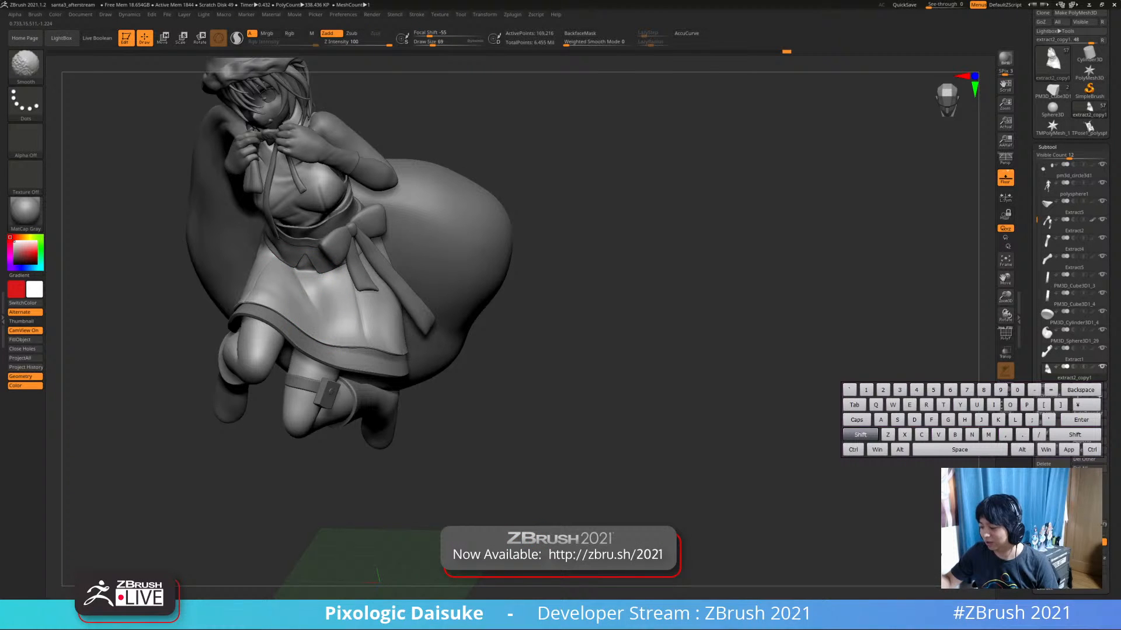
{"action": "right_click_drag", "start_coordinate": [317, 286], "coordinate": [329, 260]}
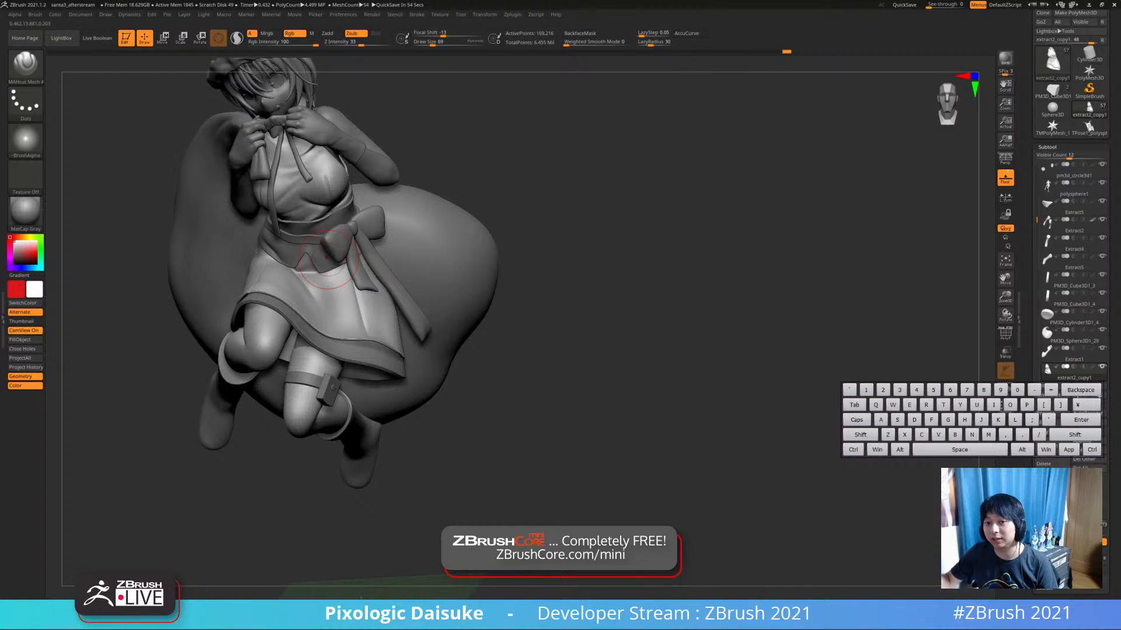
Select the gloves subtool, undo a trial stroke made at draw size 65 on the raised wrist, and smooth that area
{"action": "left_click_drag", "start_coordinate": [489, 268], "coordinate": [361, 267]}
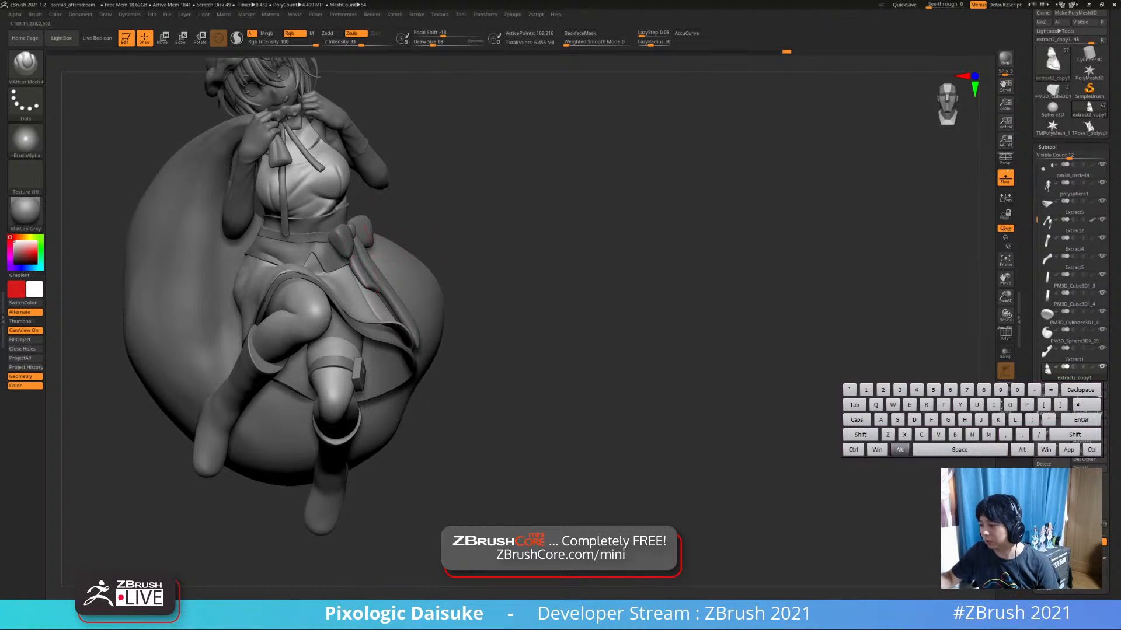
{"action": "right_click_drag", "start_coordinate": [386, 256], "coordinate": [385, 341], "text": "alt"}
{"action": "right_click_drag", "start_coordinate": [385, 341], "coordinate": [379, 403], "text": "ctrl"}
{"action": "left_click", "coordinate": [330, 192], "text": "alt"}
{"action": "mouse_move", "coordinate": [350, 210]}
{"action": "right_mouse_down"}
{"action": "mouse_move", "coordinate": [298, 210]}
{"action": "mouse_move", "coordinate": [309, 204]}
{"action": "right_mouse_up"}
{"action": "left_click", "coordinate": [432, 44]}
{"action": "right_click_drag", "start_coordinate": [353, 166], "coordinate": [346, 306], "text": "alt"}
{"action": "left_click_drag", "start_coordinate": [352, 296], "coordinate": [365, 272]}
{"action": "right_click_drag", "start_coordinate": [365, 273], "coordinate": [369, 255]}
{"action": "key", "text": "ctrl+z"}
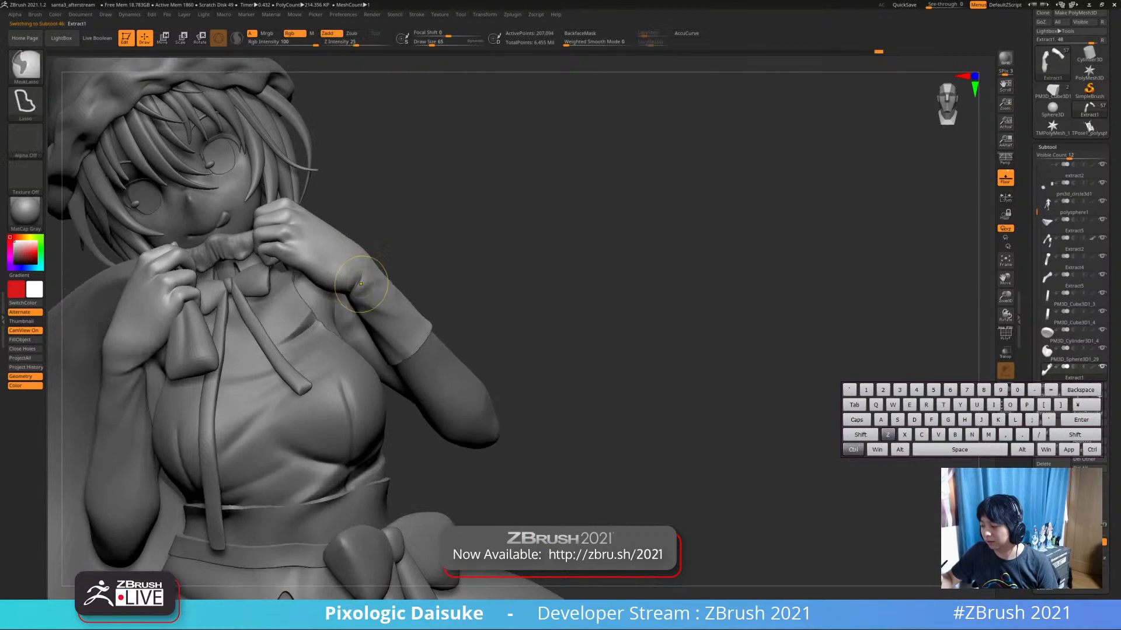
{"action": "left_click_drag", "start_coordinate": [336, 279], "coordinate": [374, 314], "text": "shift"}
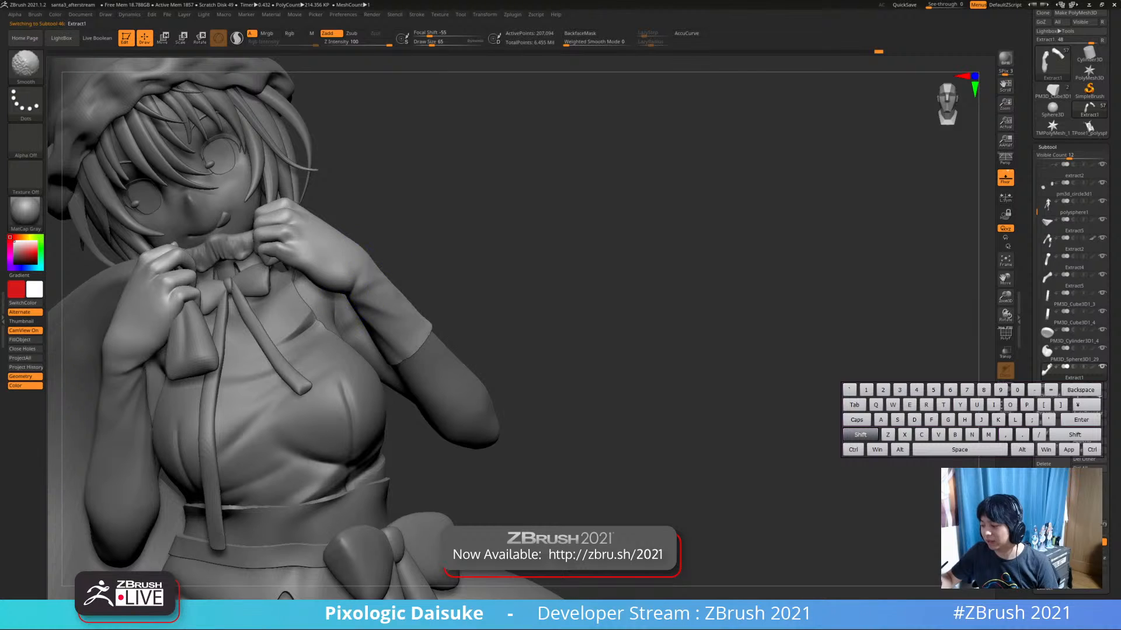
Smooth the glove surface across the back of the raised hand and wrist
{"action": "mouse_move", "coordinate": [353, 287]}
{"action": "right_mouse_down"}
{"action": "mouse_move", "coordinate": [364, 252]}
{"action": "mouse_move", "coordinate": [354, 198]}
{"action": "mouse_move", "coordinate": [374, 205]}
{"action": "mouse_move", "coordinate": [362, 257]}
{"action": "right_mouse_up"}
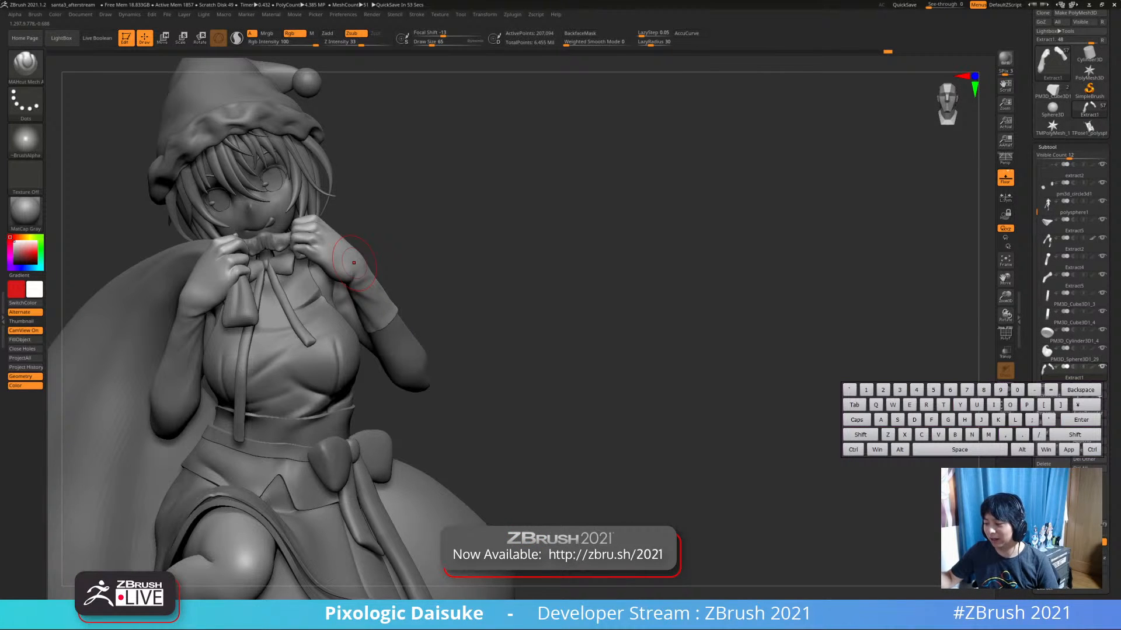
{"action": "right_click_drag", "start_coordinate": [354, 262], "coordinate": [378, 204]}
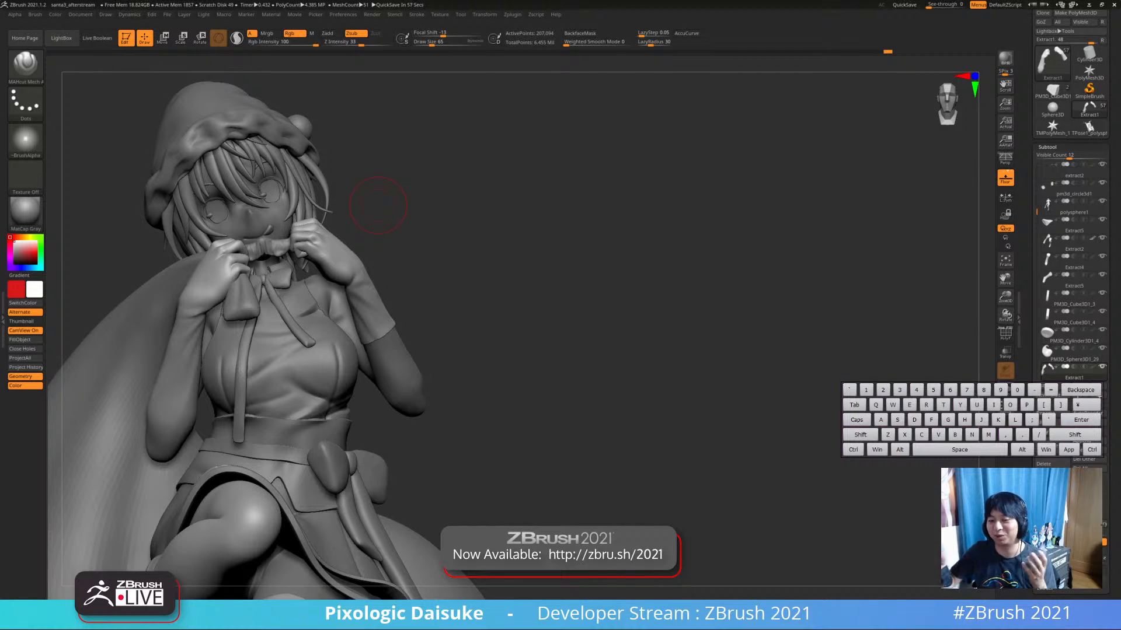
{"action": "right_click_drag", "start_coordinate": [352, 252], "coordinate": [300, 303]}
{"action": "right_click_drag", "start_coordinate": [301, 303], "coordinate": [288, 281]}
{"action": "key", "text": "shift"}
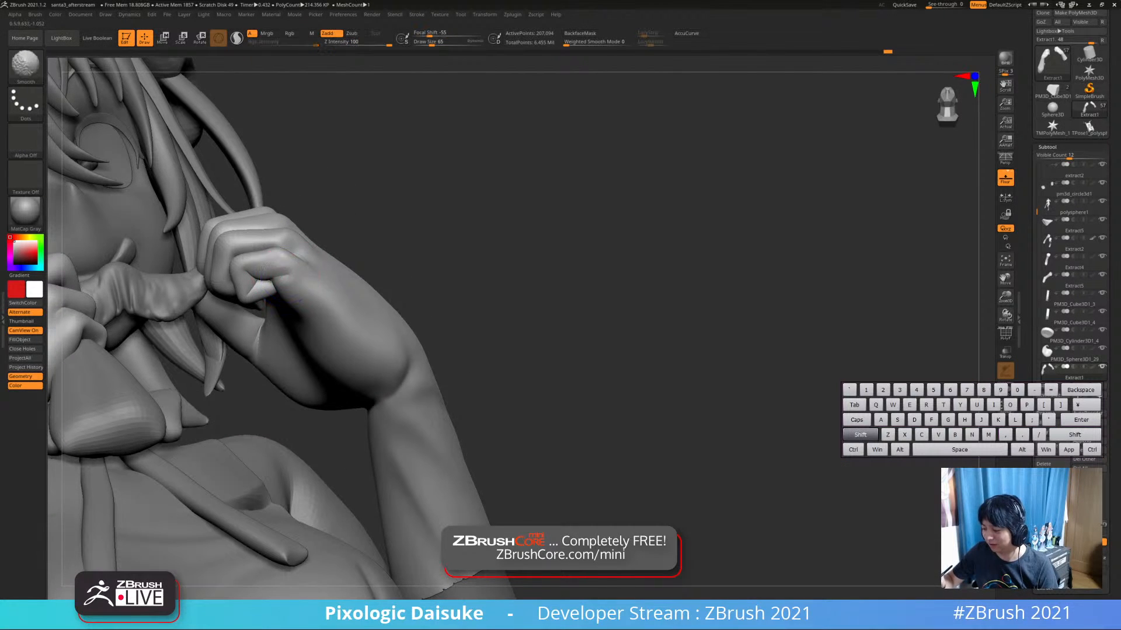
Rework and smooth the palm side of the raised glove, between the fingers and the wrist
{"action": "mouse_move", "coordinate": [291, 255]}
{"action": "right_mouse_down", "text": "ctrl"}
{"action": "mouse_move", "coordinate": [277, 237]}
{"action": "mouse_move", "coordinate": [286, 327]}
{"action": "mouse_move", "coordinate": [297, 269]}
{"action": "mouse_move", "coordinate": [311, 286]}
{"action": "mouse_move", "coordinate": [297, 288]}
{"action": "mouse_move", "coordinate": [312, 295]}
{"action": "mouse_move", "coordinate": [335, 266]}
{"action": "mouse_move", "coordinate": [279, 275]}
{"action": "right_mouse_up", "text": "ctrl"}
{"action": "key", "text": "shift"}
{"action": "key", "text": "ctrl"}
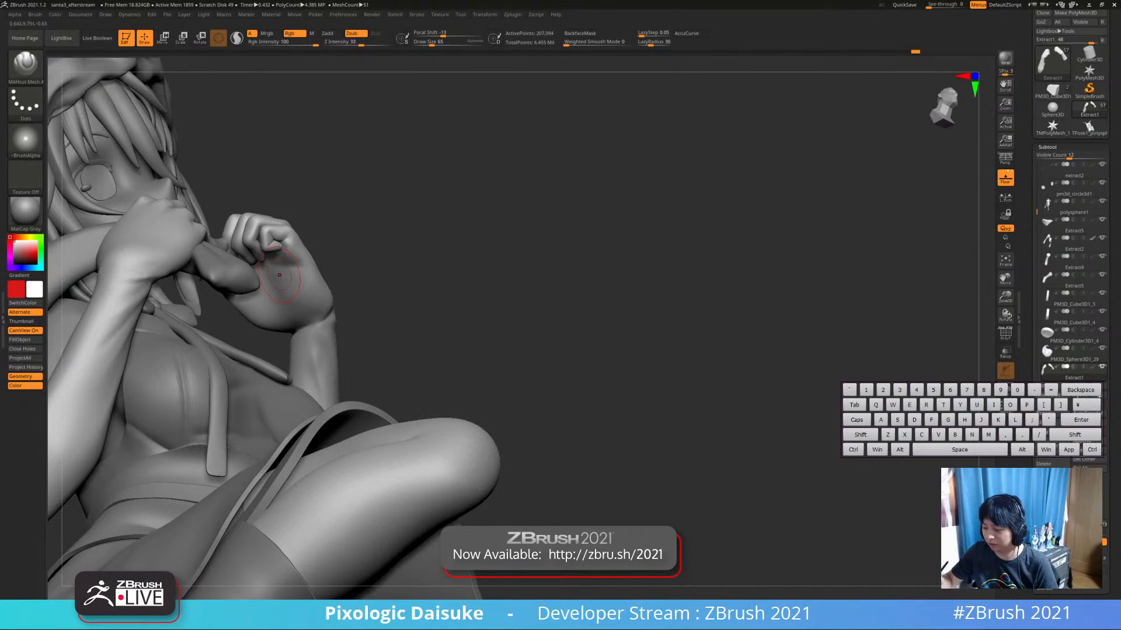
{"action": "key", "text": "shift"}
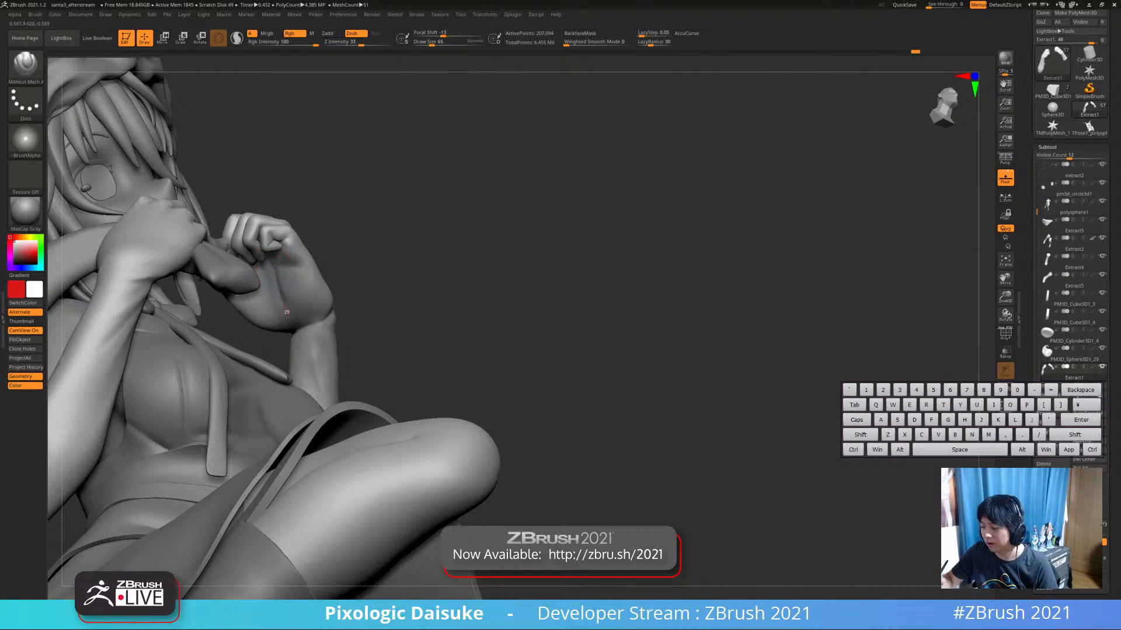
{"action": "key", "text": "shift"}
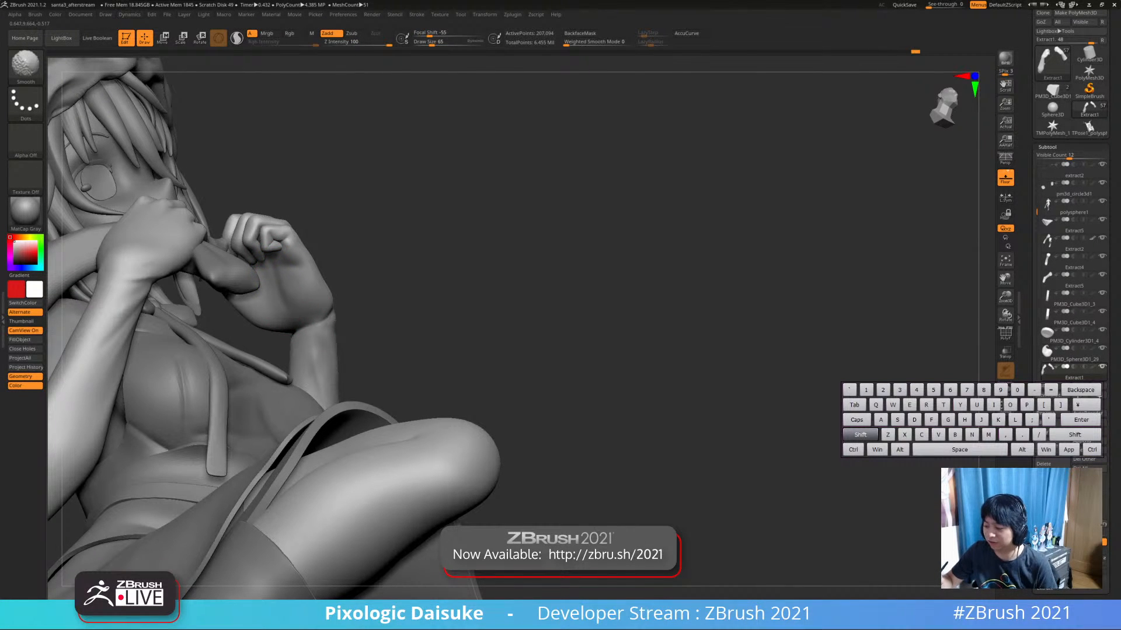
{"action": "key", "text": "ctrl"}
{"action": "mouse_move", "coordinate": [304, 269]}
{"action": "right_mouse_down"}
{"action": "mouse_move", "coordinate": [274, 269]}
{"action": "mouse_move", "coordinate": [273, 250]}
{"action": "mouse_move", "coordinate": [242, 258]}
{"action": "mouse_move", "coordinate": [266, 250]}
{"action": "mouse_move", "coordinate": [254, 260]}
{"action": "right_mouse_up"}
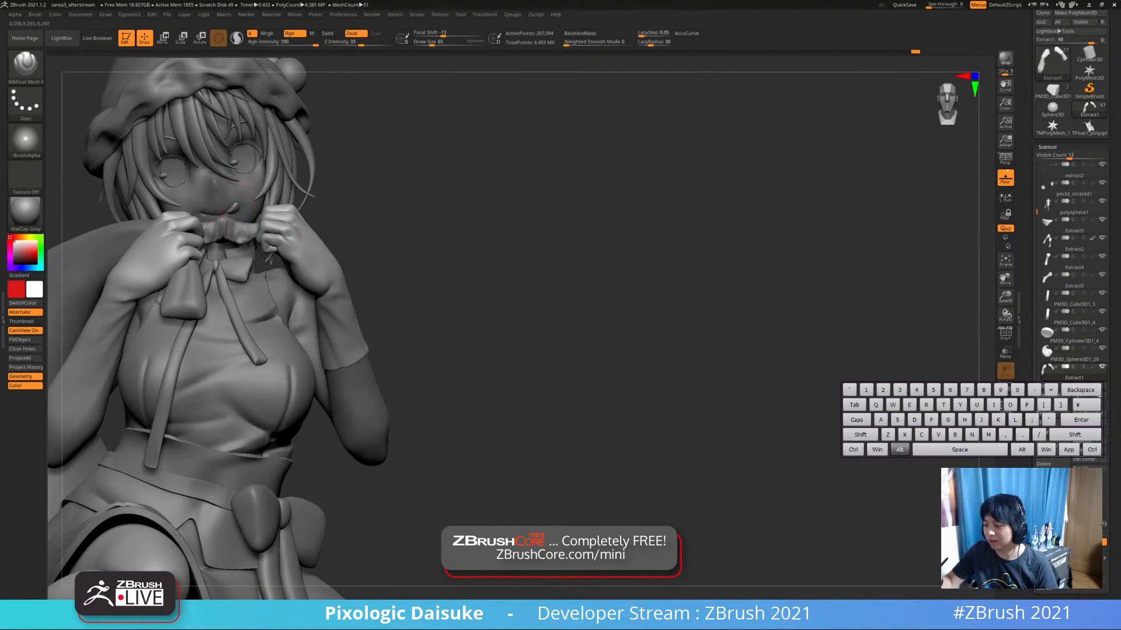
Select the tongue subtool and remesh it with DynaMesh at resolution 128
{"action": "left_click", "coordinate": [231, 207], "text": "alt"}
{"action": "mouse_move", "coordinate": [231, 207]}
{"action": "right_mouse_down", "text": "ctrl"}
{"action": "mouse_move", "coordinate": [233, 239]}
{"action": "mouse_move", "coordinate": [367, 230]}
{"action": "right_mouse_up", "text": "ctrl"}
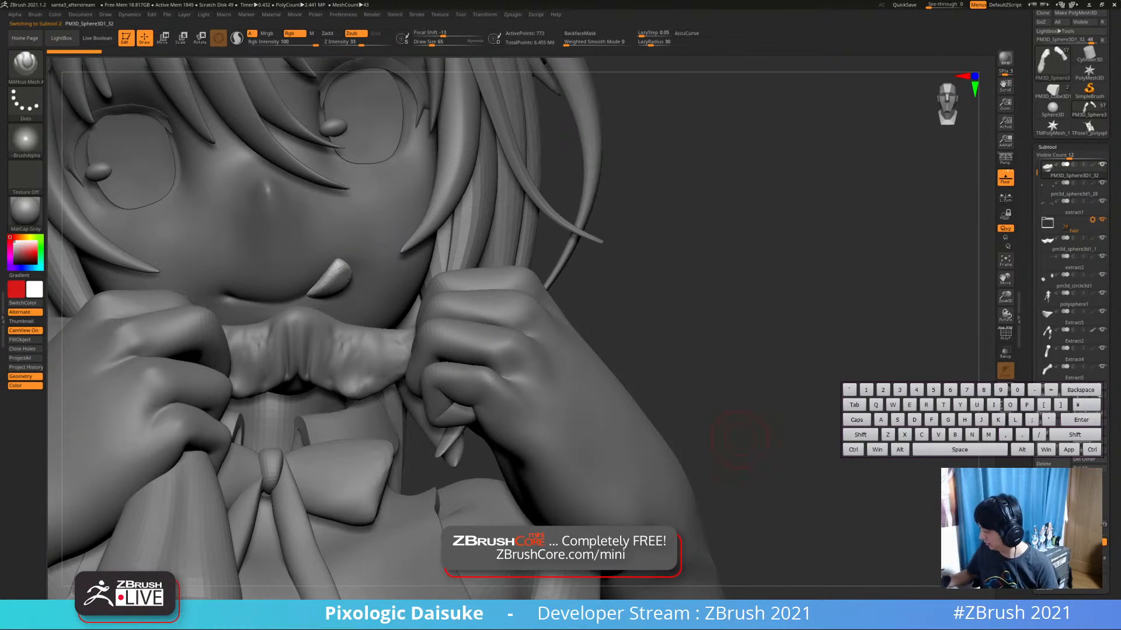
{"action": "left_click", "coordinate": [1047, 147]}
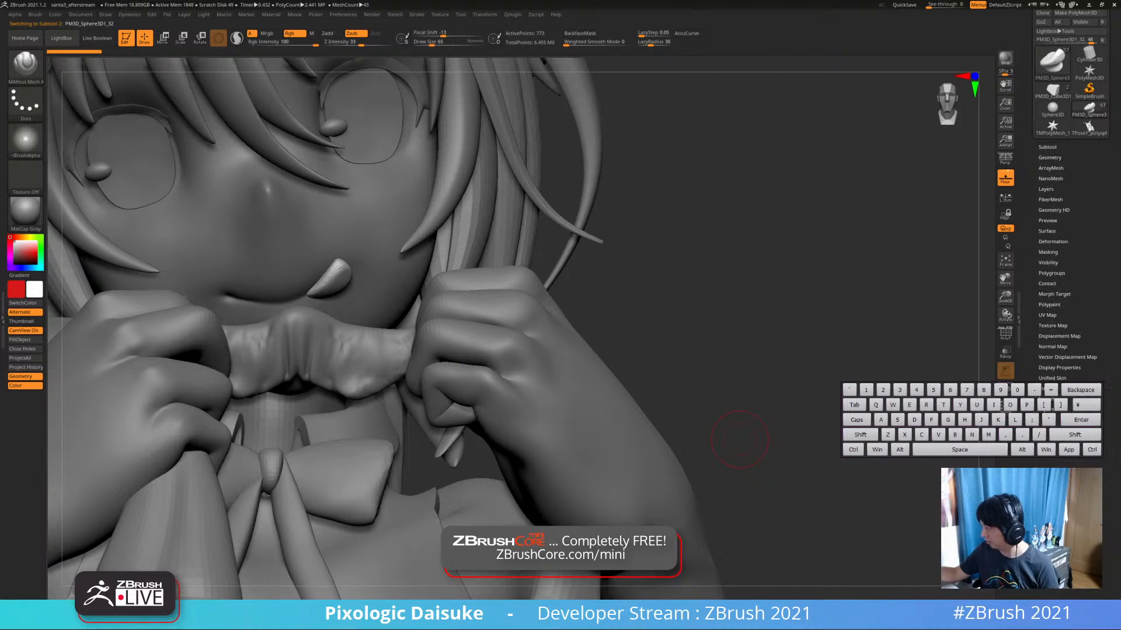
{"action": "left_click", "coordinate": [1049, 157]}
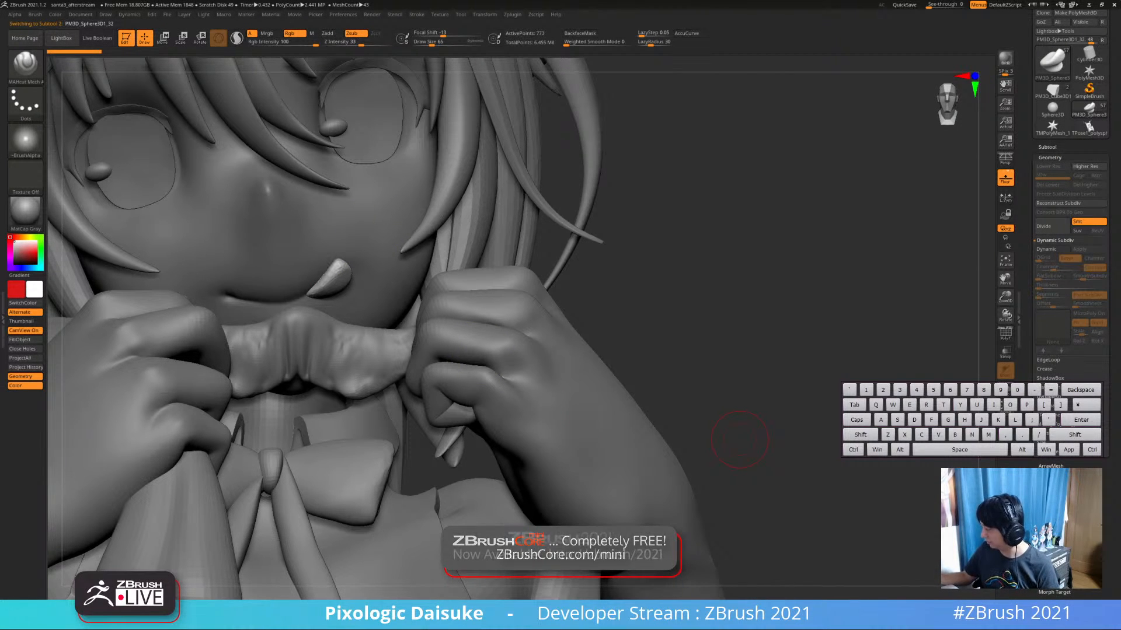
{"action": "left_click", "coordinate": [1048, 397]}
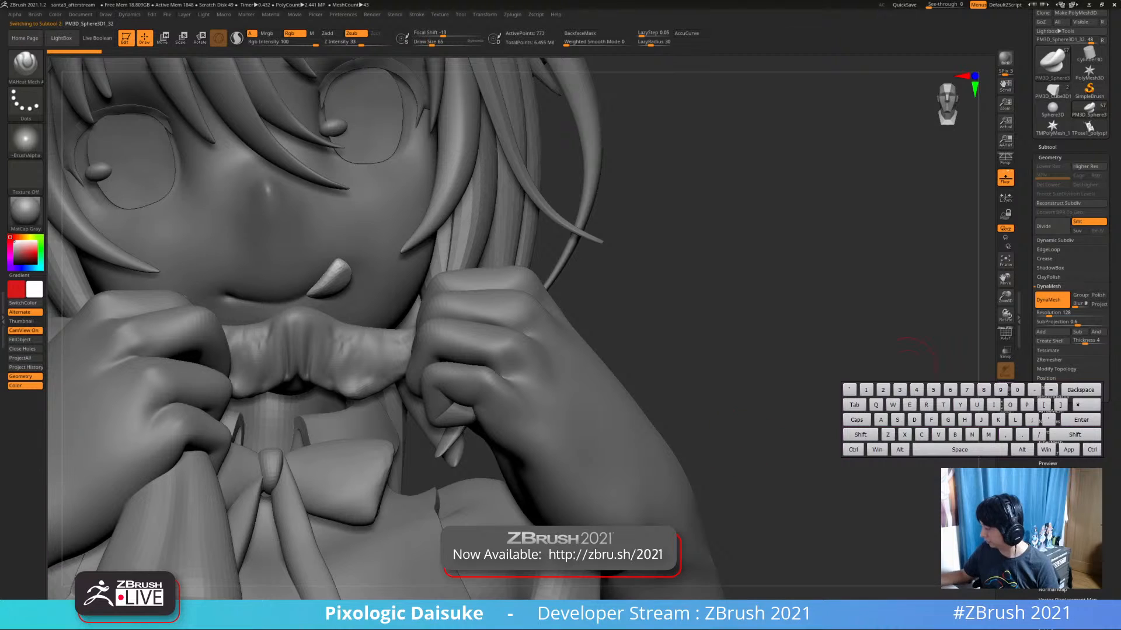
{"action": "left_click_drag", "start_coordinate": [654, 251], "coordinate": [633, 298], "text": "ctrl"}
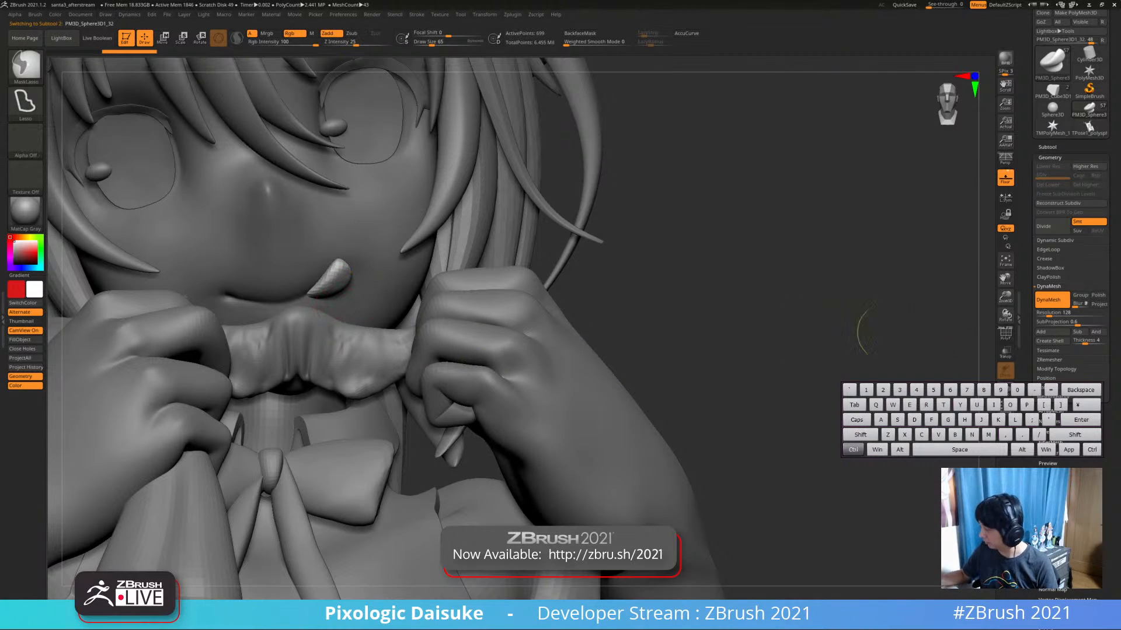
Set the DynaMesh resolution to 392 and remesh the tongue while it is isolated in Solo view
{"action": "left_click", "coordinate": [1053, 313]}
{"action": "key", "text": "Return"}
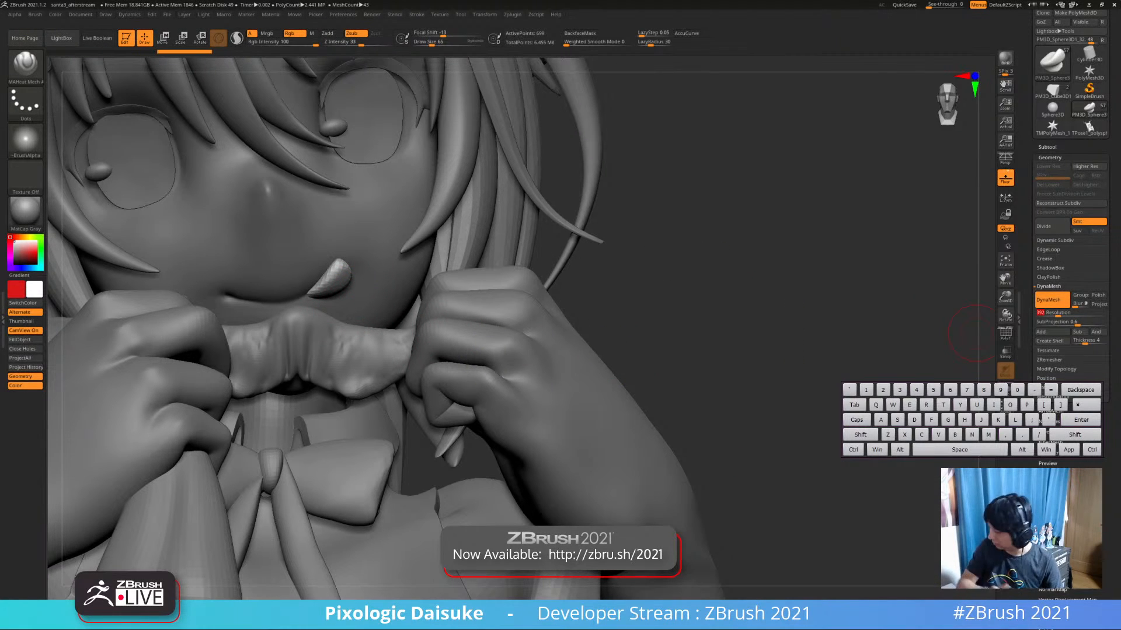
{"action": "left_click_drag", "start_coordinate": [700, 257], "coordinate": [664, 407], "text": "ctrl"}
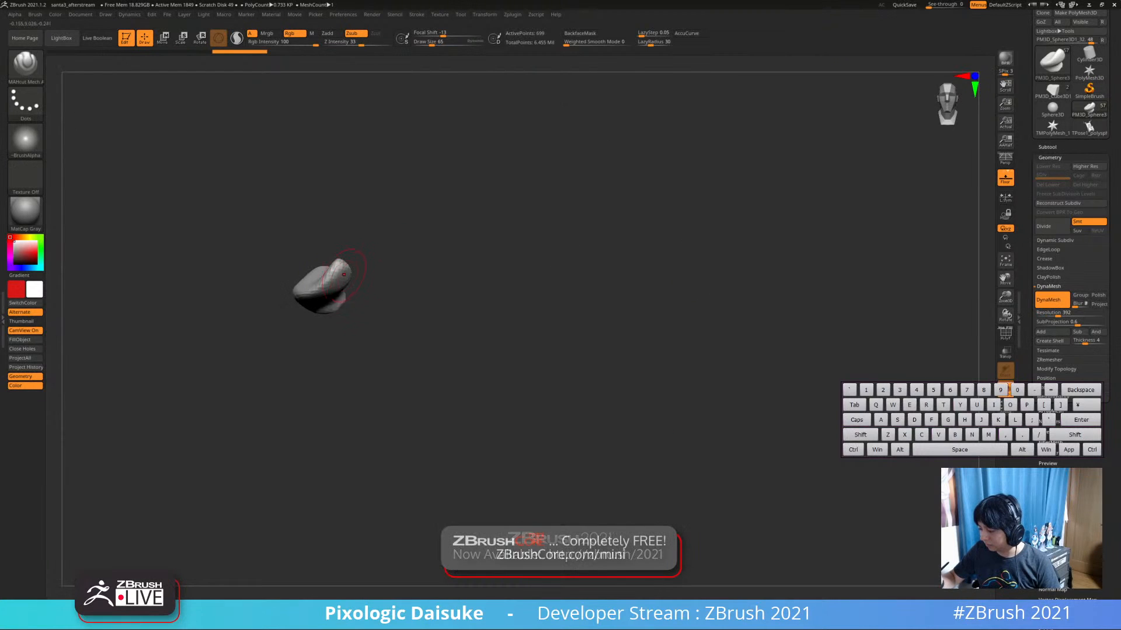
{"action": "left_click_drag", "start_coordinate": [412, 283], "coordinate": [393, 272]}
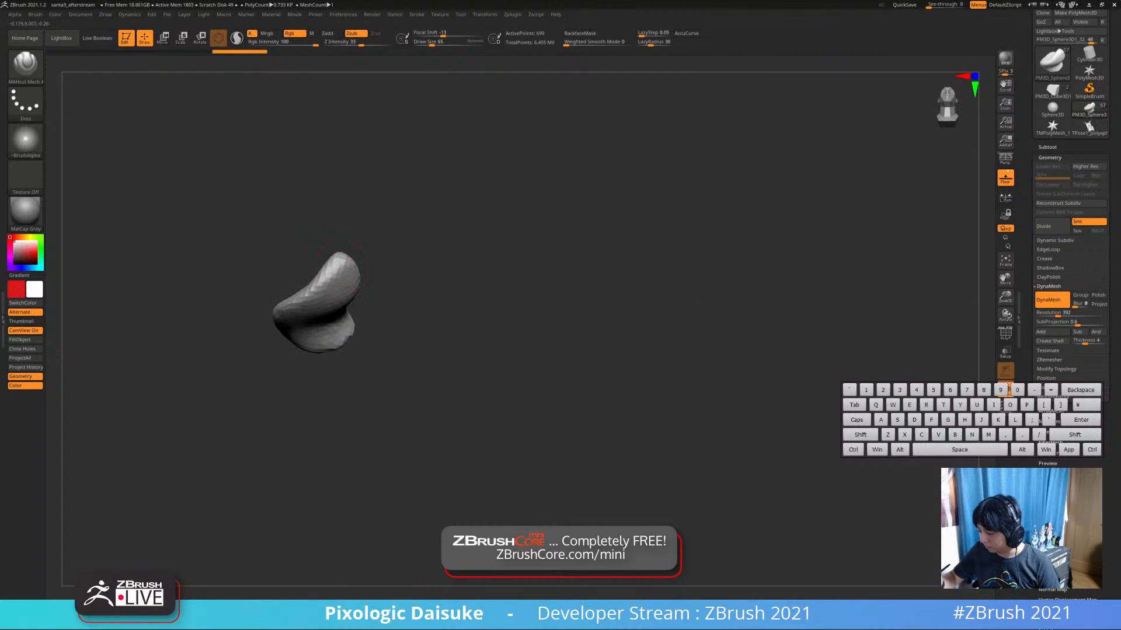
{"action": "left_click_drag", "start_coordinate": [469, 220], "coordinate": [480, 204], "text": "ctrl"}
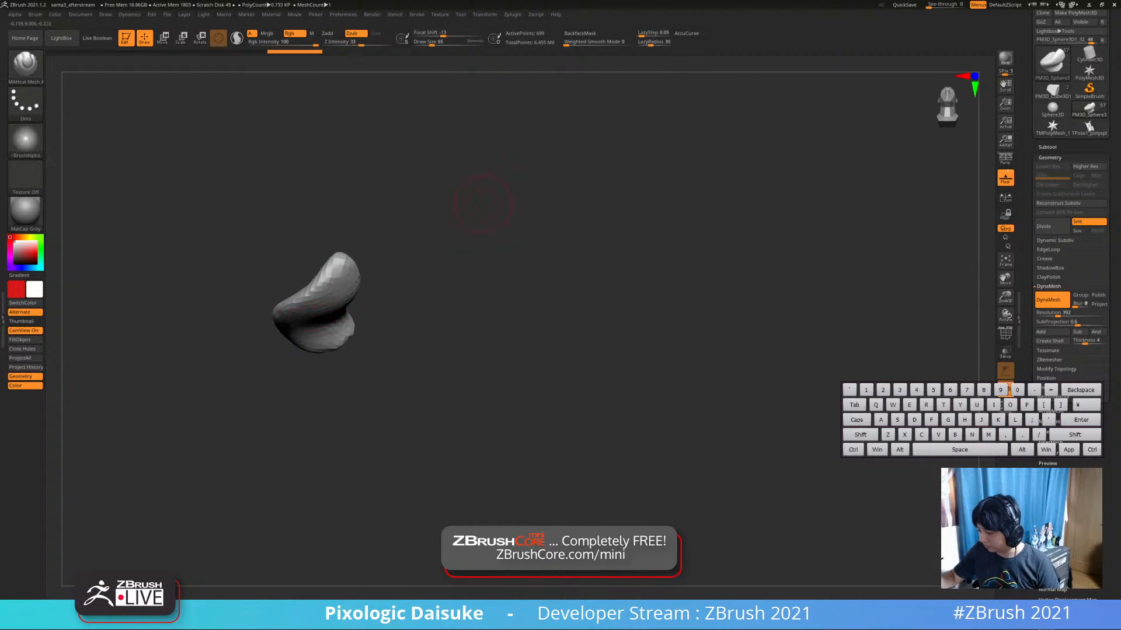
{"action": "key", "text": "alt+s"}
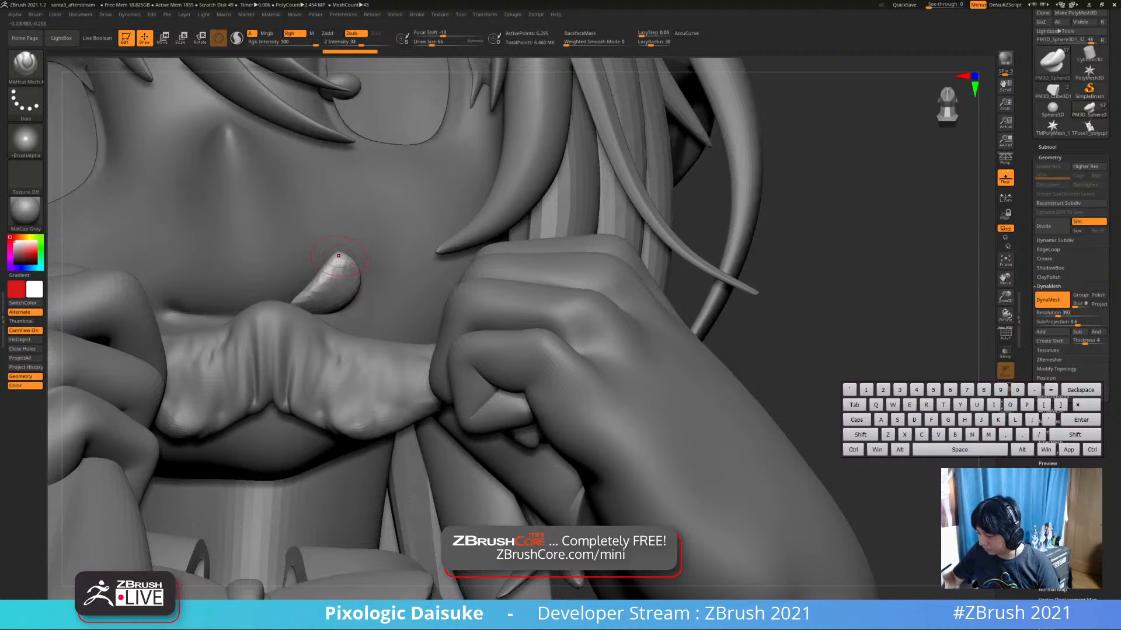
Switch to the Pinch brush at Z Intensity 31 and pinch the upper edge of the isolated tongue
{"action": "left_click_drag", "start_coordinate": [341, 258], "coordinate": [292, 304]}
{"action": "key", "text": "b"}
{"action": "key", "text": "s"}
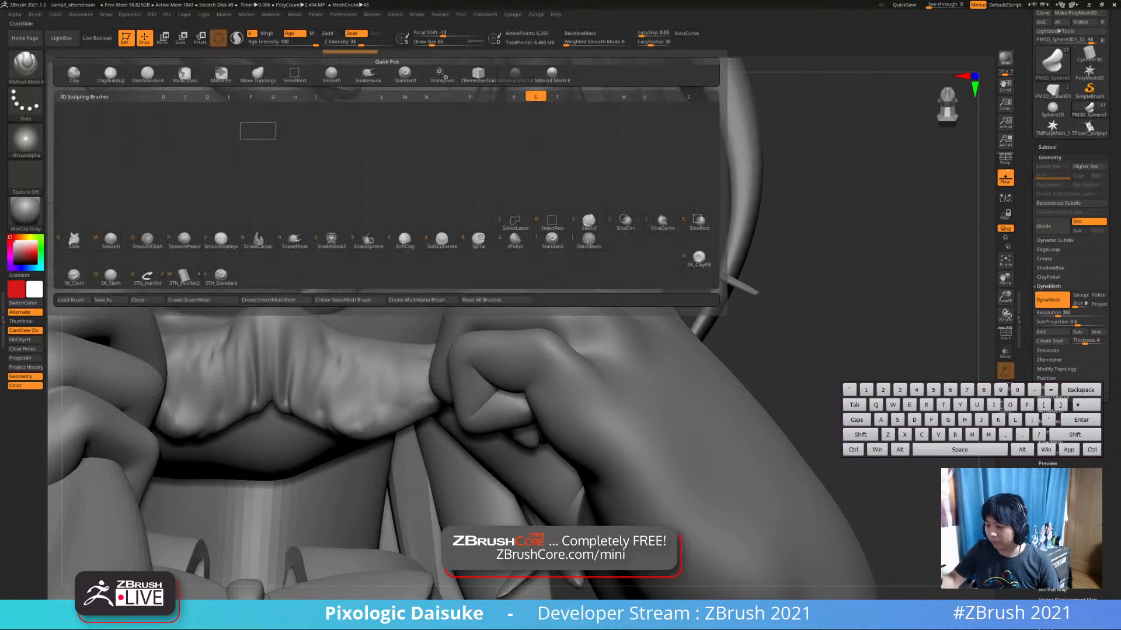
{"action": "key", "text": "b"}
{"action": "key", "text": "b"}
{"action": "key", "text": "p"}
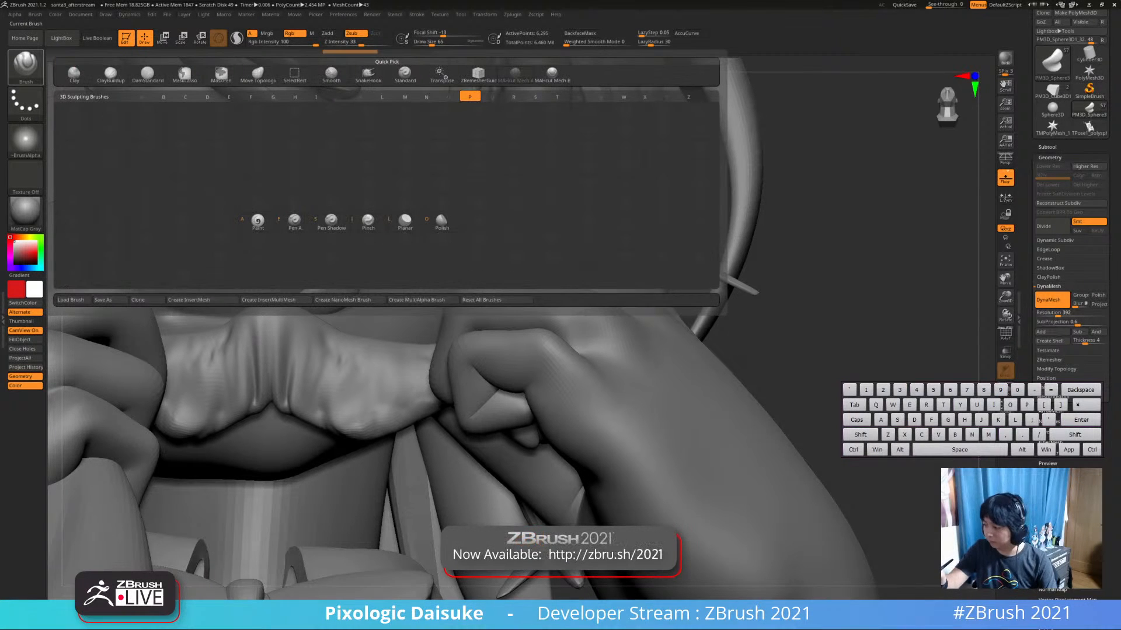
{"action": "key", "text": "i"}
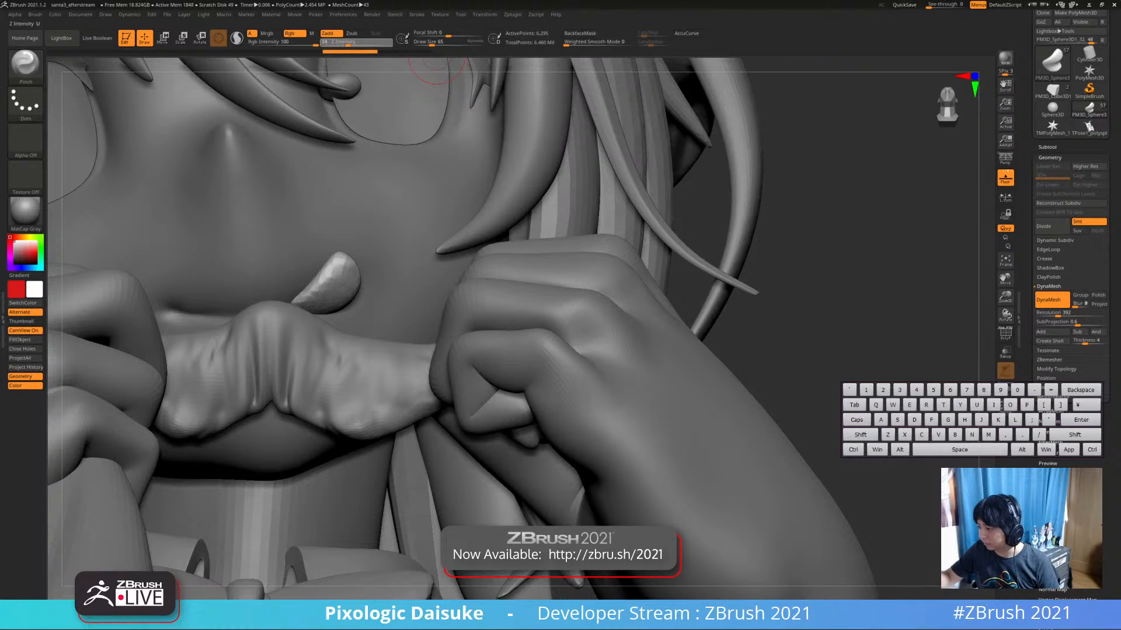
{"action": "type", "text": "u7"}
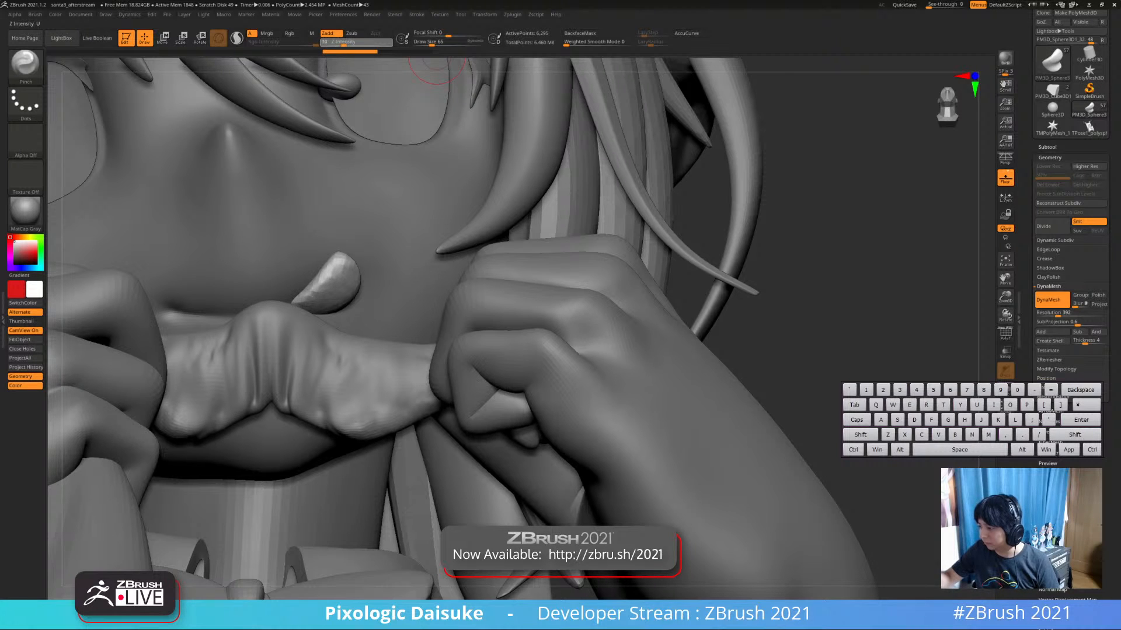
{"action": "left_click_drag", "start_coordinate": [343, 43], "coordinate": [345, 42]}
{"action": "key", "text": "alt+shift+s"}
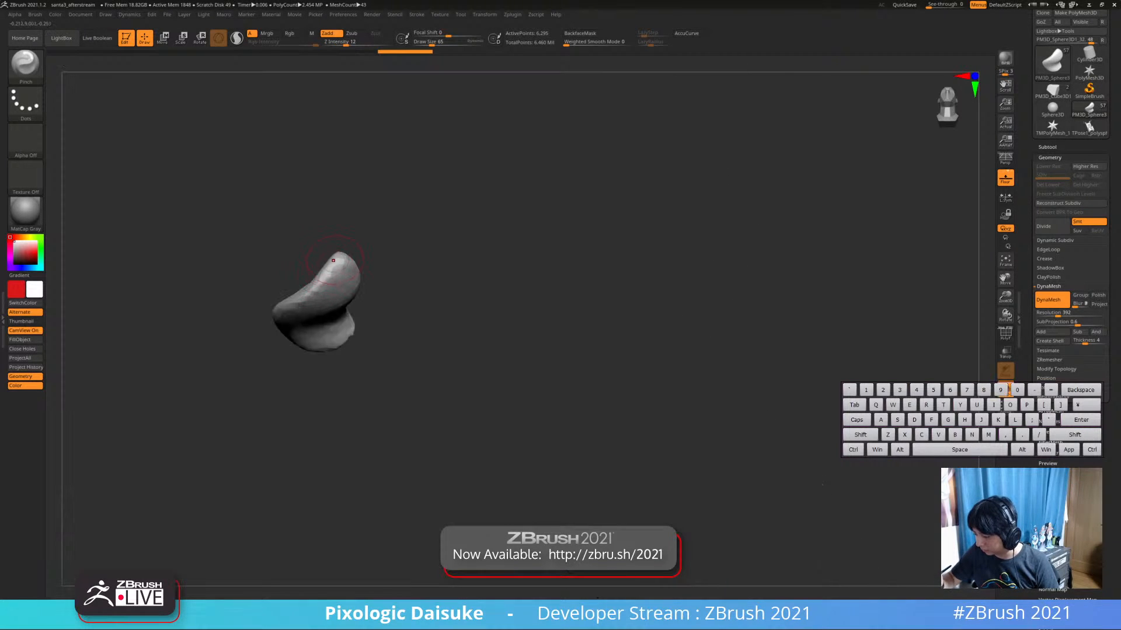
{"action": "type", "text": "u31"}
{"action": "key", "text": "Return"}
{"action": "left_click_drag", "start_coordinate": [333, 257], "coordinate": [306, 288]}
Smooth the tongue's upper surface and side edges around its tip
{"action": "right_click_drag", "start_coordinate": [305, 288], "coordinate": [347, 275]}
{"action": "key", "text": "shift"}
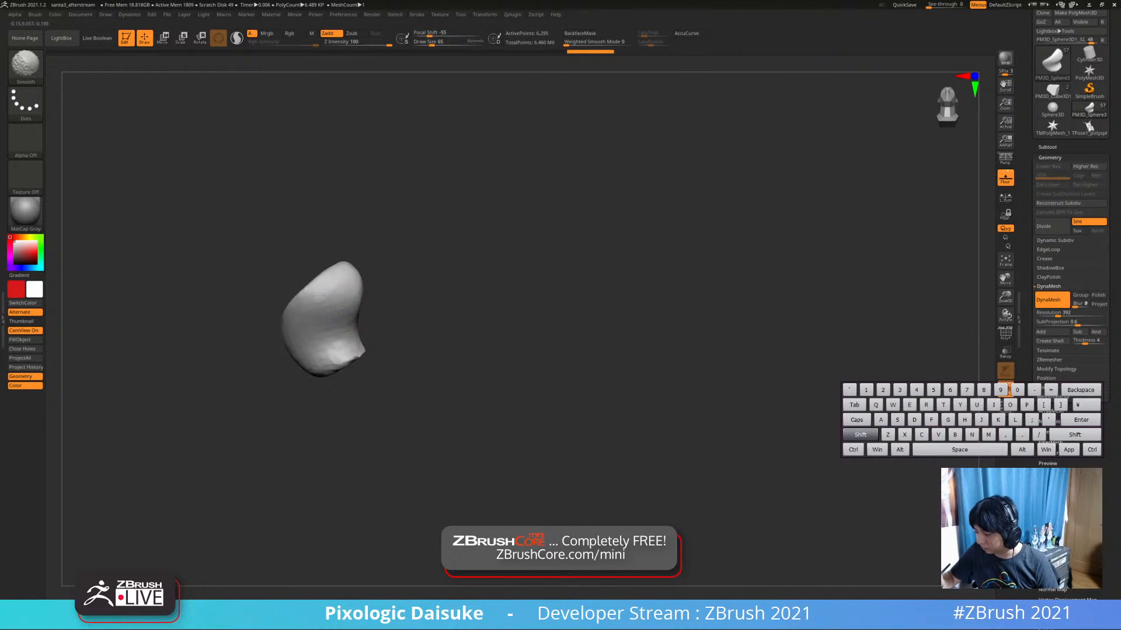
{"action": "left_click_drag", "start_coordinate": [354, 318], "coordinate": [353, 276], "text": "shift"}
{"action": "right_click_drag", "start_coordinate": [348, 296], "coordinate": [337, 292]}
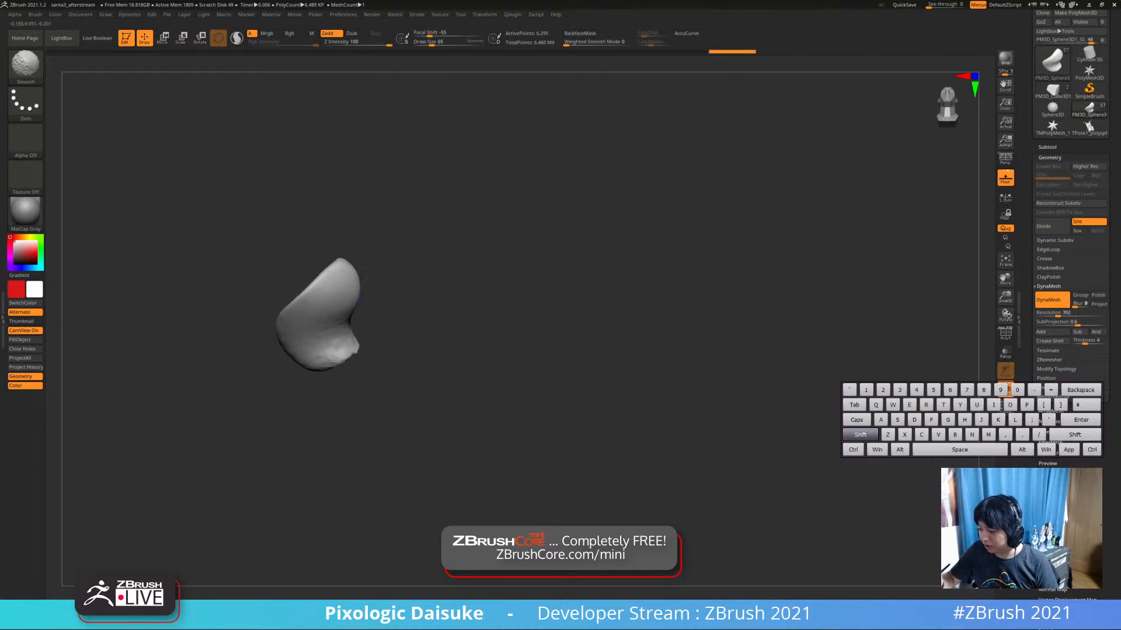
{"action": "left_click_drag", "start_coordinate": [338, 292], "coordinate": [335, 273], "text": "shift"}
{"action": "right_click_drag", "start_coordinate": [336, 273], "coordinate": [320, 322]}
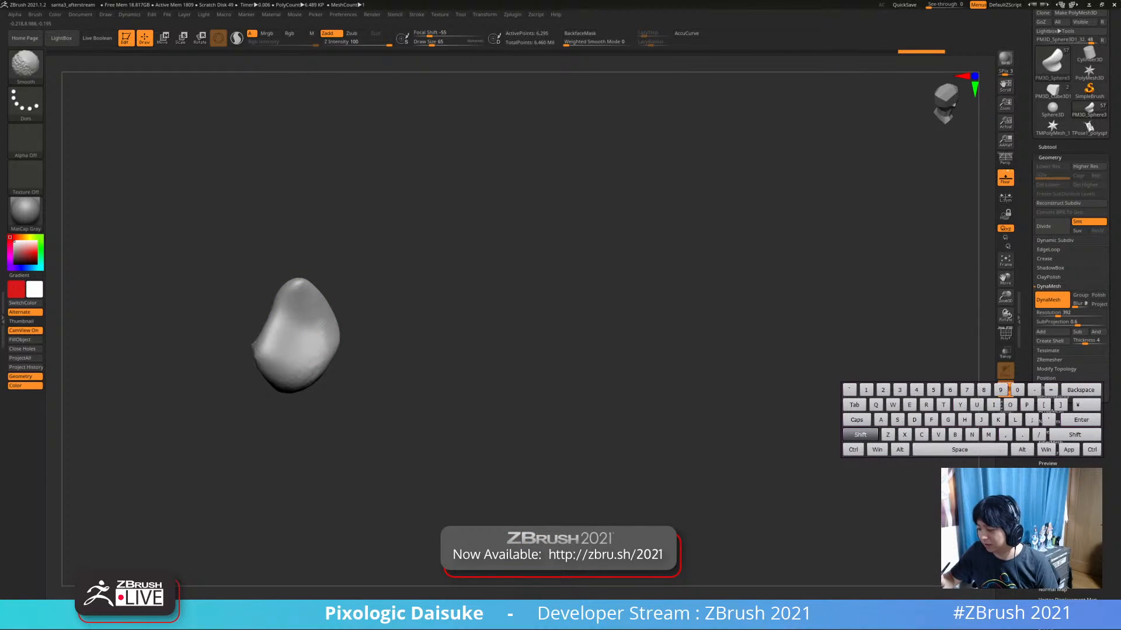
{"action": "left_click_drag", "start_coordinate": [276, 299], "coordinate": [258, 352], "text": "shift"}
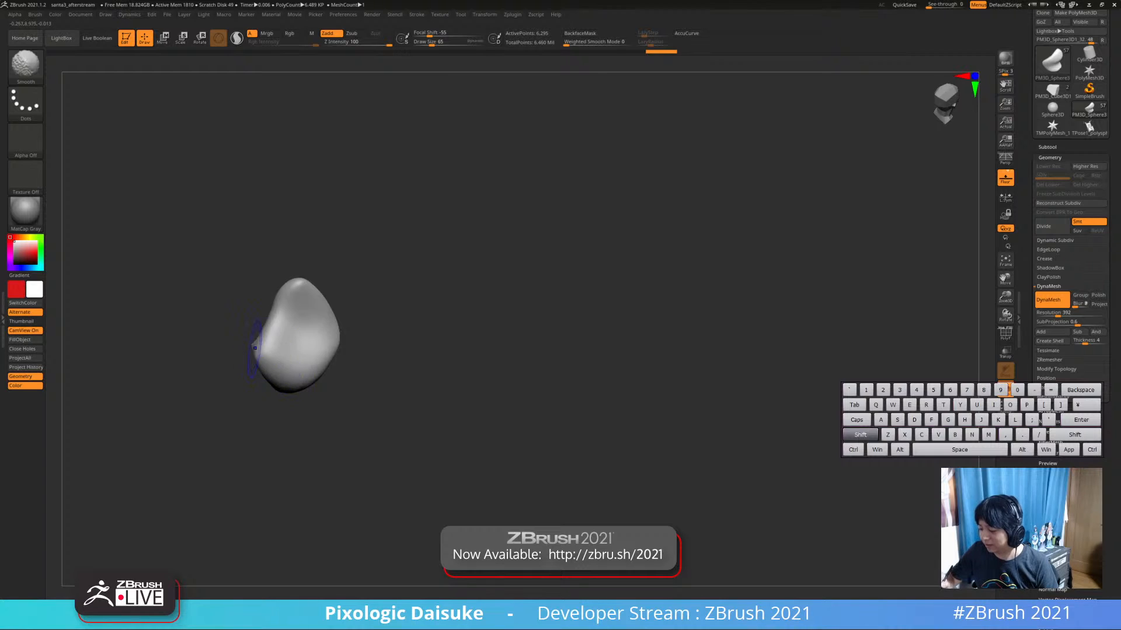
Smooth the rough base and side edges of the tongue from several angles, and show the whole figure again
{"action": "right_click_drag", "start_coordinate": [309, 349], "coordinate": [263, 356]}
{"action": "left_click_drag", "start_coordinate": [241, 347], "coordinate": [227, 356], "text": "shift"}
{"action": "mouse_move", "coordinate": [251, 350]}
{"action": "right_mouse_down"}
{"action": "mouse_move", "coordinate": [283, 334]}
{"action": "mouse_move", "coordinate": [272, 331]}
{"action": "right_mouse_up"}
{"action": "left_click_drag", "start_coordinate": [265, 328], "coordinate": [263, 344], "text": "shift"}
{"action": "right_click_drag", "start_coordinate": [262, 350], "coordinate": [237, 334]}
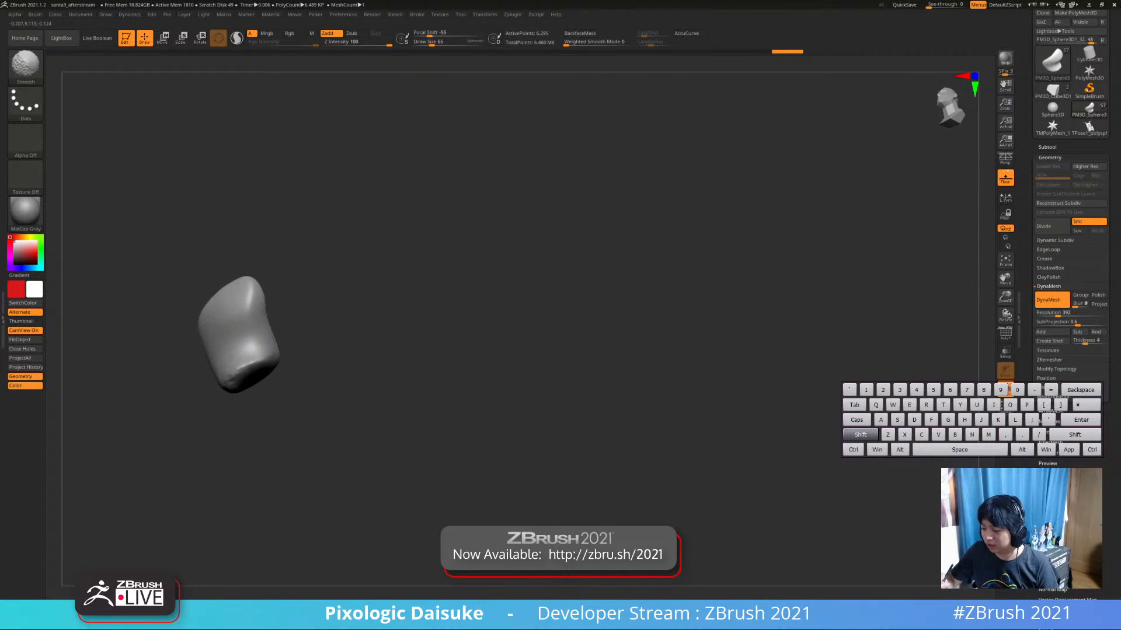
{"action": "left_click_drag", "start_coordinate": [266, 336], "coordinate": [238, 350], "text": "shift"}
{"action": "right_click_drag", "start_coordinate": [237, 350], "coordinate": [245, 355]}
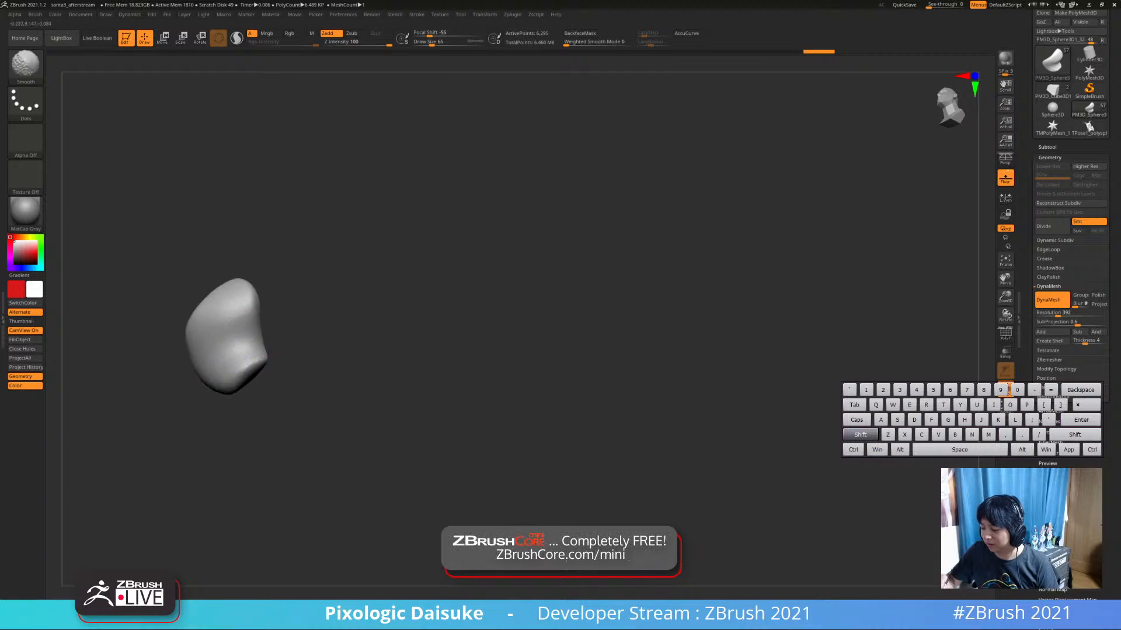
{"action": "left_click_drag", "start_coordinate": [254, 350], "coordinate": [251, 345], "text": "shift"}
{"action": "right_click_drag", "start_coordinate": [251, 344], "coordinate": [268, 325]}
{"action": "right_click_drag", "start_coordinate": [267, 324], "coordinate": [268, 368]}
{"action": "key", "text": "ctrl+shift+s"}
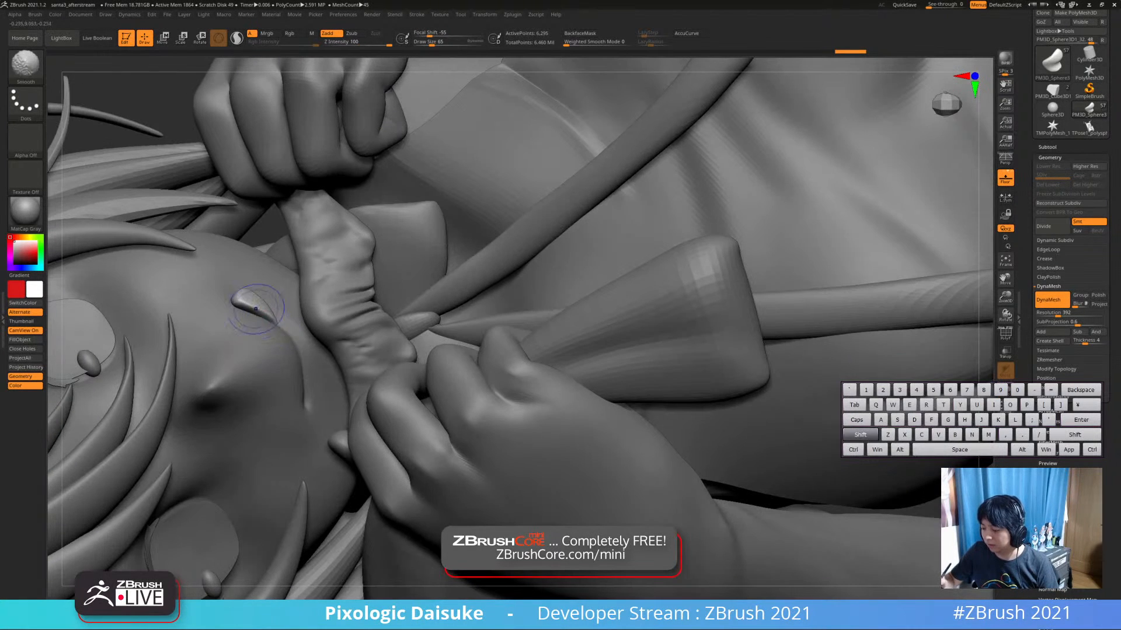
Smooth and pinch the tongue's edge where it meets the mouth
{"action": "mouse_move", "coordinate": [263, 312]}
{"action": "left_mouse_down", "text": "shift"}
{"action": "mouse_move", "coordinate": [273, 322]}
{"action": "mouse_move", "coordinate": [257, 297]}
{"action": "mouse_move", "coordinate": [277, 326]}
{"action": "left_mouse_up", "text": "shift"}
{"action": "mouse_move", "coordinate": [278, 316]}
{"action": "right_mouse_down", "text": "ctrl"}
{"action": "mouse_move", "coordinate": [276, 304]}
{"action": "mouse_move", "coordinate": [263, 344]}
{"action": "right_mouse_up", "text": "ctrl"}
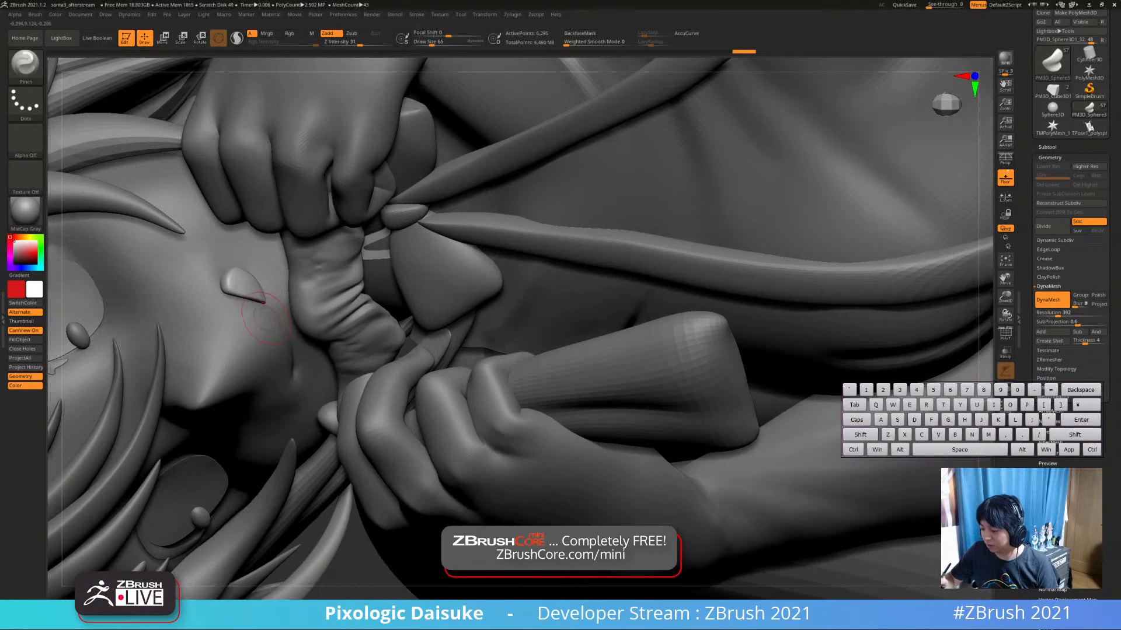
{"action": "left_click_drag", "start_coordinate": [264, 309], "coordinate": [257, 301], "text": "shift"}
{"action": "mouse_move", "coordinate": [256, 302]}
{"action": "right_mouse_down", "text": "ctrl"}
{"action": "mouse_move", "coordinate": [253, 372]}
{"action": "mouse_move", "coordinate": [246, 269]}
{"action": "mouse_move", "coordinate": [252, 332]}
{"action": "mouse_move", "coordinate": [263, 325]}
{"action": "right_mouse_up", "text": "ctrl"}
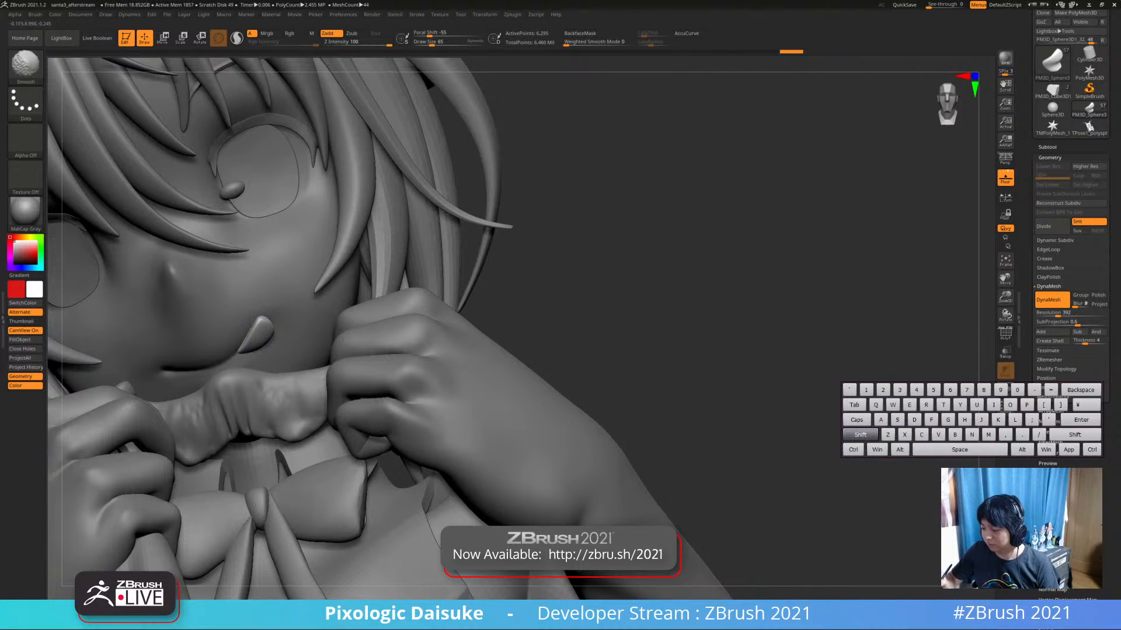
{"action": "left_click_drag", "start_coordinate": [257, 337], "coordinate": [247, 349]}
{"action": "mouse_move", "coordinate": [254, 341]}
{"action": "right_mouse_down"}
{"action": "mouse_move", "coordinate": [256, 280]}
{"action": "mouse_move", "coordinate": [258, 325]}
{"action": "right_mouse_up"}
{"action": "key", "text": "b"}
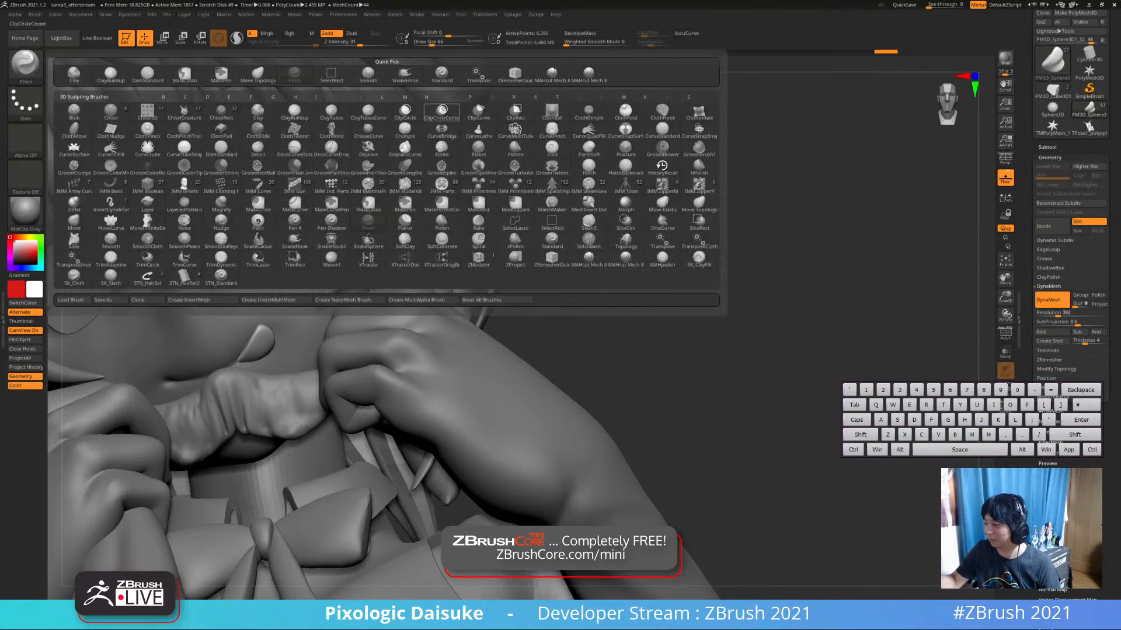
{"action": "key", "text": "s"}
{"action": "key", "text": "h"}
{"action": "left_click", "coordinate": [580, 34]}
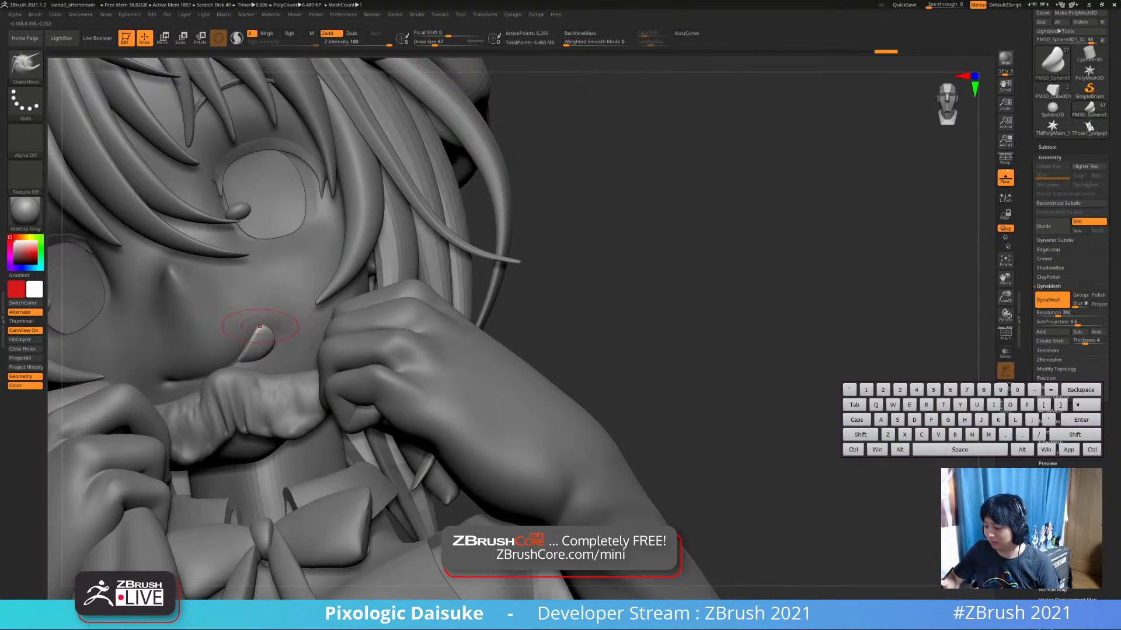
{"action": "mouse_move", "coordinate": [257, 333]}
{"action": "right_mouse_down"}
{"action": "mouse_move", "coordinate": [263, 342]}
{"action": "mouse_move", "coordinate": [257, 326]}
{"action": "right_mouse_up"}
Switch to the MAHcut Mech B brush at Draw Size 76 and cut a groove down the middle of the isolated tongue
{"action": "key", "text": "b"}
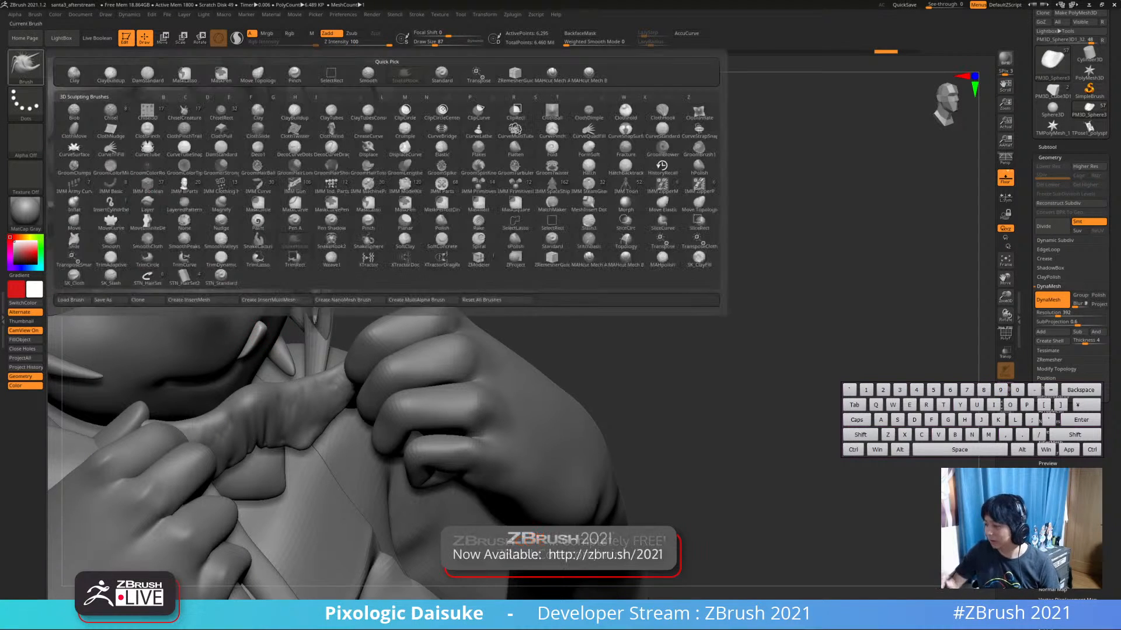
{"action": "key", "text": "b"}
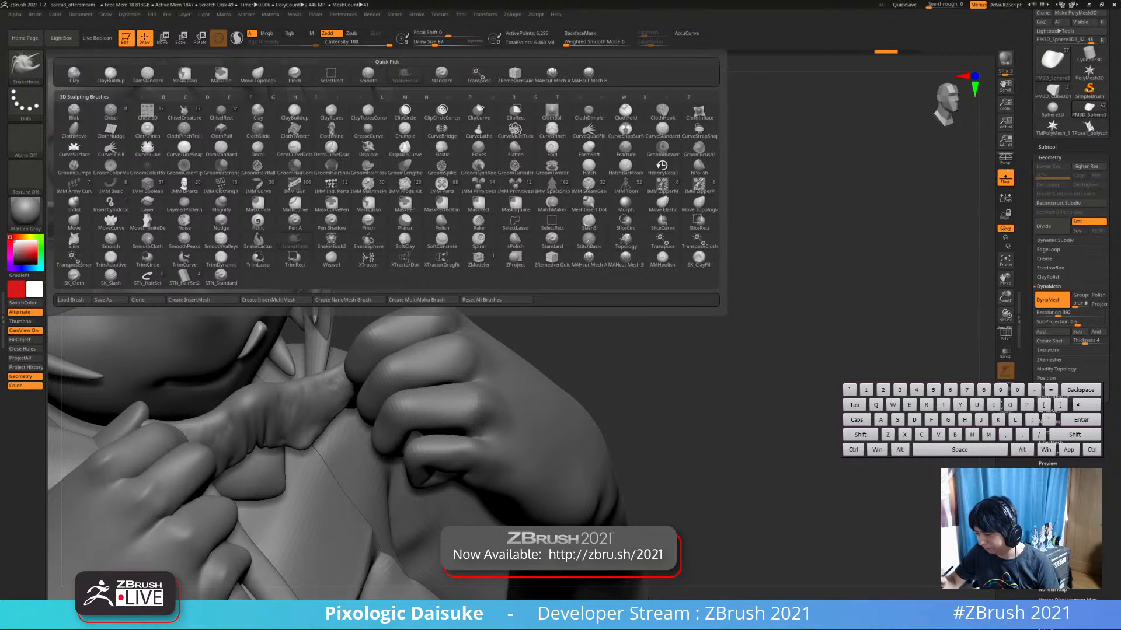
{"action": "key", "text": "b"}
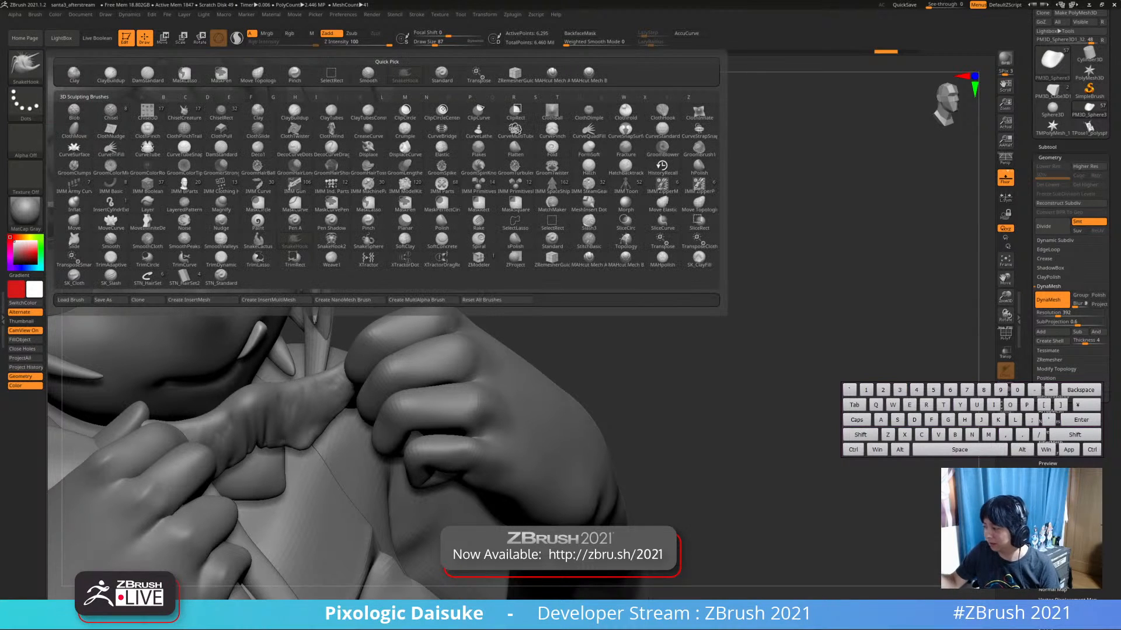
{"action": "left_click", "coordinate": [589, 72]}
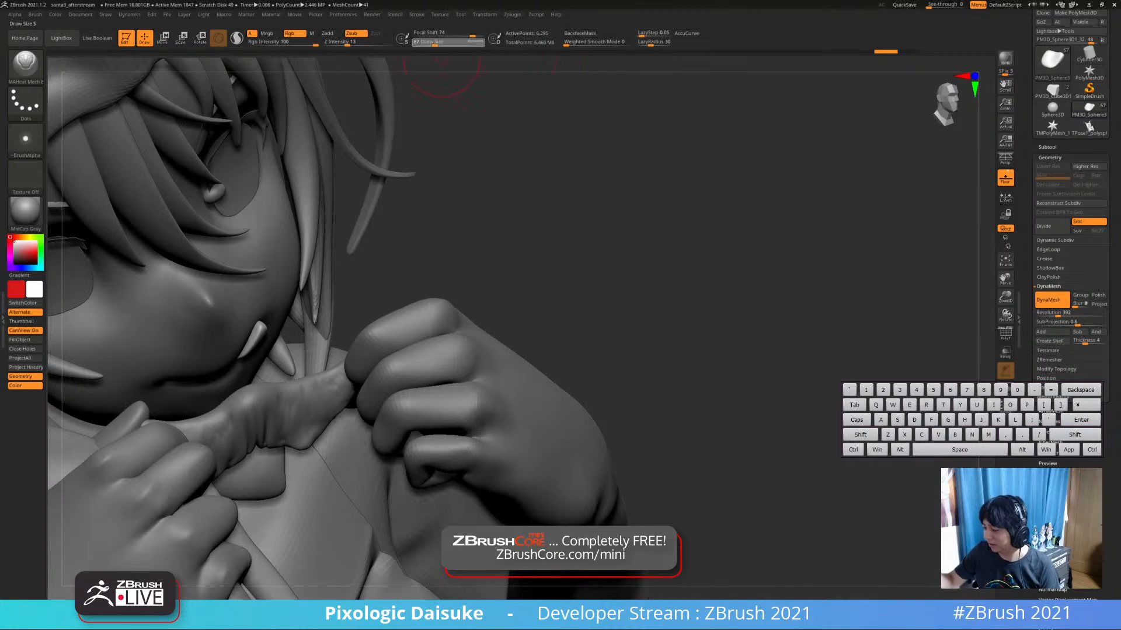
{"action": "mouse_move", "coordinate": [262, 310]}
{"action": "right_mouse_down"}
{"action": "mouse_move", "coordinate": [292, 292]}
{"action": "mouse_move", "coordinate": [275, 280]}
{"action": "mouse_move", "coordinate": [286, 271]}
{"action": "mouse_move", "coordinate": [325, 275]}
{"action": "right_mouse_up"}
{"action": "left_click", "coordinate": [428, 43]}
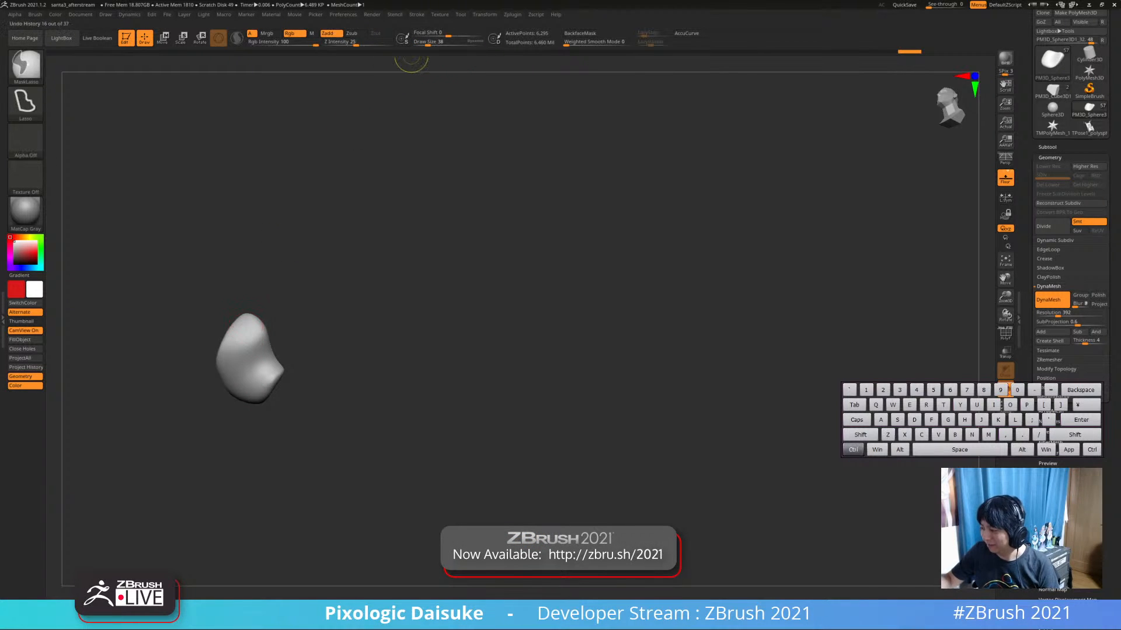
{"action": "left_click", "coordinate": [433, 44]}
{"action": "right_click_drag", "start_coordinate": [275, 295], "coordinate": [273, 321], "text": "ctrl"}
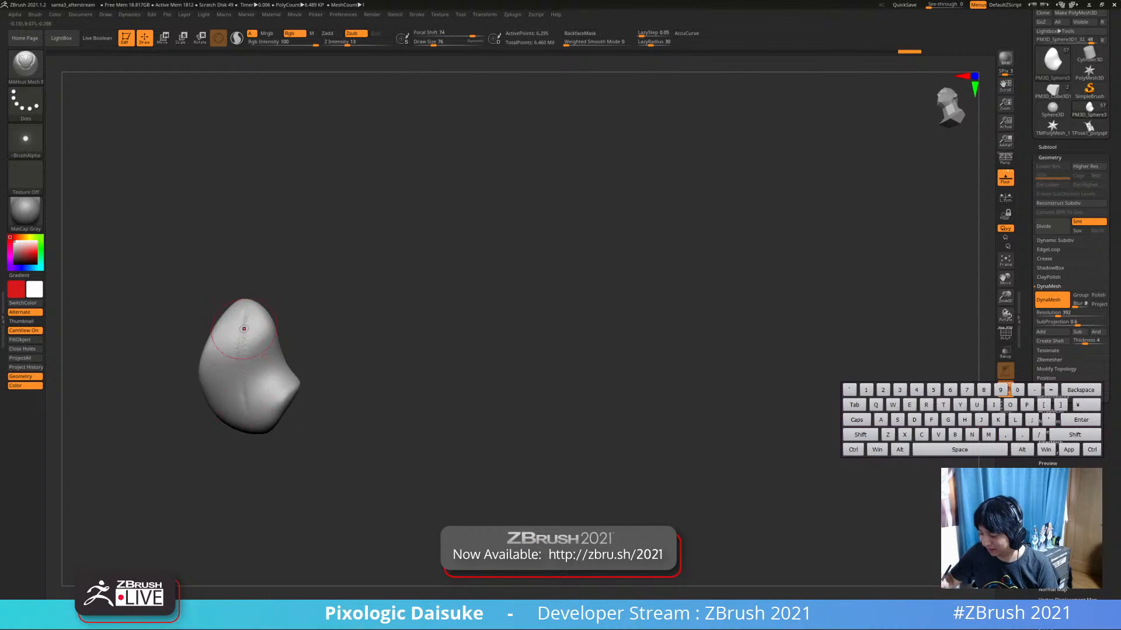
Smooth the groove along the tongue's upper surface from its tip to its base
{"action": "left_click_drag", "start_coordinate": [268, 313], "coordinate": [261, 313], "text": "shift"}
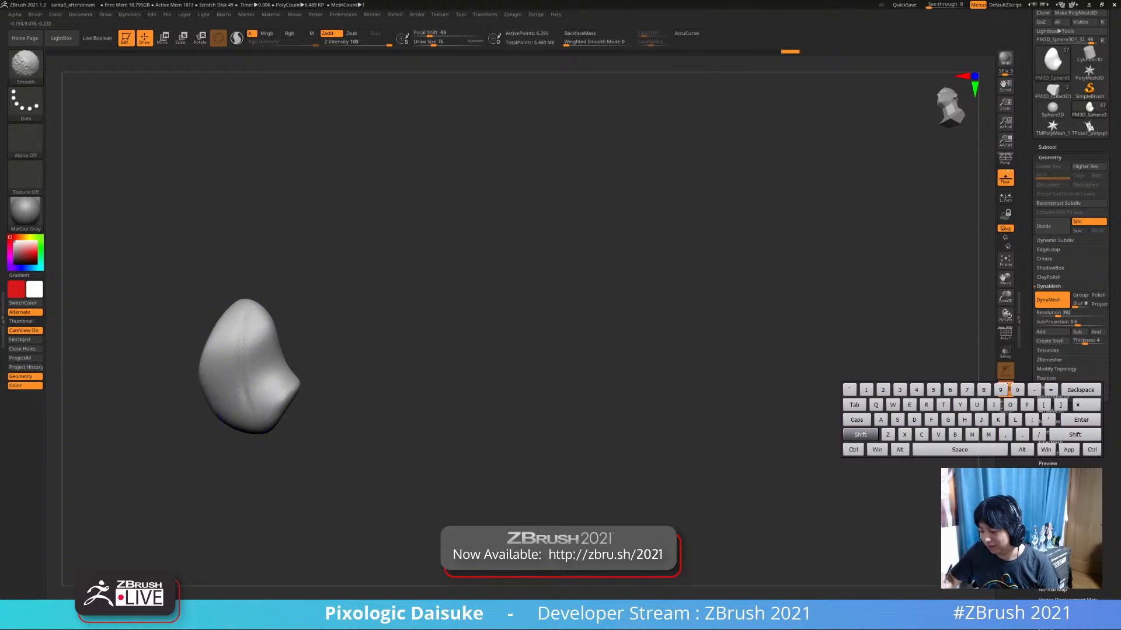
{"action": "left_click_drag", "start_coordinate": [241, 353], "coordinate": [253, 417], "text": "shift"}
{"action": "right_click_drag", "start_coordinate": [252, 403], "coordinate": [245, 356]}
{"action": "left_click_drag", "start_coordinate": [245, 374], "coordinate": [237, 358], "text": "shift"}
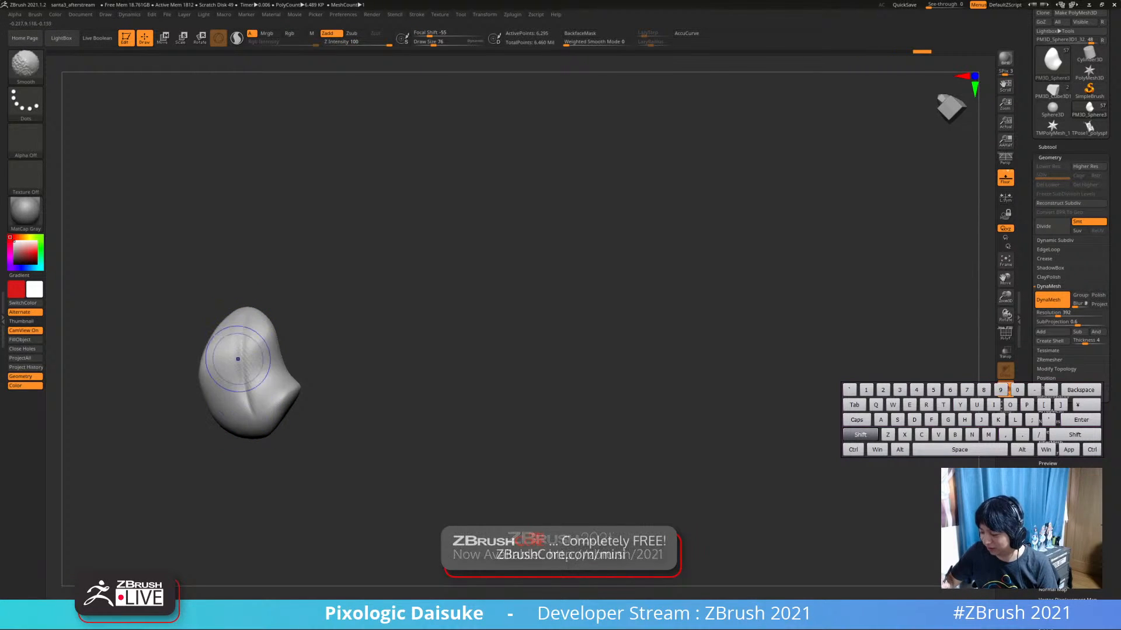
Recut the tongue's central groove with the MAHcut Mech B brush and soften its end near the tip
{"action": "right_click_drag", "start_coordinate": [242, 342], "coordinate": [249, 366]}
{"action": "left_click_drag", "start_coordinate": [243, 371], "coordinate": [249, 407]}
{"action": "left_click_drag", "start_coordinate": [241, 305], "coordinate": [244, 367], "text": "shift"}
{"action": "left_click_drag", "start_coordinate": [239, 312], "coordinate": [246, 393]}
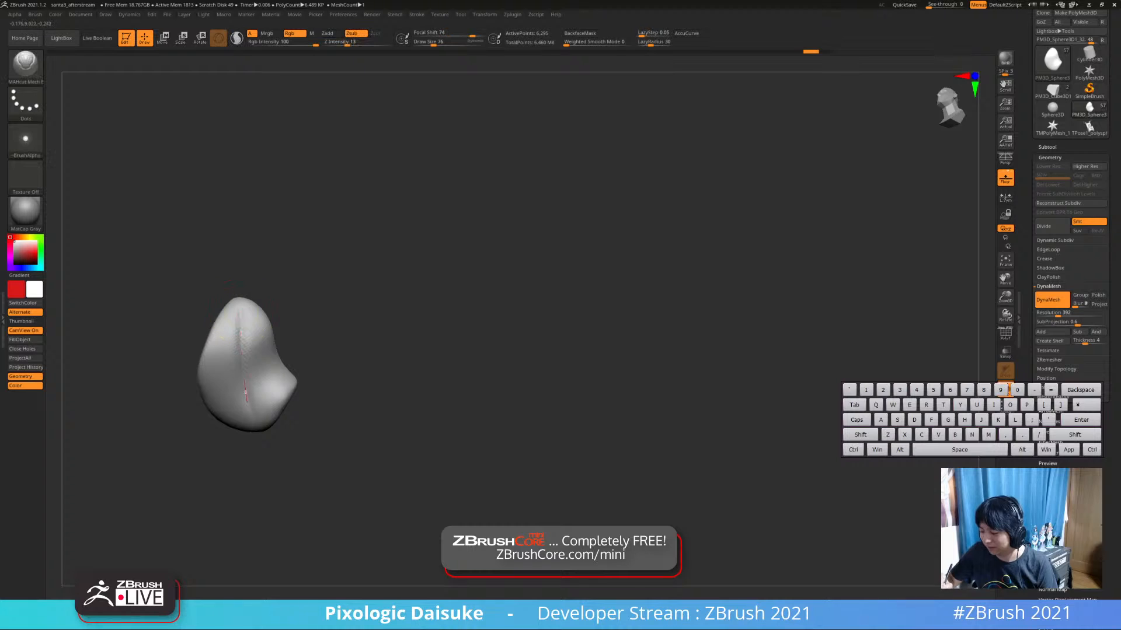
{"action": "key", "text": "shift"}
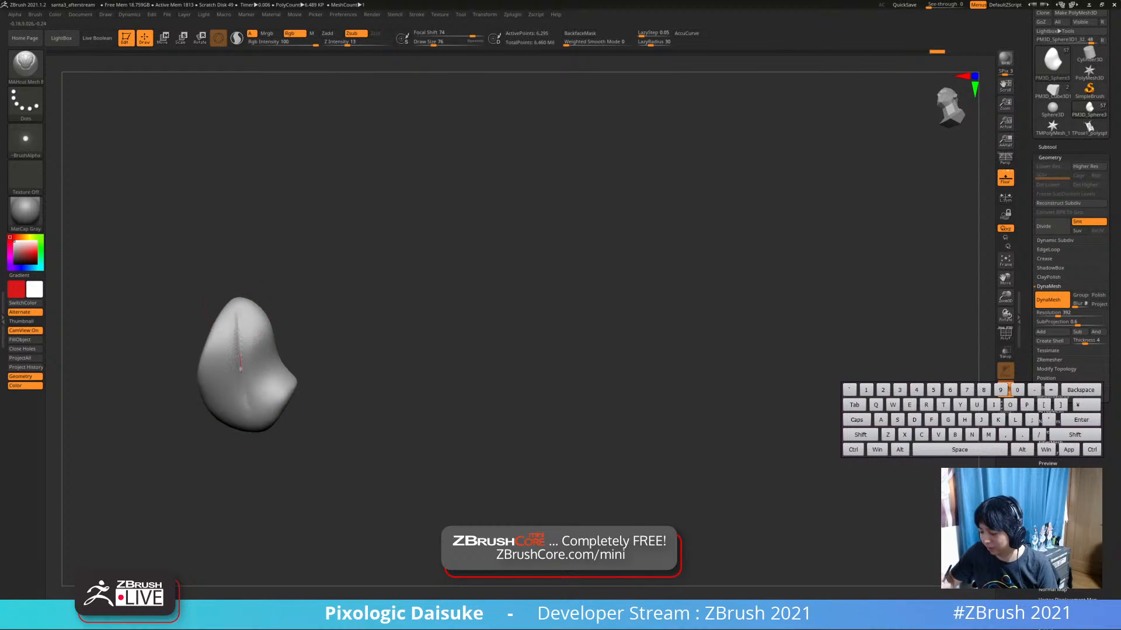
{"action": "left_click_drag", "start_coordinate": [239, 307], "coordinate": [243, 350], "text": "shift"}
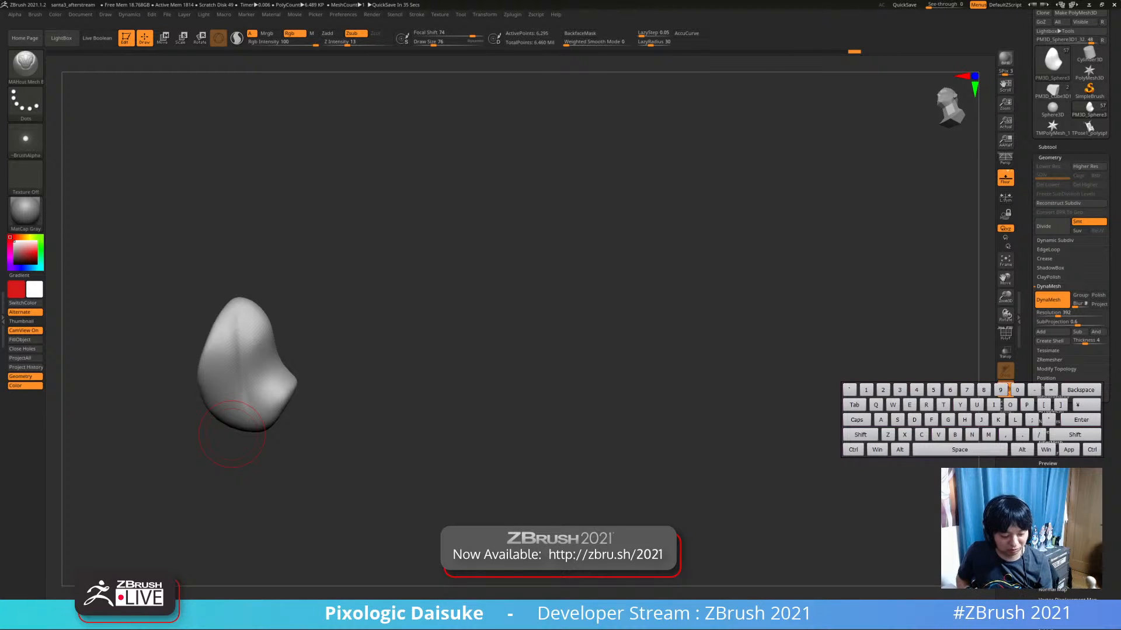
Show the whole figure again and check the grooved tongue against the mouth
{"action": "left_click_drag", "start_coordinate": [232, 434], "coordinate": [256, 421]}
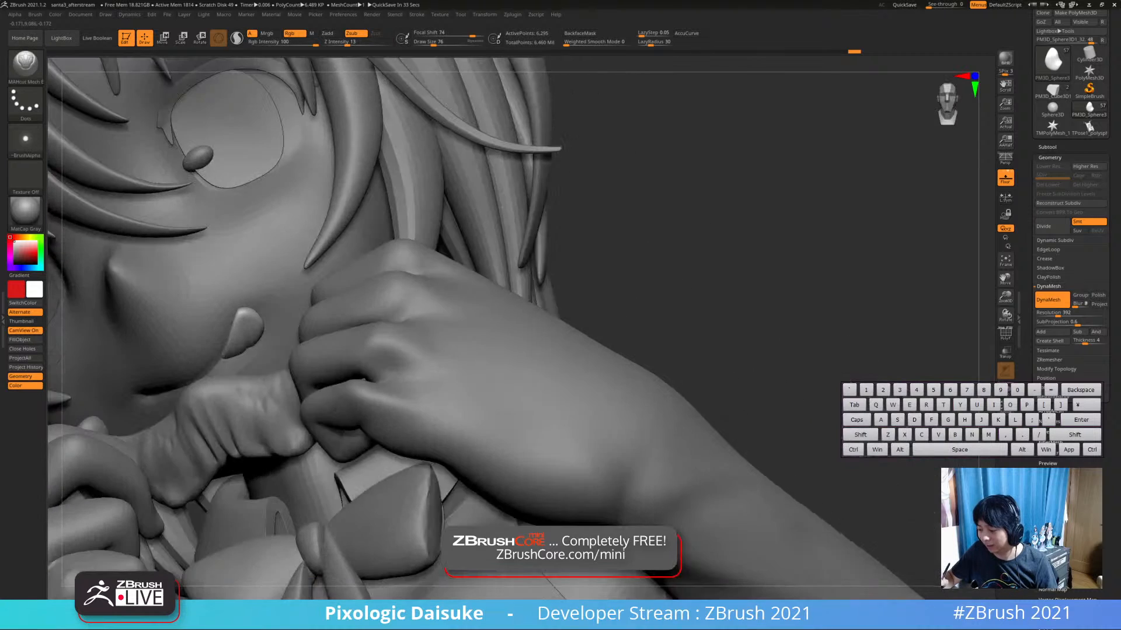
{"action": "key", "text": "shift"}
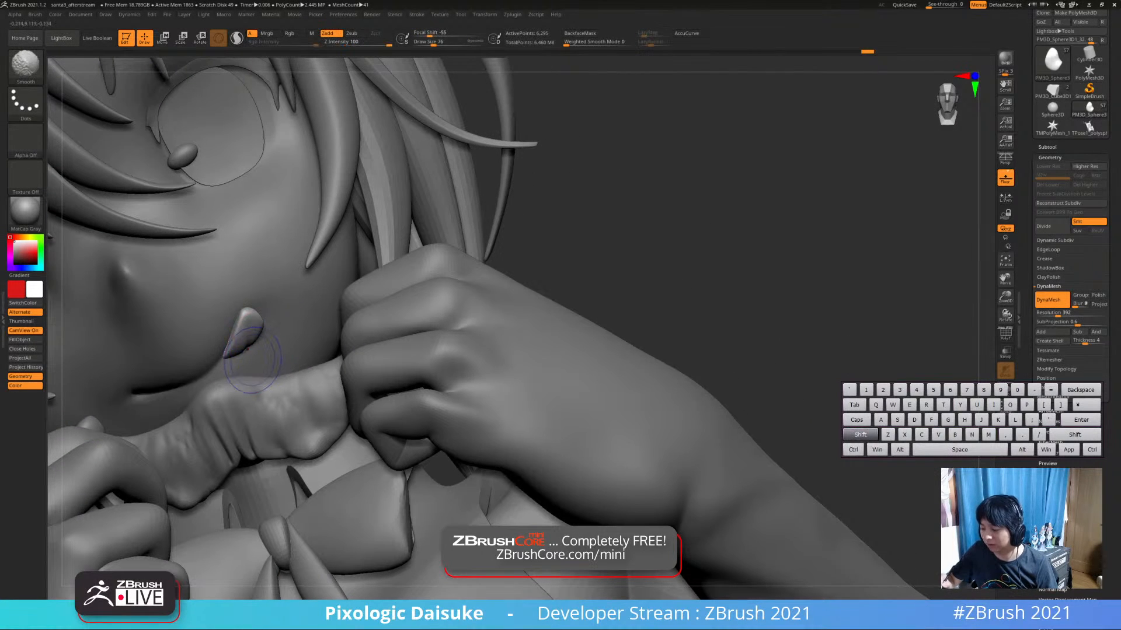
{"action": "right_click_drag", "start_coordinate": [265, 316], "coordinate": [232, 330]}
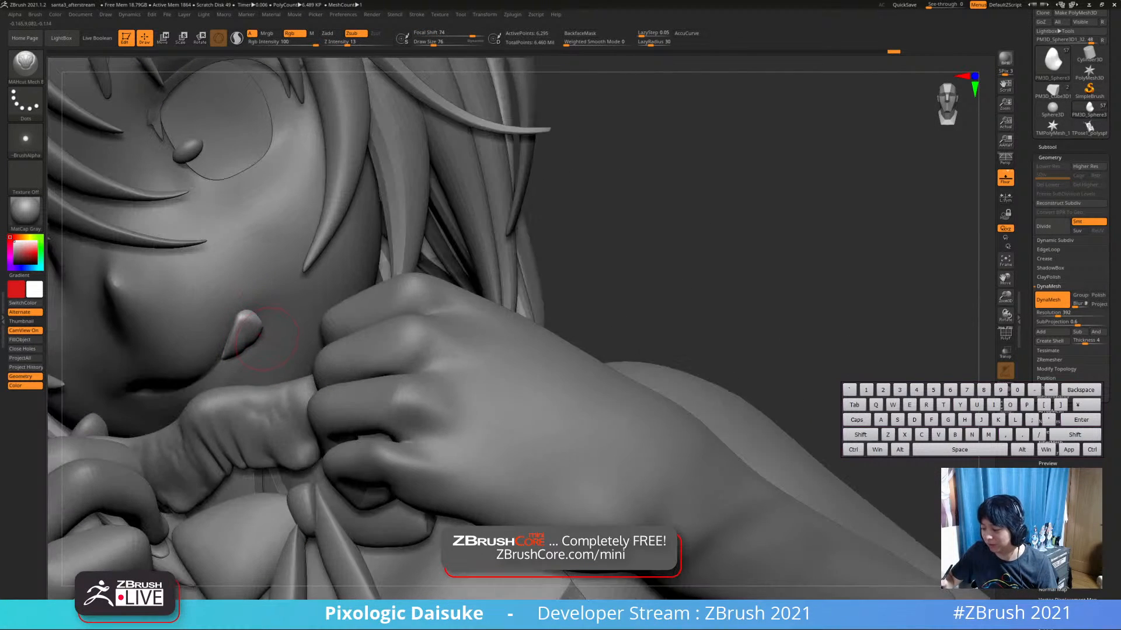
Pull the tongue's edge with the SnakeHook brush, undo the last pull, and smooth the tongue's surface
{"action": "key", "text": "b"}
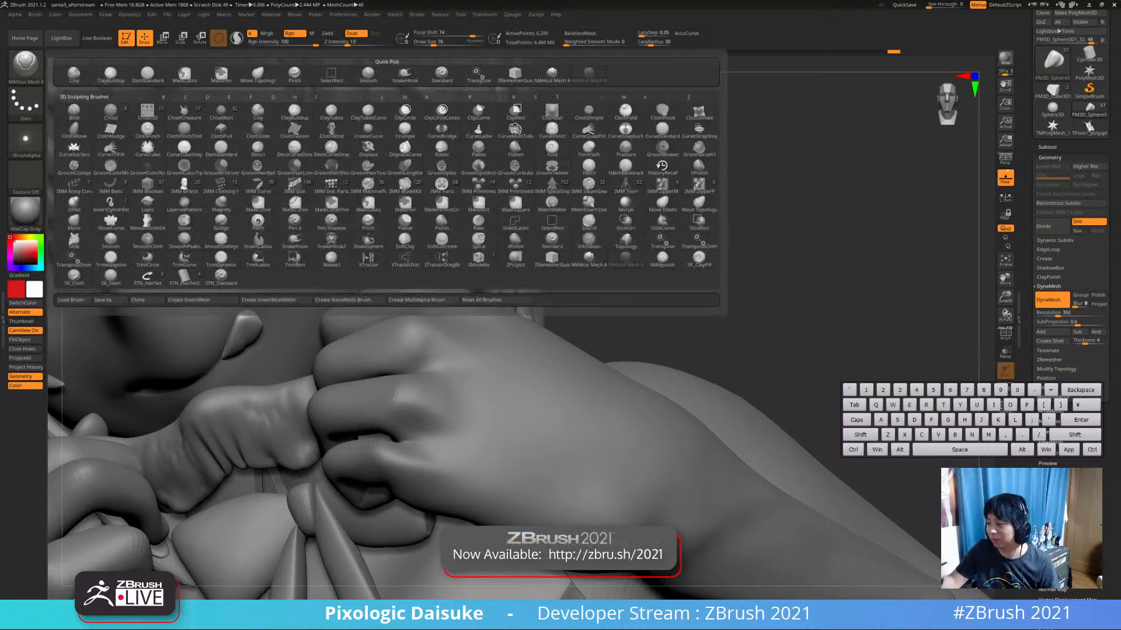
{"action": "key", "text": "s"}
{"action": "key", "text": "h"}
{"action": "mouse_move", "coordinate": [260, 353]}
{"action": "left_mouse_down"}
{"action": "mouse_move", "coordinate": [262, 344]}
{"action": "mouse_move", "coordinate": [250, 356]}
{"action": "mouse_move", "coordinate": [251, 339]}
{"action": "left_mouse_up"}
{"action": "mouse_move", "coordinate": [252, 347]}
{"action": "right_mouse_down", "text": "ctrl"}
{"action": "mouse_move", "coordinate": [257, 292]}
{"action": "mouse_move", "coordinate": [233, 295]}
{"action": "mouse_move", "coordinate": [251, 333]}
{"action": "right_mouse_up", "text": "ctrl"}
{"action": "left_click_drag", "start_coordinate": [251, 330], "coordinate": [231, 347]}
{"action": "key", "text": "ctrl+z"}
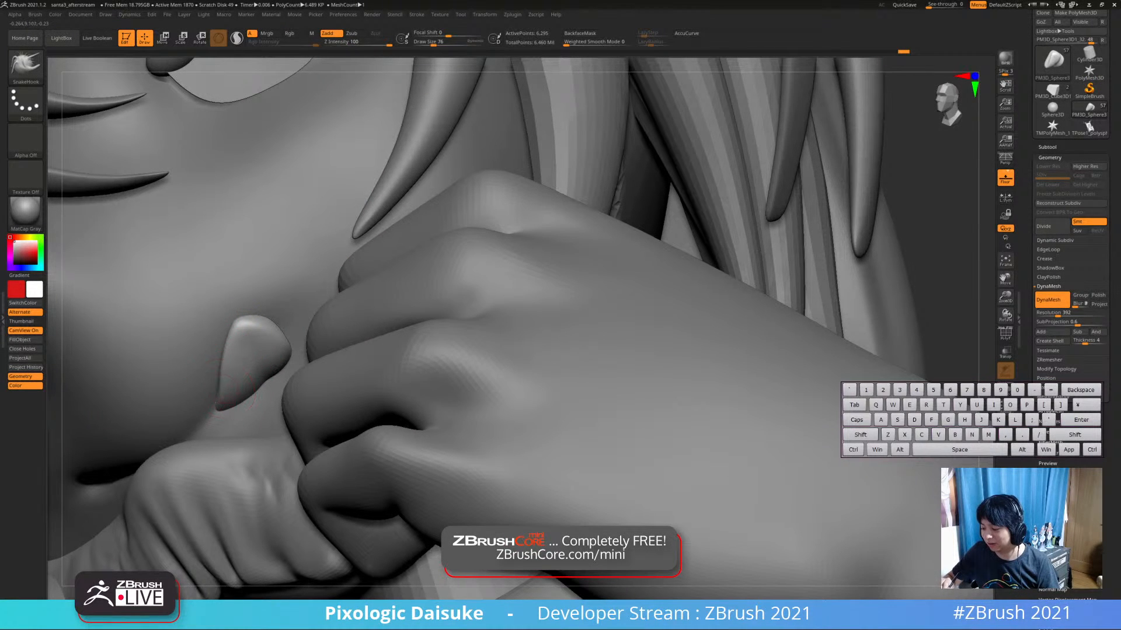
{"action": "mouse_move", "coordinate": [237, 350]}
{"action": "left_mouse_down", "text": "shift"}
{"action": "mouse_move", "coordinate": [240, 327]}
{"action": "mouse_move", "coordinate": [273, 327]}
{"action": "left_mouse_up", "text": "shift"}
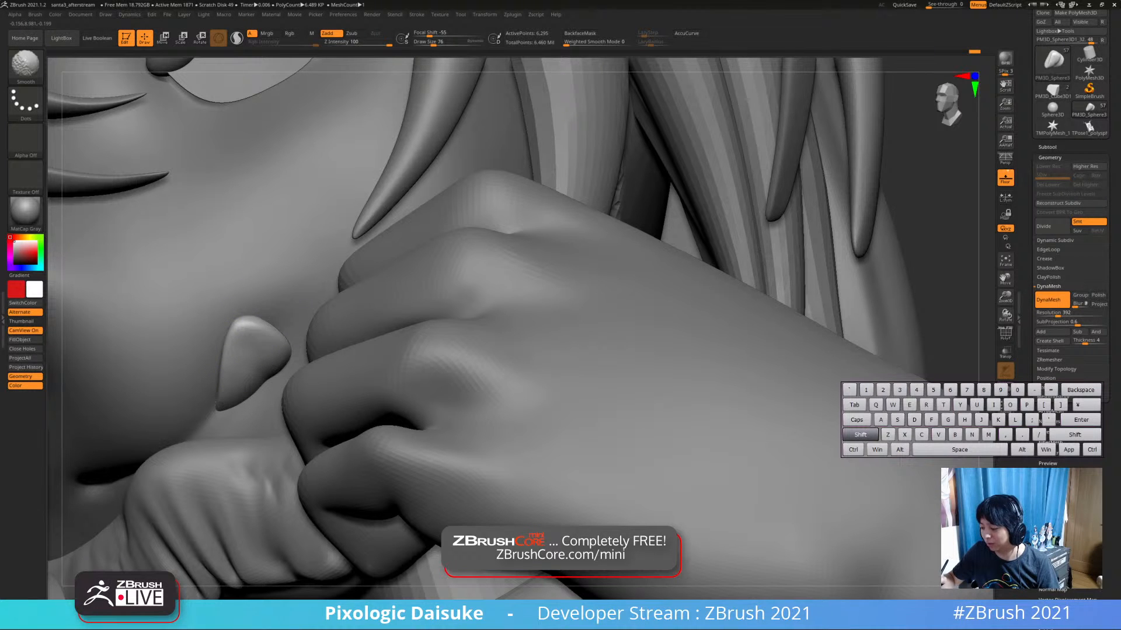
Make the hair strand beside the girl's eye the active subtool and set the SnakeHook Draw Size to 135
{"action": "right_click_drag", "start_coordinate": [269, 338], "coordinate": [277, 251], "text": "ctrl"}
{"action": "mouse_move", "coordinate": [277, 251]}
{"action": "right_mouse_down", "text": "shift"}
{"action": "mouse_move", "coordinate": [316, 257]}
{"action": "mouse_move", "coordinate": [327, 234]}
{"action": "right_mouse_up", "text": "shift"}
{"action": "left_click", "coordinate": [272, 261], "text": "alt"}
{"action": "right_click_drag", "start_coordinate": [327, 233], "coordinate": [397, 181], "text": "ctrl"}
{"action": "left_click", "coordinate": [349, 233], "text": "alt"}
{"action": "mouse_move", "coordinate": [356, 234]}
{"action": "right_mouse_down", "text": "shift"}
{"action": "mouse_move", "coordinate": [358, 210]}
{"action": "mouse_move", "coordinate": [363, 225]}
{"action": "right_mouse_up", "text": "shift"}
{"action": "left_click", "coordinate": [439, 43]}
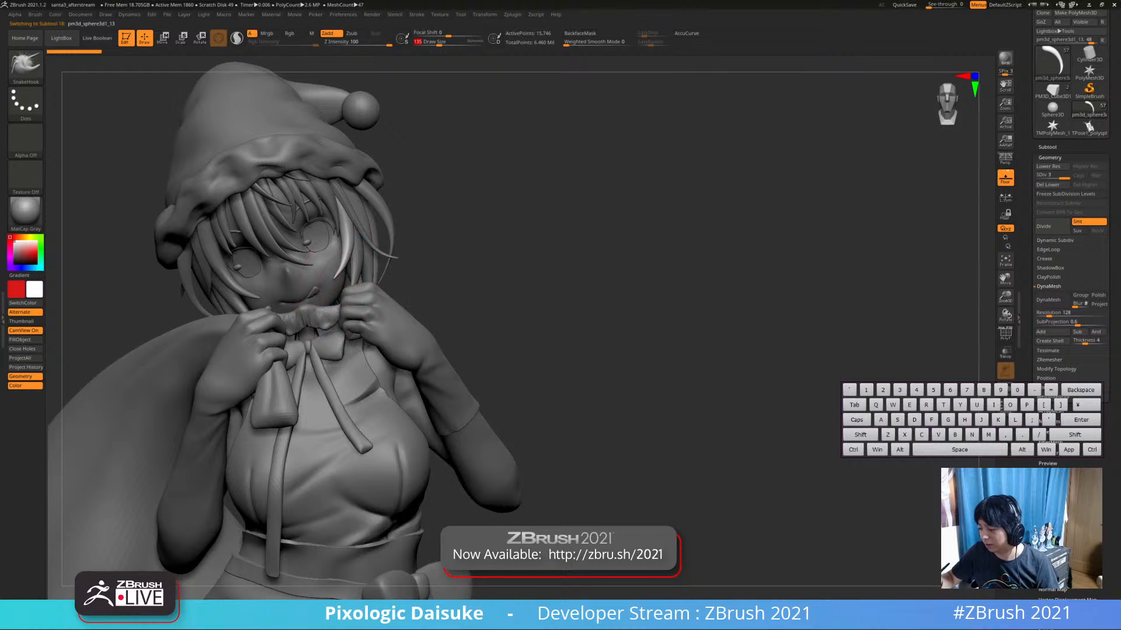
{"action": "key", "text": "shift"}
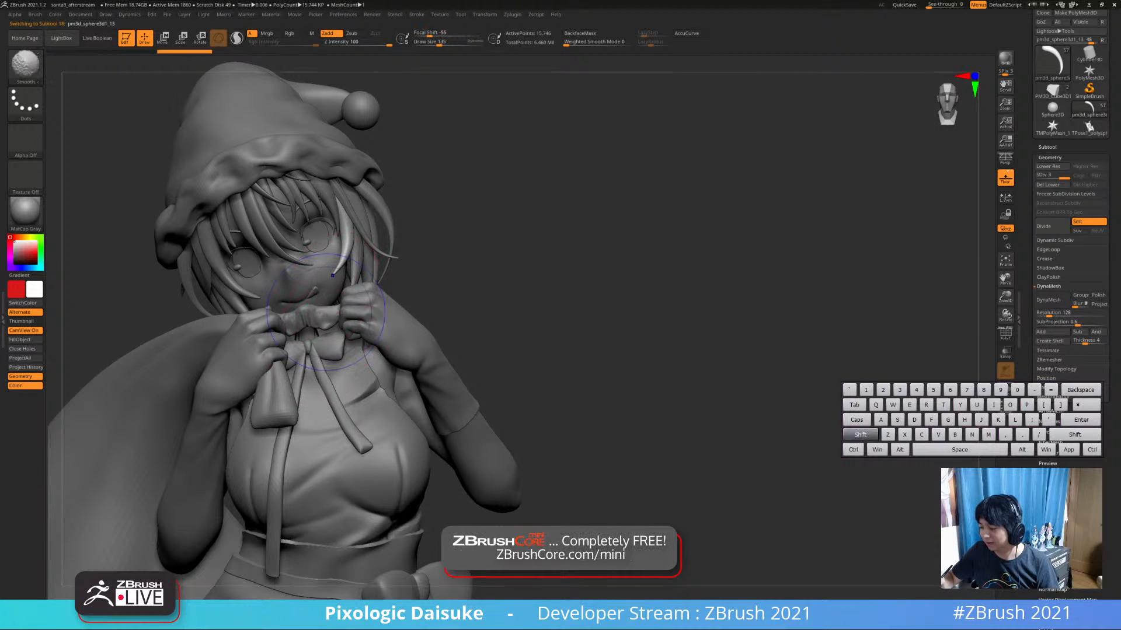
{"action": "key", "text": "shift"}
Make the gloves the active subtool and switch to the DamStandard brush at Draw Size 46
{"action": "mouse_move", "coordinate": [373, 313]}
{"action": "right_mouse_down", "text": "alt"}
{"action": "mouse_move", "coordinate": [389, 268]}
{"action": "mouse_move", "coordinate": [403, 315]}
{"action": "mouse_move", "coordinate": [448, 242]}
{"action": "mouse_move", "coordinate": [399, 190]}
{"action": "right_mouse_up", "text": "alt"}
{"action": "left_click", "coordinate": [389, 268], "text": "alt"}
{"action": "left_click", "coordinate": [26, 65]}
{"action": "left_click", "coordinate": [428, 43]}
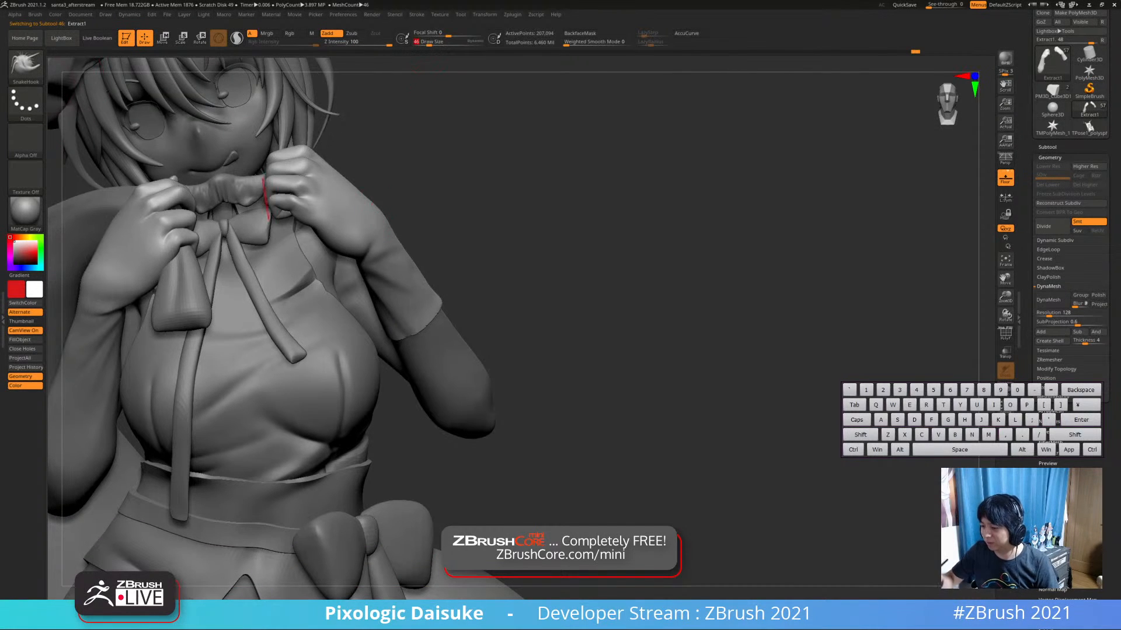
{"action": "key", "text": "b"}
{"action": "key", "text": "d"}
{"action": "key", "text": "s"}
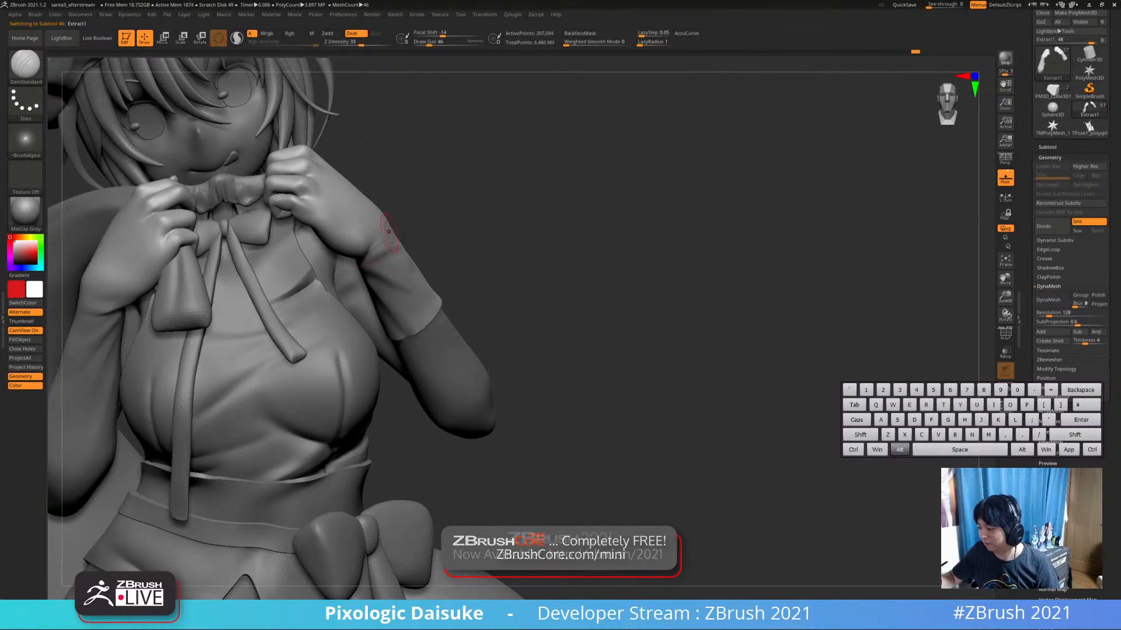
Carve a crease across the glove's wrist with the DamStandard brush and smooth it
{"action": "key", "text": "ctrl"}
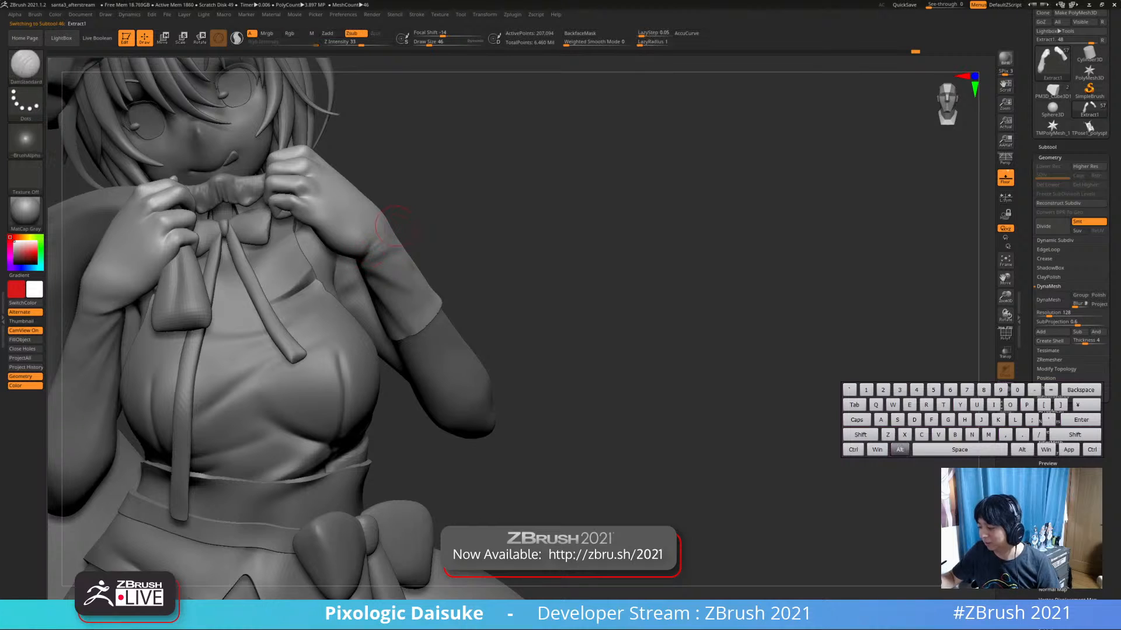
{"action": "mouse_move", "coordinate": [373, 246]}
{"action": "right_mouse_down"}
{"action": "mouse_move", "coordinate": [458, 180]}
{"action": "mouse_move", "coordinate": [403, 205]}
{"action": "mouse_move", "coordinate": [385, 274]}
{"action": "right_mouse_up"}
{"action": "key", "text": "shift"}
{"action": "key", "text": "shift"}
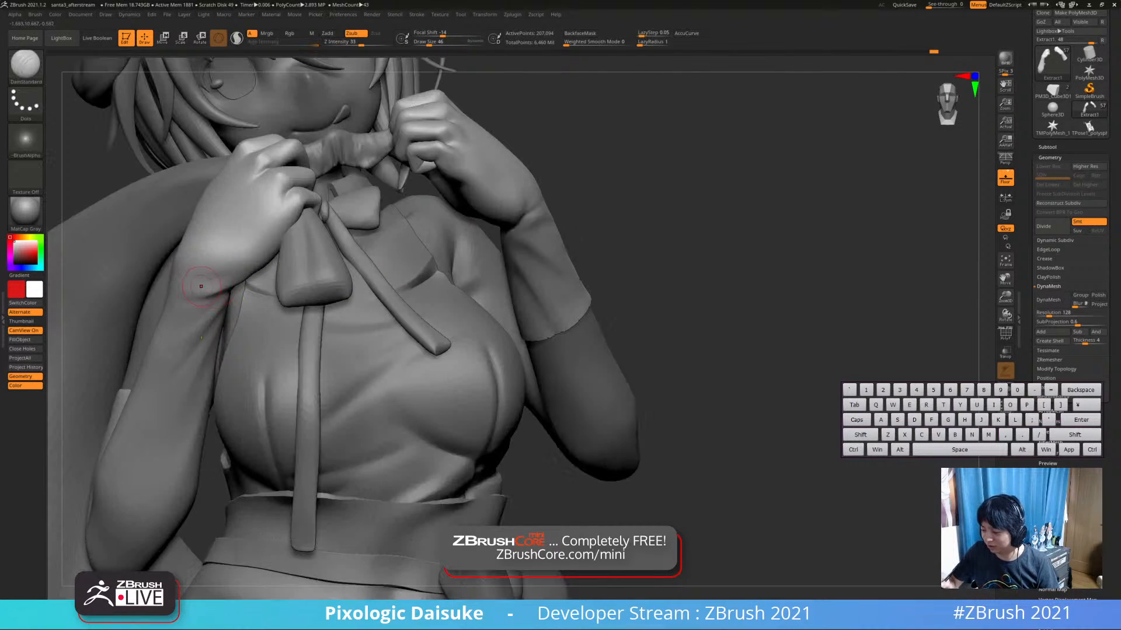
{"action": "key", "text": "shift"}
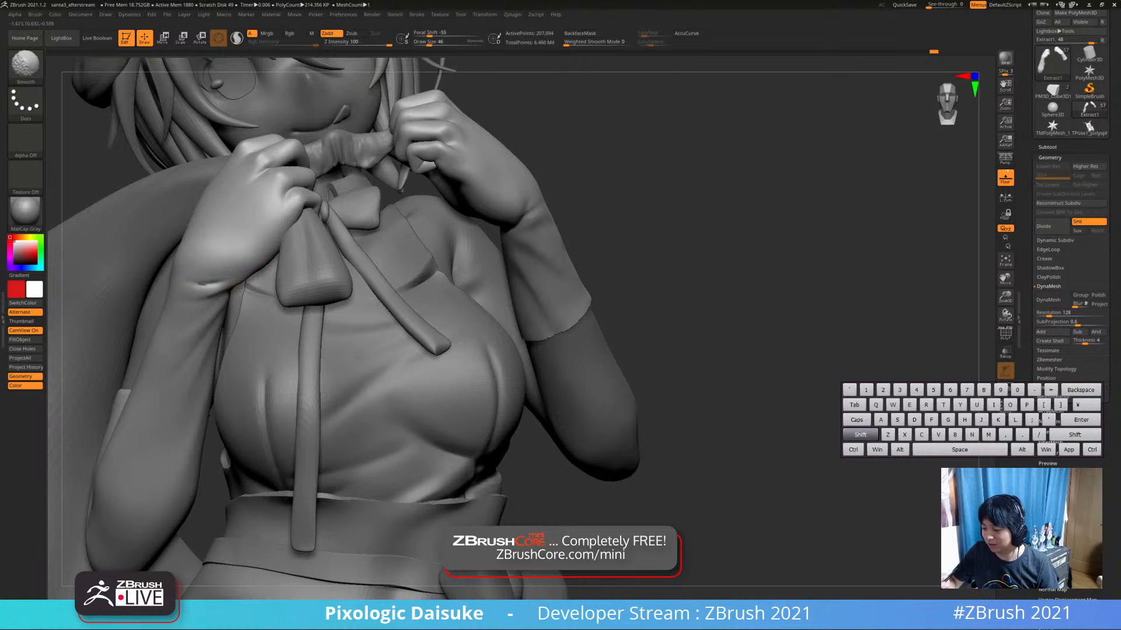
{"action": "left_click_drag", "start_coordinate": [217, 284], "coordinate": [197, 277], "text": "shift"}
Set the DamStandard brush's Lazy Mouse LazyStep to 0.002
{"action": "mouse_move", "coordinate": [241, 270]}
{"action": "right_mouse_down", "text": "ctrl"}
{"action": "mouse_move", "coordinate": [230, 233]}
{"action": "mouse_move", "coordinate": [262, 213]}
{"action": "right_mouse_up", "text": "ctrl"}
{"action": "mouse_move", "coordinate": [411, 114]}
{"action": "right_mouse_down"}
{"action": "mouse_move", "coordinate": [458, 126]}
{"action": "mouse_move", "coordinate": [397, 153]}
{"action": "mouse_move", "coordinate": [409, 175]}
{"action": "mouse_move", "coordinate": [393, 216]}
{"action": "right_mouse_up"}
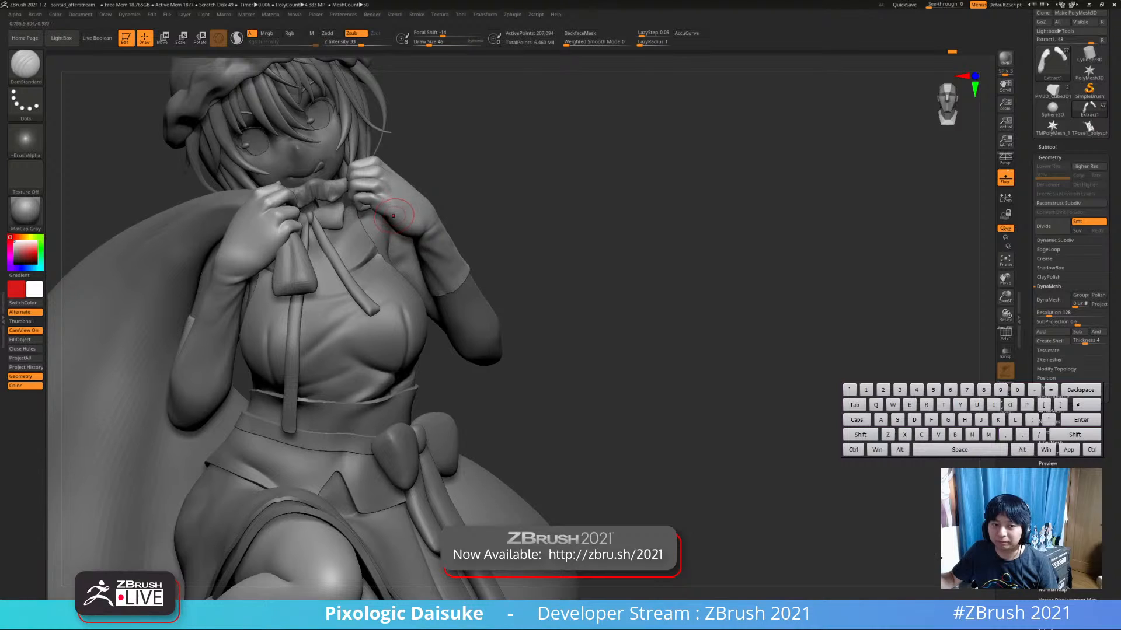
{"action": "left_click_drag", "start_coordinate": [393, 216], "coordinate": [390, 213]}
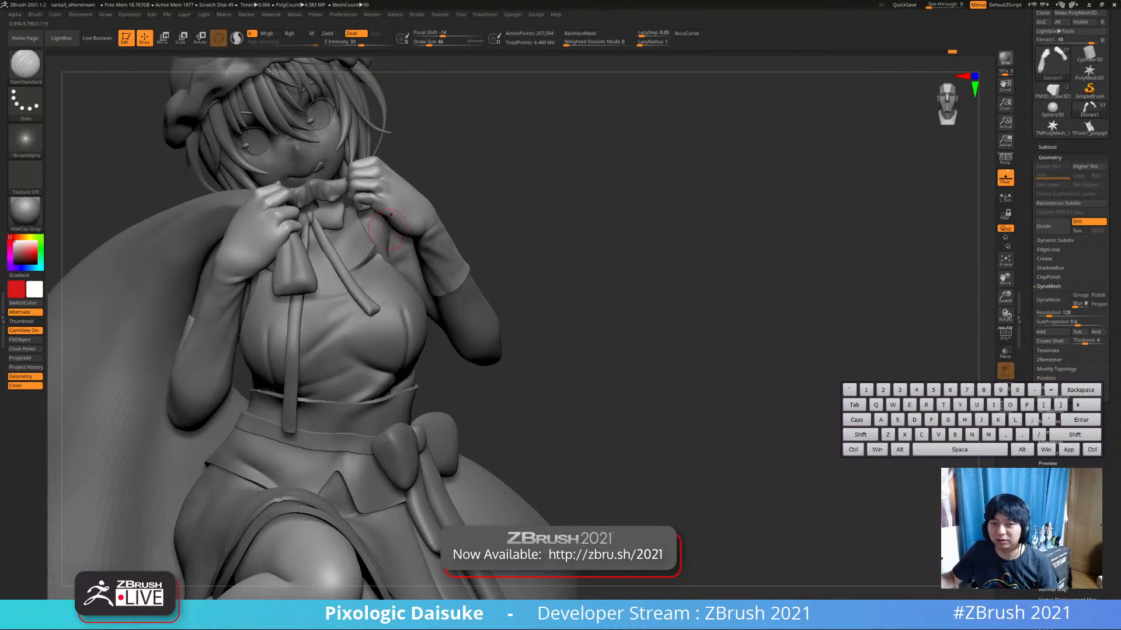
{"action": "left_click", "coordinate": [416, 14]}
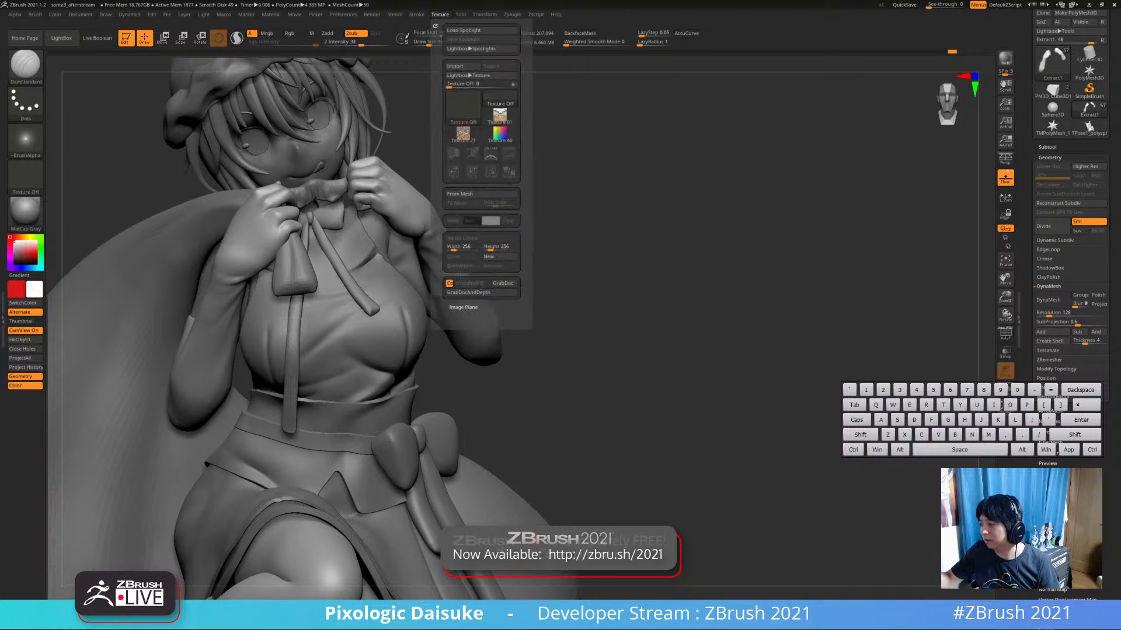
{"action": "left_click", "coordinate": [439, 178]}
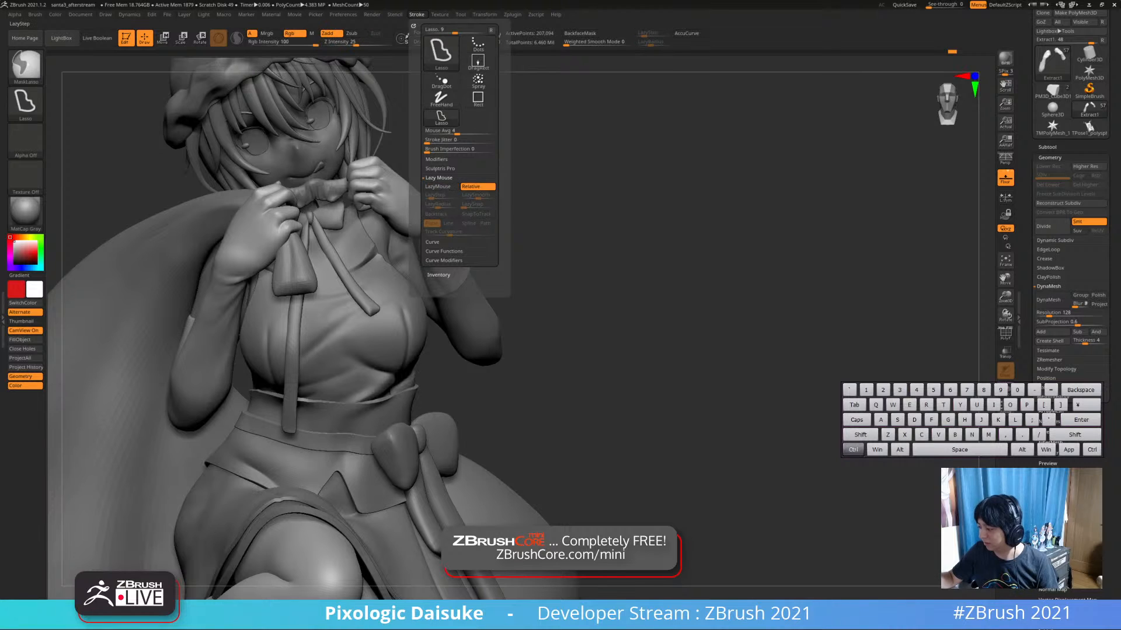
{"action": "key", "text": "ctrl"}
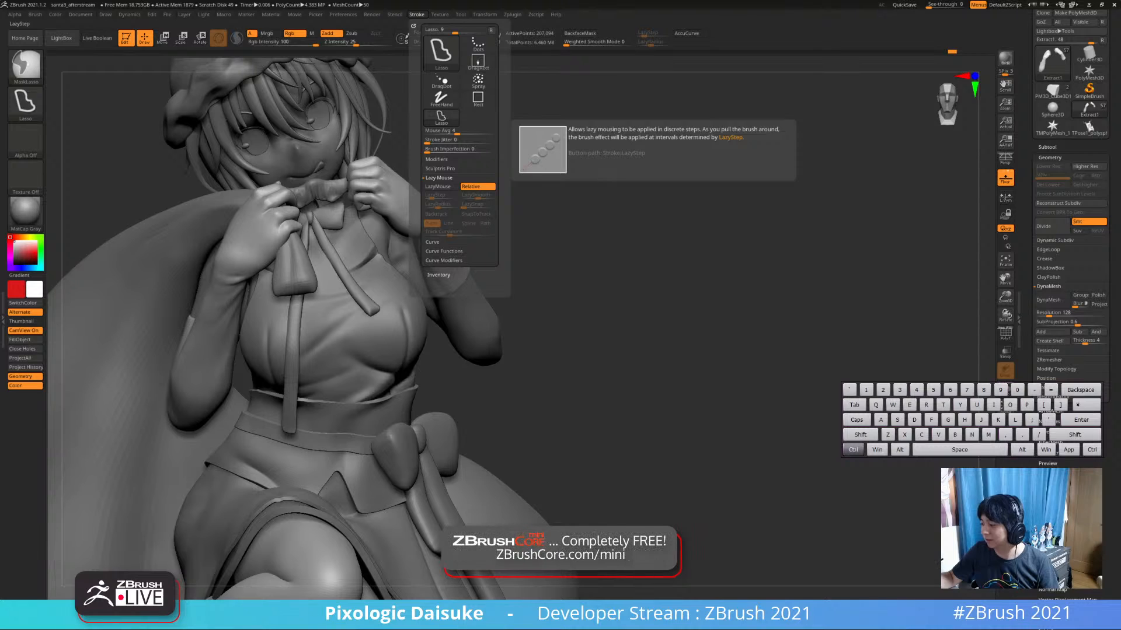
{"action": "left_click", "coordinate": [439, 187]}
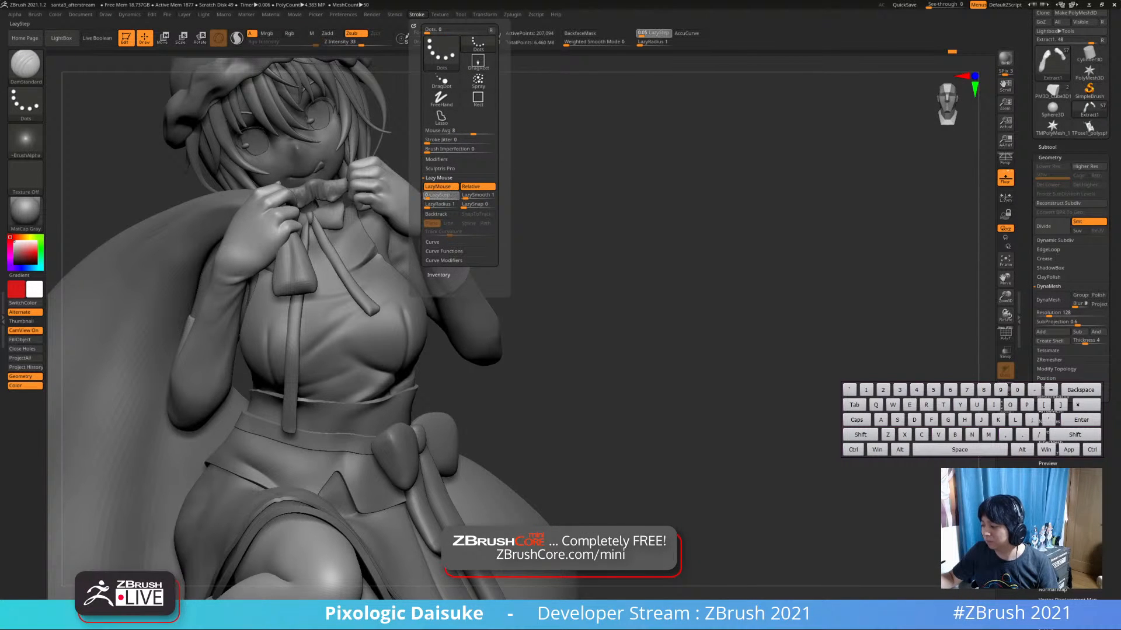
{"action": "left_click_drag", "start_coordinate": [435, 195], "coordinate": [428, 196]}
Set the DamStandard brush's Lazy Mouse LazyStep to about 0.02
{"action": "right_click_drag", "start_coordinate": [373, 239], "coordinate": [370, 307], "text": "ctrl"}
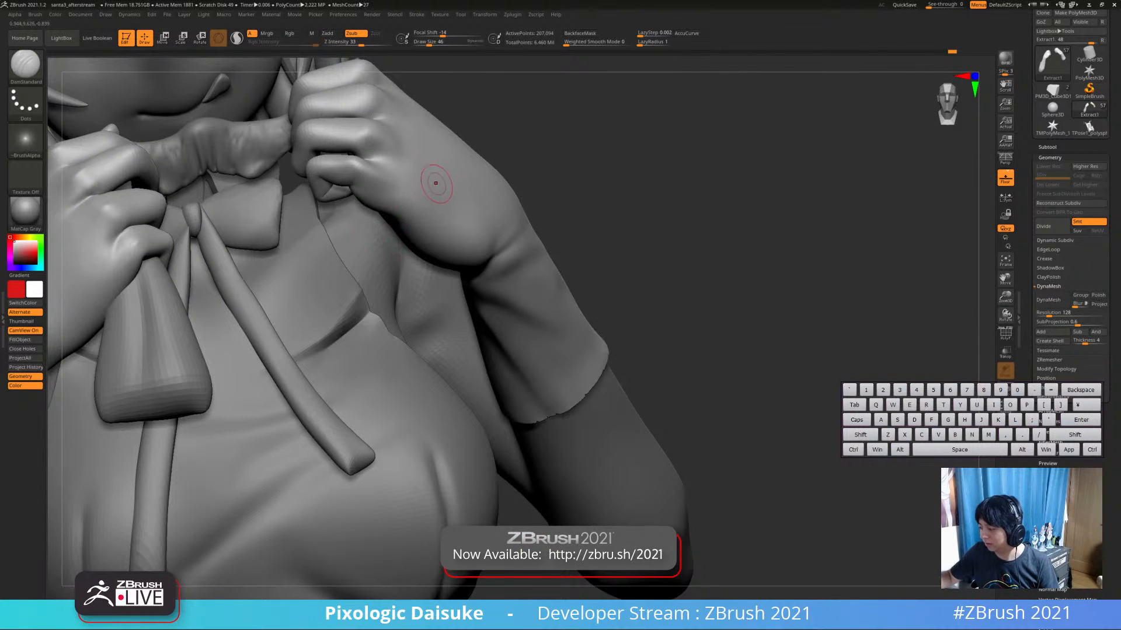
{"action": "right_click_drag", "start_coordinate": [432, 181], "coordinate": [325, 195]}
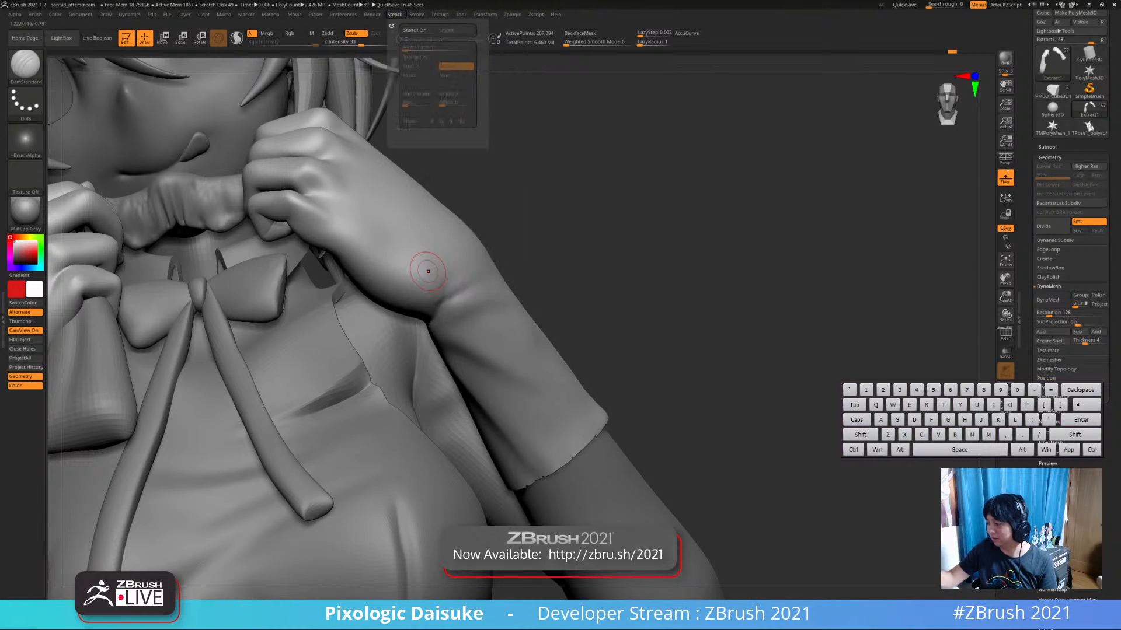
{"action": "mouse_move", "coordinate": [416, 15]}
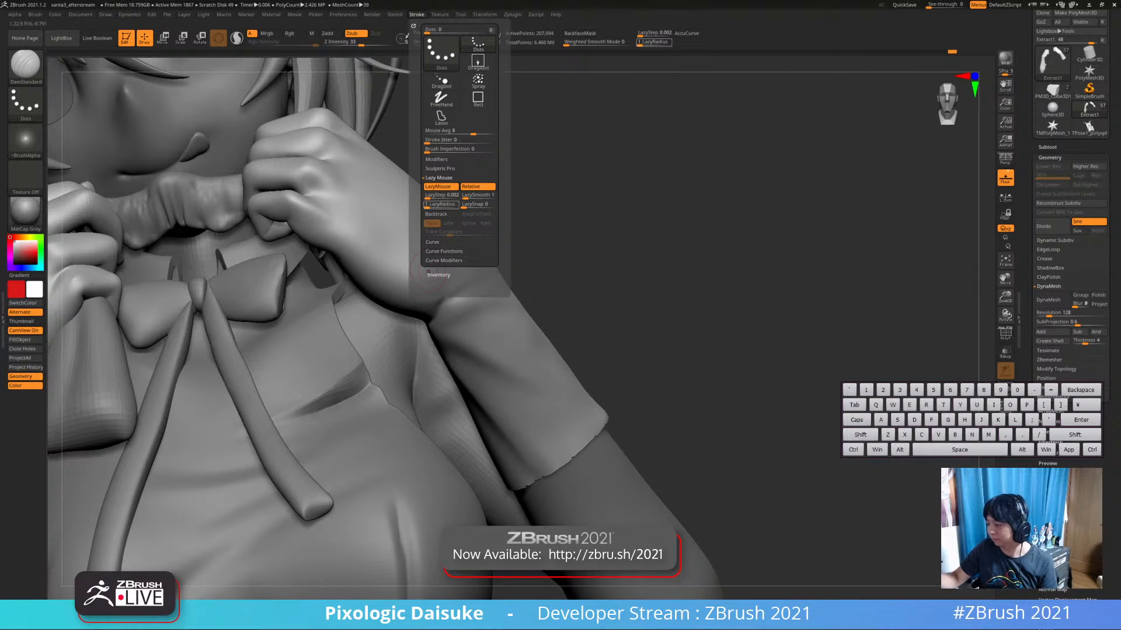
{"action": "key", "text": "ctrl"}
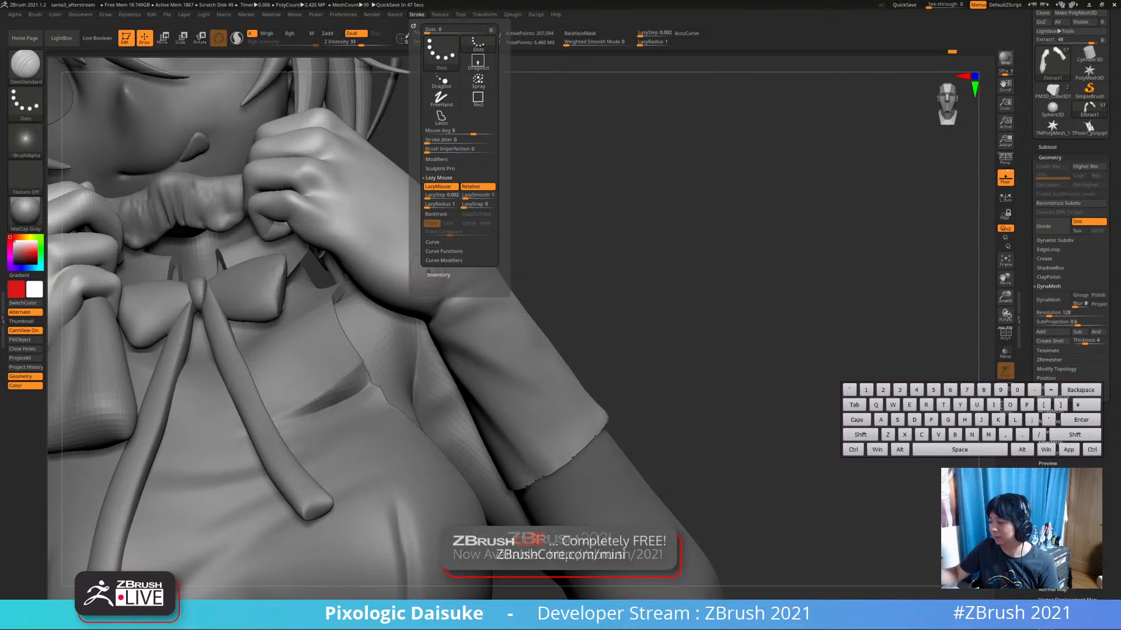
{"action": "left_click_drag", "start_coordinate": [428, 197], "coordinate": [431, 196]}
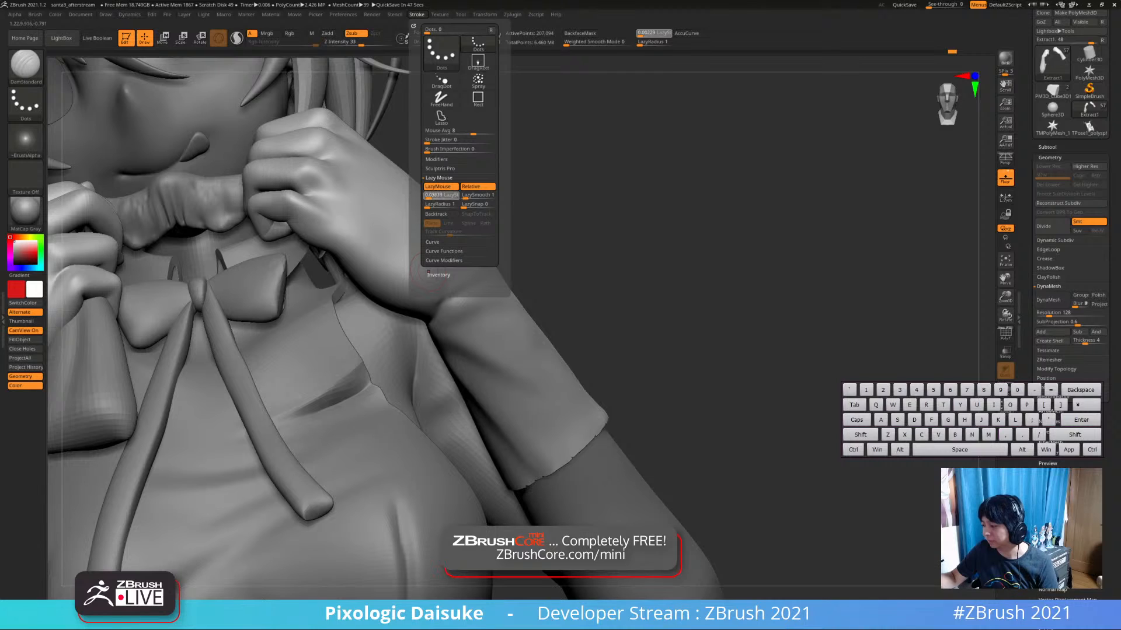
{"action": "left_click", "coordinate": [431, 196]}
{"action": "type", "text": "0"}
{"action": "key", "text": "Return"}
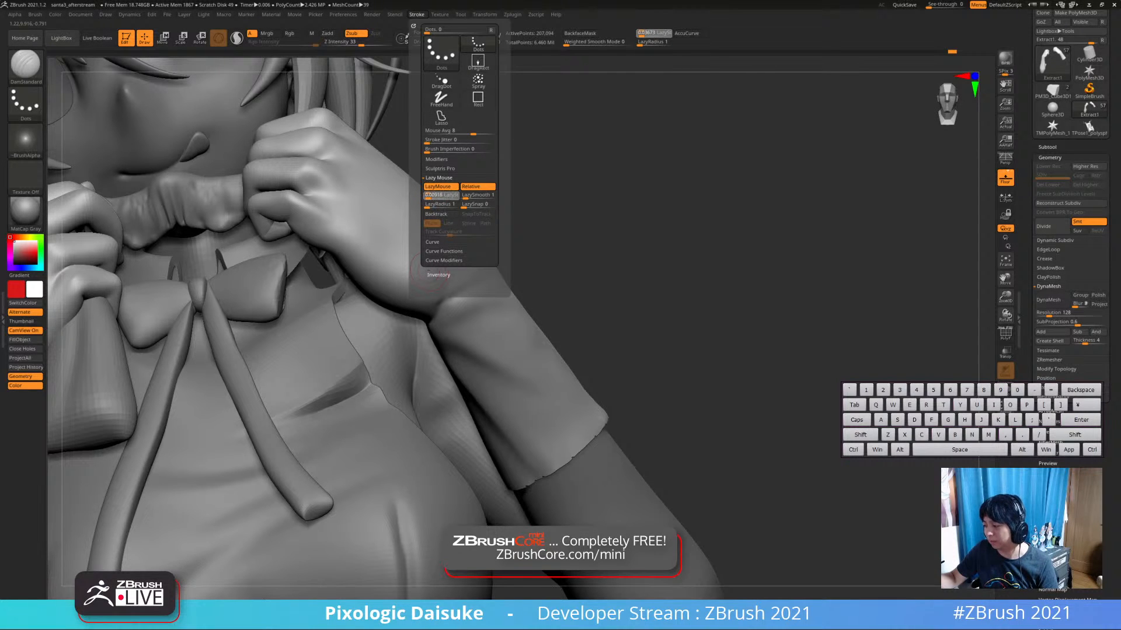
{"action": "left_click", "coordinate": [429, 195]}
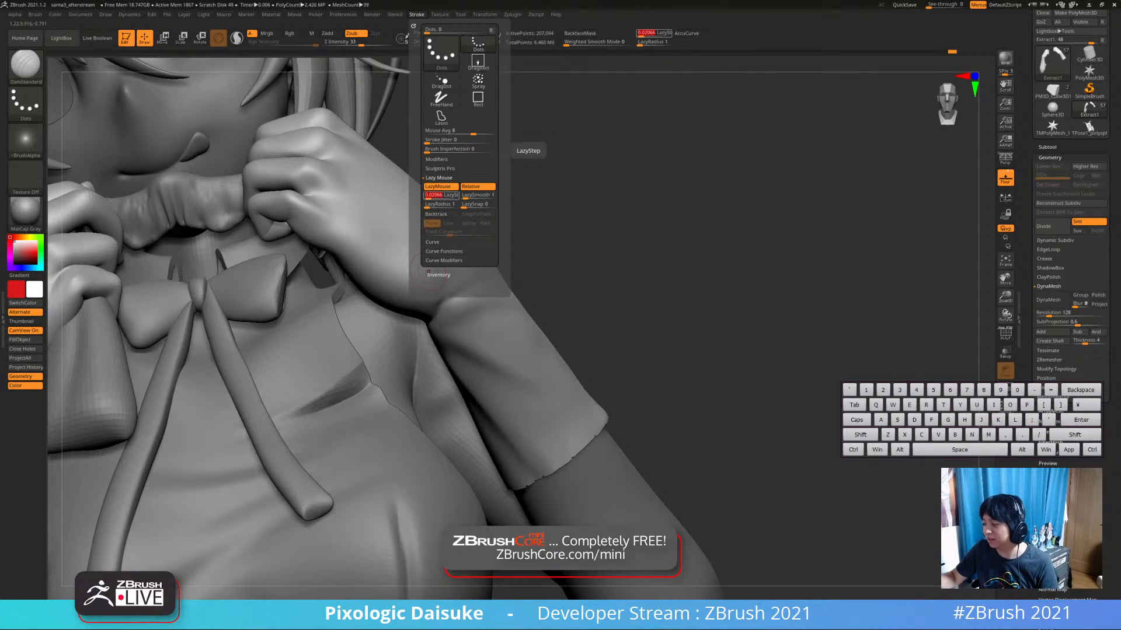
Read the LazyStep help text and turn on LazyMouse for the MaskLasso brush
{"action": "key", "text": "ctrl"}
{"action": "key", "text": "ctrl"}
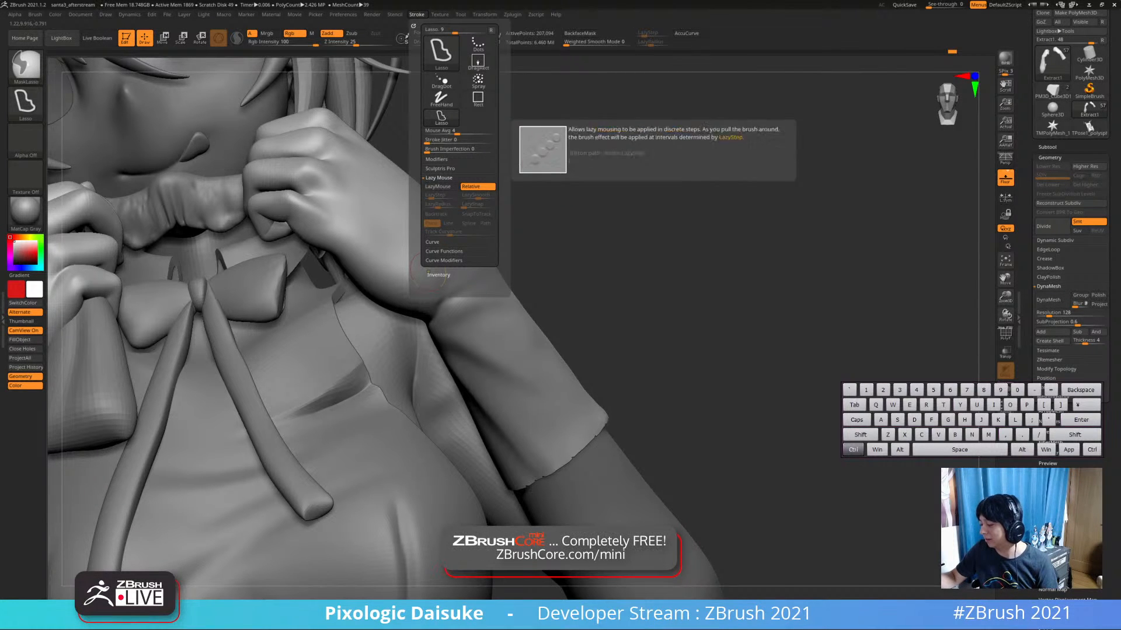
{"action": "left_click", "coordinate": [438, 186]}
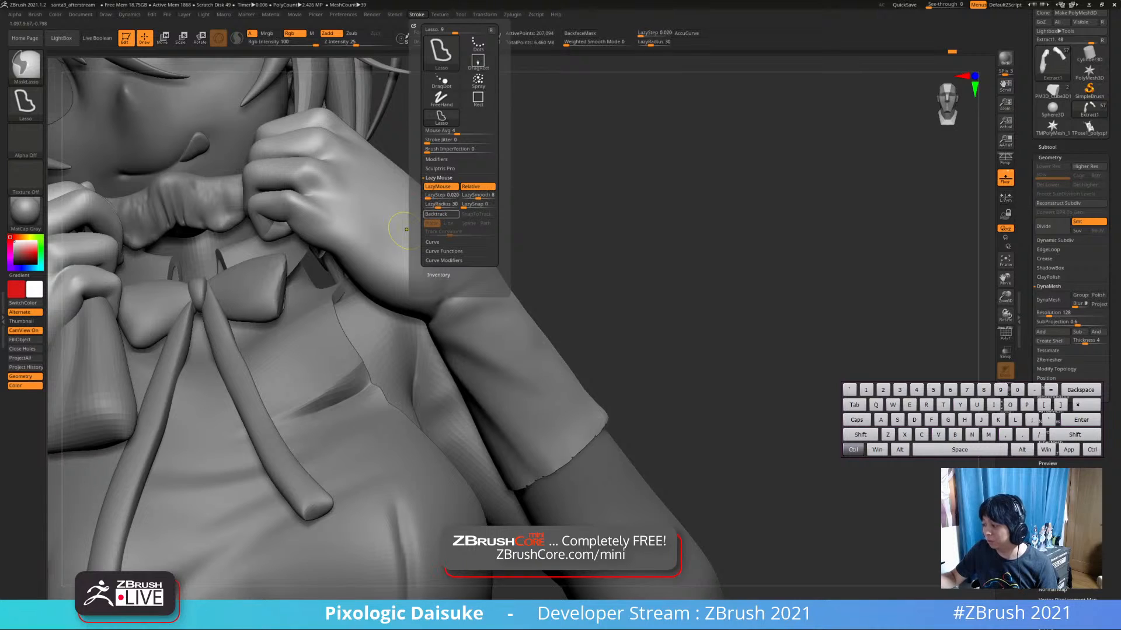
{"action": "mouse_move", "coordinate": [442, 204]}
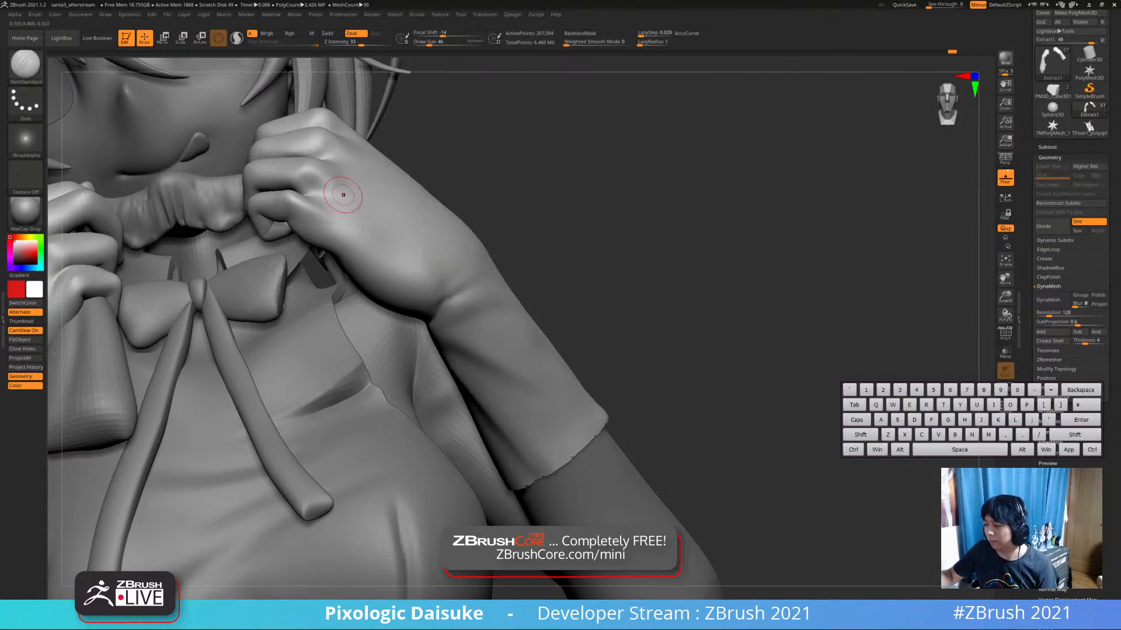
Draw DamStandard test strokes from the knuckles across the back of the gloved hand with LazyRadius 1, undoing each
{"action": "left_click_drag", "start_coordinate": [325, 194], "coordinate": [392, 219]}
{"action": "key", "text": "ctrl+z"}
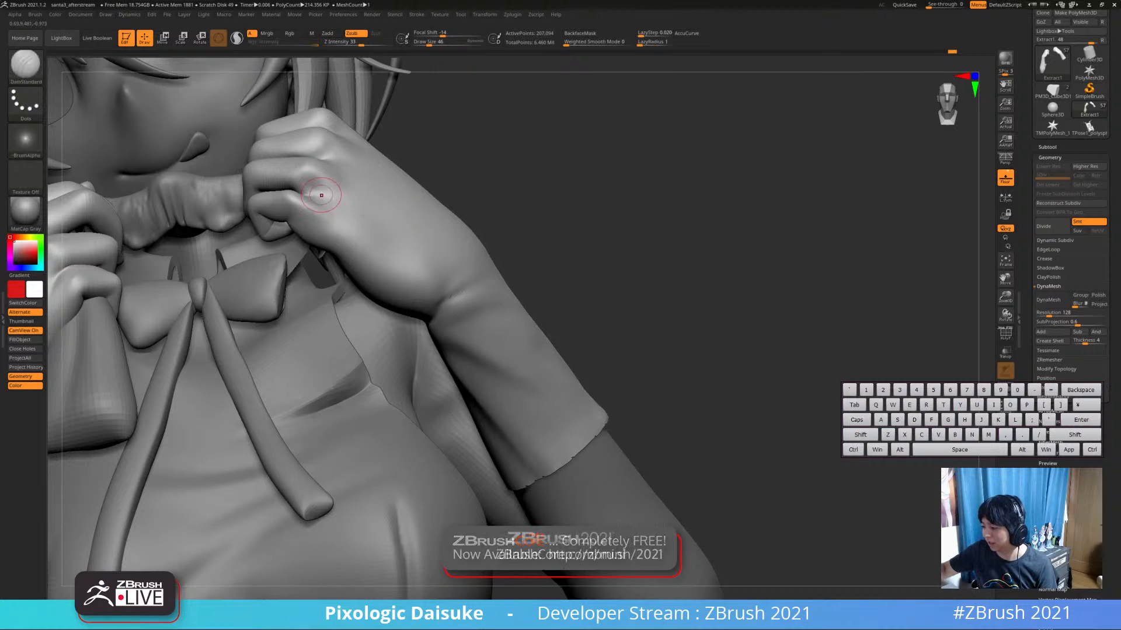
{"action": "left_click_drag", "start_coordinate": [321, 195], "coordinate": [382, 227]}
{"action": "key", "text": "ctrl+z"}
Set the LazyRadius to 25, draw a test stroke down the back of the glove and undo it
{"action": "left_click", "coordinate": [416, 15]}
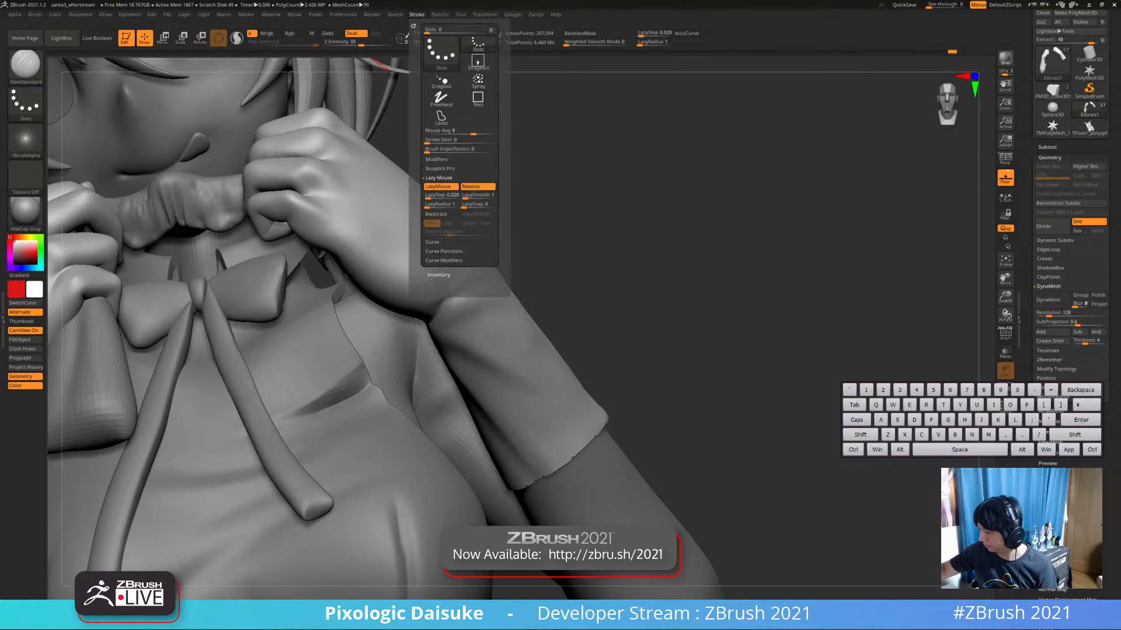
{"action": "left_click", "coordinate": [431, 205]}
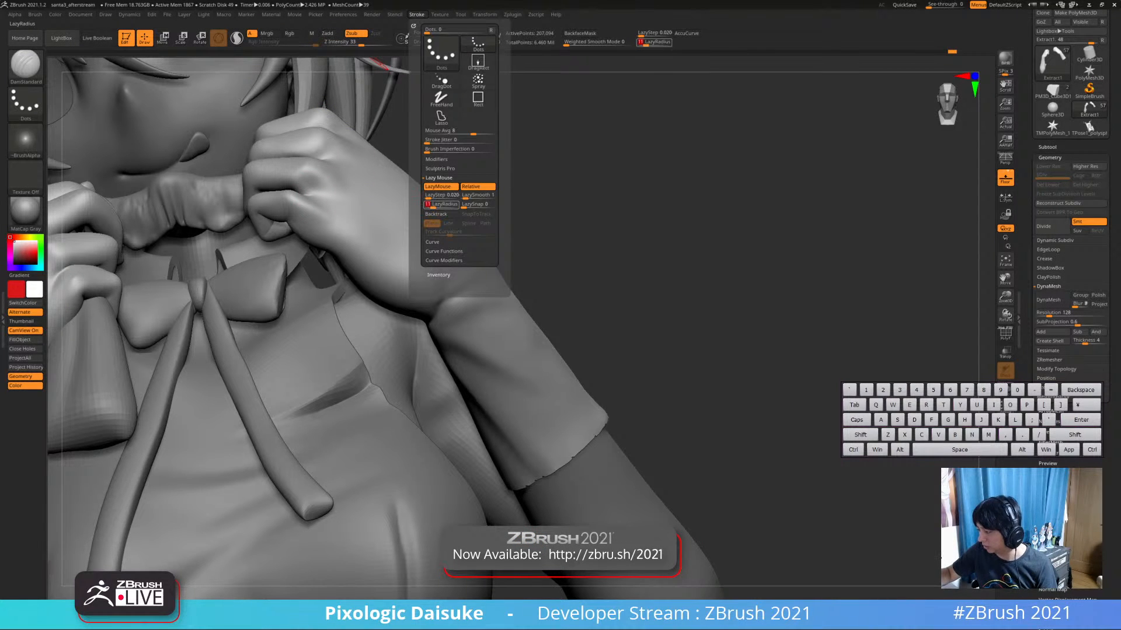
{"action": "left_click_drag", "start_coordinate": [431, 206], "coordinate": [438, 205]}
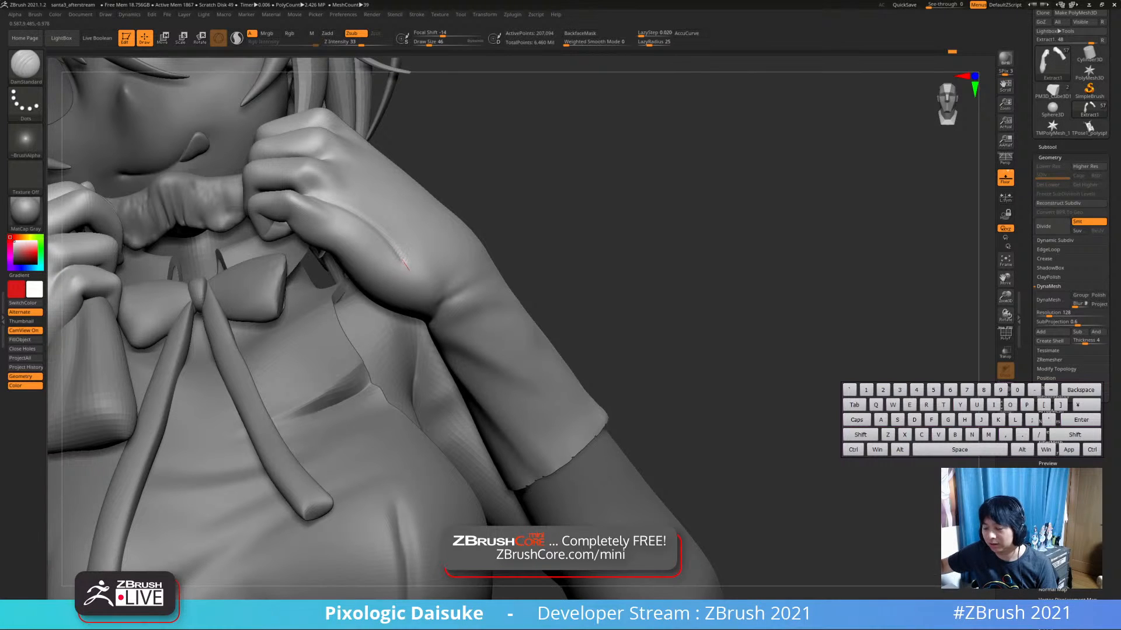
{"action": "left_click_drag", "start_coordinate": [408, 270], "coordinate": [424, 282]}
{"action": "key", "text": "ctrl+z"}
Raise the LazyRadius well above 25, carve a test groove from the knuckles toward the glove's wrist and undo it
{"action": "mouse_move", "coordinate": [416, 14]}
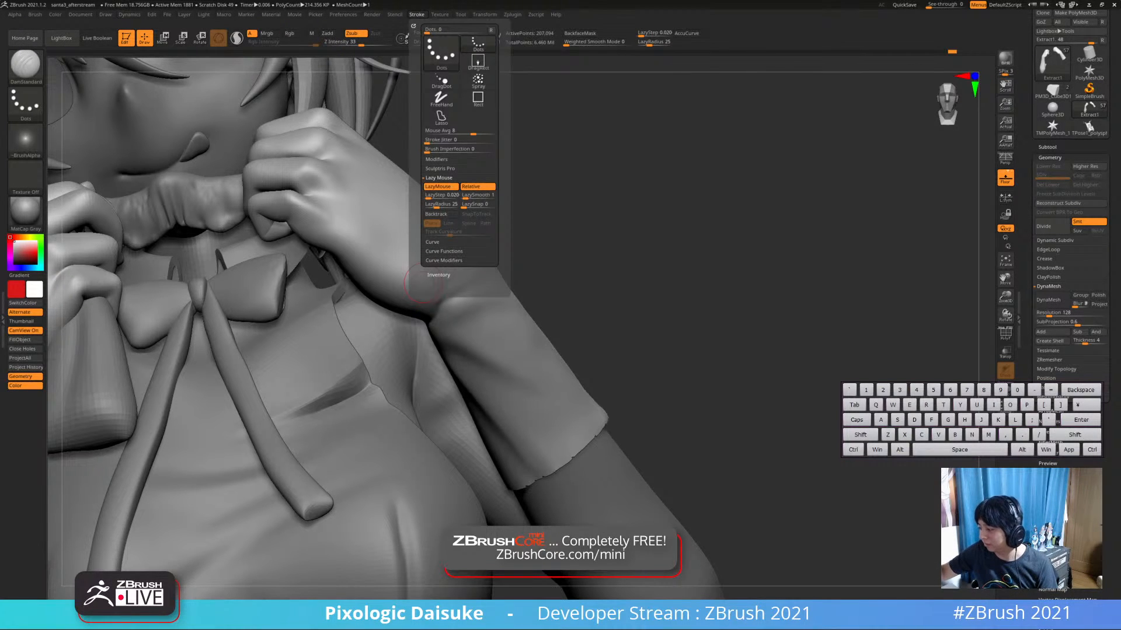
{"action": "left_click_drag", "start_coordinate": [435, 204], "coordinate": [454, 205]}
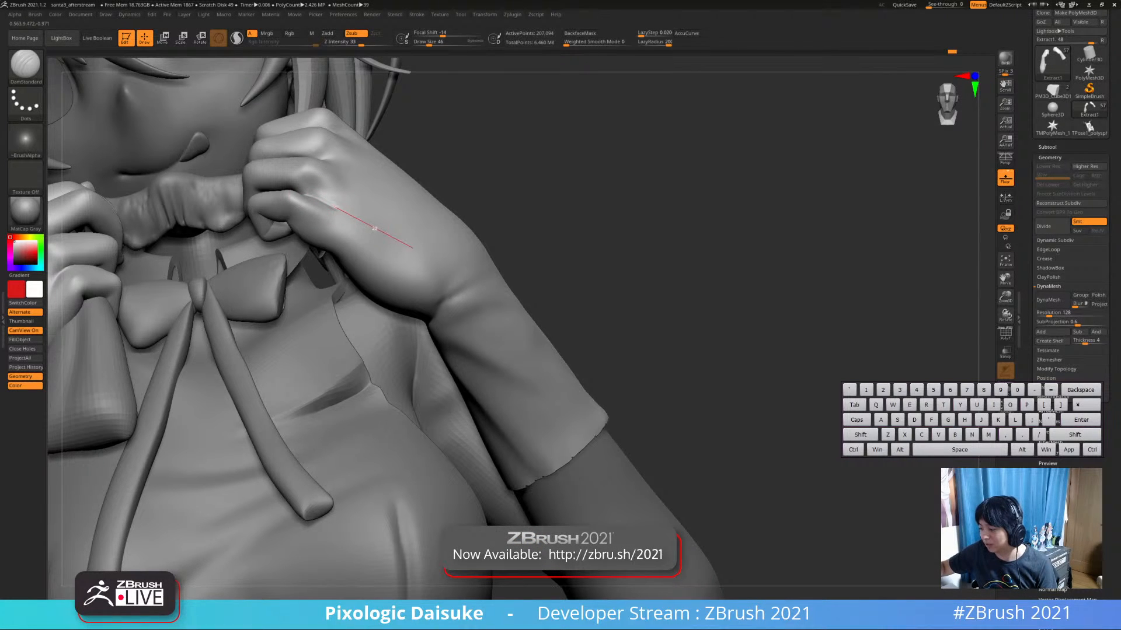
{"action": "left_click_drag", "start_coordinate": [385, 234], "coordinate": [434, 280]}
{"action": "left_click_drag", "start_coordinate": [476, 322], "coordinate": [475, 325]}
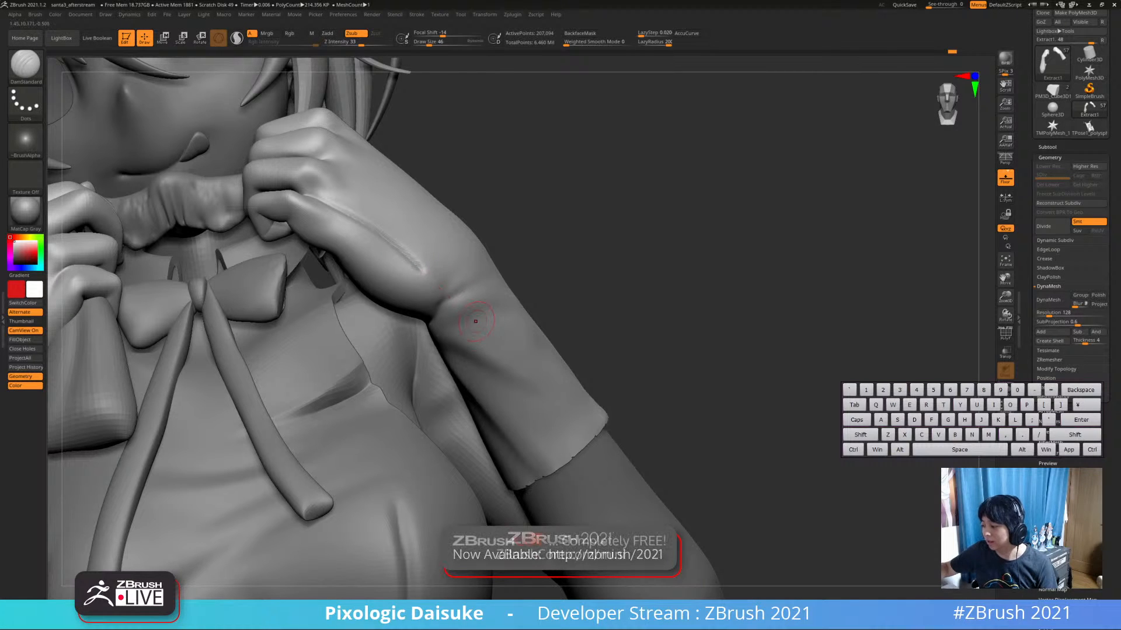
{"action": "key", "text": "ctrl+z"}
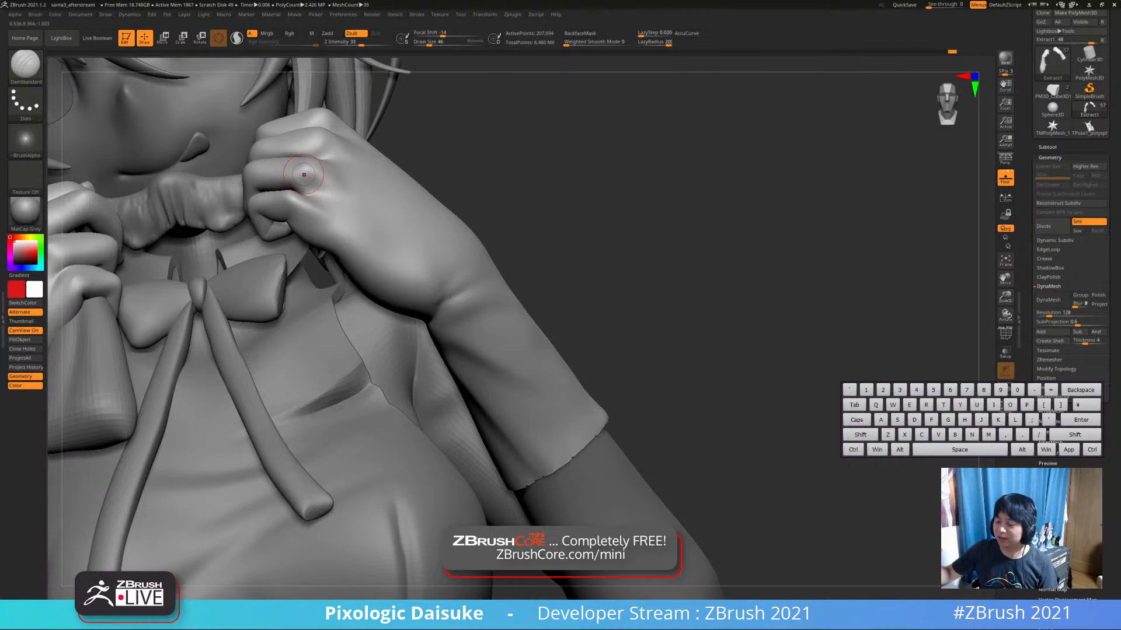
Carve further long test grooves from the finger gaps over the back of the hand to the forearm, undoing each
{"action": "mouse_move", "coordinate": [325, 186]}
{"action": "left_mouse_down"}
{"action": "mouse_move", "coordinate": [429, 206]}
{"action": "mouse_move", "coordinate": [466, 242]}
{"action": "mouse_move", "coordinate": [470, 294]}
{"action": "mouse_move", "coordinate": [522, 408]}
{"action": "left_mouse_up"}
{"action": "key", "text": "ctrl+z"}
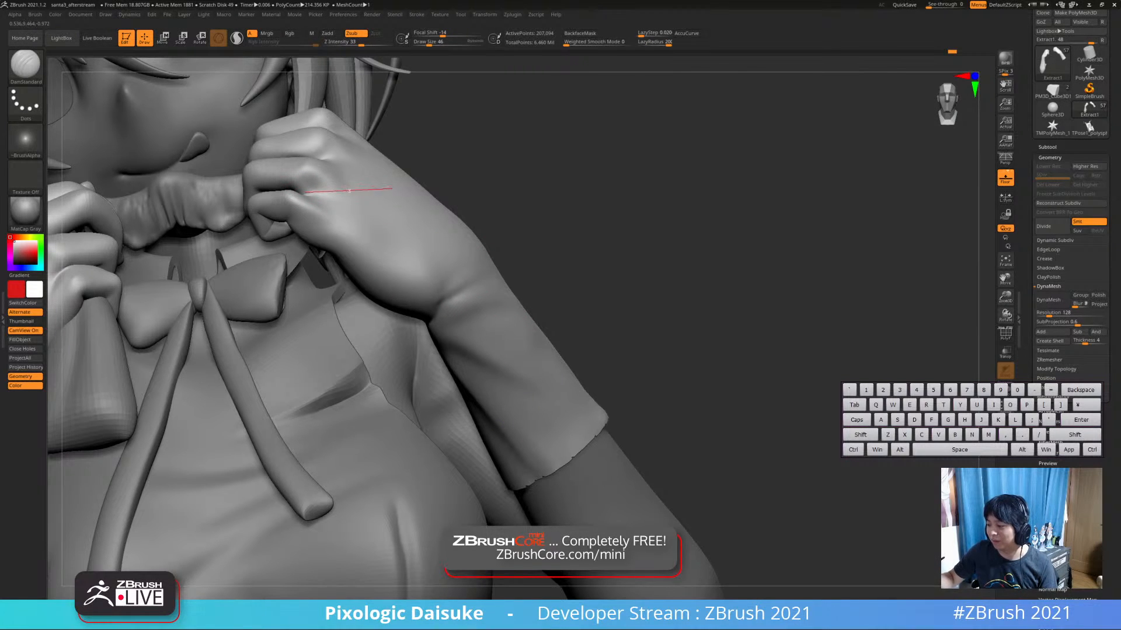
{"action": "left_click_drag", "start_coordinate": [332, 215], "coordinate": [370, 225]}
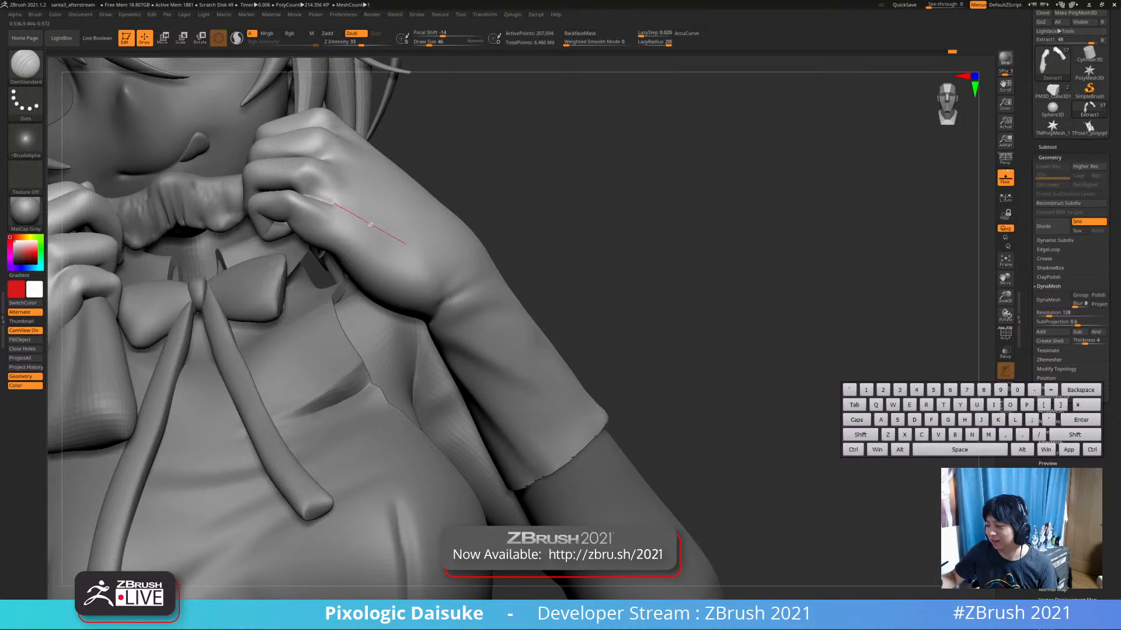
{"action": "left_click_drag", "start_coordinate": [370, 270], "coordinate": [434, 275]}
{"action": "key", "text": "ctrl+z"}
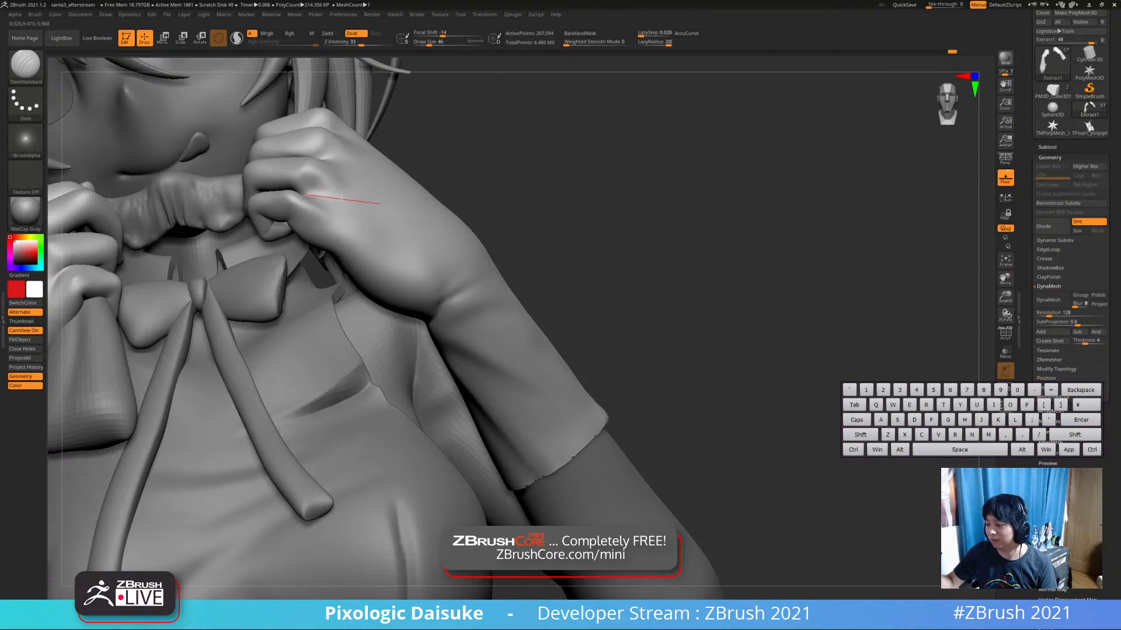
{"action": "left_click_drag", "start_coordinate": [379, 203], "coordinate": [490, 357]}
{"action": "mouse_move", "coordinate": [492, 353]}
{"action": "right_mouse_down", "text": "ctrl"}
{"action": "mouse_move", "coordinate": [489, 297]}
{"action": "mouse_move", "coordinate": [470, 294]}
{"action": "right_mouse_up", "text": "ctrl"}
{"action": "key", "text": "ctrl+z"}
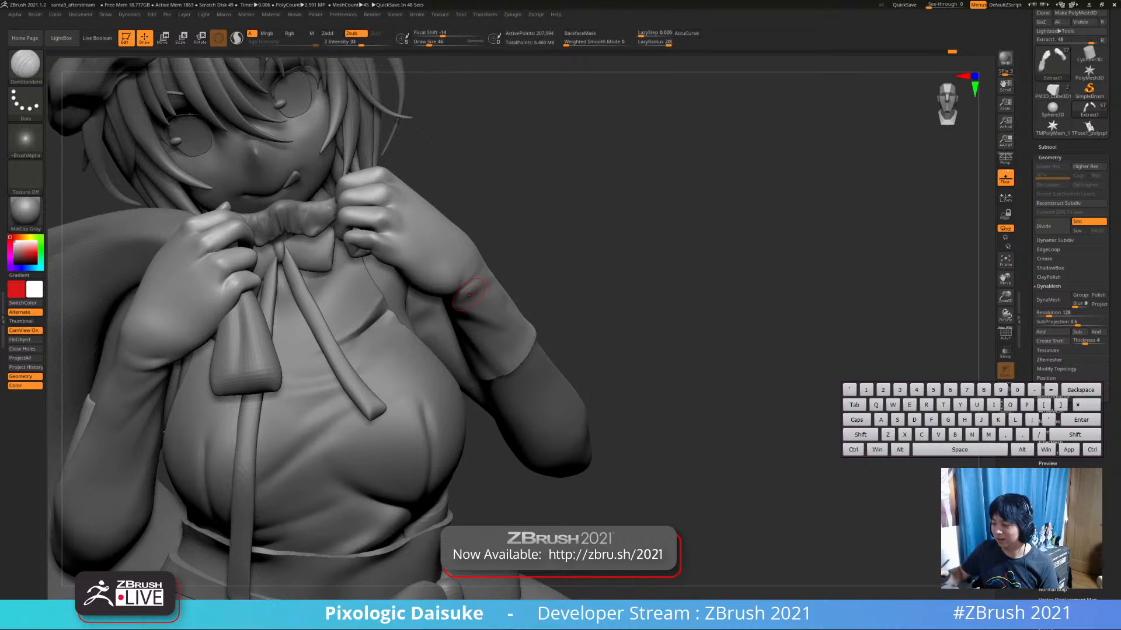
Reset the DamStandard brush's LazyRadius to 1
{"action": "left_click_drag", "start_coordinate": [447, 204], "coordinate": [450, 239]}
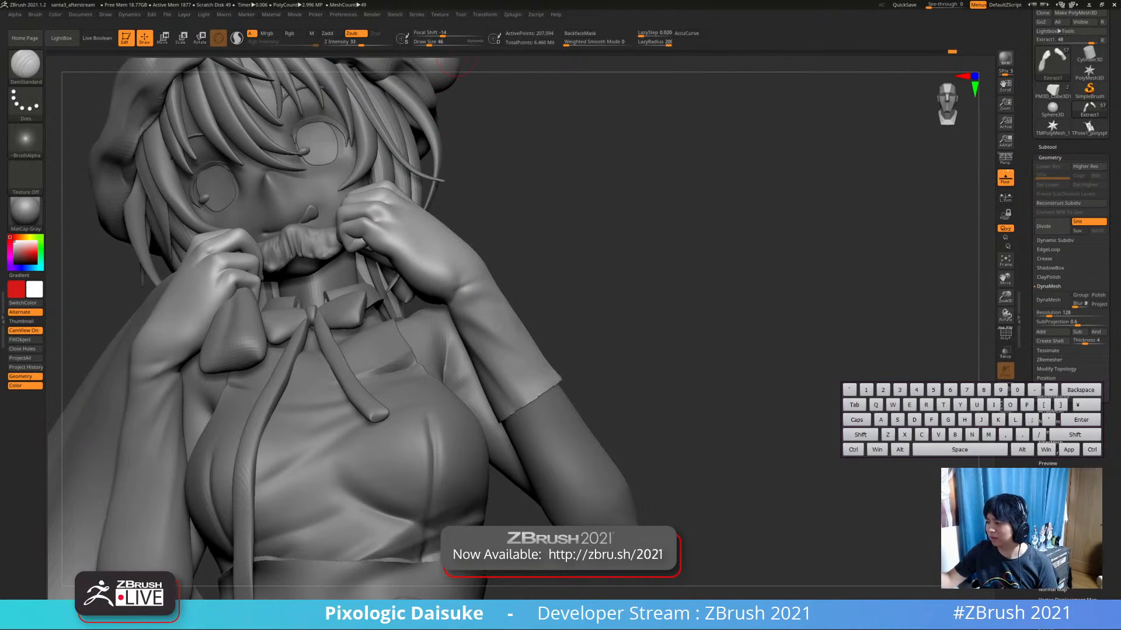
{"action": "left_click", "coordinate": [416, 14]}
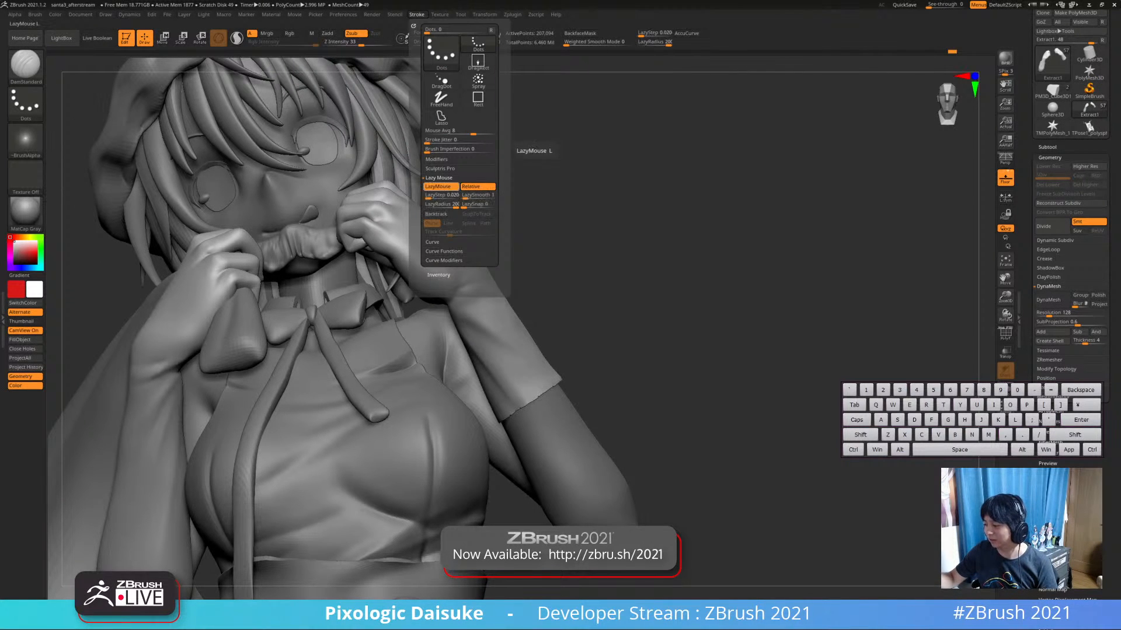
{"action": "left_click", "coordinate": [441, 204]}
{"action": "type", "text": "1"}
{"action": "key", "text": "Return"}
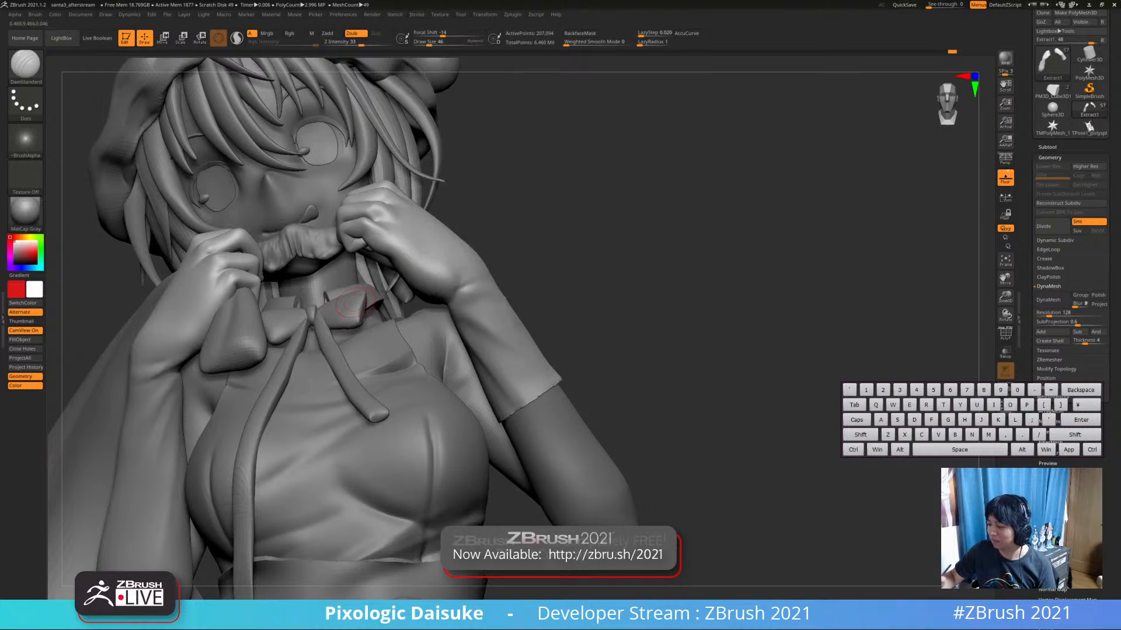
Make the wrinkled cloth piece held between the girl's hands below her mouth the active subtool
{"action": "mouse_move", "coordinate": [563, 356]}
{"action": "left_mouse_down"}
{"action": "mouse_move", "coordinate": [569, 395]}
{"action": "mouse_move", "coordinate": [423, 382]}
{"action": "left_mouse_up"}
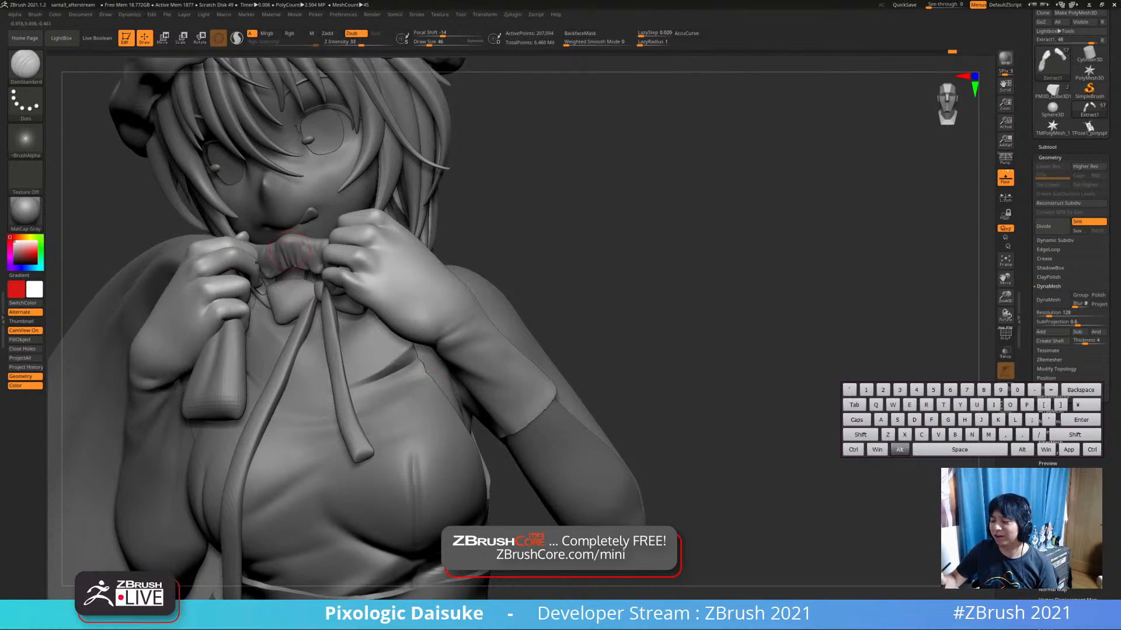
{"action": "left_click", "coordinate": [312, 257], "text": "alt"}
{"action": "right_click_drag", "start_coordinate": [319, 266], "coordinate": [319, 258], "text": "shift"}
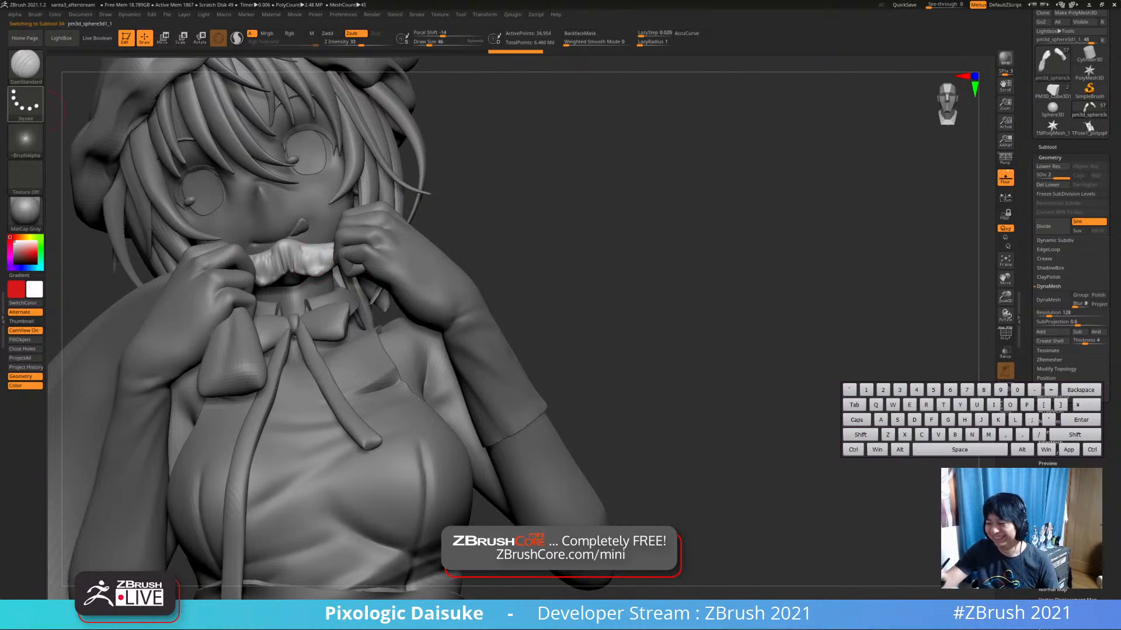
Read the help description of the Lazy Mouse LazySmooth setting
{"action": "key", "text": "b"}
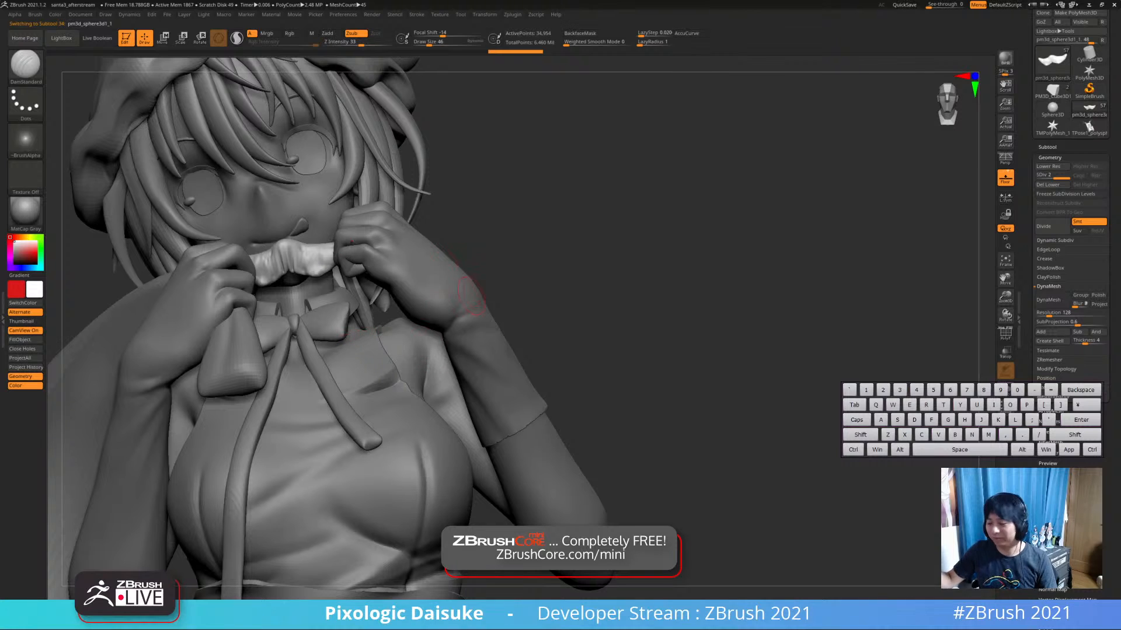
{"action": "mouse_move", "coordinate": [417, 14]}
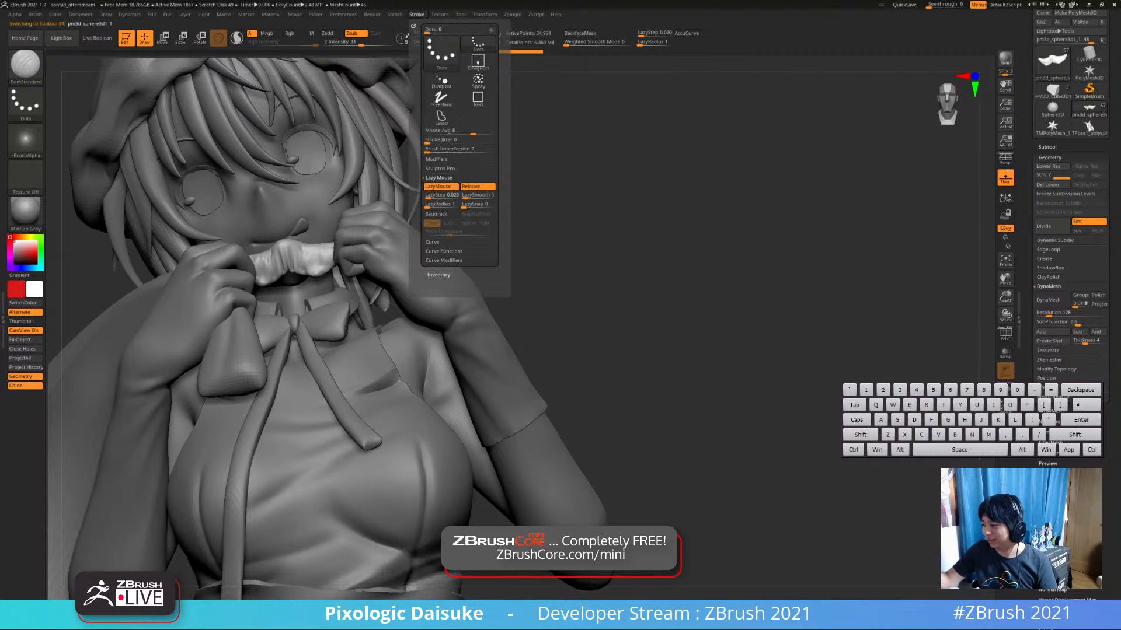
{"action": "key", "text": "ctrl"}
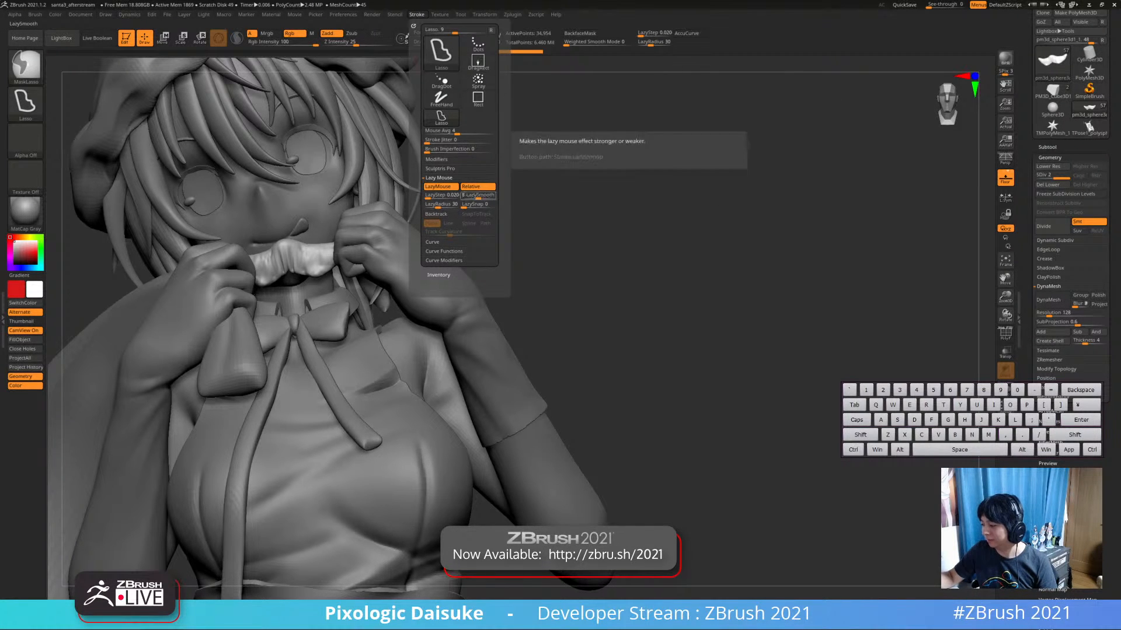
Smooth the wrinkles on the half of the cloth piece nearer the girl's right hand
{"action": "mouse_move", "coordinate": [383, 265]}
{"action": "right_mouse_down"}
{"action": "mouse_move", "coordinate": [435, 271]}
{"action": "mouse_move", "coordinate": [402, 332]}
{"action": "mouse_move", "coordinate": [344, 327]}
{"action": "right_mouse_up"}
{"action": "right_click_drag", "start_coordinate": [297, 238], "coordinate": [303, 216], "text": "ctrl"}
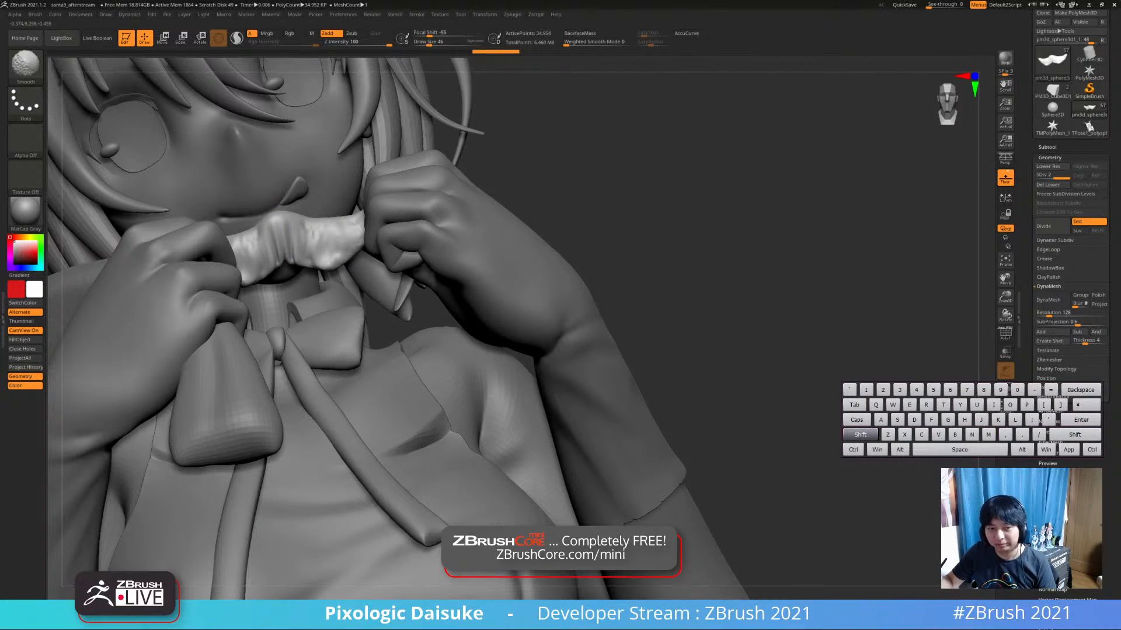
{"action": "left_click_drag", "start_coordinate": [266, 259], "coordinate": [257, 224], "text": "shift"}
{"action": "right_click_drag", "start_coordinate": [295, 251], "coordinate": [306, 221], "text": "ctrl"}
Isolate the cloth piece and smooth its remaining wrinkles on the half nearer the girl's left hand
{"action": "left_click", "coordinate": [303, 239], "text": "ctrl+shift"}
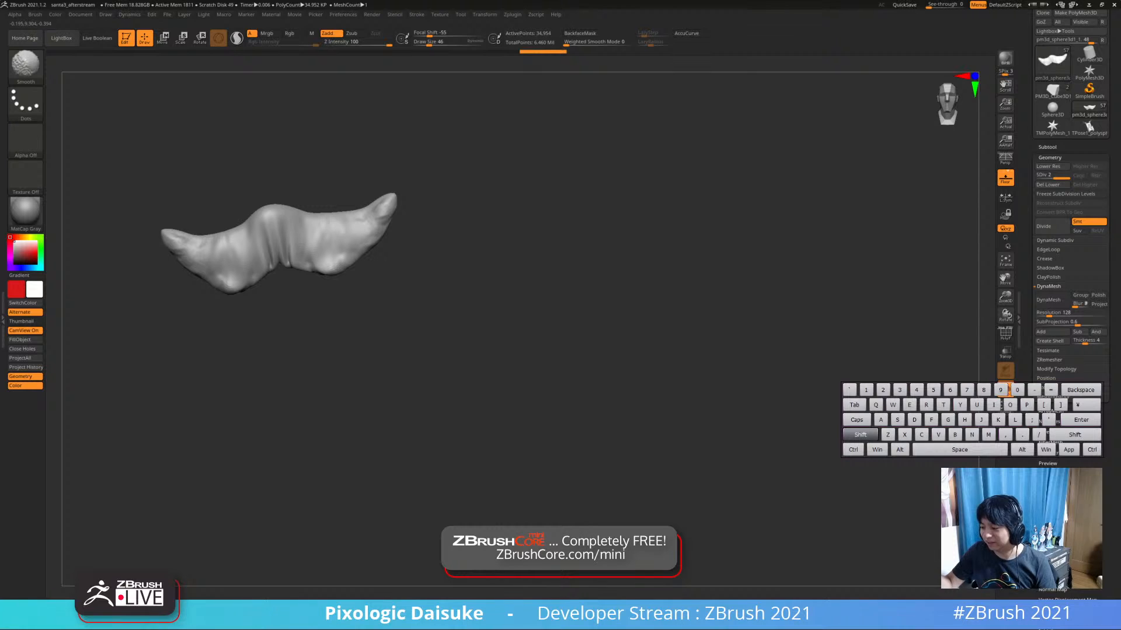
{"action": "mouse_move", "coordinate": [296, 237]}
{"action": "left_mouse_down", "text": "shift"}
{"action": "mouse_move", "coordinate": [302, 225]}
{"action": "mouse_move", "coordinate": [317, 237]}
{"action": "left_mouse_up", "text": "shift"}
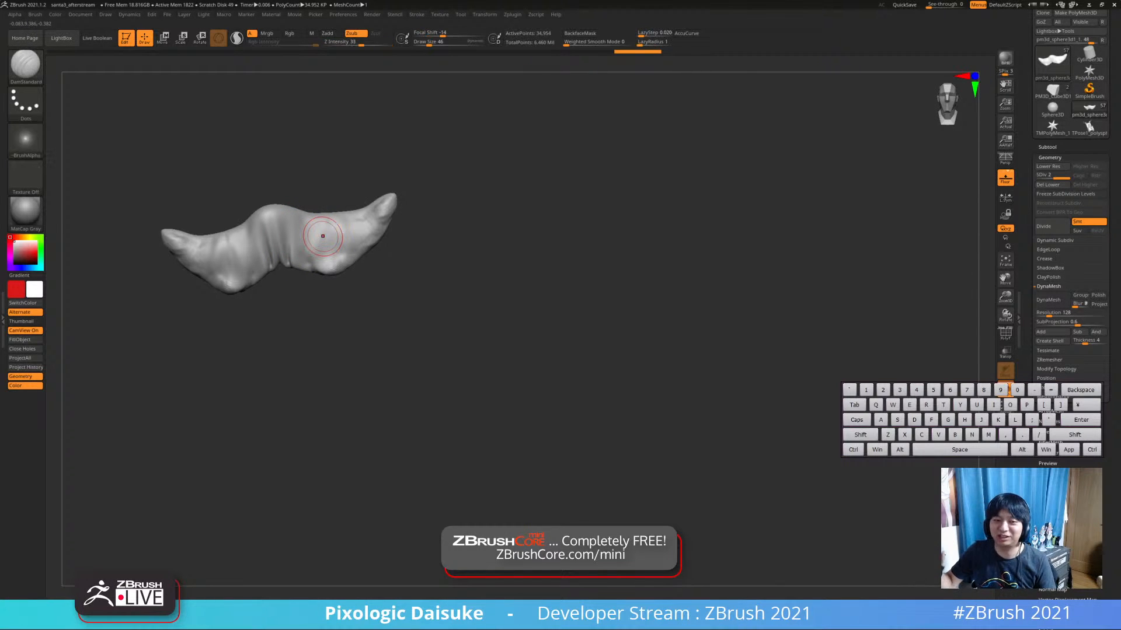
{"action": "right_click_drag", "start_coordinate": [312, 230], "coordinate": [328, 260]}
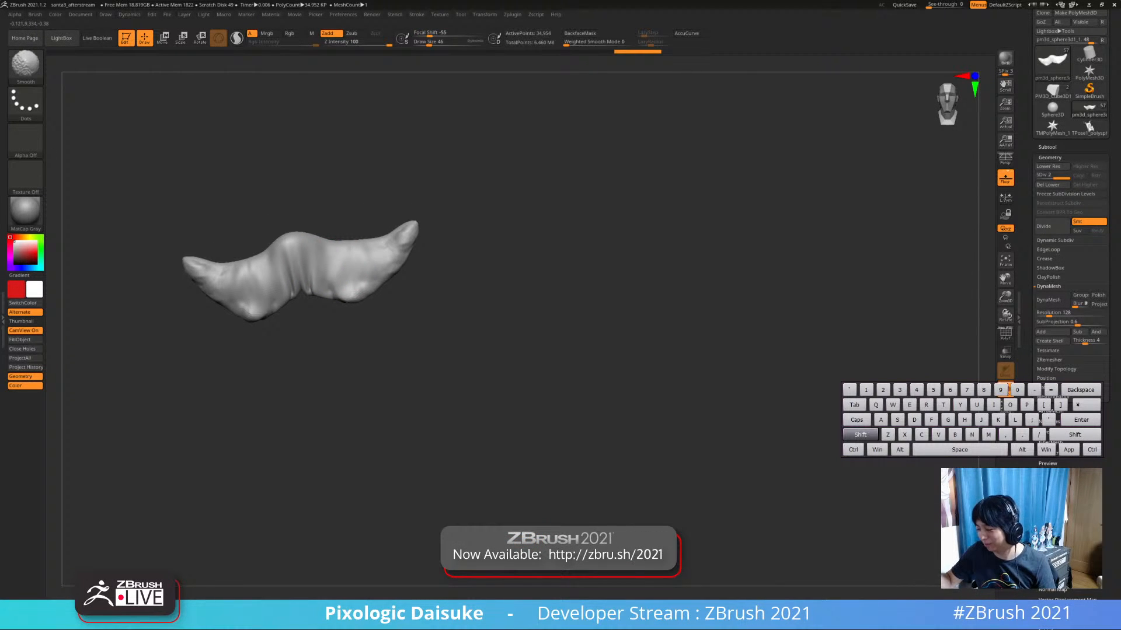
{"action": "left_click_drag", "start_coordinate": [388, 257], "coordinate": [376, 243], "text": "shift"}
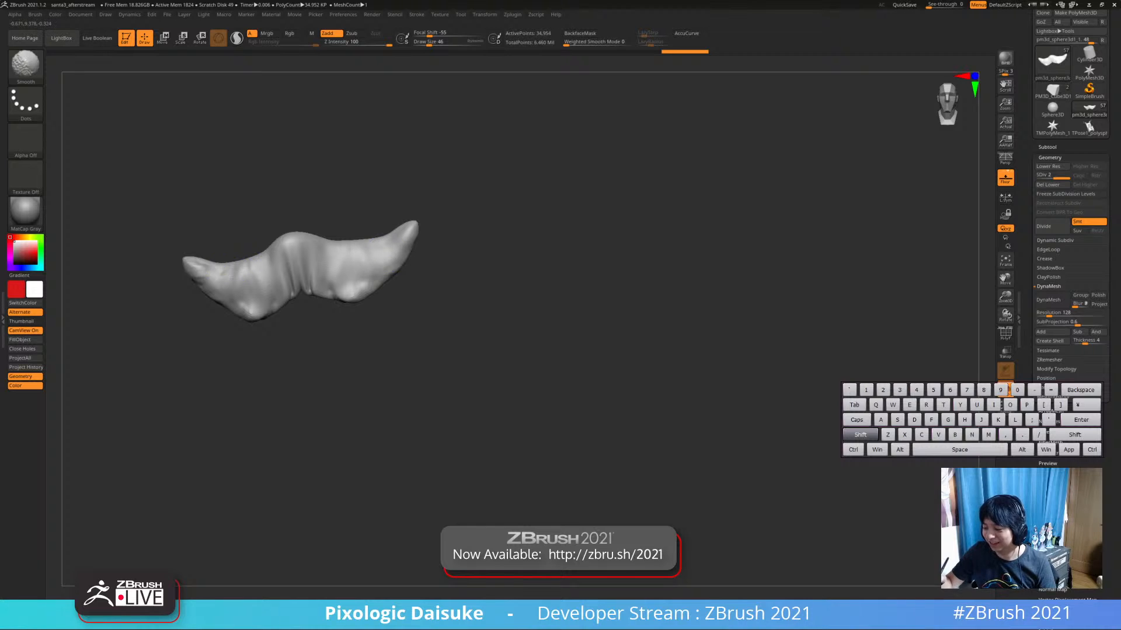
{"action": "mouse_move", "coordinate": [379, 244]}
{"action": "right_mouse_down", "text": "ctrl"}
{"action": "mouse_move", "coordinate": [374, 255]}
{"action": "mouse_move", "coordinate": [395, 234]}
{"action": "mouse_move", "coordinate": [415, 248]}
{"action": "right_mouse_up", "text": "ctrl"}
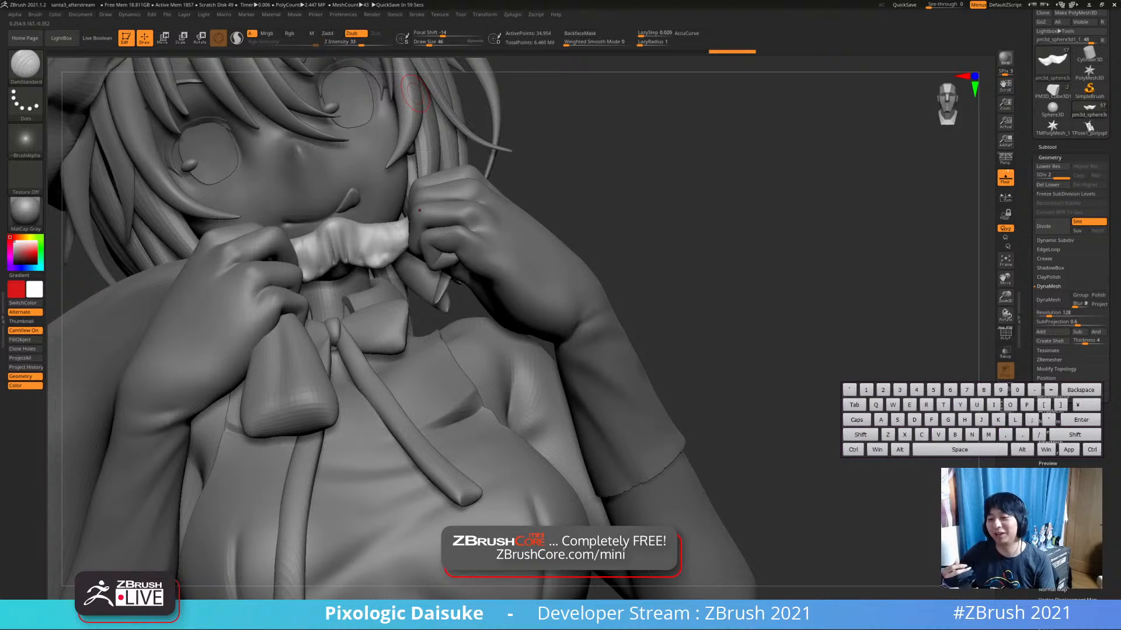
{"action": "left_click", "coordinate": [416, 14]}
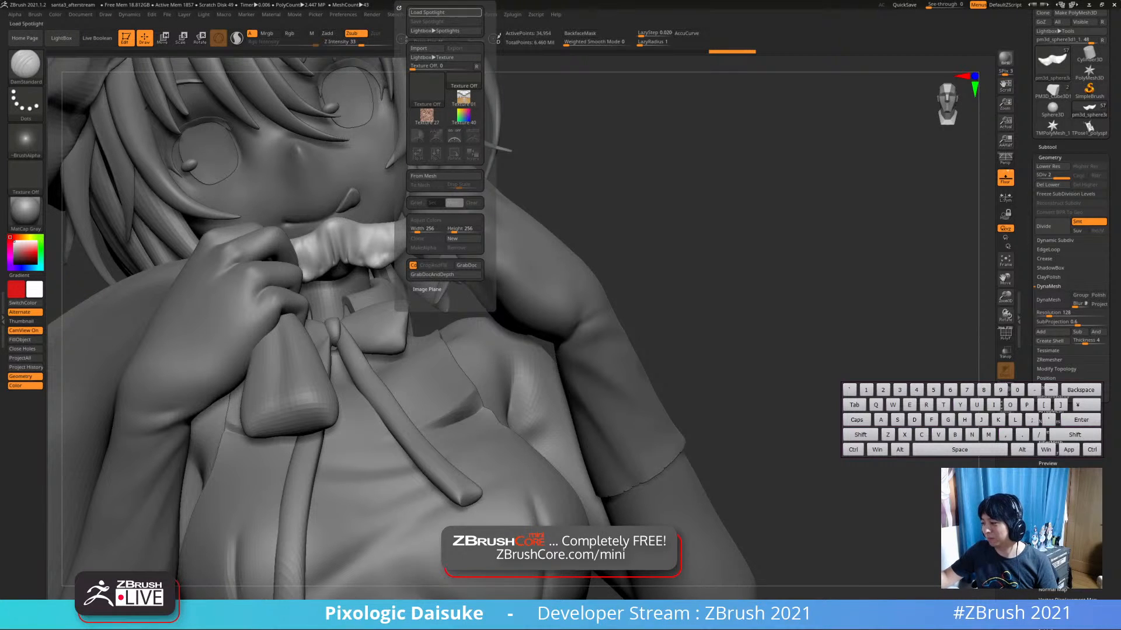
{"action": "left_click", "coordinate": [416, 14]}
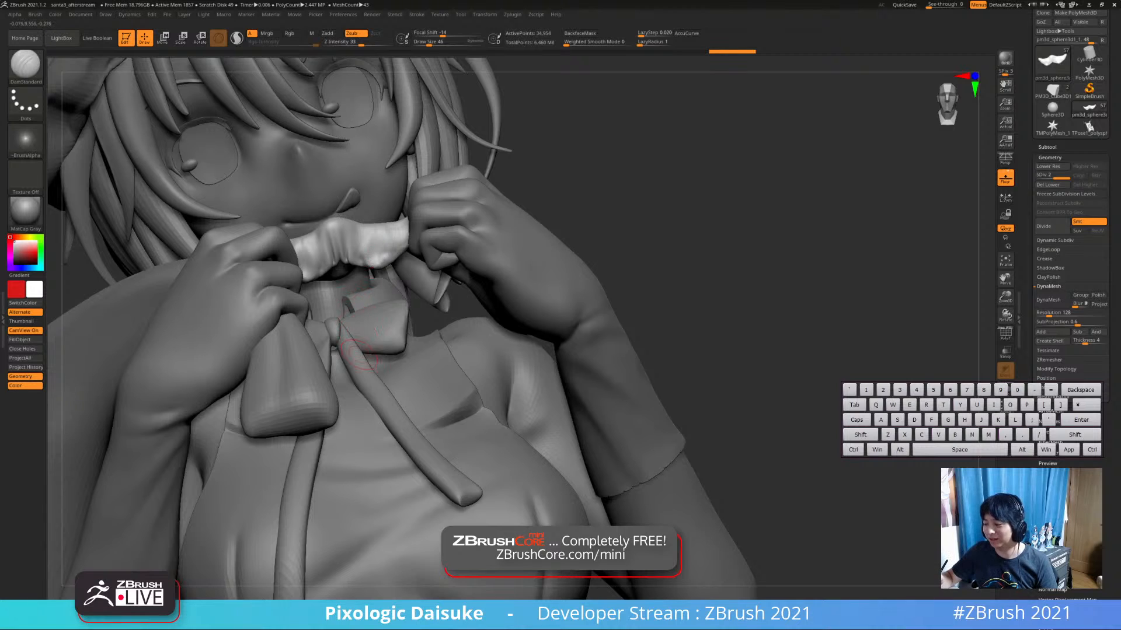
{"action": "mouse_move", "coordinate": [359, 417]}
{"action": "right_mouse_down", "text": "ctrl"}
{"action": "mouse_move", "coordinate": [345, 318]}
{"action": "mouse_move", "coordinate": [359, 305]}
{"action": "right_mouse_up", "text": "ctrl"}
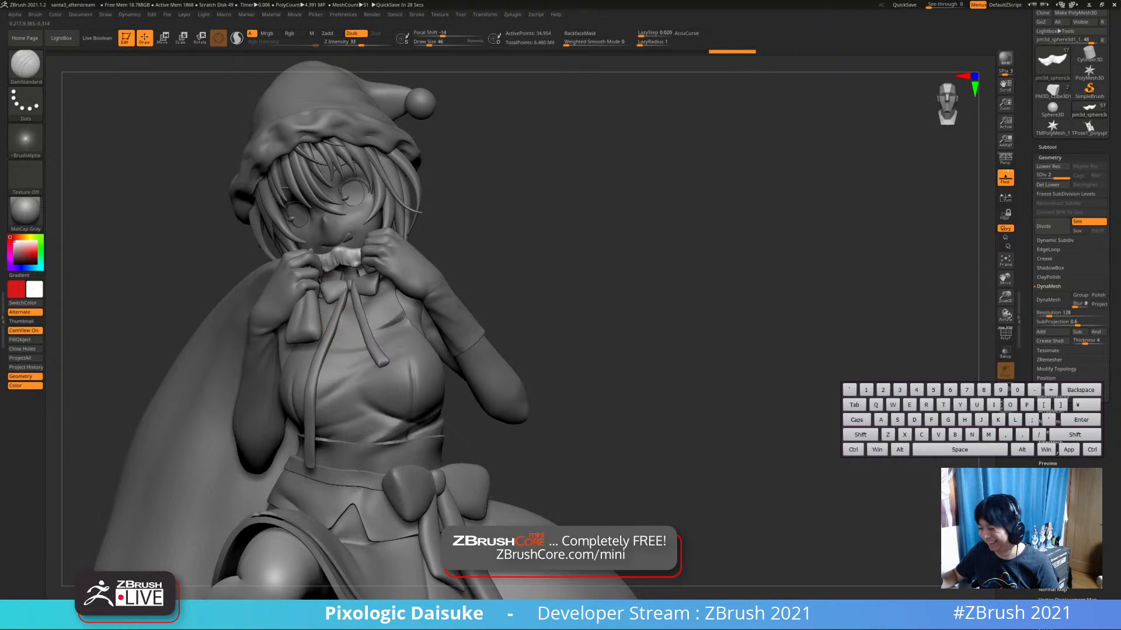
Make the gloves the active subtool and smooth the back of the girl's right glove
{"action": "right_click_drag", "start_coordinate": [347, 334], "coordinate": [402, 331]}
{"action": "left_click", "coordinate": [408, 330], "text": "alt"}
{"action": "right_click_drag", "start_coordinate": [442, 281], "coordinate": [307, 269], "text": "ctrl"}
{"action": "key", "text": "shift+s"}
{"action": "key", "text": "shift+s"}
{"action": "key", "text": "shift"}
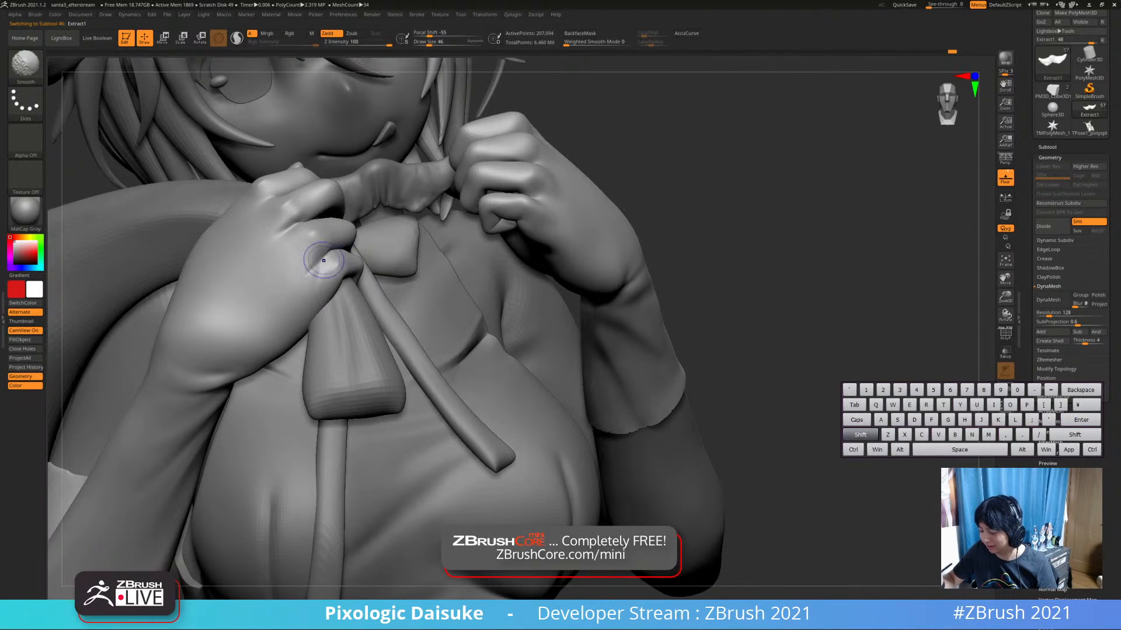
{"action": "mouse_move", "coordinate": [325, 261]}
{"action": "left_mouse_down", "text": "shift"}
{"action": "mouse_move", "coordinate": [328, 248]}
{"action": "mouse_move", "coordinate": [297, 219]}
{"action": "left_mouse_up", "text": "shift"}
{"action": "mouse_move", "coordinate": [291, 226]}
{"action": "right_mouse_down", "text": "ctrl"}
{"action": "mouse_move", "coordinate": [280, 292]}
{"action": "mouse_move", "coordinate": [269, 271]}
{"action": "mouse_move", "coordinate": [374, 280]}
{"action": "mouse_move", "coordinate": [304, 262]}
{"action": "mouse_move", "coordinate": [236, 337]}
{"action": "right_mouse_up", "text": "ctrl"}
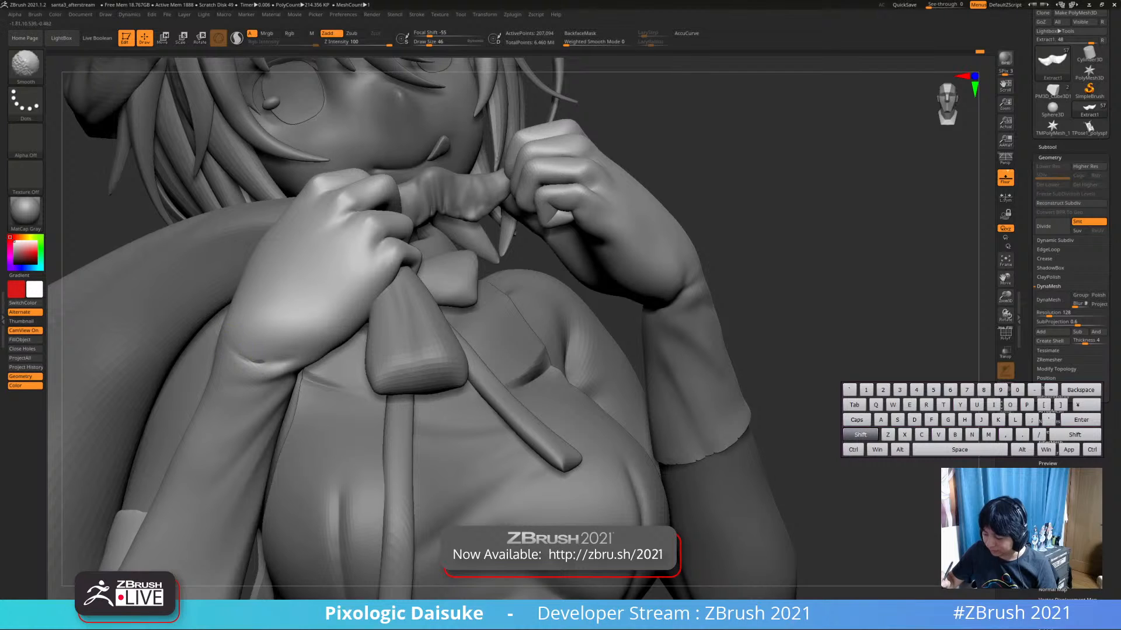
Isolate the gloves, carve a short fold at the elbow bend of the right glove with DamStandard and soften it
{"action": "mouse_move", "coordinate": [256, 345]}
{"action": "right_mouse_down", "text": "ctrl"}
{"action": "mouse_move", "coordinate": [289, 333]}
{"action": "mouse_move", "coordinate": [280, 315]}
{"action": "mouse_move", "coordinate": [304, 330]}
{"action": "mouse_move", "coordinate": [310, 356]}
{"action": "mouse_move", "coordinate": [262, 352]}
{"action": "right_mouse_up", "text": "ctrl"}
{"action": "key", "text": "alt+s"}
{"action": "key", "text": "ctrl+z"}
{"action": "left_click_drag", "start_coordinate": [264, 383], "coordinate": [258, 401]}
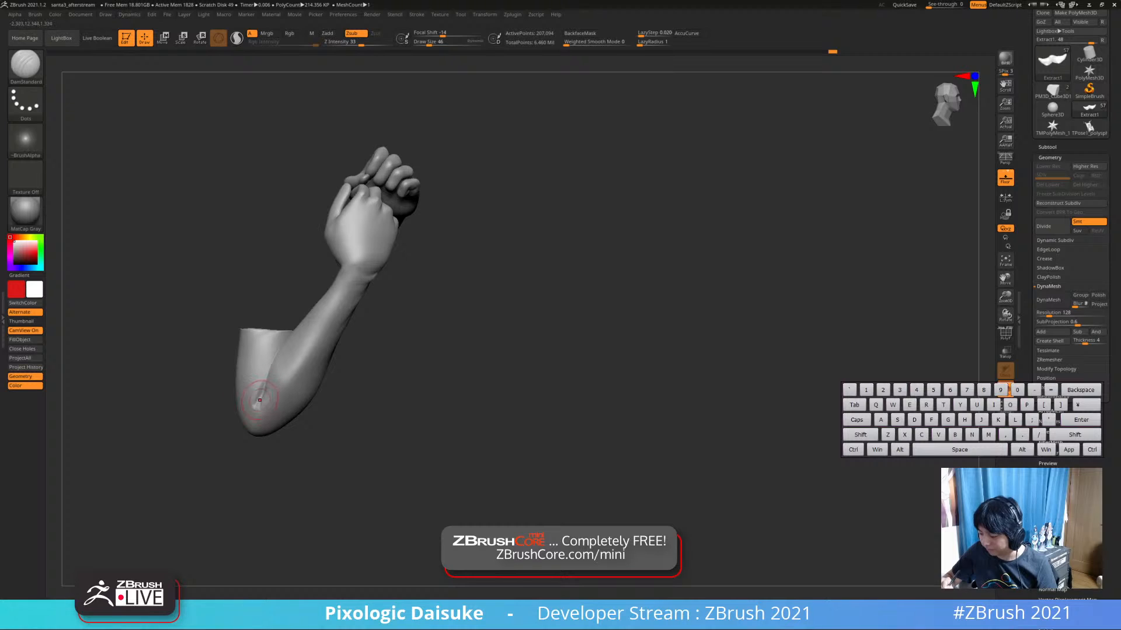
{"action": "right_click_drag", "start_coordinate": [257, 401], "coordinate": [264, 385]}
{"action": "key", "text": "shift"}
{"action": "left_click_drag", "start_coordinate": [264, 383], "coordinate": [263, 386], "text": "shift"}
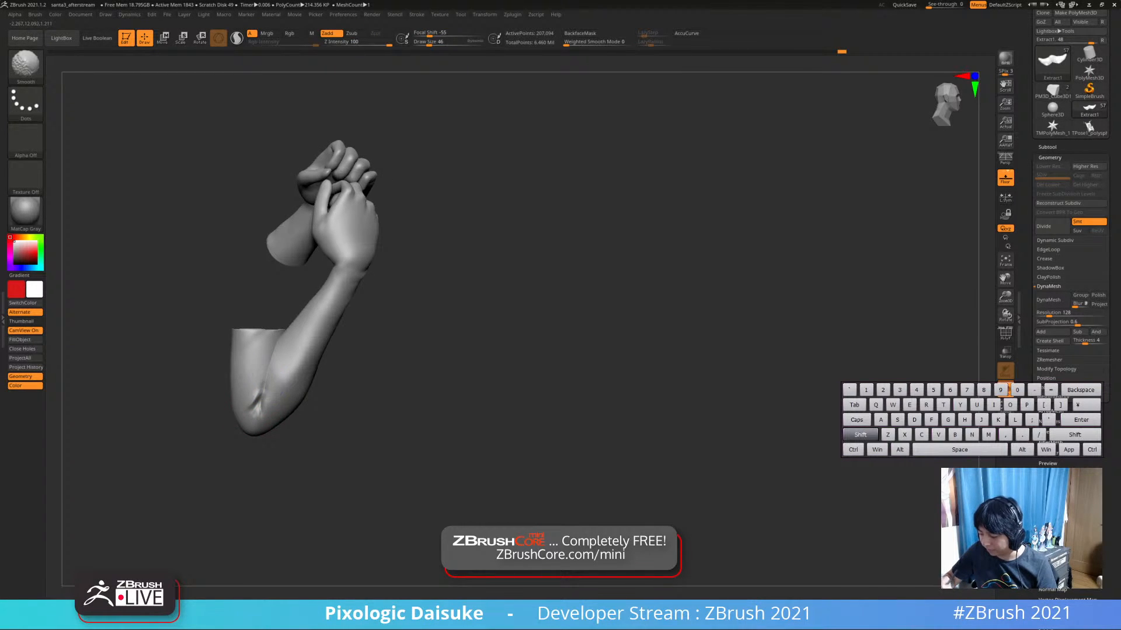
Refine the right glove's elbow fold from the underside by alternating smoothing with short carving strokes
{"action": "right_click_drag", "start_coordinate": [263, 386], "coordinate": [356, 425]}
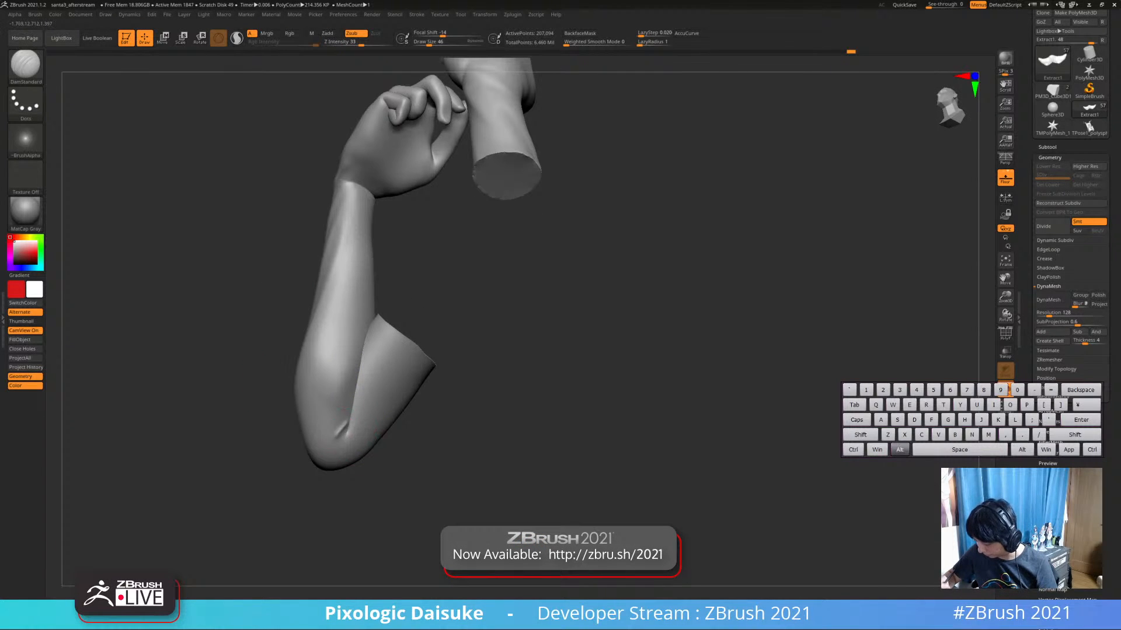
{"action": "left_click_drag", "start_coordinate": [344, 432], "coordinate": [347, 402], "text": "shift"}
{"action": "right_click_drag", "start_coordinate": [343, 422], "coordinate": [354, 345], "text": "alt"}
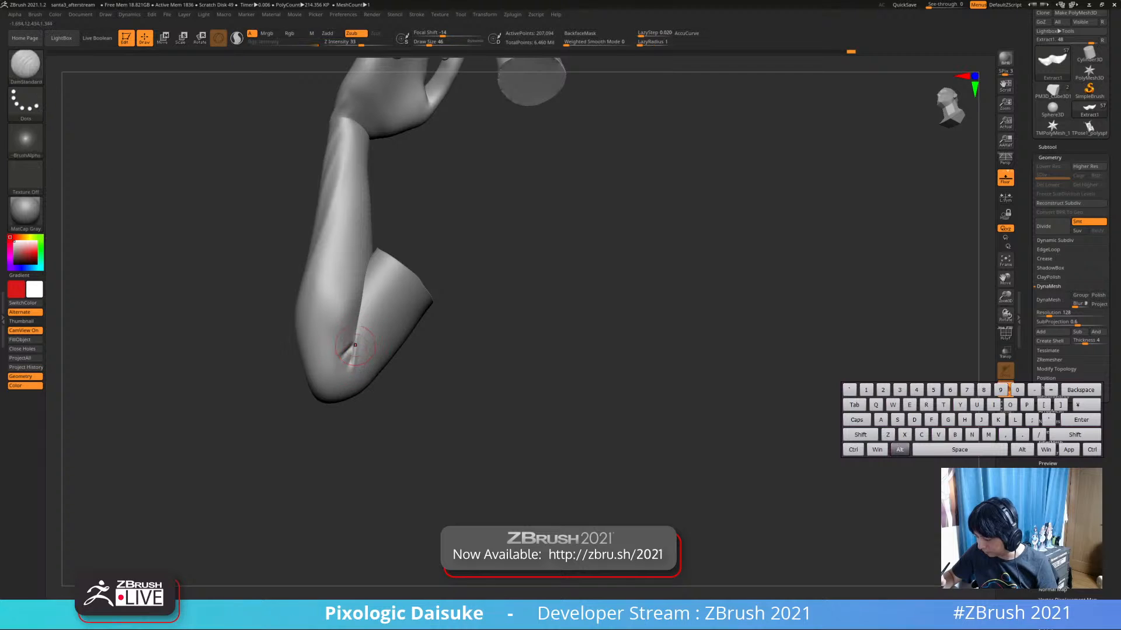
{"action": "key", "text": "shift"}
{"action": "left_click_drag", "start_coordinate": [353, 346], "coordinate": [350, 368], "text": "shift"}
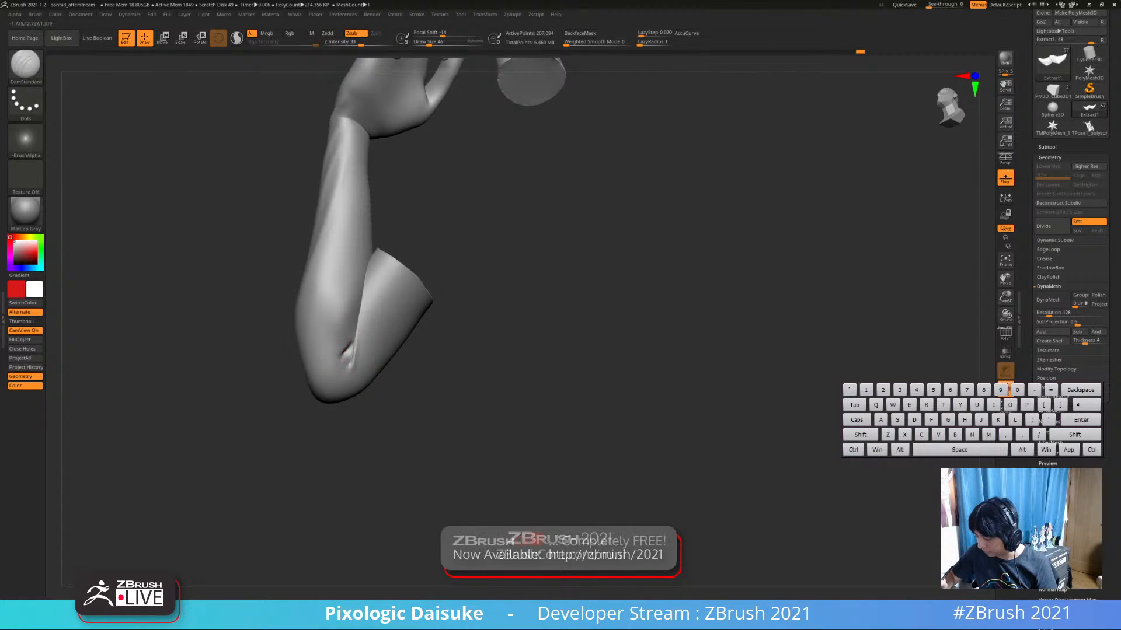
{"action": "right_click_drag", "start_coordinate": [349, 357], "coordinate": [353, 332], "text": "ctrl"}
{"action": "mouse_move", "coordinate": [363, 318]}
{"action": "left_mouse_down", "text": "alt"}
{"action": "mouse_move", "coordinate": [352, 351]}
{"action": "mouse_move", "coordinate": [361, 324]}
{"action": "left_mouse_up", "text": "alt"}
{"action": "right_click_drag", "start_coordinate": [376, 274], "coordinate": [377, 241], "text": "ctrl"}
Carve folds running from the right glove's wrist along the forearm, undoing unwanted strokes
{"action": "mouse_move", "coordinate": [351, 245]}
{"action": "right_mouse_down", "text": "alt"}
{"action": "mouse_move", "coordinate": [332, 260]}
{"action": "mouse_move", "coordinate": [356, 253]}
{"action": "mouse_move", "coordinate": [351, 292]}
{"action": "mouse_move", "coordinate": [319, 208]}
{"action": "right_mouse_up", "text": "alt"}
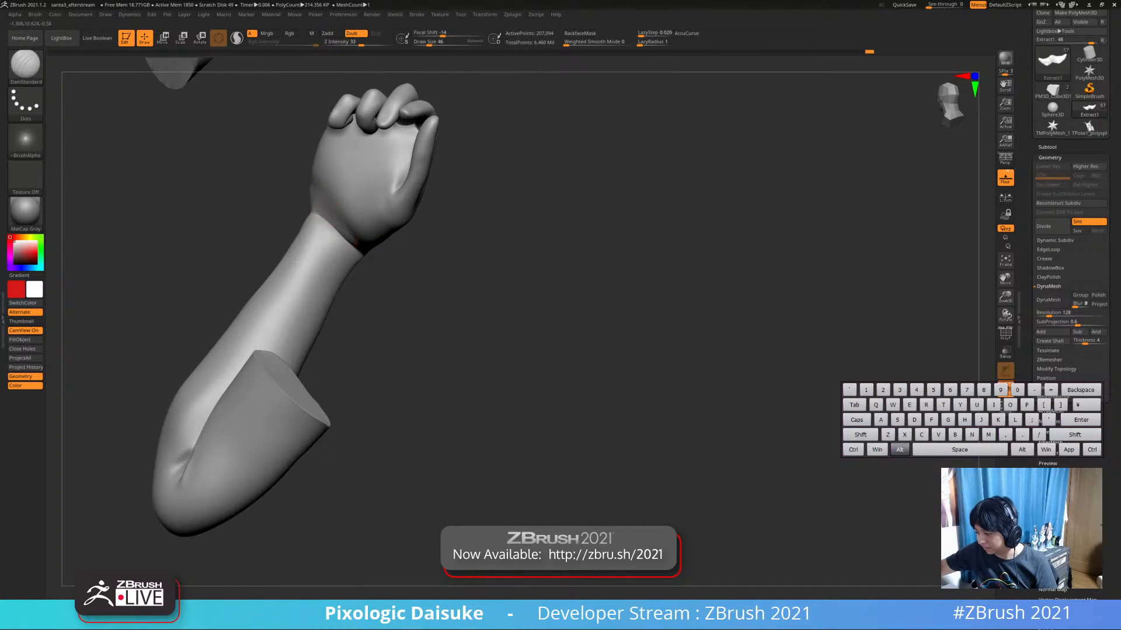
{"action": "mouse_move", "coordinate": [350, 242]}
{"action": "right_mouse_down"}
{"action": "mouse_move", "coordinate": [364, 231]}
{"action": "mouse_move", "coordinate": [327, 233]}
{"action": "mouse_move", "coordinate": [321, 220]}
{"action": "mouse_move", "coordinate": [333, 211]}
{"action": "mouse_move", "coordinate": [336, 233]}
{"action": "mouse_move", "coordinate": [347, 222]}
{"action": "mouse_move", "coordinate": [341, 230]}
{"action": "mouse_move", "coordinate": [355, 234]}
{"action": "right_mouse_up"}
{"action": "key", "text": "shift"}
{"action": "key", "text": "ctrl"}
{"action": "key", "text": "ctrl+z"}
{"action": "key", "text": "ctrl+z"}
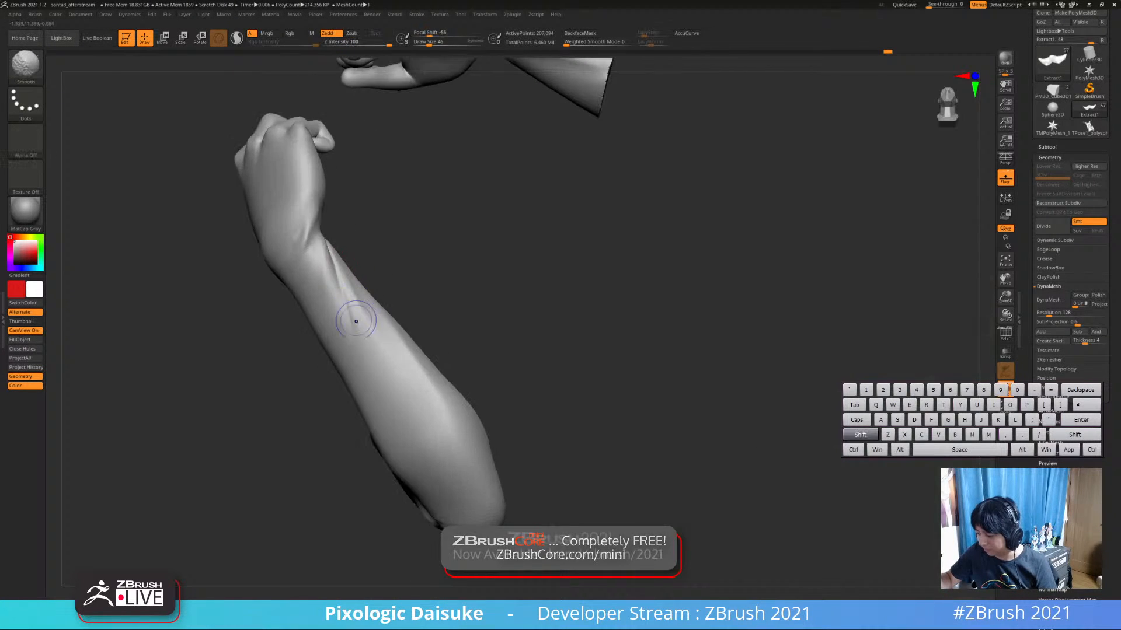
{"action": "key", "text": "ctrl+z"}
{"action": "key", "text": "shift"}
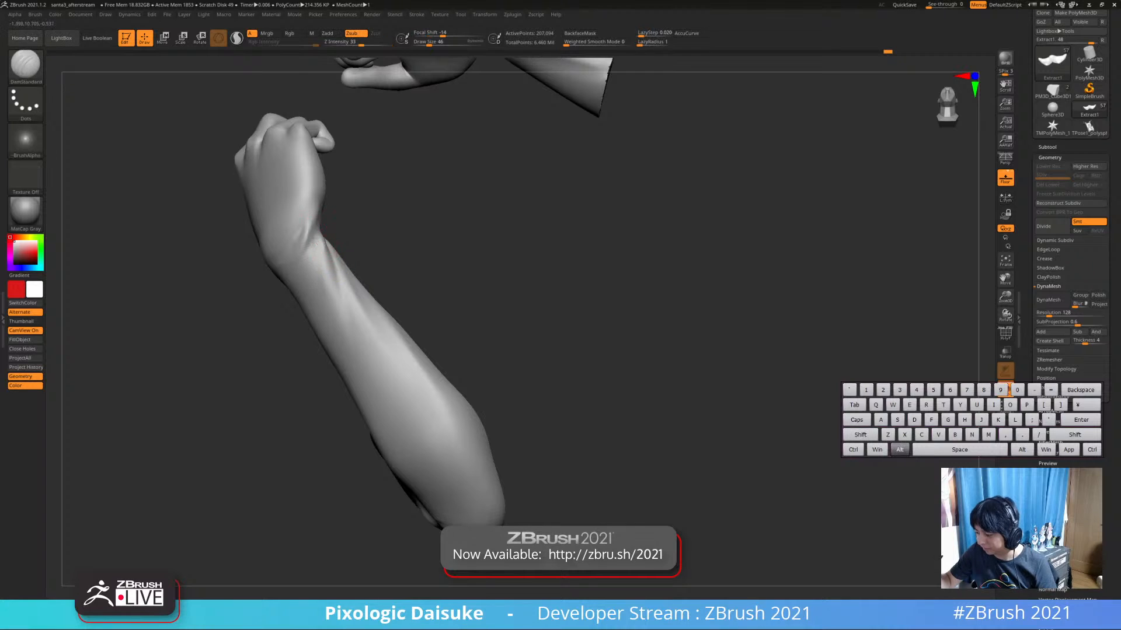
Rework and soften the folds below the right glove's wrist, comparing versions with undo and redo
{"action": "key", "text": "ctrl+z"}
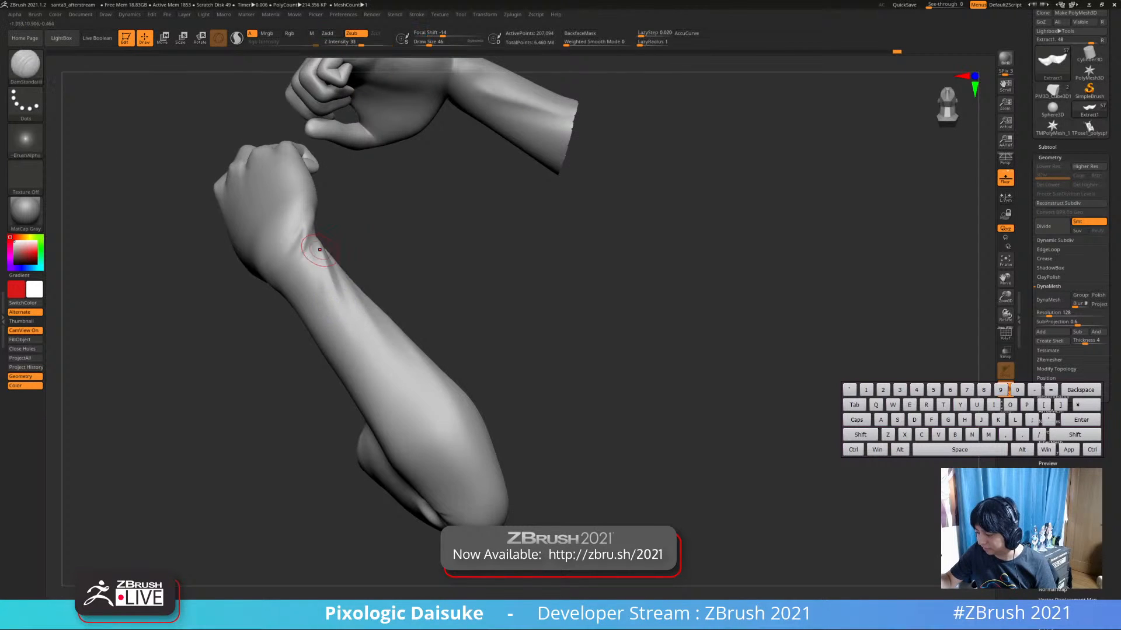
{"action": "key", "text": "ctrl+z"}
{"action": "key", "text": "ctrl+z"}
{"action": "key", "text": "shift"}
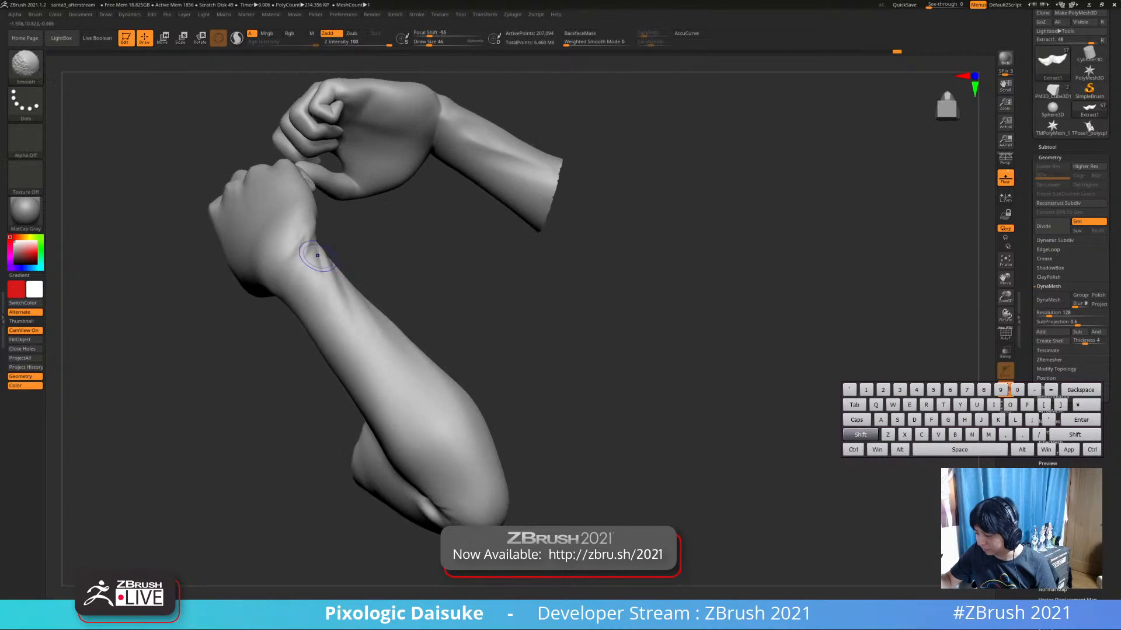
{"action": "key", "text": "ctrl+shift+z"}
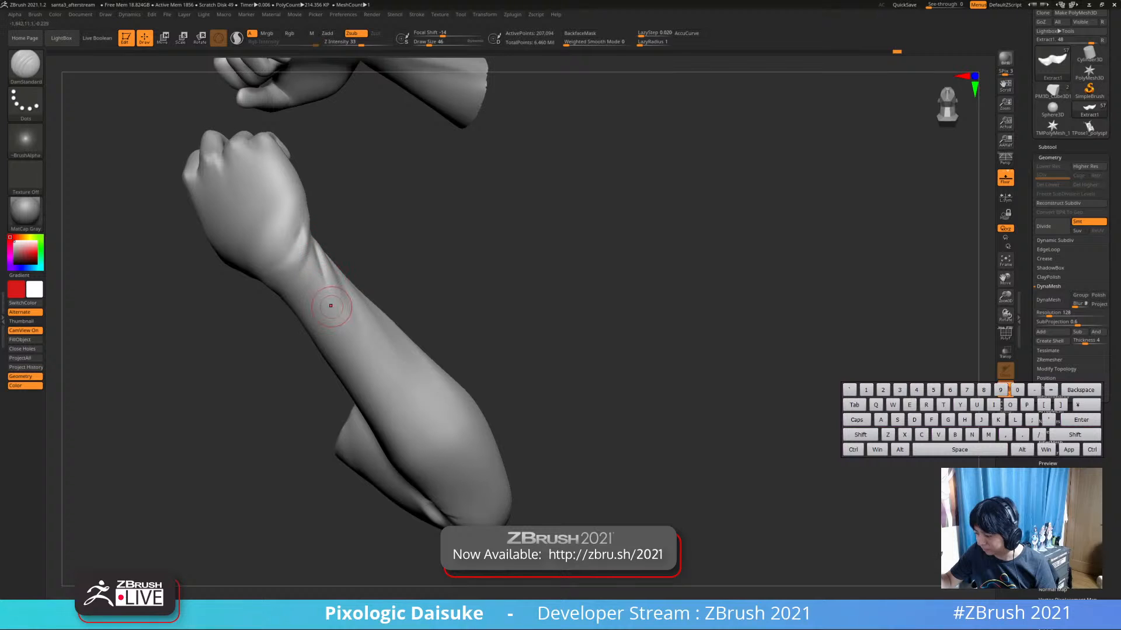
{"action": "key", "text": "ctrl+z"}
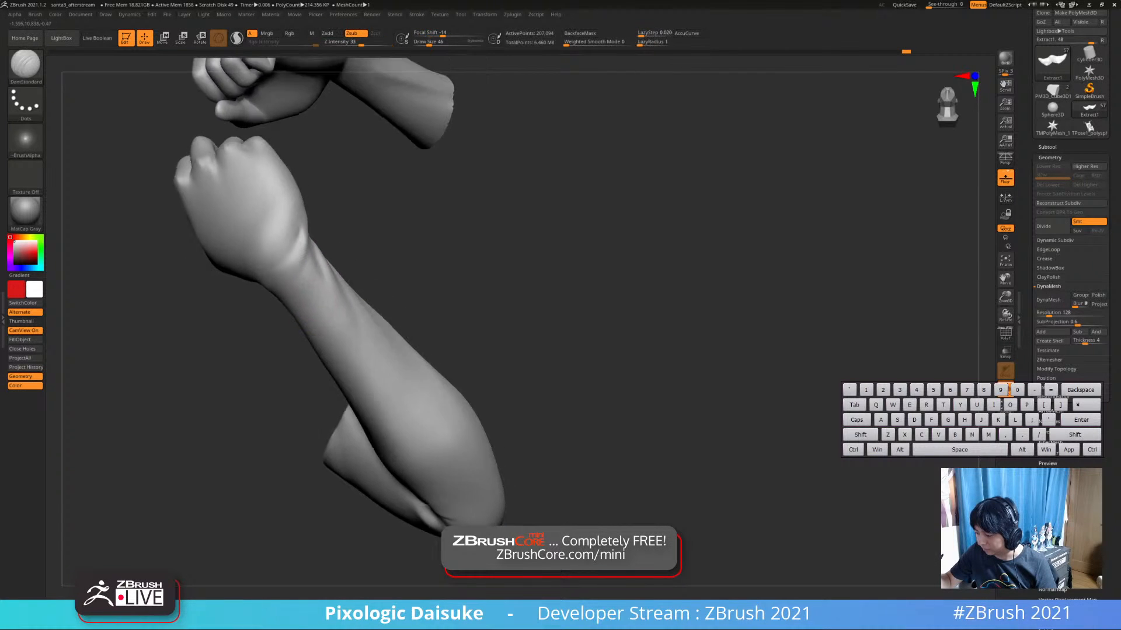
{"action": "key", "text": "shift"}
{"action": "key", "text": "ctrl+shift+z"}
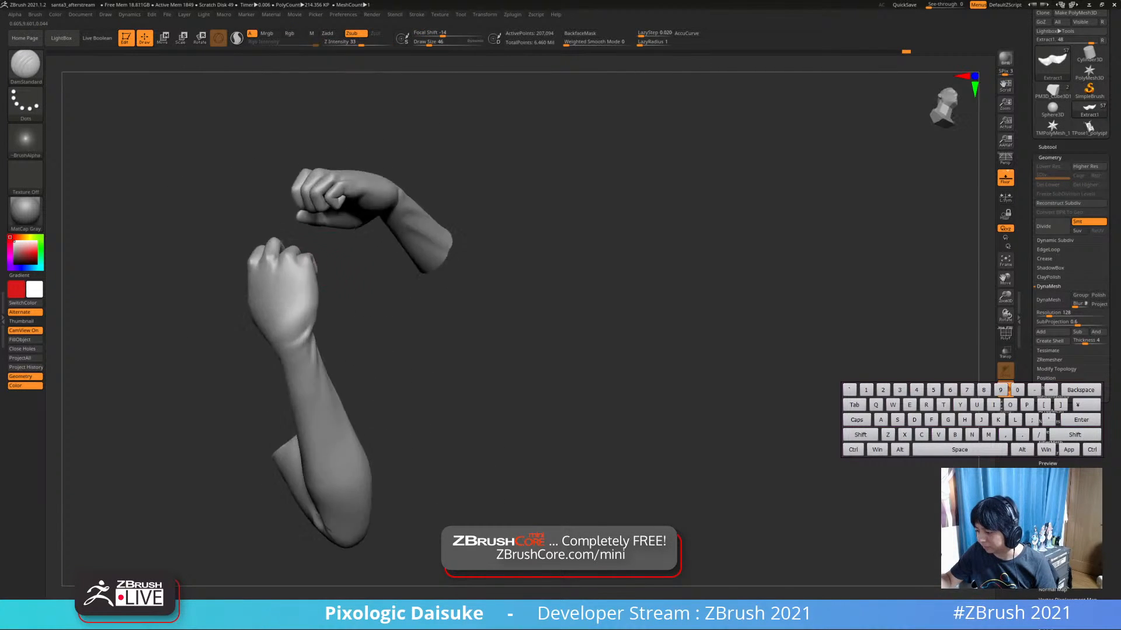
Try a crease across the back of the right glove's wrist and undo the trial strokes
{"action": "key", "text": "ctrl+z"}
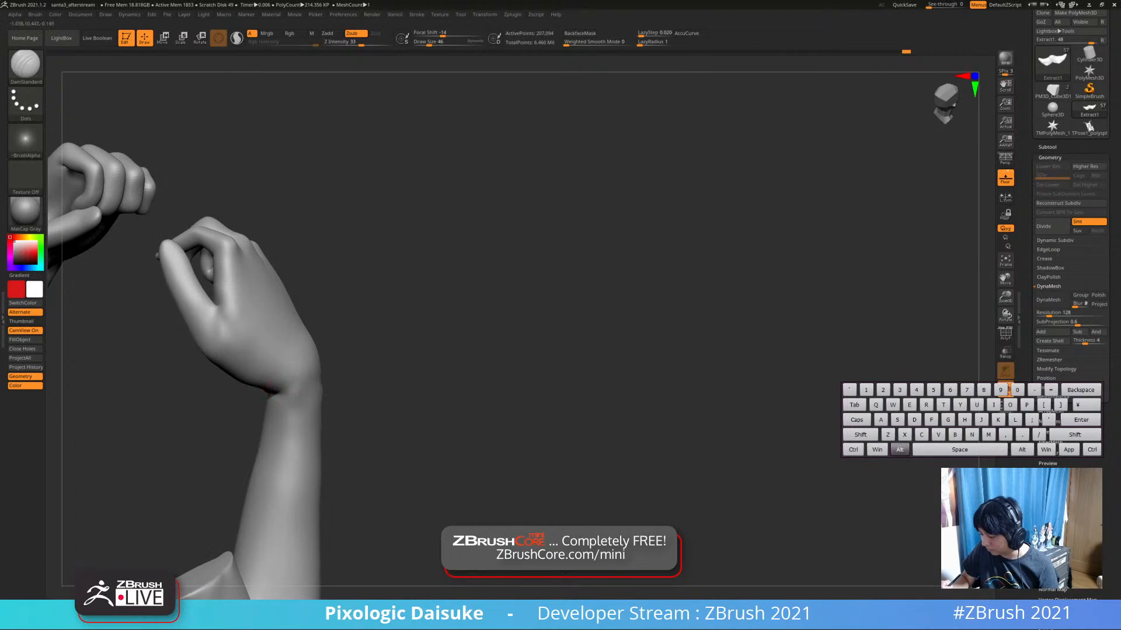
{"action": "key", "text": "ctrl+shift+z"}
{"action": "key", "text": "ctrl+shift+z"}
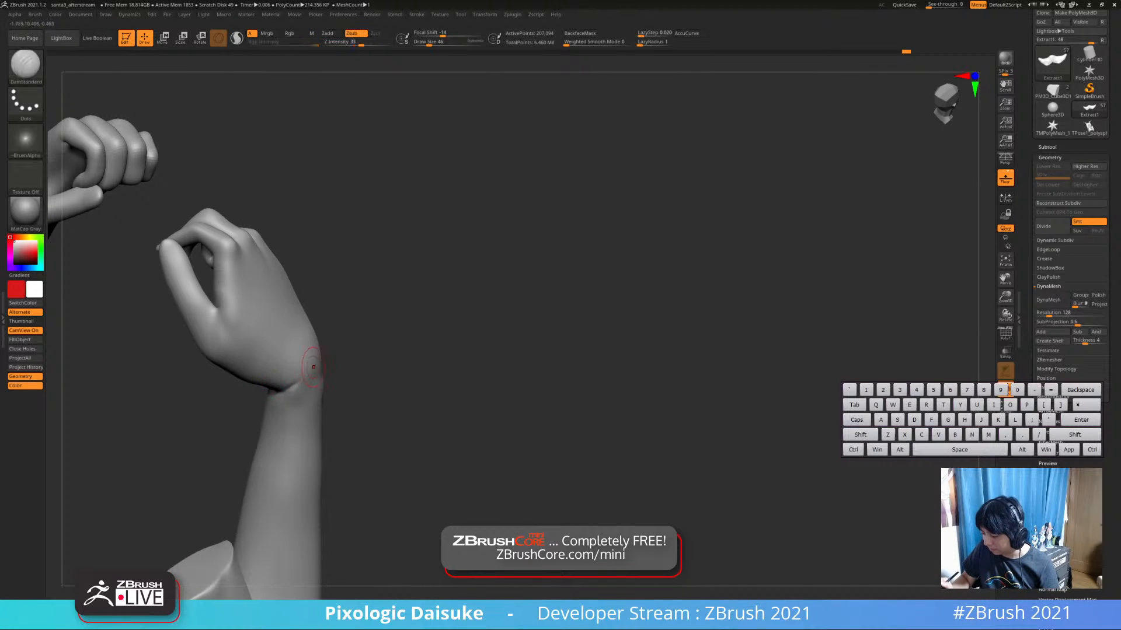
{"action": "key", "text": "ctrl+z"}
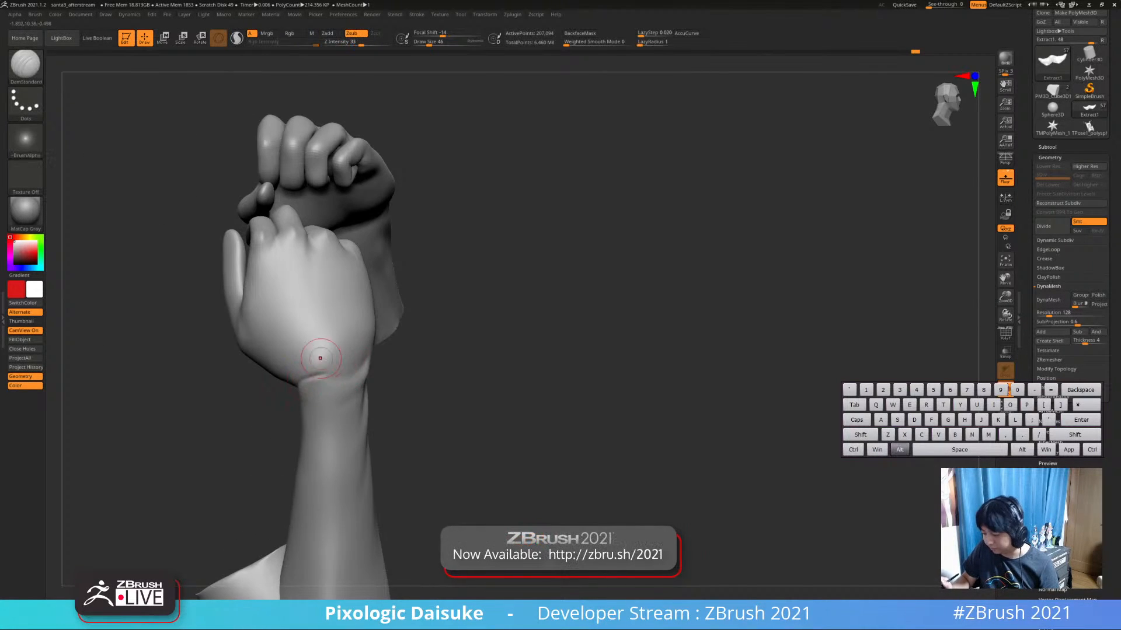
{"action": "key", "text": "ctrl+z"}
{"action": "key", "text": "ctrl+z"}
{"action": "key", "text": "ctrl+z"}
{"action": "key", "text": "ctrl+z"}
{"action": "key", "text": "ctrl+z"}
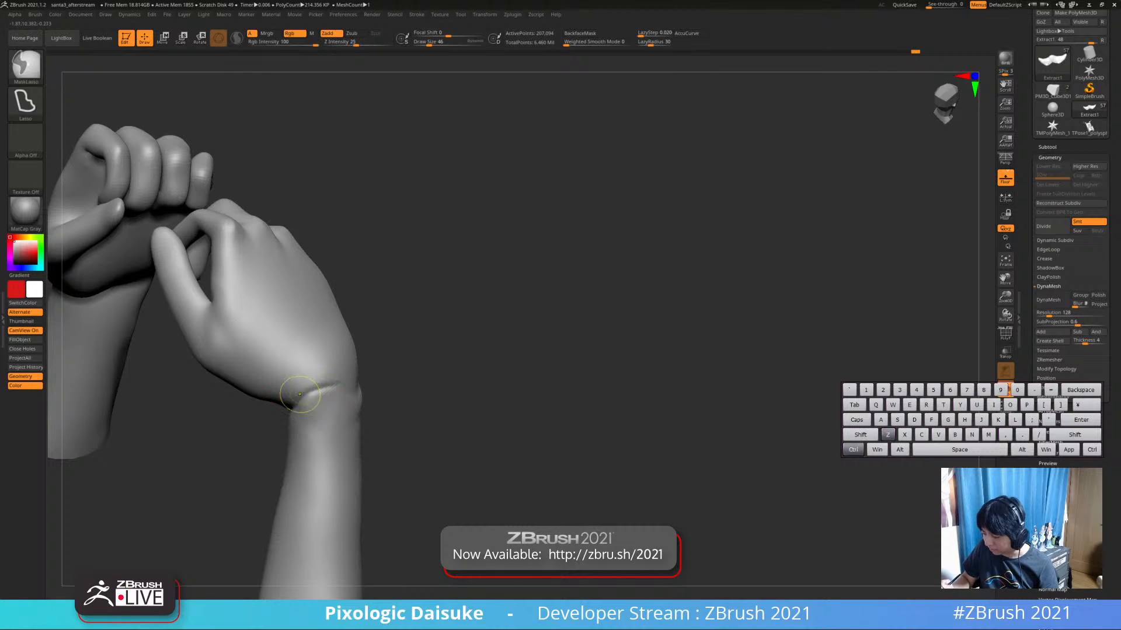
Try smoothing the right glove's wrist crease on the thumb side and undo those strokes
{"action": "right_click_drag", "start_coordinate": [299, 404], "coordinate": [304, 402], "text": "ctrl"}
{"action": "left_click_drag", "start_coordinate": [305, 400], "coordinate": [342, 392], "text": "shift"}
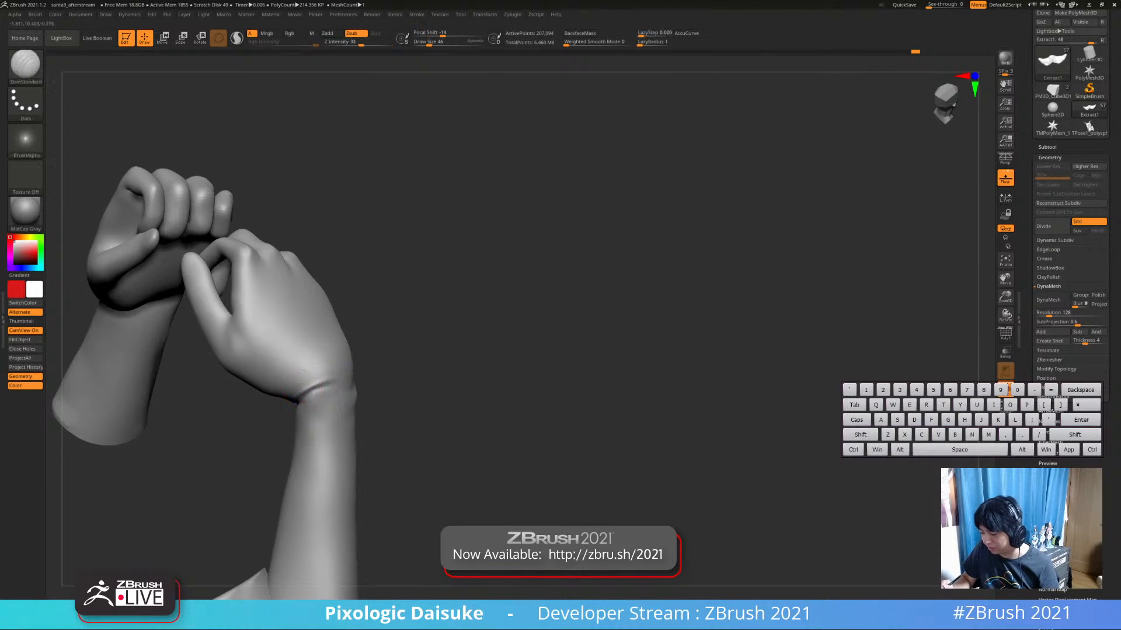
{"action": "right_click_drag", "start_coordinate": [312, 392], "coordinate": [350, 383]}
{"action": "left_click_drag", "start_coordinate": [310, 385], "coordinate": [309, 392], "text": "shift"}
{"action": "key", "text": "ctrl+z"}
{"action": "key", "text": "ctrl+z"}
{"action": "key", "text": "ctrl+z"}
{"action": "key", "text": "ctrl+z"}
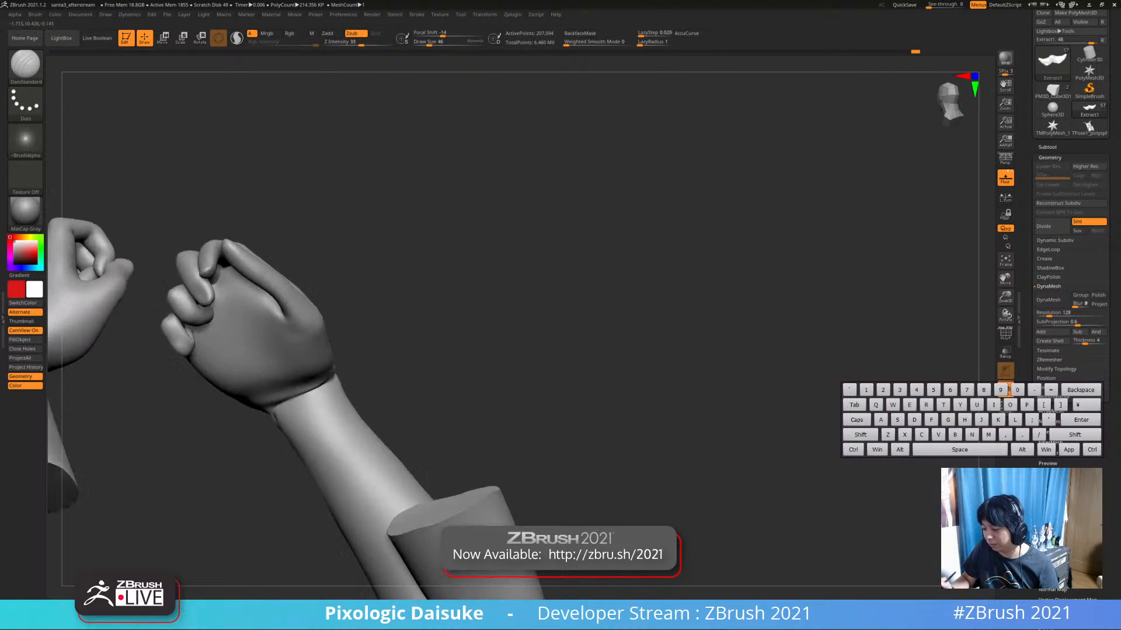
{"action": "key", "text": "ctrl+z"}
{"action": "key", "text": "ctrl+z"}
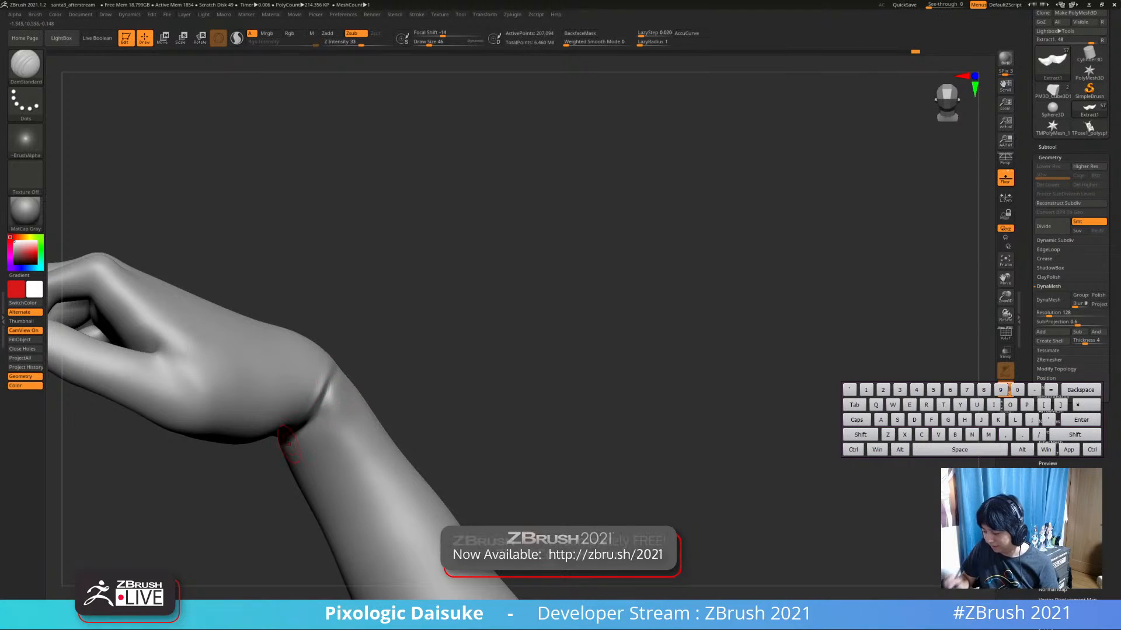
Carve the crease on the thumb side of the right glove's wrist and blend its end into the glove surface
{"action": "right_click_drag", "start_coordinate": [288, 441], "coordinate": [342, 315]}
{"action": "left_click_drag", "start_coordinate": [341, 309], "coordinate": [337, 328]}
{"action": "right_click_drag", "start_coordinate": [345, 307], "coordinate": [352, 310]}
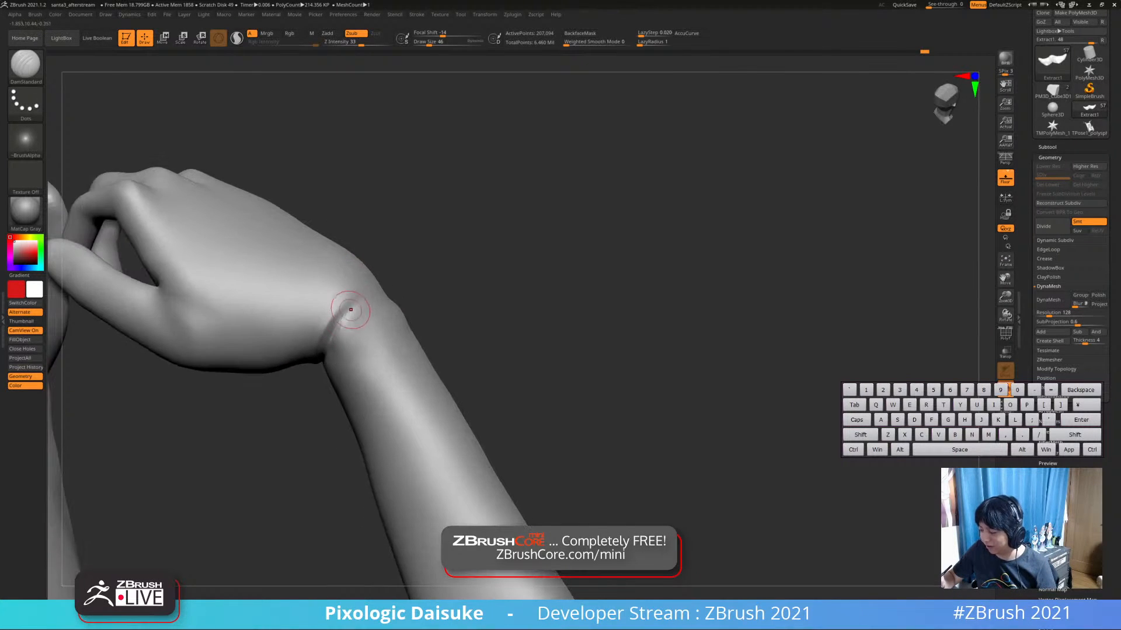
{"action": "left_click_drag", "start_coordinate": [353, 310], "coordinate": [346, 320]}
{"action": "right_click_drag", "start_coordinate": [350, 313], "coordinate": [342, 317]}
{"action": "mouse_move", "coordinate": [342, 317]}
{"action": "left_mouse_down", "text": "shift"}
{"action": "mouse_move", "coordinate": [323, 353]}
{"action": "mouse_move", "coordinate": [336, 330]}
{"action": "left_mouse_up", "text": "shift"}
{"action": "right_click_drag", "start_coordinate": [327, 344], "coordinate": [345, 320]}
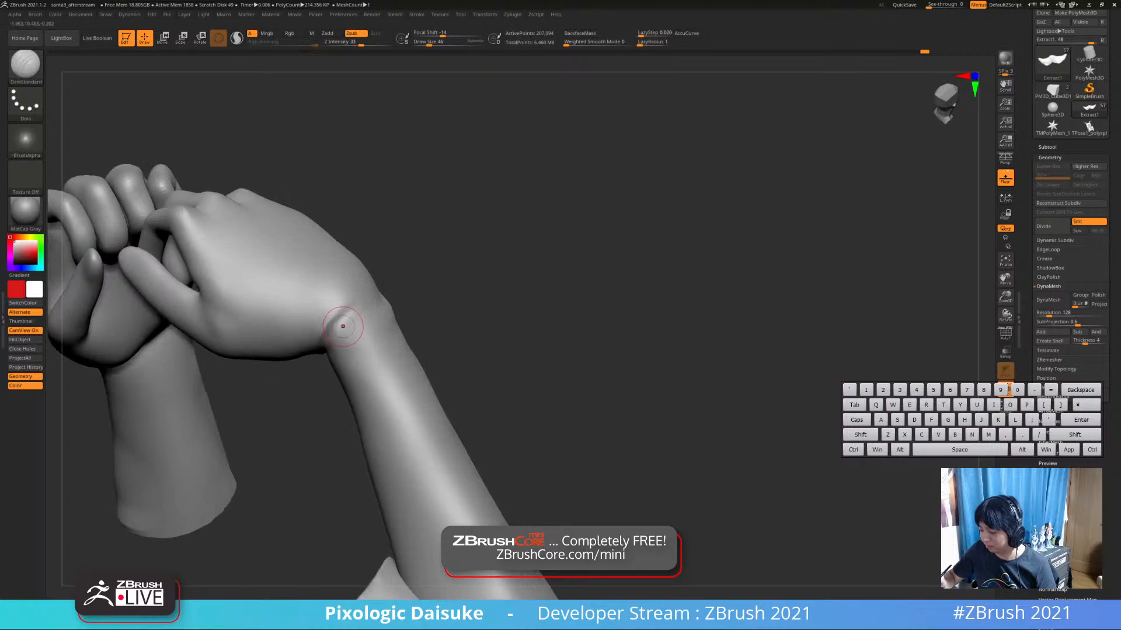
{"action": "left_click_drag", "start_coordinate": [345, 320], "coordinate": [350, 328], "text": "shift"}
{"action": "mouse_move", "coordinate": [350, 328]}
{"action": "right_mouse_down"}
{"action": "mouse_move", "coordinate": [350, 262]}
{"action": "mouse_move", "coordinate": [374, 303]}
{"action": "mouse_move", "coordinate": [362, 333]}
{"action": "mouse_move", "coordinate": [343, 338]}
{"action": "mouse_move", "coordinate": [333, 309]}
{"action": "mouse_move", "coordinate": [321, 347]}
{"action": "mouse_move", "coordinate": [305, 324]}
{"action": "mouse_move", "coordinate": [310, 299]}
{"action": "right_mouse_up"}
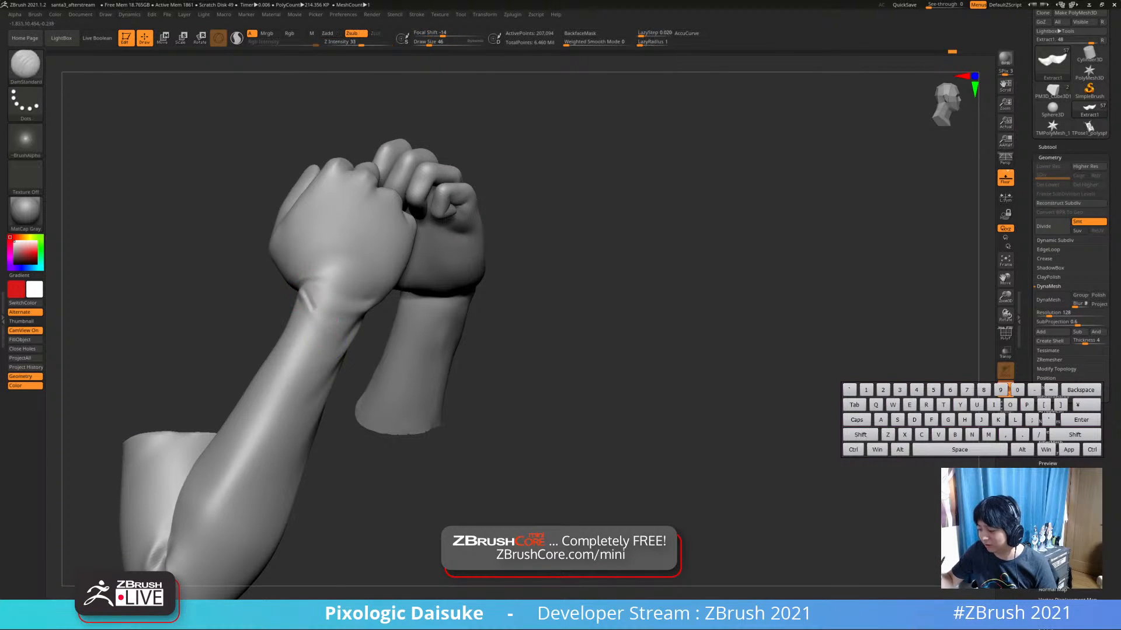
Undo the last stroke and smooth the small fold at the outer edge of the right glove's wrist
{"action": "key", "text": "ctrl+z"}
{"action": "key", "text": "shift"}
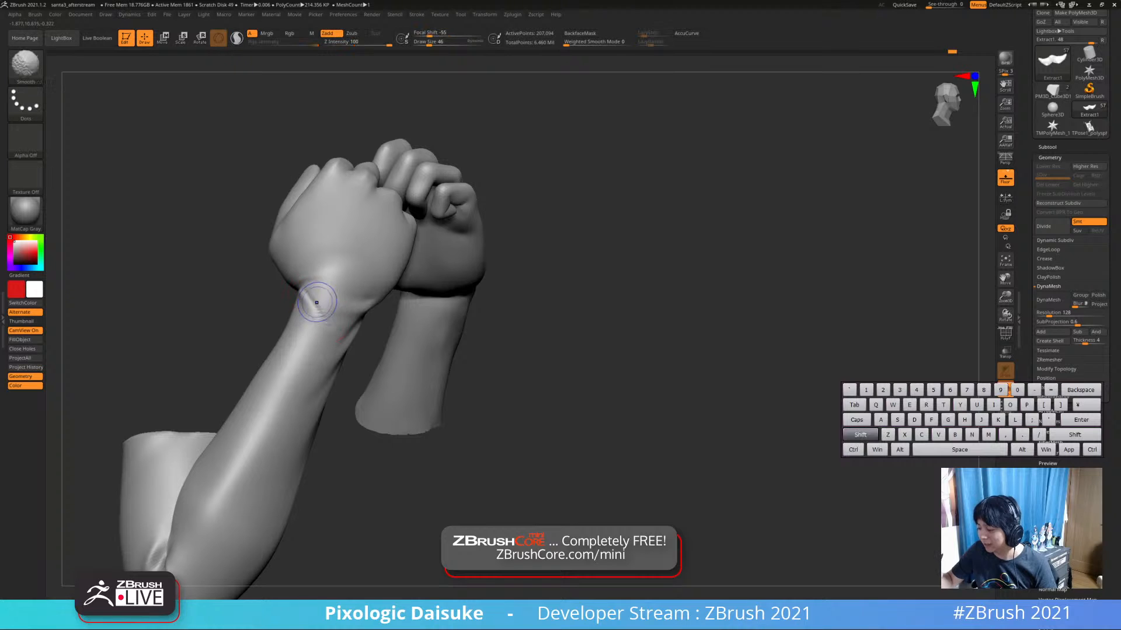
{"action": "right_click_drag", "start_coordinate": [336, 330], "coordinate": [316, 292], "text": "shift"}
{"action": "key", "text": "shift"}
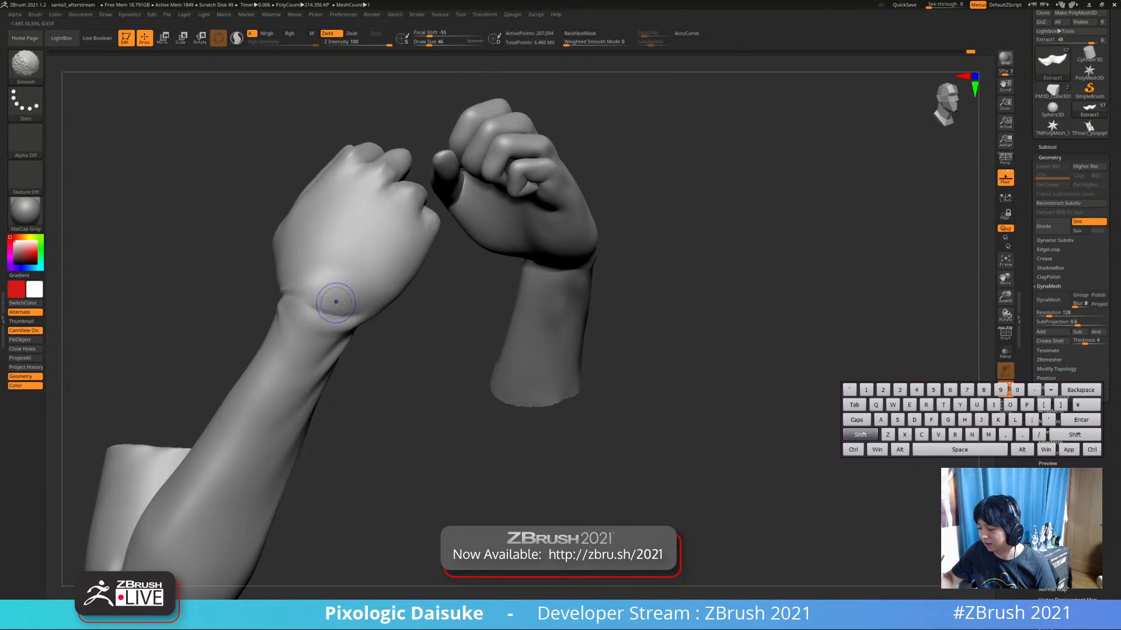
Try raising a short ridge beside the crease at the right glove's inner elbow and undo the trial strokes
{"action": "mouse_move", "coordinate": [361, 297]}
{"action": "right_mouse_down", "text": "ctrl"}
{"action": "mouse_move", "coordinate": [350, 257]}
{"action": "mouse_move", "coordinate": [464, 245]}
{"action": "right_mouse_up", "text": "ctrl"}
{"action": "key", "text": "ctrl"}
{"action": "right_click_drag", "start_coordinate": [239, 403], "coordinate": [240, 362], "text": "ctrl"}
{"action": "key", "text": "alt"}
{"action": "left_click_drag", "start_coordinate": [241, 411], "coordinate": [239, 393], "text": "alt"}
{"action": "right_click_drag", "start_coordinate": [241, 402], "coordinate": [241, 379], "text": "ctrl"}
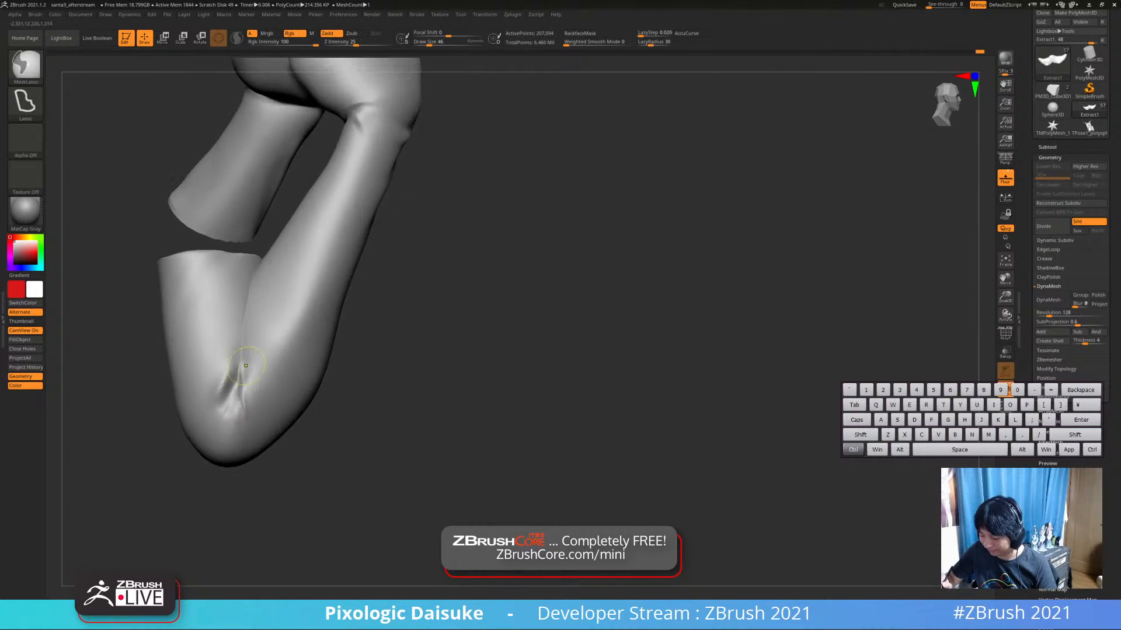
{"action": "key", "text": "ctrl+z"}
{"action": "key", "text": "ctrl+z"}
Raise a short ridge beside the crease at the right glove's inner elbow and smooth its upper end
{"action": "left_click_drag", "start_coordinate": [241, 410], "coordinate": [242, 392], "text": "alt"}
{"action": "key", "text": "shift"}
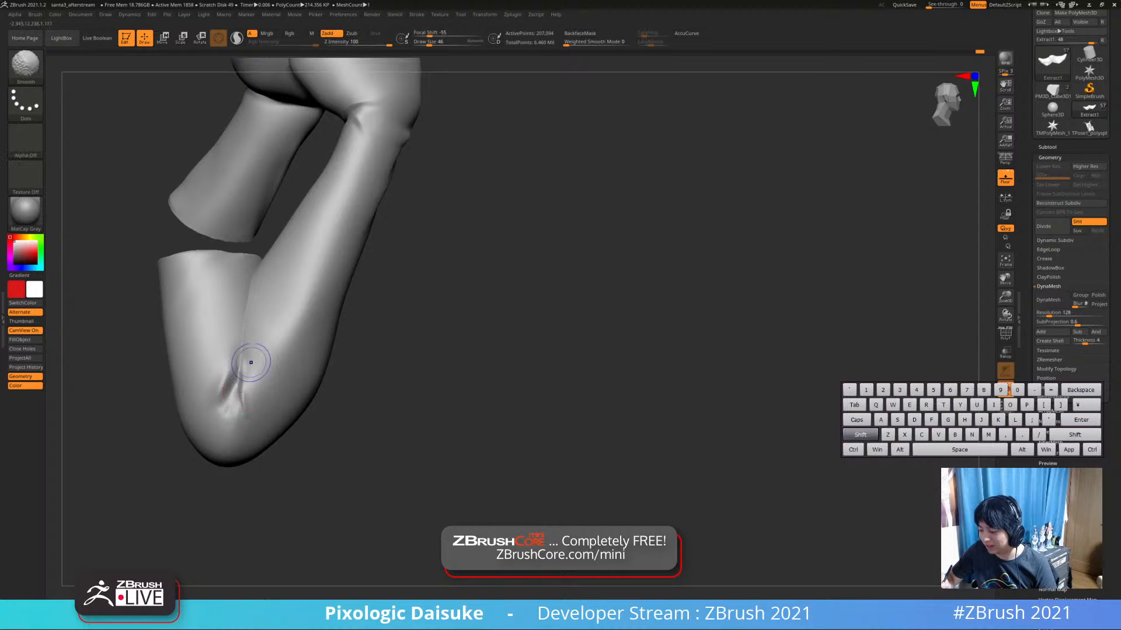
{"action": "right_click_drag", "start_coordinate": [250, 387], "coordinate": [236, 383]}
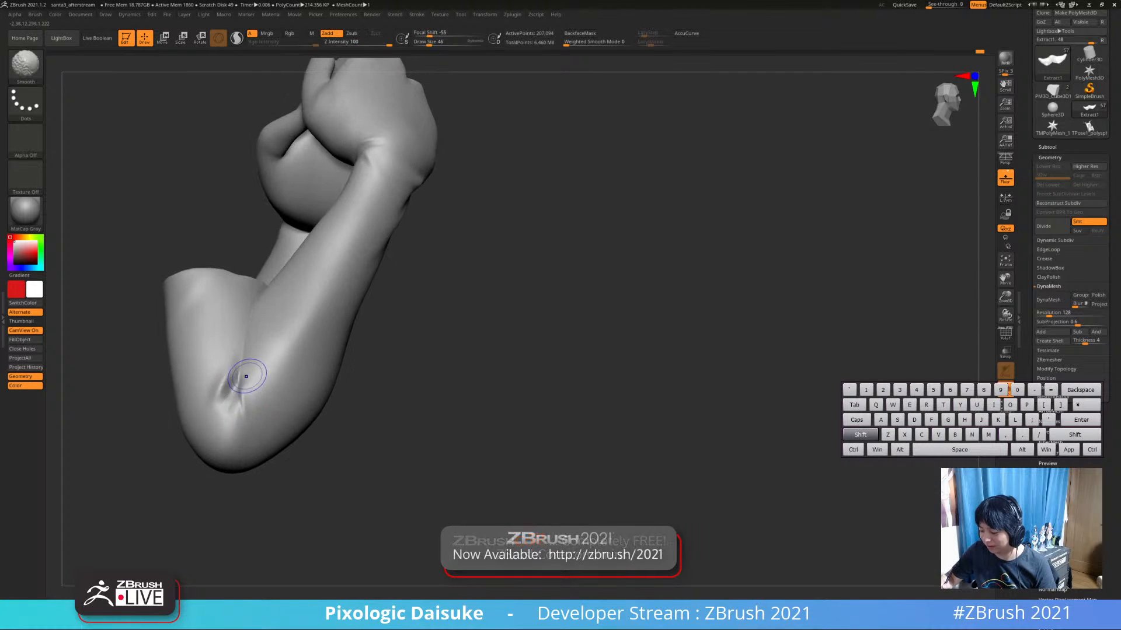
{"action": "left_click_drag", "start_coordinate": [246, 371], "coordinate": [244, 385], "text": "shift"}
{"action": "right_click_drag", "start_coordinate": [263, 373], "coordinate": [246, 357]}
Undo the last strokes at the right glove's elbow and blend the crease's upper end into the forearm
{"action": "key", "text": "ctrl+z"}
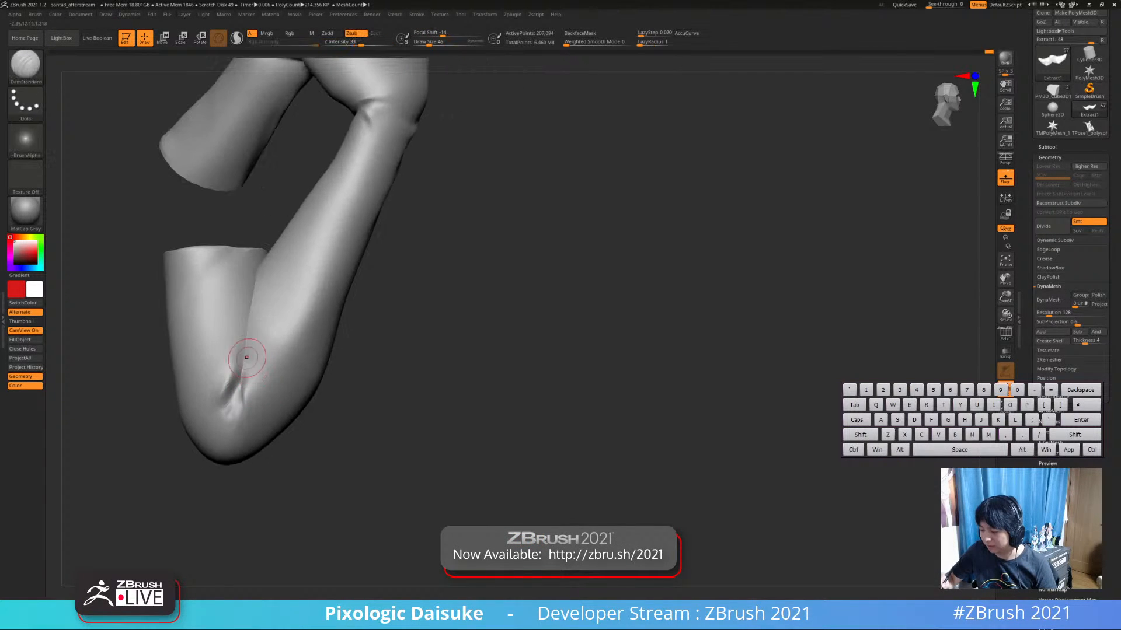
{"action": "key", "text": "ctrl+z"}
{"action": "key", "text": "shift"}
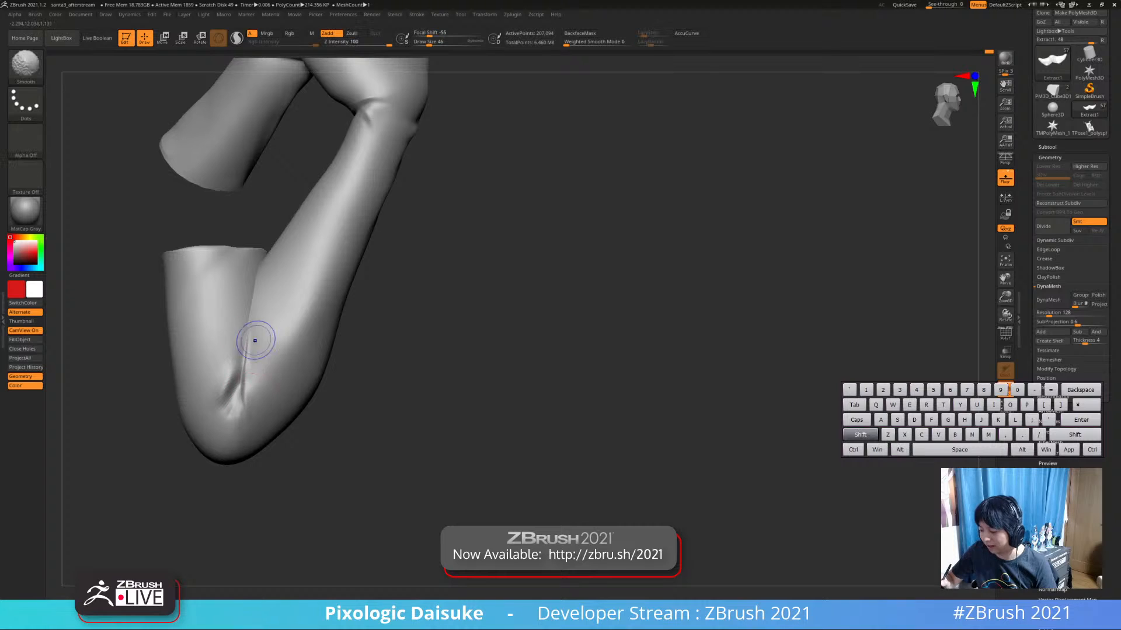
{"action": "right_click_drag", "start_coordinate": [257, 331], "coordinate": [250, 361]}
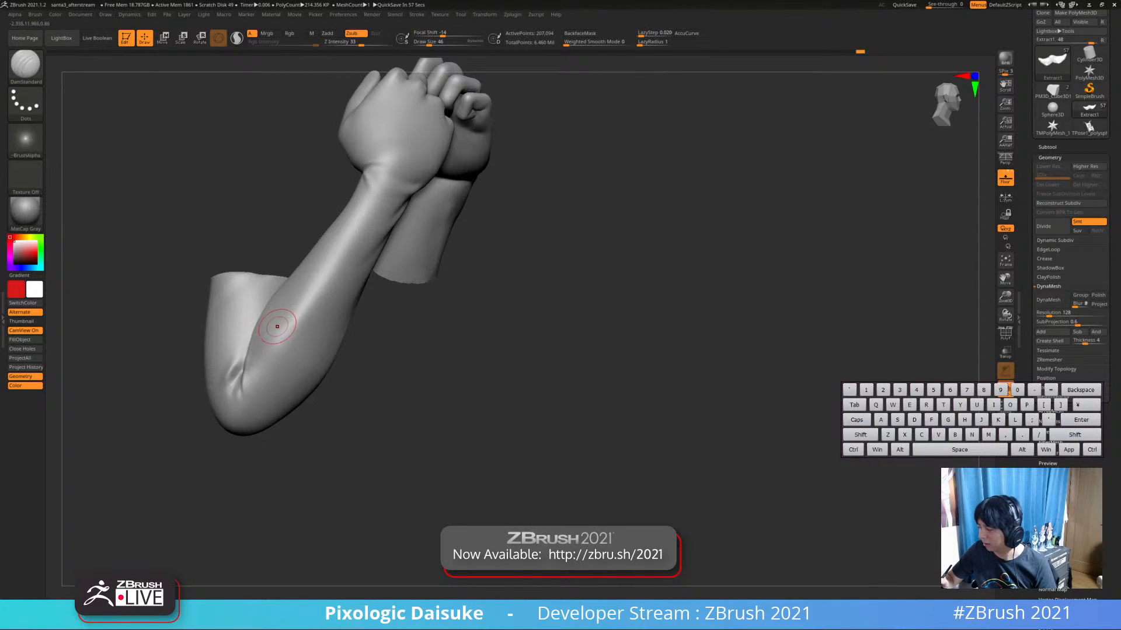
{"action": "right_click_drag", "start_coordinate": [276, 318], "coordinate": [281, 347], "text": "alt"}
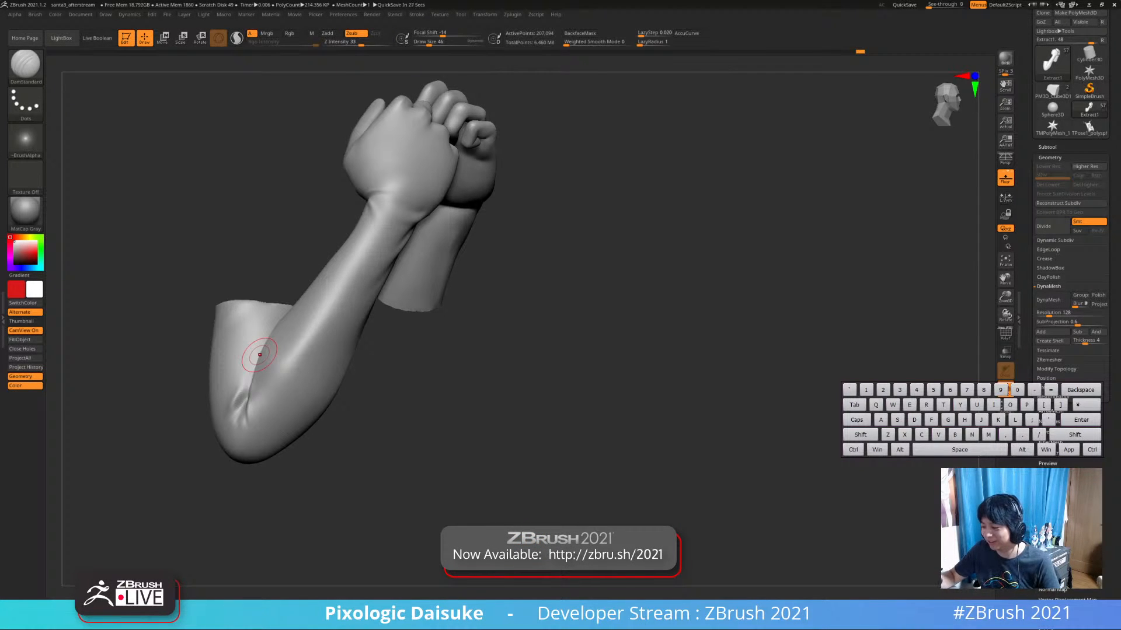
Carve thin creases into the inner elbow of the isolated long glove with the DamStandard brush
{"action": "right_click_drag", "start_coordinate": [259, 354], "coordinate": [318, 318]}
{"action": "mouse_move", "coordinate": [318, 318]}
{"action": "right_mouse_down", "text": "ctrl"}
{"action": "mouse_move", "coordinate": [321, 356]}
{"action": "mouse_move", "coordinate": [302, 295]}
{"action": "right_mouse_up", "text": "ctrl"}
{"action": "key", "text": "ctrl"}
{"action": "key", "text": "ctrl"}
{"action": "key", "text": "ctrl"}
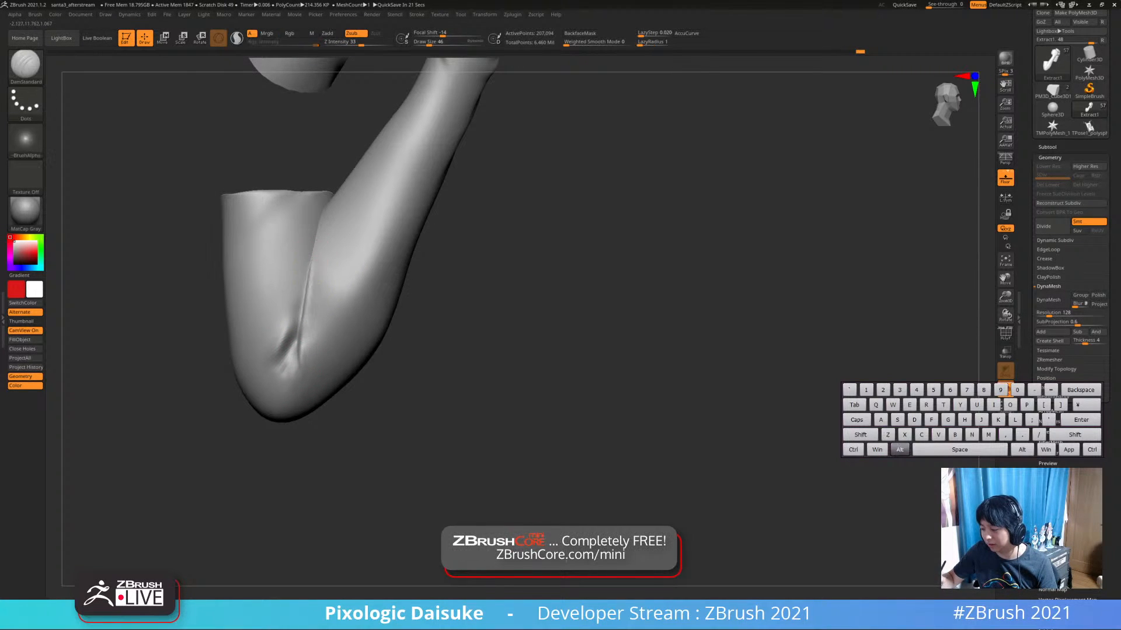
{"action": "key", "text": "ctrl"}
{"action": "key", "text": "alt"}
{"action": "key", "text": "shift"}
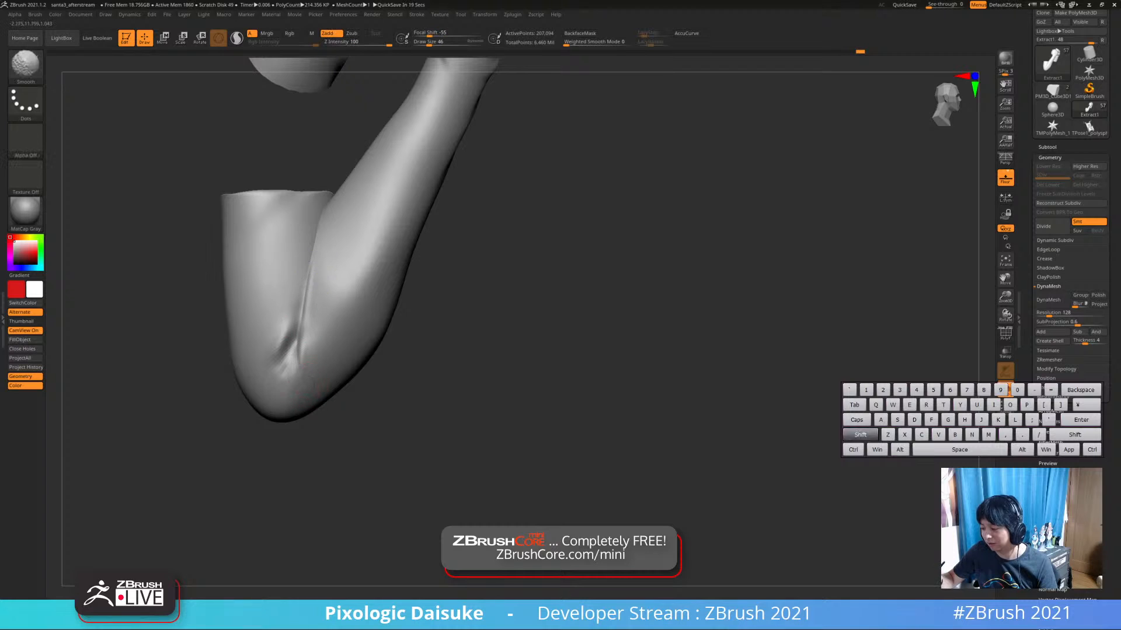
Smooth the lower end of the glove's elbow creases so they blend into the surrounding surface
{"action": "right_click_drag", "start_coordinate": [309, 379], "coordinate": [307, 293], "text": "ctrl"}
{"action": "mouse_move", "coordinate": [307, 294]}
{"action": "right_mouse_down", "text": "alt"}
{"action": "mouse_move", "coordinate": [309, 305]}
{"action": "mouse_move", "coordinate": [316, 278]}
{"action": "right_mouse_up", "text": "alt"}
{"action": "right_click_drag", "start_coordinate": [316, 278], "coordinate": [319, 328], "text": "ctrl"}
{"action": "mouse_move", "coordinate": [319, 328]}
{"action": "right_mouse_down"}
{"action": "mouse_move", "coordinate": [293, 351]}
{"action": "mouse_move", "coordinate": [305, 320]}
{"action": "right_mouse_up"}
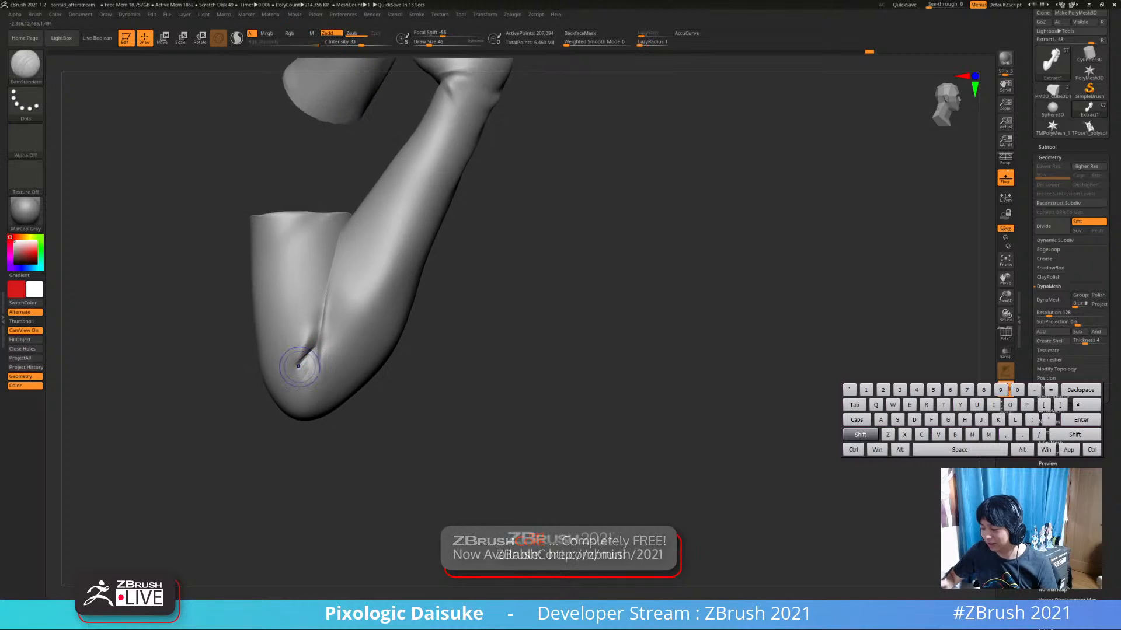
{"action": "left_click_drag", "start_coordinate": [312, 350], "coordinate": [297, 366], "text": "shift"}
{"action": "right_click_drag", "start_coordinate": [328, 293], "coordinate": [343, 255], "text": "ctrl"}
{"action": "right_click_drag", "start_coordinate": [343, 255], "coordinate": [336, 299], "text": "ctrl"}
{"action": "left_click_drag", "start_coordinate": [321, 312], "coordinate": [313, 332], "text": "shift"}
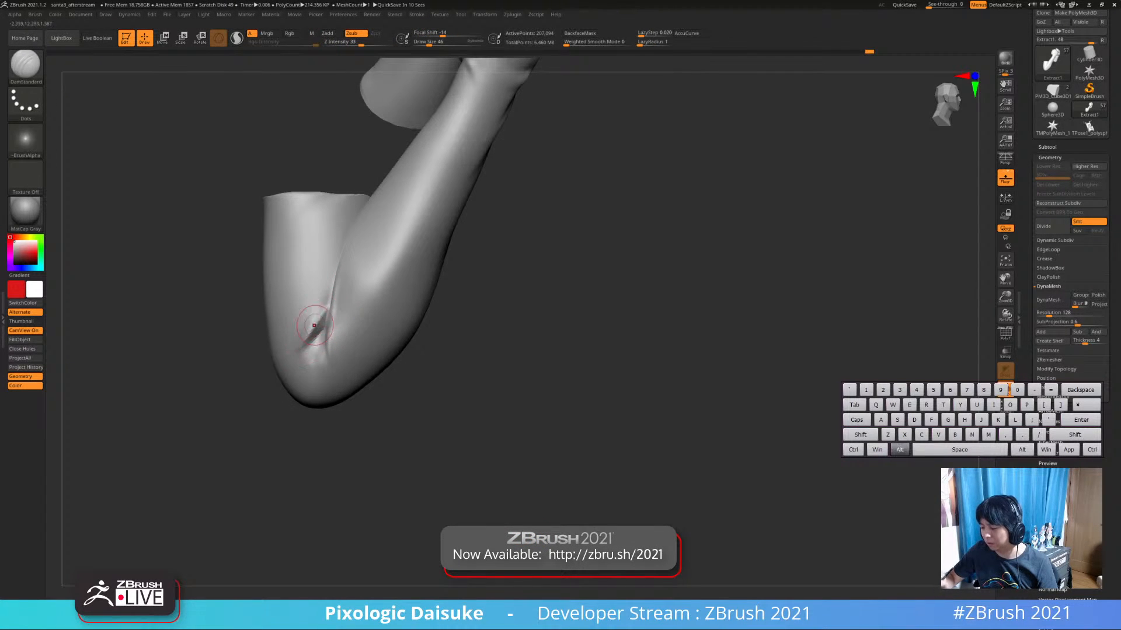
Rework the glove's elbow crease, carving a short branching fold with DamStandard and softening it
{"action": "right_click_drag", "start_coordinate": [314, 325], "coordinate": [325, 312]}
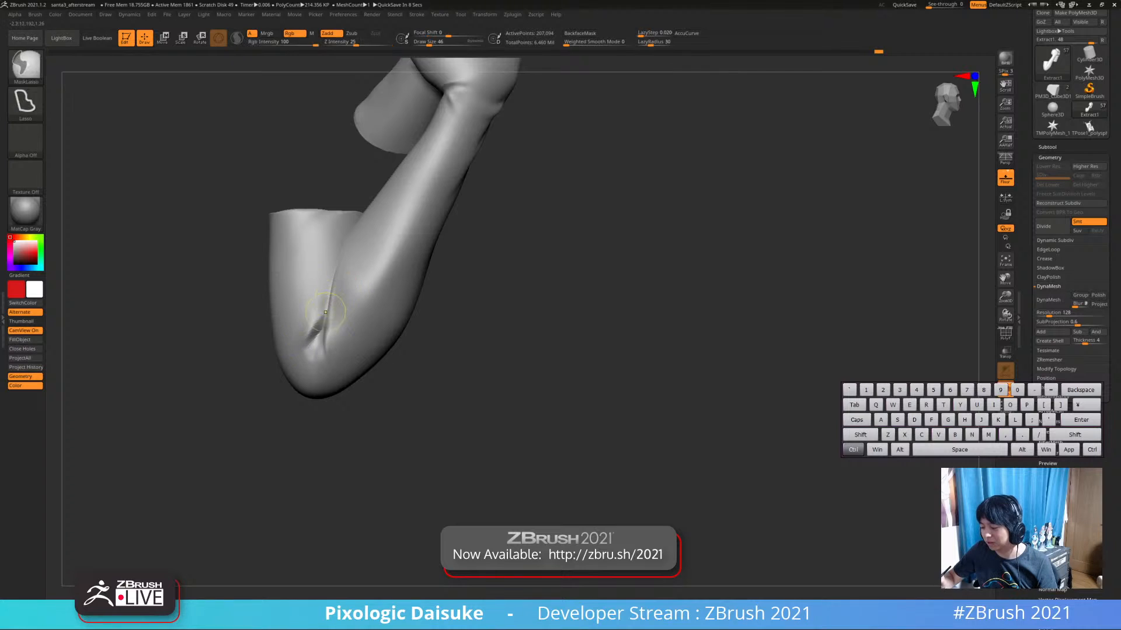
{"action": "key", "text": "ctrl+z"}
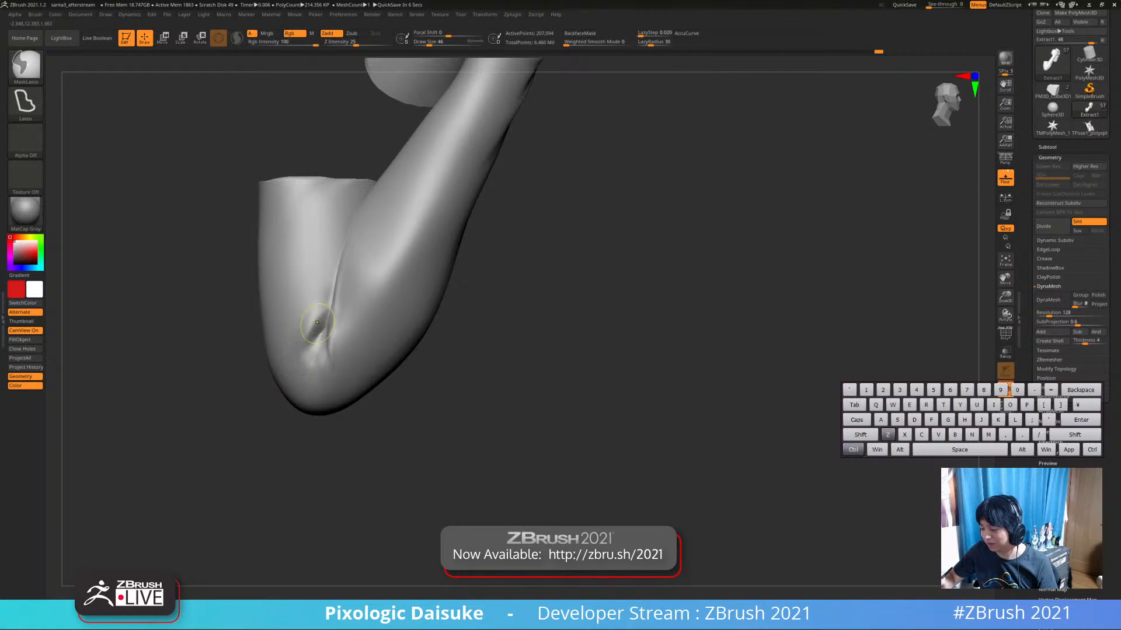
{"action": "key", "text": "ctrl+z"}
{"action": "mouse_move", "coordinate": [328, 312]}
{"action": "right_mouse_down"}
{"action": "mouse_move", "coordinate": [313, 346]}
{"action": "mouse_move", "coordinate": [297, 352]}
{"action": "mouse_move", "coordinate": [313, 343]}
{"action": "right_mouse_up"}
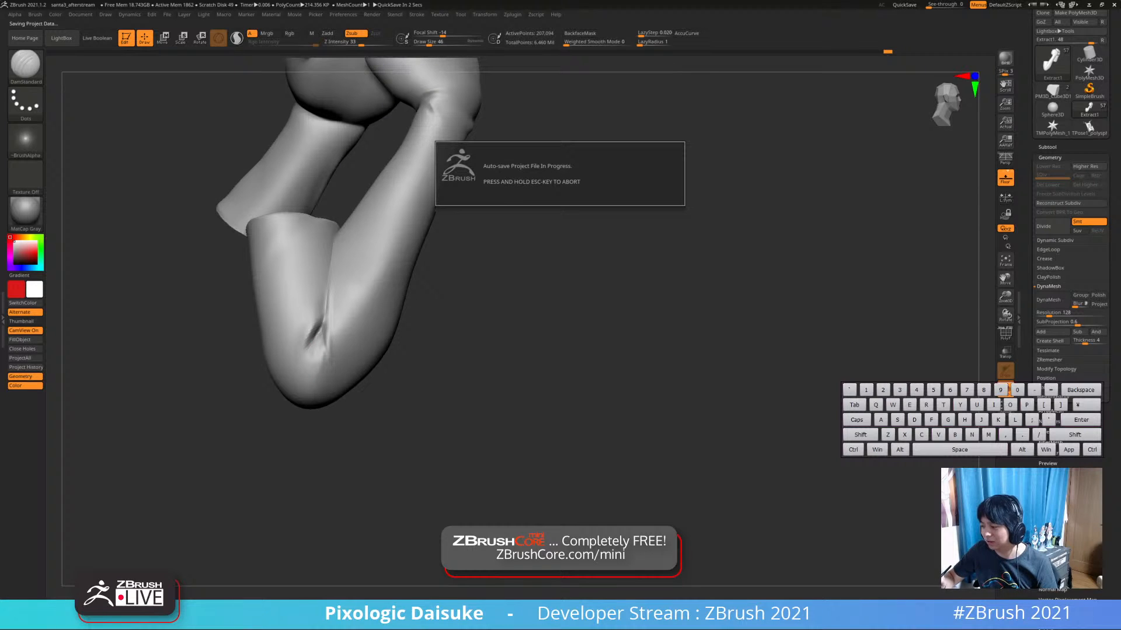
{"action": "right_click_drag", "start_coordinate": [315, 336], "coordinate": [286, 346]}
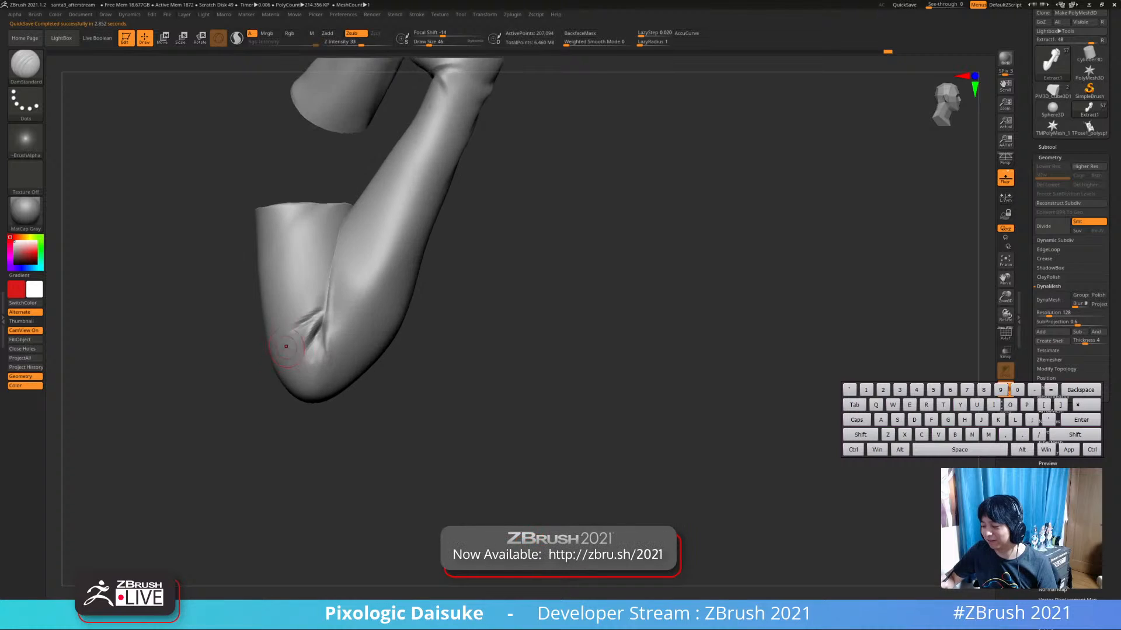
{"action": "key", "text": "ctrl+z"}
{"action": "left_click_drag", "start_coordinate": [288, 319], "coordinate": [313, 313]}
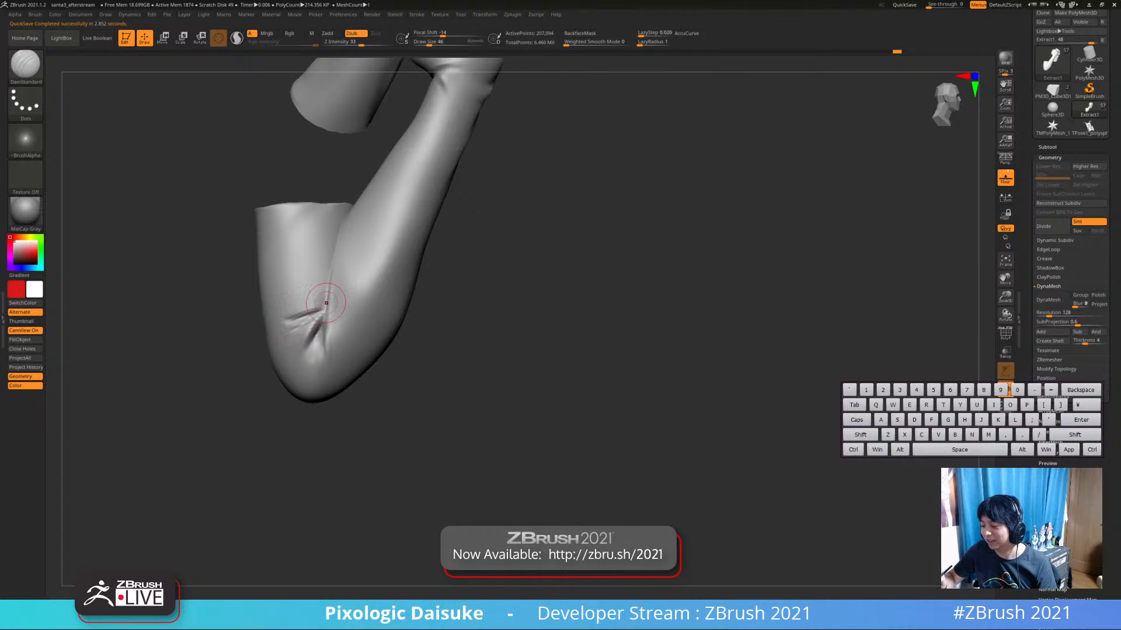
{"action": "key", "text": "shift"}
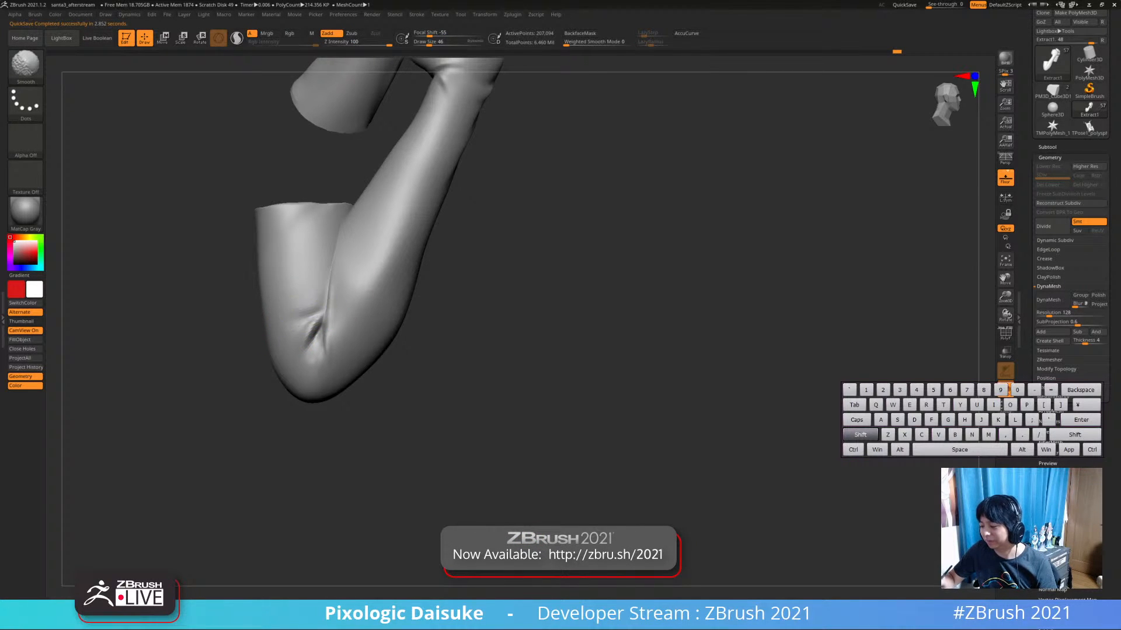
Show all subtools again, choose the SnakeHook brush and select the body subtool polysphere1 at the elbow
{"action": "mouse_move", "coordinate": [358, 257]}
{"action": "right_mouse_down"}
{"action": "mouse_move", "coordinate": [322, 298]}
{"action": "mouse_move", "coordinate": [324, 334]}
{"action": "mouse_move", "coordinate": [337, 262]}
{"action": "mouse_move", "coordinate": [379, 258]}
{"action": "mouse_move", "coordinate": [357, 269]}
{"action": "mouse_move", "coordinate": [392, 175]}
{"action": "mouse_move", "coordinate": [408, 79]}
{"action": "mouse_move", "coordinate": [397, 187]}
{"action": "right_mouse_up"}
{"action": "key", "text": "alt+s"}
{"action": "key", "text": "b"}
{"action": "key", "text": "s"}
{"action": "key", "text": "h"}
{"action": "right_click_drag", "start_coordinate": [396, 187], "coordinate": [375, 207]}
{"action": "left_click", "coordinate": [228, 352], "text": "alt"}
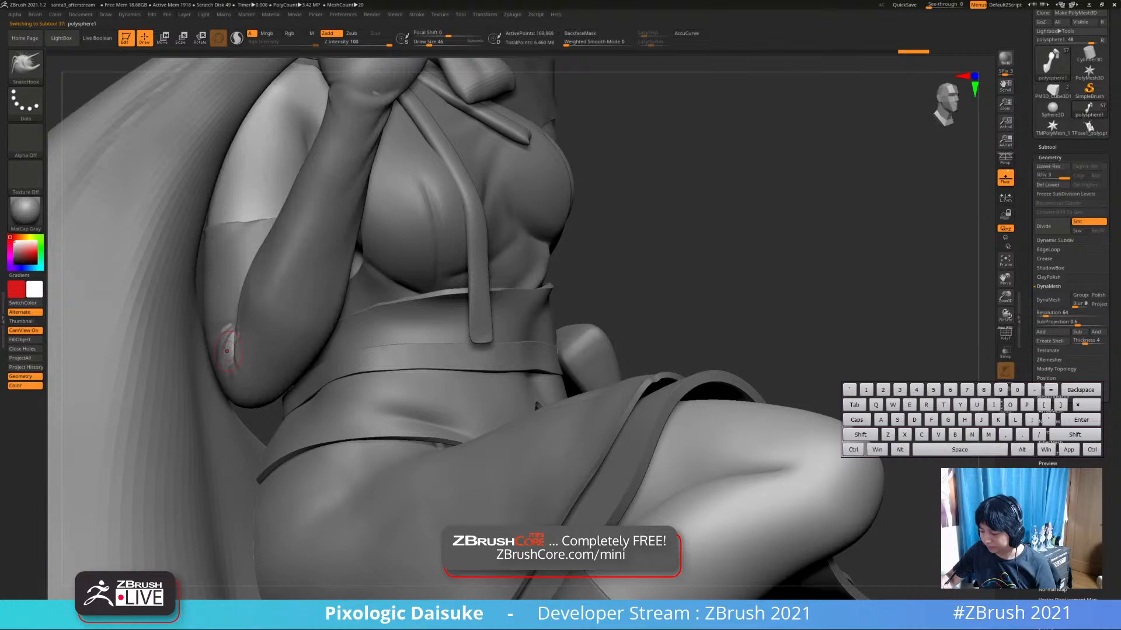
Switch to the DamStandard brush and rework the body's elbow wrinkles where they poke through the glove, smoothing them down
{"action": "right_click_drag", "start_coordinate": [227, 351], "coordinate": [260, 336]}
{"action": "key", "text": "alt+s"}
{"action": "key", "text": "alt+s"}
{"action": "key", "text": "b"}
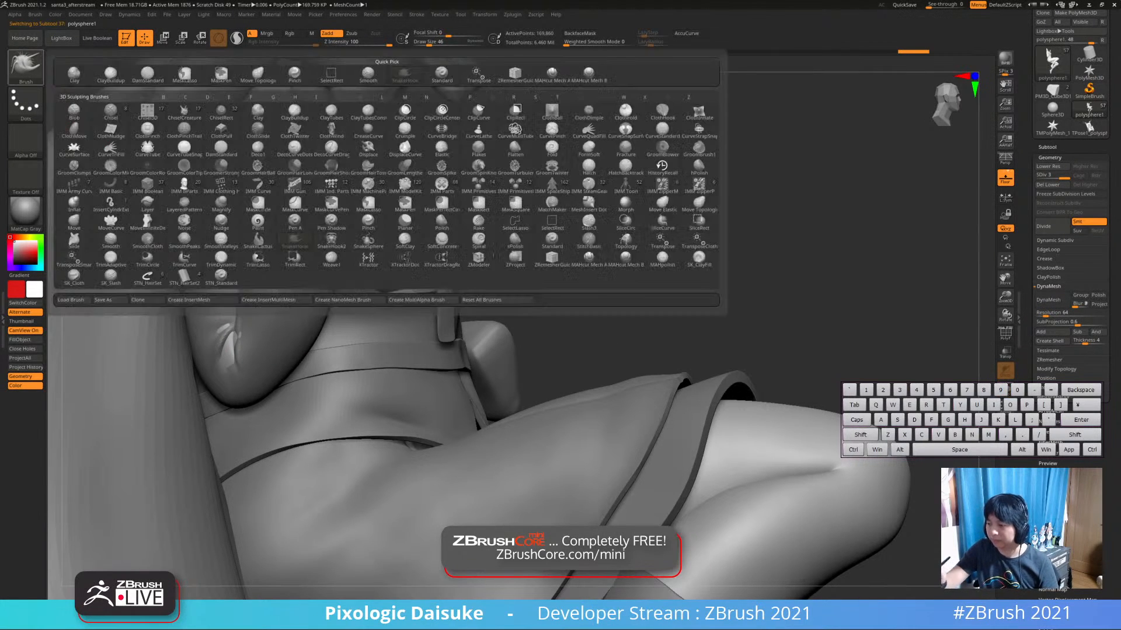
{"action": "key", "text": "d"}
{"action": "key", "text": "s"}
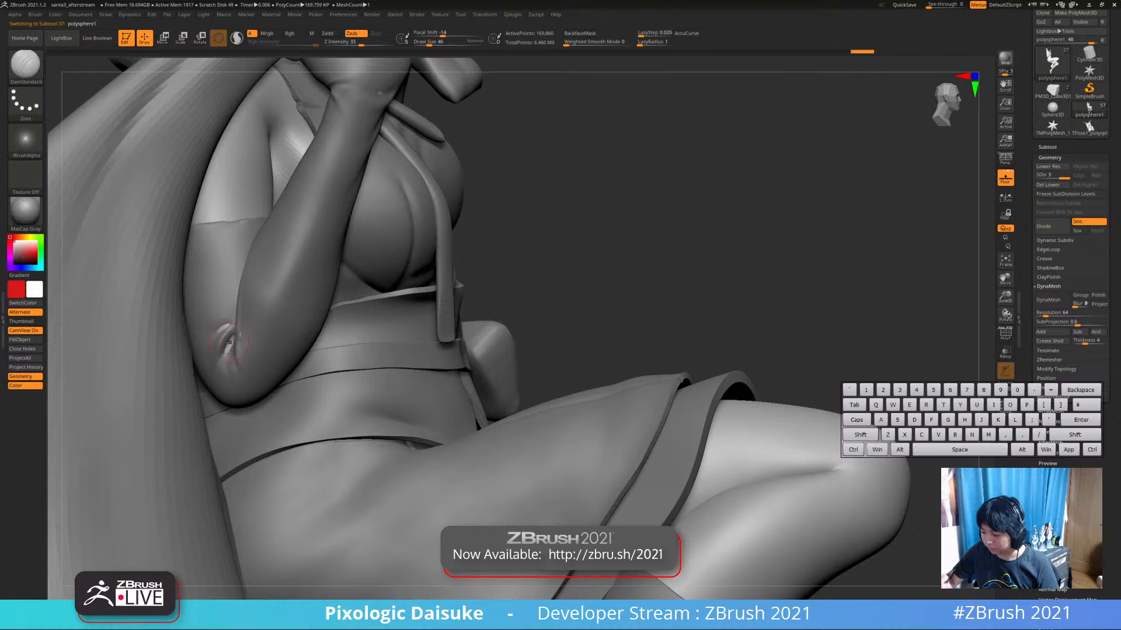
{"action": "key", "text": "shift"}
{"action": "left_click_drag", "start_coordinate": [235, 331], "coordinate": [224, 357]}
{"action": "key", "text": "shift"}
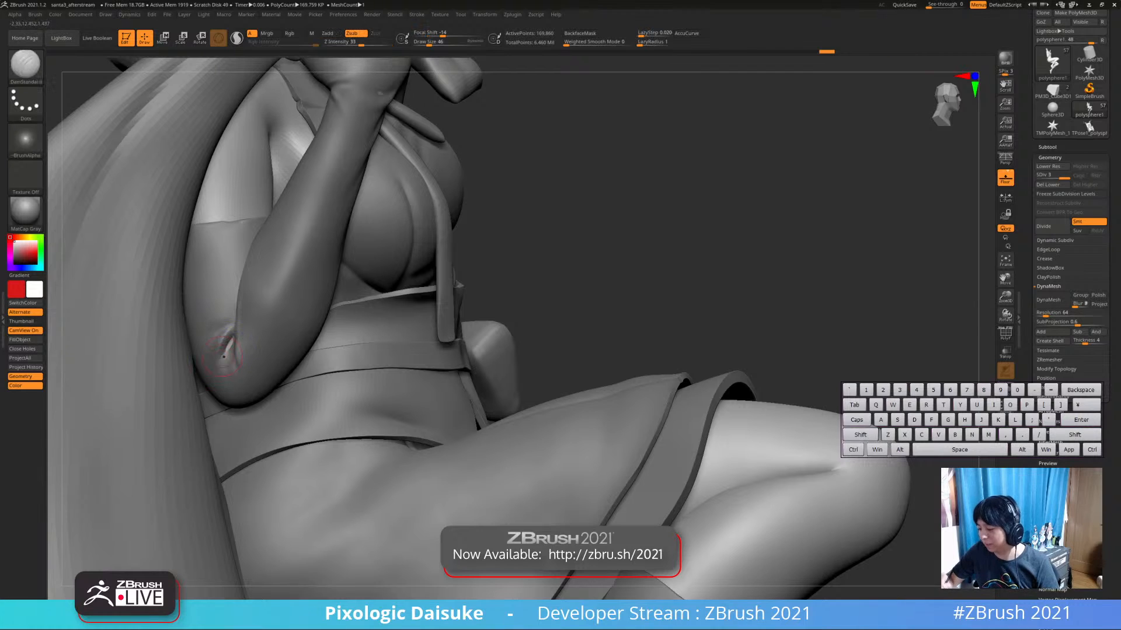
Select the long glove subtool Extract1 and smooth its upper-arm surface above the elbow
{"action": "right_click_drag", "start_coordinate": [237, 324], "coordinate": [222, 339], "text": "ctrl"}
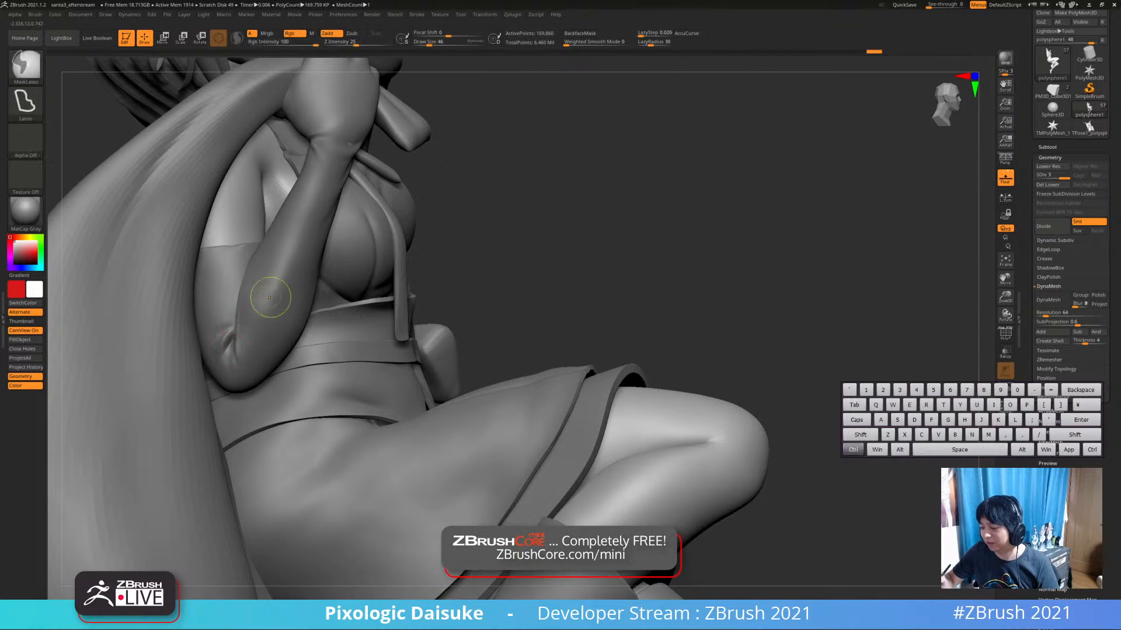
{"action": "mouse_move", "coordinate": [262, 300]}
{"action": "right_mouse_down", "text": "ctrl"}
{"action": "mouse_move", "coordinate": [288, 285]}
{"action": "mouse_move", "coordinate": [266, 324]}
{"action": "mouse_move", "coordinate": [344, 315]}
{"action": "right_mouse_up", "text": "ctrl"}
{"action": "key", "text": "alt+s"}
{"action": "key", "text": "alt+s"}
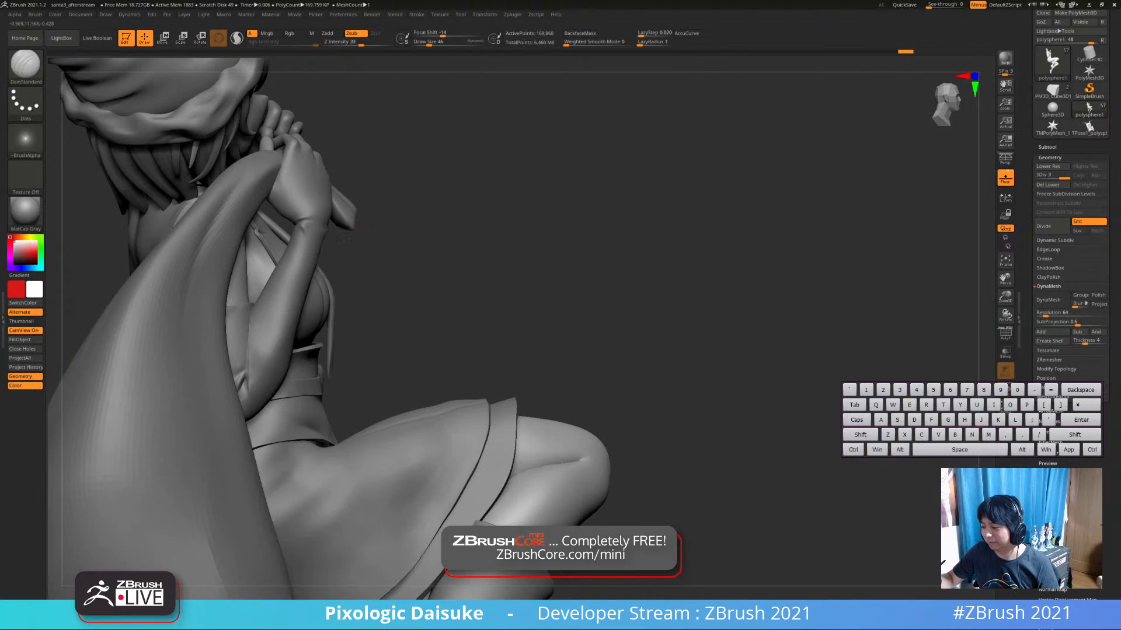
{"action": "right_click_drag", "start_coordinate": [351, 245], "coordinate": [257, 260]}
{"action": "left_click", "coordinate": [260, 305], "text": "alt"}
{"action": "mouse_move", "coordinate": [260, 305]}
{"action": "right_mouse_down", "text": "ctrl"}
{"action": "mouse_move", "coordinate": [250, 315]}
{"action": "mouse_move", "coordinate": [271, 324]}
{"action": "right_mouse_up", "text": "ctrl"}
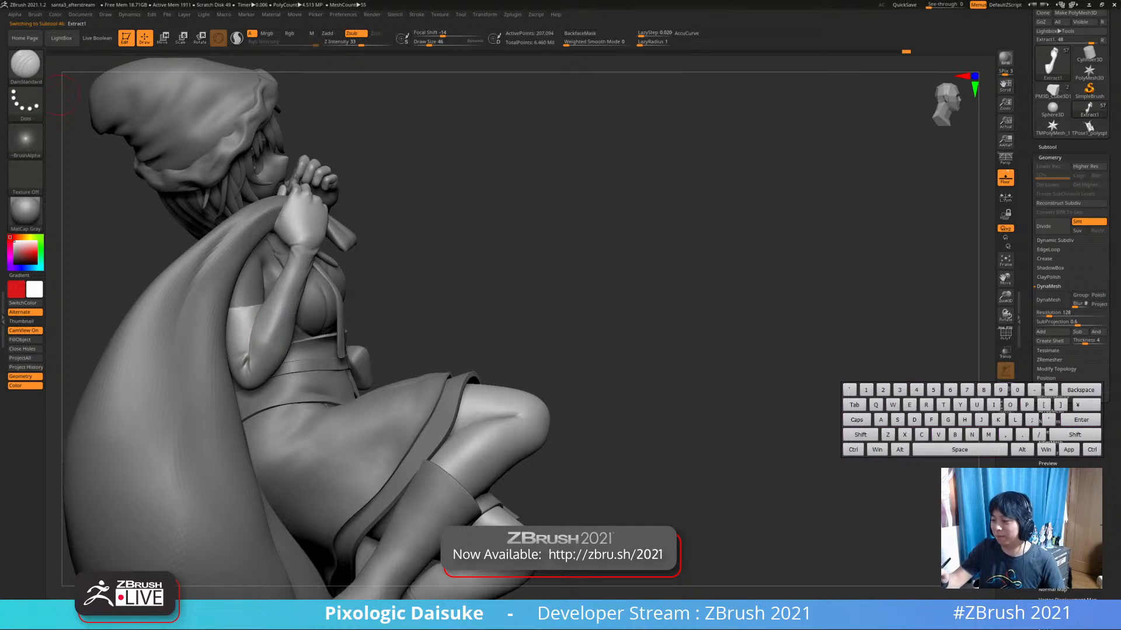
{"action": "right_click_drag", "start_coordinate": [261, 323], "coordinate": [242, 350], "text": "ctrl"}
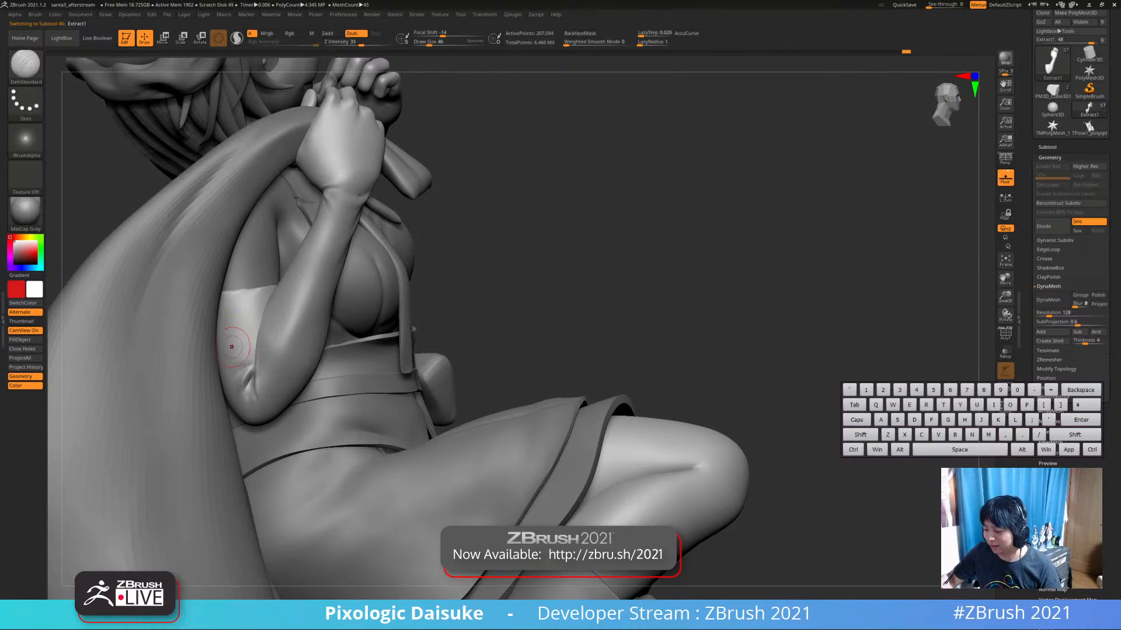
{"action": "key", "text": "shift"}
{"action": "left_click_drag", "start_coordinate": [233, 330], "coordinate": [239, 319], "text": "shift"}
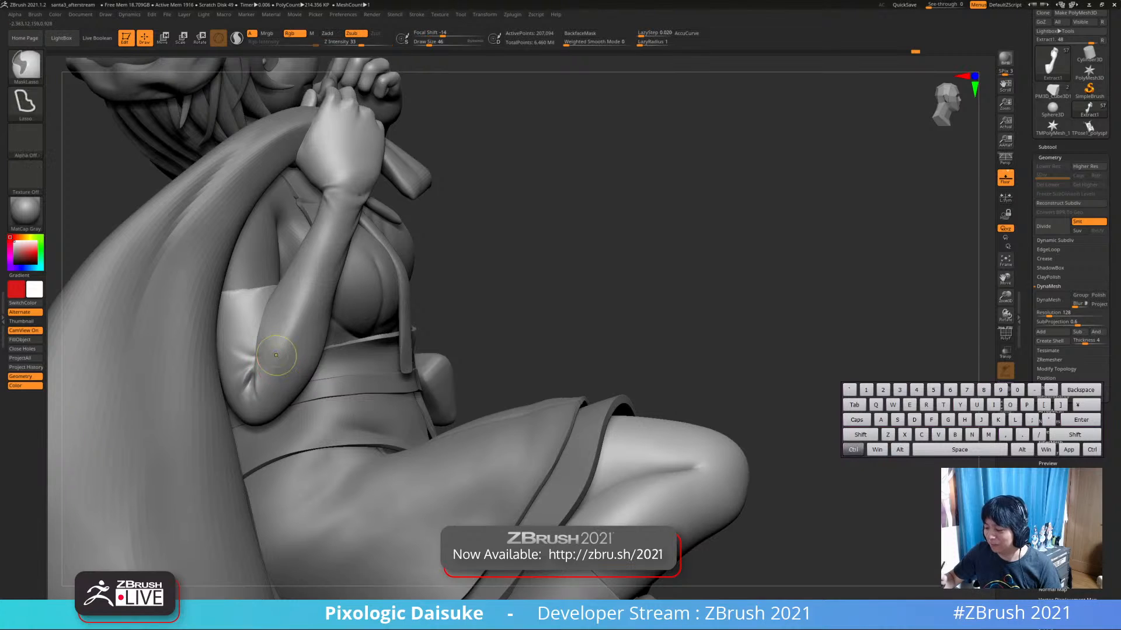
Smooth the outer side of the glove's upper arm, isolate the glove and undo the last stroke
{"action": "right_click_drag", "start_coordinate": [283, 354], "coordinate": [292, 290], "text": "ctrl"}
{"action": "mouse_move", "coordinate": [350, 256]}
{"action": "right_mouse_down"}
{"action": "mouse_move", "coordinate": [313, 245]}
{"action": "mouse_move", "coordinate": [293, 321]}
{"action": "mouse_move", "coordinate": [333, 343]}
{"action": "right_mouse_up"}
{"action": "left_click_drag", "start_coordinate": [233, 327], "coordinate": [231, 362], "text": "shift"}
{"action": "mouse_move", "coordinate": [230, 365]}
{"action": "right_mouse_down"}
{"action": "mouse_move", "coordinate": [305, 349]}
{"action": "mouse_move", "coordinate": [342, 255]}
{"action": "mouse_move", "coordinate": [262, 330]}
{"action": "mouse_move", "coordinate": [257, 365]}
{"action": "mouse_move", "coordinate": [267, 318]}
{"action": "mouse_move", "coordinate": [346, 312]}
{"action": "mouse_move", "coordinate": [330, 321]}
{"action": "mouse_move", "coordinate": [306, 312]}
{"action": "mouse_move", "coordinate": [324, 304]}
{"action": "mouse_move", "coordinate": [267, 262]}
{"action": "mouse_move", "coordinate": [244, 261]}
{"action": "mouse_move", "coordinate": [289, 295]}
{"action": "mouse_move", "coordinate": [181, 260]}
{"action": "mouse_move", "coordinate": [269, 334]}
{"action": "right_mouse_up"}
{"action": "key", "text": "alt+s"}
{"action": "key", "text": "ctrl+z"}
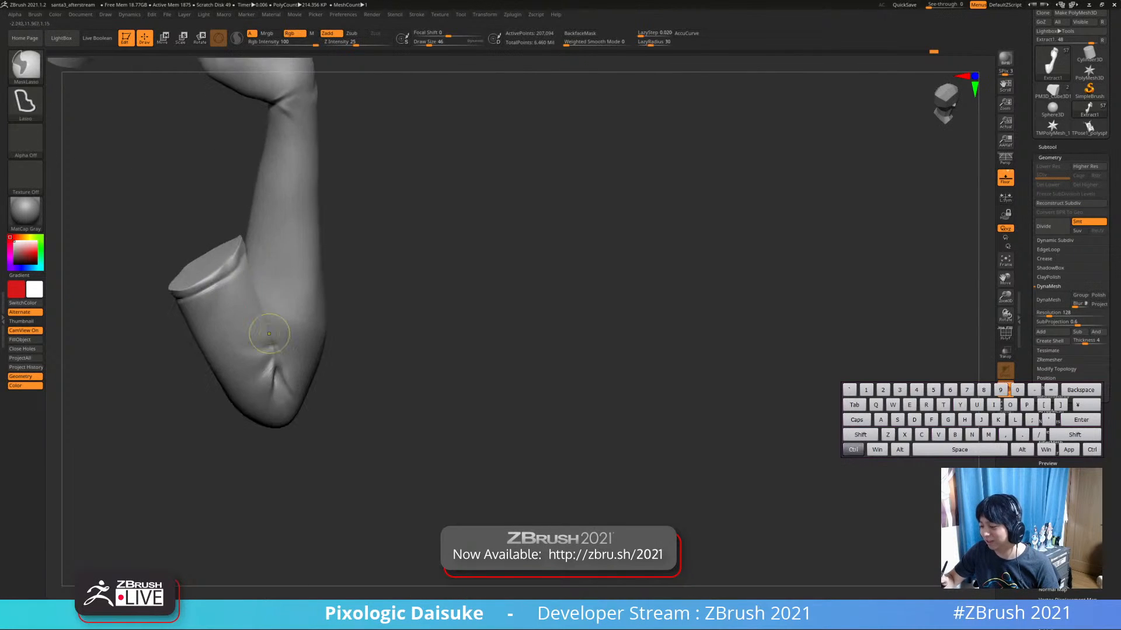
Examine the glove's opening and elbow folds, both isolated and on the whole figure, from several angles
{"action": "right_click_drag", "start_coordinate": [260, 263], "coordinate": [244, 256]}
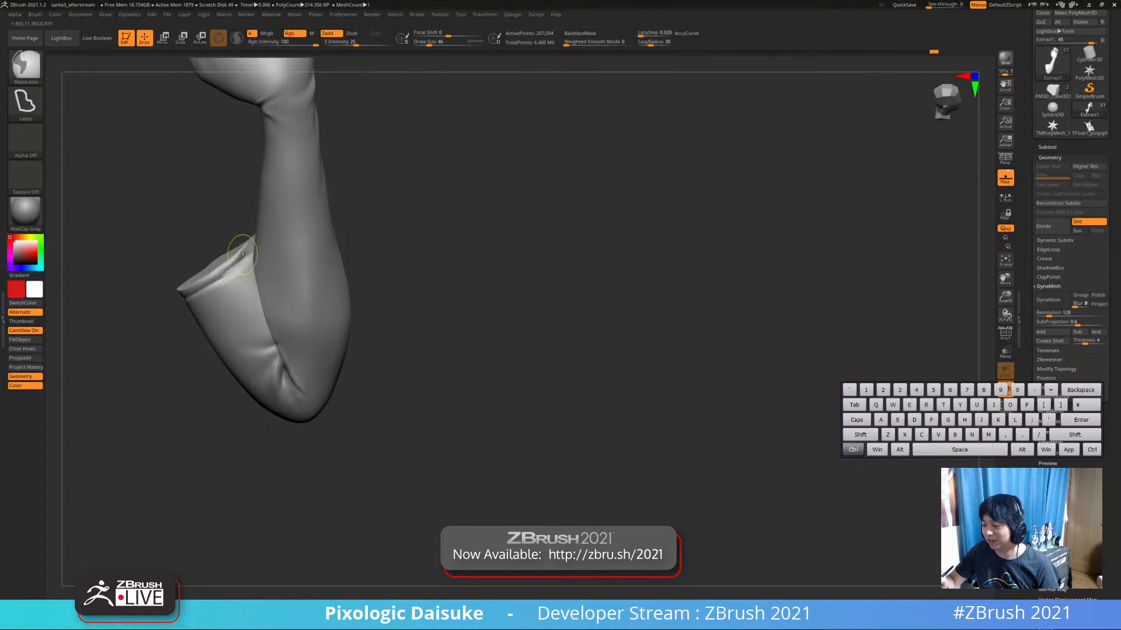
{"action": "mouse_move", "coordinate": [245, 260]}
{"action": "right_mouse_down"}
{"action": "mouse_move", "coordinate": [319, 317]}
{"action": "mouse_move", "coordinate": [280, 325]}
{"action": "mouse_move", "coordinate": [285, 286]}
{"action": "mouse_move", "coordinate": [304, 292]}
{"action": "right_mouse_up"}
{"action": "key", "text": "ctrl+shift+s"}
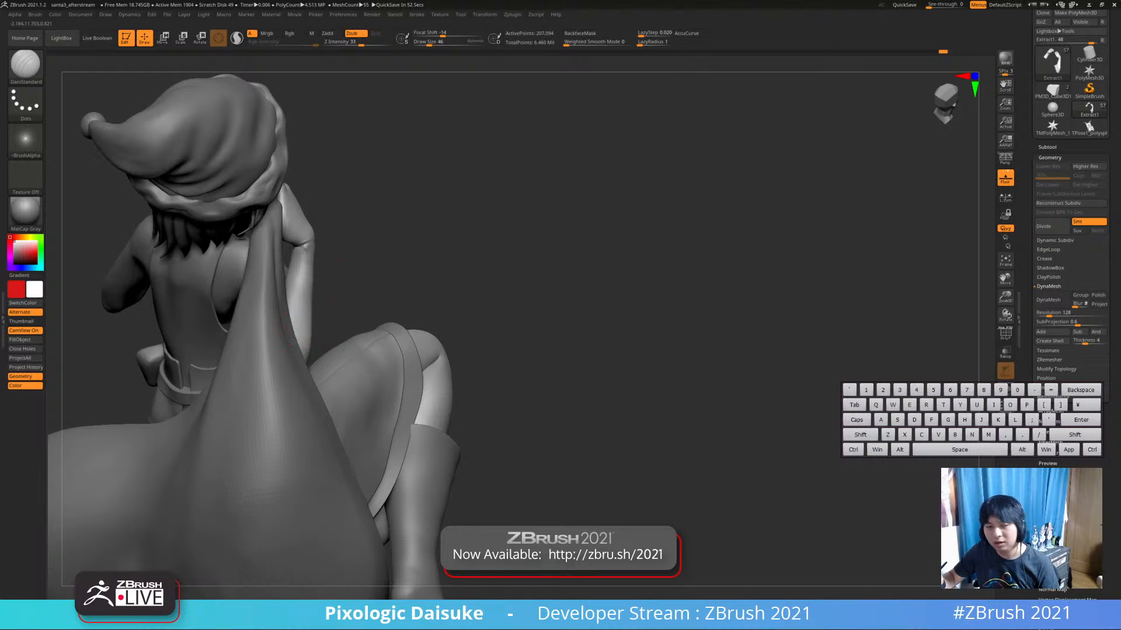
{"action": "mouse_move", "coordinate": [284, 325]}
{"action": "right_mouse_down"}
{"action": "mouse_move", "coordinate": [320, 295]}
{"action": "mouse_move", "coordinate": [337, 299]}
{"action": "right_mouse_up"}
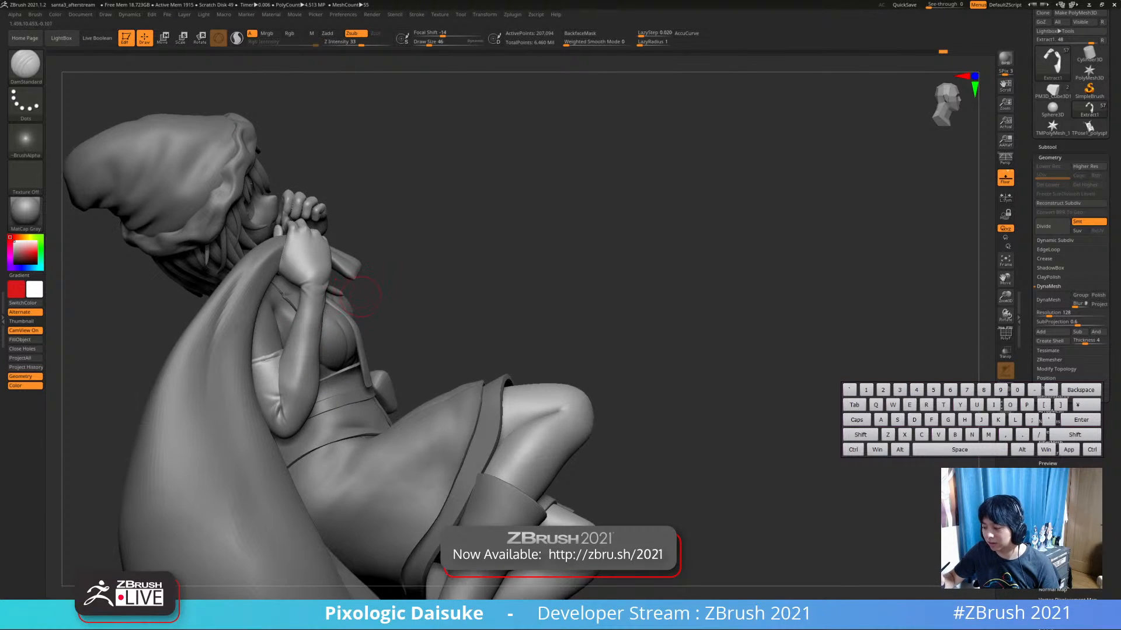
{"action": "left_click", "coordinate": [357, 300]}
{"action": "left_click", "coordinate": [351, 304]}
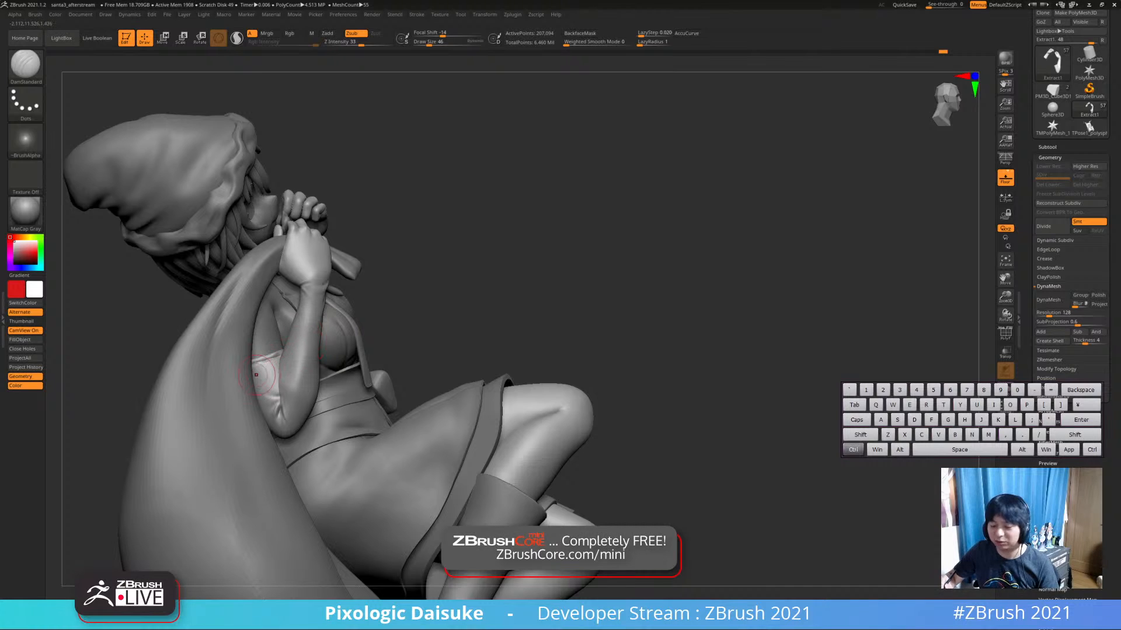
{"action": "right_click_drag", "start_coordinate": [256, 375], "coordinate": [257, 367], "text": "ctrl"}
{"action": "key", "text": "shift"}
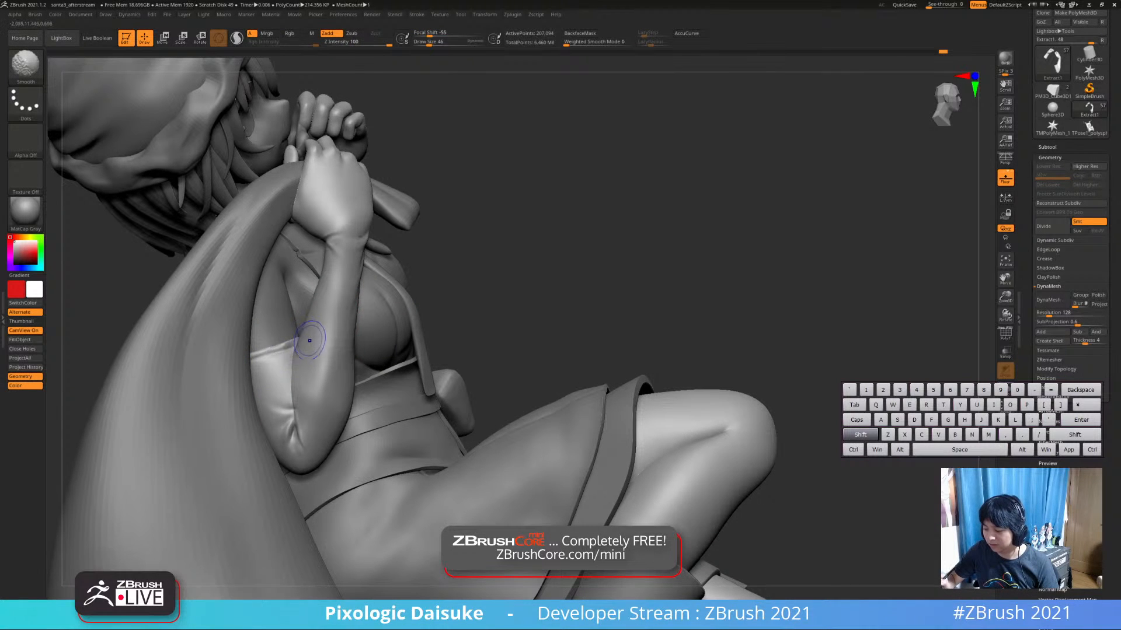
{"action": "right_click_drag", "start_coordinate": [311, 331], "coordinate": [332, 246], "text": "ctrl"}
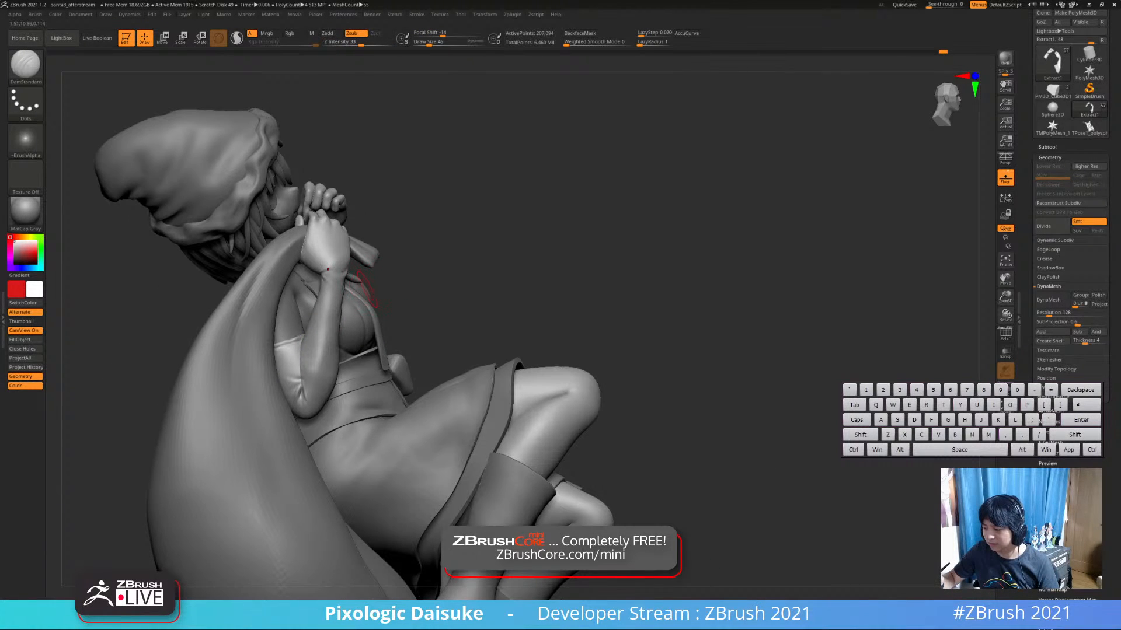
{"action": "right_click_drag", "start_coordinate": [543, 262], "coordinate": [420, 265]}
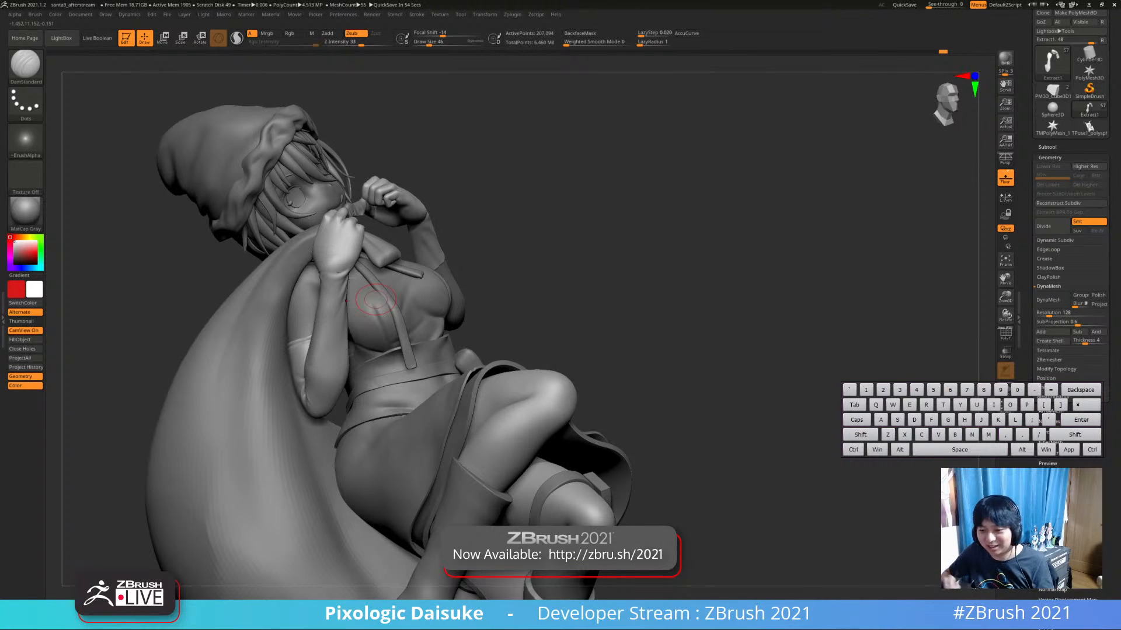
{"action": "mouse_move", "coordinate": [349, 295]}
{"action": "left_mouse_down"}
{"action": "mouse_move", "coordinate": [245, 181]}
{"action": "mouse_move", "coordinate": [168, 66]}
{"action": "left_mouse_up"}
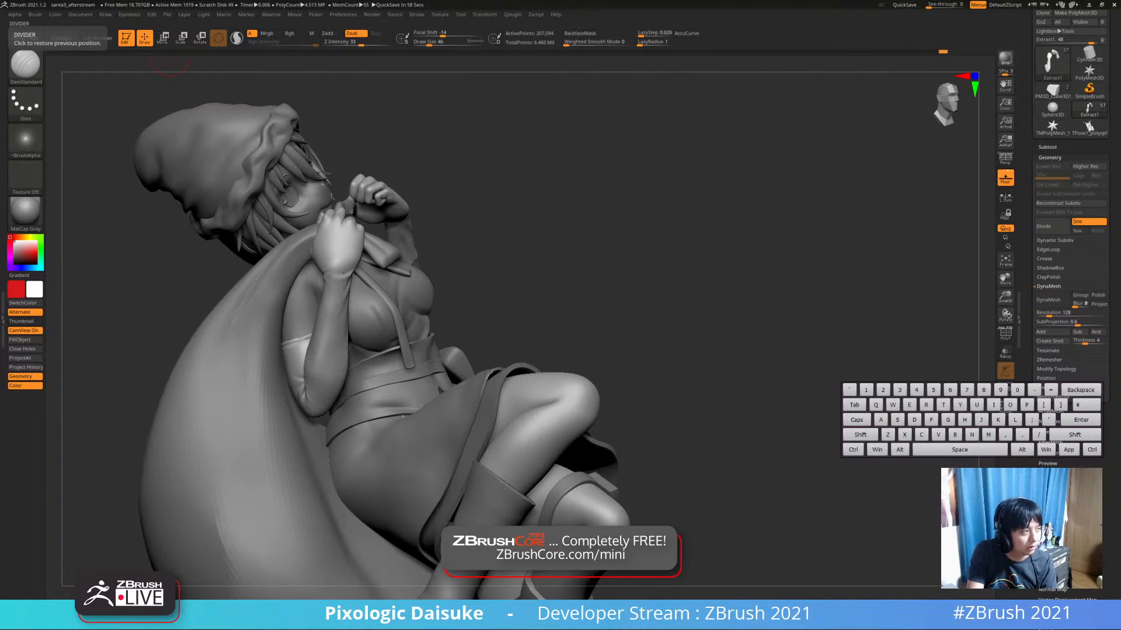
{"action": "key", "text": "BackSpace"}
{"action": "key", "text": "a"}
{"action": "key", "text": "d"}
{"action": "key", "text": "t"}
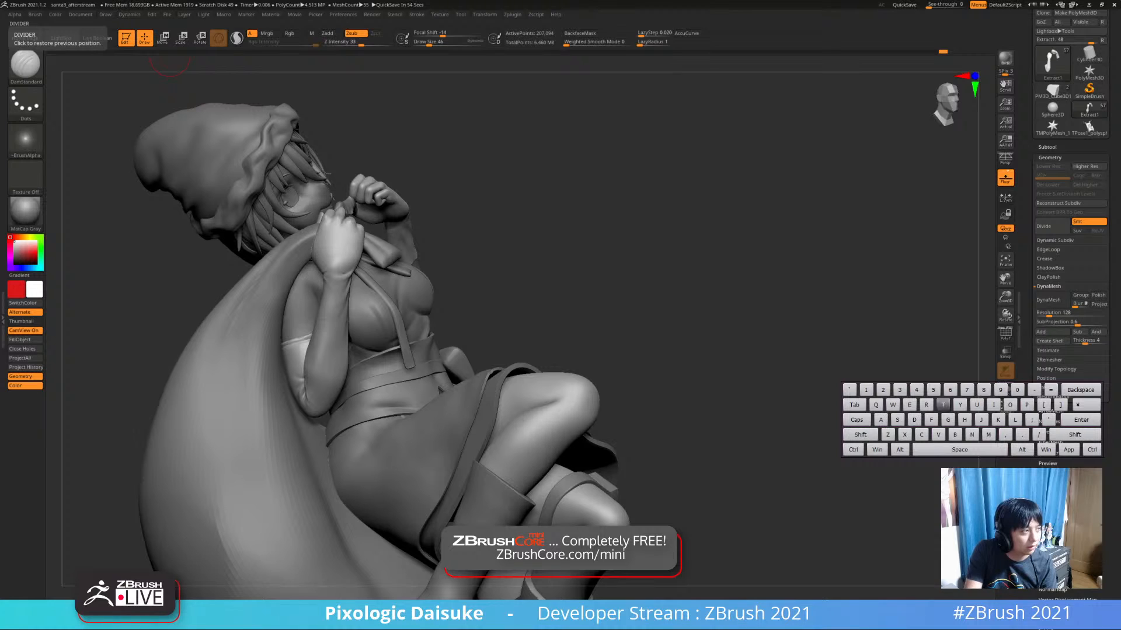
{"action": "key", "text": "o"}
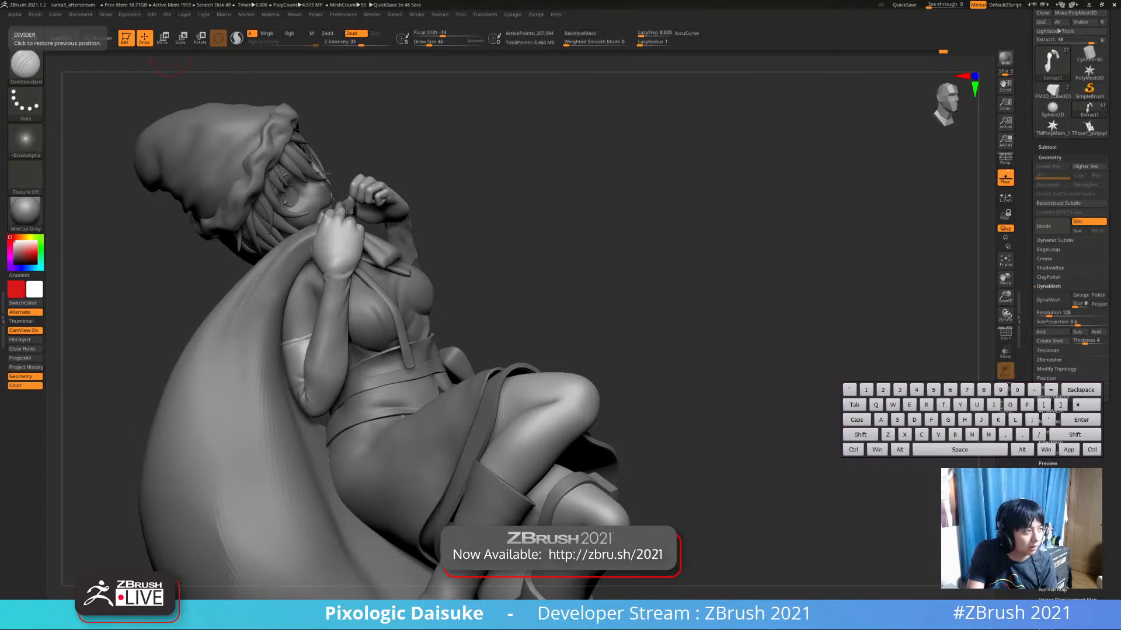
{"action": "key", "text": "BackSpace"}
{"action": "key", "text": "h"}
{"action": "key", "text": "g"}
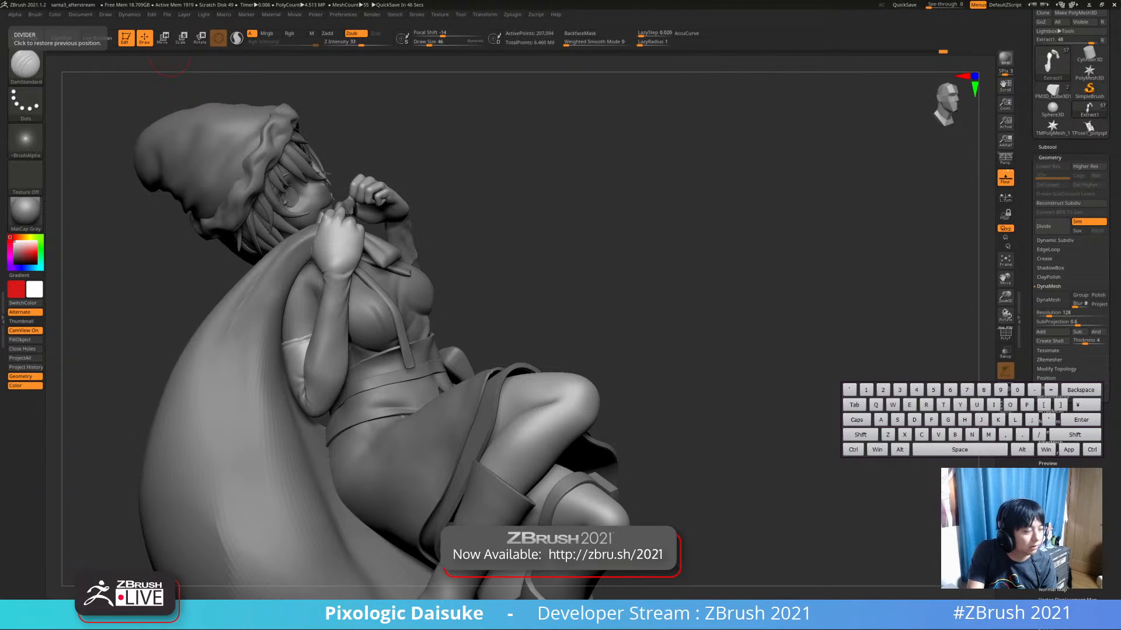
{"action": "key", "text": "c"}
{"action": "key", "text": "o"}
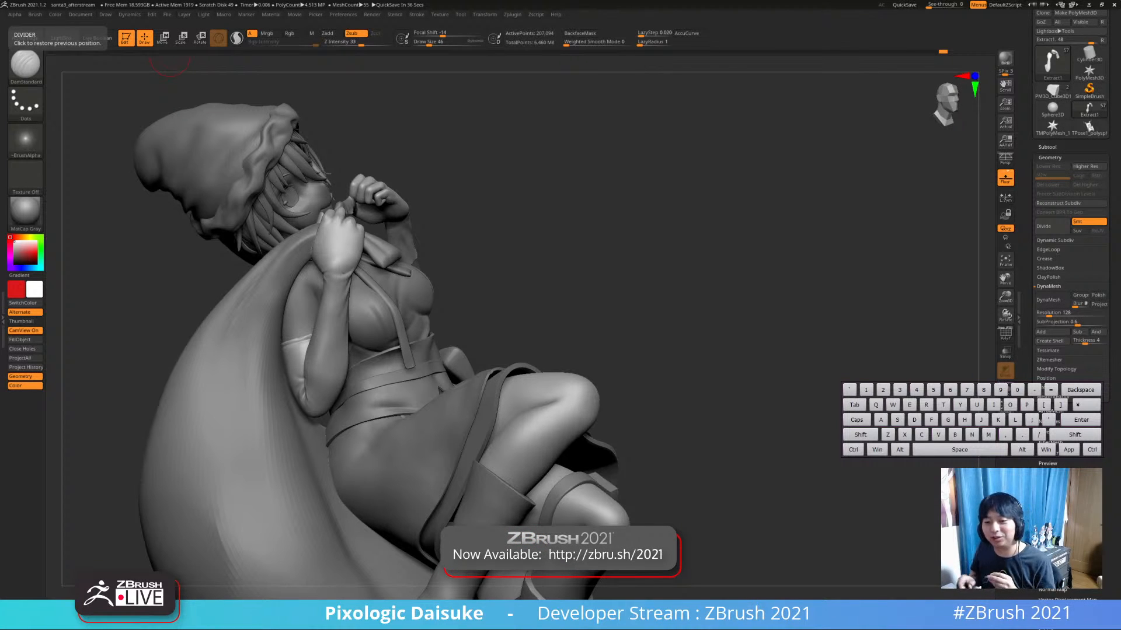
{"action": "left_click_drag", "start_coordinate": [169, 58], "coordinate": [185, 69]}
{"action": "mouse_move", "coordinate": [496, 175]}
{"action": "right_mouse_down"}
{"action": "mouse_move", "coordinate": [370, 181]}
{"action": "mouse_move", "coordinate": [394, 210]}
{"action": "mouse_move", "coordinate": [402, 201]}
{"action": "mouse_move", "coordinate": [380, 182]}
{"action": "mouse_move", "coordinate": [367, 195]}
{"action": "mouse_move", "coordinate": [379, 223]}
{"action": "right_mouse_up"}
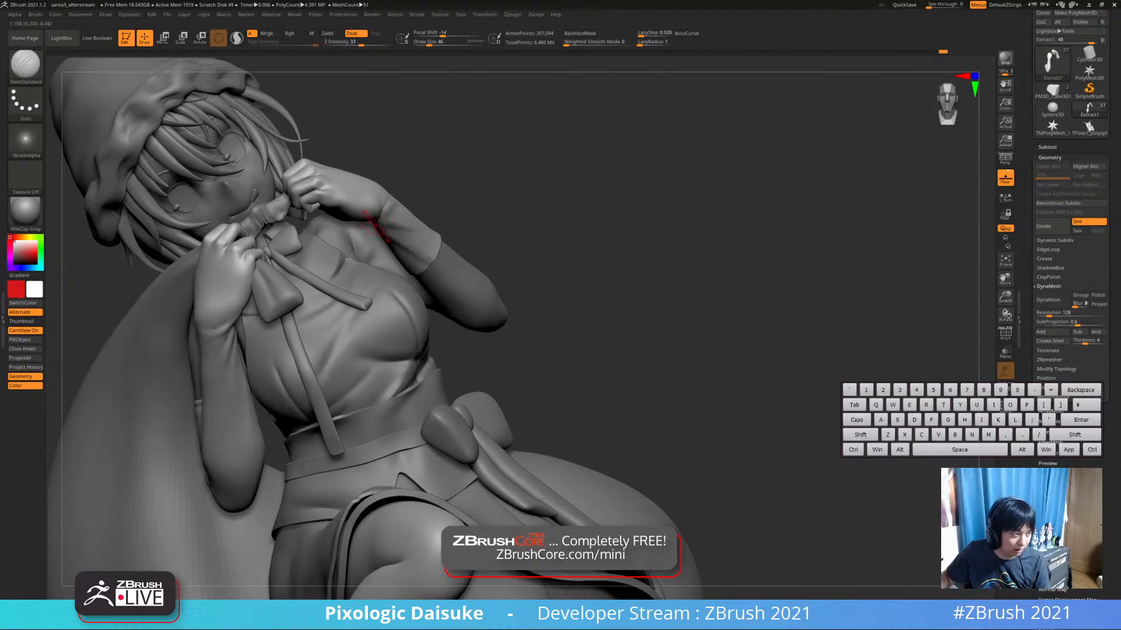
{"action": "mouse_move", "coordinate": [26, 140]}
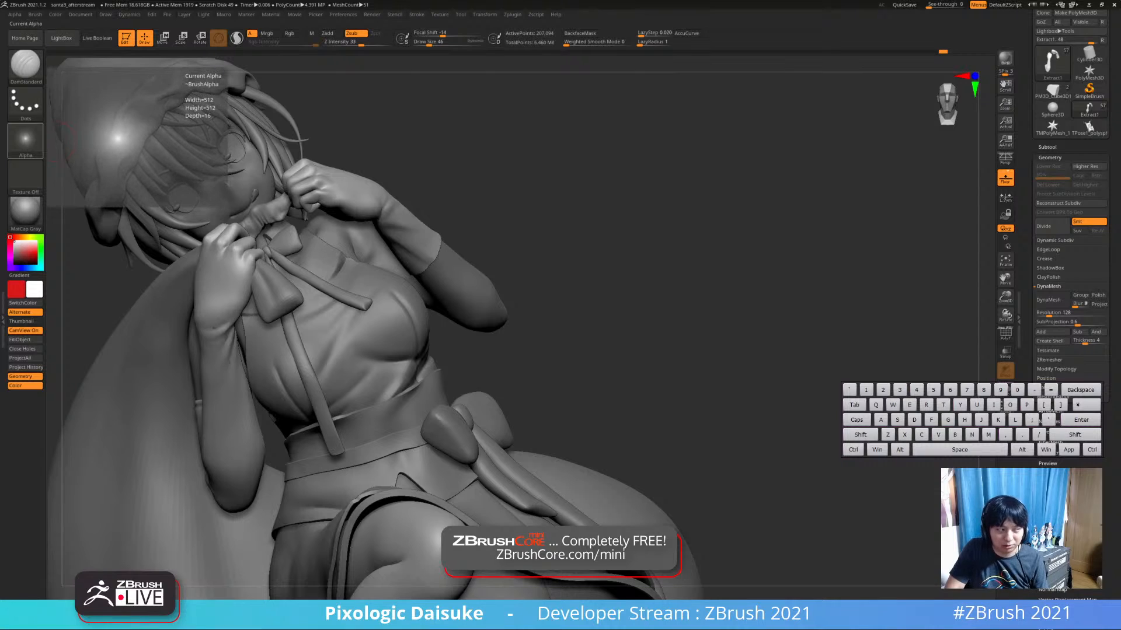
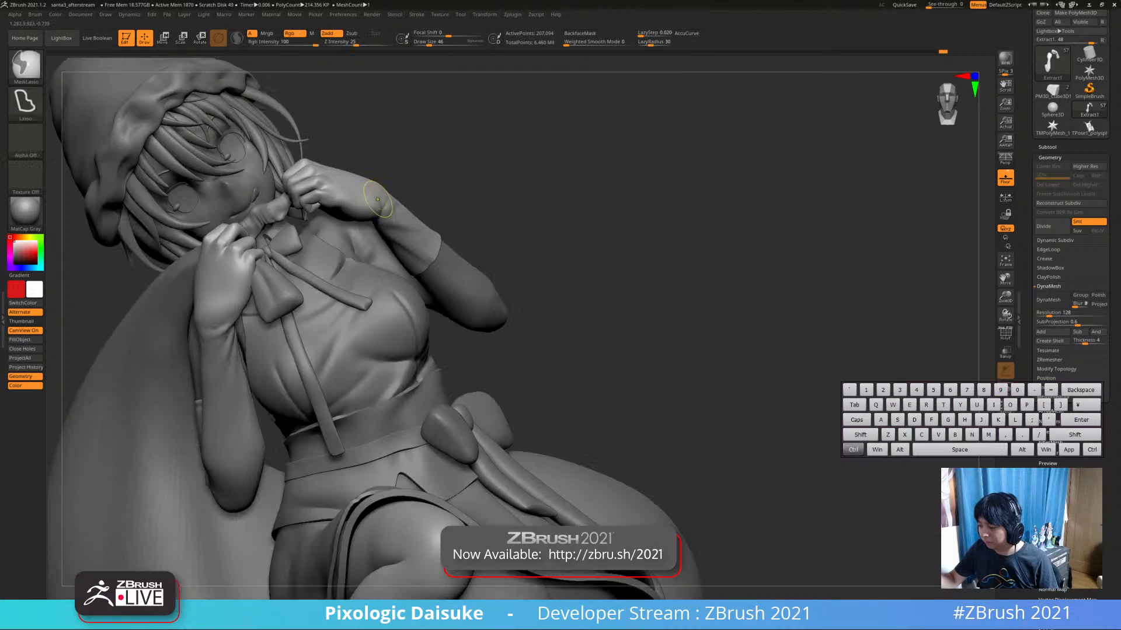
Isolate the gloves and begin carving a hem groove around the forearm opening of the shorter glove with DamStandard, undoing the stray strokes
{"action": "right_click_drag", "start_coordinate": [375, 193], "coordinate": [543, 201]}
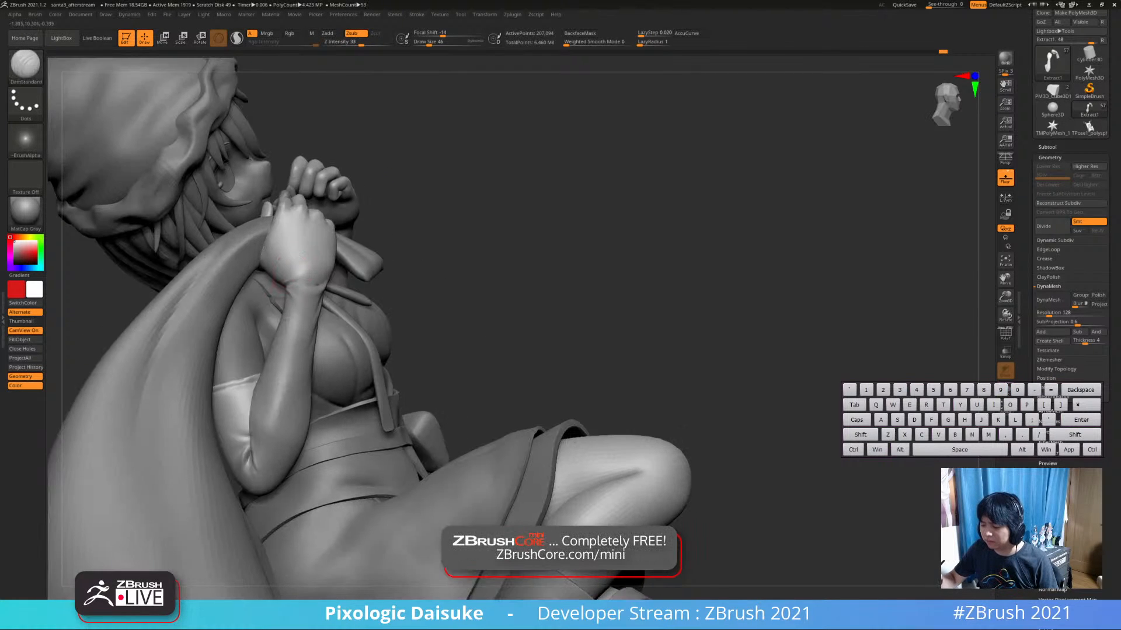
{"action": "right_click_drag", "start_coordinate": [299, 311], "coordinate": [318, 268], "text": "alt"}
{"action": "mouse_move", "coordinate": [359, 196]}
{"action": "right_mouse_down"}
{"action": "mouse_move", "coordinate": [431, 193]}
{"action": "mouse_move", "coordinate": [437, 240]}
{"action": "mouse_move", "coordinate": [432, 210]}
{"action": "right_mouse_up"}
{"action": "left_click", "coordinate": [437, 209], "text": "ctrl+shift"}
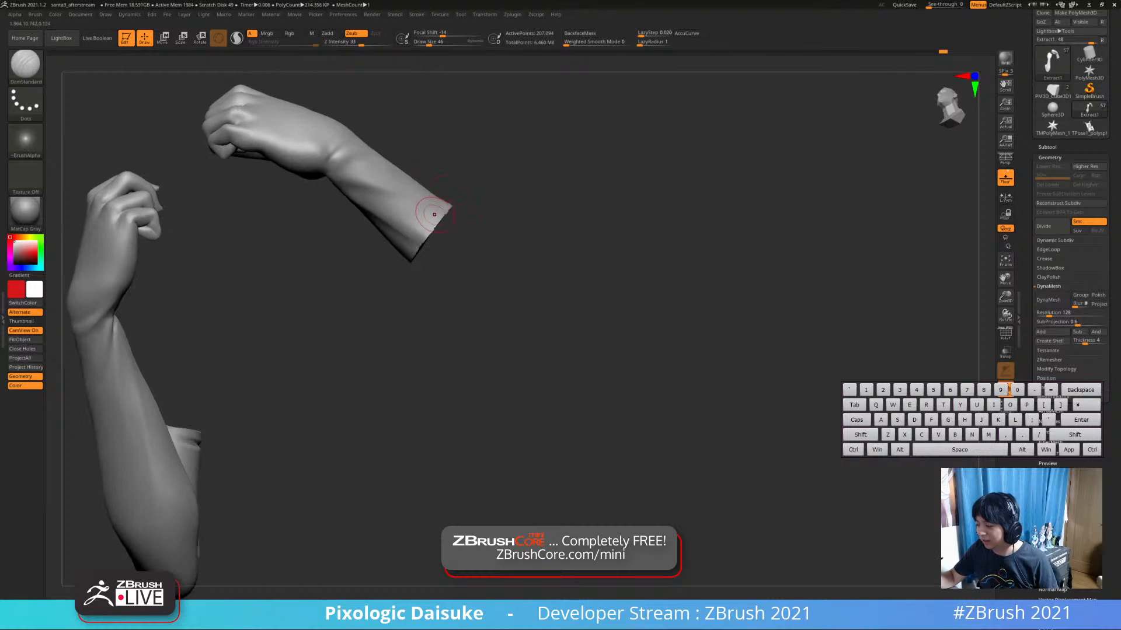
{"action": "left_click_drag", "start_coordinate": [432, 210], "coordinate": [425, 226]}
{"action": "key", "text": "ctrl+z"}
{"action": "mouse_move", "coordinate": [424, 233]}
{"action": "right_mouse_down"}
{"action": "mouse_move", "coordinate": [388, 267]}
{"action": "mouse_move", "coordinate": [444, 257]}
{"action": "right_mouse_up"}
{"action": "right_click_drag", "start_coordinate": [245, 283], "coordinate": [281, 321], "text": "alt"}
{"action": "left_click_drag", "start_coordinate": [226, 338], "coordinate": [276, 332]}
{"action": "key", "text": "ctrl+z"}
{"action": "key", "text": "ctrl+z"}
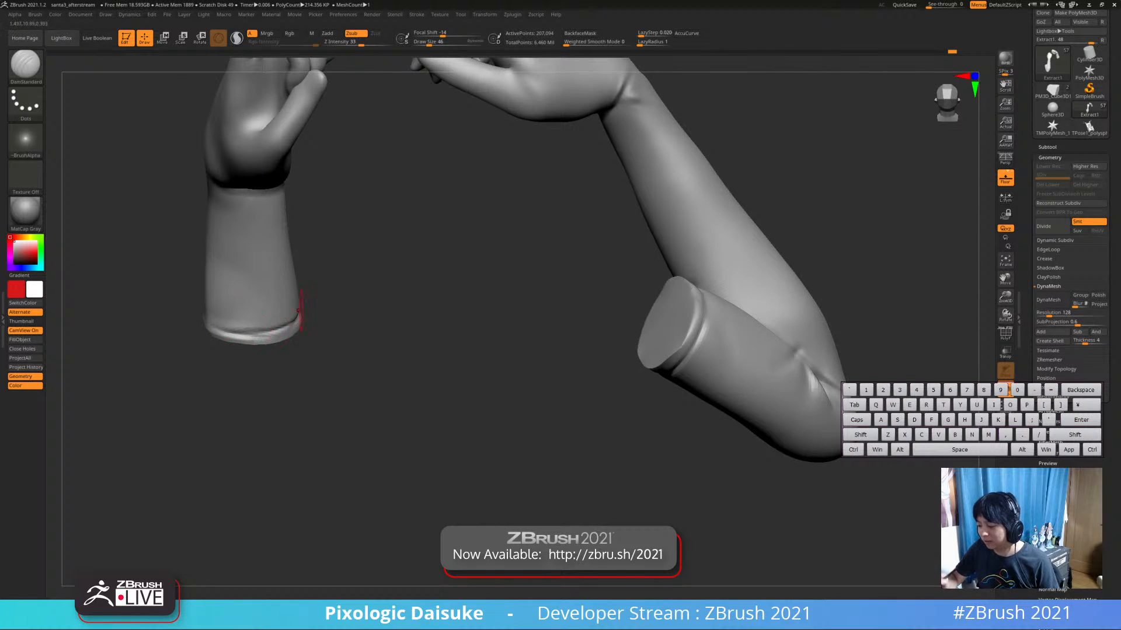
Continue the hem groove around the rest of the shorter glove's opening and show the whole figure again
{"action": "right_click_drag", "start_coordinate": [298, 311], "coordinate": [299, 286], "text": "ctrl"}
{"action": "right_click_drag", "start_coordinate": [299, 286], "coordinate": [262, 298], "text": "alt"}
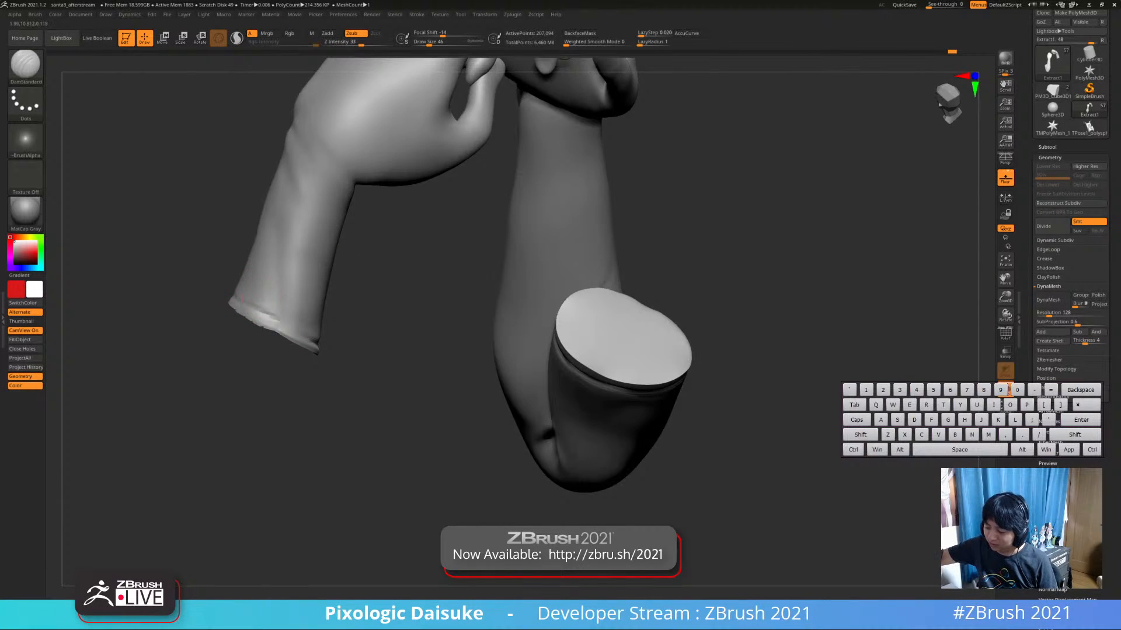
{"action": "left_click_drag", "start_coordinate": [243, 299], "coordinate": [235, 303]}
{"action": "mouse_move", "coordinate": [235, 303]}
{"action": "right_mouse_down"}
{"action": "mouse_move", "coordinate": [312, 335]}
{"action": "mouse_move", "coordinate": [260, 321]}
{"action": "mouse_move", "coordinate": [260, 304]}
{"action": "mouse_move", "coordinate": [260, 338]}
{"action": "right_mouse_up"}
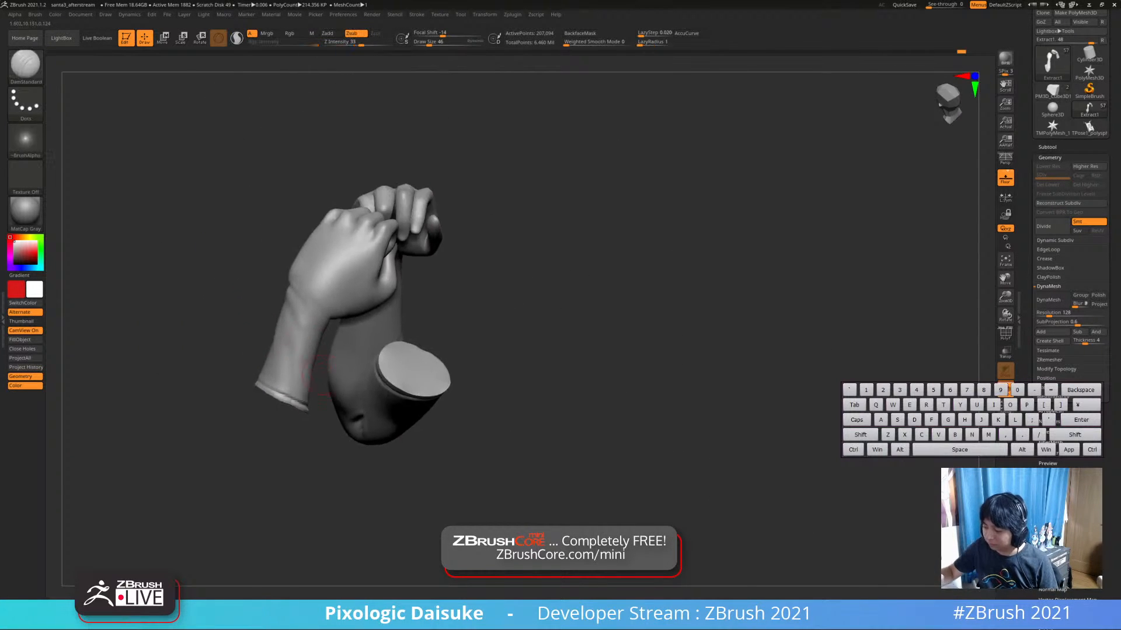
{"action": "right_click_drag", "start_coordinate": [291, 250], "coordinate": [402, 261]}
{"action": "mouse_move", "coordinate": [403, 260]}
{"action": "right_mouse_down"}
{"action": "mouse_move", "coordinate": [387, 258]}
{"action": "mouse_move", "coordinate": [489, 318]}
{"action": "right_mouse_up"}
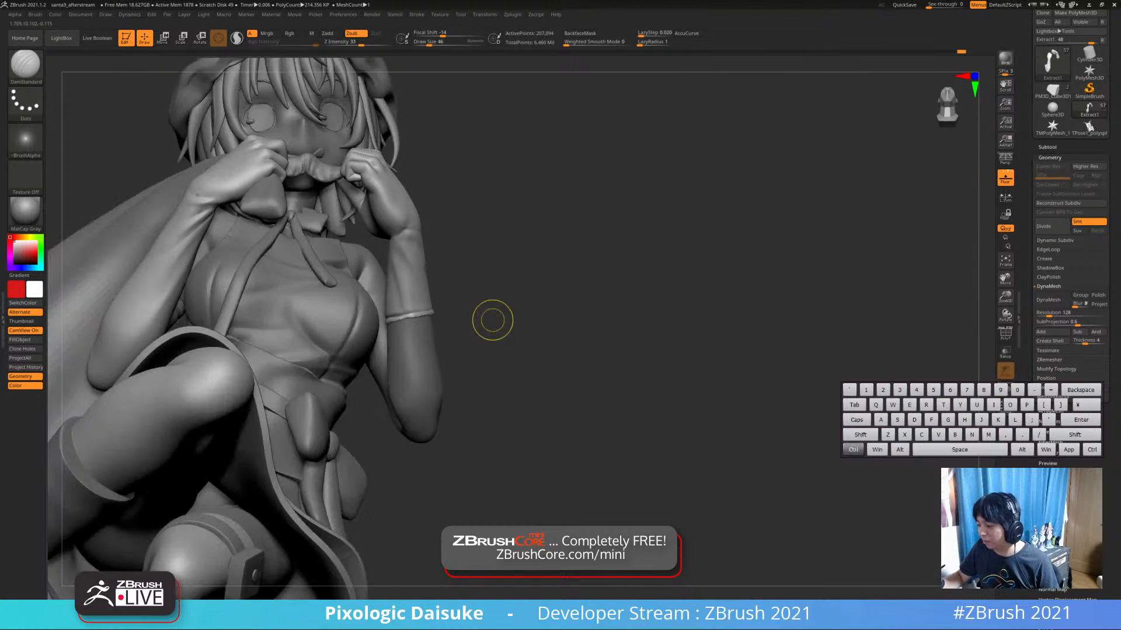
Select the ruffled cloth held between the hands, smooth it and carve thin gathers into it with DamStandard
{"action": "mouse_move", "coordinate": [492, 320]}
{"action": "right_mouse_down", "text": "ctrl"}
{"action": "mouse_move", "coordinate": [492, 274]}
{"action": "mouse_move", "coordinate": [478, 345]}
{"action": "mouse_move", "coordinate": [488, 369]}
{"action": "right_mouse_up", "text": "ctrl"}
{"action": "left_click", "coordinate": [336, 241], "text": "alt"}
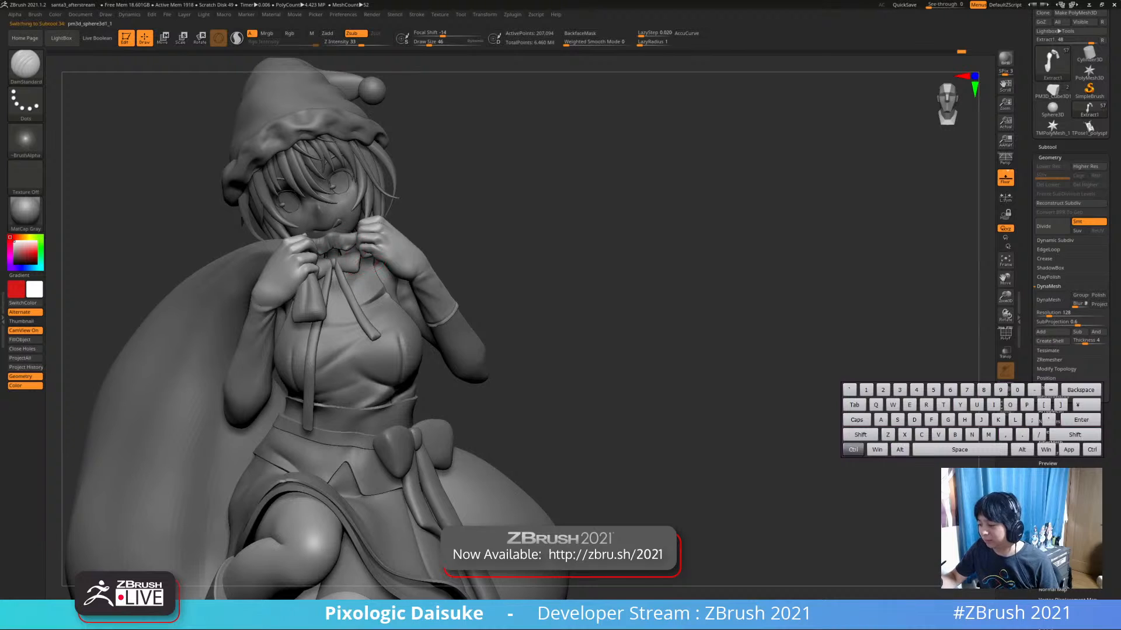
{"action": "right_click_drag", "start_coordinate": [335, 241], "coordinate": [332, 242], "text": "ctrl"}
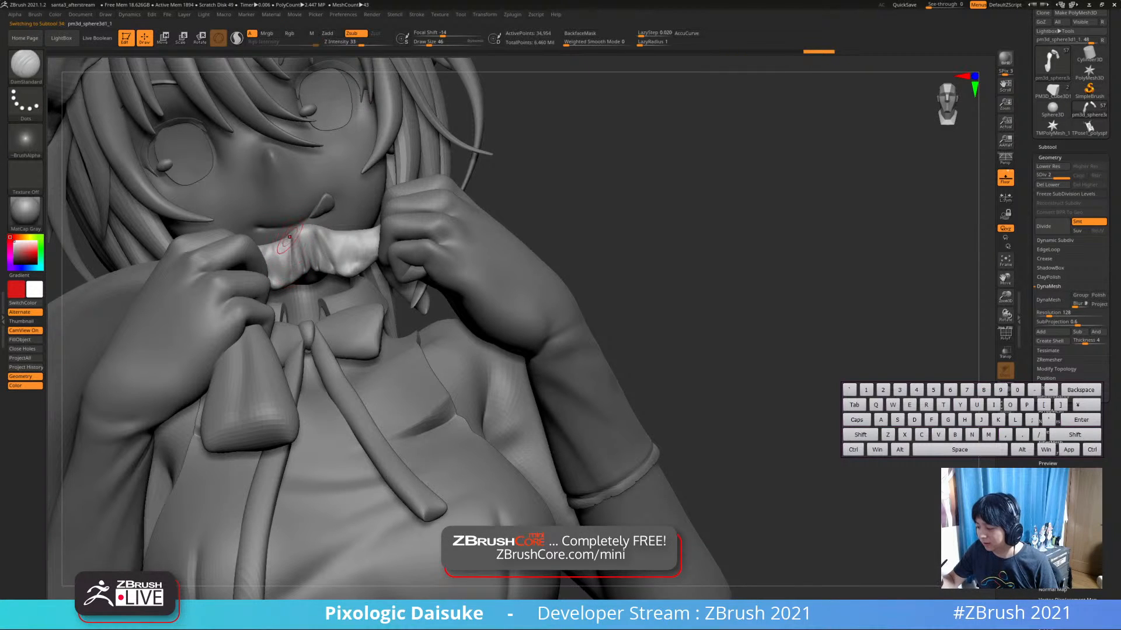
{"action": "key", "text": "shift"}
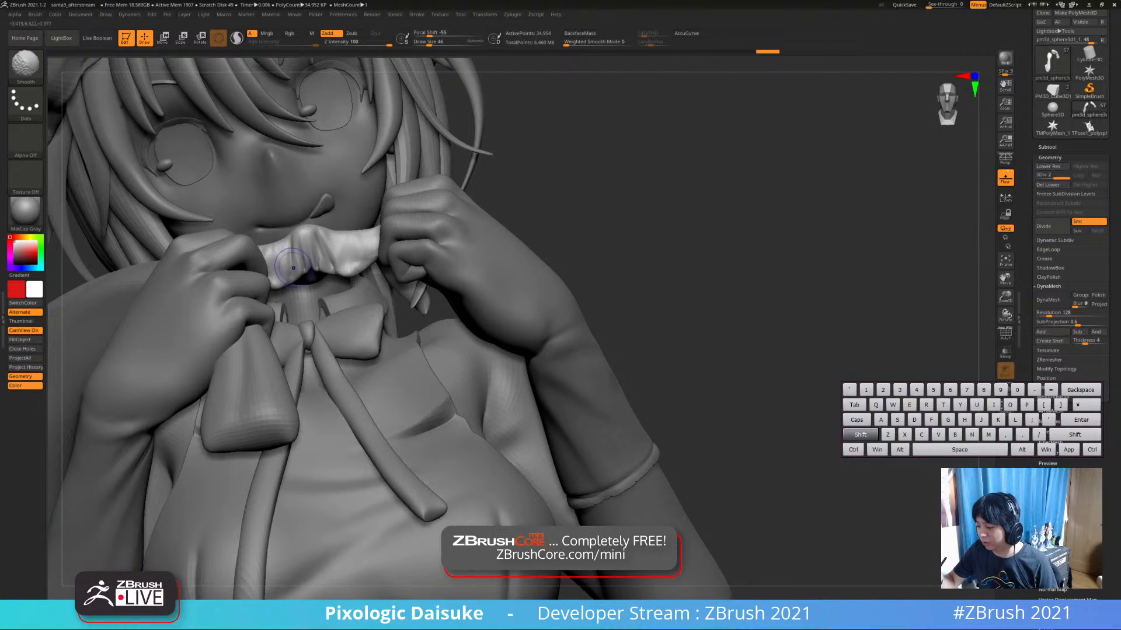
{"action": "left_click_drag", "start_coordinate": [318, 286], "coordinate": [276, 284]}
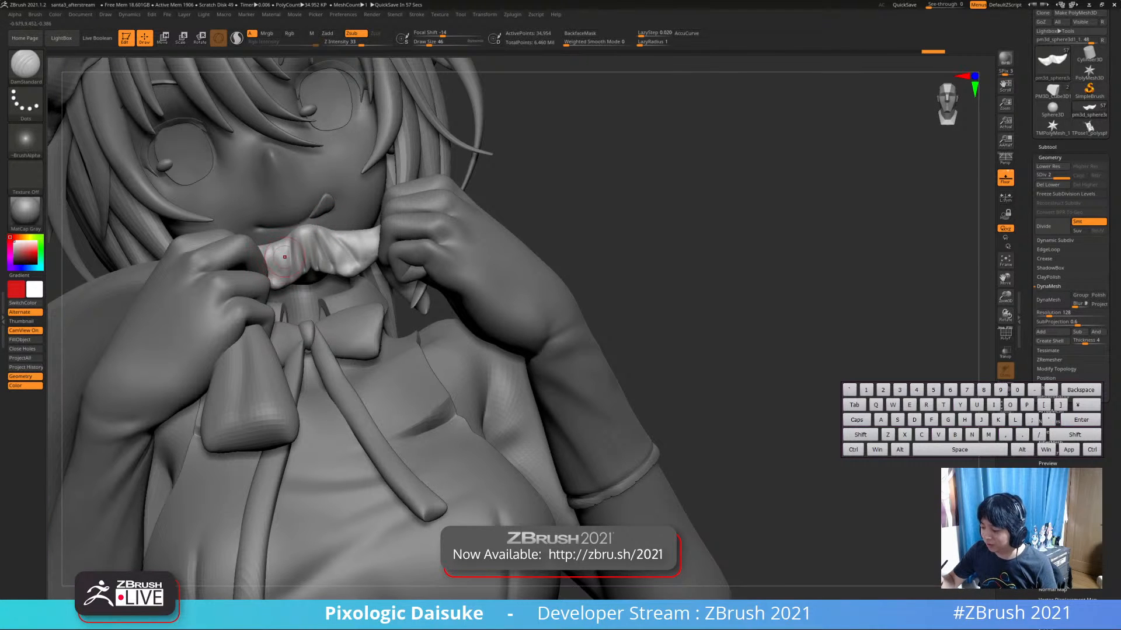
{"action": "right_click_drag", "start_coordinate": [291, 238], "coordinate": [351, 233]}
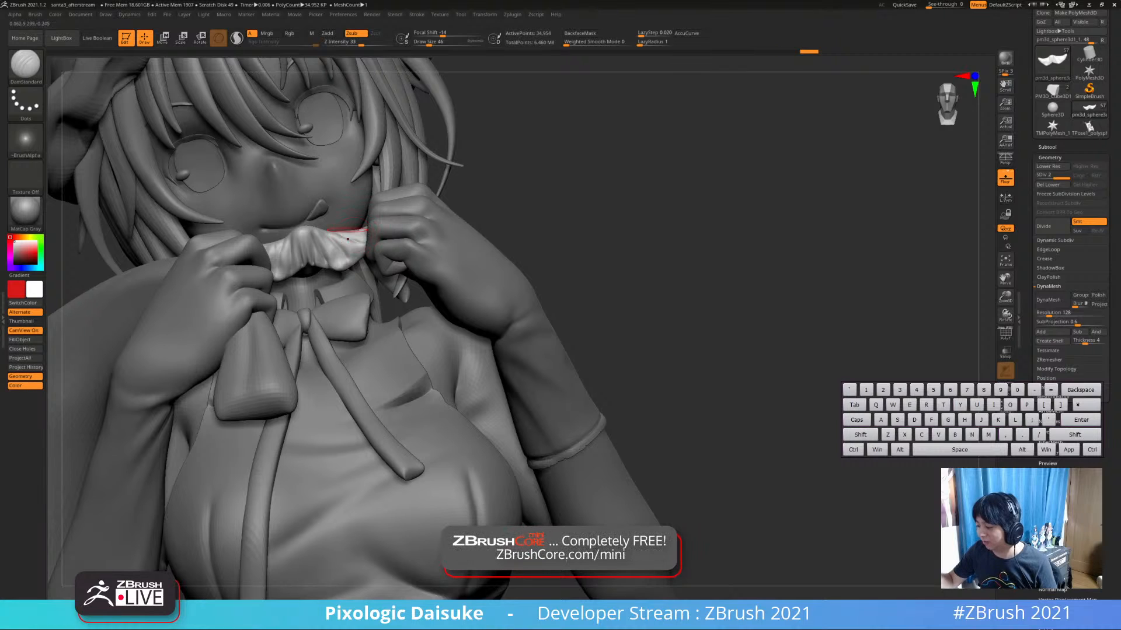
Sculpt more folds near the cloth's right-hand end in isolation and across its middle with the full figure shown, undoing one stroke
{"action": "key", "text": "alt+shift+s"}
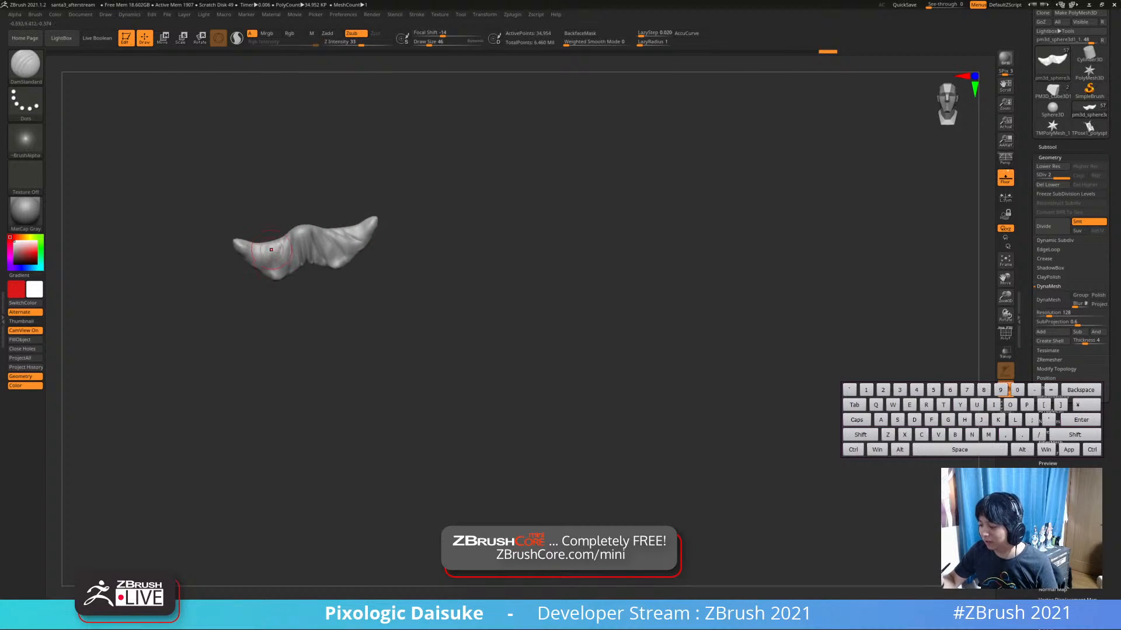
{"action": "left_click_drag", "start_coordinate": [282, 237], "coordinate": [270, 255]}
{"action": "mouse_move", "coordinate": [376, 162]}
{"action": "right_mouse_down", "text": "ctrl"}
{"action": "mouse_move", "coordinate": [356, 279]}
{"action": "mouse_move", "coordinate": [358, 234]}
{"action": "mouse_move", "coordinate": [334, 256]}
{"action": "right_mouse_up", "text": "ctrl"}
{"action": "key", "text": "alt+shift+s"}
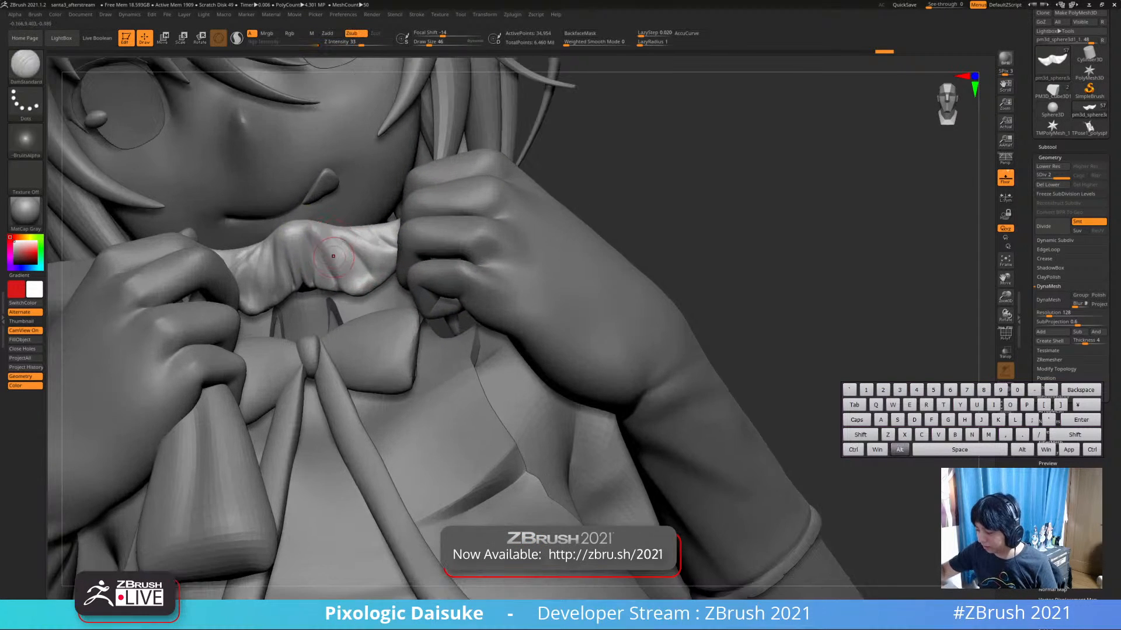
{"action": "left_click_drag", "start_coordinate": [325, 240], "coordinate": [358, 284], "text": "alt"}
{"action": "key", "text": "ctrl+z"}
{"action": "mouse_move", "coordinate": [319, 242]}
{"action": "left_mouse_down", "text": "alt"}
{"action": "mouse_move", "coordinate": [360, 280]}
{"action": "mouse_move", "coordinate": [317, 234]}
{"action": "left_mouse_up", "text": "alt"}
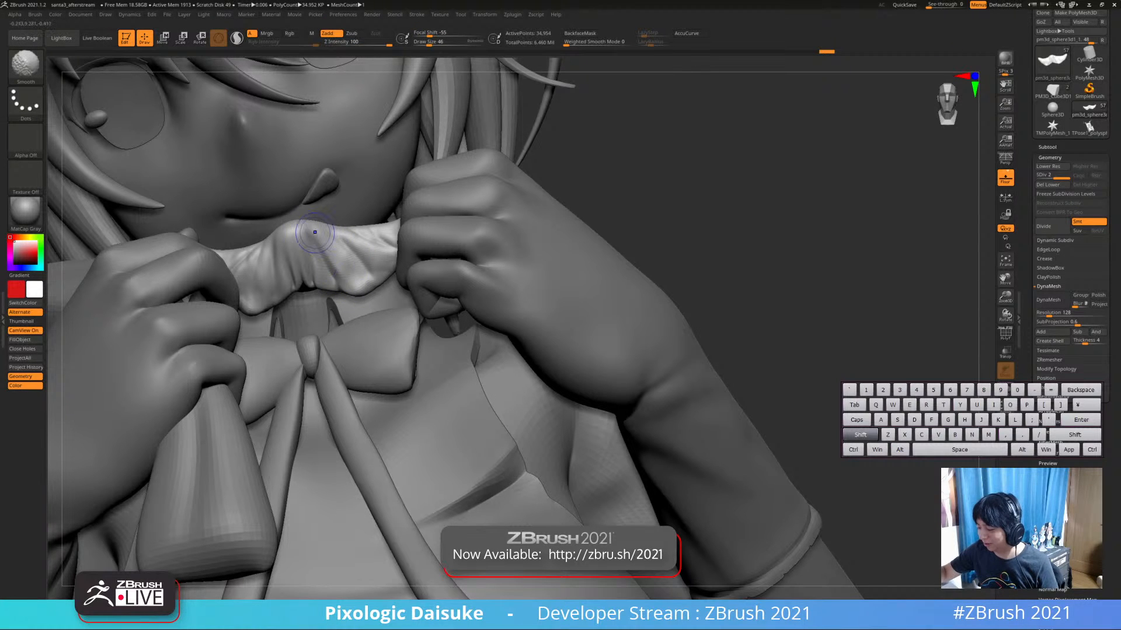
Switch to the SnakeHook brush and pull the cloth's lower edge near her left hand into pointed tips
{"action": "key", "text": "b"}
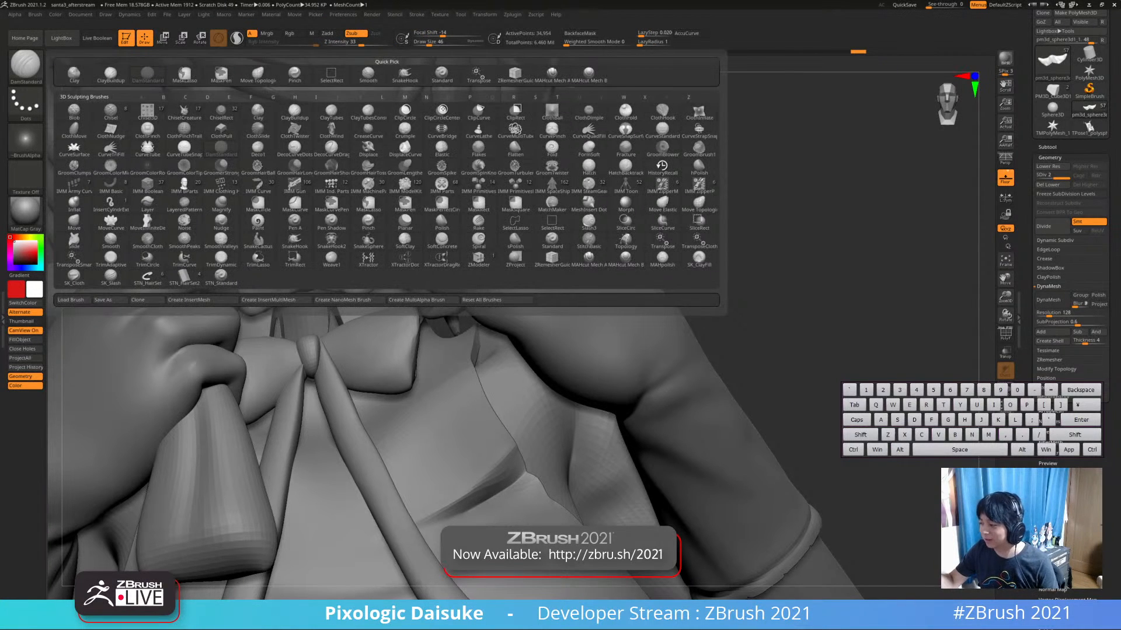
{"action": "left_click", "coordinate": [404, 73]}
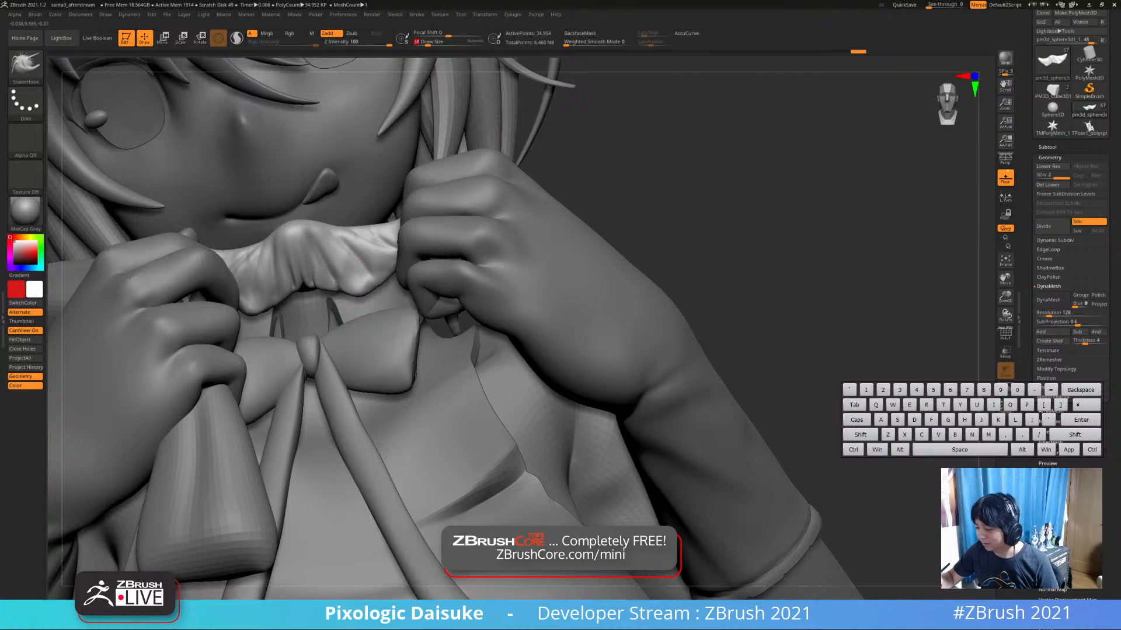
{"action": "left_click_drag", "start_coordinate": [359, 258], "coordinate": [355, 278]}
{"action": "key", "text": "ctrl+z"}
{"action": "right_click_drag", "start_coordinate": [358, 293], "coordinate": [374, 296], "text": "ctrl"}
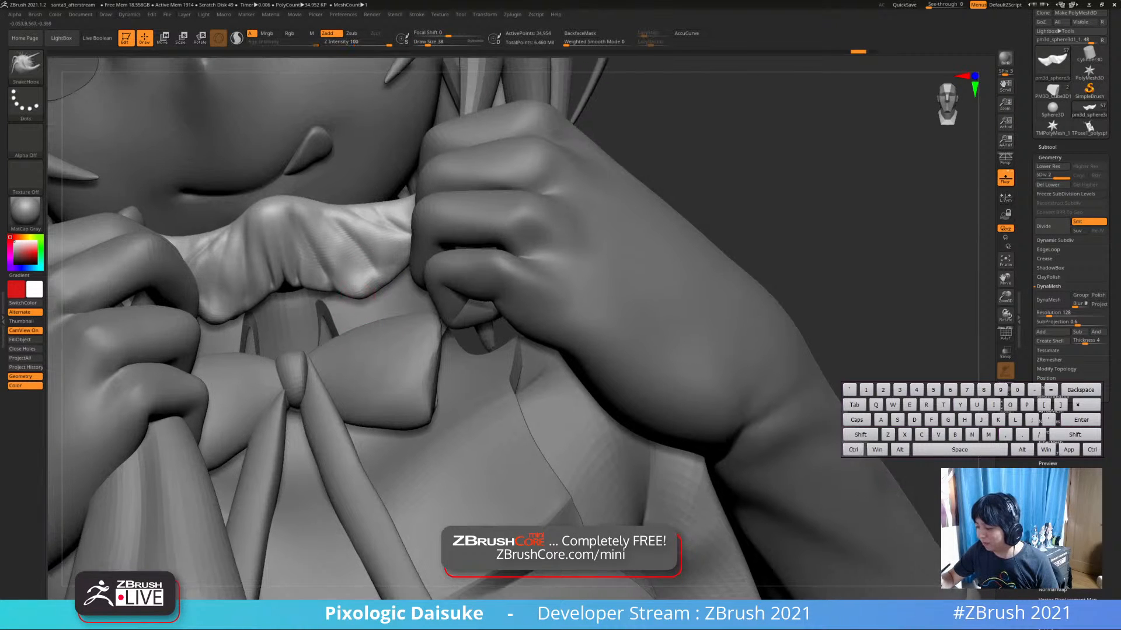
{"action": "key", "text": "shift"}
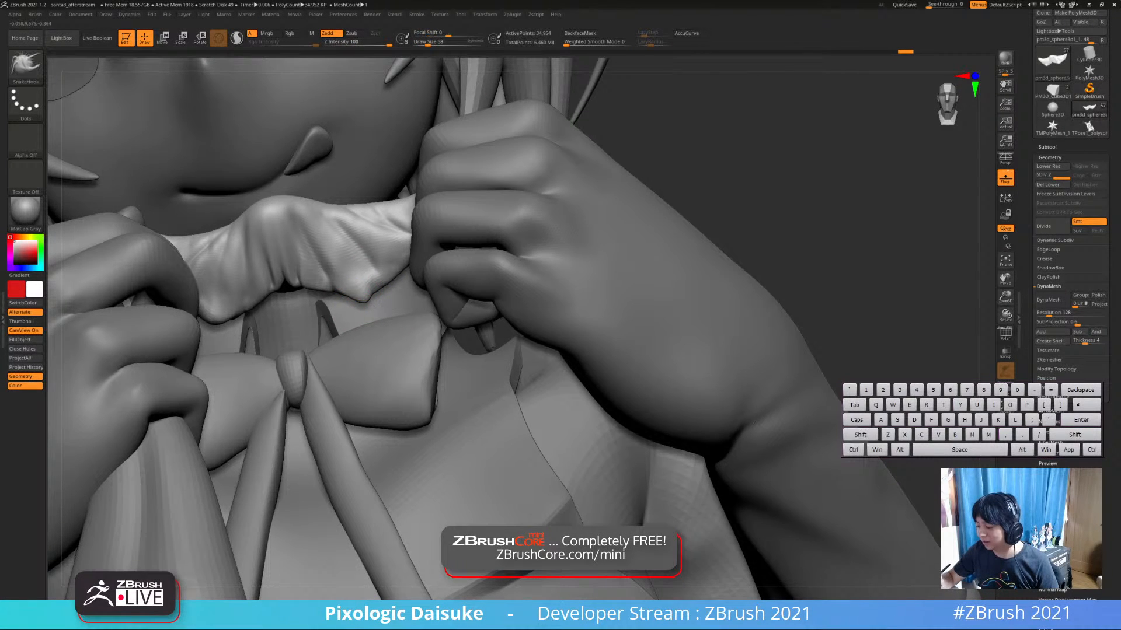
{"action": "right_click_drag", "start_coordinate": [365, 275], "coordinate": [356, 295], "text": "ctrl"}
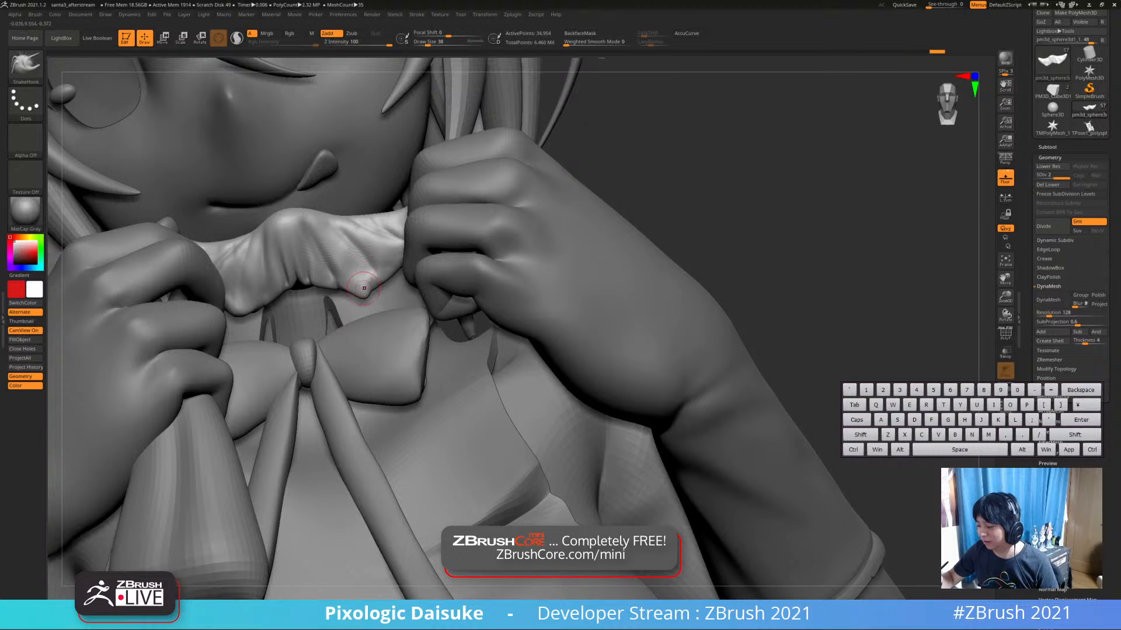
{"action": "left_click_drag", "start_coordinate": [378, 289], "coordinate": [375, 283]}
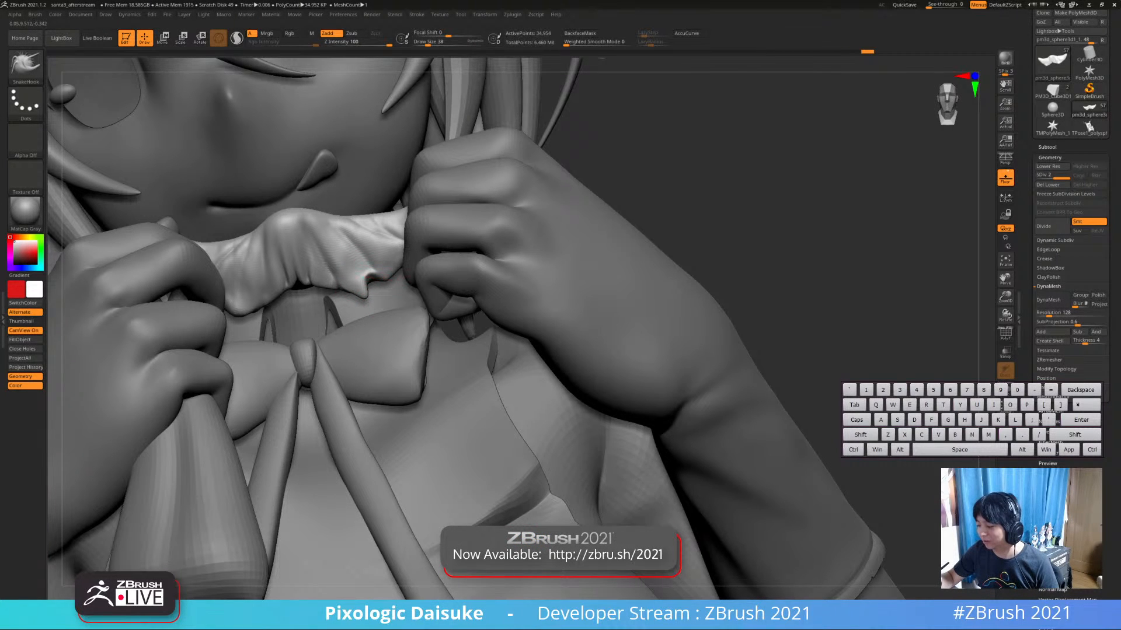
Smooth the new tips, pull another point beside them toward the middle of the edge, and undo the last smoothing stroke
{"action": "key", "text": "shift"}
{"action": "left_click_drag", "start_coordinate": [390, 277], "coordinate": [329, 293]}
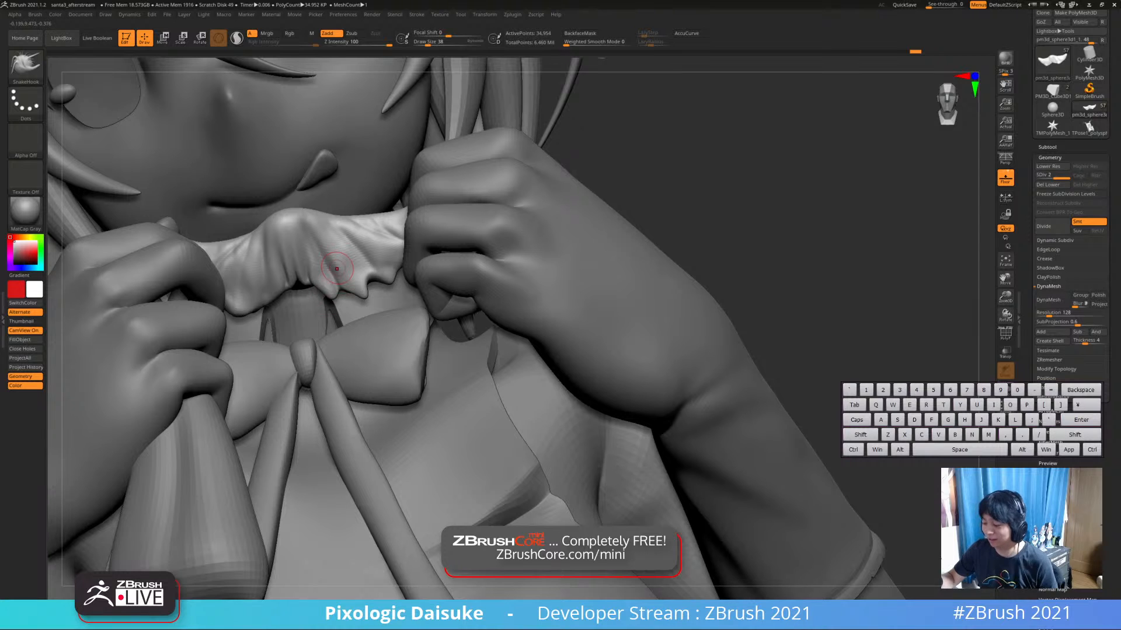
{"action": "key", "text": "shift"}
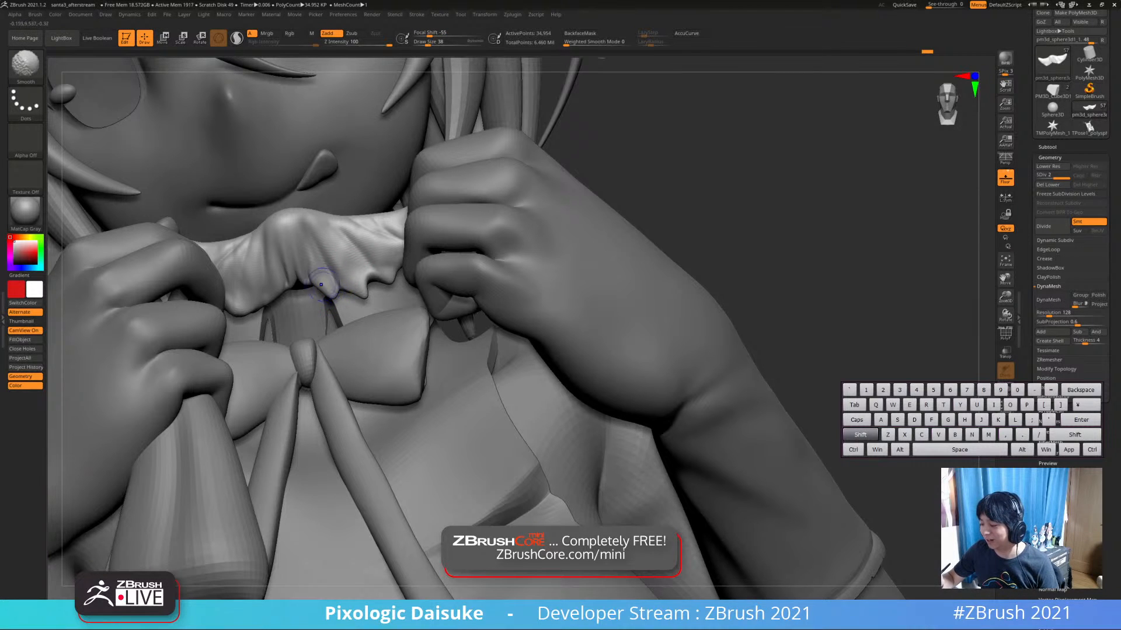
{"action": "left_click_drag", "start_coordinate": [321, 285], "coordinate": [317, 283], "text": "shift"}
{"action": "key", "text": "ctrl+z"}
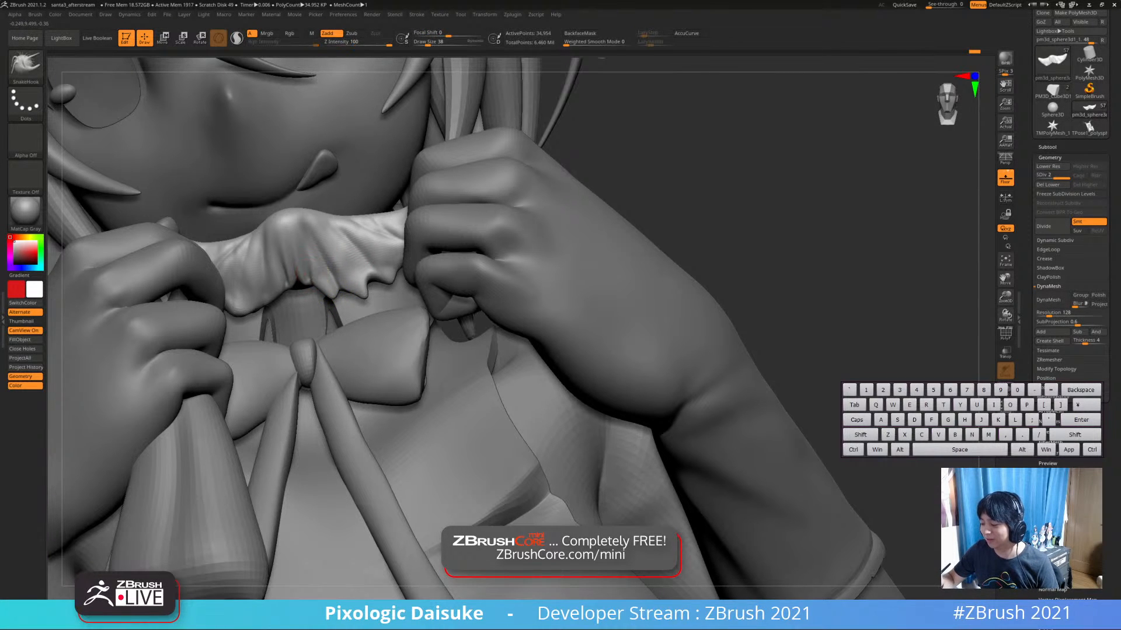
Pull a small point at the middle of the cloth's lower edge and smooth the notch beside it
{"action": "right_click_drag", "start_coordinate": [304, 280], "coordinate": [307, 318], "text": "ctrl"}
{"action": "left_click_drag", "start_coordinate": [305, 286], "coordinate": [306, 295]}
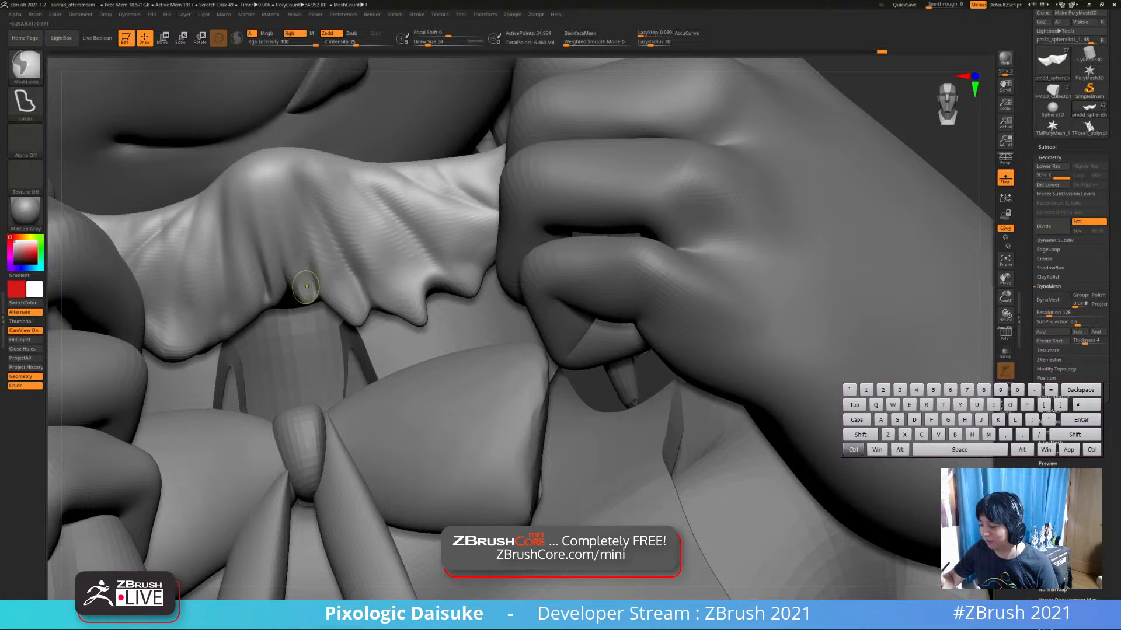
{"action": "right_click_drag", "start_coordinate": [305, 285], "coordinate": [305, 266], "text": "ctrl"}
{"action": "left_click_drag", "start_coordinate": [306, 292], "coordinate": [308, 298], "text": "shift"}
{"action": "right_click_drag", "start_coordinate": [306, 287], "coordinate": [296, 269], "text": "ctrl"}
{"action": "left_click_drag", "start_coordinate": [301, 284], "coordinate": [303, 286], "text": "shift"}
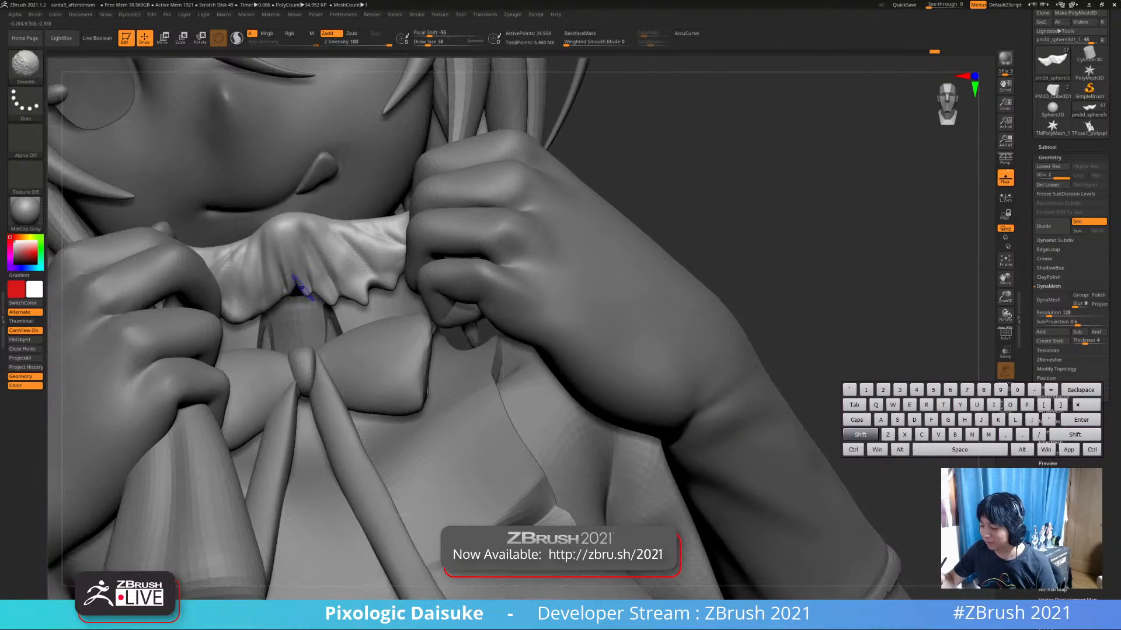
Pull two more small points from the lower edge toward her right hand and smooth between them
{"action": "right_click_drag", "start_coordinate": [285, 287], "coordinate": [286, 299], "text": "ctrl"}
{"action": "left_click_drag", "start_coordinate": [286, 300], "coordinate": [289, 303]}
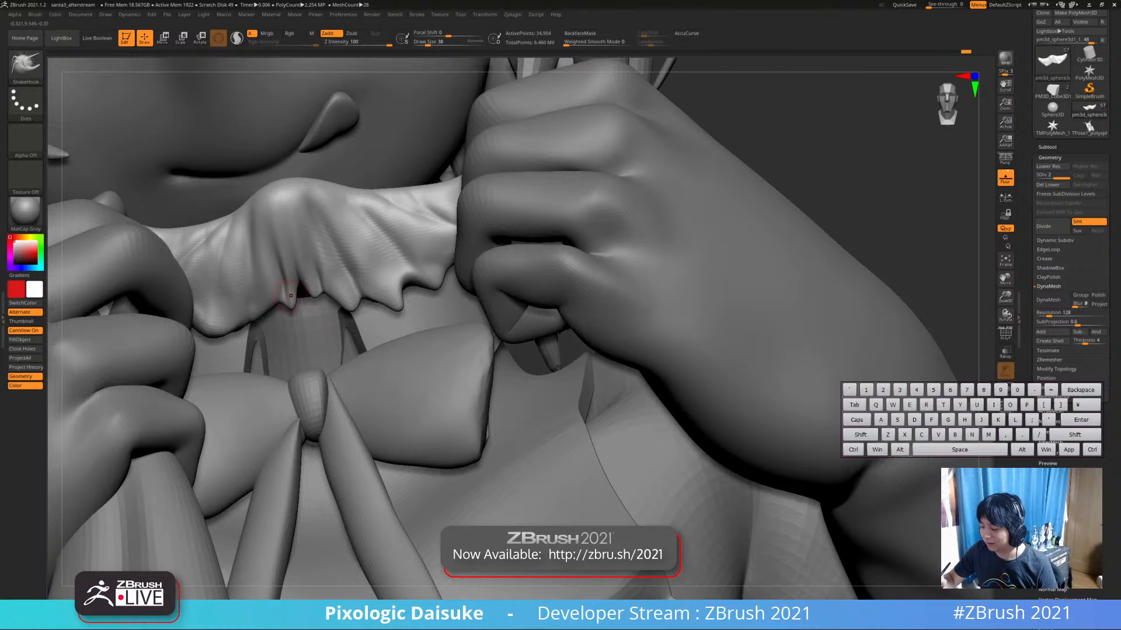
{"action": "key", "text": "shift"}
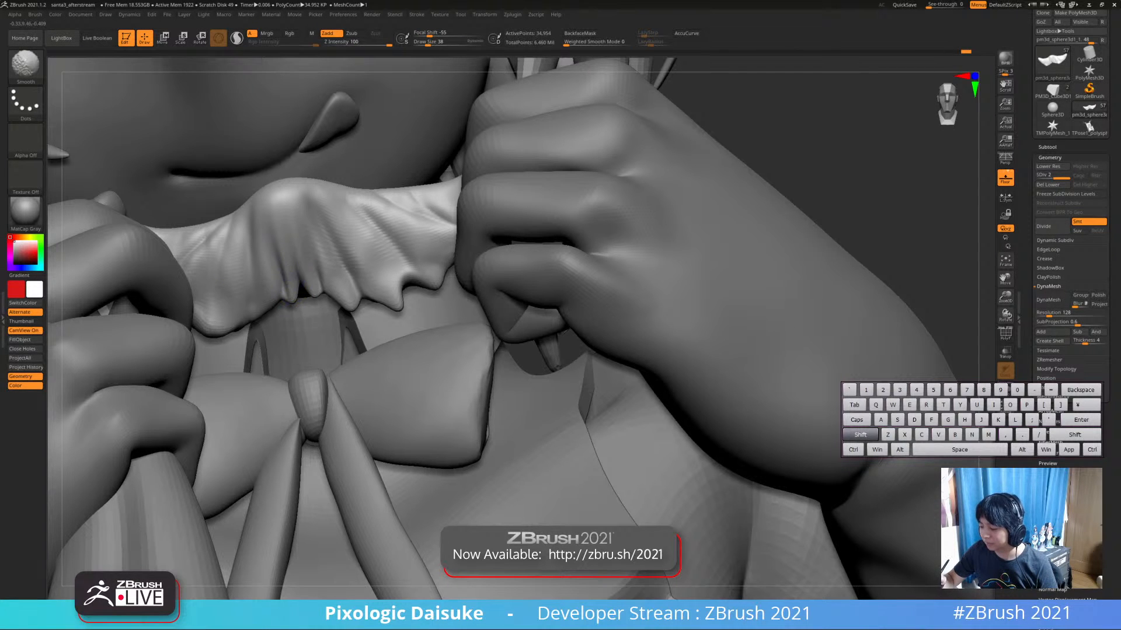
{"action": "right_click_drag", "start_coordinate": [286, 299], "coordinate": [264, 309]}
{"action": "key", "text": "ctrl"}
{"action": "key", "text": "shift"}
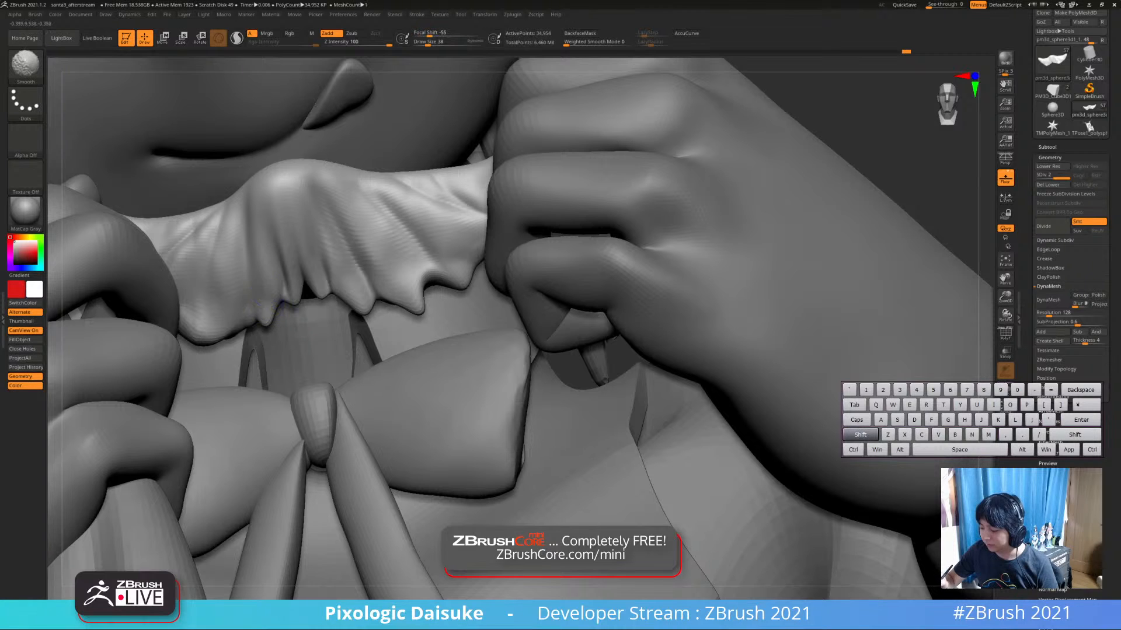
Draw the cloth's lowest corner beside her right hand down into a sharper point and smooth around it
{"action": "mouse_move", "coordinate": [264, 309]}
{"action": "right_mouse_down", "text": "ctrl"}
{"action": "mouse_move", "coordinate": [239, 333]}
{"action": "mouse_move", "coordinate": [235, 324]}
{"action": "right_mouse_up", "text": "ctrl"}
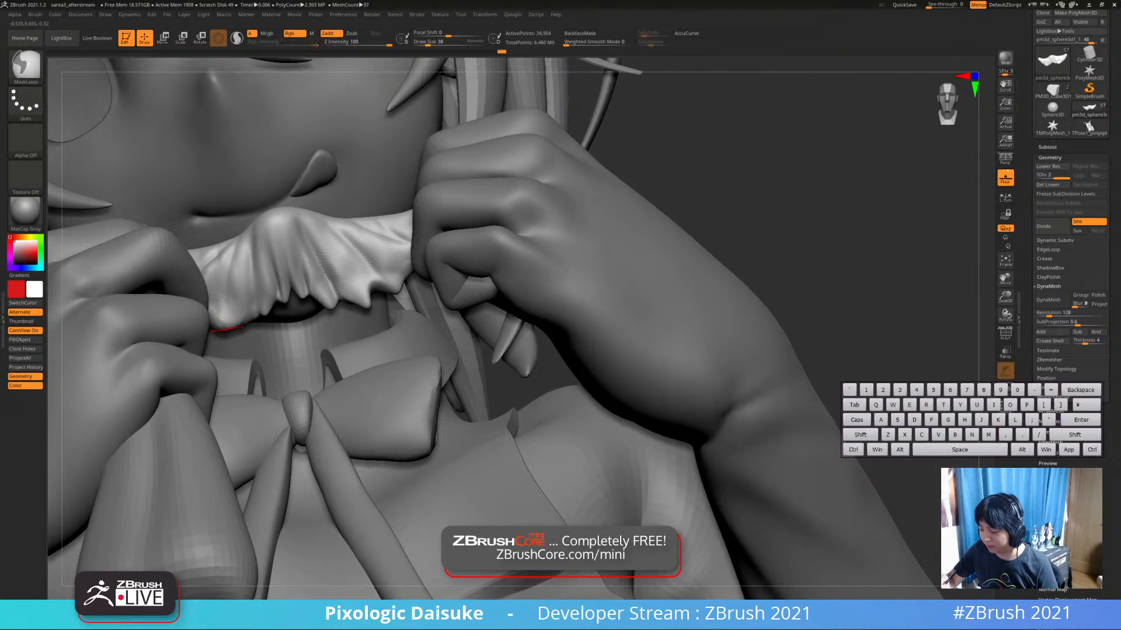
{"action": "key", "text": "shift"}
{"action": "left_click_drag", "start_coordinate": [227, 335], "coordinate": [222, 331]}
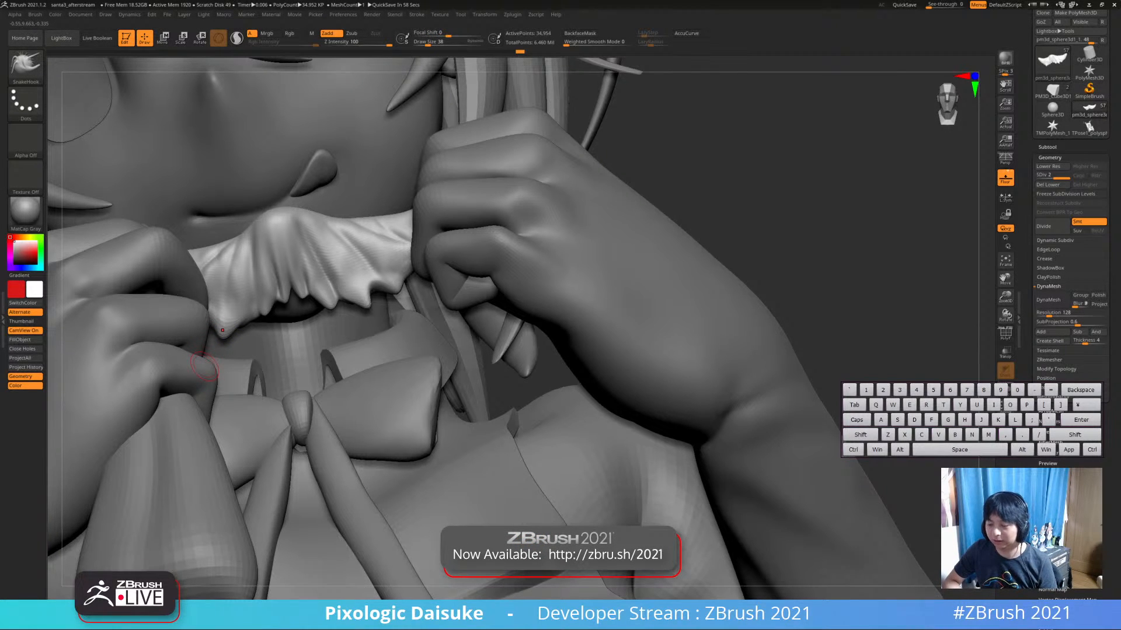
{"action": "key", "text": "shift"}
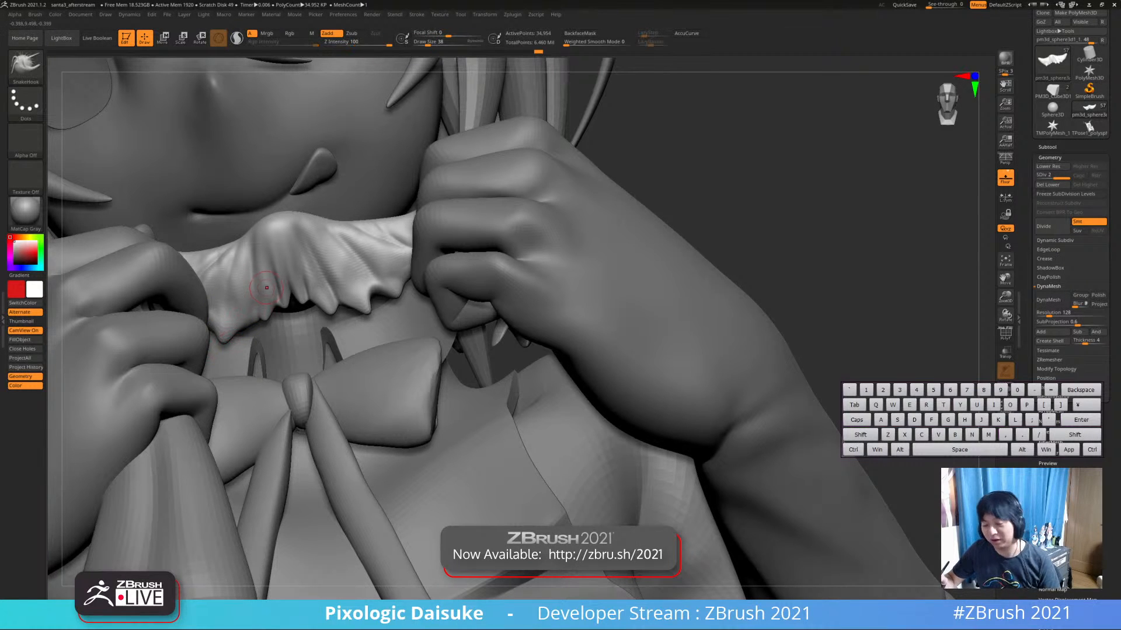
Isolate the cloth and smooth its surface from the right-hand end down to the lowest point
{"action": "key", "text": "ctrl"}
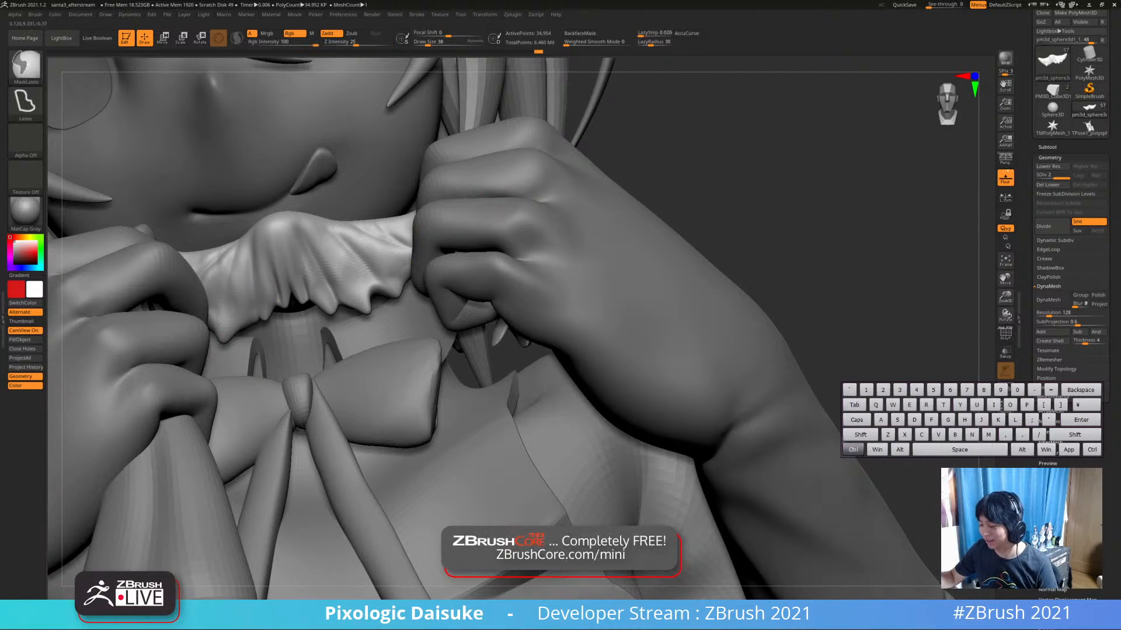
{"action": "right_click_drag", "start_coordinate": [266, 288], "coordinate": [434, 217], "text": "ctrl"}
{"action": "left_click", "coordinate": [537, 178]}
{"action": "right_click_drag", "start_coordinate": [513, 186], "coordinate": [438, 204], "text": "ctrl"}
{"action": "right_click_drag", "start_coordinate": [437, 205], "coordinate": [408, 274], "text": "ctrl"}
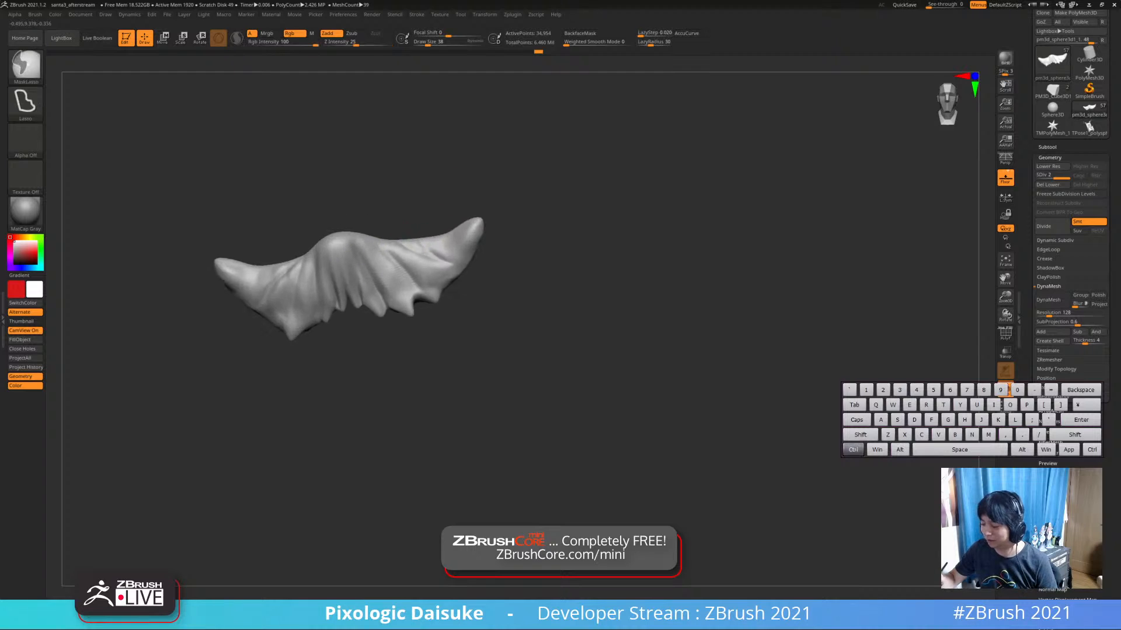
{"action": "left_click_drag", "start_coordinate": [231, 286], "coordinate": [290, 339], "text": "shift"}
Switch back to DamStandard and carve a fold running into the cloth's lowest point near the right-hand end
{"action": "key", "text": "b"}
{"action": "key", "text": "d"}
{"action": "key", "text": "s"}
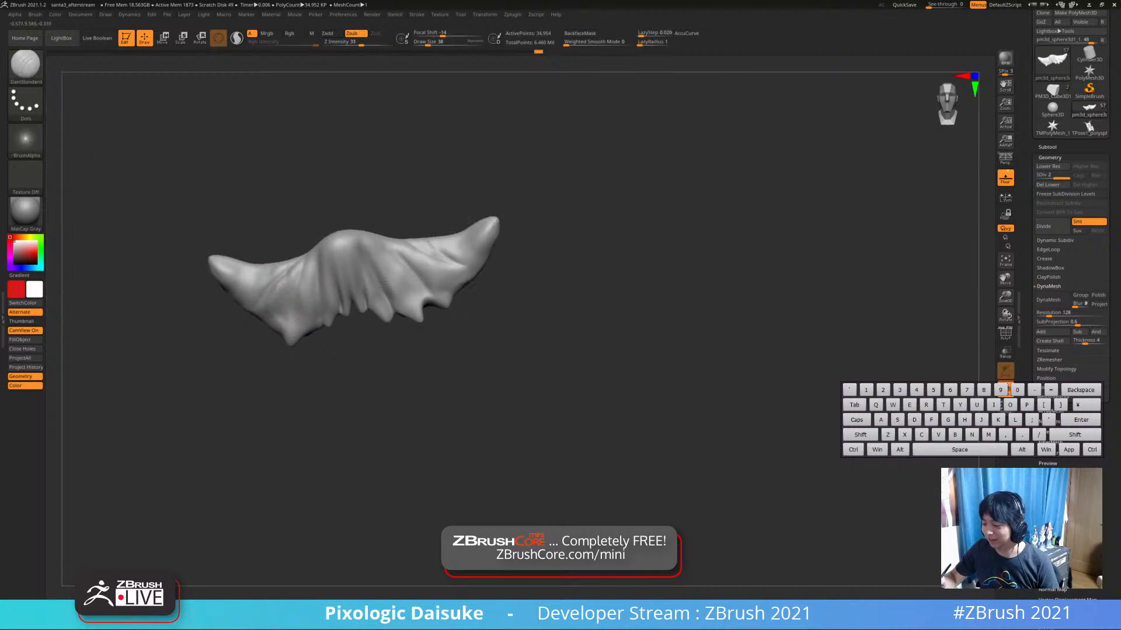
{"action": "right_click_drag", "start_coordinate": [292, 301], "coordinate": [285, 318]}
{"action": "left_click_drag", "start_coordinate": [286, 318], "coordinate": [288, 341]}
{"action": "mouse_move", "coordinate": [288, 342]}
{"action": "right_mouse_down"}
{"action": "mouse_move", "coordinate": [251, 301]}
{"action": "mouse_move", "coordinate": [288, 300]}
{"action": "mouse_move", "coordinate": [231, 271]}
{"action": "right_mouse_up"}
{"action": "right_click_drag", "start_coordinate": [293, 300], "coordinate": [290, 303]}
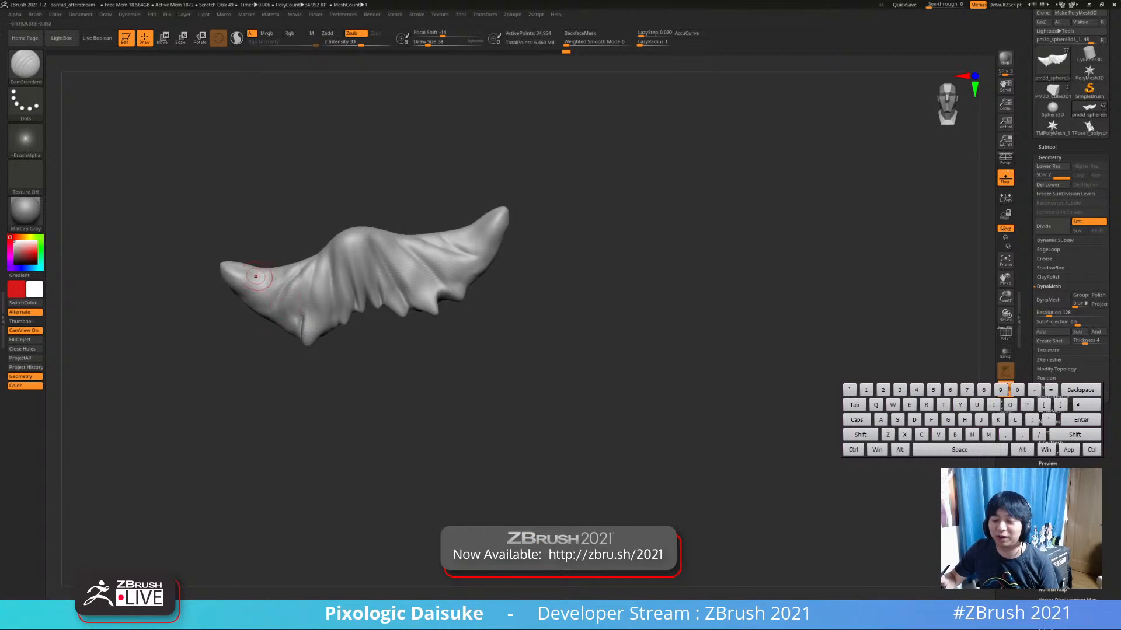
Switch to the SnakeHook brush, pull the cloth's lower edge beside its lowest point near her right hand, and smooth it
{"action": "left_click", "coordinate": [26, 64]}
{"action": "key", "text": "s"}
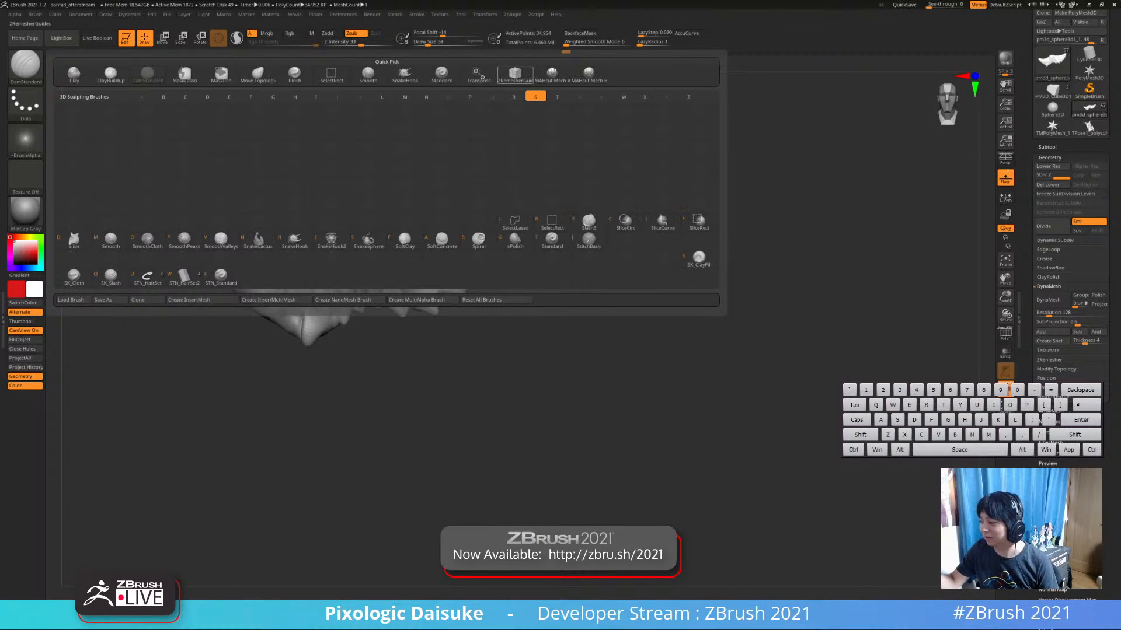
{"action": "key", "text": "h"}
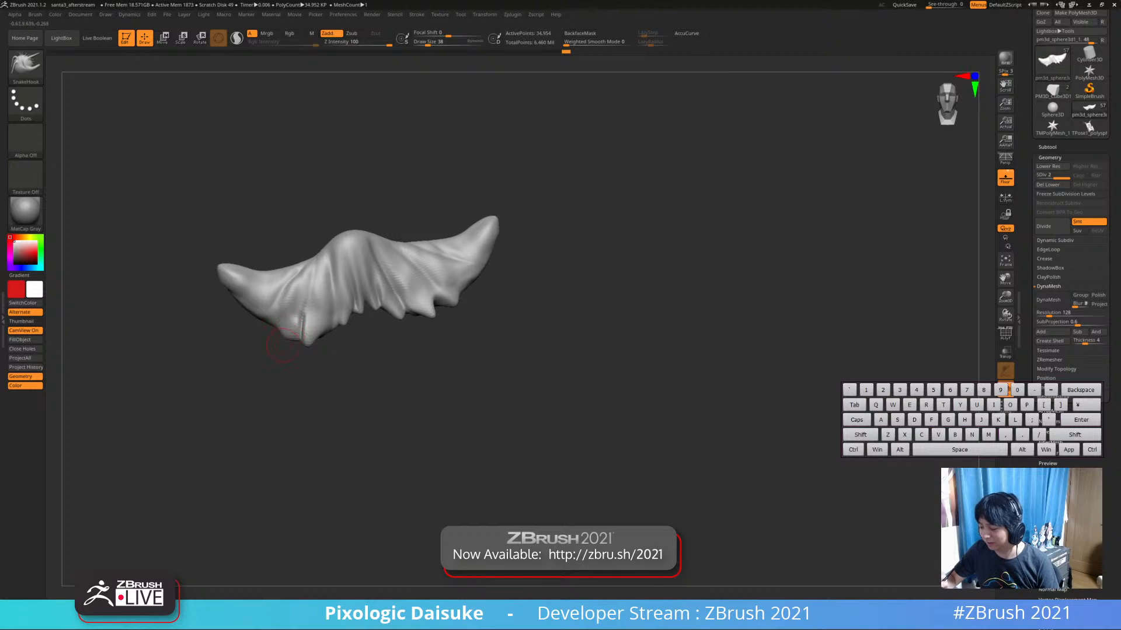
{"action": "key", "text": "ctrl+z"}
{"action": "left_click_drag", "start_coordinate": [290, 330], "coordinate": [292, 340]}
{"action": "mouse_move", "coordinate": [275, 364]}
{"action": "left_mouse_down"}
{"action": "mouse_move", "coordinate": [292, 361]}
{"action": "mouse_move", "coordinate": [285, 335]}
{"action": "mouse_move", "coordinate": [281, 354]}
{"action": "left_mouse_up"}
{"action": "mouse_move", "coordinate": [278, 365]}
{"action": "right_mouse_down"}
{"action": "mouse_move", "coordinate": [278, 356]}
{"action": "mouse_move", "coordinate": [289, 380]}
{"action": "mouse_move", "coordinate": [274, 363]}
{"action": "mouse_move", "coordinate": [297, 354]}
{"action": "right_mouse_up"}
{"action": "left_click_drag", "start_coordinate": [290, 334], "coordinate": [292, 338], "text": "shift"}
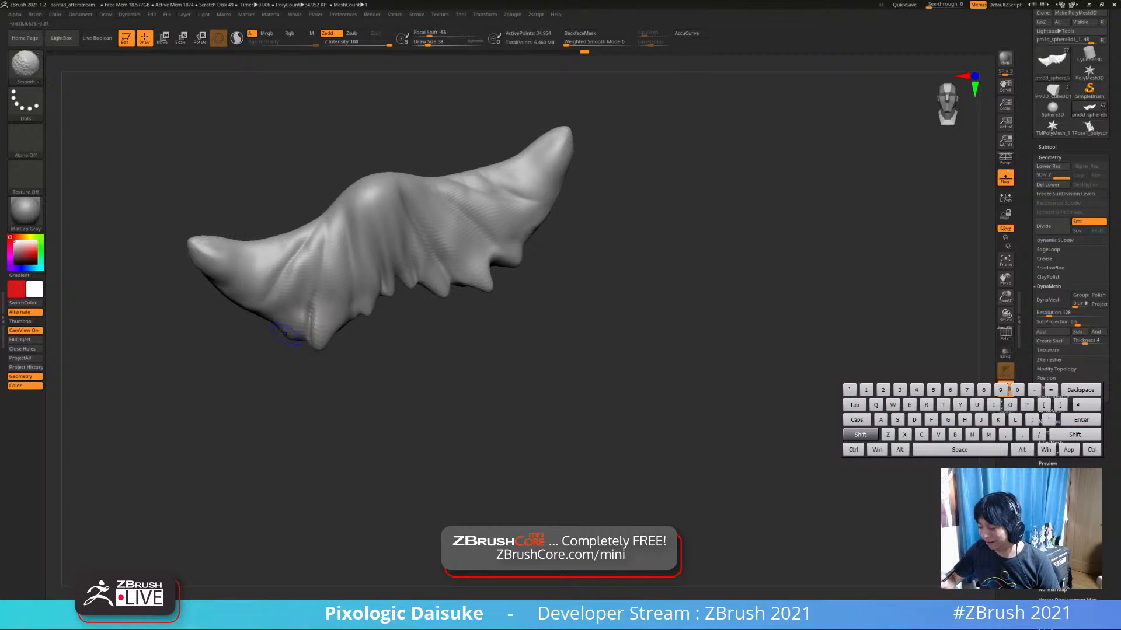
Show the whole figure again and nudge the cloth's upper edge below her mouth slightly downward
{"action": "mouse_move", "coordinate": [292, 344]}
{"action": "right_mouse_down", "text": "ctrl"}
{"action": "mouse_move", "coordinate": [298, 303]}
{"action": "mouse_move", "coordinate": [276, 312]}
{"action": "mouse_move", "coordinate": [289, 285]}
{"action": "right_mouse_up", "text": "ctrl"}
{"action": "right_click_drag", "start_coordinate": [315, 270], "coordinate": [293, 290], "text": "alt"}
{"action": "key", "text": "alt+shift+s"}
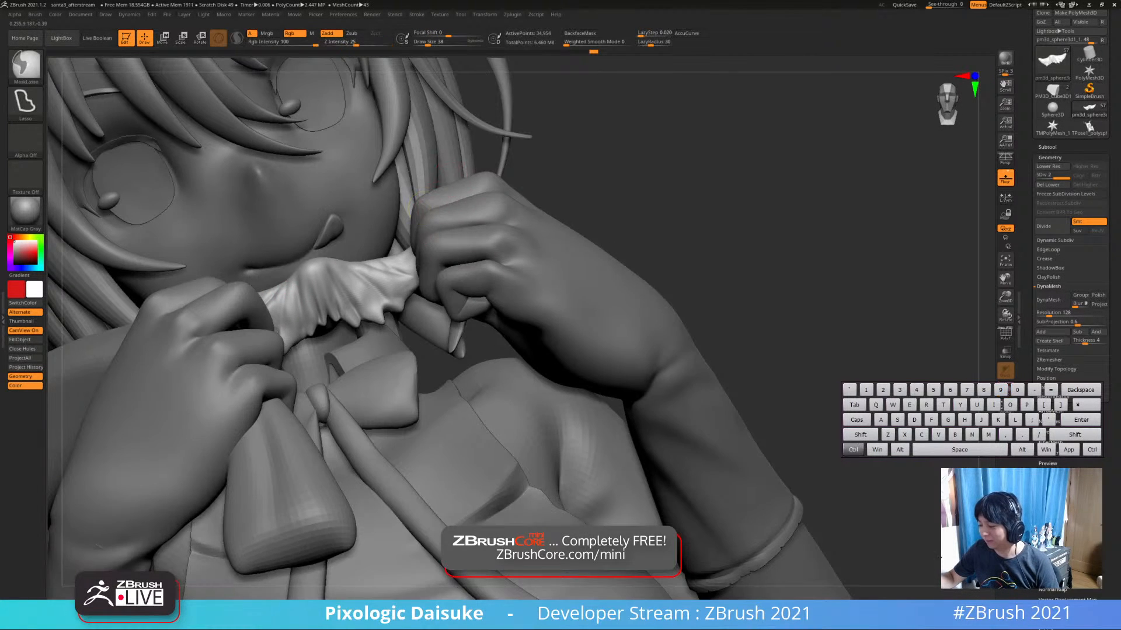
{"action": "right_click_drag", "start_coordinate": [450, 175], "coordinate": [396, 217]}
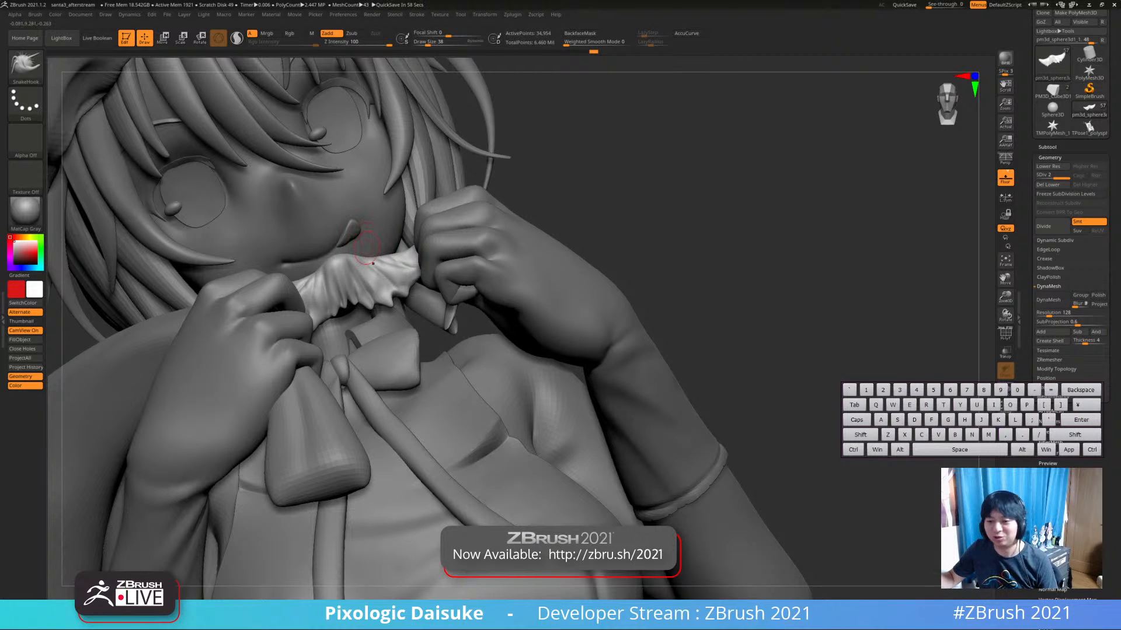
{"action": "right_click_drag", "start_coordinate": [395, 264], "coordinate": [425, 238]}
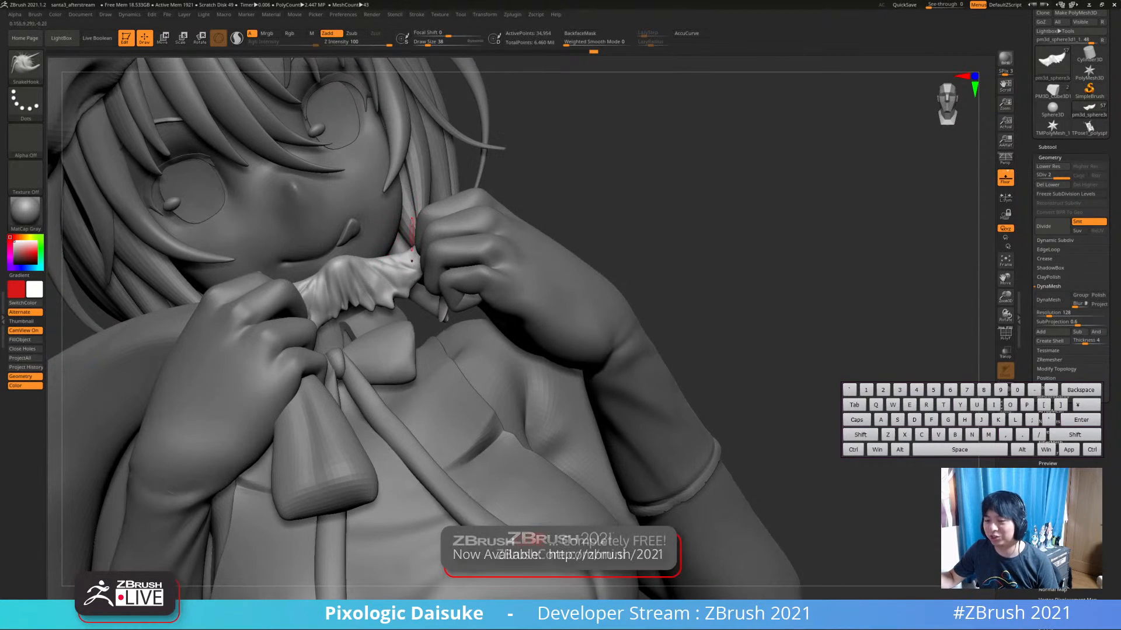
{"action": "left_click", "coordinate": [439, 254], "text": "ctrl+shift"}
{"action": "mouse_move", "coordinate": [430, 230]}
{"action": "right_mouse_down", "text": "alt"}
{"action": "mouse_move", "coordinate": [418, 248]}
{"action": "mouse_move", "coordinate": [330, 279]}
{"action": "right_mouse_up", "text": "alt"}
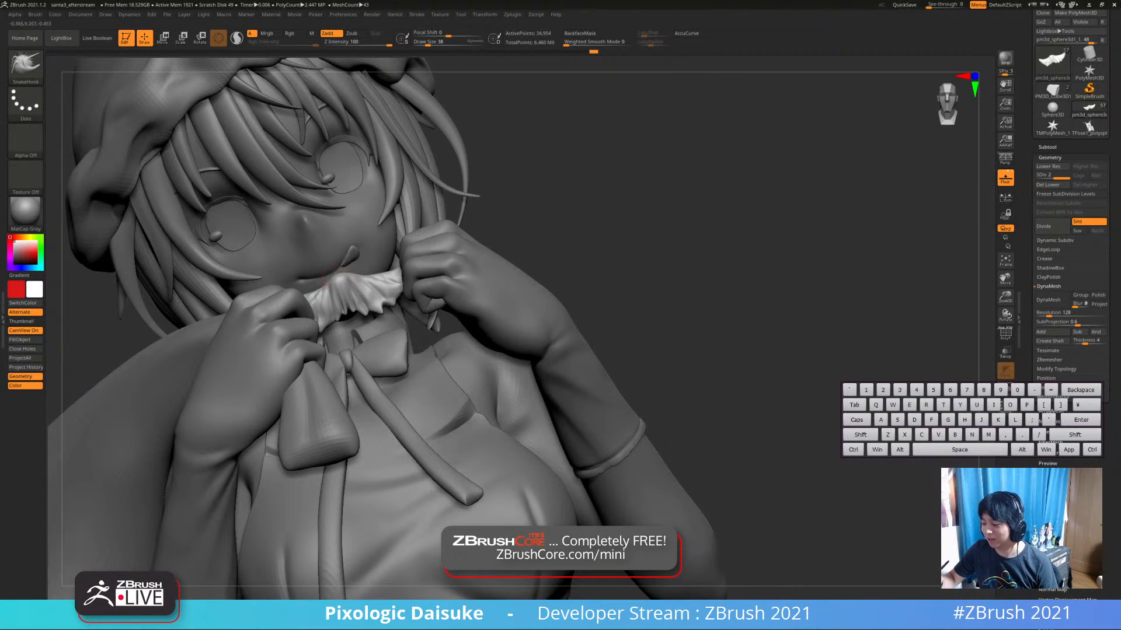
{"action": "key", "text": "ctrl+z"}
{"action": "mouse_move", "coordinate": [339, 277]}
{"action": "left_mouse_down"}
{"action": "mouse_move", "coordinate": [347, 267]}
{"action": "mouse_move", "coordinate": [340, 281]}
{"action": "left_mouse_up"}
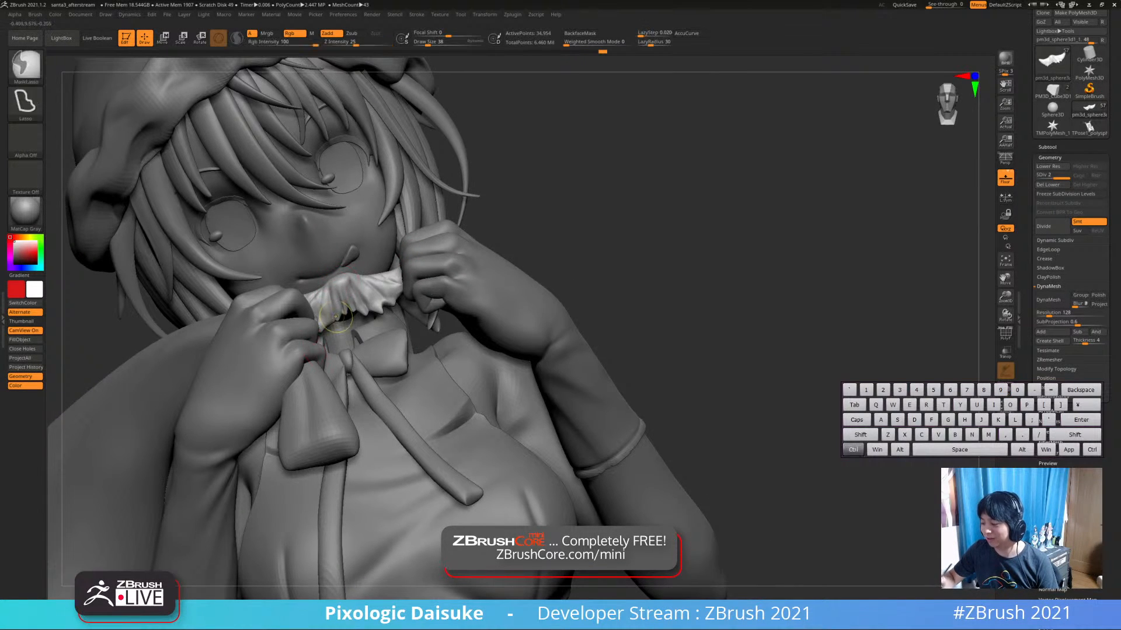
Isolate the cloth to pull its lower edge outward near her left hand, and set the brush's draw size to 72
{"action": "mouse_move", "coordinate": [432, 286]}
{"action": "right_mouse_down", "text": "ctrl"}
{"action": "mouse_move", "coordinate": [439, 220]}
{"action": "mouse_move", "coordinate": [388, 226]}
{"action": "mouse_move", "coordinate": [416, 236]}
{"action": "mouse_move", "coordinate": [377, 395]}
{"action": "right_mouse_up", "text": "ctrl"}
{"action": "left_click", "coordinate": [1005, 389]}
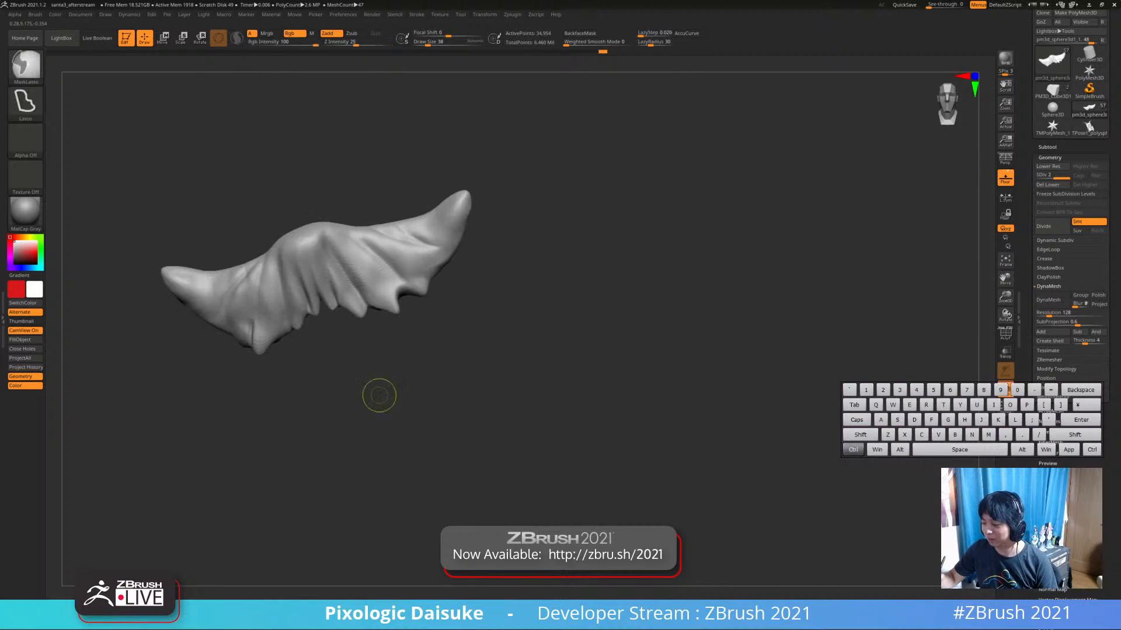
{"action": "right_click_drag", "start_coordinate": [432, 327], "coordinate": [375, 344], "text": "alt"}
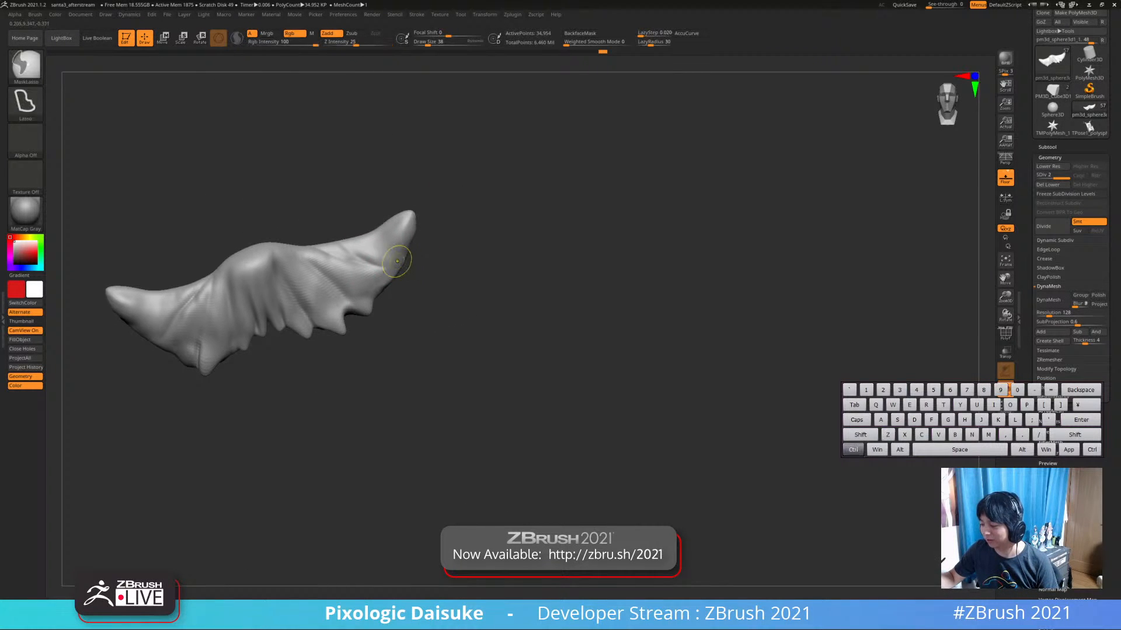
{"action": "right_click_drag", "start_coordinate": [395, 257], "coordinate": [394, 304], "text": "ctrl"}
{"action": "left_click_drag", "start_coordinate": [397, 275], "coordinate": [407, 285]}
{"action": "mouse_move", "coordinate": [404, 315]}
{"action": "right_mouse_down", "text": "ctrl"}
{"action": "mouse_move", "coordinate": [408, 266]}
{"action": "mouse_move", "coordinate": [399, 279]}
{"action": "mouse_move", "coordinate": [394, 259]}
{"action": "right_mouse_up", "text": "ctrl"}
{"action": "mouse_move", "coordinate": [394, 260]}
{"action": "right_mouse_down", "text": "alt"}
{"action": "mouse_move", "coordinate": [432, 239]}
{"action": "mouse_move", "coordinate": [437, 198]}
{"action": "right_mouse_up", "text": "alt"}
{"action": "left_click", "coordinate": [432, 43]}
{"action": "left_click", "coordinate": [1005, 390]}
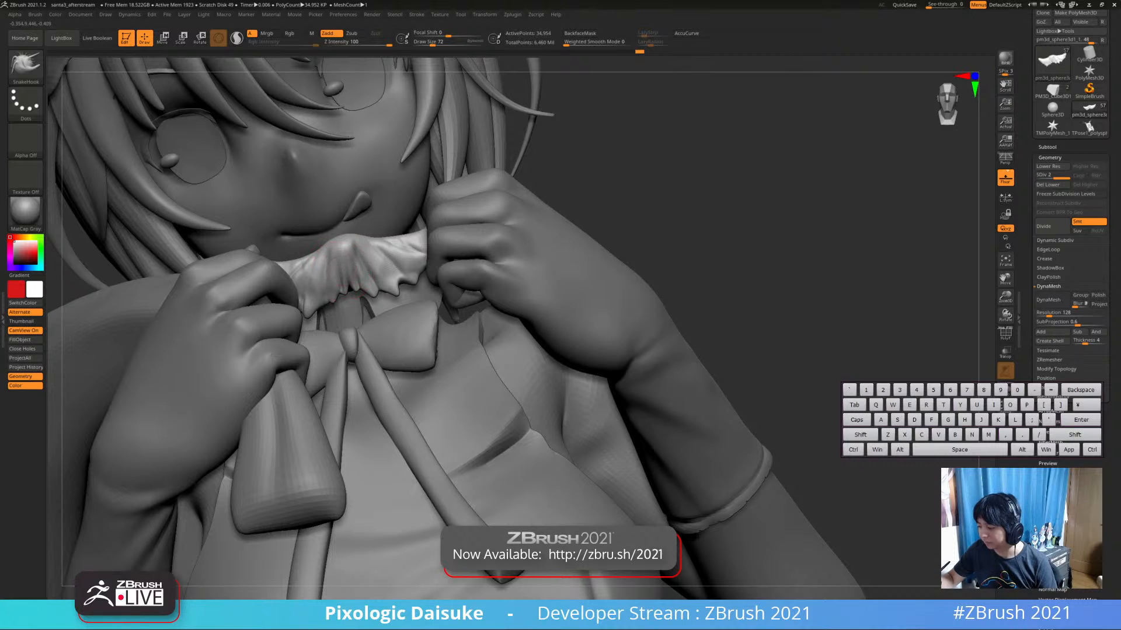
Make the ribbon bow at her neck the active subtool and isolate it
{"action": "right_click_drag", "start_coordinate": [348, 269], "coordinate": [382, 225], "text": "ctrl"}
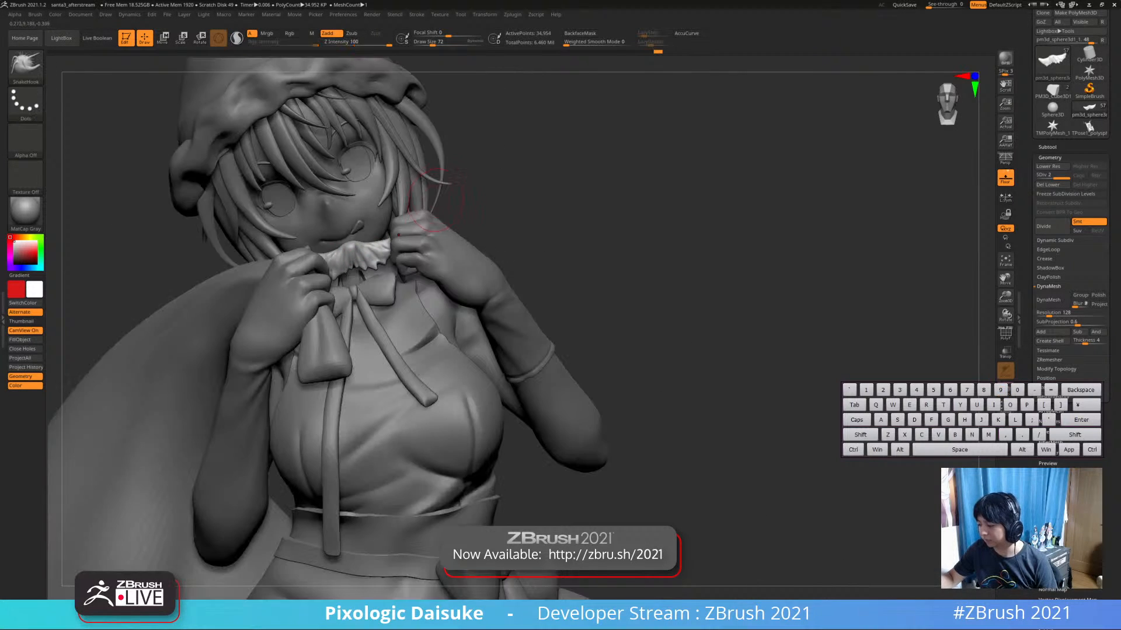
{"action": "right_click_drag", "start_coordinate": [437, 200], "coordinate": [346, 283], "text": "alt"}
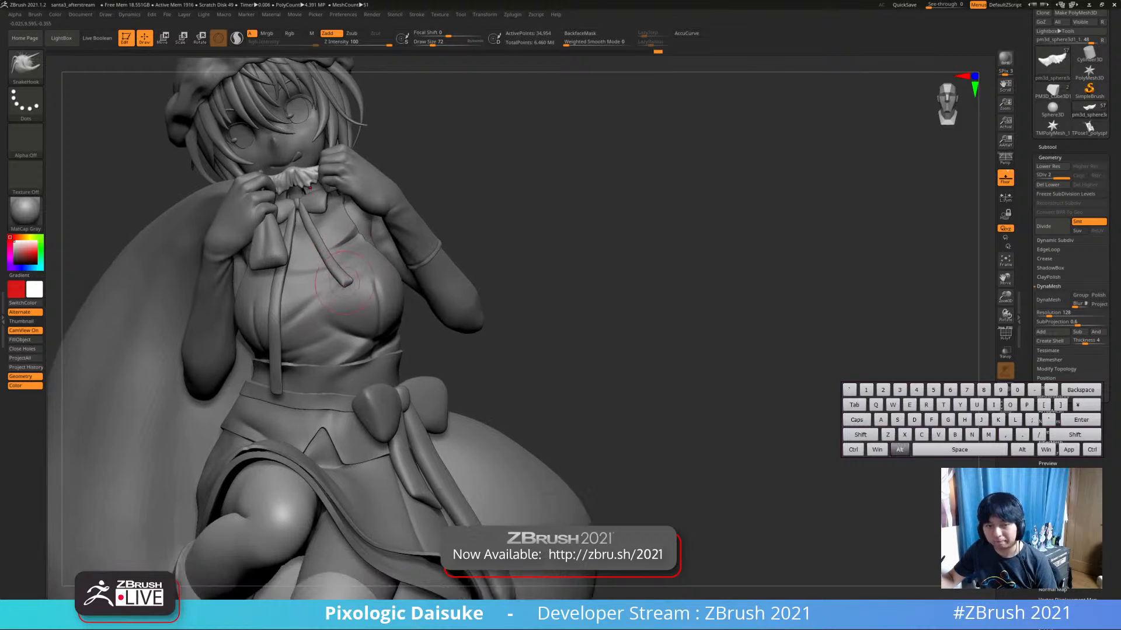
{"action": "left_click", "coordinate": [338, 273], "text": "alt"}
{"action": "right_click_drag", "start_coordinate": [338, 225], "coordinate": [398, 284], "text": "ctrl"}
{"action": "key", "text": "shift+f"}
{"action": "key", "text": "shift+f"}
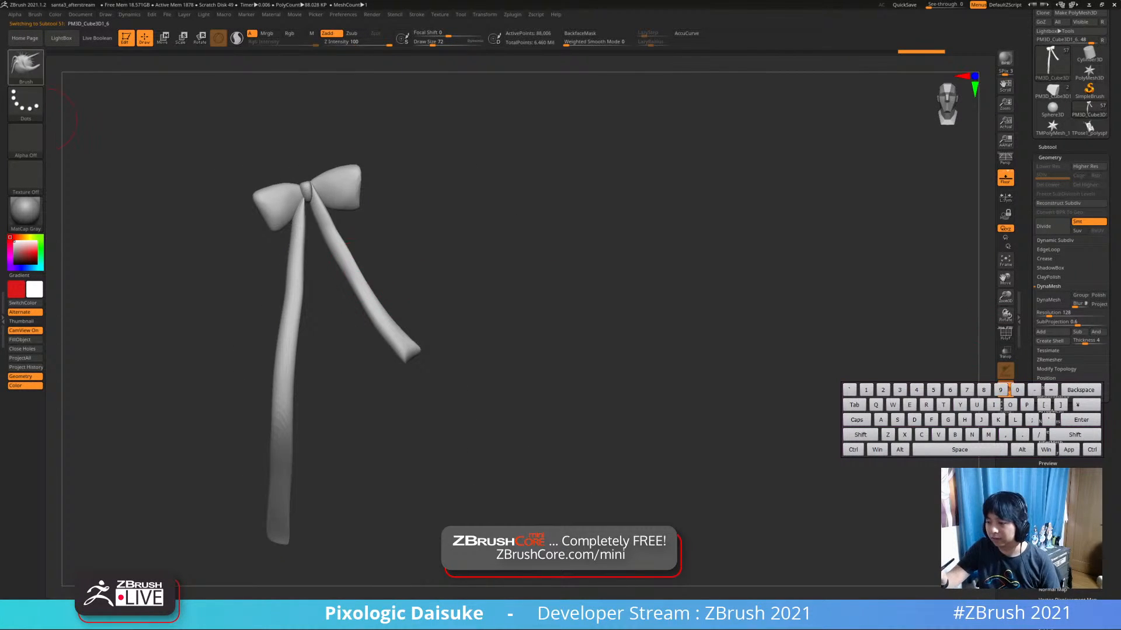
Display the ribbon's polyframe and remesh the ribbon with ZRemesher
{"action": "key", "text": "b"}
{"action": "left_click", "coordinate": [1005, 333]}
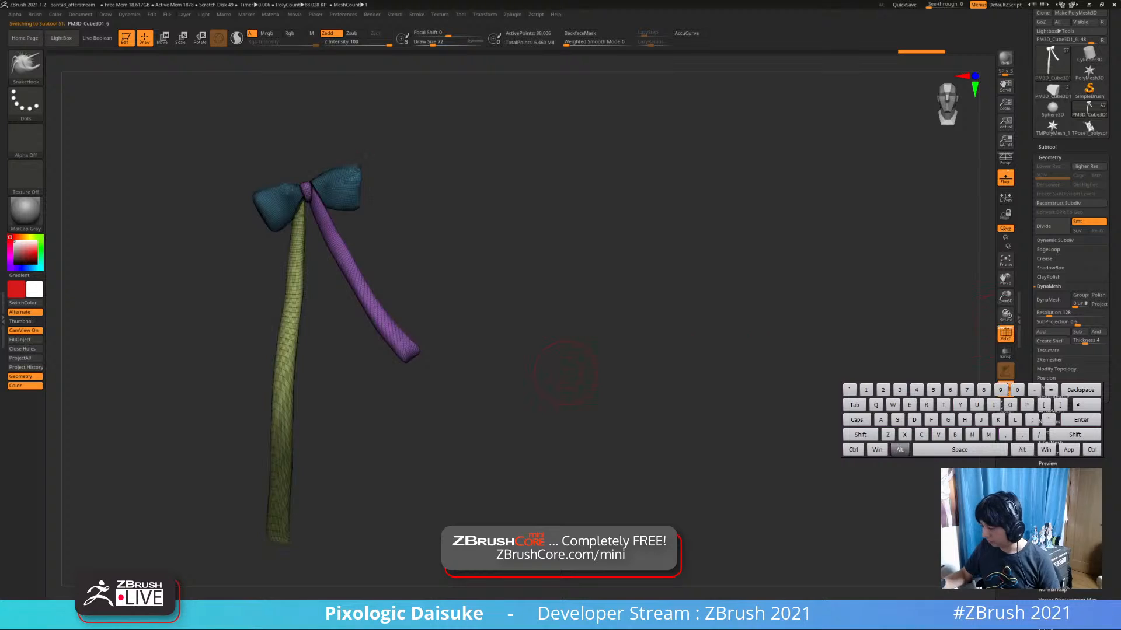
{"action": "right_click_drag", "start_coordinate": [429, 426], "coordinate": [479, 391], "text": "alt"}
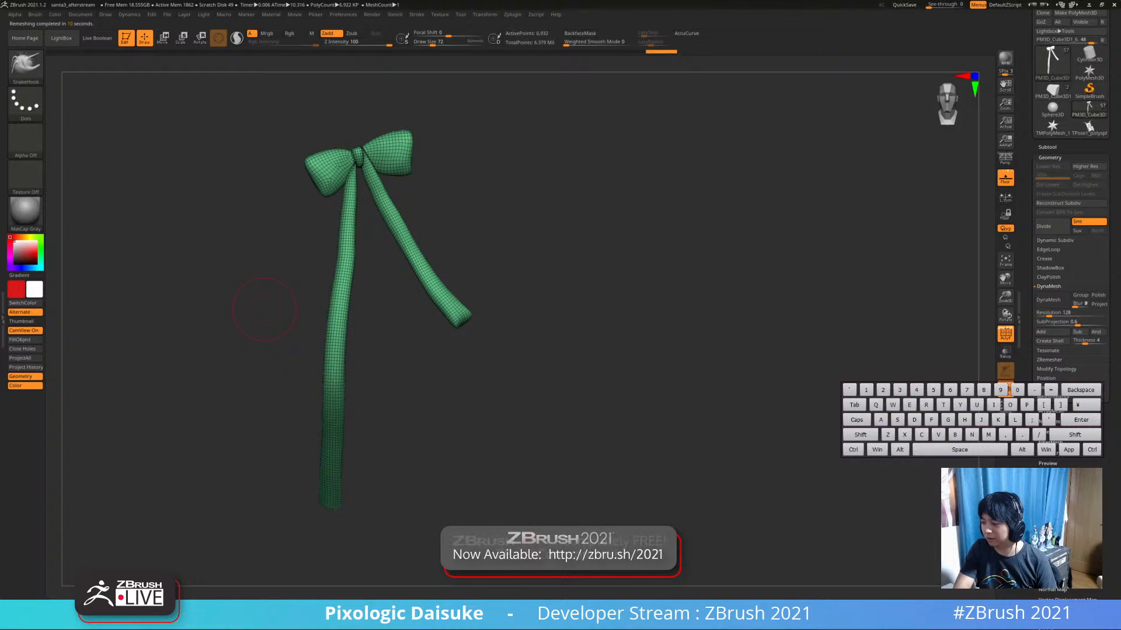
{"action": "left_click_drag", "start_coordinate": [202, 286], "coordinate": [322, 310]}
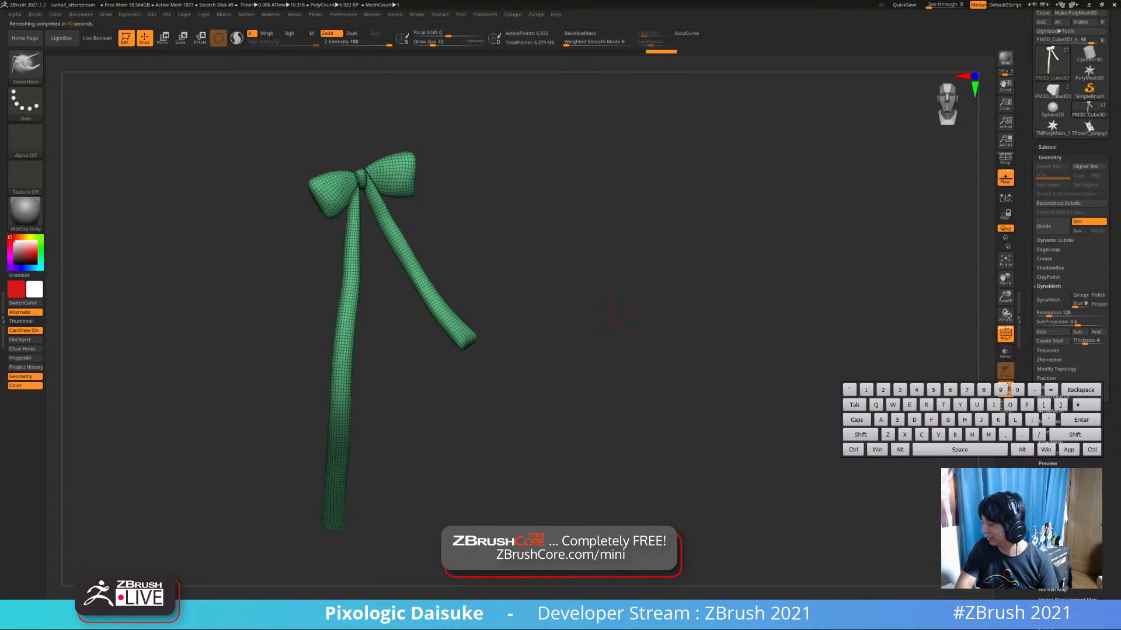
Assign separate polygroups to the ribbon's loops, knot and tails with Auto Groups, and hide the polyframe
{"action": "left_click", "coordinate": [1049, 158]}
{"action": "left_click", "coordinate": [1052, 273]}
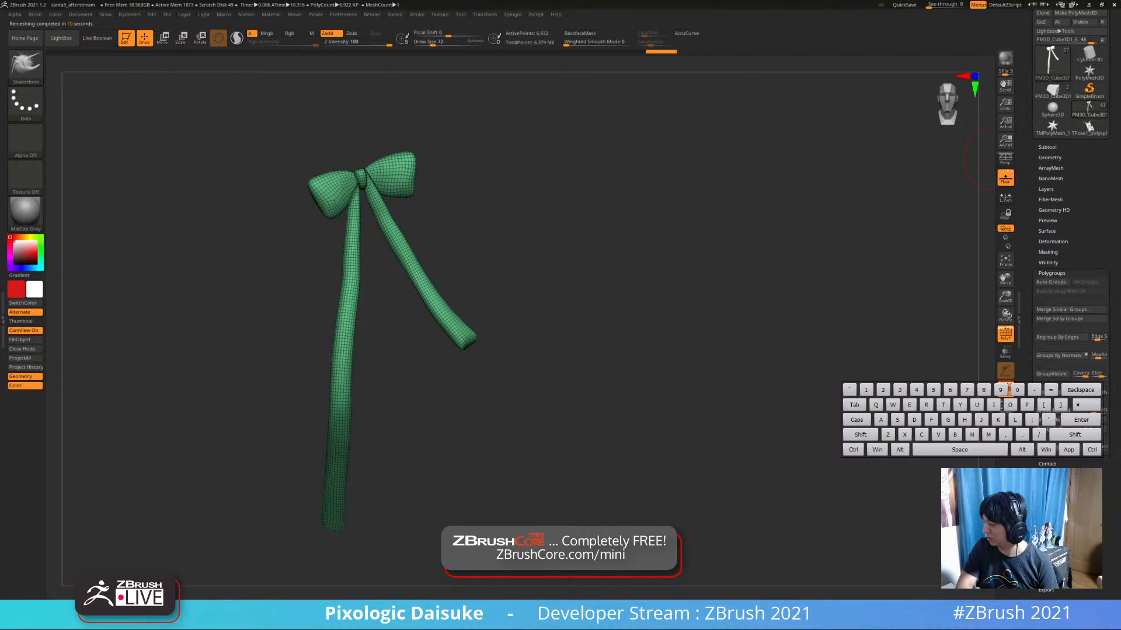
{"action": "left_click", "coordinate": [1051, 281]}
{"action": "left_click_drag", "start_coordinate": [583, 245], "coordinate": [496, 265]}
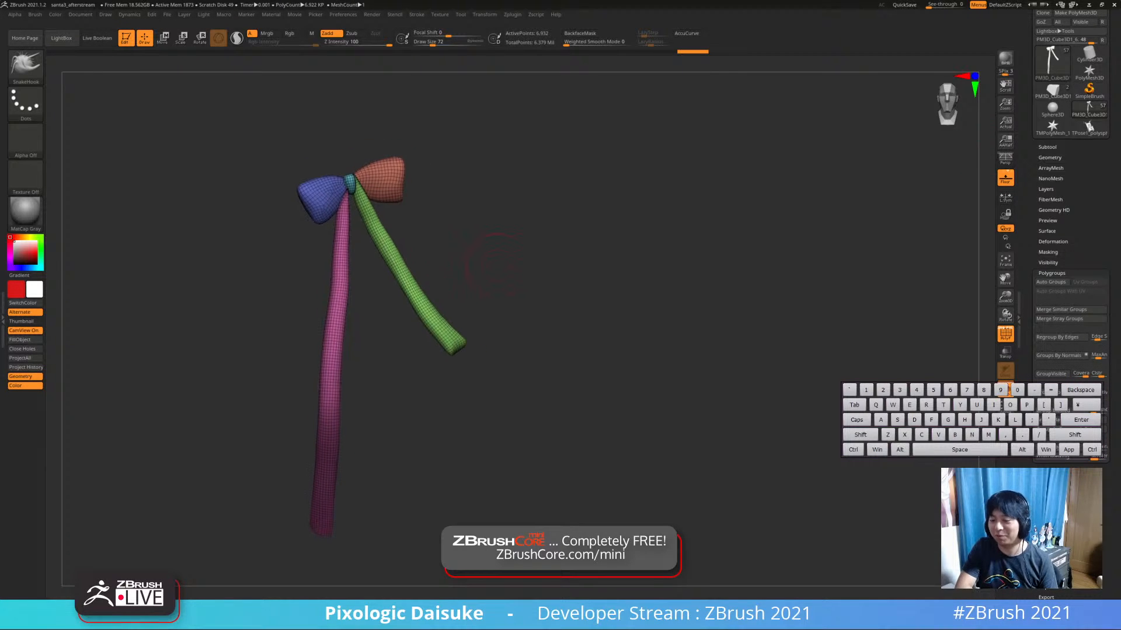
{"action": "key", "text": "shift+f"}
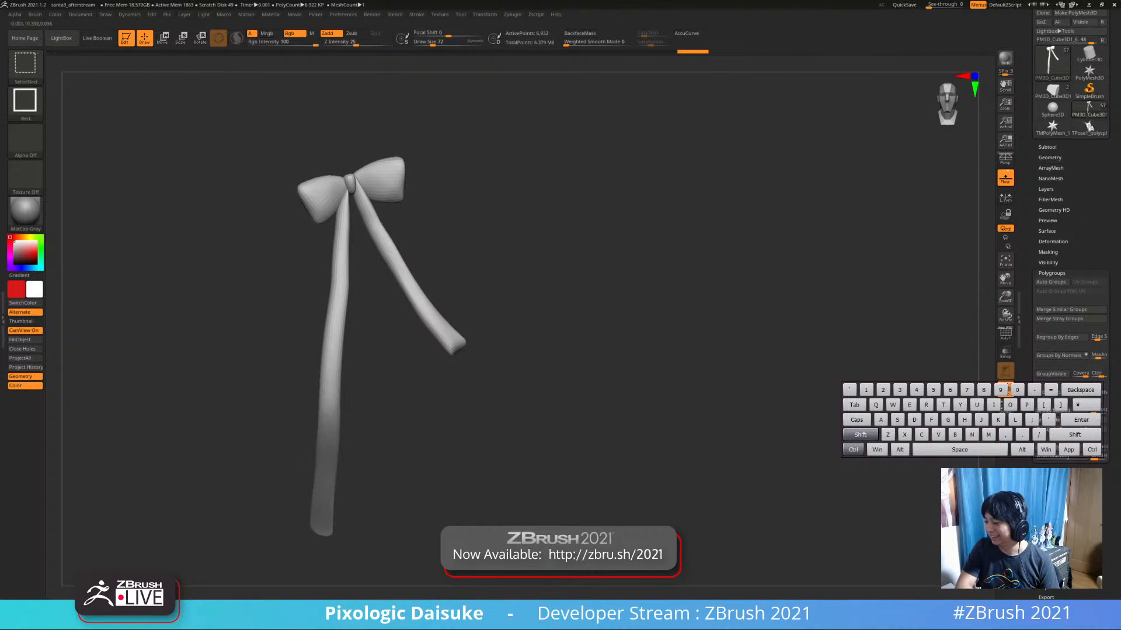
Isolate the ribbon's long tail by its polygroup, invert the visibility, and show the complete ribbon on the figure
{"action": "left_click", "coordinate": [412, 268], "text": "ctrl+shift"}
{"action": "left_click", "coordinate": [490, 237], "text": "ctrl+shift"}
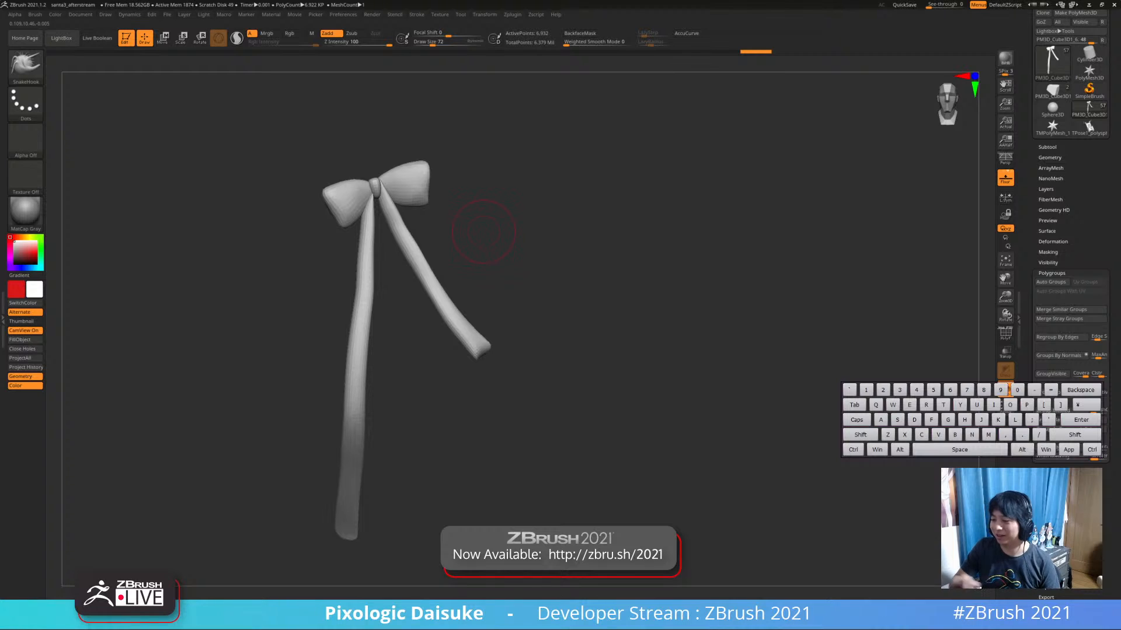
{"action": "right_click_drag", "start_coordinate": [379, 227], "coordinate": [372, 214], "text": "ctrl"}
{"action": "left_click", "coordinate": [371, 214], "text": "ctrl+shift"}
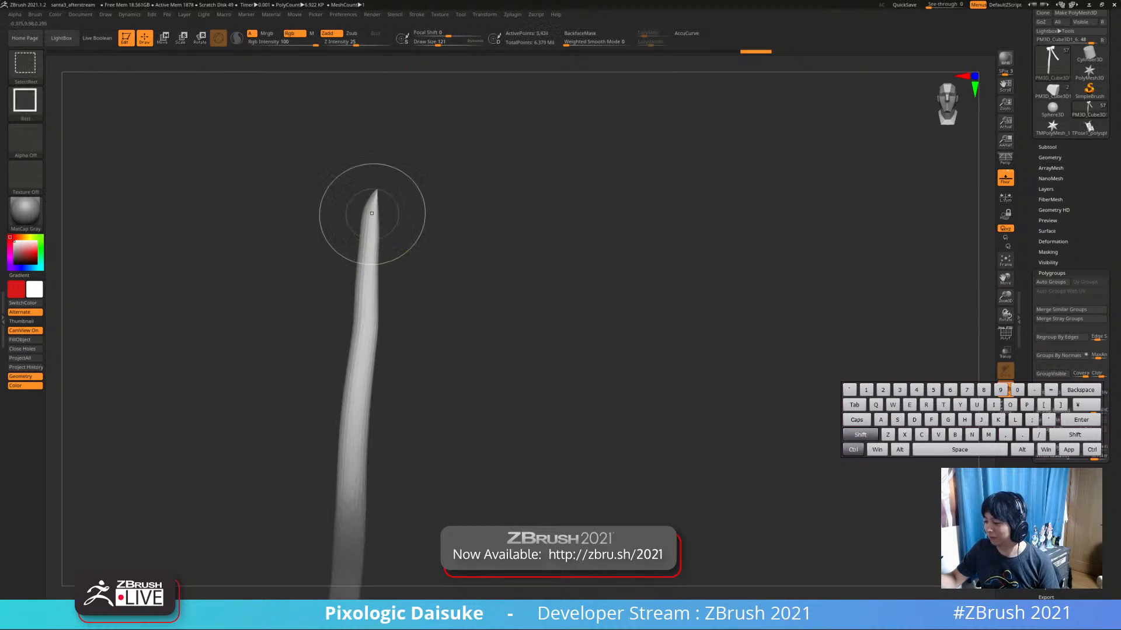
{"action": "right_click_drag", "start_coordinate": [394, 170], "coordinate": [370, 199], "text": "alt"}
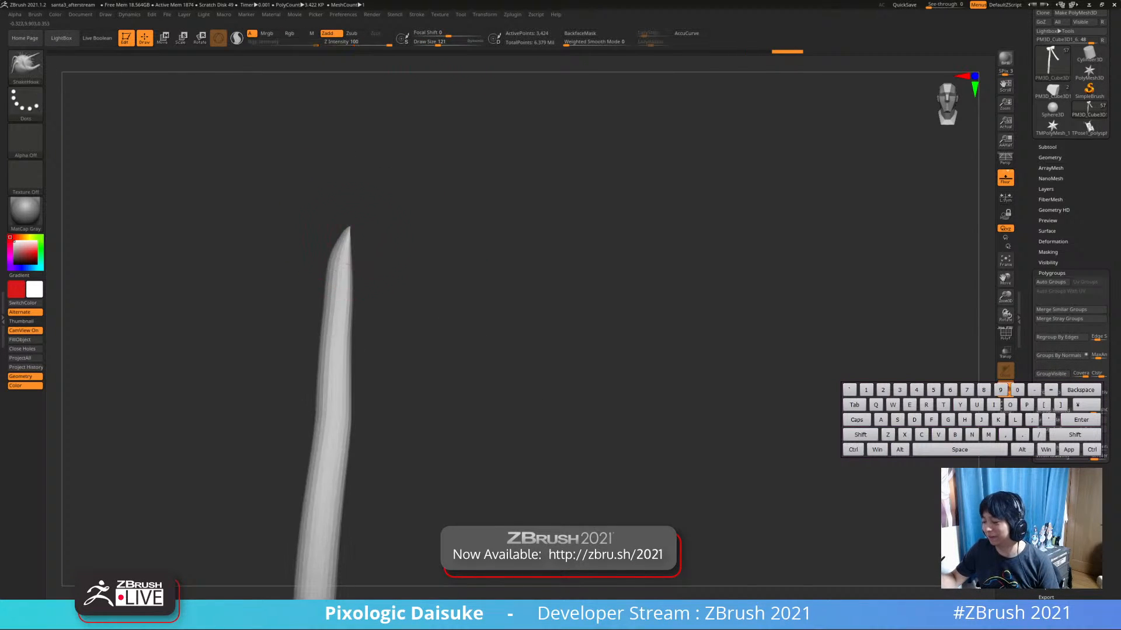
{"action": "left_click", "coordinate": [350, 234], "text": "ctrl+shift"}
{"action": "right_click_drag", "start_coordinate": [349, 236], "coordinate": [379, 248], "text": "ctrl"}
{"action": "left_click", "coordinate": [620, 103], "text": "ctrl+shift"}
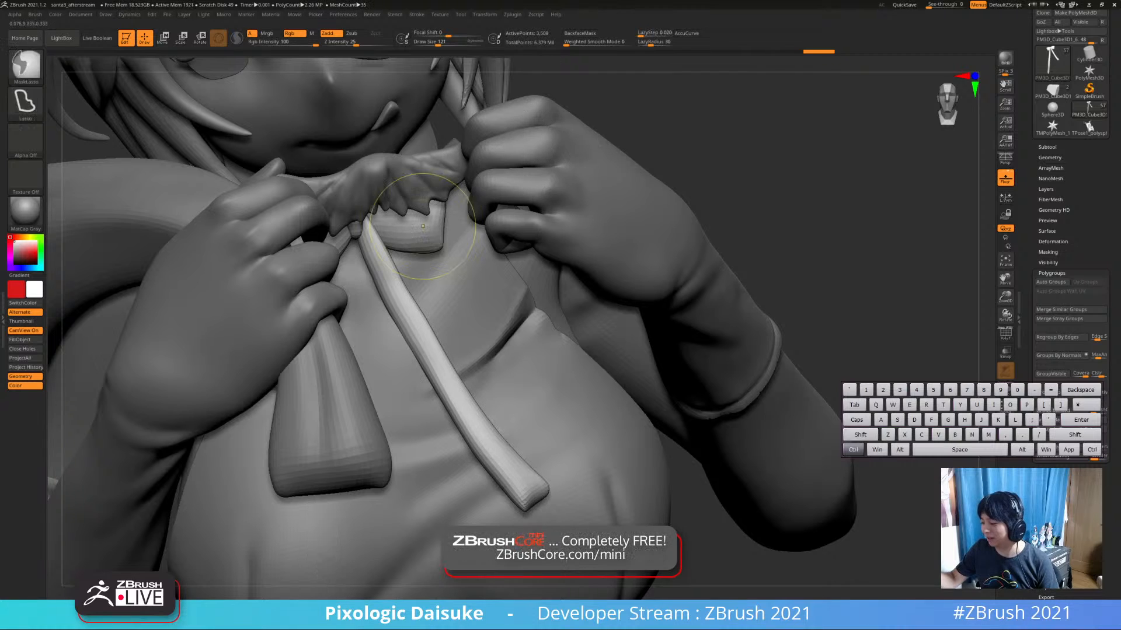
{"action": "right_click_drag", "start_coordinate": [575, 119], "coordinate": [589, 90], "text": "ctrl"}
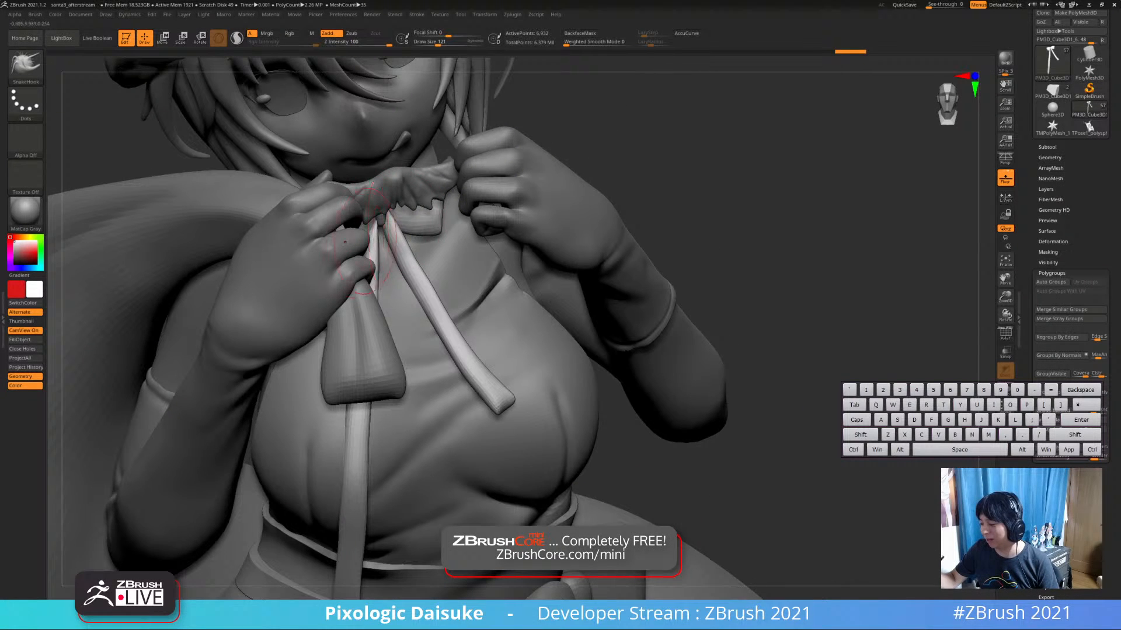
Show only the ribbon's long tail, restore the whole ribbon, and turn on BackfaceMask for the brush
{"action": "right_click_drag", "start_coordinate": [397, 255], "coordinate": [378, 204]}
{"action": "left_click", "coordinate": [375, 235], "text": "ctrl+alt+shift"}
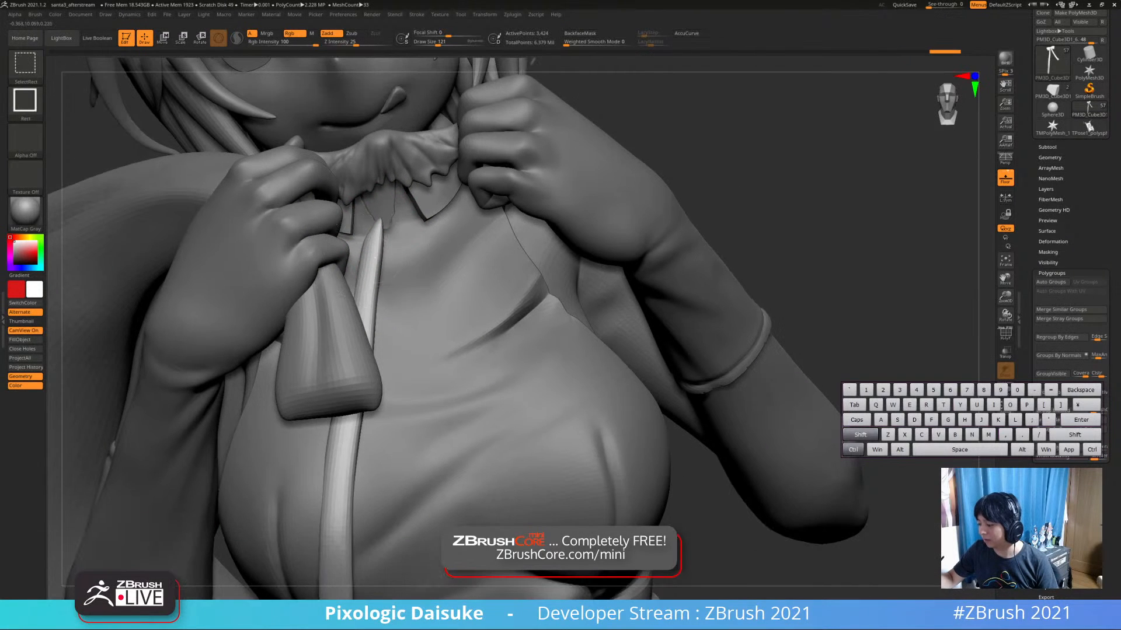
{"action": "left_click", "coordinate": [373, 257], "text": "ctrl+shift"}
{"action": "left_click", "coordinate": [470, 192], "text": "ctrl+shift"}
{"action": "mouse_move", "coordinate": [390, 262]}
{"action": "right_mouse_down", "text": "ctrl"}
{"action": "mouse_move", "coordinate": [389, 219]}
{"action": "mouse_move", "coordinate": [393, 243]}
{"action": "right_mouse_up", "text": "ctrl"}
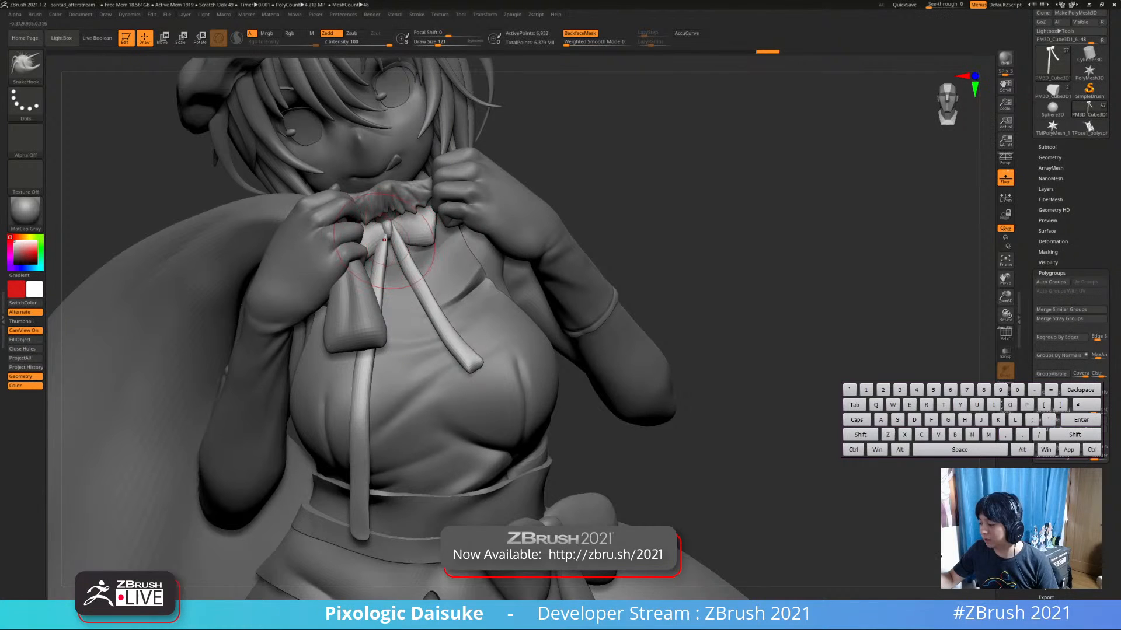
Compare the ribbon's long tail alone with the bow without that tail, and make all parts visible again
{"action": "left_click", "coordinate": [385, 244], "text": "ctrl+shift"}
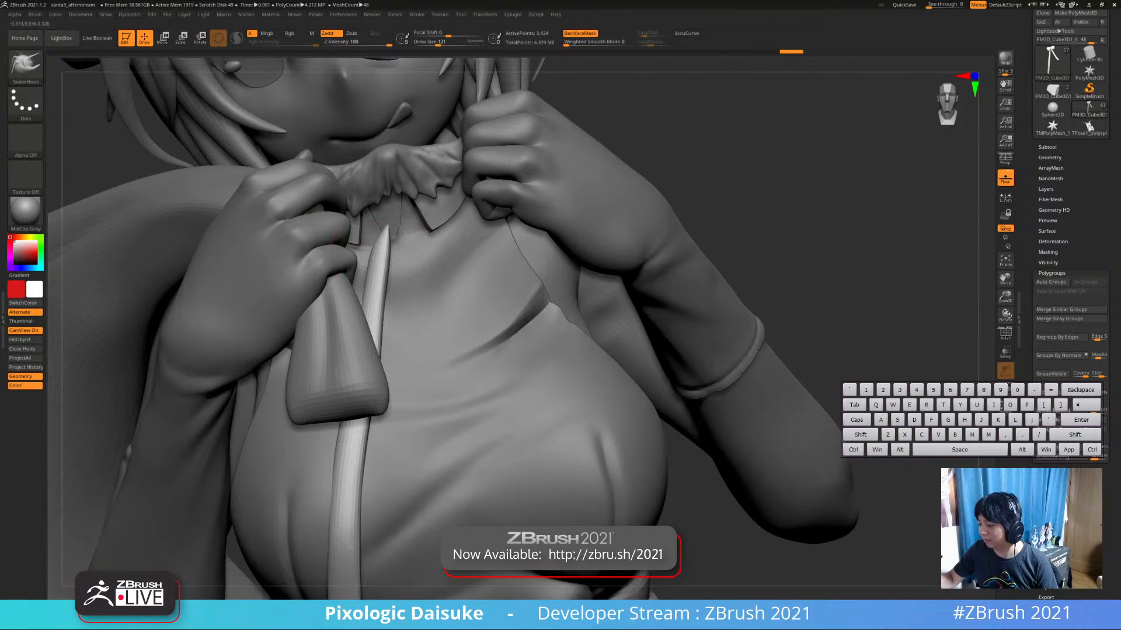
{"action": "mouse_move", "coordinate": [390, 241]}
{"action": "right_mouse_down", "text": "ctrl"}
{"action": "mouse_move", "coordinate": [391, 213]}
{"action": "mouse_move", "coordinate": [385, 257]}
{"action": "mouse_move", "coordinate": [388, 219]}
{"action": "right_mouse_up", "text": "ctrl"}
{"action": "left_click_drag", "start_coordinate": [598, 139], "coordinate": [621, 134], "text": "ctrl+shift"}
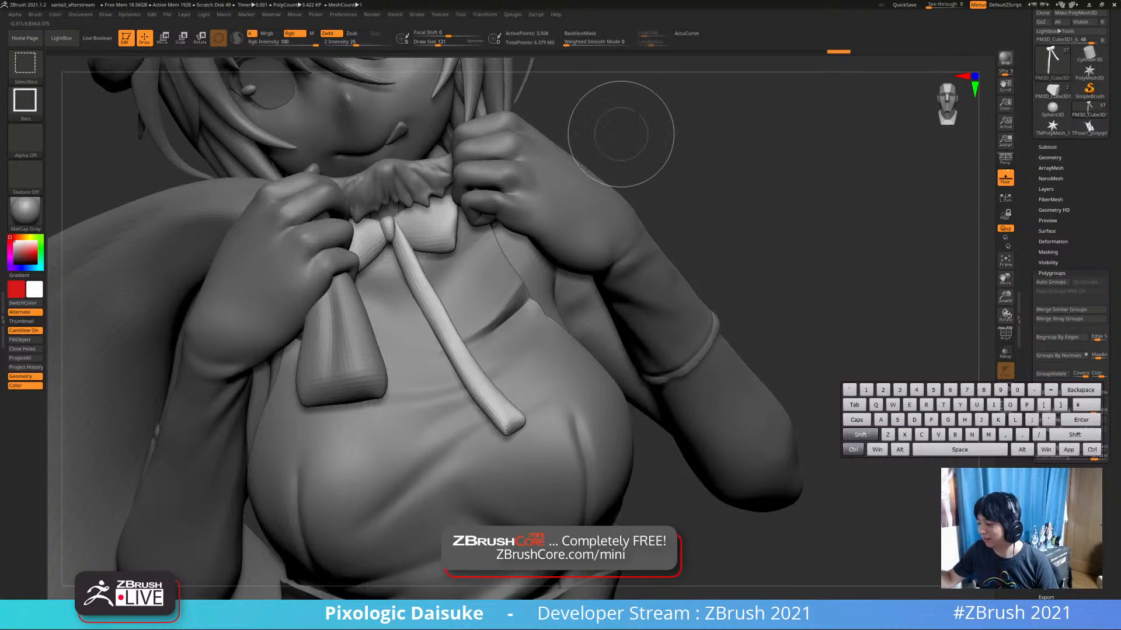
{"action": "left_click", "coordinate": [621, 135], "text": "ctrl+shift"}
{"action": "right_click_drag", "start_coordinate": [621, 135], "coordinate": [580, 120]}
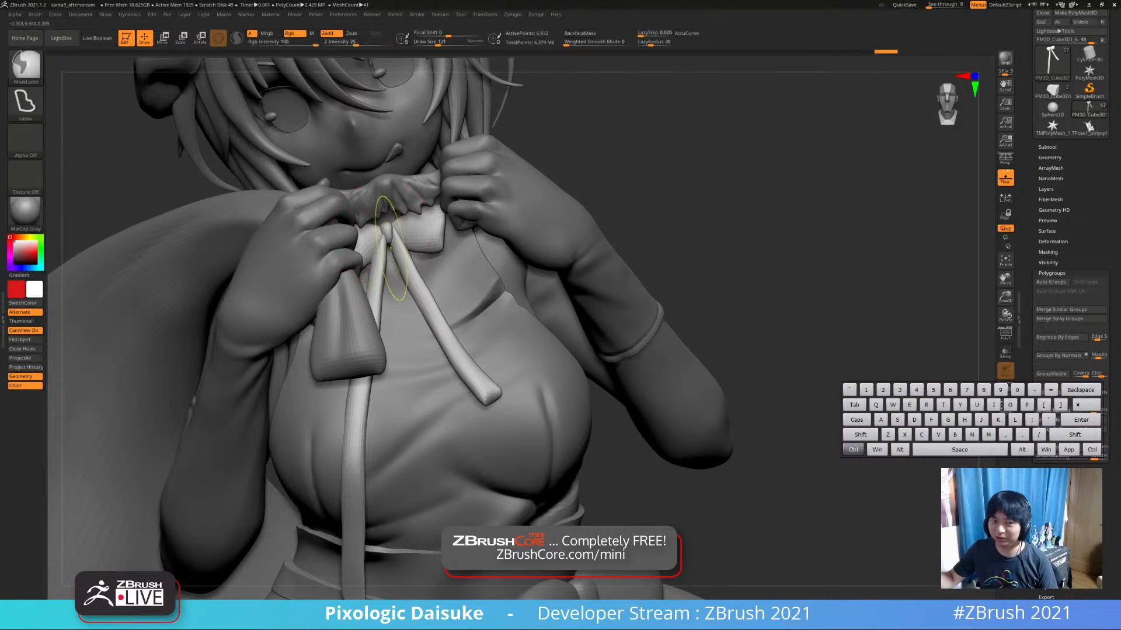
Mask everything on the ribbon except the bow loop near her right hand using the Move gizmo, and clear the mask
{"action": "right_click_drag", "start_coordinate": [391, 248], "coordinate": [356, 241], "text": "ctrl"}
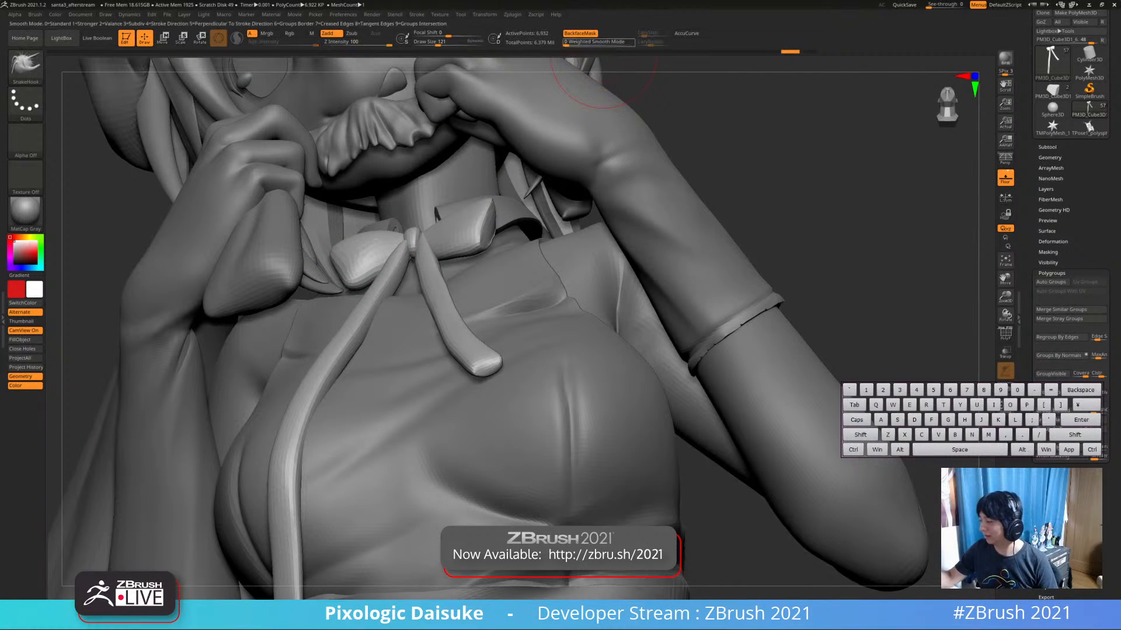
{"action": "key", "text": "w"}
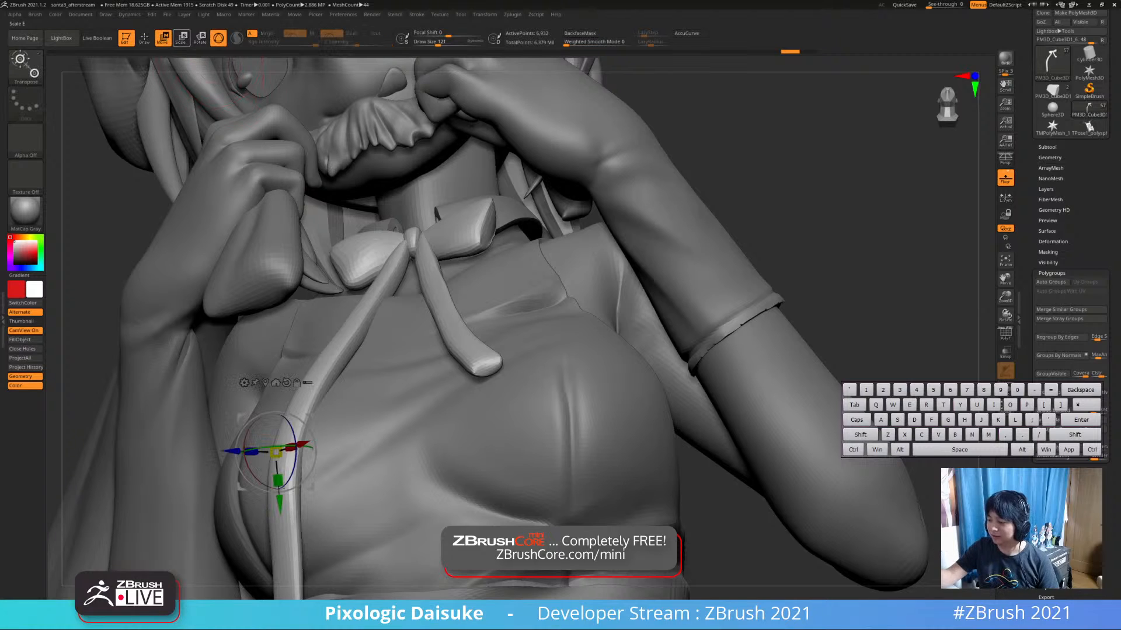
{"action": "left_click", "coordinate": [379, 240], "text": "ctrl"}
{"action": "key", "text": "q"}
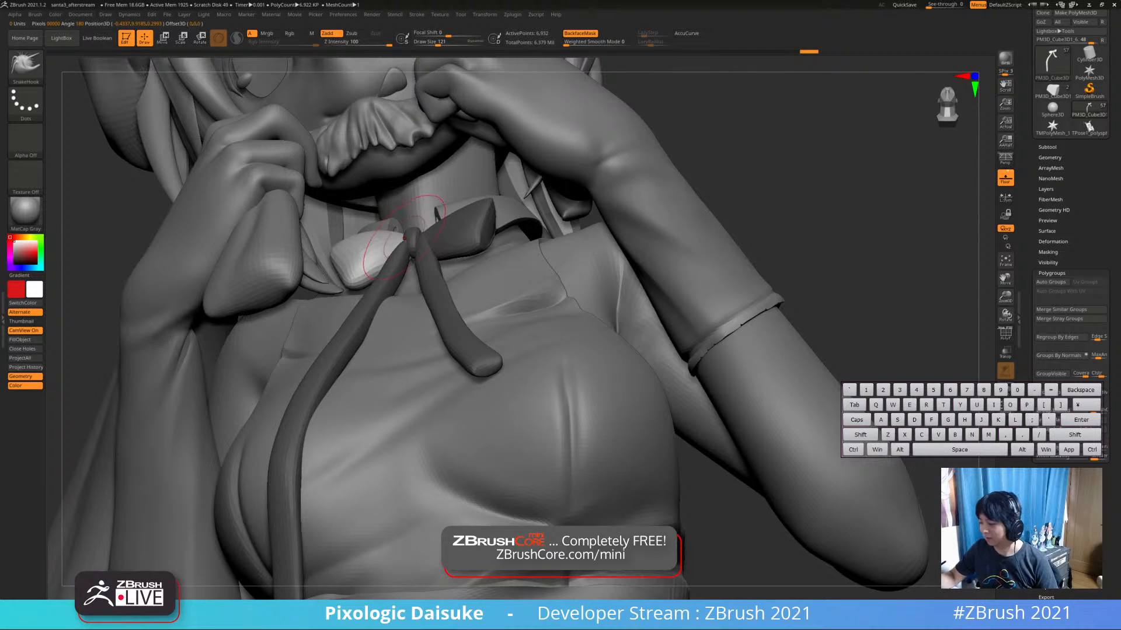
{"action": "left_click_drag", "start_coordinate": [757, 144], "coordinate": [742, 153], "text": "ctrl"}
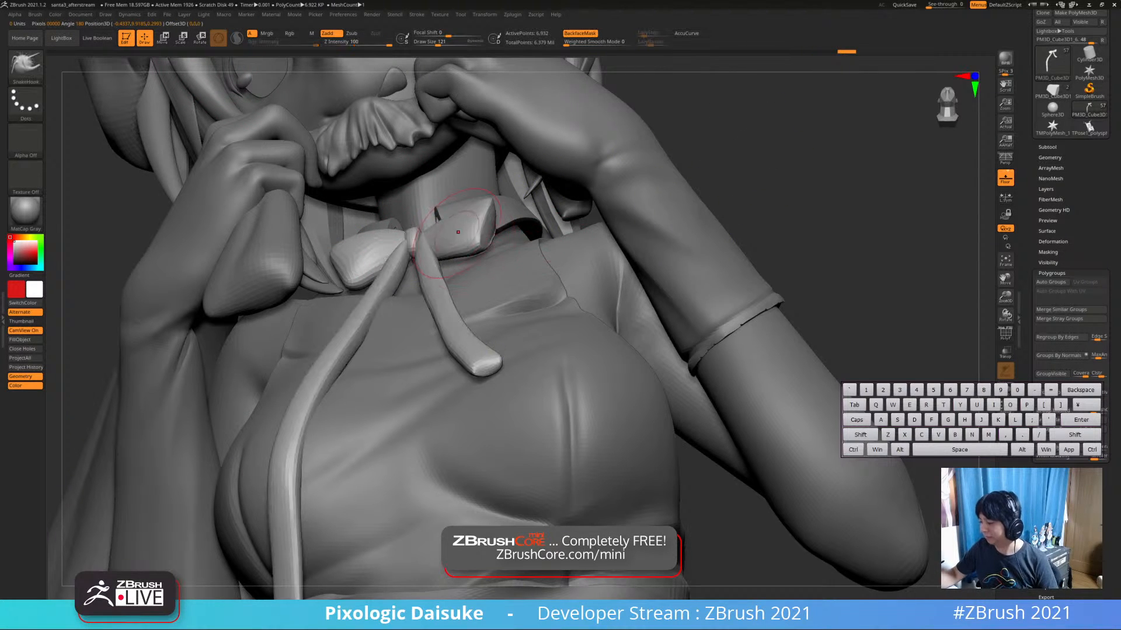
Mask everything on the ribbon except the bow loop near her left hand, and turn off BackfaceMask for the SnakeHook brush
{"action": "key", "text": "w"}
{"action": "left_click", "coordinate": [414, 238], "text": "ctrl"}
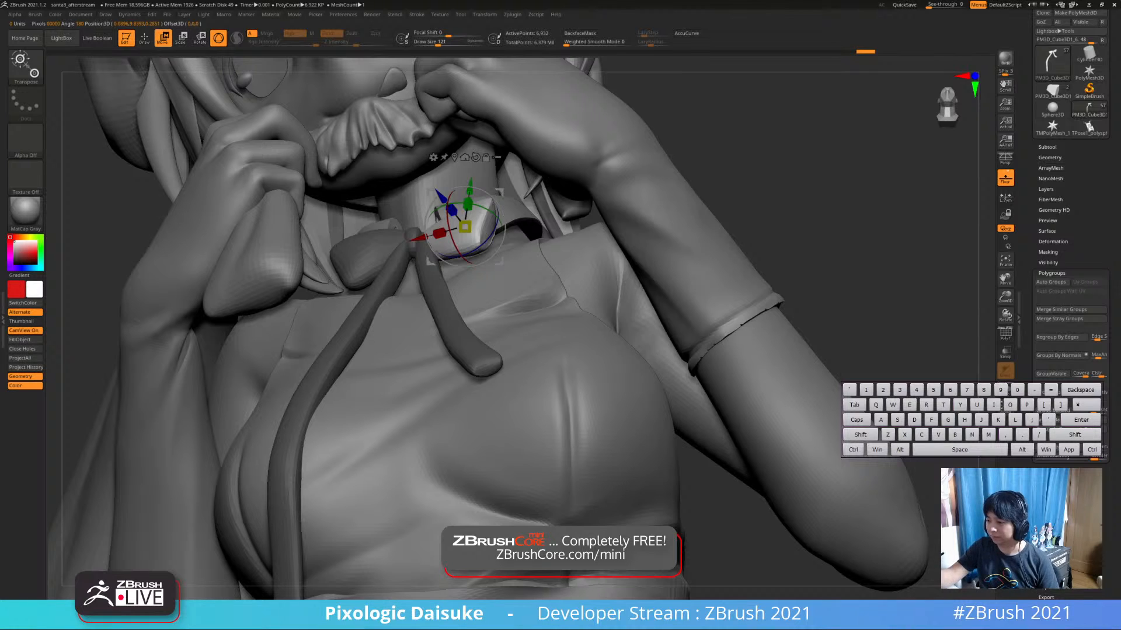
{"action": "key", "text": "q"}
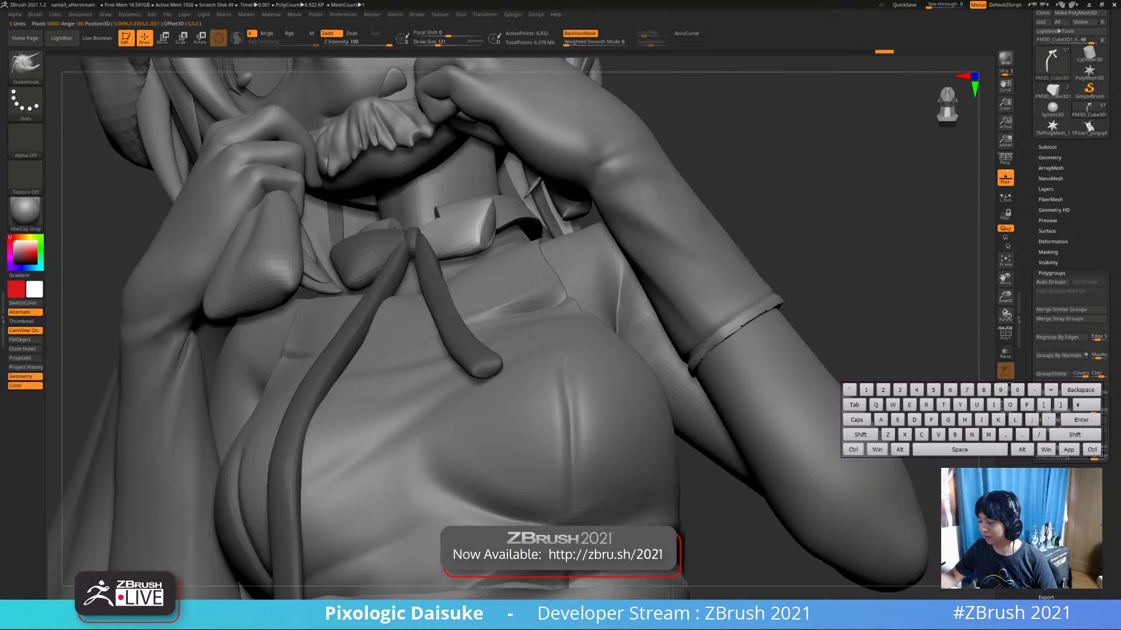
{"action": "mouse_move", "coordinate": [502, 228]}
{"action": "right_mouse_down"}
{"action": "mouse_move", "coordinate": [408, 243]}
{"action": "mouse_move", "coordinate": [408, 225]}
{"action": "mouse_move", "coordinate": [447, 222]}
{"action": "mouse_move", "coordinate": [424, 233]}
{"action": "mouse_move", "coordinate": [549, 111]}
{"action": "right_mouse_up"}
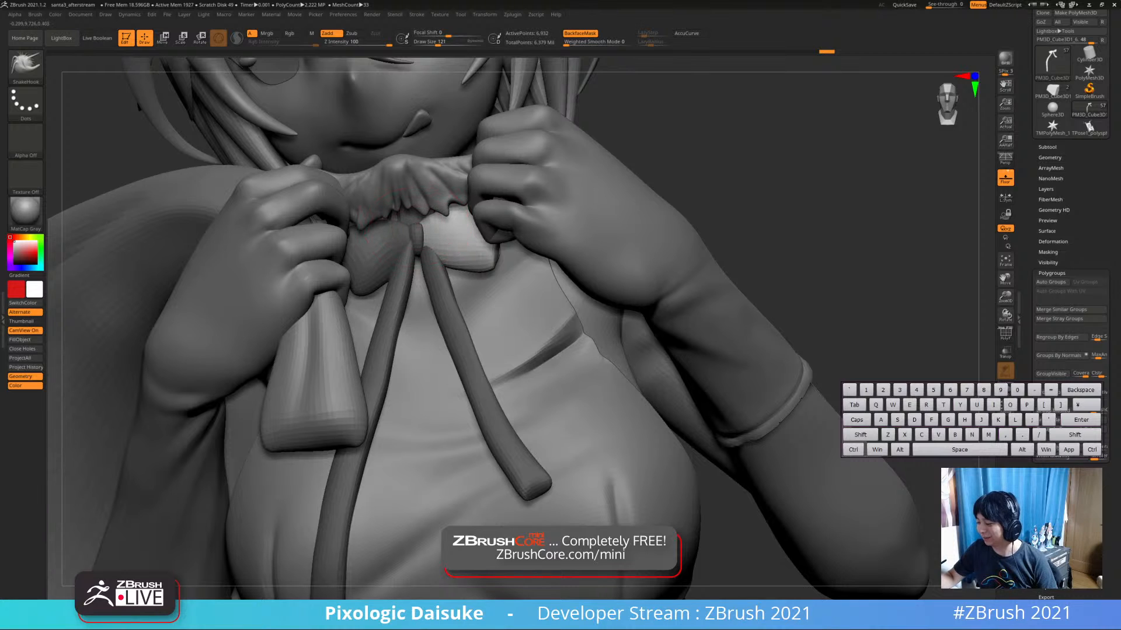
{"action": "left_click", "coordinate": [580, 33]}
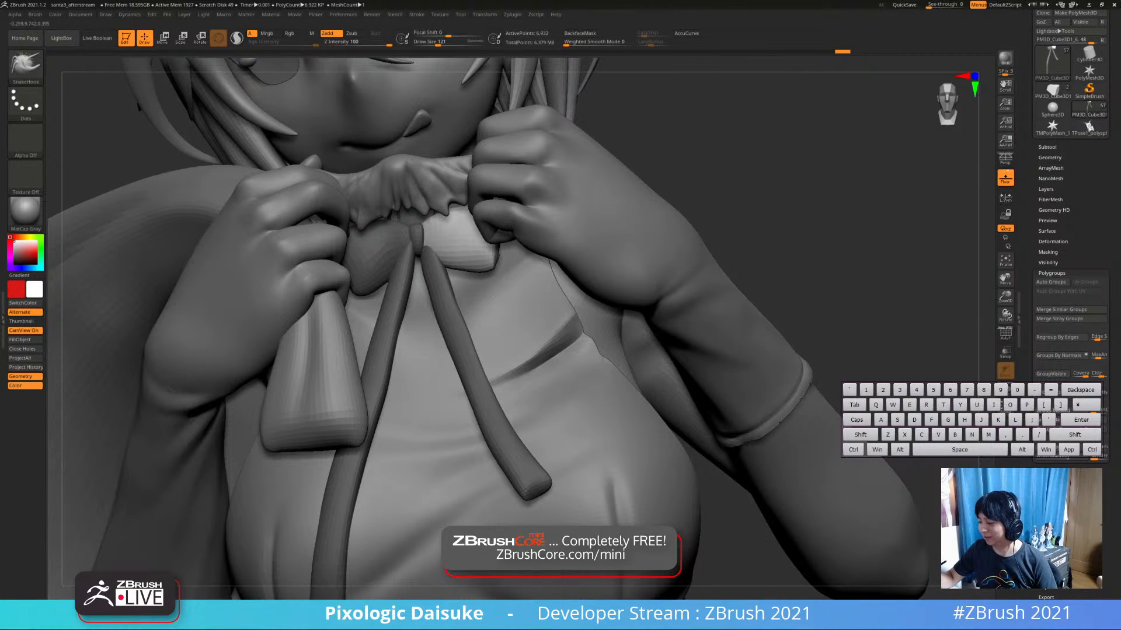
Smooth the outer end of the bow loop near her left hand in solo view, and show the whole figure again
{"action": "mouse_move", "coordinate": [440, 234]}
{"action": "right_mouse_down"}
{"action": "mouse_move", "coordinate": [461, 291]}
{"action": "mouse_move", "coordinate": [426, 257]}
{"action": "mouse_move", "coordinate": [580, 237]}
{"action": "mouse_move", "coordinate": [591, 353]}
{"action": "mouse_move", "coordinate": [407, 284]}
{"action": "right_mouse_up"}
{"action": "key", "text": "alt+s"}
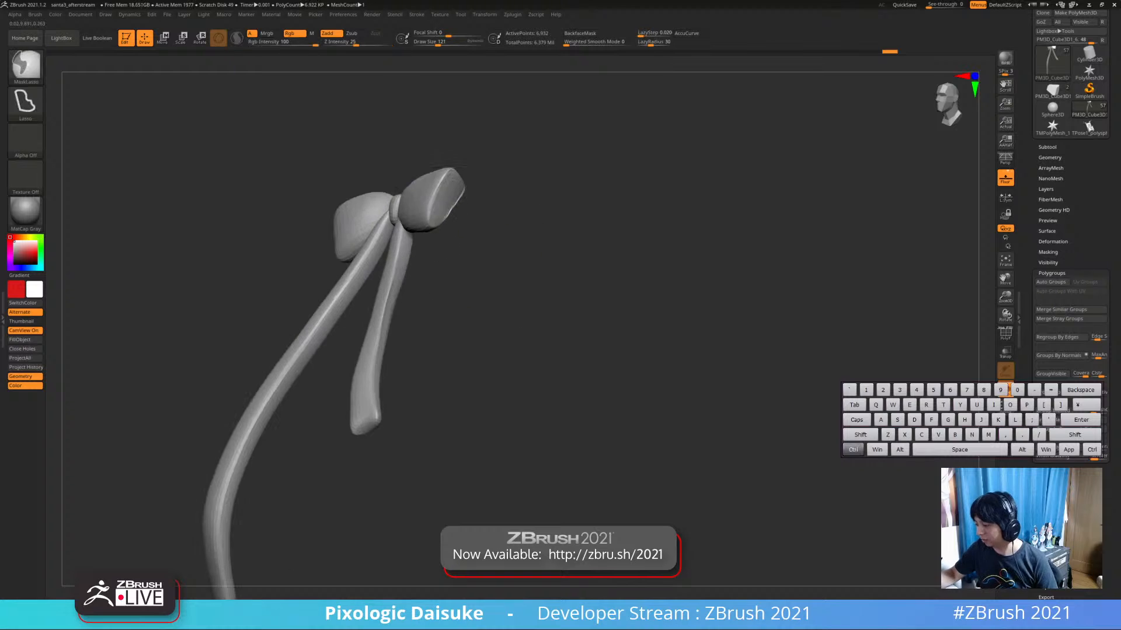
{"action": "left_click_drag", "start_coordinate": [452, 200], "coordinate": [465, 190], "text": "shift"}
{"action": "mouse_move", "coordinate": [471, 190]}
{"action": "right_mouse_down", "text": "ctrl"}
{"action": "mouse_move", "coordinate": [490, 227]}
{"action": "mouse_move", "coordinate": [399, 229]}
{"action": "mouse_move", "coordinate": [429, 283]}
{"action": "mouse_move", "coordinate": [359, 257]}
{"action": "mouse_move", "coordinate": [350, 245]}
{"action": "mouse_move", "coordinate": [362, 195]}
{"action": "mouse_move", "coordinate": [350, 234]}
{"action": "mouse_move", "coordinate": [418, 288]}
{"action": "mouse_move", "coordinate": [380, 293]}
{"action": "mouse_move", "coordinate": [373, 274]}
{"action": "right_mouse_up", "text": "ctrl"}
{"action": "key", "text": "alt+s"}
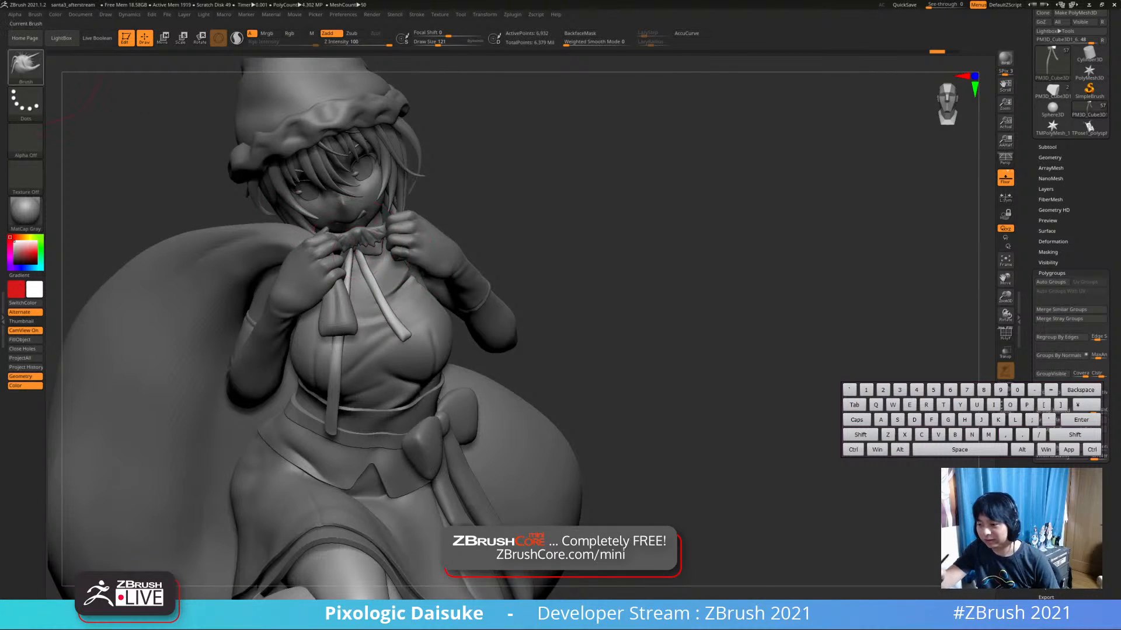
Flatten the front of the ribbon's short tail along its length with the TrimDynamic brush
{"action": "key", "text": "b"}
{"action": "key", "text": "t"}
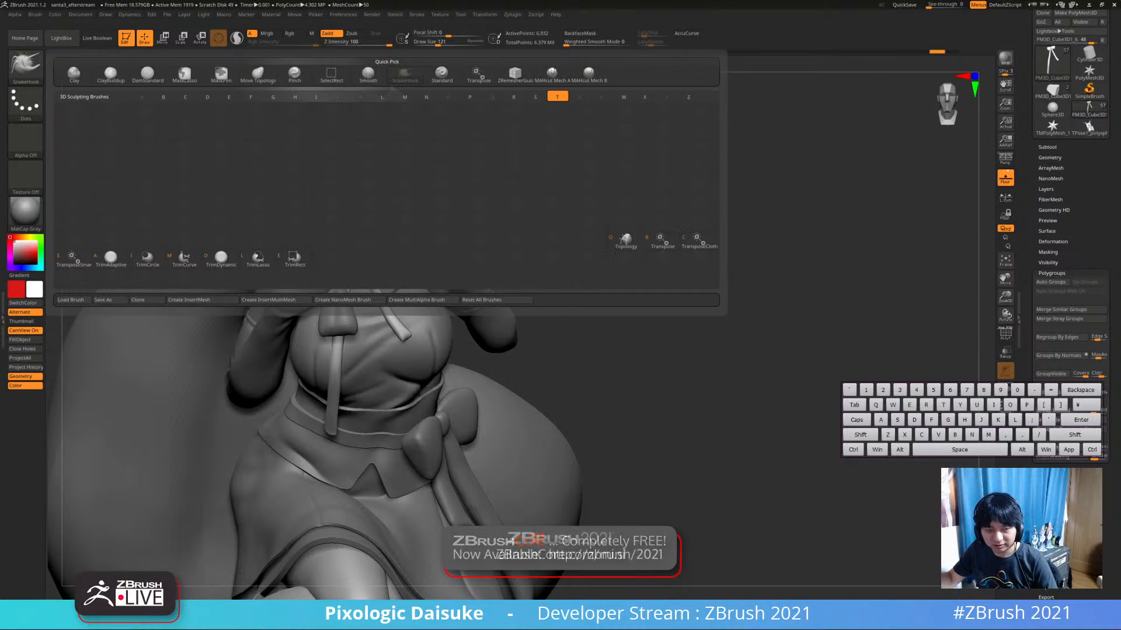
{"action": "key", "text": "d"}
{"action": "right_click_drag", "start_coordinate": [366, 315], "coordinate": [366, 282], "text": "ctrl"}
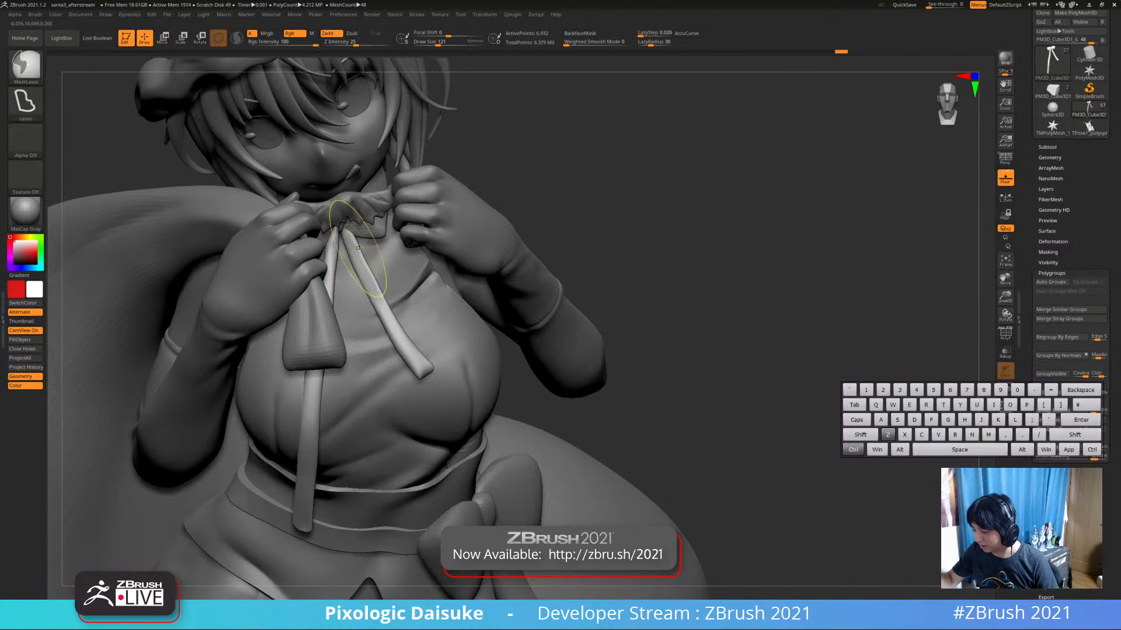
{"action": "key", "text": "ctrl+z"}
{"action": "left_click_drag", "start_coordinate": [361, 256], "coordinate": [421, 369]}
{"action": "right_click_drag", "start_coordinate": [422, 369], "coordinate": [377, 270], "text": "alt"}
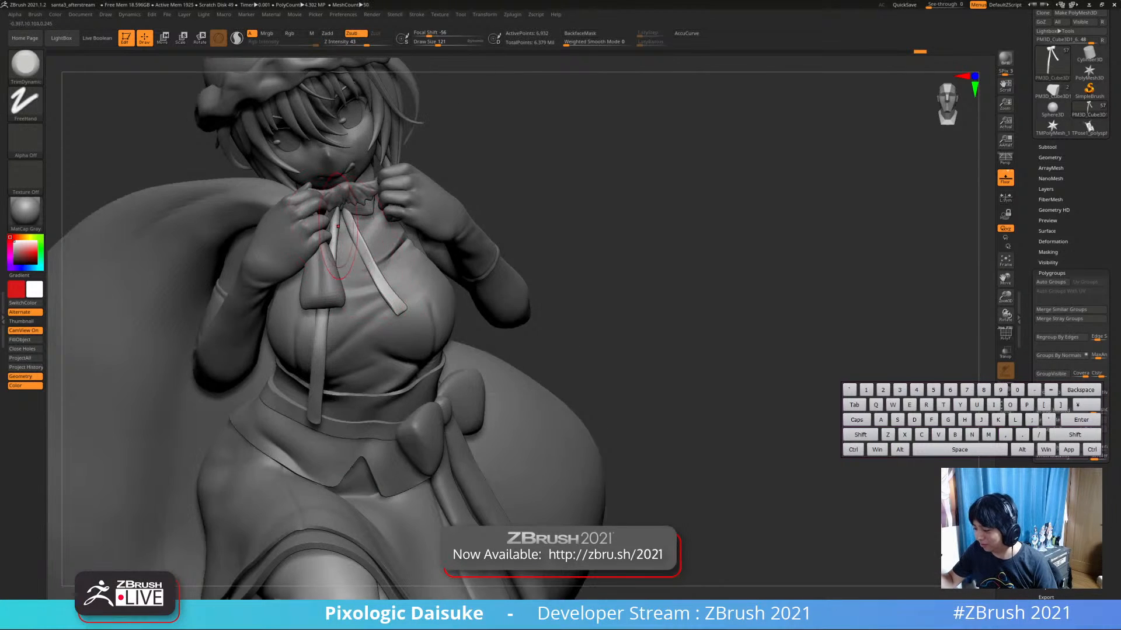
Isolate the ribbon's long tail in solo view, and smooth and flatten its upper part with TrimDynamic
{"action": "key", "text": "alt+s"}
{"action": "right_click_drag", "start_coordinate": [338, 227], "coordinate": [340, 265], "text": "ctrl"}
{"action": "left_click", "coordinate": [340, 234], "text": "ctrl+shift"}
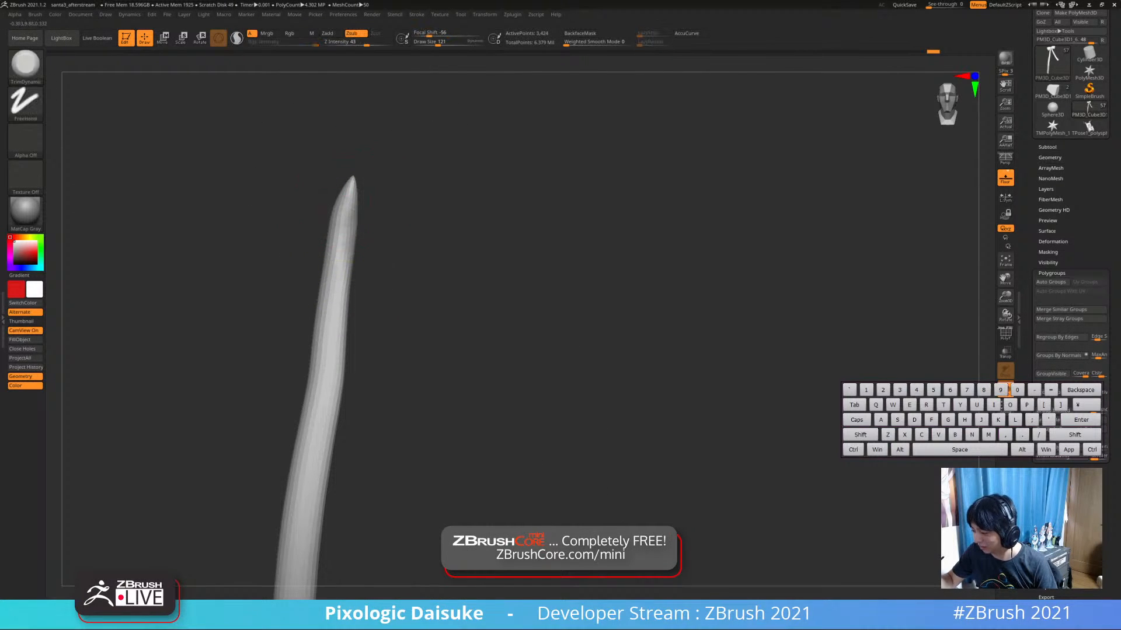
{"action": "mouse_move", "coordinate": [345, 215]}
{"action": "left_mouse_down", "text": "shift"}
{"action": "mouse_move", "coordinate": [345, 237]}
{"action": "mouse_move", "coordinate": [341, 182]}
{"action": "mouse_move", "coordinate": [340, 204]}
{"action": "left_mouse_up", "text": "shift"}
{"action": "right_click_drag", "start_coordinate": [337, 239], "coordinate": [335, 169], "text": "alt"}
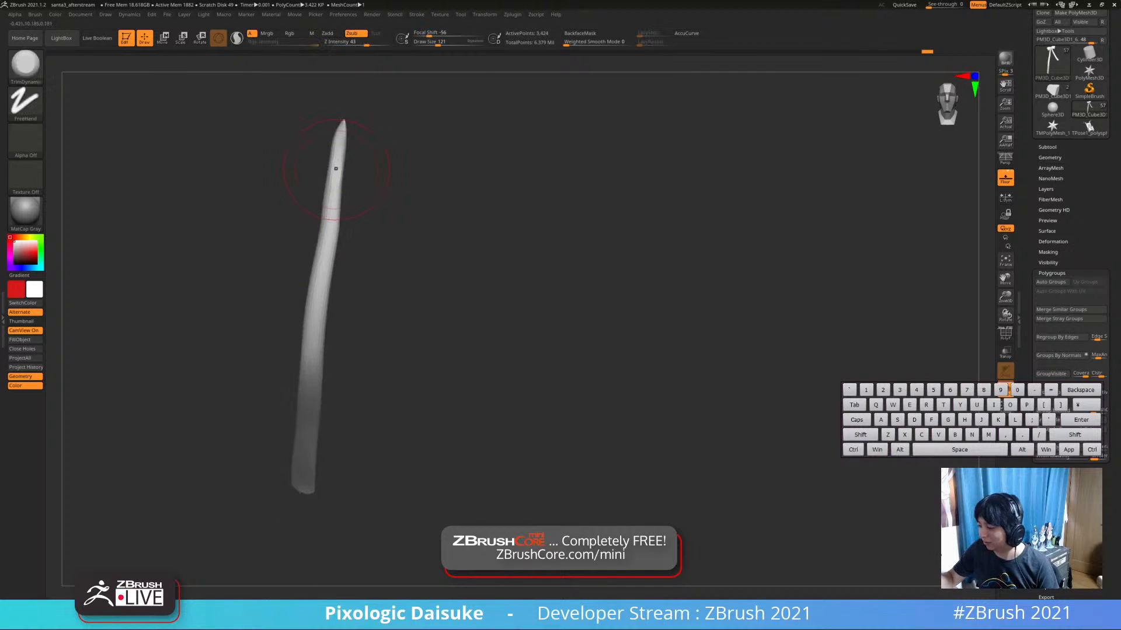
{"action": "left_click_drag", "start_coordinate": [340, 169], "coordinate": [332, 171]}
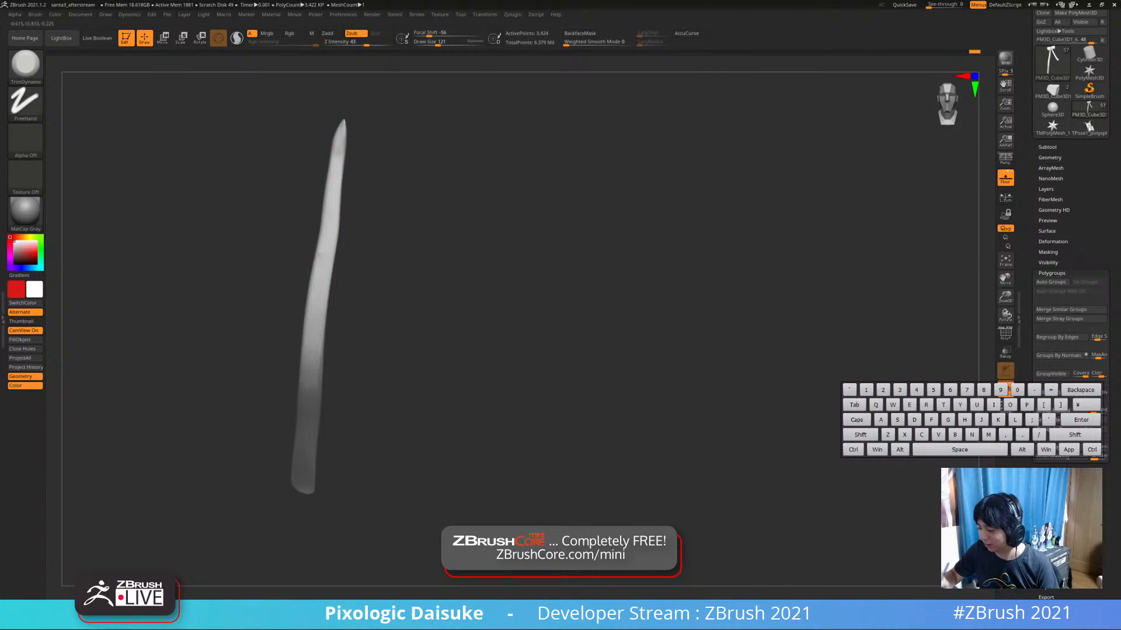
Undo the last strokes on the ribbon's long tail and redo them to compare the shape
{"action": "key", "text": "ctrl+z"}
{"action": "key", "text": "ctrl+z"}
{"action": "key", "text": "ctrl+z"}
{"action": "key", "text": "ctrl+z"}
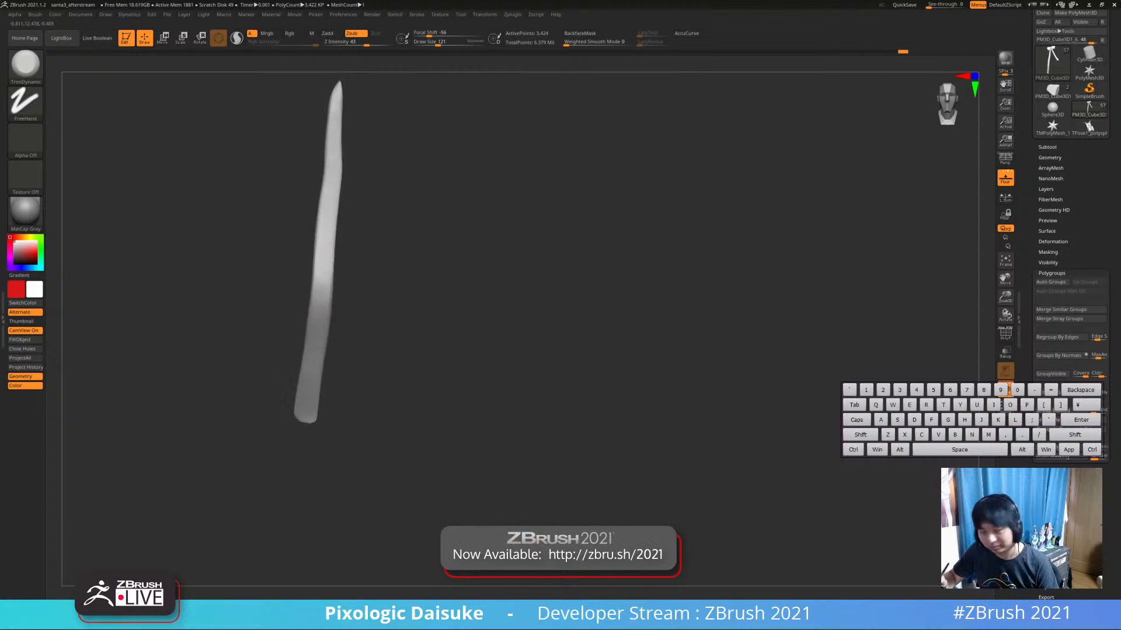
{"action": "right_click_drag", "start_coordinate": [320, 281], "coordinate": [310, 342]}
{"action": "key", "text": "ctrl+shift+z"}
{"action": "key", "text": "ctrl+shift+z"}
{"action": "key", "text": "ctrl+shift+z"}
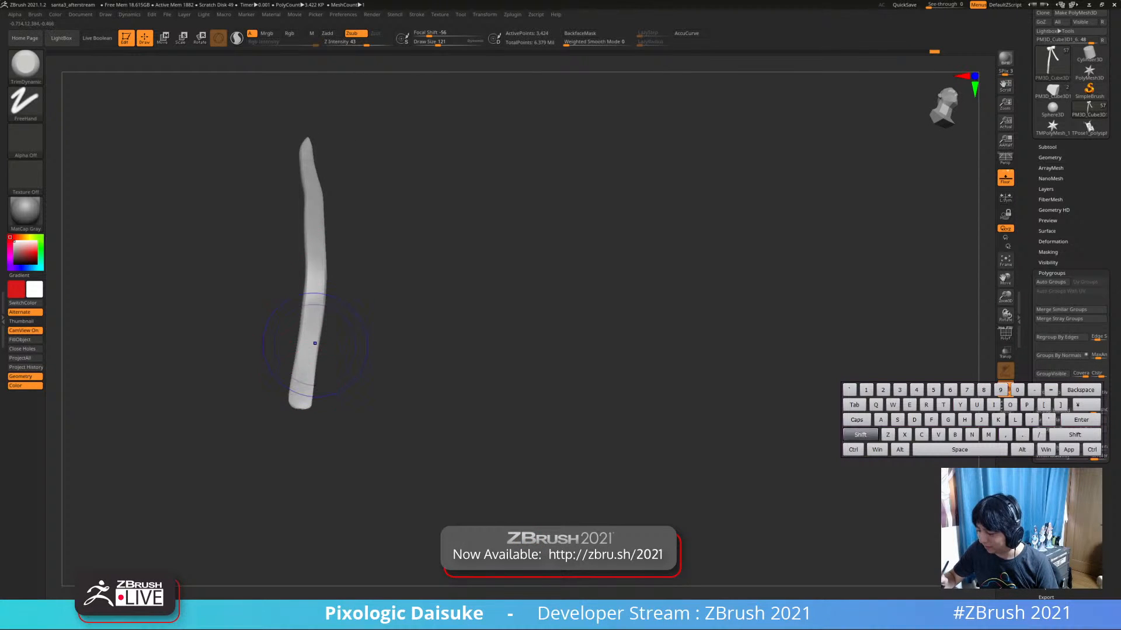
{"action": "key", "text": "ctrl+shift+z"}
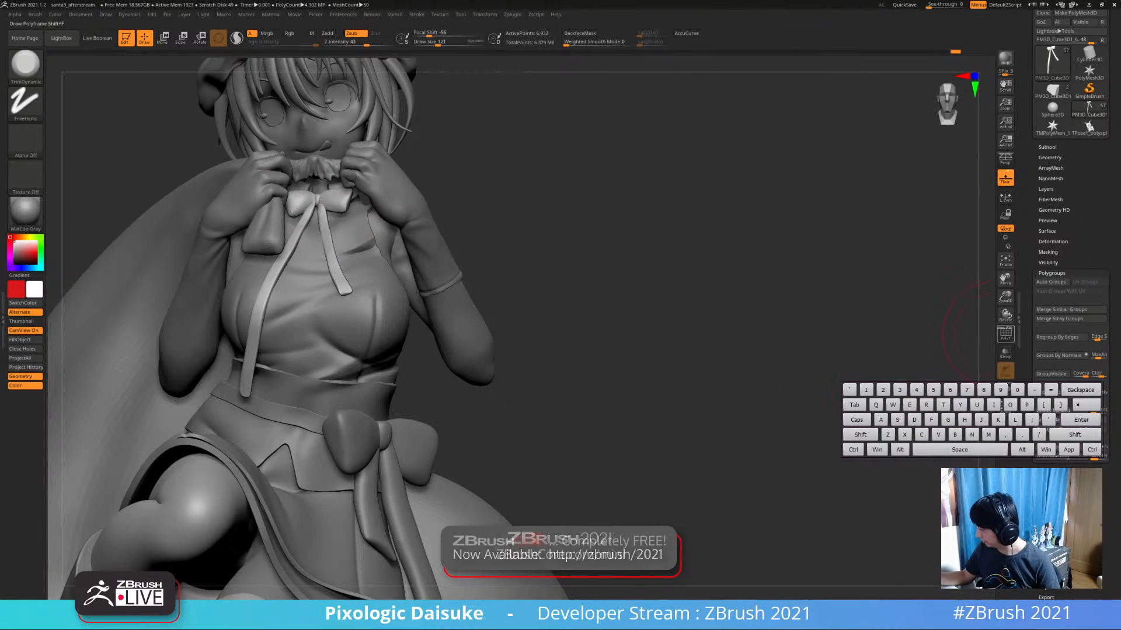
Check the ribbon's mesh with PolyFrame and subdivide the ribbon twice
{"action": "left_click", "coordinate": [1005, 334]}
{"action": "left_click", "coordinate": [1005, 334]}
{"action": "double_click", "coordinate": [1005, 334]}
{"action": "key", "text": "ctrl+d"}
{"action": "key", "text": "ctrl+d"}
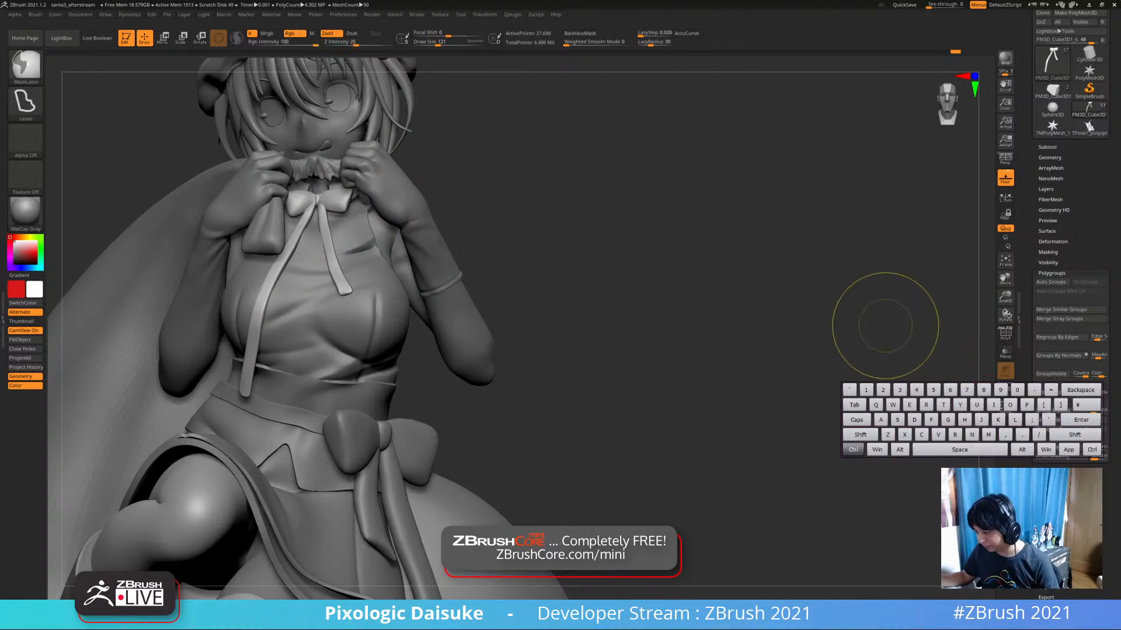
Isolate the ribbon and carve creases toward the knot in the loop on her right side, using DamStandard at draw size 55
{"action": "left_click", "coordinate": [25, 65]}
{"action": "left_click", "coordinate": [384, 95]}
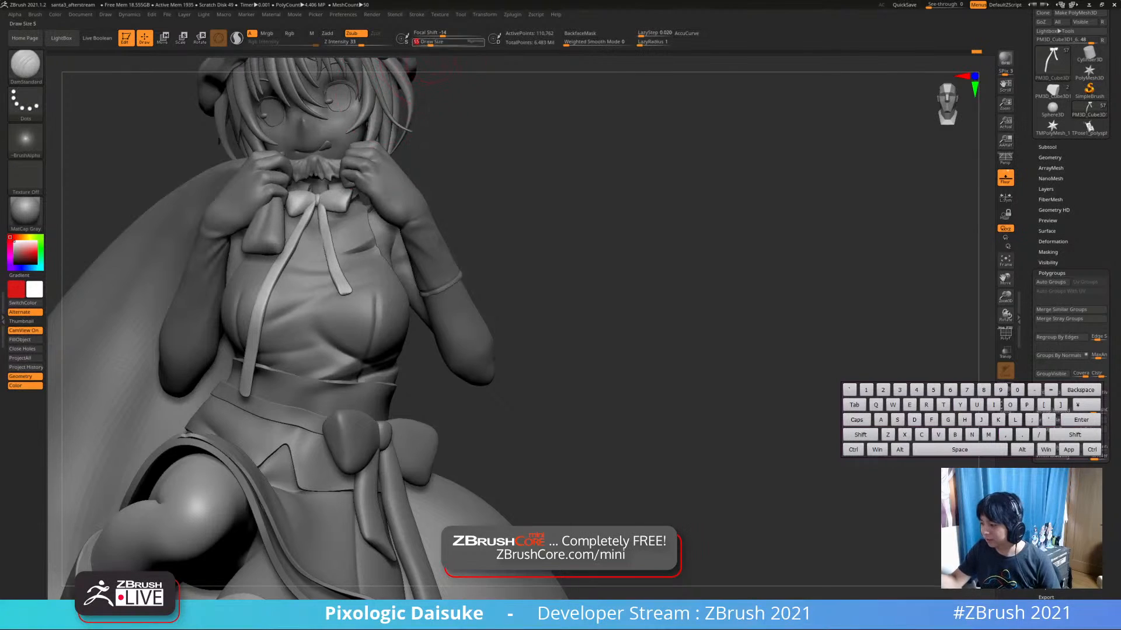
{"action": "key", "text": "alt+s"}
{"action": "mouse_move", "coordinate": [383, 177]}
{"action": "right_mouse_down", "text": "ctrl"}
{"action": "mouse_move", "coordinate": [344, 200]}
{"action": "mouse_move", "coordinate": [327, 245]}
{"action": "mouse_move", "coordinate": [292, 260]}
{"action": "right_mouse_up", "text": "ctrl"}
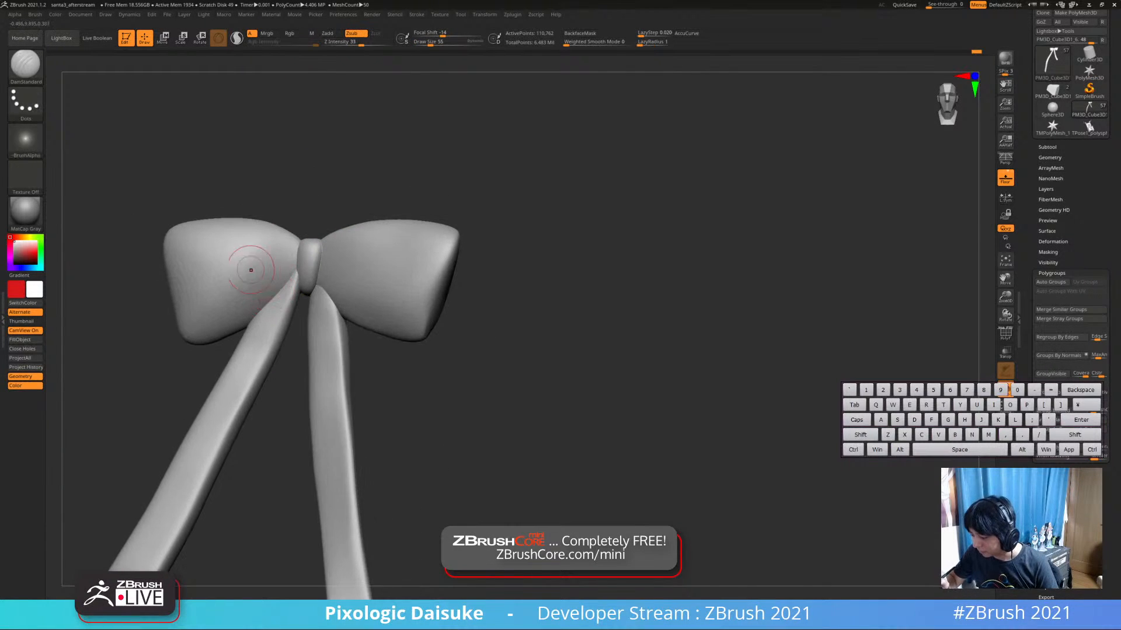
{"action": "mouse_move", "coordinate": [244, 257]}
{"action": "left_mouse_down"}
{"action": "mouse_move", "coordinate": [297, 258]}
{"action": "mouse_move", "coordinate": [299, 273]}
{"action": "left_mouse_up"}
{"action": "key", "text": "ctrl+z"}
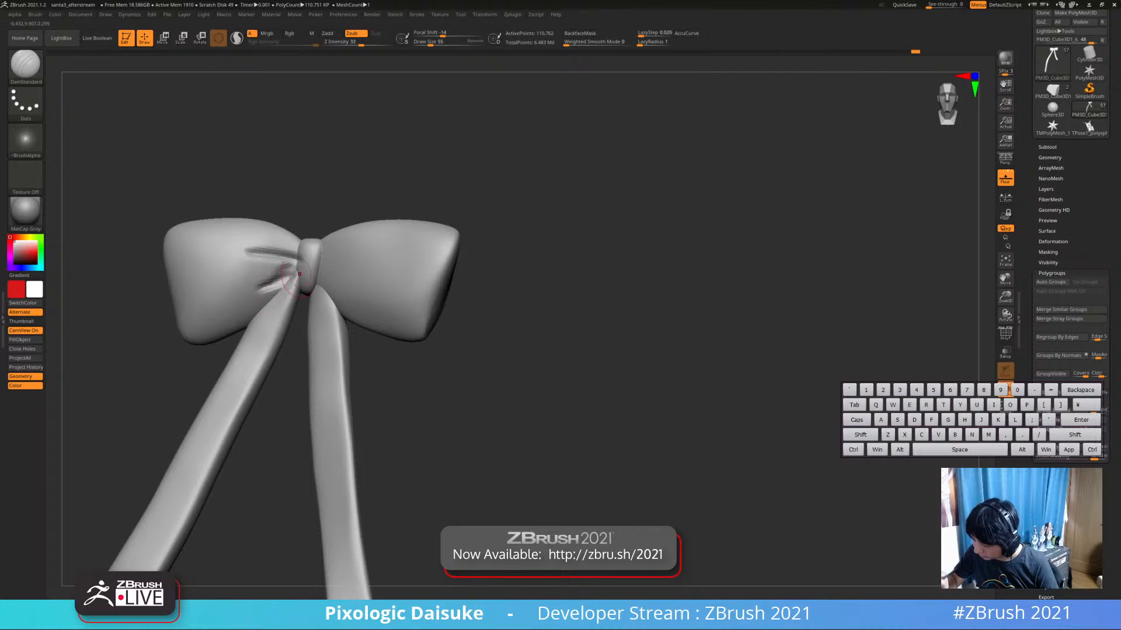
Carve a recess beside the knot into the bow loop on her right side with ClayBuildup, and smooth the surface around it
{"action": "left_click", "coordinate": [25, 64]}
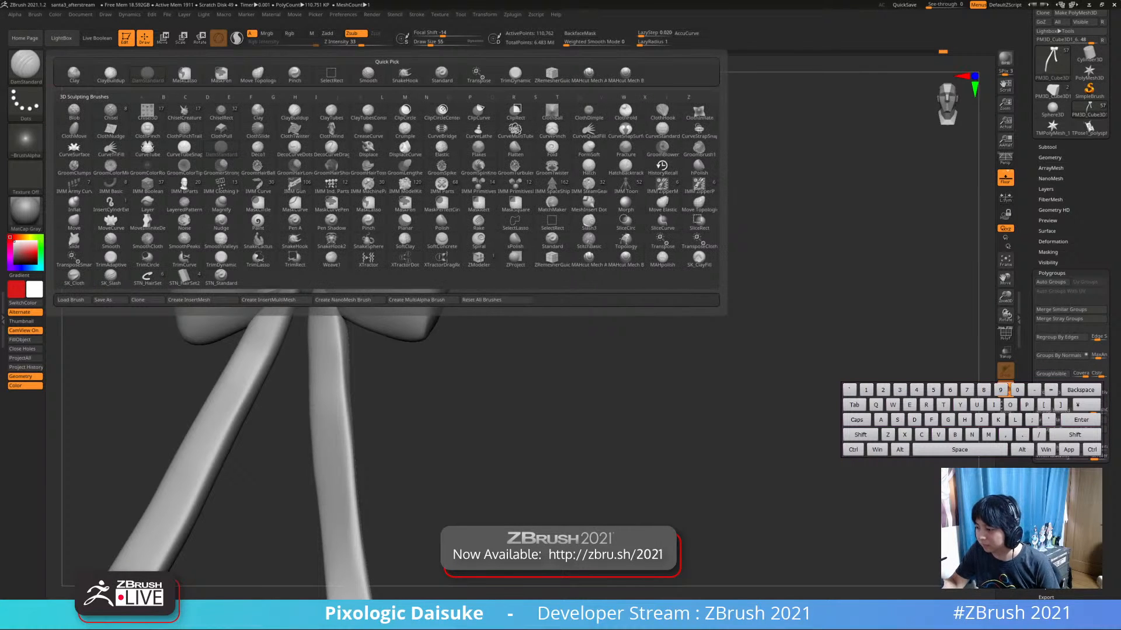
{"action": "left_click", "coordinate": [111, 73]}
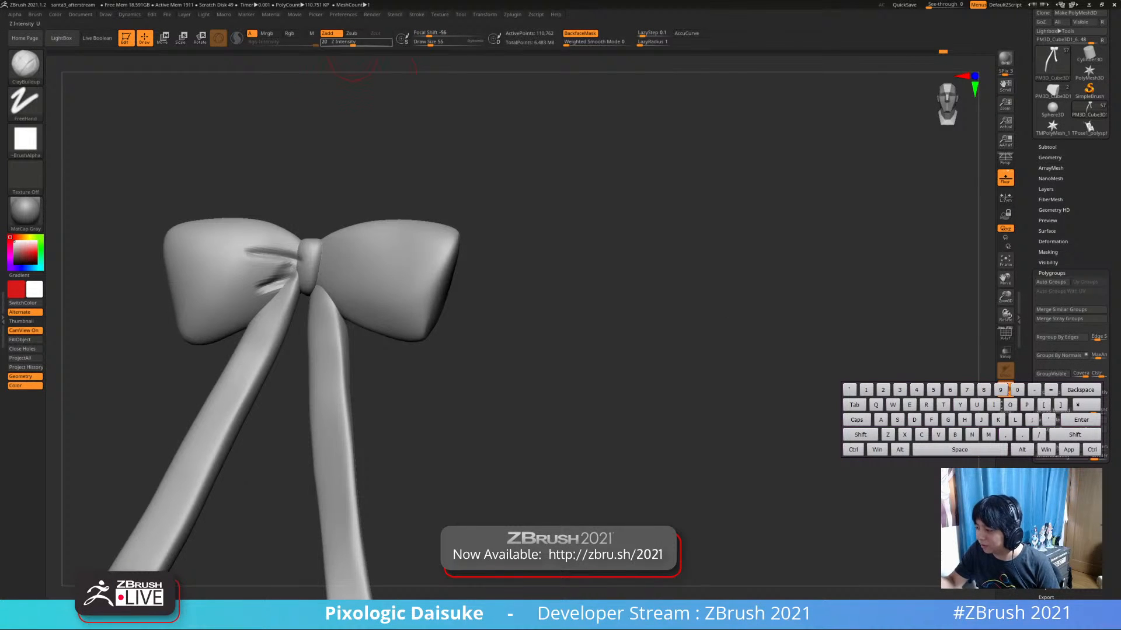
{"action": "key", "text": "shift"}
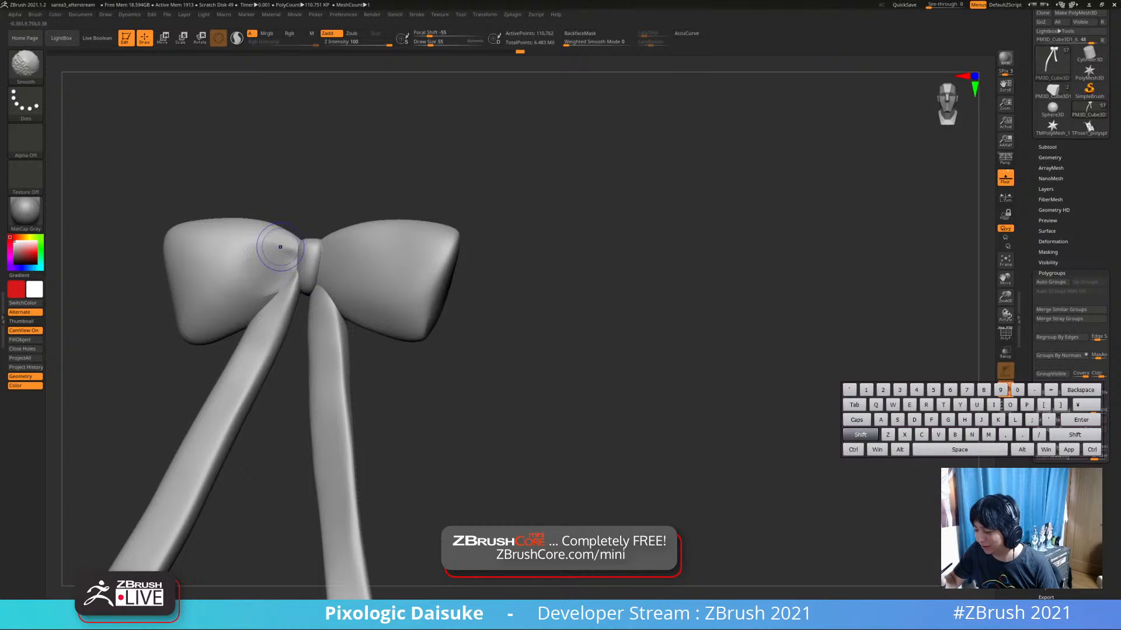
{"action": "left_click_drag", "start_coordinate": [280, 247], "coordinate": [278, 265], "text": "shift"}
{"action": "mouse_move", "coordinate": [198, 239]}
{"action": "right_mouse_down"}
{"action": "mouse_move", "coordinate": [275, 270]}
{"action": "mouse_move", "coordinate": [263, 304]}
{"action": "mouse_move", "coordinate": [281, 286]}
{"action": "right_mouse_up"}
{"action": "mouse_move", "coordinate": [287, 256]}
{"action": "left_mouse_down", "text": "alt"}
{"action": "mouse_move", "coordinate": [265, 278]}
{"action": "mouse_move", "coordinate": [276, 282]}
{"action": "left_mouse_up", "text": "alt"}
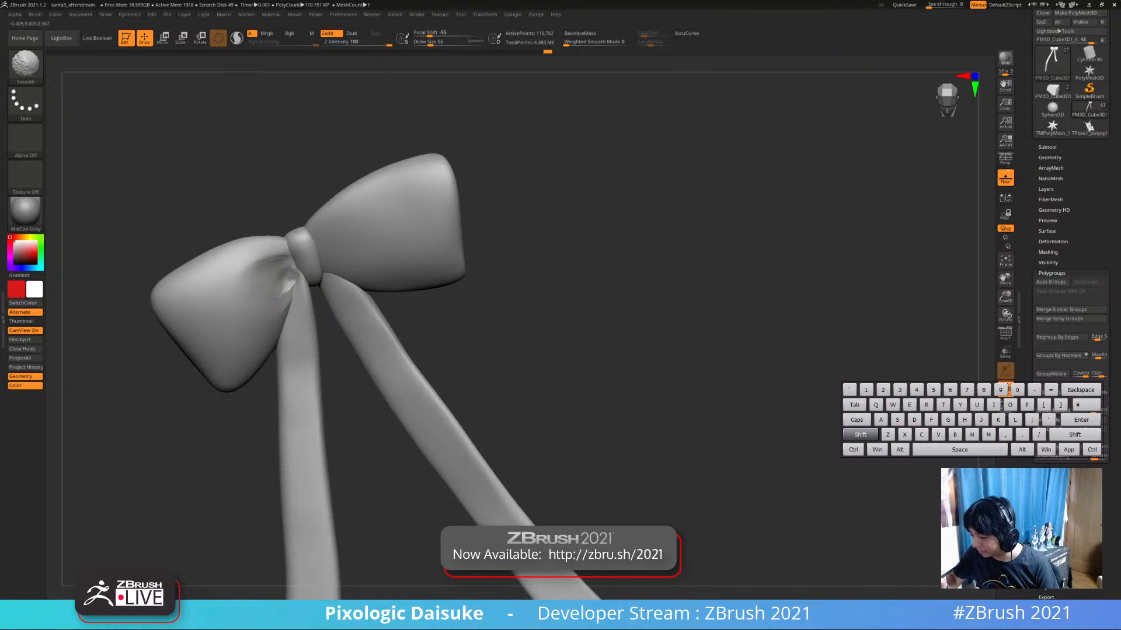
Carve a fold along the upper surface of the bow loop on her right side with ClayBuildup and soften it
{"action": "right_click_drag", "start_coordinate": [224, 294], "coordinate": [193, 266]}
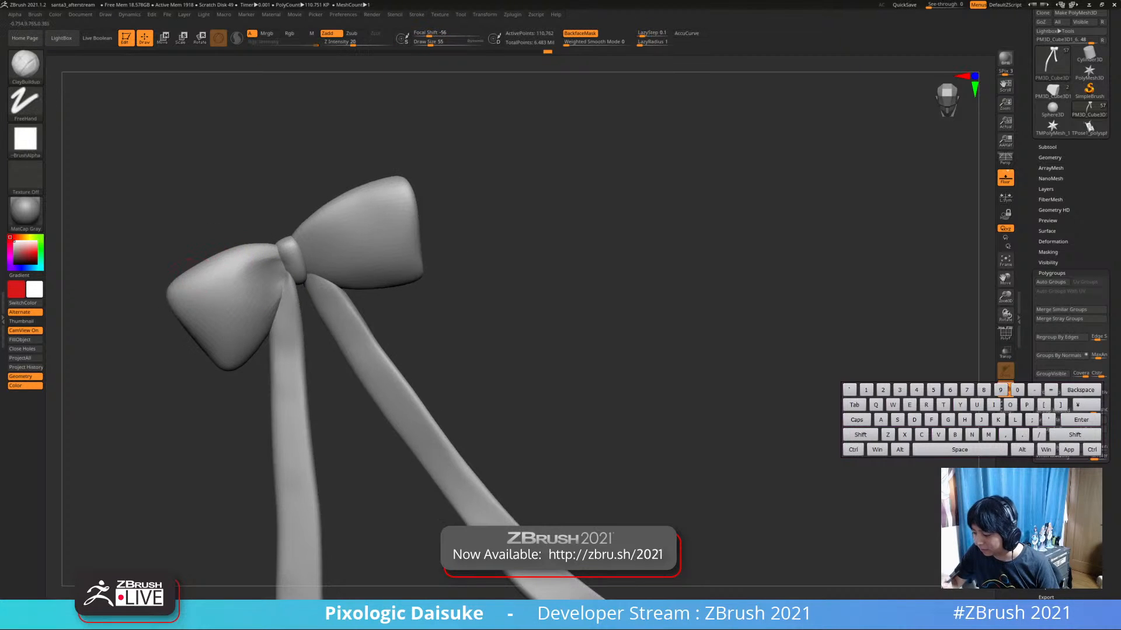
{"action": "left_click_drag", "start_coordinate": [245, 257], "coordinate": [221, 287], "text": "alt"}
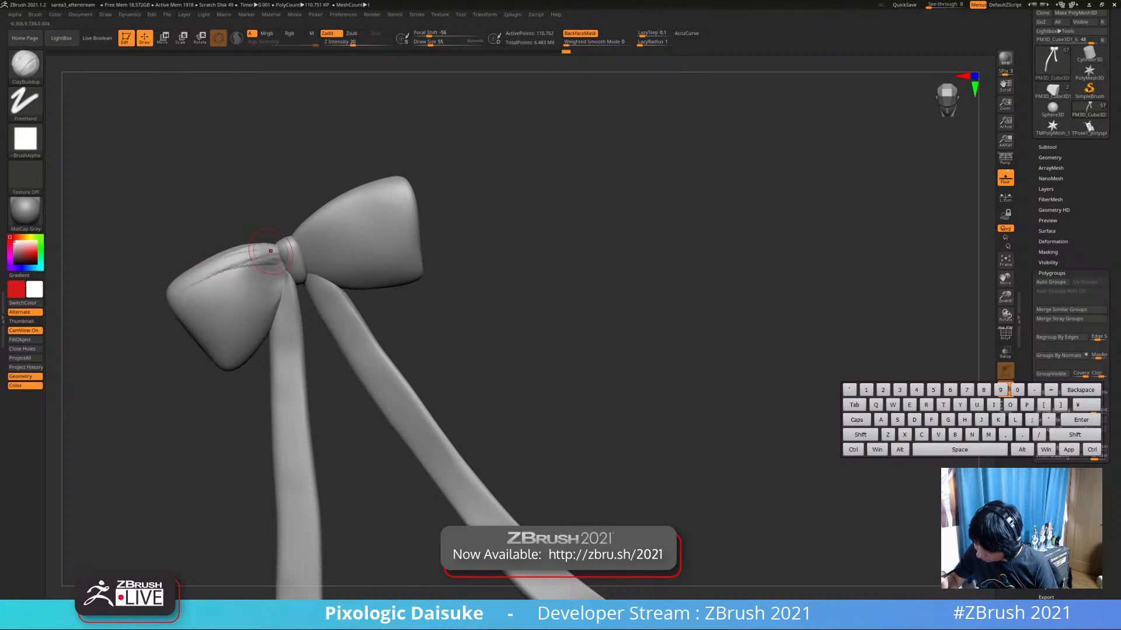
{"action": "key", "text": "shift"}
{"action": "right_click_drag", "start_coordinate": [304, 251], "coordinate": [272, 272]}
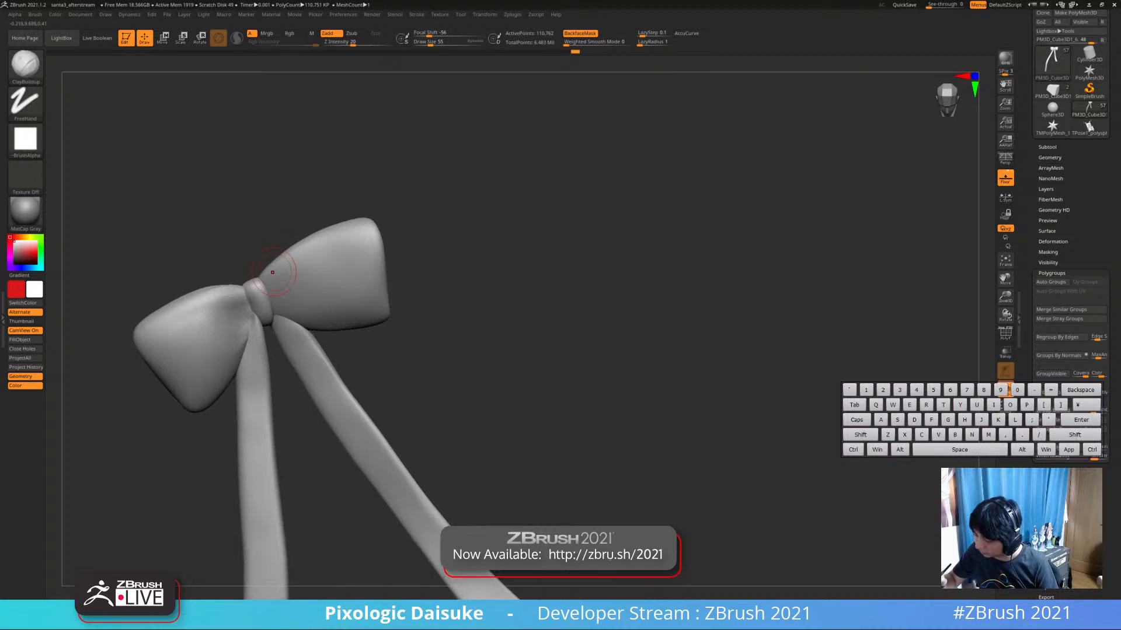
Sculpt folds beside the knot on the bow loop on her left side with ClayBuildup at draw size 38, and smooth them
{"action": "mouse_move", "coordinate": [300, 252]}
{"action": "left_mouse_down"}
{"action": "mouse_move", "coordinate": [354, 235]}
{"action": "mouse_move", "coordinate": [334, 237]}
{"action": "mouse_move", "coordinate": [287, 290]}
{"action": "left_mouse_up"}
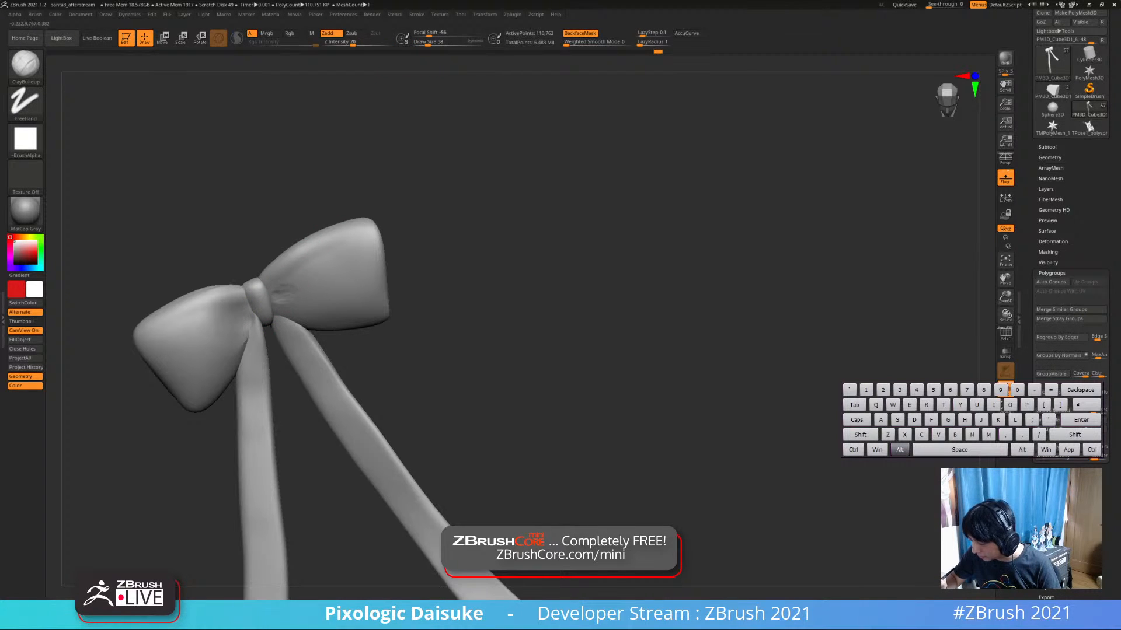
{"action": "key", "text": "shift"}
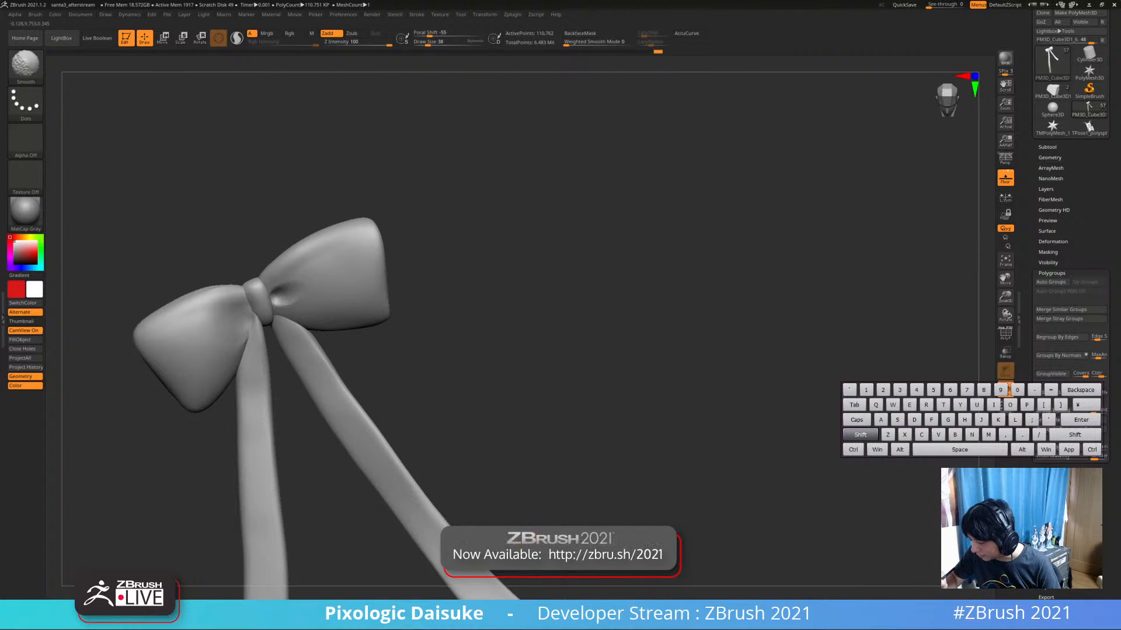
{"action": "left_click_drag", "start_coordinate": [292, 286], "coordinate": [325, 256], "text": "shift"}
{"action": "mouse_move", "coordinate": [322, 261]}
{"action": "right_mouse_down", "text": "ctrl"}
{"action": "mouse_move", "coordinate": [311, 286]}
{"action": "mouse_move", "coordinate": [298, 274]}
{"action": "right_mouse_up", "text": "ctrl"}
{"action": "key", "text": "shift"}
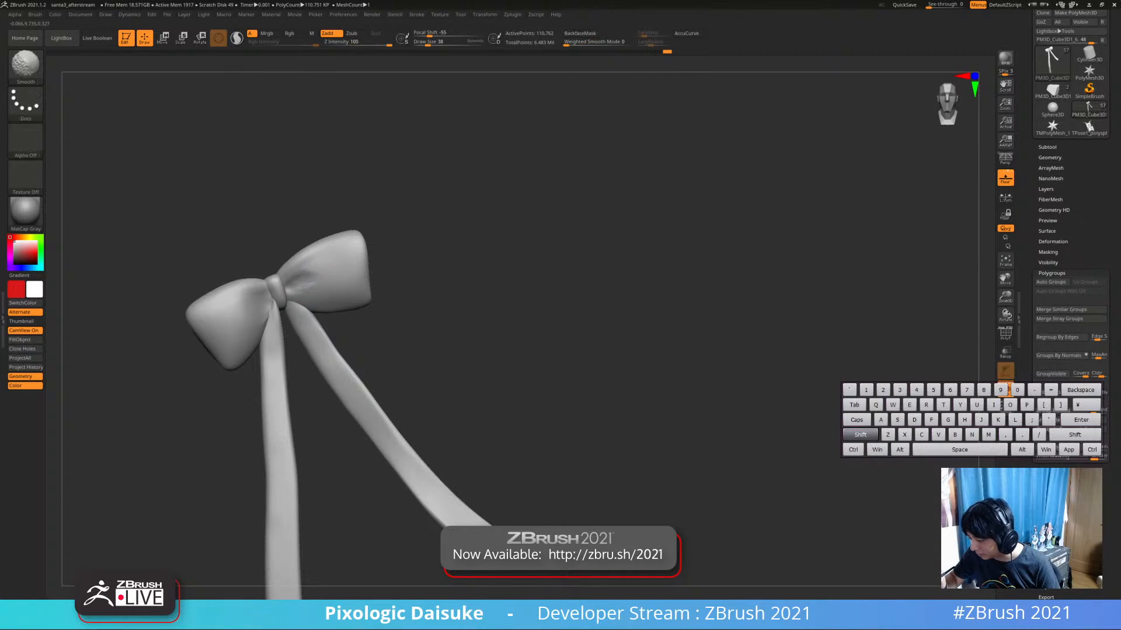
{"action": "key", "text": "shift"}
{"action": "key", "text": "alt"}
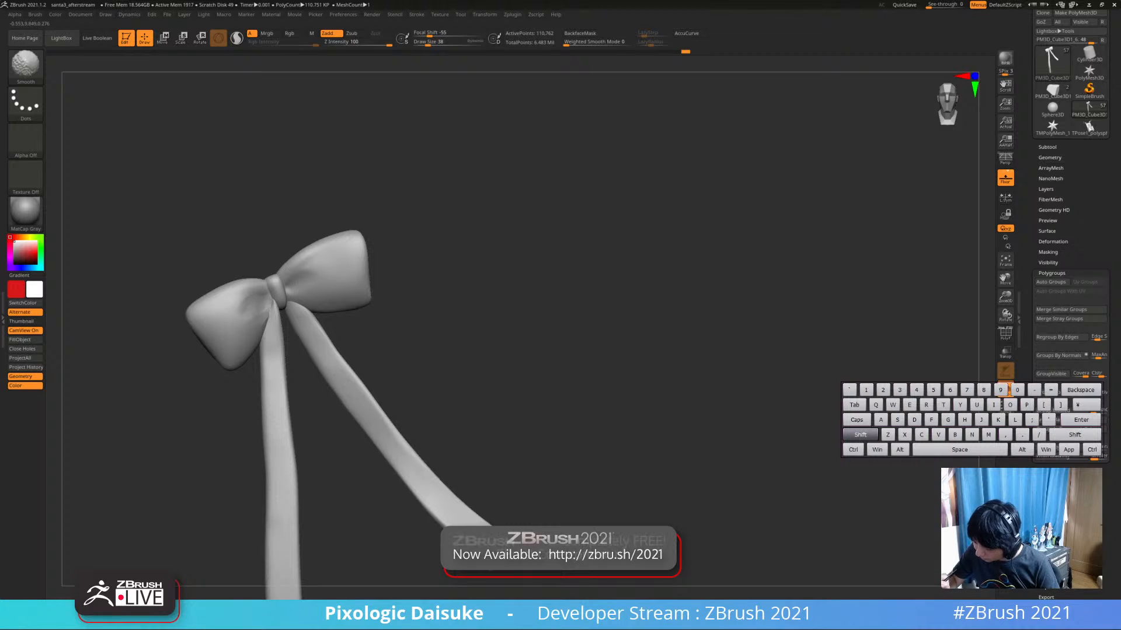
Refine the folds radiating from the knot on both bow loops with the Standard brush at draw size 38, smoothing between strokes
{"action": "key", "text": "b"}
{"action": "key", "text": "m"}
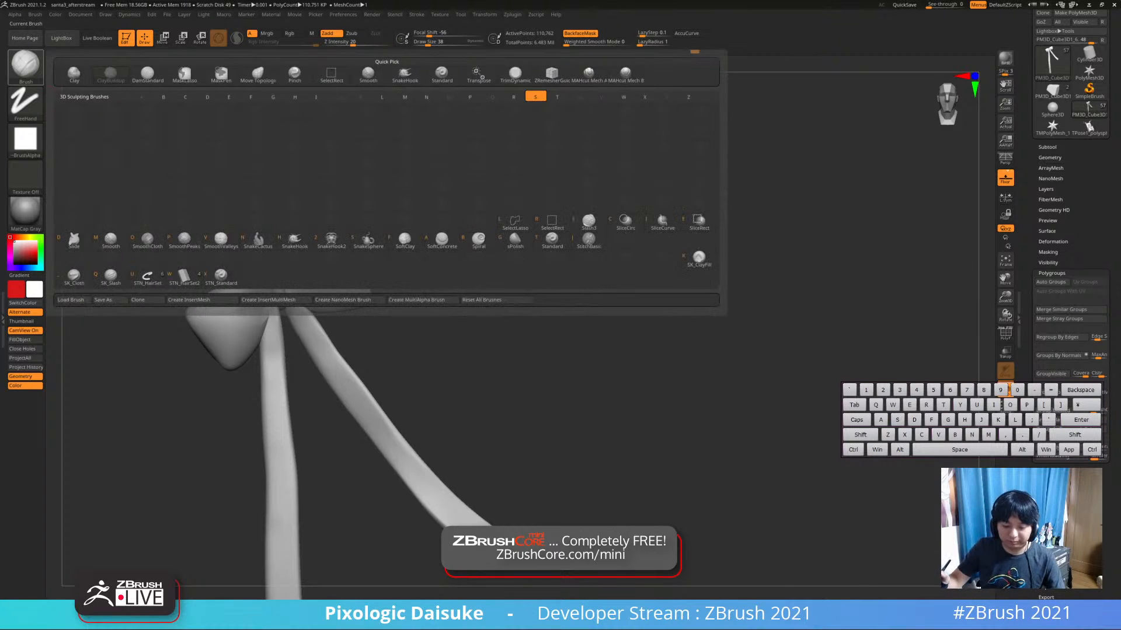
{"action": "key", "text": "l"}
{"action": "key", "text": "ctrl"}
{"action": "right_click_drag", "start_coordinate": [252, 299], "coordinate": [245, 315], "text": "ctrl"}
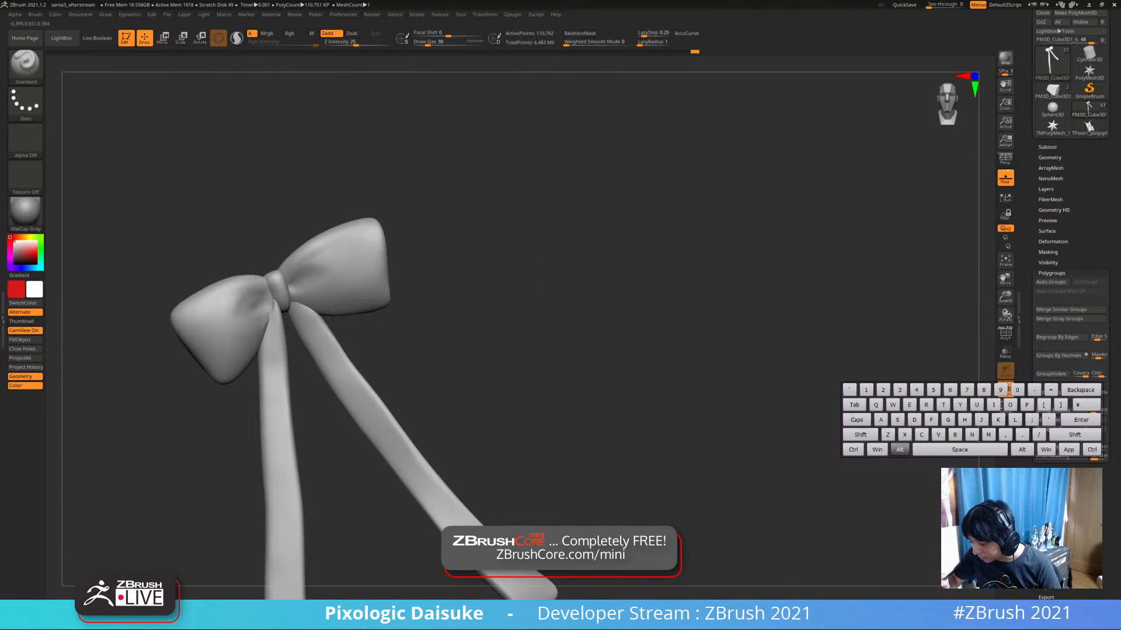
{"action": "key", "text": "shift"}
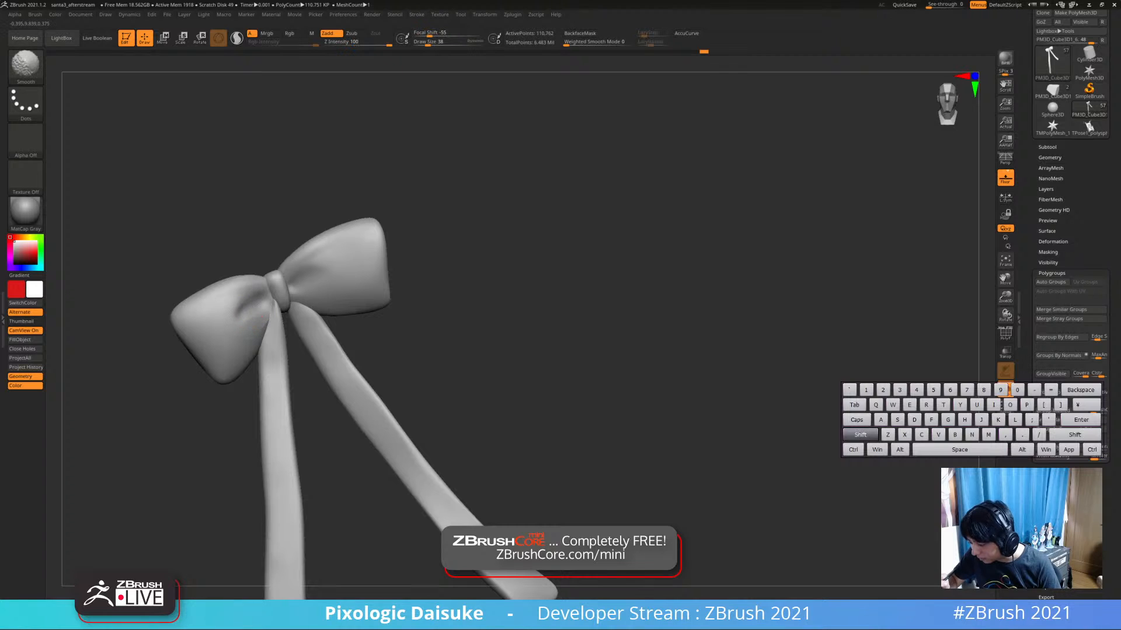
{"action": "key", "text": "alt"}
{"action": "right_click_drag", "start_coordinate": [328, 266], "coordinate": [317, 271]}
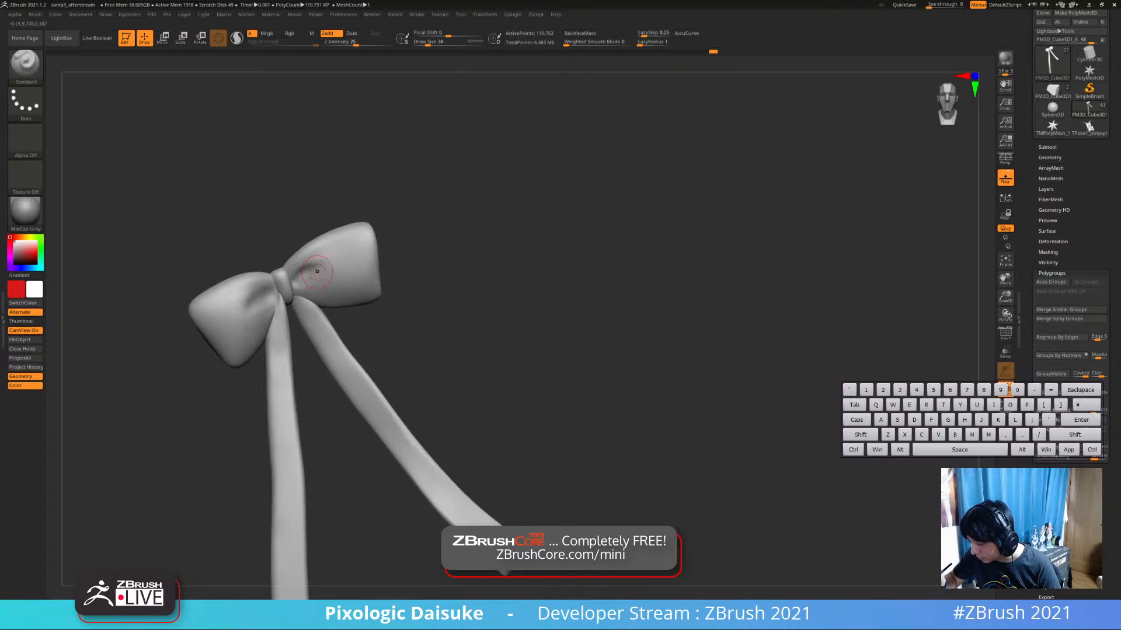
{"action": "key", "text": "shift"}
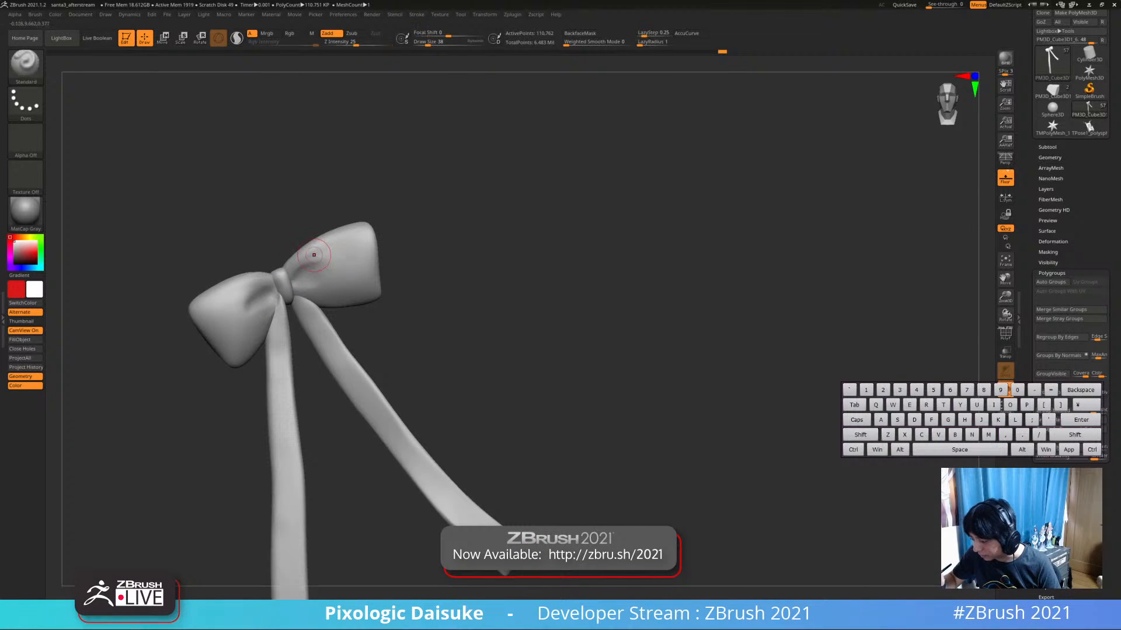
Smooth the folds beside the knot on the bow loop on her left side
{"action": "mouse_move", "coordinate": [327, 250]}
{"action": "right_mouse_down"}
{"action": "mouse_move", "coordinate": [292, 269]}
{"action": "mouse_move", "coordinate": [325, 250]}
{"action": "right_mouse_up"}
{"action": "key", "text": "shift"}
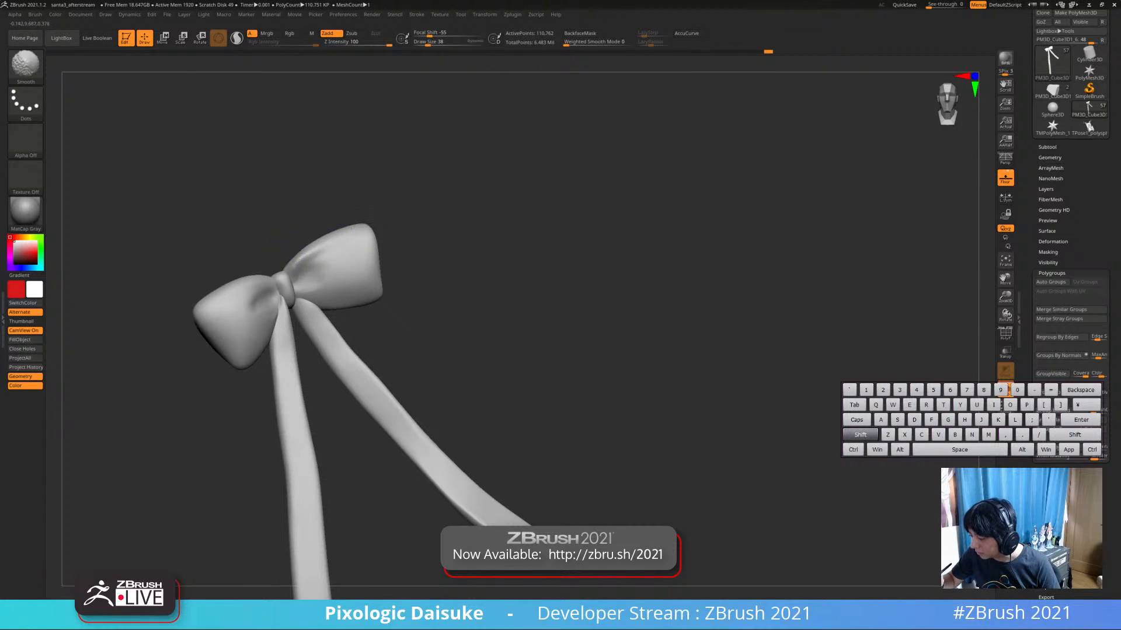
{"action": "right_click_drag", "start_coordinate": [357, 286], "coordinate": [333, 297]}
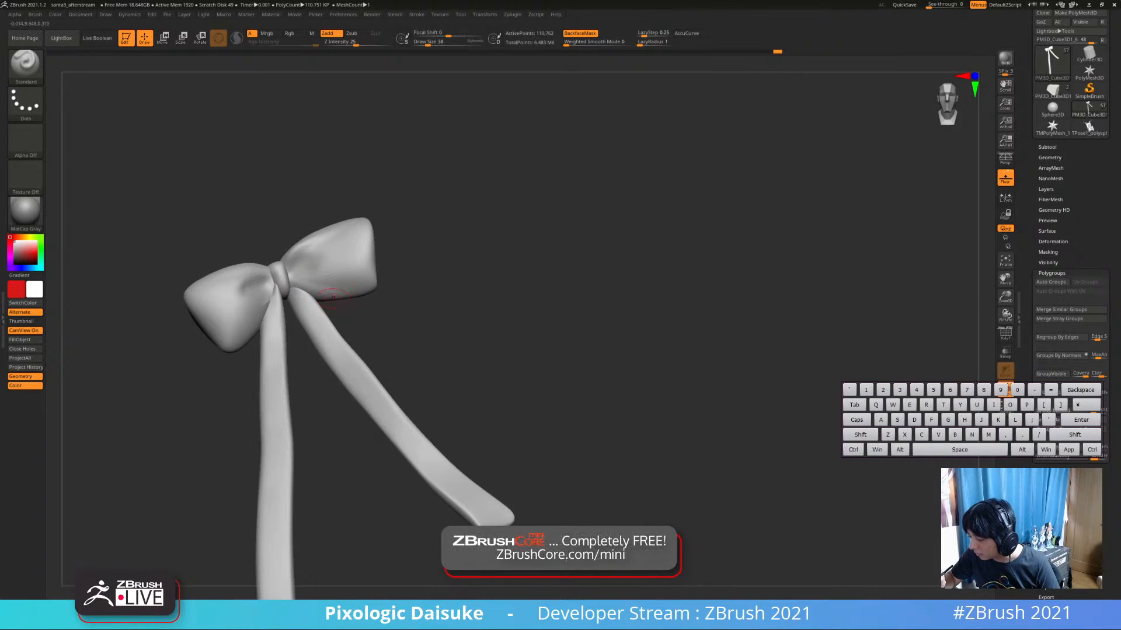
{"action": "key", "text": "shift"}
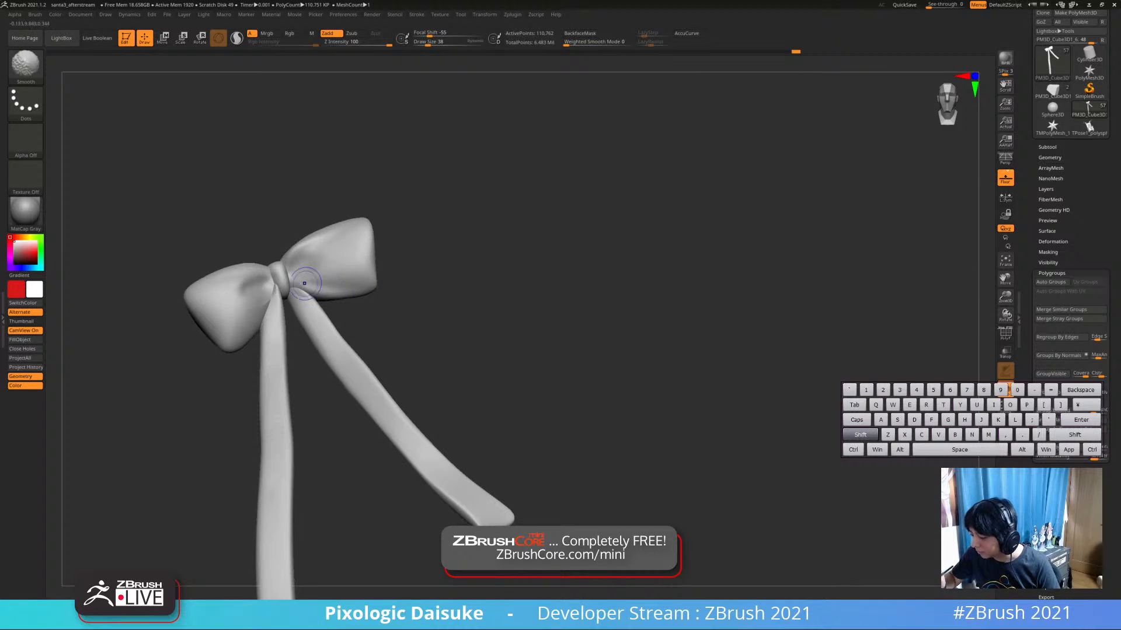
{"action": "mouse_move", "coordinate": [304, 283]}
{"action": "right_mouse_down", "text": "alt"}
{"action": "mouse_move", "coordinate": [295, 297]}
{"action": "mouse_move", "coordinate": [319, 254]}
{"action": "mouse_move", "coordinate": [311, 286]}
{"action": "right_mouse_up", "text": "alt"}
{"action": "mouse_move", "coordinate": [311, 286]}
{"action": "right_mouse_down"}
{"action": "mouse_move", "coordinate": [281, 295]}
{"action": "mouse_move", "coordinate": [298, 291]}
{"action": "mouse_move", "coordinate": [301, 266]}
{"action": "right_mouse_up"}
Isolate the bow loop on her right side and sculpt along its lower inner edge with the Standard brush at draw size 65, smoothing the result
{"action": "left_click", "coordinate": [274, 272], "text": "ctrl+shift"}
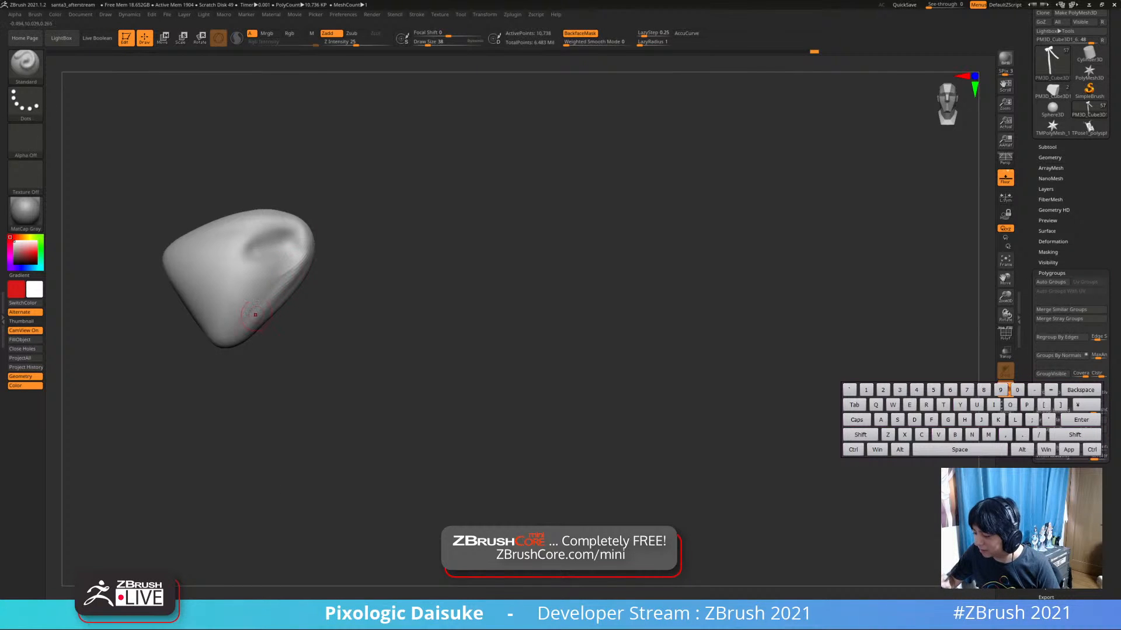
{"action": "mouse_move", "coordinate": [255, 315]}
{"action": "left_mouse_down"}
{"action": "mouse_move", "coordinate": [301, 270]}
{"action": "mouse_move", "coordinate": [251, 318]}
{"action": "left_mouse_up"}
{"action": "right_click_drag", "start_coordinate": [304, 281], "coordinate": [295, 251], "text": "ctrl"}
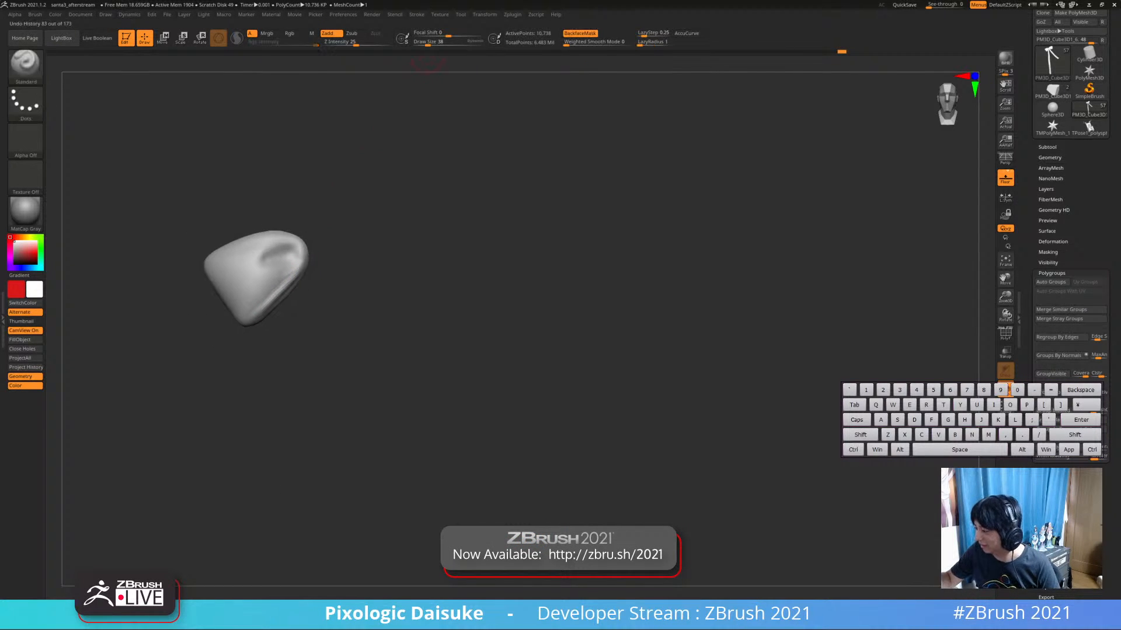
{"action": "left_click_drag", "start_coordinate": [428, 43], "coordinate": [432, 43]}
{"action": "right_click_drag", "start_coordinate": [306, 234], "coordinate": [302, 269], "text": "ctrl"}
{"action": "right_click_drag", "start_coordinate": [302, 268], "coordinate": [297, 256]}
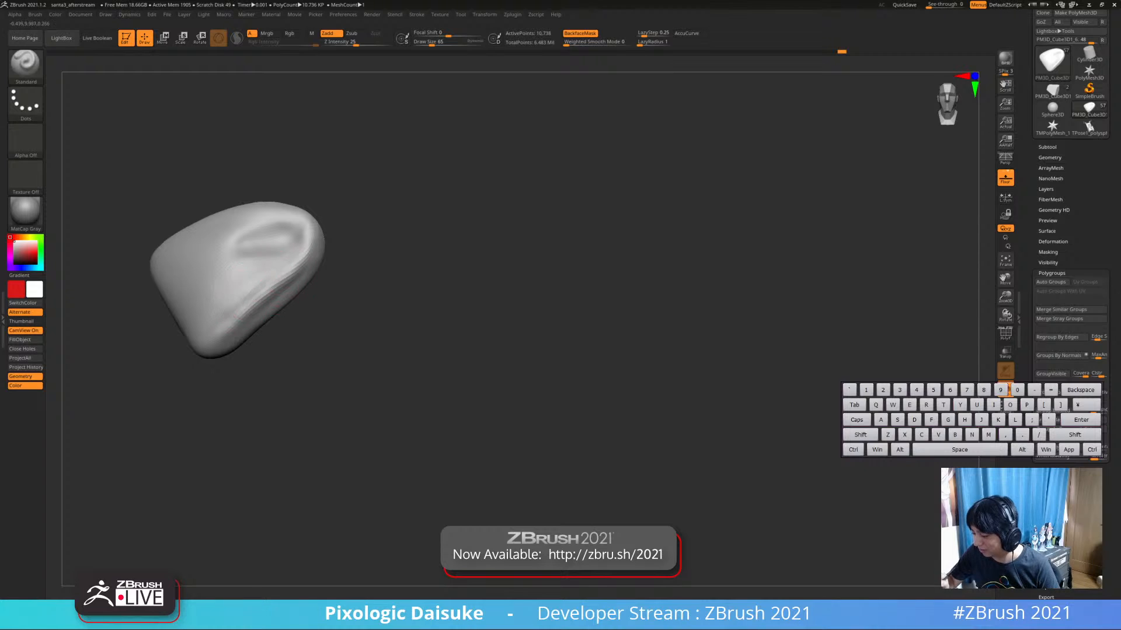
{"action": "key", "text": "shift"}
{"action": "right_click_drag", "start_coordinate": [263, 276], "coordinate": [266, 296]}
{"action": "left_click_drag", "start_coordinate": [299, 270], "coordinate": [267, 304]}
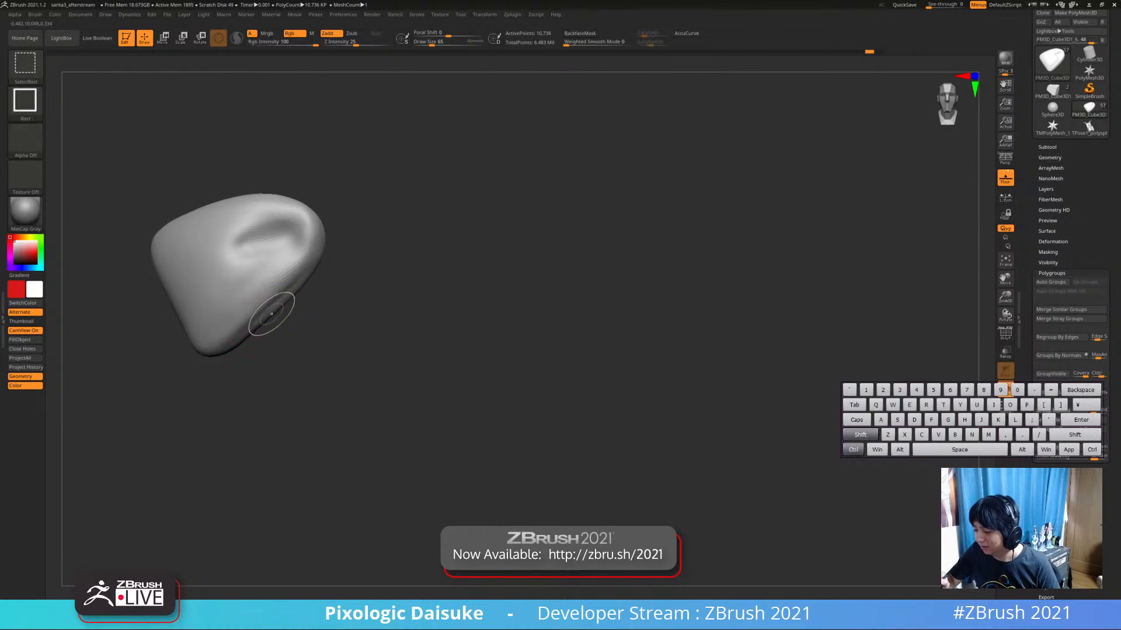
{"action": "left_click", "coordinate": [255, 382], "text": "ctrl+shift"}
Isolate the bow loop on her right side again and carve a groove along its lower inner edge with the Standard brush at draw size 65
{"action": "mouse_move", "coordinate": [264, 323]}
{"action": "right_mouse_down"}
{"action": "mouse_move", "coordinate": [292, 297]}
{"action": "mouse_move", "coordinate": [236, 287]}
{"action": "mouse_move", "coordinate": [242, 303]}
{"action": "right_mouse_up"}
{"action": "key", "text": "shift"}
{"action": "key", "text": "ctrl+alt+s"}
{"action": "key", "text": "ctrl+alt+s"}
{"action": "left_click", "coordinate": [270, 298], "text": "ctrl+shift"}
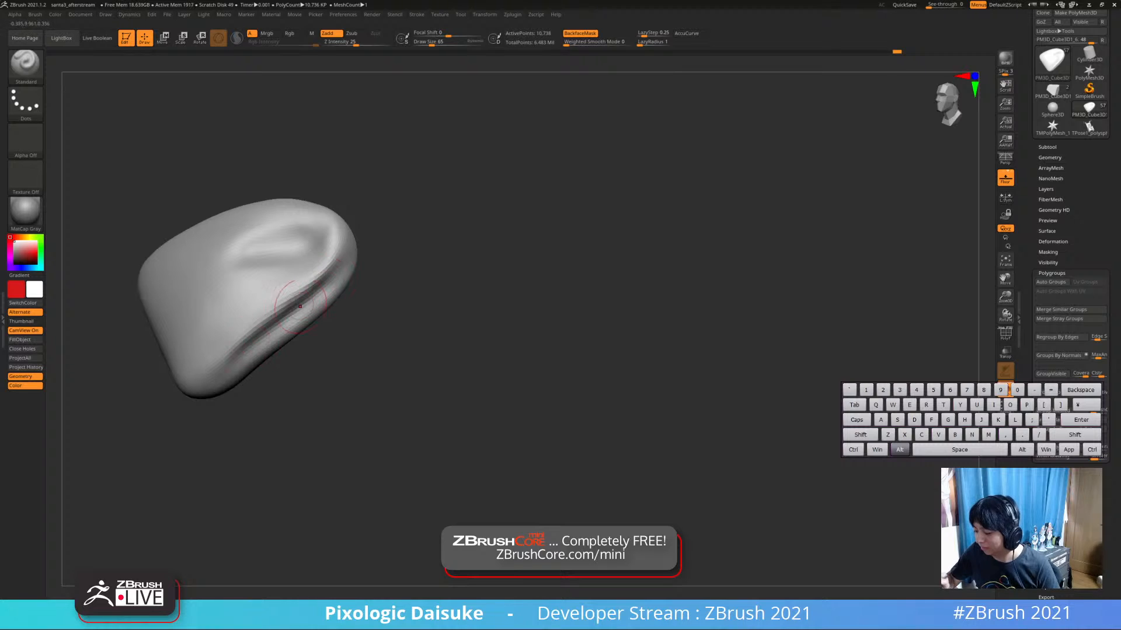
{"action": "left_click_drag", "start_coordinate": [300, 306], "coordinate": [240, 360], "text": "alt"}
{"action": "right_click_drag", "start_coordinate": [241, 361], "coordinate": [235, 345], "text": "ctrl"}
{"action": "left_click_drag", "start_coordinate": [310, 295], "coordinate": [225, 372], "text": "alt"}
Carve lengthwise folds into the narrow top side of the isolated loop, undo the excess stroke, and soften the grooves
{"action": "mouse_move", "coordinate": [257, 339]}
{"action": "right_mouse_down"}
{"action": "mouse_move", "coordinate": [250, 332]}
{"action": "mouse_move", "coordinate": [325, 300]}
{"action": "mouse_move", "coordinate": [174, 298]}
{"action": "right_mouse_up"}
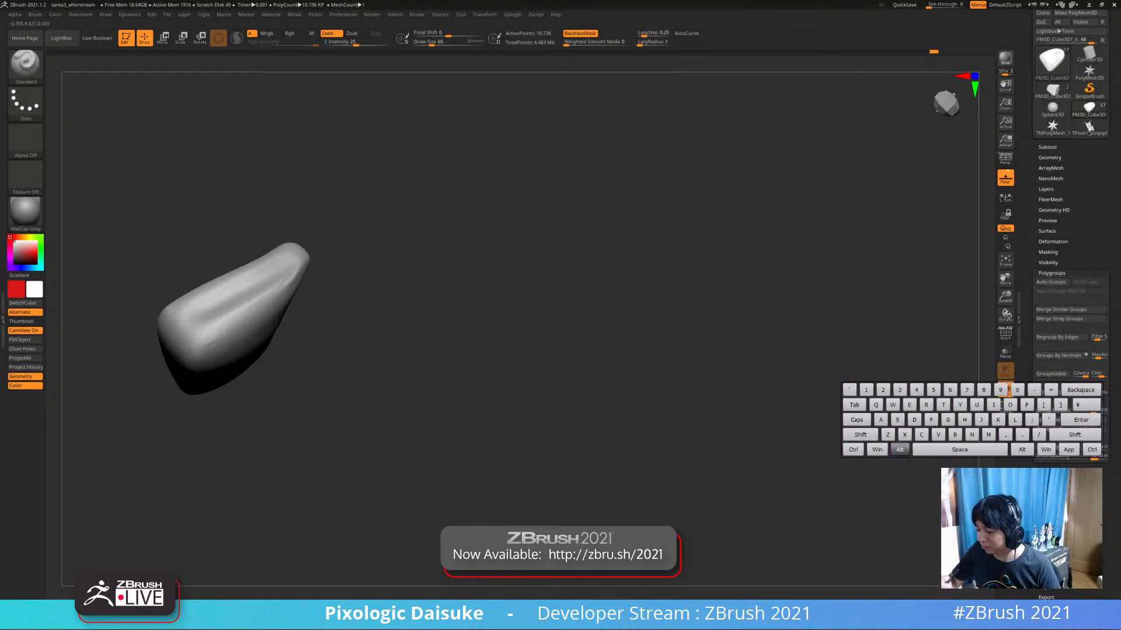
{"action": "left_click_drag", "start_coordinate": [284, 259], "coordinate": [192, 353], "text": "alt"}
{"action": "left_click_drag", "start_coordinate": [279, 266], "coordinate": [212, 316], "text": "alt"}
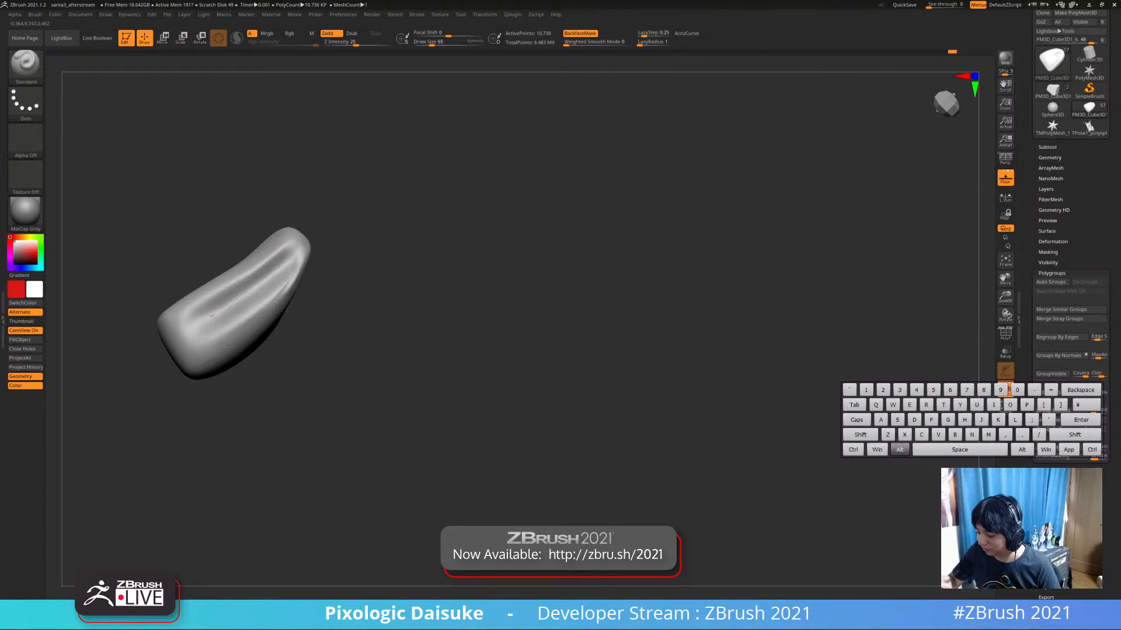
{"action": "key", "text": "ctrl+z"}
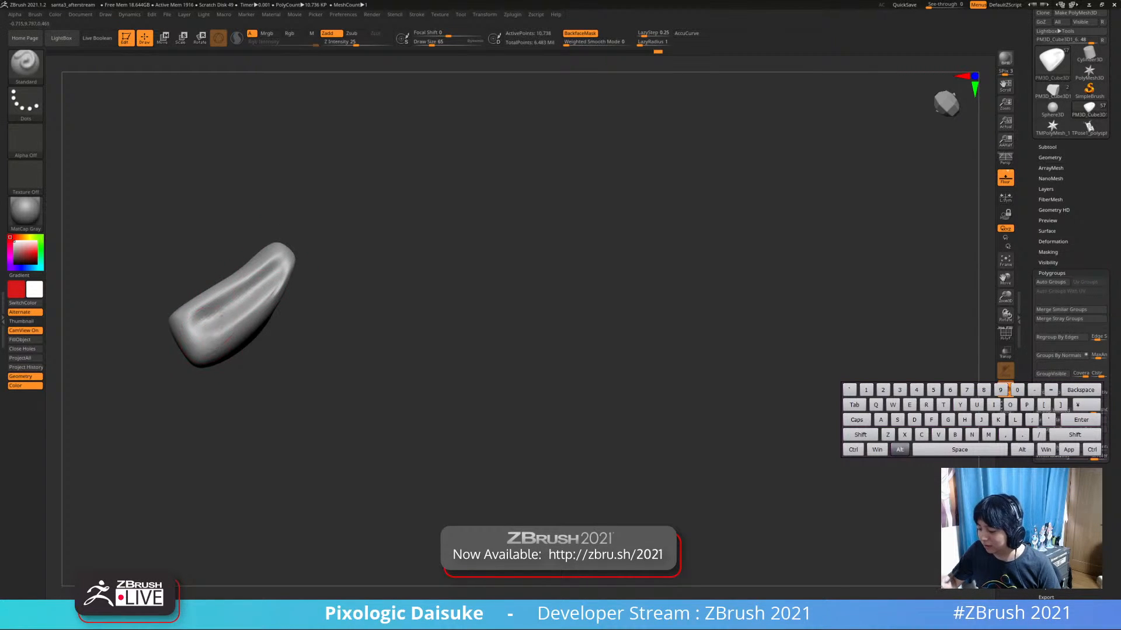
{"action": "right_click_drag", "start_coordinate": [207, 336], "coordinate": [280, 255]}
{"action": "left_click_drag", "start_coordinate": [280, 255], "coordinate": [218, 310], "text": "shift"}
{"action": "right_click_drag", "start_coordinate": [218, 310], "coordinate": [302, 251], "text": "ctrl"}
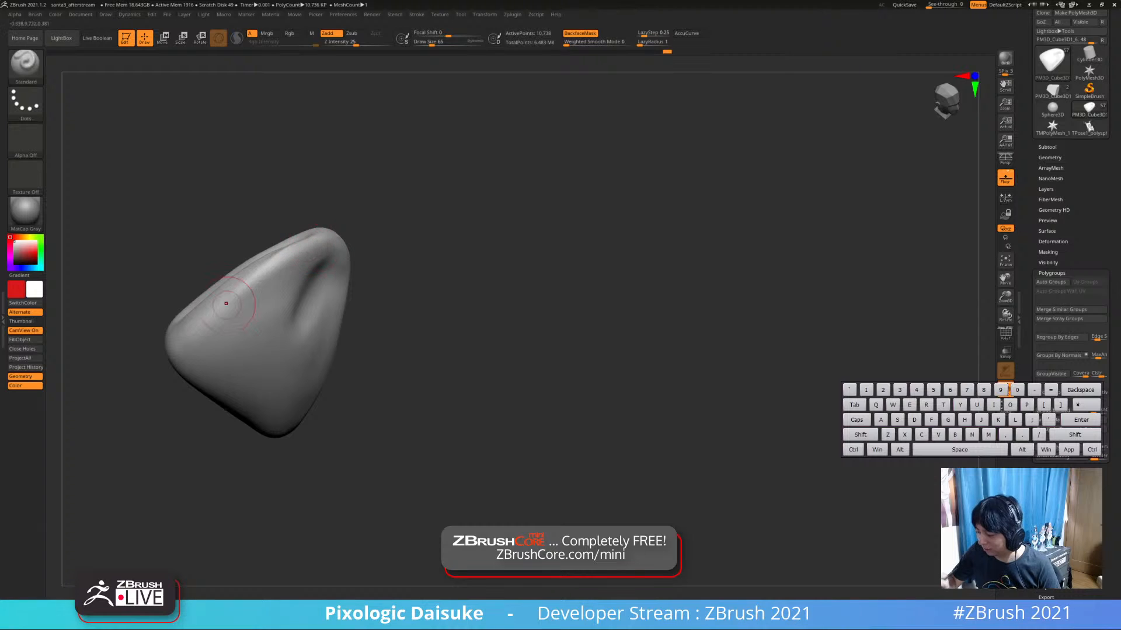
Undo the last stroke, rework the isolated loop's upper edge near the knot end, and smooth it toward the outer corner
{"action": "key", "text": "ctrl+z"}
{"action": "left_click_drag", "start_coordinate": [311, 253], "coordinate": [267, 288]}
{"action": "right_click_drag", "start_coordinate": [260, 306], "coordinate": [284, 281]}
{"action": "right_click_drag", "start_coordinate": [317, 270], "coordinate": [296, 269]}
{"action": "key", "text": "shift"}
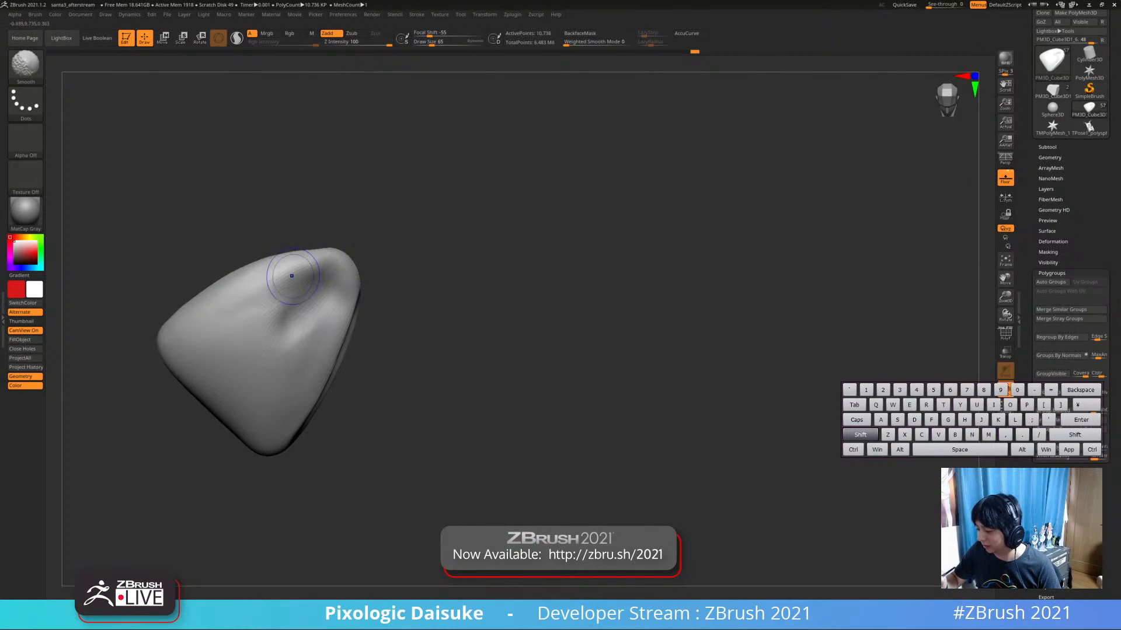
{"action": "left_click_drag", "start_coordinate": [292, 275], "coordinate": [196, 333], "text": "shift"}
Carve a narrow crease at the knot end of the isolated loop with the Standard brush at draw size 22
{"action": "right_click_drag", "start_coordinate": [233, 321], "coordinate": [234, 292], "text": "ctrl"}
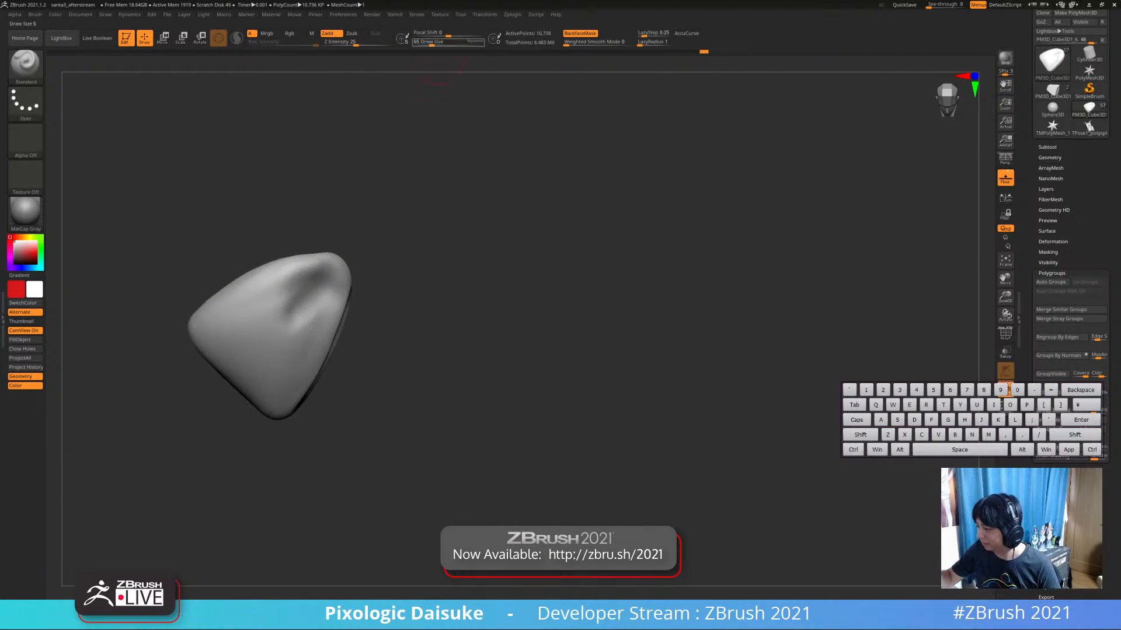
{"action": "left_click_drag", "start_coordinate": [435, 42], "coordinate": [424, 41]}
{"action": "key", "text": "alt"}
{"action": "left_click_drag", "start_coordinate": [316, 284], "coordinate": [298, 307], "text": "shift"}
{"action": "left_click", "coordinate": [425, 42]}
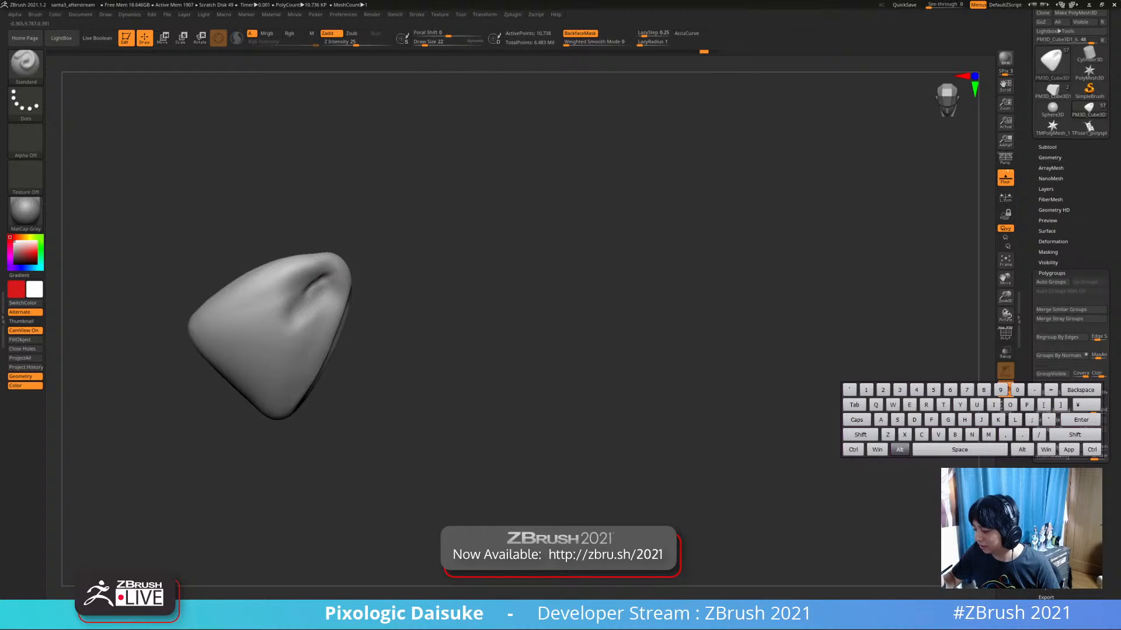
{"action": "left_click_drag", "start_coordinate": [330, 273], "coordinate": [306, 290], "text": "alt"}
{"action": "key", "text": "alt+s"}
Show the whole ribbon and blend the crease beside the knot at draw size 52, using a weaker Smooth brush intensity
{"action": "left_click", "coordinate": [430, 42]}
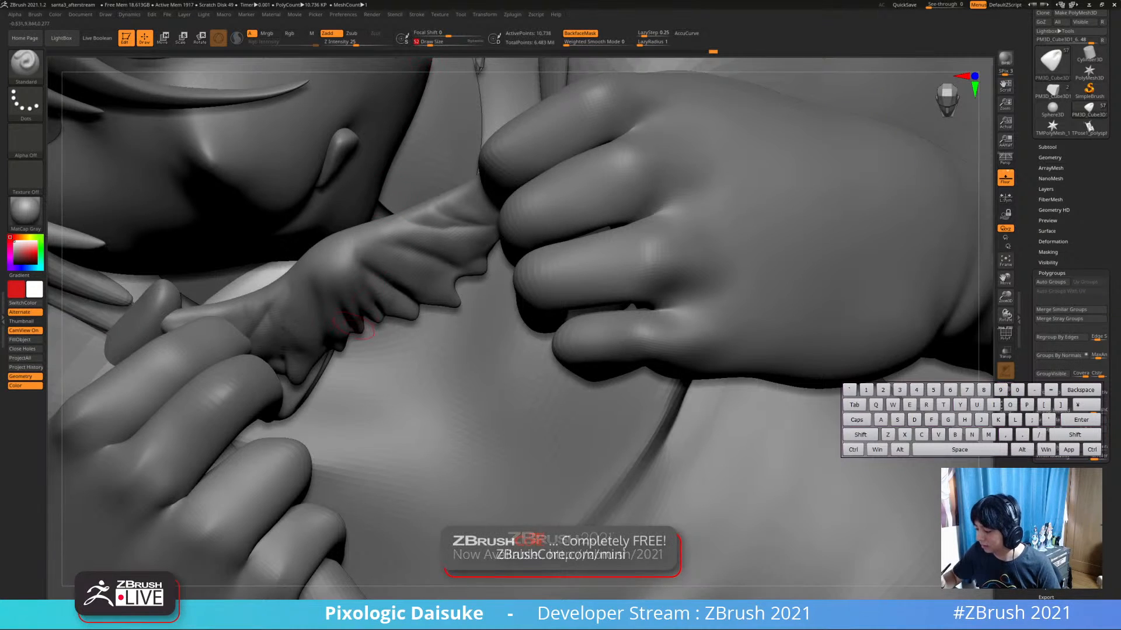
{"action": "key", "text": "alt+s"}
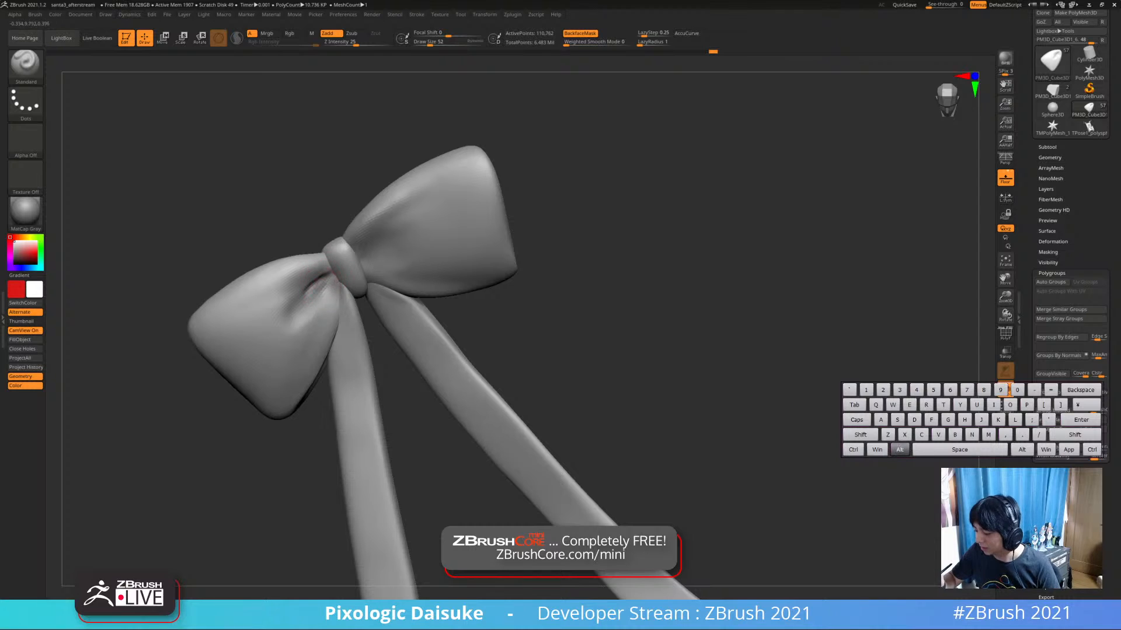
{"action": "left_click_drag", "start_coordinate": [324, 283], "coordinate": [298, 311]}
{"action": "left_click_drag", "start_coordinate": [331, 271], "coordinate": [332, 266], "text": "shift"}
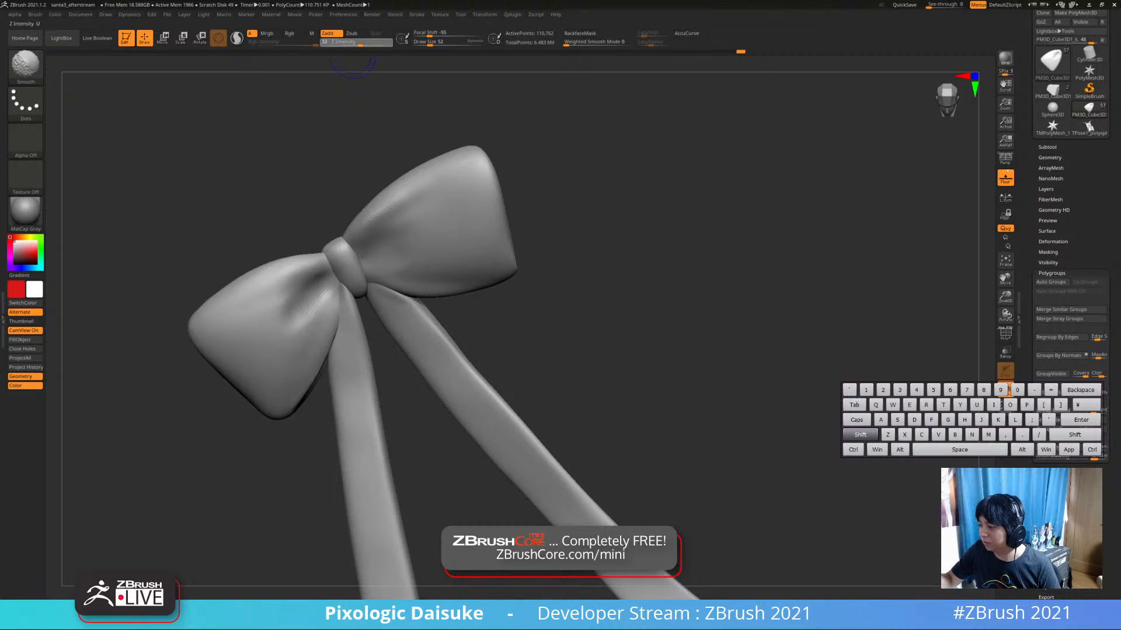
{"action": "key", "text": "alt"}
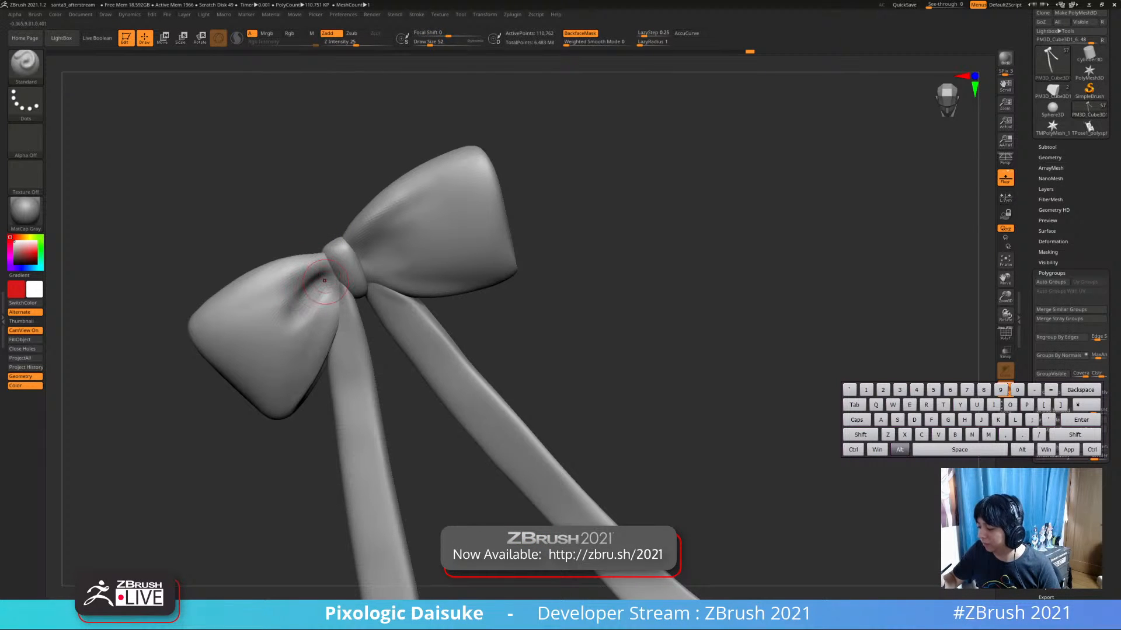
{"action": "left_click_drag", "start_coordinate": [320, 285], "coordinate": [328, 278], "text": "alt"}
Deepen the creases beside the knot on both bow loops with the Standard brush at draw size 52, smoothing between strokes
{"action": "right_click_drag", "start_coordinate": [328, 280], "coordinate": [331, 252], "text": "ctrl"}
{"action": "right_click_drag", "start_coordinate": [334, 318], "coordinate": [336, 286]}
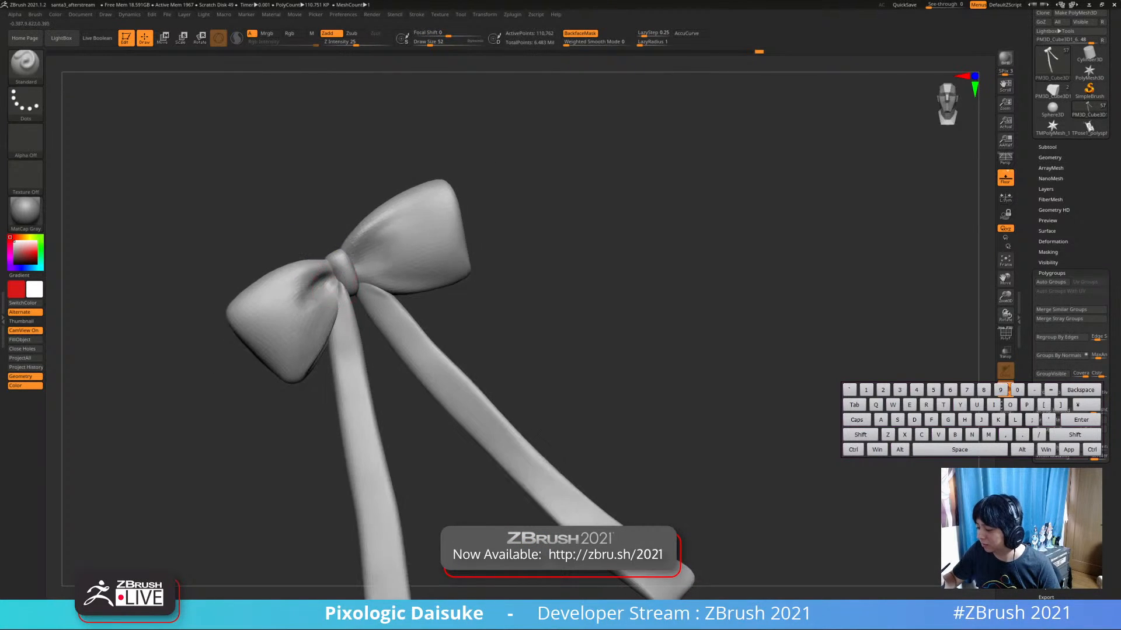
{"action": "left_click", "coordinate": [336, 283], "text": "ctrl+shift"}
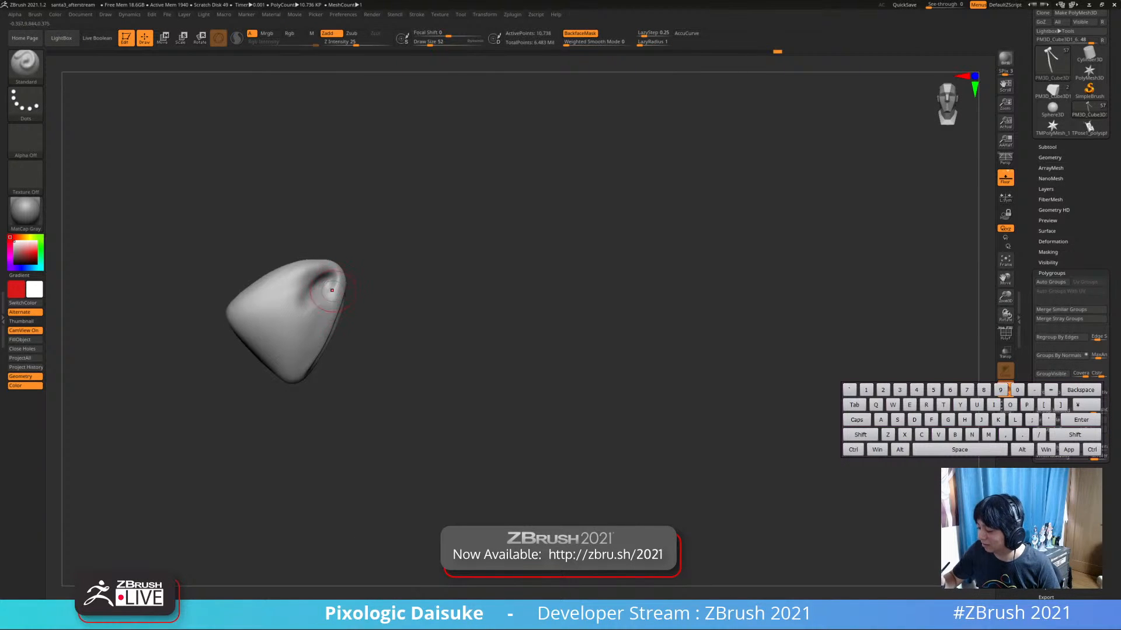
{"action": "left_click", "coordinate": [378, 268], "text": "ctrl+shift"}
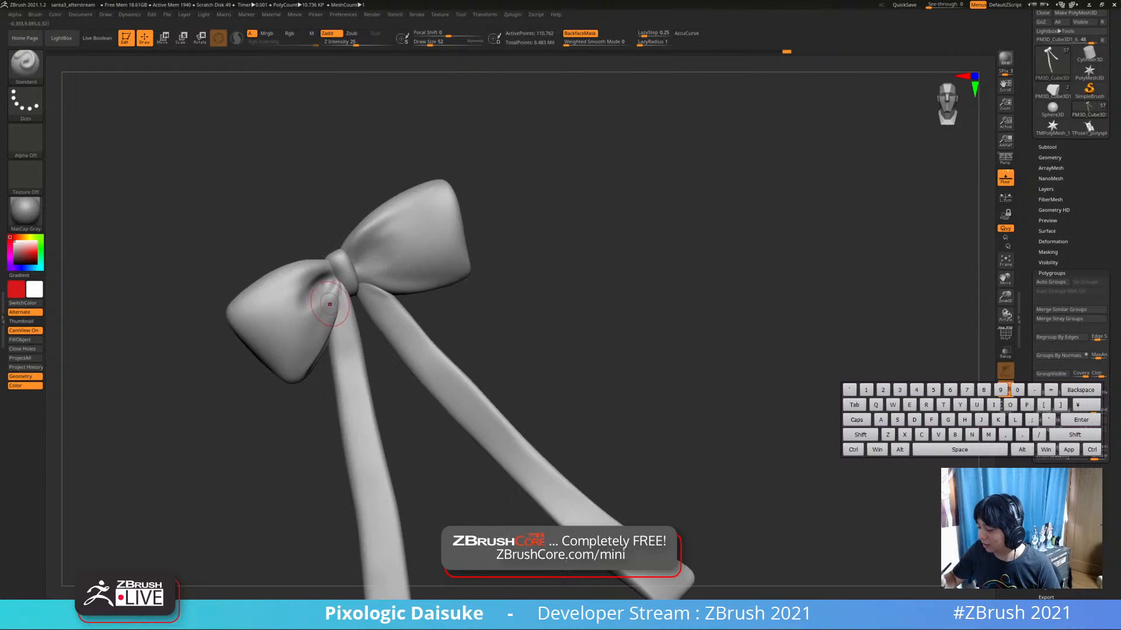
{"action": "mouse_move", "coordinate": [327, 303]}
{"action": "right_mouse_down", "text": "ctrl"}
{"action": "mouse_move", "coordinate": [327, 257]}
{"action": "mouse_move", "coordinate": [327, 309]}
{"action": "mouse_move", "coordinate": [309, 298]}
{"action": "right_mouse_up", "text": "ctrl"}
{"action": "mouse_move", "coordinate": [303, 303]}
{"action": "left_mouse_down", "text": "alt"}
{"action": "mouse_move", "coordinate": [328, 288]}
{"action": "mouse_move", "coordinate": [299, 314]}
{"action": "mouse_move", "coordinate": [315, 295]}
{"action": "left_mouse_up", "text": "alt"}
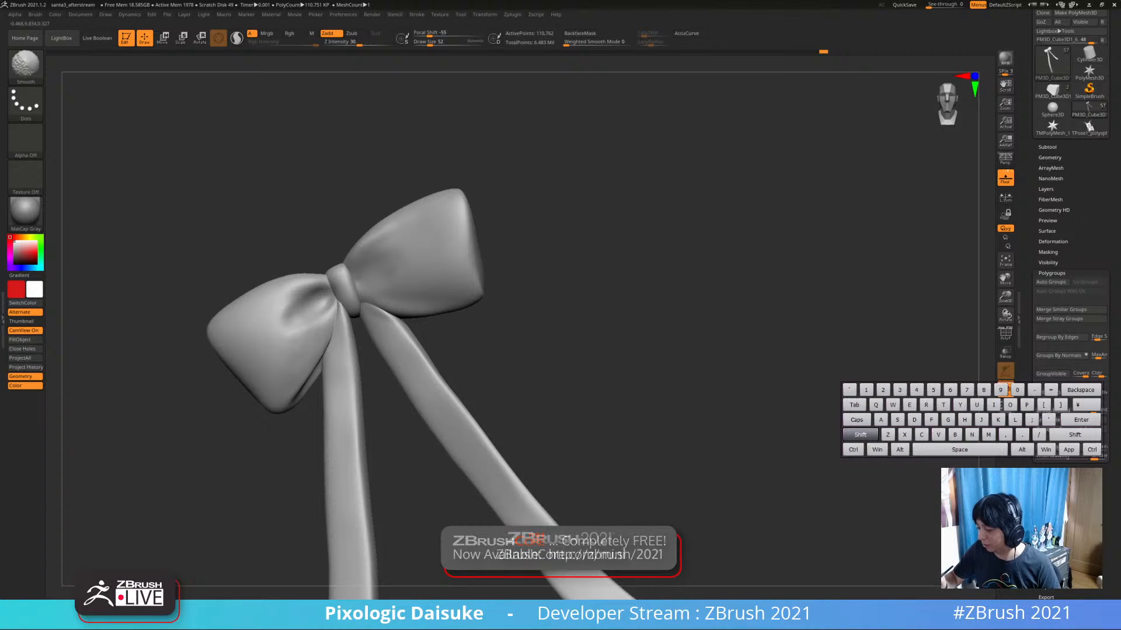
{"action": "right_click_drag", "start_coordinate": [344, 283], "coordinate": [365, 257], "text": "ctrl"}
{"action": "left_click_drag", "start_coordinate": [385, 250], "coordinate": [372, 263], "text": "alt"}
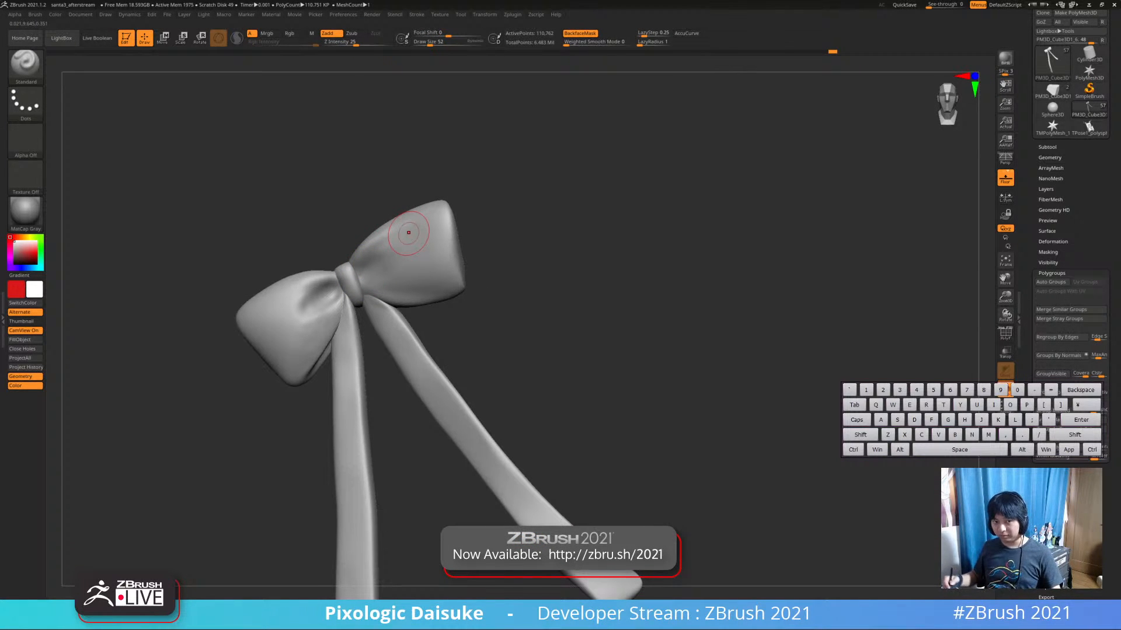
Examine the overall shape of the ribbon, its bow loops and both tails from several angles
{"action": "right_click_drag", "start_coordinate": [410, 274], "coordinate": [415, 245], "text": "ctrl"}
{"action": "right_click_drag", "start_coordinate": [416, 246], "coordinate": [400, 146], "text": "alt"}
{"action": "mouse_move", "coordinate": [400, 146]}
{"action": "right_mouse_down"}
{"action": "mouse_move", "coordinate": [393, 187]}
{"action": "mouse_move", "coordinate": [423, 213]}
{"action": "right_mouse_up"}
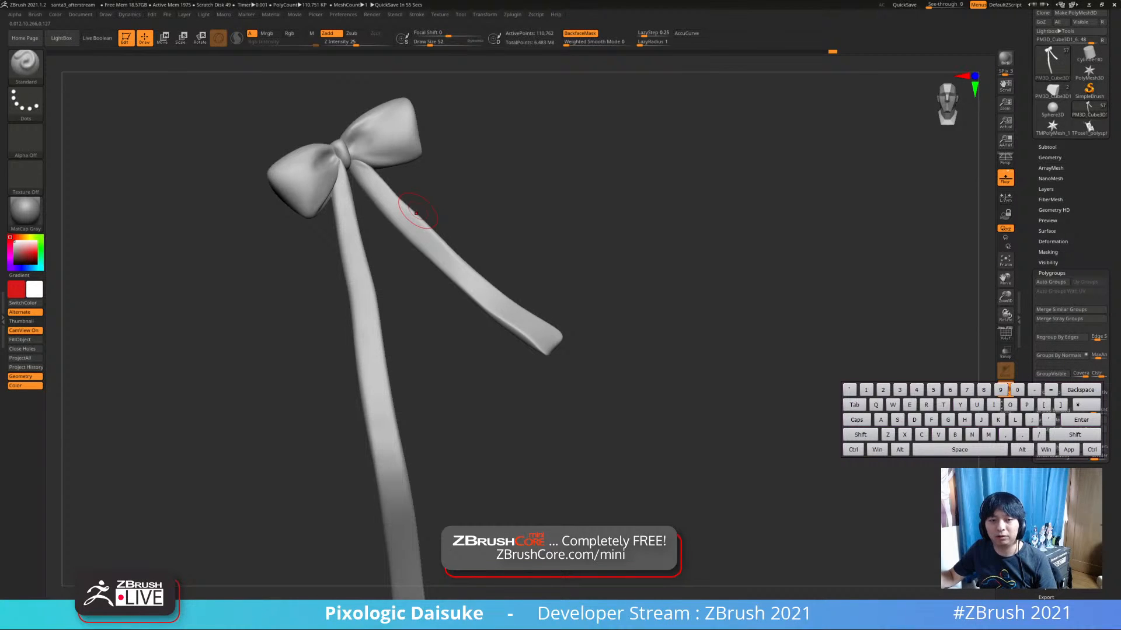
{"action": "mouse_move", "coordinate": [416, 213]}
{"action": "right_mouse_down", "text": "shift"}
{"action": "mouse_move", "coordinate": [461, 241]}
{"action": "mouse_move", "coordinate": [446, 192]}
{"action": "right_mouse_up", "text": "shift"}
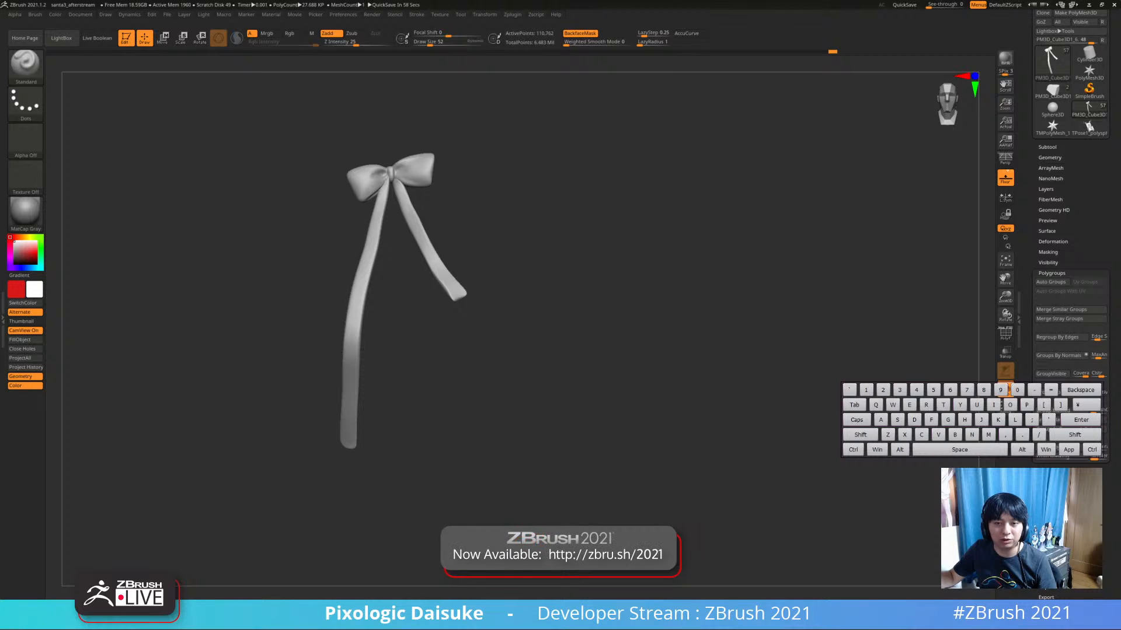
{"action": "mouse_move", "coordinate": [396, 233]}
{"action": "right_mouse_down", "text": "alt"}
{"action": "mouse_move", "coordinate": [382, 281]}
{"action": "mouse_move", "coordinate": [359, 278]}
{"action": "mouse_move", "coordinate": [364, 242]}
{"action": "mouse_move", "coordinate": [357, 269]}
{"action": "right_mouse_up", "text": "alt"}
{"action": "mouse_move", "coordinate": [452, 204]}
{"action": "right_mouse_down", "text": "ctrl"}
{"action": "mouse_move", "coordinate": [471, 241]}
{"action": "mouse_move", "coordinate": [462, 233]}
{"action": "right_mouse_up", "text": "ctrl"}
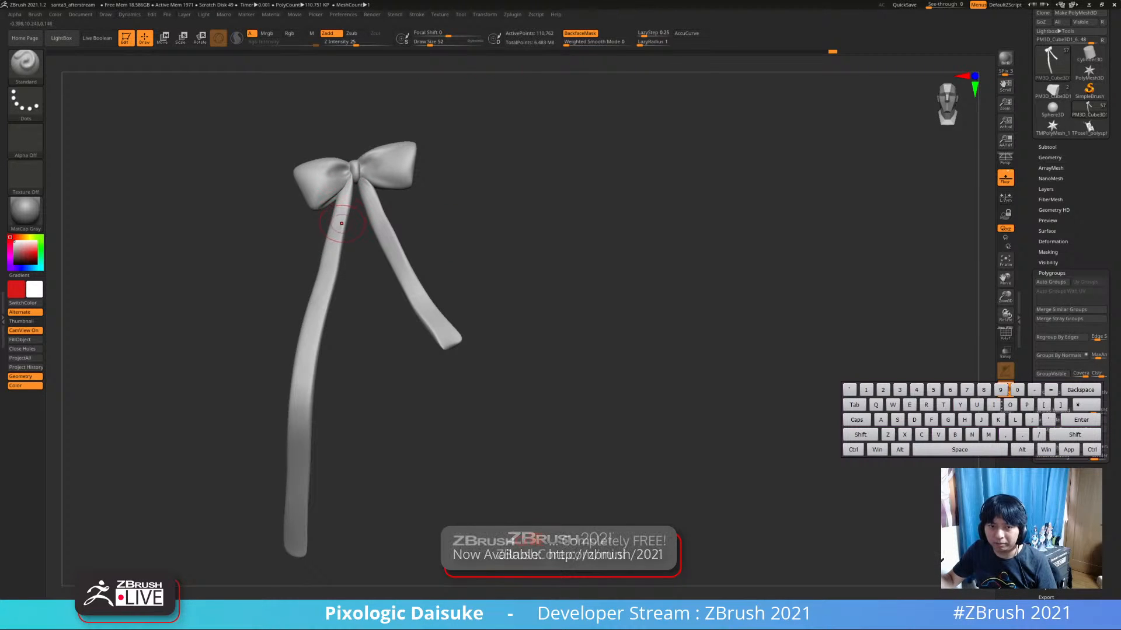
{"action": "mouse_move", "coordinate": [340, 225]}
{"action": "right_mouse_down", "text": "ctrl"}
{"action": "mouse_move", "coordinate": [340, 213]}
{"action": "mouse_move", "coordinate": [345, 248]}
{"action": "mouse_move", "coordinate": [344, 182]}
{"action": "right_mouse_up", "text": "ctrl"}
{"action": "right_click_drag", "start_coordinate": [345, 182], "coordinate": [342, 166], "text": "alt"}
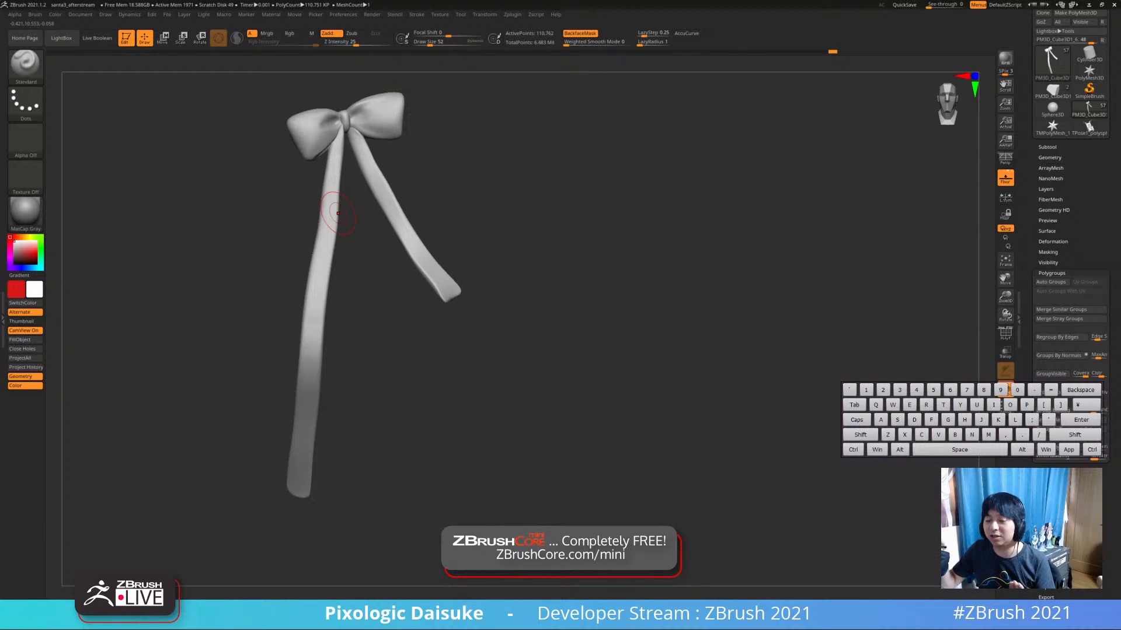
{"action": "right_click_drag", "start_coordinate": [338, 213], "coordinate": [321, 376]}
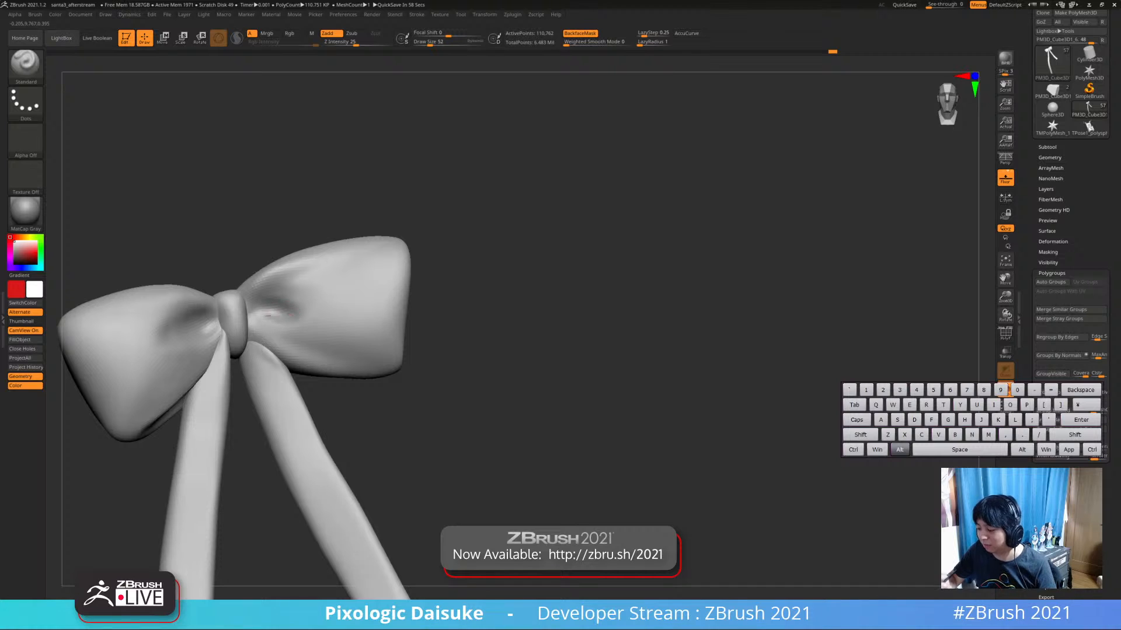
Refine the fold beside the knot on the bow loop on her left side at draw size 52, and smooth it
{"action": "right_click_drag", "start_coordinate": [266, 322], "coordinate": [288, 306], "text": "alt"}
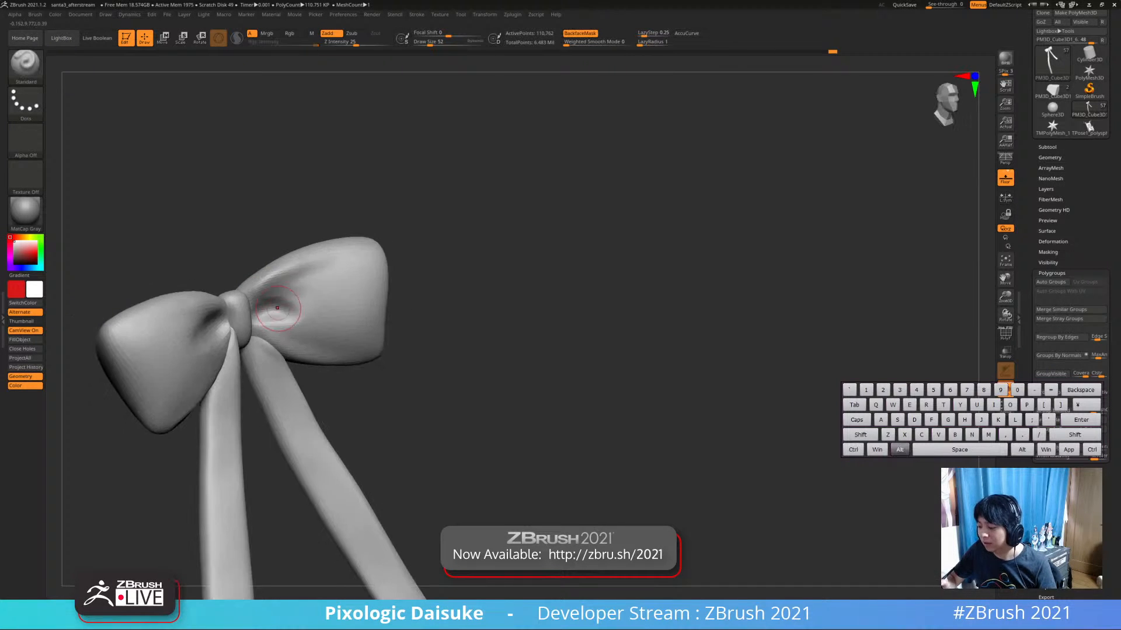
{"action": "key", "text": "shift"}
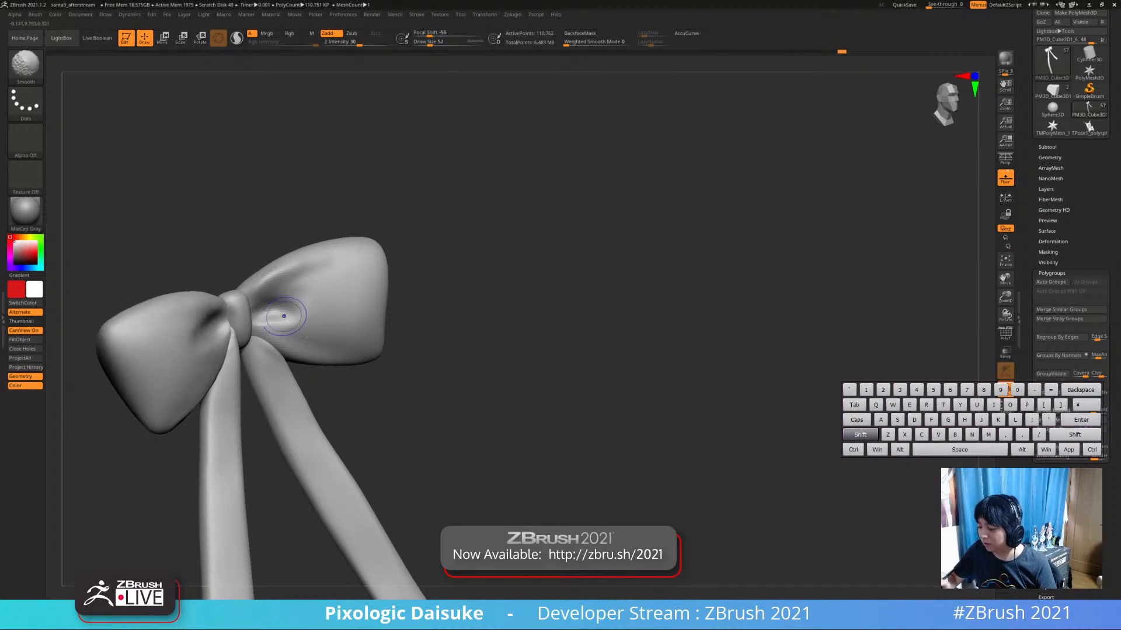
{"action": "mouse_move", "coordinate": [283, 316]}
{"action": "right_mouse_down"}
{"action": "mouse_move", "coordinate": [264, 301]}
{"action": "mouse_move", "coordinate": [235, 329]}
{"action": "right_mouse_up"}
Isolate the bow loop on her left side, hiding the knot, the tails and the other loop
{"action": "key", "text": "ctrl"}
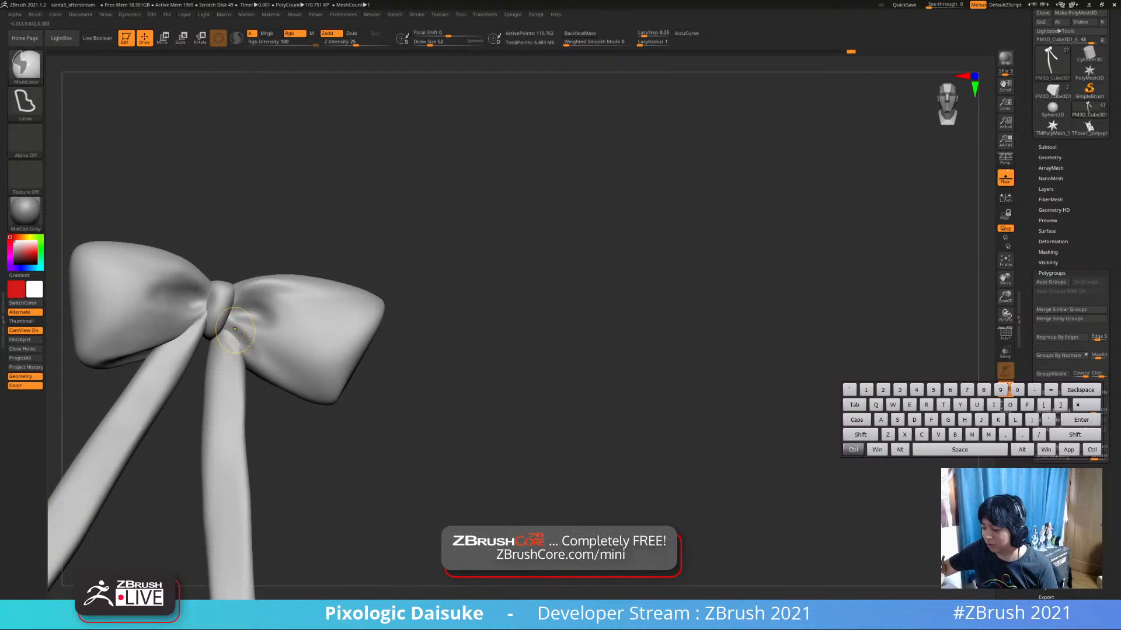
{"action": "key", "text": "shift"}
{"action": "key", "text": "shift"}
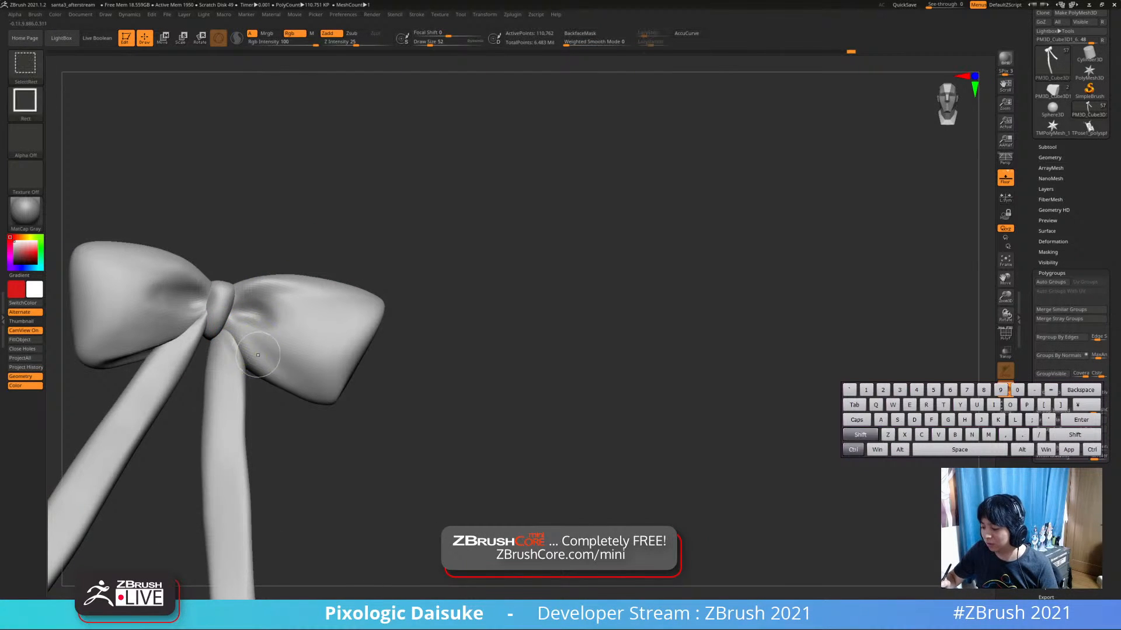
{"action": "left_click", "coordinate": [257, 355], "text": "ctrl+shift"}
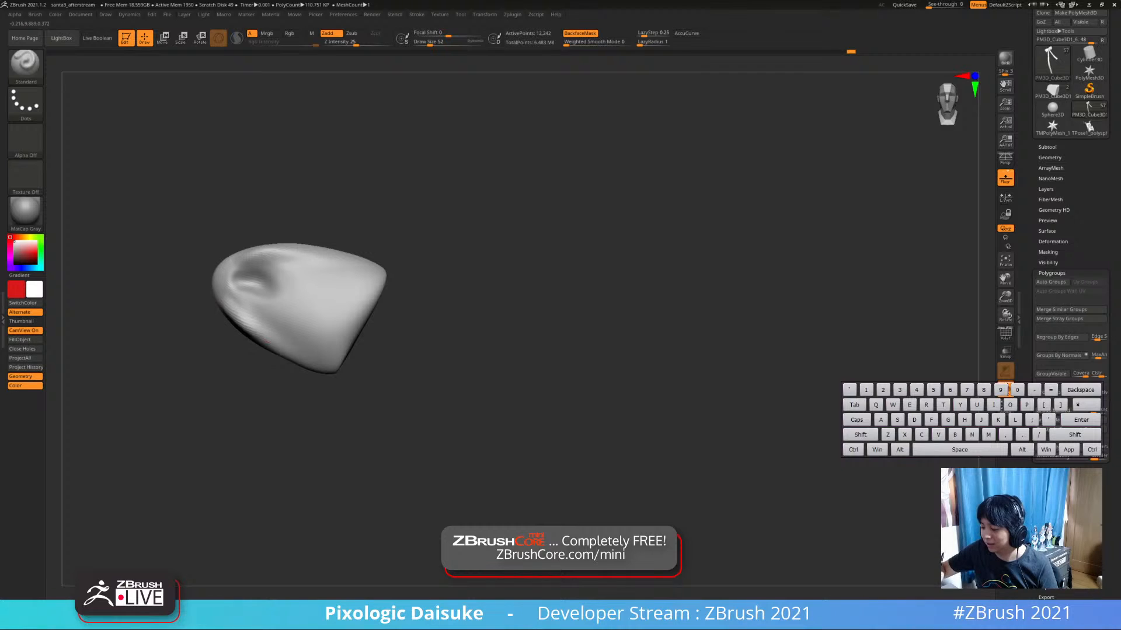
{"action": "left_click", "coordinate": [355, 377], "text": "ctrl+shift"}
{"action": "mouse_move", "coordinate": [325, 350]}
{"action": "right_mouse_down", "text": "ctrl"}
{"action": "mouse_move", "coordinate": [290, 311]}
{"action": "mouse_move", "coordinate": [246, 316]}
{"action": "right_mouse_up", "text": "ctrl"}
{"action": "left_click", "coordinate": [245, 310], "text": "ctrl+shift"}
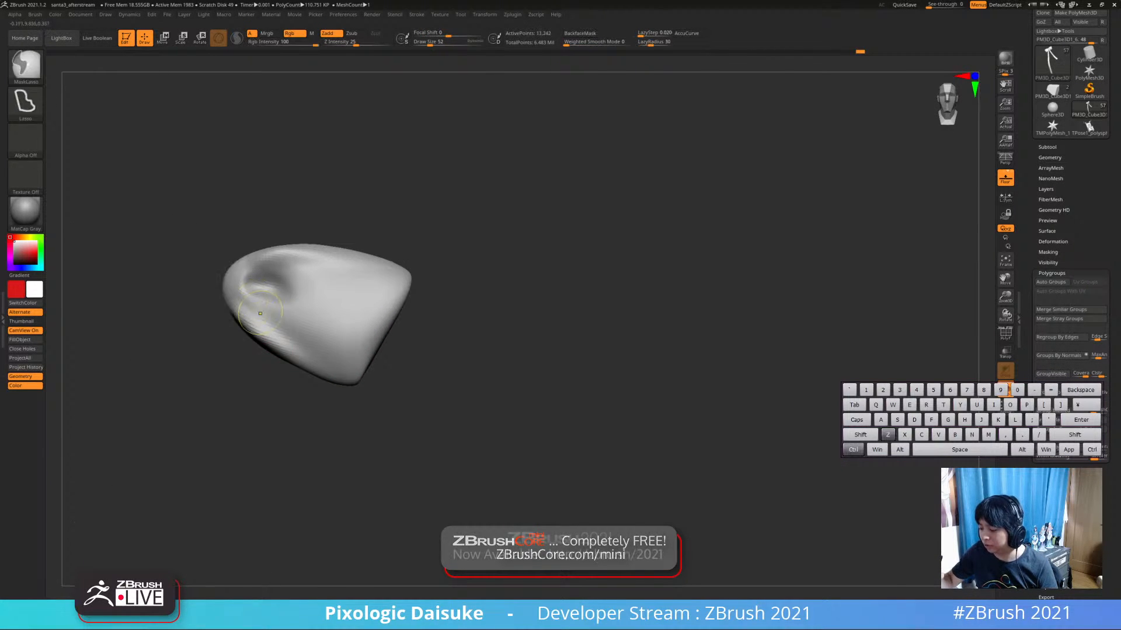
Unhide the rest of the ribbon and check the bow loop on her left side against the knot and the other loop
{"action": "left_click", "coordinate": [251, 313], "text": "ctrl+shift"}
{"action": "left_click", "coordinate": [295, 258], "text": "ctrl+shift"}
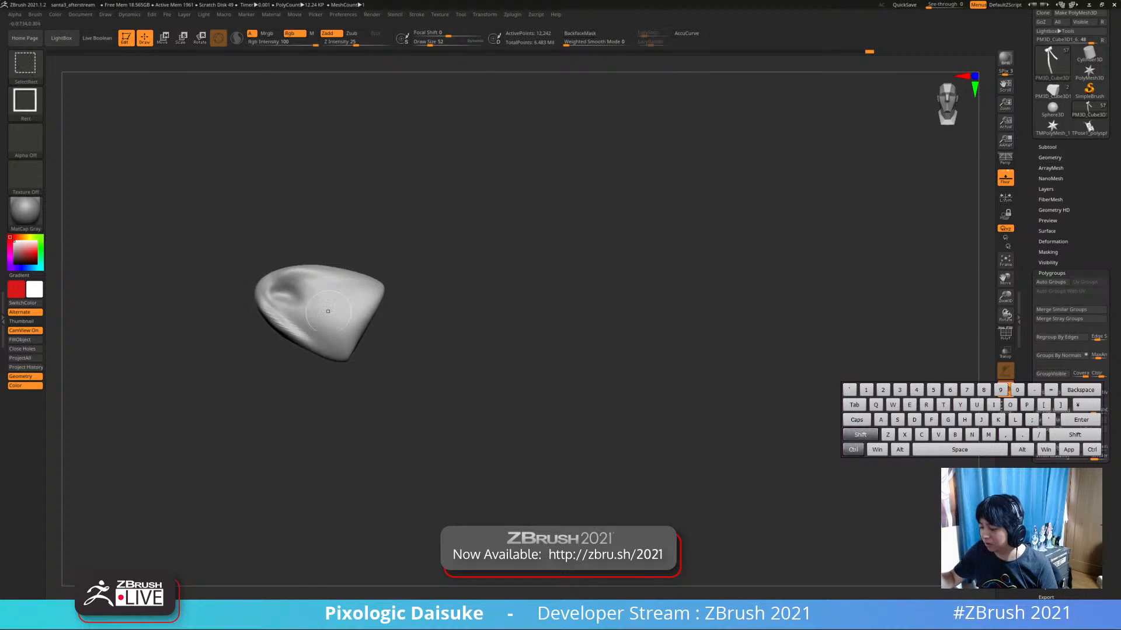
{"action": "left_click", "coordinate": [417, 300], "text": "ctrl+shift"}
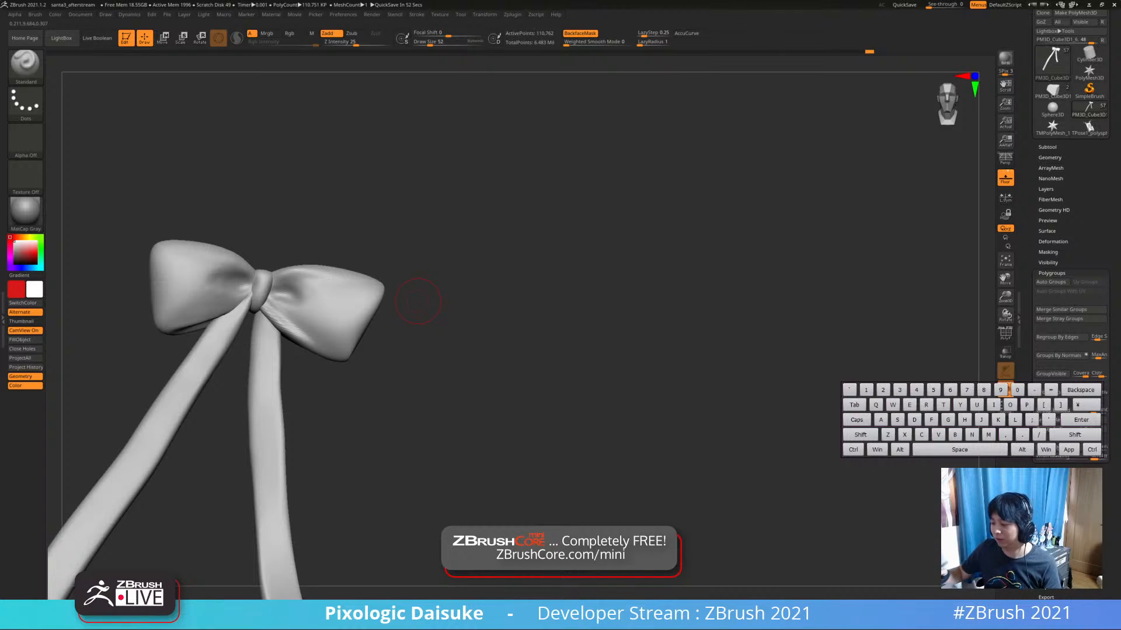
Isolate the bow loop on her left side, reshape it with the SnakeHook brush at draw size 79, and smooth its fold
{"action": "key", "text": "shift"}
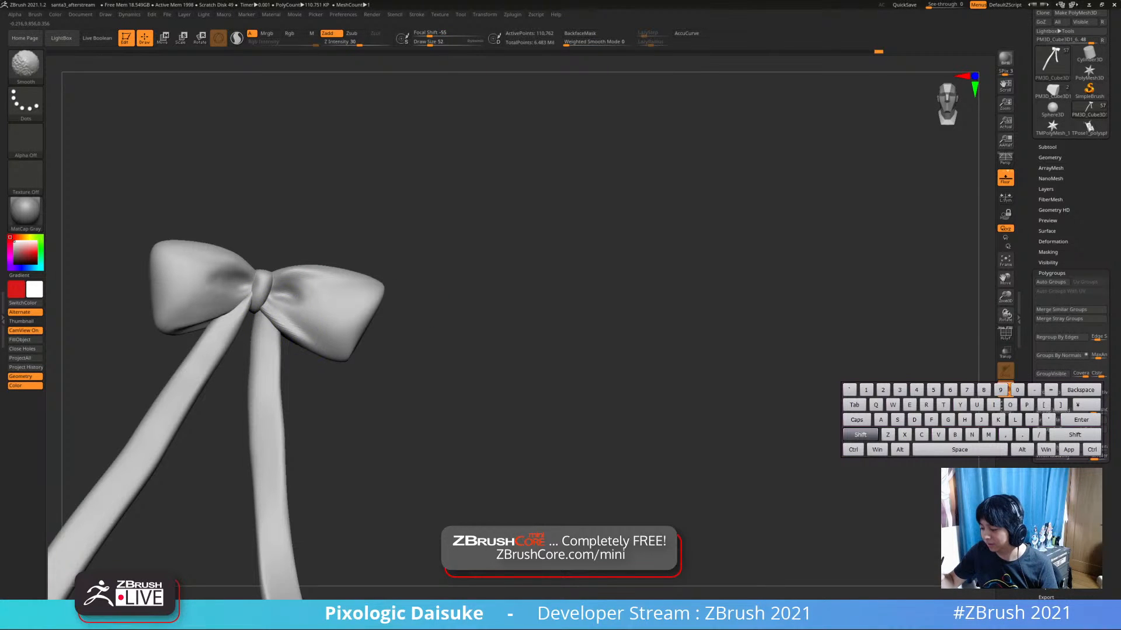
{"action": "right_click_drag", "start_coordinate": [292, 327], "coordinate": [321, 318], "text": "ctrl"}
{"action": "left_click", "coordinate": [320, 317], "text": "ctrl+shift"}
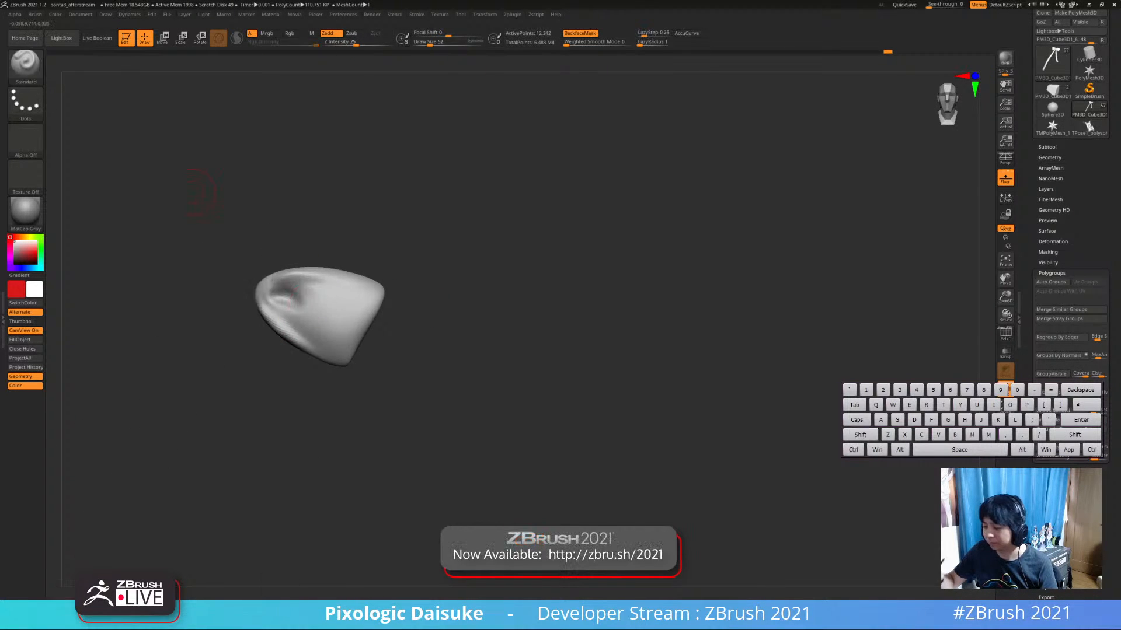
{"action": "left_click", "coordinate": [26, 63]}
{"action": "left_click", "coordinate": [404, 75]}
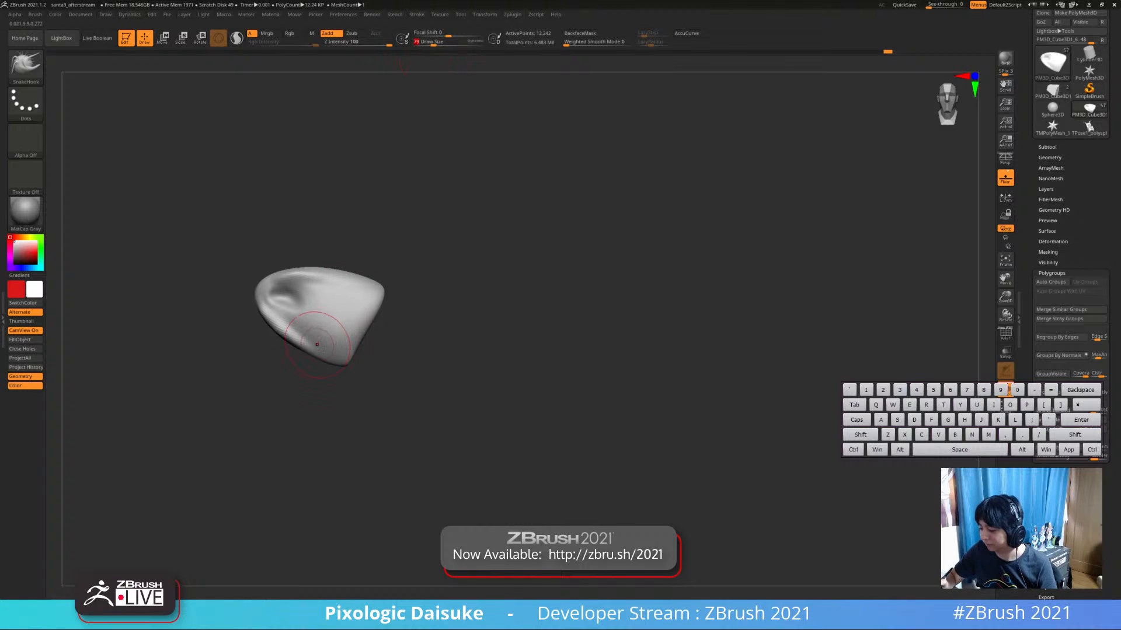
{"action": "mouse_move", "coordinate": [346, 357]}
{"action": "right_mouse_down"}
{"action": "mouse_move", "coordinate": [331, 312]}
{"action": "mouse_move", "coordinate": [308, 320]}
{"action": "mouse_move", "coordinate": [328, 328]}
{"action": "mouse_move", "coordinate": [315, 321]}
{"action": "mouse_move", "coordinate": [327, 316]}
{"action": "right_mouse_up"}
{"action": "left_click_drag", "start_coordinate": [318, 291], "coordinate": [327, 307], "text": "shift"}
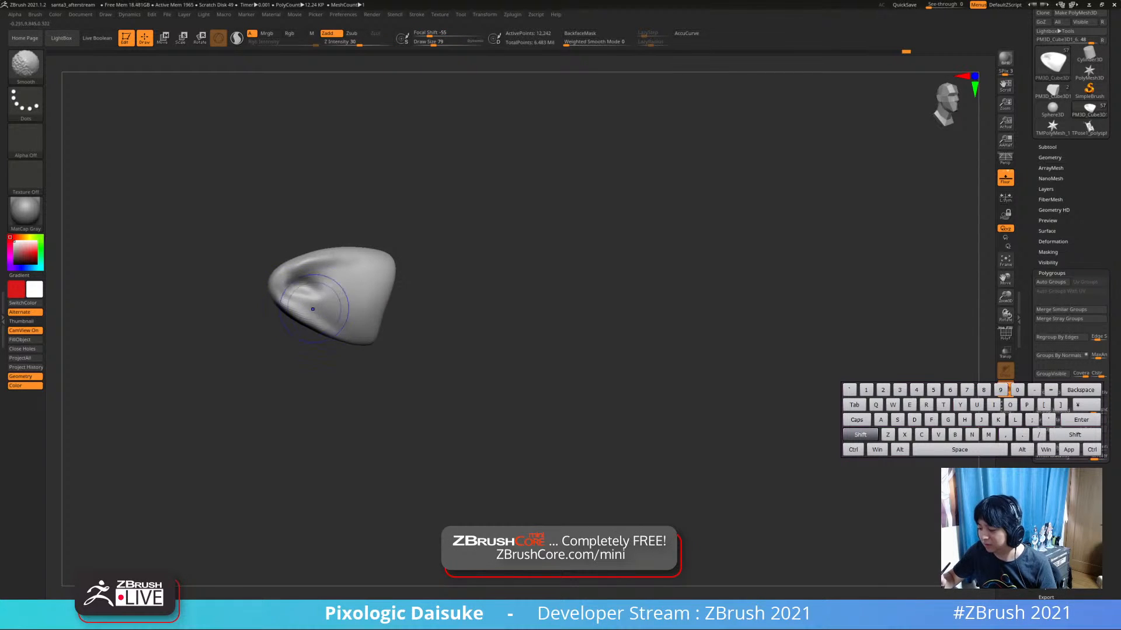
{"action": "right_click_drag", "start_coordinate": [327, 307], "coordinate": [302, 332]}
{"action": "left_click", "coordinate": [301, 333], "text": "ctrl+shift"}
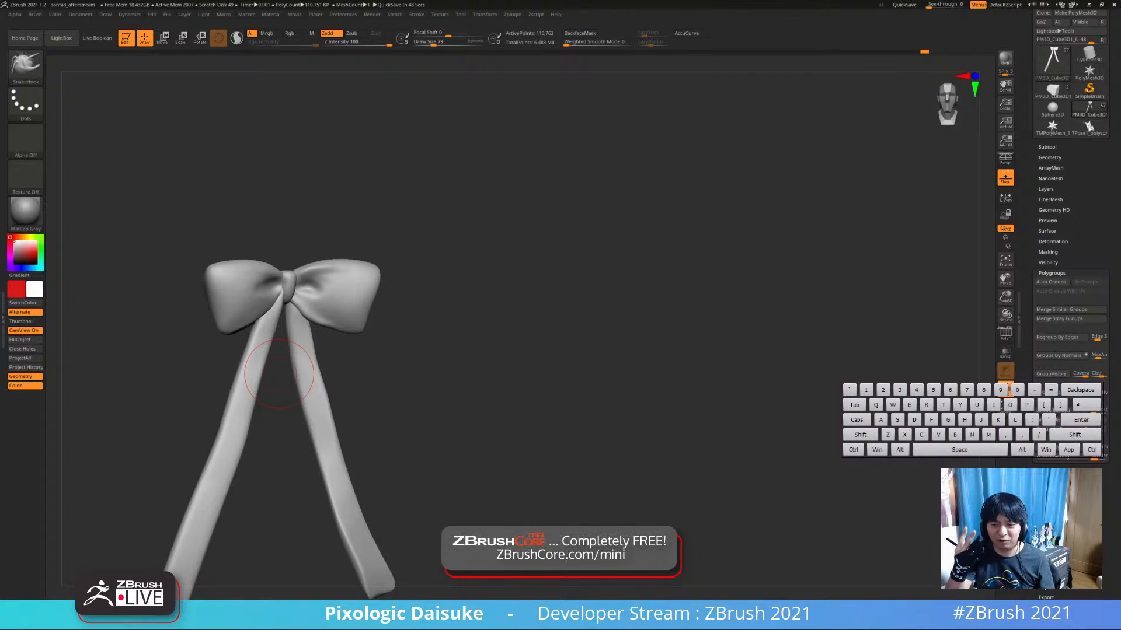
Isolate the bow loop on her right side, then adjust its lower edge with the SnakeHook brush and smooth it
{"action": "mouse_move", "coordinate": [279, 373]}
{"action": "right_mouse_down"}
{"action": "mouse_move", "coordinate": [327, 327]}
{"action": "mouse_move", "coordinate": [293, 304]}
{"action": "mouse_move", "coordinate": [292, 333]}
{"action": "mouse_move", "coordinate": [303, 314]}
{"action": "mouse_move", "coordinate": [295, 283]}
{"action": "mouse_move", "coordinate": [275, 279]}
{"action": "right_mouse_up"}
{"action": "right_click_drag", "start_coordinate": [274, 279], "coordinate": [268, 293], "text": "ctrl"}
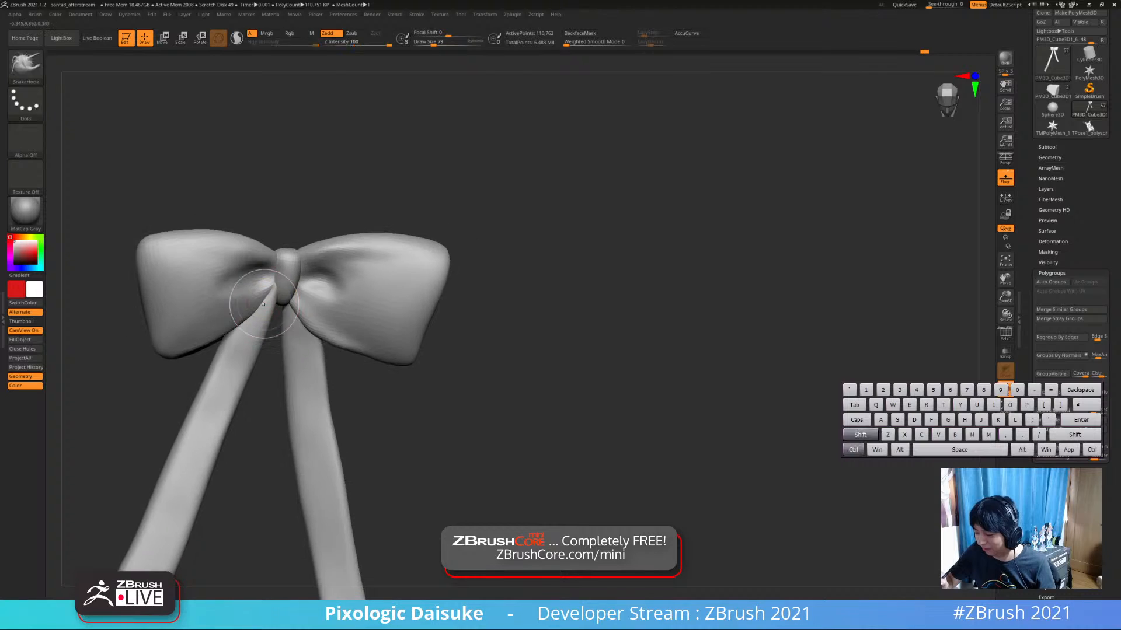
{"action": "left_click", "coordinate": [248, 310], "text": "ctrl+shift"}
{"action": "left_click_drag", "start_coordinate": [261, 298], "coordinate": [268, 306]}
{"action": "right_click_drag", "start_coordinate": [268, 308], "coordinate": [267, 298], "text": "ctrl"}
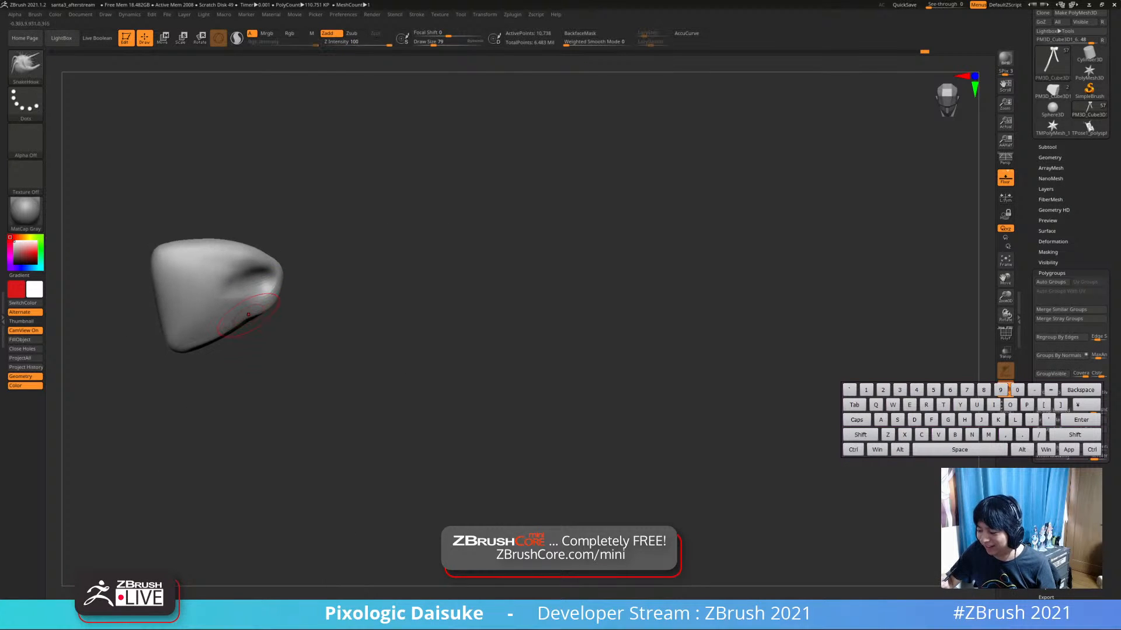
{"action": "left_click_drag", "start_coordinate": [232, 322], "coordinate": [245, 329]}
{"action": "right_click_drag", "start_coordinate": [222, 332], "coordinate": [227, 325], "text": "ctrl"}
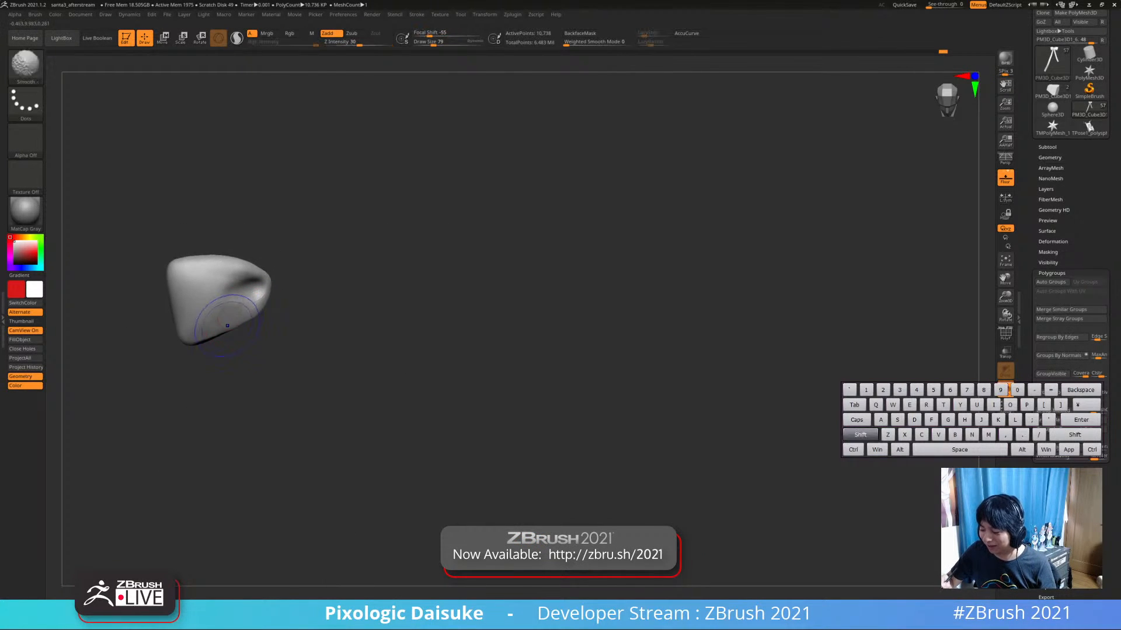
{"action": "left_click_drag", "start_coordinate": [231, 329], "coordinate": [237, 325], "text": "shift"}
{"action": "mouse_move", "coordinate": [236, 325]}
{"action": "right_mouse_down", "text": "ctrl"}
{"action": "mouse_move", "coordinate": [239, 340]}
{"action": "mouse_move", "coordinate": [241, 327]}
{"action": "right_mouse_up", "text": "ctrl"}
{"action": "left_click", "coordinate": [379, 227], "text": "ctrl+shift"}
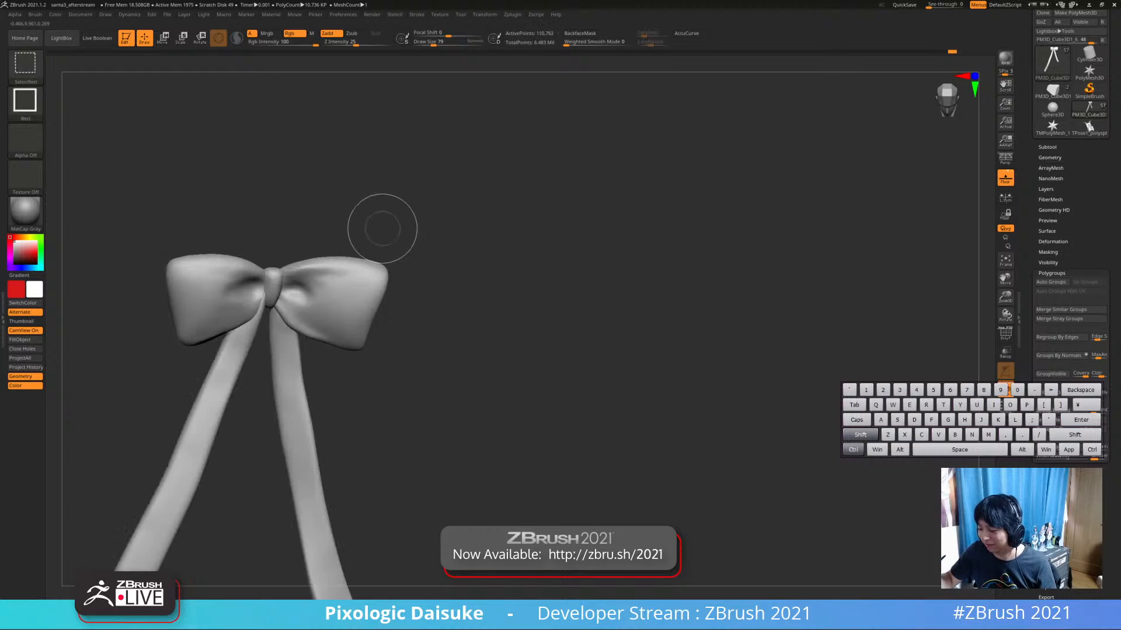
Examine the ribbon and the tail on her left side, both in isolation and against the figure's chest
{"action": "right_click_drag", "start_coordinate": [364, 239], "coordinate": [355, 228], "text": "ctrl"}
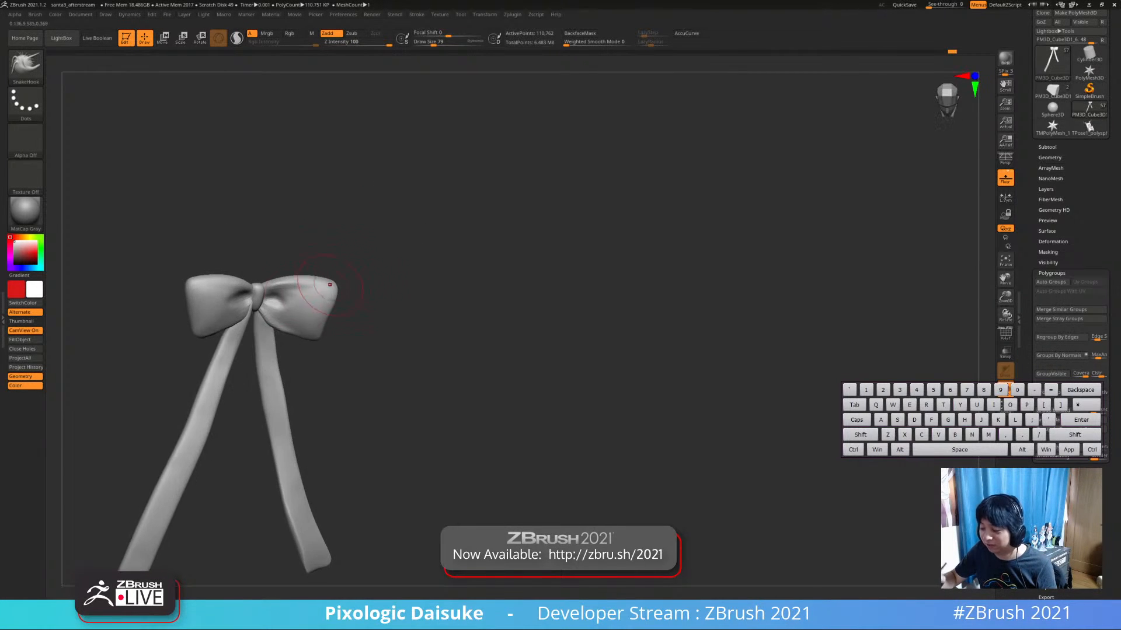
{"action": "right_click_drag", "start_coordinate": [227, 290], "coordinate": [332, 262], "text": "ctrl"}
{"action": "key", "text": "alt+s"}
{"action": "key", "text": "alt+s"}
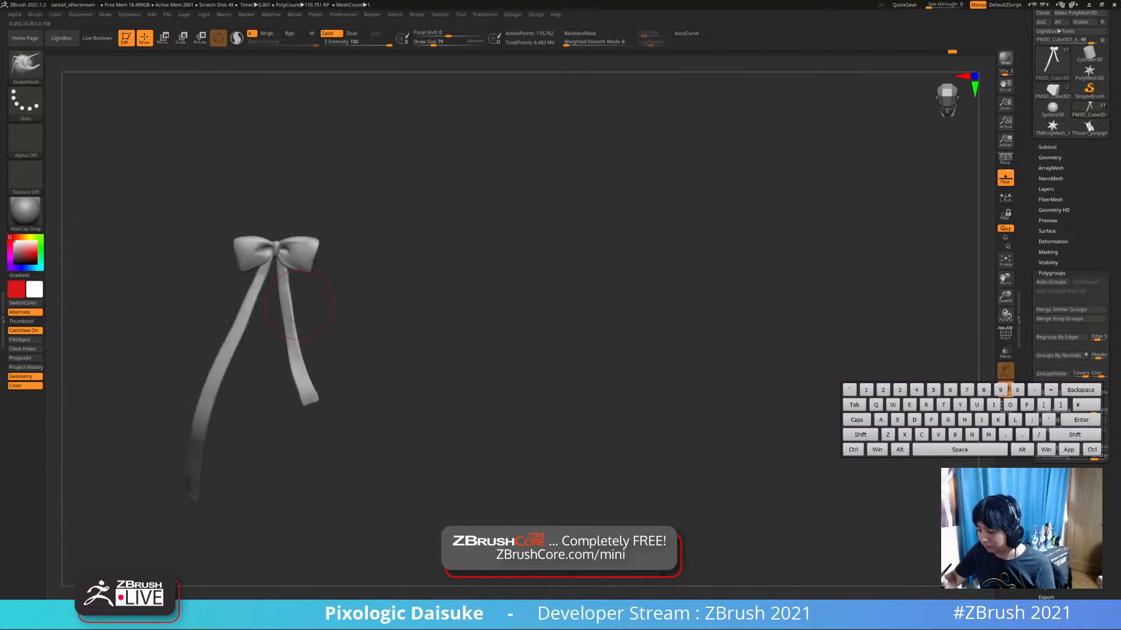
{"action": "mouse_move", "coordinate": [289, 294]}
{"action": "right_mouse_down", "text": "ctrl"}
{"action": "mouse_move", "coordinate": [296, 327]}
{"action": "mouse_move", "coordinate": [287, 307]}
{"action": "right_mouse_up", "text": "ctrl"}
{"action": "left_click", "coordinate": [295, 327], "text": "ctrl+shift"}
{"action": "key", "text": "alt+s"}
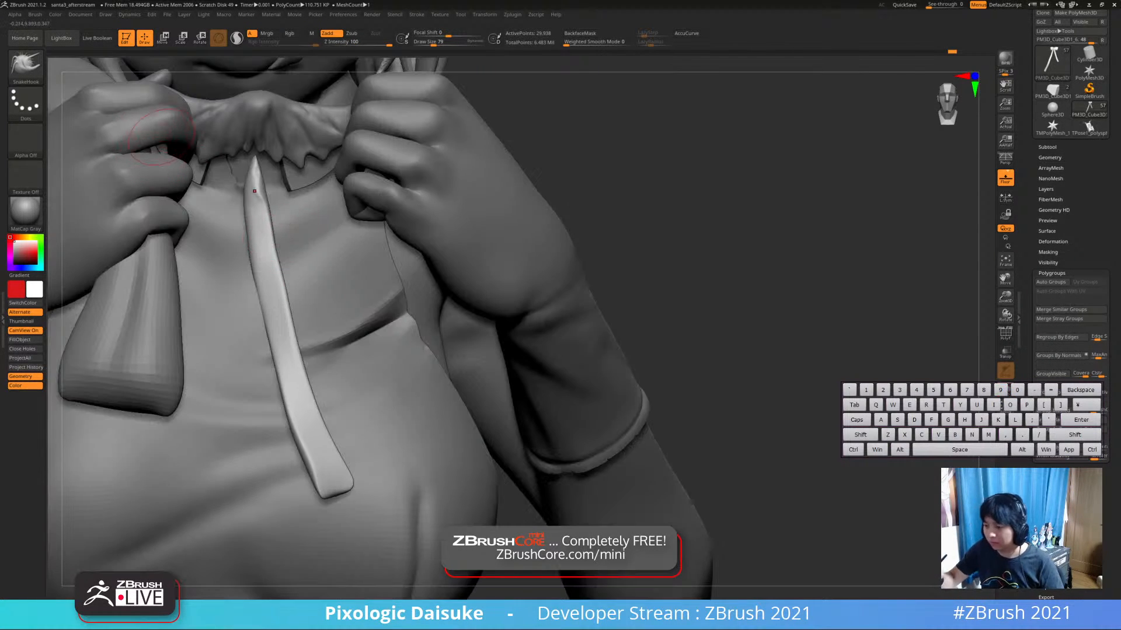
{"action": "key", "text": "alt+s"}
{"action": "left_click", "coordinate": [593, 230], "text": "ctrl+shift"}
Isolate the tail on her left side and carve a lengthwise crease from its upper end with the DamStandard brush at draw size 28
{"action": "key", "text": "b"}
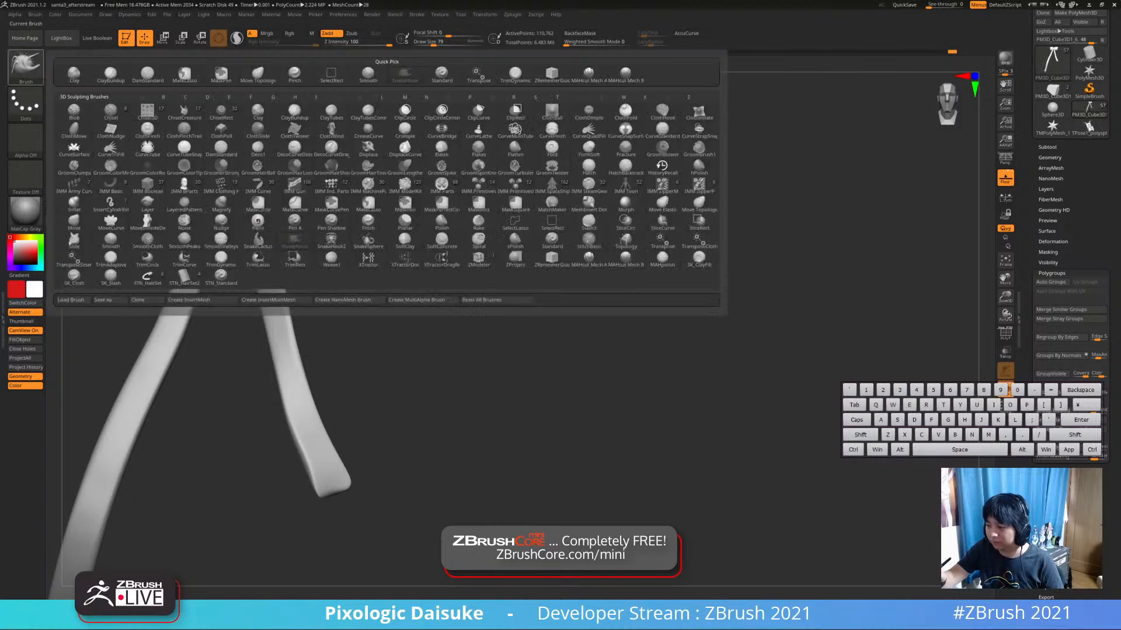
{"action": "key", "text": "d"}
{"action": "key", "text": "s"}
{"action": "left_click", "coordinate": [430, 44]}
{"action": "mouse_move", "coordinate": [295, 205]}
{"action": "right_mouse_down"}
{"action": "mouse_move", "coordinate": [255, 208]}
{"action": "mouse_move", "coordinate": [270, 215]}
{"action": "right_mouse_up"}
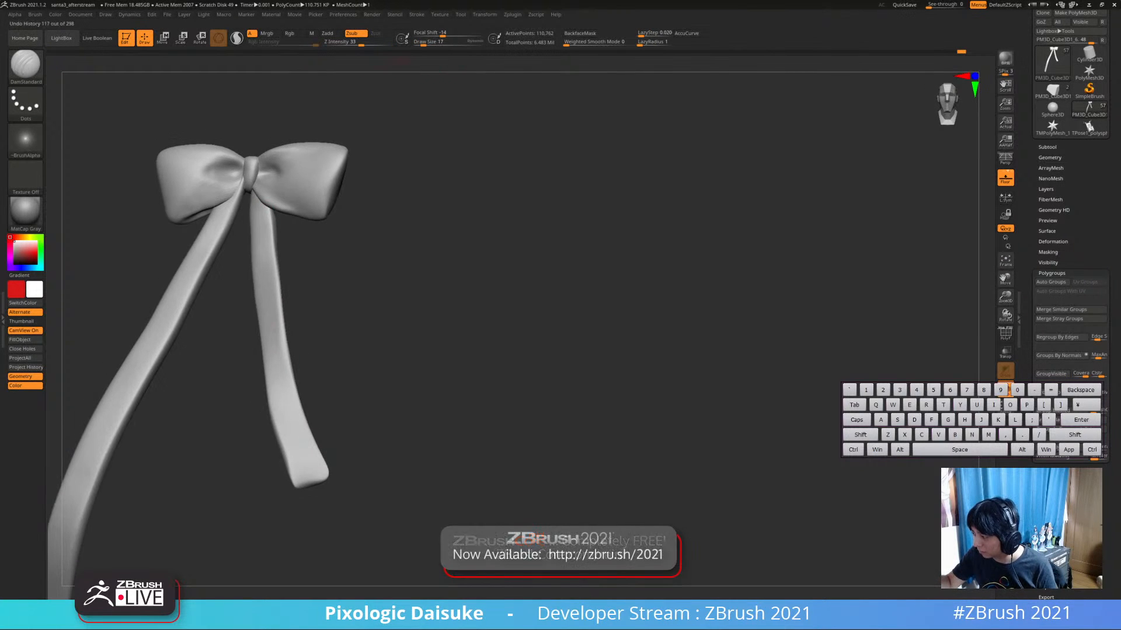
{"action": "left_click", "coordinate": [426, 44]}
{"action": "left_click", "coordinate": [255, 188], "text": "ctrl+shift"}
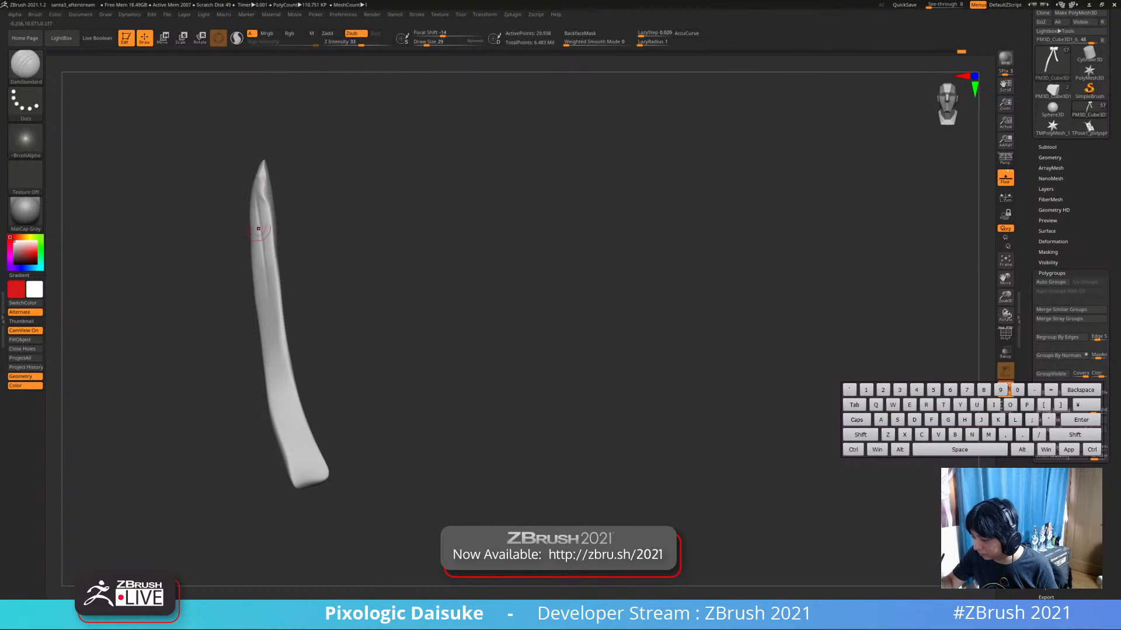
{"action": "left_click_drag", "start_coordinate": [258, 193], "coordinate": [271, 301]}
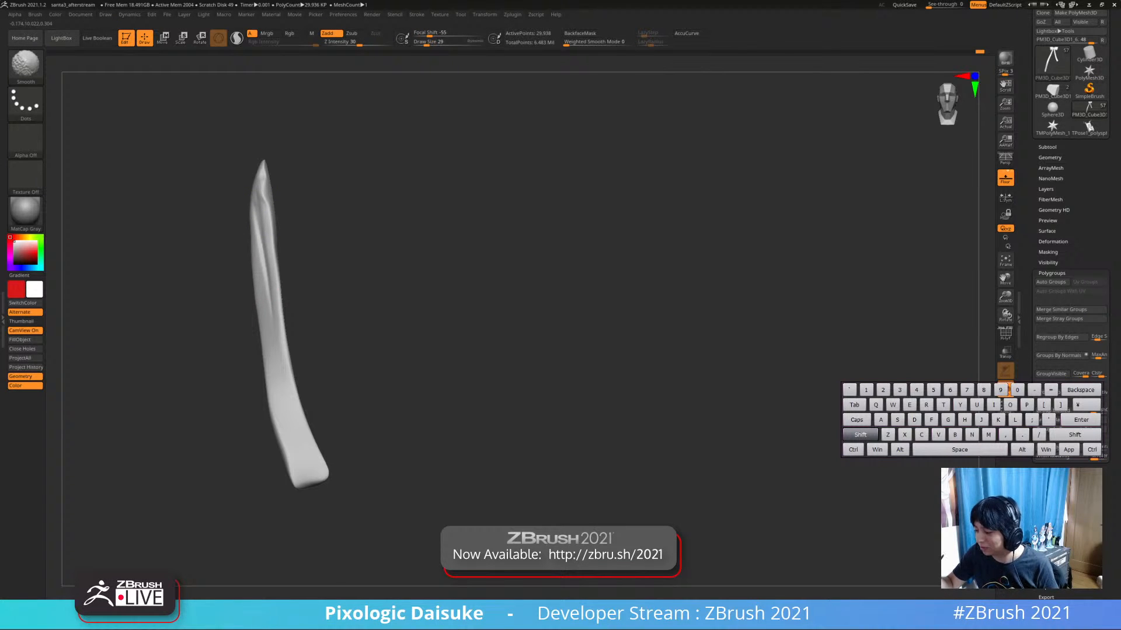
Build up lengthwise folds along the isolated tail's upper half and middle with DamStandard at draw size 59, and smooth them
{"action": "right_click_drag", "start_coordinate": [265, 206], "coordinate": [248, 160], "text": "alt"}
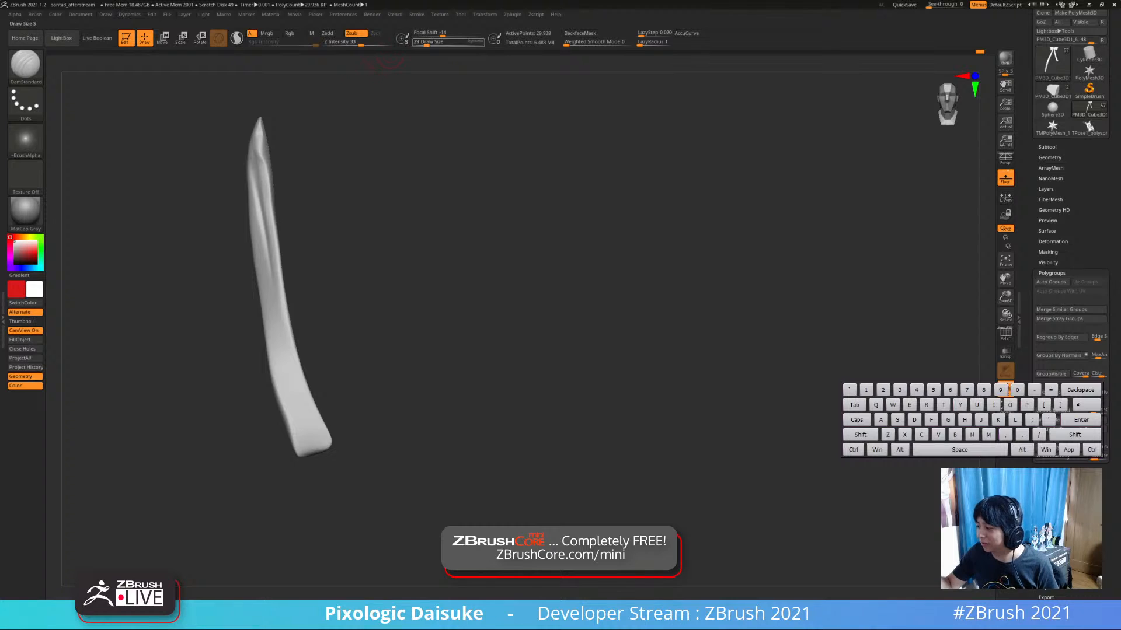
{"action": "left_click_drag", "start_coordinate": [426, 43], "coordinate": [431, 44]}
{"action": "left_click_drag", "start_coordinate": [255, 158], "coordinate": [272, 280], "text": "alt"}
{"action": "left_click_drag", "start_coordinate": [259, 178], "coordinate": [271, 275], "text": "shift"}
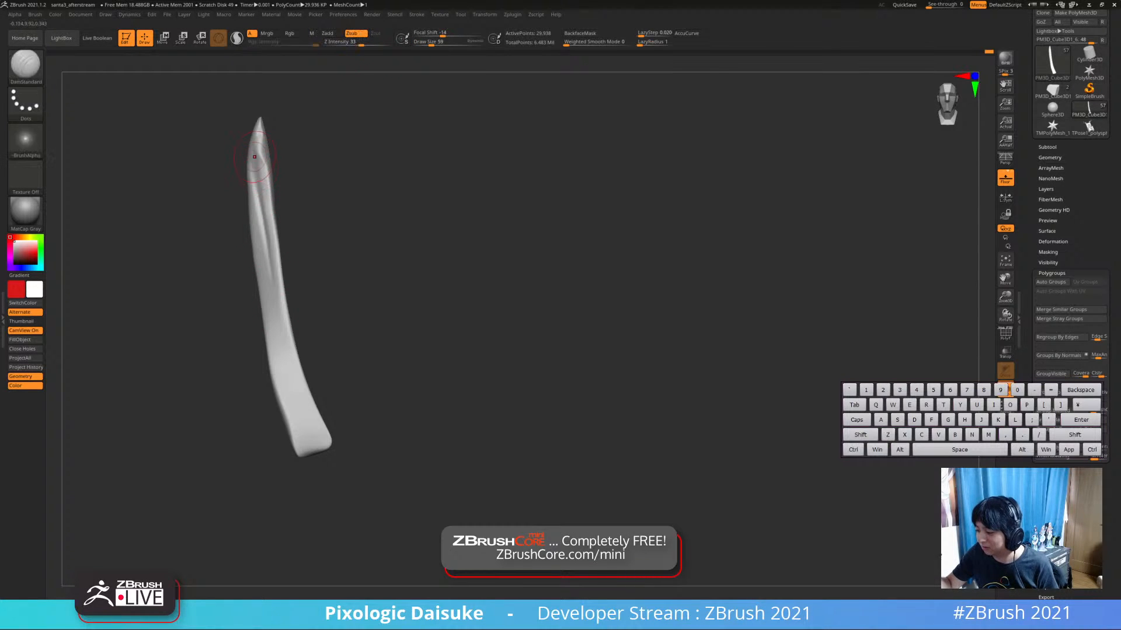
{"action": "left_click_drag", "start_coordinate": [255, 156], "coordinate": [265, 290]}
{"action": "right_click_drag", "start_coordinate": [261, 263], "coordinate": [273, 258]}
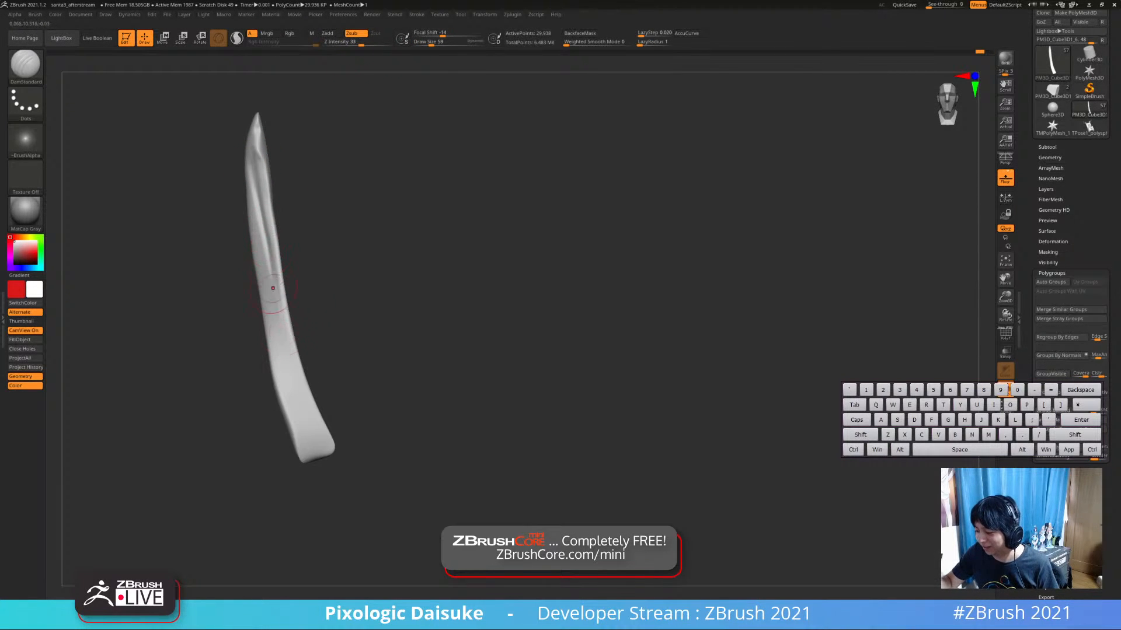
{"action": "left_click_drag", "start_coordinate": [260, 240], "coordinate": [275, 299]}
{"action": "left_click_drag", "start_coordinate": [269, 248], "coordinate": [288, 367]}
{"action": "left_click_drag", "start_coordinate": [257, 182], "coordinate": [263, 225], "text": "shift"}
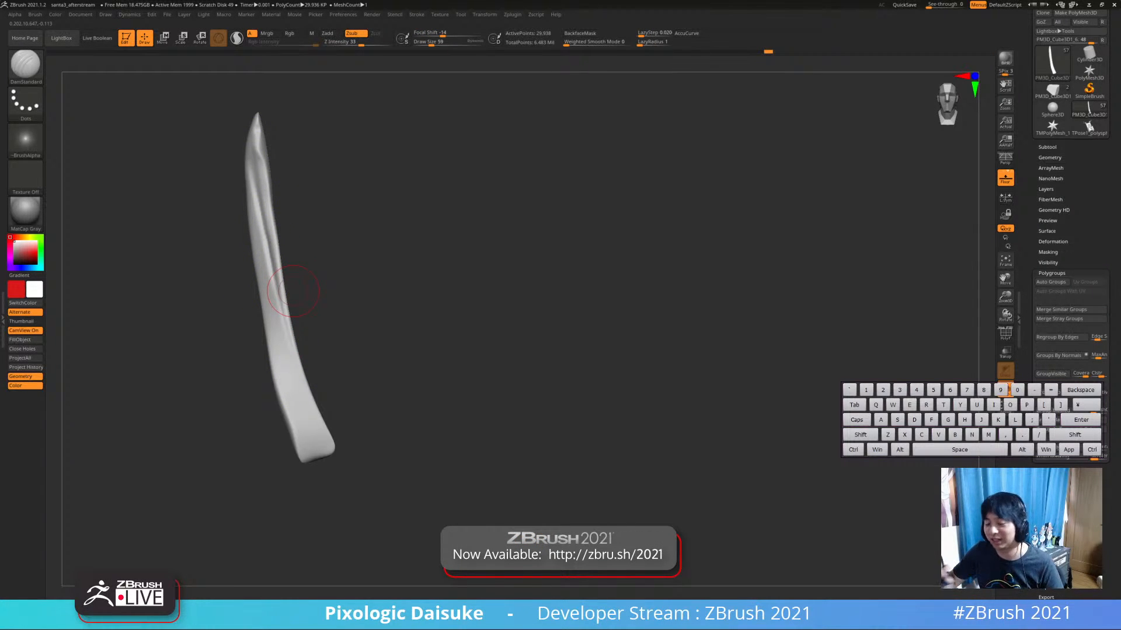
Show the figure and the full ribbon again, and smooth the lower half of the tail on her left side
{"action": "left_click", "coordinate": [310, 300]}
{"action": "left_click_drag", "start_coordinate": [325, 315], "coordinate": [324, 273], "text": "alt"}
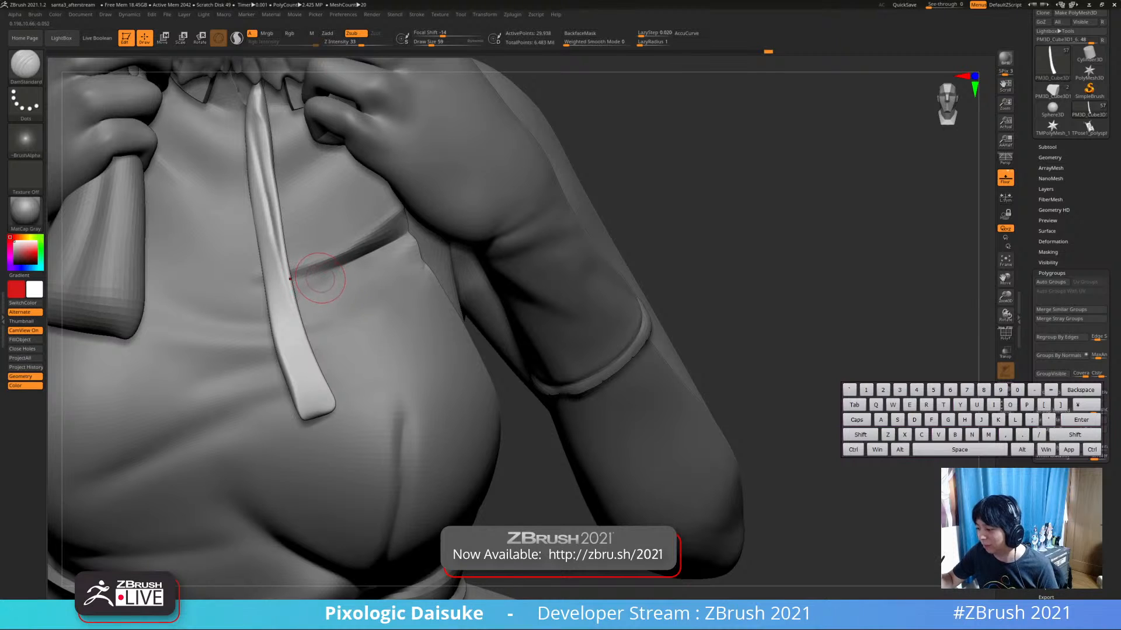
{"action": "left_click", "coordinate": [349, 257], "text": "ctrl+shift"}
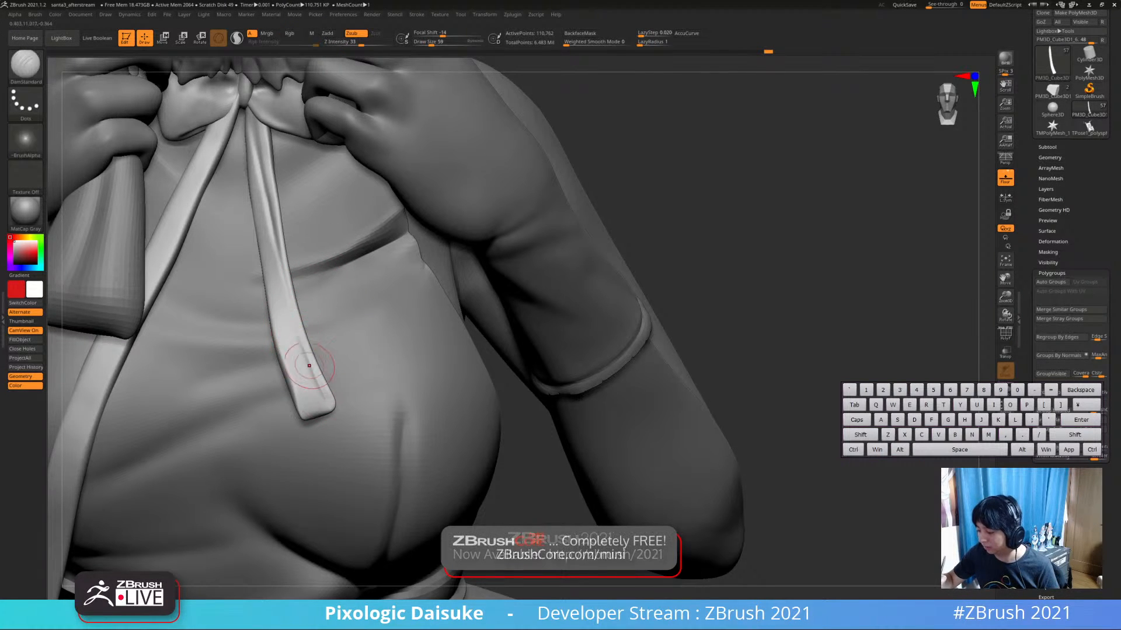
{"action": "key", "text": "shift"}
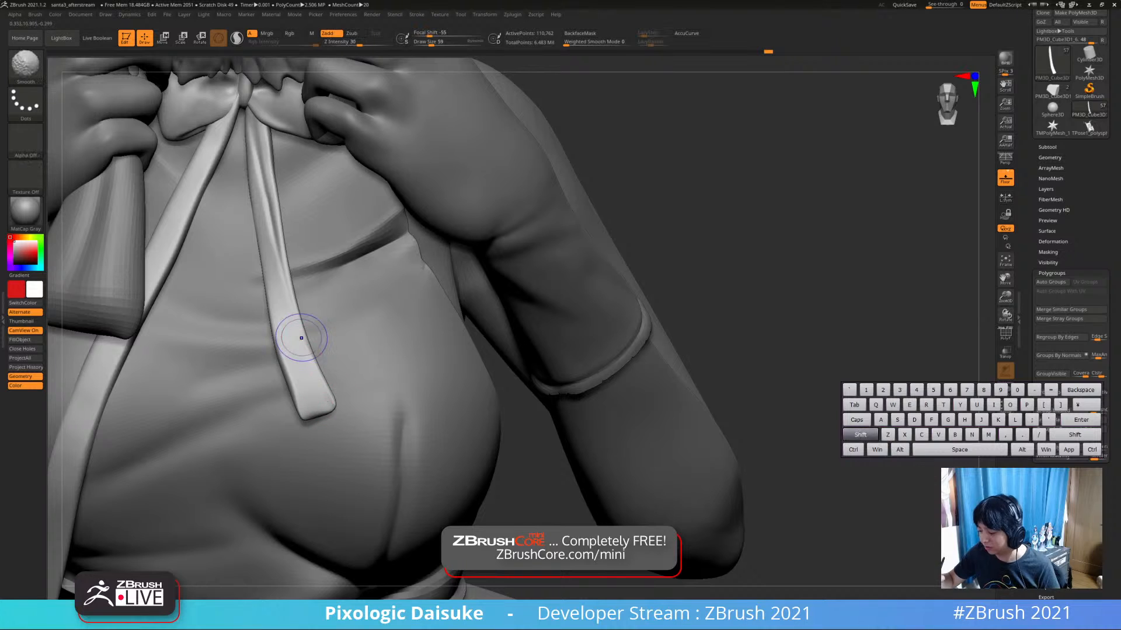
{"action": "left_click_drag", "start_coordinate": [301, 338], "coordinate": [318, 382], "text": "shift"}
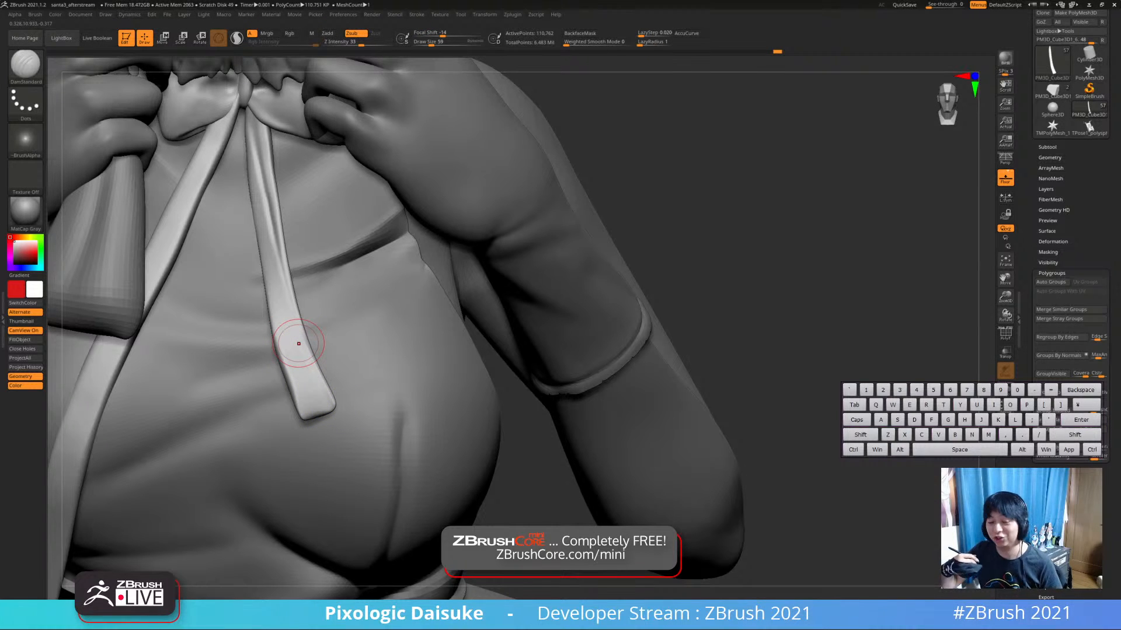
{"action": "left_click_drag", "start_coordinate": [300, 337], "coordinate": [309, 365], "text": "shift"}
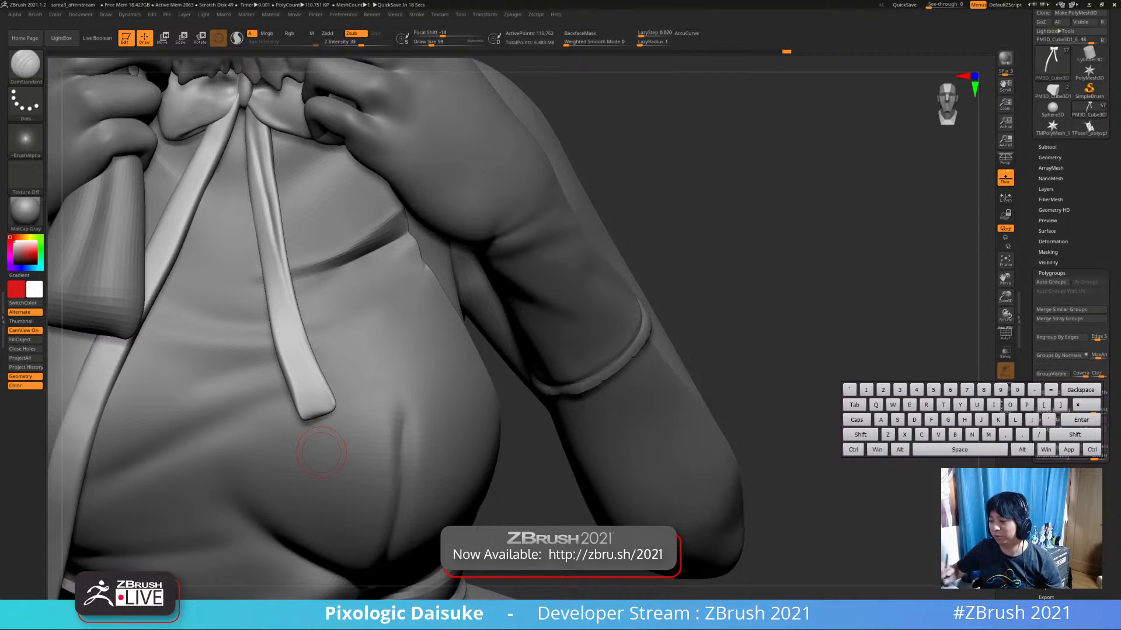
Try carving lengthwise creases down the lower half of the tail on her left side with DamStandard at draw size 62
{"action": "mouse_move", "coordinate": [296, 312]}
{"action": "right_mouse_down"}
{"action": "mouse_move", "coordinate": [303, 397]}
{"action": "mouse_move", "coordinate": [298, 335]}
{"action": "mouse_move", "coordinate": [292, 350]}
{"action": "mouse_move", "coordinate": [265, 330]}
{"action": "right_mouse_up"}
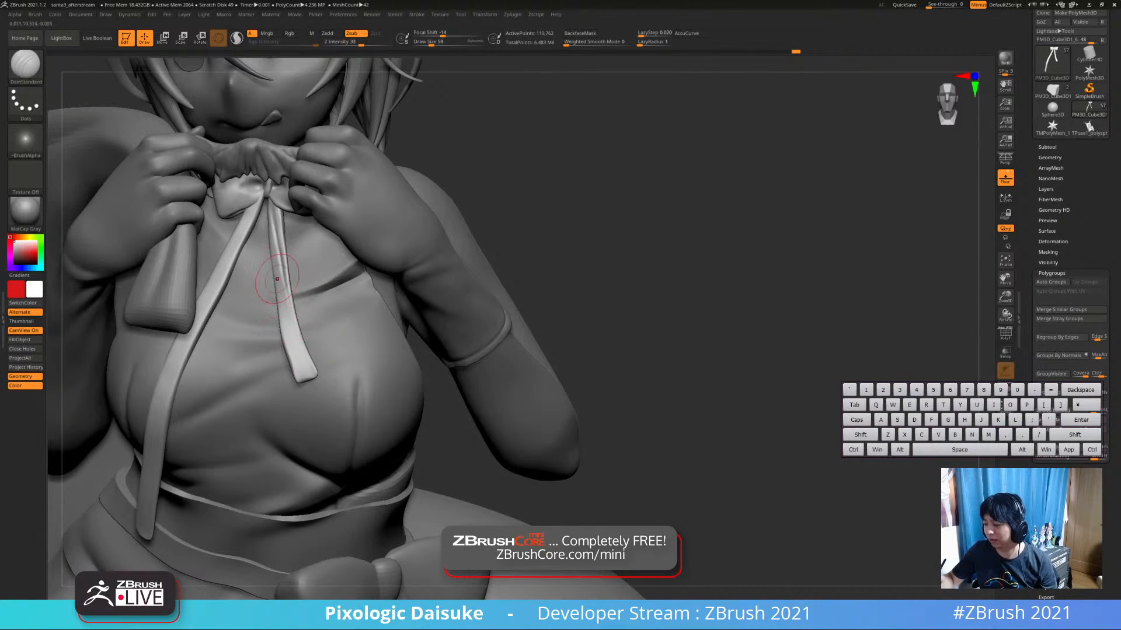
{"action": "left_click_drag", "start_coordinate": [429, 42], "coordinate": [431, 42]}
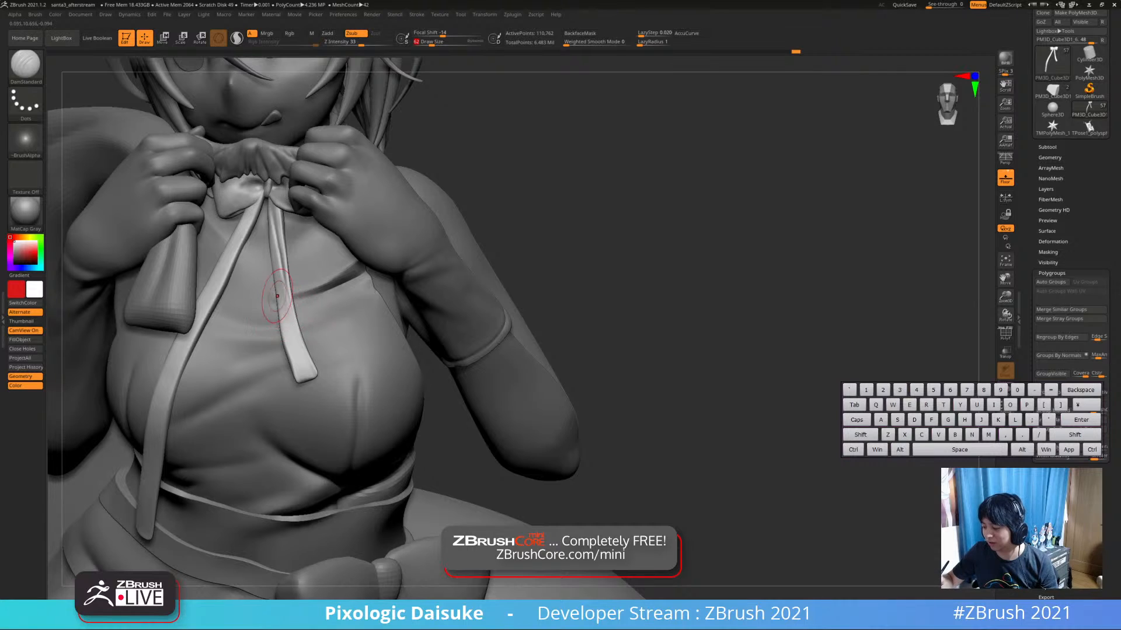
{"action": "key", "text": "ctrl+z"}
{"action": "left_click_drag", "start_coordinate": [277, 287], "coordinate": [296, 369]}
{"action": "key", "text": "ctrl+z"}
{"action": "key", "text": "ctrl+z"}
{"action": "left_click_drag", "start_coordinate": [275, 289], "coordinate": [296, 372]}
{"action": "key", "text": "ctrl+z"}
{"action": "key", "text": "ctrl+z"}
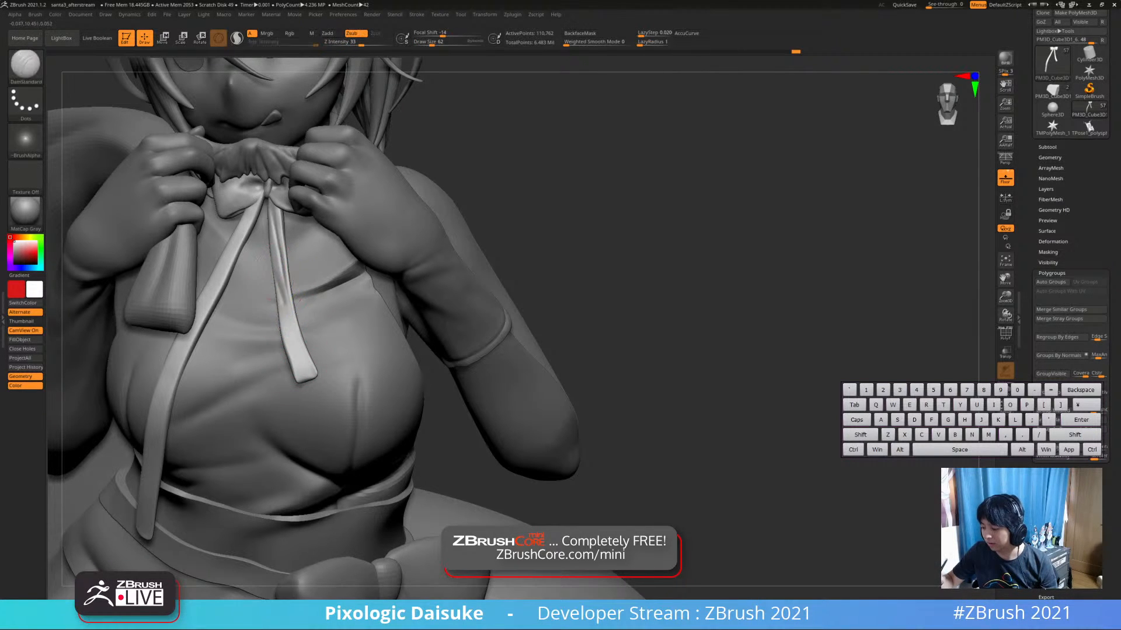
Smooth the folds along the upper and middle parts of the tail on her left side, checking it from several angles
{"action": "key", "text": "shift"}
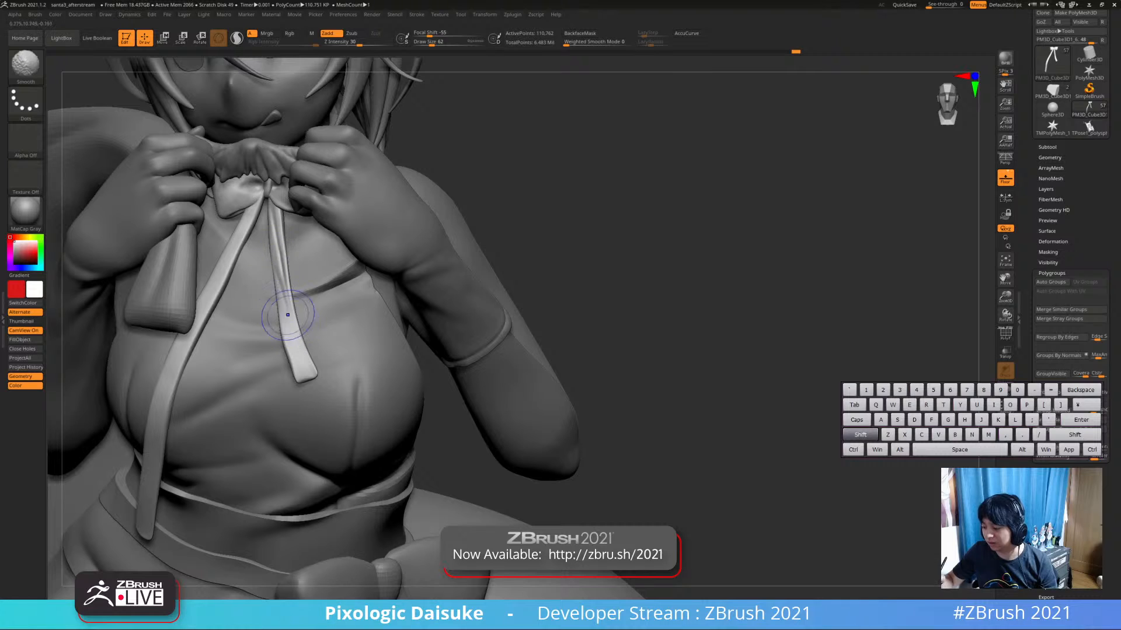
{"action": "left_click_drag", "start_coordinate": [276, 272], "coordinate": [284, 248], "text": "shift"}
{"action": "right_click_drag", "start_coordinate": [285, 256], "coordinate": [287, 216]}
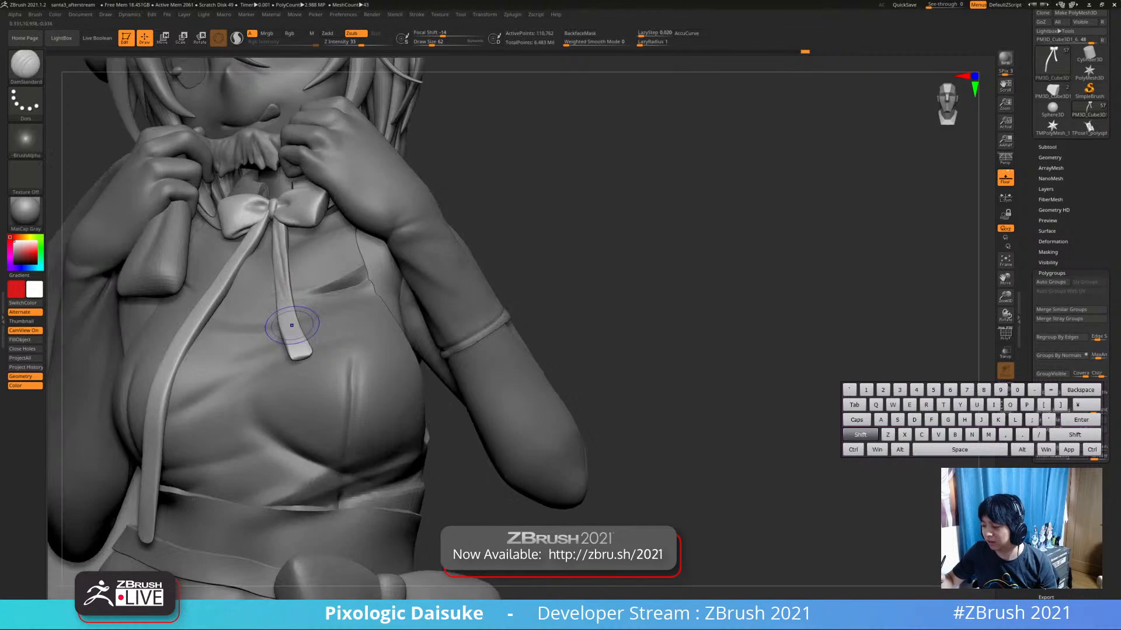
{"action": "right_click_drag", "start_coordinate": [283, 289], "coordinate": [283, 330]}
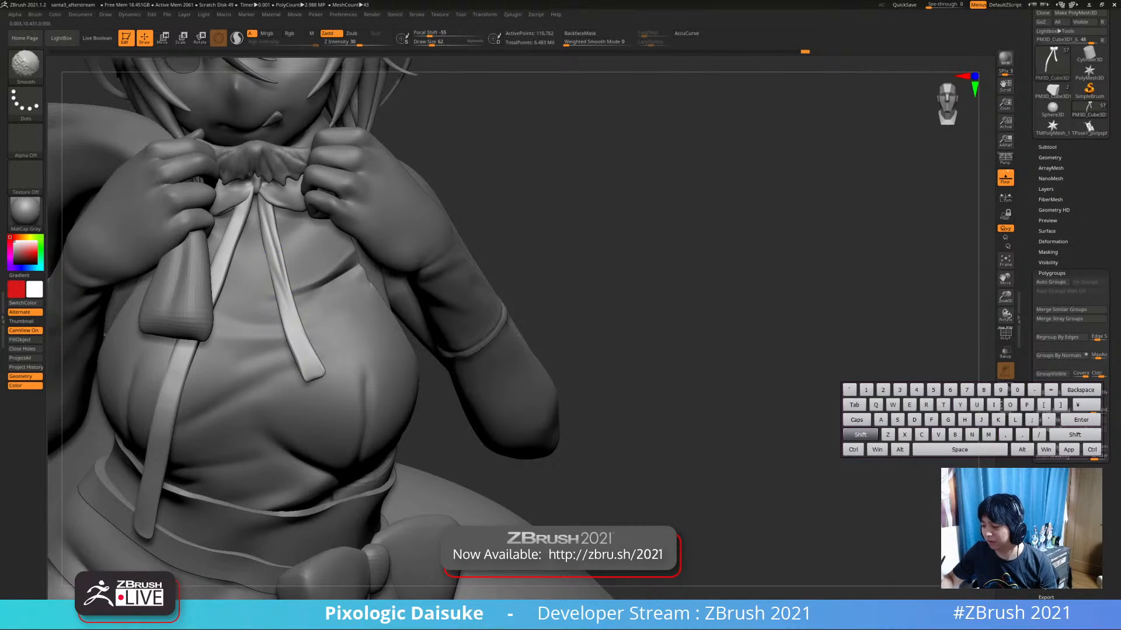
{"action": "left_click_drag", "start_coordinate": [278, 274], "coordinate": [270, 247], "text": "shift"}
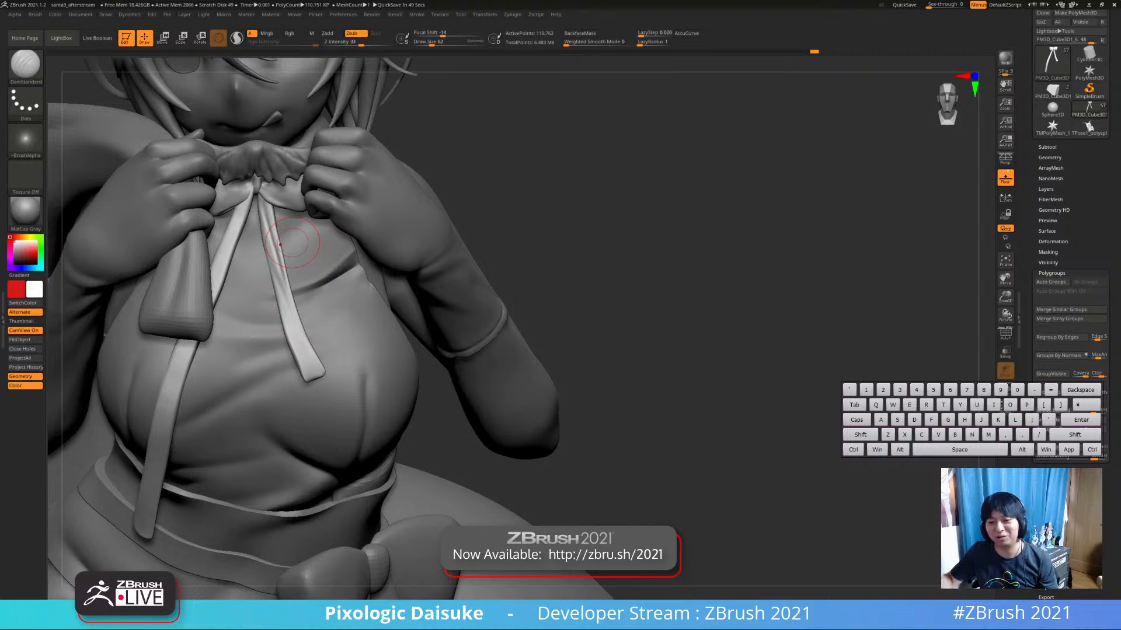
{"action": "right_click_drag", "start_coordinate": [292, 243], "coordinate": [295, 285]}
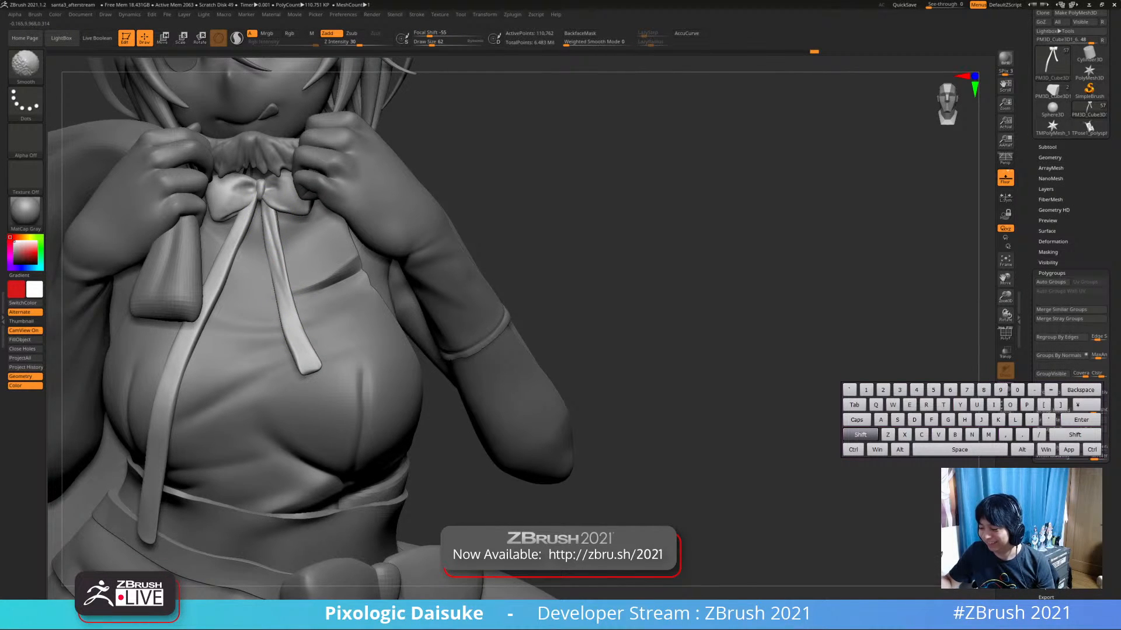
Undo the last stroke, smooth the middle of the short tail on her left side, and isolate the ribbon
{"action": "key", "text": "ctrl+z"}
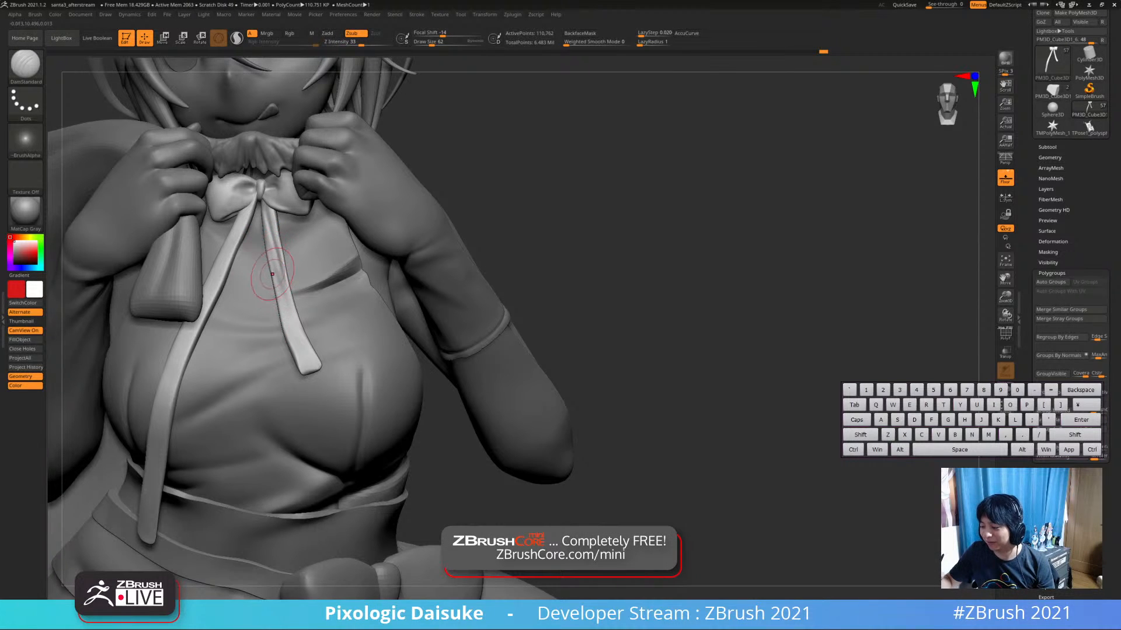
{"action": "left_click_drag", "start_coordinate": [275, 290], "coordinate": [298, 362], "text": "shift"}
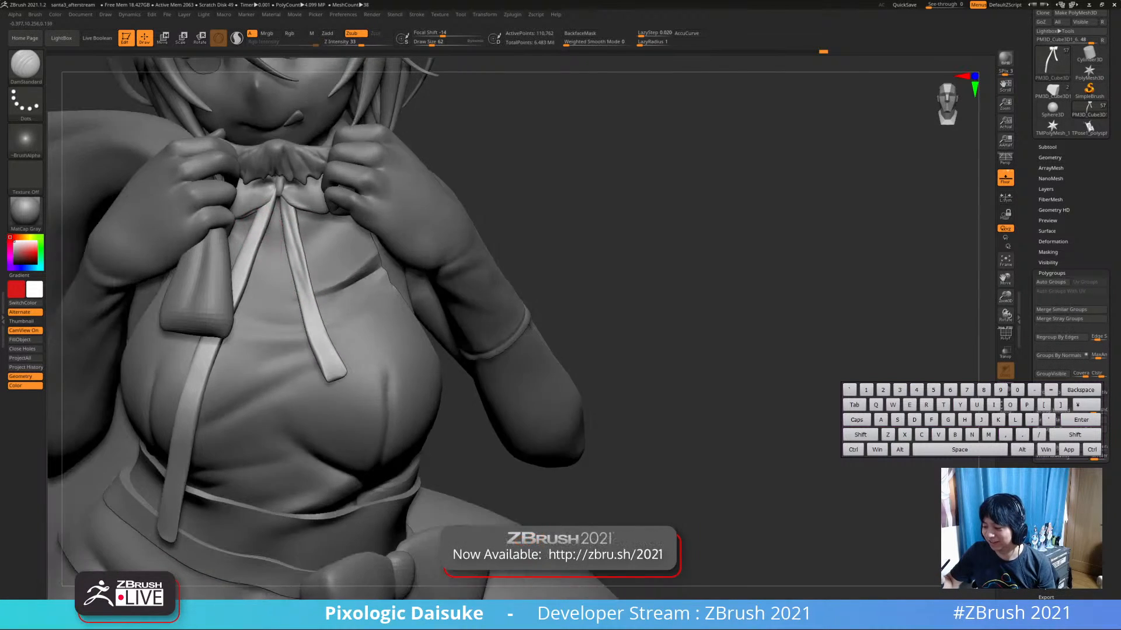
{"action": "left_click", "coordinate": [261, 225], "text": "ctrl+shift"}
Carve a lengthwise crease down the upper part of the long tail on her right side with DamStandard, and smooth it
{"action": "right_click_drag", "start_coordinate": [261, 225], "coordinate": [270, 213], "text": "ctrl"}
{"action": "left_click_drag", "start_coordinate": [279, 202], "coordinate": [238, 289]}
{"action": "mouse_move", "coordinate": [270, 205]}
{"action": "left_mouse_down", "text": "shift"}
{"action": "mouse_move", "coordinate": [281, 220]}
{"action": "mouse_move", "coordinate": [225, 304]}
{"action": "mouse_move", "coordinate": [277, 224]}
{"action": "mouse_move", "coordinate": [222, 345]}
{"action": "left_mouse_up", "text": "shift"}
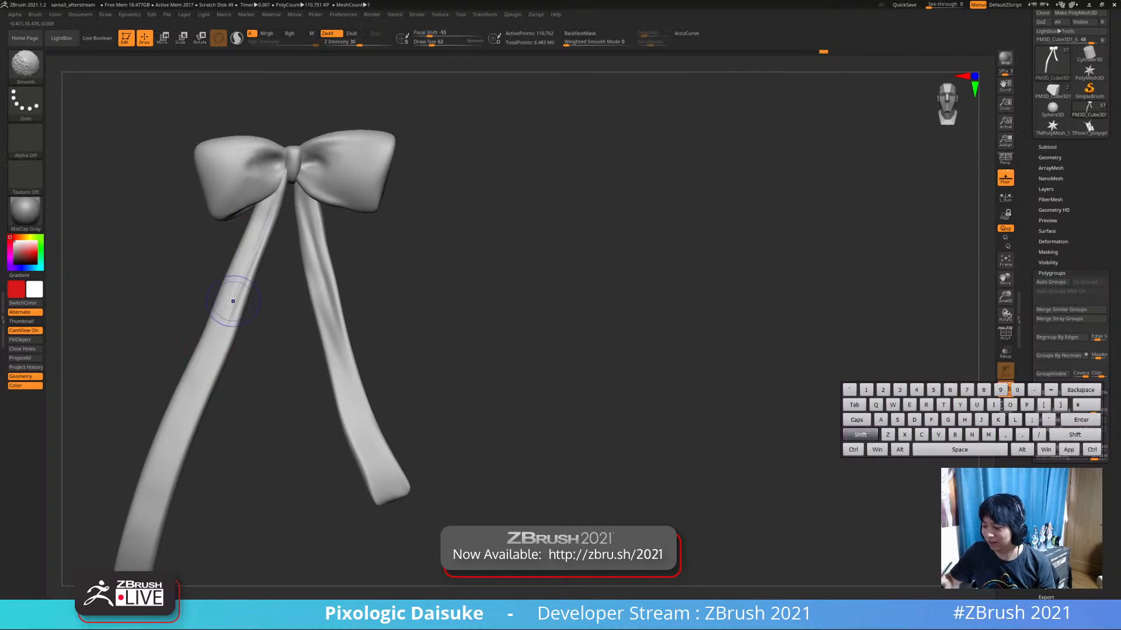
{"action": "left_click_drag", "start_coordinate": [232, 300], "coordinate": [270, 203], "text": "shift"}
{"action": "mouse_move", "coordinate": [266, 201]}
{"action": "right_mouse_down", "text": "ctrl"}
{"action": "mouse_move", "coordinate": [258, 219]}
{"action": "mouse_move", "coordinate": [269, 190]}
{"action": "right_mouse_up", "text": "ctrl"}
{"action": "left_click_drag", "start_coordinate": [270, 188], "coordinate": [251, 227]}
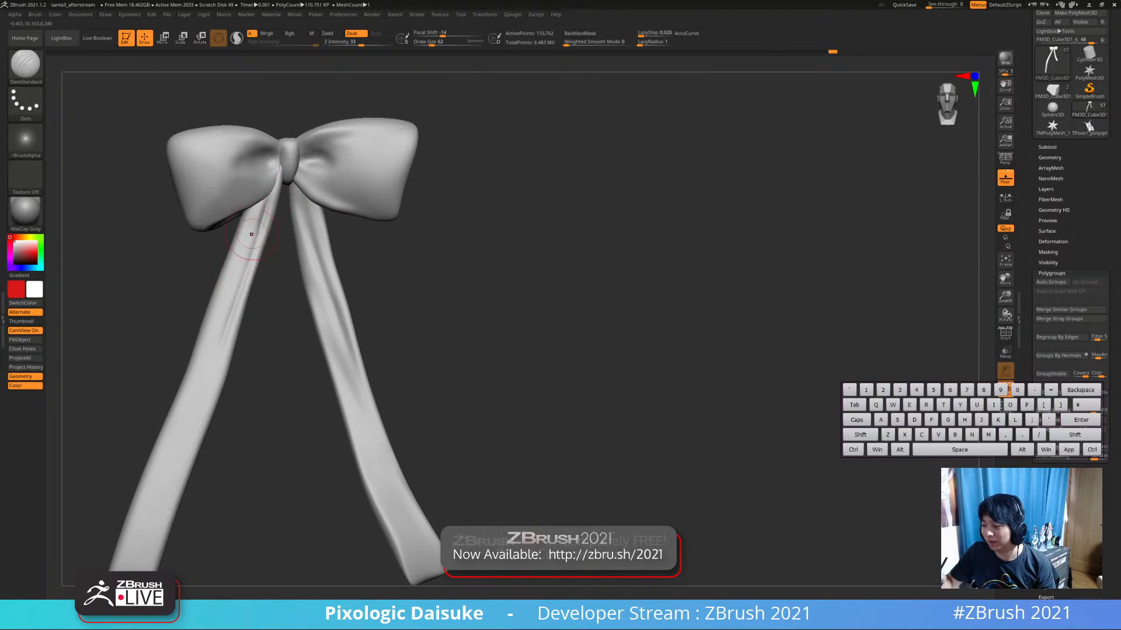
{"action": "key", "text": "ctrl+z"}
{"action": "key", "text": "shift"}
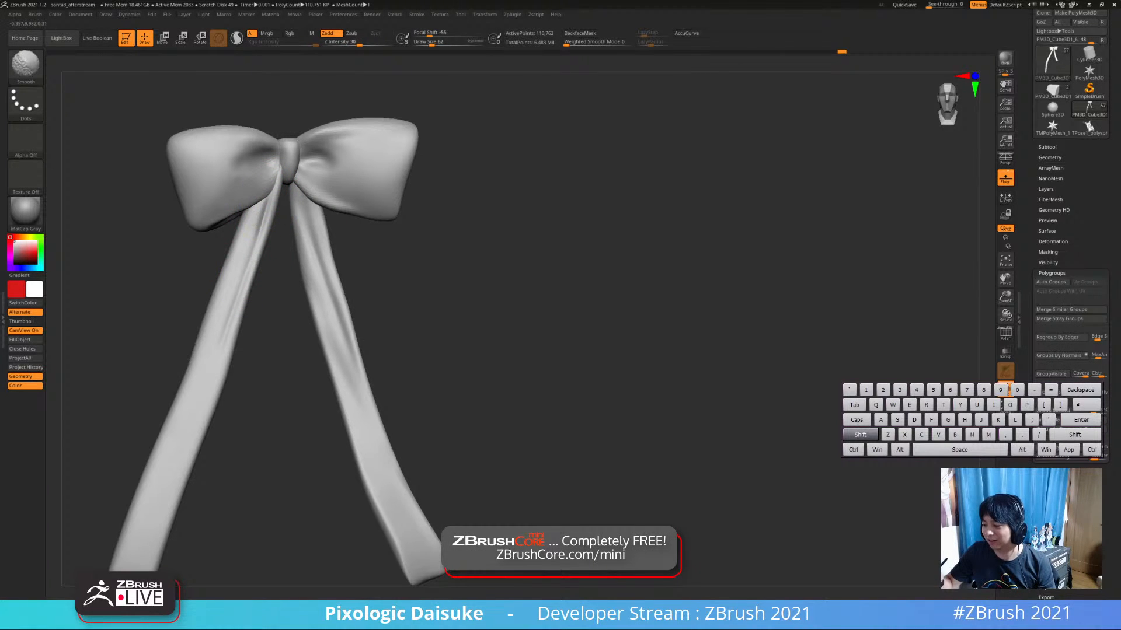
{"action": "left_click_drag", "start_coordinate": [276, 190], "coordinate": [243, 309], "text": "shift"}
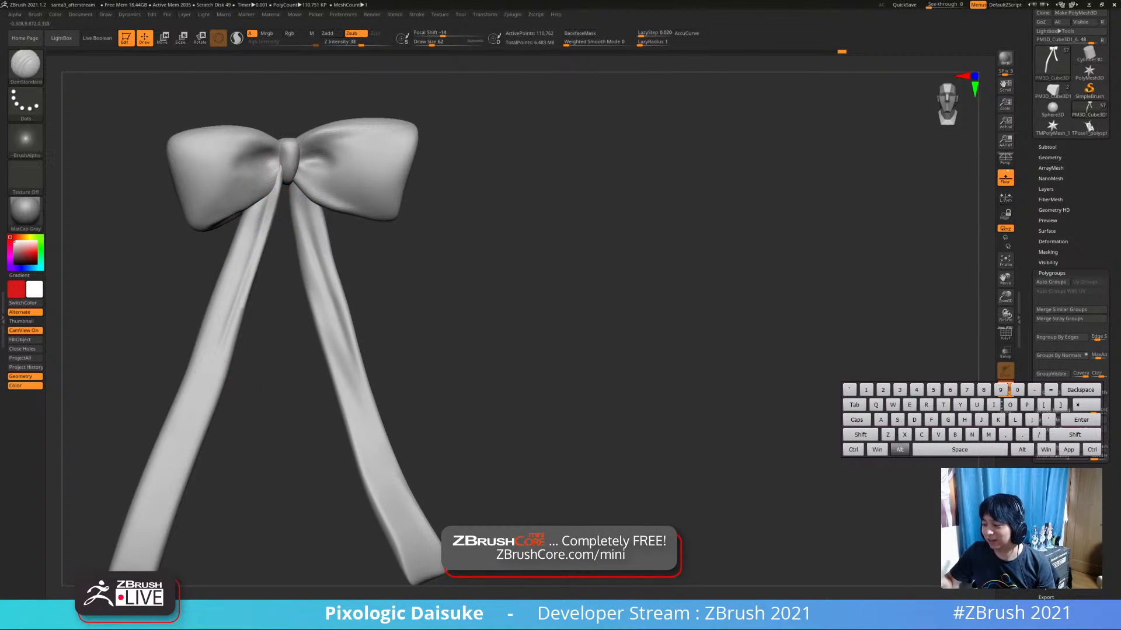
{"action": "key", "text": "ctrl+z"}
{"action": "left_click_drag", "start_coordinate": [283, 176], "coordinate": [219, 376], "text": "alt"}
{"action": "key", "text": "ctrl+z"}
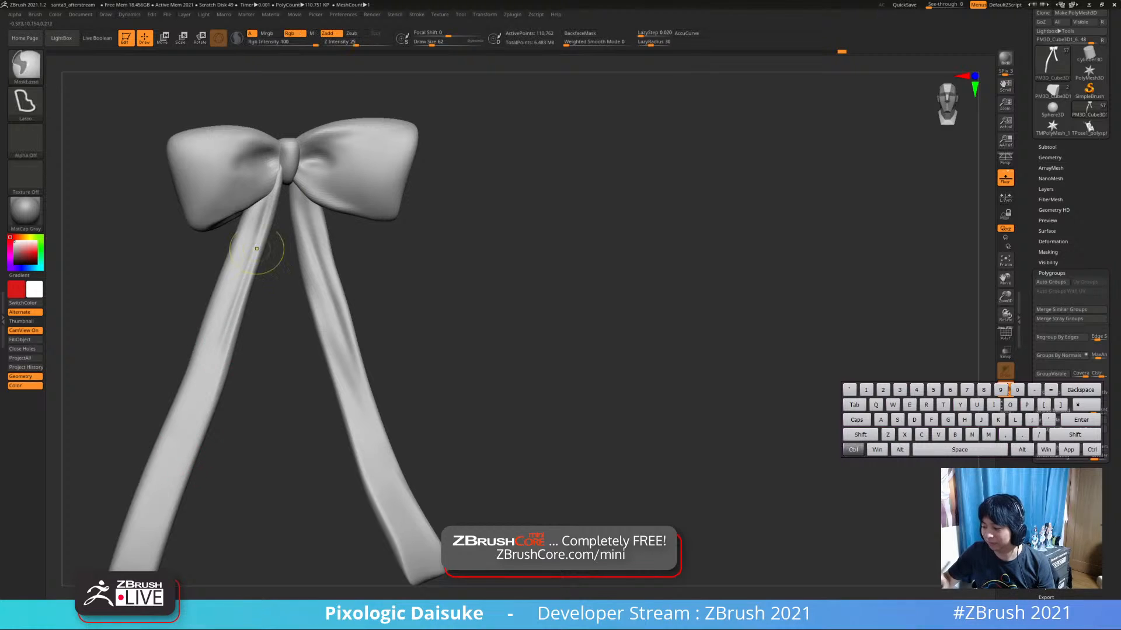
{"action": "key", "text": "ctrl+z"}
Raise lengthwise folds along the upper half of the long tail with inverted DamStandard strokes at draw size 62, smoothing between them
{"action": "left_click_drag", "start_coordinate": [279, 180], "coordinate": [227, 361], "text": "alt"}
{"action": "mouse_move", "coordinate": [212, 468]}
{"action": "left_mouse_down", "text": "alt"}
{"action": "mouse_move", "coordinate": [255, 228]}
{"action": "mouse_move", "coordinate": [202, 367]}
{"action": "left_mouse_up", "text": "alt"}
{"action": "left_click_drag", "start_coordinate": [260, 240], "coordinate": [224, 318], "text": "shift"}
{"action": "left_click_drag", "start_coordinate": [252, 245], "coordinate": [234, 292], "text": "shift"}
{"action": "left_click_drag", "start_coordinate": [261, 231], "coordinate": [205, 372], "text": "alt"}
{"action": "left_click_drag", "start_coordinate": [233, 312], "coordinate": [196, 406], "text": "alt"}
{"action": "key", "text": "ctrl+z"}
{"action": "left_click_drag", "start_coordinate": [262, 235], "coordinate": [187, 423], "text": "alt"}
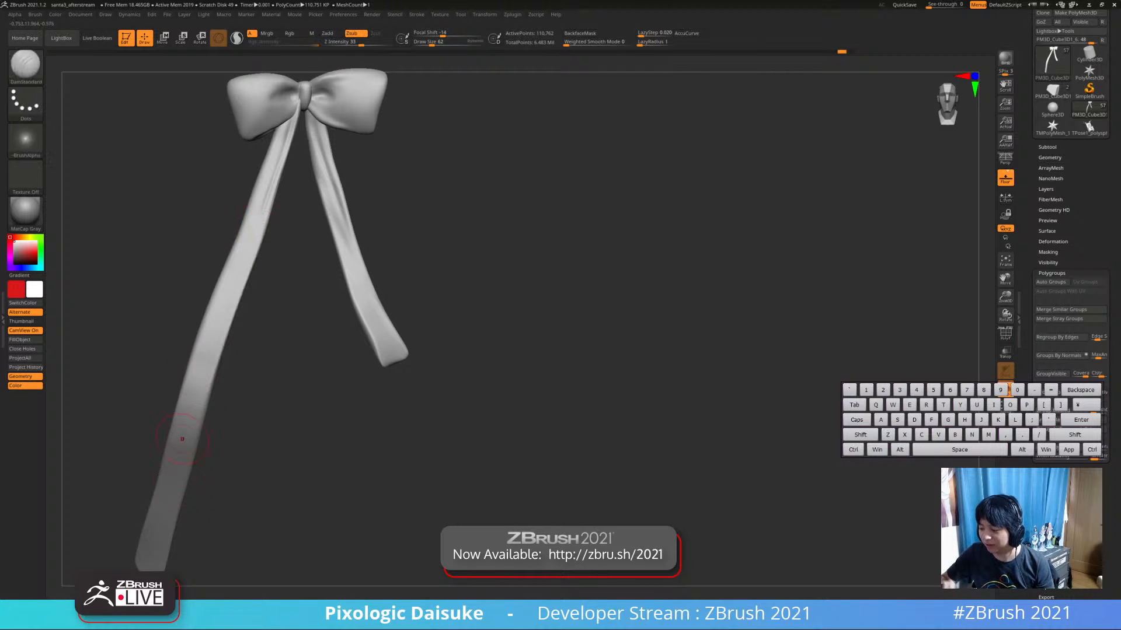
{"action": "left_click_drag", "start_coordinate": [233, 348], "coordinate": [234, 310], "text": "alt"}
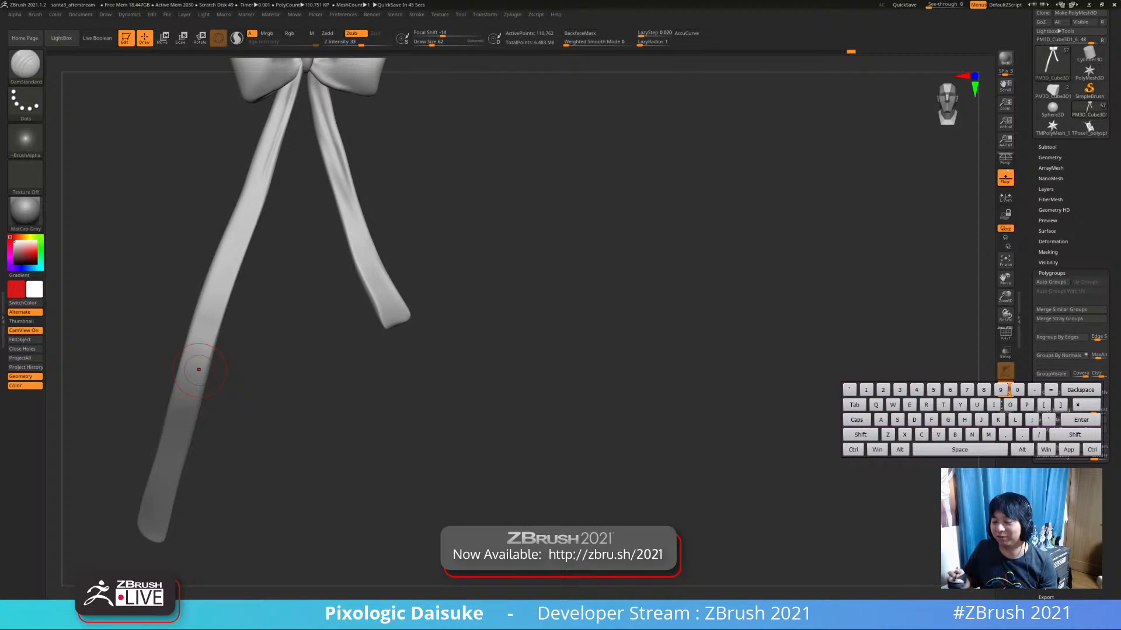
{"action": "mouse_move", "coordinate": [253, 175]}
{"action": "right_mouse_down"}
{"action": "mouse_move", "coordinate": [248, 200]}
{"action": "mouse_move", "coordinate": [264, 172]}
{"action": "right_mouse_up"}
{"action": "left_click_drag", "start_coordinate": [266, 169], "coordinate": [216, 263]}
{"action": "key", "text": "ctrl+z"}
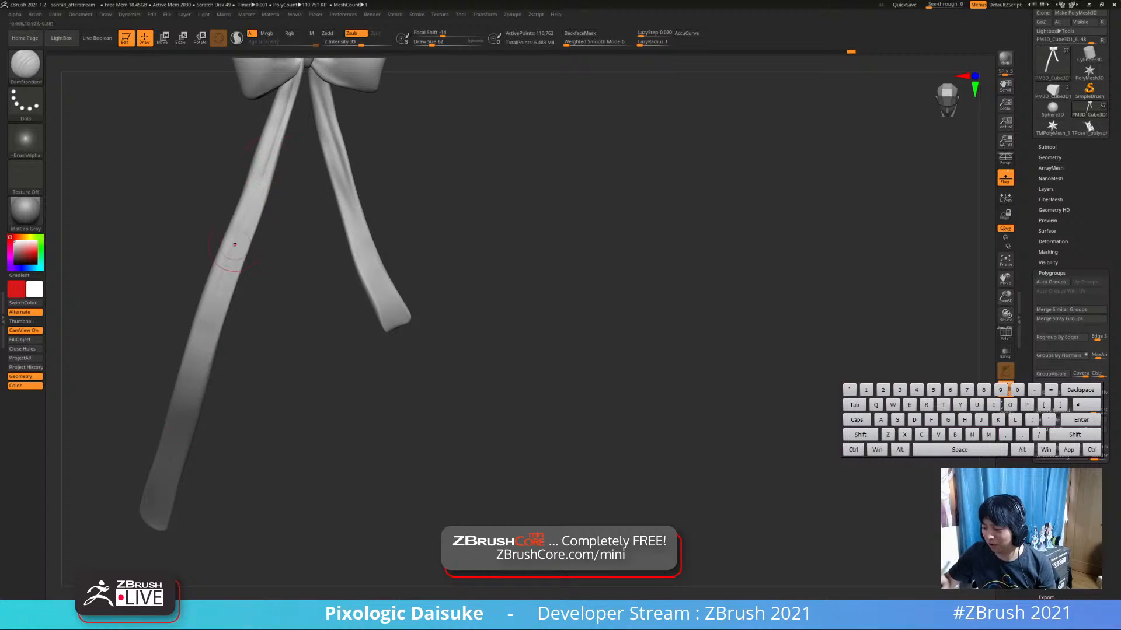
{"action": "left_click_drag", "start_coordinate": [263, 178], "coordinate": [206, 322]}
{"action": "key", "text": "ctrl+z"}
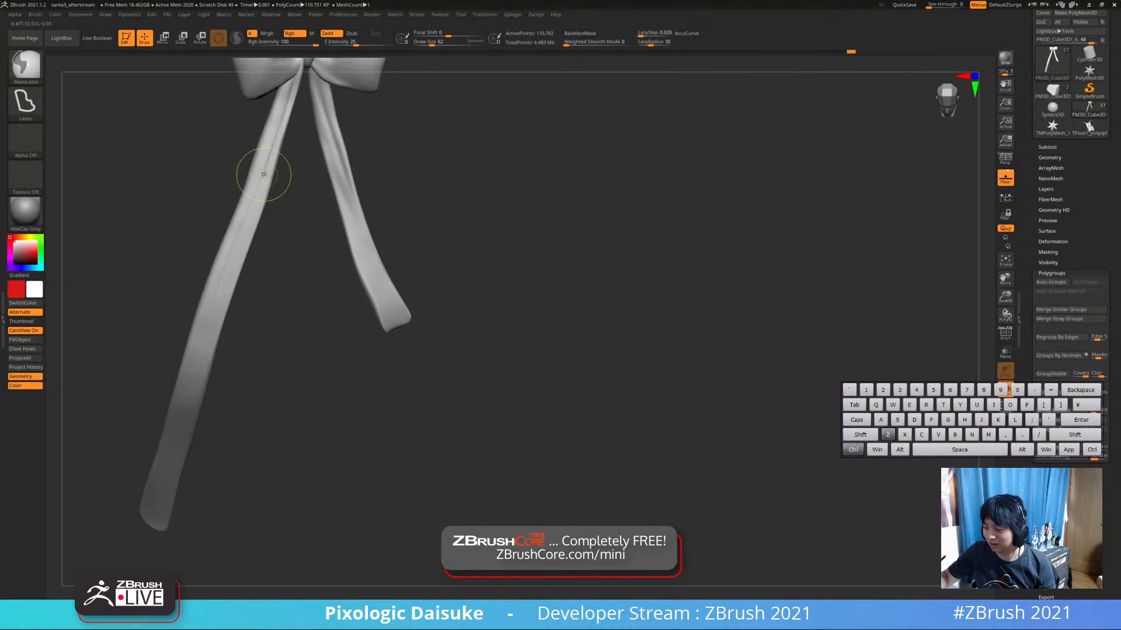
Carve a lengthwise crease from the upper part to the middle of the long tail, and smooth it
{"action": "left_click_drag", "start_coordinate": [264, 174], "coordinate": [200, 338]}
{"action": "right_click_drag", "start_coordinate": [217, 297], "coordinate": [229, 263]}
{"action": "left_click_drag", "start_coordinate": [244, 219], "coordinate": [199, 359], "text": "shift"}
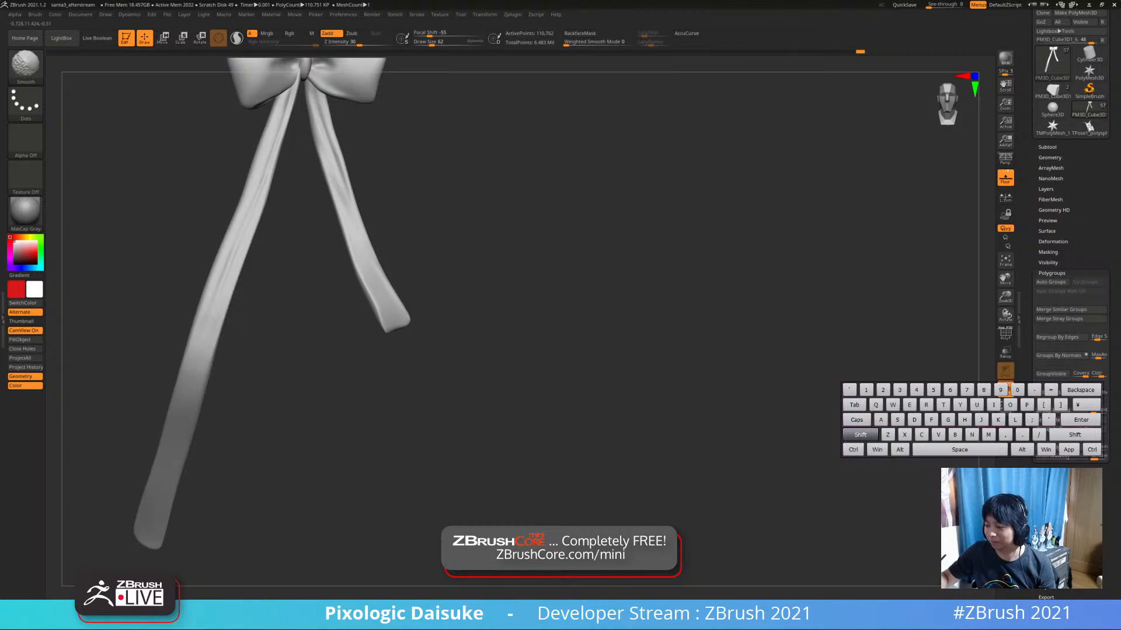
{"action": "mouse_move", "coordinate": [274, 133]}
{"action": "right_mouse_down", "text": "alt"}
{"action": "mouse_move", "coordinate": [272, 220]}
{"action": "mouse_move", "coordinate": [297, 213]}
{"action": "mouse_move", "coordinate": [299, 245]}
{"action": "right_mouse_up", "text": "alt"}
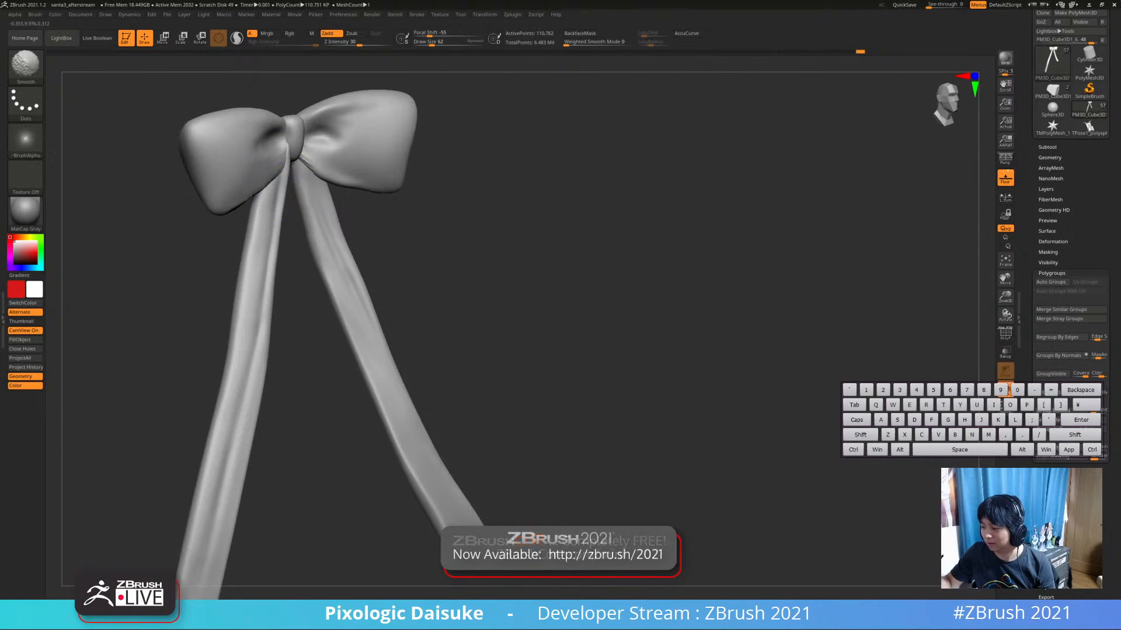
{"action": "right_click_drag", "start_coordinate": [260, 206], "coordinate": [284, 201]}
{"action": "mouse_move", "coordinate": [284, 201]}
{"action": "right_mouse_down", "text": "ctrl"}
{"action": "mouse_move", "coordinate": [284, 159]}
{"action": "mouse_move", "coordinate": [282, 182]}
{"action": "right_mouse_up", "text": "ctrl"}
{"action": "left_click_drag", "start_coordinate": [286, 168], "coordinate": [280, 189]}
{"action": "key", "text": "ctrl+z"}
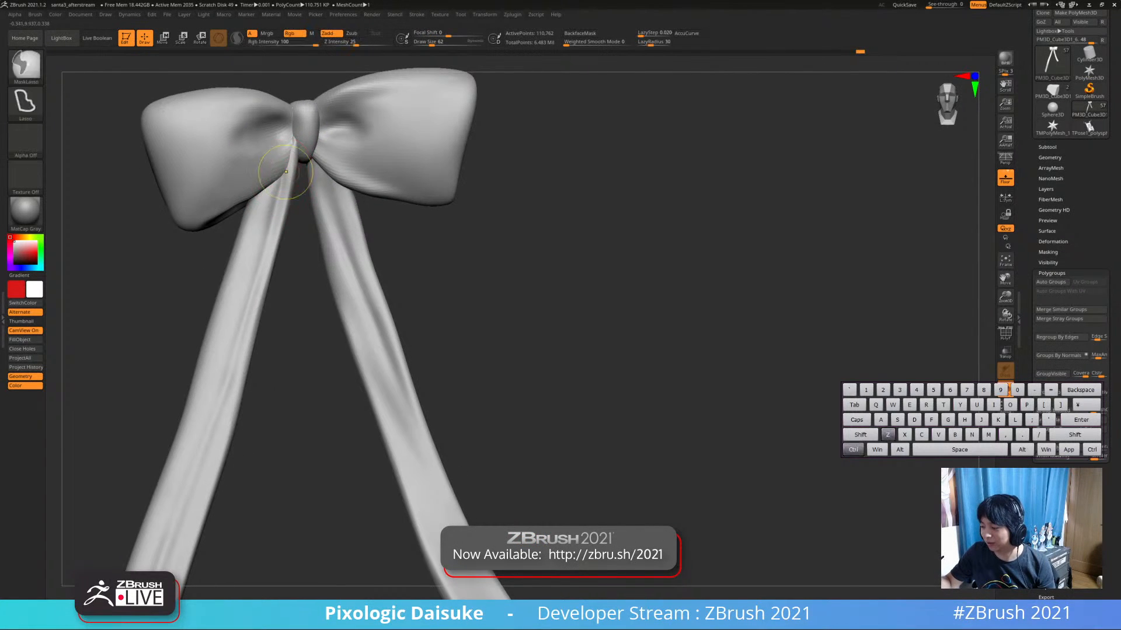
{"action": "right_click_drag", "start_coordinate": [280, 188], "coordinate": [279, 112], "text": "ctrl"}
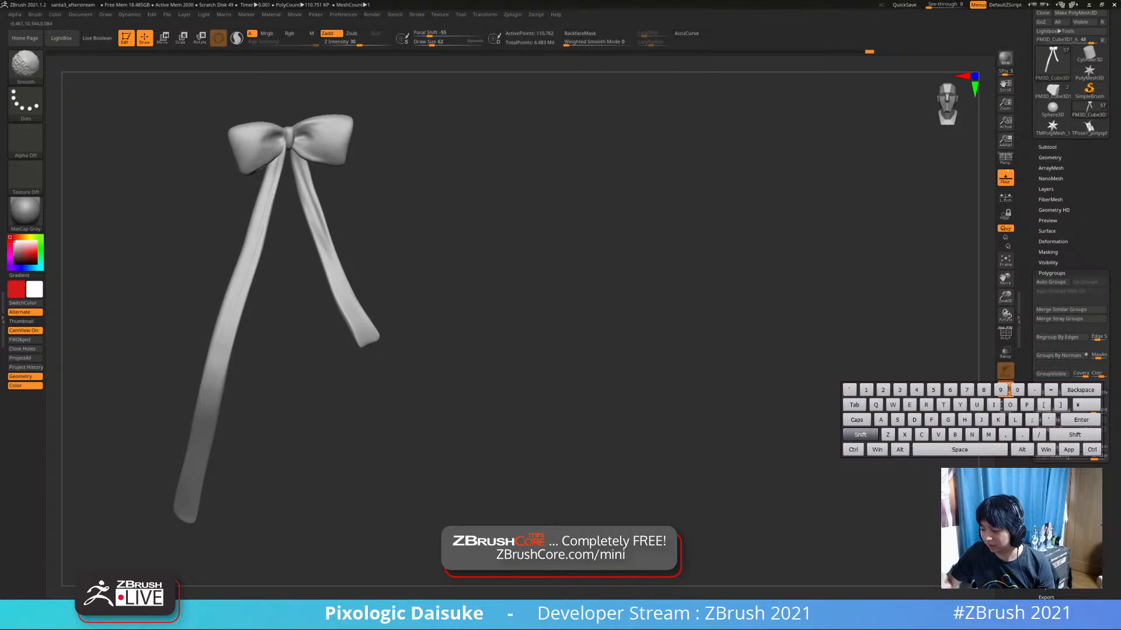
{"action": "right_click_drag", "start_coordinate": [216, 379], "coordinate": [244, 315]}
{"action": "key", "text": "ctrl+z"}
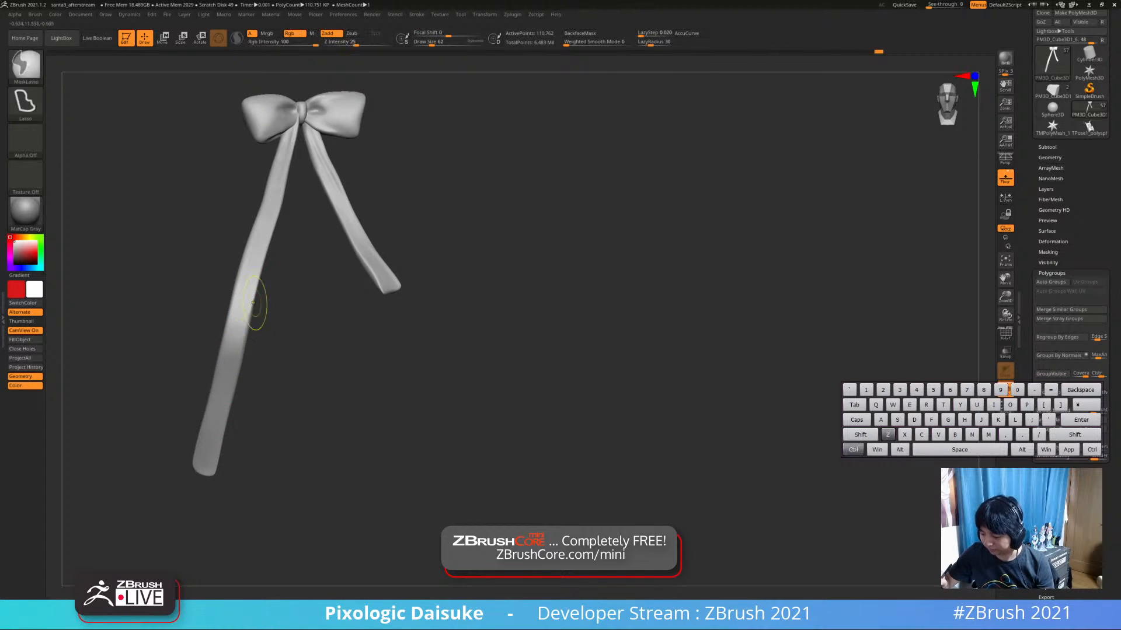
{"action": "left_click_drag", "start_coordinate": [257, 272], "coordinate": [242, 347], "text": "alt"}
{"action": "key", "text": "ctrl+z"}
{"action": "mouse_move", "coordinate": [248, 350]}
{"action": "right_mouse_down"}
{"action": "mouse_move", "coordinate": [234, 315]}
{"action": "mouse_move", "coordinate": [259, 286]}
{"action": "right_mouse_up"}
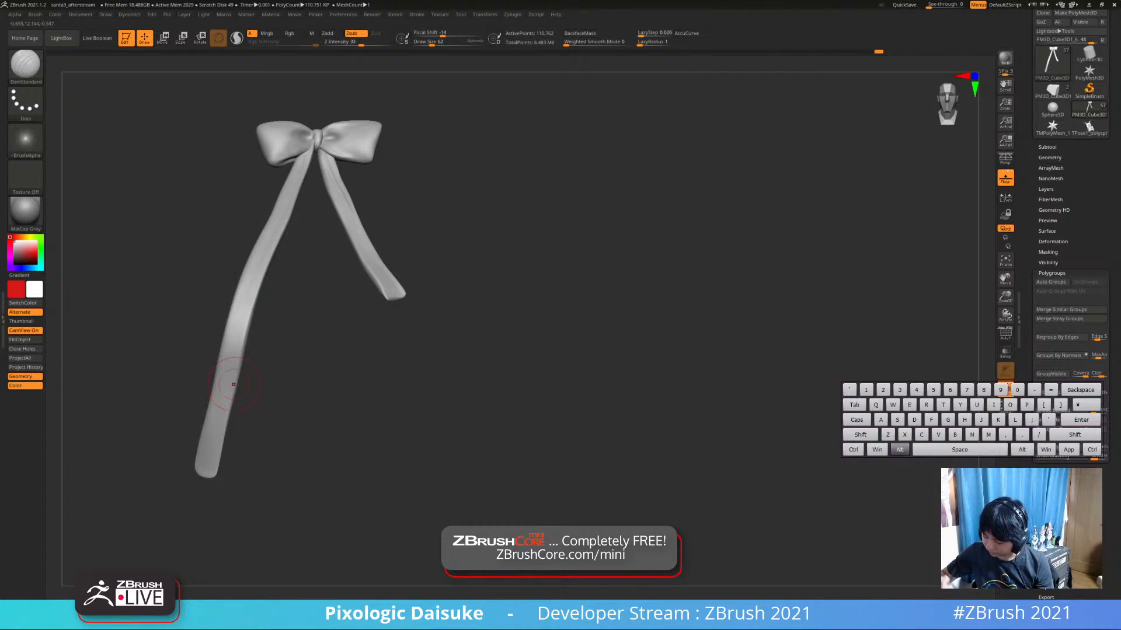
{"action": "key", "text": "ctrl+z"}
Raise the outer edge along the middle of the long tail with inverted DamStandard strokes from several angles
{"action": "left_click_drag", "start_coordinate": [254, 298], "coordinate": [235, 380], "text": "alt"}
{"action": "mouse_move", "coordinate": [234, 380]}
{"action": "right_mouse_down"}
{"action": "mouse_move", "coordinate": [238, 341]}
{"action": "mouse_move", "coordinate": [250, 357]}
{"action": "mouse_move", "coordinate": [269, 286]}
{"action": "mouse_move", "coordinate": [273, 305]}
{"action": "right_mouse_up"}
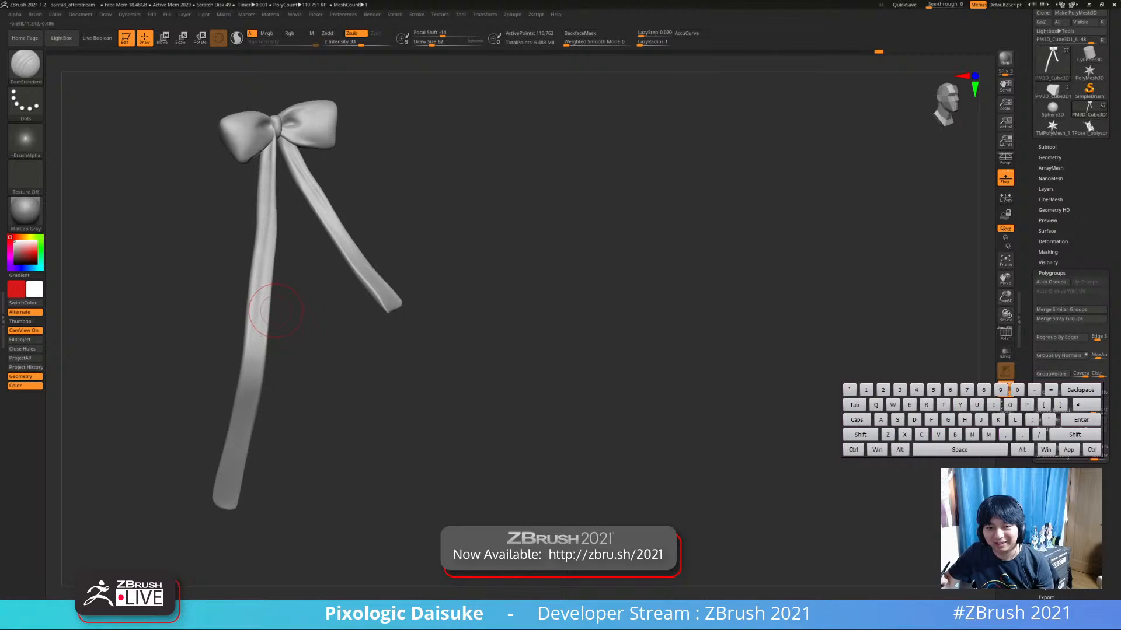
{"action": "mouse_move", "coordinate": [261, 303]}
{"action": "right_mouse_down"}
{"action": "mouse_move", "coordinate": [273, 303]}
{"action": "mouse_move", "coordinate": [254, 304]}
{"action": "right_mouse_up"}
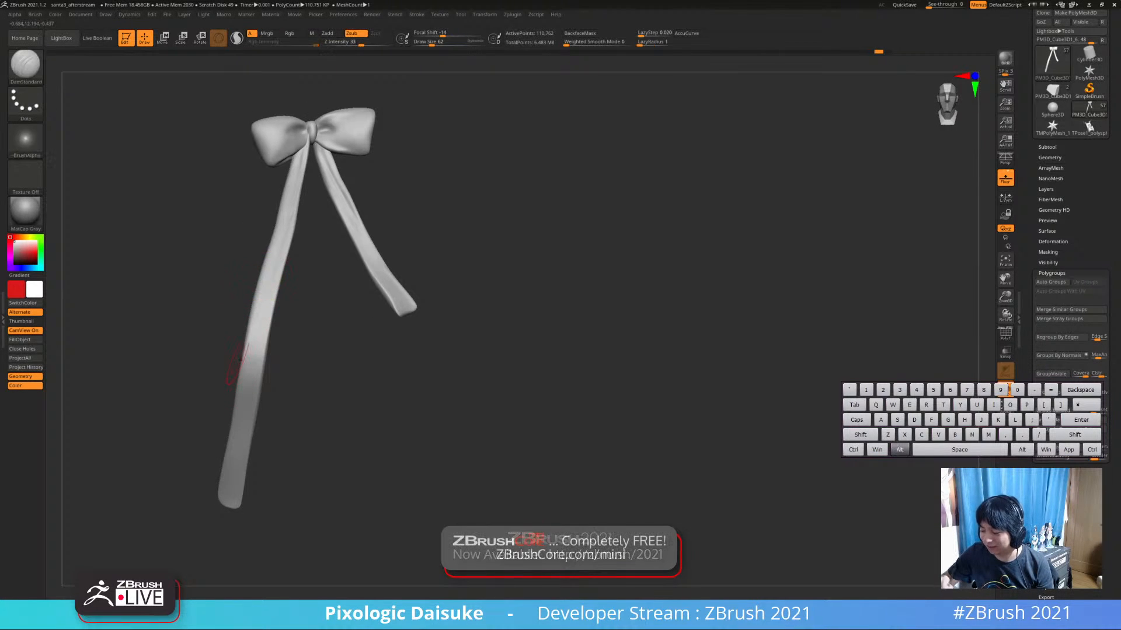
{"action": "left_click_drag", "start_coordinate": [256, 288], "coordinate": [242, 363], "text": "alt"}
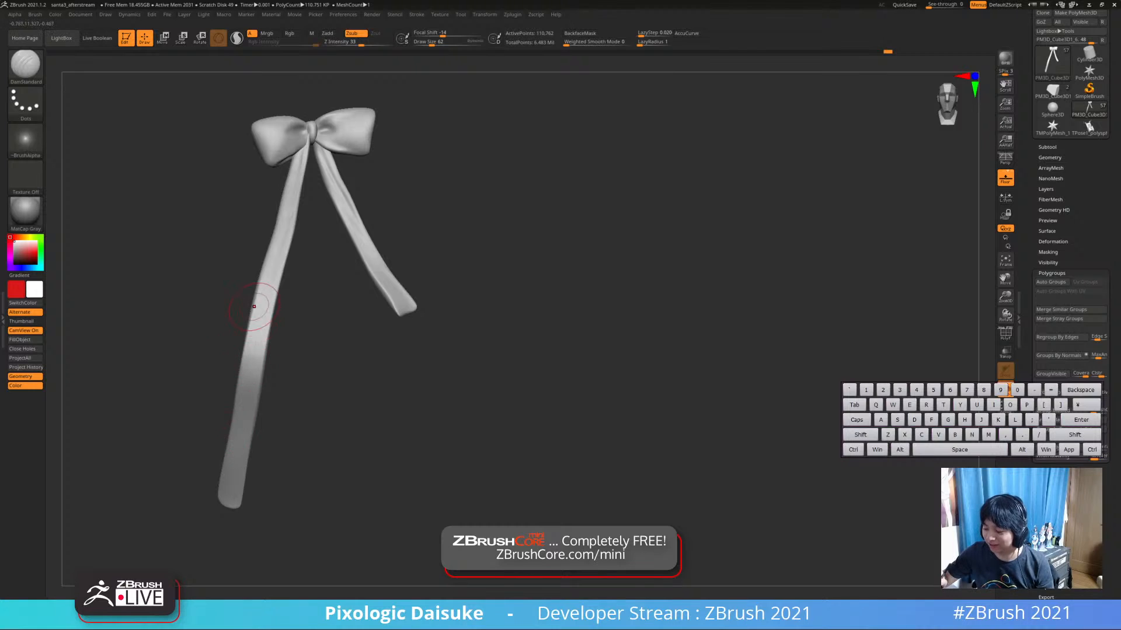
{"action": "right_click_drag", "start_coordinate": [260, 305], "coordinate": [252, 315]}
{"action": "left_click_drag", "start_coordinate": [249, 327], "coordinate": [235, 383], "text": "alt"}
{"action": "right_click_drag", "start_coordinate": [228, 388], "coordinate": [250, 370]}
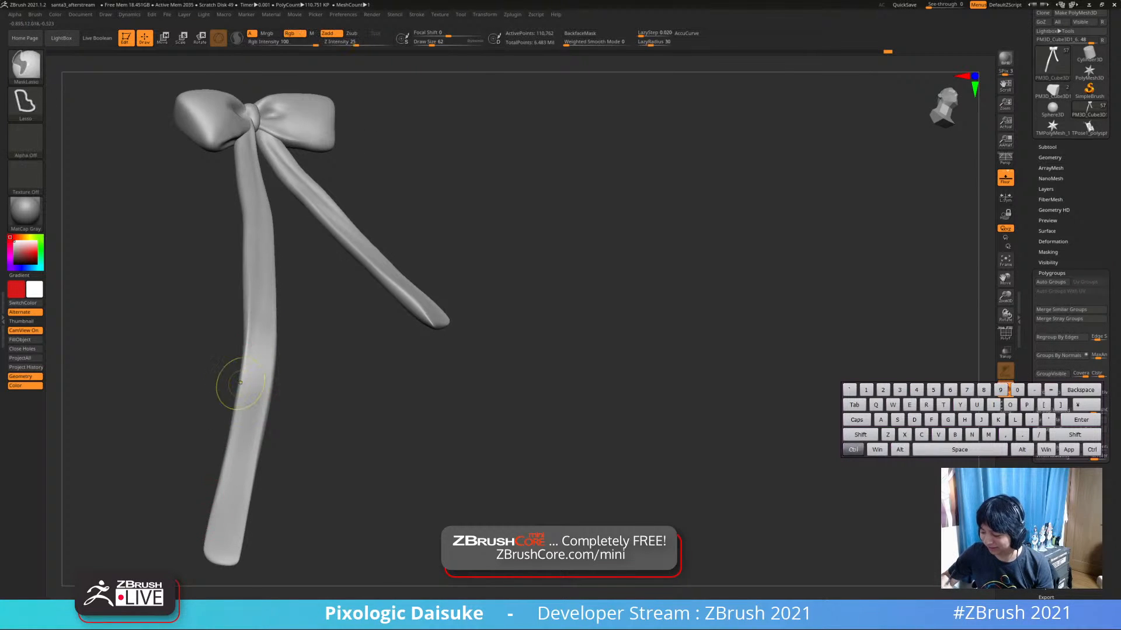
Continue the raised outer edge along the long tail's lower part with inverted DamStandard strokes, undoing the strokes near the tip
{"action": "left_click_drag", "start_coordinate": [226, 388], "coordinate": [225, 461], "text": "alt"}
{"action": "right_click_drag", "start_coordinate": [223, 480], "coordinate": [228, 419]}
{"action": "left_click_drag", "start_coordinate": [228, 409], "coordinate": [209, 461], "text": "alt"}
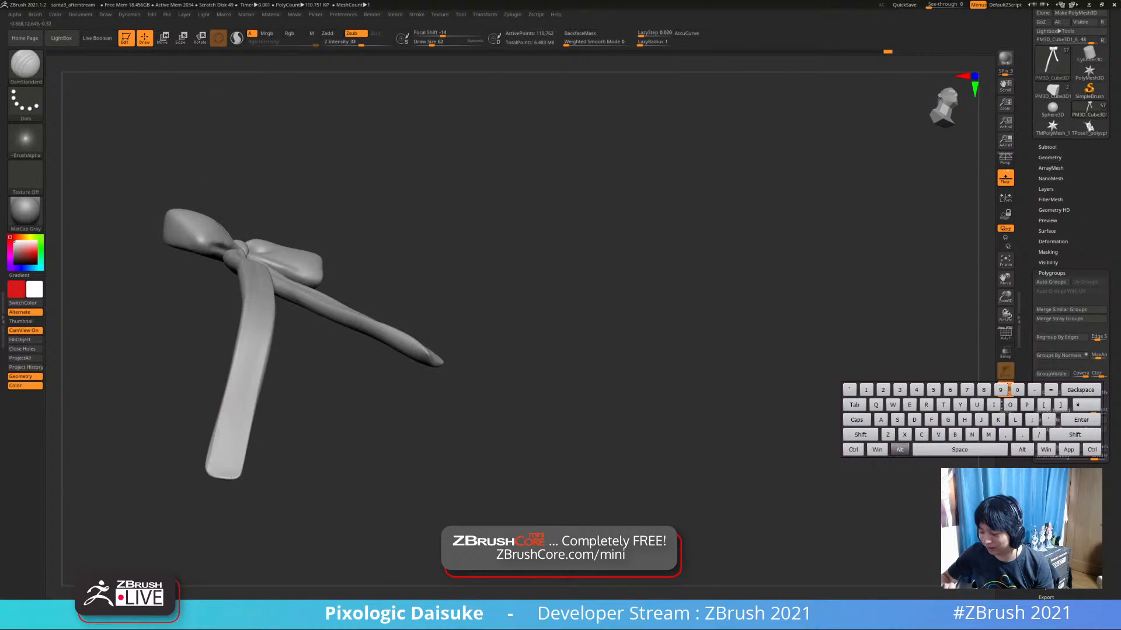
{"action": "right_click_drag", "start_coordinate": [209, 461], "coordinate": [221, 439]}
{"action": "left_click_drag", "start_coordinate": [220, 437], "coordinate": [209, 469], "text": "alt"}
{"action": "key", "text": "ctrl+z"}
{"action": "left_click_drag", "start_coordinate": [208, 421], "coordinate": [210, 474], "text": "alt"}
{"action": "key", "text": "ctrl+z"}
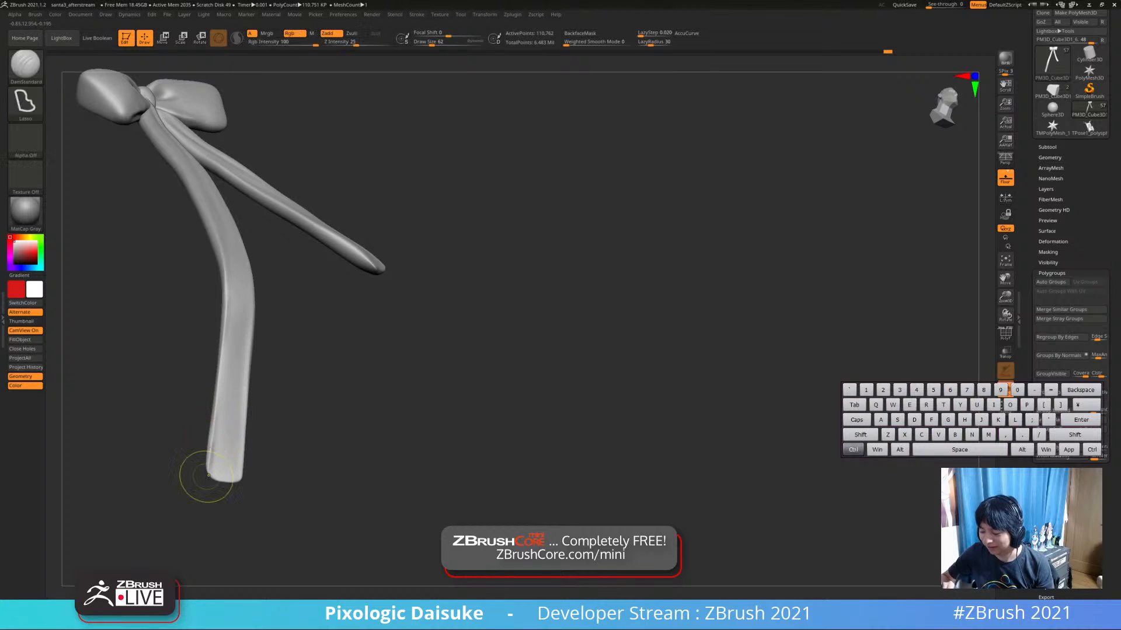
Smooth the long tail's lower end and raise the bottom edge of its tip with an inverted DamStandard stroke
{"action": "right_click_drag", "start_coordinate": [210, 475], "coordinate": [220, 465]}
{"action": "left_click_drag", "start_coordinate": [220, 465], "coordinate": [220, 430], "text": "shift"}
{"action": "mouse_move", "coordinate": [219, 430]}
{"action": "right_mouse_down", "text": "alt"}
{"action": "mouse_move", "coordinate": [225, 467]}
{"action": "mouse_move", "coordinate": [235, 387]}
{"action": "mouse_move", "coordinate": [205, 474]}
{"action": "mouse_move", "coordinate": [213, 445]}
{"action": "right_mouse_up", "text": "alt"}
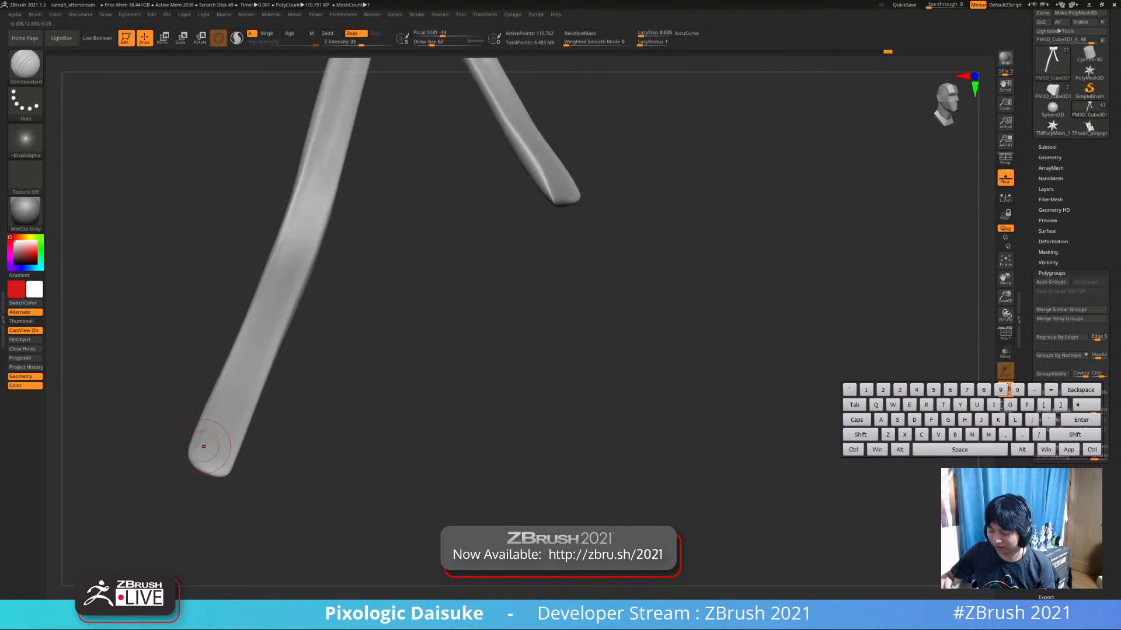
{"action": "left_click_drag", "start_coordinate": [220, 466], "coordinate": [195, 450], "text": "alt"}
{"action": "key", "text": "ctrl+z"}
{"action": "right_click_drag", "start_coordinate": [192, 446], "coordinate": [244, 469], "text": "alt"}
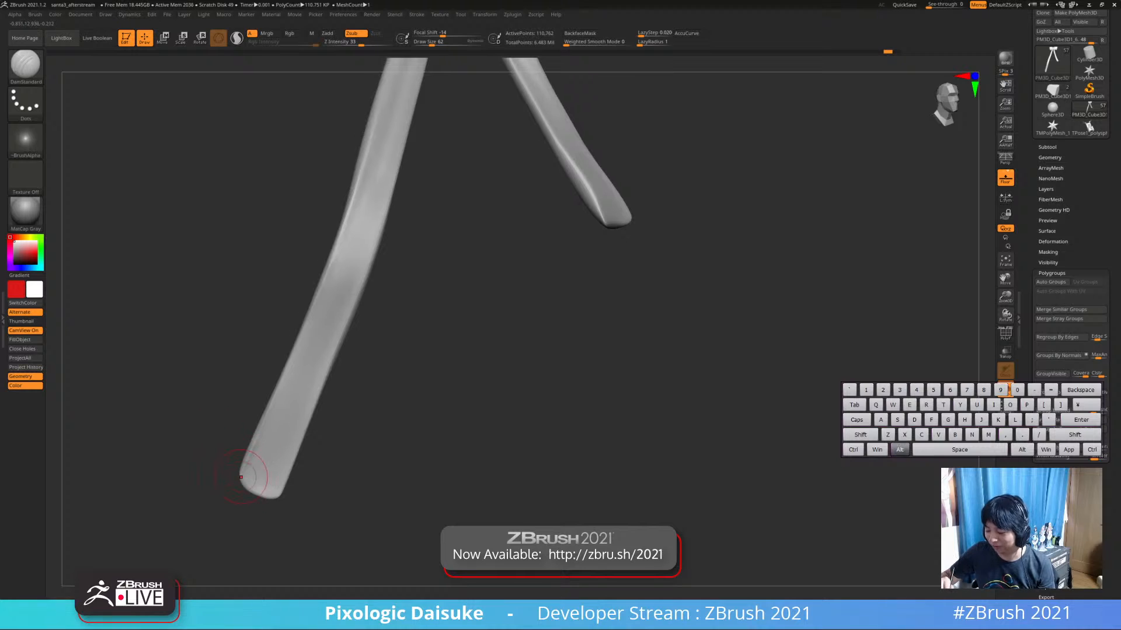
{"action": "mouse_move", "coordinate": [241, 478]}
{"action": "left_mouse_down", "text": "alt"}
{"action": "mouse_move", "coordinate": [274, 496]}
{"action": "mouse_move", "coordinate": [241, 465]}
{"action": "mouse_move", "coordinate": [281, 475]}
{"action": "left_mouse_up", "text": "alt"}
{"action": "right_click_drag", "start_coordinate": [275, 476], "coordinate": [229, 455], "text": "alt"}
{"action": "right_click_drag", "start_coordinate": [229, 455], "coordinate": [251, 458]}
{"action": "right_click_drag", "start_coordinate": [254, 416], "coordinate": [276, 363], "text": "alt"}
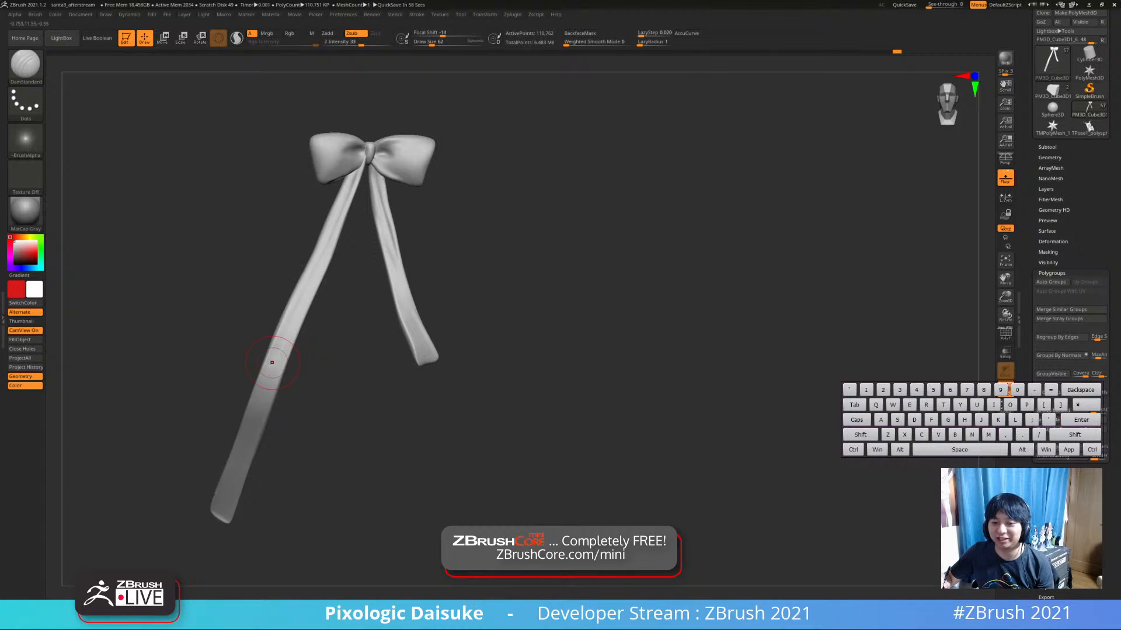
Check the ribbon from several angles and smooth the long tail between its middle and upper part
{"action": "right_click_drag", "start_coordinate": [272, 362], "coordinate": [271, 418], "text": "alt"}
{"action": "right_click_drag", "start_coordinate": [298, 313], "coordinate": [301, 353], "text": "ctrl"}
{"action": "mouse_move", "coordinate": [300, 354]}
{"action": "right_mouse_down", "text": "ctrl"}
{"action": "mouse_move", "coordinate": [283, 335]}
{"action": "mouse_move", "coordinate": [302, 310]}
{"action": "mouse_move", "coordinate": [275, 325]}
{"action": "mouse_move", "coordinate": [325, 275]}
{"action": "right_mouse_up", "text": "ctrl"}
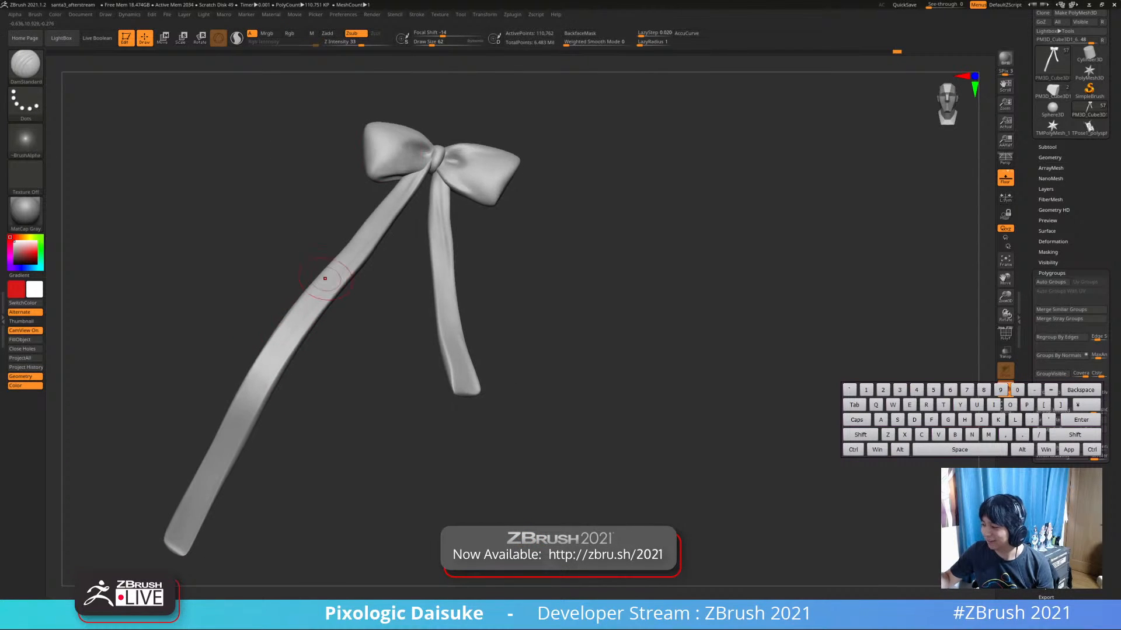
{"action": "right_click_drag", "start_coordinate": [267, 368], "coordinate": [280, 337], "text": "ctrl"}
{"action": "right_click_drag", "start_coordinate": [280, 337], "coordinate": [237, 375]}
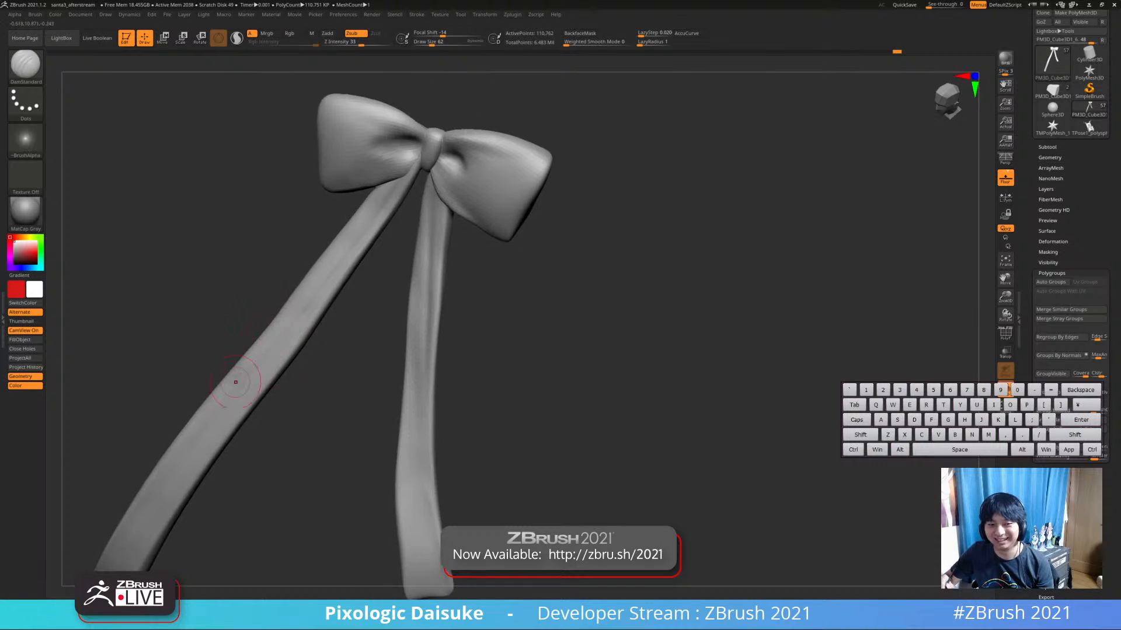
{"action": "left_click_drag", "start_coordinate": [276, 327], "coordinate": [328, 274], "text": "shift"}
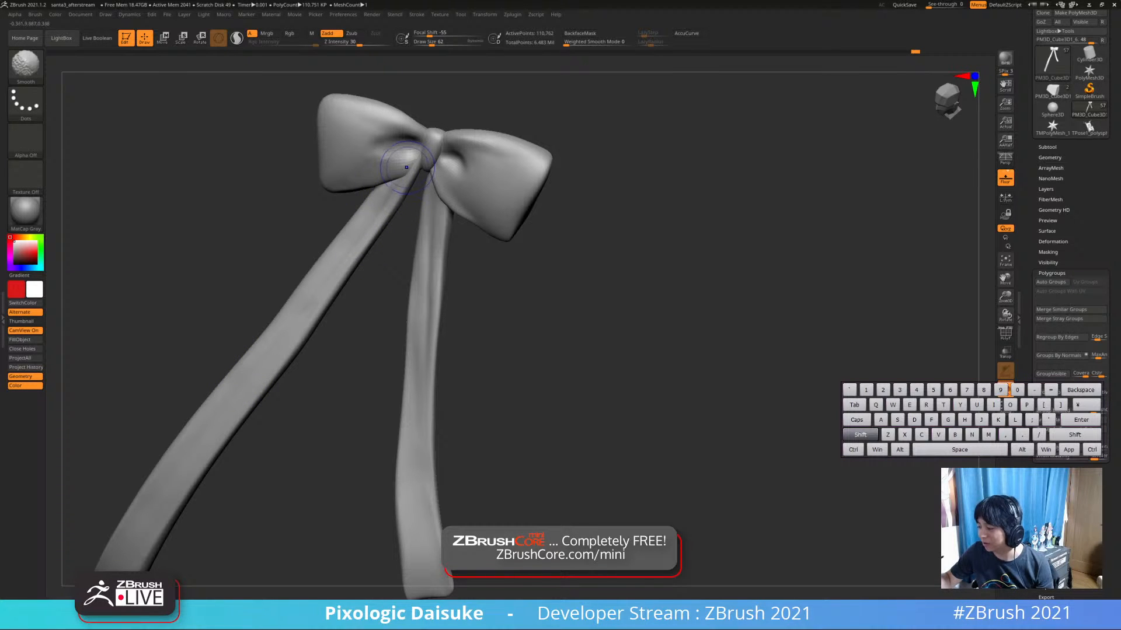
{"action": "right_click_drag", "start_coordinate": [404, 162], "coordinate": [404, 134], "text": "ctrl"}
{"action": "mouse_move", "coordinate": [404, 134]}
{"action": "right_mouse_down"}
{"action": "mouse_move", "coordinate": [411, 146]}
{"action": "mouse_move", "coordinate": [356, 149]}
{"action": "mouse_move", "coordinate": [391, 146]}
{"action": "mouse_move", "coordinate": [356, 198]}
{"action": "mouse_move", "coordinate": [362, 280]}
{"action": "mouse_move", "coordinate": [380, 263]}
{"action": "mouse_move", "coordinate": [350, 251]}
{"action": "mouse_move", "coordinate": [306, 264]}
{"action": "mouse_move", "coordinate": [379, 245]}
{"action": "mouse_move", "coordinate": [391, 280]}
{"action": "mouse_move", "coordinate": [394, 245]}
{"action": "right_mouse_up"}
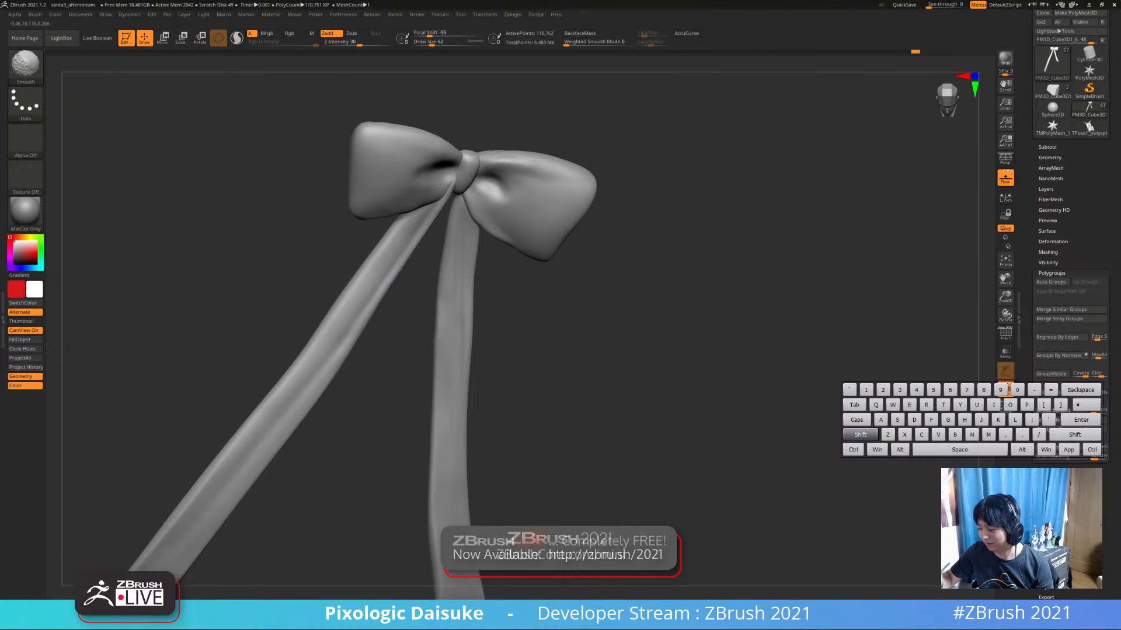
{"action": "mouse_move", "coordinate": [318, 333]}
{"action": "right_mouse_down", "text": "ctrl"}
{"action": "mouse_move", "coordinate": [346, 234]}
{"action": "mouse_move", "coordinate": [353, 258]}
{"action": "mouse_move", "coordinate": [325, 264]}
{"action": "mouse_move", "coordinate": [322, 242]}
{"action": "mouse_move", "coordinate": [320, 186]}
{"action": "mouse_move", "coordinate": [348, 184]}
{"action": "mouse_move", "coordinate": [312, 192]}
{"action": "right_mouse_up", "text": "ctrl"}
Set up the SnakeHook brush at draw size 116 and briefly isolate part of the ribbon around the tail on her left side
{"action": "key", "text": "b"}
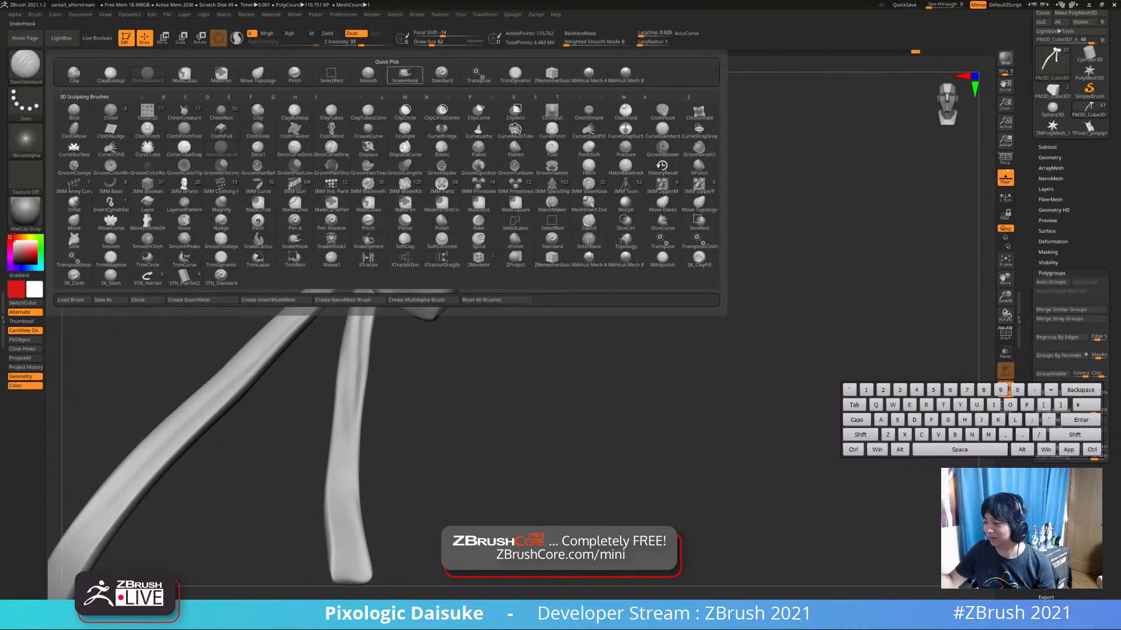
{"action": "left_click", "coordinate": [404, 75]}
{"action": "left_click", "coordinate": [437, 42]}
{"action": "mouse_move", "coordinate": [373, 304]}
{"action": "right_mouse_down"}
{"action": "mouse_move", "coordinate": [352, 269]}
{"action": "mouse_move", "coordinate": [351, 286]}
{"action": "mouse_move", "coordinate": [402, 257]}
{"action": "mouse_move", "coordinate": [377, 251]}
{"action": "right_mouse_up"}
{"action": "left_click", "coordinate": [349, 270], "text": "ctrl+shift"}
{"action": "left_click", "coordinate": [388, 291], "text": "ctrl+shift"}
{"action": "mouse_move", "coordinate": [376, 251]}
{"action": "right_mouse_down", "text": "alt"}
{"action": "mouse_move", "coordinate": [370, 216]}
{"action": "mouse_move", "coordinate": [350, 286]}
{"action": "right_mouse_up", "text": "alt"}
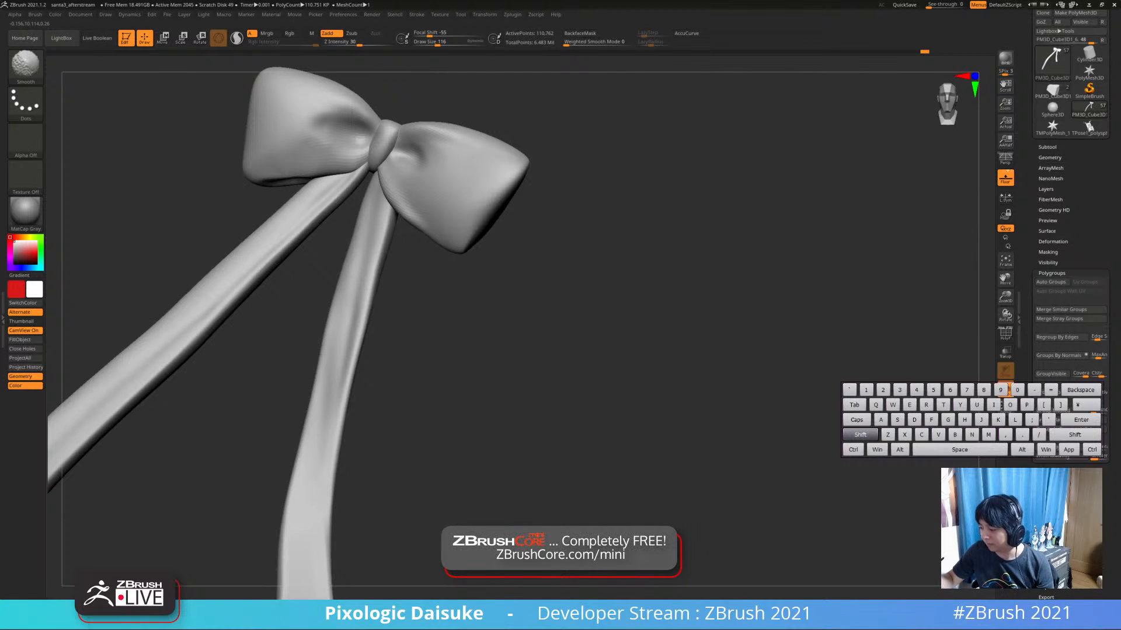
{"action": "mouse_move", "coordinate": [325, 296]}
{"action": "right_mouse_down", "text": "ctrl"}
{"action": "mouse_move", "coordinate": [365, 158]}
{"action": "mouse_move", "coordinate": [351, 226]}
{"action": "right_mouse_up", "text": "ctrl"}
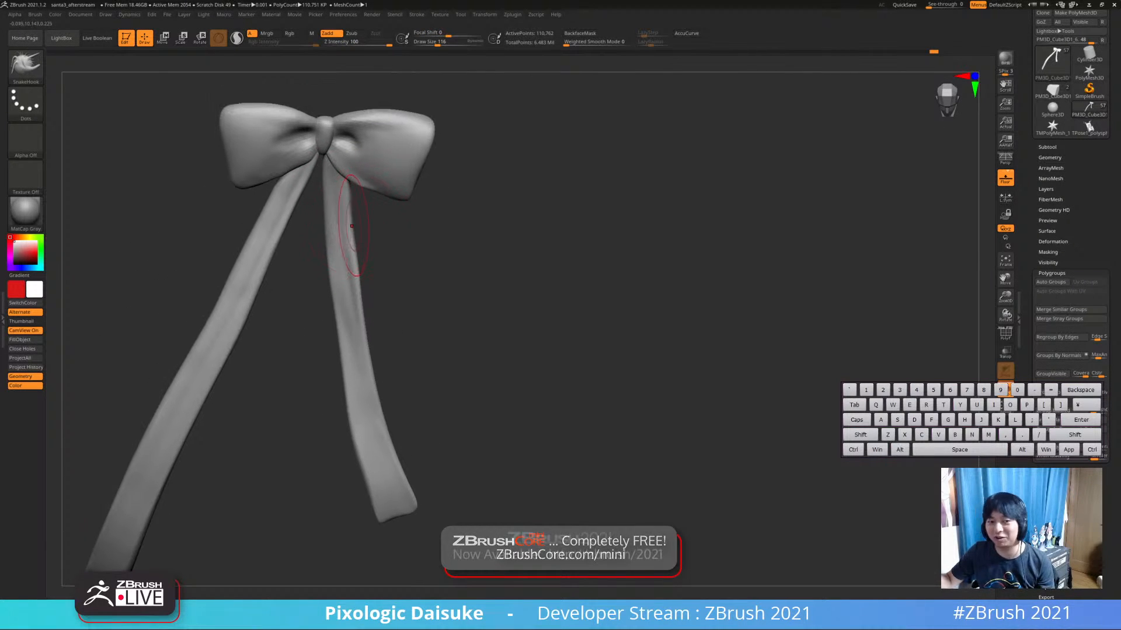
Carve a fold along the short tail's upper part with DamStandard at draw size 31, undoing the last stroke
{"action": "key", "text": "b"}
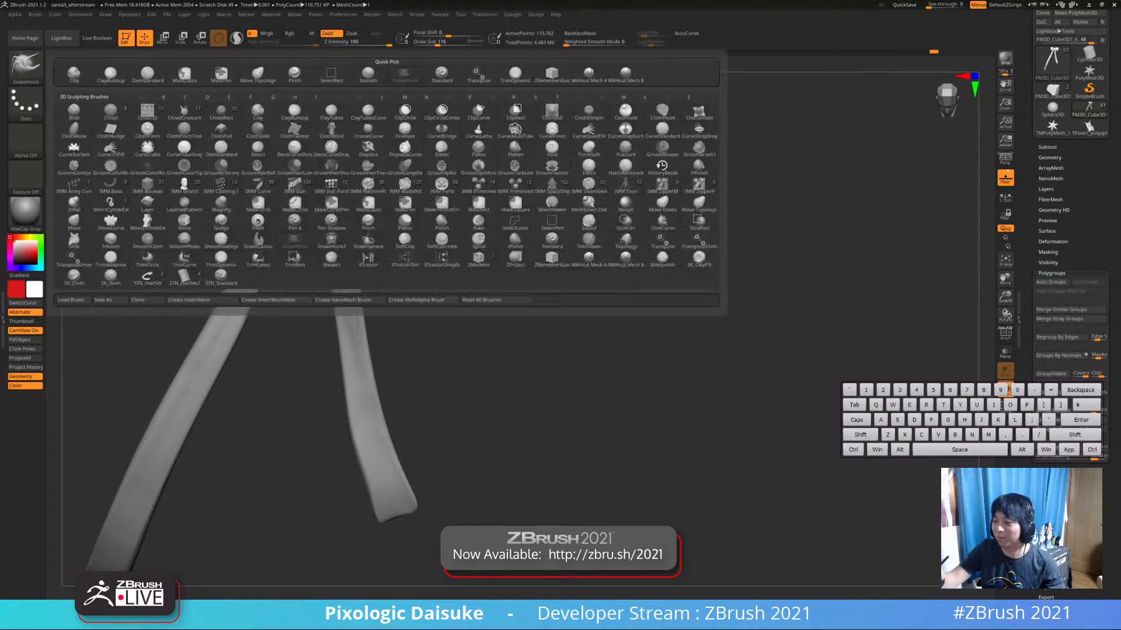
{"action": "key", "text": "d"}
{"action": "key", "text": "s"}
{"action": "right_click_drag", "start_coordinate": [350, 216], "coordinate": [337, 193]}
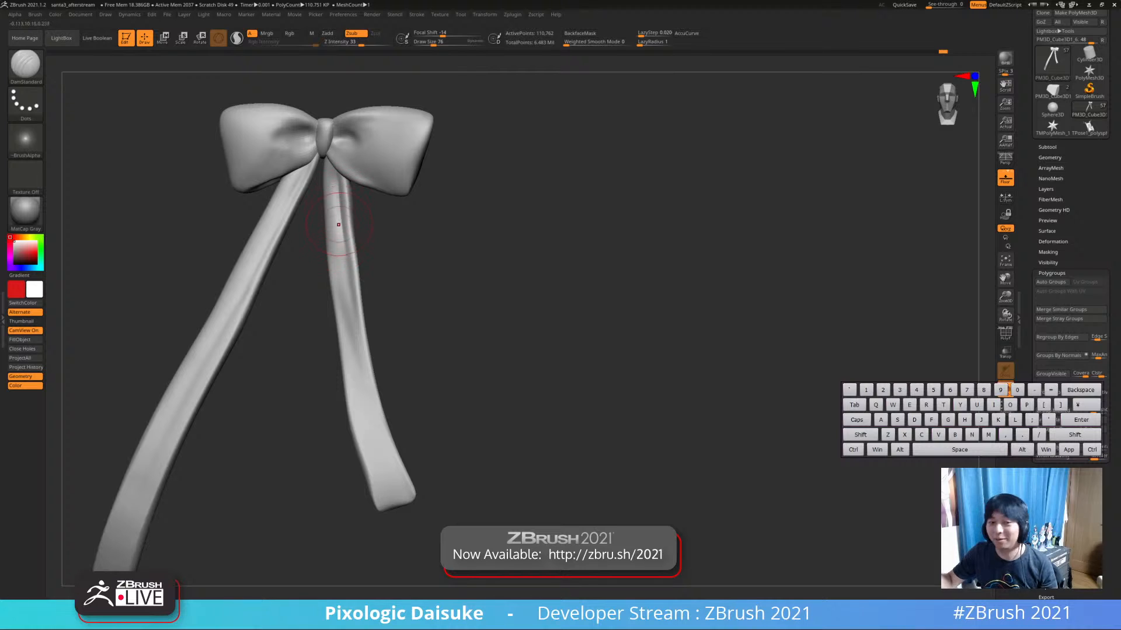
{"action": "right_click_drag", "start_coordinate": [338, 224], "coordinate": [351, 193]}
{"action": "key", "text": "bracketleft"}
{"action": "key", "text": "bracketleft"}
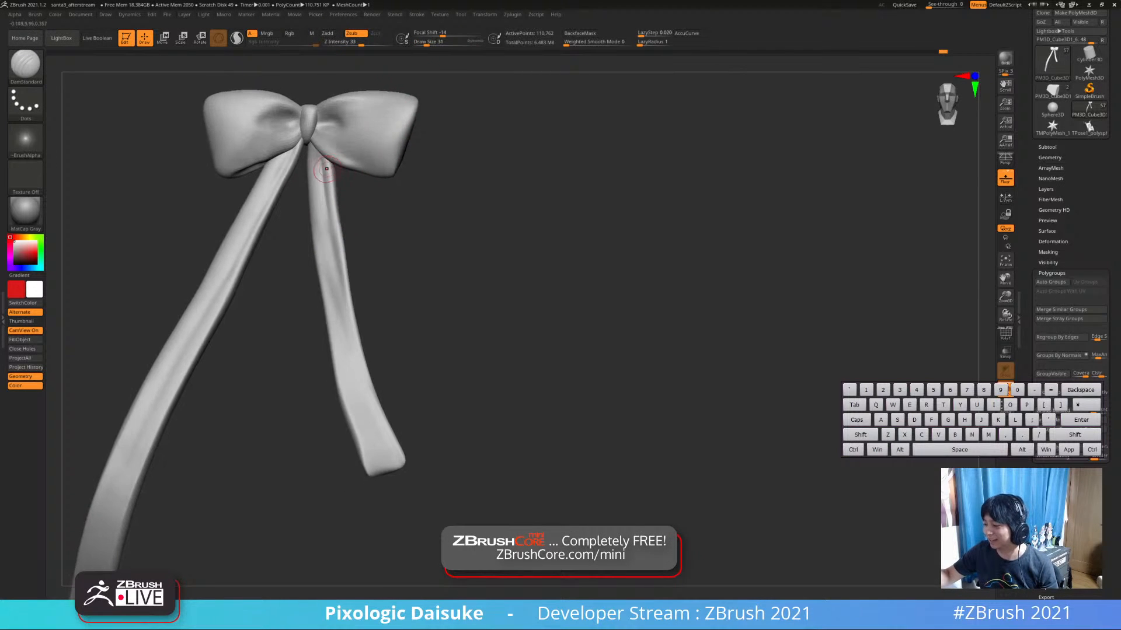
{"action": "mouse_move", "coordinate": [330, 262]}
{"action": "right_mouse_down", "text": "ctrl"}
{"action": "mouse_move", "coordinate": [320, 189]}
{"action": "mouse_move", "coordinate": [326, 260]}
{"action": "right_mouse_up", "text": "ctrl"}
{"action": "left_click_drag", "start_coordinate": [313, 176], "coordinate": [330, 280]}
{"action": "key", "text": "ctrl+z"}
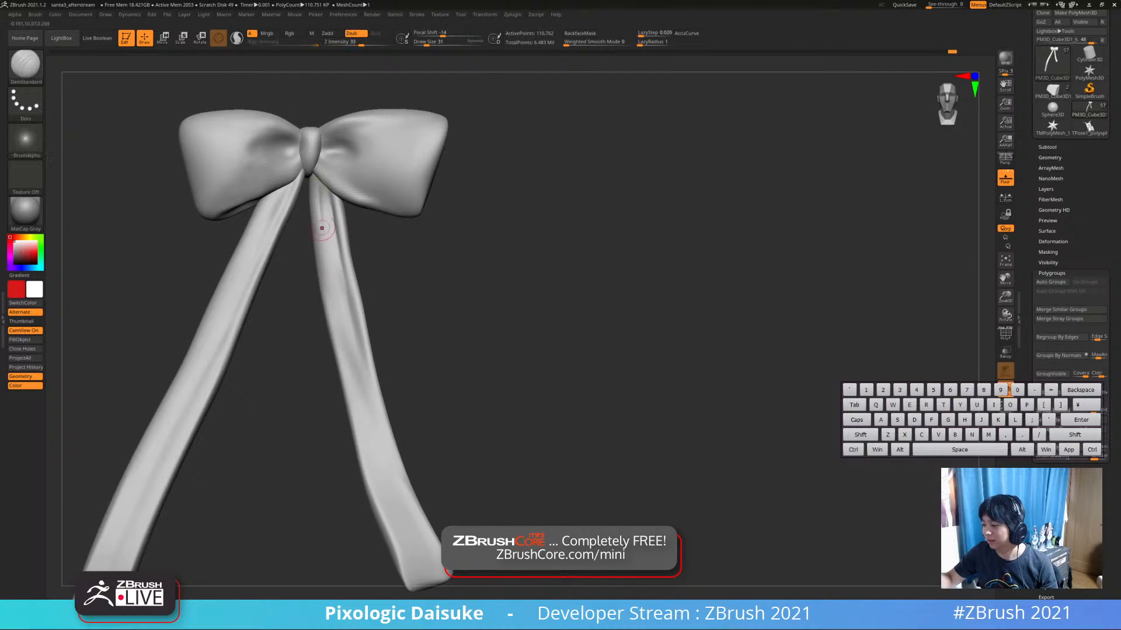
Smooth the short tail's fold from its upper part down to the middle
{"action": "key", "text": "shift"}
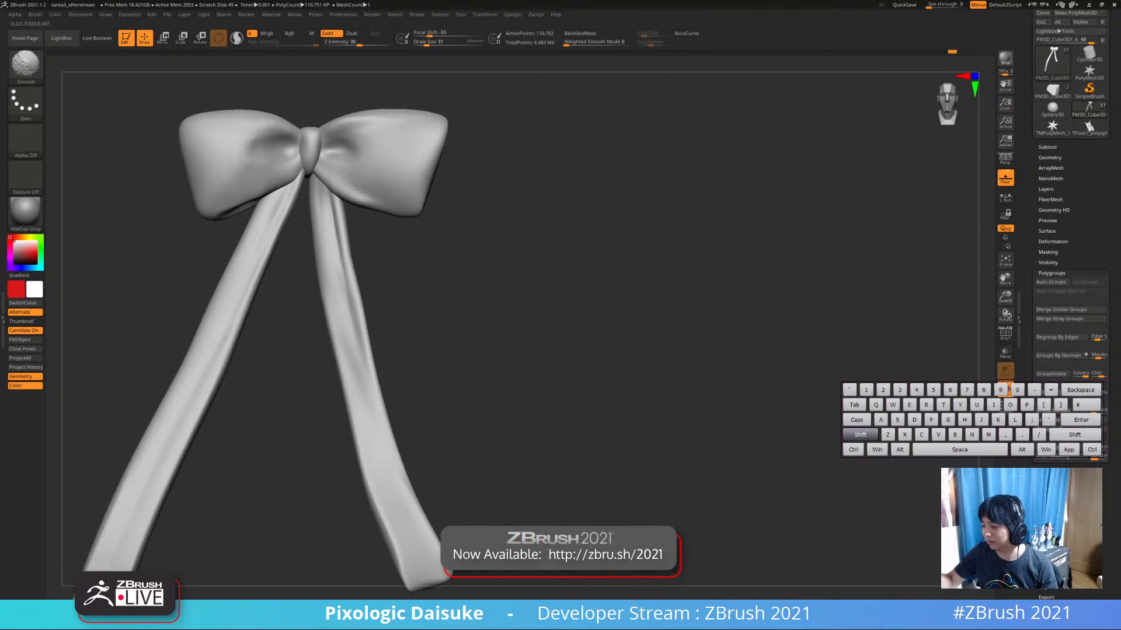
{"action": "key", "text": "alt"}
{"action": "mouse_move", "coordinate": [320, 220]}
{"action": "right_mouse_down"}
{"action": "mouse_move", "coordinate": [343, 239]}
{"action": "mouse_move", "coordinate": [328, 258]}
{"action": "right_mouse_up"}
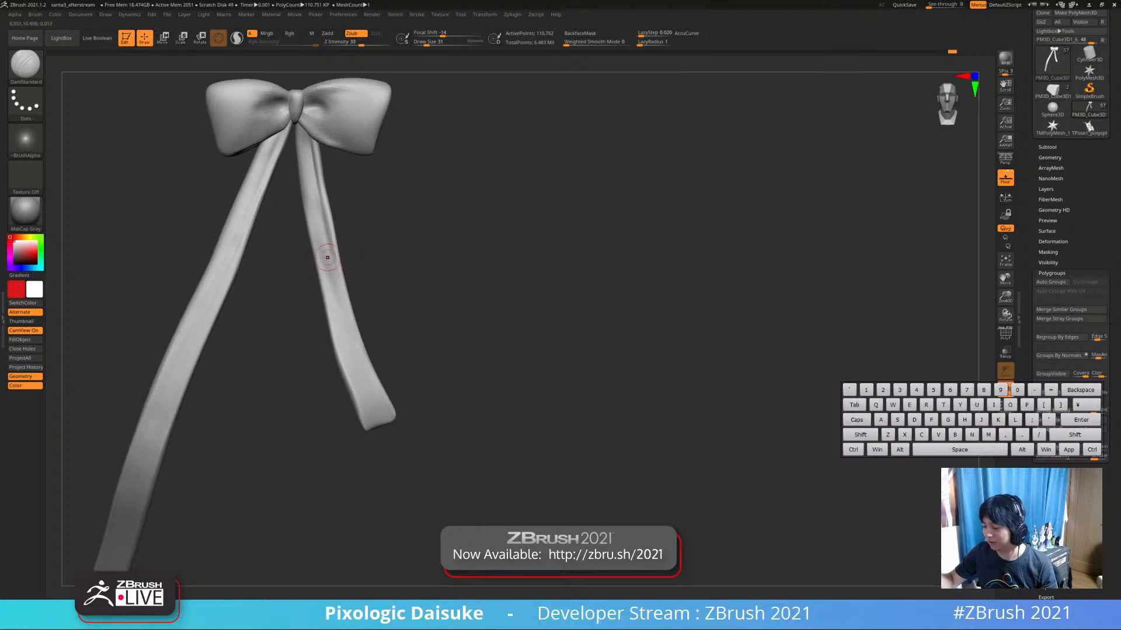
{"action": "mouse_move", "coordinate": [320, 195]}
{"action": "left_mouse_down", "text": "shift"}
{"action": "mouse_move", "coordinate": [339, 233]}
{"action": "mouse_move", "coordinate": [351, 328]}
{"action": "left_mouse_up", "text": "shift"}
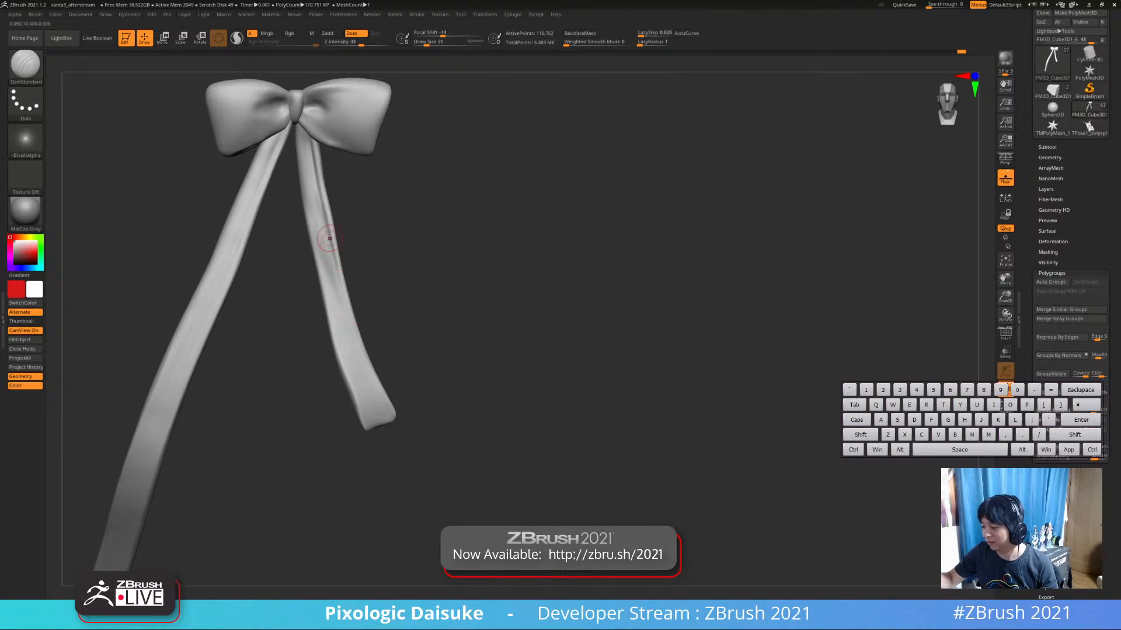
{"action": "left_click_drag", "start_coordinate": [336, 285], "coordinate": [327, 242], "text": "shift"}
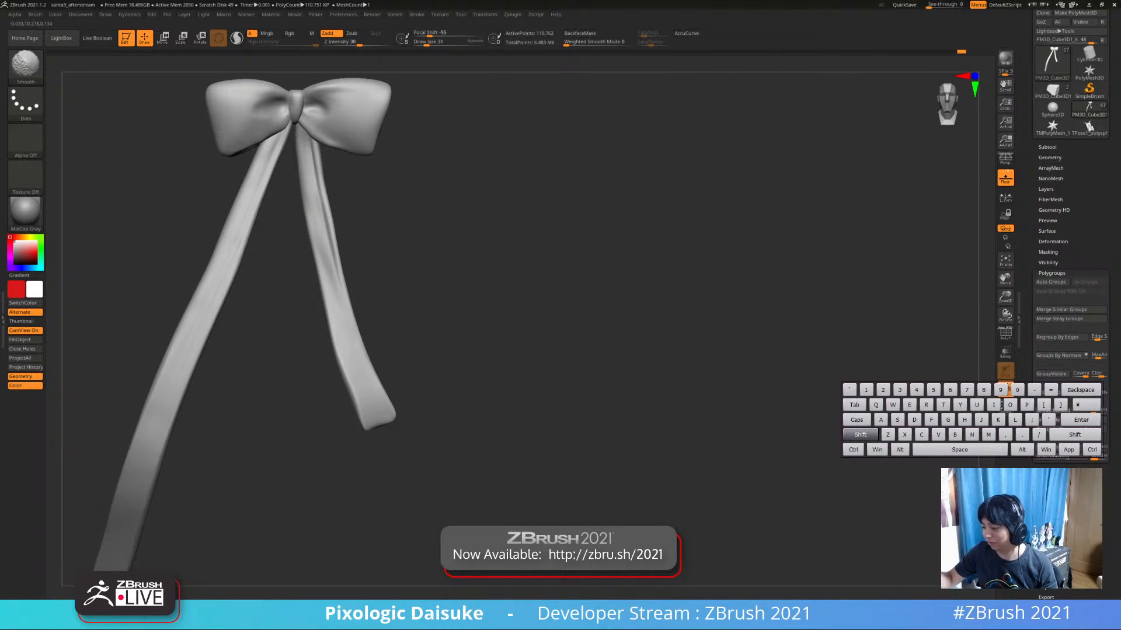
{"action": "left_click_drag", "start_coordinate": [331, 283], "coordinate": [340, 305], "text": "shift"}
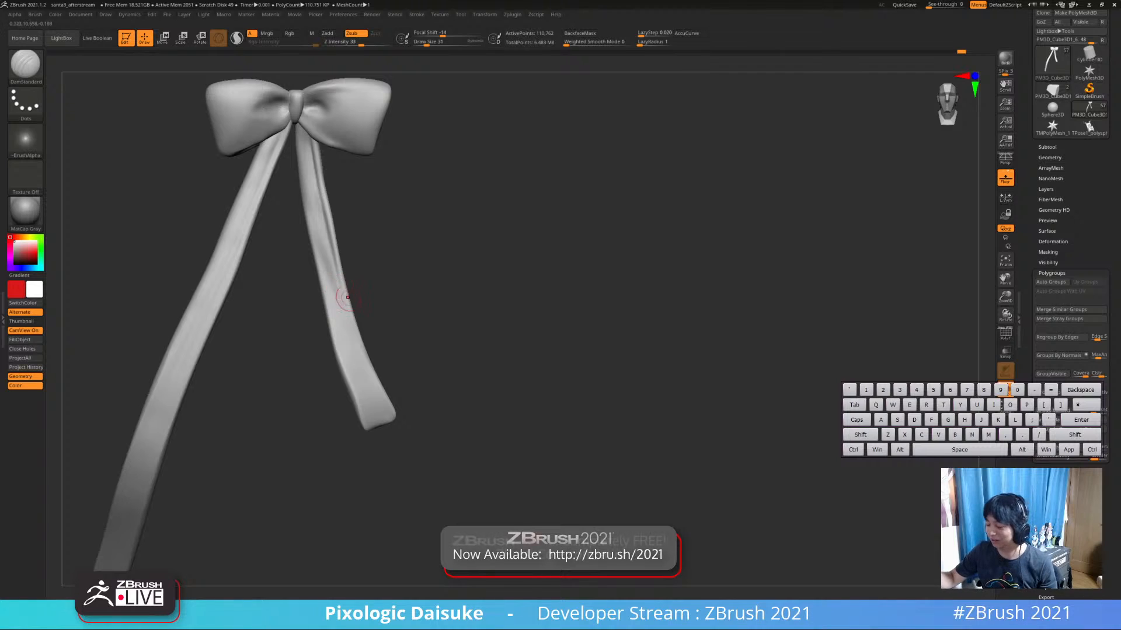
Try an extra DamStandard stroke down the short tail's middle and undo it
{"action": "right_click_drag", "start_coordinate": [345, 297], "coordinate": [350, 262]}
{"action": "key", "text": "ctrl+z"}
{"action": "left_click_drag", "start_coordinate": [316, 230], "coordinate": [346, 317]}
{"action": "key", "text": "ctrl+z"}
Smooth the fold in the short tail's upper half and bring the rest of the figure back into view
{"action": "right_click_drag", "start_coordinate": [312, 215], "coordinate": [315, 227]}
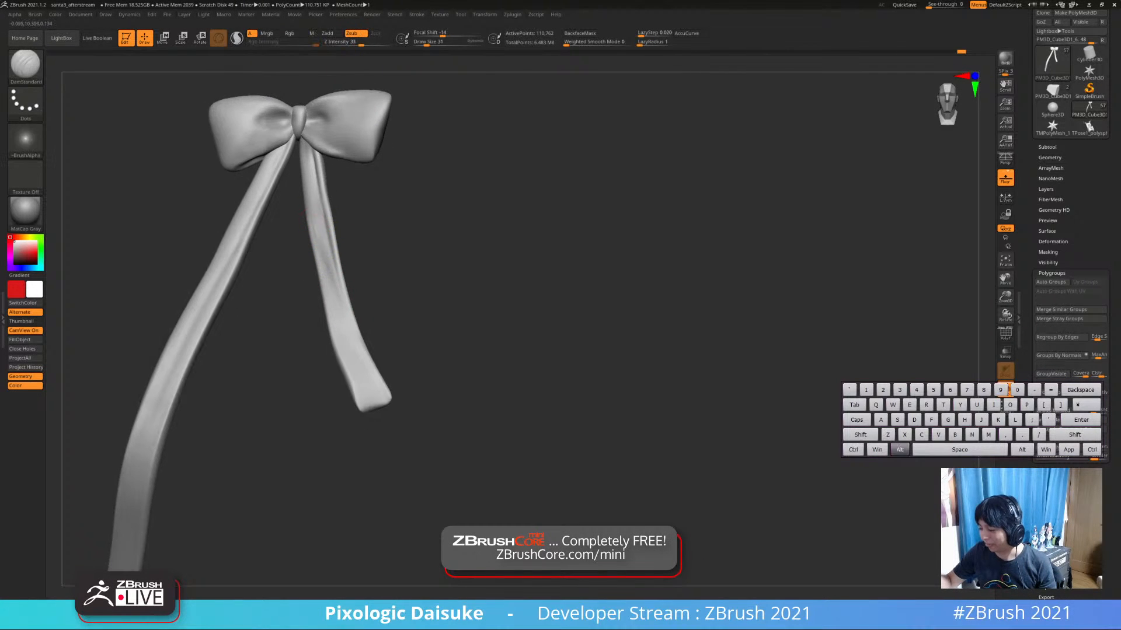
{"action": "key", "text": "shift"}
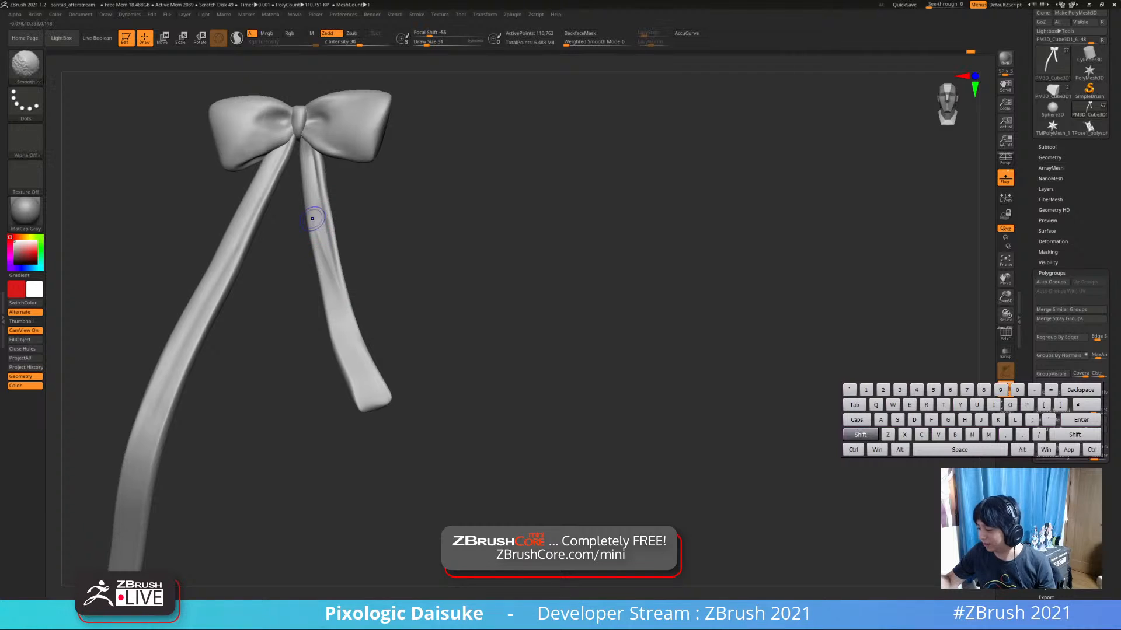
{"action": "right_click_drag", "start_coordinate": [318, 231], "coordinate": [373, 306]}
{"action": "key", "text": "shift"}
{"action": "key", "text": "4"}
{"action": "right_click_drag", "start_coordinate": [322, 238], "coordinate": [326, 252]}
{"action": "key", "text": "shift"}
{"action": "key", "text": "4"}
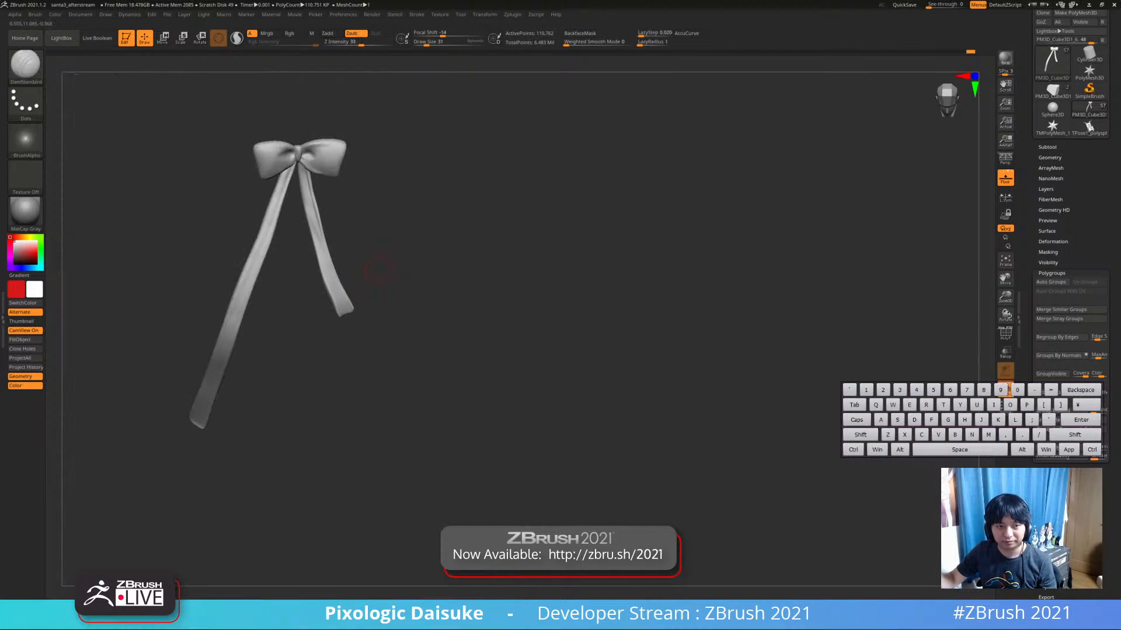
{"action": "key", "text": "4"}
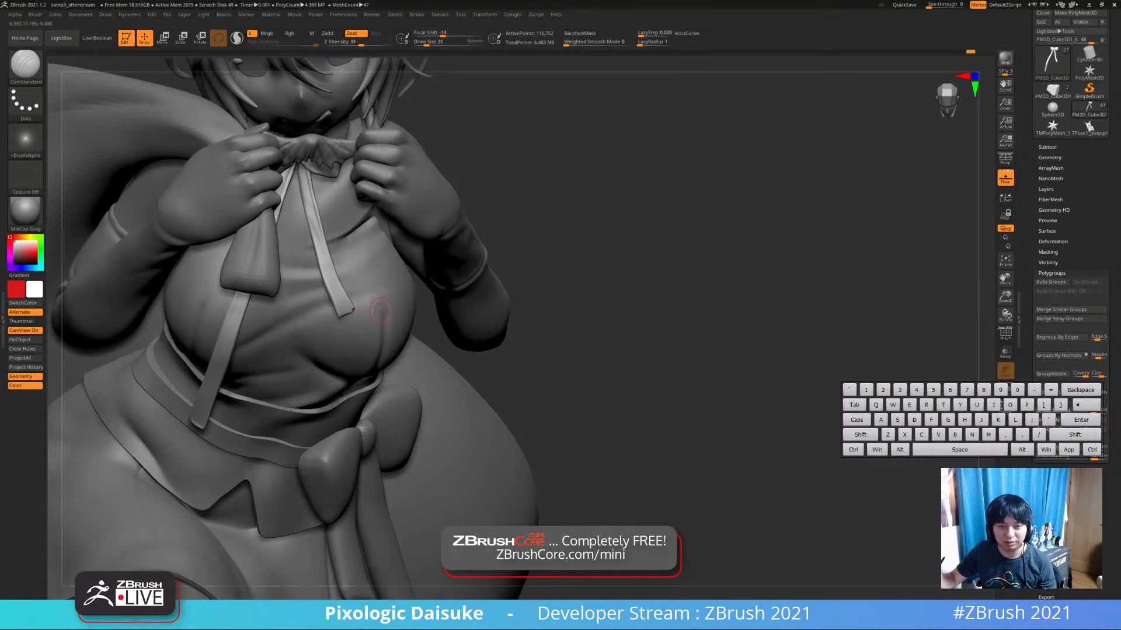
Select the legs and carve a short crease in the bend of the raised knee with DamStandard, softening its edges
{"action": "mouse_move", "coordinate": [380, 311]}
{"action": "right_mouse_down", "text": "ctrl"}
{"action": "mouse_move", "coordinate": [364, 280]}
{"action": "mouse_move", "coordinate": [346, 283]}
{"action": "mouse_move", "coordinate": [380, 260]}
{"action": "mouse_move", "coordinate": [373, 233]}
{"action": "mouse_move", "coordinate": [350, 257]}
{"action": "mouse_move", "coordinate": [330, 350]}
{"action": "mouse_move", "coordinate": [379, 380]}
{"action": "mouse_move", "coordinate": [371, 412]}
{"action": "right_mouse_up", "text": "ctrl"}
{"action": "left_click", "coordinate": [320, 391], "text": "alt"}
{"action": "right_click_drag", "start_coordinate": [371, 412], "coordinate": [386, 400]}
{"action": "left_click_drag", "start_coordinate": [310, 411], "coordinate": [337, 416]}
{"action": "right_click_drag", "start_coordinate": [346, 413], "coordinate": [315, 425]}
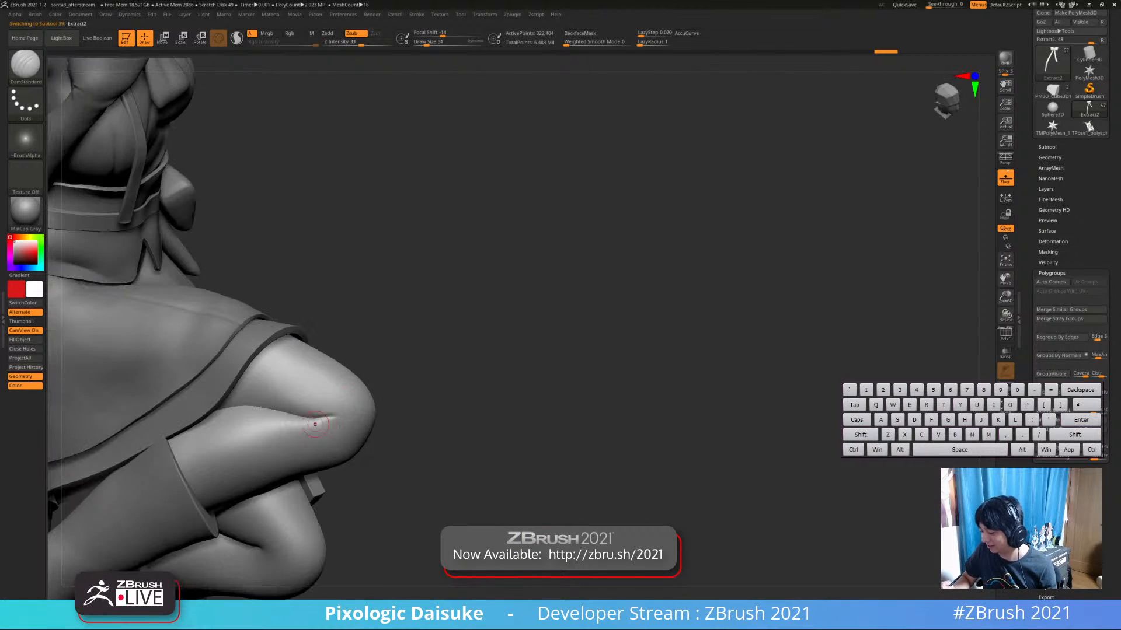
{"action": "key", "text": "shift"}
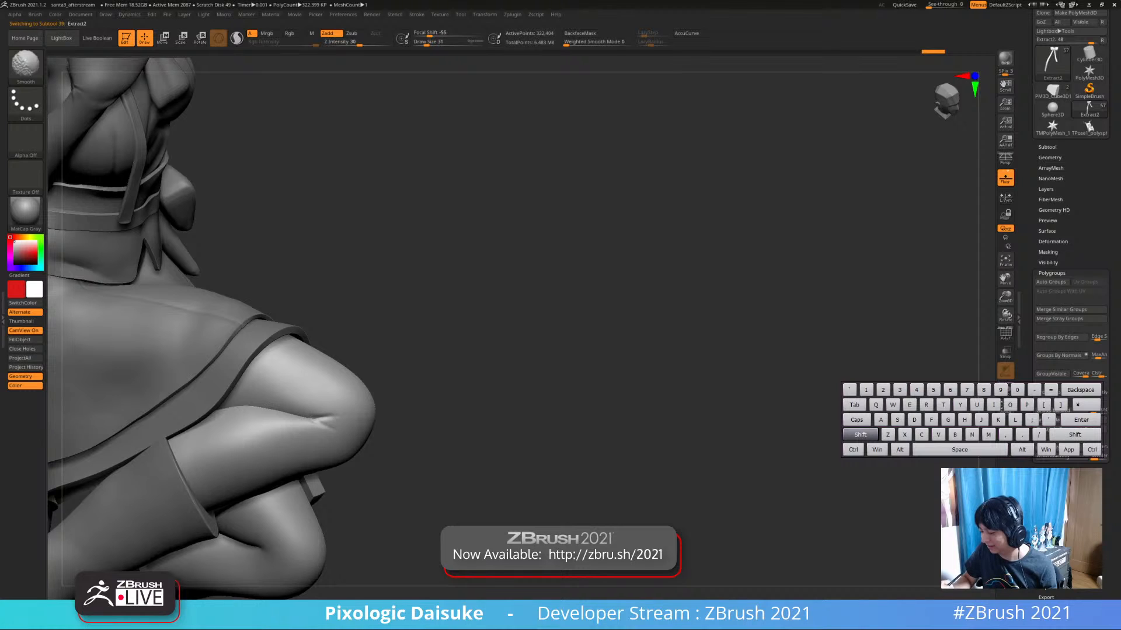
{"action": "right_click_drag", "start_coordinate": [322, 409], "coordinate": [335, 413]}
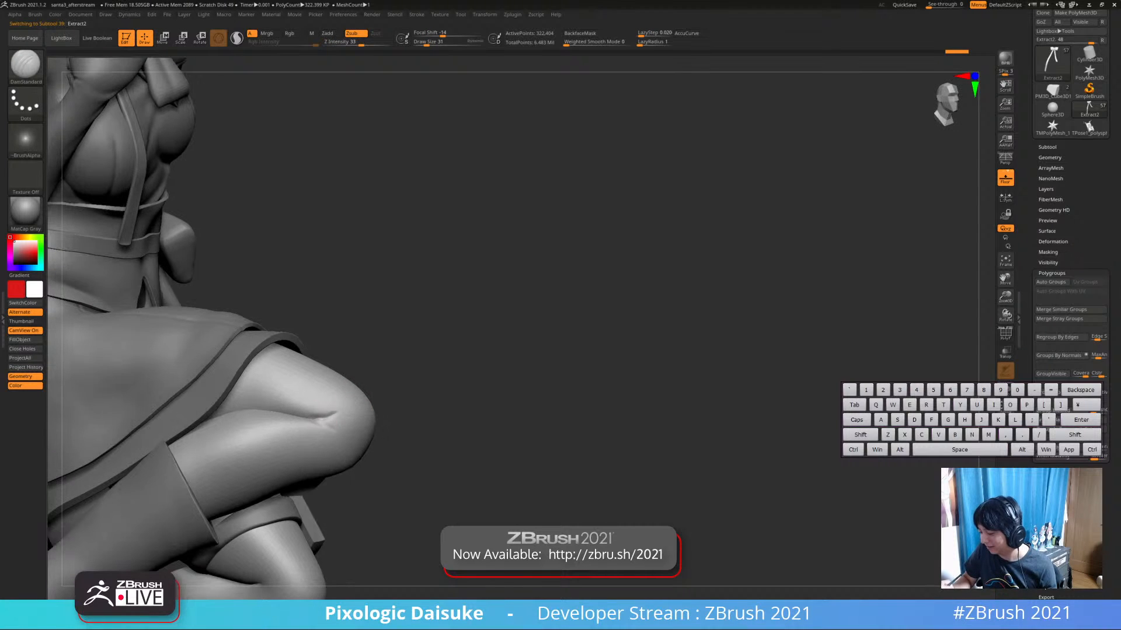
{"action": "key", "text": "alt"}
{"action": "key", "text": "shift"}
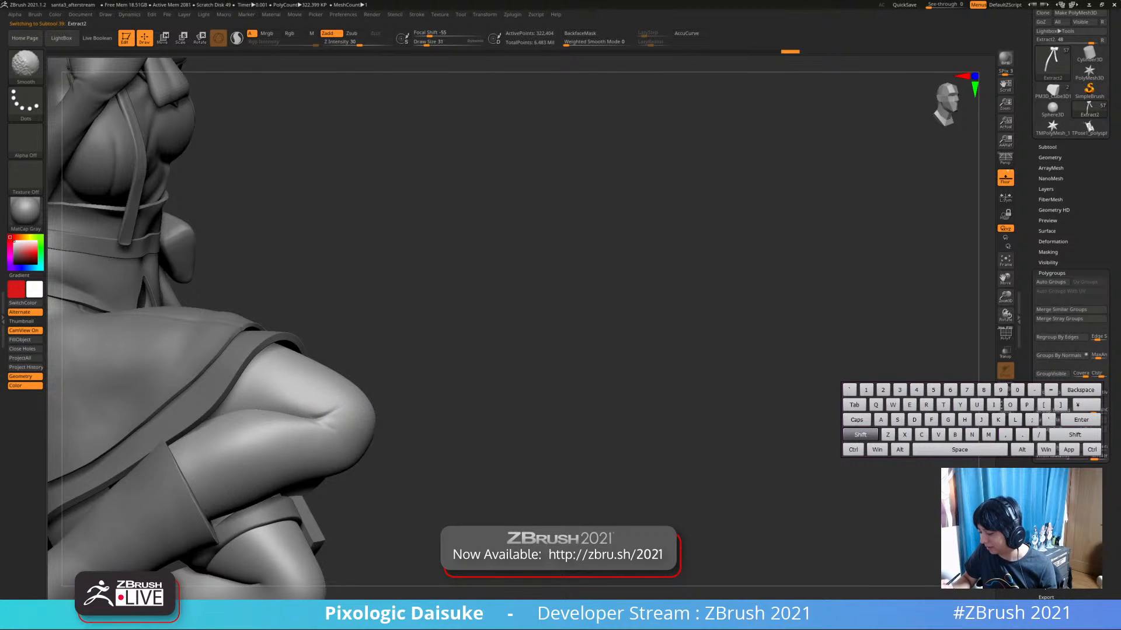
Smooth the crease between thigh and calf at the raised knee from the inner and outer sides
{"action": "mouse_move", "coordinate": [365, 387]}
{"action": "right_mouse_down", "text": "alt"}
{"action": "mouse_move", "coordinate": [357, 333]}
{"action": "mouse_move", "coordinate": [332, 342]}
{"action": "mouse_move", "coordinate": [344, 310]}
{"action": "right_mouse_up", "text": "alt"}
{"action": "right_click_drag", "start_coordinate": [390, 435], "coordinate": [356, 455]}
{"action": "right_click_drag", "start_coordinate": [497, 458], "coordinate": [372, 352]}
{"action": "key", "text": "shift"}
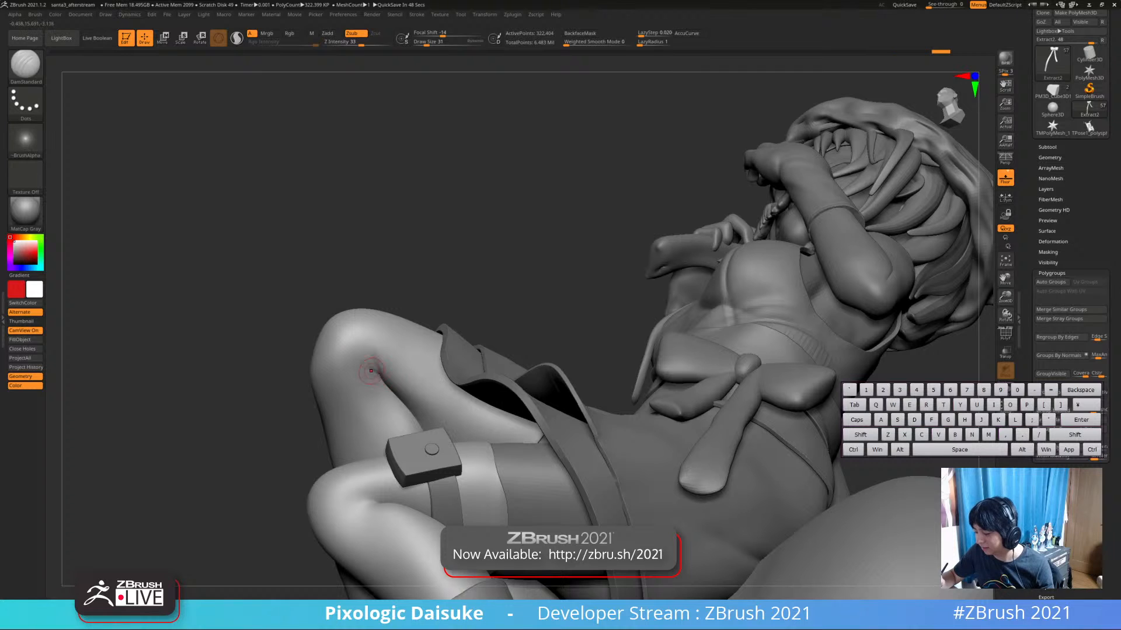
{"action": "key", "text": "shift"}
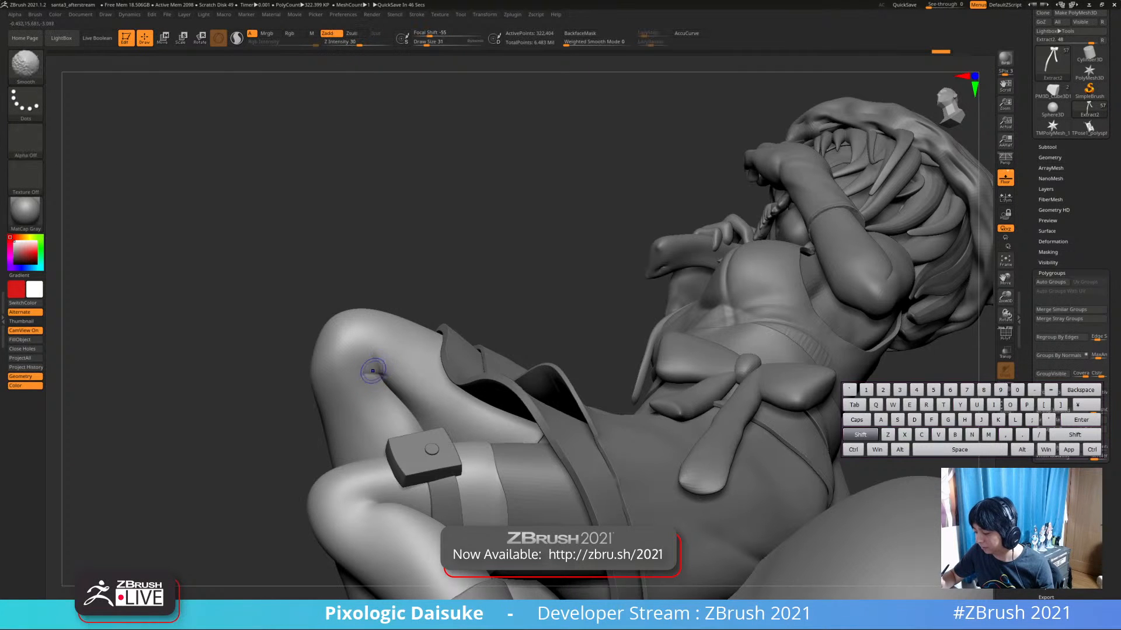
{"action": "mouse_move", "coordinate": [444, 373]}
{"action": "right_mouse_down", "text": "ctrl"}
{"action": "mouse_move", "coordinate": [444, 350]}
{"action": "mouse_move", "coordinate": [688, 391]}
{"action": "mouse_move", "coordinate": [589, 344]}
{"action": "mouse_move", "coordinate": [502, 327]}
{"action": "right_mouse_up", "text": "ctrl"}
{"action": "right_click_drag", "start_coordinate": [502, 327], "coordinate": [493, 362], "text": "ctrl"}
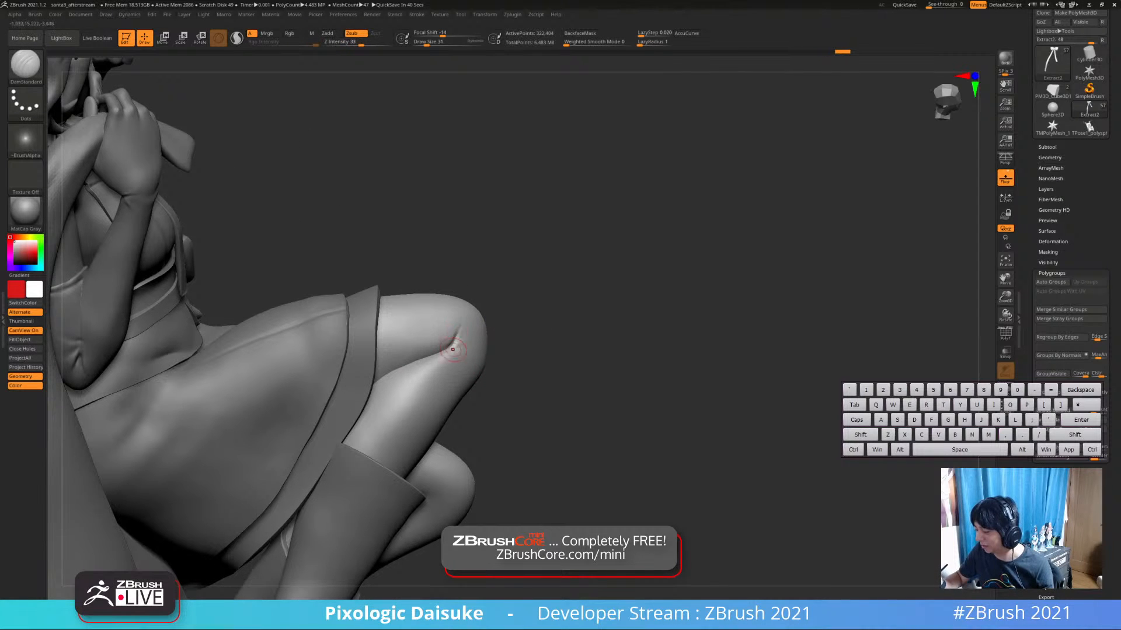
{"action": "key", "text": "shift"}
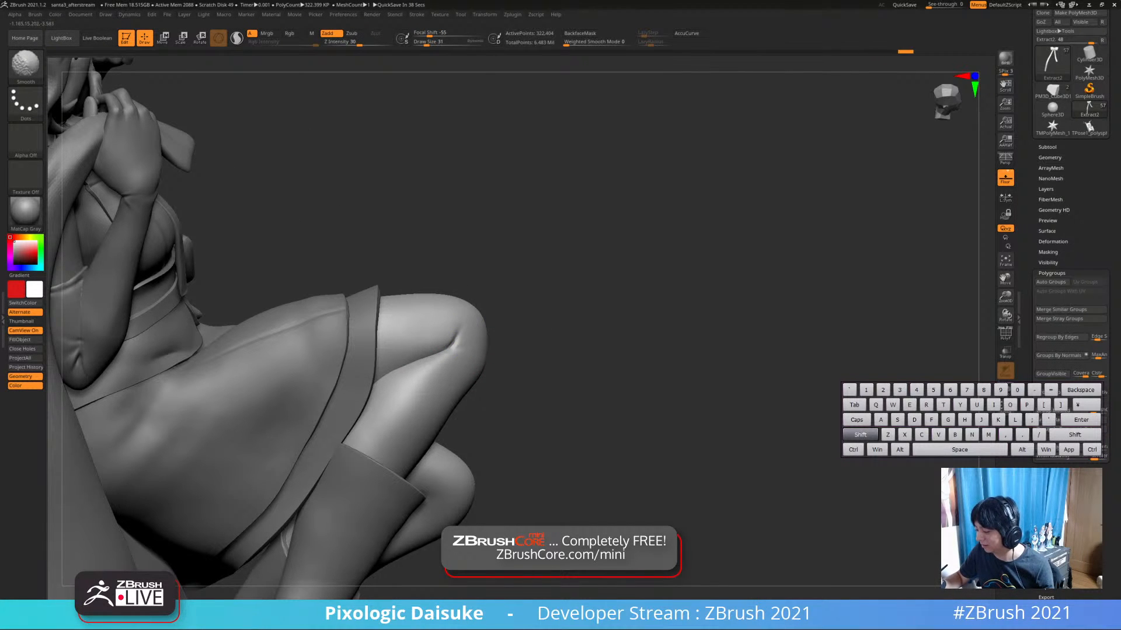
{"action": "mouse_move", "coordinate": [455, 447]}
{"action": "right_mouse_down", "text": "ctrl"}
{"action": "mouse_move", "coordinate": [430, 399]}
{"action": "mouse_move", "coordinate": [368, 397]}
{"action": "mouse_move", "coordinate": [409, 403]}
{"action": "mouse_move", "coordinate": [423, 443]}
{"action": "mouse_move", "coordinate": [421, 427]}
{"action": "mouse_move", "coordinate": [502, 422]}
{"action": "mouse_move", "coordinate": [474, 411]}
{"action": "mouse_move", "coordinate": [369, 443]}
{"action": "mouse_move", "coordinate": [378, 429]}
{"action": "right_mouse_up", "text": "ctrl"}
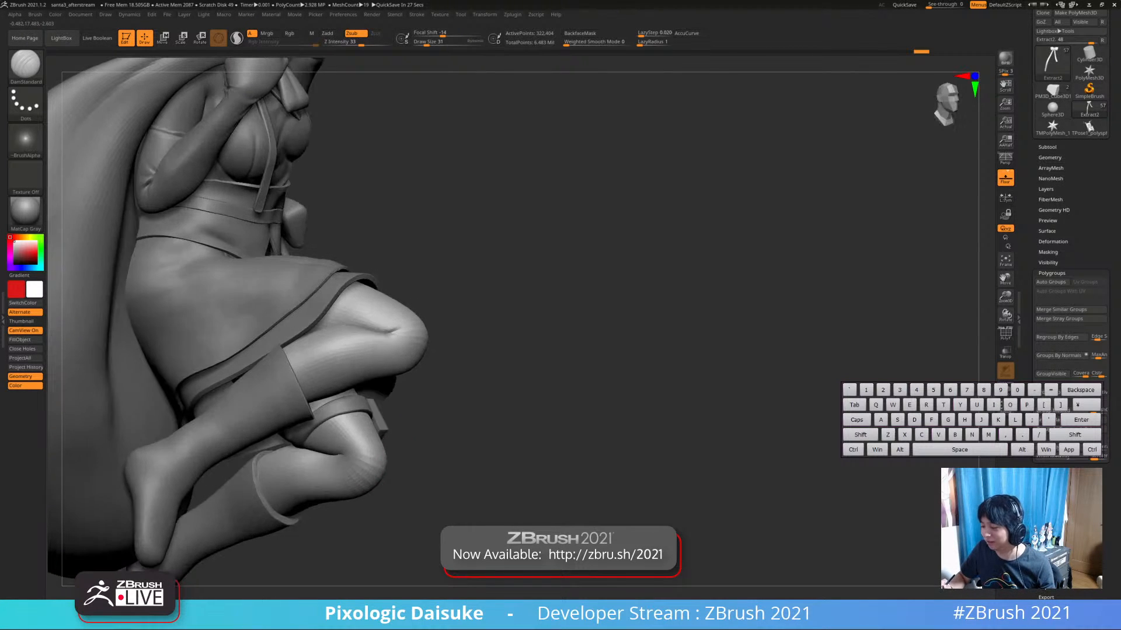
Look over the whole figure and make the arms the active subtool
{"action": "right_click_drag", "start_coordinate": [392, 357], "coordinate": [397, 422], "text": "alt"}
{"action": "right_click_drag", "start_coordinate": [326, 269], "coordinate": [323, 231]}
{"action": "left_click", "coordinate": [242, 225], "text": "alt"}
{"action": "mouse_move", "coordinate": [369, 387]}
{"action": "right_mouse_down"}
{"action": "mouse_move", "coordinate": [380, 387]}
{"action": "mouse_move", "coordinate": [367, 408]}
{"action": "mouse_move", "coordinate": [383, 415]}
{"action": "right_mouse_up"}
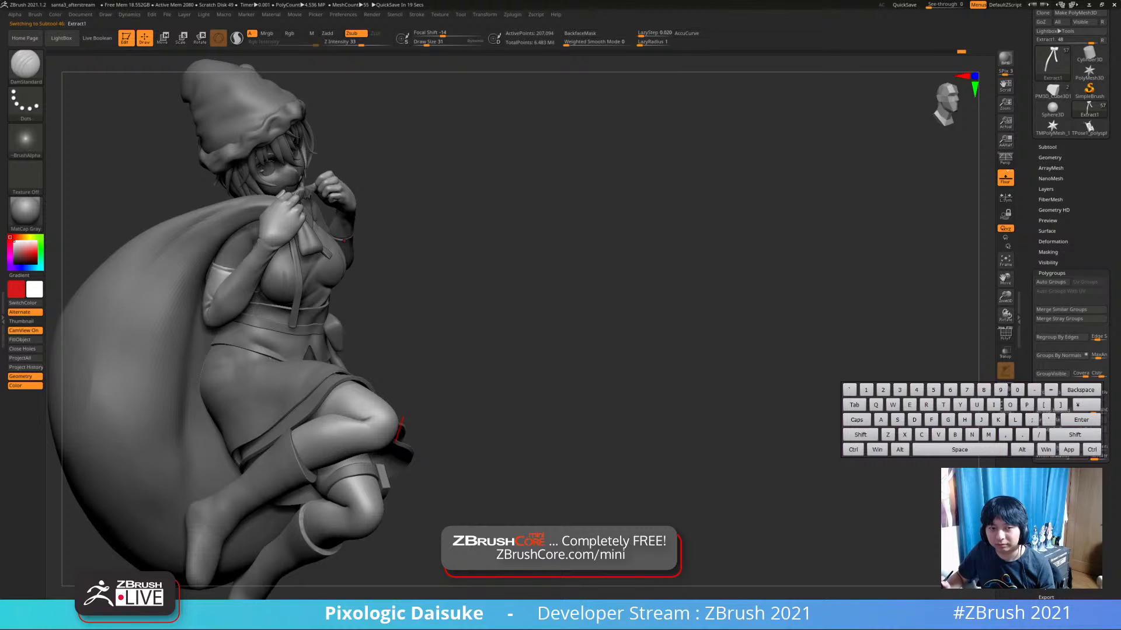
{"action": "right_click_drag", "start_coordinate": [400, 429], "coordinate": [434, 378]}
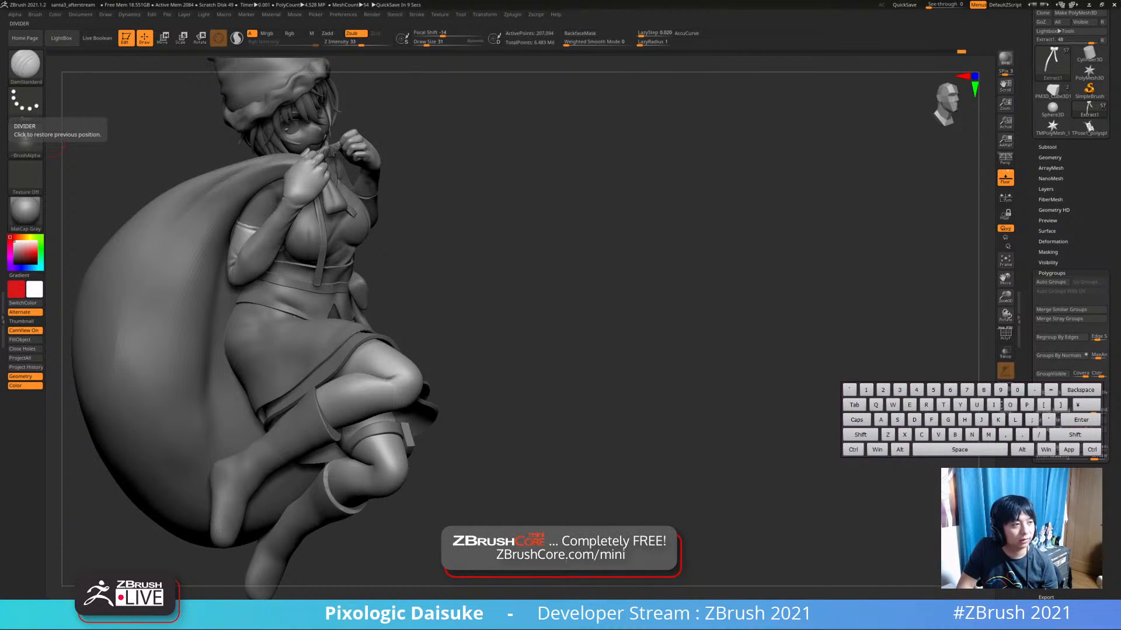
{"action": "key", "text": "BackSpace"}
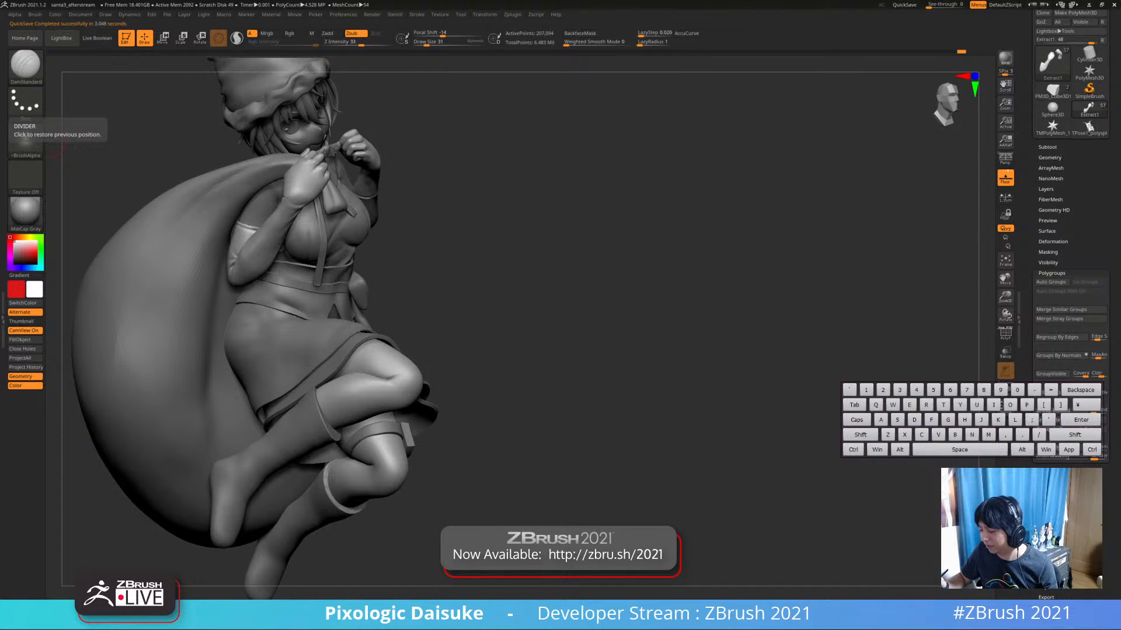
Select the legs again, rework the raised knee's crease with DamStandard, and soften it with smoothing
{"action": "mouse_move", "coordinate": [432, 292]}
{"action": "right_mouse_down"}
{"action": "mouse_move", "coordinate": [508, 295]}
{"action": "mouse_move", "coordinate": [513, 433]}
{"action": "mouse_move", "coordinate": [470, 305]}
{"action": "right_mouse_up"}
{"action": "left_click", "coordinate": [496, 373], "text": "alt"}
{"action": "left_click_drag", "start_coordinate": [523, 397], "coordinate": [497, 402]}
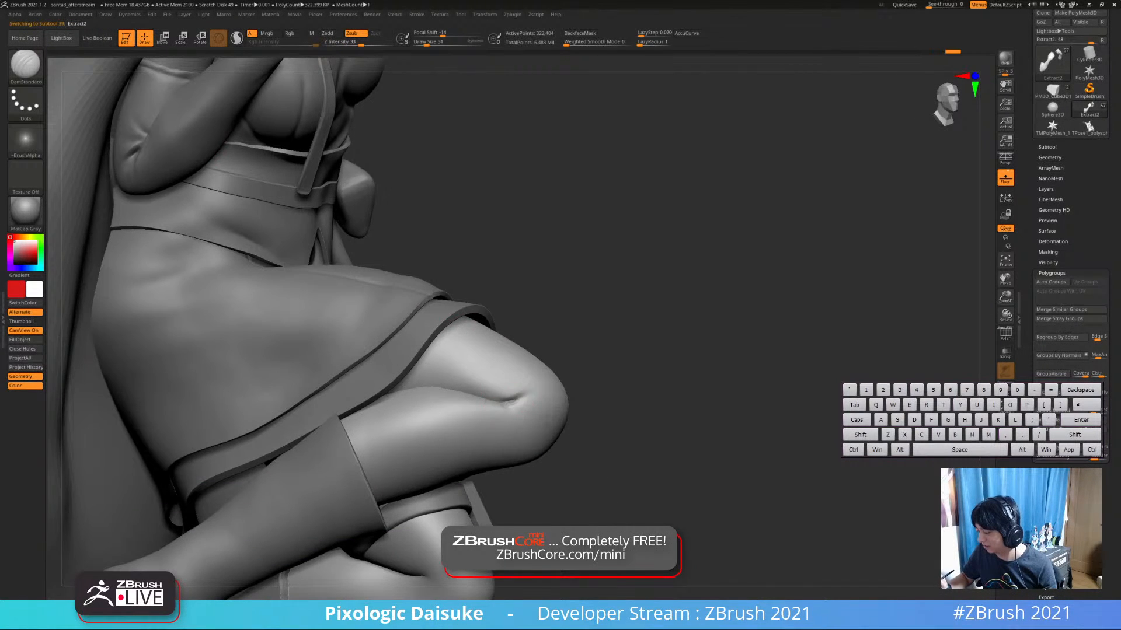
{"action": "right_click_drag", "start_coordinate": [497, 402], "coordinate": [508, 402]}
{"action": "key", "text": "shift"}
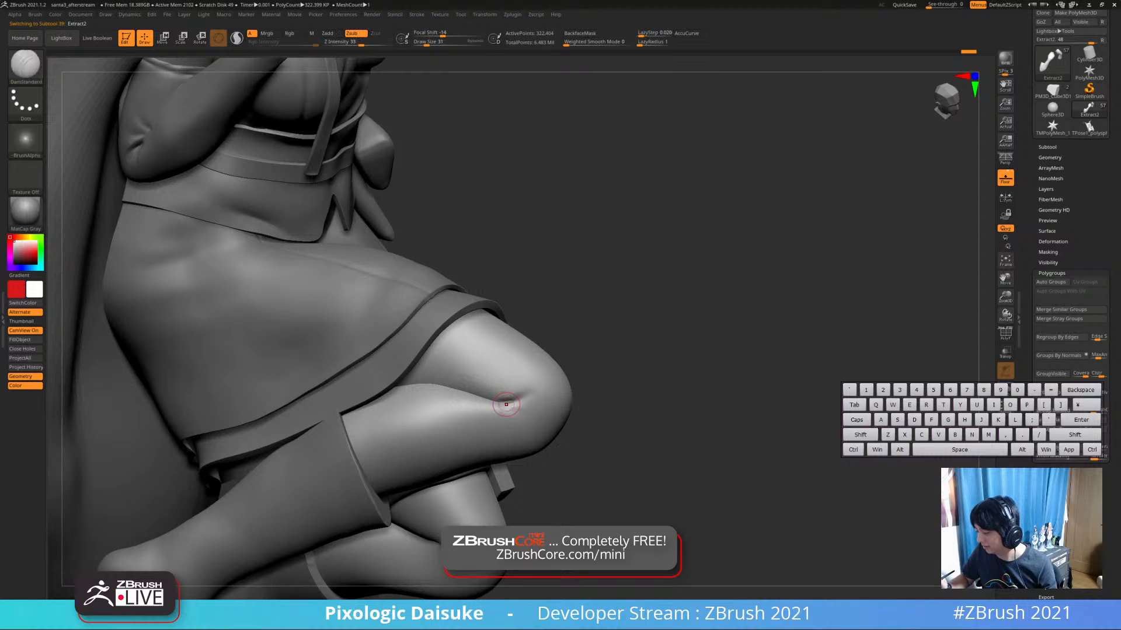
{"action": "key", "text": "shift"}
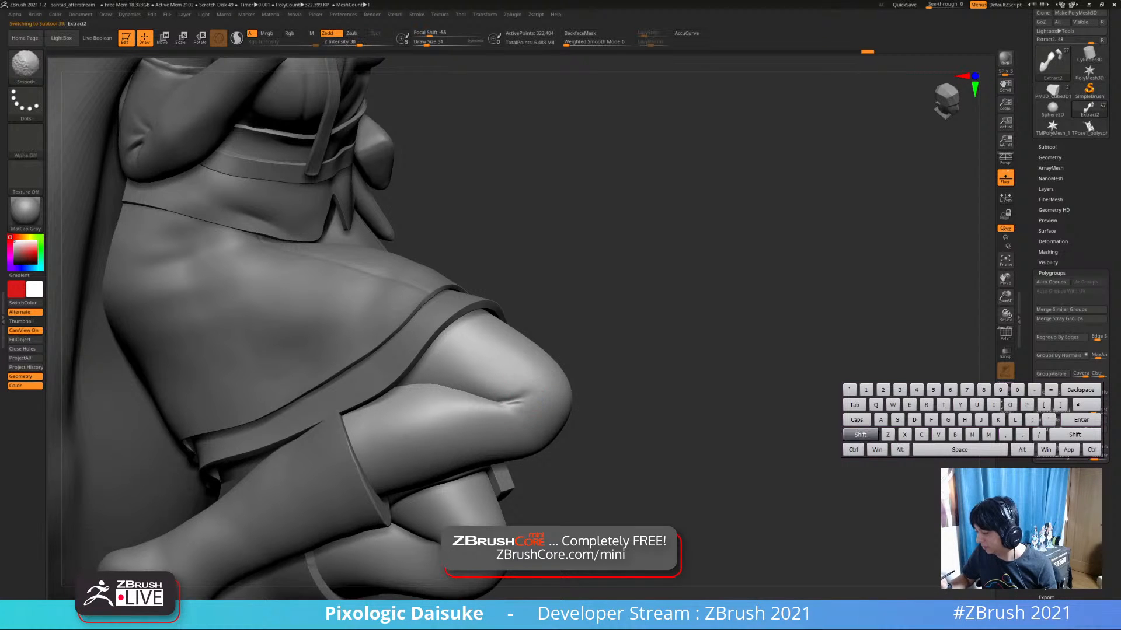
{"action": "key", "text": "shift"}
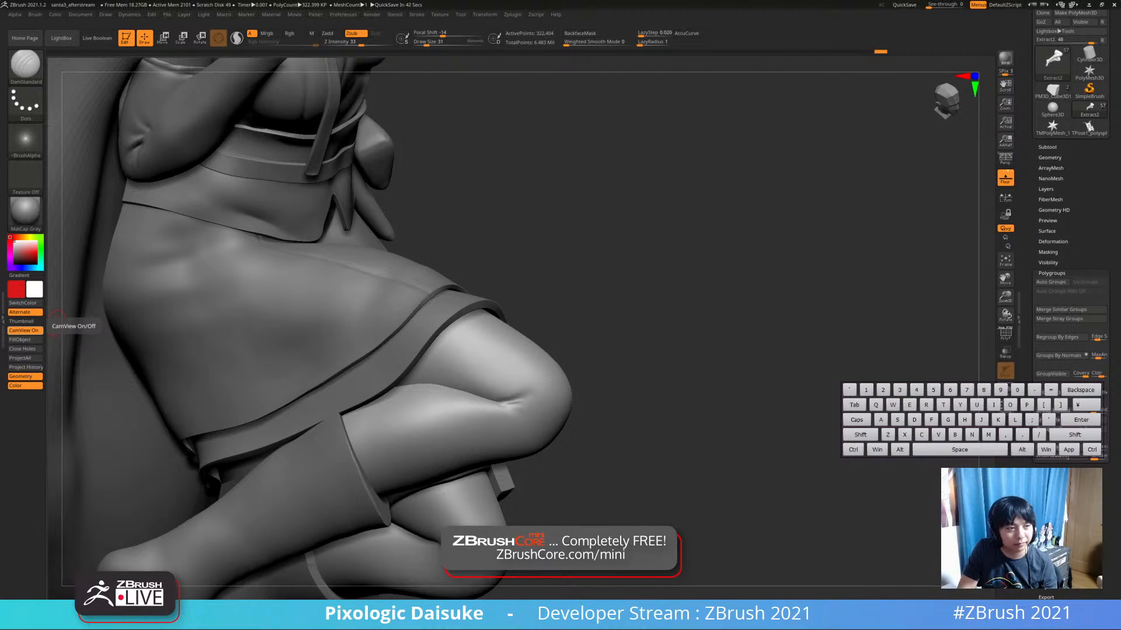
Check the whole figure from the front and briefly toggle the visibility of the last folder in the subtool list
{"action": "mouse_move", "coordinate": [557, 356]}
{"action": "right_mouse_down"}
{"action": "mouse_move", "coordinate": [546, 294]}
{"action": "mouse_move", "coordinate": [502, 309]}
{"action": "right_mouse_up"}
{"action": "right_click_drag", "start_coordinate": [502, 309], "coordinate": [502, 251], "text": "alt"}
{"action": "right_click_drag", "start_coordinate": [502, 251], "coordinate": [470, 272], "text": "alt"}
{"action": "left_click", "coordinate": [1047, 147]}
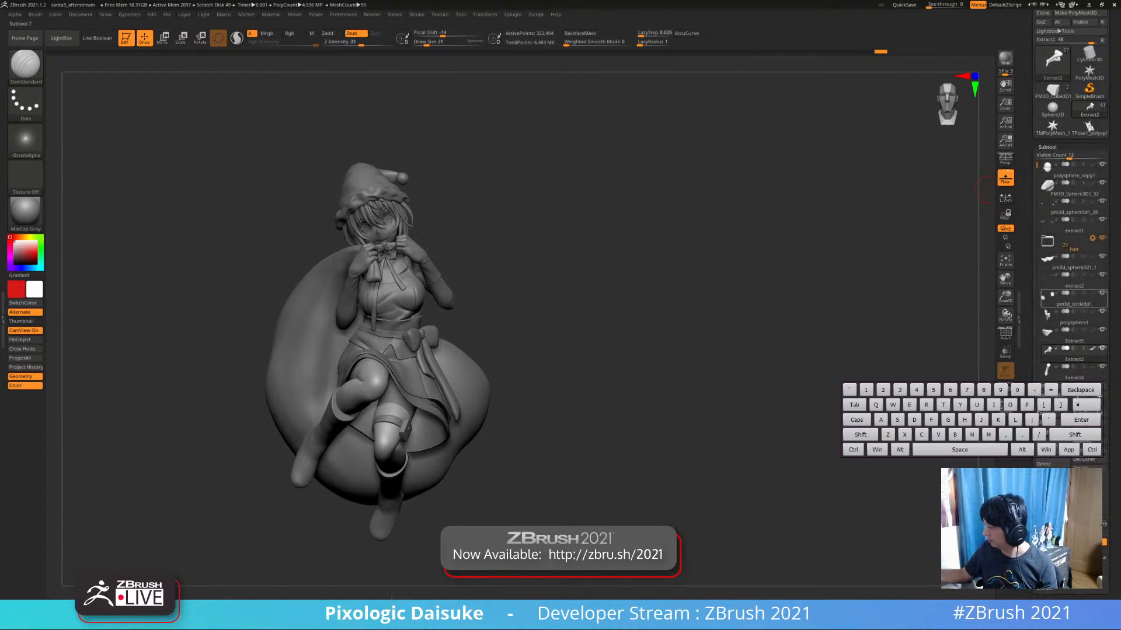
{"action": "left_click_drag", "start_coordinate": [1037, 166], "coordinate": [1037, 335]}
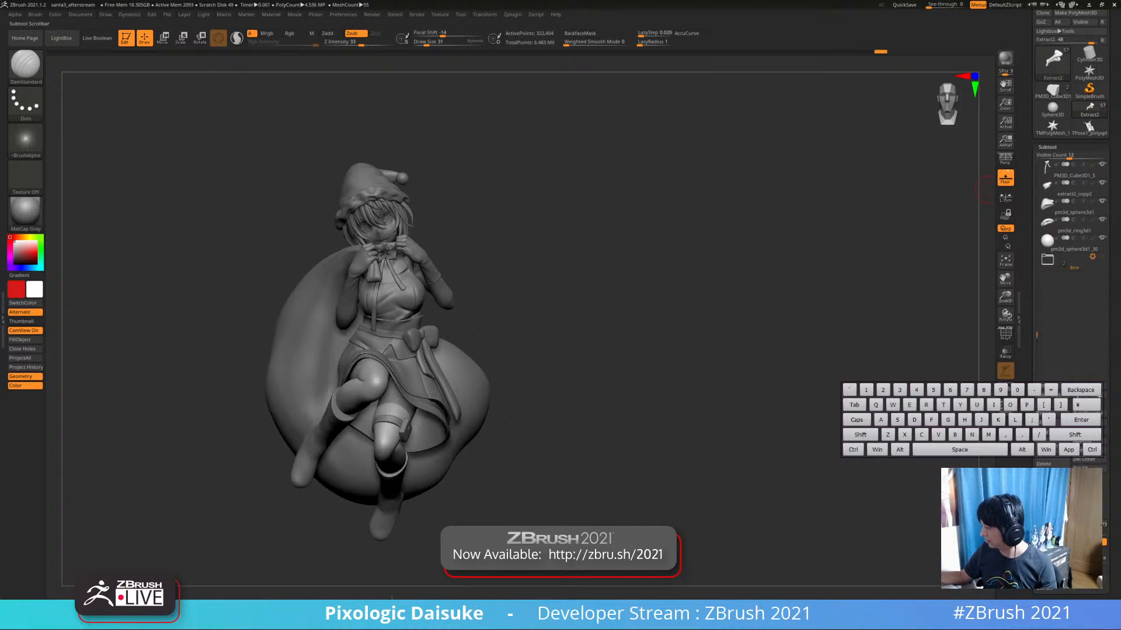
{"action": "left_click", "coordinate": [1102, 256]}
{"action": "mouse_move", "coordinate": [632, 338]}
{"action": "right_mouse_down", "text": "alt"}
{"action": "mouse_move", "coordinate": [636, 327]}
{"action": "mouse_move", "coordinate": [650, 387]}
{"action": "mouse_move", "coordinate": [726, 379]}
{"action": "mouse_move", "coordinate": [703, 374]}
{"action": "mouse_move", "coordinate": [677, 388]}
{"action": "mouse_move", "coordinate": [687, 384]}
{"action": "mouse_move", "coordinate": [619, 350]}
{"action": "right_mouse_up", "text": "alt"}
{"action": "left_click", "coordinate": [1102, 256]}
Select and isolate the sack, and carve a long fold running down from its neck with DamStandard at draw size 76
{"action": "left_click", "coordinate": [471, 401], "text": "alt"}
{"action": "right_click_drag", "start_coordinate": [472, 401], "coordinate": [493, 387], "text": "alt"}
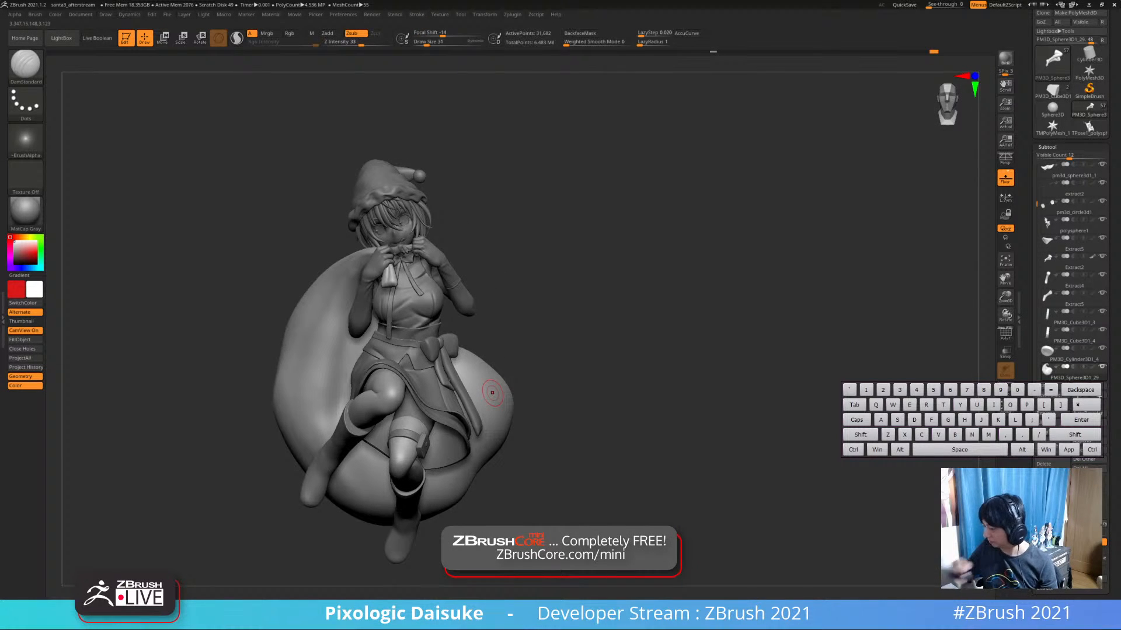
{"action": "right_click_drag", "start_coordinate": [334, 366], "coordinate": [355, 231], "text": "alt"}
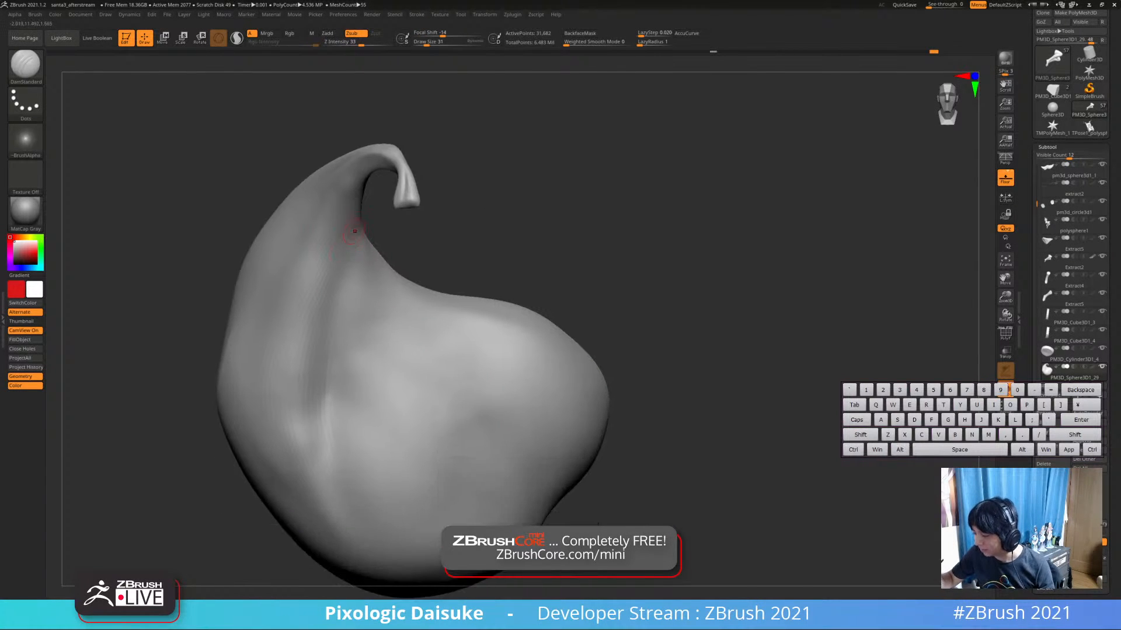
{"action": "left_click_drag", "start_coordinate": [337, 277], "coordinate": [331, 348]}
{"action": "right_click_drag", "start_coordinate": [341, 342], "coordinate": [369, 239], "text": "ctrl"}
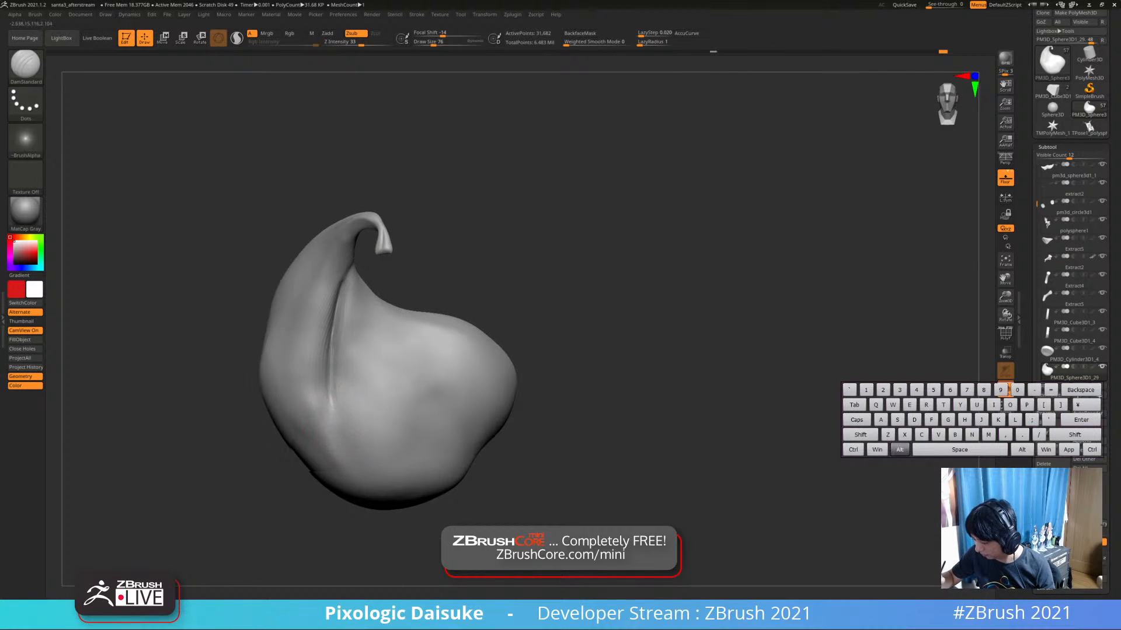
{"action": "right_click_drag", "start_coordinate": [340, 362], "coordinate": [341, 327]}
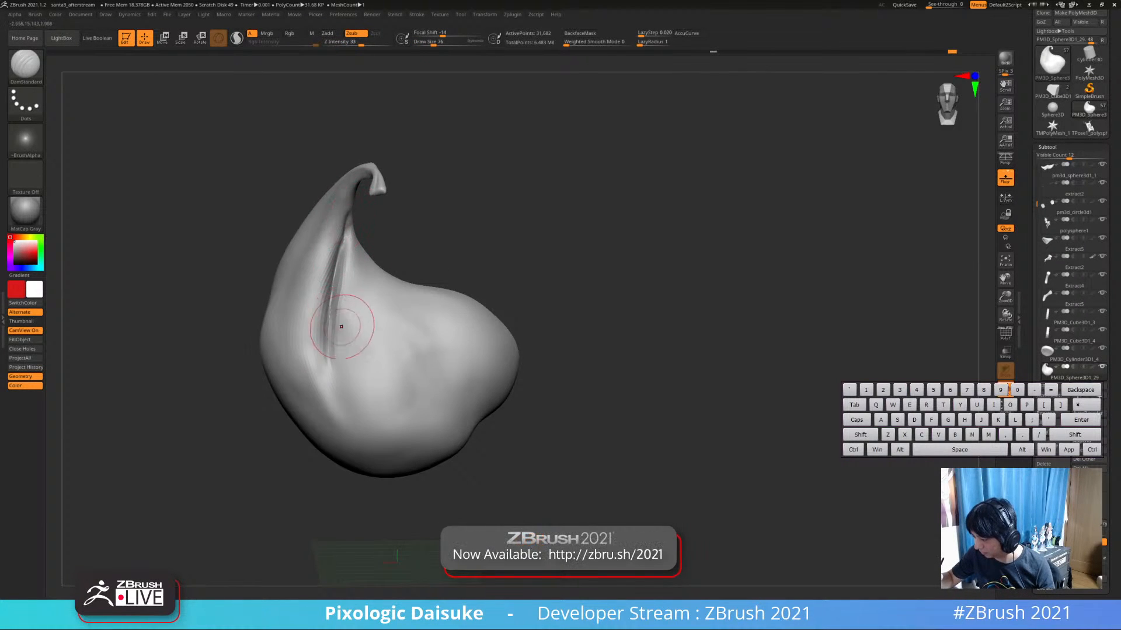
Smooth the upper part of the sack's long fold and bring the whole figure back into view
{"action": "key", "text": "shift"}
{"action": "left_click_drag", "start_coordinate": [343, 234], "coordinate": [349, 204], "text": "shift"}
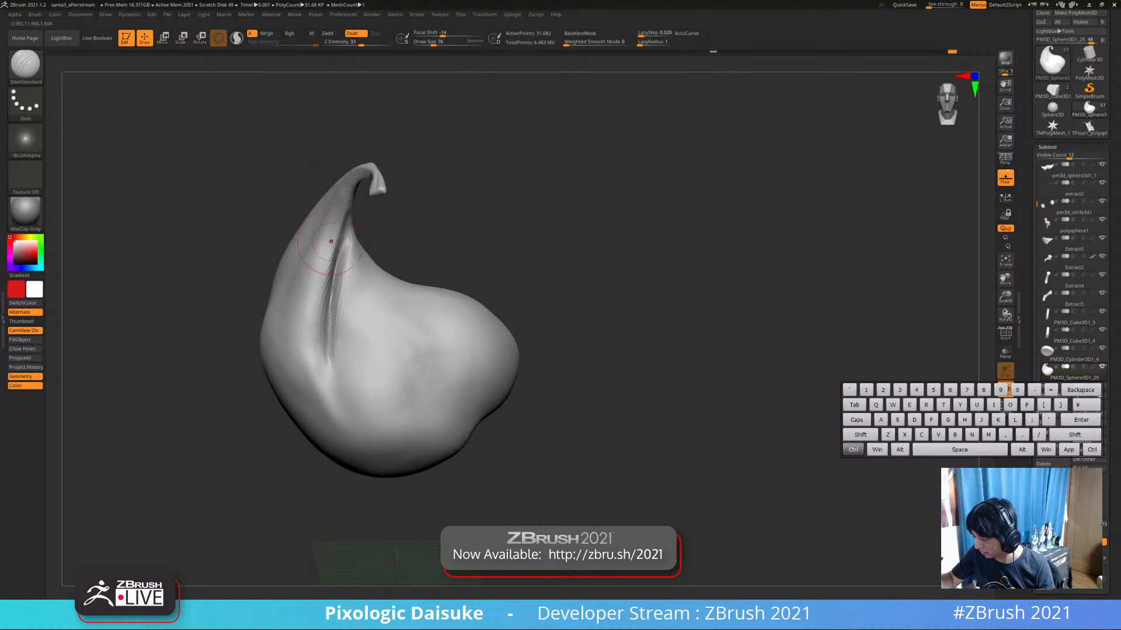
{"action": "right_click_drag", "start_coordinate": [331, 241], "coordinate": [333, 328]}
{"action": "left_click", "coordinate": [1005, 371]}
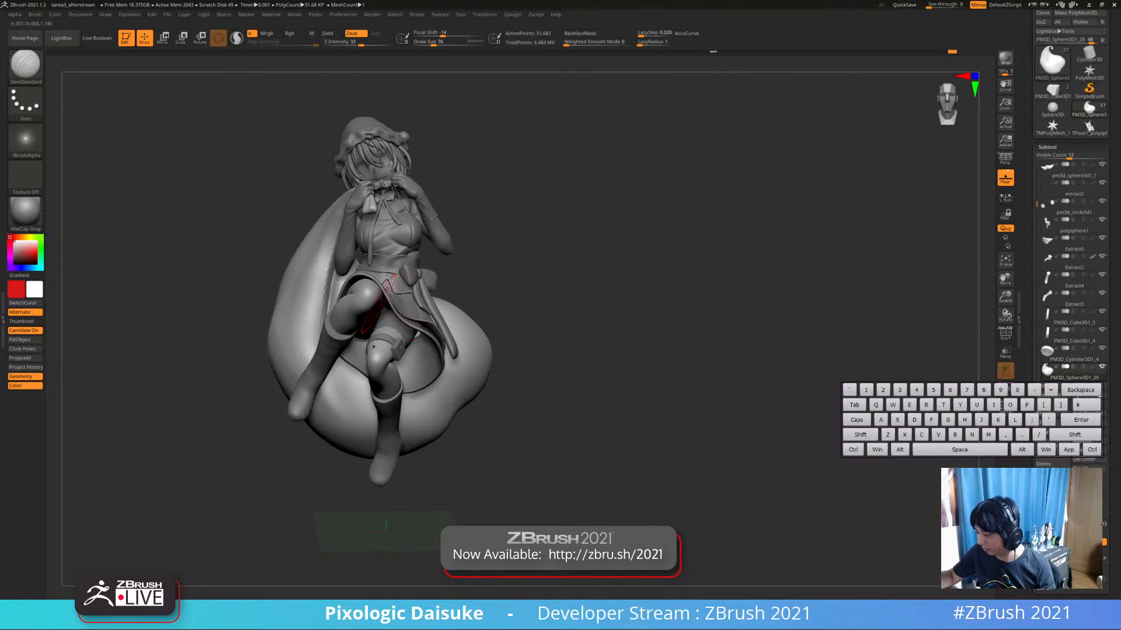
Select and isolate the dress, and carve a fold running from its front waist across the hip with DamStandard at draw size 76
{"action": "left_click", "coordinate": [415, 313], "text": "alt"}
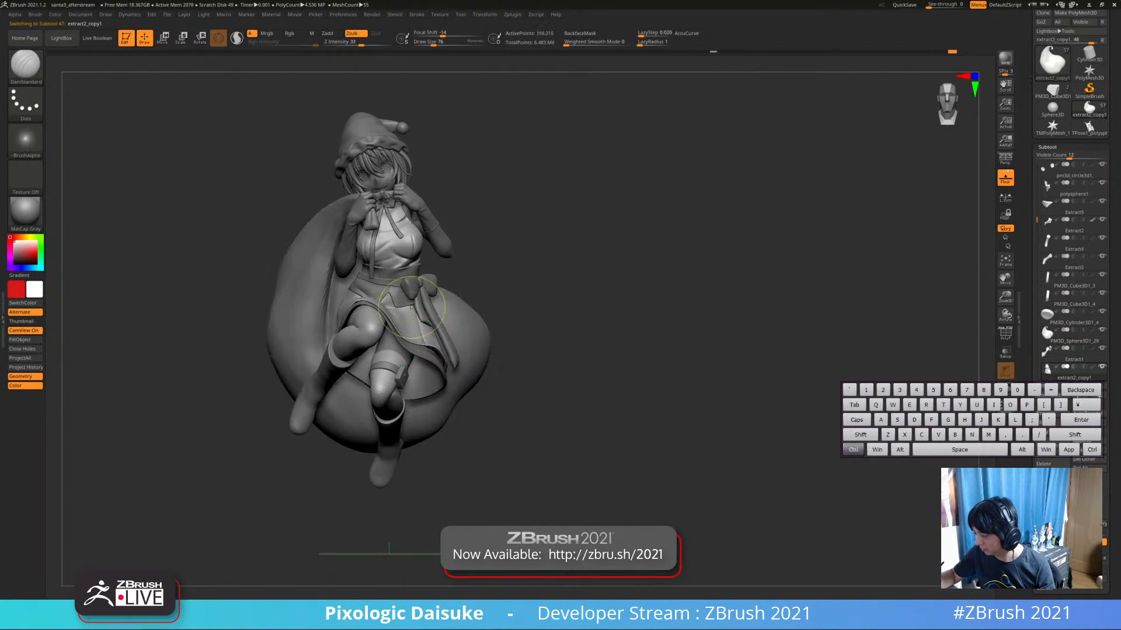
{"action": "mouse_move", "coordinate": [422, 309]}
{"action": "right_mouse_down", "text": "ctrl"}
{"action": "mouse_move", "coordinate": [440, 357]}
{"action": "mouse_move", "coordinate": [435, 342]}
{"action": "mouse_move", "coordinate": [373, 348]}
{"action": "right_mouse_up", "text": "ctrl"}
{"action": "key", "text": "ctrl+shift+s"}
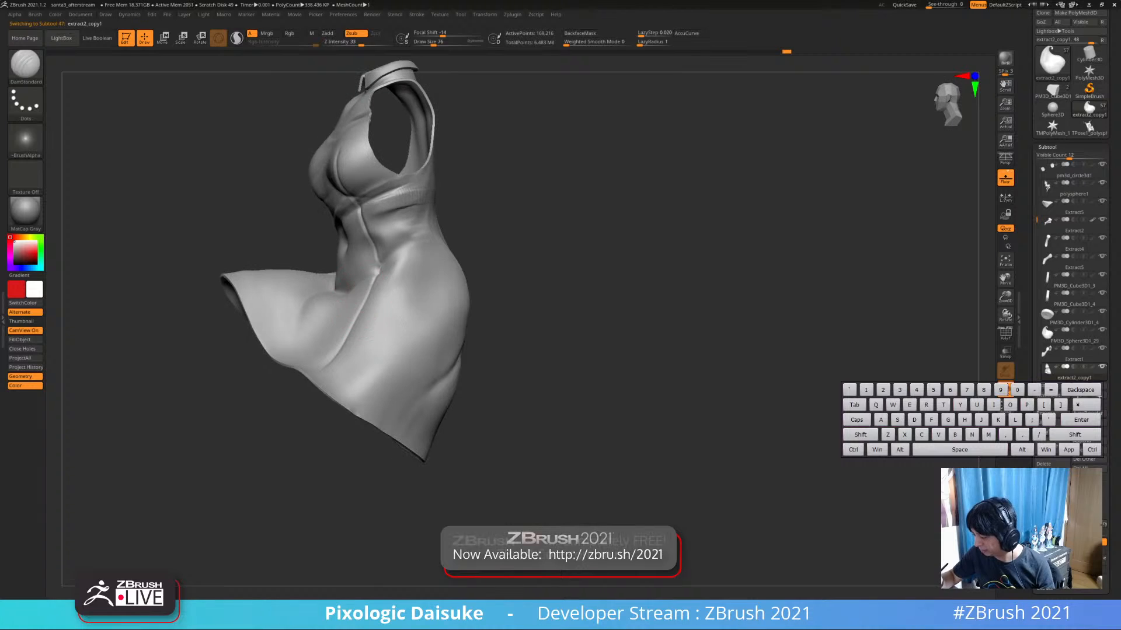
{"action": "key", "text": "ctrl+z"}
{"action": "left_click_drag", "start_coordinate": [353, 299], "coordinate": [415, 303]}
{"action": "mouse_move", "coordinate": [409, 309]}
{"action": "right_mouse_down"}
{"action": "mouse_move", "coordinate": [388, 314]}
{"action": "mouse_move", "coordinate": [428, 292]}
{"action": "right_mouse_up"}
{"action": "key", "text": "shift"}
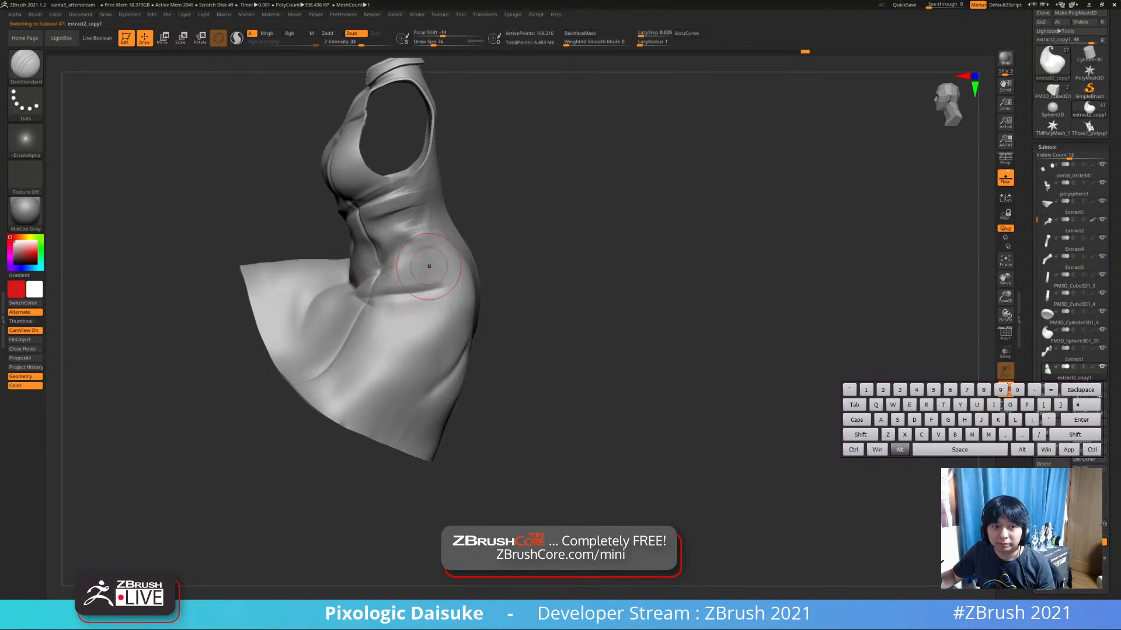
{"action": "mouse_move", "coordinate": [429, 266]}
{"action": "right_mouse_down"}
{"action": "mouse_move", "coordinate": [403, 307]}
{"action": "mouse_move", "coordinate": [429, 301]}
{"action": "right_mouse_up"}
{"action": "key", "text": "shift"}
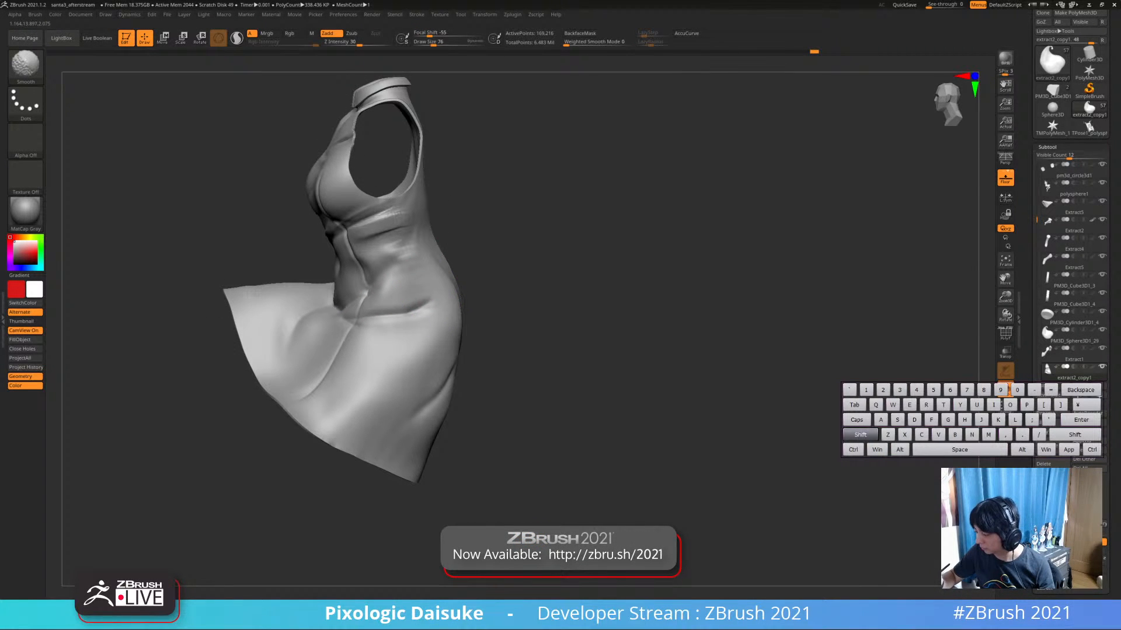
Try further strokes around the dress's hip fold and undo the unwanted ones
{"action": "right_click_drag", "start_coordinate": [429, 292], "coordinate": [332, 305]}
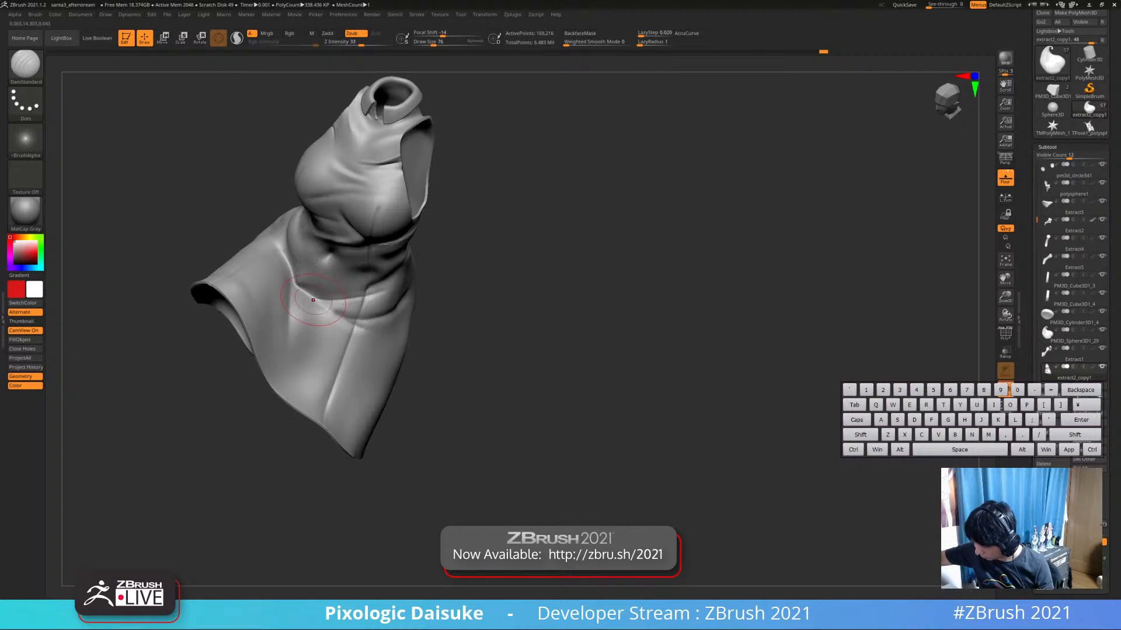
{"action": "right_click_drag", "start_coordinate": [376, 309], "coordinate": [346, 290]}
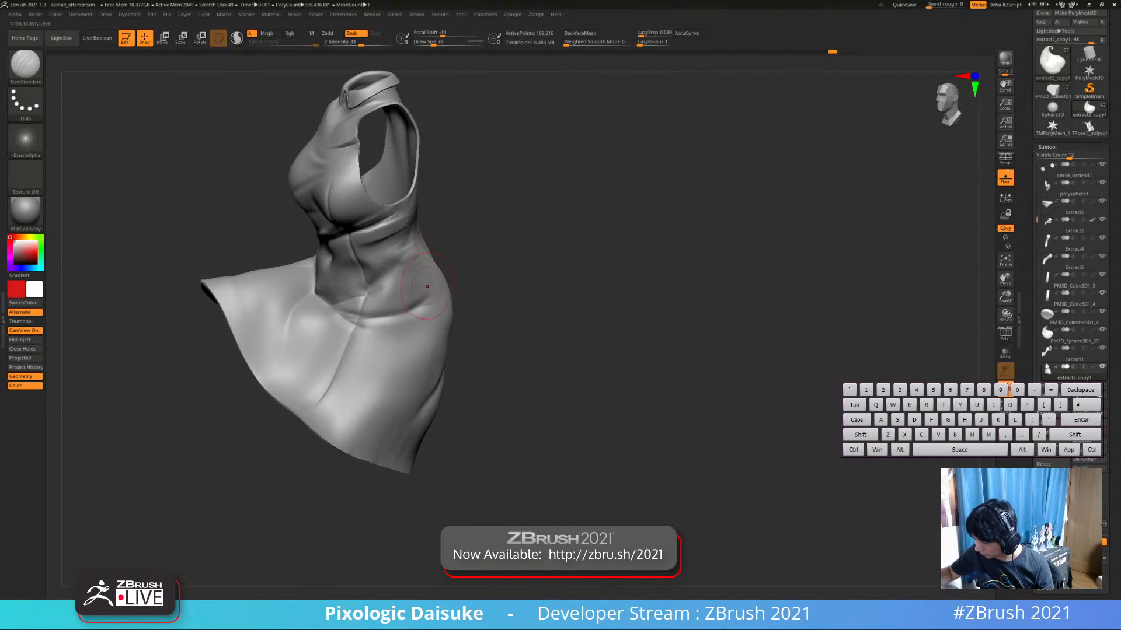
{"action": "right_click_drag", "start_coordinate": [427, 286], "coordinate": [400, 297]}
{"action": "key", "text": "ctrl+z"}
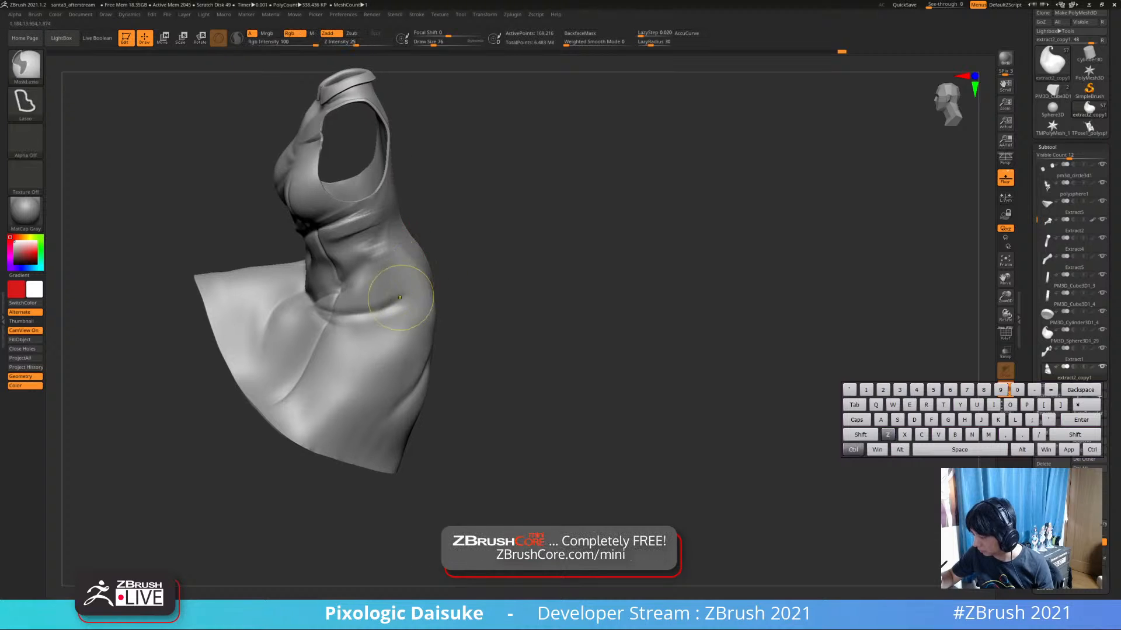
{"action": "mouse_move", "coordinate": [430, 257]}
{"action": "right_mouse_down", "text": "ctrl"}
{"action": "mouse_move", "coordinate": [411, 254]}
{"action": "mouse_move", "coordinate": [435, 258]}
{"action": "right_mouse_up", "text": "ctrl"}
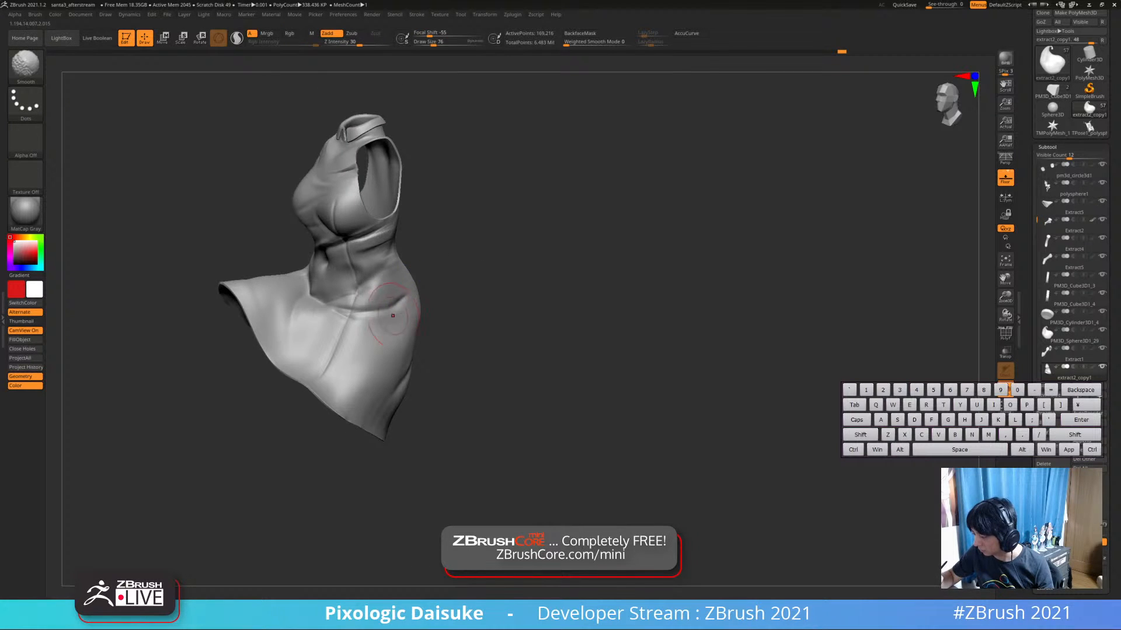
{"action": "mouse_move", "coordinate": [392, 315]}
{"action": "right_mouse_down"}
{"action": "mouse_move", "coordinate": [393, 332]}
{"action": "mouse_move", "coordinate": [309, 248]}
{"action": "right_mouse_up"}
{"action": "key", "text": "ctrl+z"}
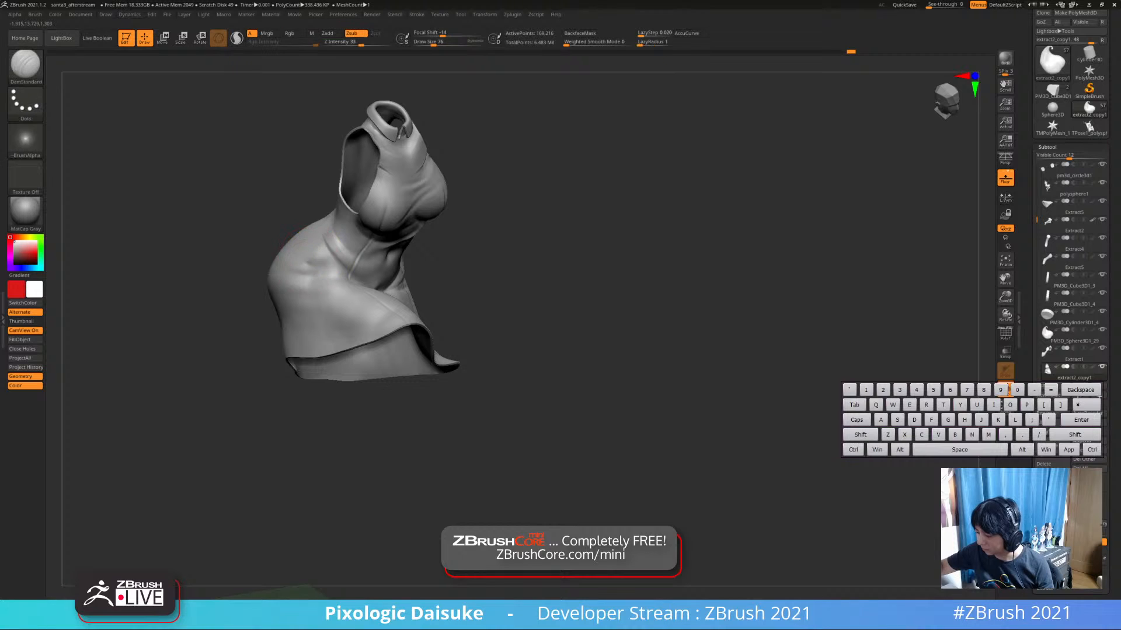
{"action": "key", "text": "ctrl+z"}
Smooth the dress's waist crease on the opposite hip
{"action": "right_click_drag", "start_coordinate": [362, 266], "coordinate": [330, 279]}
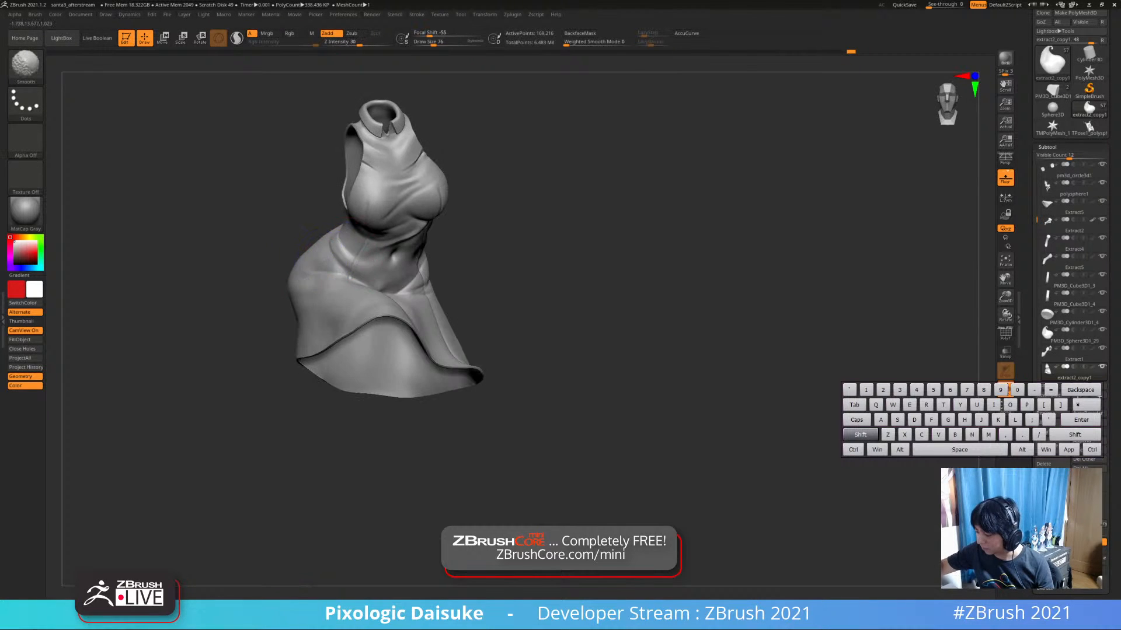
{"action": "left_click_drag", "start_coordinate": [351, 257], "coordinate": [361, 269], "text": "shift"}
{"action": "right_click_drag", "start_coordinate": [350, 274], "coordinate": [392, 255]}
{"action": "left_click_drag", "start_coordinate": [357, 257], "coordinate": [350, 273], "text": "shift"}
Deepen the hip fold and the crease where the dress's side seam meets the waist with DamStandard
{"action": "mouse_move", "coordinate": [350, 280]}
{"action": "right_mouse_down", "text": "alt"}
{"action": "mouse_move", "coordinate": [378, 306]}
{"action": "mouse_move", "coordinate": [461, 330]}
{"action": "right_mouse_up", "text": "alt"}
{"action": "right_click_drag", "start_coordinate": [461, 329], "coordinate": [414, 353]}
{"action": "right_click_drag", "start_coordinate": [414, 353], "coordinate": [342, 363], "text": "alt"}
{"action": "mouse_move", "coordinate": [420, 327]}
{"action": "right_mouse_down", "text": "ctrl"}
{"action": "mouse_move", "coordinate": [466, 371]}
{"action": "mouse_move", "coordinate": [457, 329]}
{"action": "right_mouse_up", "text": "ctrl"}
{"action": "left_click_drag", "start_coordinate": [379, 352], "coordinate": [405, 350]}
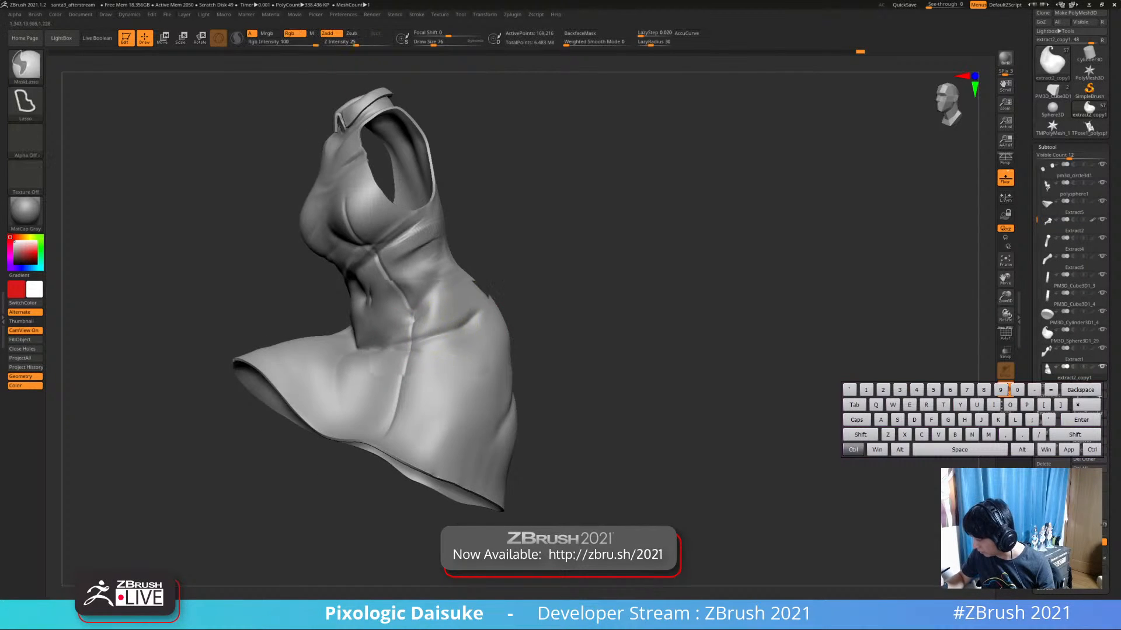
{"action": "right_click_drag", "start_coordinate": [408, 373], "coordinate": [392, 350], "text": "ctrl"}
{"action": "mouse_move", "coordinate": [392, 350]}
{"action": "right_mouse_down"}
{"action": "mouse_move", "coordinate": [447, 333]}
{"action": "mouse_move", "coordinate": [385, 341]}
{"action": "mouse_move", "coordinate": [420, 338]}
{"action": "right_mouse_up"}
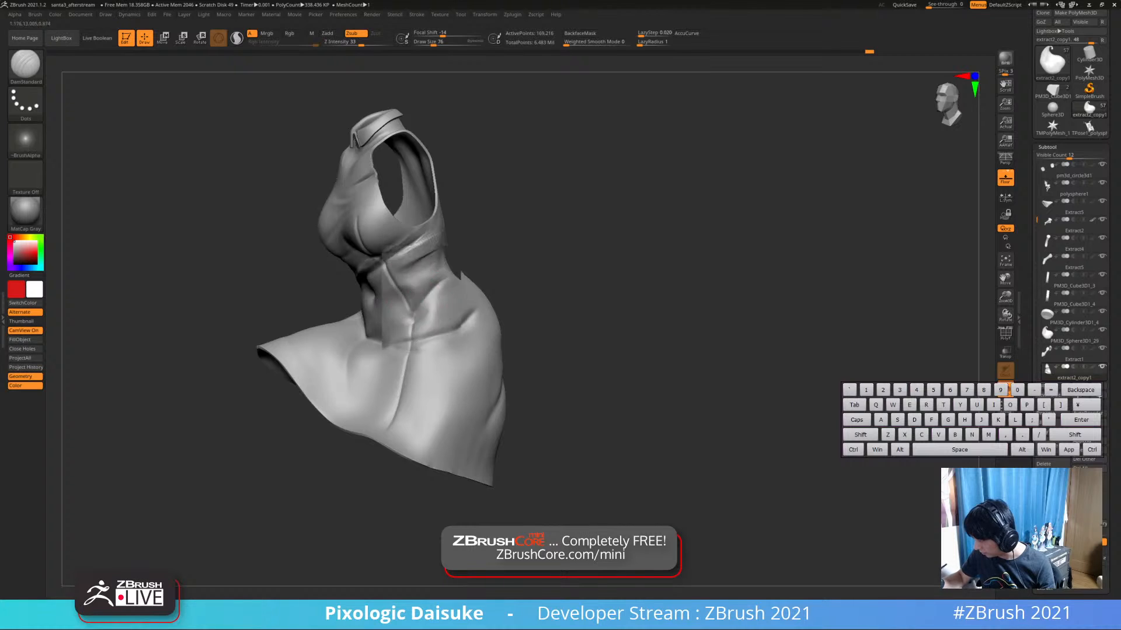
{"action": "left_click_drag", "start_coordinate": [414, 316], "coordinate": [429, 305]}
{"action": "mouse_move", "coordinate": [429, 313]}
{"action": "right_mouse_down"}
{"action": "mouse_move", "coordinate": [460, 326]}
{"action": "mouse_move", "coordinate": [399, 339]}
{"action": "mouse_move", "coordinate": [369, 320]}
{"action": "right_mouse_up"}
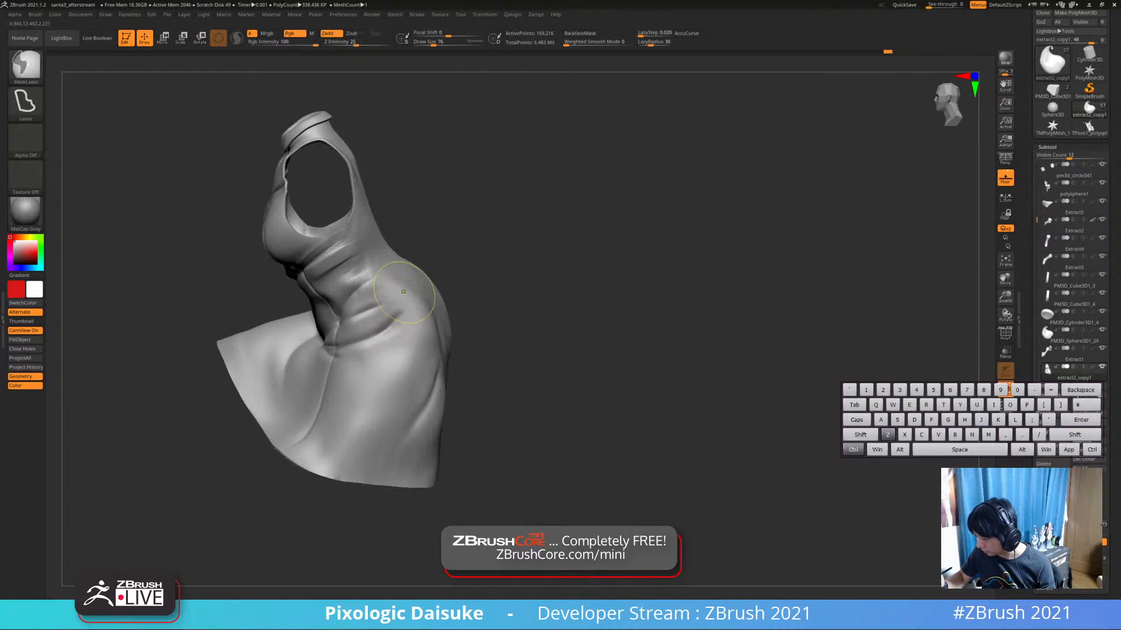
{"action": "mouse_move", "coordinate": [398, 302]}
{"action": "right_mouse_down"}
{"action": "mouse_move", "coordinate": [467, 305]}
{"action": "mouse_move", "coordinate": [388, 299]}
{"action": "mouse_move", "coordinate": [345, 316]}
{"action": "mouse_move", "coordinate": [407, 285]}
{"action": "mouse_move", "coordinate": [365, 319]}
{"action": "mouse_move", "coordinate": [437, 321]}
{"action": "right_mouse_up"}
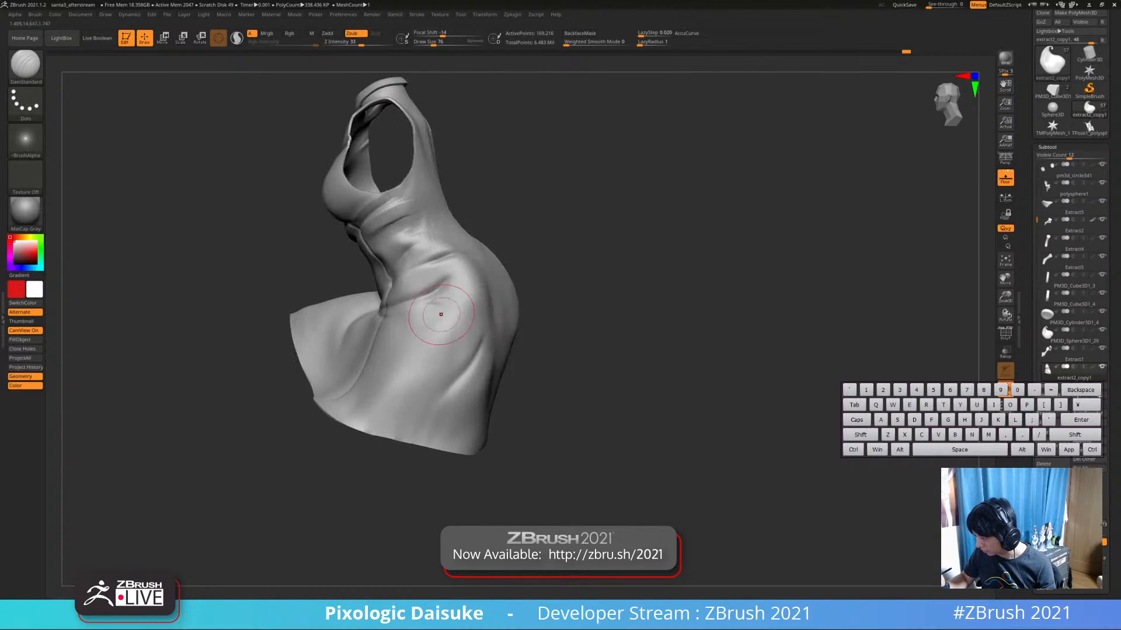
Soften the creases at the waist and hip above the raised thigh by smoothing the dress
{"action": "right_click_drag", "start_coordinate": [504, 333], "coordinate": [485, 315]}
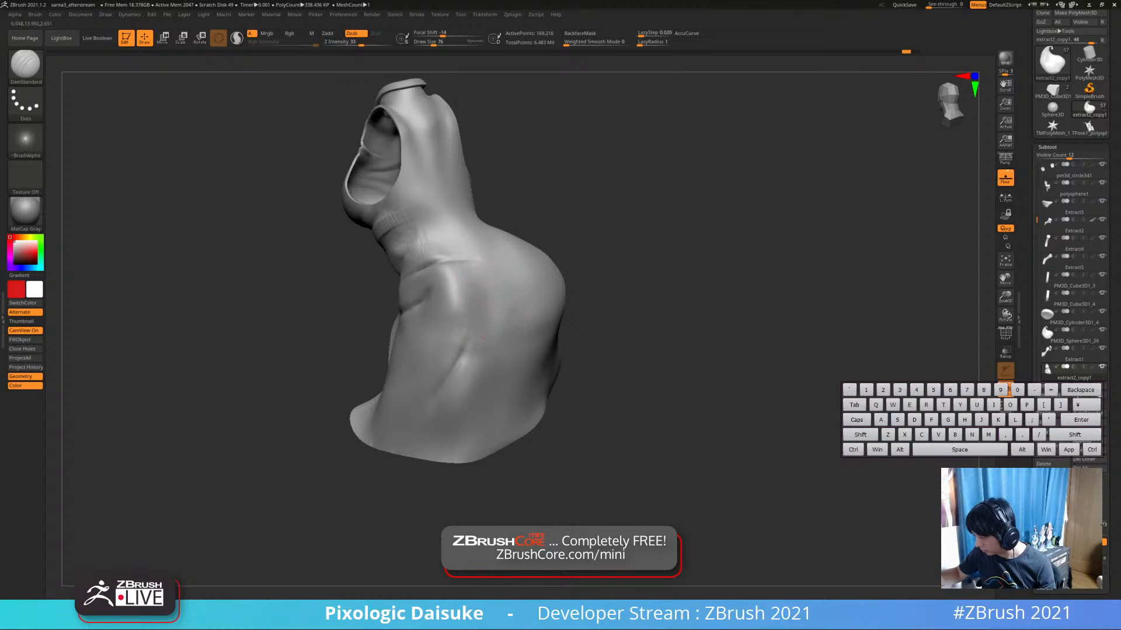
{"action": "mouse_move", "coordinate": [509, 294]}
{"action": "right_mouse_down"}
{"action": "mouse_move", "coordinate": [586, 296]}
{"action": "mouse_move", "coordinate": [425, 333]}
{"action": "mouse_move", "coordinate": [408, 303]}
{"action": "right_mouse_up"}
{"action": "key", "text": "shift"}
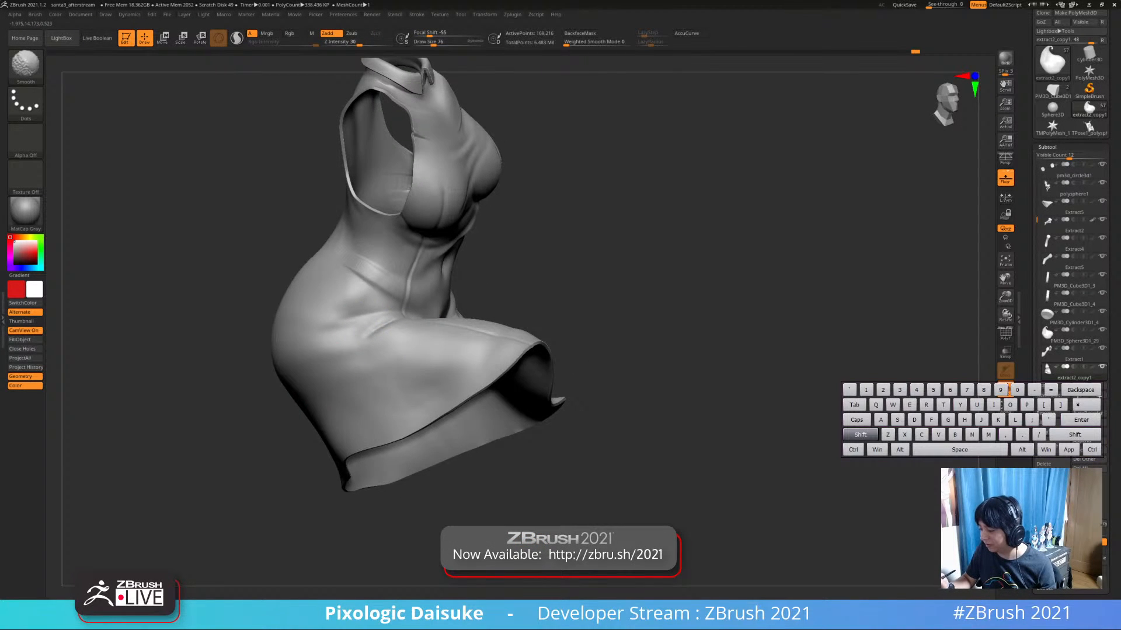
{"action": "left_click_drag", "start_coordinate": [373, 275], "coordinate": [386, 285], "text": "shift"}
{"action": "right_click_drag", "start_coordinate": [388, 292], "coordinate": [387, 343]}
{"action": "left_click_drag", "start_coordinate": [416, 310], "coordinate": [398, 315], "text": "shift"}
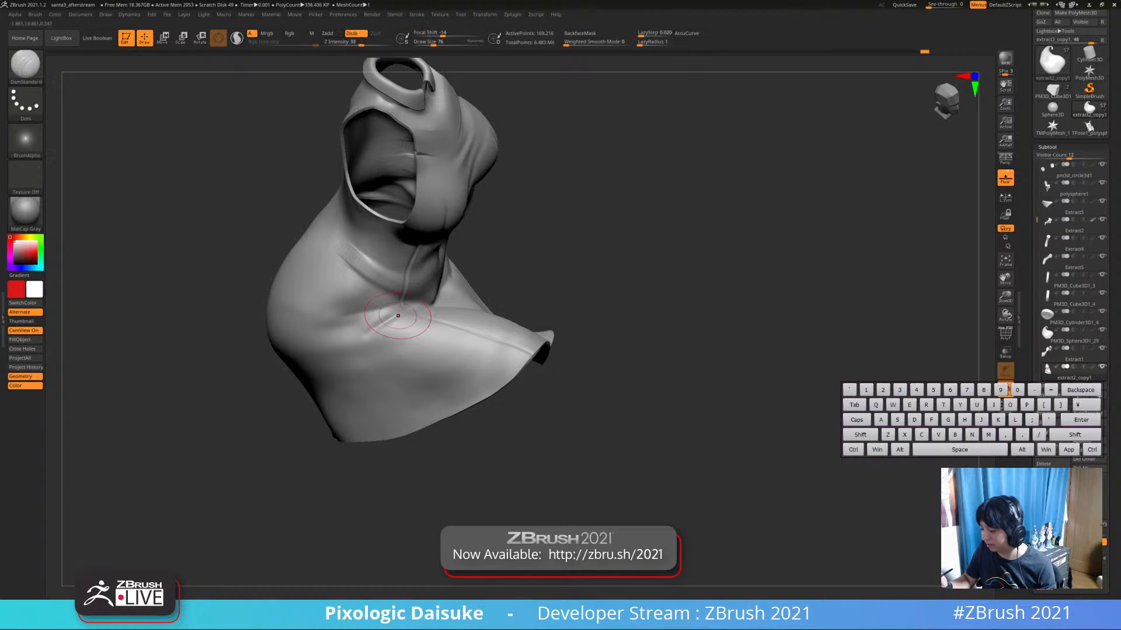
{"action": "right_click_drag", "start_coordinate": [361, 347], "coordinate": [379, 329]}
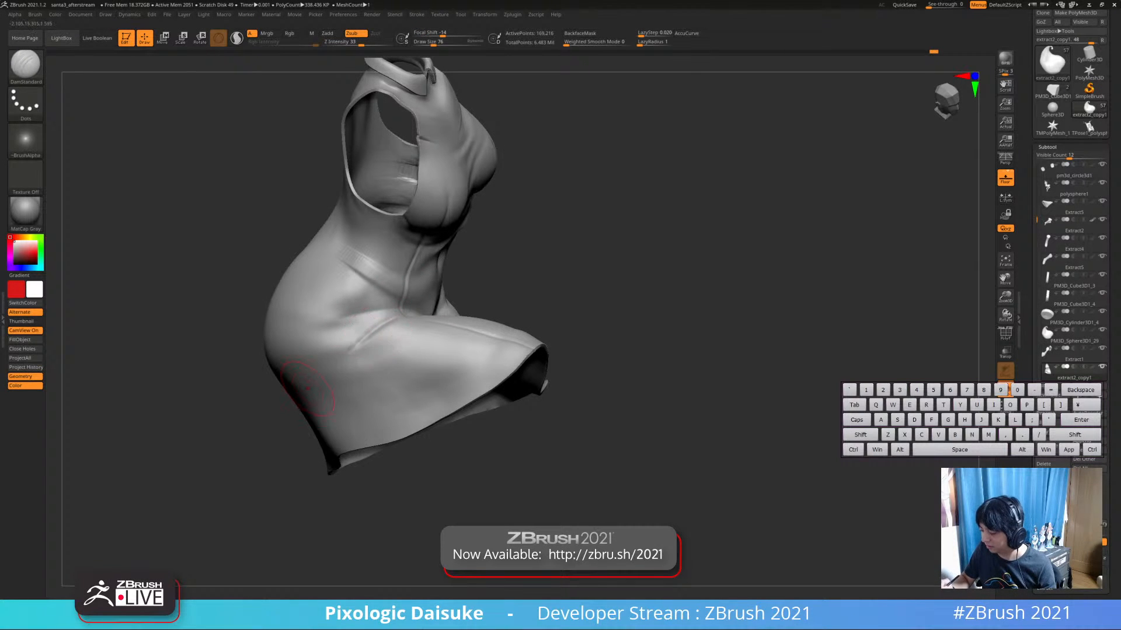
{"action": "right_click_drag", "start_coordinate": [308, 388], "coordinate": [359, 359]}
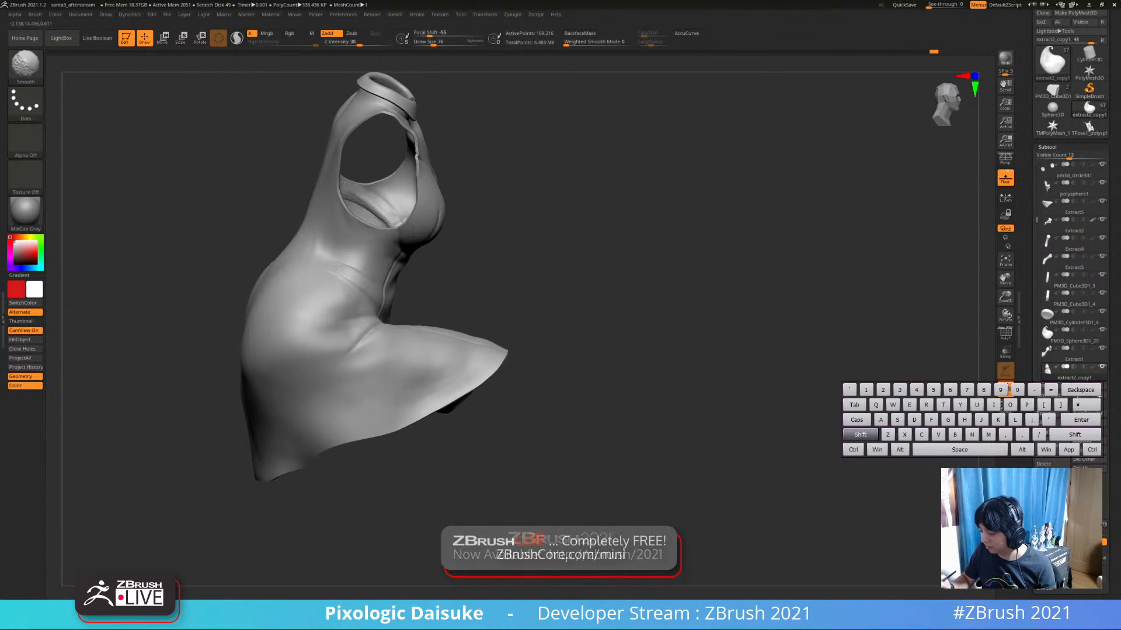
{"action": "left_click_drag", "start_coordinate": [359, 344], "coordinate": [351, 354], "text": "shift"}
{"action": "right_click_drag", "start_coordinate": [362, 350], "coordinate": [334, 380]}
Carve a short crease at the hip above the raised thigh, undoing and redrawing the stroke until it fits
{"action": "right_click_drag", "start_coordinate": [410, 312], "coordinate": [385, 330]}
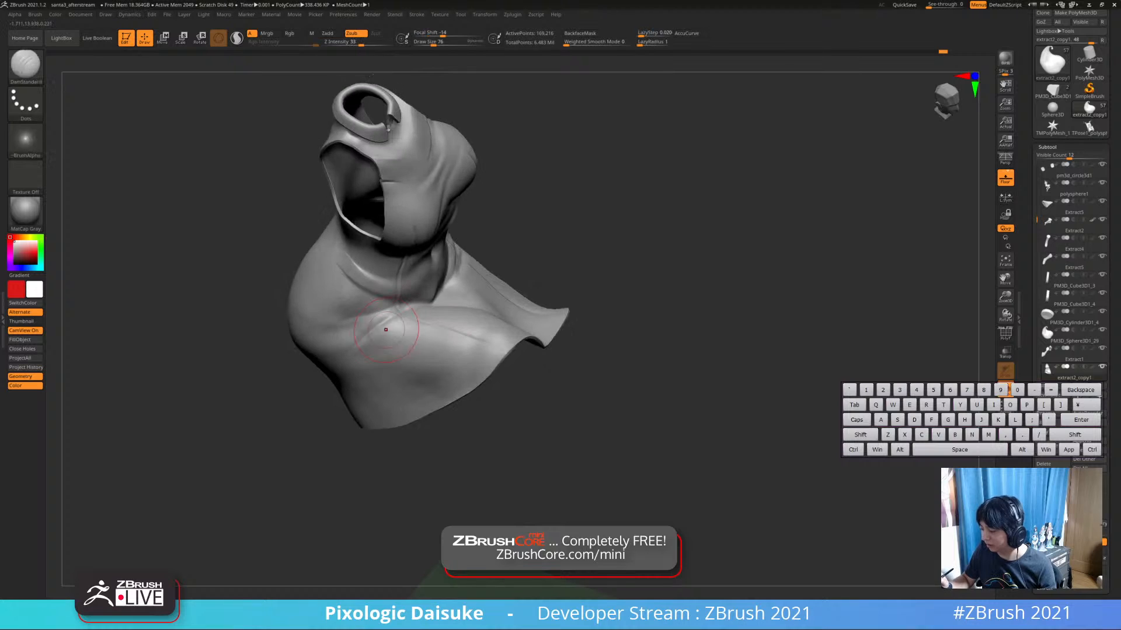
{"action": "left_click_drag", "start_coordinate": [382, 324], "coordinate": [367, 338]}
{"action": "key", "text": "ctrl+z"}
{"action": "right_click_drag", "start_coordinate": [418, 317], "coordinate": [394, 318]}
{"action": "key", "text": "ctrl+z"}
{"action": "left_click_drag", "start_coordinate": [400, 312], "coordinate": [378, 326]}
{"action": "mouse_move", "coordinate": [390, 309]}
{"action": "right_mouse_down"}
{"action": "mouse_move", "coordinate": [403, 330]}
{"action": "mouse_move", "coordinate": [368, 297]}
{"action": "mouse_move", "coordinate": [376, 343]}
{"action": "mouse_move", "coordinate": [352, 357]}
{"action": "mouse_move", "coordinate": [364, 347]}
{"action": "mouse_move", "coordinate": [357, 376]}
{"action": "right_mouse_up"}
{"action": "mouse_move", "coordinate": [356, 376]}
{"action": "right_mouse_down"}
{"action": "mouse_move", "coordinate": [346, 381]}
{"action": "mouse_move", "coordinate": [351, 339]}
{"action": "right_mouse_up"}
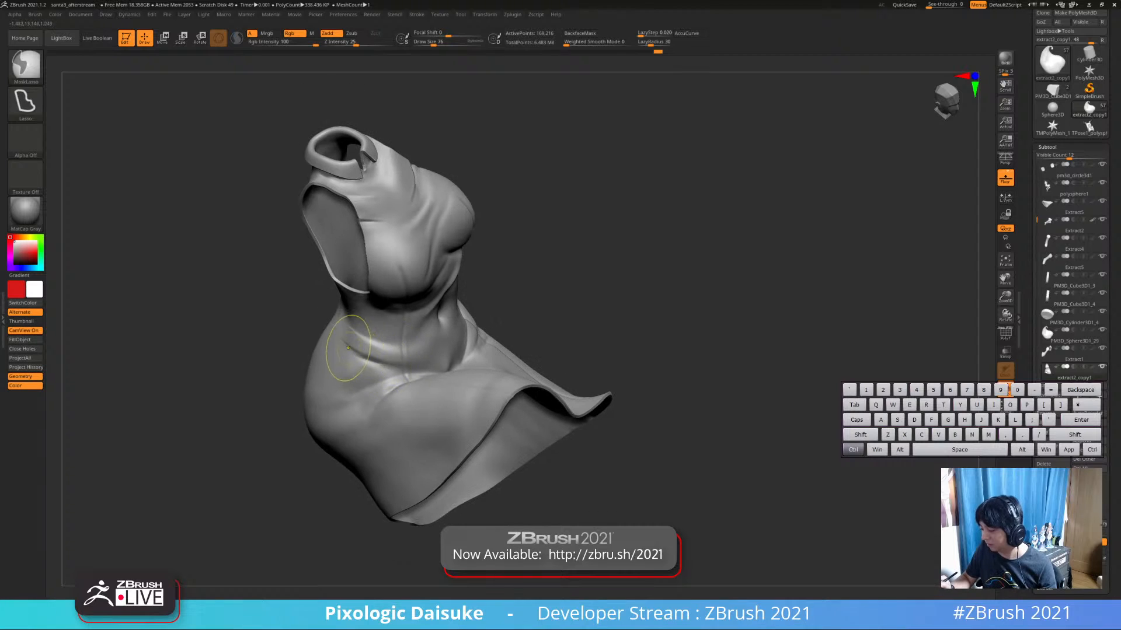
Reduce the DamStandard draw size to 49 and inspect the dress's bodice and waist folds
{"action": "mouse_move", "coordinate": [426, 349]}
{"action": "right_mouse_down"}
{"action": "mouse_move", "coordinate": [401, 294]}
{"action": "mouse_move", "coordinate": [446, 99]}
{"action": "right_mouse_up"}
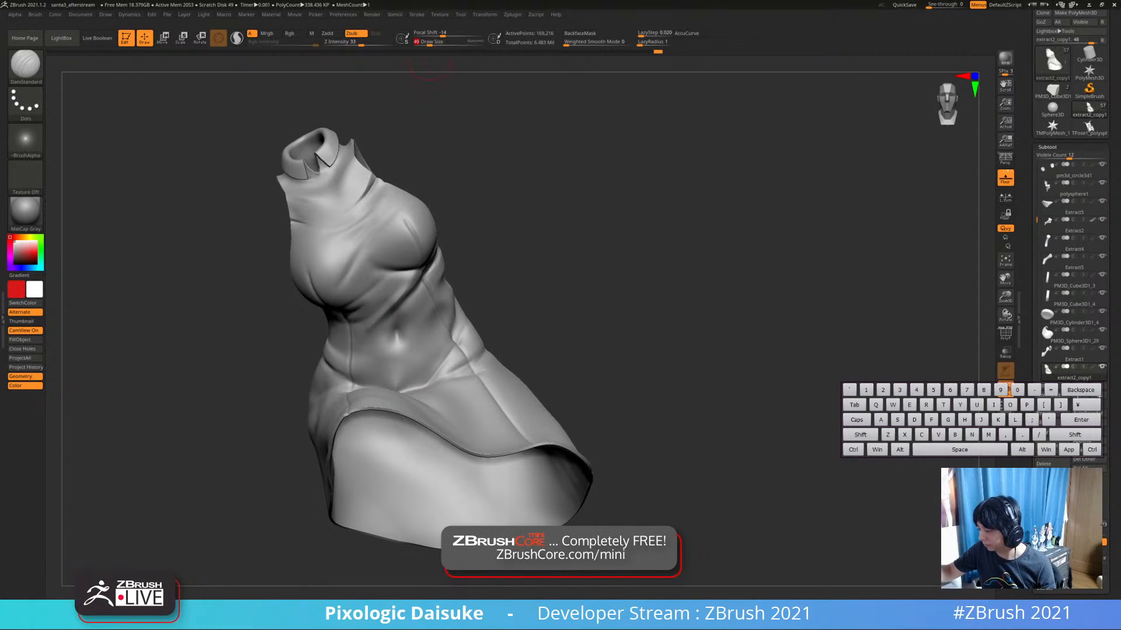
{"action": "mouse_move", "coordinate": [397, 338]}
{"action": "right_mouse_down"}
{"action": "mouse_move", "coordinate": [456, 244]}
{"action": "mouse_move", "coordinate": [365, 257]}
{"action": "mouse_move", "coordinate": [373, 263]}
{"action": "right_mouse_up"}
{"action": "left_click", "coordinate": [455, 244]}
{"action": "key", "text": "s"}
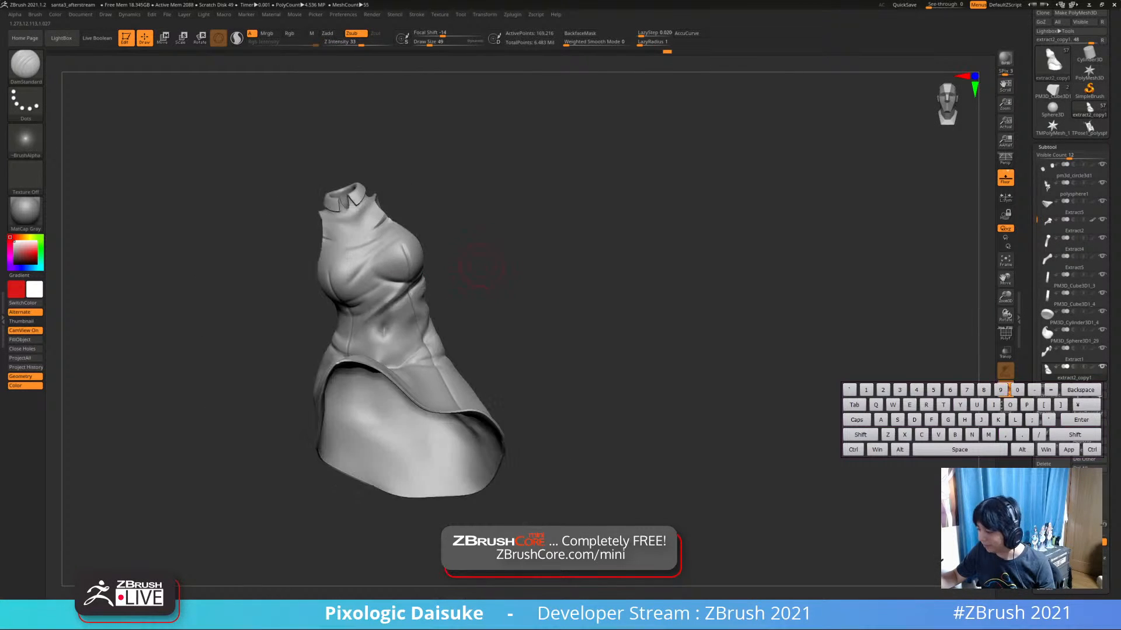
{"action": "key", "text": "s"}
{"action": "mouse_move", "coordinate": [462, 271]}
{"action": "right_mouse_down"}
{"action": "mouse_move", "coordinate": [388, 291]}
{"action": "mouse_move", "coordinate": [490, 286]}
{"action": "right_mouse_up"}
{"action": "key", "text": "s"}
Undo the latest trial strokes on the dress's side folds below the armhole
{"action": "key", "text": "ctrl+z"}
{"action": "key", "text": "ctrl+z"}
{"action": "key", "text": "ctrl+z"}
{"action": "key", "text": "ctrl+z"}
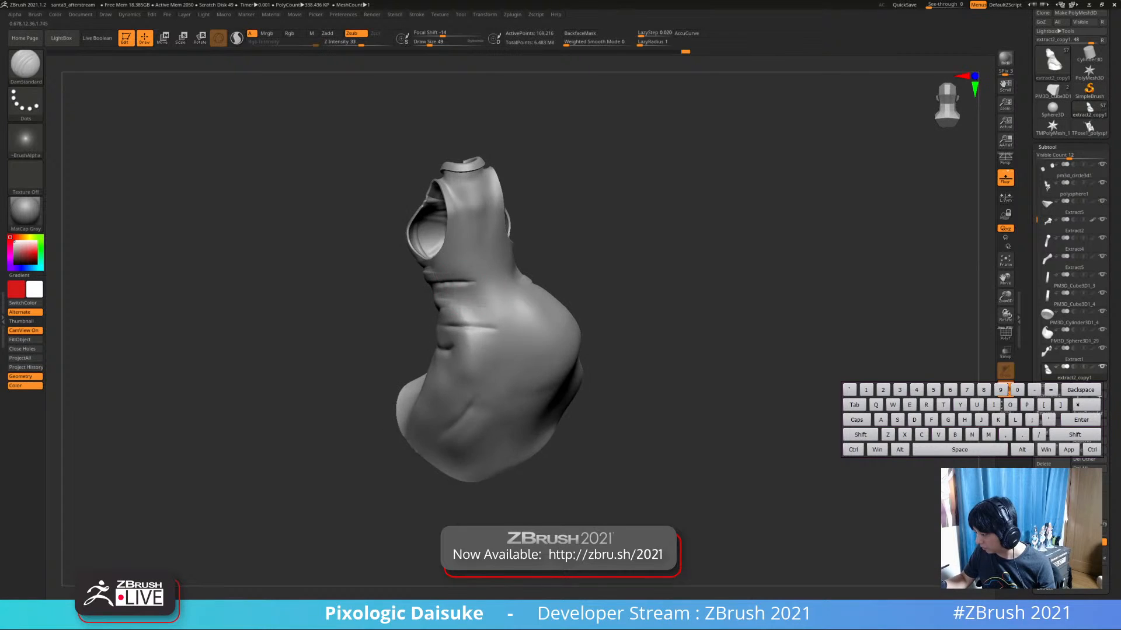
{"action": "key", "text": "ctrl+z"}
{"action": "key", "text": "ctrl+z"}
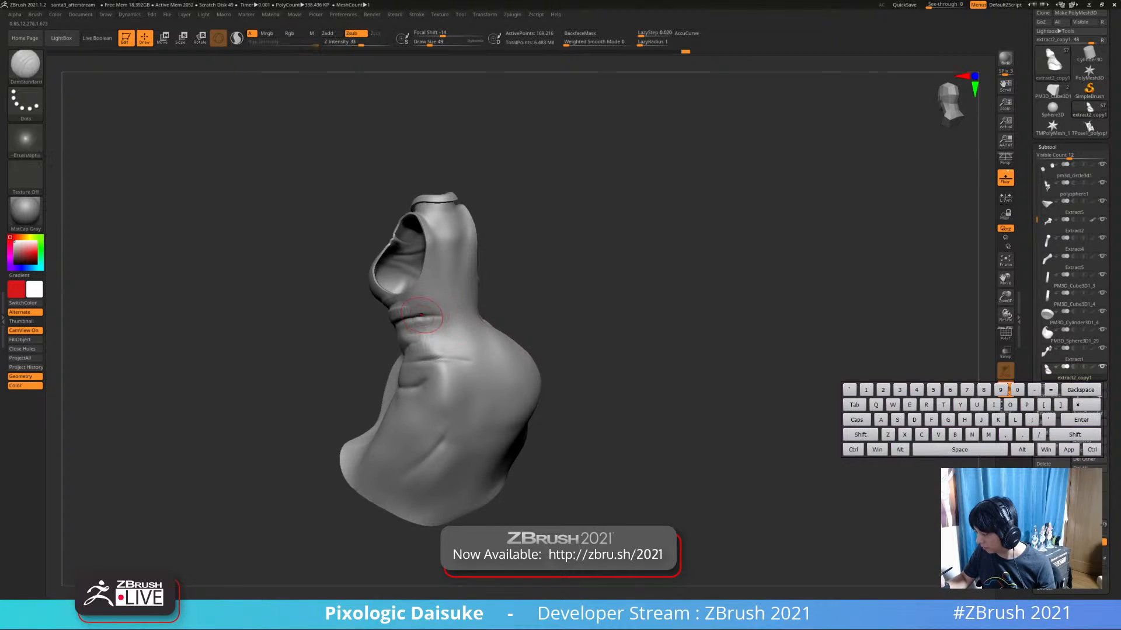
{"action": "key", "text": "ctrl+z"}
Carve the fold below the dress's armhole with DamStandard, smooth it, and check the waist from both sides
{"action": "right_click_drag", "start_coordinate": [426, 313], "coordinate": [454, 299]}
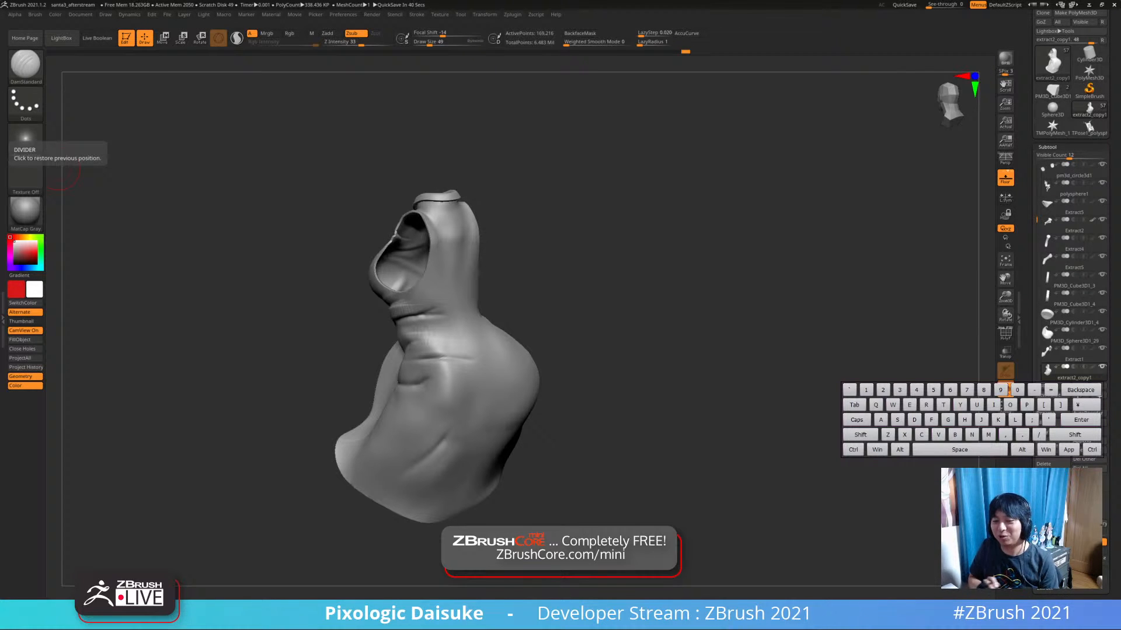
{"action": "right_click_drag", "start_coordinate": [361, 286], "coordinate": [432, 315]}
{"action": "left_click_drag", "start_coordinate": [419, 315], "coordinate": [451, 300]}
{"action": "mouse_move", "coordinate": [451, 300]}
{"action": "right_mouse_down", "text": "ctrl"}
{"action": "mouse_move", "coordinate": [444, 269]}
{"action": "mouse_move", "coordinate": [502, 263]}
{"action": "right_mouse_up", "text": "ctrl"}
{"action": "left_click_drag", "start_coordinate": [425, 308], "coordinate": [452, 303], "text": "shift"}
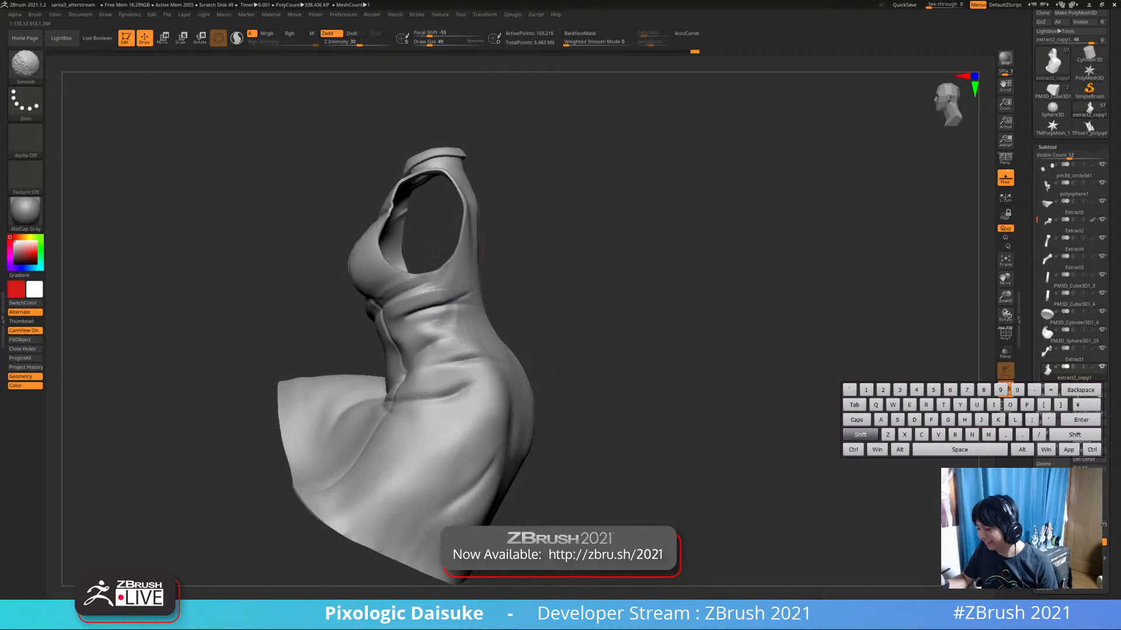
{"action": "right_click_drag", "start_coordinate": [467, 280], "coordinate": [563, 257]}
{"action": "mouse_move", "coordinate": [435, 315]}
{"action": "right_mouse_down"}
{"action": "mouse_move", "coordinate": [378, 312]}
{"action": "mouse_move", "coordinate": [408, 327]}
{"action": "mouse_move", "coordinate": [442, 299]}
{"action": "mouse_move", "coordinate": [376, 308]}
{"action": "mouse_move", "coordinate": [385, 337]}
{"action": "mouse_move", "coordinate": [409, 333]}
{"action": "right_mouse_up"}
{"action": "key", "text": "ctrl"}
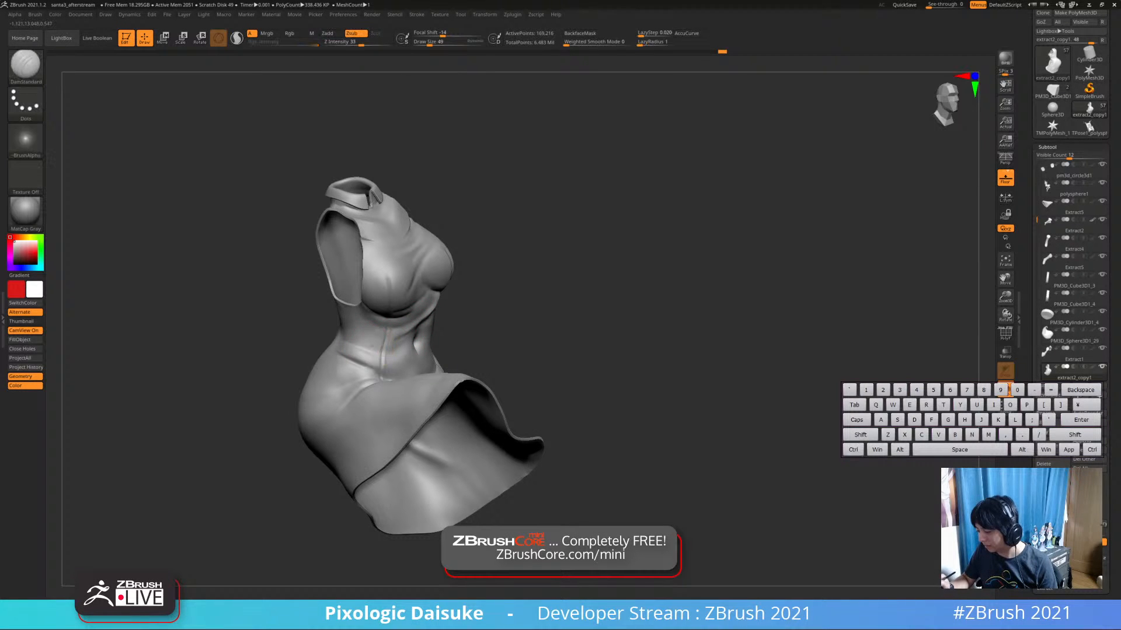
{"action": "mouse_move", "coordinate": [388, 342]}
{"action": "right_mouse_down"}
{"action": "mouse_move", "coordinate": [361, 344]}
{"action": "mouse_move", "coordinate": [389, 351]}
{"action": "mouse_move", "coordinate": [395, 332]}
{"action": "mouse_move", "coordinate": [358, 343]}
{"action": "mouse_move", "coordinate": [392, 329]}
{"action": "mouse_move", "coordinate": [448, 343]}
{"action": "mouse_move", "coordinate": [456, 363]}
{"action": "mouse_move", "coordinate": [400, 325]}
{"action": "right_mouse_up"}
{"action": "key", "text": "ctrl"}
{"action": "mouse_move", "coordinate": [389, 374]}
{"action": "right_mouse_down"}
{"action": "mouse_move", "coordinate": [500, 369]}
{"action": "mouse_move", "coordinate": [373, 358]}
{"action": "right_mouse_up"}
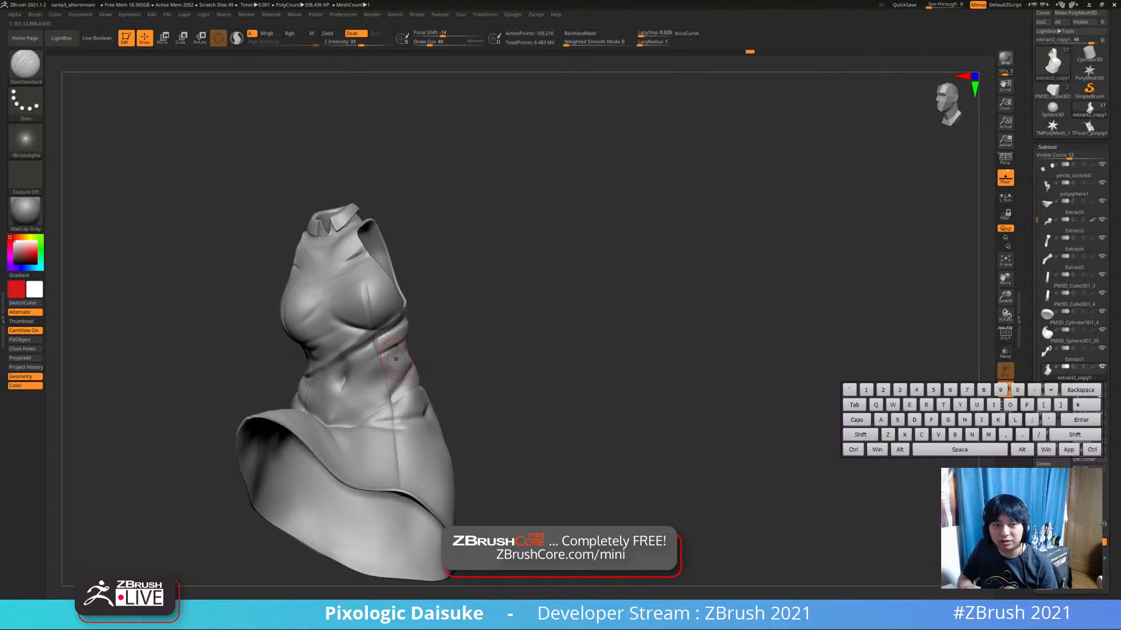
{"action": "mouse_move", "coordinate": [25, 140]}
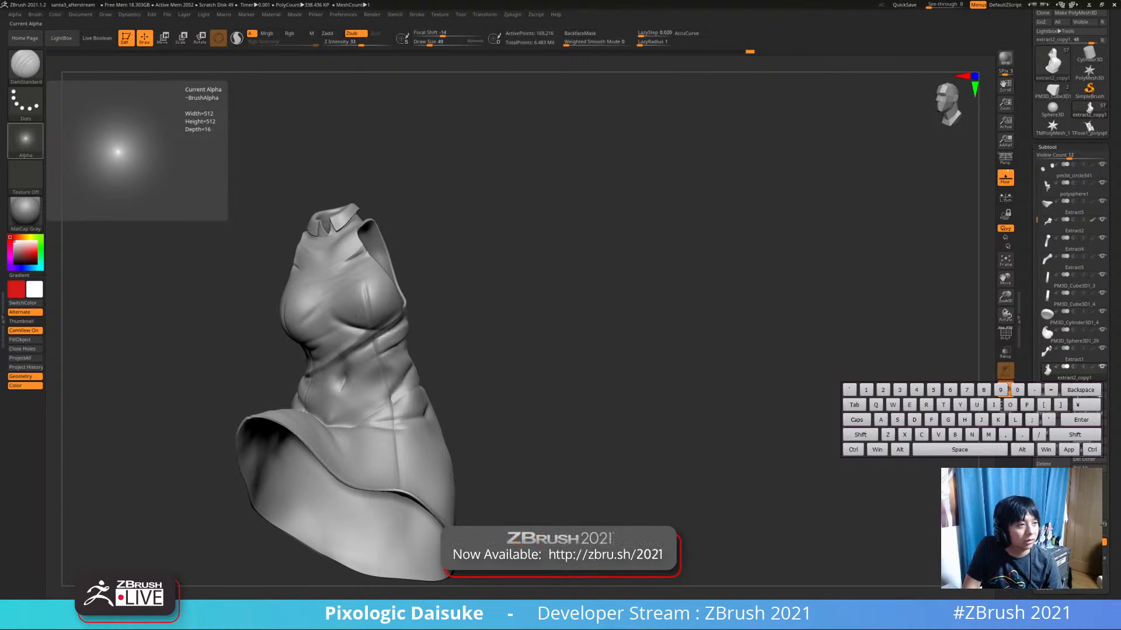
{"action": "key", "text": "ctrl+a"}
{"action": "key", "text": "y"}
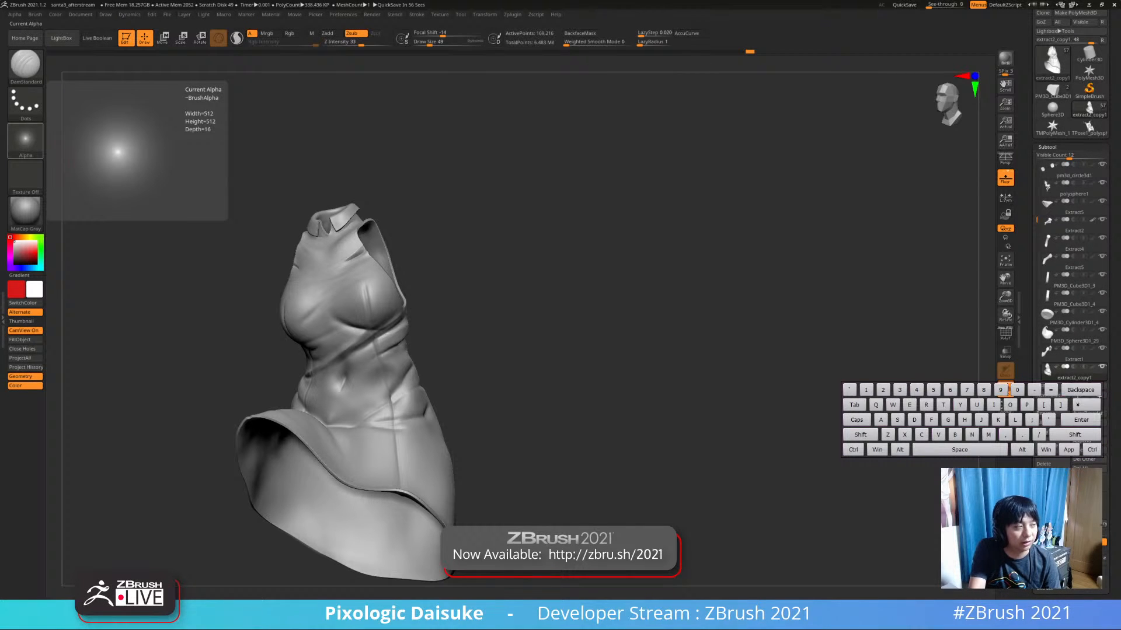
{"action": "key", "text": "t"}
{"action": "key", "text": "e"}
{"action": "key", "text": "space"}
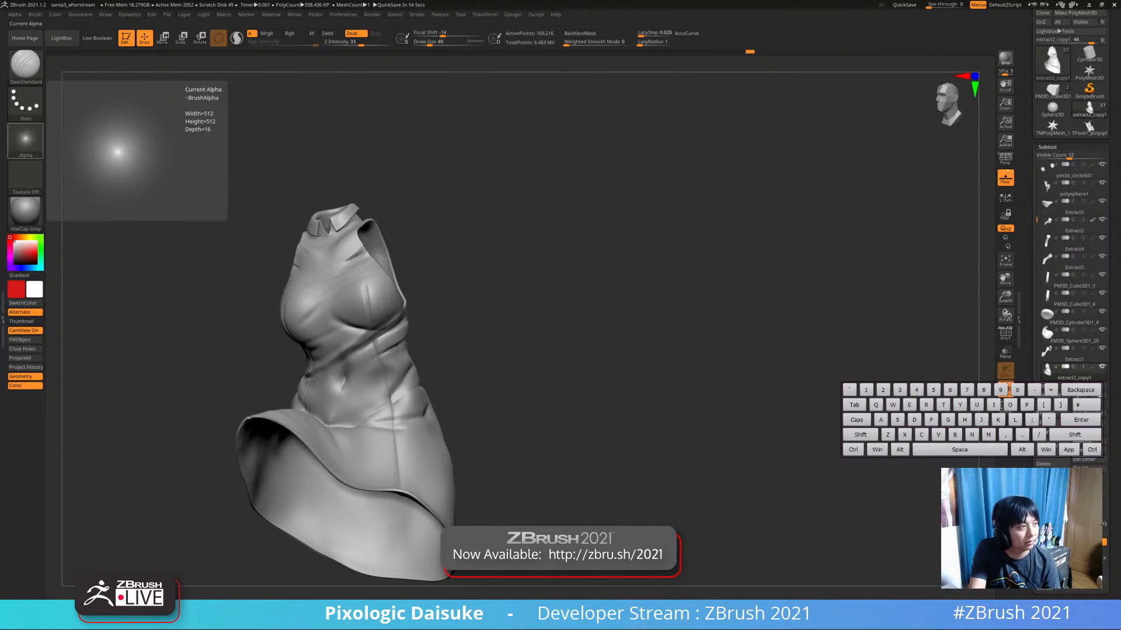
{"action": "key", "text": "g"}
{"action": "key", "text": "c"}
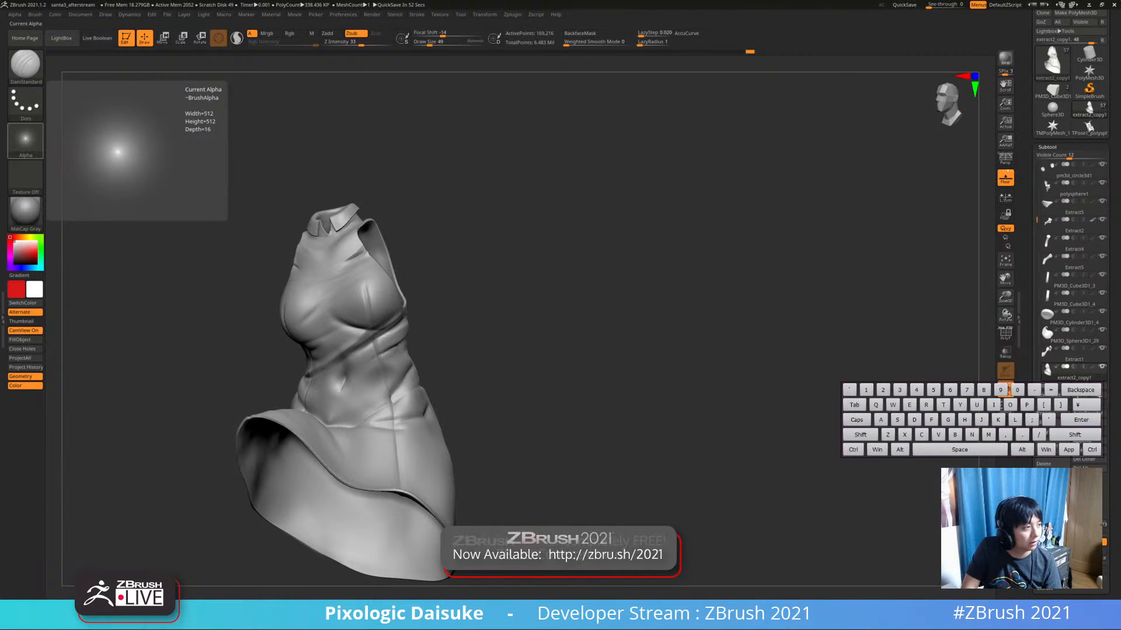
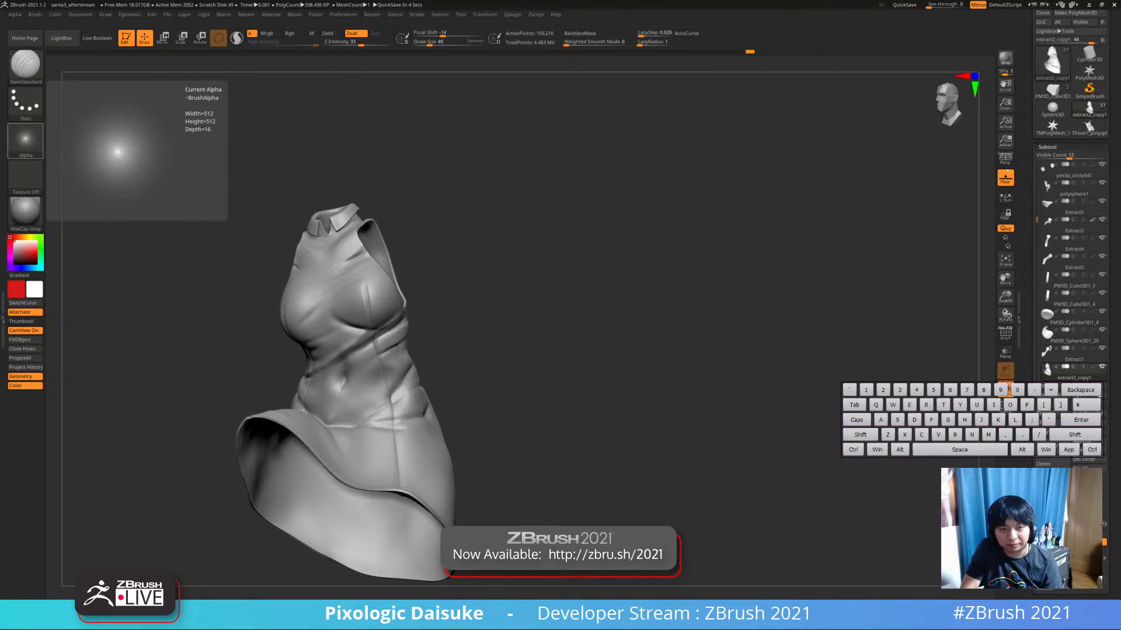
{"action": "key", "text": "ctrl"}
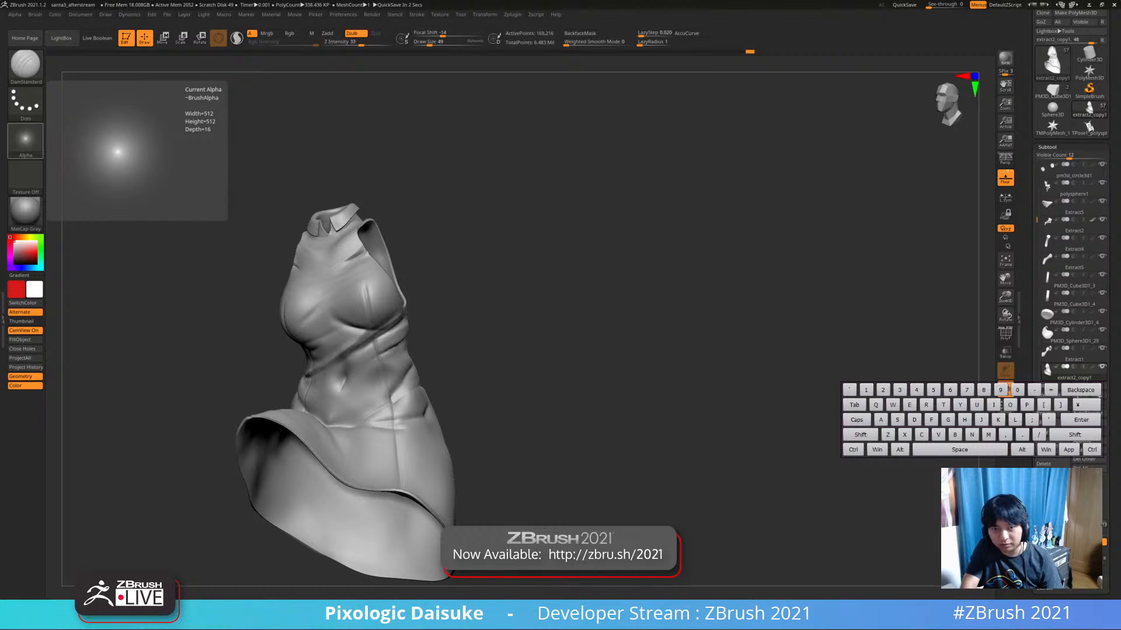
{"action": "key", "text": "a"}
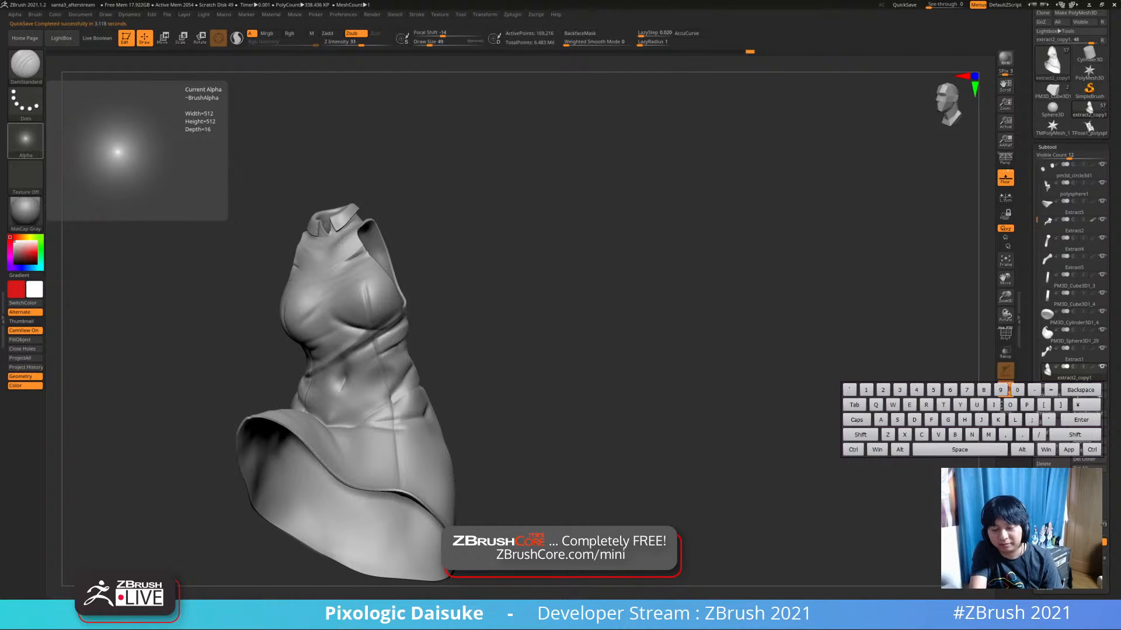
{"action": "type", "text": "orero"}
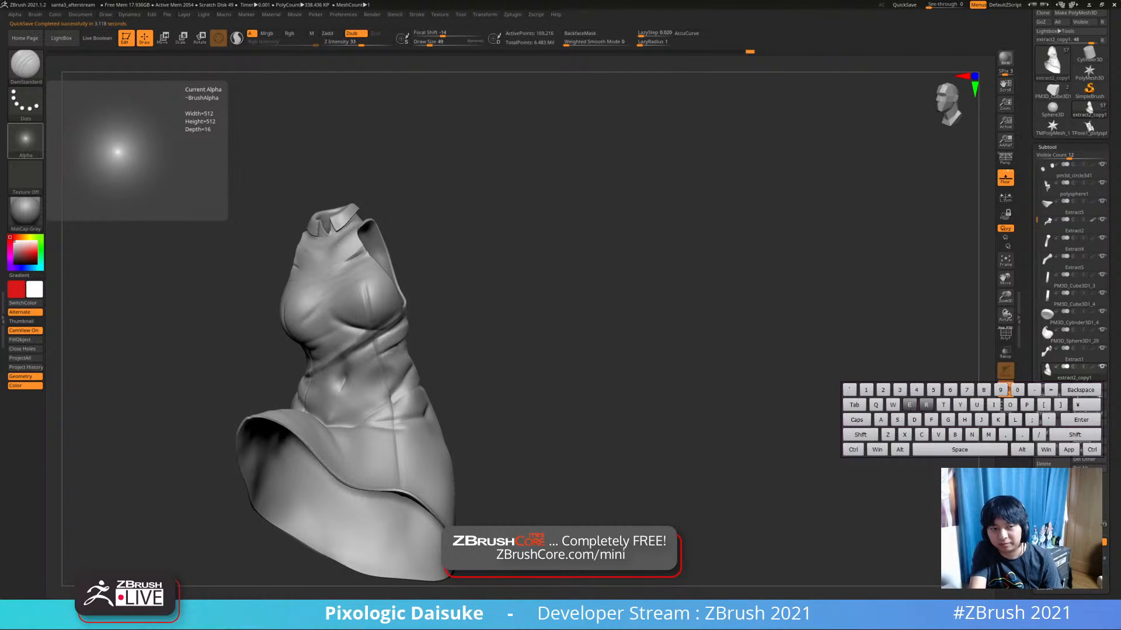
{"action": "key", "text": "Return"}
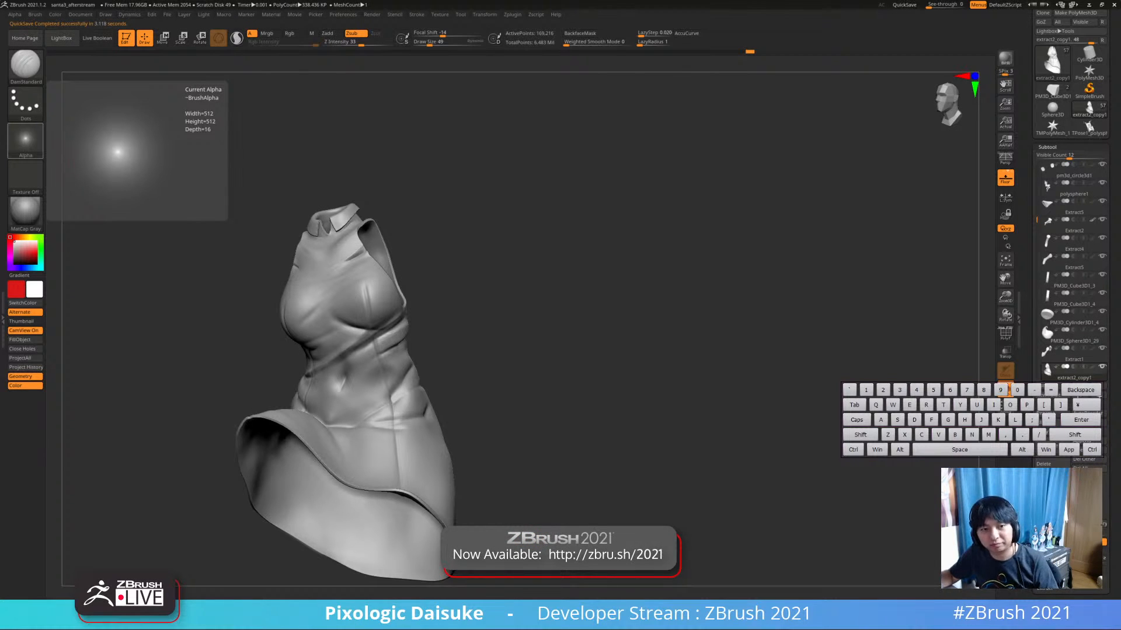
Try a DamStandard fold across the midriff below the bust and undo the trial strokes
{"action": "mouse_move", "coordinate": [467, 304]}
{"action": "left_mouse_down"}
{"action": "mouse_move", "coordinate": [513, 306]}
{"action": "mouse_move", "coordinate": [338, 317]}
{"action": "mouse_move", "coordinate": [285, 341]}
{"action": "mouse_move", "coordinate": [321, 319]}
{"action": "left_mouse_up"}
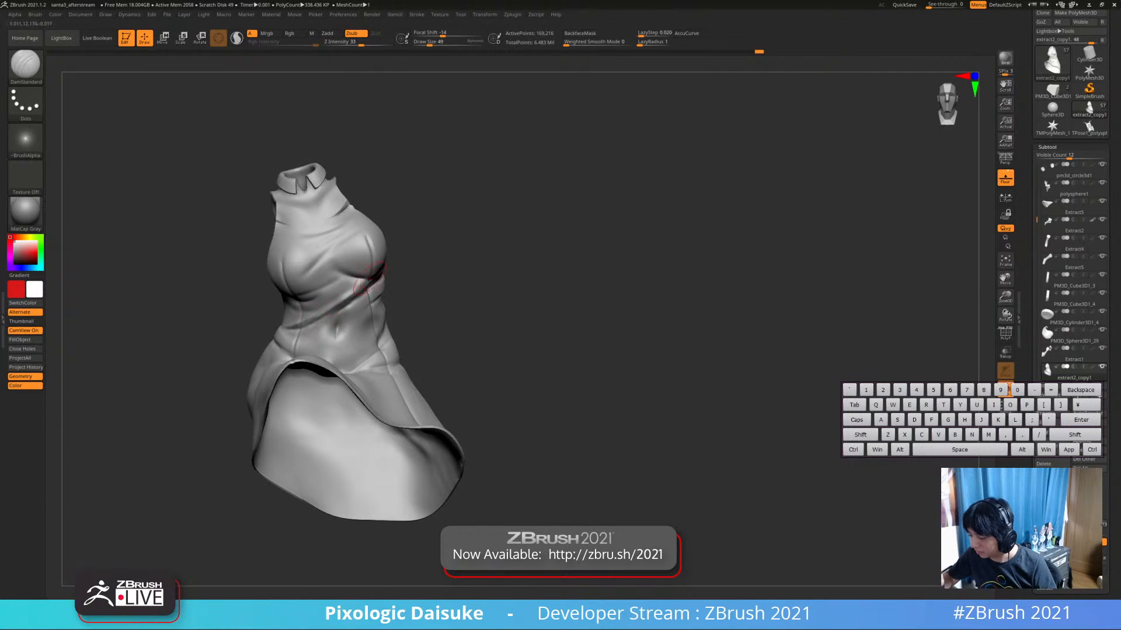
{"action": "right_click_drag", "start_coordinate": [351, 307], "coordinate": [338, 317]}
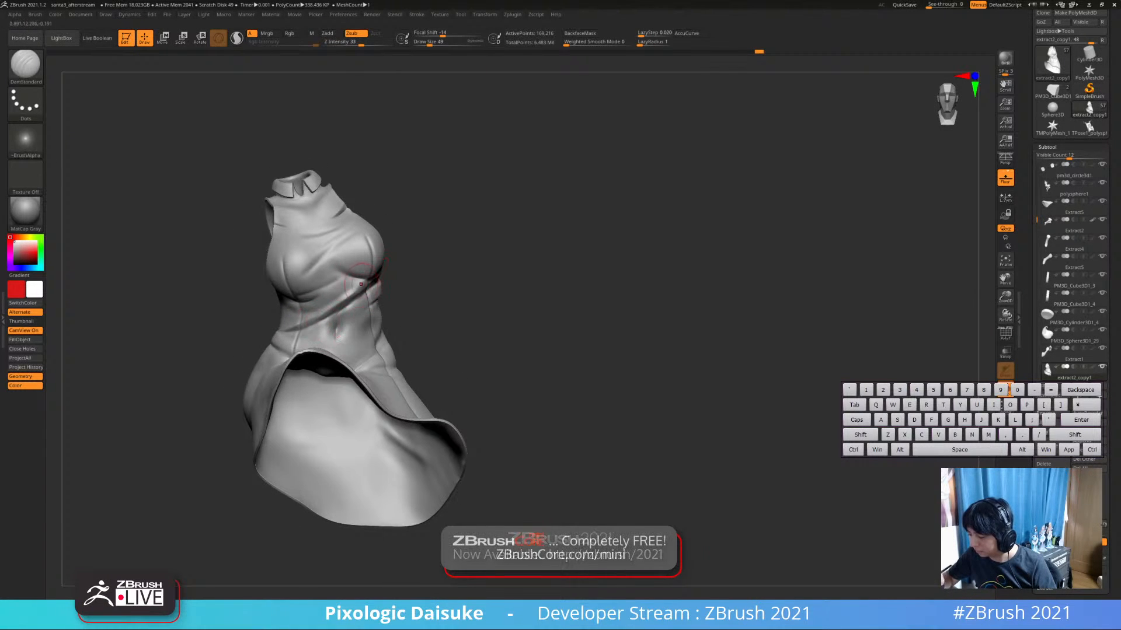
{"action": "left_click_drag", "start_coordinate": [336, 316], "coordinate": [366, 284]}
{"action": "mouse_move", "coordinate": [368, 261]}
{"action": "right_mouse_down", "text": "alt"}
{"action": "mouse_move", "coordinate": [358, 255]}
{"action": "mouse_move", "coordinate": [370, 283]}
{"action": "mouse_move", "coordinate": [339, 279]}
{"action": "right_mouse_up", "text": "alt"}
{"action": "mouse_move", "coordinate": [338, 279]}
{"action": "right_mouse_down", "text": "ctrl"}
{"action": "mouse_move", "coordinate": [346, 338]}
{"action": "mouse_move", "coordinate": [361, 357]}
{"action": "mouse_move", "coordinate": [357, 301]}
{"action": "mouse_move", "coordinate": [376, 252]}
{"action": "mouse_move", "coordinate": [354, 280]}
{"action": "right_mouse_up", "text": "ctrl"}
{"action": "key", "text": "ctrl+z"}
{"action": "key", "text": "ctrl+z"}
{"action": "key", "text": "ctrl+z"}
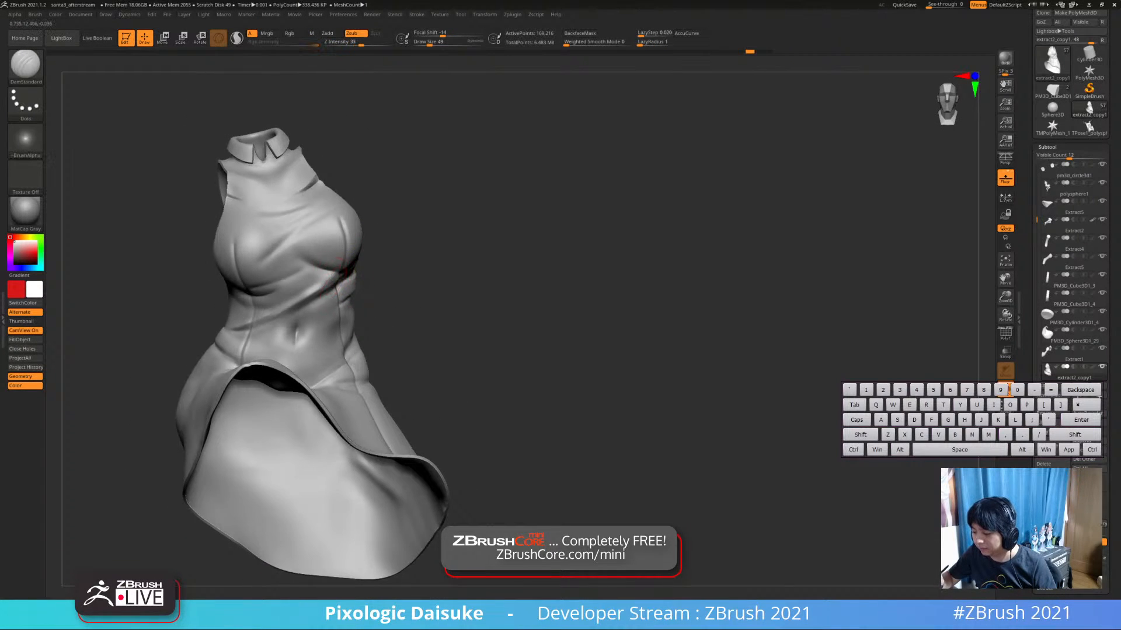
Try a raised stroke across the hip above the raised thigh and undo it
{"action": "right_click_drag", "start_coordinate": [327, 315], "coordinate": [357, 308]}
{"action": "mouse_move", "coordinate": [357, 308]}
{"action": "right_mouse_down", "text": "alt"}
{"action": "mouse_move", "coordinate": [403, 327]}
{"action": "mouse_move", "coordinate": [299, 343]}
{"action": "right_mouse_up", "text": "alt"}
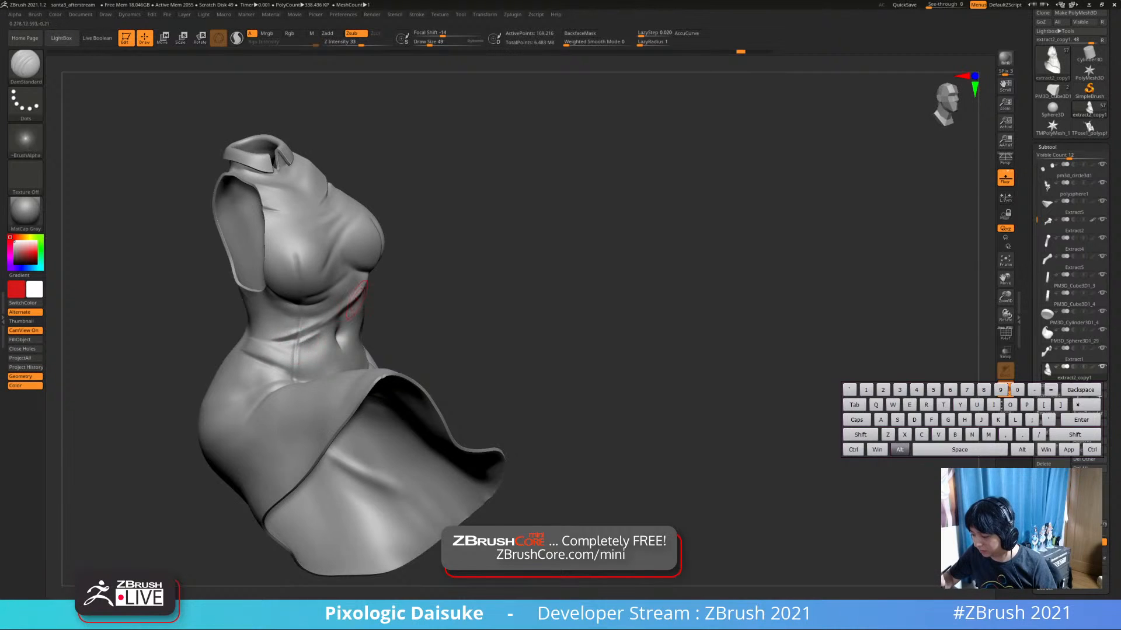
{"action": "mouse_move", "coordinate": [354, 299]}
{"action": "right_mouse_down"}
{"action": "mouse_move", "coordinate": [327, 318]}
{"action": "mouse_move", "coordinate": [334, 327]}
{"action": "mouse_move", "coordinate": [304, 325]}
{"action": "mouse_move", "coordinate": [309, 356]}
{"action": "mouse_move", "coordinate": [338, 353]}
{"action": "mouse_move", "coordinate": [344, 315]}
{"action": "right_mouse_up"}
{"action": "right_click_drag", "start_coordinate": [344, 316], "coordinate": [376, 340]}
{"action": "mouse_move", "coordinate": [376, 340]}
{"action": "right_mouse_down"}
{"action": "mouse_move", "coordinate": [339, 346]}
{"action": "mouse_move", "coordinate": [397, 334]}
{"action": "mouse_move", "coordinate": [277, 345]}
{"action": "right_mouse_up"}
{"action": "key", "text": "ctrl+z"}
{"action": "right_click_drag", "start_coordinate": [374, 295], "coordinate": [305, 324]}
{"action": "left_click_drag", "start_coordinate": [257, 299], "coordinate": [302, 337], "text": "alt"}
{"action": "key", "text": "ctrl+z"}
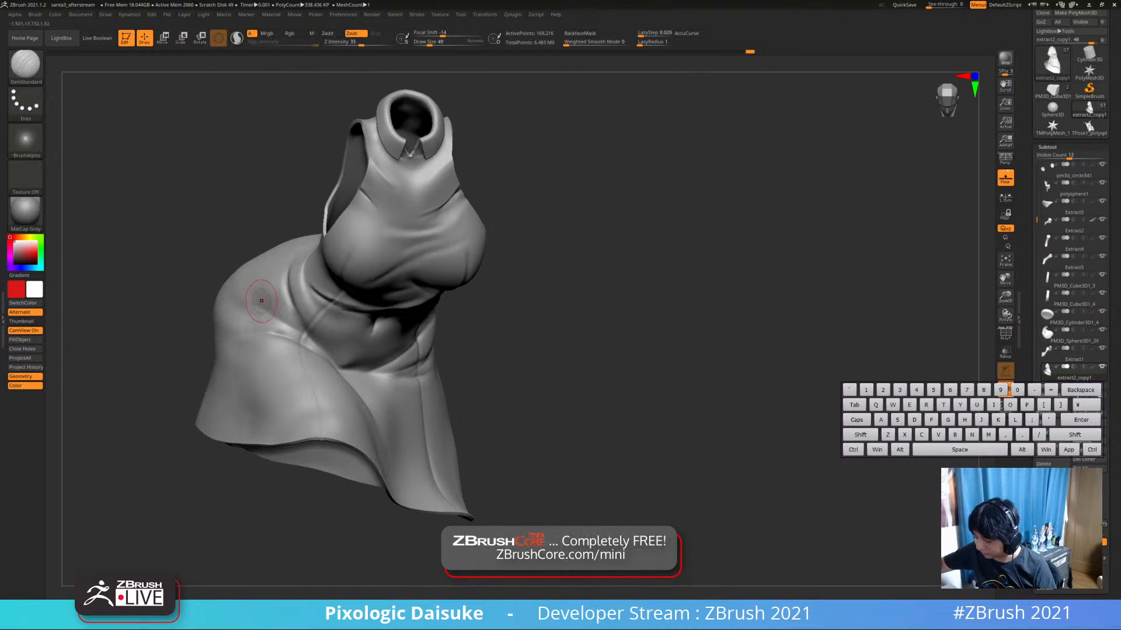
Raise a ridge along the hip crease above the raised thigh with inverted DamStandard strokes and soften it by smoothing
{"action": "left_click_drag", "start_coordinate": [260, 299], "coordinate": [305, 340], "text": "alt"}
{"action": "left_click_drag", "start_coordinate": [261, 299], "coordinate": [307, 339], "text": "alt"}
{"action": "right_click_drag", "start_coordinate": [298, 340], "coordinate": [275, 303]}
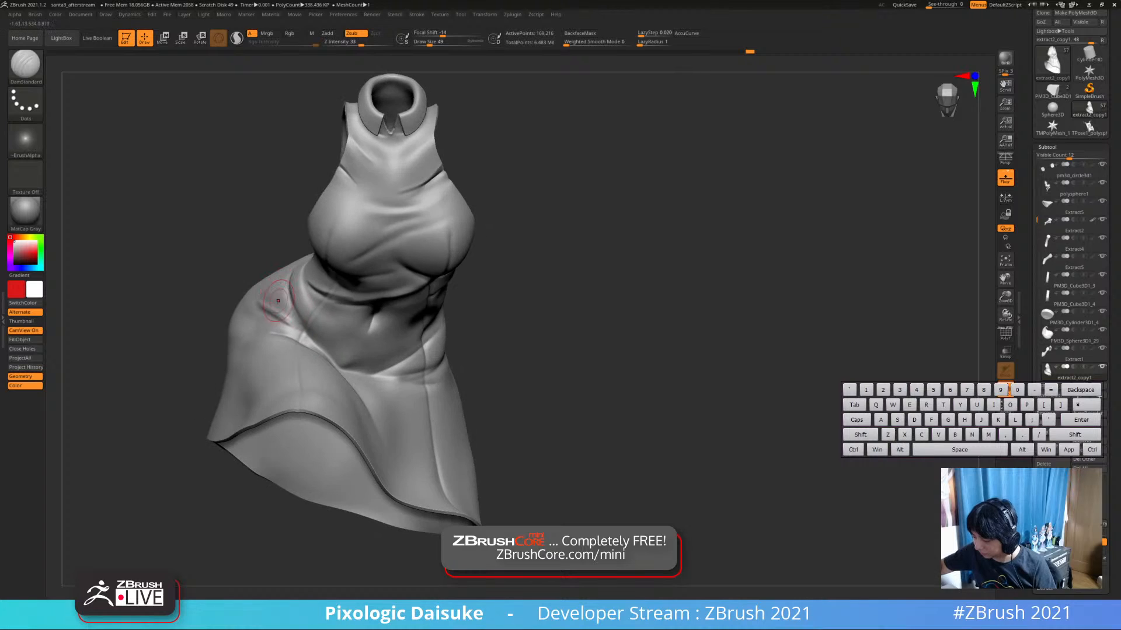
{"action": "mouse_move", "coordinate": [273, 304]}
{"action": "left_mouse_down", "text": "shift"}
{"action": "mouse_move", "coordinate": [264, 317]}
{"action": "mouse_move", "coordinate": [285, 321]}
{"action": "left_mouse_up", "text": "shift"}
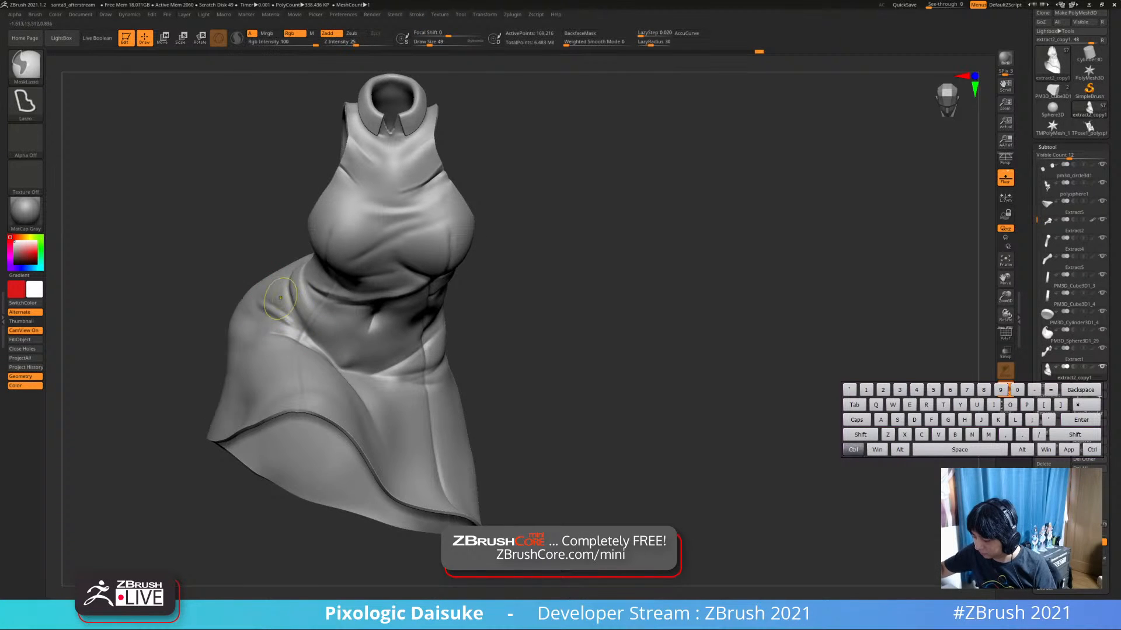
{"action": "mouse_move", "coordinate": [300, 282]}
{"action": "right_mouse_down", "text": "ctrl"}
{"action": "mouse_move", "coordinate": [314, 248]}
{"action": "mouse_move", "coordinate": [403, 250]}
{"action": "mouse_move", "coordinate": [362, 255]}
{"action": "mouse_move", "coordinate": [357, 196]}
{"action": "right_mouse_up", "text": "ctrl"}
{"action": "mouse_move", "coordinate": [357, 196]}
{"action": "right_mouse_down"}
{"action": "mouse_move", "coordinate": [373, 224]}
{"action": "mouse_move", "coordinate": [414, 233]}
{"action": "mouse_move", "coordinate": [398, 238]}
{"action": "right_mouse_up"}
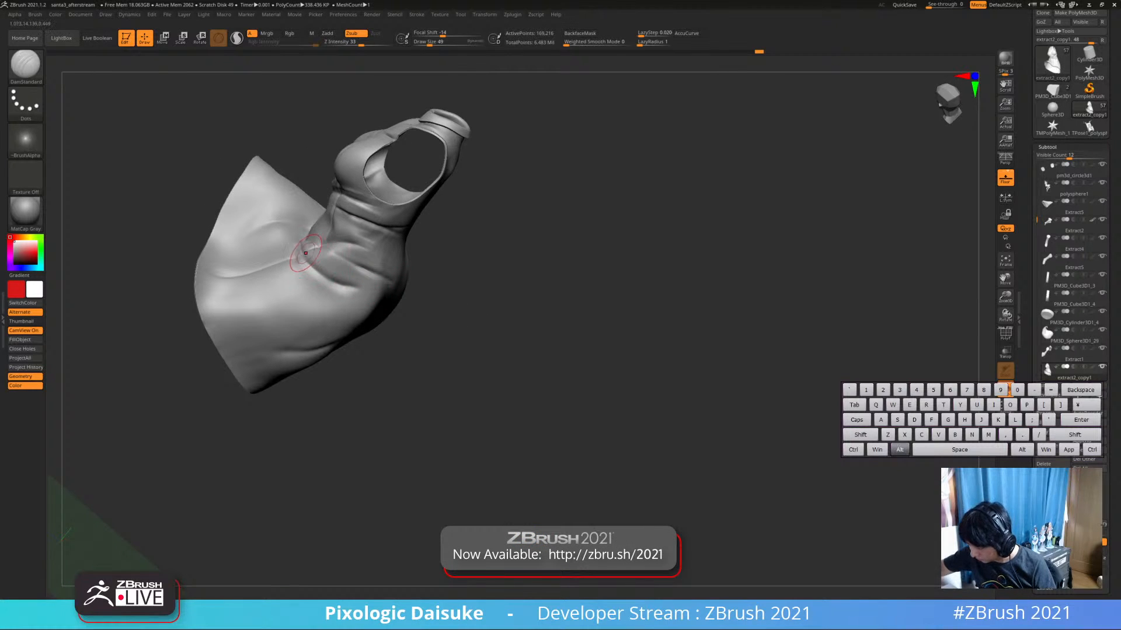
{"action": "key", "text": "ctrl+z"}
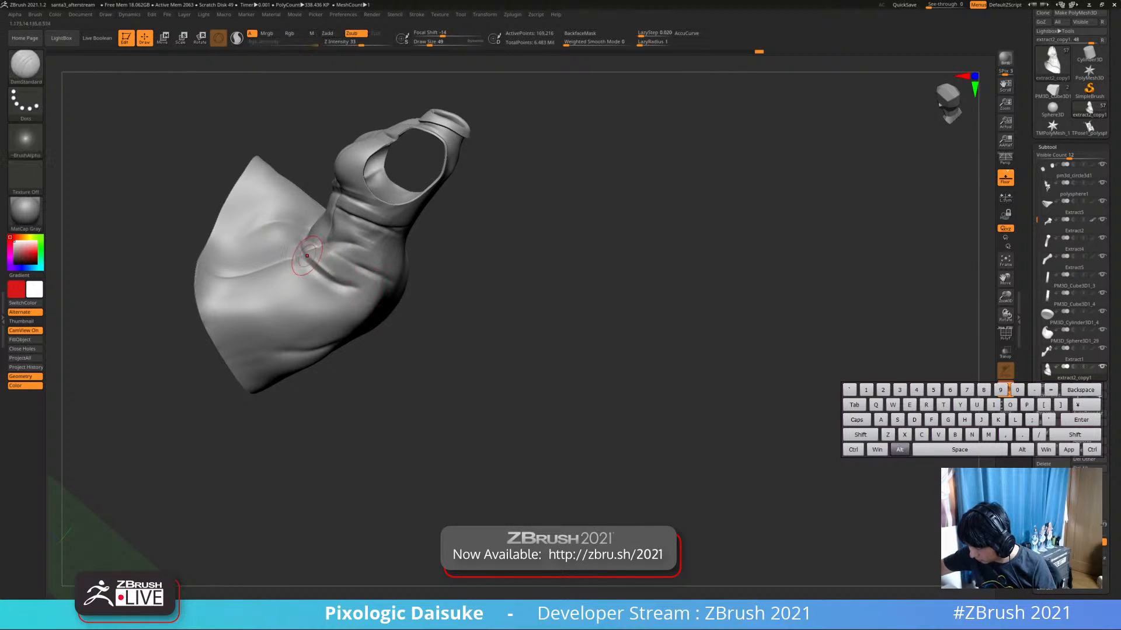
{"action": "mouse_move", "coordinate": [369, 287]}
{"action": "right_mouse_down"}
{"action": "mouse_move", "coordinate": [326, 275]}
{"action": "mouse_move", "coordinate": [346, 300]}
{"action": "mouse_move", "coordinate": [351, 275]}
{"action": "mouse_move", "coordinate": [339, 271]}
{"action": "mouse_move", "coordinate": [327, 292]}
{"action": "mouse_move", "coordinate": [369, 265]}
{"action": "mouse_move", "coordinate": [426, 267]}
{"action": "mouse_move", "coordinate": [460, 224]}
{"action": "mouse_move", "coordinate": [408, 251]}
{"action": "mouse_move", "coordinate": [355, 240]}
{"action": "mouse_move", "coordinate": [321, 278]}
{"action": "right_mouse_up"}
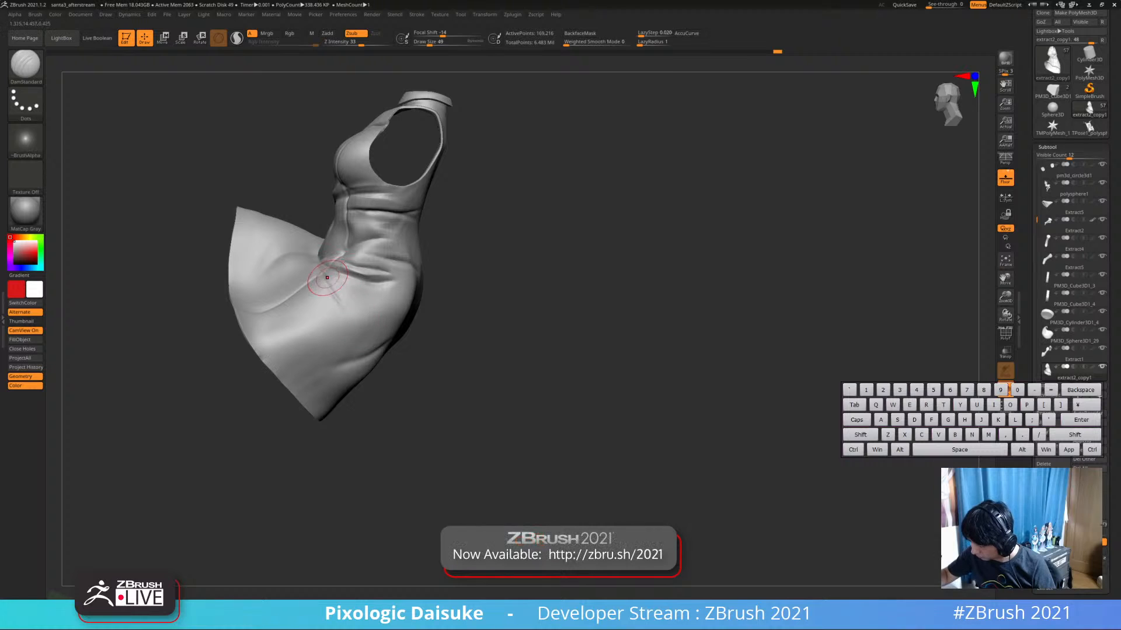
Set the draw size to 46 and carve short diagonal creases below the waist seam on the dress's back
{"action": "mouse_move", "coordinate": [376, 343]}
{"action": "right_mouse_down"}
{"action": "mouse_move", "coordinate": [347, 312]}
{"action": "mouse_move", "coordinate": [363, 319]}
{"action": "mouse_move", "coordinate": [390, 301]}
{"action": "mouse_move", "coordinate": [352, 317]}
{"action": "mouse_move", "coordinate": [424, 283]}
{"action": "mouse_move", "coordinate": [400, 252]}
{"action": "mouse_move", "coordinate": [444, 240]}
{"action": "right_mouse_up"}
{"action": "mouse_move", "coordinate": [483, 173]}
{"action": "right_mouse_down"}
{"action": "mouse_move", "coordinate": [402, 192]}
{"action": "mouse_move", "coordinate": [455, 216]}
{"action": "mouse_move", "coordinate": [560, 192]}
{"action": "mouse_move", "coordinate": [476, 205]}
{"action": "right_mouse_up"}
{"action": "left_click_drag", "start_coordinate": [426, 44], "coordinate": [429, 44]}
{"action": "mouse_move", "coordinate": [409, 204]}
{"action": "right_mouse_down"}
{"action": "mouse_move", "coordinate": [447, 256]}
{"action": "mouse_move", "coordinate": [430, 277]}
{"action": "right_mouse_up"}
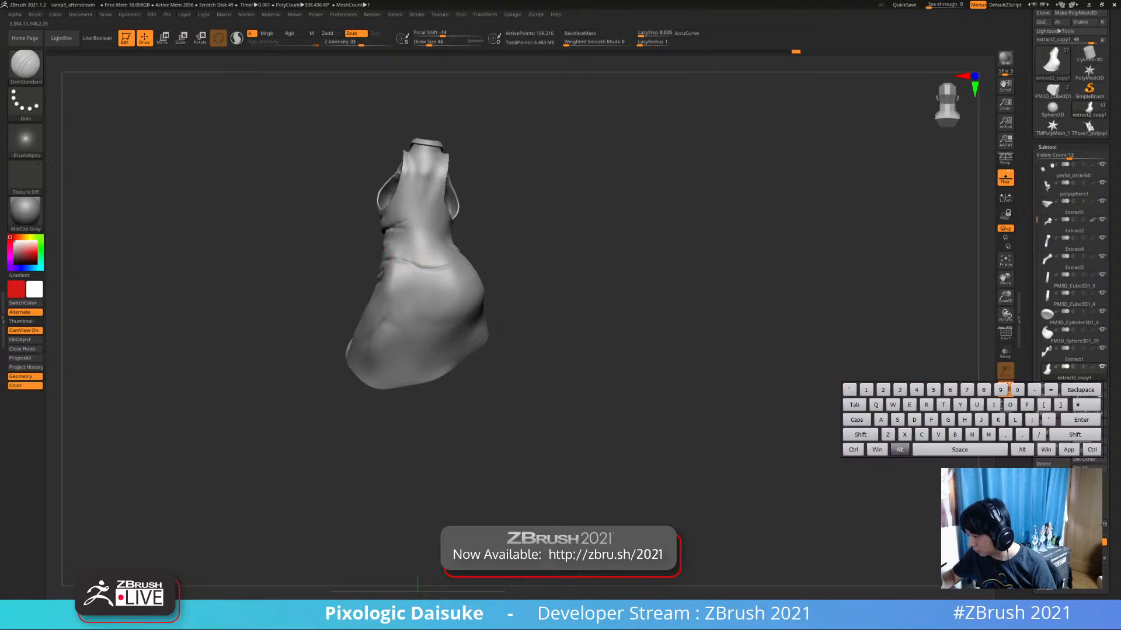
{"action": "key", "text": "alt"}
{"action": "left_click_drag", "start_coordinate": [462, 257], "coordinate": [469, 255], "text": "alt"}
{"action": "right_click_drag", "start_coordinate": [469, 254], "coordinate": [457, 269]}
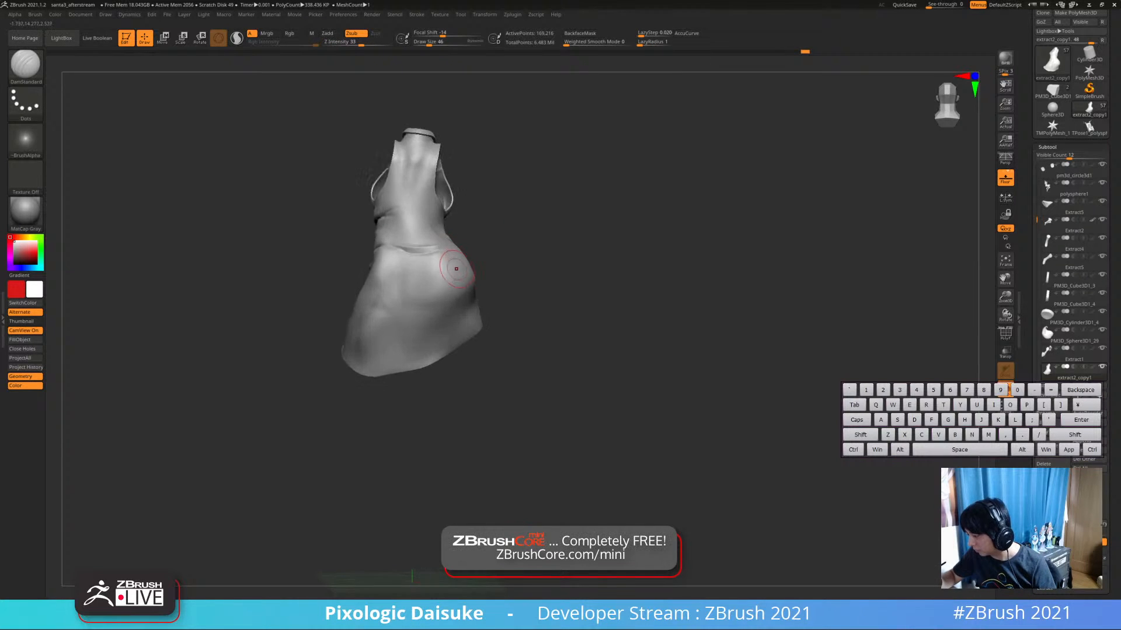
{"action": "left_click_drag", "start_coordinate": [433, 268], "coordinate": [408, 350]}
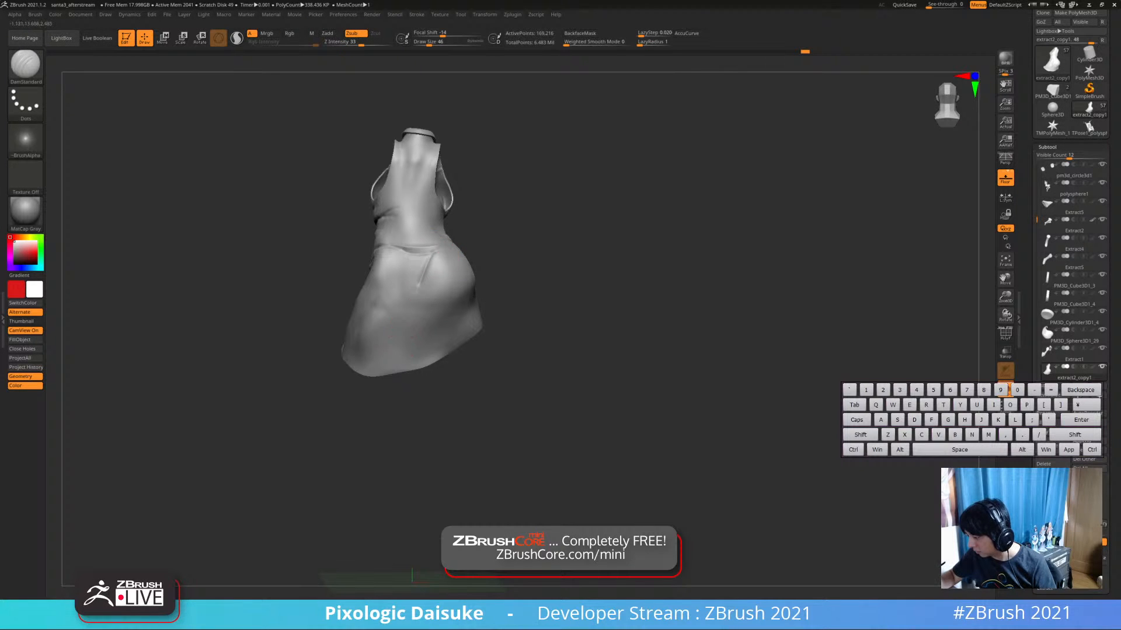
{"action": "left_click_drag", "start_coordinate": [419, 286], "coordinate": [414, 293]}
Undo the last back crease and carve one long fold from below the waist seam down to the hem
{"action": "right_click_drag", "start_coordinate": [413, 266], "coordinate": [434, 261]}
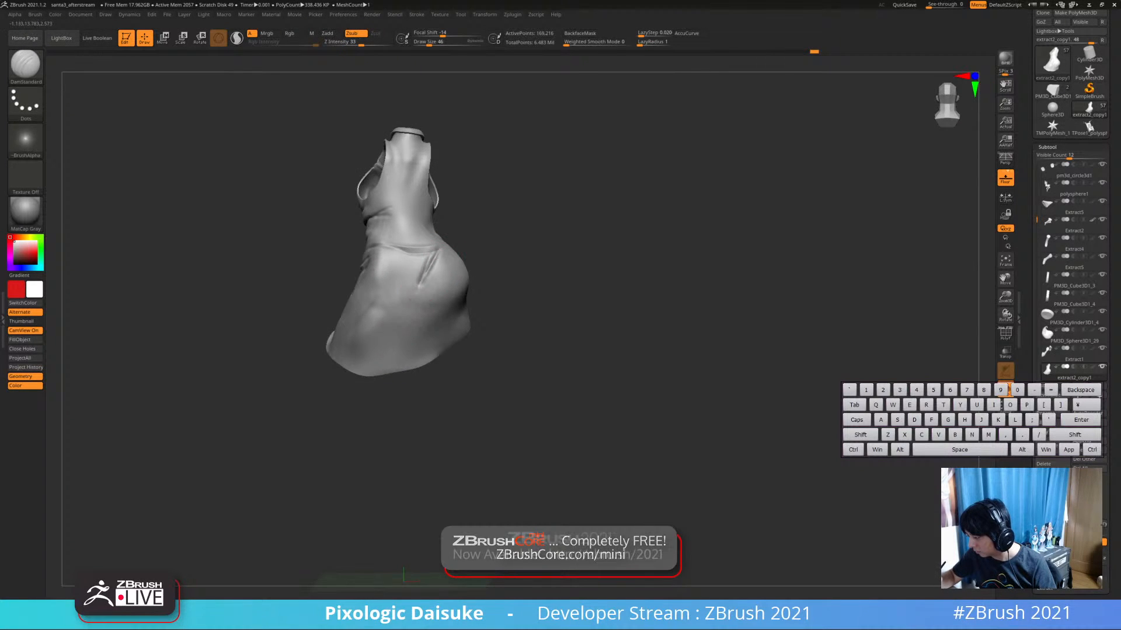
{"action": "right_click_drag", "start_coordinate": [412, 304], "coordinate": [420, 282]}
{"action": "key", "text": "ctrl"}
{"action": "key", "text": "ctrl+z"}
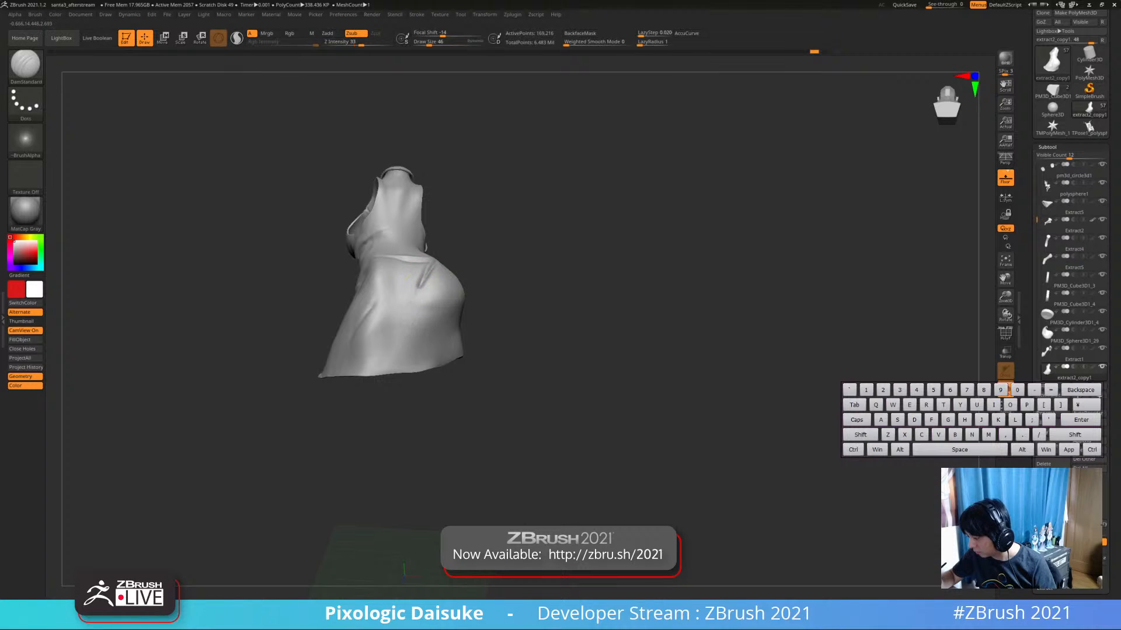
{"action": "left_click_drag", "start_coordinate": [422, 284], "coordinate": [398, 375]}
{"action": "mouse_move", "coordinate": [406, 335]}
{"action": "right_mouse_down"}
{"action": "mouse_move", "coordinate": [412, 275]}
{"action": "mouse_move", "coordinate": [409, 288]}
{"action": "right_mouse_up"}
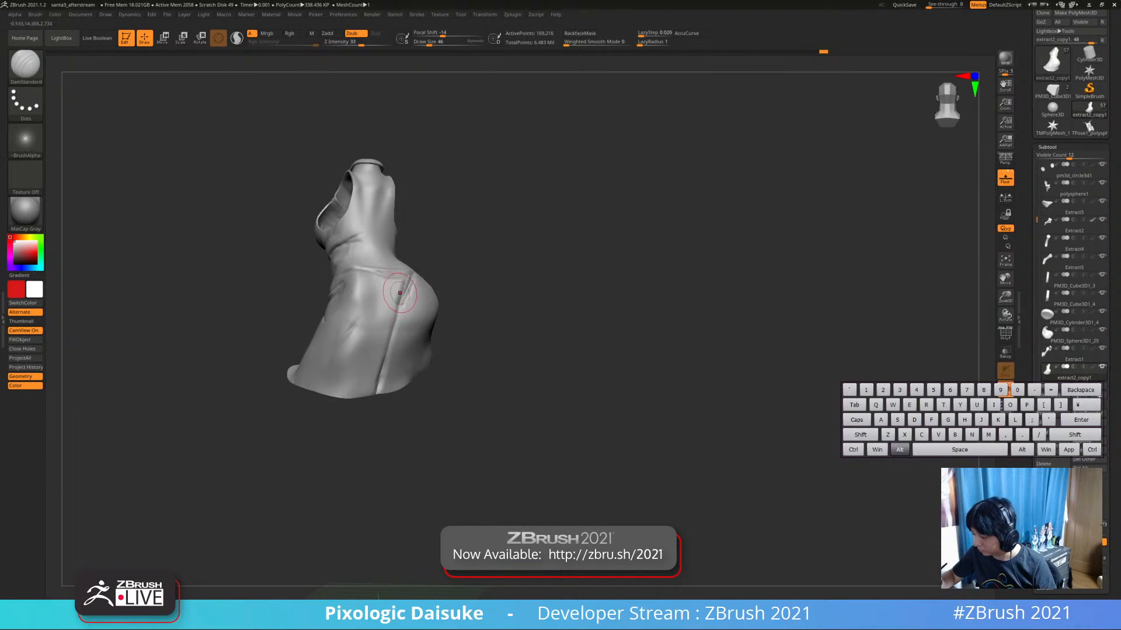
Try raised strokes beside the long back fold and around the rear hip, undoing each one
{"action": "left_click_drag", "start_coordinate": [408, 283], "coordinate": [392, 325], "text": "alt"}
{"action": "key", "text": "ctrl+z"}
{"action": "right_click_drag", "start_coordinate": [393, 325], "coordinate": [354, 292]}
{"action": "left_click_drag", "start_coordinate": [348, 278], "coordinate": [359, 290], "text": "alt"}
{"action": "key", "text": "ctrl+z"}
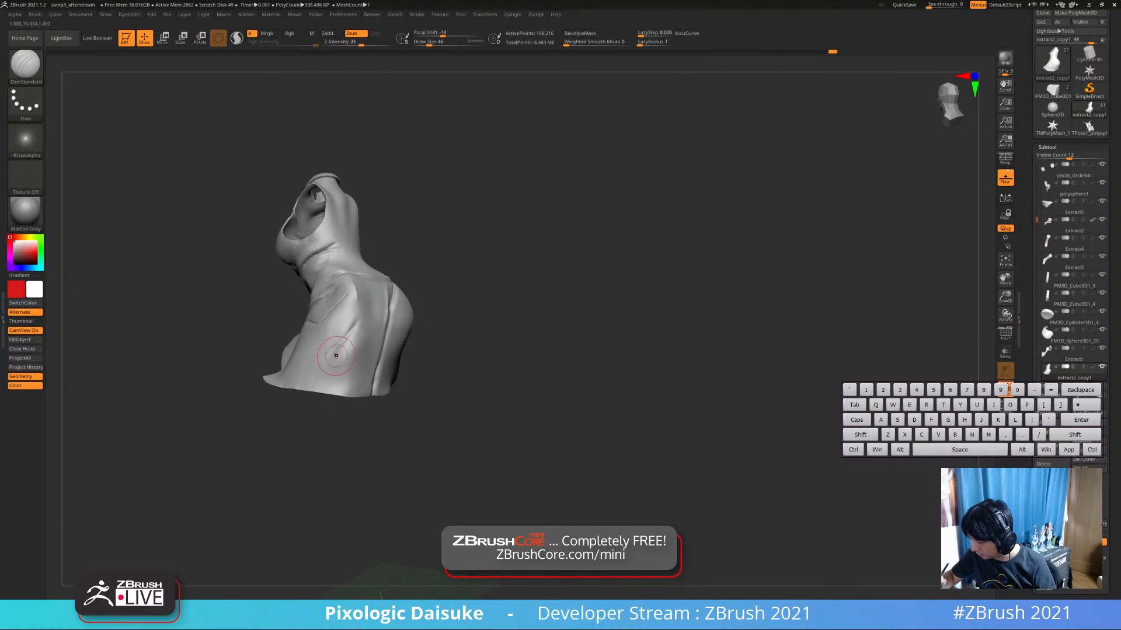
{"action": "mouse_move", "coordinate": [333, 365]}
{"action": "right_mouse_down"}
{"action": "mouse_move", "coordinate": [292, 326]}
{"action": "mouse_move", "coordinate": [340, 300]}
{"action": "right_mouse_up"}
{"action": "key", "text": "shift"}
{"action": "key", "text": "ctrl+z"}
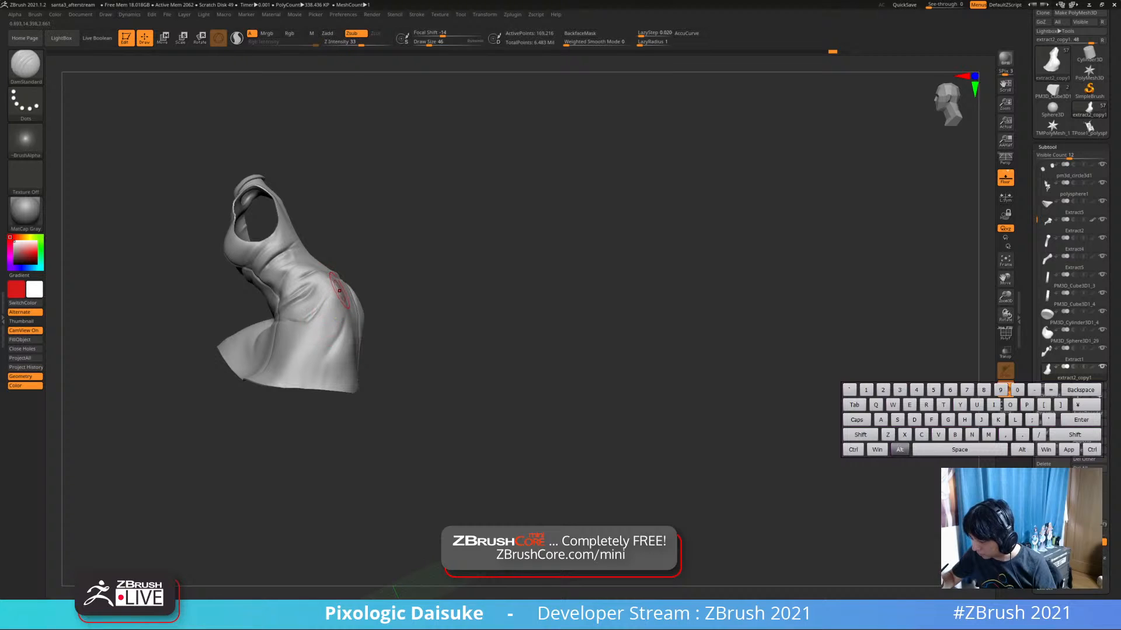
{"action": "mouse_move", "coordinate": [349, 283]}
{"action": "left_mouse_down", "text": "alt"}
{"action": "mouse_move", "coordinate": [338, 310]}
{"action": "mouse_move", "coordinate": [351, 296]}
{"action": "left_mouse_up", "text": "alt"}
{"action": "key", "text": "ctrl+z"}
{"action": "key", "text": "shift"}
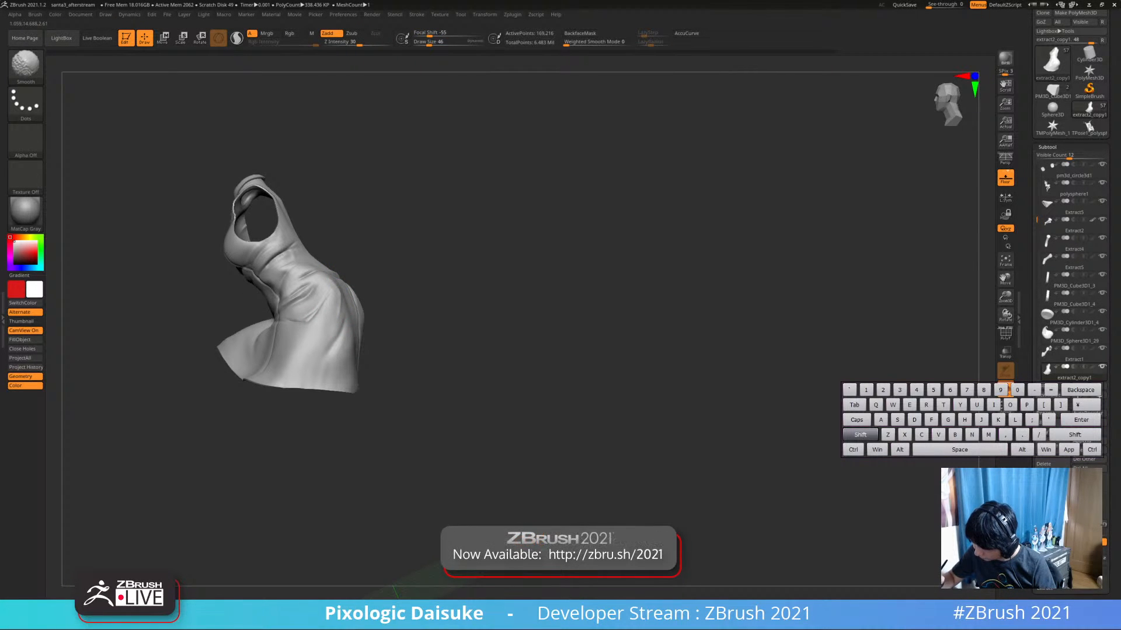
Build up the cloth inside the V-shaped fold on the side hip with the Standard brush and smooth the fold
{"action": "right_click_drag", "start_coordinate": [351, 297], "coordinate": [346, 333]}
{"action": "right_click_drag", "start_coordinate": [345, 333], "coordinate": [429, 353], "text": "ctrl"}
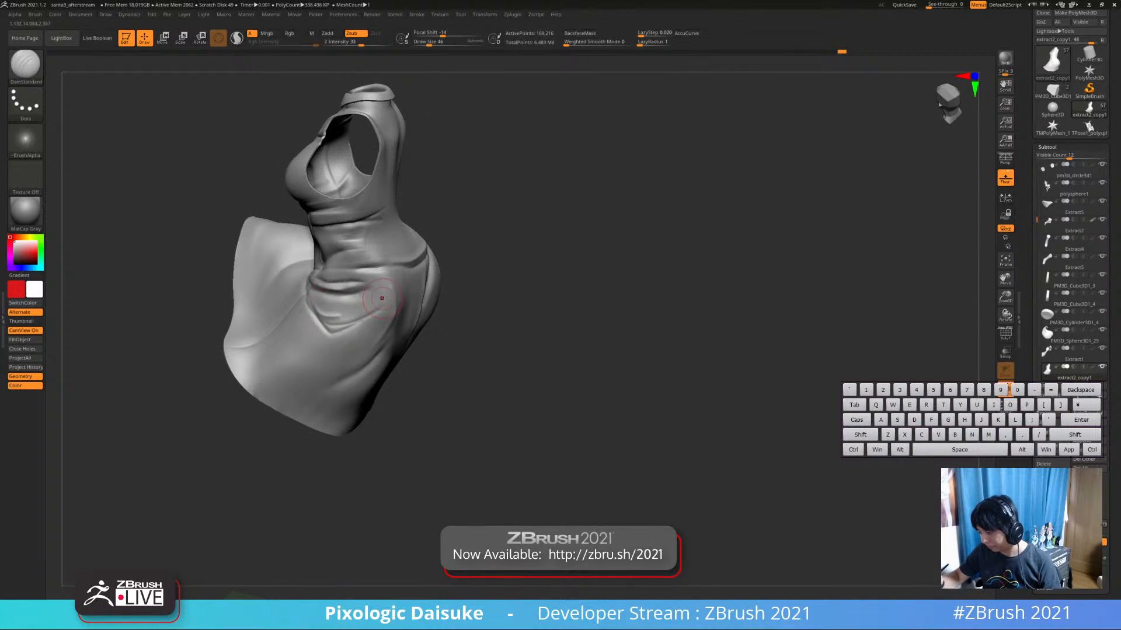
{"action": "mouse_move", "coordinate": [339, 312]}
{"action": "left_mouse_down", "text": "shift"}
{"action": "mouse_move", "coordinate": [362, 313]}
{"action": "mouse_move", "coordinate": [350, 320]}
{"action": "left_mouse_up", "text": "shift"}
{"action": "left_click", "coordinate": [27, 70]}
{"action": "key", "text": "s"}
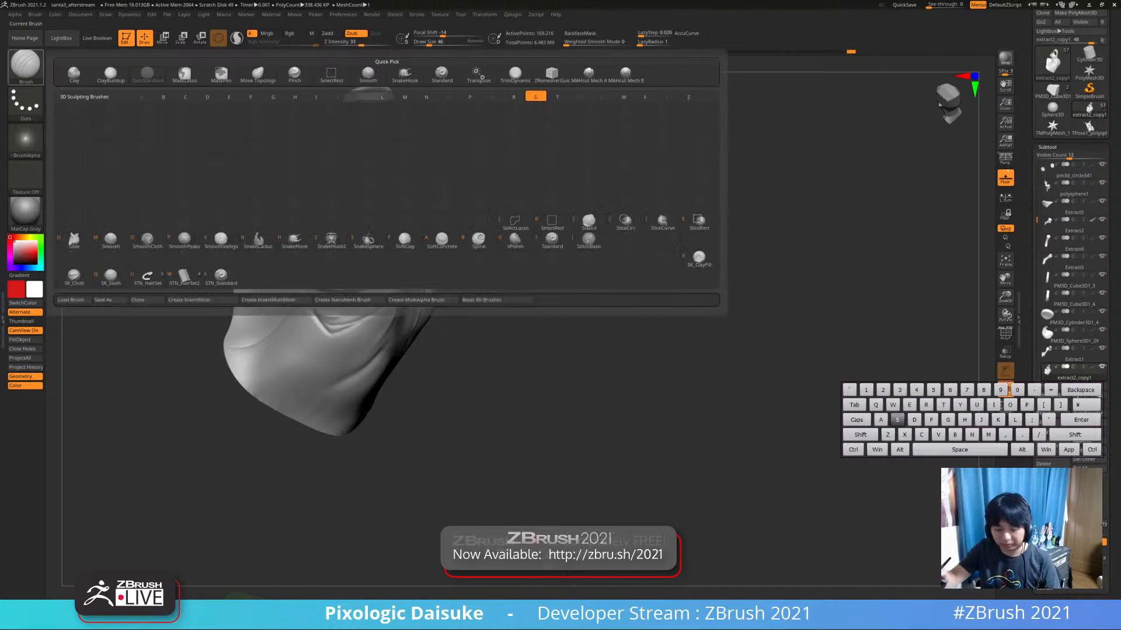
{"action": "key", "text": "t"}
{"action": "right_click_drag", "start_coordinate": [311, 301], "coordinate": [328, 315], "text": "ctrl"}
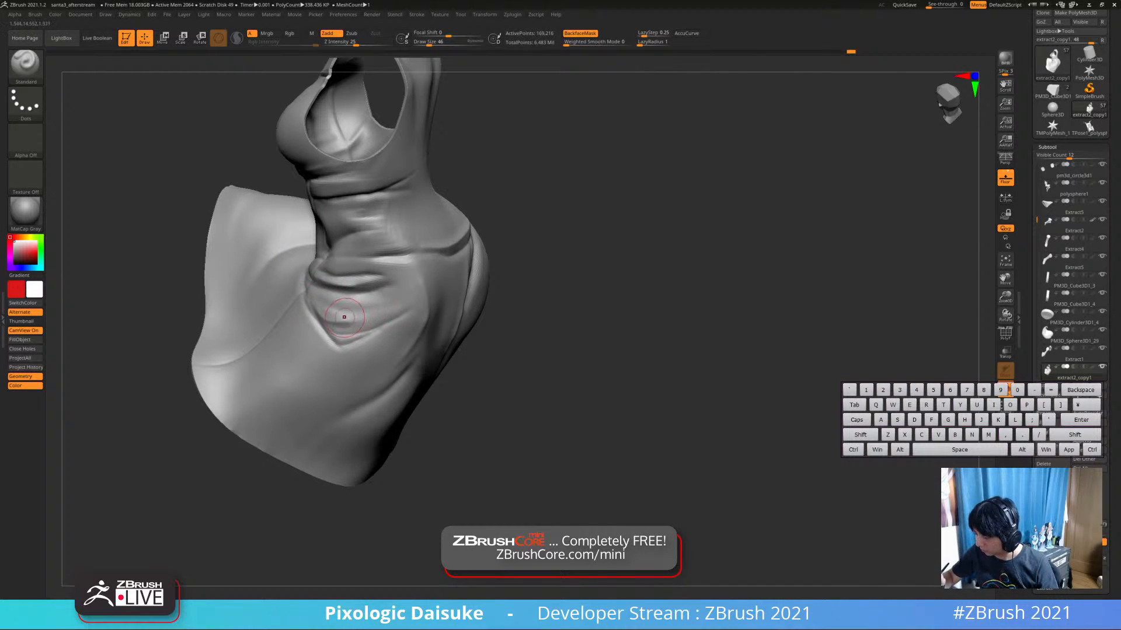
{"action": "left_click_drag", "start_coordinate": [344, 317], "coordinate": [408, 297]}
{"action": "mouse_move", "coordinate": [412, 295]}
{"action": "right_mouse_down", "text": "ctrl"}
{"action": "mouse_move", "coordinate": [339, 308]}
{"action": "mouse_move", "coordinate": [367, 304]}
{"action": "right_mouse_up", "text": "ctrl"}
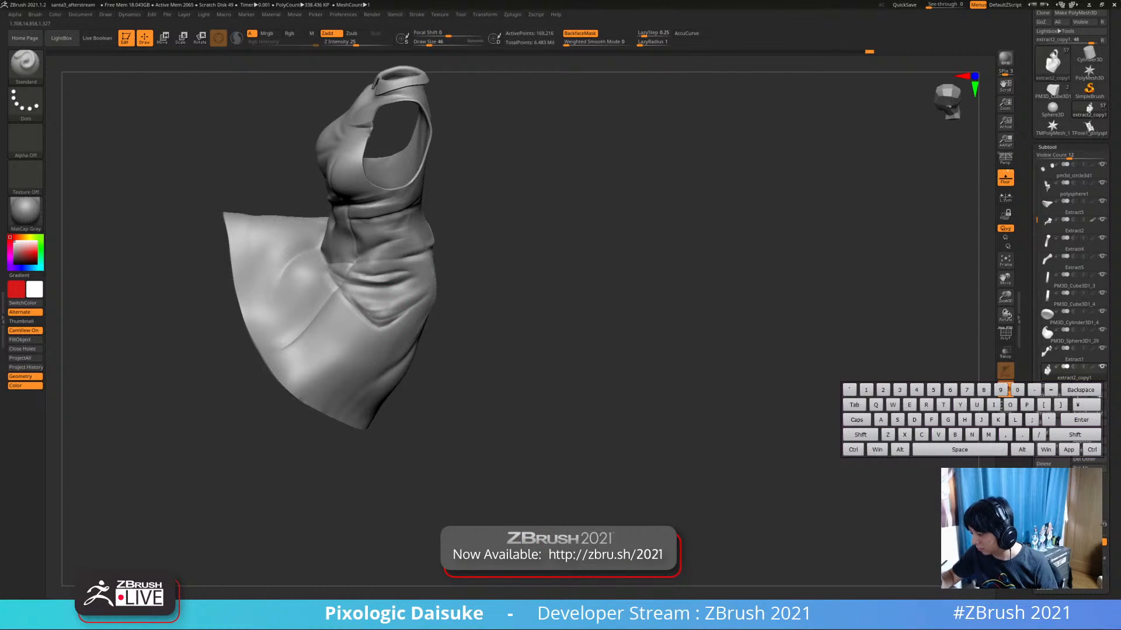
{"action": "left_click_drag", "start_coordinate": [364, 305], "coordinate": [373, 315], "text": "shift"}
Reduce the Standard brush's draw size to 31 and examine the bodice, waist and hip folds from the front and side
{"action": "mouse_move", "coordinate": [374, 315]}
{"action": "right_mouse_down", "text": "ctrl"}
{"action": "mouse_move", "coordinate": [333, 304]}
{"action": "mouse_move", "coordinate": [403, 295]}
{"action": "mouse_move", "coordinate": [373, 332]}
{"action": "right_mouse_up", "text": "ctrl"}
{"action": "right_click_drag", "start_coordinate": [390, 224], "coordinate": [416, 168], "text": "ctrl"}
{"action": "key", "text": "alt"}
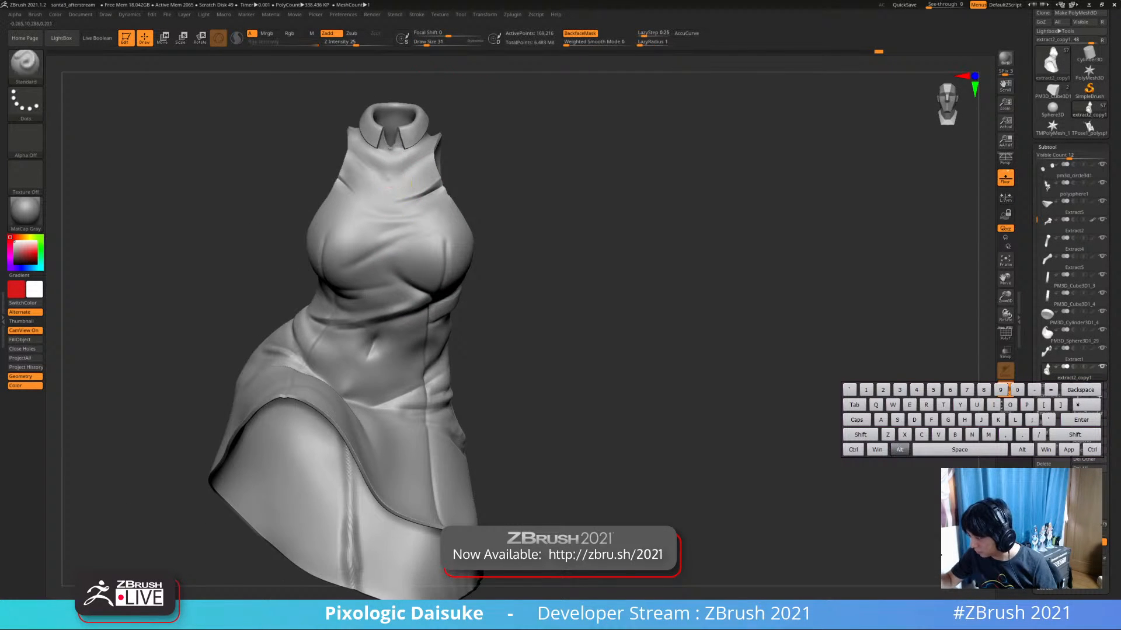
{"action": "right_click_drag", "start_coordinate": [382, 181], "coordinate": [431, 151]}
{"action": "right_click_drag", "start_coordinate": [431, 150], "coordinate": [410, 177]}
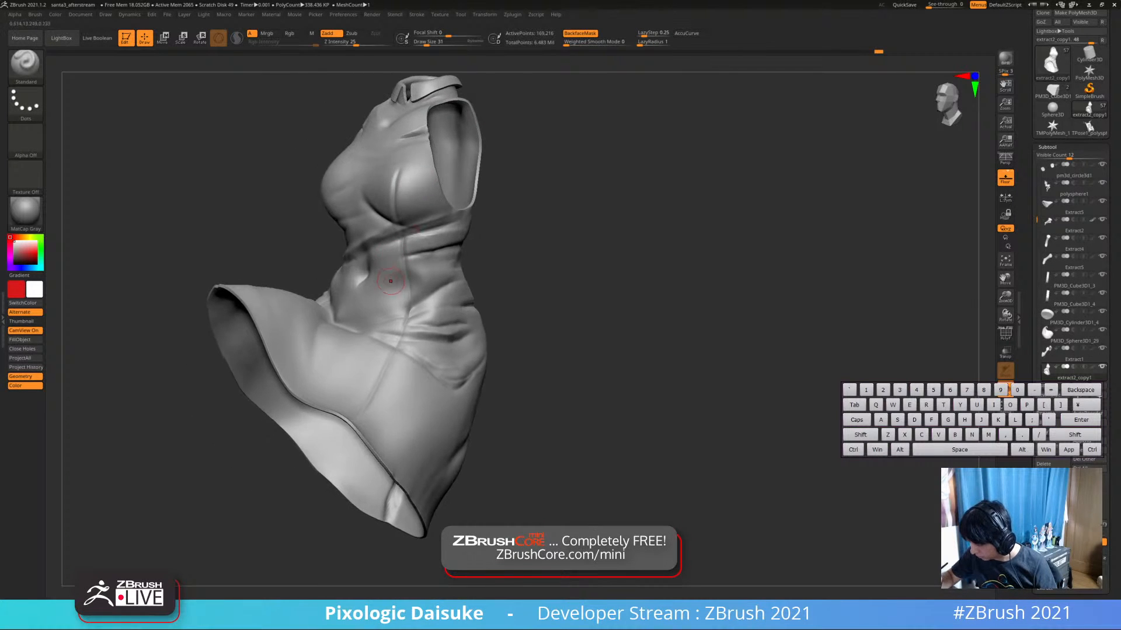
{"action": "mouse_move", "coordinate": [387, 279]}
{"action": "right_mouse_down"}
{"action": "mouse_move", "coordinate": [405, 258]}
{"action": "mouse_move", "coordinate": [392, 271]}
{"action": "mouse_move", "coordinate": [426, 277]}
{"action": "mouse_move", "coordinate": [396, 269]}
{"action": "right_mouse_up"}
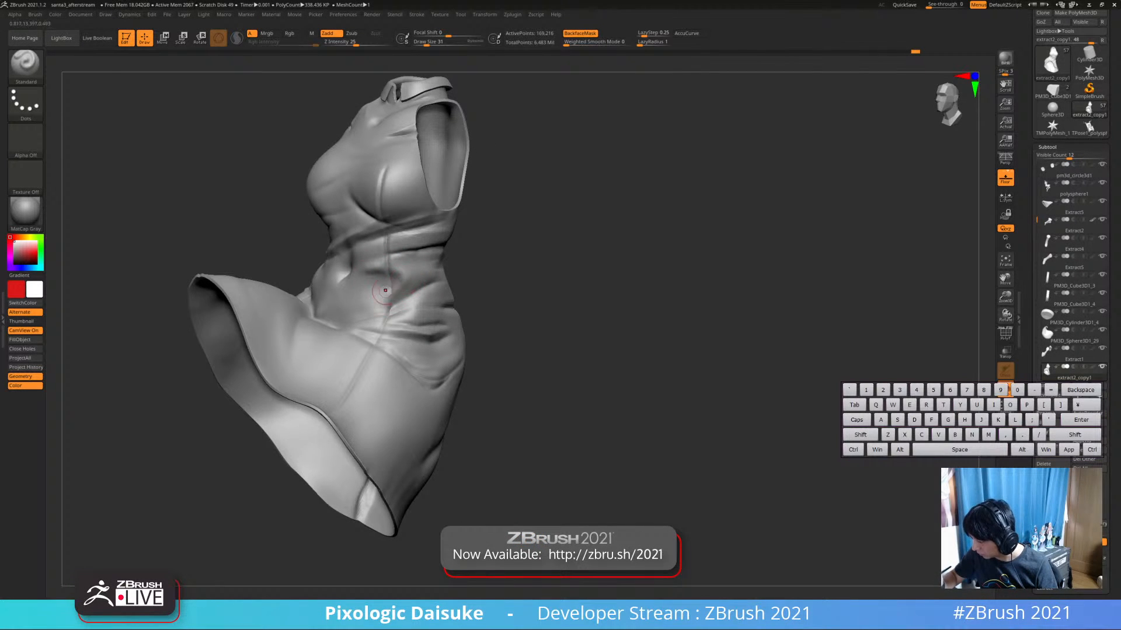
{"action": "mouse_move", "coordinate": [385, 290]}
{"action": "right_mouse_down"}
{"action": "mouse_move", "coordinate": [404, 292]}
{"action": "mouse_move", "coordinate": [408, 280]}
{"action": "right_mouse_up"}
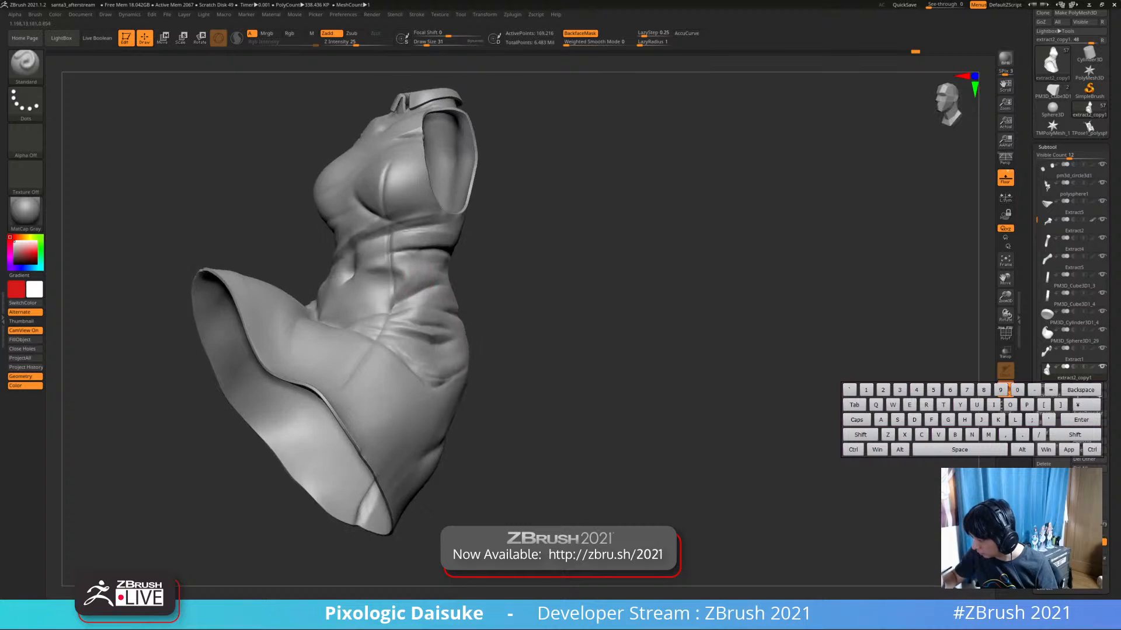
Set the Standard brush's LazyStep to 0.082 and undo the latest trial stroke on the dress's side
{"action": "left_click", "coordinate": [417, 14]}
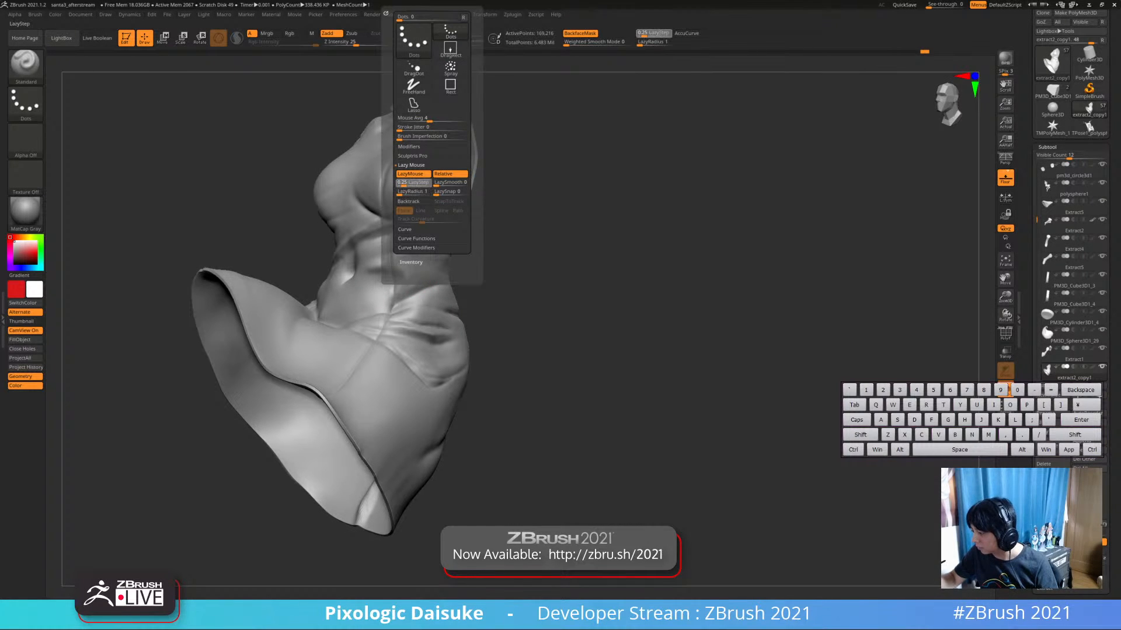
{"action": "left_click_drag", "start_coordinate": [411, 182], "coordinate": [415, 182]}
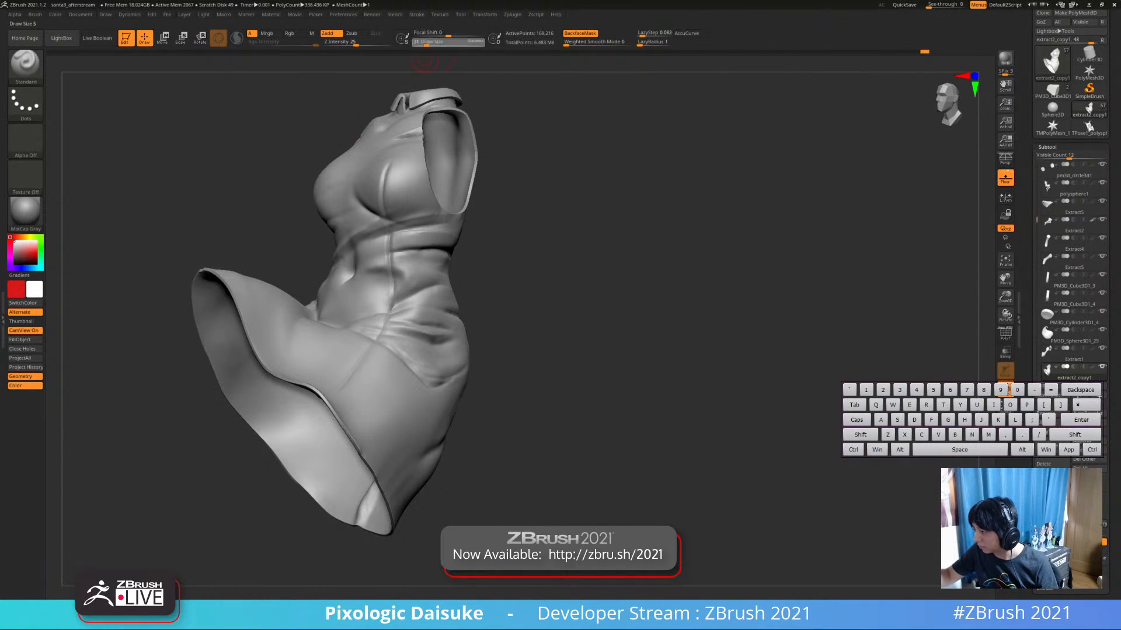
{"action": "right_click_drag", "start_coordinate": [425, 270], "coordinate": [432, 263]}
{"action": "key", "text": "ctrl+z"}
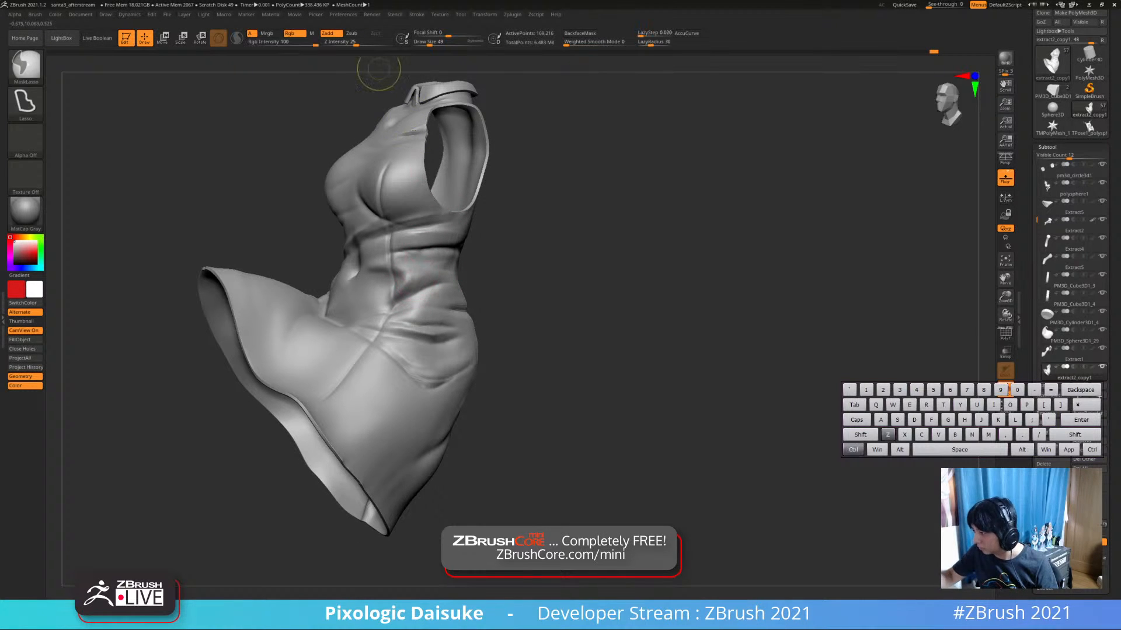
Build up and smooth the cloth on the skirt front just below the waist with the Standard brush
{"action": "left_click_drag", "start_coordinate": [373, 43], "coordinate": [364, 43]}
{"action": "left_click_drag", "start_coordinate": [405, 283], "coordinate": [443, 278]}
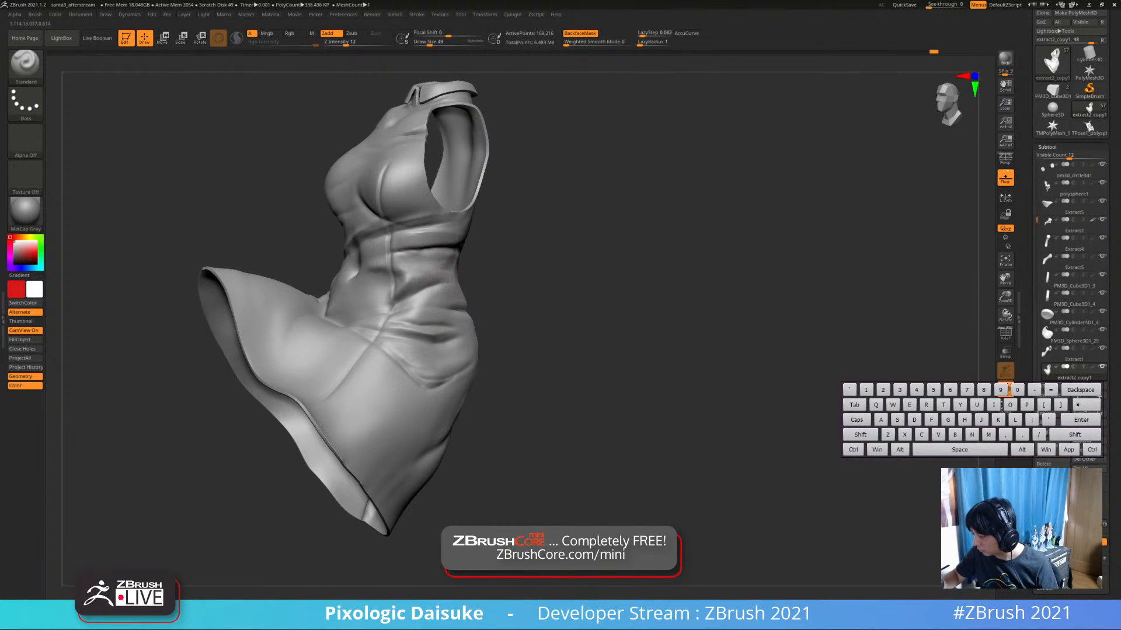
{"action": "right_click_drag", "start_coordinate": [416, 270], "coordinate": [433, 289]}
{"action": "mouse_move", "coordinate": [362, 321]}
{"action": "right_mouse_down"}
{"action": "mouse_move", "coordinate": [358, 333]}
{"action": "mouse_move", "coordinate": [349, 327]}
{"action": "right_mouse_up"}
{"action": "right_click_drag", "start_coordinate": [330, 282], "coordinate": [321, 290]}
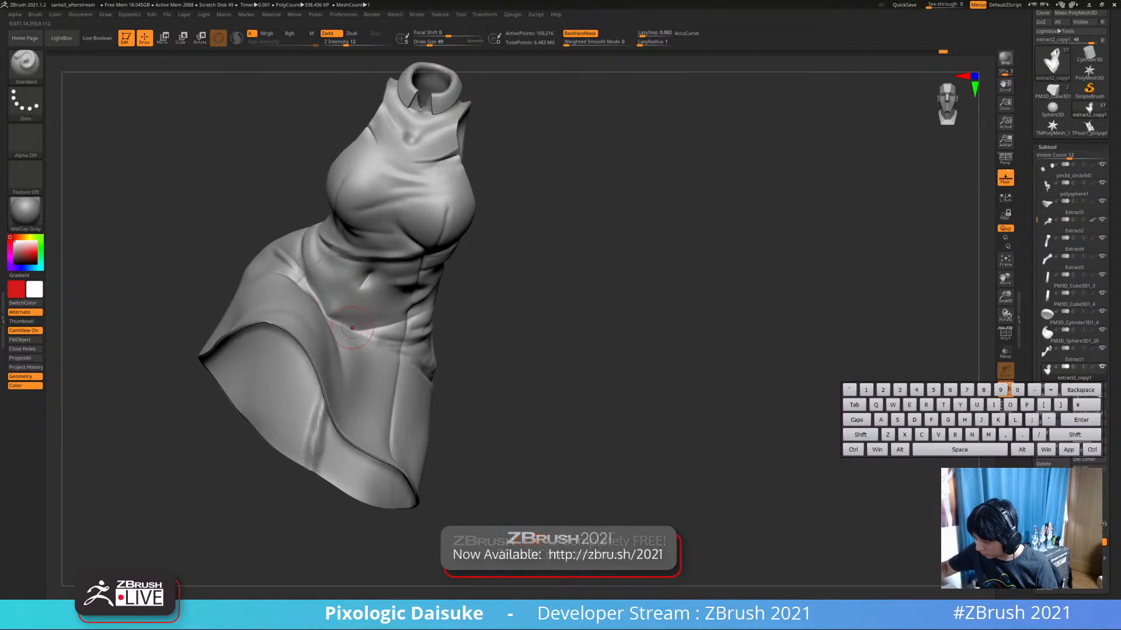
{"action": "mouse_move", "coordinate": [379, 328]}
{"action": "right_mouse_down"}
{"action": "mouse_move", "coordinate": [402, 318]}
{"action": "mouse_move", "coordinate": [327, 314]}
{"action": "mouse_move", "coordinate": [316, 294]}
{"action": "right_mouse_up"}
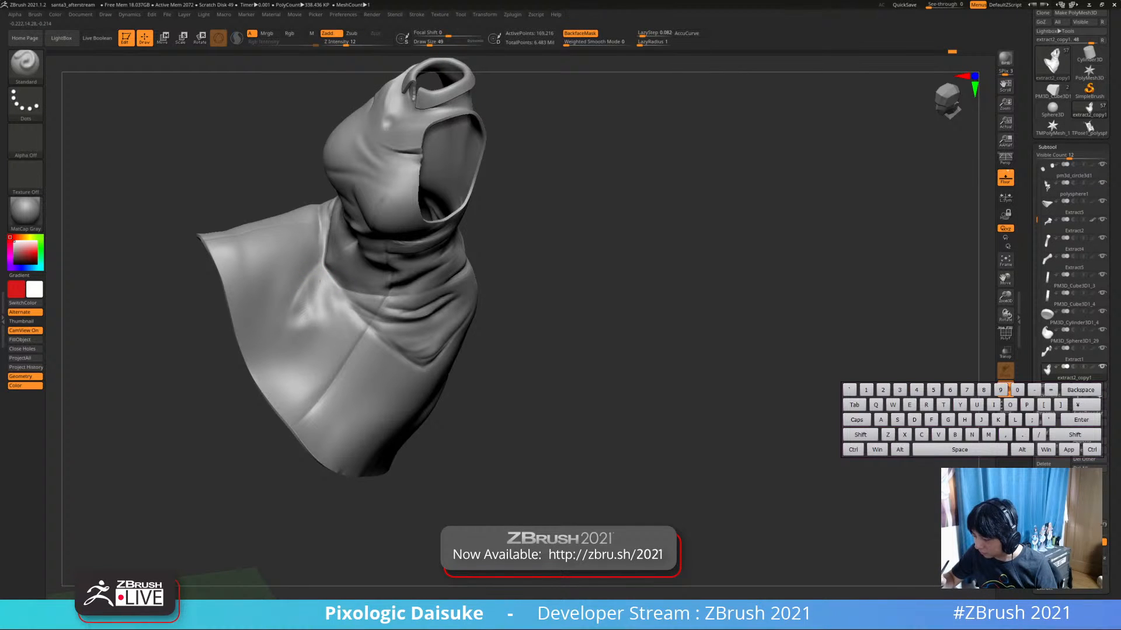
{"action": "key", "text": "shift"}
{"action": "right_click_drag", "start_coordinate": [318, 296], "coordinate": [318, 245], "text": "ctrl"}
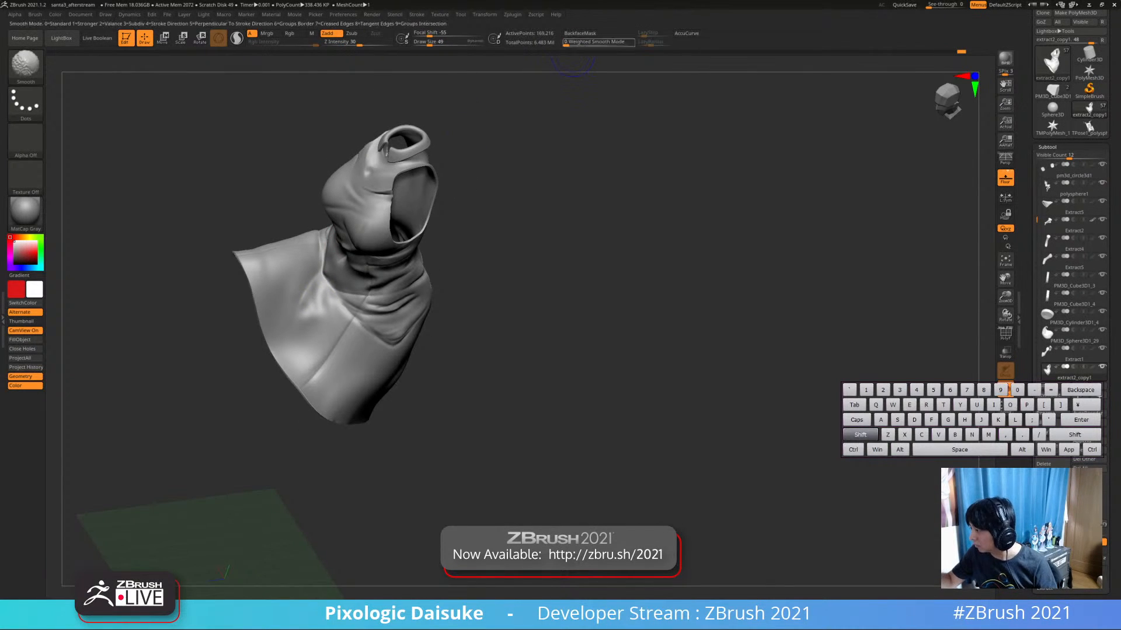
{"action": "left_click", "coordinate": [572, 43], "text": "shift"}
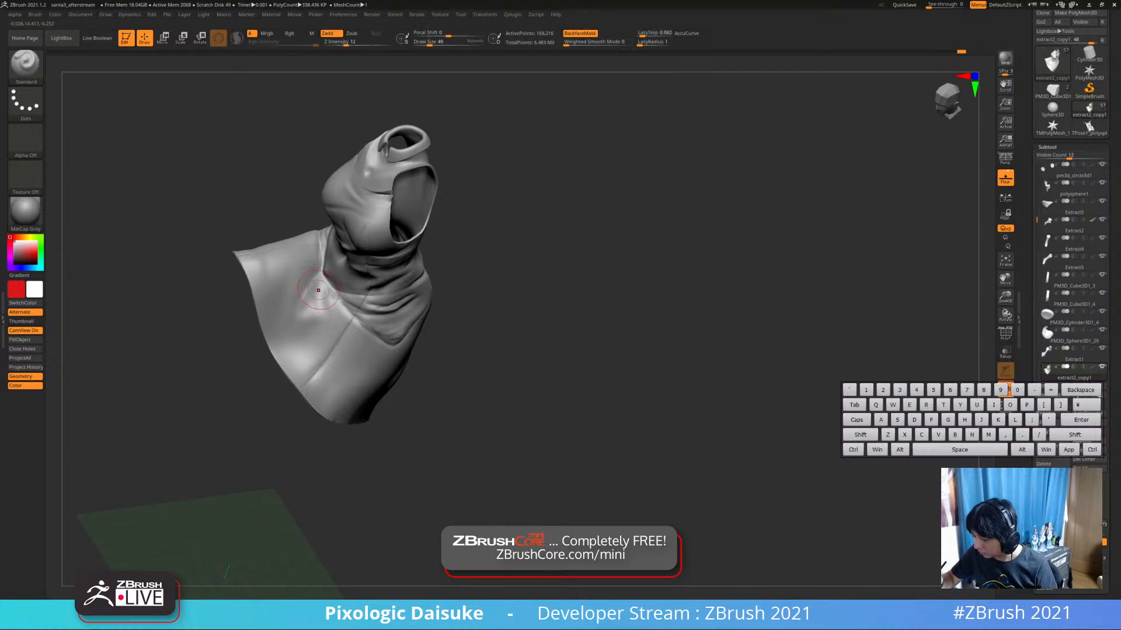
Undo the last two skirt strokes, try another stroke on the side of the skirt and undo it
{"action": "key", "text": "ctrl+z"}
{"action": "key", "text": "ctrl+z"}
{"action": "right_click_drag", "start_coordinate": [304, 304], "coordinate": [303, 255]}
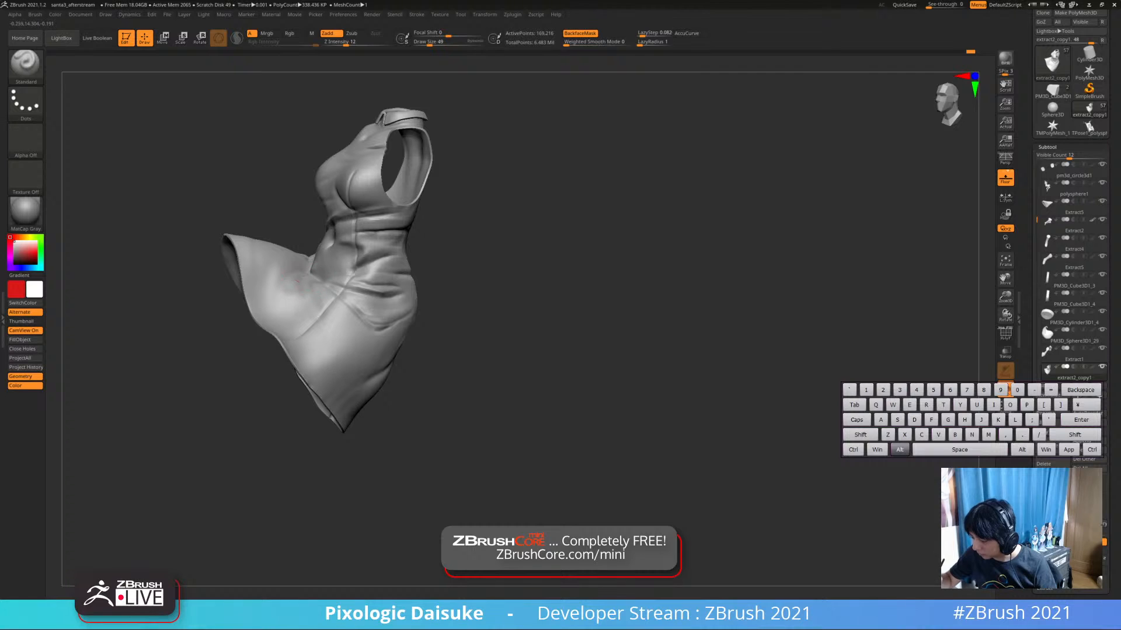
{"action": "mouse_move", "coordinate": [296, 283]}
{"action": "right_mouse_down"}
{"action": "mouse_move", "coordinate": [303, 387]}
{"action": "mouse_move", "coordinate": [345, 318]}
{"action": "mouse_move", "coordinate": [325, 350]}
{"action": "mouse_move", "coordinate": [358, 370]}
{"action": "right_mouse_up"}
{"action": "left_click_drag", "start_coordinate": [349, 367], "coordinate": [330, 344]}
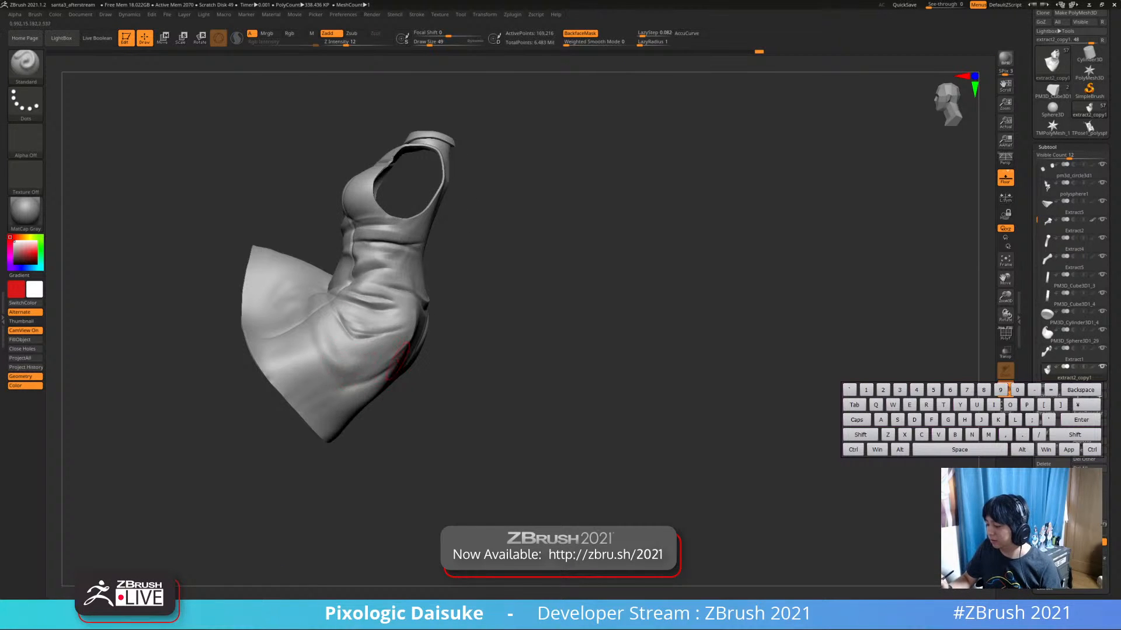
{"action": "key", "text": "ctrl+z"}
Save the Santa dress project under the new file name santa4
{"action": "mouse_move", "coordinate": [356, 350]}
{"action": "right_mouse_down"}
{"action": "mouse_move", "coordinate": [336, 338]}
{"action": "mouse_move", "coordinate": [376, 362]}
{"action": "mouse_move", "coordinate": [371, 372]}
{"action": "mouse_move", "coordinate": [350, 358]}
{"action": "right_mouse_up"}
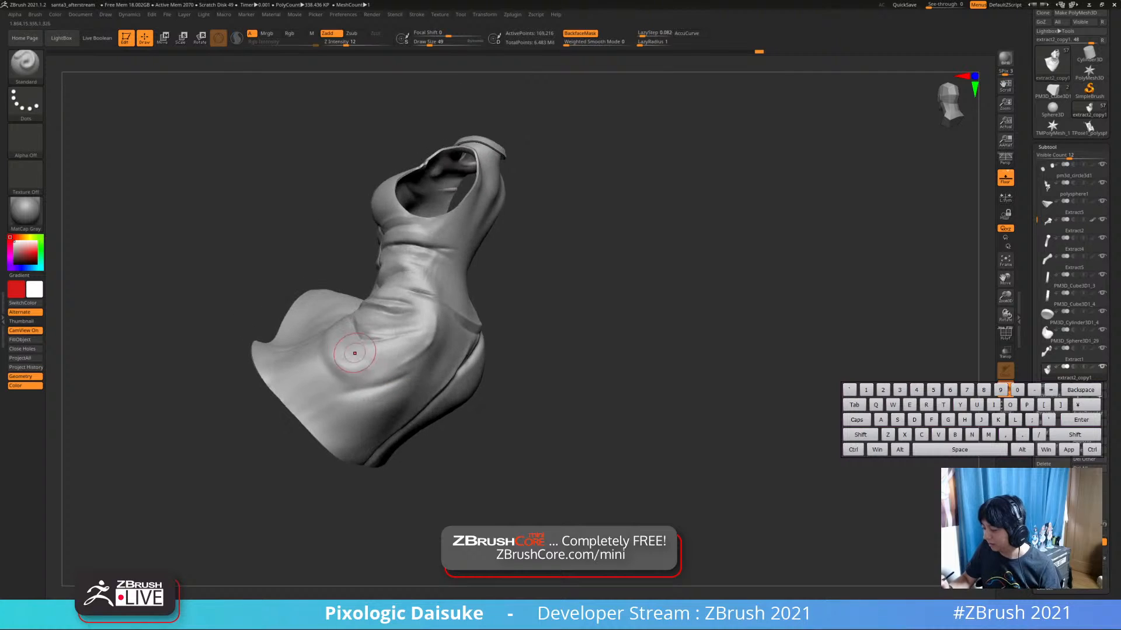
{"action": "right_click_drag", "start_coordinate": [420, 346], "coordinate": [400, 360]}
{"action": "right_click_drag", "start_coordinate": [409, 409], "coordinate": [438, 435], "text": "alt"}
{"action": "right_click_drag", "start_coordinate": [438, 435], "coordinate": [437, 417], "text": "ctrl"}
{"action": "left_click", "coordinate": [62, 39]}
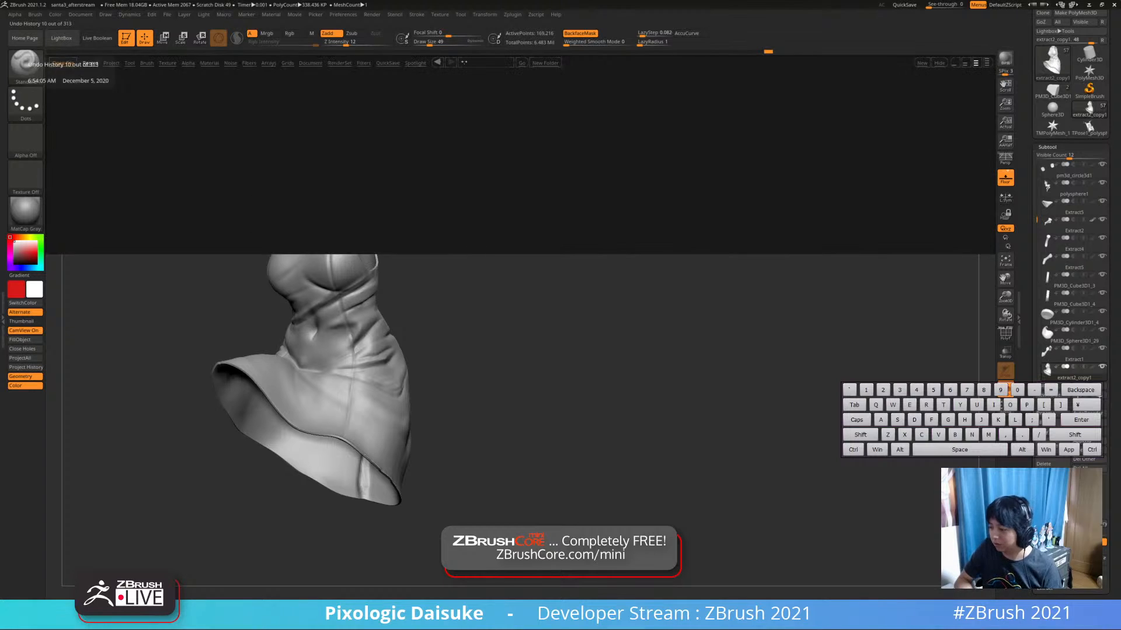
{"action": "left_click", "coordinate": [167, 14]}
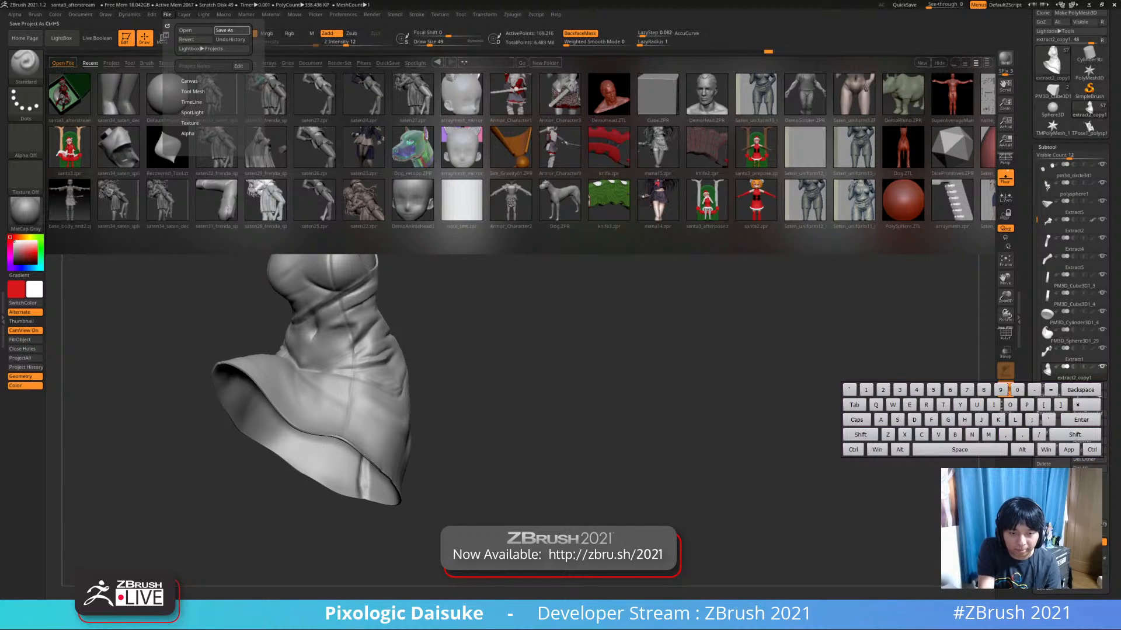
{"action": "left_click", "coordinate": [232, 30]}
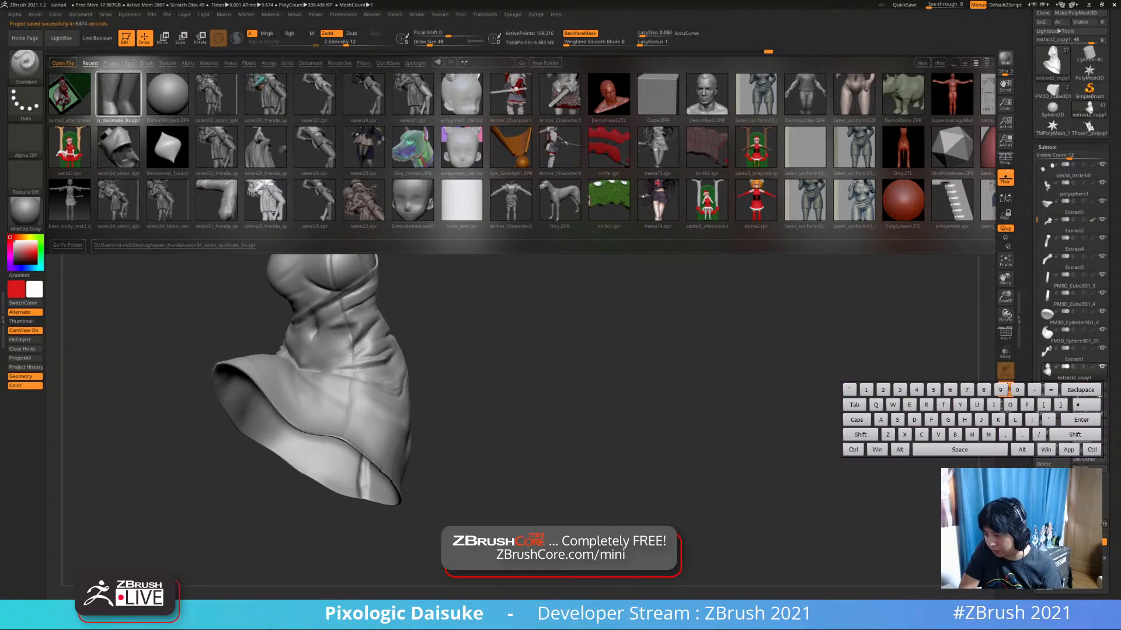
Open the saten34_saten_split_fix project and make all of its subtools visible
{"action": "double_click", "coordinate": [118, 146]}
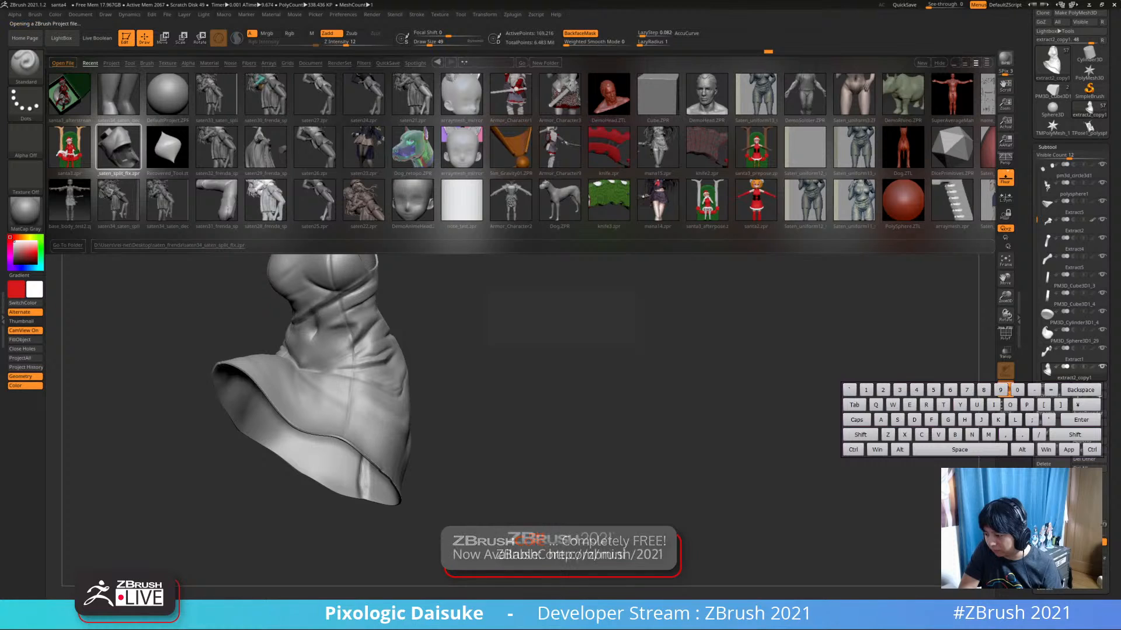
{"action": "left_click", "coordinate": [588, 342]}
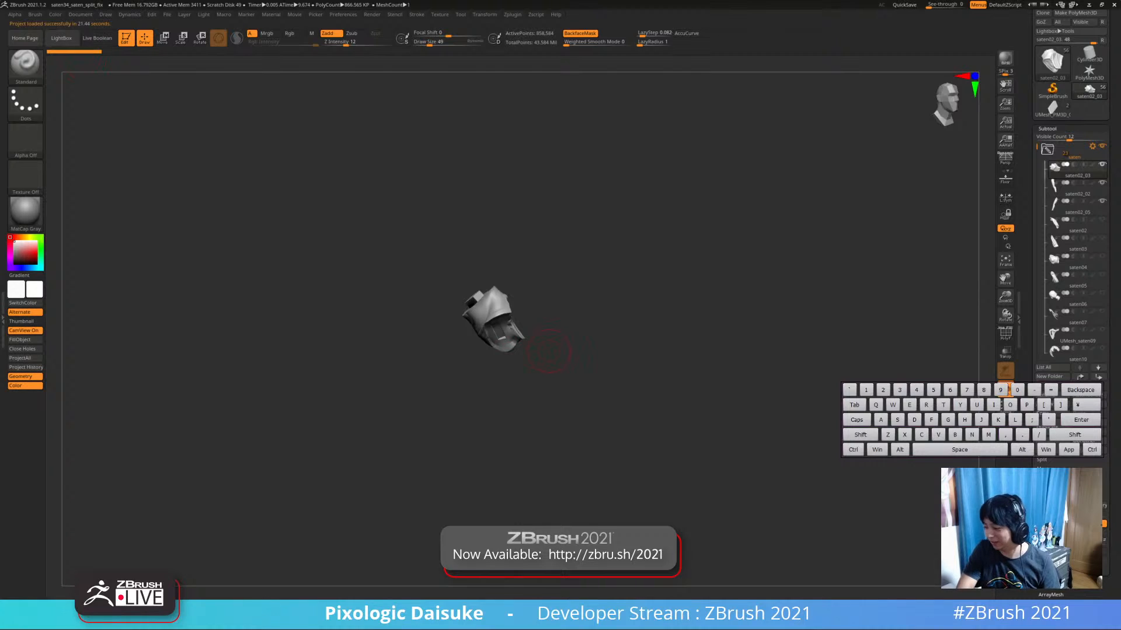
{"action": "mouse_move", "coordinate": [548, 350]}
{"action": "right_mouse_down"}
{"action": "mouse_move", "coordinate": [621, 332]}
{"action": "mouse_move", "coordinate": [611, 258]}
{"action": "mouse_move", "coordinate": [838, 355]}
{"action": "mouse_move", "coordinate": [807, 226]}
{"action": "right_mouse_up"}
{"action": "left_click", "coordinate": [1102, 164], "text": "shift"}
{"action": "left_click", "coordinate": [1102, 164], "text": "shift"}
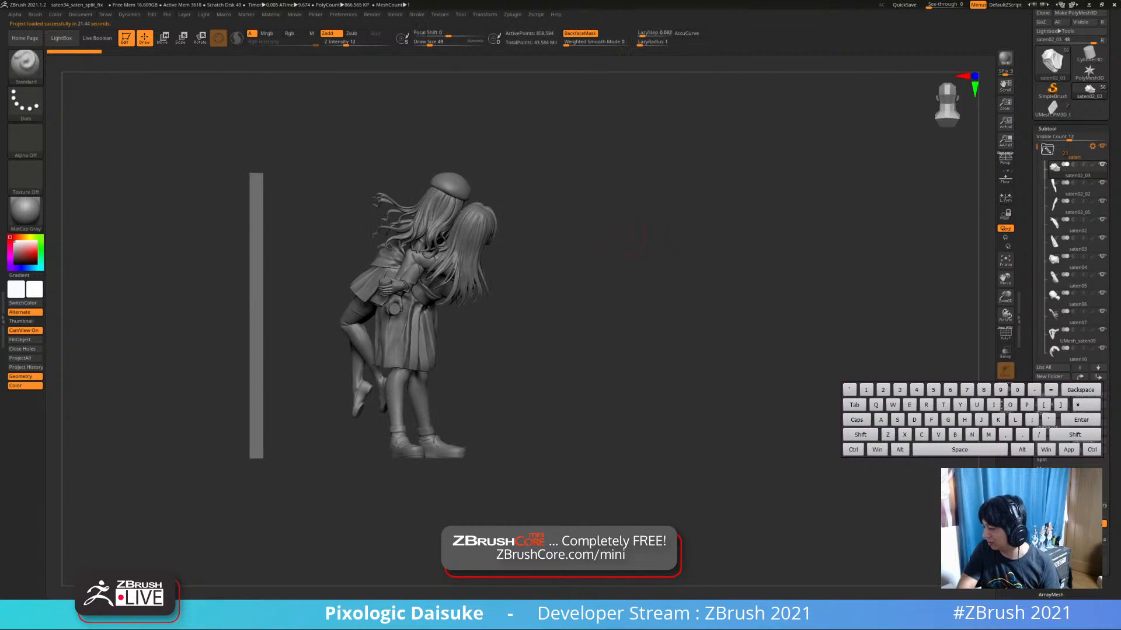
Examine the complete two-girl figure from the front, switching between the active part alone and the full model
{"action": "right_click_drag", "start_coordinate": [689, 315], "coordinate": [622, 328]}
{"action": "key", "text": "ctrl"}
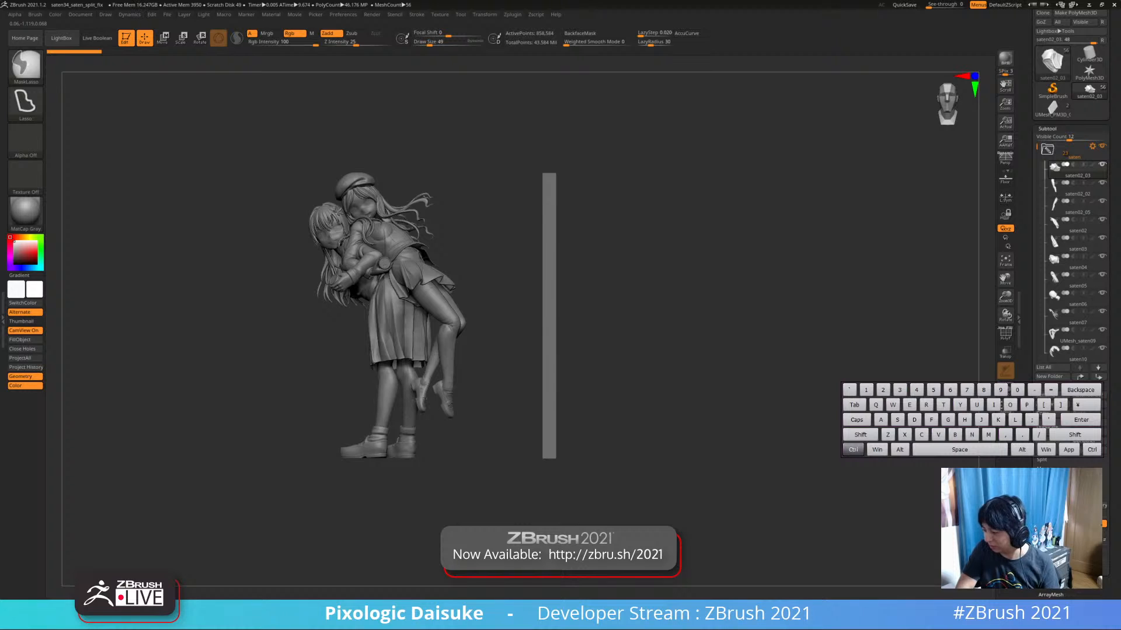
{"action": "right_click_drag", "start_coordinate": [540, 328], "coordinate": [526, 299], "text": "ctrl"}
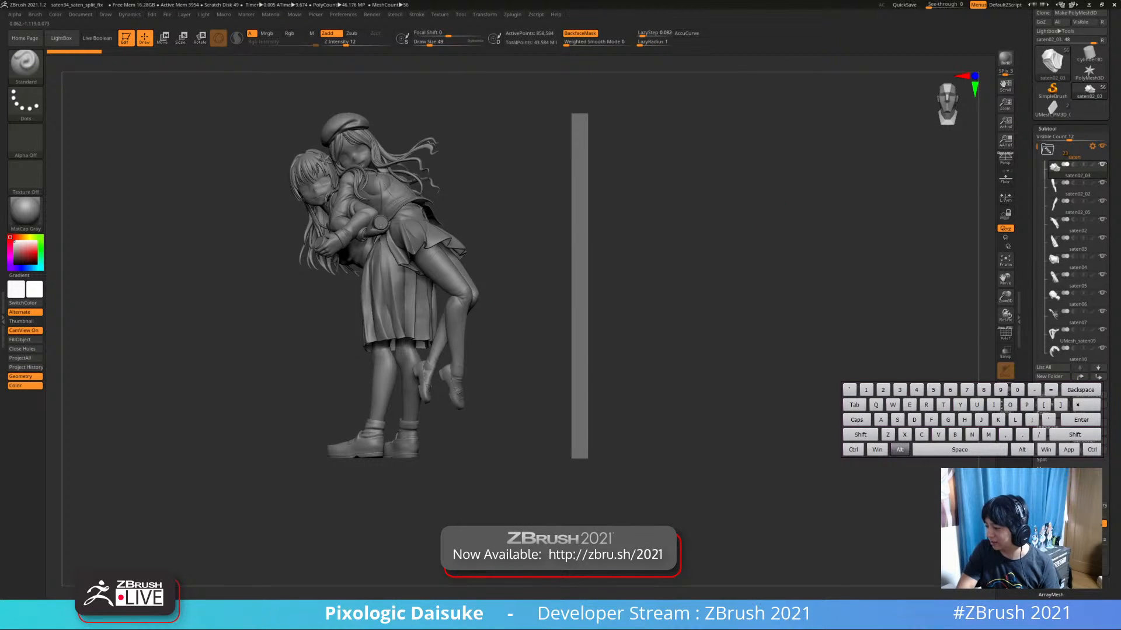
{"action": "right_click_drag", "start_coordinate": [642, 258], "coordinate": [653, 270], "text": "alt"}
{"action": "left_click", "coordinate": [648, 271]}
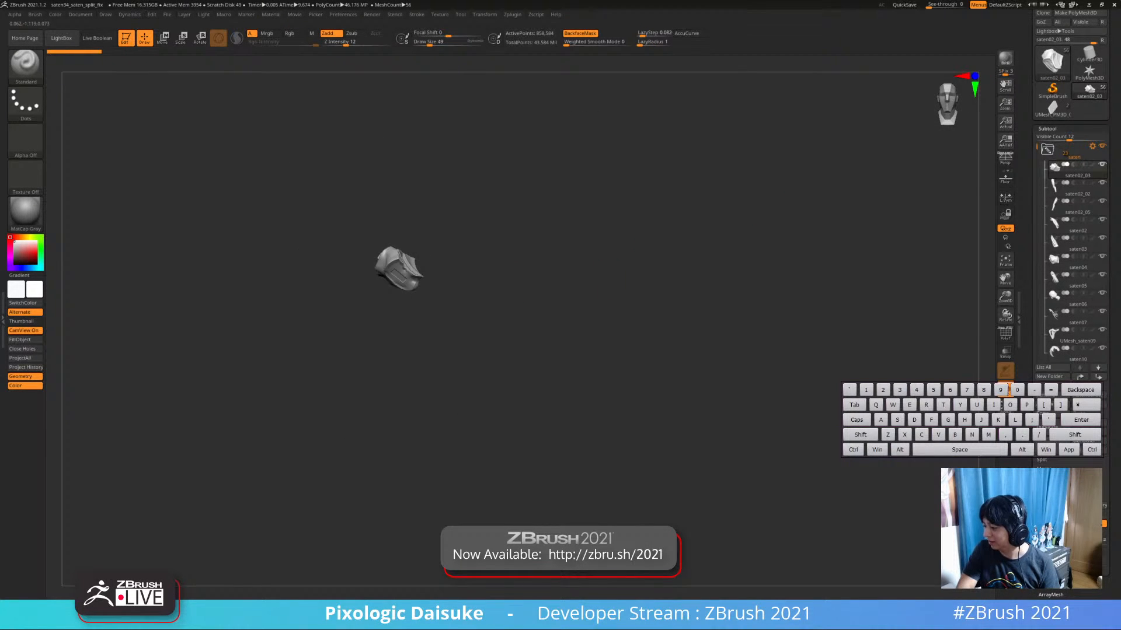
{"action": "left_click", "coordinate": [649, 272]}
{"action": "left_click_drag", "start_coordinate": [1112, 169], "coordinate": [1112, 221]}
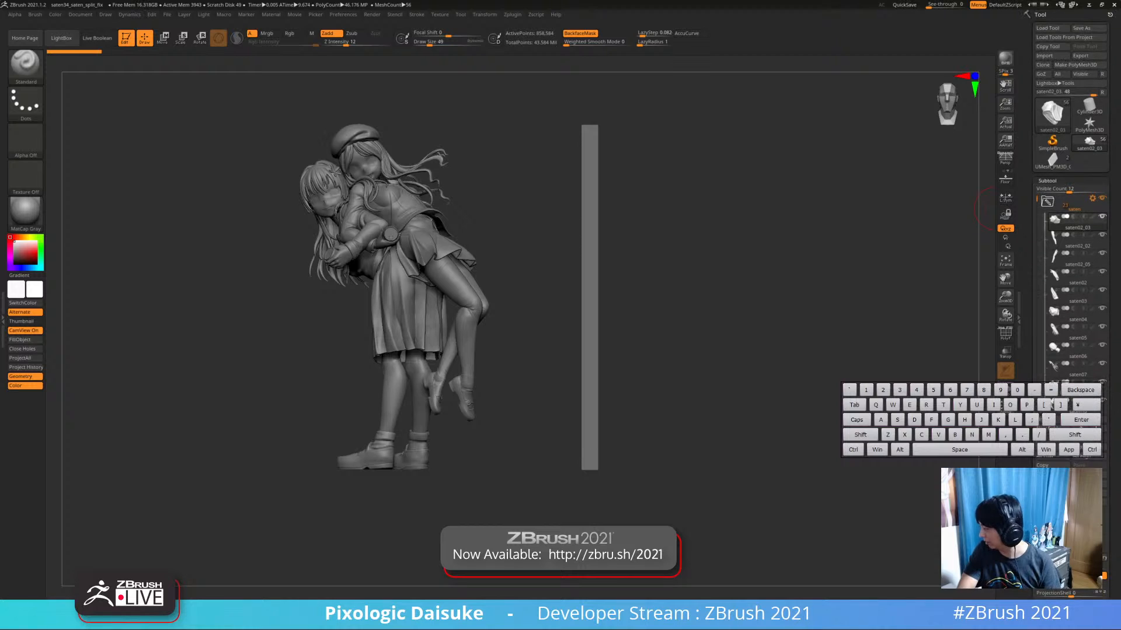
{"action": "mouse_move", "coordinate": [1036, 199]}
{"action": "left_mouse_down"}
{"action": "mouse_move", "coordinate": [1036, 371]}
{"action": "mouse_move", "coordinate": [1037, 199]}
{"action": "left_mouse_up"}
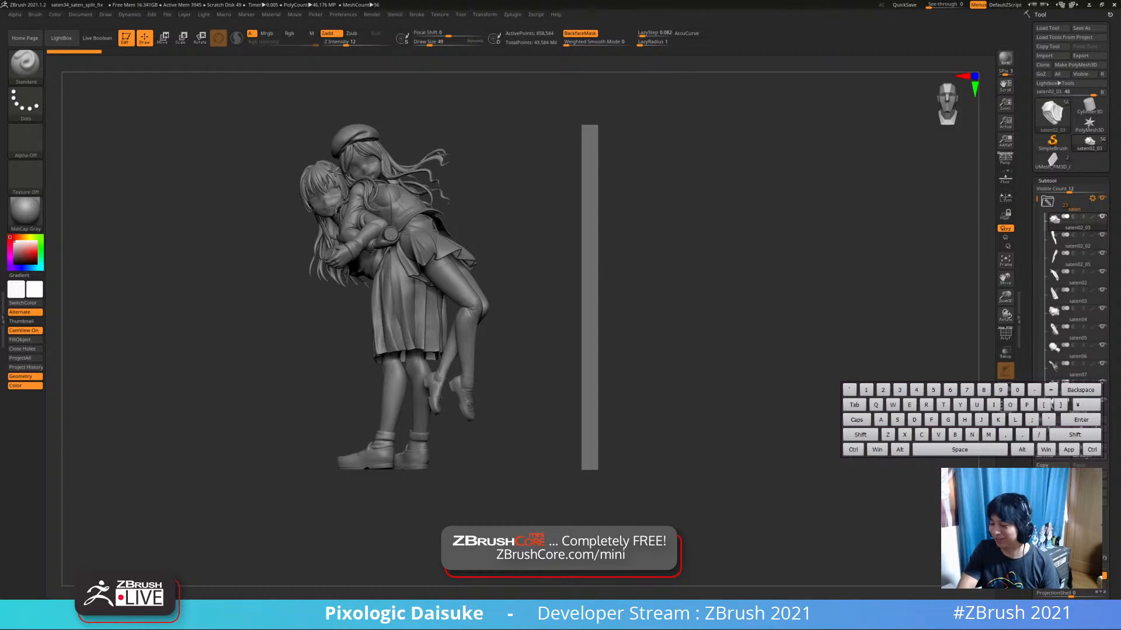
{"action": "left_click", "coordinate": [1005, 390]}
{"action": "left_click", "coordinate": [1006, 389]}
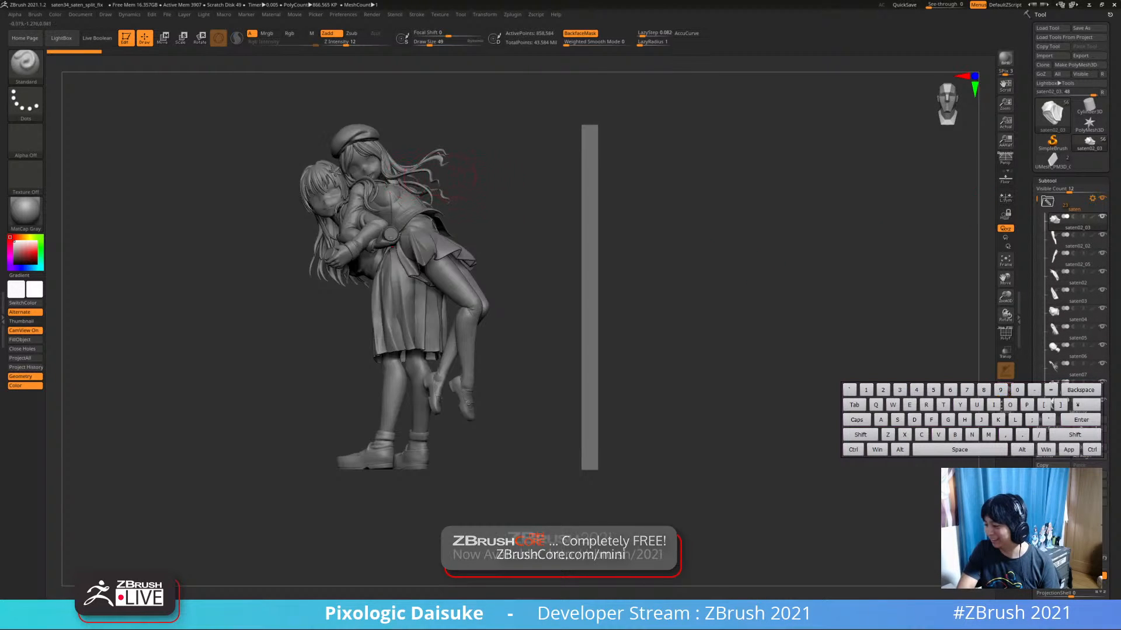
Isolate the beret girl's front hair piece, frenda20, and inspect it up close before showing the full model
{"action": "left_click", "coordinate": [399, 196], "text": "alt"}
{"action": "left_click", "coordinate": [1005, 389]}
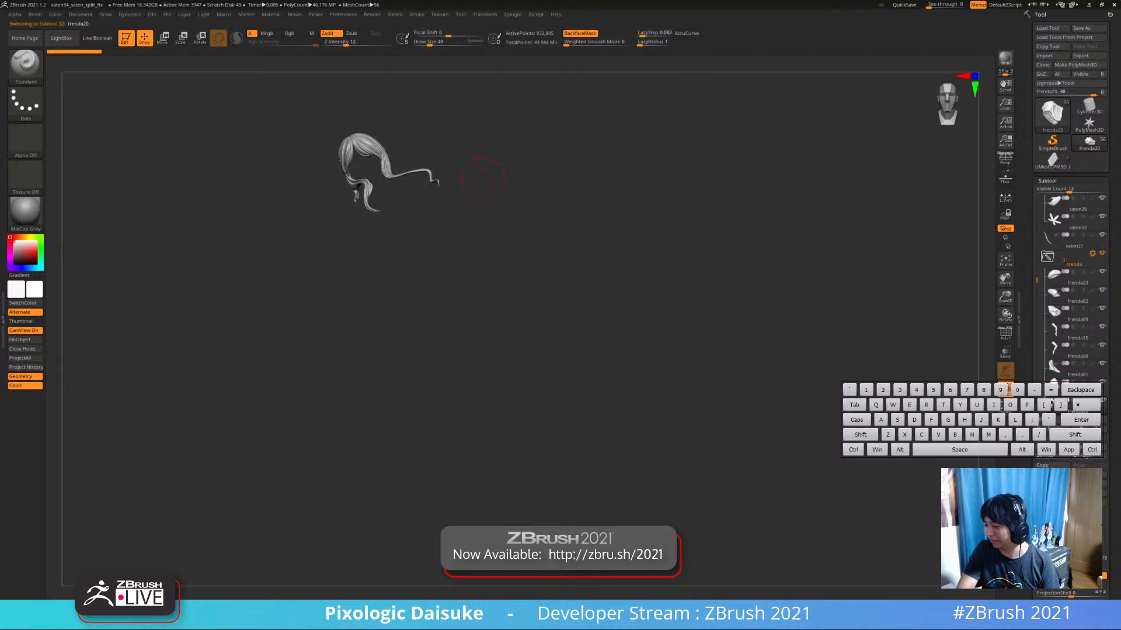
{"action": "left_click_drag", "start_coordinate": [467, 322], "coordinate": [528, 321]}
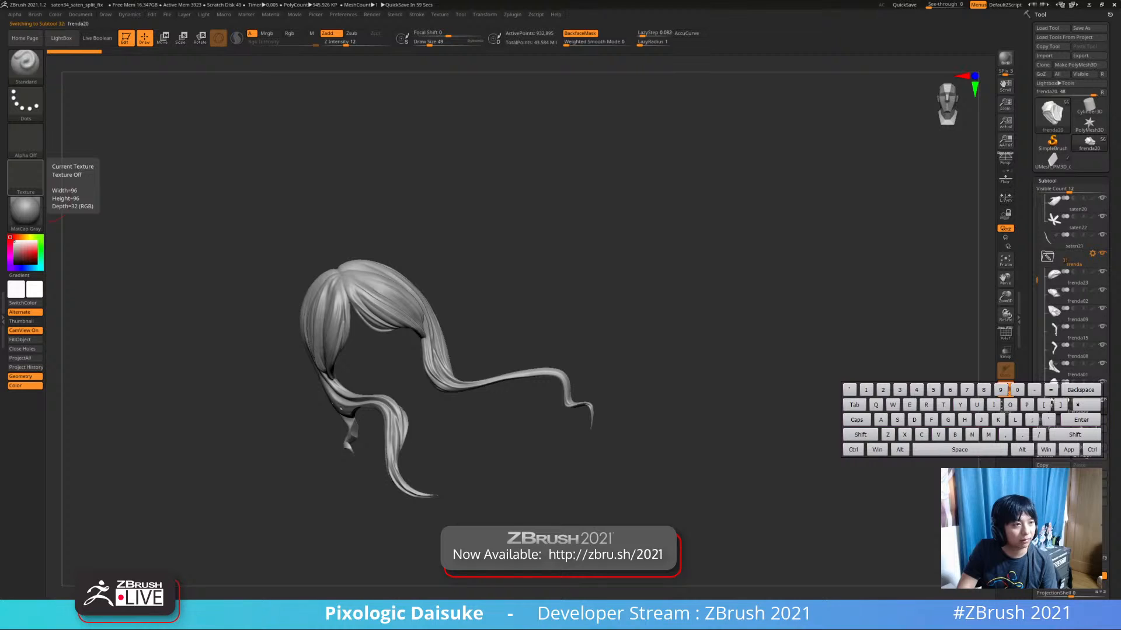
{"action": "left_click_drag", "start_coordinate": [514, 322], "coordinate": [526, 322]}
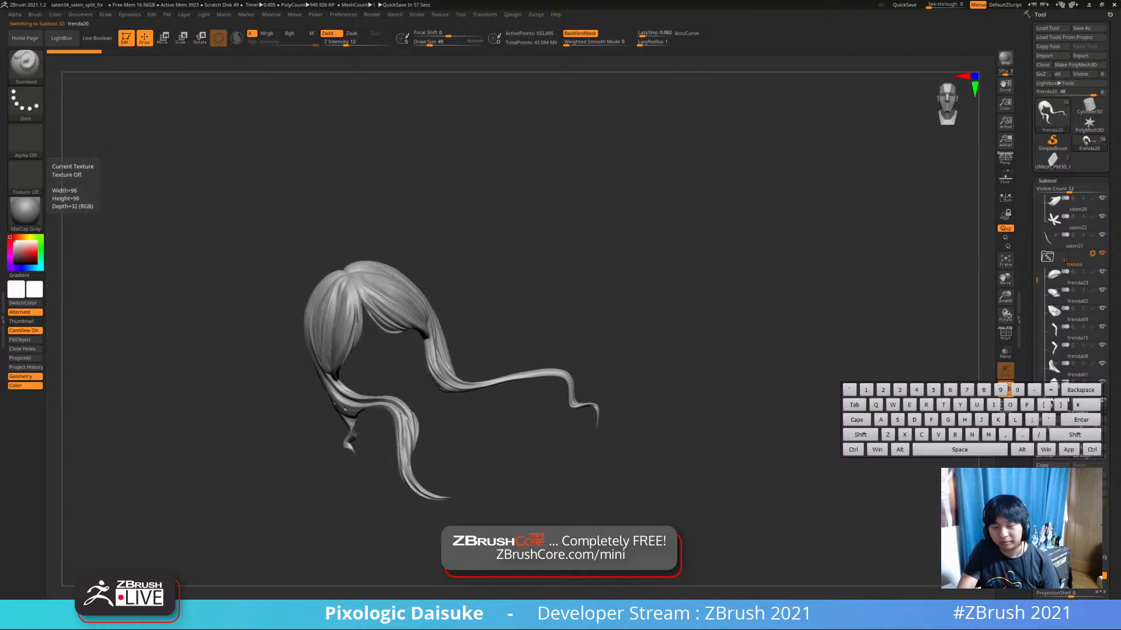
{"action": "left_click_drag", "start_coordinate": [402, 247], "coordinate": [431, 246]}
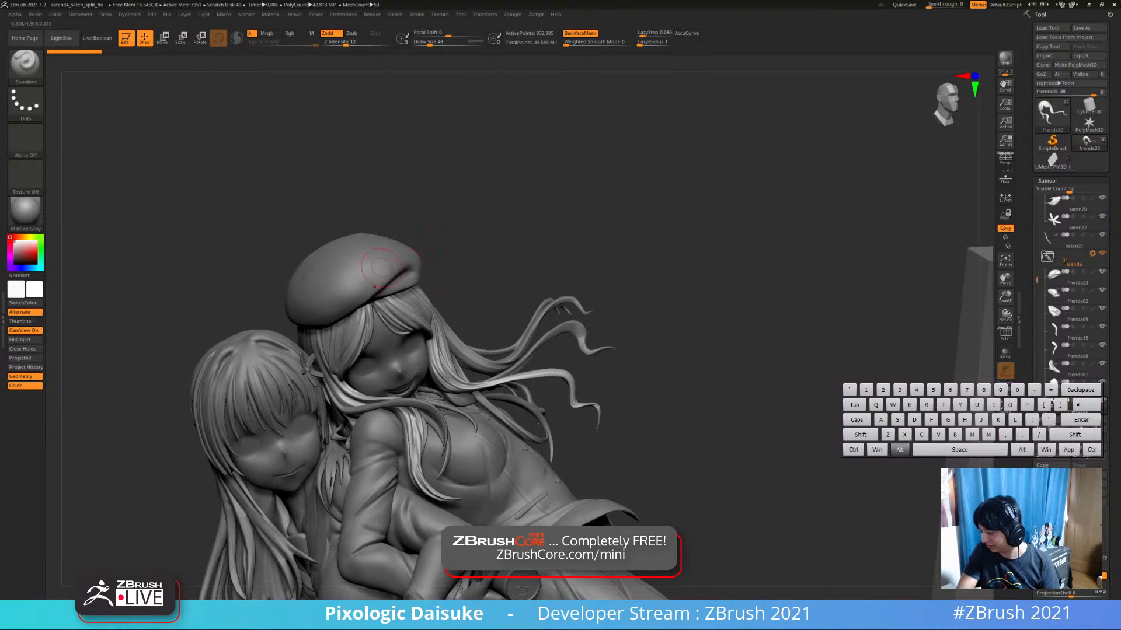
Isolate the beret, frenda23, and inspect its hollow underside
{"action": "left_click", "coordinate": [380, 267], "text": "alt"}
{"action": "left_click_drag", "start_coordinate": [467, 257], "coordinate": [442, 206]}
{"action": "left_click_drag", "start_coordinate": [499, 266], "coordinate": [479, 248], "text": "alt"}
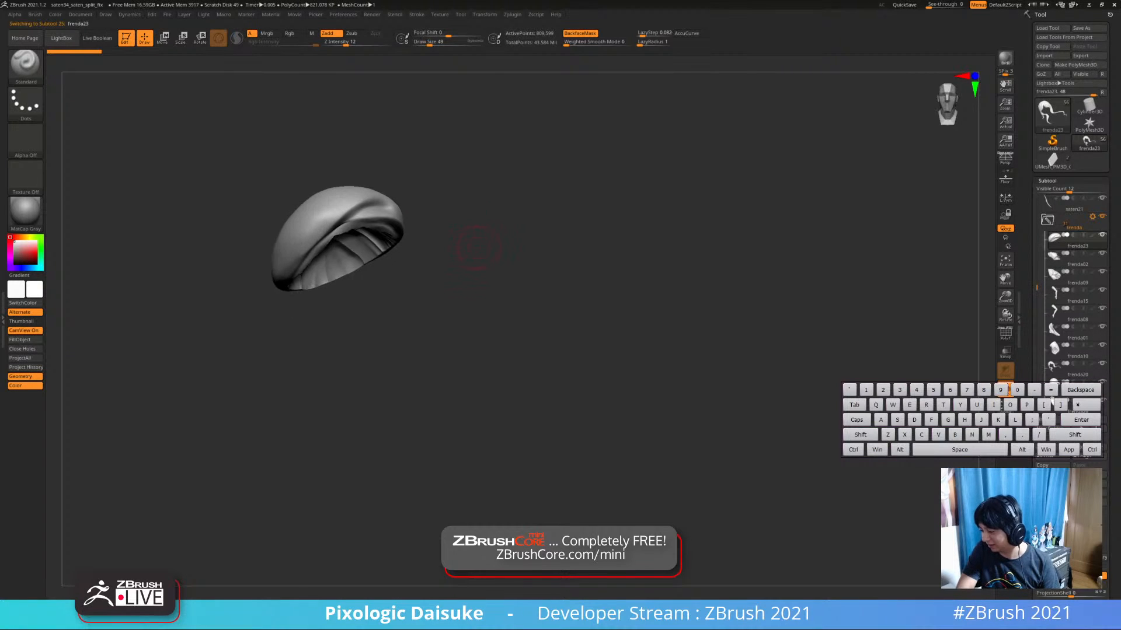
Select the beret girl's back hair strands and her jacket body in turn, inspecting both within the full model
{"action": "left_click", "coordinate": [448, 299], "text": "alt"}
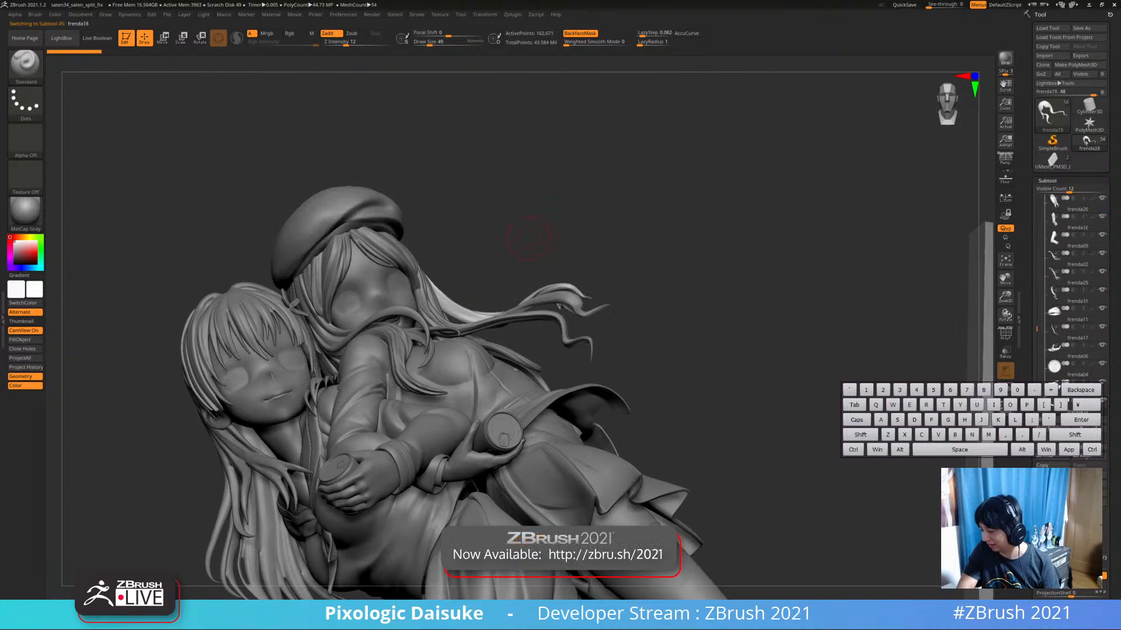
{"action": "mouse_move", "coordinate": [525, 234]}
{"action": "left_mouse_down"}
{"action": "mouse_move", "coordinate": [506, 252]}
{"action": "mouse_move", "coordinate": [446, 256]}
{"action": "mouse_move", "coordinate": [516, 249]}
{"action": "left_mouse_up"}
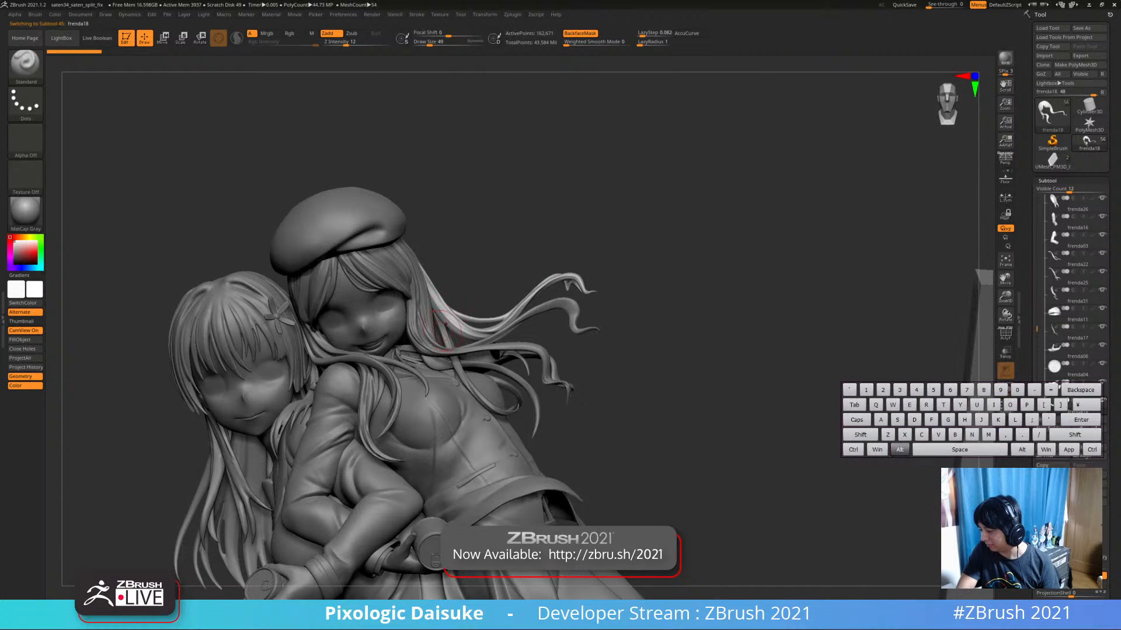
{"action": "left_click", "coordinate": [397, 435], "text": "alt"}
{"action": "left_click_drag", "start_coordinate": [623, 404], "coordinate": [559, 266]}
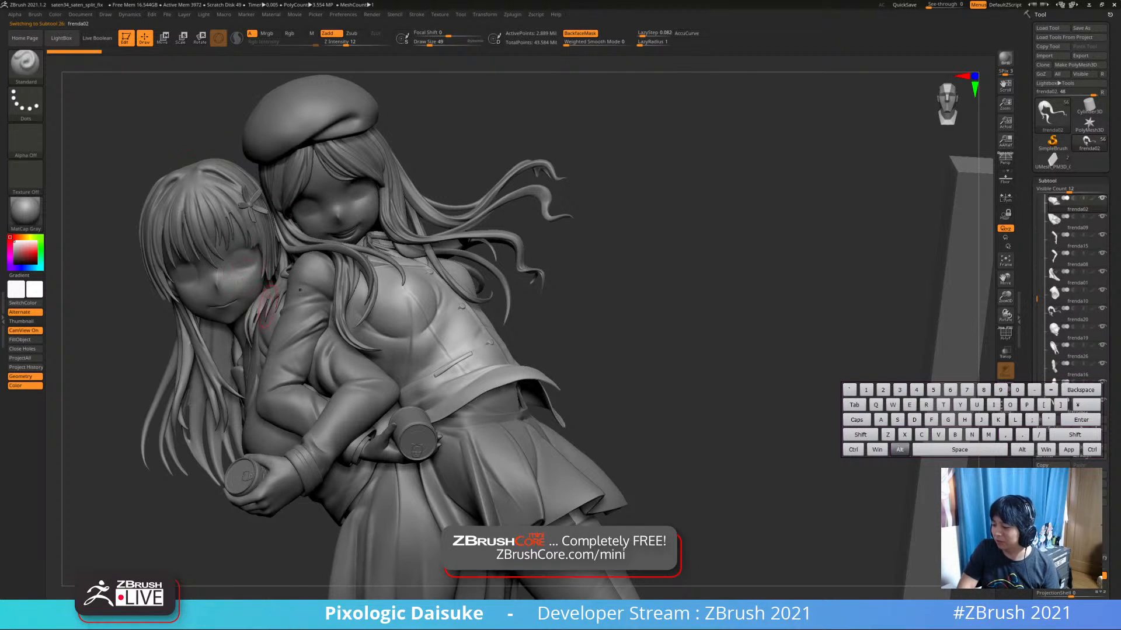
Isolate the beret girl's jacket sleeve, frenda03, inspect its shoulder joint and cuff opening, and select the other girl's arm, saten11
{"action": "left_click", "coordinate": [286, 332], "text": "alt"}
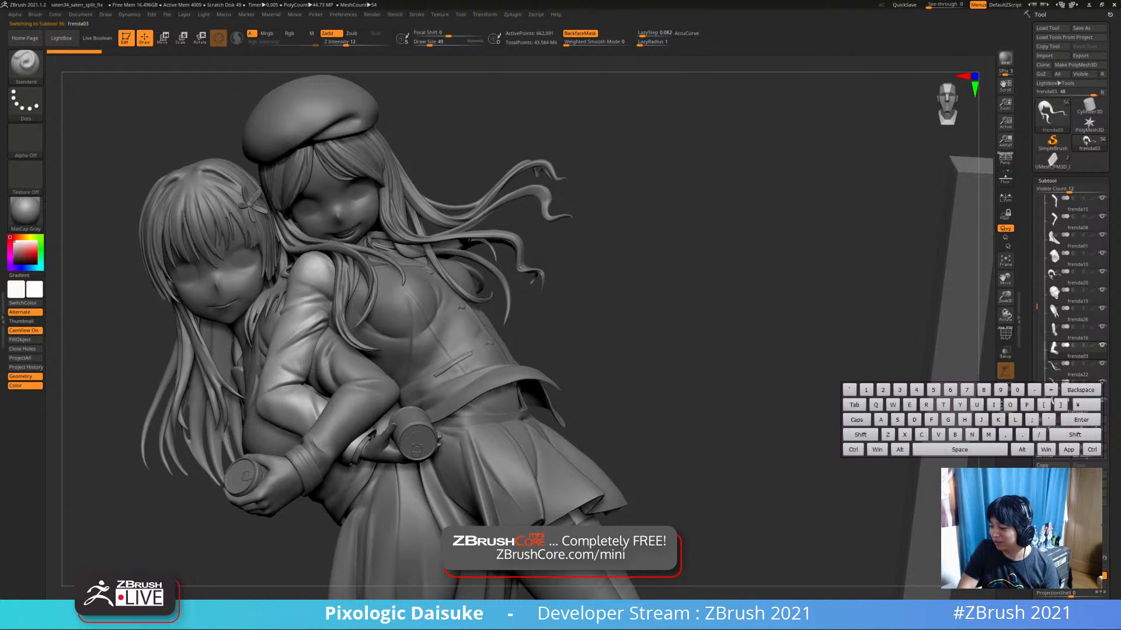
{"action": "left_click_drag", "start_coordinate": [590, 280], "coordinate": [519, 276]}
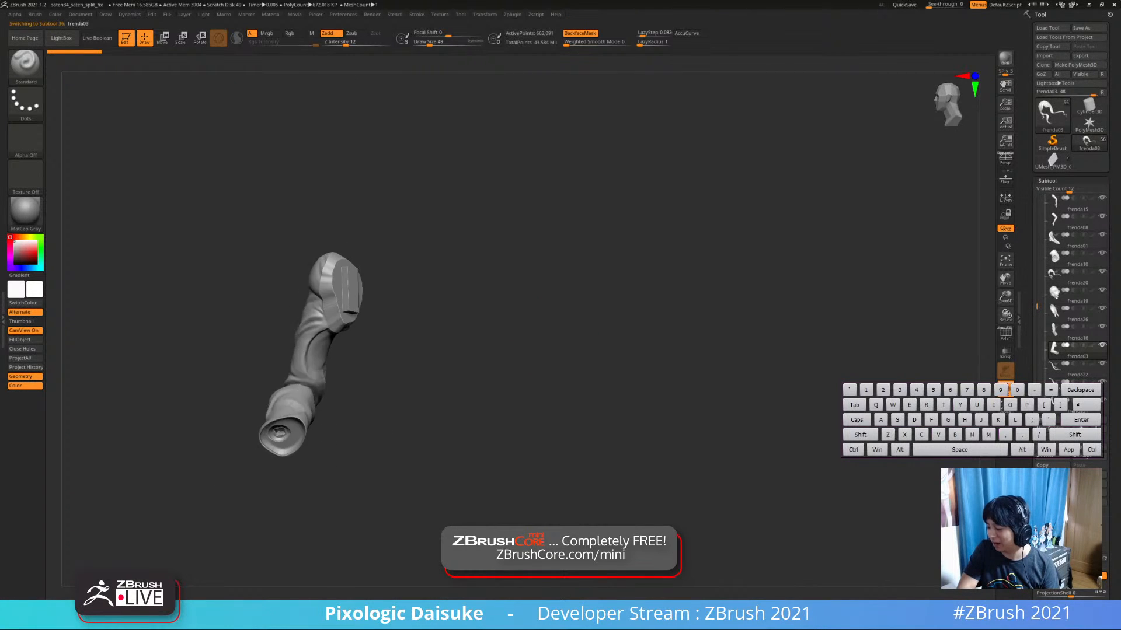
{"action": "mouse_move", "coordinate": [386, 391]}
{"action": "right_mouse_down"}
{"action": "mouse_move", "coordinate": [371, 350]}
{"action": "mouse_move", "coordinate": [350, 397]}
{"action": "mouse_move", "coordinate": [368, 350]}
{"action": "mouse_move", "coordinate": [367, 405]}
{"action": "mouse_move", "coordinate": [379, 397]}
{"action": "right_mouse_up"}
{"action": "right_click_drag", "start_coordinate": [380, 396], "coordinate": [519, 338], "text": "alt"}
{"action": "right_click_drag", "start_coordinate": [542, 270], "coordinate": [601, 245], "text": "ctrl"}
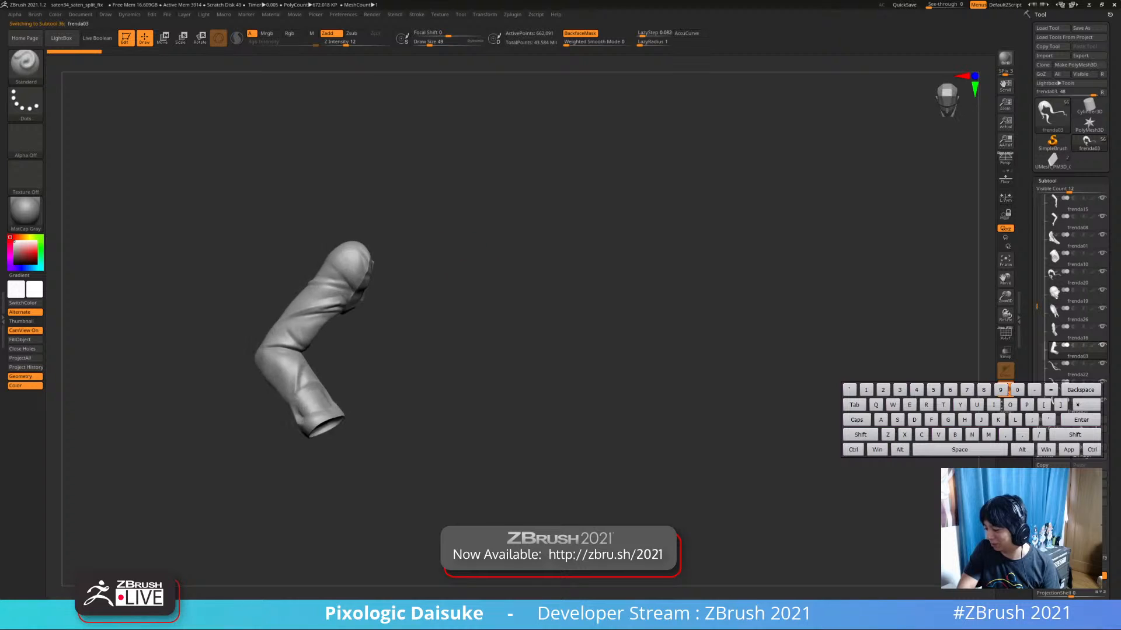
{"action": "left_click", "coordinate": [318, 351], "text": "alt"}
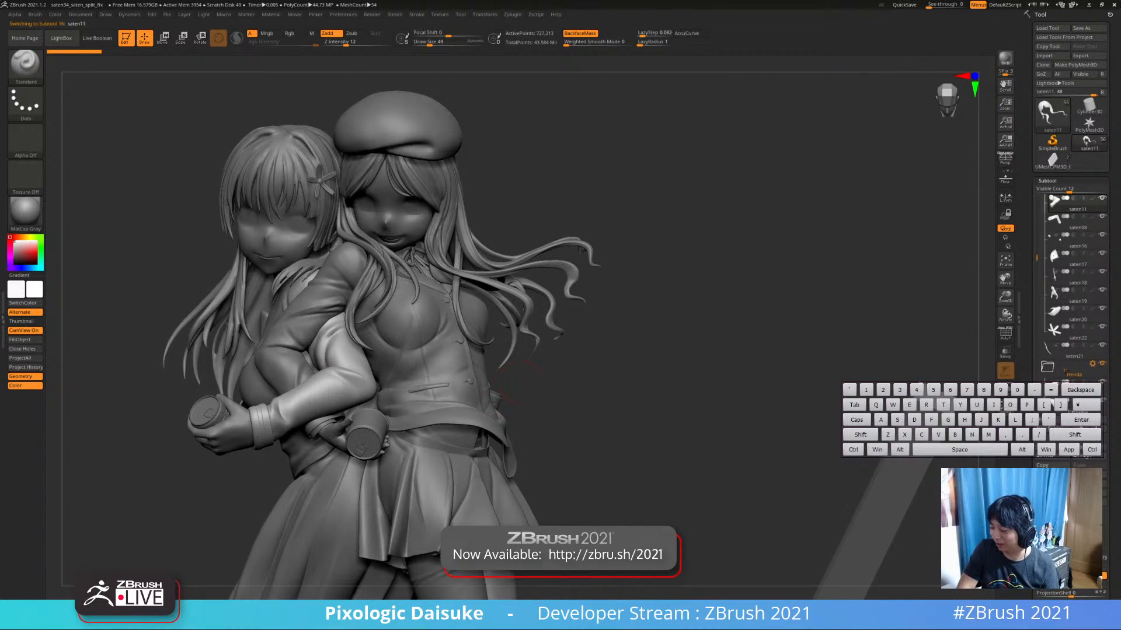
Isolate the sailor-uniform torso subtool saten04, inspect its cut surfaces and joint openings, and show all subtools again
{"action": "right_click_drag", "start_coordinate": [514, 379], "coordinate": [463, 350]}
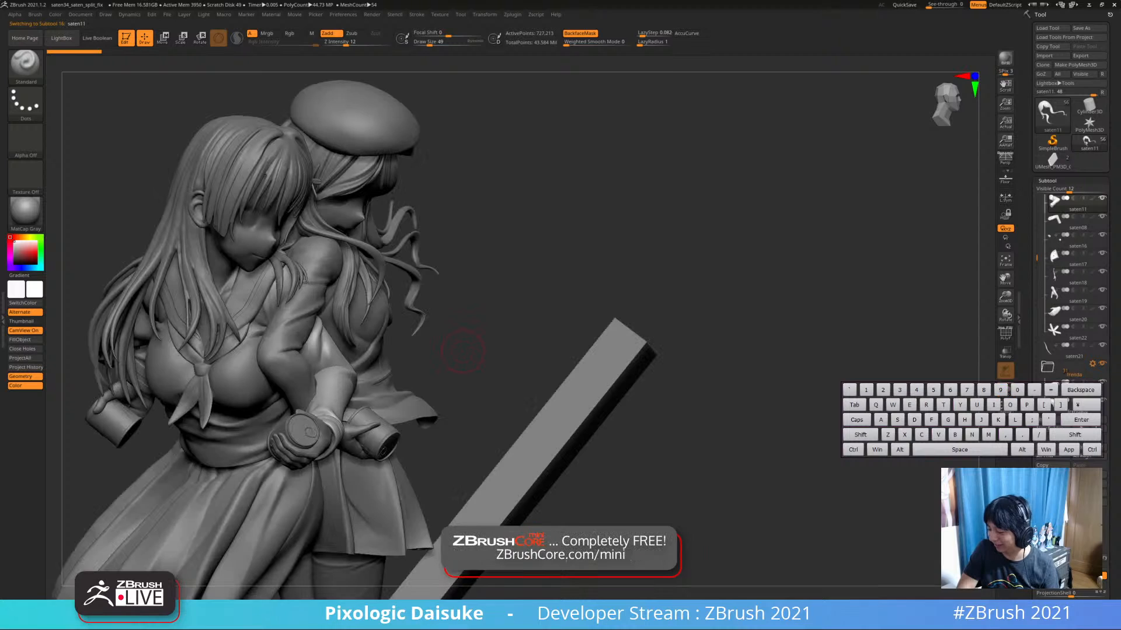
{"action": "left_click", "coordinate": [257, 353], "text": "alt"}
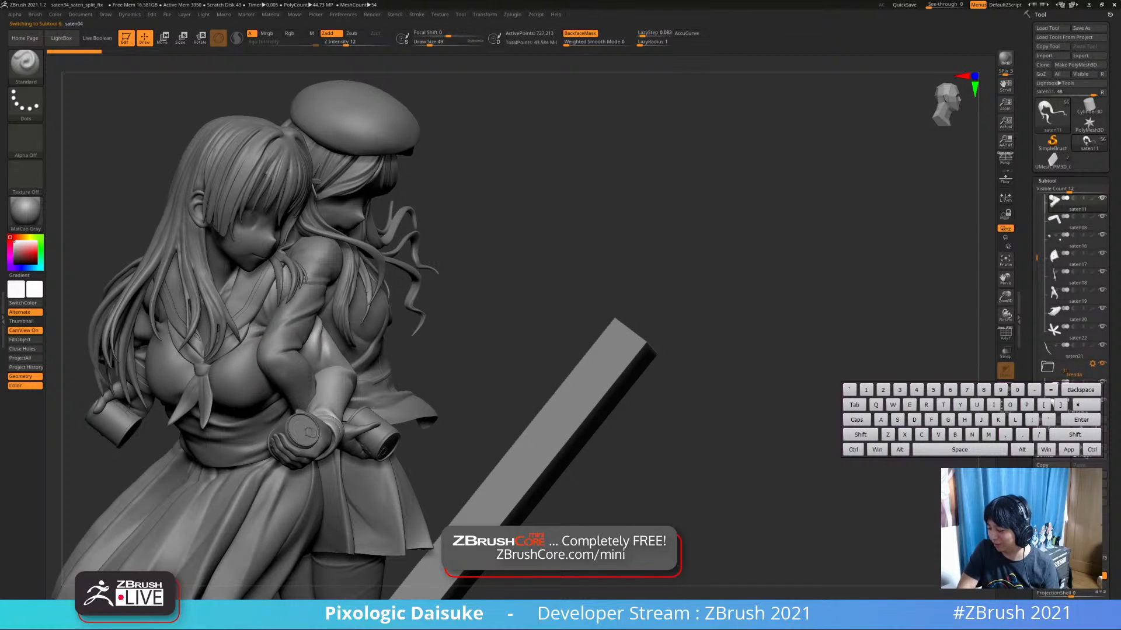
{"action": "left_click", "coordinate": [1005, 389]}
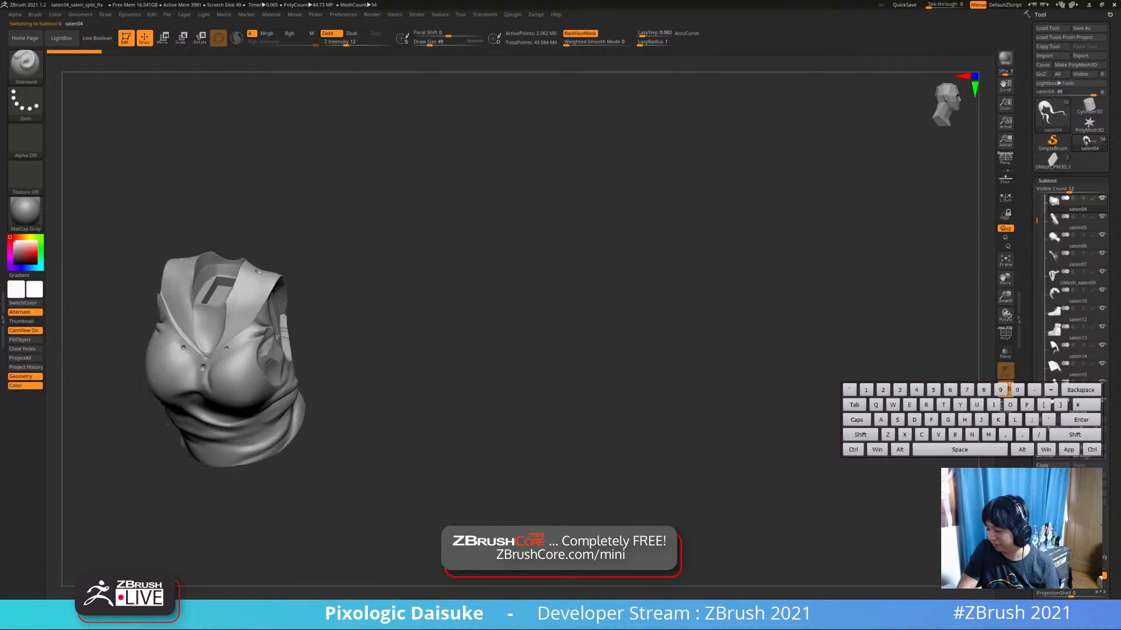
{"action": "left_click_drag", "start_coordinate": [729, 304], "coordinate": [432, 256]}
{"action": "right_click_drag", "start_coordinate": [432, 257], "coordinate": [476, 408]}
{"action": "mouse_move", "coordinate": [228, 233]}
{"action": "right_mouse_down"}
{"action": "mouse_move", "coordinate": [362, 237]}
{"action": "mouse_move", "coordinate": [335, 302]}
{"action": "mouse_move", "coordinate": [378, 280]}
{"action": "mouse_move", "coordinate": [371, 246]}
{"action": "right_mouse_up"}
{"action": "left_click", "coordinate": [1005, 390]}
Isolate the sailor collar subtool UMesh_saten09 to view its shape, and restore the full figure
{"action": "left_click", "coordinate": [371, 316], "text": "alt"}
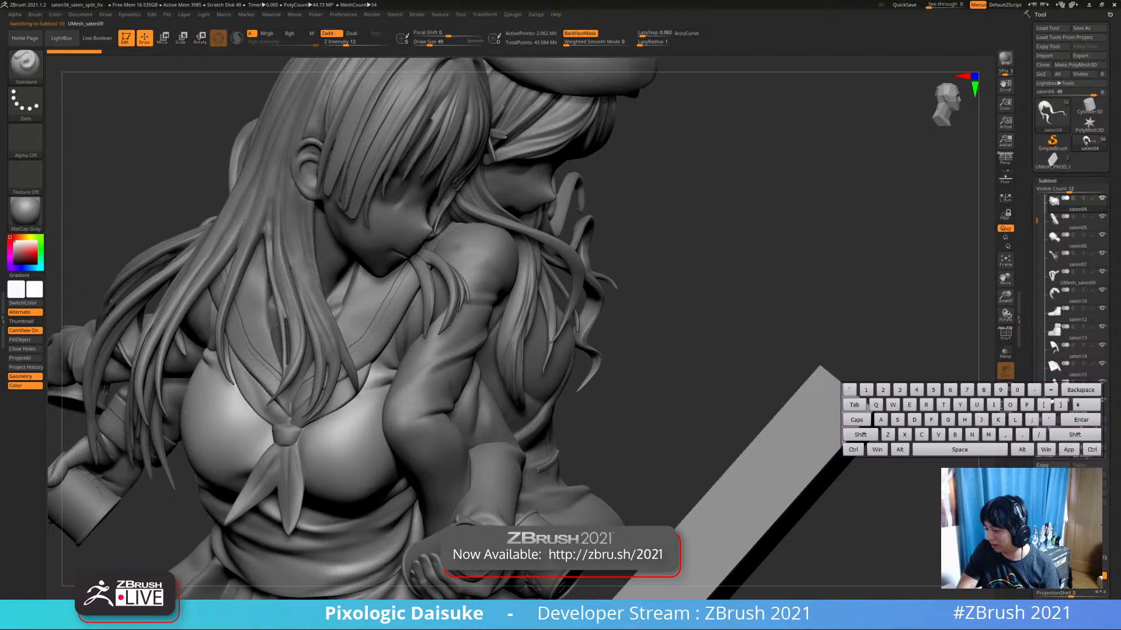
{"action": "left_click", "coordinate": [1005, 389]}
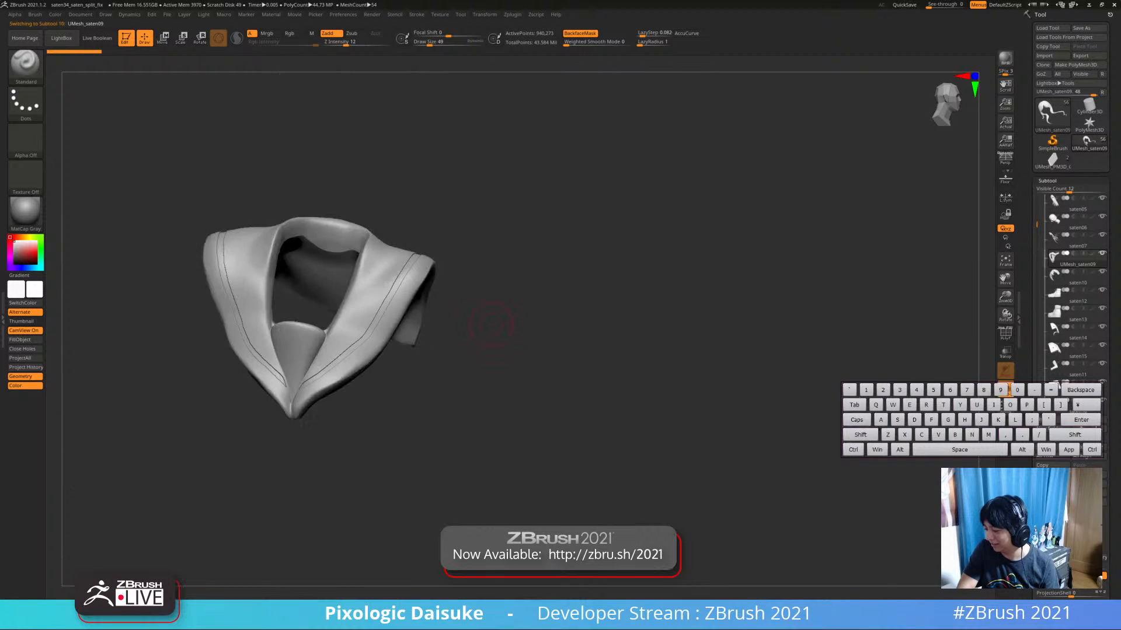
{"action": "left_click", "coordinate": [1005, 389]}
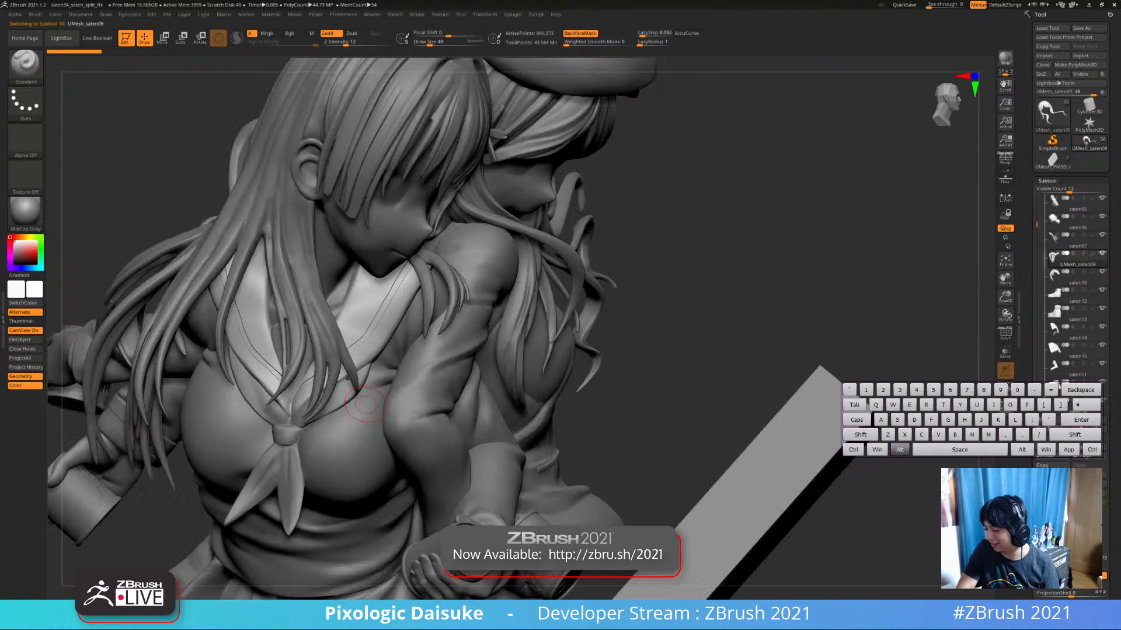
Return to the torso subtool saten04 and examine its collar seat and arm socket in isolation before showing everything again
{"action": "left_click", "coordinate": [363, 407], "text": "alt"}
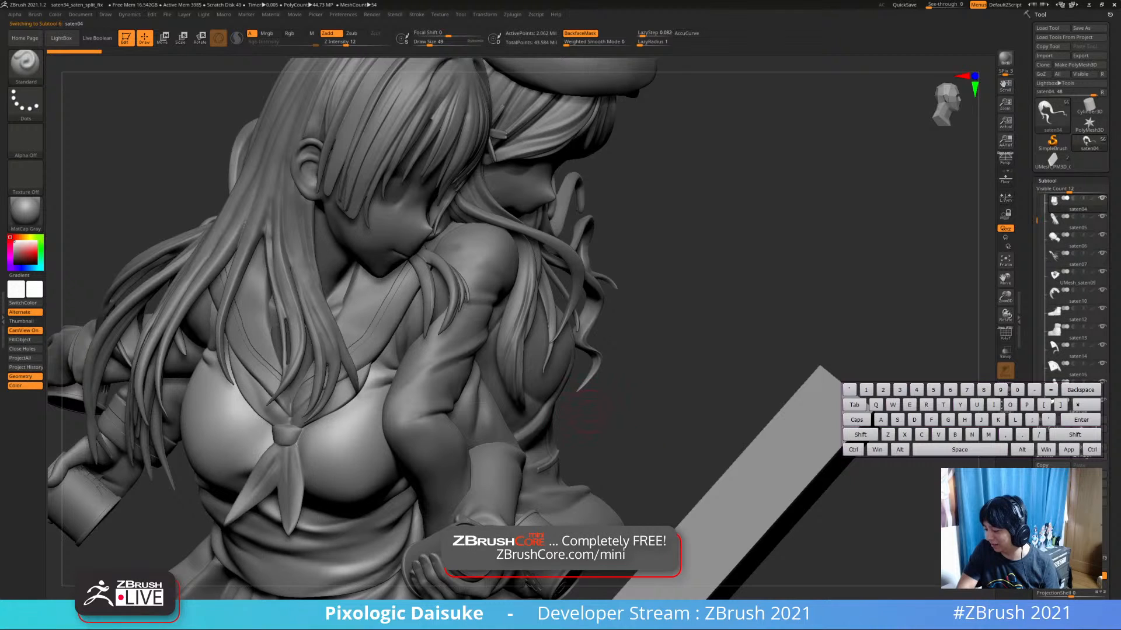
{"action": "left_click", "coordinate": [1005, 389]}
{"action": "left_click_drag", "start_coordinate": [607, 392], "coordinate": [415, 341]}
{"action": "right_click_drag", "start_coordinate": [378, 320], "coordinate": [501, 314]}
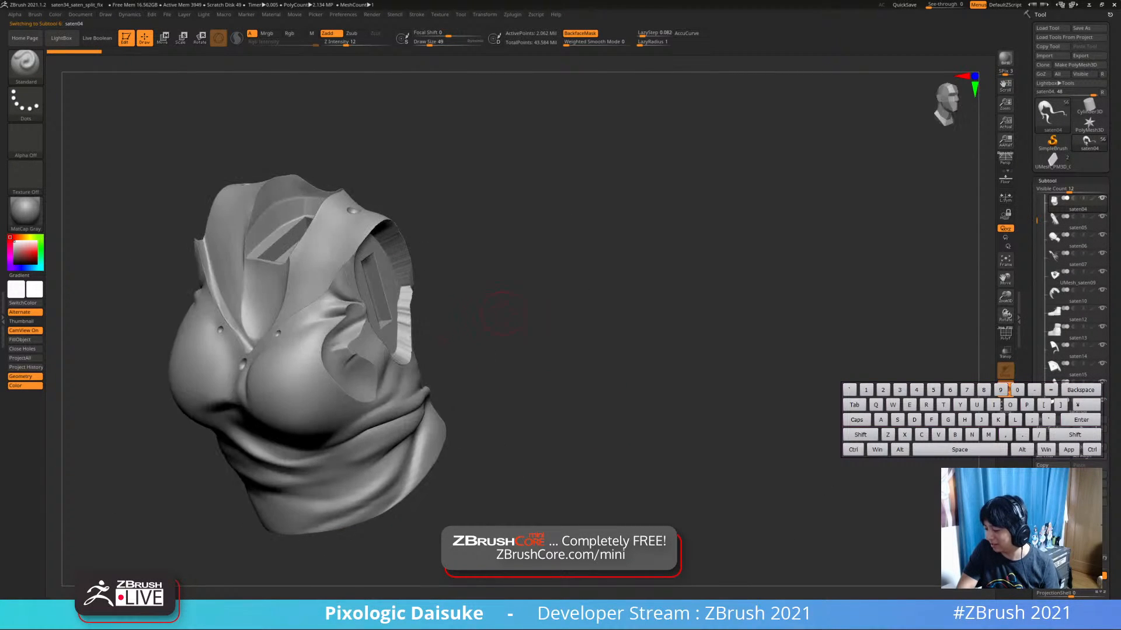
{"action": "left_click", "coordinate": [1005, 389]}
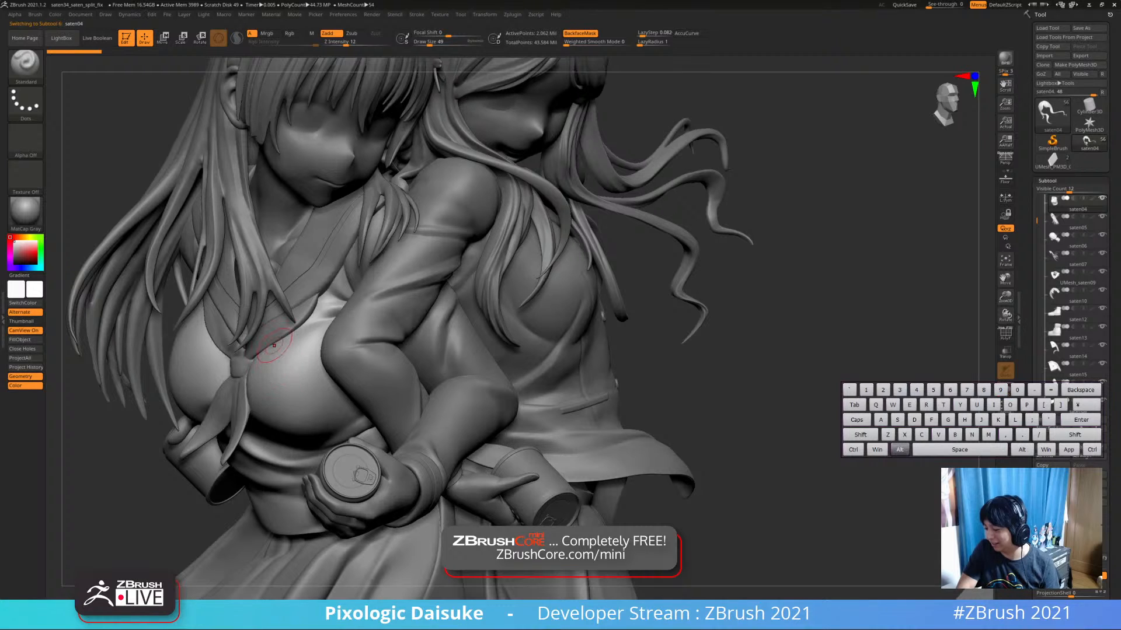
Isolate the chest ribbon subtool saten18 to view it alone, and bring back the other parts
{"action": "left_click", "coordinate": [270, 344], "text": "alt"}
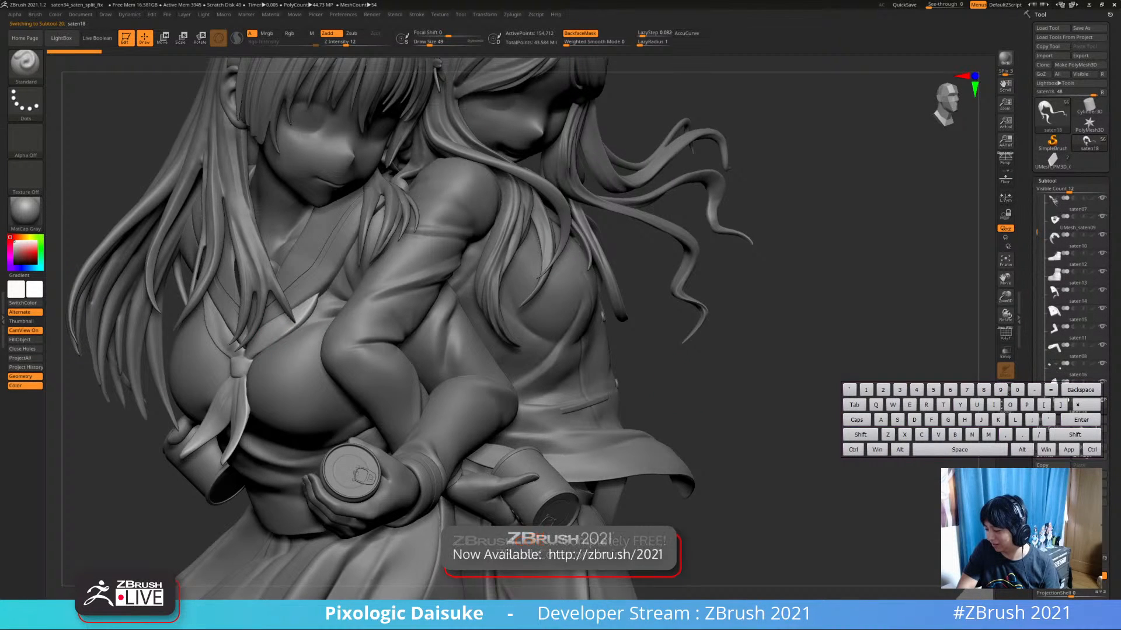
{"action": "left_click", "coordinate": [1005, 390]}
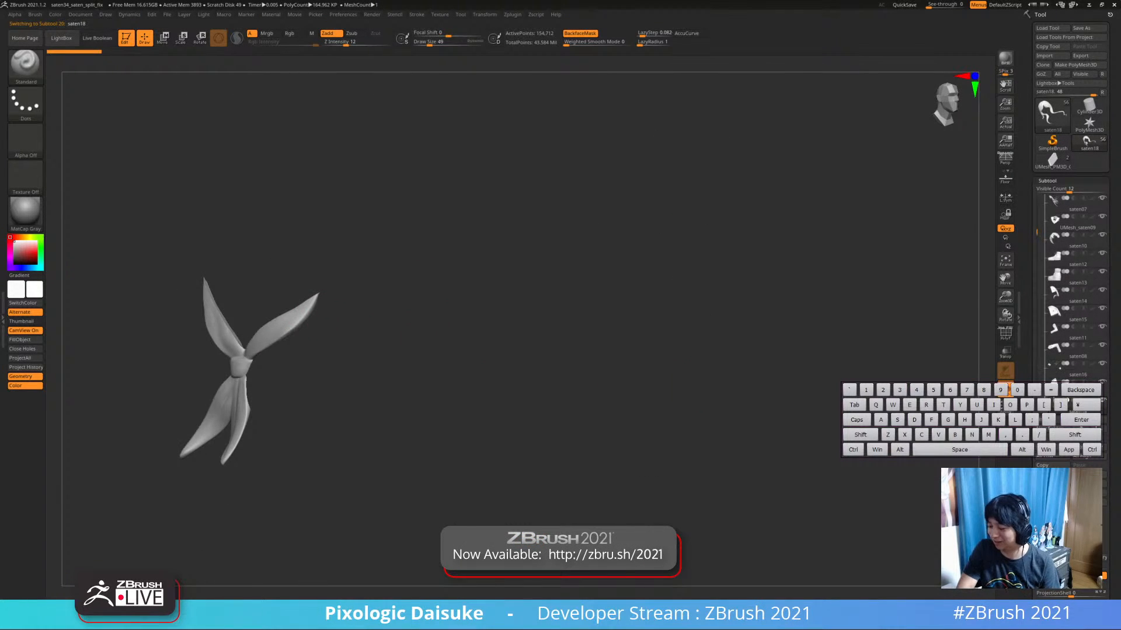
{"action": "left_click", "coordinate": [1005, 389]}
Select the can-holding arm subtool saten11, view it alone from several angles, and show the whole figure again
{"action": "left_click", "coordinate": [315, 345], "text": "alt"}
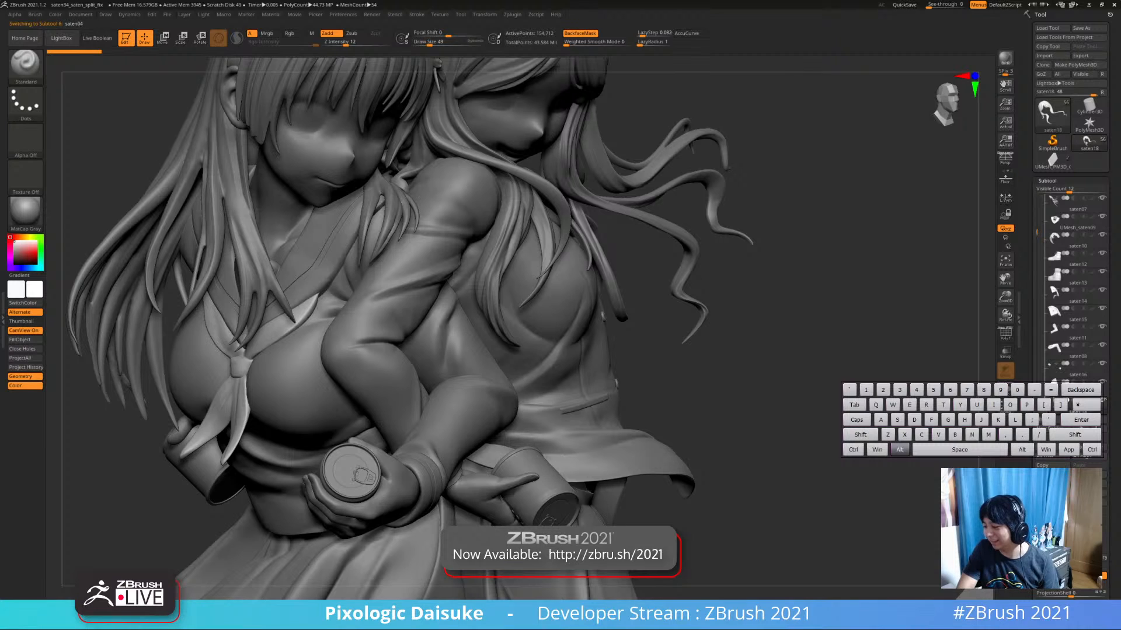
{"action": "left_click", "coordinate": [670, 365], "text": "alt"}
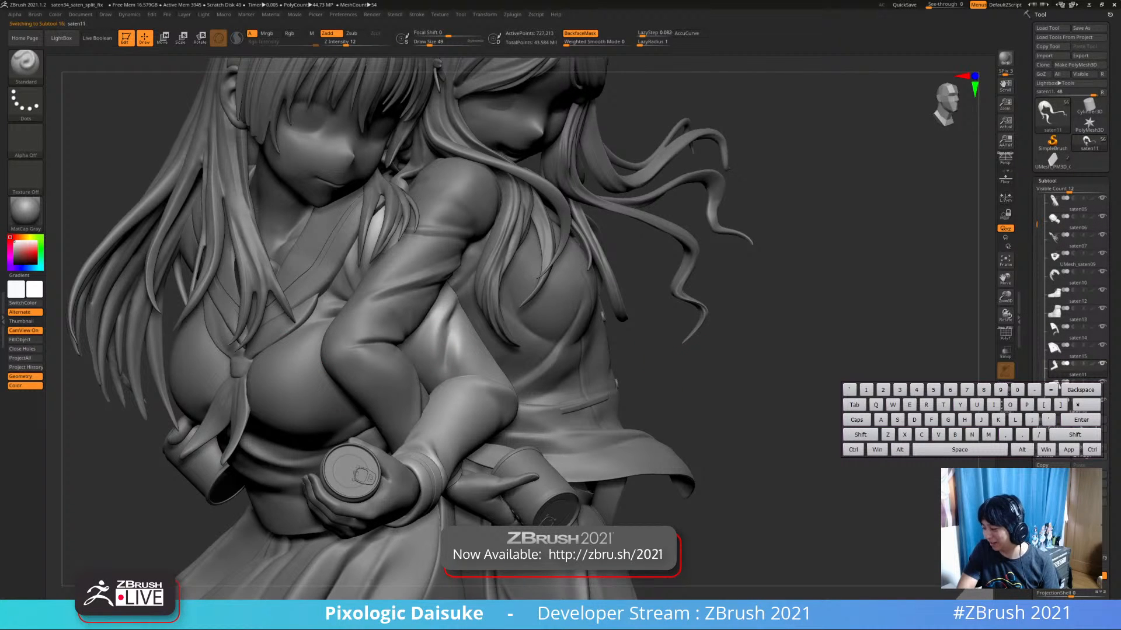
{"action": "left_click_drag", "start_coordinate": [805, 350], "coordinate": [695, 344]}
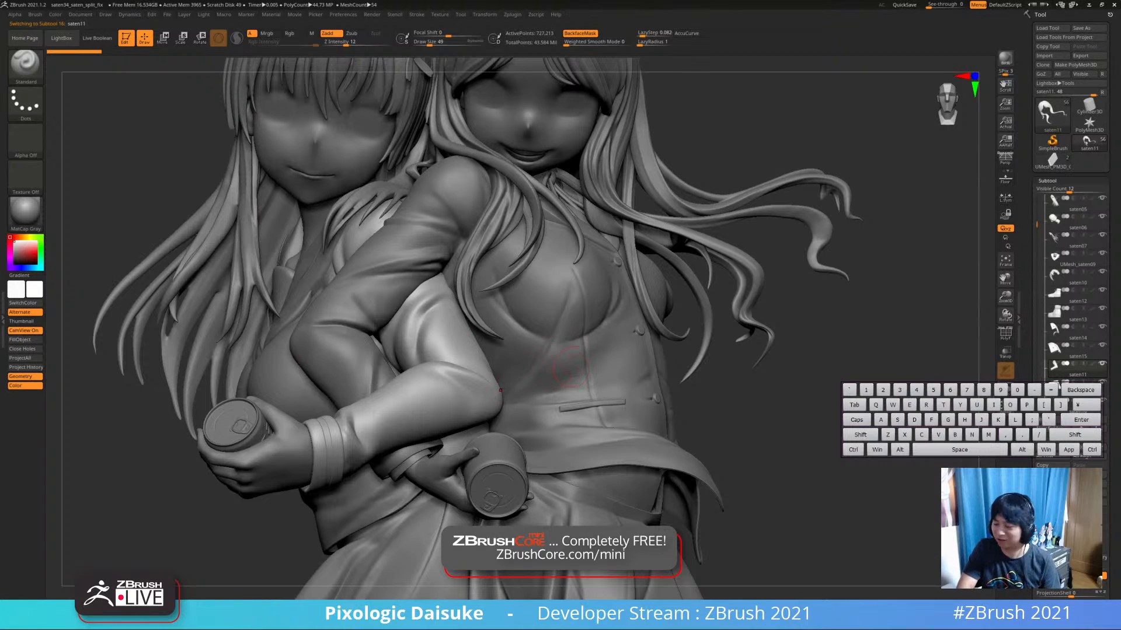
{"action": "left_click", "coordinate": [1005, 389]}
{"action": "left_click_drag", "start_coordinate": [343, 286], "coordinate": [408, 262]}
{"action": "mouse_move", "coordinate": [365, 279]}
{"action": "right_mouse_down"}
{"action": "mouse_move", "coordinate": [520, 236]}
{"action": "mouse_move", "coordinate": [472, 256]}
{"action": "right_mouse_up"}
{"action": "left_click", "coordinate": [1005, 389]}
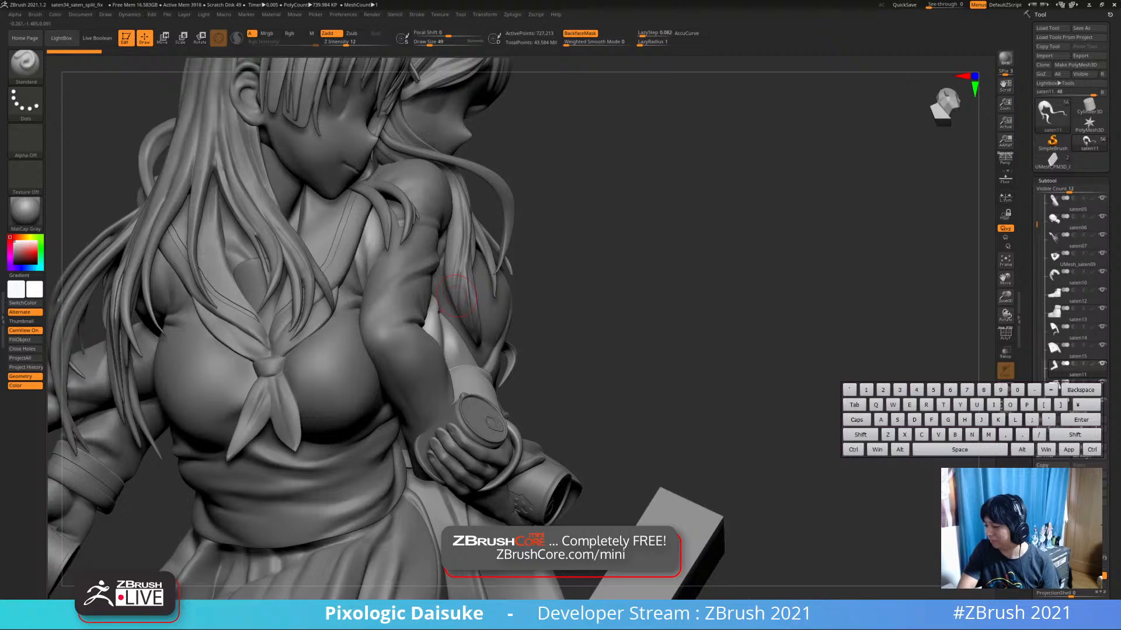
Select the embracing arm subtool frenda03 and the neighbouring arm saten11 to compare how they overlap
{"action": "left_click", "coordinate": [423, 272], "text": "alt"}
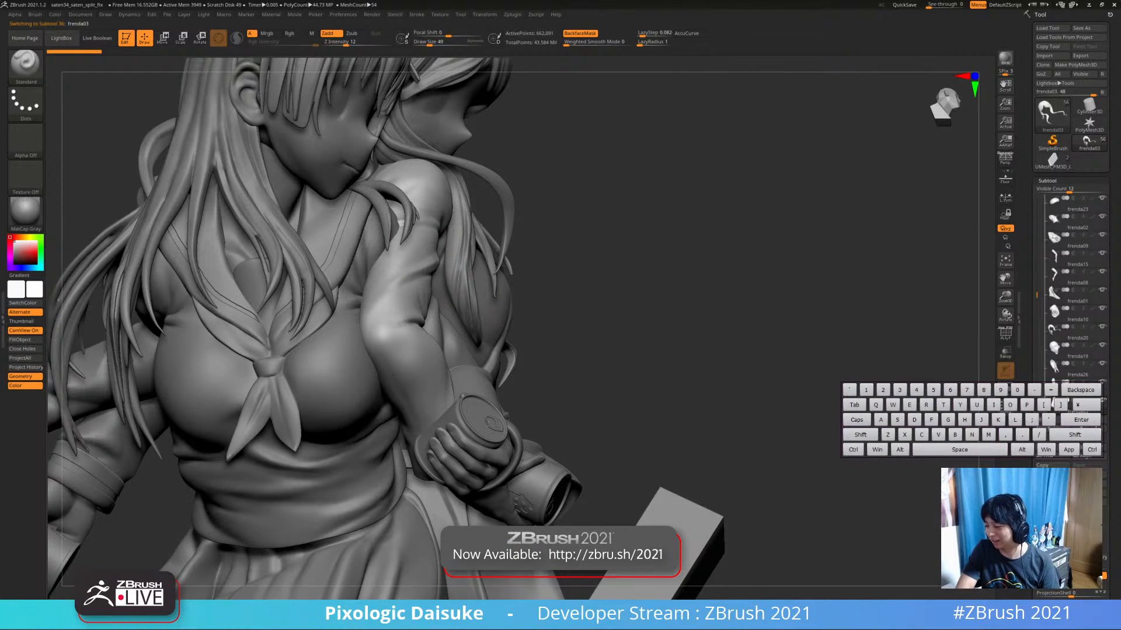
{"action": "left_click_drag", "start_coordinate": [718, 316], "coordinate": [636, 318]}
{"action": "left_click", "coordinate": [444, 326], "text": "alt"}
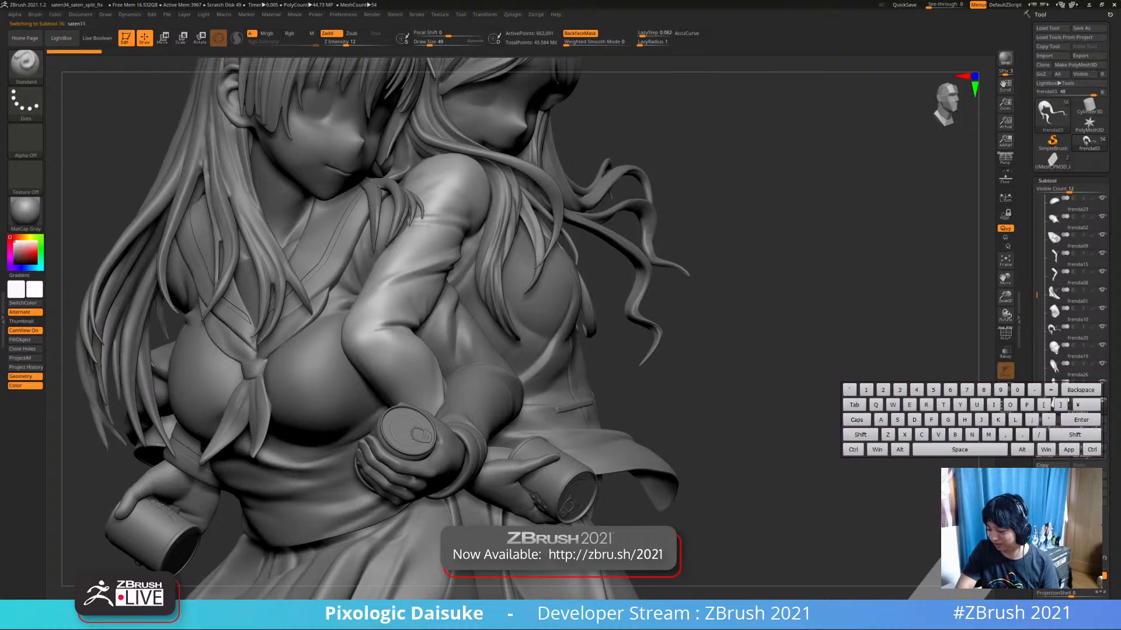
Select the other arm's sleeve subtool saten08, inspect it in isolation from behind, and show all subtools again
{"action": "left_click", "coordinate": [189, 465], "text": "alt"}
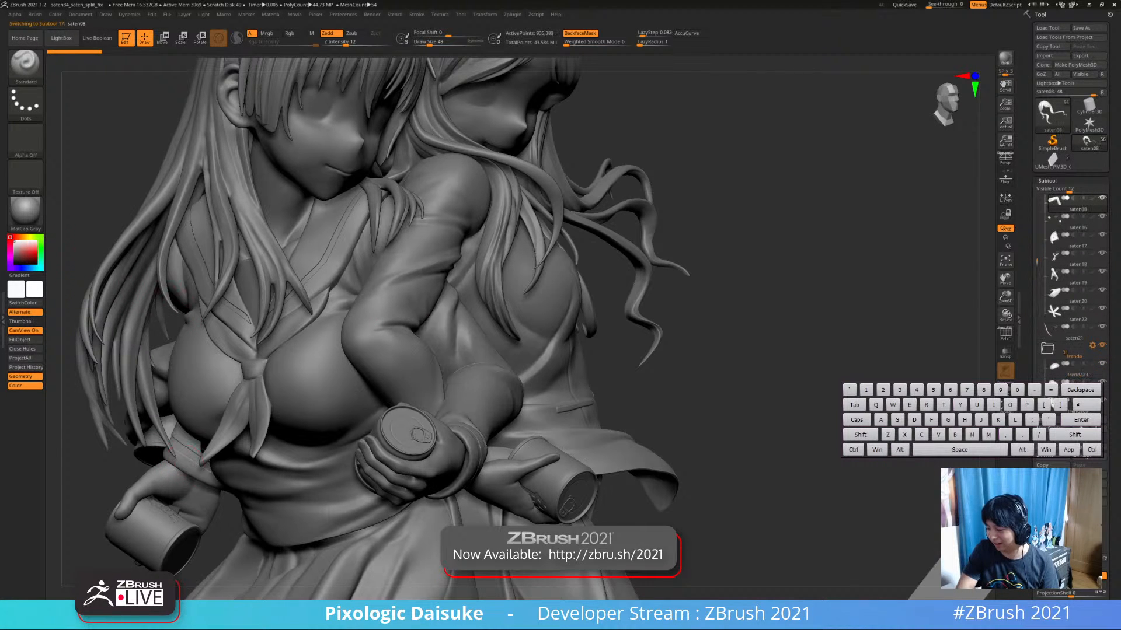
{"action": "left_click_drag", "start_coordinate": [718, 327], "coordinate": [928, 336]}
{"action": "left_click", "coordinate": [1005, 389]}
{"action": "left_click_drag", "start_coordinate": [645, 327], "coordinate": [624, 292]}
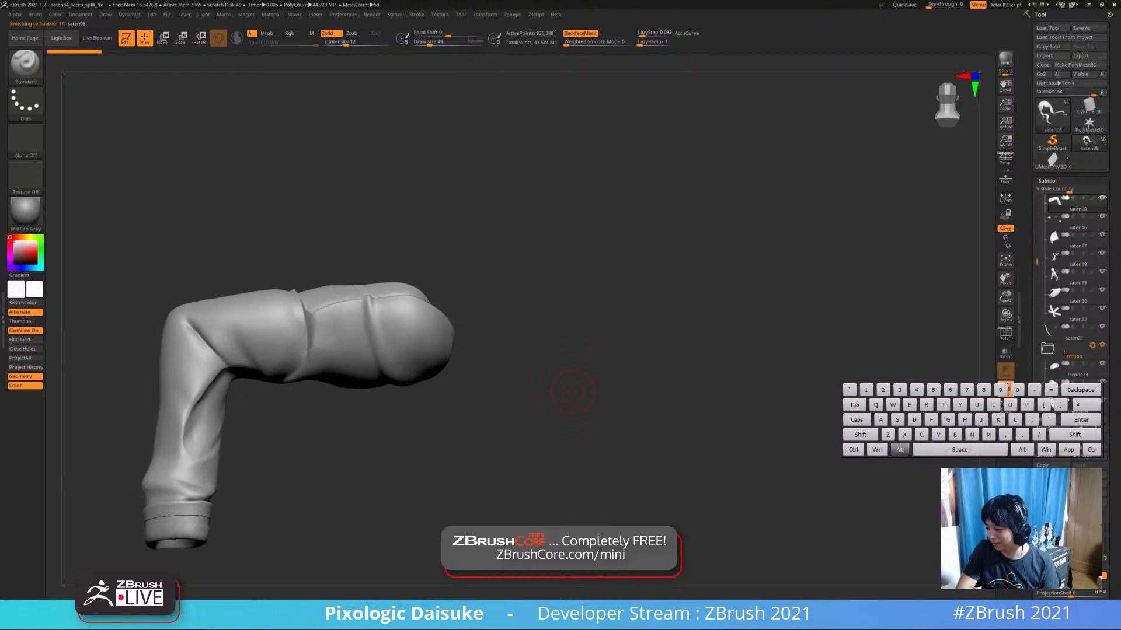
{"action": "mouse_move", "coordinate": [576, 387]}
{"action": "left_mouse_down", "text": "alt"}
{"action": "mouse_move", "coordinate": [534, 314]}
{"action": "mouse_move", "coordinate": [544, 350]}
{"action": "left_mouse_up", "text": "alt"}
{"action": "left_click", "coordinate": [1005, 389]}
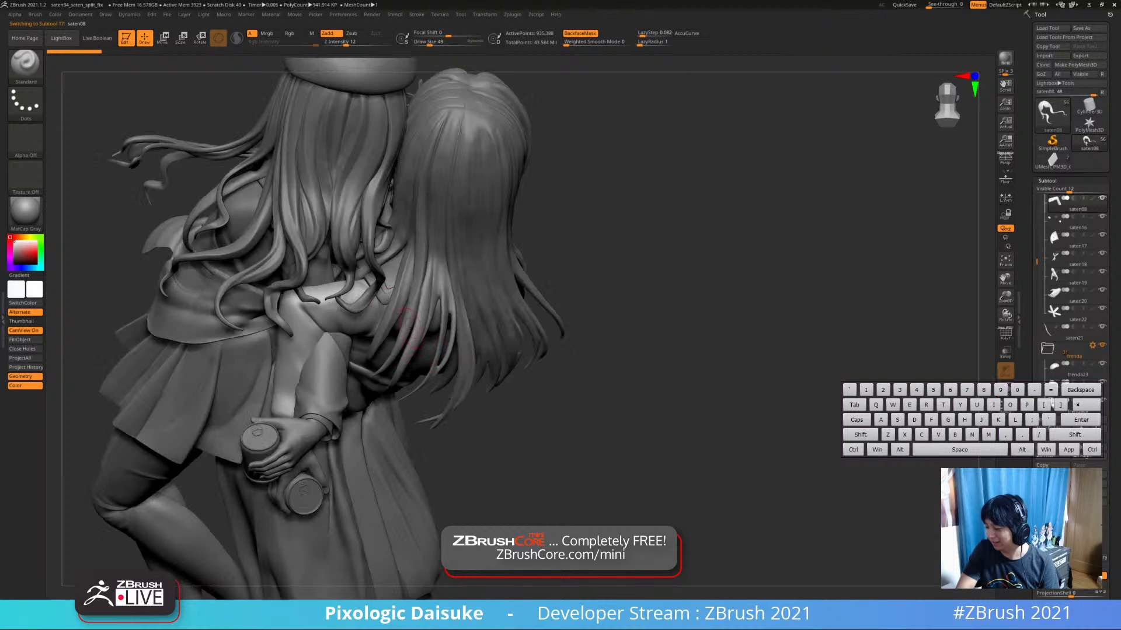
Isolate the head subtool saten06, inspect its scalp and neck joint from different sides, and restore the full figure
{"action": "left_click_drag", "start_coordinate": [637, 257], "coordinate": [313, 184]}
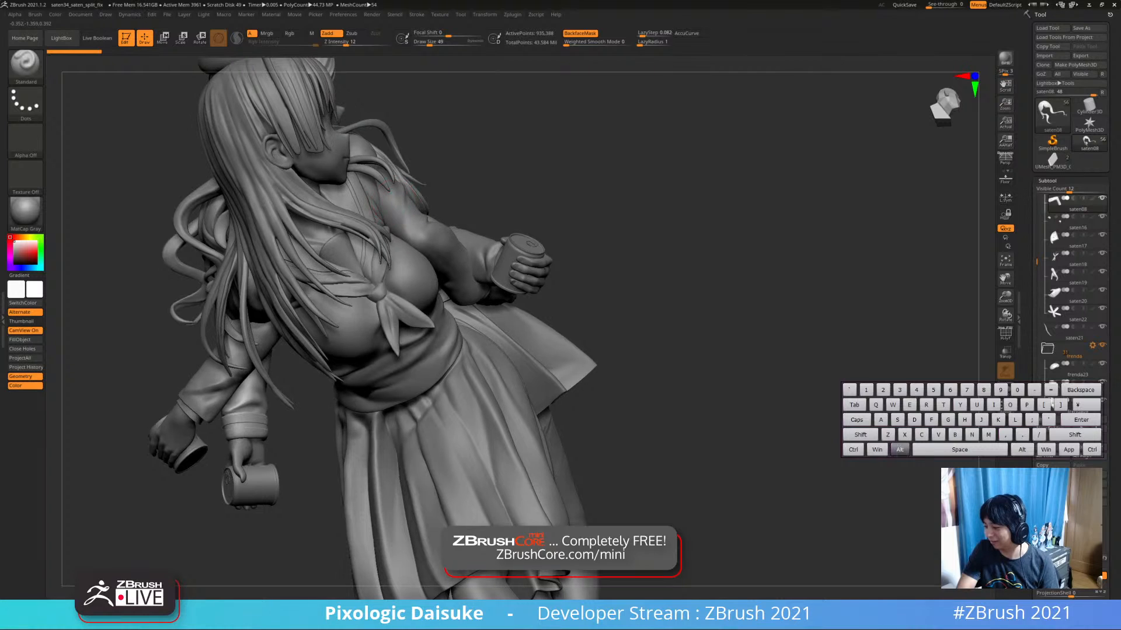
{"action": "left_click", "coordinate": [313, 184], "text": "alt"}
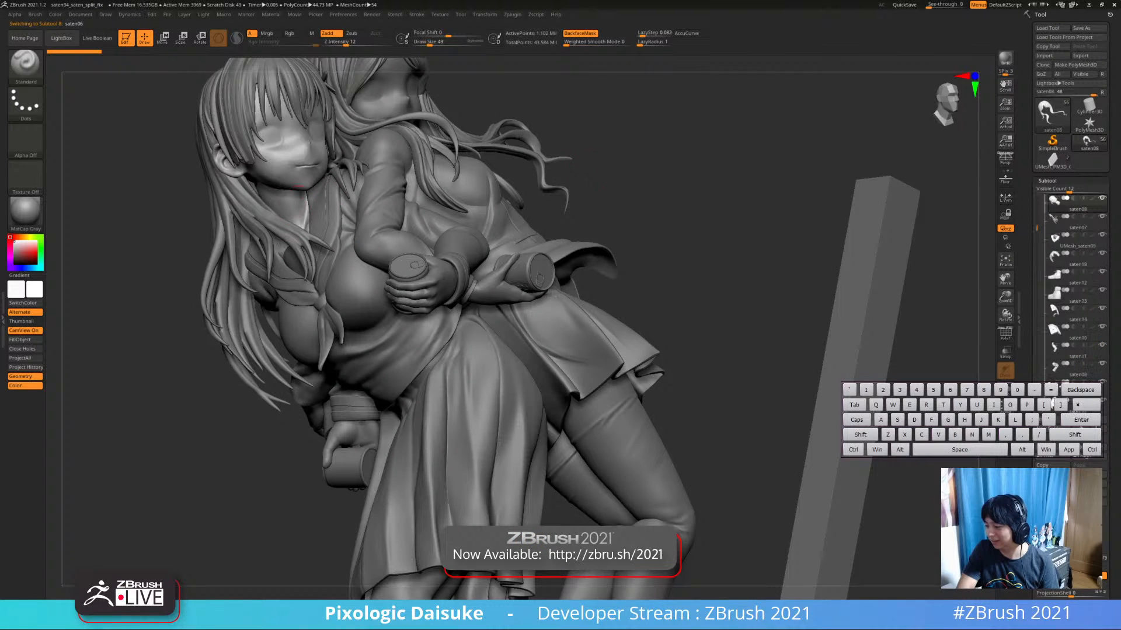
{"action": "left_click", "coordinate": [1005, 388]}
{"action": "left_click_drag", "start_coordinate": [583, 350], "coordinate": [636, 274]}
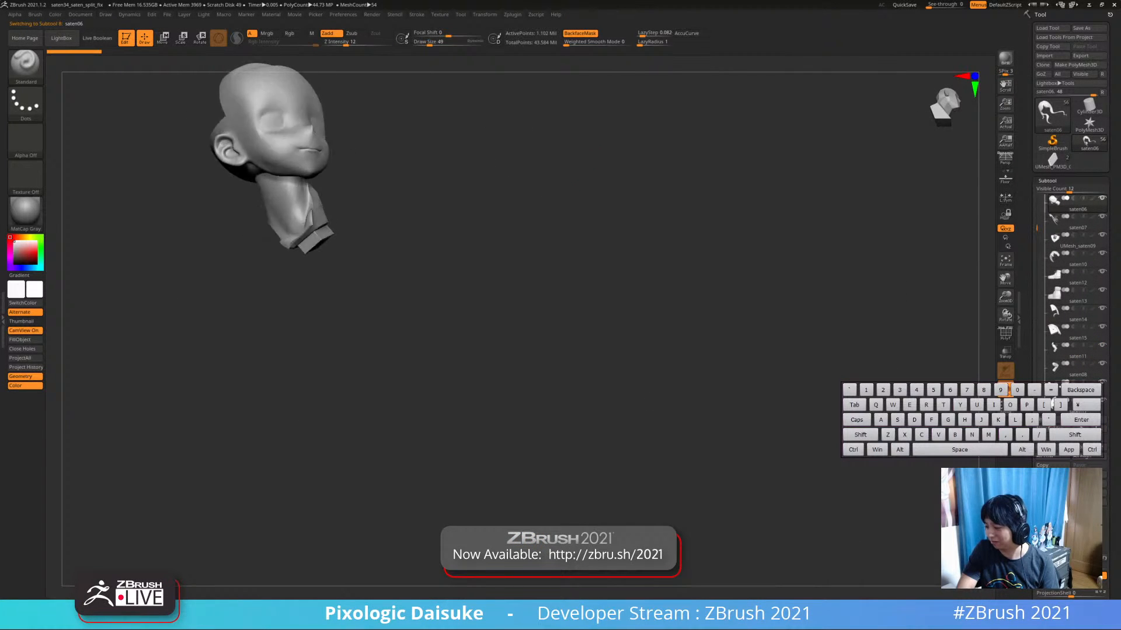
{"action": "left_click_drag", "start_coordinate": [637, 233], "coordinate": [532, 268], "text": "alt"}
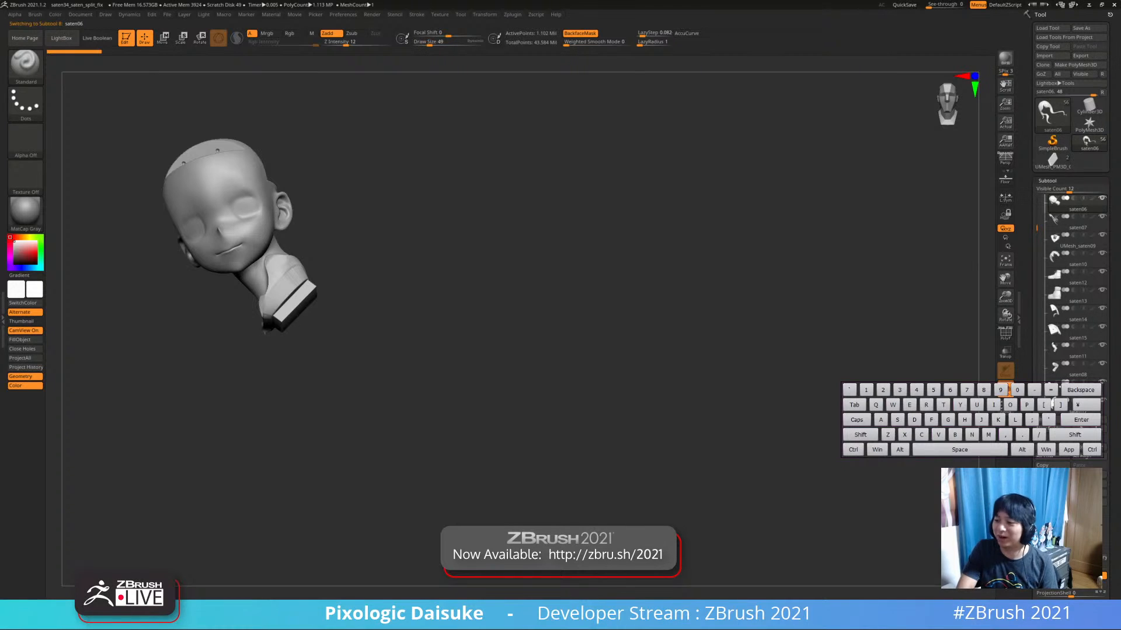
{"action": "left_click", "coordinate": [1005, 389]}
Open the recent project santa4.zpr without saving the current one, and reload it with changes discarded
{"action": "key", "text": "comma"}
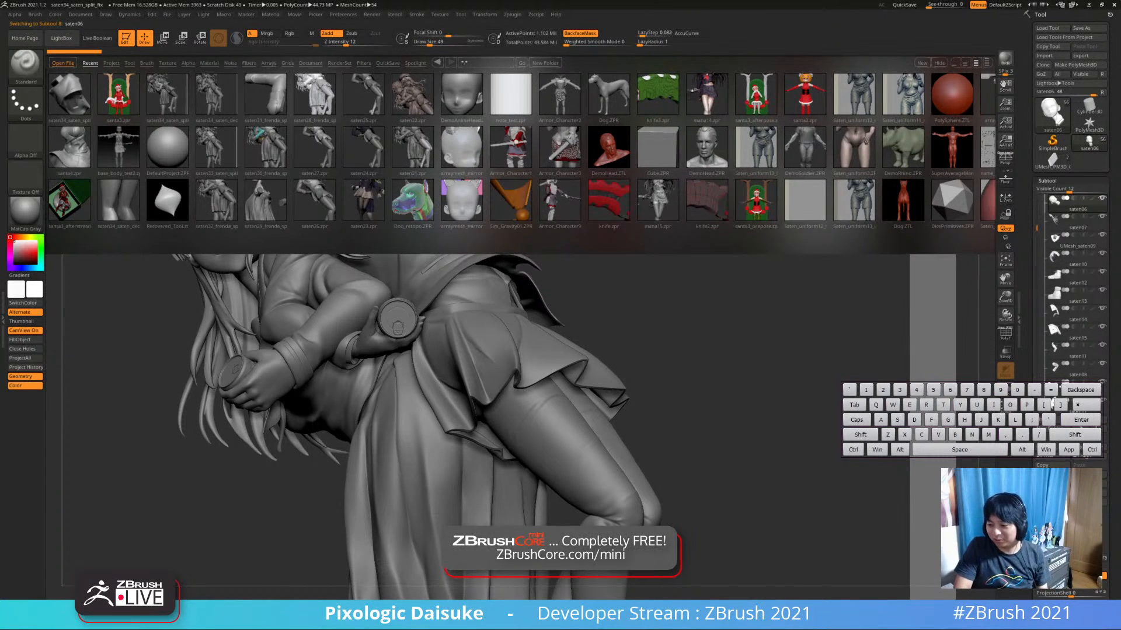
{"action": "double_click", "coordinate": [69, 147]}
{"action": "left_click", "coordinate": [587, 342]}
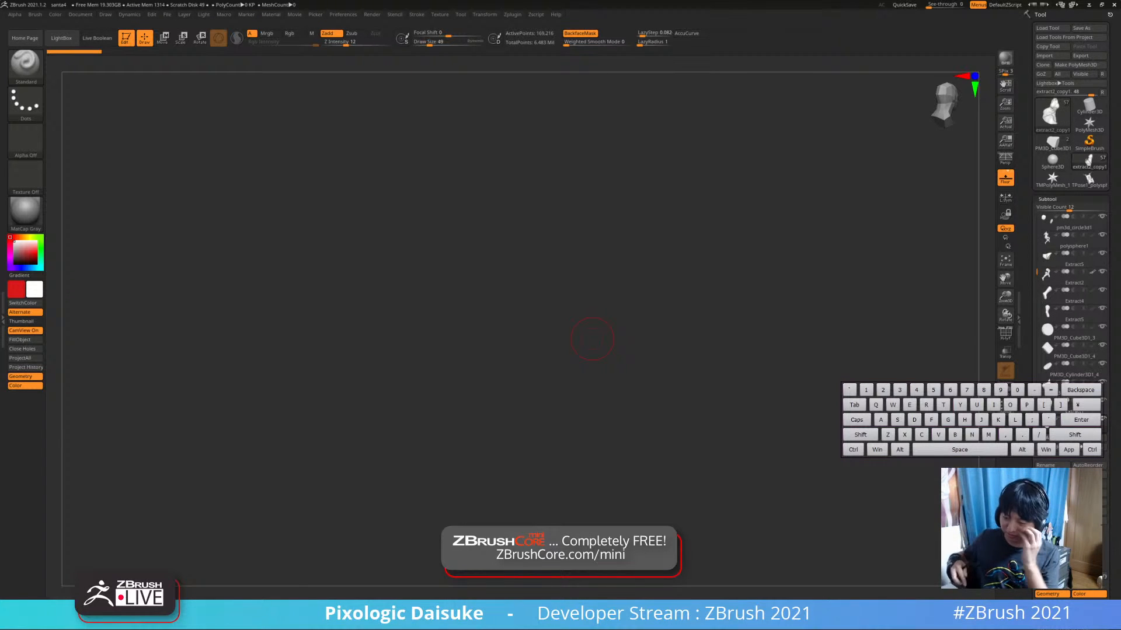
{"action": "left_click", "coordinate": [61, 38]}
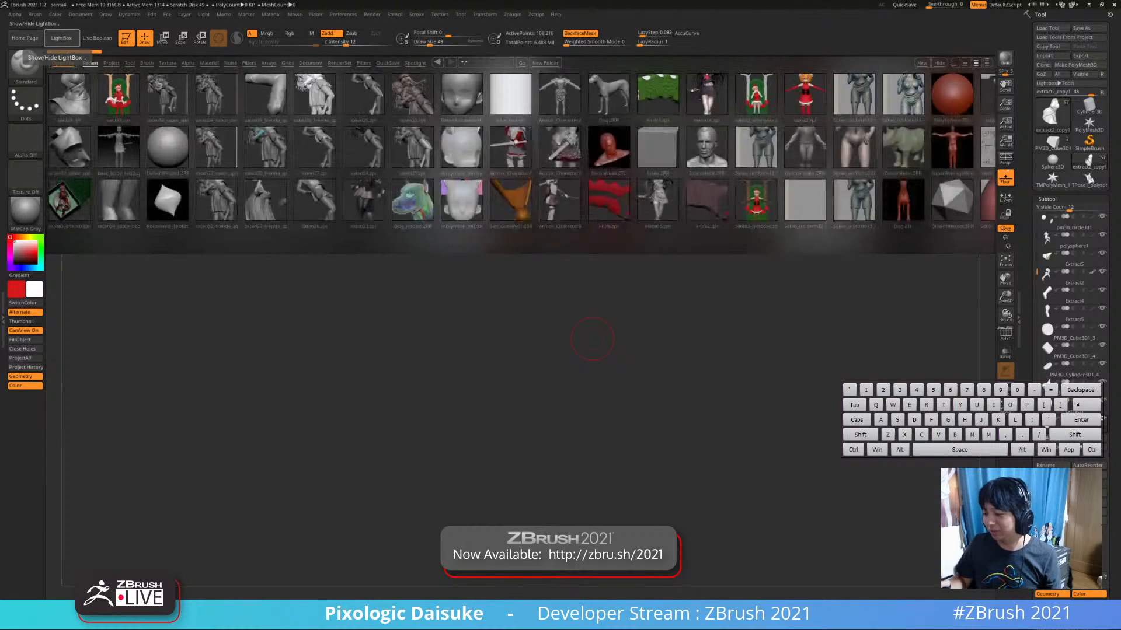
{"action": "double_click", "coordinate": [69, 94]}
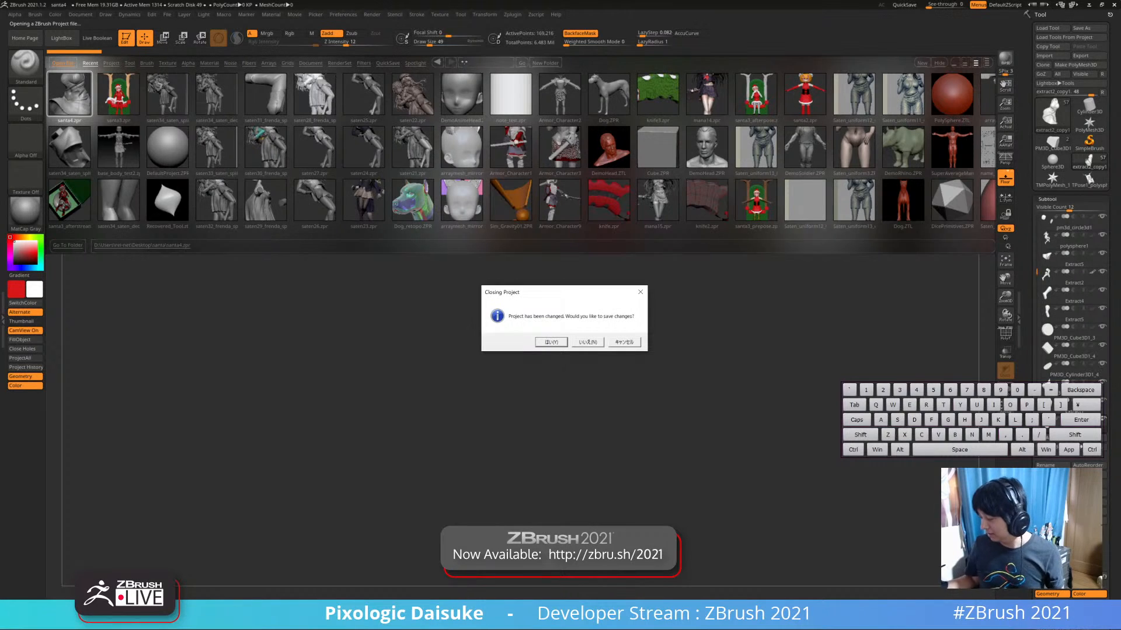
{"action": "key", "text": "n"}
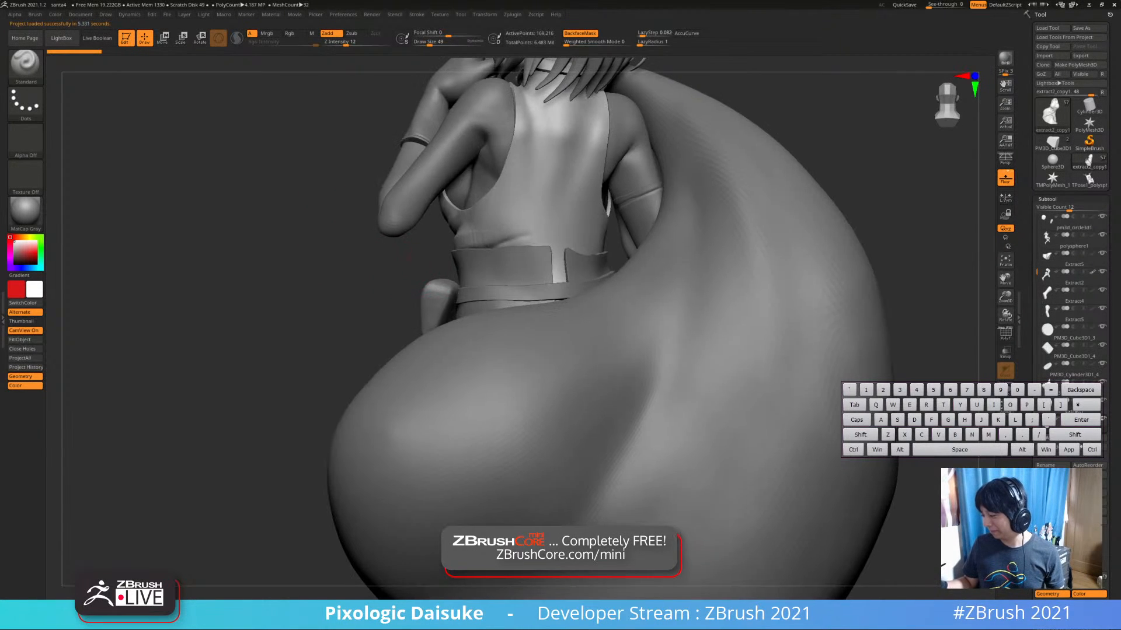
Select the arms subtool Extract1 on the Santa figure and set the brush draw size to 27
{"action": "mouse_move", "coordinate": [408, 257]}
{"action": "right_mouse_down"}
{"action": "mouse_move", "coordinate": [529, 231]}
{"action": "mouse_move", "coordinate": [417, 254]}
{"action": "mouse_move", "coordinate": [367, 245]}
{"action": "mouse_move", "coordinate": [407, 212]}
{"action": "mouse_move", "coordinate": [405, 222]}
{"action": "right_mouse_up"}
{"action": "left_click", "coordinate": [421, 254], "text": "alt"}
{"action": "left_click", "coordinate": [410, 204], "text": "alt"}
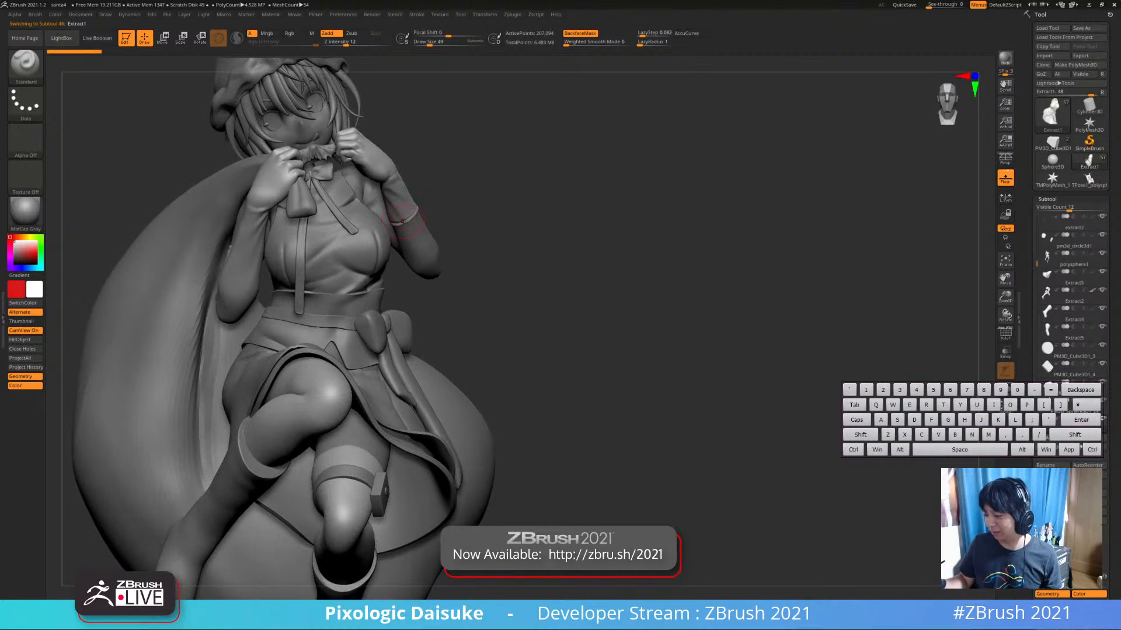
{"action": "left_click", "coordinate": [25, 65]}
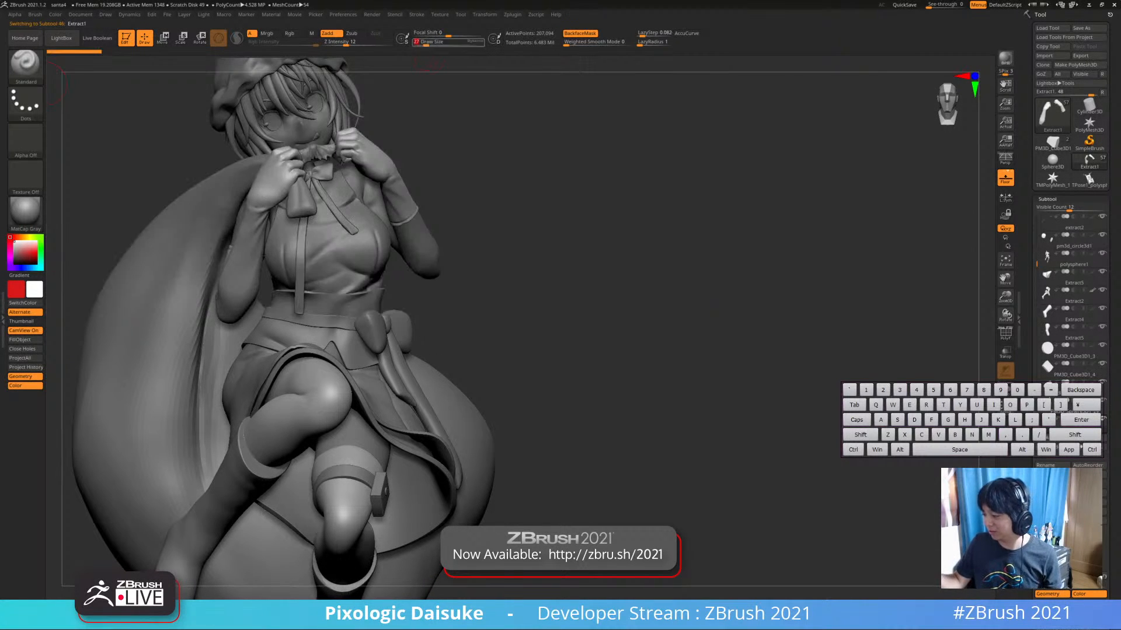
{"action": "left_click", "coordinate": [426, 43]}
Isolate the gloved arms subtool and smooth the forearm near the bent elbow with the Smooth brush at draw size 69
{"action": "right_click_drag", "start_coordinate": [278, 247], "coordinate": [257, 226]}
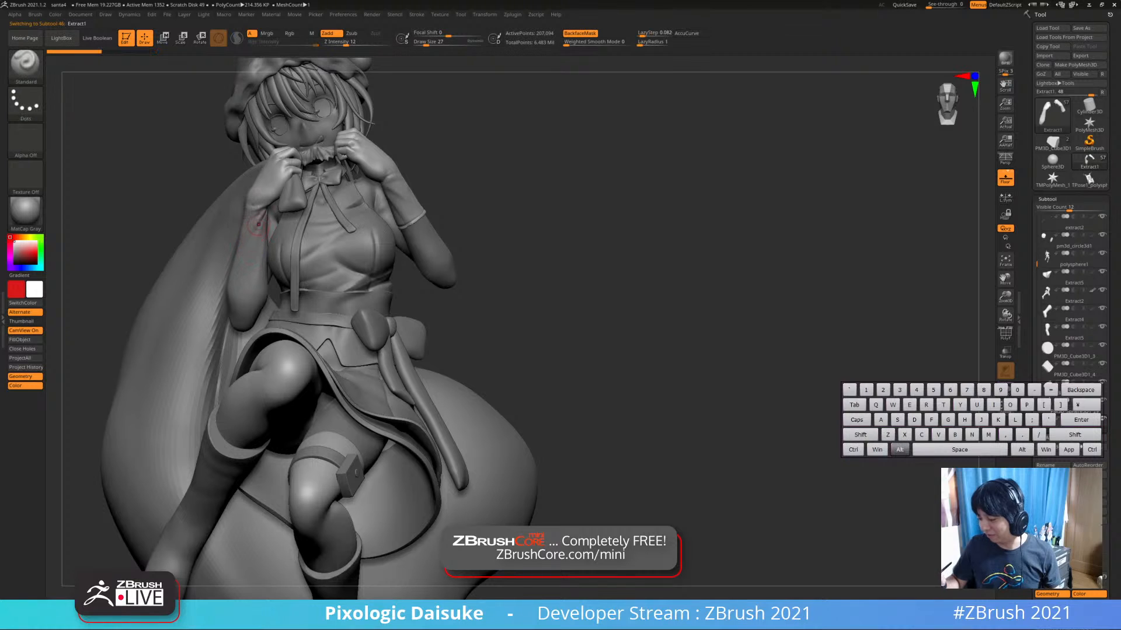
{"action": "right_click_drag", "start_coordinate": [268, 216], "coordinate": [237, 263]}
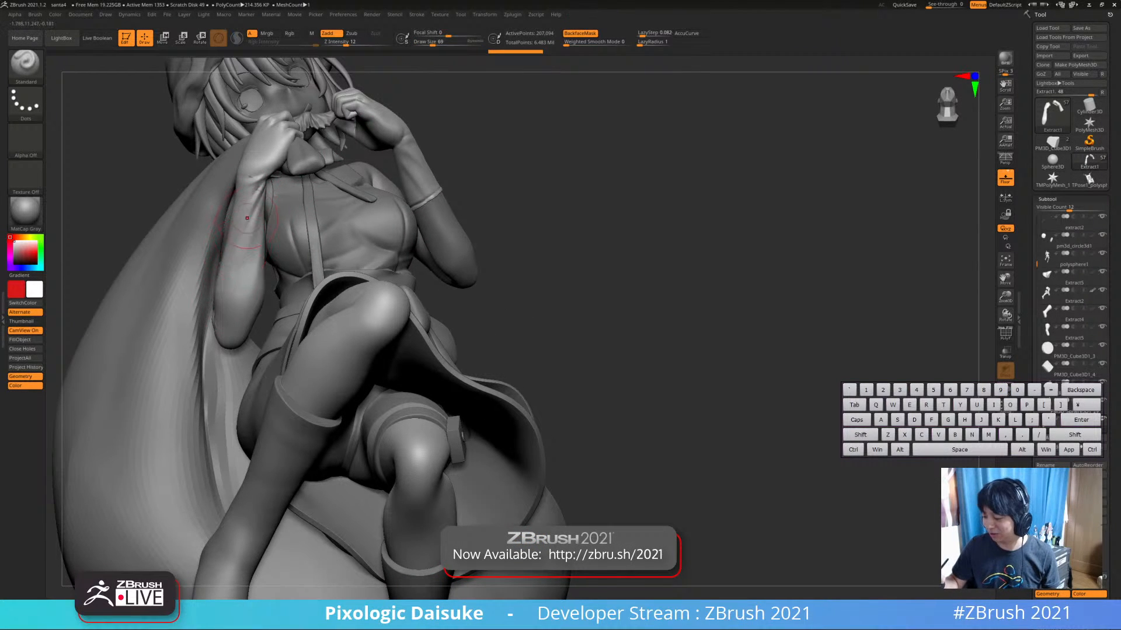
{"action": "right_click_drag", "start_coordinate": [237, 262], "coordinate": [250, 179]}
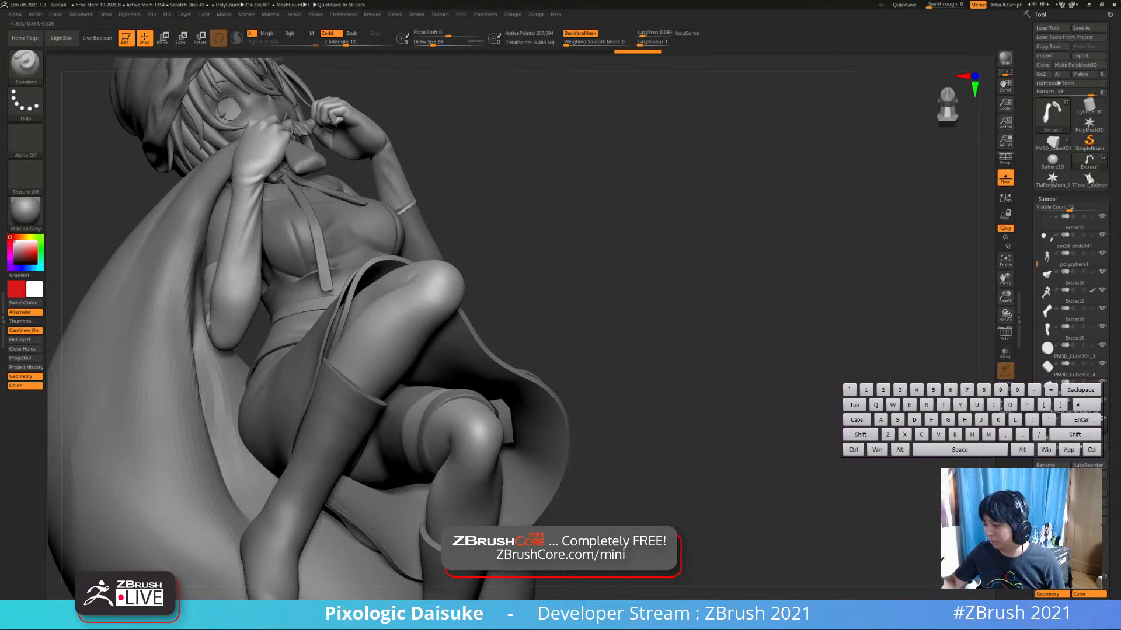
{"action": "right_click_drag", "start_coordinate": [216, 198], "coordinate": [260, 286]}
{"action": "key", "text": "alt+s"}
{"action": "mouse_move", "coordinate": [260, 286]}
{"action": "right_mouse_down", "text": "alt"}
{"action": "mouse_move", "coordinate": [316, 370]}
{"action": "mouse_move", "coordinate": [292, 304]}
{"action": "mouse_move", "coordinate": [220, 271]}
{"action": "mouse_move", "coordinate": [238, 272]}
{"action": "mouse_move", "coordinate": [240, 297]}
{"action": "mouse_move", "coordinate": [263, 273]}
{"action": "mouse_move", "coordinate": [322, 257]}
{"action": "mouse_move", "coordinate": [269, 219]}
{"action": "mouse_move", "coordinate": [239, 233]}
{"action": "mouse_move", "coordinate": [285, 260]}
{"action": "mouse_move", "coordinate": [277, 270]}
{"action": "right_mouse_up", "text": "alt"}
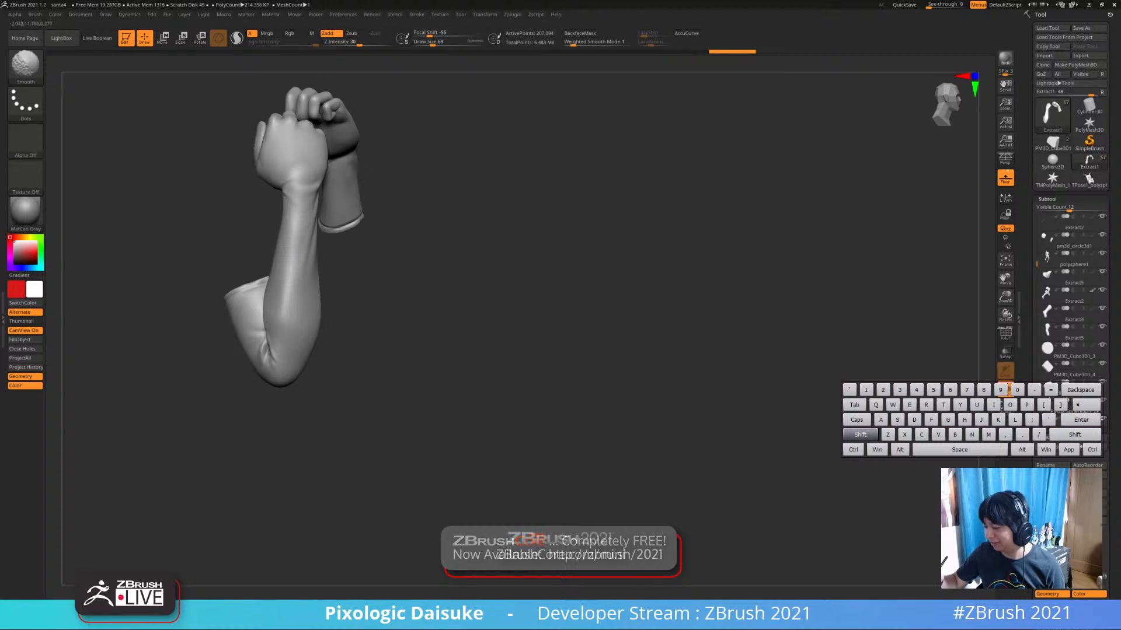
{"action": "mouse_move", "coordinate": [303, 228]}
{"action": "right_mouse_down"}
{"action": "mouse_move", "coordinate": [285, 224]}
{"action": "mouse_move", "coordinate": [309, 245]}
{"action": "mouse_move", "coordinate": [299, 281]}
{"action": "mouse_move", "coordinate": [315, 287]}
{"action": "right_mouse_up"}
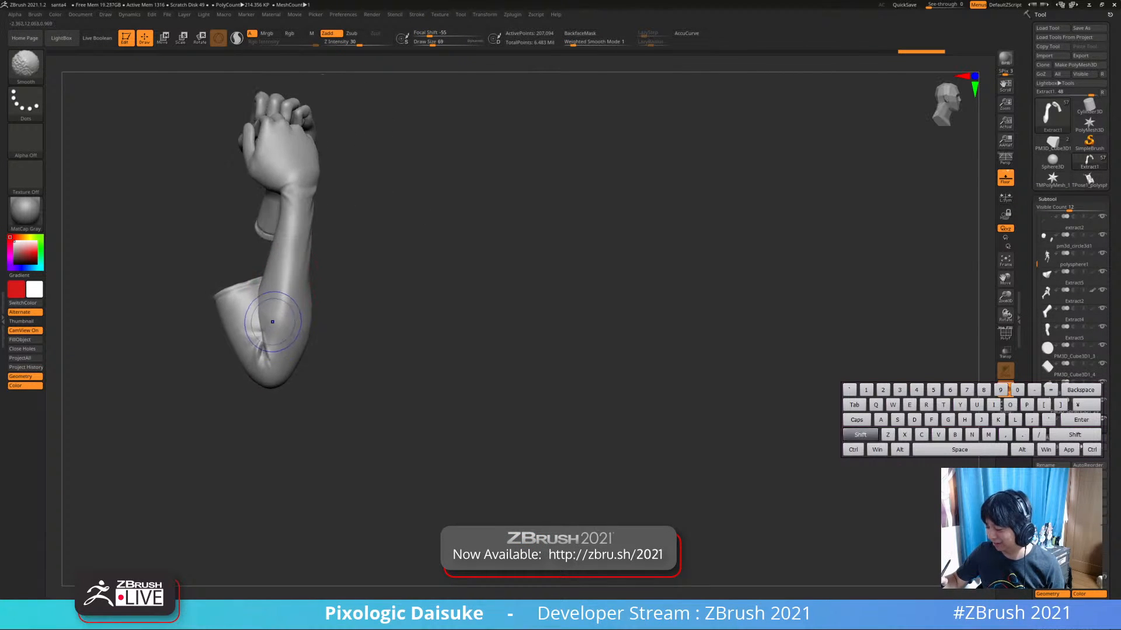
{"action": "left_click_drag", "start_coordinate": [273, 326], "coordinate": [275, 310], "text": "shift"}
{"action": "mouse_move", "coordinate": [308, 249]}
{"action": "right_mouse_down", "text": "alt"}
{"action": "mouse_move", "coordinate": [296, 238]}
{"action": "mouse_move", "coordinate": [285, 289]}
{"action": "right_mouse_up", "text": "alt"}
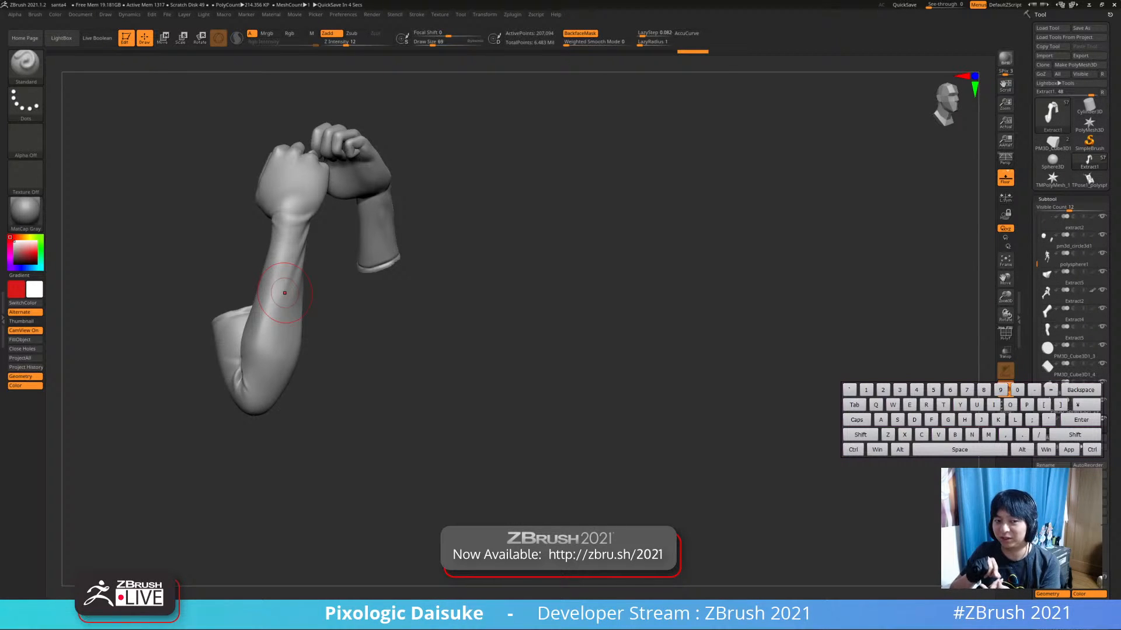
Inspect the isolated arms' elbow folds and upper-arm opening from different sides, and show all subtools again
{"action": "mouse_move", "coordinate": [284, 292]}
{"action": "right_mouse_down"}
{"action": "mouse_move", "coordinate": [391, 353]}
{"action": "mouse_move", "coordinate": [391, 385]}
{"action": "right_mouse_up"}
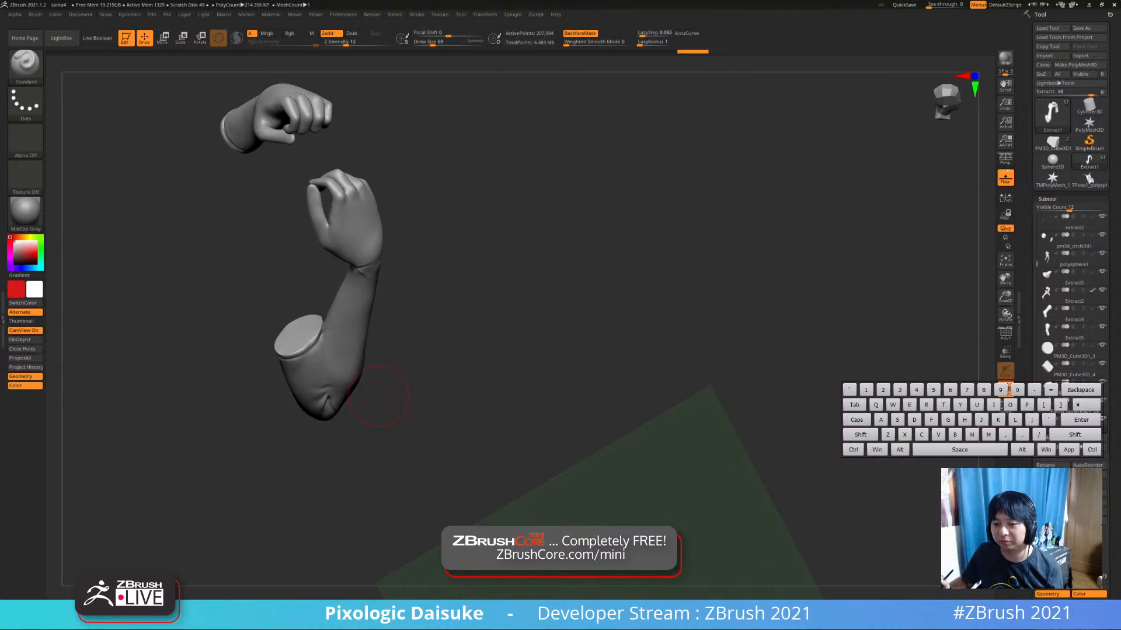
{"action": "right_click_drag", "start_coordinate": [378, 396], "coordinate": [373, 377]}
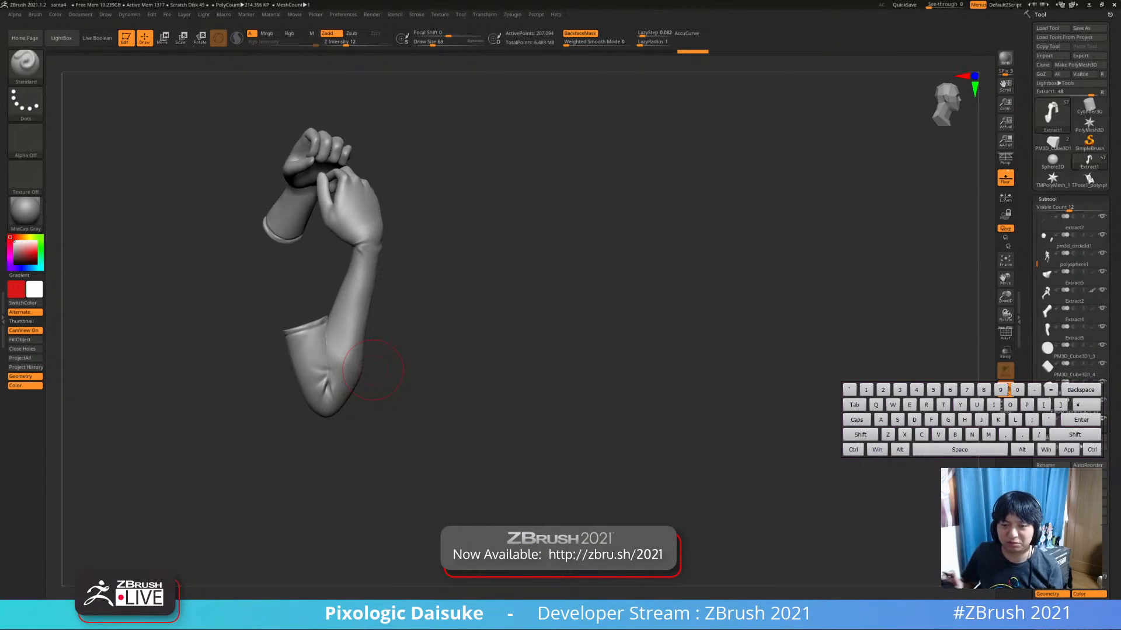
{"action": "right_click_drag", "start_coordinate": [372, 370], "coordinate": [407, 357]}
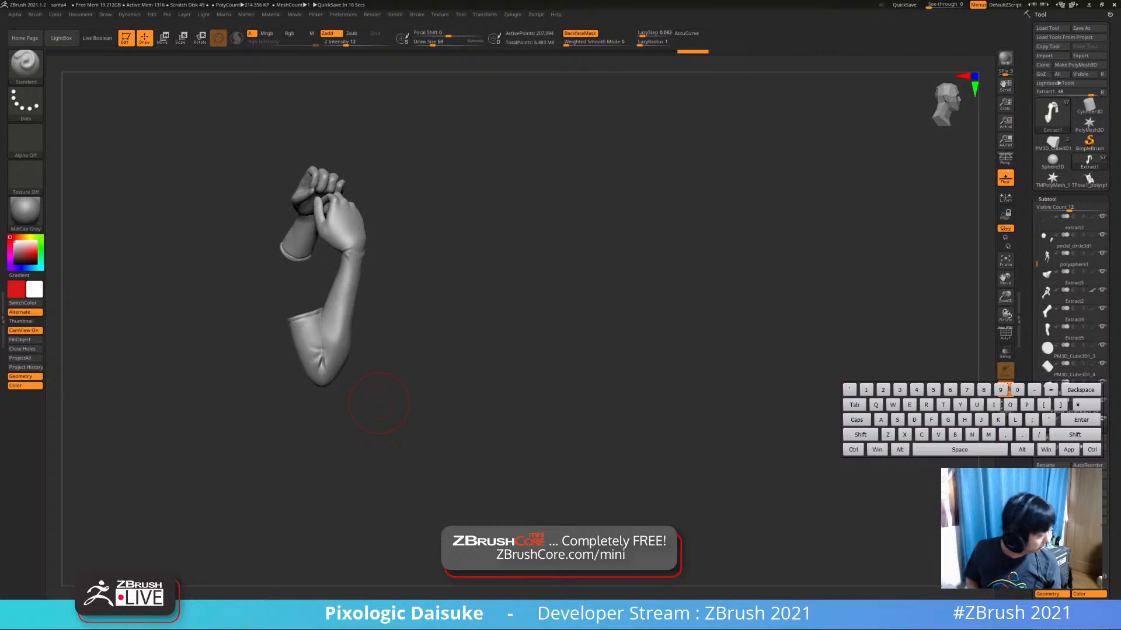
{"action": "left_click_drag", "start_coordinate": [379, 403], "coordinate": [287, 512]}
{"action": "left_click", "coordinate": [467, 344]}
{"action": "left_click_drag", "start_coordinate": [467, 344], "coordinate": [307, 322]}
Select the sack subtool PM3D_Sphere3D1_29 and review the whole seated figure from the front
{"action": "left_click", "coordinate": [249, 340], "text": "alt"}
{"action": "right_click_drag", "start_coordinate": [257, 339], "coordinate": [303, 350], "text": "ctrl"}
{"action": "mouse_move", "coordinate": [443, 326]}
{"action": "right_mouse_down"}
{"action": "mouse_move", "coordinate": [376, 318]}
{"action": "mouse_move", "coordinate": [388, 339]}
{"action": "mouse_move", "coordinate": [367, 333]}
{"action": "right_mouse_up"}
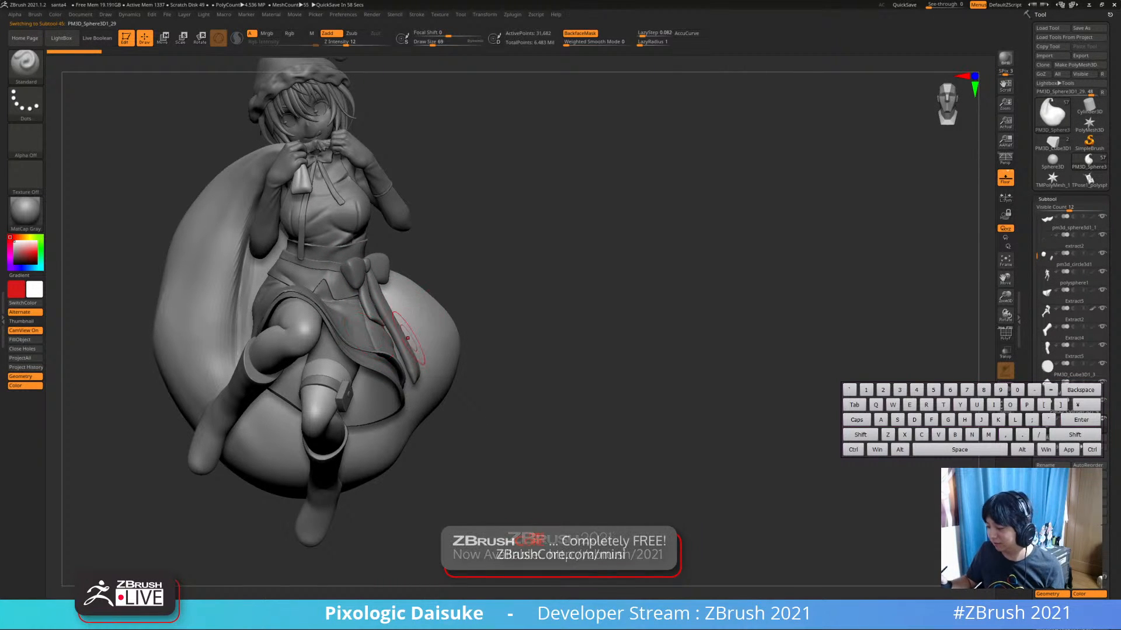
{"action": "mouse_move", "coordinate": [413, 332]}
{"action": "right_mouse_down", "text": "alt"}
{"action": "mouse_move", "coordinate": [409, 358]}
{"action": "mouse_move", "coordinate": [400, 327]}
{"action": "right_mouse_up", "text": "alt"}
{"action": "mouse_move", "coordinate": [400, 367]}
{"action": "right_mouse_down"}
{"action": "mouse_move", "coordinate": [430, 374]}
{"action": "mouse_move", "coordinate": [410, 367]}
{"action": "right_mouse_up"}
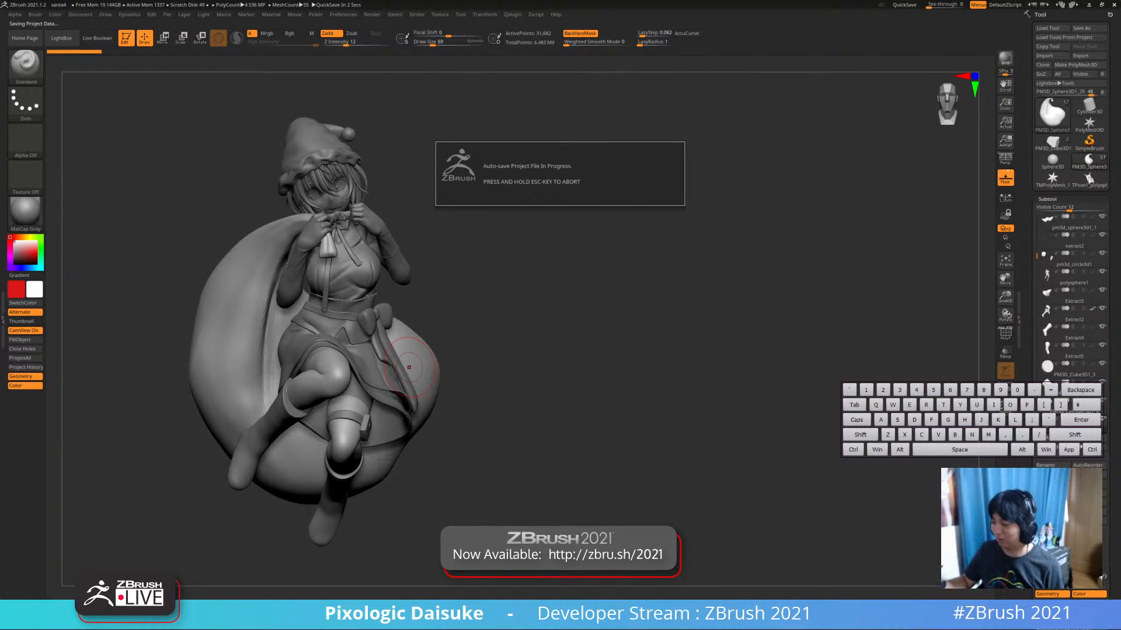
{"action": "mouse_move", "coordinate": [474, 374]}
{"action": "left_mouse_down", "text": "alt"}
{"action": "mouse_move", "coordinate": [458, 309]}
{"action": "mouse_move", "coordinate": [403, 318]}
{"action": "mouse_move", "coordinate": [461, 339]}
{"action": "mouse_move", "coordinate": [456, 304]}
{"action": "mouse_move", "coordinate": [466, 304]}
{"action": "left_mouse_up", "text": "alt"}
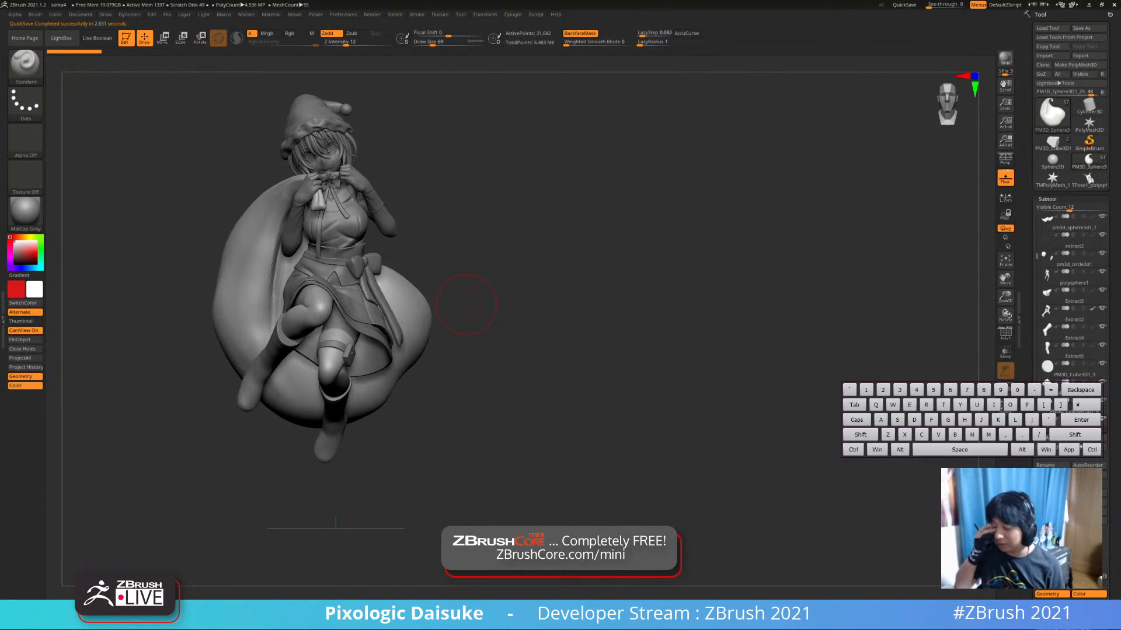
{"action": "mouse_move", "coordinate": [426, 322]}
{"action": "left_mouse_down"}
{"action": "mouse_move", "coordinate": [379, 327]}
{"action": "mouse_move", "coordinate": [429, 321]}
{"action": "mouse_move", "coordinate": [379, 389]}
{"action": "left_mouse_up"}
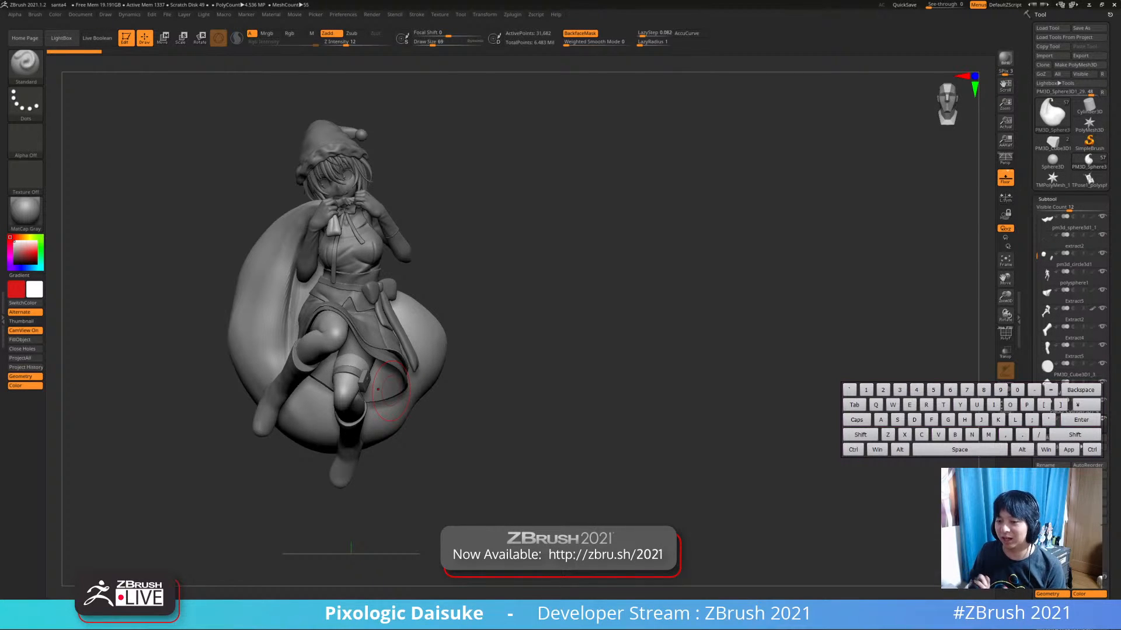
Select the dress subtool extract2_copy1 and choose the MAHcut Mech A brush
{"action": "right_click_drag", "start_coordinate": [397, 398], "coordinate": [425, 396]}
{"action": "right_click_drag", "start_coordinate": [425, 397], "coordinate": [420, 453], "text": "alt"}
{"action": "right_click_drag", "start_coordinate": [420, 452], "coordinate": [491, 438]}
{"action": "left_click", "coordinate": [315, 260], "text": "alt"}
{"action": "right_click_drag", "start_coordinate": [315, 259], "coordinate": [360, 362]}
{"action": "left_click", "coordinate": [357, 429], "text": "alt"}
{"action": "right_click_drag", "start_coordinate": [357, 429], "coordinate": [367, 344], "text": "alt"}
{"action": "key", "text": "b"}
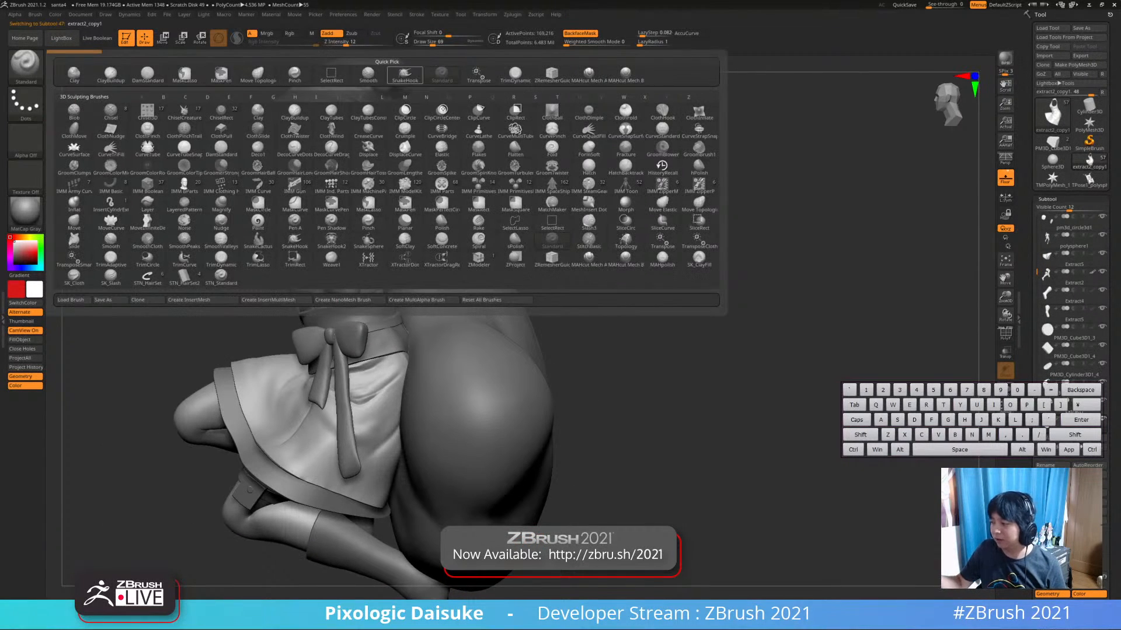
{"action": "key", "text": "m"}
{"action": "key", "text": "l"}
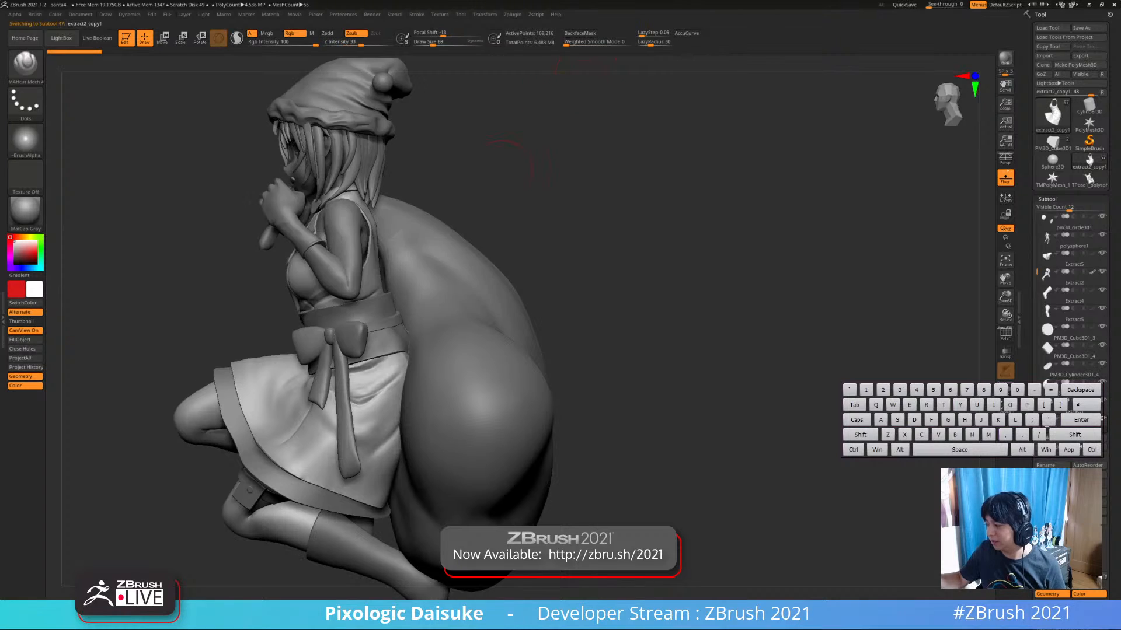
Set the brush draw size to 33 and examine the dress's upper back below the hair from several angles
{"action": "mouse_move", "coordinate": [379, 350]}
{"action": "right_mouse_down"}
{"action": "mouse_move", "coordinate": [467, 356]}
{"action": "mouse_move", "coordinate": [476, 383]}
{"action": "mouse_move", "coordinate": [488, 377]}
{"action": "right_mouse_up"}
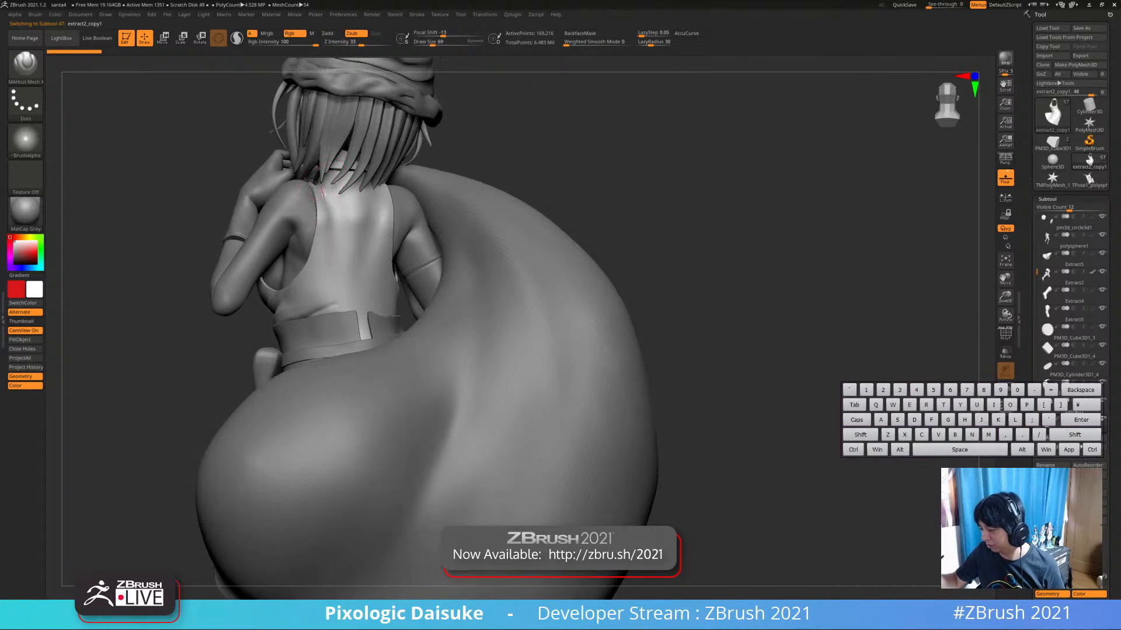
{"action": "left_click", "coordinate": [427, 43]}
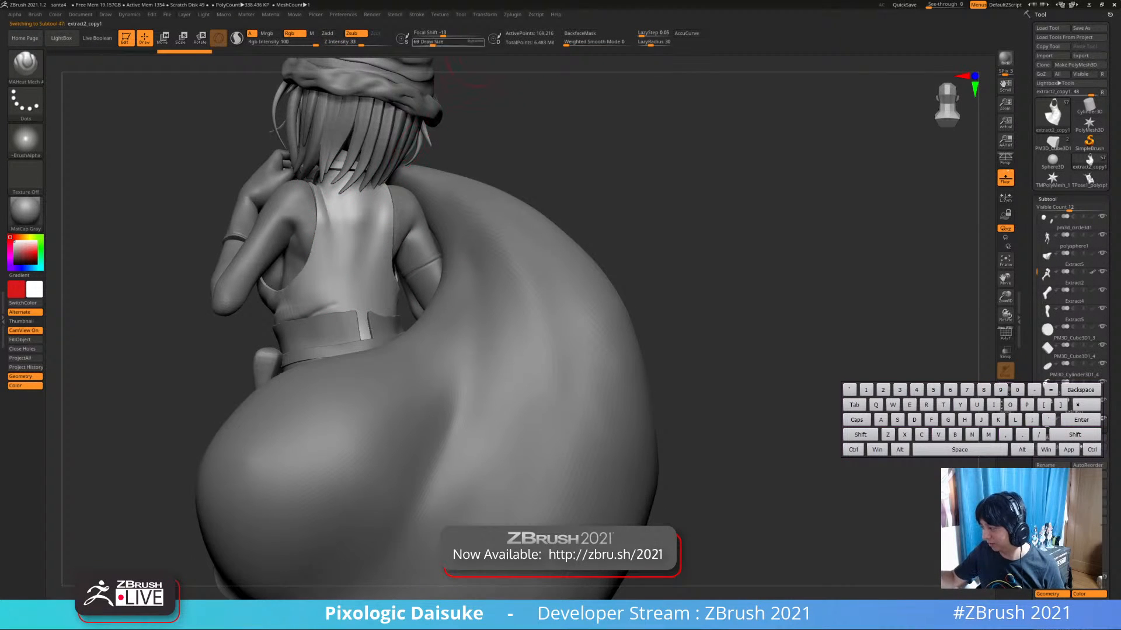
{"action": "mouse_move", "coordinate": [332, 244]}
{"action": "right_mouse_down"}
{"action": "mouse_move", "coordinate": [344, 245]}
{"action": "mouse_move", "coordinate": [330, 216]}
{"action": "right_mouse_up"}
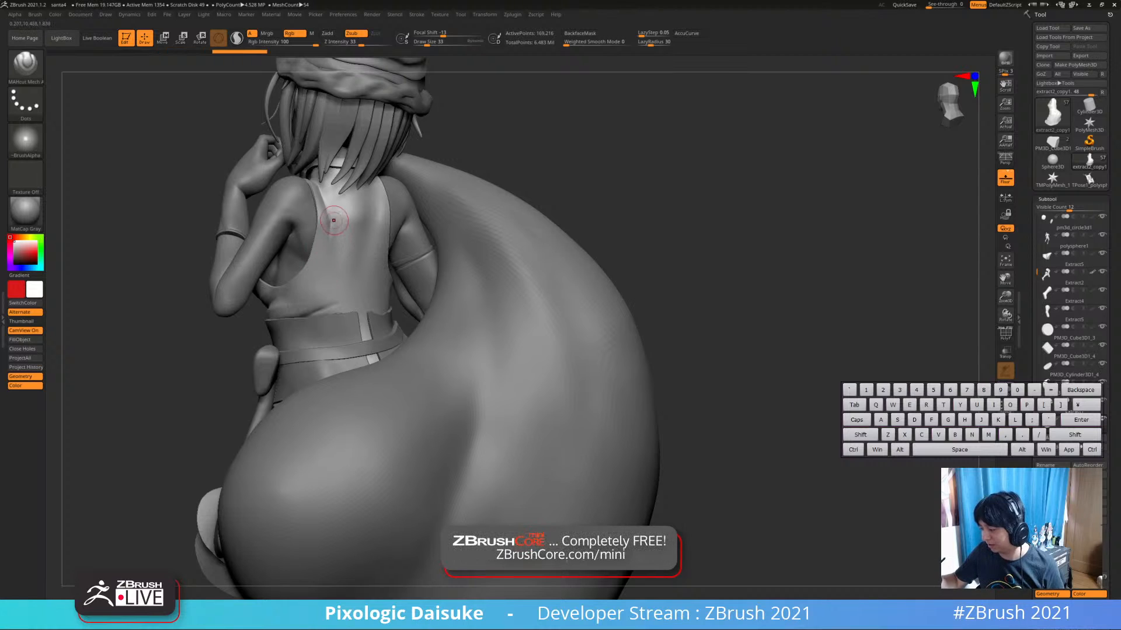
{"action": "key", "text": "shift"}
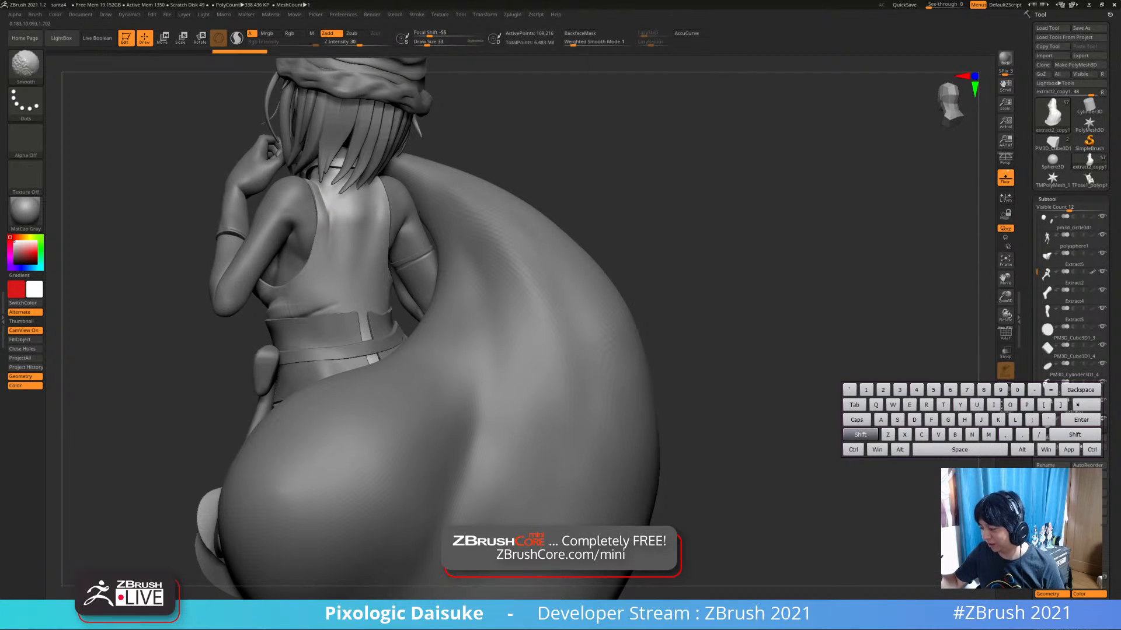
{"action": "right_click_drag", "start_coordinate": [353, 260], "coordinate": [354, 212]}
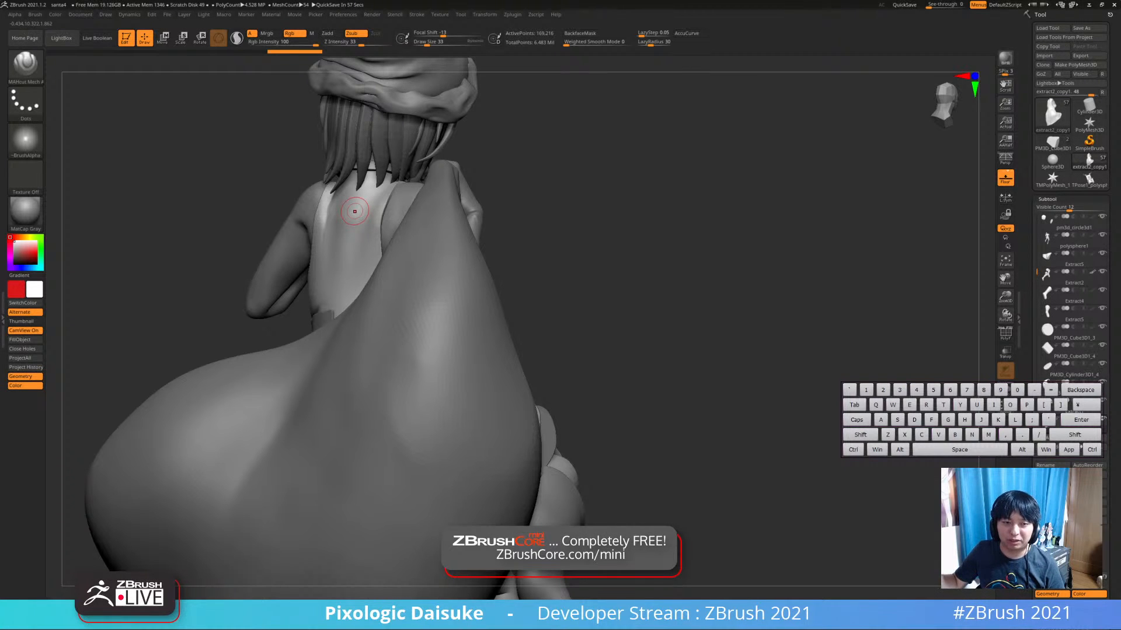
{"action": "right_click_drag", "start_coordinate": [355, 211], "coordinate": [334, 215]}
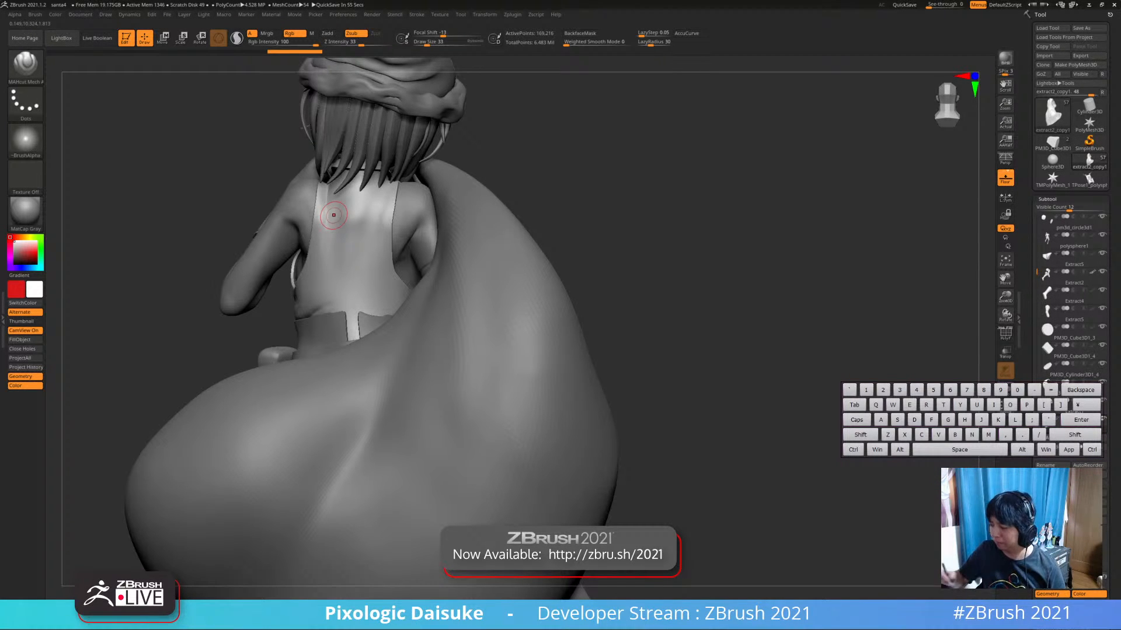
{"action": "right_click_drag", "start_coordinate": [373, 201], "coordinate": [321, 172]}
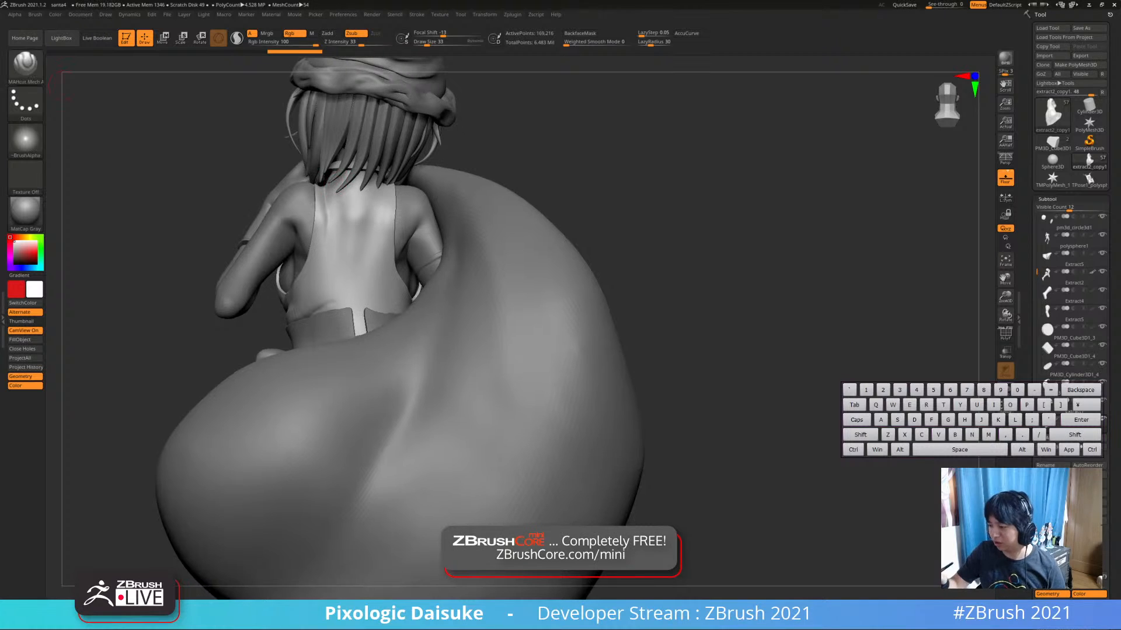
Choose the IMM Primitives brush and try to pick the sack while the dress subtool is active
{"action": "key", "text": "b"}
{"action": "key", "text": "i"}
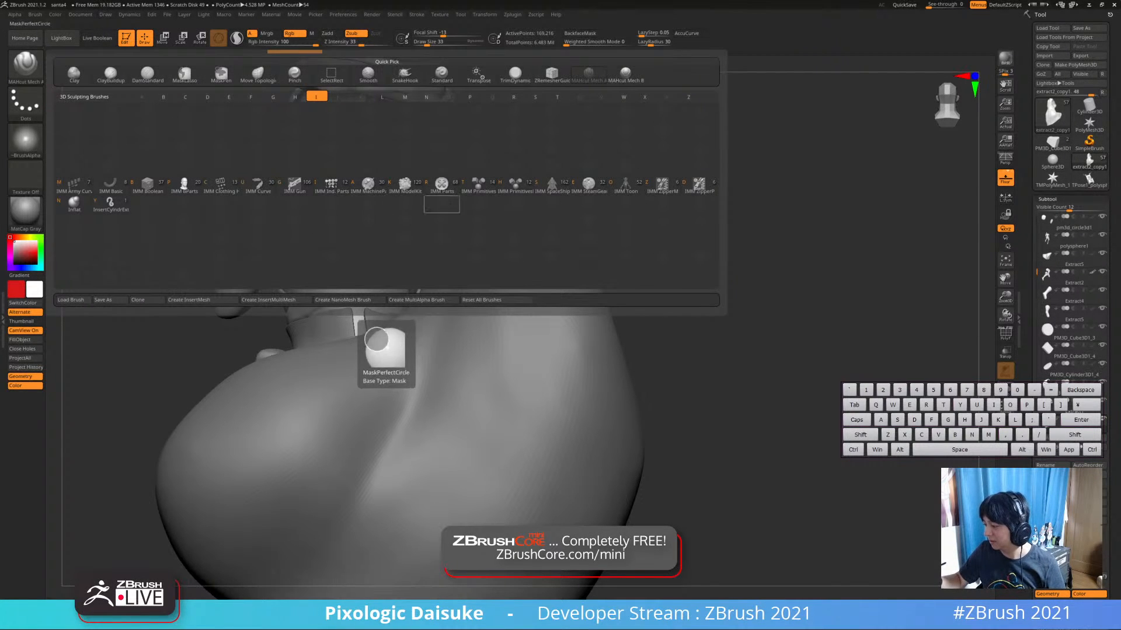
{"action": "left_click", "coordinate": [479, 186]}
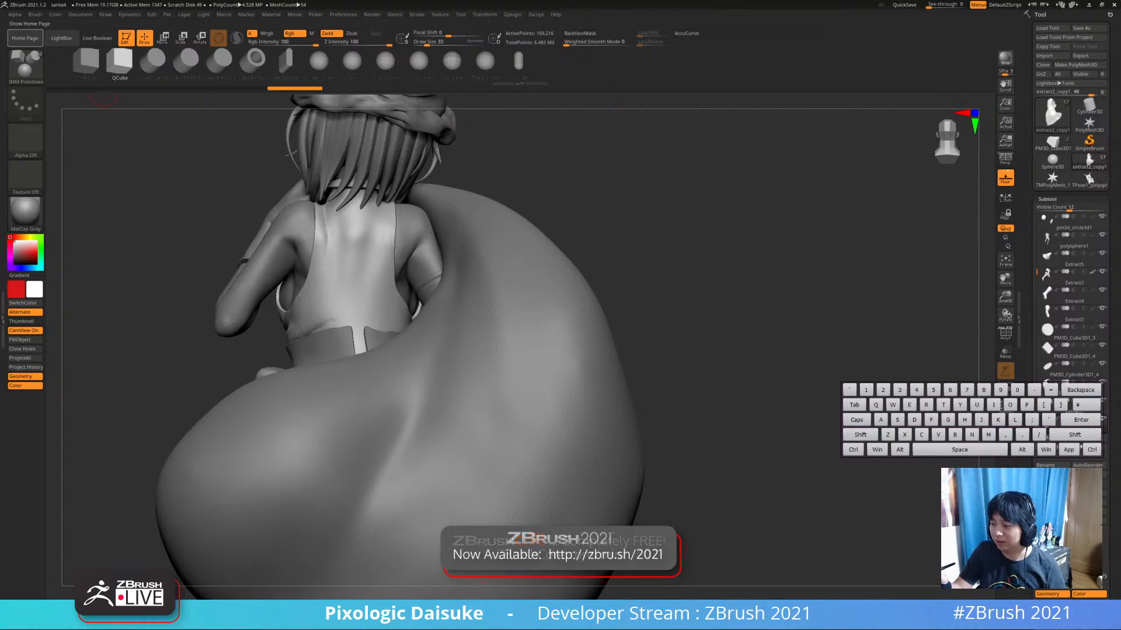
{"action": "left_click", "coordinate": [520, 313], "text": "alt"}
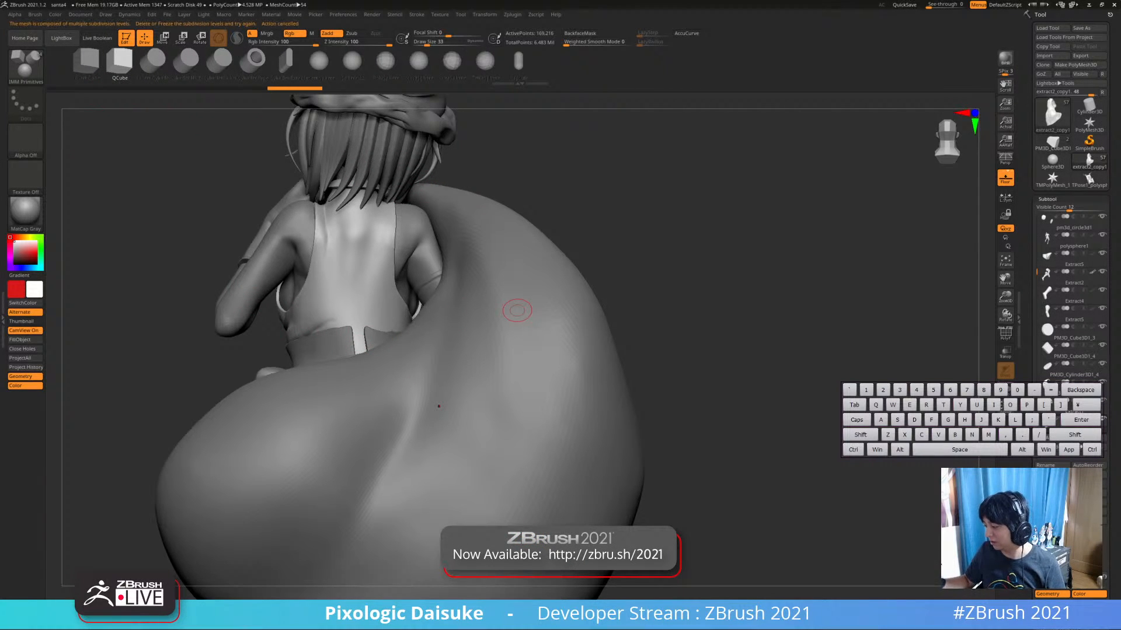
{"action": "right_click_drag", "start_coordinate": [520, 313], "coordinate": [398, 309], "text": "ctrl"}
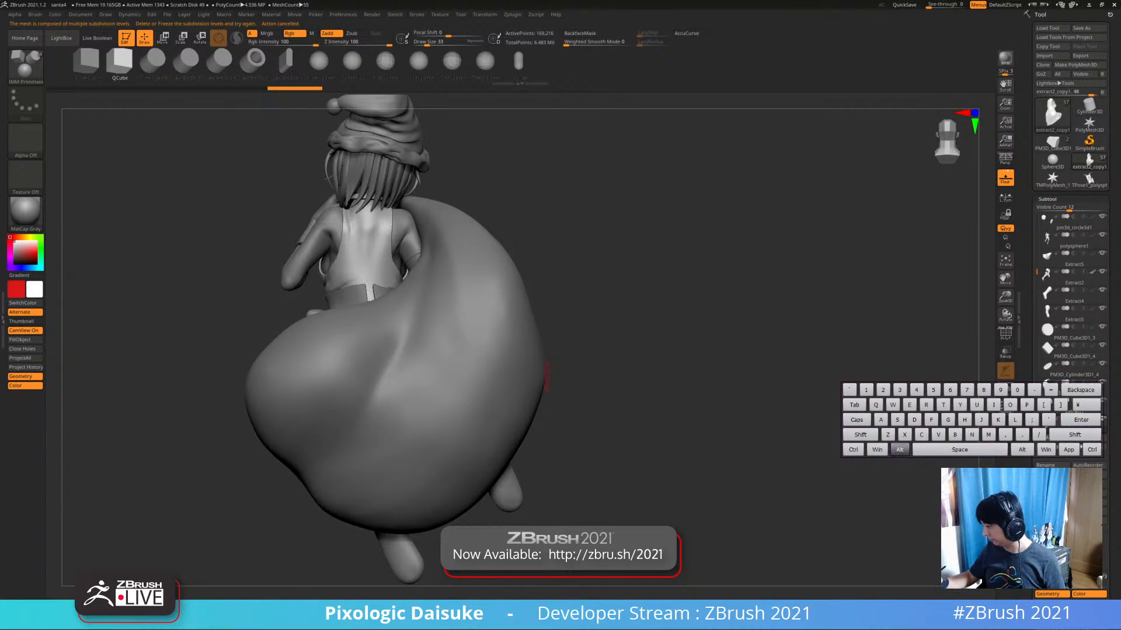
Switch to the Pinch brush, select the sack subtool and duplicate it
{"action": "left_click", "coordinate": [26, 67]}
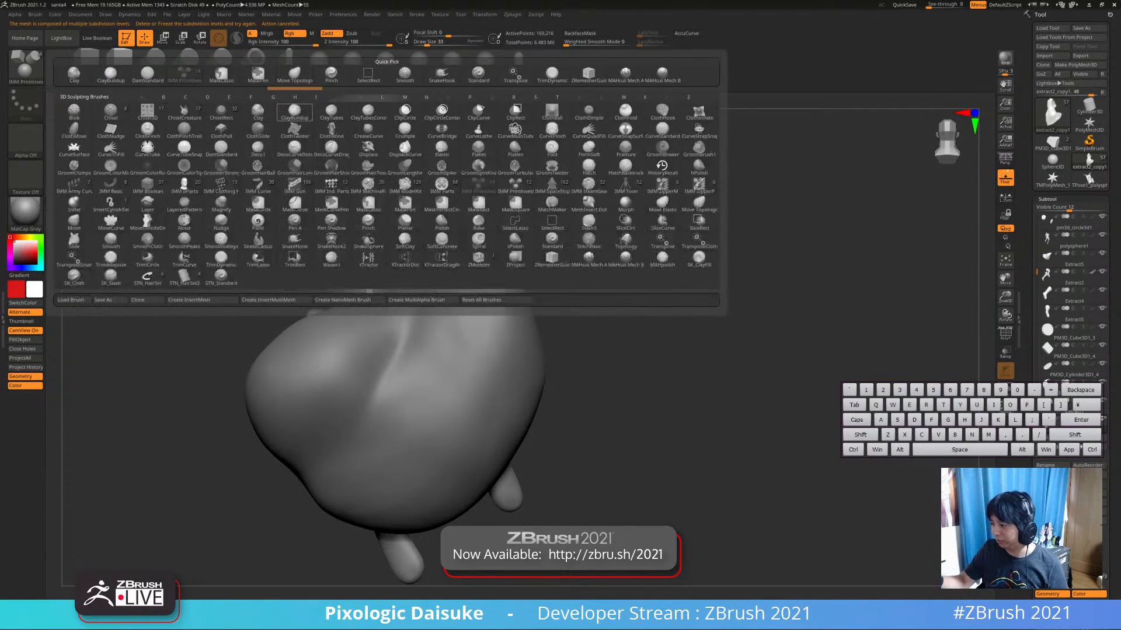
{"action": "left_click", "coordinate": [295, 112]}
{"action": "left_click", "coordinate": [532, 347], "text": "alt"}
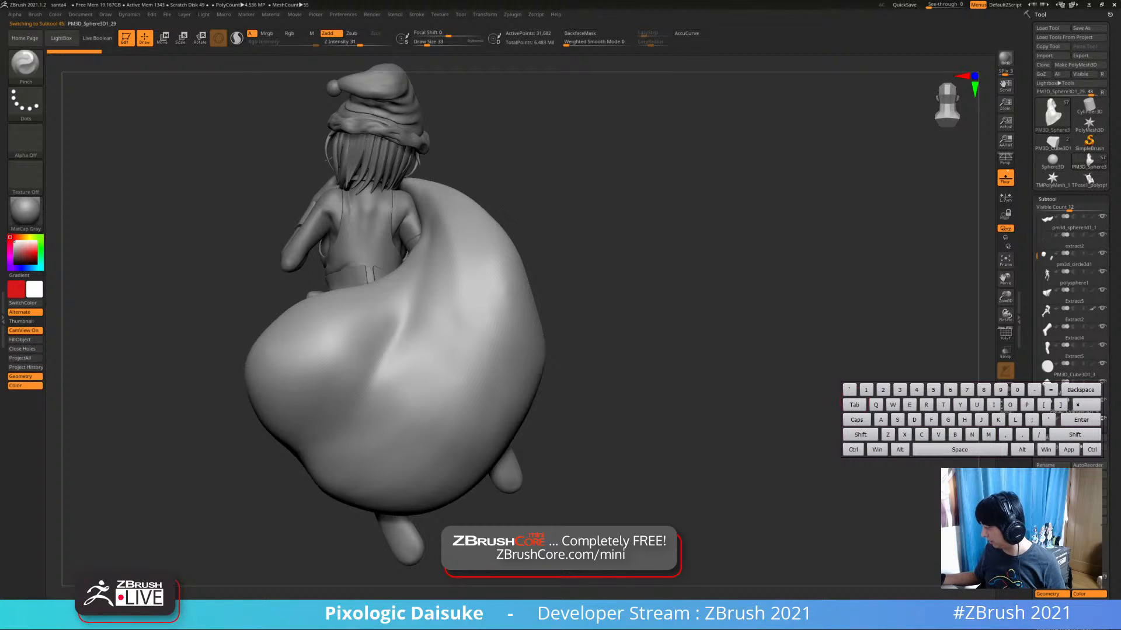
{"action": "key", "text": "ctrl+shift+d"}
{"action": "left_click_drag", "start_coordinate": [658, 451], "coordinate": [664, 423], "text": "alt"}
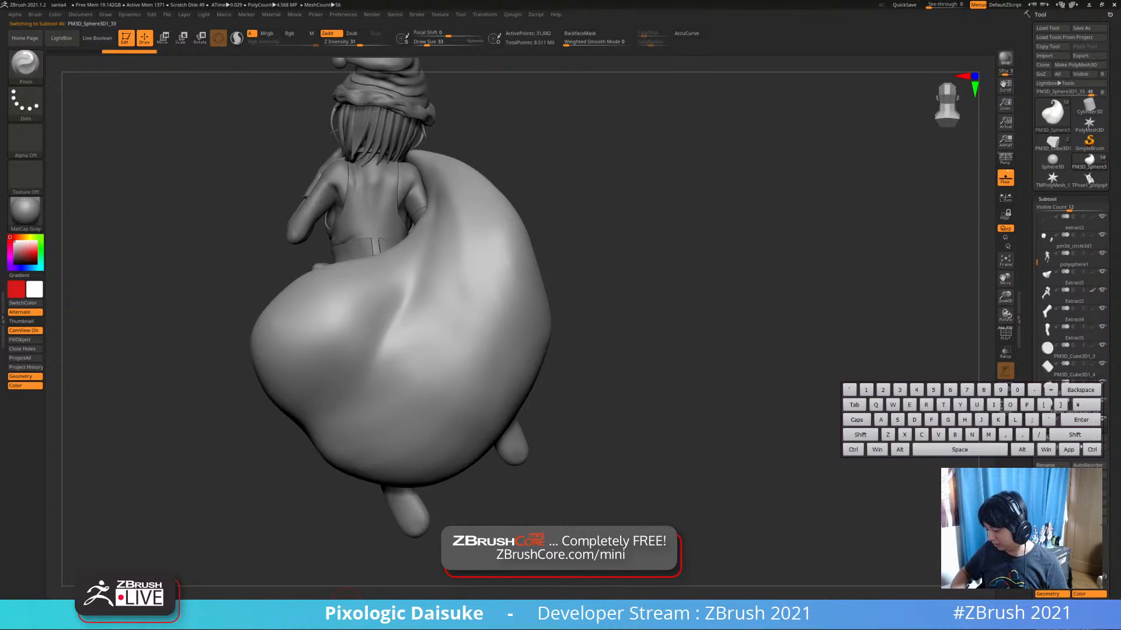
{"action": "right_click_drag", "start_coordinate": [467, 370], "coordinate": [468, 438], "text": "alt"}
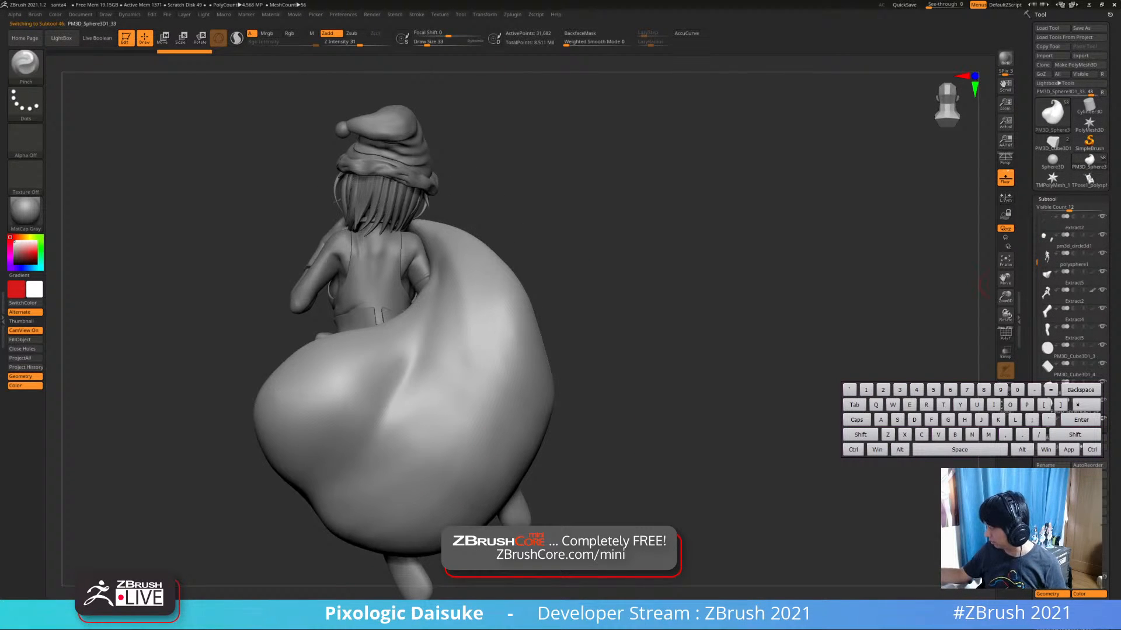
Delete the duplicated sack's higher subdivision levels in its geometry settings
{"action": "left_click", "coordinate": [1047, 199]}
{"action": "left_click", "coordinate": [1050, 209]}
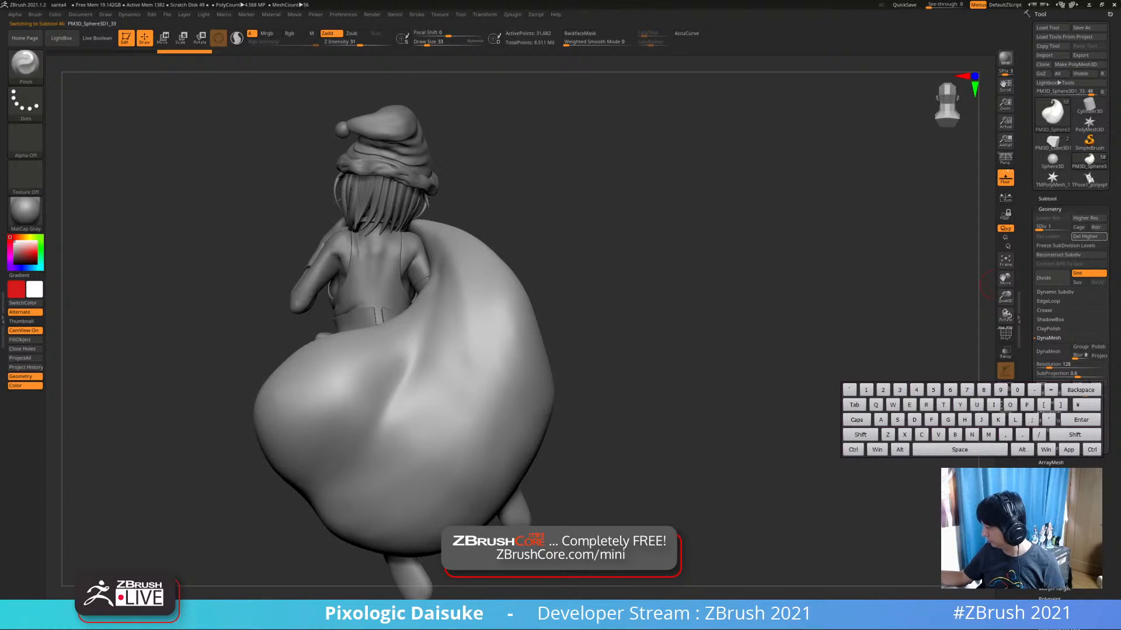
{"action": "left_click", "coordinate": [1089, 236]}
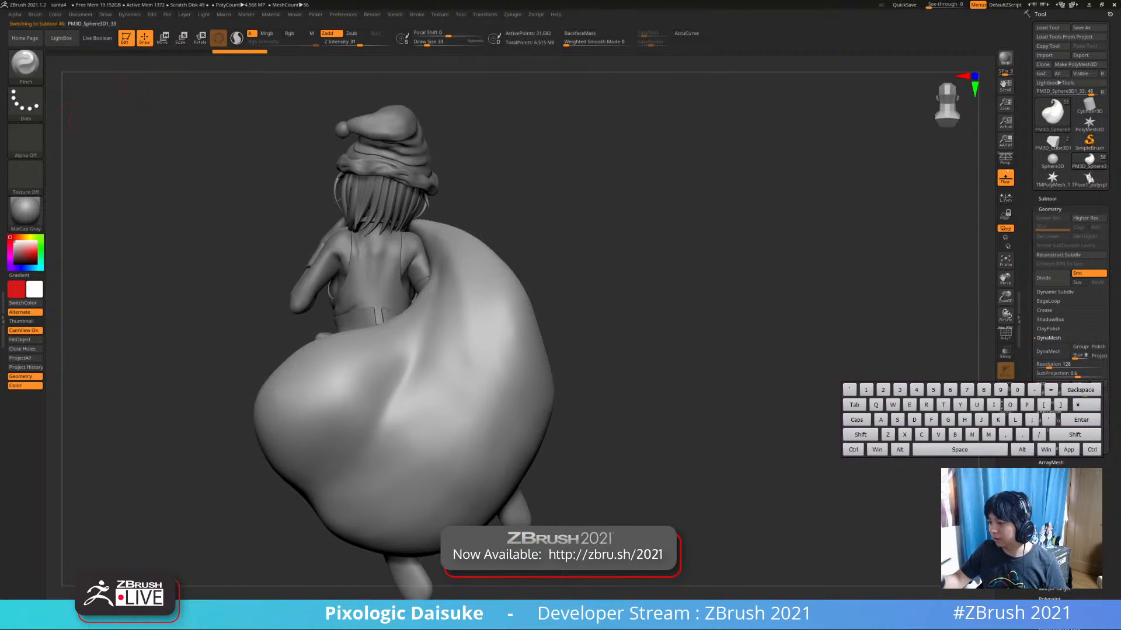
Choose the IMM Primitives brush and adjust the Imbed value in its depth settings
{"action": "left_click", "coordinate": [26, 63]}
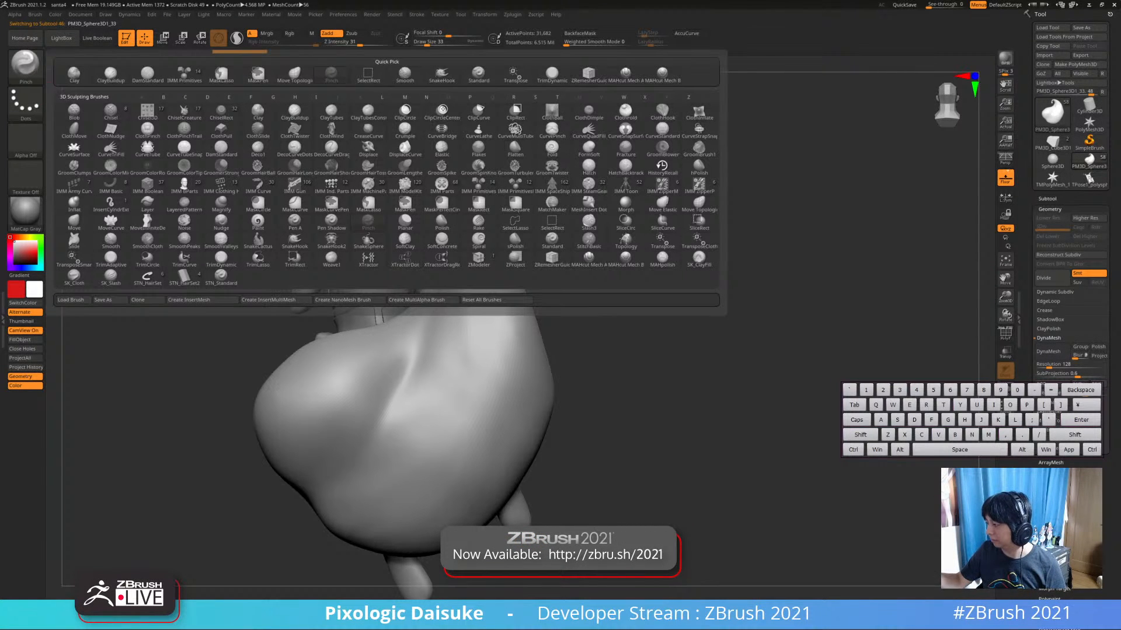
{"action": "left_click", "coordinate": [184, 73]}
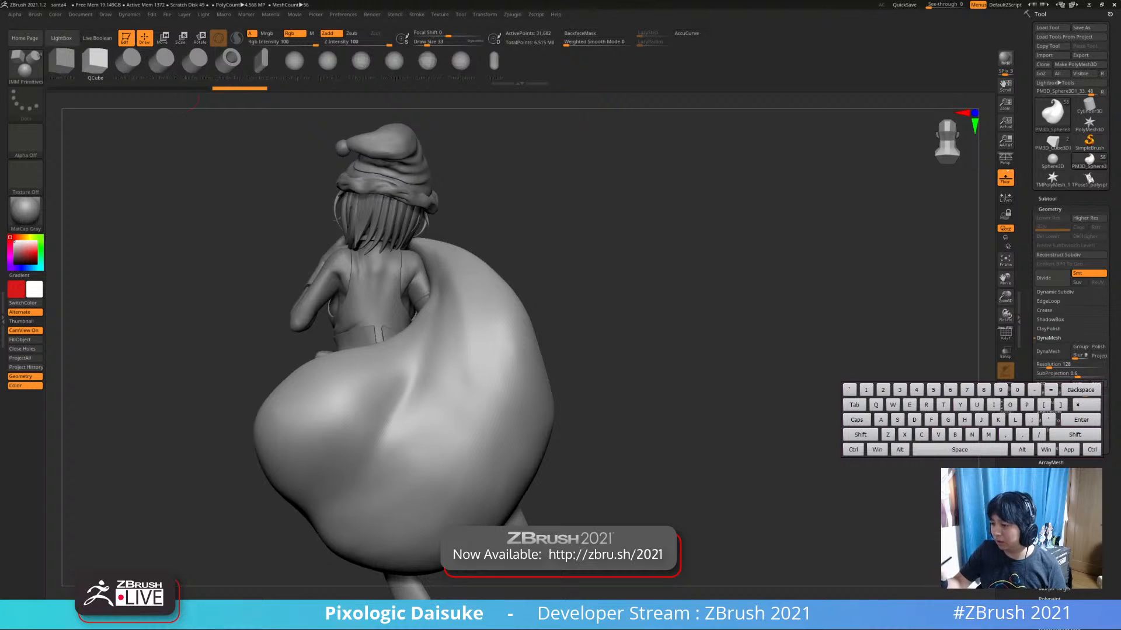
{"action": "left_click", "coordinate": [35, 14]}
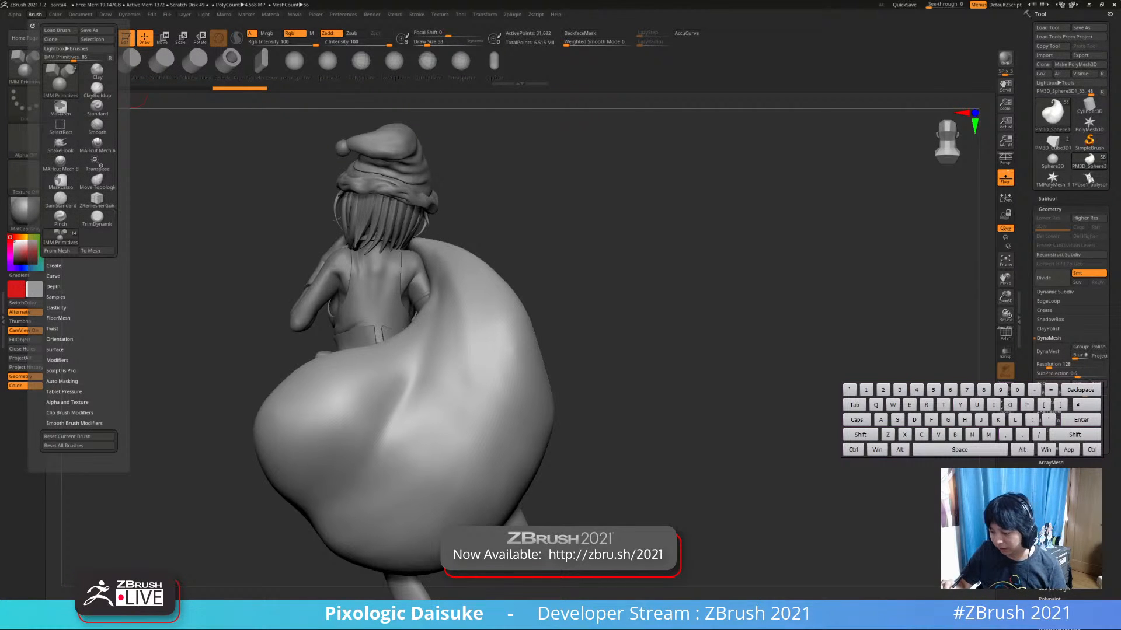
{"action": "left_click", "coordinate": [53, 287]}
{"action": "left_click", "coordinate": [98, 297]}
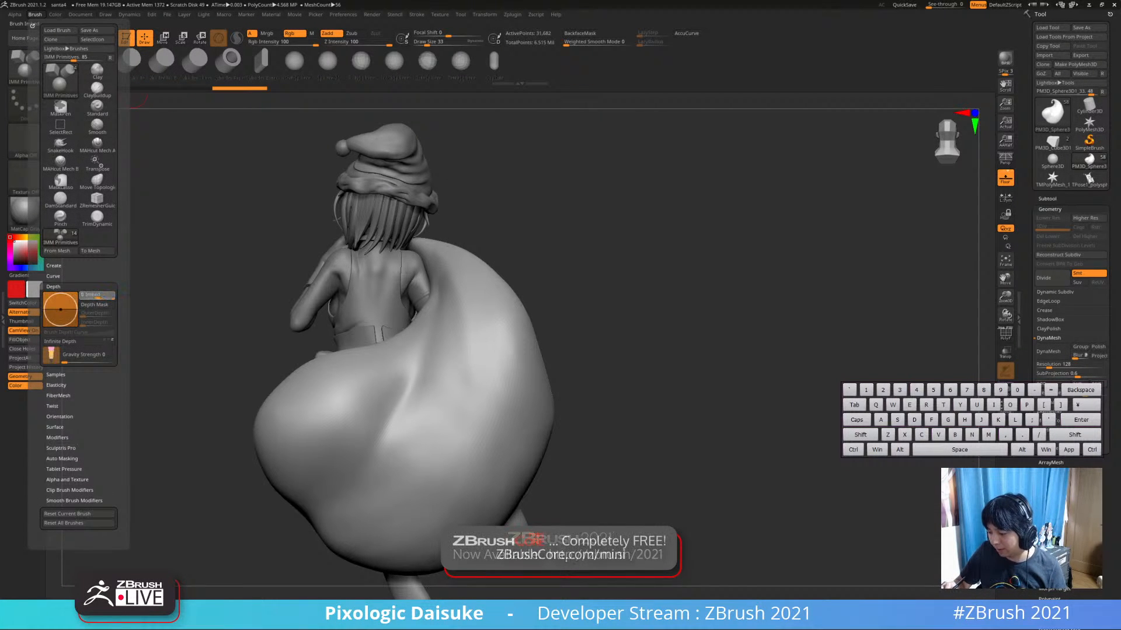
Insert a QCube on the back of the duplicated sack and scale it into a flatter block on the surface
{"action": "right_click_drag", "start_coordinate": [362, 361], "coordinate": [438, 333]}
{"action": "left_click_drag", "start_coordinate": [437, 332], "coordinate": [461, 368]}
{"action": "key", "text": "w"}
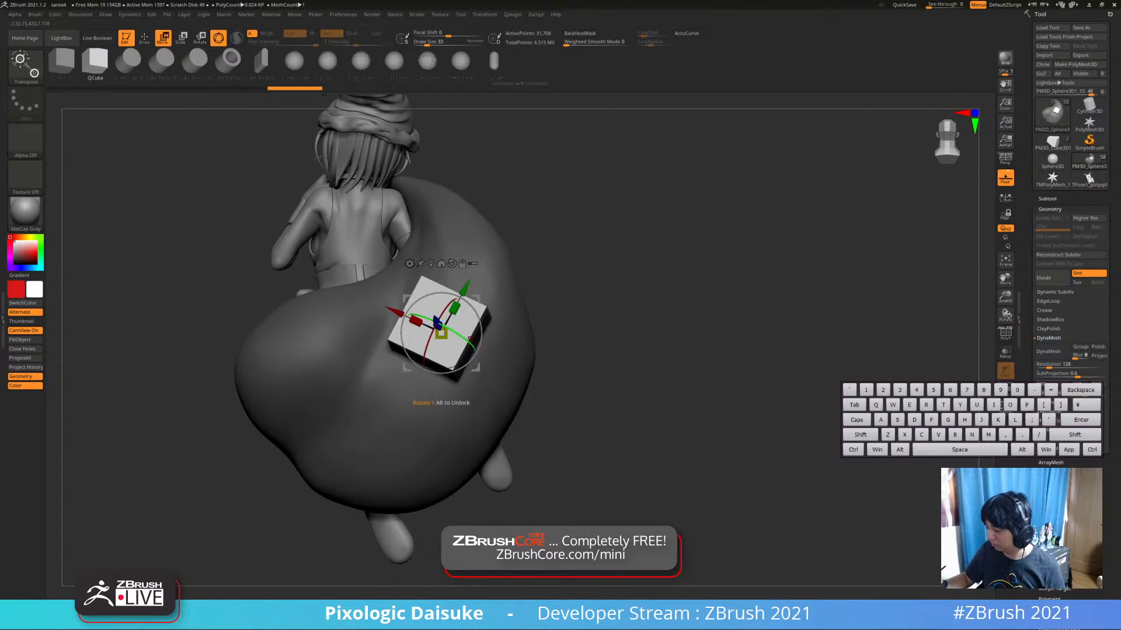
{"action": "right_click_drag", "start_coordinate": [426, 361], "coordinate": [419, 408]}
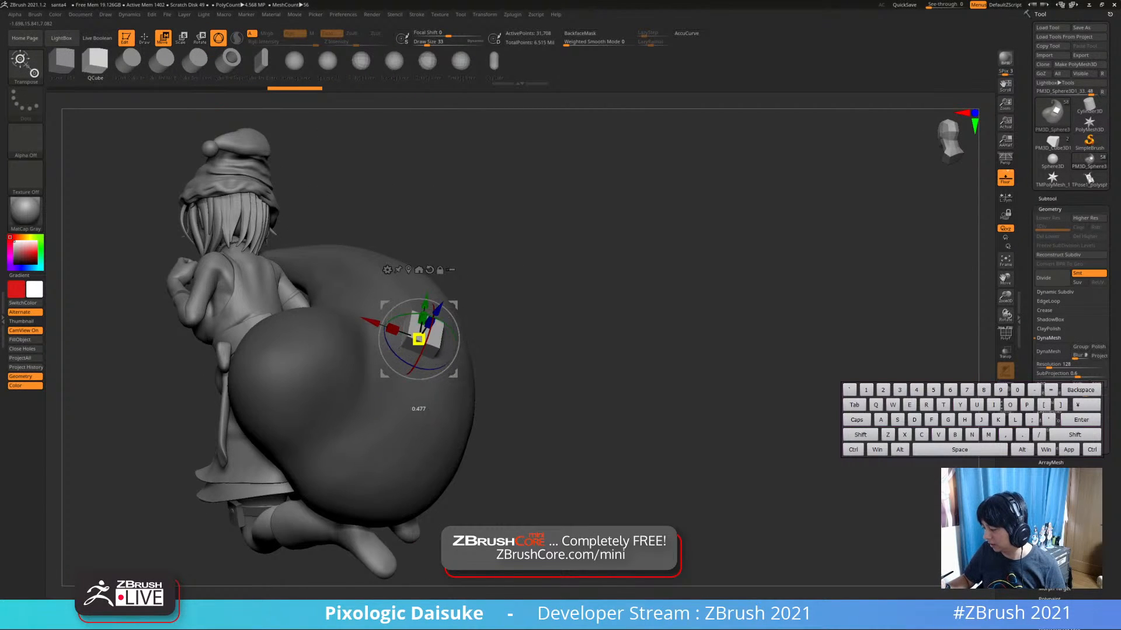
{"action": "left_click_drag", "start_coordinate": [430, 320], "coordinate": [433, 312]}
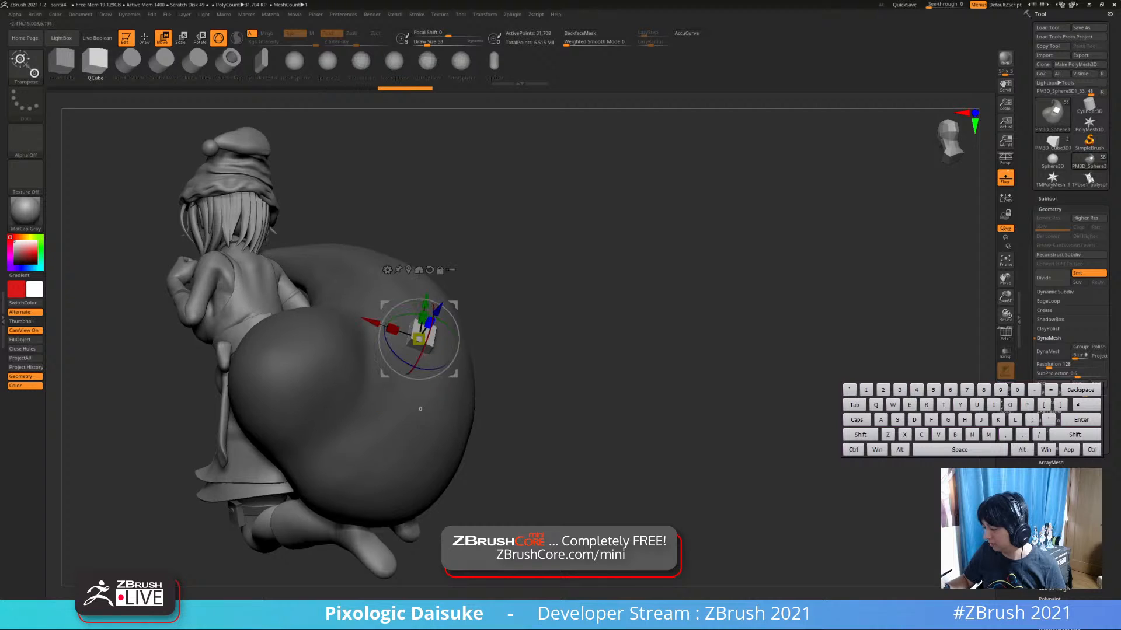
{"action": "right_click_drag", "start_coordinate": [419, 403], "coordinate": [416, 403]}
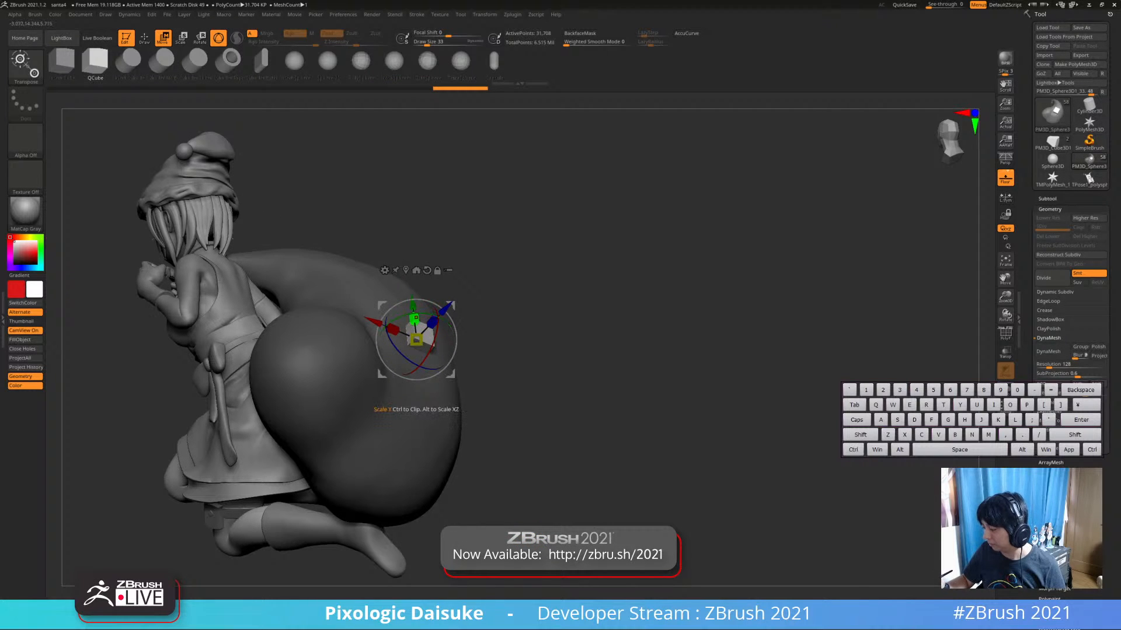
{"action": "right_click_drag", "start_coordinate": [416, 402], "coordinate": [444, 402]}
{"action": "right_click_drag", "start_coordinate": [459, 363], "coordinate": [391, 266]}
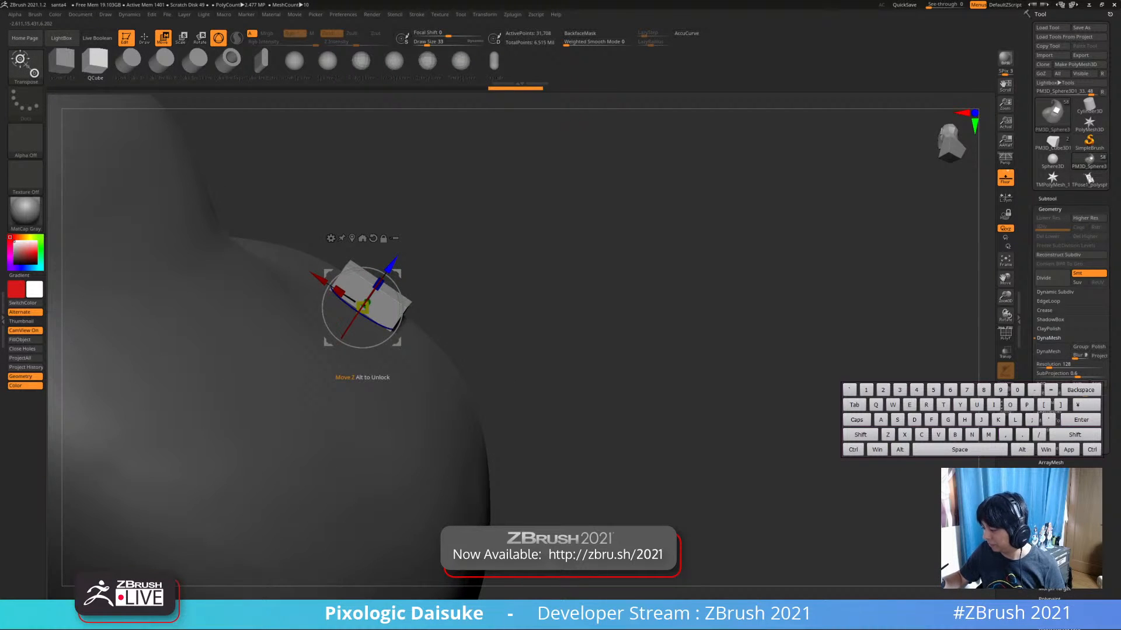
Split the inserted block from the duplicated sack into its own subtool
{"action": "left_click", "coordinate": [1047, 199]}
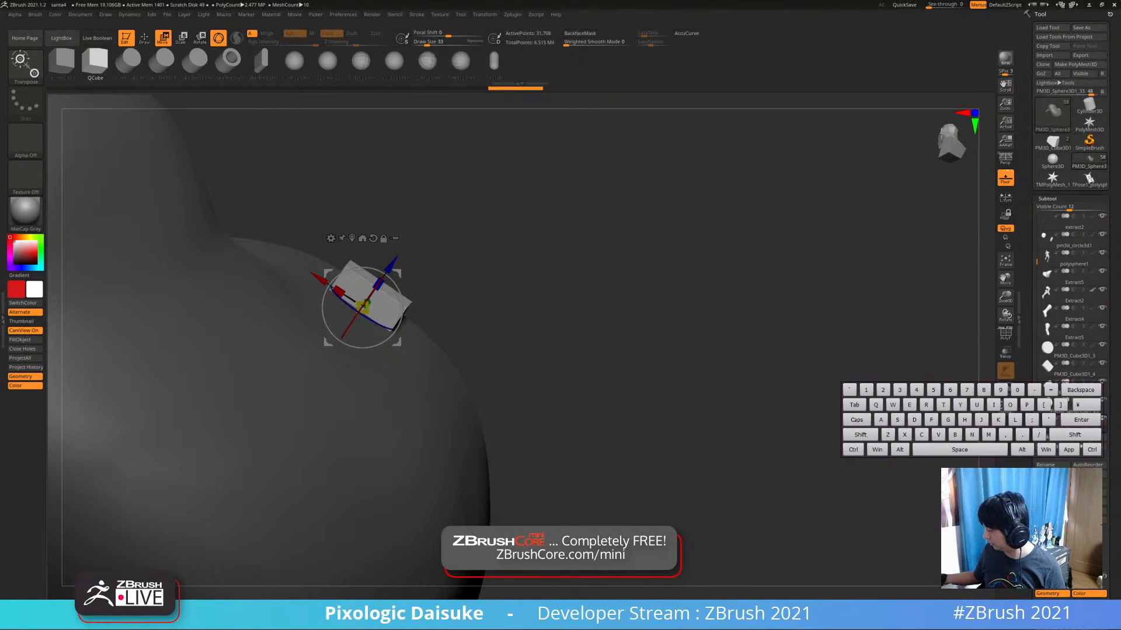
{"action": "left_click", "coordinate": [1051, 520]}
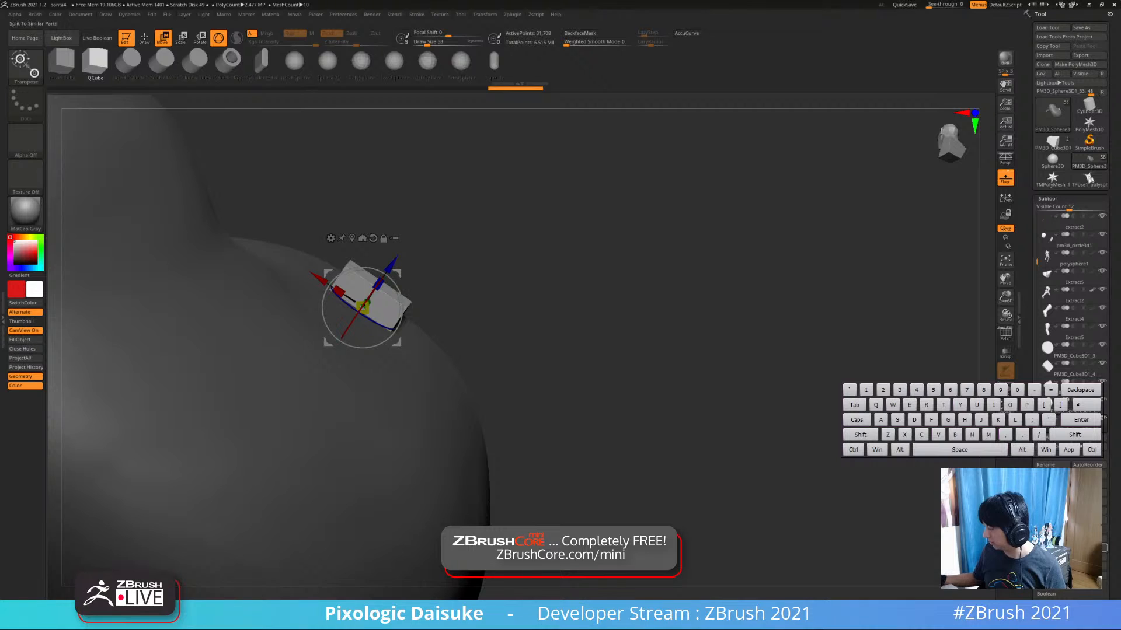
{"action": "left_click", "coordinate": [1062, 558]}
{"action": "left_click", "coordinate": [942, 577]}
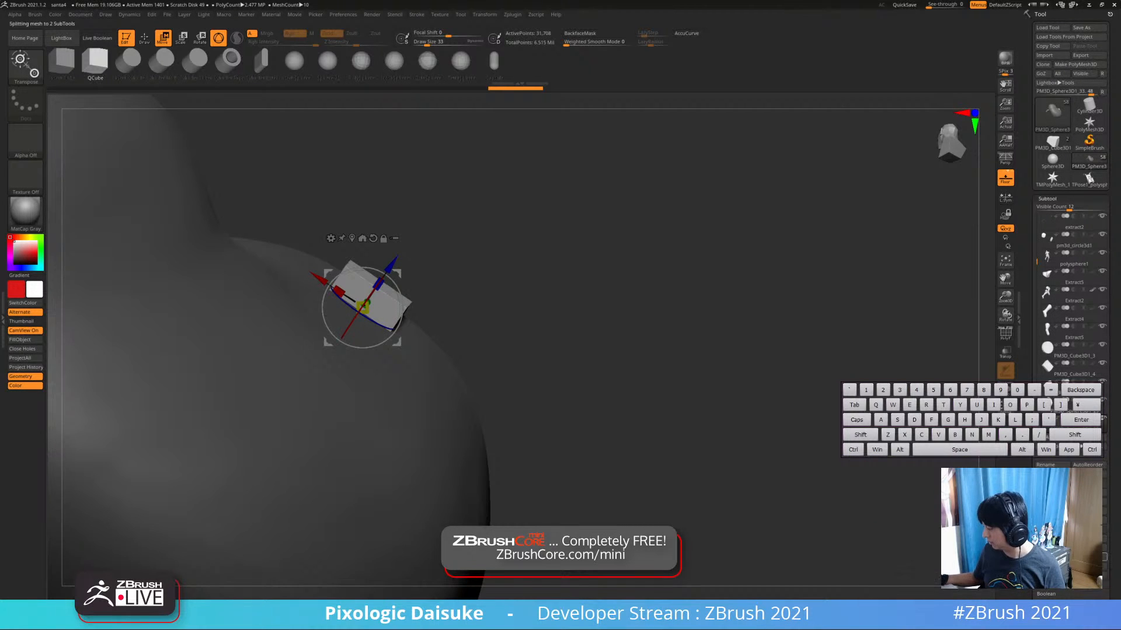
Select the block's subtool, shift the gizmo on it and recentre the gizmo on the block
{"action": "left_click", "coordinate": [351, 374], "text": "alt"}
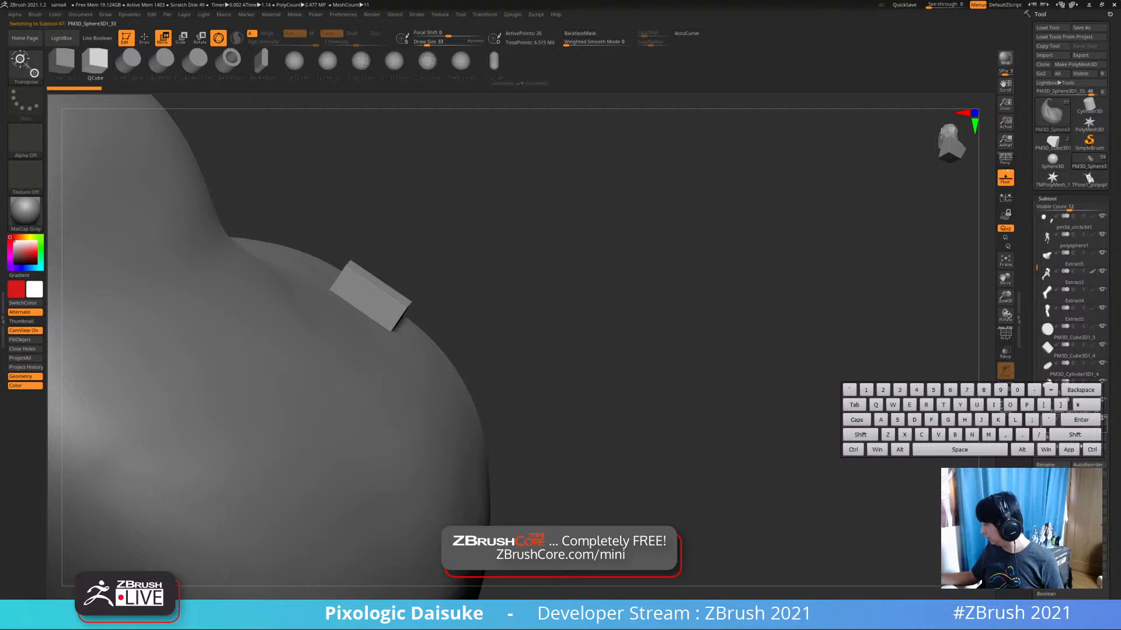
{"action": "key", "text": "q"}
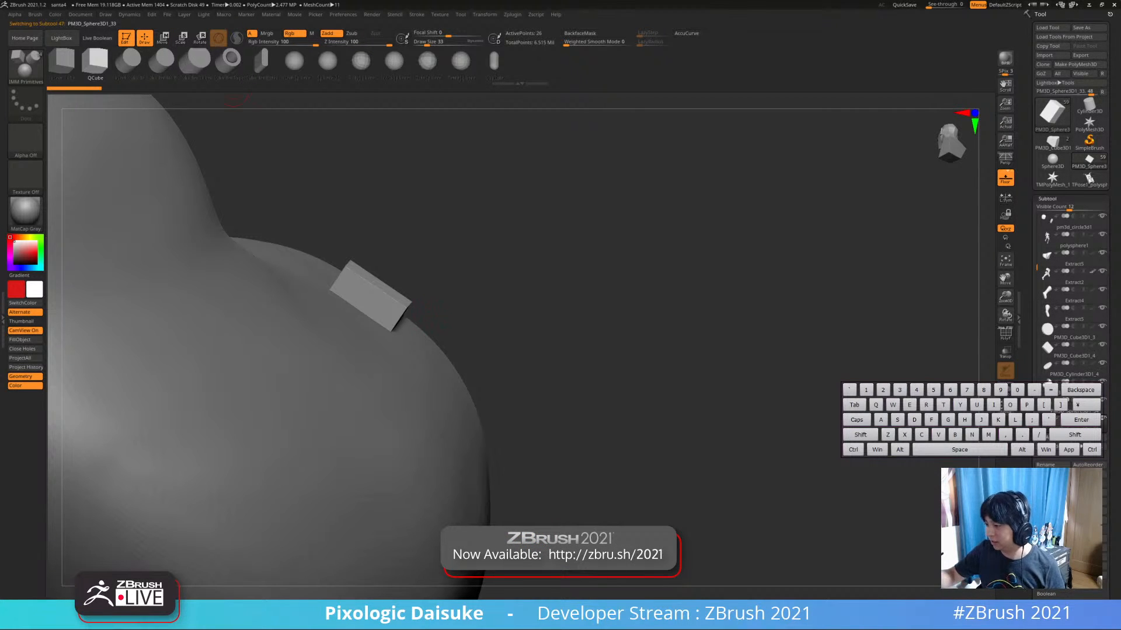
{"action": "key", "text": "w"}
{"action": "left_click", "coordinate": [382, 297], "text": "alt"}
{"action": "right_click_drag", "start_coordinate": [426, 327], "coordinate": [426, 264], "text": "ctrl"}
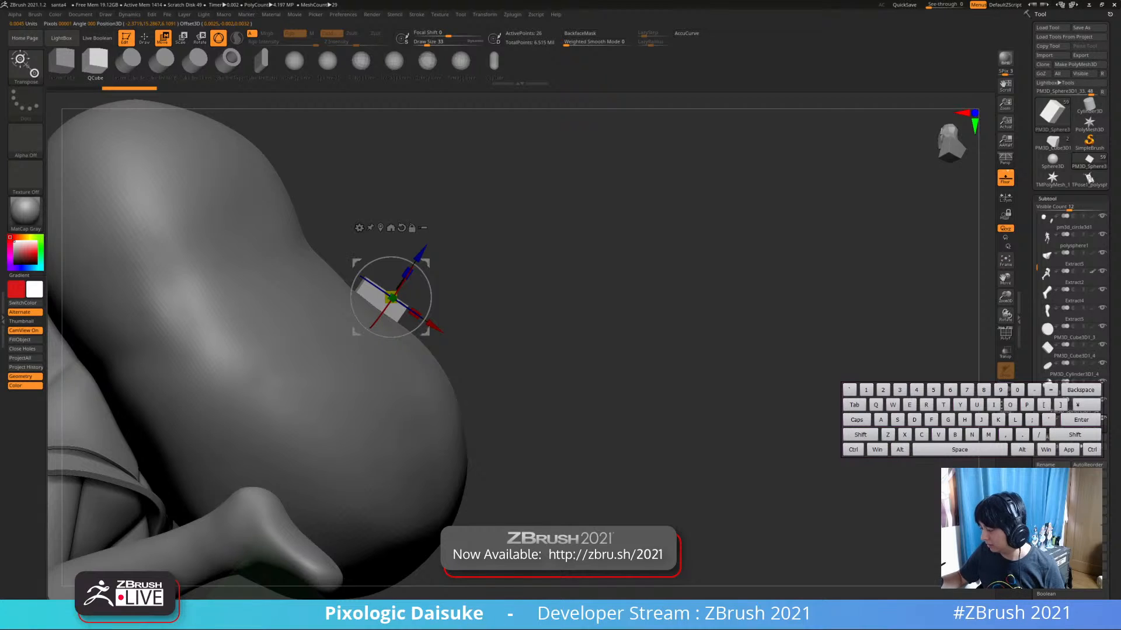
{"action": "right_click_drag", "start_coordinate": [411, 312], "coordinate": [391, 297]}
{"action": "left_click_drag", "start_coordinate": [391, 297], "coordinate": [380, 304], "text": "alt"}
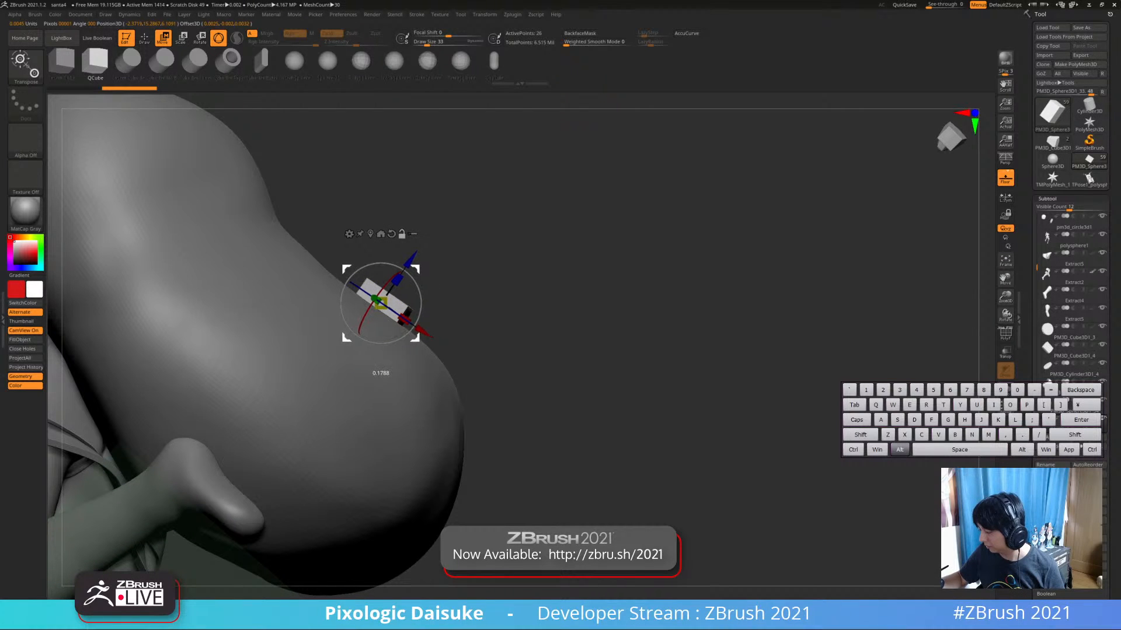
{"action": "right_click_drag", "start_coordinate": [381, 304], "coordinate": [389, 374]}
{"action": "left_click", "coordinate": [370, 234], "text": "alt"}
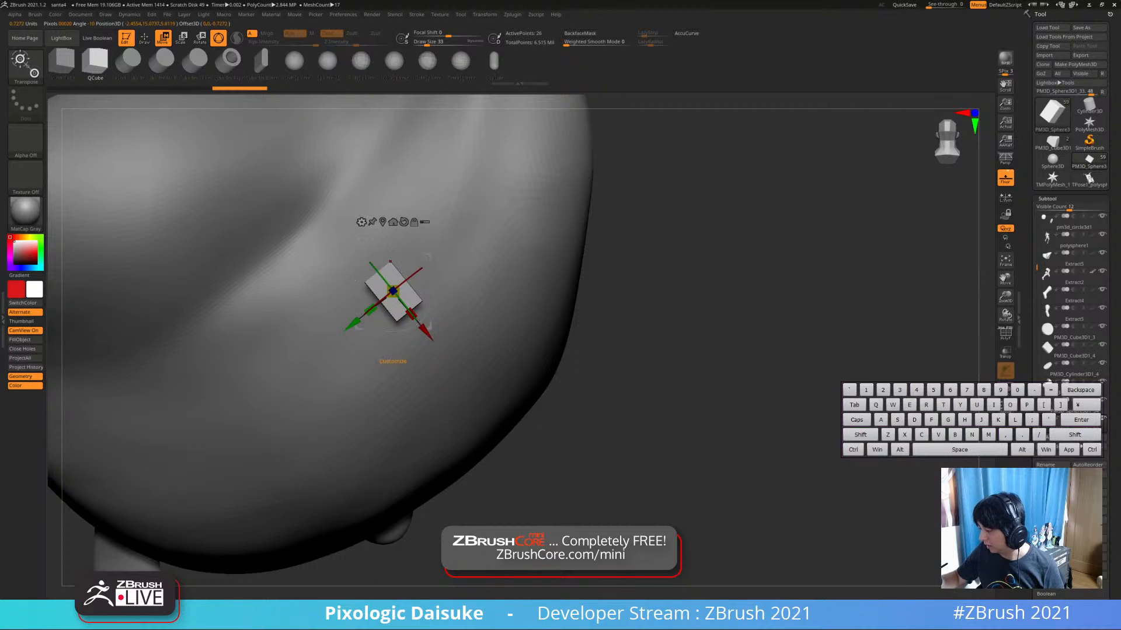
Apply the Taper deformer to the block and try to narrow its outer face
{"action": "left_click", "coordinate": [361, 222]}
{"action": "left_click", "coordinate": [361, 222]}
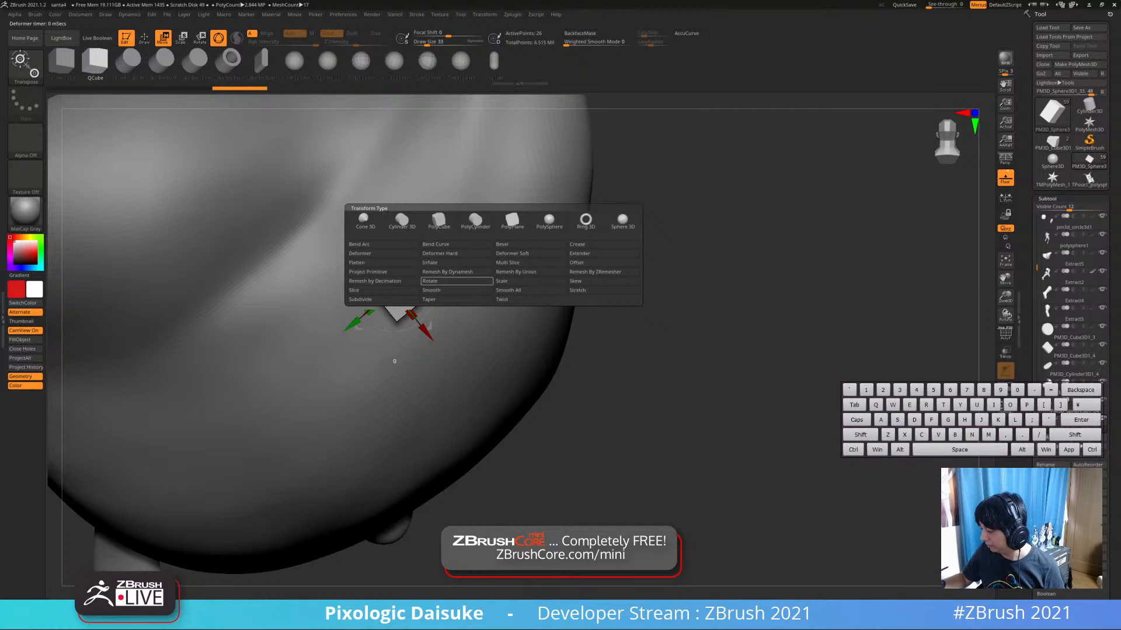
{"action": "left_click", "coordinate": [438, 300]}
{"action": "mouse_move", "coordinate": [420, 374]}
{"action": "right_mouse_down"}
{"action": "mouse_move", "coordinate": [420, 327]}
{"action": "mouse_move", "coordinate": [403, 341]}
{"action": "mouse_move", "coordinate": [399, 372]}
{"action": "right_mouse_up"}
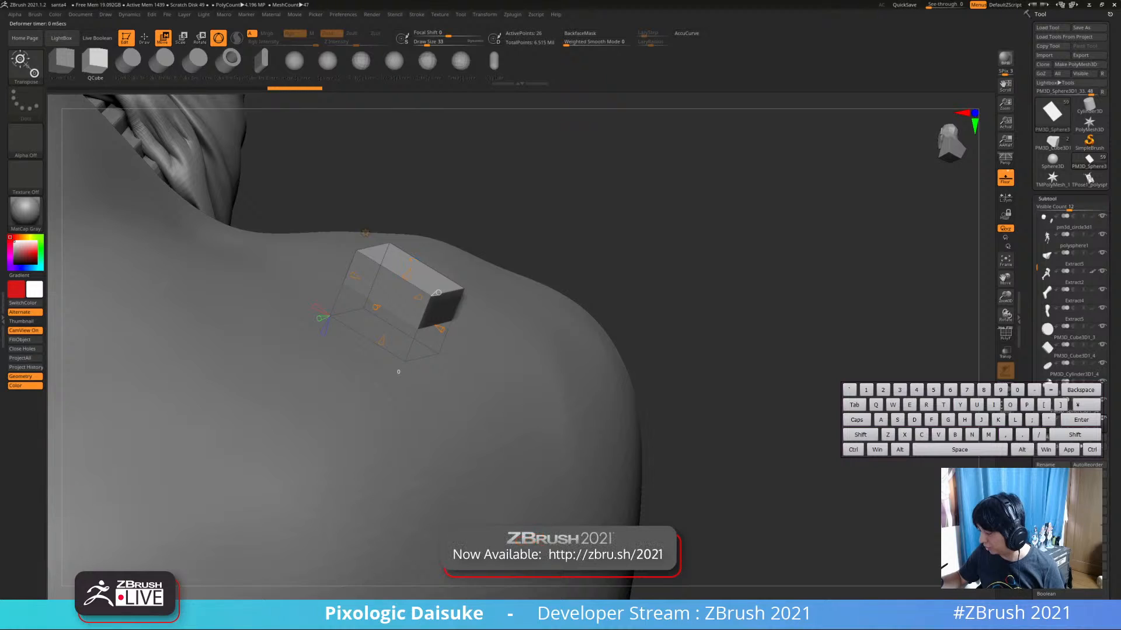
{"action": "left_click", "coordinate": [439, 292]}
{"action": "key", "text": "ctrl+z"}
{"action": "left_click_drag", "start_coordinate": [438, 292], "coordinate": [448, 292]}
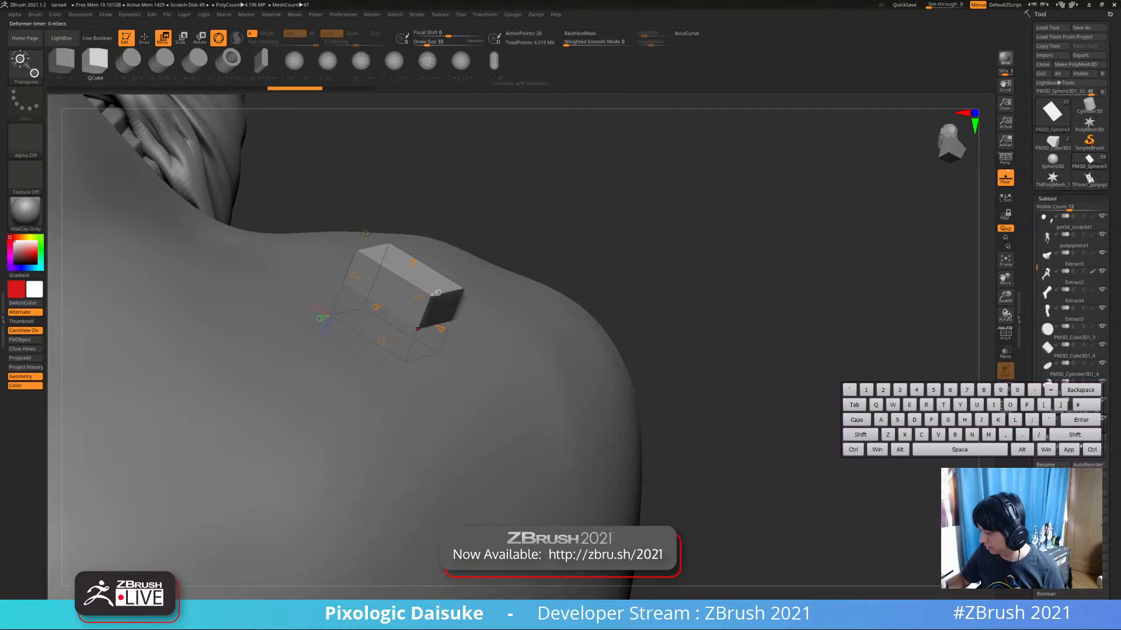
{"action": "left_click_drag", "start_coordinate": [437, 292], "coordinate": [435, 293]}
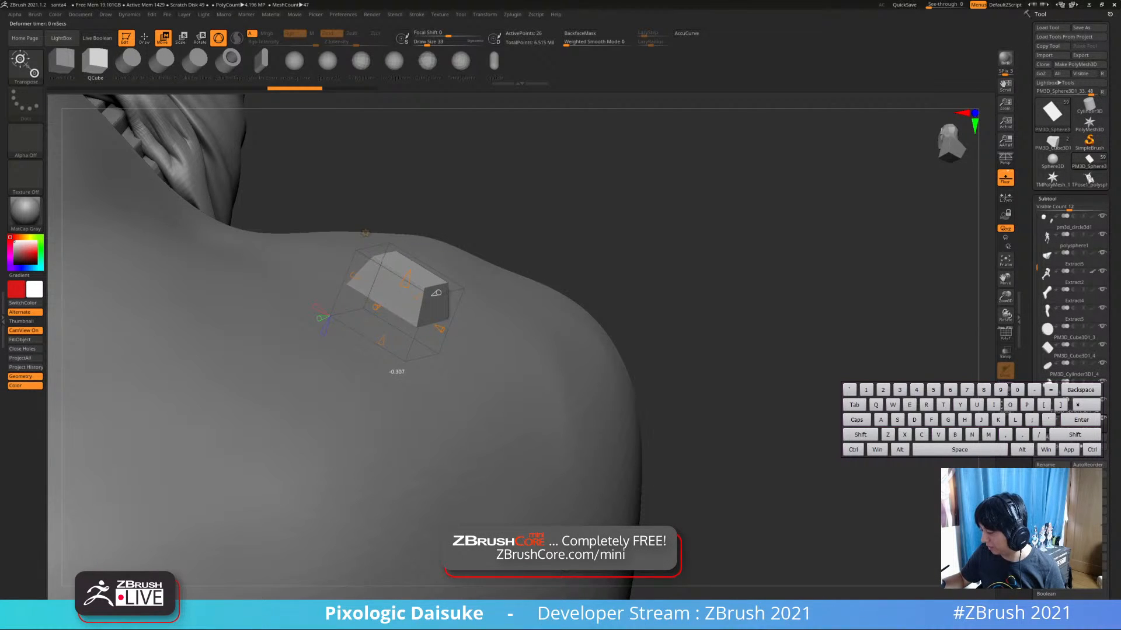
{"action": "left_click_drag", "start_coordinate": [436, 292], "coordinate": [436, 293]}
Isolate the block, try tapering it from another angle and undo the taper
{"action": "left_click_drag", "start_coordinate": [730, 263], "coordinate": [677, 275], "text": "alt"}
{"action": "left_click", "coordinate": [1005, 389]}
{"action": "mouse_move", "coordinate": [501, 326]}
{"action": "left_mouse_down"}
{"action": "mouse_move", "coordinate": [496, 356]}
{"action": "mouse_move", "coordinate": [493, 332]}
{"action": "mouse_move", "coordinate": [306, 424]}
{"action": "left_mouse_up"}
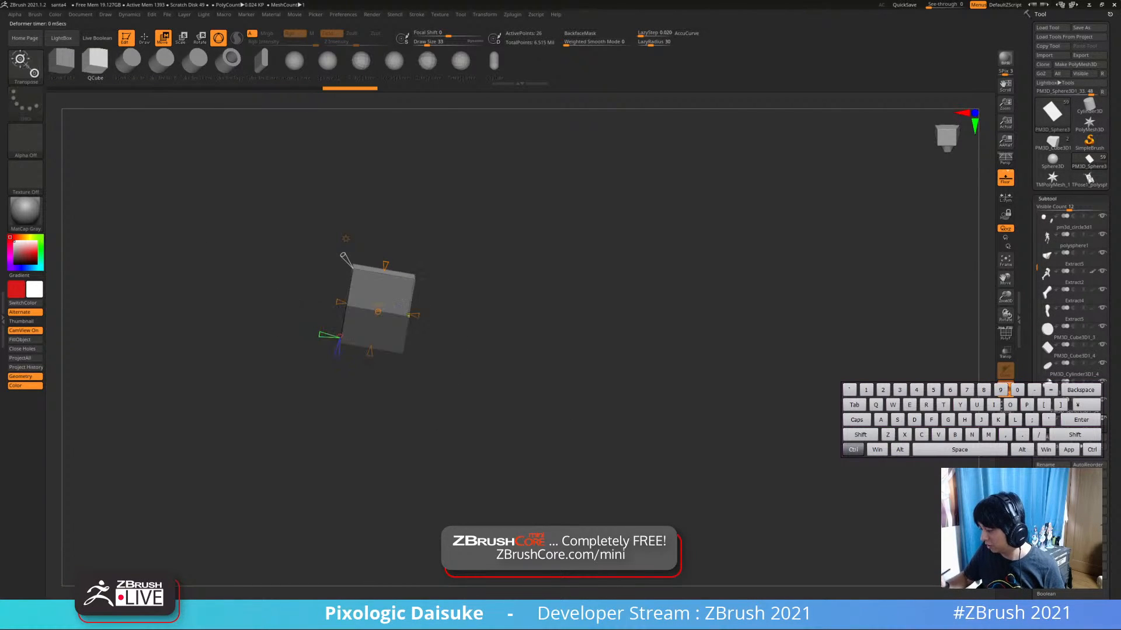
{"action": "left_click_drag", "start_coordinate": [496, 350], "coordinate": [534, 380]}
{"action": "left_click_drag", "start_coordinate": [359, 368], "coordinate": [359, 368]}
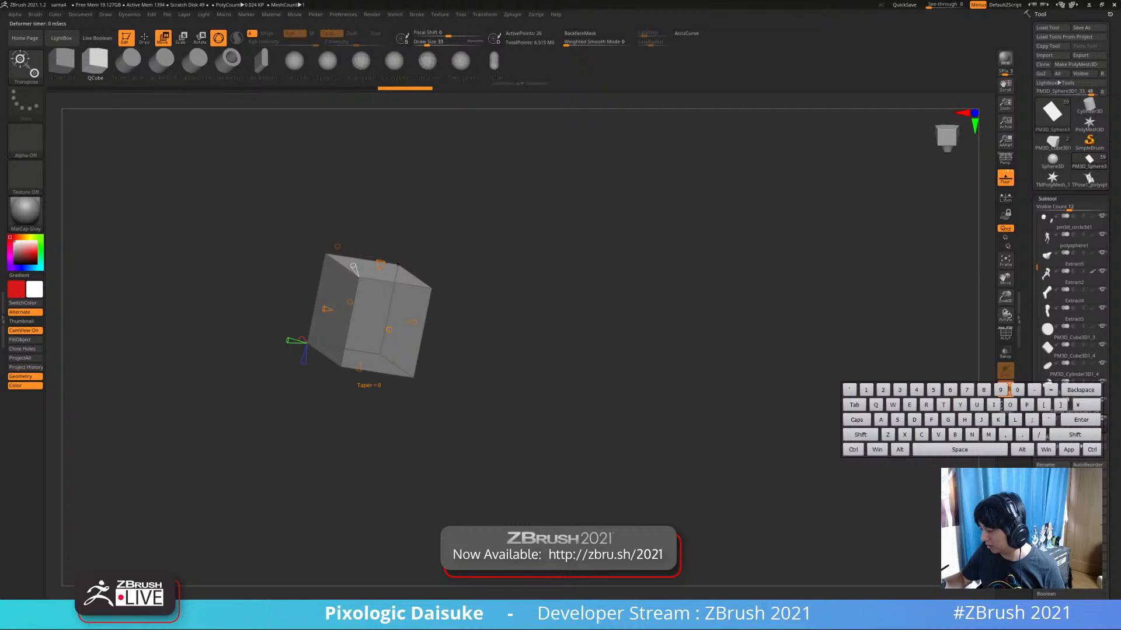
{"action": "key", "text": "ctrl+z"}
Display the block's polyframe and hide its lower half
{"action": "mouse_move", "coordinate": [496, 350]}
{"action": "left_mouse_down", "text": "ctrl"}
{"action": "mouse_move", "coordinate": [516, 374]}
{"action": "mouse_move", "coordinate": [495, 324]}
{"action": "left_mouse_up", "text": "ctrl"}
{"action": "key", "text": "shift+f"}
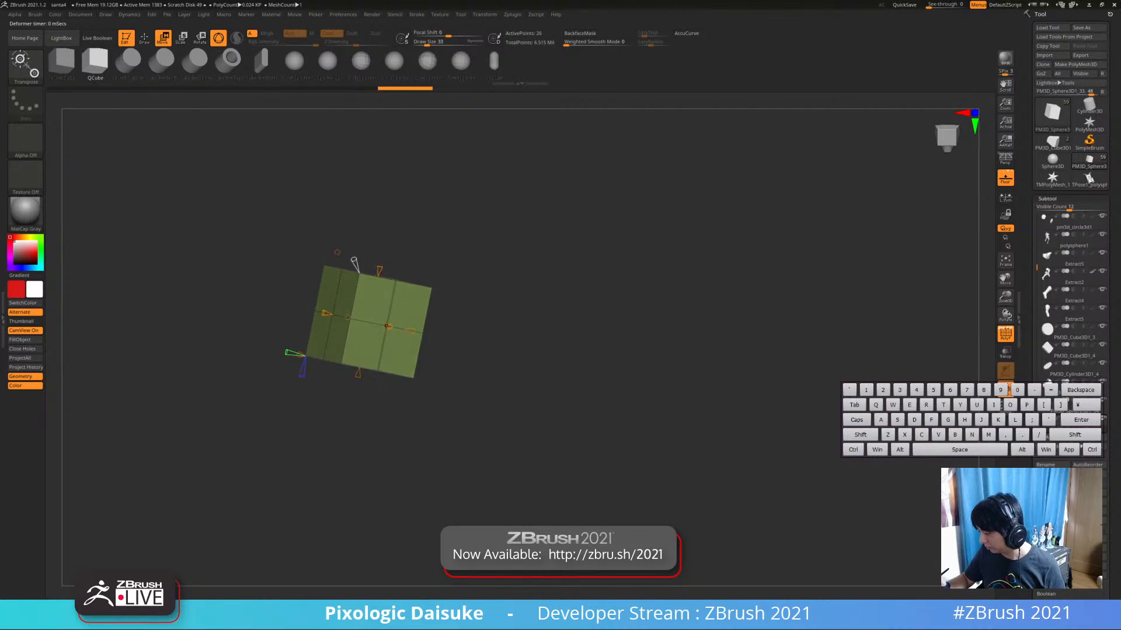
{"action": "key", "text": "q"}
{"action": "key", "text": "ctrl+shift+s"}
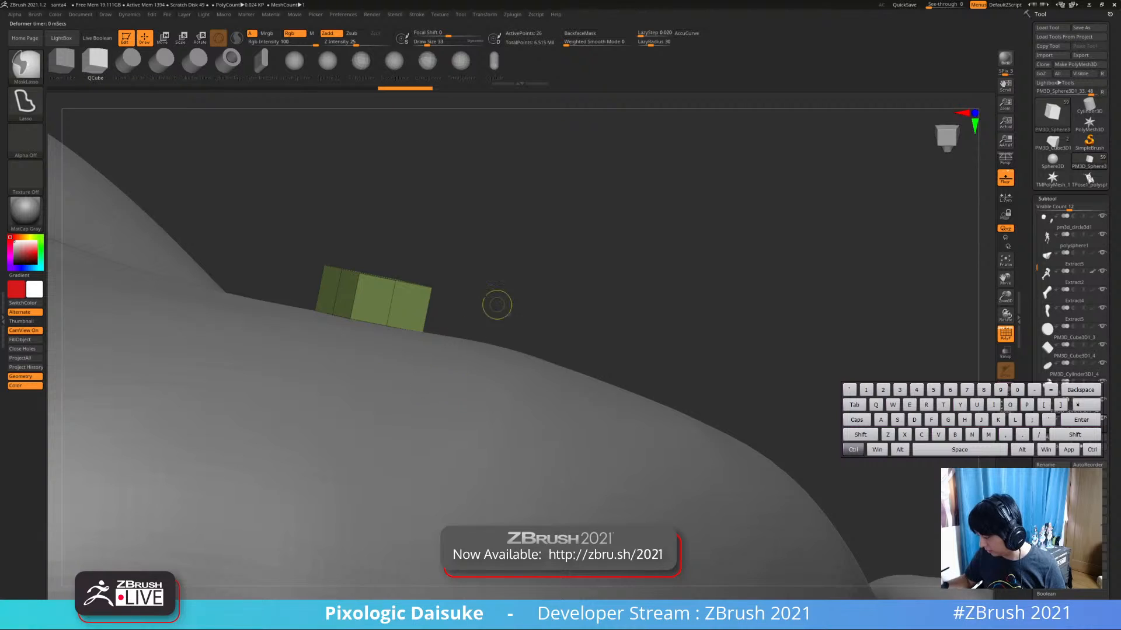
{"action": "key", "text": "ctrl+shift+s"}
{"action": "left_click_drag", "start_coordinate": [453, 407], "coordinate": [280, 347], "text": "ctrl+alt+shift"}
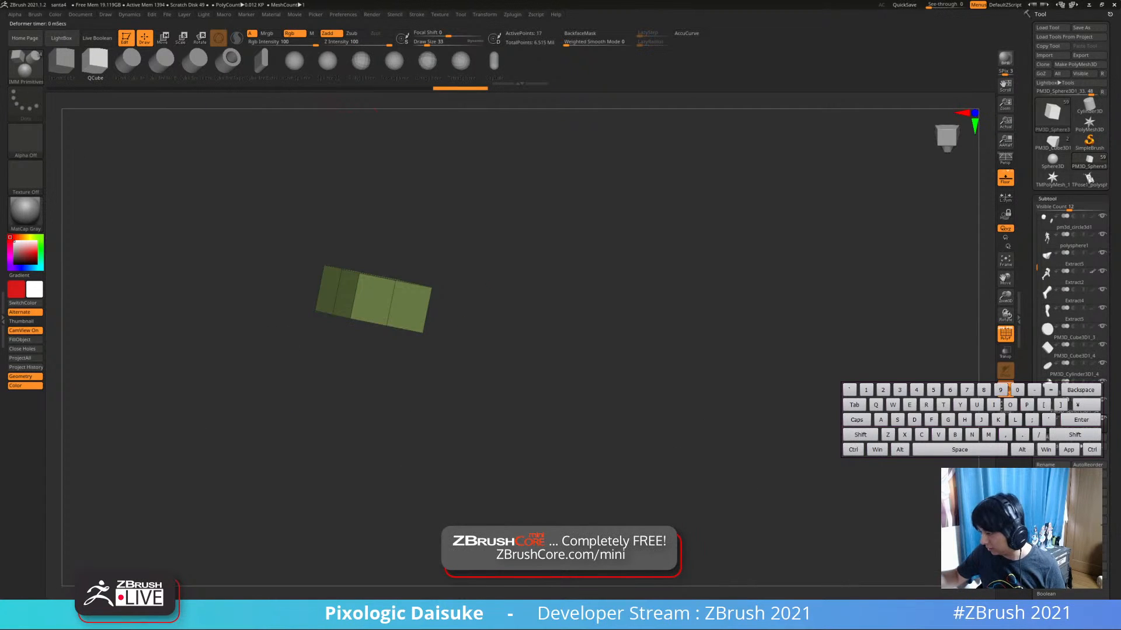
Place the gizmo on the block's outer face and narrow that face to give the block a trapezoid profile
{"action": "key", "text": "w"}
{"action": "left_click", "coordinate": [336, 252]}
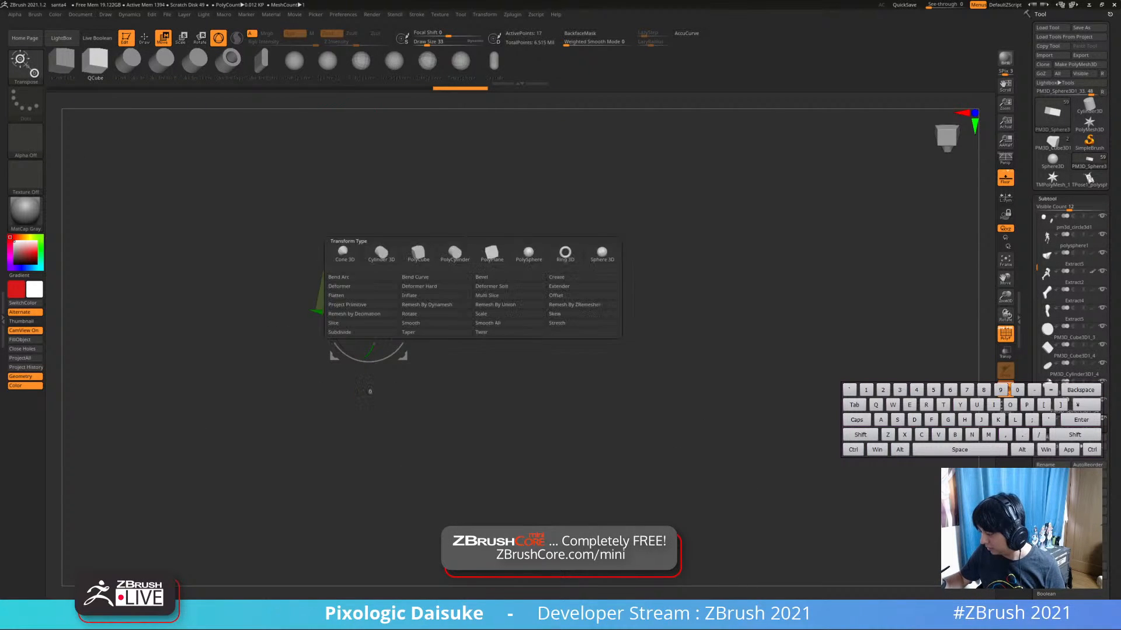
{"action": "left_click", "coordinate": [436, 314]}
{"action": "key", "text": "ctrl"}
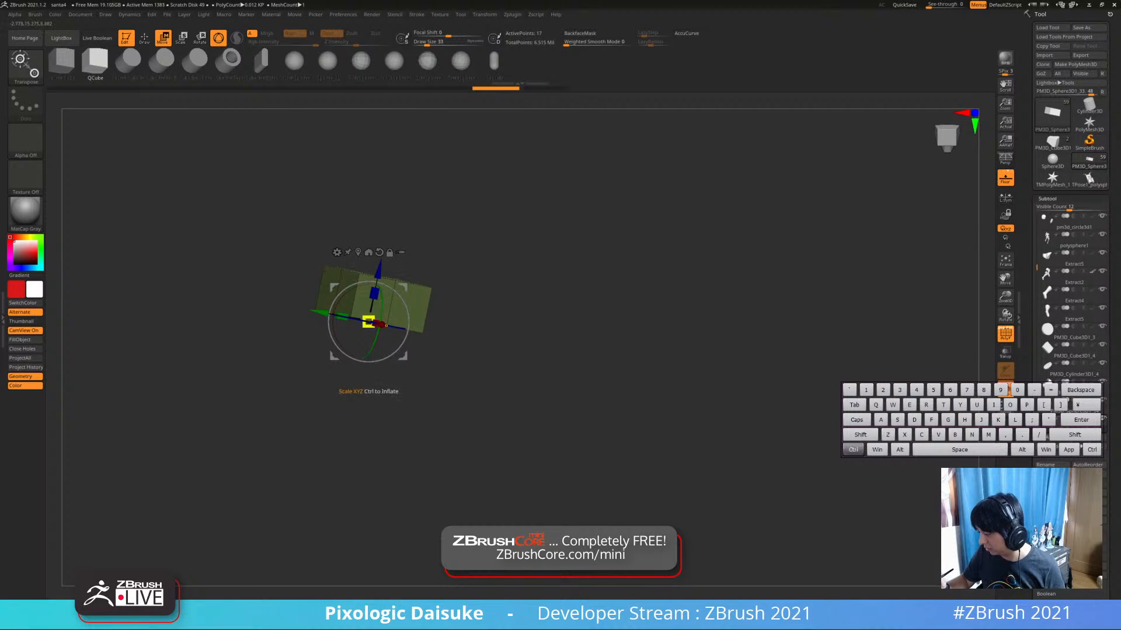
{"action": "right_click_drag", "start_coordinate": [379, 291], "coordinate": [377, 318]}
{"action": "left_click", "coordinate": [351, 228], "text": "alt"}
{"action": "right_click_drag", "start_coordinate": [347, 280], "coordinate": [371, 255]}
{"action": "left_click_drag", "start_coordinate": [369, 257], "coordinate": [357, 272]}
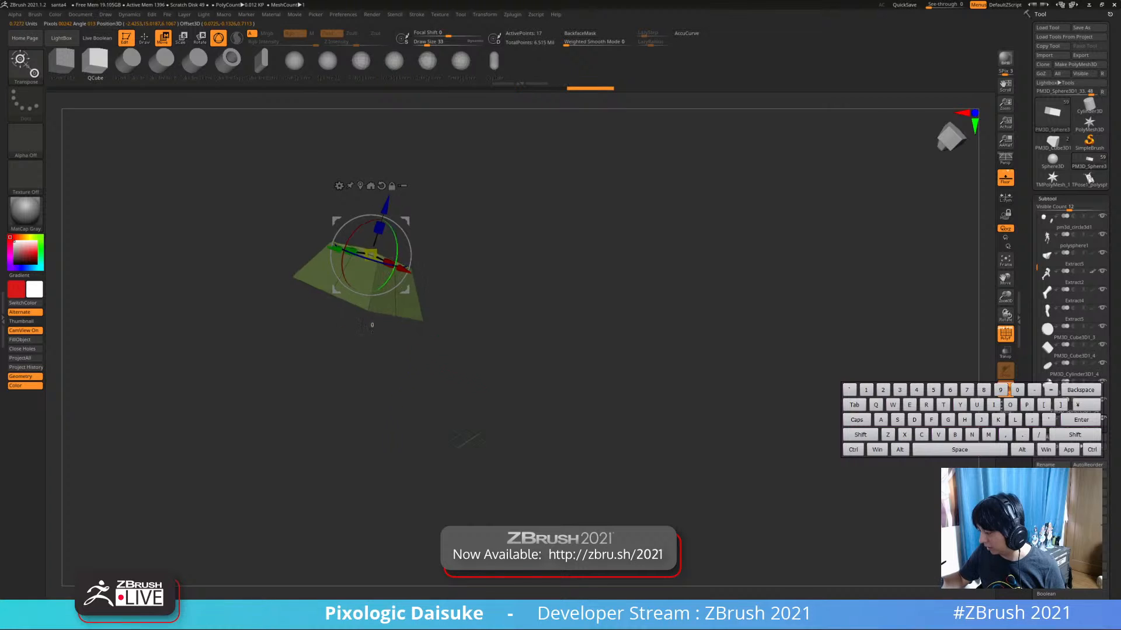
{"action": "right_click_drag", "start_coordinate": [365, 268], "coordinate": [373, 257], "text": "shift"}
{"action": "left_click_drag", "start_coordinate": [384, 206], "coordinate": [381, 217]}
Restore the hidden part of the block and view it on the sack
{"action": "left_click_drag", "start_coordinate": [443, 263], "coordinate": [461, 283], "text": "ctrl+shift"}
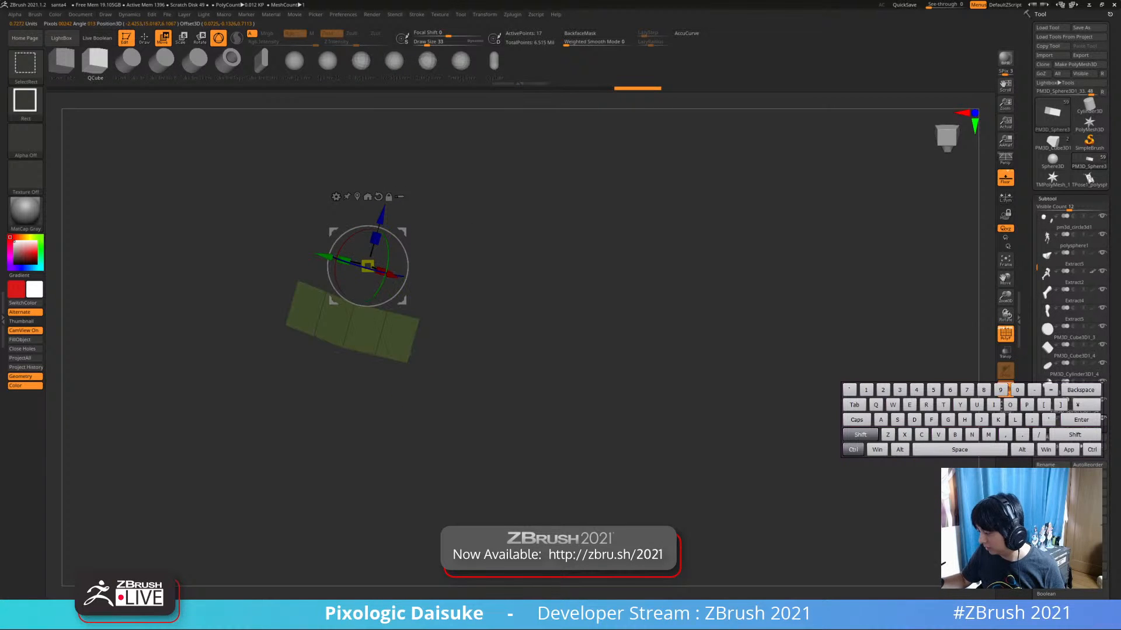
{"action": "left_click", "coordinate": [456, 274], "text": "ctrl+shift"}
{"action": "right_click_drag", "start_coordinate": [408, 262], "coordinate": [452, 237]}
{"action": "key", "text": "ctrl+q"}
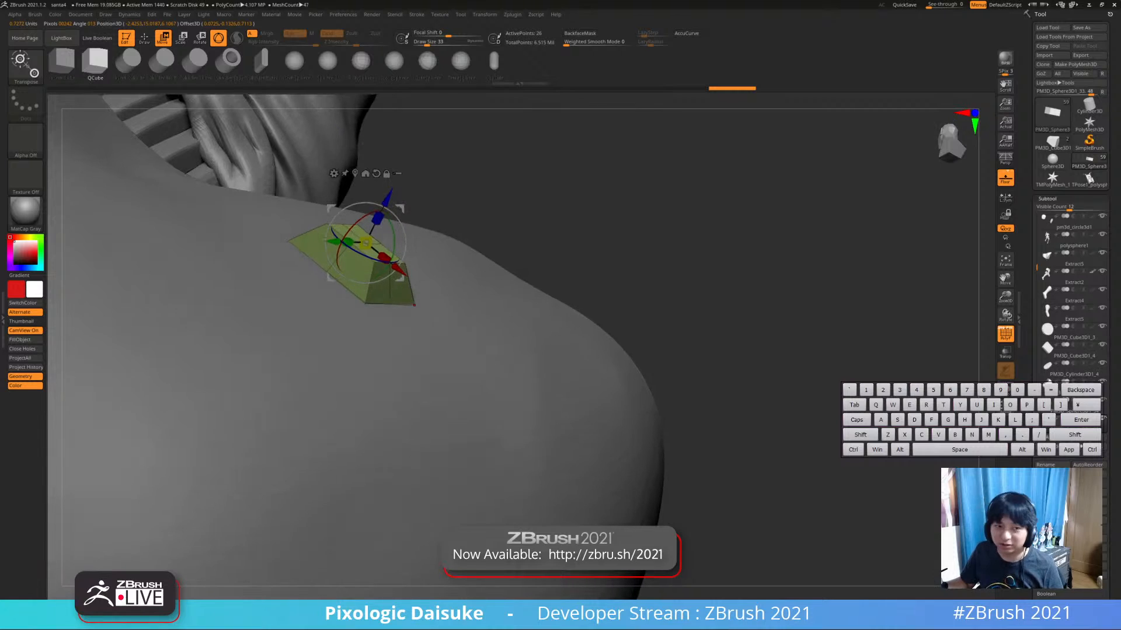
Undo the block's reshaping and partial hiding, and delete the block's subtool
{"action": "key", "text": "ctrl+z"}
{"action": "key", "text": "ctrl+z"}
{"action": "key", "text": "ctrl+z"}
{"action": "key", "text": "ctrl+z"}
{"action": "key", "text": "ctrl+z"}
{"action": "key", "text": "ctrl+z"}
{"action": "key", "text": "ctrl+z"}
{"action": "key", "text": "ctrl+z"}
{"action": "key", "text": "ctrl+z"}
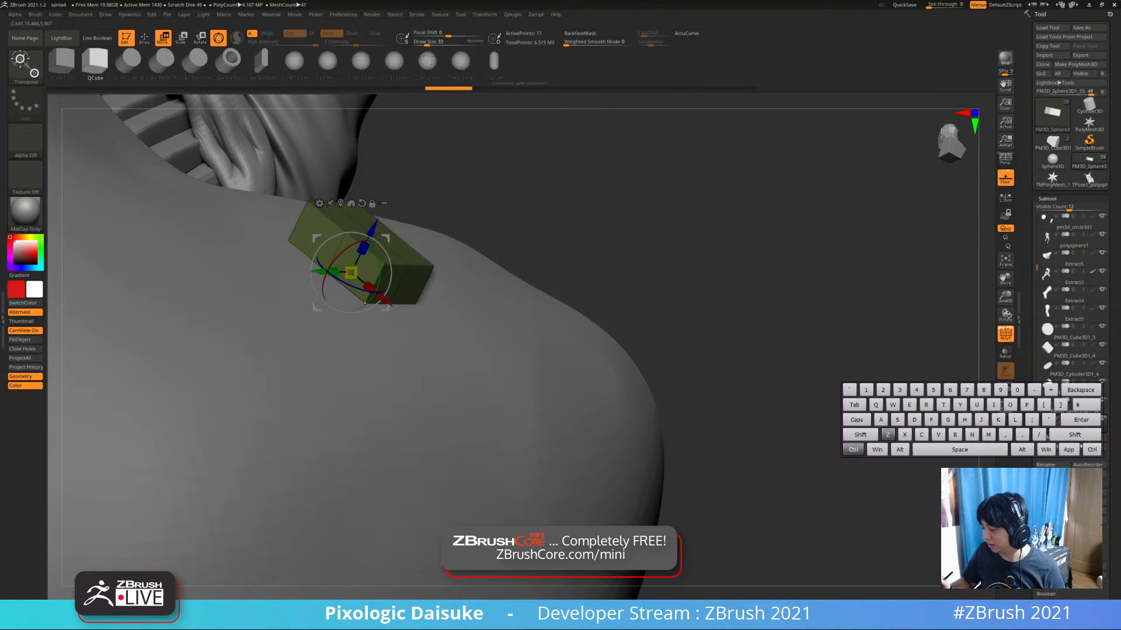
{"action": "key", "text": "ctrl+z"}
{"action": "key", "text": "ctrl+z"}
{"action": "key", "text": "ctrl+z"}
{"action": "key", "text": "ctrl+z"}
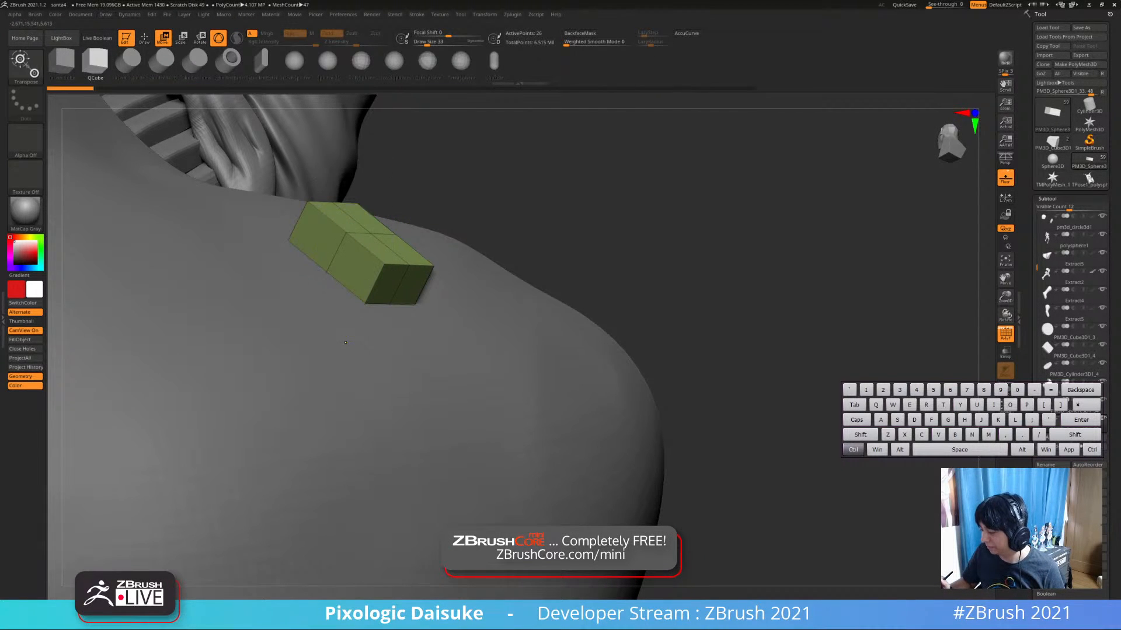
{"action": "key", "text": "ctrl+z"}
{"action": "key", "text": "ctrl+z"}
{"action": "key", "text": "ctrl+z"}
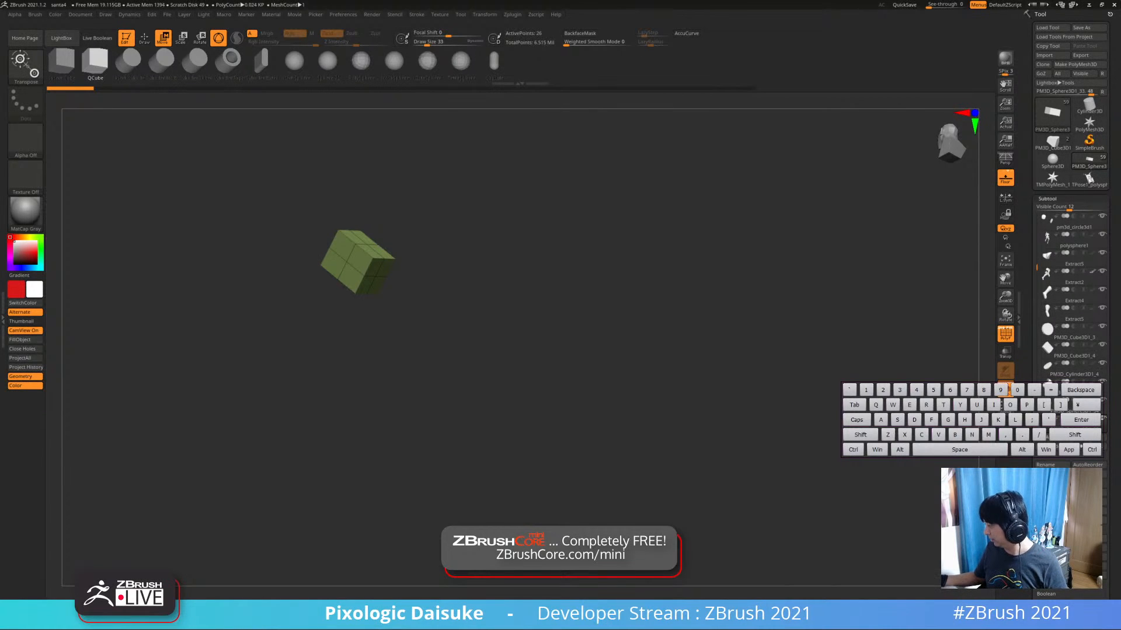
{"action": "left_click", "coordinate": [1046, 541]}
{"action": "left_click", "coordinate": [963, 536]}
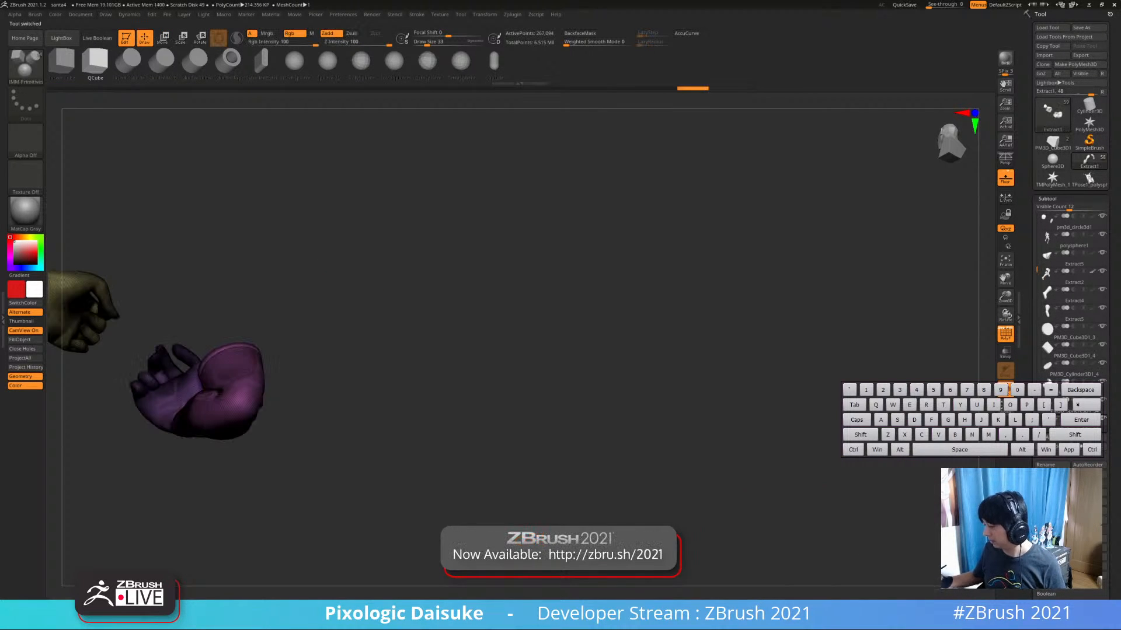
Mask everything except the green cap at the open end of the long glove and centre the transform gizmo on it
{"action": "left_click_drag", "start_coordinate": [288, 292], "coordinate": [286, 423]}
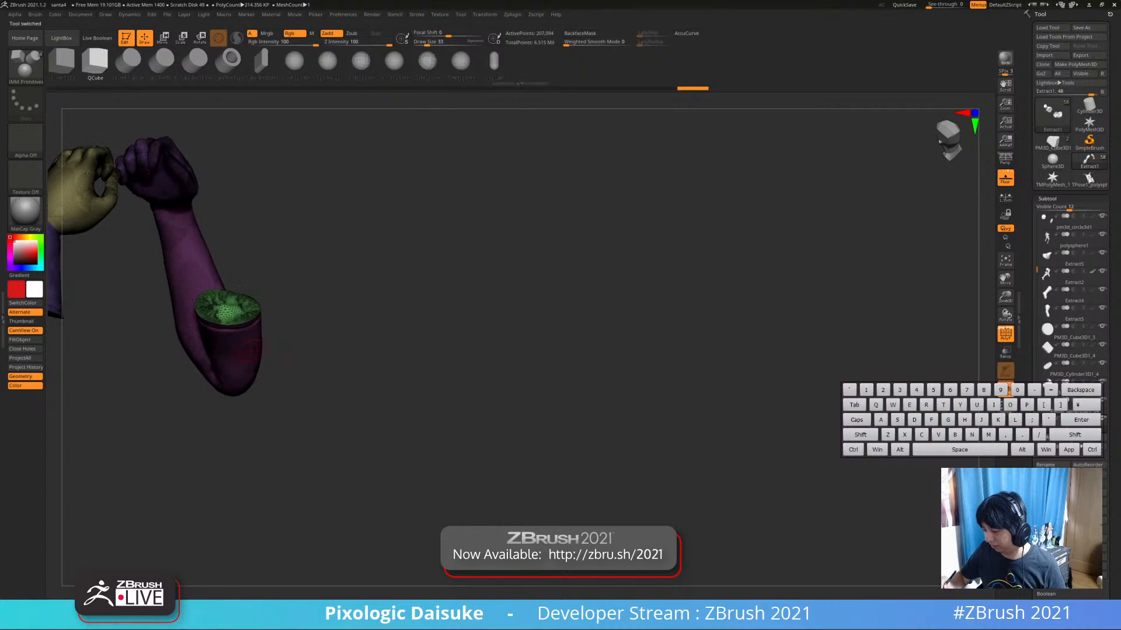
{"action": "left_click_drag", "start_coordinate": [285, 350], "coordinate": [397, 402], "text": "alt"}
{"action": "left_click_drag", "start_coordinate": [329, 345], "coordinate": [329, 402]}
{"action": "key", "text": "w"}
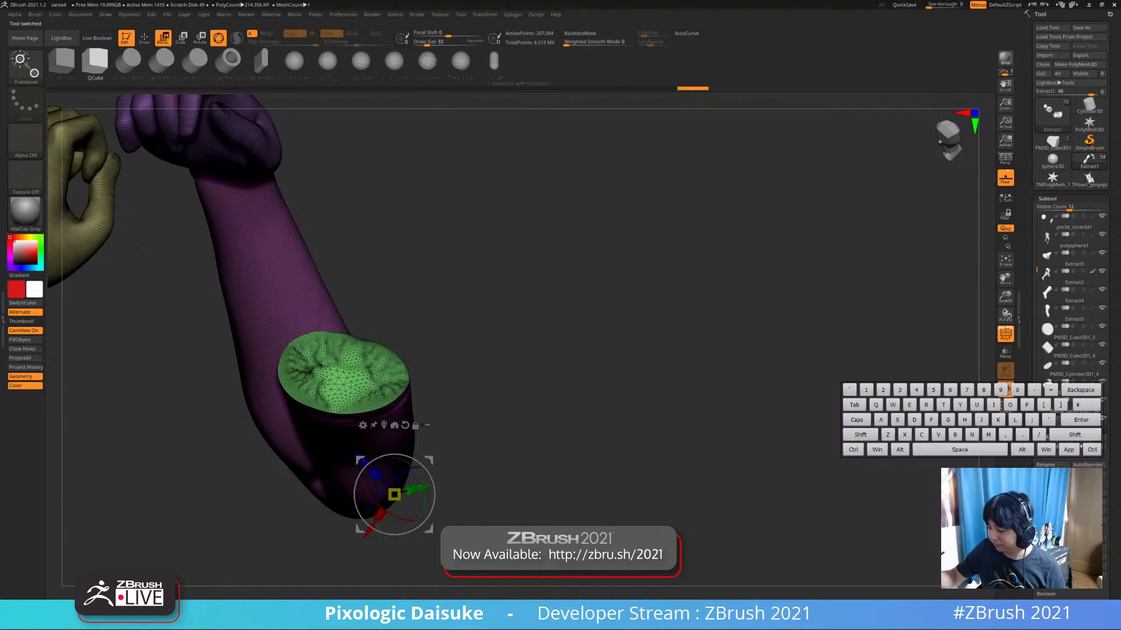
{"action": "left_click", "coordinate": [338, 378], "text": "ctrl"}
{"action": "right_click_drag", "start_coordinate": [344, 382], "coordinate": [354, 292]}
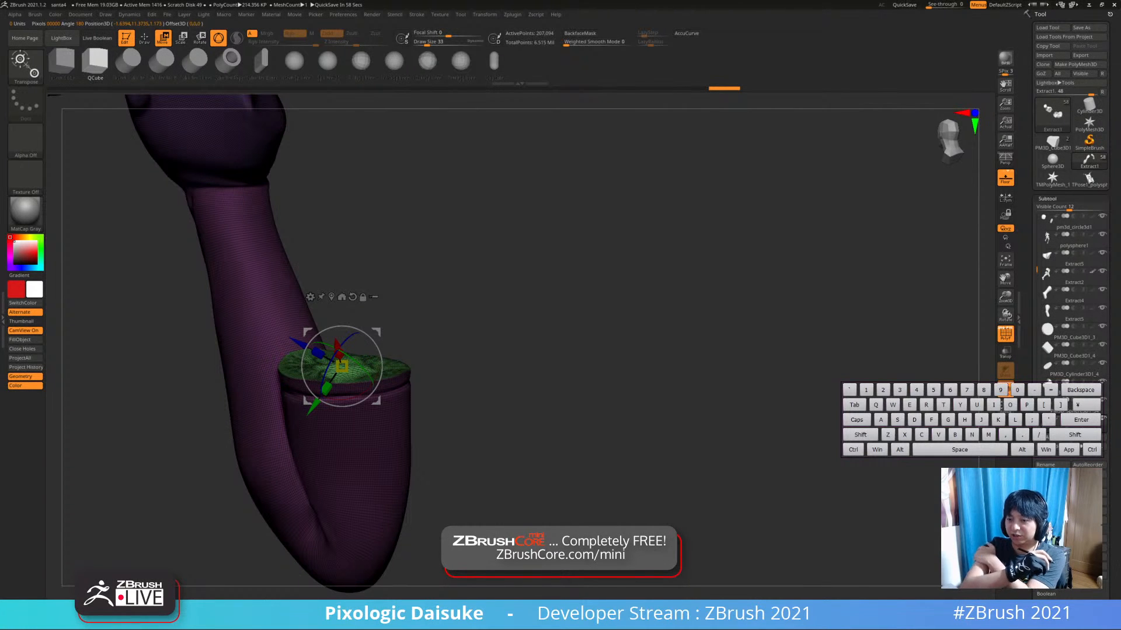
Reposition the gizmo on the glove's end cap and align its axis with the cap's surface
{"action": "mouse_move", "coordinate": [350, 327]}
{"action": "right_mouse_down", "text": "ctrl"}
{"action": "mouse_move", "coordinate": [351, 379]}
{"action": "mouse_move", "coordinate": [331, 332]}
{"action": "right_mouse_up", "text": "ctrl"}
{"action": "mouse_move", "coordinate": [332, 332]}
{"action": "right_mouse_down"}
{"action": "mouse_move", "coordinate": [333, 304]}
{"action": "mouse_move", "coordinate": [333, 326]}
{"action": "right_mouse_up"}
{"action": "left_click", "coordinate": [313, 249], "text": "alt"}
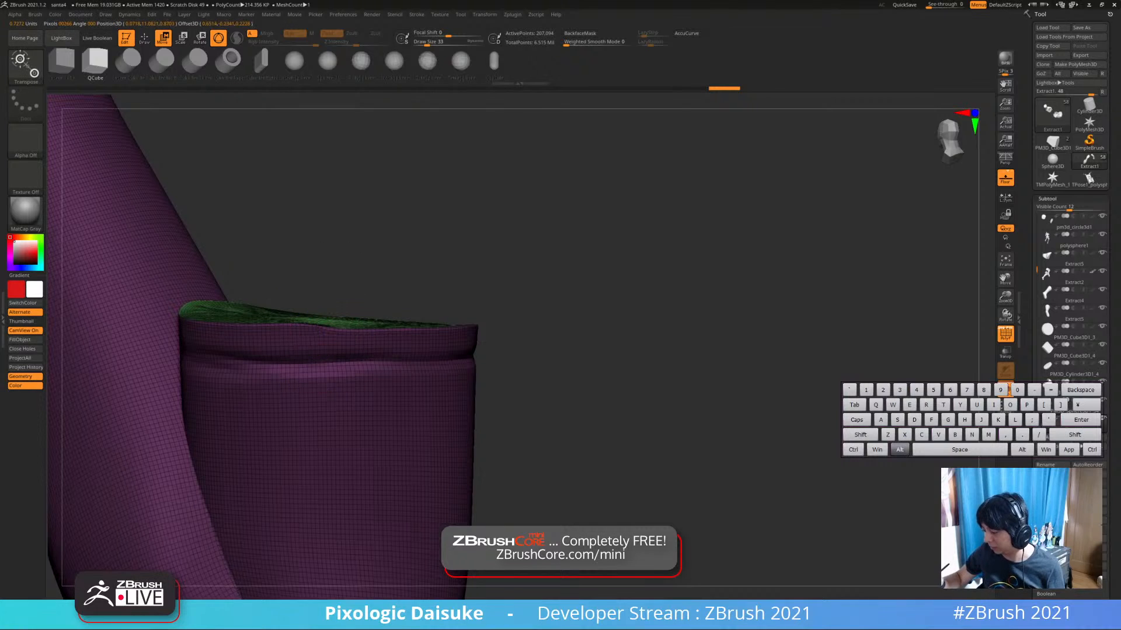
{"action": "right_click_drag", "start_coordinate": [321, 275], "coordinate": [327, 350]}
{"action": "right_click_drag", "start_coordinate": [268, 242], "coordinate": [294, 499], "text": "alt"}
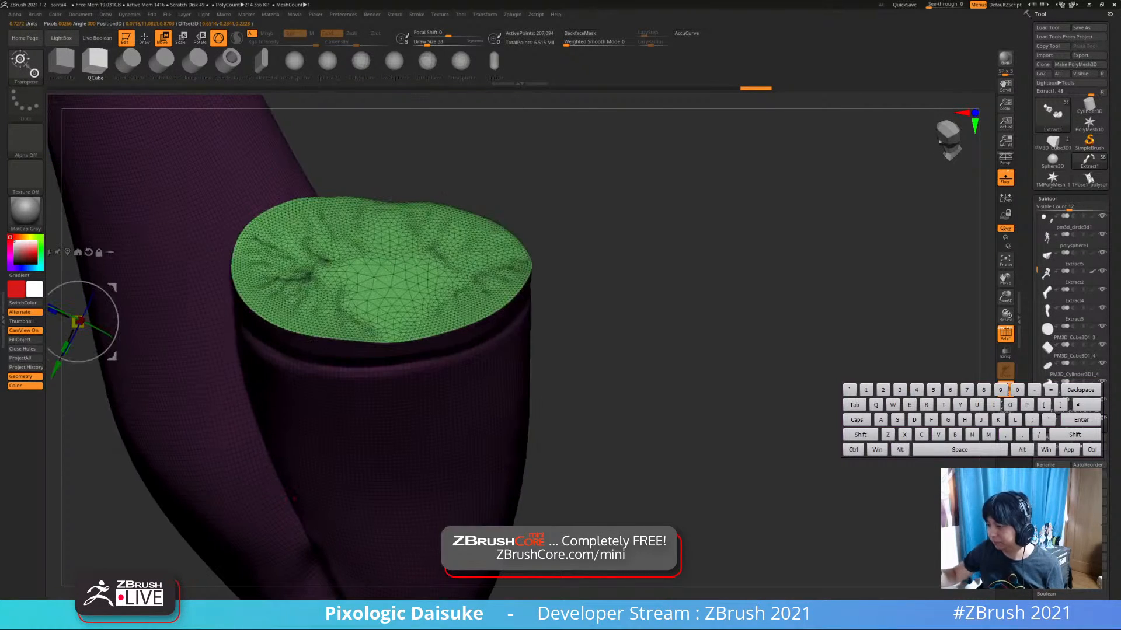
{"action": "left_click", "coordinate": [357, 284]}
{"action": "right_click_drag", "start_coordinate": [357, 285], "coordinate": [348, 386]}
{"action": "left_click", "coordinate": [350, 293], "text": "alt"}
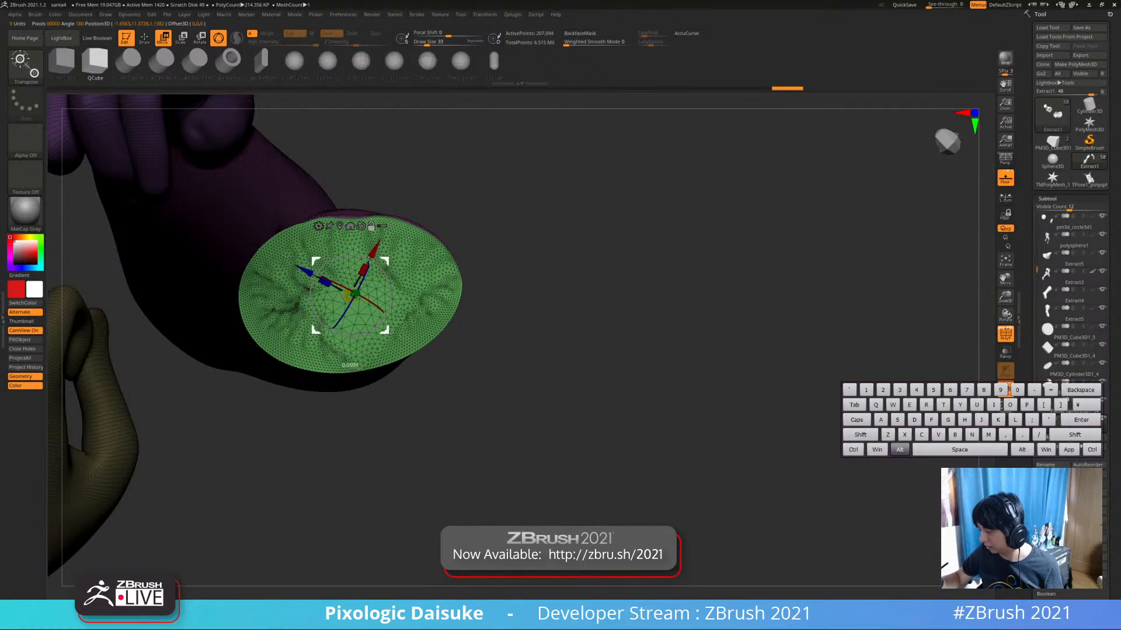
{"action": "right_click_drag", "start_coordinate": [351, 293], "coordinate": [351, 345], "text": "ctrl"}
{"action": "right_click_drag", "start_coordinate": [351, 345], "coordinate": [343, 287]}
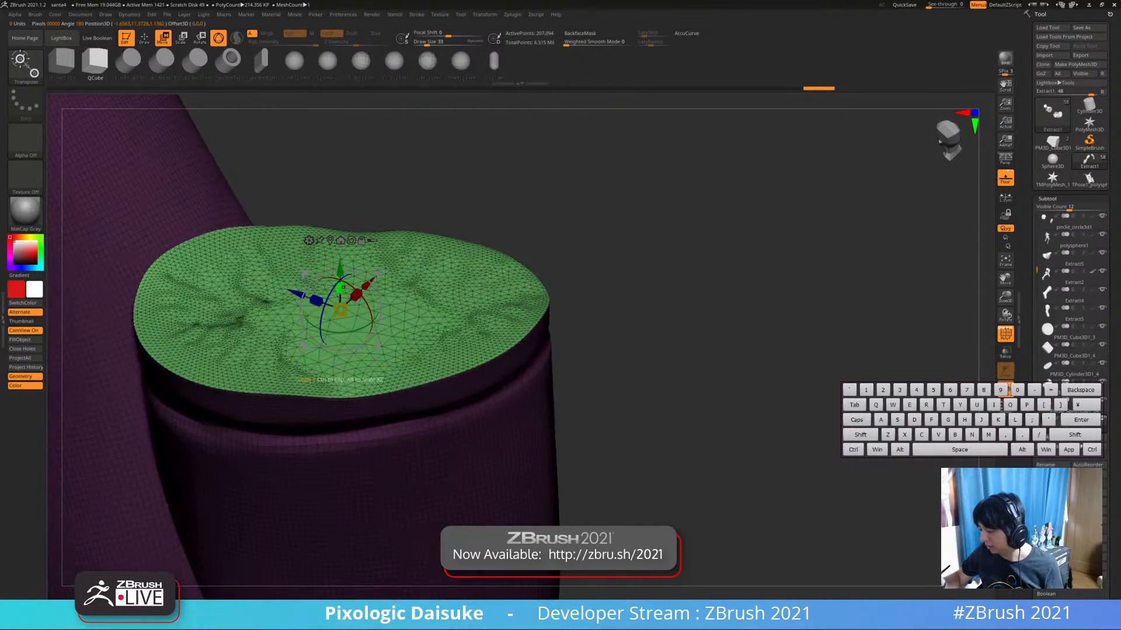
Extrude the glove's end cap slightly inward with the transpose line to start a rim
{"action": "key", "text": "y"}
{"action": "right_click_drag", "start_coordinate": [338, 215], "coordinate": [339, 244]}
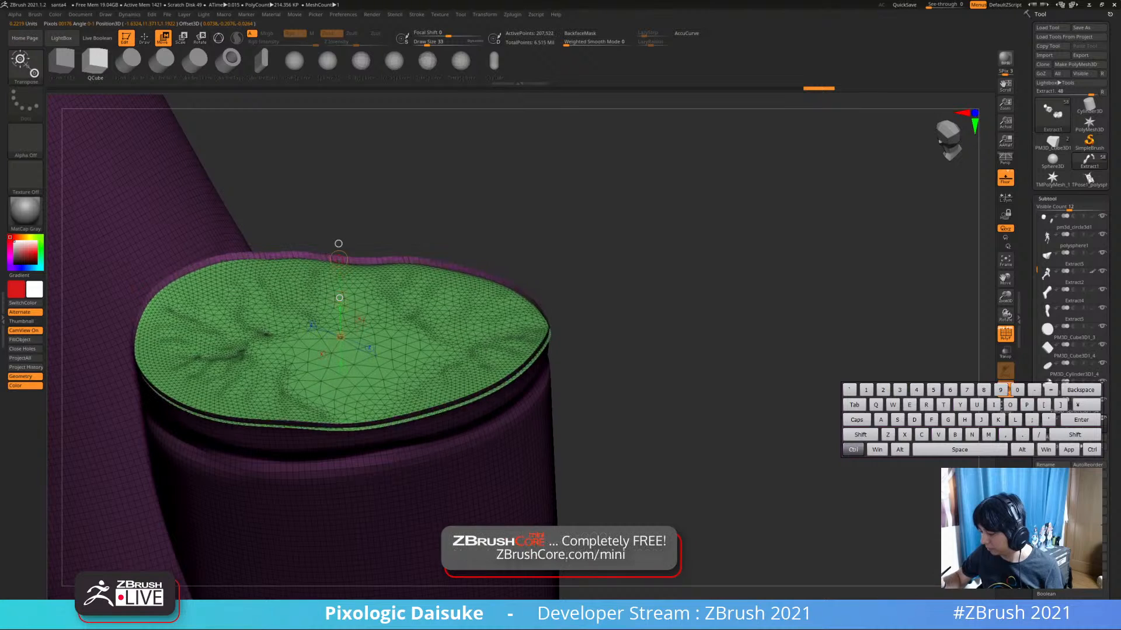
{"action": "key", "text": "y"}
{"action": "key", "text": "e"}
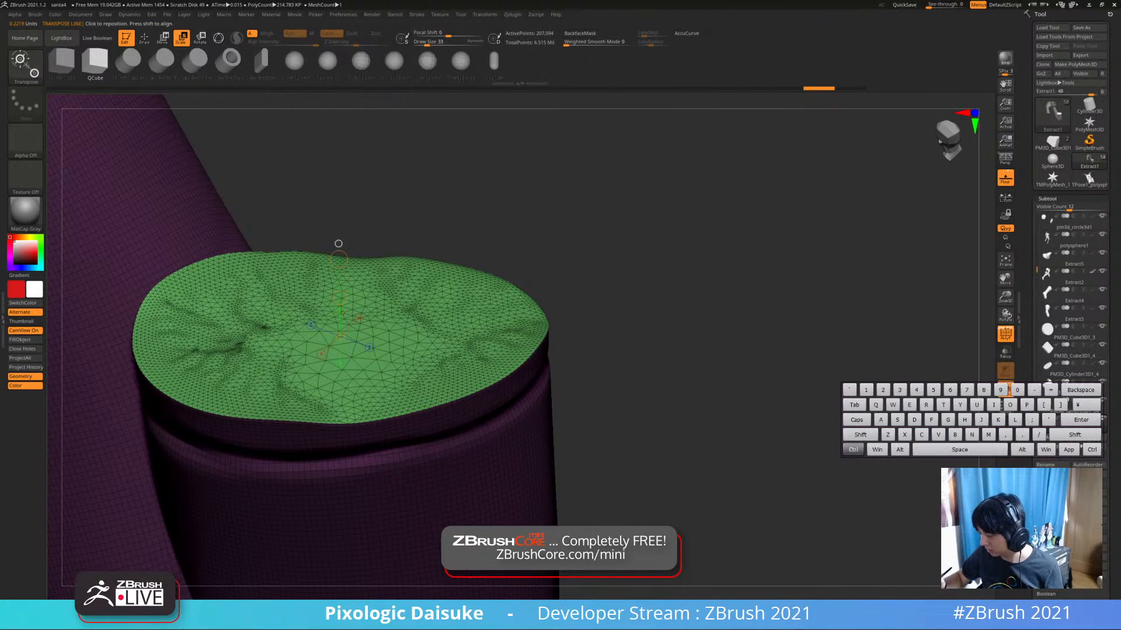
{"action": "left_click_drag", "start_coordinate": [338, 244], "coordinate": [339, 298], "text": "ctrl"}
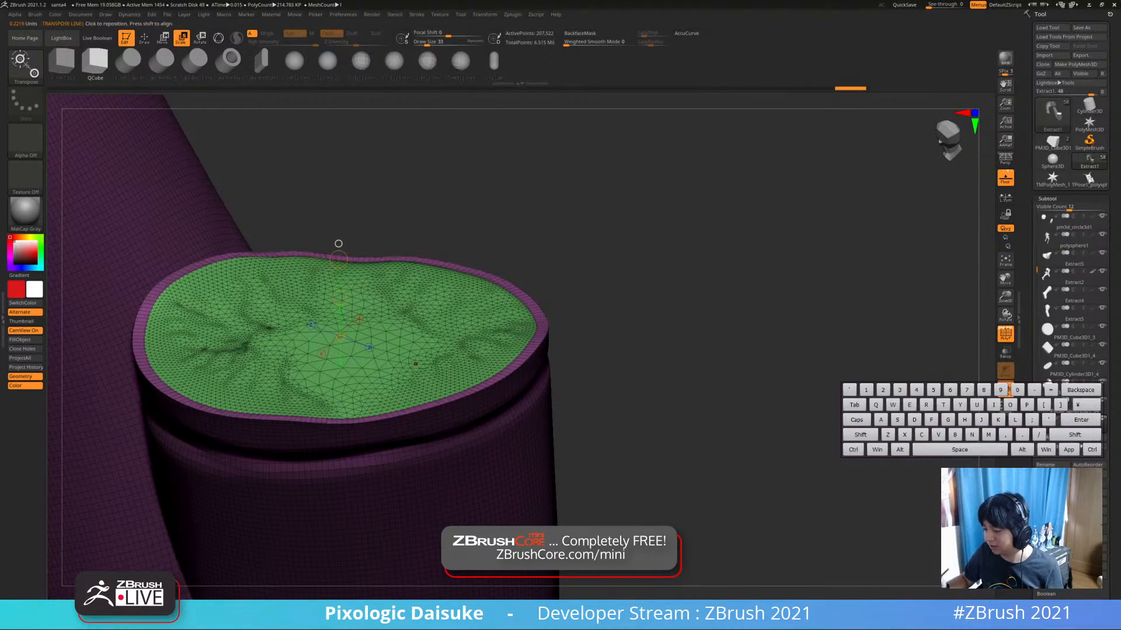
Scale the extruded cap further inward to widen the glove's rim and adjust the cap along its axis with the gizmo
{"action": "mouse_move", "coordinate": [671, 245]}
{"action": "left_mouse_down"}
{"action": "mouse_move", "coordinate": [619, 292]}
{"action": "mouse_move", "coordinate": [671, 289]}
{"action": "mouse_move", "coordinate": [671, 232]}
{"action": "mouse_move", "coordinate": [671, 251]}
{"action": "left_mouse_up"}
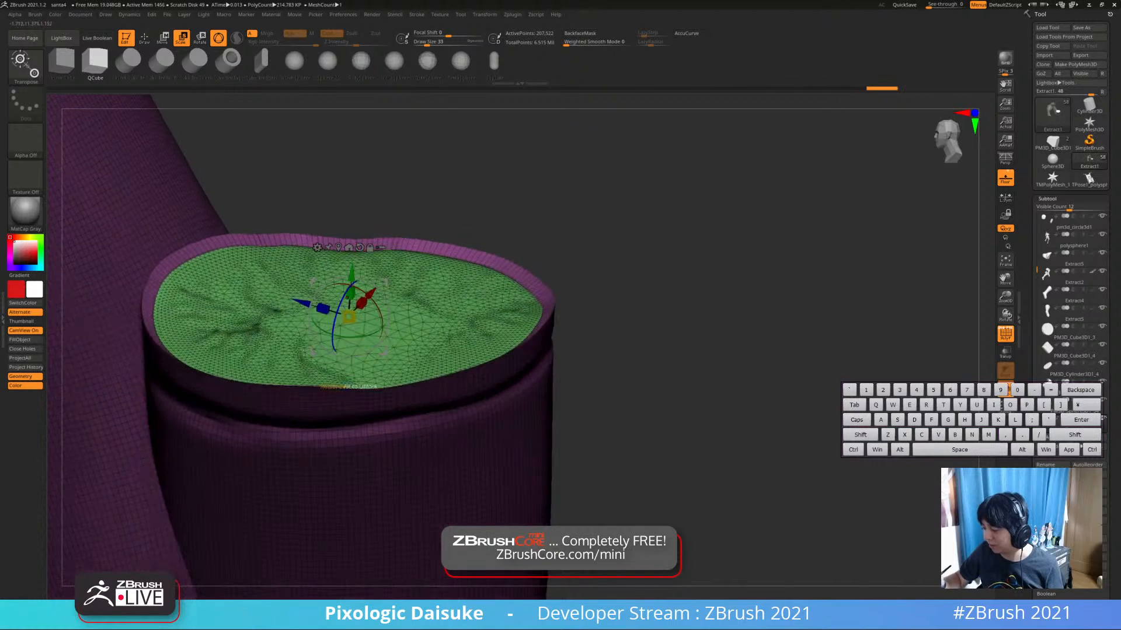
{"action": "left_click_drag", "start_coordinate": [348, 317], "coordinate": [343, 333]}
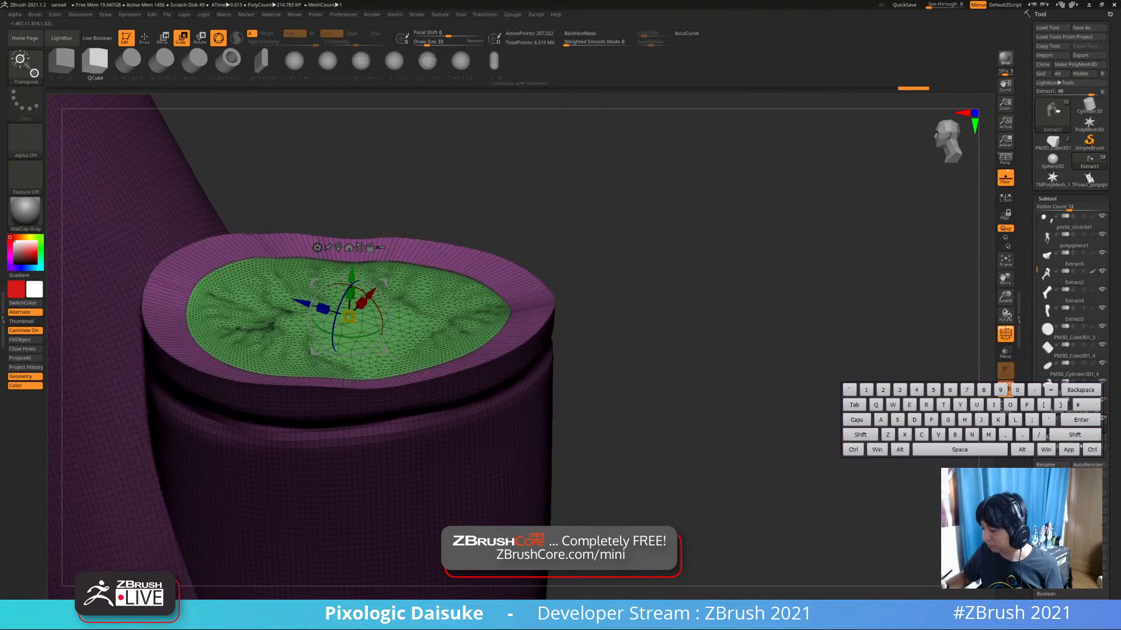
{"action": "left_click_drag", "start_coordinate": [671, 251], "coordinate": [671, 233]}
{"action": "left_click_drag", "start_coordinate": [347, 252], "coordinate": [346, 257]}
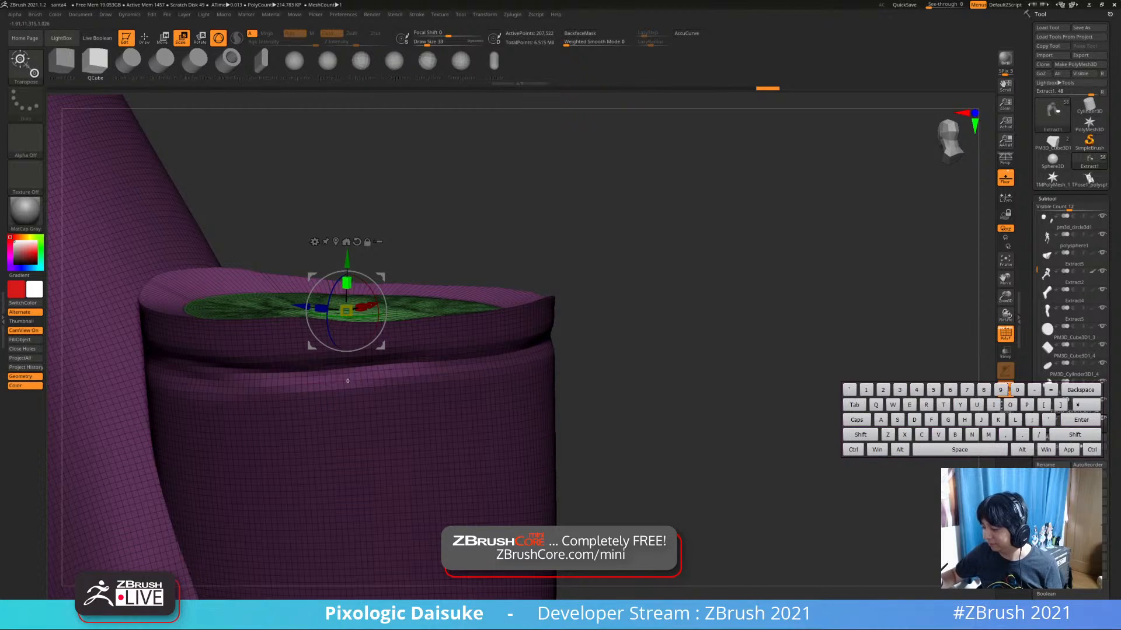
{"action": "left_click_drag", "start_coordinate": [346, 283], "coordinate": [347, 269]}
{"action": "mouse_move", "coordinate": [536, 263]}
{"action": "right_mouse_down", "text": "ctrl"}
{"action": "mouse_move", "coordinate": [536, 212]}
{"action": "mouse_move", "coordinate": [540, 330]}
{"action": "mouse_move", "coordinate": [538, 219]}
{"action": "right_mouse_up", "text": "ctrl"}
{"action": "mouse_move", "coordinate": [538, 219]}
{"action": "right_mouse_down", "text": "ctrl"}
{"action": "mouse_move", "coordinate": [532, 197]}
{"action": "mouse_move", "coordinate": [514, 213]}
{"action": "mouse_move", "coordinate": [524, 235]}
{"action": "right_mouse_up", "text": "ctrl"}
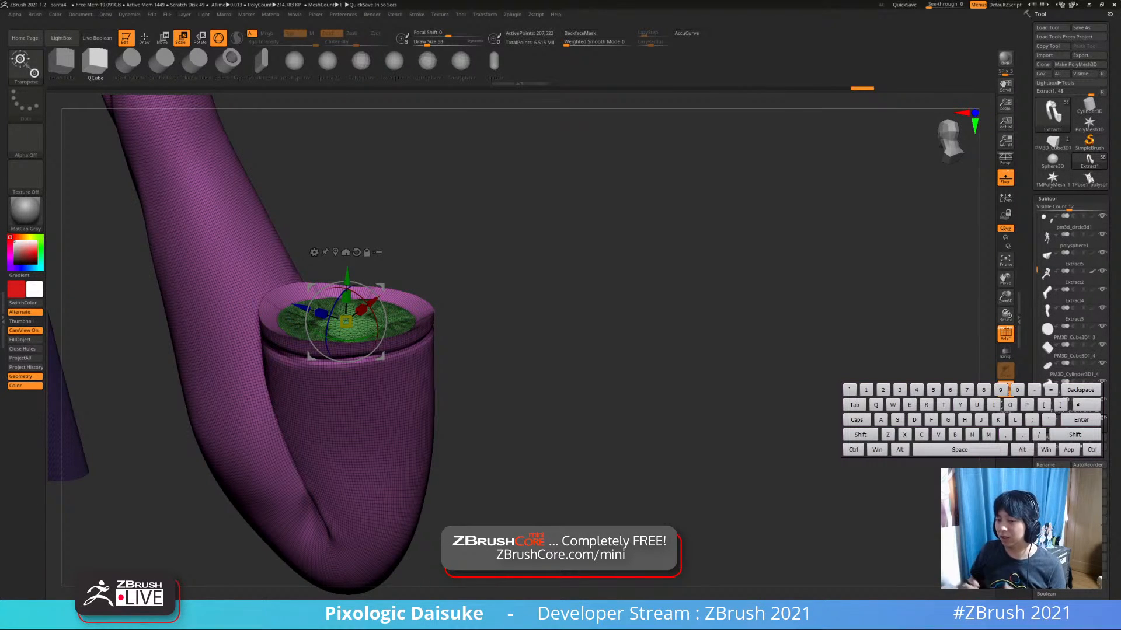
{"action": "right_click_drag", "start_coordinate": [524, 236], "coordinate": [426, 413]}
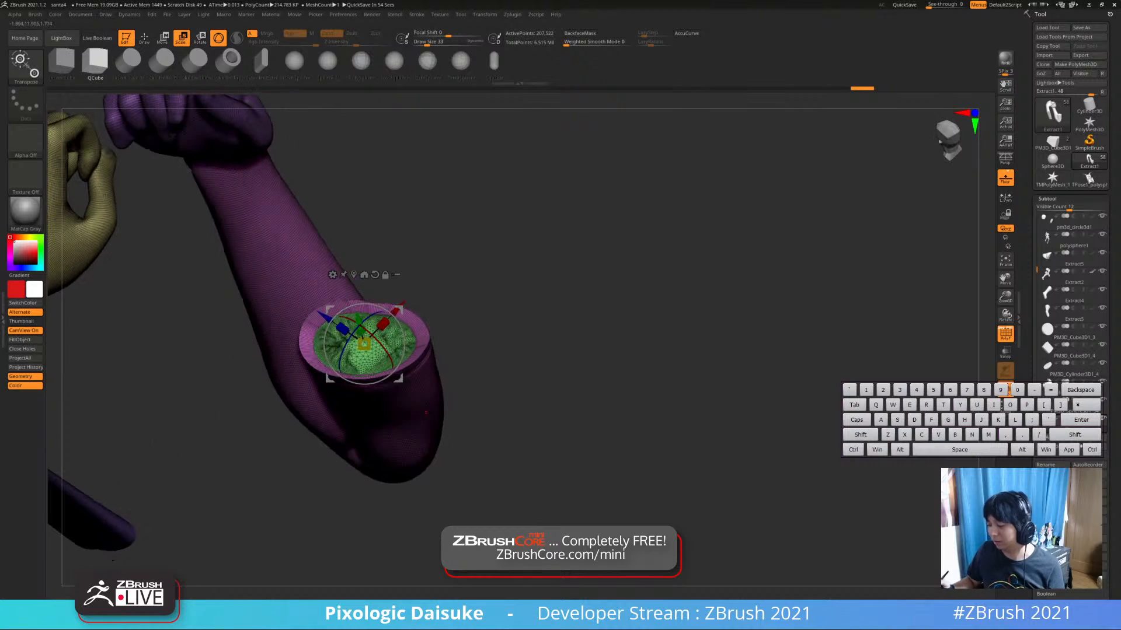
Undo the extrusion, scaling and masking of the glove's end cap
{"action": "key", "text": "ctrl+z"}
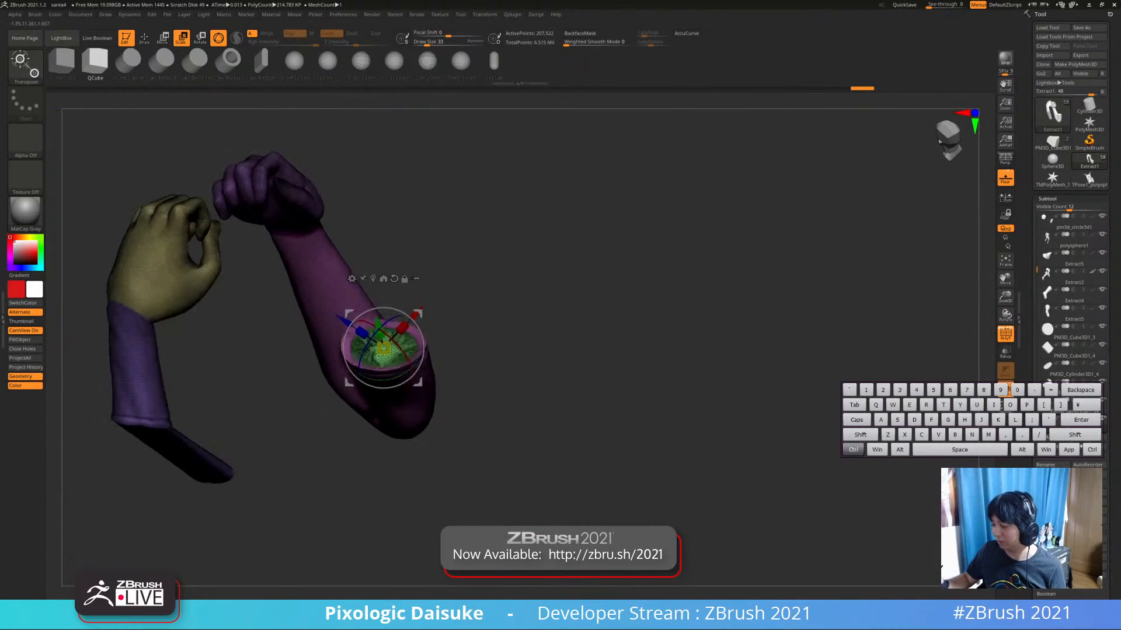
{"action": "key", "text": "ctrl+z"}
{"action": "key", "text": "ctrl+z"}
{"action": "key", "text": "ctrl+z"}
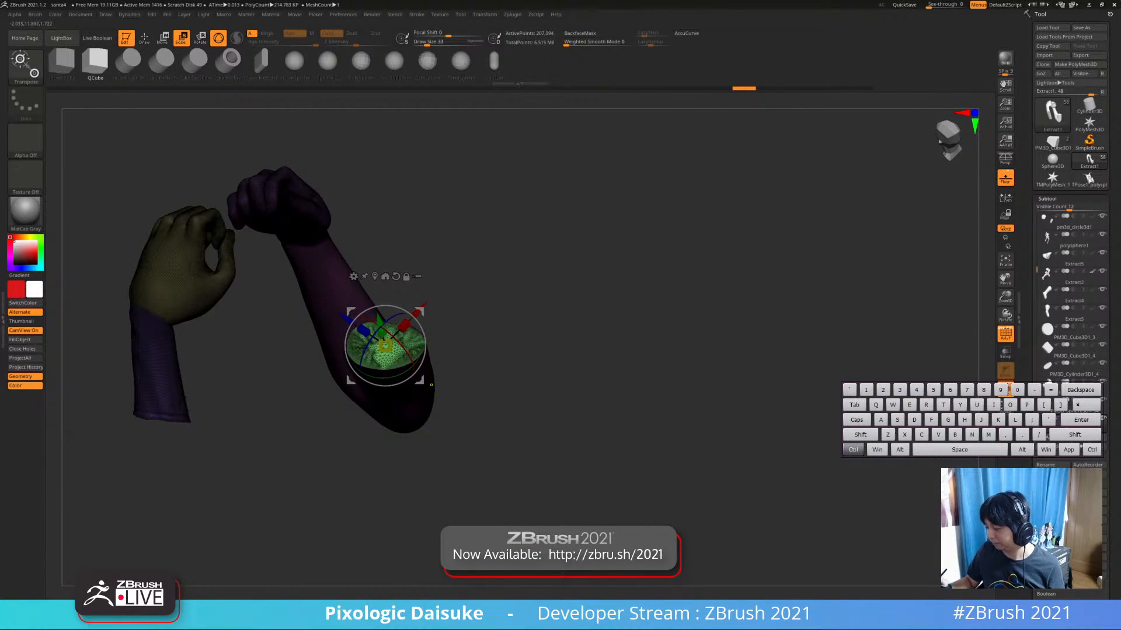
{"action": "right_click_drag", "start_coordinate": [234, 265], "coordinate": [121, 387]}
{"action": "key", "text": "ctrl+z"}
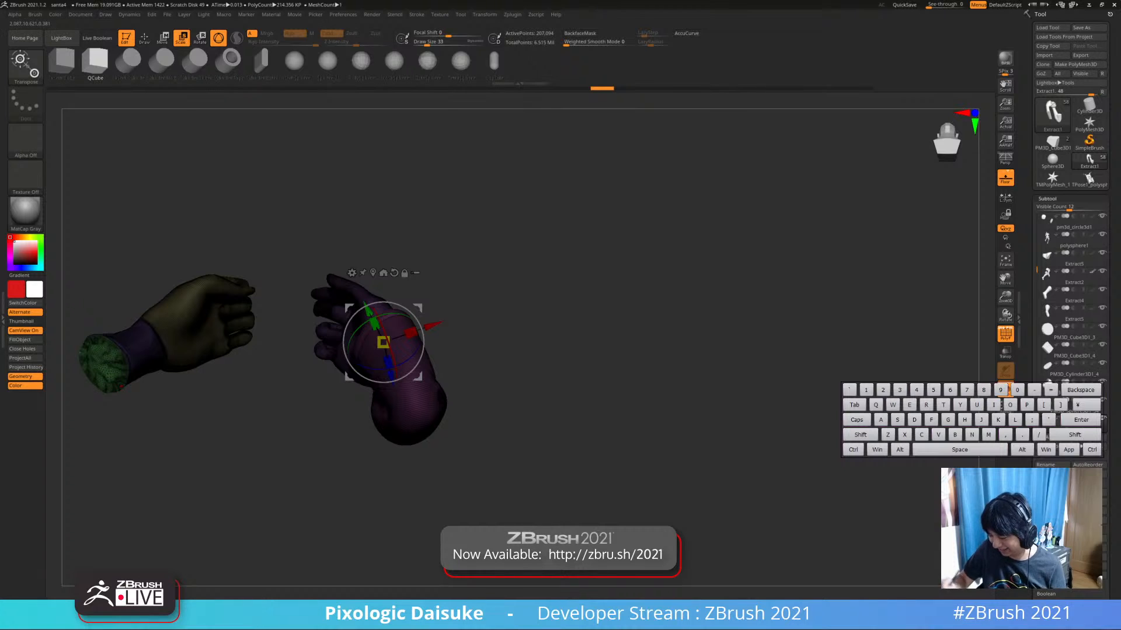
{"action": "key", "text": "ctrl+z"}
{"action": "key", "text": "ctrl+z"}
{"action": "key", "text": "ctrl+z"}
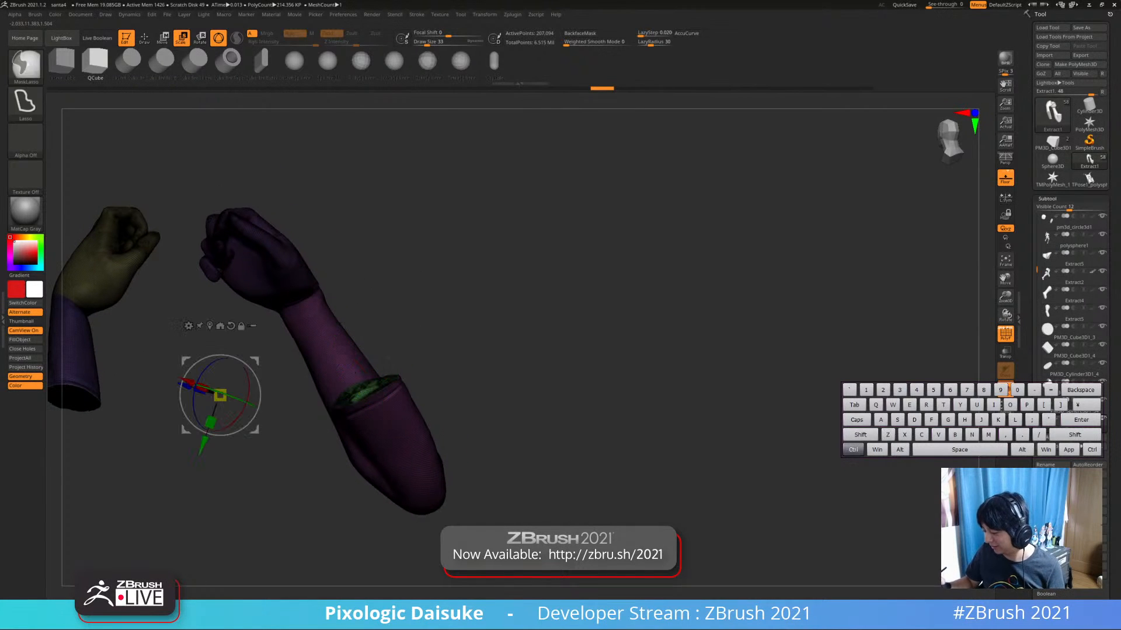
Clear the mask on the gloves and show the whole figure again without polyframe
{"action": "key", "text": "q"}
{"action": "right_click_drag", "start_coordinate": [424, 334], "coordinate": [502, 310], "text": "alt"}
{"action": "left_click_drag", "start_coordinate": [503, 310], "coordinate": [525, 333], "text": "ctrl"}
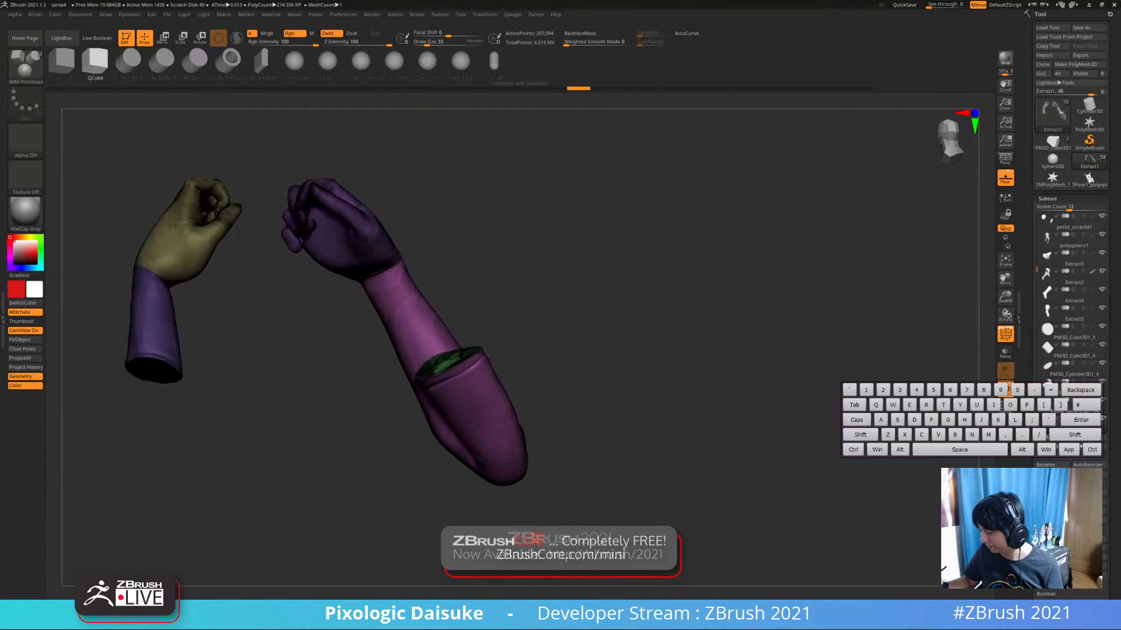
{"action": "right_click_drag", "start_coordinate": [525, 333], "coordinate": [589, 345]}
{"action": "left_click", "coordinate": [1005, 334]}
{"action": "right_click_drag", "start_coordinate": [642, 374], "coordinate": [642, 291], "text": "ctrl"}
{"action": "left_click", "coordinate": [1005, 389]}
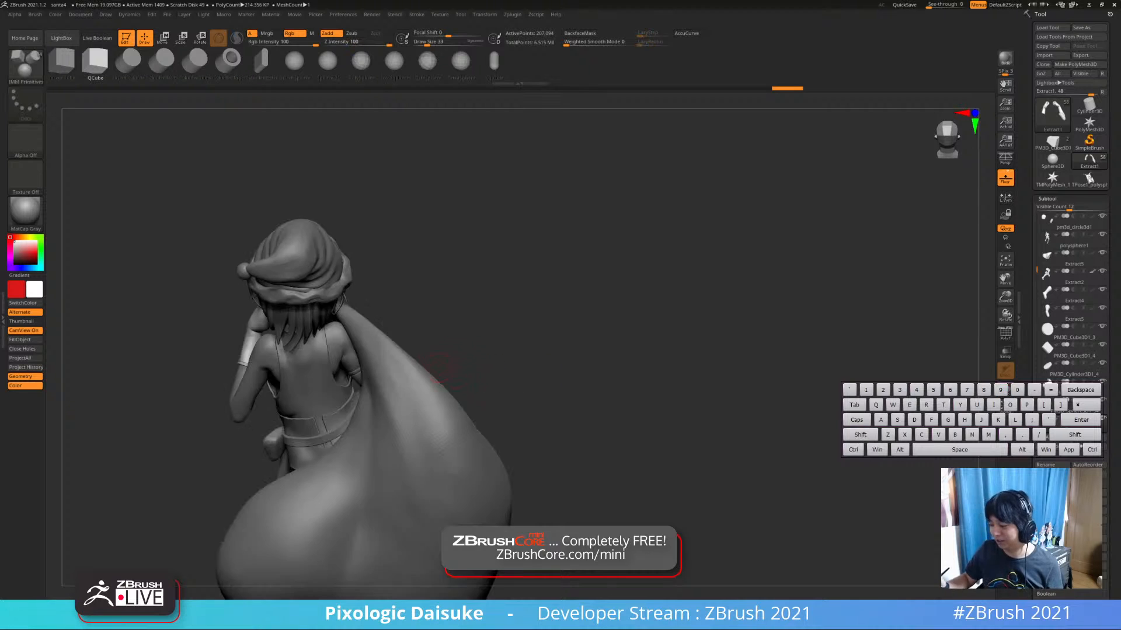
Carve creases into the glove's wrist with the DamStandard brush and smooth around them
{"action": "right_click_drag", "start_coordinate": [584, 362], "coordinate": [344, 332]}
{"action": "right_click_drag", "start_coordinate": [374, 315], "coordinate": [429, 402], "text": "ctrl"}
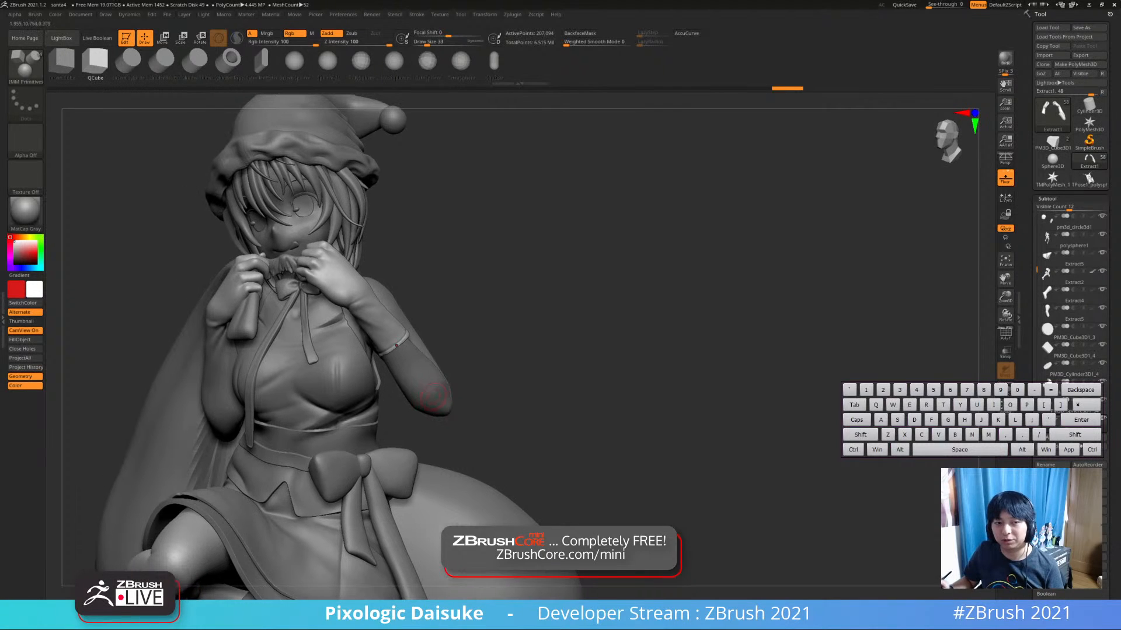
{"action": "right_click_drag", "start_coordinate": [397, 330], "coordinate": [411, 374], "text": "ctrl"}
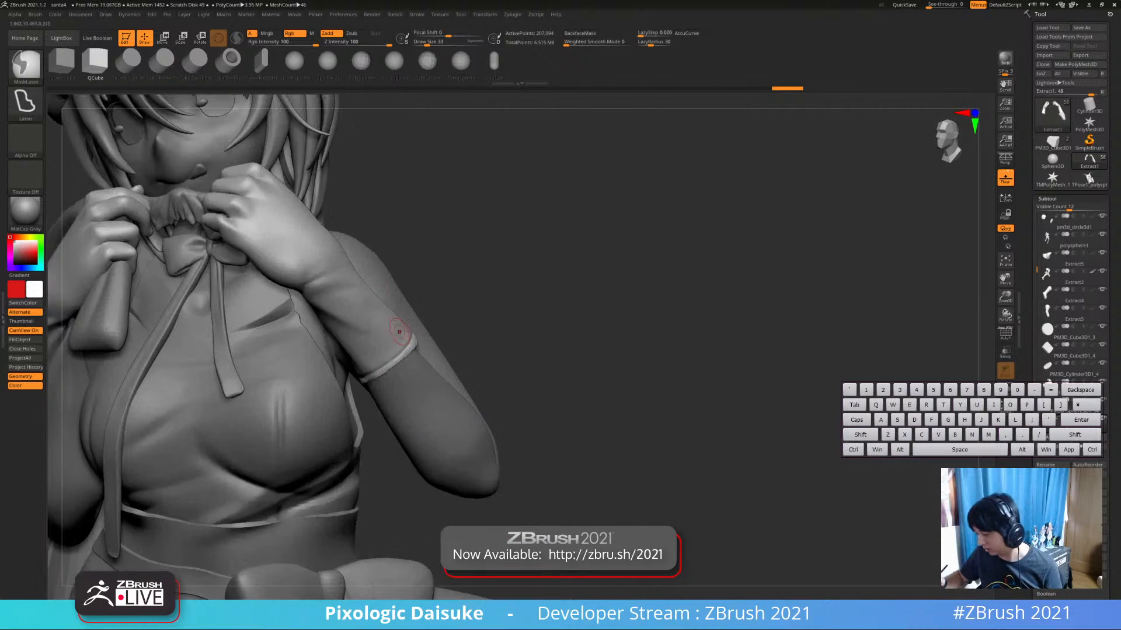
{"action": "right_click_drag", "start_coordinate": [332, 273], "coordinate": [305, 281], "text": "ctrl"}
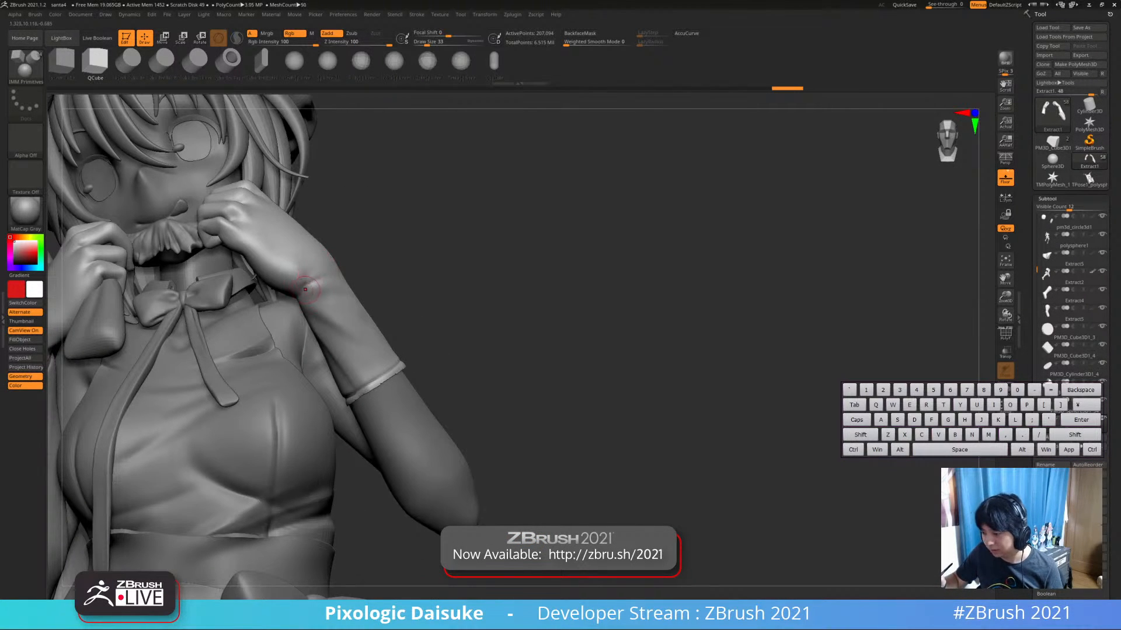
{"action": "key", "text": "b"}
{"action": "key", "text": "d"}
{"action": "key", "text": "s"}
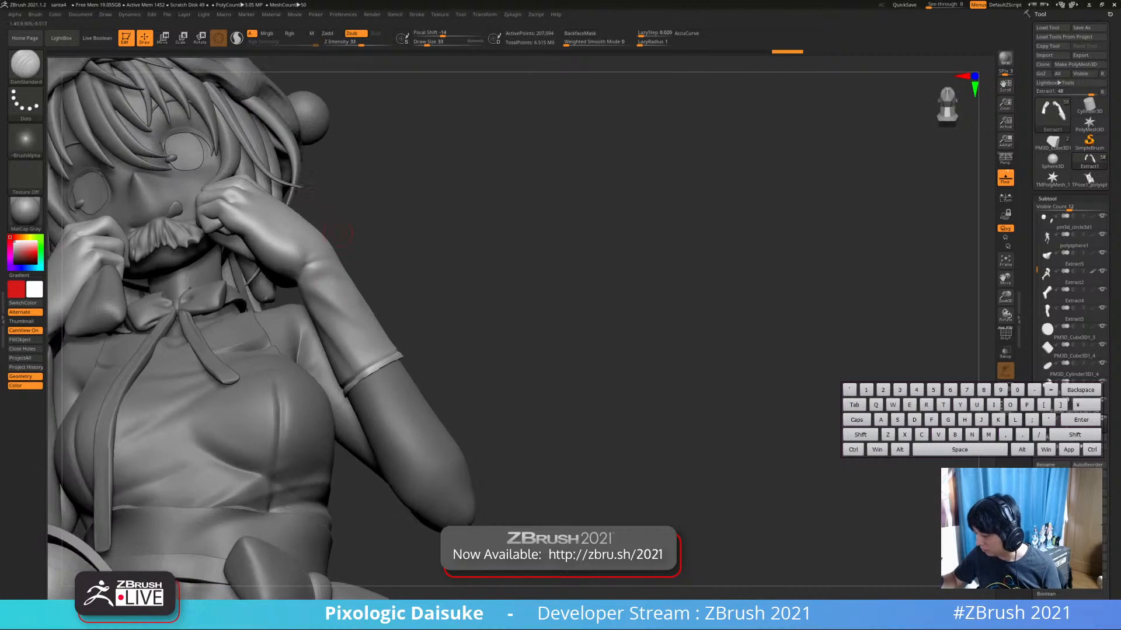
{"action": "right_click_drag", "start_coordinate": [306, 260], "coordinate": [312, 268]}
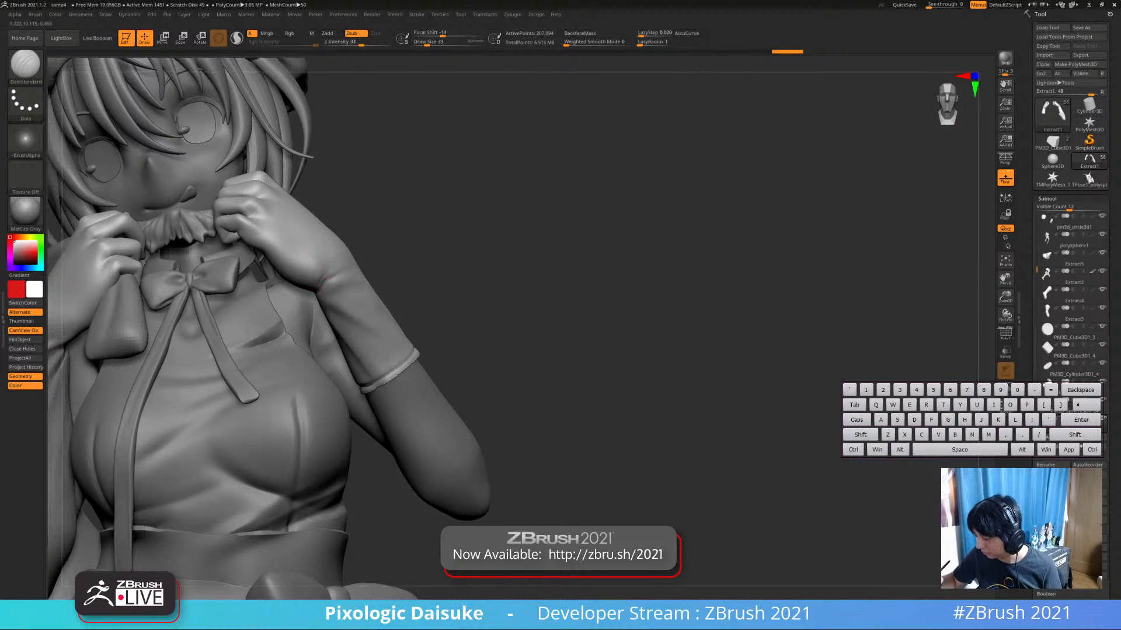
{"action": "key", "text": "shift"}
{"action": "key", "text": "shift"}
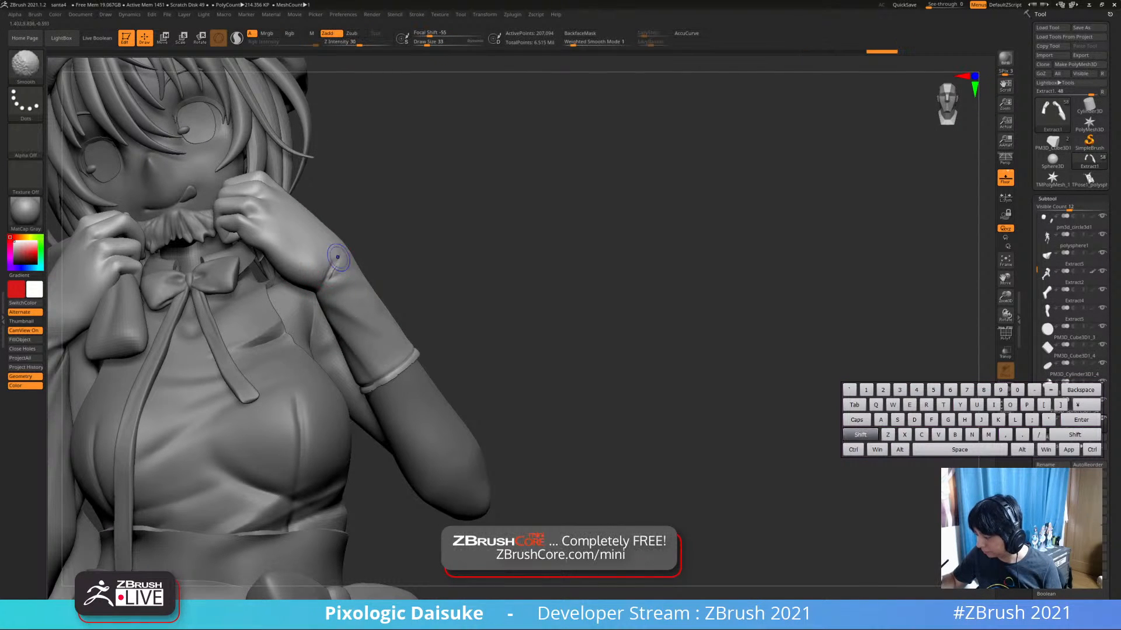
{"action": "mouse_move", "coordinate": [337, 257]}
{"action": "right_mouse_down"}
{"action": "mouse_move", "coordinate": [274, 238]}
{"action": "mouse_move", "coordinate": [265, 210]}
{"action": "mouse_move", "coordinate": [277, 262]}
{"action": "mouse_move", "coordinate": [287, 238]}
{"action": "mouse_move", "coordinate": [304, 271]}
{"action": "right_mouse_up"}
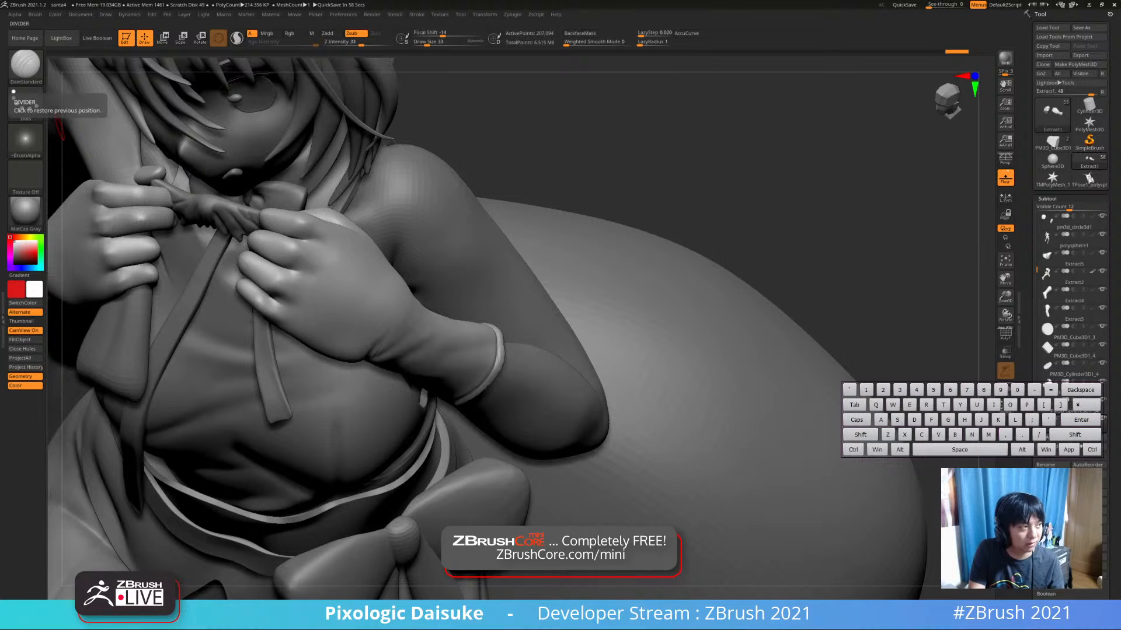
{"action": "key", "text": "s"}
{"action": "key", "text": "space"}
{"action": "key", "text": "BackSpace"}
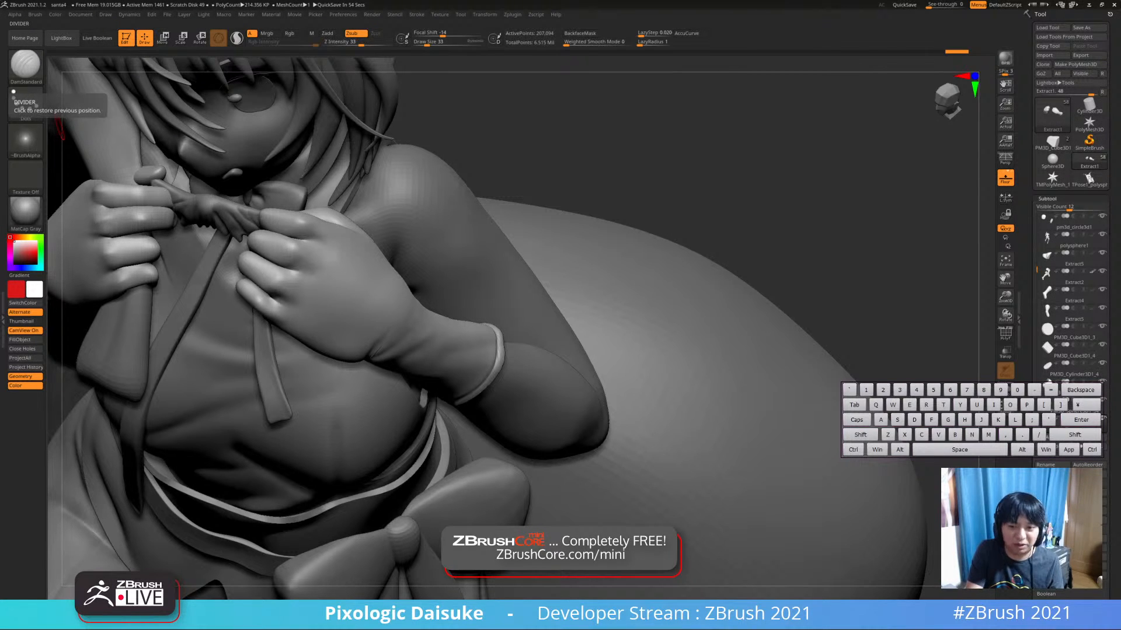
{"action": "key", "text": "BackSpace"}
{"action": "key", "text": "BackSpace"}
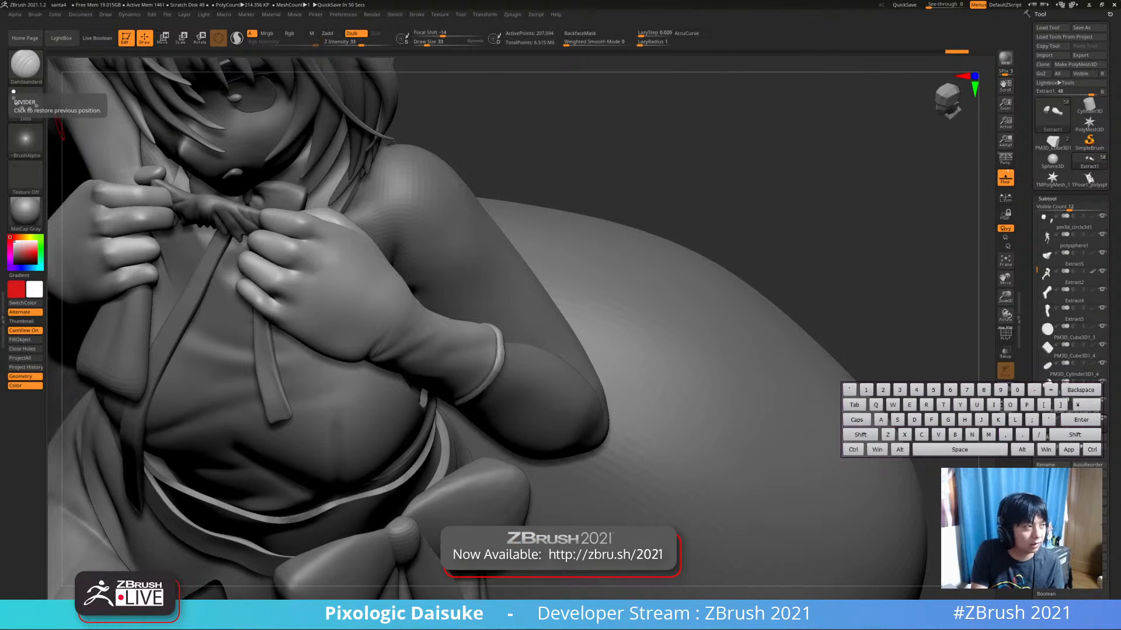
{"action": "key", "text": "space"}
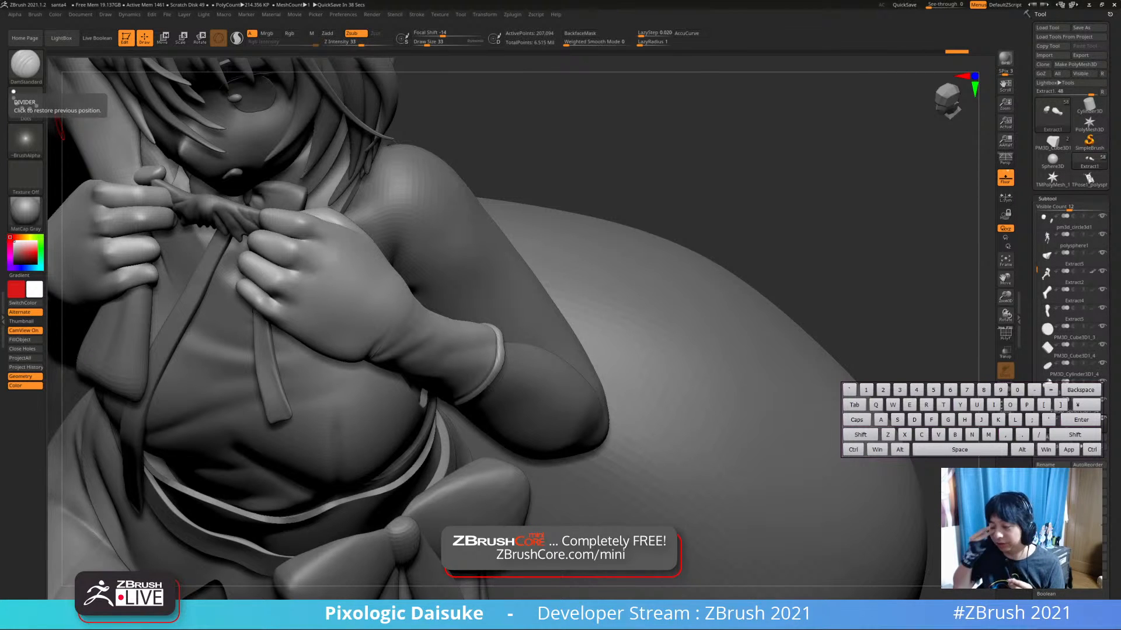
Adjust the shape of the gloved arms using the SnakeHook brush at a draw size of 91
{"action": "left_click_drag", "start_coordinate": [60, 128], "coordinate": [129, 196]}
{"action": "right_click_drag", "start_coordinate": [318, 251], "coordinate": [333, 310]}
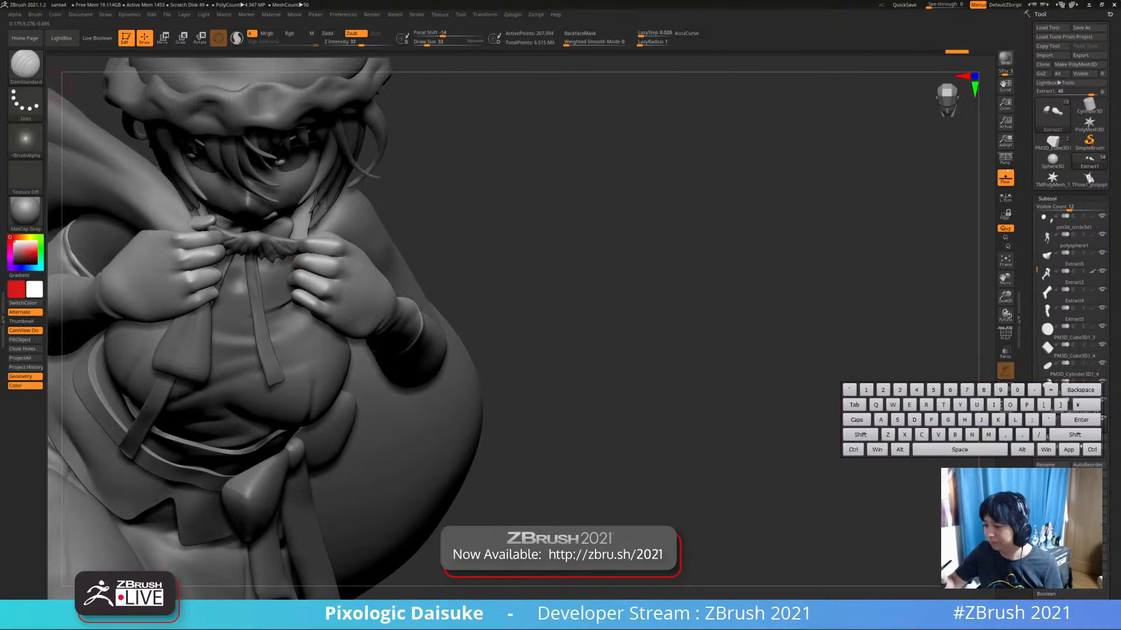
{"action": "key", "text": "b"}
{"action": "left_click", "coordinate": [442, 73]}
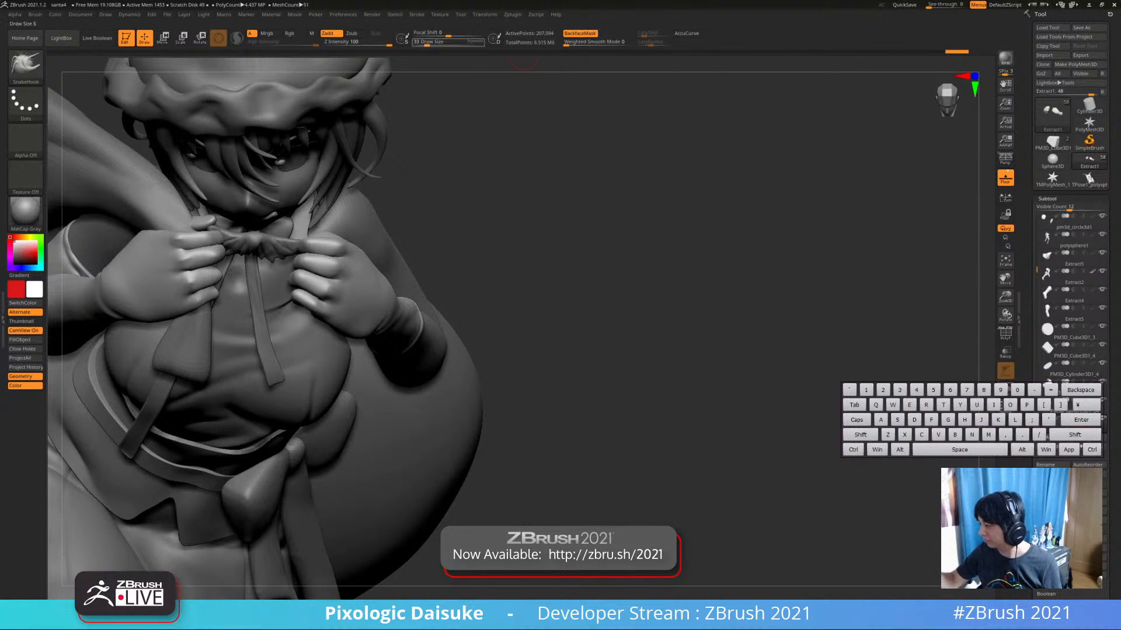
{"action": "mouse_move", "coordinate": [369, 236]}
{"action": "right_mouse_down"}
{"action": "mouse_move", "coordinate": [362, 211]}
{"action": "mouse_move", "coordinate": [357, 289]}
{"action": "mouse_move", "coordinate": [362, 248]}
{"action": "mouse_move", "coordinate": [419, 273]}
{"action": "right_mouse_up"}
{"action": "mouse_move", "coordinate": [400, 220]}
{"action": "right_mouse_down", "text": "alt"}
{"action": "mouse_move", "coordinate": [372, 265]}
{"action": "mouse_move", "coordinate": [377, 281]}
{"action": "mouse_move", "coordinate": [468, 231]}
{"action": "mouse_move", "coordinate": [212, 304]}
{"action": "mouse_move", "coordinate": [202, 428]}
{"action": "right_mouse_up", "text": "alt"}
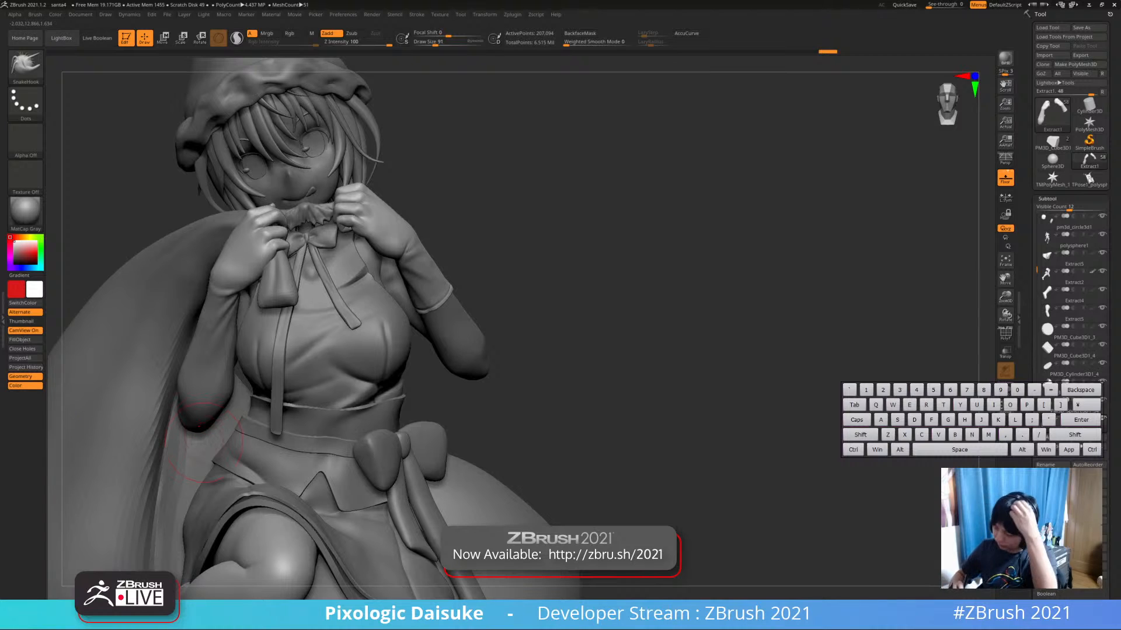
Isolate the gloves and carve a crease along the side of the hand to the wrist with the DamStandard brush at draw size 31
{"action": "key", "text": "b"}
{"action": "key", "text": "d"}
{"action": "key", "text": "s"}
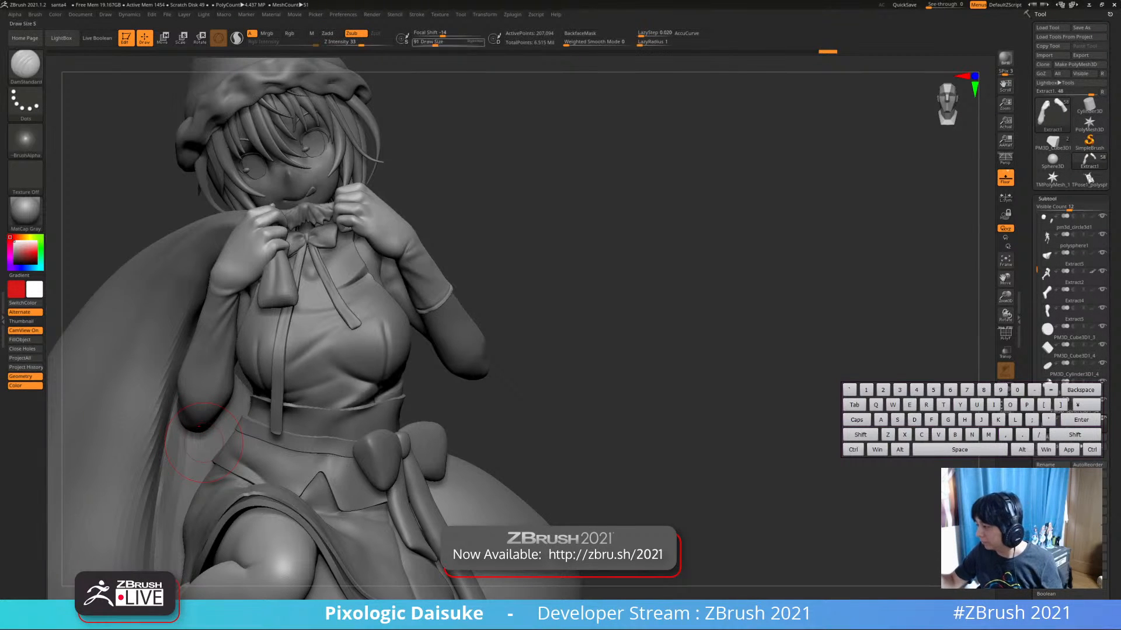
{"action": "right_click_drag", "start_coordinate": [203, 442], "coordinate": [206, 309]}
{"action": "key", "text": "shift+s"}
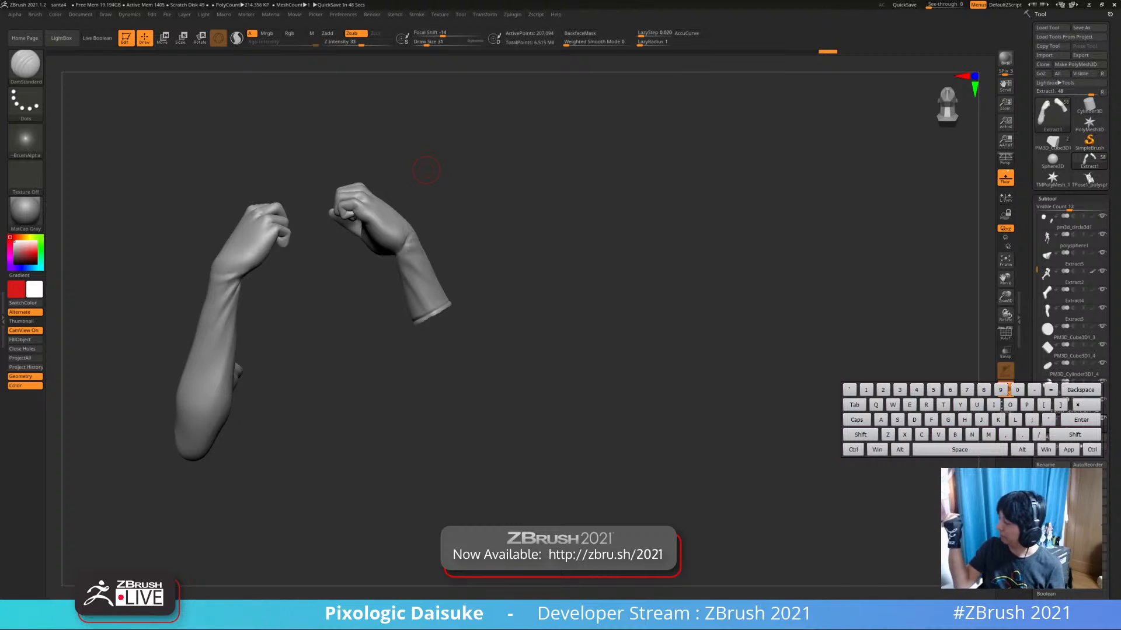
{"action": "left_click_drag", "start_coordinate": [426, 170], "coordinate": [293, 200]}
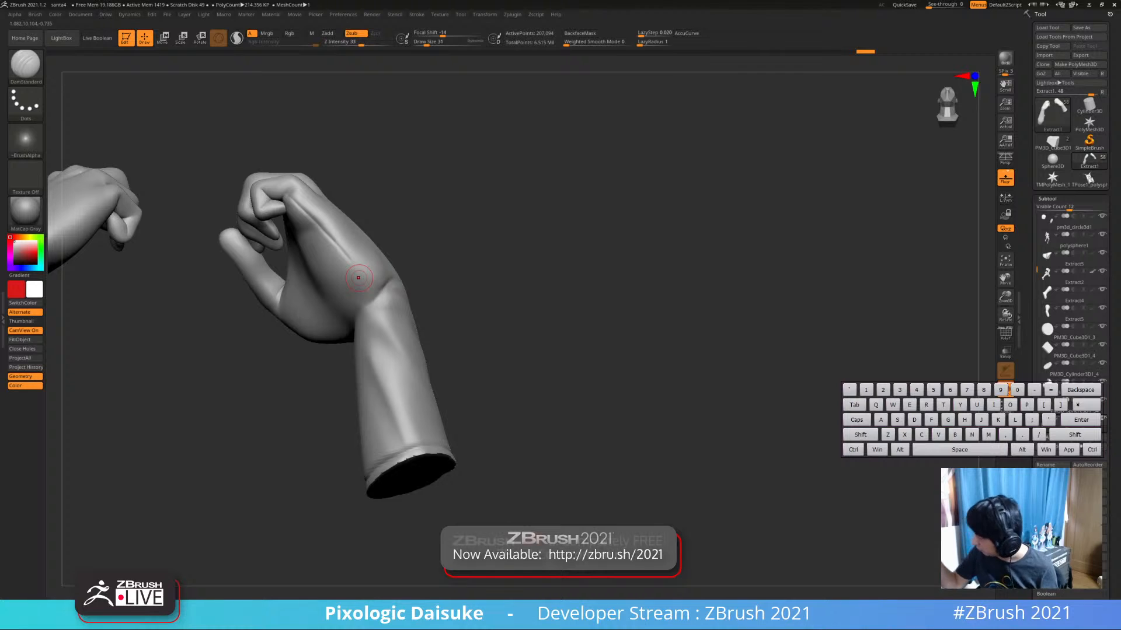
{"action": "left_click_drag", "start_coordinate": [392, 203], "coordinate": [388, 201], "text": "alt"}
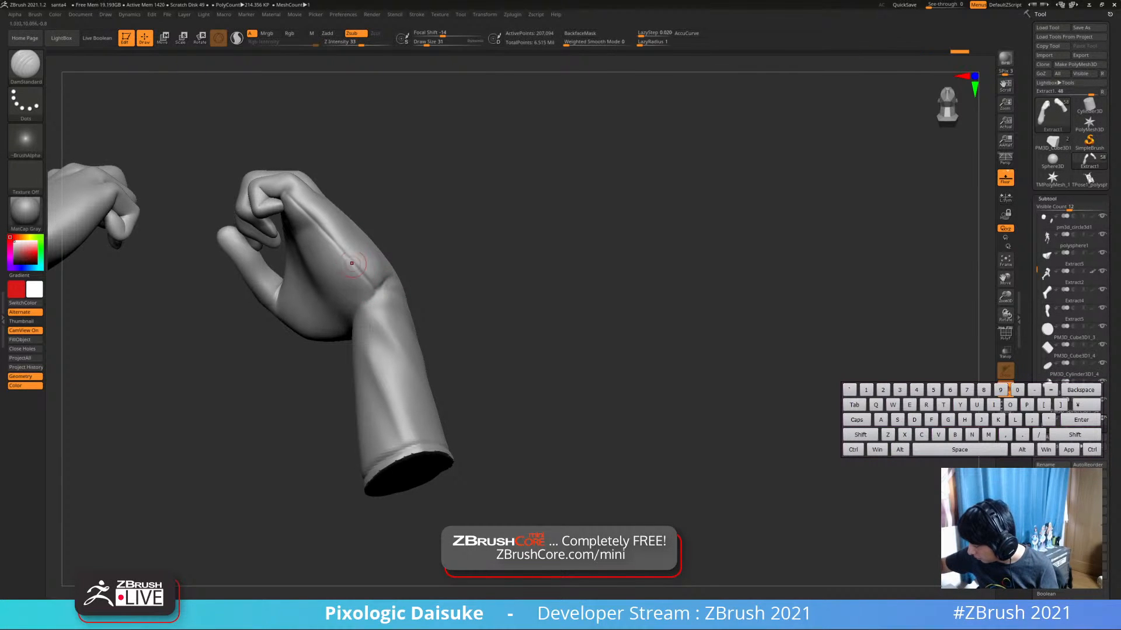
{"action": "left_click_drag", "start_coordinate": [384, 299], "coordinate": [329, 166]}
{"action": "right_click_drag", "start_coordinate": [339, 183], "coordinate": [348, 117], "text": "ctrl"}
{"action": "right_click_drag", "start_coordinate": [348, 117], "coordinate": [299, 213]}
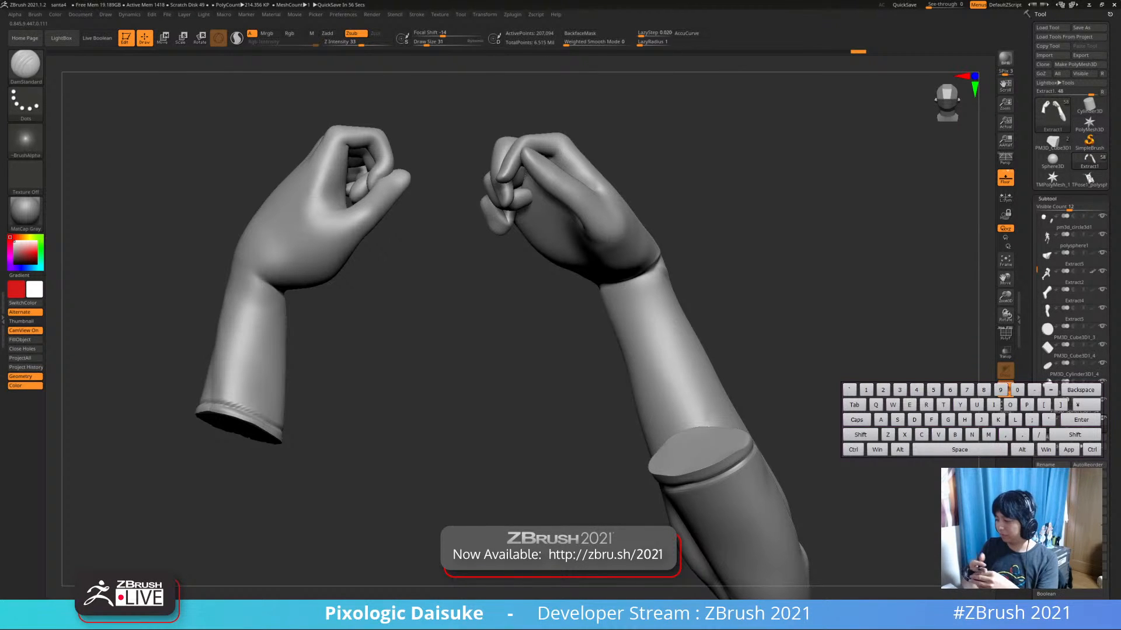
Carve a seam line down the glove's forearm from the wrist to the cuff with the DamStandard brush
{"action": "right_click_drag", "start_coordinate": [388, 240], "coordinate": [426, 219]}
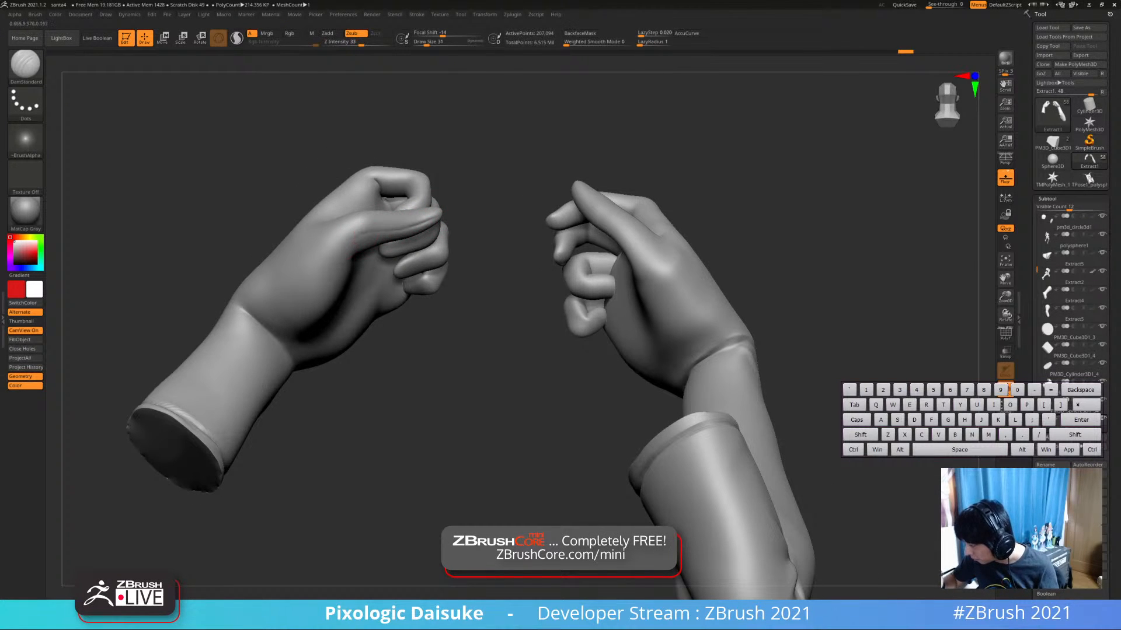
{"action": "right_click_drag", "start_coordinate": [297, 292], "coordinate": [327, 292]}
{"action": "right_click_drag", "start_coordinate": [326, 292], "coordinate": [277, 281], "text": "alt"}
{"action": "right_click_drag", "start_coordinate": [268, 384], "coordinate": [274, 341]}
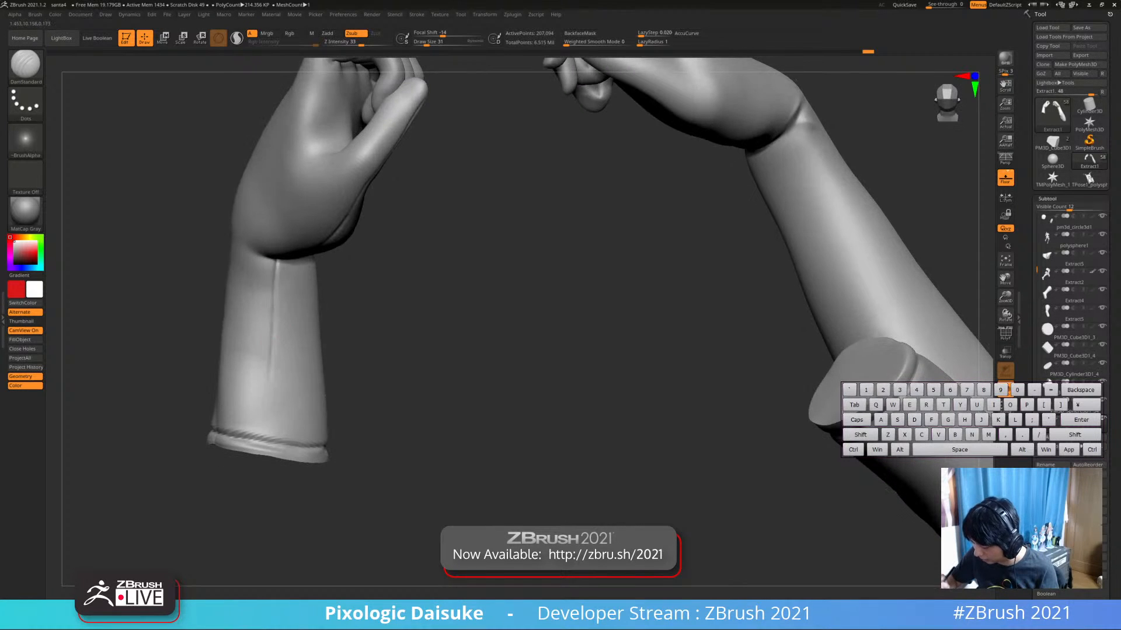
{"action": "left_click_drag", "start_coordinate": [275, 341], "coordinate": [262, 444]}
{"action": "right_click_drag", "start_coordinate": [268, 373], "coordinate": [269, 345], "text": "ctrl"}
{"action": "left_click_drag", "start_coordinate": [267, 400], "coordinate": [263, 411]}
{"action": "right_click_drag", "start_coordinate": [263, 411], "coordinate": [267, 403]}
{"action": "mouse_move", "coordinate": [286, 314]}
{"action": "right_mouse_down"}
{"action": "mouse_move", "coordinate": [334, 222]}
{"action": "mouse_move", "coordinate": [283, 321]}
{"action": "right_mouse_up"}
Switch to the Standard brush, fill the gloves with white and choose red as the paint colour
{"action": "key", "text": "b"}
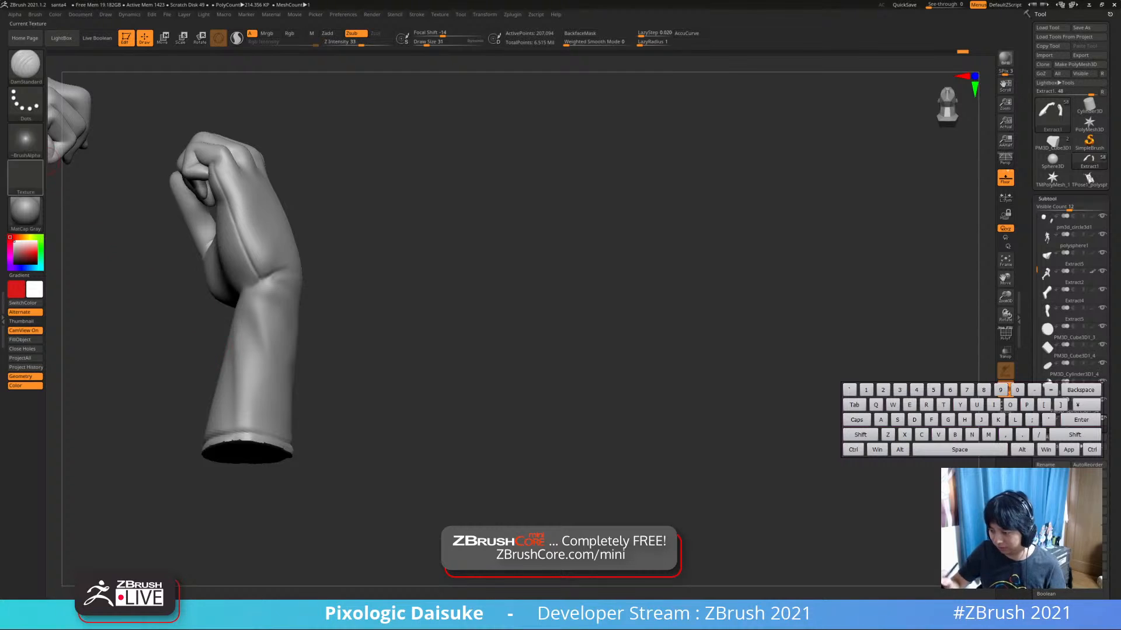
{"action": "key", "text": "b"}
{"action": "key", "text": "s"}
{"action": "key", "text": "t"}
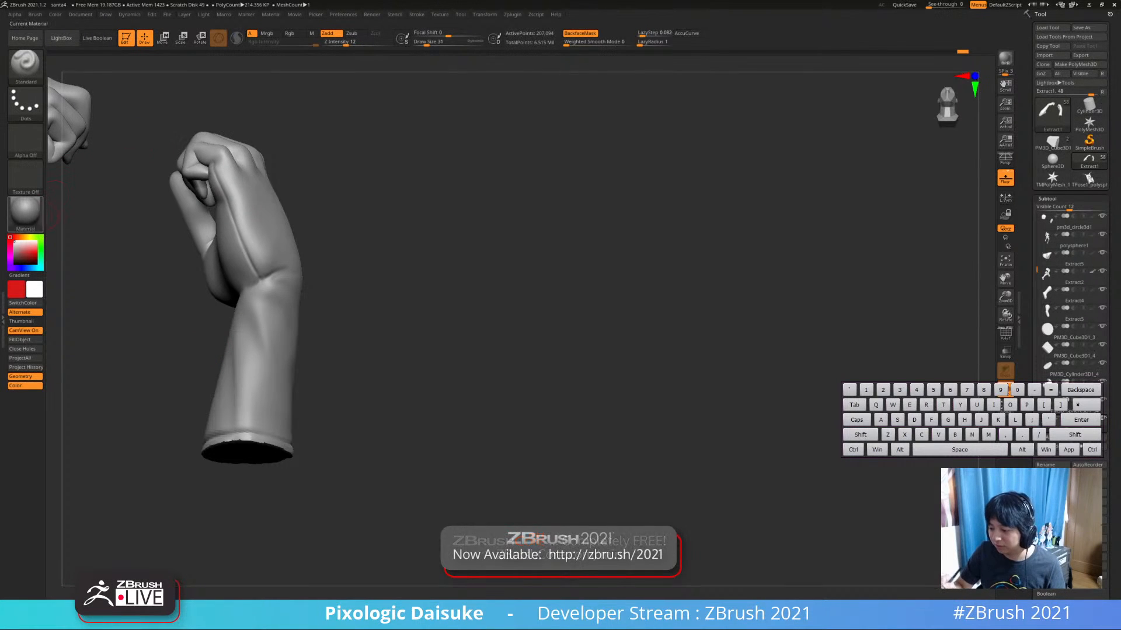
{"action": "left_click", "coordinate": [31, 248]}
{"action": "left_click_drag", "start_coordinate": [33, 251], "coordinate": [35, 252]}
{"action": "left_click_drag", "start_coordinate": [110, 327], "coordinate": [169, 318], "text": "alt"}
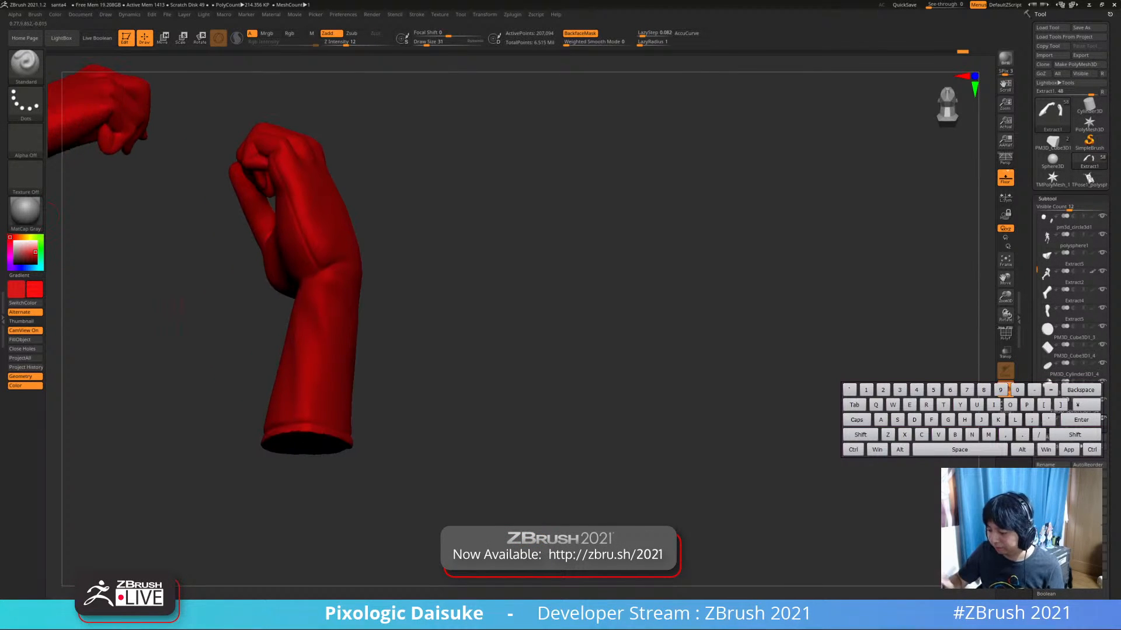
{"action": "left_click", "coordinate": [14, 241]}
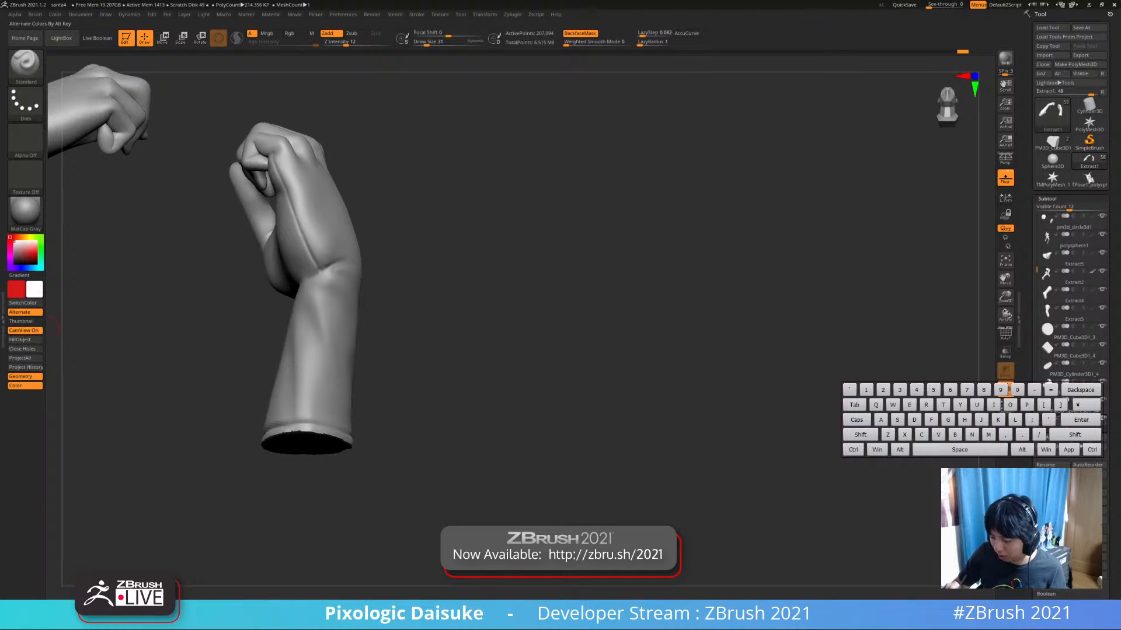
{"action": "left_click", "coordinate": [36, 249]}
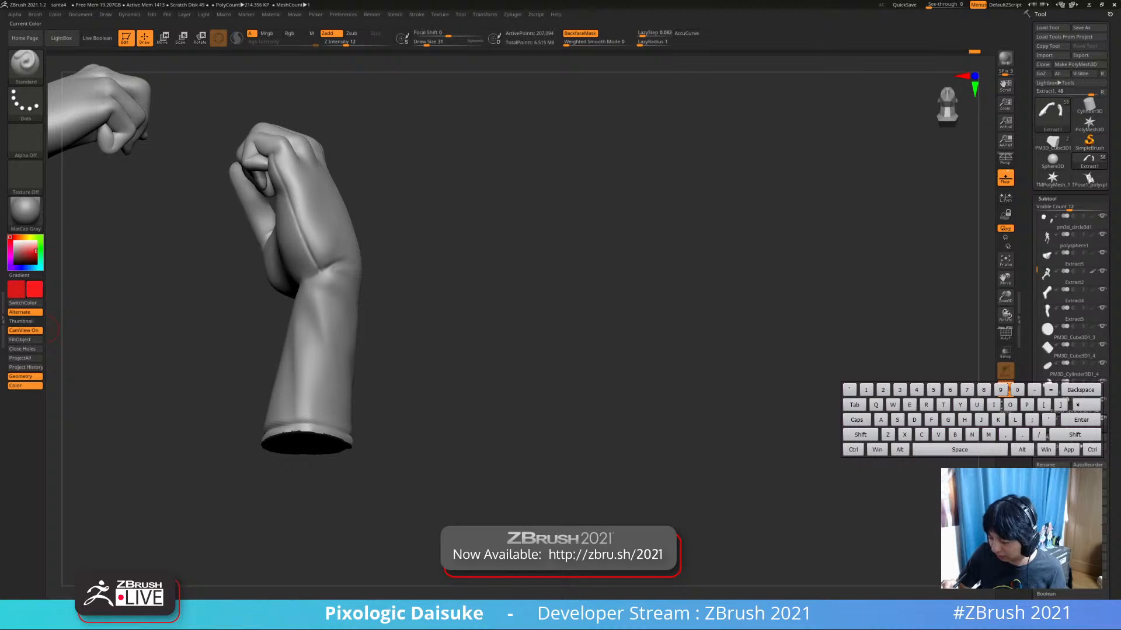
{"action": "left_click_drag", "start_coordinate": [108, 271], "coordinate": [164, 263], "text": "alt"}
Paint a thin red line from the wrist to the cuff in Rgb mode at draw size 19
{"action": "left_click", "coordinate": [425, 42]}
{"action": "left_click_drag", "start_coordinate": [403, 144], "coordinate": [366, 105], "text": "alt"}
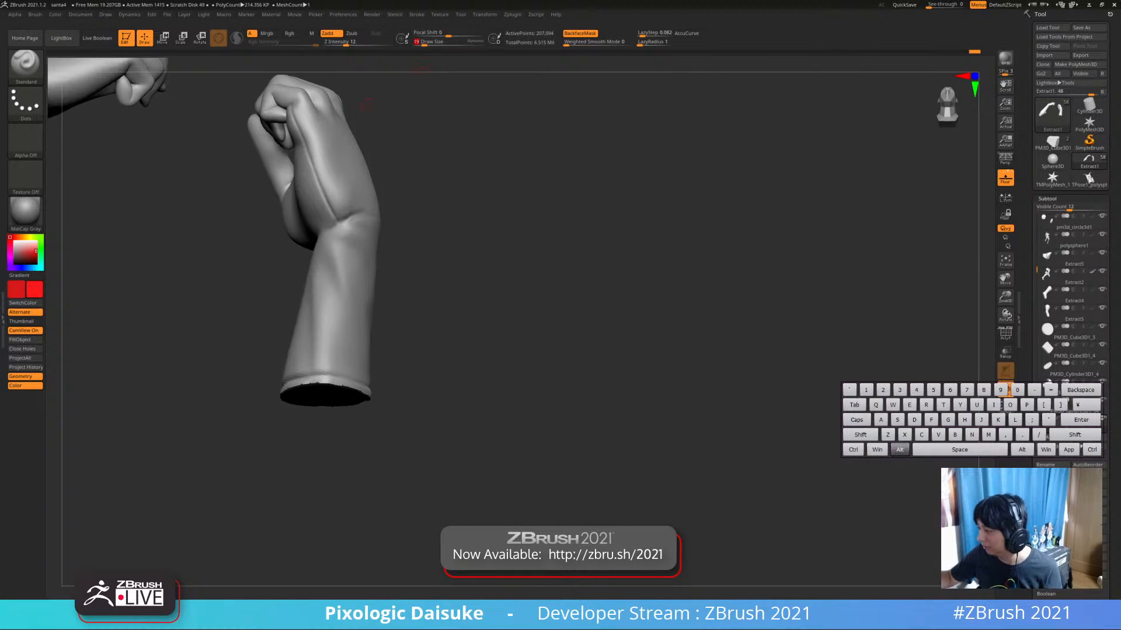
{"action": "mouse_move", "coordinate": [367, 105]}
{"action": "right_mouse_down", "text": "ctrl"}
{"action": "mouse_move", "coordinate": [369, 140]}
{"action": "mouse_move", "coordinate": [322, 215]}
{"action": "right_mouse_up", "text": "ctrl"}
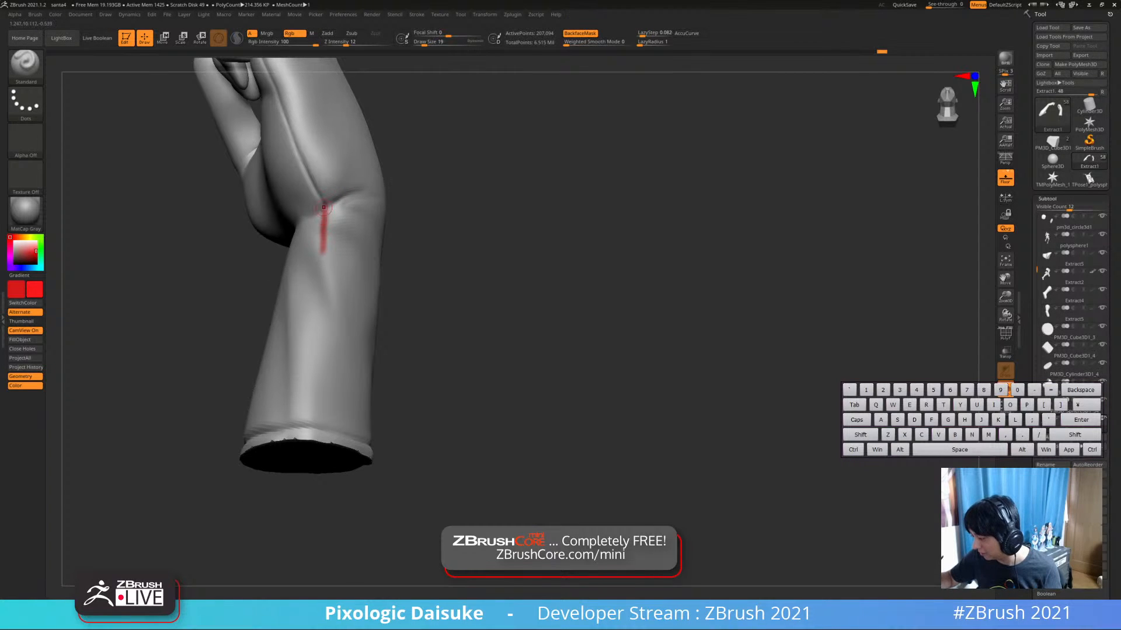
{"action": "right_click_drag", "start_coordinate": [322, 216], "coordinate": [323, 231]}
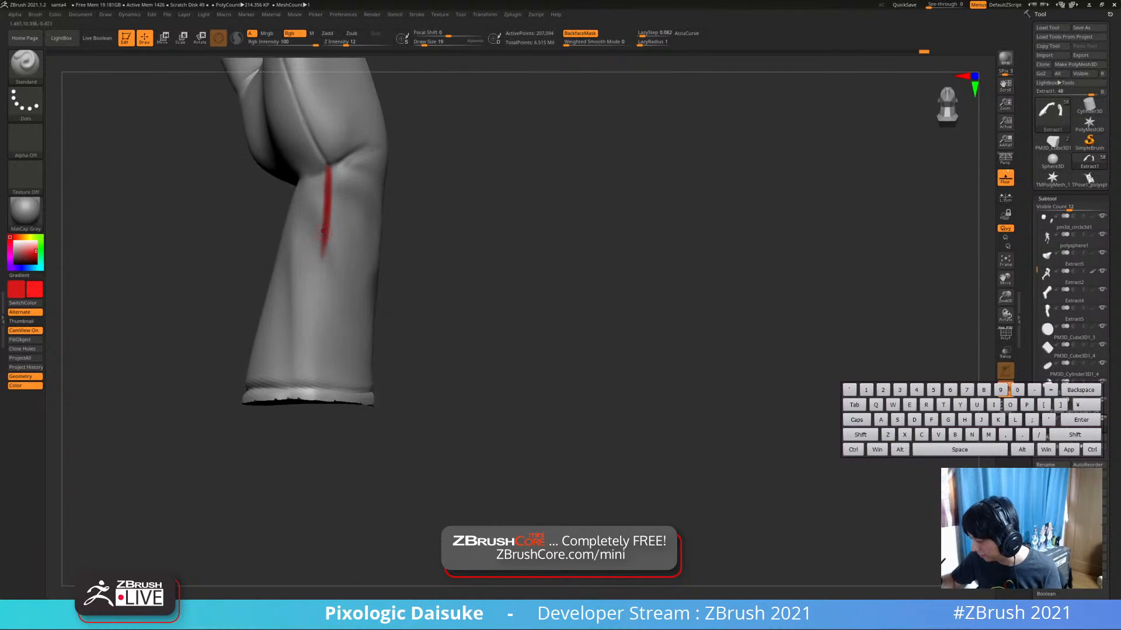
{"action": "left_click_drag", "start_coordinate": [322, 244], "coordinate": [313, 385]}
{"action": "mouse_move", "coordinate": [313, 373]}
{"action": "right_mouse_down", "text": "alt"}
{"action": "mouse_move", "coordinate": [315, 326]}
{"action": "mouse_move", "coordinate": [358, 374]}
{"action": "right_mouse_up", "text": "alt"}
{"action": "mouse_move", "coordinate": [359, 374]}
{"action": "right_mouse_down"}
{"action": "mouse_move", "coordinate": [393, 382]}
{"action": "mouse_move", "coordinate": [376, 372]}
{"action": "right_mouse_up"}
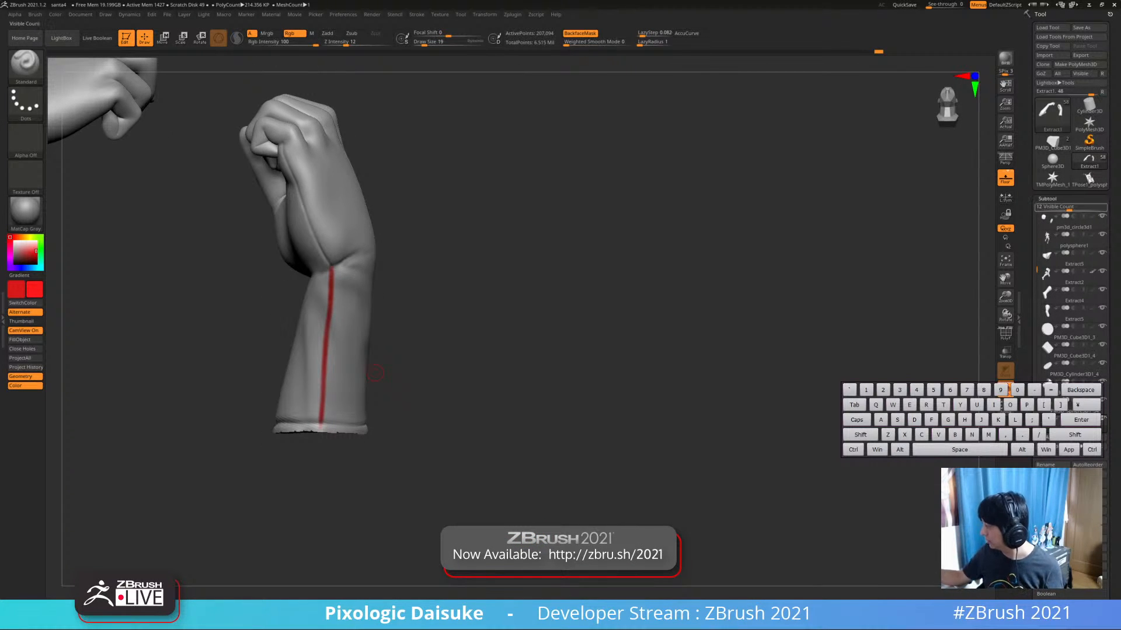
Mask the painted red line with Mask By Polypaint and invert the mask to leave only the line editable
{"action": "left_click", "coordinate": [1047, 198]}
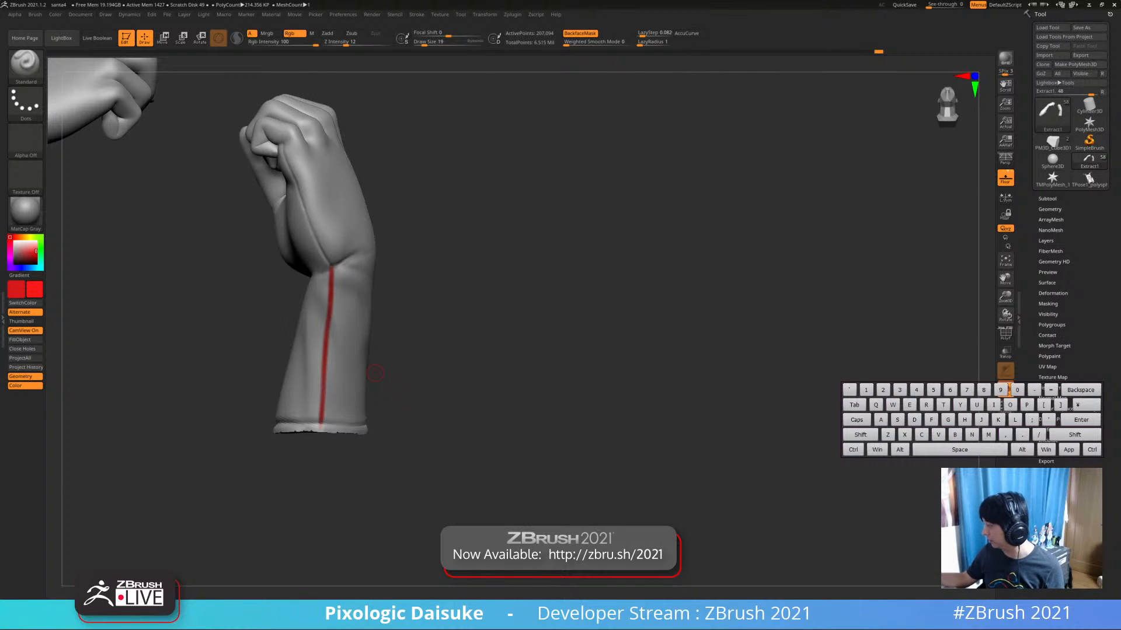
{"action": "left_click", "coordinate": [1047, 303]}
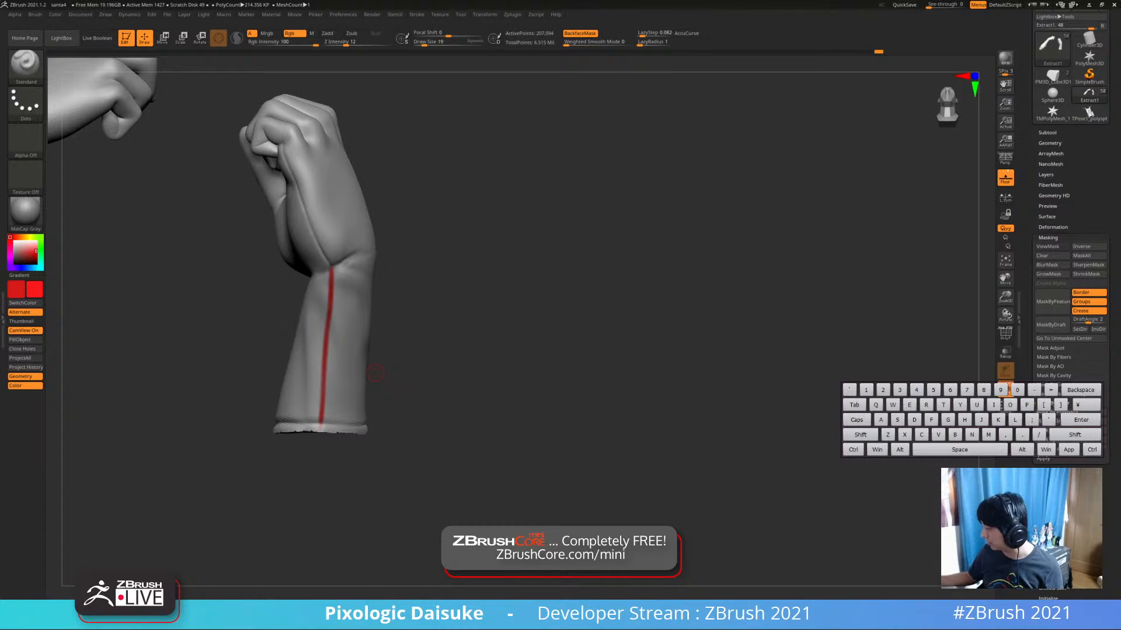
{"action": "left_click", "coordinate": [1045, 429]}
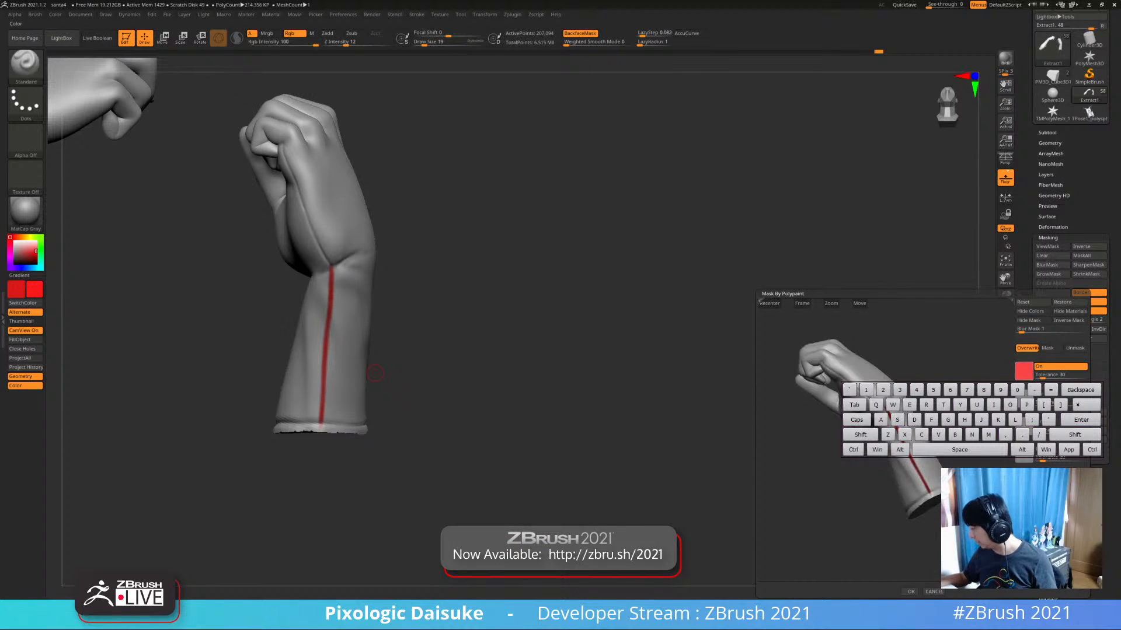
{"action": "key", "text": "Return"}
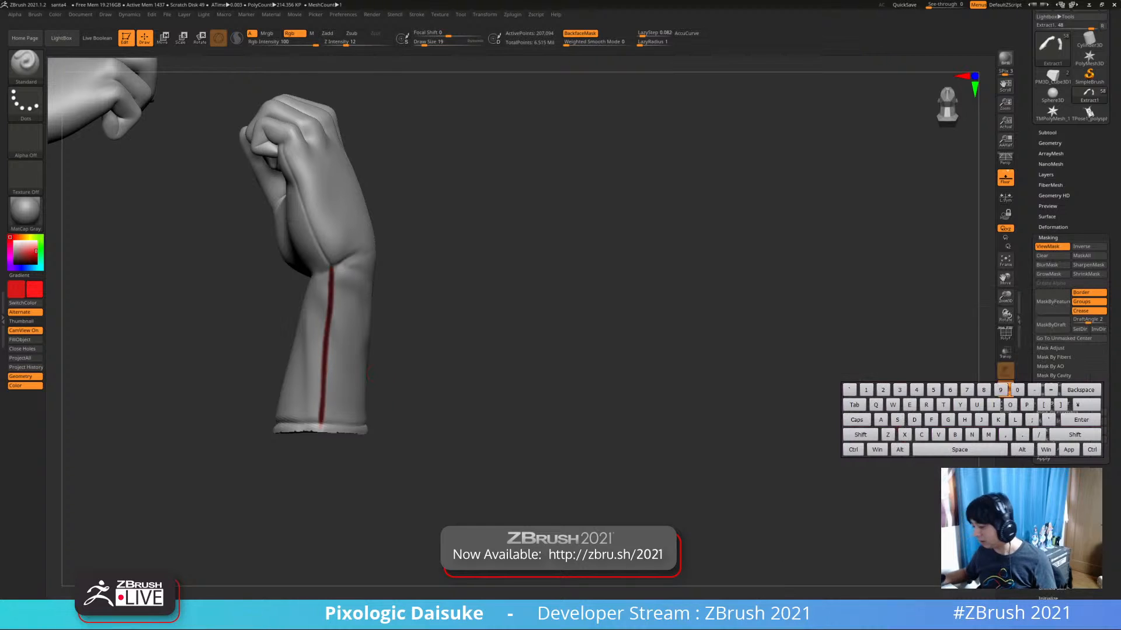
{"action": "scroll", "coordinate": [377, 372], "scroll_direction": "up", "scroll_amount": 5}
{"action": "right_click_drag", "start_coordinate": [319, 291], "coordinate": [359, 327], "text": "alt"}
{"action": "mouse_move", "coordinate": [379, 269]}
{"action": "right_mouse_down", "text": "ctrl"}
{"action": "mouse_move", "coordinate": [392, 181]}
{"action": "mouse_move", "coordinate": [461, 257]}
{"action": "mouse_move", "coordinate": [388, 286]}
{"action": "mouse_move", "coordinate": [351, 352]}
{"action": "right_mouse_up", "text": "ctrl"}
{"action": "left_click", "coordinate": [403, 184], "text": "ctrl"}
{"action": "right_click_drag", "start_coordinate": [447, 223], "coordinate": [409, 175]}
Centre the gizmo on the unmasked strip, reset its orientation and push the strip into the glove's forearm
{"action": "left_click", "coordinate": [163, 38]}
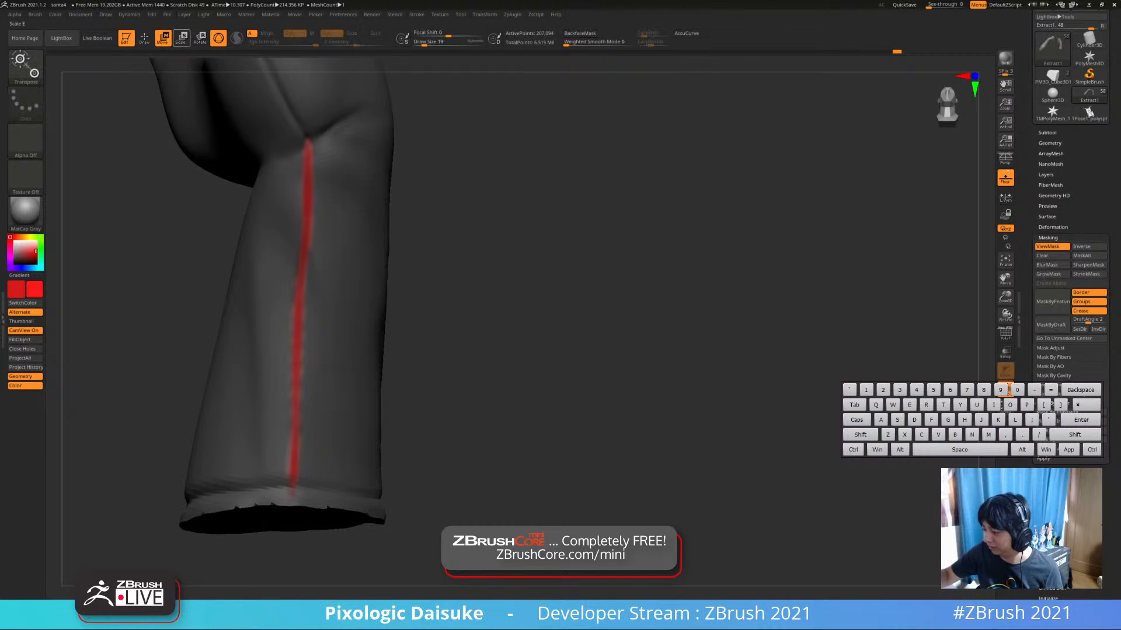
{"action": "right_click_drag", "start_coordinate": [432, 274], "coordinate": [500, 245]}
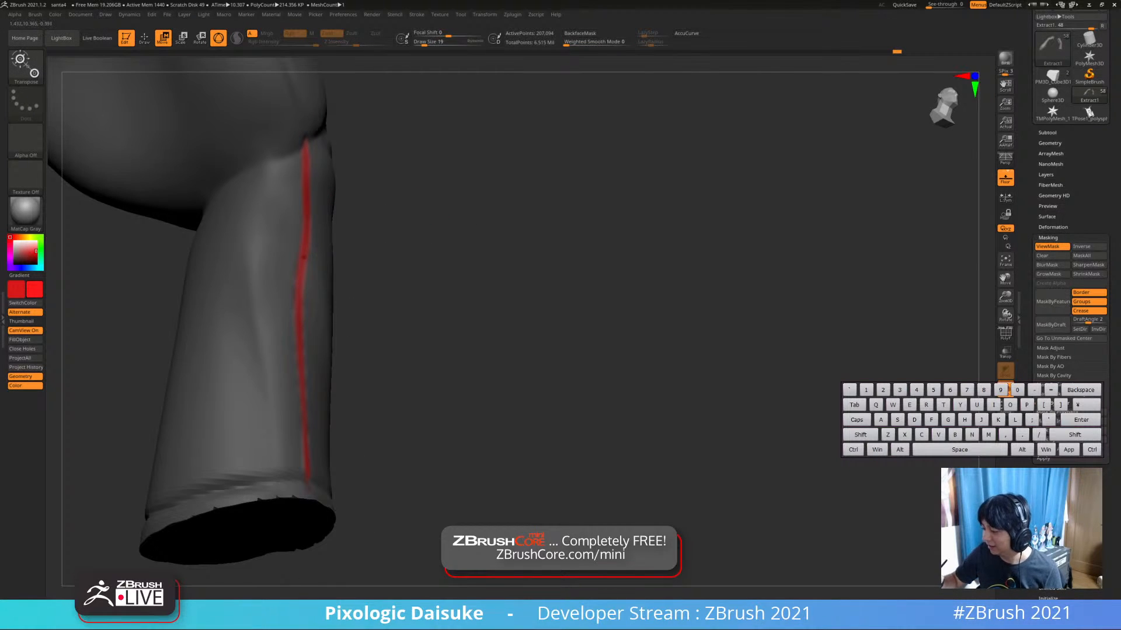
{"action": "mouse_move", "coordinate": [283, 164]}
{"action": "right_mouse_down", "text": "ctrl"}
{"action": "mouse_move", "coordinate": [275, 96]}
{"action": "mouse_move", "coordinate": [290, 160]}
{"action": "right_mouse_up", "text": "ctrl"}
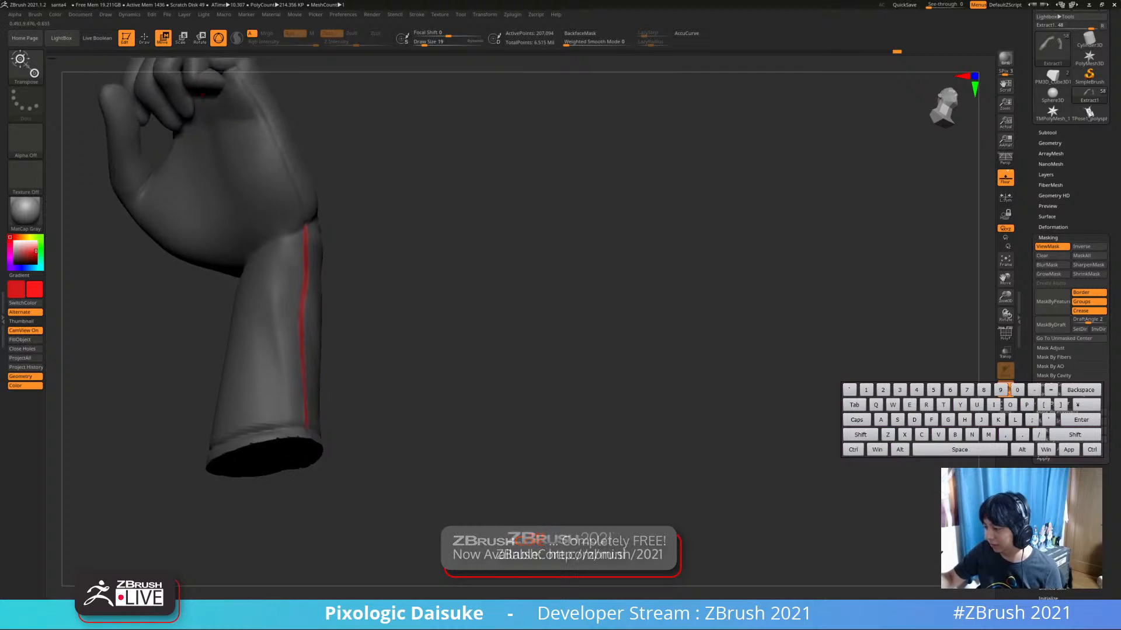
{"action": "right_click_drag", "start_coordinate": [210, 105], "coordinate": [252, 136]}
{"action": "right_click_drag", "start_coordinate": [225, 402], "coordinate": [274, 299], "text": "ctrl"}
{"action": "left_click", "coordinate": [260, 285], "text": "alt"}
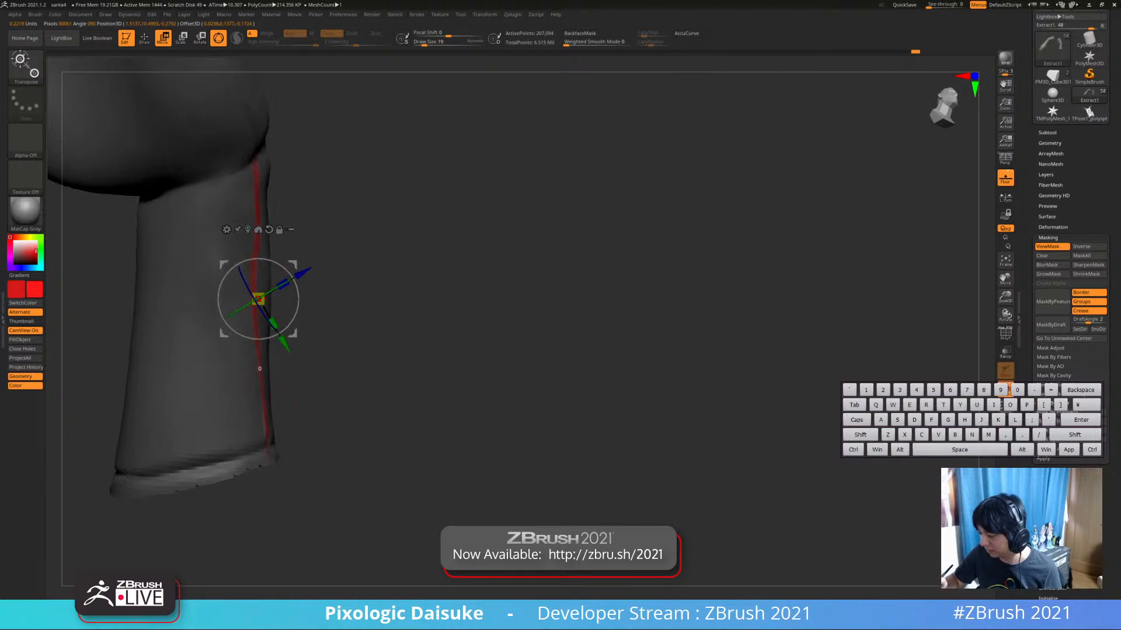
{"action": "left_click", "coordinate": [269, 230], "text": "alt"}
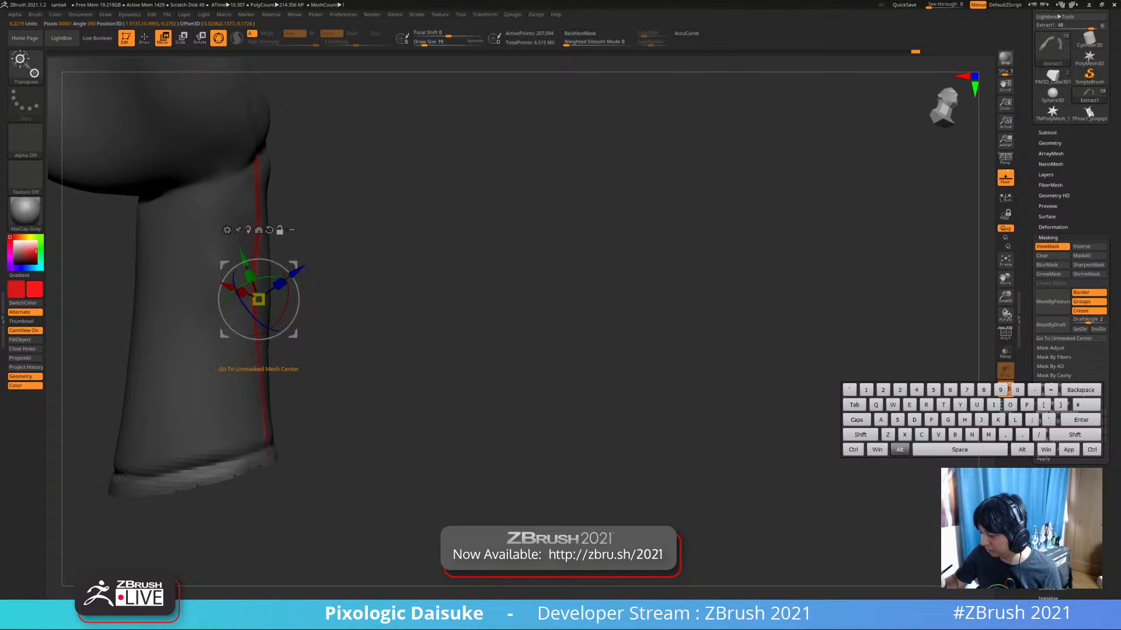
{"action": "right_click_drag", "start_coordinate": [260, 260], "coordinate": [258, 234], "text": "ctrl"}
{"action": "right_click_drag", "start_coordinate": [236, 299], "coordinate": [259, 299]}
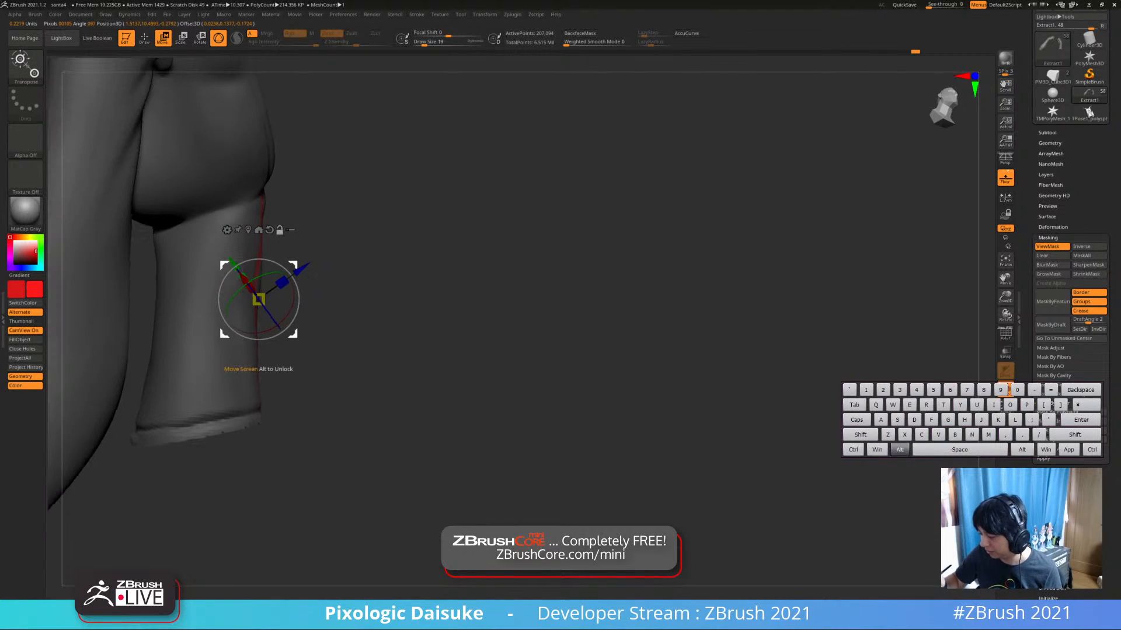
{"action": "left_click_drag", "start_coordinate": [258, 298], "coordinate": [204, 304], "text": "alt"}
{"action": "right_click_drag", "start_coordinate": [204, 305], "coordinate": [164, 289]}
Clear the mask and fill the gloves with white to remove the red paint
{"action": "key", "text": "q"}
{"action": "left_click_drag", "start_coordinate": [350, 291], "coordinate": [365, 305], "text": "ctrl"}
{"action": "right_click_drag", "start_coordinate": [365, 350], "coordinate": [432, 422]}
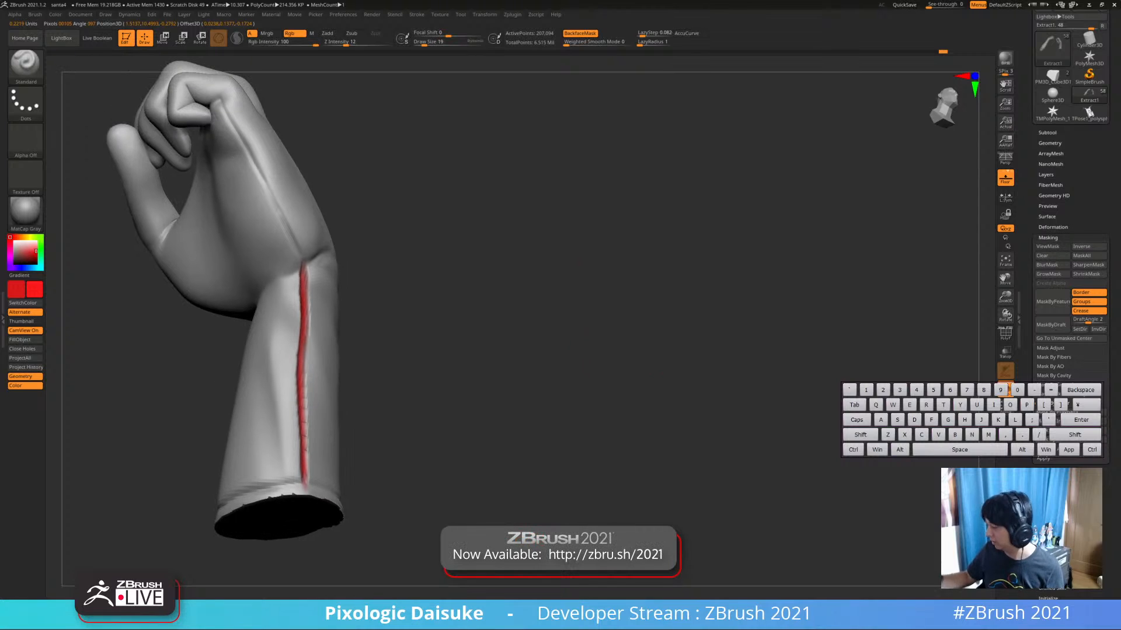
{"action": "left_click", "coordinate": [14, 241]}
{"action": "left_click", "coordinate": [21, 339]}
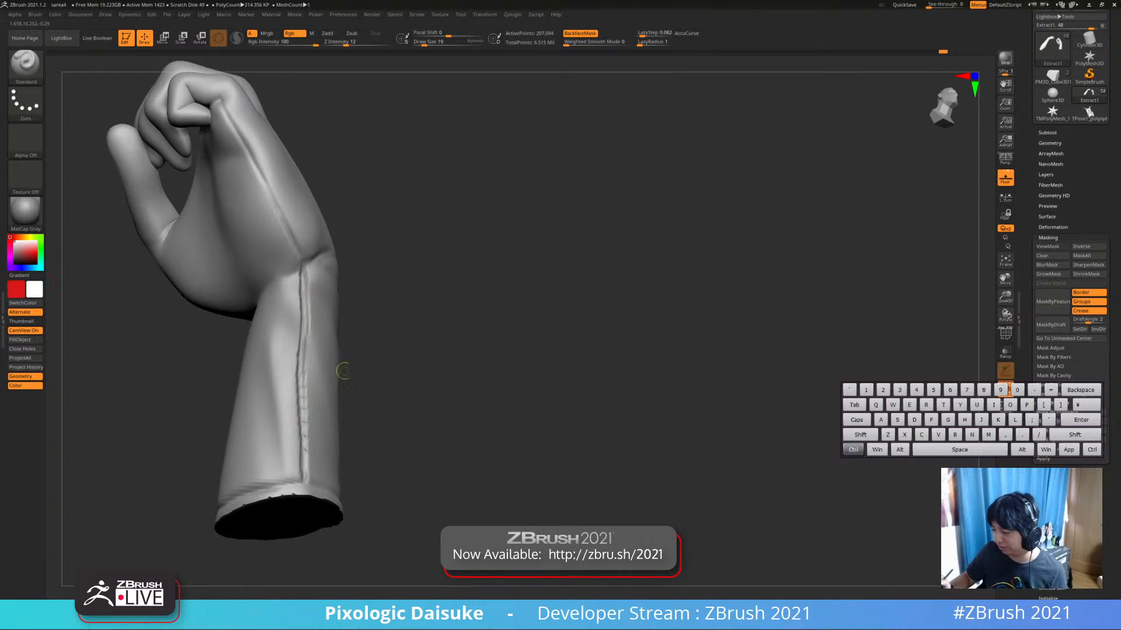
{"action": "right_click_drag", "start_coordinate": [342, 368], "coordinate": [340, 321], "text": "ctrl"}
{"action": "right_click_drag", "start_coordinate": [341, 321], "coordinate": [304, 312]}
{"action": "right_click_drag", "start_coordinate": [310, 374], "coordinate": [330, 420]}
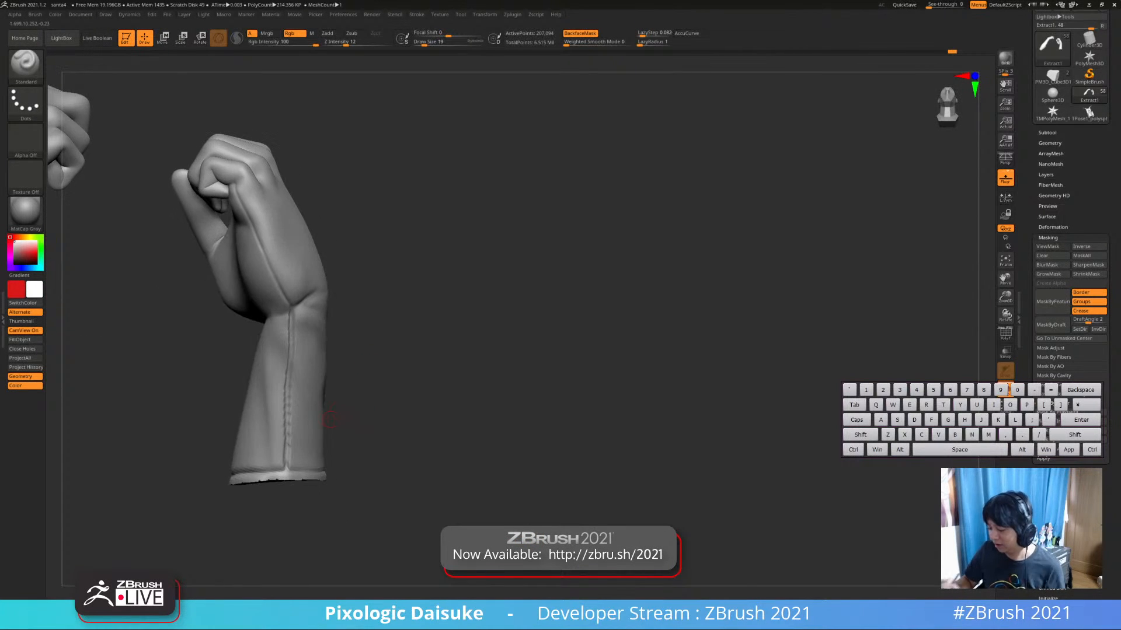
Undo the white fill, the strip displacement and the polypaint masking on the glove
{"action": "key", "text": "ctrl+z"}
{"action": "left_click", "coordinate": [330, 420], "text": "ctrl"}
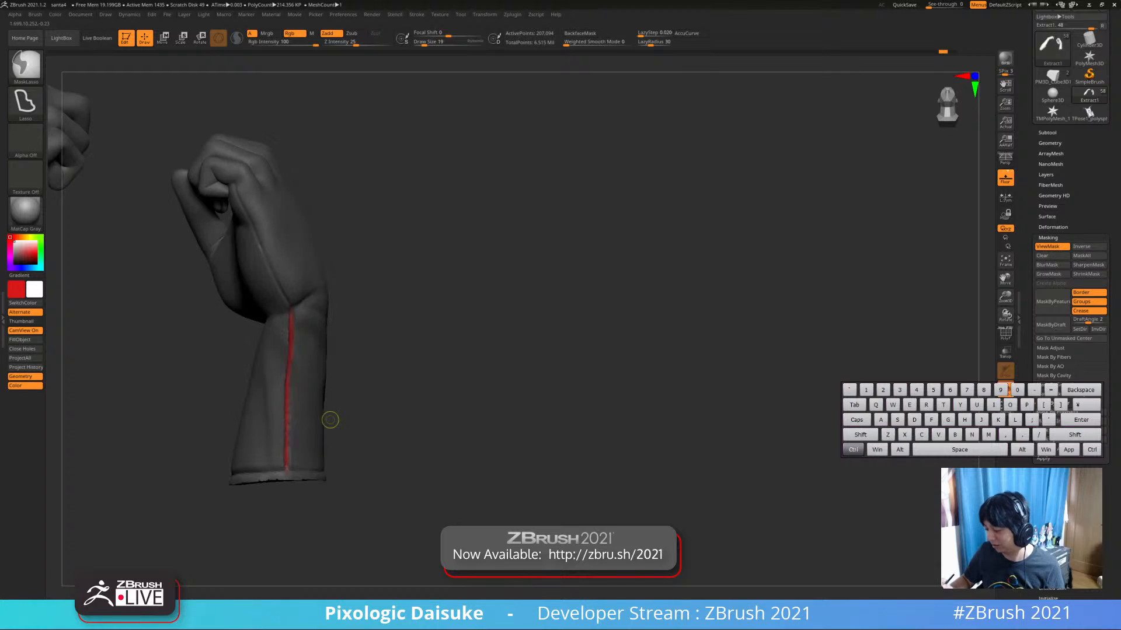
{"action": "key", "text": "ctrl+z"}
{"action": "key", "text": "ctrl+z"}
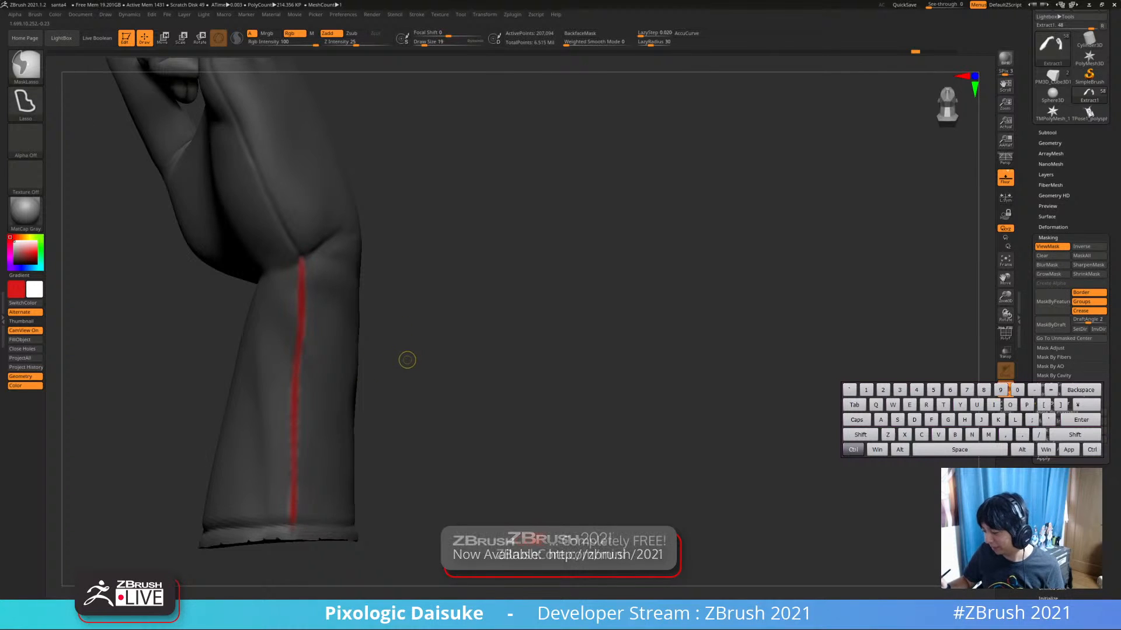
{"action": "key", "text": "ctrl+z"}
{"action": "key", "text": "ctrl+z"}
{"action": "key", "text": "ctrl+z"}
{"action": "key", "text": "ctrl+h"}
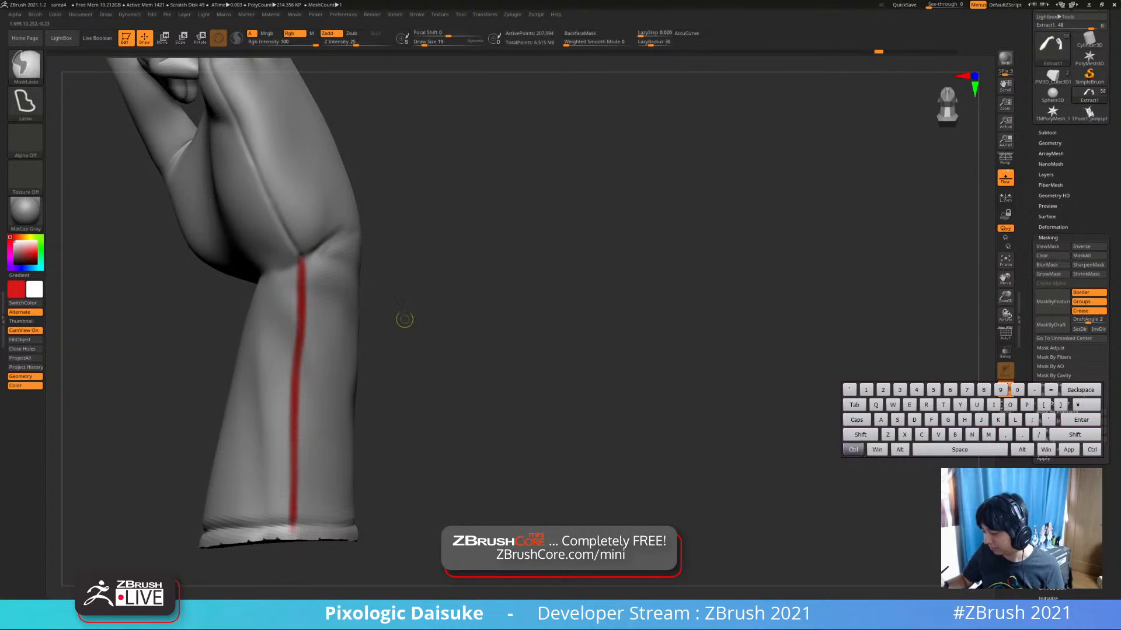
Undo the red paint strokes along the glove's forearm
{"action": "left_click_drag", "start_coordinate": [400, 317], "coordinate": [307, 238]}
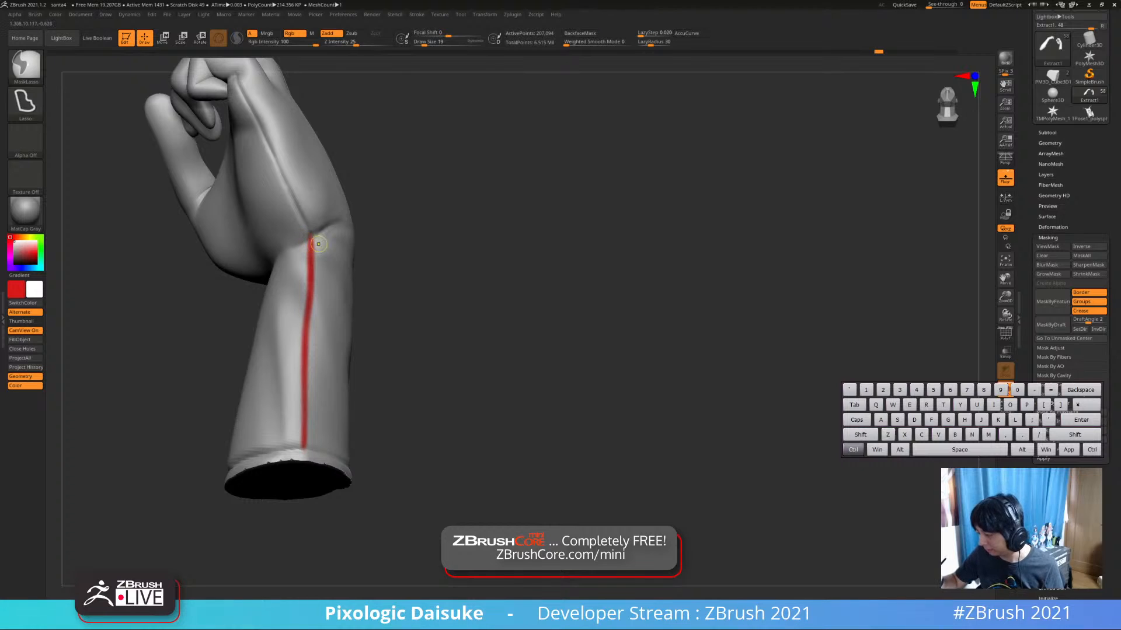
{"action": "key", "text": "ctrl+z"}
{"action": "key", "text": "ctrl+z"}
{"action": "key", "text": "ctrl+z"}
{"action": "key", "text": "ctrl+z"}
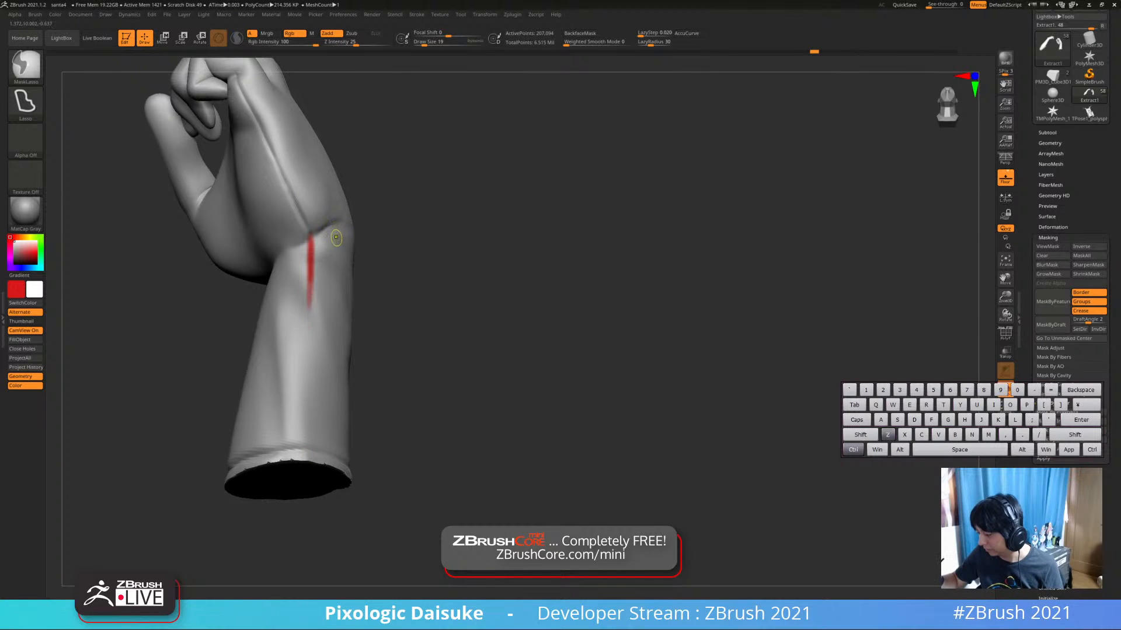
{"action": "key", "text": "ctrl+z"}
{"action": "key", "text": "ctrl+z"}
{"action": "key", "text": "ctrl+z"}
{"action": "key", "text": "ctrl+z"}
{"action": "key", "text": "ctrl+z"}
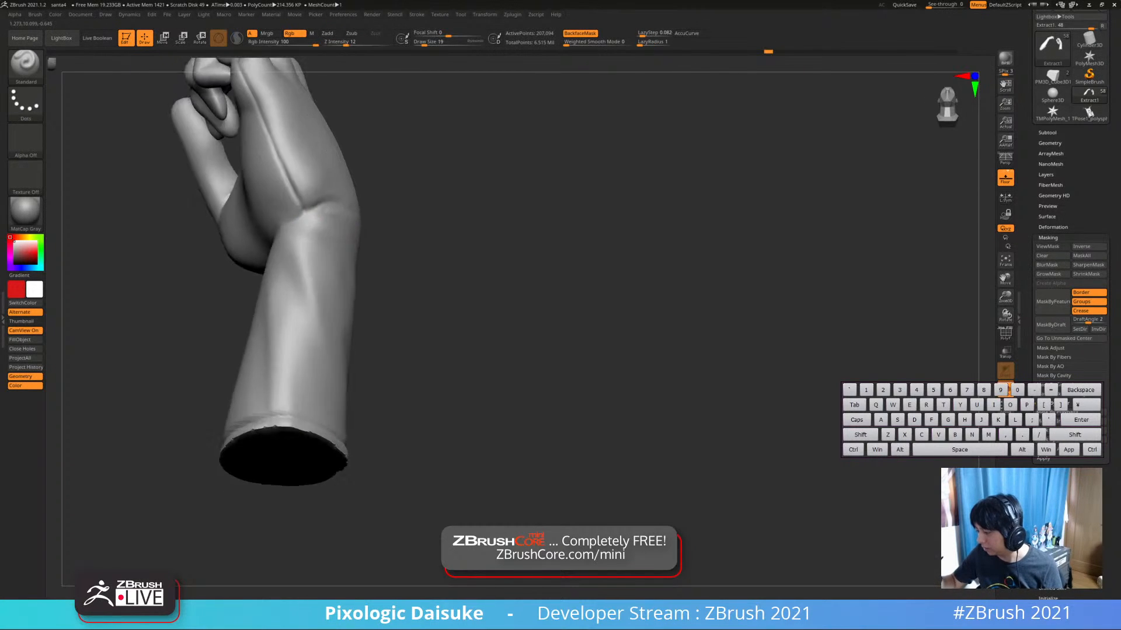
Undo the remaining paint edits on the glove and return the Standard brush to Zadd sculpting with draw size 46
{"action": "key", "text": "ctrl+z"}
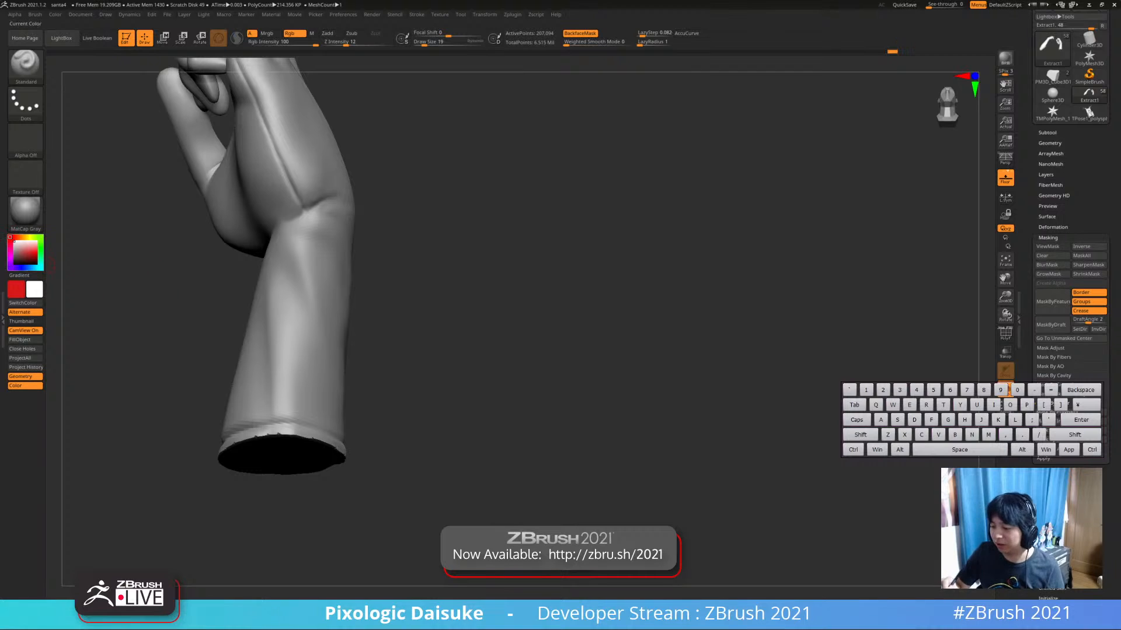
{"action": "key", "text": "ctrl+z"}
{"action": "key", "text": "ctrl+z"}
{"action": "key", "text": "ctrl+z"}
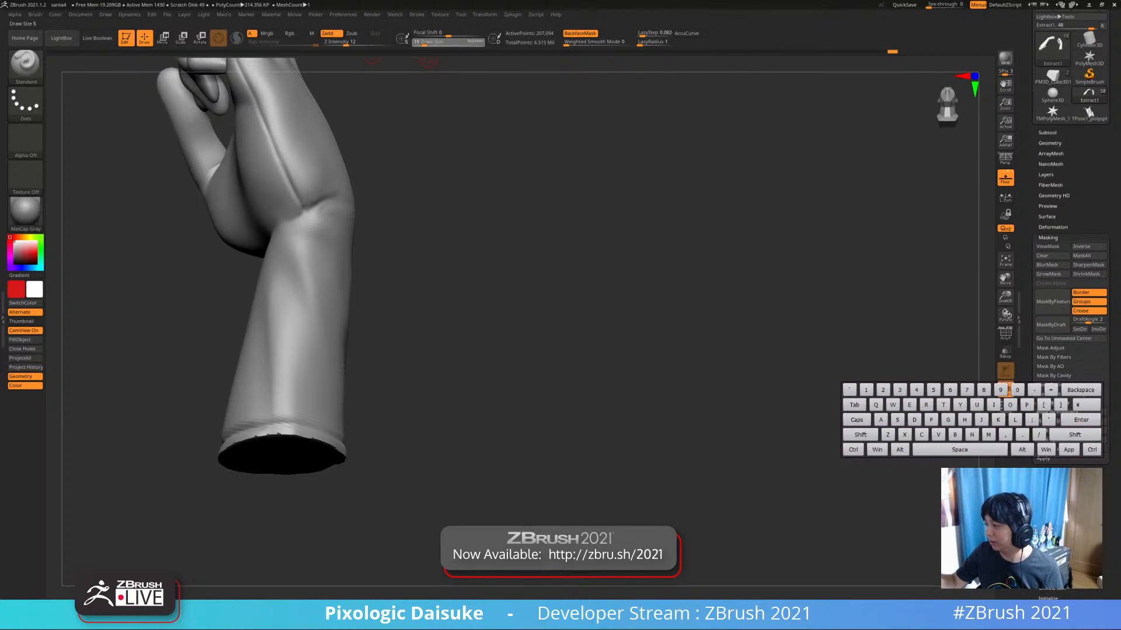
{"action": "key", "text": "ctrl+z"}
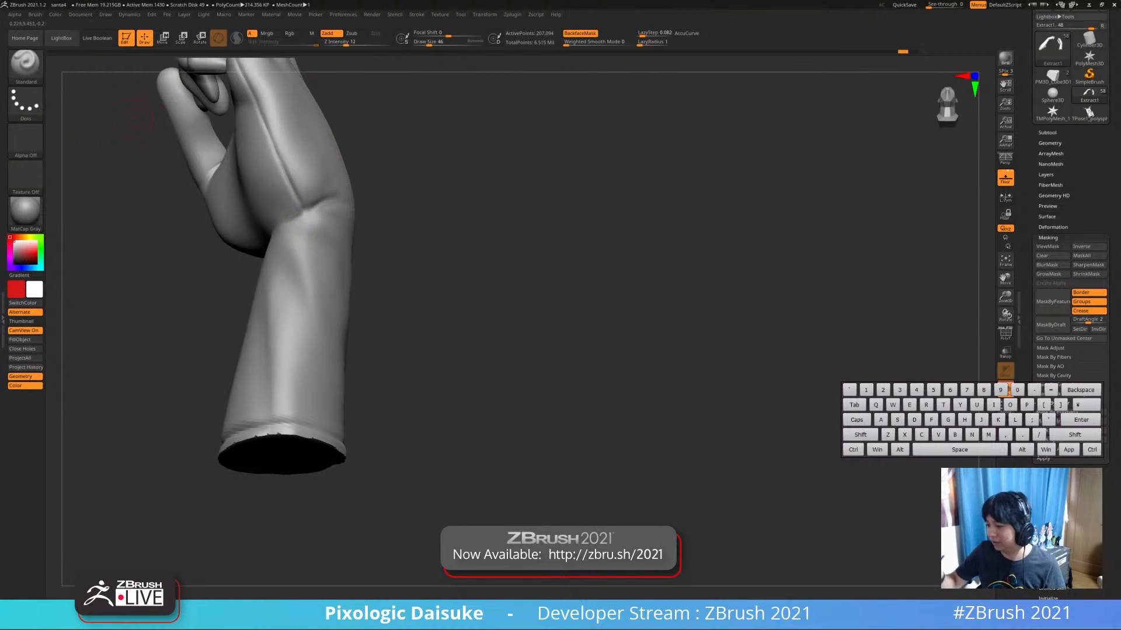
Switch to the DamStandard brush and start carving a seam line on the forearm just below the wrist
{"action": "key", "text": "b"}
{"action": "key", "text": "d"}
{"action": "key", "text": "s"}
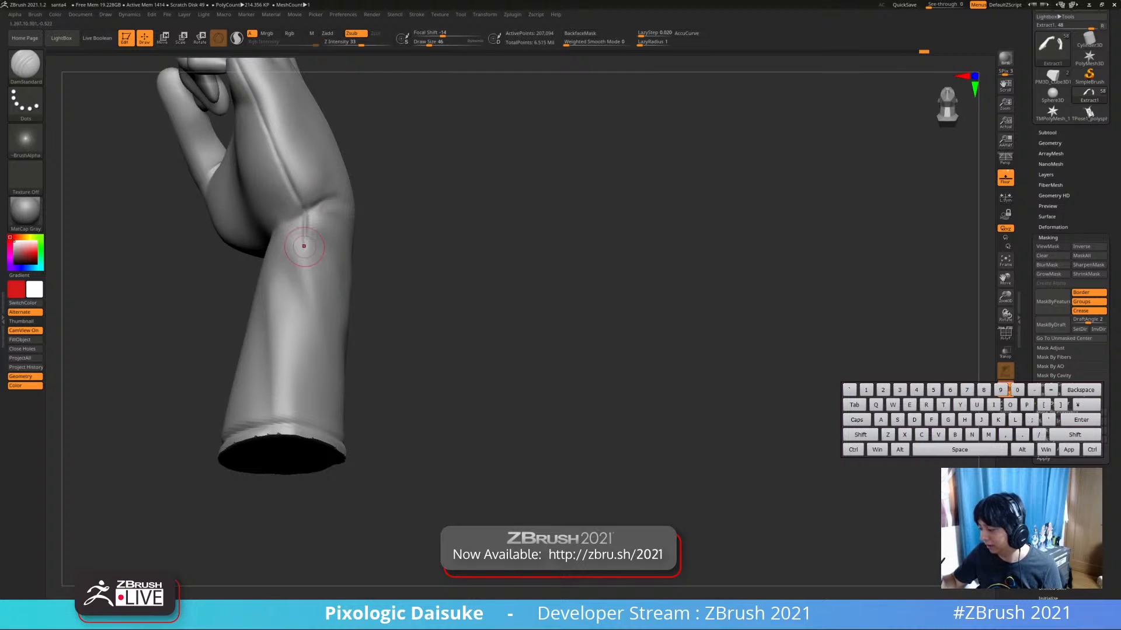
{"action": "key", "text": "ctrl+z"}
{"action": "key", "text": "ctrl+shift+z"}
{"action": "key", "text": "ctrl+shift+z"}
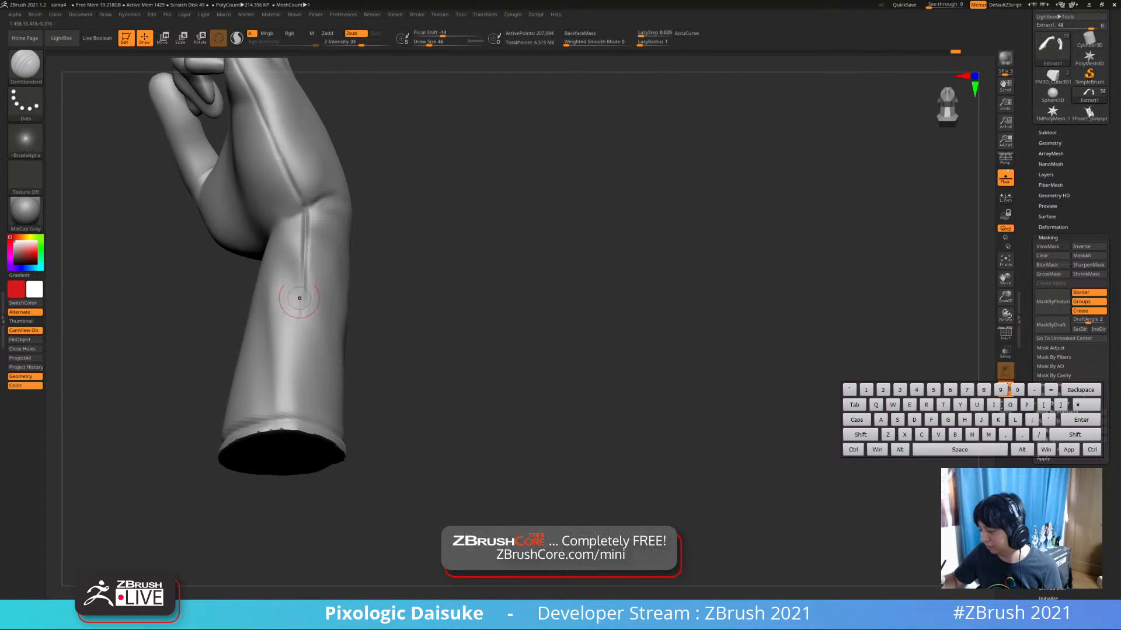
Extend the seam line down the glove's forearm to the cuff and deepen its start at the wrist
{"action": "left_click_drag", "start_coordinate": [302, 287], "coordinate": [296, 366]}
{"action": "right_click_drag", "start_coordinate": [296, 366], "coordinate": [299, 377]}
{"action": "left_click_drag", "start_coordinate": [302, 323], "coordinate": [296, 367]}
{"action": "left_click_drag", "start_coordinate": [304, 301], "coordinate": [298, 390]}
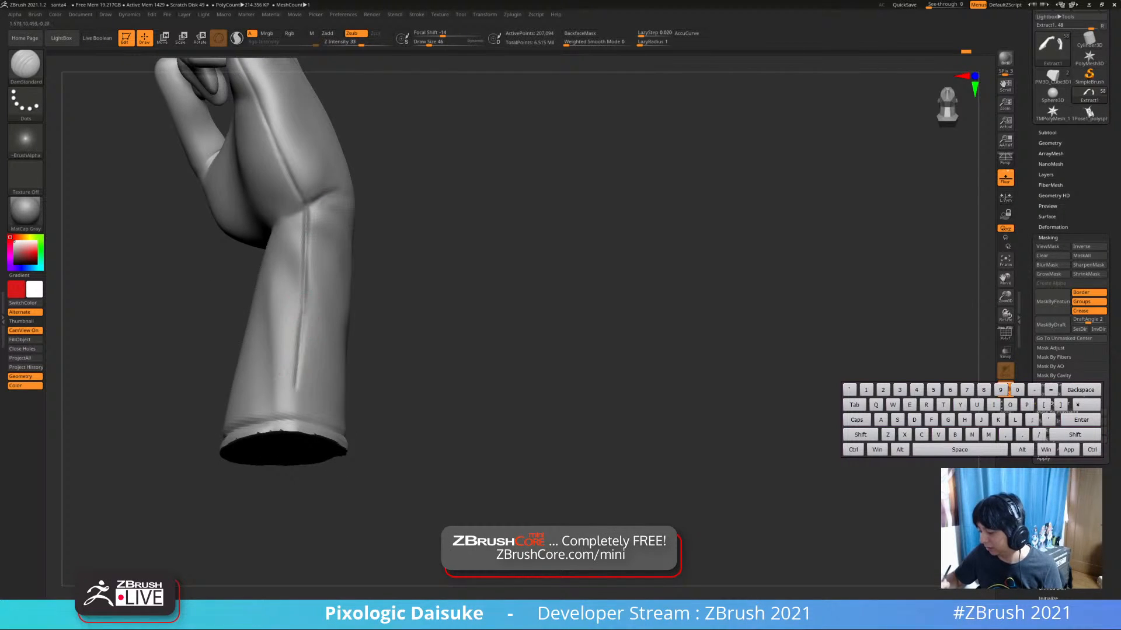
{"action": "right_click_drag", "start_coordinate": [295, 408], "coordinate": [303, 314]}
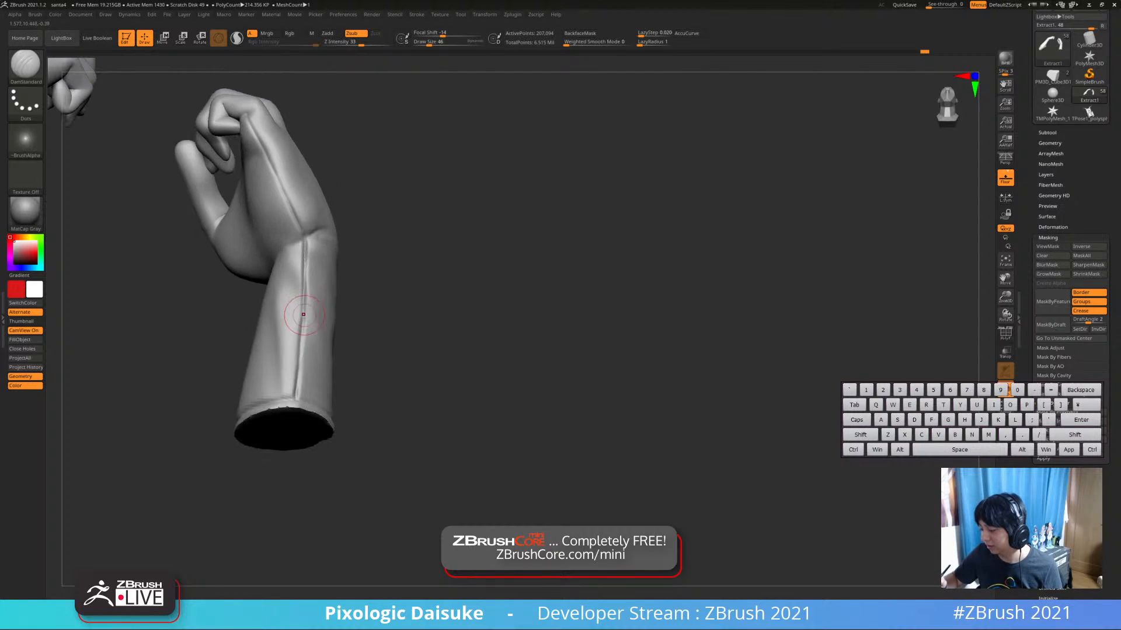
{"action": "right_click_drag", "start_coordinate": [301, 248], "coordinate": [292, 246]}
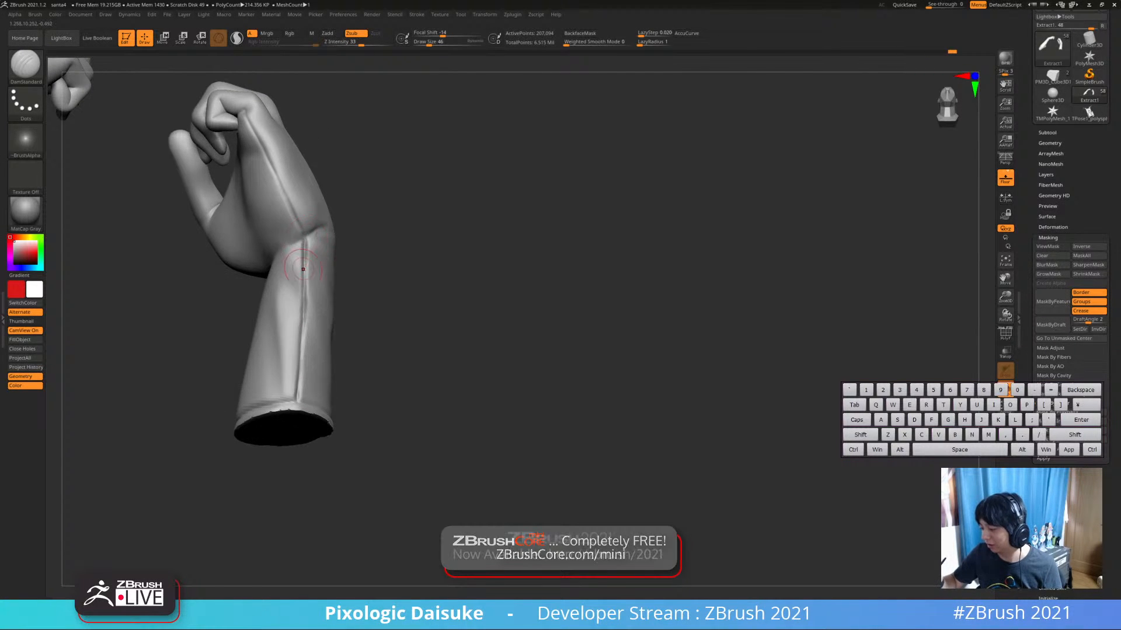
{"action": "left_click_drag", "start_coordinate": [305, 241], "coordinate": [304, 259]}
Carve a crease across the inner wrist from the seam toward the palm and soften it
{"action": "mouse_move", "coordinate": [304, 260]}
{"action": "right_mouse_down"}
{"action": "mouse_move", "coordinate": [339, 234]}
{"action": "mouse_move", "coordinate": [330, 219]}
{"action": "mouse_move", "coordinate": [301, 223]}
{"action": "mouse_move", "coordinate": [296, 286]}
{"action": "mouse_move", "coordinate": [270, 216]}
{"action": "mouse_move", "coordinate": [228, 193]}
{"action": "mouse_move", "coordinate": [232, 181]}
{"action": "right_mouse_up"}
{"action": "mouse_move", "coordinate": [259, 227]}
{"action": "right_mouse_down"}
{"action": "mouse_move", "coordinate": [268, 263]}
{"action": "mouse_move", "coordinate": [279, 241]}
{"action": "right_mouse_up"}
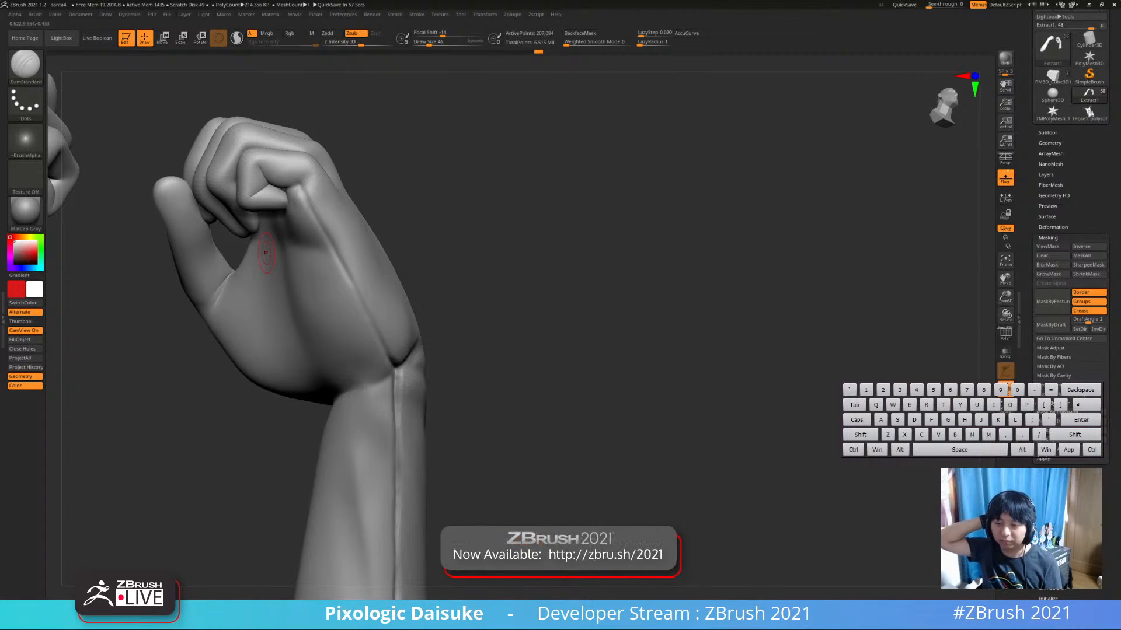
{"action": "right_click_drag", "start_coordinate": [266, 253], "coordinate": [296, 238], "text": "alt"}
{"action": "mouse_move", "coordinate": [281, 190]}
{"action": "right_mouse_down"}
{"action": "mouse_move", "coordinate": [313, 274]}
{"action": "mouse_move", "coordinate": [335, 274]}
{"action": "mouse_move", "coordinate": [339, 320]}
{"action": "mouse_move", "coordinate": [376, 269]}
{"action": "mouse_move", "coordinate": [326, 280]}
{"action": "right_mouse_up"}
{"action": "key", "text": "ctrl"}
{"action": "key", "text": "shift"}
{"action": "key", "text": "shift"}
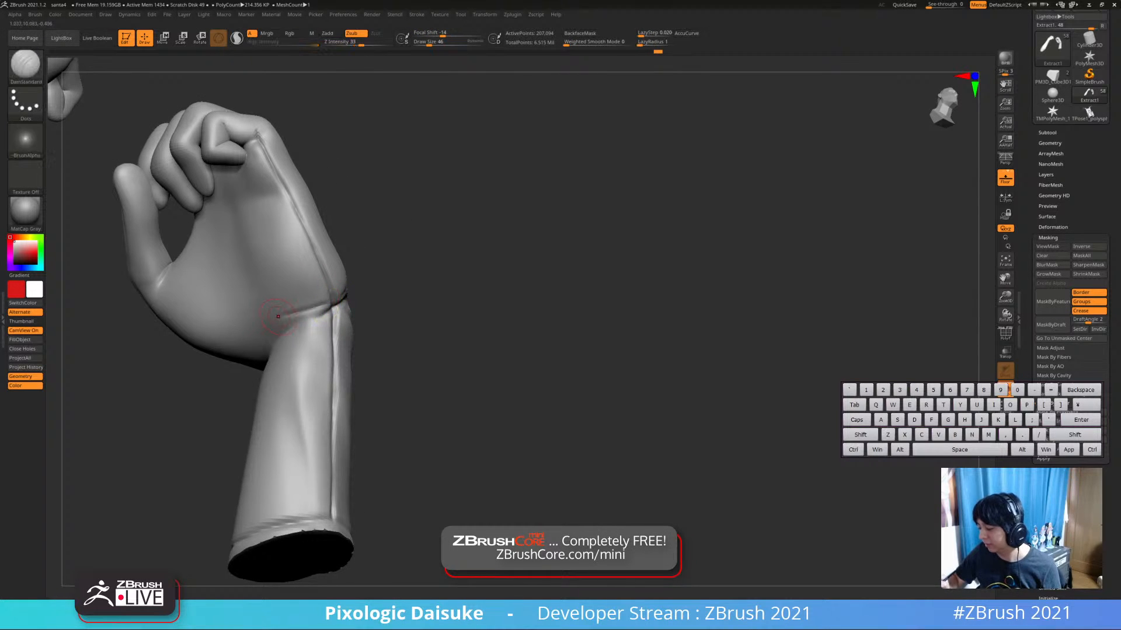
{"action": "mouse_move", "coordinate": [299, 329]}
{"action": "right_mouse_down", "text": "shift"}
{"action": "mouse_move", "coordinate": [296, 311]}
{"action": "mouse_move", "coordinate": [303, 323]}
{"action": "mouse_move", "coordinate": [286, 328]}
{"action": "mouse_move", "coordinate": [310, 325]}
{"action": "right_mouse_up", "text": "shift"}
Continue the seam from the edge of the hand along the curled little finger and smooth the carved strokes
{"action": "key", "text": "ctrl"}
{"action": "right_click_drag", "start_coordinate": [187, 199], "coordinate": [188, 182], "text": "ctrl"}
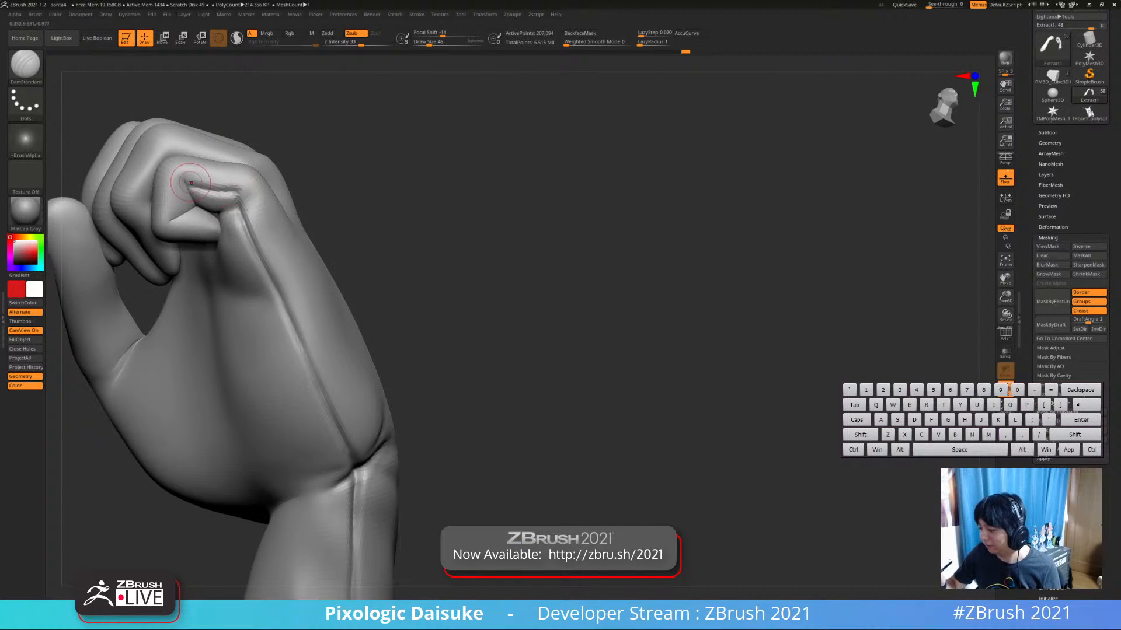
{"action": "mouse_move", "coordinate": [237, 185]}
{"action": "right_mouse_down"}
{"action": "mouse_move", "coordinate": [175, 188]}
{"action": "mouse_move", "coordinate": [179, 213]}
{"action": "mouse_move", "coordinate": [189, 210]}
{"action": "mouse_move", "coordinate": [185, 245]}
{"action": "right_mouse_up"}
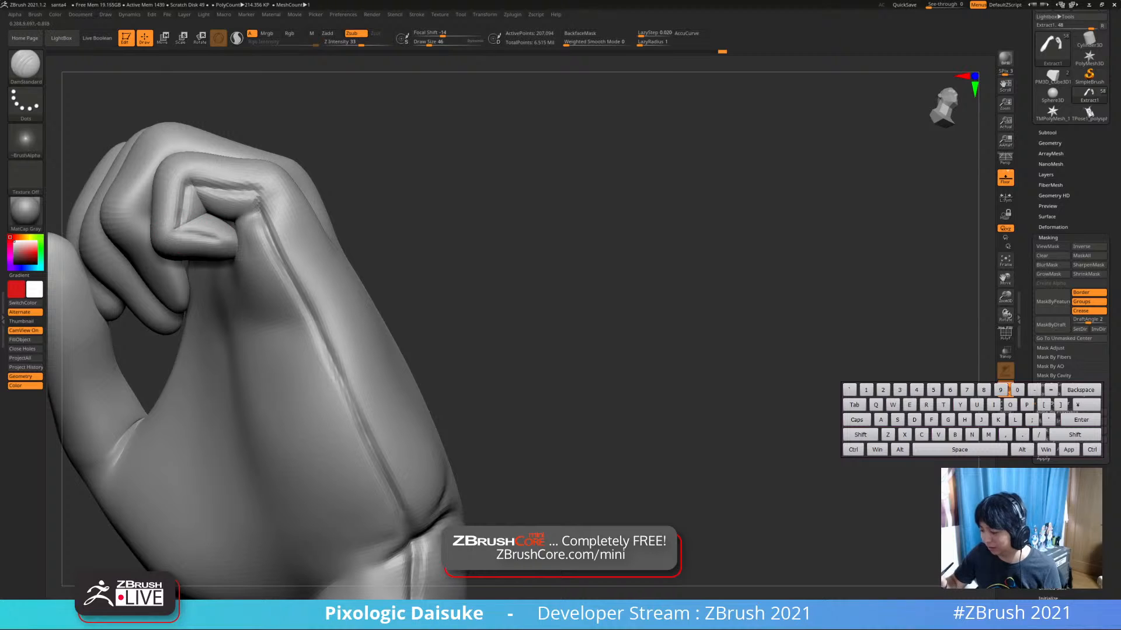
{"action": "mouse_move", "coordinate": [185, 245]}
{"action": "right_mouse_down"}
{"action": "mouse_move", "coordinate": [225, 230]}
{"action": "mouse_move", "coordinate": [238, 215]}
{"action": "mouse_move", "coordinate": [234, 196]}
{"action": "mouse_move", "coordinate": [245, 203]}
{"action": "right_mouse_up"}
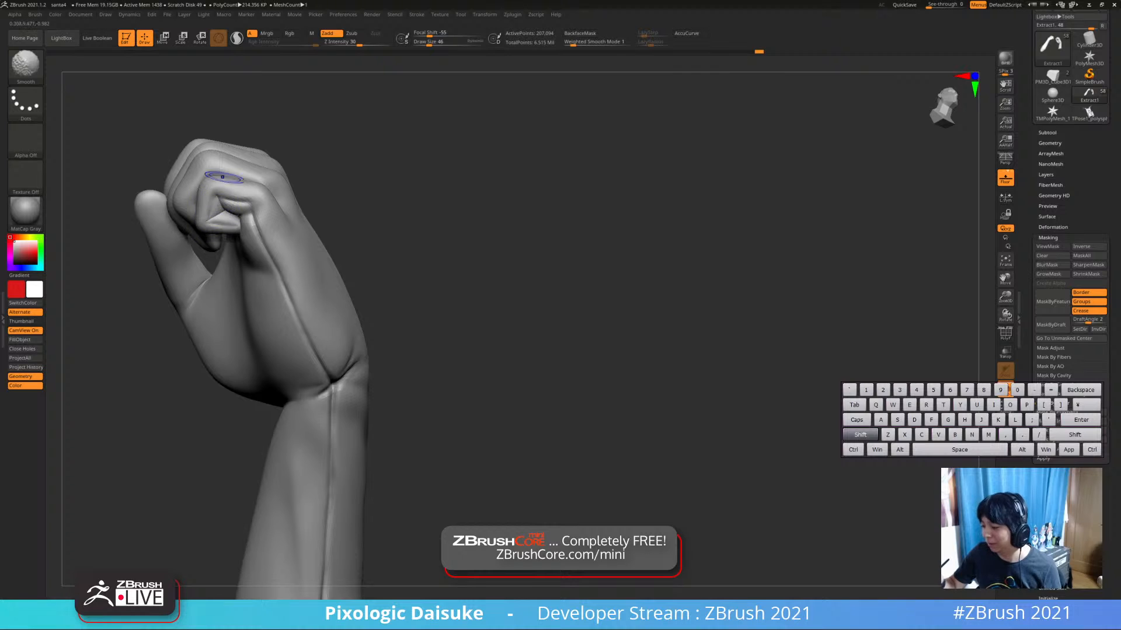
{"action": "mouse_move", "coordinate": [222, 176]}
{"action": "right_mouse_down"}
{"action": "mouse_move", "coordinate": [219, 198]}
{"action": "mouse_move", "coordinate": [220, 164]}
{"action": "mouse_move", "coordinate": [216, 177]}
{"action": "mouse_move", "coordinate": [194, 167]}
{"action": "mouse_move", "coordinate": [239, 239]}
{"action": "mouse_move", "coordinate": [232, 248]}
{"action": "mouse_move", "coordinate": [230, 190]}
{"action": "mouse_move", "coordinate": [268, 261]}
{"action": "right_mouse_up"}
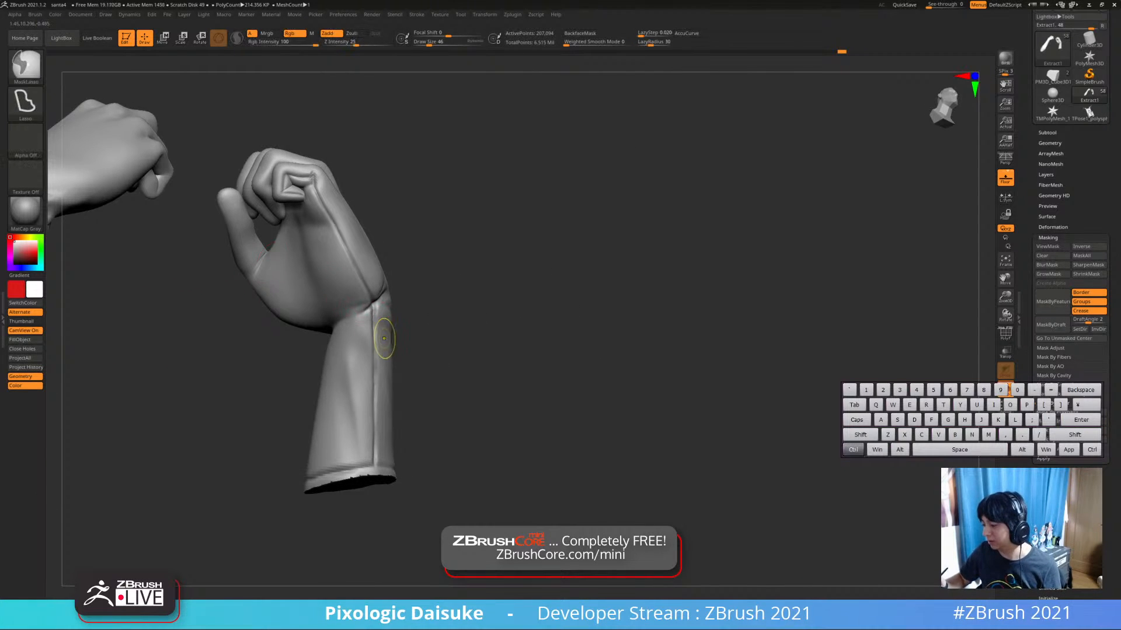
Refine the little finger's seam and carve a short crease across the hand's edge below the finger
{"action": "mouse_move", "coordinate": [389, 357]}
{"action": "right_mouse_down"}
{"action": "mouse_move", "coordinate": [383, 375]}
{"action": "mouse_move", "coordinate": [318, 192]}
{"action": "mouse_move", "coordinate": [260, 213]}
{"action": "mouse_move", "coordinate": [271, 212]}
{"action": "right_mouse_up"}
{"action": "key", "text": "ctrl"}
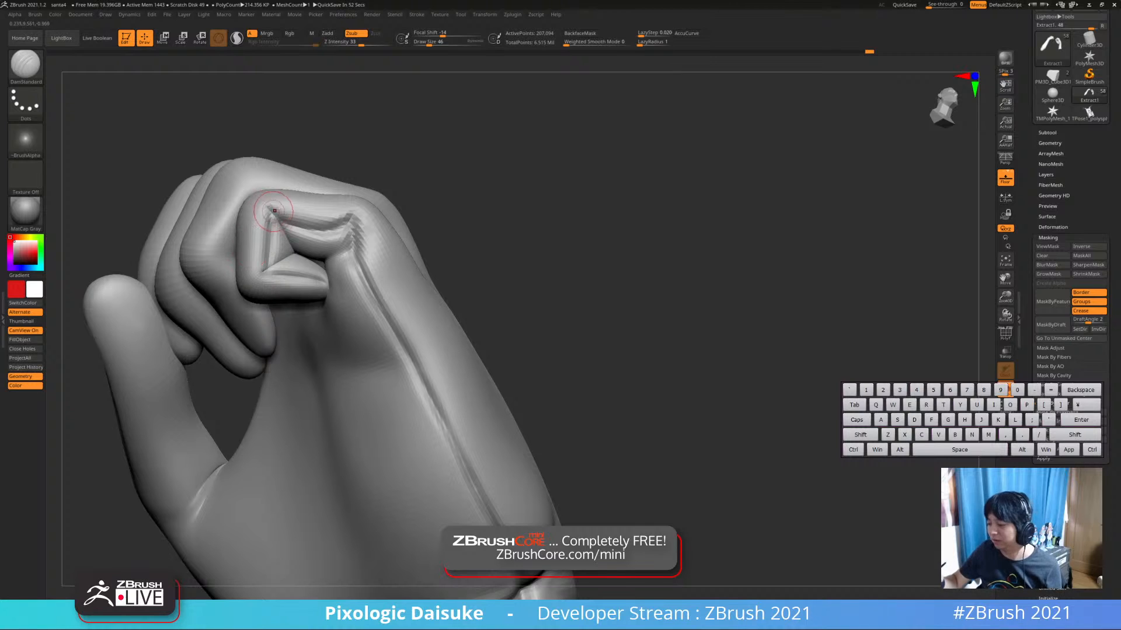
{"action": "right_click_drag", "start_coordinate": [274, 211], "coordinate": [268, 255]}
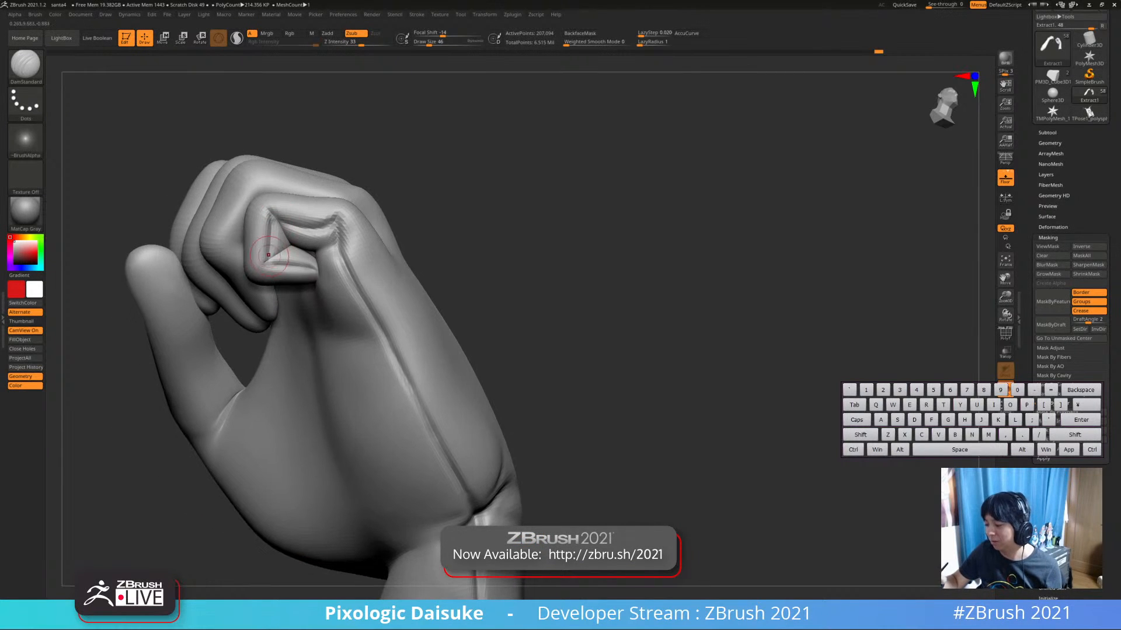
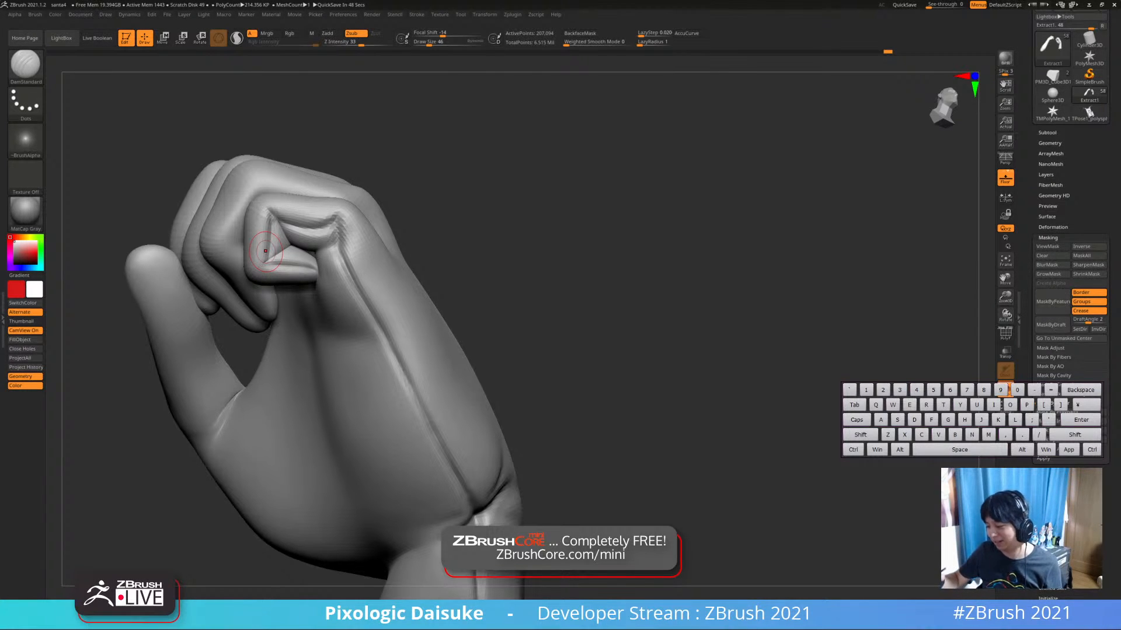
{"action": "mouse_move", "coordinate": [265, 251]}
{"action": "right_mouse_down"}
{"action": "mouse_move", "coordinate": [403, 274]}
{"action": "mouse_move", "coordinate": [356, 315]}
{"action": "mouse_move", "coordinate": [365, 330]}
{"action": "right_mouse_up"}
{"action": "left_click_drag", "start_coordinate": [362, 331], "coordinate": [383, 322]}
{"action": "mouse_move", "coordinate": [385, 319]}
{"action": "right_mouse_down", "text": "ctrl"}
{"action": "mouse_move", "coordinate": [374, 297]}
{"action": "mouse_move", "coordinate": [348, 330]}
{"action": "mouse_move", "coordinate": [331, 303]}
{"action": "mouse_move", "coordinate": [343, 256]}
{"action": "mouse_move", "coordinate": [303, 262]}
{"action": "mouse_move", "coordinate": [300, 382]}
{"action": "right_mouse_up", "text": "ctrl"}
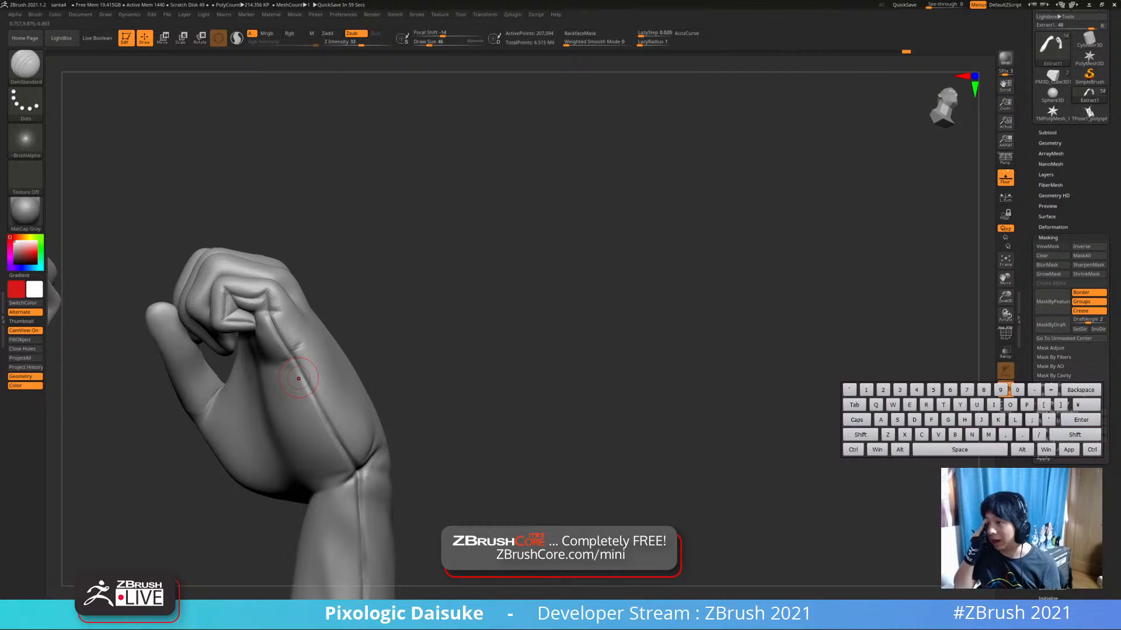
Undo the latest strokes on the glove's palm side
{"action": "right_click_drag", "start_coordinate": [298, 378], "coordinate": [303, 443], "text": "ctrl"}
{"action": "mouse_move", "coordinate": [260, 321]}
{"action": "right_mouse_down"}
{"action": "mouse_move", "coordinate": [295, 260]}
{"action": "mouse_move", "coordinate": [291, 208]}
{"action": "mouse_move", "coordinate": [265, 201]}
{"action": "mouse_move", "coordinate": [260, 235]}
{"action": "mouse_move", "coordinate": [225, 238]}
{"action": "mouse_move", "coordinate": [242, 256]}
{"action": "mouse_move", "coordinate": [226, 212]}
{"action": "mouse_move", "coordinate": [252, 259]}
{"action": "mouse_move", "coordinate": [301, 268]}
{"action": "mouse_move", "coordinate": [282, 299]}
{"action": "mouse_move", "coordinate": [261, 300]}
{"action": "mouse_move", "coordinate": [292, 323]}
{"action": "mouse_move", "coordinate": [255, 304]}
{"action": "mouse_move", "coordinate": [276, 325]}
{"action": "mouse_move", "coordinate": [263, 363]}
{"action": "mouse_move", "coordinate": [265, 295]}
{"action": "right_mouse_up"}
{"action": "key", "text": "ctrl+z"}
{"action": "key", "text": "ctrl+z"}
{"action": "key", "text": "ctrl+z"}
{"action": "key", "text": "ctrl+z"}
{"action": "key", "text": "ctrl+z"}
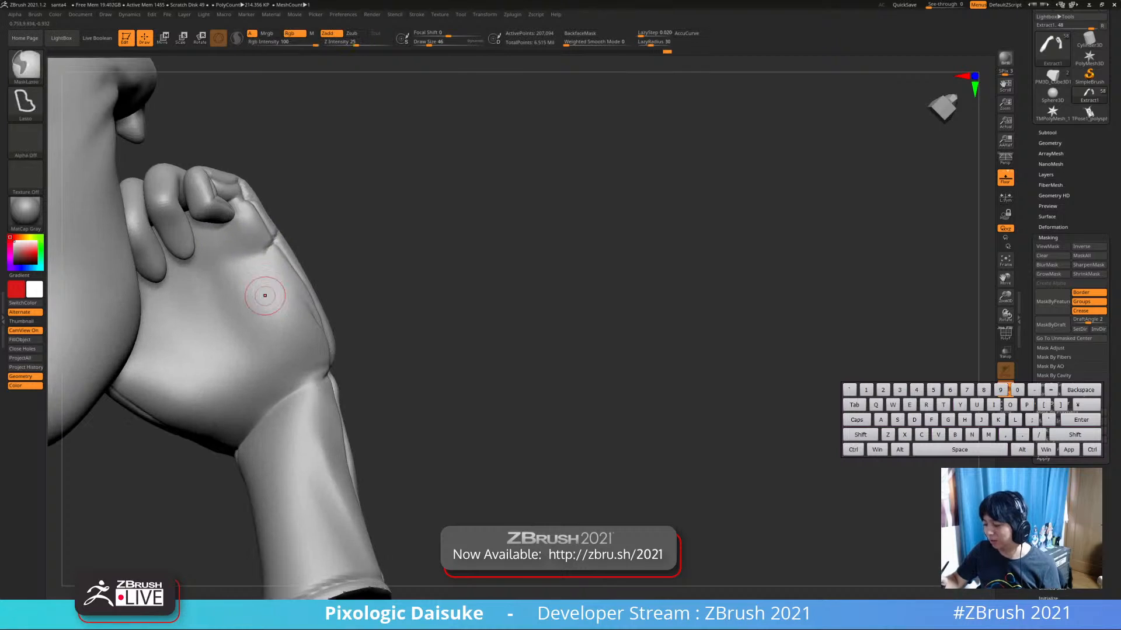
Smooth the palm below the little finger and touch up the wrist crease with the whole figure shown
{"action": "left_click_drag", "start_coordinate": [265, 295], "coordinate": [258, 265], "text": "shift"}
{"action": "mouse_move", "coordinate": [257, 265]}
{"action": "right_mouse_down"}
{"action": "mouse_move", "coordinate": [276, 251]}
{"action": "mouse_move", "coordinate": [269, 268]}
{"action": "mouse_move", "coordinate": [282, 236]}
{"action": "mouse_move", "coordinate": [256, 270]}
{"action": "mouse_move", "coordinate": [263, 234]}
{"action": "right_mouse_up"}
{"action": "right_click_drag", "start_coordinate": [262, 234], "coordinate": [269, 234]}
{"action": "right_click_drag", "start_coordinate": [292, 292], "coordinate": [298, 403]}
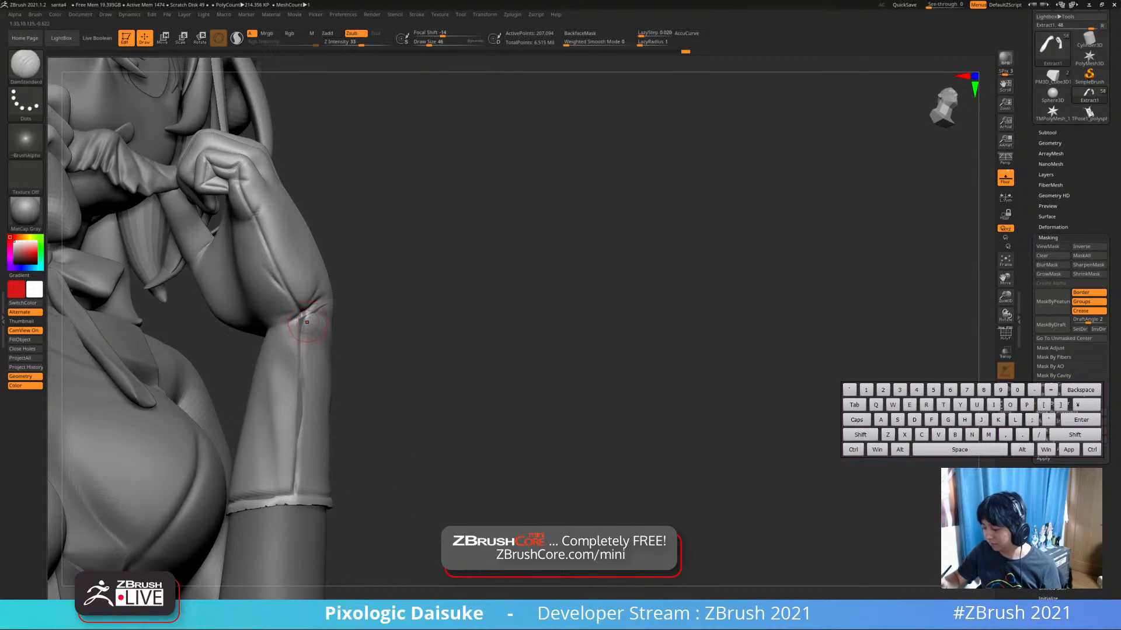
{"action": "mouse_move", "coordinate": [306, 316]}
{"action": "right_mouse_down", "text": "ctrl"}
{"action": "mouse_move", "coordinate": [306, 295]}
{"action": "mouse_move", "coordinate": [260, 306]}
{"action": "mouse_move", "coordinate": [251, 294]}
{"action": "mouse_move", "coordinate": [298, 292]}
{"action": "mouse_move", "coordinate": [320, 309]}
{"action": "right_mouse_up", "text": "ctrl"}
{"action": "mouse_move", "coordinate": [432, 233]}
{"action": "right_mouse_down"}
{"action": "mouse_move", "coordinate": [438, 248]}
{"action": "mouse_move", "coordinate": [375, 246]}
{"action": "mouse_move", "coordinate": [417, 243]}
{"action": "mouse_move", "coordinate": [409, 225]}
{"action": "right_mouse_up"}
Isolate the gloves, carve a seam along the thumb and undo the last strokes at the thumb's base
{"action": "key", "text": "alt+s"}
{"action": "right_click_drag", "start_coordinate": [409, 225], "coordinate": [510, 183], "text": "ctrl"}
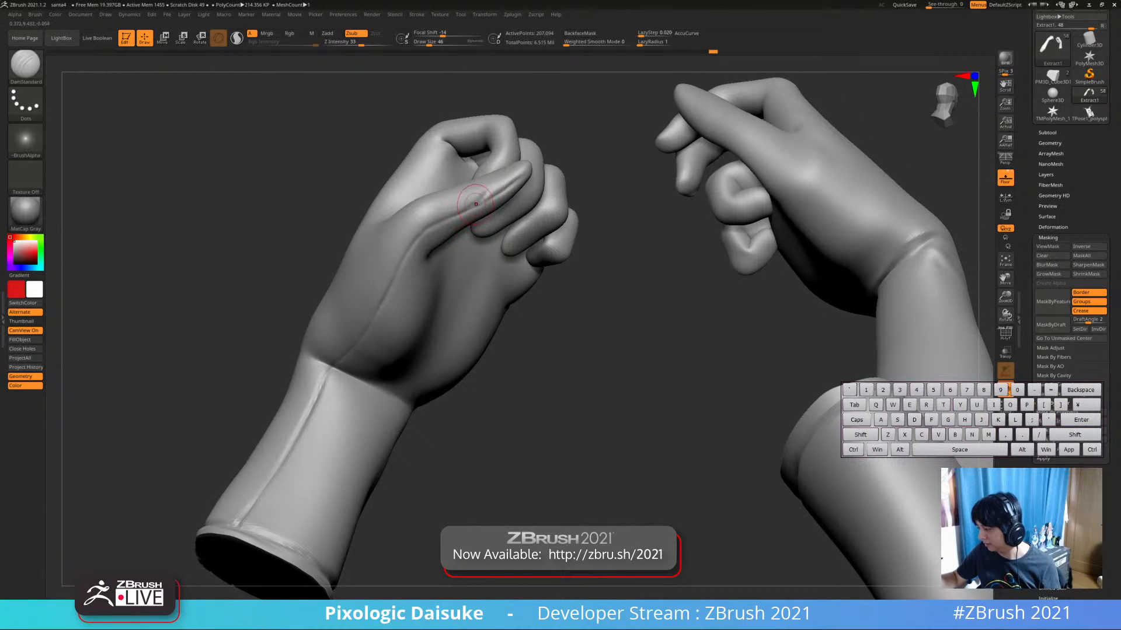
{"action": "key", "text": "shift"}
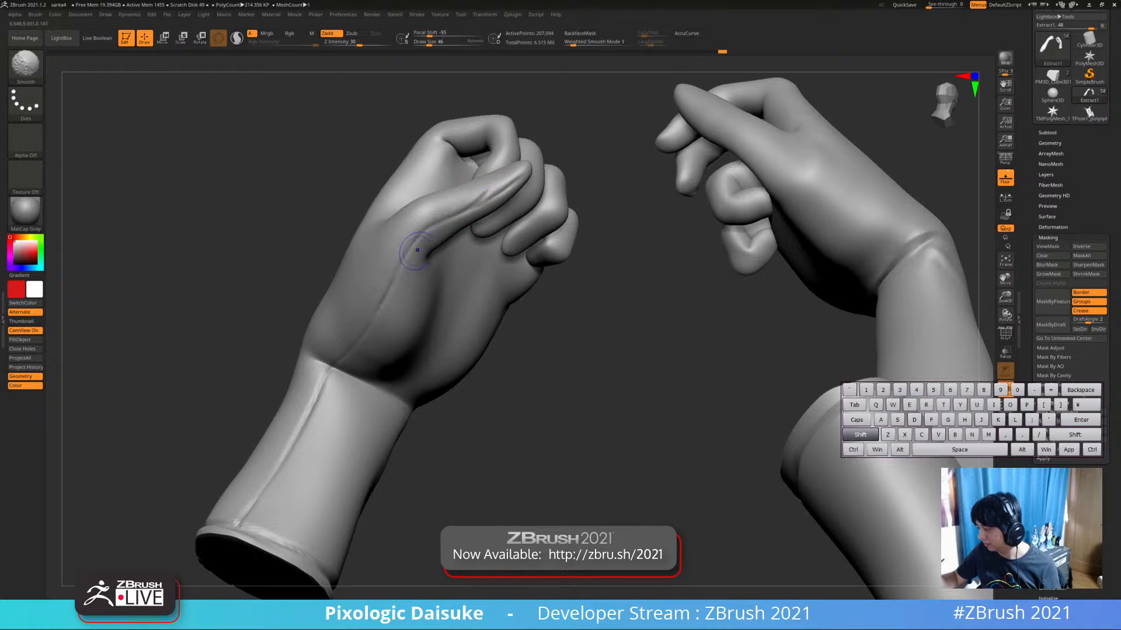
{"action": "right_click_drag", "start_coordinate": [397, 239], "coordinate": [409, 231]}
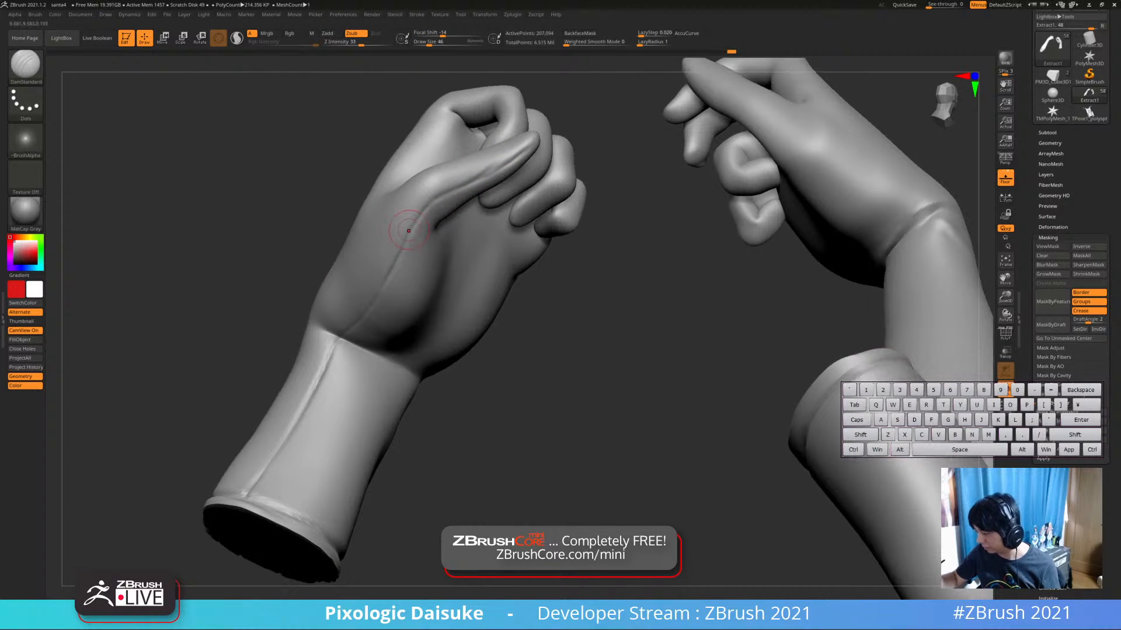
{"action": "key", "text": "ctrl+z"}
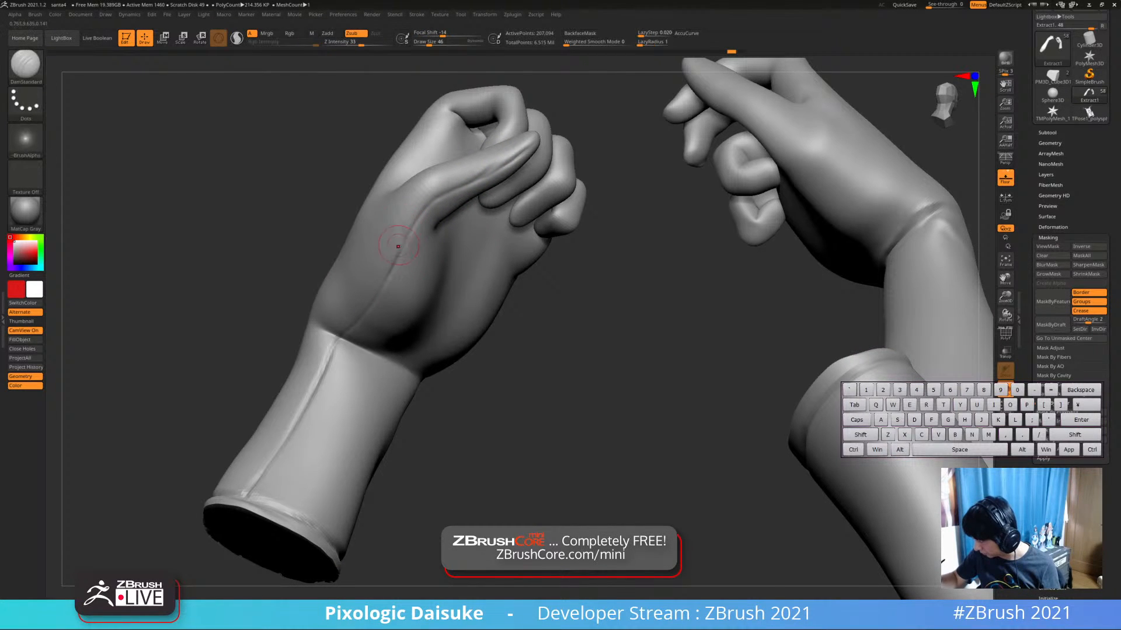
{"action": "key", "text": "ctrl+z"}
Carve a short crease across the base of the thumb and smooth it
{"action": "right_click_drag", "start_coordinate": [409, 237], "coordinate": [414, 234]}
{"action": "left_click_drag", "start_coordinate": [402, 239], "coordinate": [417, 236]}
{"action": "right_click_drag", "start_coordinate": [418, 236], "coordinate": [429, 233]}
{"action": "key", "text": "shift"}
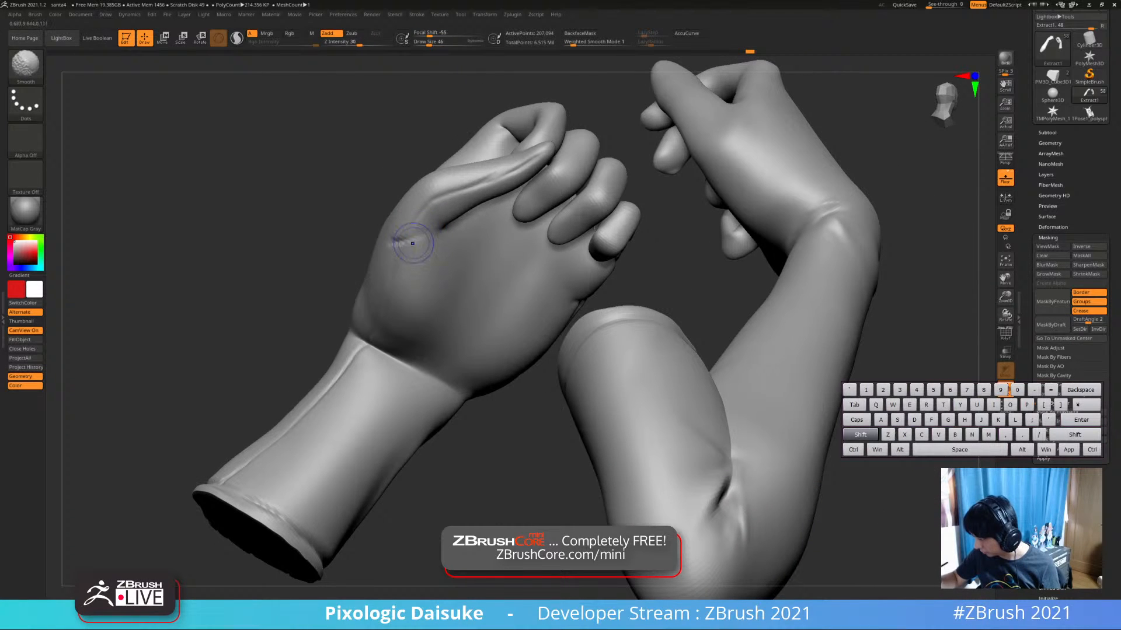
{"action": "left_click_drag", "start_coordinate": [404, 238], "coordinate": [426, 221], "text": "shift"}
Carve a diagonal wrist crease below the thumb, define the seam beside it and smooth both
{"action": "mouse_move", "coordinate": [426, 221]}
{"action": "right_mouse_down"}
{"action": "mouse_move", "coordinate": [410, 239]}
{"action": "mouse_move", "coordinate": [350, 250]}
{"action": "mouse_move", "coordinate": [303, 333]}
{"action": "right_mouse_up"}
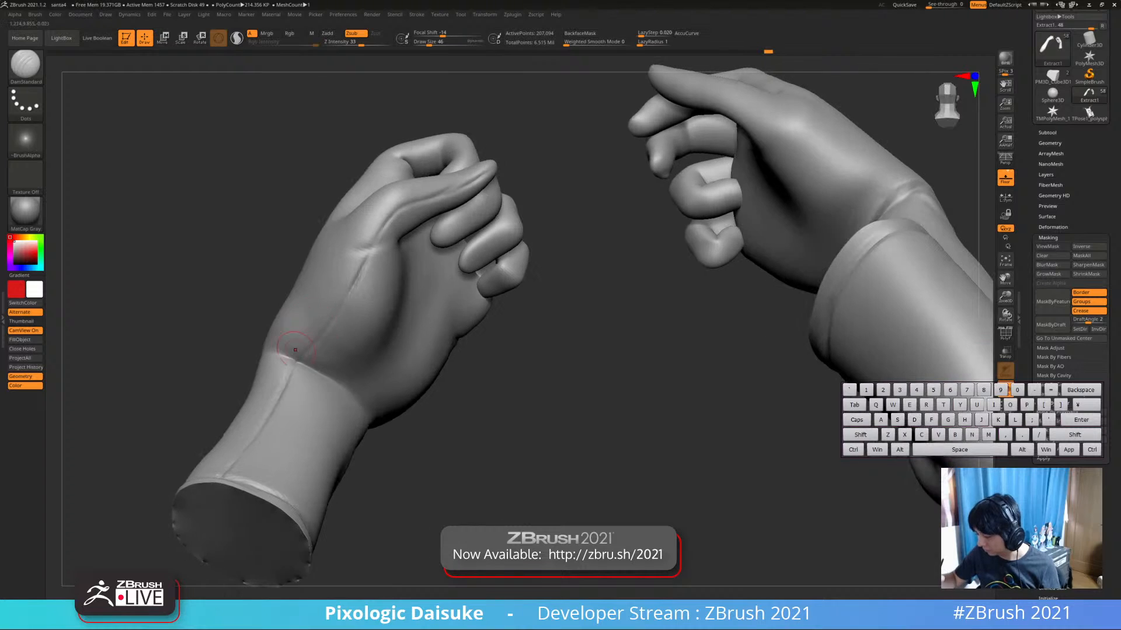
{"action": "key", "text": "shift"}
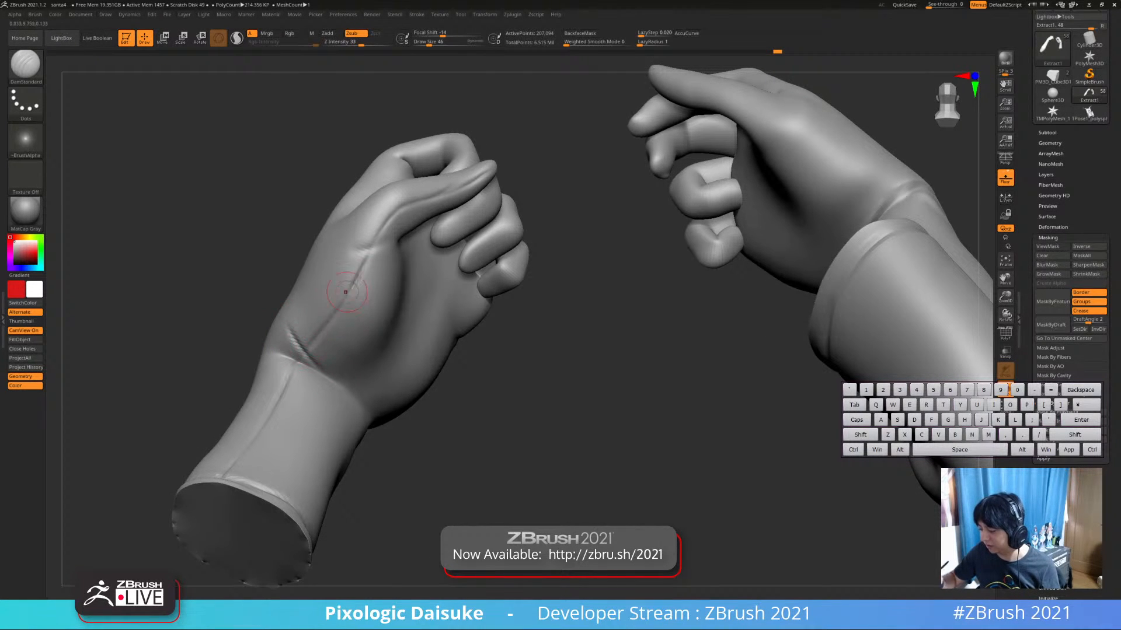
{"action": "right_click_drag", "start_coordinate": [351, 278], "coordinate": [300, 274]}
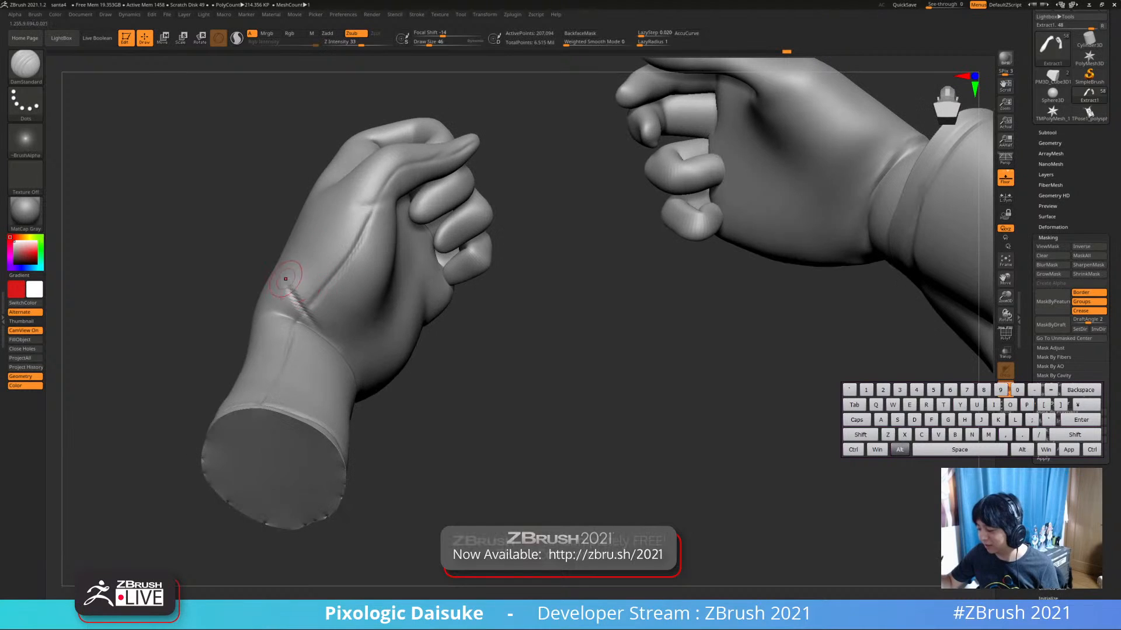
{"action": "left_click_drag", "start_coordinate": [291, 291], "coordinate": [319, 327], "text": "alt"}
{"action": "right_click_drag", "start_coordinate": [344, 292], "coordinate": [299, 280]}
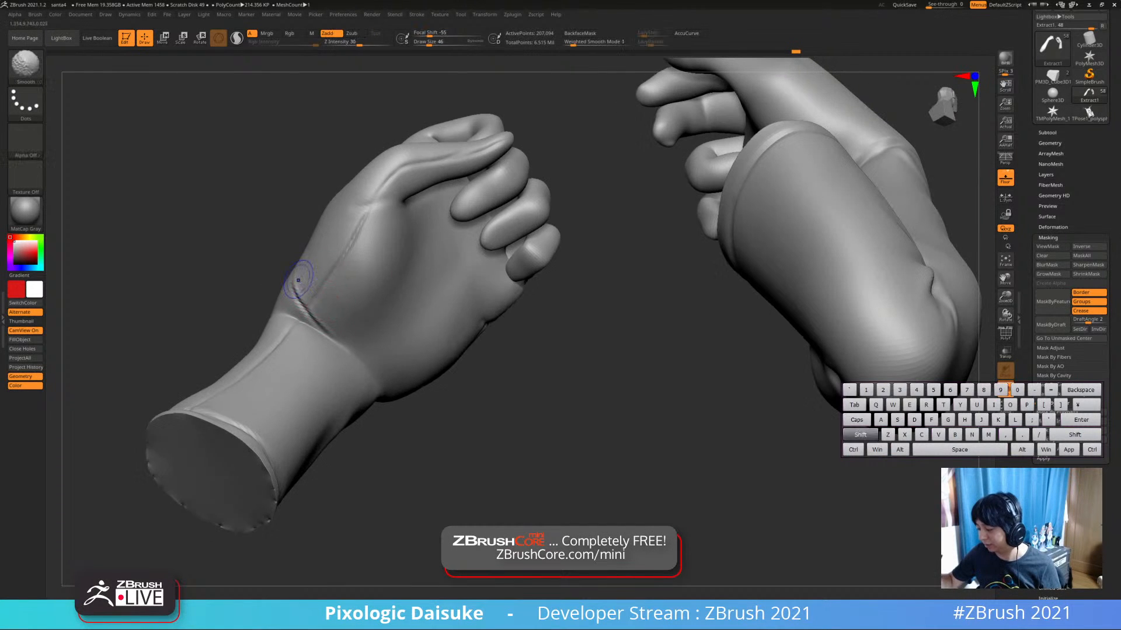
{"action": "left_click_drag", "start_coordinate": [344, 341], "coordinate": [338, 347], "text": "shift"}
Subdivide the gloves once, then raise a fold along the thumb-side wrist crease and smooth it
{"action": "key", "text": "ctrl+d"}
{"action": "mouse_move", "coordinate": [334, 315]}
{"action": "right_mouse_down", "text": "ctrl"}
{"action": "mouse_move", "coordinate": [315, 265]}
{"action": "mouse_move", "coordinate": [318, 318]}
{"action": "right_mouse_up", "text": "ctrl"}
{"action": "left_click_drag", "start_coordinate": [304, 312], "coordinate": [340, 344], "text": "alt"}
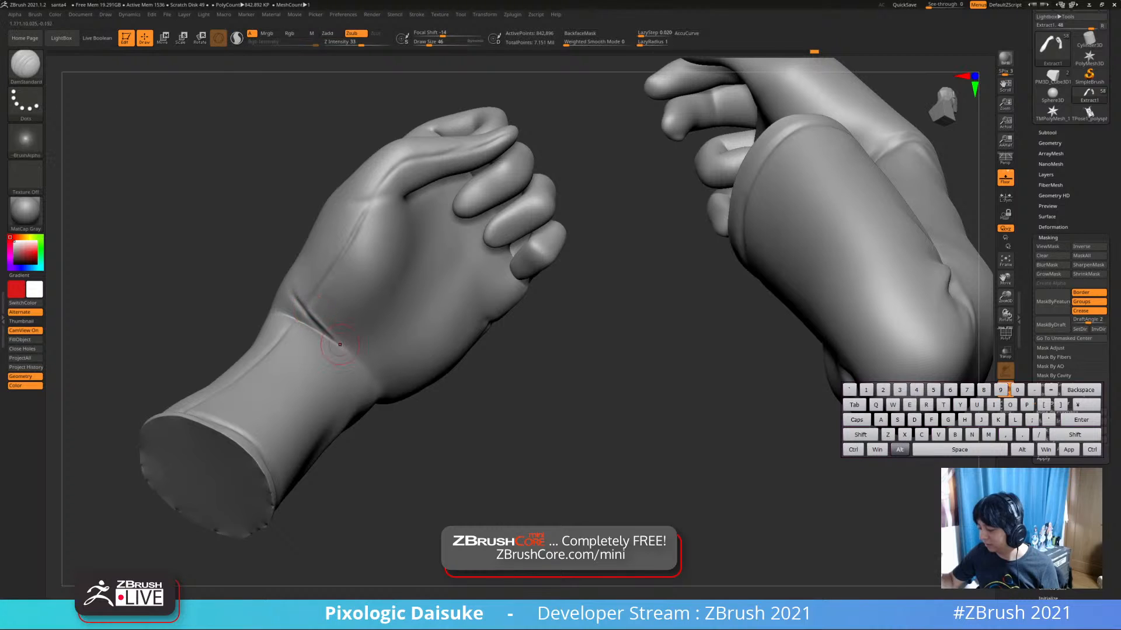
{"action": "right_click_drag", "start_coordinate": [295, 265], "coordinate": [290, 277]}
{"action": "mouse_move", "coordinate": [312, 325]}
{"action": "left_mouse_down", "text": "shift"}
{"action": "mouse_move", "coordinate": [283, 270]}
{"action": "mouse_move", "coordinate": [311, 326]}
{"action": "left_mouse_up", "text": "shift"}
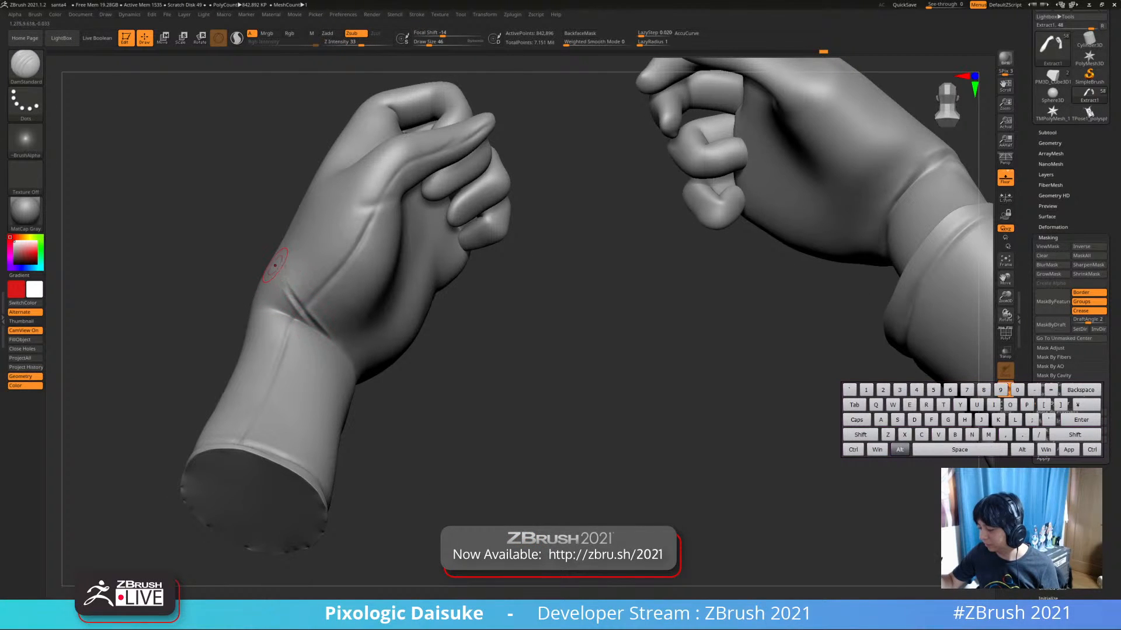
Rework the folds around the thumb-side wrist crease, undoing one stroke and smoothing the surface toward the palm
{"action": "mouse_move", "coordinate": [275, 265]}
{"action": "left_mouse_down", "text": "shift"}
{"action": "mouse_move", "coordinate": [350, 284]}
{"action": "mouse_move", "coordinate": [325, 295]}
{"action": "mouse_move", "coordinate": [338, 271]}
{"action": "left_mouse_up", "text": "shift"}
{"action": "key", "text": "ctrl+z"}
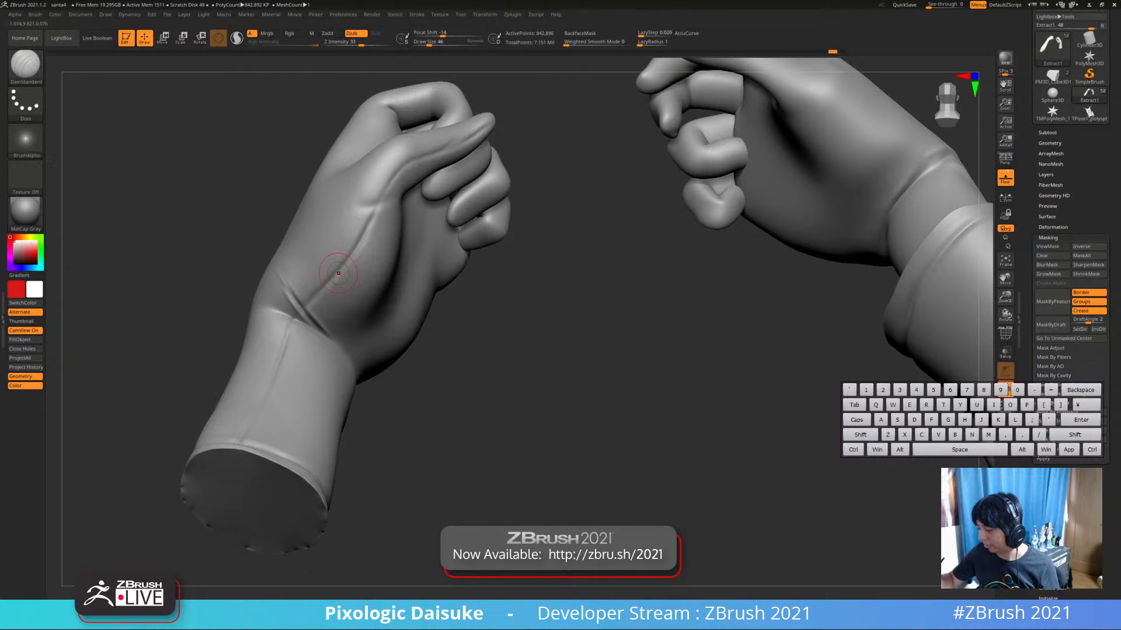
{"action": "right_click_drag", "start_coordinate": [340, 270], "coordinate": [336, 233]}
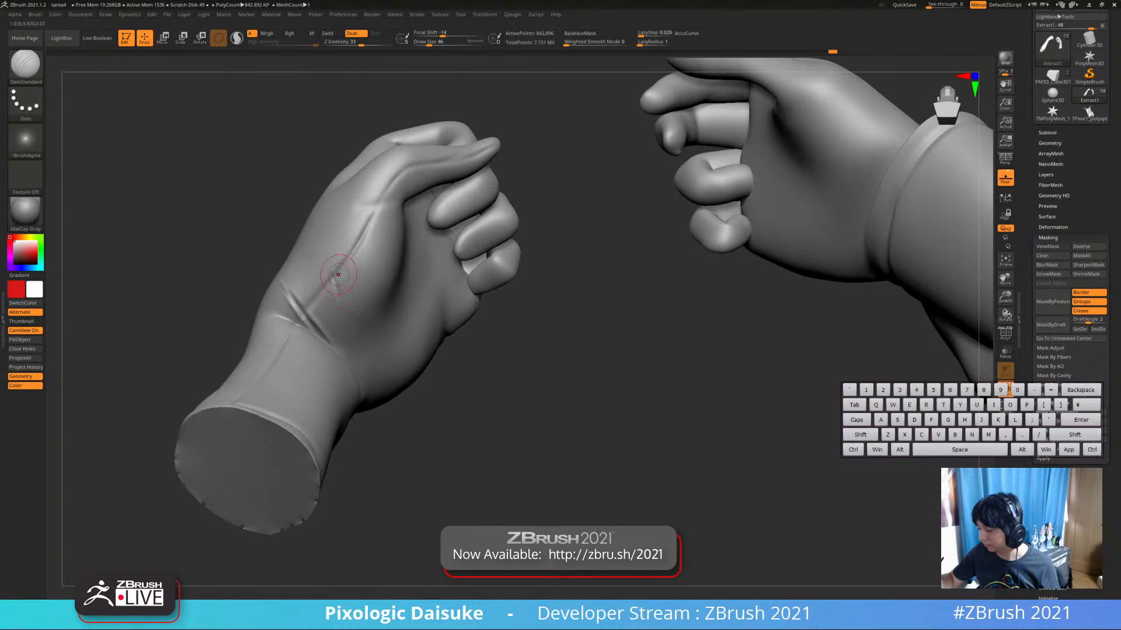
{"action": "left_click_drag", "start_coordinate": [343, 283], "coordinate": [338, 287], "text": "alt"}
{"action": "mouse_move", "coordinate": [338, 287]}
{"action": "right_mouse_down", "text": "ctrl"}
{"action": "mouse_move", "coordinate": [341, 253]}
{"action": "mouse_move", "coordinate": [345, 303]}
{"action": "mouse_move", "coordinate": [347, 292]}
{"action": "right_mouse_up", "text": "ctrl"}
{"action": "left_click_drag", "start_coordinate": [343, 313], "coordinate": [350, 328], "text": "shift"}
{"action": "mouse_move", "coordinate": [350, 327]}
{"action": "right_mouse_down"}
{"action": "mouse_move", "coordinate": [292, 341]}
{"action": "mouse_move", "coordinate": [350, 344]}
{"action": "right_mouse_up"}
Smooth the seam between thumb and wrist and continue the wrist crease onto the back of the hand
{"action": "left_click_drag", "start_coordinate": [403, 351], "coordinate": [432, 344]}
{"action": "left_click_drag", "start_coordinate": [342, 292], "coordinate": [341, 229], "text": "shift"}
{"action": "mouse_move", "coordinate": [420, 350]}
{"action": "left_mouse_down"}
{"action": "mouse_move", "coordinate": [233, 350]}
{"action": "mouse_move", "coordinate": [385, 385]}
{"action": "mouse_move", "coordinate": [279, 282]}
{"action": "left_mouse_up"}
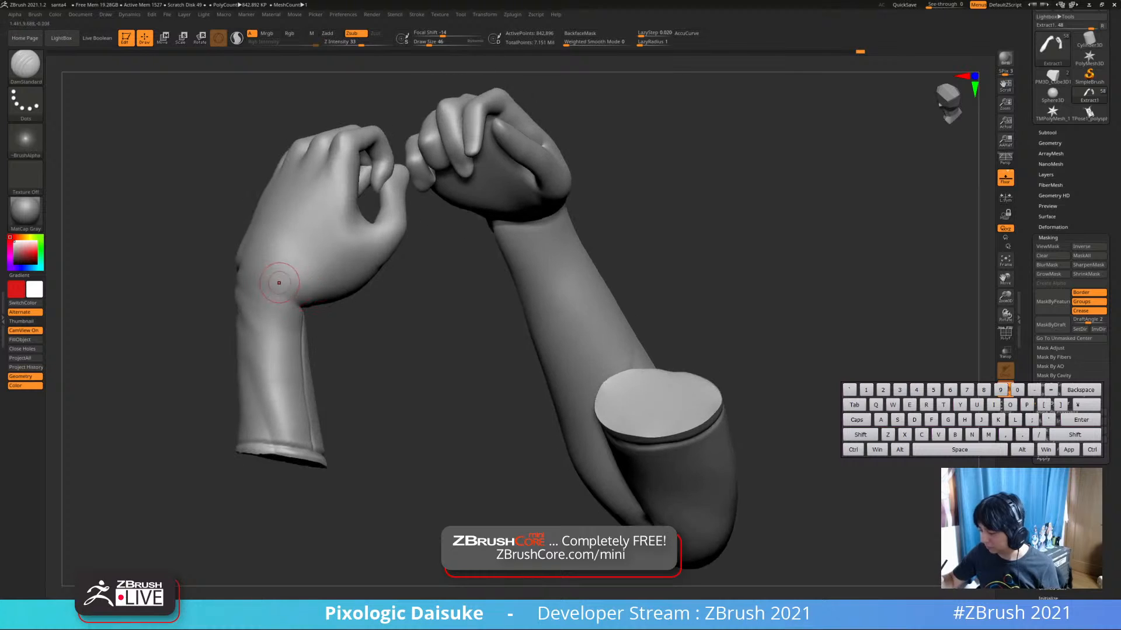
{"action": "mouse_move", "coordinate": [272, 285]}
{"action": "right_mouse_down"}
{"action": "mouse_move", "coordinate": [278, 350]}
{"action": "mouse_move", "coordinate": [261, 281]}
{"action": "right_mouse_up"}
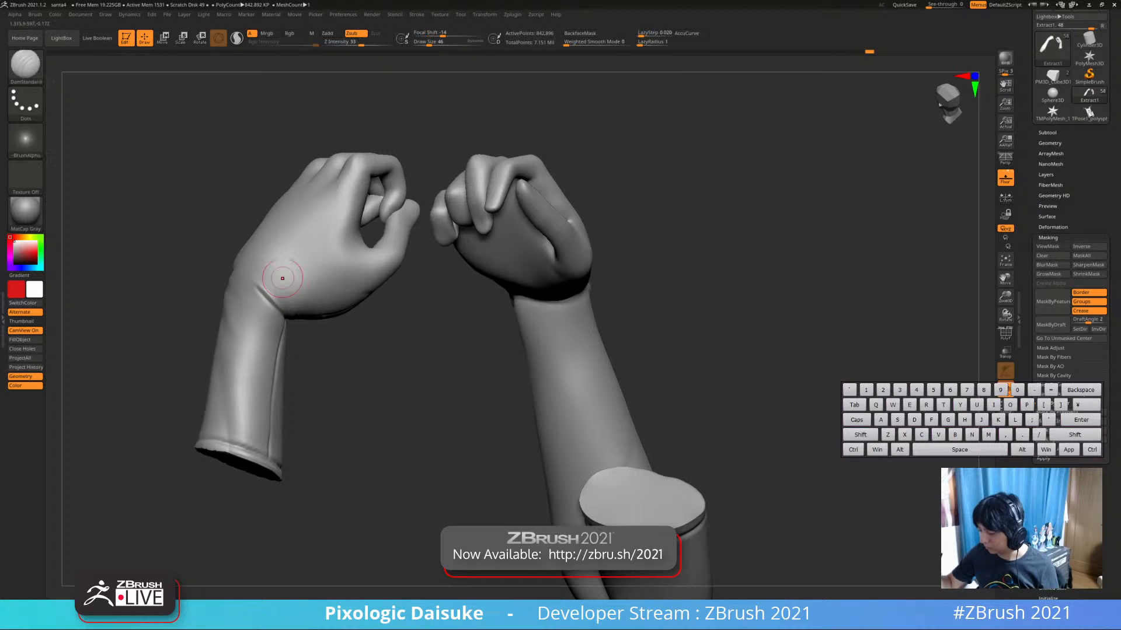
Undo the last wrist stroke and redraw the crease across the inner wrist below the thumb
{"action": "mouse_move", "coordinate": [282, 279]}
{"action": "right_mouse_down"}
{"action": "mouse_move", "coordinate": [272, 318]}
{"action": "mouse_move", "coordinate": [270, 290]}
{"action": "mouse_move", "coordinate": [227, 300]}
{"action": "mouse_move", "coordinate": [225, 271]}
{"action": "right_mouse_up"}
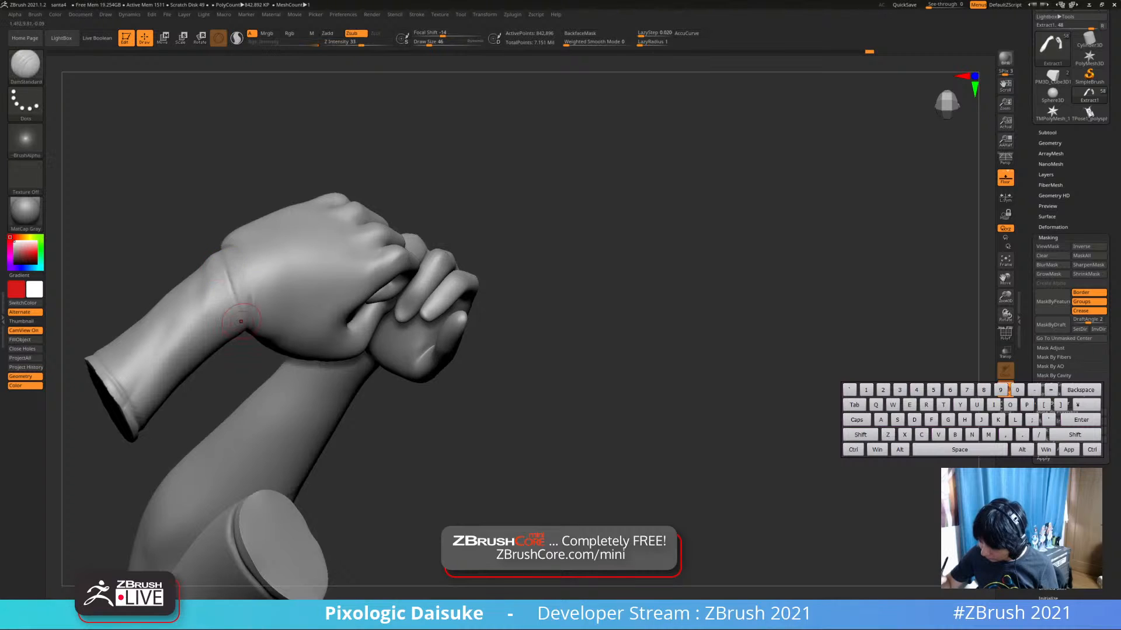
{"action": "mouse_move", "coordinate": [240, 321]}
{"action": "right_mouse_down"}
{"action": "mouse_move", "coordinate": [242, 309]}
{"action": "mouse_move", "coordinate": [248, 363]}
{"action": "mouse_move", "coordinate": [210, 217]}
{"action": "mouse_move", "coordinate": [245, 286]}
{"action": "mouse_move", "coordinate": [242, 318]}
{"action": "mouse_move", "coordinate": [223, 317]}
{"action": "mouse_move", "coordinate": [227, 290]}
{"action": "right_mouse_up"}
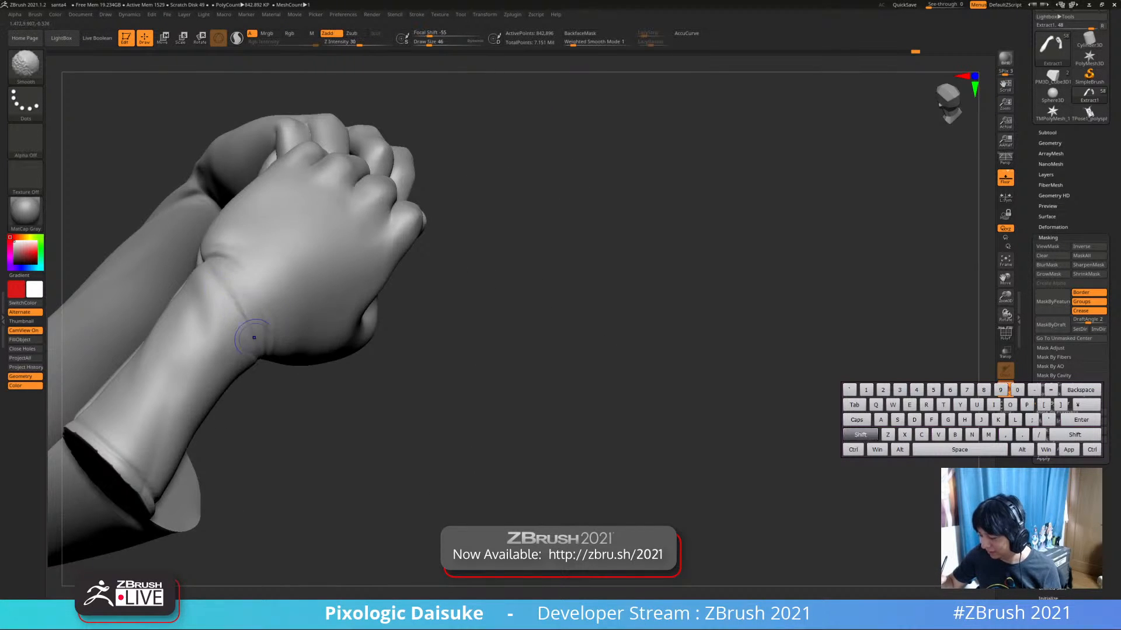
{"action": "mouse_move", "coordinate": [254, 337]}
{"action": "right_mouse_down"}
{"action": "mouse_move", "coordinate": [257, 292]}
{"action": "mouse_move", "coordinate": [273, 306]}
{"action": "mouse_move", "coordinate": [284, 285]}
{"action": "mouse_move", "coordinate": [259, 331]}
{"action": "right_mouse_up"}
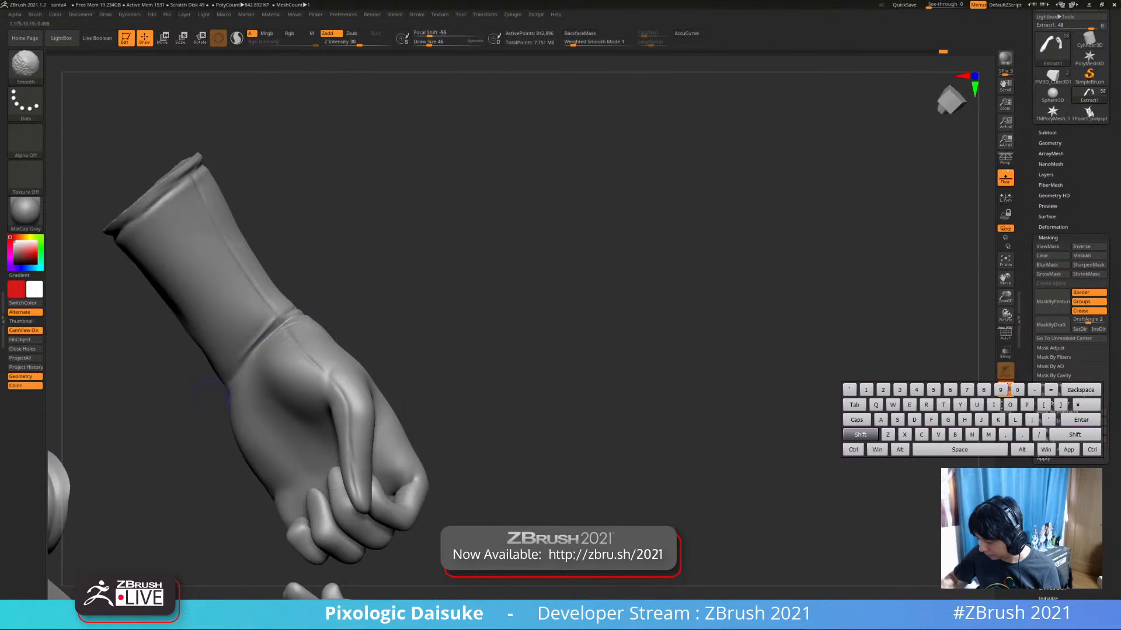
{"action": "key", "text": "ctrl+z"}
{"action": "left_click_drag", "start_coordinate": [295, 309], "coordinate": [227, 378]}
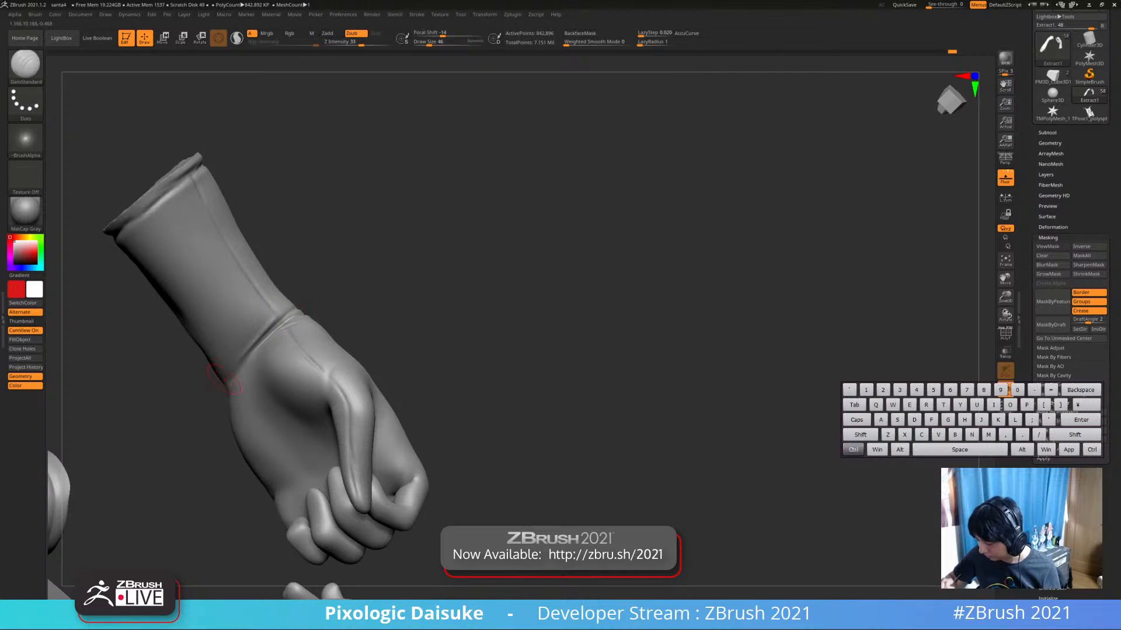
{"action": "mouse_move", "coordinate": [228, 377]}
{"action": "right_mouse_down", "text": "ctrl"}
{"action": "mouse_move", "coordinate": [234, 336]}
{"action": "mouse_move", "coordinate": [274, 292]}
{"action": "mouse_move", "coordinate": [274, 324]}
{"action": "right_mouse_up", "text": "ctrl"}
{"action": "right_click_drag", "start_coordinate": [273, 324], "coordinate": [280, 274]}
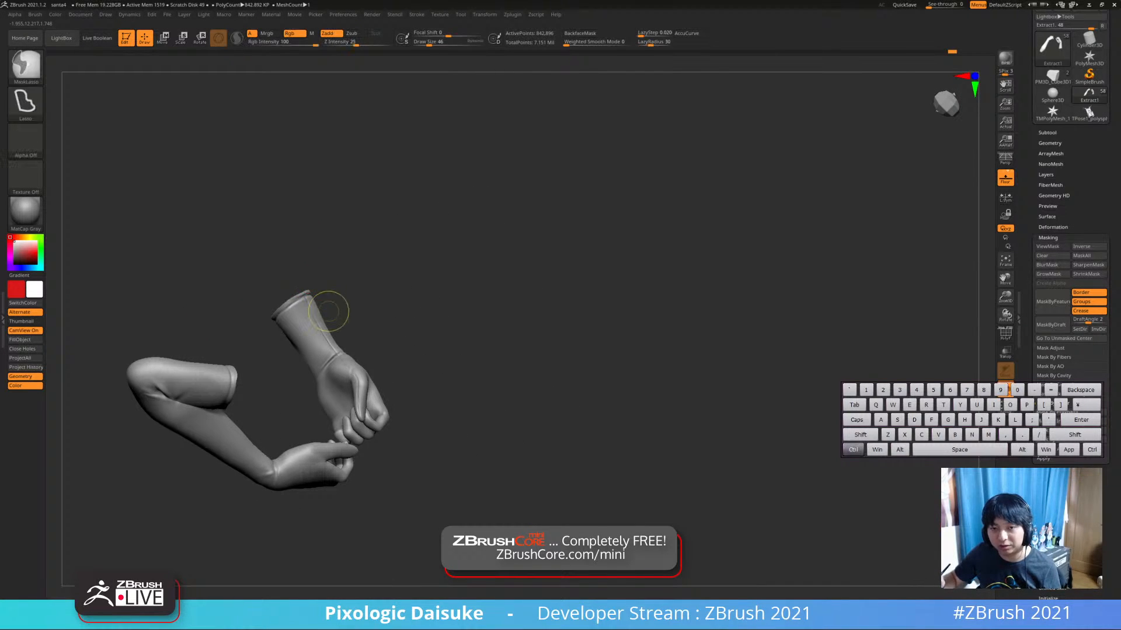
Add a second fold on the forearm just above the thumb-side wrist crease, undoing trial strokes and smoothing beside it
{"action": "mouse_move", "coordinate": [327, 310]}
{"action": "right_mouse_down", "text": "ctrl"}
{"action": "mouse_move", "coordinate": [365, 312]}
{"action": "mouse_move", "coordinate": [297, 280]}
{"action": "mouse_move", "coordinate": [332, 338]}
{"action": "mouse_move", "coordinate": [322, 323]}
{"action": "right_mouse_up", "text": "ctrl"}
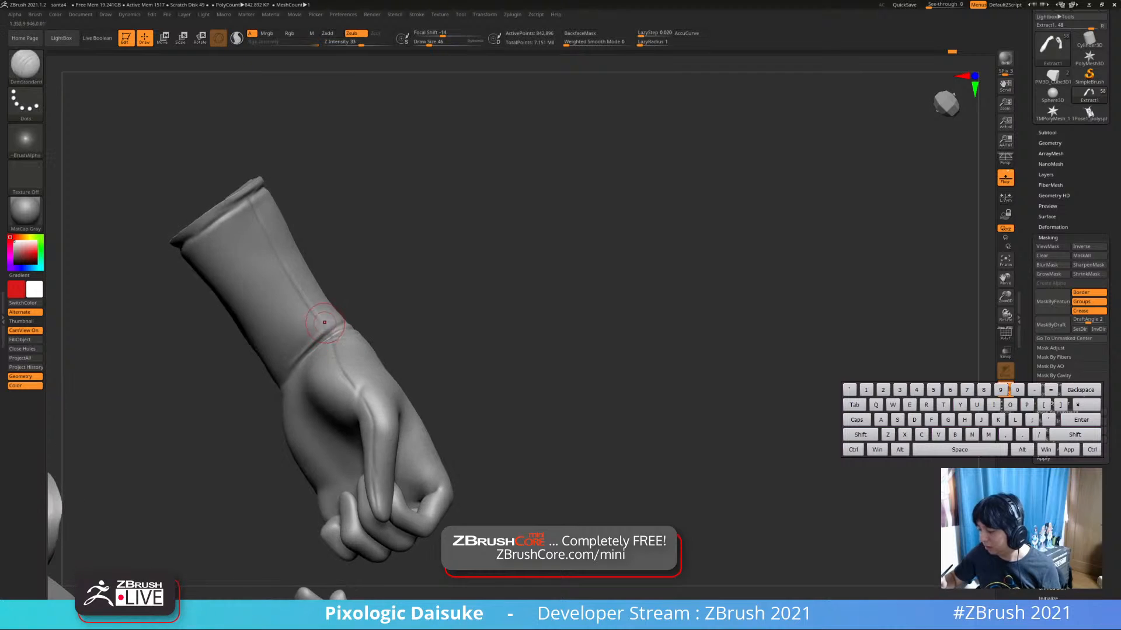
{"action": "mouse_move", "coordinate": [324, 319]}
{"action": "left_mouse_down", "text": "alt"}
{"action": "mouse_move", "coordinate": [273, 333]}
{"action": "mouse_move", "coordinate": [345, 318]}
{"action": "left_mouse_up", "text": "alt"}
{"action": "key", "text": "ctrl+z"}
{"action": "key", "text": "ctrl+z"}
{"action": "key", "text": "ctrl+z"}
{"action": "key", "text": "ctrl+z"}
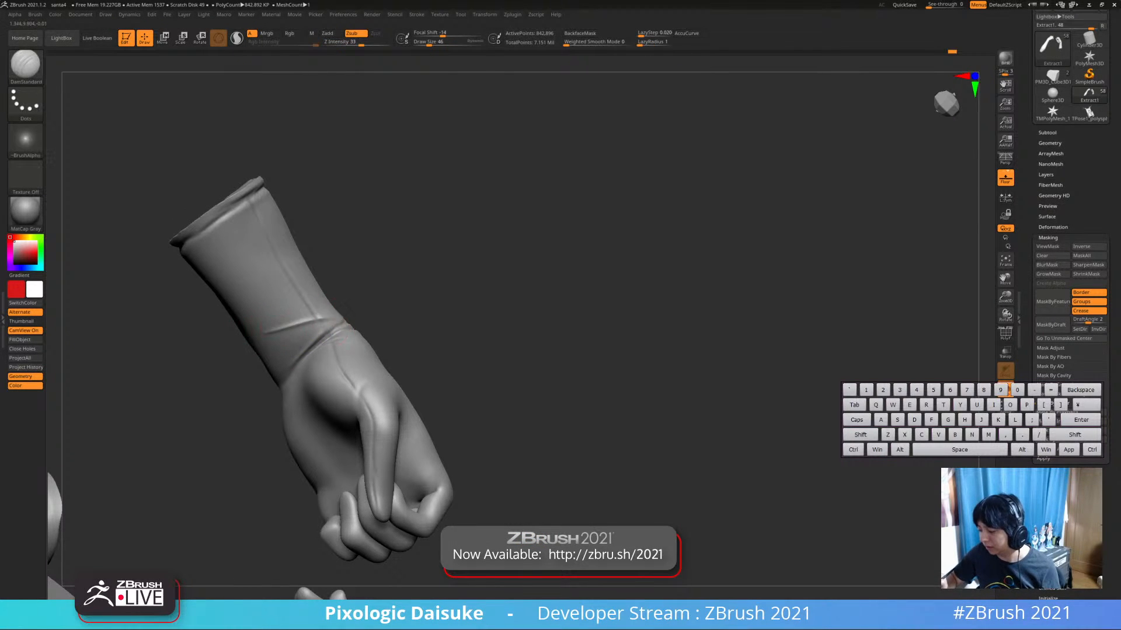
{"action": "right_click_drag", "start_coordinate": [344, 328], "coordinate": [341, 341]}
{"action": "left_click_drag", "start_coordinate": [334, 335], "coordinate": [315, 324], "text": "shift"}
Define the new forearm fold and smooth the surface between it and the wrist crease
{"action": "right_click_drag", "start_coordinate": [319, 327], "coordinate": [341, 345], "text": "ctrl"}
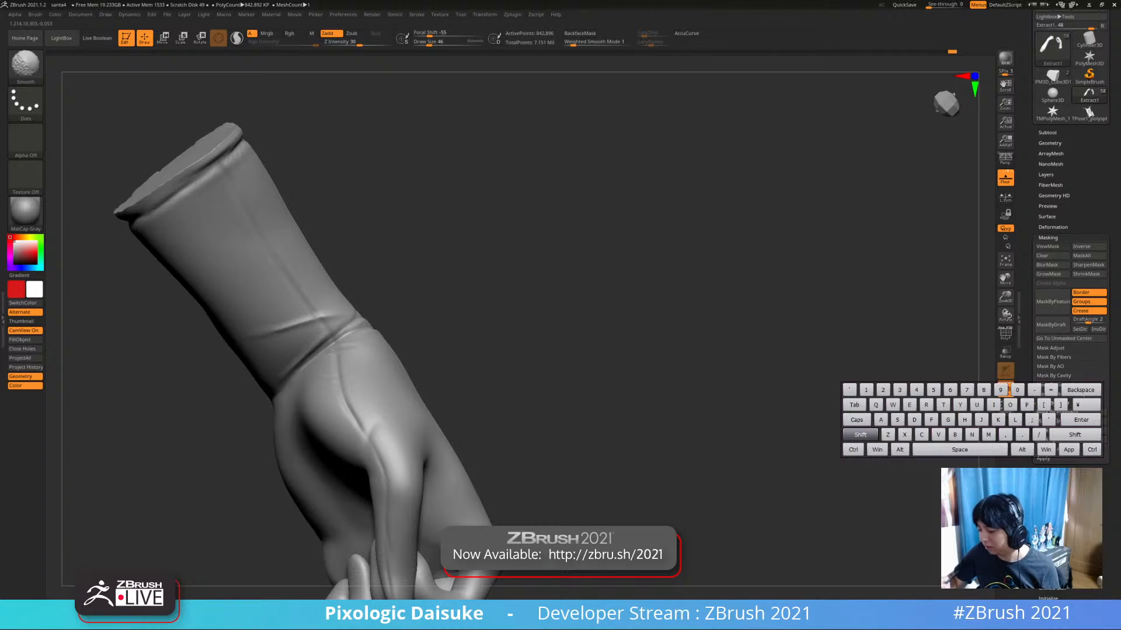
{"action": "left_click_drag", "start_coordinate": [340, 346], "coordinate": [335, 352], "text": "shift"}
{"action": "right_click_drag", "start_coordinate": [334, 344], "coordinate": [321, 324]}
{"action": "left_click_drag", "start_coordinate": [261, 340], "coordinate": [275, 336], "text": "shift"}
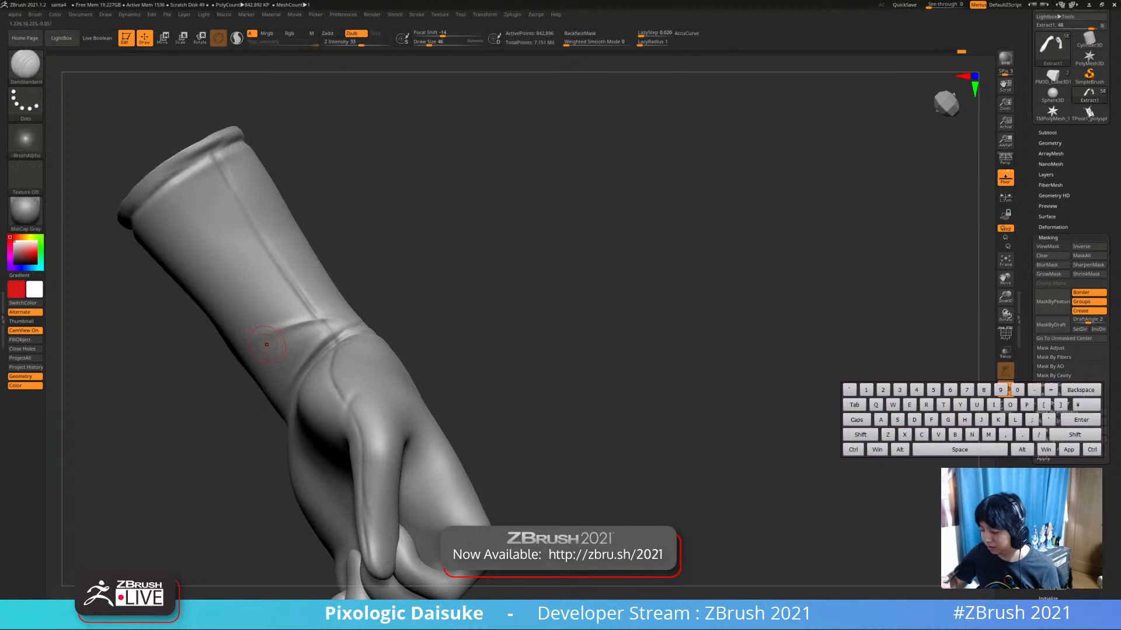
{"action": "key", "text": "shift"}
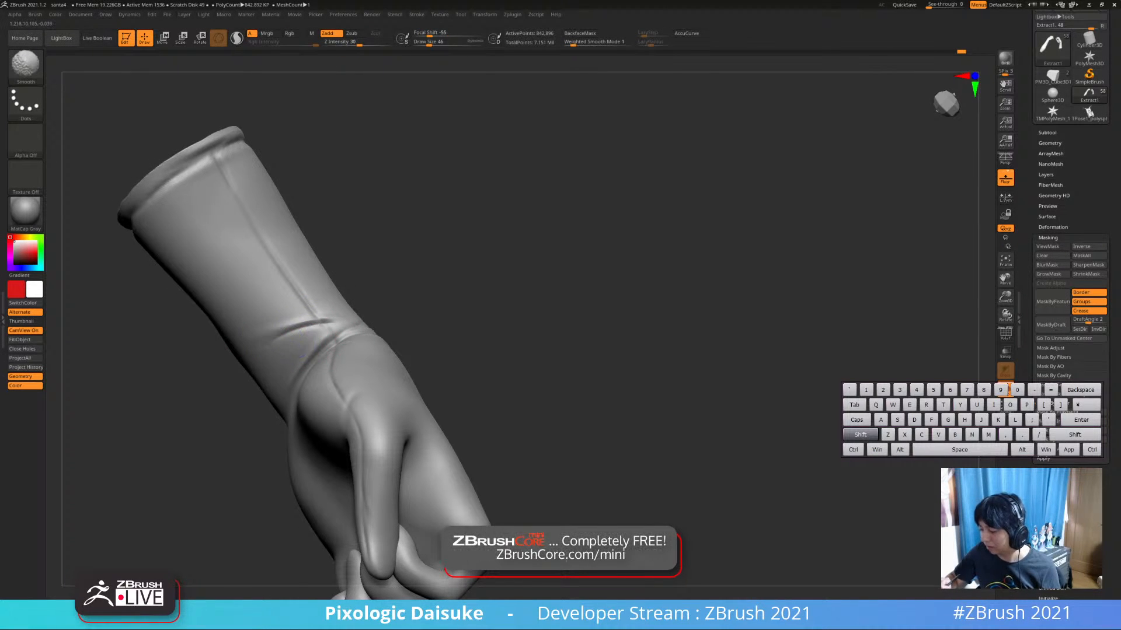
{"action": "left_click_drag", "start_coordinate": [331, 322], "coordinate": [349, 331], "text": "shift"}
Soften the end of the forearm fold so it tapers out toward the inner forearm
{"action": "right_click_drag", "start_coordinate": [315, 343], "coordinate": [326, 328]}
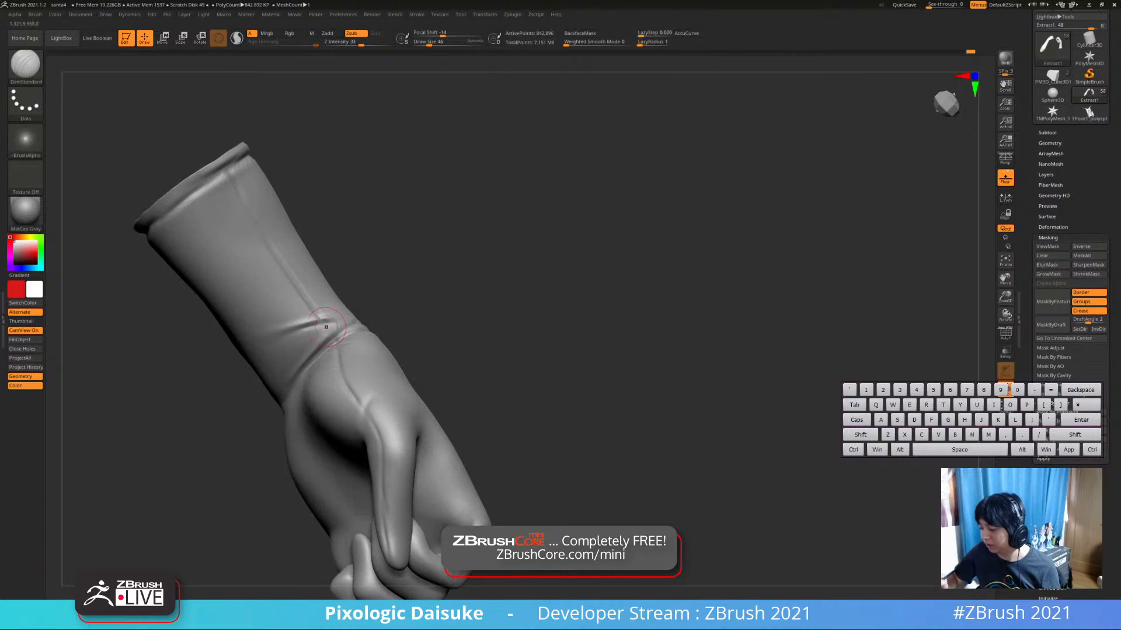
{"action": "key", "text": "alt+s"}
{"action": "key", "text": "alt+s"}
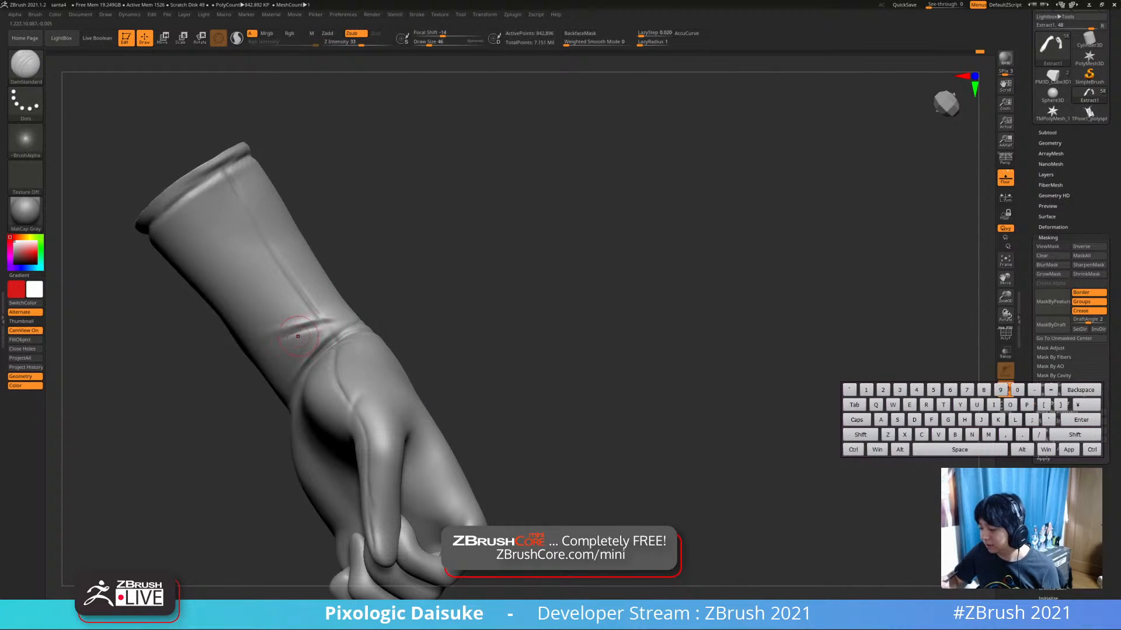
{"action": "left_click_drag", "start_coordinate": [298, 336], "coordinate": [280, 336], "text": "shift"}
{"action": "scroll", "coordinate": [301, 333], "scroll_direction": "down", "scroll_amount": 2}
{"action": "mouse_move", "coordinate": [300, 334]}
{"action": "right_mouse_down"}
{"action": "mouse_move", "coordinate": [336, 333]}
{"action": "mouse_move", "coordinate": [325, 295]}
{"action": "mouse_move", "coordinate": [344, 307]}
{"action": "right_mouse_up"}
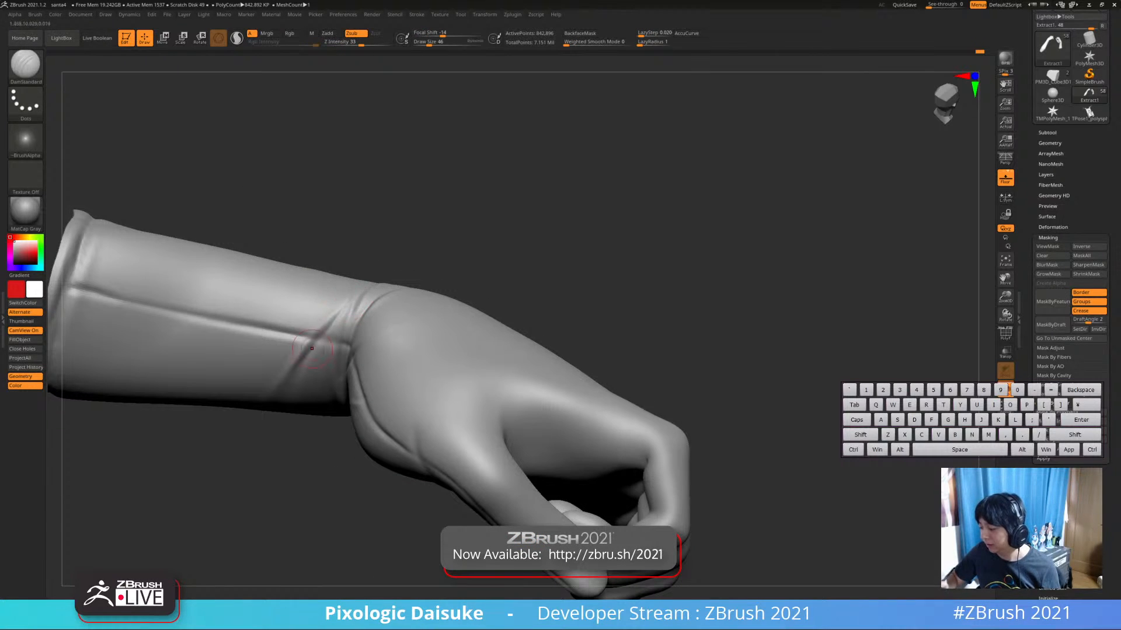
{"action": "left_click_drag", "start_coordinate": [295, 370], "coordinate": [280, 388], "text": "shift"}
Raise the fold where it meets the thumb-side forearm seam and smooth the adjoining wrist surface
{"action": "right_click_drag", "start_coordinate": [336, 335], "coordinate": [341, 291], "text": "ctrl"}
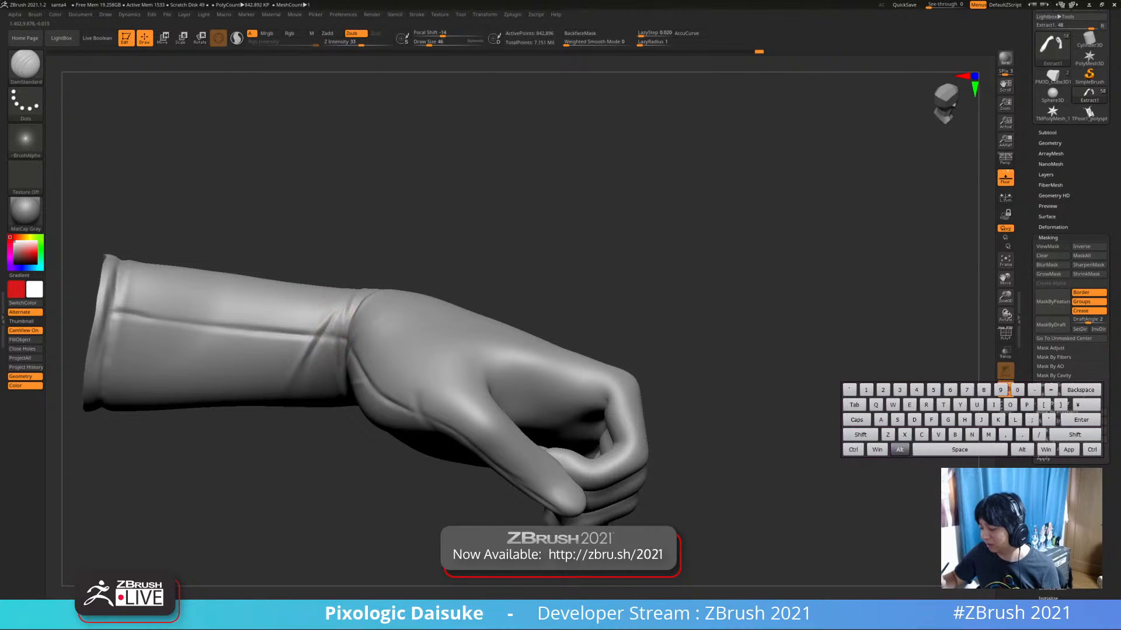
{"action": "left_click_drag", "start_coordinate": [327, 341], "coordinate": [337, 327], "text": "alt"}
{"action": "mouse_move", "coordinate": [334, 328]}
{"action": "right_mouse_down"}
{"action": "mouse_move", "coordinate": [334, 309]}
{"action": "mouse_move", "coordinate": [331, 348]}
{"action": "mouse_move", "coordinate": [339, 319]}
{"action": "mouse_move", "coordinate": [301, 320]}
{"action": "right_mouse_up"}
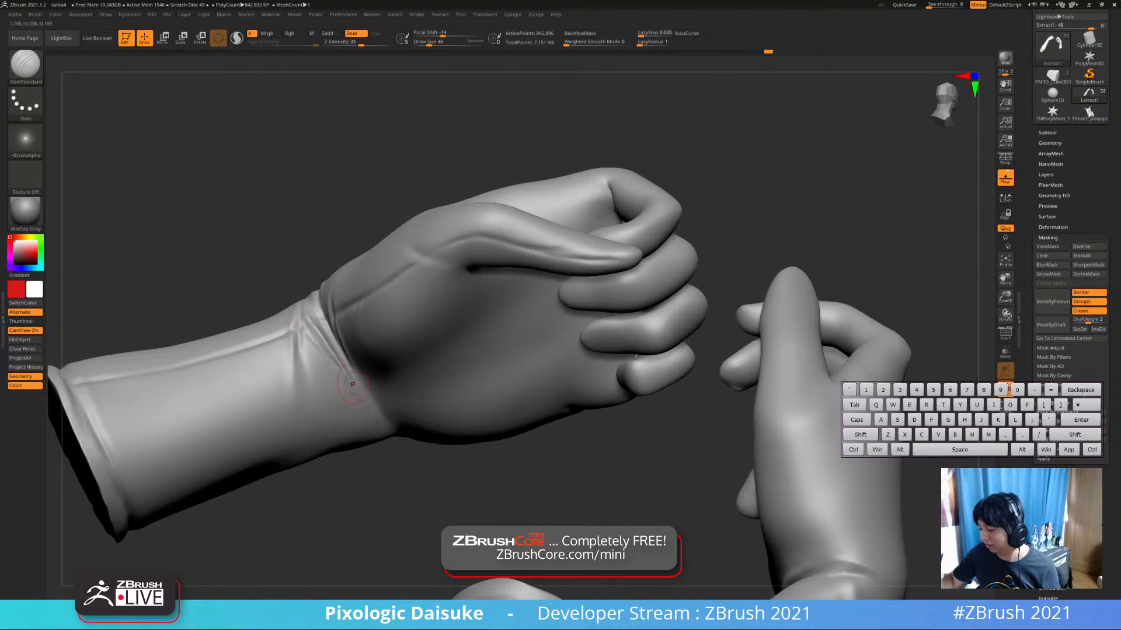
{"action": "right_click_drag", "start_coordinate": [353, 383], "coordinate": [301, 330]}
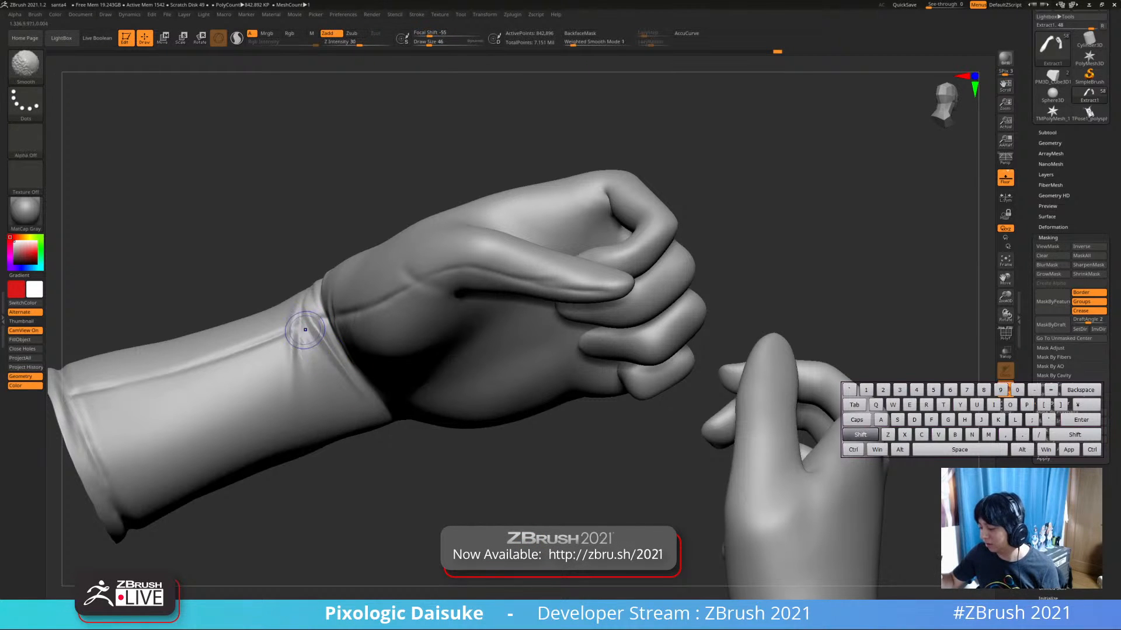
{"action": "key", "text": "f"}
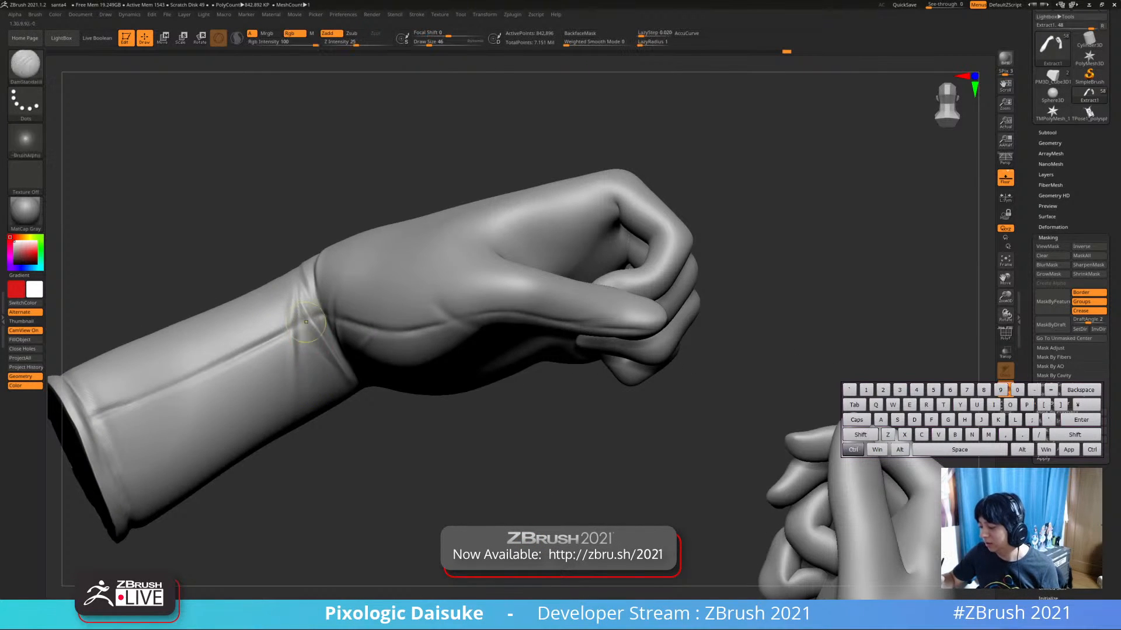
Carve a diagonal crease on the little-finger side of the inner wrist and smooth its lower end
{"action": "right_click_drag", "start_coordinate": [305, 342], "coordinate": [257, 327]}
{"action": "right_click_drag", "start_coordinate": [313, 303], "coordinate": [278, 291], "text": "ctrl"}
{"action": "right_click_drag", "start_coordinate": [380, 271], "coordinate": [298, 320]}
{"action": "left_click_drag", "start_coordinate": [303, 321], "coordinate": [324, 285]}
{"action": "right_click_drag", "start_coordinate": [324, 284], "coordinate": [321, 286]}
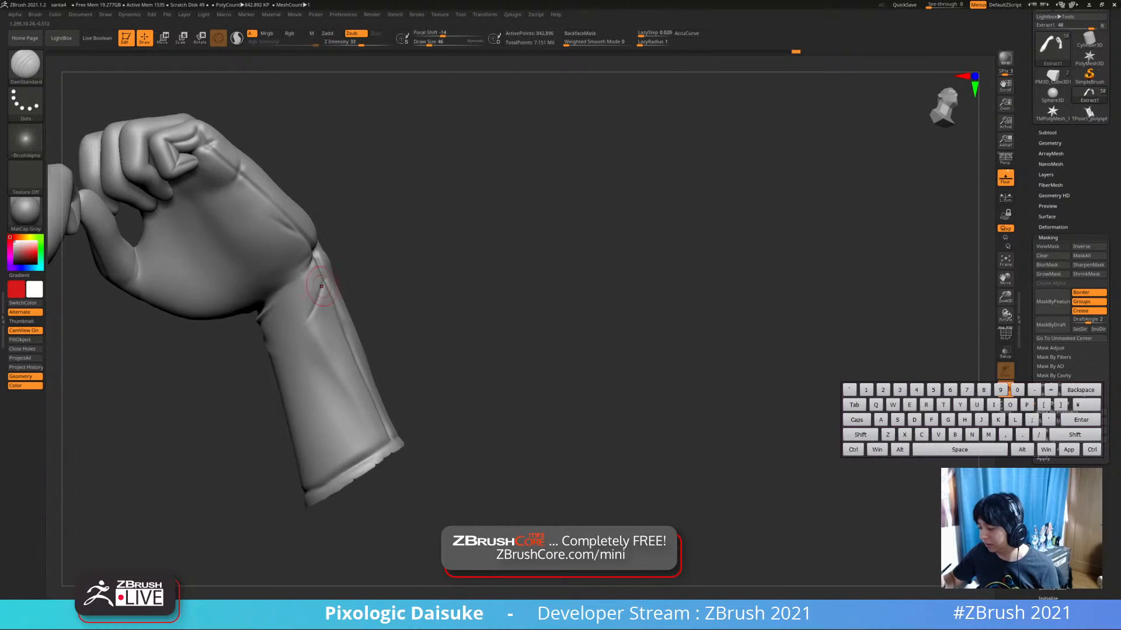
{"action": "mouse_move", "coordinate": [295, 332]}
{"action": "right_mouse_down"}
{"action": "mouse_move", "coordinate": [305, 315]}
{"action": "mouse_move", "coordinate": [290, 341]}
{"action": "right_mouse_up"}
{"action": "key", "text": "shift"}
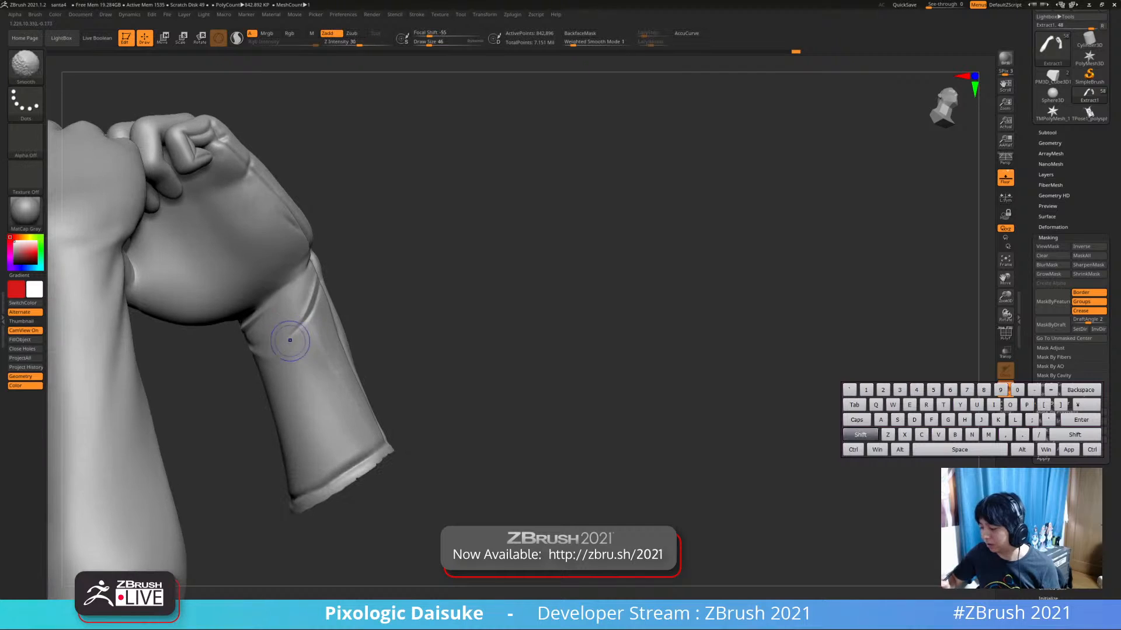
{"action": "left_click_drag", "start_coordinate": [302, 322], "coordinate": [301, 331], "text": "shift"}
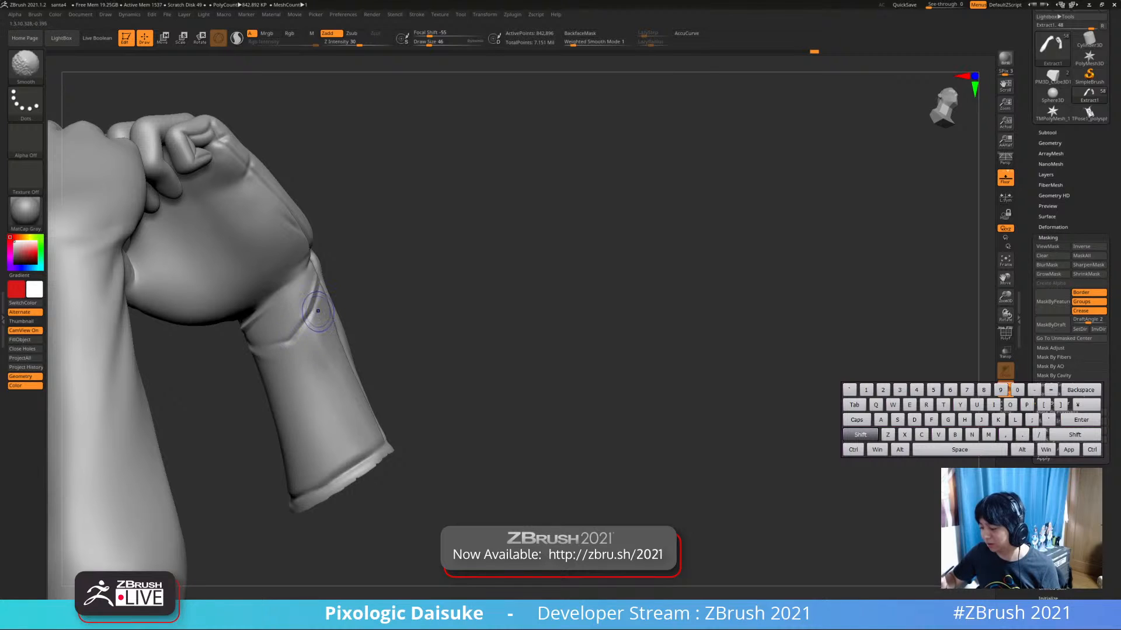
Undo the last stroke, then raise a fold along the little-finger-side wrist crease and smooth it
{"action": "right_click_drag", "start_coordinate": [330, 285], "coordinate": [285, 335]}
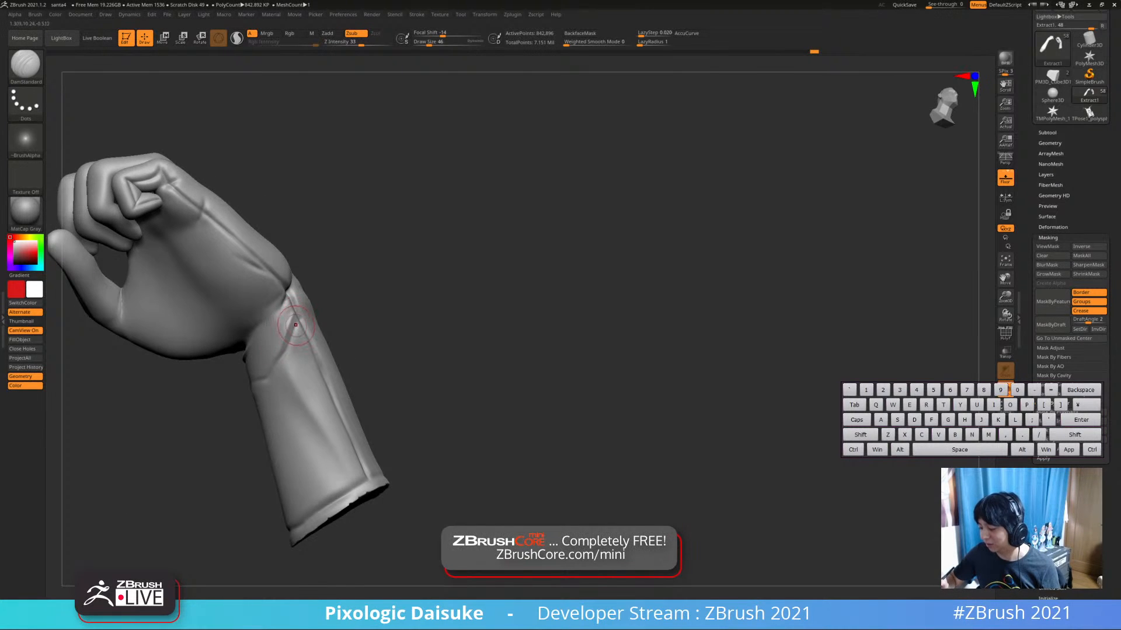
{"action": "key", "text": "ctrl+z"}
{"action": "left_click_drag", "start_coordinate": [296, 320], "coordinate": [263, 378], "text": "alt"}
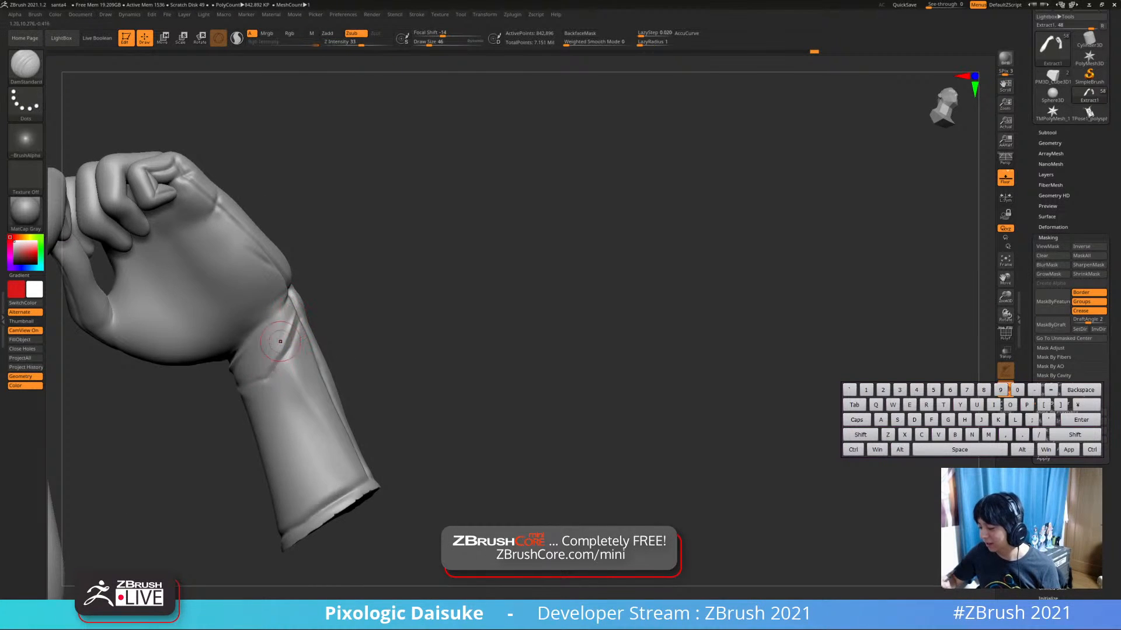
{"action": "mouse_move", "coordinate": [277, 349]}
{"action": "right_mouse_down"}
{"action": "mouse_move", "coordinate": [318, 350]}
{"action": "mouse_move", "coordinate": [280, 353]}
{"action": "right_mouse_up"}
{"action": "left_click_drag", "start_coordinate": [267, 380], "coordinate": [298, 321], "text": "shift"}
Rework the crease between the heel of the palm and the new wrist fold, undoing trial strokes
{"action": "right_click_drag", "start_coordinate": [286, 327], "coordinate": [243, 343], "text": "ctrl"}
{"action": "key", "text": "ctrl+z"}
{"action": "left_click_drag", "start_coordinate": [287, 296], "coordinate": [243, 356]}
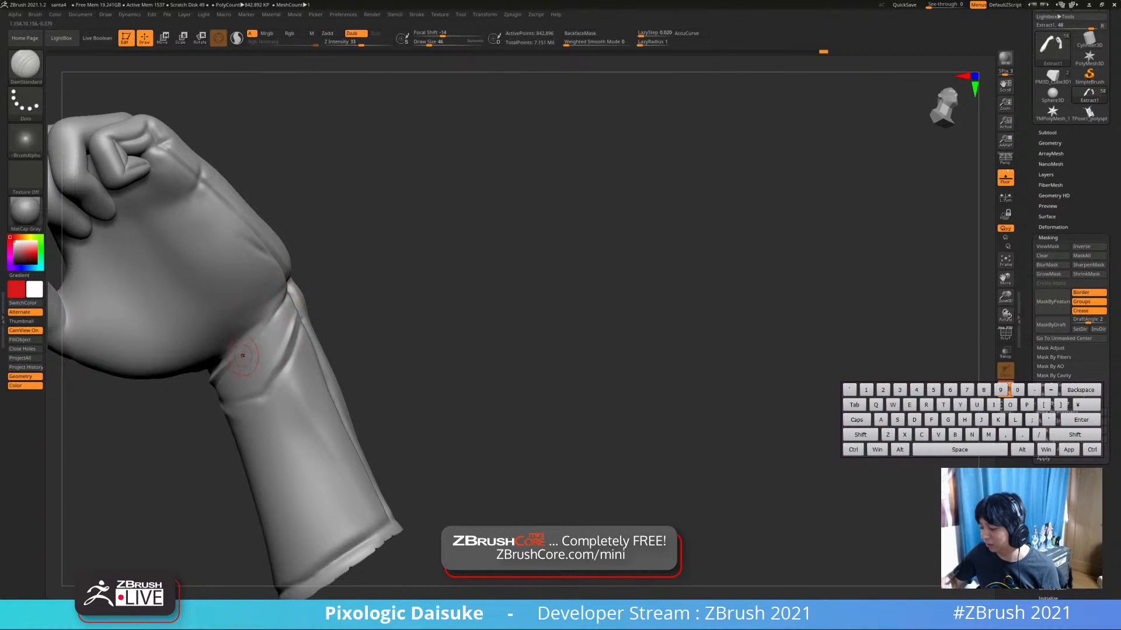
{"action": "mouse_move", "coordinate": [243, 355]}
{"action": "right_mouse_down", "text": "ctrl"}
{"action": "mouse_move", "coordinate": [275, 313]}
{"action": "mouse_move", "coordinate": [291, 315]}
{"action": "right_mouse_up", "text": "ctrl"}
{"action": "key", "text": "ctrl+z"}
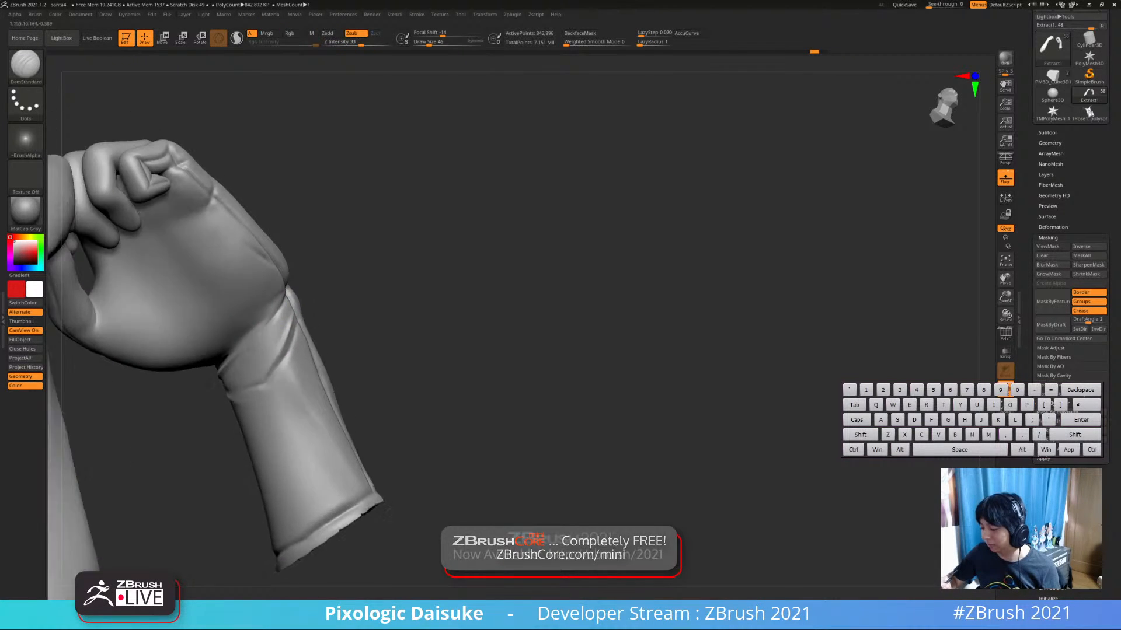
{"action": "right_click_drag", "start_coordinate": [288, 290], "coordinate": [251, 344]}
{"action": "key", "text": "ctrl+z"}
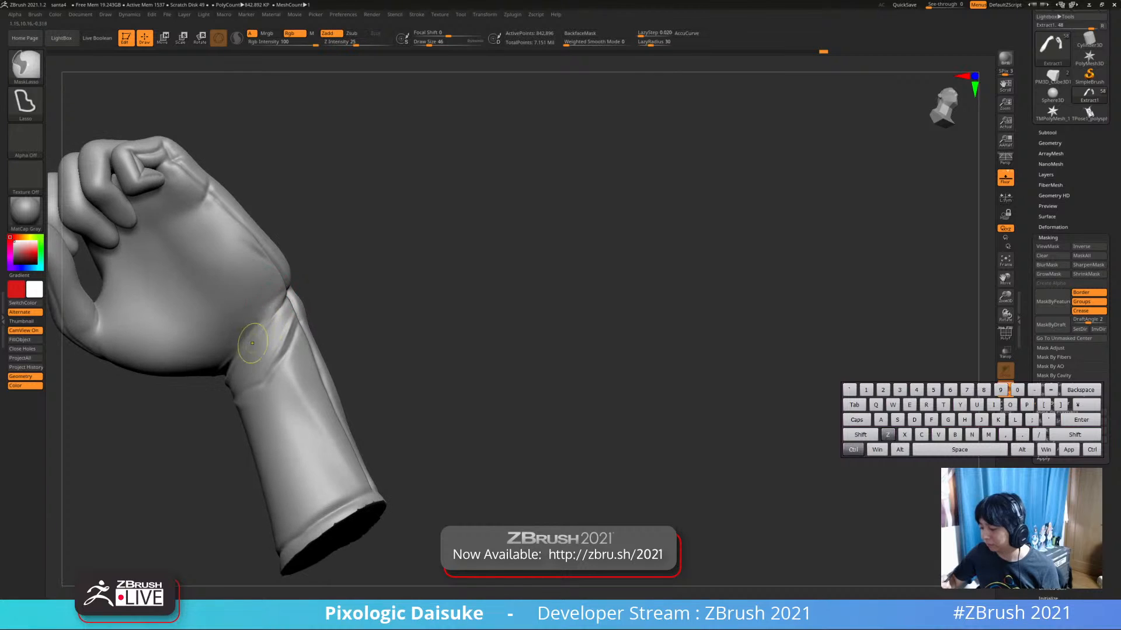
Carve a short crease onto the back of the wrist from the little-finger-side seam junction, undoing trial strokes
{"action": "mouse_move", "coordinate": [285, 295]}
{"action": "right_mouse_down"}
{"action": "mouse_move", "coordinate": [274, 313]}
{"action": "mouse_move", "coordinate": [444, 326]}
{"action": "mouse_move", "coordinate": [467, 304]}
{"action": "mouse_move", "coordinate": [303, 298]}
{"action": "right_mouse_up"}
{"action": "key", "text": "ctrl+z"}
{"action": "key", "text": "ctrl+z"}
{"action": "key", "text": "ctrl+z"}
{"action": "key", "text": "ctrl+z"}
{"action": "key", "text": "ctrl+z"}
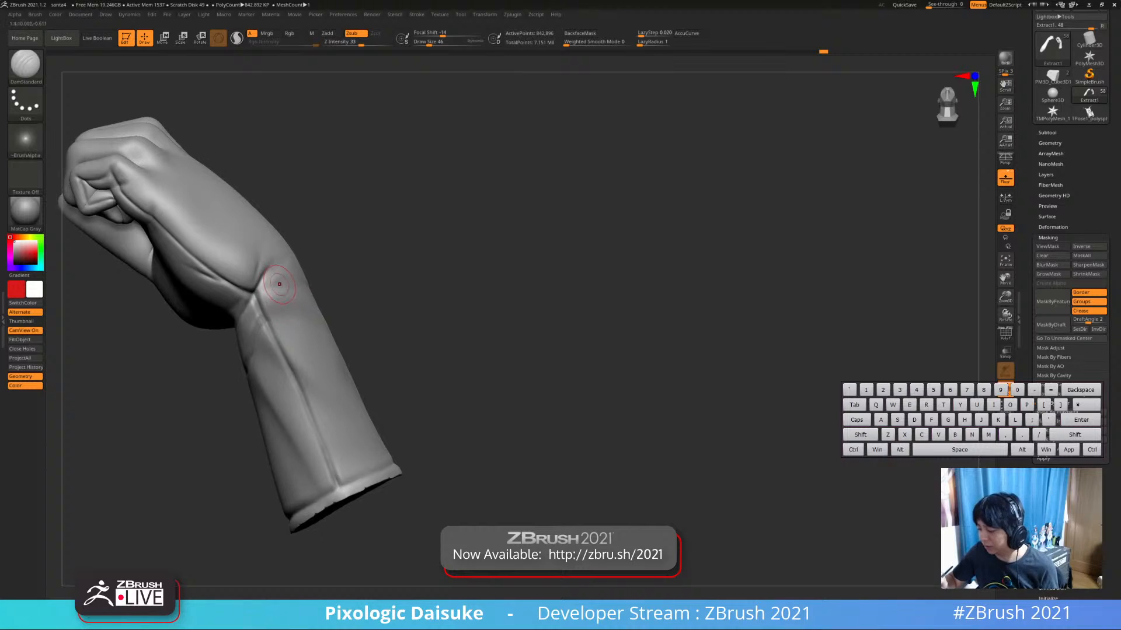
{"action": "key", "text": "ctrl+z"}
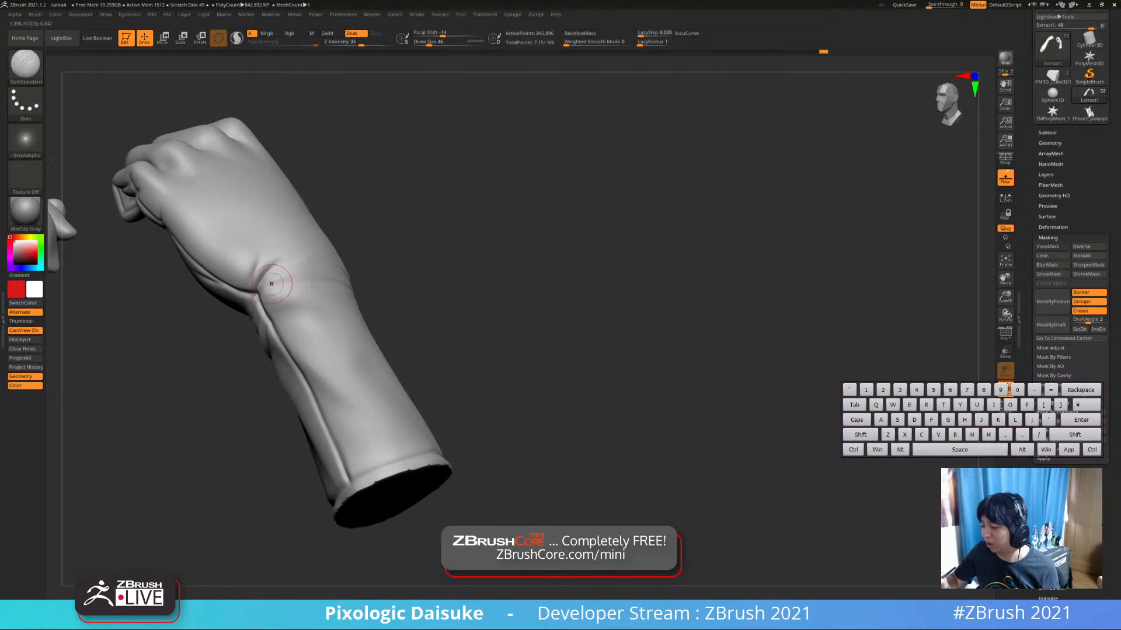
{"action": "key", "text": "ctrl+z"}
{"action": "key", "text": "ctrl+z"}
{"action": "key", "text": "ctrl+z"}
{"action": "key", "text": "ctrl+z"}
{"action": "key", "text": "ctrl+z"}
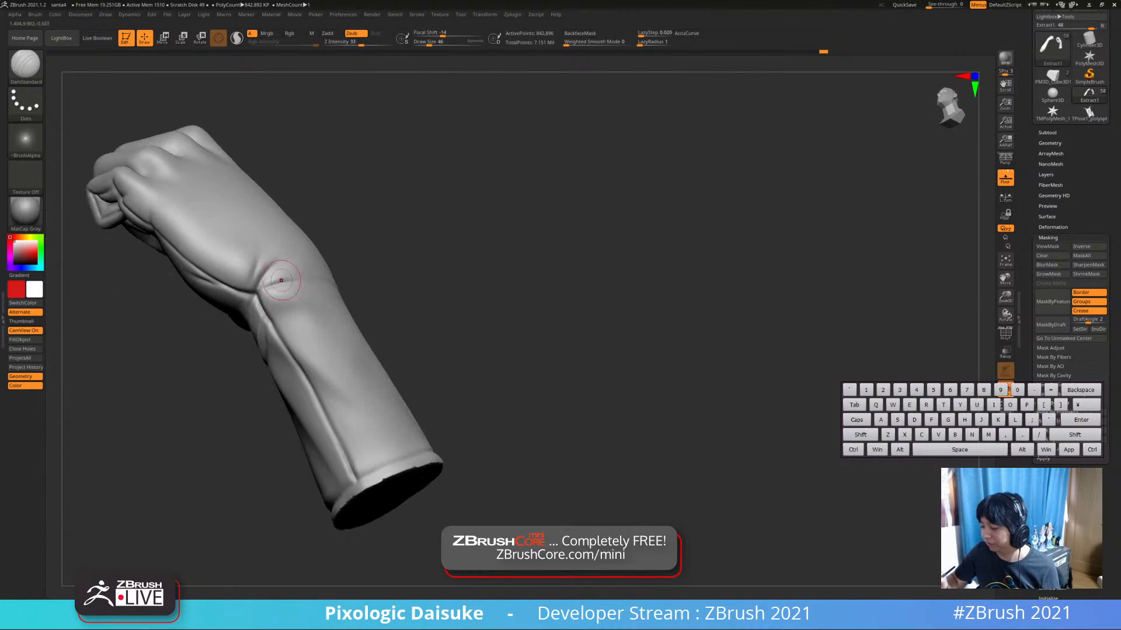
{"action": "key", "text": "ctrl+z"}
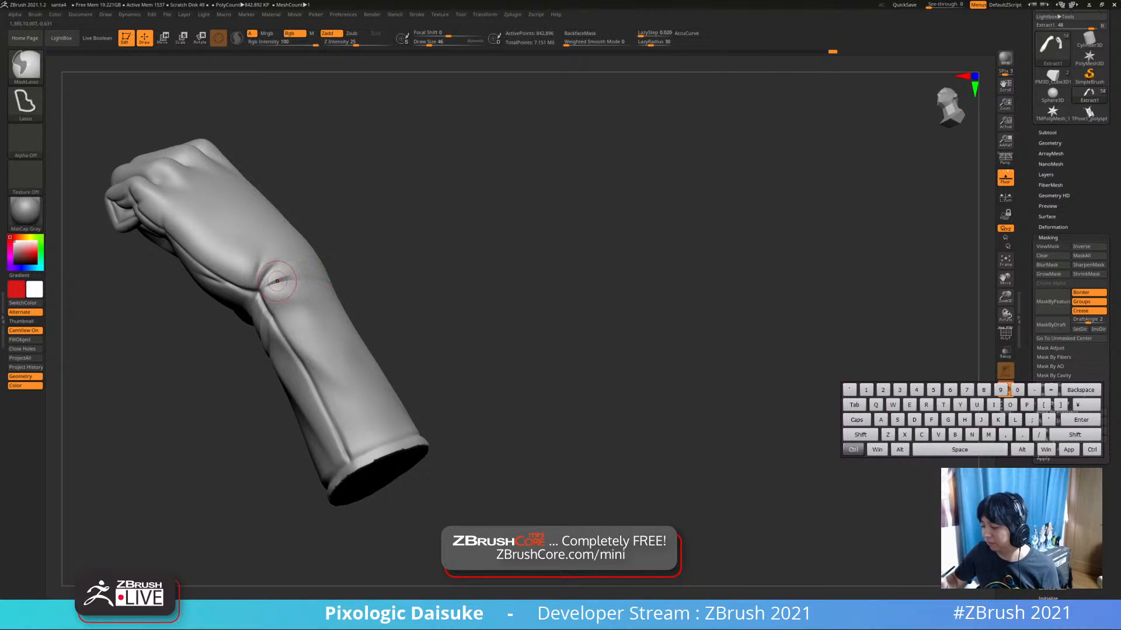
Refine the short creases fanning from the seam junction onto the back of the hand and wrist, undoing rejected strokes
{"action": "key", "text": "shift"}
{"action": "key", "text": "ctrl+z"}
{"action": "key", "text": "ctrl+z"}
{"action": "key", "text": "ctrl+z"}
{"action": "key", "text": "ctrl+z"}
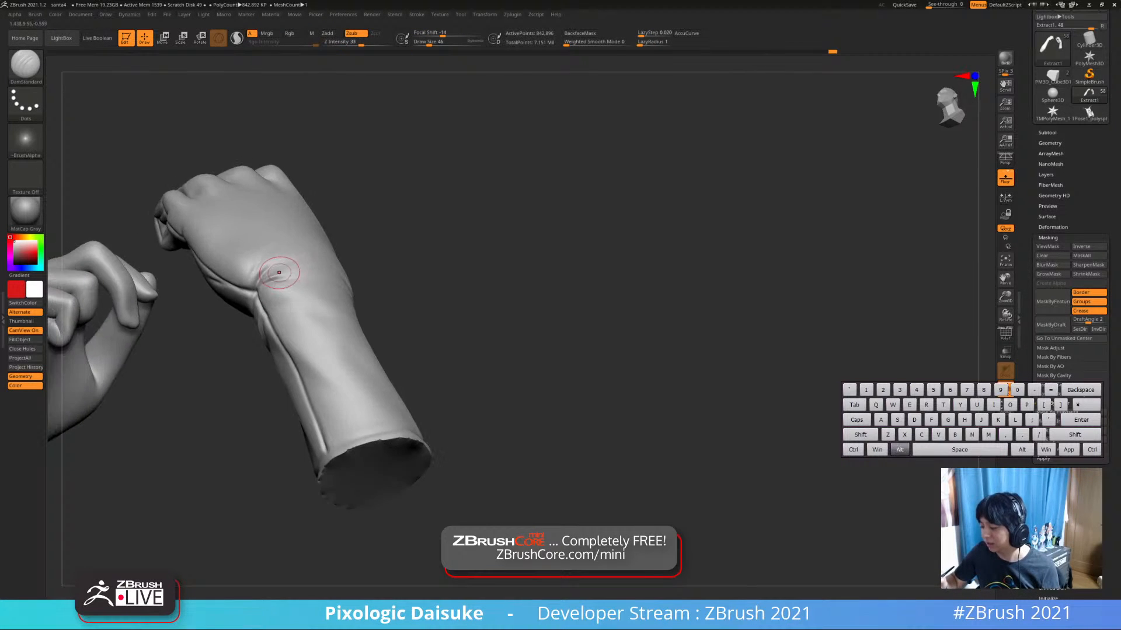
{"action": "key", "text": "ctrl+z"}
{"action": "key", "text": "ctrl+z"}
{"action": "key", "text": "ctrl+z"}
{"action": "key", "text": "ctrl+z"}
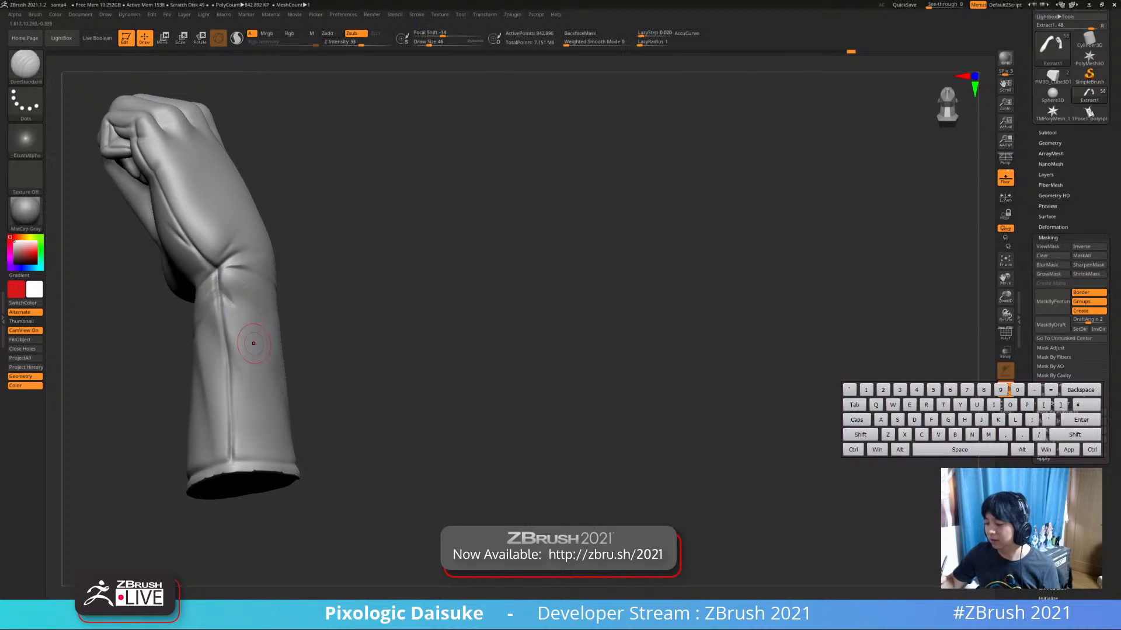
{"action": "key", "text": "ctrl+z"}
{"action": "key", "text": "ctrl+z"}
{"action": "key", "text": "ctrl+z"}
{"action": "key", "text": "ctrl+z"}
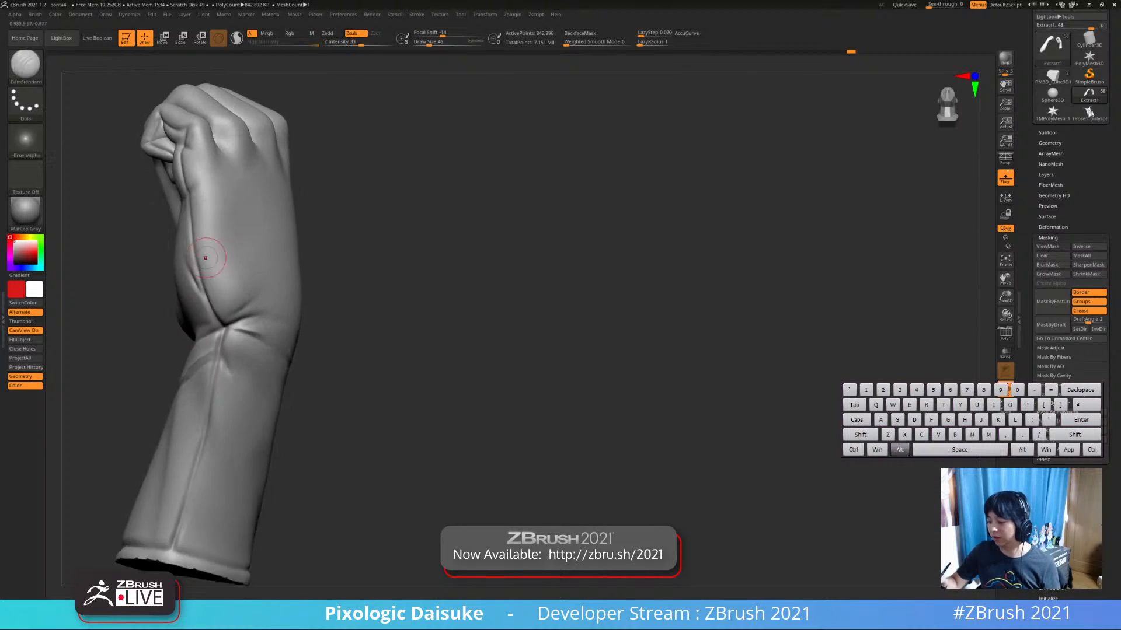
Carve short creases branching off the seam along the little-finger side of the hand, undo a trial stroke and smooth them
{"action": "right_click_drag", "start_coordinate": [205, 258], "coordinate": [228, 315], "text": "alt"}
{"action": "right_click_drag", "start_coordinate": [229, 315], "coordinate": [251, 304]}
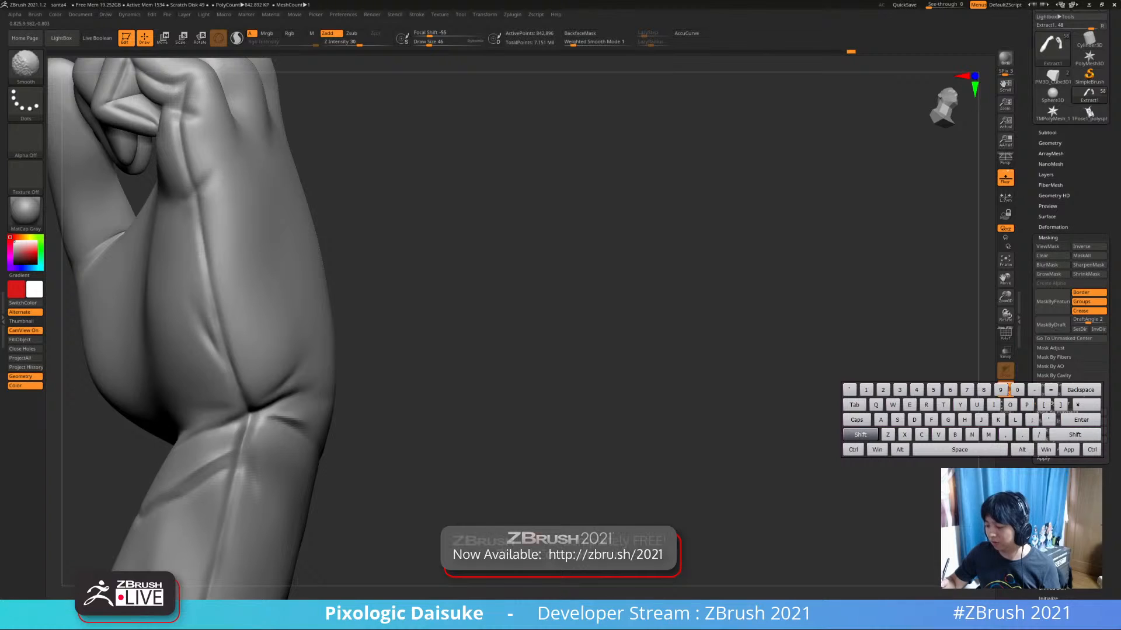
{"action": "mouse_move", "coordinate": [182, 271]}
{"action": "right_mouse_down", "text": "ctrl"}
{"action": "mouse_move", "coordinate": [205, 303]}
{"action": "mouse_move", "coordinate": [209, 293]}
{"action": "right_mouse_up", "text": "ctrl"}
{"action": "right_click_drag", "start_coordinate": [209, 293], "coordinate": [213, 286], "text": "ctrl"}
{"action": "key", "text": "ctrl"}
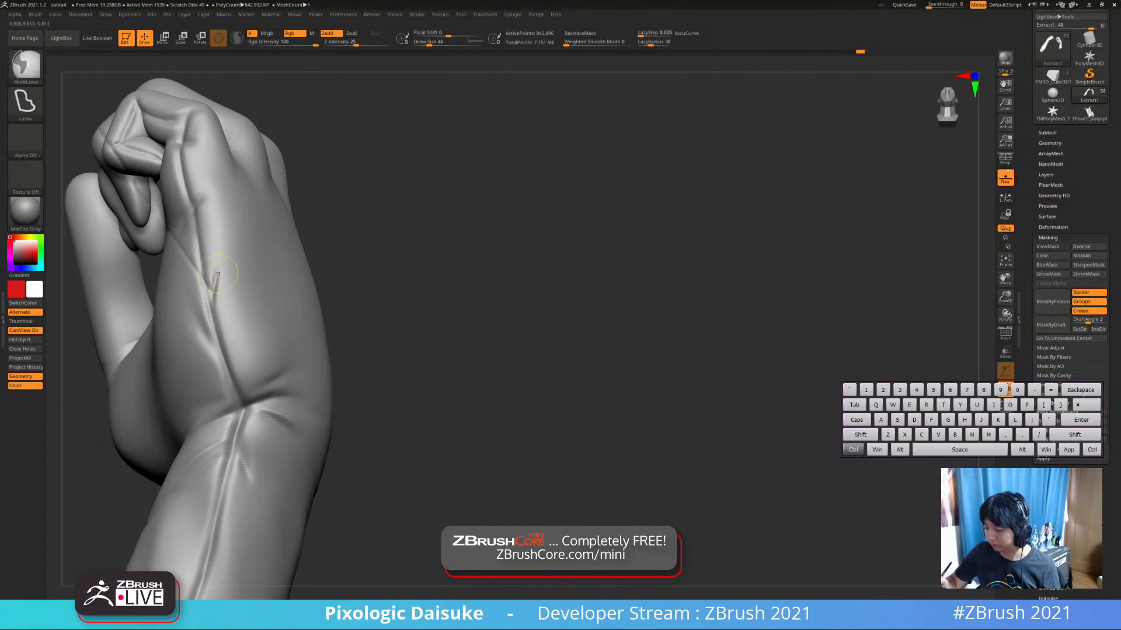
{"action": "key", "text": "ctrl+z"}
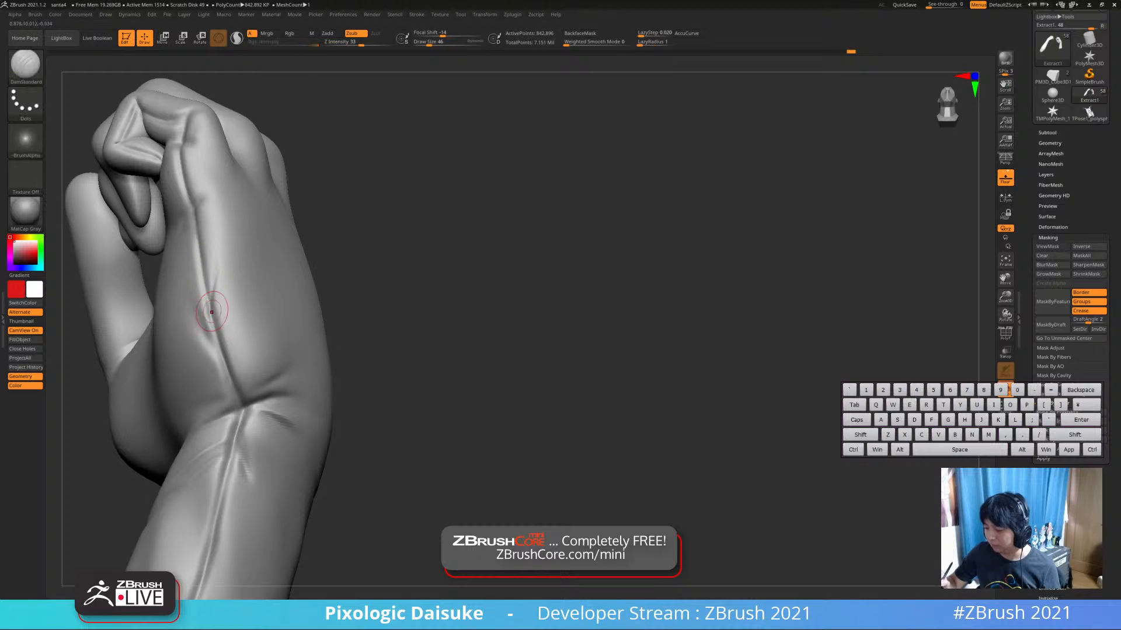
{"action": "right_click_drag", "start_coordinate": [211, 271], "coordinate": [224, 259], "text": "shift"}
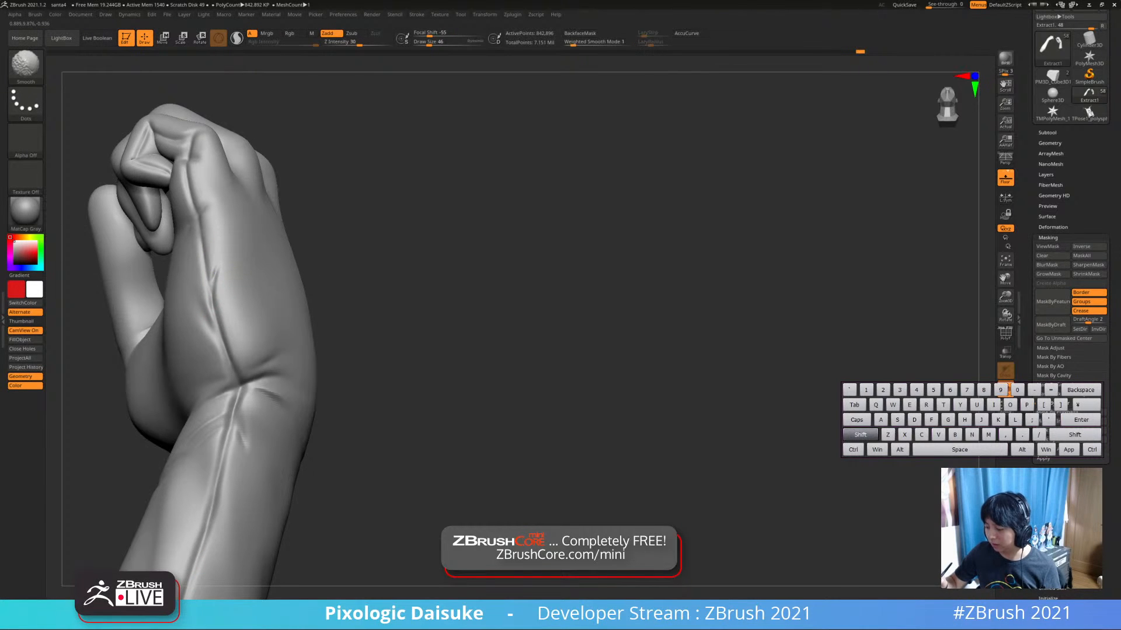
{"action": "left_click_drag", "start_coordinate": [213, 273], "coordinate": [211, 295], "text": "shift"}
{"action": "mouse_move", "coordinate": [211, 294]}
{"action": "right_mouse_down", "text": "ctrl"}
{"action": "mouse_move", "coordinate": [210, 272]}
{"action": "mouse_move", "coordinate": [225, 297]}
{"action": "mouse_move", "coordinate": [211, 271]}
{"action": "mouse_move", "coordinate": [219, 277]}
{"action": "mouse_move", "coordinate": [225, 257]}
{"action": "mouse_move", "coordinate": [260, 230]}
{"action": "mouse_move", "coordinate": [219, 283]}
{"action": "mouse_move", "coordinate": [220, 219]}
{"action": "mouse_move", "coordinate": [235, 261]}
{"action": "mouse_move", "coordinate": [228, 249]}
{"action": "right_mouse_up", "text": "ctrl"}
{"action": "mouse_move", "coordinate": [228, 248]}
{"action": "right_mouse_down"}
{"action": "mouse_move", "coordinate": [181, 268]}
{"action": "mouse_move", "coordinate": [158, 252]}
{"action": "right_mouse_up"}
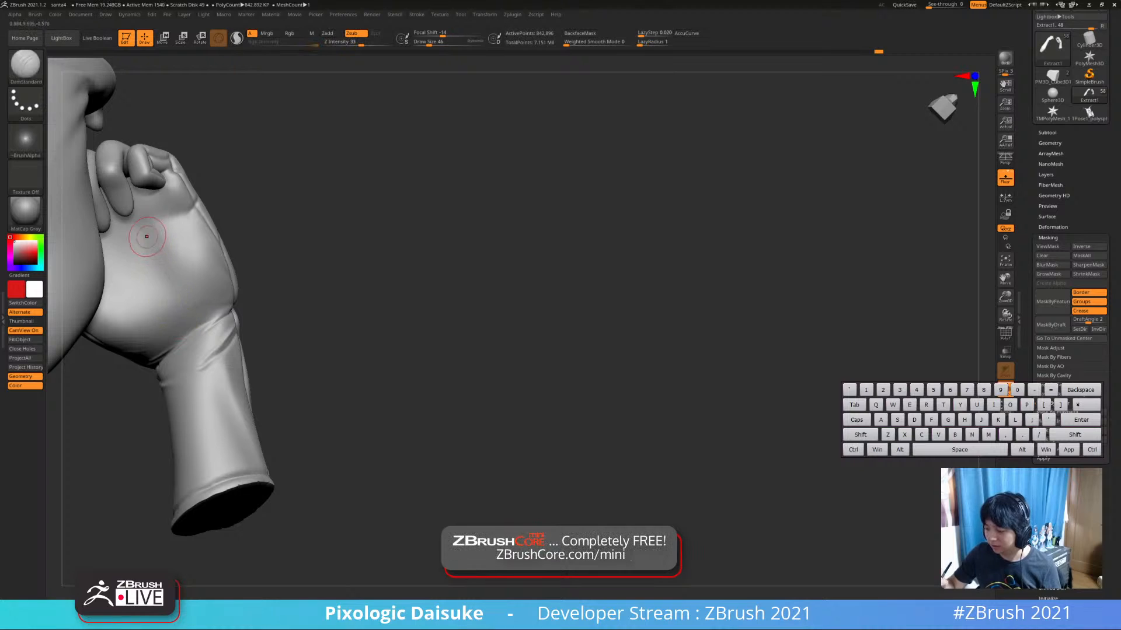
Carve a shallow lengthwise crease down the middle of the palm and soften it, undoing the last trial stroke
{"action": "left_click_drag", "start_coordinate": [154, 242], "coordinate": [152, 231], "text": "shift"}
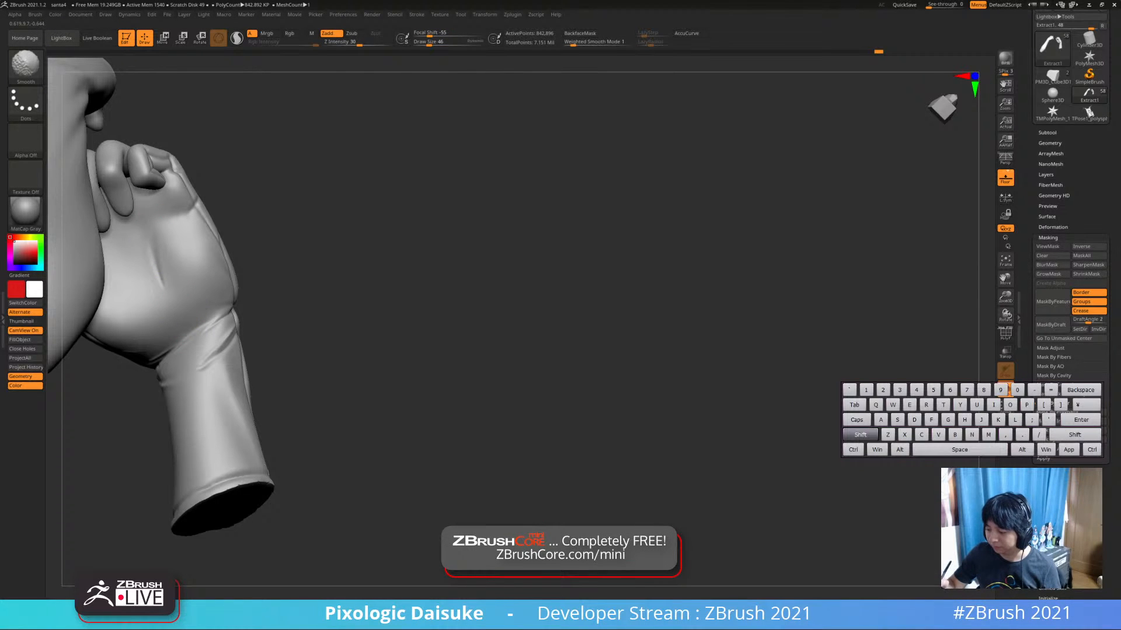
{"action": "right_click_drag", "start_coordinate": [140, 232], "coordinate": [157, 267]}
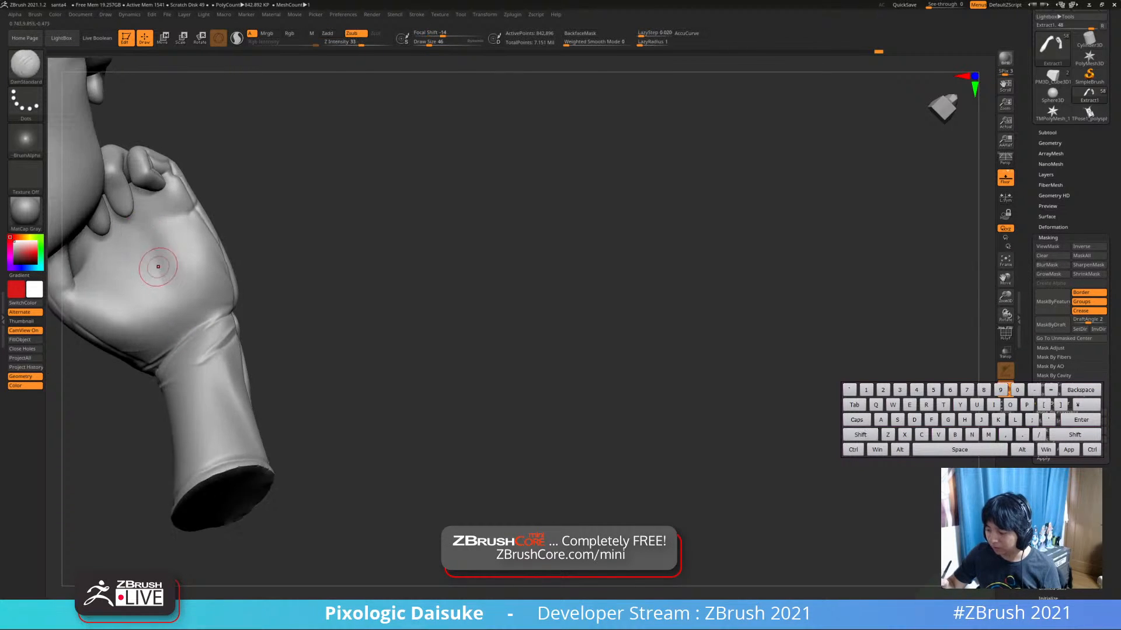
{"action": "left_click_drag", "start_coordinate": [165, 276], "coordinate": [160, 257], "text": "shift"}
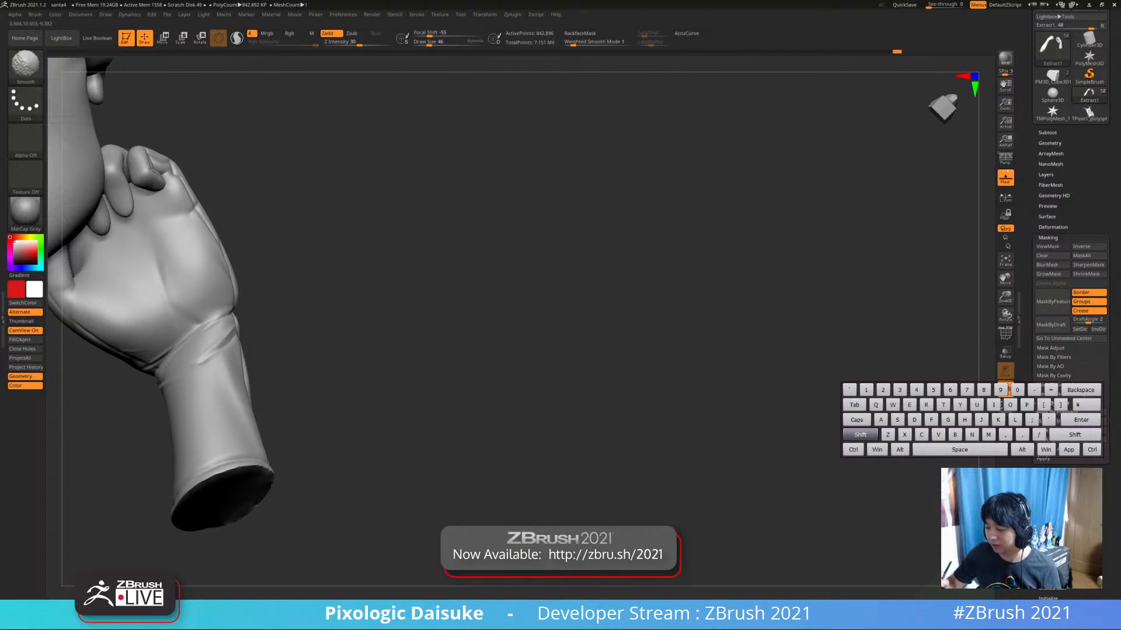
{"action": "right_click_drag", "start_coordinate": [213, 289], "coordinate": [190, 318], "text": "ctrl"}
{"action": "mouse_move", "coordinate": [189, 318]}
{"action": "right_mouse_down"}
{"action": "mouse_move", "coordinate": [204, 325]}
{"action": "mouse_move", "coordinate": [193, 327]}
{"action": "right_mouse_up"}
{"action": "key", "text": "ctrl+z"}
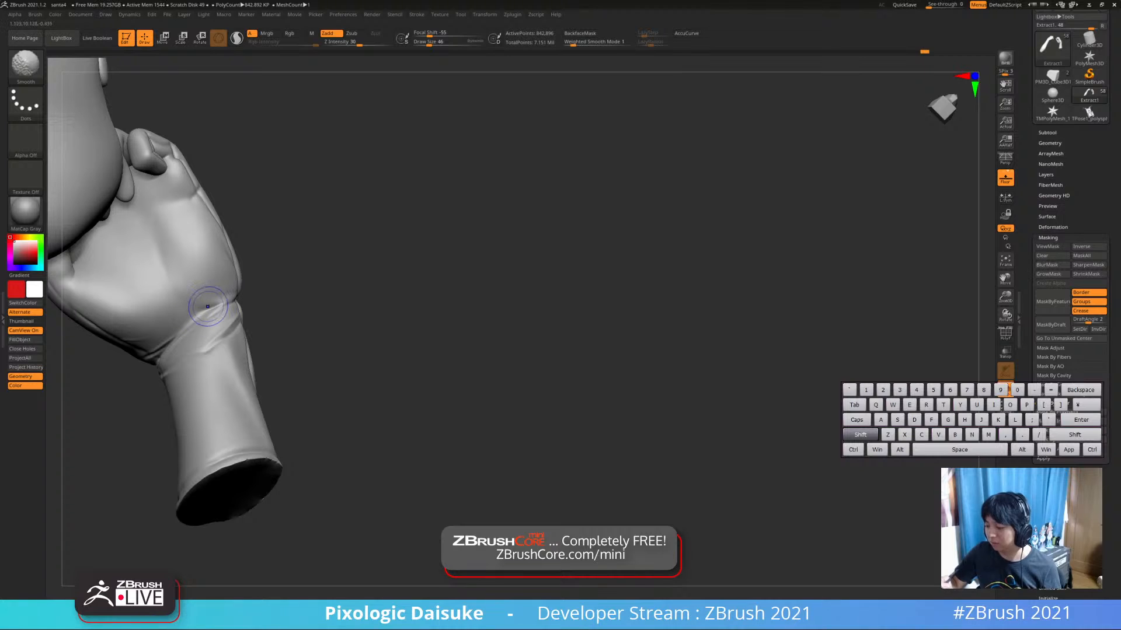
Refine the palm-side wrist crease near the little-finger seam and smooth the heel of the palm above it
{"action": "right_click_drag", "start_coordinate": [223, 292], "coordinate": [219, 306], "text": "ctrl"}
{"action": "mouse_move", "coordinate": [228, 302]}
{"action": "left_mouse_down"}
{"action": "mouse_move", "coordinate": [196, 305]}
{"action": "mouse_move", "coordinate": [216, 304]}
{"action": "left_mouse_up"}
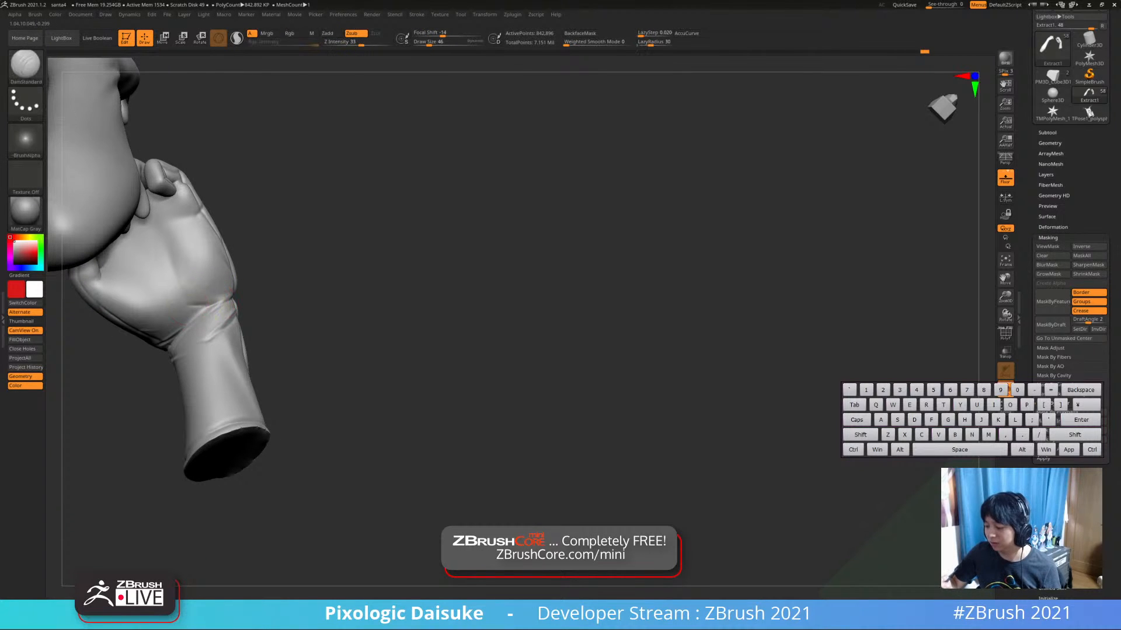
{"action": "right_click_drag", "start_coordinate": [213, 290], "coordinate": [199, 310]}
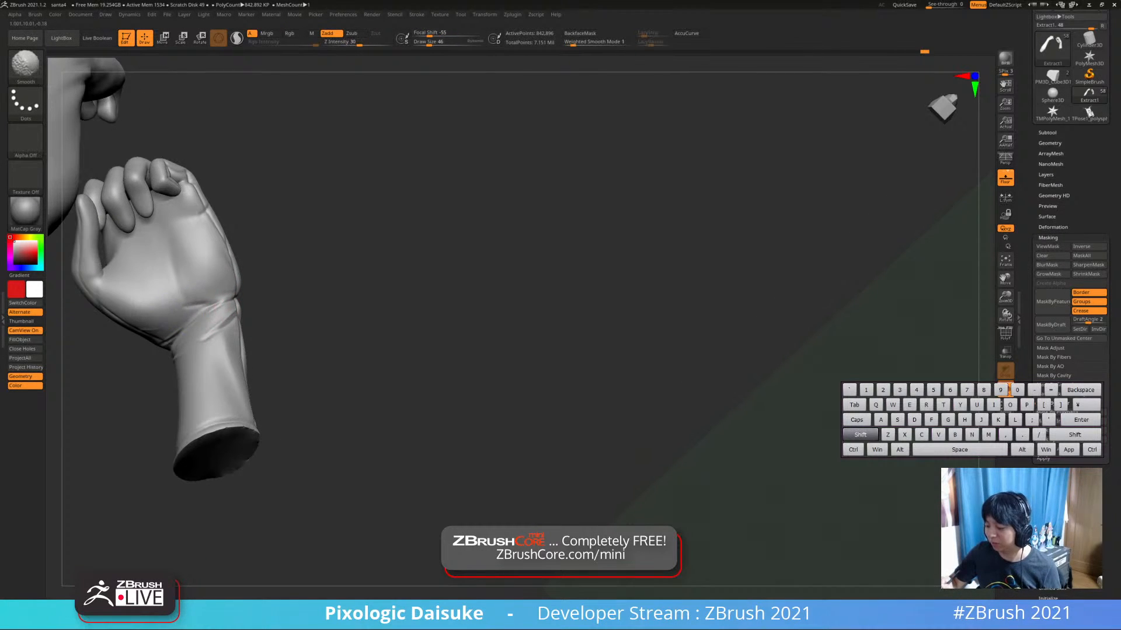
{"action": "left_click_drag", "start_coordinate": [226, 263], "coordinate": [225, 291], "text": "shift"}
Carve short creases at the base of the thumb where it meets the palm
{"action": "mouse_move", "coordinate": [224, 291]}
{"action": "right_mouse_down", "text": "ctrl"}
{"action": "mouse_move", "coordinate": [222, 268]}
{"action": "mouse_move", "coordinate": [202, 292]}
{"action": "mouse_move", "coordinate": [199, 256]}
{"action": "mouse_move", "coordinate": [211, 339]}
{"action": "right_mouse_up", "text": "ctrl"}
{"action": "right_click_drag", "start_coordinate": [211, 339], "coordinate": [190, 303]}
{"action": "right_click_drag", "start_coordinate": [154, 230], "coordinate": [169, 204]}
{"action": "mouse_move", "coordinate": [169, 204]}
{"action": "right_mouse_down", "text": "ctrl"}
{"action": "mouse_move", "coordinate": [171, 233]}
{"action": "mouse_move", "coordinate": [140, 238]}
{"action": "right_mouse_up", "text": "ctrl"}
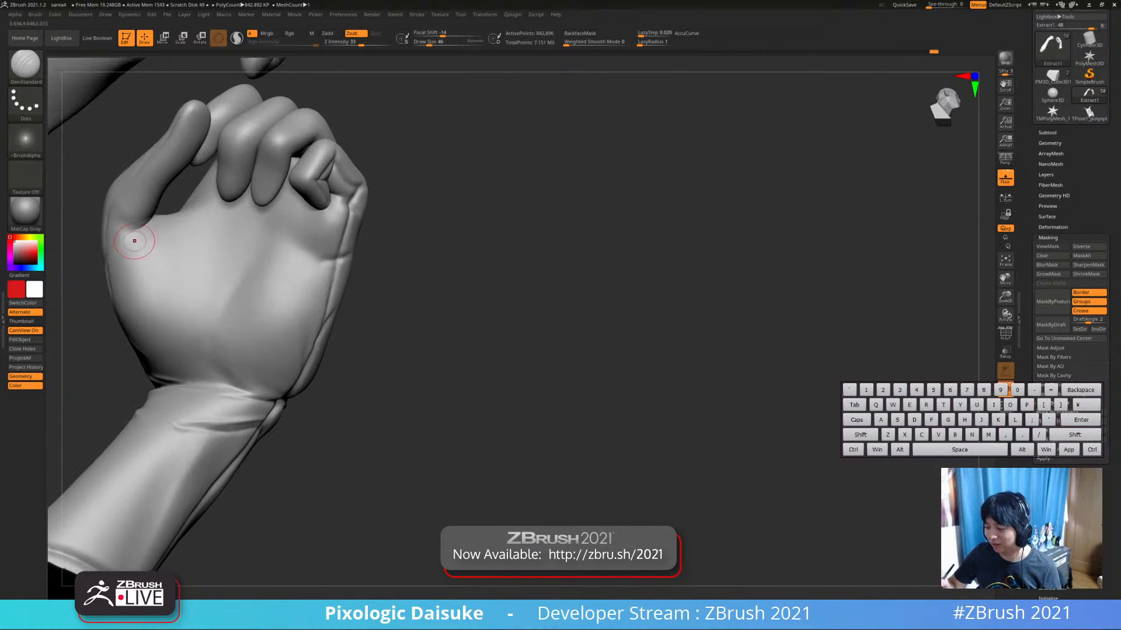
{"action": "key", "text": "ctrl"}
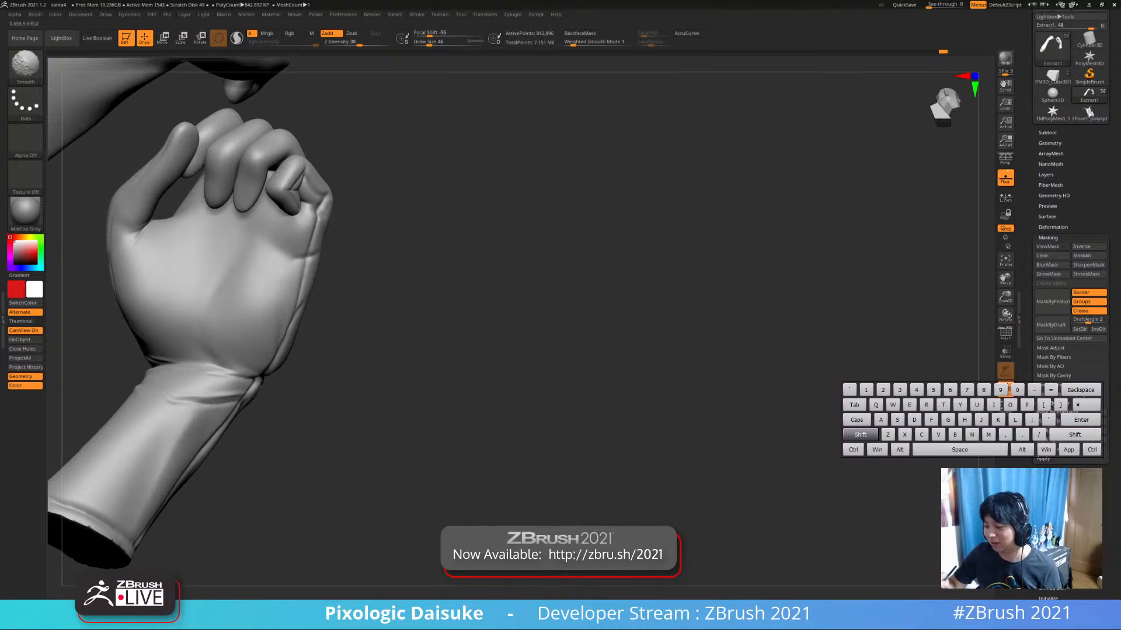
{"action": "left_click_drag", "start_coordinate": [467, 315], "coordinate": [546, 289], "text": "alt"}
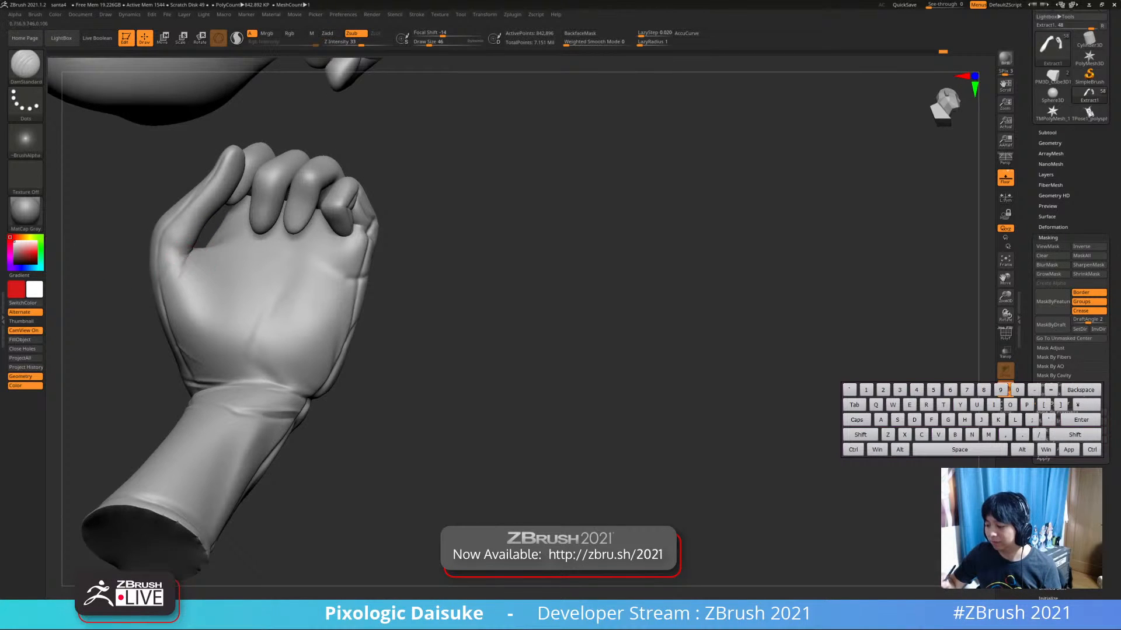
{"action": "left_click_drag", "start_coordinate": [188, 254], "coordinate": [181, 272]}
{"action": "right_click_drag", "start_coordinate": [181, 270], "coordinate": [216, 244]}
{"action": "mouse_move", "coordinate": [169, 322]}
{"action": "right_mouse_down"}
{"action": "mouse_move", "coordinate": [187, 312]}
{"action": "mouse_move", "coordinate": [178, 288]}
{"action": "mouse_move", "coordinate": [165, 302]}
{"action": "right_mouse_up"}
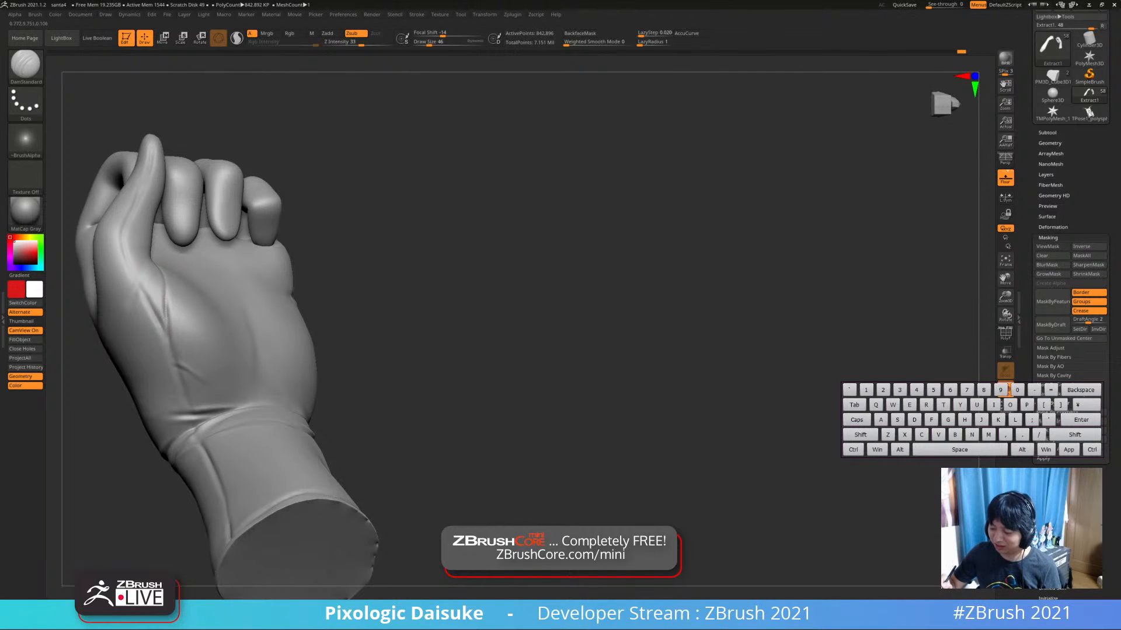
Carve the glove's seam line along the side of the thumb around its tip
{"action": "mouse_move", "coordinate": [163, 320]}
{"action": "right_mouse_down"}
{"action": "mouse_move", "coordinate": [178, 257]}
{"action": "mouse_move", "coordinate": [166, 265]}
{"action": "mouse_move", "coordinate": [213, 331]}
{"action": "mouse_move", "coordinate": [351, 406]}
{"action": "mouse_move", "coordinate": [285, 363]}
{"action": "right_mouse_up"}
{"action": "mouse_move", "coordinate": [252, 277]}
{"action": "right_mouse_down", "text": "ctrl"}
{"action": "mouse_move", "coordinate": [257, 309]}
{"action": "mouse_move", "coordinate": [233, 327]}
{"action": "mouse_move", "coordinate": [225, 309]}
{"action": "mouse_move", "coordinate": [233, 344]}
{"action": "mouse_move", "coordinate": [219, 328]}
{"action": "right_mouse_up", "text": "ctrl"}
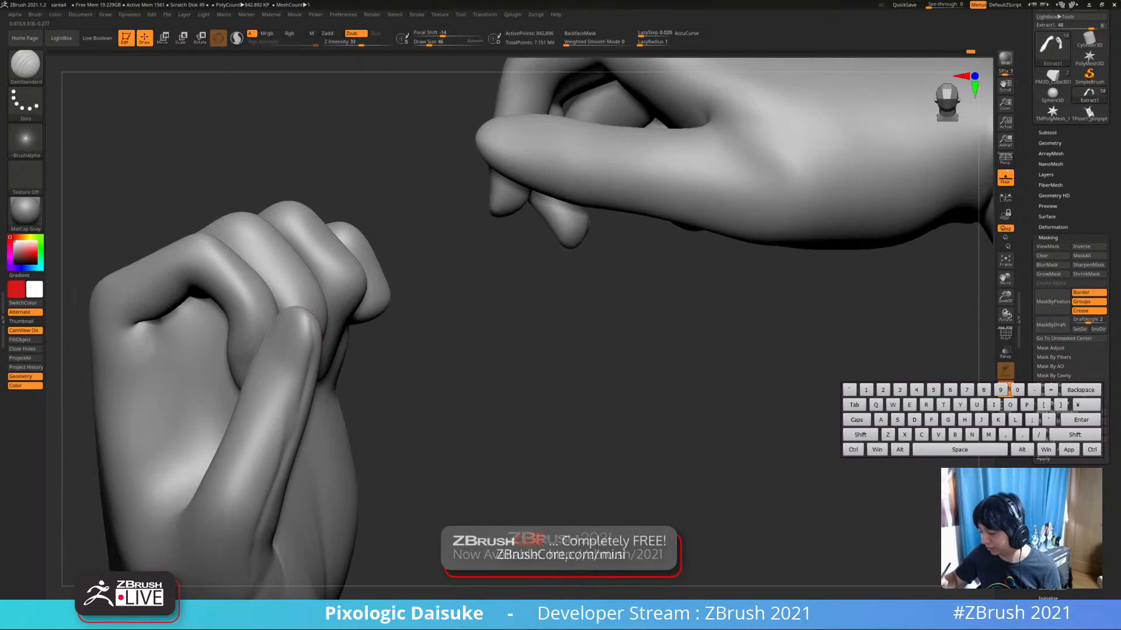
{"action": "left_click_drag", "start_coordinate": [302, 309], "coordinate": [313, 338]}
{"action": "mouse_move", "coordinate": [313, 338]}
{"action": "right_mouse_down"}
{"action": "mouse_move", "coordinate": [303, 325]}
{"action": "mouse_move", "coordinate": [313, 315]}
{"action": "mouse_move", "coordinate": [272, 304]}
{"action": "mouse_move", "coordinate": [217, 356]}
{"action": "mouse_move", "coordinate": [276, 279]}
{"action": "right_mouse_up"}
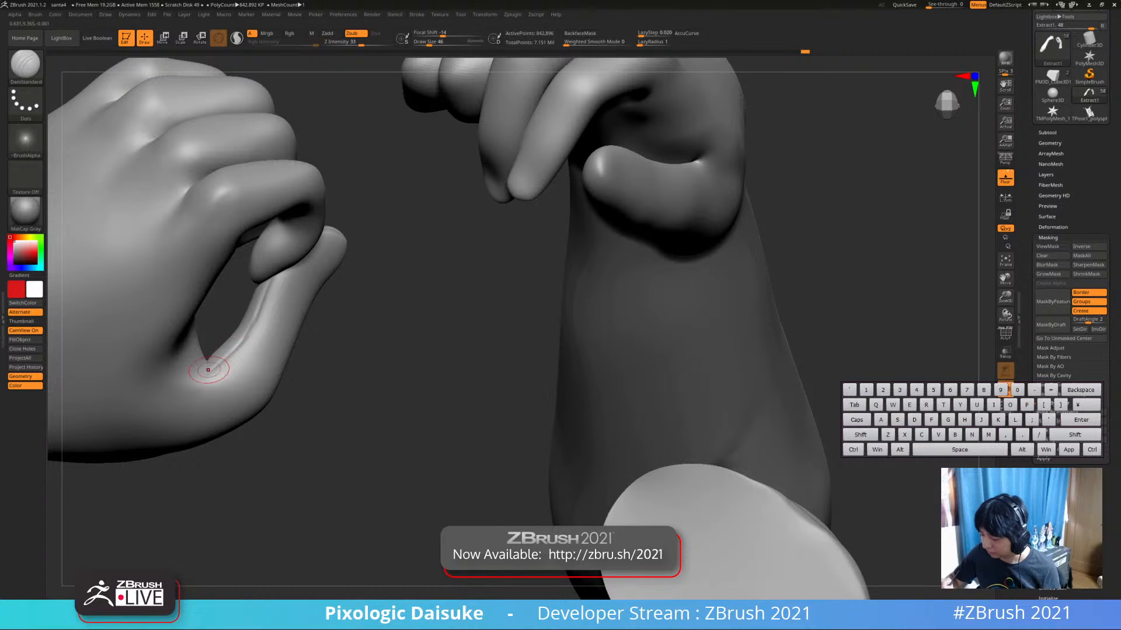
Rework the seam line along the inner side of the thumb towards the thumb web, undoing trial strokes and smoothing
{"action": "left_click_drag", "start_coordinate": [208, 369], "coordinate": [245, 327]}
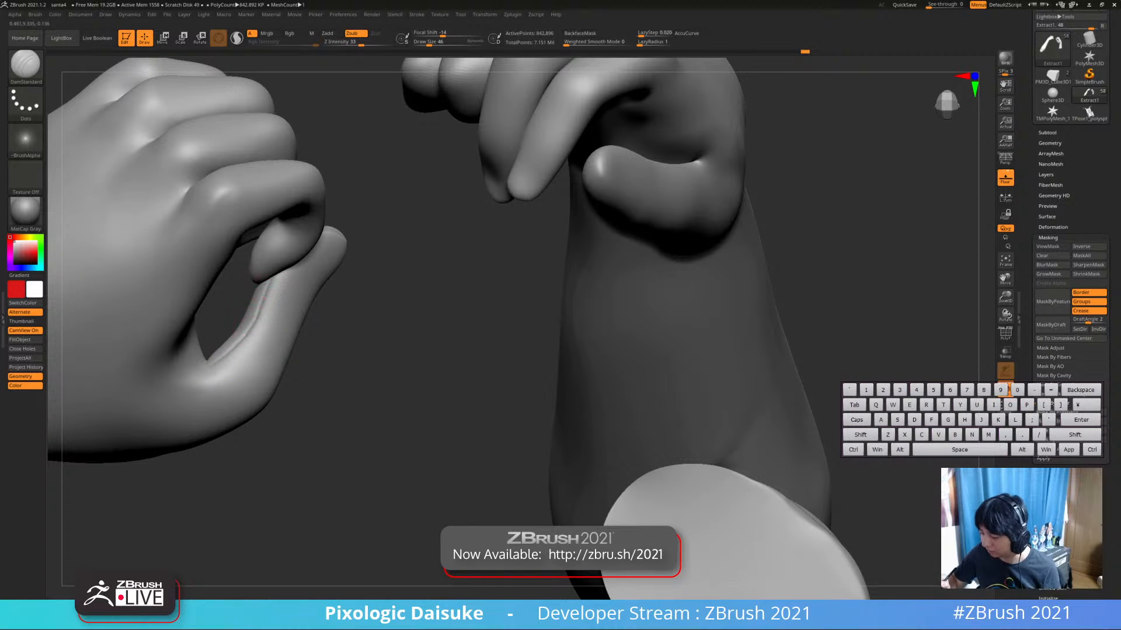
{"action": "mouse_move", "coordinate": [265, 299]}
{"action": "right_mouse_down", "text": "ctrl"}
{"action": "mouse_move", "coordinate": [257, 268]}
{"action": "mouse_move", "coordinate": [273, 285]}
{"action": "right_mouse_up", "text": "ctrl"}
{"action": "key", "text": "ctrl+z"}
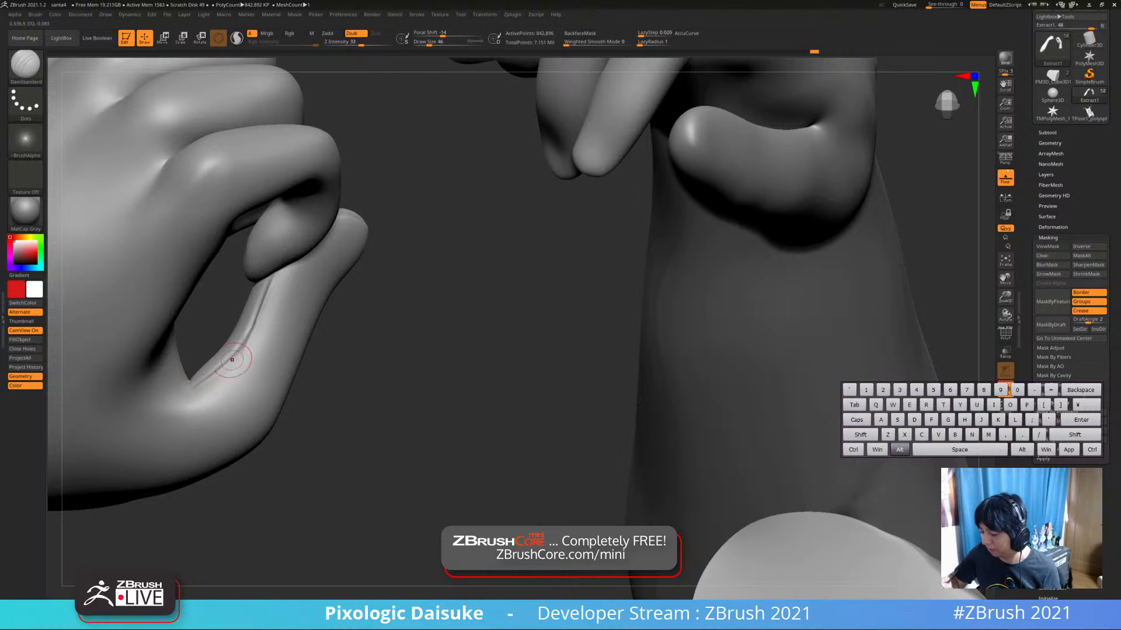
{"action": "key", "text": "ctrl+z"}
{"action": "key", "text": "ctrl+shift+z"}
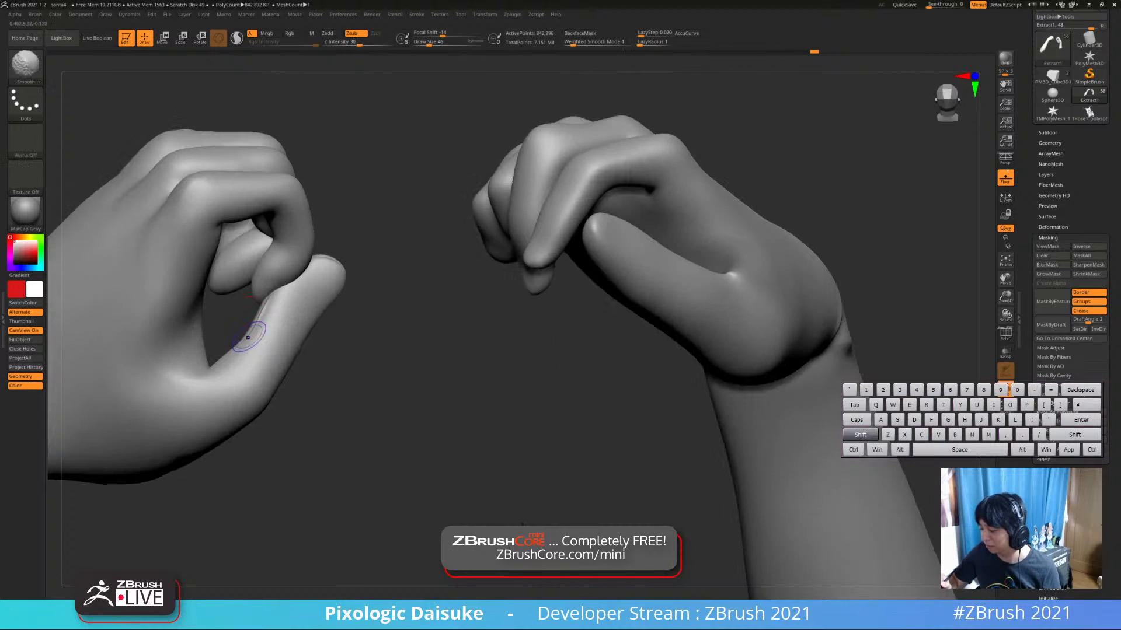
{"action": "mouse_move", "coordinate": [278, 295]}
{"action": "right_mouse_down", "text": "ctrl"}
{"action": "mouse_move", "coordinate": [283, 321]}
{"action": "mouse_move", "coordinate": [295, 294]}
{"action": "mouse_move", "coordinate": [257, 234]}
{"action": "right_mouse_up", "text": "ctrl"}
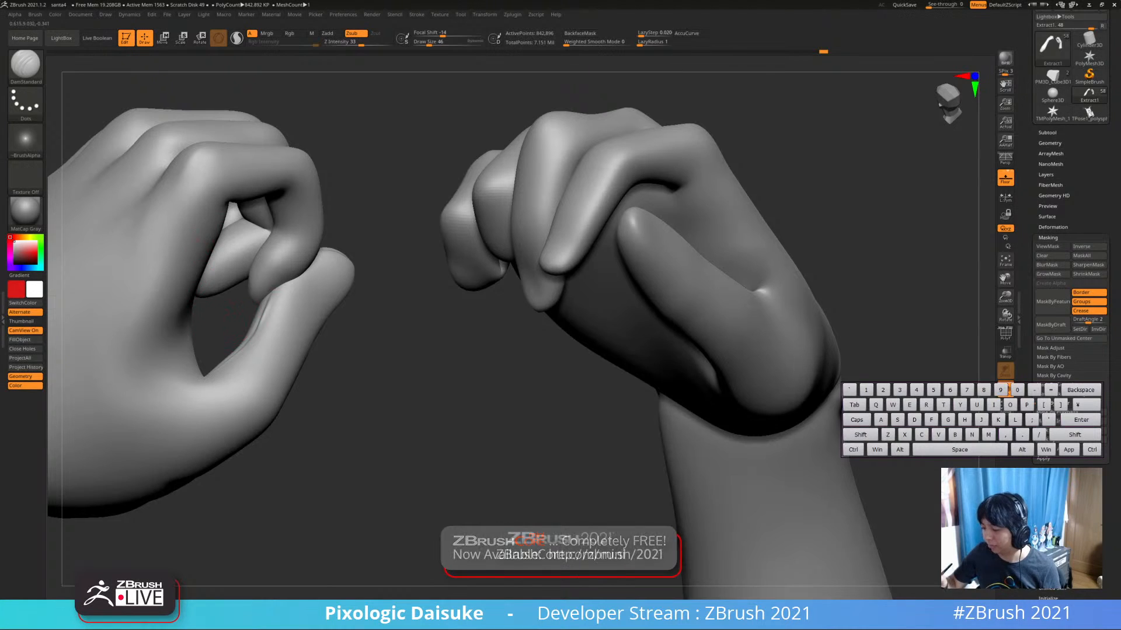
Carve the seam line from the index finger's knuckle down the side of the hand to the thumb web, undoing a trial stroke
{"action": "right_click_drag", "start_coordinate": [233, 193], "coordinate": [210, 199]}
{"action": "key", "text": "ctrl+z"}
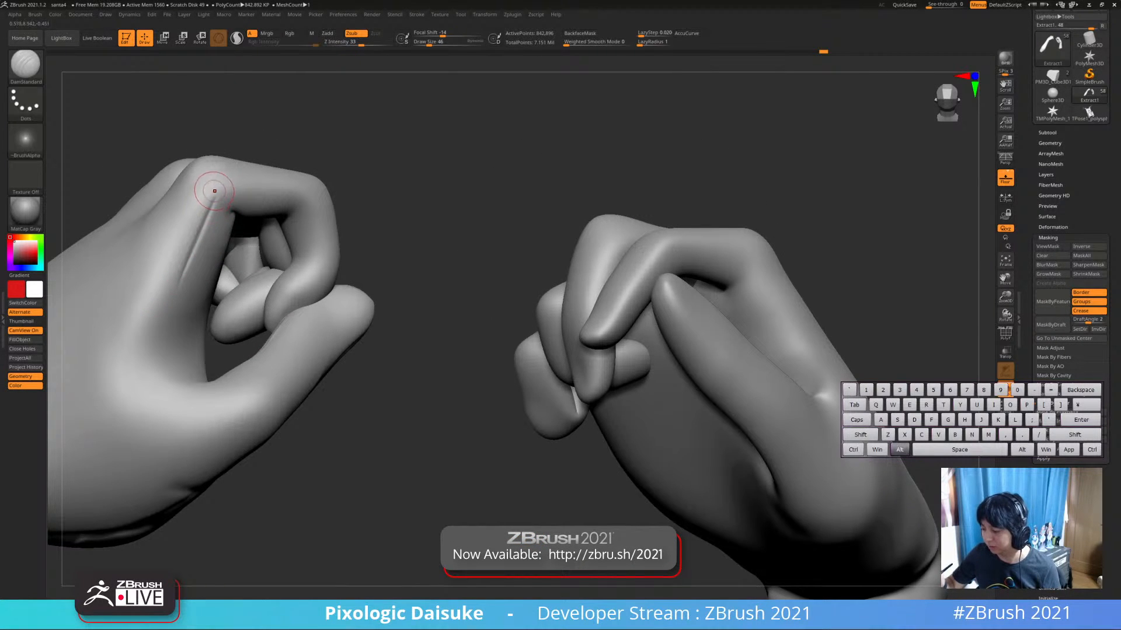
{"action": "right_click_drag", "start_coordinate": [175, 286], "coordinate": [190, 300]}
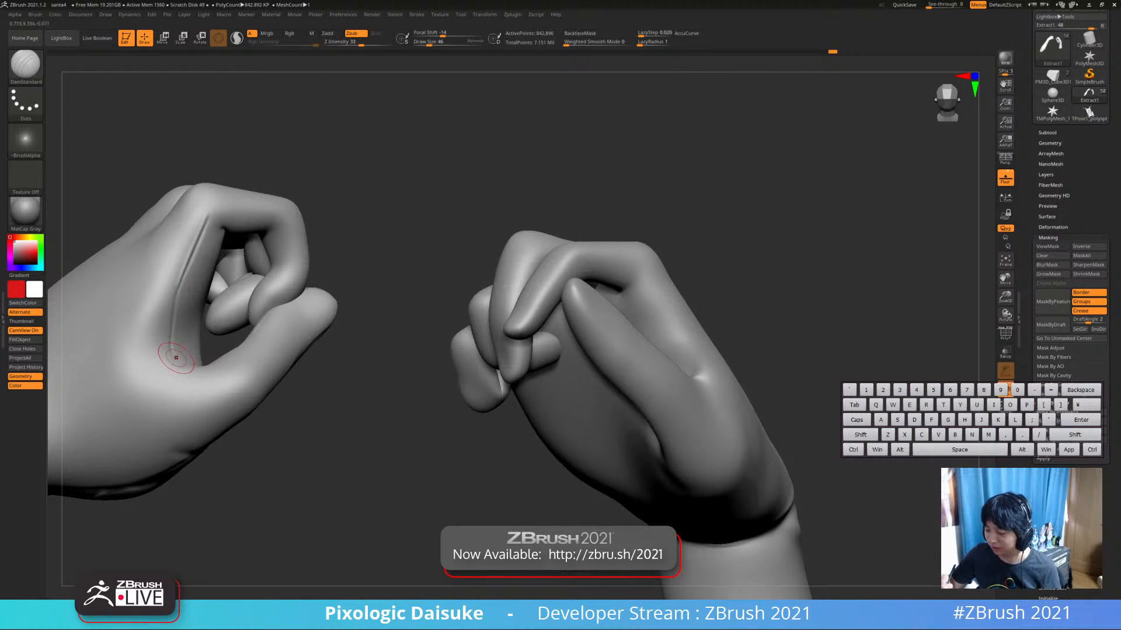
{"action": "right_click_drag", "start_coordinate": [199, 368], "coordinate": [197, 307]}
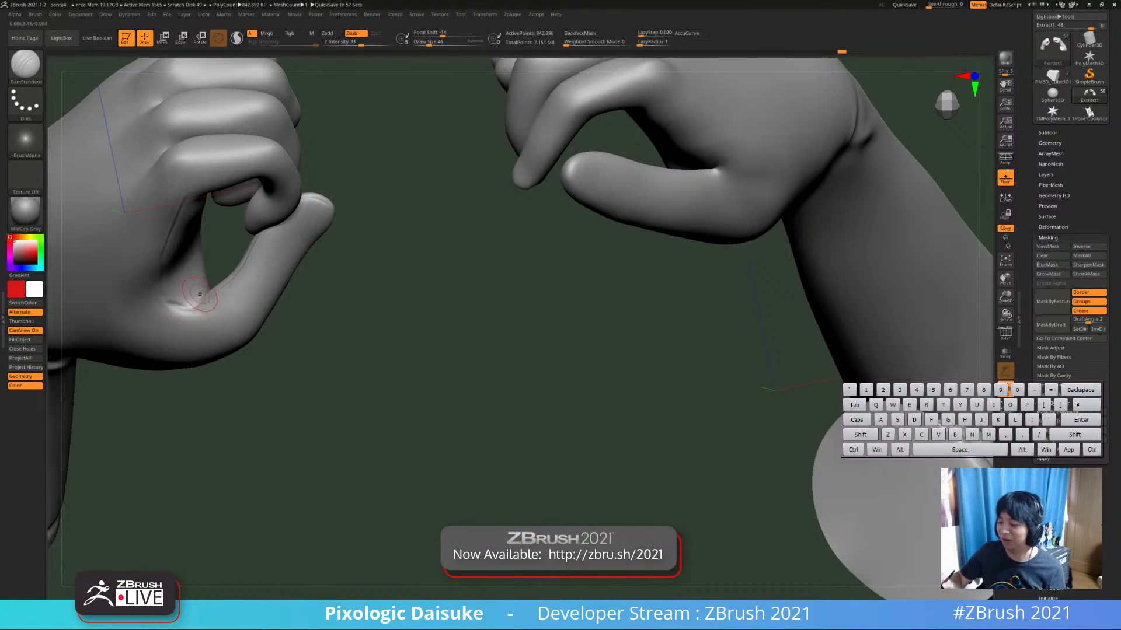
{"action": "right_click_drag", "start_coordinate": [192, 312], "coordinate": [225, 180]}
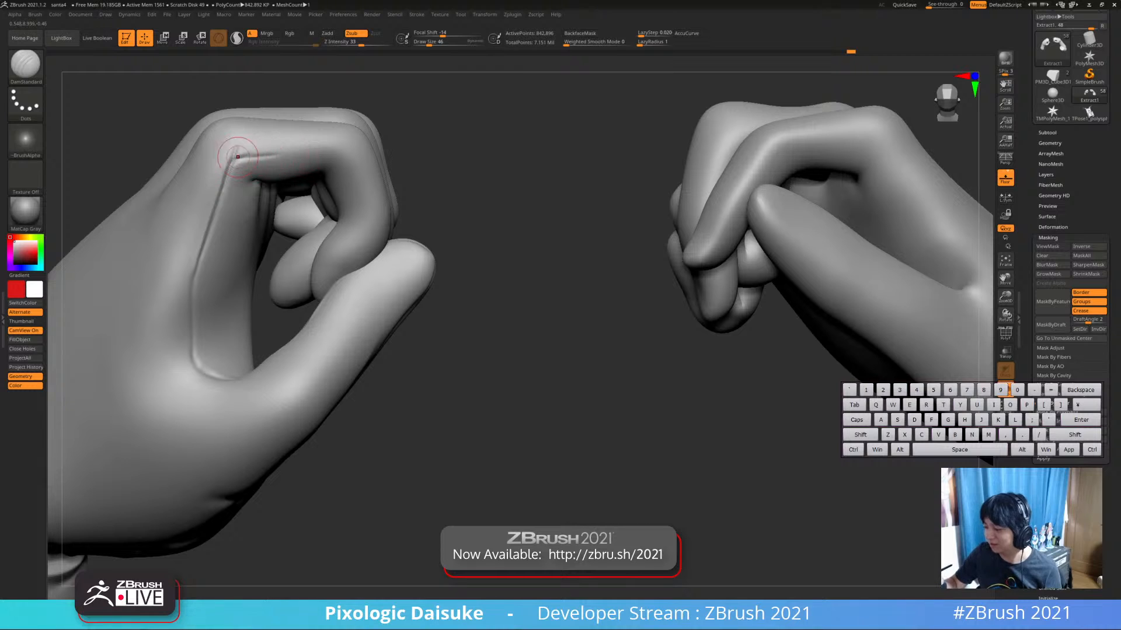
Extend the seam line along the side of the index finger to its middle joint and clean up the corner
{"action": "mouse_move", "coordinate": [238, 156]}
{"action": "left_mouse_down"}
{"action": "mouse_move", "coordinate": [257, 175]}
{"action": "mouse_move", "coordinate": [320, 146]}
{"action": "left_mouse_up"}
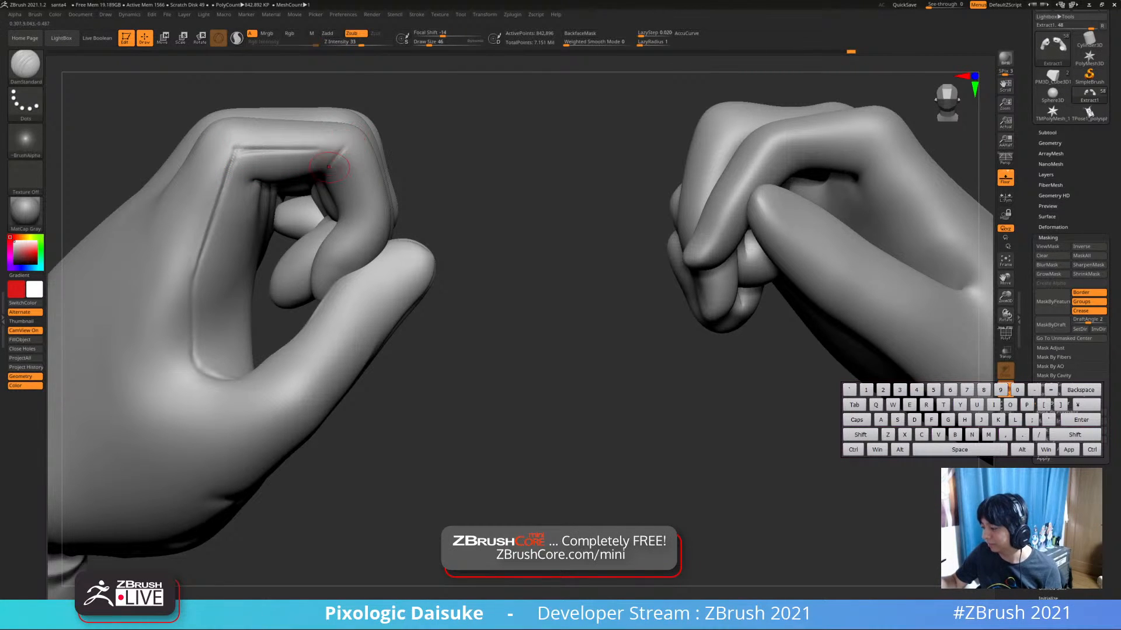
{"action": "mouse_move", "coordinate": [349, 146]}
{"action": "right_mouse_down", "text": "alt"}
{"action": "mouse_move", "coordinate": [315, 186]}
{"action": "mouse_move", "coordinate": [292, 182]}
{"action": "right_mouse_up", "text": "alt"}
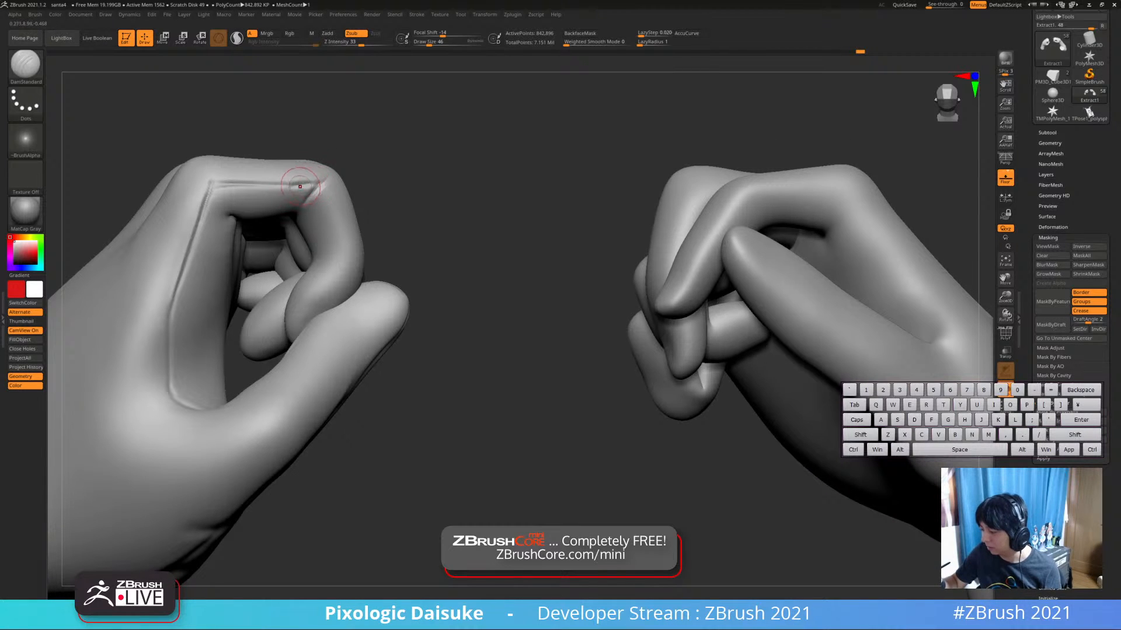
{"action": "left_click_drag", "start_coordinate": [300, 187], "coordinate": [318, 190], "text": "shift"}
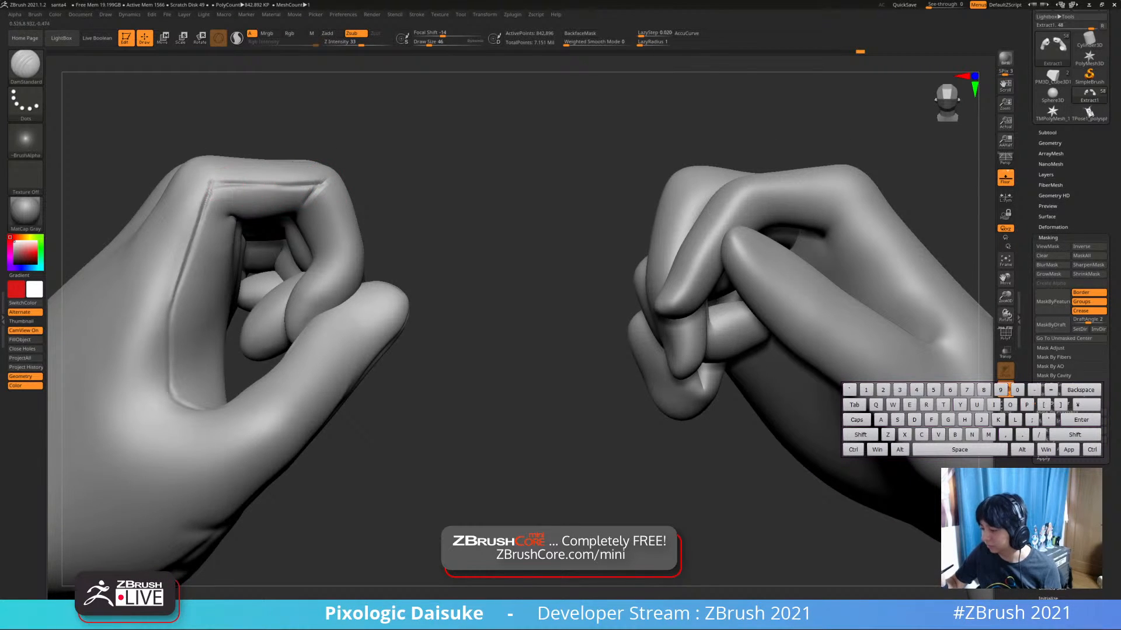
{"action": "mouse_move", "coordinate": [297, 292]}
{"action": "right_mouse_down", "text": "ctrl"}
{"action": "mouse_move", "coordinate": [272, 223]}
{"action": "mouse_move", "coordinate": [268, 284]}
{"action": "mouse_move", "coordinate": [282, 272]}
{"action": "mouse_move", "coordinate": [275, 256]}
{"action": "mouse_move", "coordinate": [321, 292]}
{"action": "mouse_move", "coordinate": [345, 338]}
{"action": "mouse_move", "coordinate": [294, 330]}
{"action": "mouse_move", "coordinate": [348, 458]}
{"action": "mouse_move", "coordinate": [318, 230]}
{"action": "mouse_move", "coordinate": [309, 280]}
{"action": "right_mouse_up", "text": "ctrl"}
{"action": "right_click_drag", "start_coordinate": [309, 280], "coordinate": [250, 199]}
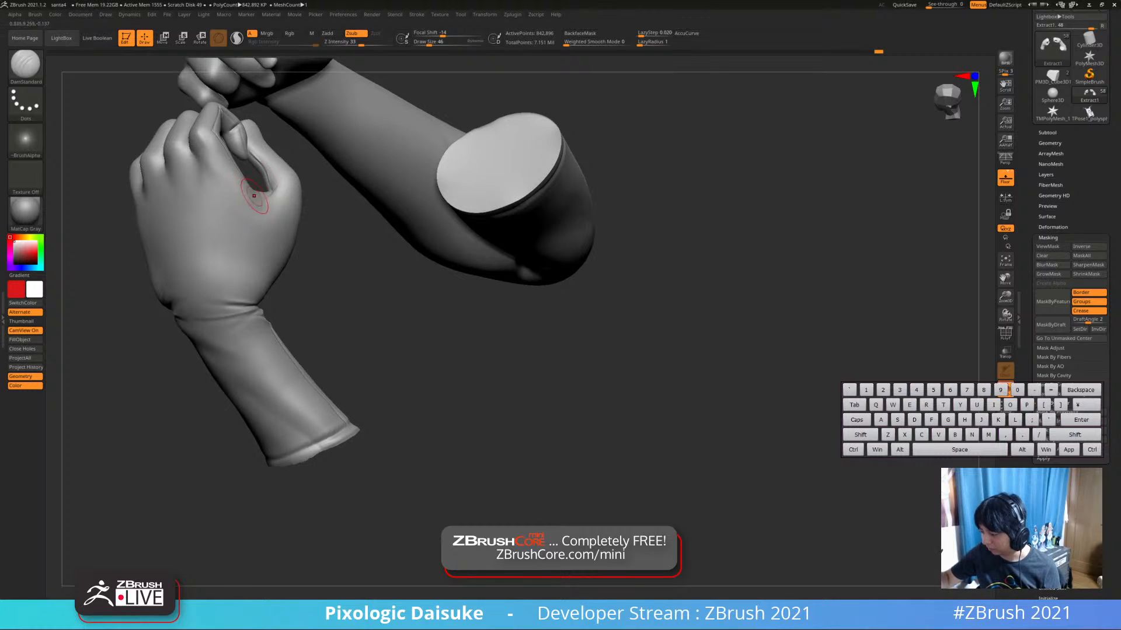
Carve a short crease from the thumb web onto the back of the hand, undoing and smoothing trial strokes
{"action": "key", "text": "shift"}
{"action": "right_click_drag", "start_coordinate": [250, 238], "coordinate": [260, 169]}
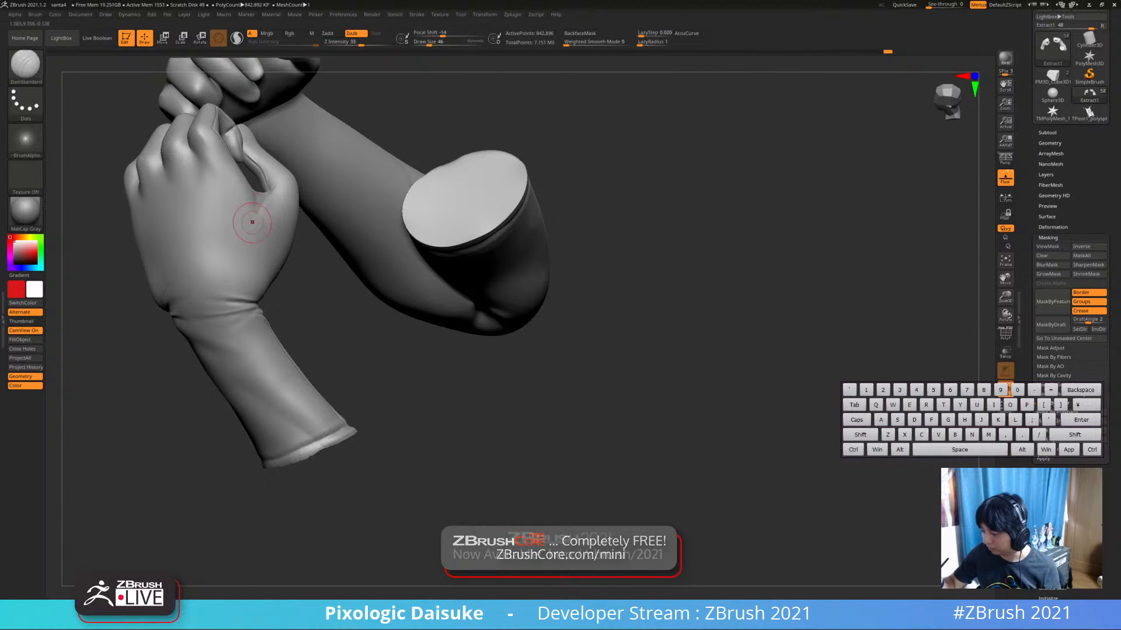
{"action": "left_click_drag", "start_coordinate": [252, 307], "coordinate": [228, 312], "text": "shift"}
{"action": "mouse_move", "coordinate": [251, 245]}
{"action": "right_mouse_down", "text": "ctrl"}
{"action": "mouse_move", "coordinate": [281, 164]}
{"action": "mouse_move", "coordinate": [239, 271]}
{"action": "right_mouse_up", "text": "ctrl"}
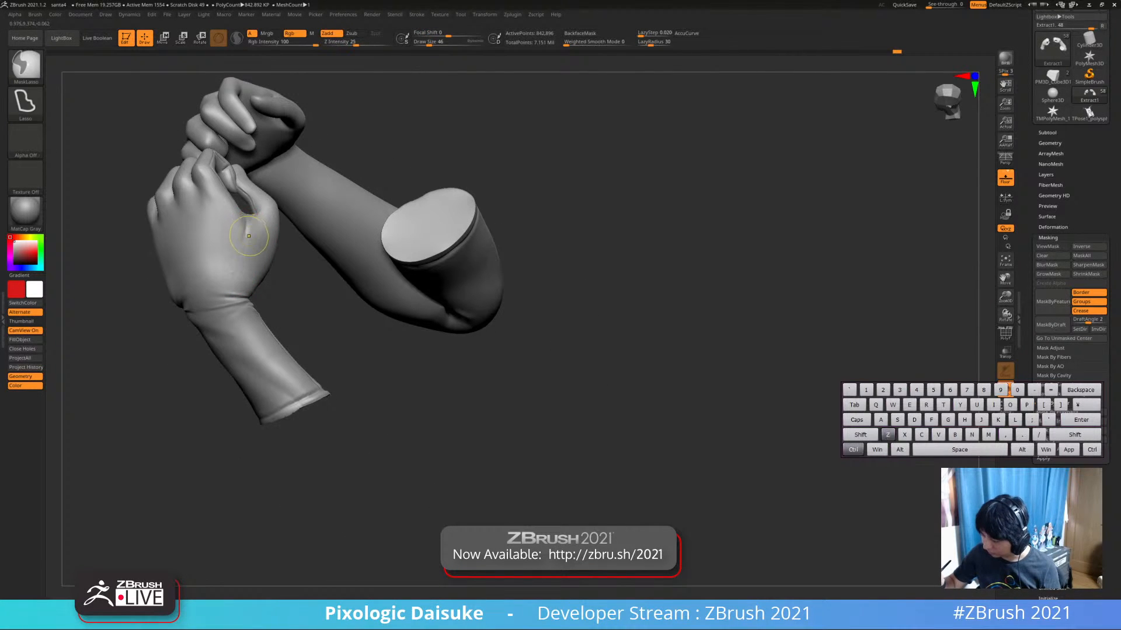
{"action": "key", "text": "shift"}
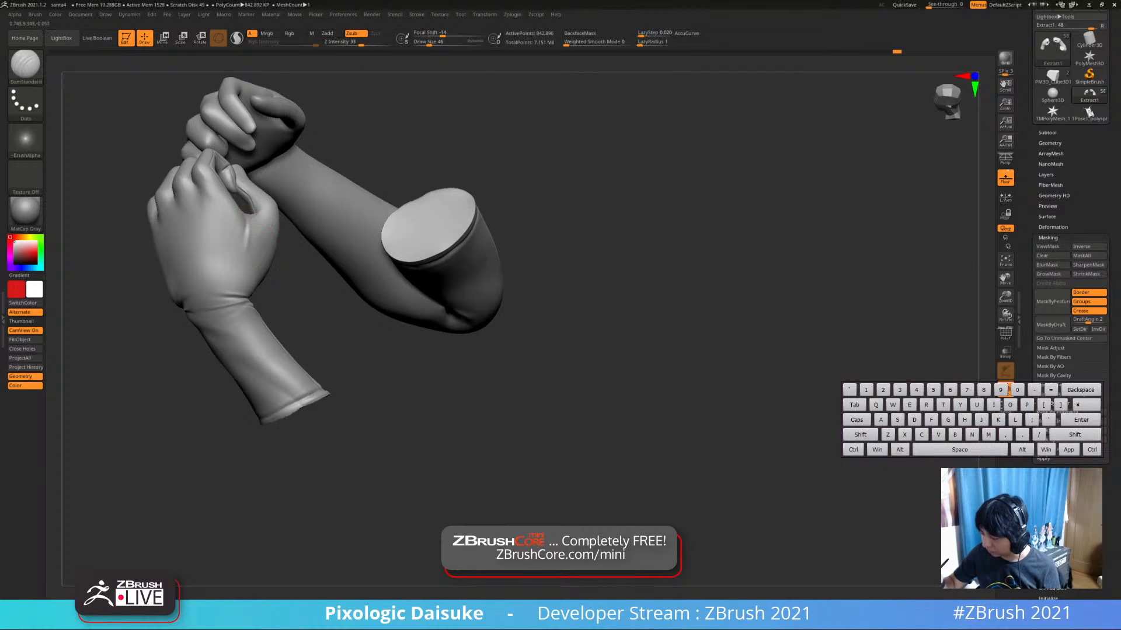
Smooth the folds below the little-finger-side wrist crease on the glove's forearm
{"action": "mouse_move", "coordinate": [252, 225]}
{"action": "right_mouse_down"}
{"action": "mouse_move", "coordinate": [241, 259]}
{"action": "mouse_move", "coordinate": [274, 233]}
{"action": "mouse_move", "coordinate": [280, 210]}
{"action": "mouse_move", "coordinate": [263, 262]}
{"action": "mouse_move", "coordinate": [374, 321]}
{"action": "mouse_move", "coordinate": [315, 309]}
{"action": "right_mouse_up"}
{"action": "key", "text": "alt"}
{"action": "key", "text": "ctrl"}
{"action": "key", "text": "alt"}
{"action": "right_click_drag", "start_coordinate": [315, 309], "coordinate": [307, 345], "text": "ctrl"}
{"action": "left_click_drag", "start_coordinate": [307, 344], "coordinate": [290, 334], "text": "shift"}
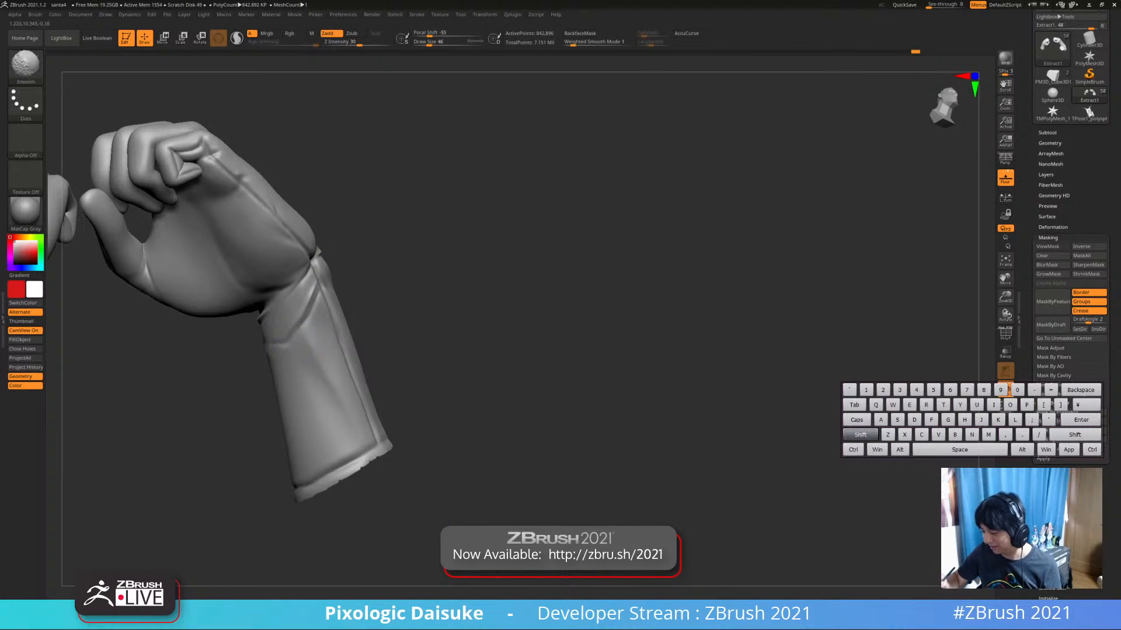
Leave the isolated glove display to show the whole figure and inspect both hands and forearms
{"action": "right_click_drag", "start_coordinate": [317, 283], "coordinate": [380, 262]}
{"action": "key", "text": "shift+s"}
{"action": "right_click_drag", "start_coordinate": [379, 315], "coordinate": [383, 274], "text": "ctrl"}
{"action": "mouse_move", "coordinate": [383, 274]}
{"action": "right_mouse_down"}
{"action": "mouse_move", "coordinate": [393, 440]}
{"action": "mouse_move", "coordinate": [366, 426]}
{"action": "right_mouse_up"}
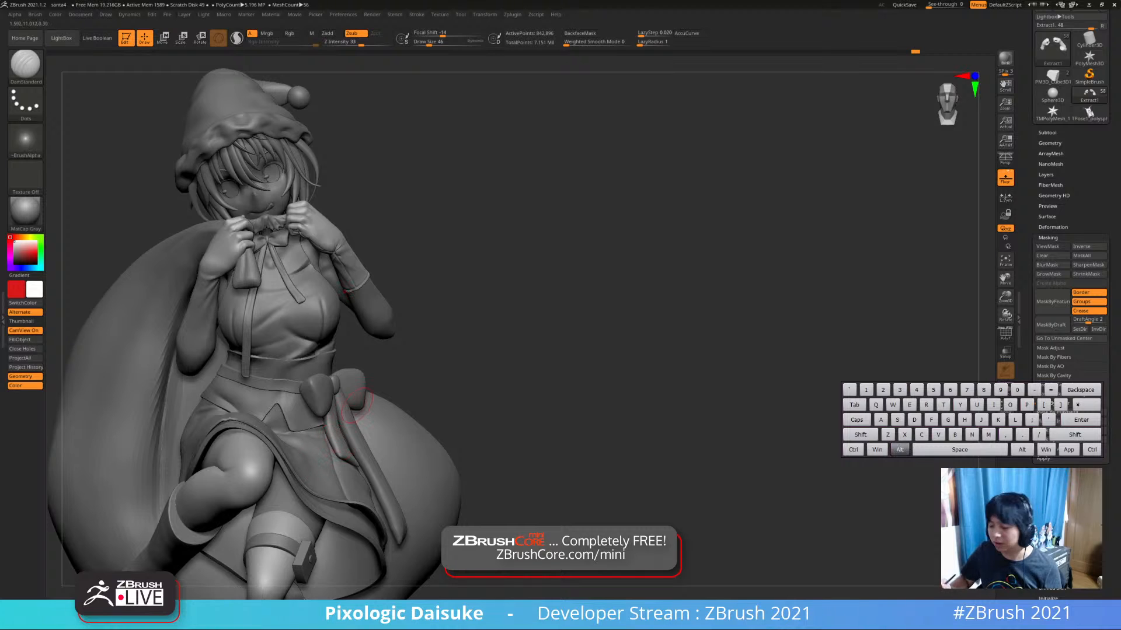
{"action": "right_click_drag", "start_coordinate": [357, 405], "coordinate": [324, 482], "text": "alt"}
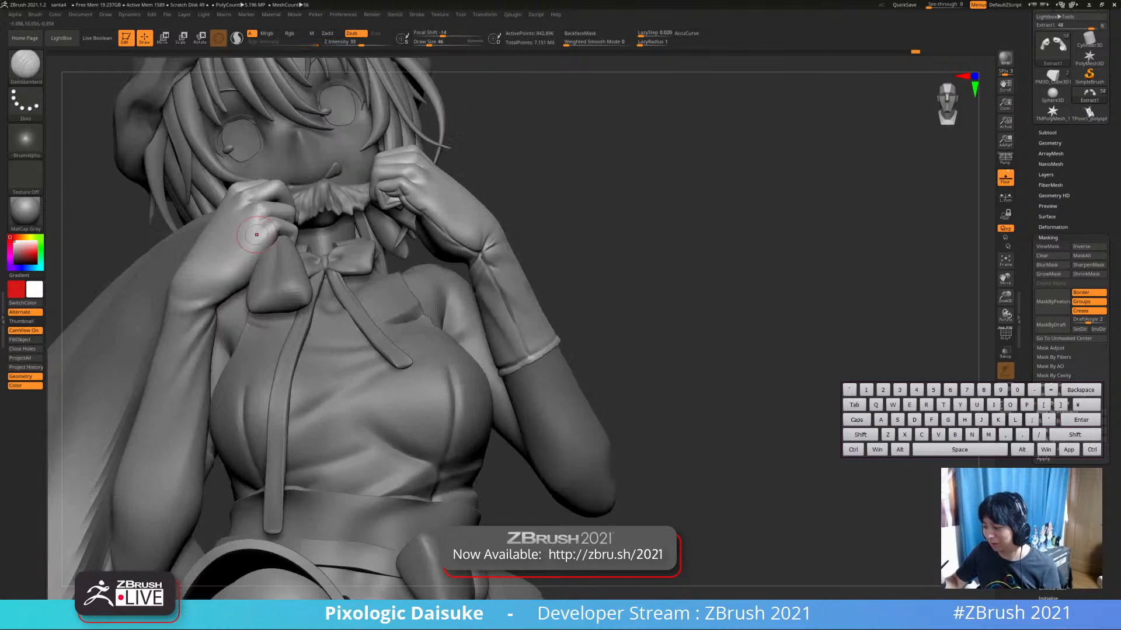
Isolate the gloves and carve the seam line along the little-finger side of the other hand, from the wrist onto the little finger
{"action": "key", "text": "alt+s"}
{"action": "mouse_move", "coordinate": [263, 245]}
{"action": "right_mouse_down", "text": "ctrl"}
{"action": "mouse_move", "coordinate": [265, 301]}
{"action": "mouse_move", "coordinate": [276, 243]}
{"action": "mouse_move", "coordinate": [238, 290]}
{"action": "right_mouse_up", "text": "ctrl"}
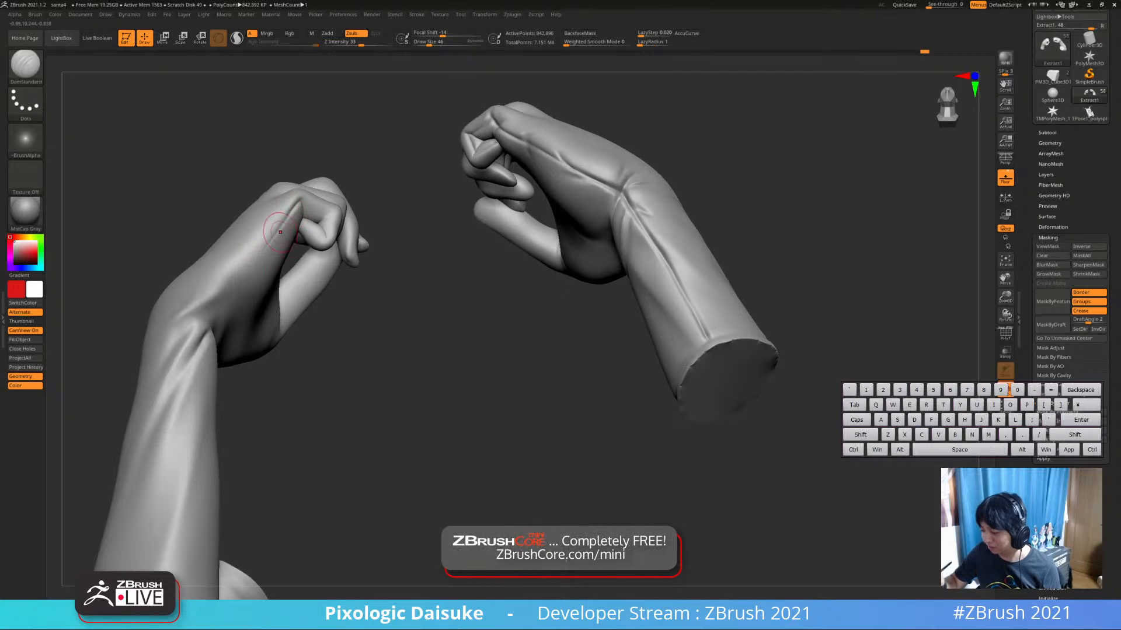
{"action": "right_click_drag", "start_coordinate": [251, 266], "coordinate": [261, 255]}
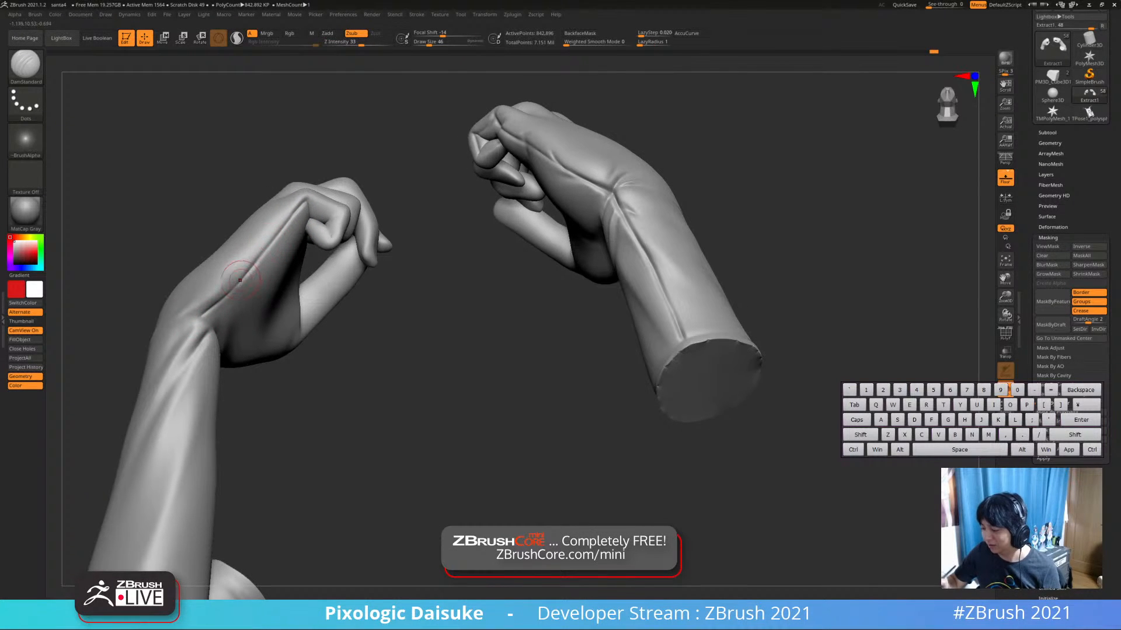
{"action": "right_click_drag", "start_coordinate": [240, 280], "coordinate": [274, 274]}
{"action": "right_click_drag", "start_coordinate": [274, 274], "coordinate": [344, 246], "text": "ctrl"}
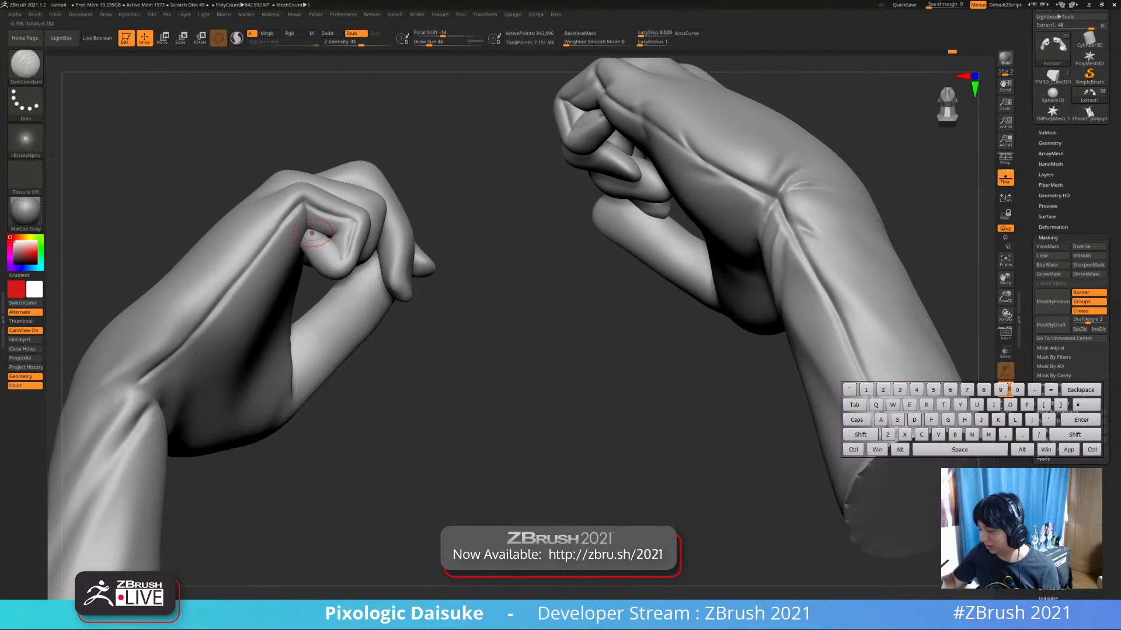
{"action": "right_click_drag", "start_coordinate": [346, 252], "coordinate": [243, 277], "text": "ctrl"}
Continue the seam line from the wrist crease down that glove's forearm toward the elbow
{"action": "mouse_move", "coordinate": [259, 225]}
{"action": "right_mouse_down"}
{"action": "mouse_move", "coordinate": [245, 257]}
{"action": "mouse_move", "coordinate": [255, 175]}
{"action": "right_mouse_up"}
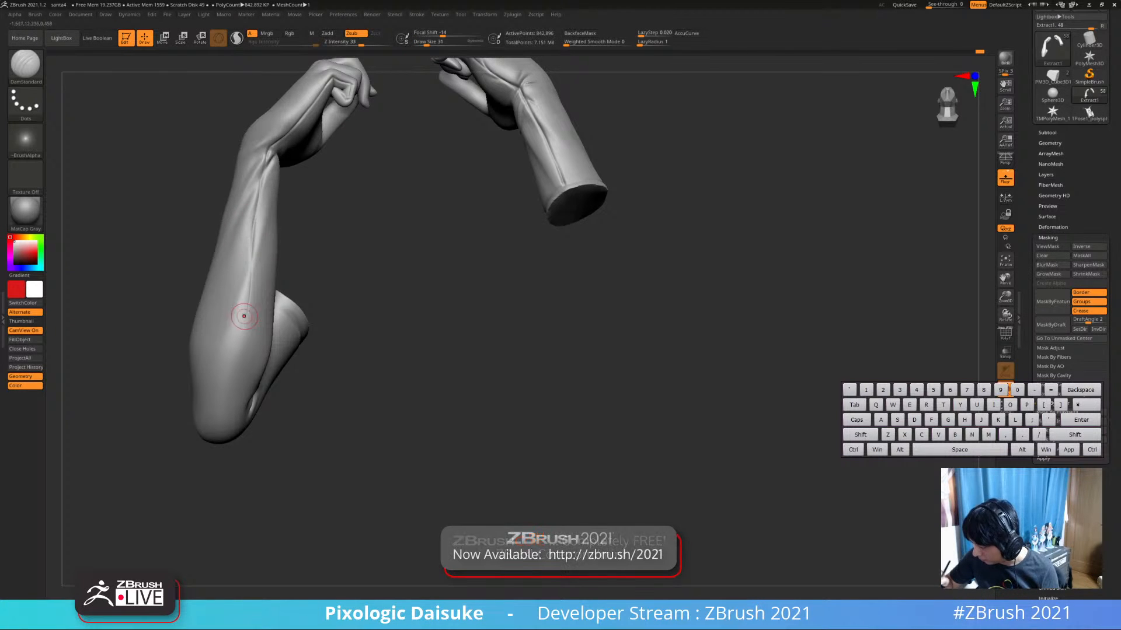
{"action": "right_click_drag", "start_coordinate": [251, 245], "coordinate": [248, 277]}
{"action": "mouse_move", "coordinate": [240, 362]}
{"action": "right_mouse_down"}
{"action": "mouse_move", "coordinate": [223, 304]}
{"action": "mouse_move", "coordinate": [245, 333]}
{"action": "mouse_move", "coordinate": [232, 302]}
{"action": "mouse_move", "coordinate": [276, 285]}
{"action": "mouse_move", "coordinate": [196, 347]}
{"action": "right_mouse_up"}
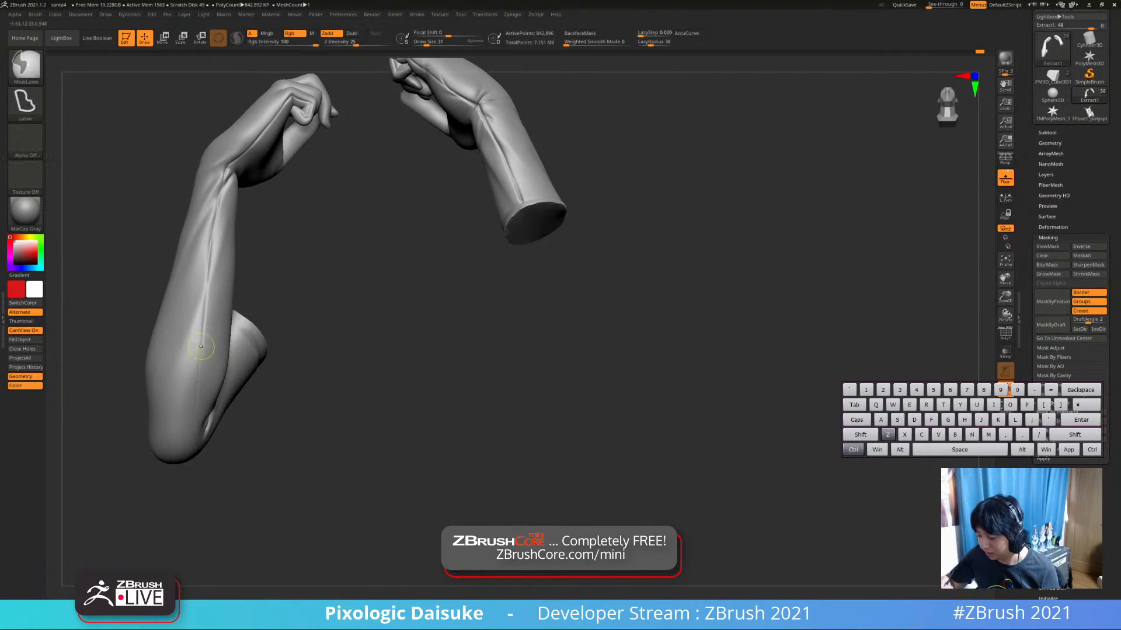
{"action": "right_click_drag", "start_coordinate": [192, 397], "coordinate": [234, 362], "text": "ctrl"}
{"action": "right_click_drag", "start_coordinate": [360, 349], "coordinate": [408, 379], "text": "alt"}
Show the polyframe to check the polygroups on both gloves, and hide it again
{"action": "left_click", "coordinate": [1005, 334]}
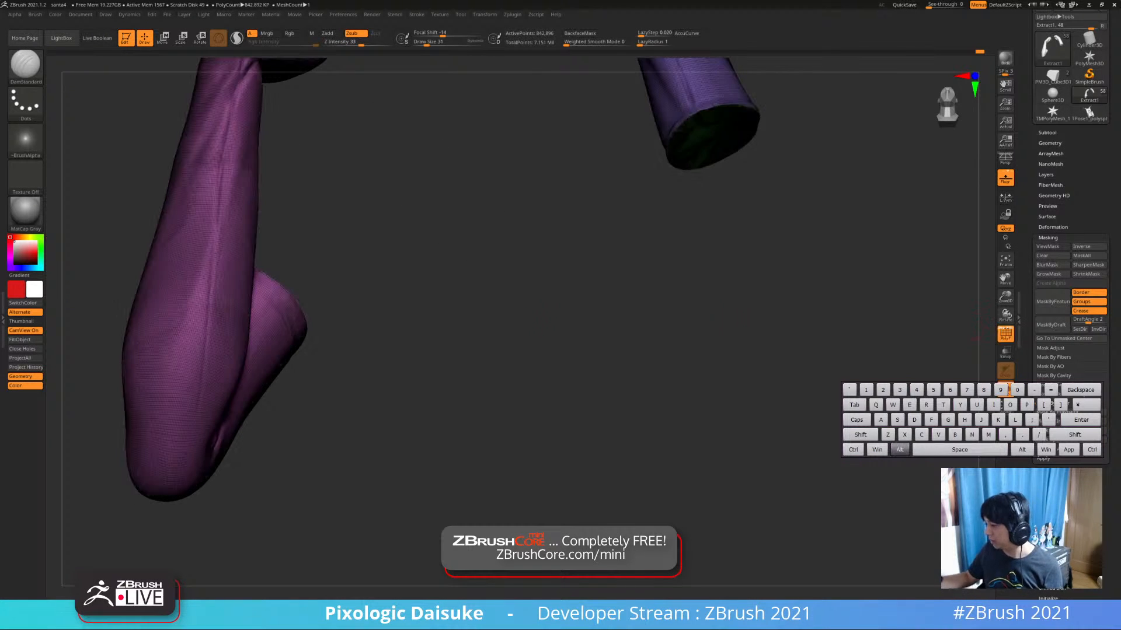
{"action": "right_click_drag", "start_coordinate": [539, 300], "coordinate": [514, 494], "text": "alt"}
{"action": "right_click_drag", "start_coordinate": [513, 350], "coordinate": [472, 364], "text": "alt"}
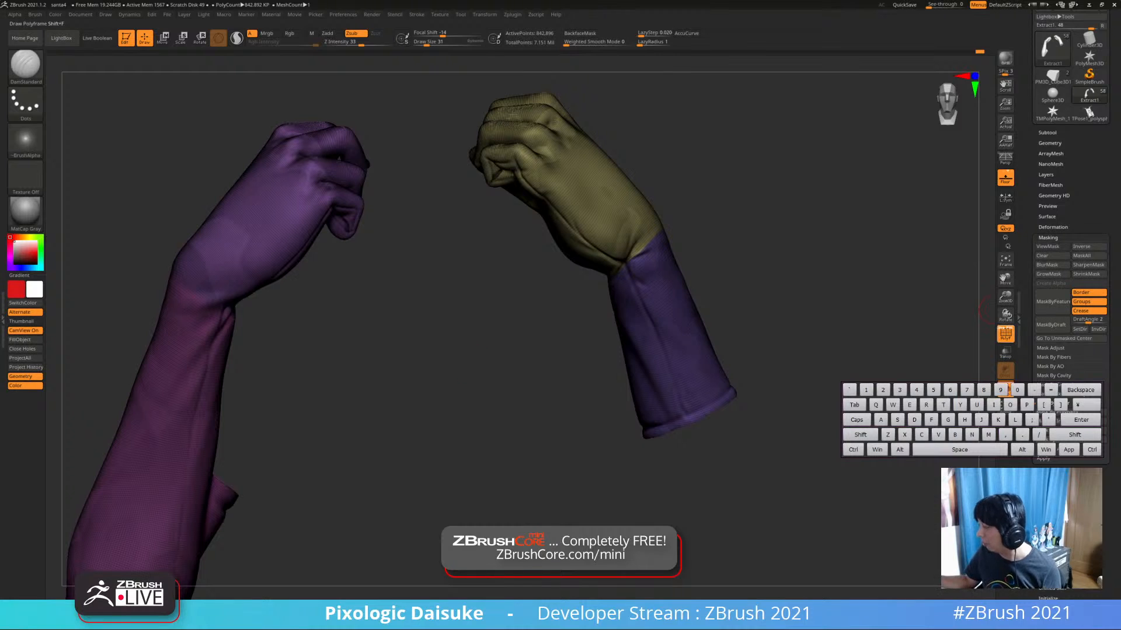
{"action": "left_click", "coordinate": [1005, 334]}
{"action": "right_click_drag", "start_coordinate": [495, 283], "coordinate": [492, 376], "text": "alt"}
{"action": "key", "text": "w"}
{"action": "mouse_move", "coordinate": [330, 227]}
{"action": "right_mouse_down", "text": "ctrl"}
{"action": "mouse_move", "coordinate": [335, 307]}
{"action": "mouse_move", "coordinate": [312, 261]}
{"action": "right_mouse_up", "text": "ctrl"}
{"action": "left_click", "coordinate": [309, 280], "text": "ctrl"}
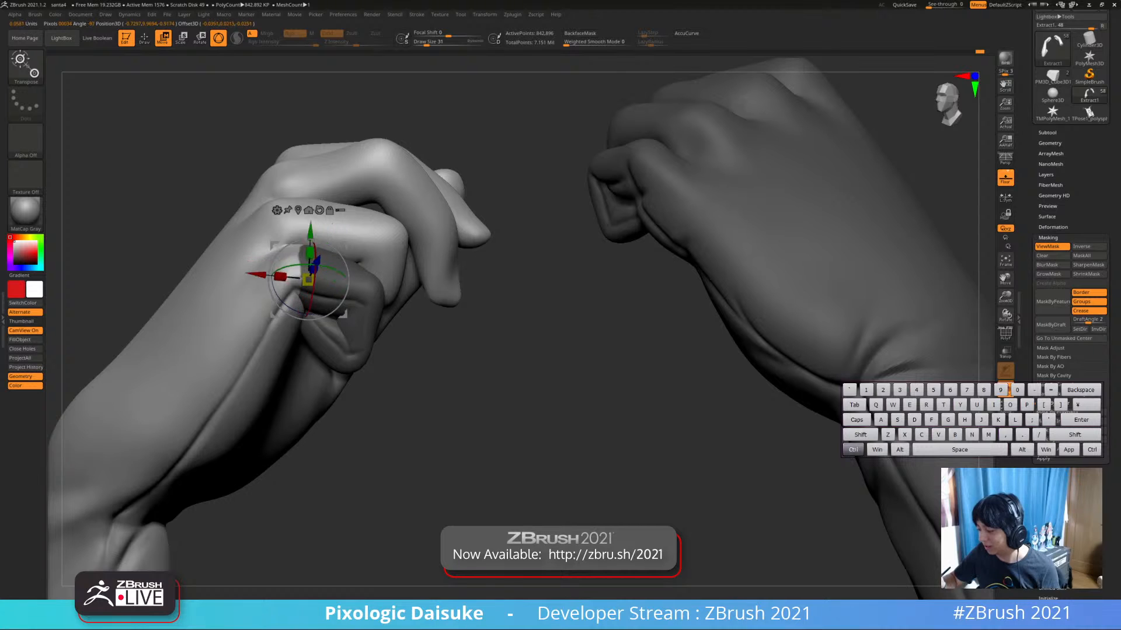
{"action": "left_click_drag", "start_coordinate": [307, 299], "coordinate": [309, 297], "text": "ctrl"}
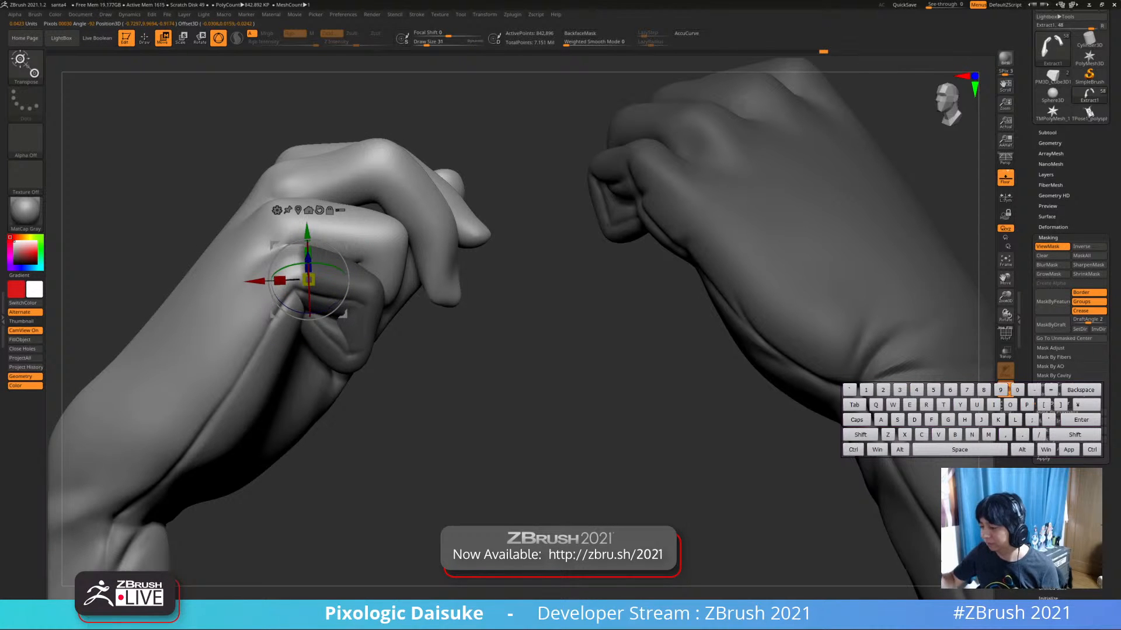
{"action": "key", "text": "q"}
{"action": "mouse_move", "coordinate": [327, 326]}
{"action": "right_mouse_down"}
{"action": "mouse_move", "coordinate": [324, 239]}
{"action": "mouse_move", "coordinate": [326, 271]}
{"action": "mouse_move", "coordinate": [365, 219]}
{"action": "mouse_move", "coordinate": [353, 237]}
{"action": "mouse_move", "coordinate": [366, 309]}
{"action": "right_mouse_up"}
{"action": "key", "text": "w"}
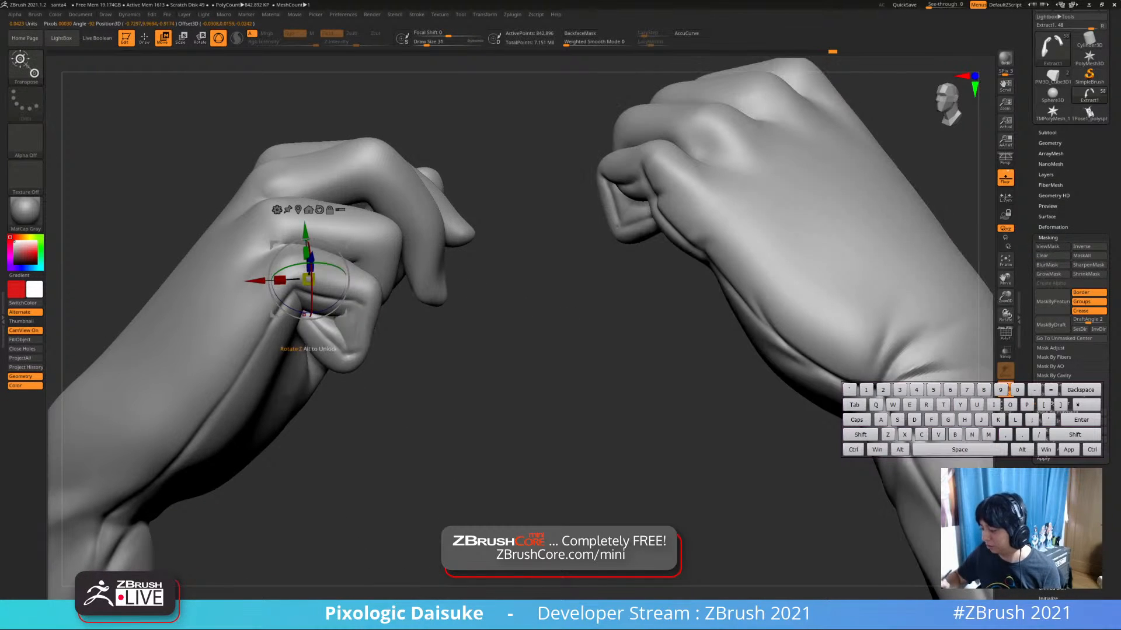
{"action": "key", "text": "q"}
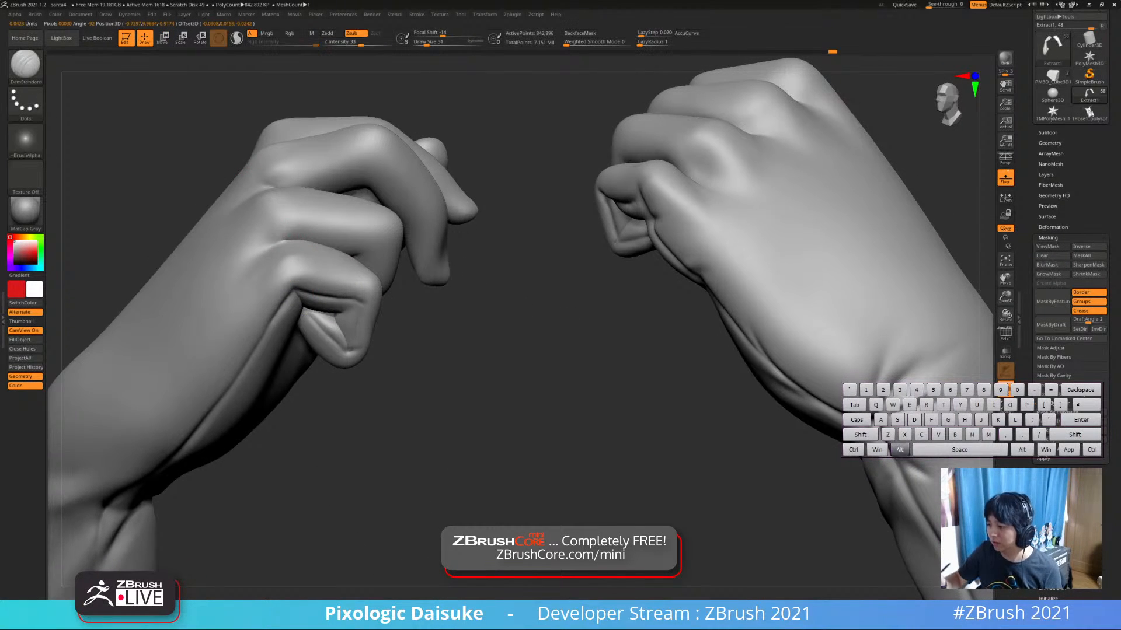
{"action": "key", "text": "w"}
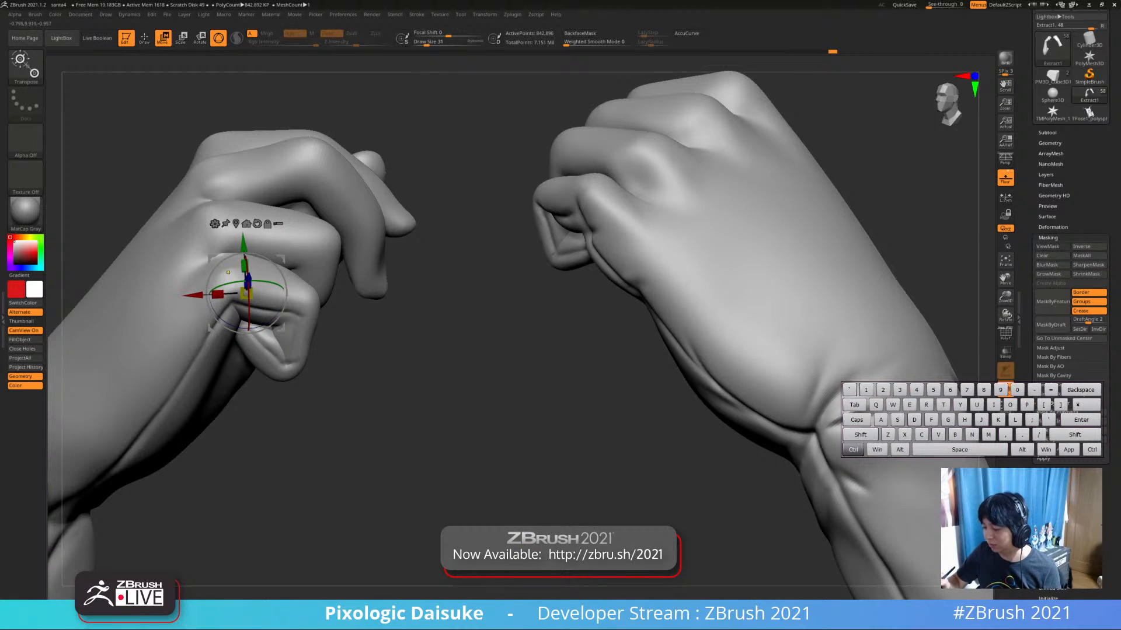
{"action": "left_click_drag", "start_coordinate": [228, 273], "coordinate": [233, 274], "text": "ctrl"}
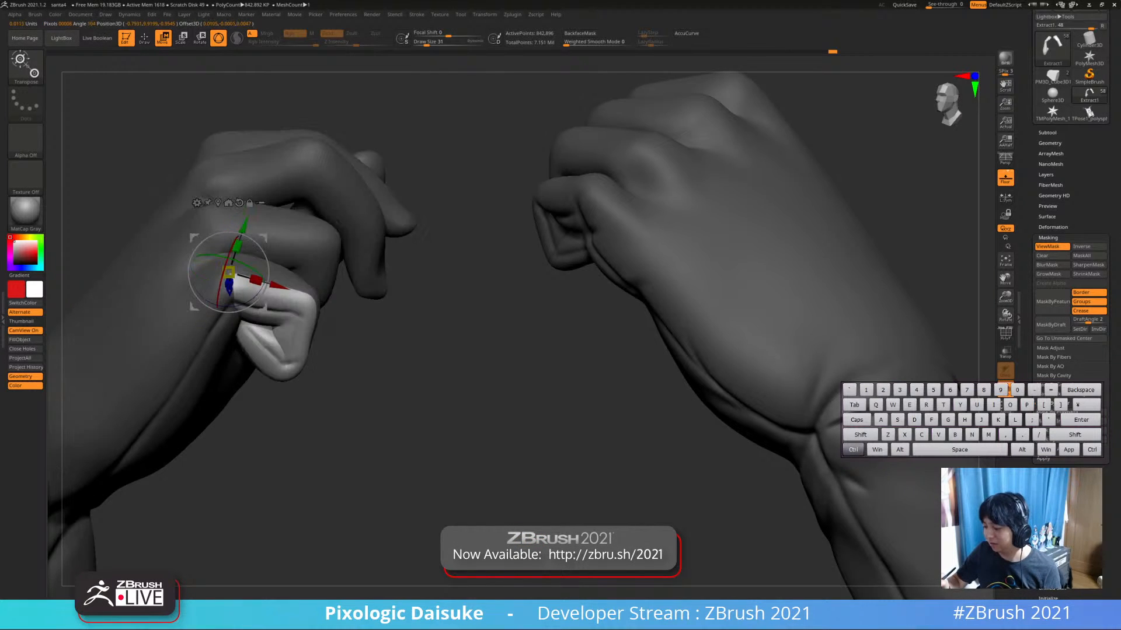
{"action": "key", "text": "ctrl+h"}
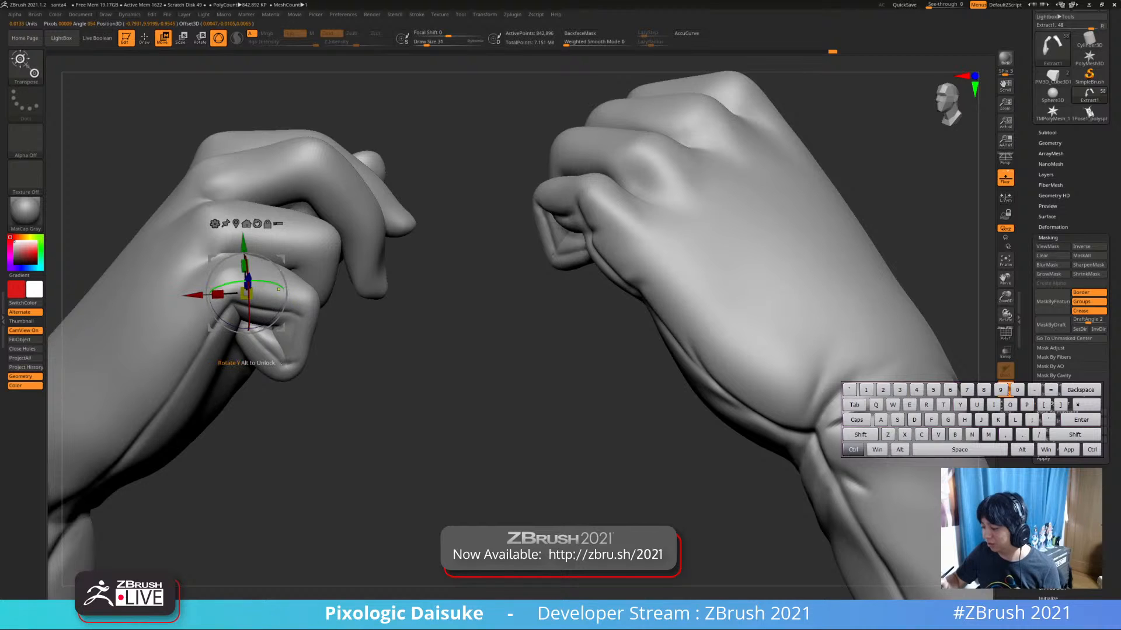
{"action": "key", "text": "ctrl+h"}
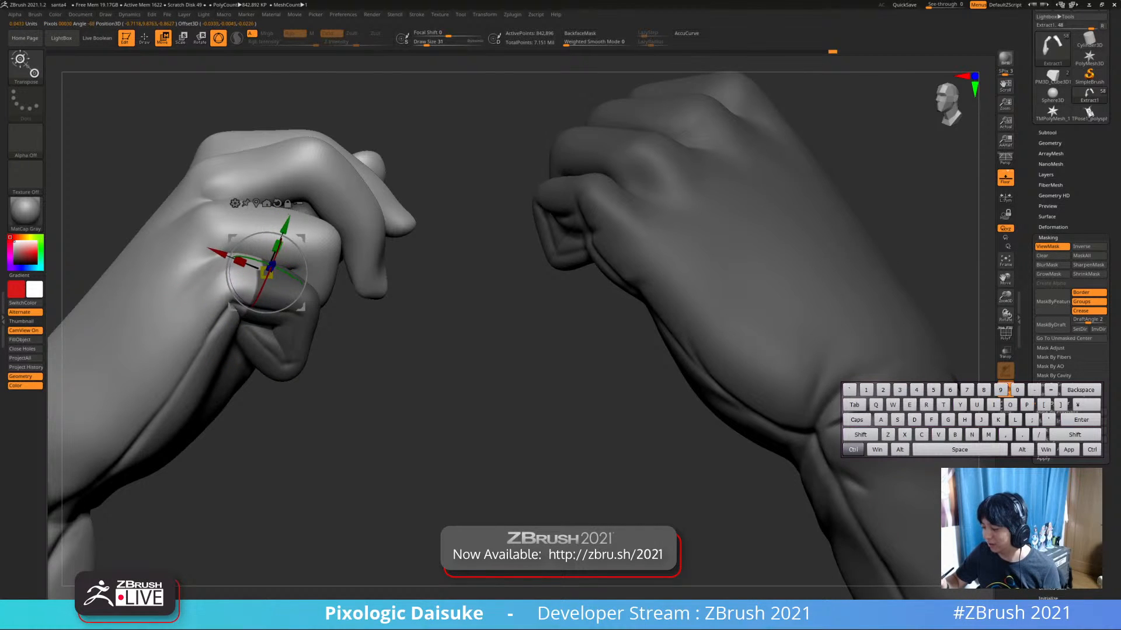
Mask the curled little finger from its first joint, give the masked area its own polygroup and isolate it
{"action": "left_click_drag", "start_coordinate": [248, 264], "coordinate": [231, 264], "text": "ctrl"}
{"action": "left_click_drag", "start_coordinate": [409, 351], "coordinate": [420, 461]}
{"action": "mouse_move", "coordinate": [421, 461]}
{"action": "right_mouse_down"}
{"action": "mouse_move", "coordinate": [350, 361]}
{"action": "mouse_move", "coordinate": [356, 408]}
{"action": "mouse_move", "coordinate": [368, 391]}
{"action": "mouse_move", "coordinate": [468, 360]}
{"action": "right_mouse_up"}
{"action": "left_click", "coordinate": [144, 38]}
{"action": "left_click", "coordinate": [277, 259], "text": "ctrl"}
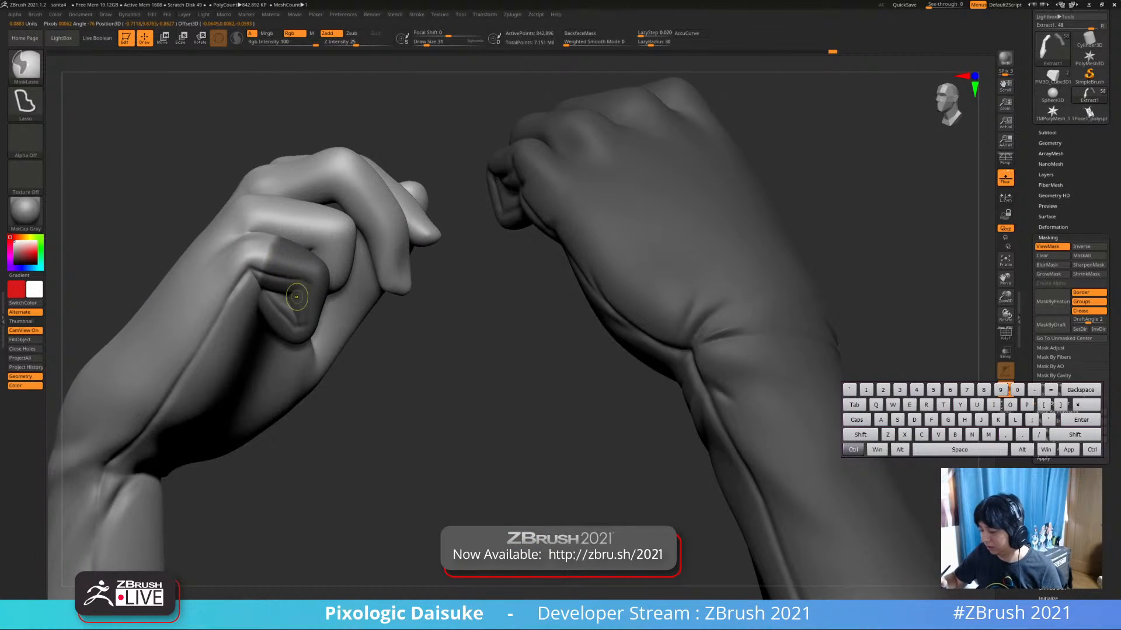
{"action": "right_click_drag", "start_coordinate": [297, 297], "coordinate": [299, 266]}
{"action": "key", "text": "ctrl+w"}
{"action": "left_click", "coordinate": [320, 292], "text": "ctrl+shift"}
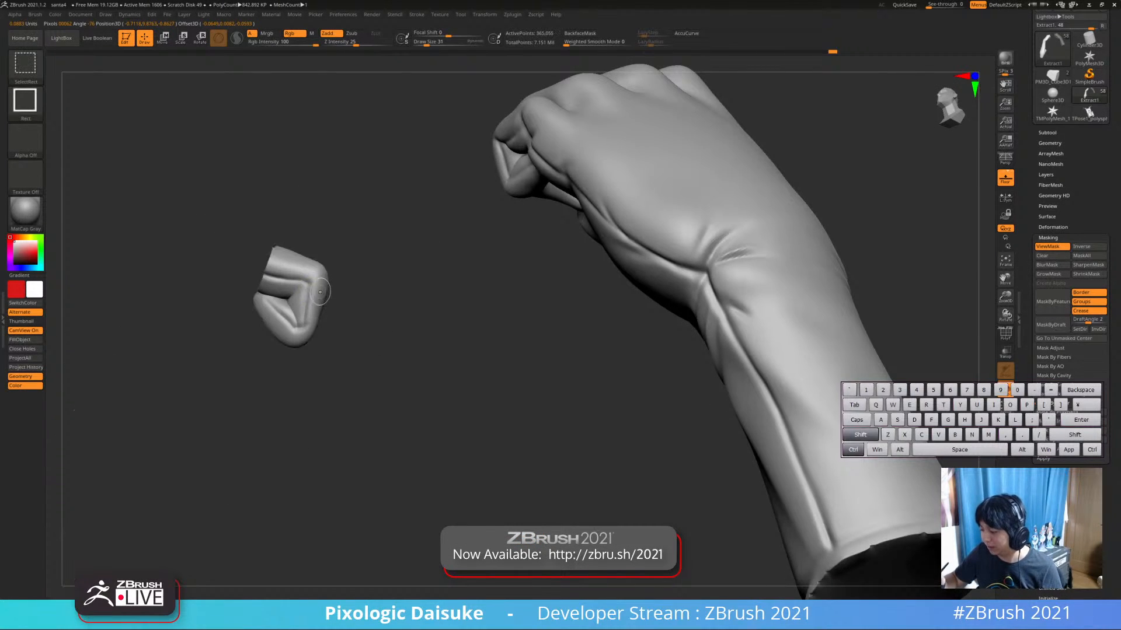
Try hiding the curled little finger to expose the palm, restore the full gloves and undo the last changes
{"action": "right_click_drag", "start_coordinate": [345, 391], "coordinate": [418, 350], "text": "ctrl"}
{"action": "left_click_drag", "start_coordinate": [418, 350], "coordinate": [438, 374], "text": "ctrl+shift"}
{"action": "right_click_drag", "start_coordinate": [438, 373], "coordinate": [490, 374]}
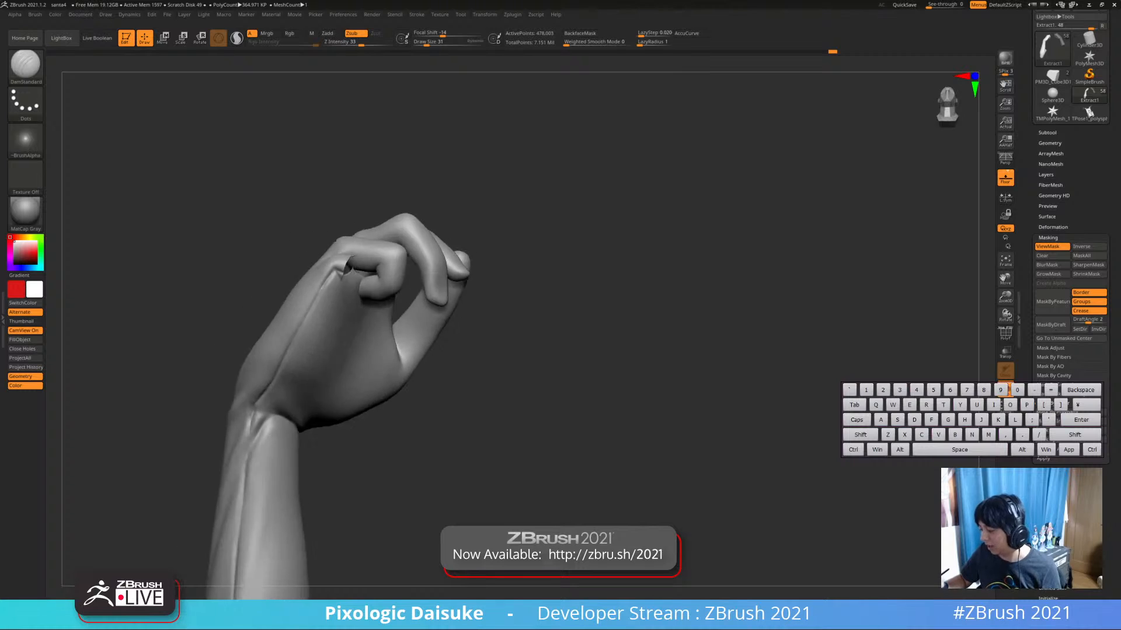
{"action": "mouse_move", "coordinate": [402, 365]}
{"action": "right_mouse_down"}
{"action": "mouse_move", "coordinate": [421, 350]}
{"action": "mouse_move", "coordinate": [452, 366]}
{"action": "mouse_move", "coordinate": [442, 385]}
{"action": "mouse_move", "coordinate": [418, 388]}
{"action": "mouse_move", "coordinate": [432, 371]}
{"action": "right_mouse_up"}
{"action": "left_click", "coordinate": [451, 367], "text": "ctrl+shift"}
{"action": "key", "text": "ctrl+z"}
{"action": "key", "text": "ctrl+z"}
{"action": "key", "text": "ctrl+z"}
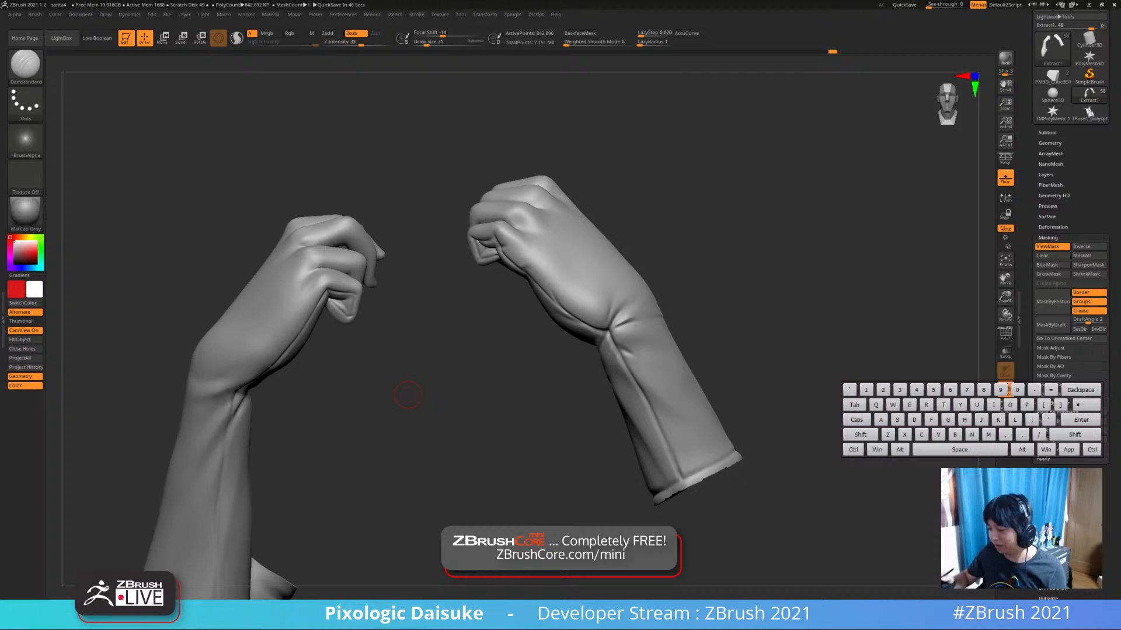
Display the polyframe at the bent elbow and flip the mesh's display normals to expose the inside of the fold
{"action": "mouse_move", "coordinate": [317, 366]}
{"action": "left_mouse_down"}
{"action": "mouse_move", "coordinate": [380, 252]}
{"action": "mouse_move", "coordinate": [261, 277]}
{"action": "mouse_move", "coordinate": [299, 373]}
{"action": "left_mouse_up"}
{"action": "key", "text": "shift+f"}
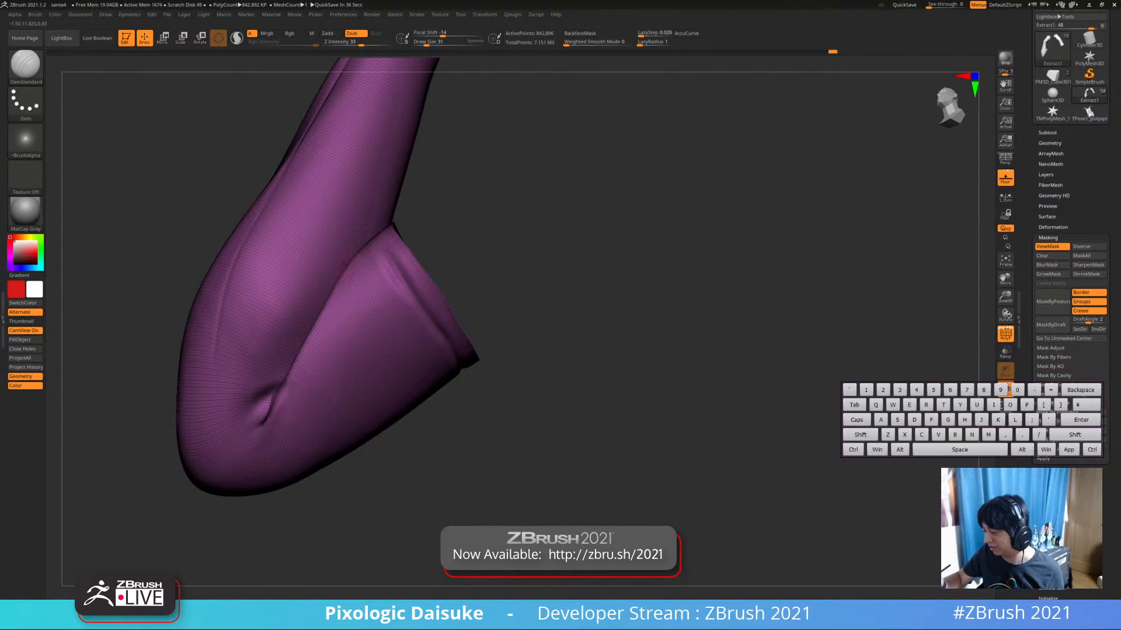
{"action": "right_click_drag", "start_coordinate": [299, 330], "coordinate": [331, 277]}
{"action": "right_click_drag", "start_coordinate": [312, 324], "coordinate": [341, 324]}
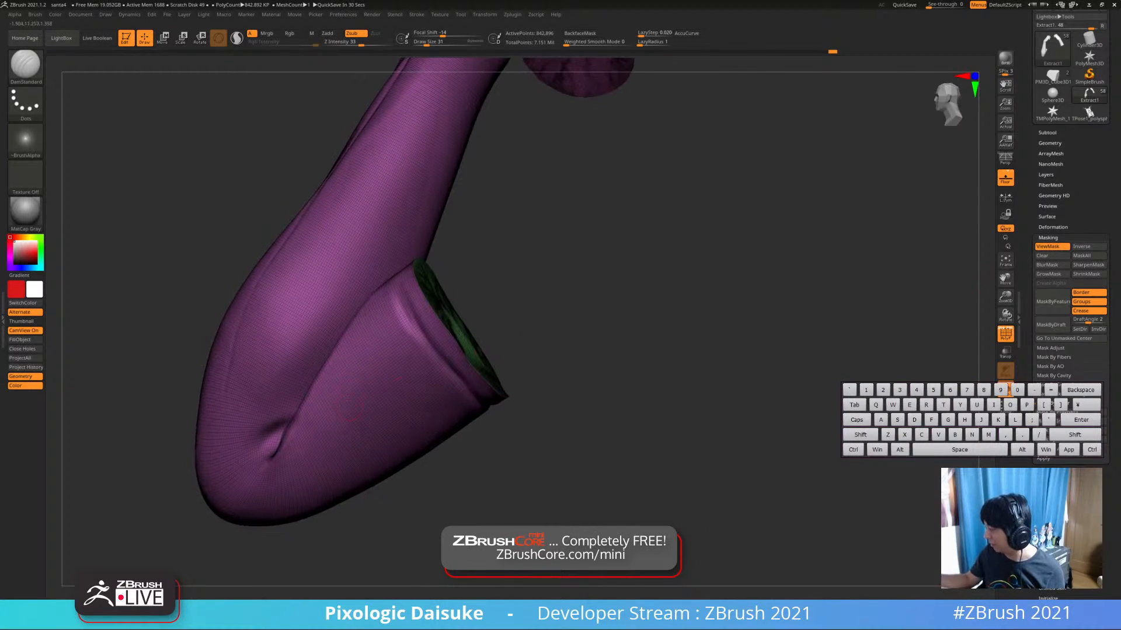
{"action": "left_click", "coordinate": [1048, 238]}
{"action": "left_click", "coordinate": [1059, 353]}
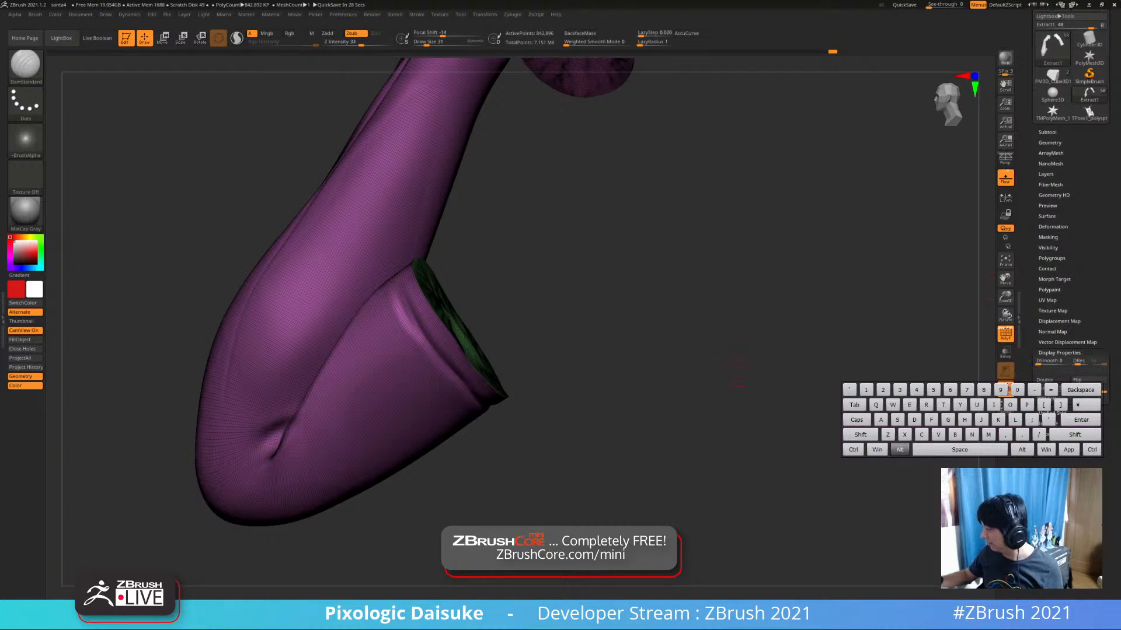
{"action": "mouse_move", "coordinate": [575, 342]}
{"action": "right_mouse_down", "text": "alt"}
{"action": "mouse_move", "coordinate": [602, 370]}
{"action": "mouse_move", "coordinate": [721, 357]}
{"action": "mouse_move", "coordinate": [729, 331]}
{"action": "mouse_move", "coordinate": [698, 292]}
{"action": "mouse_move", "coordinate": [724, 322]}
{"action": "mouse_move", "coordinate": [715, 340]}
{"action": "mouse_move", "coordinate": [708, 327]}
{"action": "right_mouse_up", "text": "alt"}
{"action": "left_click", "coordinate": [1081, 380]}
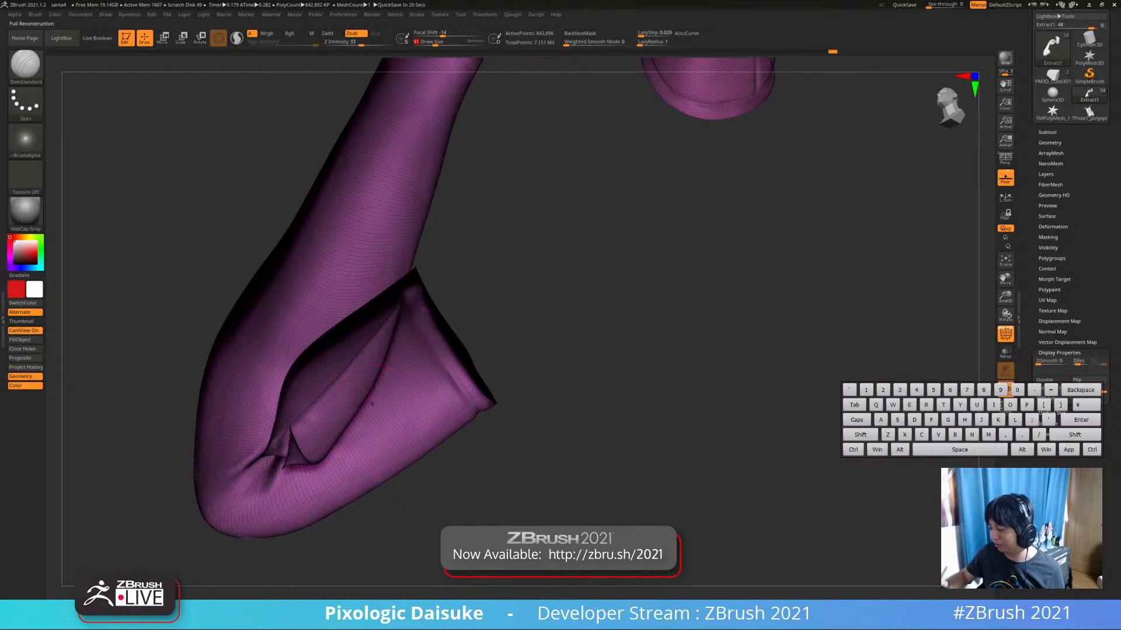
Lower the glove mesh's subdivision level and smooth the inside of the elbow fold, undoing the last stroke
{"action": "right_click_drag", "start_coordinate": [351, 538], "coordinate": [354, 484], "text": "alt"}
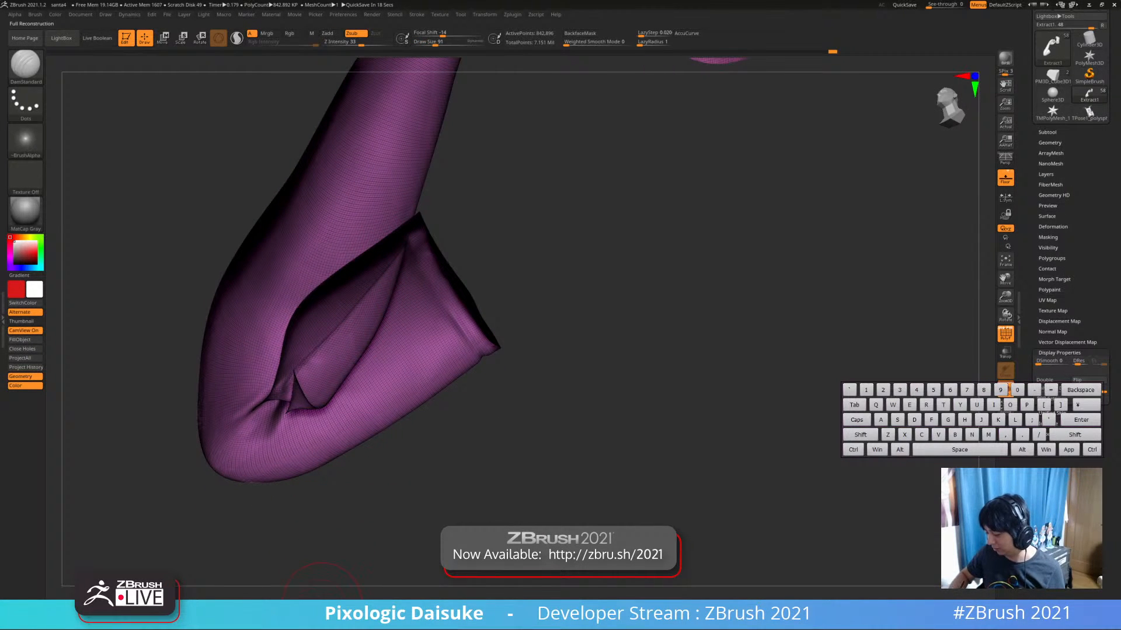
{"action": "key", "text": "shift+d"}
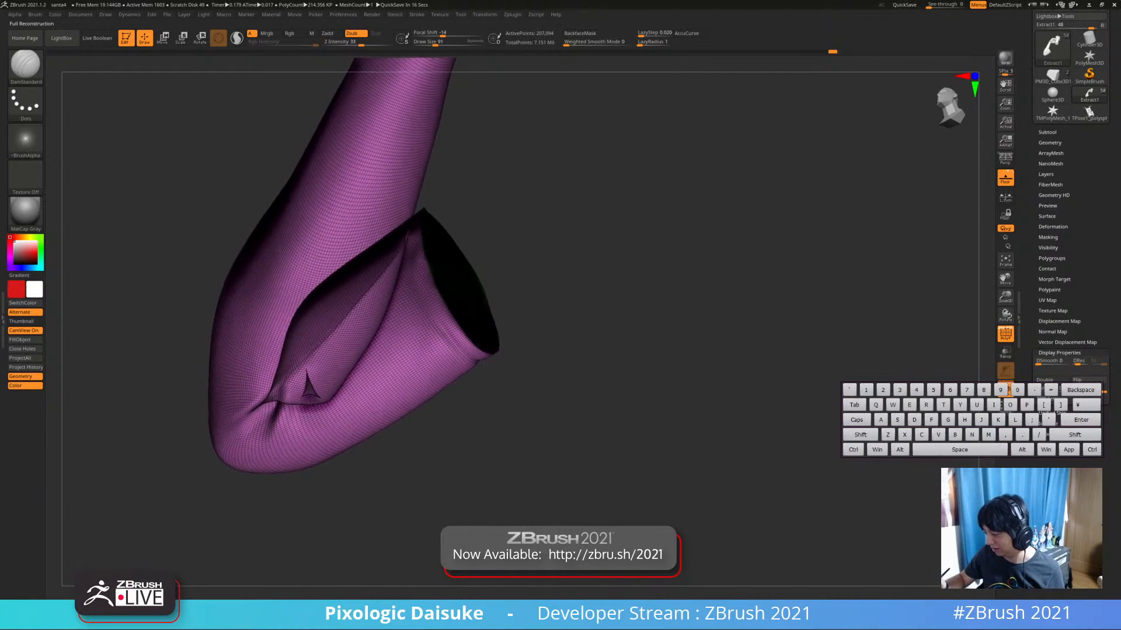
{"action": "key", "text": "shift"}
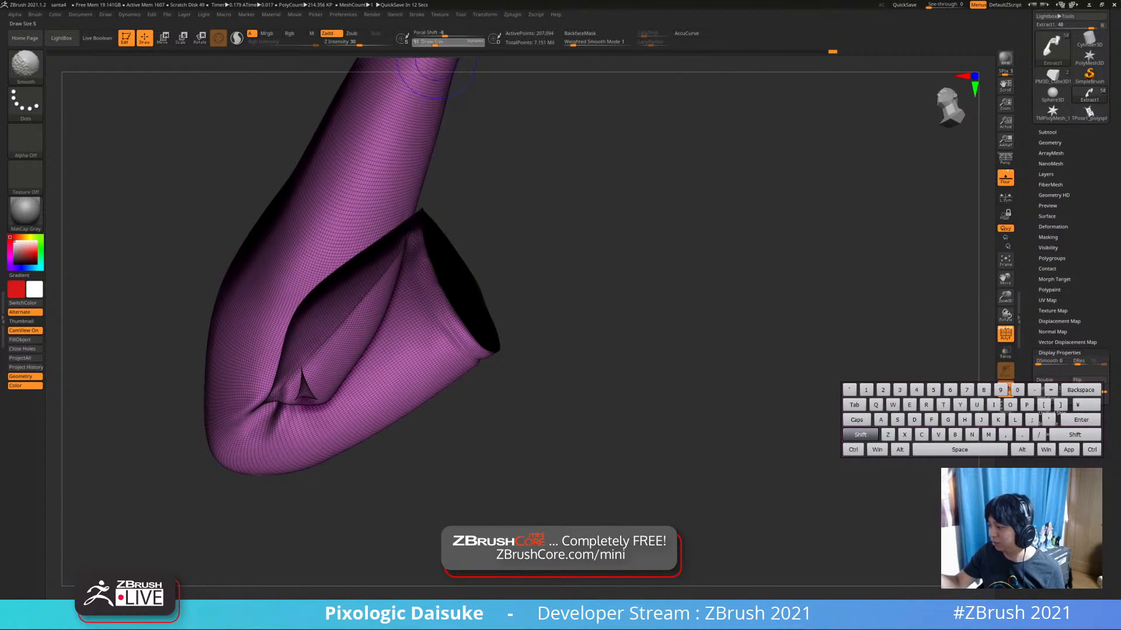
{"action": "mouse_move", "coordinate": [274, 275]}
{"action": "left_mouse_down", "text": "shift"}
{"action": "mouse_move", "coordinate": [356, 350]}
{"action": "mouse_move", "coordinate": [292, 295]}
{"action": "left_mouse_up", "text": "shift"}
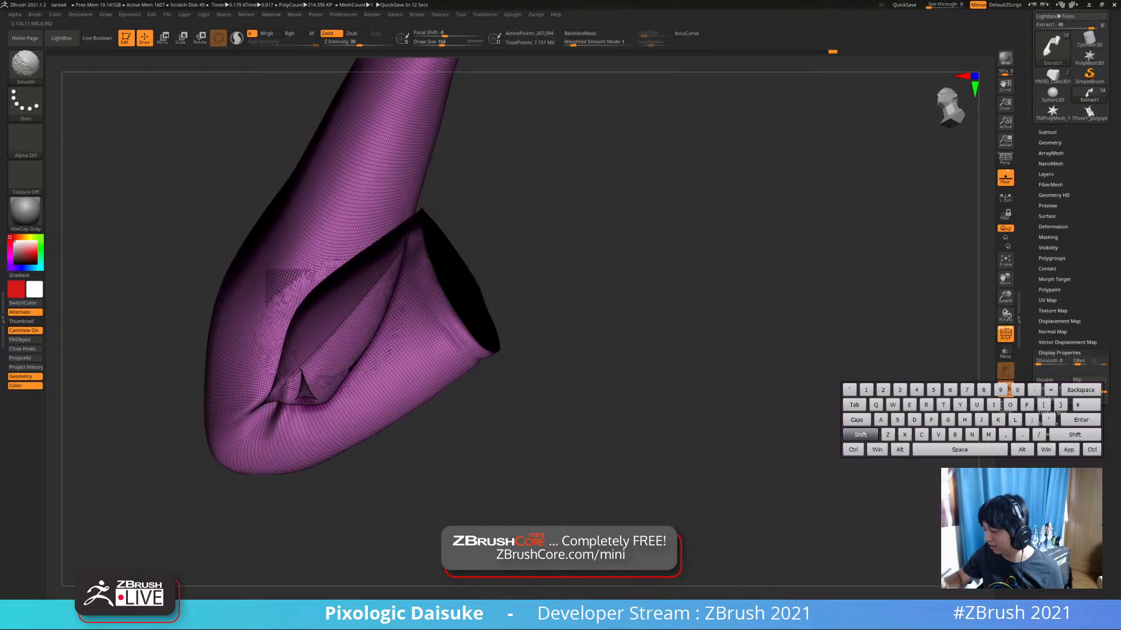
{"action": "mouse_move", "coordinate": [332, 327]}
{"action": "left_mouse_down", "text": "shift"}
{"action": "mouse_move", "coordinate": [353, 318]}
{"action": "mouse_move", "coordinate": [298, 397]}
{"action": "mouse_move", "coordinate": [300, 388]}
{"action": "left_mouse_up", "text": "shift"}
{"action": "mouse_move", "coordinate": [350, 304]}
{"action": "left_mouse_down", "text": "shift"}
{"action": "mouse_move", "coordinate": [362, 312]}
{"action": "mouse_move", "coordinate": [324, 330]}
{"action": "left_mouse_up", "text": "shift"}
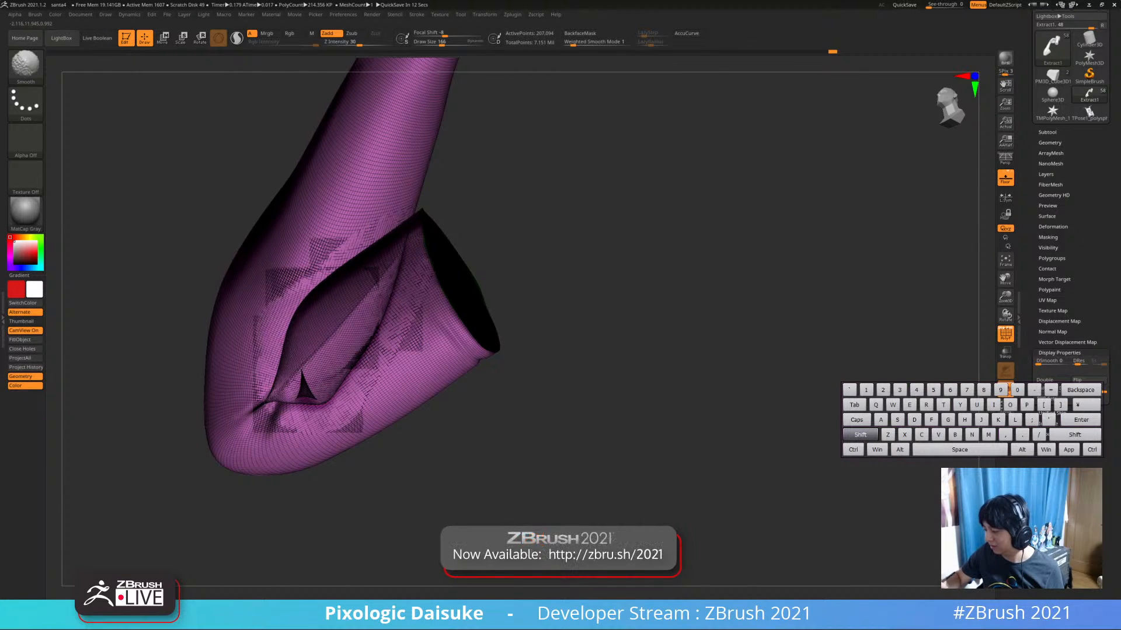
{"action": "key", "text": "ctrl+z"}
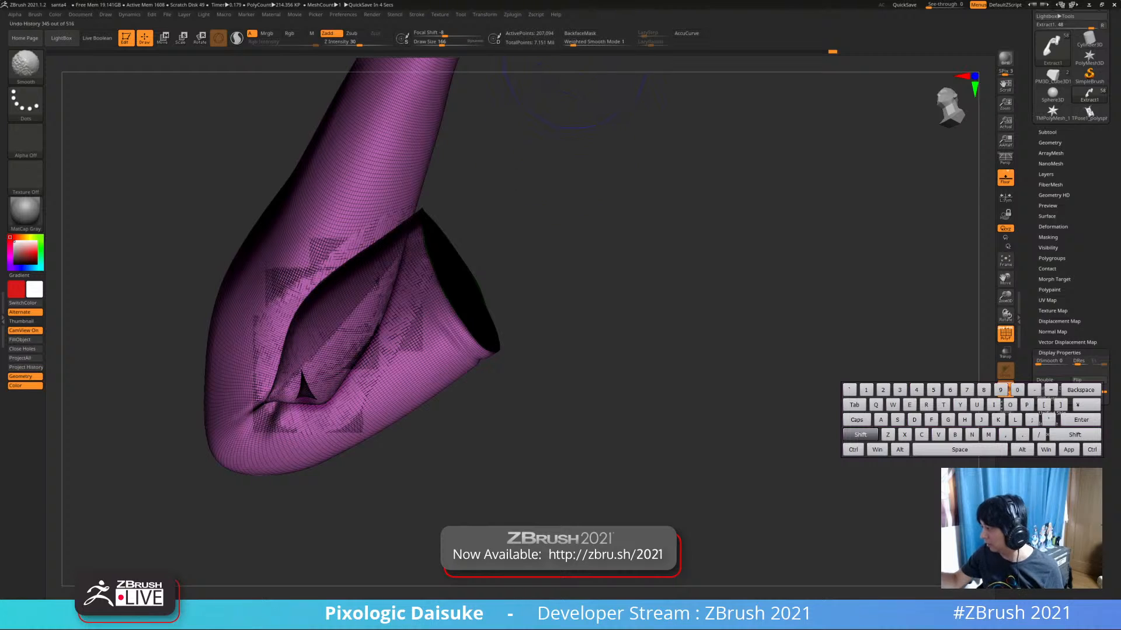
Set the Smooth brush's Z Intensity to 100 and smooth the pinched surfaces inside the elbow fold
{"action": "left_click_drag", "start_coordinate": [374, 44], "coordinate": [390, 43], "text": "shift"}
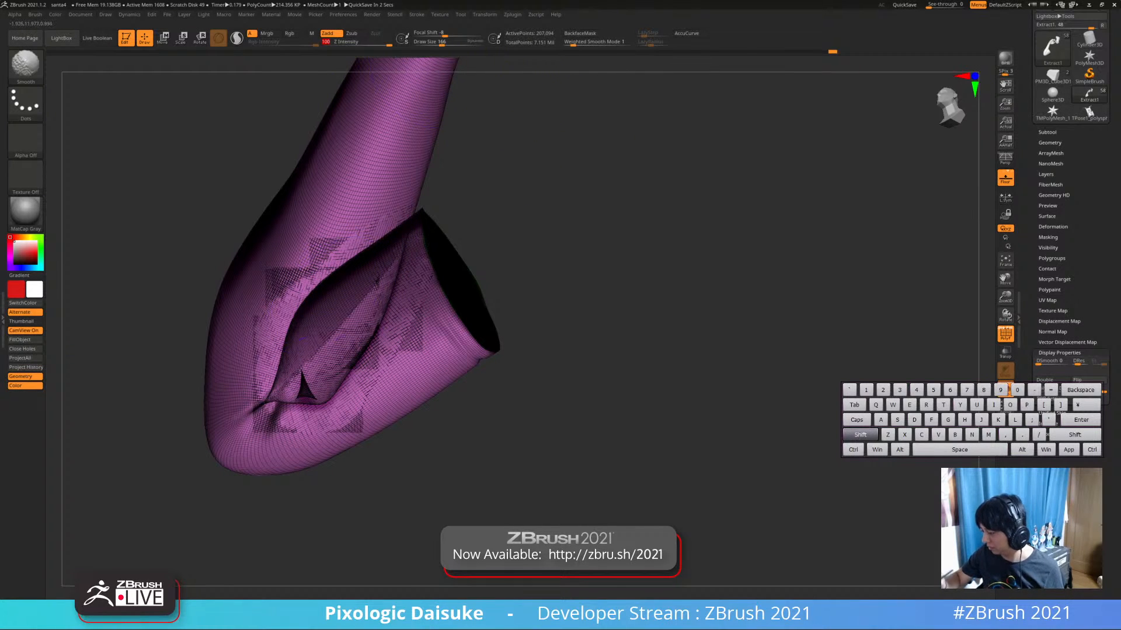
{"action": "mouse_move", "coordinate": [306, 318]}
{"action": "left_mouse_down", "text": "shift"}
{"action": "mouse_move", "coordinate": [335, 289]}
{"action": "mouse_move", "coordinate": [309, 292]}
{"action": "mouse_move", "coordinate": [391, 251]}
{"action": "mouse_move", "coordinate": [347, 361]}
{"action": "left_mouse_up", "text": "shift"}
{"action": "left_click_drag", "start_coordinate": [402, 217], "coordinate": [289, 390], "text": "shift"}
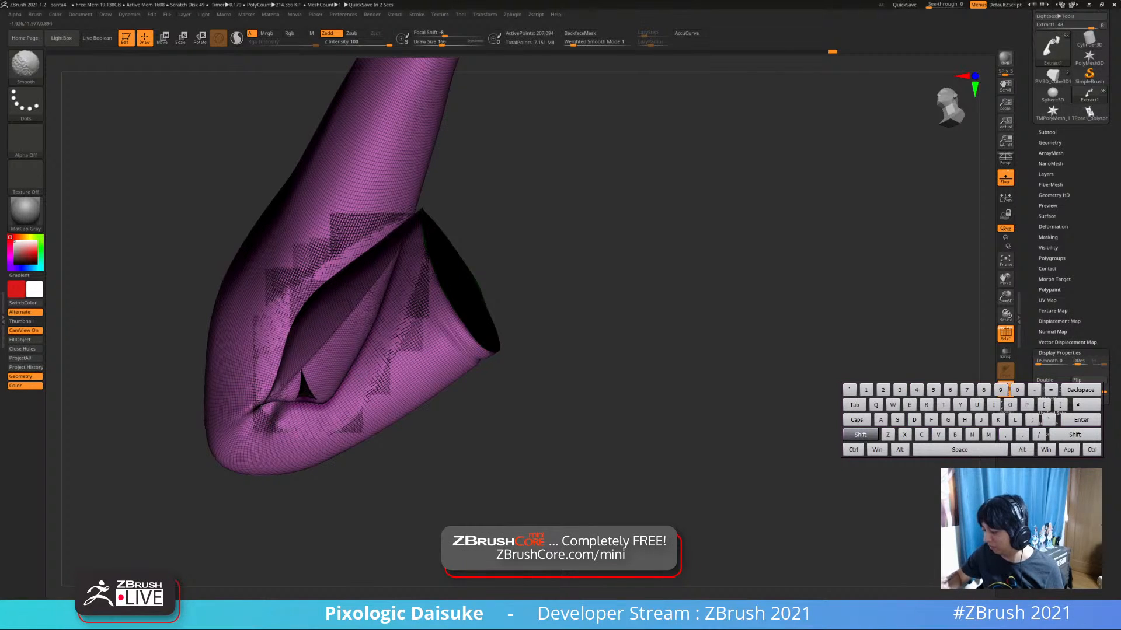
{"action": "left_click_drag", "start_coordinate": [350, 423], "coordinate": [286, 394], "text": "shift"}
{"action": "left_click_drag", "start_coordinate": [374, 379], "coordinate": [303, 309], "text": "shift"}
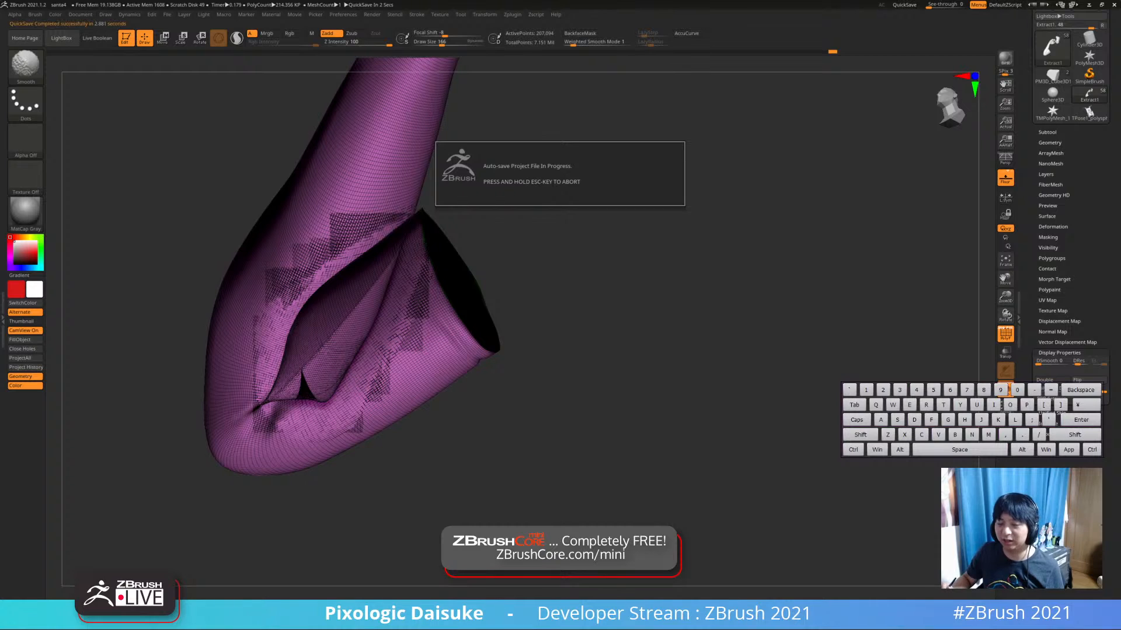
Inspect the smoothed elbow fold and return the glove mesh to its highest subdivision level
{"action": "mouse_move", "coordinate": [607, 344]}
{"action": "left_mouse_down"}
{"action": "mouse_move", "coordinate": [526, 344]}
{"action": "mouse_move", "coordinate": [514, 362]}
{"action": "mouse_move", "coordinate": [407, 348]}
{"action": "left_mouse_up"}
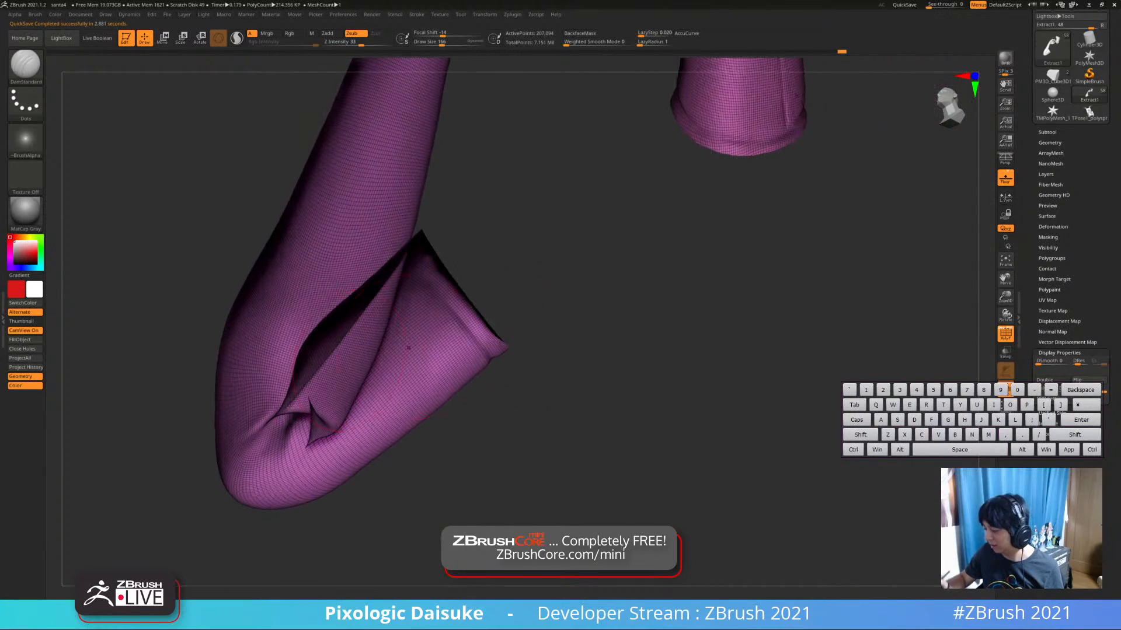
{"action": "key", "text": "ctrl+d"}
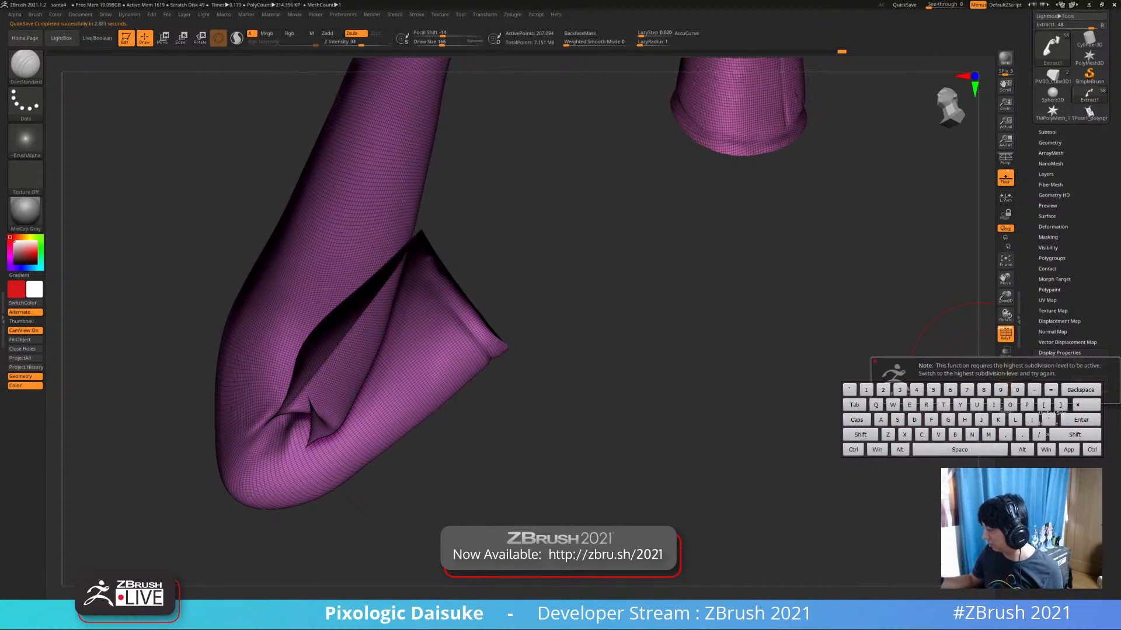
{"action": "key", "text": "d"}
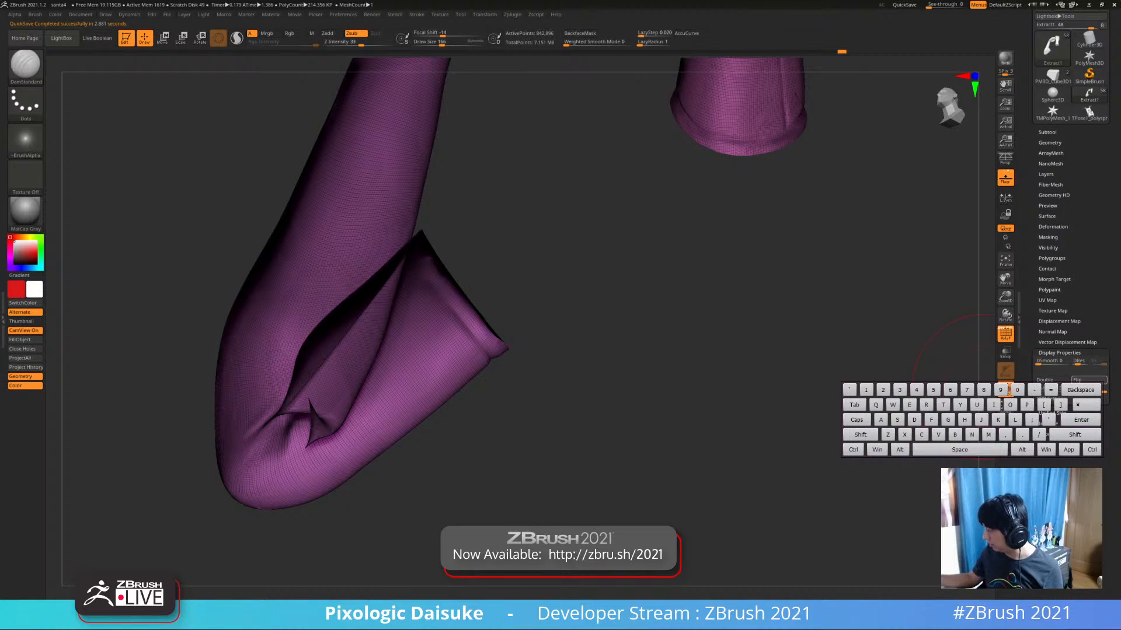
Restore the glove mesh's normal display direction, hide the polyframe and bring both gloves into full view
{"action": "left_click", "coordinate": [1088, 380]}
{"action": "left_click_drag", "start_coordinate": [583, 362], "coordinate": [698, 373], "text": "alt"}
{"action": "key", "text": "f"}
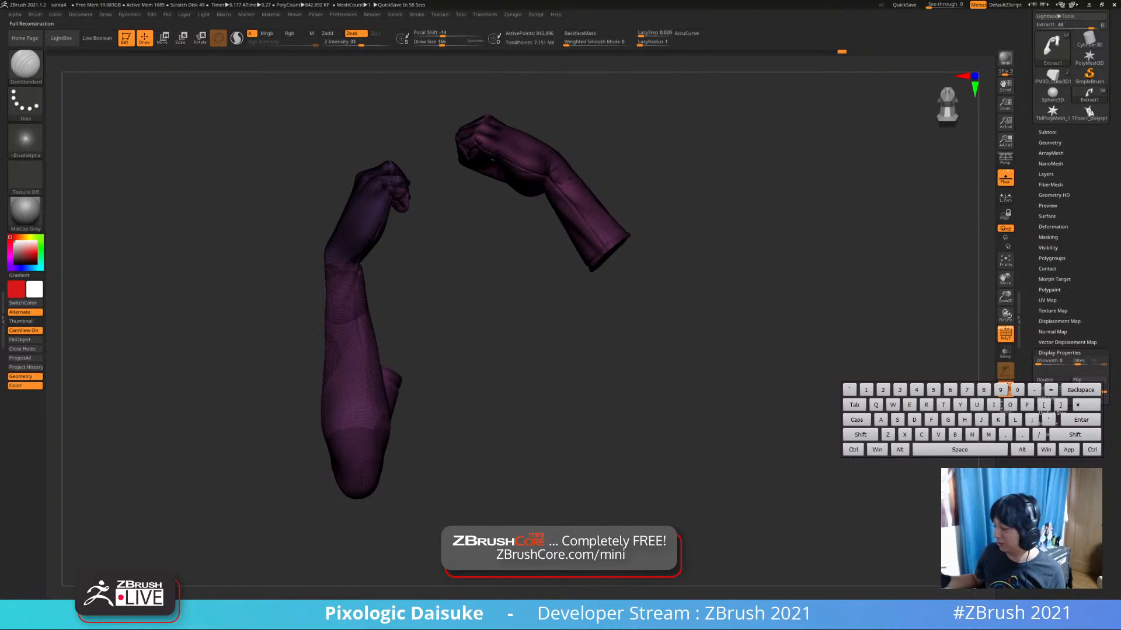
{"action": "left_click", "coordinate": [1005, 334]}
{"action": "left_click_drag", "start_coordinate": [817, 327], "coordinate": [805, 367], "text": "alt"}
{"action": "left_click_drag", "start_coordinate": [804, 368], "coordinate": [785, 364]}
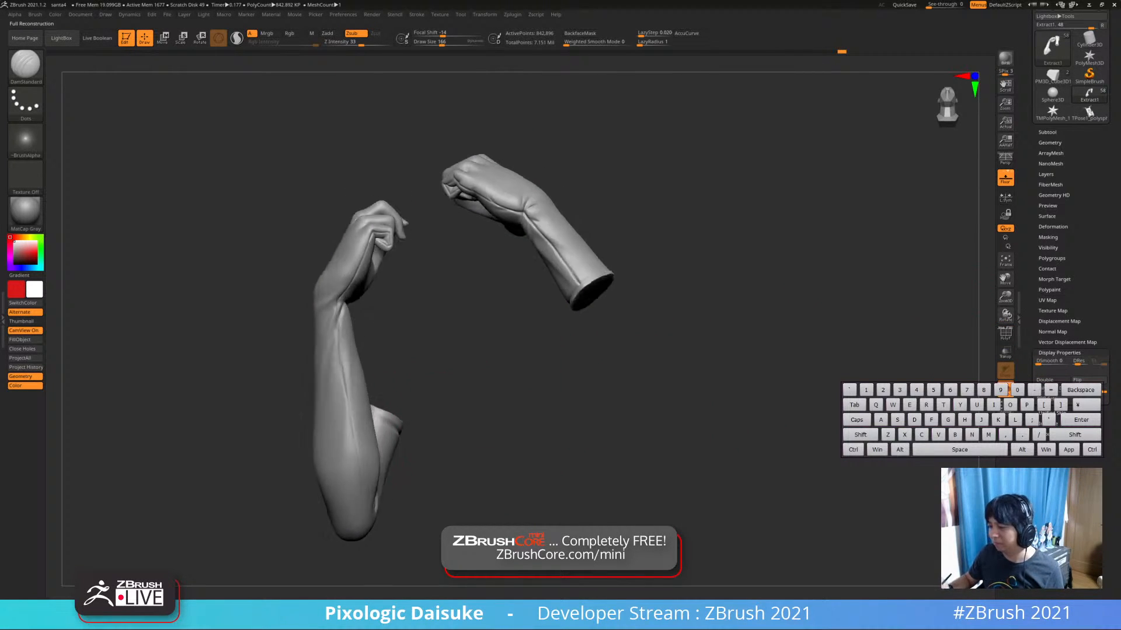
{"action": "right_click_drag", "start_coordinate": [399, 434], "coordinate": [419, 420]}
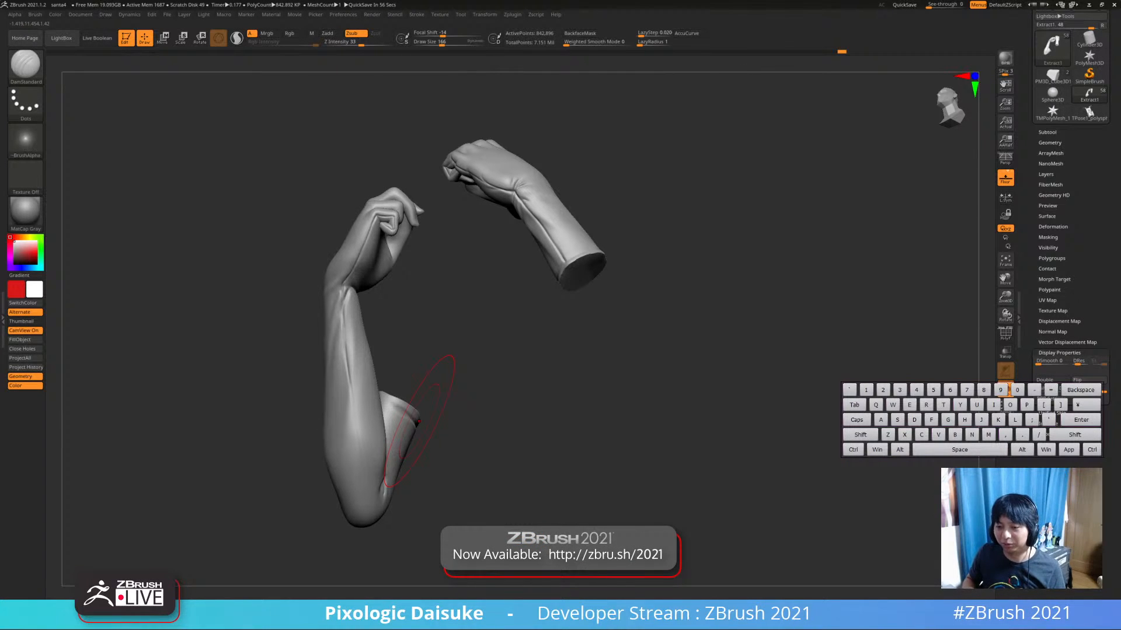
{"action": "right_click_drag", "start_coordinate": [419, 421], "coordinate": [383, 337], "text": "alt"}
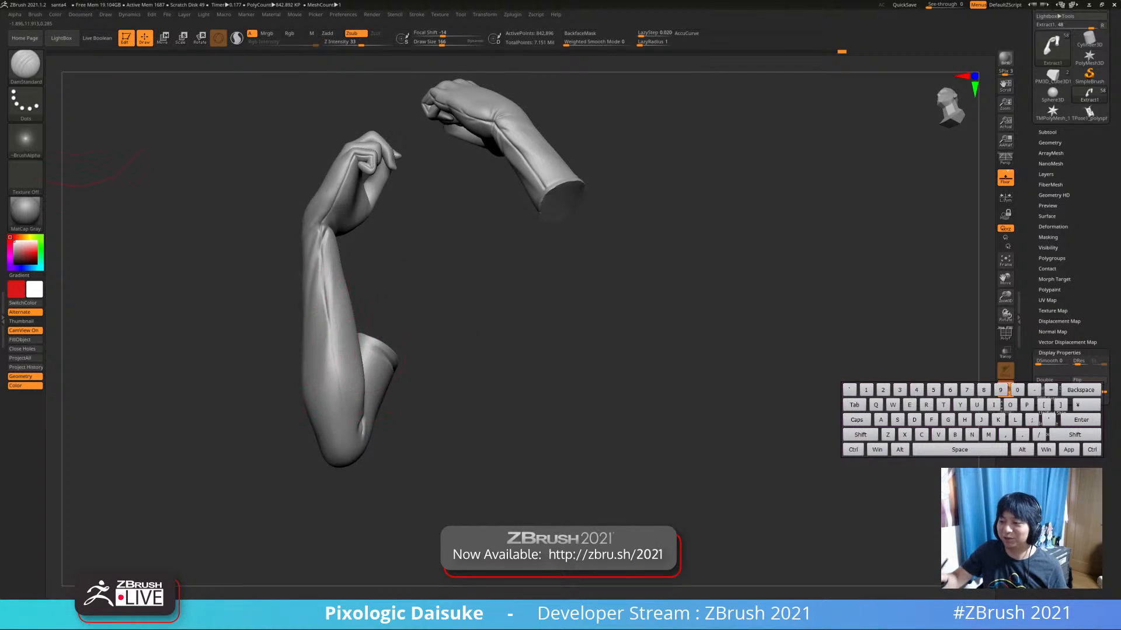
Reduce the DamStandard brush's Draw Size and carve the forearm seam down to the elbow, undoing the last stroke near the wrist
{"action": "mouse_move", "coordinate": [380, 291]}
{"action": "right_mouse_down", "text": "alt"}
{"action": "mouse_move", "coordinate": [343, 232]}
{"action": "mouse_move", "coordinate": [302, 318]}
{"action": "right_mouse_up", "text": "alt"}
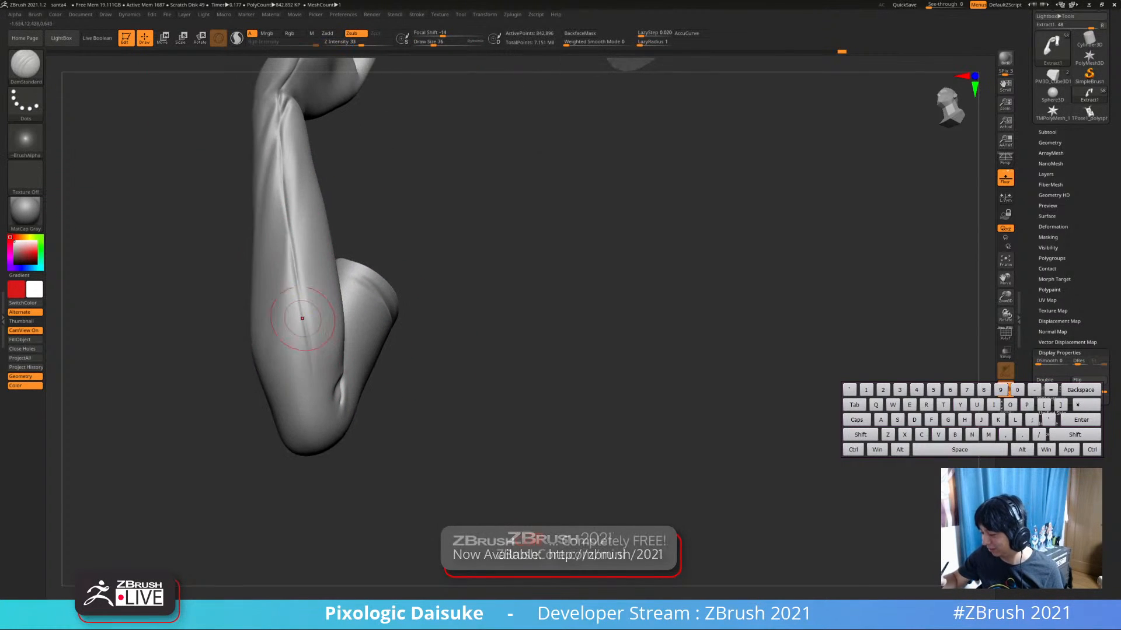
{"action": "left_click_drag", "start_coordinate": [433, 42], "coordinate": [426, 42]}
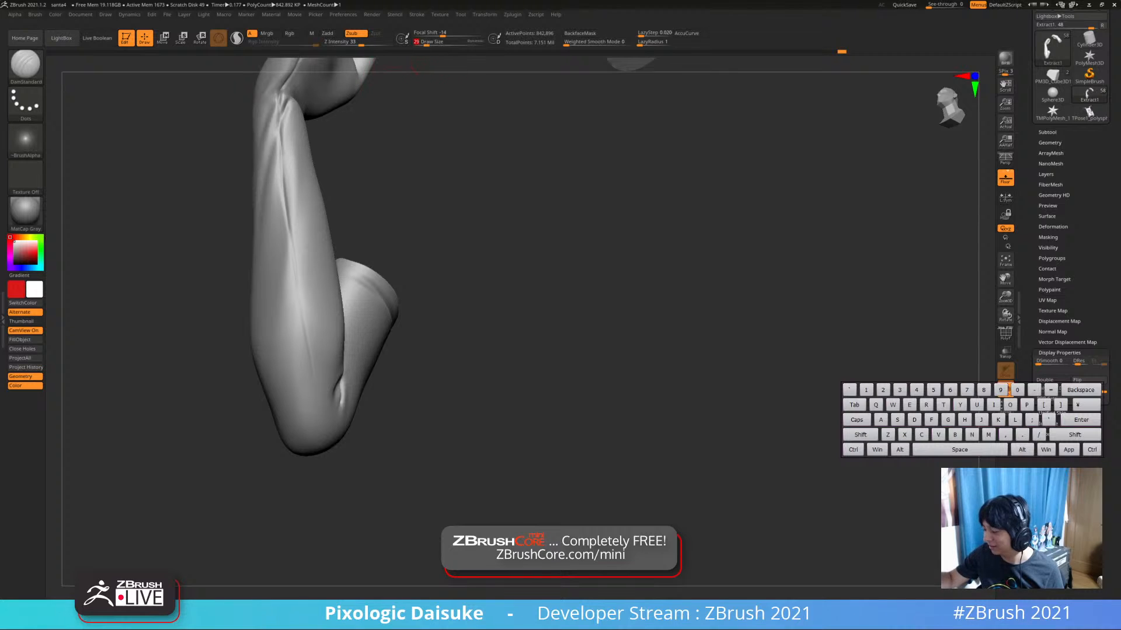
{"action": "left_click_drag", "start_coordinate": [298, 278], "coordinate": [309, 357]}
{"action": "mouse_move", "coordinate": [310, 358]}
{"action": "right_mouse_down", "text": "ctrl"}
{"action": "mouse_move", "coordinate": [305, 327]}
{"action": "mouse_move", "coordinate": [308, 356]}
{"action": "mouse_move", "coordinate": [290, 339]}
{"action": "mouse_move", "coordinate": [353, 318]}
{"action": "right_mouse_up", "text": "ctrl"}
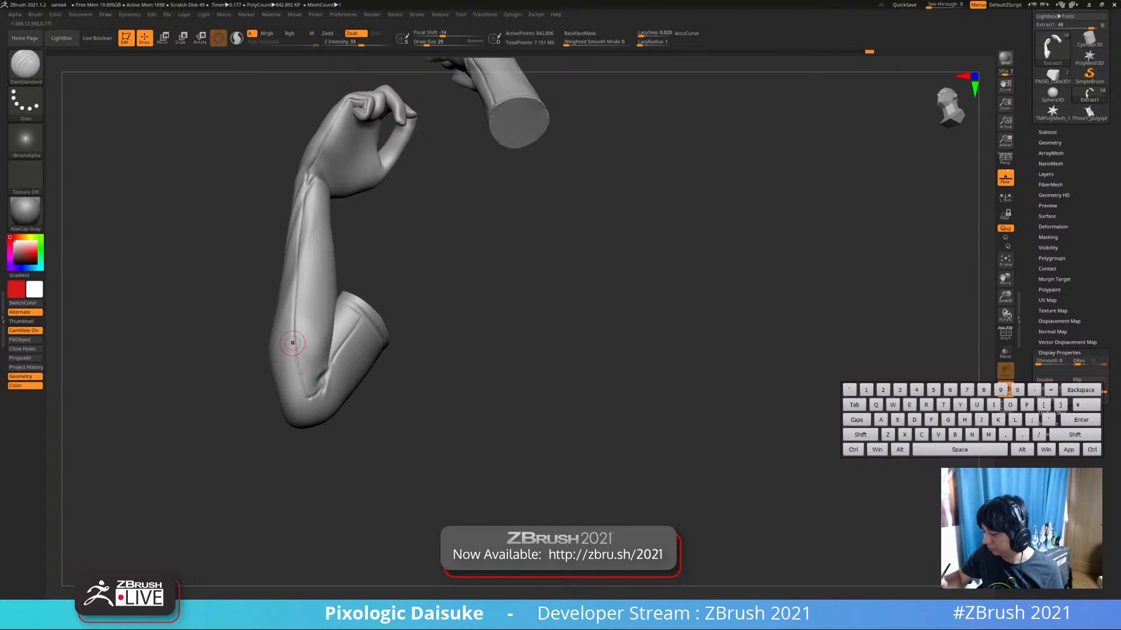
{"action": "right_click_drag", "start_coordinate": [295, 350], "coordinate": [290, 365]}
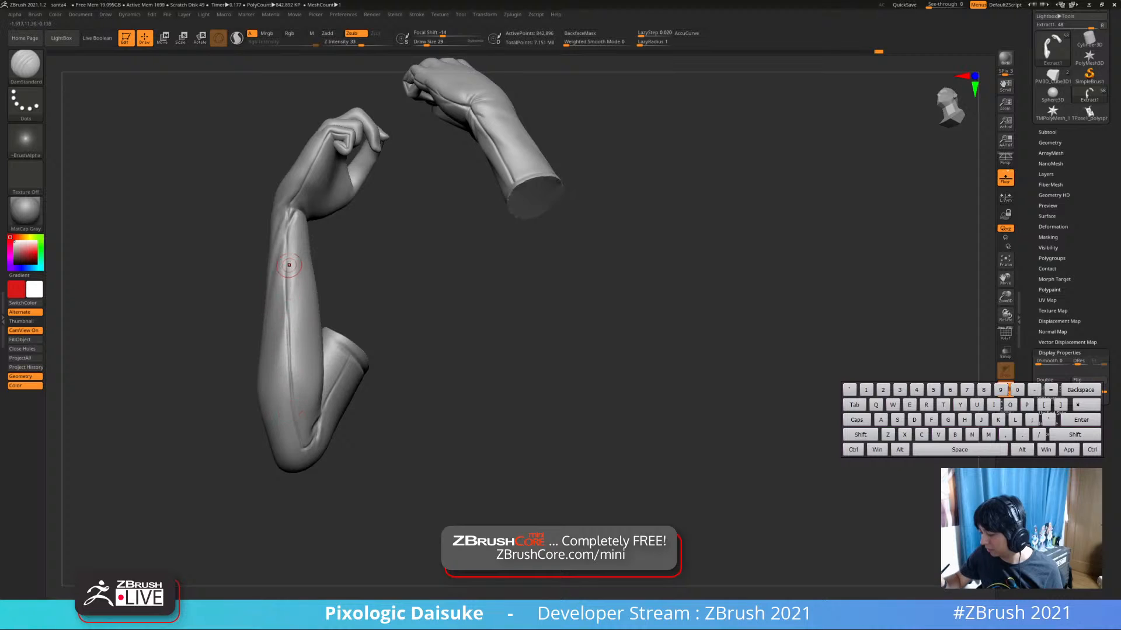
{"action": "right_click_drag", "start_coordinate": [288, 265], "coordinate": [286, 235]}
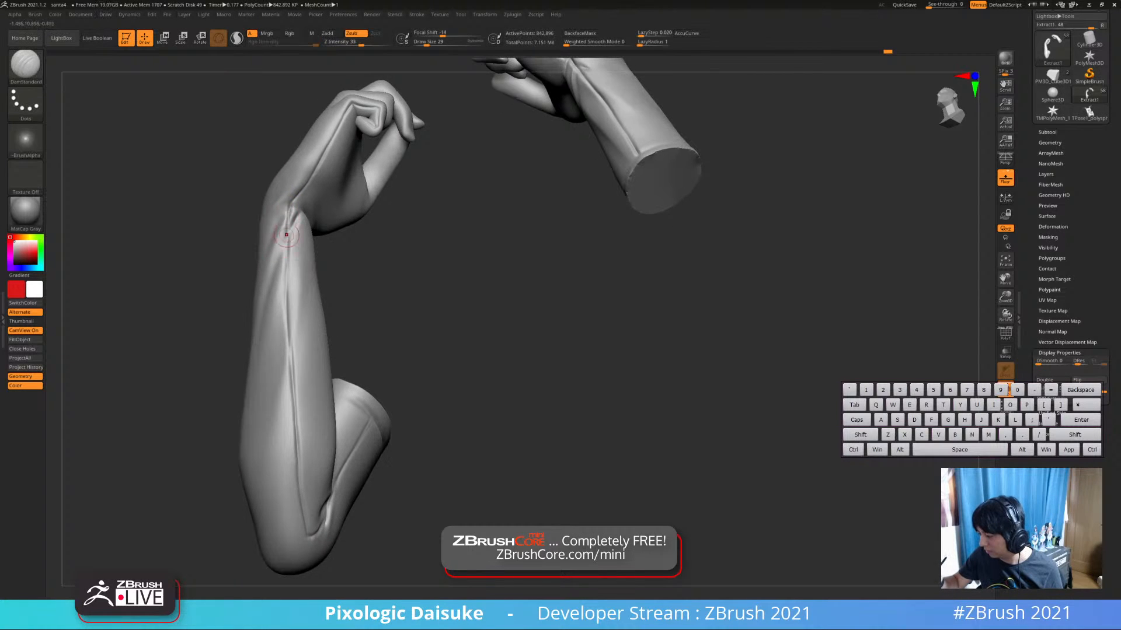
{"action": "left_click_drag", "start_coordinate": [290, 221], "coordinate": [284, 266]}
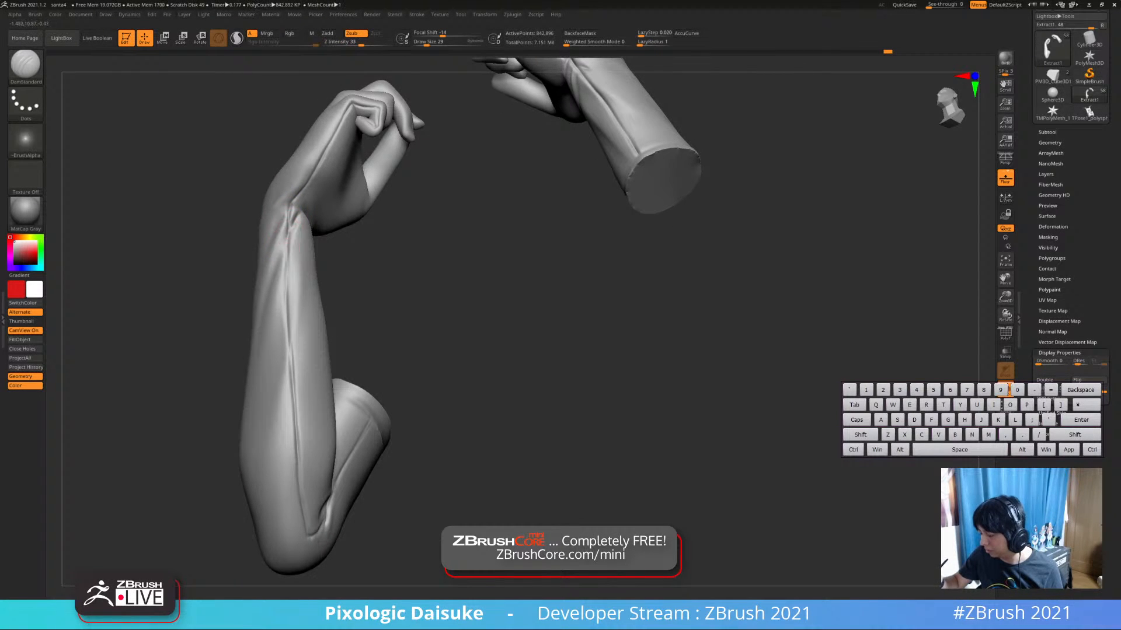
{"action": "key", "text": "ctrl+z"}
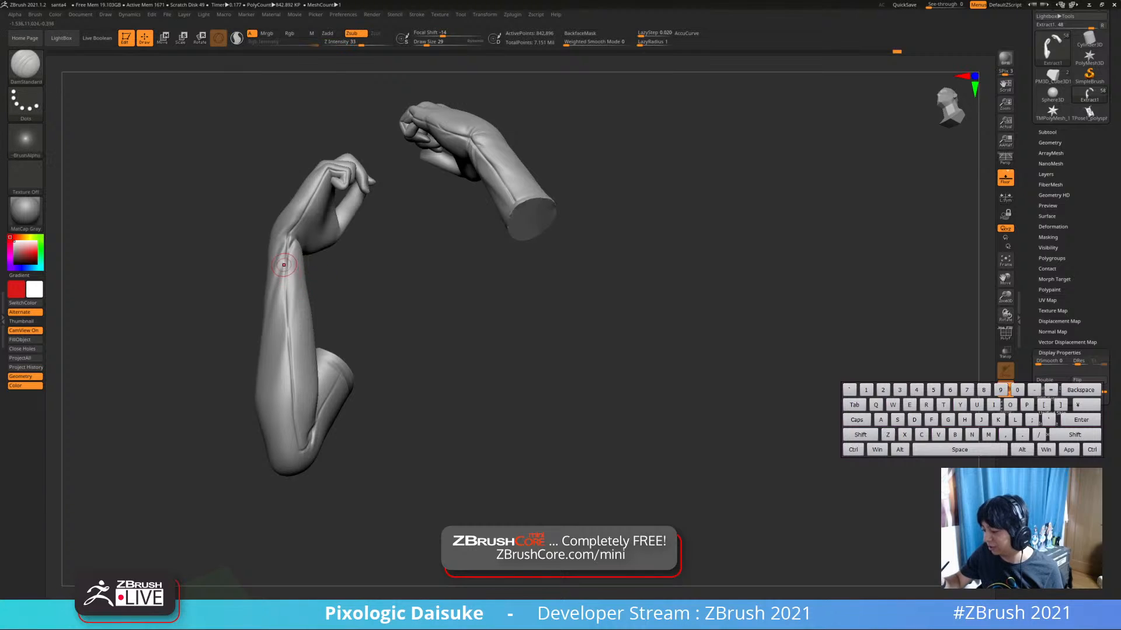
{"action": "right_click_drag", "start_coordinate": [265, 221], "coordinate": [264, 179], "text": "alt"}
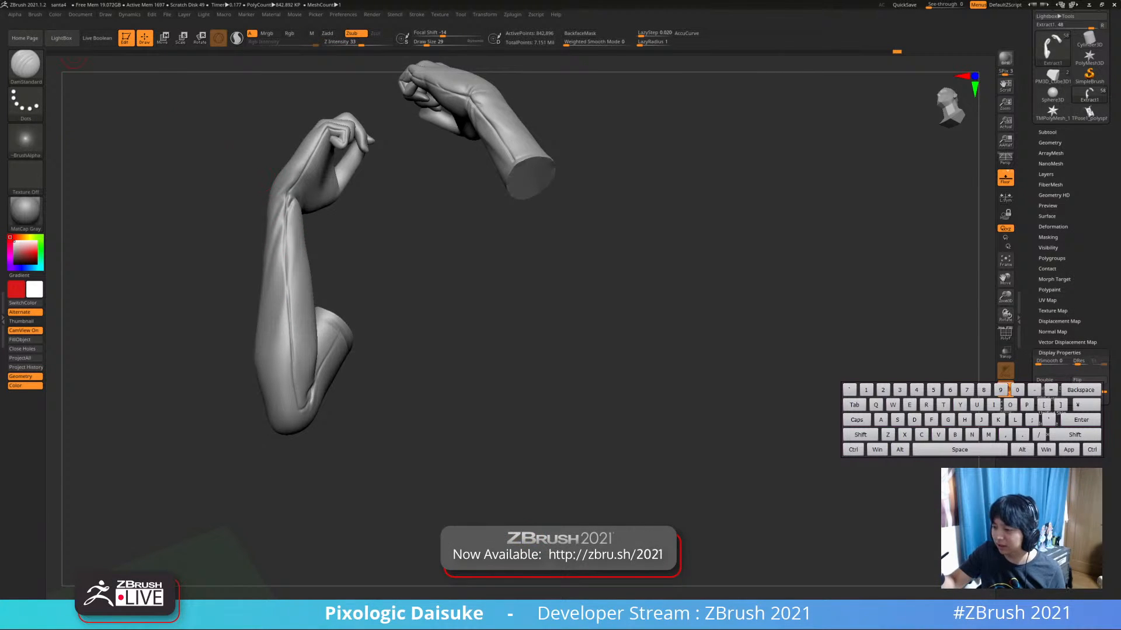
Open the Smooth Brush Modifiers, raise the Smooth brush's Weighted Smooth Mode and read the description of the available modes
{"action": "left_click", "coordinate": [35, 14]}
{"action": "left_click_drag", "start_coordinate": [123, 374], "coordinate": [123, 359]}
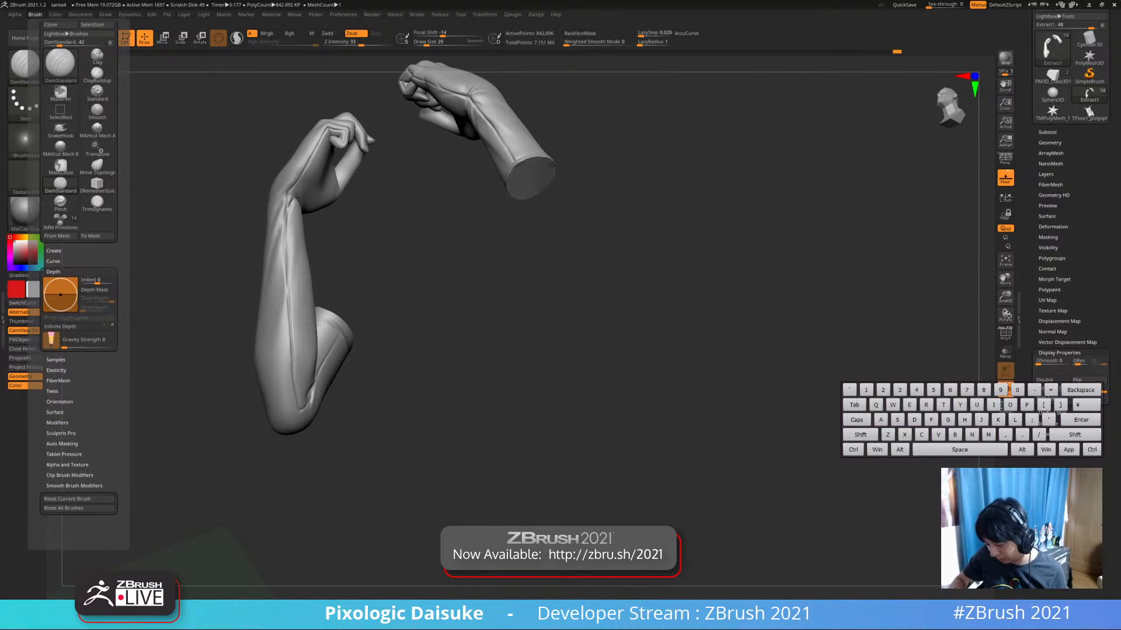
{"action": "left_click", "coordinate": [74, 485]}
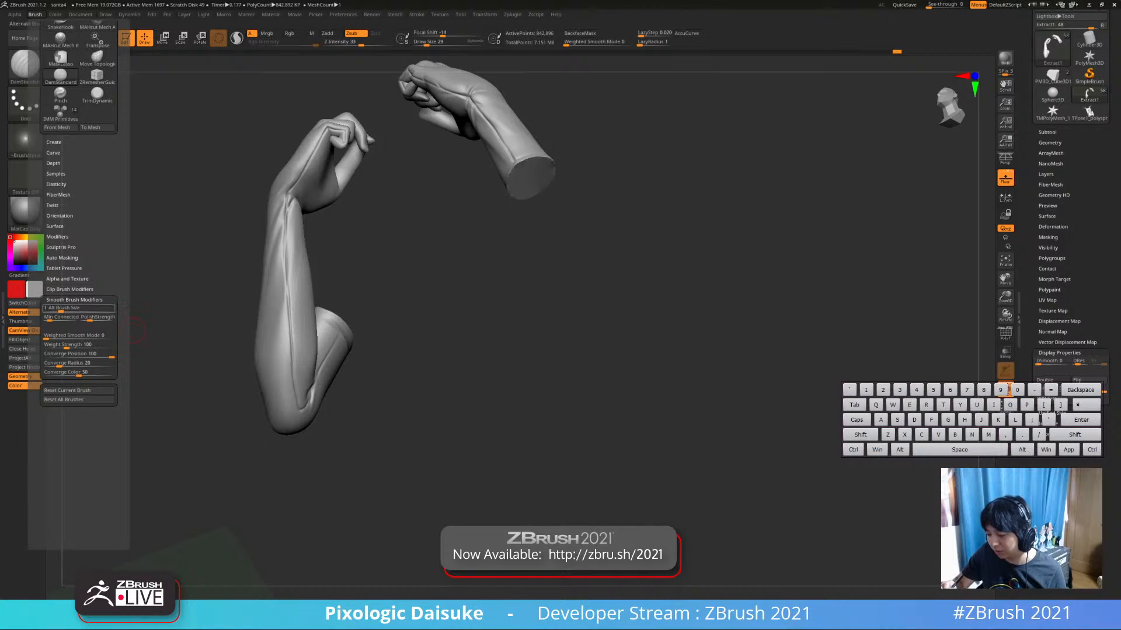
{"action": "key", "text": "shift"}
{"action": "key", "text": "shift"}
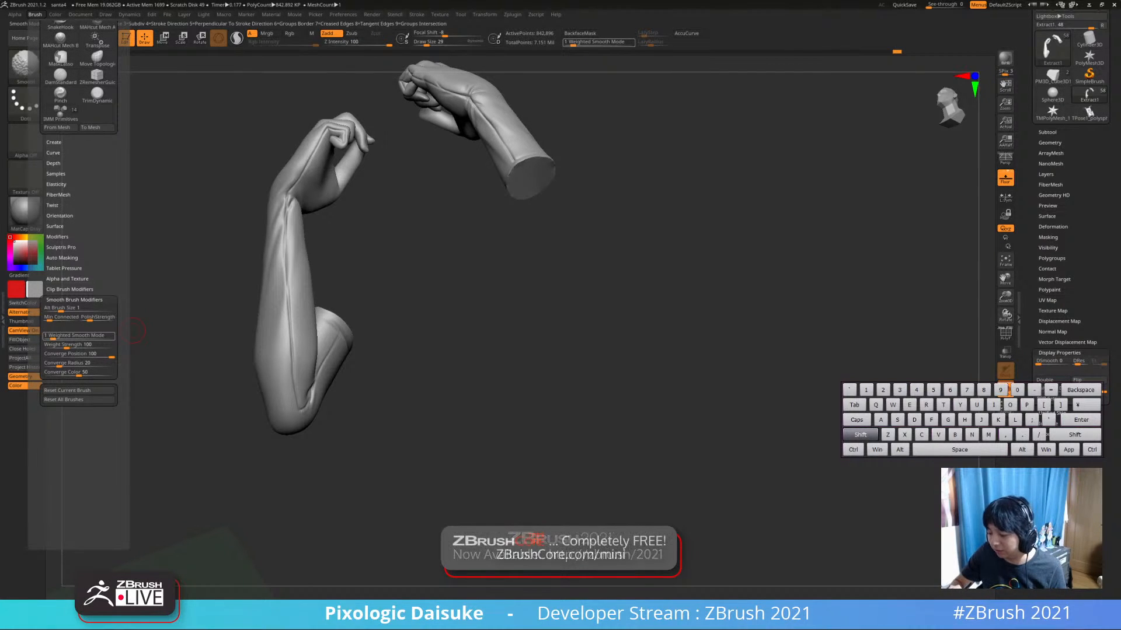
{"action": "left_click_drag", "start_coordinate": [53, 337], "coordinate": [68, 337]}
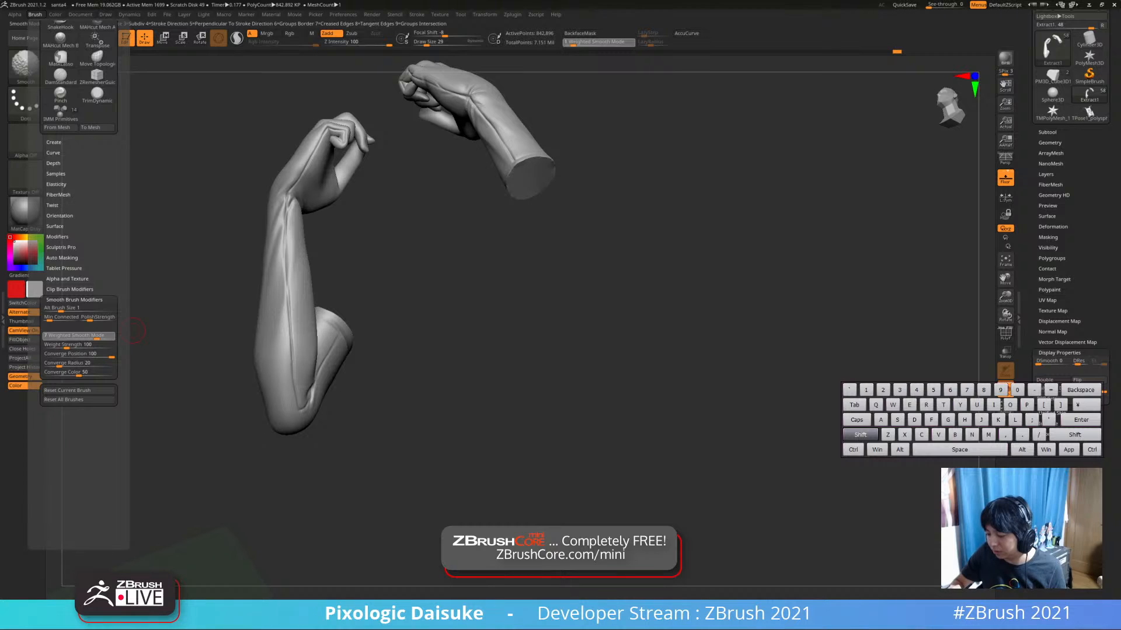
{"action": "key", "text": "ctrl"}
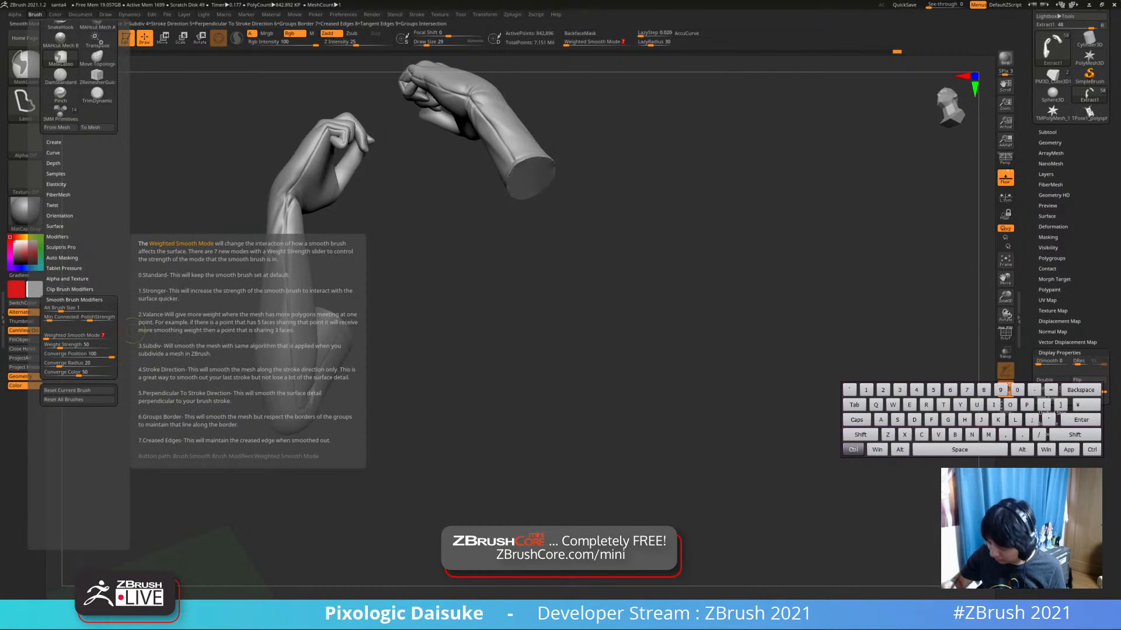
Set the DamStandard brush's Weighted Smooth Mode to 8, the Tangent Edges mode
{"action": "left_click", "coordinate": [111, 336]}
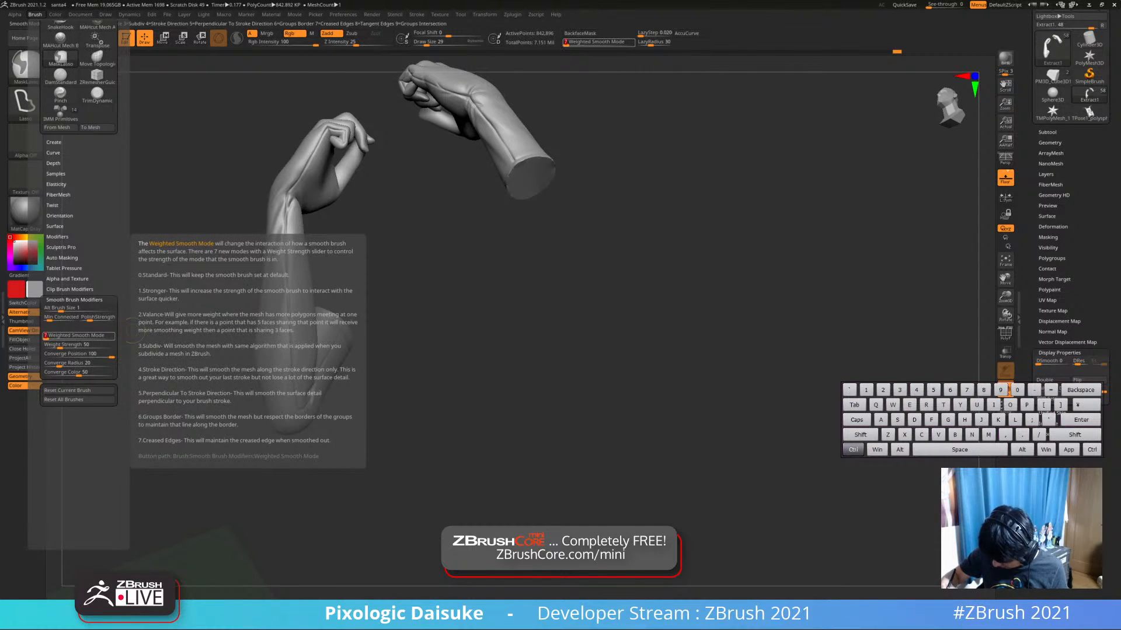
{"action": "key", "text": "Return"}
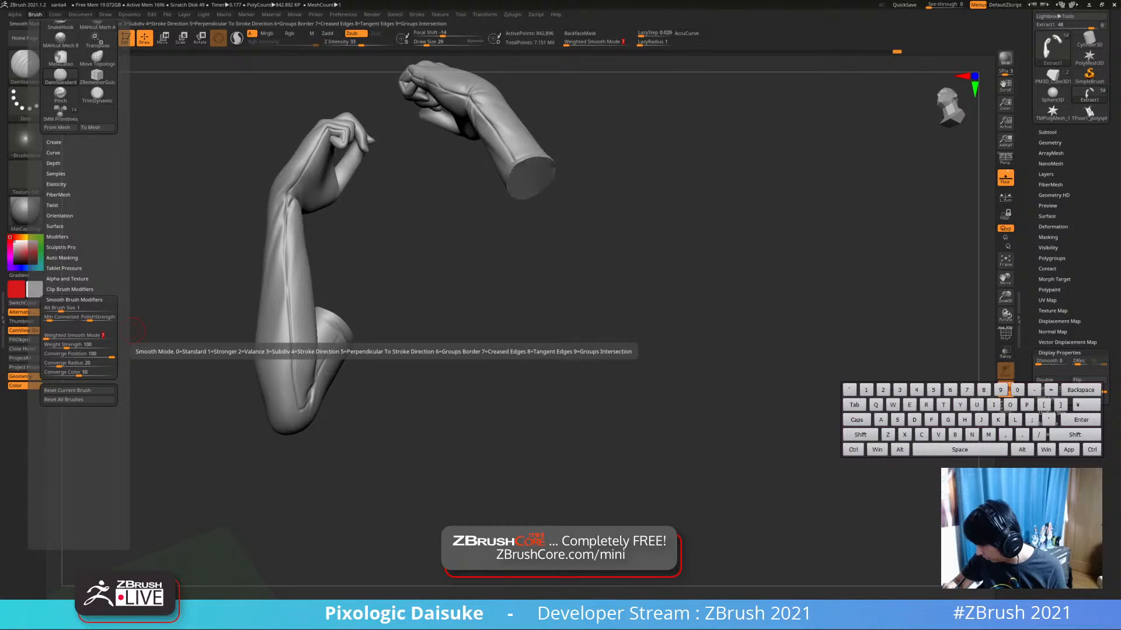
{"action": "left_click", "coordinate": [111, 336]}
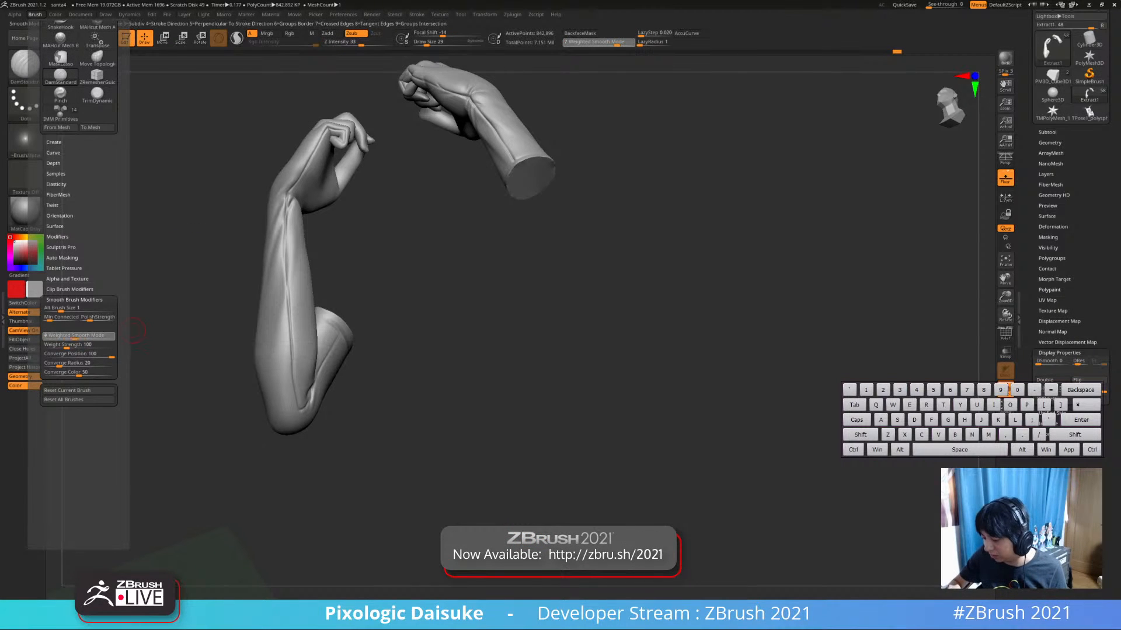
{"action": "type", "text": "8"}
{"action": "key", "text": "Return"}
Reopen the Smooth Brush Modifiers and lower the Smooth brush's Weighted Smooth Mode
{"action": "mouse_move", "coordinate": [300, 367]}
{"action": "right_mouse_down", "text": "ctrl"}
{"action": "mouse_move", "coordinate": [305, 318]}
{"action": "mouse_move", "coordinate": [329, 405]}
{"action": "right_mouse_up", "text": "ctrl"}
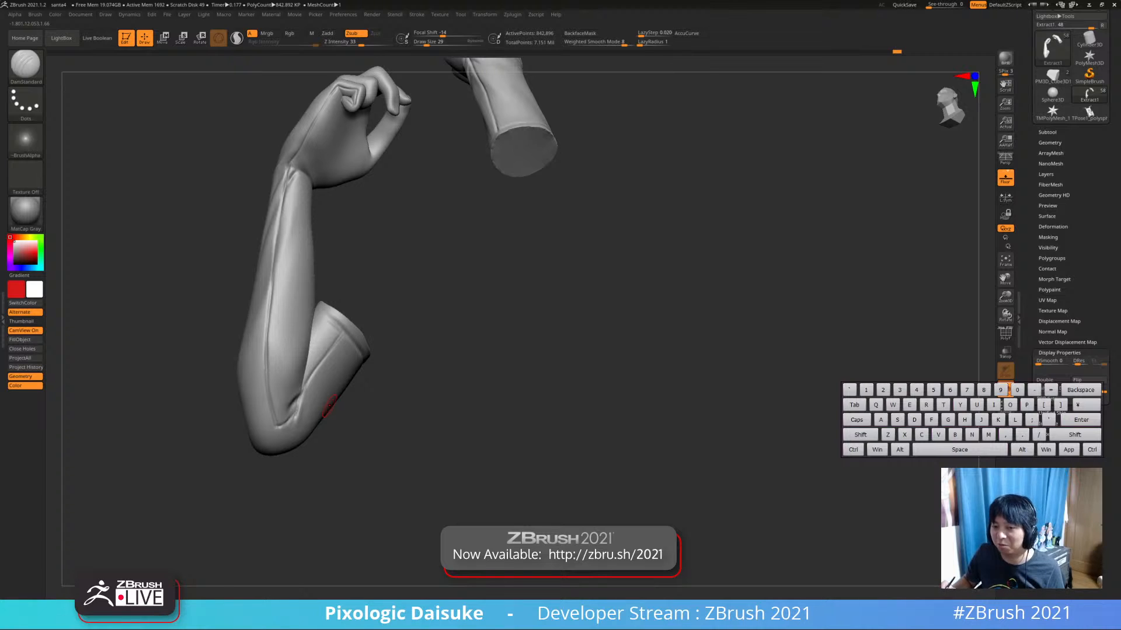
{"action": "right_click_drag", "start_coordinate": [337, 404], "coordinate": [353, 423], "text": "alt"}
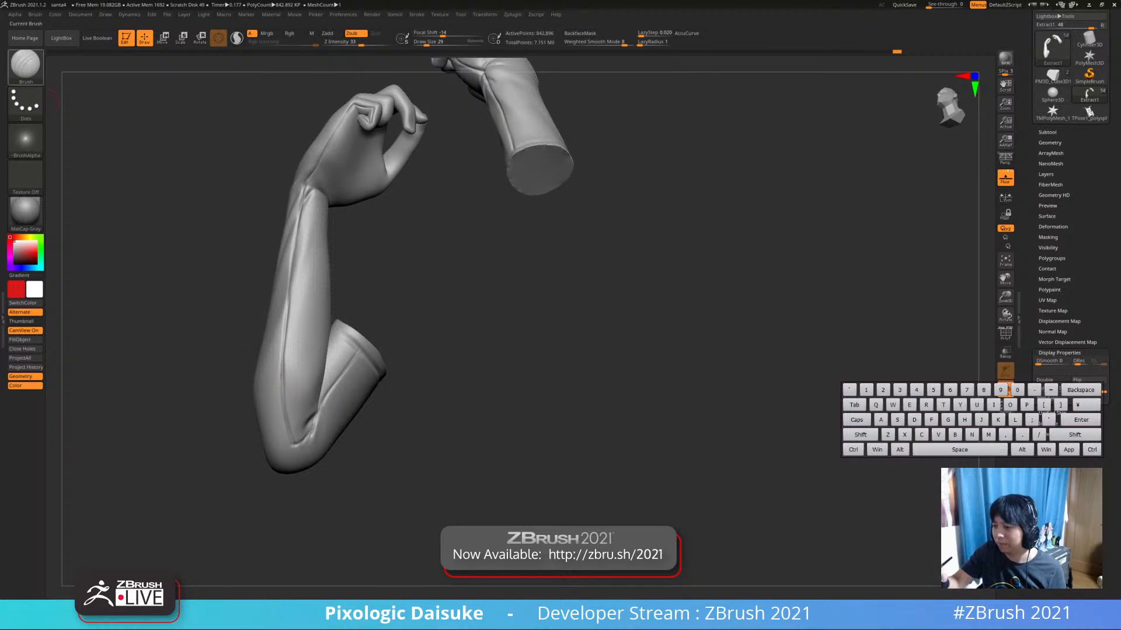
{"action": "left_click", "coordinate": [35, 15]}
{"action": "key", "text": "ctrl"}
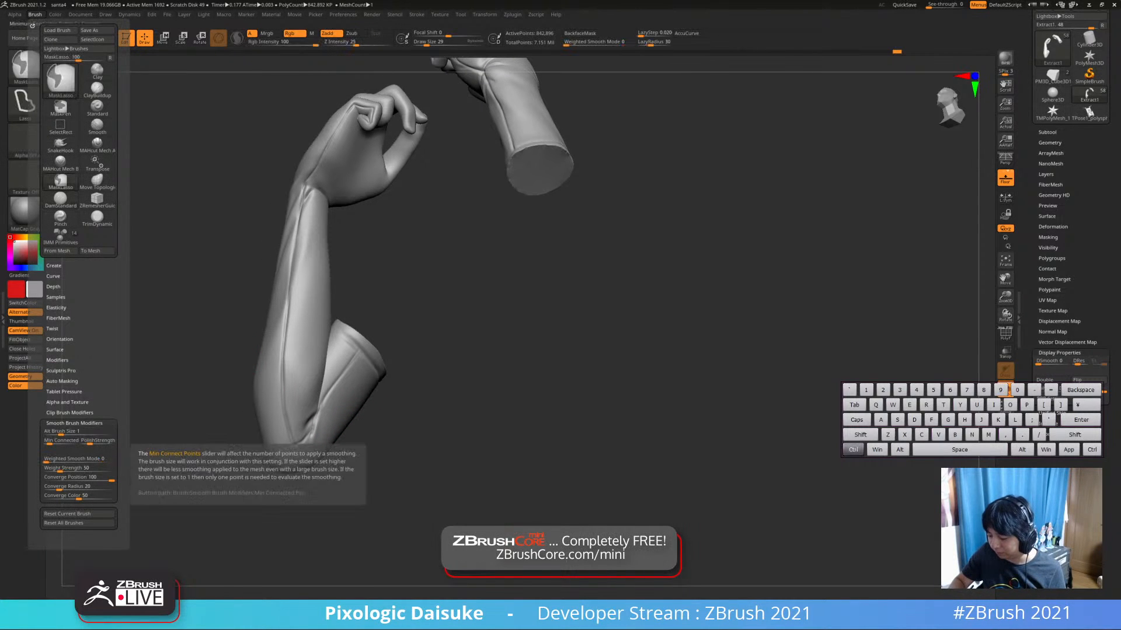
{"action": "key", "text": "shift"}
{"action": "left_click_drag", "start_coordinate": [96, 459], "coordinate": [75, 460], "text": "shift"}
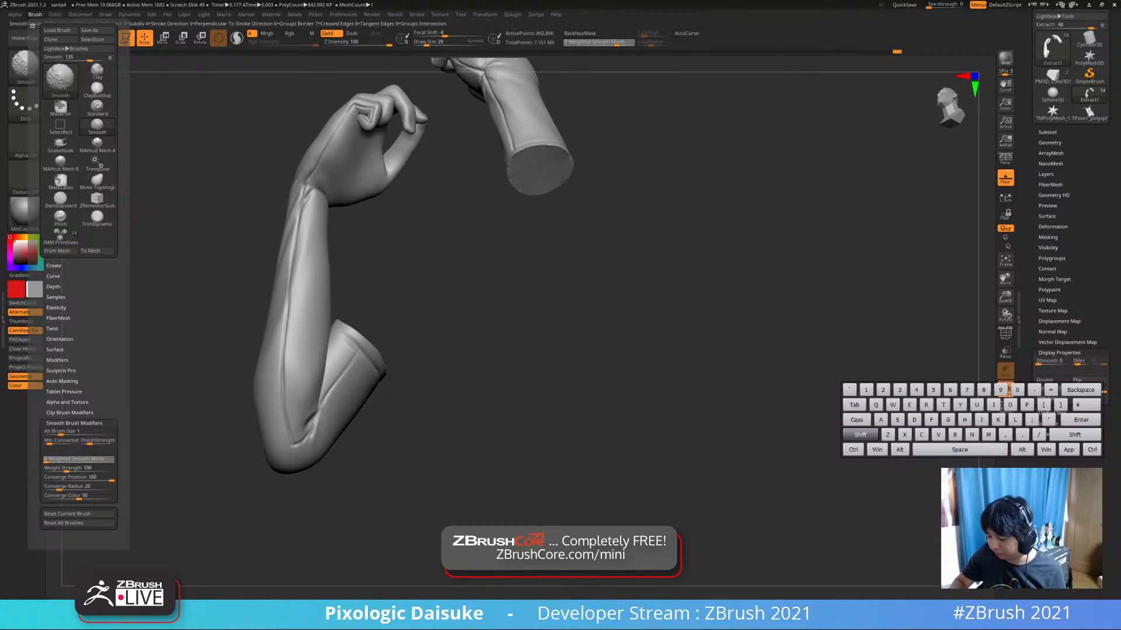
Set the DamStandard brush's Draw Size to 44 for work on the bent arm
{"action": "mouse_move", "coordinate": [315, 381]}
{"action": "right_mouse_down", "text": "alt"}
{"action": "mouse_move", "coordinate": [286, 381]}
{"action": "mouse_move", "coordinate": [290, 422]}
{"action": "mouse_move", "coordinate": [339, 397]}
{"action": "right_mouse_up", "text": "alt"}
{"action": "left_click", "coordinate": [435, 42]}
{"action": "mouse_move", "coordinate": [339, 396]}
{"action": "right_mouse_down", "text": "alt"}
{"action": "mouse_move", "coordinate": [356, 377]}
{"action": "mouse_move", "coordinate": [351, 403]}
{"action": "mouse_move", "coordinate": [343, 397]}
{"action": "right_mouse_up", "text": "alt"}
{"action": "left_click_drag", "start_coordinate": [435, 42], "coordinate": [429, 42]}
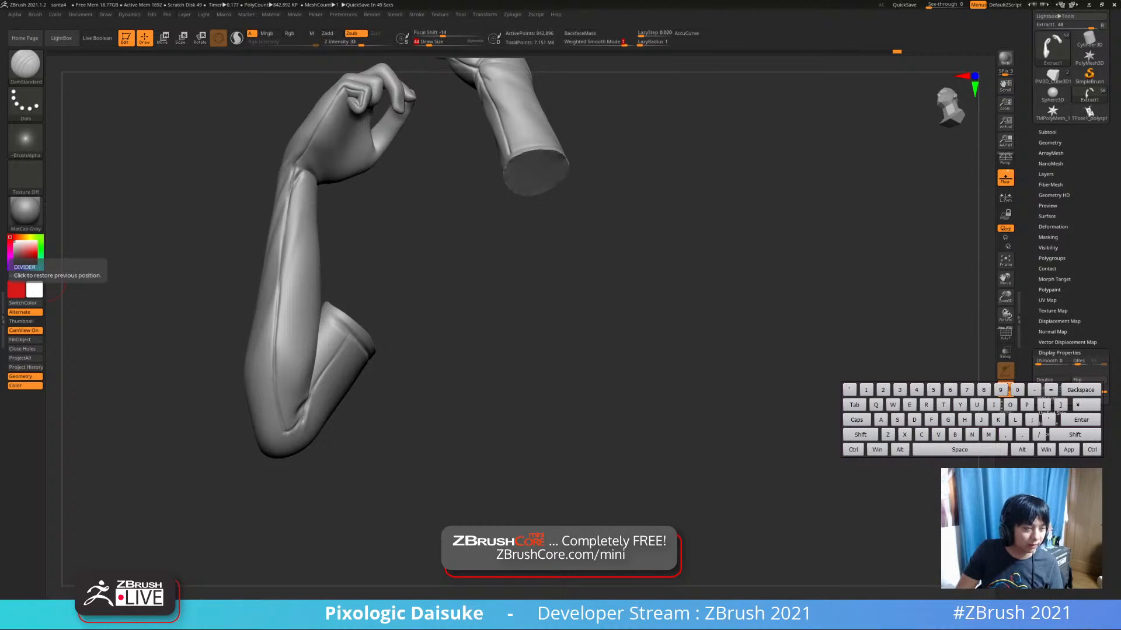
Switch to the web browser and view the Saten Ruiko fan art post on ZBrushCentral
{"action": "key", "text": "ctrl+c"}
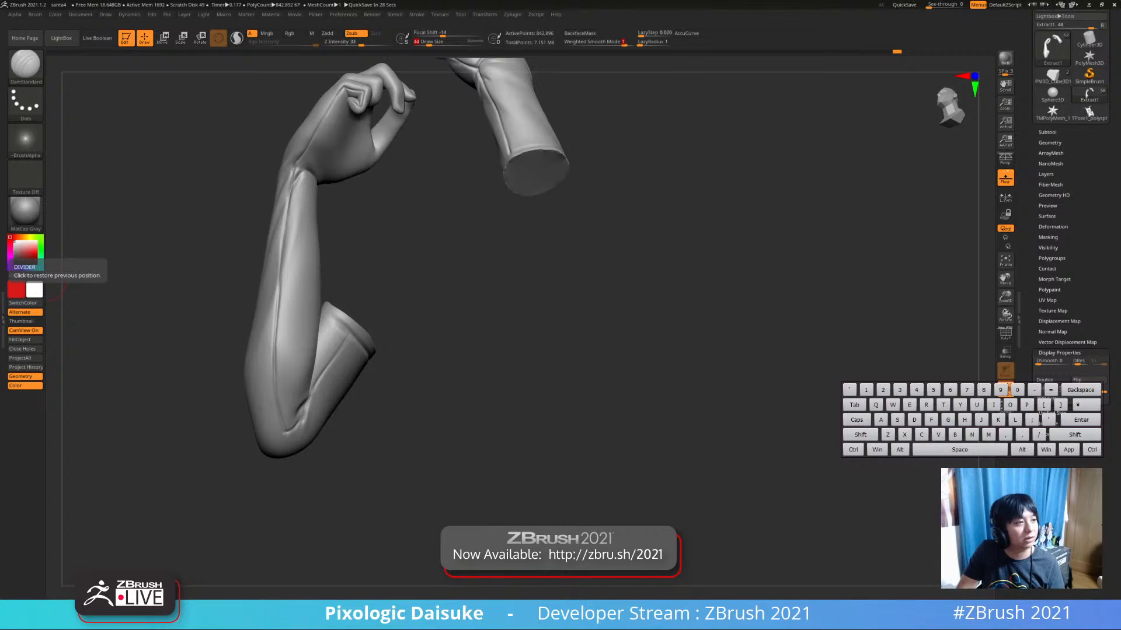
{"action": "left_click_drag", "start_coordinate": [0, 408], "coordinate": [389, 0]}
{"action": "scroll", "coordinate": [388, 327], "scroll_direction": "down", "scroll_amount": 1}
{"action": "scroll", "coordinate": [557, 335], "scroll_direction": "down", "scroll_amount": 10}
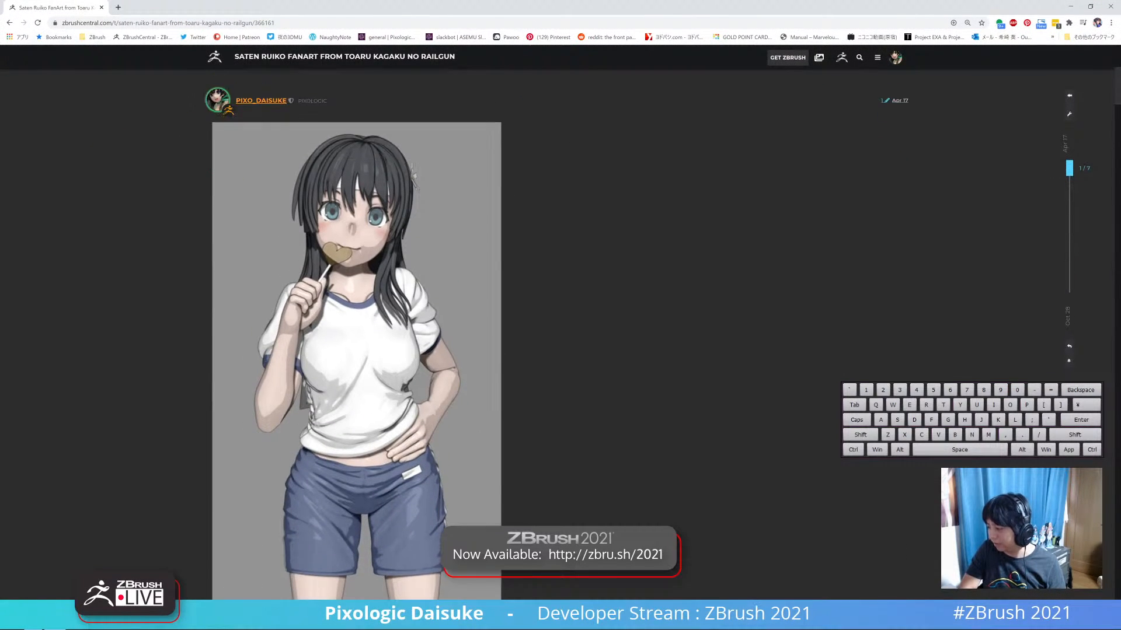
{"action": "scroll", "coordinate": [557, 335], "scroll_direction": "up", "scroll_amount": 9}
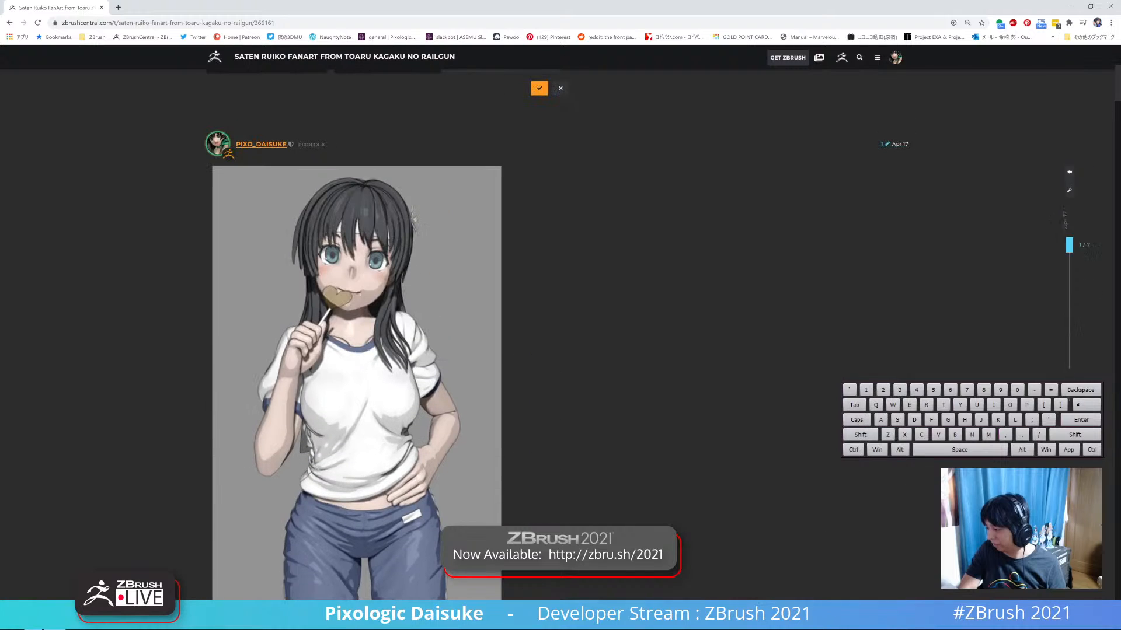
{"action": "scroll", "coordinate": [558, 334], "scroll_direction": "down", "scroll_amount": 2}
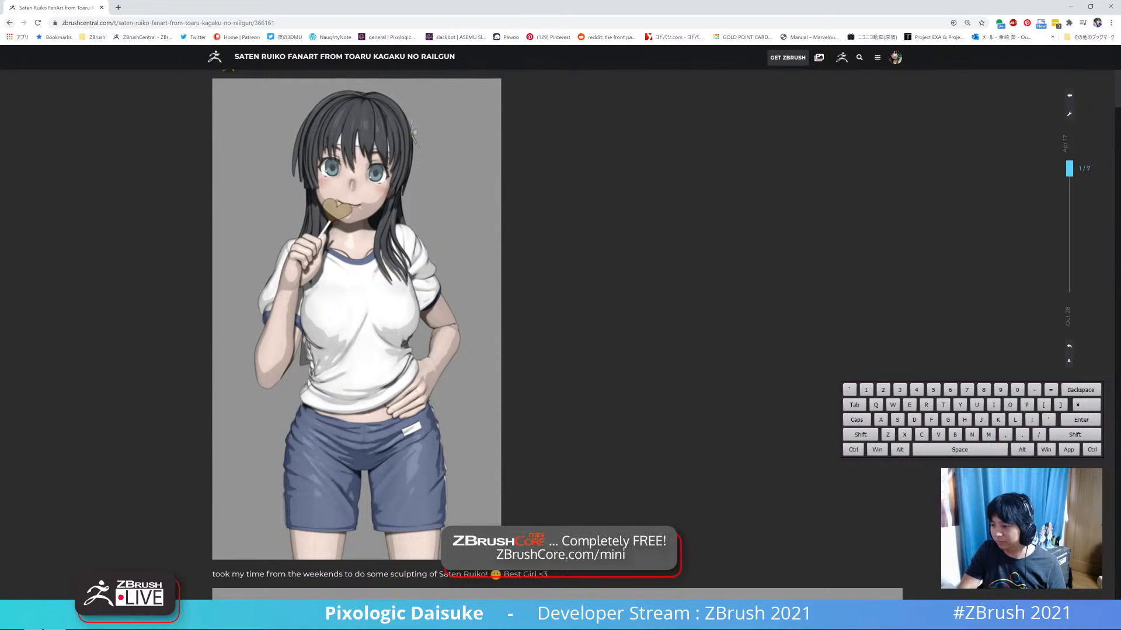
Return to the ZBrushCentral profile gallery and browse the earlier figure sculpts down to the Misaka "Sisters" FanArt images
{"action": "left_click", "coordinate": [9, 22]}
{"action": "scroll", "coordinate": [641, 381], "scroll_direction": "down", "scroll_amount": 15}
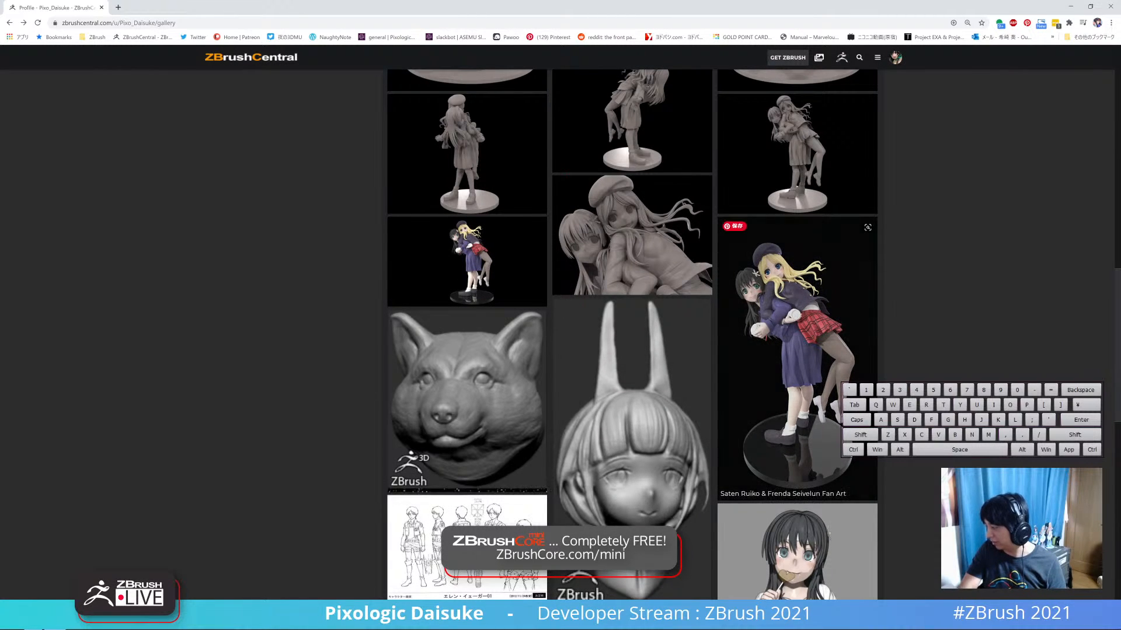
{"action": "scroll", "coordinate": [632, 335], "scroll_direction": "down", "scroll_amount": 9}
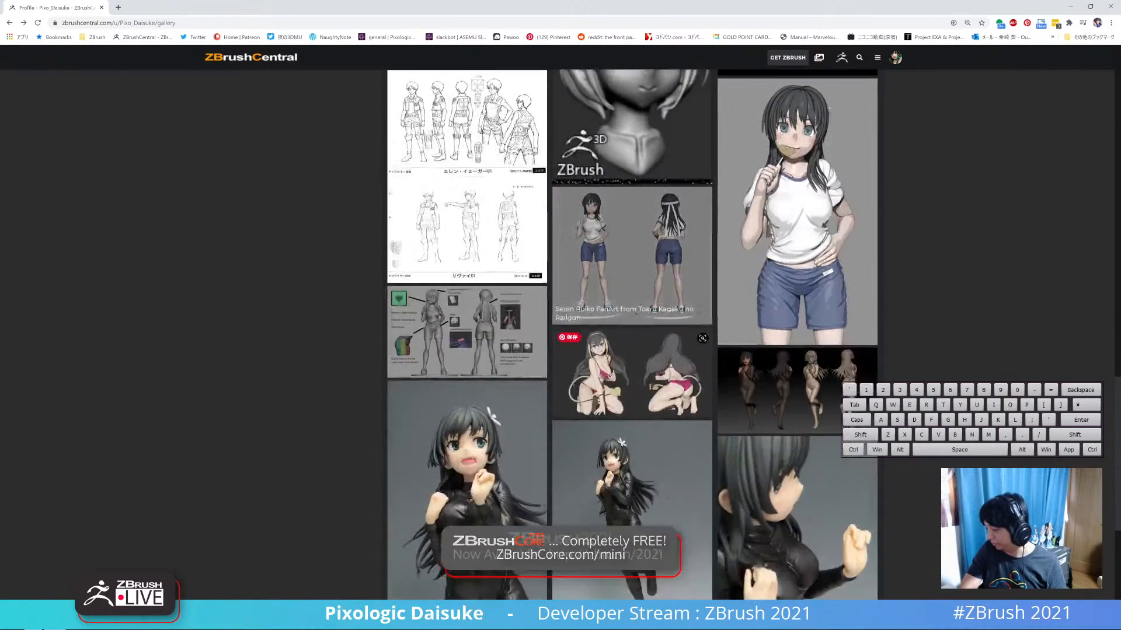
{"action": "scroll", "coordinate": [797, 281], "scroll_direction": "down", "scroll_amount": 3}
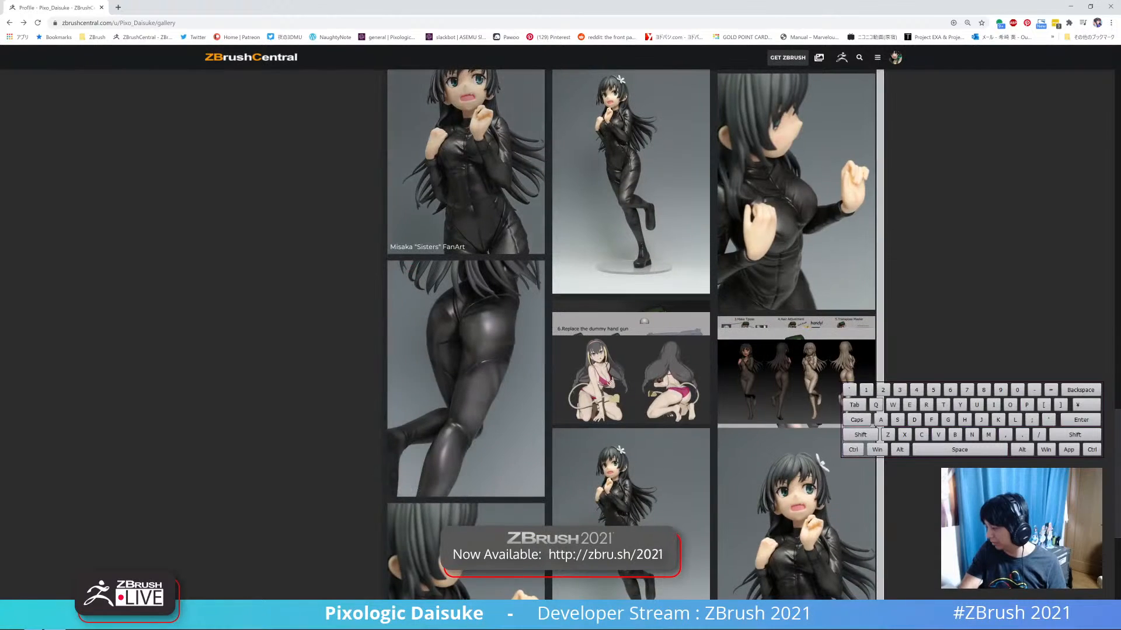
{"action": "scroll", "coordinate": [797, 280], "scroll_direction": "down", "scroll_amount": 4}
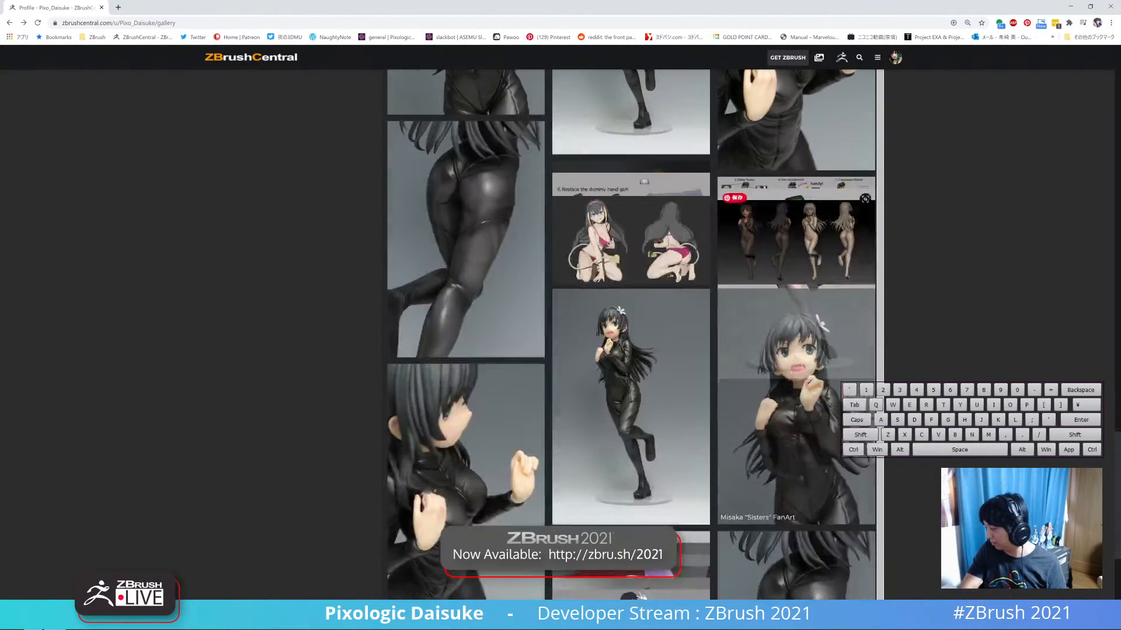
{"action": "left_click", "coordinate": [809, 200]}
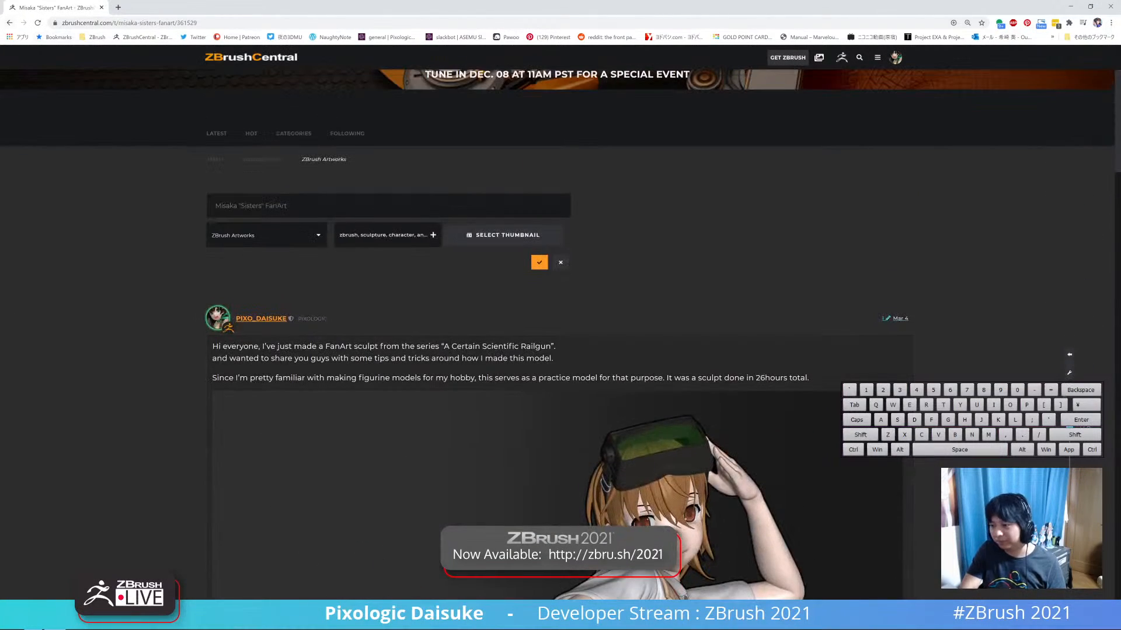
{"action": "left_click", "coordinate": [9, 23]}
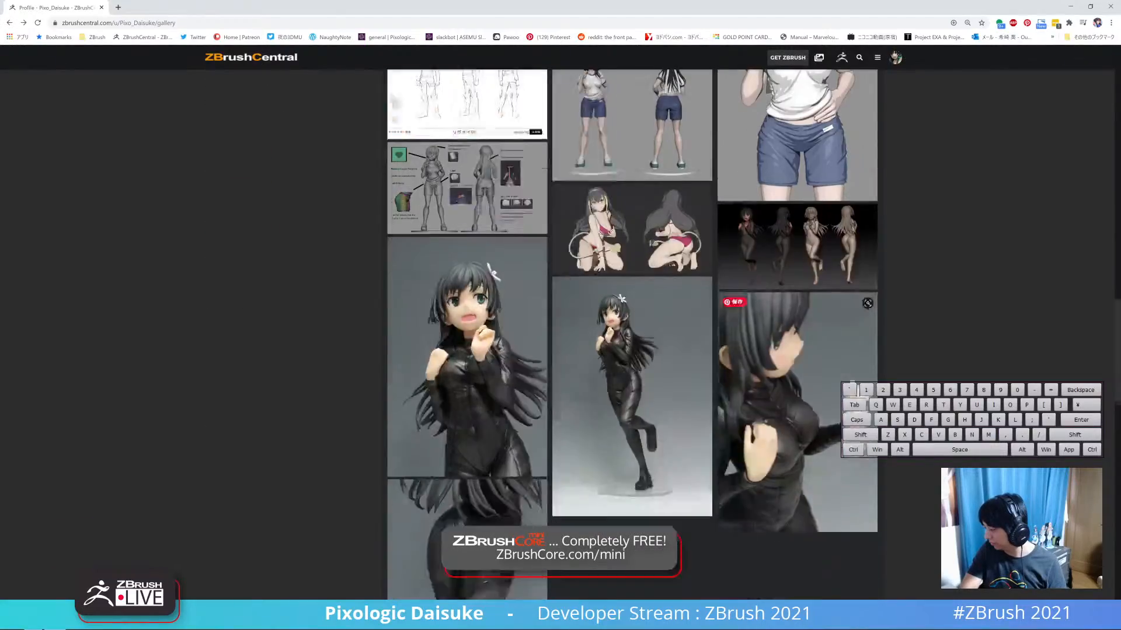
Open the Misaka "Sisters" FanArt post and examine its figure renders and workflow images, from basemesh to hand gun replacement
{"action": "left_click", "coordinate": [799, 251]}
{"action": "scroll", "coordinate": [554, 327], "scroll_direction": "up", "scroll_amount": 10}
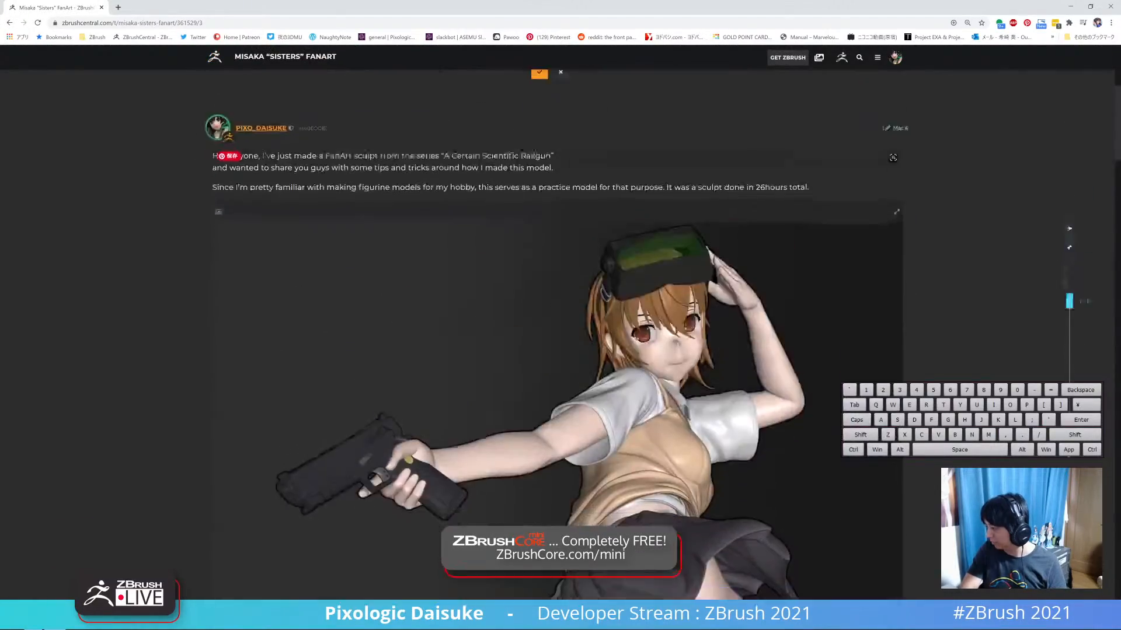
{"action": "scroll", "coordinate": [554, 327], "scroll_direction": "down", "scroll_amount": 10}
{"action": "scroll", "coordinate": [554, 332], "scroll_direction": "down", "scroll_amount": 20}
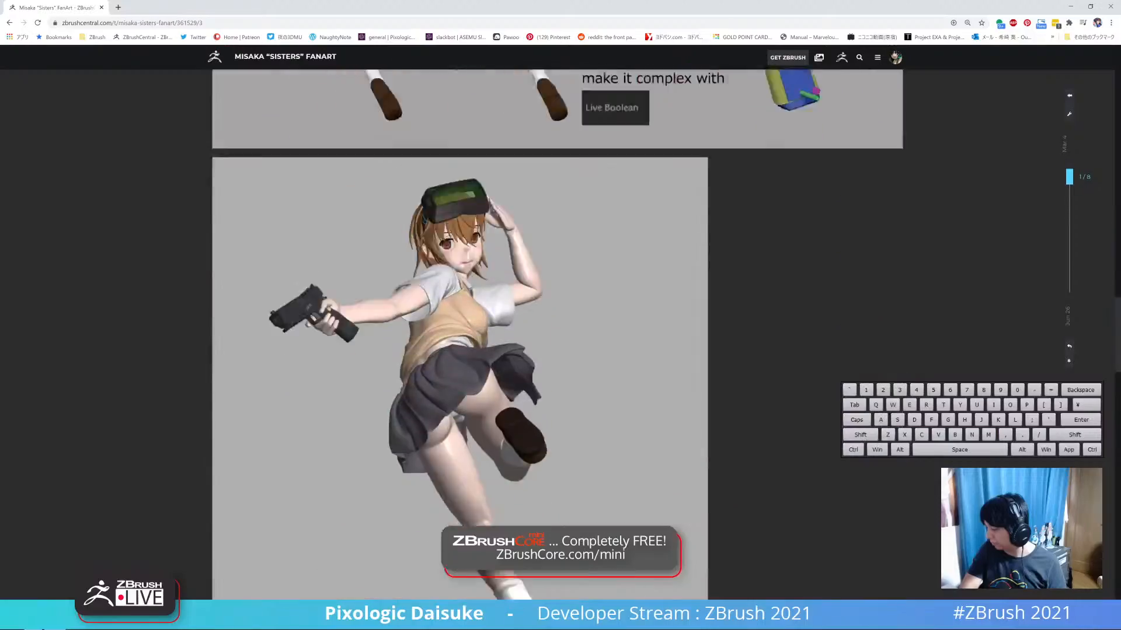
{"action": "scroll", "coordinate": [554, 333], "scroll_direction": "up", "scroll_amount": 20}
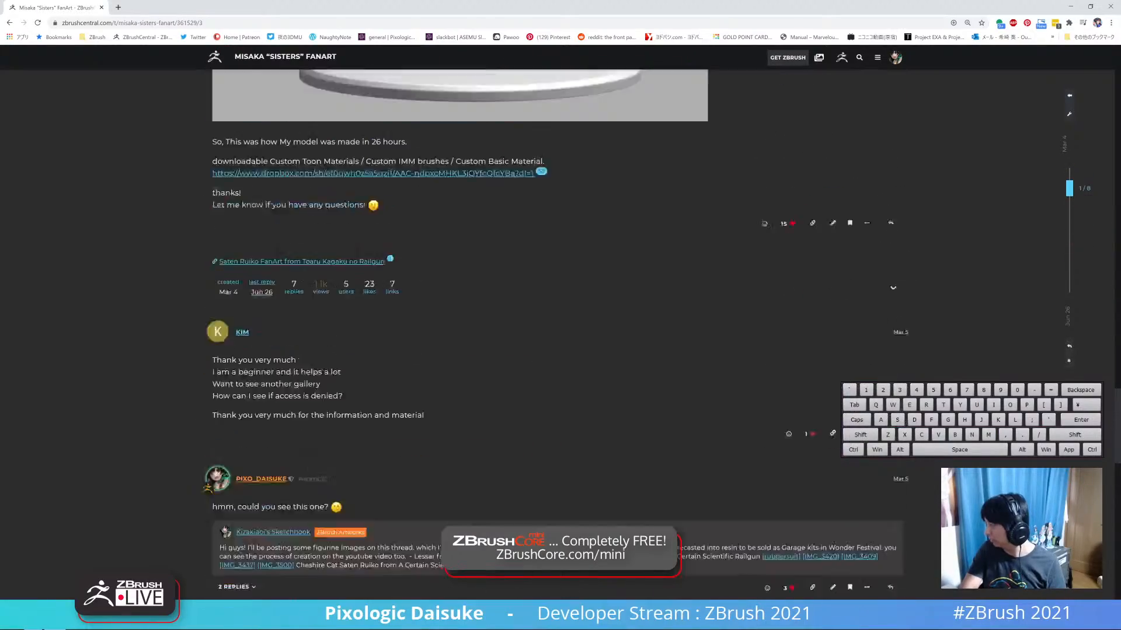
{"action": "scroll", "coordinate": [554, 333], "scroll_direction": "up", "scroll_amount": 10}
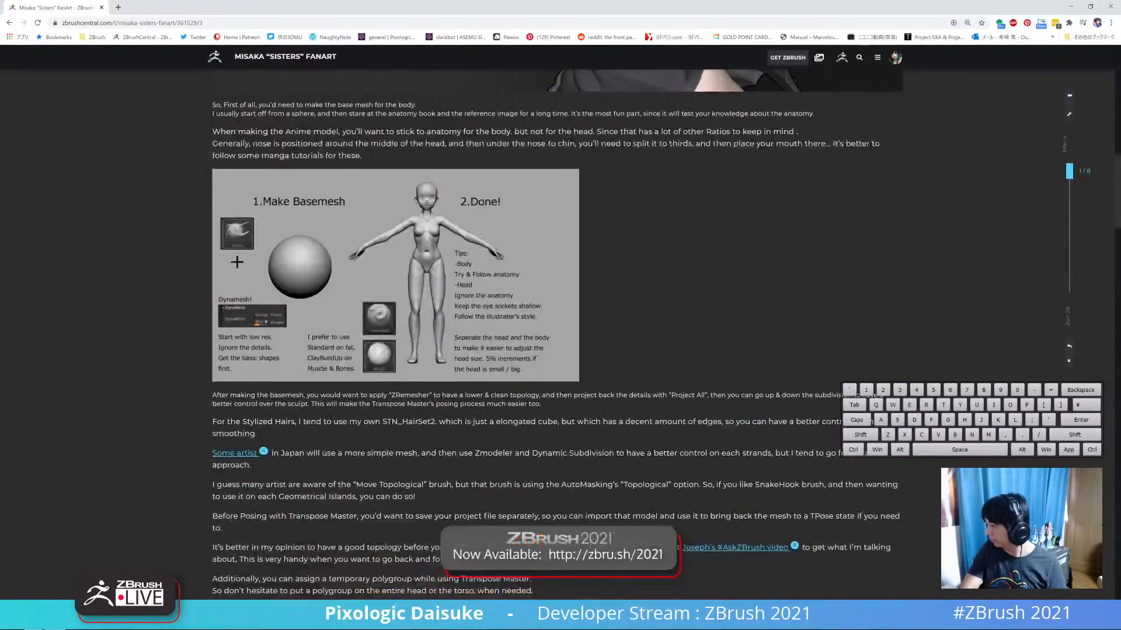
{"action": "scroll", "coordinate": [554, 333], "scroll_direction": "down", "scroll_amount": 5}
{"action": "scroll", "coordinate": [554, 332], "scroll_direction": "down", "scroll_amount": 5}
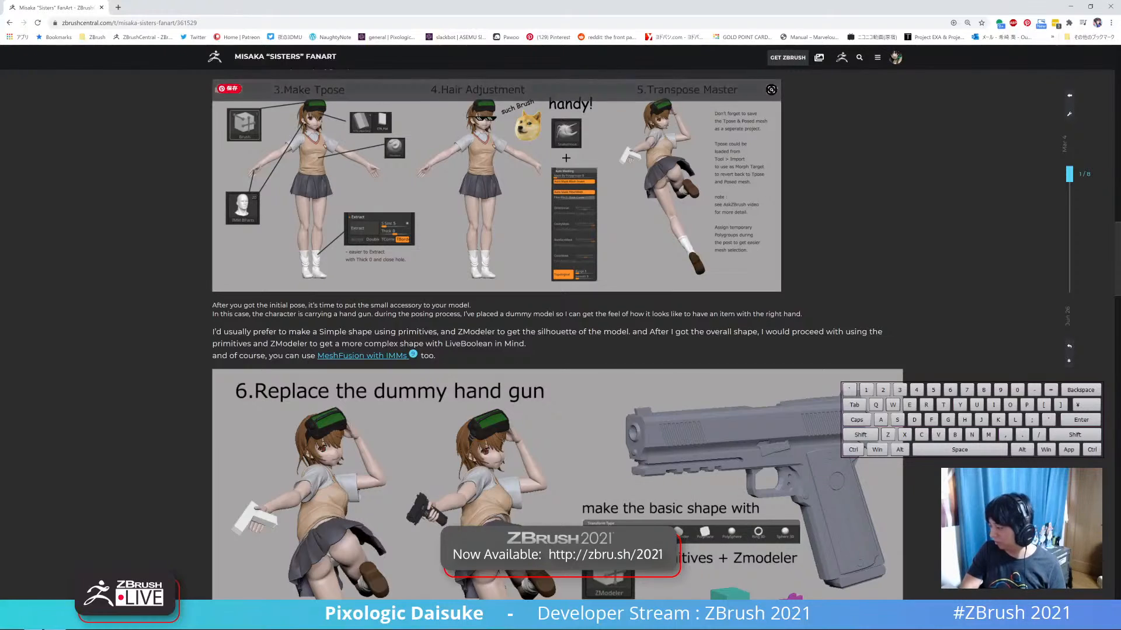
Switch back to ZBrush, set the DamStandard brush's Draw Size to 27 and refine the crease at the gloved thumb's base
{"action": "left_click_drag", "start_coordinate": [560, 7], "coordinate": [0, 36]}
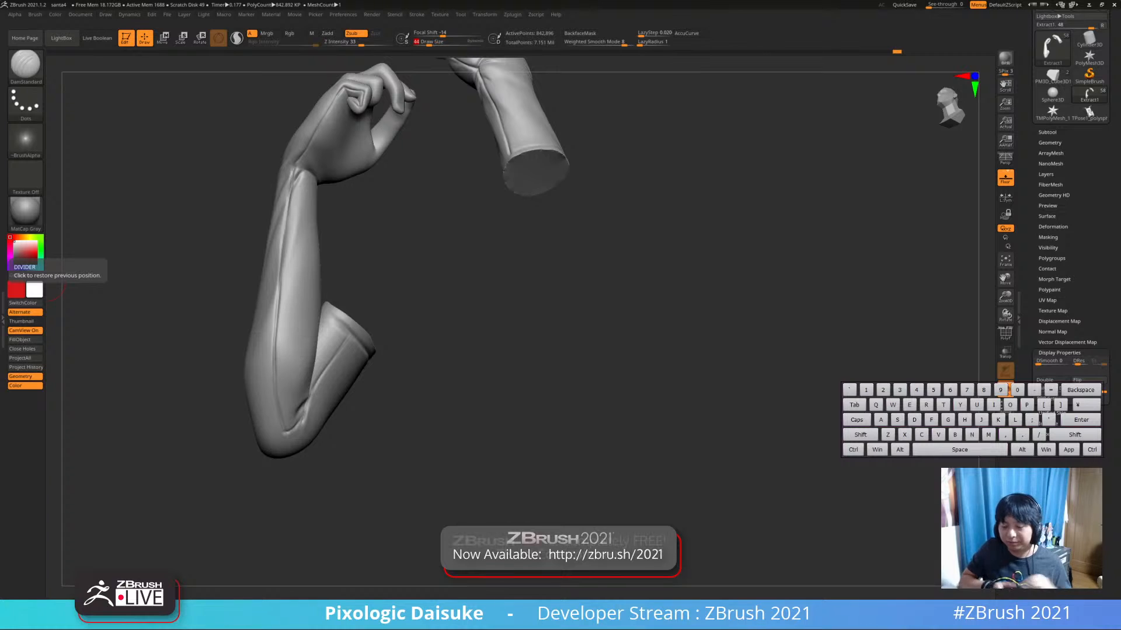
{"action": "left_click_drag", "start_coordinate": [350, 281], "coordinate": [269, 196]}
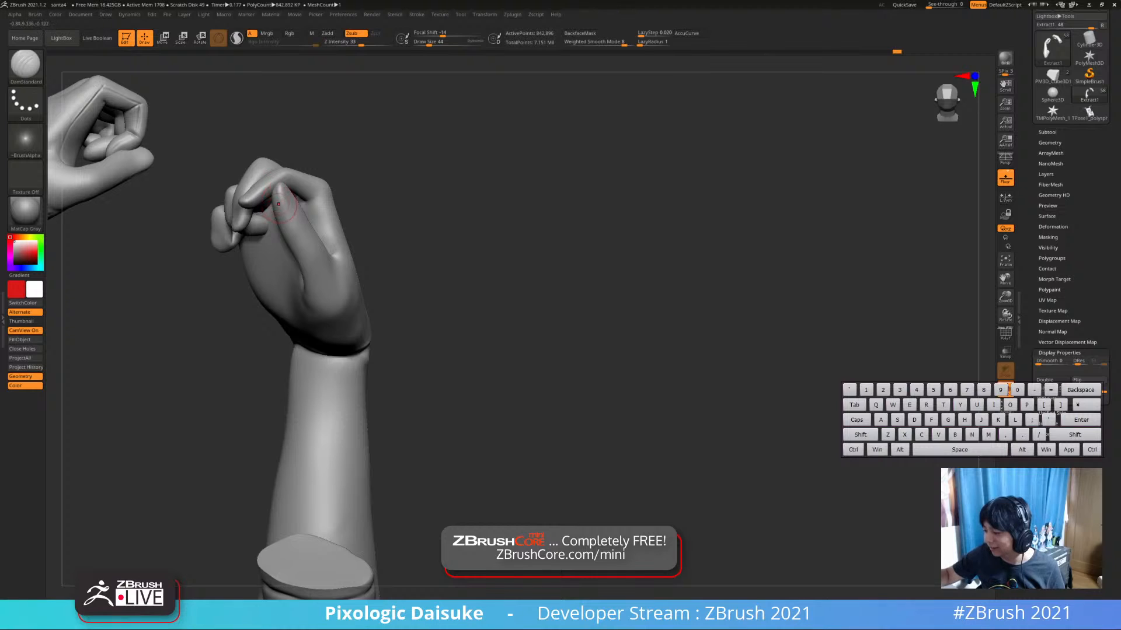
{"action": "left_click_drag", "start_coordinate": [429, 42], "coordinate": [425, 42]}
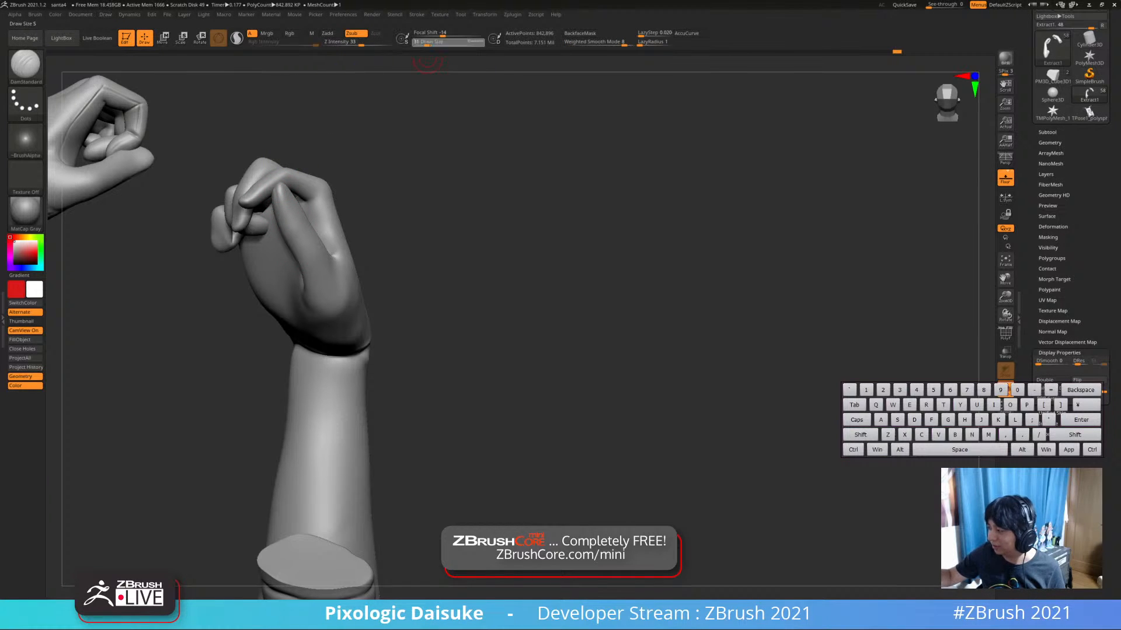
{"action": "left_click_drag", "start_coordinate": [426, 193], "coordinate": [412, 169]}
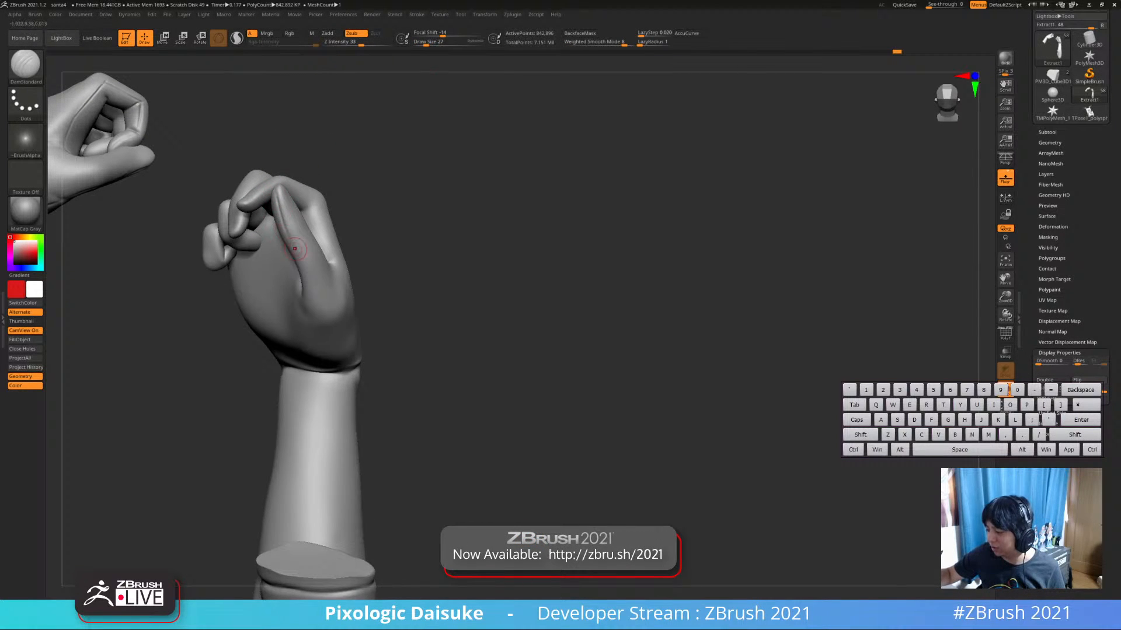
{"action": "right_click_drag", "start_coordinate": [295, 248], "coordinate": [296, 217]}
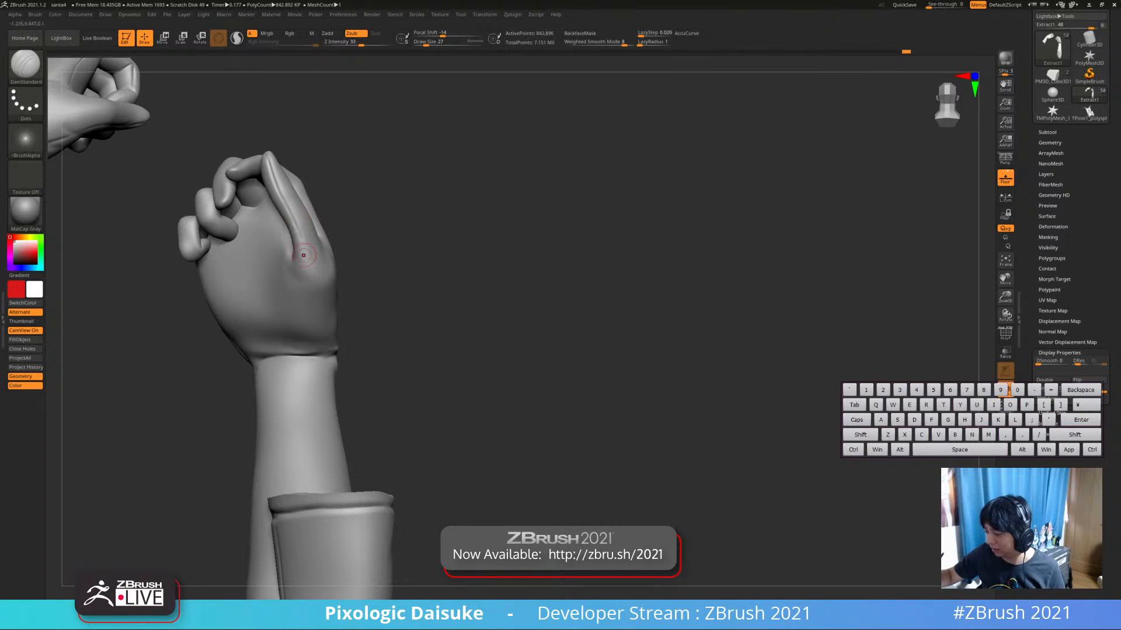
{"action": "mouse_move", "coordinate": [305, 288]}
{"action": "right_mouse_down"}
{"action": "mouse_move", "coordinate": [304, 330]}
{"action": "mouse_move", "coordinate": [307, 248]}
{"action": "mouse_move", "coordinate": [298, 295]}
{"action": "mouse_move", "coordinate": [308, 326]}
{"action": "mouse_move", "coordinate": [320, 233]}
{"action": "mouse_move", "coordinate": [343, 263]}
{"action": "right_mouse_up"}
{"action": "key", "text": "alt+s"}
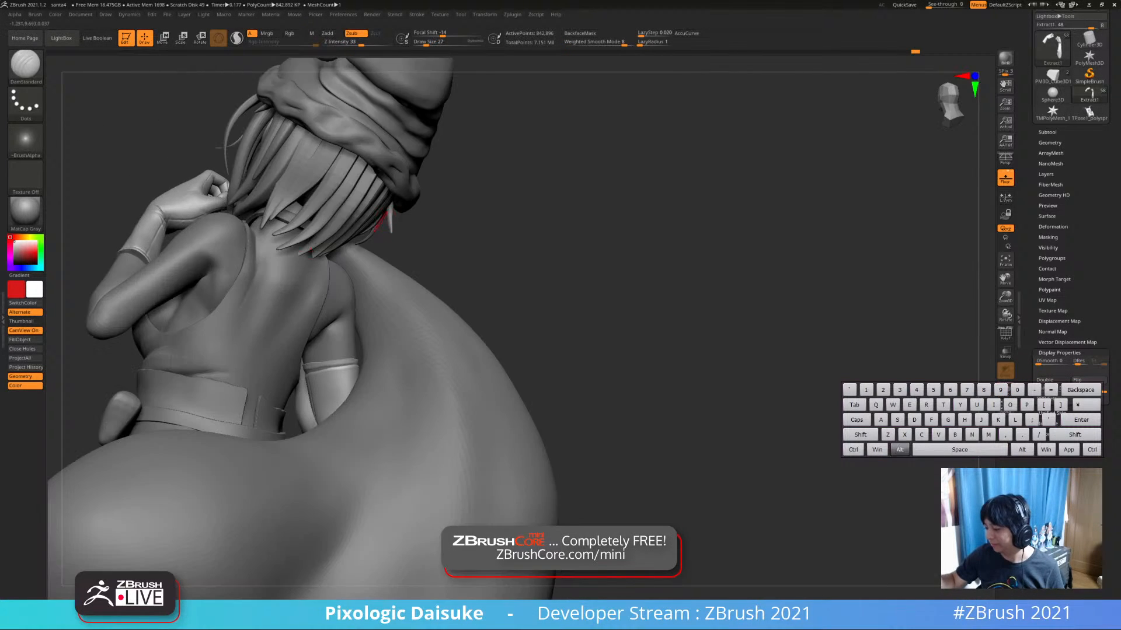
Isolate the gloves, refine the seam along the bent arm's inner forearm, and show the whole figure again
{"action": "right_click_drag", "start_coordinate": [388, 234], "coordinate": [393, 215], "text": "alt"}
{"action": "key", "text": "alt+s"}
{"action": "right_click_drag", "start_coordinate": [312, 275], "coordinate": [300, 253], "text": "ctrl"}
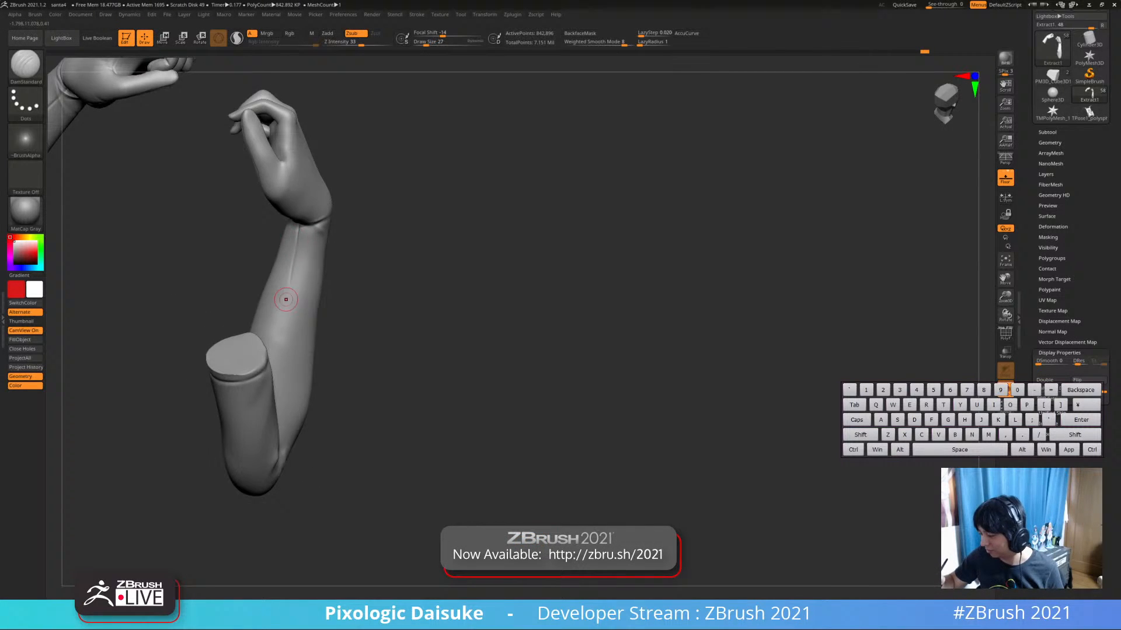
{"action": "right_click_drag", "start_coordinate": [286, 300], "coordinate": [299, 228]}
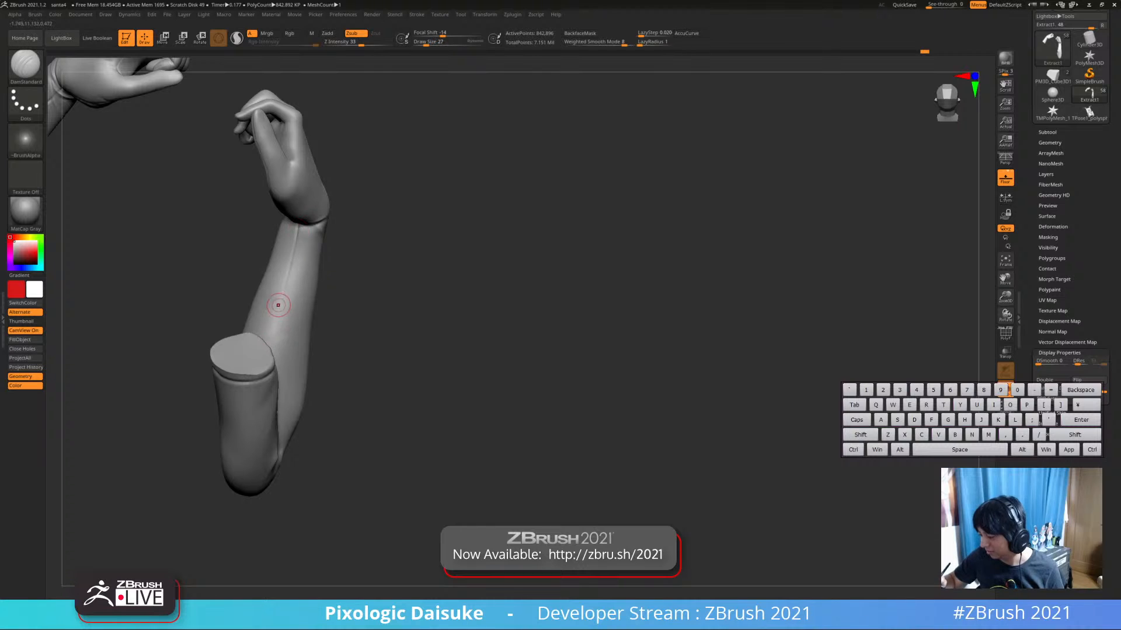
{"action": "mouse_move", "coordinate": [262, 336]}
{"action": "right_mouse_down"}
{"action": "mouse_move", "coordinate": [271, 332]}
{"action": "mouse_move", "coordinate": [261, 347]}
{"action": "mouse_move", "coordinate": [283, 257]}
{"action": "mouse_move", "coordinate": [344, 263]}
{"action": "mouse_move", "coordinate": [280, 272]}
{"action": "mouse_move", "coordinate": [307, 312]}
{"action": "mouse_move", "coordinate": [302, 243]}
{"action": "mouse_move", "coordinate": [230, 226]}
{"action": "right_mouse_up"}
{"action": "key", "text": "alt+s"}
Select the SnakeHook brush and isolate the gloves for work on the bent elbow
{"action": "key", "text": "b"}
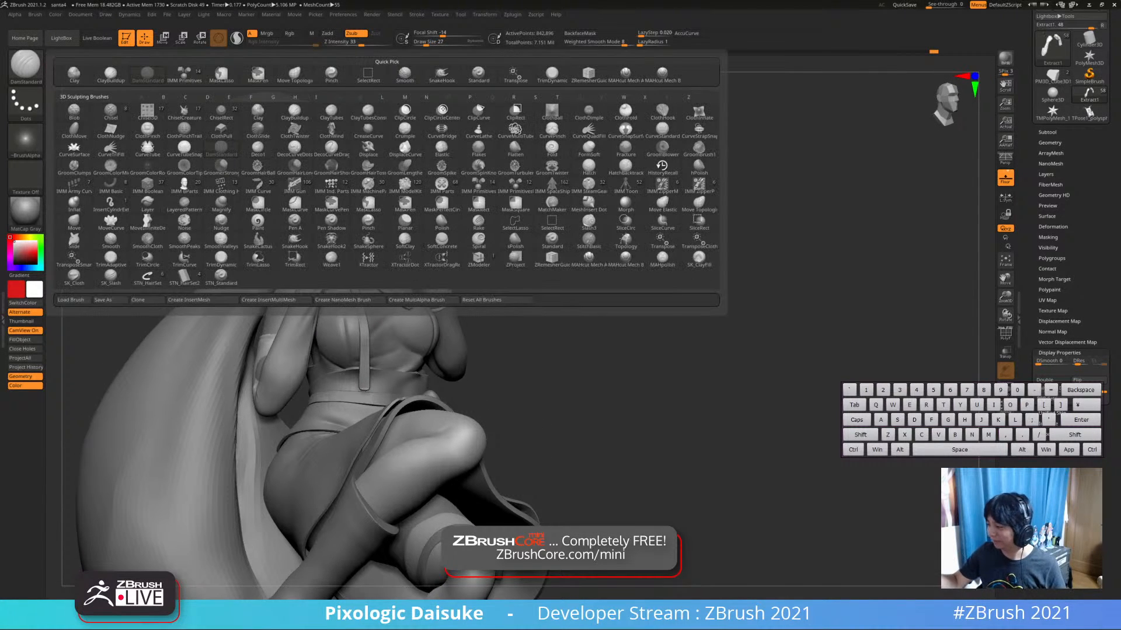
{"action": "key", "text": "s"}
{"action": "key", "text": "h"}
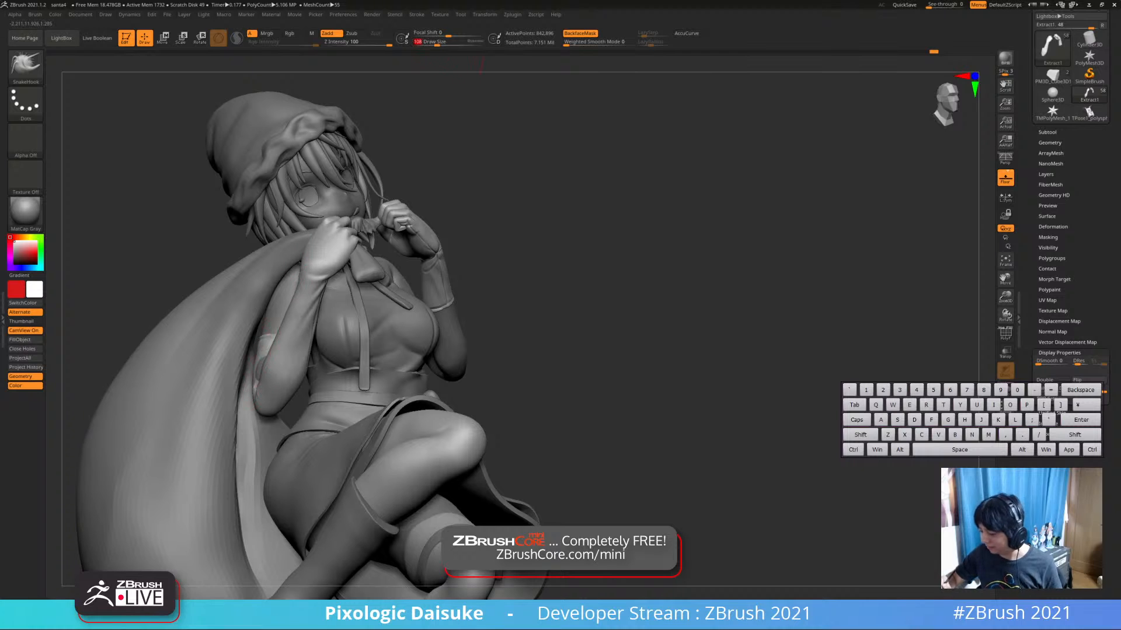
{"action": "right_click_drag", "start_coordinate": [314, 360], "coordinate": [404, 426]}
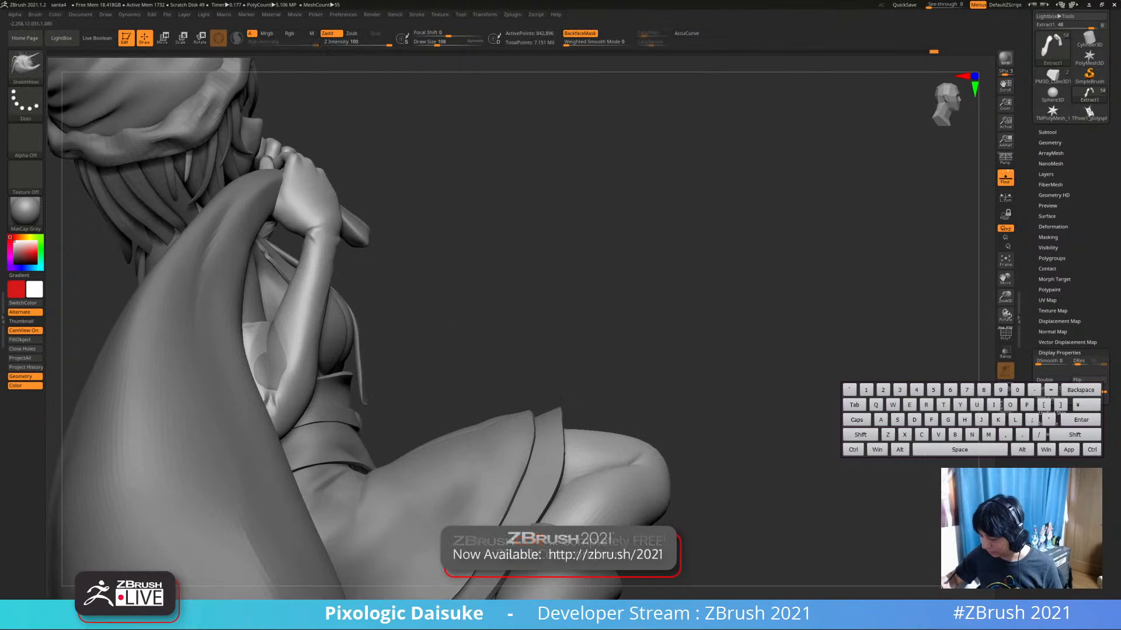
{"action": "right_click_drag", "start_coordinate": [342, 375], "coordinate": [268, 372]}
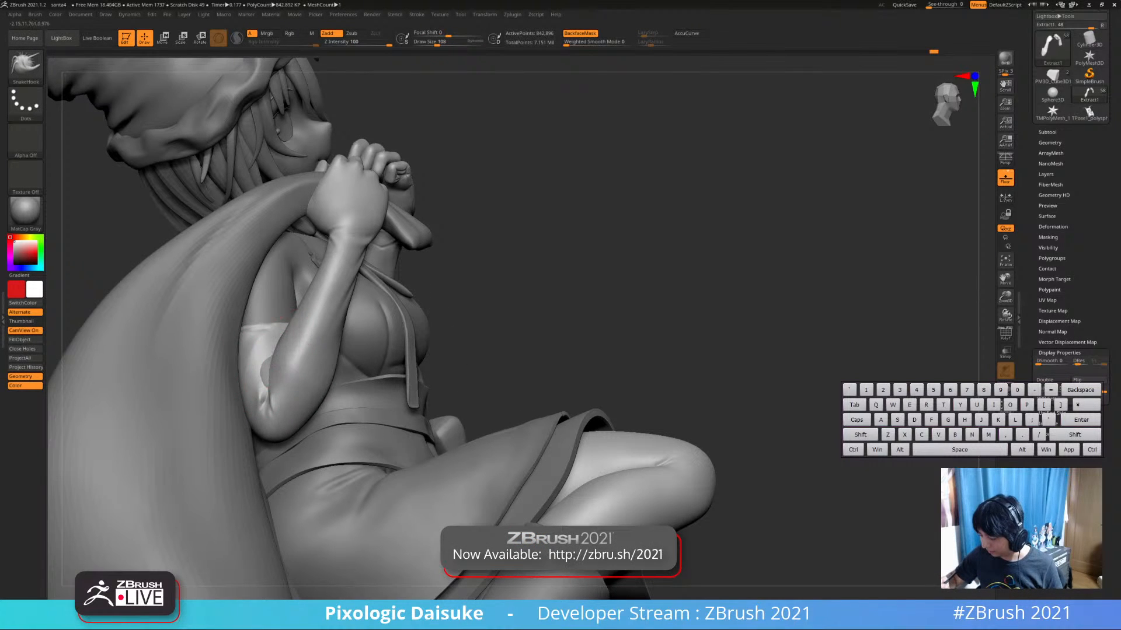
{"action": "right_click_drag", "start_coordinate": [259, 374], "coordinate": [327, 375]}
{"action": "left_click", "coordinate": [1005, 390]}
{"action": "right_click_drag", "start_coordinate": [274, 351], "coordinate": [285, 318], "text": "alt"}
{"action": "left_click_drag", "start_coordinate": [268, 285], "coordinate": [245, 268], "text": "shift"}
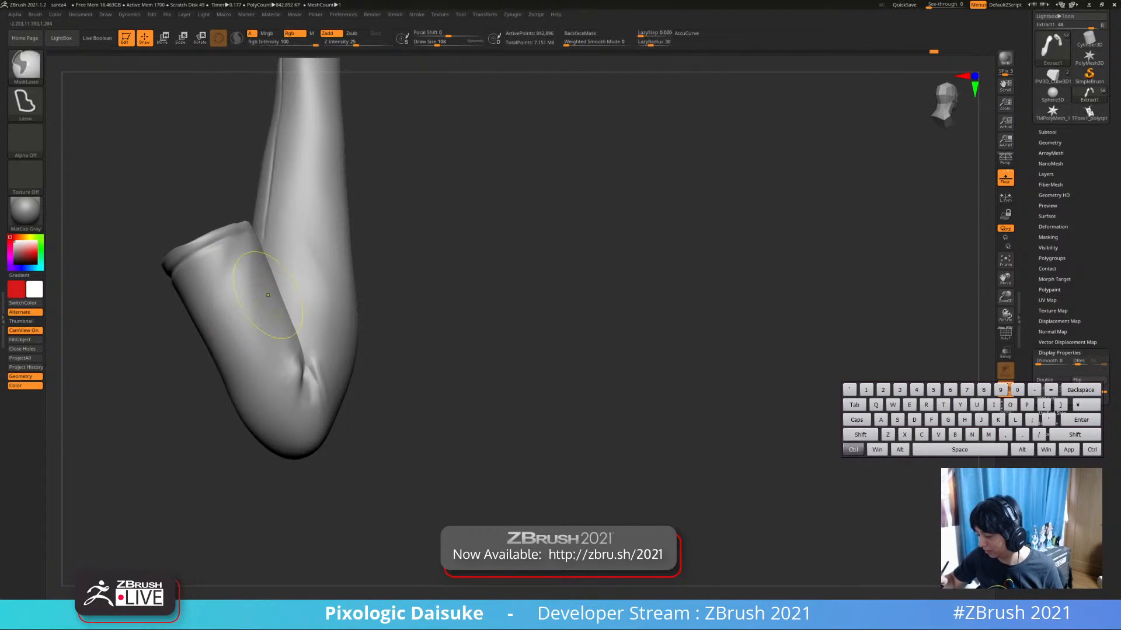
{"action": "right_click_drag", "start_coordinate": [270, 292], "coordinate": [270, 274], "text": "ctrl"}
{"action": "mouse_move", "coordinate": [269, 274]}
{"action": "right_mouse_down"}
{"action": "mouse_move", "coordinate": [295, 278]}
{"action": "mouse_move", "coordinate": [268, 281]}
{"action": "mouse_move", "coordinate": [275, 292]}
{"action": "mouse_move", "coordinate": [342, 198]}
{"action": "mouse_move", "coordinate": [319, 246]}
{"action": "mouse_move", "coordinate": [321, 295]}
{"action": "right_mouse_up"}
{"action": "right_click_drag", "start_coordinate": [321, 294], "coordinate": [295, 280]}
Turn off BackfaceMask in the SnakeHook brush's Auto Masking settings and adjust the glove at the inner elbow
{"action": "left_click", "coordinate": [35, 14]}
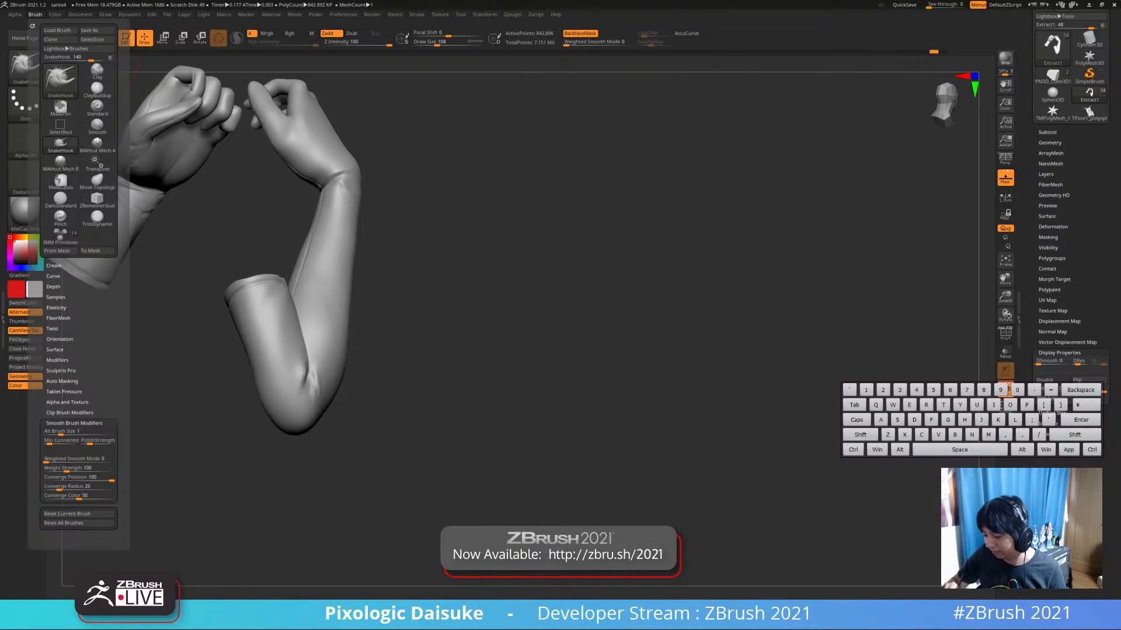
{"action": "left_click", "coordinate": [61, 381]}
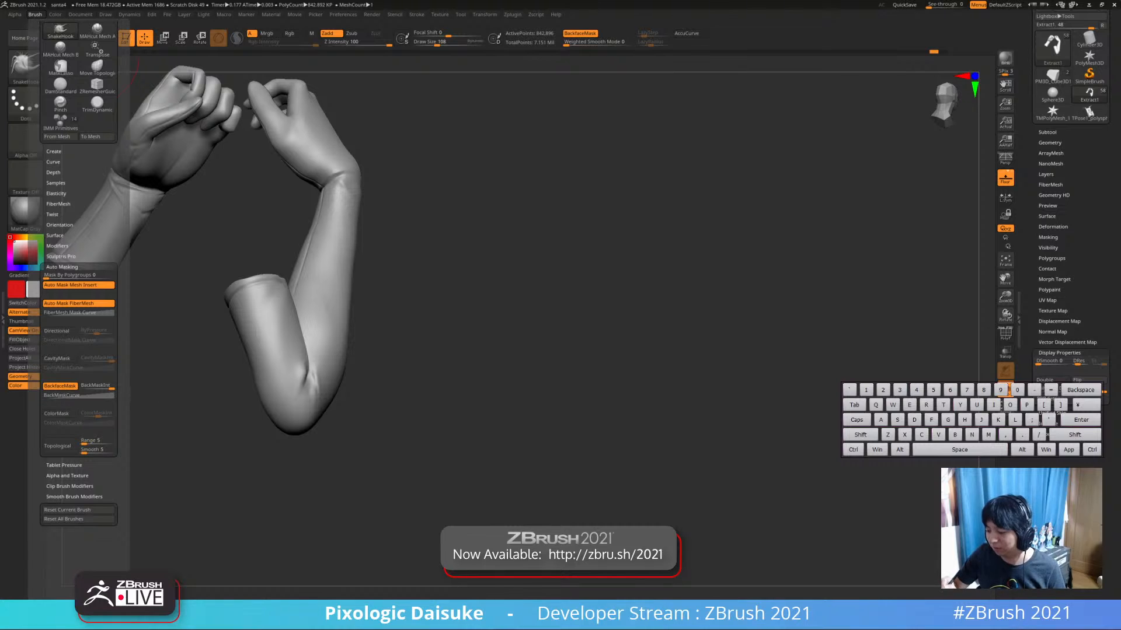
{"action": "mouse_move", "coordinate": [187, 356]}
{"action": "left_mouse_down"}
{"action": "mouse_move", "coordinate": [219, 335]}
{"action": "mouse_move", "coordinate": [302, 328]}
{"action": "left_mouse_up"}
{"action": "mouse_move", "coordinate": [312, 345]}
{"action": "right_mouse_down"}
{"action": "mouse_move", "coordinate": [274, 341]}
{"action": "mouse_move", "coordinate": [286, 321]}
{"action": "mouse_move", "coordinate": [276, 316]}
{"action": "mouse_move", "coordinate": [320, 275]}
{"action": "mouse_move", "coordinate": [250, 304]}
{"action": "right_mouse_up"}
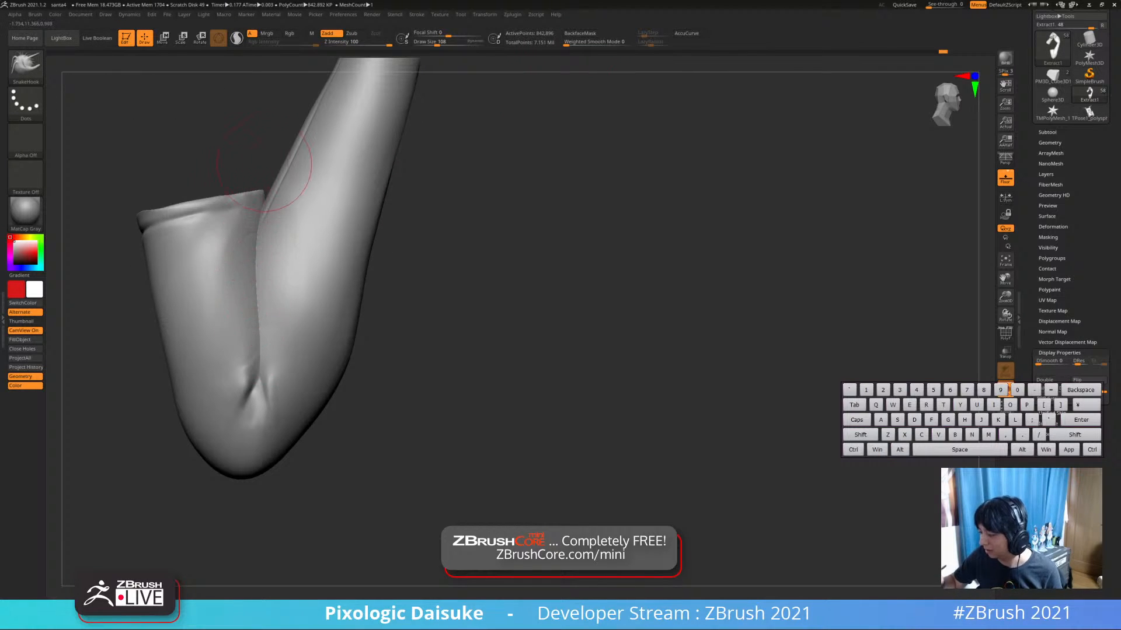
Rework the inner elbow fold with SnakeHook at Draw Size 161, undoing unwanted strokes and turning BackfaceMask back on
{"action": "left_click_drag", "start_coordinate": [429, 43], "coordinate": [442, 43]}
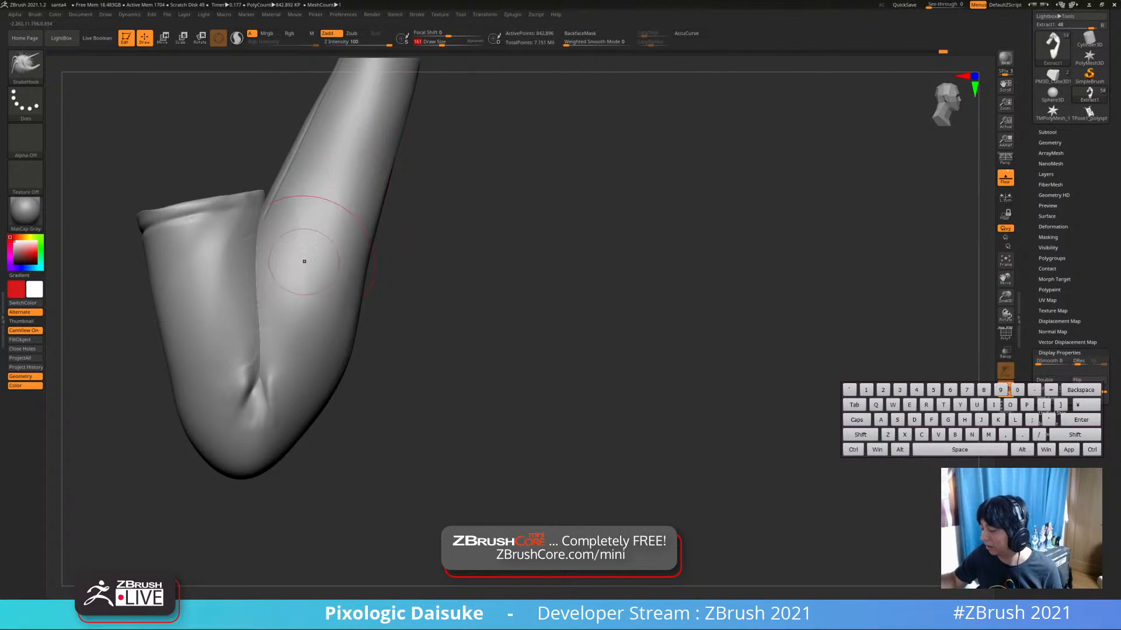
{"action": "right_click_drag", "start_coordinate": [247, 286], "coordinate": [253, 290]}
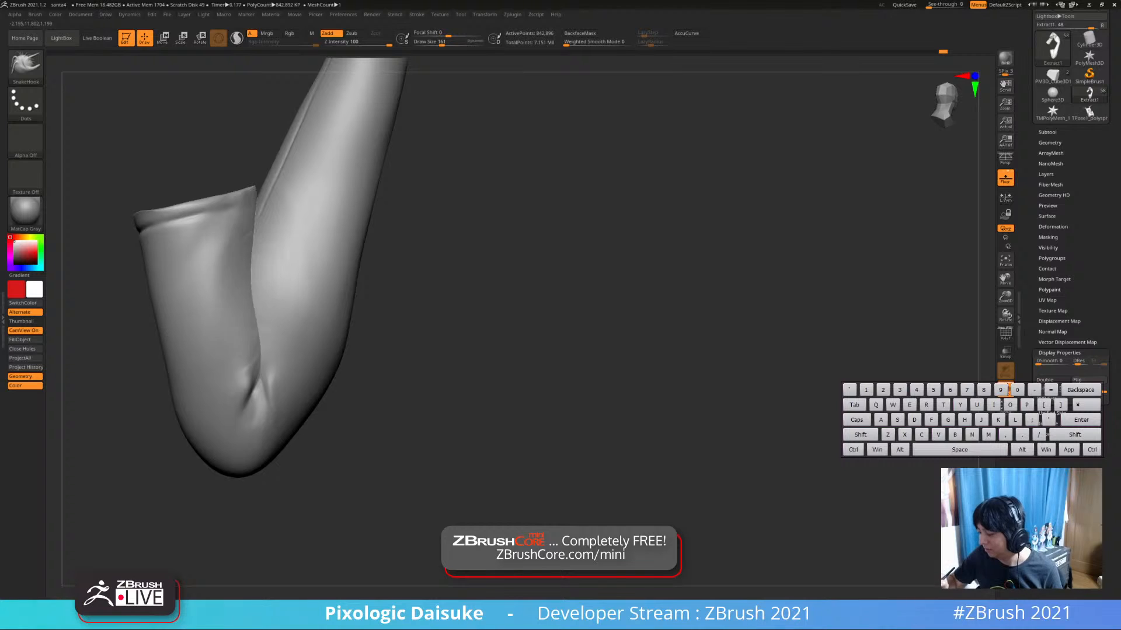
{"action": "right_click_drag", "start_coordinate": [262, 251], "coordinate": [274, 249]}
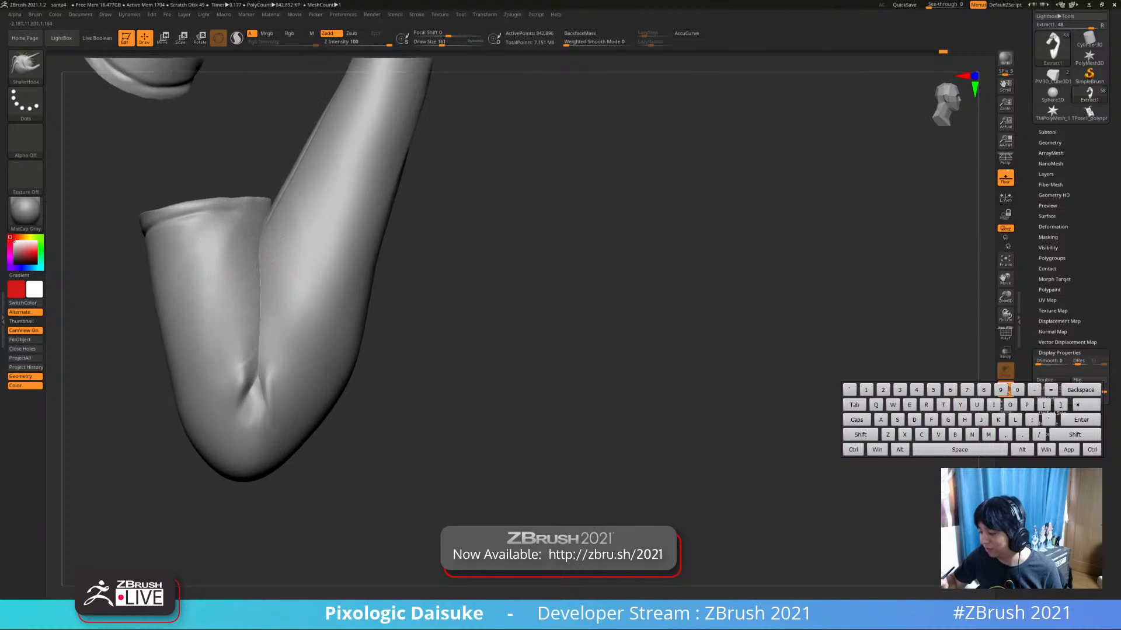
{"action": "key", "text": "ctrl+z"}
{"action": "left_click_drag", "start_coordinate": [245, 276], "coordinate": [263, 278]}
{"action": "key", "text": "ctrl+z"}
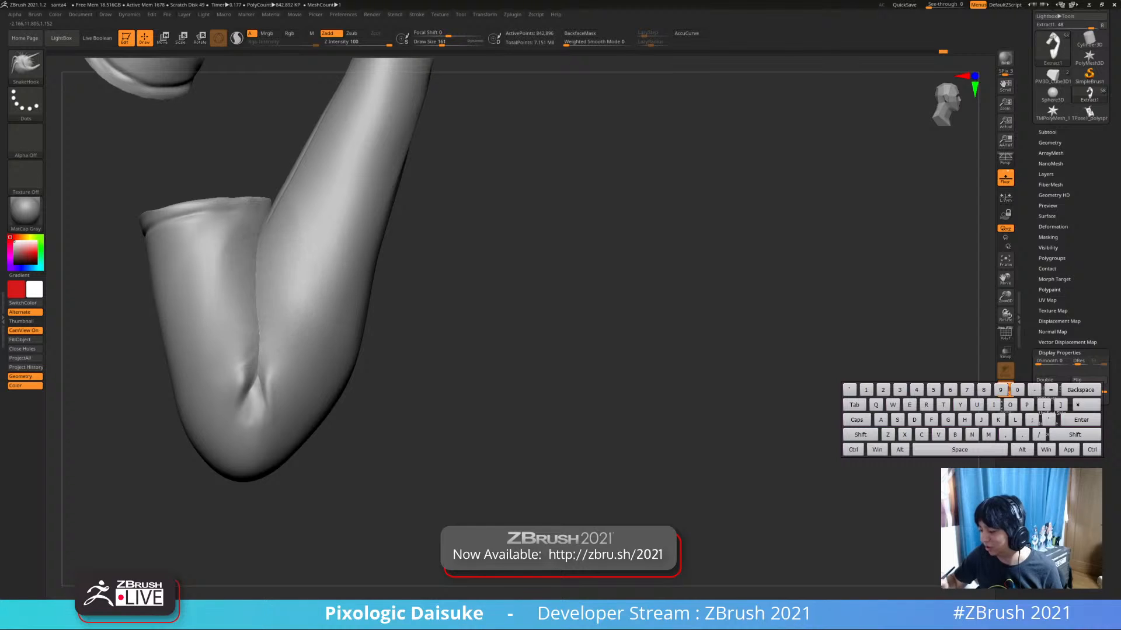
{"action": "left_click", "coordinate": [580, 33]}
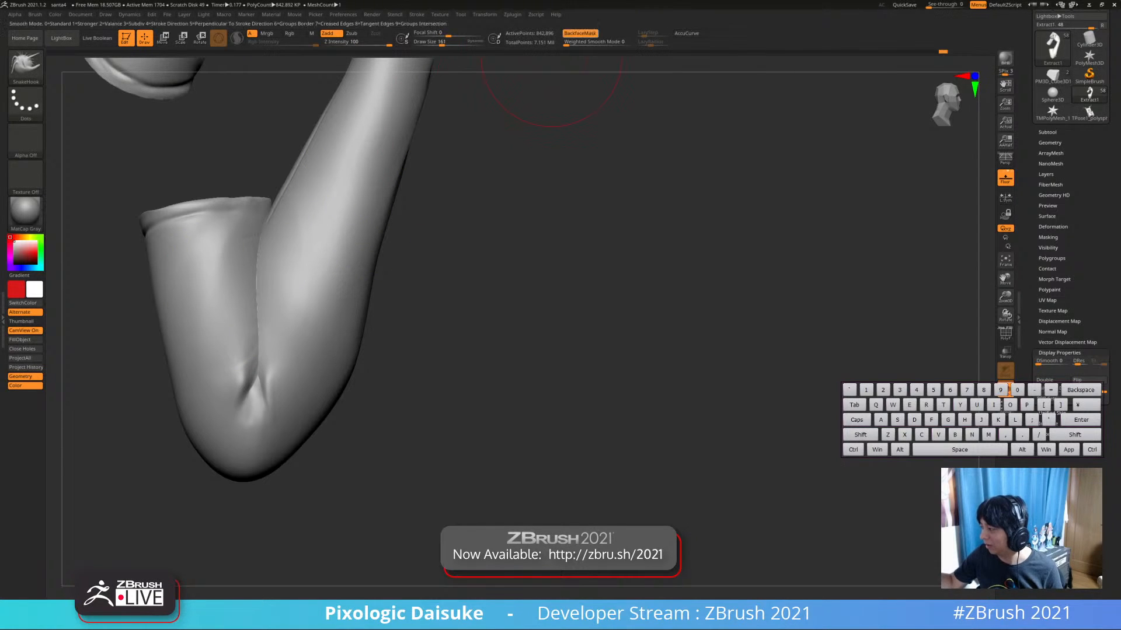
{"action": "right_click_drag", "start_coordinate": [230, 274], "coordinate": [259, 282]}
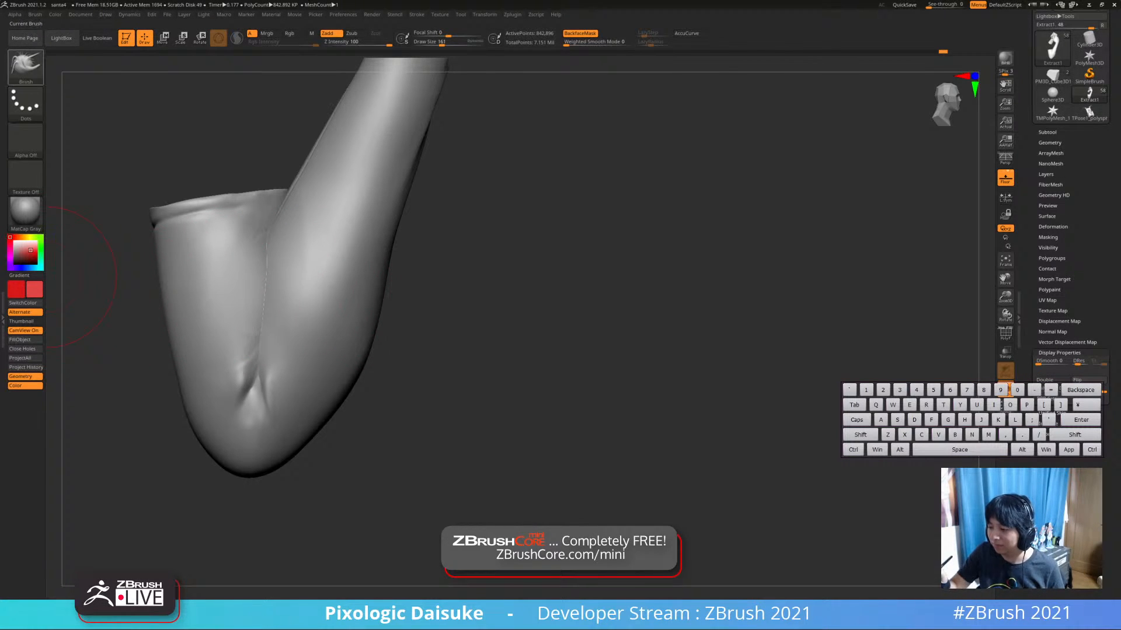
Select the Standard brush, set its Draw Size to 41, and make it paint color only with Rgb on and Zadd off
{"action": "key", "text": "b"}
{"action": "key", "text": "s"}
{"action": "key", "text": "t"}
{"action": "left_click_drag", "start_coordinate": [442, 41], "coordinate": [429, 42]}
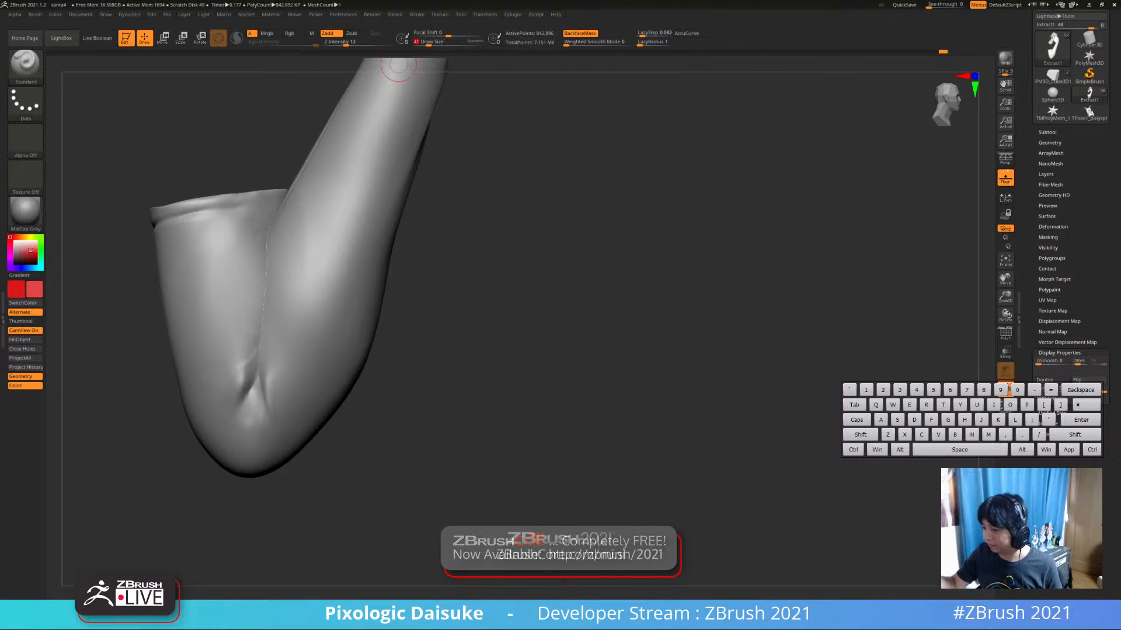
{"action": "left_click", "coordinate": [296, 33]}
{"action": "left_click", "coordinate": [330, 34]}
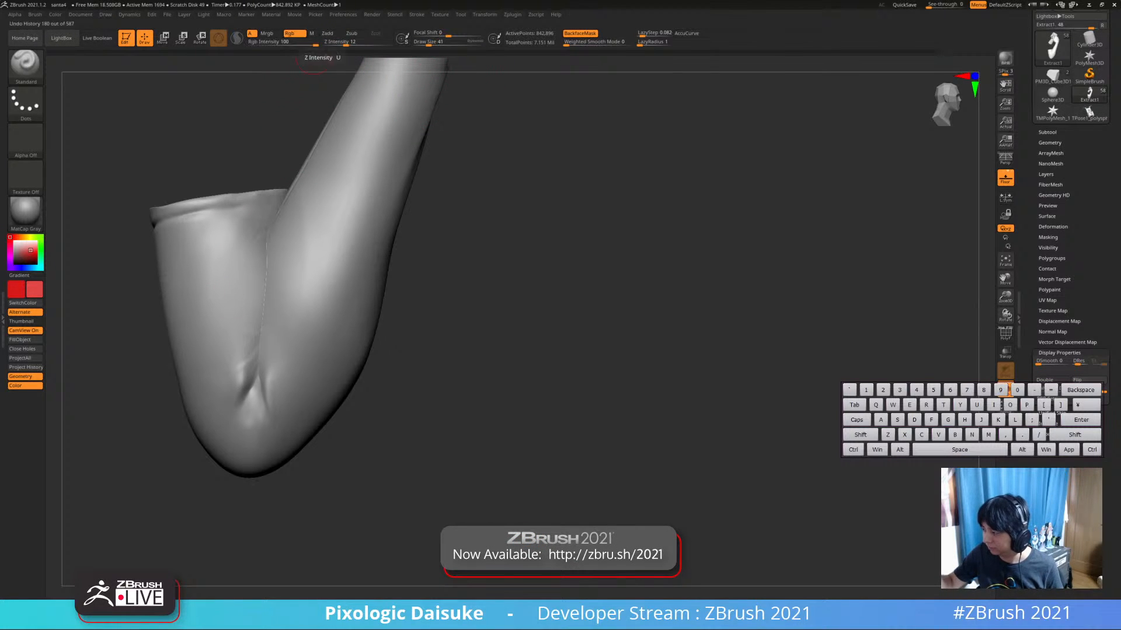
Paint a red arrow on the upper-arm side of the glove's elbow fold and a red X on the forearm side
{"action": "left_click_drag", "start_coordinate": [200, 298], "coordinate": [256, 296]}
{"action": "left_click_drag", "start_coordinate": [241, 281], "coordinate": [244, 319]}
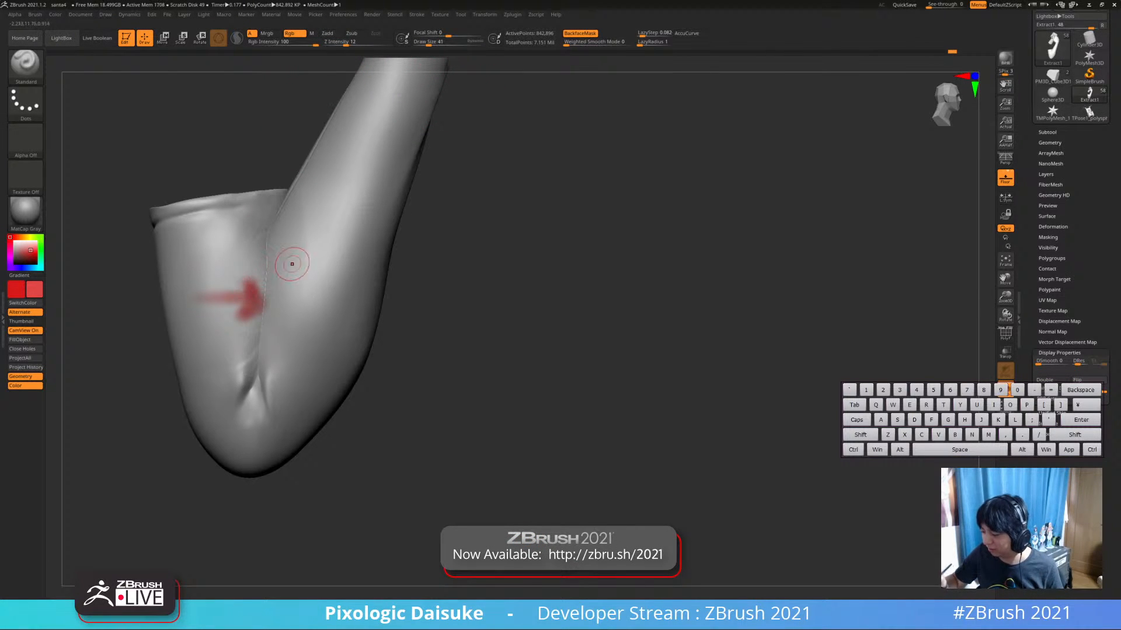
{"action": "mouse_move", "coordinate": [289, 264]}
{"action": "left_mouse_down"}
{"action": "mouse_move", "coordinate": [305, 286]}
{"action": "mouse_move", "coordinate": [285, 289]}
{"action": "mouse_move", "coordinate": [309, 289]}
{"action": "left_mouse_up"}
{"action": "right_click_drag", "start_coordinate": [312, 291], "coordinate": [325, 245], "text": "ctrl"}
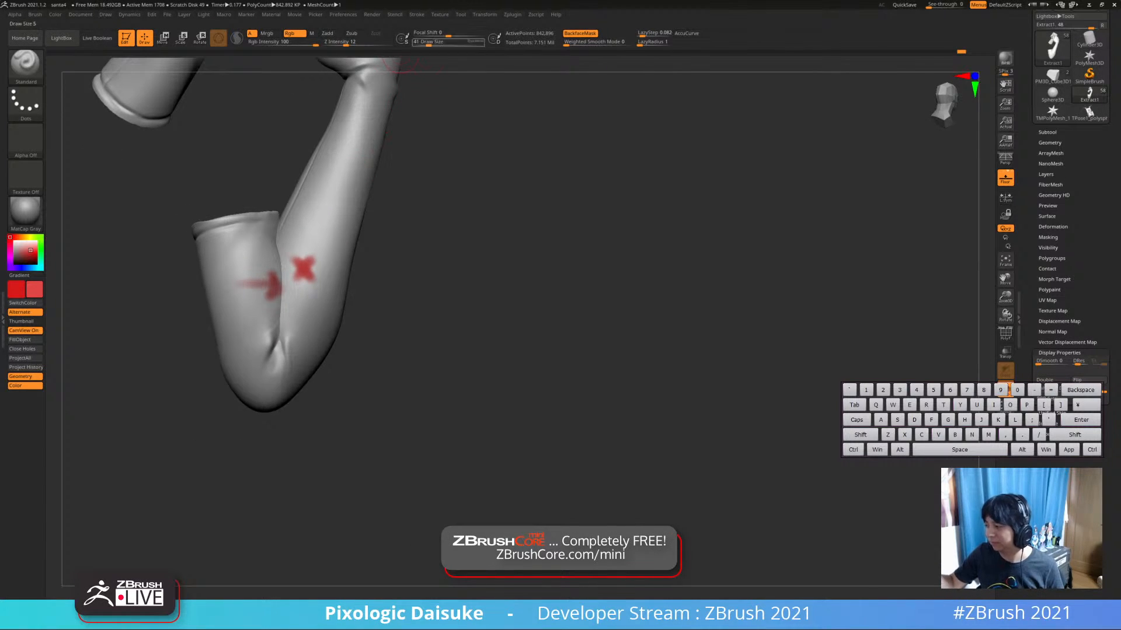
{"action": "right_click_drag", "start_coordinate": [377, 213], "coordinate": [369, 310], "text": "alt"}
Undo the painted arrow and X marks to return the glove to its unpainted state
{"action": "key", "text": "ctrl+z"}
{"action": "key", "text": "ctrl+z"}
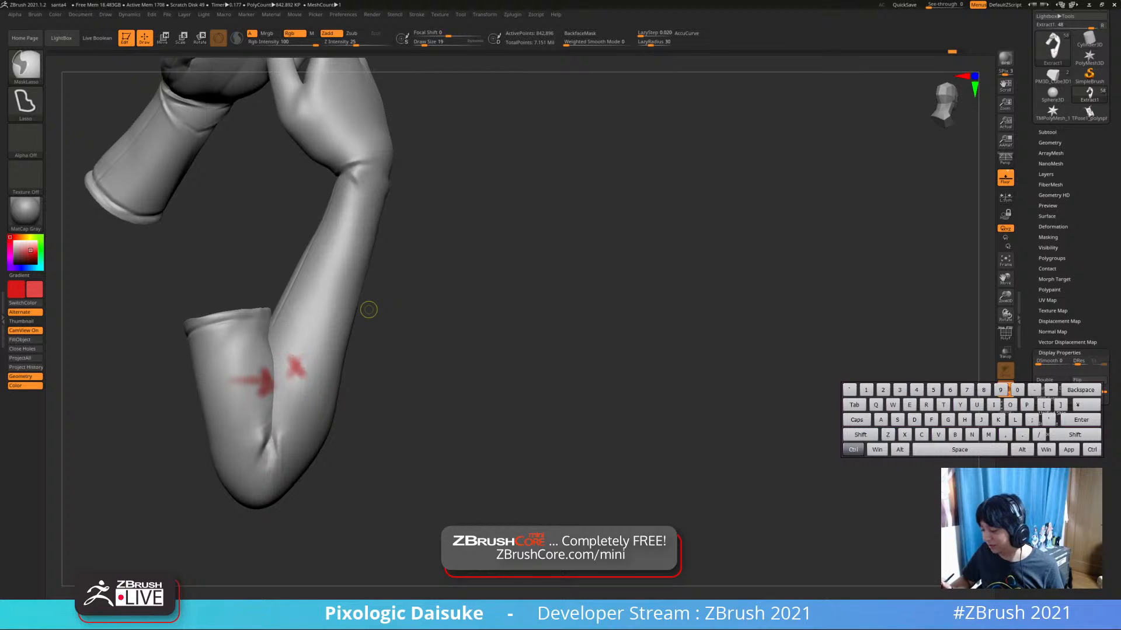
{"action": "key", "text": "ctrl+z"}
{"action": "key", "text": "ctrl+z"}
{"action": "key", "text": "ctrl+z"}
{"action": "key", "text": "ctrl+z"}
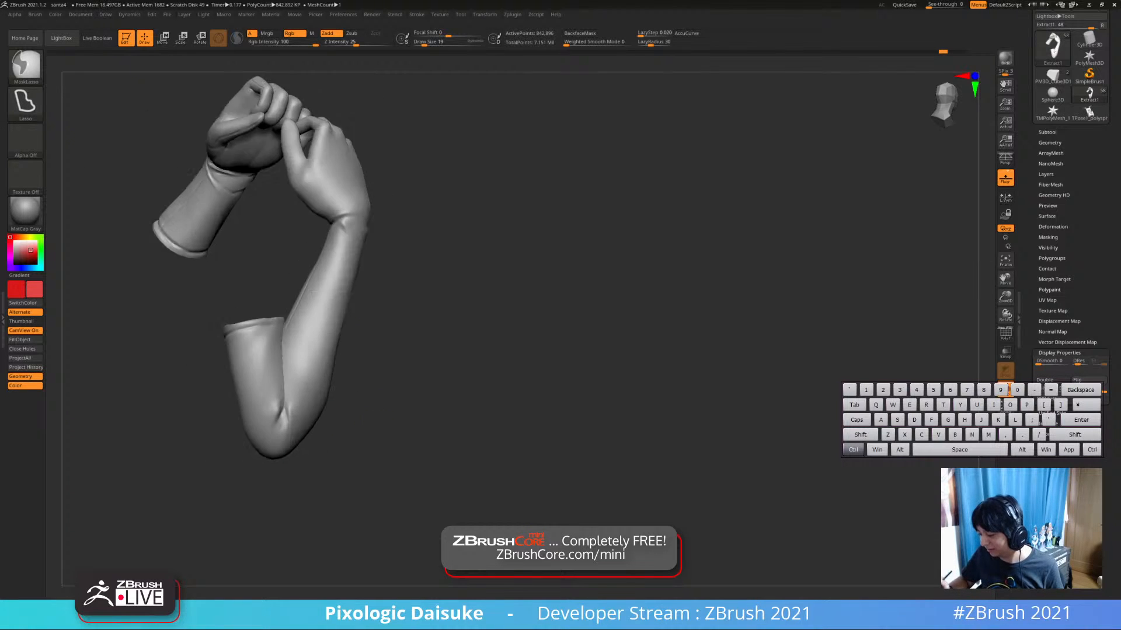
{"action": "right_click_drag", "start_coordinate": [382, 400], "coordinate": [387, 356], "text": "ctrl"}
{"action": "key", "text": "ctrl+z"}
{"action": "right_click_drag", "start_coordinate": [392, 401], "coordinate": [443, 391]}
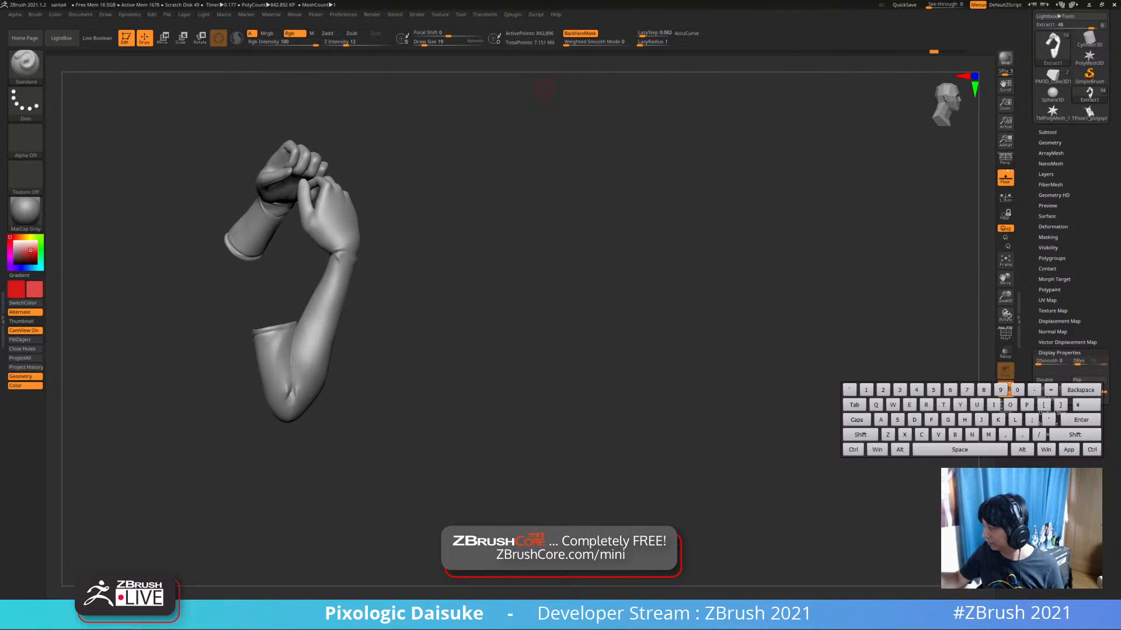
{"action": "key", "text": "ctrl+shift+z"}
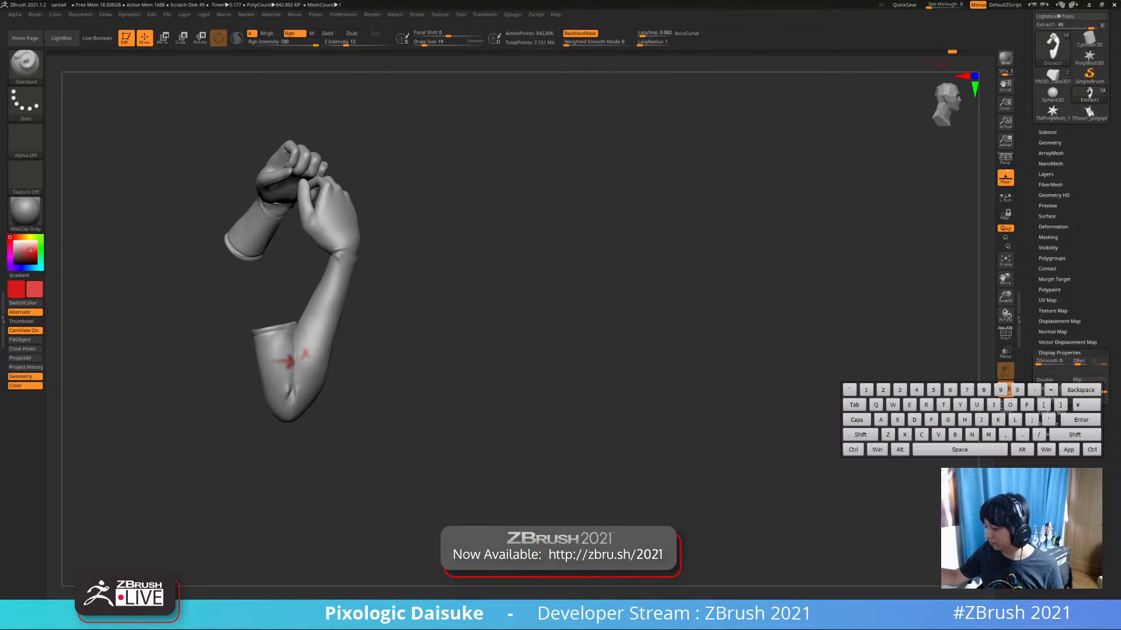
{"action": "key", "text": "ctrl+z"}
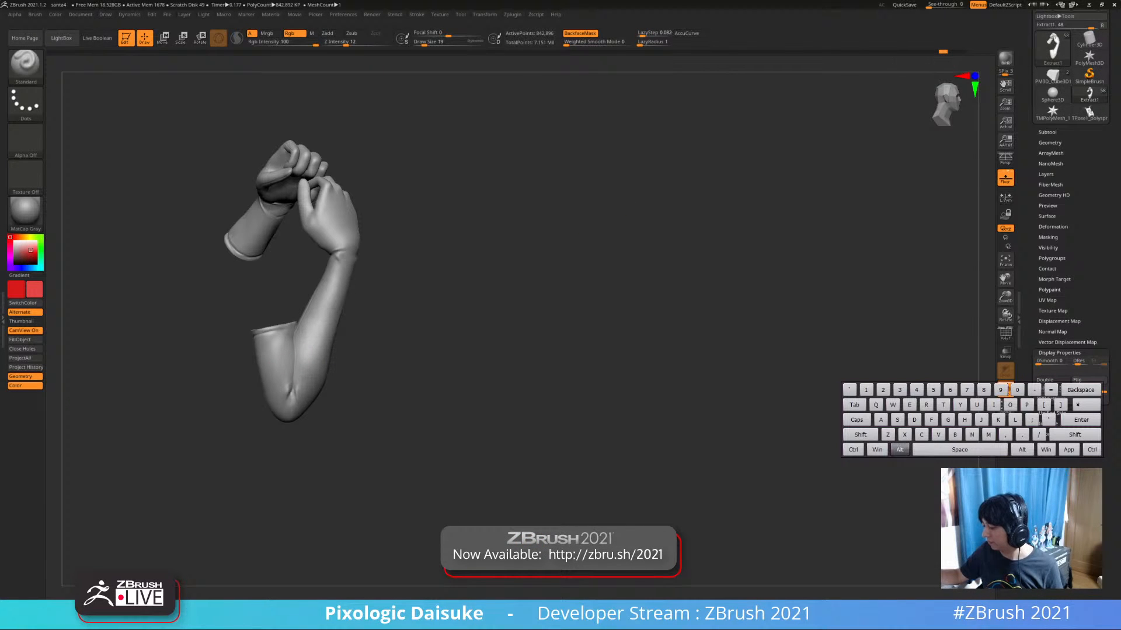
Set the paint color to white, show the hidden parts again and frame the whole figure from the front
{"action": "right_click_drag", "start_coordinate": [490, 298], "coordinate": [509, 363], "text": "alt"}
{"action": "right_click_drag", "start_coordinate": [509, 363], "coordinate": [452, 340]}
{"action": "left_click_drag", "start_coordinate": [30, 250], "coordinate": [14, 241]}
{"action": "right_click_drag", "start_coordinate": [574, 272], "coordinate": [509, 265]}
{"action": "right_click_drag", "start_coordinate": [508, 264], "coordinate": [494, 157]}
{"action": "key", "text": "f"}
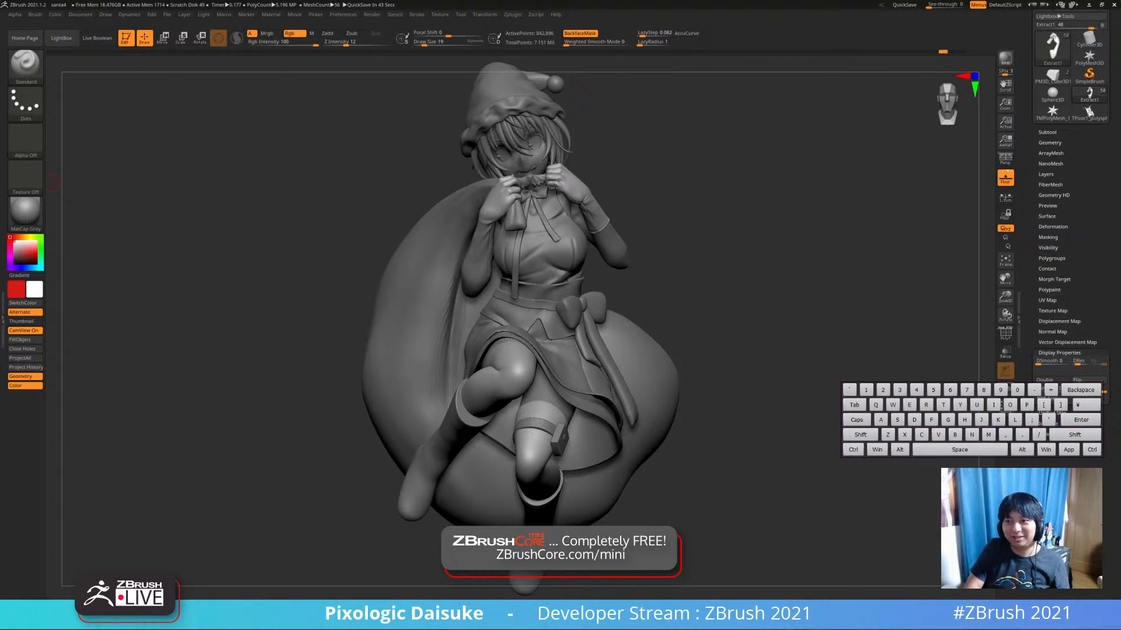
{"action": "key", "text": "alt+Tab"}
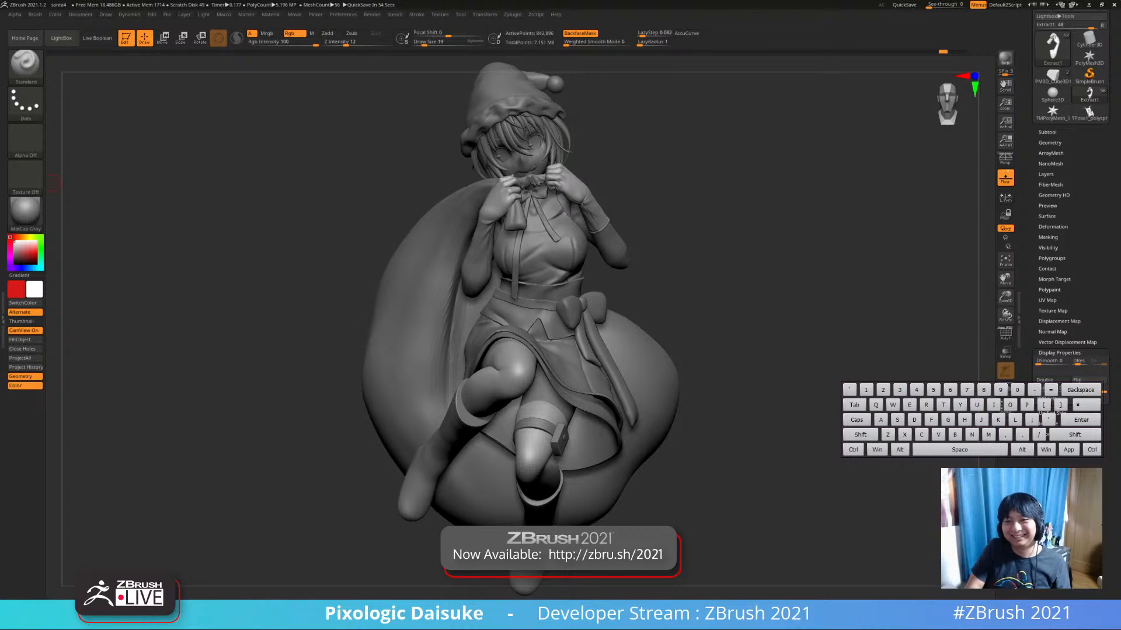
{"action": "key", "text": "ctrl+alt"}
{"action": "key", "text": "ctrl+alt+Delete"}
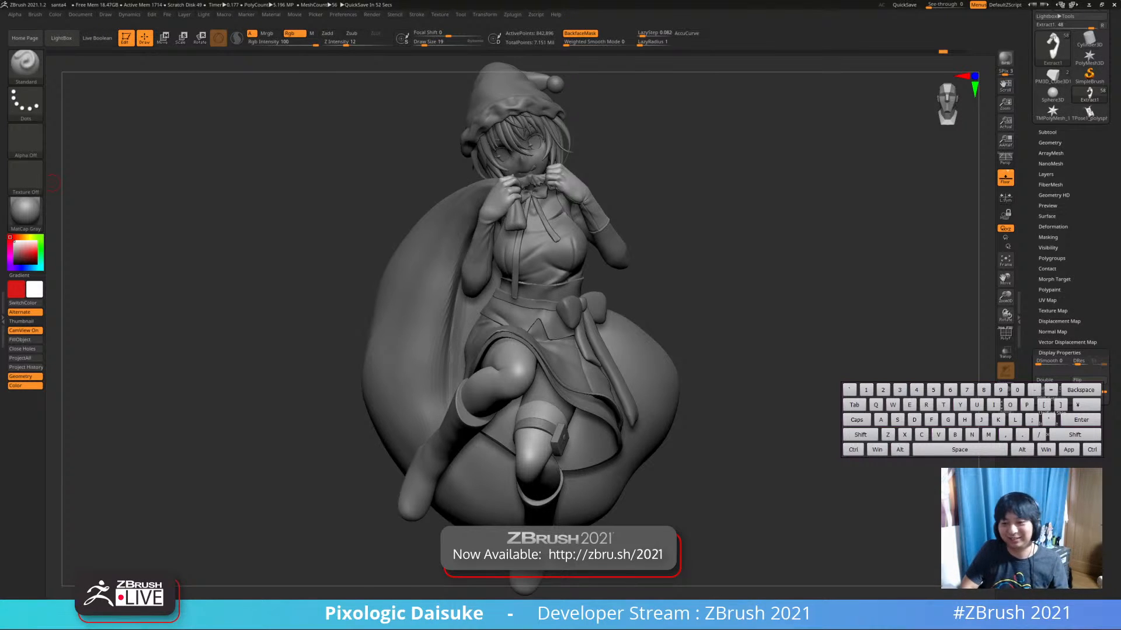